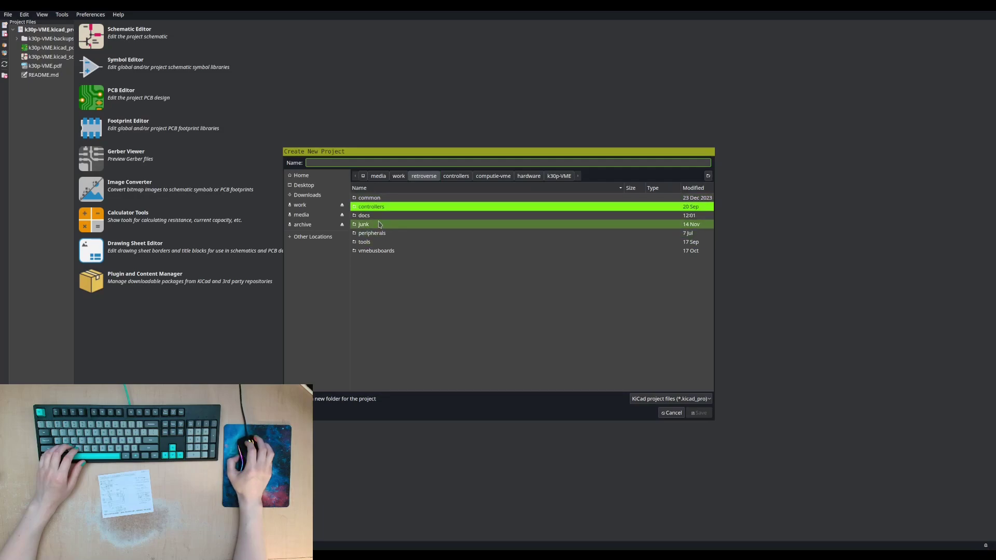
# - Create a new project named "MemBird - Woodcock" in the retroverse/peripherals/membird/hardware folder
pyautogui.doubleClick(382, 232)
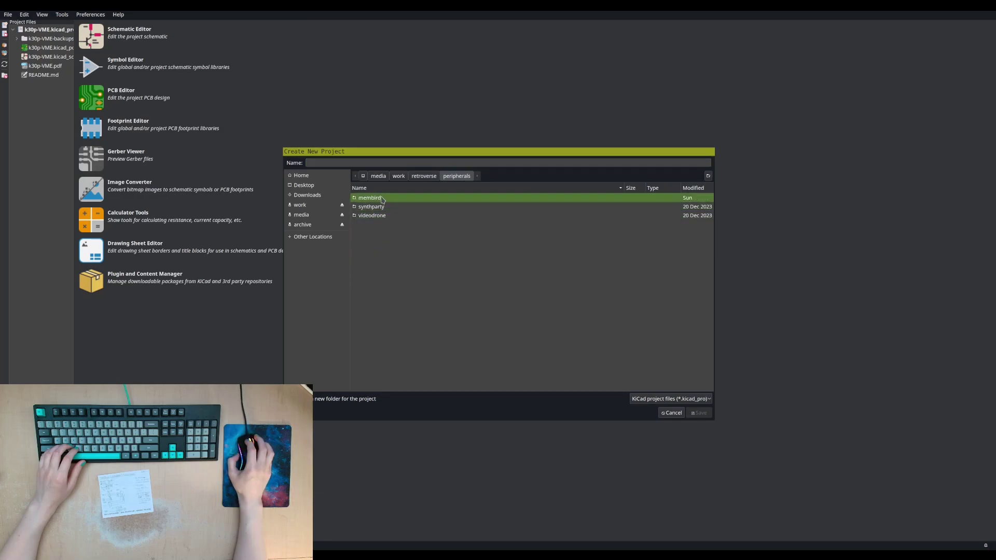
pyautogui.doubleClick(381, 199)
pyautogui.doubleClick(381, 198)
pyautogui.click(389, 162)
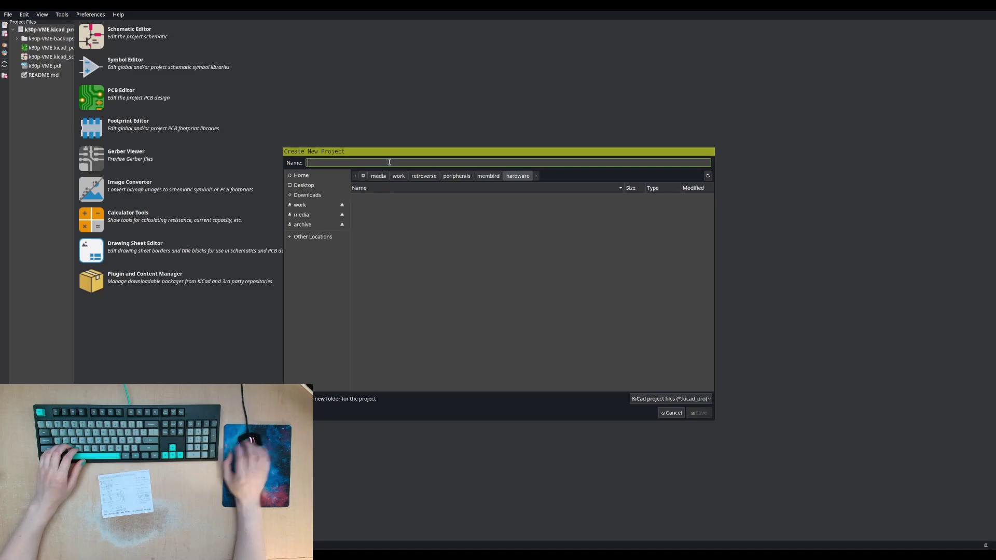
pyautogui.write('MemBird')
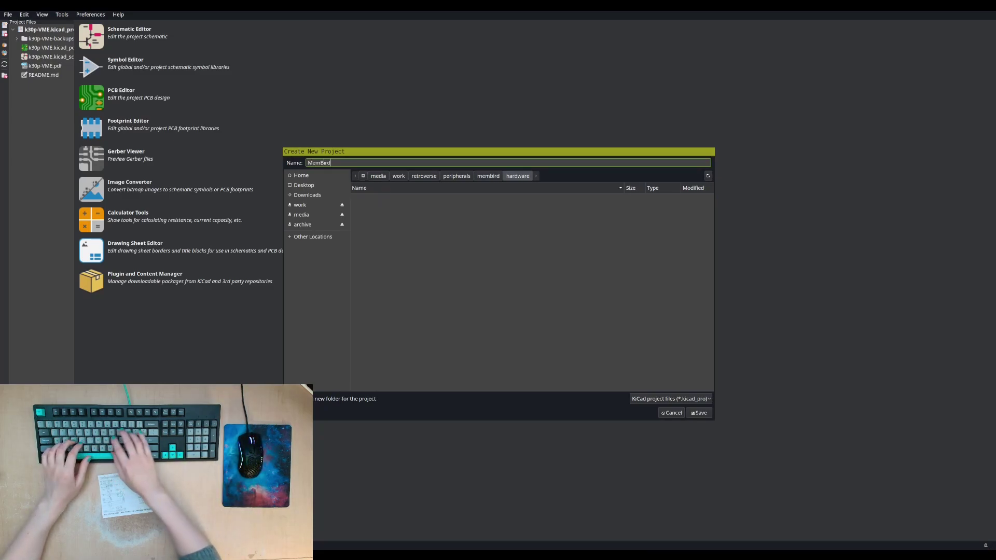
pyautogui.write(' -')
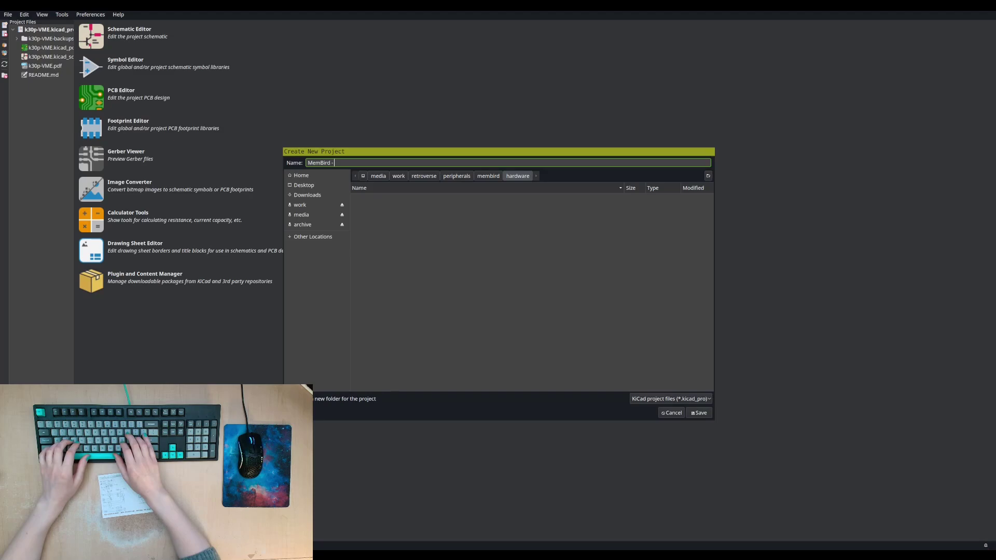
pyautogui.write(' Woodcock')
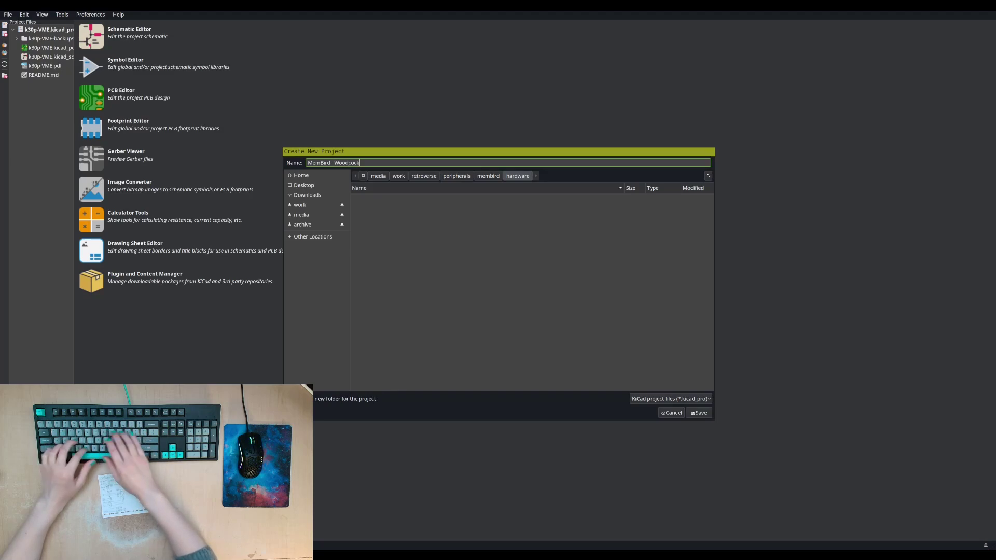
pyautogui.click(696, 413)
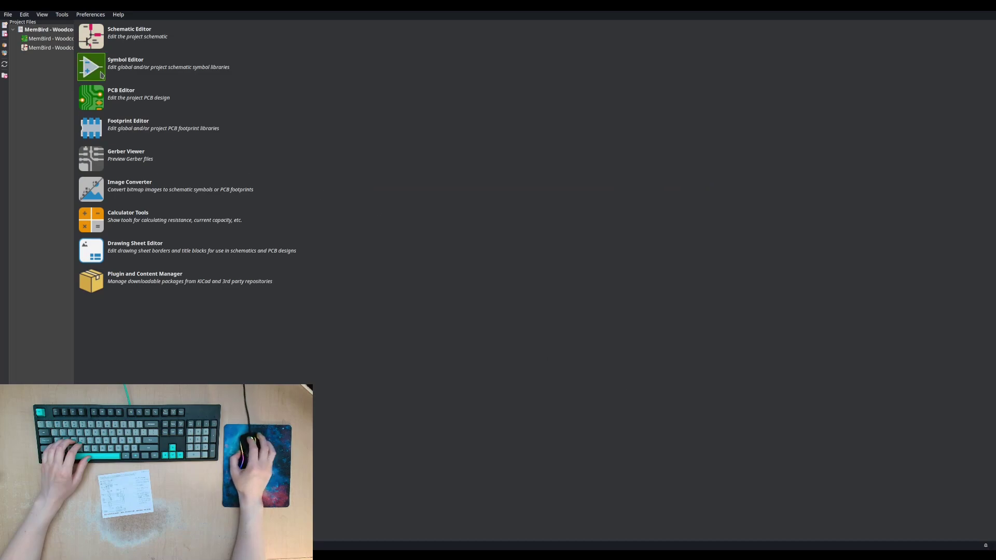
# - Open the project's schematic and fill its title block with revision 1 and title "MemBird - Woodcock", exporting both to other sheets
pyautogui.click(92, 45)
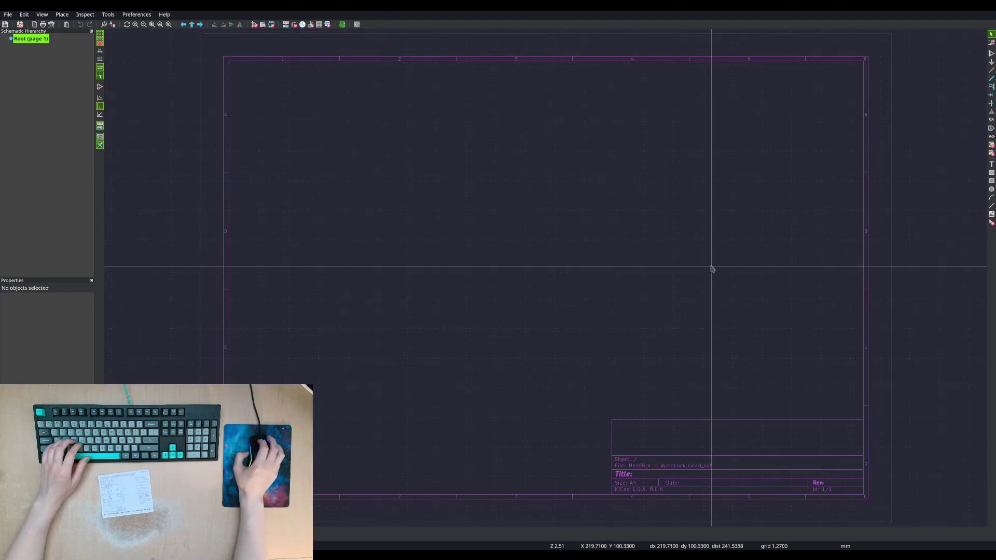
pyautogui.doubleClick(629, 480)
pyautogui.click(482, 251)
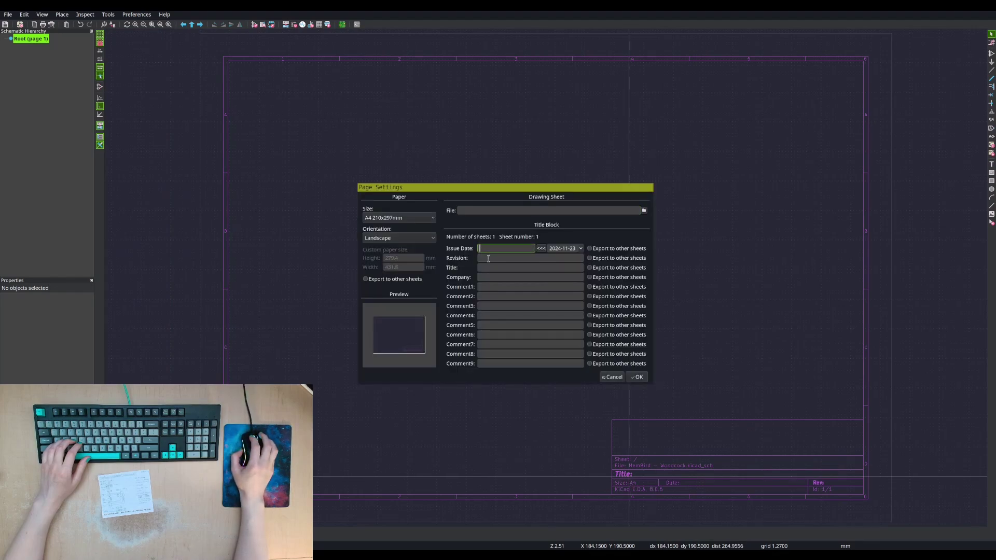
pyautogui.click(488, 258)
pyautogui.write('1')
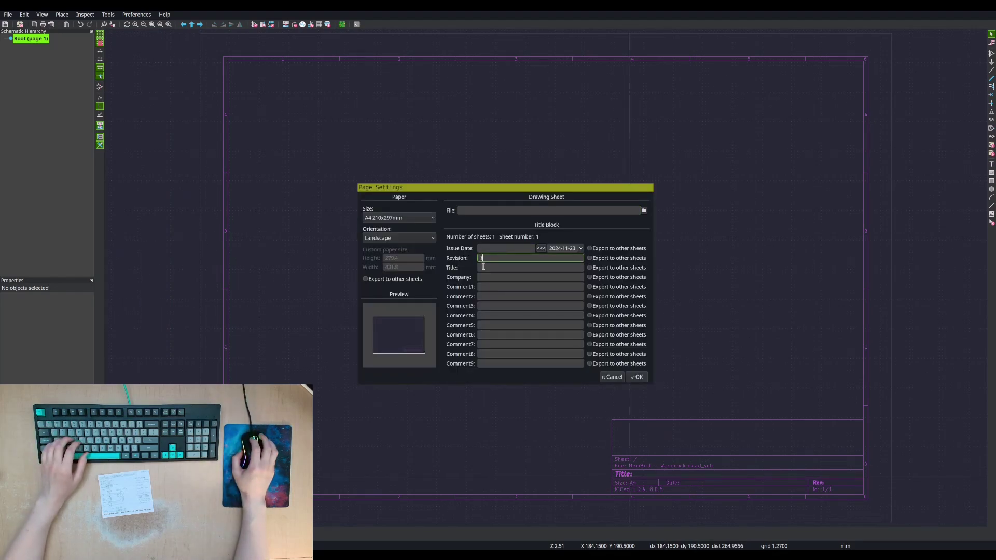
pyautogui.click(482, 267)
pyautogui.write('MemBi')
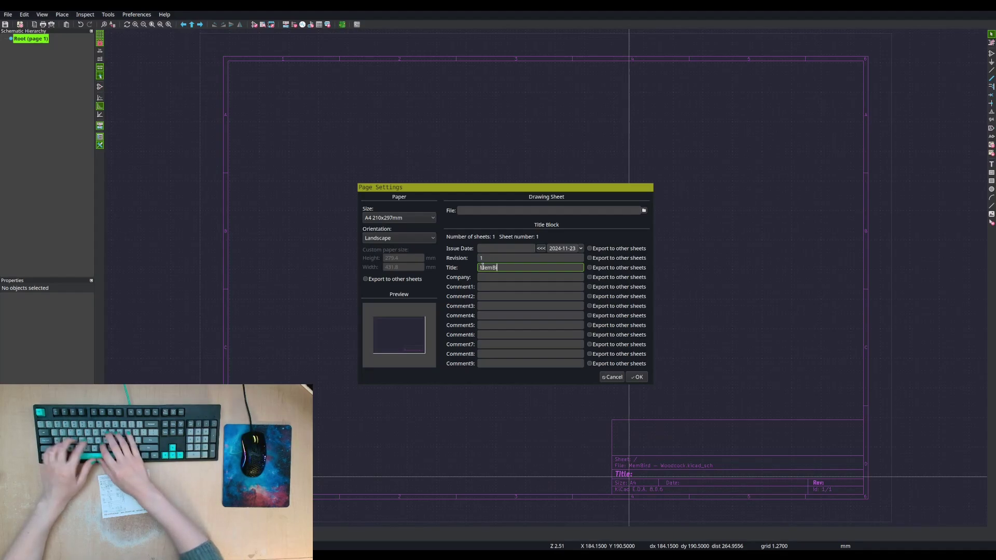
pyautogui.write('rd - Woodcock')
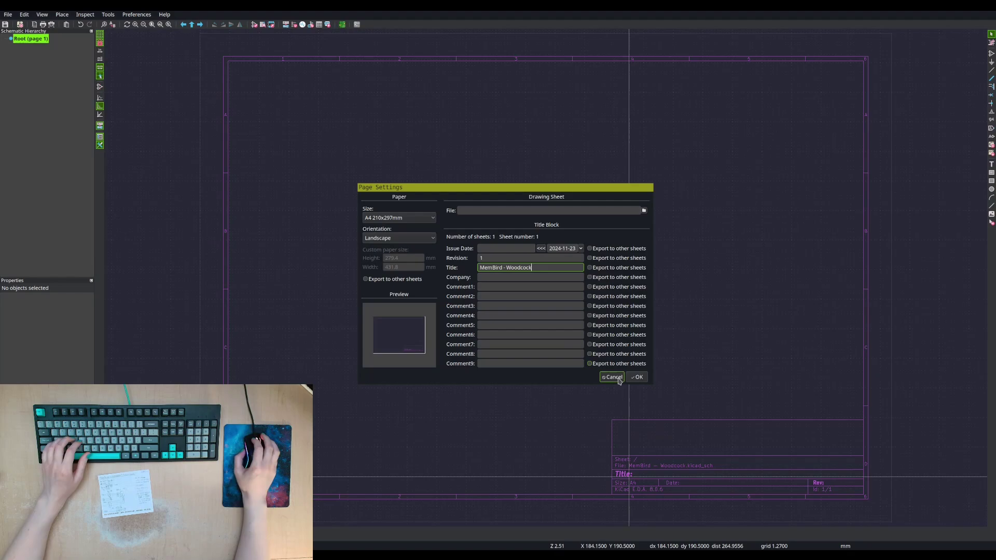
pyautogui.click(643, 380)
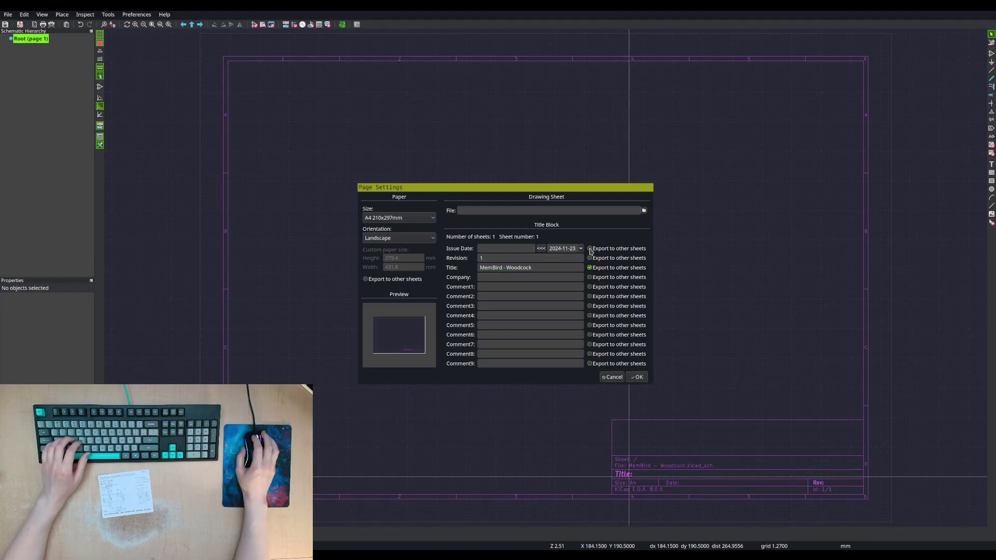
pyautogui.click(642, 378)
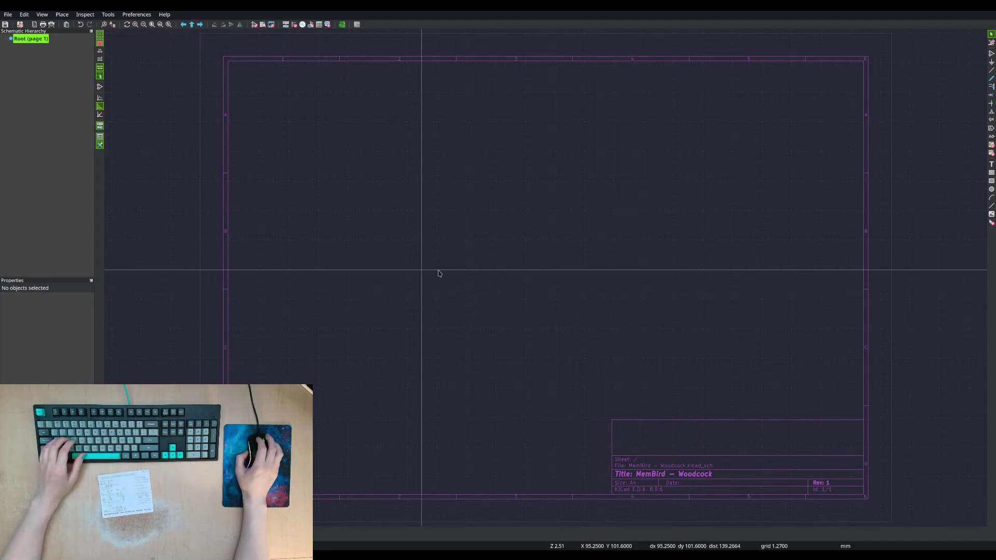
# - Add a small hierarchical sheet named Bus, with file Bus.kicad_sch, near the page's upper-right corner
pyautogui.click(991, 145)
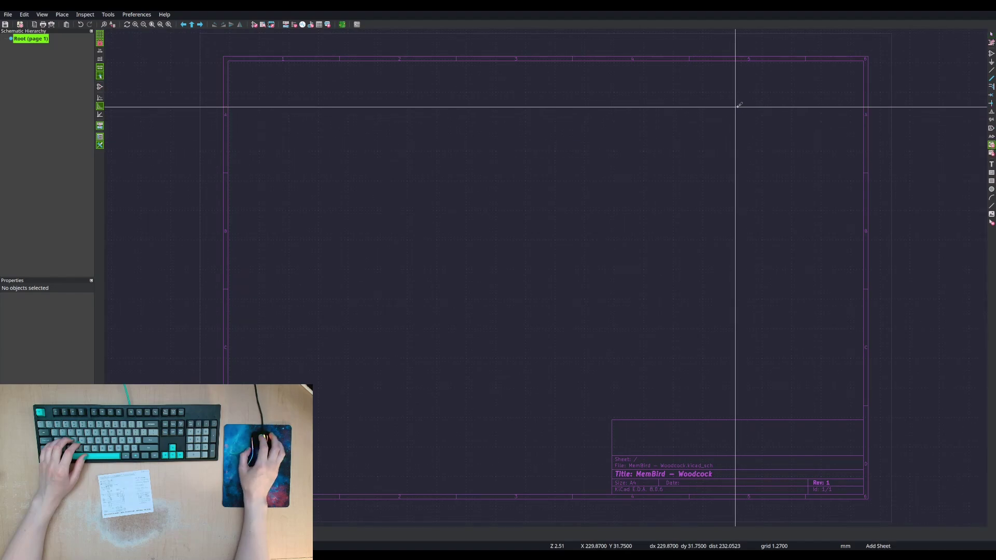
pyautogui.click(797, 94)
pyautogui.click(818, 124)
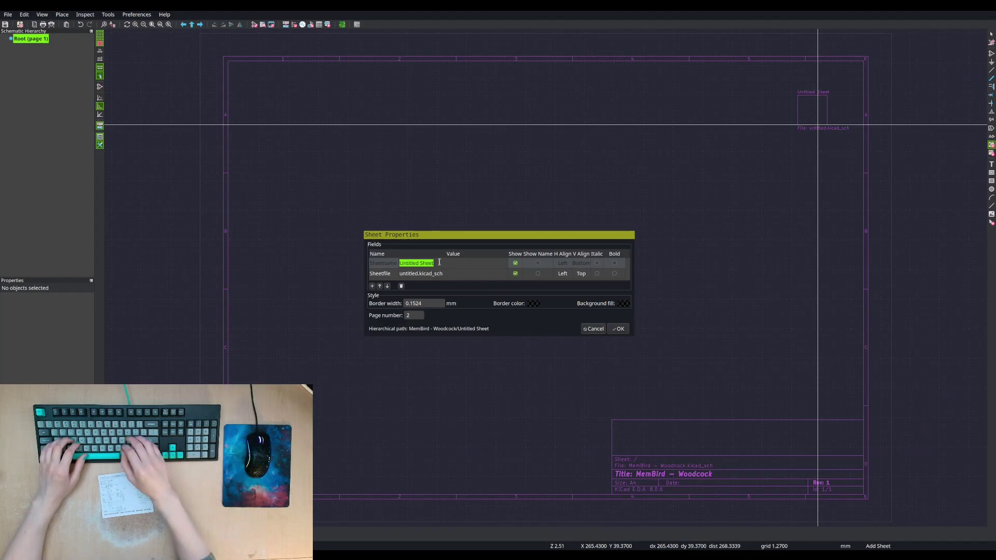
pyautogui.write('Bus')
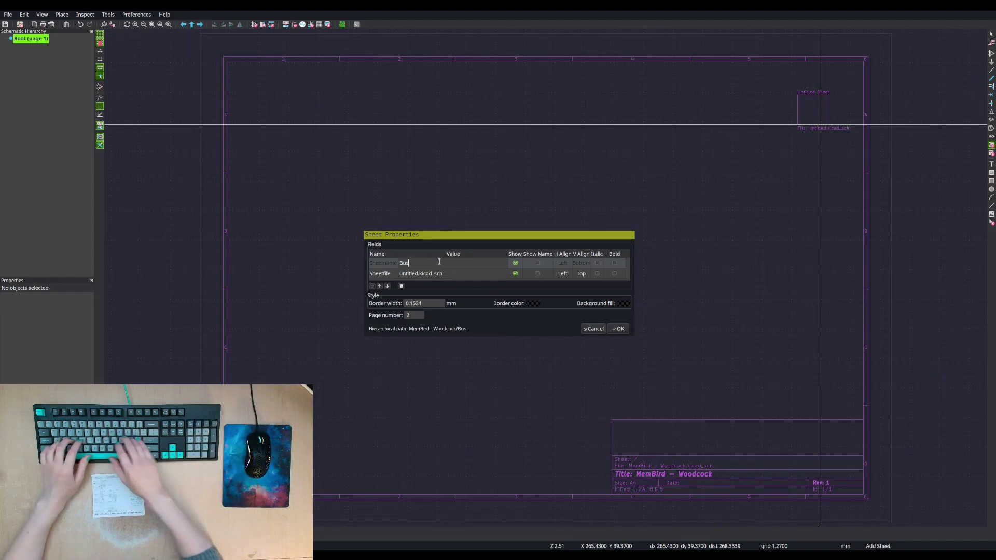
pyautogui.click(408, 274)
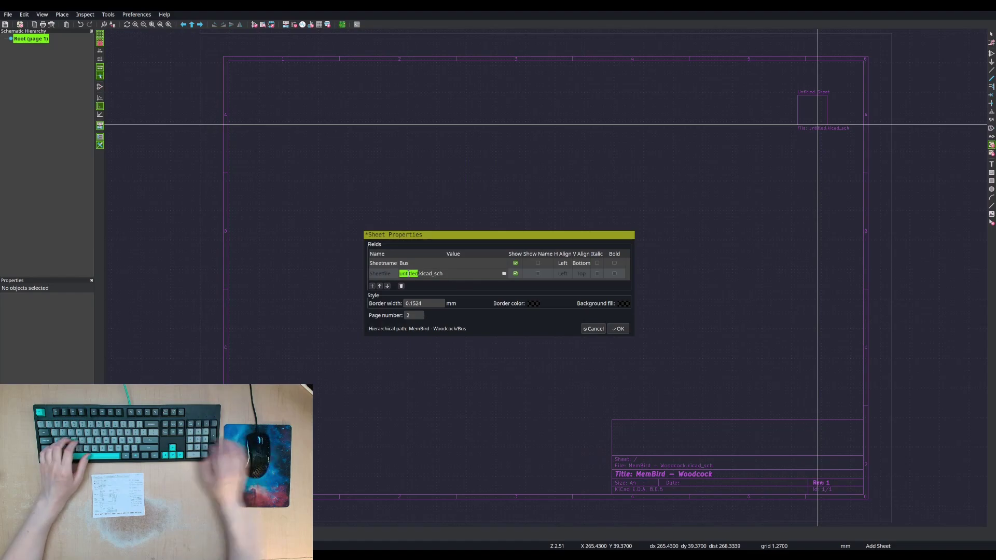
pyautogui.write('Bus')
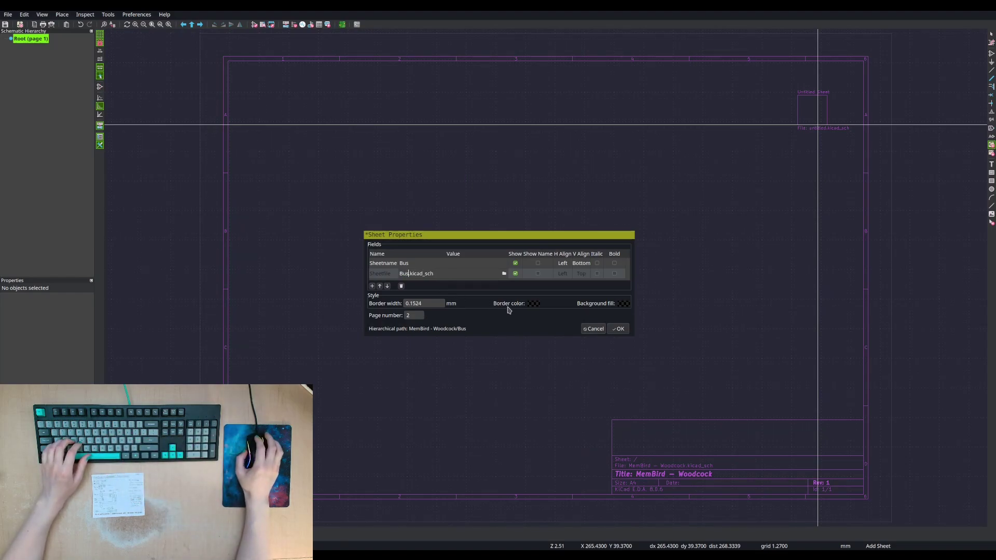
pyautogui.click(617, 329)
pyautogui.press('Escape')
# - Move the Bus sheet straight down to about mid-height along the page's right side
pyautogui.click(817, 109)
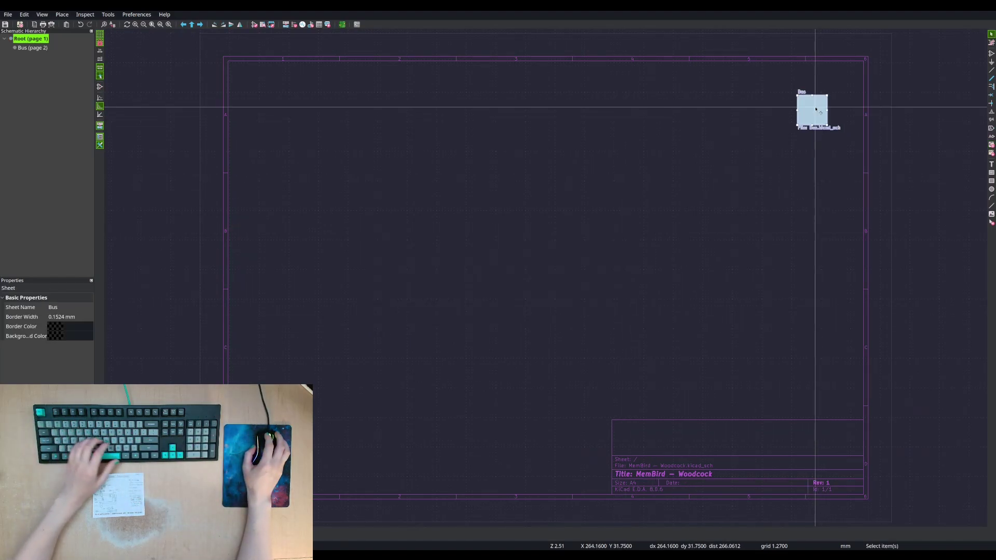
pyautogui.moveTo(816, 107); pyautogui.dragTo(809, 285)
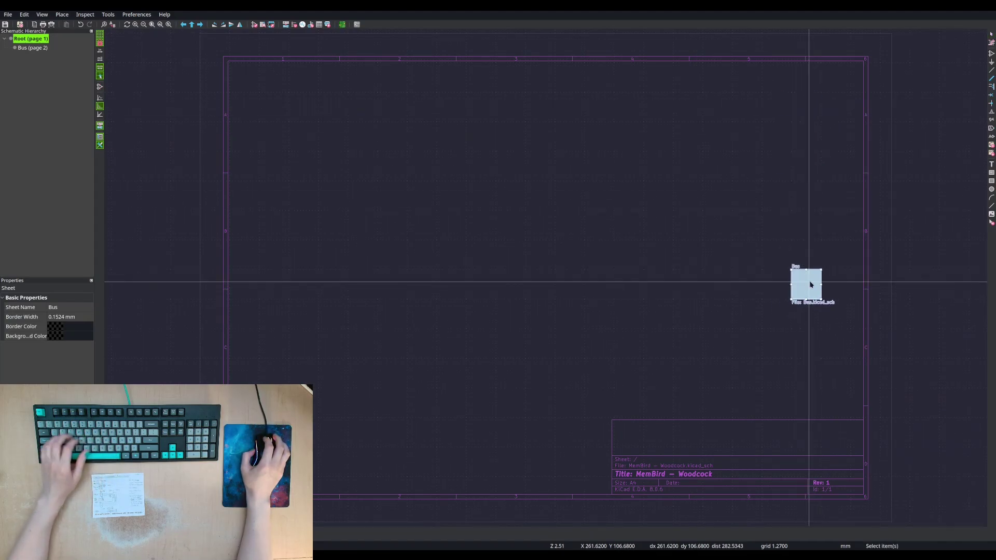
pyautogui.click(862, 196)
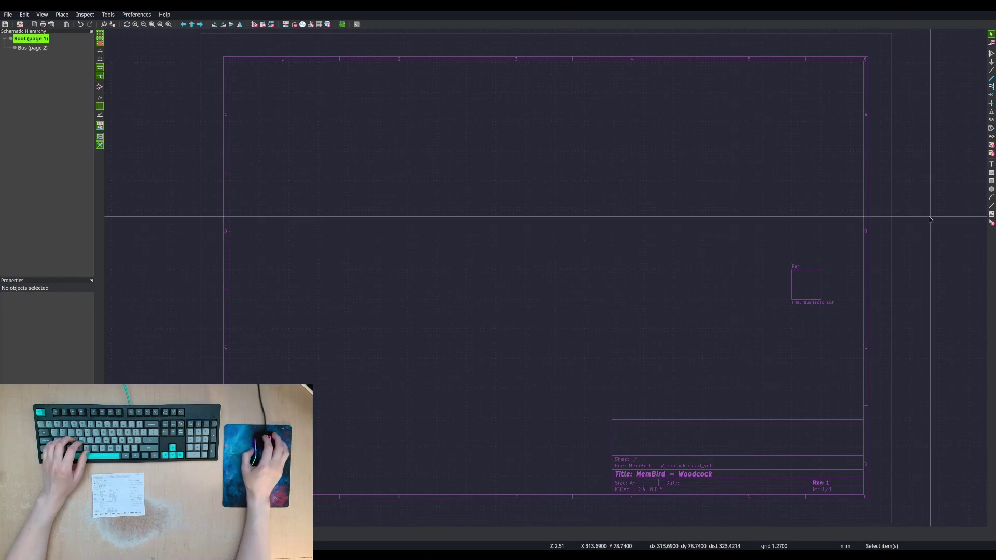
# - Add a second hierarchical sheet named Memory, with file Memory.kicad_sch, just above the Bus sheet
pyautogui.click(991, 145)
pyautogui.click(786, 220)
pyautogui.click(819, 245)
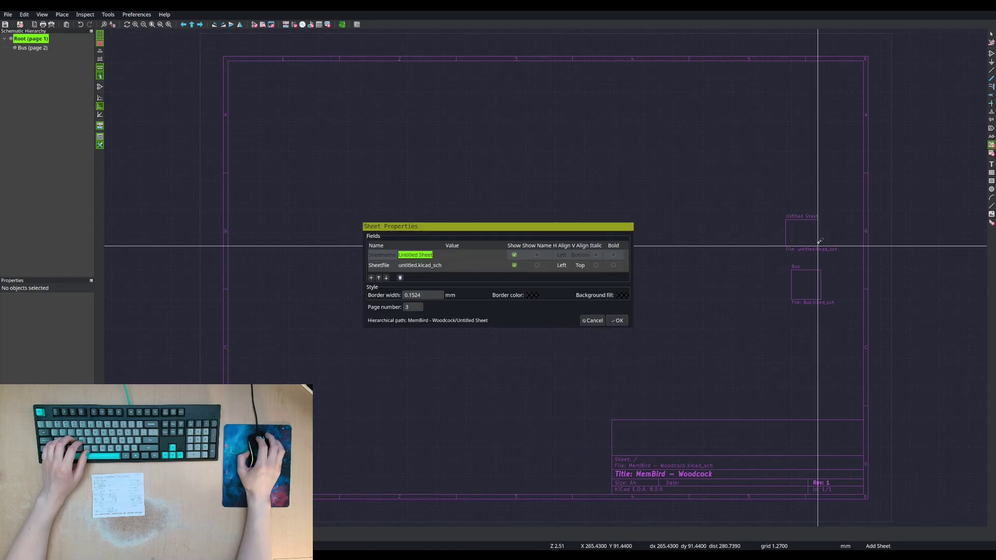
pyautogui.write('Memory')
pyautogui.click(413, 265)
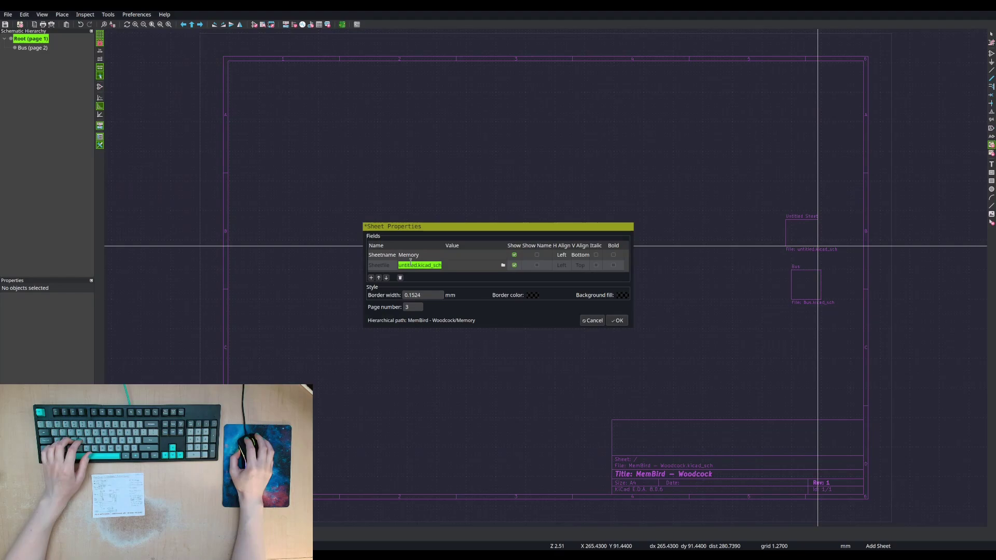
pyautogui.write('Memory')
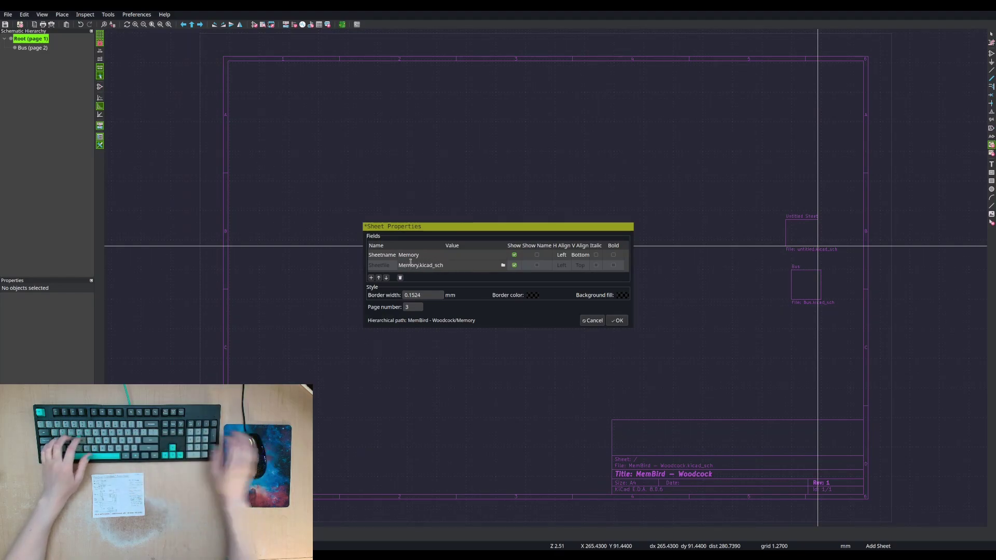
pyautogui.click(617, 320)
pyautogui.press('Escape')
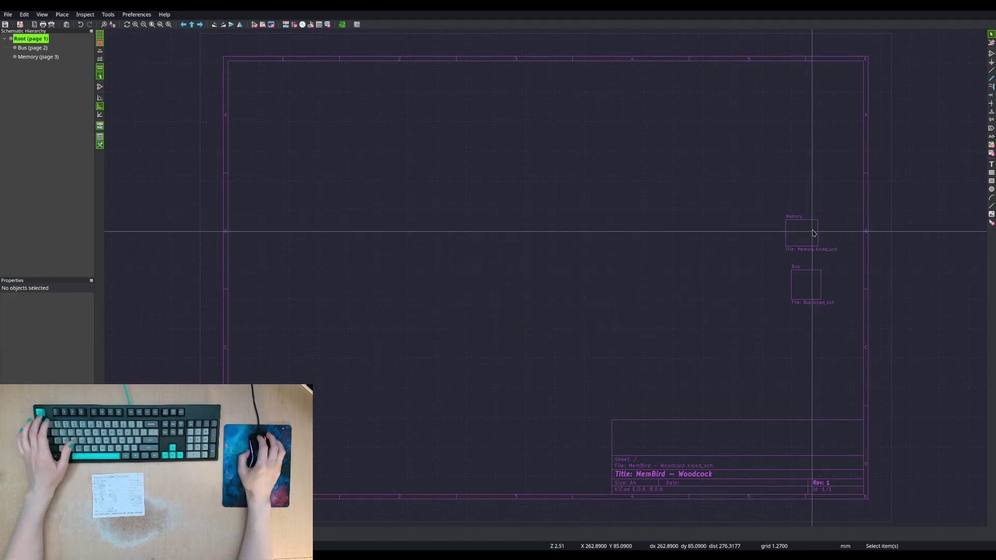
# - Make the Memory sheet slightly taller and align its left edge with the Bus sheet below it
pyautogui.click(807, 232)
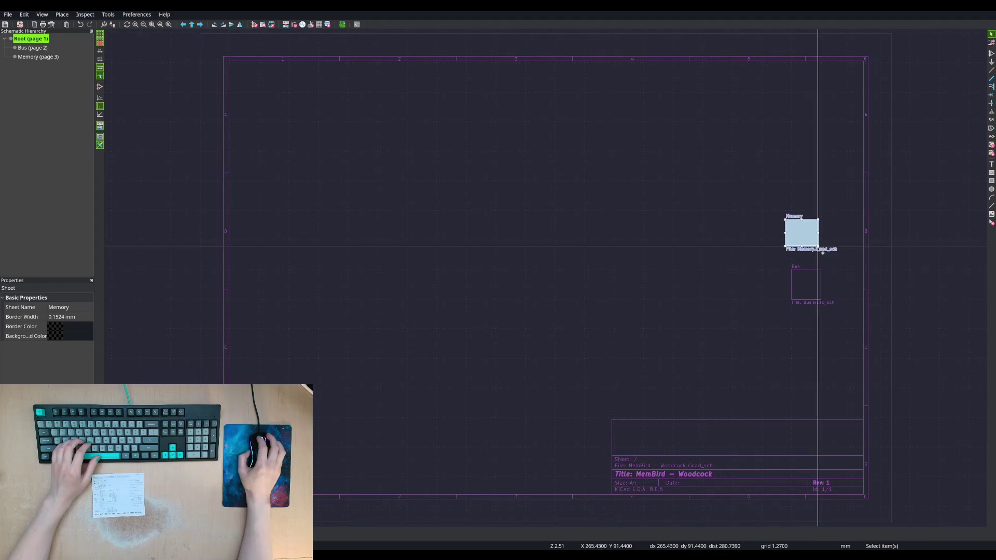
pyautogui.press('m')
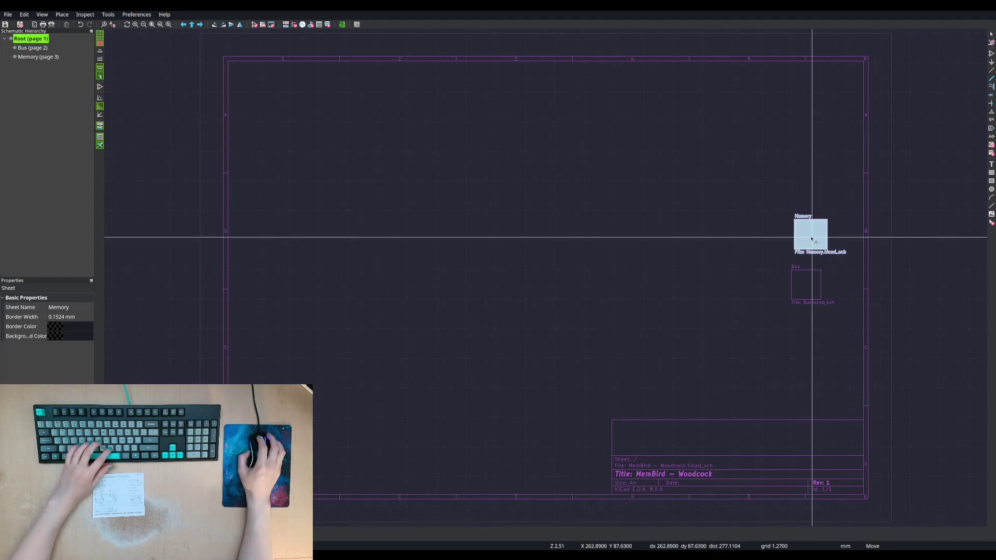
pyautogui.click(809, 237)
# - Widen the Bus sheet to match the width of the Memory sheet
pyautogui.click(825, 283)
pyautogui.click(819, 280)
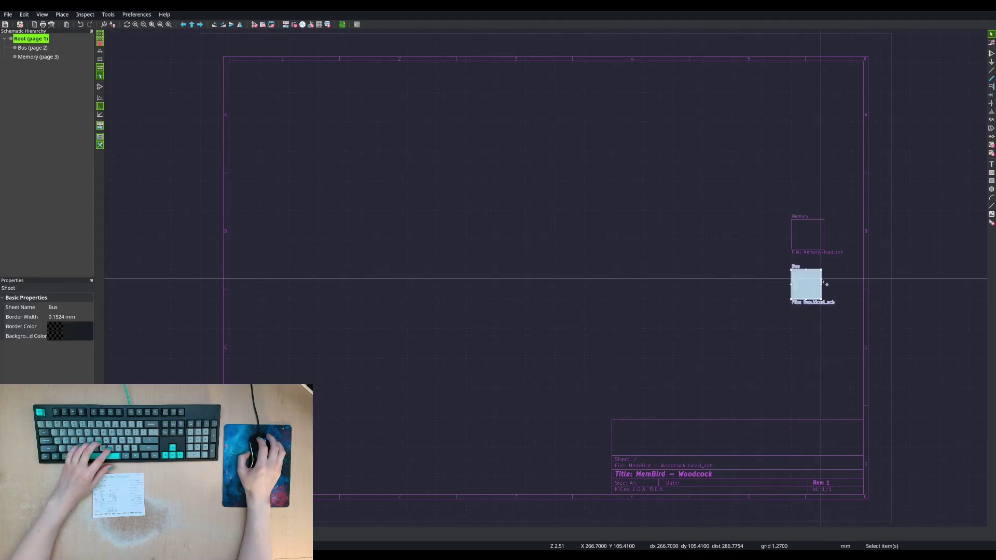
pyautogui.moveTo(821, 280); pyautogui.dragTo(825, 285)
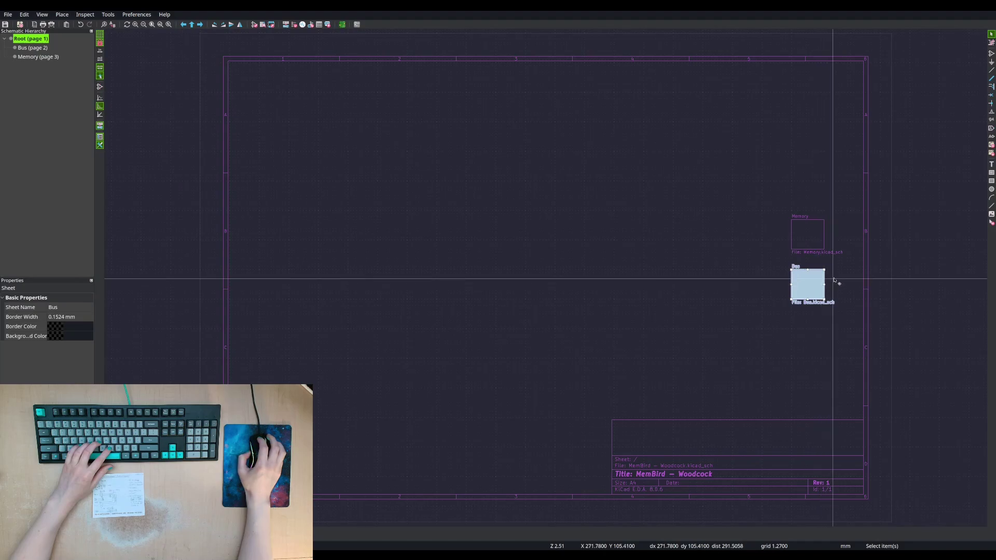
pyautogui.press('Escape')
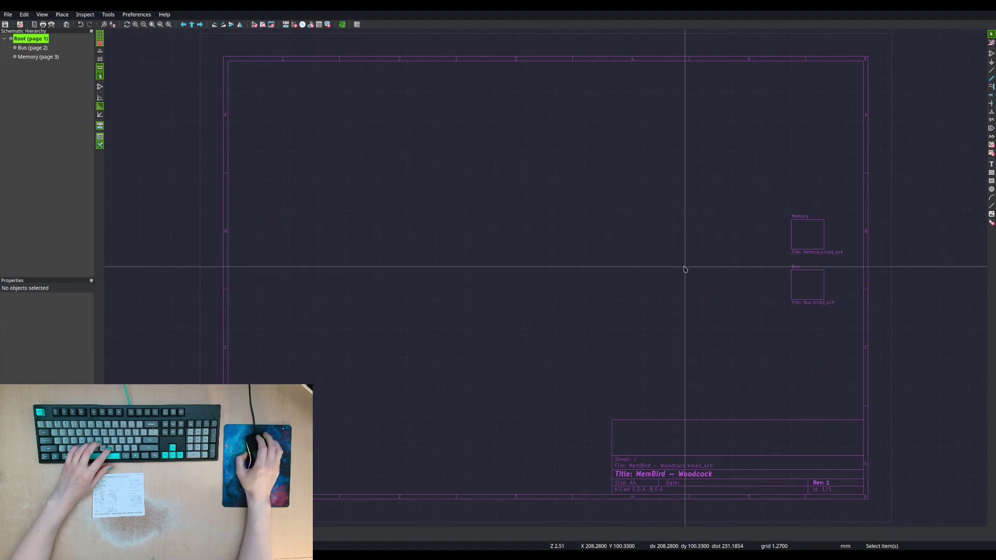
# - Set the Bus sheet's page number to 3
pyautogui.click(29, 57)
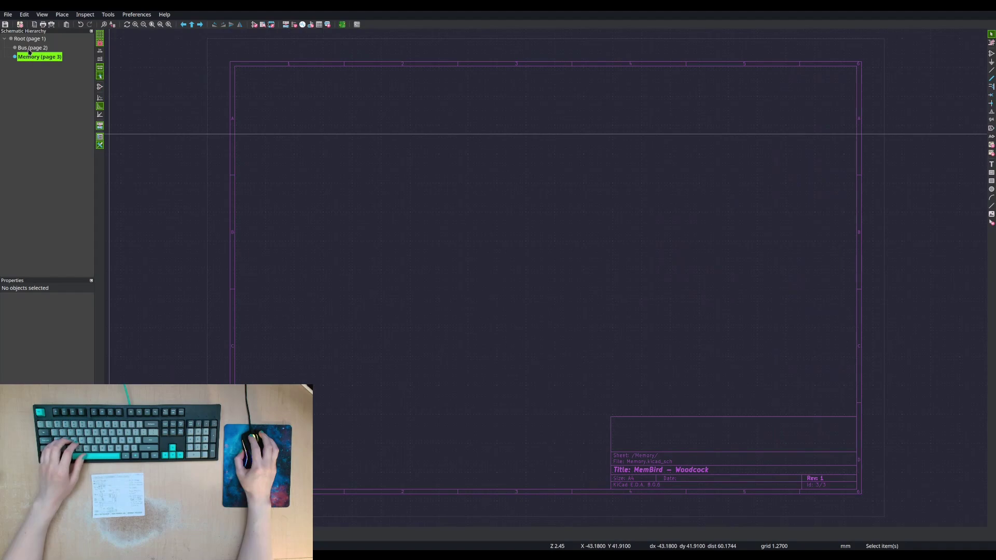
pyautogui.click(29, 49)
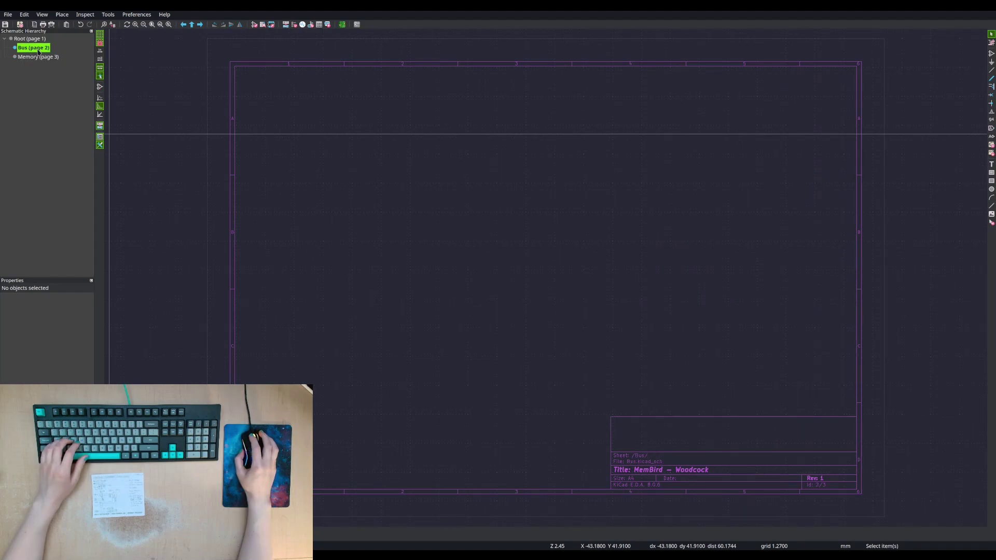
pyautogui.rightClick(38, 50)
pyautogui.click(52, 56)
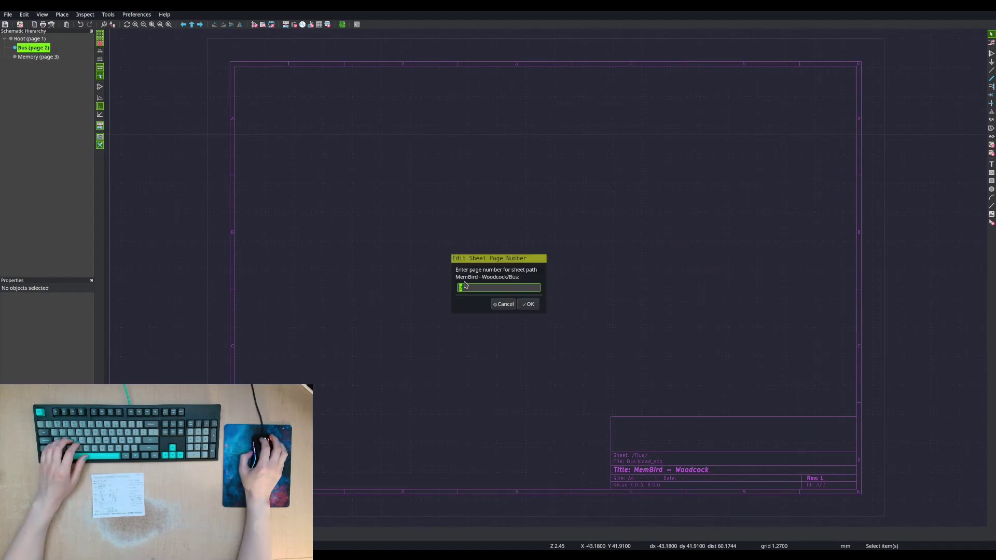
pyautogui.write('3')
pyautogui.click(528, 305)
# - Set the Memory sheet's page number to 2
pyautogui.click(40, 58)
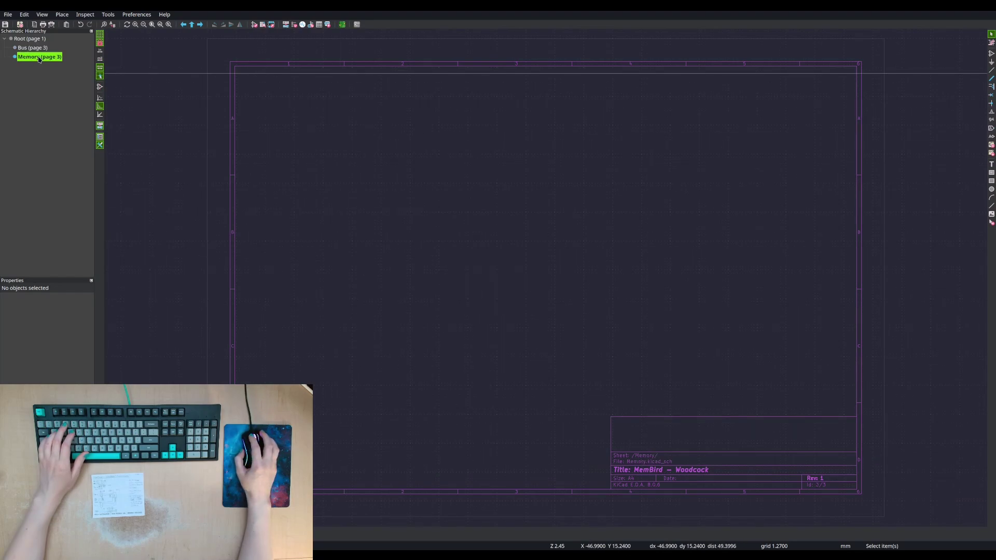
pyautogui.rightClick(40, 58)
pyautogui.click(52, 66)
pyautogui.write('2')
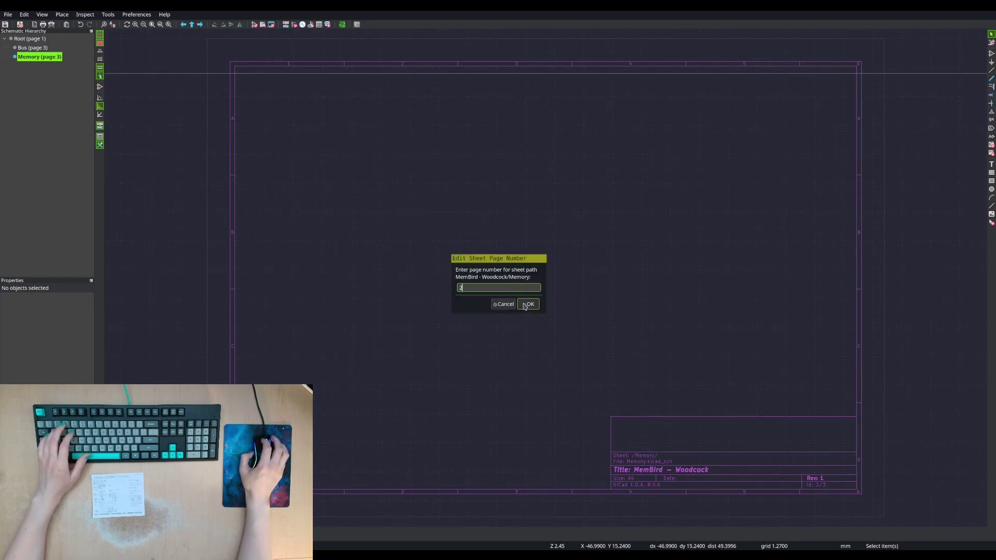
pyautogui.click(525, 305)
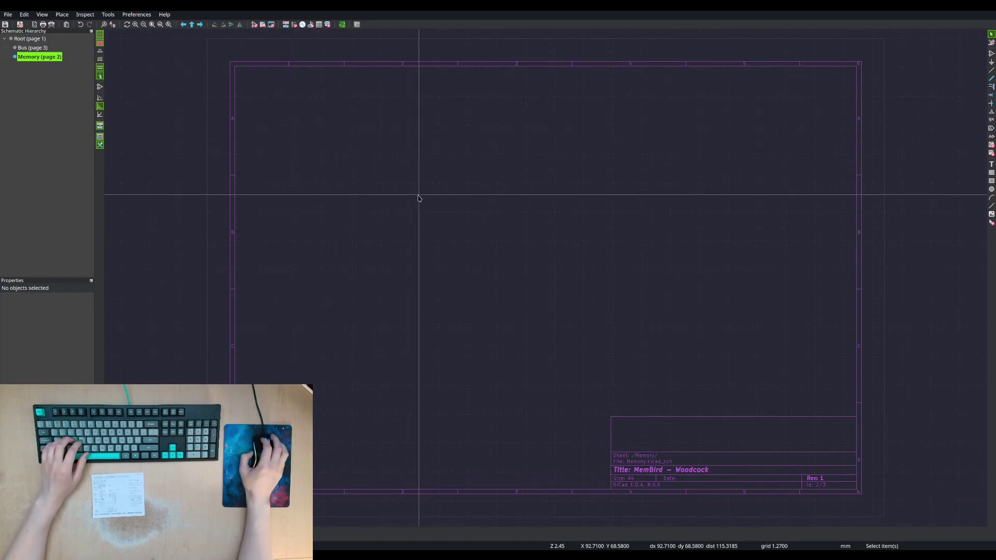
pyautogui.click(39, 39)
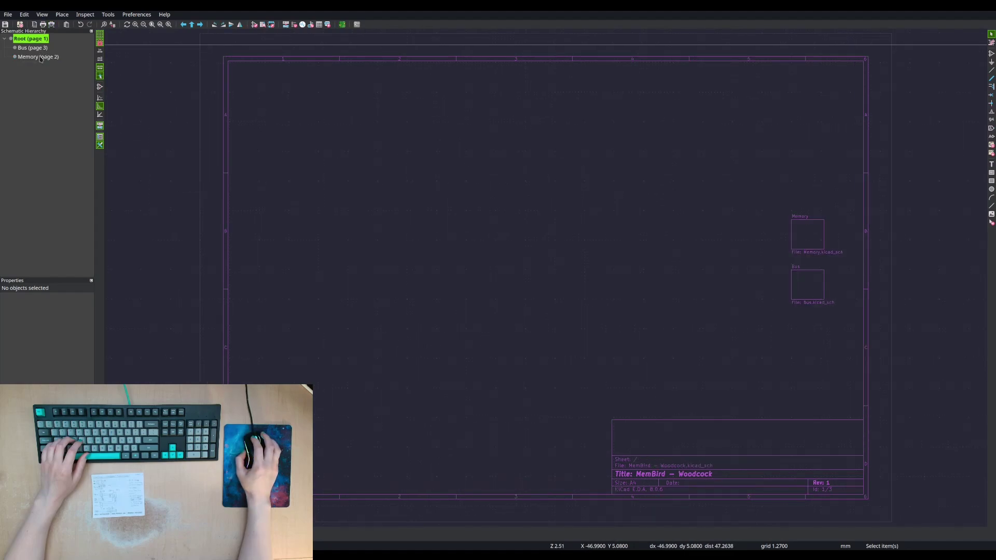
pyautogui.click(37, 58)
pyautogui.click(29, 48)
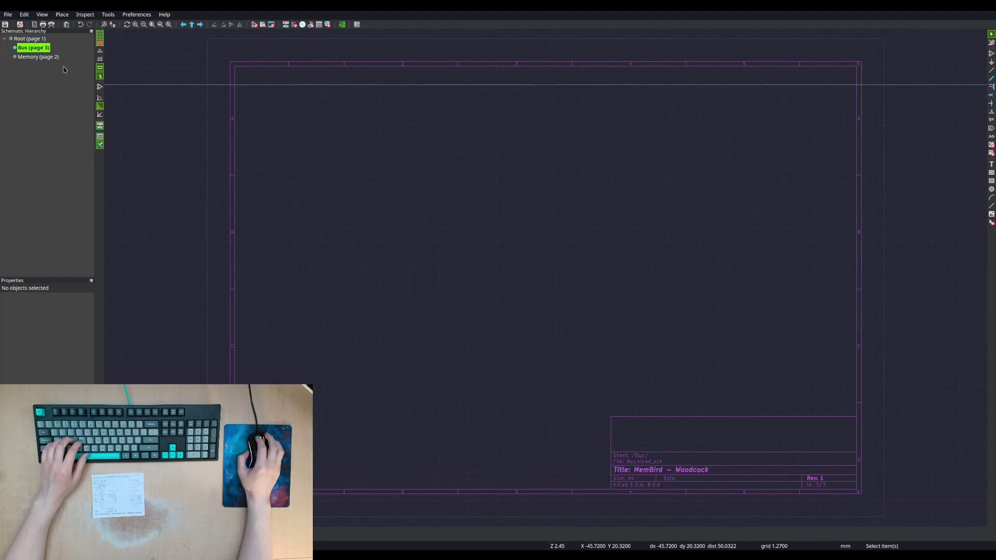
pyautogui.click(41, 58)
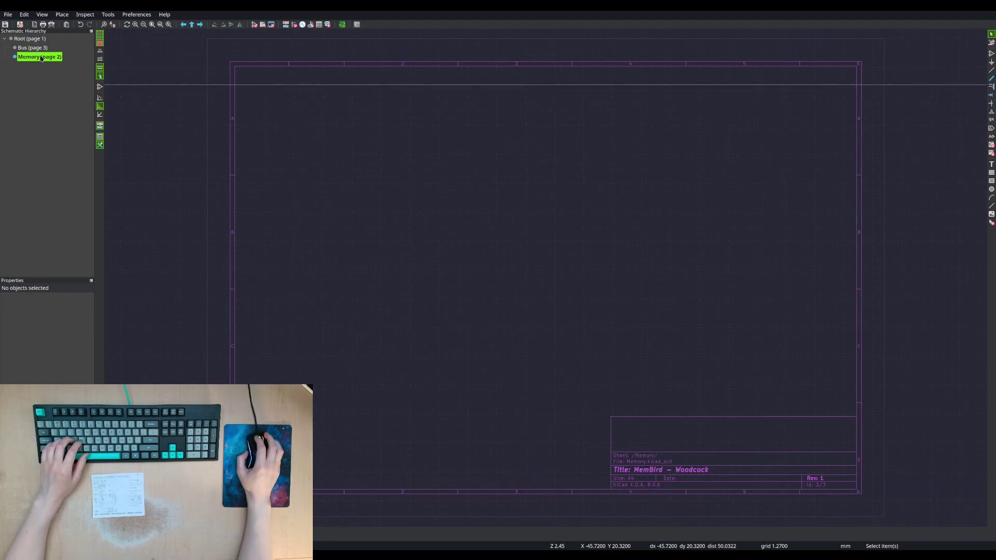
pyautogui.click(31, 40)
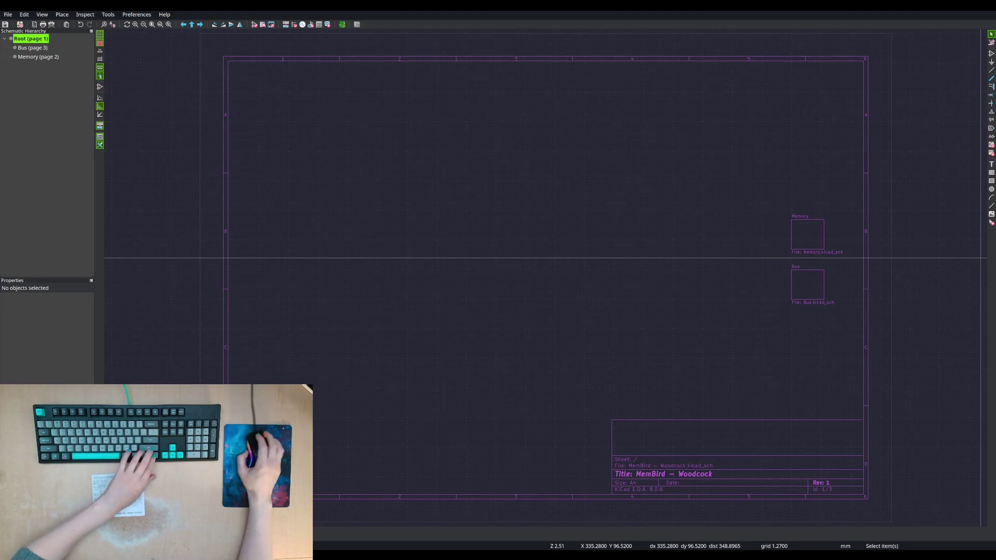
# - Paste the copied VME64 bus connector circuit into the Bus sheet, placing it within the upper part of the drawing frame
pyautogui.click(32, 48)
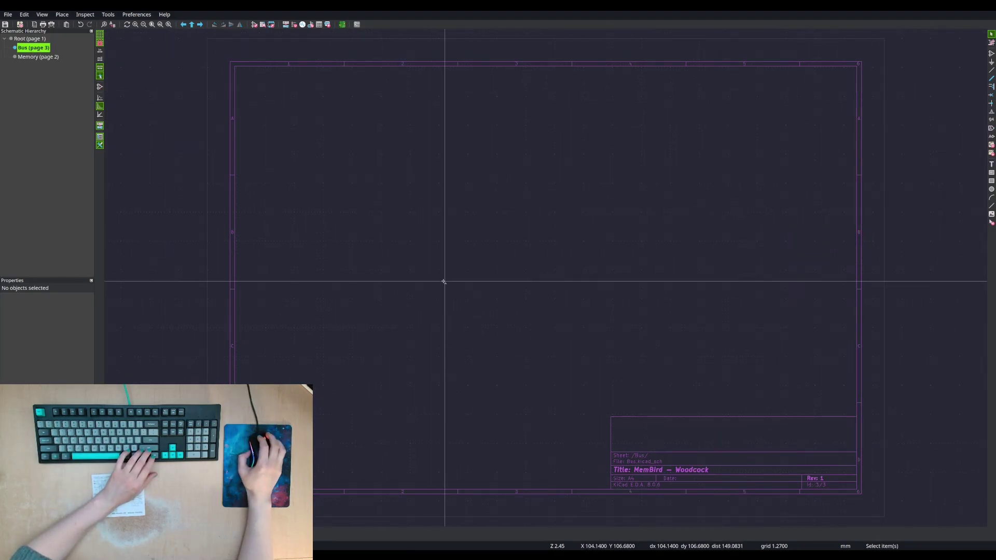
pyautogui.hotkey('ctrl', 'a')
pyautogui.press('m')
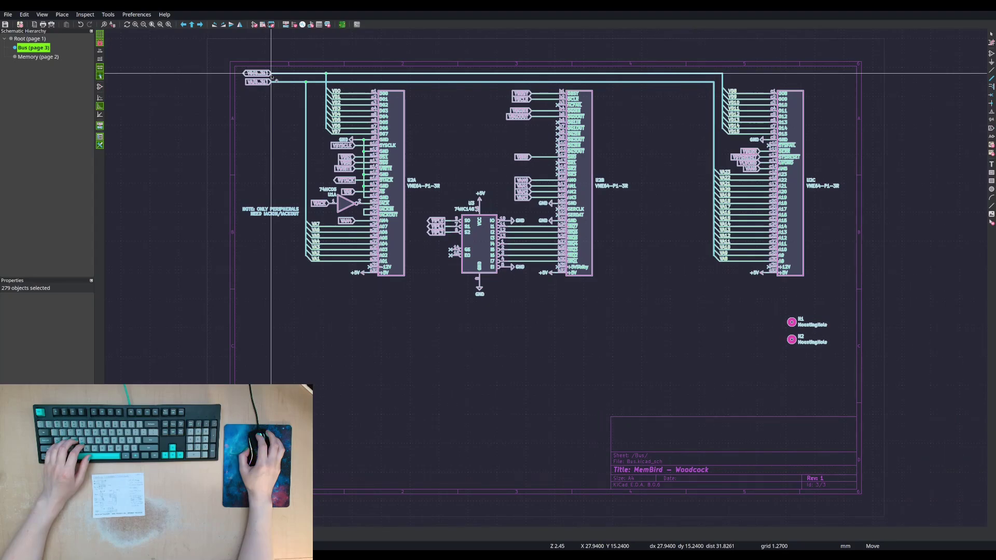
pyautogui.press('Escape')
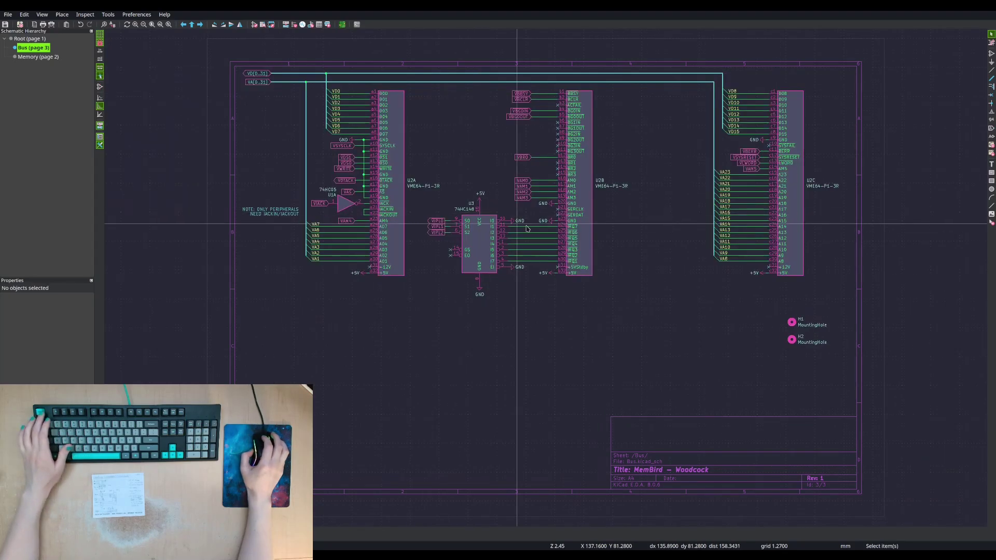
# - Delete the 74HC148 encoder U3 together with its labels, power symbols and wires to the IRQ pins
pyautogui.scroll(3, 534, 235)
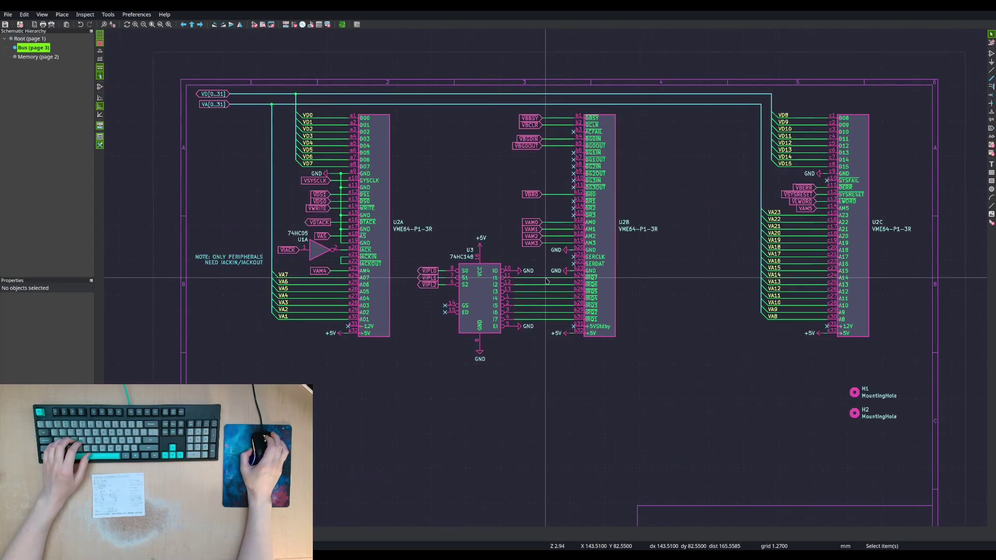
pyautogui.moveTo(517, 251); pyautogui.dragTo(397, 405)
pyautogui.press('Delete')
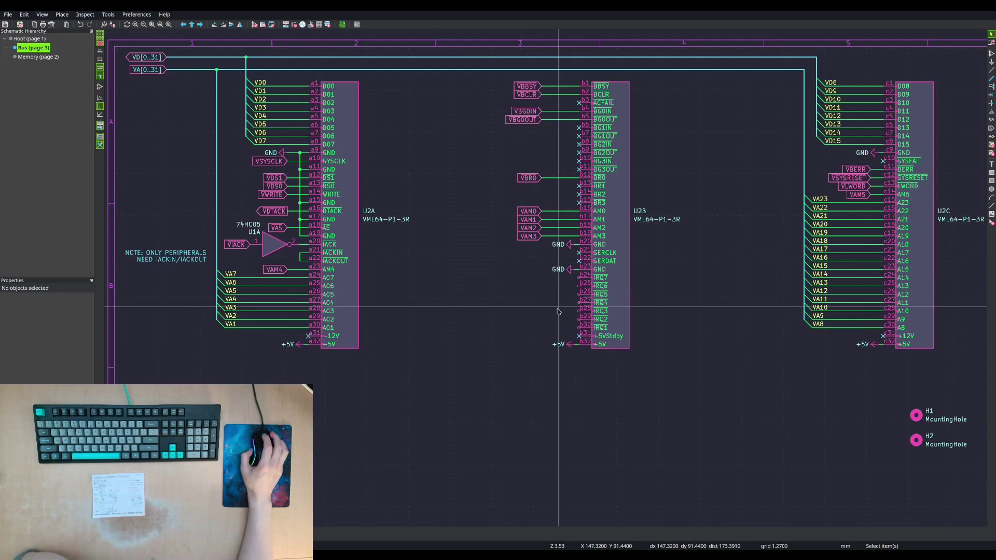
# - Place no-connect flags on the IRQ1 to IRQ7 pins of connector U2B
pyautogui.scroll(3, 667, 456)
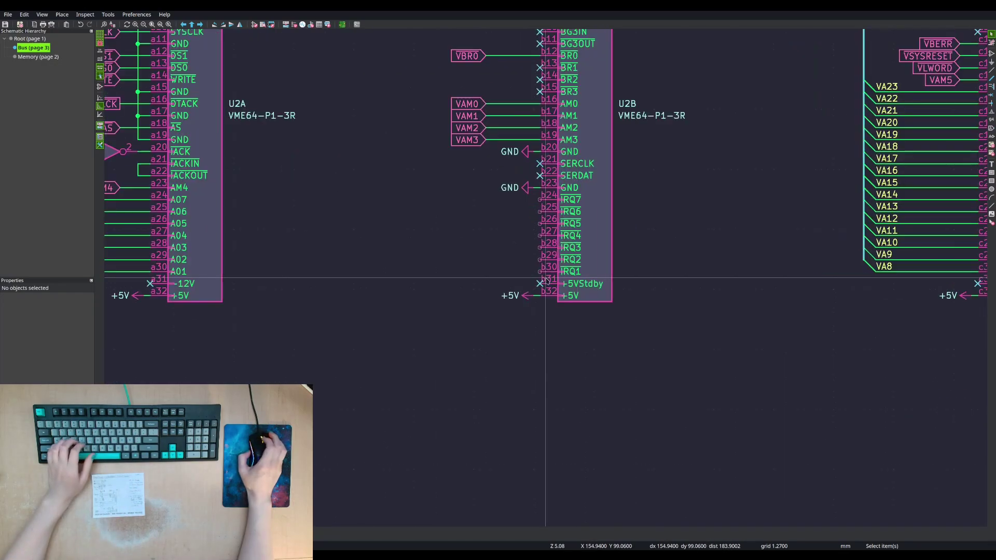
pyautogui.click(990, 96)
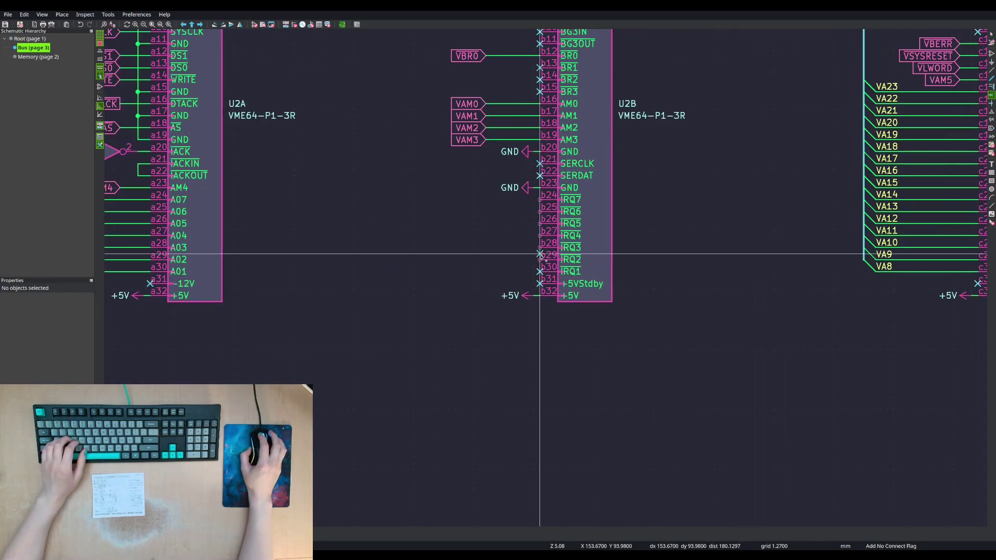
pyautogui.press('Escape')
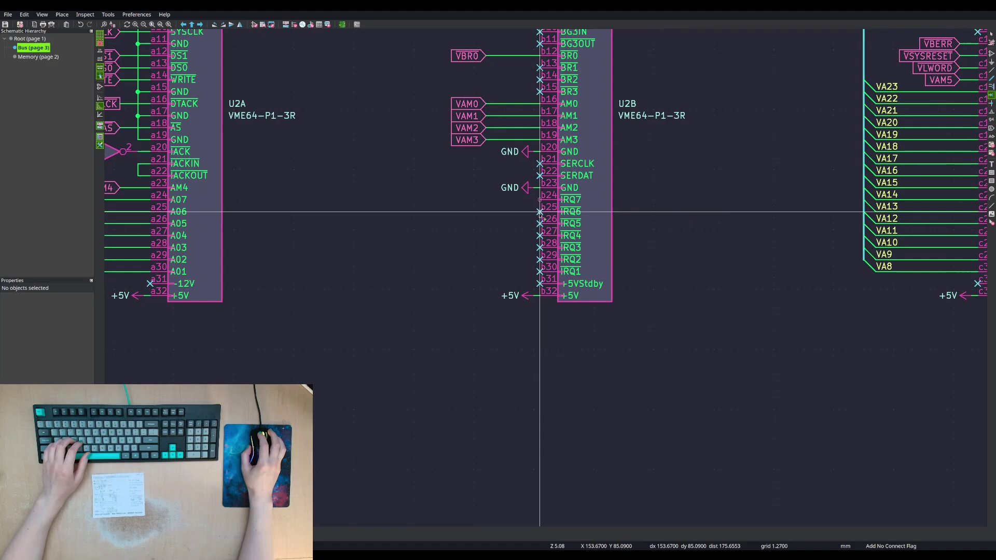
pyautogui.press('Escape')
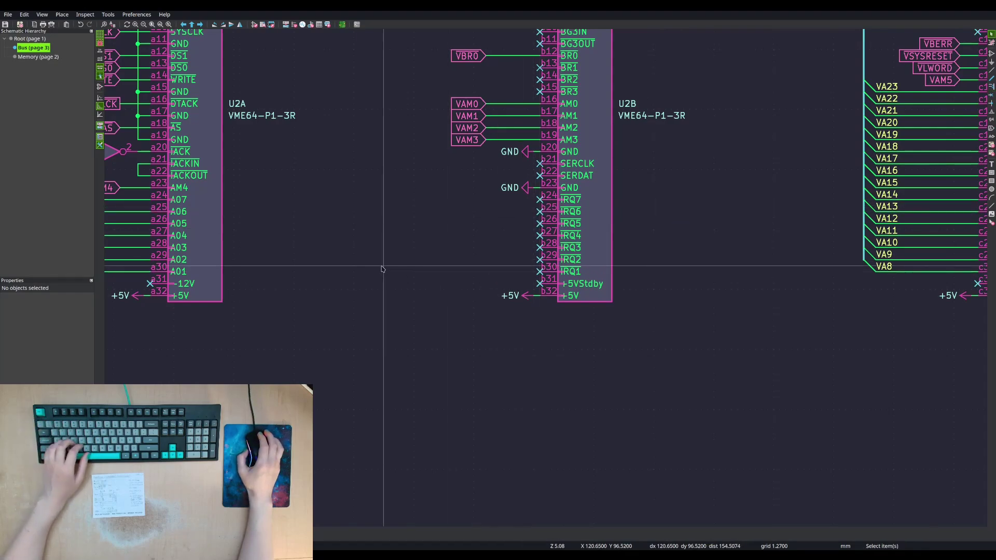
# - Delete the 74HC05 inverter U1A and its VIACK label beside connector U2A
pyautogui.scroll(-1, 382, 270)
pyautogui.moveTo(537, 237); pyautogui.dragTo(499, 325, button='middle')
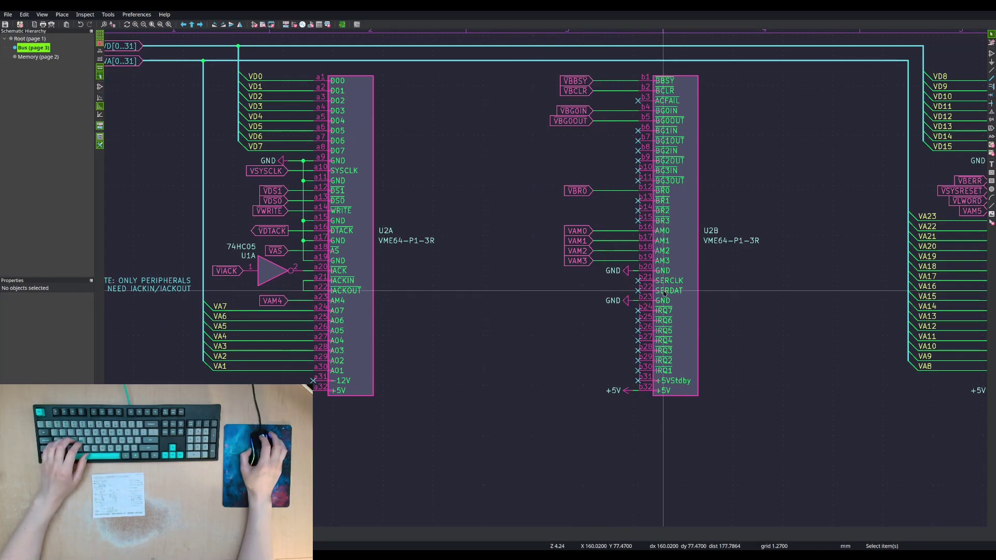
pyautogui.moveTo(473, 332); pyautogui.dragTo(522, 341, button='middle')
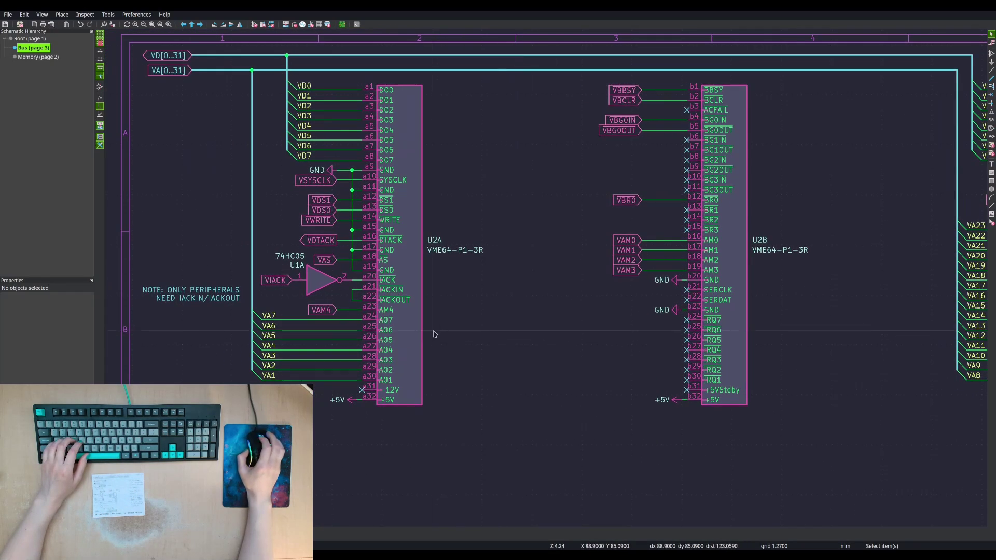
pyautogui.scroll(1, 546, 280)
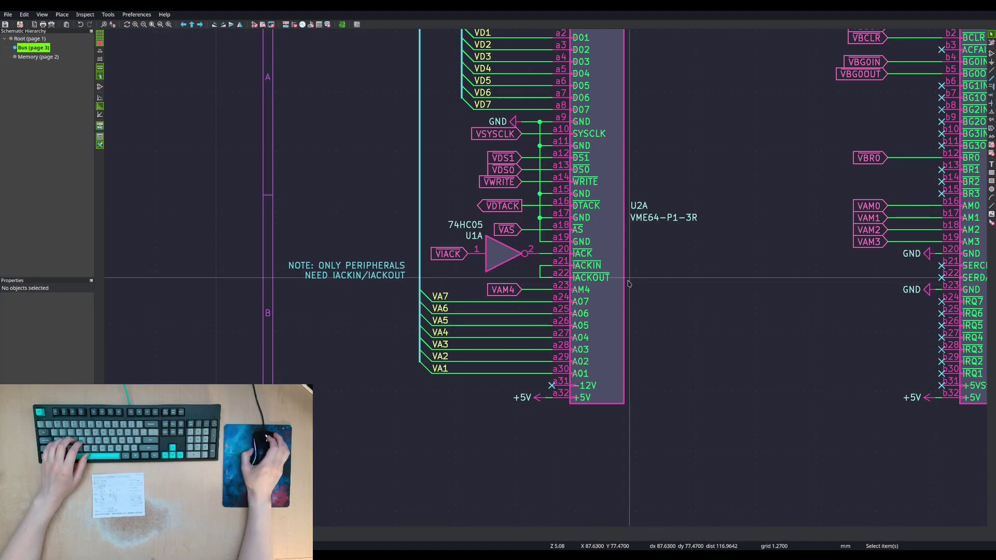
pyautogui.moveTo(515, 254); pyautogui.dragTo(494, 249, button='middle')
pyautogui.moveTo(526, 247); pyautogui.dragTo(449, 265)
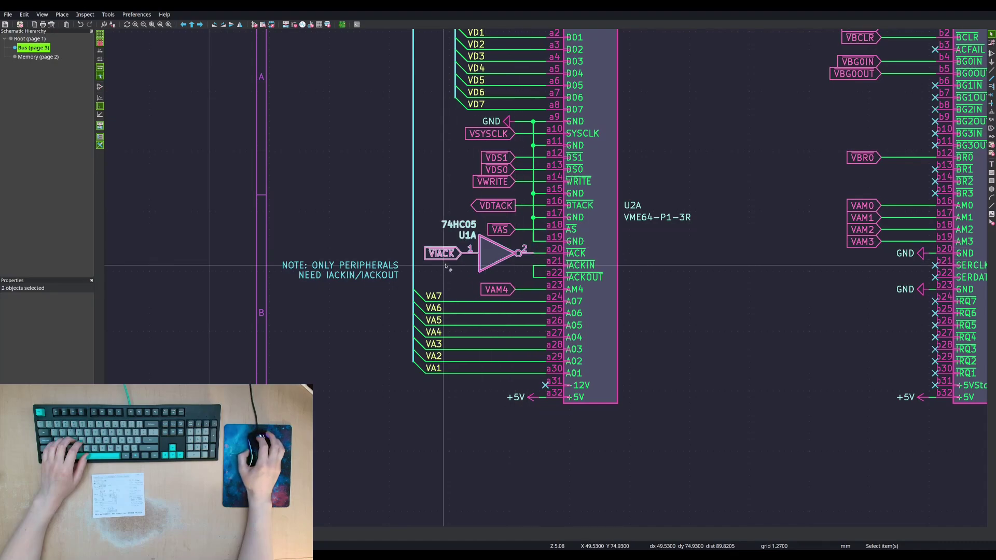
pyautogui.press('Delete')
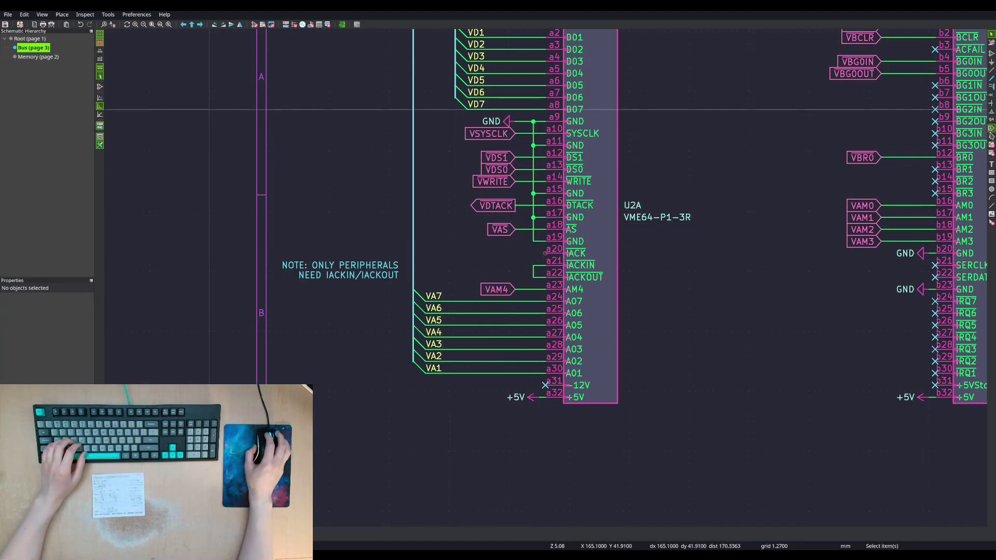
# - Place a no-connect flag on the IACK pin of connector U2A
pyautogui.click(991, 95)
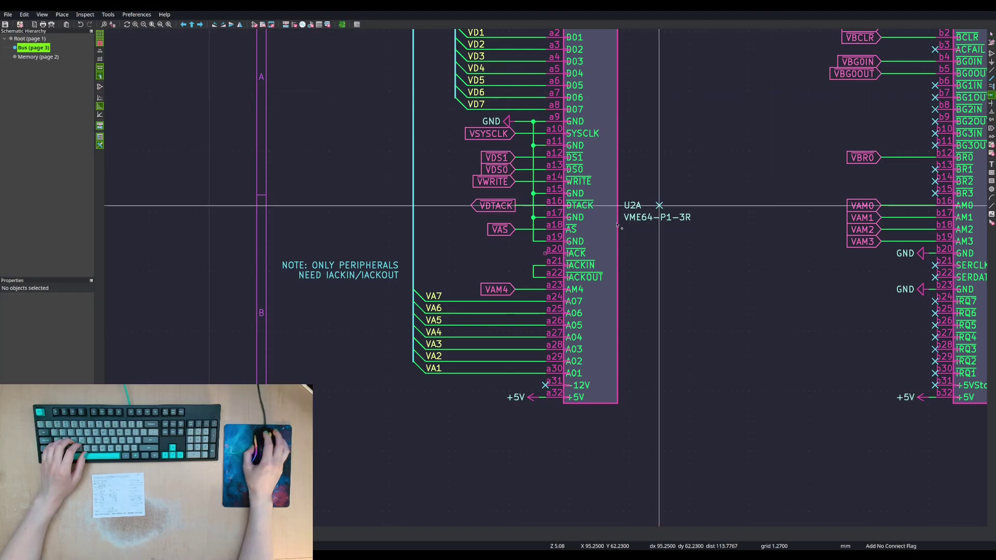
pyautogui.click(545, 253)
pyautogui.press('Escape')
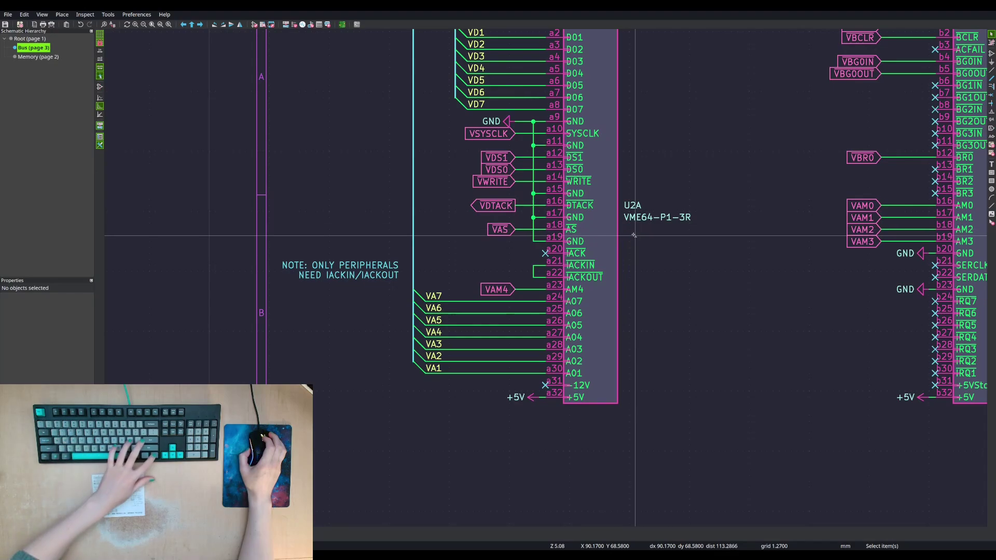
# - Delete the no-connect flags from the BG1IN through BG3OUT pins of connector U2B
pyautogui.moveTo(630, 244); pyautogui.dragTo(621, 275, button='middle')
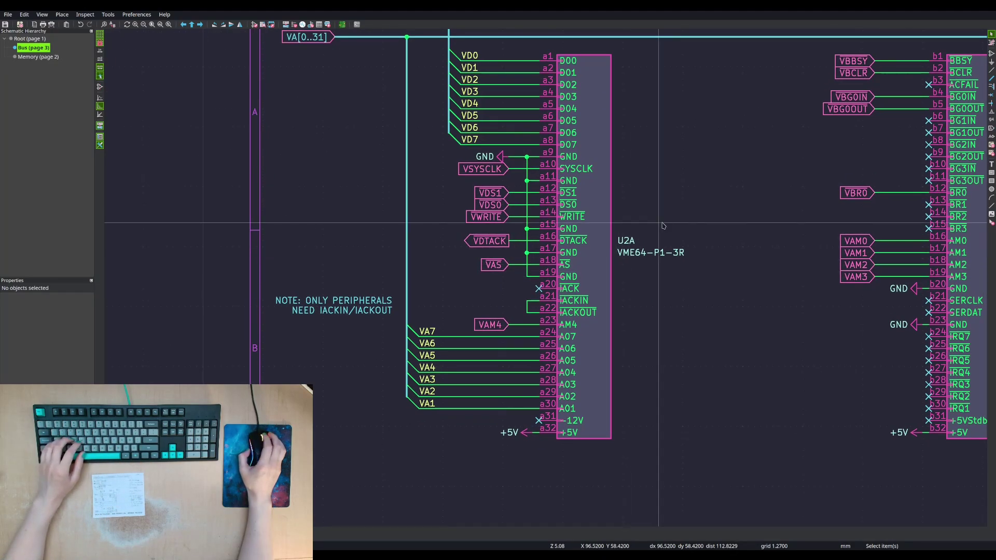
pyautogui.moveTo(923, 142); pyautogui.dragTo(739, 210, button='middle')
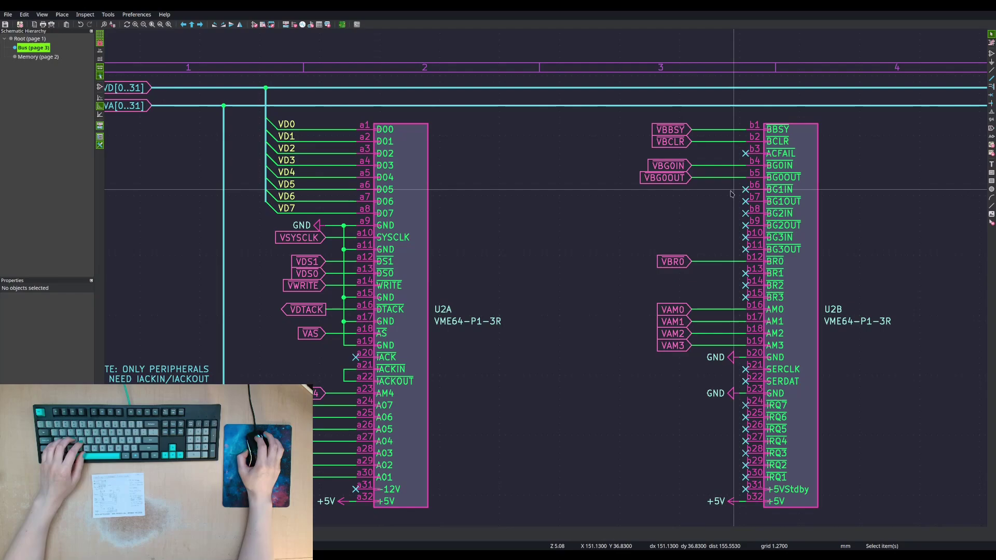
pyautogui.moveTo(730, 185); pyautogui.dragTo(768, 257)
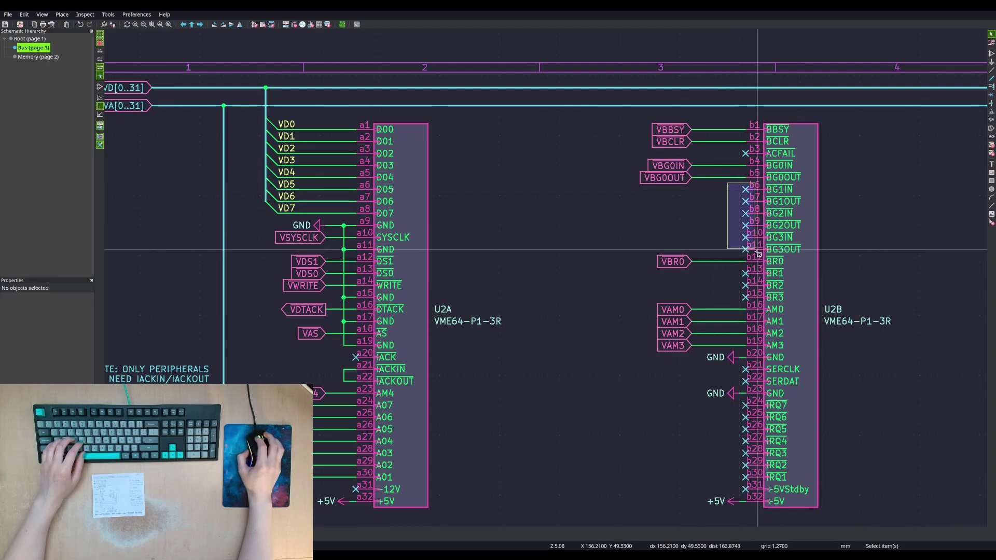
pyautogui.press('Delete')
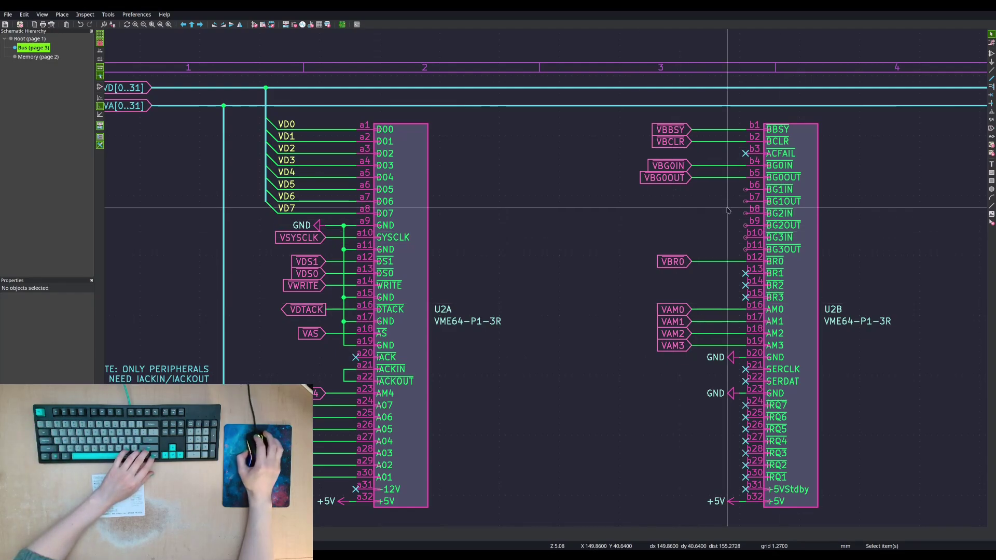
# - Draw a wire loop joining the BG1IN and BG1OUT pins of U2B
pyautogui.press('w')
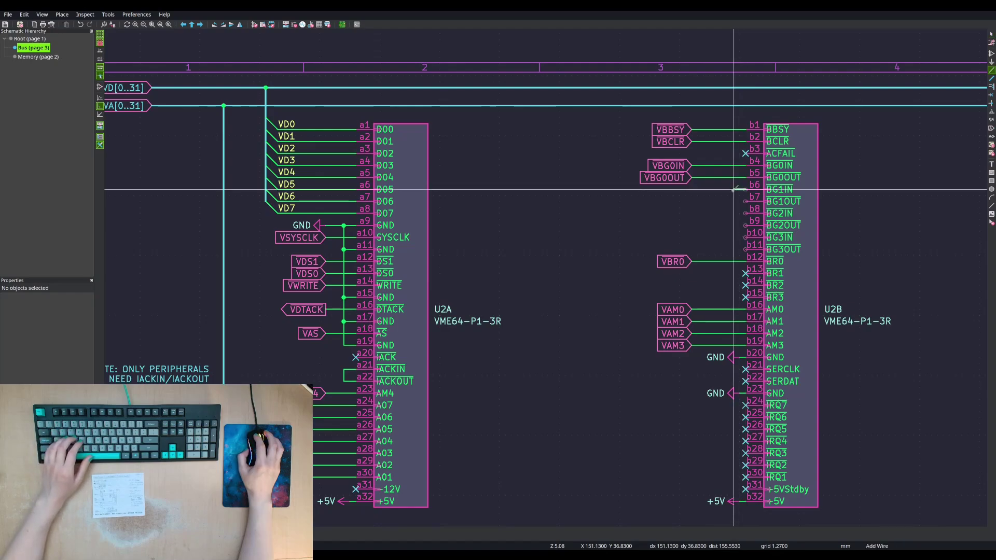
pyautogui.click(734, 190)
pyautogui.click(746, 200)
pyautogui.press('Escape')
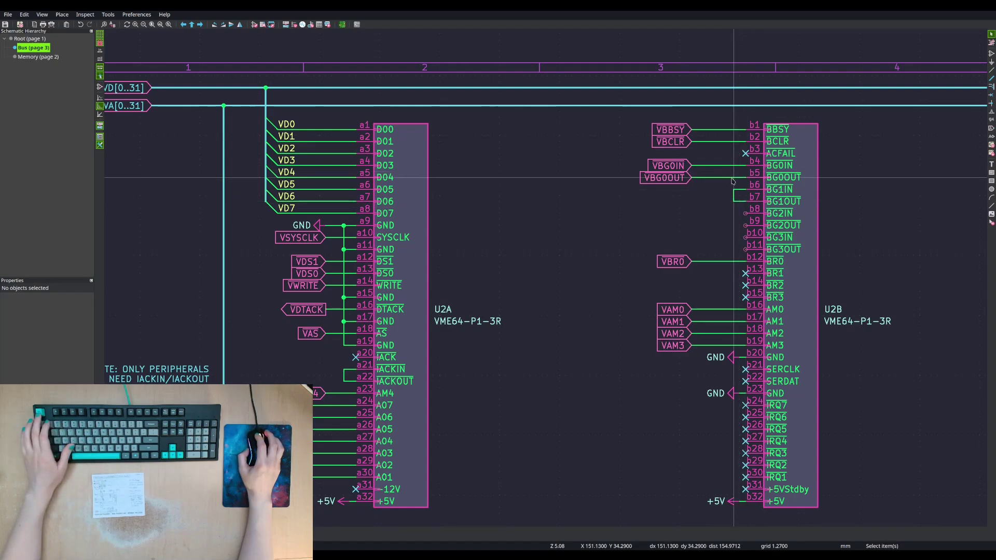
# - Duplicate the BG1 wire loop to join BG2IN to BG2OUT and BG3IN to BG3OUT on U2B
pyautogui.moveTo(738, 185); pyautogui.dragTo(726, 207)
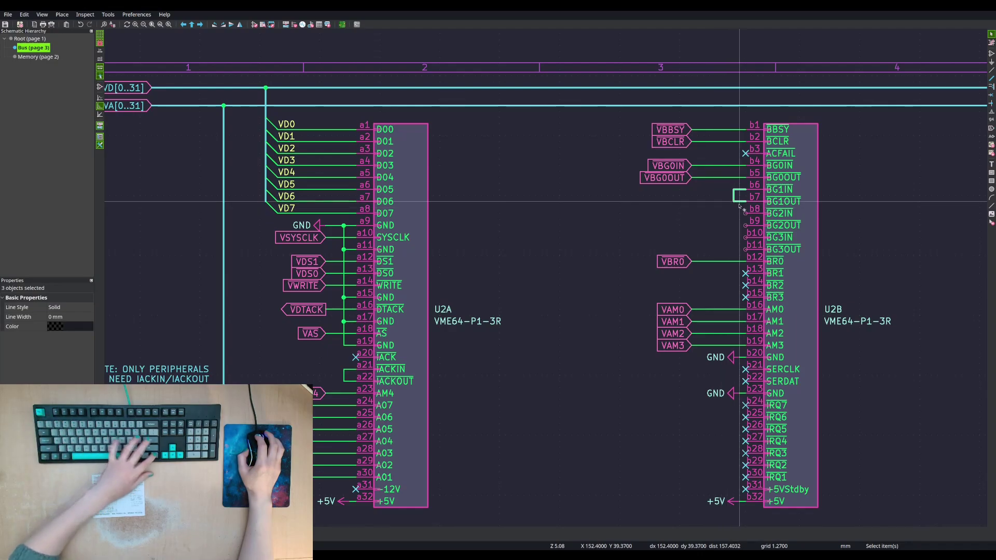
pyautogui.press('m')
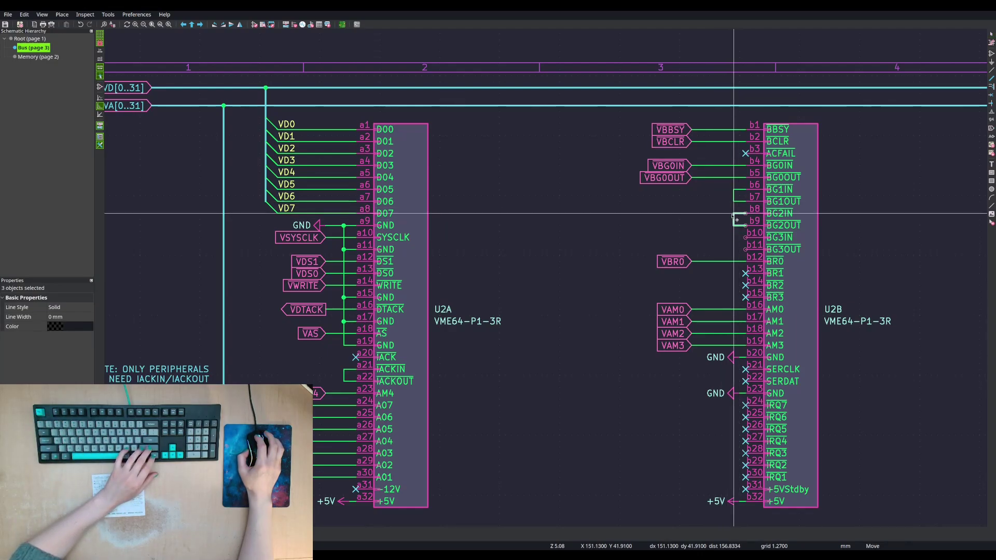
pyautogui.click(733, 213)
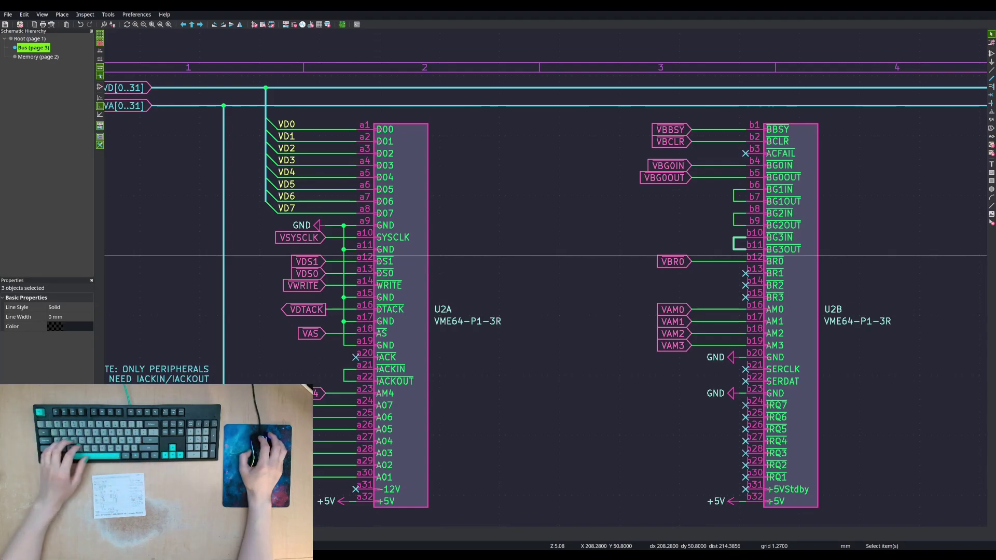
# - Delete the VBG0IN and VBG0OUT labels and their wires from connector U2B
pyautogui.moveTo(717, 209); pyautogui.dragTo(598, 220, button='middle')
pyautogui.moveTo(581, 162); pyautogui.dragTo(537, 213)
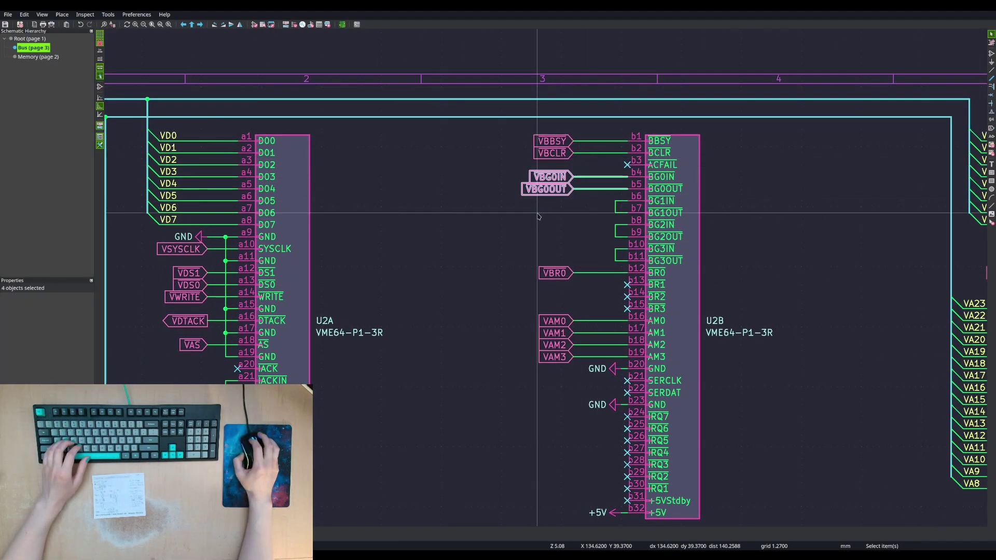
pyautogui.press('Delete')
# - Duplicate the BG1 wire loop to join the BG0IN and BG0OUT pins of U2B
pyautogui.scroll(4, 538, 216)
pyautogui.moveTo(556, 258); pyautogui.dragTo(506, 323)
pyautogui.hotkey('ctrl', 'd')
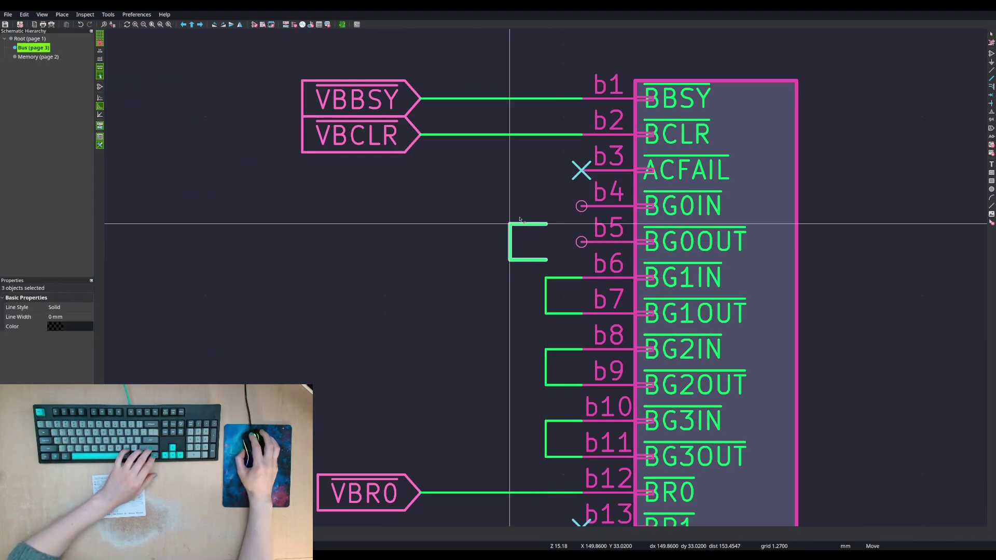
pyautogui.click(555, 201)
pyautogui.press('Escape')
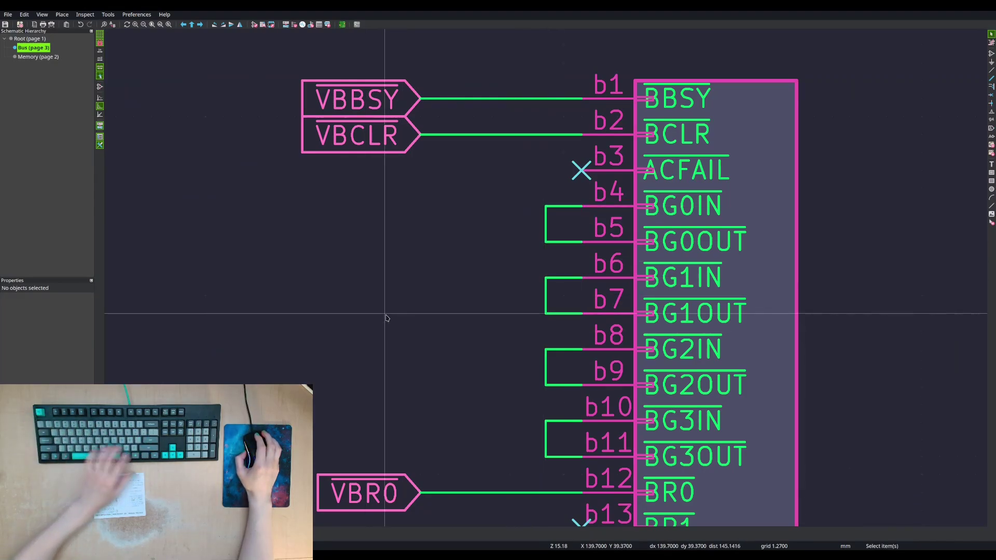
# - Delete the VBBSY and VBCLR labels and their wires from connector U2B
pyautogui.scroll(-3, 386, 318)
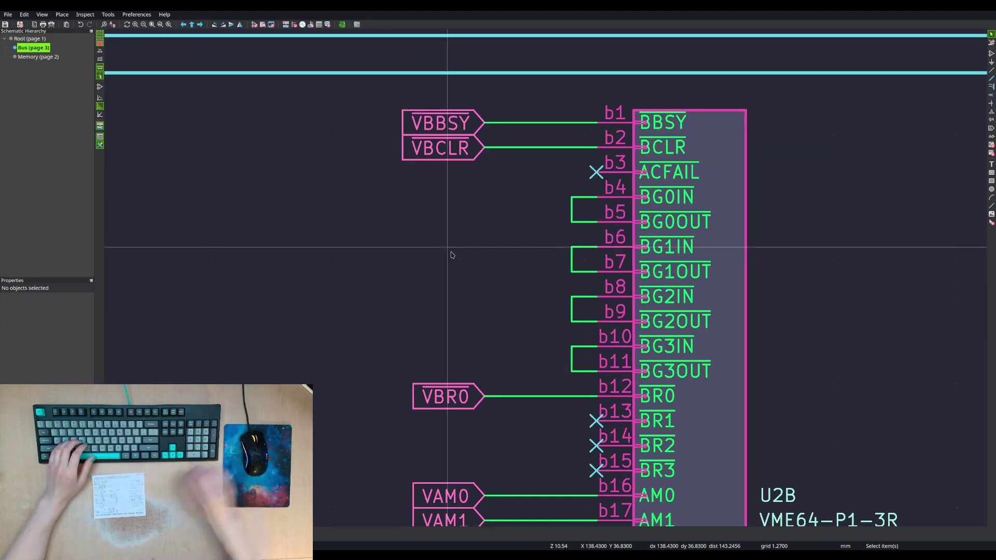
pyautogui.moveTo(523, 220); pyautogui.dragTo(478, 272, button='middle')
pyautogui.moveTo(473, 154); pyautogui.dragTo(339, 239)
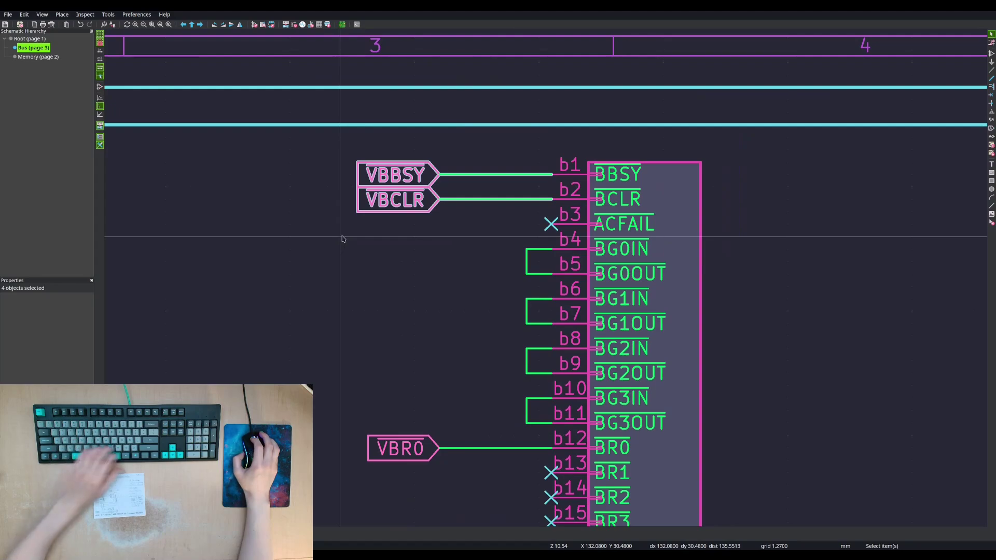
pyautogui.press('Delete')
# - Place no-connect flags on the BBSY and BCLR pins of U2B
pyautogui.scroll(-2, 544, 256)
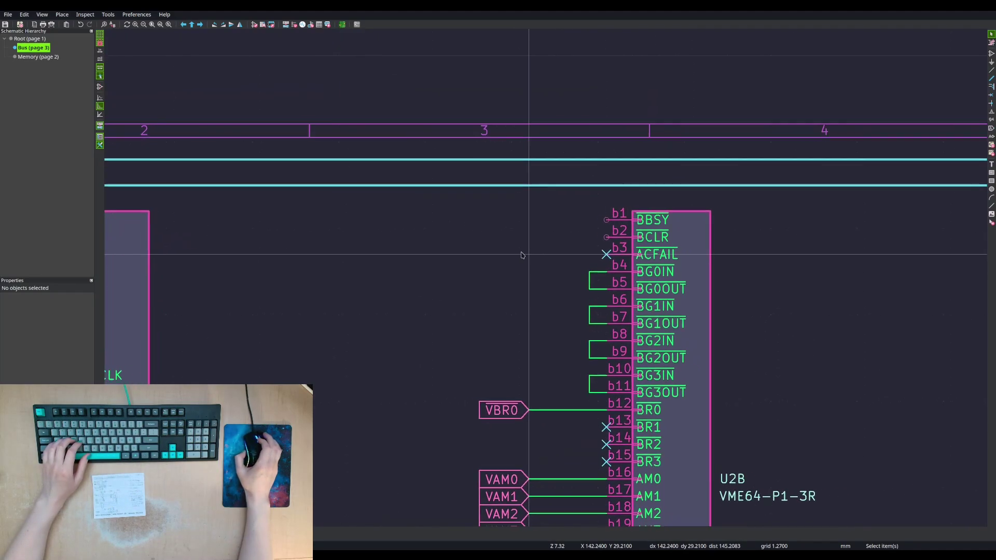
pyautogui.click(991, 96)
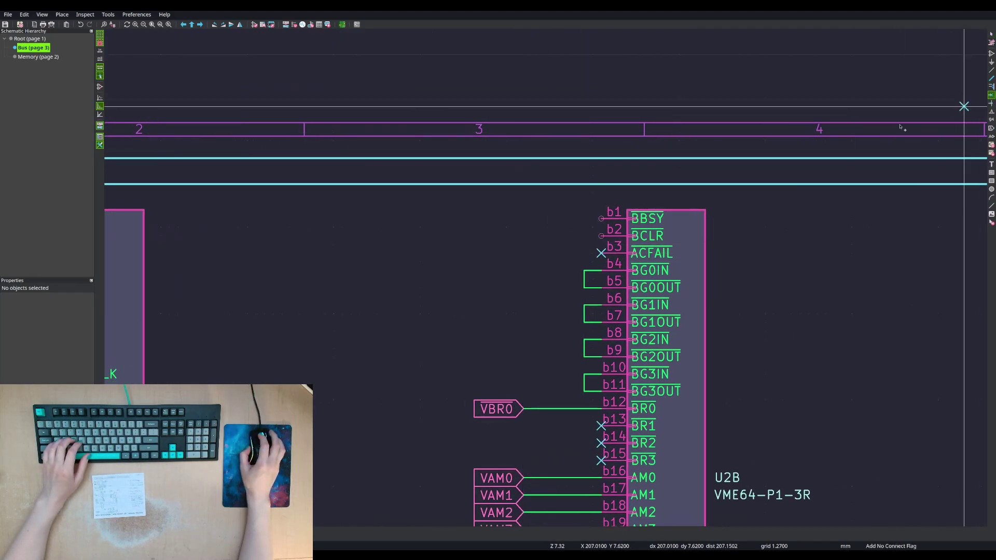
pyautogui.click(601, 236)
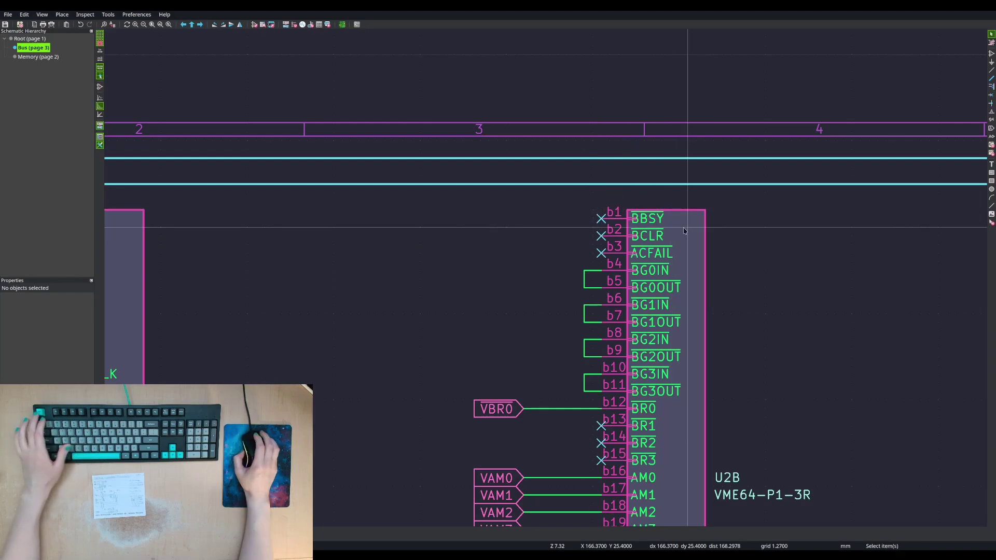
pyautogui.press('Escape')
# - Delete the VBR0 label with its wire and mark the BR0 pin of U2B as not connected
pyautogui.scroll(-2, 545, 280)
pyautogui.moveTo(545, 278); pyautogui.dragTo(556, 177, button='middle')
pyautogui.moveTo(575, 243); pyautogui.dragTo(524, 270)
pyautogui.press('Delete')
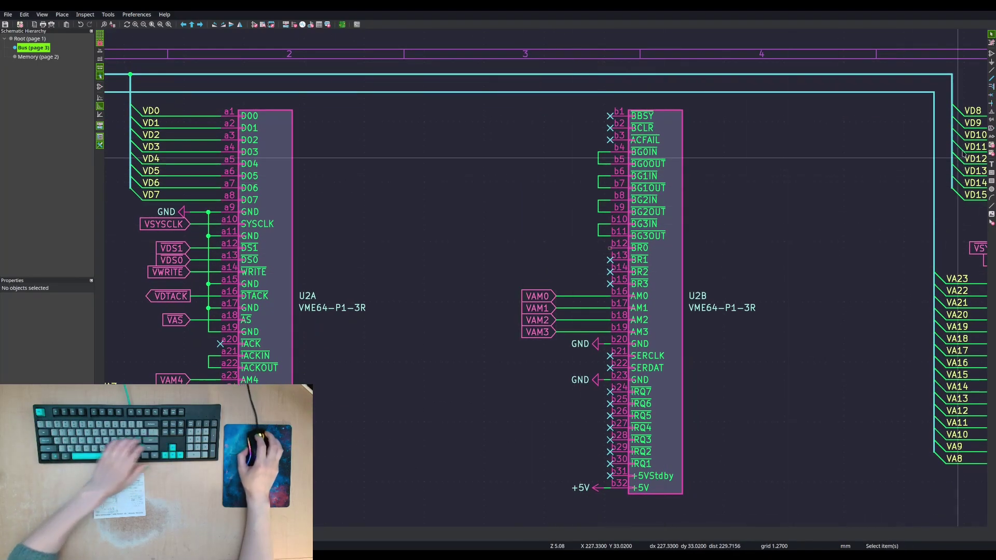
pyautogui.click(610, 248)
pyautogui.press('Escape')
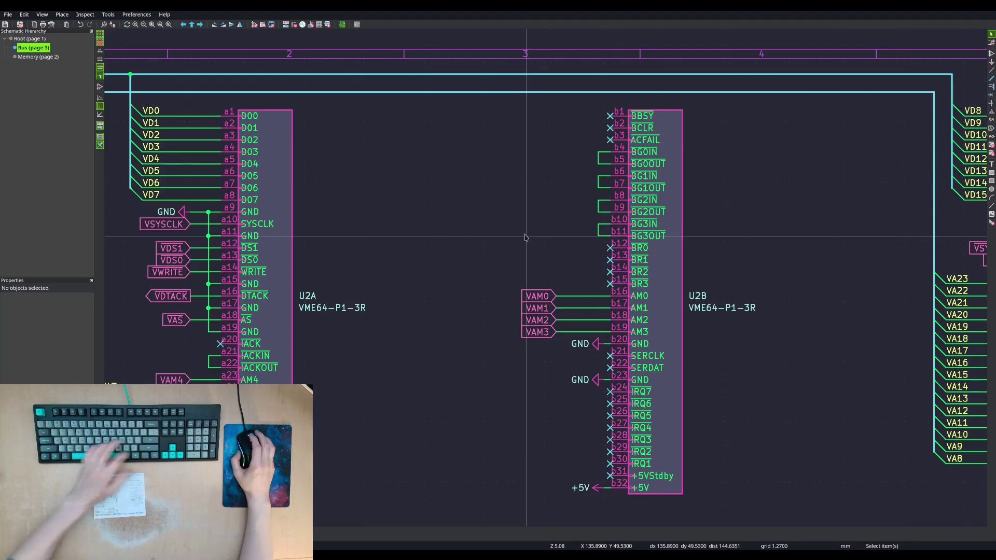
# - Delete the text note about only peripherals needing IACKIN/IACKOUT beside connector U2A
pyautogui.keyDown('shift'); pyautogui.scroll(-3, 532, 218); pyautogui.keyUp('shift')
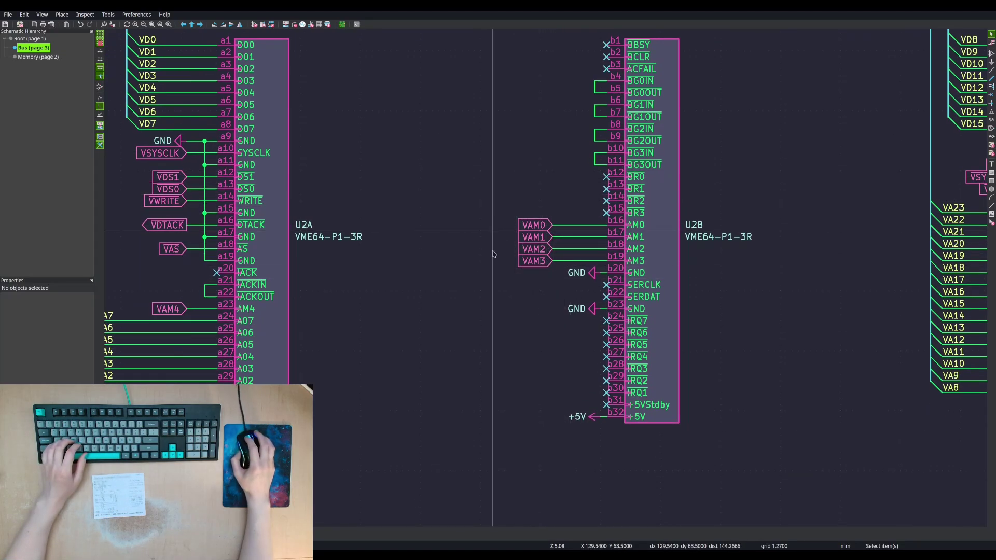
pyautogui.scroll(1, 513, 223)
pyautogui.scroll(-1, 534, 287)
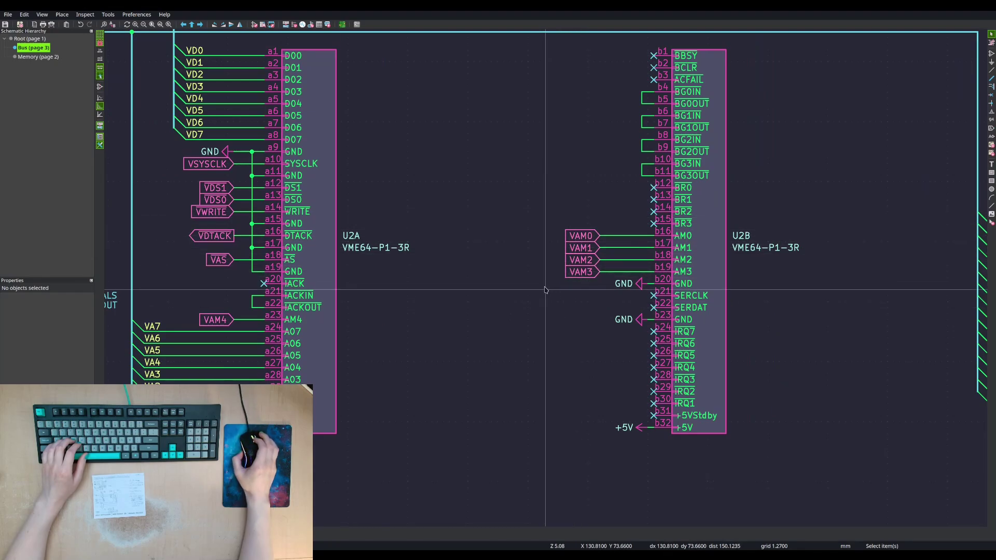
pyautogui.moveTo(545, 289); pyautogui.dragTo(600, 298, button='middle')
pyautogui.moveTo(488, 342); pyautogui.dragTo(640, 352, button='middle')
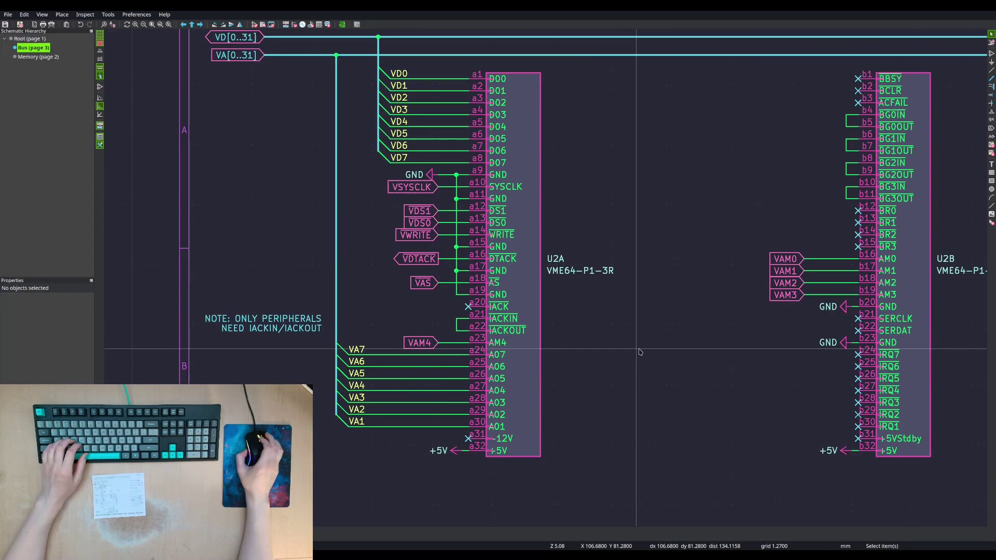
pyautogui.click(259, 324)
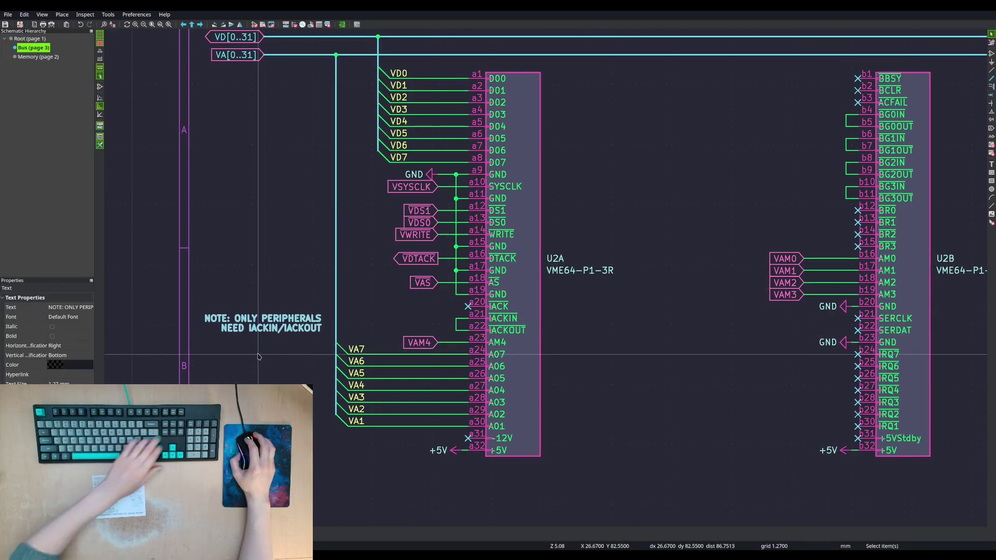
pyautogui.press('Delete')
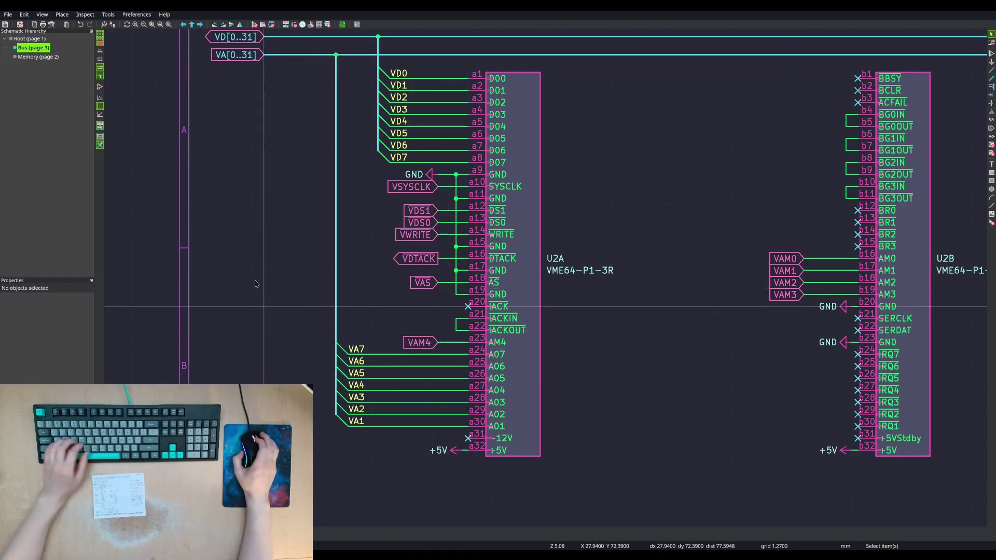
# - Review the remaining signal labels and pin connections of bus connectors U2A, U2B and U2C on the Bus sheet
pyautogui.moveTo(249, 245); pyautogui.dragTo(203, 223, button='middle')
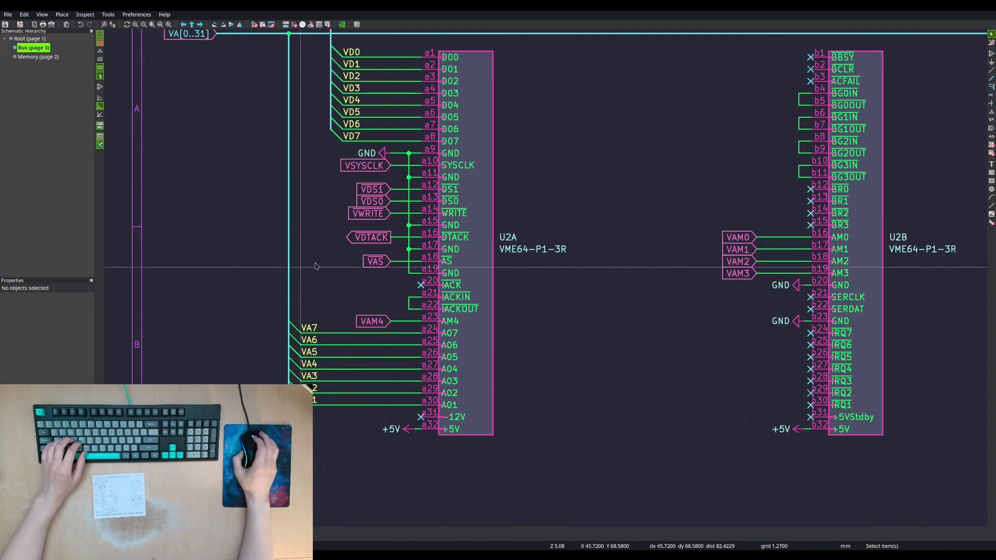
pyautogui.moveTo(504, 256); pyautogui.dragTo(468, 260, button='middle')
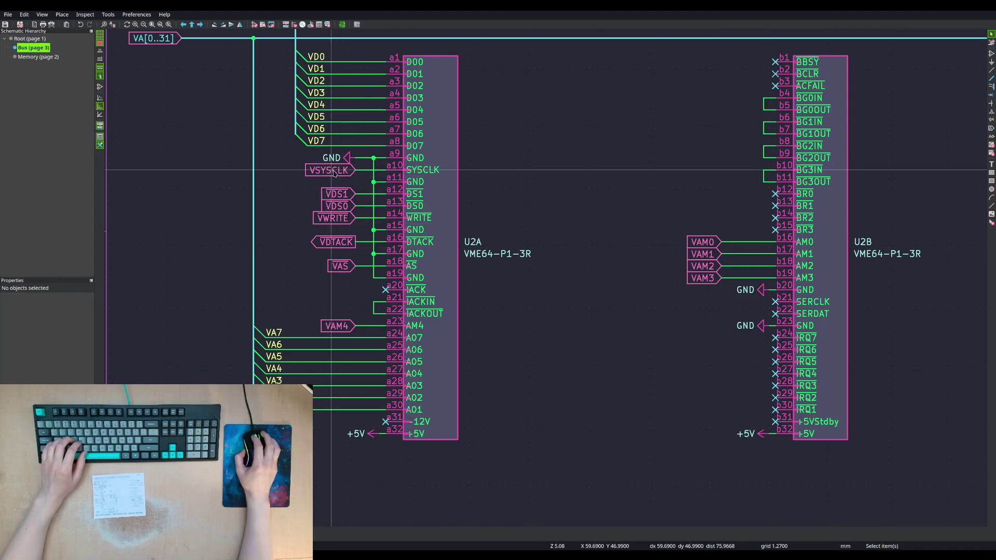
pyautogui.scroll(-1, 333, 176)
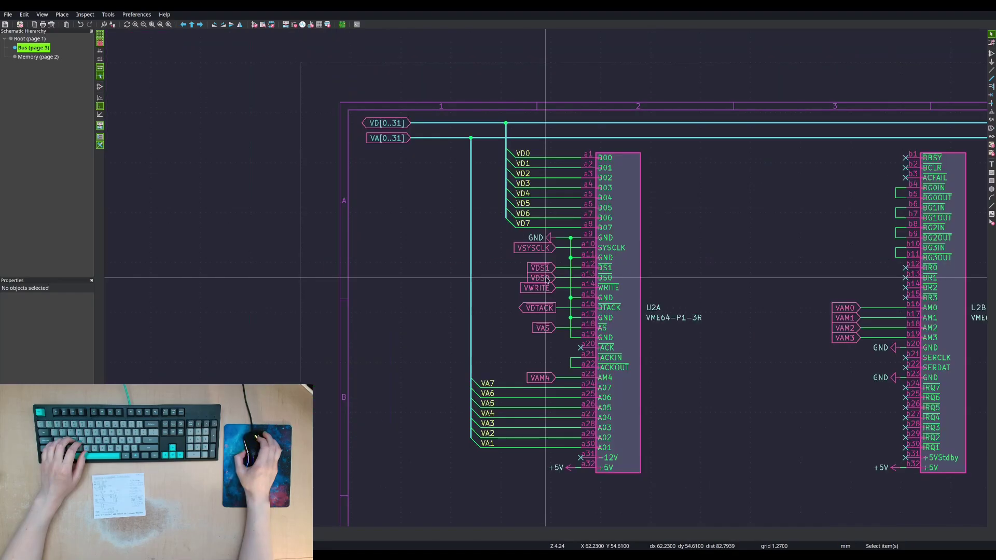
pyautogui.scroll(1, 547, 280)
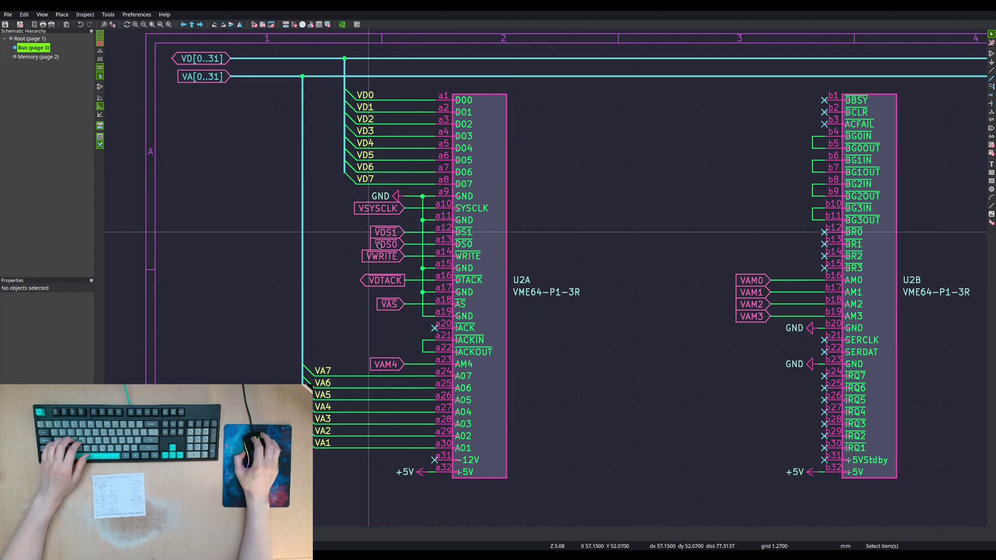
pyautogui.moveTo(762, 267); pyautogui.dragTo(524, 242, button='middle')
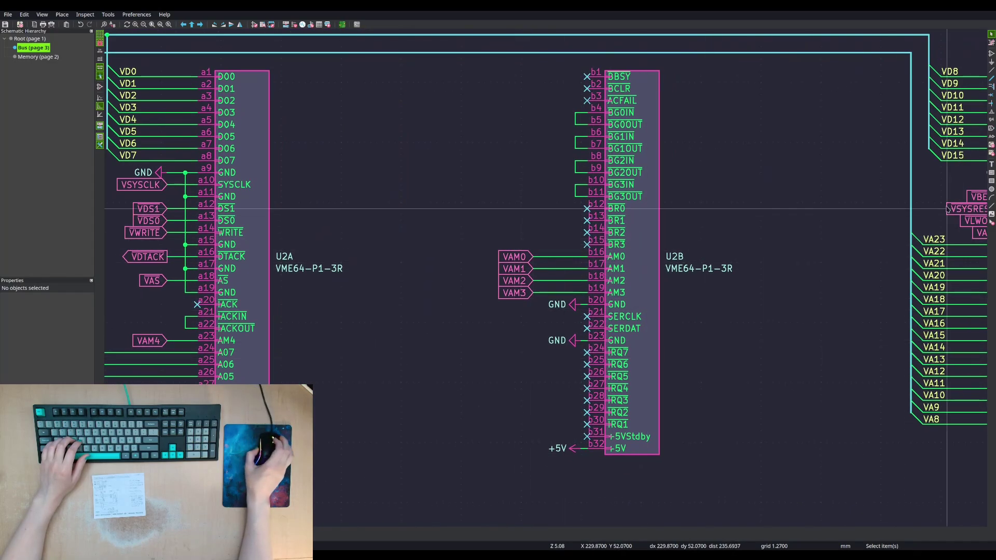
pyautogui.moveTo(947, 209); pyautogui.dragTo(626, 224, button='middle')
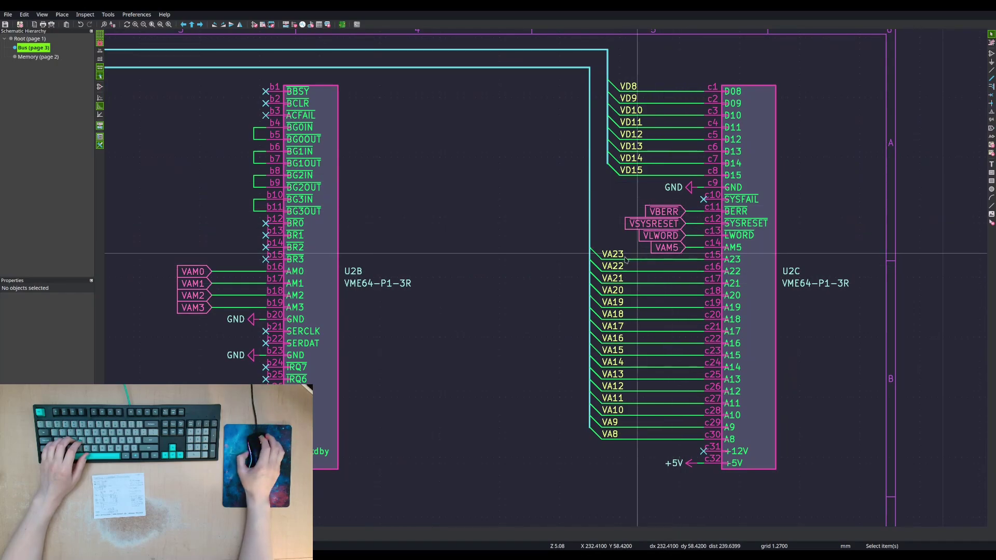
pyautogui.moveTo(614, 312); pyautogui.dragTo(673, 306, button='middle')
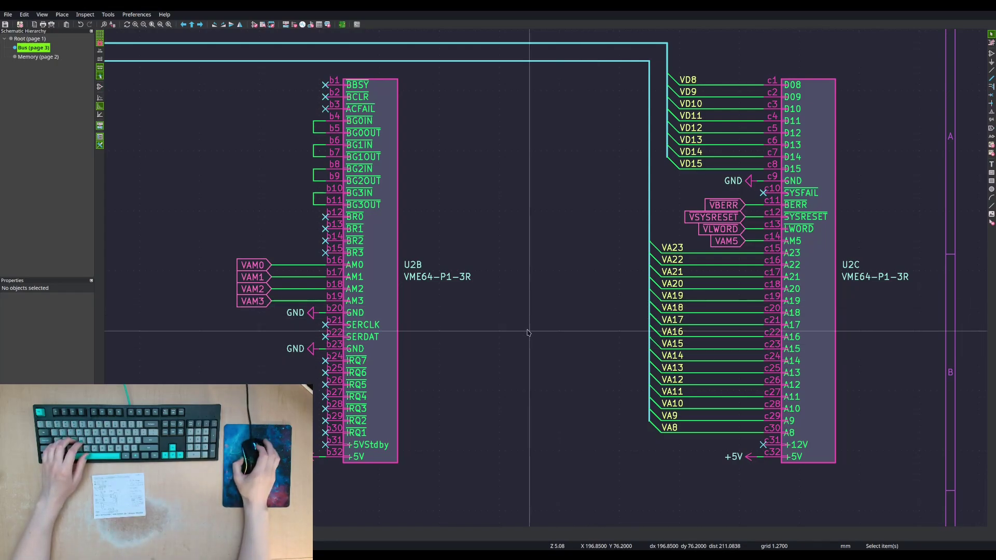
pyautogui.moveTo(528, 332); pyautogui.dragTo(550, 338, button='middle')
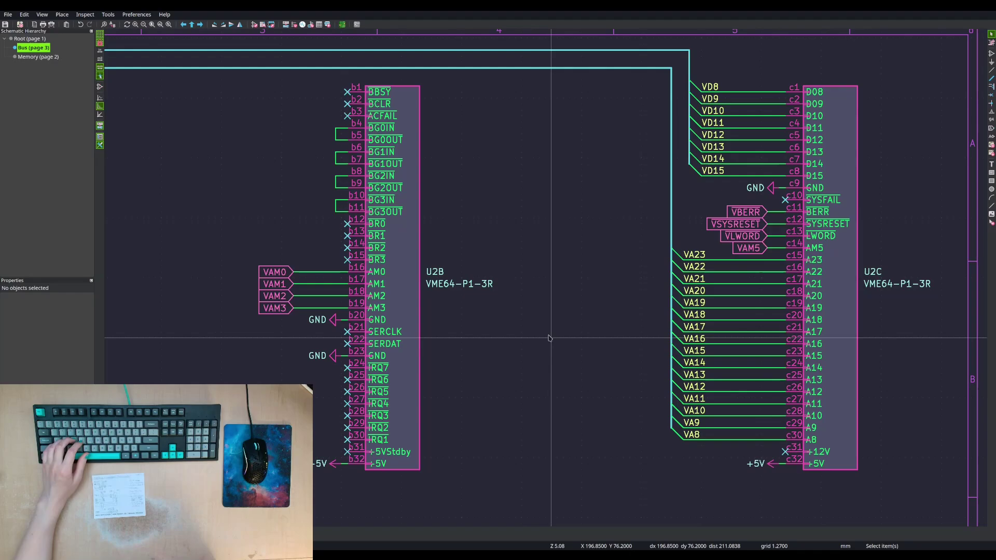
pyautogui.scroll(-4, 550, 338)
pyautogui.scroll(3, 541, 271)
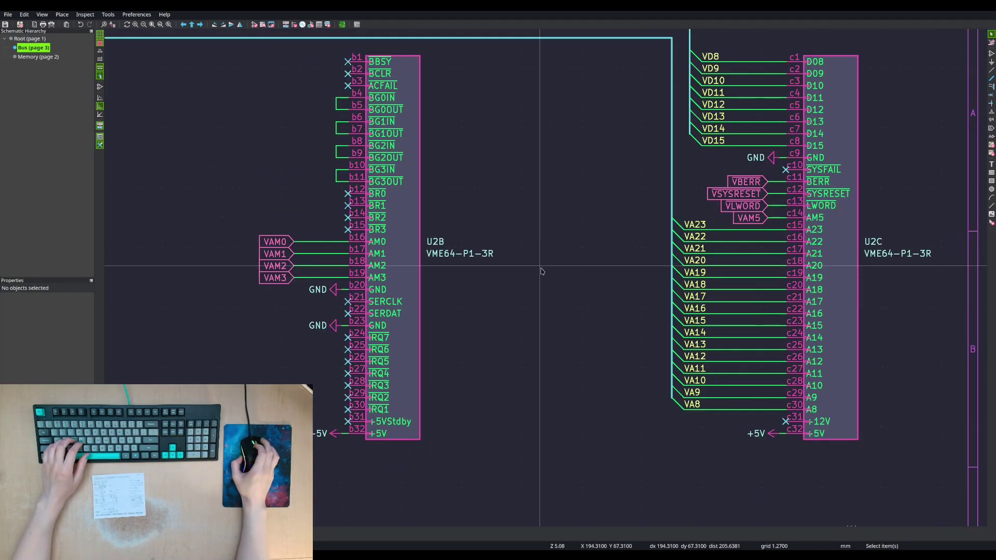
pyautogui.moveTo(541, 272); pyautogui.dragTo(579, 293, button='middle')
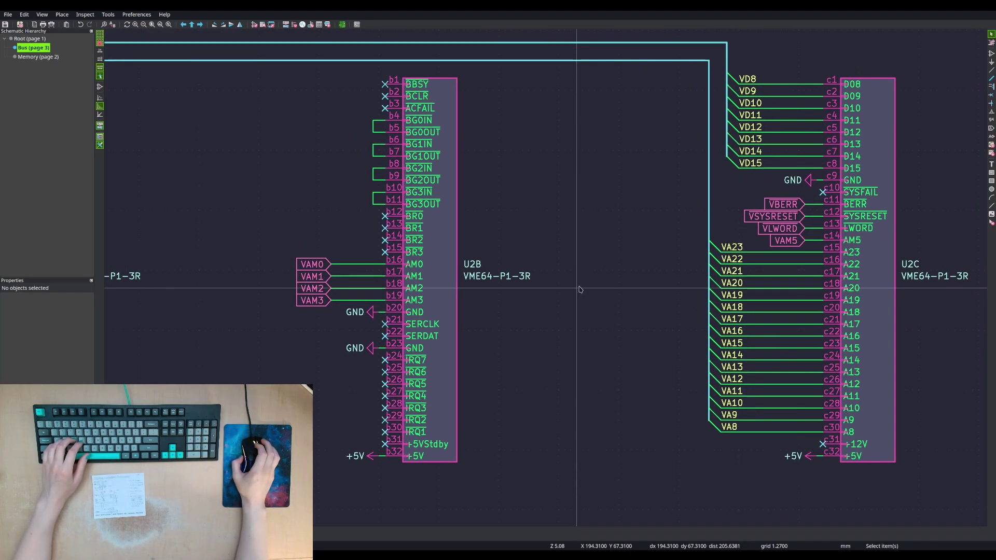
pyautogui.moveTo(576, 287); pyautogui.dragTo(592, 305, button='middle')
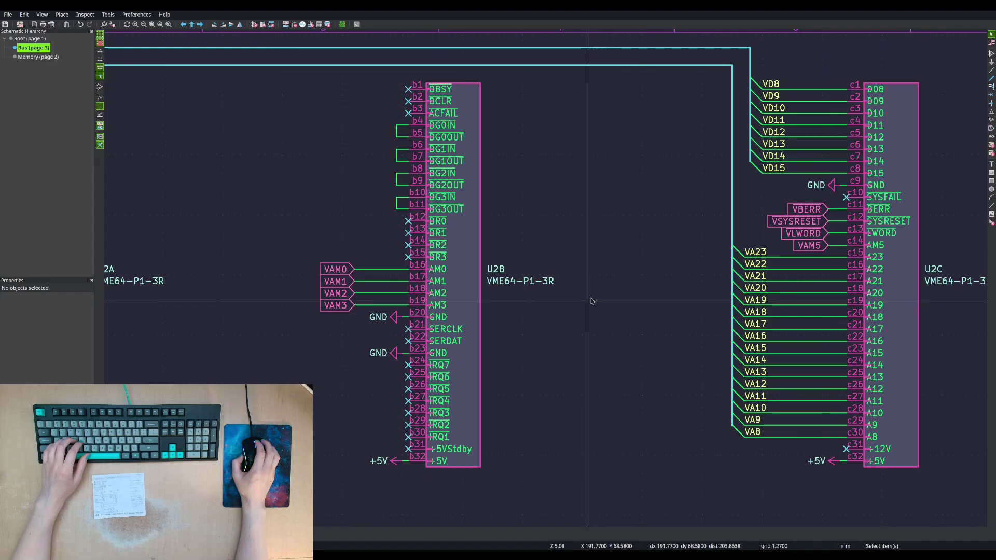
pyautogui.scroll(-2, 593, 305)
pyautogui.scroll(-1, 647, 275)
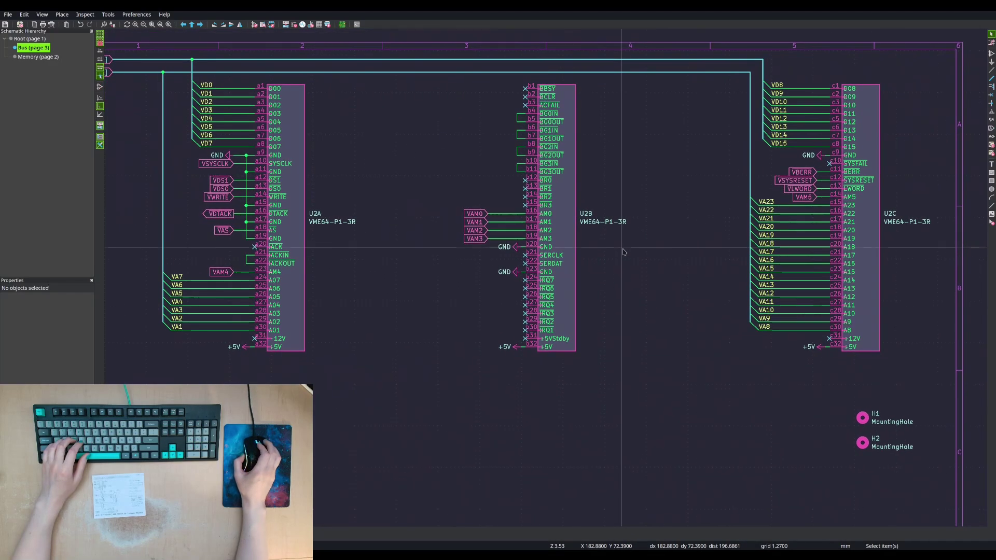
pyautogui.scroll(-1, 465, 263)
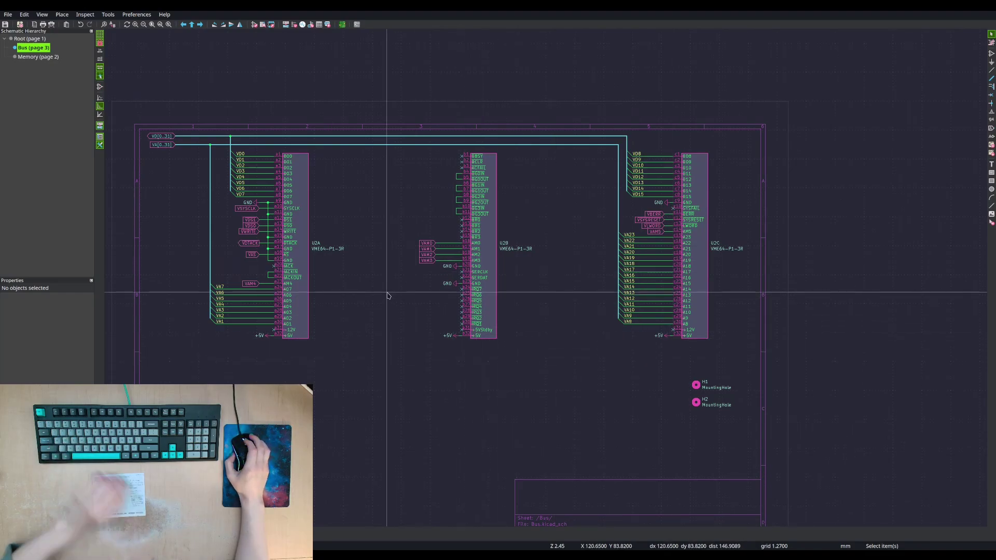
pyautogui.moveTo(385, 288); pyautogui.dragTo(391, 254, button='middle')
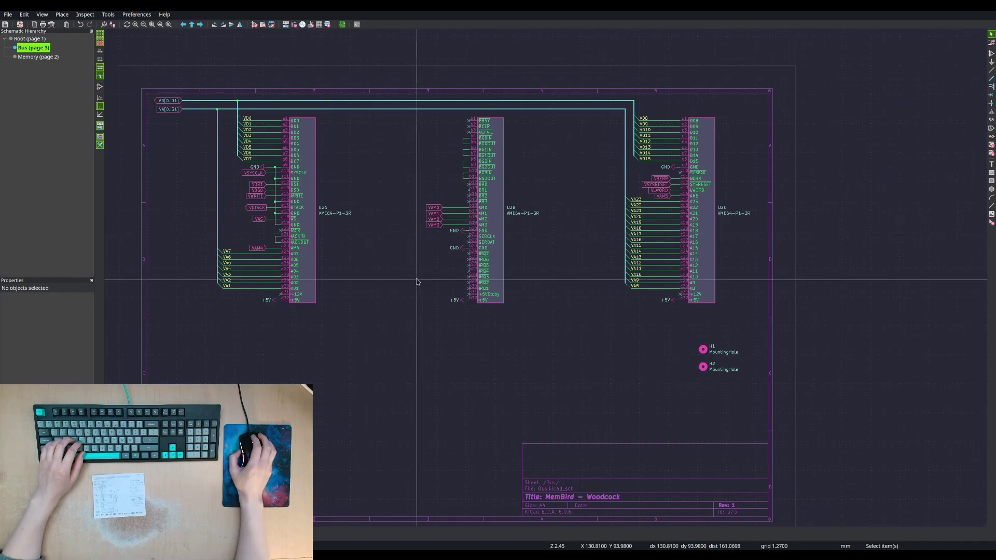
# - Open the Memory sheet and paste the copied local static RAM and boot flash circuit near the sheet's upper-left corner
pyautogui.click(41, 57)
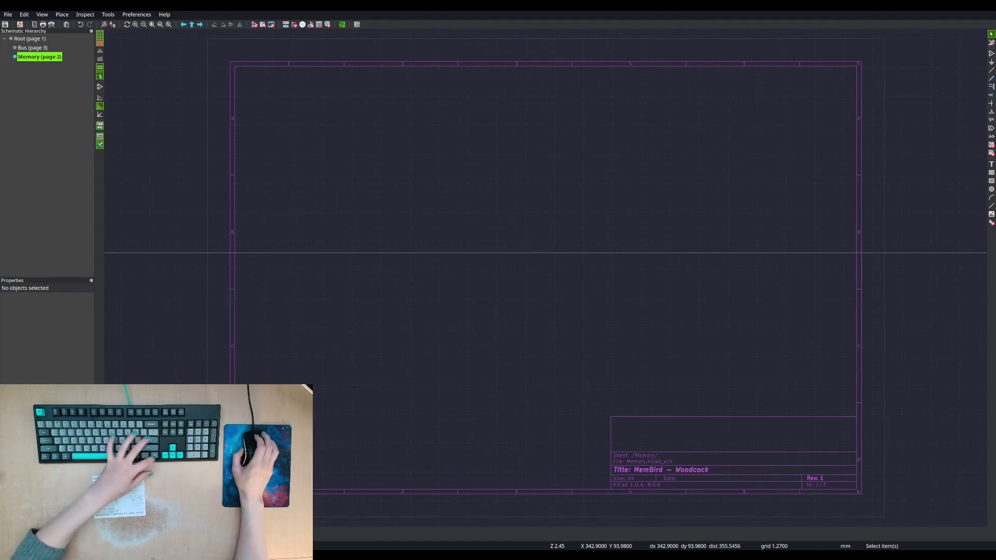
pyautogui.hotkey('ctrl', 'v')
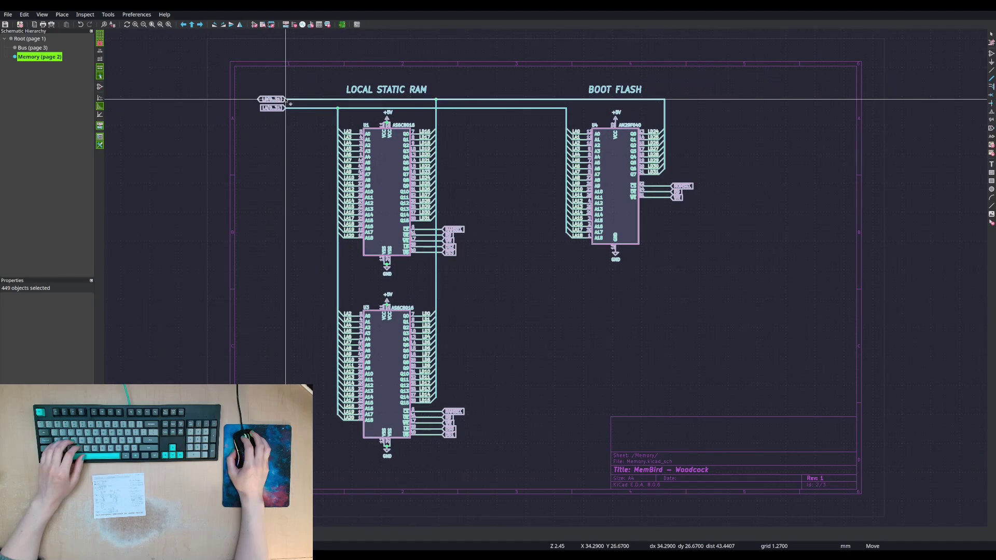
pyautogui.click(286, 100)
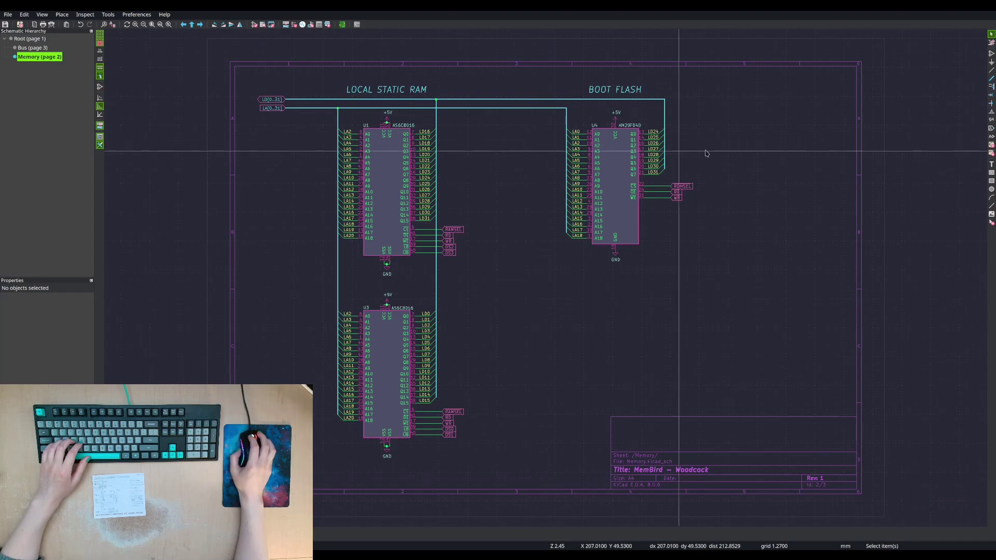
# - Delete the boot flash circuit from the Memory sheet, including U4, its bus wires, labels and heading
pyautogui.moveTo(730, 74); pyautogui.dragTo(542, 269)
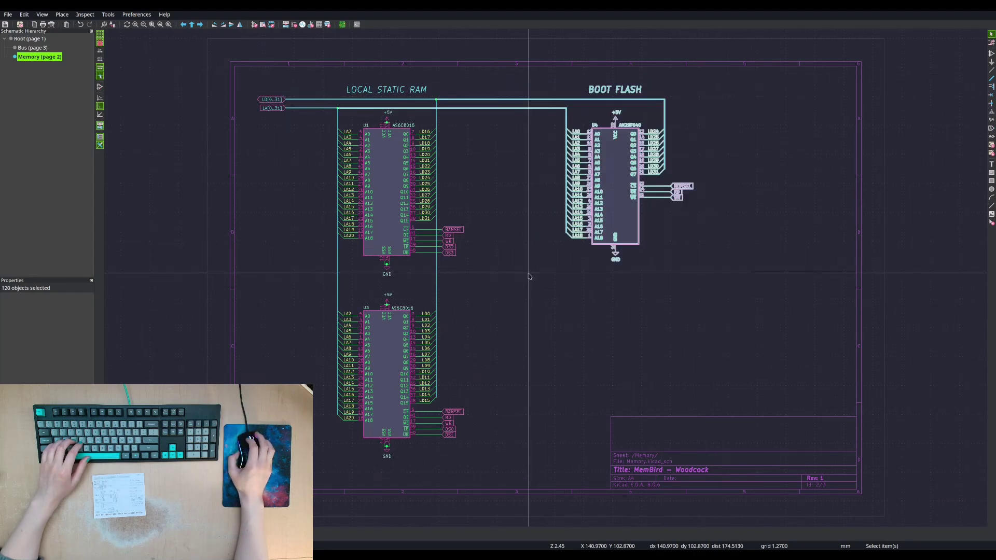
pyautogui.press('Delete')
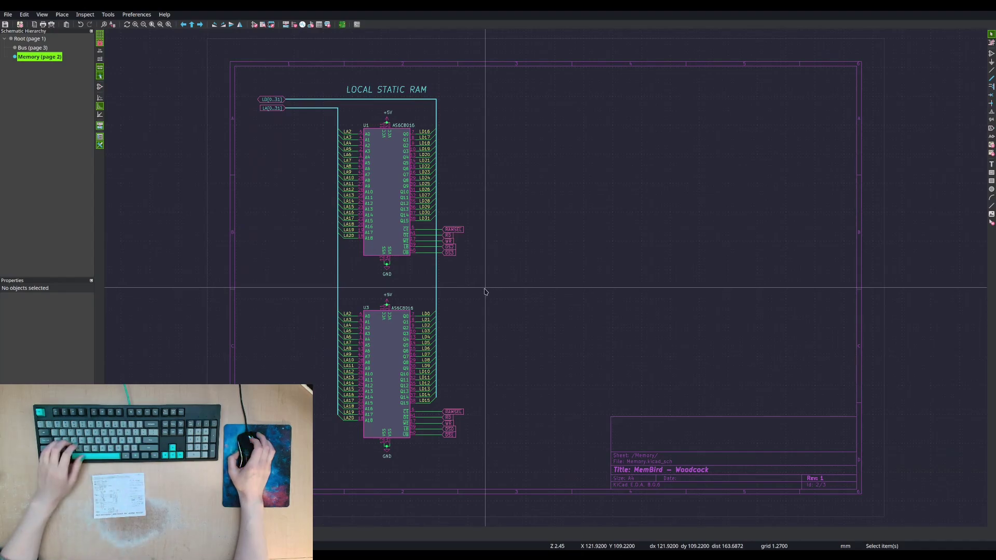
pyautogui.scroll(2, 487, 290)
pyautogui.scroll(-1, 545, 281)
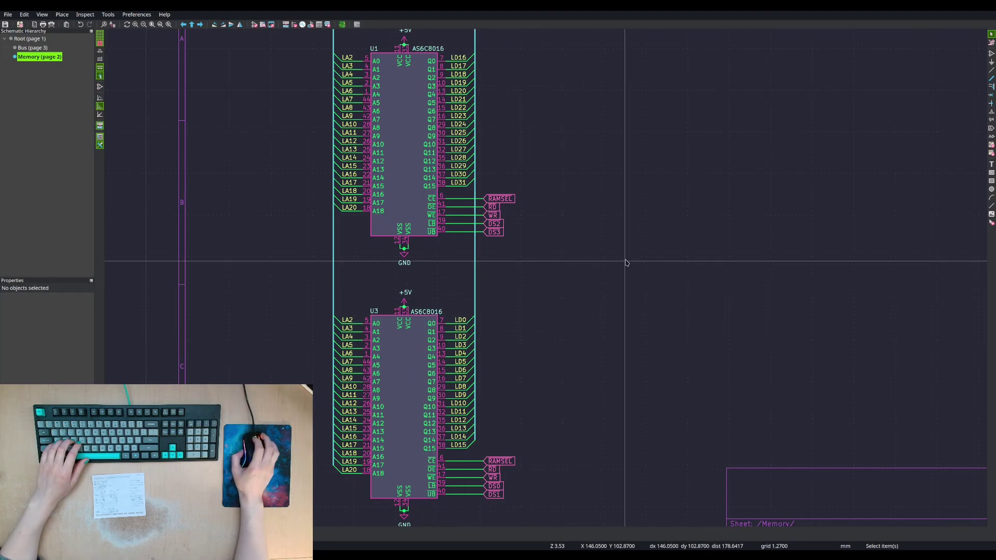
# - Switch to the web browser and examine the product attributes of the AS6C8016-55ZIN SRAM on DigiKey
pyautogui.click(631, 3)
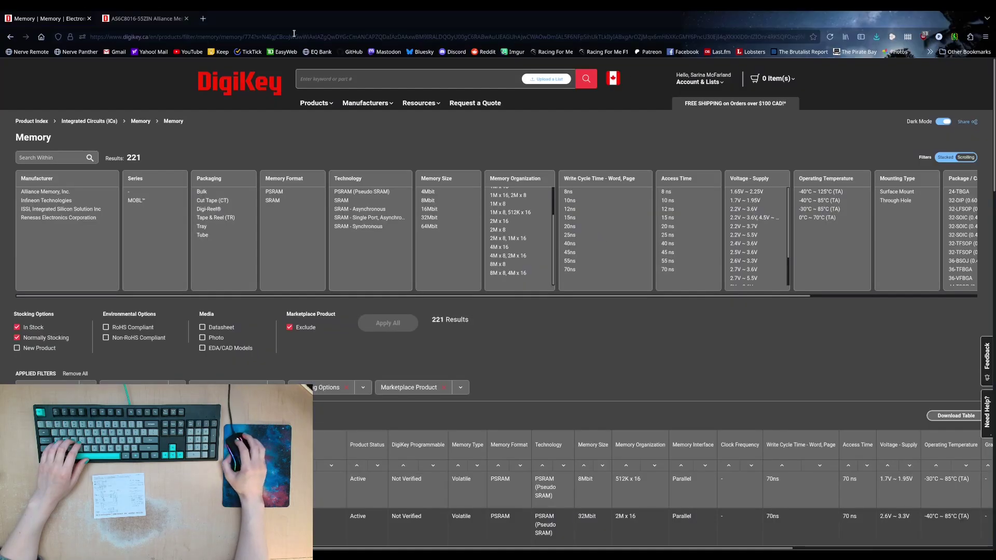
pyautogui.click(138, 18)
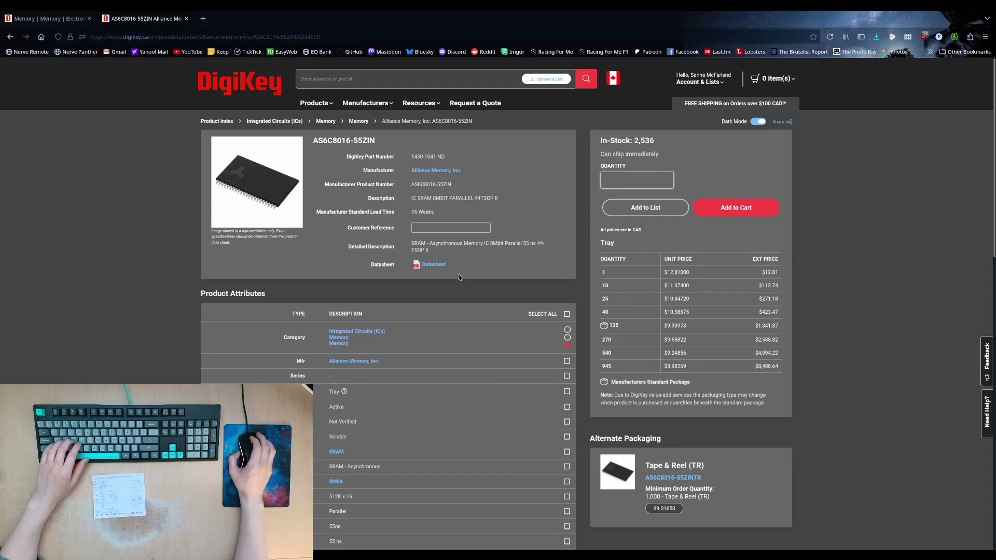
pyautogui.scroll(-2, 456, 333)
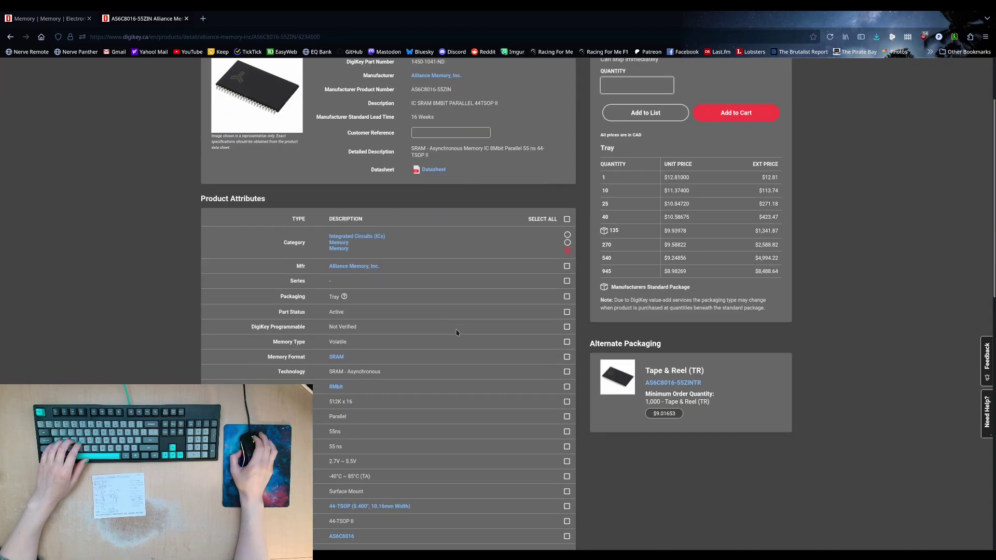
# - Check the memory organization listed in the product attributes of the AS6C8016-55ZIN SRAM
pyautogui.moveTo(322, 398); pyautogui.dragTo(379, 399)
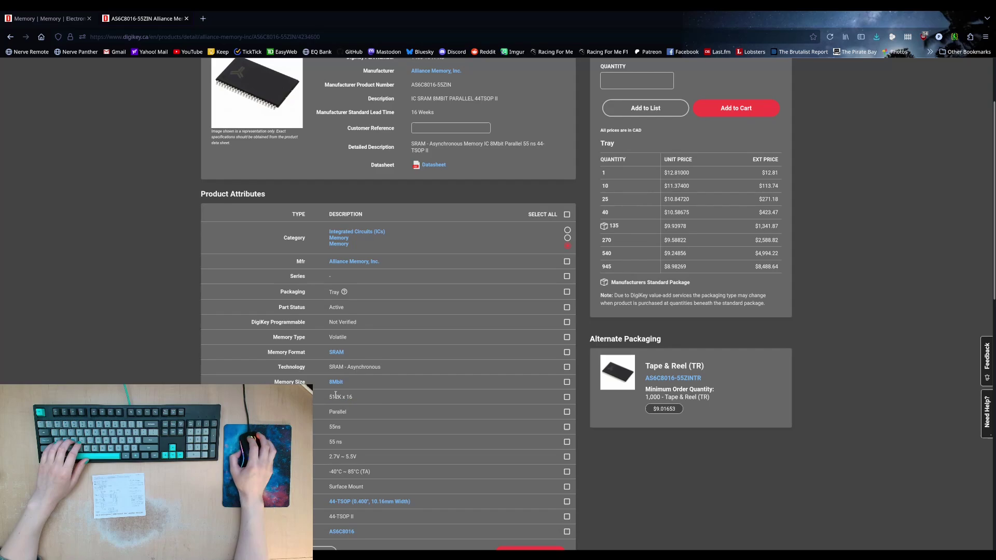
pyautogui.moveTo(330, 396); pyautogui.dragTo(350, 395)
pyautogui.click(364, 399)
# - Open the AS6C8016 datasheet and examine its first page, focusing on the CE#, WE#, LB# and UB# entries in the pin description
pyautogui.click(434, 165)
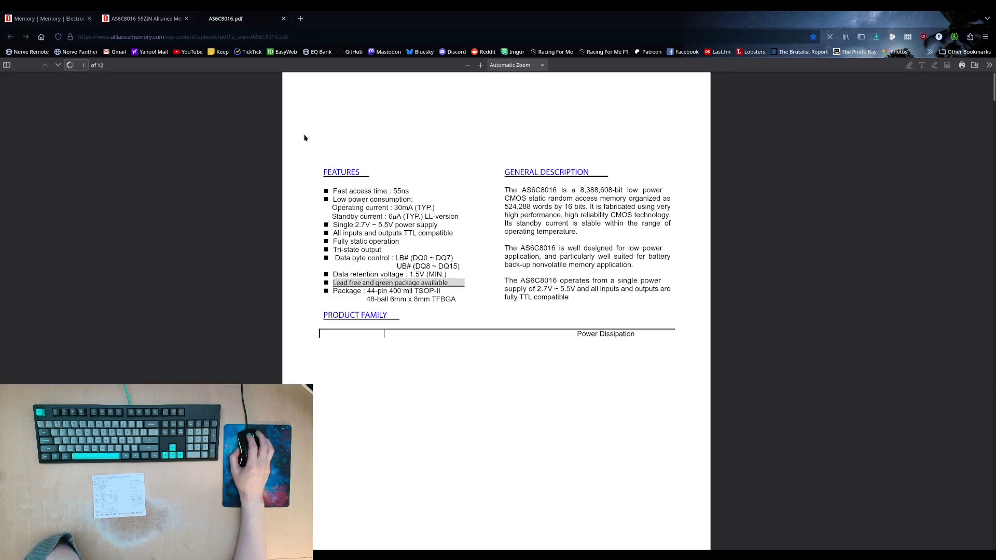
pyautogui.scroll(-4, 489, 274)
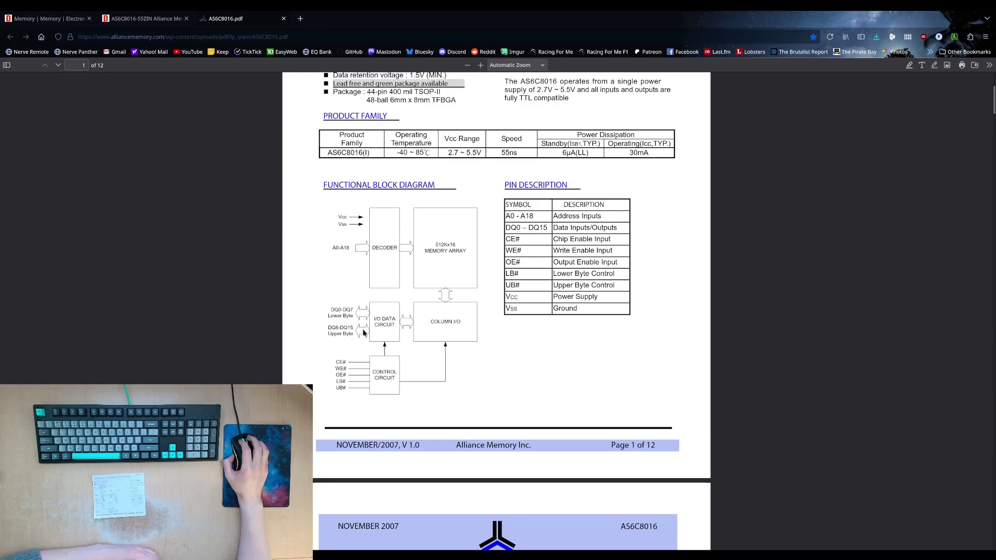
pyautogui.doubleClick(508, 238)
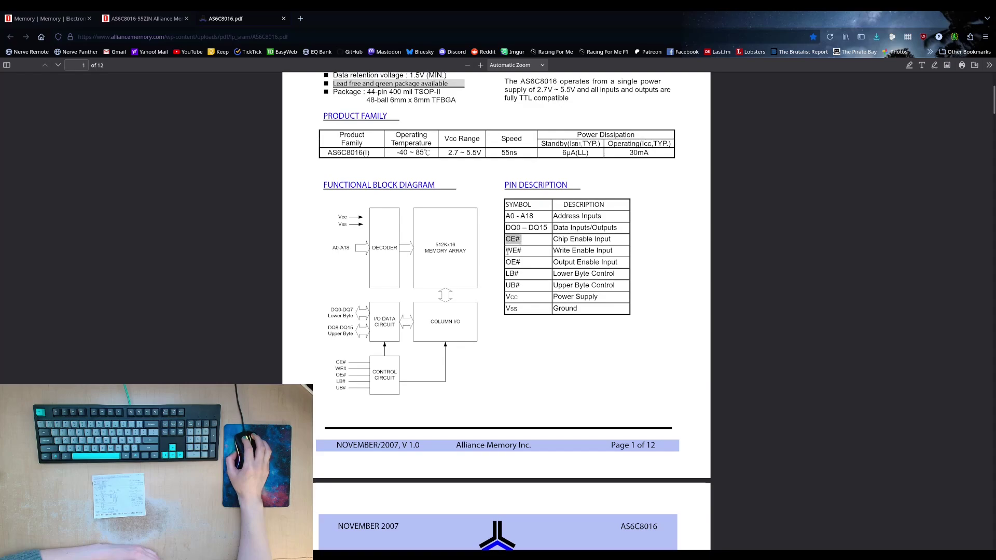
pyautogui.moveTo(507, 250); pyautogui.dragTo(522, 252)
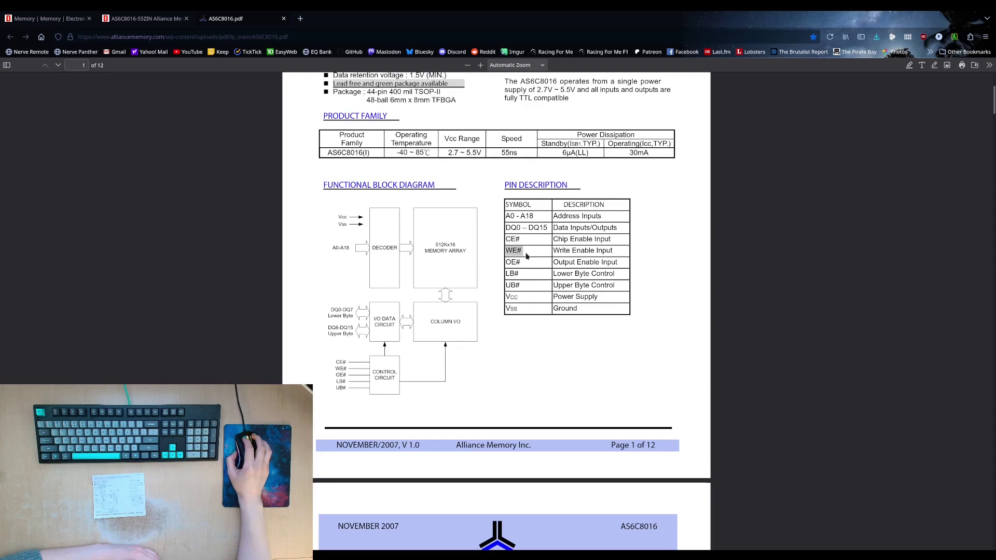
pyautogui.click(508, 275)
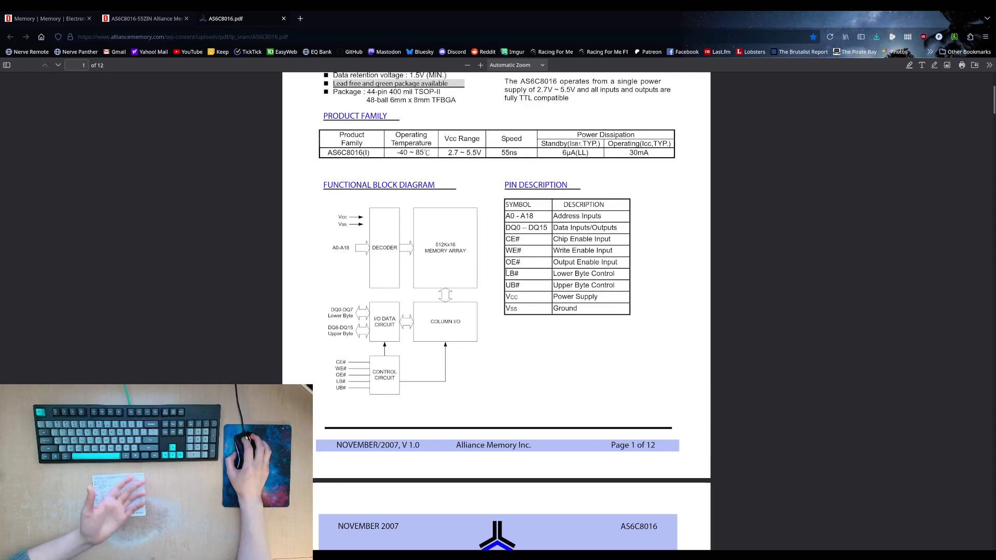
pyautogui.moveTo(506, 274); pyautogui.dragTo(521, 275)
pyautogui.click(503, 274)
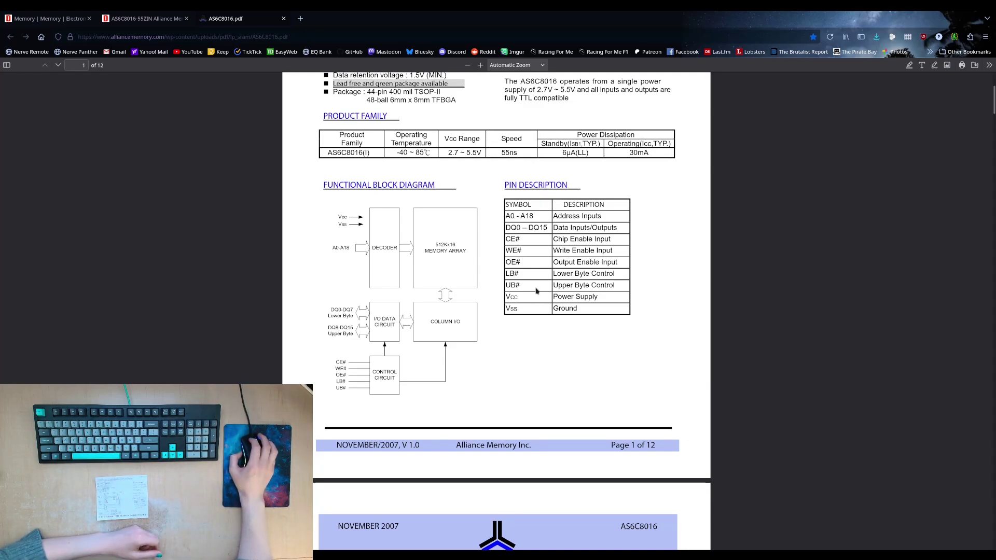
pyautogui.scroll(-1, 536, 290)
pyautogui.scroll(2, 535, 280)
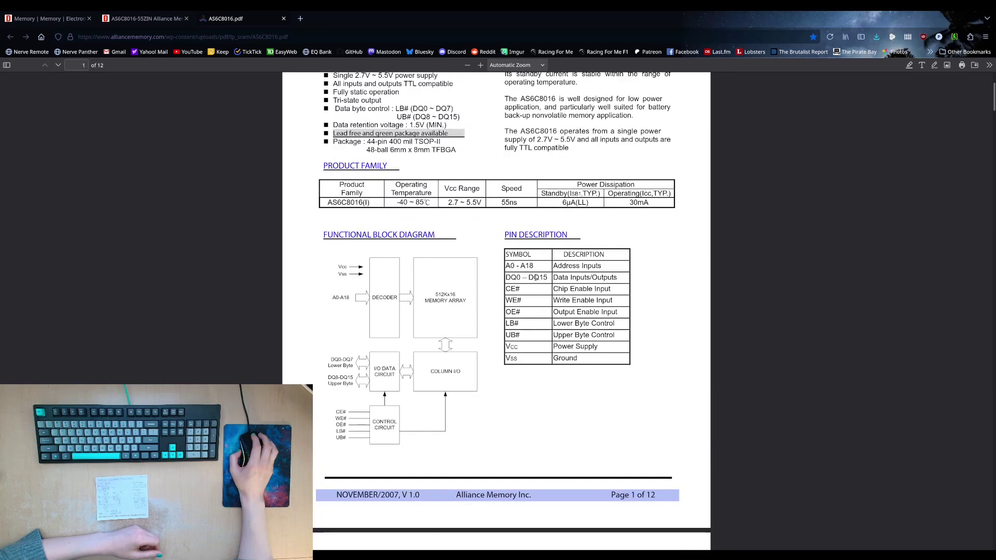
pyautogui.scroll(-1, 536, 277)
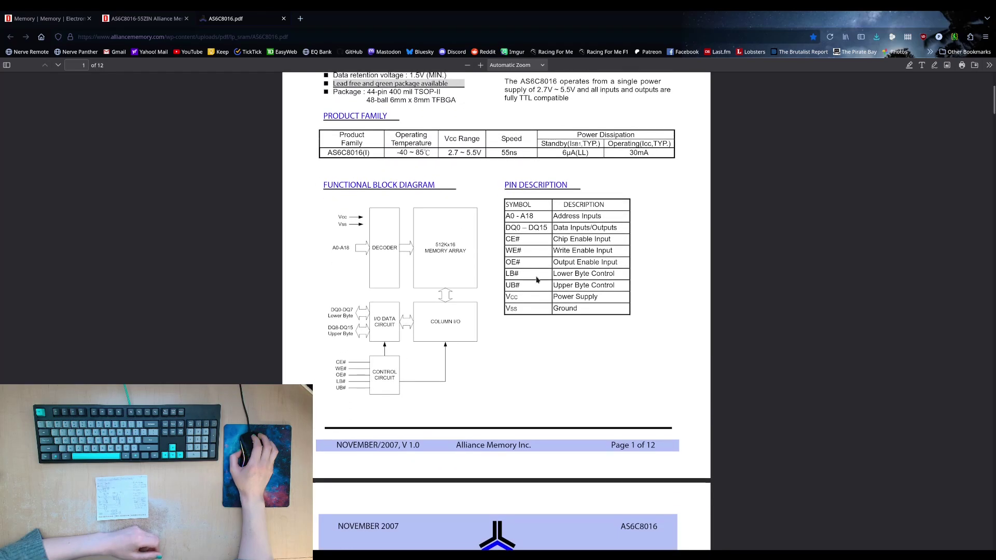
pyautogui.scroll(4, 537, 281)
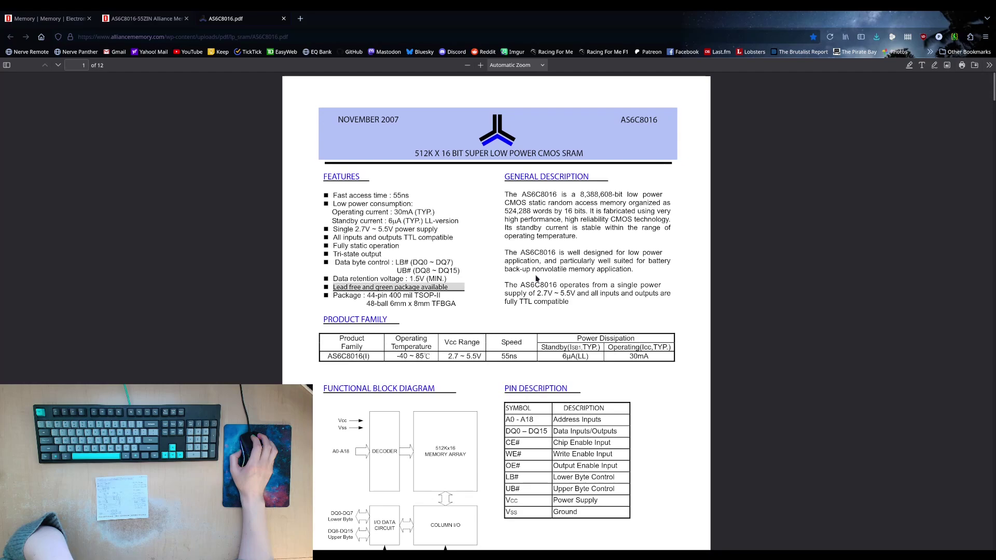
# - Return to the AS6C8016-55ZIN product page and examine its single-unit price, package photo and attributes
pyautogui.click(131, 21)
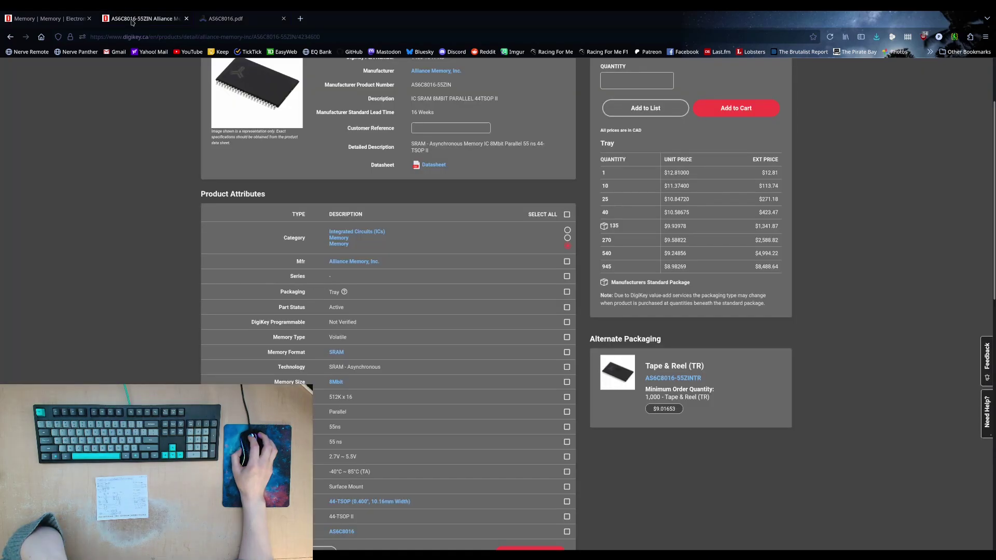
pyautogui.moveTo(664, 173); pyautogui.dragTo(715, 178)
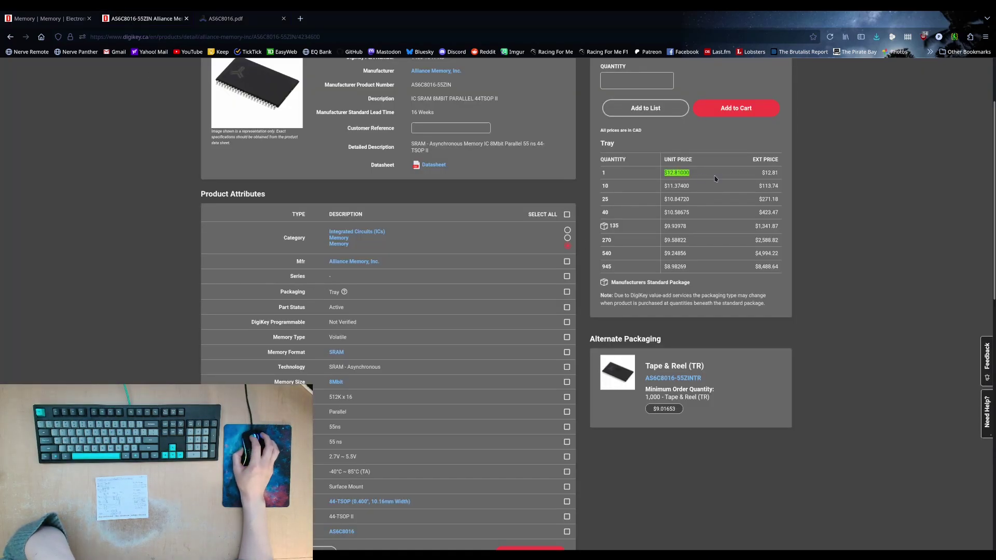
pyautogui.click(712, 178)
pyautogui.scroll(2, 710, 177)
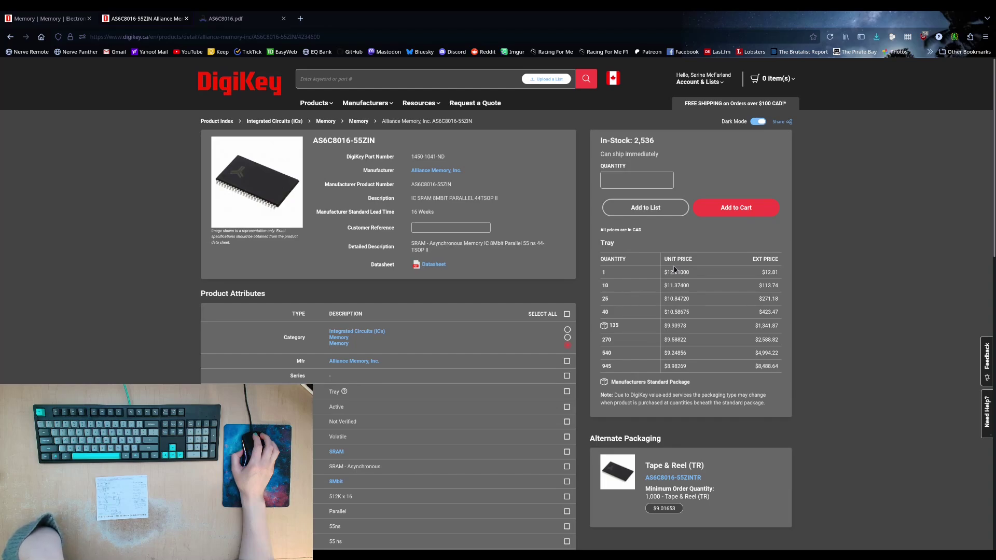
pyautogui.scroll(-2, 675, 269)
pyautogui.scroll(1, 418, 222)
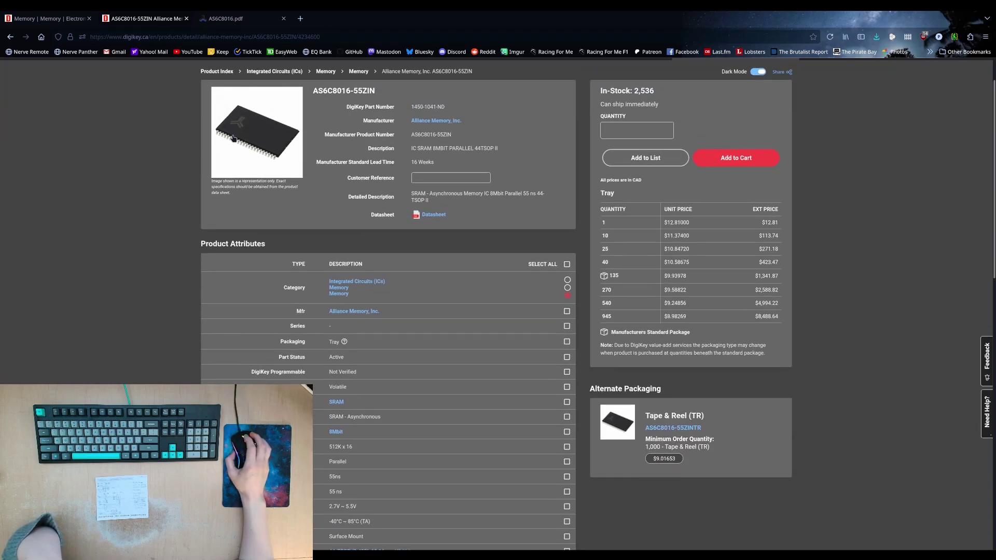
pyautogui.scroll(-1, 640, 289)
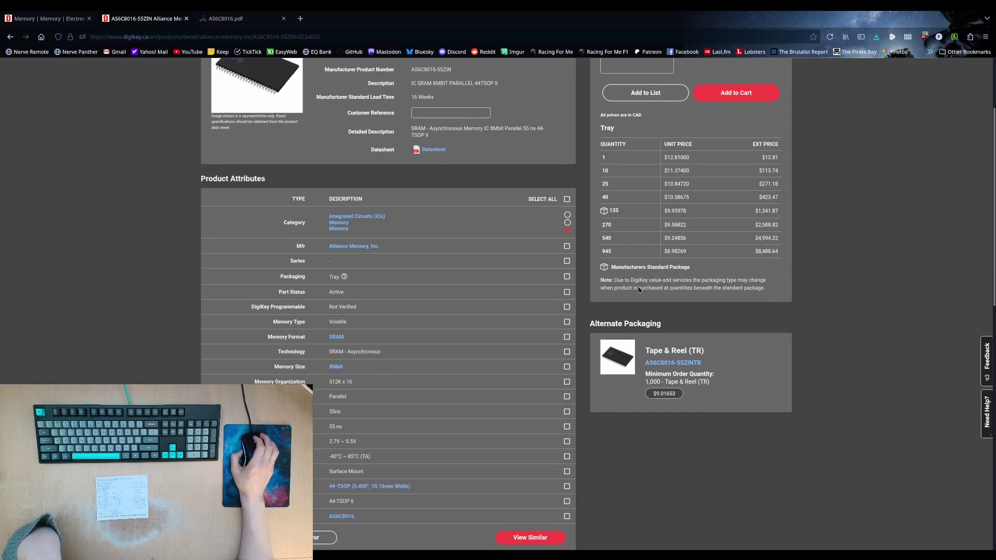
pyautogui.scroll(-1, 639, 289)
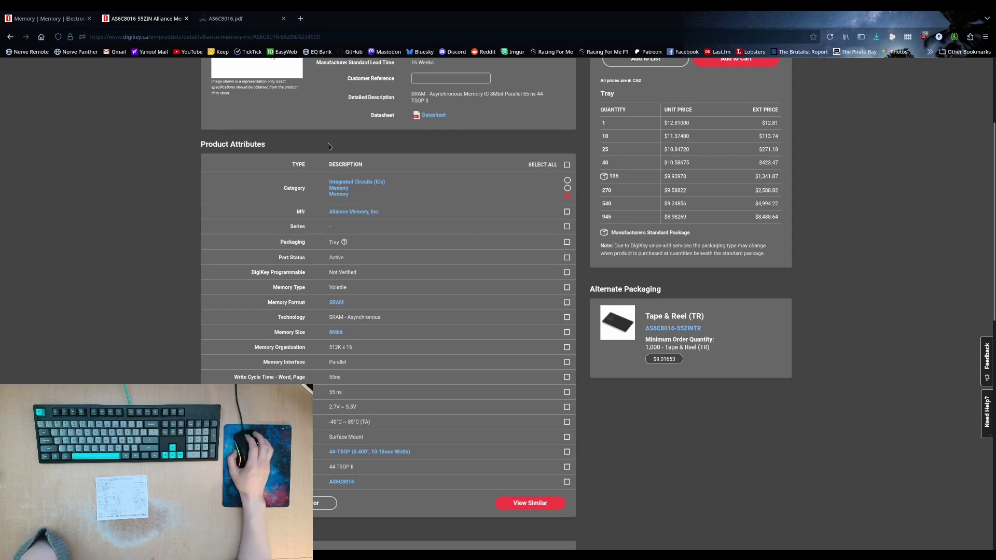
# - Open the DigiKey memory results list and compare the cheapest parts' supply voltage, memory organization and package, including AS1C512K16PL-70BIN and IS61WV5128EDBLL-10TLI
pyautogui.click(37, 19)
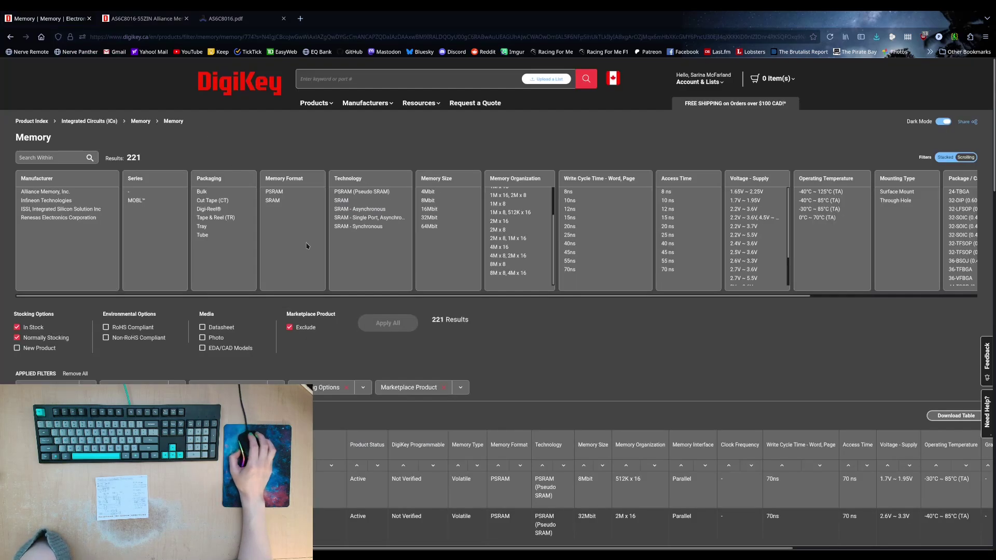
pyautogui.scroll(-4, 47, 293)
pyautogui.moveTo(56, 292)
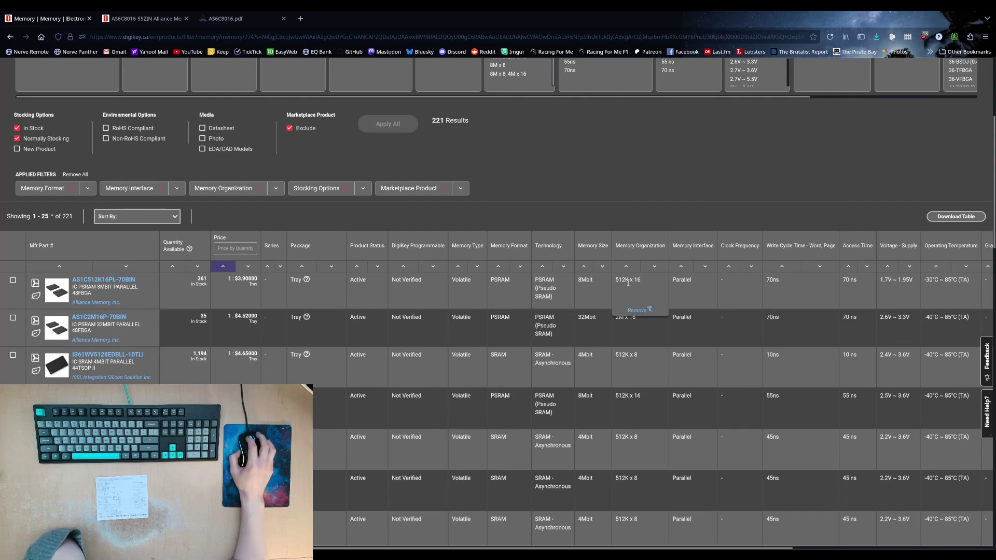
pyautogui.moveTo(880, 280); pyautogui.dragTo(909, 279)
pyautogui.click(882, 279)
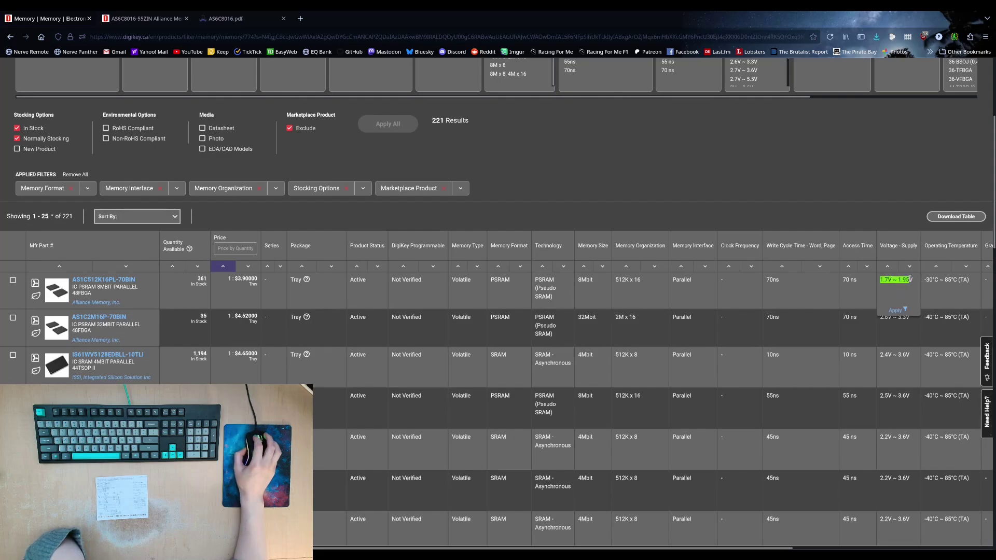
pyautogui.click(909, 279)
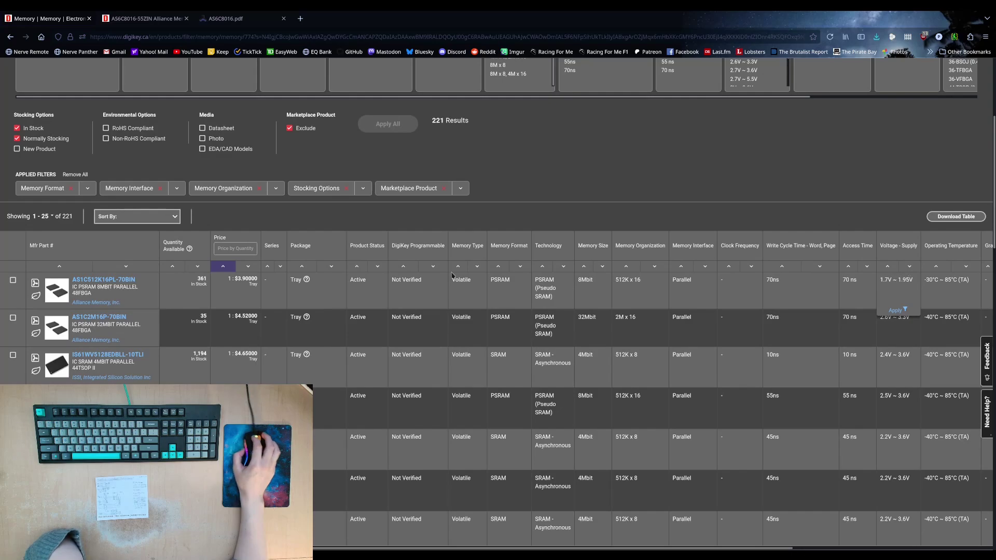
pyautogui.moveTo(64, 293)
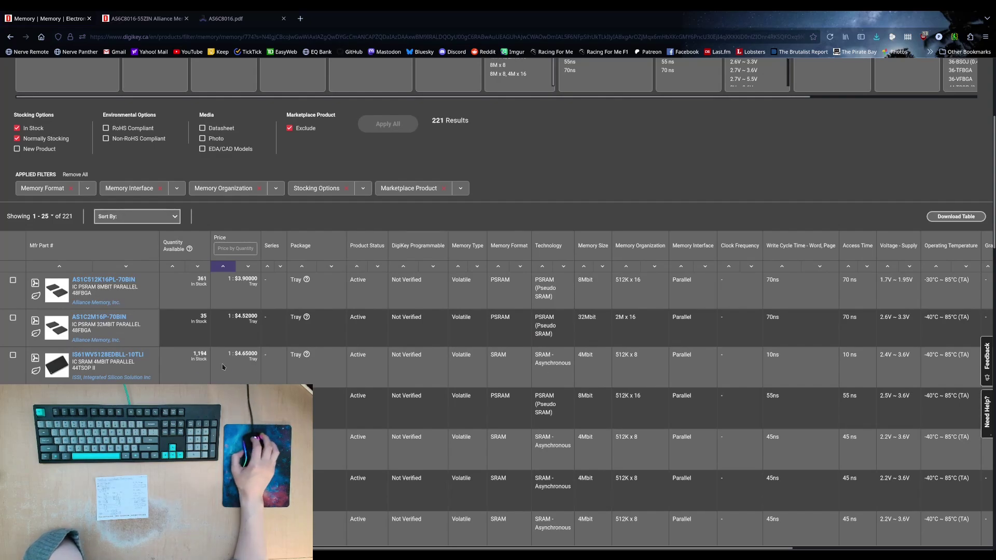
pyautogui.moveTo(58, 365)
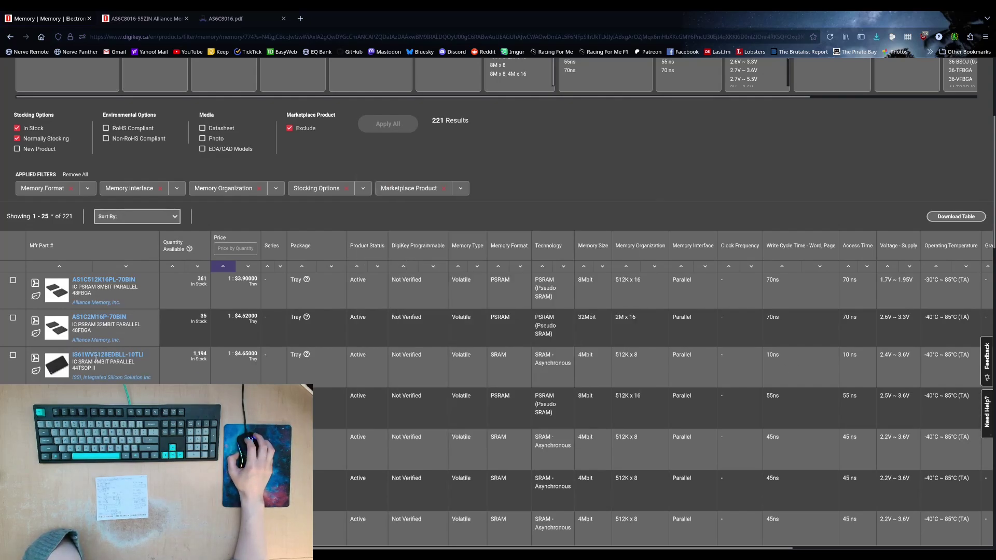
pyautogui.click(914, 358)
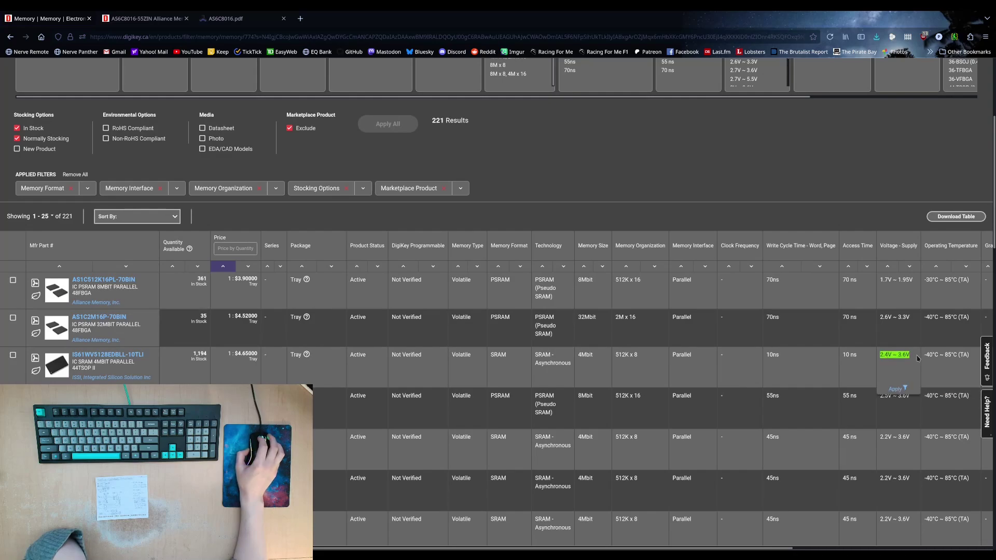
pyautogui.click(908, 354)
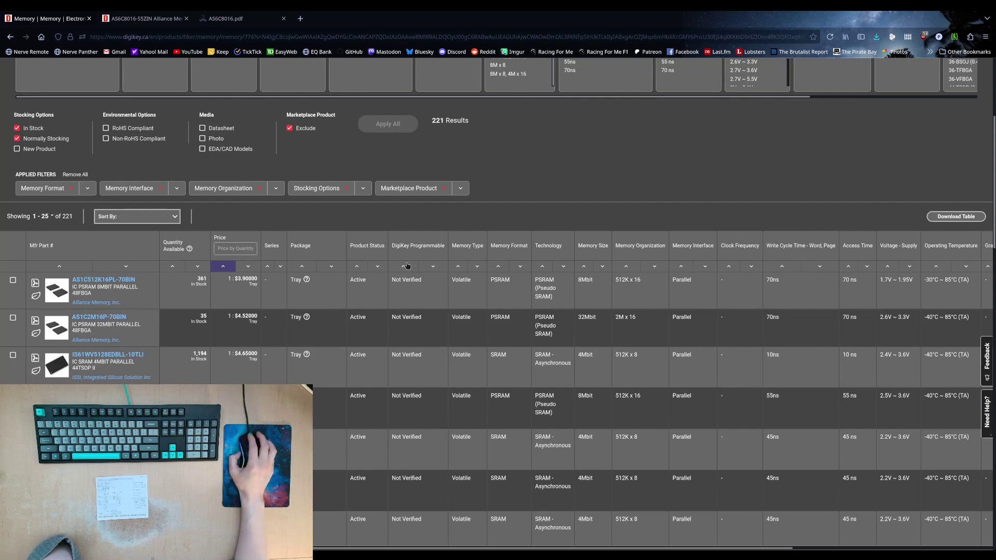
# - Check the power supply range in the AS6C8016 datasheet's feature list and return to the DigiKey memory results
pyautogui.click(247, 22)
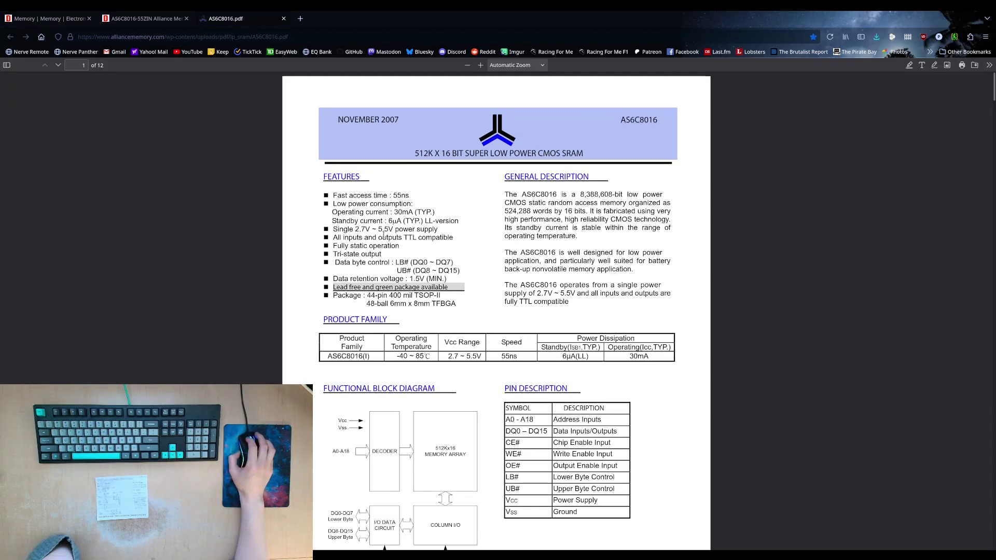
pyautogui.moveTo(354, 229); pyautogui.dragTo(393, 228)
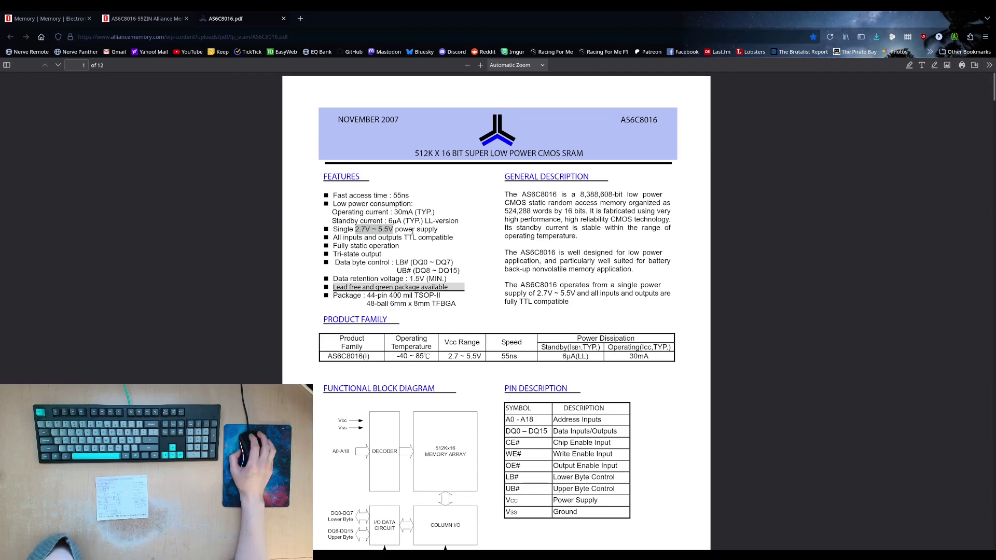
pyautogui.hotkey('ctrl', 'Tab')
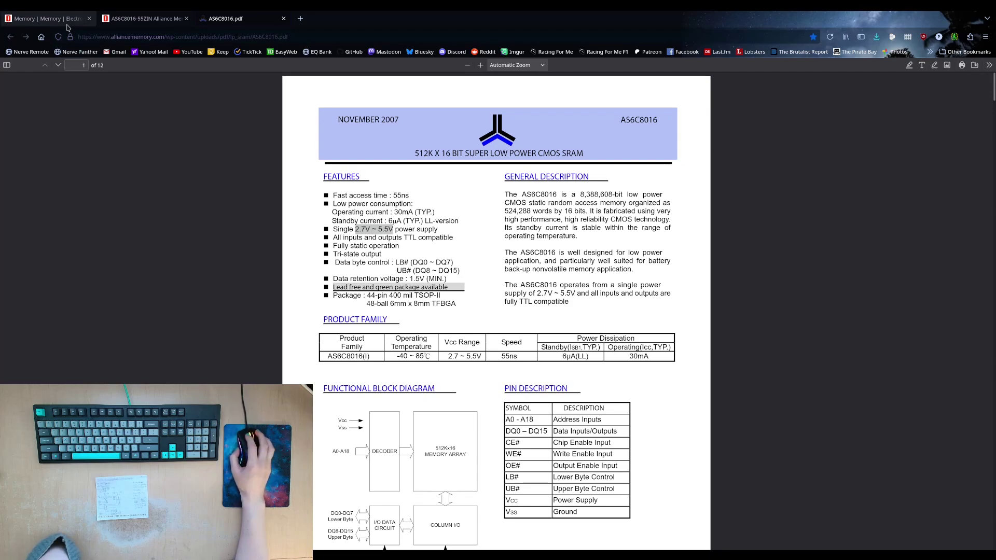
# - Examine the memory organization, supply voltage, price and package photo of the AS1C512K16P-70BIN, and compare neighbouring parts' package photos
pyautogui.scroll(-3, 441, 342)
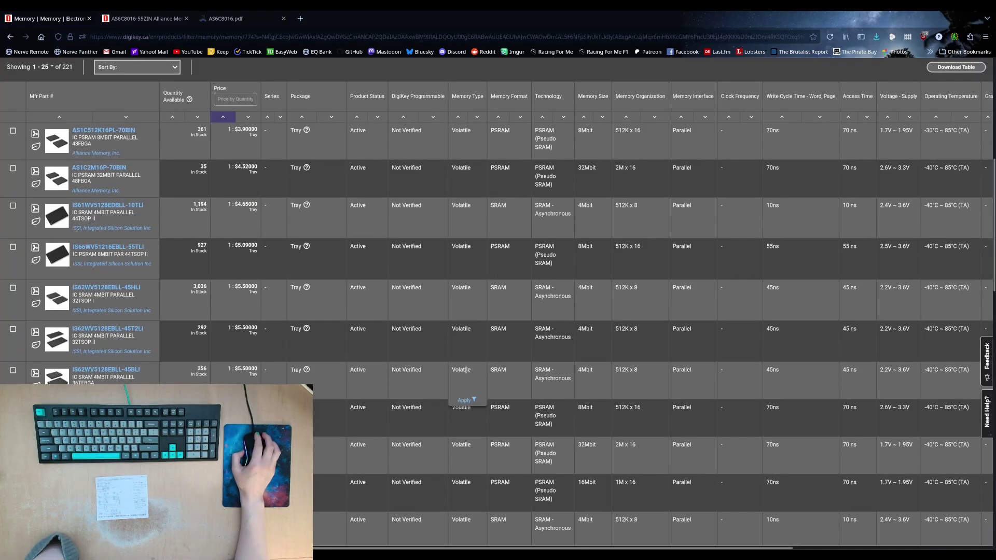
pyautogui.scroll(-2, 466, 370)
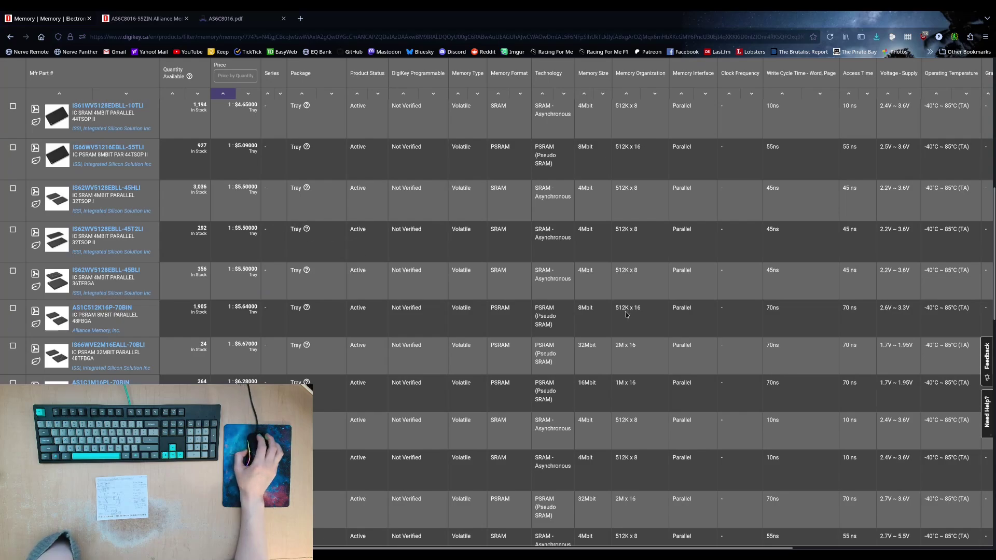
pyautogui.moveTo(615, 308); pyautogui.dragTo(588, 304)
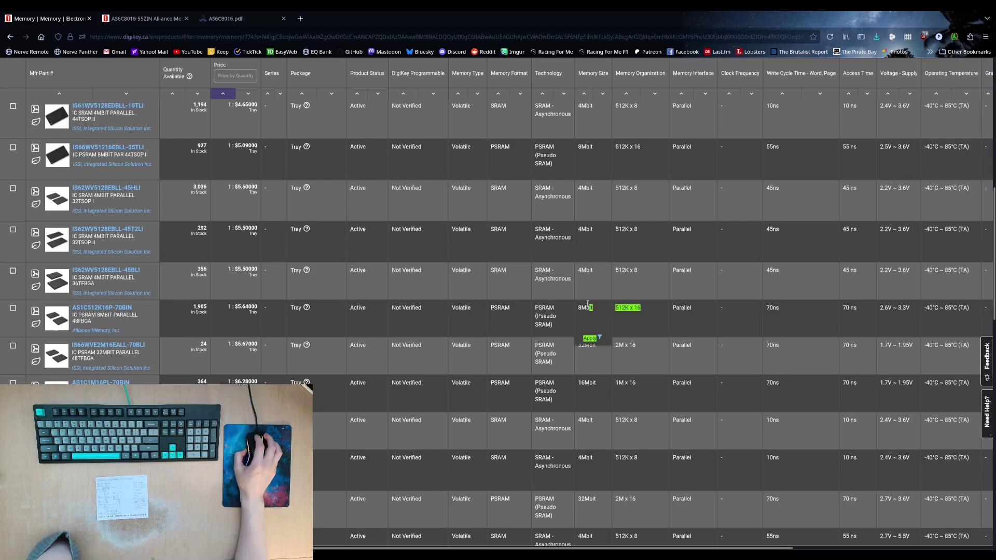
pyautogui.click(619, 308)
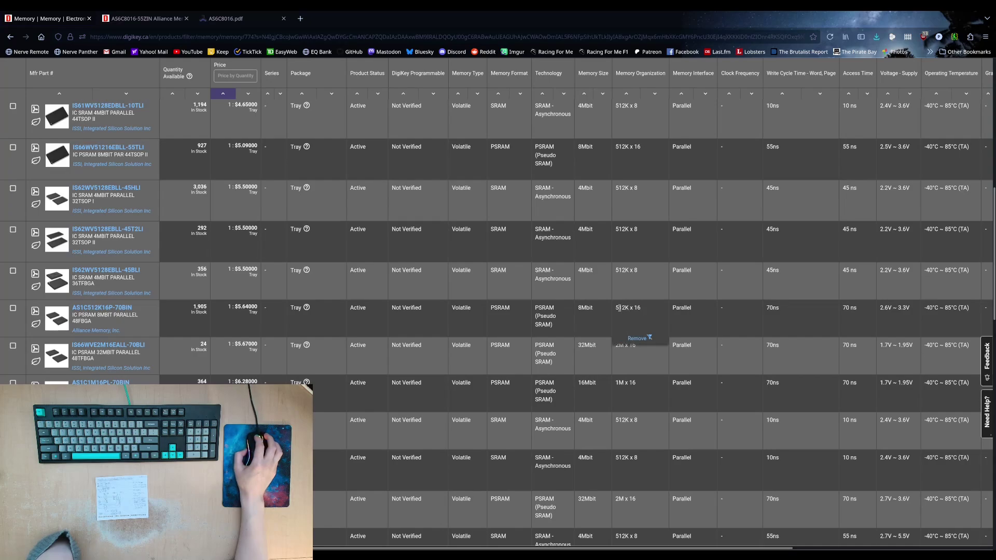
pyautogui.doubleClick(631, 308)
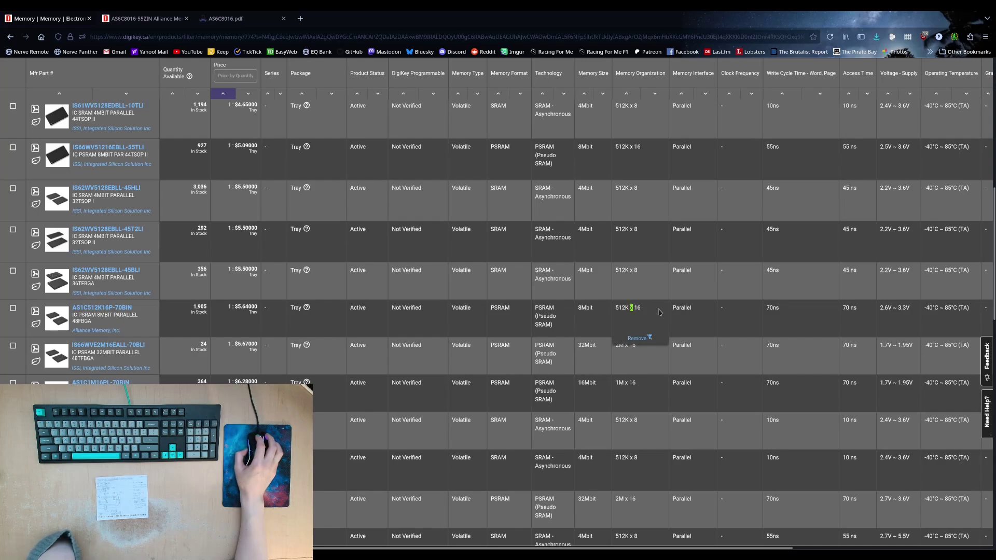
pyautogui.moveTo(897, 308); pyautogui.dragTo(909, 308)
pyautogui.click(909, 308)
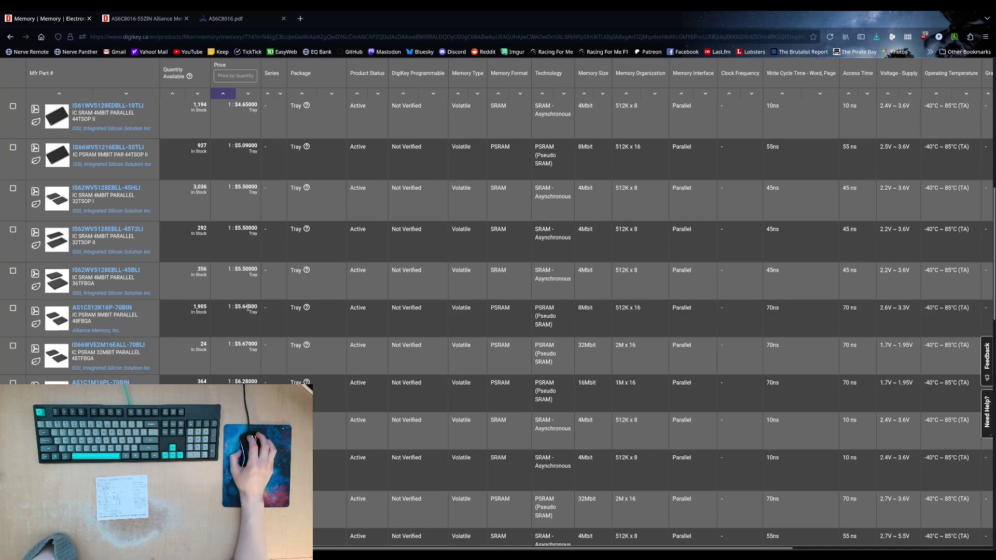
pyautogui.moveTo(65, 320)
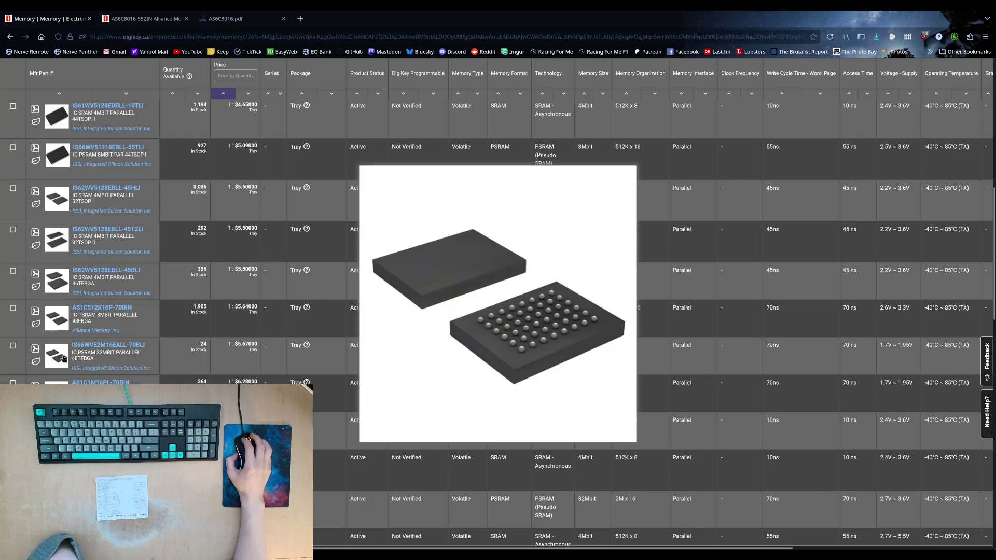
pyautogui.moveTo(62, 357)
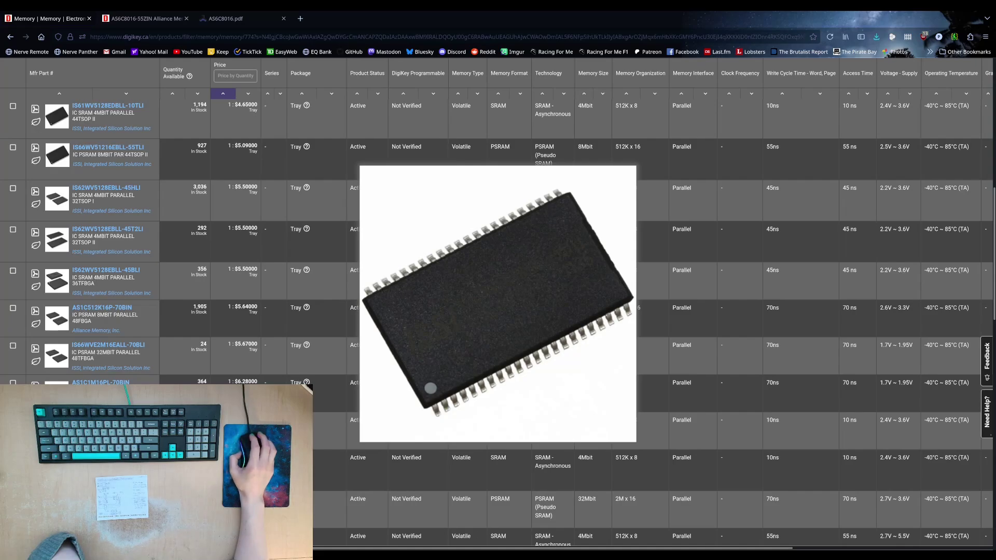
# - Compare the remaining SRAM and PSRAM parts in the DigiKey results by price, memory organization and supply voltage
pyautogui.scroll(-4, 498, 311)
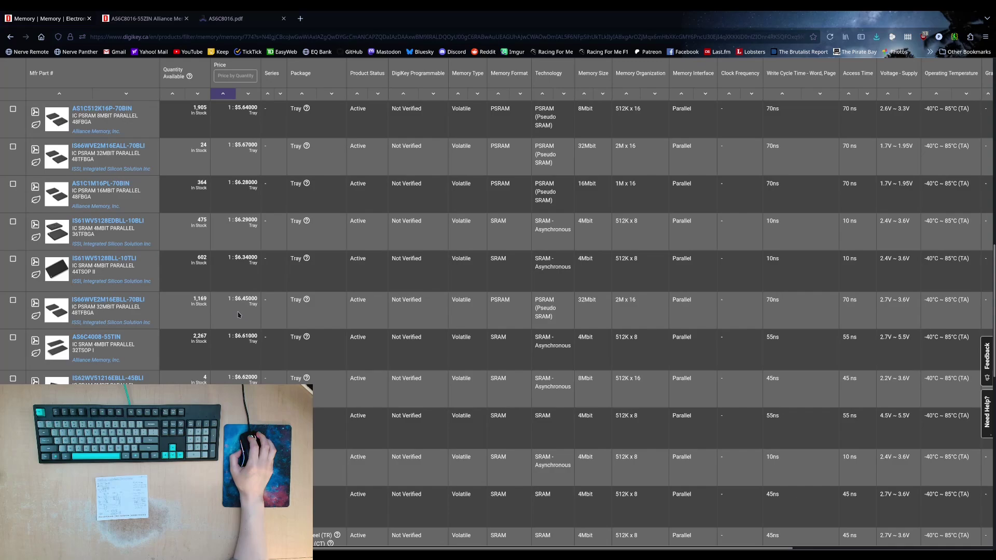
pyautogui.scroll(-5, 238, 314)
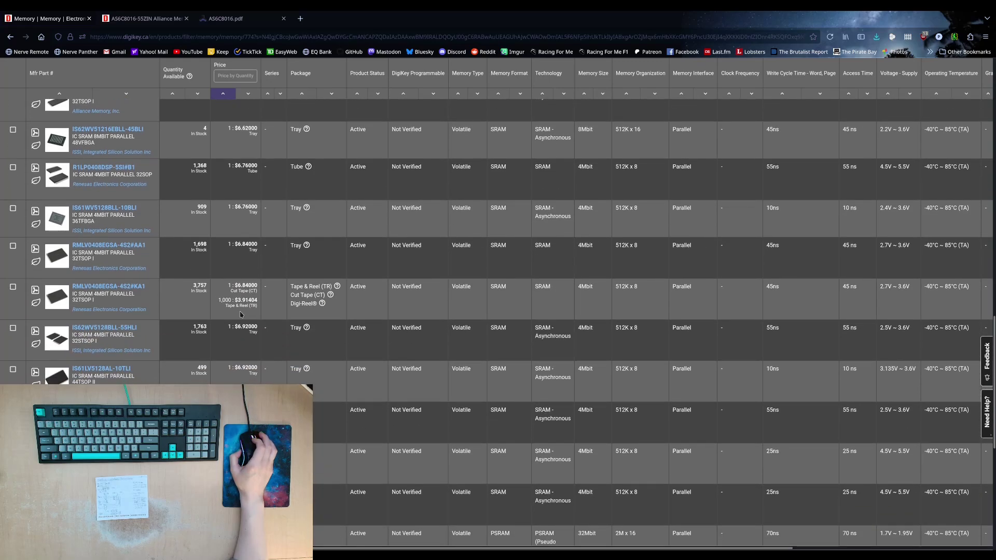
pyautogui.scroll(5, 240, 314)
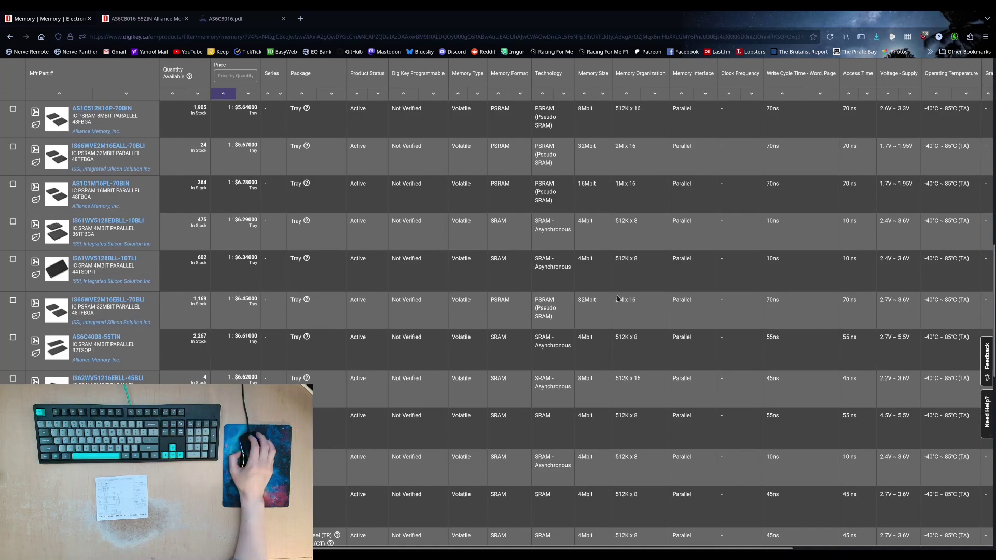
pyautogui.scroll(6, 420, 216)
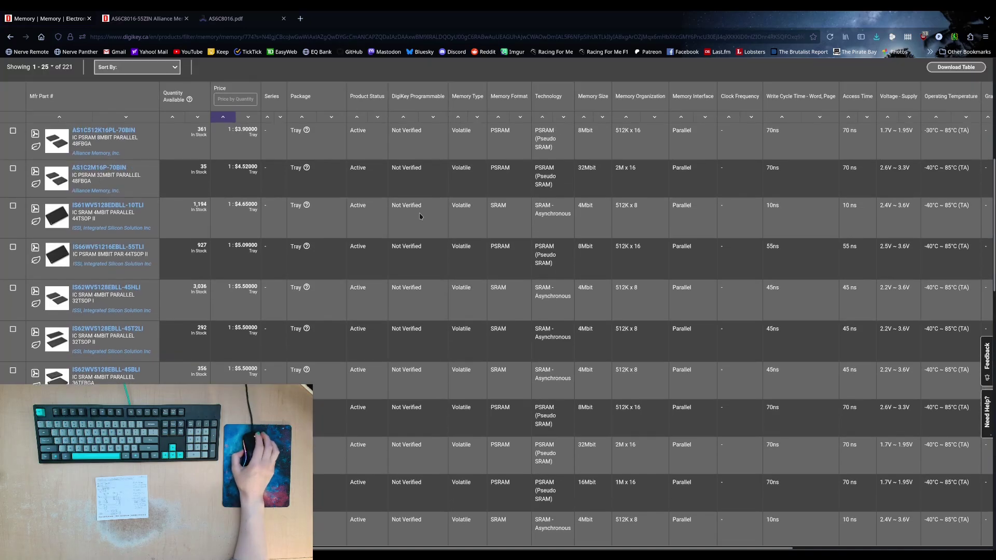
# - Open the AS6C8016 datasheet and check the memory organization stated in its title
pyautogui.click(241, 20)
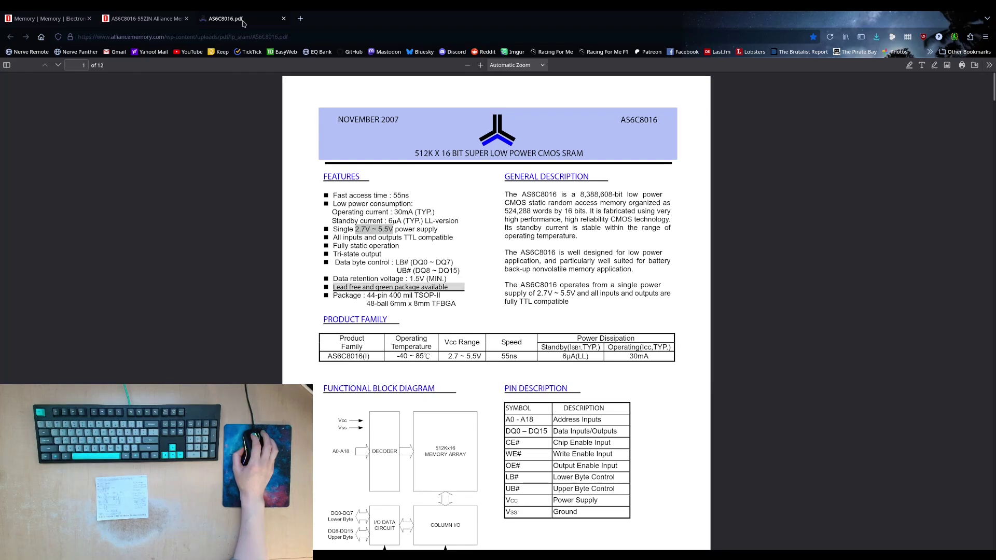
pyautogui.click(444, 166)
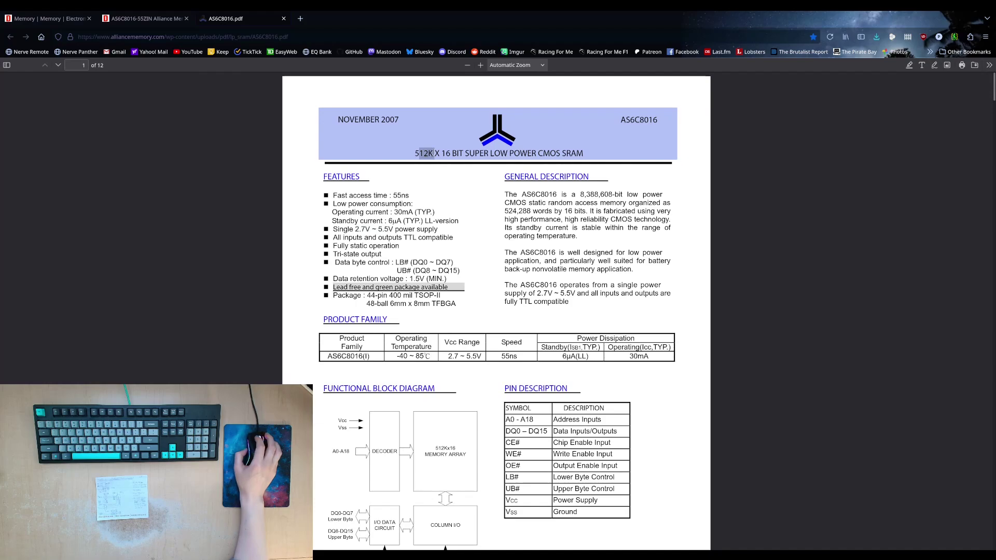
pyautogui.moveTo(418, 153); pyautogui.dragTo(468, 154)
pyautogui.click(468, 155)
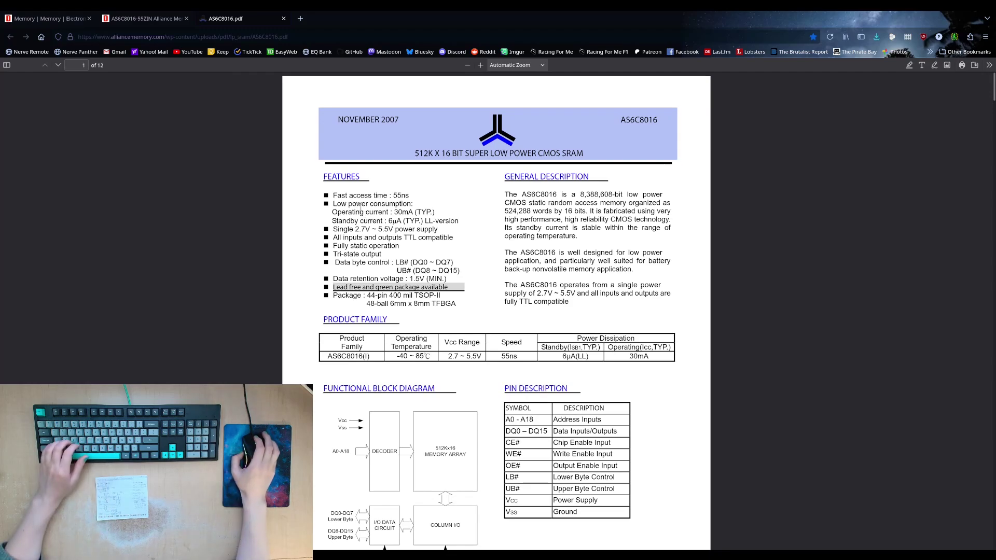
# - Switch to the KiCad schematic editor and examine the data line labels LD16 to LD31 and LD0 to LD15 of the two AS6C8016 chips
pyautogui.hotkey('alt', 'Tab')
pyautogui.scroll(-2, 591, 275)
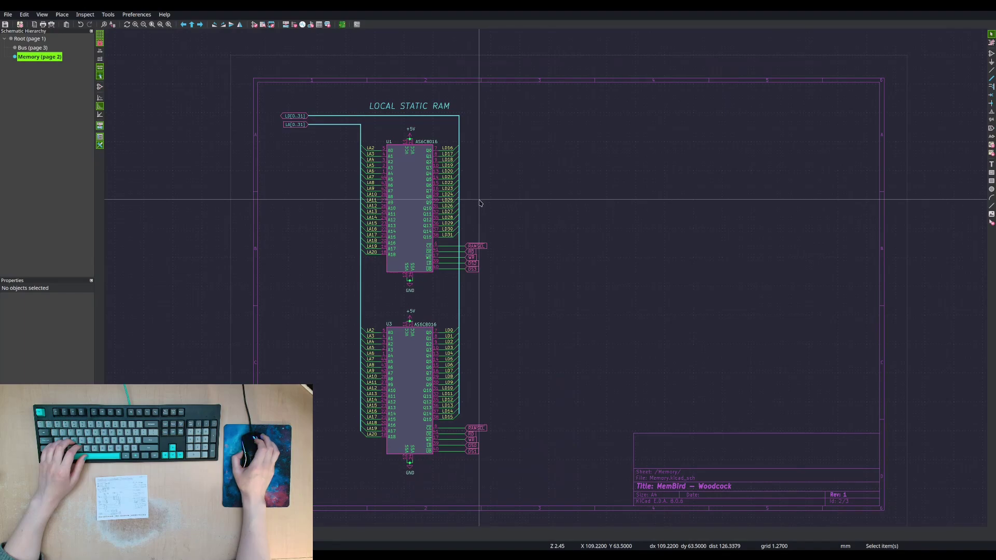
pyautogui.scroll(2, 479, 200)
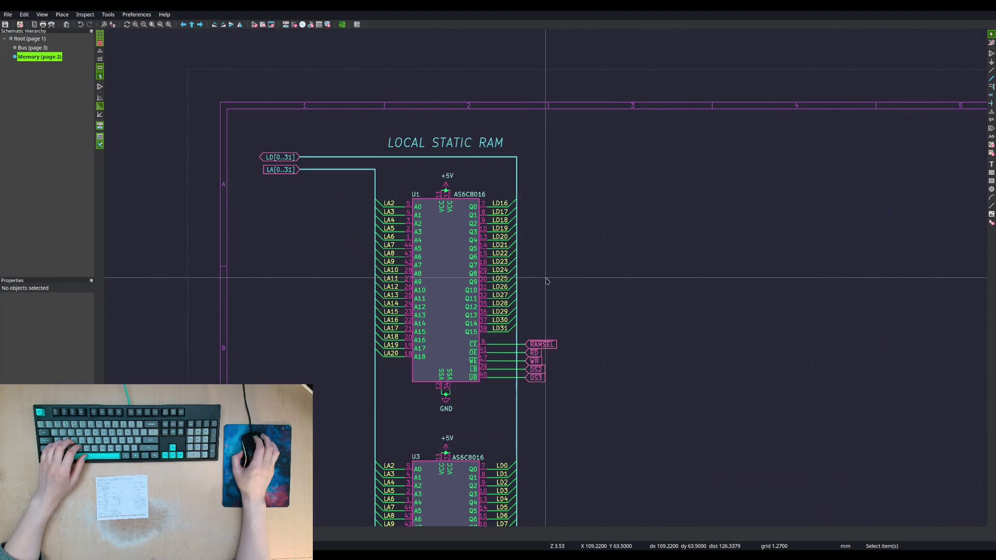
pyautogui.scroll(-1, 546, 278)
pyautogui.moveTo(613, 295); pyautogui.dragTo(529, 204, button='middle')
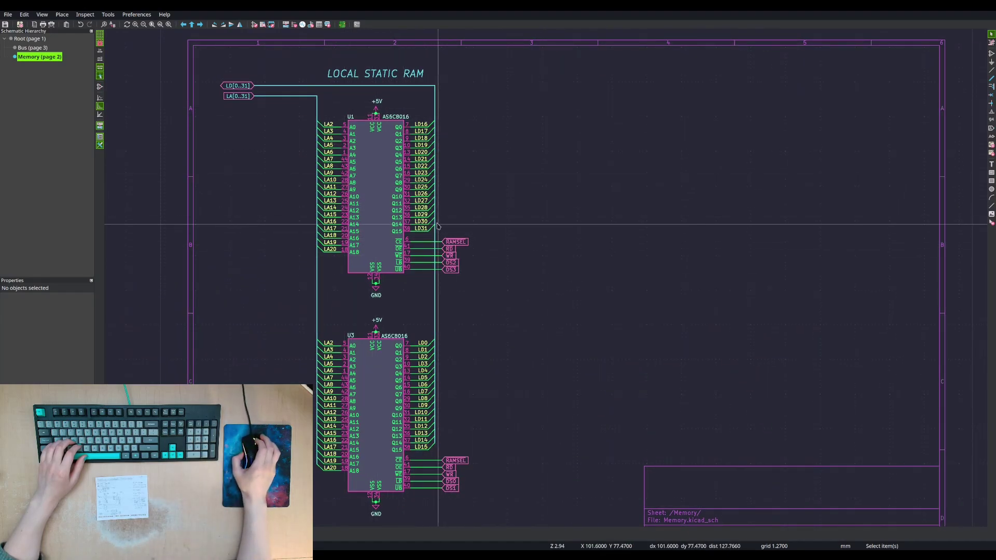
pyautogui.press('F4')
pyautogui.moveTo(552, 277); pyautogui.dragTo(460, 179, button='middle')
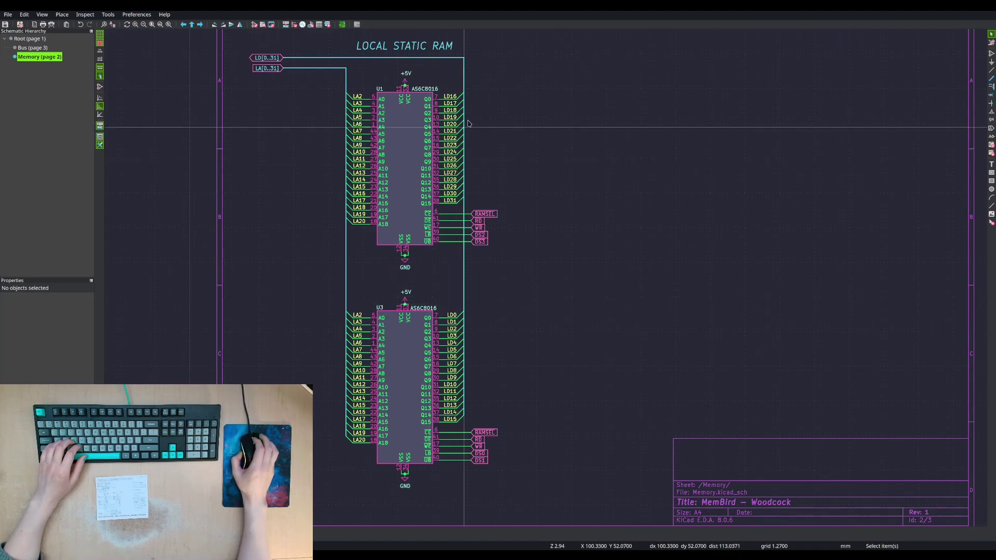
pyautogui.moveTo(440, 86); pyautogui.dragTo(462, 213)
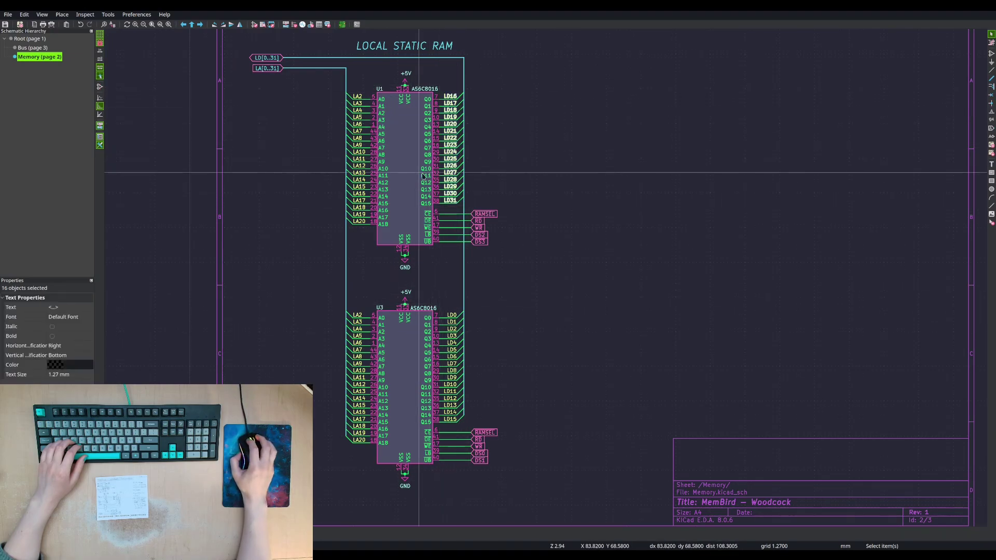
pyautogui.moveTo(445, 294); pyautogui.dragTo(463, 426)
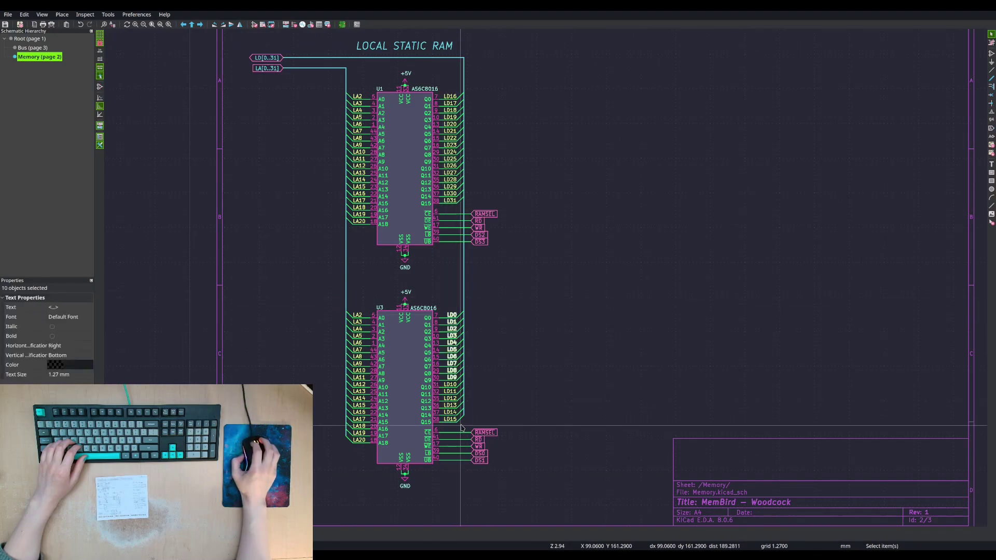
pyautogui.press('Escape')
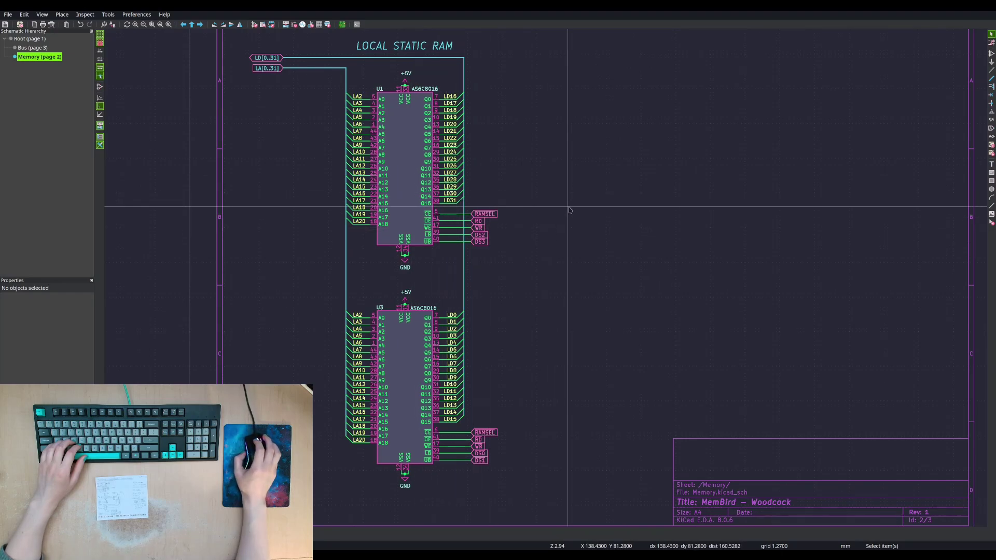
# - Switch back to the browser and open the local VME64 standard, Vme64.pdf, in a new tab
pyautogui.hotkey('alt', 'Tab')
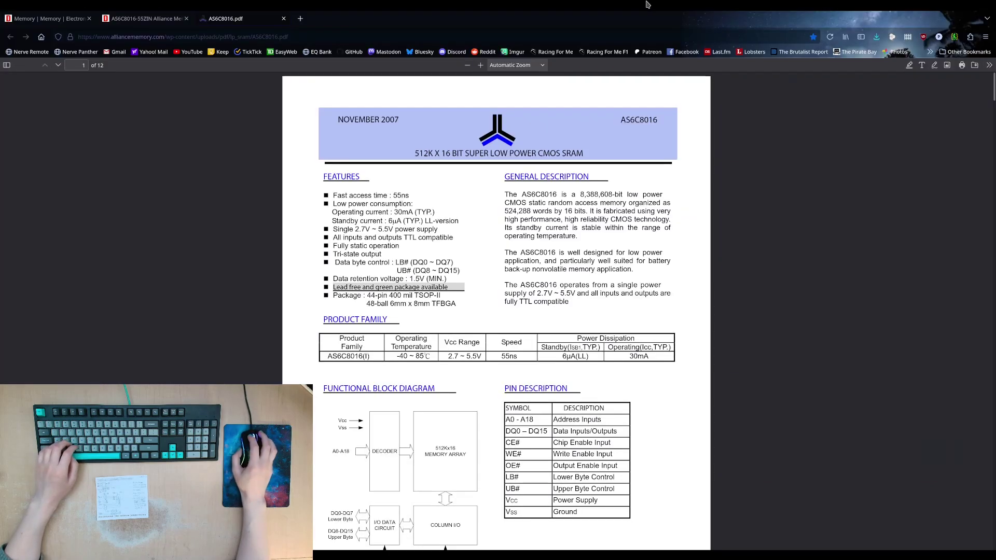
pyautogui.click(304, 19)
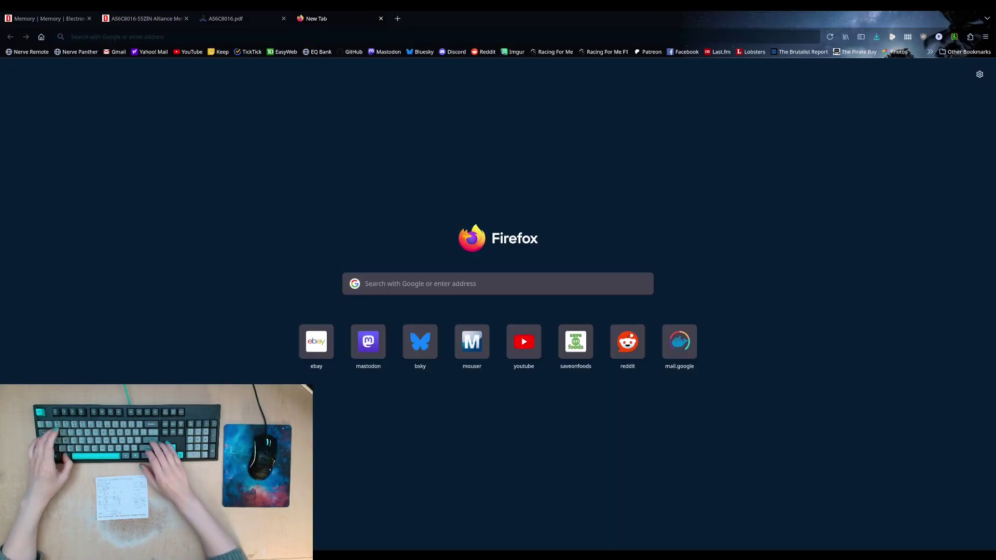
pyautogui.click(245, 21)
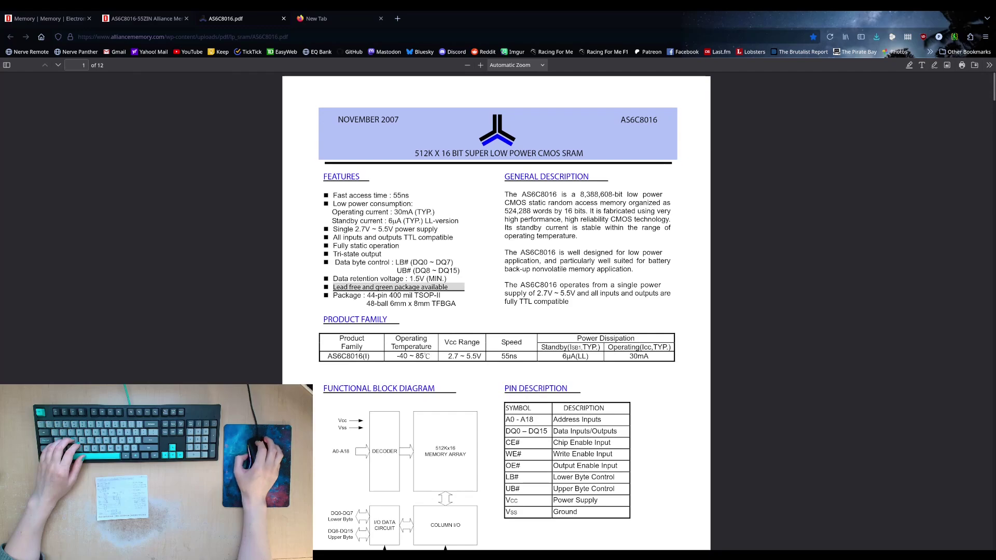
pyautogui.click(330, 21)
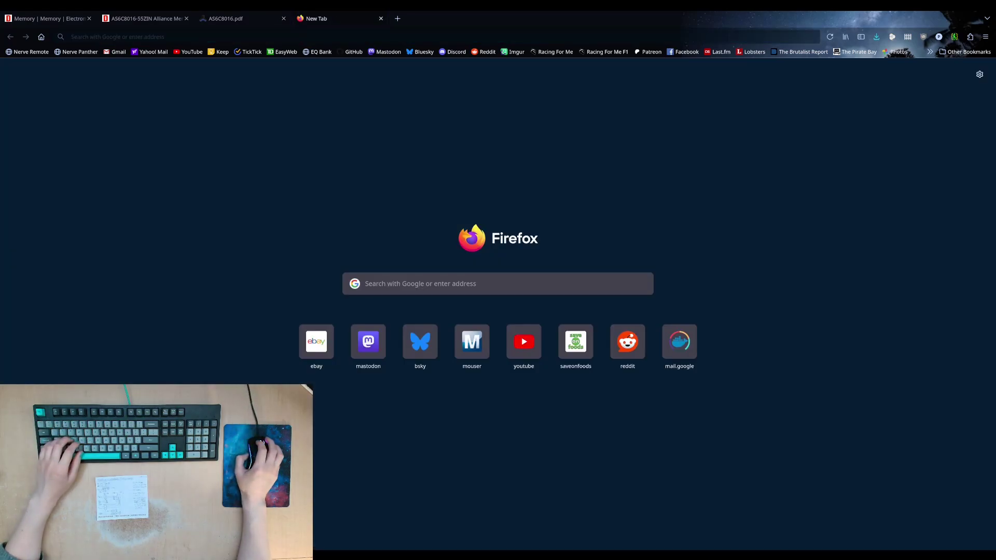
pyautogui.moveTo(707, 201); pyautogui.dragTo(700, 197)
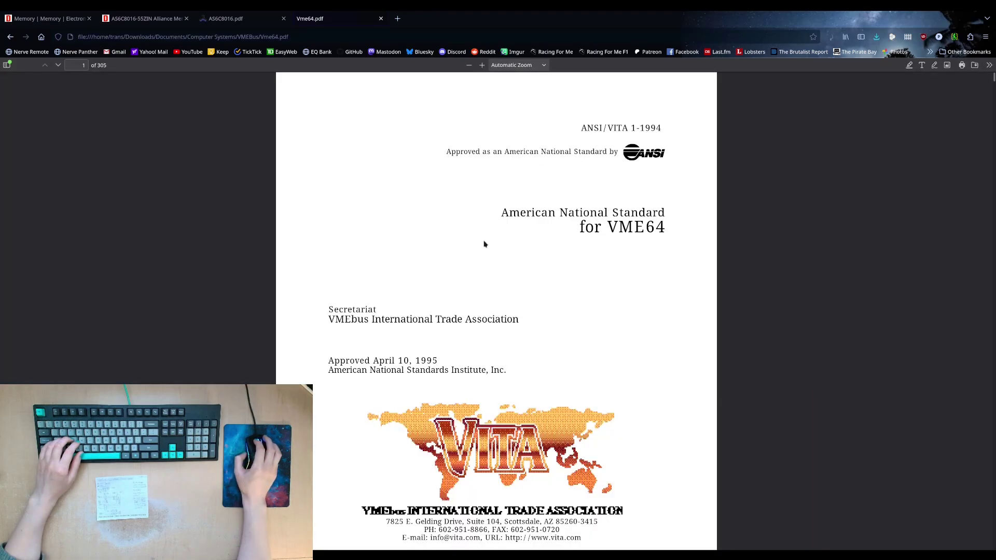
# - Go to Chapter 2, Data Transfer Bus, of the VME64 standard and look through the Bus Timer, Slave and Master block diagrams
pyautogui.scroll(-15, 555, 268)
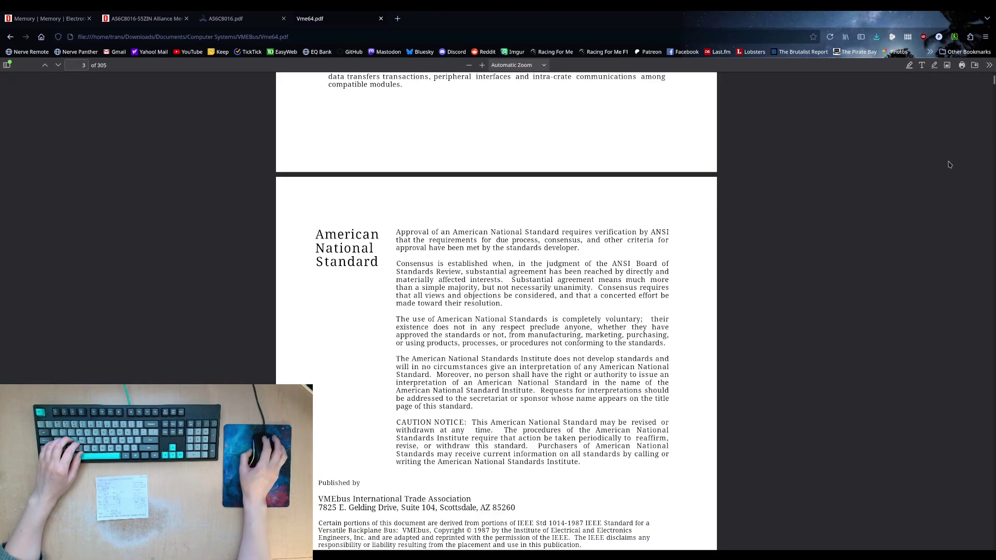
pyautogui.moveTo(994, 82); pyautogui.dragTo(977, 167)
pyautogui.scroll(20, 695, 284)
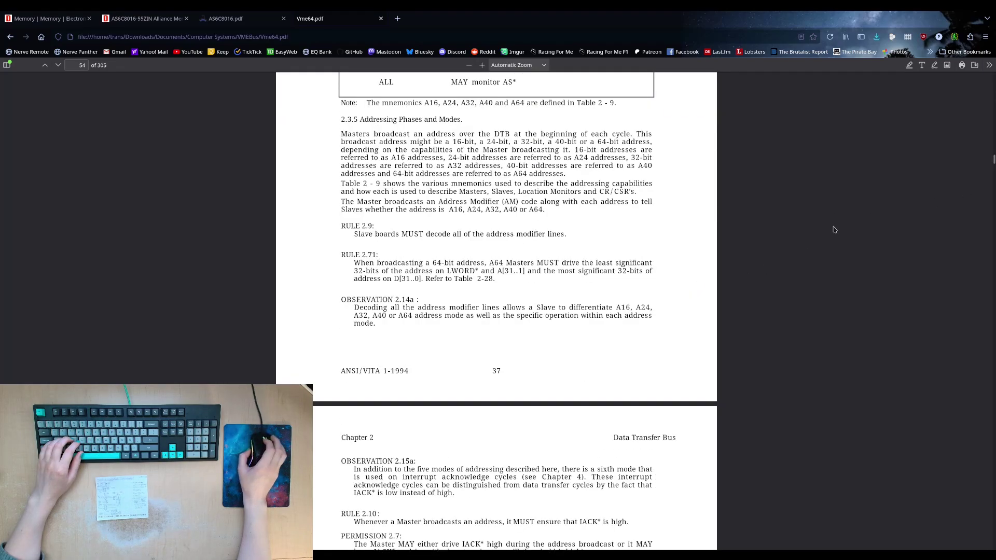
pyautogui.scroll(8, 828, 232)
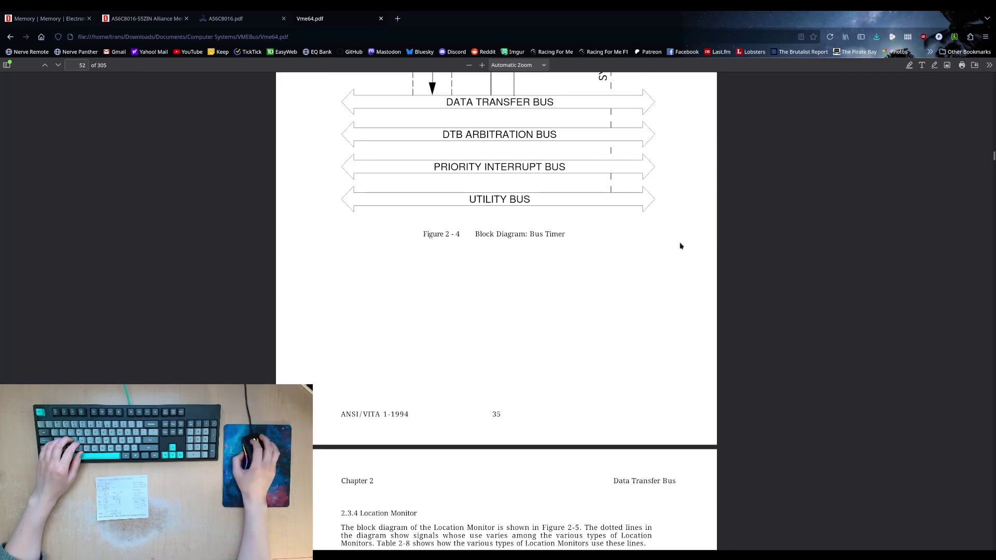
pyautogui.scroll(5, 680, 245)
pyautogui.scroll(20, 672, 237)
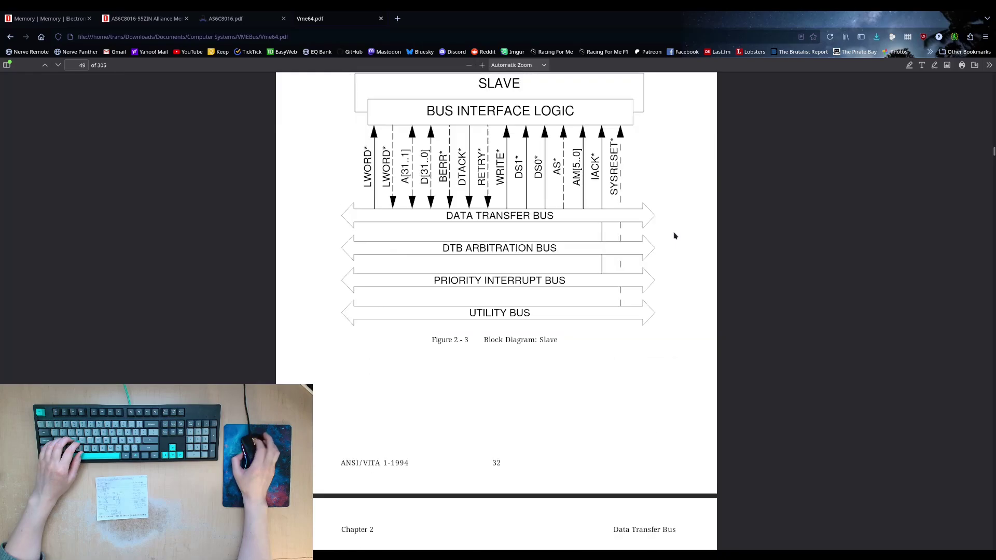
pyautogui.scroll(14, 675, 236)
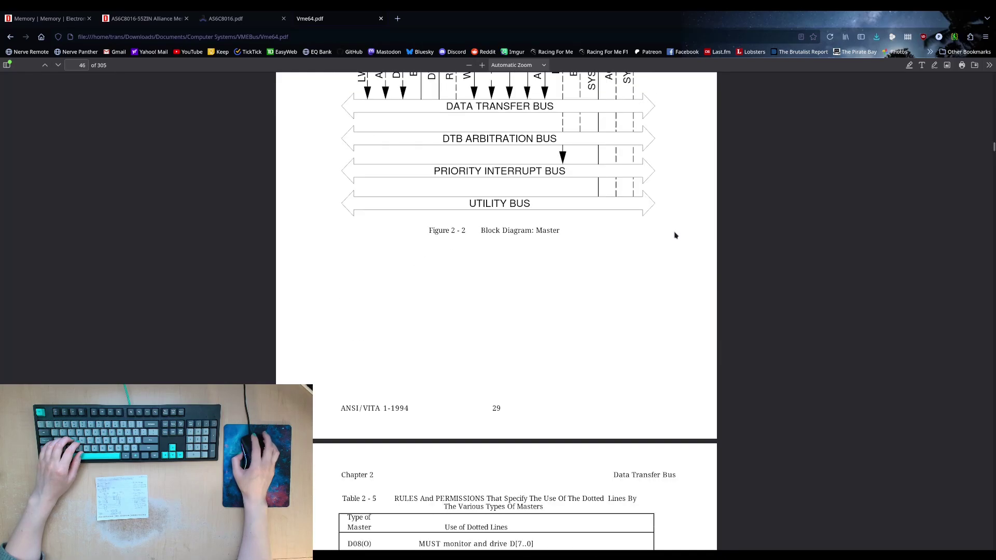
pyautogui.scroll(2, 676, 236)
# - Examine how the master types in Table 2-5 use the dotted lines, plus the preceding Master diagram and DTACK* and BERR* descriptions
pyautogui.scroll(-10, 680, 249)
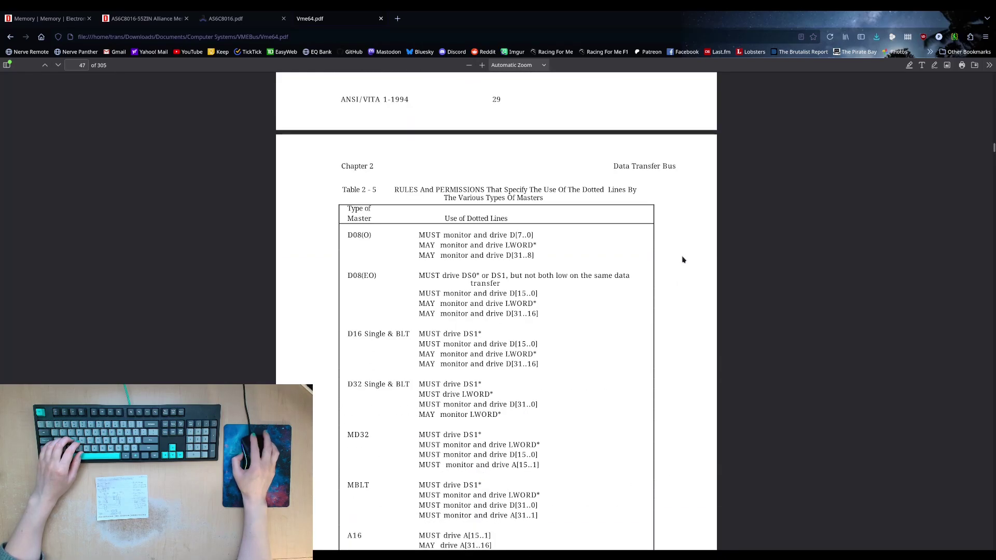
pyautogui.scroll(-5, 682, 258)
pyautogui.scroll(7, 681, 254)
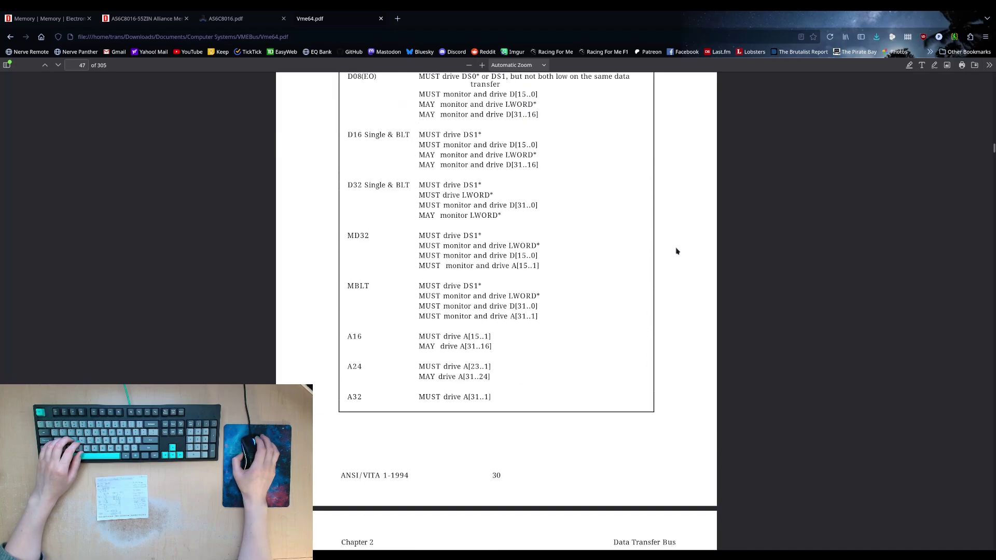
pyautogui.scroll(-3, 675, 251)
pyautogui.scroll(18, 677, 249)
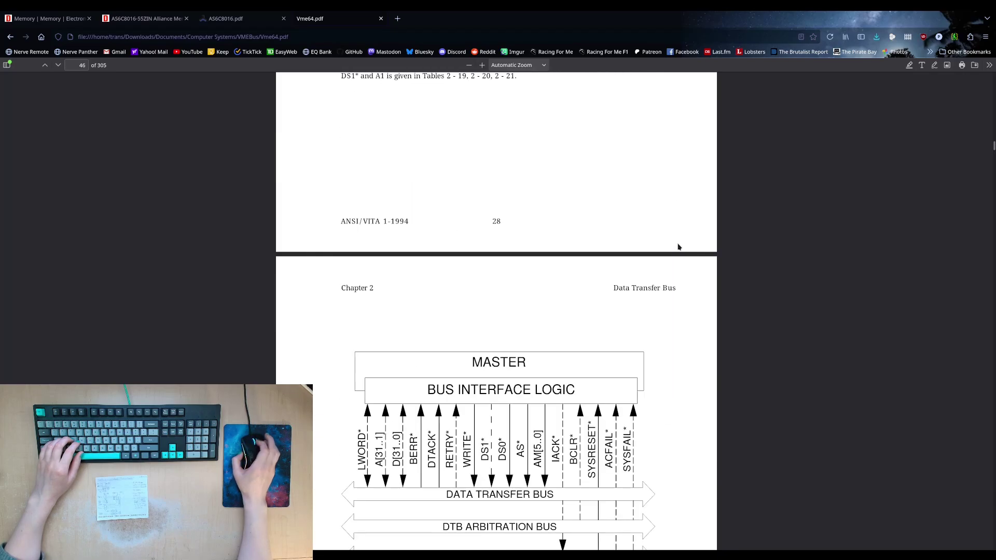
pyautogui.scroll(12, 678, 247)
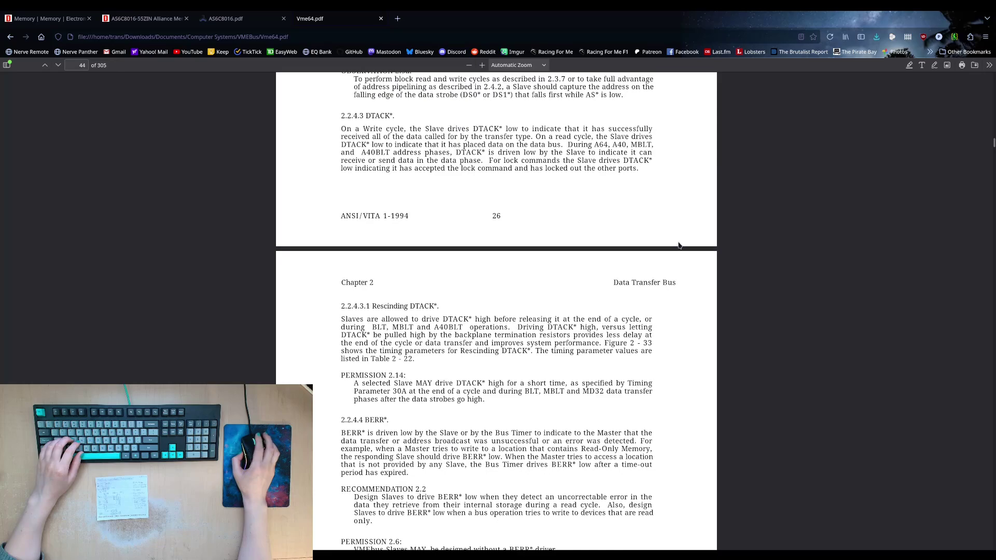
# - Return to Table 2-5 and compare the data and address line requirements of the D08 to A64 master types, including its continuation page
pyautogui.scroll(-20, 680, 247)
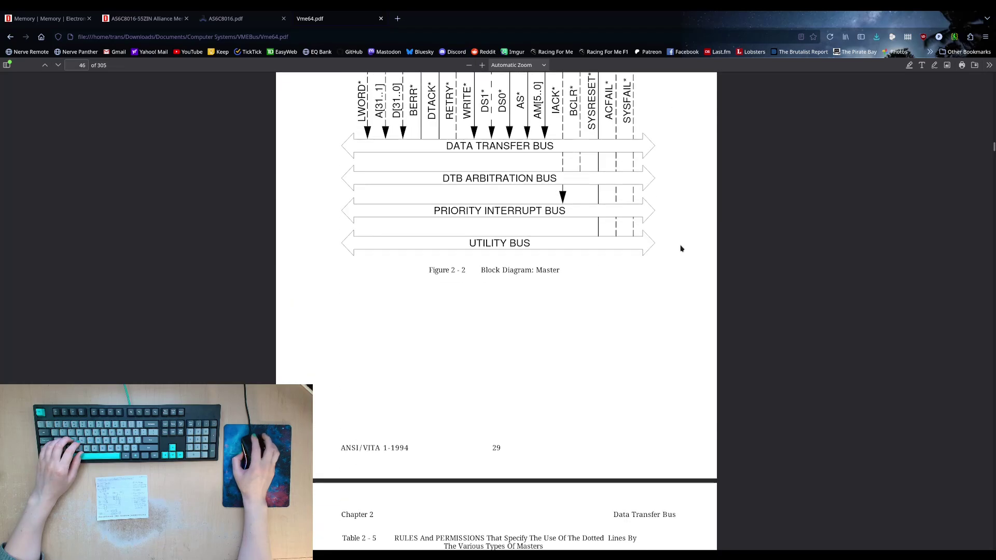
pyautogui.scroll(-4, 681, 248)
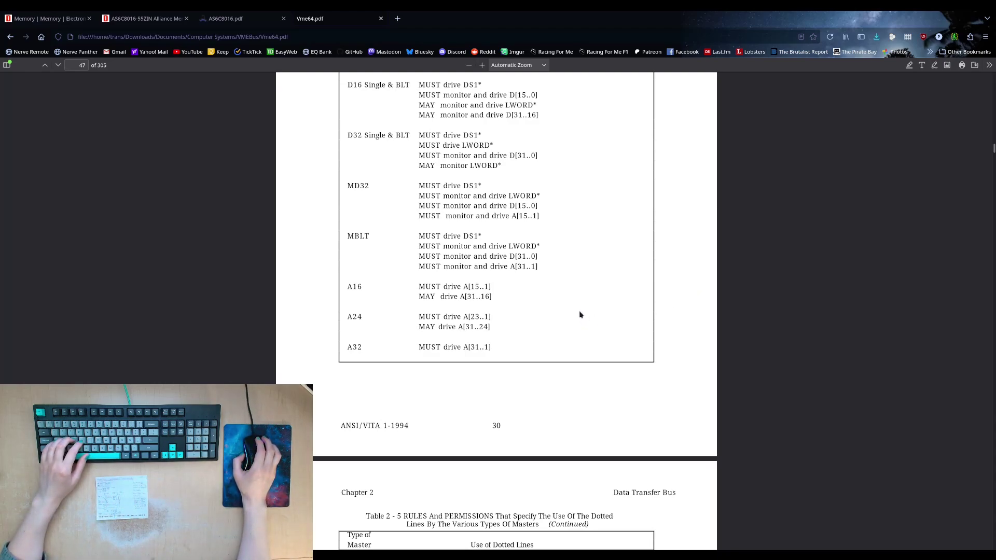
pyautogui.scroll(-5, 580, 313)
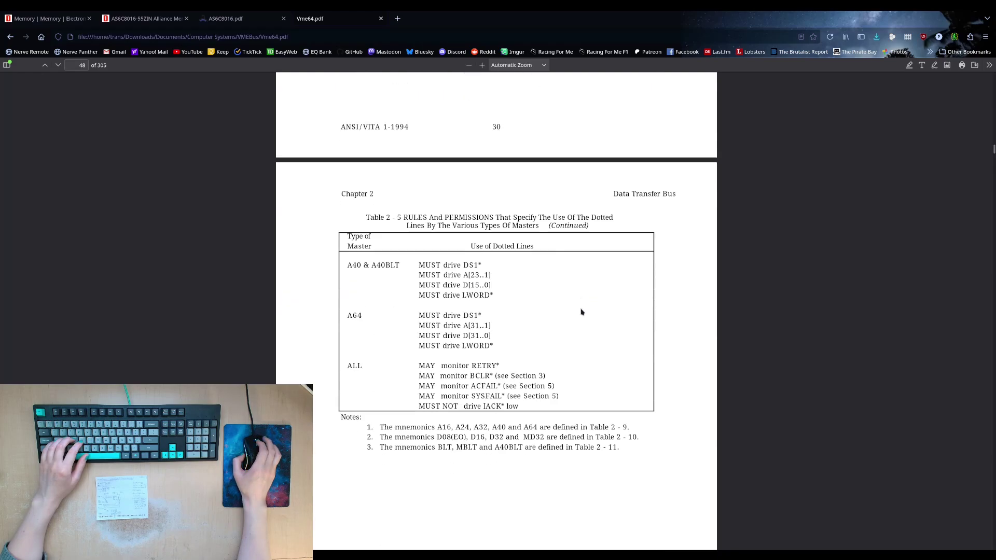
pyautogui.scroll(6, 582, 310)
pyautogui.scroll(-8, 582, 311)
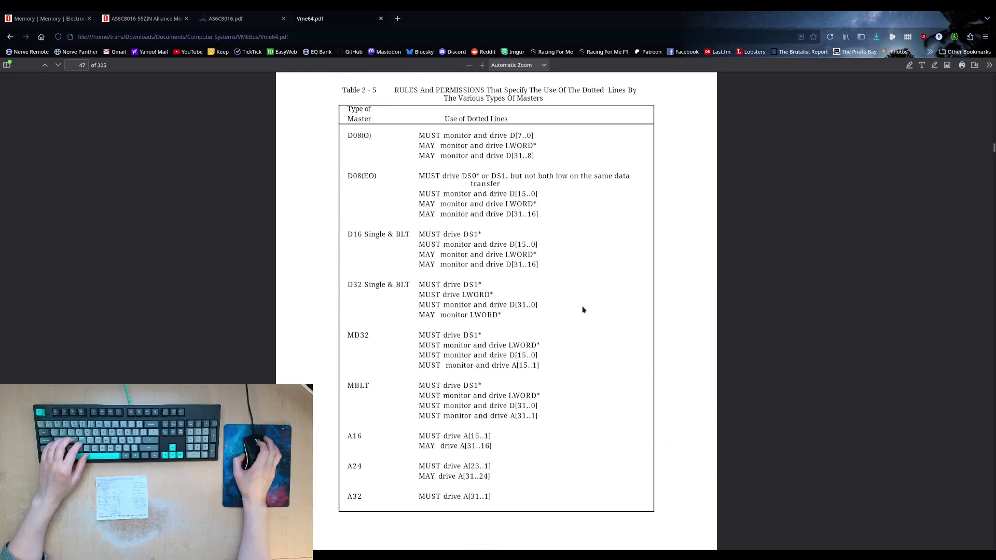
pyautogui.scroll(1, 511, 314)
pyautogui.scroll(-3, 513, 313)
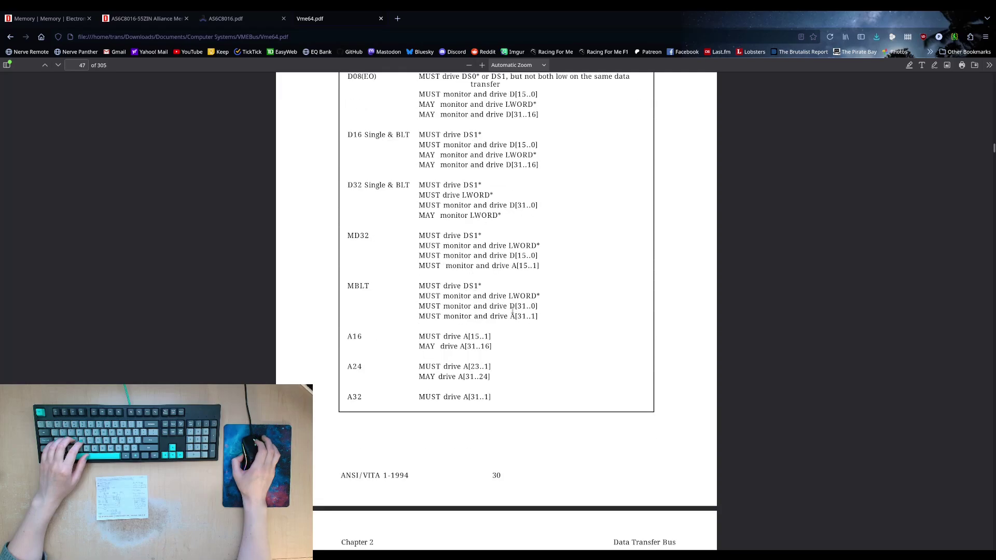
# - Go back through Chapter 2 to Table 2-3, Address Modifier Codes
pyautogui.scroll(6, 514, 313)
pyautogui.scroll(20, 515, 313)
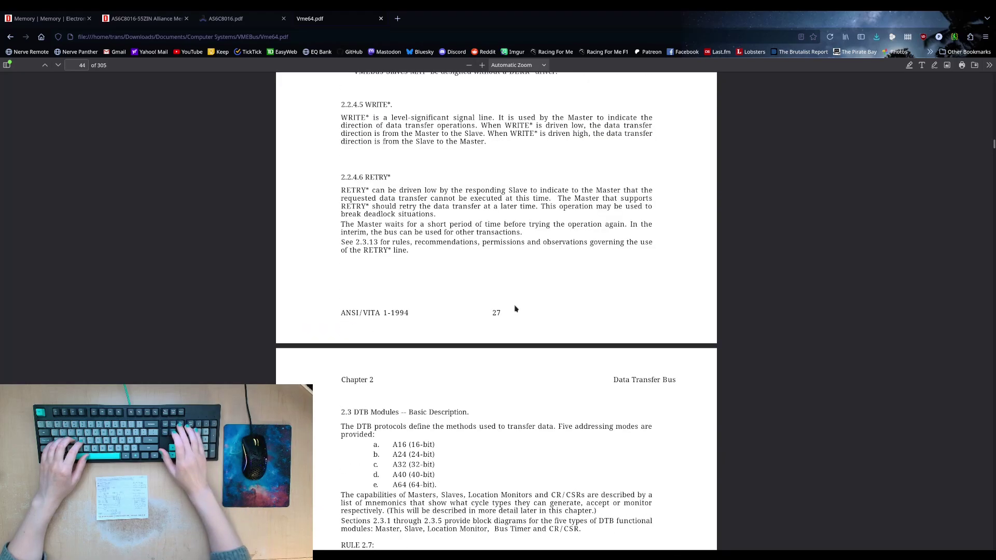
pyautogui.scroll(20, 515, 305)
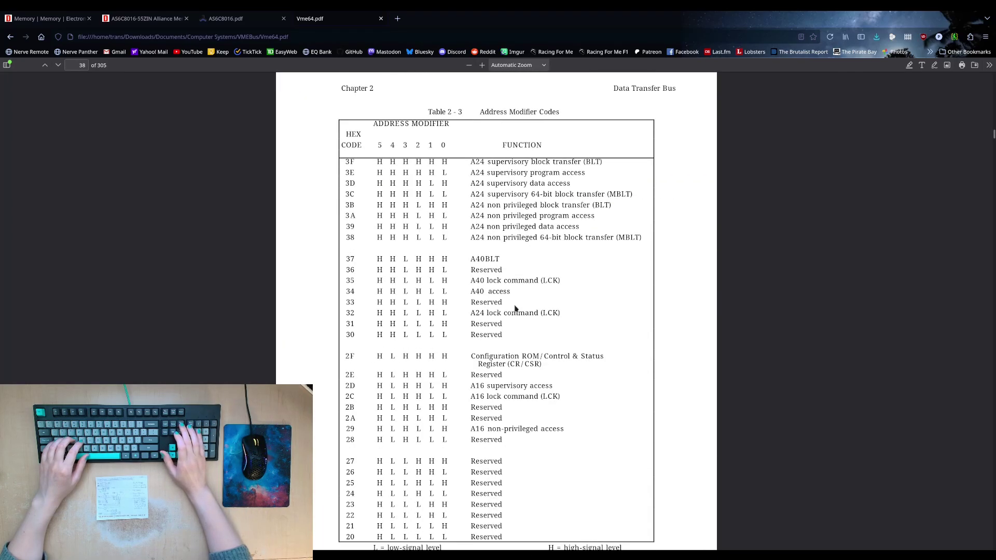
# - Go back through Chapter 2, past Table 2-2, to section 2.2.1 Addressing Lines and read Tables 2-1 and 2-28
pyautogui.scroll(10, 515, 309)
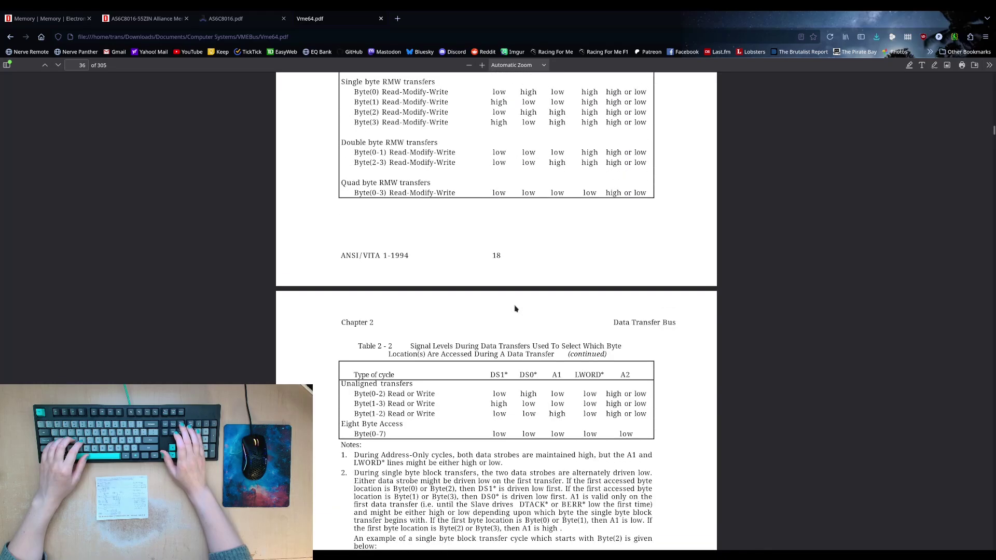
pyautogui.scroll(8, 569, 313)
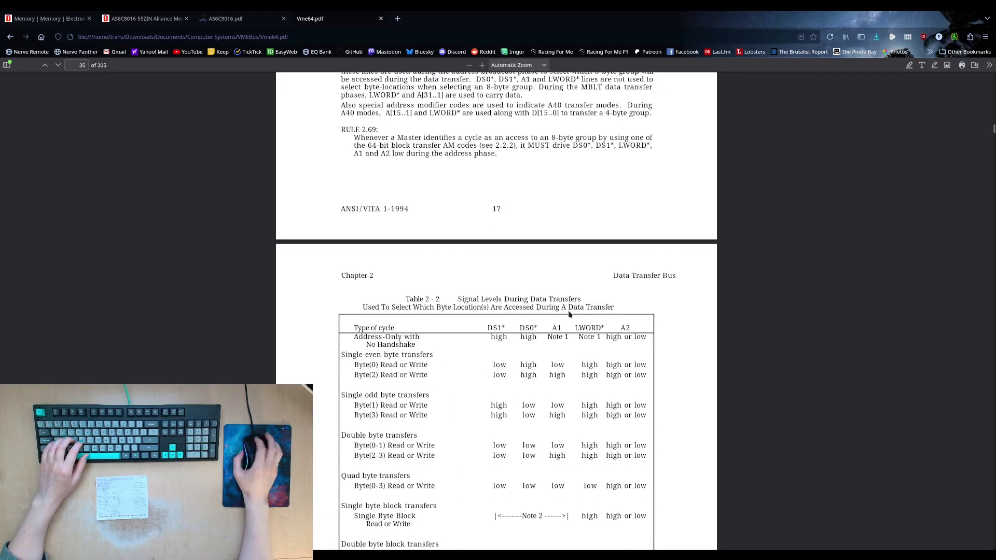
pyautogui.scroll(-10, 569, 313)
pyautogui.scroll(3, 563, 301)
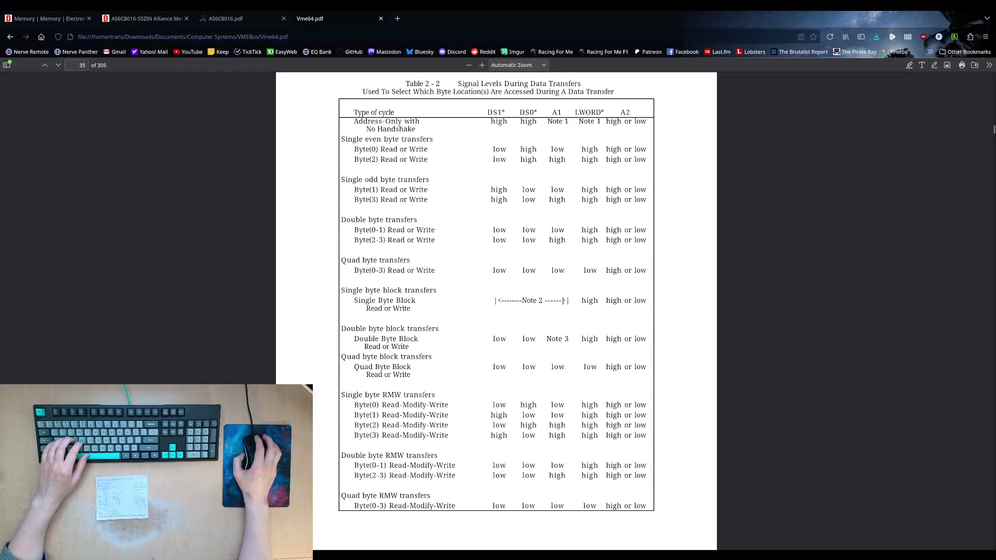
pyautogui.scroll(20, 564, 303)
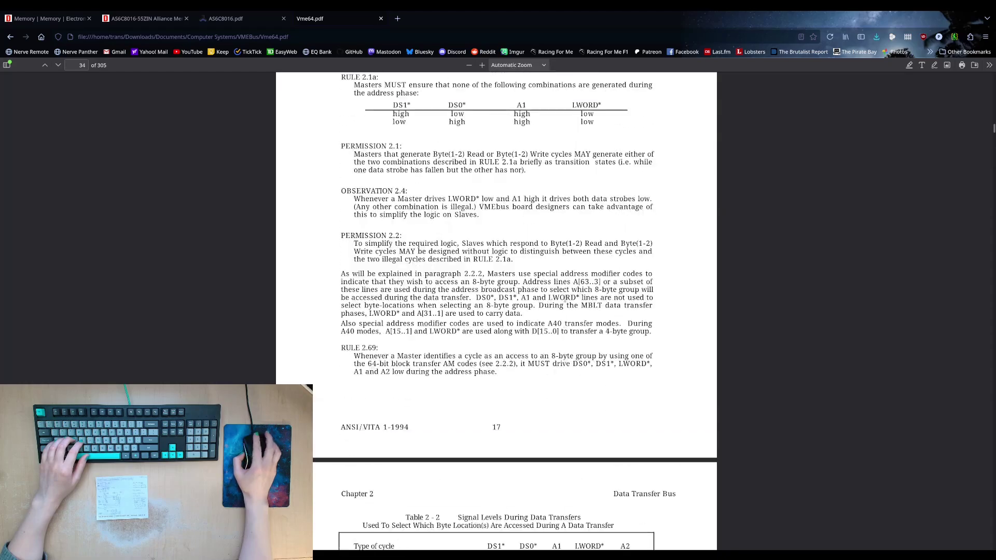
pyautogui.scroll(12, 566, 297)
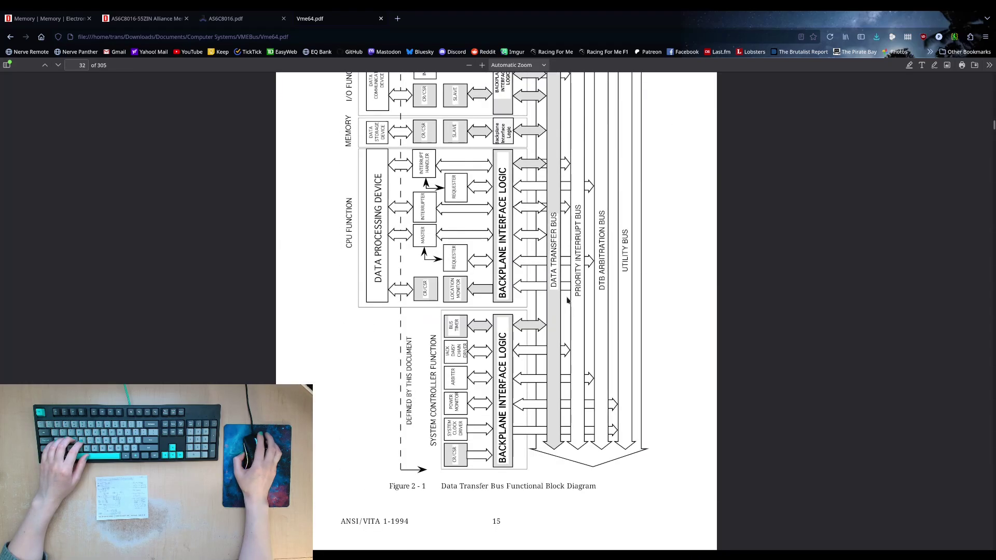
pyautogui.scroll(-20, 568, 298)
pyautogui.scroll(5, 568, 299)
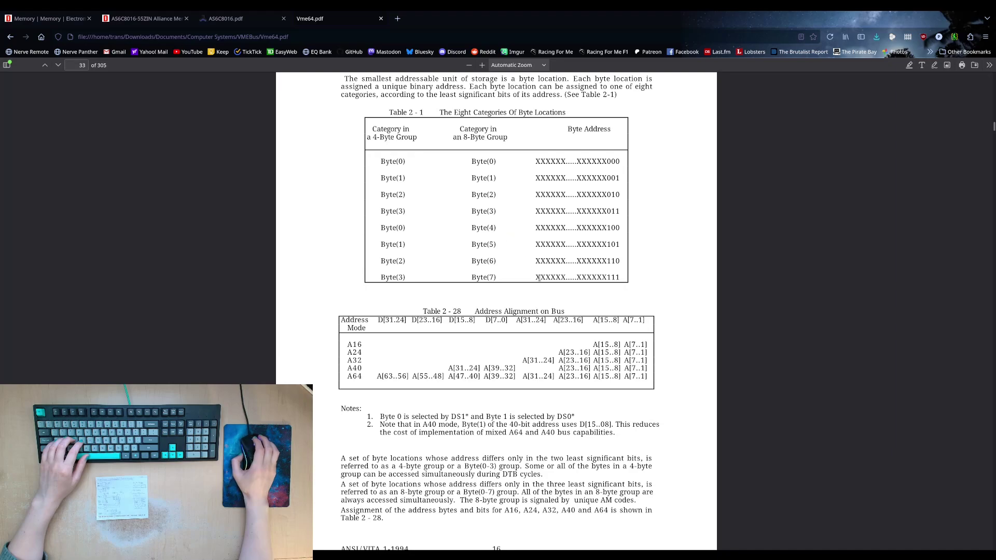
pyautogui.scroll(3, 542, 277)
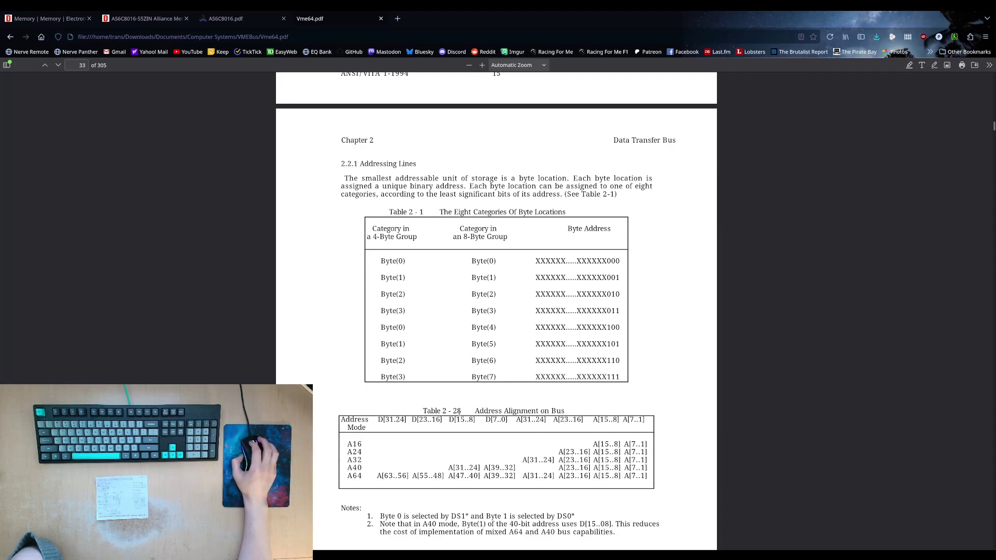
# - Examine the address line assignments across the whole A64 row of Table 2-28, Address Alignment on Bus
pyautogui.moveTo(377, 475); pyautogui.dragTo(653, 475)
pyautogui.click(383, 477)
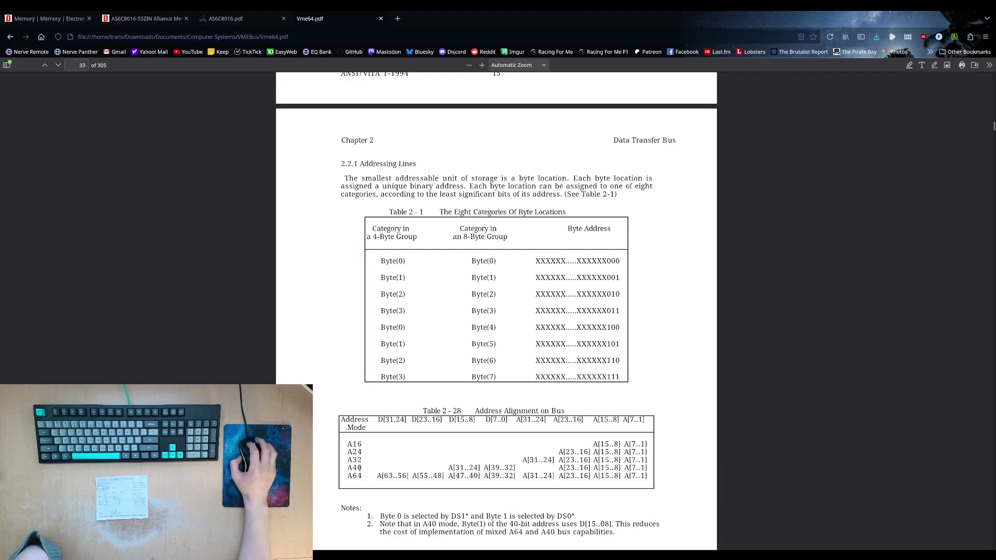
pyautogui.moveTo(348, 476); pyautogui.dragTo(362, 476)
pyautogui.click(358, 476)
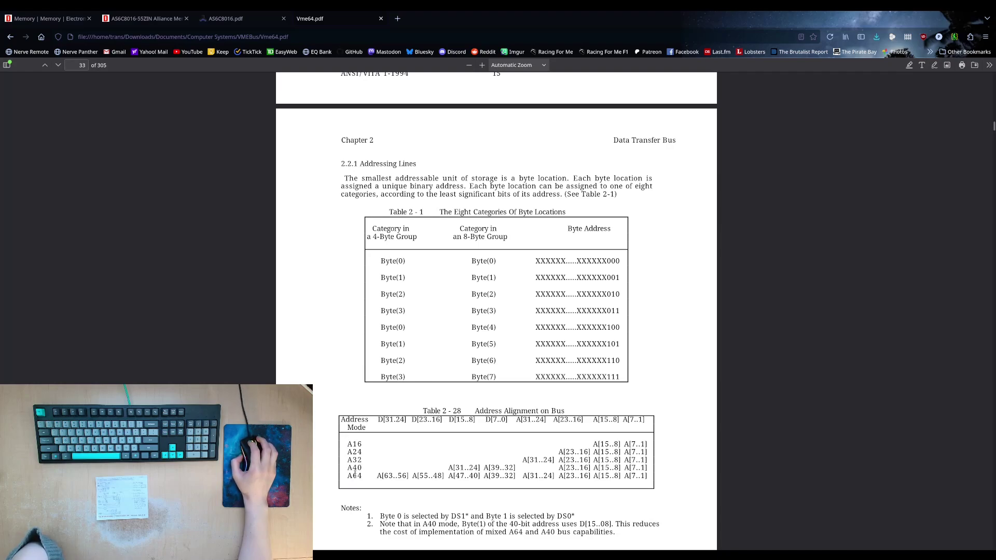
# - Examine which address lines the A16 mode uses in Table 2-28
pyautogui.scroll(-2, 356, 467)
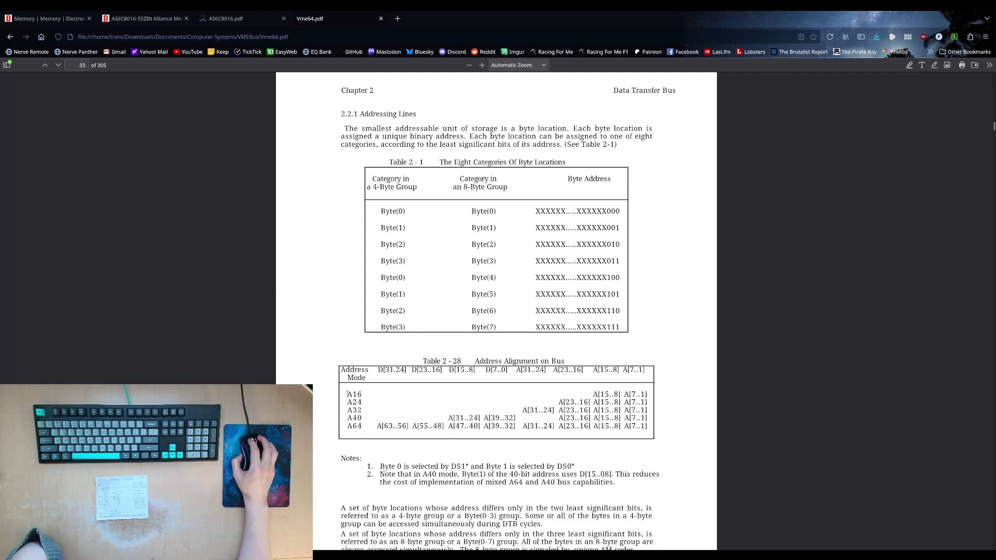
pyautogui.moveTo(346, 395); pyautogui.dragTo(362, 394)
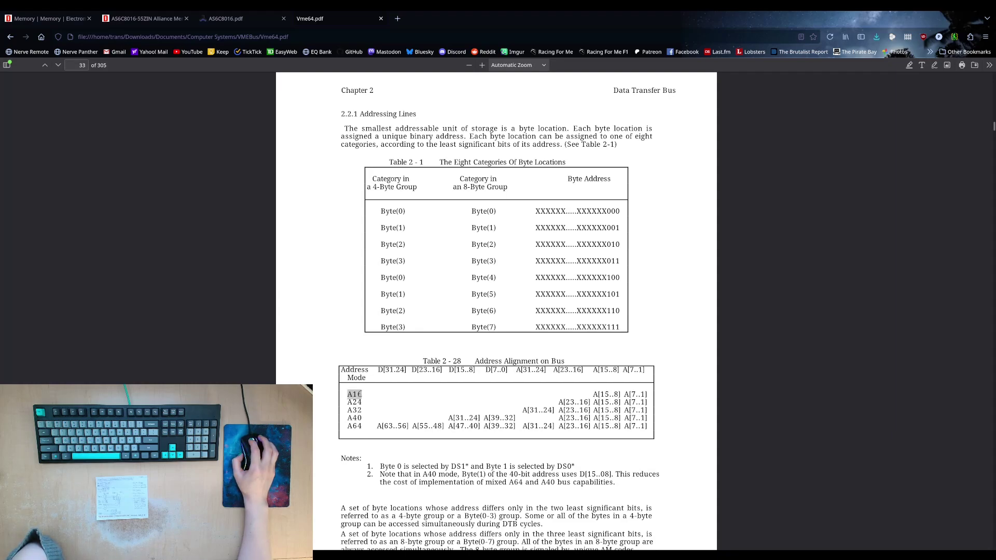
pyautogui.click(359, 394)
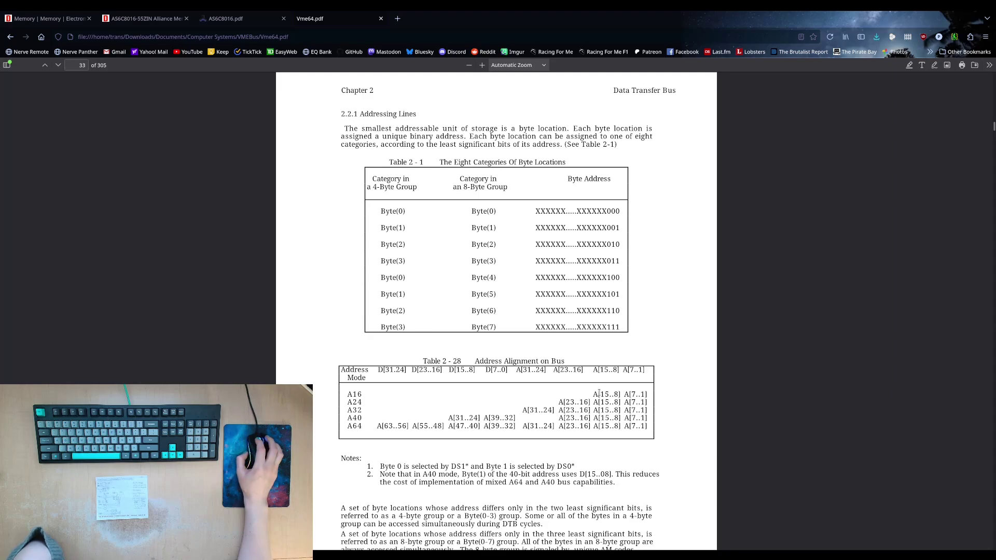
pyautogui.moveTo(595, 394); pyautogui.dragTo(649, 398)
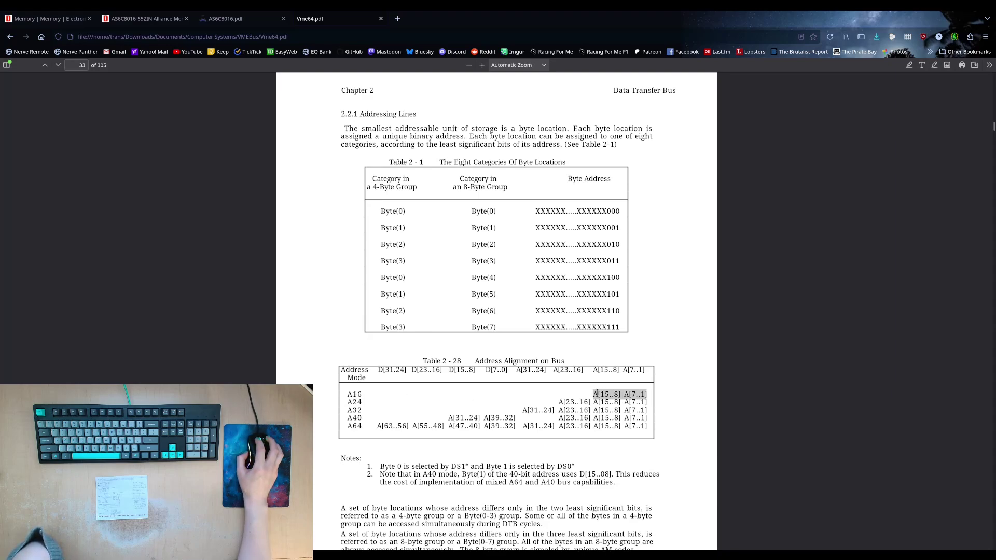
pyautogui.click(649, 397)
pyautogui.moveTo(595, 395); pyautogui.dragTo(649, 397)
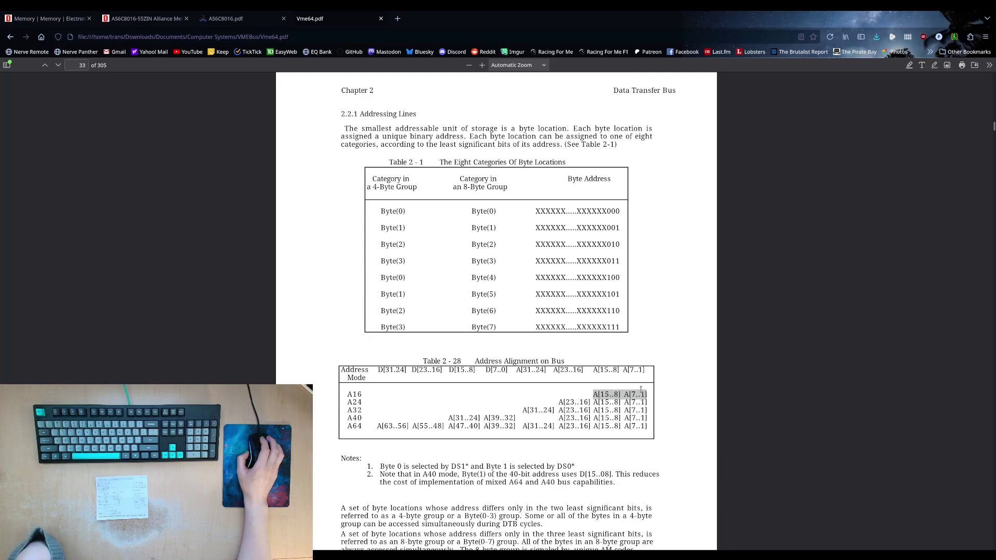
# - Examine the A24 and A32 rows of Table 2-28, checking A32 against the A[31..24] column
pyautogui.moveTo(346, 403)
pyautogui.mouseDown()
pyautogui.moveTo(370, 406)
pyautogui.moveTo(348, 402)
pyautogui.moveTo(357, 403)
pyautogui.mouseUp()
pyautogui.click(583, 400)
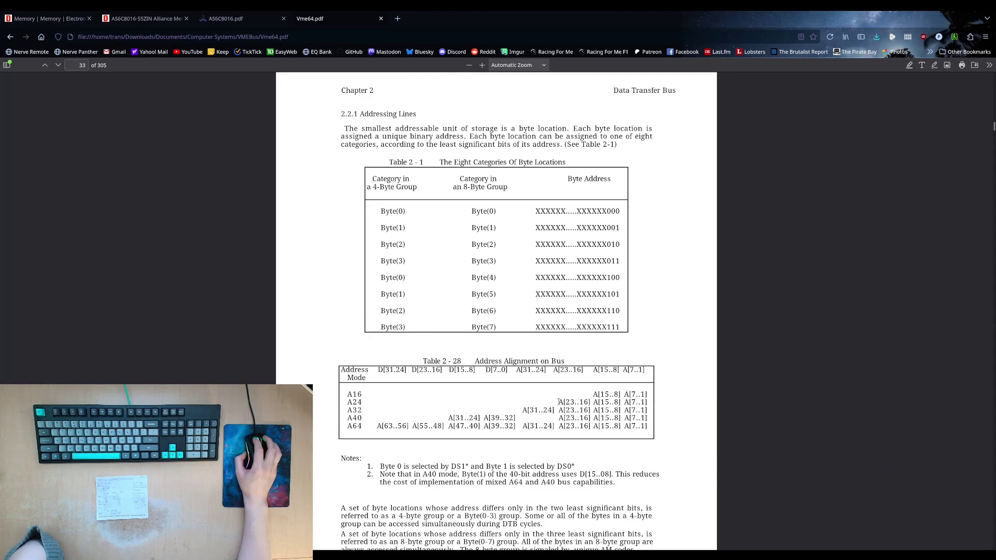
pyautogui.moveTo(559, 402); pyautogui.dragTo(656, 405)
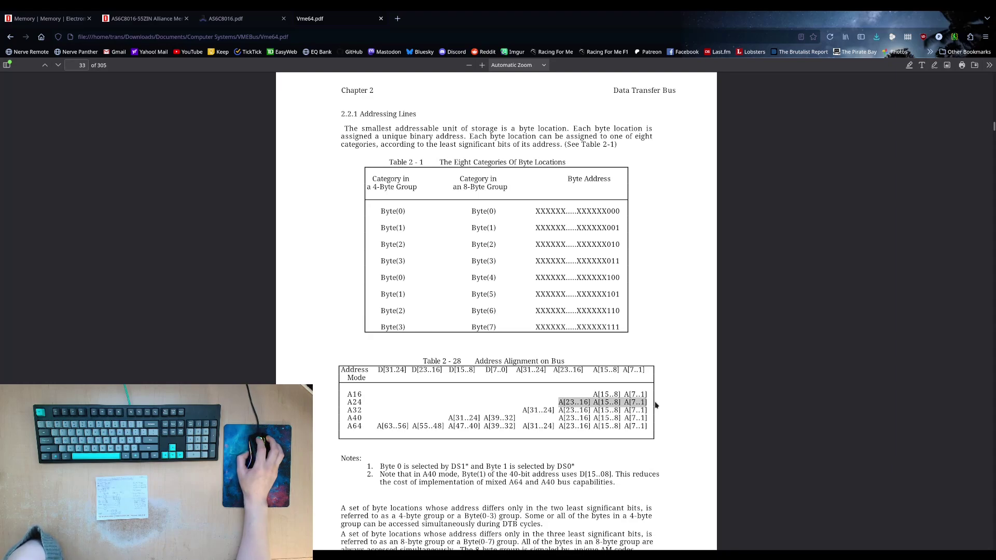
pyautogui.moveTo(347, 410); pyautogui.dragTo(356, 411)
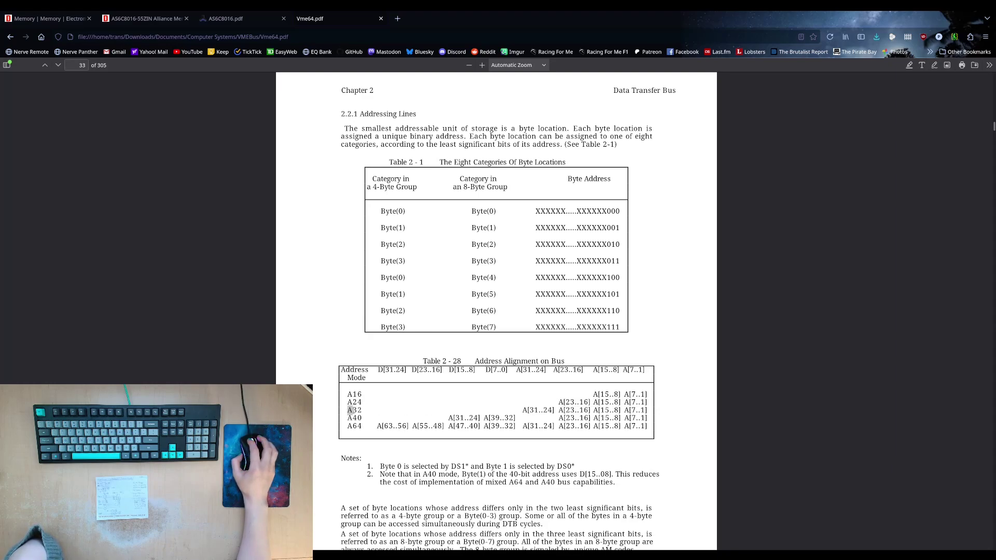
pyautogui.doubleClick(361, 410)
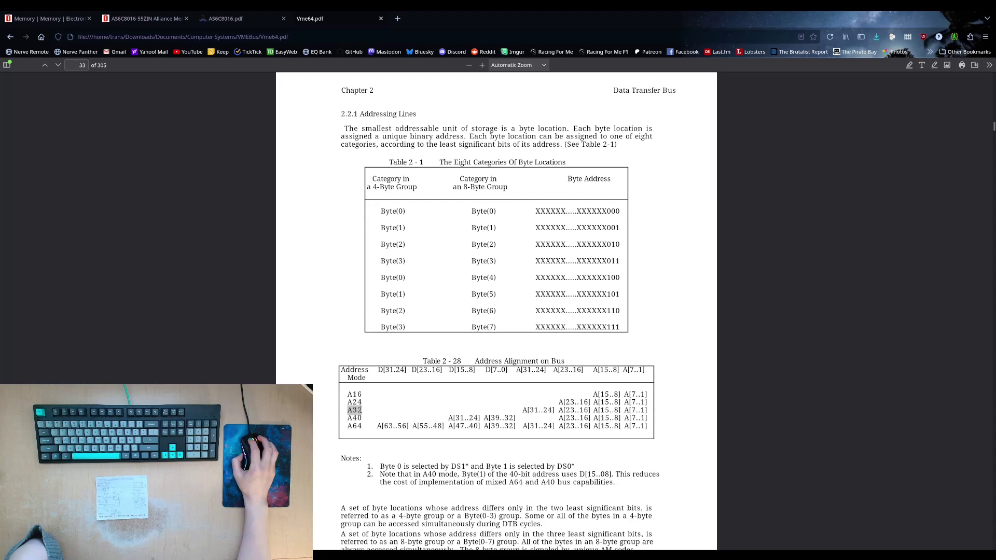
pyautogui.moveTo(516, 369); pyautogui.dragTo(549, 372)
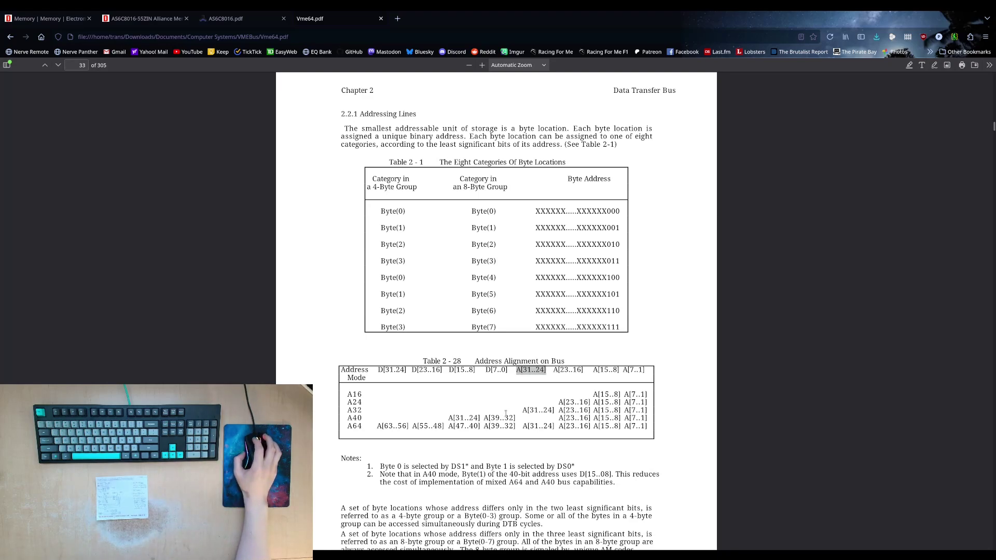
pyautogui.click(524, 411)
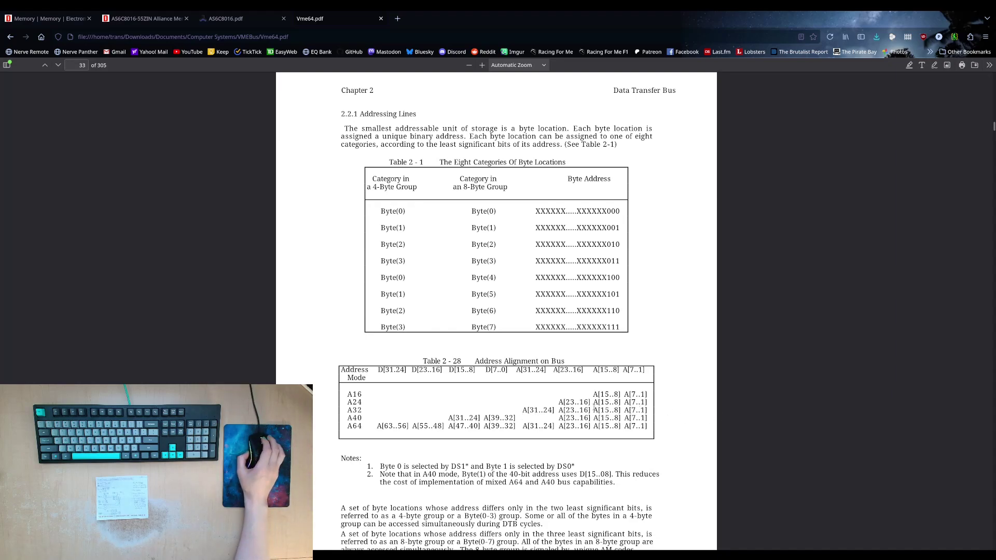
# - Compare the address bits listed in the A40 row of Table 2-28 with those in the A32 row
pyautogui.moveTo(346, 417); pyautogui.dragTo(362, 418)
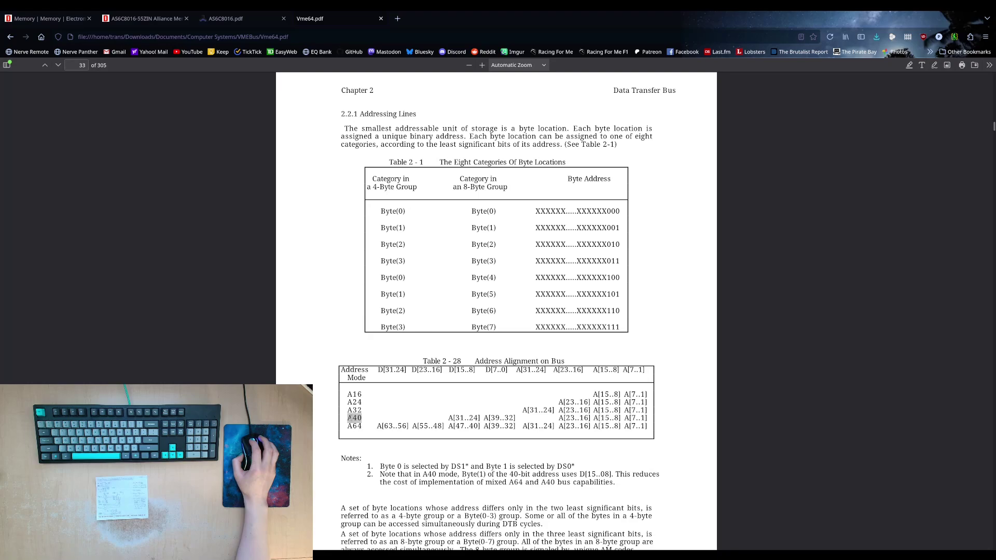
pyautogui.click(348, 421)
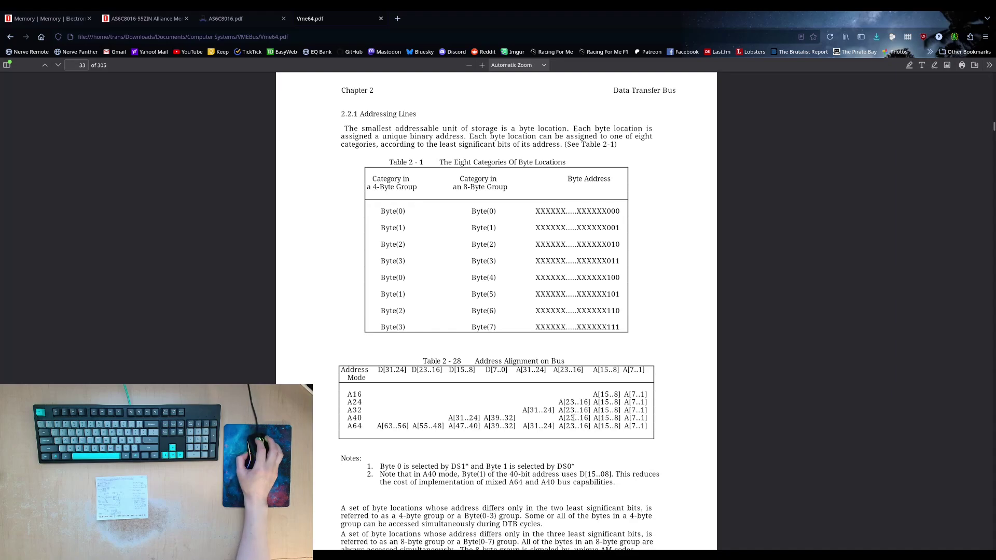
pyautogui.moveTo(559, 418); pyautogui.dragTo(653, 420)
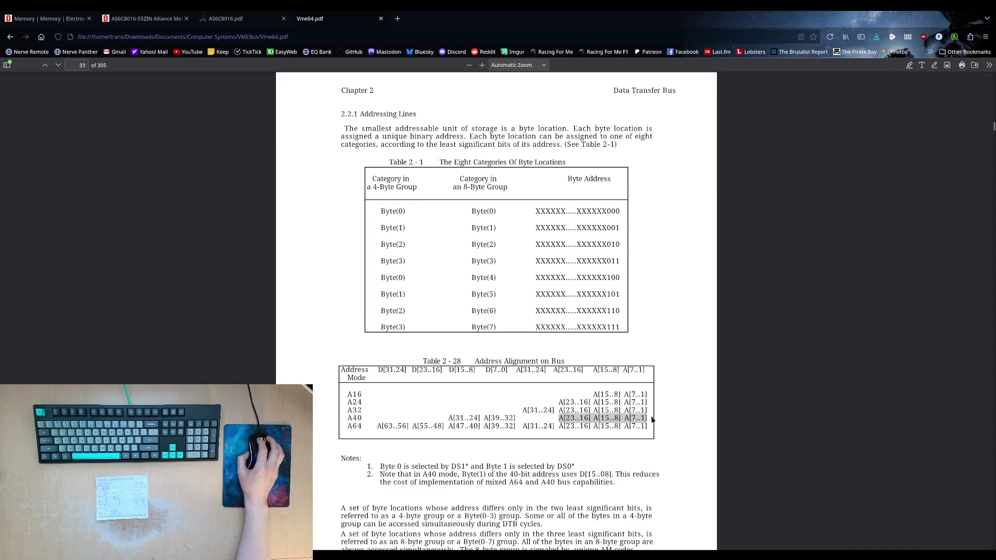
pyautogui.click(655, 421)
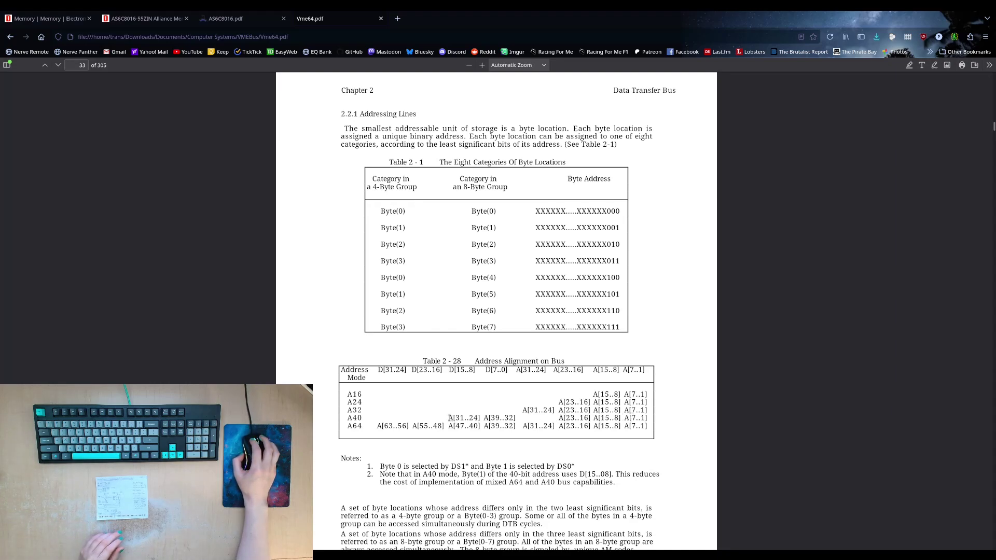
pyautogui.moveTo(561, 417); pyautogui.dragTo(653, 419)
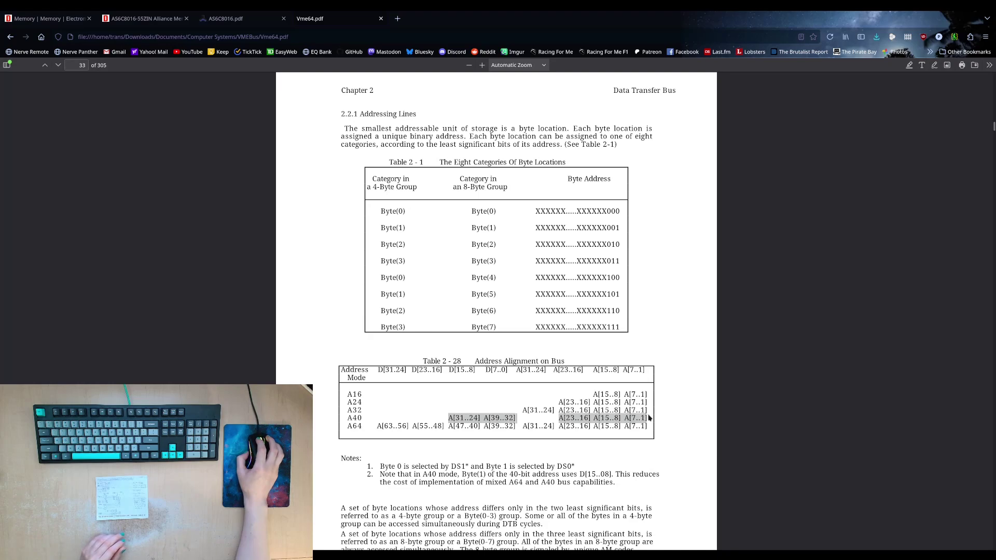
pyautogui.click(599, 417)
pyautogui.moveTo(529, 410); pyautogui.dragTo(647, 410)
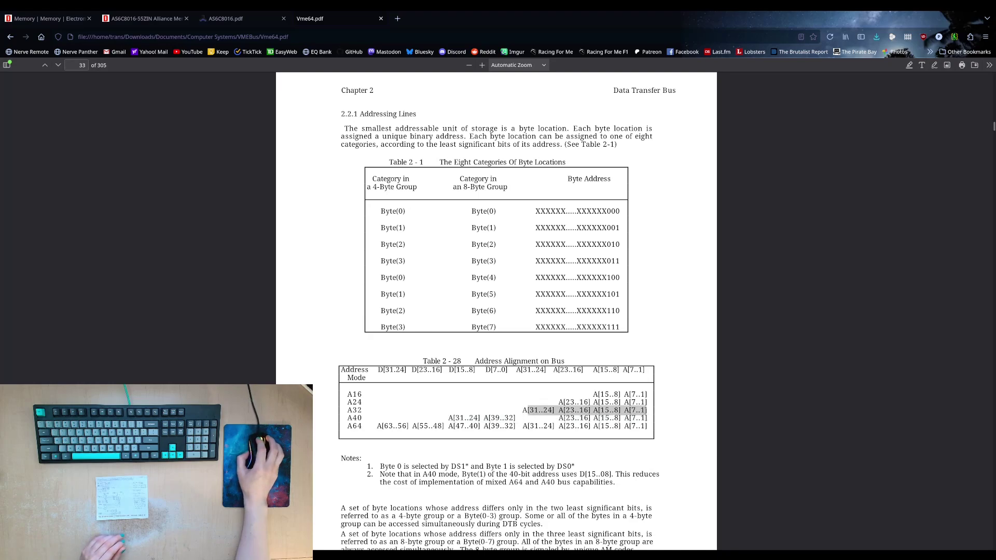
pyautogui.click(636, 411)
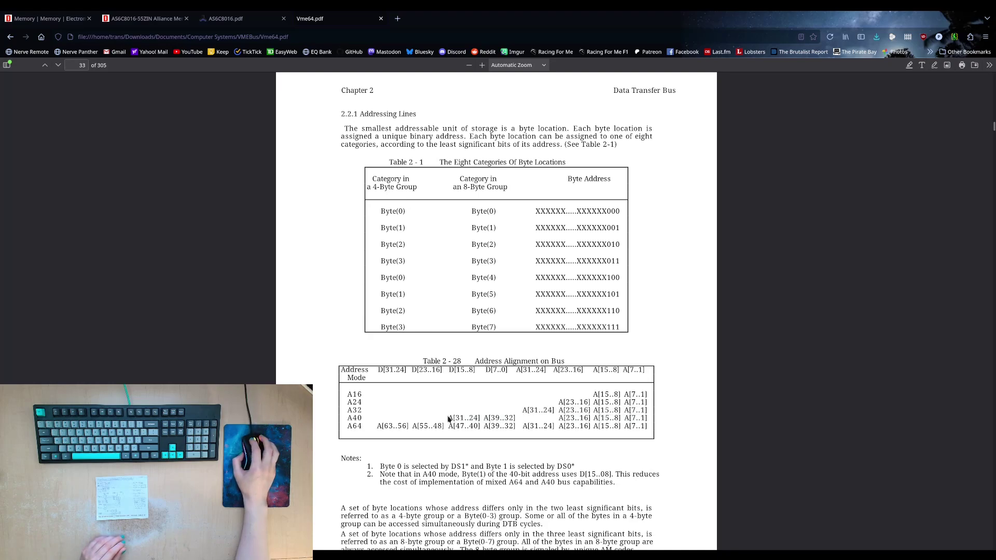
# - Check the A40 entries A[31..24] and A[39..32] against the D[15..8] and D[7..0] columns and A32's A[31..24] entry
pyautogui.moveTo(466, 370); pyautogui.dragTo(512, 371)
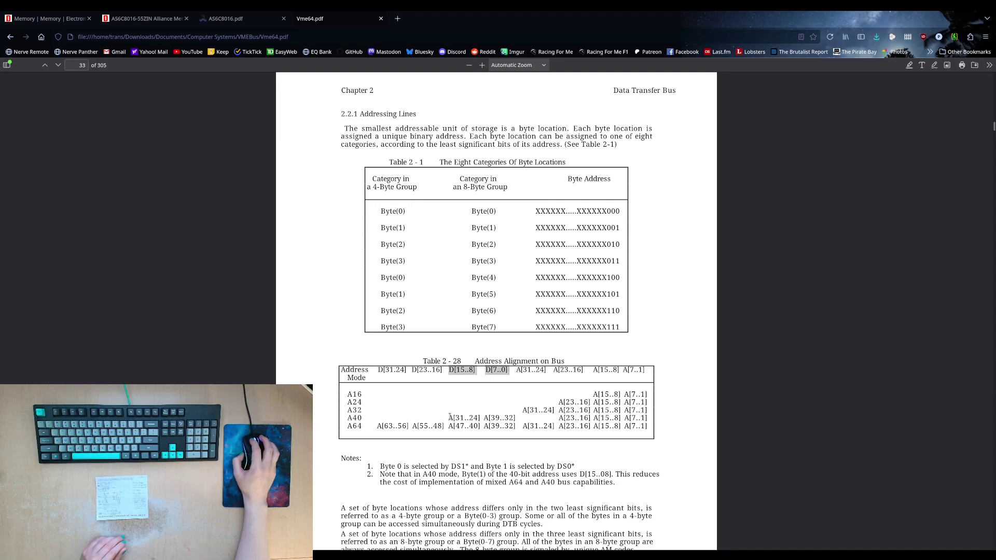
pyautogui.moveTo(449, 417); pyautogui.dragTo(520, 419)
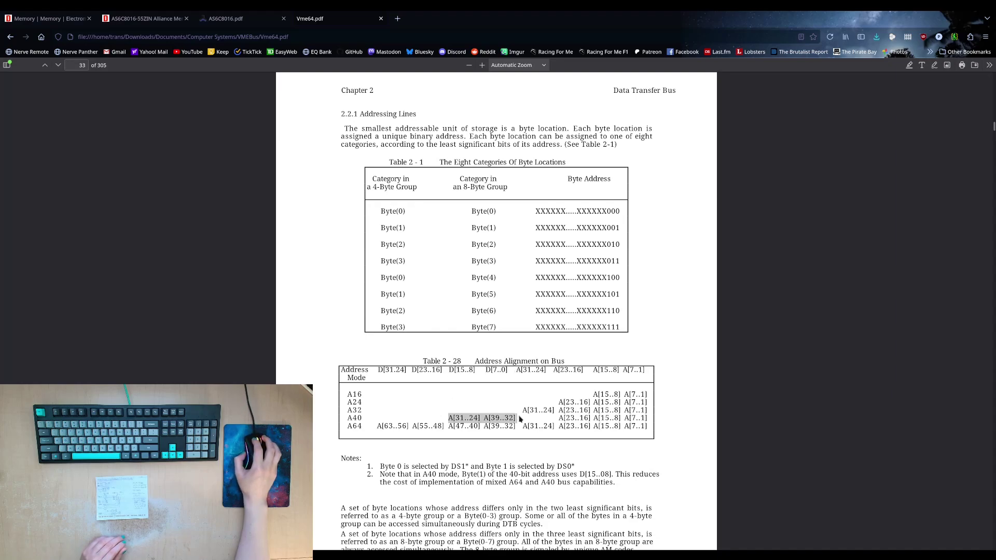
pyautogui.click(452, 418)
pyautogui.moveTo(457, 418); pyautogui.dragTo(507, 418)
pyautogui.click(490, 417)
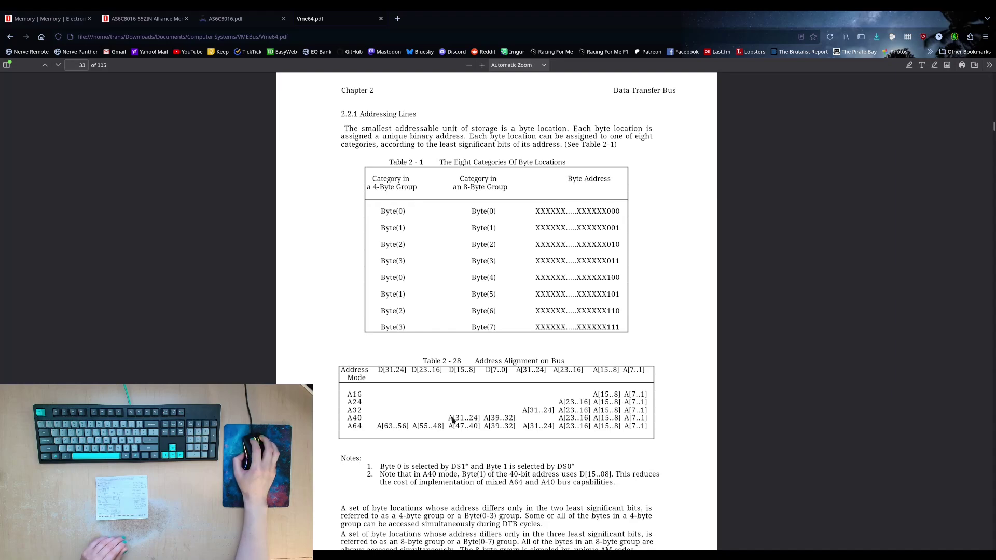
pyautogui.moveTo(522, 413)
pyautogui.mouseDown()
pyautogui.moveTo(551, 411)
pyautogui.moveTo(531, 410)
pyautogui.mouseUp()
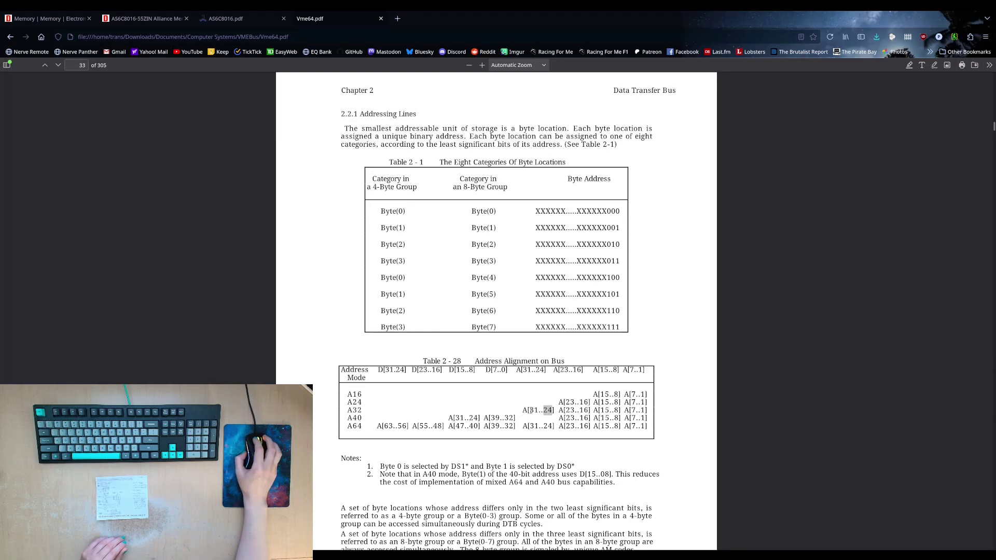
pyautogui.moveTo(450, 417); pyautogui.dragTo(479, 418)
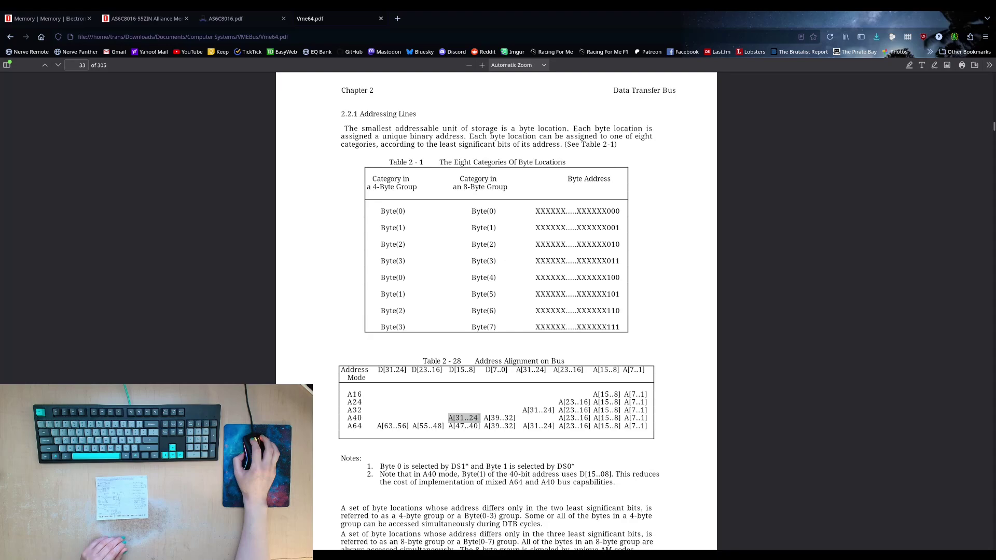
pyautogui.click(475, 395)
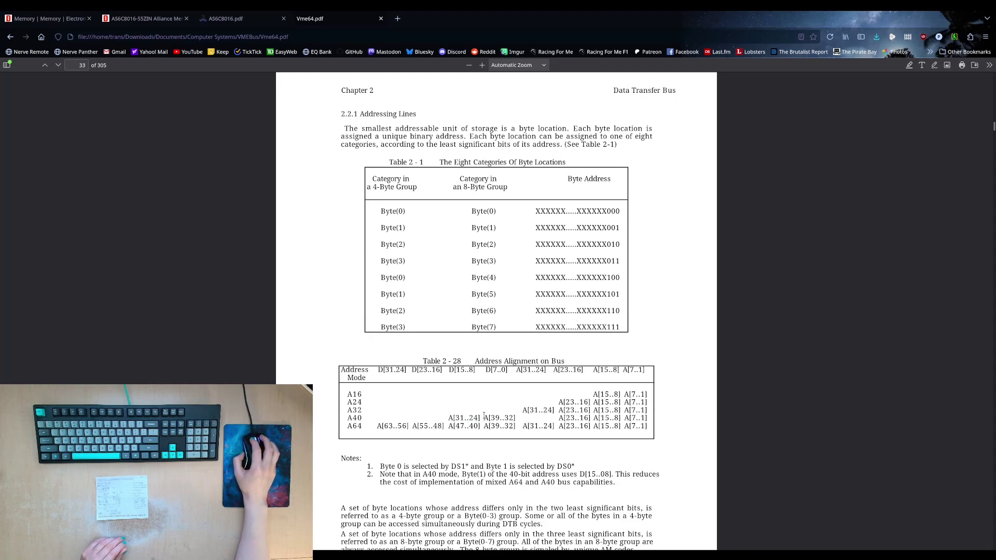
pyautogui.moveTo(482, 417); pyautogui.dragTo(522, 419)
pyautogui.click(511, 418)
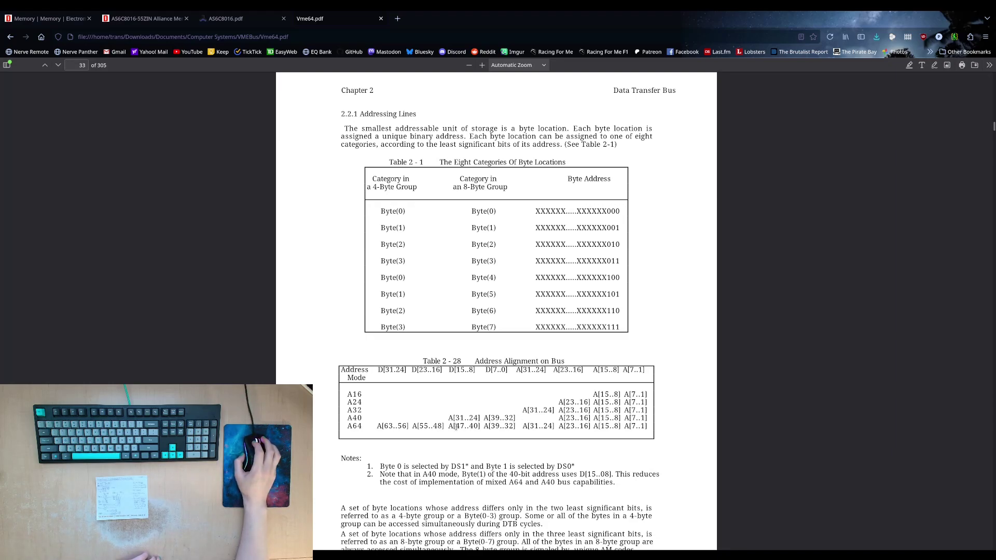
pyautogui.doubleClick(352, 418)
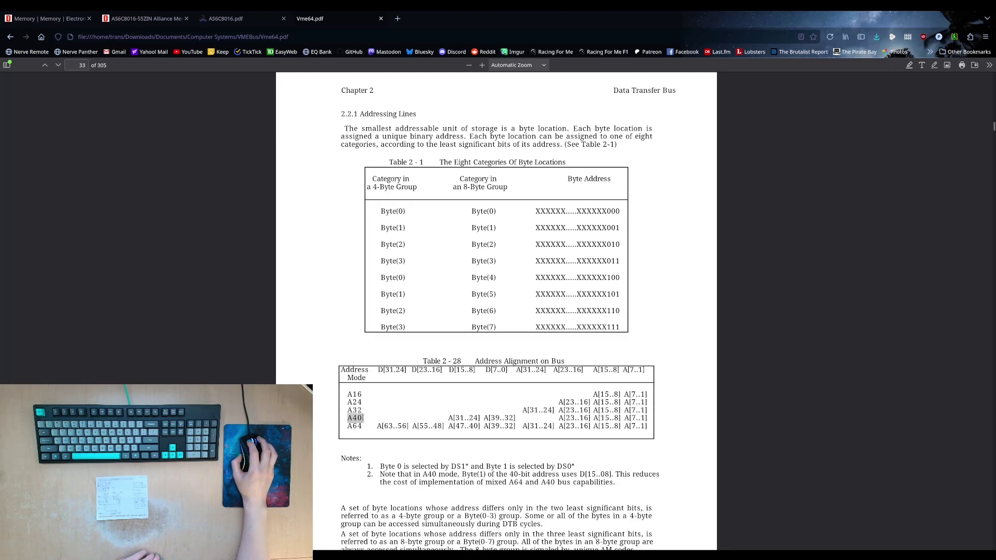
# - Examine the A64 row of Table 2-28 against the four data-line columns D[31..24] to D[7..0]
pyautogui.click(360, 417)
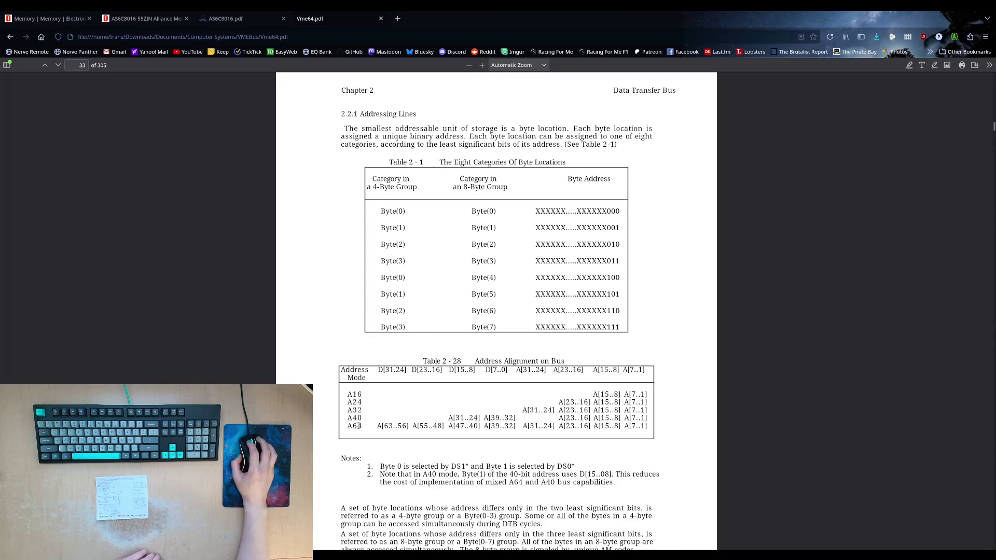
pyautogui.doubleClick(360, 426)
pyautogui.click(379, 426)
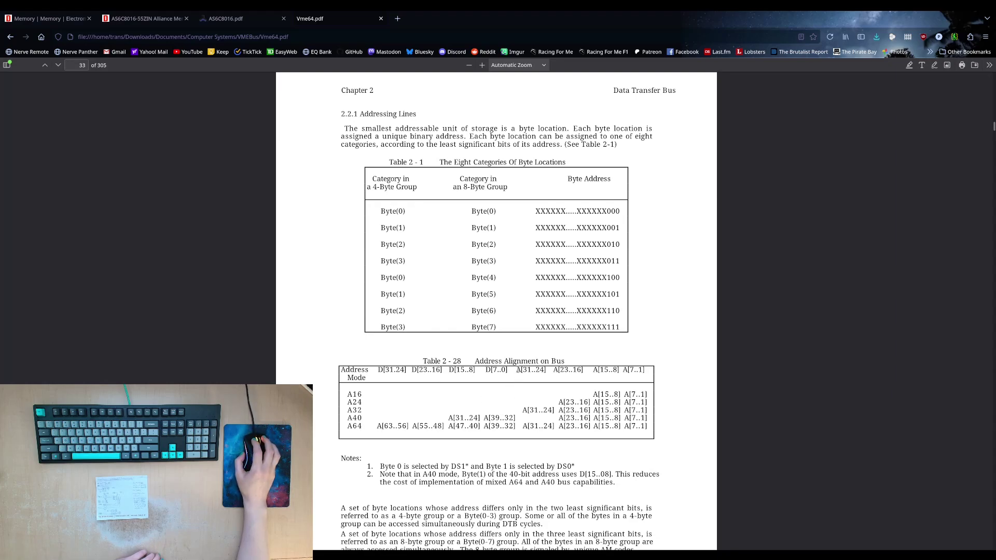
pyautogui.moveTo(588, 370); pyautogui.dragTo(509, 371)
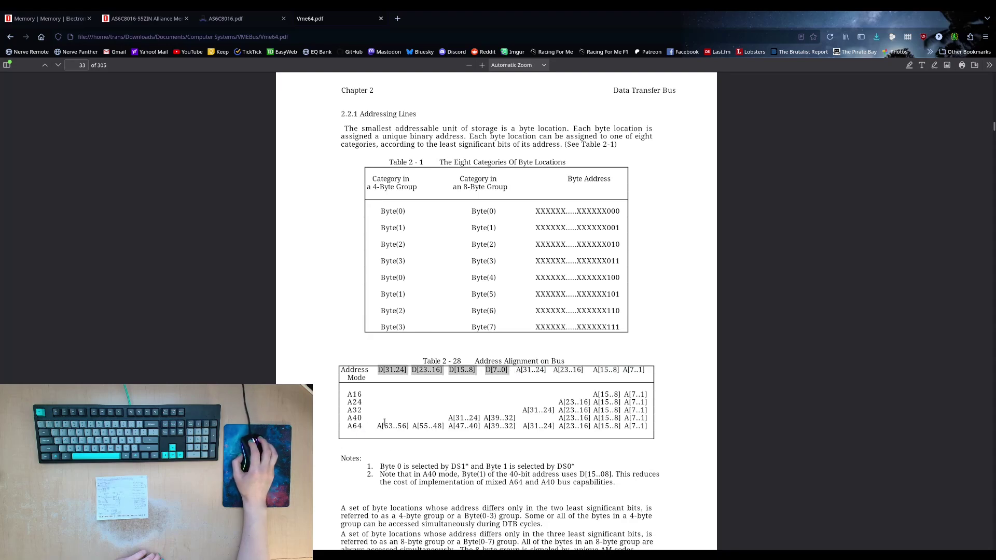
pyautogui.moveTo(378, 425); pyautogui.dragTo(671, 431)
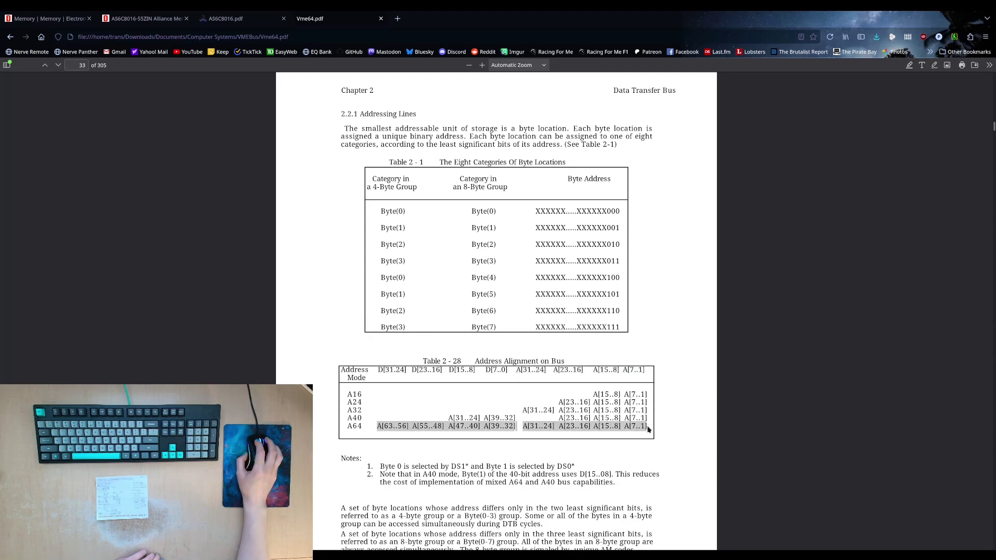
pyautogui.click(648, 427)
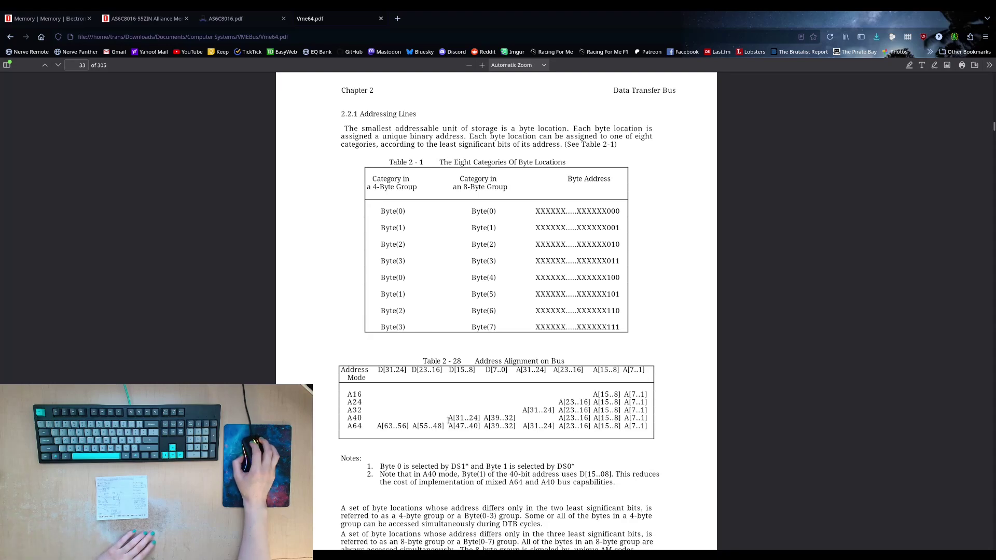
# - Compare the full A40 row of Table 2-28 with the A32 row
pyautogui.moveTo(449, 418); pyautogui.dragTo(647, 418)
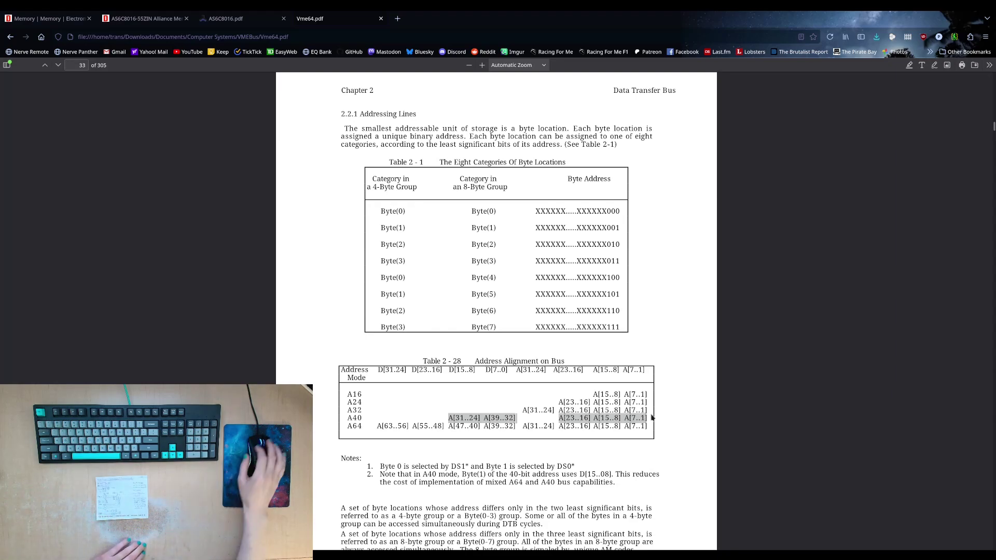
pyautogui.click(669, 430)
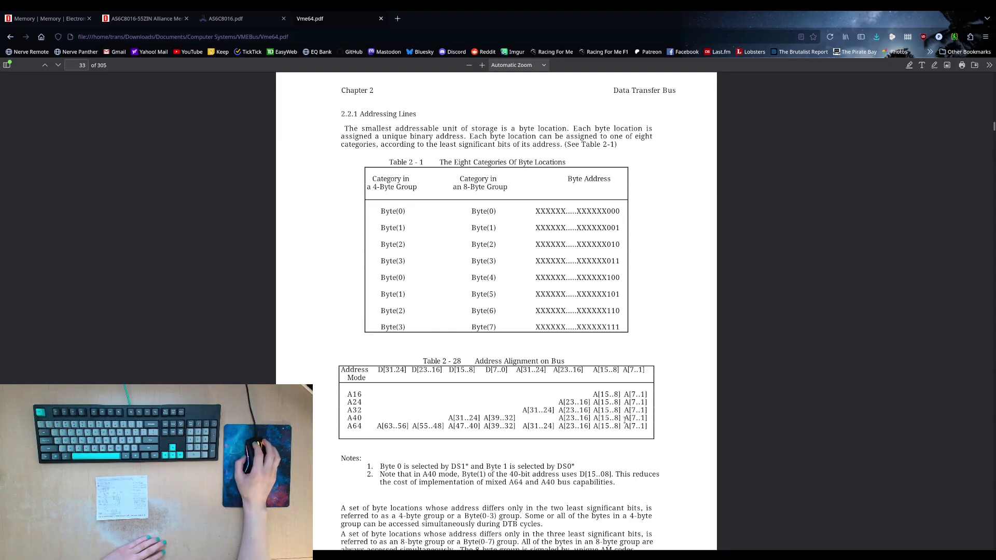
pyautogui.moveTo(346, 410); pyautogui.dragTo(673, 413)
pyautogui.click(645, 408)
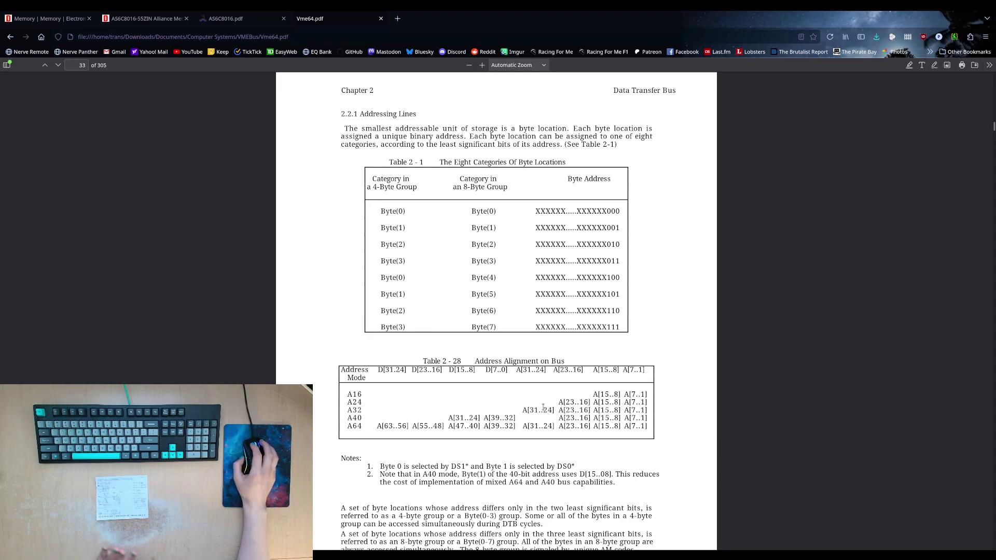
# - Review the A16 and A24 address mode entries in Table 2-28
pyautogui.moveTo(344, 394); pyautogui.dragTo(370, 405)
pyautogui.click(349, 402)
pyautogui.click(372, 404)
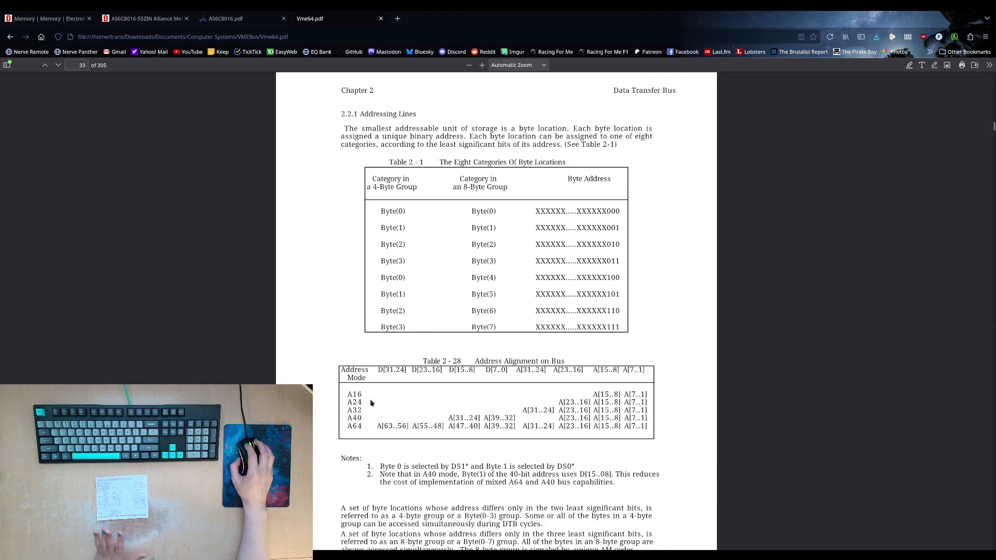
pyautogui.moveTo(373, 402); pyautogui.dragTo(361, 395)
pyautogui.click(349, 394)
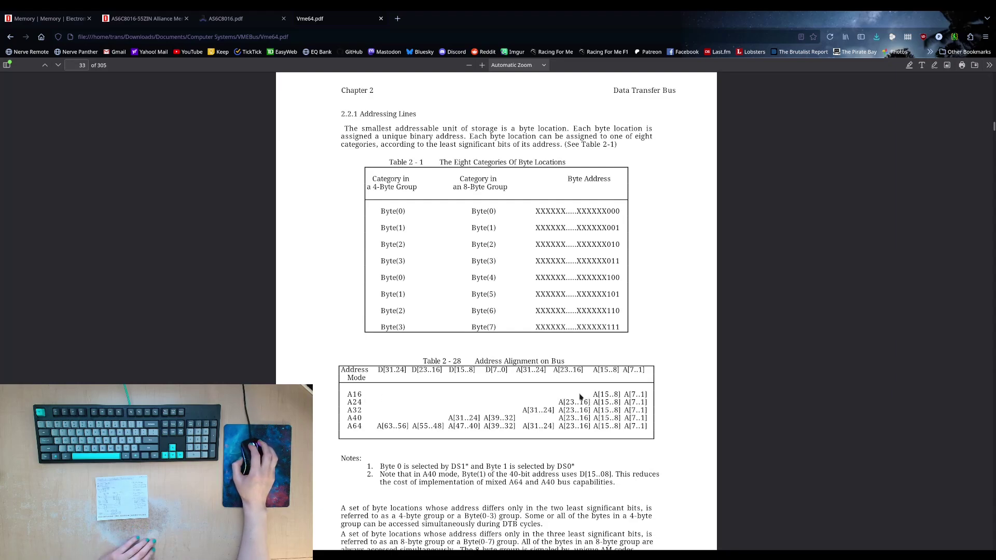
# - Compare A24's A[23..16] and A32's A[31..24] entries with the A[15..8] and A[7..1] lines of A16 in Table 2-28
pyautogui.moveTo(558, 403); pyautogui.dragTo(588, 403)
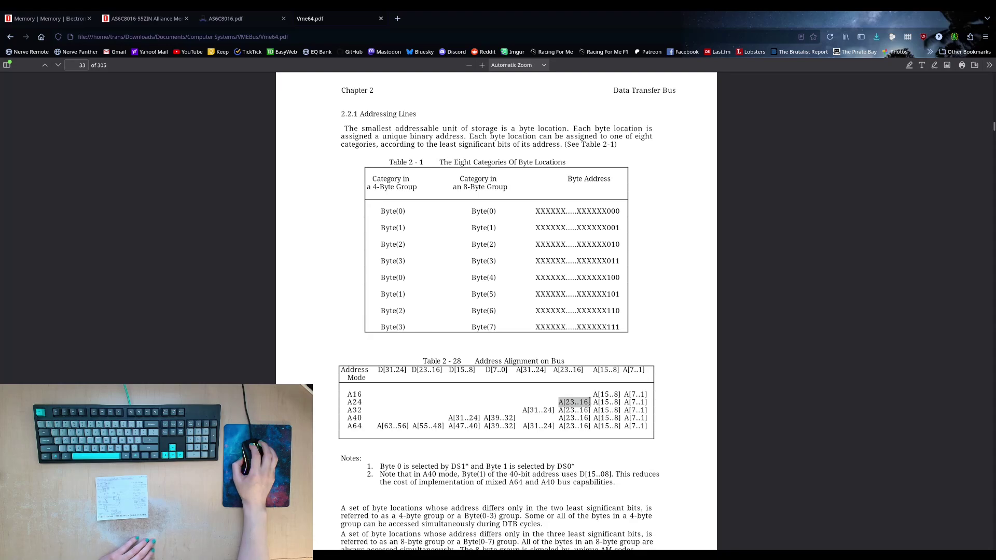
pyautogui.click(589, 402)
pyautogui.moveTo(564, 403); pyautogui.dragTo(606, 403)
pyautogui.click(599, 402)
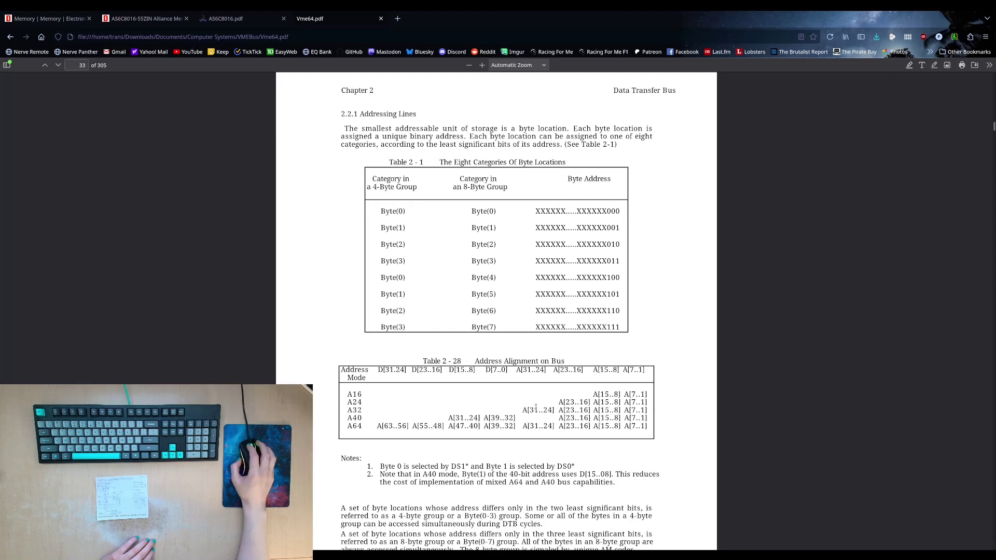
pyautogui.moveTo(522, 410); pyautogui.dragTo(556, 411)
pyautogui.click(560, 407)
pyautogui.moveTo(569, 402); pyautogui.dragTo(591, 403)
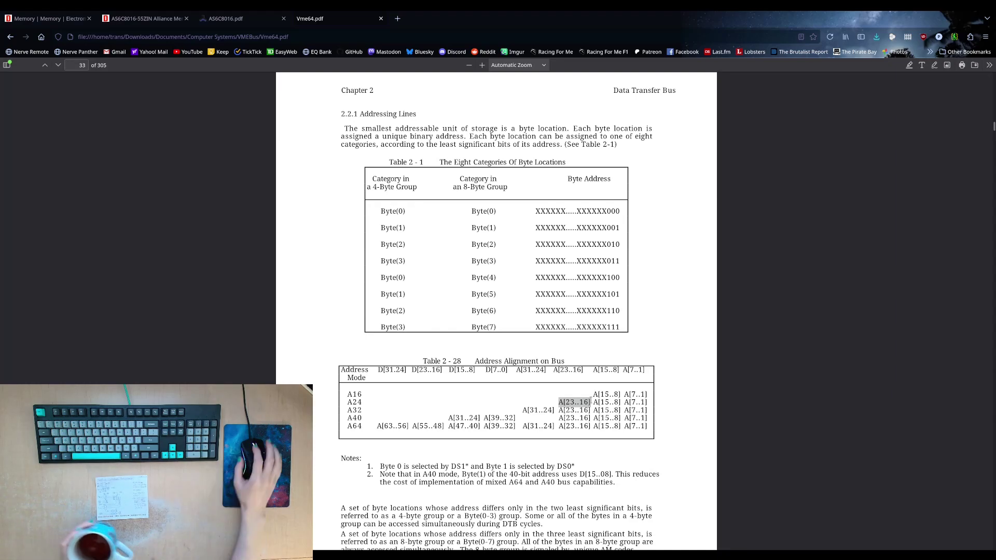
pyautogui.click(547, 395)
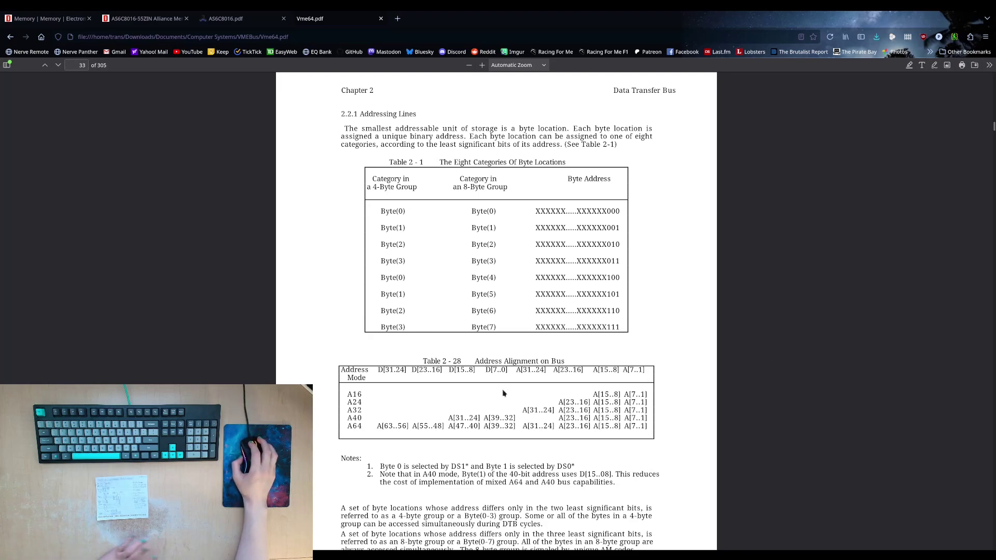
pyautogui.moveTo(593, 397); pyautogui.dragTo(648, 399)
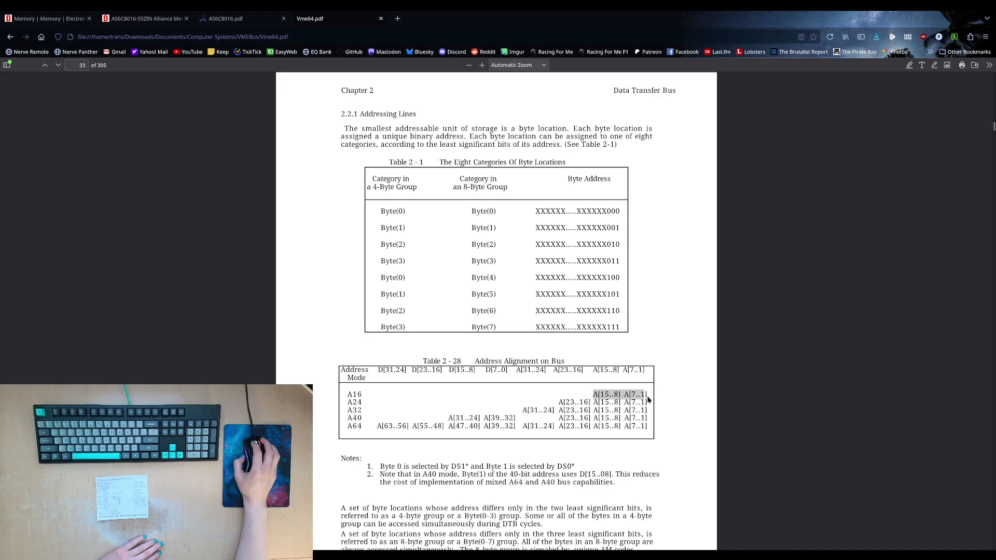
pyautogui.click(652, 399)
# - Find Table 2-2 on signal levels during data transfers and review its DS1*, DS0*, A1, LWORD* and A2 columns
pyautogui.scroll(-10, 580, 398)
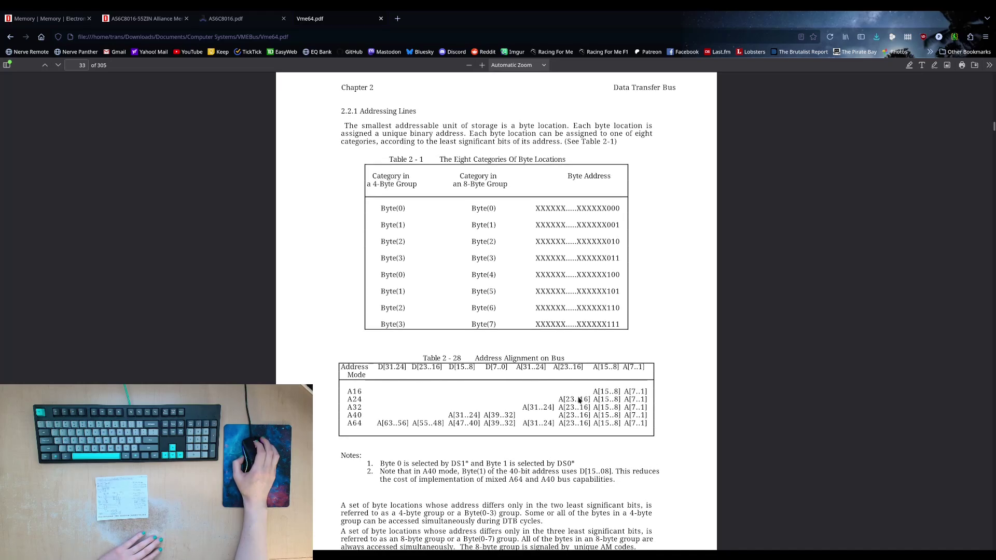
pyautogui.scroll(-10, 580, 399)
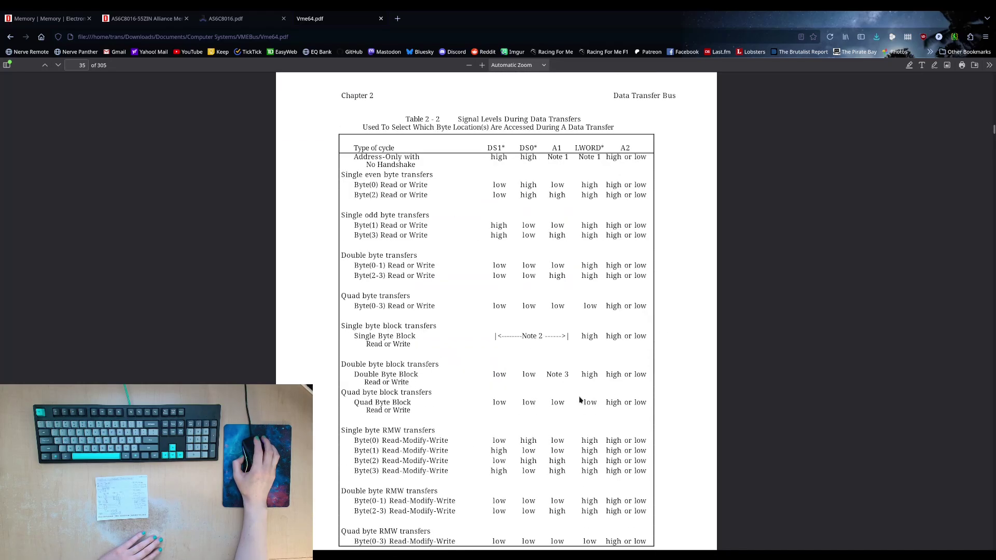
pyautogui.scroll(-5, 580, 399)
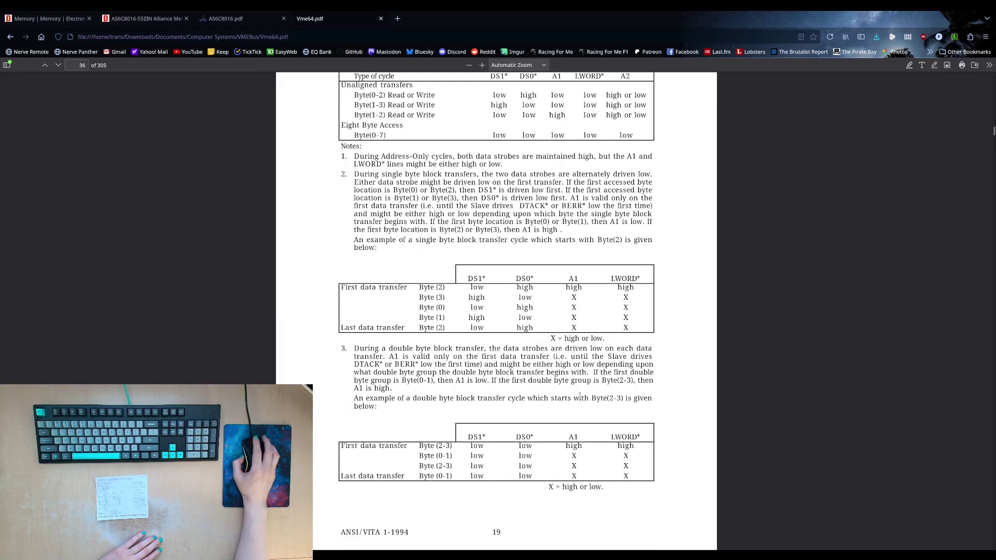
pyautogui.scroll(11, 580, 399)
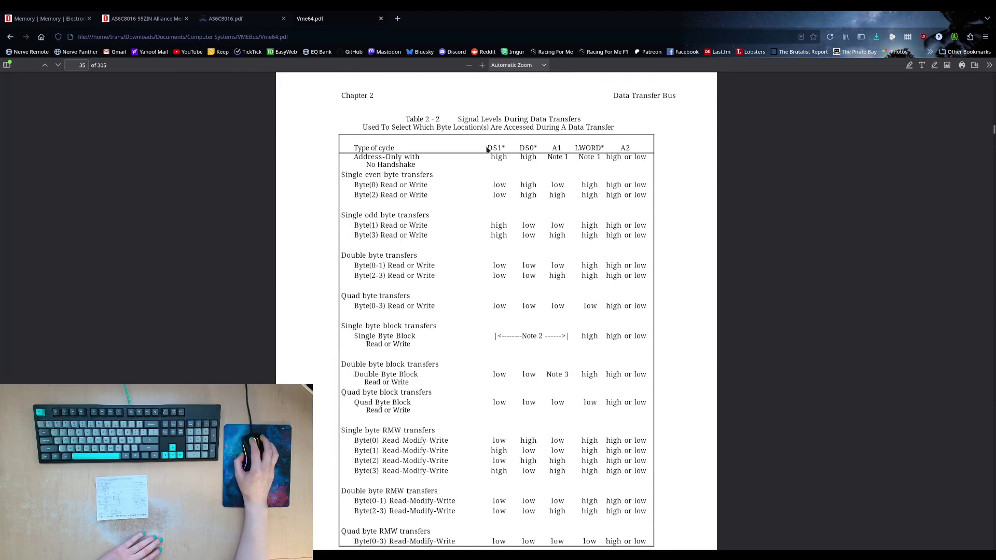
pyautogui.moveTo(487, 147); pyautogui.dragTo(626, 146)
pyautogui.click(627, 147)
pyautogui.scroll(4, 500, 251)
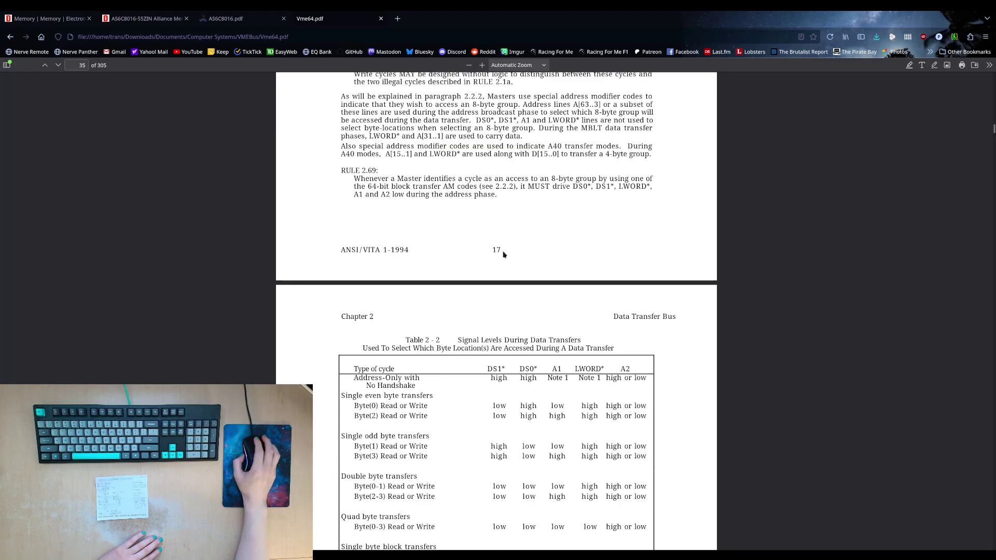
pyautogui.scroll(-3, 505, 192)
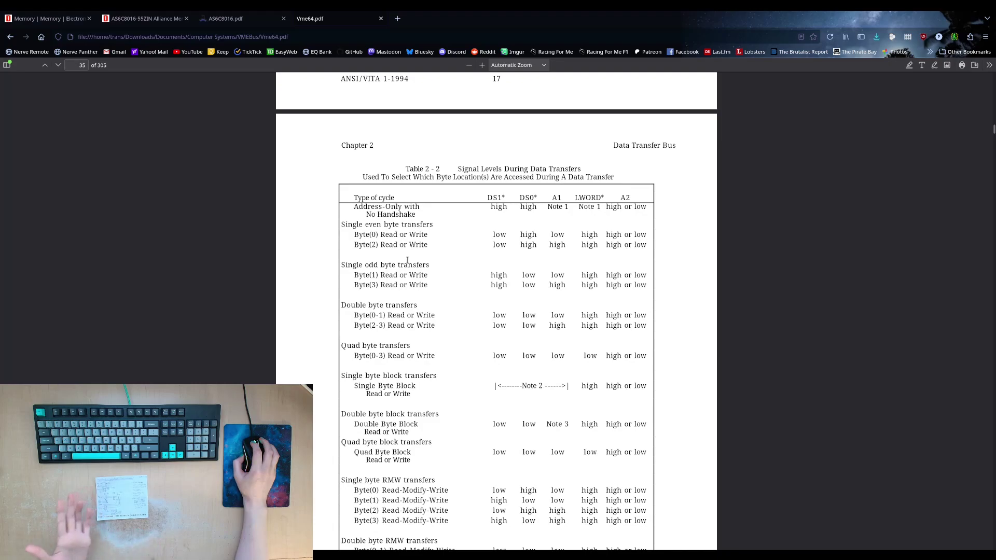
pyautogui.scroll(5, 420, 275)
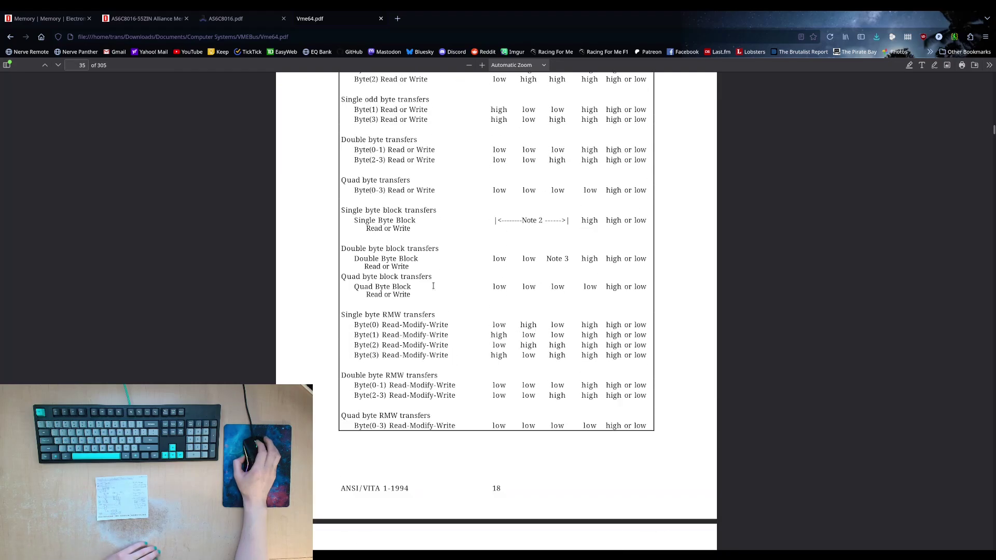
pyautogui.scroll(-6, 434, 289)
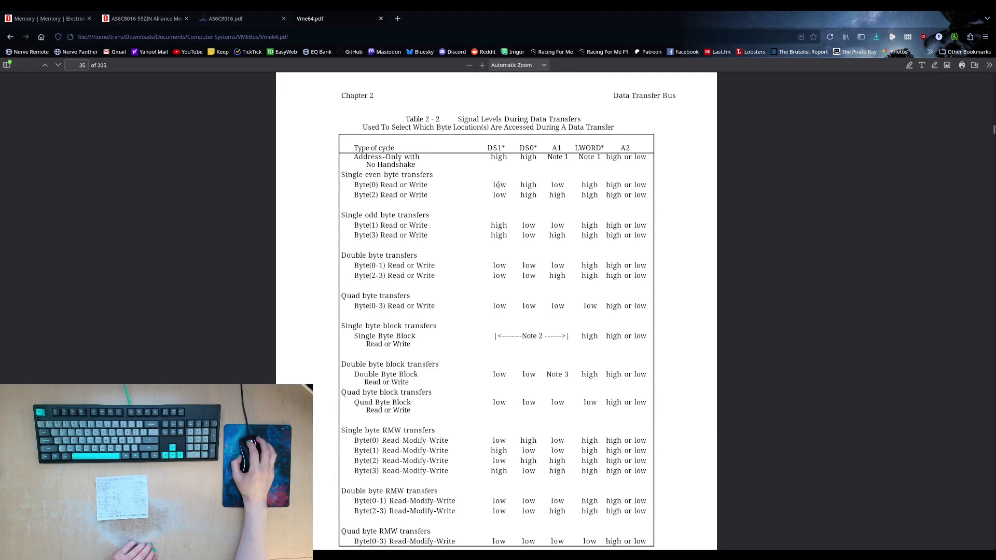
# - Compare the DS1* and DS0* levels for single even and single odd byte transfers in Table 2-2
pyautogui.moveTo(493, 185); pyautogui.dragTo(508, 185)
pyautogui.click(506, 185)
pyautogui.moveTo(487, 148); pyautogui.dragTo(536, 149)
pyautogui.click(537, 148)
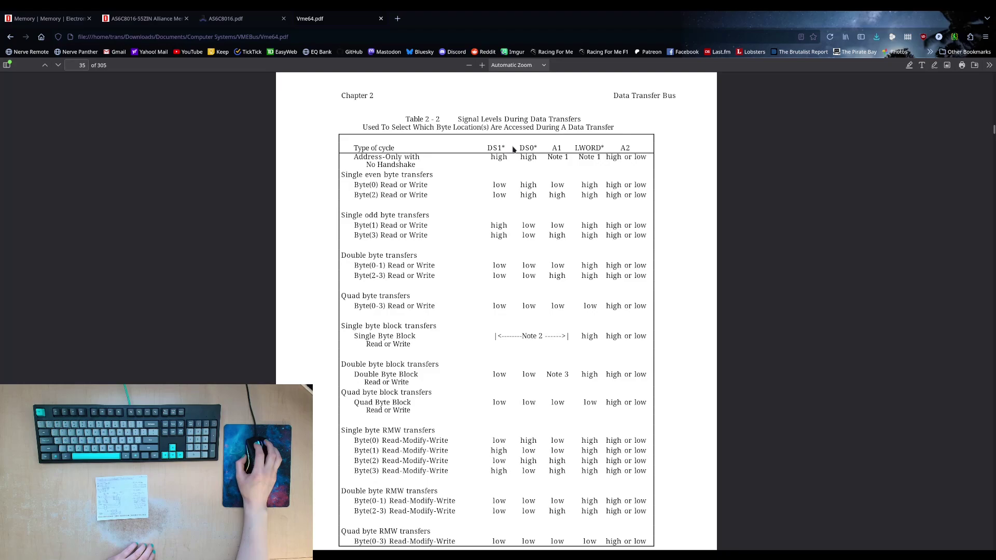
pyautogui.moveTo(519, 148); pyautogui.dragTo(541, 150)
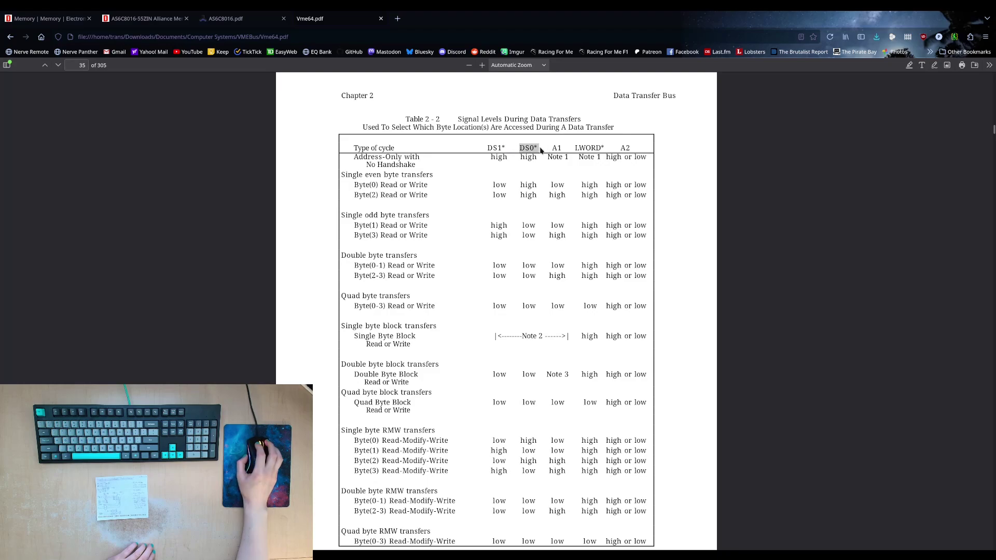
pyautogui.moveTo(523, 225); pyautogui.dragTo(537, 225)
pyautogui.click(535, 225)
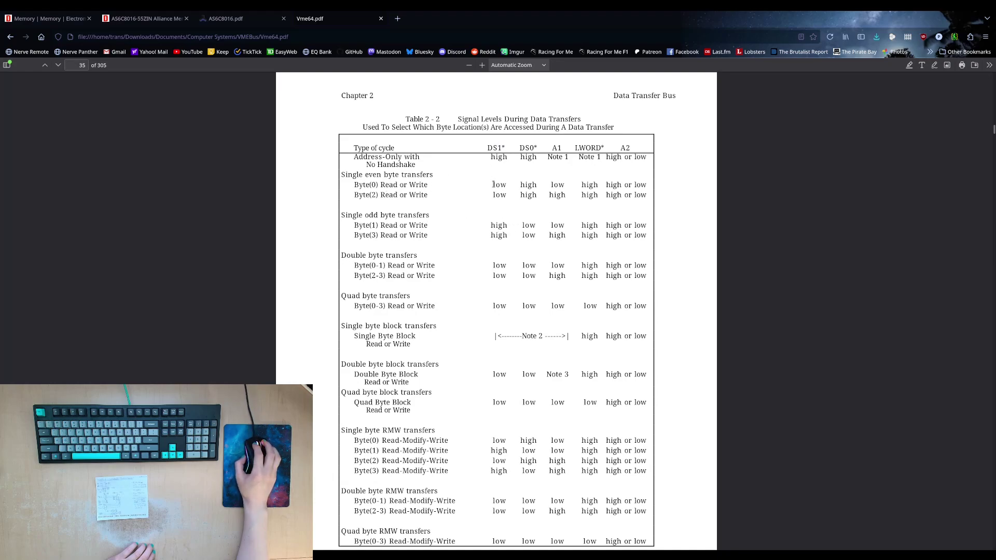
pyautogui.moveTo(493, 184); pyautogui.dragTo(511, 188)
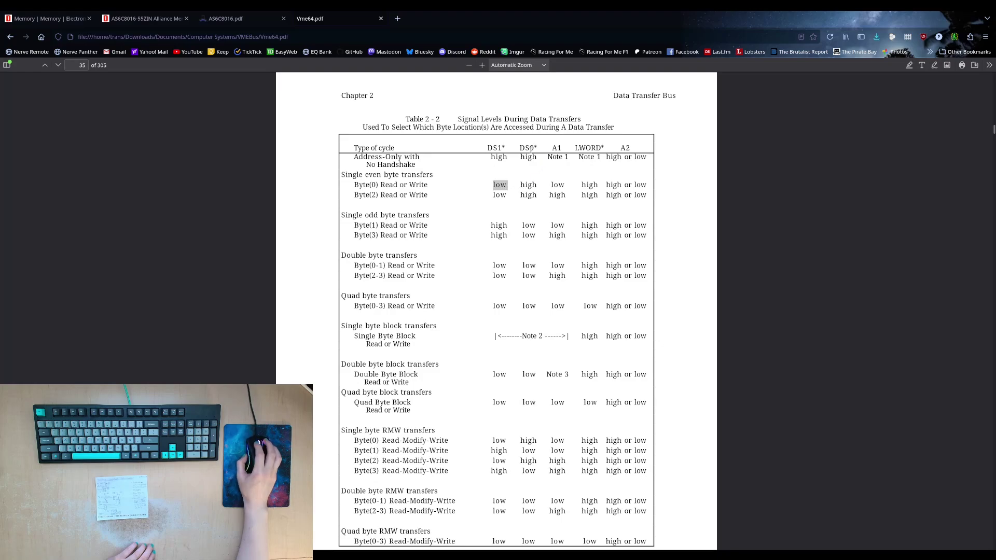
pyautogui.click(478, 184)
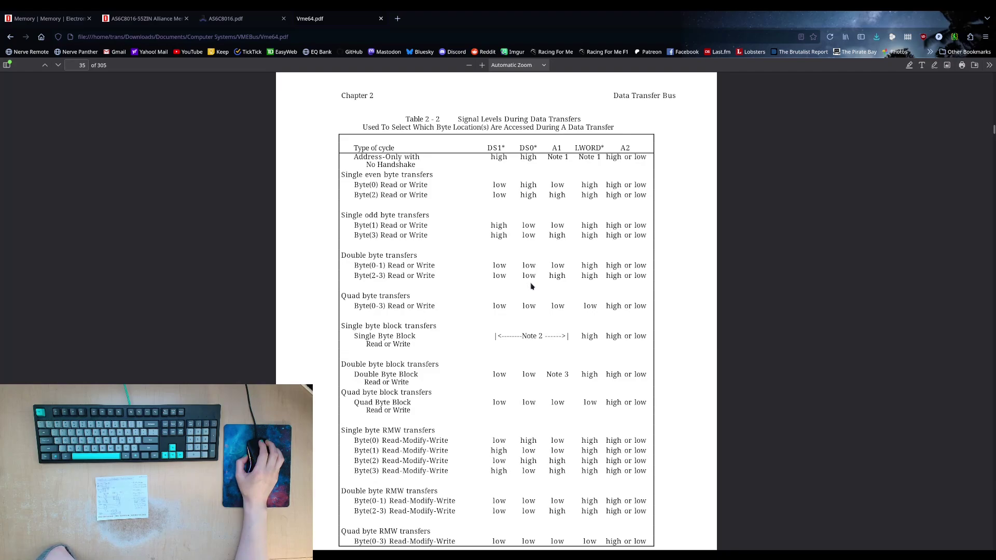
# - Find Table 2-4 on data line use and check which lines carry Byte(0) and Byte(1) in double byte transfers
pyautogui.scroll(-10, 531, 286)
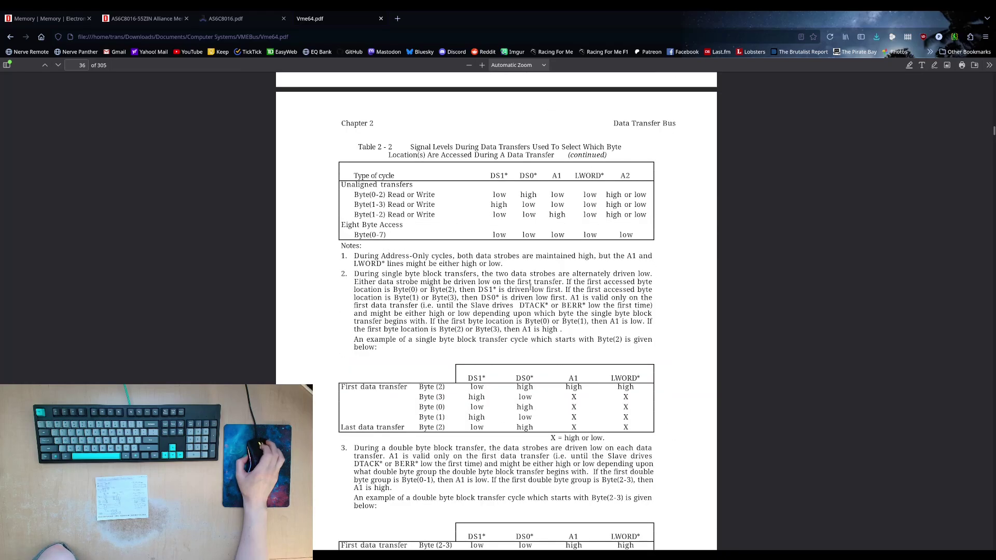
pyautogui.scroll(4, 531, 286)
pyautogui.scroll(-10, 531, 287)
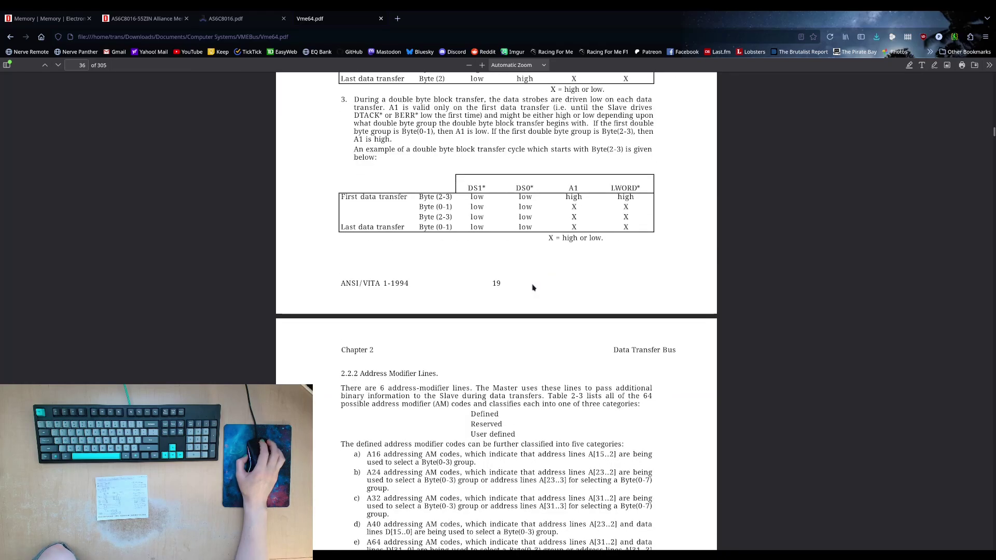
pyautogui.scroll(-20, 534, 288)
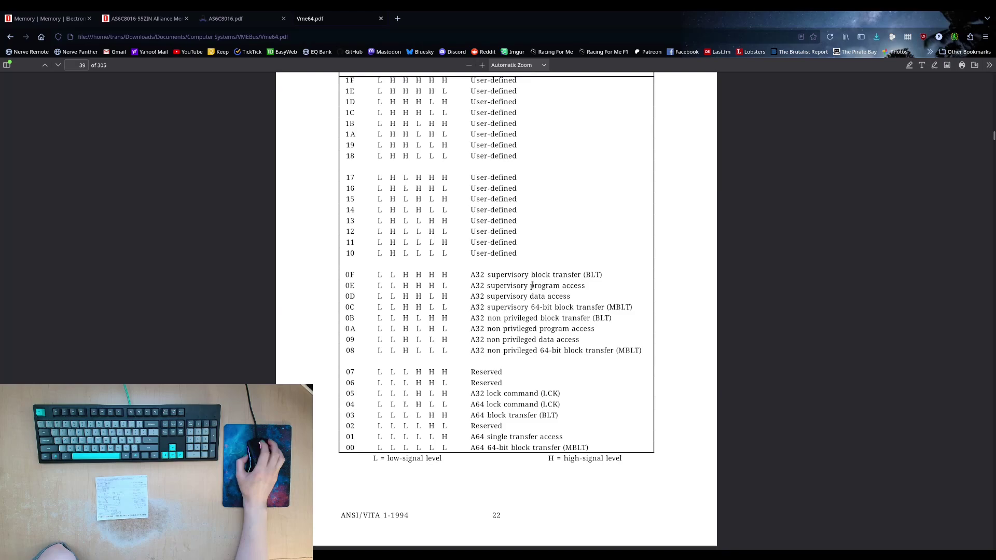
pyautogui.scroll(-10, 532, 283)
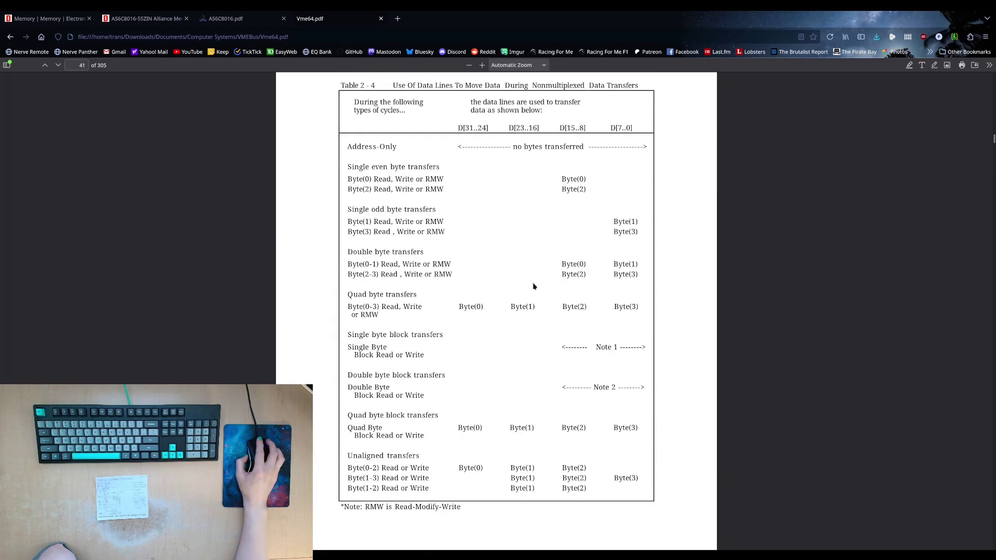
pyautogui.scroll(-3, 540, 282)
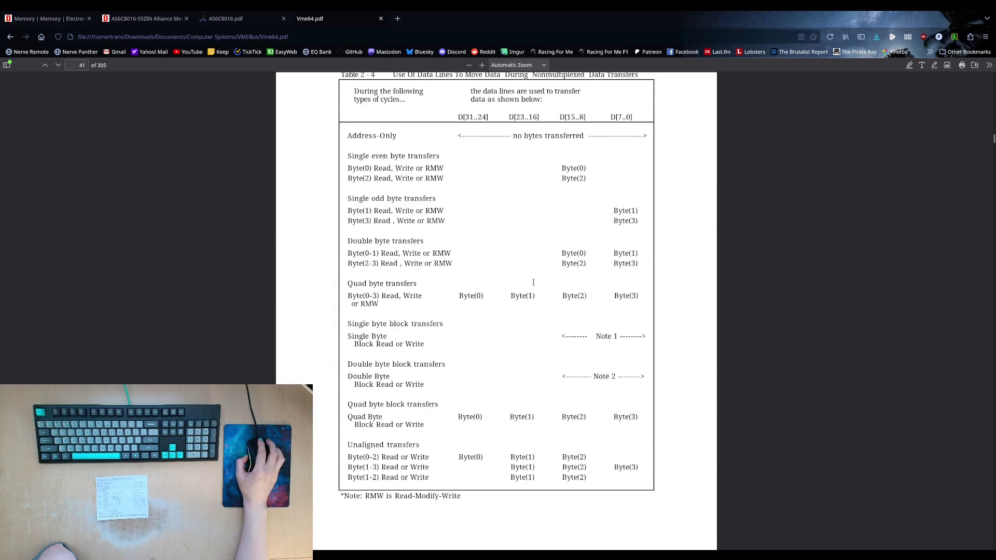
pyautogui.scroll(5, 600, 262)
pyautogui.scroll(-2, 602, 259)
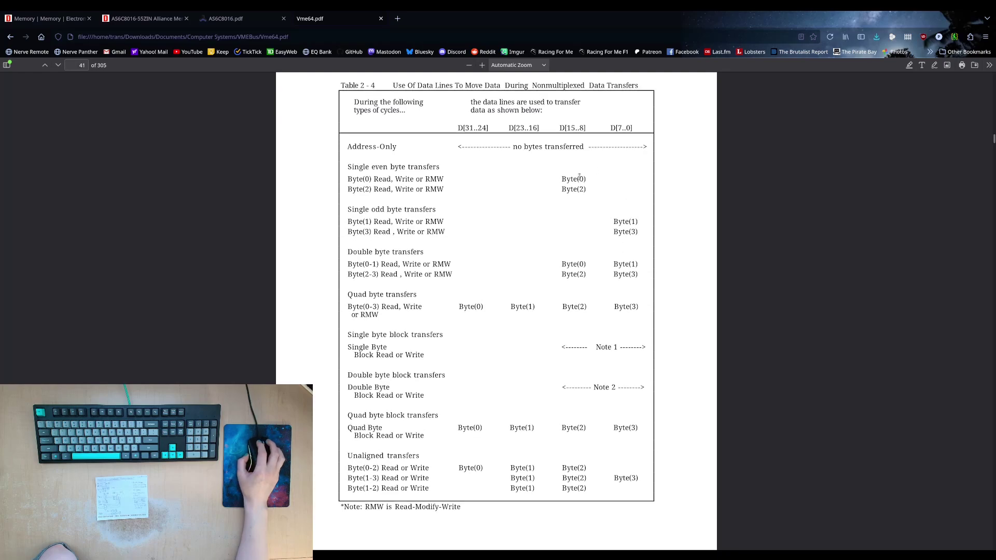
pyautogui.moveTo(561, 264); pyautogui.dragTo(640, 266)
pyautogui.moveTo(561, 265); pyautogui.dragTo(595, 267)
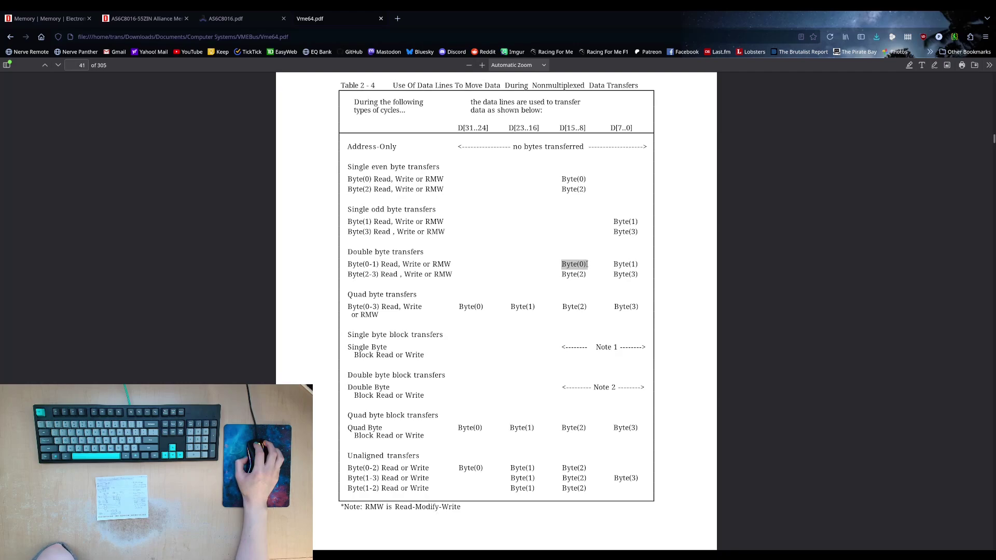
# - Match Byte(0) and Byte(1) of double byte transfers to the D[15..8] and D[7..0] column headings in Table 2-4
pyautogui.click(581, 263)
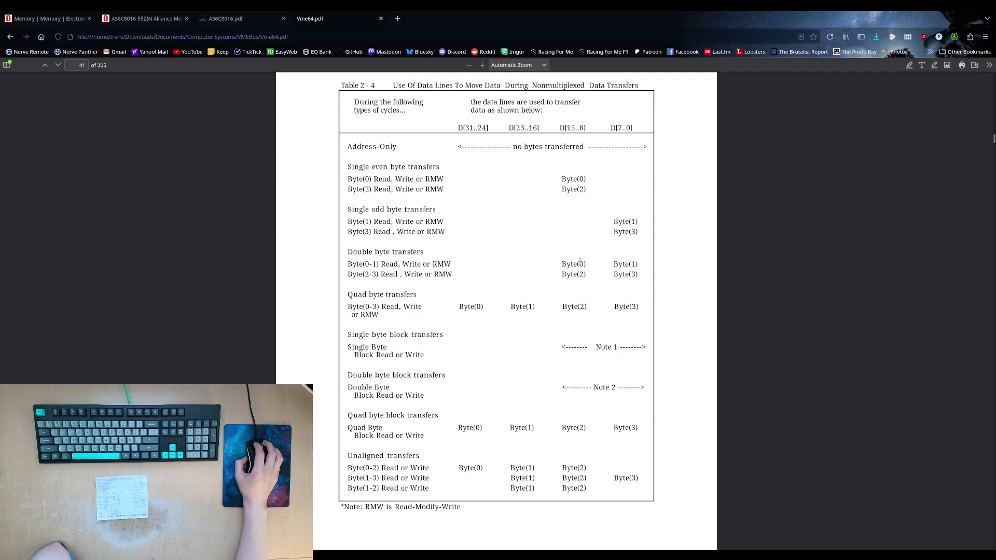
pyautogui.moveTo(614, 264); pyautogui.dragTo(637, 264)
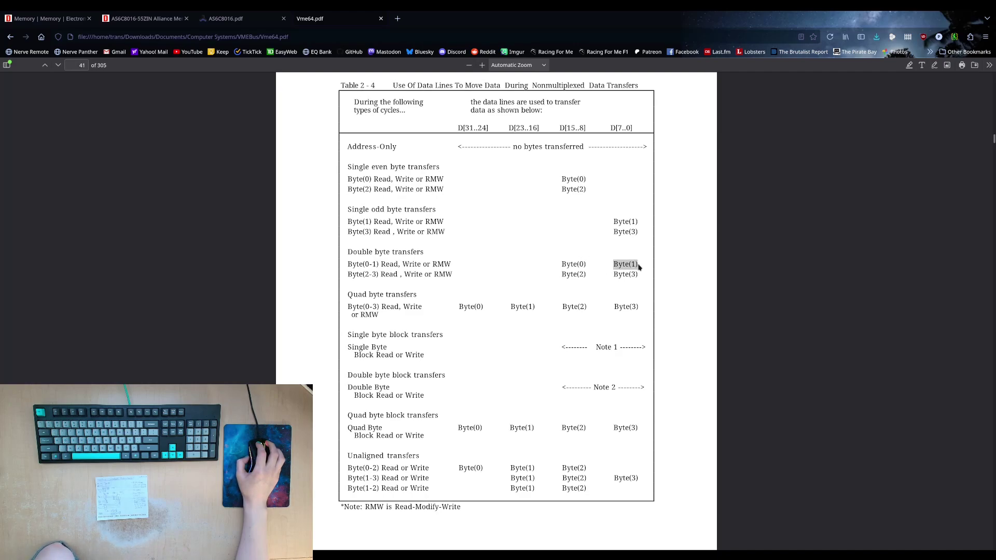
pyautogui.click(574, 265)
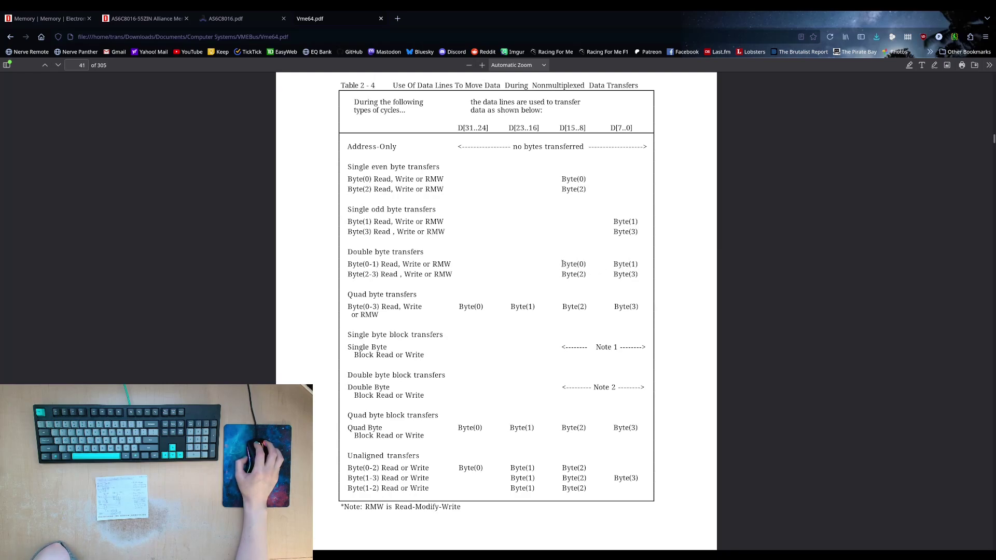
pyautogui.moveTo(563, 264); pyautogui.dragTo(585, 264)
pyautogui.moveTo(559, 128); pyautogui.dragTo(583, 127)
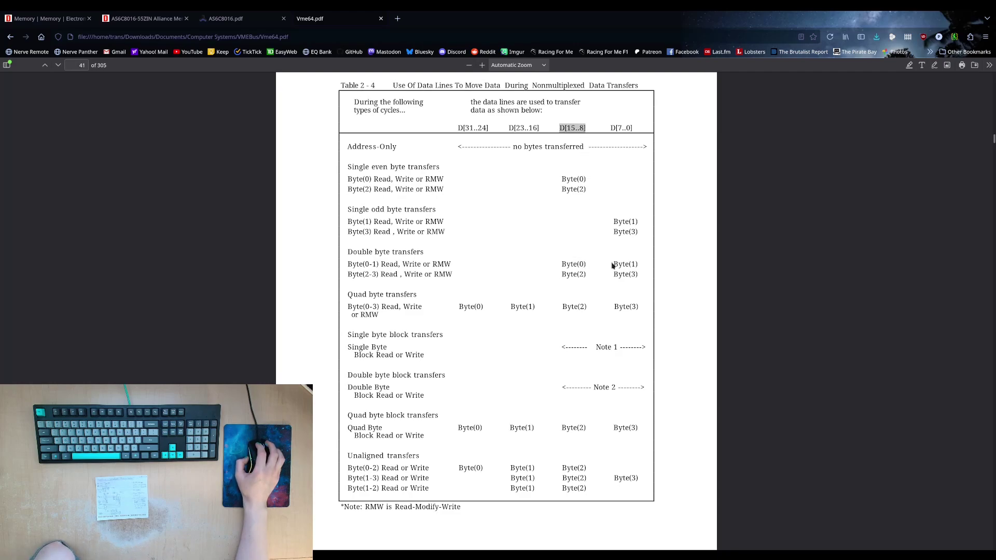
pyautogui.moveTo(614, 264); pyautogui.dragTo(641, 269)
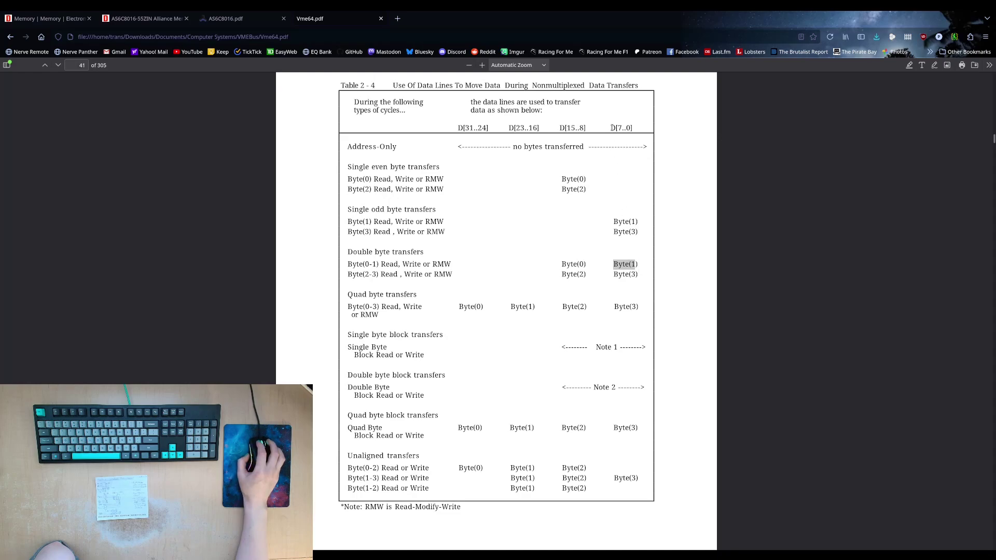
pyautogui.moveTo(611, 128); pyautogui.dragTo(633, 128)
pyautogui.moveTo(614, 265); pyautogui.dragTo(618, 266)
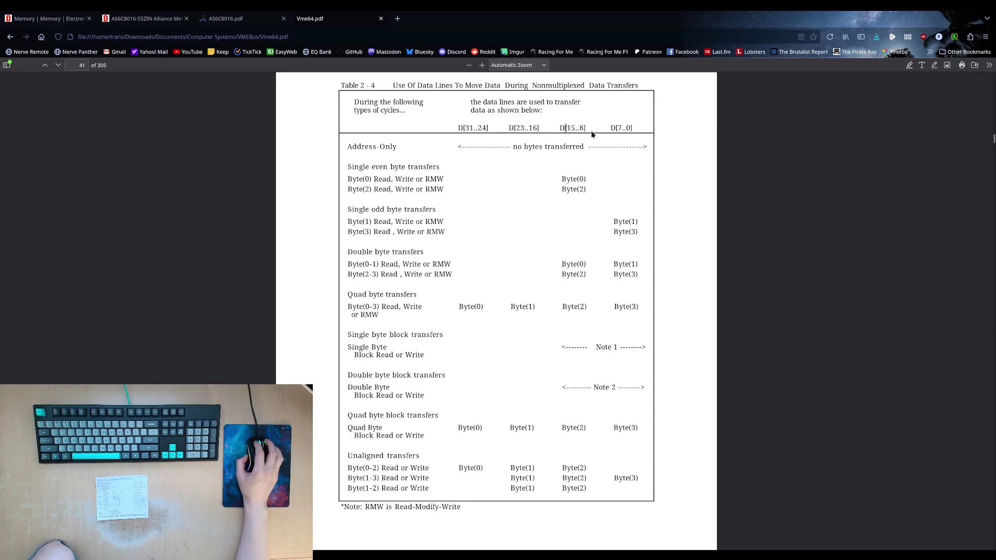
pyautogui.moveTo(592, 134); pyautogui.dragTo(587, 129)
pyautogui.click(566, 127)
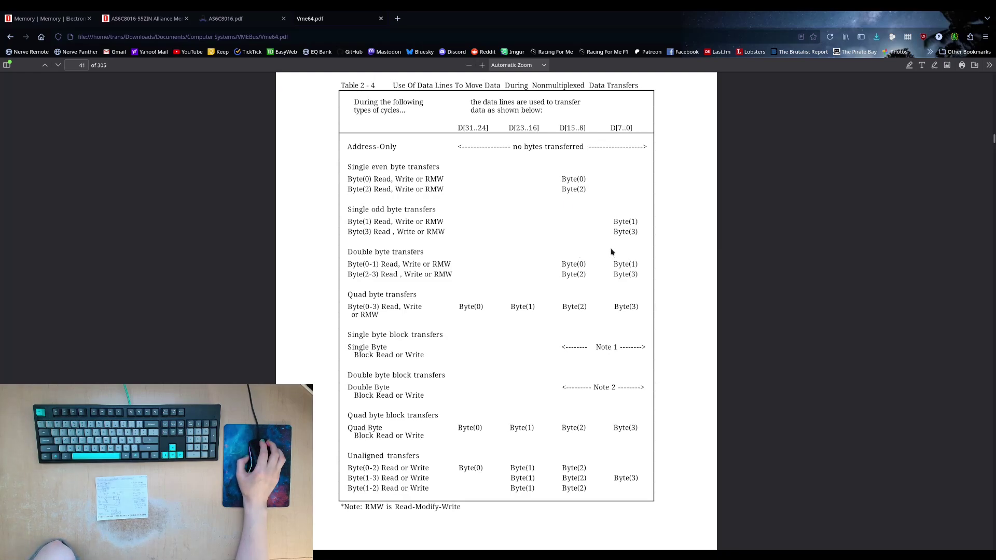
# - Find Table 2-3 on address modifier codes and review its address modifier bit columns 5 to 0
pyautogui.scroll(-12, 612, 252)
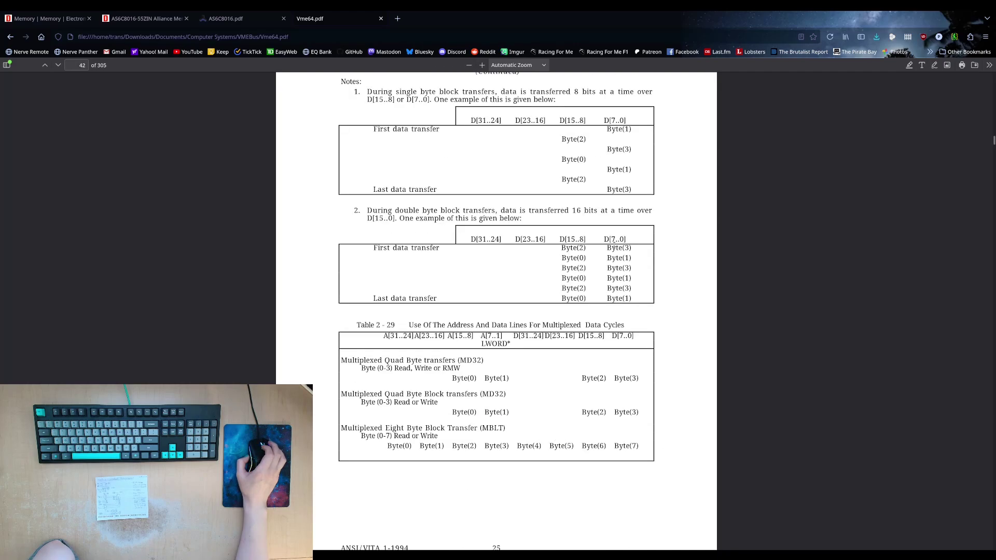
pyautogui.scroll(12, 613, 240)
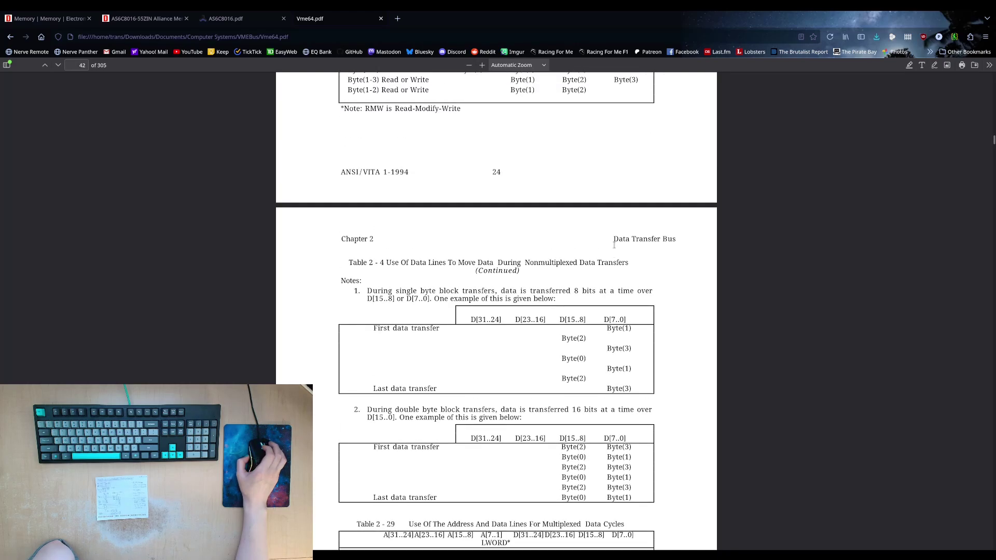
pyautogui.scroll(2, 616, 247)
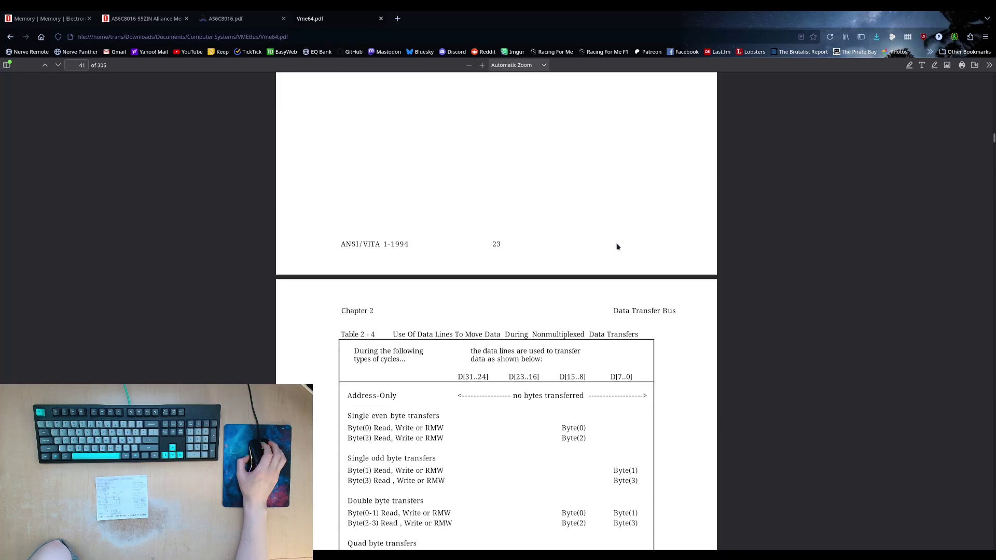
pyautogui.scroll(12, 617, 247)
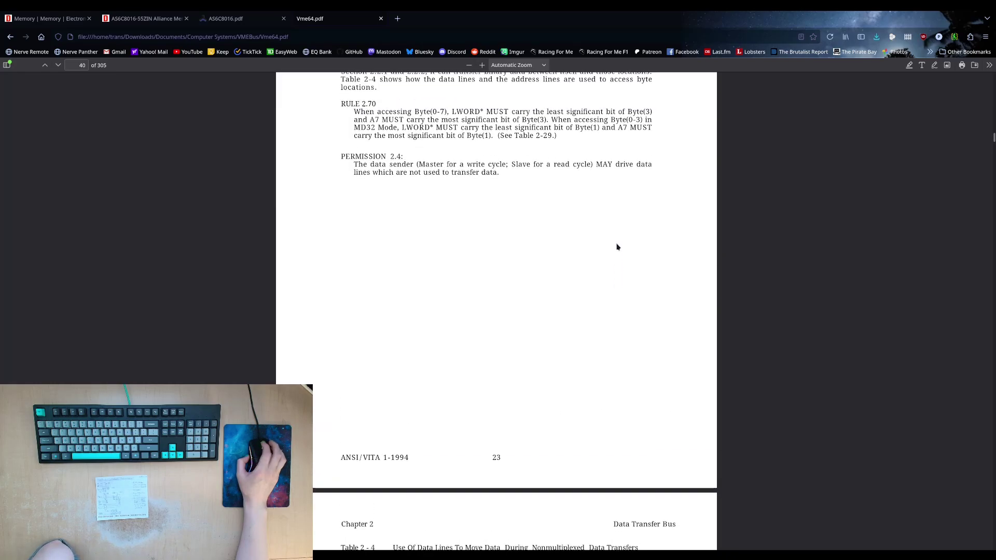
pyautogui.scroll(12, 617, 247)
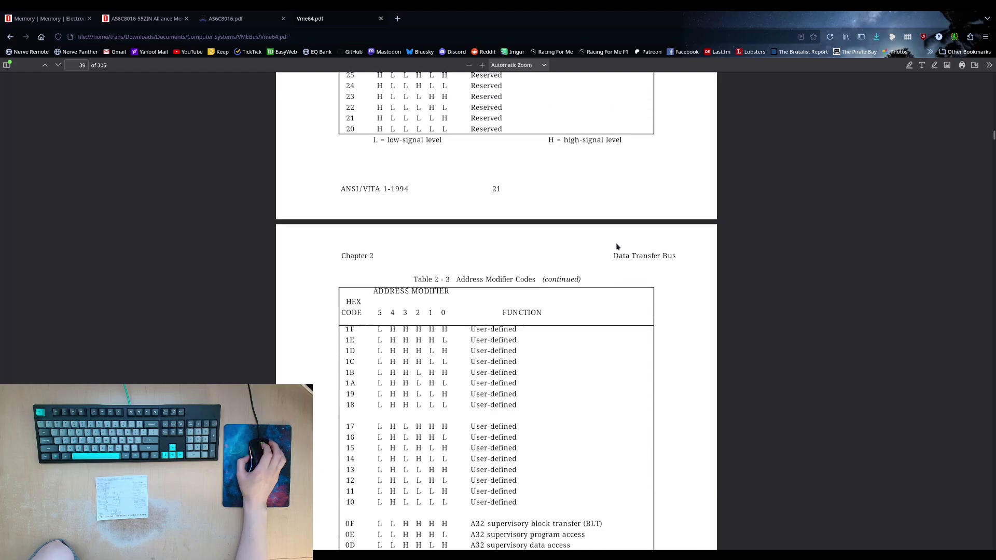
pyautogui.scroll(8, 617, 245)
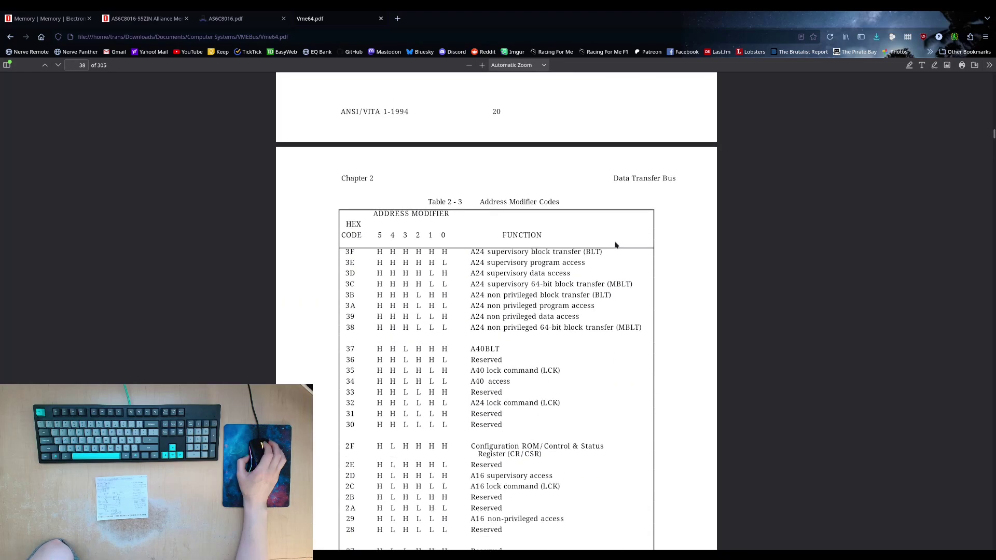
pyautogui.moveTo(379, 235); pyautogui.dragTo(456, 200)
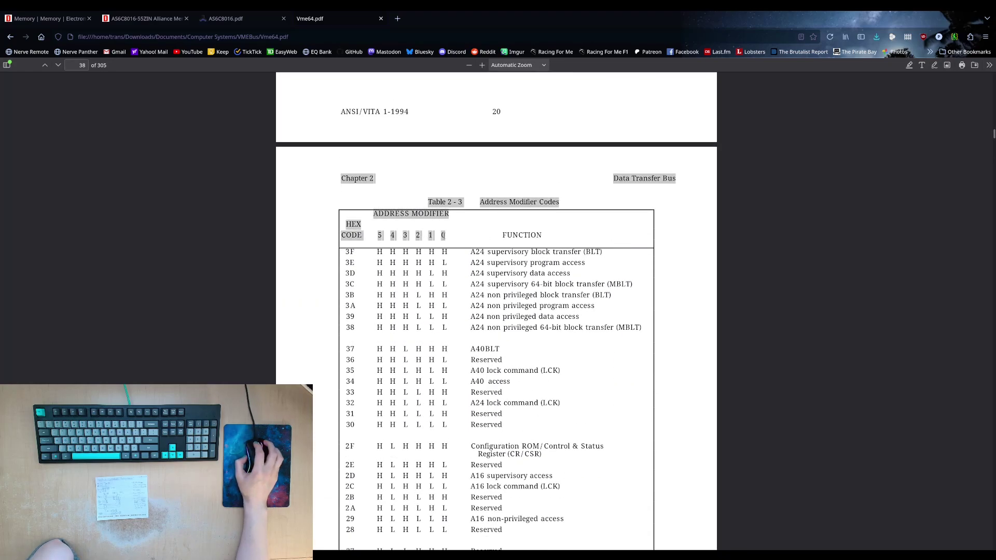
pyautogui.moveTo(373, 213); pyautogui.dragTo(449, 217)
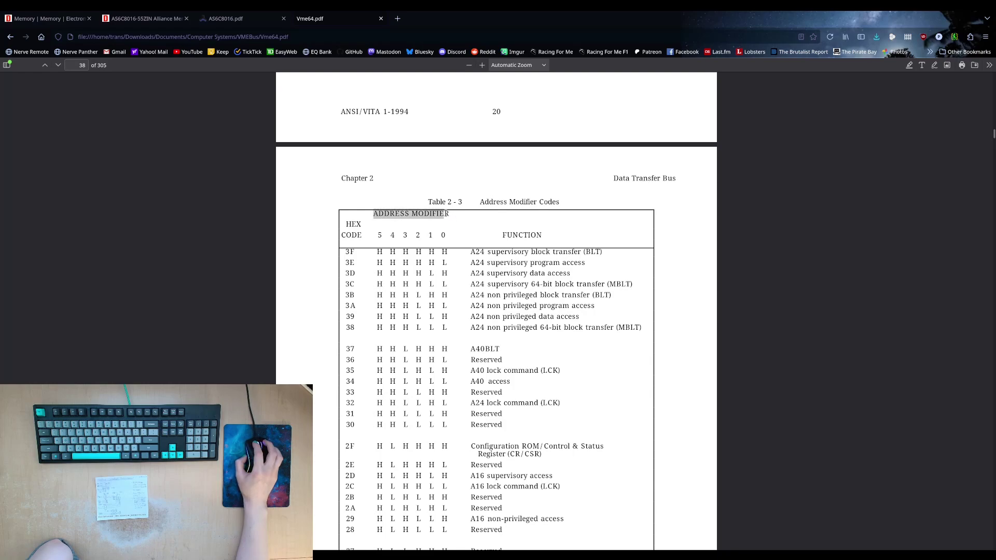
pyautogui.click(447, 220)
pyautogui.moveTo(379, 234); pyautogui.dragTo(445, 235)
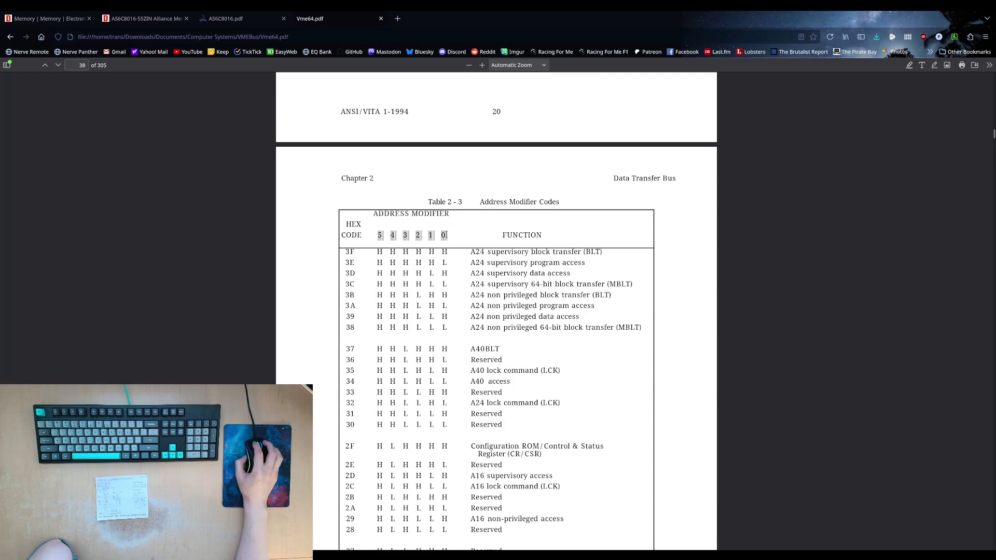
pyautogui.click(444, 235)
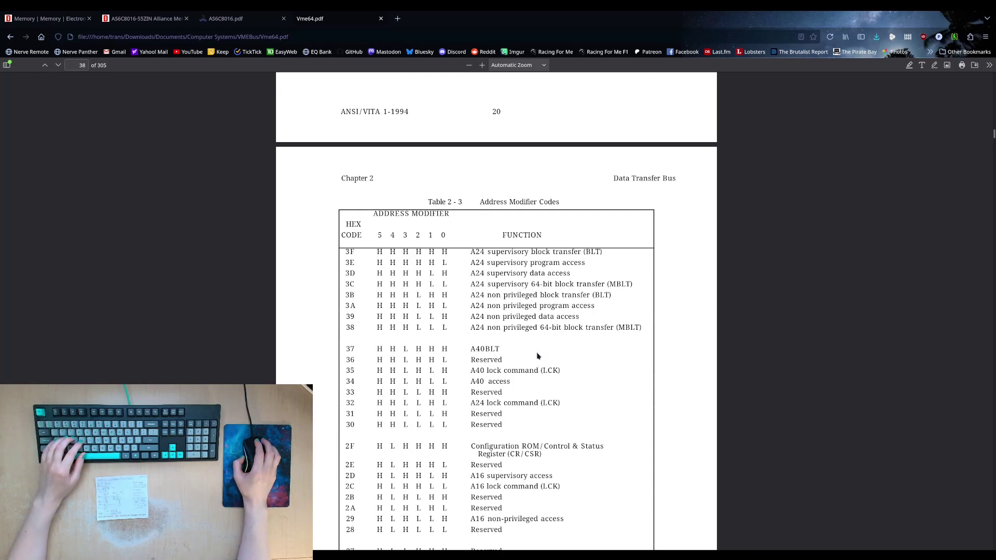
# - Skim the hex codes from 3F down to 20 and their functions in Table 2-3
pyautogui.scroll(-2, 520, 343)
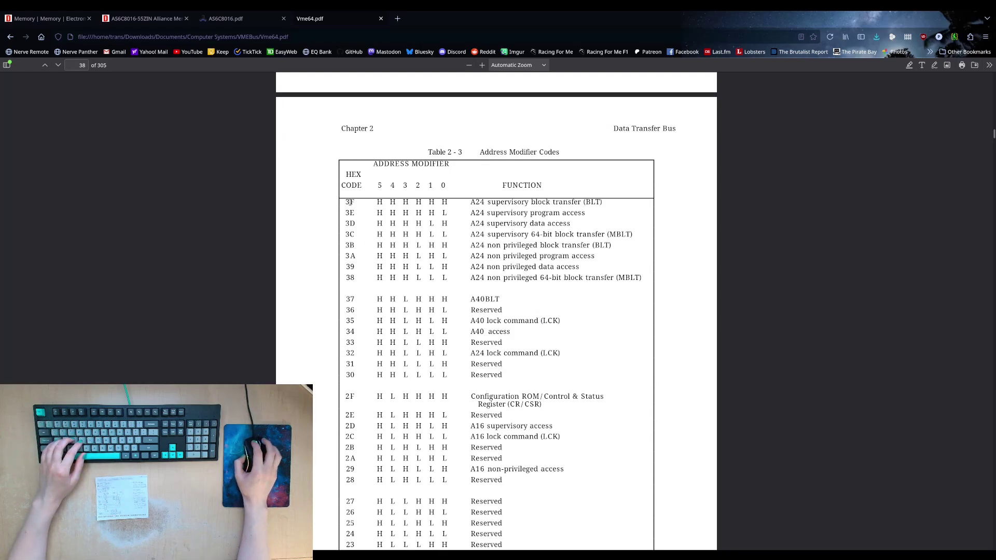
pyautogui.scroll(-2, 353, 273)
pyautogui.scroll(-10, 353, 273)
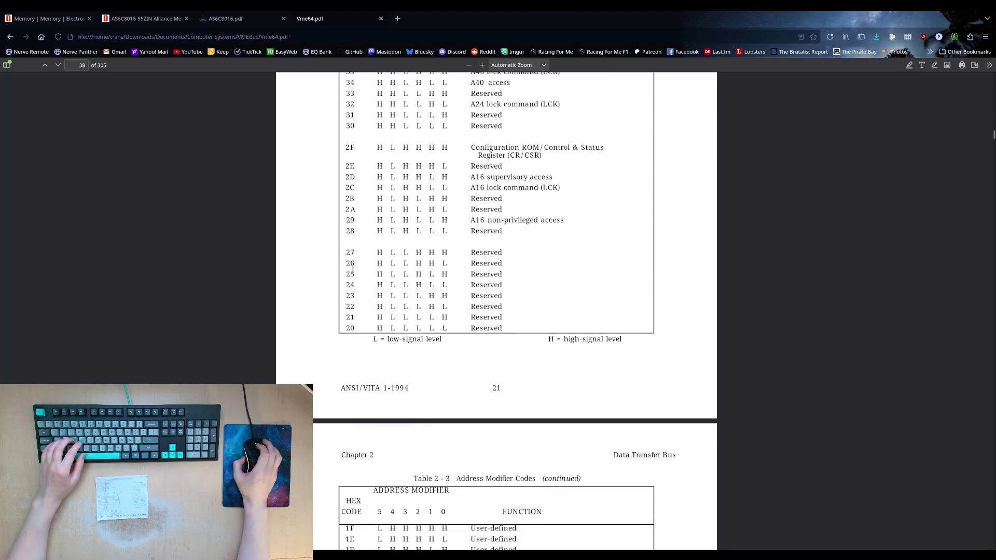
pyautogui.scroll(5, 477, 277)
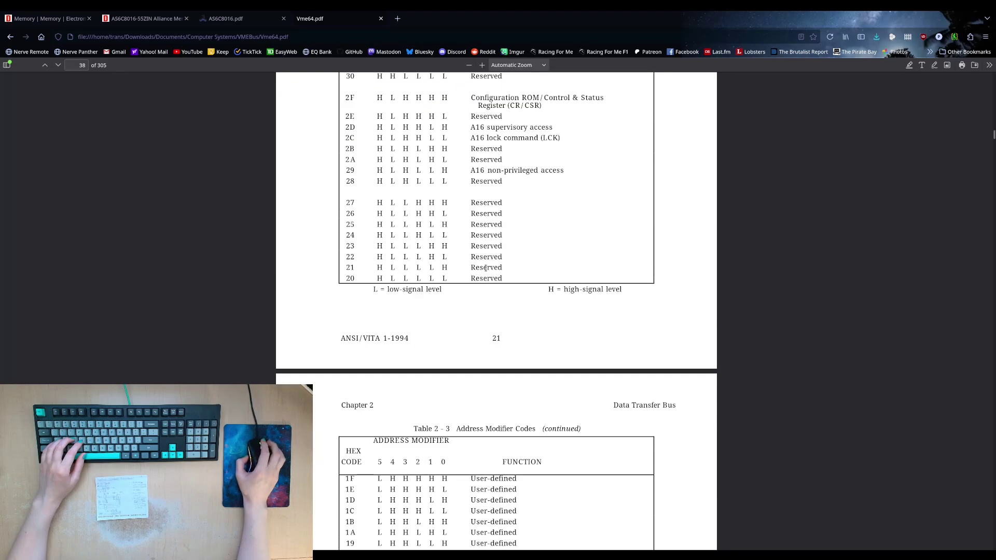
pyautogui.scroll(5, 487, 220)
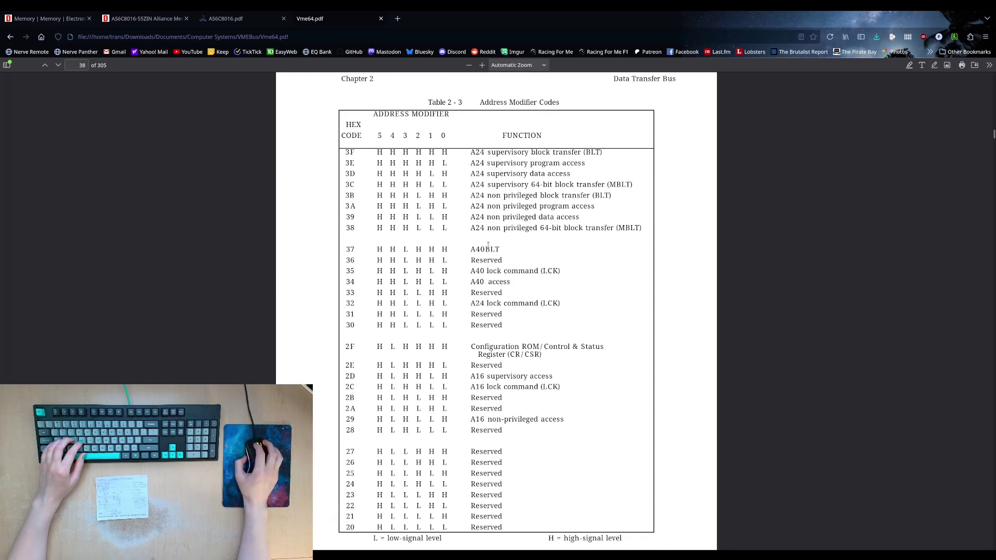
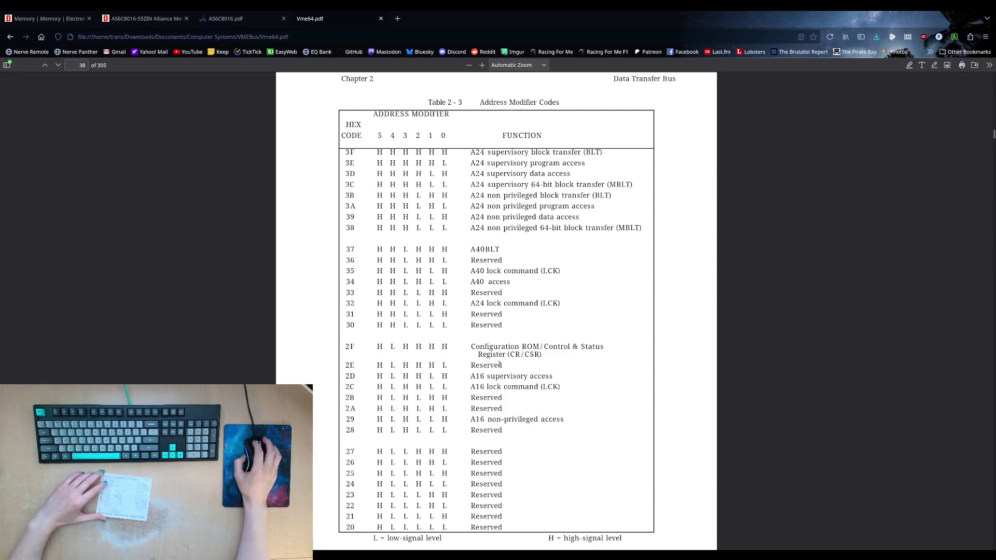
# - Compare the A16 lock and non-privileged access entries with the A24 group, codes 3F to 38, in Table 2-3
pyautogui.moveTo(471, 376)
pyautogui.mouseDown()
pyautogui.moveTo(486, 376)
pyautogui.moveTo(484, 387)
pyautogui.mouseUp()
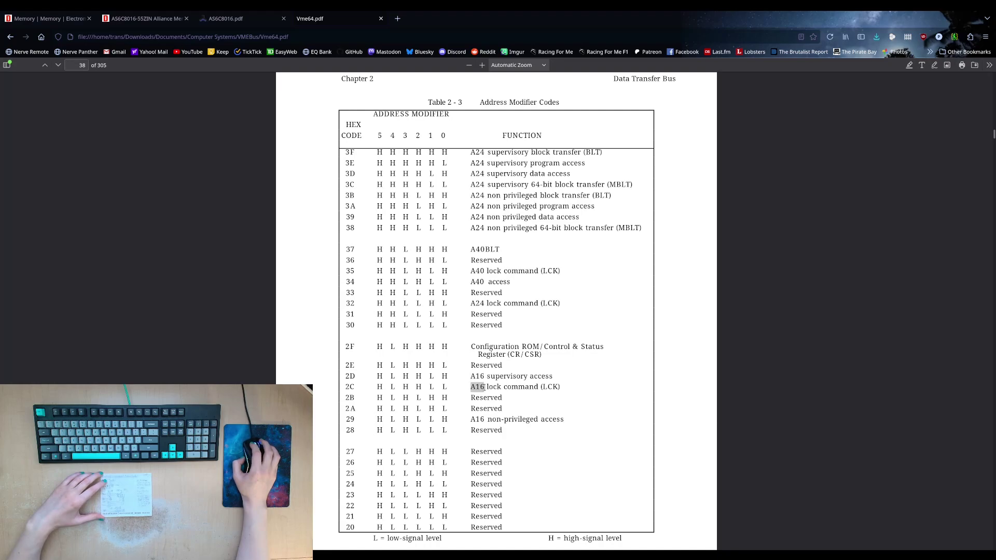
pyautogui.moveTo(470, 419); pyautogui.dragTo(542, 421)
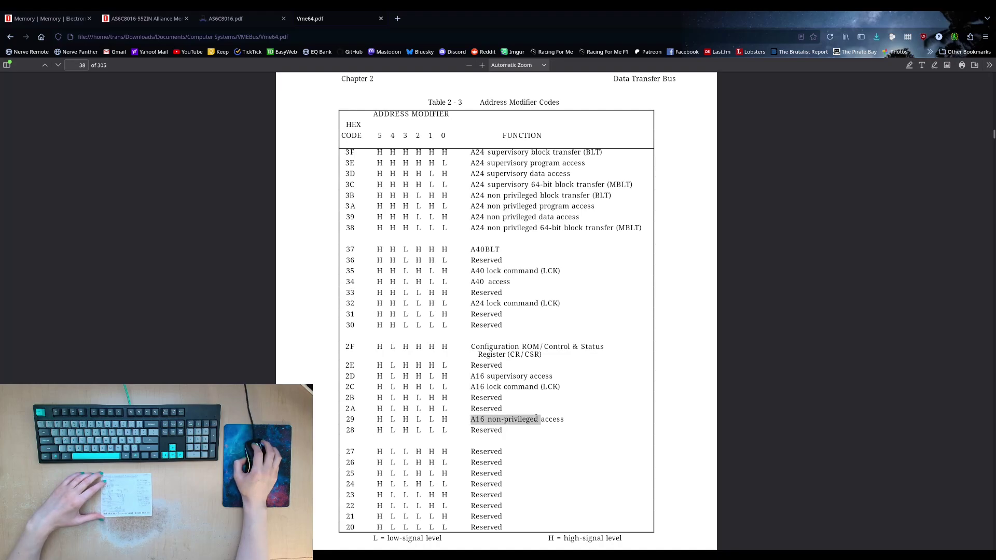
pyautogui.click(481, 418)
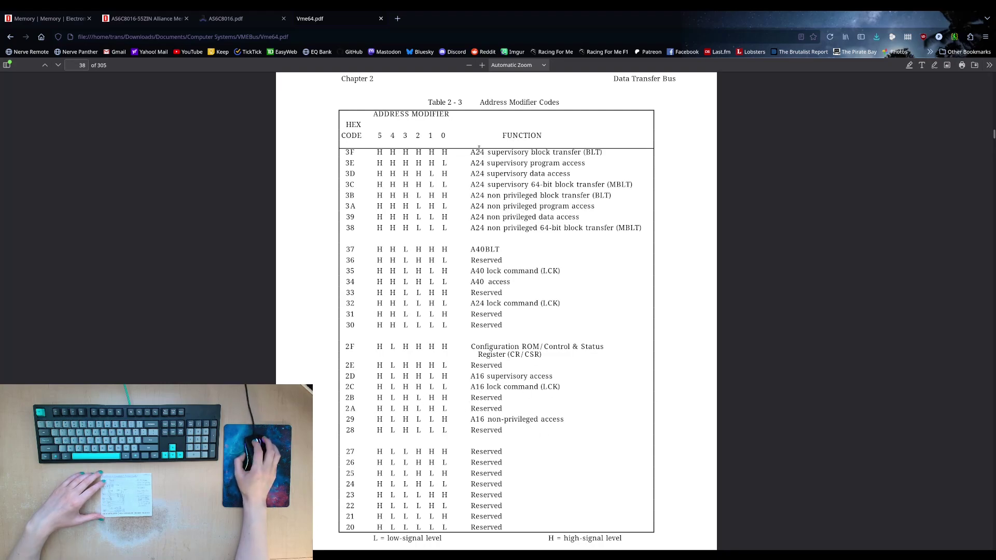
pyautogui.moveTo(471, 151); pyautogui.dragTo(640, 233)
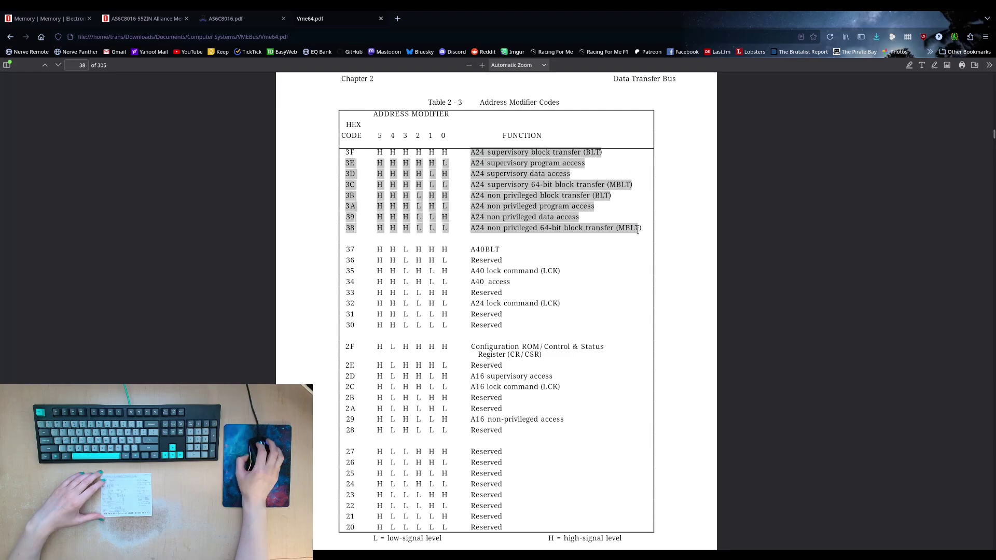
pyautogui.click(641, 236)
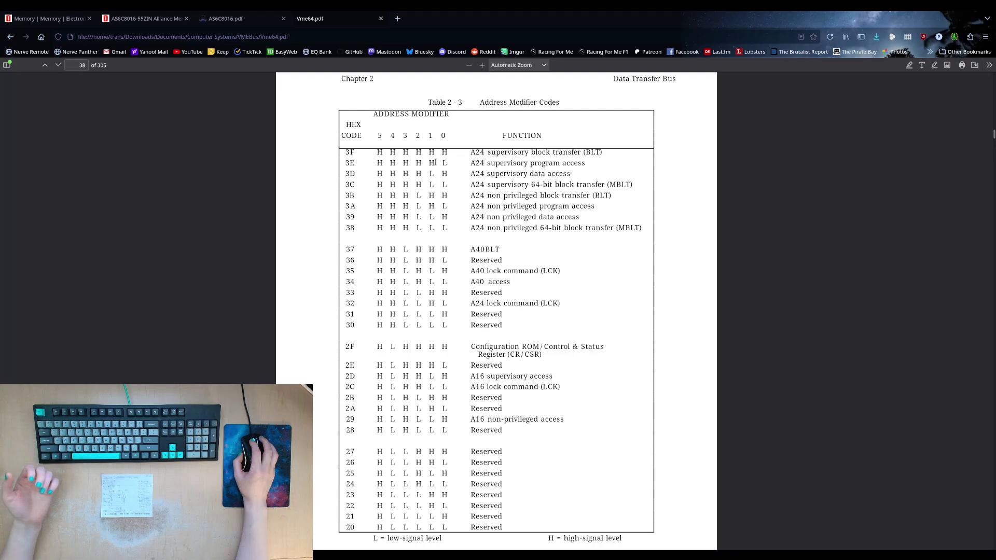
# - Find the A32 entries in the continued part of Table 2-3 and look through the A64 codes below them
pyautogui.scroll(-3, 519, 245)
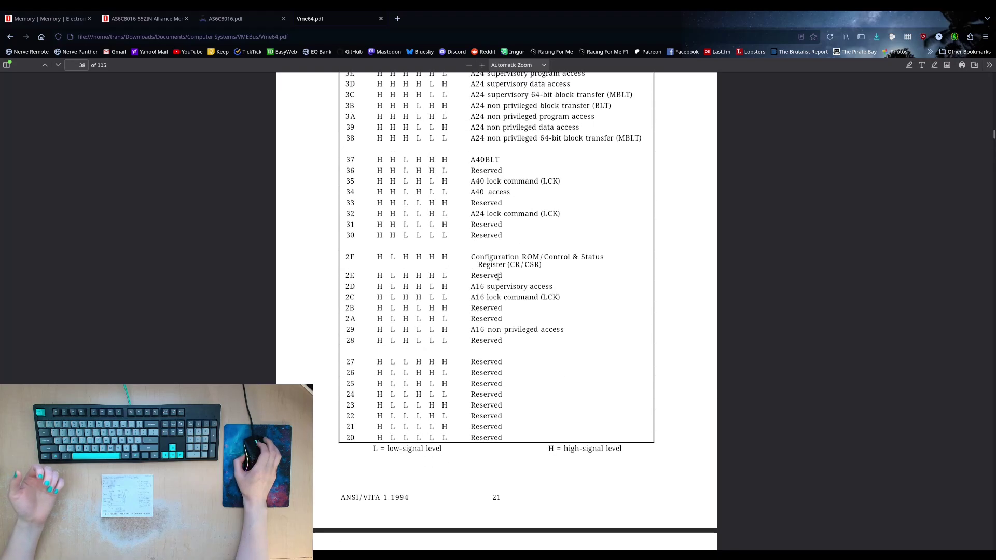
pyautogui.scroll(4, 497, 272)
pyautogui.scroll(-2, 497, 272)
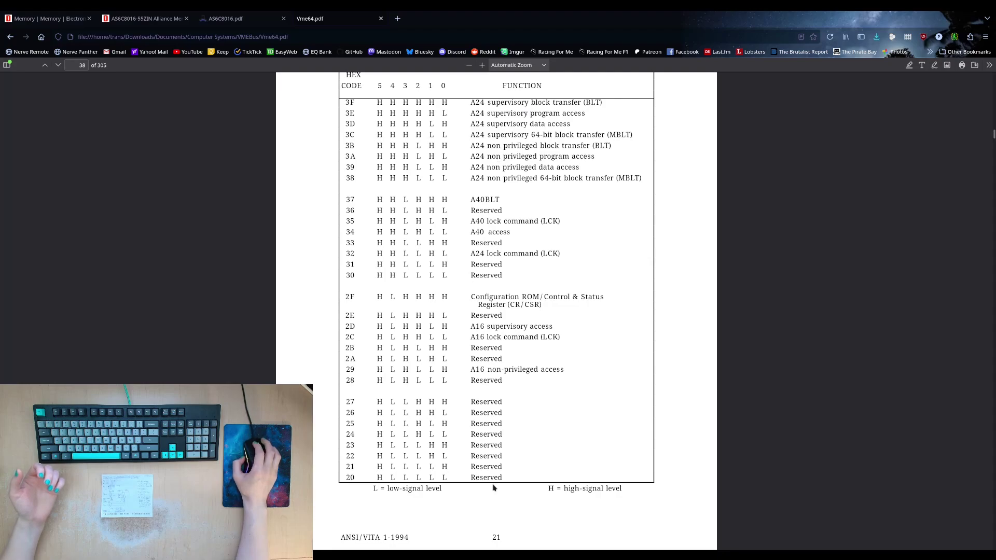
pyautogui.scroll(-10, 522, 408)
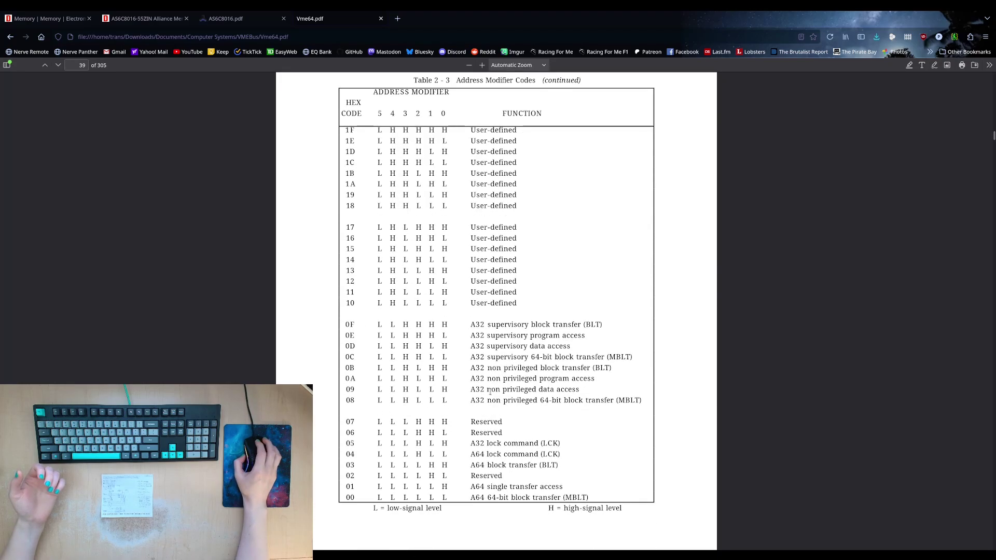
pyautogui.moveTo(473, 324); pyautogui.dragTo(484, 346)
pyautogui.click(484, 358)
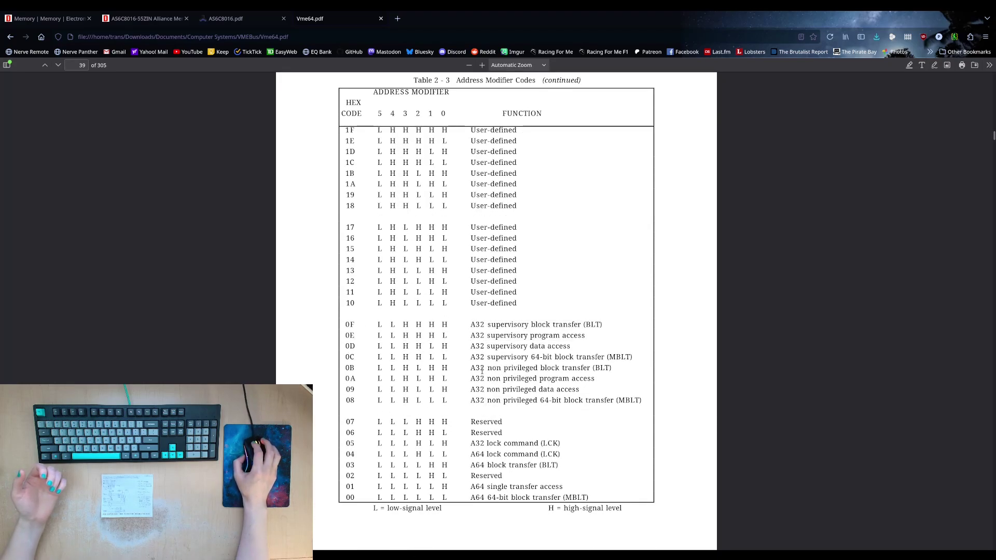
pyautogui.scroll(1, 481, 365)
pyautogui.scroll(-2, 502, 429)
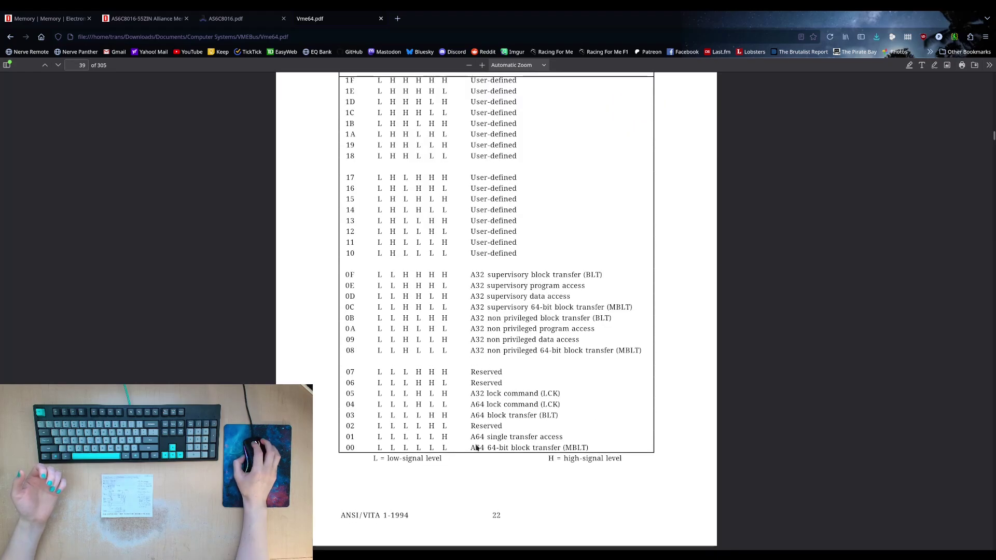
# - Go back to the first page of Table 2-3 and check the A40 lock command and A40 access entries
pyautogui.scroll(10, 481, 429)
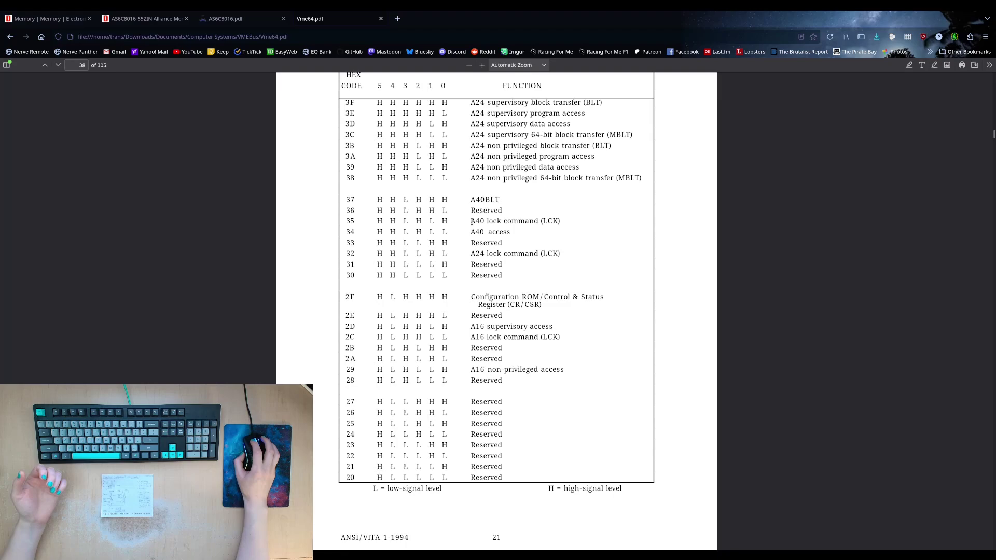
pyautogui.moveTo(472, 221)
pyautogui.mouseDown()
pyautogui.moveTo(494, 222)
pyautogui.moveTo(473, 228)
pyautogui.mouseUp()
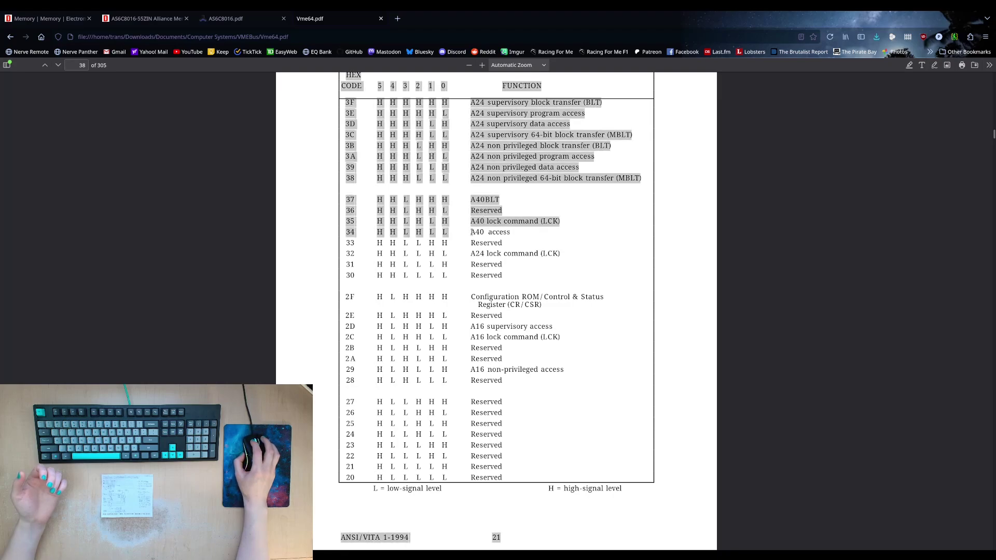
pyautogui.click(474, 230)
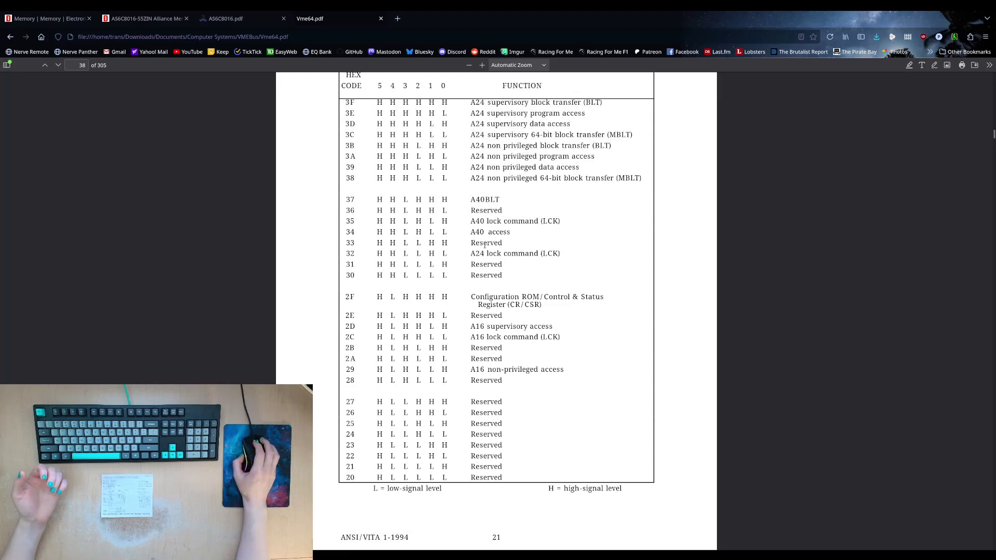
# - Examine the A24 lock command entry, code 32, in Table 2-3
pyautogui.scroll(3, 487, 251)
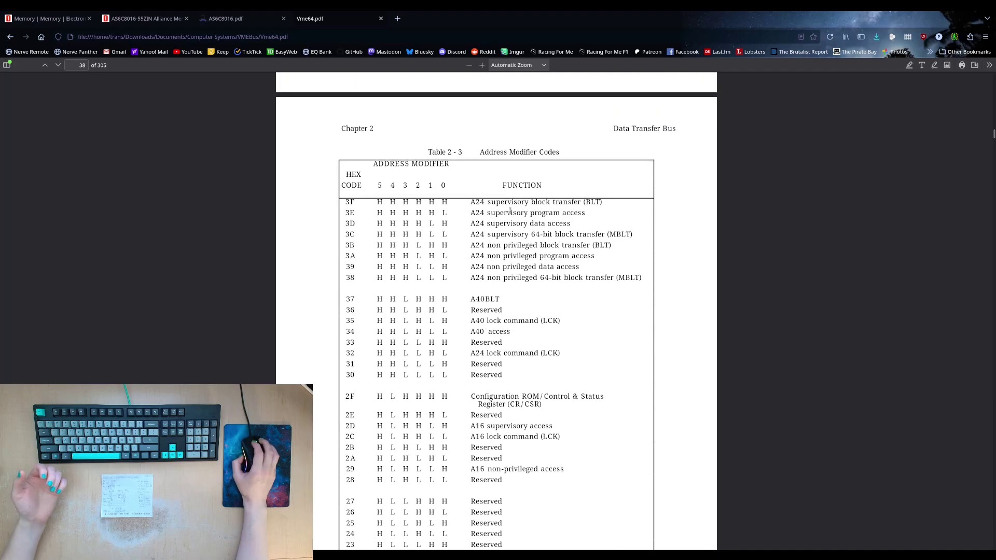
pyautogui.moveTo(471, 353); pyautogui.dragTo(518, 354)
pyautogui.click(464, 354)
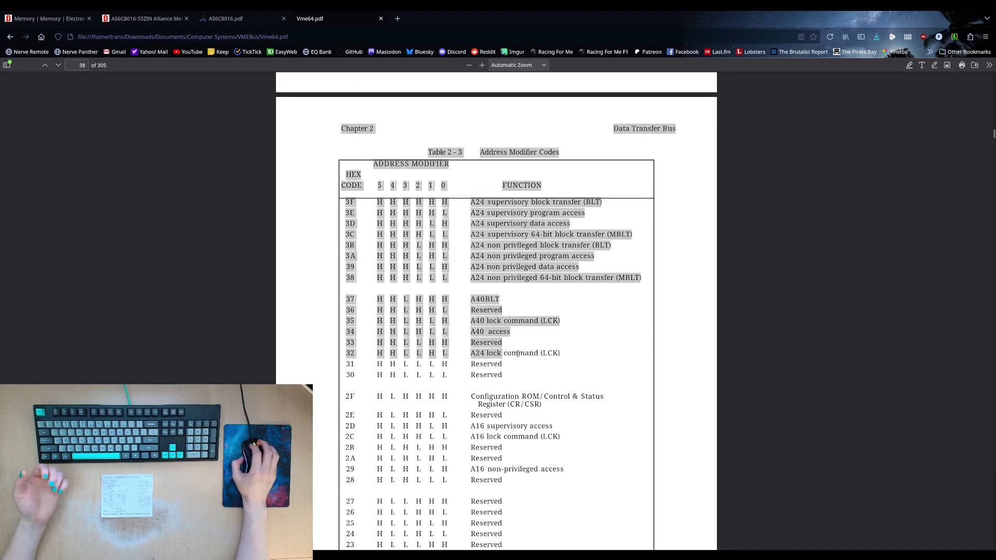
pyautogui.click(480, 357)
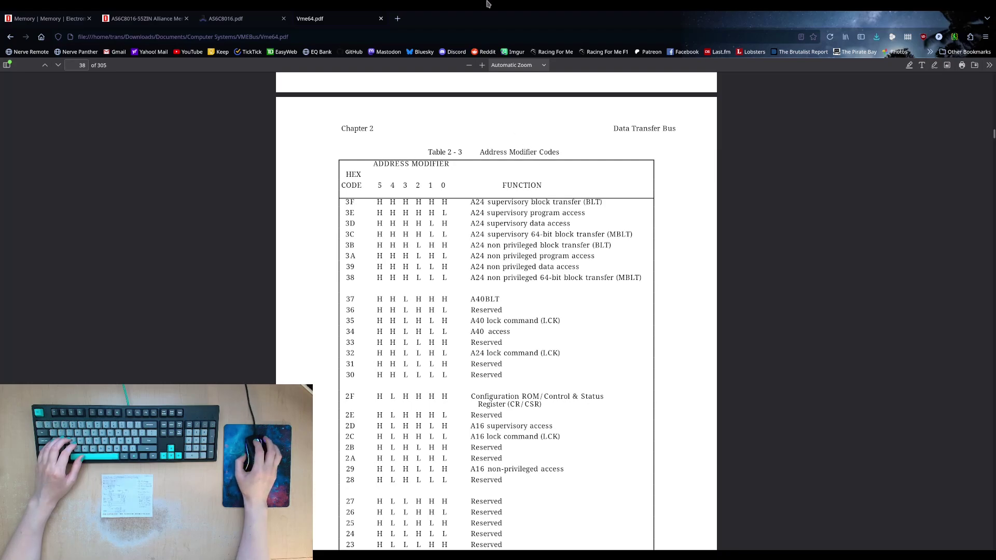
# - Switch to KiCad, compare the Bus and Memory sheets, and return to the VME64 address modifier table
pyautogui.hotkey('alt', 'Tab')
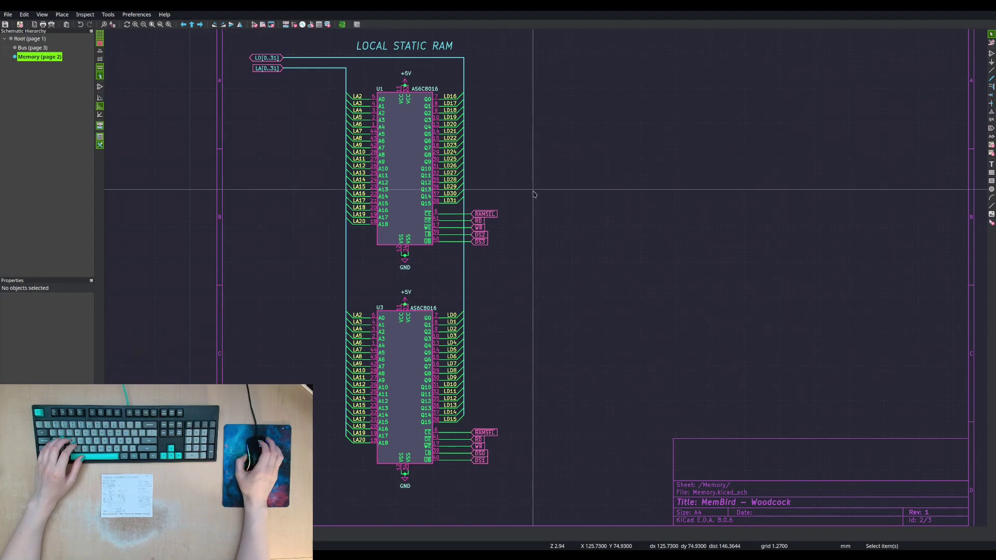
pyautogui.click(47, 49)
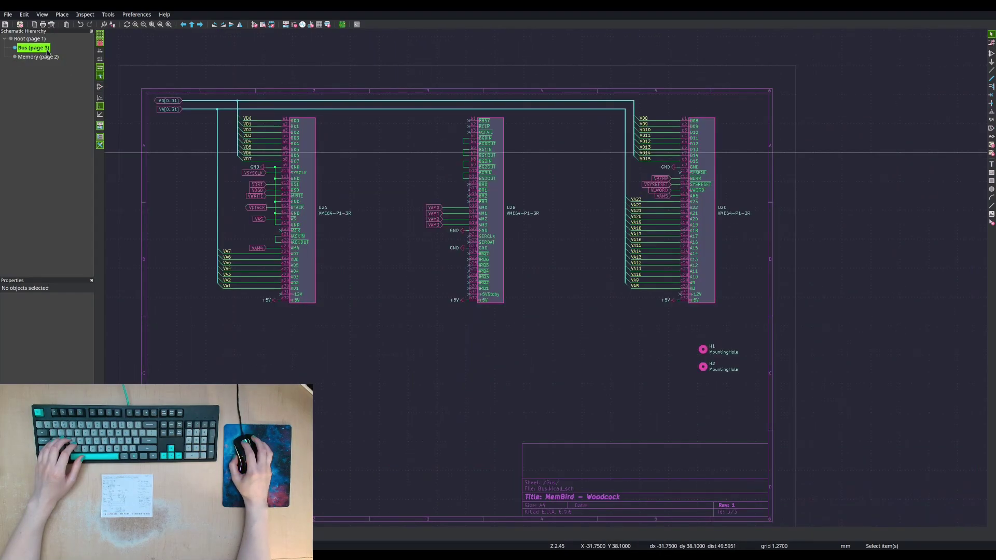
pyautogui.click(37, 57)
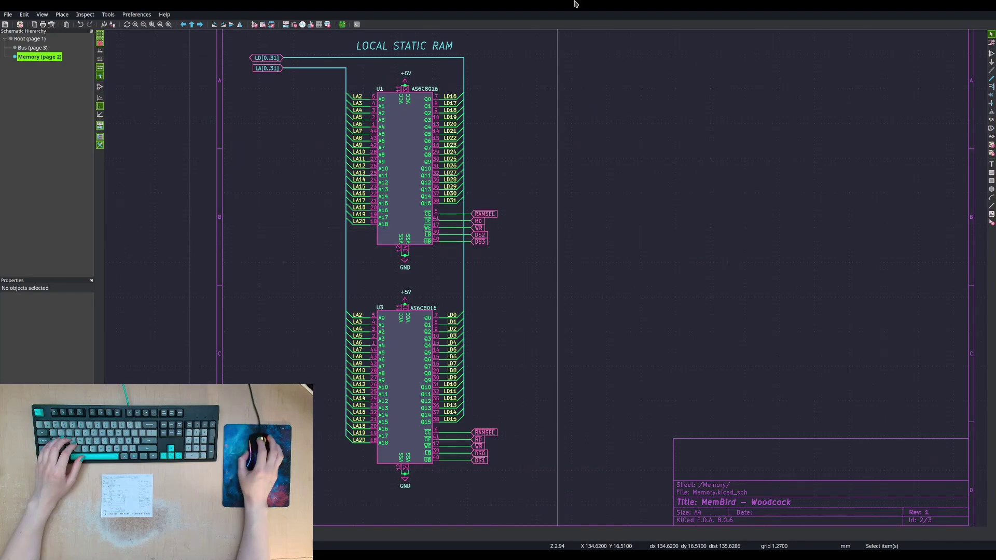
pyautogui.click(634, 4)
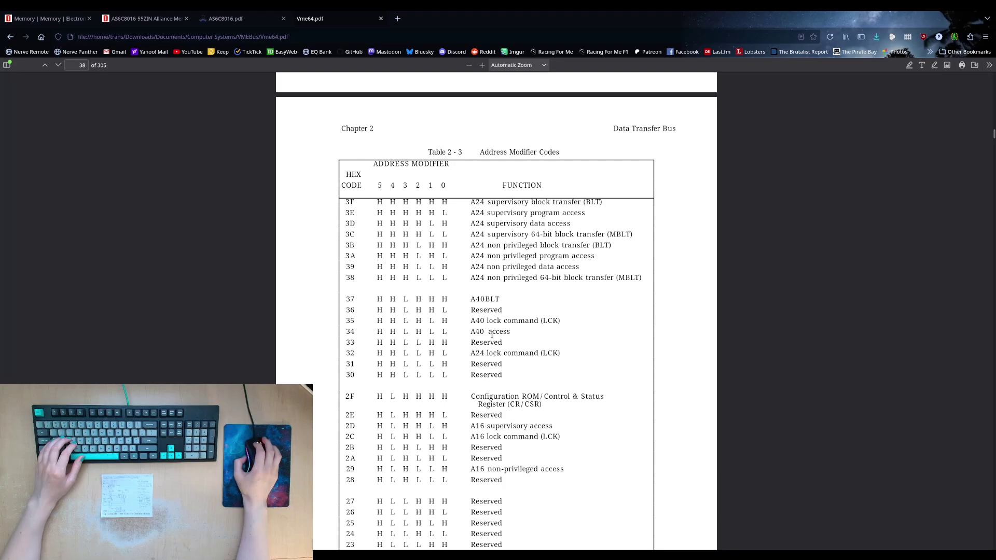
# - Switch to the KiCad Memory sheet and move labels LD16 to LD31 off U1's data wires into the empty area beside it
pyautogui.click(474, 3)
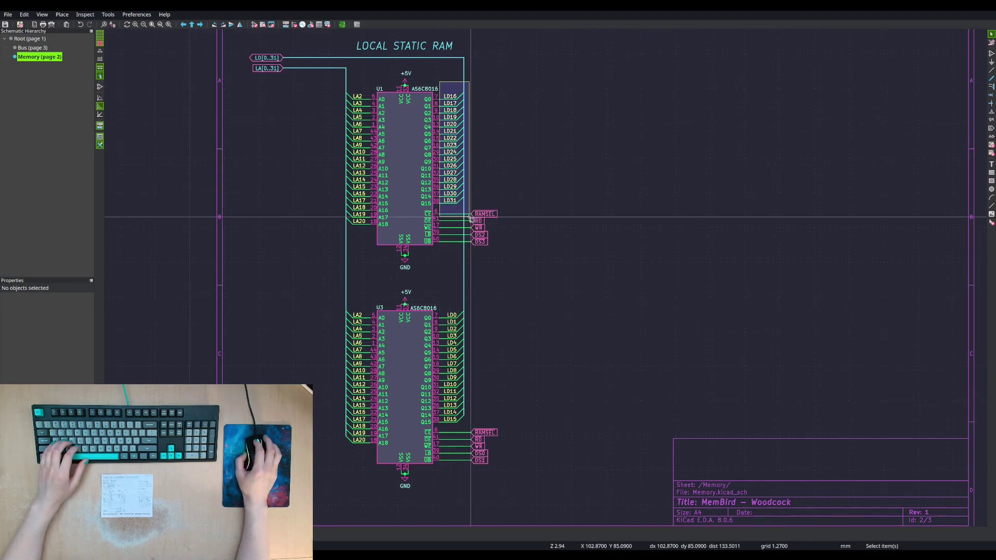
pyautogui.moveTo(438, 82); pyautogui.dragTo(458, 209)
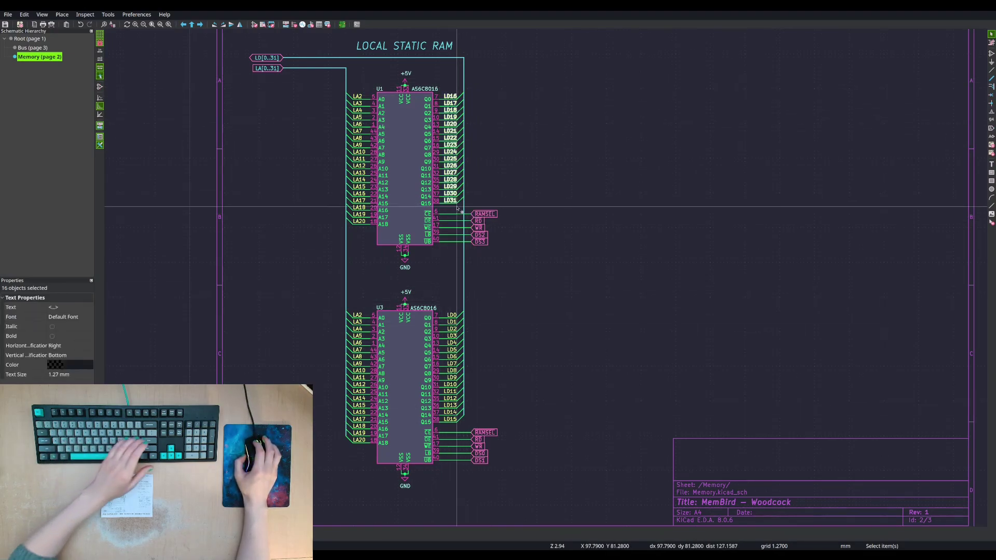
pyautogui.press('m')
pyautogui.click(632, 198)
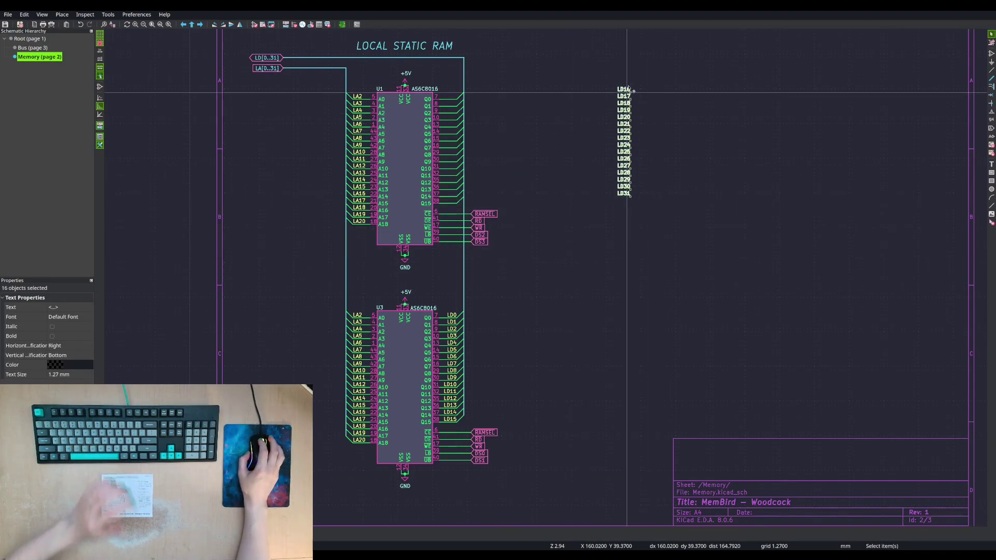
pyautogui.click(649, 149)
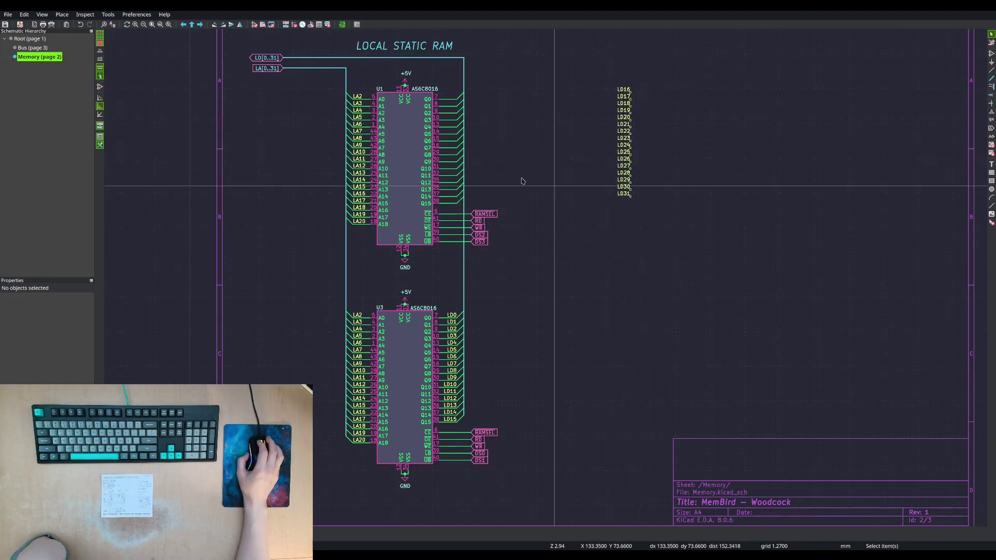
# - Rename the global data bus label on the Memory sheet as LD[0..15]
pyautogui.click(269, 58)
pyautogui.press('e')
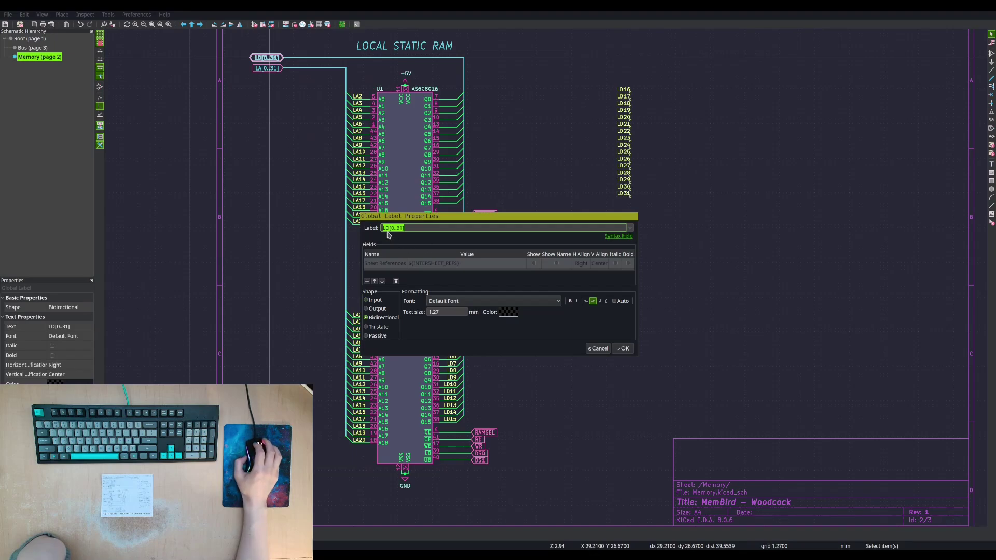
pyautogui.click(424, 228)
pyautogui.press('Left')
pyautogui.press('BackSpace')
pyautogui.press('BackSpace')
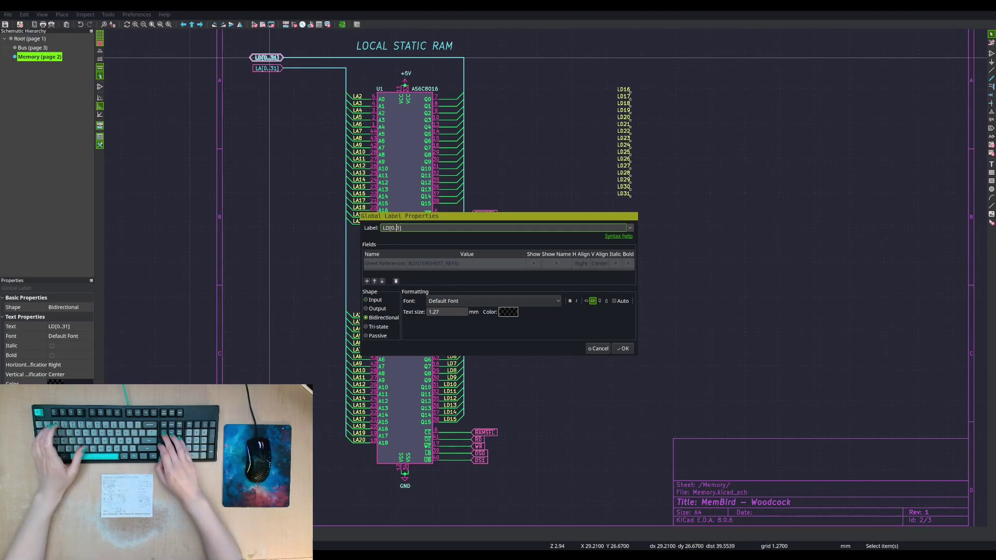
pyautogui.write('15')
pyautogui.press('Return')
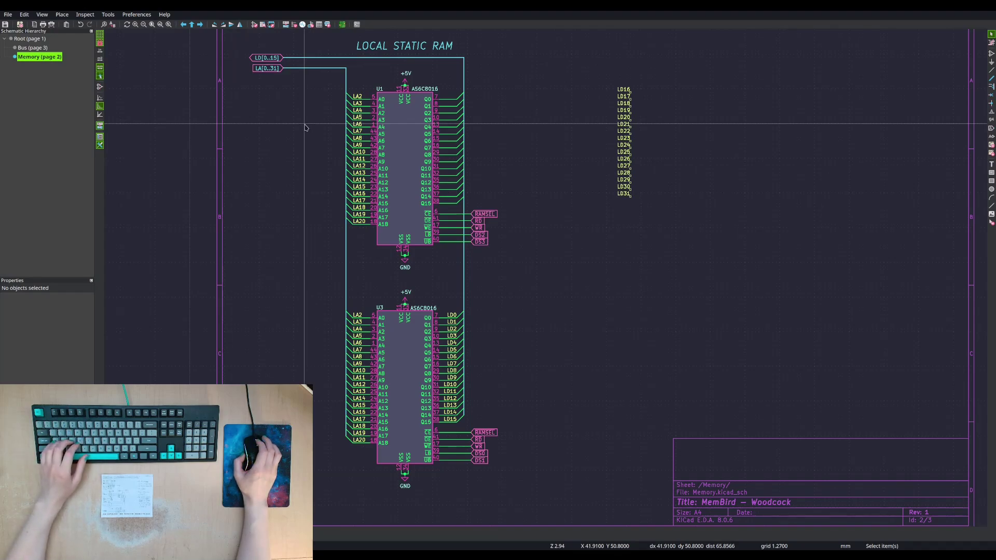
# - Rename the global address bus label on the Memory sheet as LA[0..23]
pyautogui.click(270, 68)
pyautogui.press('e')
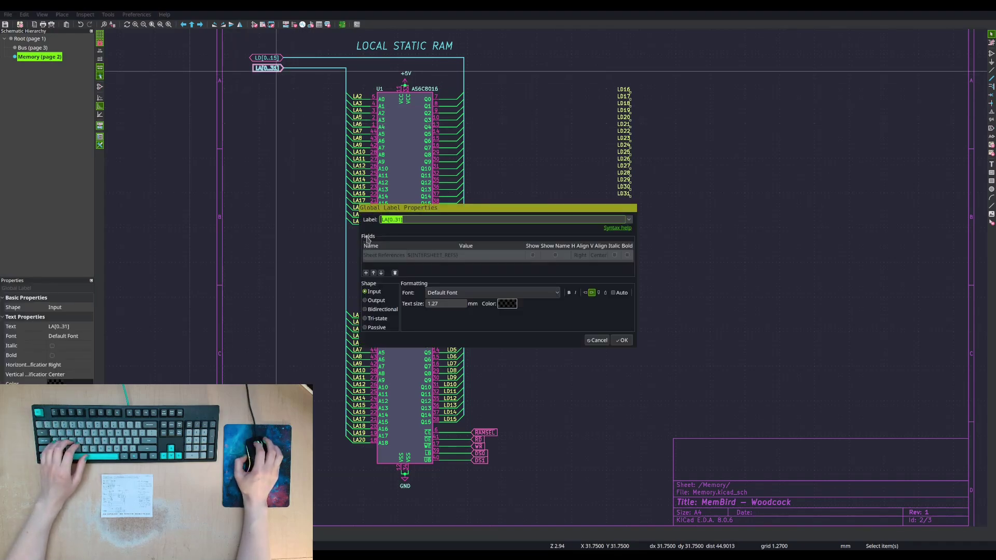
pyautogui.click(400, 217)
pyautogui.press('BackSpace')
pyautogui.press('BackSpace')
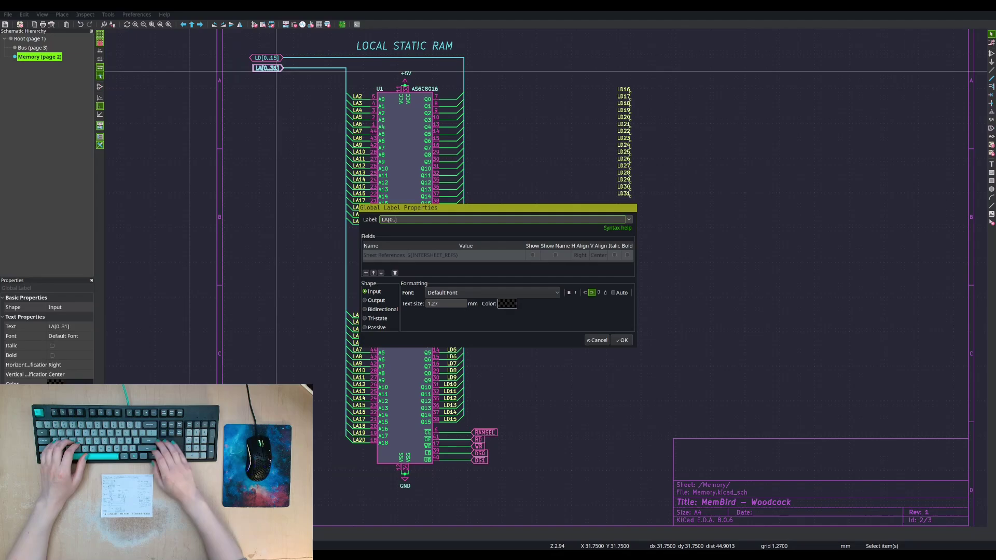
pyautogui.write('23')
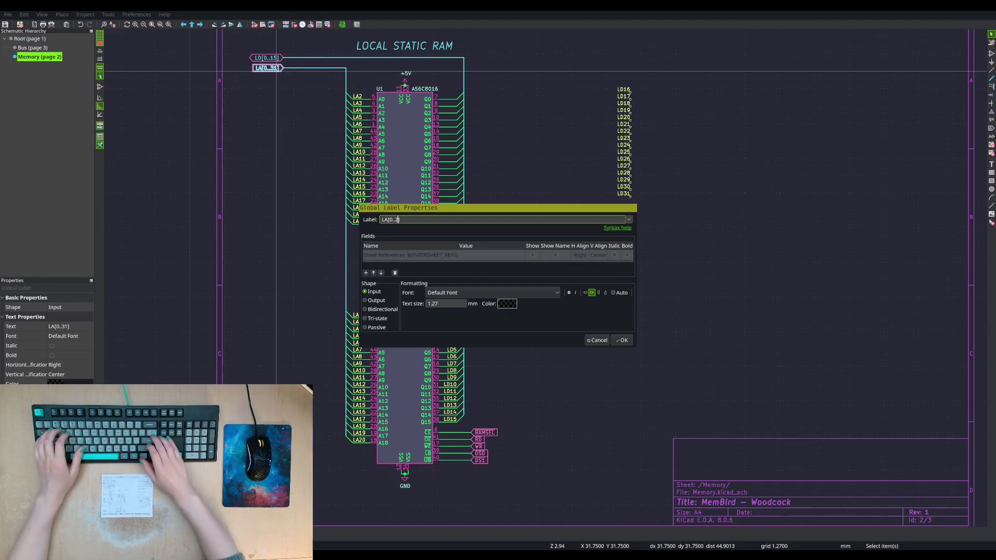
pyautogui.press('Return')
pyautogui.press('Escape')
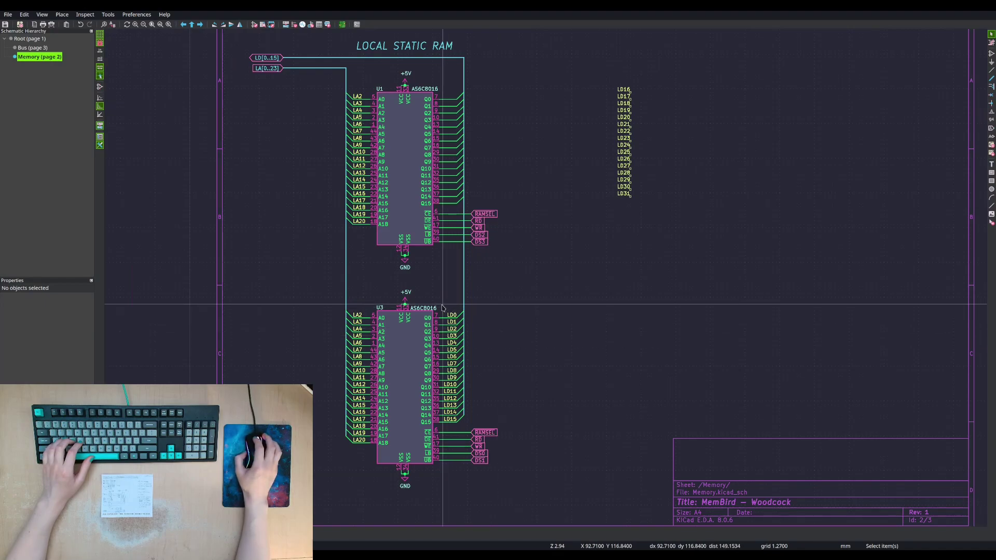
# - Duplicate U3's labels LD0 to LD15 onto U1's data wires Q0 to Q15
pyautogui.moveTo(442, 305); pyautogui.dragTo(461, 420)
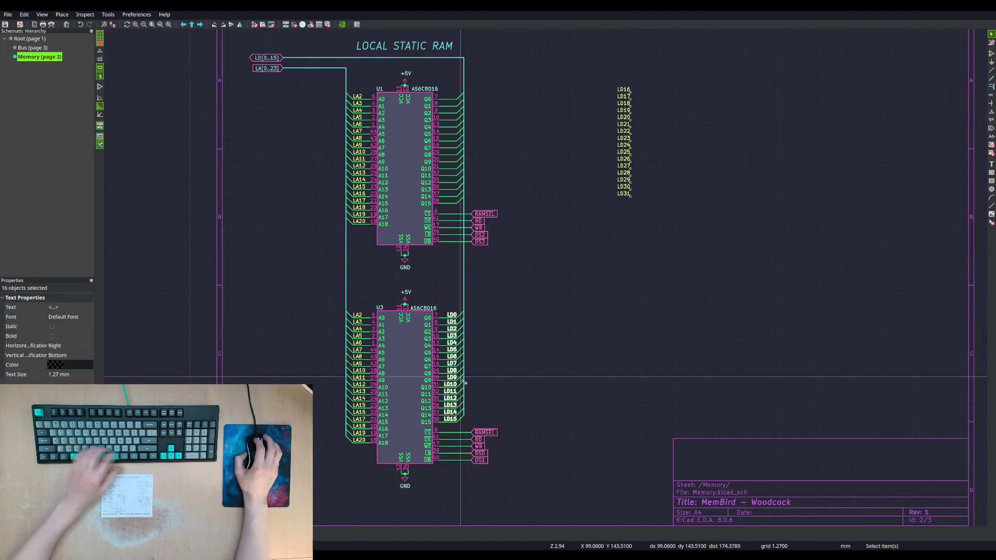
pyautogui.hotkey('ctrl', 'd')
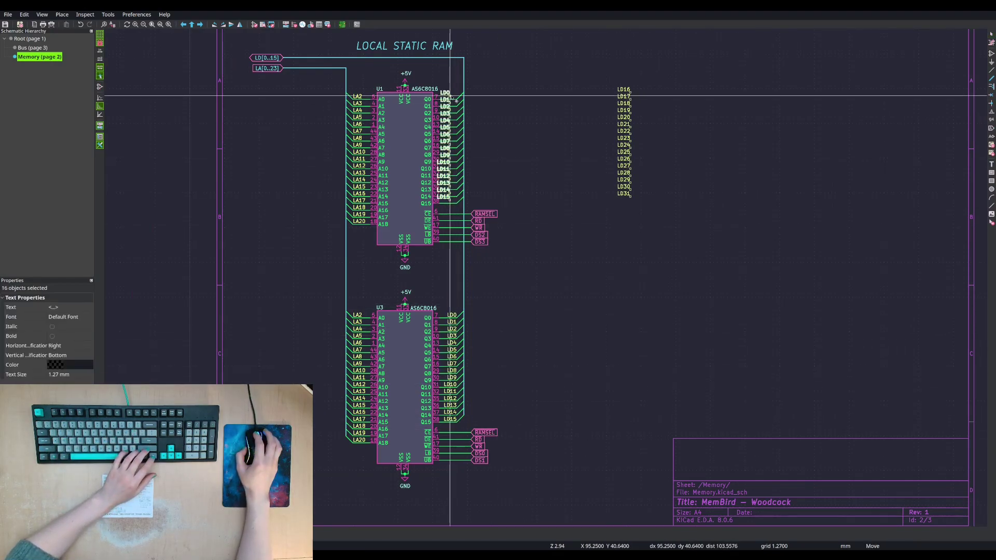
pyautogui.click(460, 104)
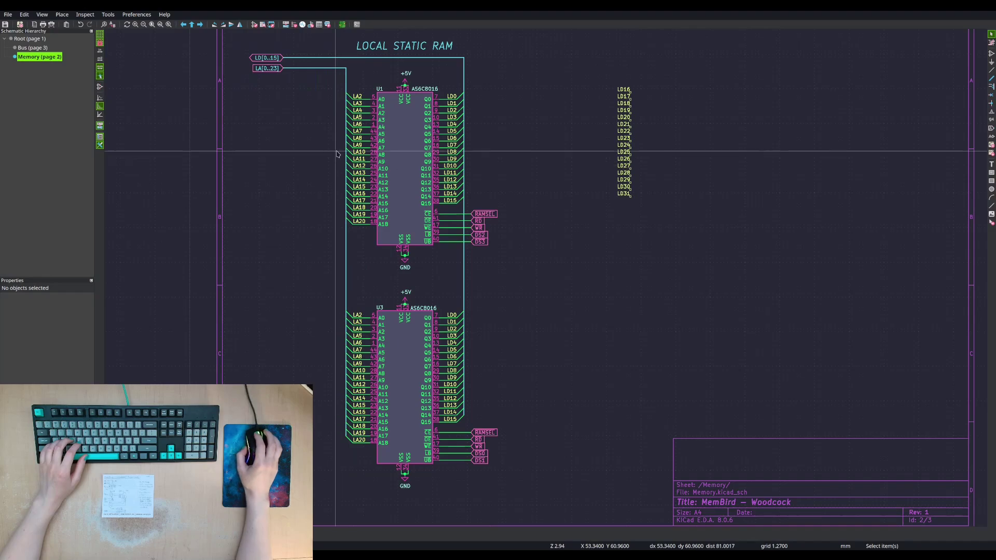
pyautogui.click(359, 96)
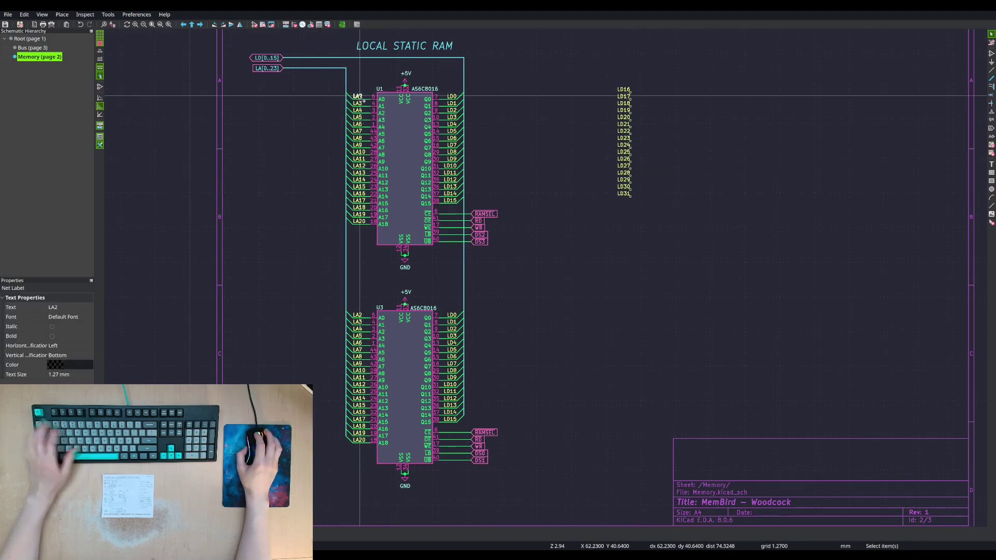
pyautogui.moveTo(284, 43); pyautogui.dragTo(341, 89, button='middle')
pyautogui.press('Escape')
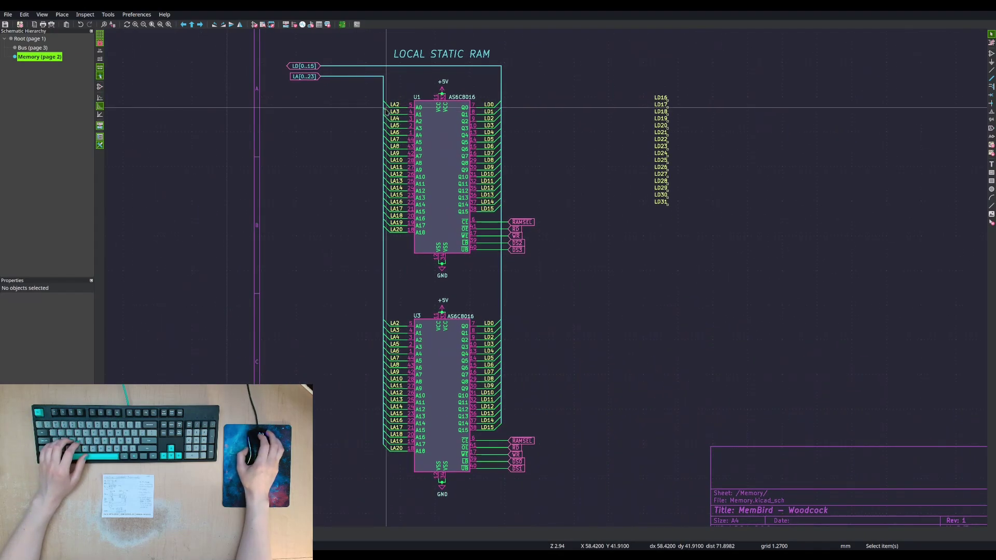
pyautogui.moveTo(390, 97); pyautogui.dragTo(382, 124)
pyautogui.press('Escape')
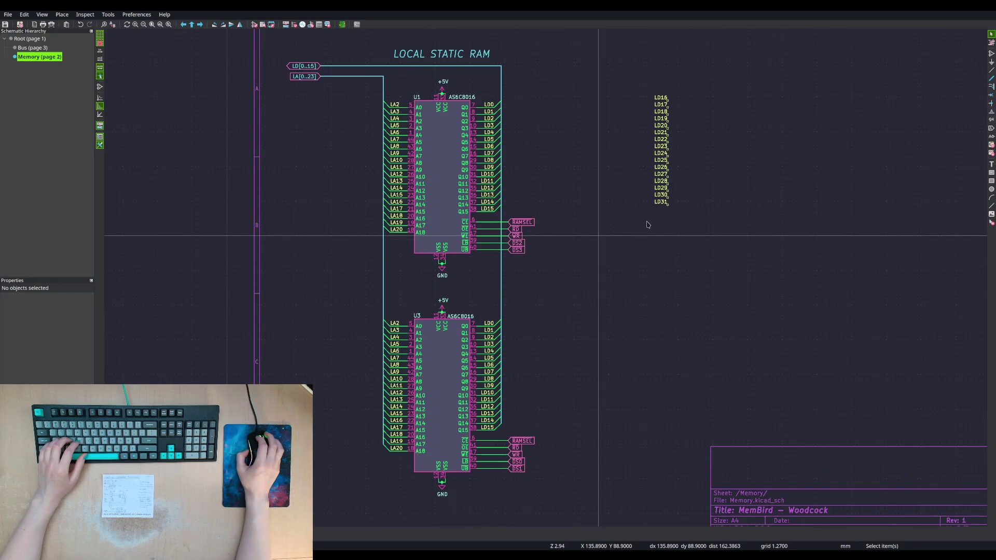
# - Check the memory organisation and address inputs on the first page of the AS6C8016 datasheet, then return to KiCad
pyautogui.hotkey('alt', 'Tab')
pyautogui.click(211, 20)
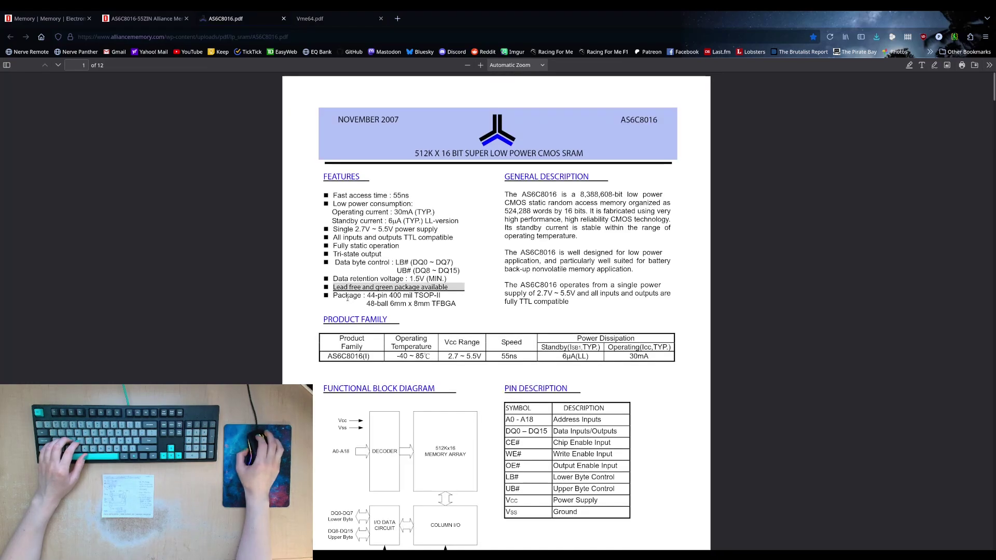
pyautogui.scroll(-5, 377, 310)
pyautogui.scroll(3, 378, 311)
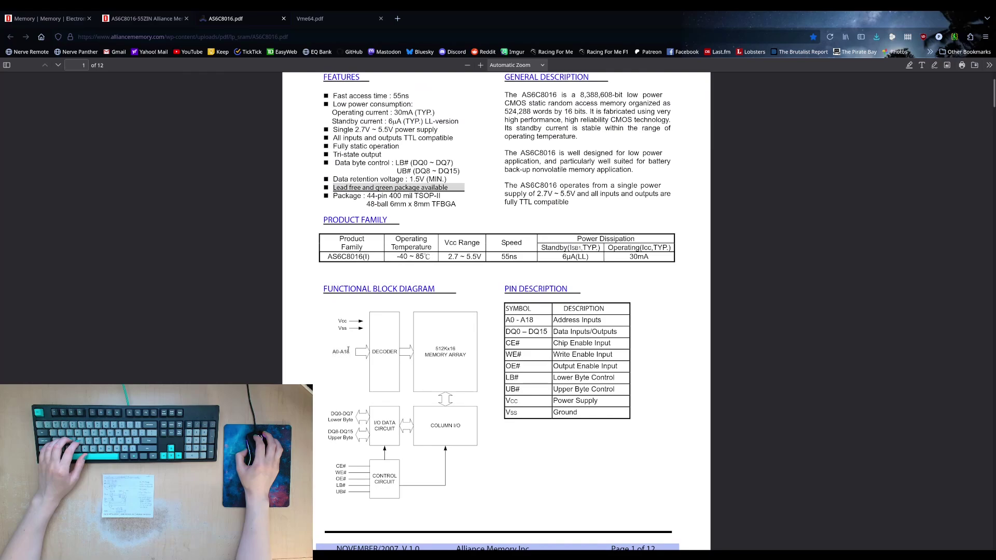
pyautogui.scroll(3, 348, 351)
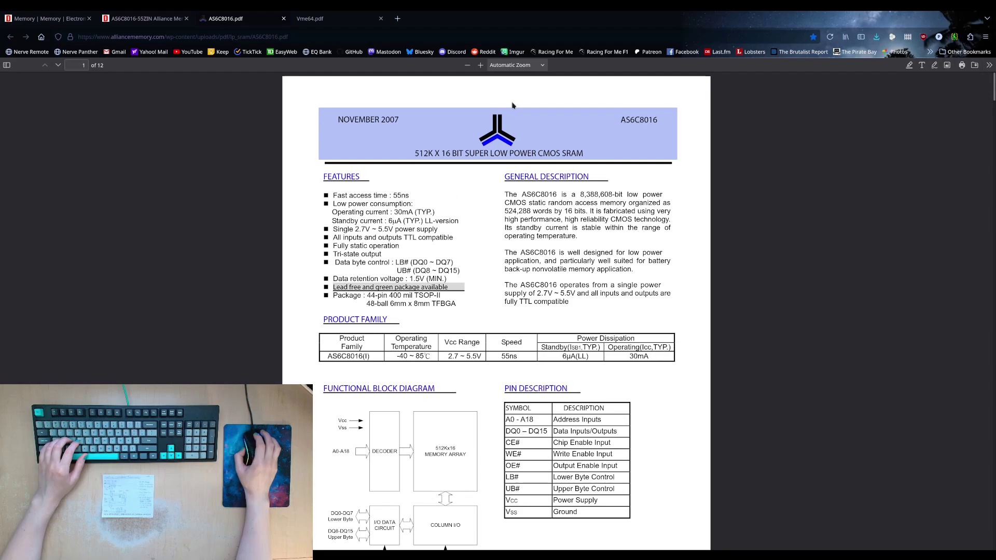
pyautogui.hotkey('alt', 'Tab')
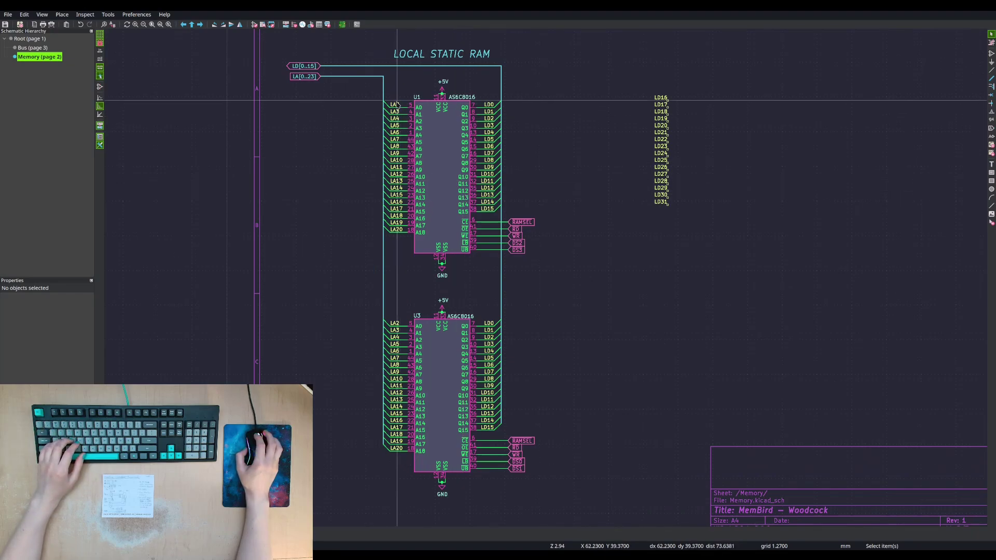
# - Move U1's address labels LA2 to LA20 down one pin so that LA2 sits on A1
pyautogui.moveTo(407, 223); pyautogui.dragTo(407, 243)
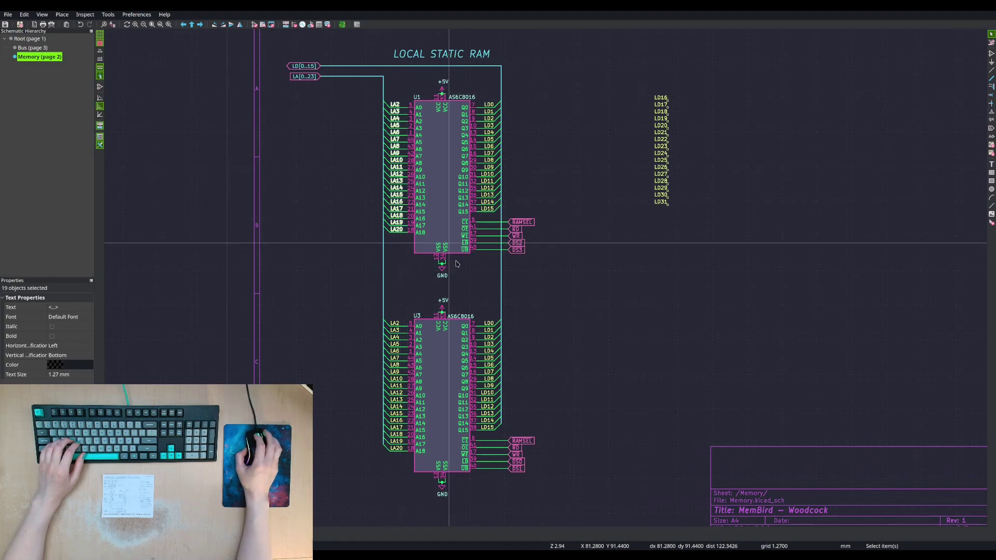
pyautogui.press('m')
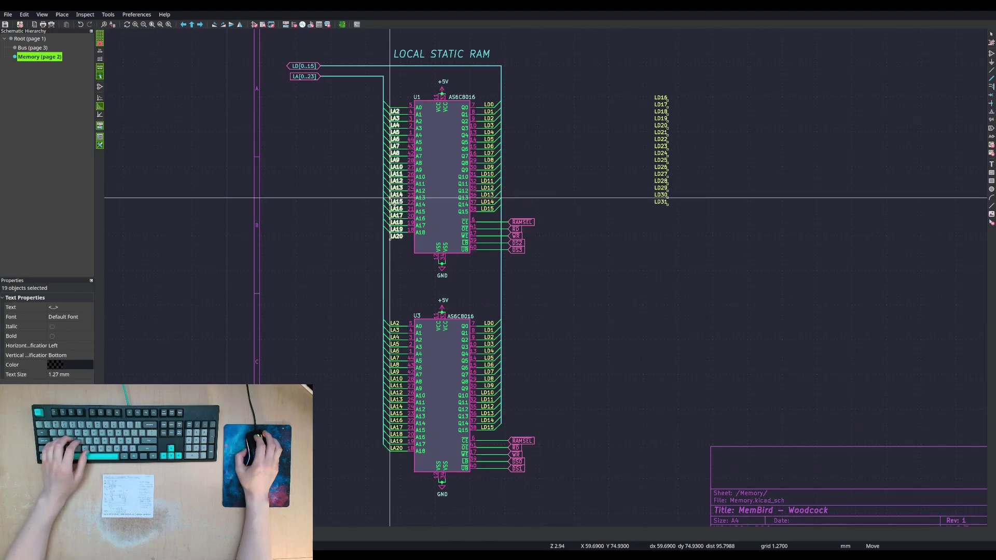
pyautogui.click(396, 114)
pyautogui.press('Escape')
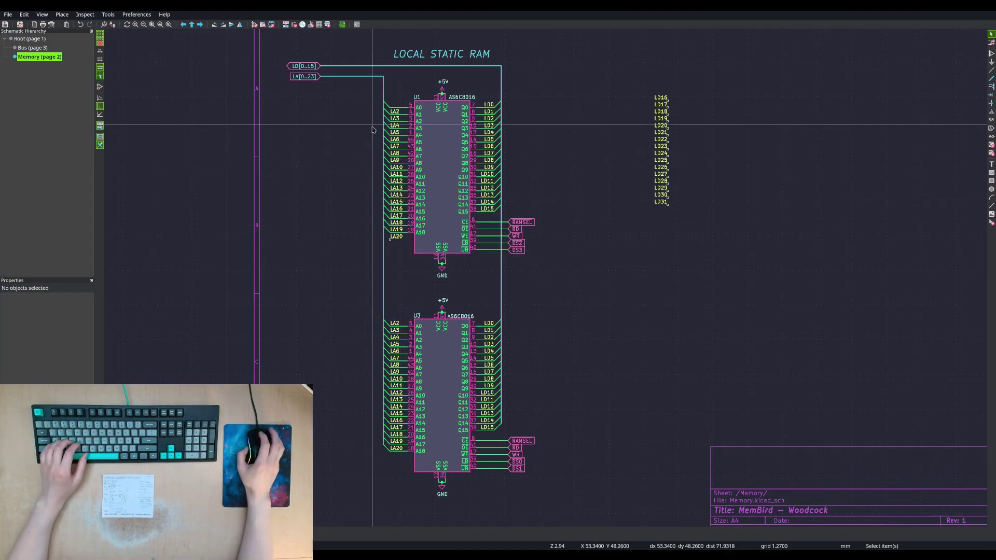
# - Duplicate U1's LA2 label onto the A0 wire and rename the copy as LA1
pyautogui.click(395, 111)
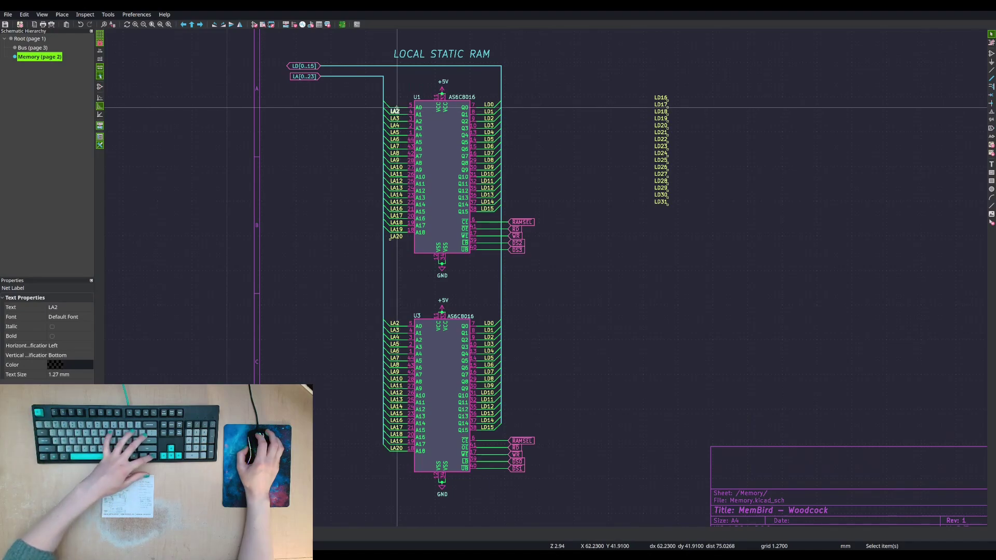
pyautogui.hotkey('ctrl', 'd')
pyautogui.click(395, 105)
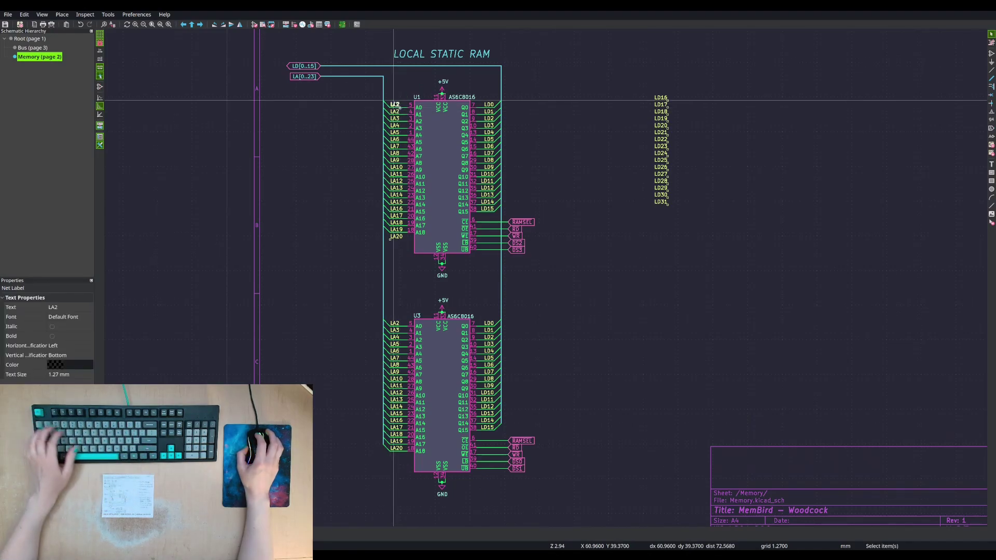
pyautogui.press('e')
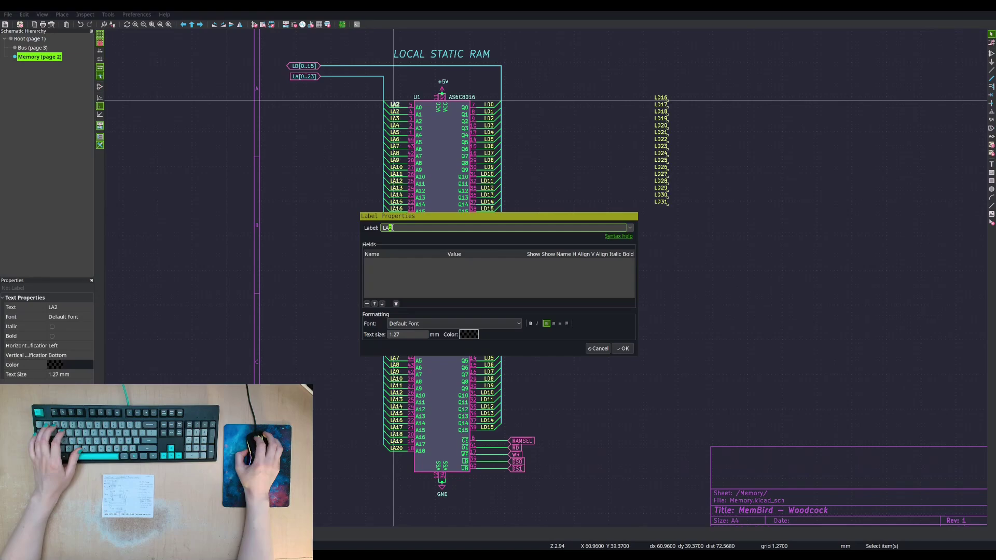
pyautogui.write('1')
pyautogui.press('Return')
# - Delete the surplus LA20 label below U1's address wires
pyautogui.click(397, 236)
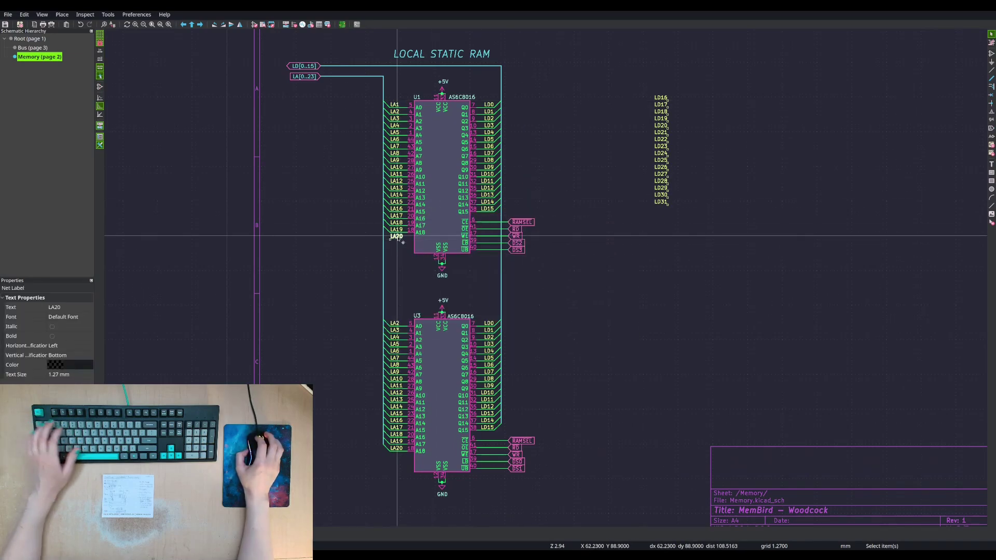
pyautogui.press('Delete')
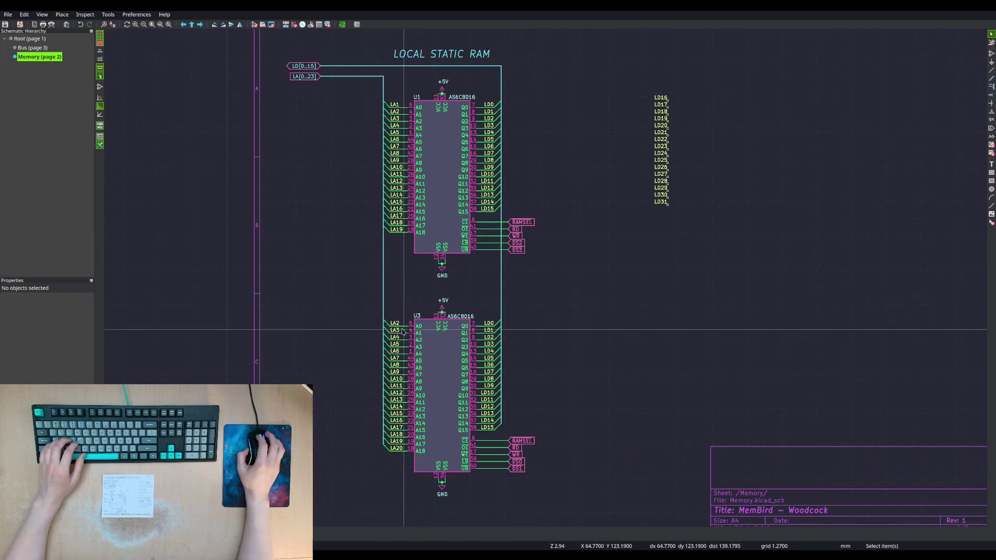
# - Move U3's address labels LA2 to LA20 down one pin and delete the surplus LA20 label
pyautogui.moveTo(389, 311); pyautogui.dragTo(404, 468)
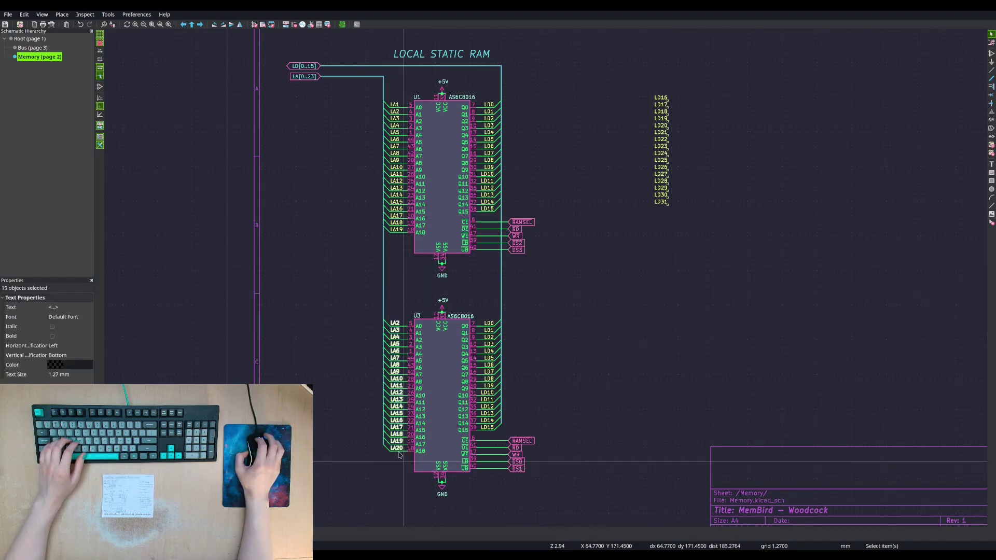
pyautogui.press('m')
pyautogui.click(390, 458)
pyautogui.press('Escape')
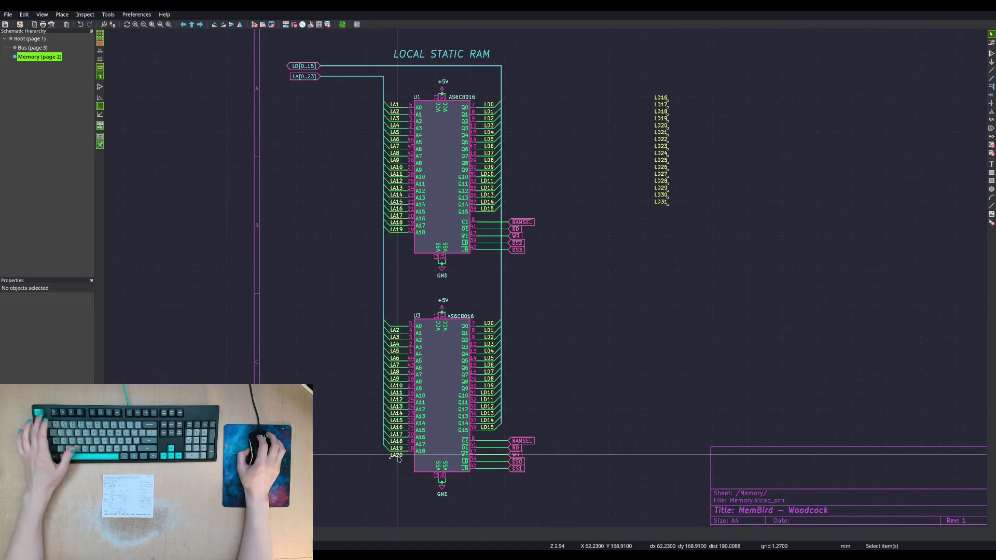
pyautogui.click(397, 456)
pyautogui.press('Delete')
# - Duplicate U3's LA2 label onto the A0 wire and rename the copy as LA1
pyautogui.click(394, 330)
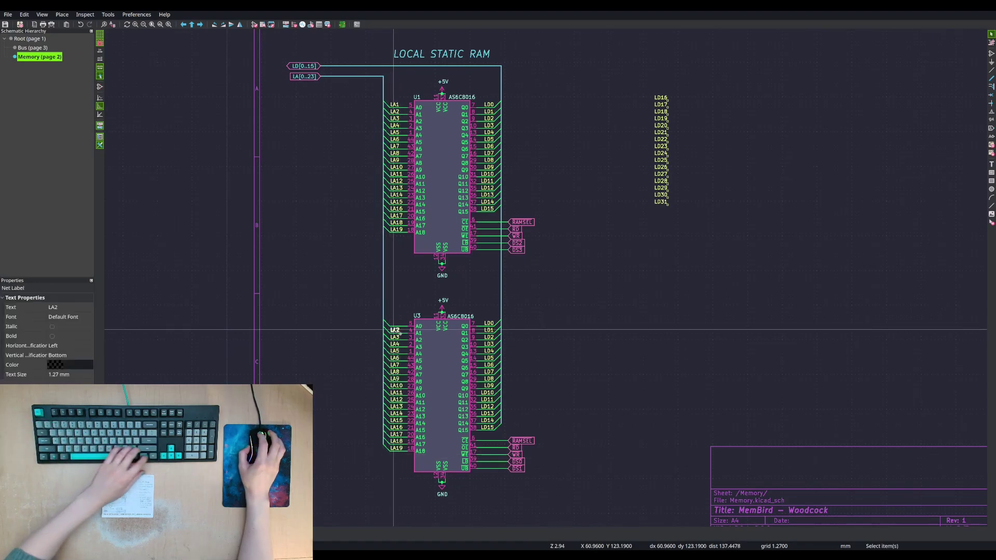
pyautogui.hotkey('ctrl', 'd')
pyautogui.click(394, 323)
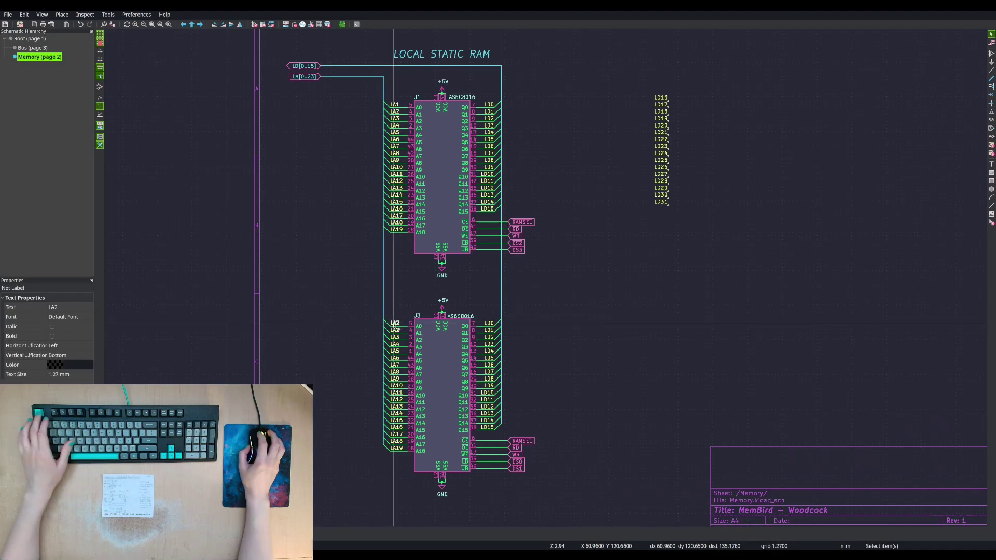
pyautogui.write('e')
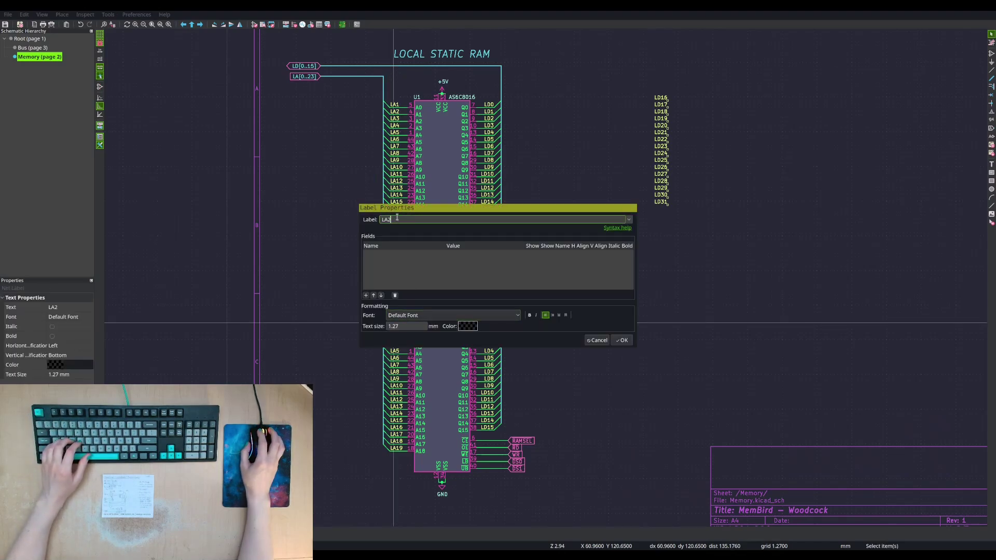
pyautogui.write('LA1')
pyautogui.press('Return')
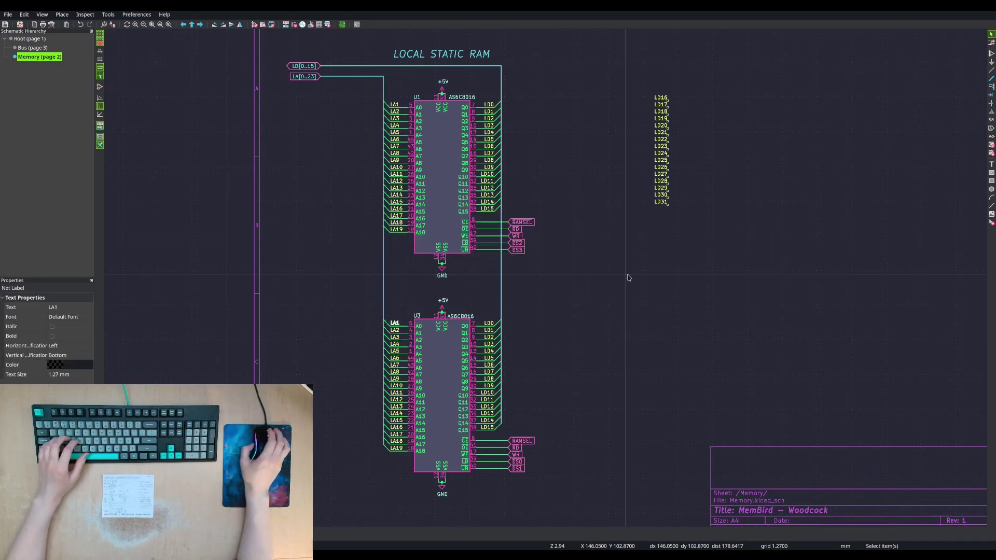
# - Delete the unused loose labels LD16 to LD31 beside the memory chips
pyautogui.moveTo(635, 76); pyautogui.dragTo(682, 210)
pyautogui.press('Delete')
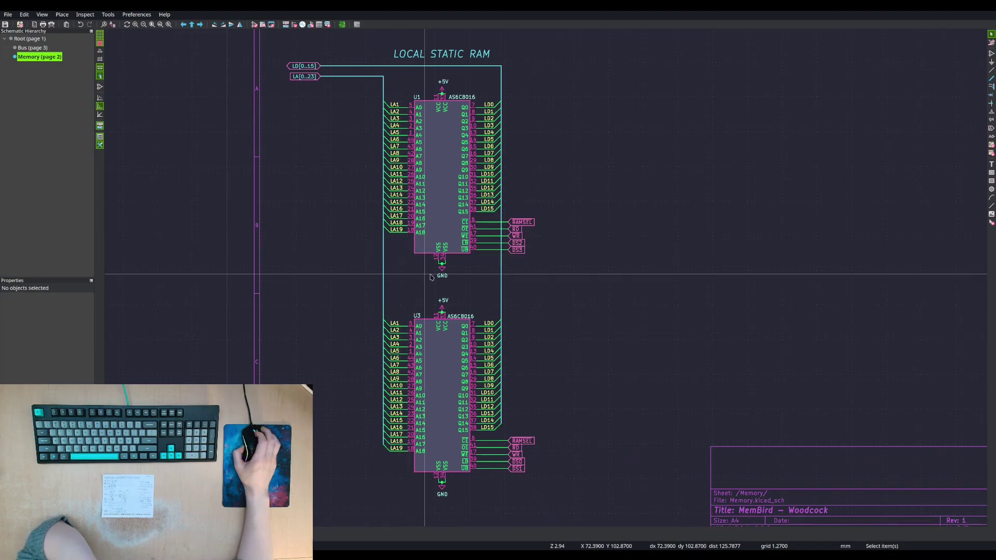
# - Rename the DS2 global label on U1's LB pin as ~{UDS}
pyautogui.doubleClick(517, 243)
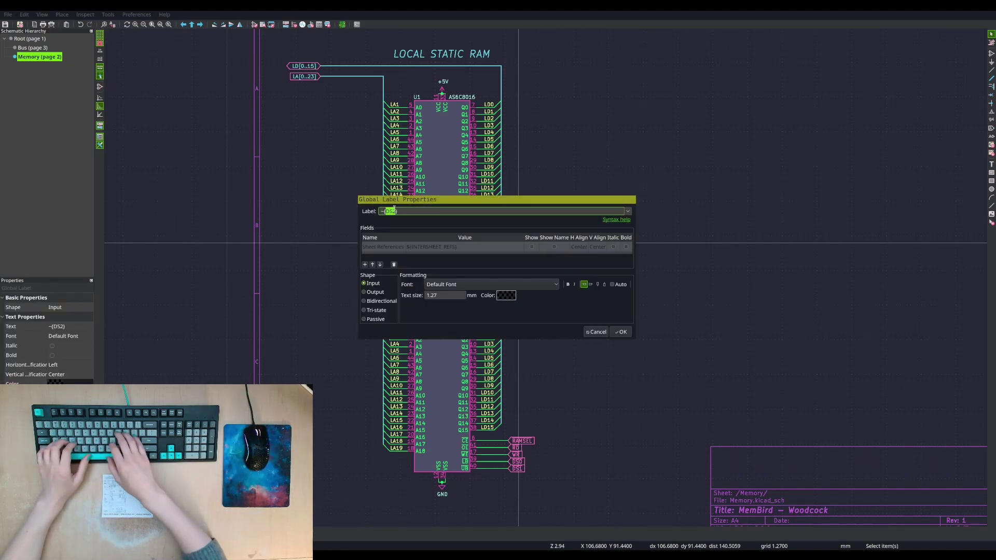
pyautogui.write('UDS')
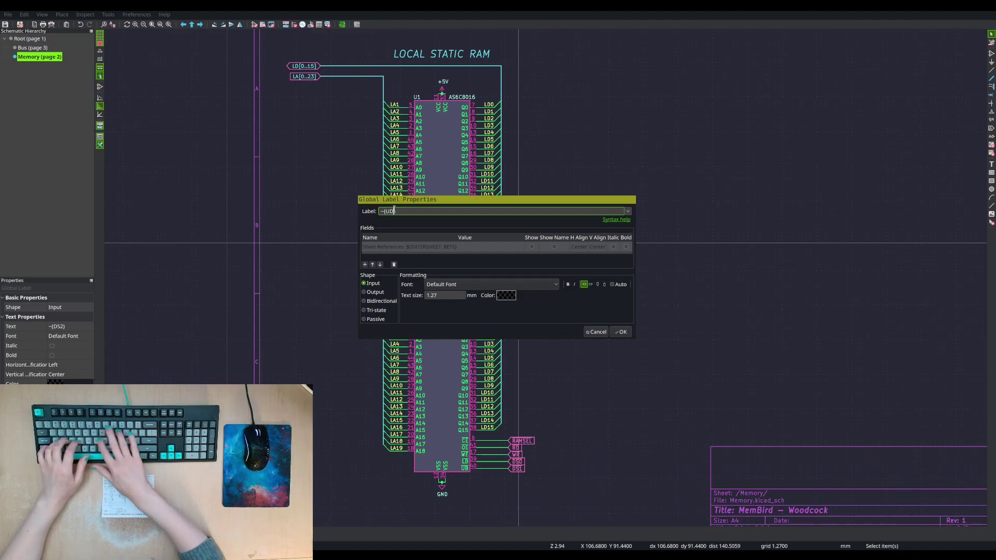
pyautogui.press('Return')
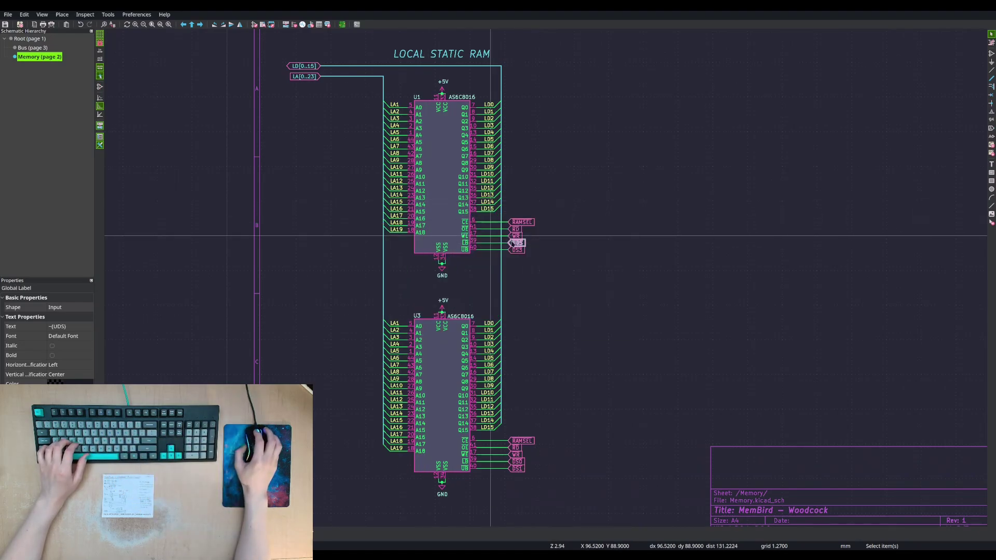
# - Change the global label on U1's LB pin to ~{LDS}
pyautogui.write('e')
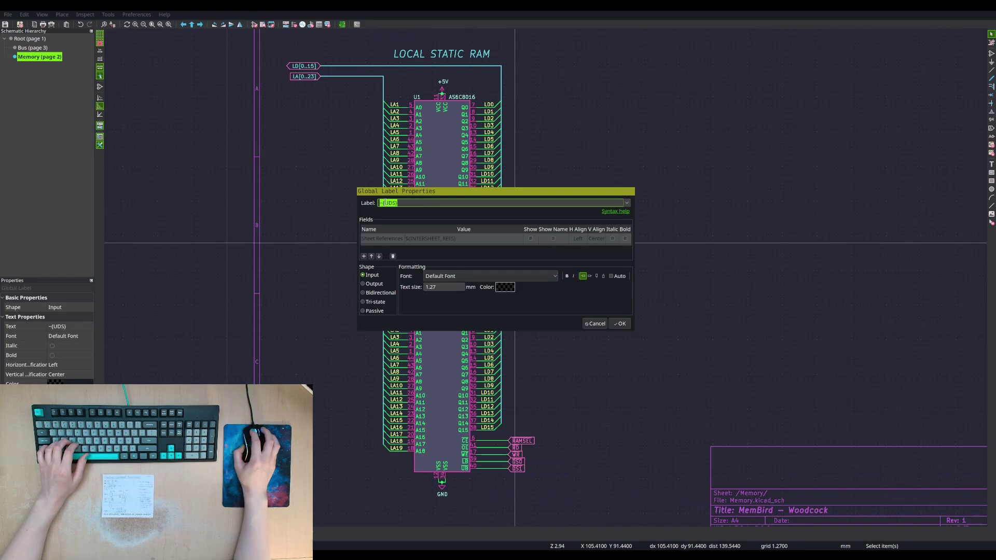
pyautogui.write('~{LDS}')
pyautogui.press('Return')
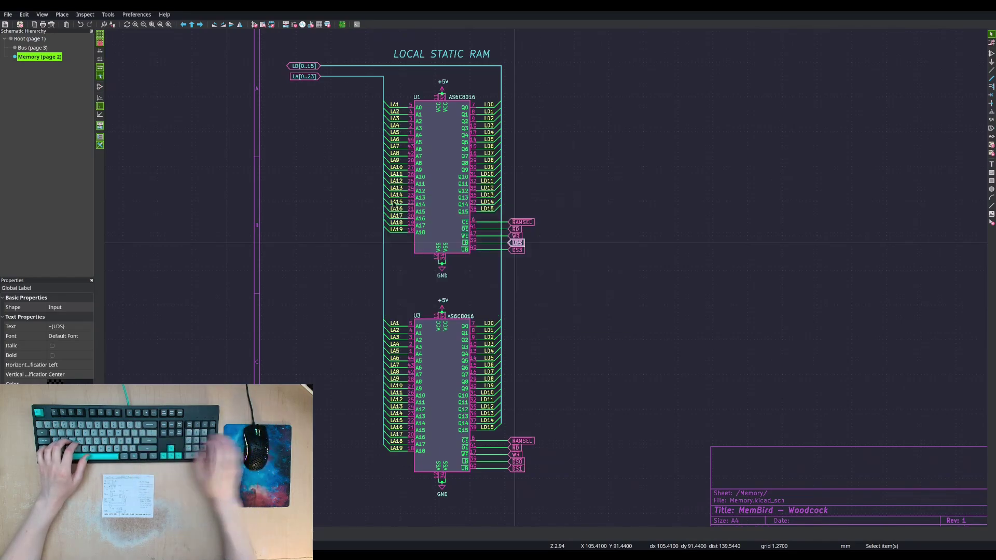
# - Rename the DS3 global label on U1's UB pin as ~{LDS}
pyautogui.press('e')
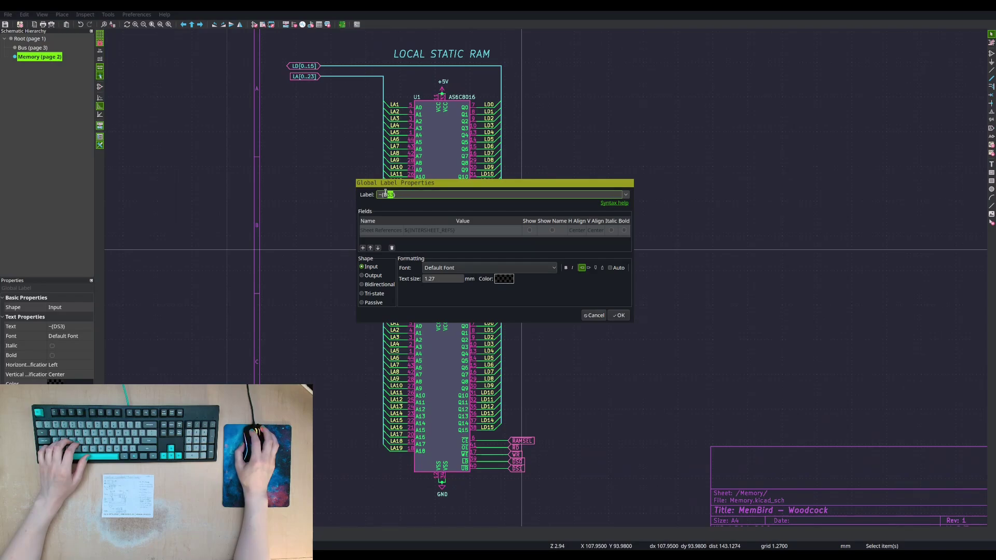
pyautogui.write('~{LDS}')
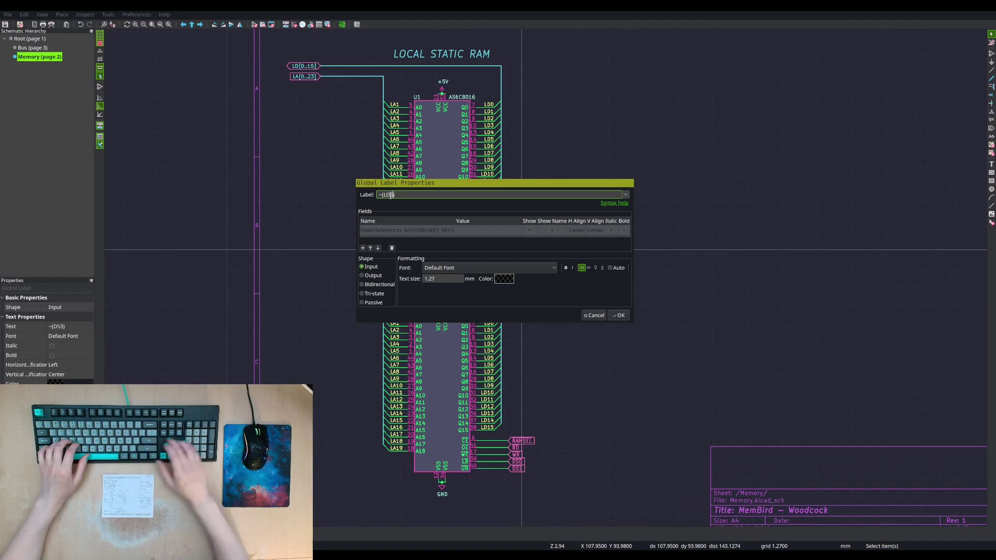
pyautogui.press('Return')
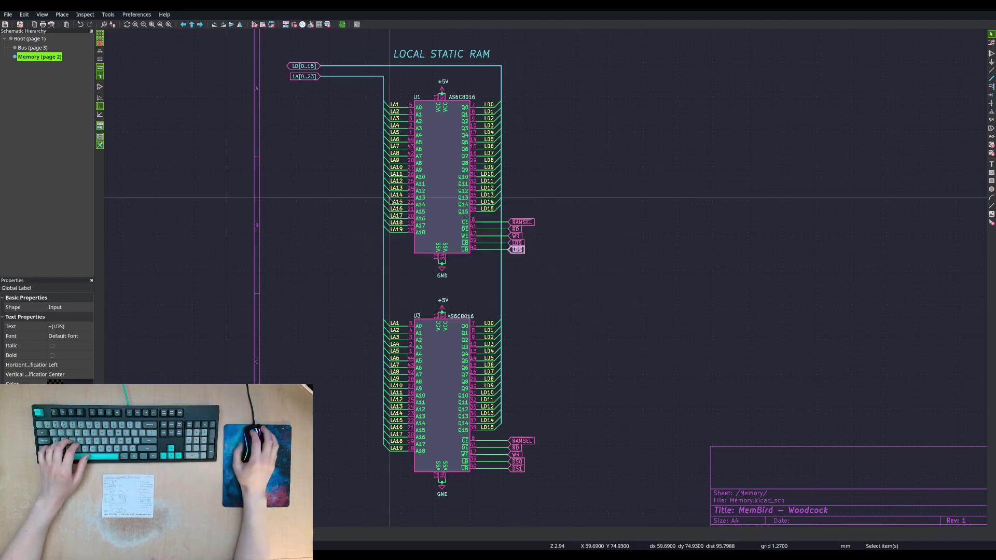
# - Change the global label on U1's UB pin to ~{UDS}
pyautogui.press('e')
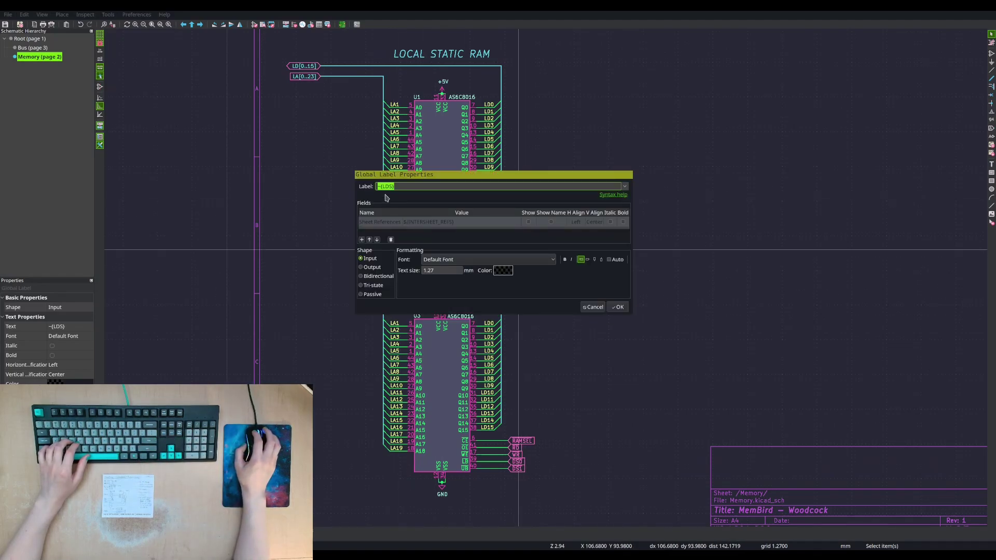
pyautogui.press('BackSpace')
pyautogui.write('U')
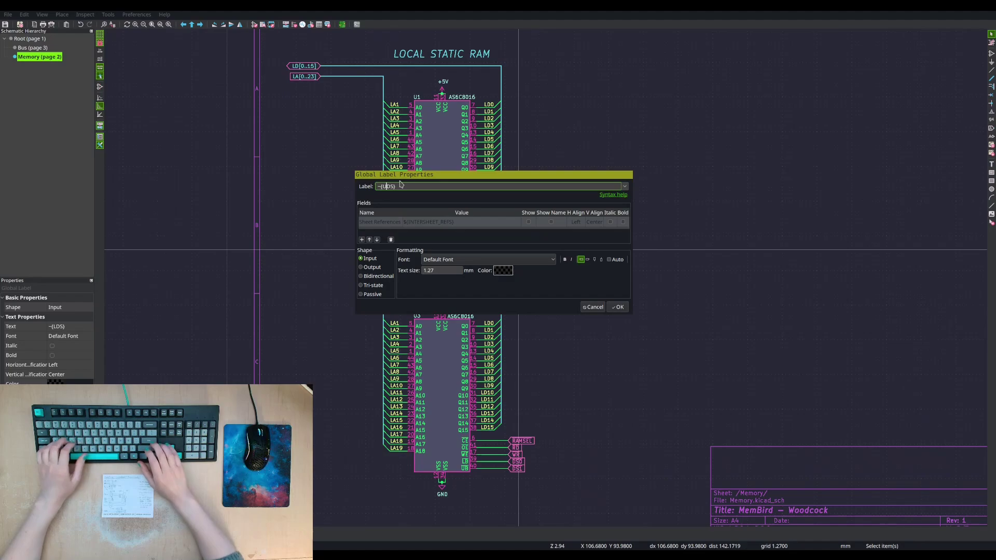
pyautogui.press('Return')
pyautogui.press('Escape')
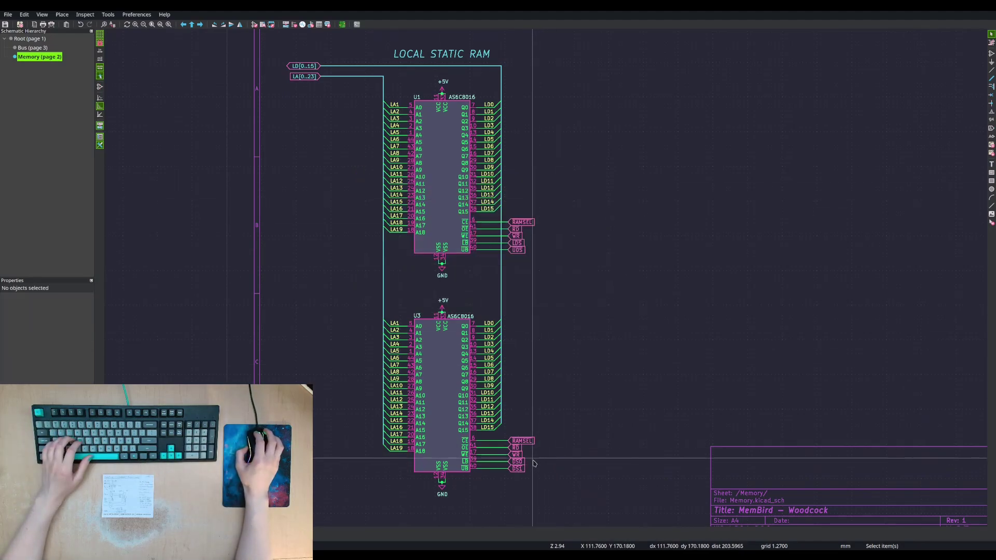
# - Replace U3's DS0 and DS1 labels on the LB and UB pins with duplicates of U1's LDS and UDS labels
pyautogui.moveTo(532, 459); pyautogui.dragTo(519, 476)
pyautogui.press('m')
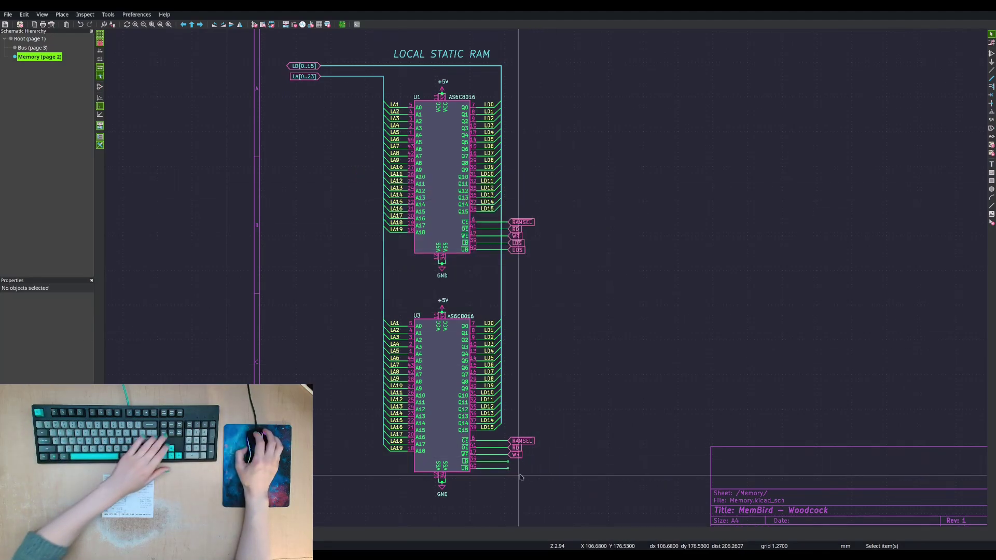
pyautogui.click(517, 258)
pyautogui.hotkey('ctrl', 'd')
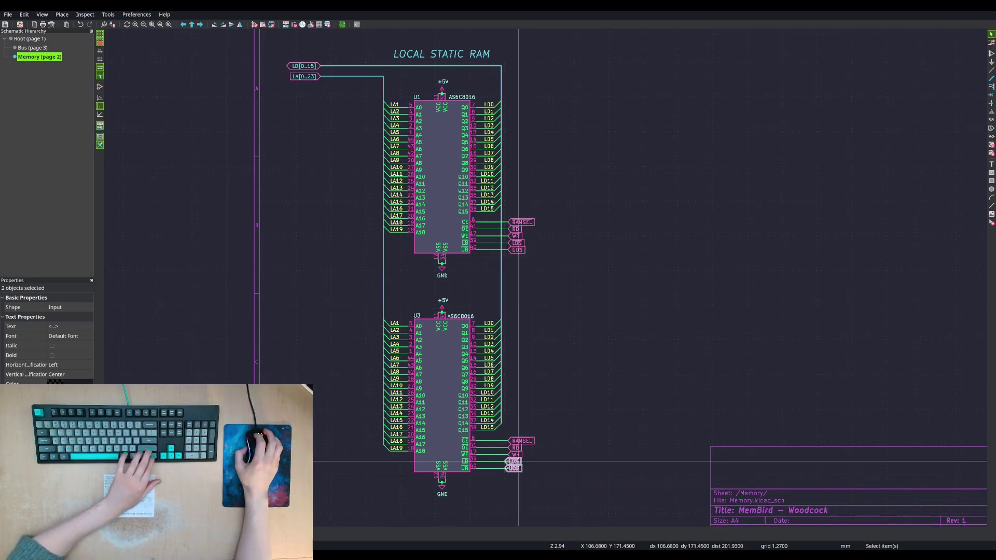
pyautogui.click(518, 461)
pyautogui.press('Escape')
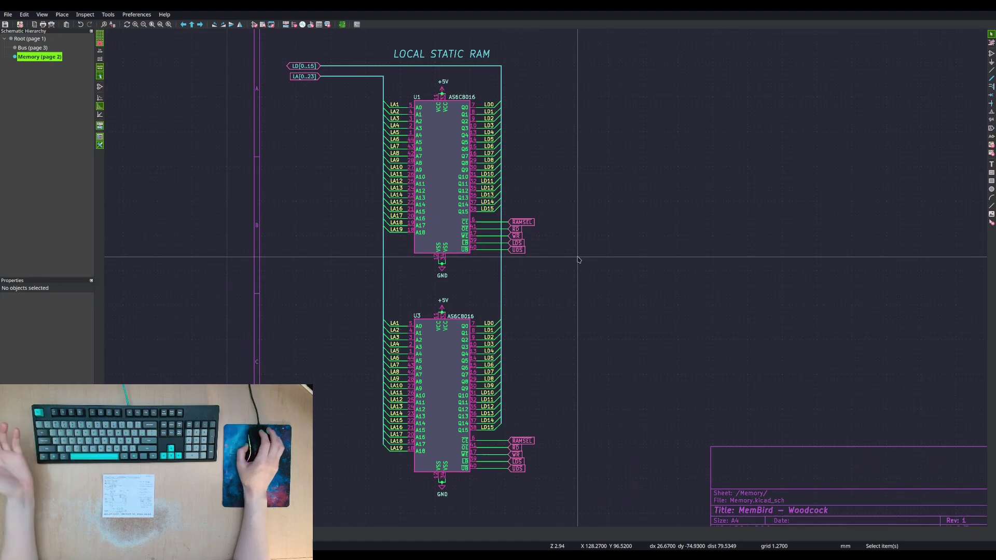
# - Rename the RAMSEL global label on U1's chip-enable pin as ~{CS0}
pyautogui.click(528, 222)
pyautogui.press('e')
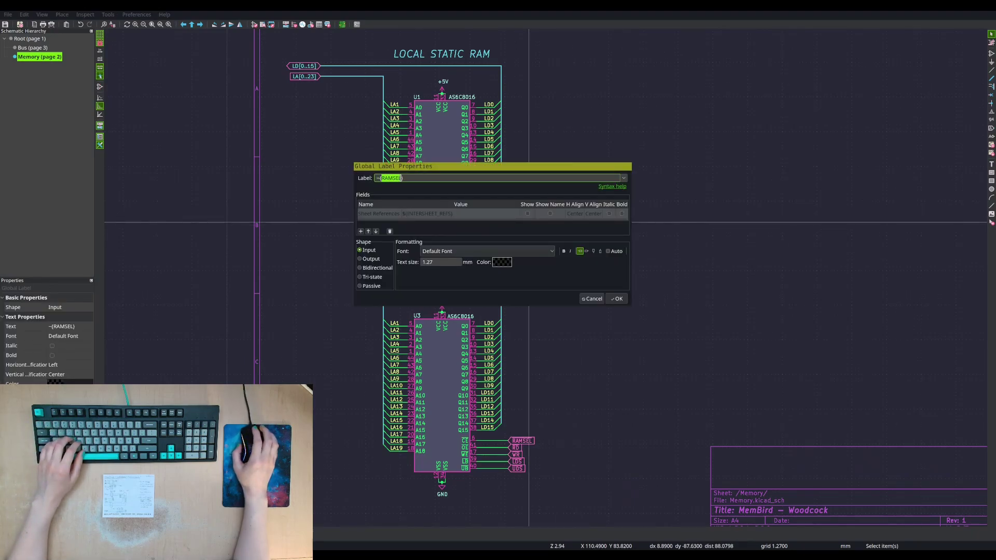
pyautogui.write('CS')
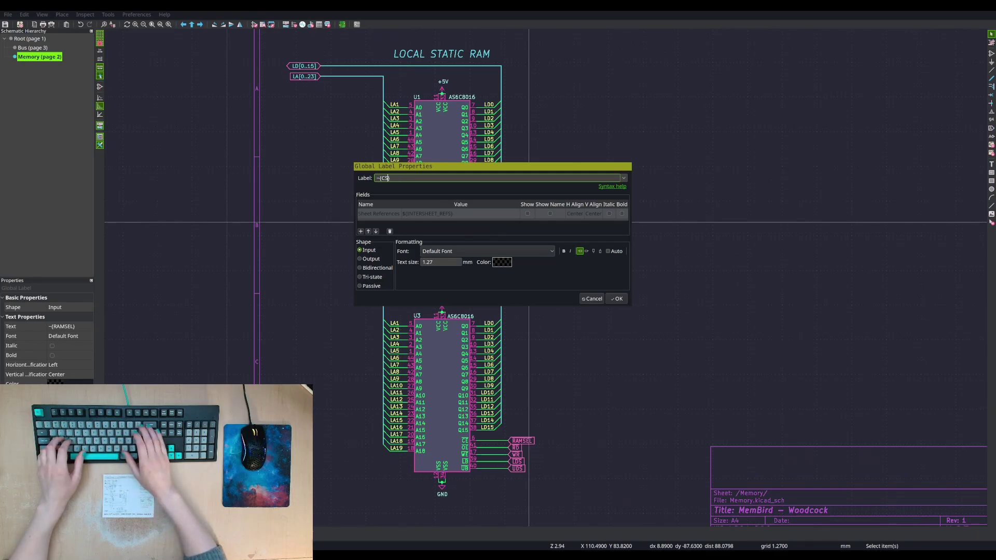
pyautogui.write('0')
pyautogui.press('Return')
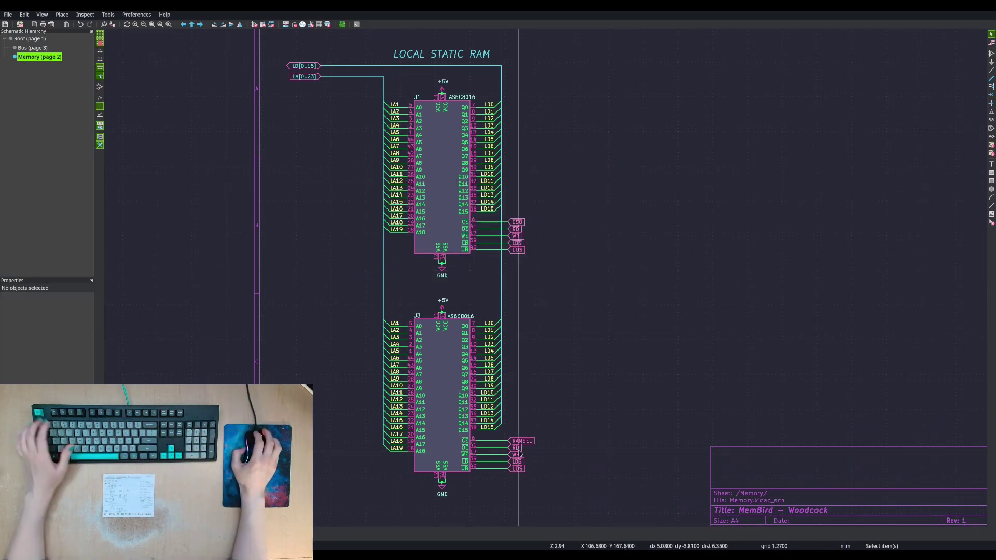
# - Rename the RAMSEL global label on U3's chip-enable pin as ~{CS1}
pyautogui.click(522, 441)
pyautogui.press('e')
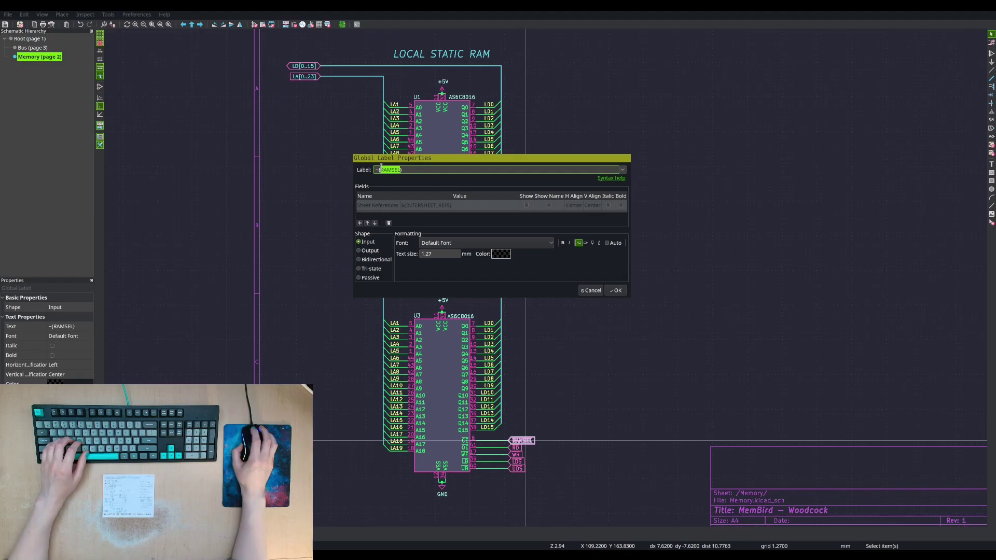
pyautogui.write('CS1')
pyautogui.press('Return')
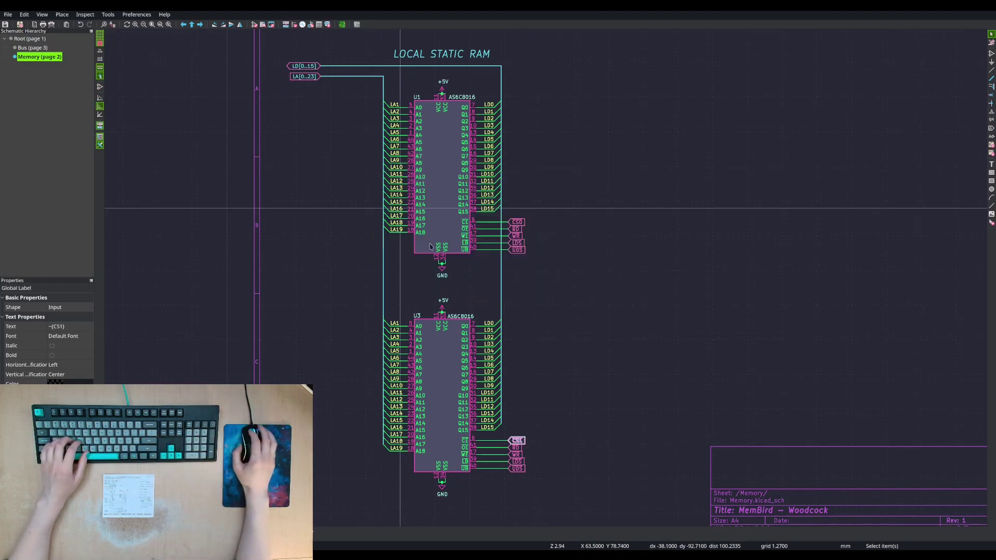
pyautogui.click(553, 276)
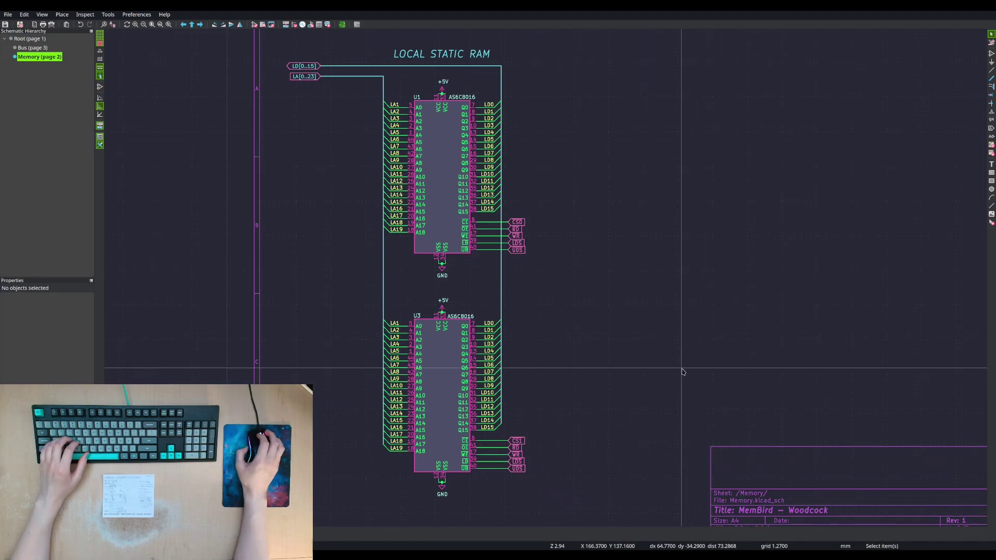
# - Check the Bus sheet, then paste the copied POWER and MAIN CLOCK circuits into the upper part of the root sheet
pyautogui.moveTo(671, 327); pyautogui.dragTo(615, 327, button='middle')
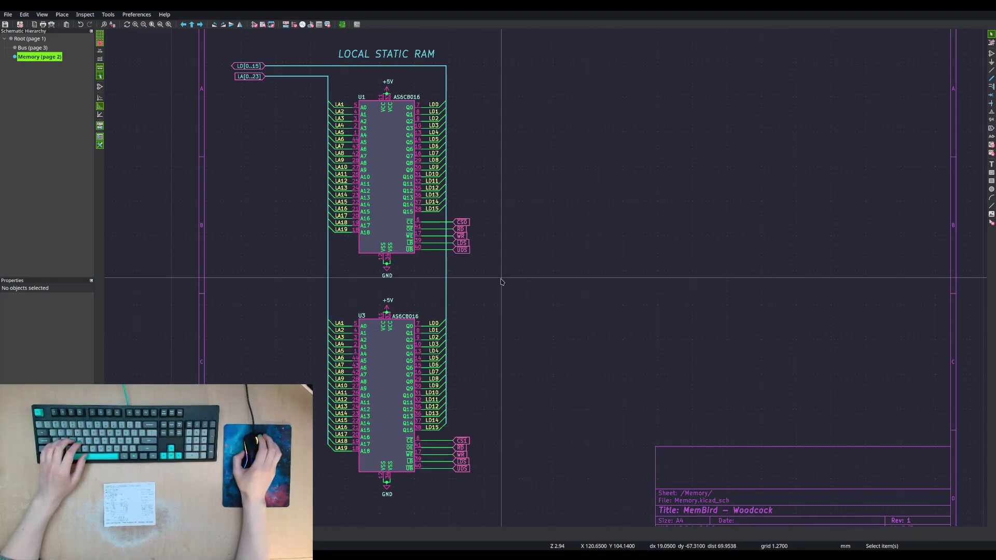
pyautogui.click(38, 49)
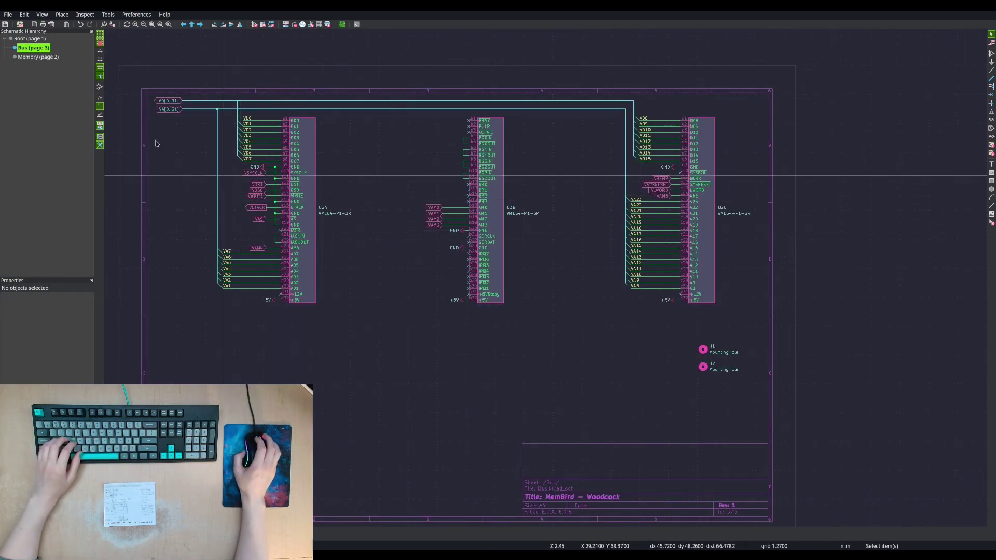
pyautogui.click(33, 40)
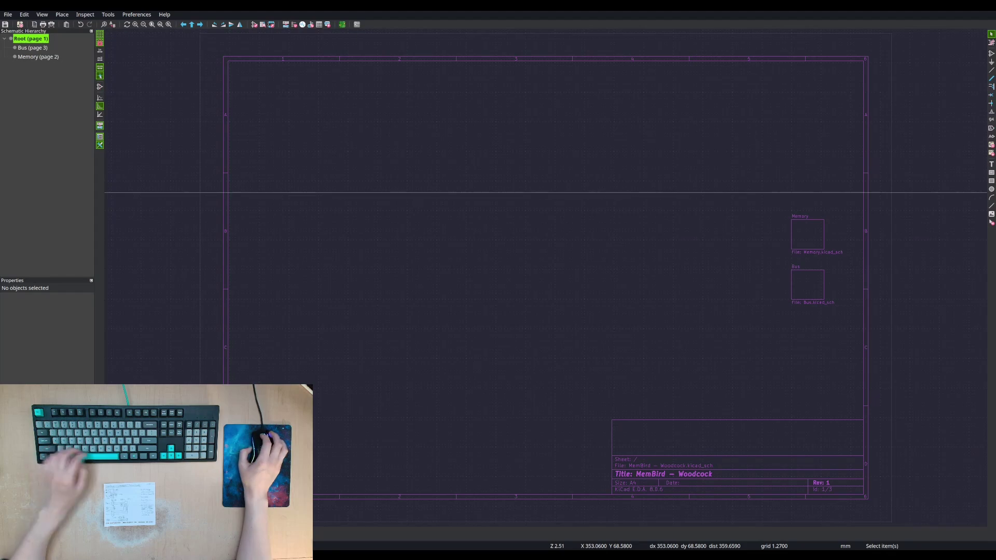
pyautogui.hotkey('ctrl', 'v')
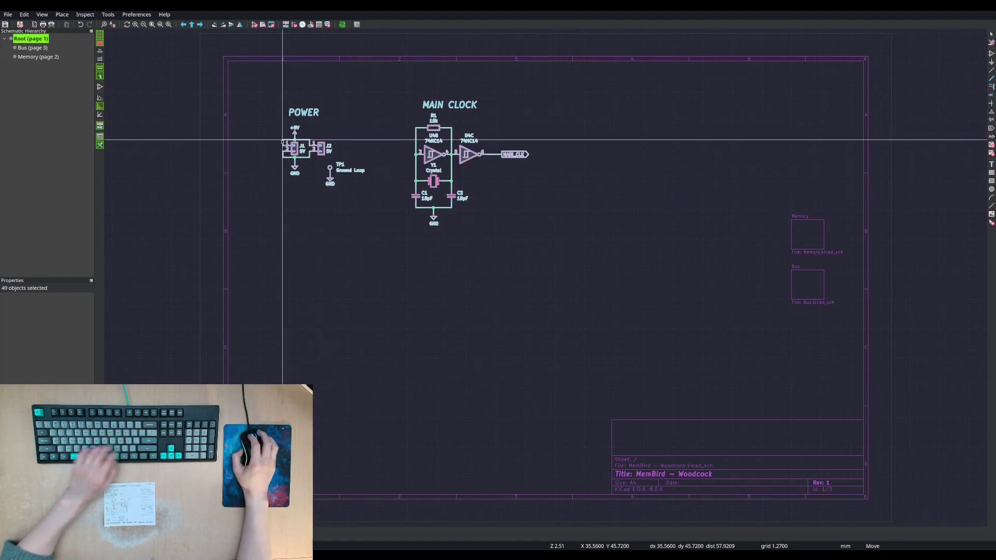
pyautogui.click(279, 137)
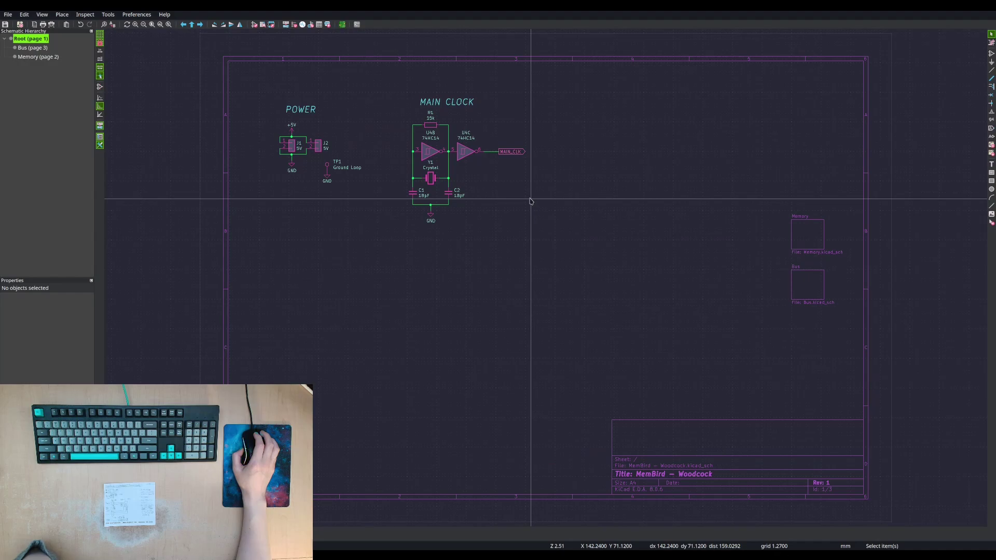
pyautogui.moveTo(397, 84); pyautogui.dragTo(596, 237)
pyautogui.click(595, 236)
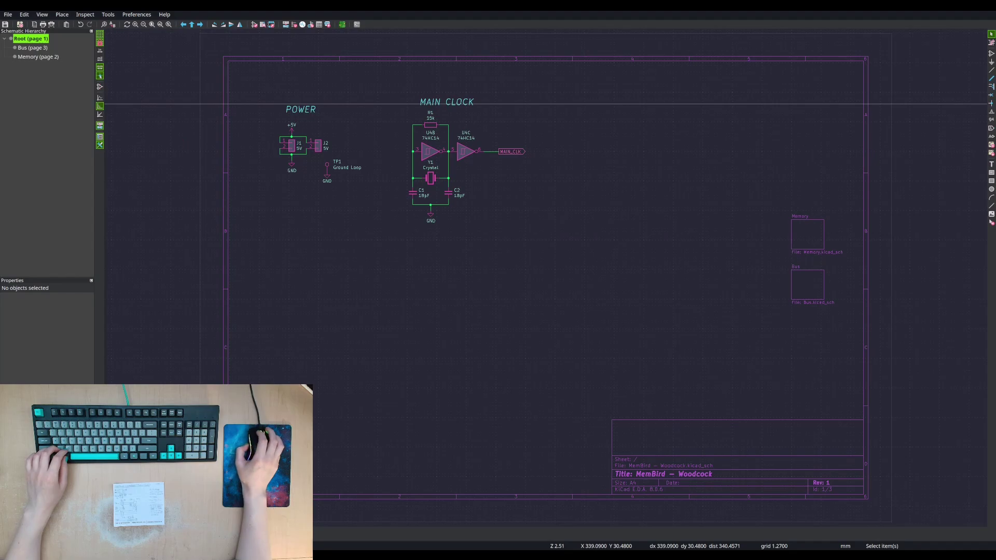
# - Look over the Memory and Bus sheets, and return to the root sheet
pyautogui.click(50, 58)
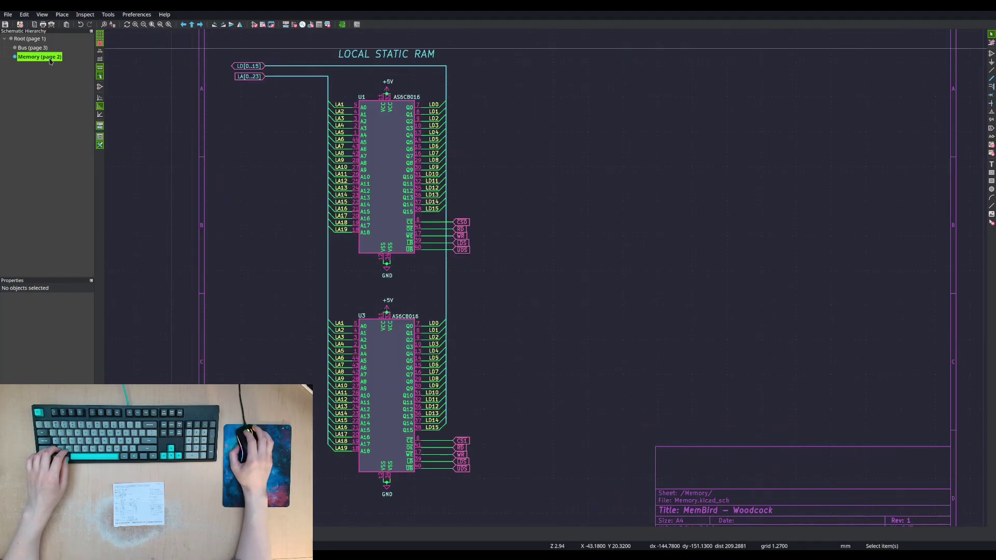
pyautogui.click(35, 47)
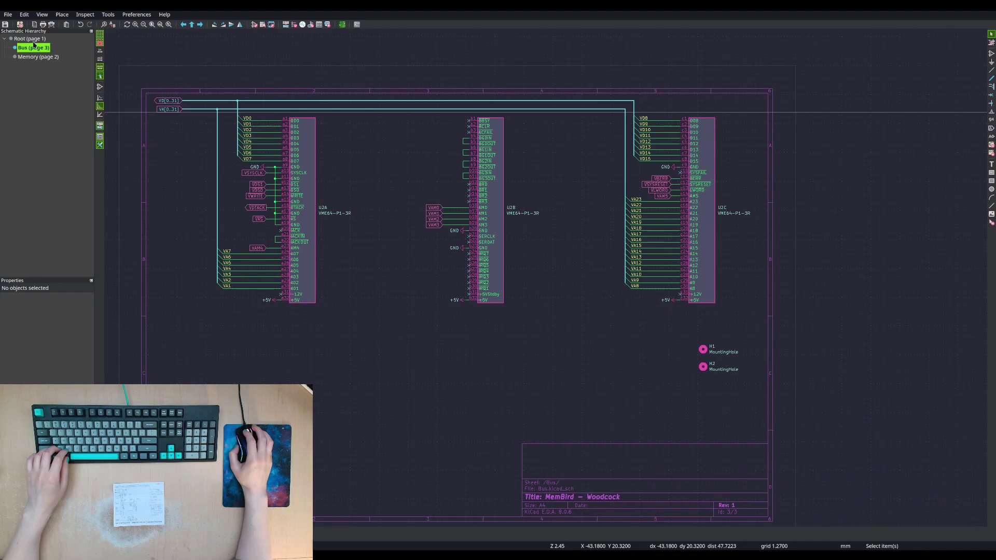
pyautogui.click(32, 40)
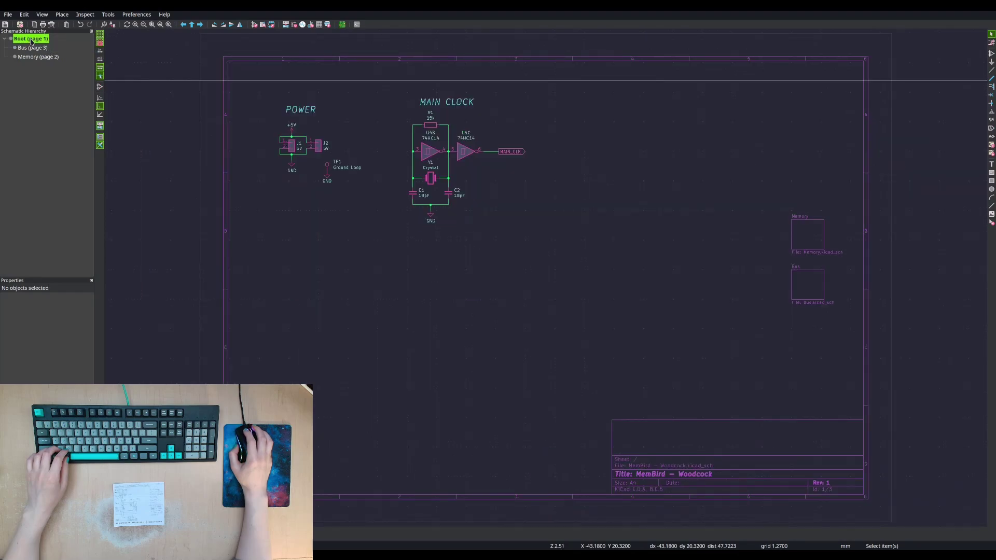
pyautogui.click(815, 235)
pyautogui.hotkey('ctrl', 'd')
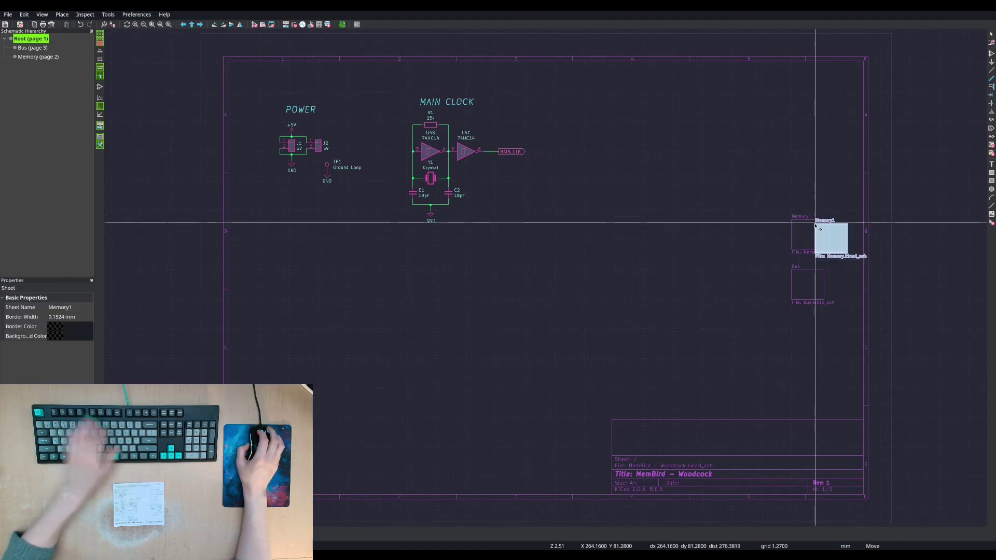
pyautogui.press('Escape')
# - Draw a hierarchical sheet above the Memory sheet, matching its size, and name it Transceivers
pyautogui.press('s')
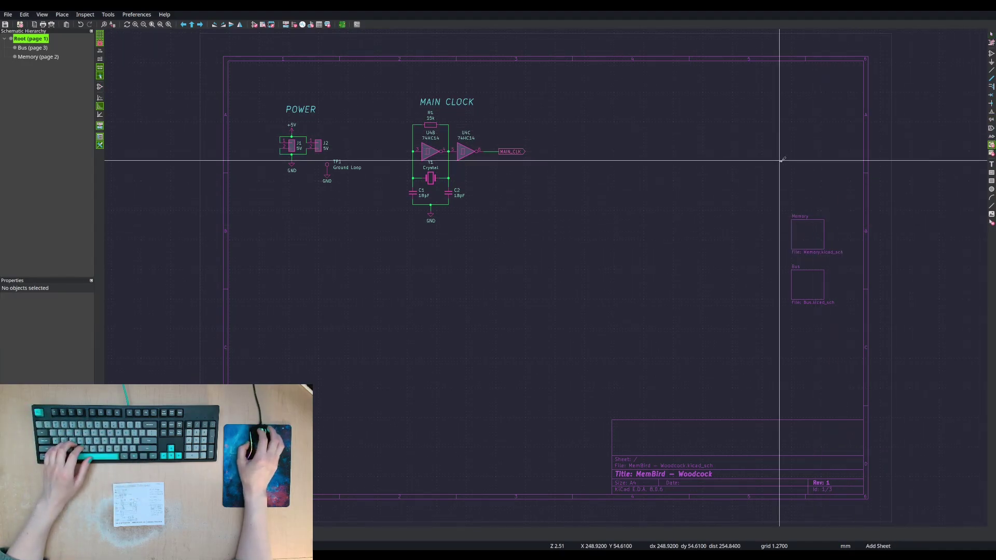
pyautogui.click(791, 174)
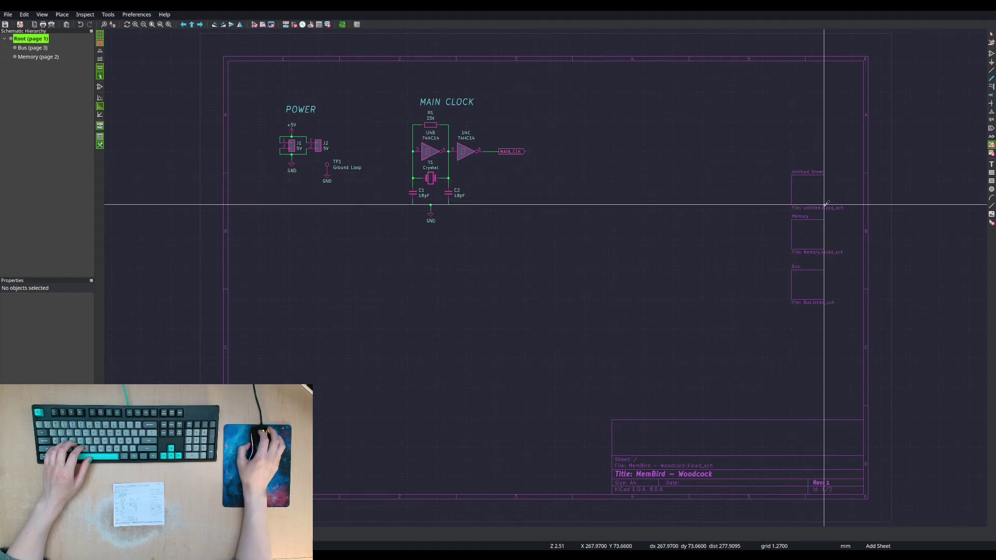
pyautogui.click(824, 204)
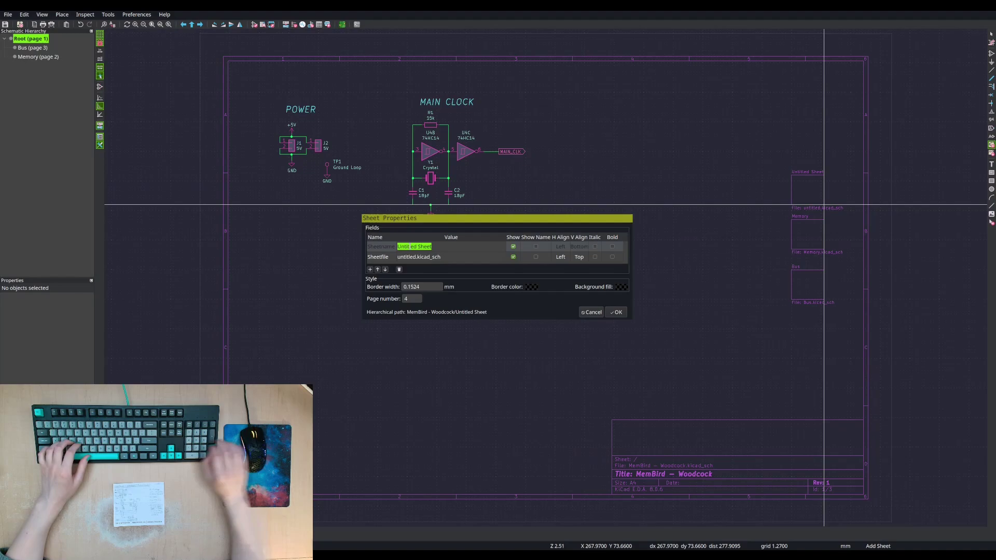
pyautogui.write('Transgce')
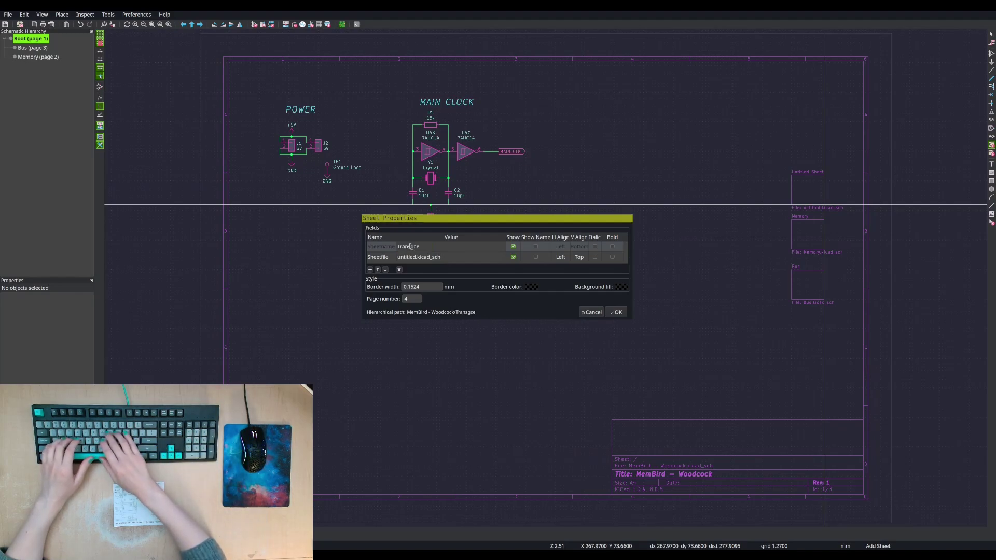
pyautogui.press('BackSpace')
pyautogui.press('BackSpace')
pyautogui.press('BackSpace')
pyautogui.write('c')
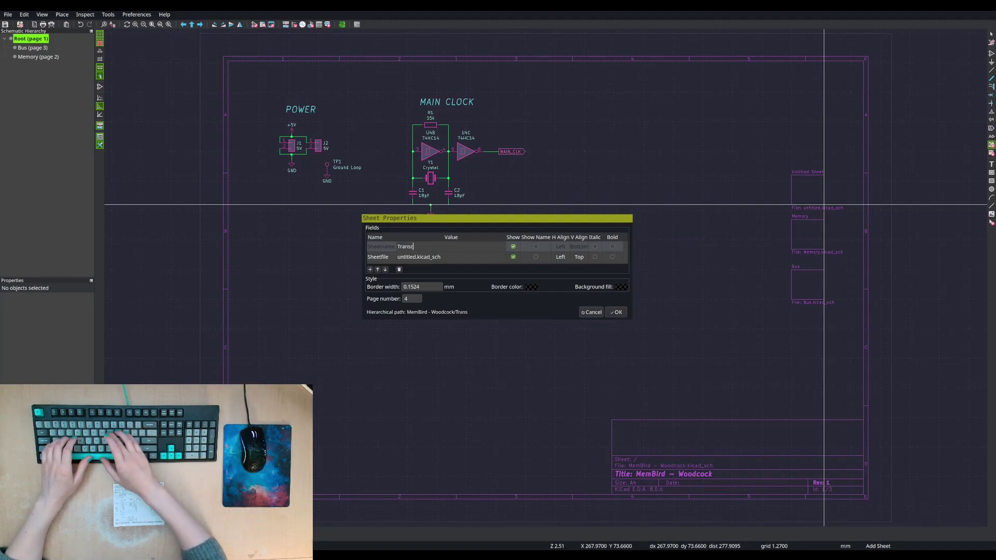
pyautogui.write('eivers')
pyautogui.press('Tab')
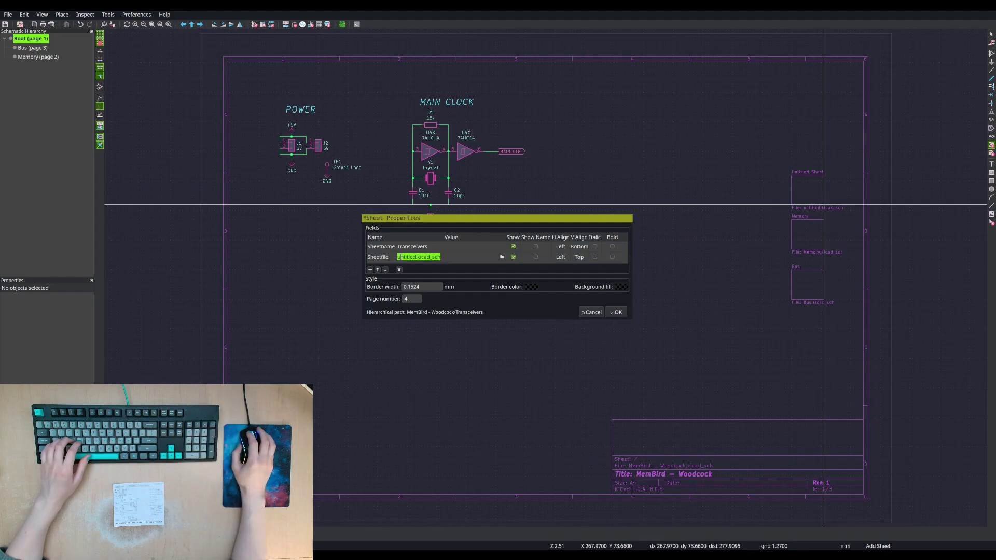
# - Set the new sheet's file to Transceivers.kicad_sch and place it in line above the Memory sheet, evenly spaced
pyautogui.click(399, 257)
pyautogui.write('Trans')
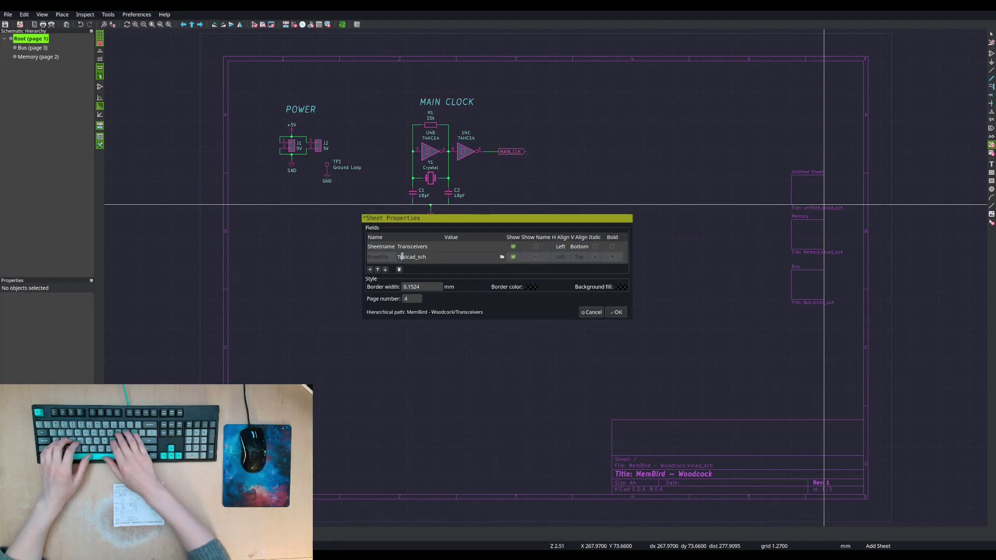
pyautogui.write('ceivers')
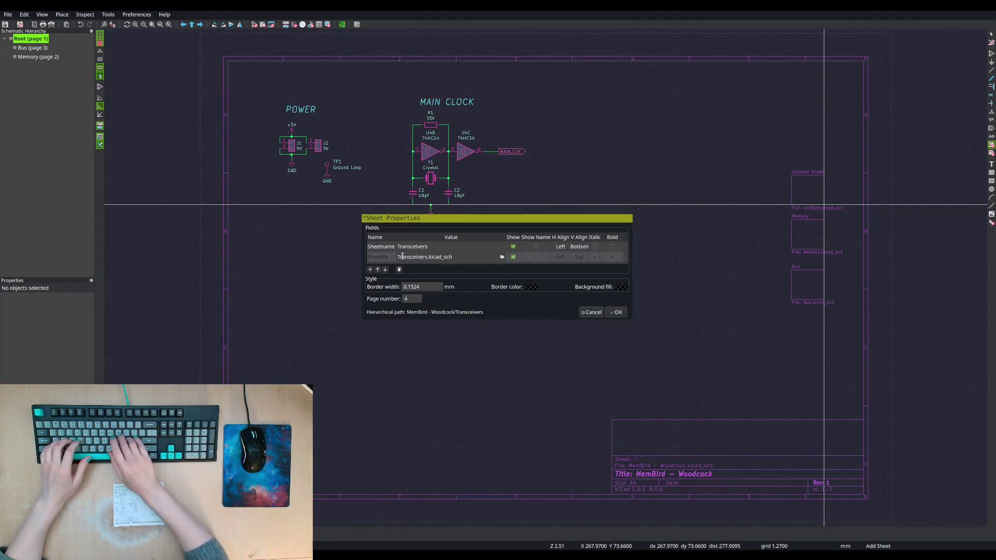
pyautogui.press('Return')
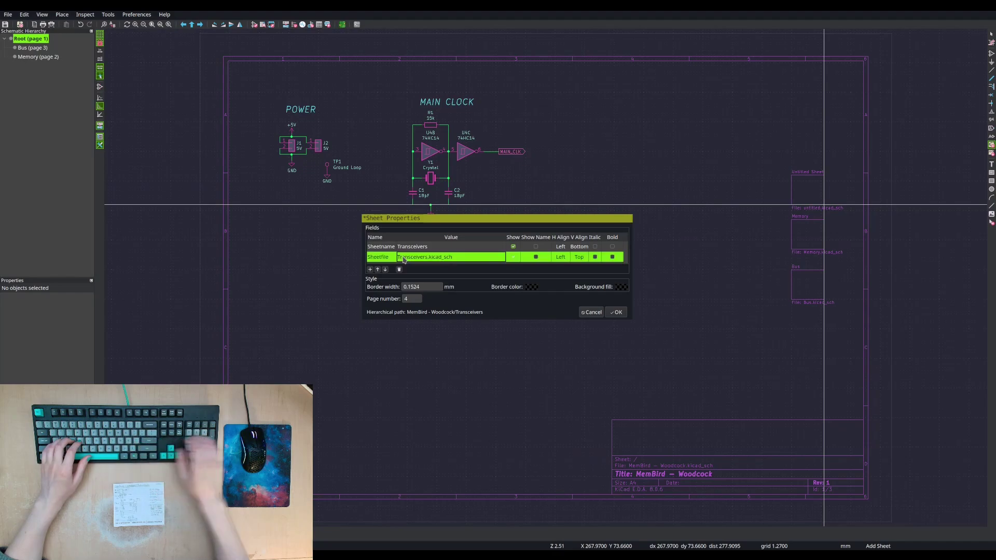
pyautogui.click(617, 311)
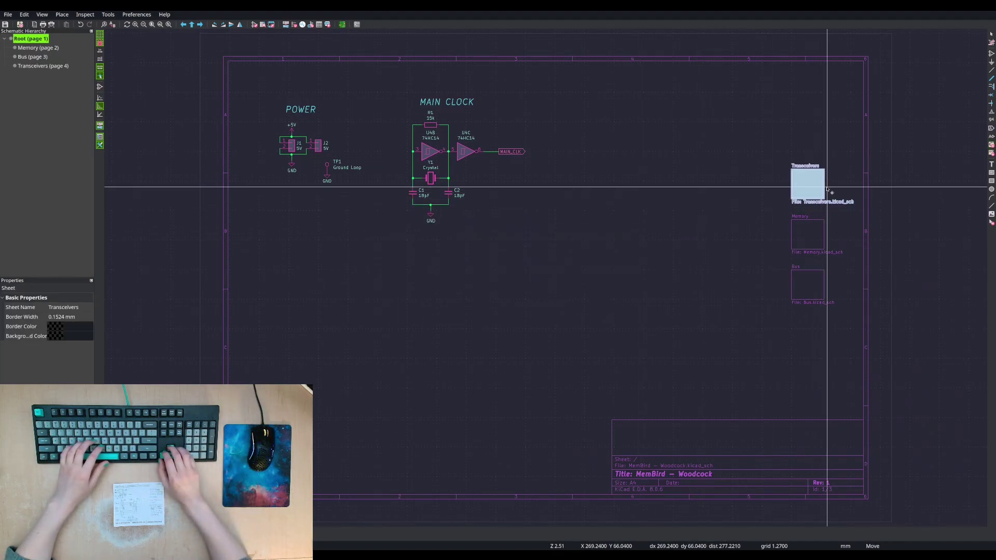
pyautogui.press('Escape')
pyautogui.press('Escape')
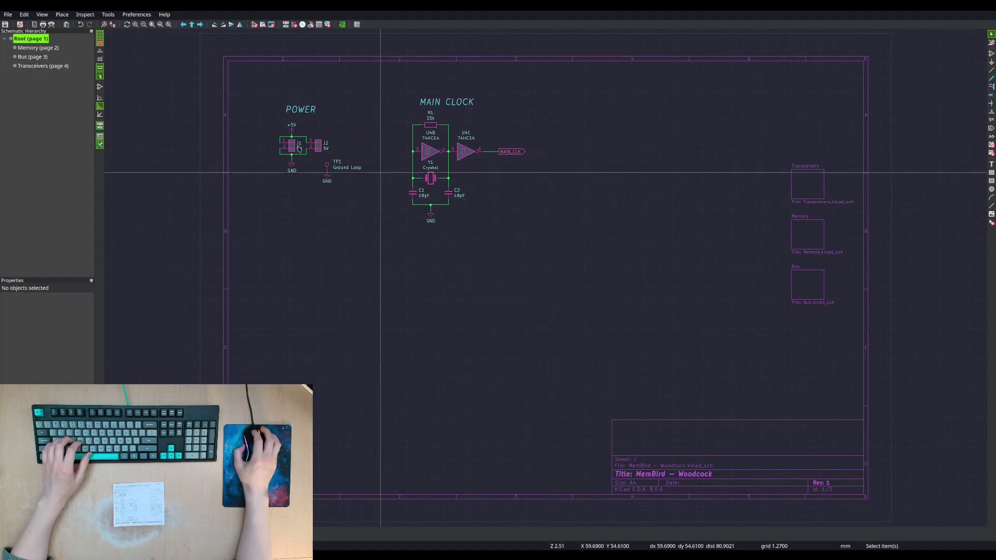
# - Change the Bus sheet's page number to 4 in the schematic hierarchy
pyautogui.click(58, 65)
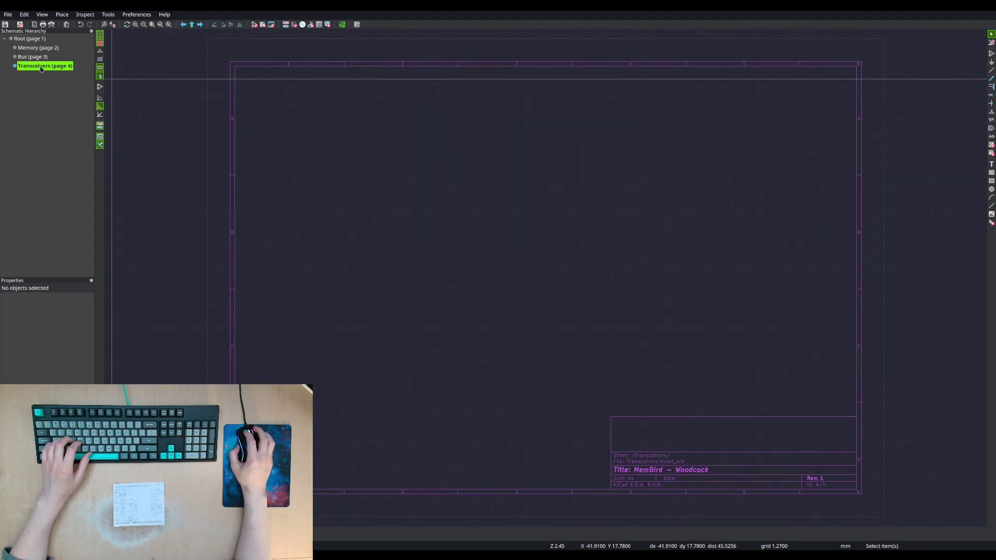
pyautogui.click(38, 58)
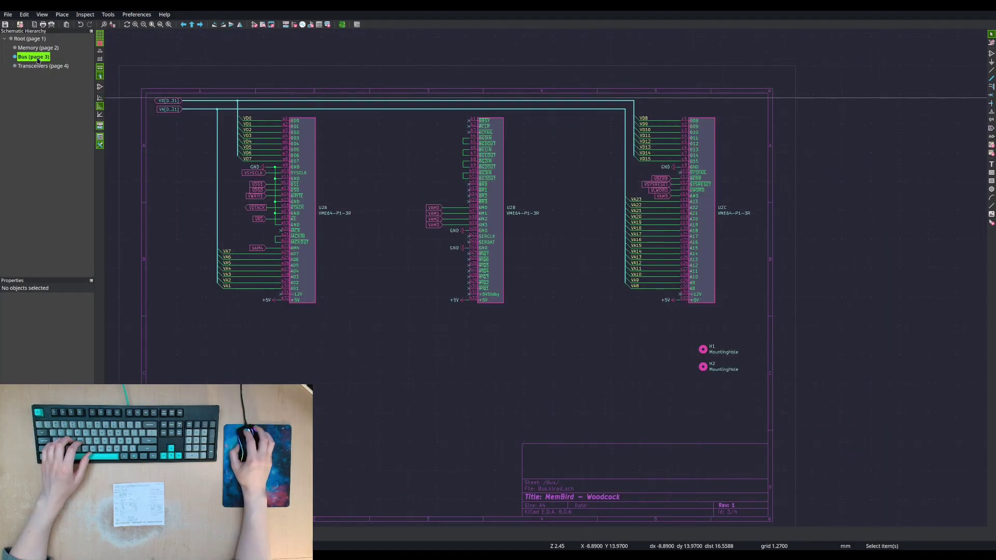
pyautogui.rightClick(38, 58)
pyautogui.click(62, 62)
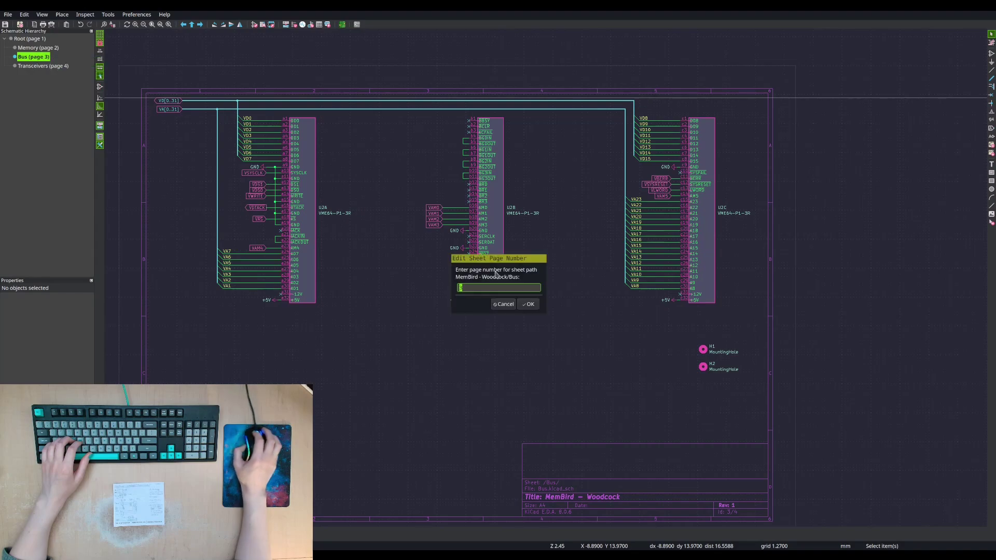
pyautogui.write('4')
pyautogui.click(528, 304)
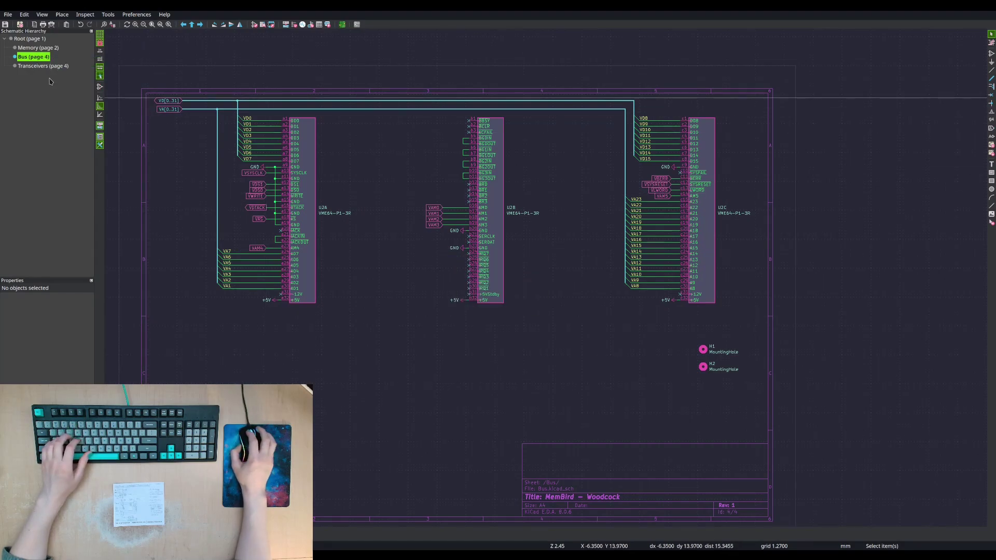
# - Change the Transceivers sheet's page number to 3 in the schematic hierarchy
pyautogui.click(43, 66)
pyautogui.rightClick(46, 70)
pyautogui.click(65, 73)
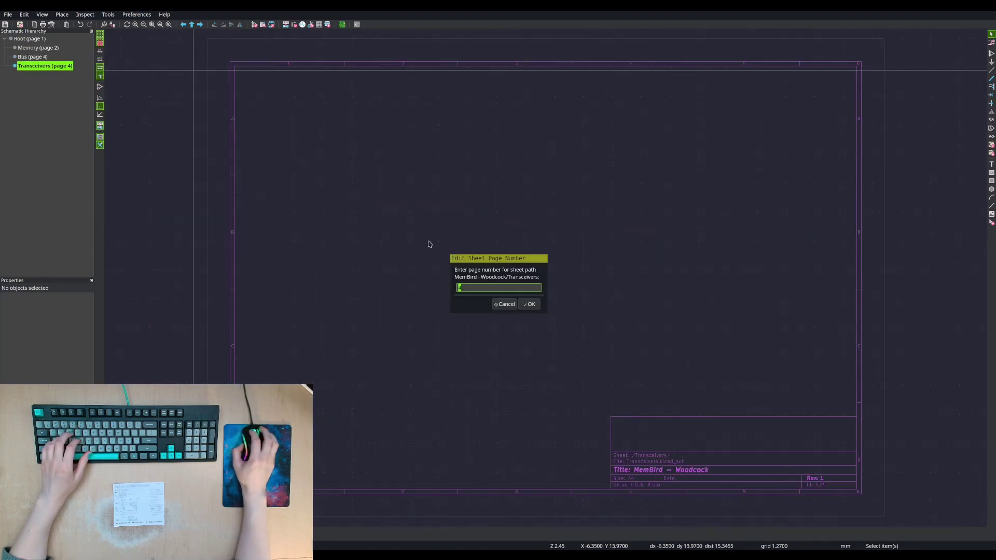
pyautogui.write('3')
pyautogui.click(529, 304)
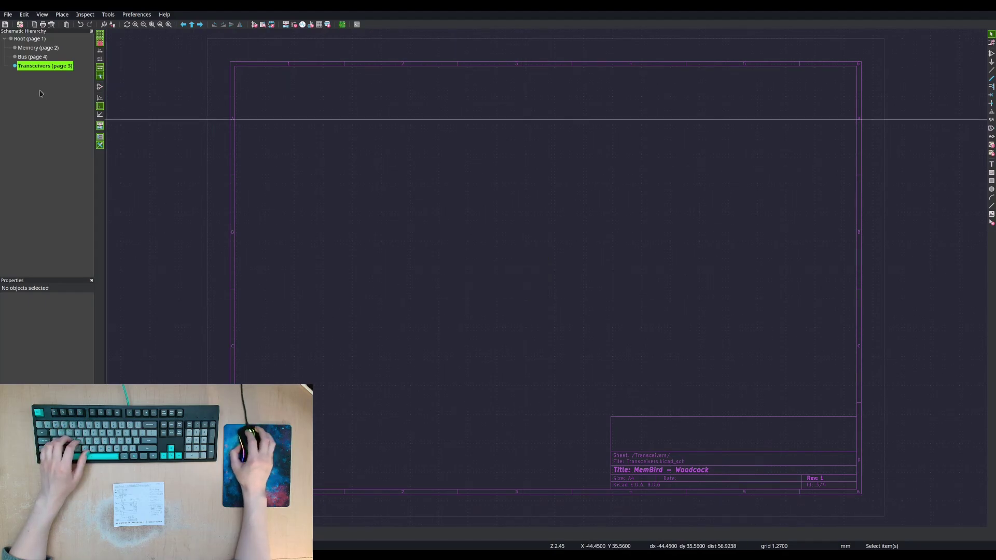
# - Review the Bus and Memory sheets, comparing their contents before returning to the Transceivers sheet
pyautogui.click(26, 56)
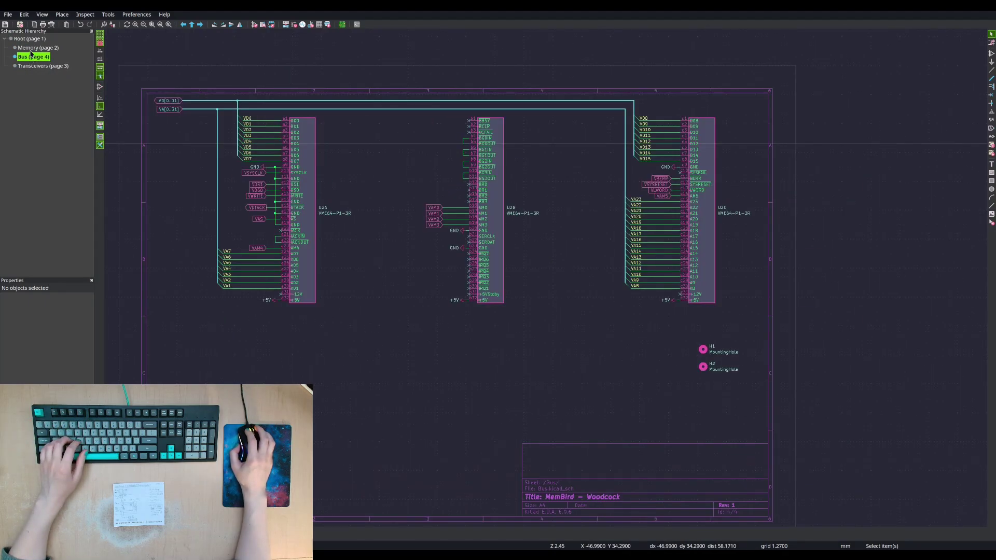
pyautogui.click(32, 48)
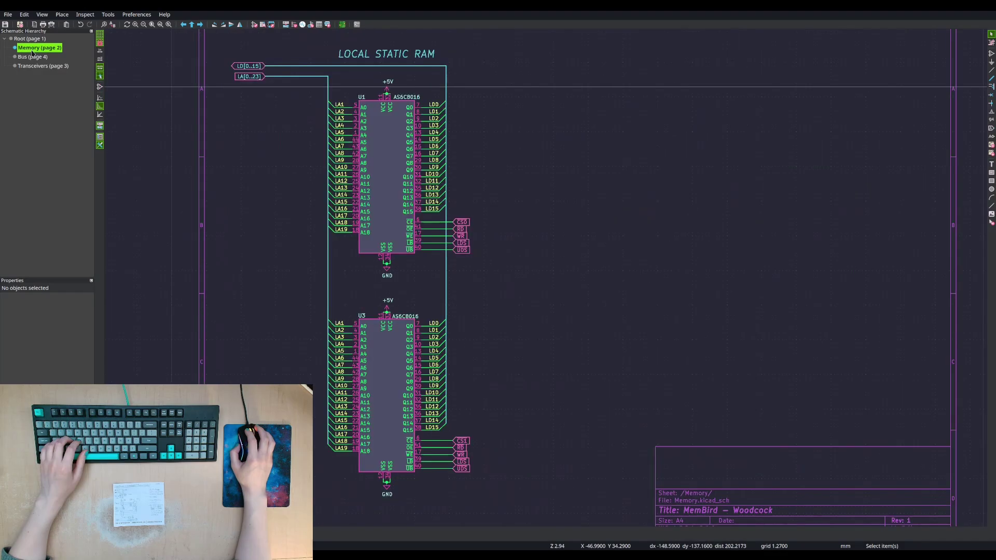
pyautogui.click(33, 57)
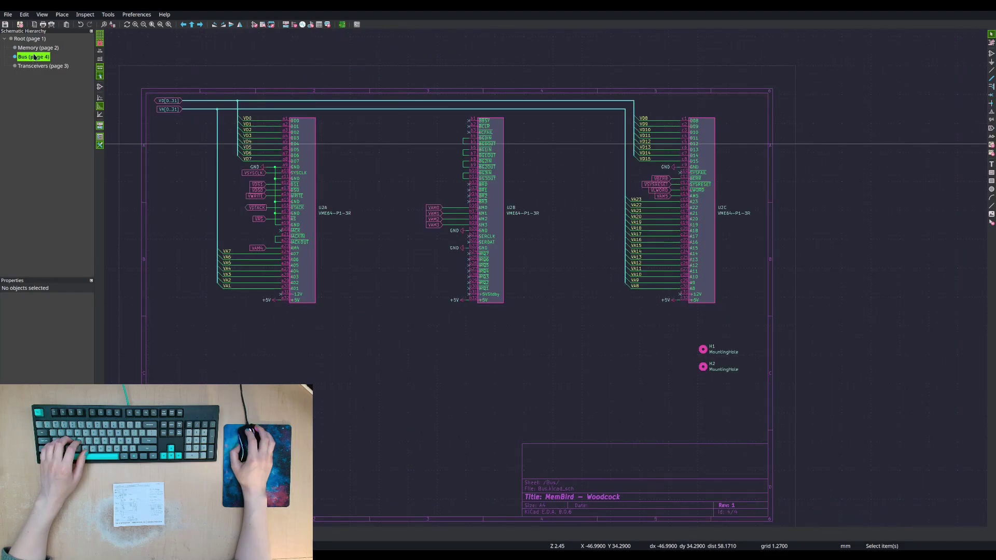
pyautogui.click(34, 49)
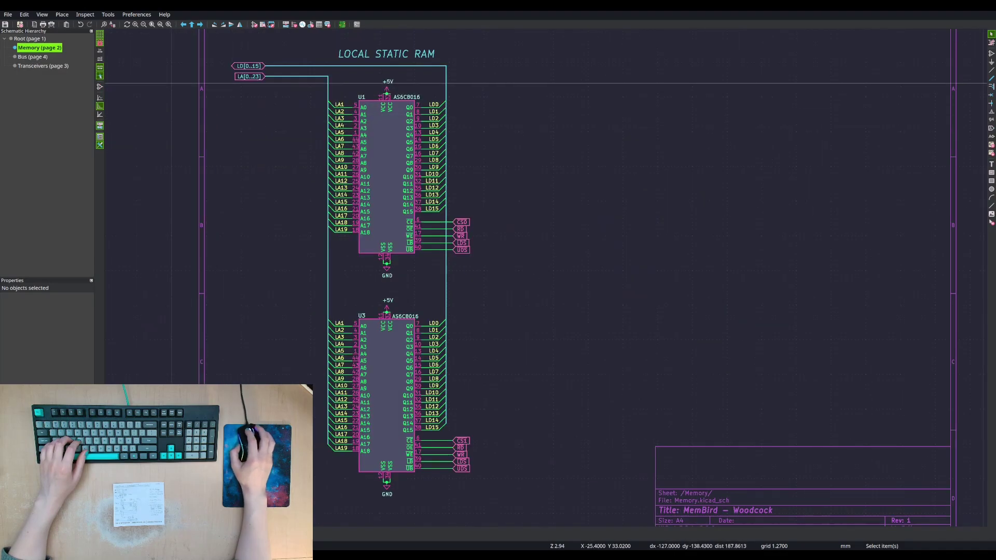
pyautogui.click(27, 58)
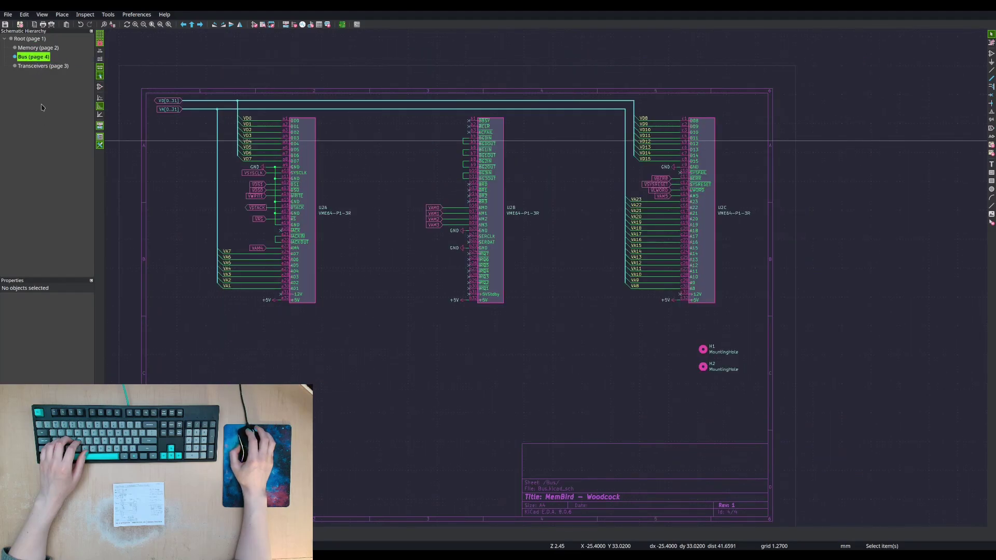
pyautogui.click(45, 67)
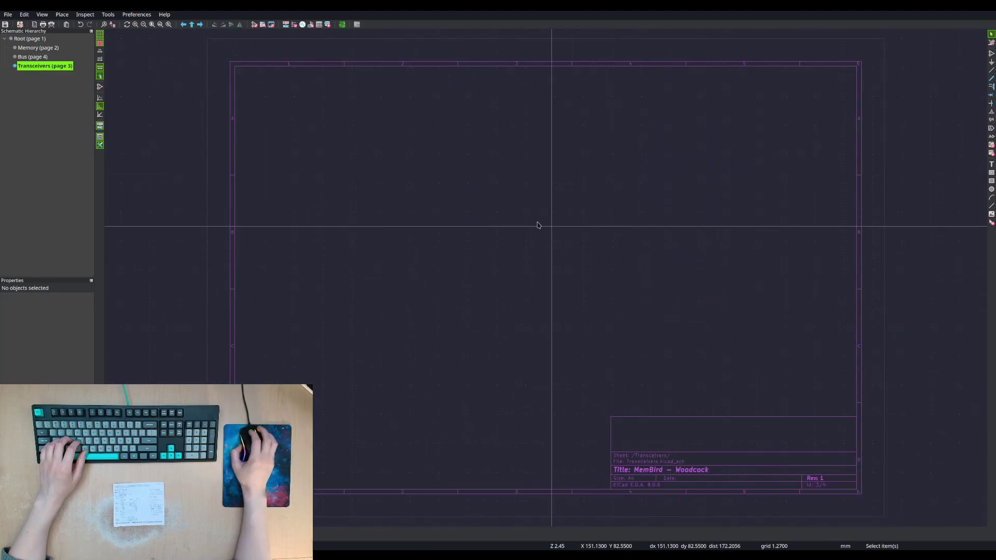
# - Undo the last page number change and paste the copied 74ALVC16245DG transceiver circuit into the upper-left area of the Transceivers sheet
pyautogui.hotkey('ctrl', 'z')
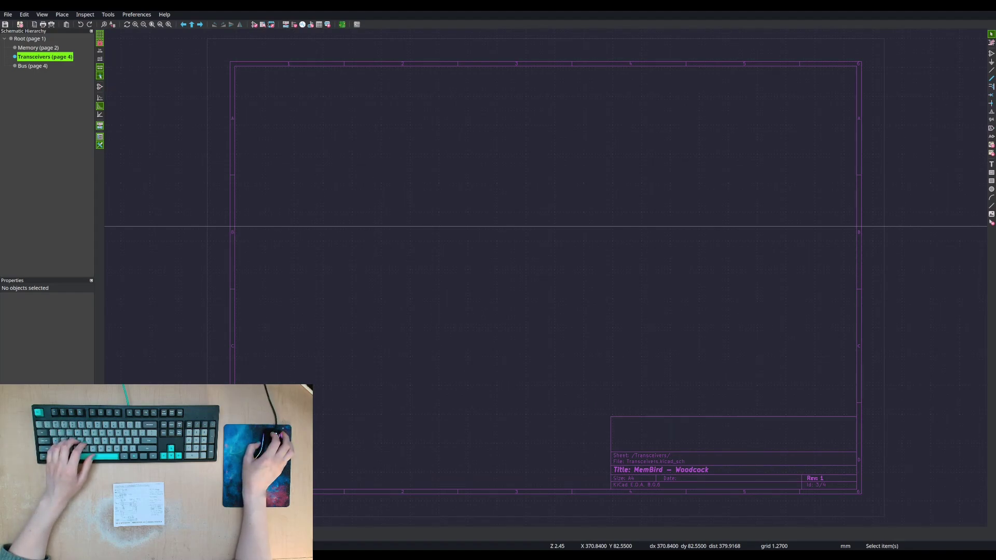
pyautogui.hotkey('ctrl', 'v')
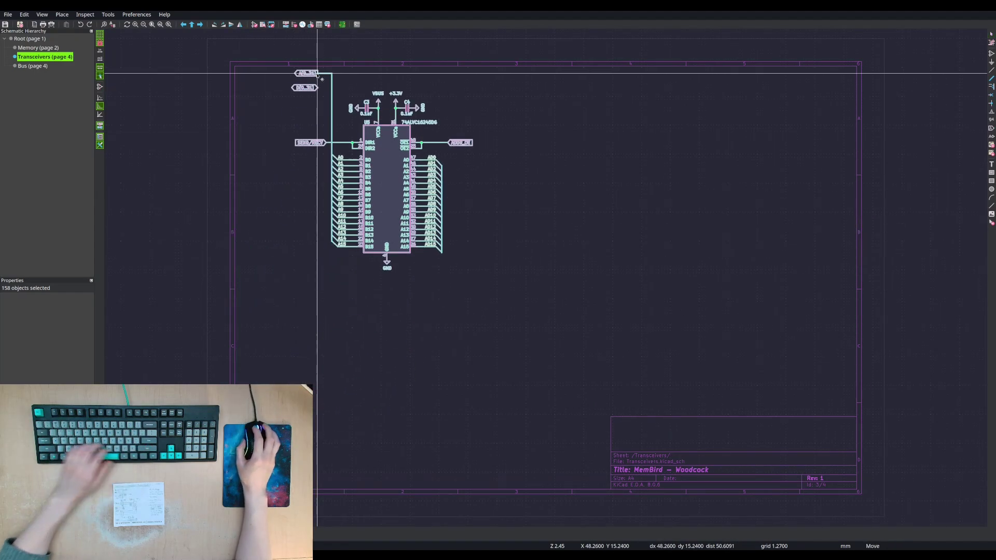
pyautogui.click(283, 88)
# - On the Bus sheet, rename the VD global label to VD[0..15]
pyautogui.click(32, 66)
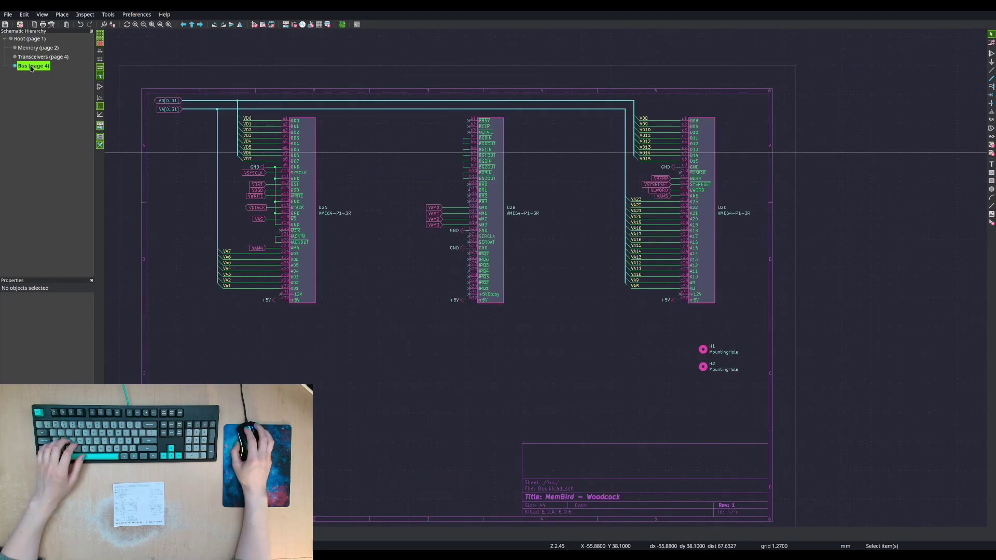
pyautogui.doubleClick(171, 100)
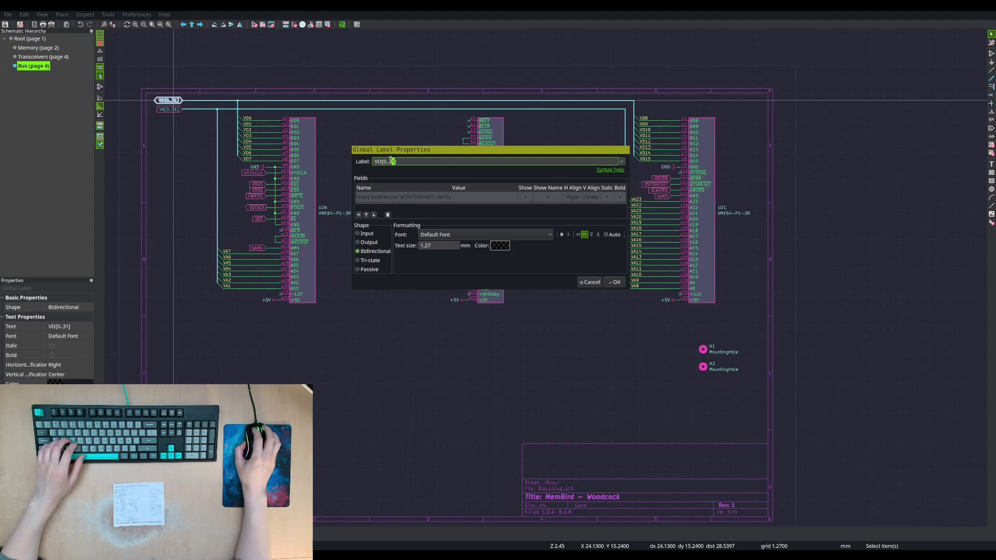
pyautogui.write('15')
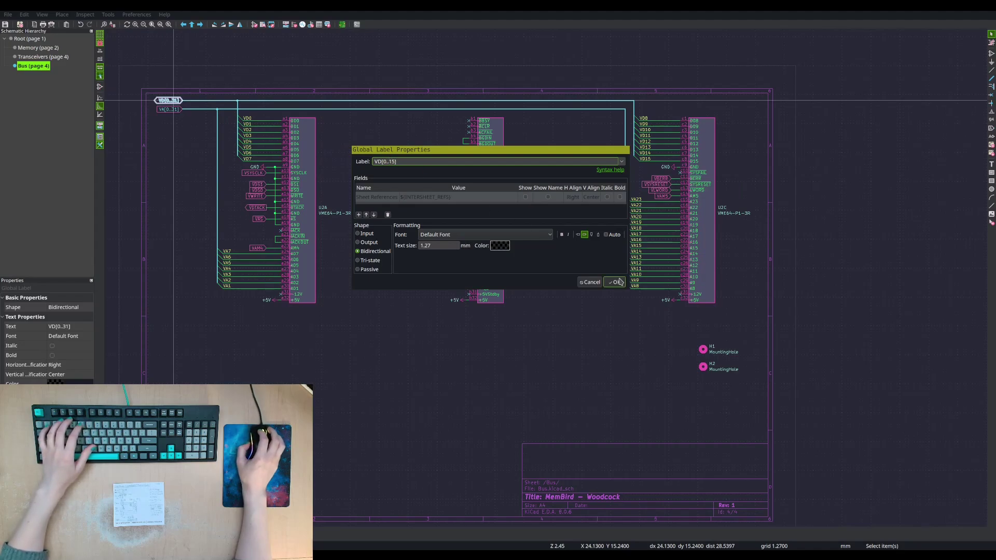
pyautogui.press('Return')
# - Rename the VA global label on the Bus sheet to VA[0..23]
pyautogui.click(167, 109)
pyautogui.press('e')
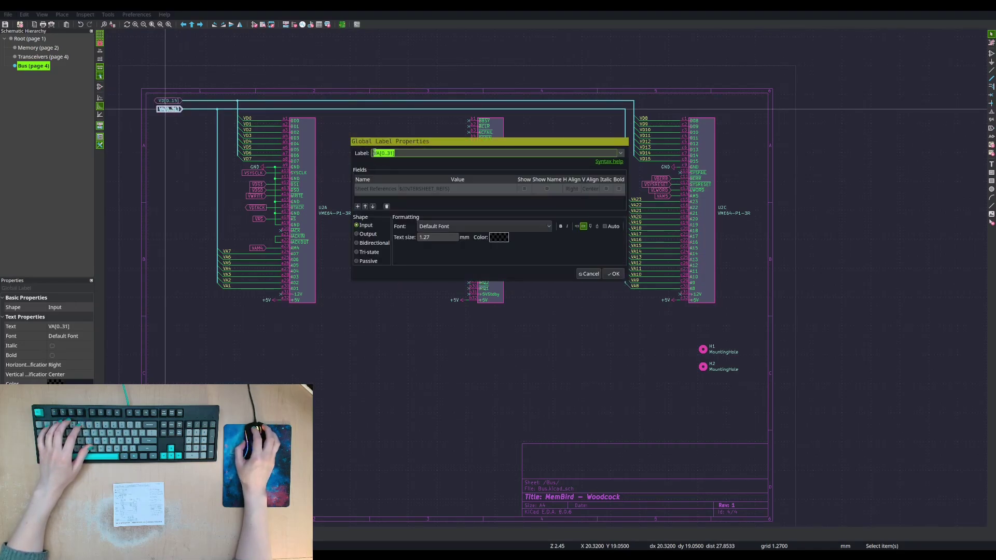
pyautogui.write('23')
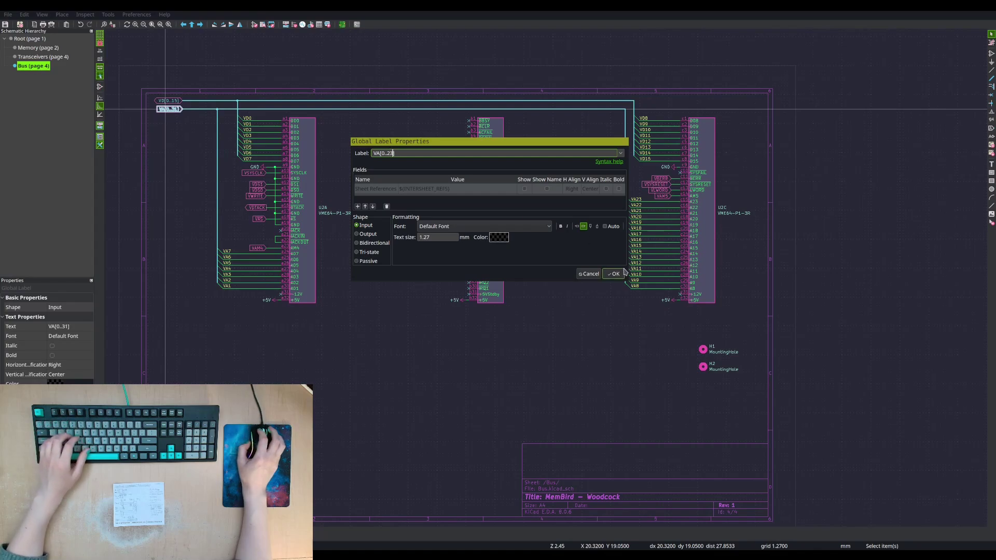
pyautogui.press('Return')
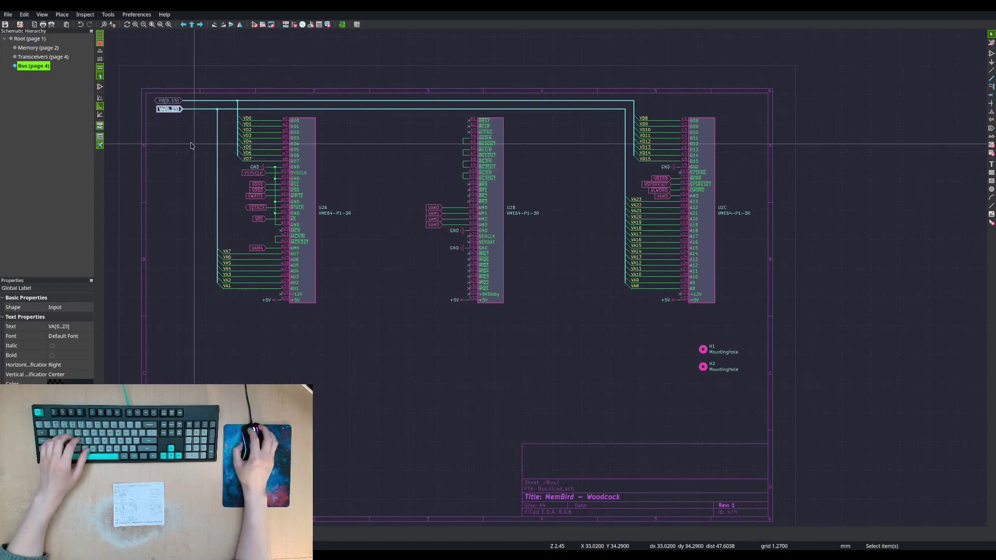
pyautogui.press('Escape')
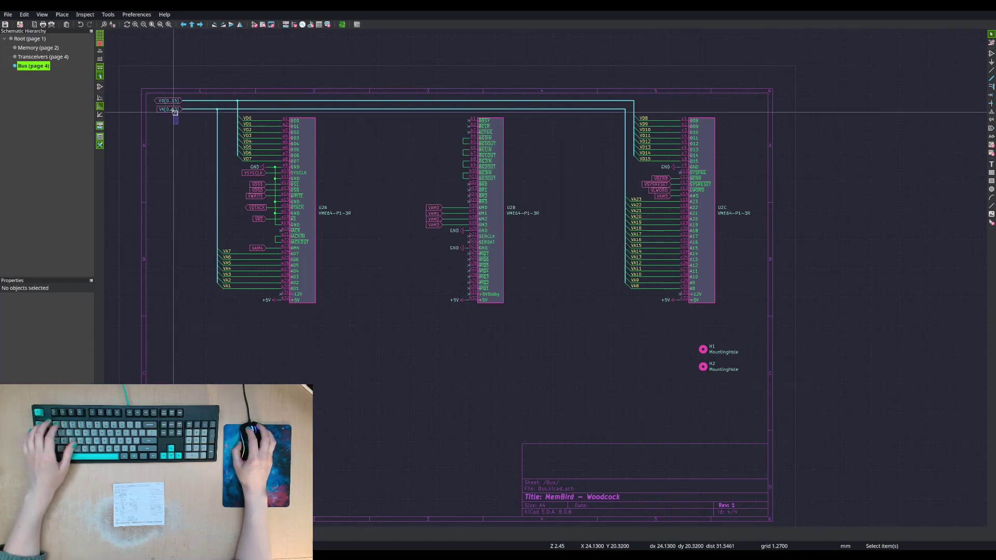
# - Copy the VD[0..15] and VA[0..23] global labels to the Transceivers sheet, placing them beside the pasted circuit outside the sheet frame
pyautogui.moveTo(175, 116); pyautogui.dragTo(167, 100)
pyautogui.hotkey('ctrl', 'c')
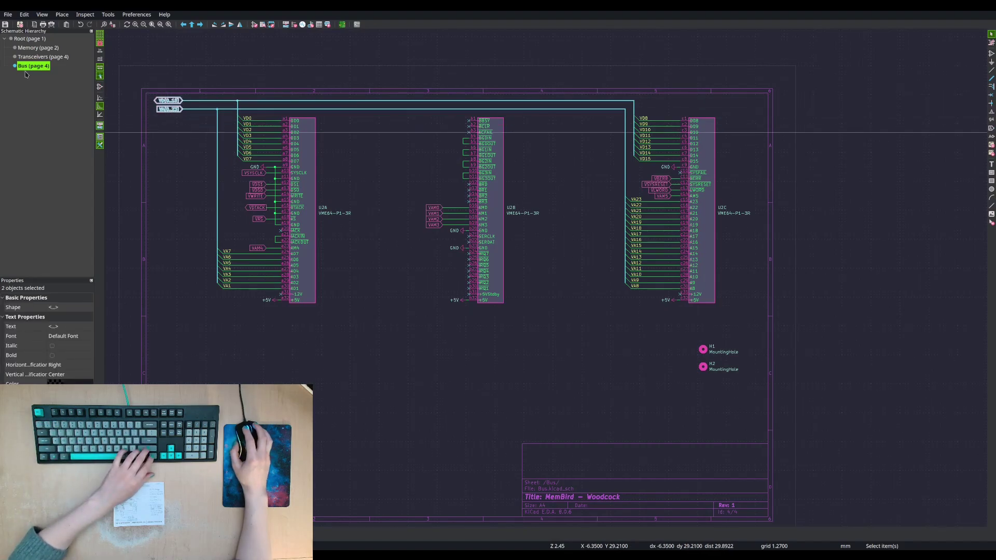
pyautogui.press('pageup')
pyautogui.hotkey('ctrl', 'v')
pyautogui.scroll(4, 293, 108)
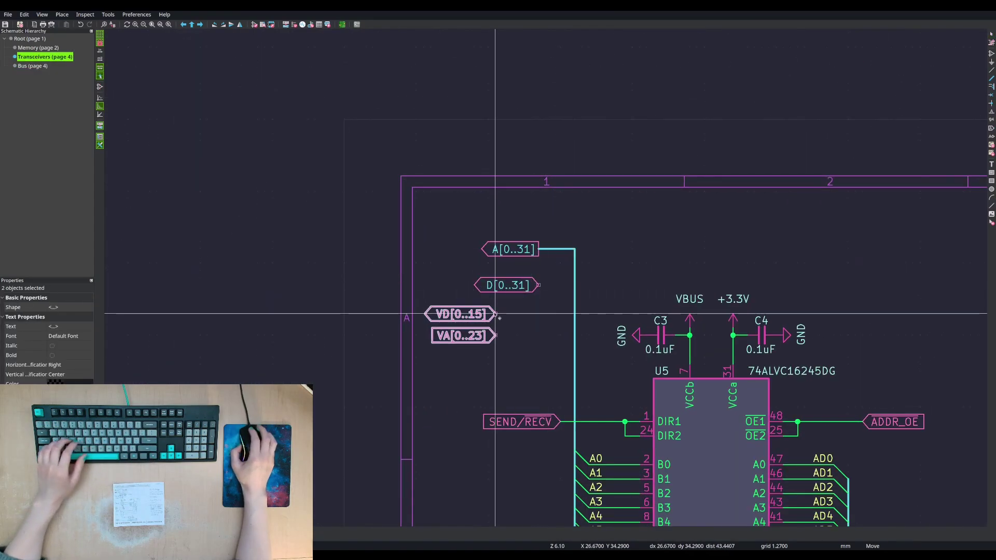
pyautogui.click(349, 300)
# - Delete the A[0..31] and D[0..31] global labels from the pasted transceiver circuit
pyautogui.click(523, 249)
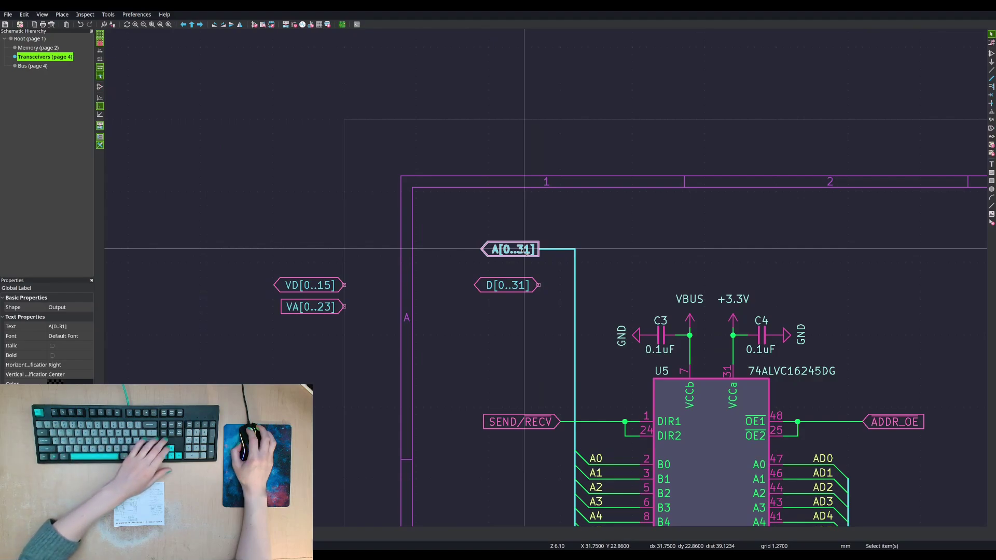
pyautogui.press('Delete')
pyautogui.click(507, 285)
pyautogui.press('Delete')
# - Move the VA[0..23] label onto the open end of the A-line bus and the VD[0..15] label directly above it
pyautogui.press('b')
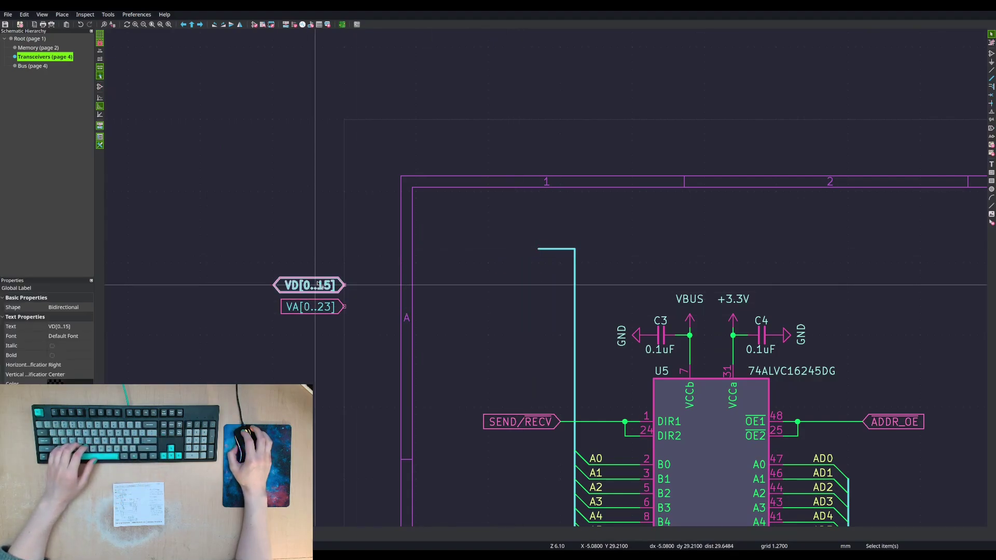
pyautogui.press('Escape')
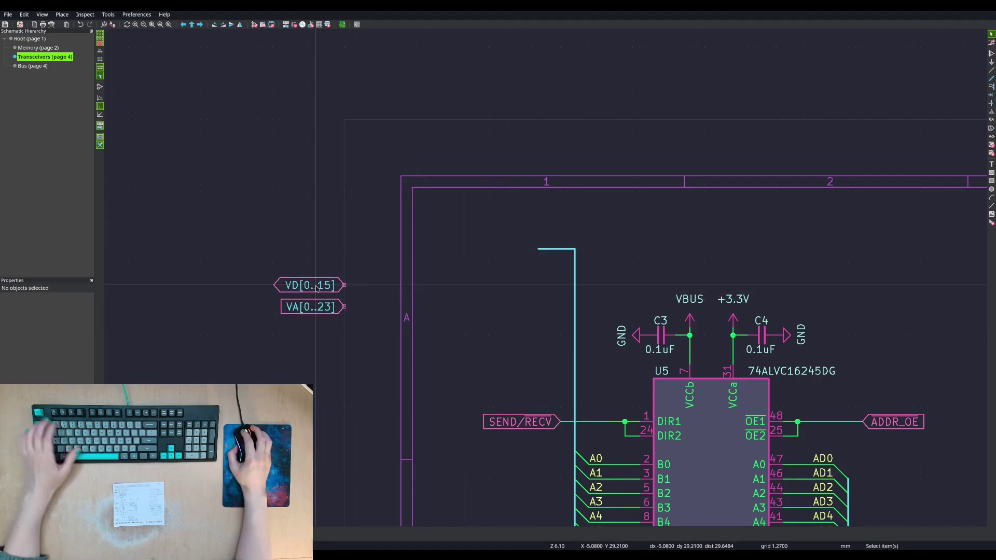
pyautogui.press('m')
pyautogui.click(503, 264)
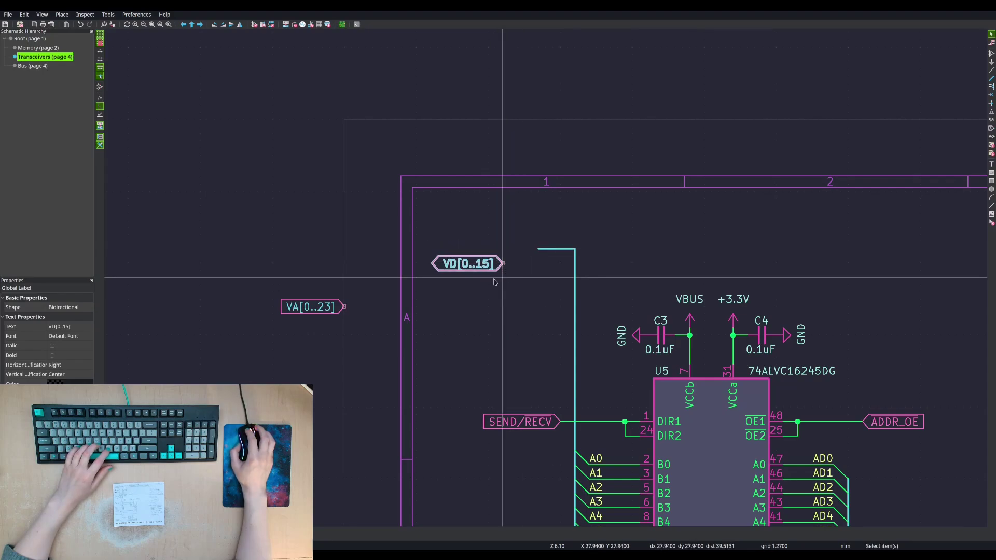
pyautogui.press('m')
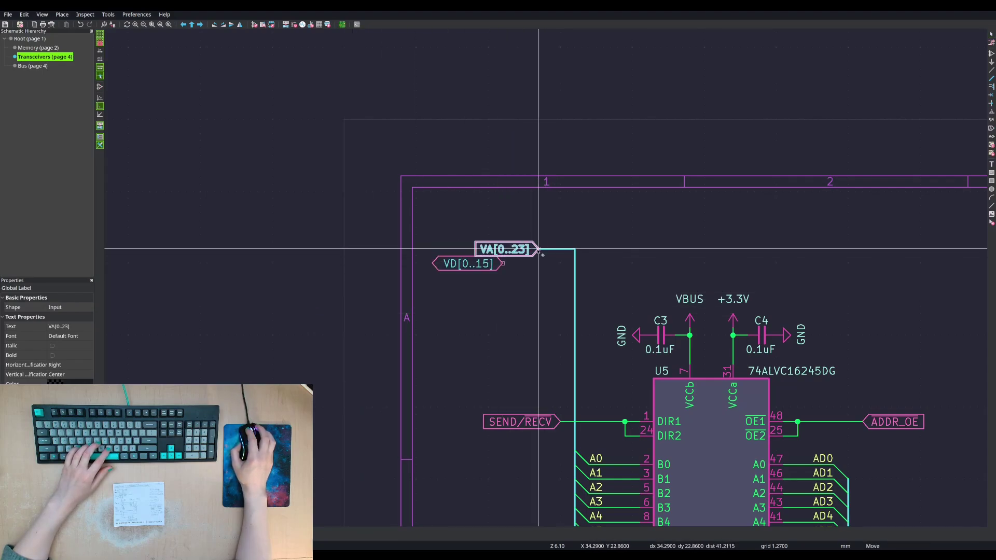
pyautogui.click(539, 250)
pyautogui.press('m')
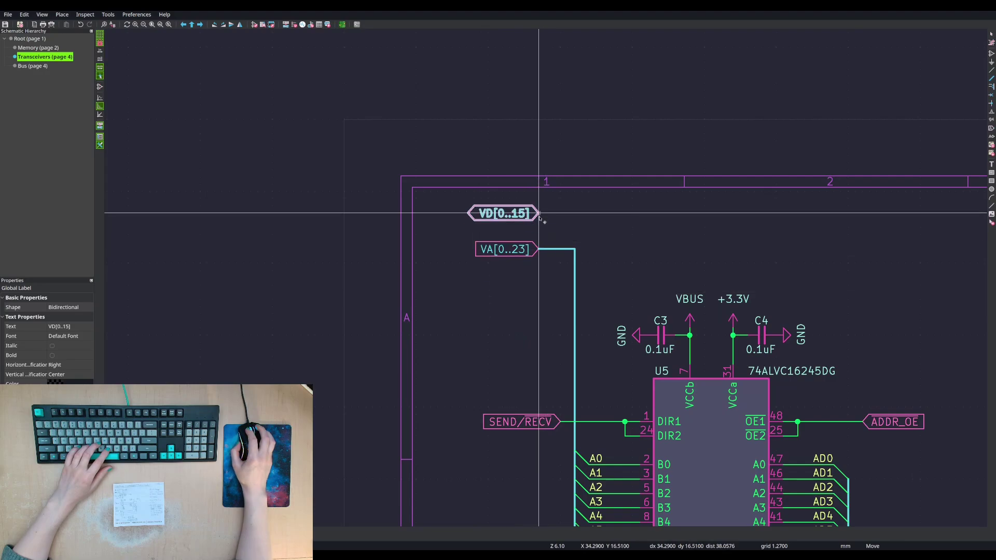
pyautogui.click(538, 213)
# - Draw a wire from the VD[0..15] label over the transceiver down to the bus beside AD0
pyautogui.press('w')
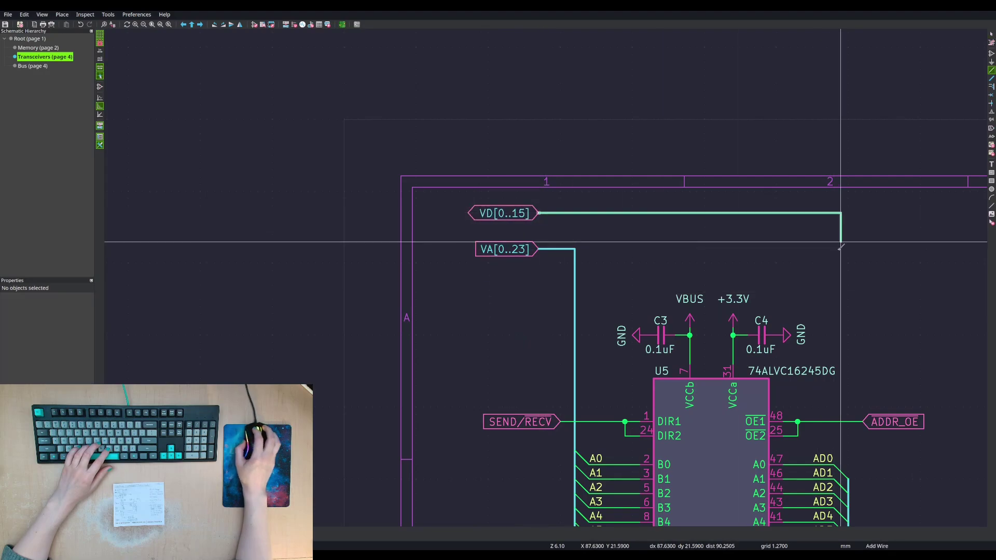
pyautogui.click(848, 479)
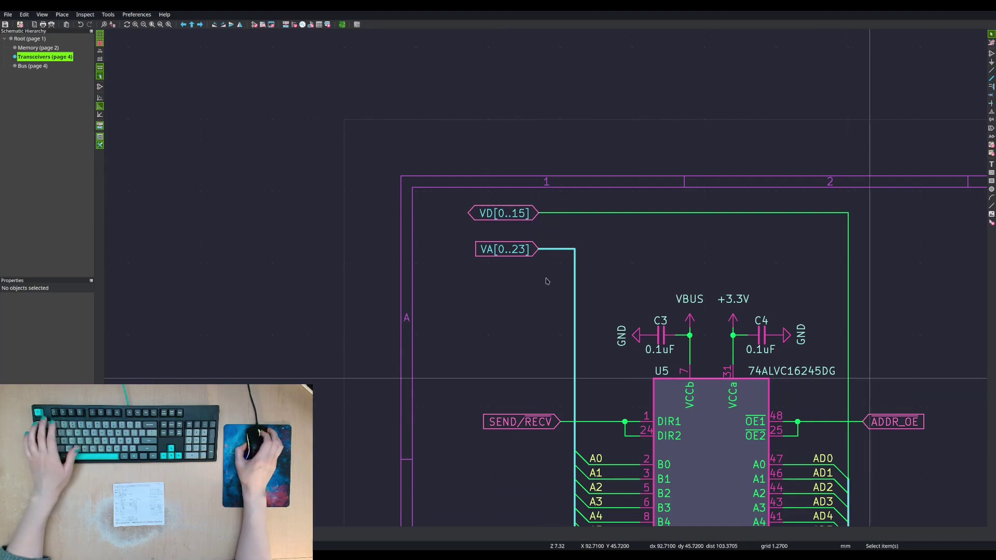
pyautogui.press('Escape')
pyautogui.scroll(1, 870, 379)
pyautogui.scroll(-3, 482, 222)
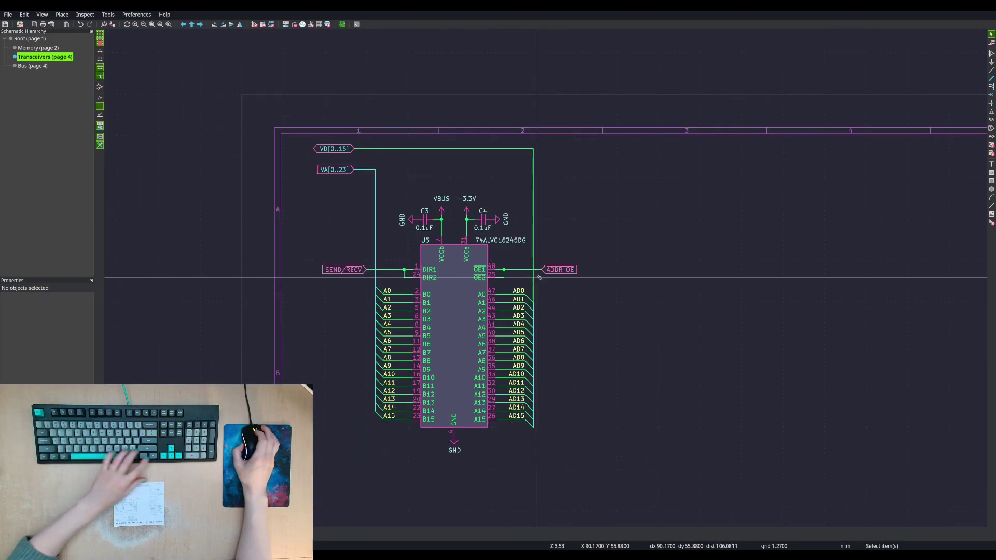
# - Replace the plain wire with a bus connecting the VD[0..15] label to the bus along the AD0–AD15 lines
pyautogui.press('b')
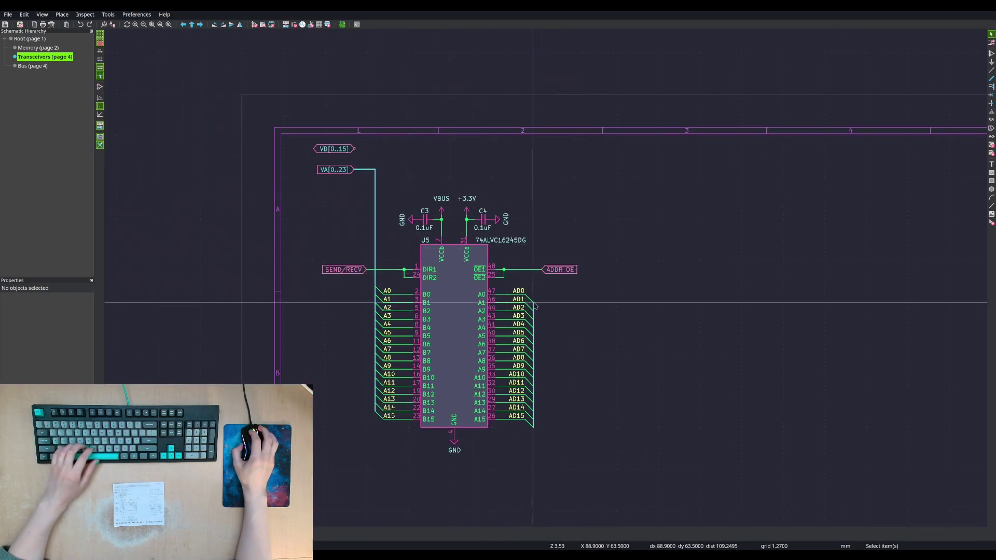
pyautogui.click(355, 149)
pyautogui.press('Escape')
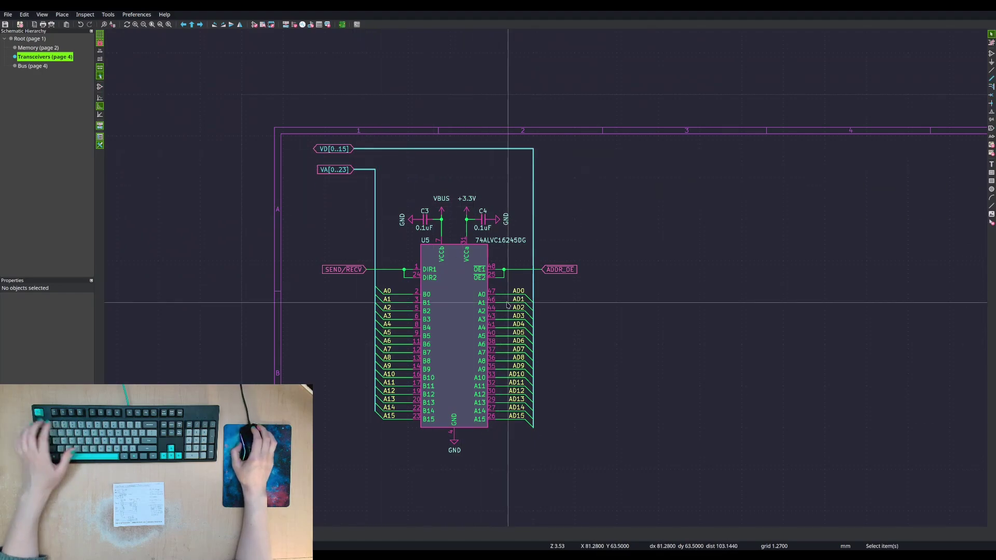
pyautogui.moveTo(559, 324); pyautogui.dragTo(571, 288, button='middle')
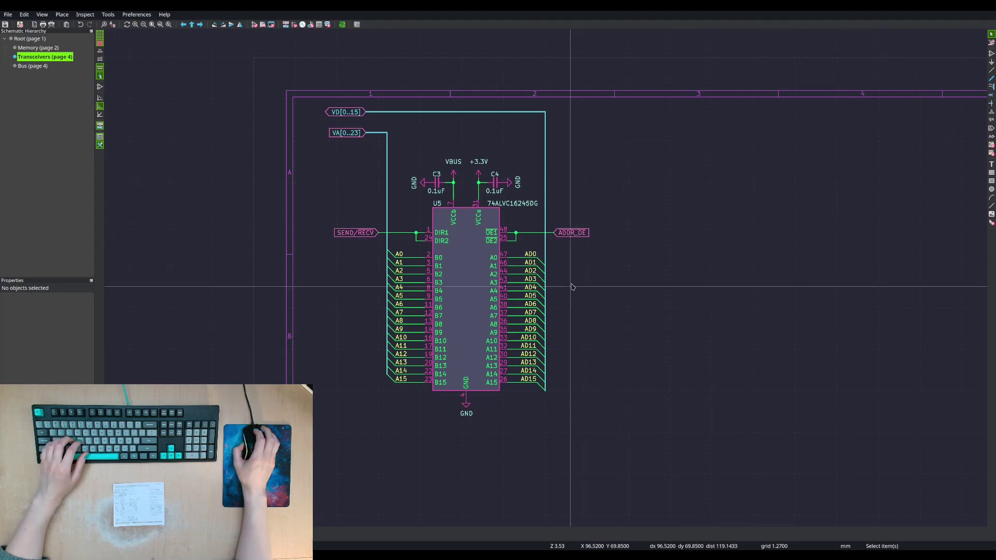
# - Mirror the bus entries and bus segment beside AD0–AD15 vertically and move them up to meet the AD wires
pyautogui.moveTo(521, 245); pyautogui.dragTo(568, 408)
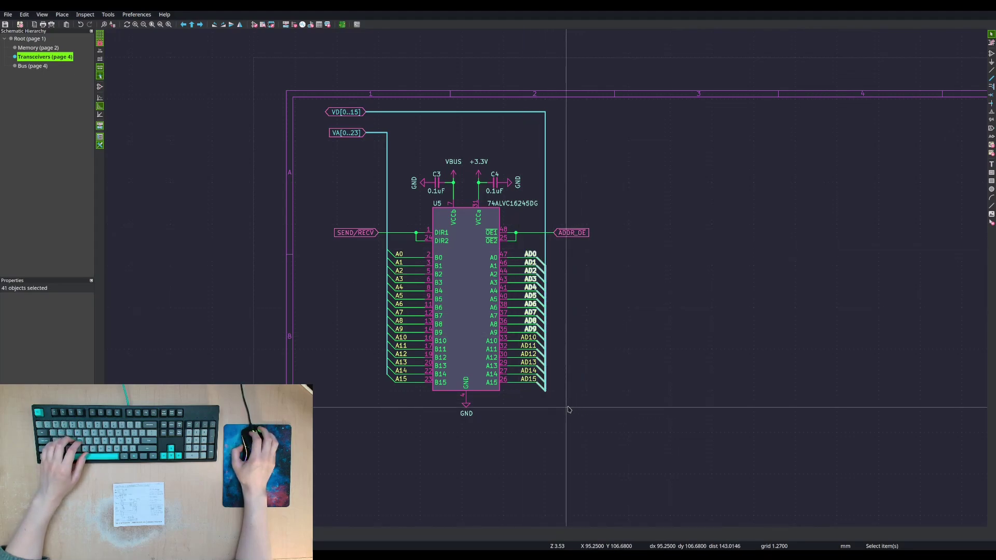
pyautogui.press('Escape')
pyautogui.moveTo(532, 244); pyautogui.dragTo(565, 427)
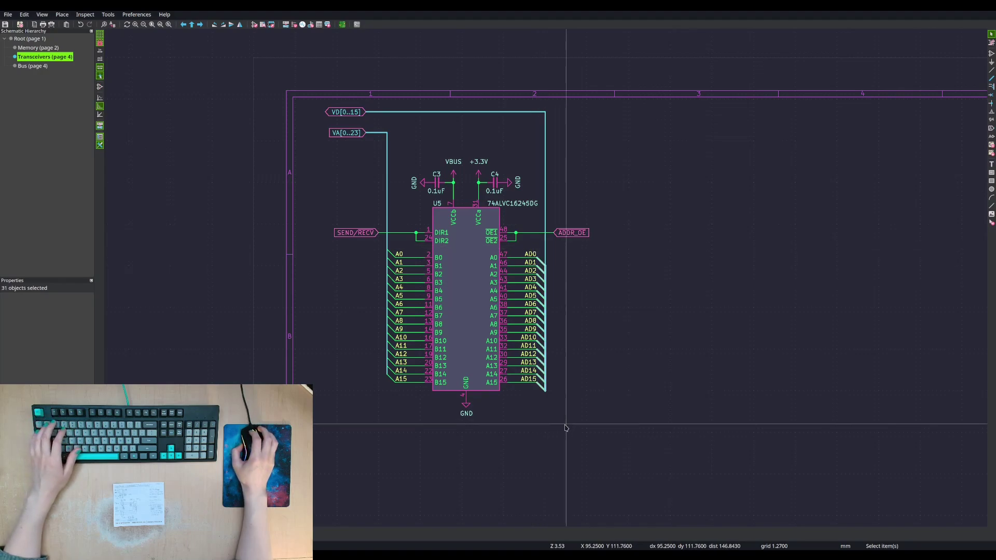
pyautogui.rightClick(557, 283)
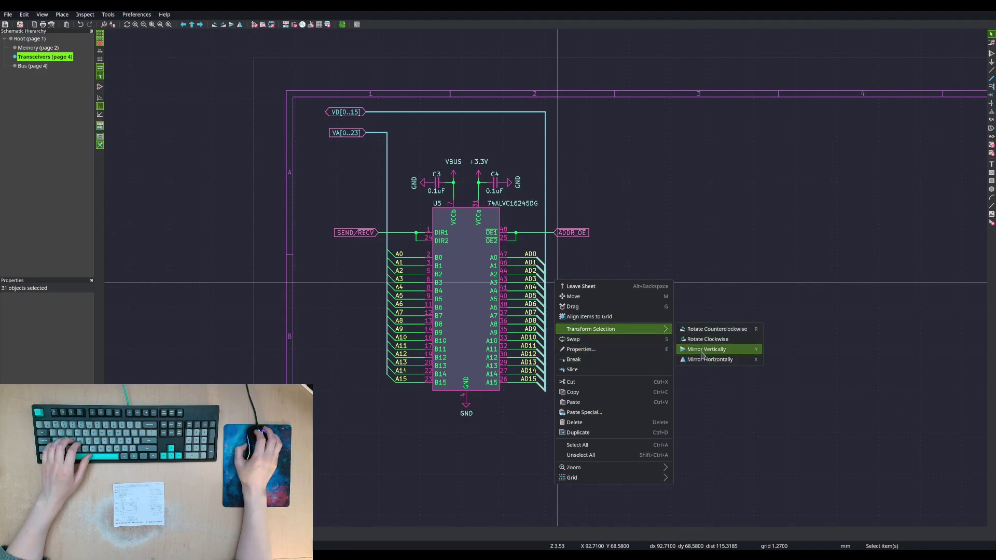
pyautogui.click(702, 351)
pyautogui.press('m')
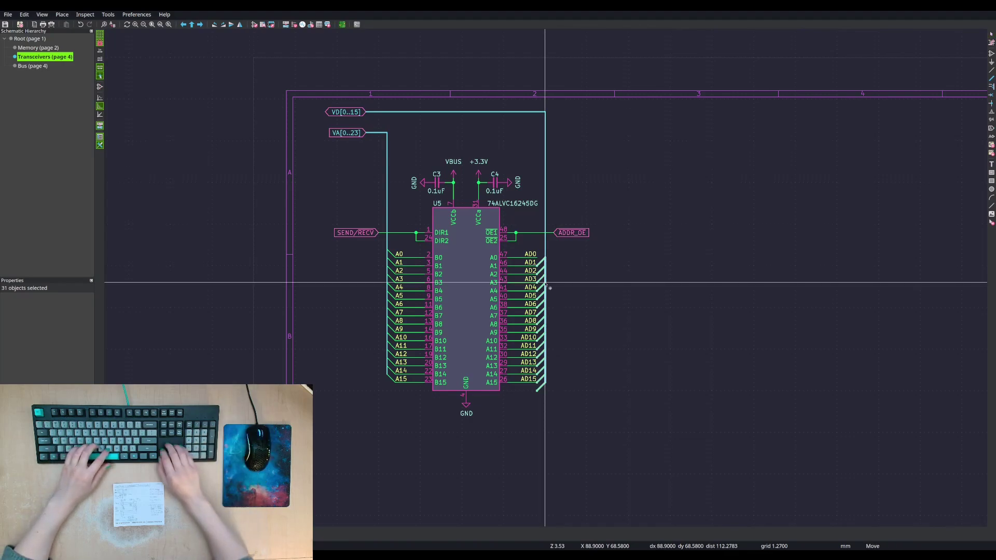
pyautogui.click(546, 276)
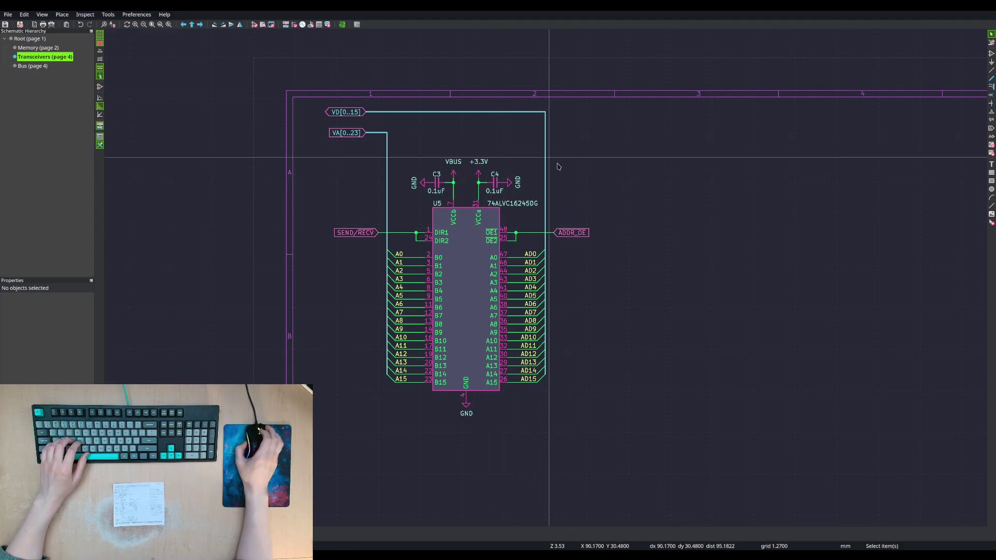
pyautogui.moveTo(477, 168); pyautogui.dragTo(455, 149, button='middle')
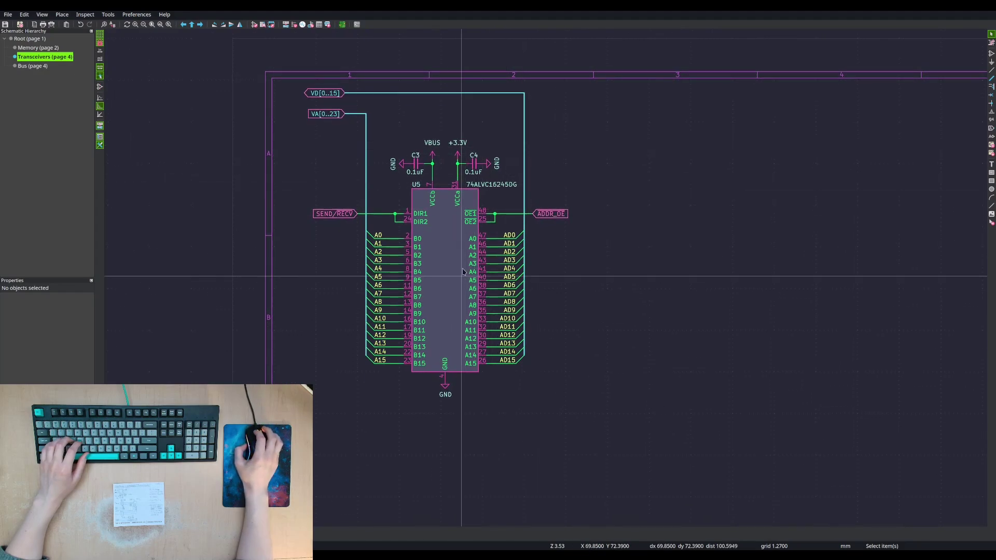
pyautogui.click(488, 185)
pyautogui.press('e')
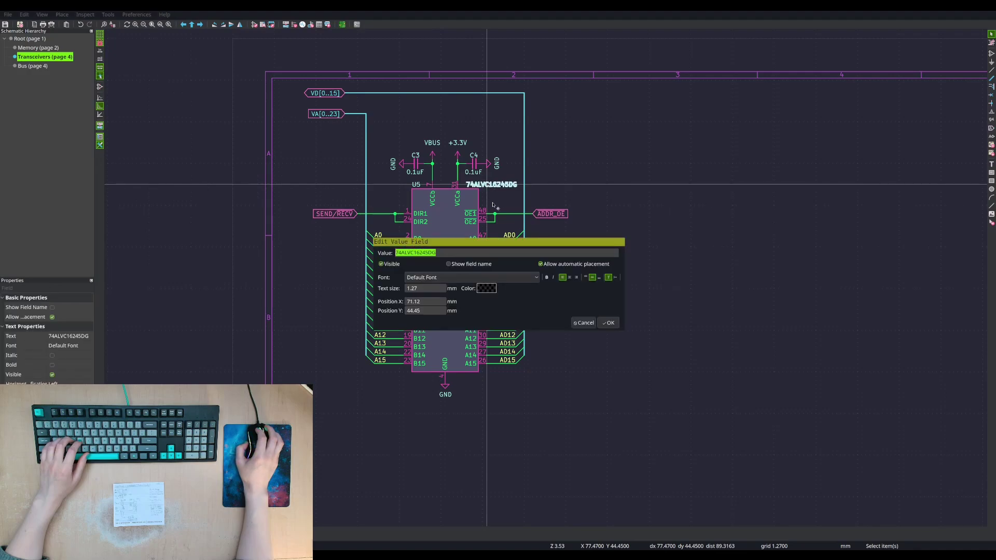
pyautogui.click(415, 253)
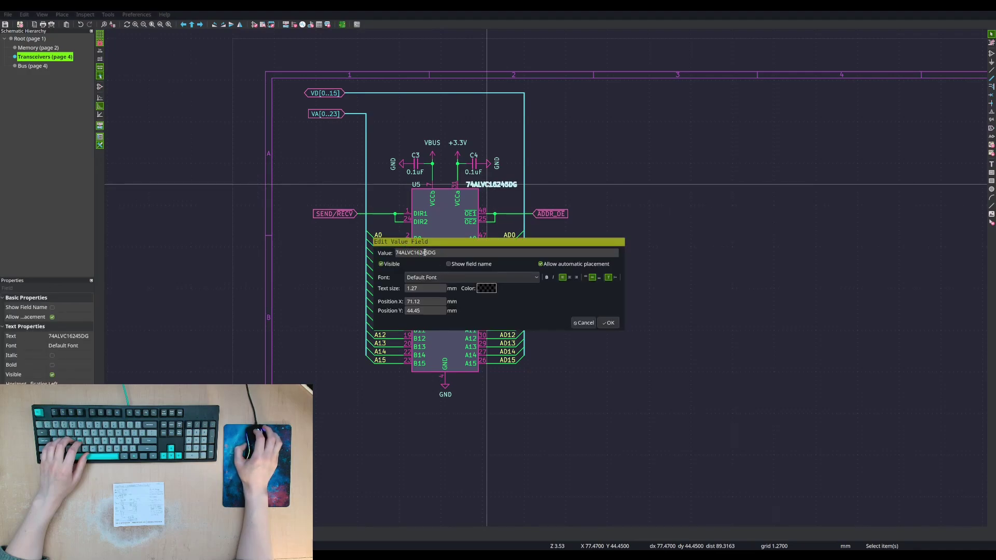
pyautogui.click(584, 323)
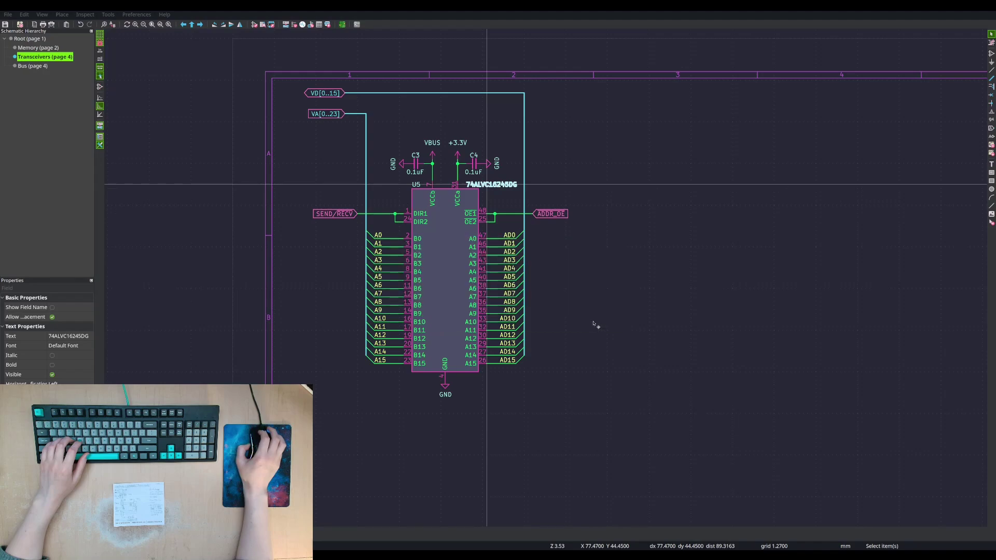
pyautogui.press('Escape')
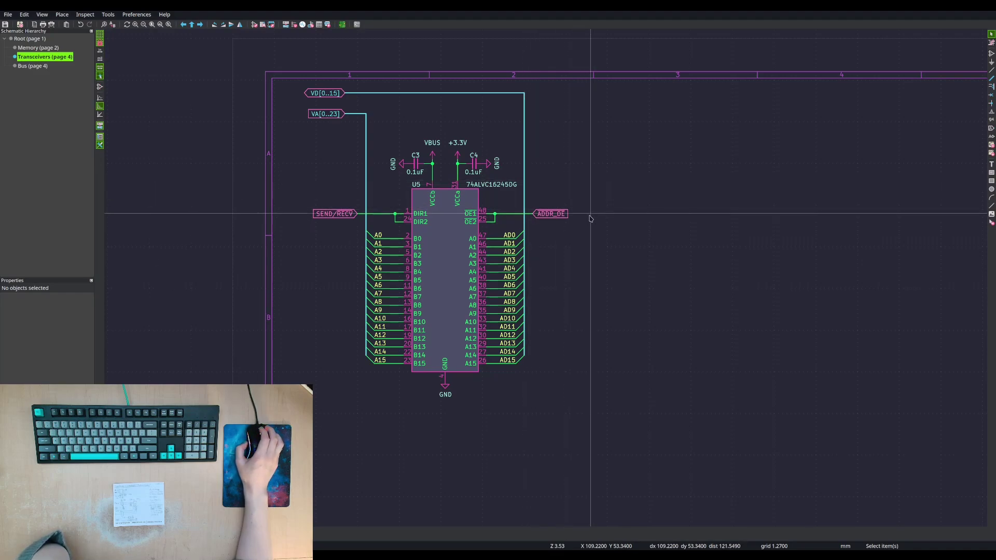
pyautogui.moveTo(445, 125); pyautogui.dragTo(505, 227)
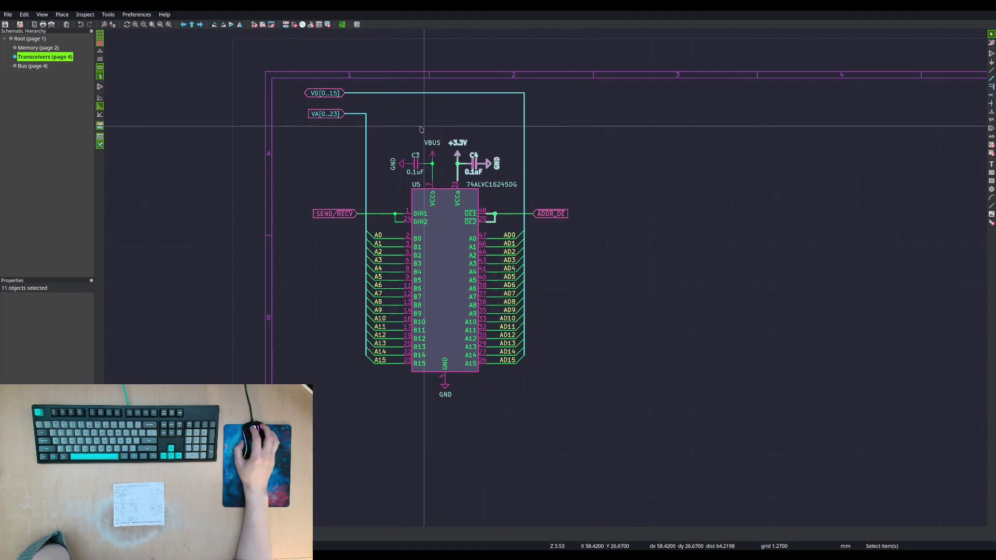
pyautogui.click(422, 126)
pyautogui.click(438, 143)
pyautogui.click(421, 123)
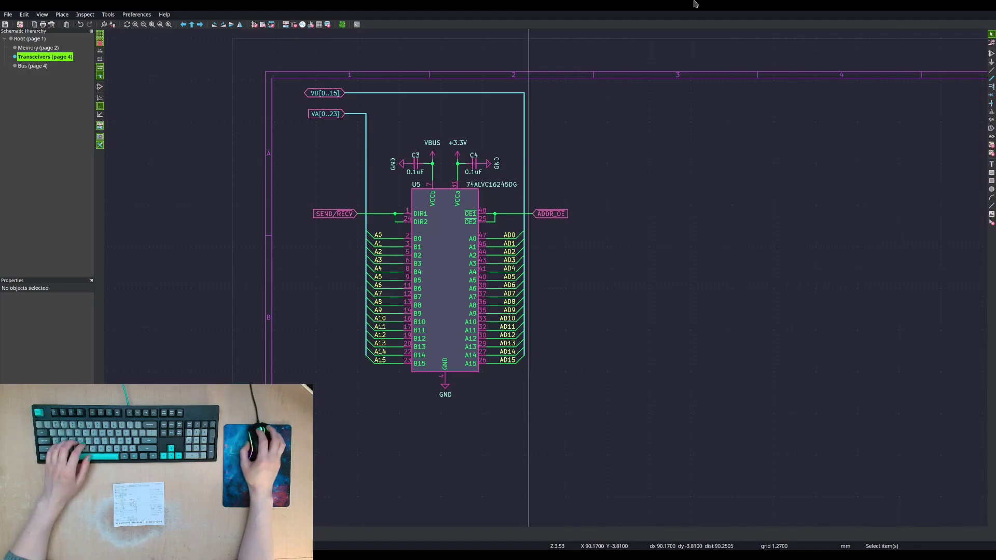
# - Switch to Firefox and search the web for 74abt16245 in a new tab
pyautogui.hotkey('alt', 'Tab')
pyautogui.hotkey('ctrl', 't')
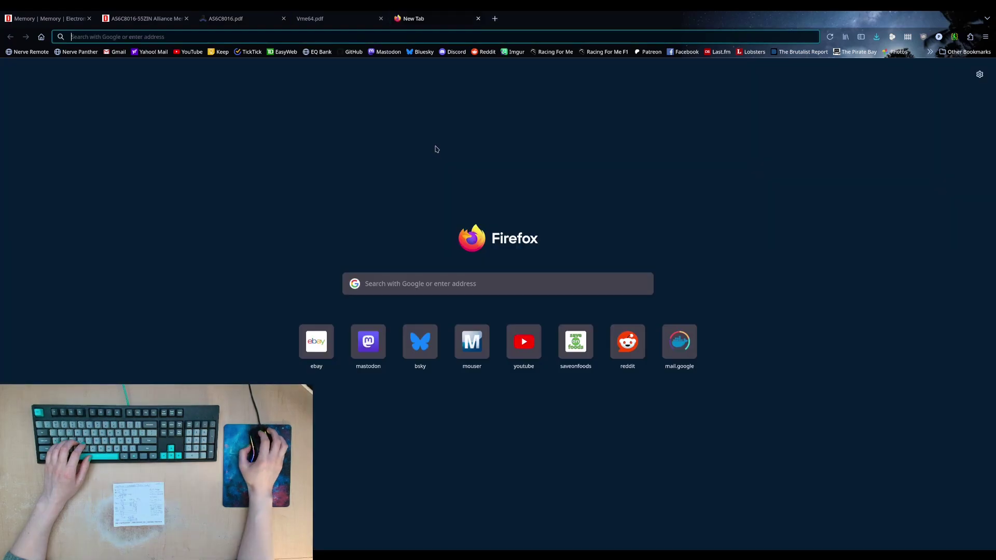
pyautogui.write('74')
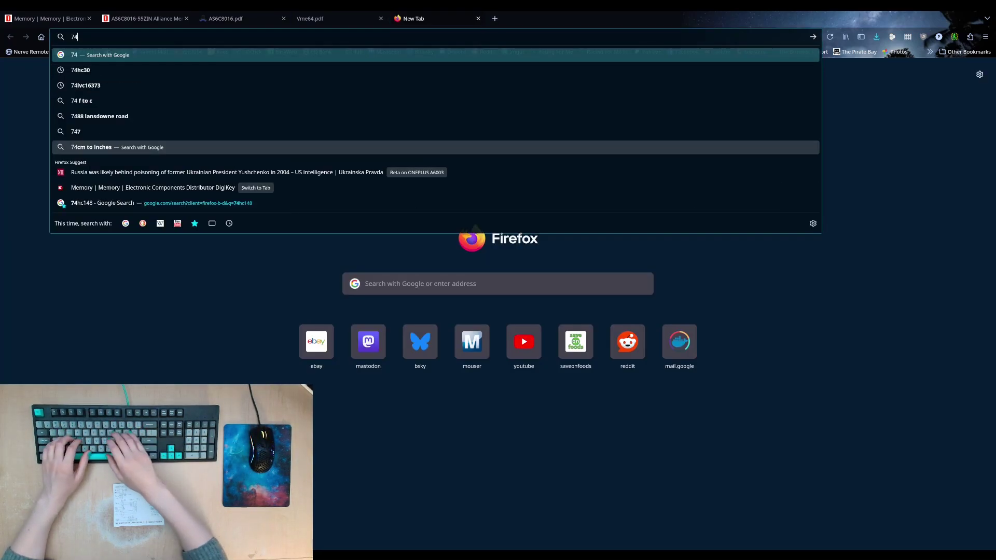
pyautogui.write('abt16245')
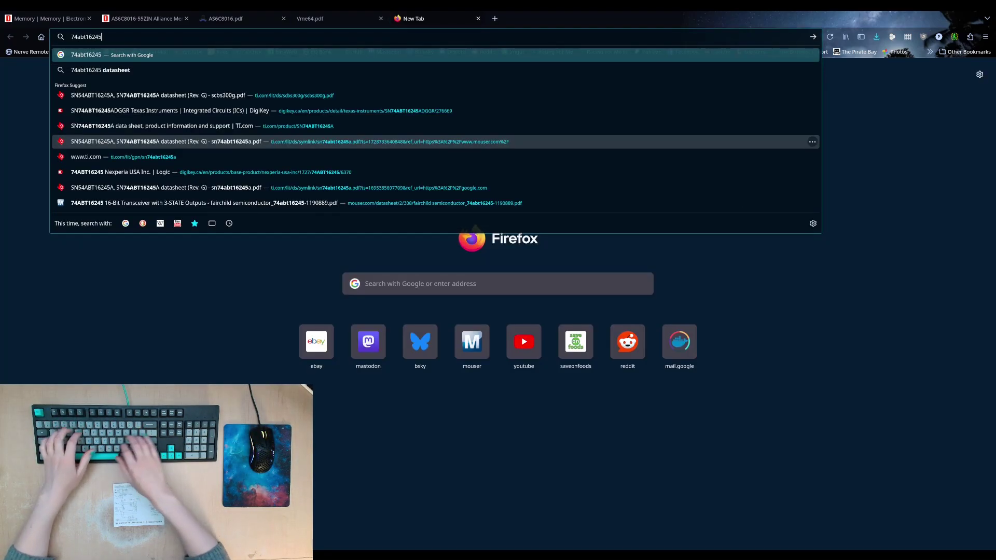
pyautogui.press('Return')
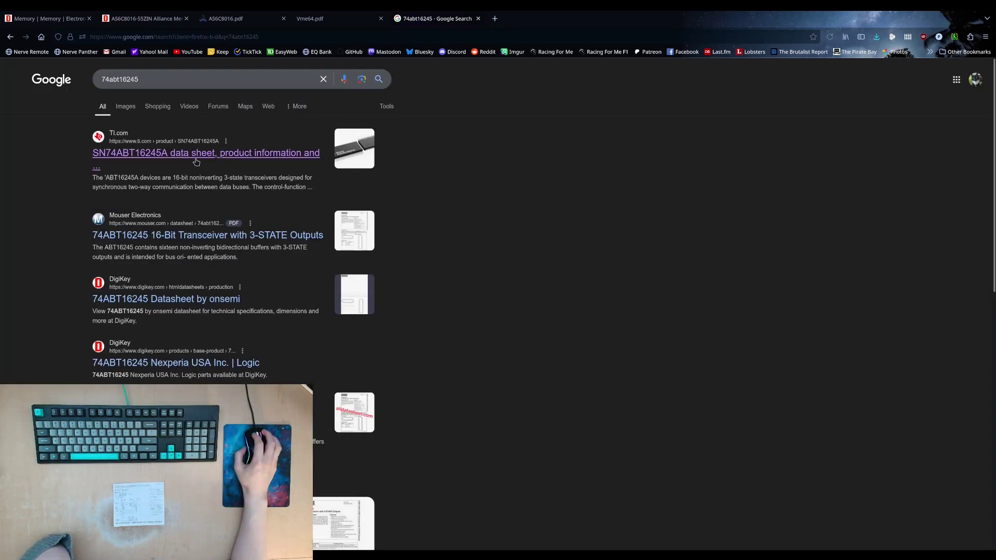
# - Open the TI SN74ABT16245A datasheet and examine its logic symbol and package pinout
pyautogui.click(197, 155)
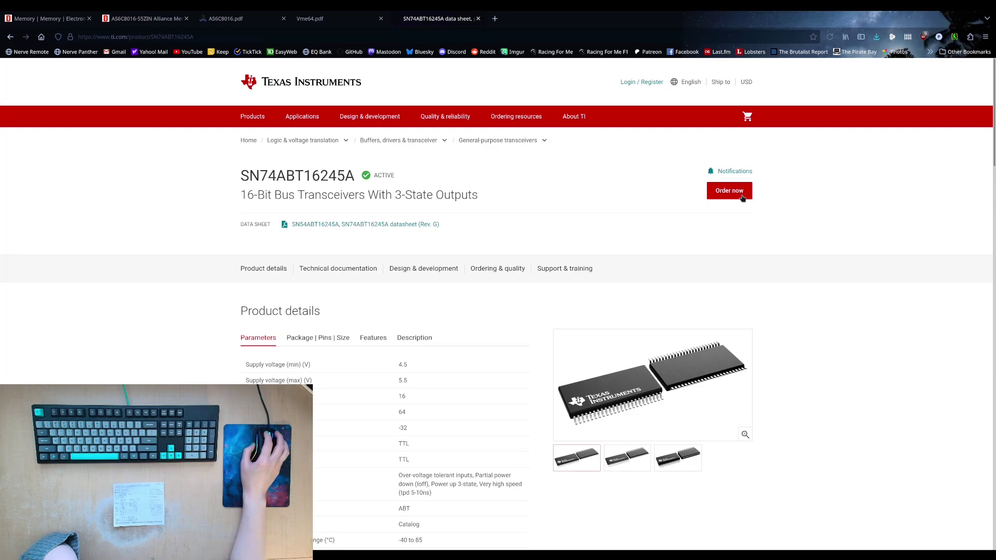
pyautogui.click(327, 226)
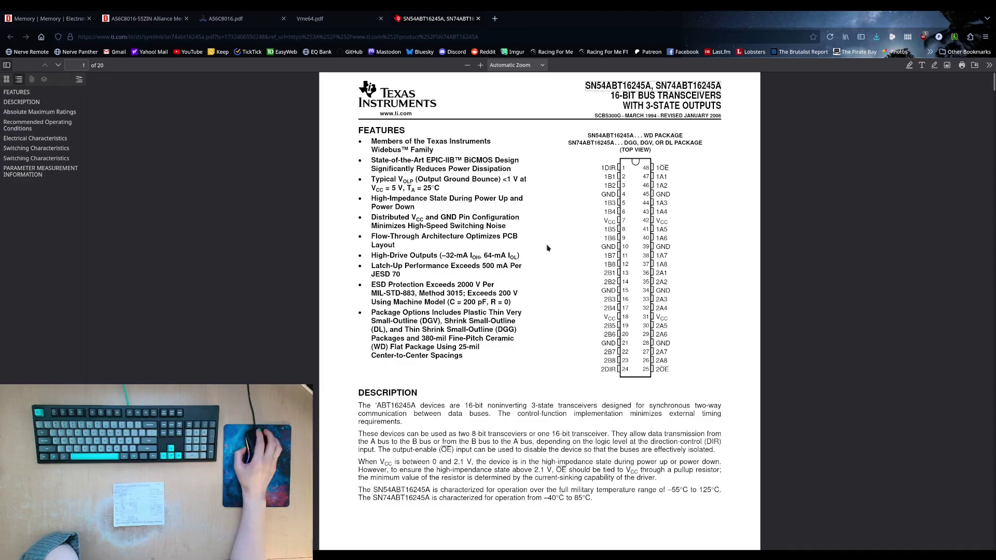
pyautogui.scroll(-10, 452, 223)
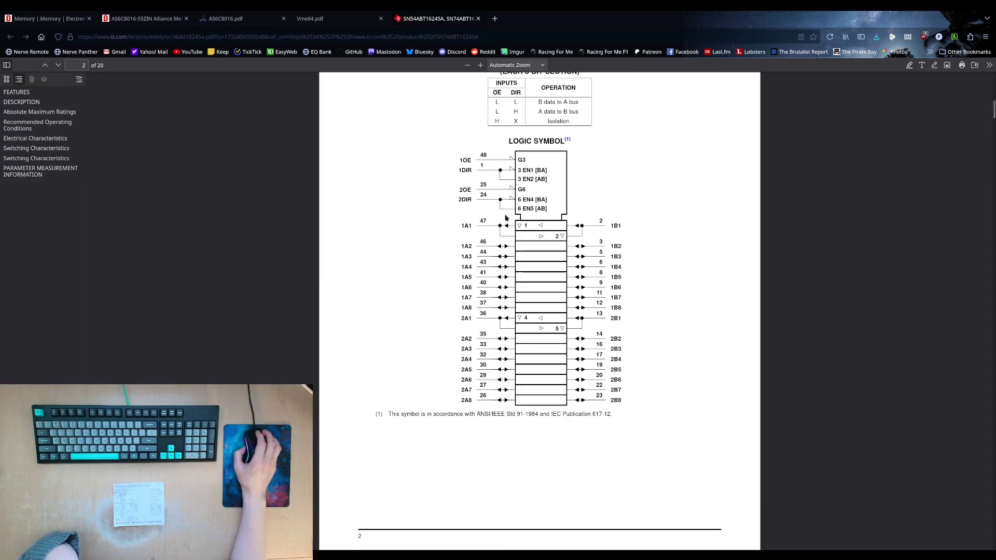
pyautogui.scroll(10, 509, 274)
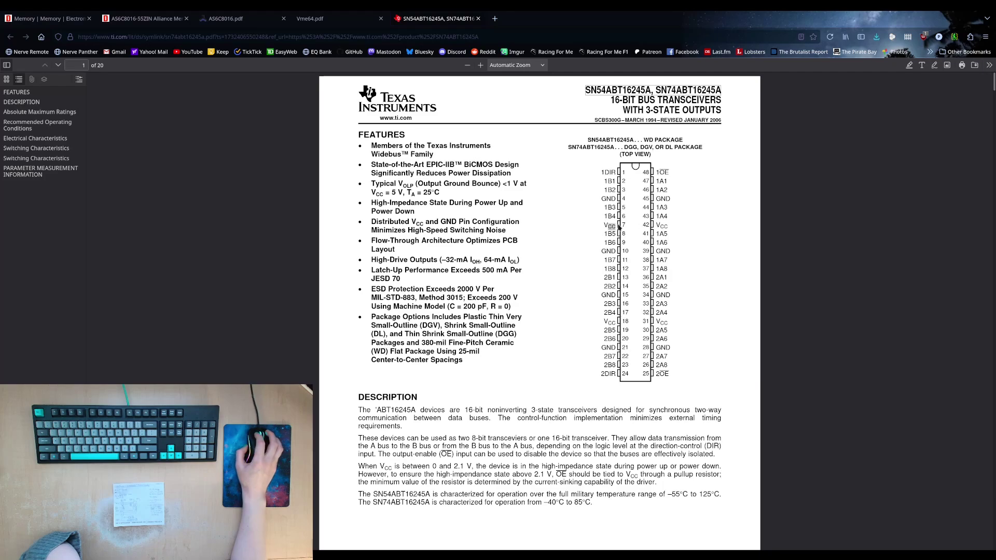
# - Search the web for 74alvc16245 in another new tab and open the Nexperia 74ALVC16245 data sheet
pyautogui.click(495, 19)
pyautogui.write('7')
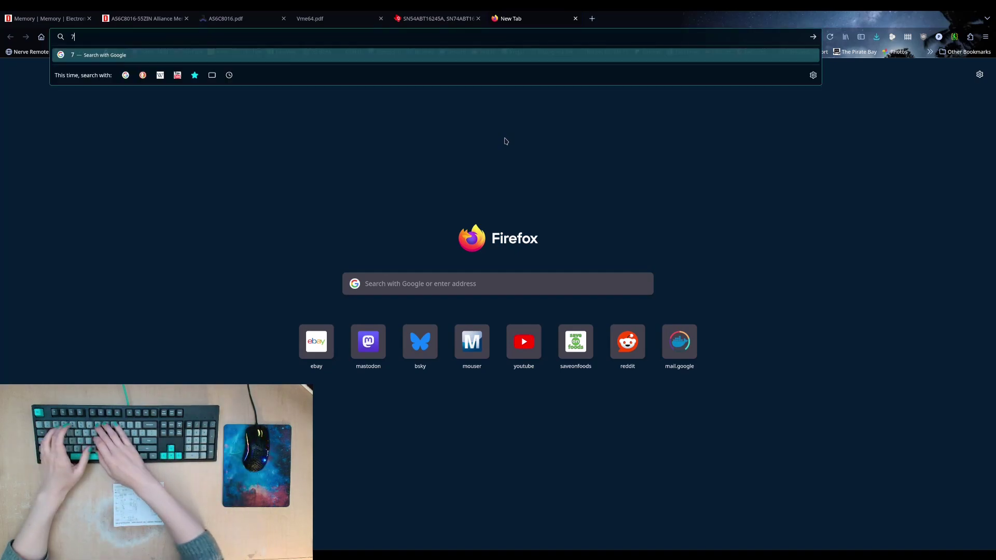
pyautogui.write('4alvc16245')
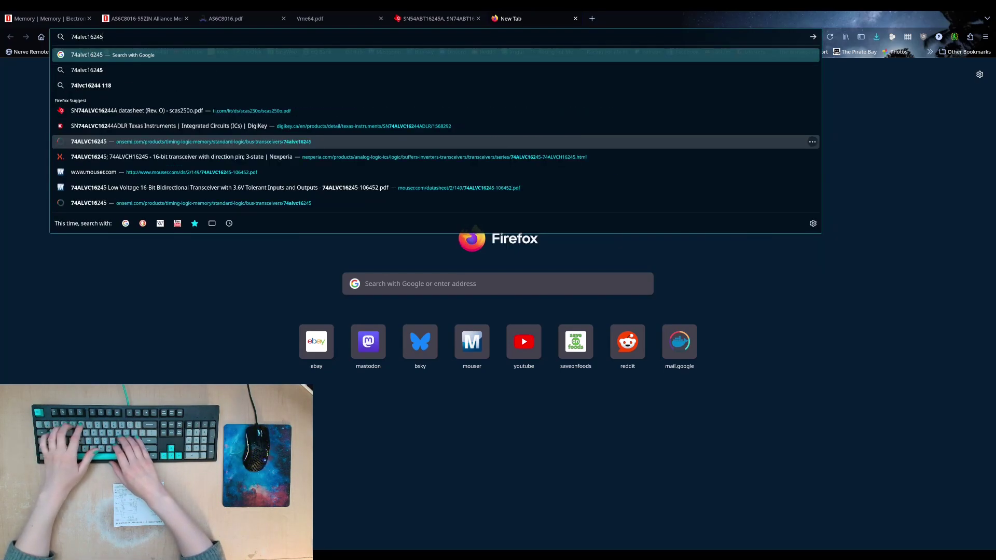
pyautogui.press('Return')
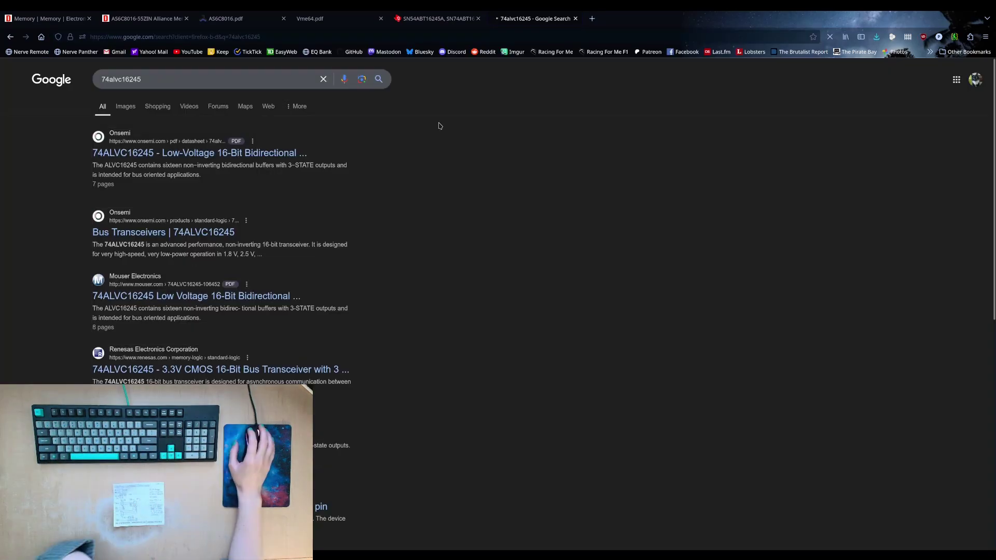
pyautogui.click(198, 154)
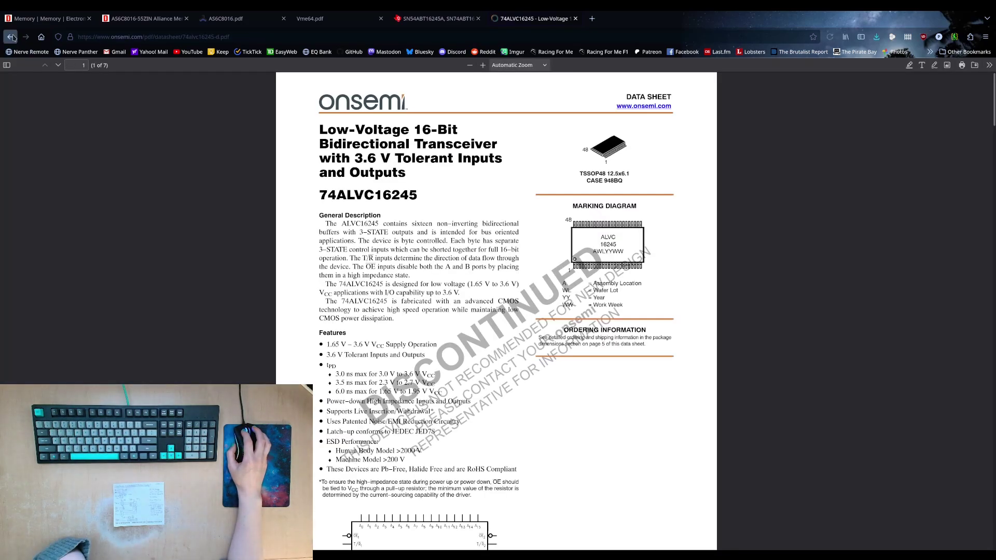
pyautogui.hotkey('alt', 'Left')
pyautogui.click(218, 434)
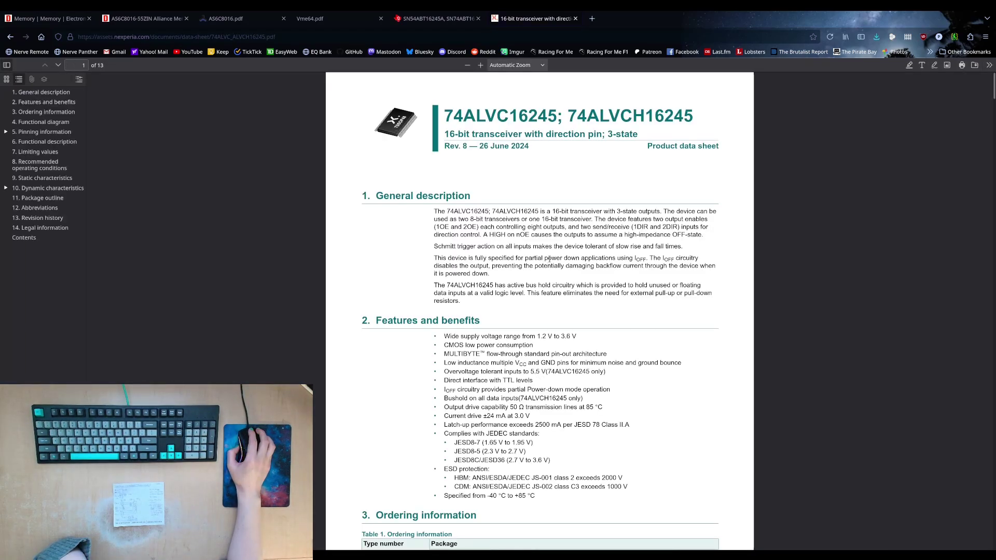
# - Examine the functional diagram and the supply voltage range under Features and benefits in the Nexperia data sheet
pyautogui.scroll(-5, 549, 258)
pyautogui.scroll(-5, 553, 257)
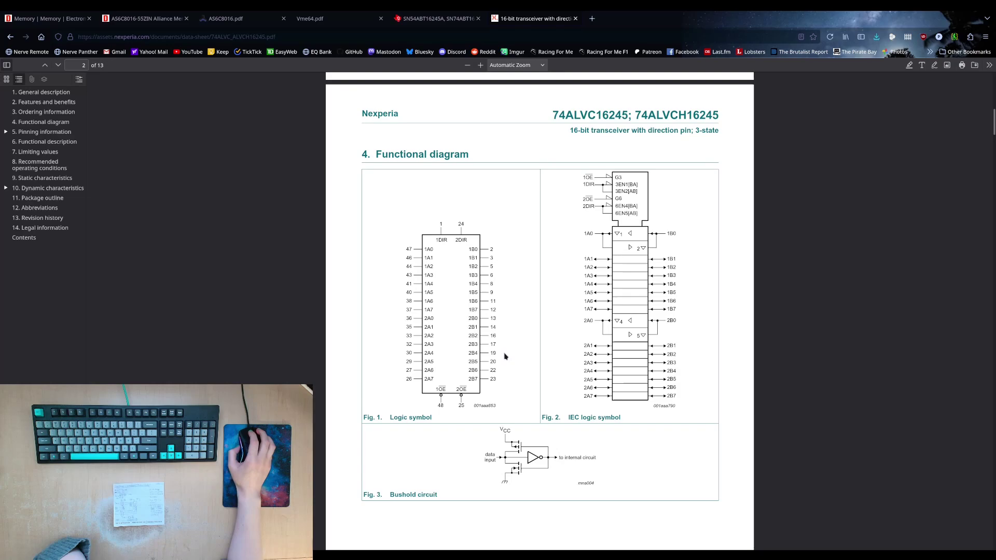
pyautogui.scroll(8, 517, 356)
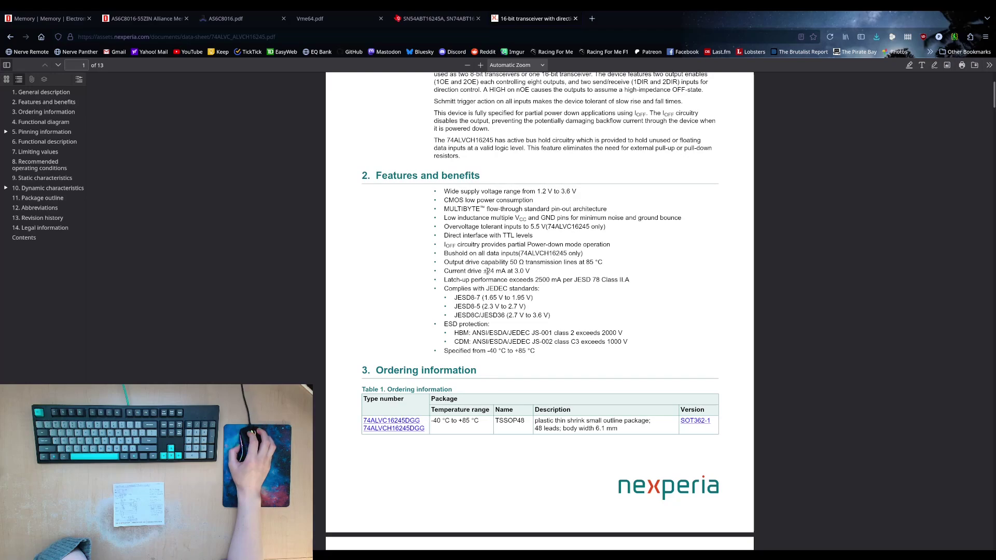
pyautogui.moveTo(538, 191); pyautogui.dragTo(573, 191)
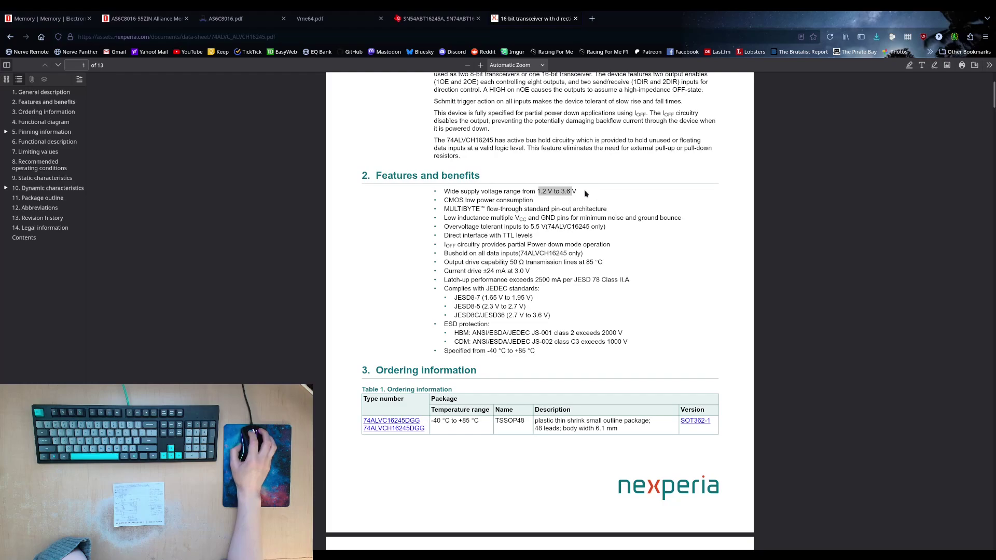
pyautogui.click(573, 190)
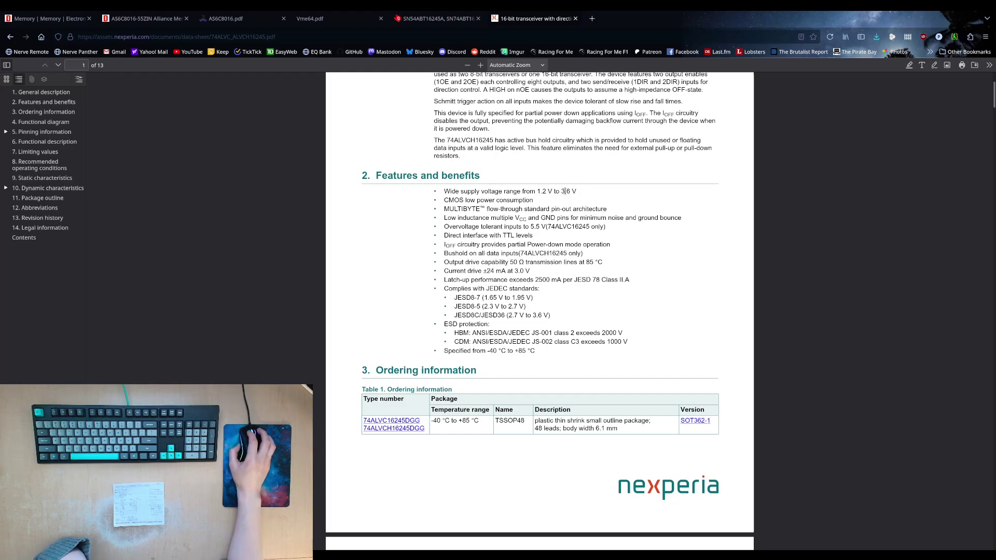
pyautogui.scroll(3, 565, 195)
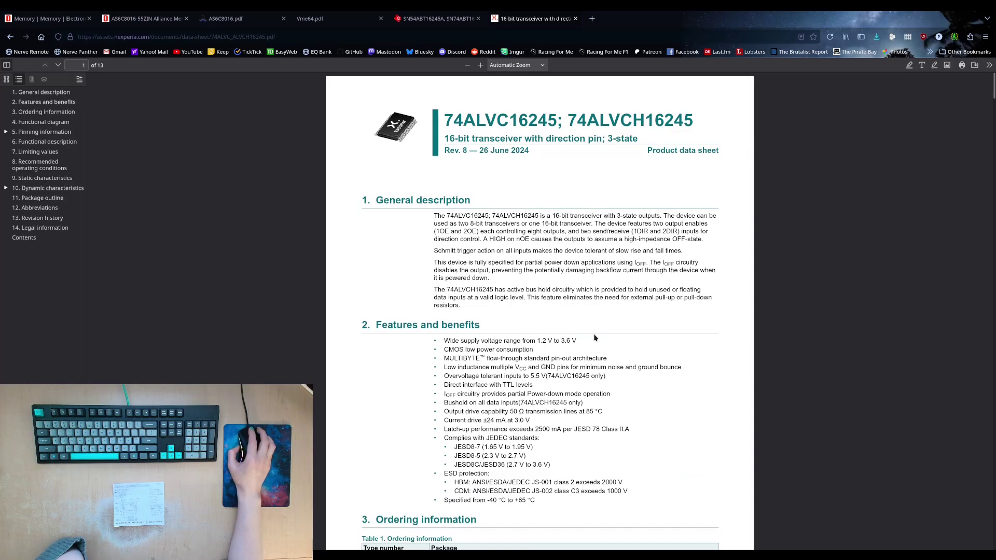
# - Check the limiting values and the TSSOP48 pinning, including the VCC pins, in the 74ALVC16245 data sheet
pyautogui.scroll(-15, 595, 337)
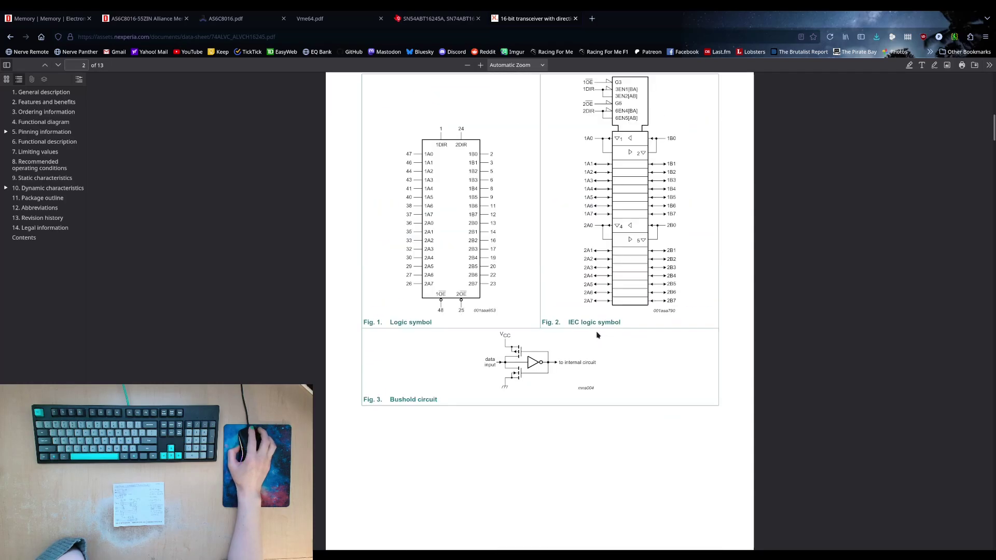
pyautogui.scroll(-10, 599, 334)
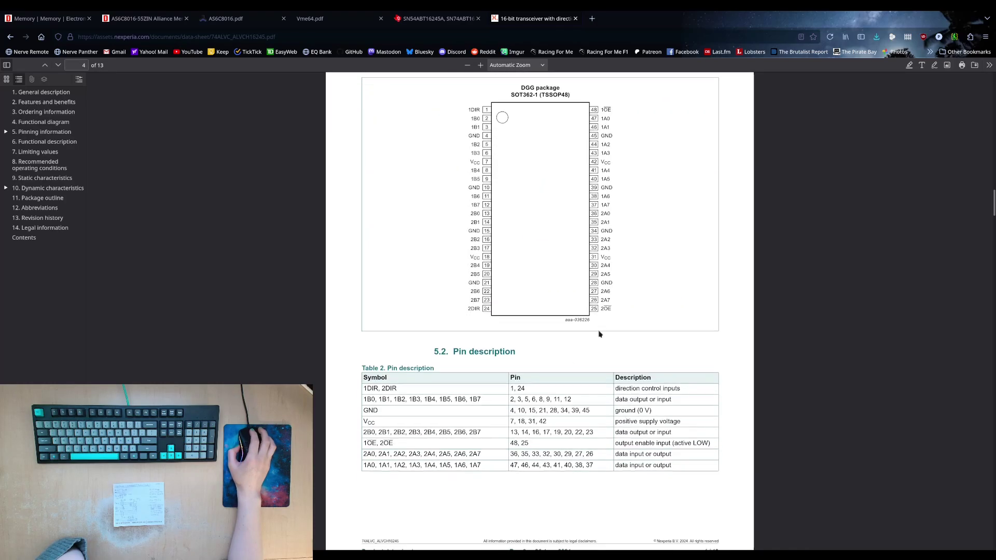
pyautogui.scroll(-10, 599, 334)
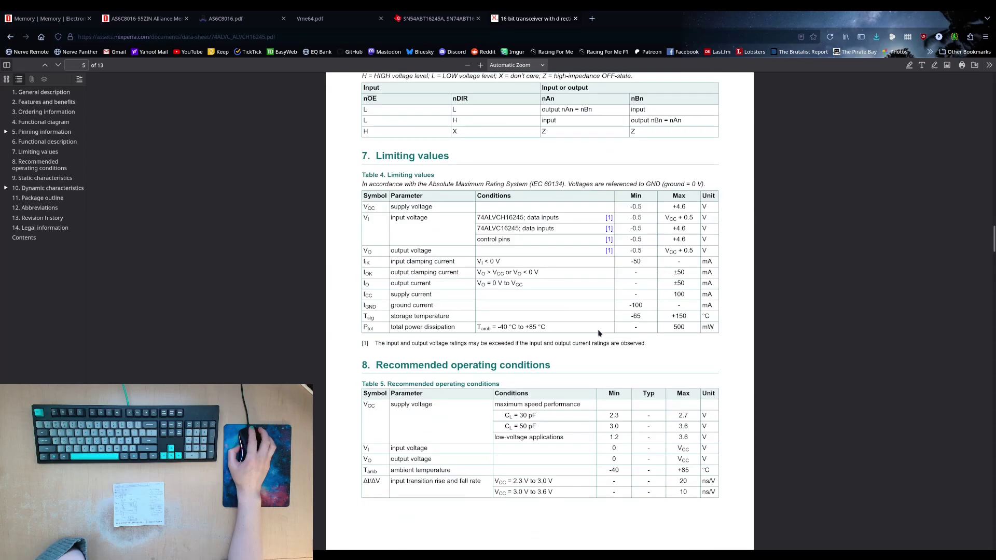
pyautogui.scroll(20, 599, 333)
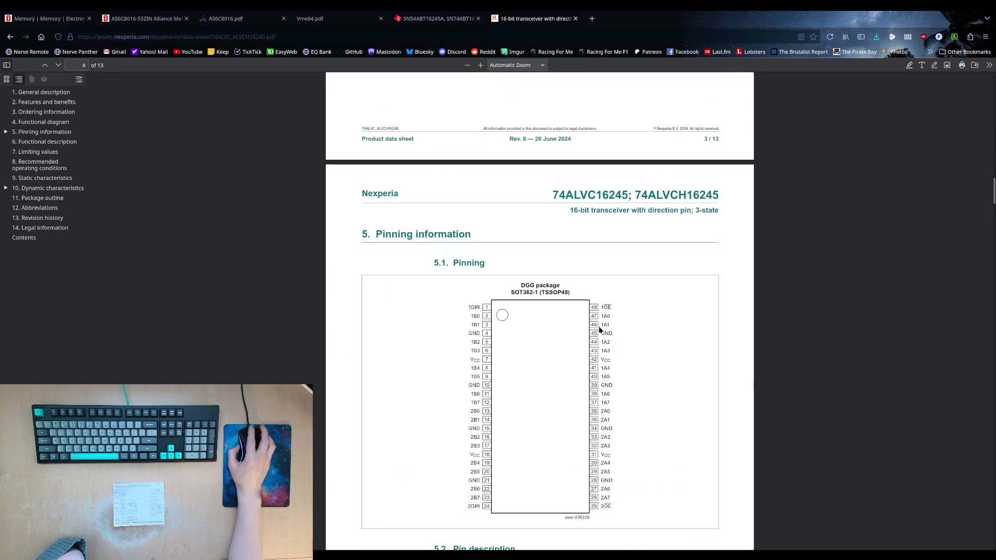
pyautogui.scroll(-15, 600, 327)
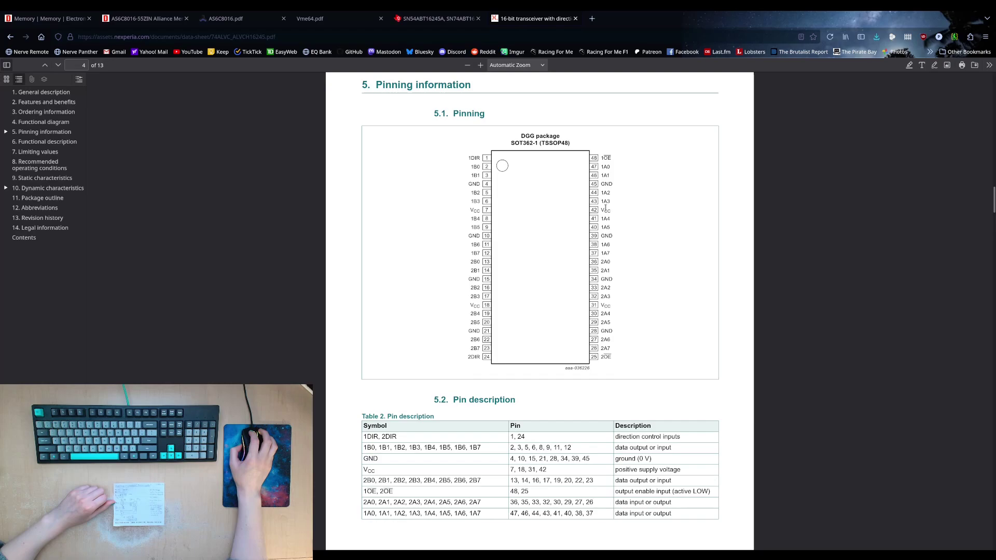
# - Review the general description, features, logic symbols and TSSOP48 pinning in the Nexperia 74ALVC16245 data sheet
pyautogui.scroll(5, 606, 210)
pyautogui.scroll(14, 605, 209)
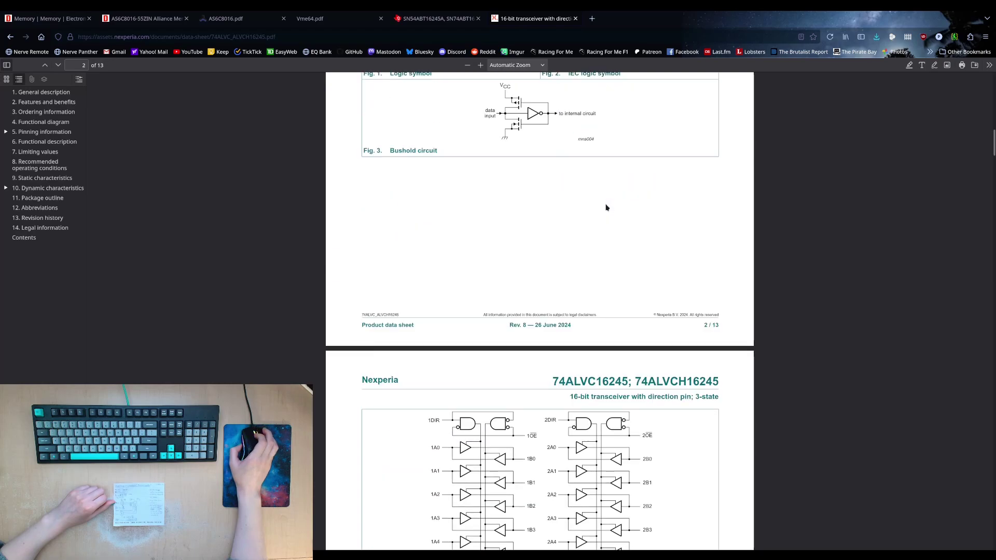
pyautogui.scroll(18, 606, 207)
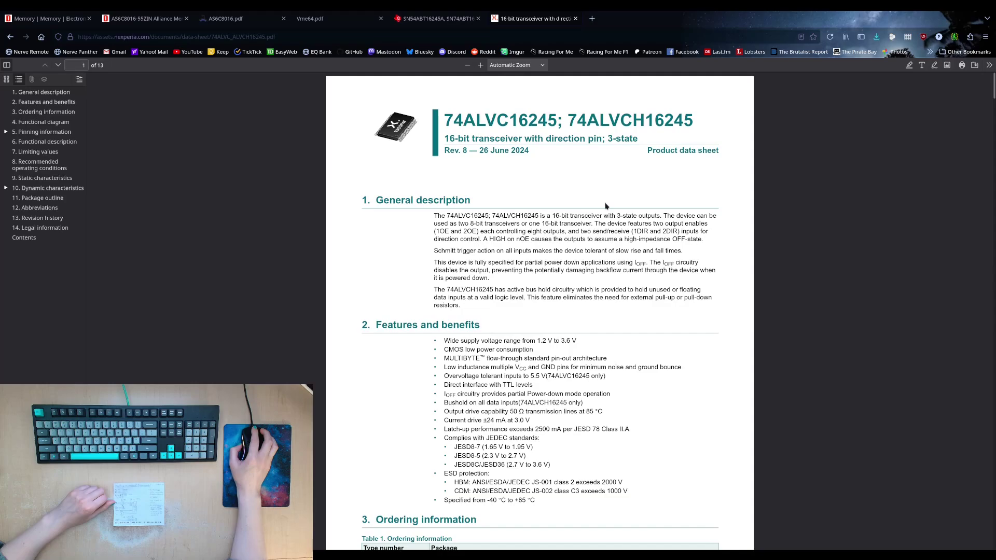
pyautogui.scroll(-6, 606, 206)
pyautogui.scroll(-2, 605, 205)
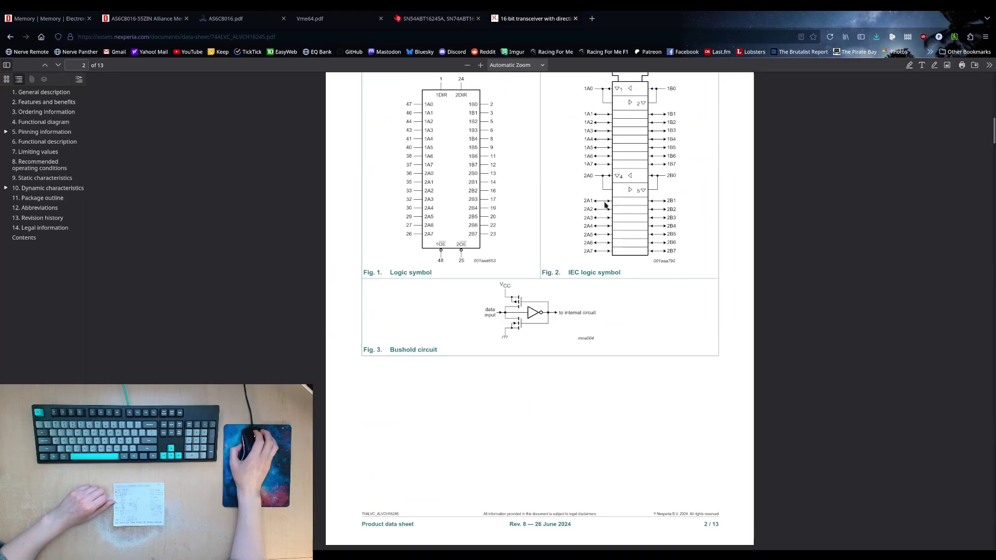
pyautogui.scroll(-20, 605, 205)
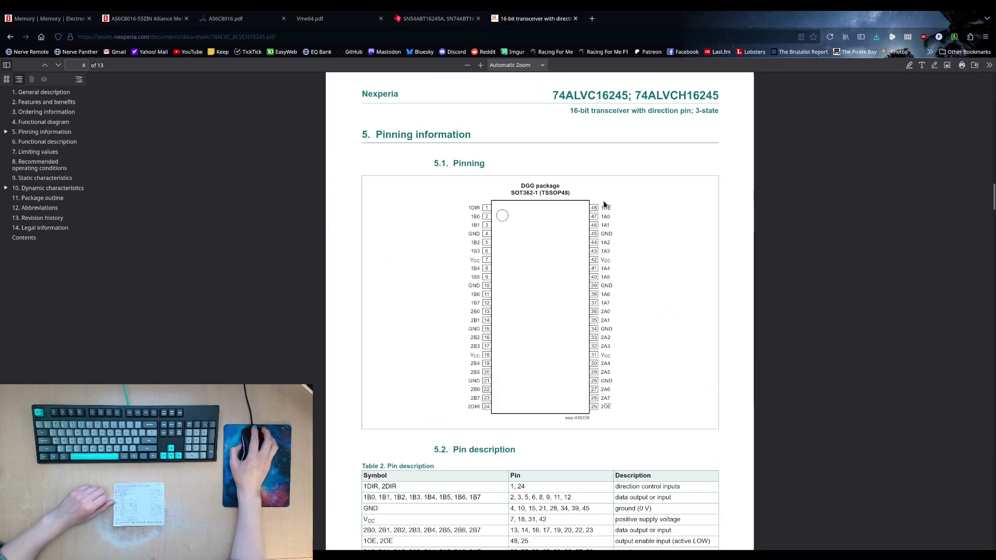
# - Return to the search results and search the web for "74alvc16245 dual supply"
pyautogui.click(10, 36)
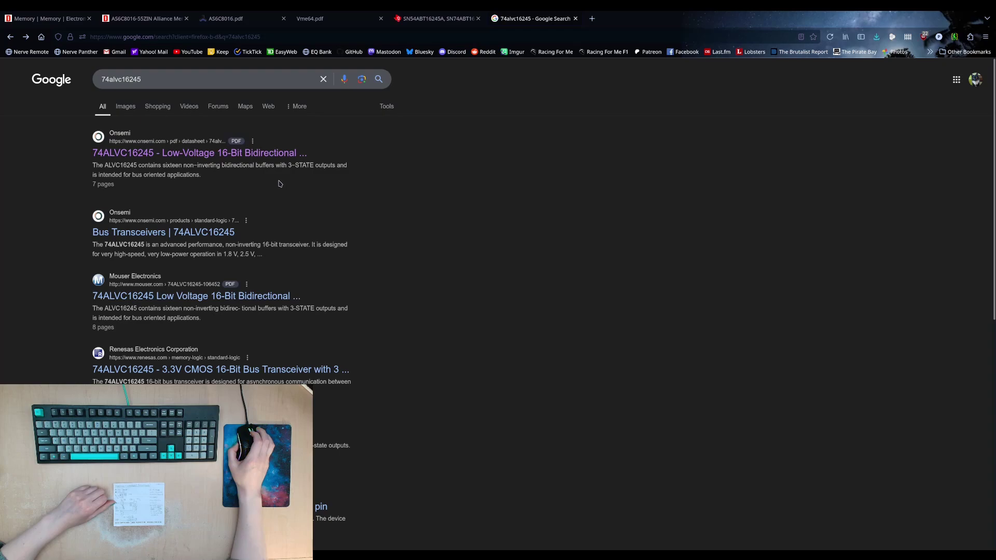
pyautogui.click(177, 77)
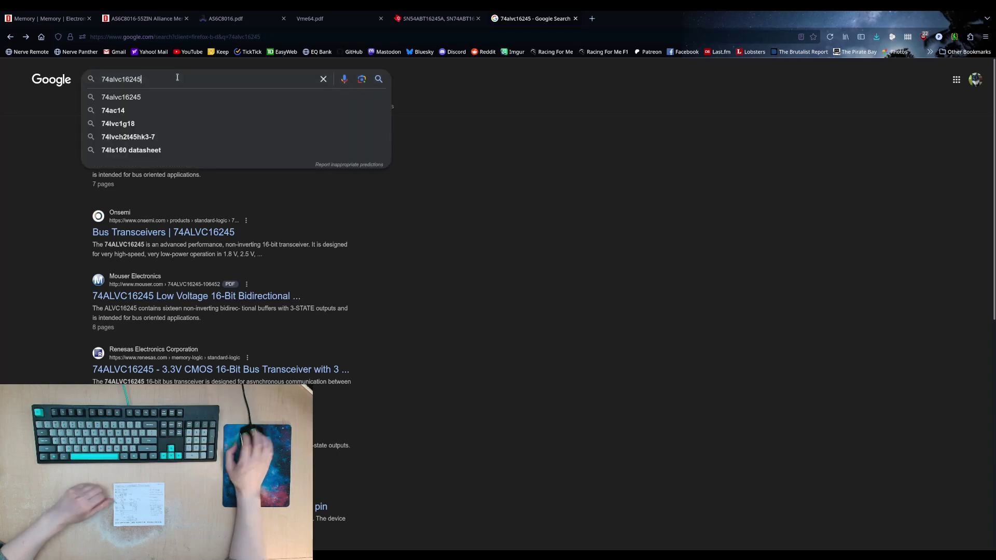
pyautogui.write('dual')
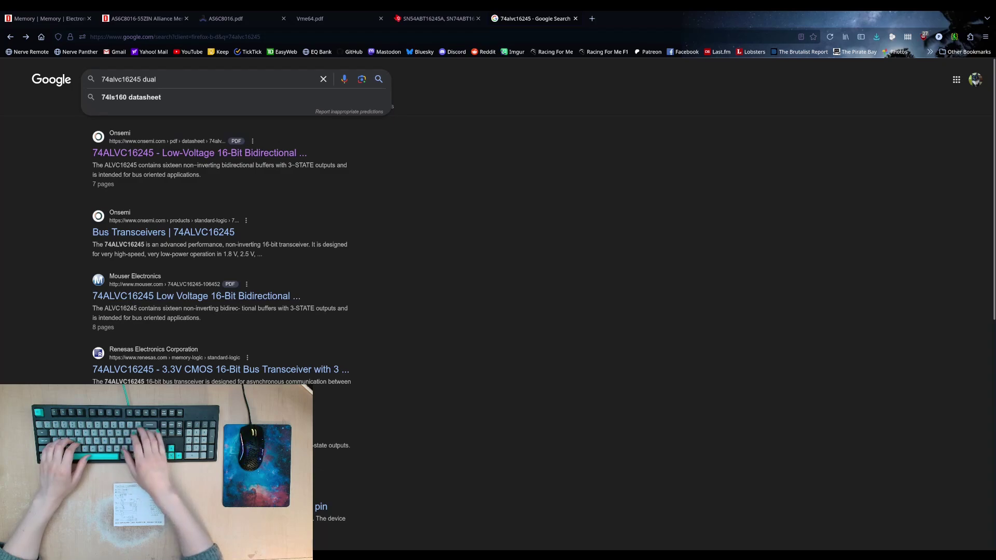
pyautogui.write(' supply')
pyautogui.press('Return')
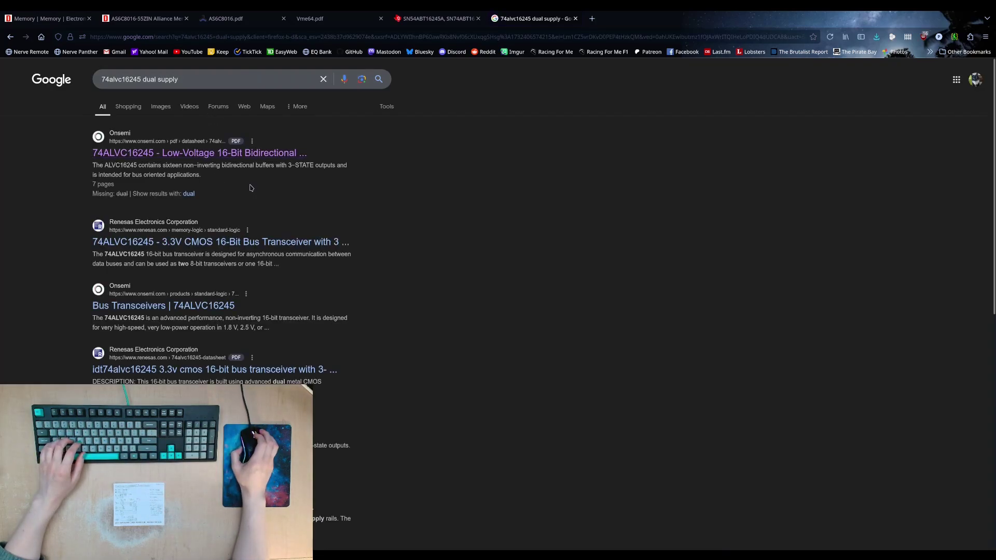
# - Open the TI SN74LVC16T245-EP dual-supply bus transceiver datasheet in a new tab and examine its VCCA and VCCB pins
pyautogui.scroll(-5, 245, 192)
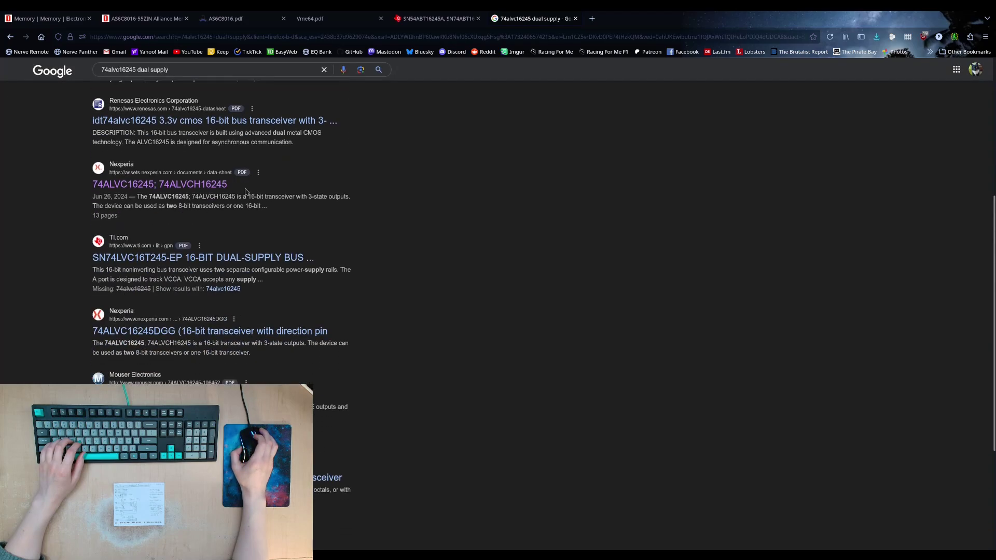
pyautogui.middleClick(216, 257)
pyautogui.scroll(5, 332, 213)
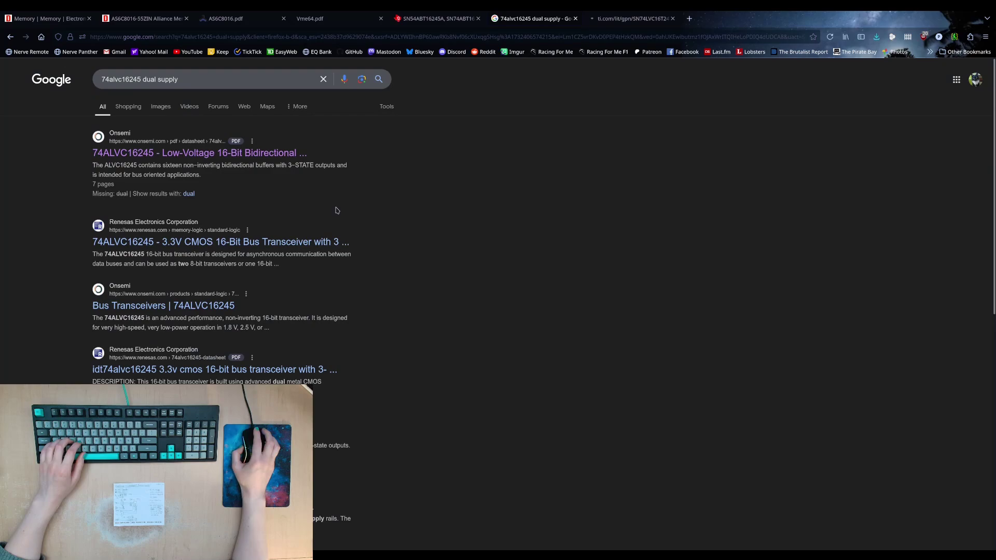
pyautogui.click(621, 21)
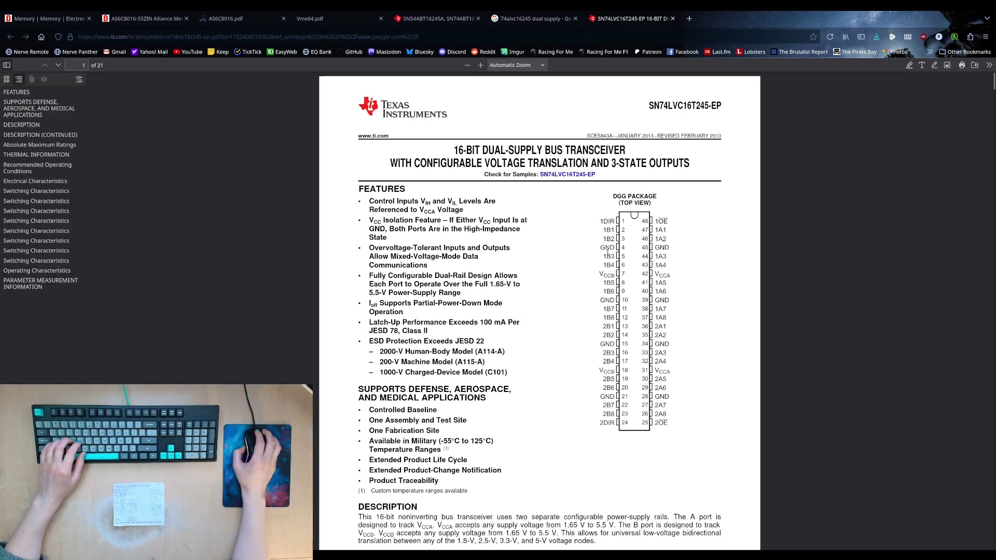
pyautogui.moveTo(599, 274); pyautogui.dragTo(676, 279)
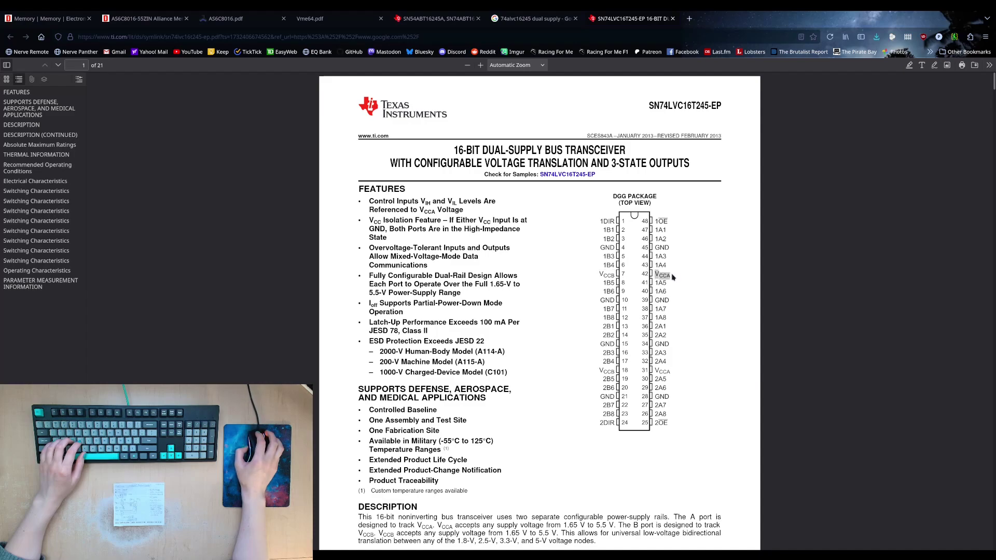
pyautogui.click(602, 271)
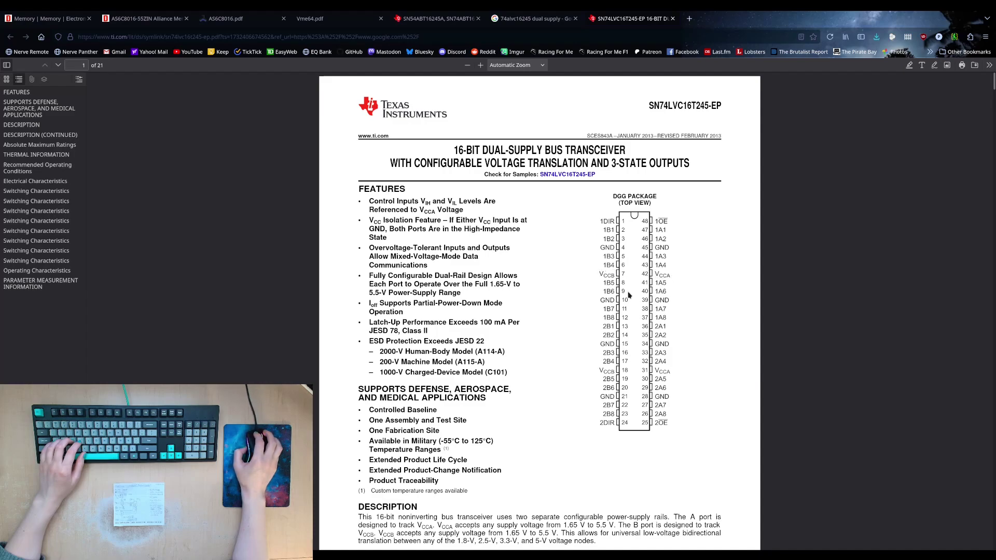
# - In the KiCad Transceivers sheet, paste the 74ABT16245DL address low transceiver circuit below the 74ALVC16245 and delete the short horizontal stub atop its LA bus
pyautogui.hotkey('alt', 'Tab')
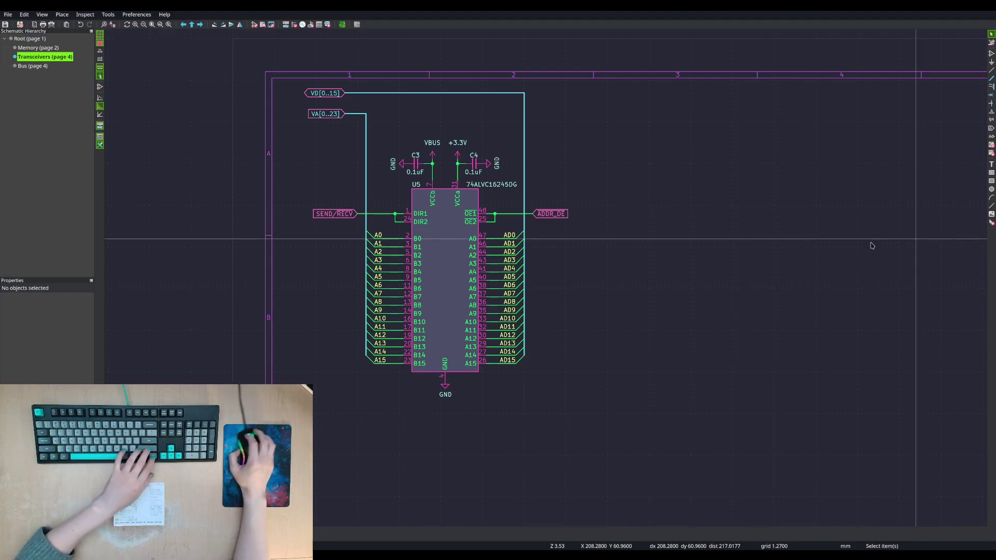
pyautogui.hotkey('ctrl', 'v')
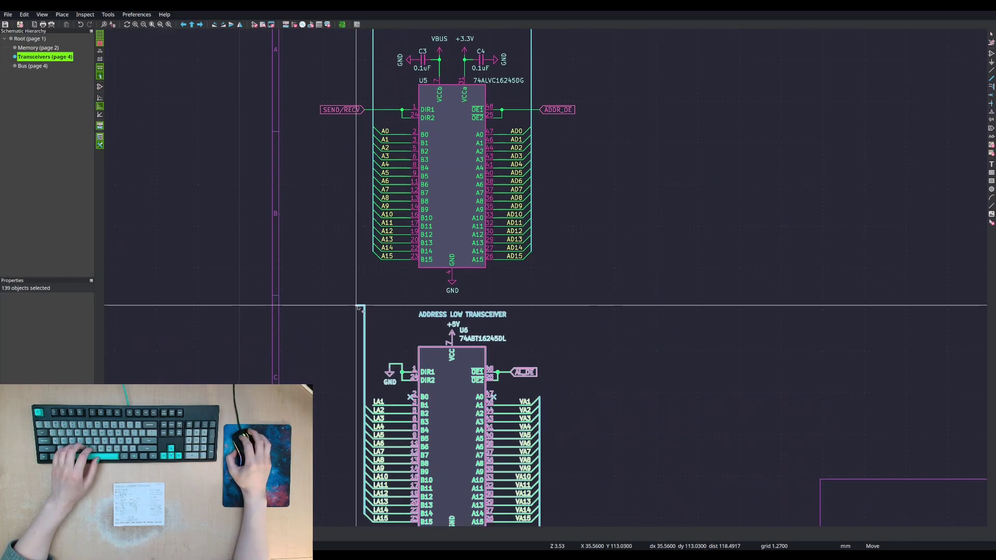
pyautogui.scroll(-3, 363, 270)
pyautogui.click(377, 211)
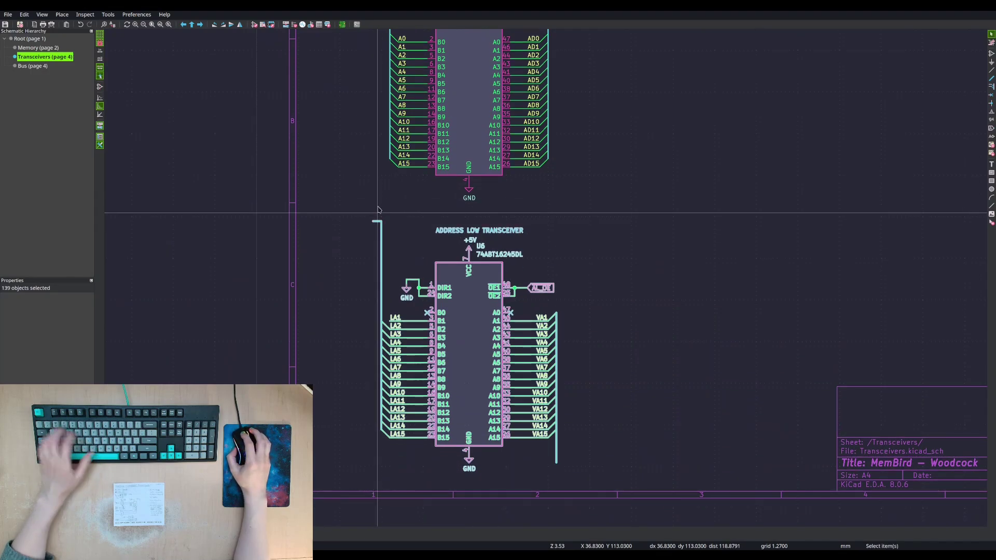
pyautogui.moveTo(358, 205); pyautogui.dragTo(396, 250)
pyautogui.press('Delete')
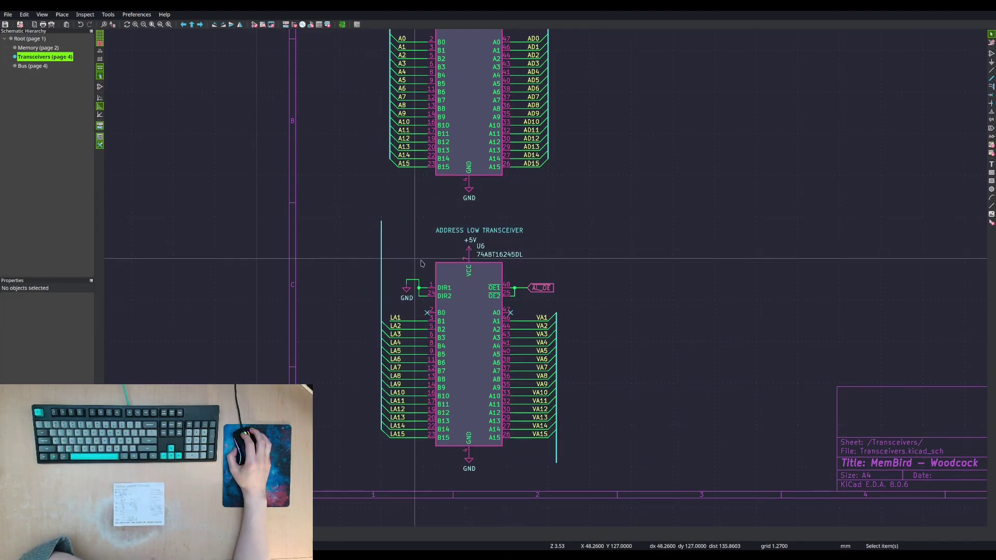
pyautogui.scroll(-2, 546, 270)
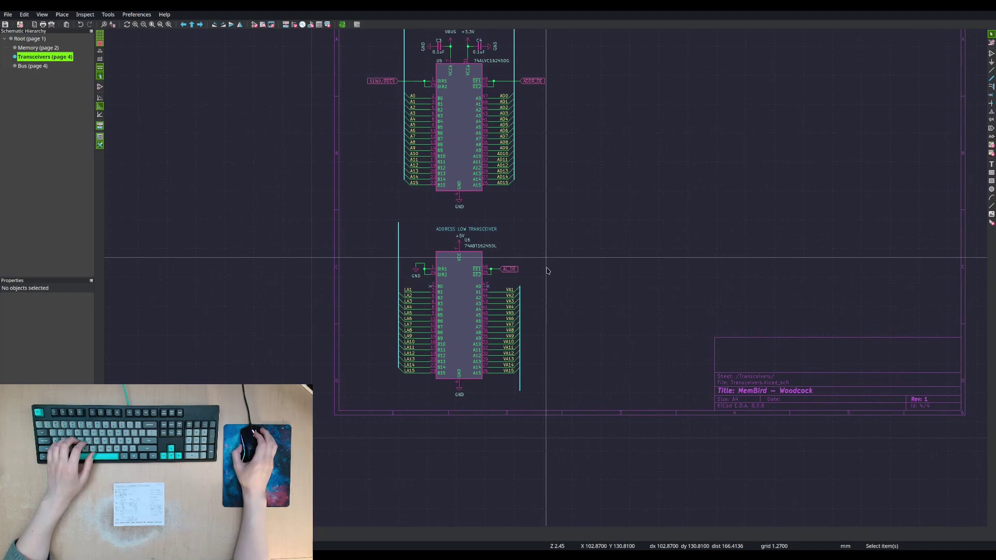
pyautogui.moveTo(547, 268); pyautogui.dragTo(558, 342, button='middle')
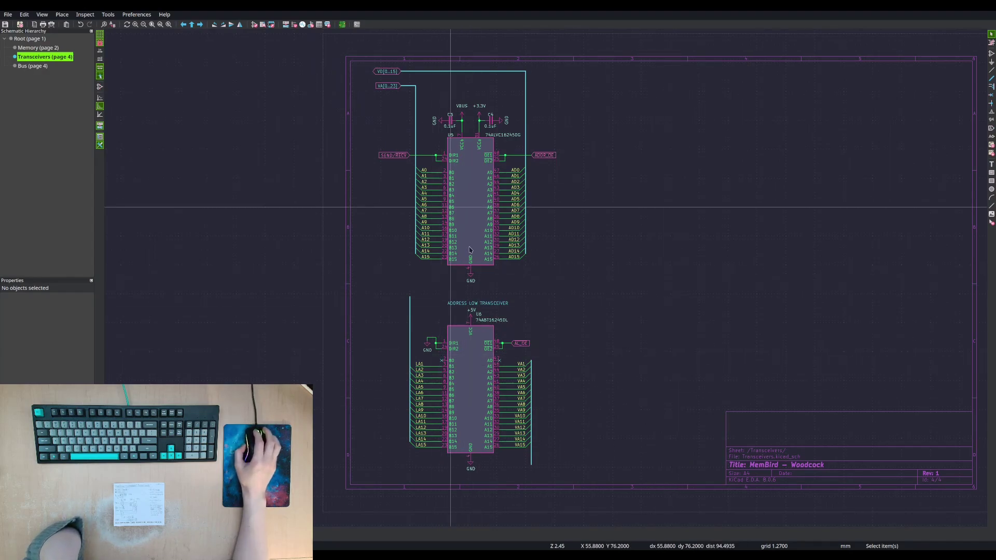
pyautogui.moveTo(363, 98); pyautogui.dragTo(595, 271)
pyautogui.click(596, 271)
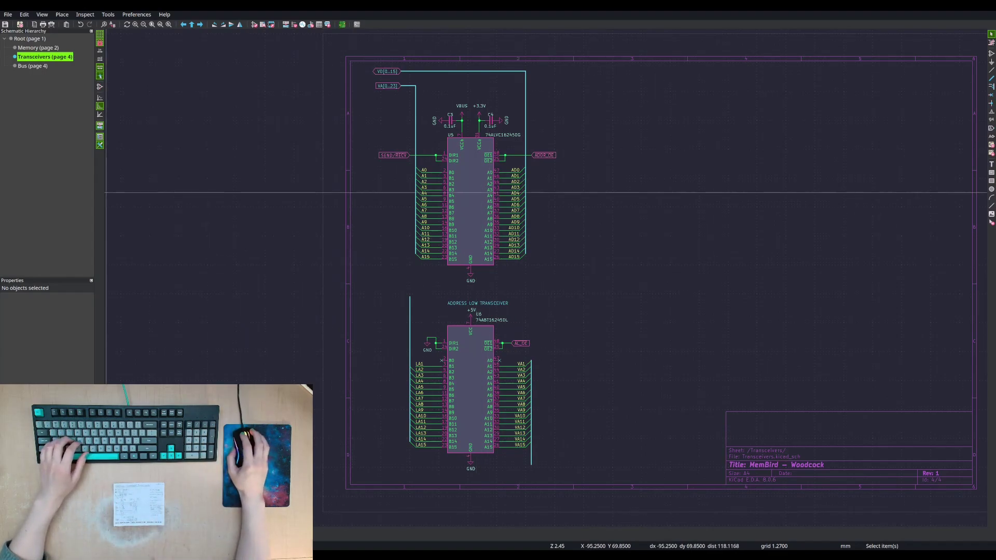
# - Paste the POWER SUPPLY circuit with the 3.3 V regulator and 4.7uF capacitors below the POWER section of the root sheet
pyautogui.press('pageup')
pyautogui.press('pageup')
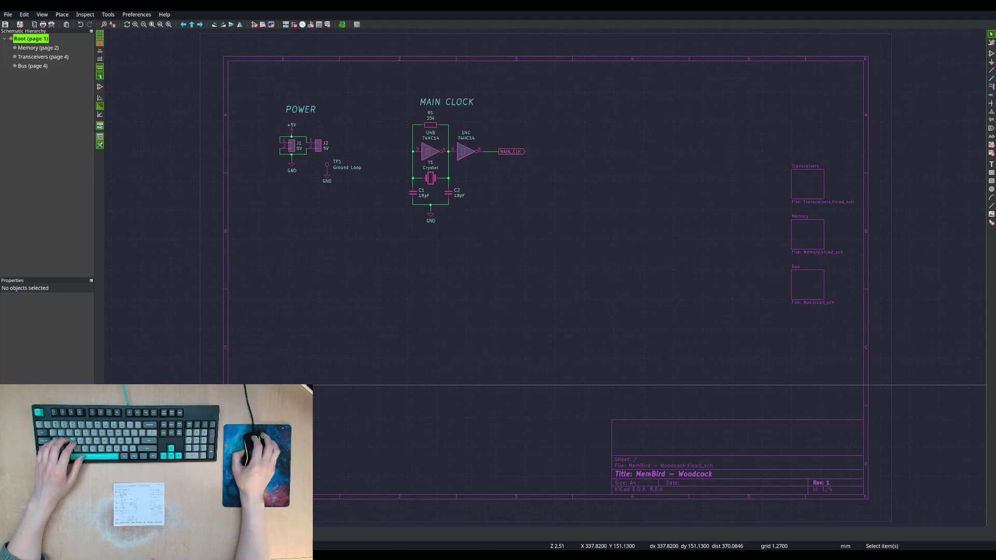
pyautogui.hotkey('ctrl', 'v')
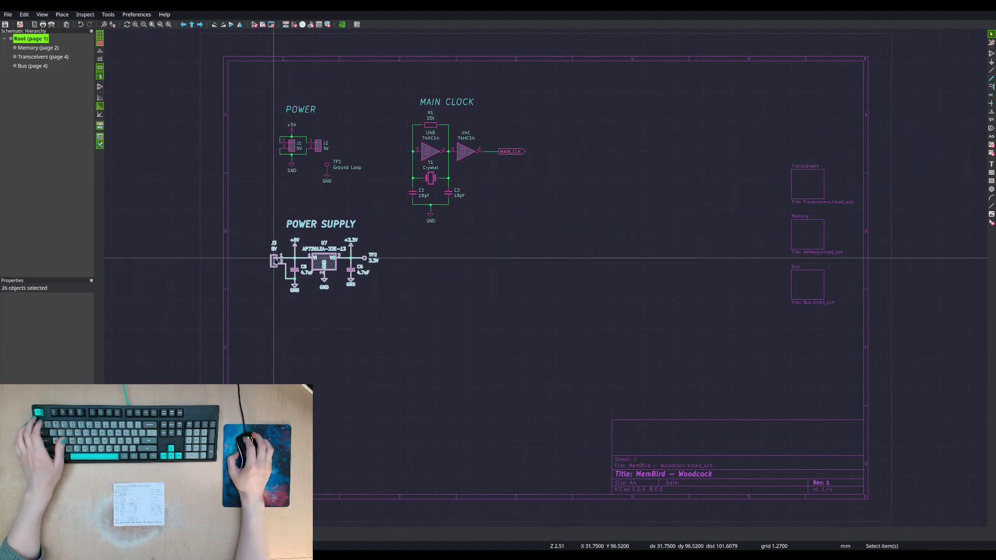
pyautogui.click(277, 258)
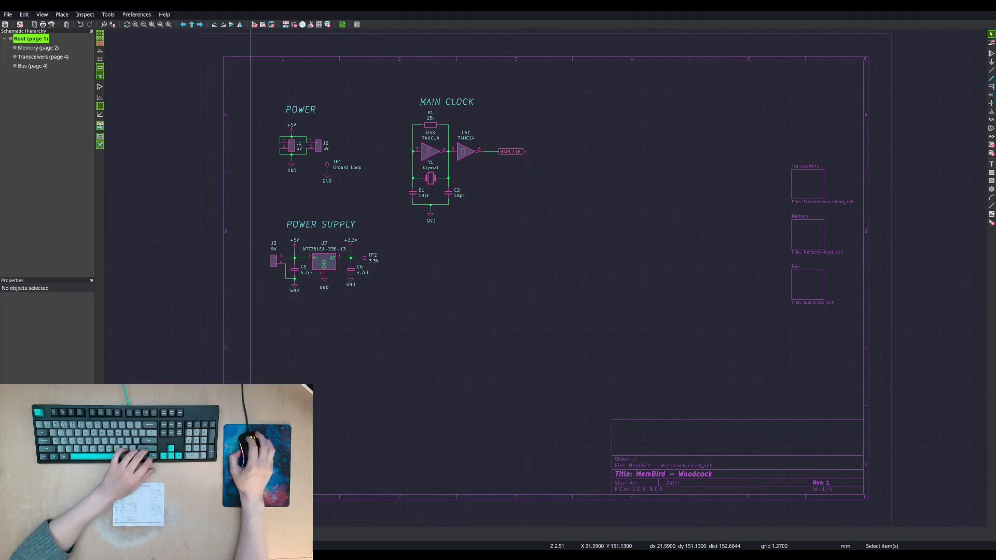
# - Paste the +3.3V power LED circuit with its 220 resistor into the root sheet and move it beside the power supply, below the main clock
pyautogui.hotkey('ctrl', 'v')
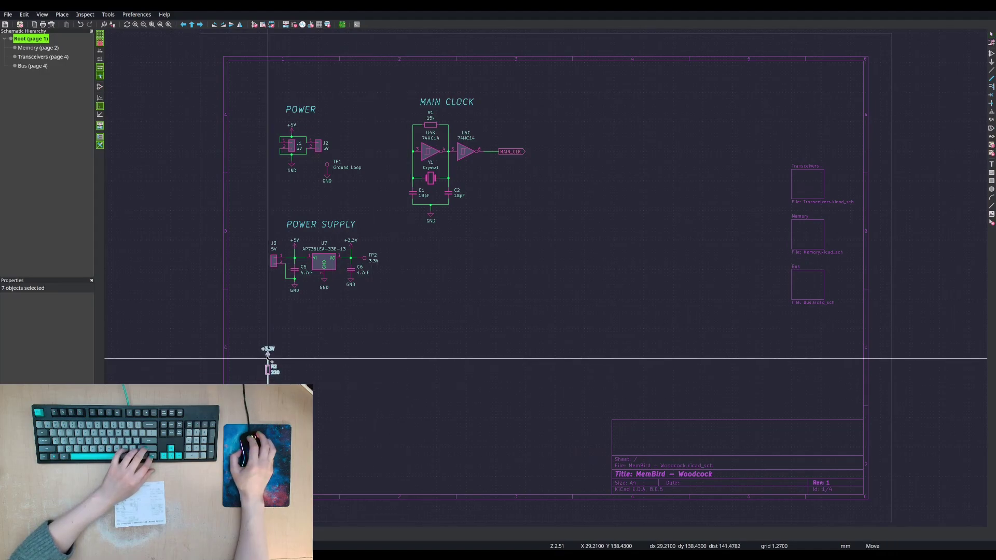
pyautogui.click(283, 360)
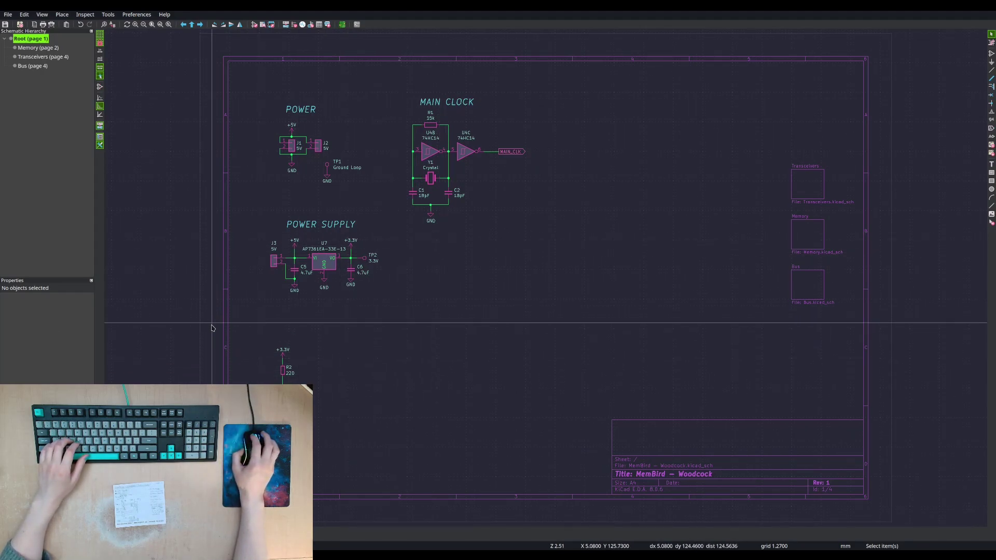
pyautogui.moveTo(251, 337); pyautogui.dragTo(448, 325)
pyautogui.click(448, 323)
pyautogui.press('Escape')
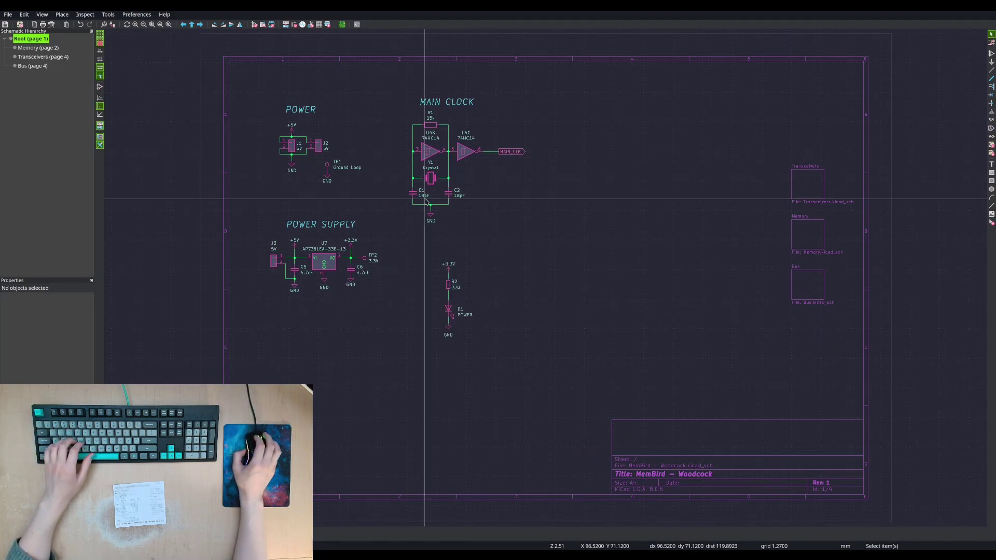
# - Look through the Root, Memory, Transceivers and Bus sheets to compare their circuits, bus connections and free space
pyautogui.click(39, 47)
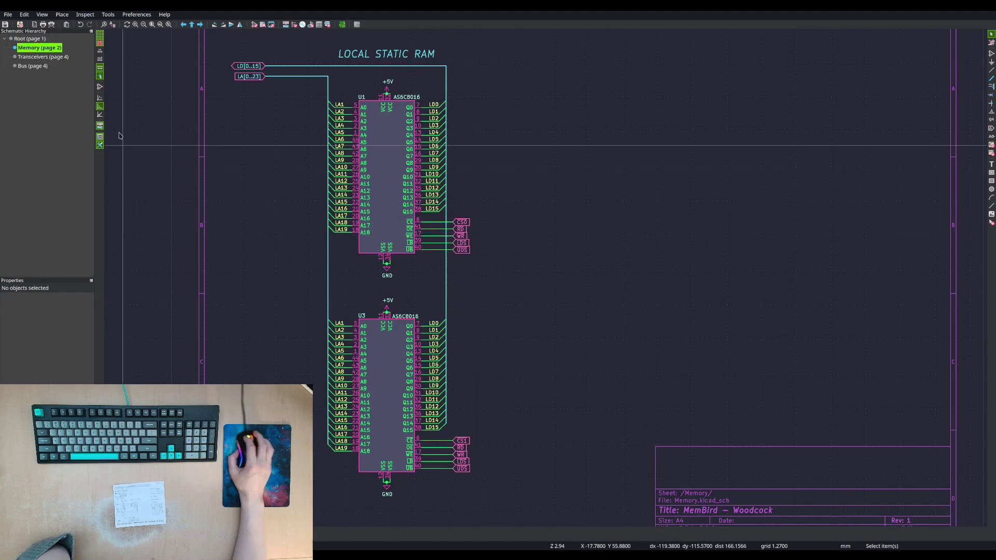
pyautogui.click(36, 39)
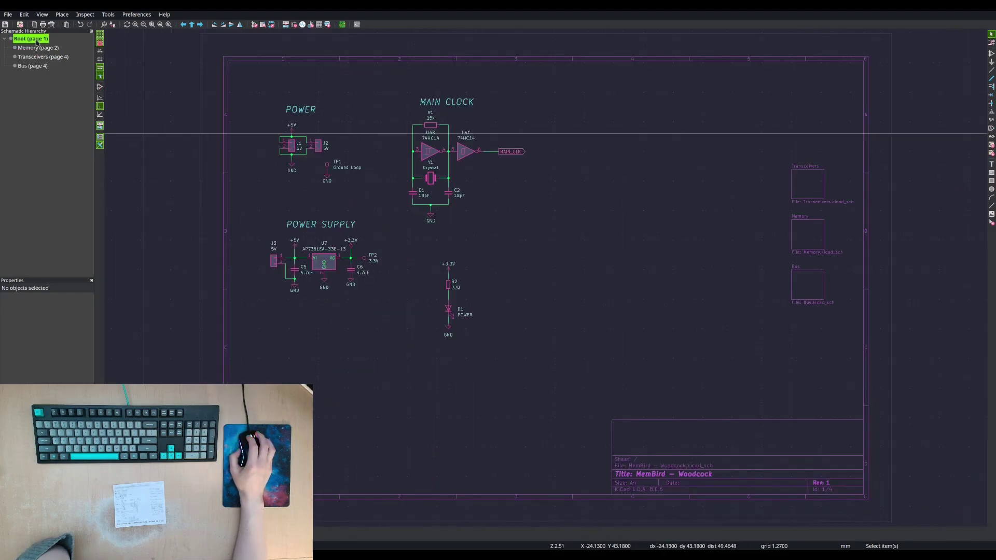
pyautogui.click(35, 56)
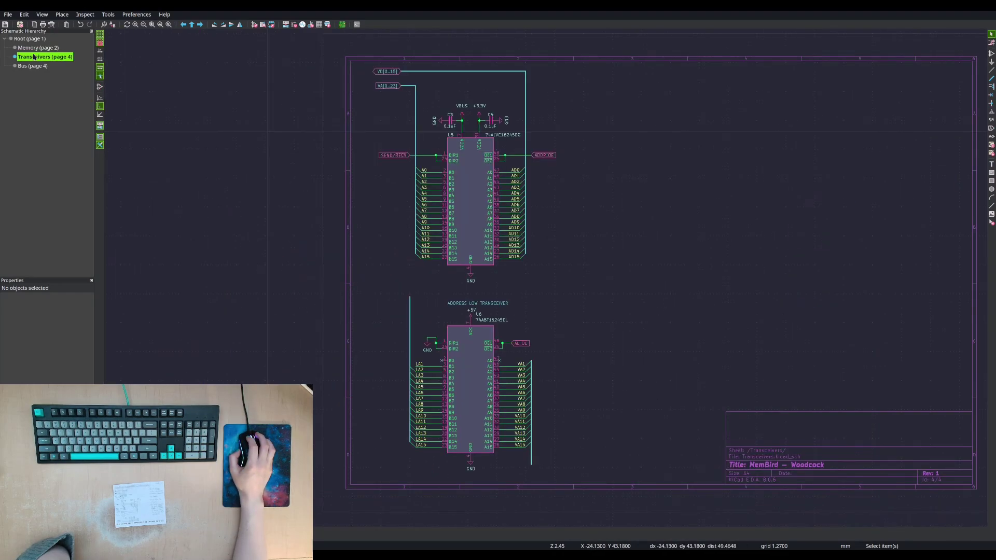
pyautogui.click(34, 48)
pyautogui.click(35, 58)
pyautogui.click(34, 66)
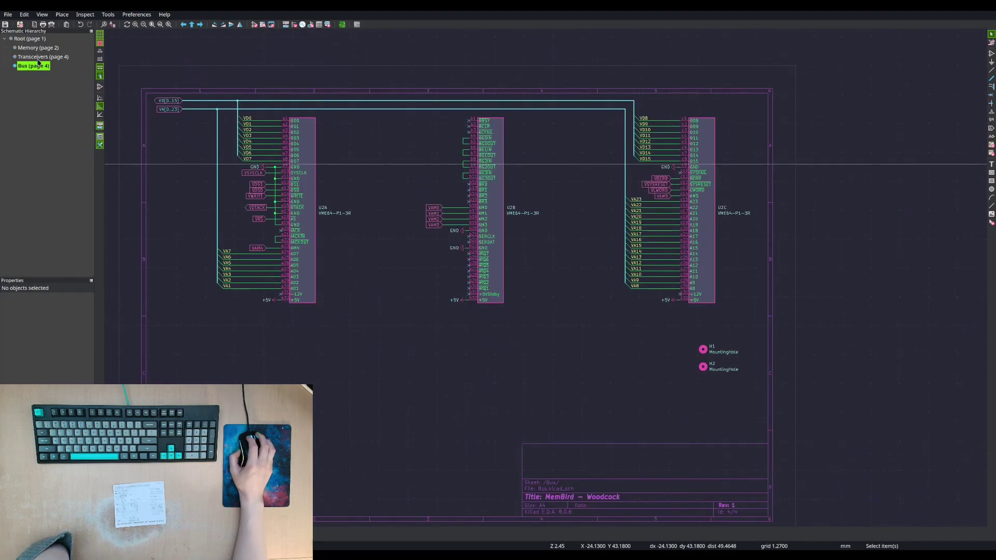
pyautogui.click(39, 58)
pyautogui.click(39, 40)
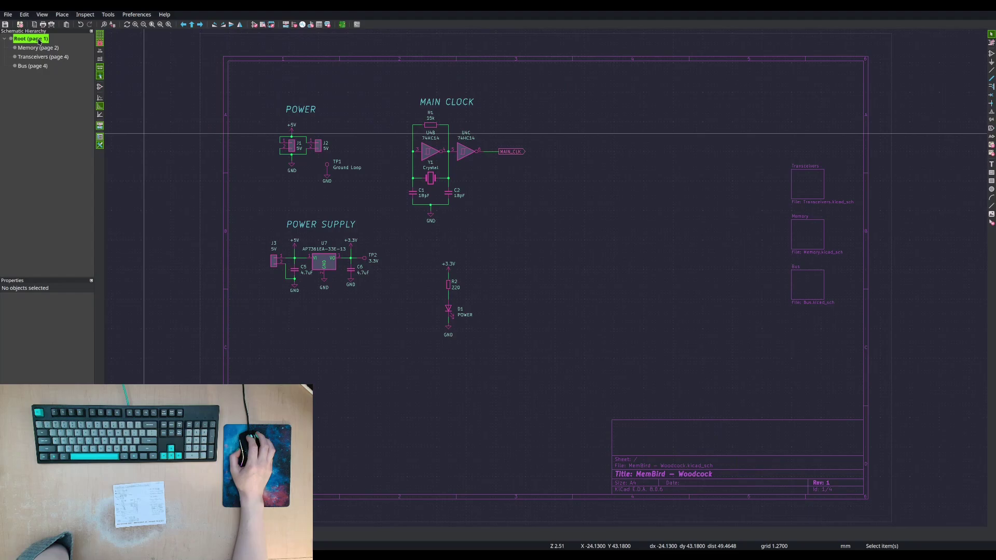
pyautogui.click(65, 68)
pyautogui.click(50, 58)
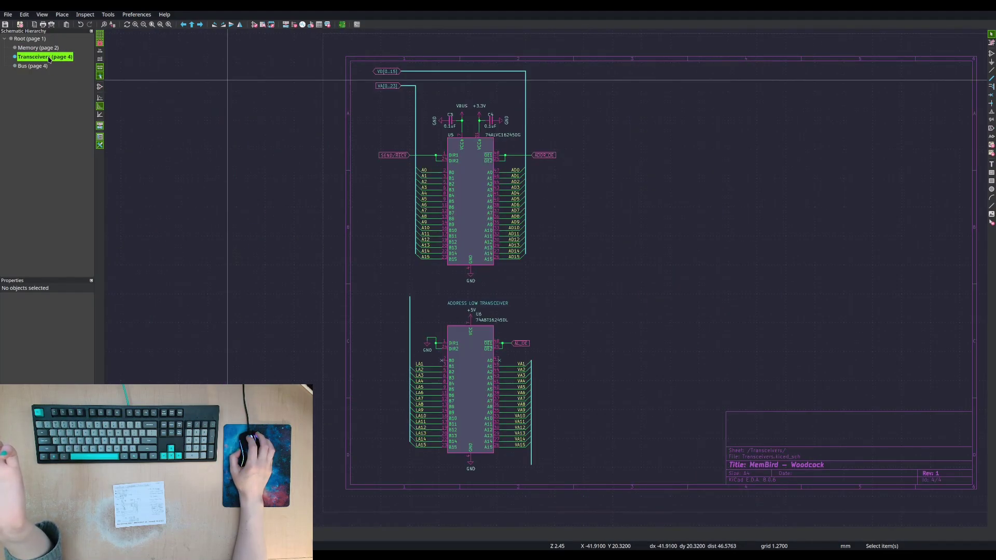
pyautogui.click(44, 66)
pyautogui.click(48, 58)
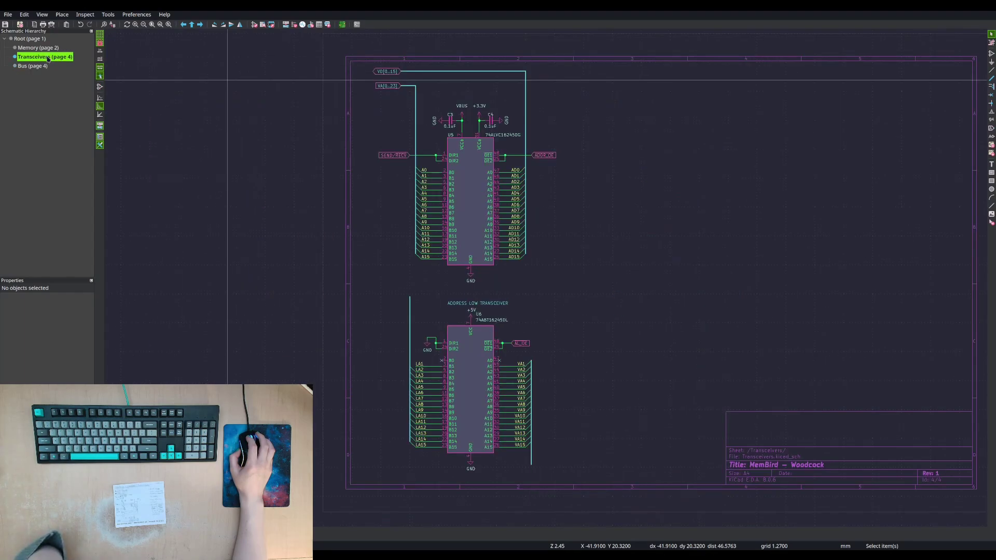
pyautogui.click(40, 66)
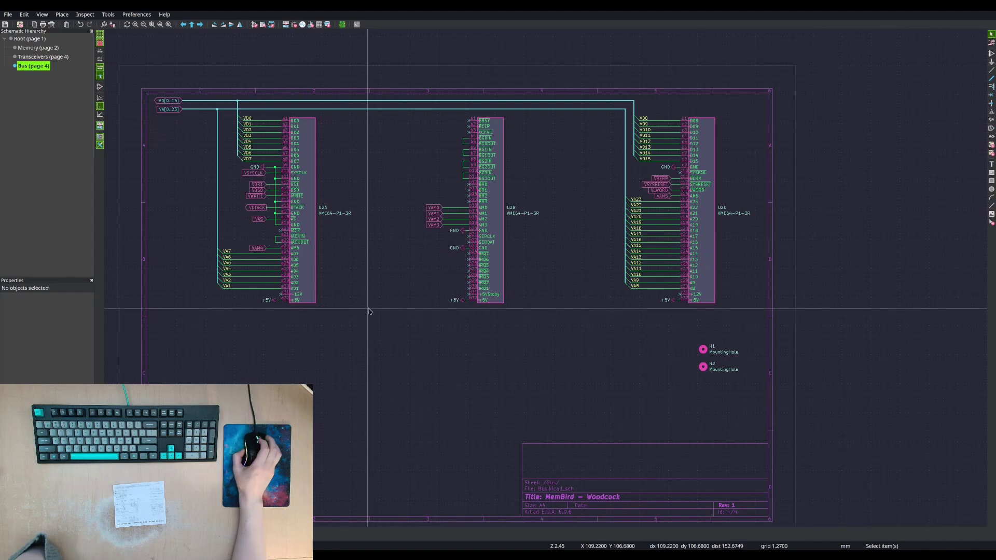
pyautogui.moveTo(340, 379); pyautogui.dragTo(350, 310, button='middle')
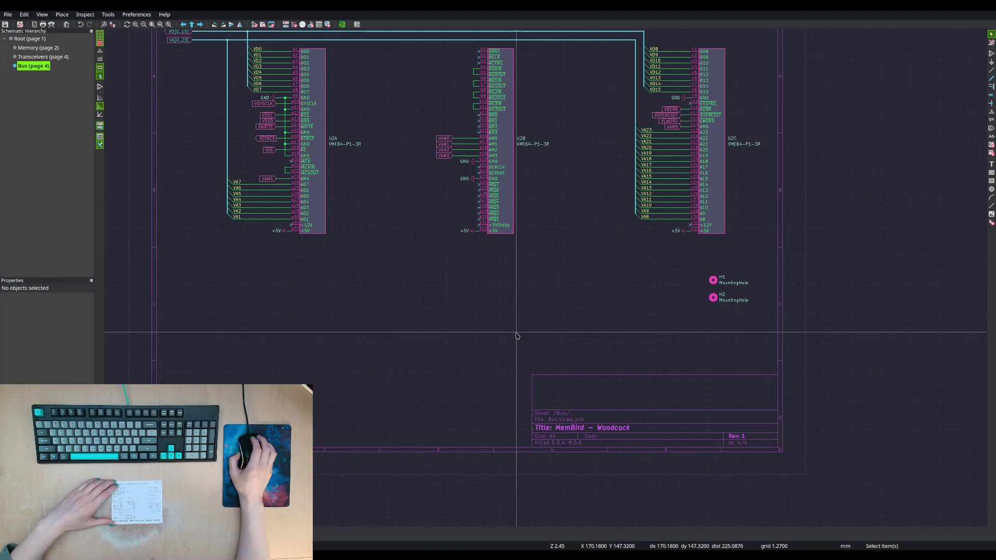
# - In the Transceivers sheet, move the whole ADDRESS LOW TRANSCEIVER circuit to the opposite side of the sheet, above the title block
pyautogui.click(45, 58)
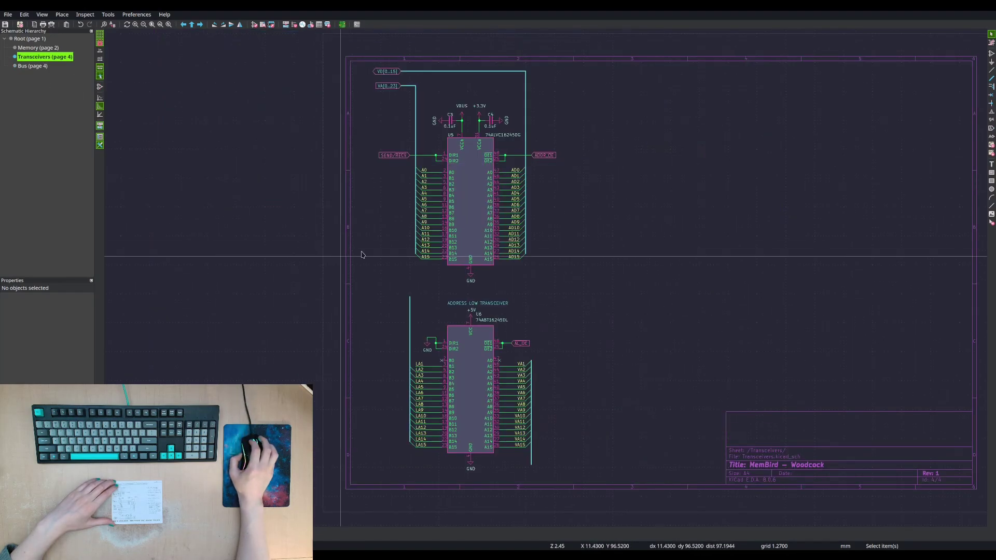
pyautogui.moveTo(569, 218); pyautogui.dragTo(545, 217, button='middle')
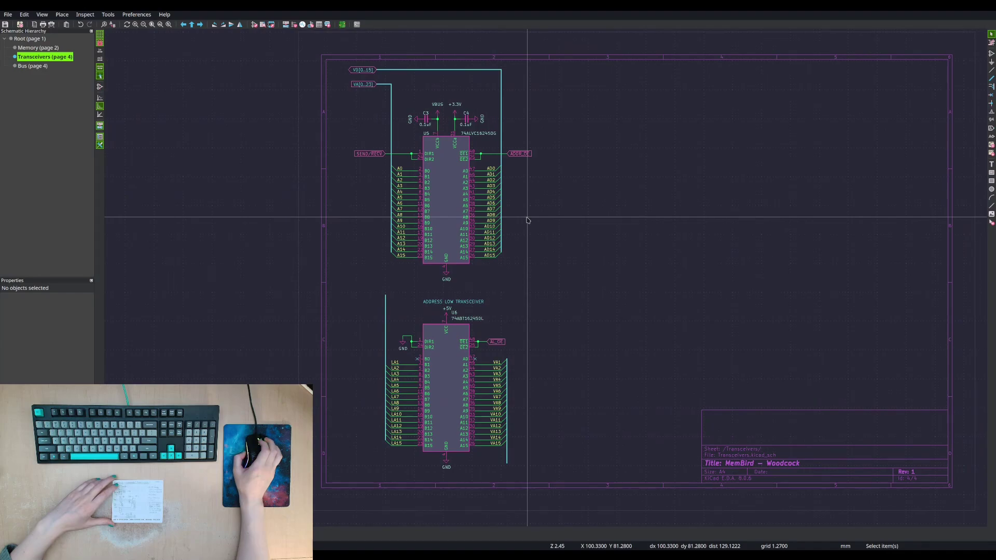
pyautogui.scroll(1, 527, 221)
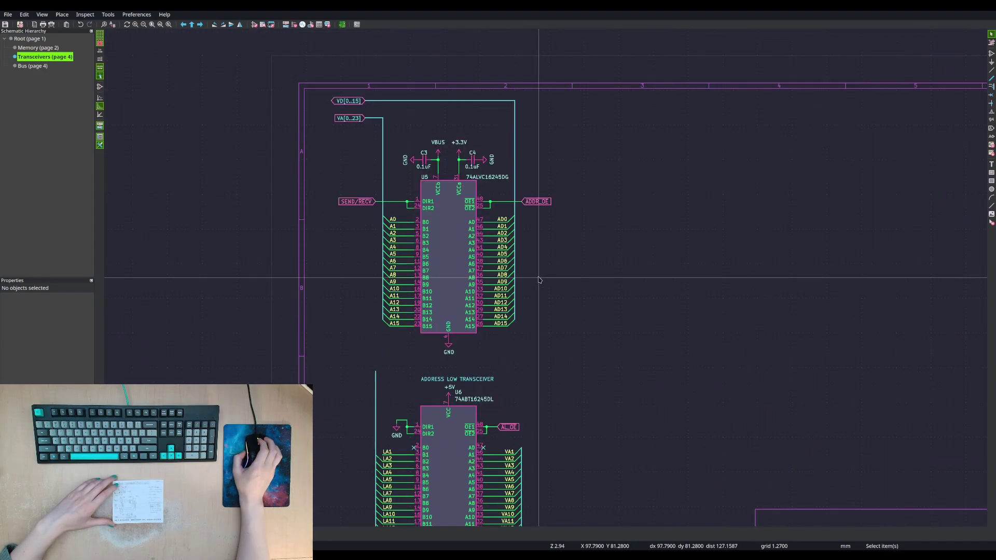
pyautogui.moveTo(551, 282); pyautogui.dragTo(520, 162, button='middle')
pyautogui.moveTo(324, 242); pyautogui.dragTo(532, 474)
pyautogui.press('m')
pyautogui.moveTo(896, 272); pyautogui.dragTo(511, 298, button='middle')
pyautogui.scroll(1, 512, 299)
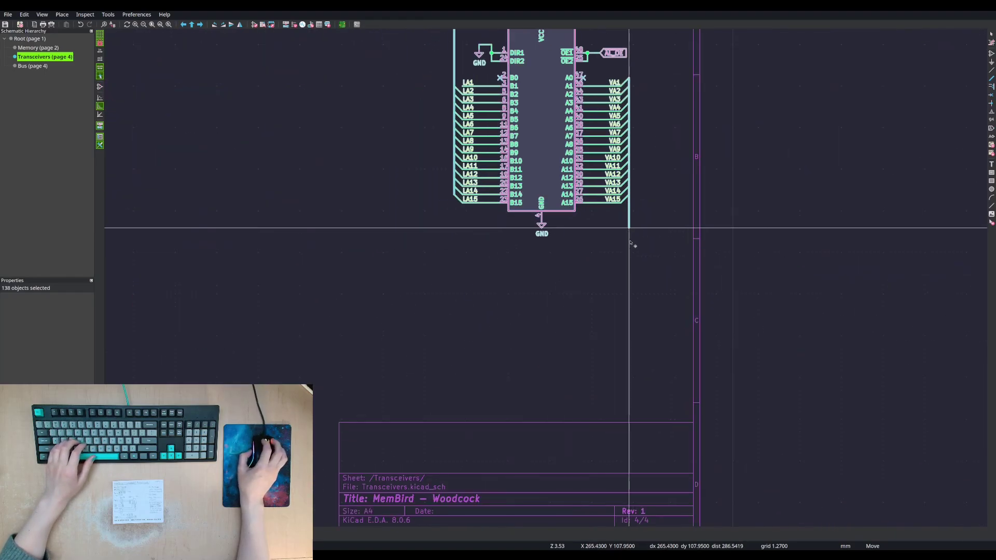
pyautogui.click(659, 254)
pyautogui.moveTo(434, 247); pyautogui.dragTo(731, 265, button='middle')
pyautogui.moveTo(194, 118); pyautogui.dragTo(360, 206, button='middle')
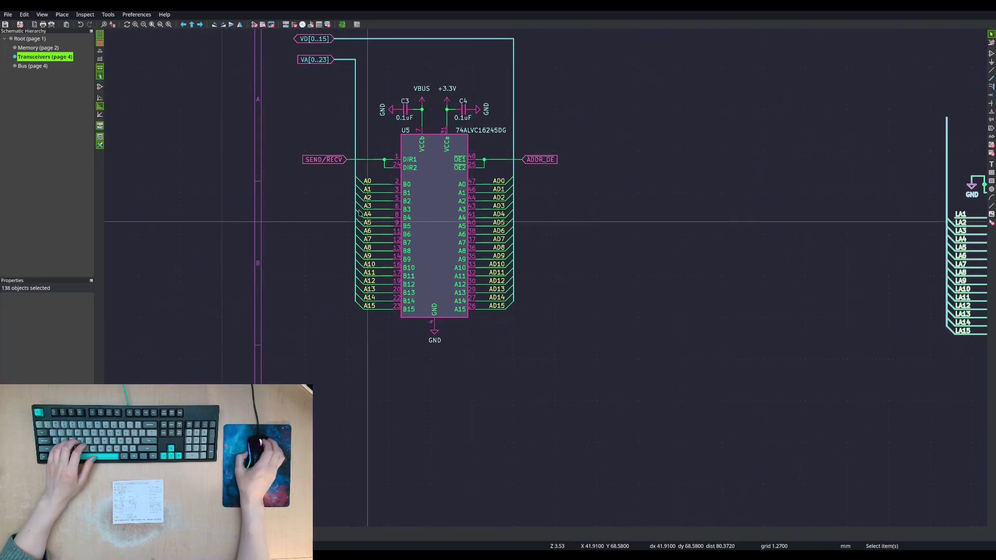
pyautogui.scroll(1, 360, 206)
pyautogui.moveTo(546, 262); pyautogui.dragTo(437, 286, button='middle')
pyautogui.press('Escape')
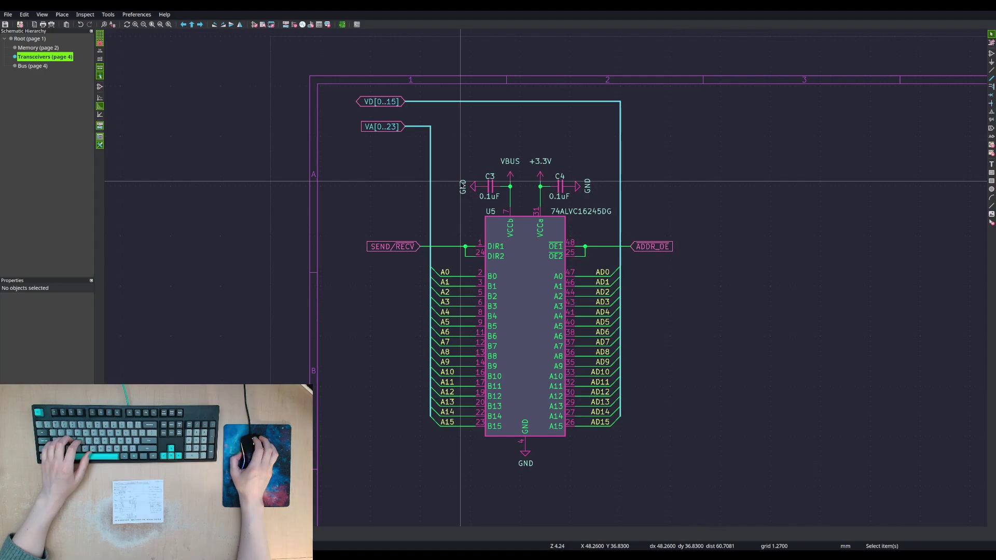
pyautogui.scroll(-4, 460, 181)
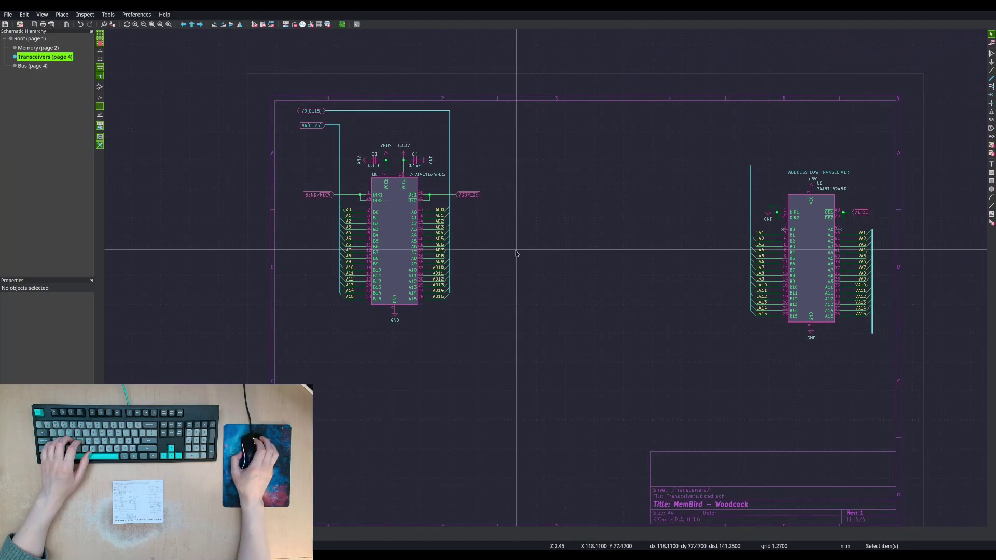
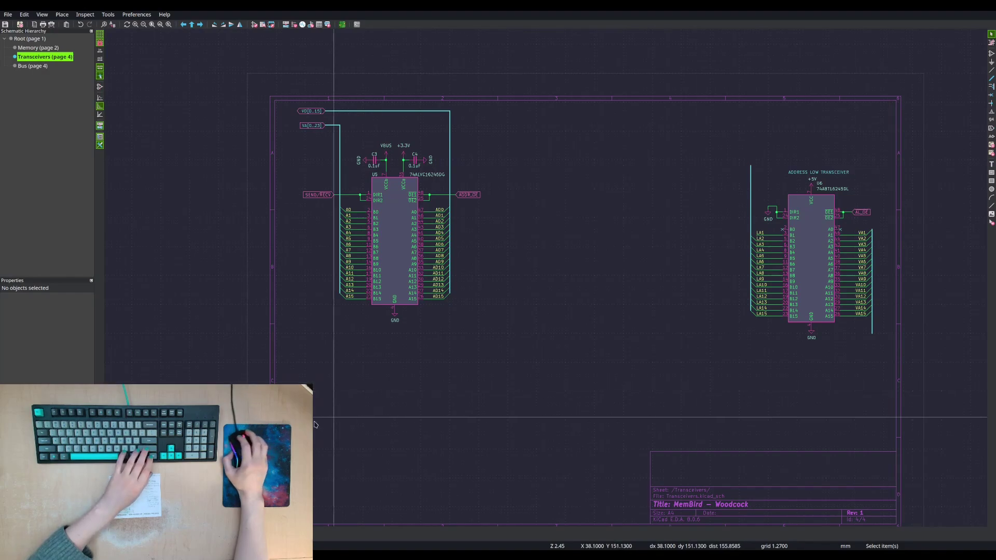
# - Paste the 74LVCC3245APWR transceiver circuit directly below the 74ALVC16245DG, aligned with it
pyautogui.hotkey('ctrl', 'v')
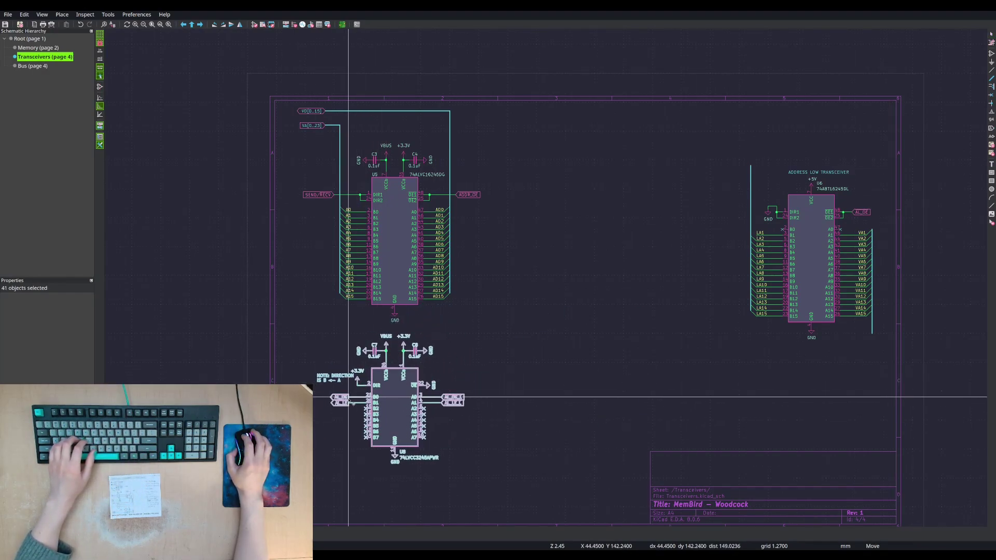
pyautogui.click(348, 397)
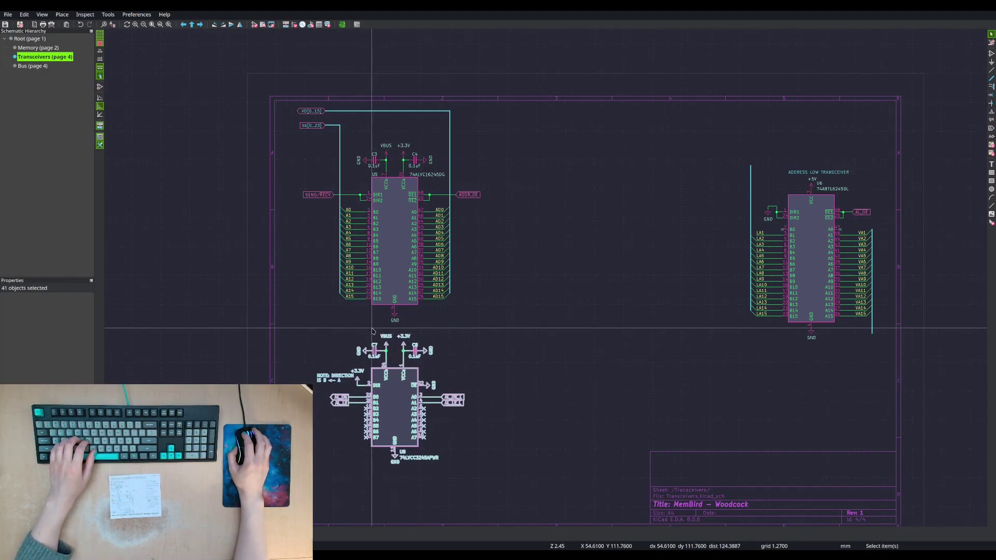
pyautogui.press('Escape')
pyautogui.scroll(1, 363, 397)
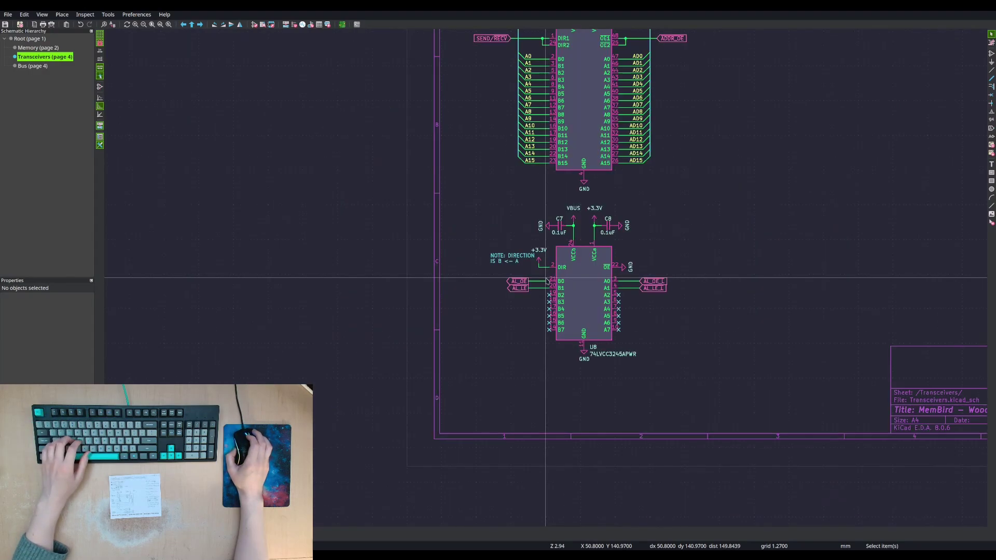
pyautogui.moveTo(614, 298); pyautogui.dragTo(502, 299, button='middle')
pyautogui.scroll(1, 502, 300)
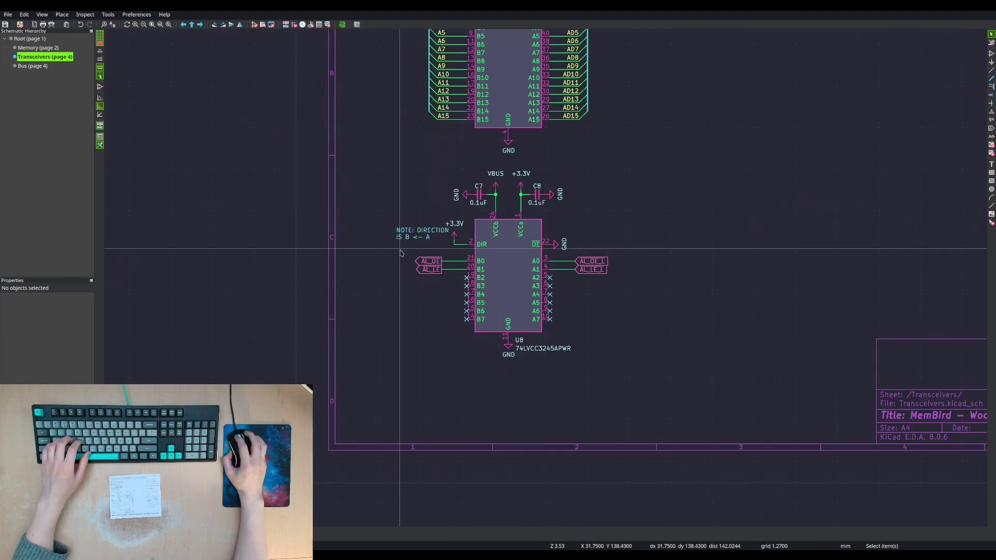
# - Delete the AL_OE and AL_LE labels, their wires and the no-connect flags on both sides of the 74LVCC3245APWR
pyautogui.moveTo(399, 253); pyautogui.dragTo(476, 350)
pyautogui.press('Delete')
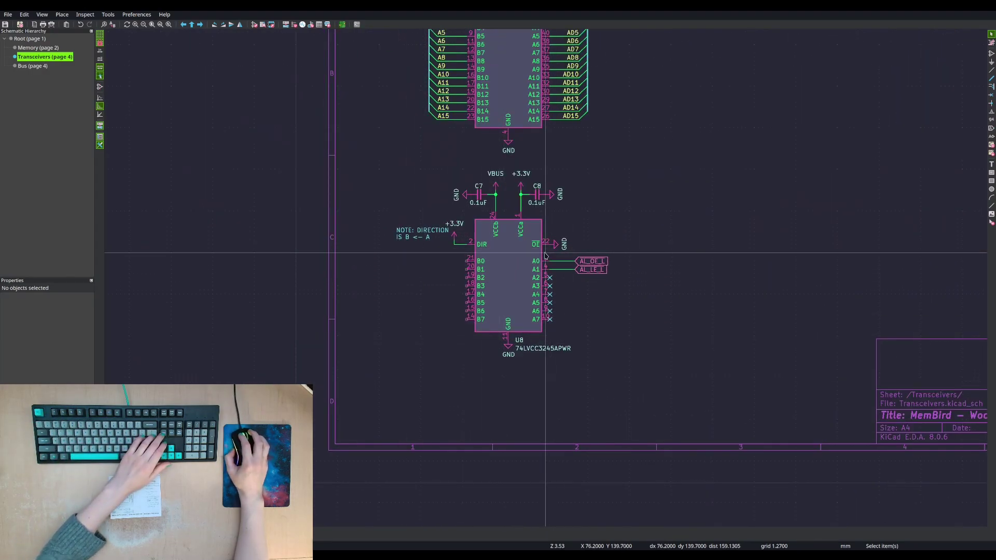
pyautogui.moveTo(546, 255); pyautogui.dragTo(640, 344)
pyautogui.press('Delete')
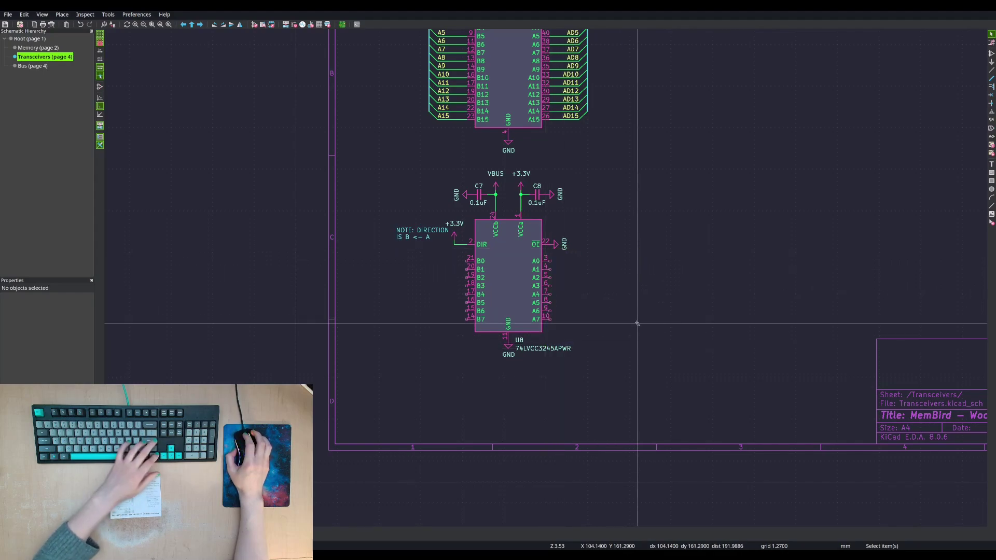
# - Nudge the entire 74LVCC3245APWR circuit slightly upward, closer to the 74ALVC16245DG
pyautogui.keyDown('shift'); pyautogui.scroll(3, 638, 291); pyautogui.keyUp('shift')
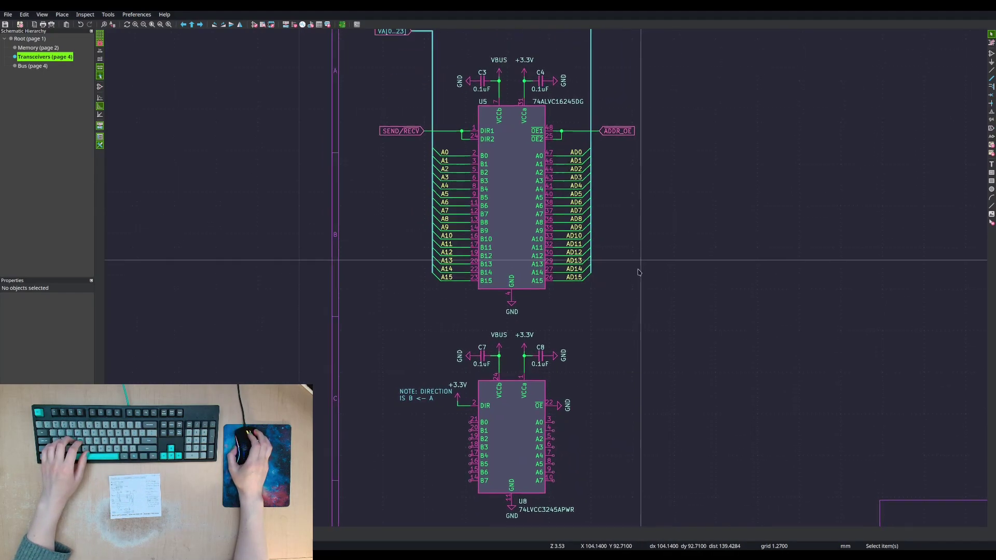
pyautogui.scroll(-1, 638, 272)
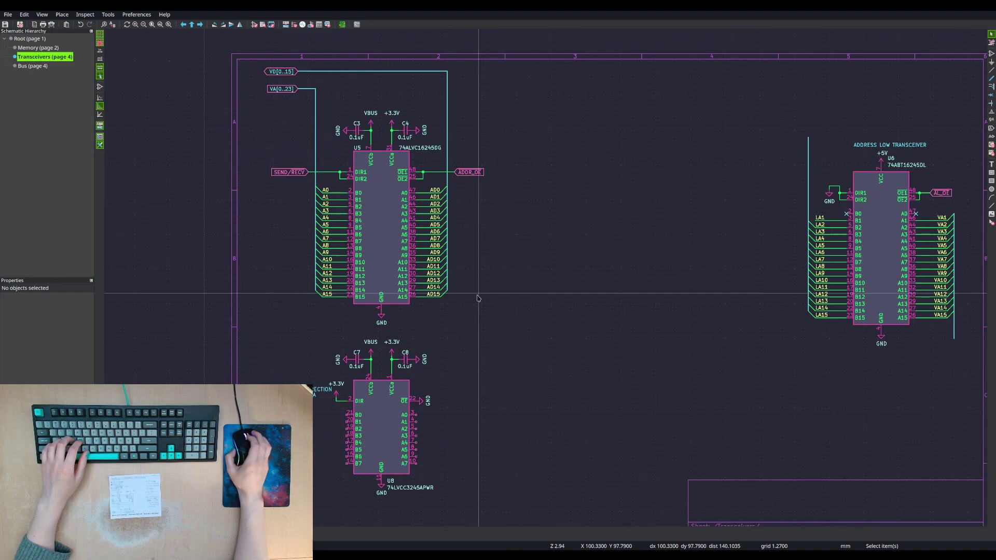
pyautogui.moveTo(477, 294); pyautogui.dragTo(510, 254, button='middle')
pyautogui.moveTo(316, 300); pyautogui.dragTo(503, 463)
pyautogui.press('m')
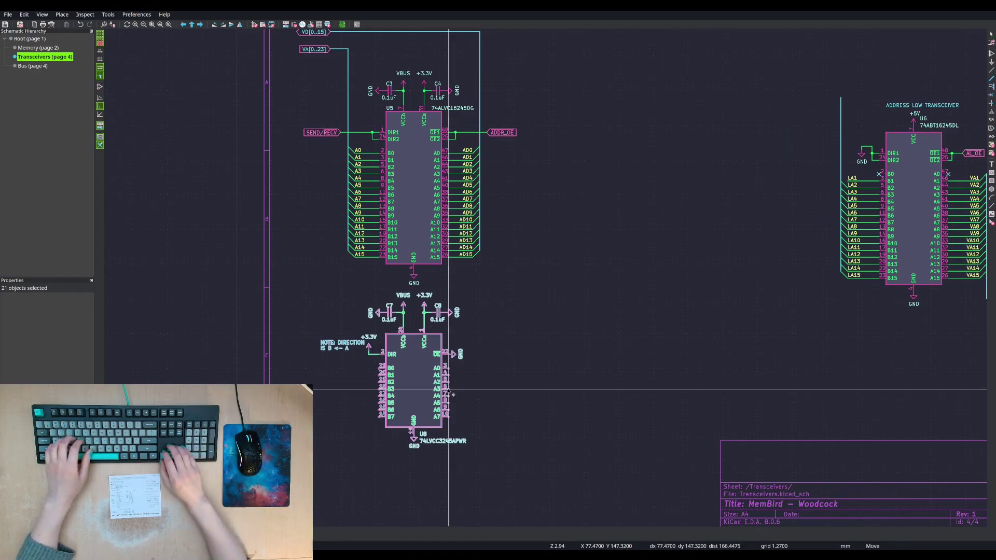
pyautogui.press('Escape')
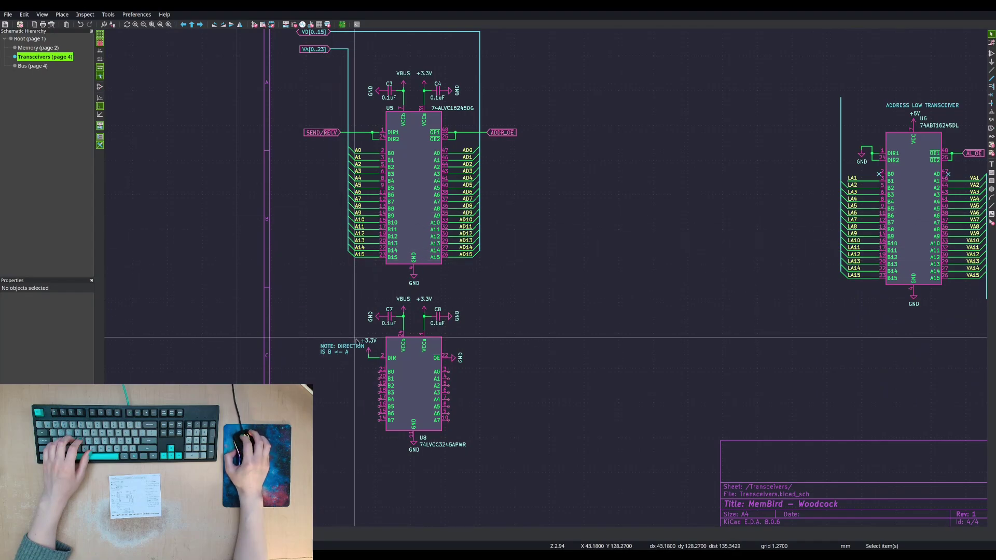
# - Move the direction note text of the 74LVCC3245APWR horizontally away from the +3.3V symbol at its DIR pin
pyautogui.click(348, 353)
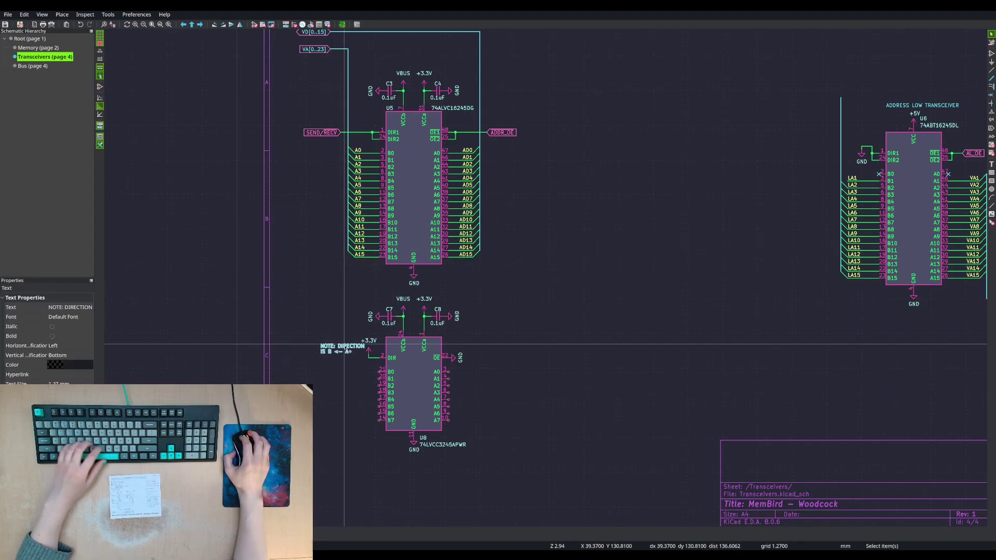
pyautogui.press('m')
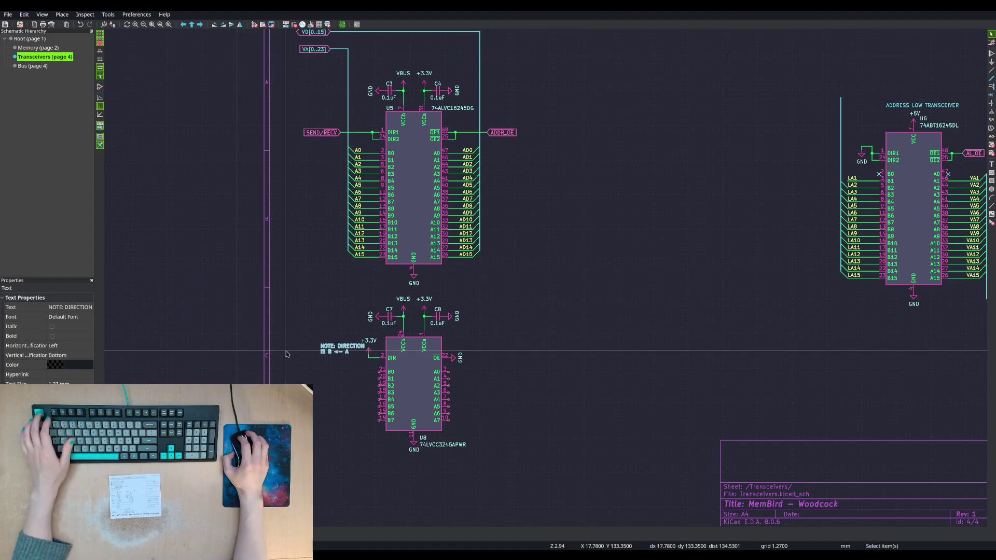
pyautogui.press('Left')
pyautogui.press('Left')
pyautogui.press('Left')
pyautogui.press('Left')
pyautogui.press('Left')
pyautogui.press('Left')
pyautogui.press('Left')
pyautogui.press('Left')
pyautogui.press('Left')
pyautogui.press('Left')
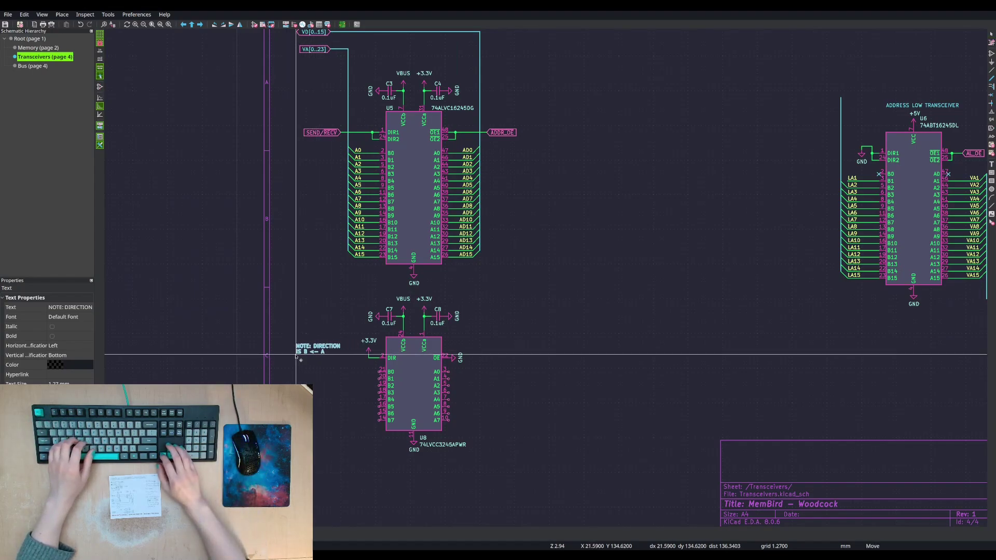
pyautogui.press('Return')
pyautogui.press('Escape')
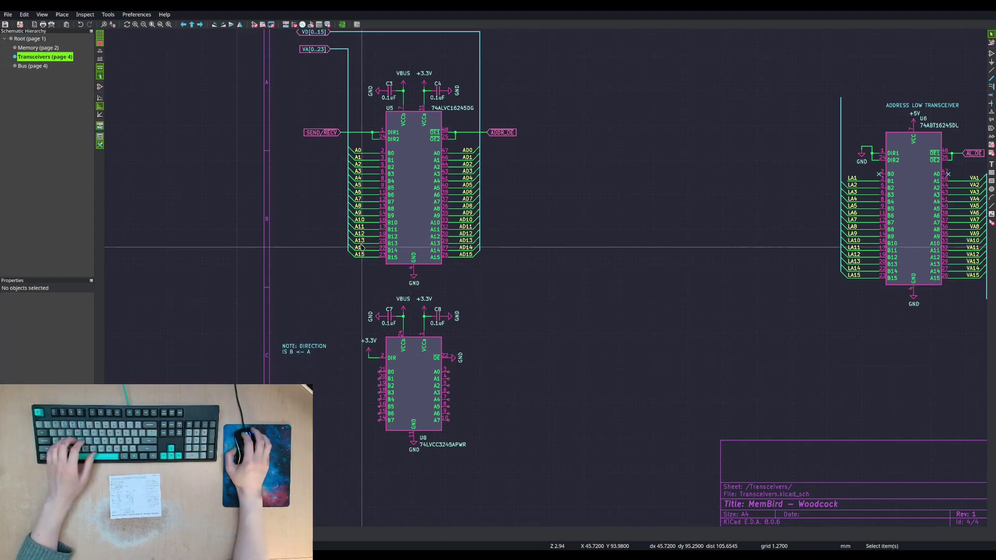
# - Copy the A8 to A15 labels, wires and bus entries of the 74ALVC16245DG onto pins B0 to B7 of the 74LVCC3245APWR
pyautogui.moveTo(333, 203); pyautogui.dragTo(371, 273)
pyautogui.keyDown('shift'); pyautogui.moveTo(343, 216); pyautogui.dragTo(339, 218); pyautogui.keyUp('shift')
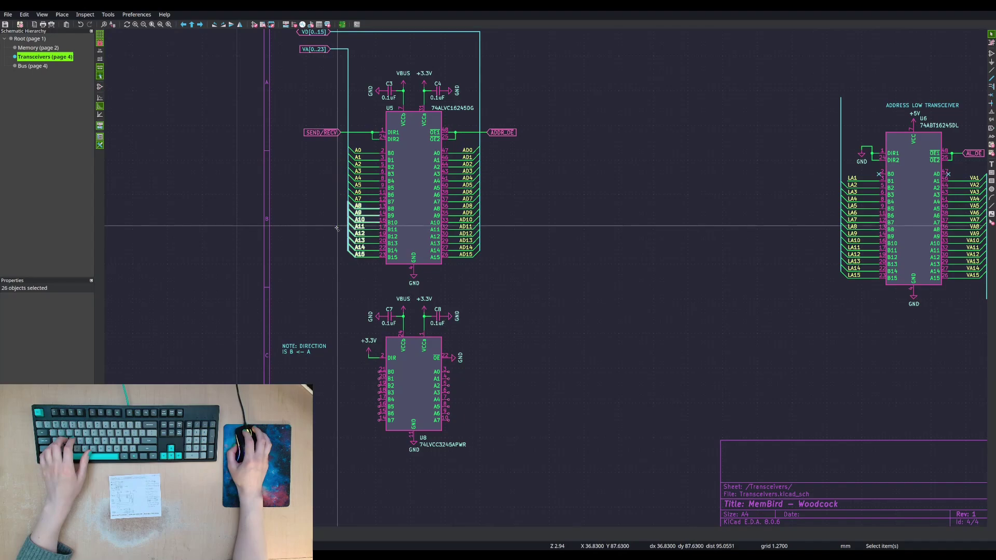
pyautogui.keyDown('shift'); pyautogui.moveTo(368, 271); pyautogui.dragTo(341, 210); pyautogui.keyUp('shift')
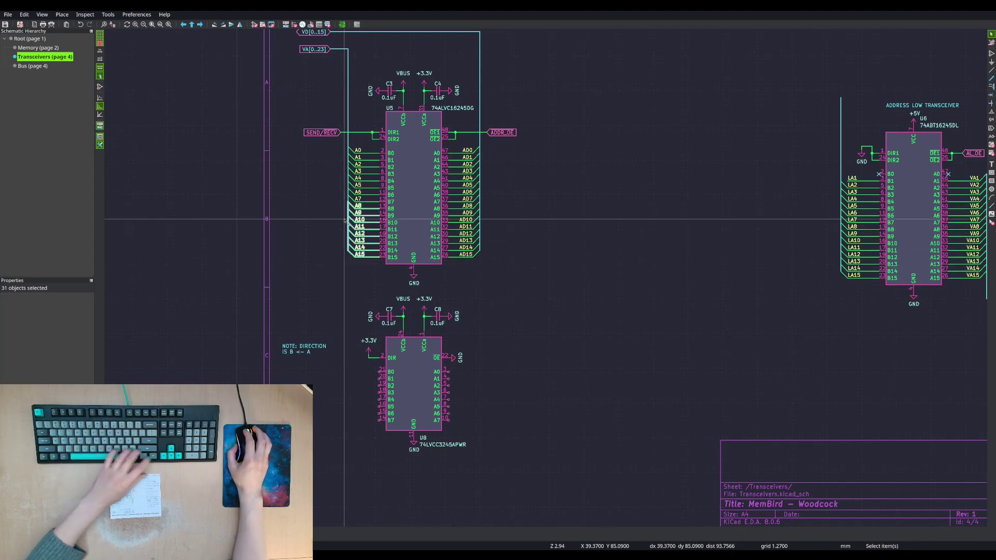
pyautogui.press('m')
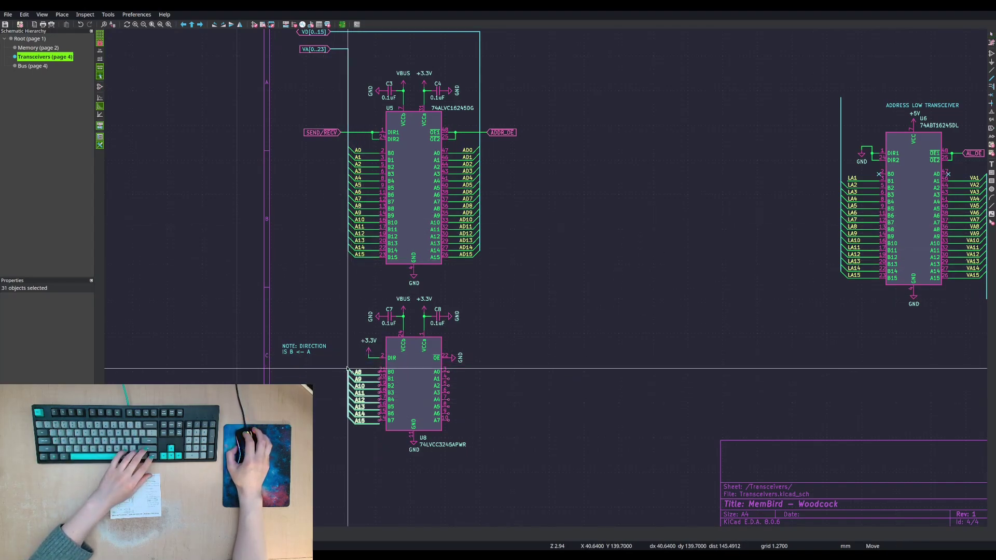
pyautogui.click(347, 368)
pyautogui.press('Escape')
# - Rename the labels on pins B0 to B3 of the 74LVCC3245APWR as A16, A17, A18 and A19
pyautogui.click(357, 369)
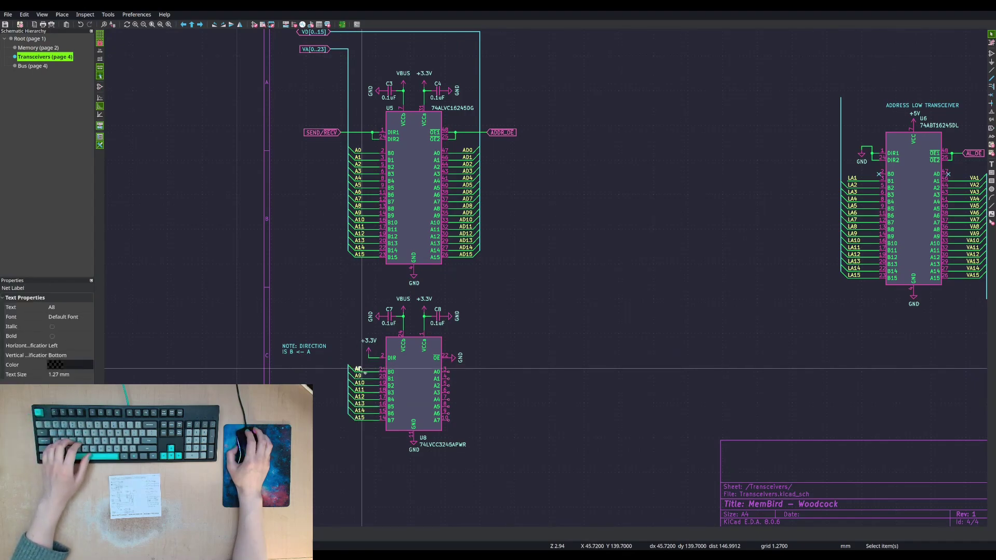
pyautogui.write('eA16')
pyautogui.press('Return')
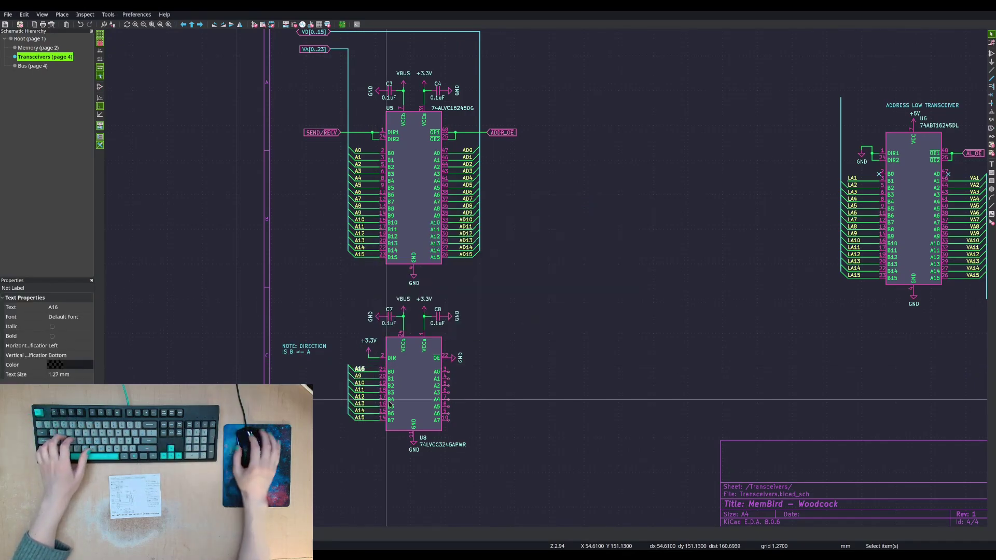
pyautogui.click(361, 370)
pyautogui.click(358, 376)
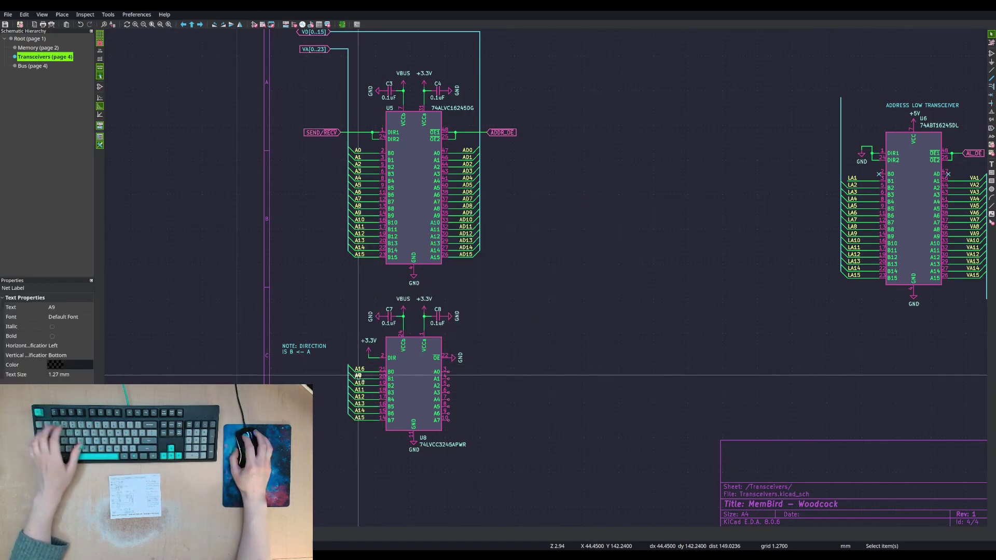
pyautogui.write('eA1')
pyautogui.write('7')
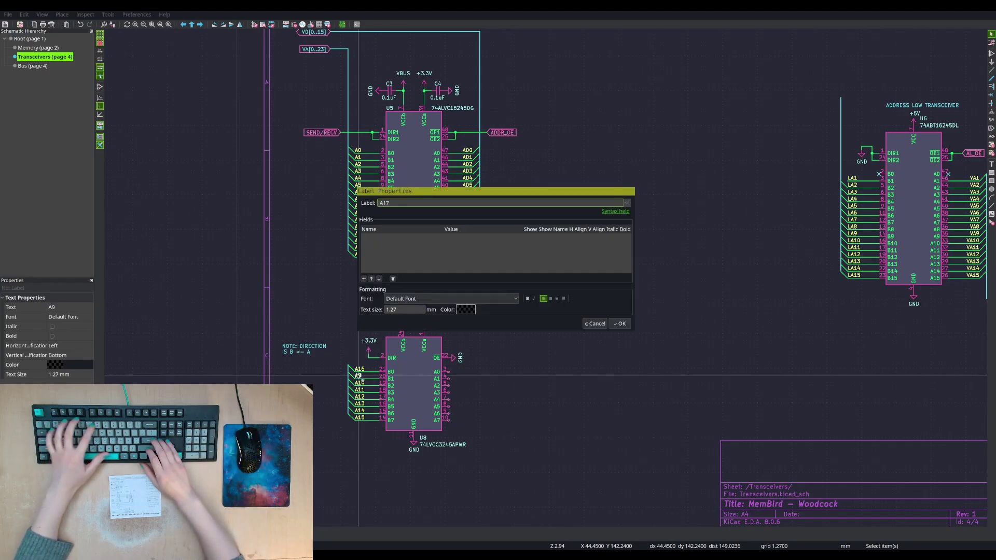
pyautogui.press('Return')
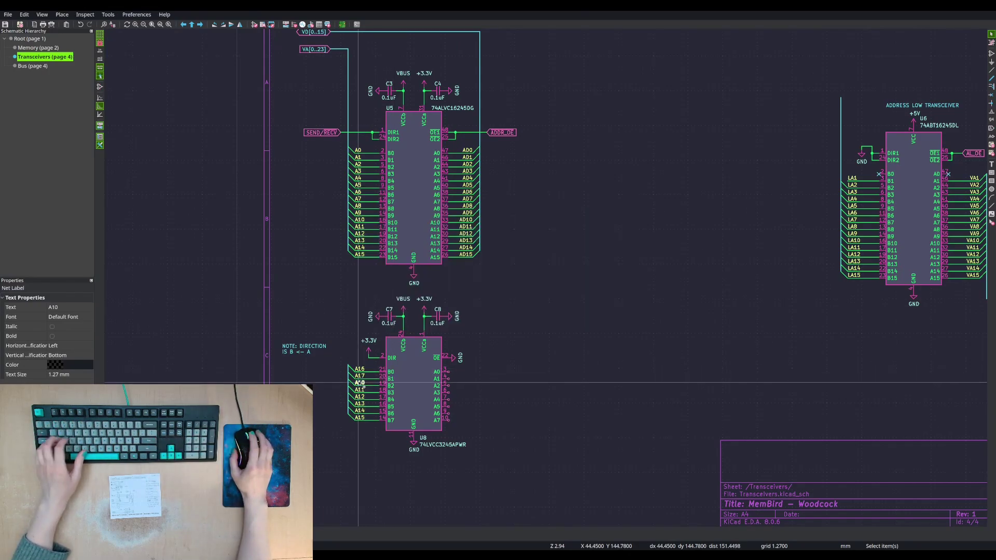
pyautogui.write('eA18')
pyautogui.press('Return')
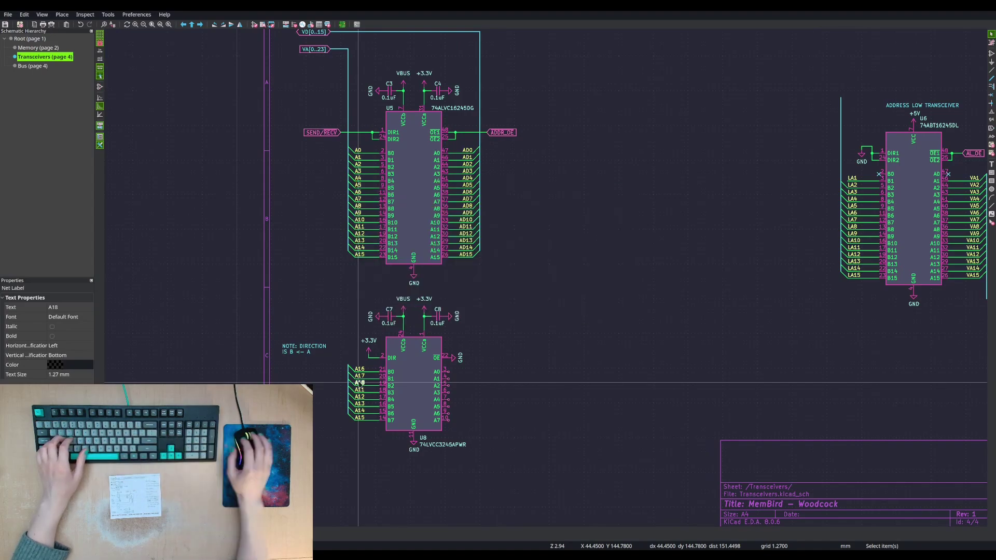
pyautogui.write('eA19')
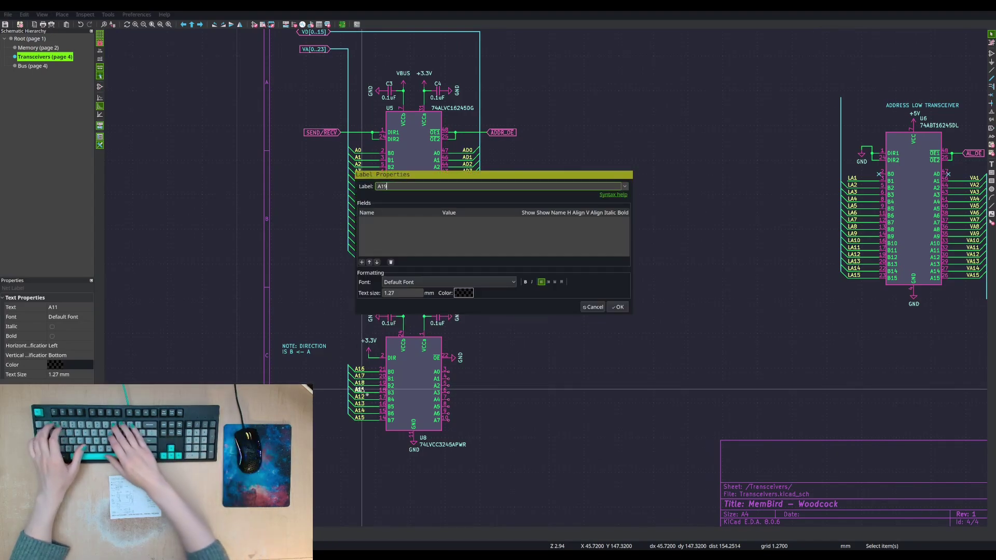
pyautogui.press('Return')
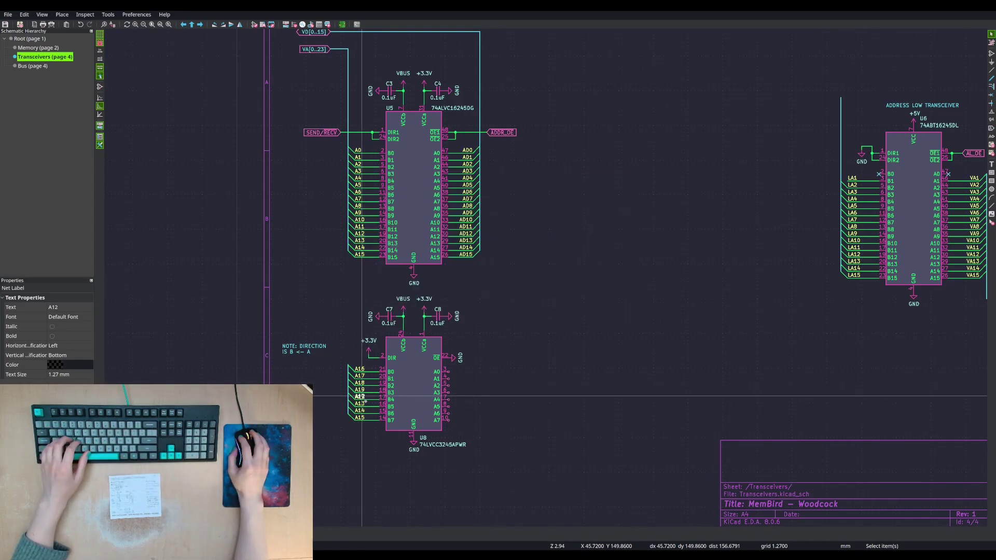
# - Rename the labels on pins B4 to B7 of the 74LVCC3245APWR as A20, A21, A22 and A23
pyautogui.write('eA20')
pyautogui.press('Return')
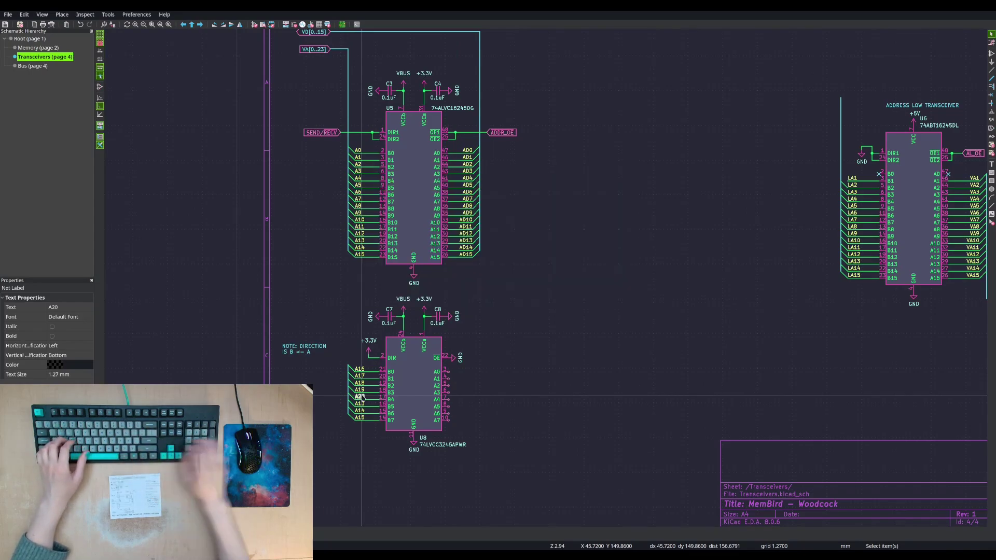
pyautogui.write('e')
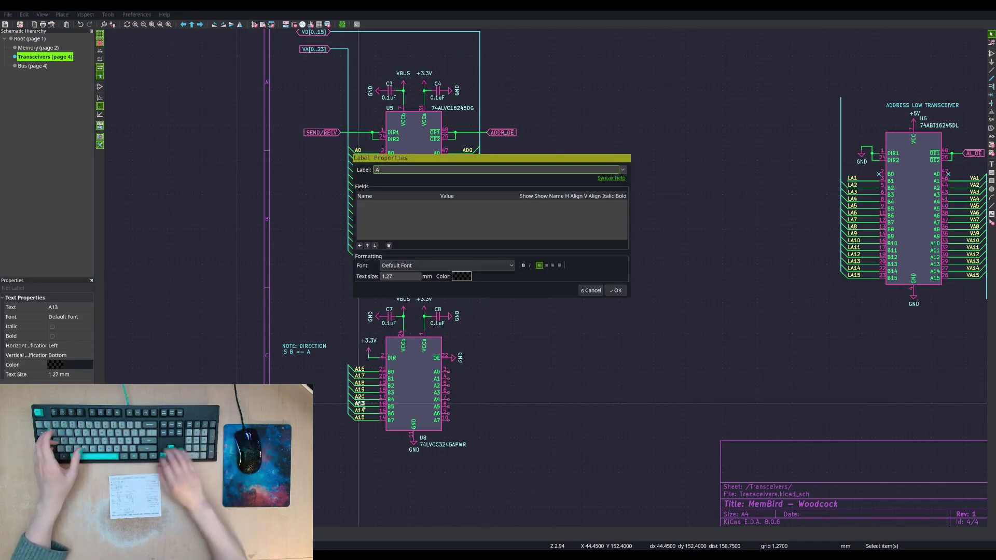
pyautogui.write('A21')
pyautogui.press('Return')
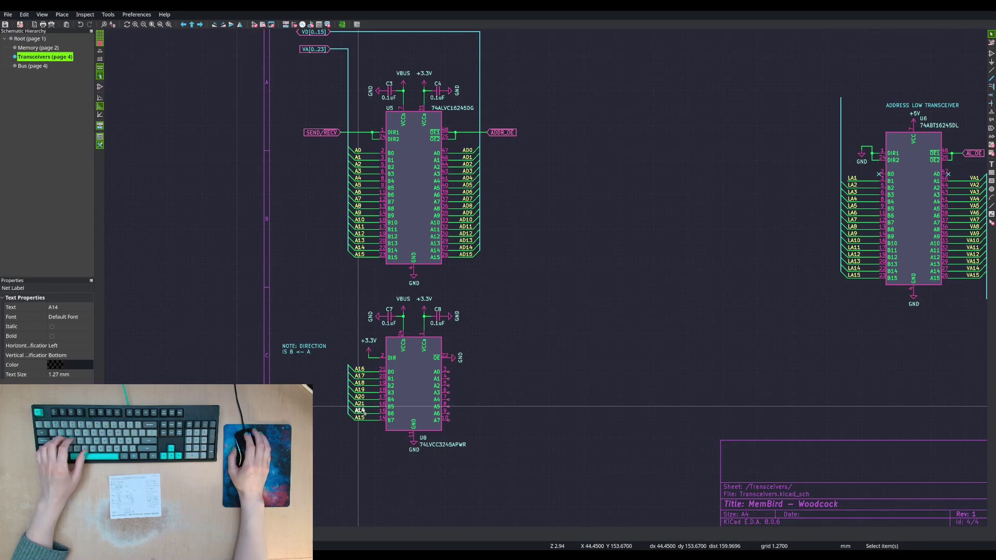
pyautogui.write('eA22')
pyautogui.press('Return')
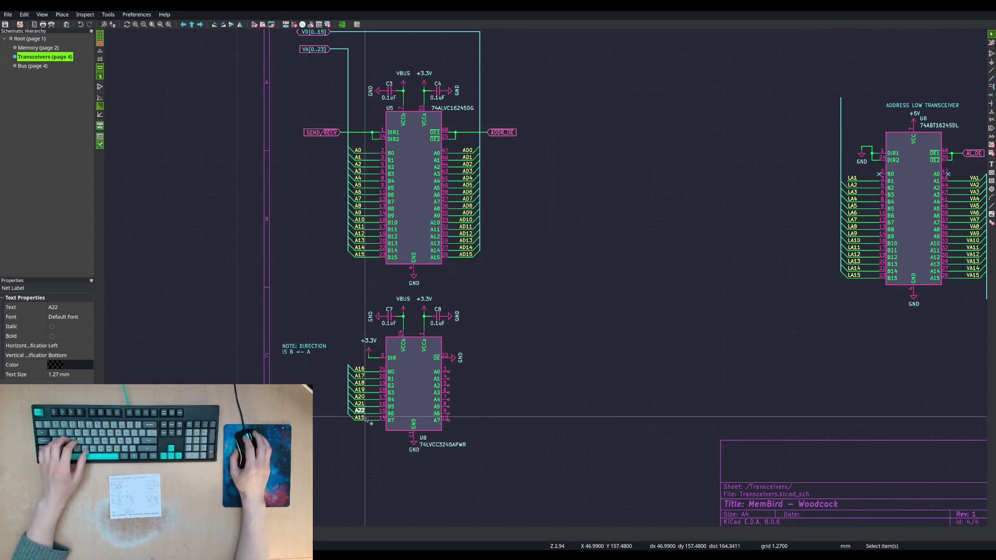
pyautogui.write('eA23')
pyautogui.press('Return')
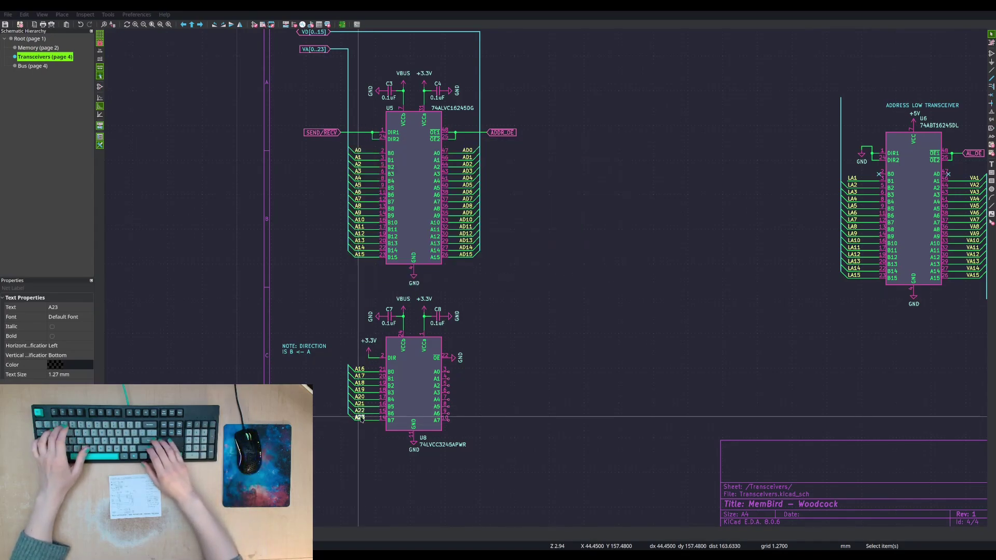
pyautogui.press('Escape')
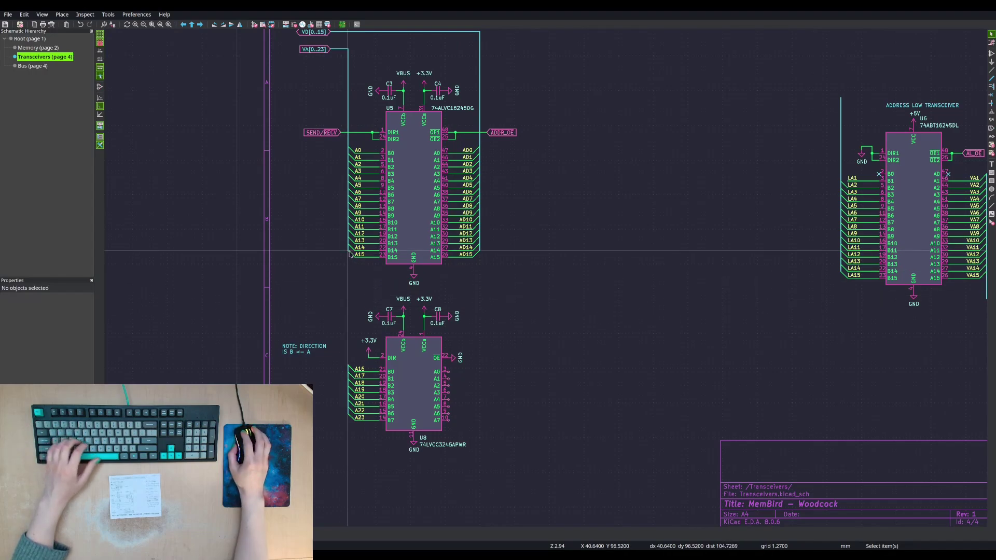
# - Extend the VA[0..23] bus from the 74ALVC16245DG down to the A16 to A23 bus entries of the 74LVCC3245APWR
pyautogui.press('b')
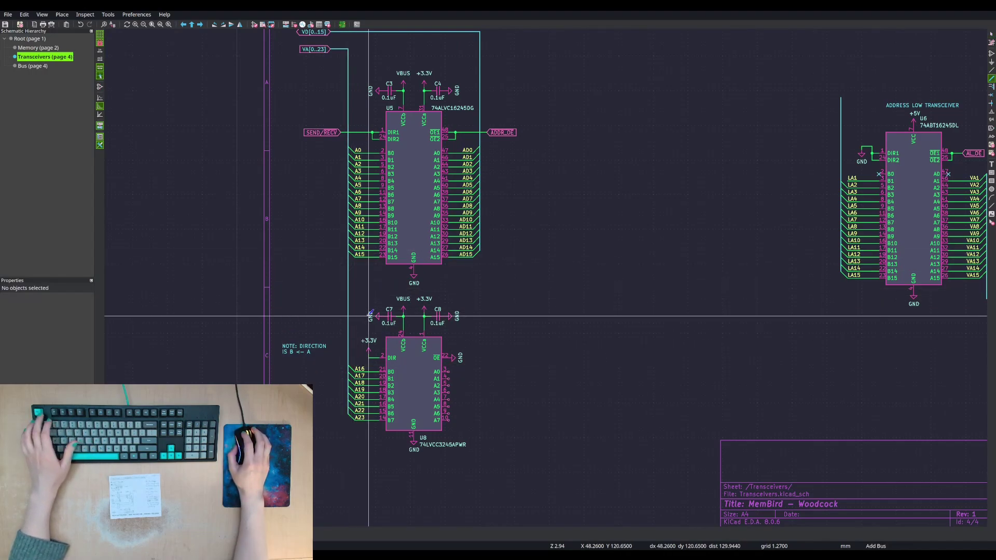
pyautogui.press('Escape')
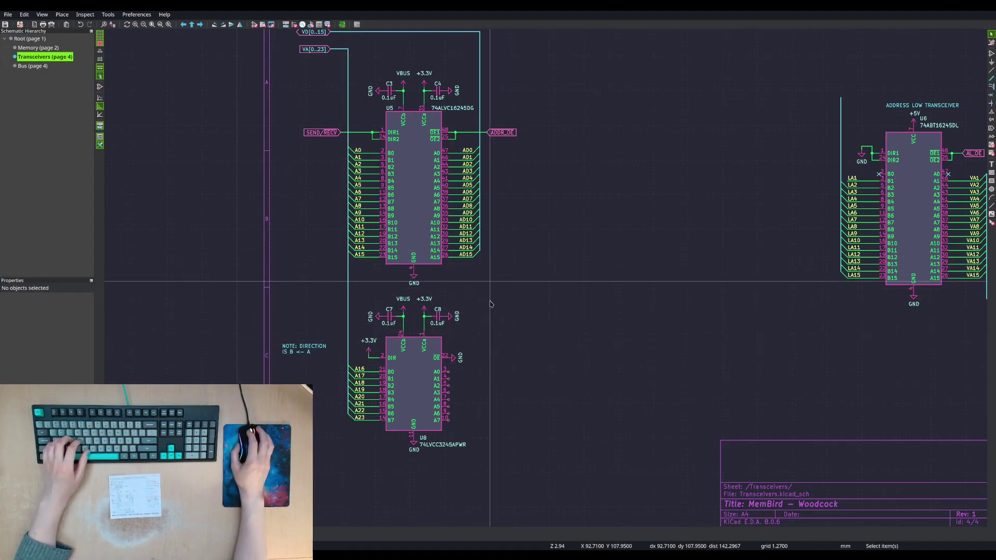
pyautogui.moveTo(454, 145); pyautogui.dragTo(474, 281)
pyautogui.press('Escape')
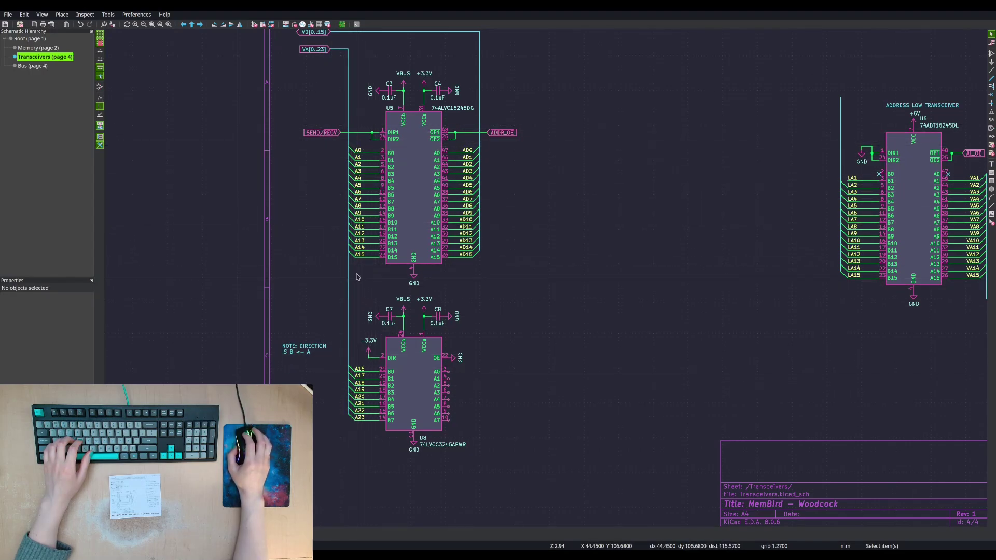
pyautogui.click(358, 152)
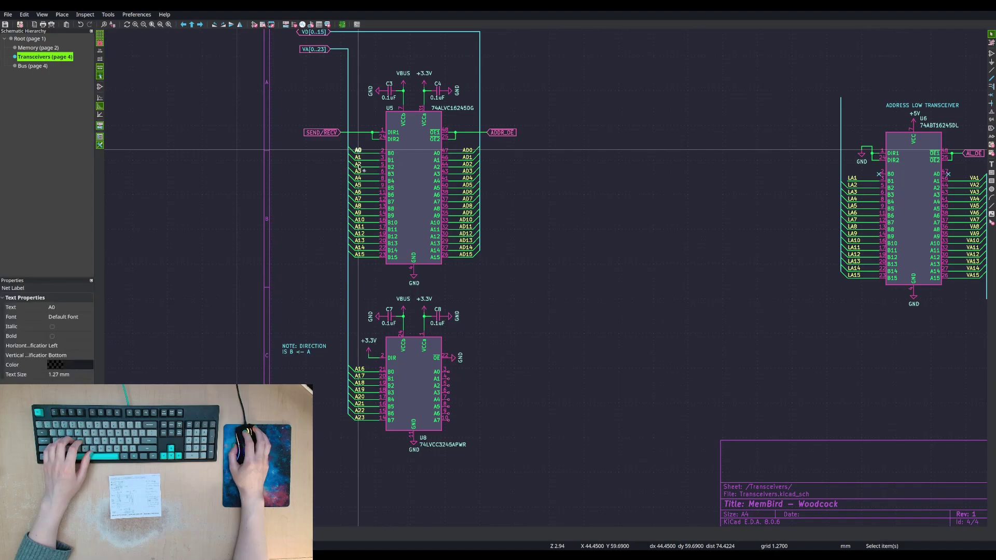
pyautogui.press('Escape')
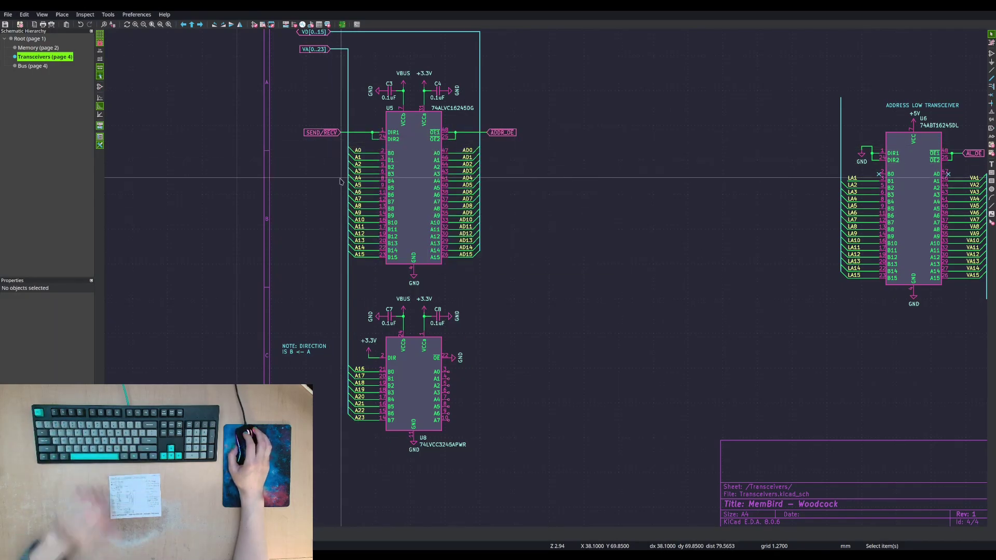
pyautogui.keyDown('ctrl'); pyautogui.hscroll(2, 518, 247); pyautogui.keyUp('ctrl')
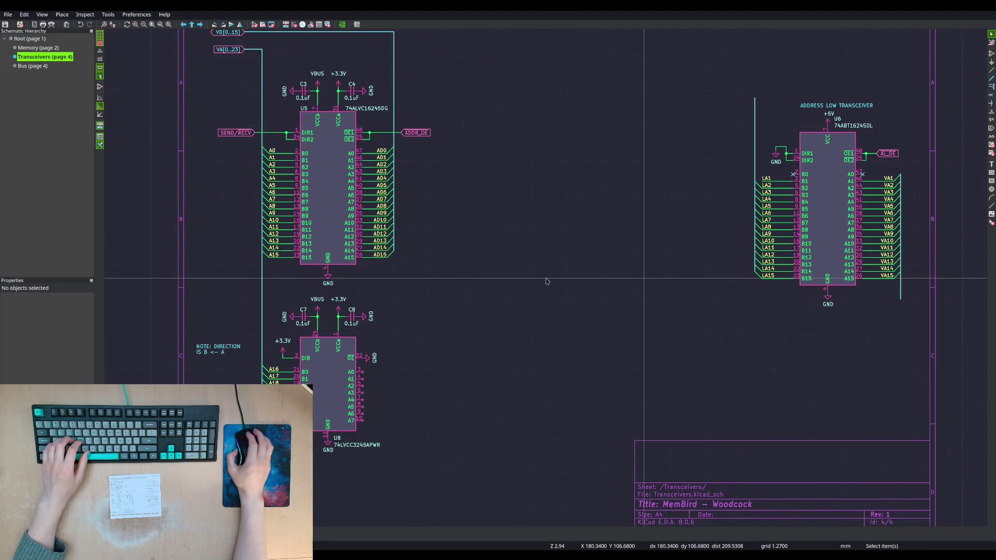
pyautogui.press('Home')
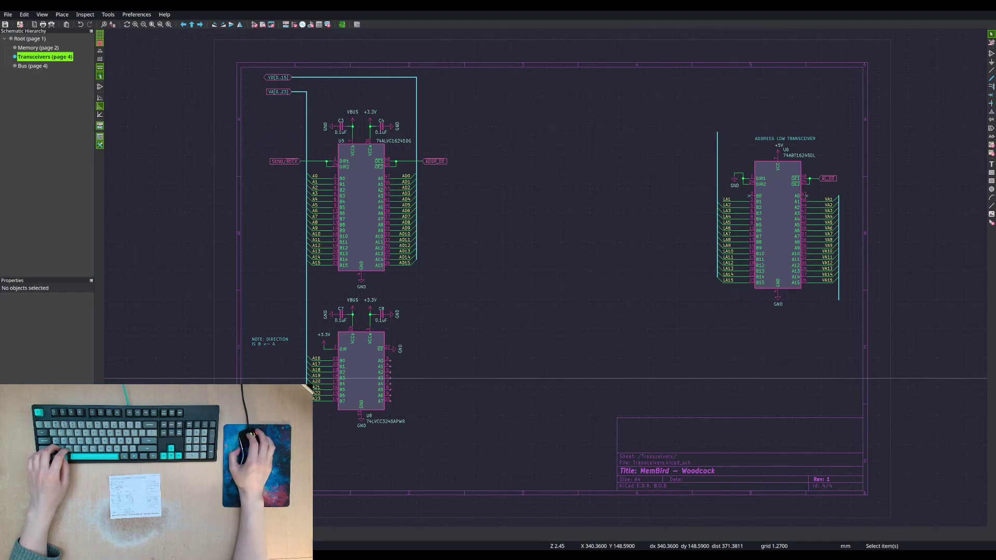
pyautogui.moveTo(440, 257); pyautogui.dragTo(451, 262, button='middle')
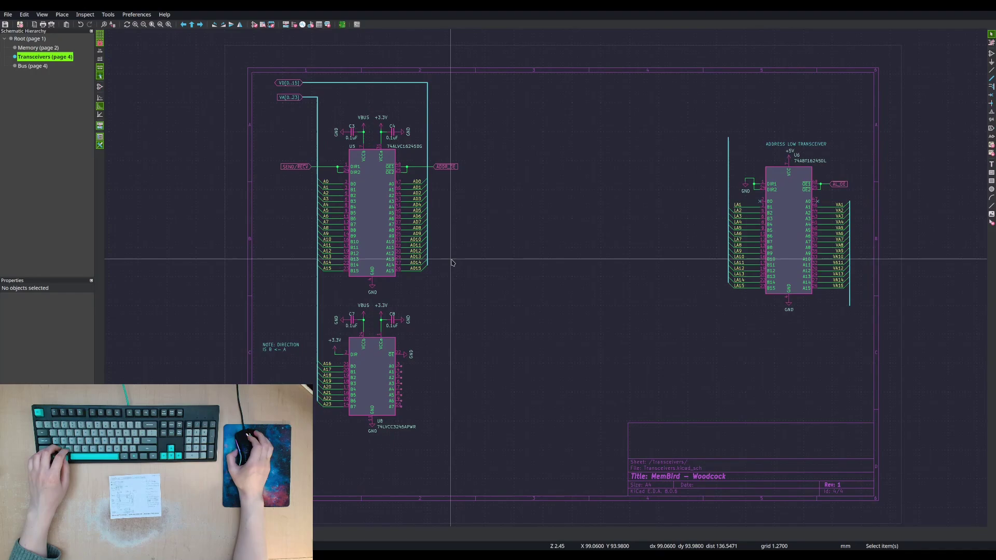
# - Examine the Bus, Memory and Transceivers sheets to compare their address and data bus connections
pyautogui.click(33, 66)
pyautogui.moveTo(174, 135); pyautogui.dragTo(211, 190, button='middle')
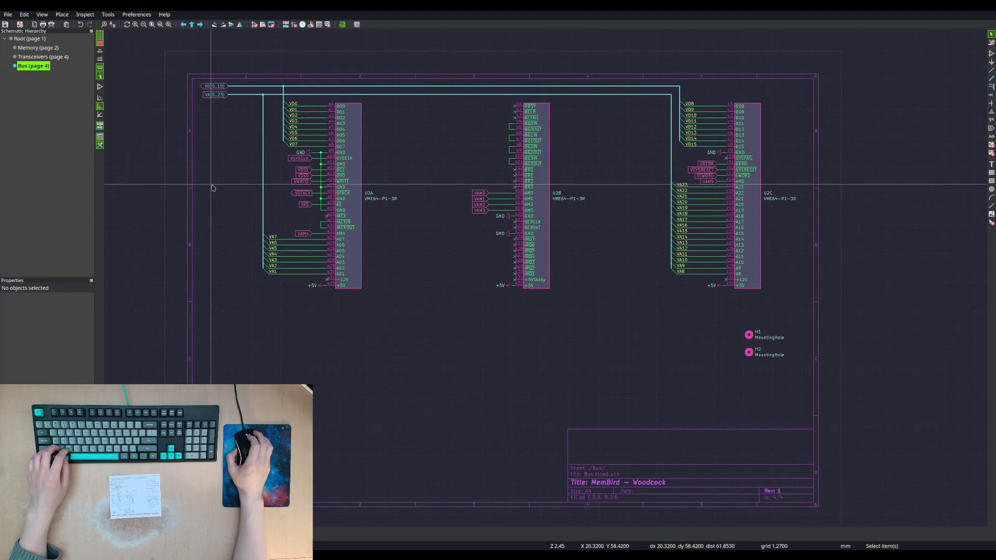
pyautogui.click(45, 56)
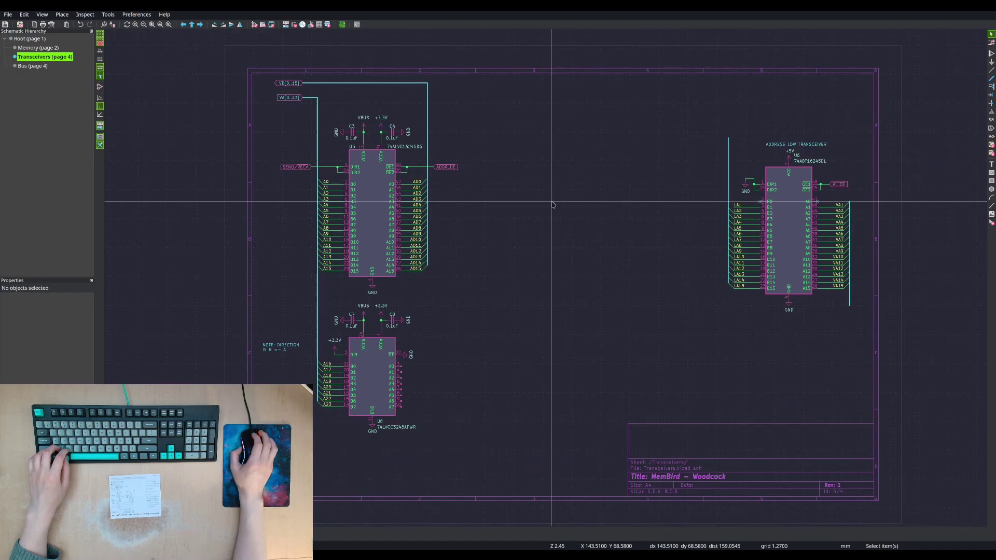
pyautogui.moveTo(478, 207); pyautogui.dragTo(486, 208, button='middle')
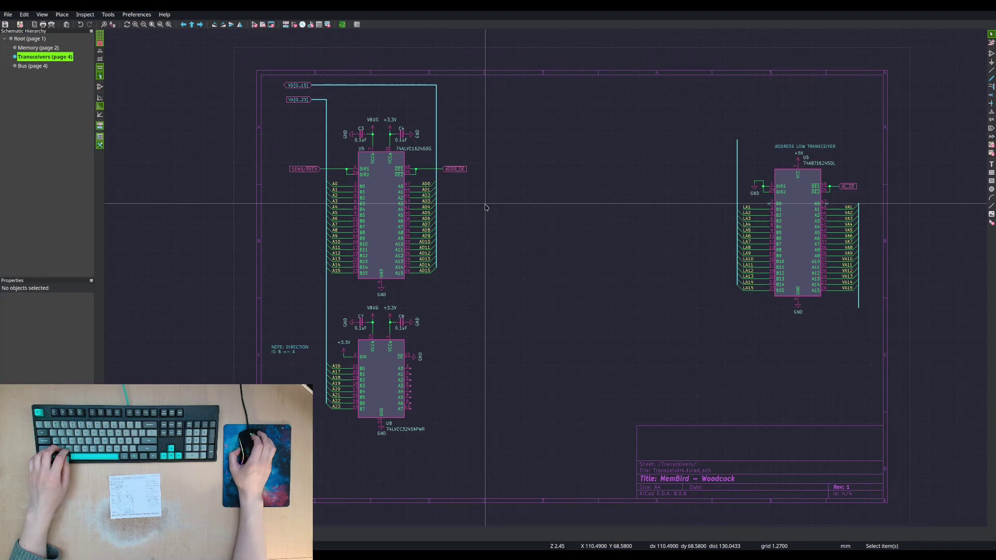
pyautogui.click(36, 47)
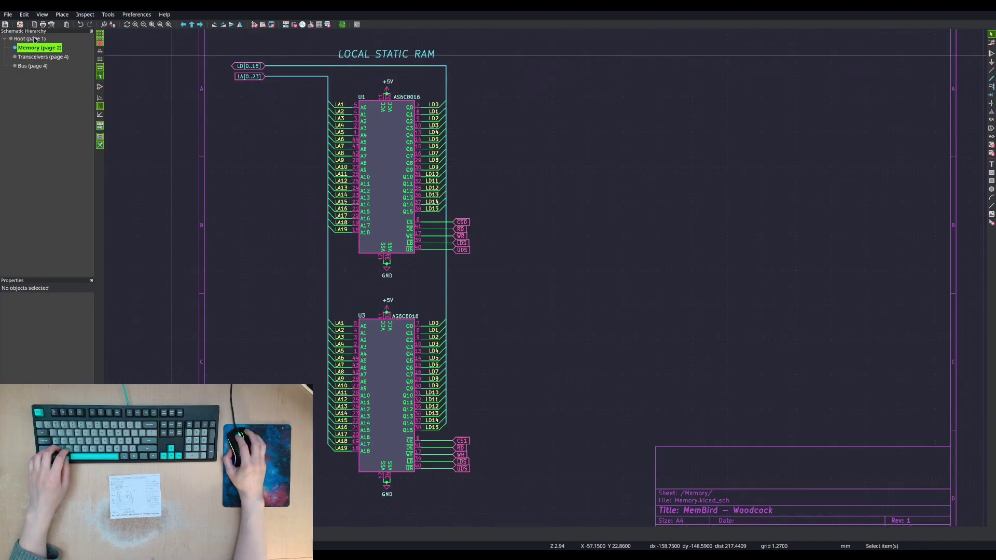
pyautogui.click(34, 39)
pyautogui.click(39, 66)
pyautogui.click(42, 56)
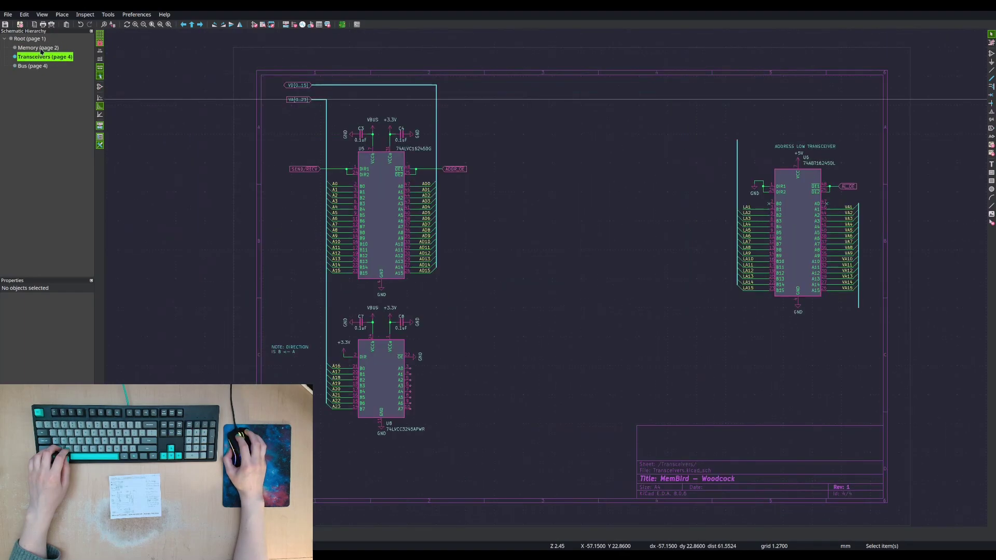
pyautogui.click(36, 47)
pyautogui.click(35, 66)
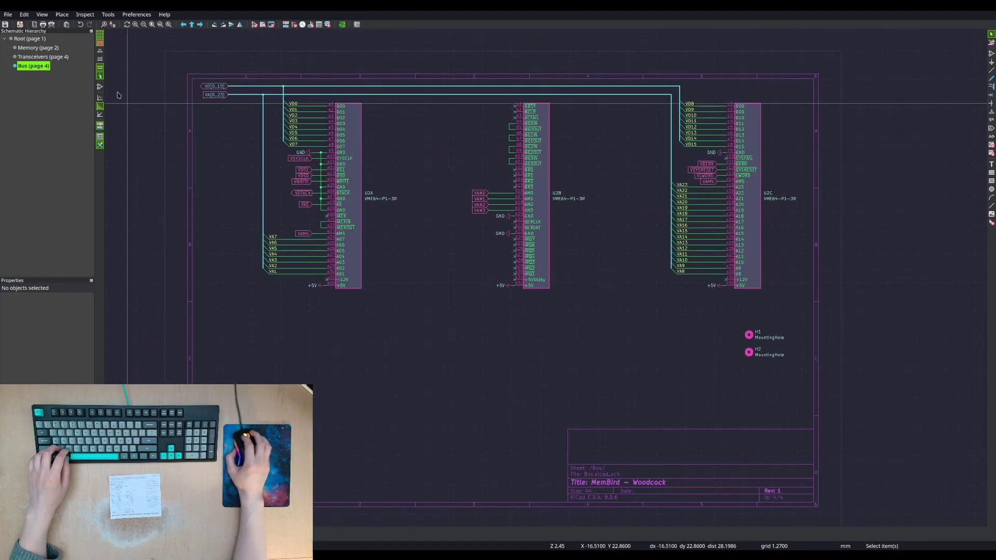
pyautogui.click(41, 57)
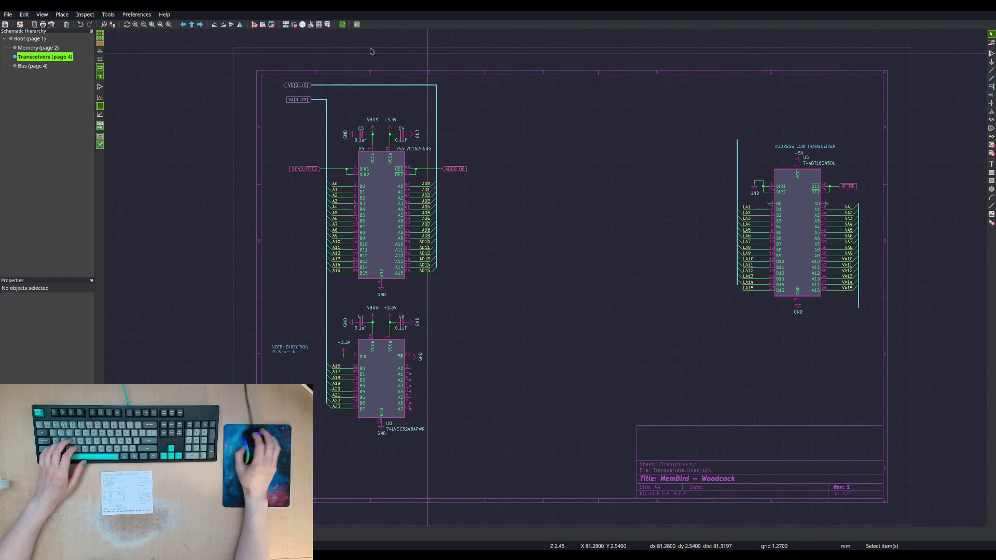
pyautogui.press('pagedown')
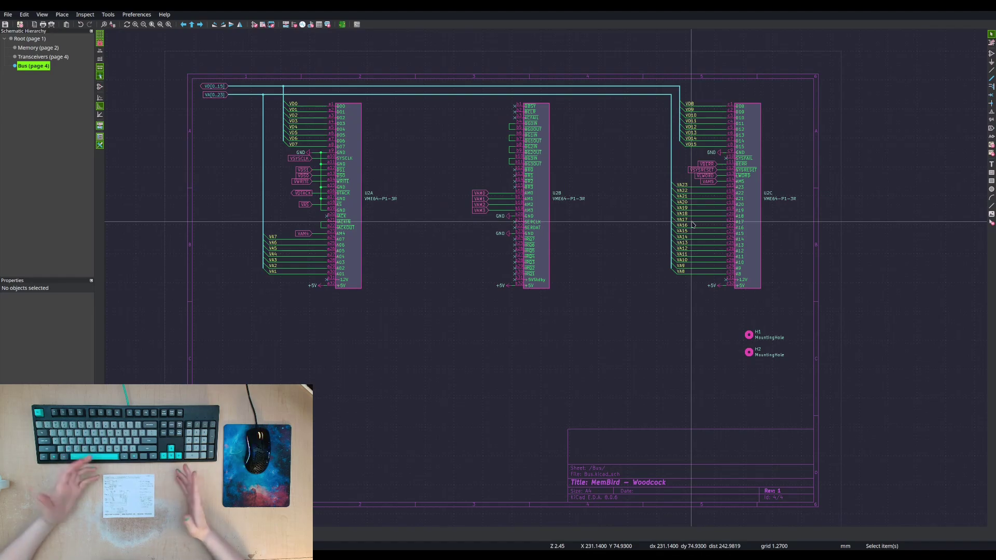
# - Switch to the browser's DigiKey memory results, look through the cheapest parts and open the IS66WV51216EBLL-55TLI page in a new tab
pyautogui.click(741, 8)
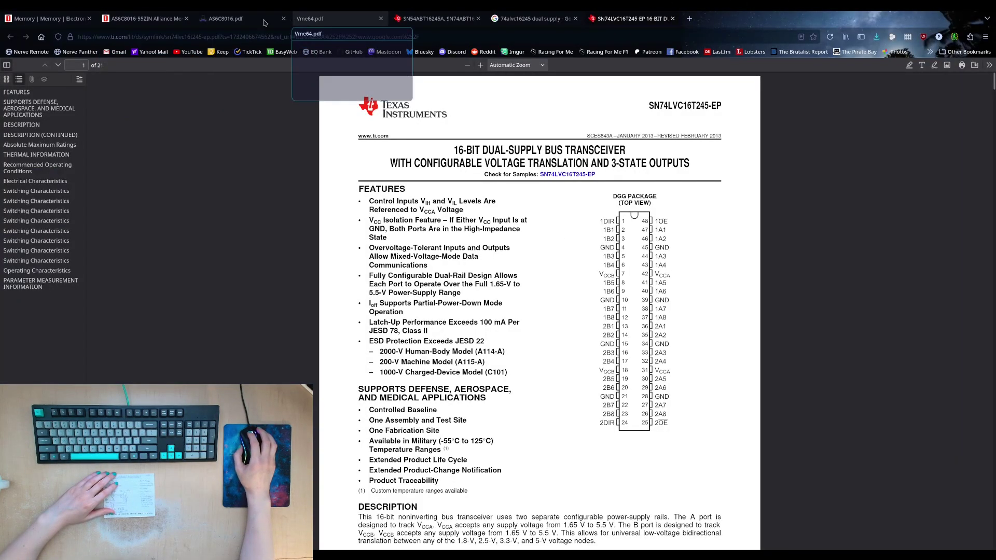
pyautogui.click(61, 20)
pyautogui.scroll(5, 233, 170)
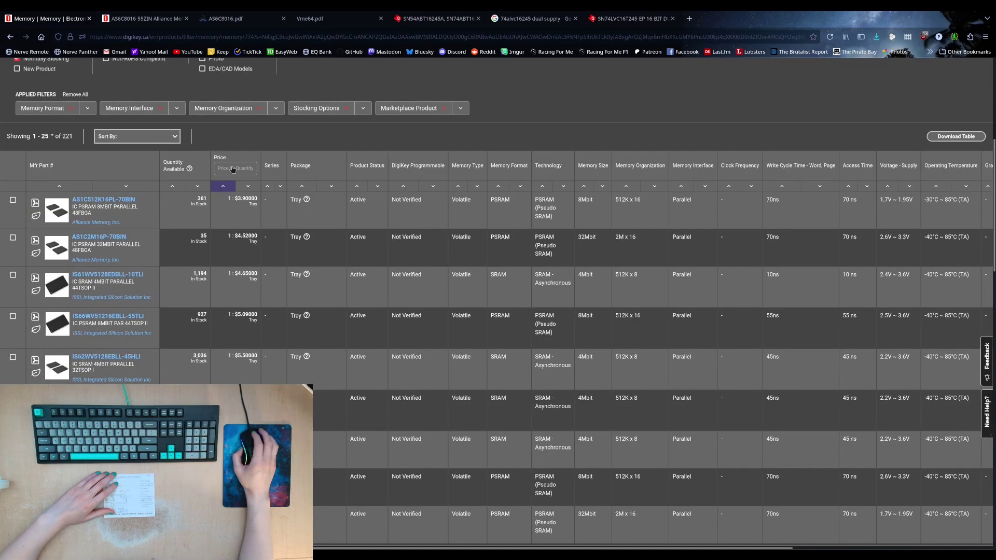
pyautogui.scroll(-2, 233, 169)
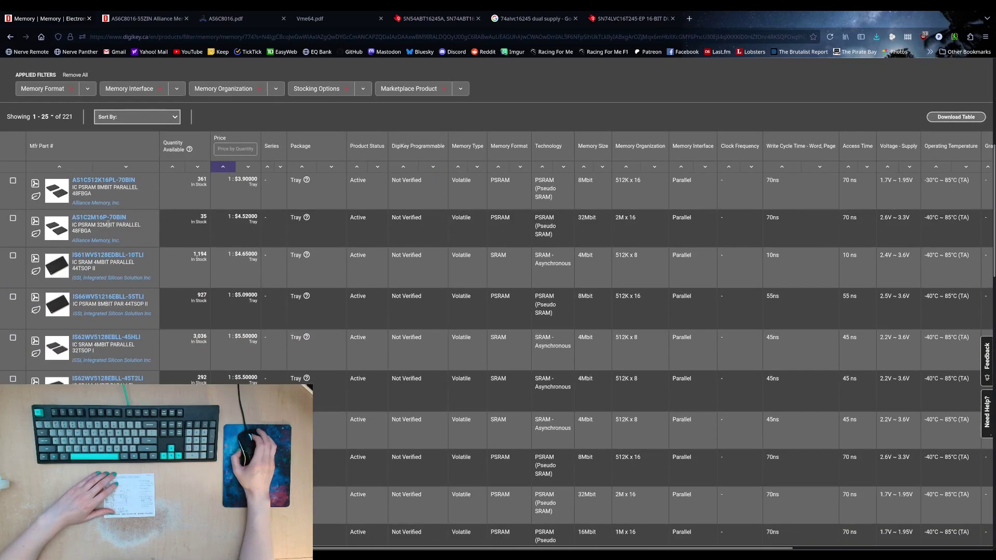
pyautogui.moveTo(61, 263)
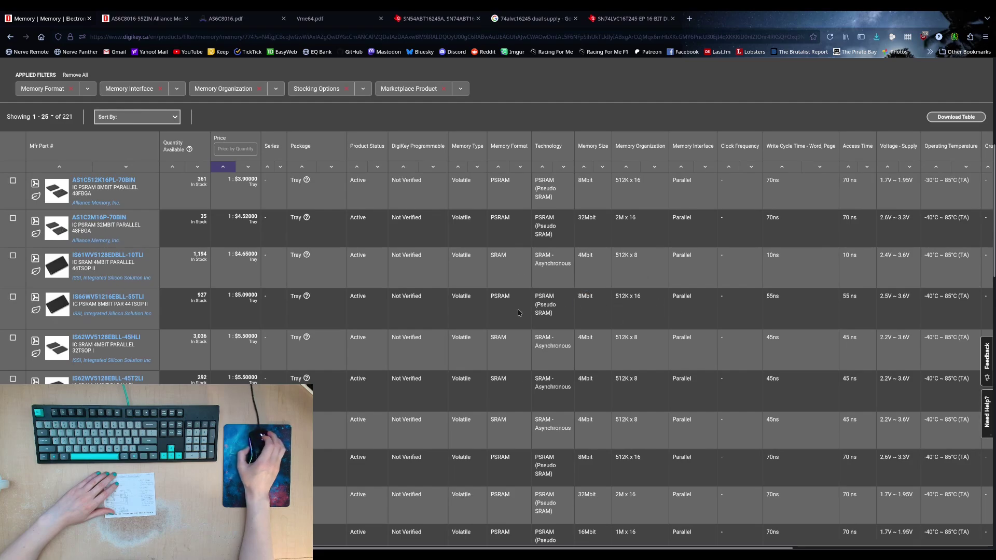
pyautogui.middleClick(118, 299)
pyautogui.moveTo(55, 341)
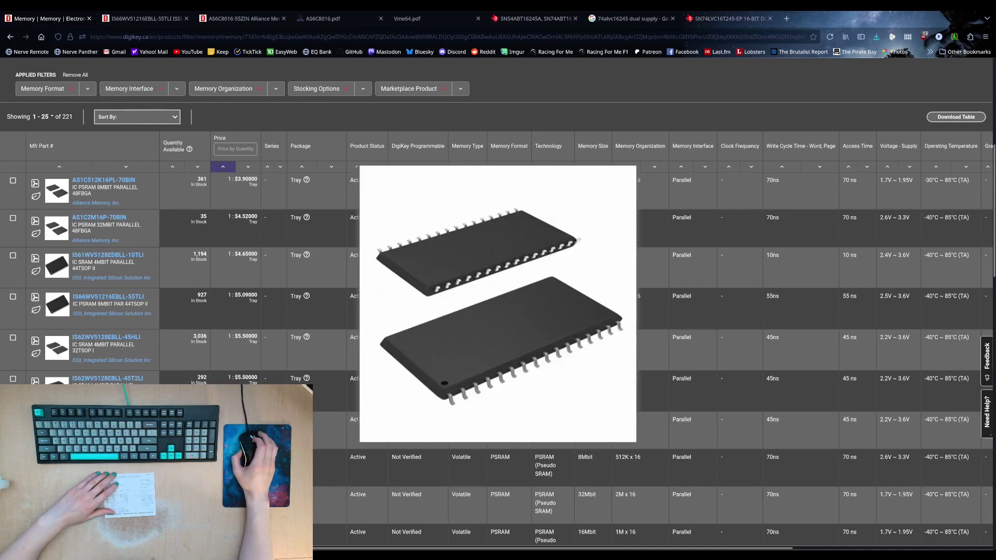
# - Check the AS1C512K16P-70BIN page and close it, then browse further down the cheapest memory results, comparing packages and organization
pyautogui.moveTo(57, 429)
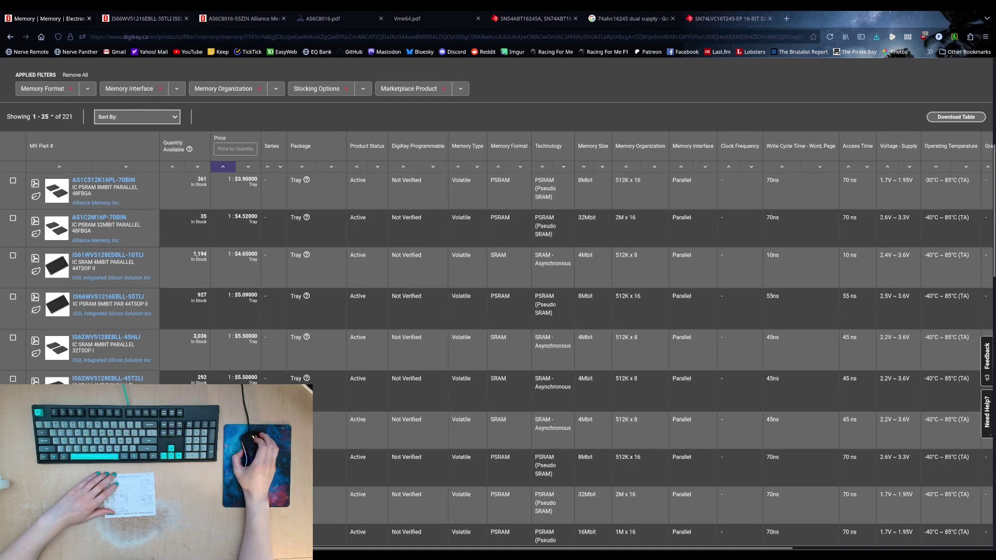
pyautogui.middleClick(106, 419)
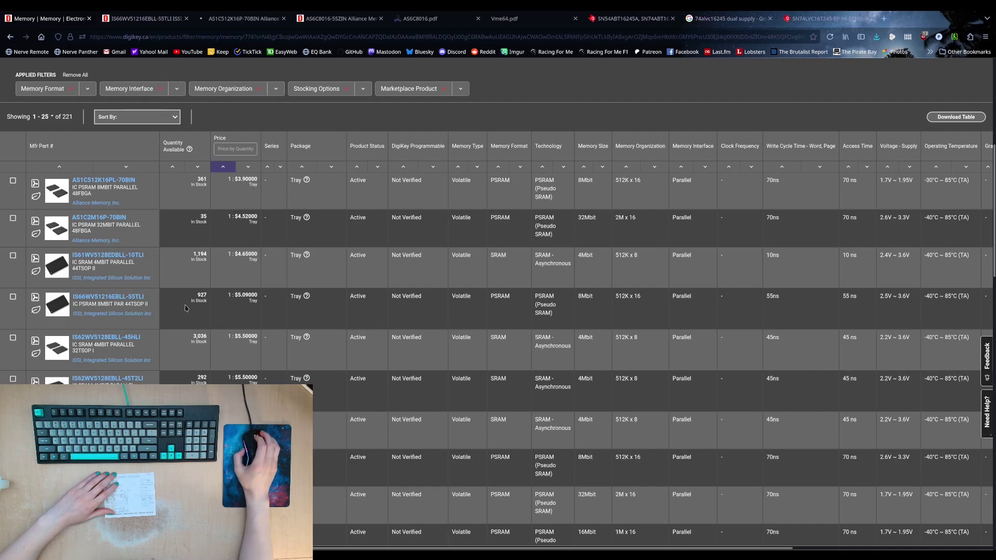
pyautogui.click(235, 20)
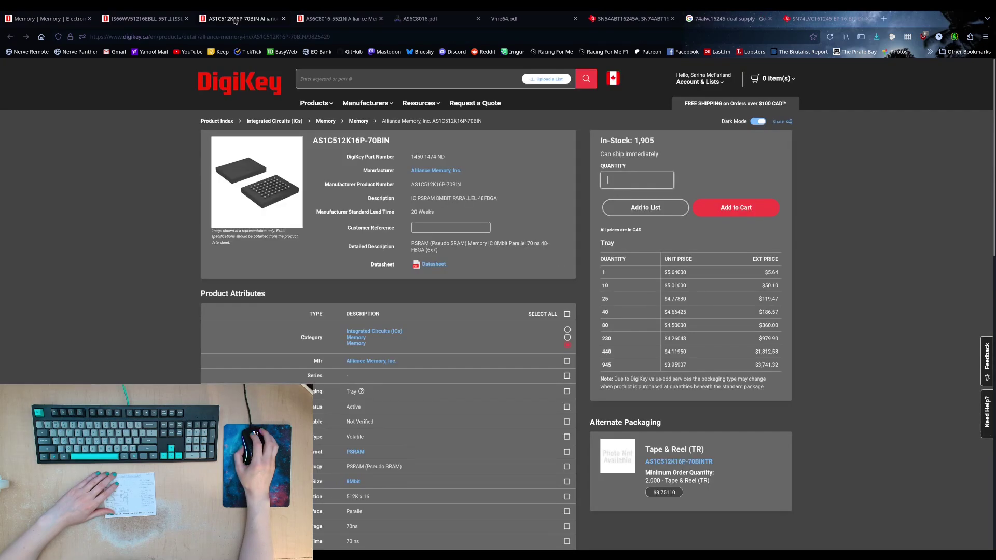
pyautogui.middleClick(235, 19)
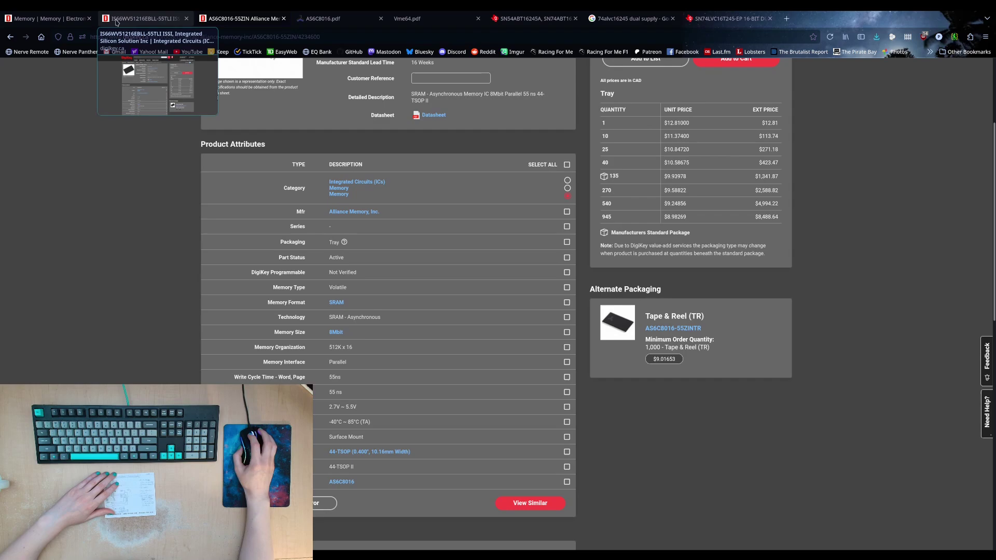
pyautogui.click(68, 19)
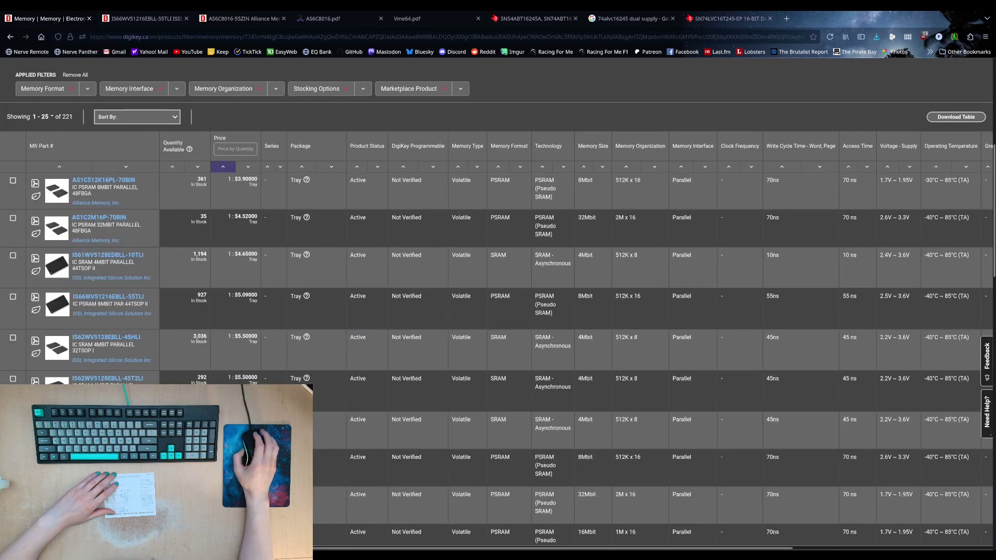
pyautogui.scroll(-3, 498, 301)
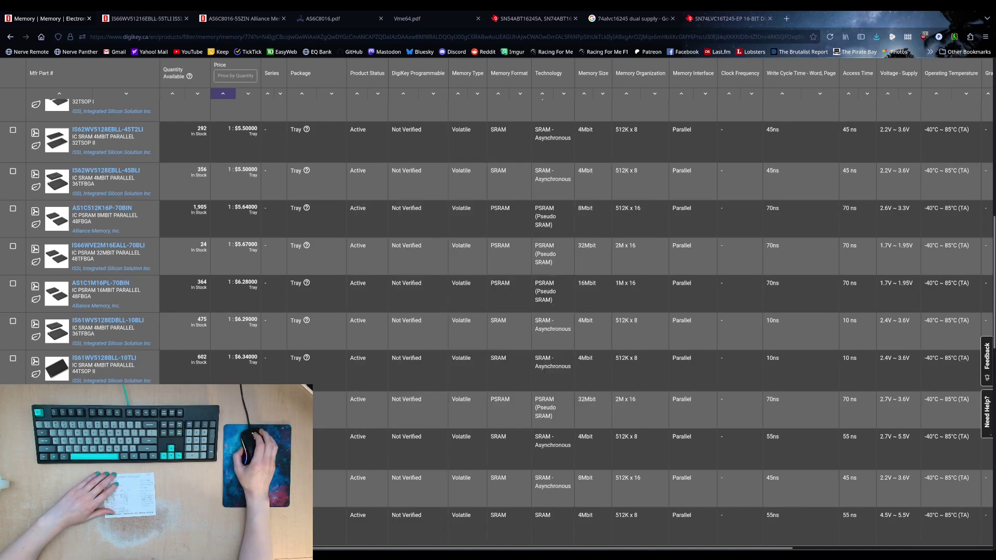
pyautogui.moveTo(57, 368)
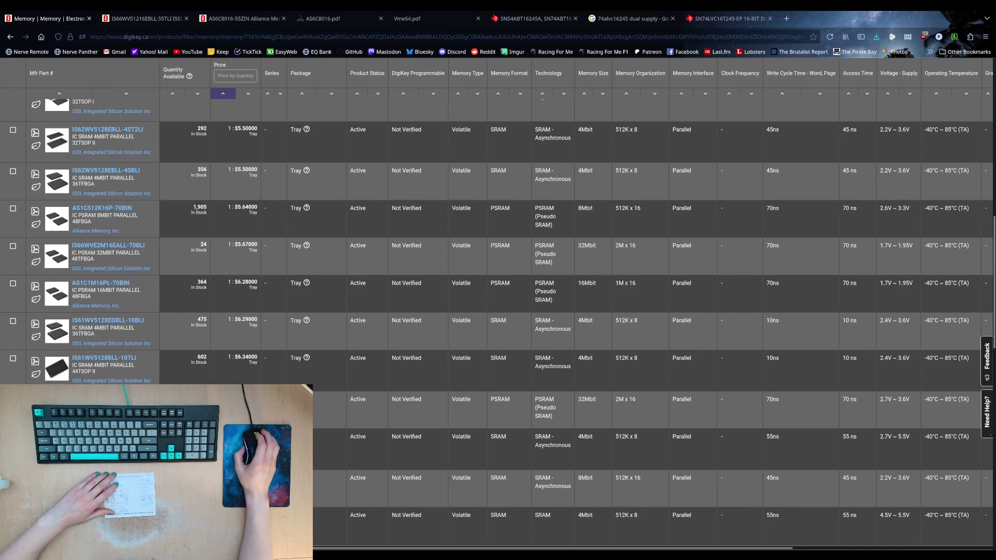
pyautogui.scroll(-3, 54, 377)
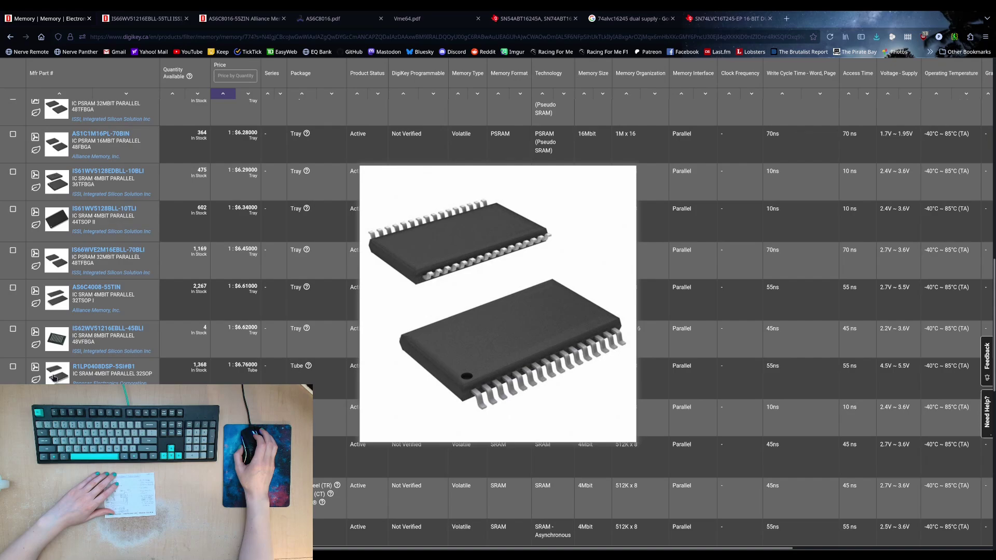
pyautogui.scroll(5, 54, 377)
# - Review the IS66WV51216EBLL-55TLI product page, checking its memory organization and other product attributes
pyautogui.click(142, 18)
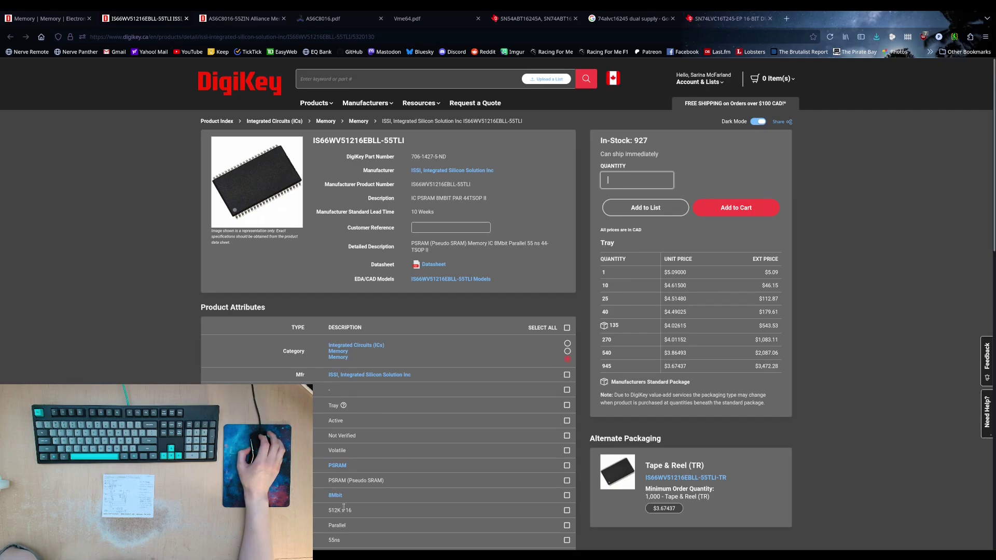
pyautogui.scroll(-5, 345, 511)
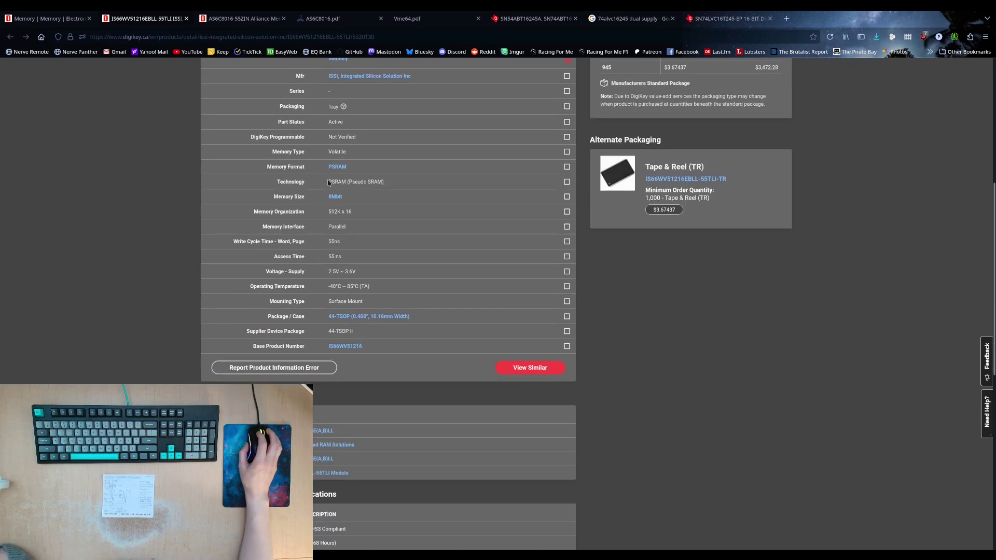
pyautogui.moveTo(363, 212); pyautogui.dragTo(313, 214)
pyautogui.click(376, 216)
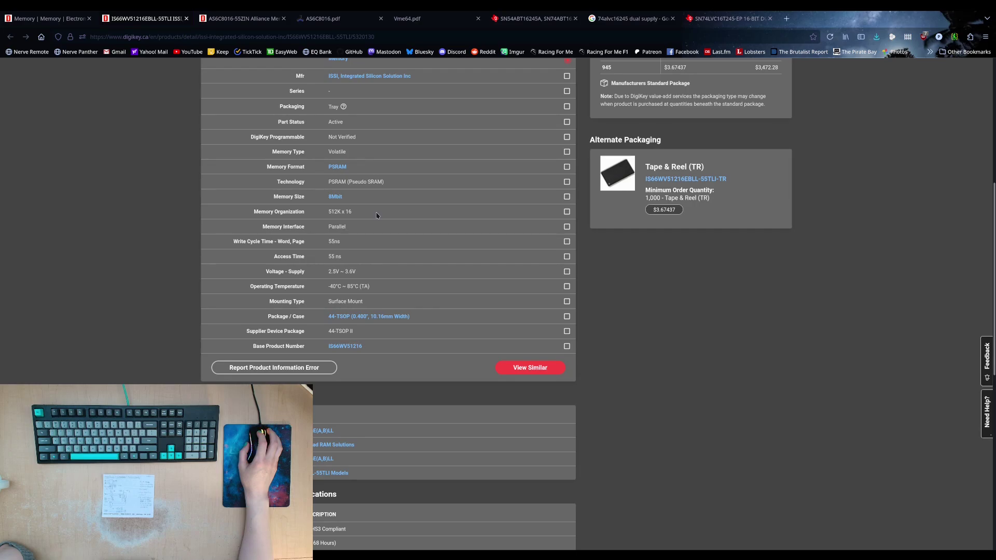
pyautogui.scroll(5, 377, 216)
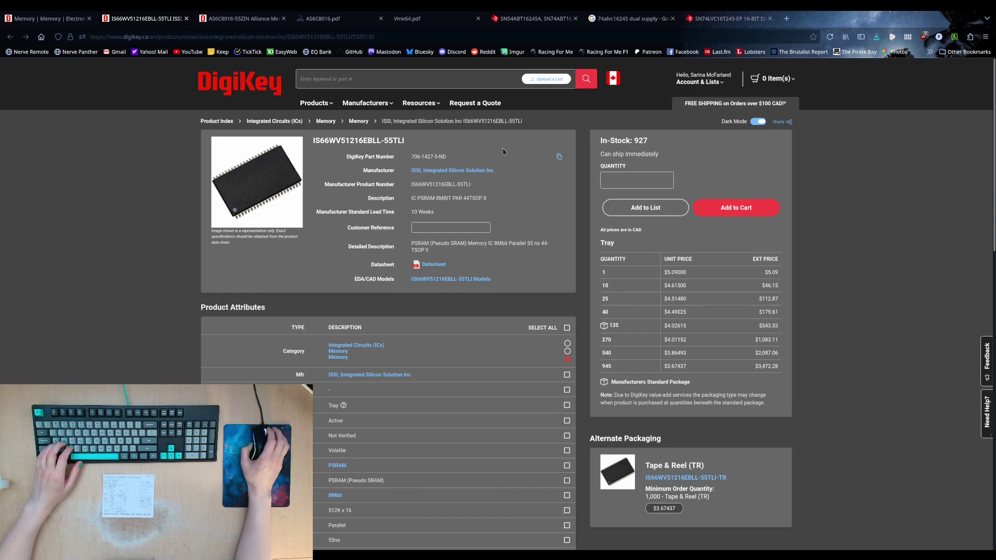
# - Switch back to the schematic editor and compare the bus names and connections on the Bus, Transceivers and Memory sheets
pyautogui.click(333, 4)
pyautogui.click(493, 4)
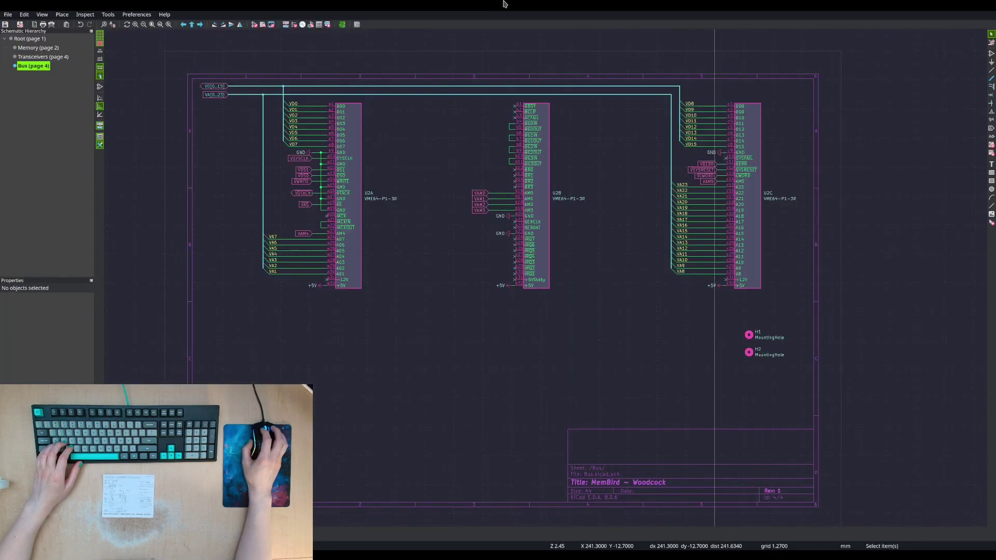
pyautogui.click(708, 4)
pyautogui.click(474, 4)
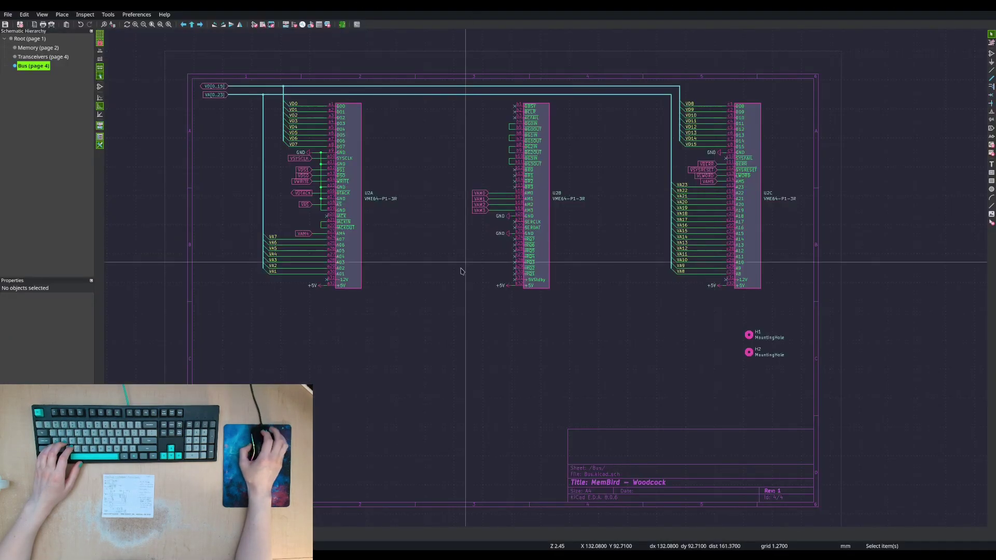
pyautogui.click(28, 58)
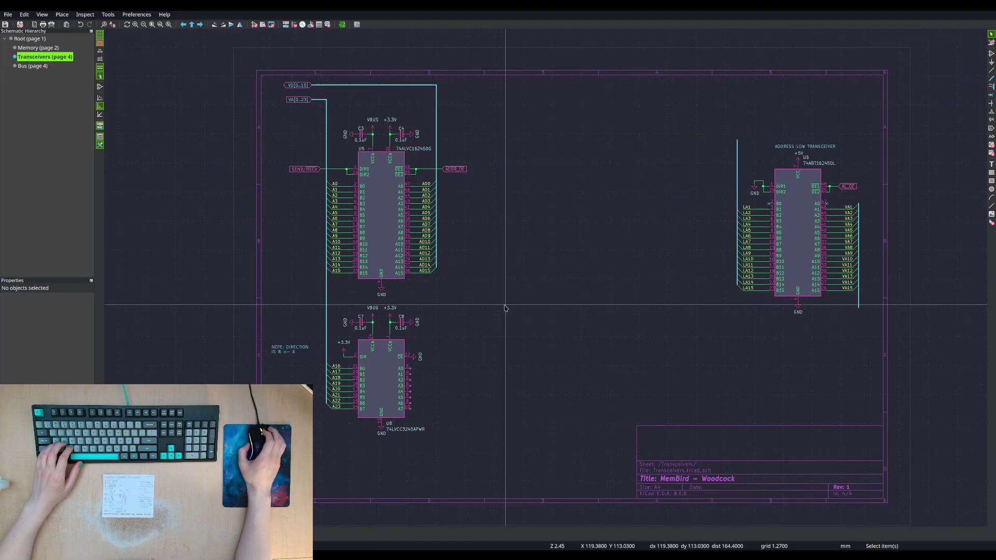
pyautogui.moveTo(507, 309); pyautogui.dragTo(502, 278, button='middle')
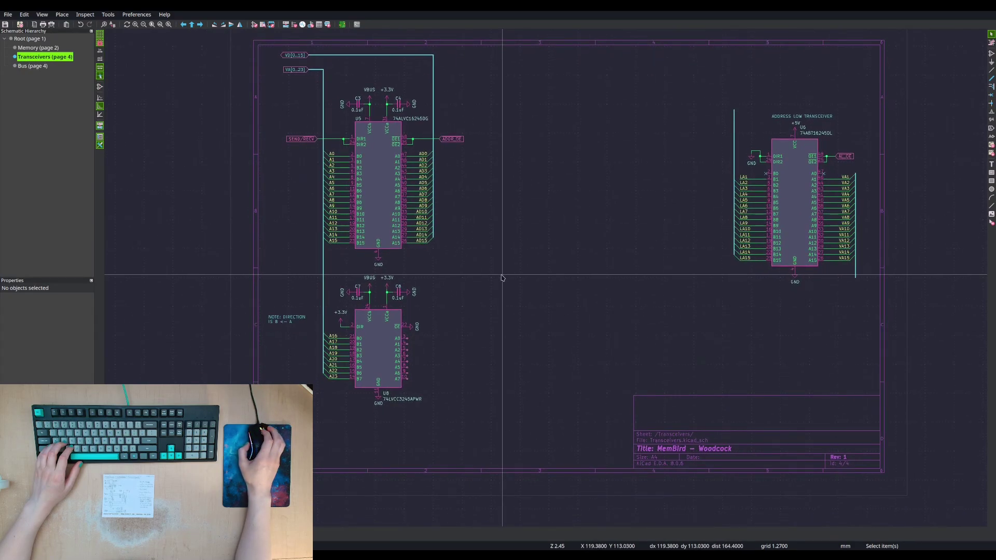
pyautogui.click(38, 47)
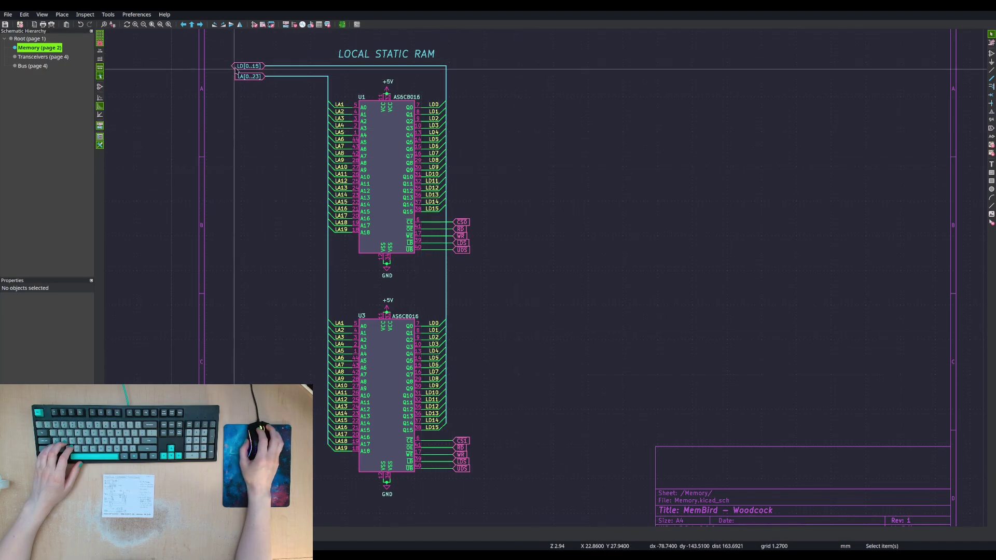
pyautogui.click(40, 57)
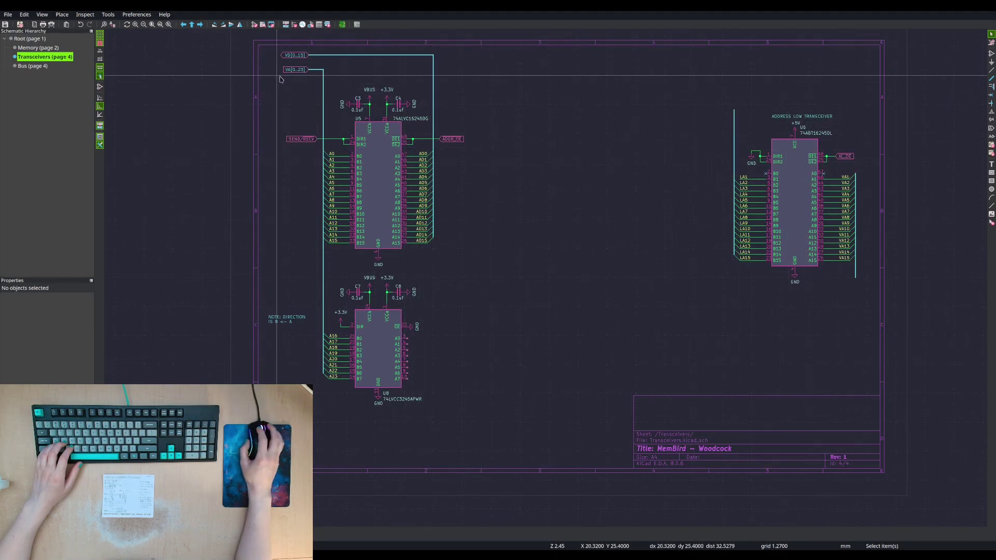
# - Delete the vertical bus segment joining VD[0..15] to the 74ALVC16245DG, and place a duplicate of that transceiver circuit to its right
pyautogui.click(432, 129)
pyautogui.press('Delete')
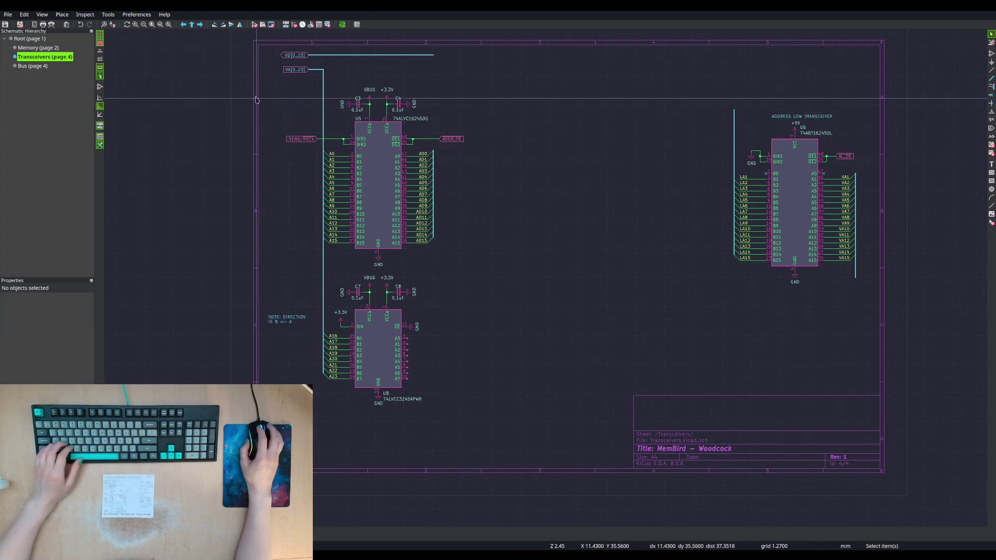
pyautogui.moveTo(198, 82); pyautogui.dragTo(505, 268)
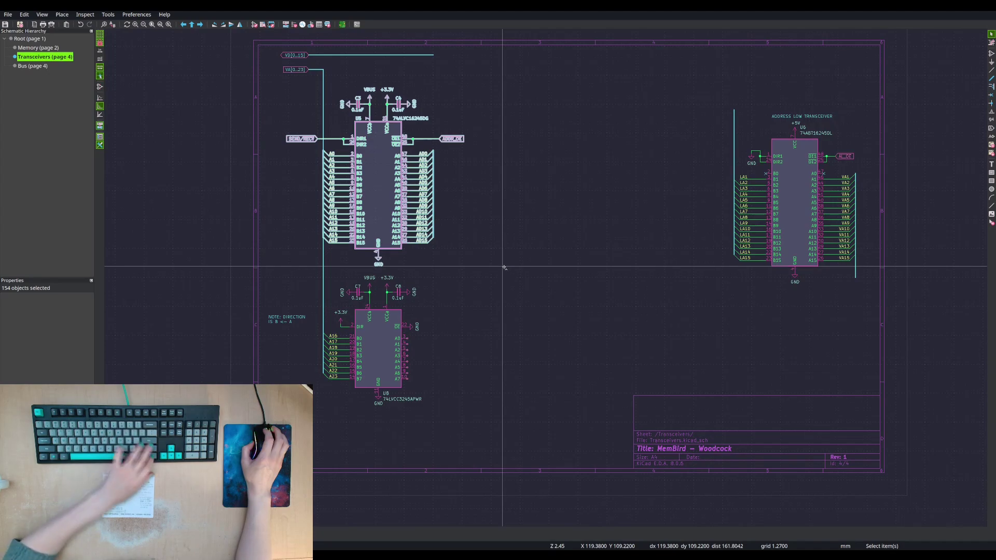
pyautogui.hotkey('ctrl', 'd')
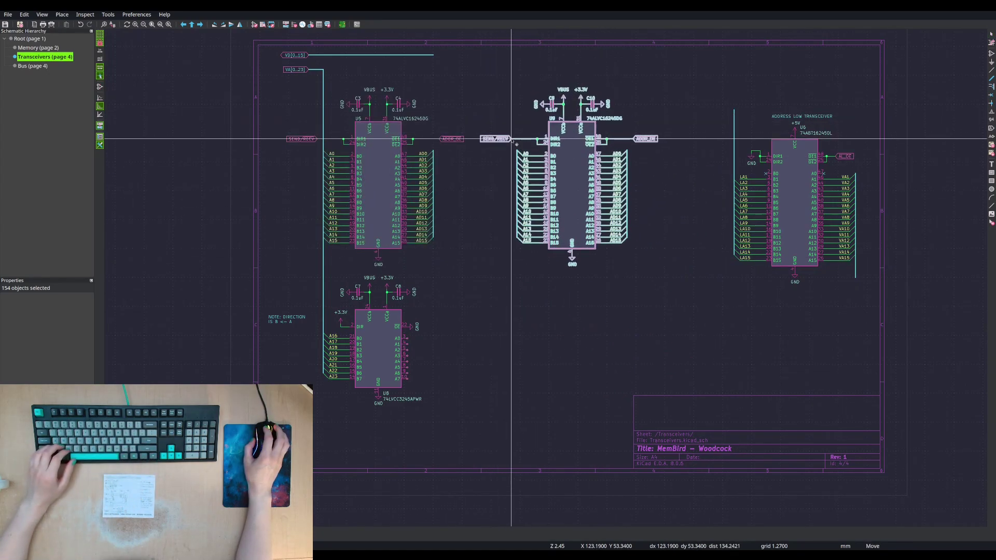
pyautogui.click(512, 140)
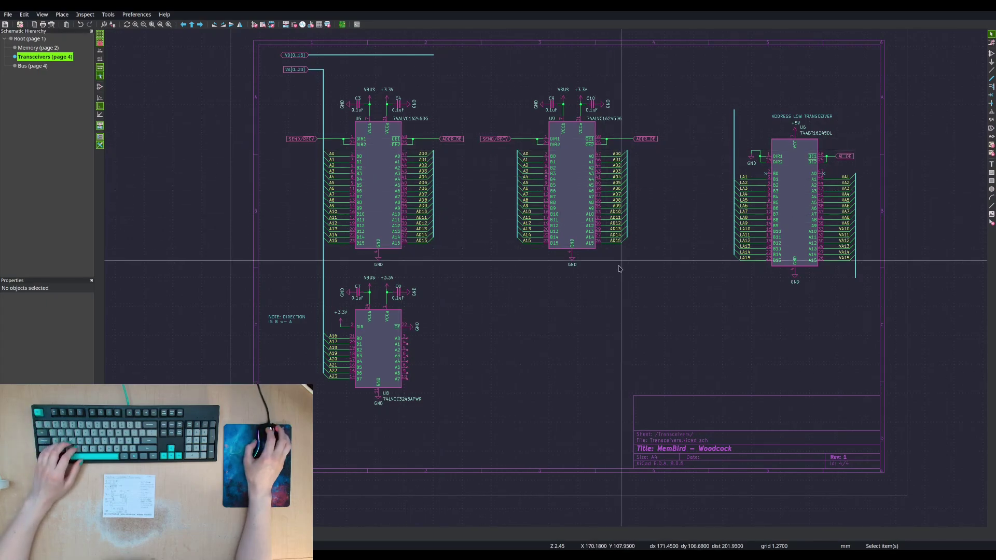
# - Set up a find and replace of AD with LD on the current sheet, advancing to the AD0 label of the duplicated transceiver
pyautogui.moveTo(608, 146); pyautogui.dragTo(625, 271)
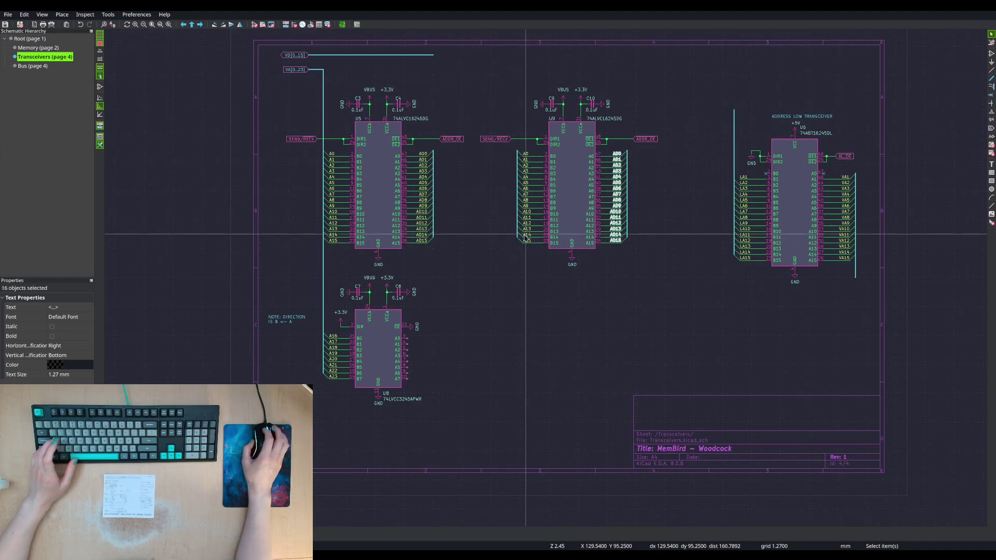
pyautogui.click(24, 15)
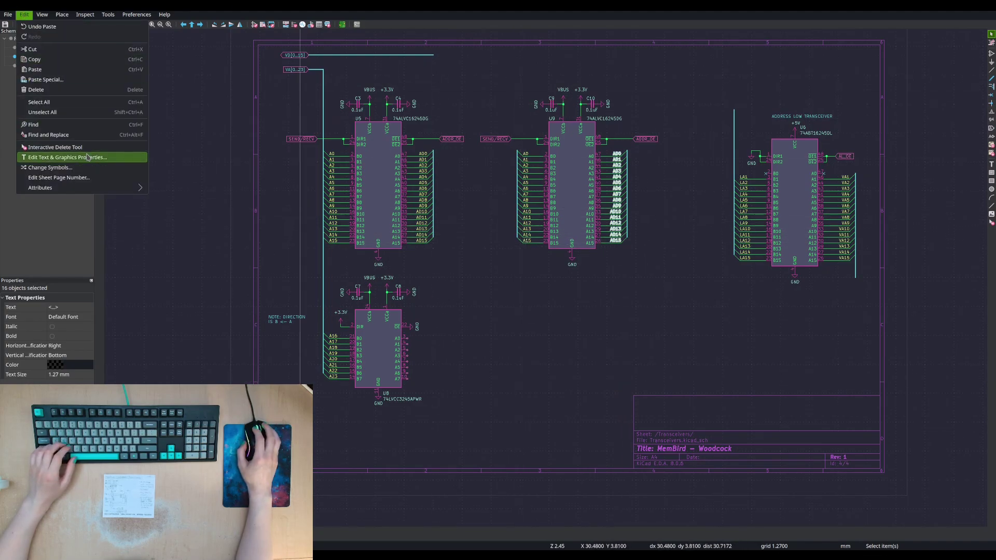
pyautogui.click(57, 135)
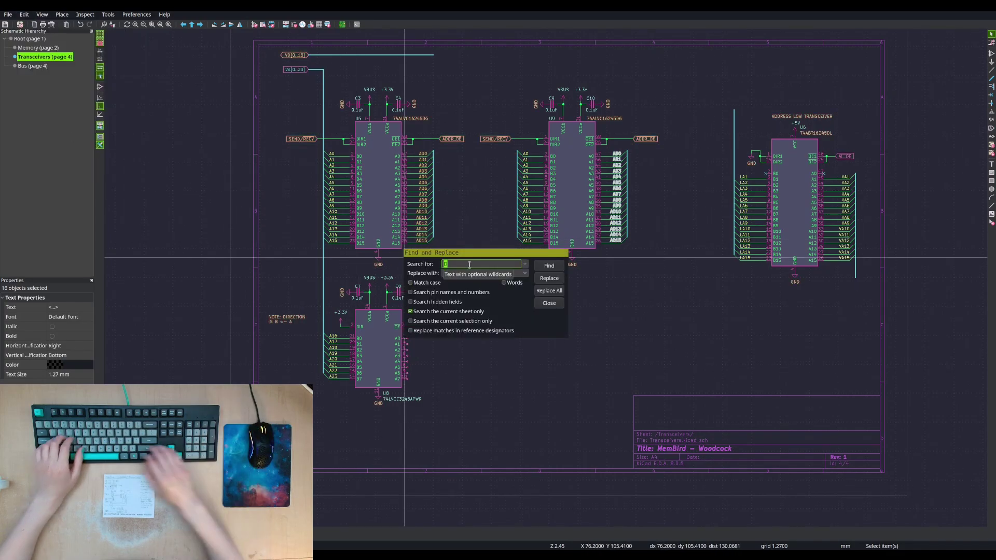
pyautogui.write('AD')
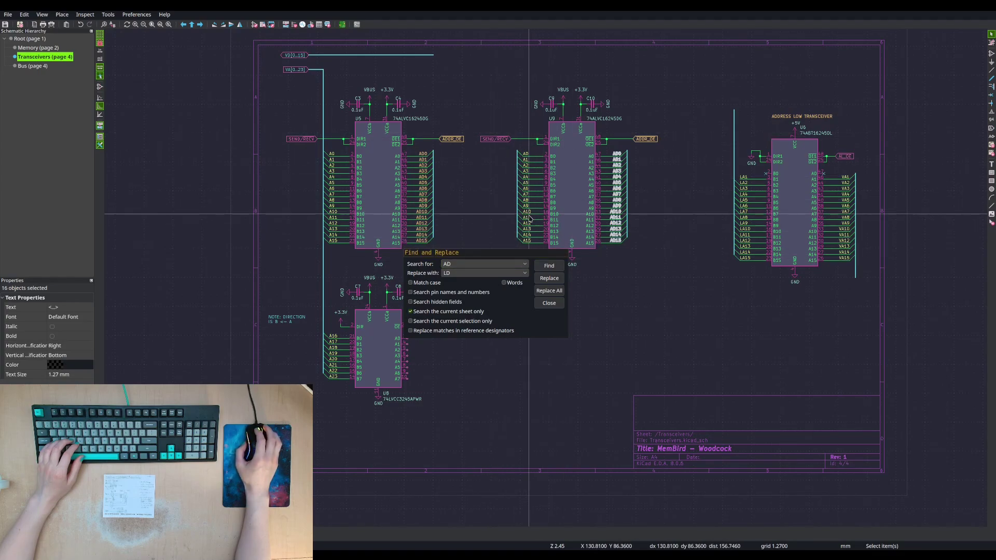
pyautogui.click(557, 269)
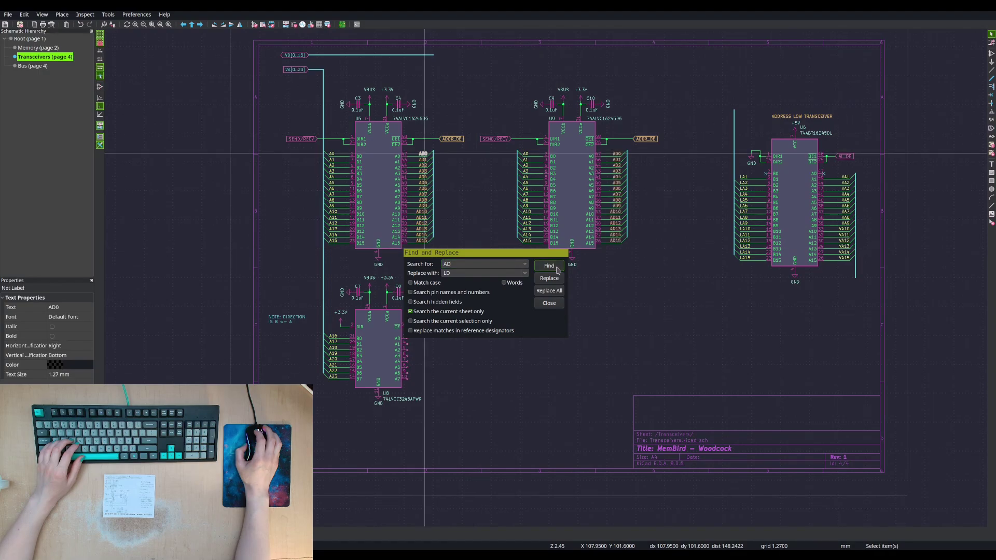
pyautogui.click(557, 269)
pyautogui.click(557, 269)
pyautogui.click(557, 269)
pyautogui.click(557, 270)
pyautogui.click(557, 270)
pyautogui.click(557, 269)
pyautogui.click(557, 269)
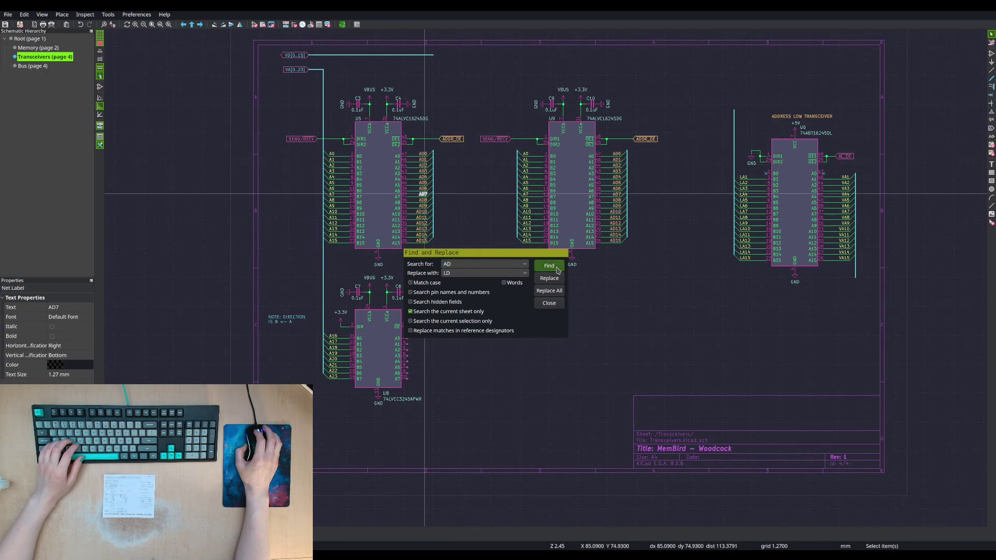
pyautogui.click(558, 269)
pyautogui.click(557, 269)
pyautogui.click(557, 269)
pyautogui.click(557, 269)
pyautogui.click(557, 270)
pyautogui.click(557, 269)
pyautogui.click(557, 269)
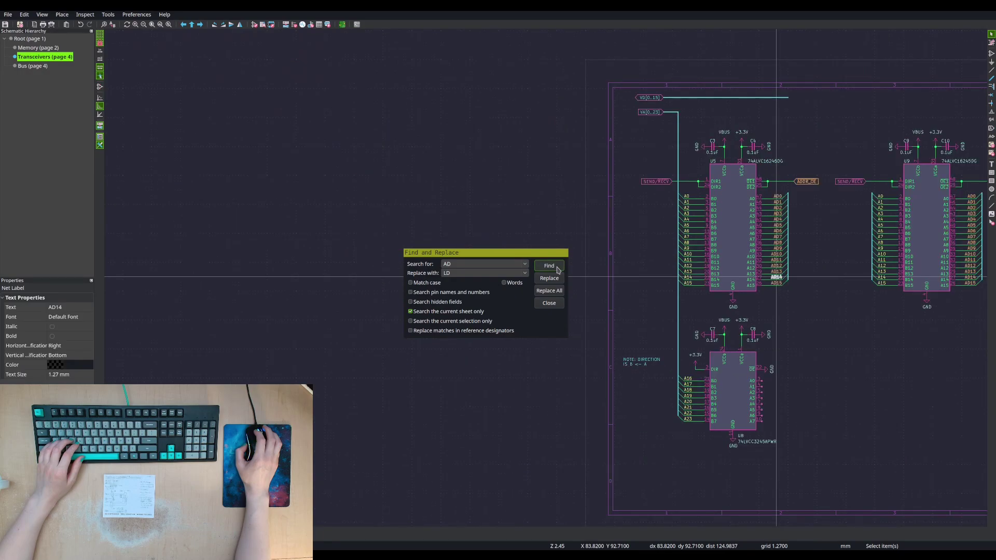
pyautogui.click(557, 269)
pyautogui.click(557, 269)
pyautogui.click(557, 270)
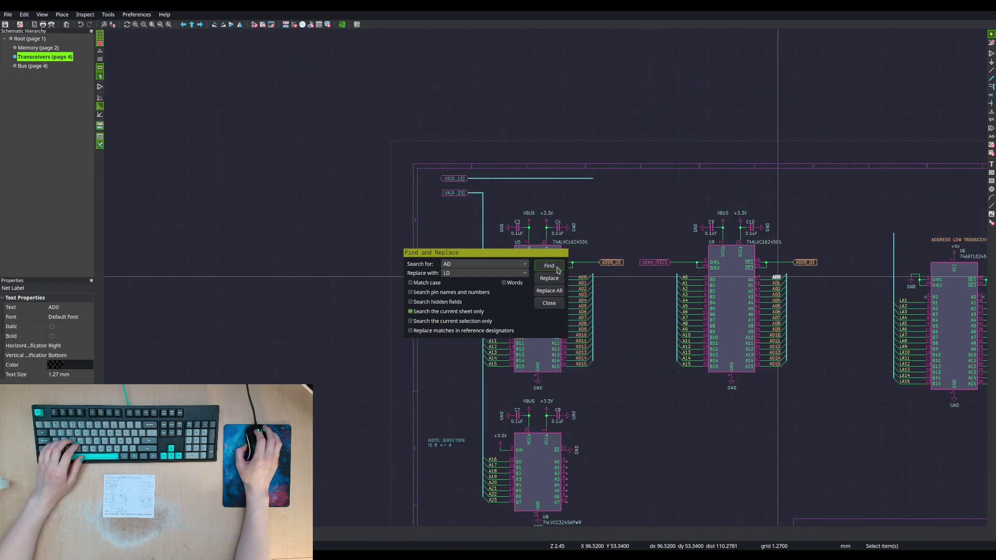
# - Replace AD with LD in labels AD0 to AD15 of the duplicated 74ALVC16245DG, and close the find and replace dialog
pyautogui.click(559, 281)
pyautogui.click(559, 280)
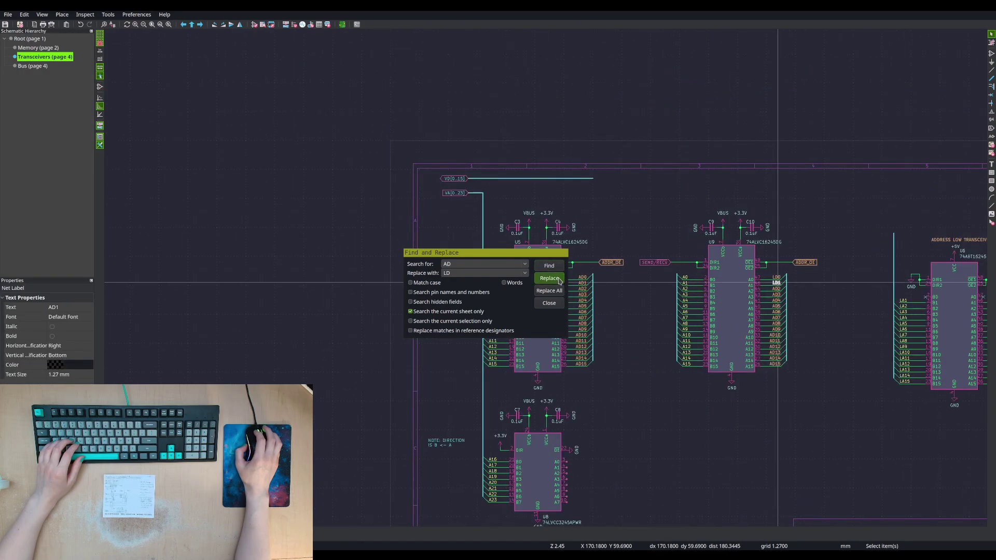
pyautogui.click(559, 280)
pyautogui.click(559, 280)
pyautogui.click(560, 280)
pyautogui.click(559, 280)
pyautogui.click(559, 281)
pyautogui.click(559, 280)
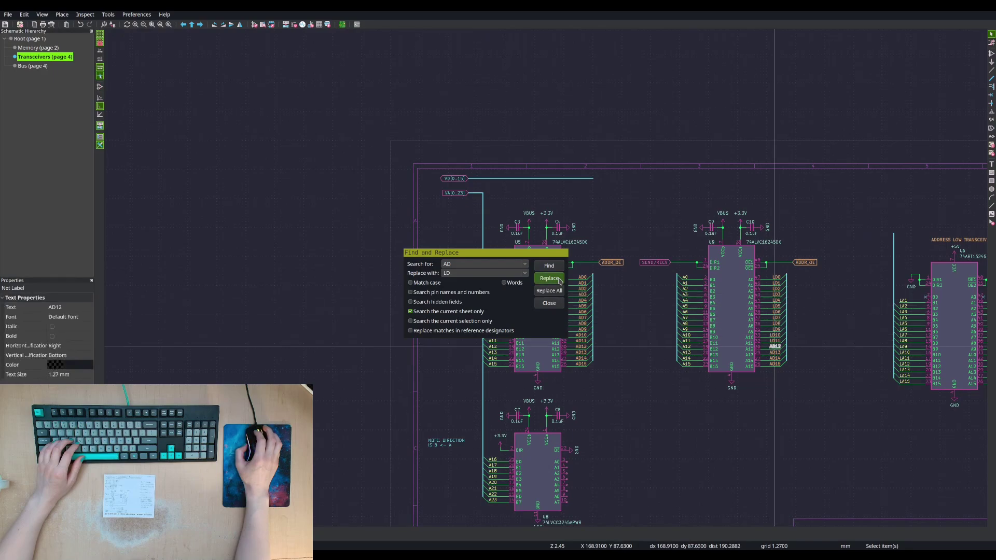
pyautogui.click(559, 280)
pyautogui.click(559, 281)
pyautogui.click(559, 280)
pyautogui.click(560, 280)
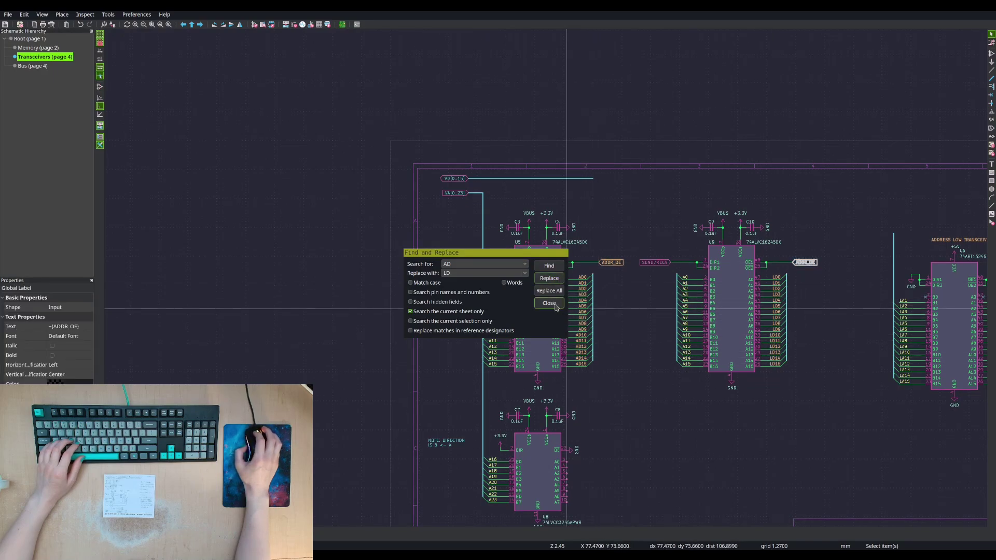
pyautogui.press('Escape')
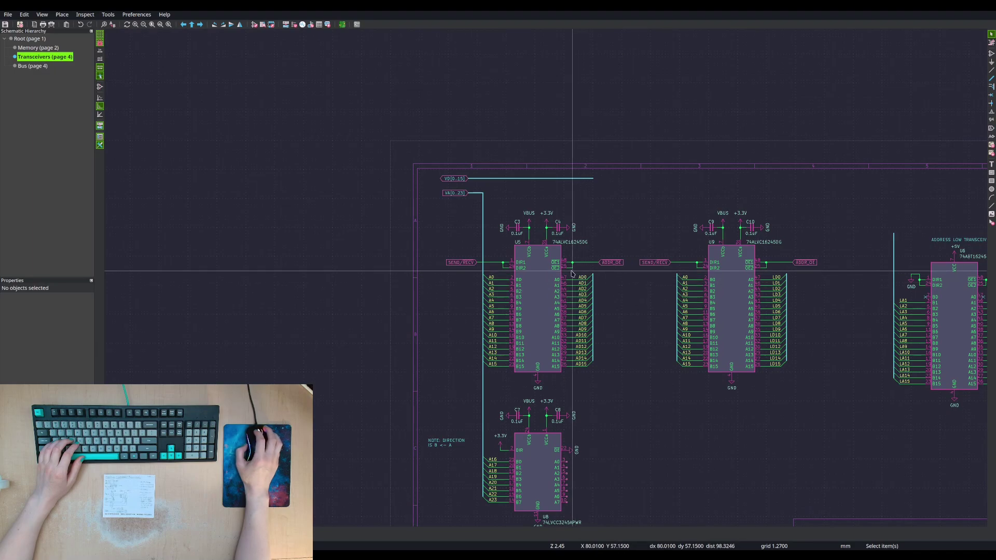
# - Set up a find and replace of AD with LA on the current sheet, advancing to the AD0 label of the original 74ALVC16245DG
pyautogui.moveTo(571, 274); pyautogui.dragTo(591, 375)
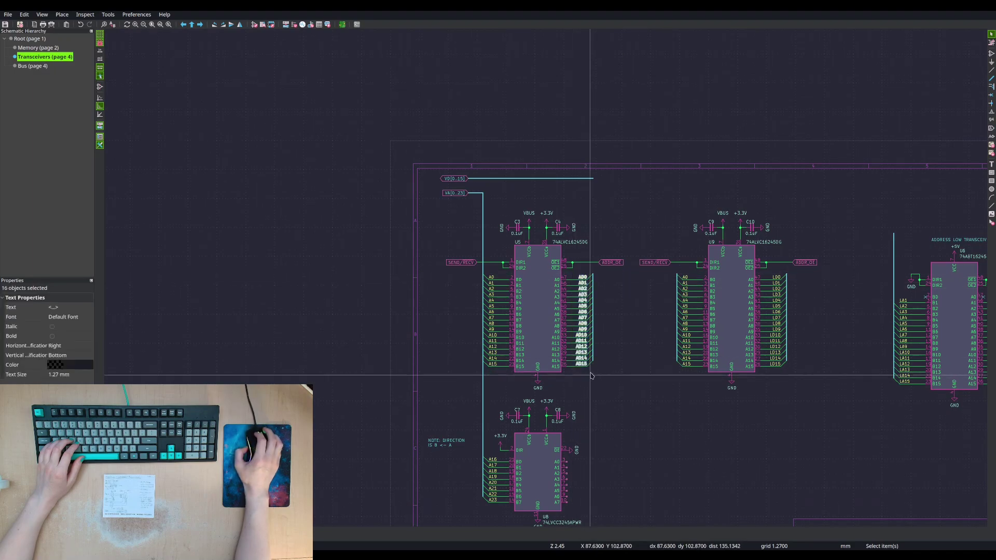
pyautogui.click(24, 14)
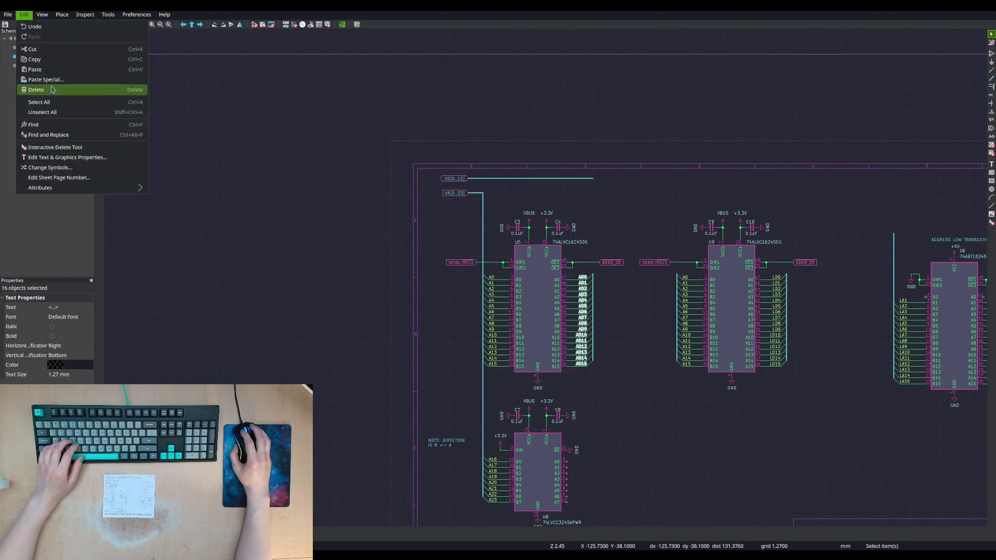
pyautogui.click(49, 134)
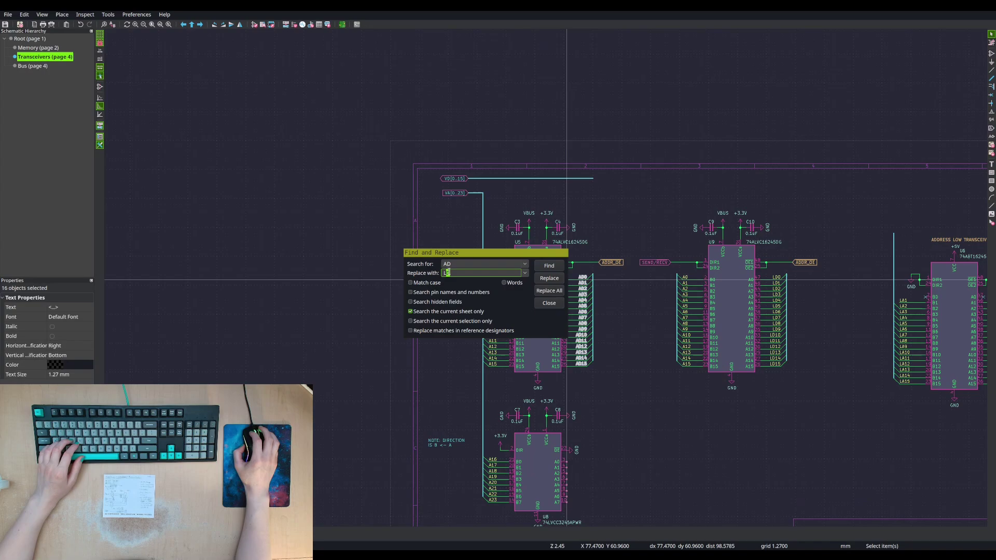
pyautogui.click(562, 265)
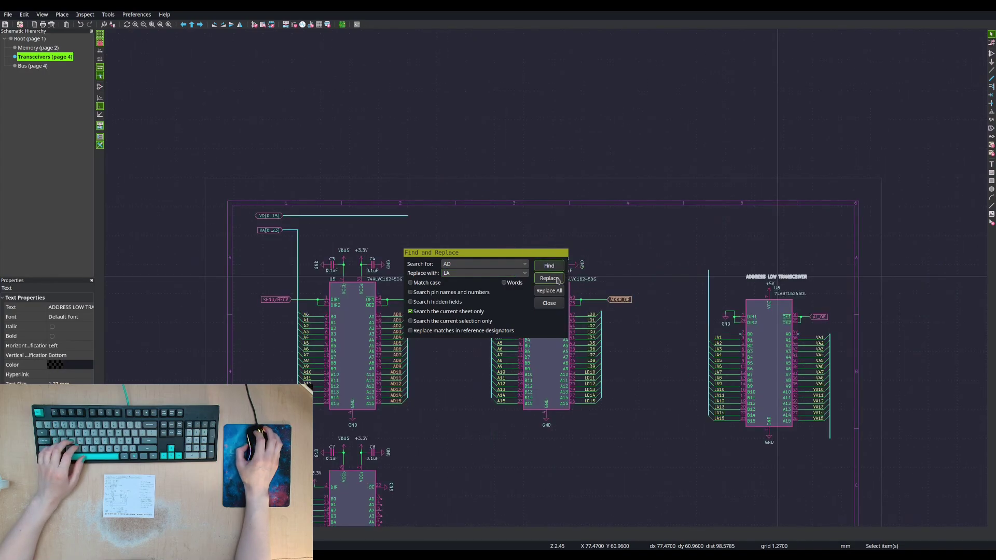
pyautogui.click(554, 266)
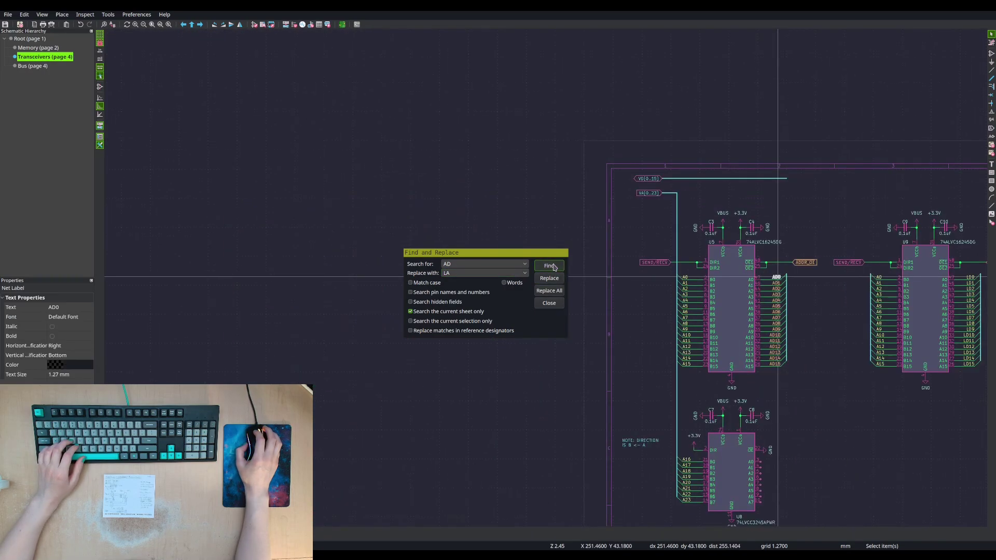
# - Replace AD with LA in labels AD0 to AD15 of the original 74ALVC16245DG, and close the find and replace dialog
pyautogui.click(549, 279)
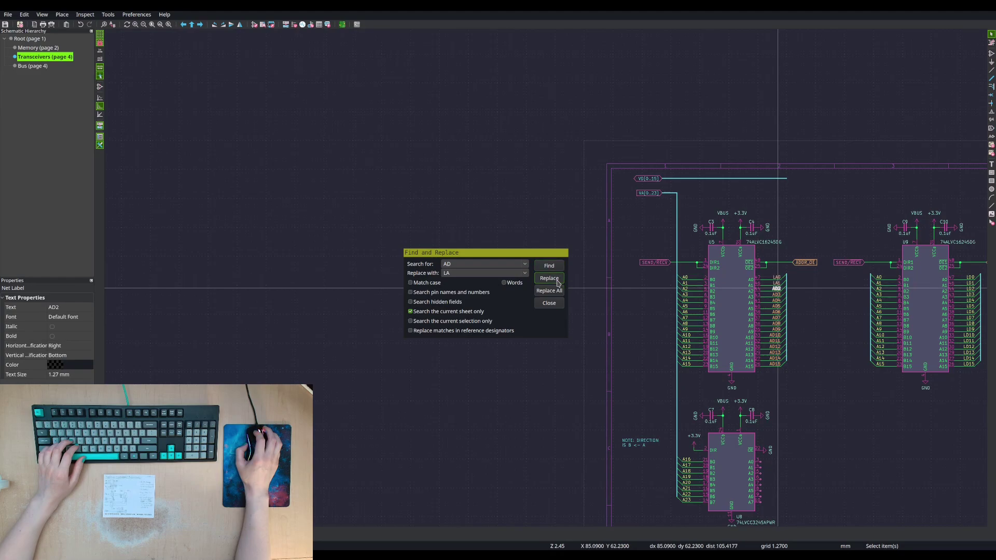
pyautogui.click(549, 278)
pyautogui.click(549, 278)
pyautogui.click(548, 279)
pyautogui.click(549, 278)
pyautogui.click(549, 278)
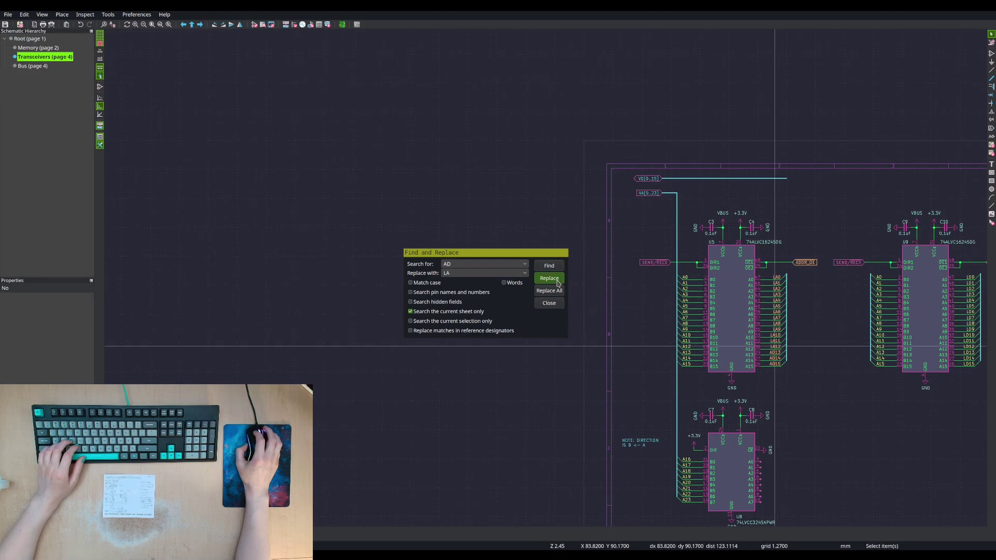
pyautogui.click(549, 279)
pyautogui.click(549, 279)
pyautogui.click(549, 279)
pyautogui.click(549, 279)
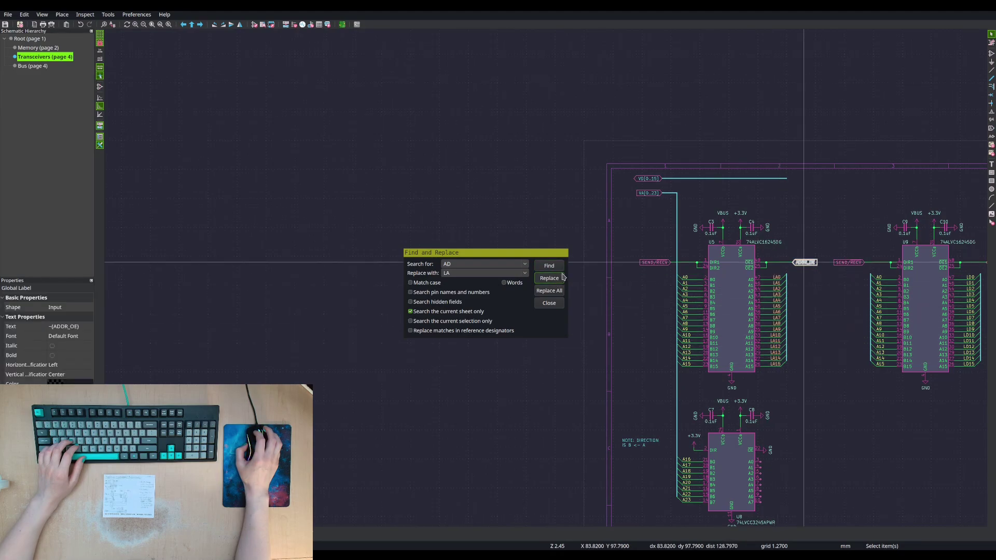
pyautogui.click(549, 303)
pyautogui.moveTo(805, 273); pyautogui.dragTo(602, 250, button='middle')
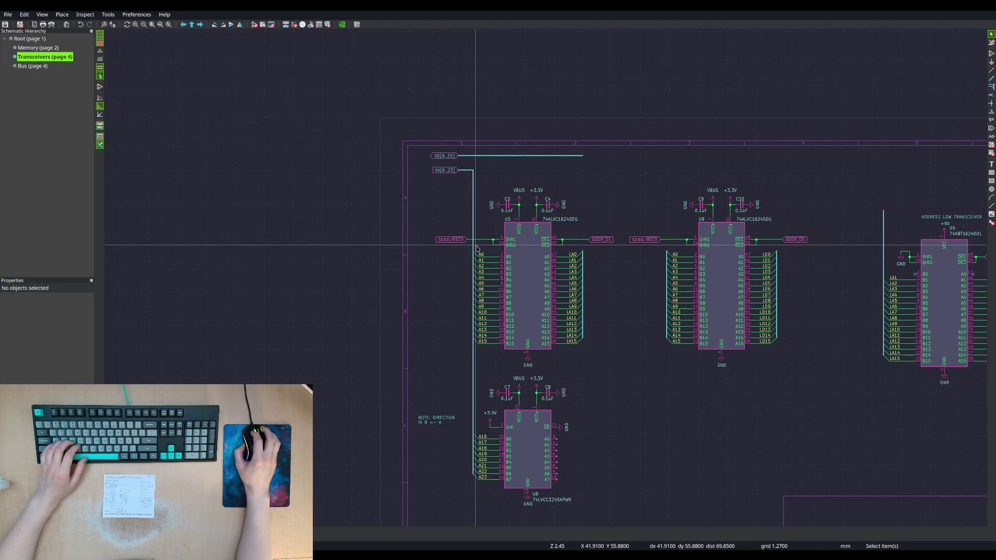
pyautogui.moveTo(478, 248); pyautogui.dragTo(495, 365)
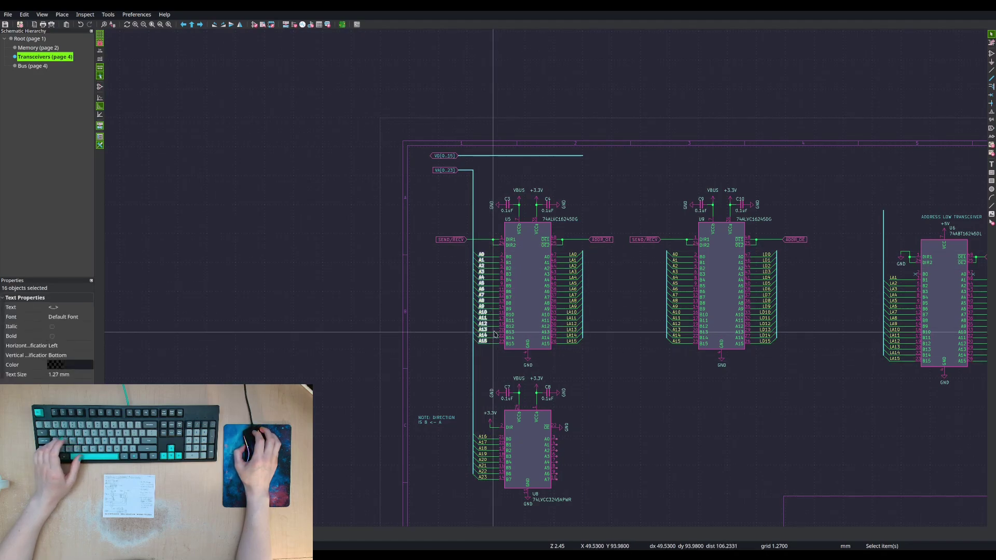
pyautogui.hotkey('ctrl', 'f')
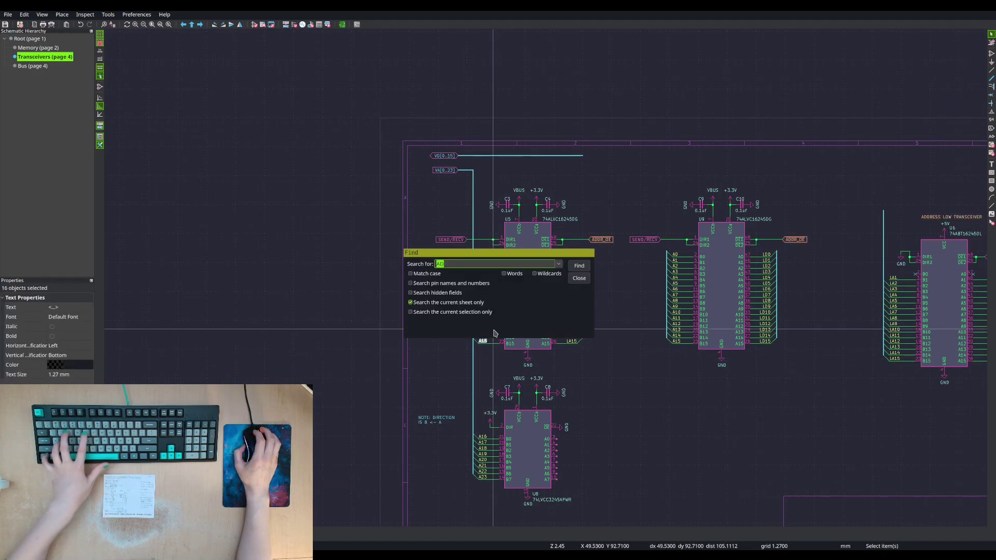
pyautogui.press('Escape')
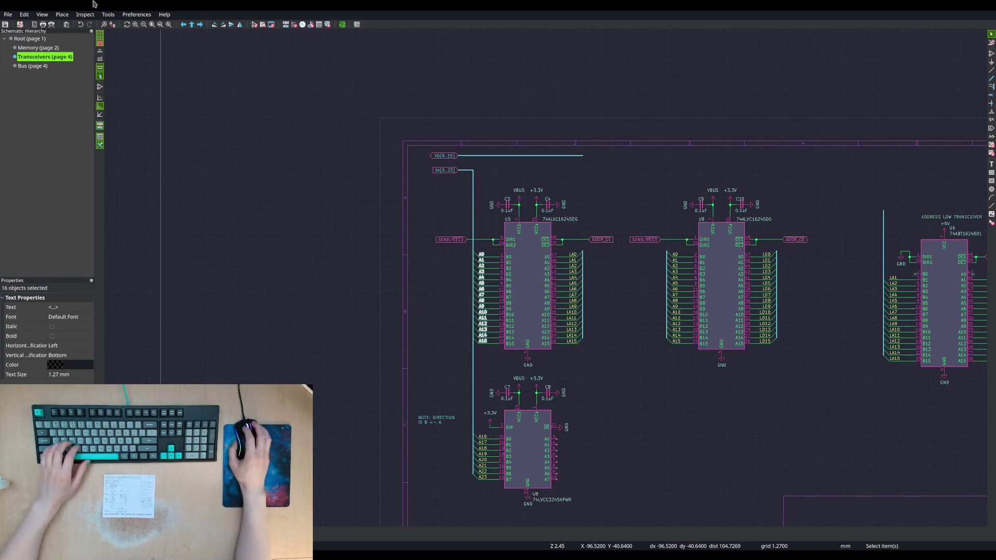
pyautogui.hotkey('ctrl', 'shift', 'f')
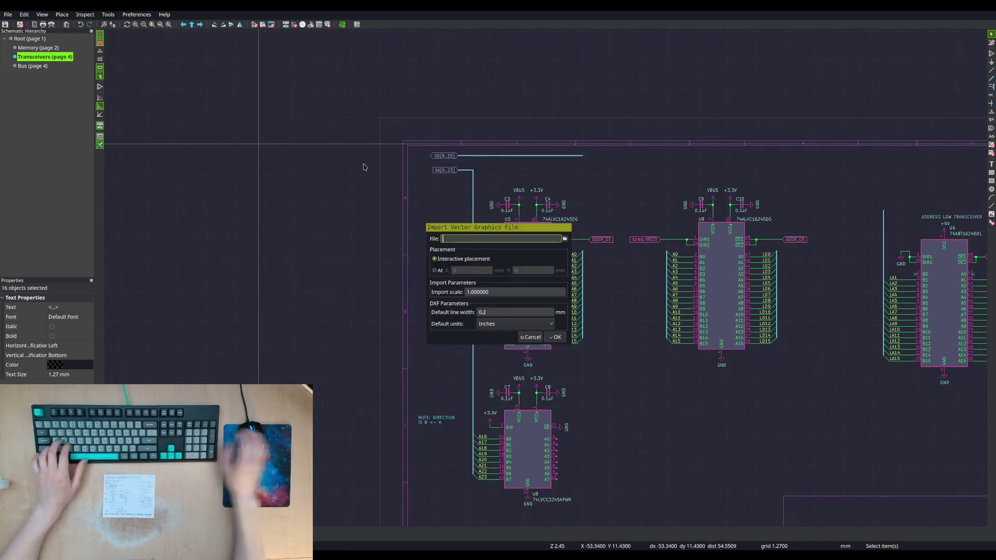
pyautogui.press('Escape')
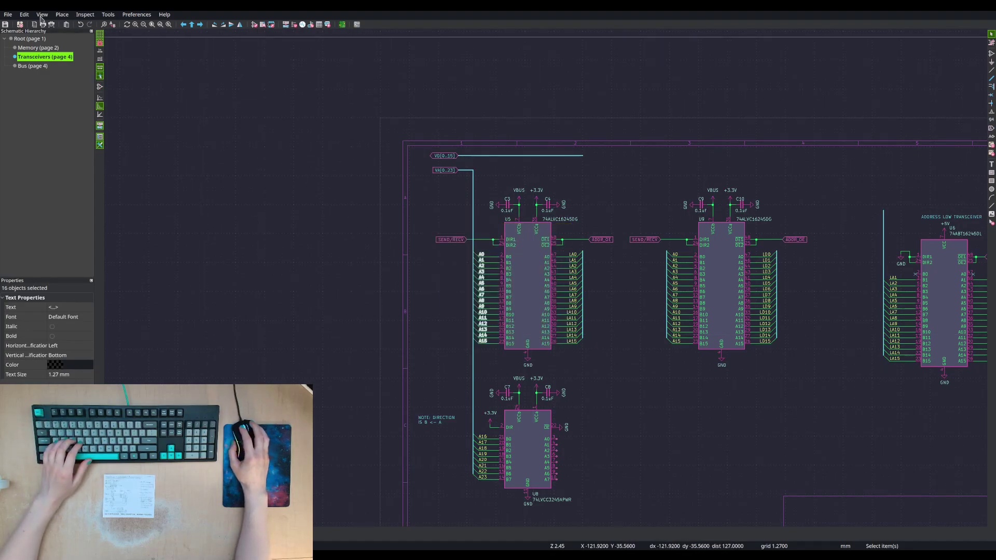
pyautogui.click(23, 14)
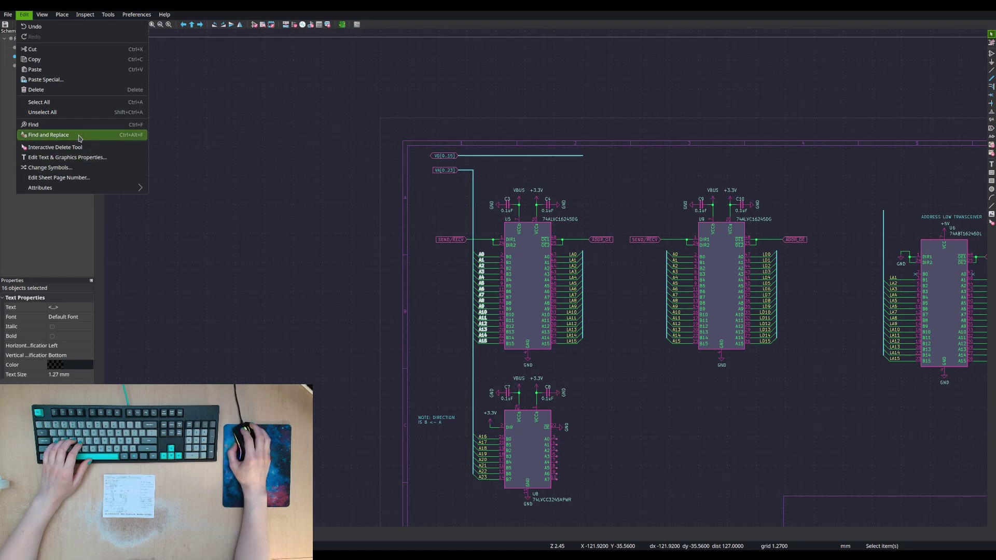
pyautogui.press('Escape')
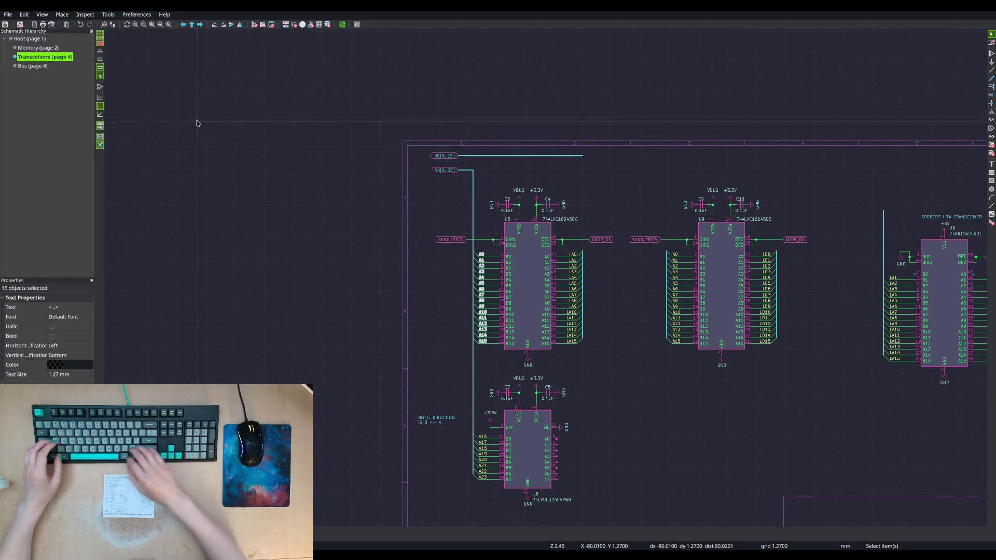
# - Set up a find and replace of A with VD, advancing to the A0 label of the duplicated 74ALVC16245DG
pyautogui.hotkey('ctrl', 'alt', 'f')
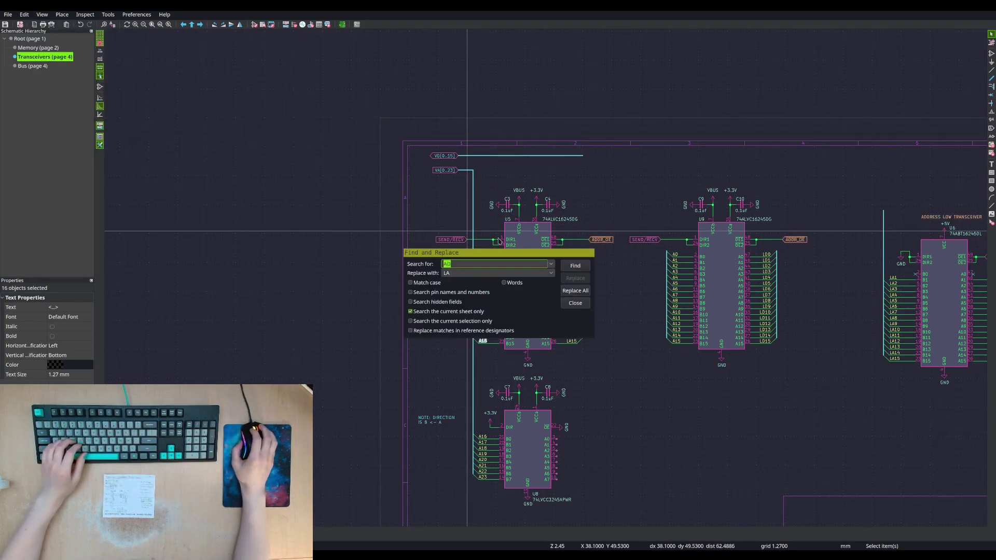
pyautogui.moveTo(515, 253); pyautogui.dragTo(621, 281)
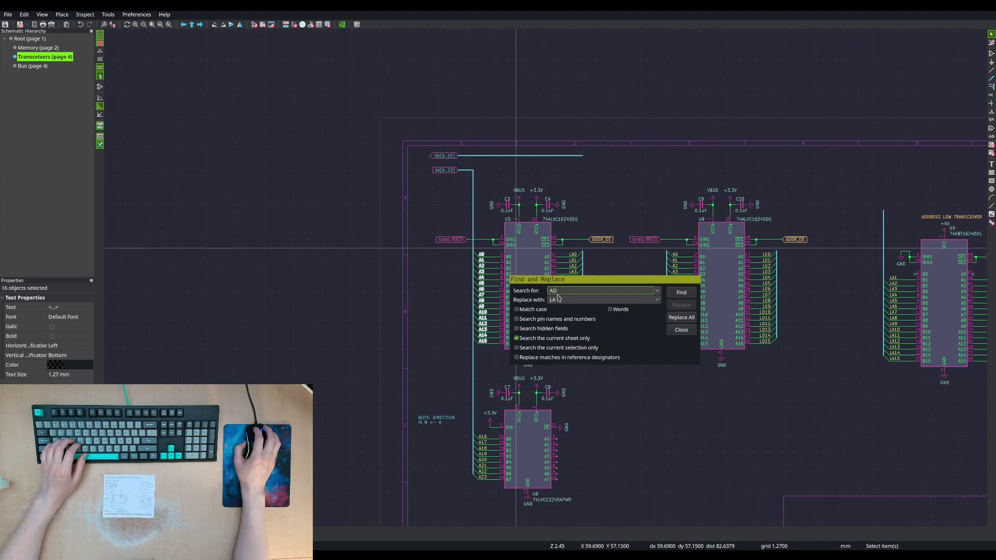
pyautogui.click(560, 289)
pyautogui.press('BackSpace')
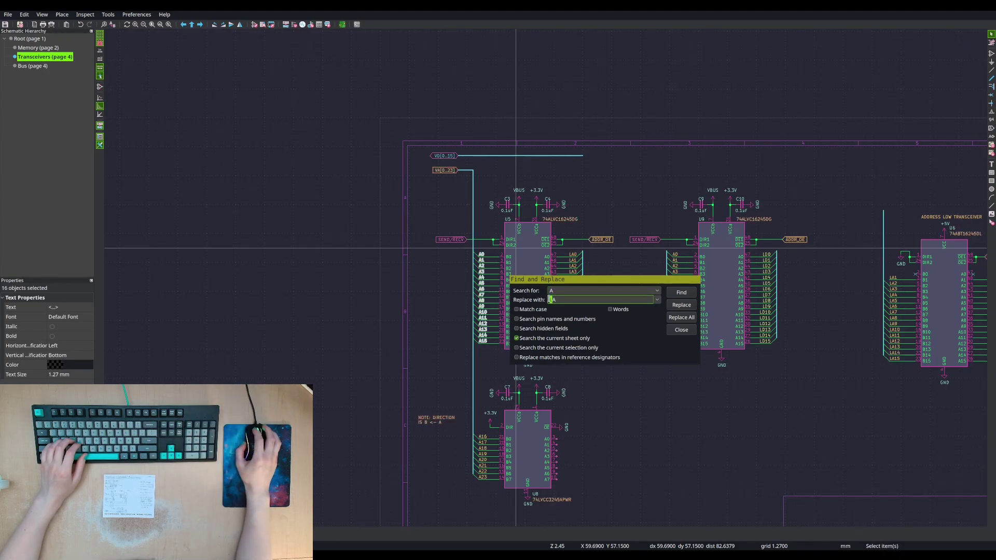
pyautogui.write('V')
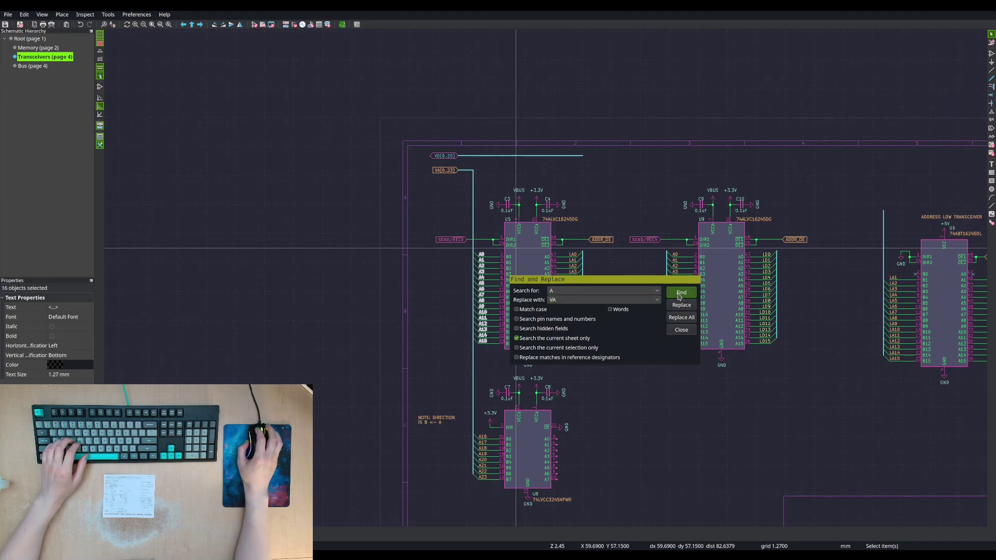
pyautogui.click(680, 293)
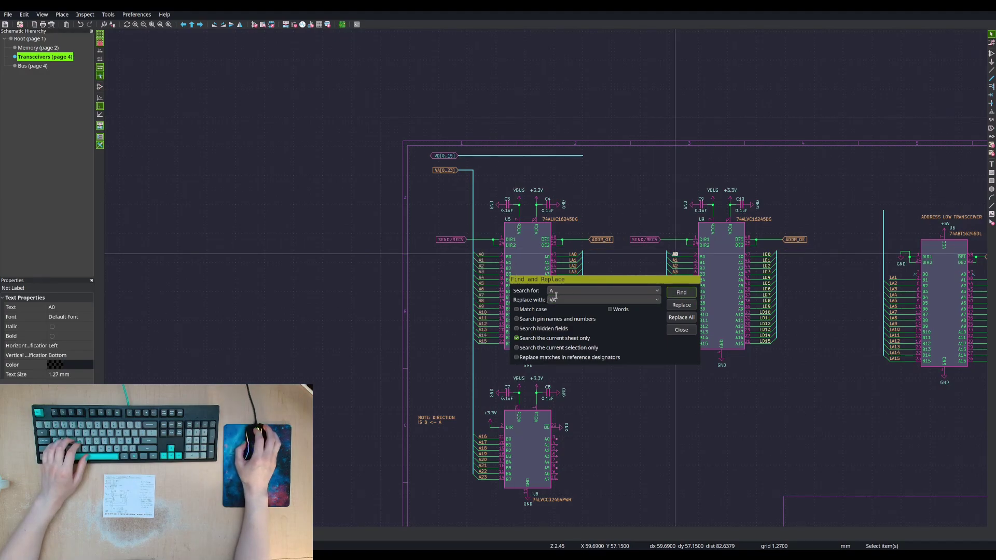
pyautogui.write('D')
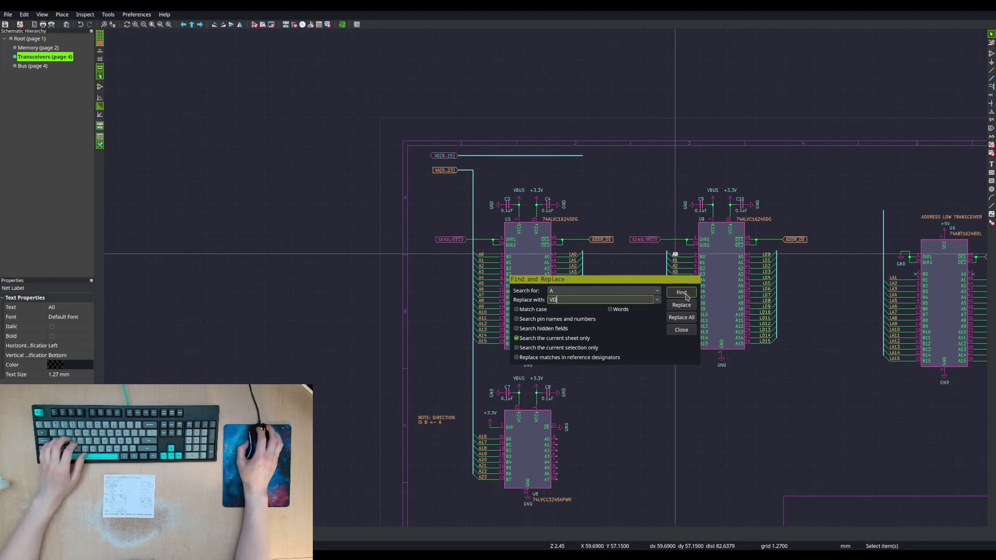
# - Replace A with VD in labels A0 to A15 of the duplicated 74ALVC16245DG
pyautogui.click(688, 306)
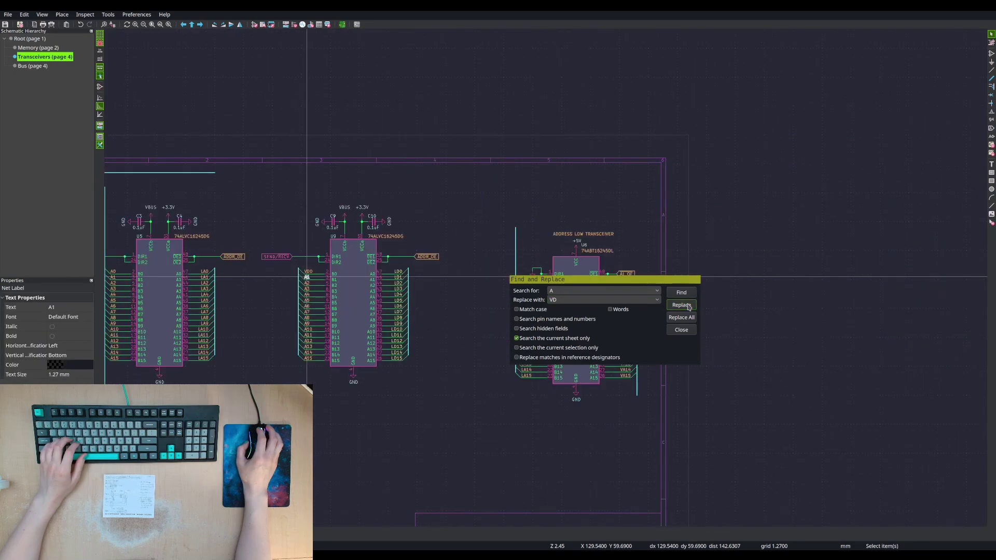
pyautogui.click(689, 306)
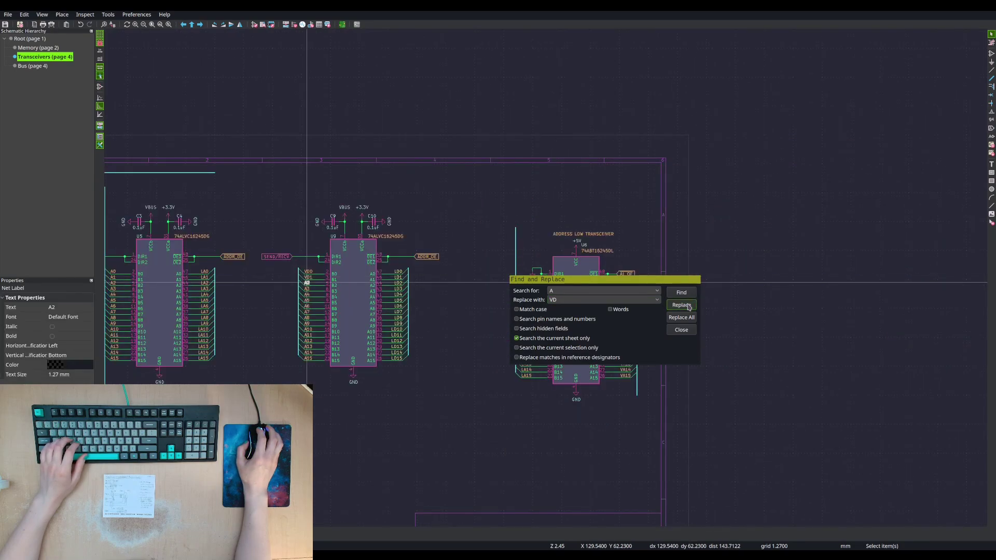
pyautogui.click(688, 305)
pyautogui.click(689, 306)
pyautogui.click(688, 305)
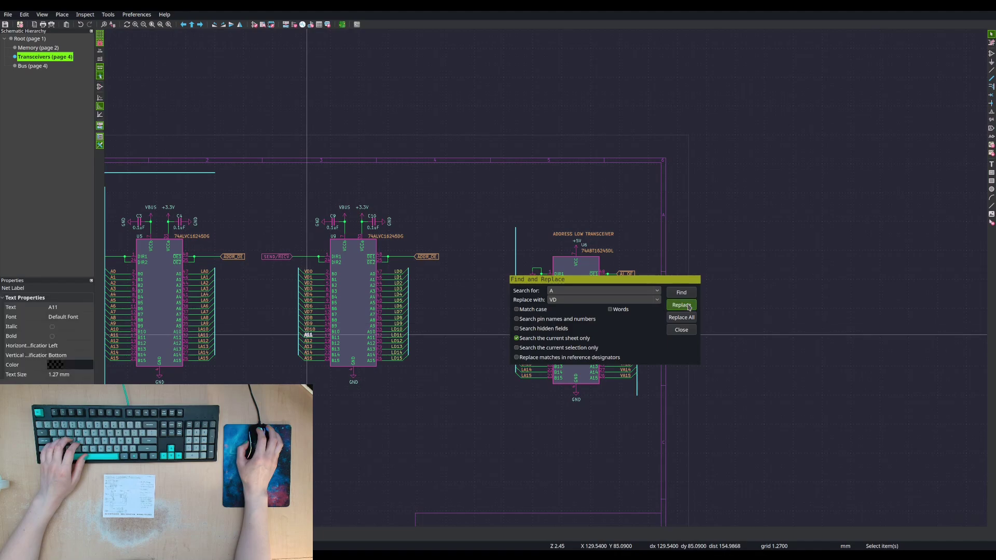
pyautogui.click(689, 305)
pyautogui.click(689, 305)
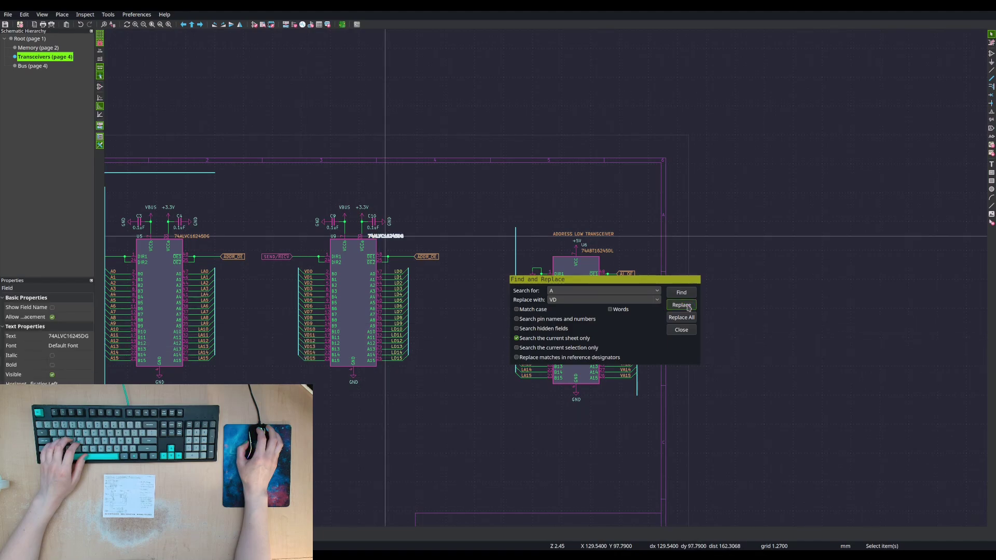
# - Advance through the matches for A to the original 74ALVC16245DG's A0 label without replacing any, and set the replacement text to VA
pyautogui.click(683, 293)
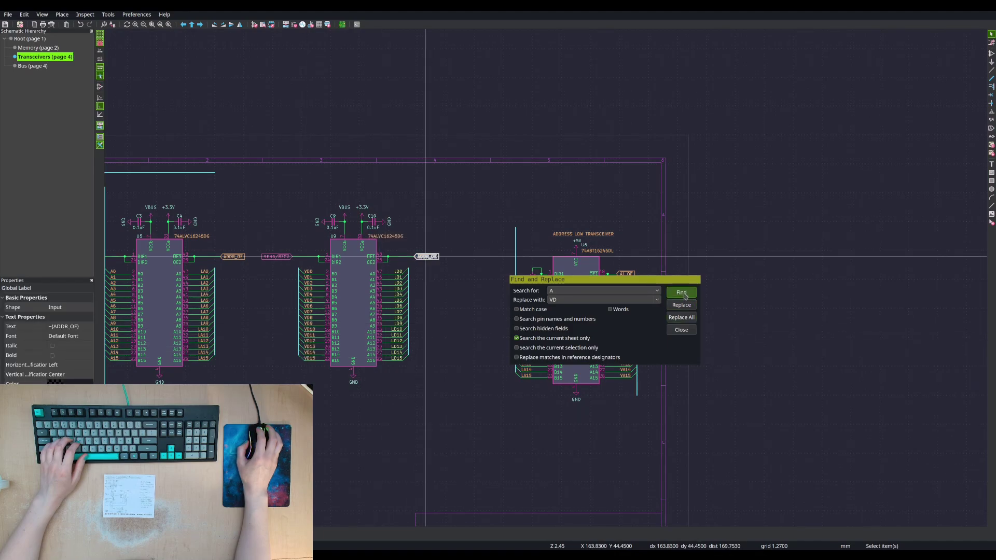
pyautogui.click(682, 294)
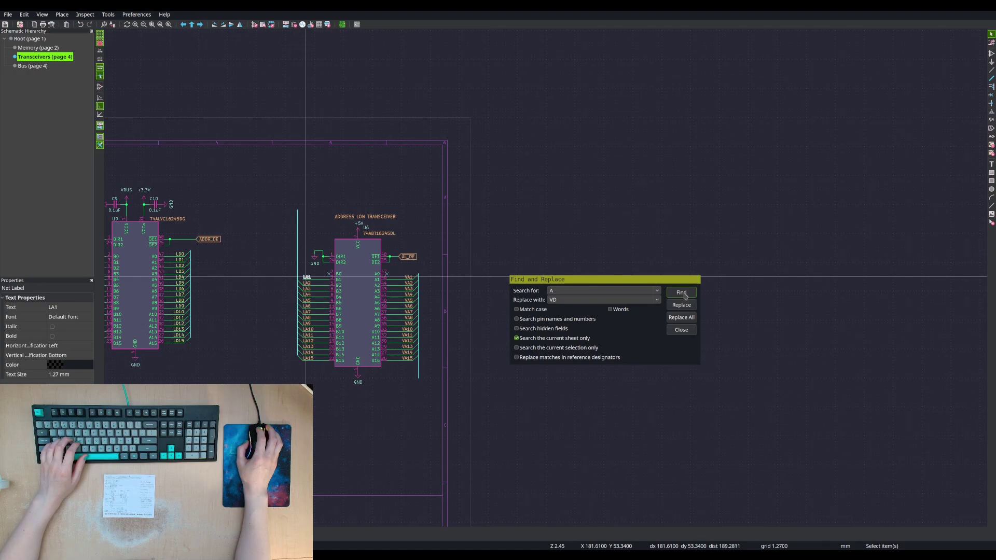
pyautogui.click(684, 295)
pyautogui.doubleClick(685, 296)
pyautogui.click(685, 296)
pyautogui.doubleClick(685, 296)
pyautogui.click(685, 296)
pyautogui.click(684, 296)
pyautogui.doubleClick(685, 296)
pyautogui.click(685, 296)
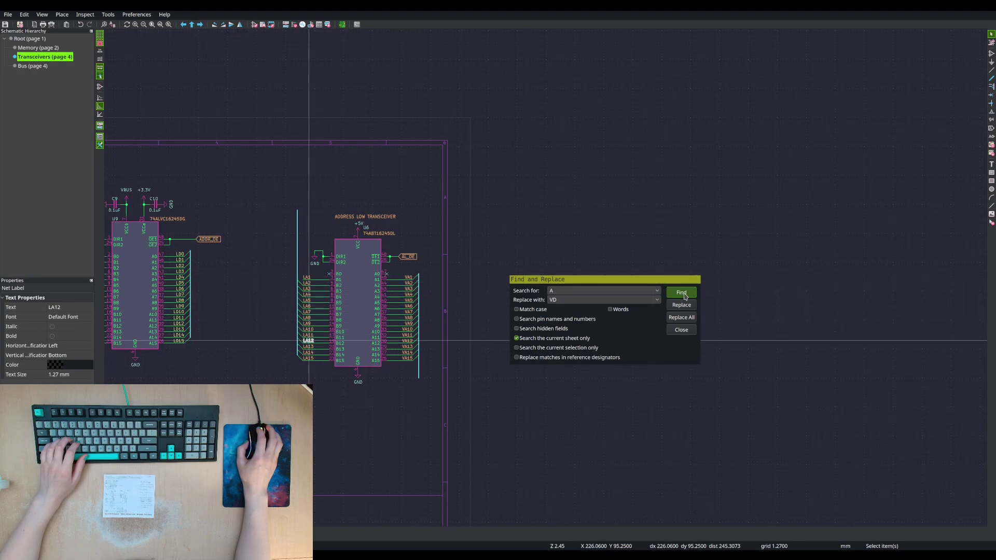
pyautogui.click(684, 296)
pyautogui.click(684, 295)
pyautogui.click(685, 295)
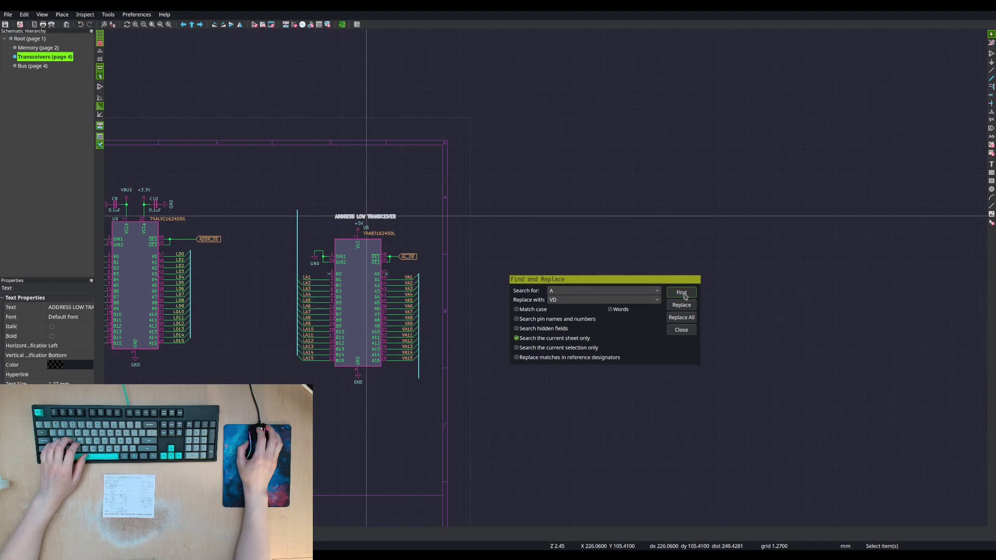
pyautogui.click(685, 296)
pyautogui.click(685, 296)
pyautogui.click(684, 296)
pyautogui.click(684, 295)
pyautogui.click(684, 295)
pyautogui.click(684, 295)
pyautogui.doubleClick(685, 295)
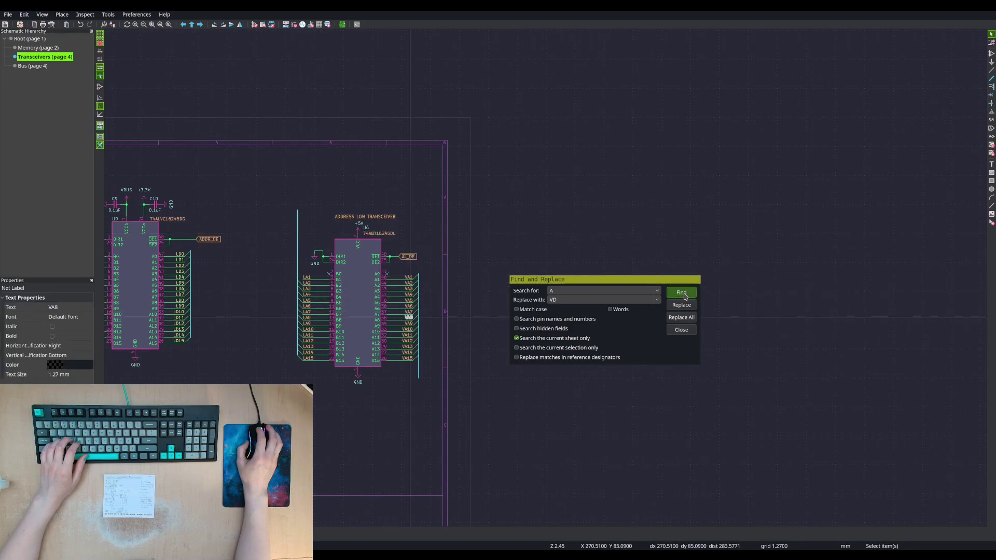
pyautogui.doubleClick(685, 295)
pyautogui.doubleClick(685, 296)
pyautogui.click(685, 296)
pyautogui.doubleClick(685, 296)
pyautogui.click(684, 296)
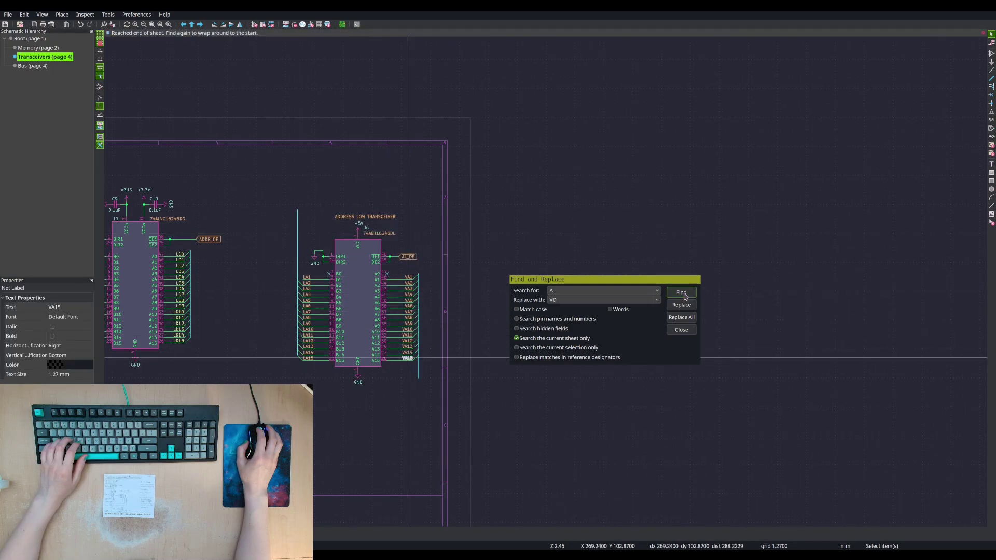
pyautogui.click(685, 296)
pyautogui.click(685, 295)
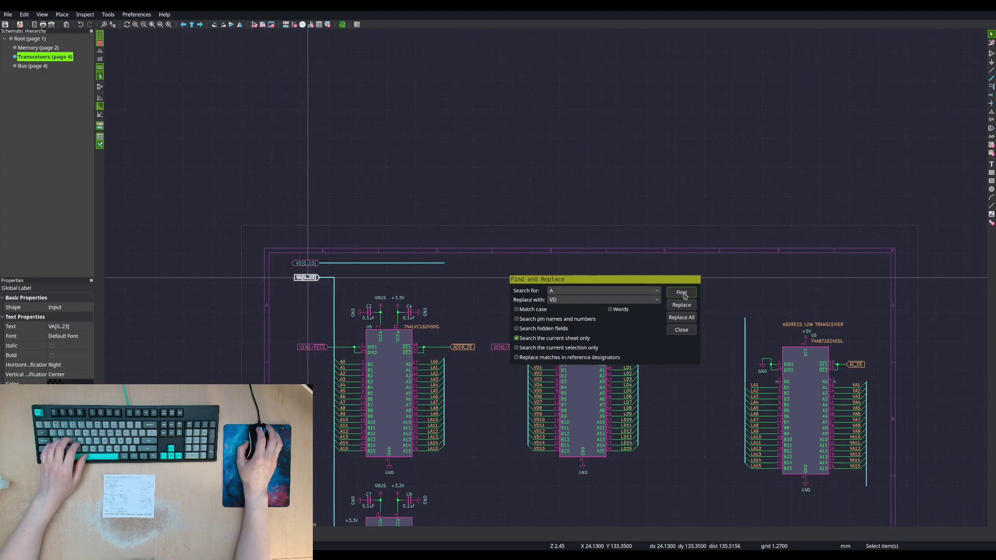
pyautogui.click(684, 296)
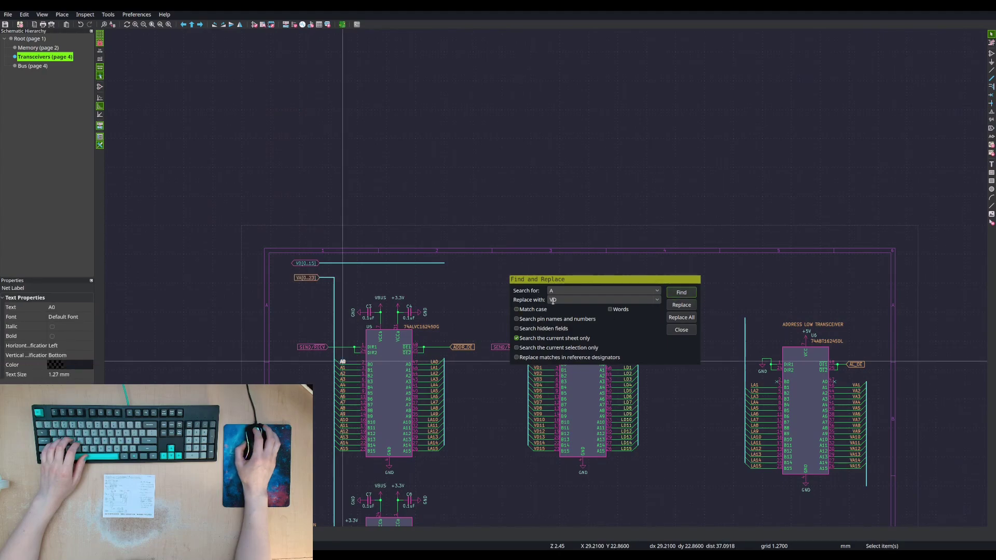
pyautogui.write('A')
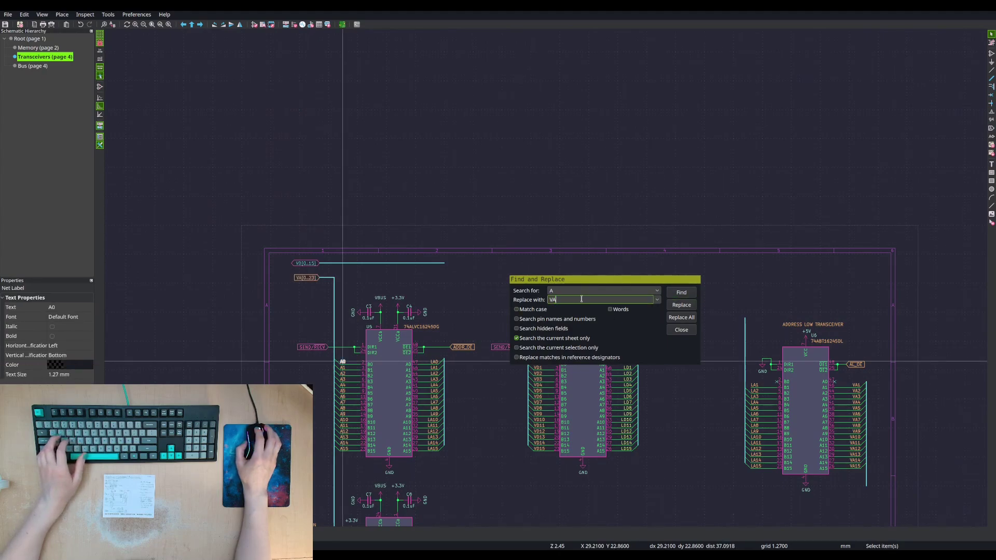
# - Replace A with VA in labels A0 to A15 of the original 74ALVC16245DG, and close the find and replace dialog
pyautogui.click(681, 305)
pyautogui.click(681, 305)
pyautogui.click(681, 305)
pyautogui.click(681, 305)
pyautogui.click(681, 305)
pyautogui.click(681, 305)
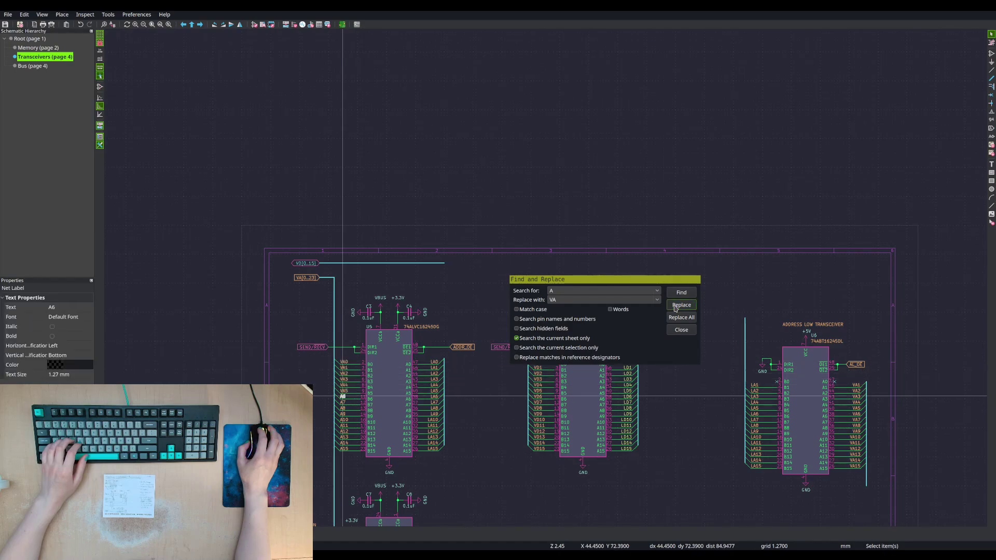
pyautogui.click(676, 307)
pyautogui.click(675, 307)
pyautogui.click(676, 308)
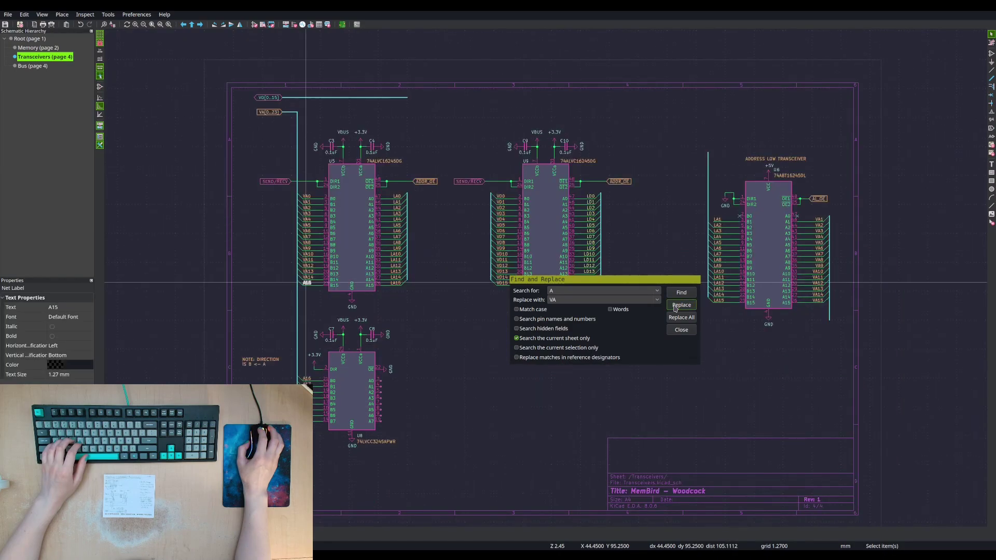
pyautogui.click(675, 307)
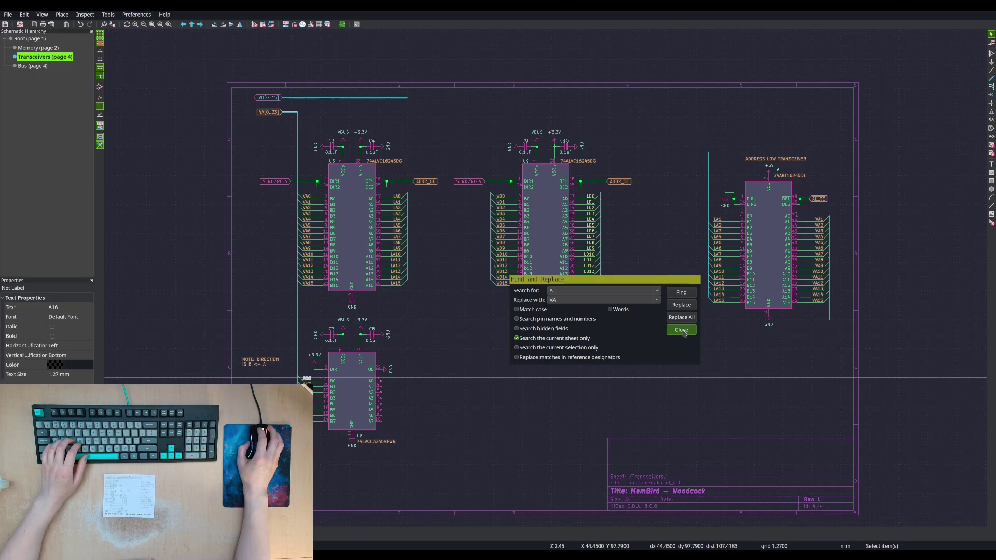
pyautogui.click(681, 330)
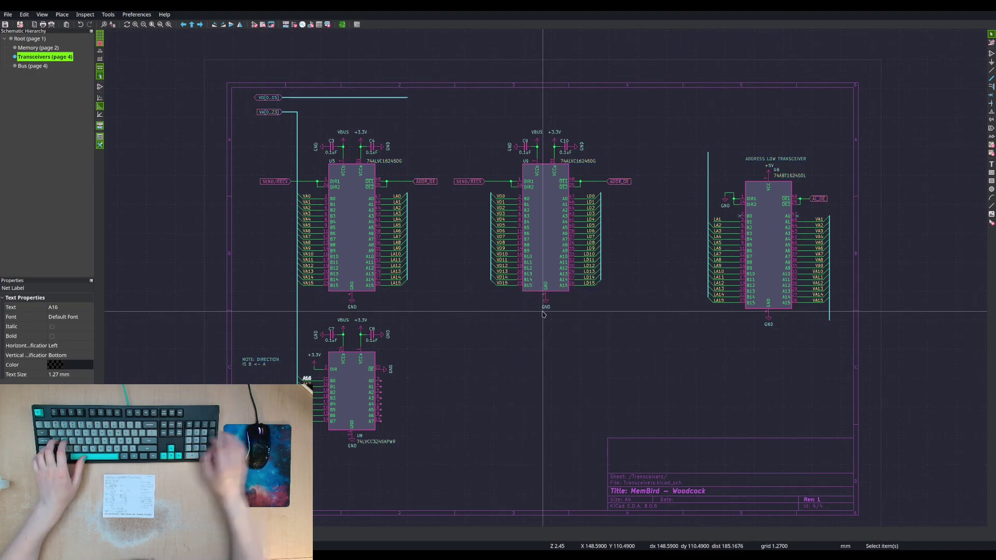
# - Replace A with VA in labels A17 to A23 of the 74LVCC3245APWR, and close the find and replace dialog
pyautogui.hotkey('ctrl', 'f')
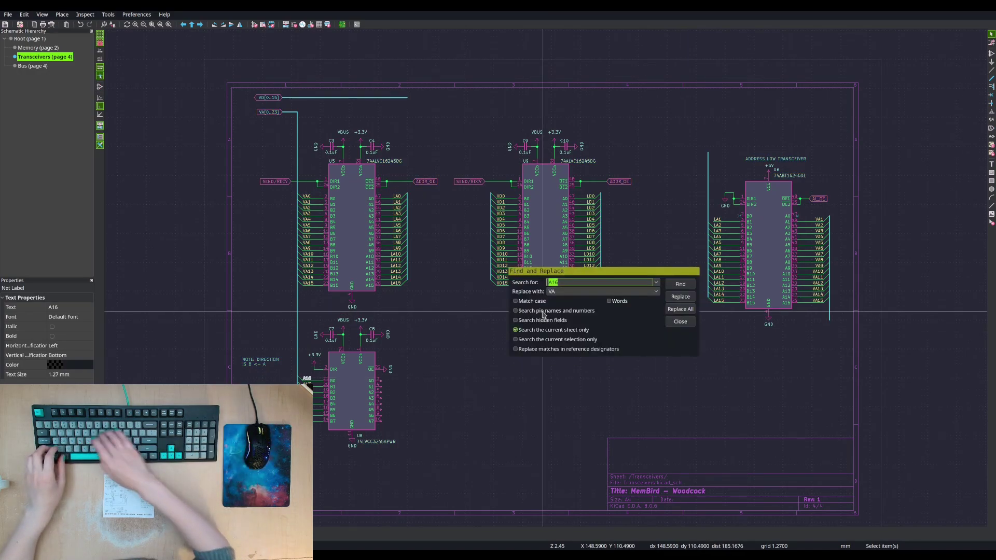
pyautogui.click(680, 298)
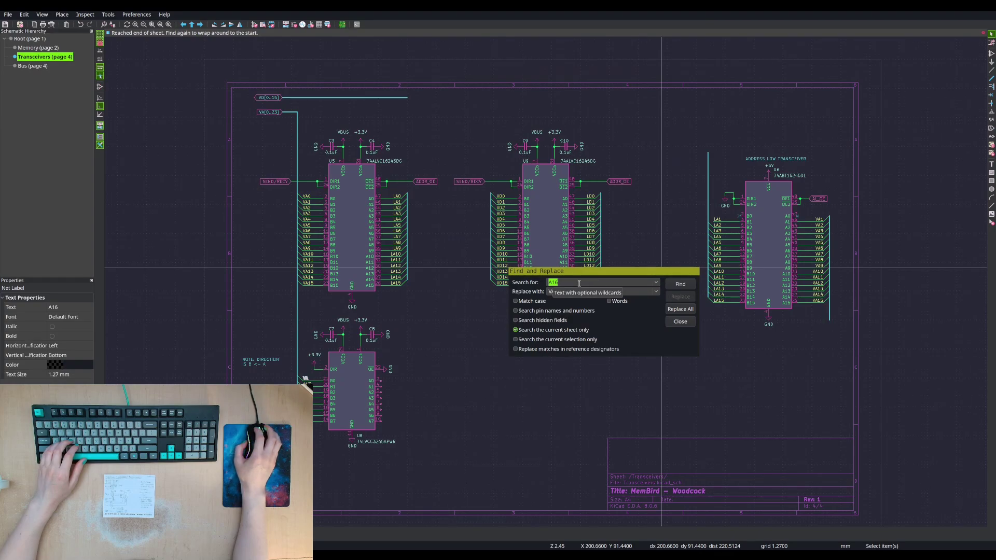
pyautogui.write('A')
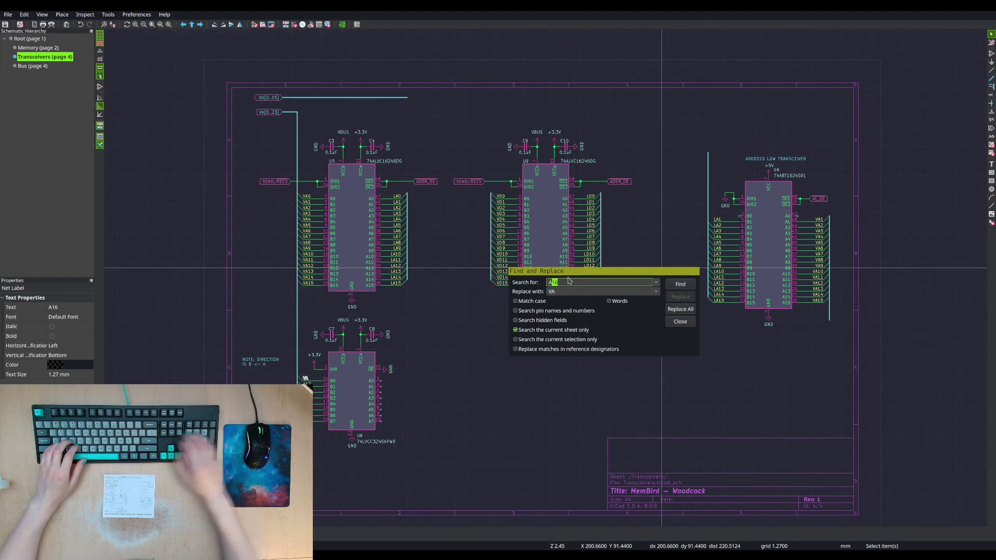
pyautogui.click(682, 287)
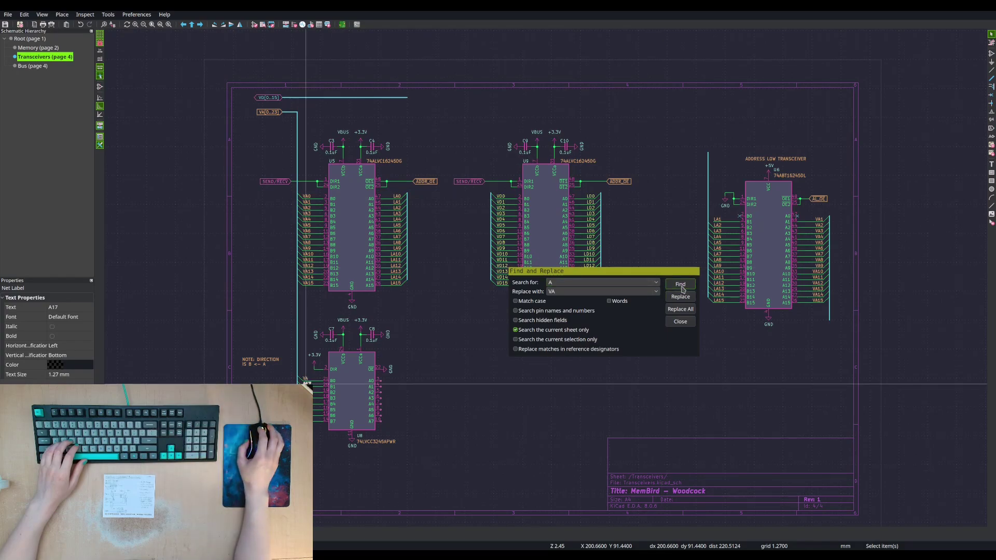
pyautogui.click(682, 296)
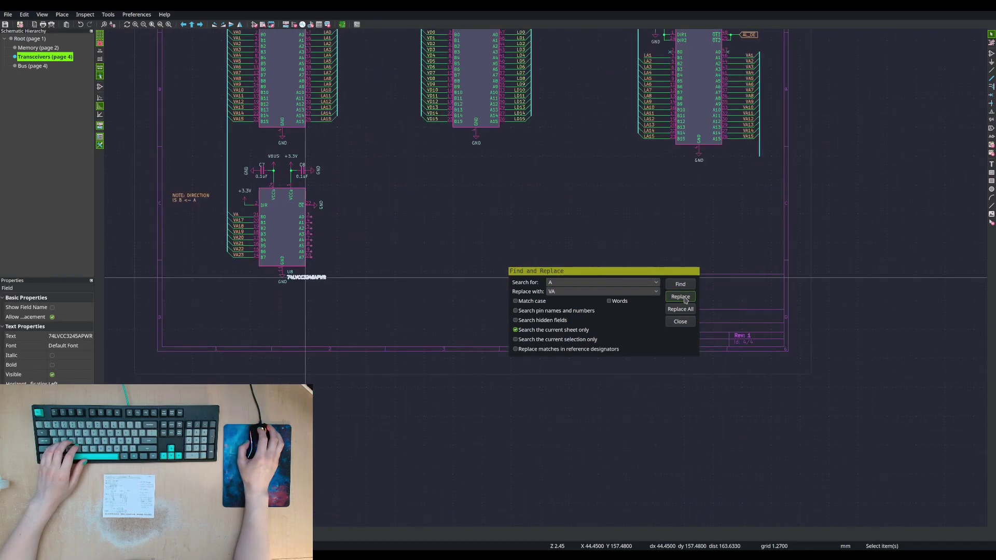
pyautogui.click(680, 321)
# - Change the net label on pin B0 of the 74LVCC3245APWR to VA16
pyautogui.doubleClick(237, 214)
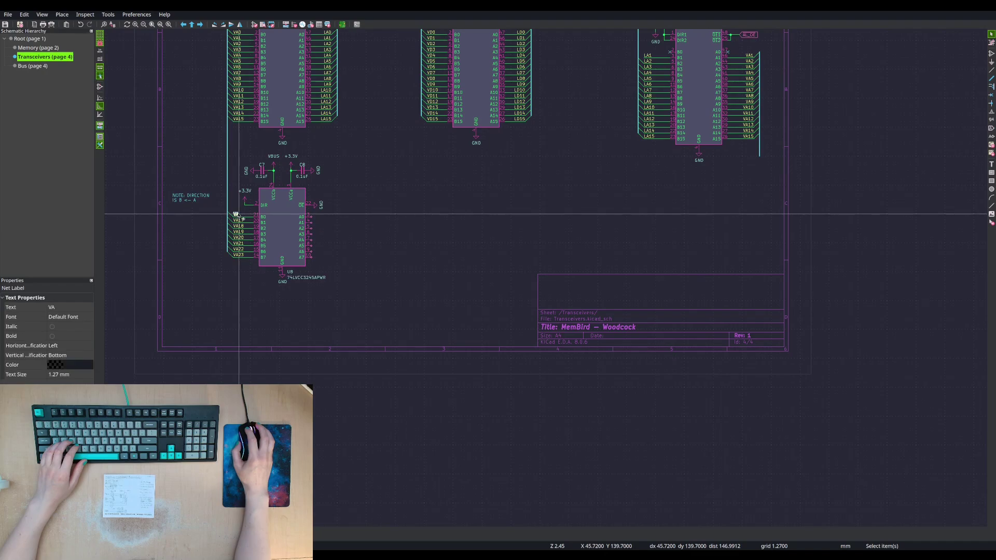
pyautogui.write('VA16')
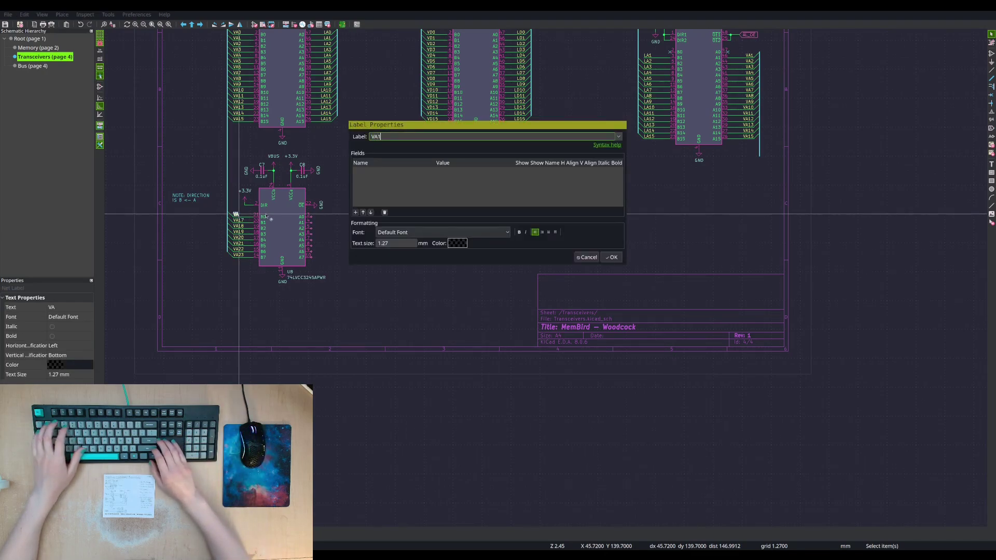
pyautogui.press('Return')
pyautogui.press('Escape')
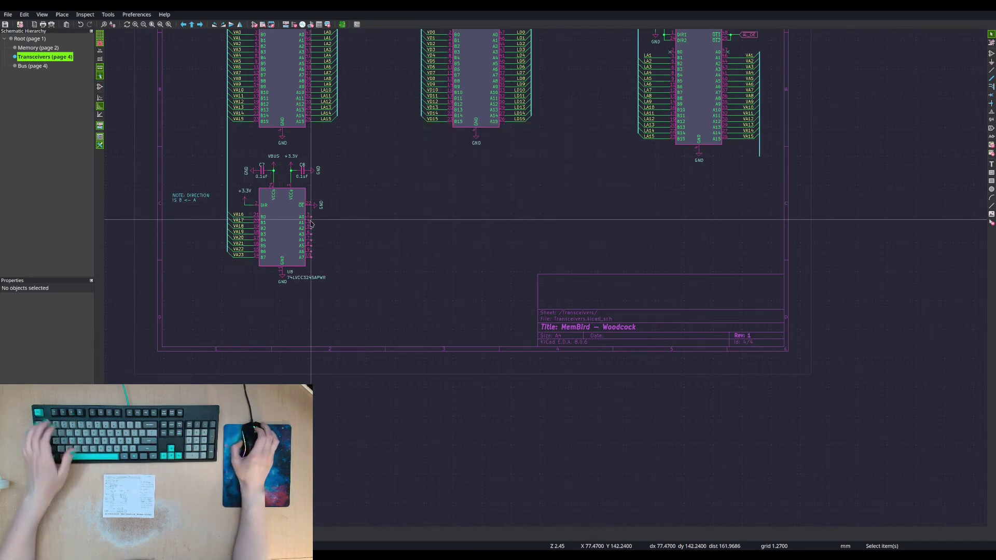
# - Move the 74LVCC3245APWR value text from below its symbol to just above the symbol's upper right corner
pyautogui.click(304, 282)
pyautogui.scroll(4, 304, 282)
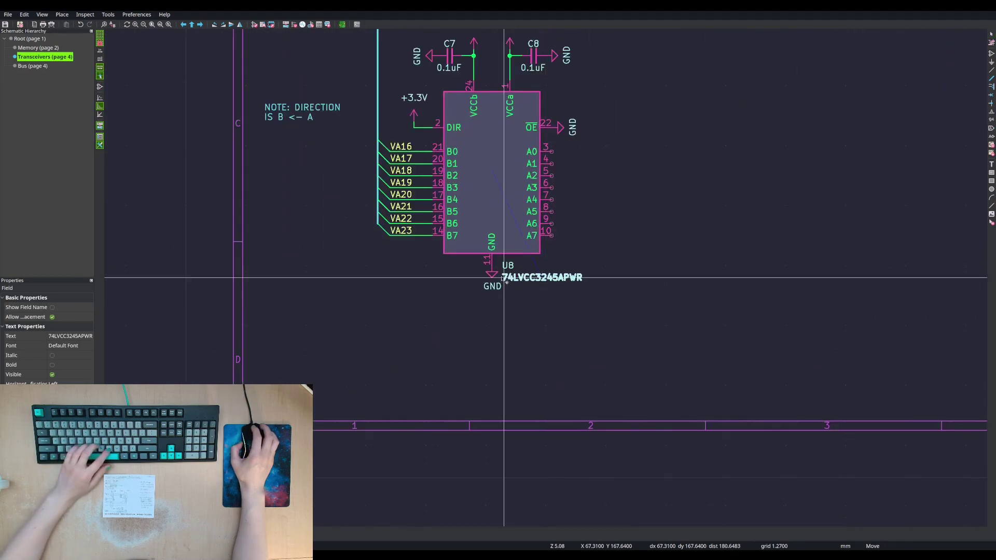
pyautogui.press('m')
pyautogui.moveTo(552, 84); pyautogui.dragTo(478, 193, button='middle')
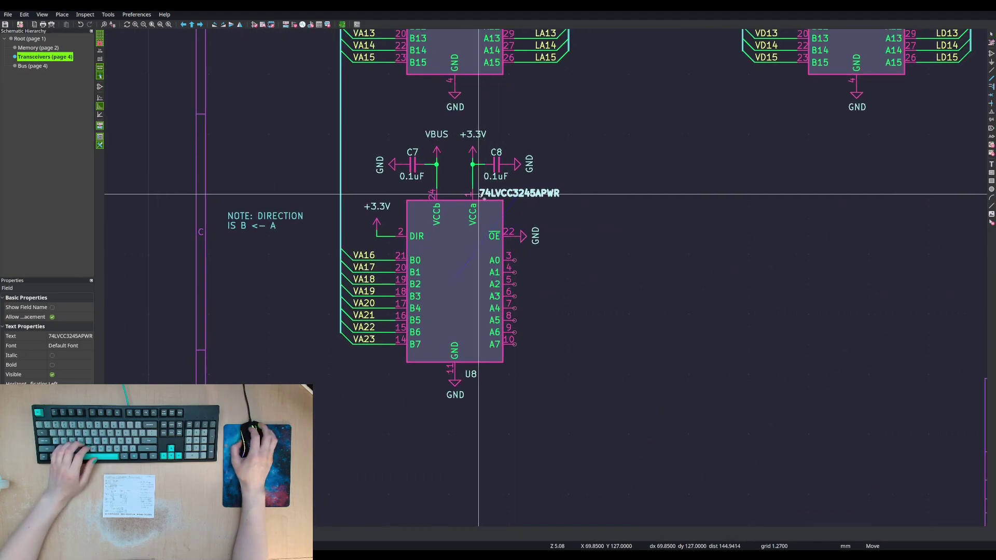
pyautogui.click(478, 194)
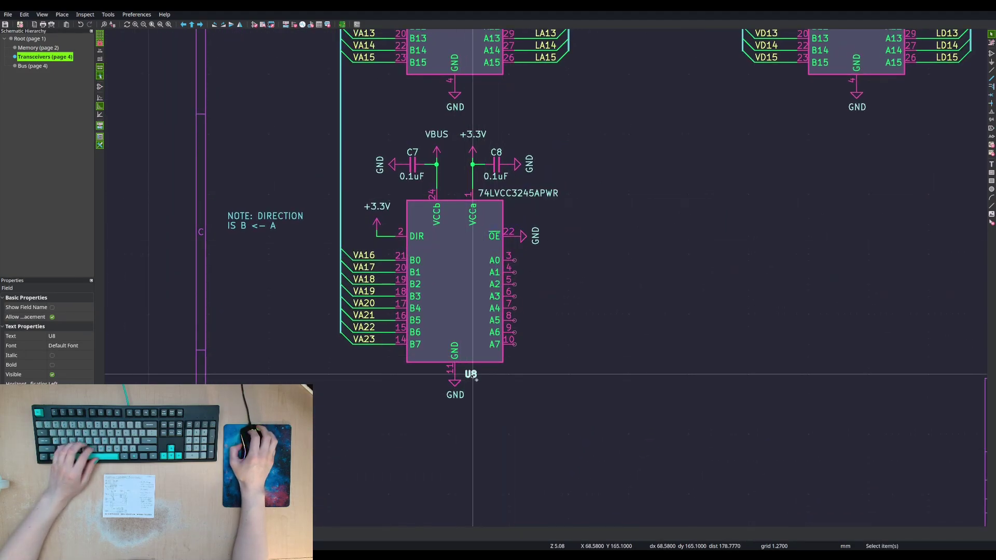
# - Move the U8 reference from below its symbol to just above the symbol's upper left corner, and clear the selection
pyautogui.press('m')
pyautogui.click(412, 193)
pyautogui.scroll(-3, 412, 193)
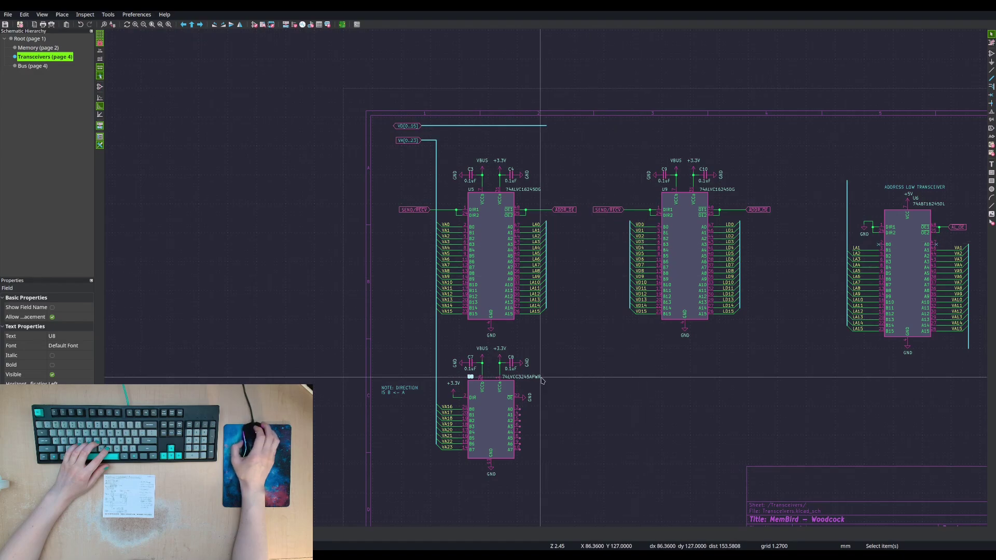
pyautogui.moveTo(538, 371); pyautogui.dragTo(494, 328, button='middle')
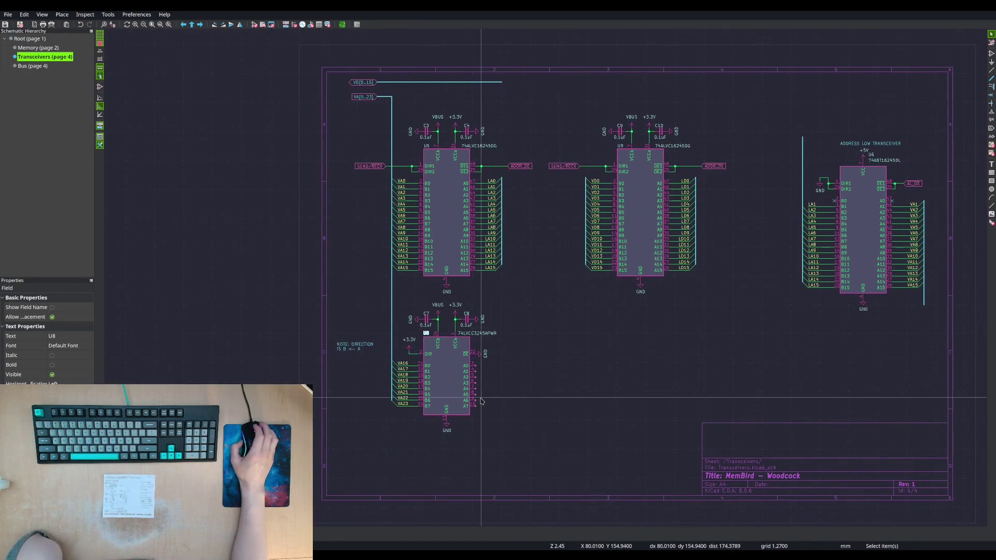
pyautogui.click(538, 322)
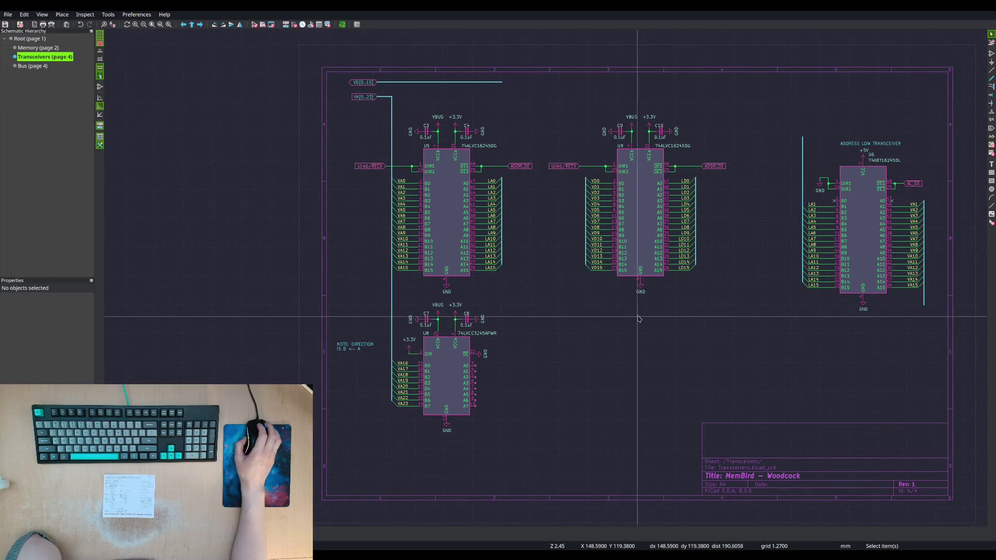
pyautogui.click(991, 78)
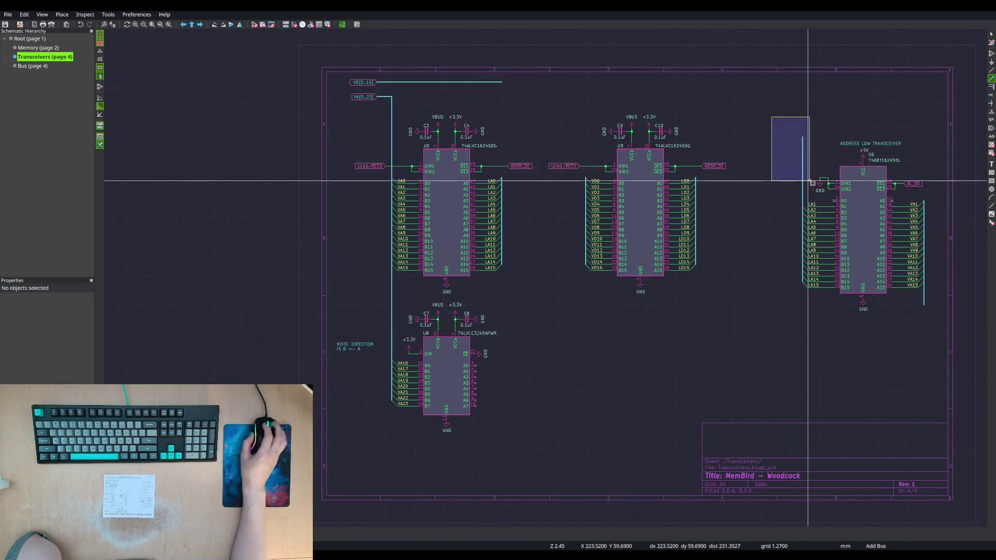
pyautogui.click(737, 125)
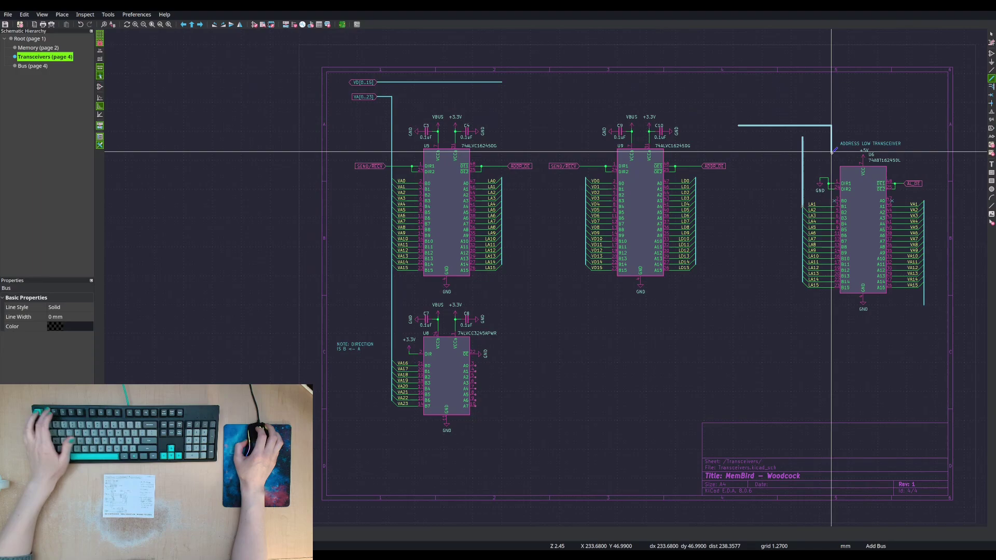
pyautogui.press('Escape')
pyautogui.press('Escape')
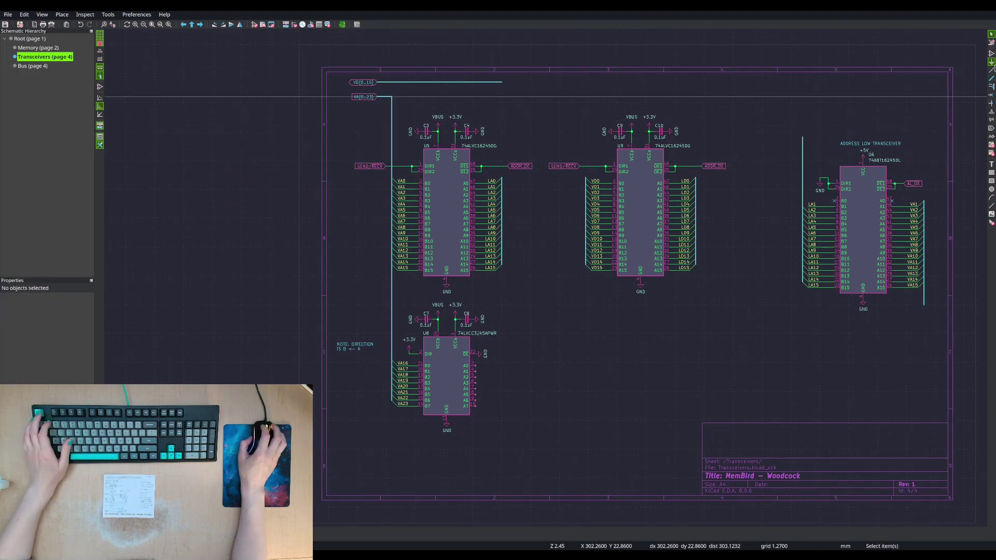
pyautogui.press('Escape')
pyautogui.moveTo(778, 116); pyautogui.dragTo(926, 300)
pyautogui.press('Escape')
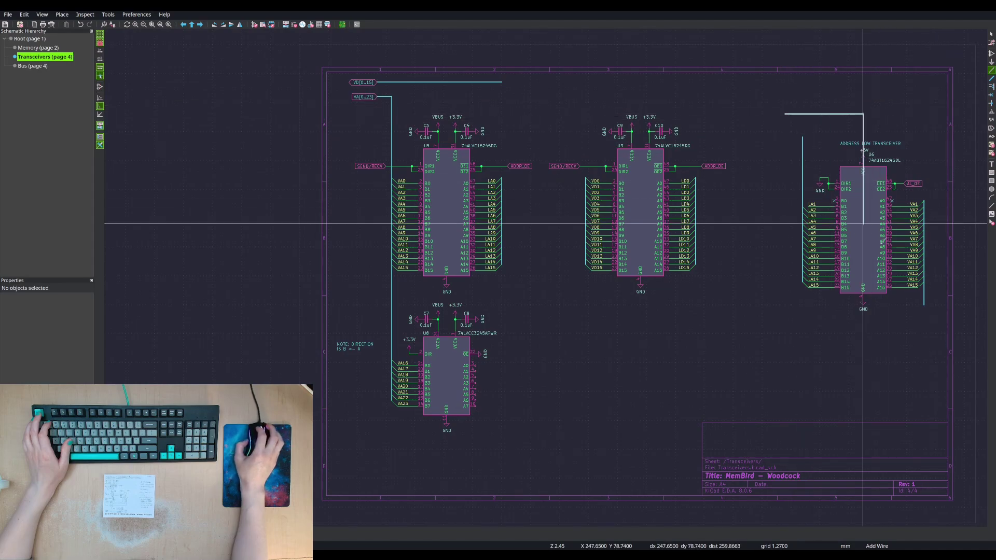
pyautogui.press('Escape')
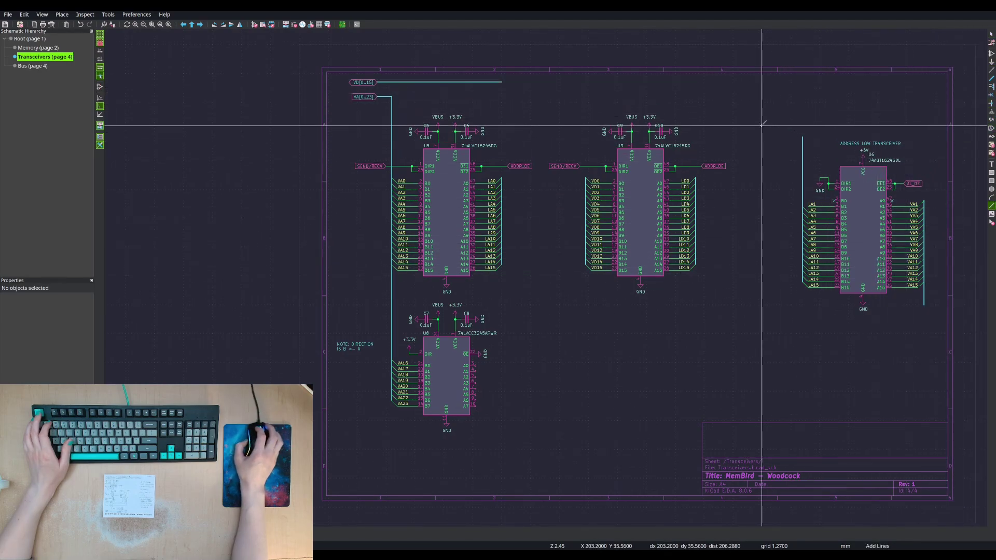
pyautogui.moveTo(762, 100); pyautogui.dragTo(929, 307)
pyautogui.press('Escape')
pyautogui.click(991, 206)
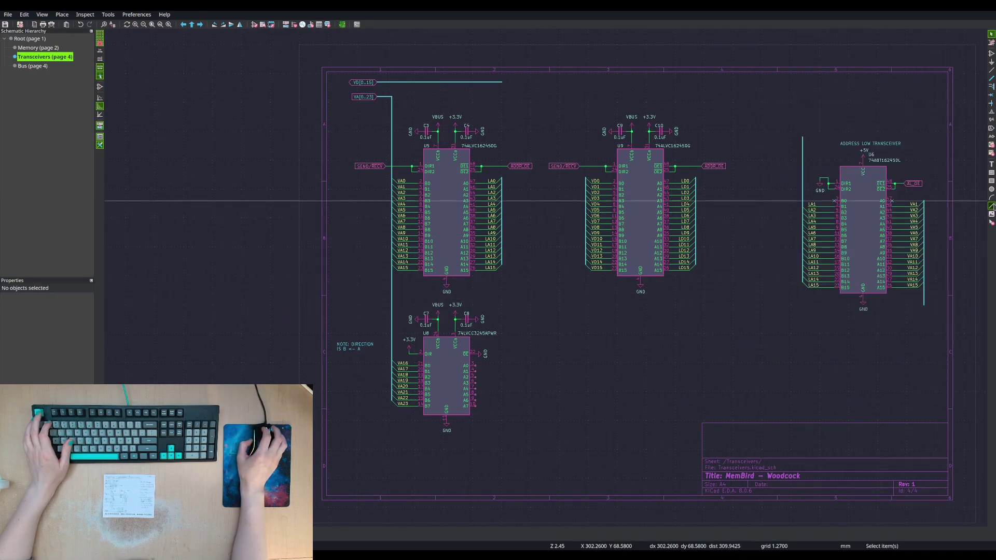
pyautogui.click(774, 105)
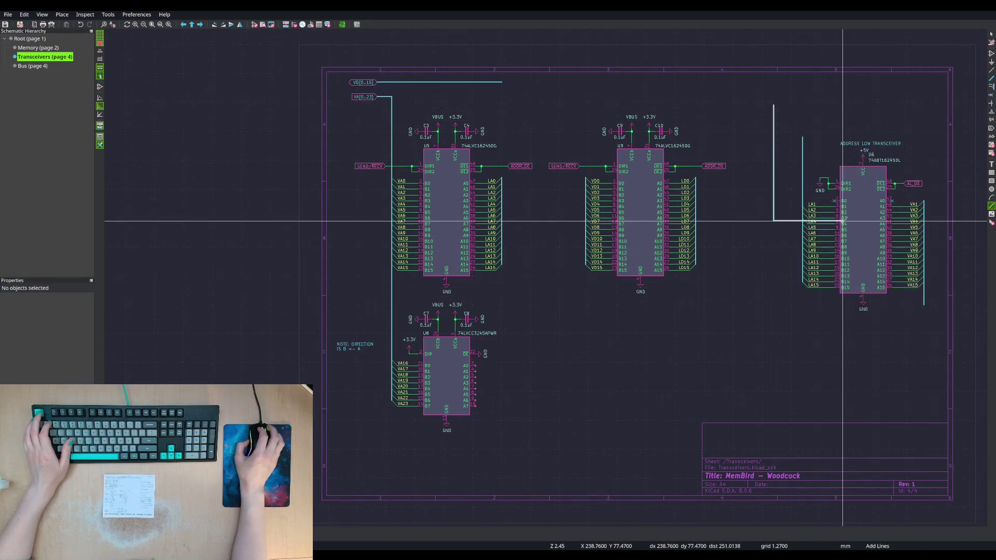
pyautogui.press('Escape')
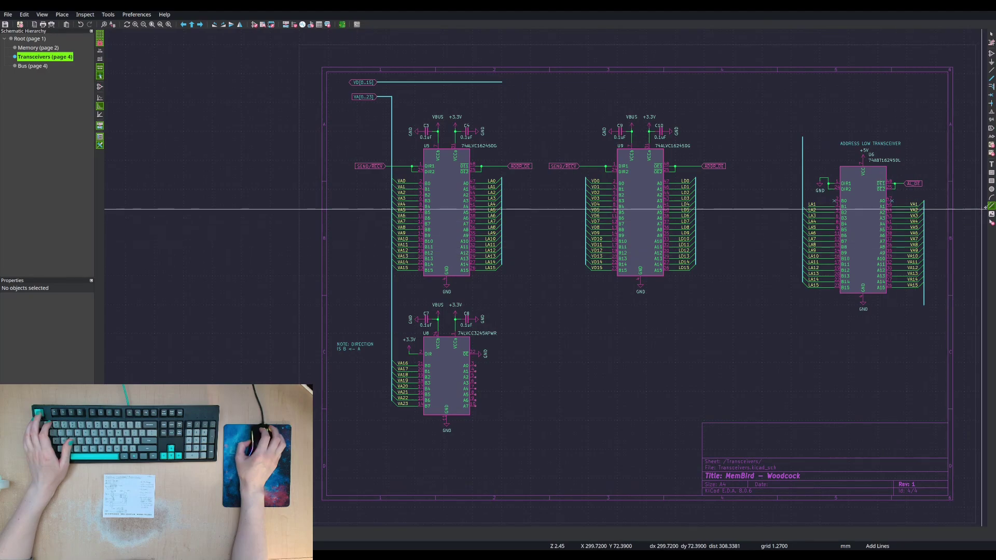
pyautogui.click(991, 198)
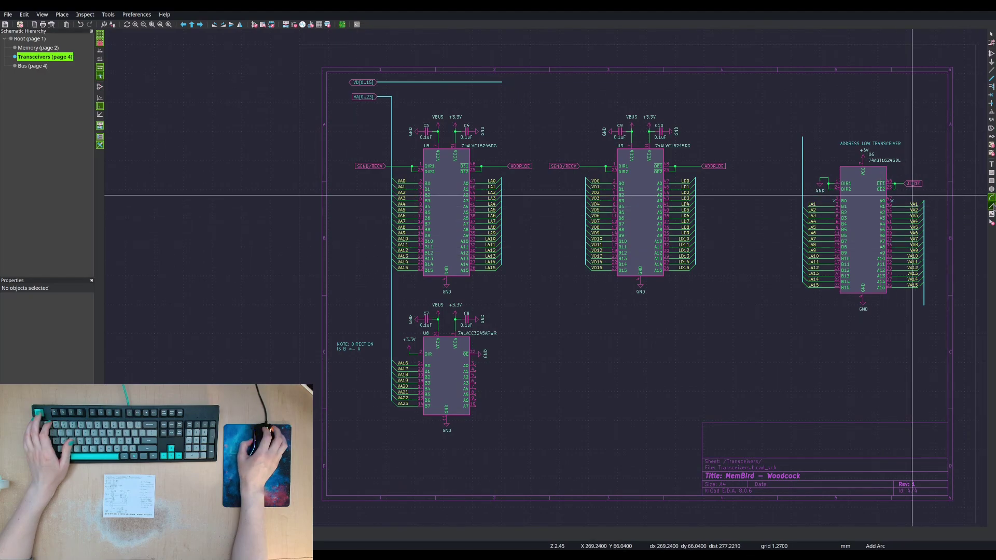
pyautogui.click(991, 206)
pyautogui.click(797, 128)
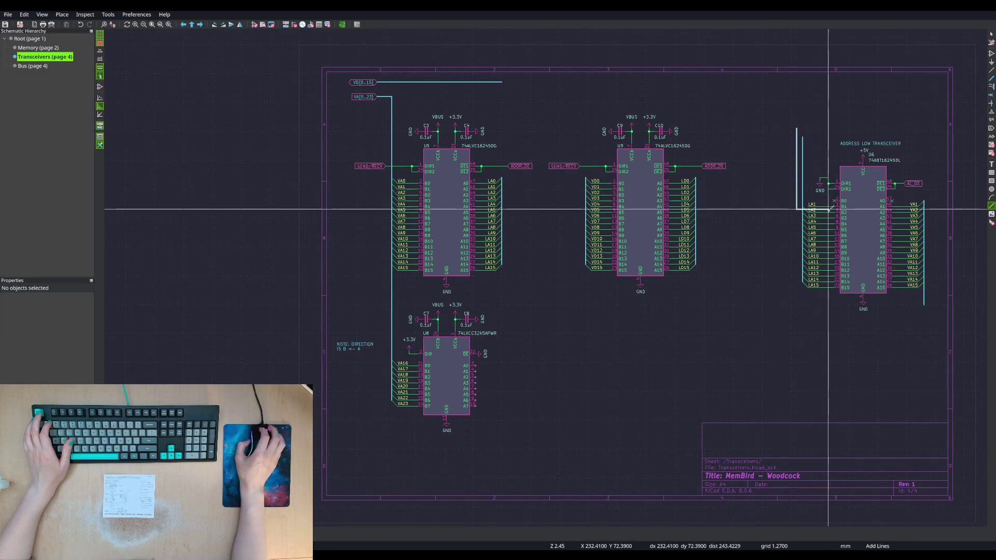
pyautogui.press('Escape')
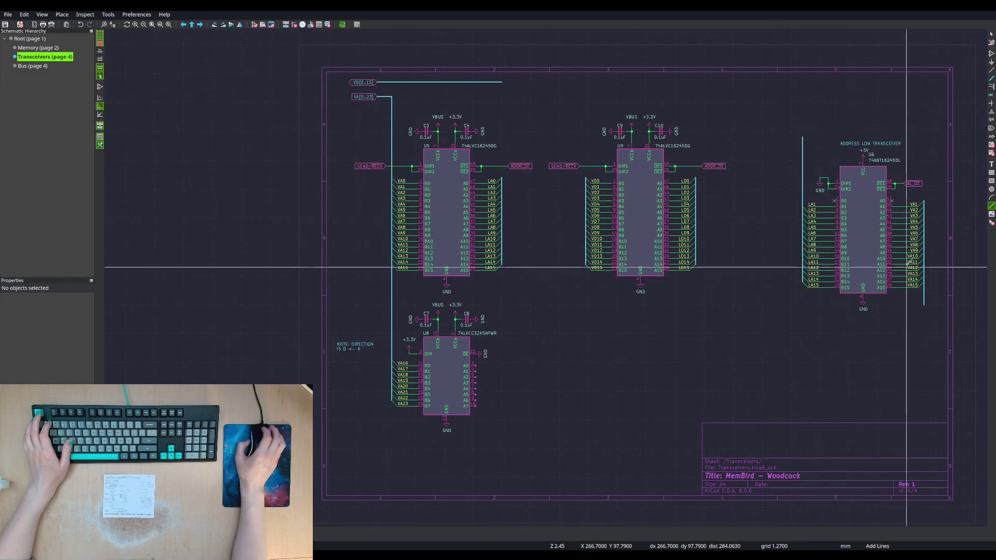
pyautogui.press('Escape')
# - Move the whole address low transceiver circuit, including its buses and labels, outside the right edge of the sheet frame
pyautogui.keyDown('ctrl'); pyautogui.hscroll(2, 906, 268); pyautogui.keyUp('ctrl')
pyautogui.moveTo(682, 105); pyautogui.dragTo(845, 315)
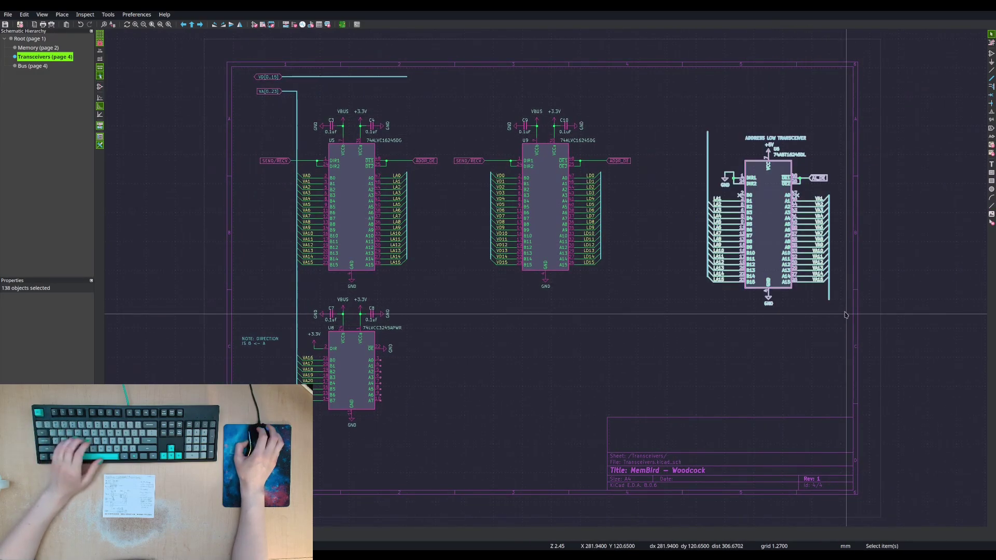
pyautogui.moveTo(828, 293); pyautogui.dragTo(755, 309, button='middle')
pyautogui.press('m')
pyautogui.click(969, 320)
pyautogui.press('Escape')
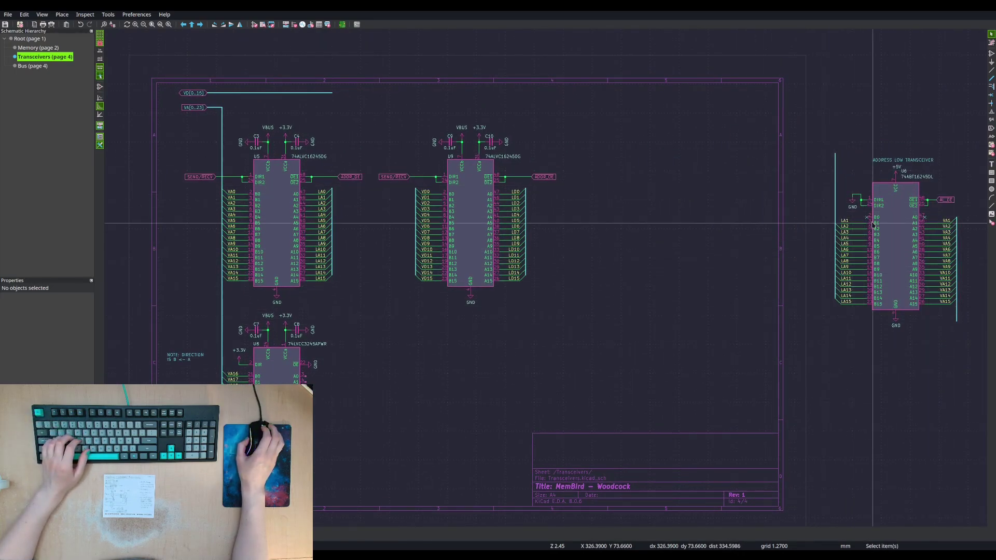
pyautogui.click(913, 186)
pyautogui.press('m')
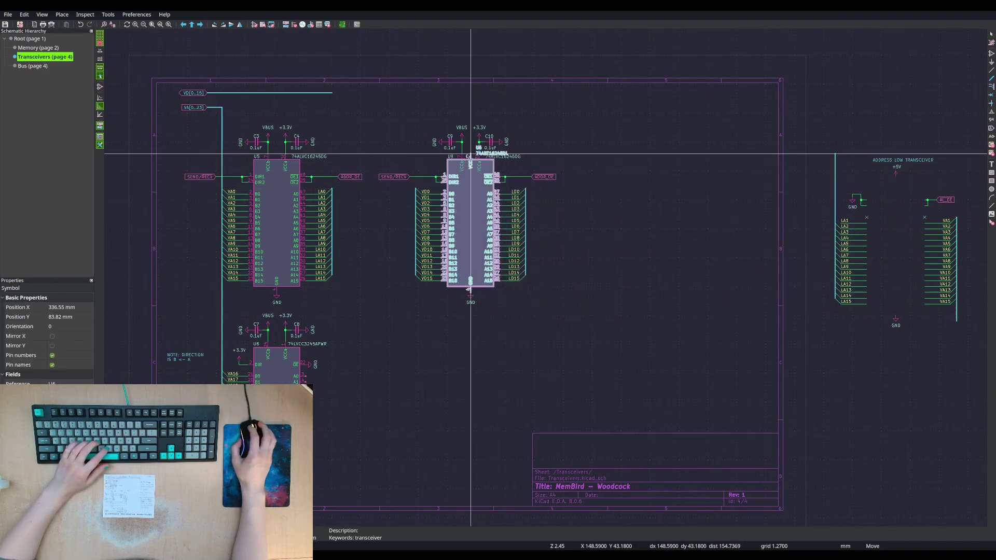
pyautogui.press('Escape')
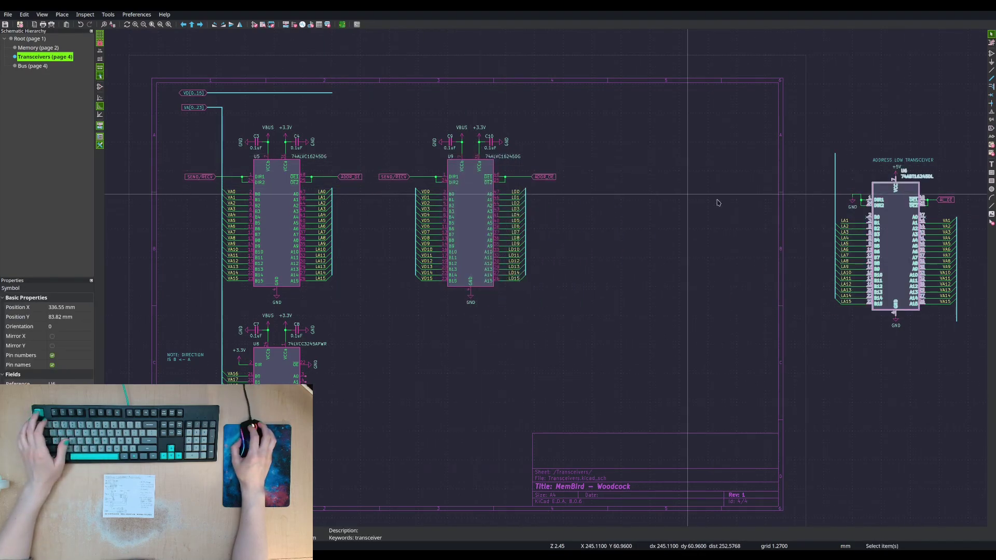
pyautogui.press('Escape')
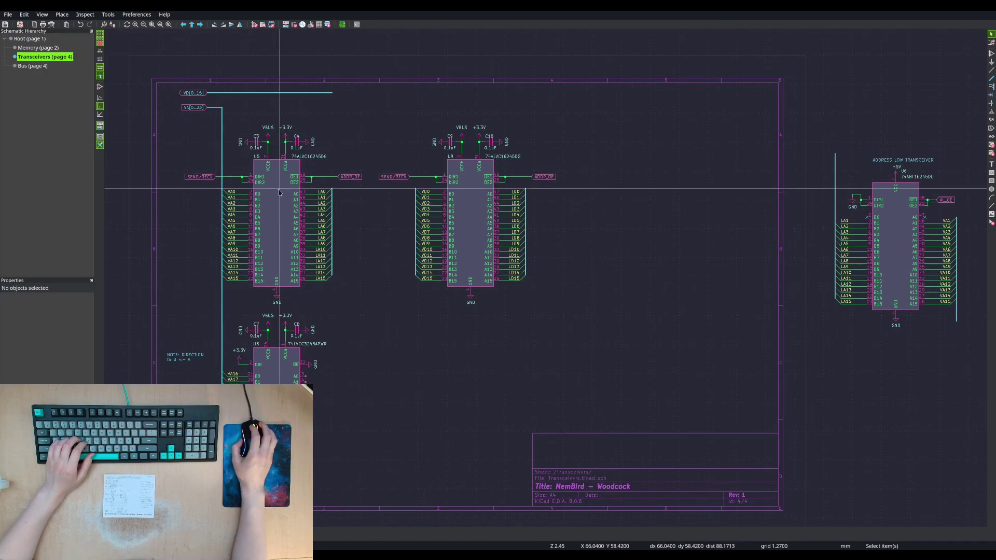
# - Switch to the browser and examine the SN74LVC16T245-EP datasheet's pinout, function table and absolute maximum ratings
pyautogui.click(283, 161)
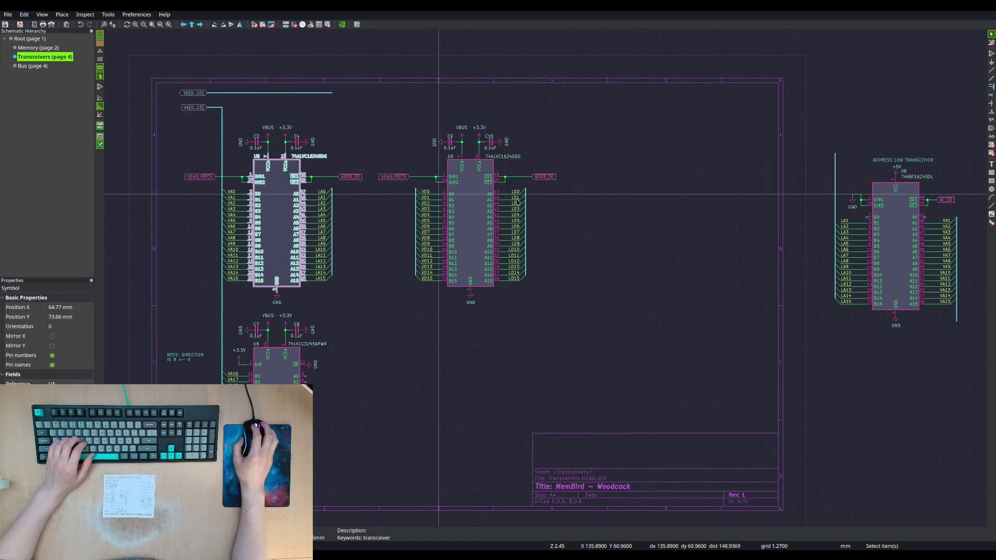
pyautogui.click(889, 230)
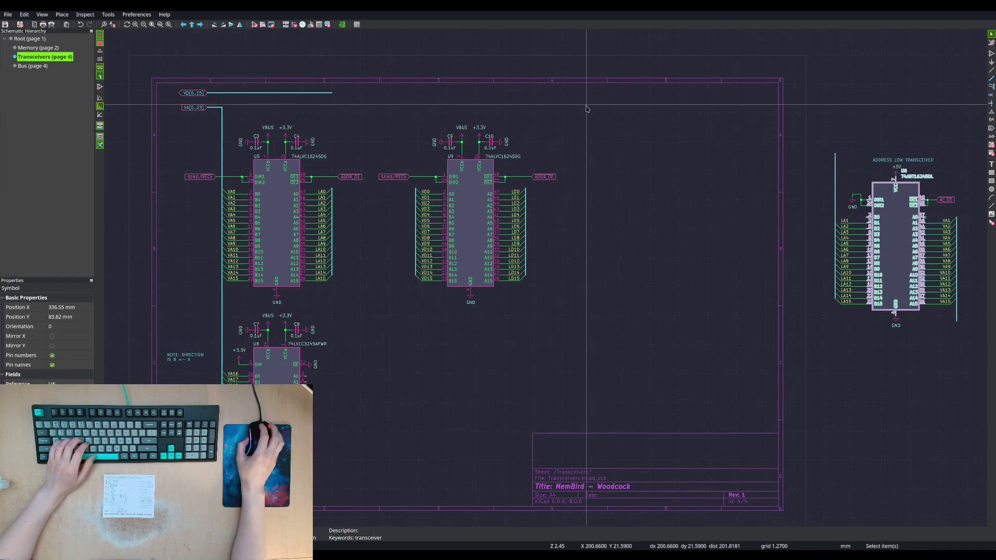
pyautogui.hotkey('alt', 'Tab')
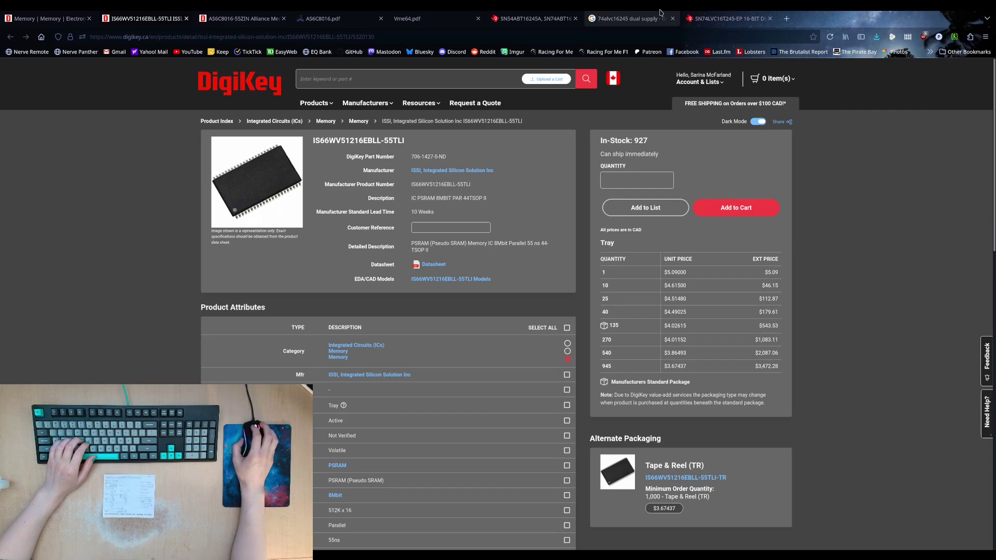
pyautogui.click(726, 18)
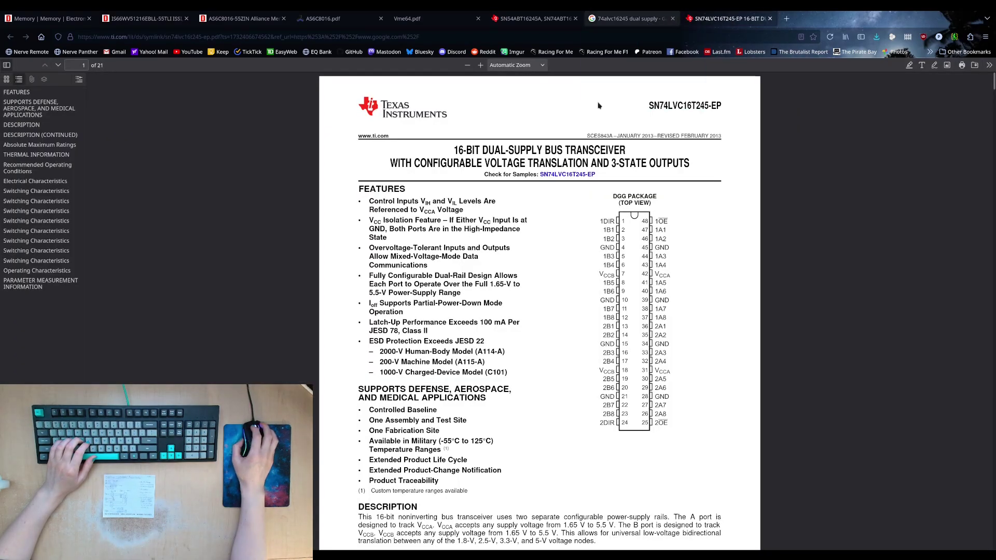
pyautogui.scroll(-10, 499, 249)
pyautogui.scroll(3, 605, 86)
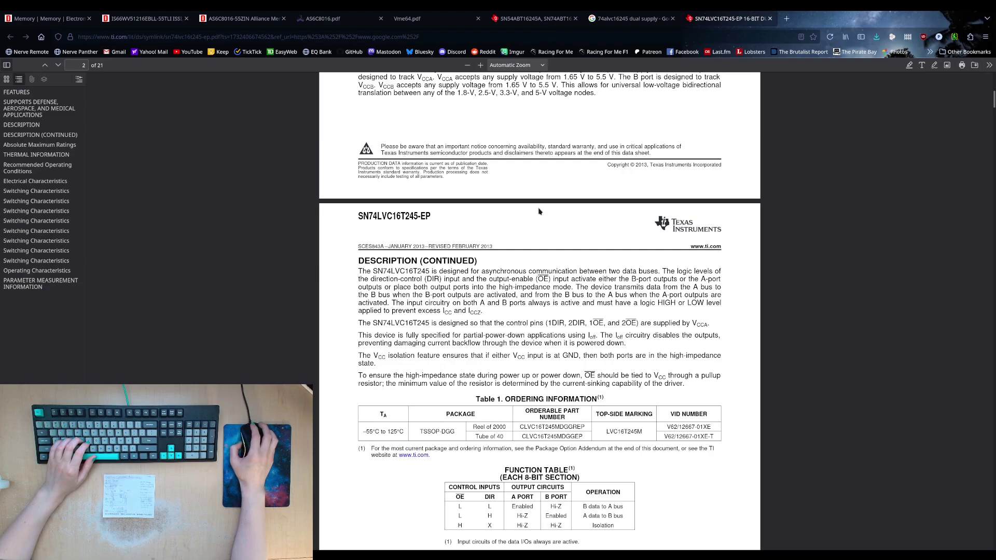
pyautogui.scroll(-10, 539, 211)
pyautogui.scroll(5, 542, 209)
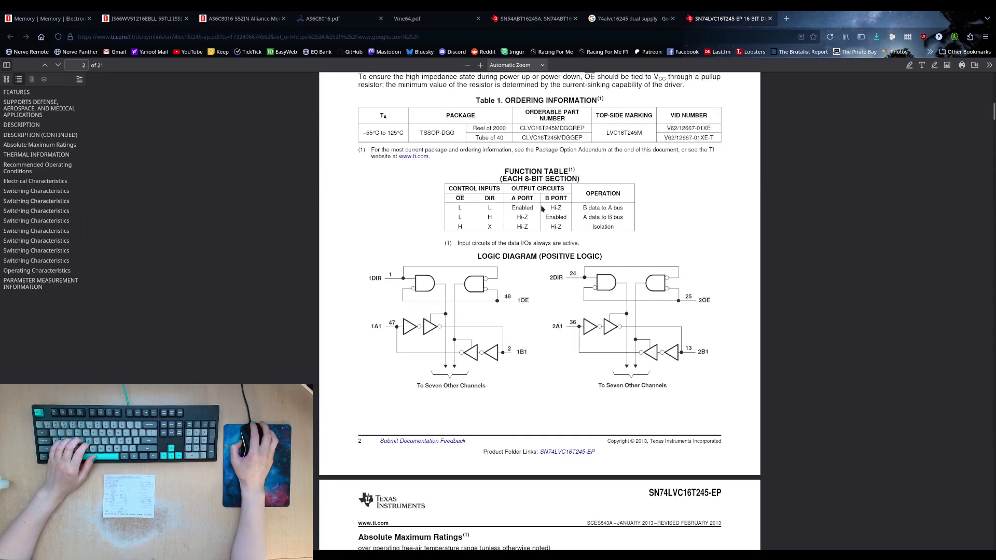
pyautogui.scroll(-12, 541, 207)
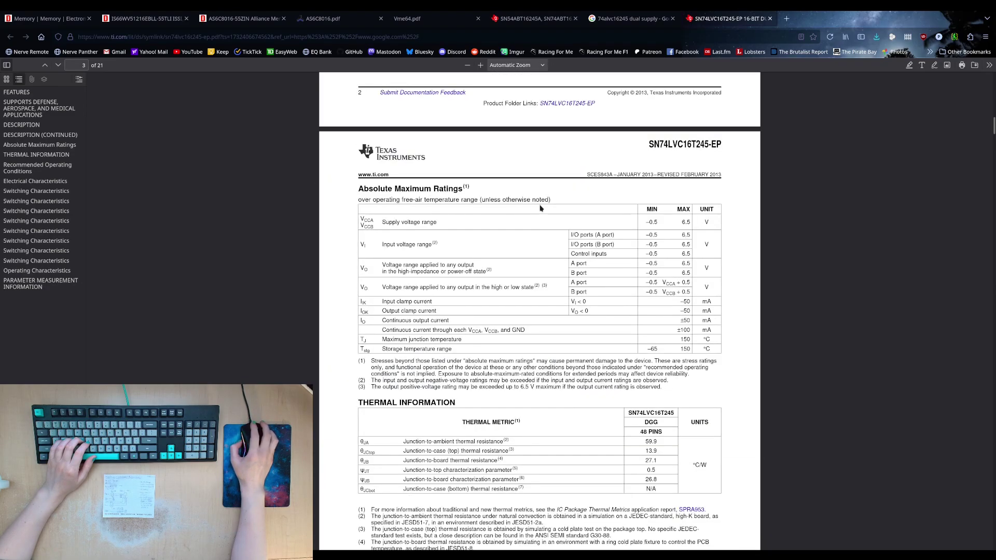
# - Examine the electrical characteristics and recommended operating conditions in the SN74LVC16T245-EP datasheet, and return to its first page
pyautogui.scroll(-20, 540, 204)
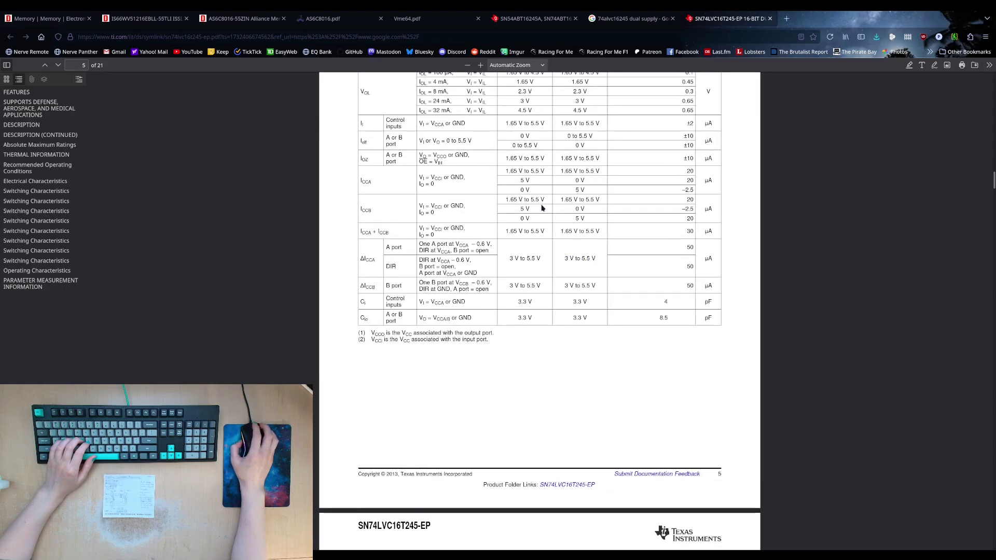
pyautogui.scroll(6, 541, 208)
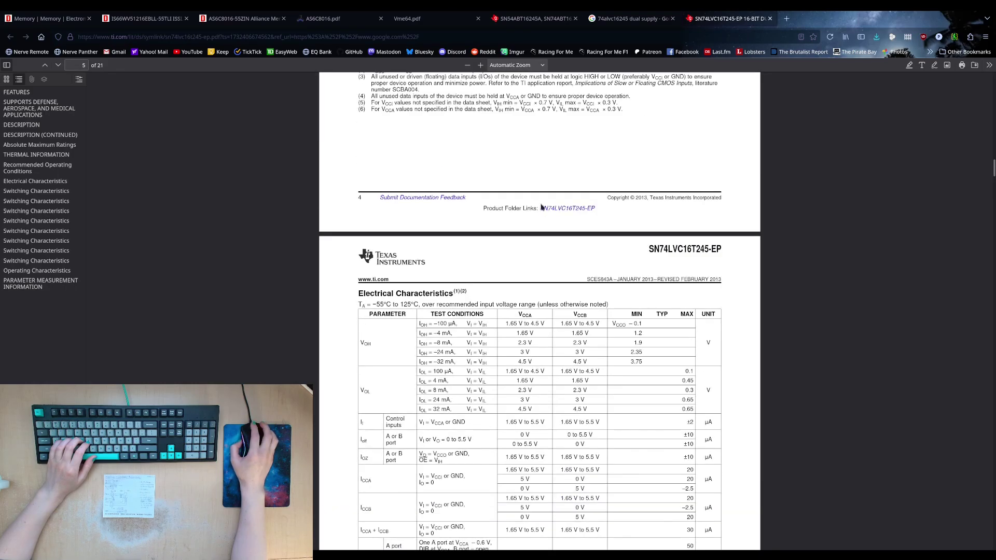
pyautogui.scroll(-4, 541, 208)
pyautogui.scroll(3, 541, 208)
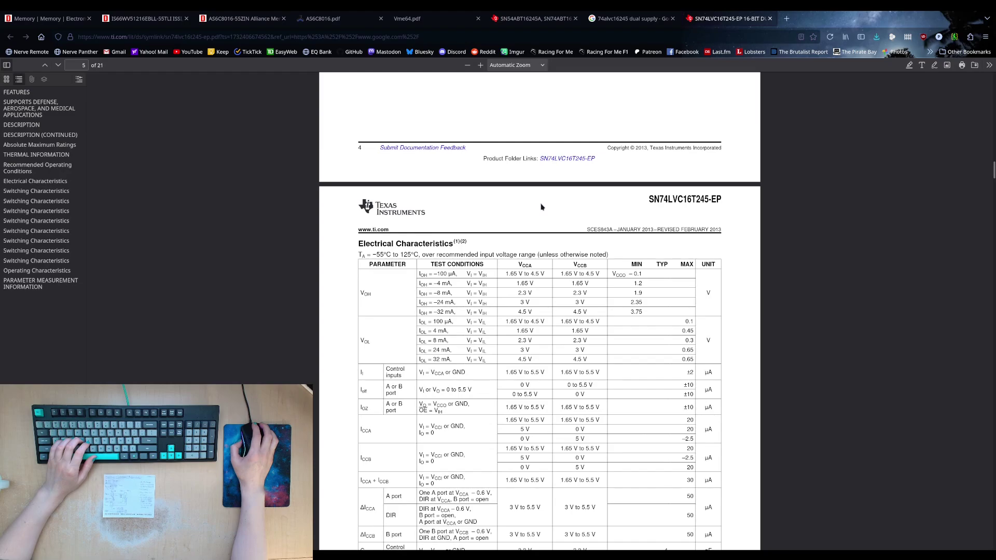
pyautogui.scroll(20, 573, 309)
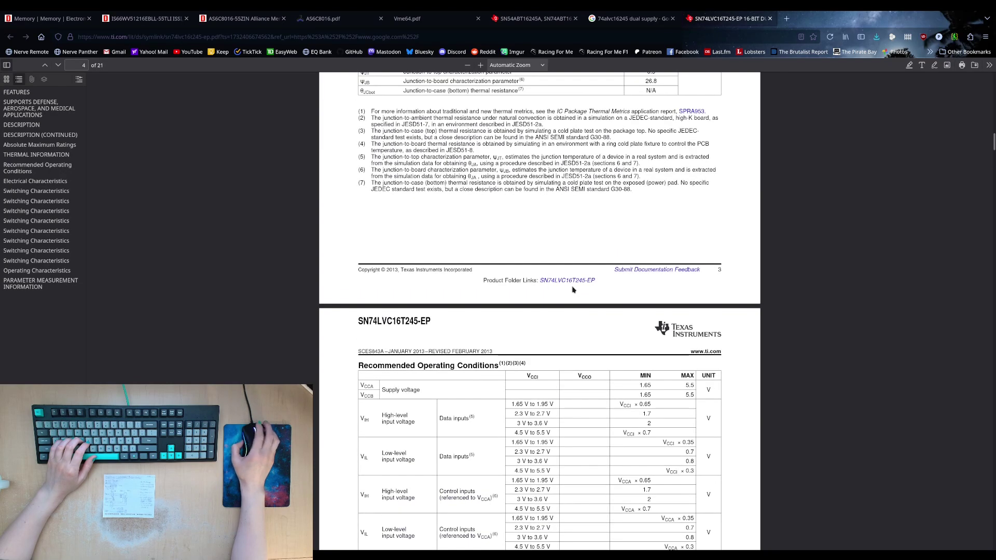
pyautogui.scroll(10, 573, 287)
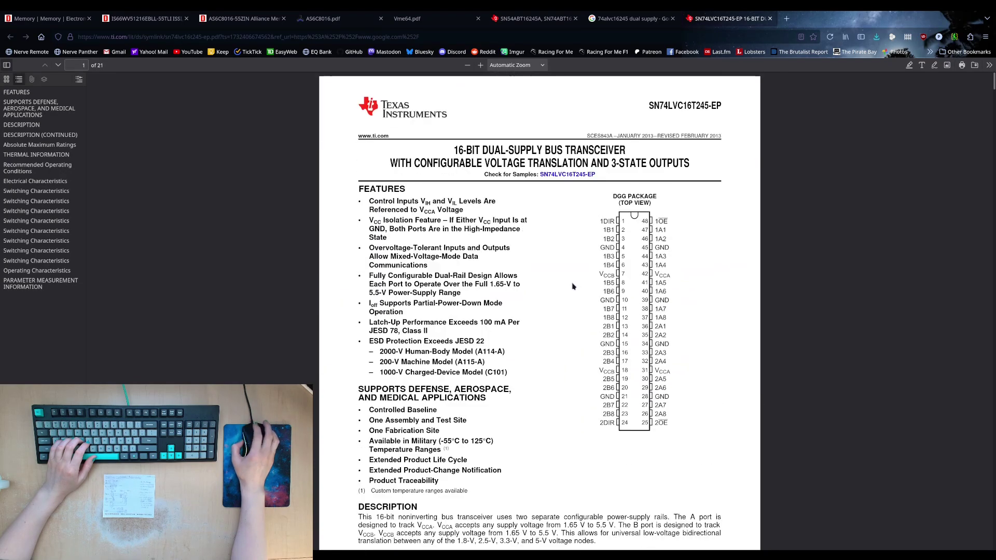
# - Review the switching characteristics and parameter measurement information in the SN74LVC16T245-EP datasheet, and return to its start
pyautogui.scroll(-15, 574, 285)
pyautogui.scroll(-20, 574, 285)
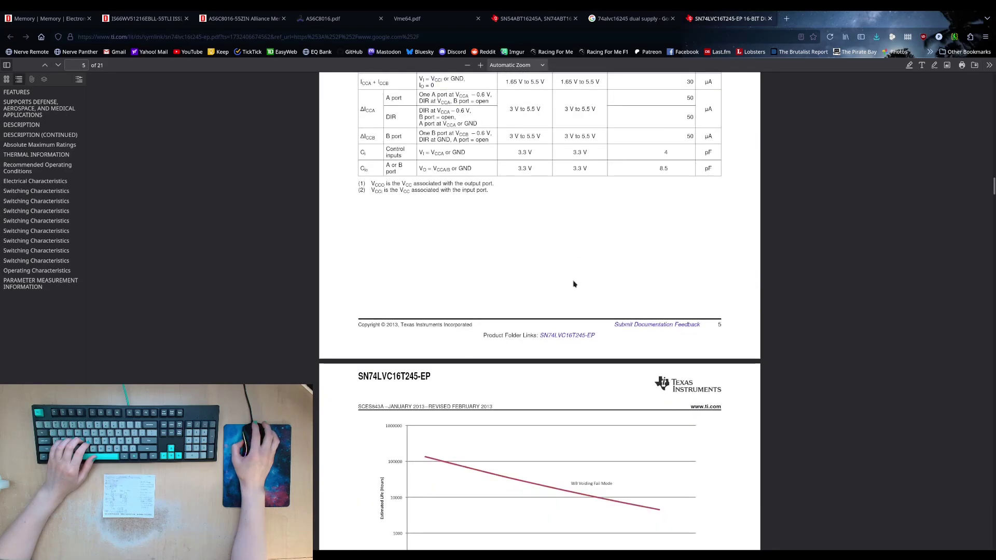
pyautogui.scroll(-2, 573, 284)
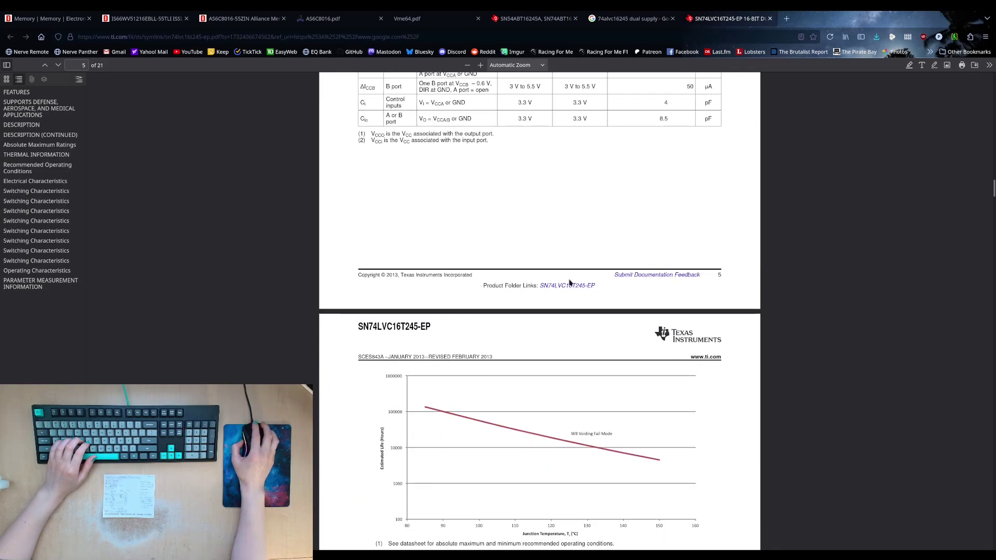
pyautogui.scroll(-14, 570, 282)
pyautogui.scroll(-20, 569, 281)
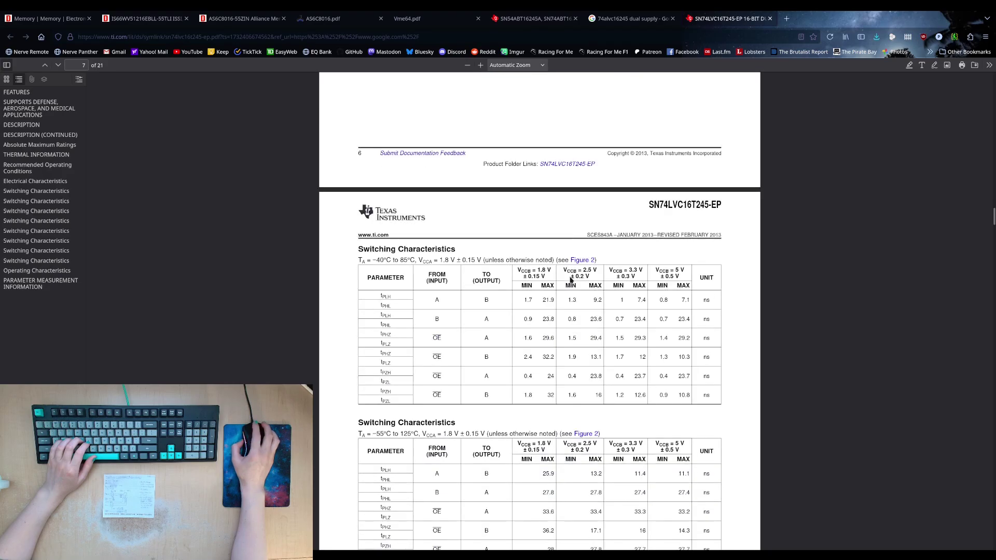
pyautogui.scroll(-20, 570, 280)
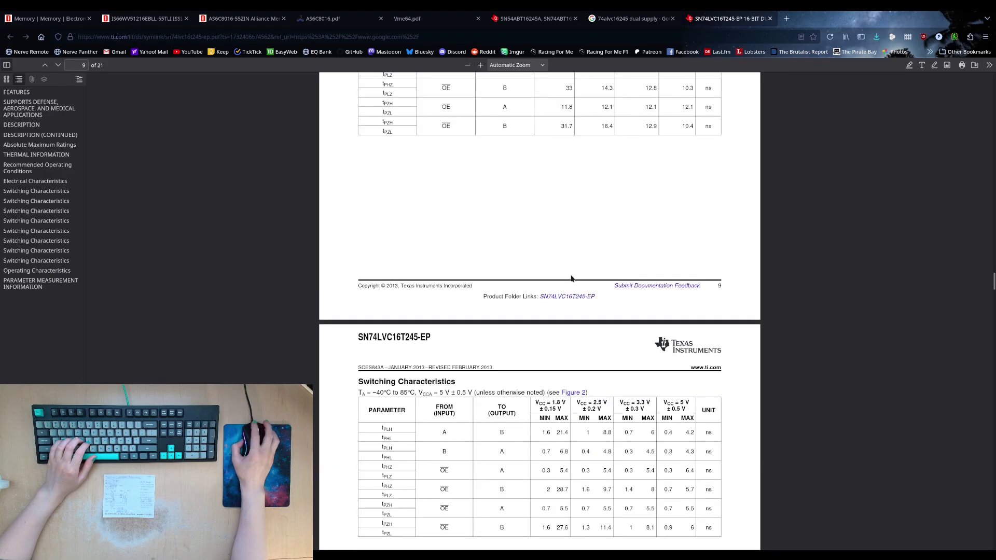
pyautogui.scroll(16, 571, 278)
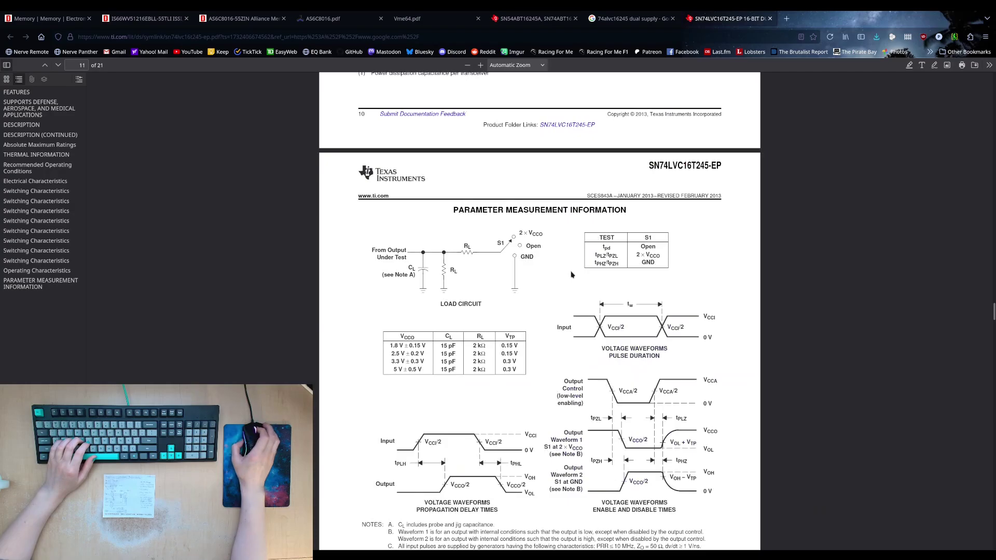
pyautogui.press('Home')
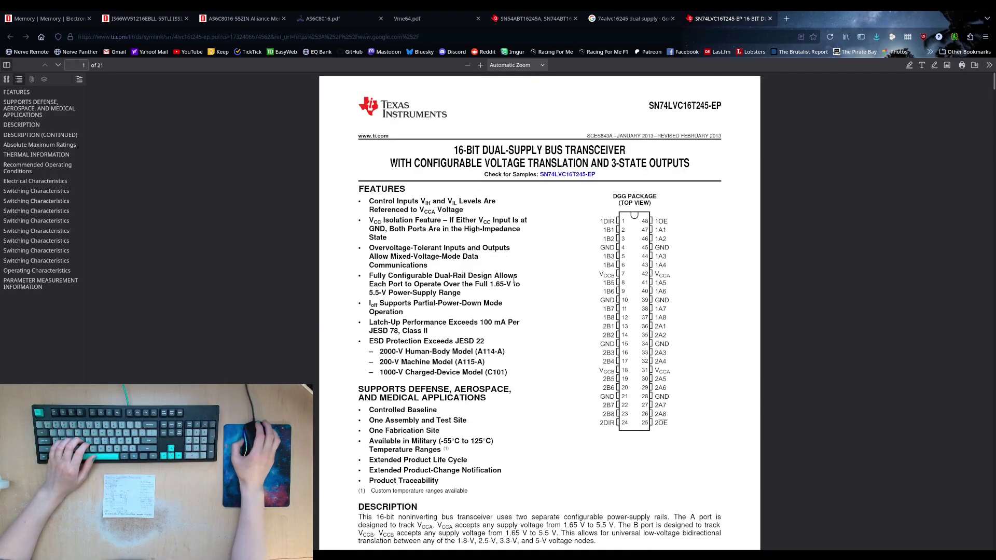
# - Read the power-supply range feature, the device description and the absolute maximum ratings in the SN74LVC16T245-EP datasheet
pyautogui.scroll(-10, 500, 298)
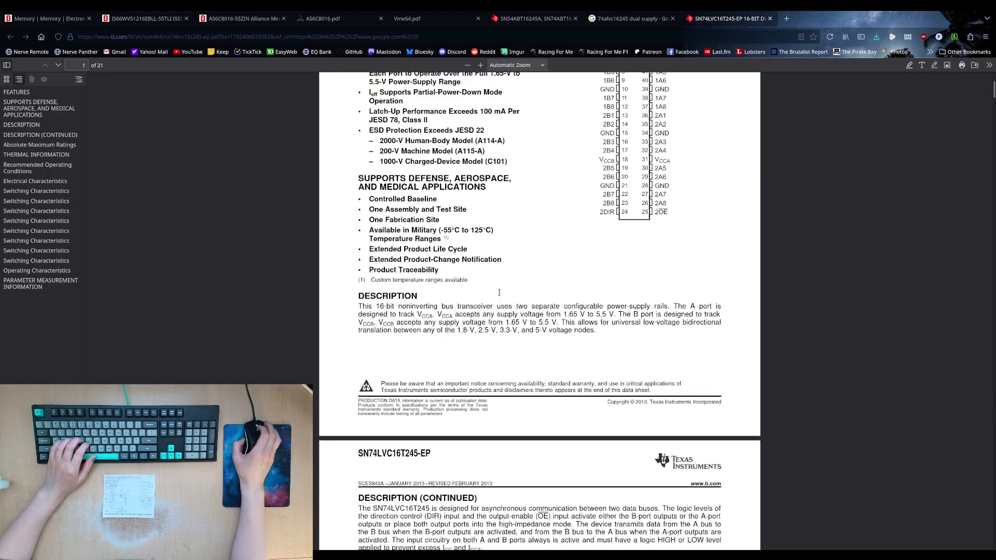
pyautogui.scroll(10, 501, 295)
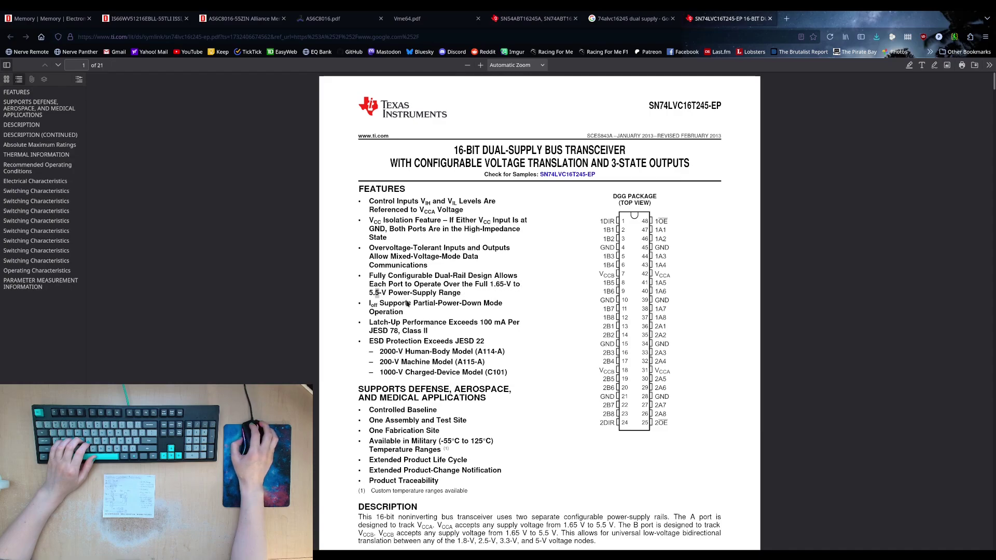
pyautogui.scroll(-4, 458, 314)
pyautogui.scroll(4, 458, 314)
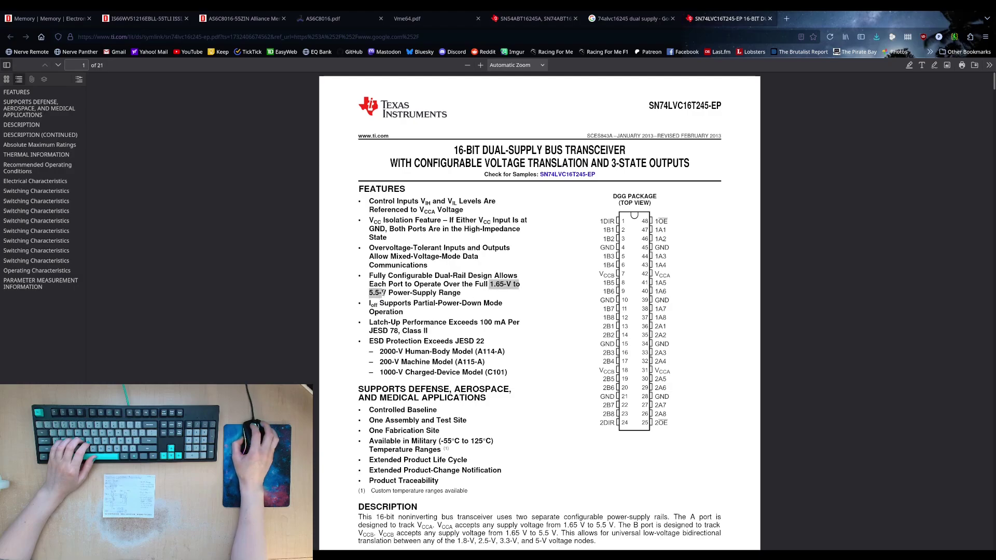
pyautogui.scroll(-13, 397, 293)
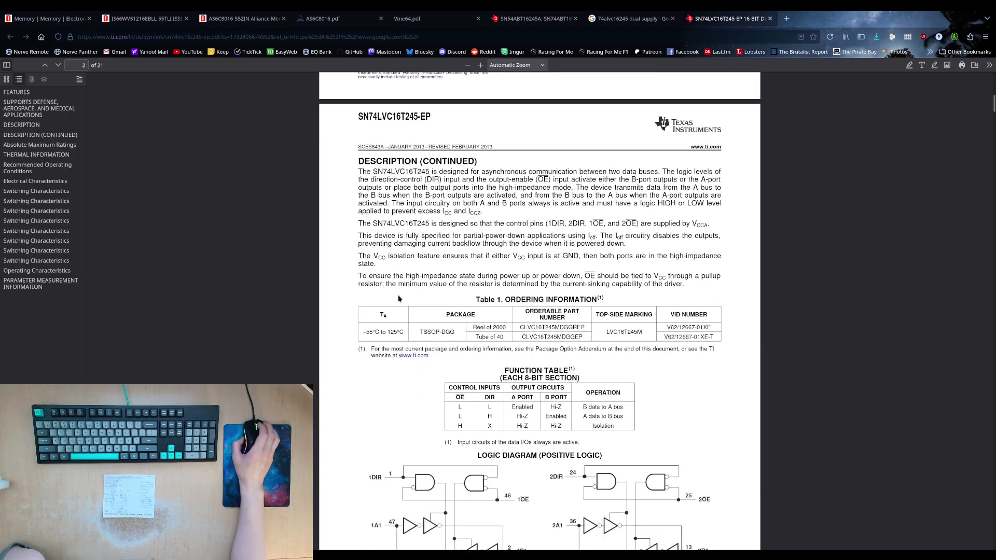
pyautogui.scroll(-12, 398, 298)
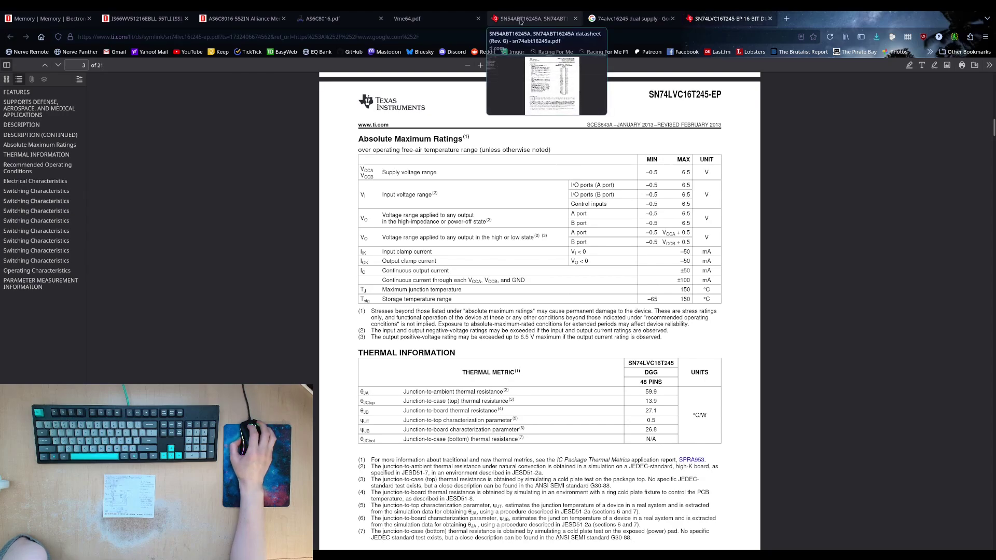
# - Open the Nexperia 74ALVC16245 datasheet from the web search and compare its part number with the SN74LVC16T245-EP datasheet
pyautogui.click(633, 21)
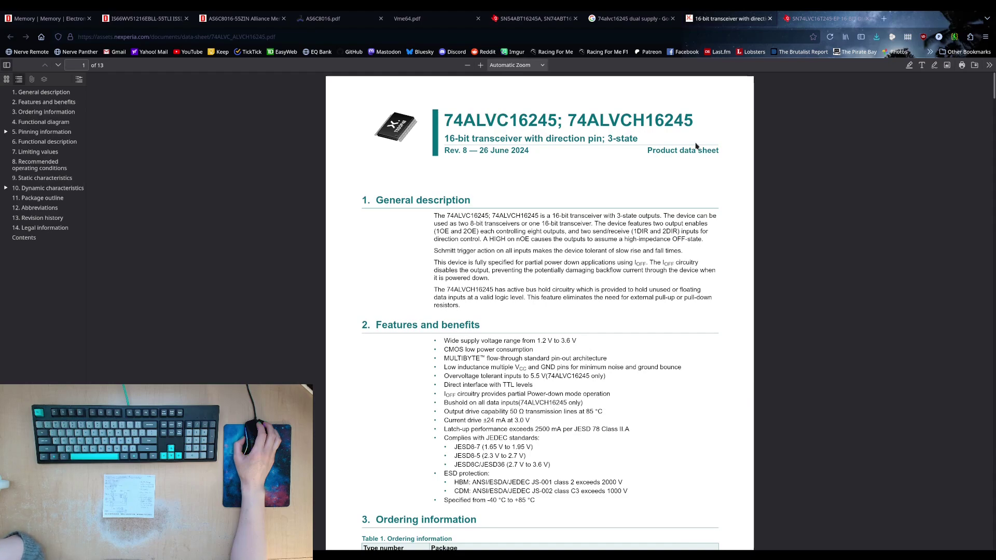
pyautogui.click(822, 21)
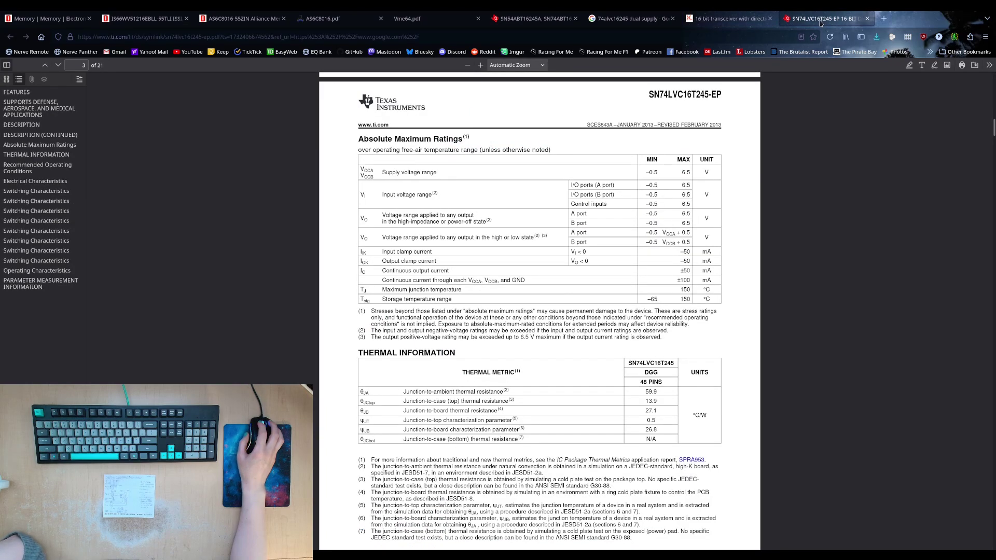
pyautogui.tripleClick(668, 99)
pyautogui.click(676, 99)
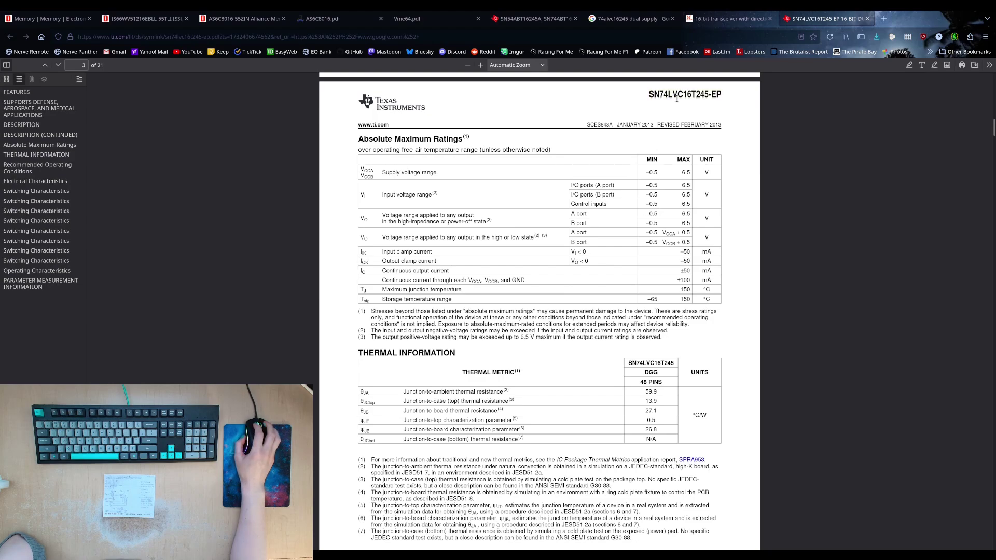
pyautogui.click(729, 19)
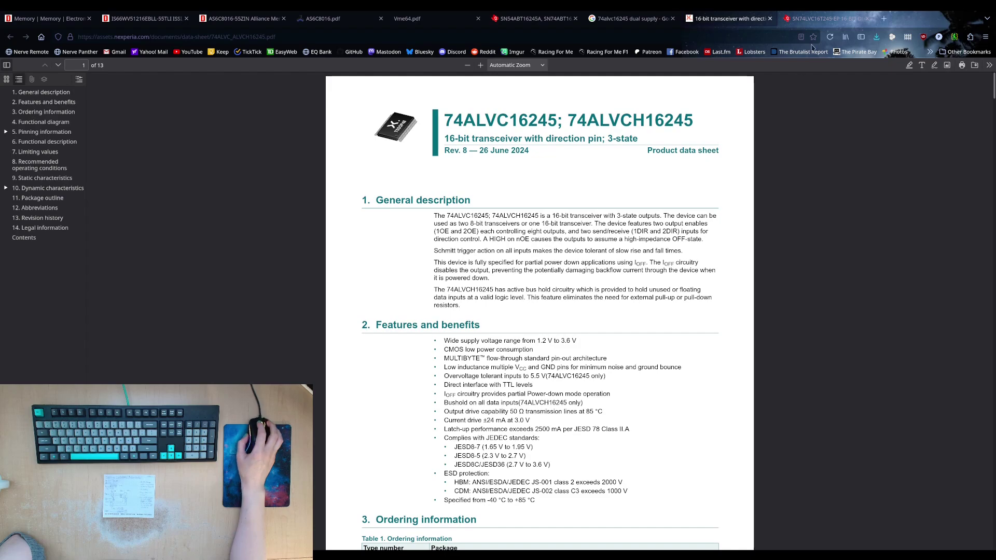
pyautogui.hotkey('ctrl', 'Tab')
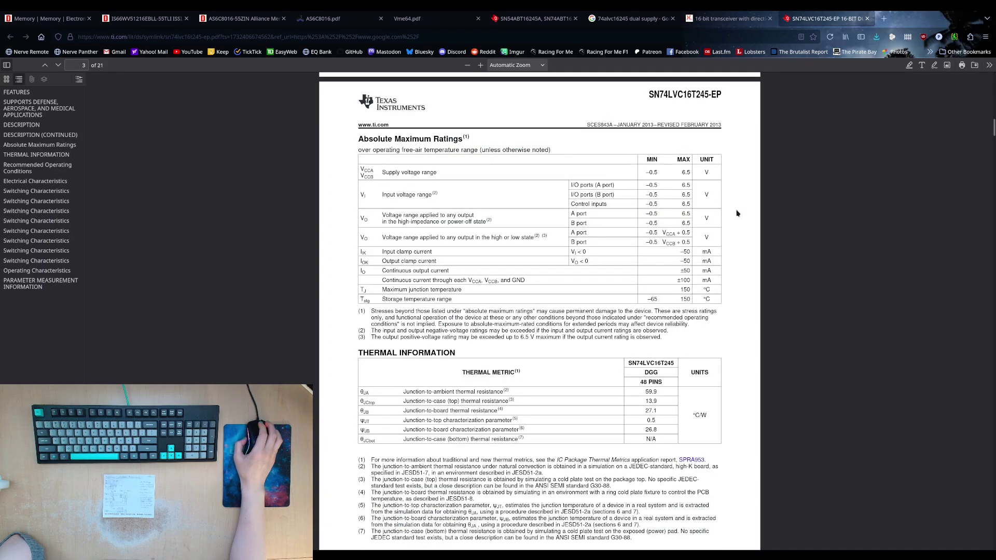
pyautogui.hotkey('ctrl', 'shift', 'Tab')
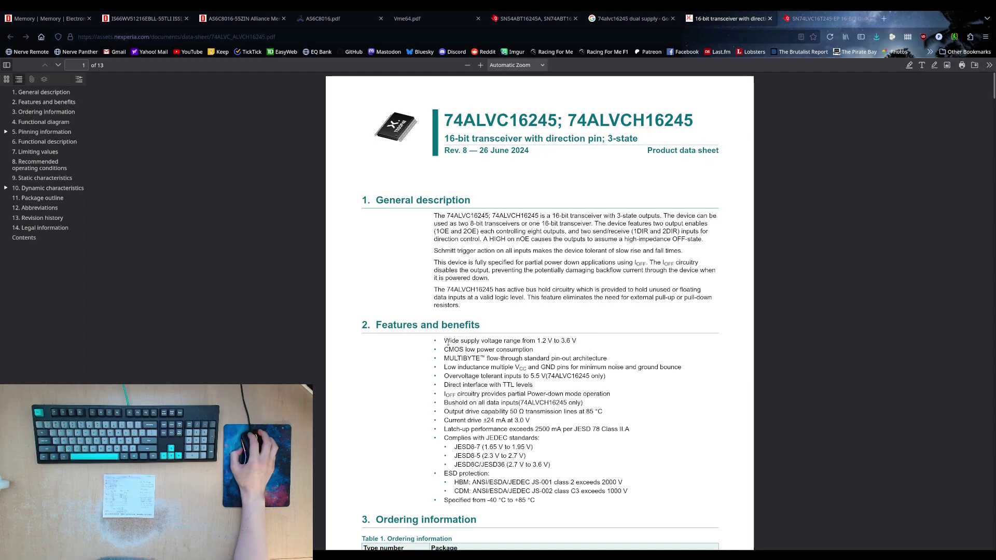
# - Highlight the supply voltage range under Features and benefits in the 74ALVC16245 datasheet
pyautogui.moveTo(450, 341); pyautogui.dragTo(573, 338)
pyautogui.click(573, 340)
pyautogui.click(573, 338)
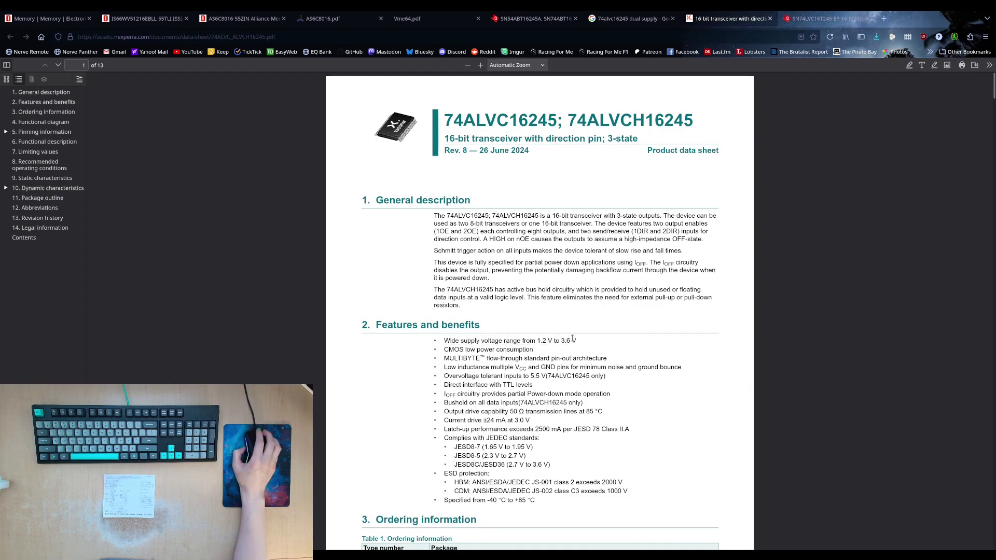
pyautogui.doubleClick(543, 341)
pyautogui.doubleClick(544, 340)
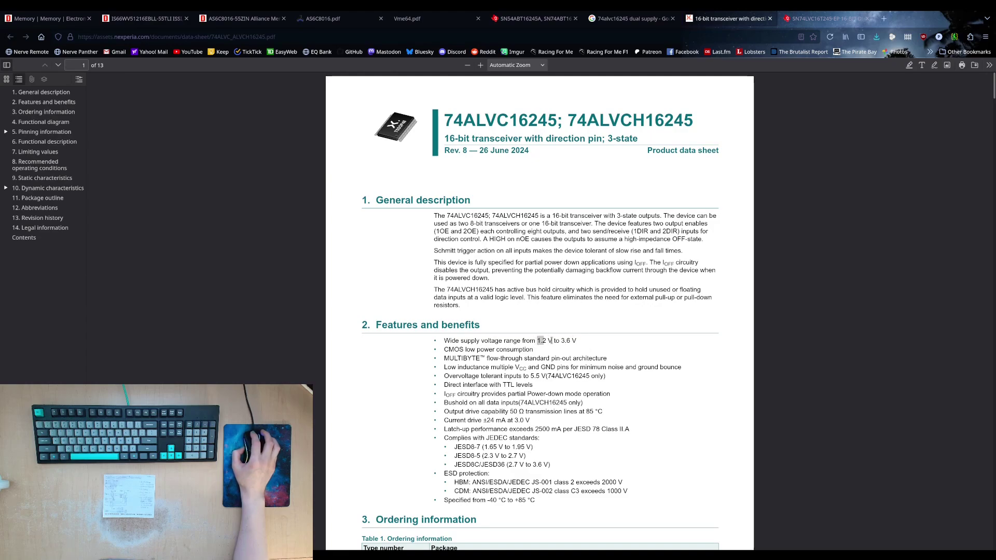
# - Go back to the SN74LVC16T245-EP datasheet and show its first page with the features list
pyautogui.click(810, 18)
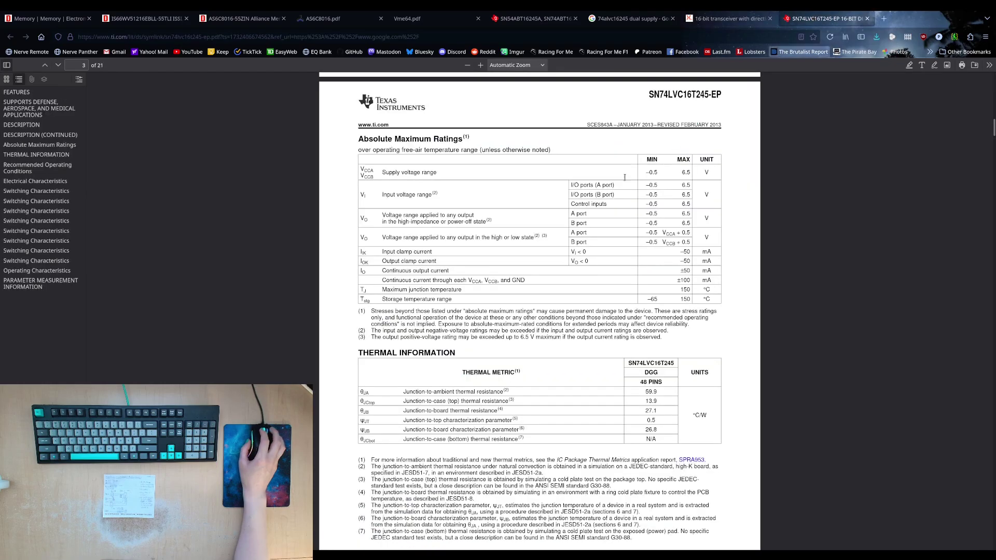
pyautogui.scroll(10, 567, 211)
pyautogui.scroll(8, 567, 210)
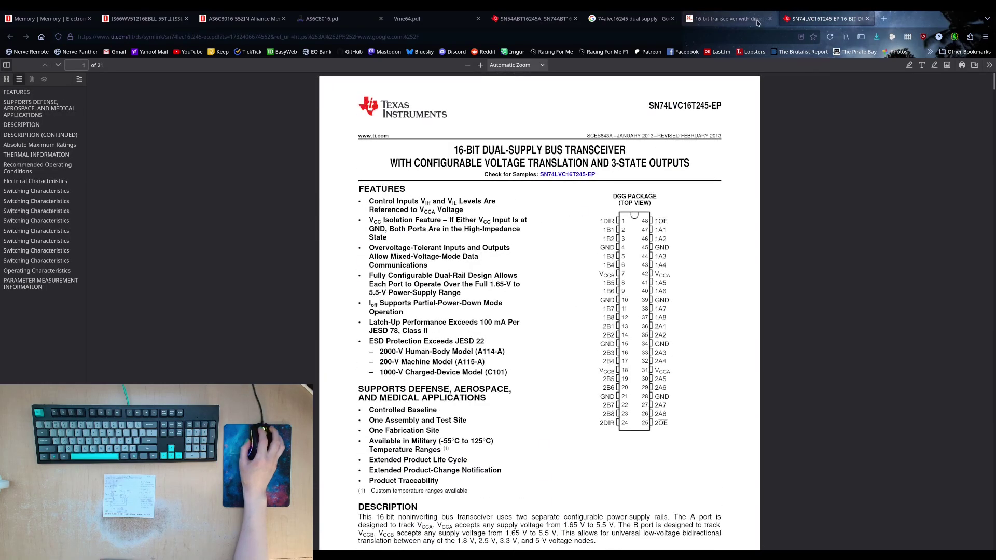
# - Open the DigiKey memory results list and examine the supply voltages of the listed parts
pyautogui.click(62, 20)
pyautogui.scroll(6, 333, 216)
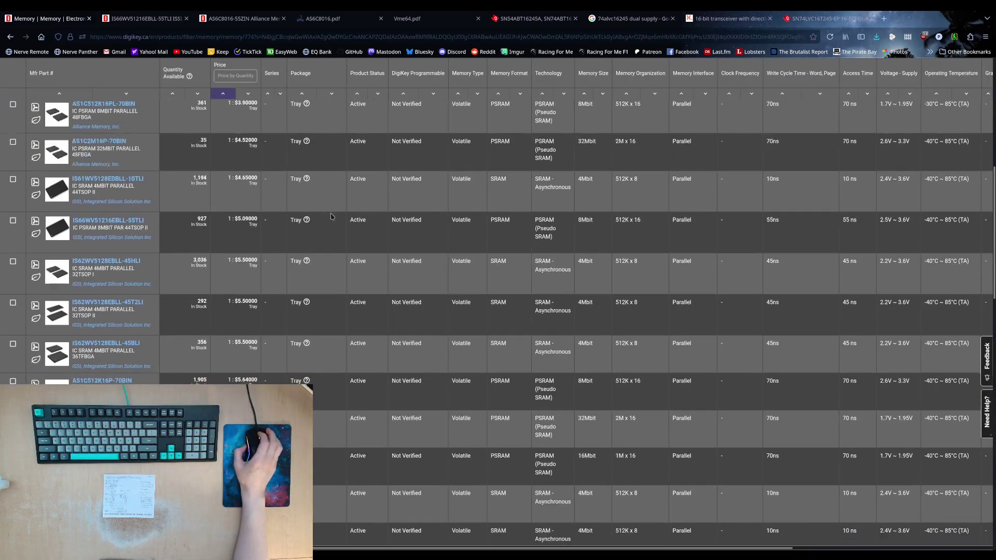
pyautogui.scroll(-5, 333, 216)
pyautogui.scroll(2, 717, 278)
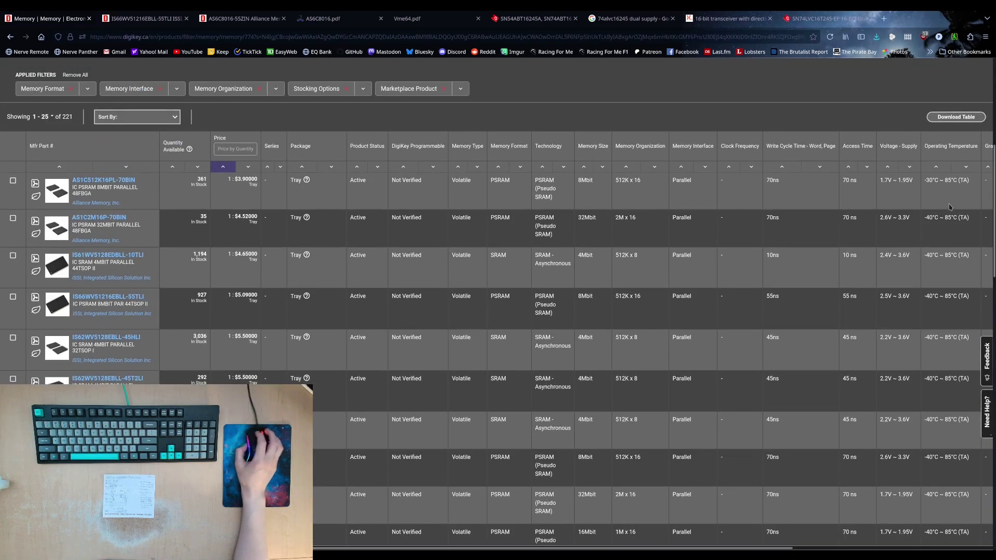
# - Highlight the supply voltage ranges of the AS1C512K16PL-70BIN and AS1C2M16P-70BIN memories in the DigiKey results
pyautogui.moveTo(892, 177)
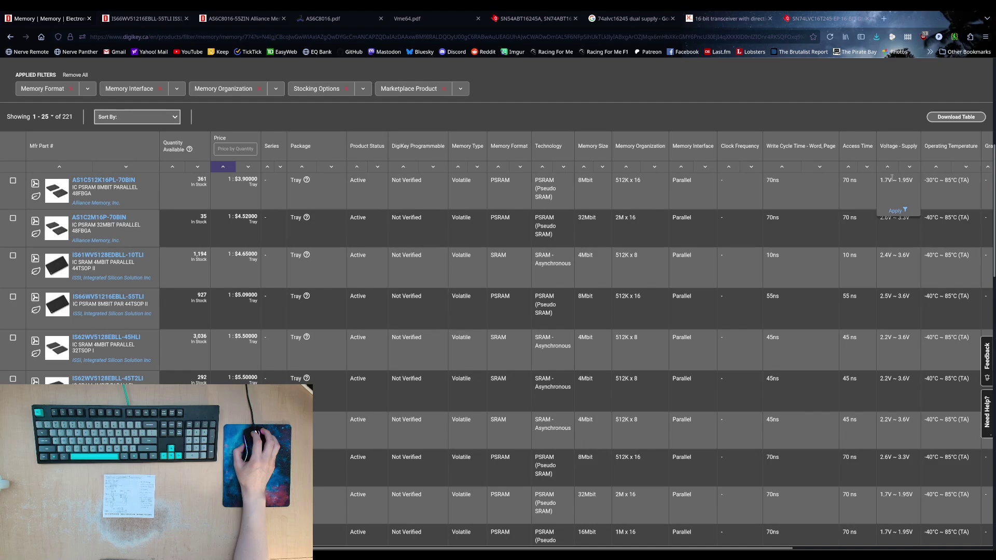
pyautogui.moveTo(880, 180); pyautogui.dragTo(914, 183)
pyautogui.click(914, 183)
pyautogui.moveTo(878, 182); pyautogui.dragTo(915, 183)
pyautogui.click(916, 182)
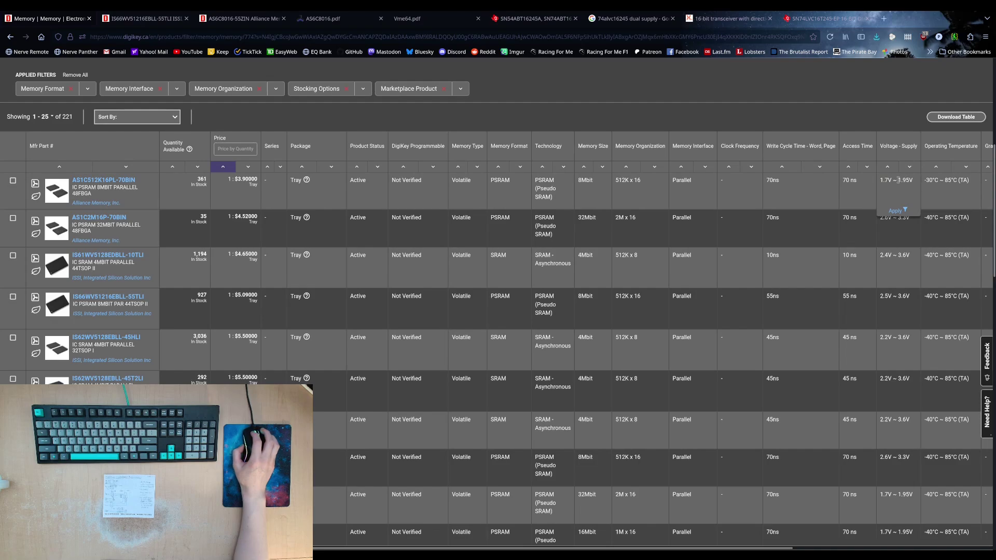
pyautogui.scroll(-1, 915, 205)
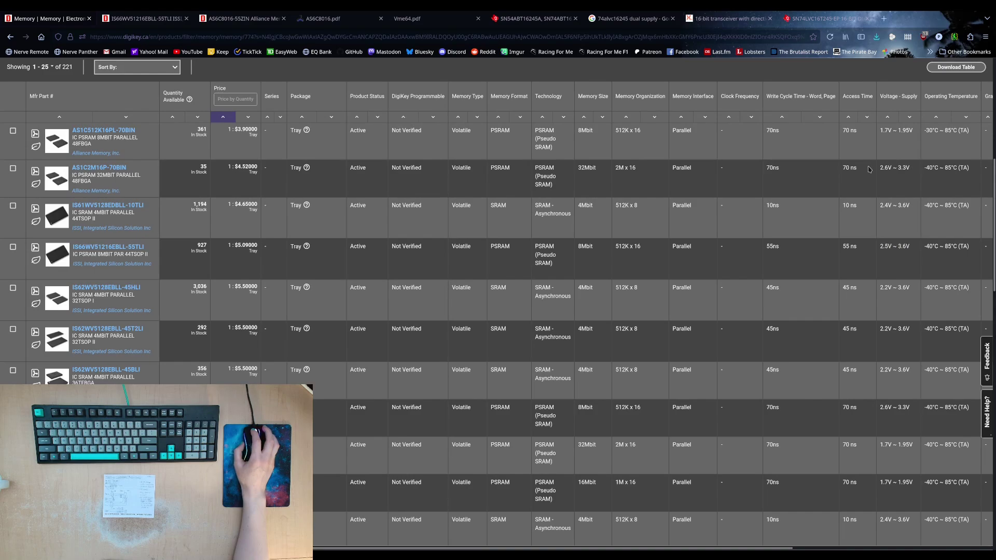
pyautogui.moveTo(879, 168); pyautogui.dragTo(911, 171)
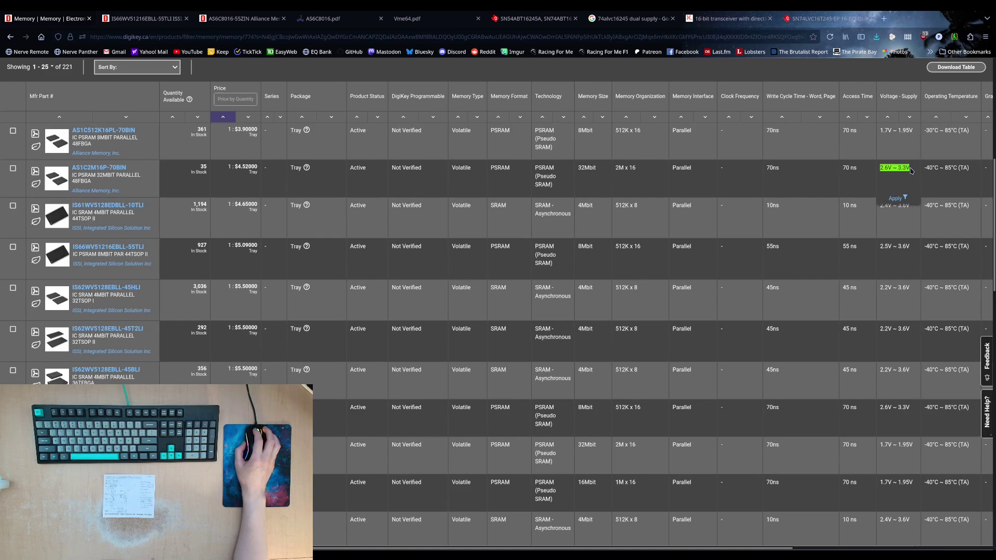
# - Survey the supply voltage column through the rest of the DigiKey memory results and return to the start of the list
pyautogui.scroll(-3, 911, 244)
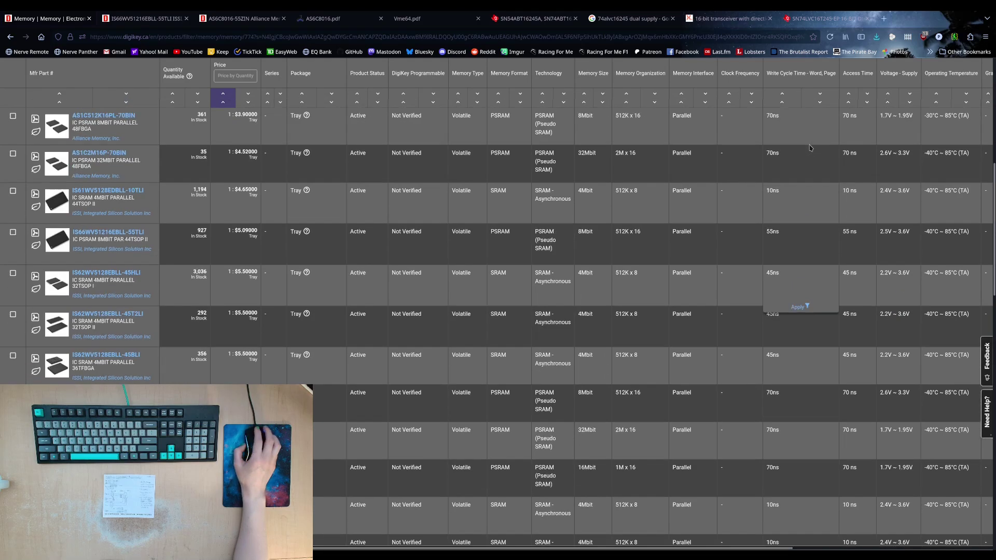
pyautogui.scroll(2, 811, 148)
pyautogui.scroll(-2, 837, 151)
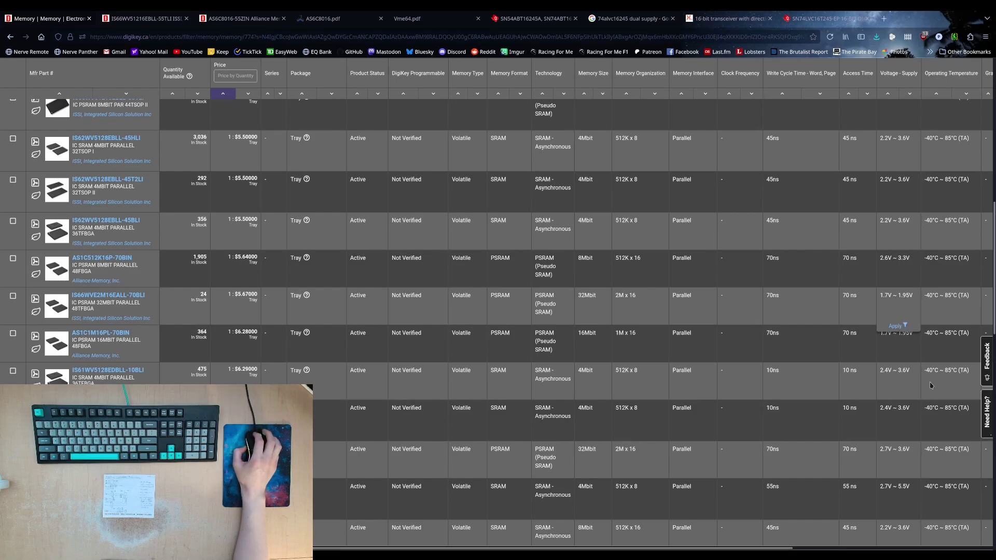
pyautogui.scroll(-8, 924, 386)
pyautogui.scroll(-6, 924, 384)
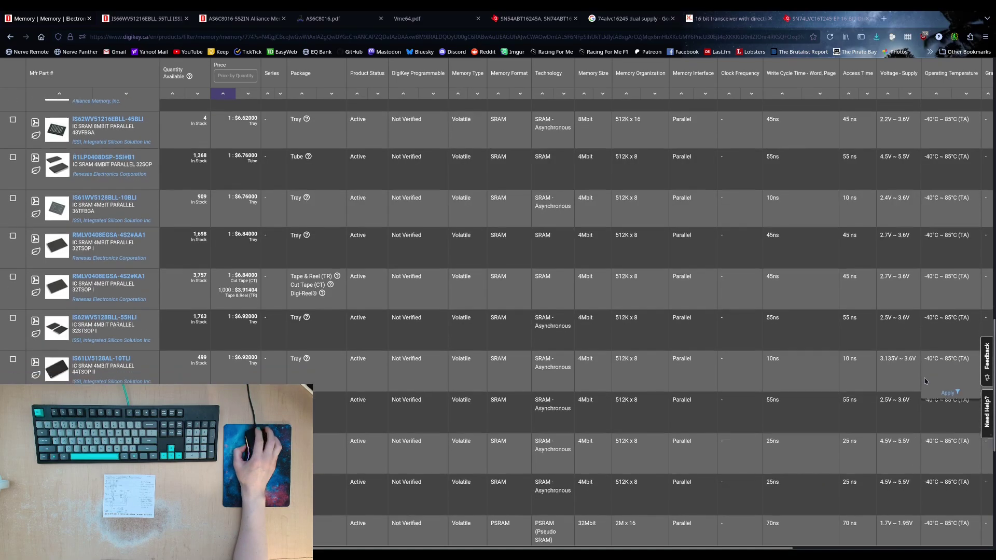
pyautogui.scroll(5, 925, 381)
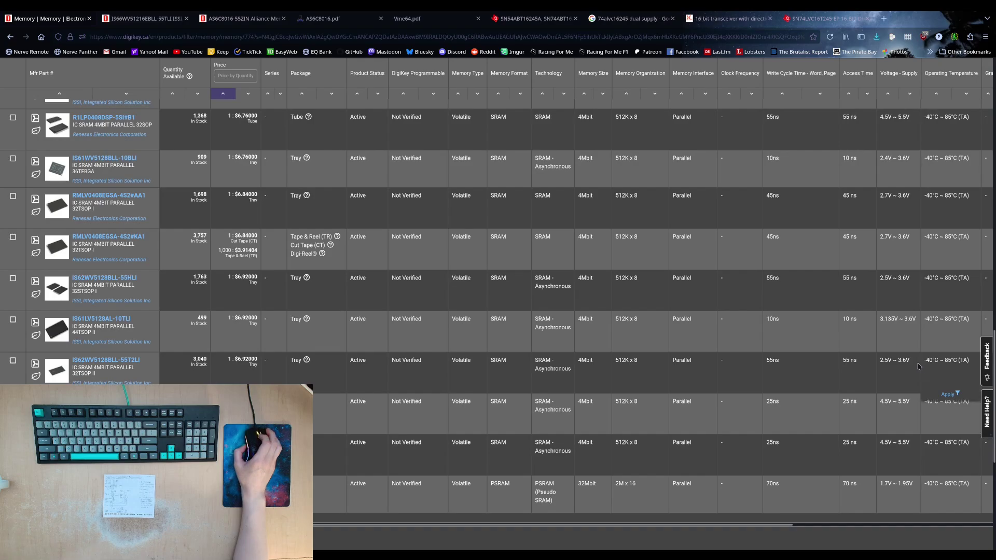
pyautogui.scroll(6, 810, 136)
pyautogui.scroll(10, 811, 136)
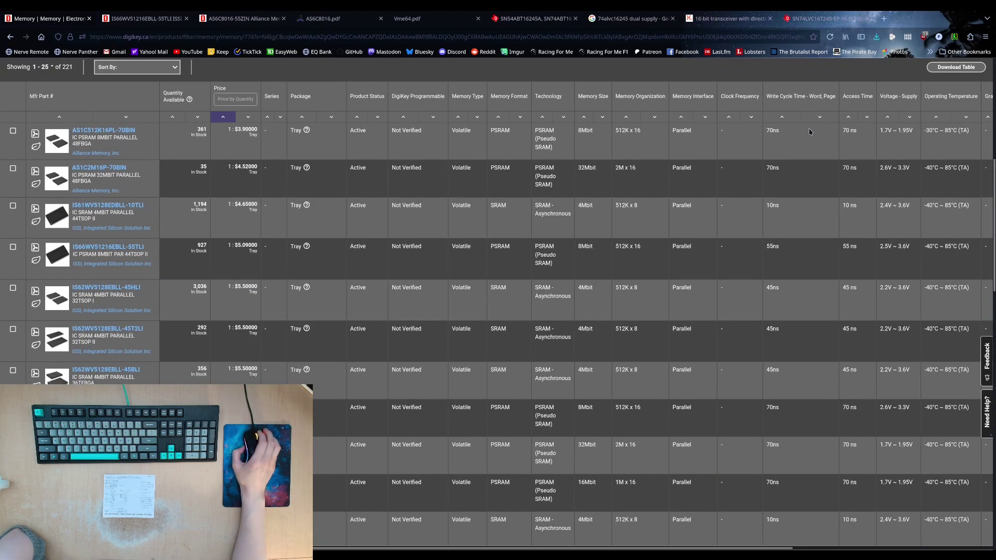
pyautogui.scroll(-2, 806, 124)
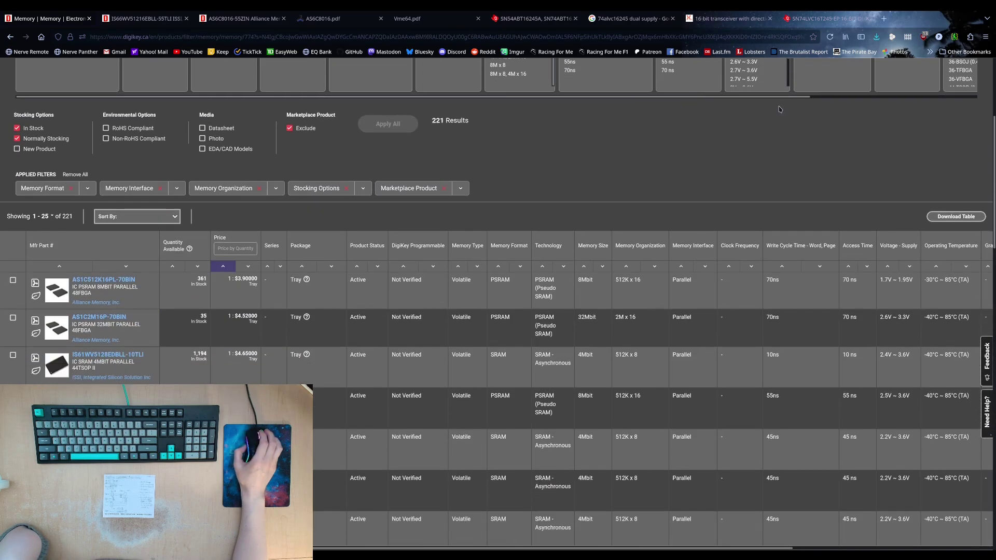
# - Switch to the KiCad Transceivers sheet and compare the 5 V address low transceiver outside the frame with data transceiver U9
pyautogui.click(522, 4)
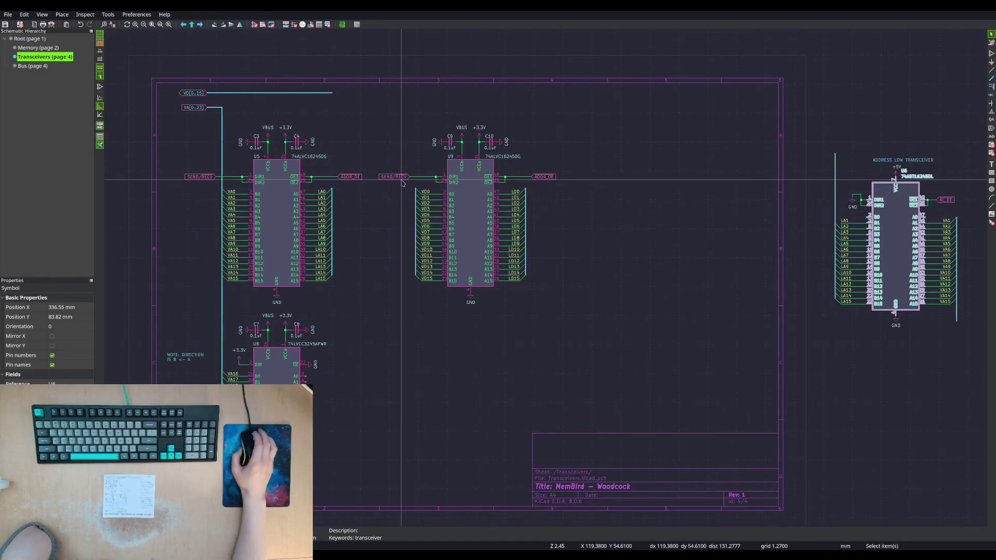
pyautogui.moveTo(380, 216); pyautogui.dragTo(362, 215, button='middle')
pyautogui.press('Escape')
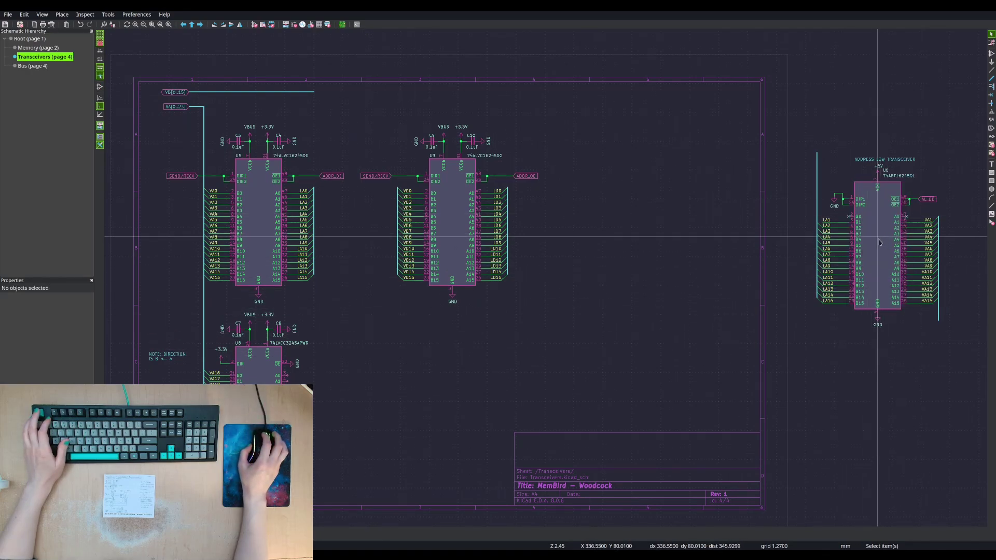
pyautogui.click(889, 185)
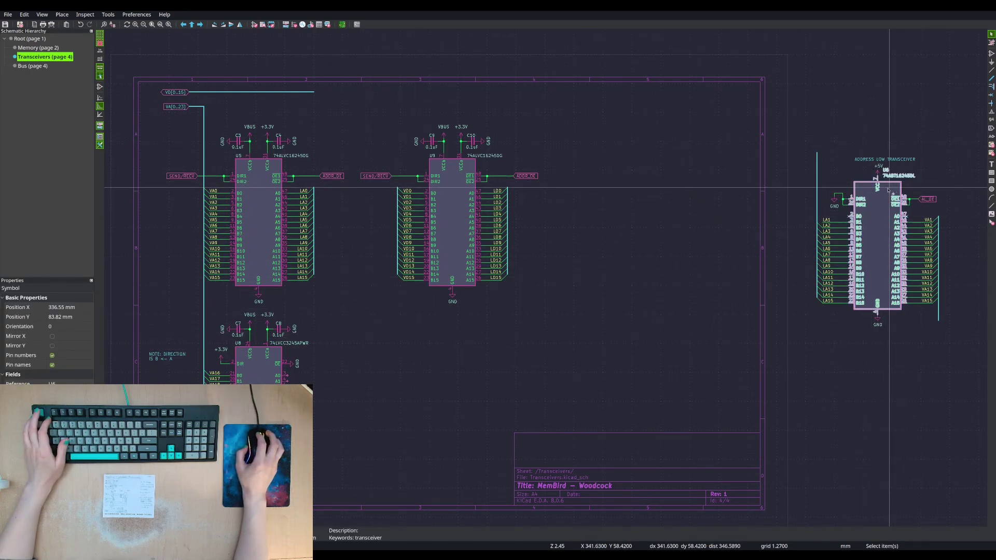
pyautogui.press('Escape')
pyautogui.click(888, 190)
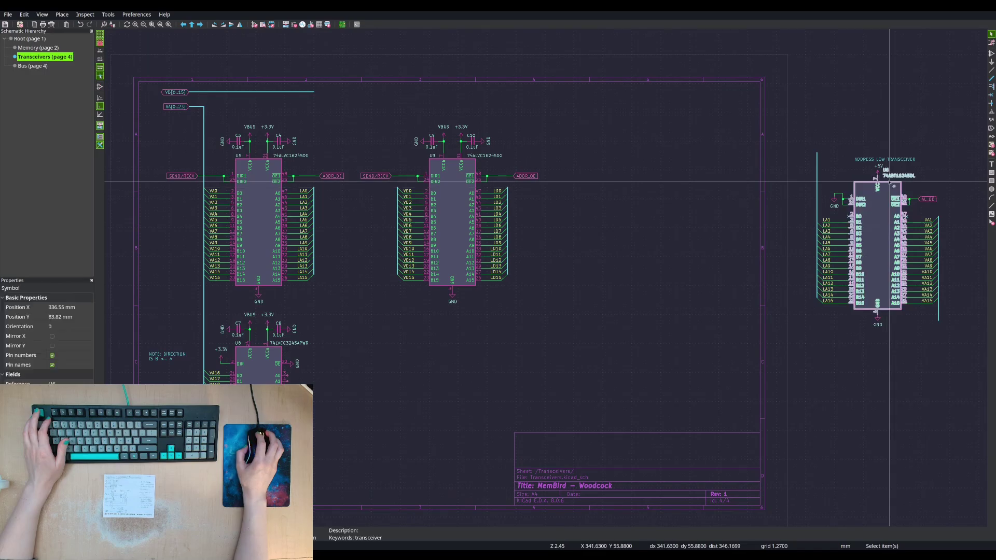
pyautogui.press('Escape')
pyautogui.hotkey('alt', 'Tab')
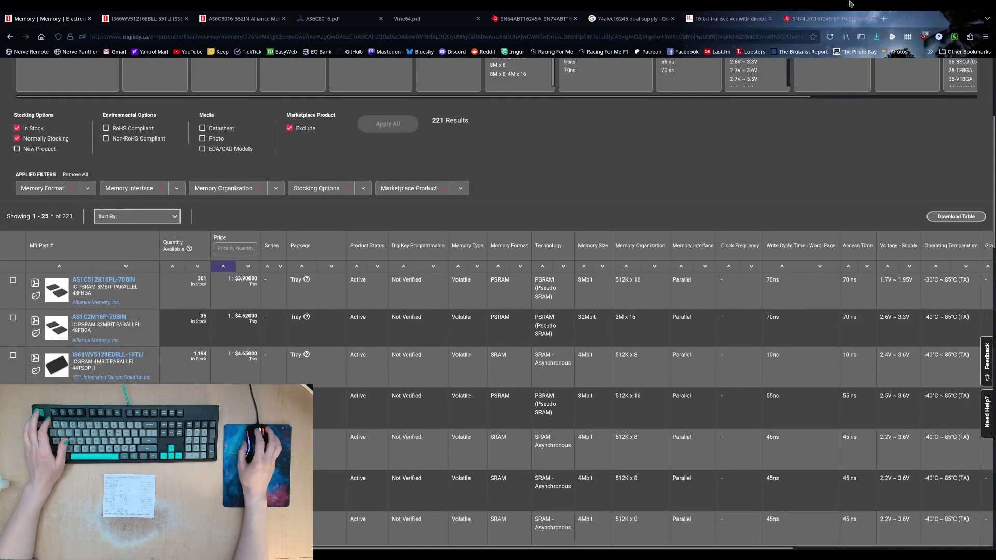
pyautogui.hotkey('alt', 'Tab')
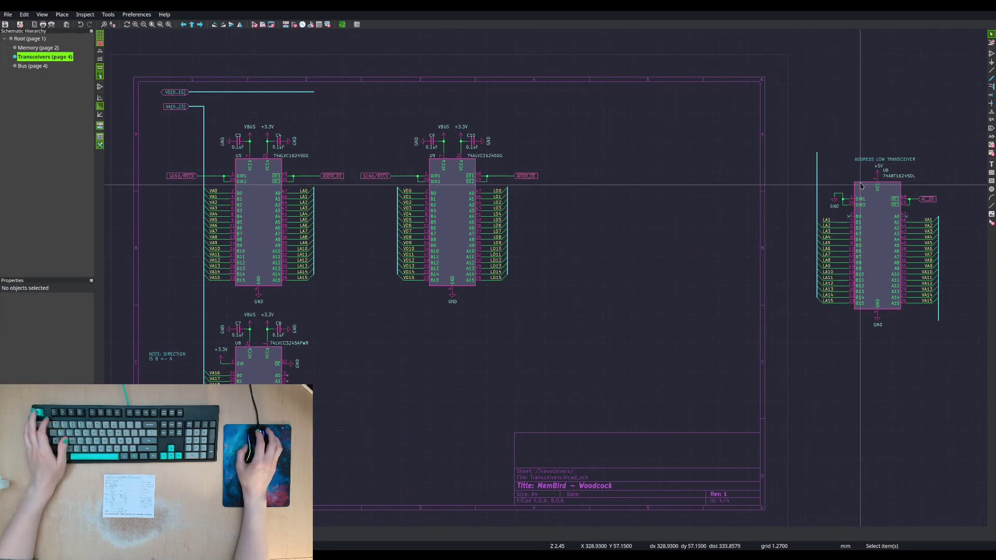
pyautogui.click(468, 162)
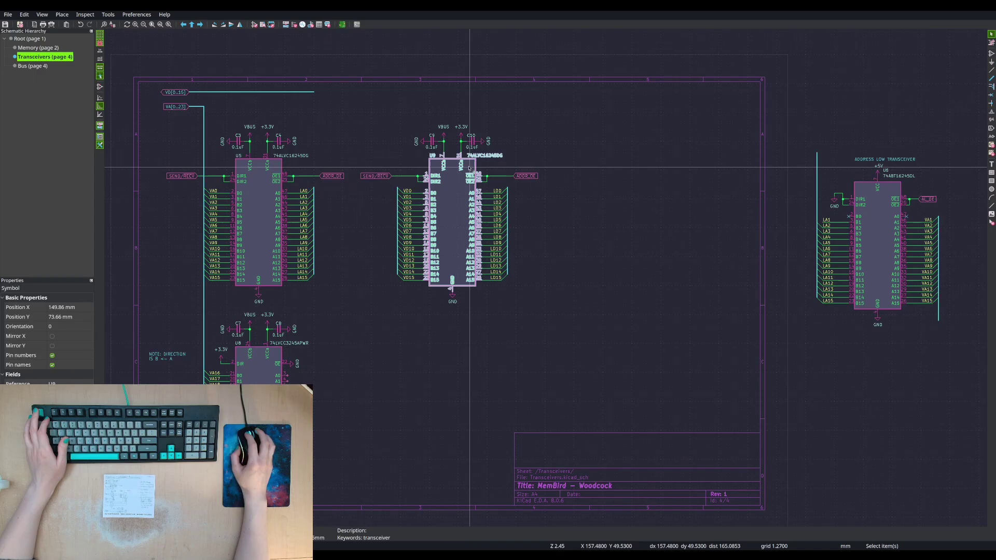
pyautogui.press('Escape')
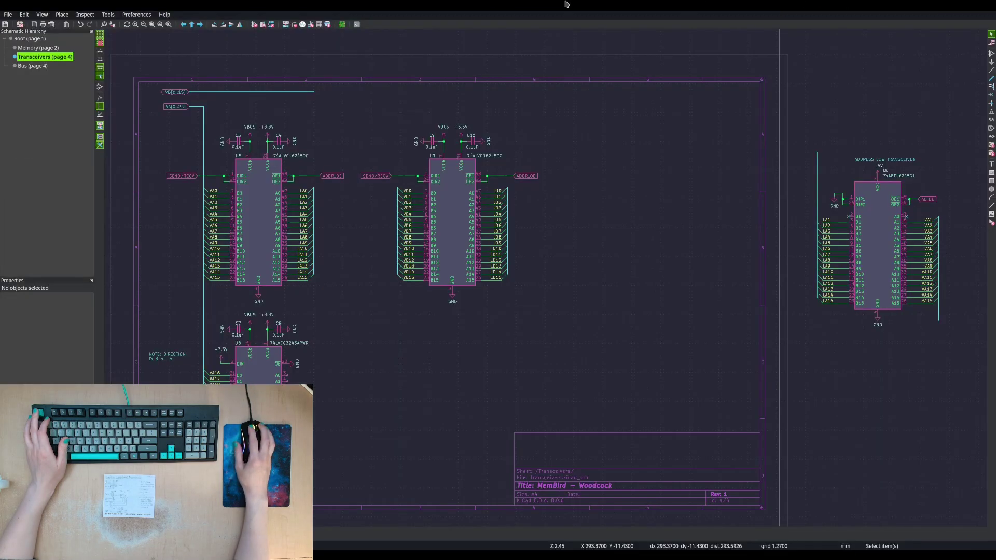
# - Change the value fields of transceivers U9 and U5 to 74LVC16245DG
pyautogui.doubleClick(492, 155)
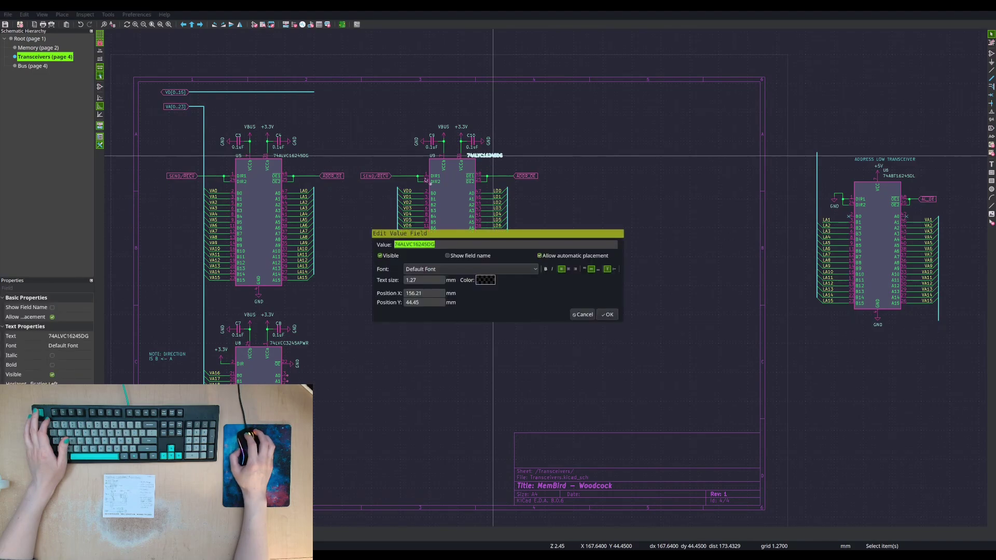
pyautogui.click(403, 245)
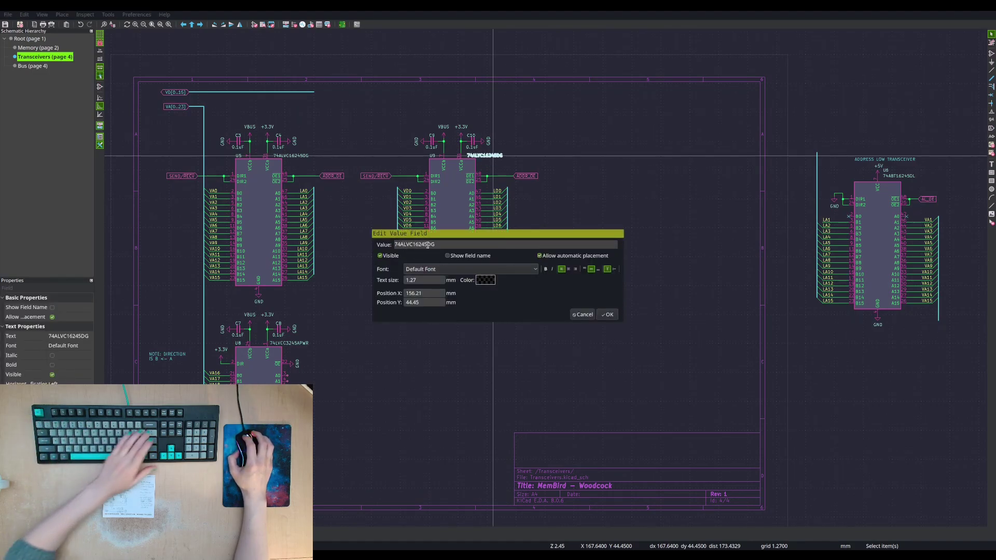
pyautogui.press('BackSpace')
pyautogui.click(601, 316)
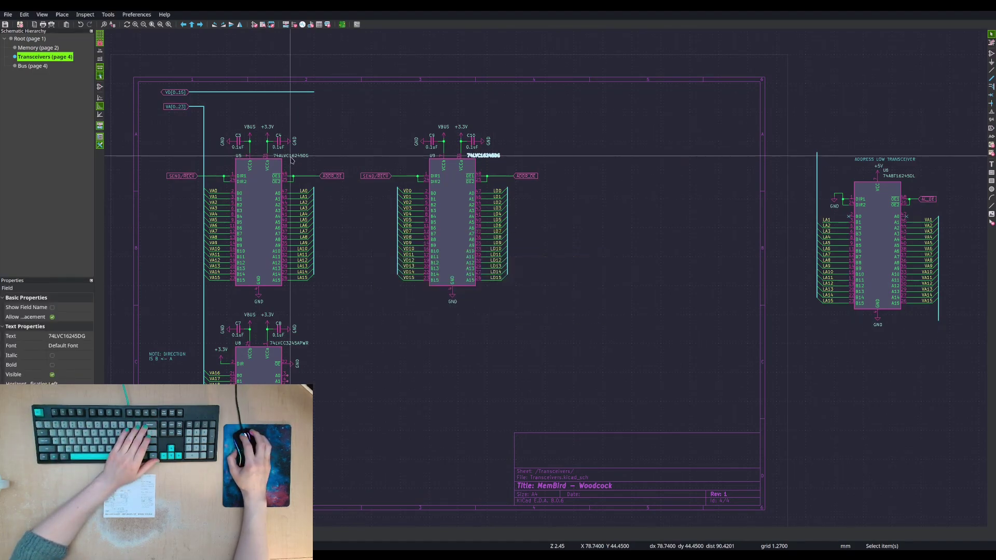
pyautogui.doubleClick(290, 155)
pyautogui.click(403, 237)
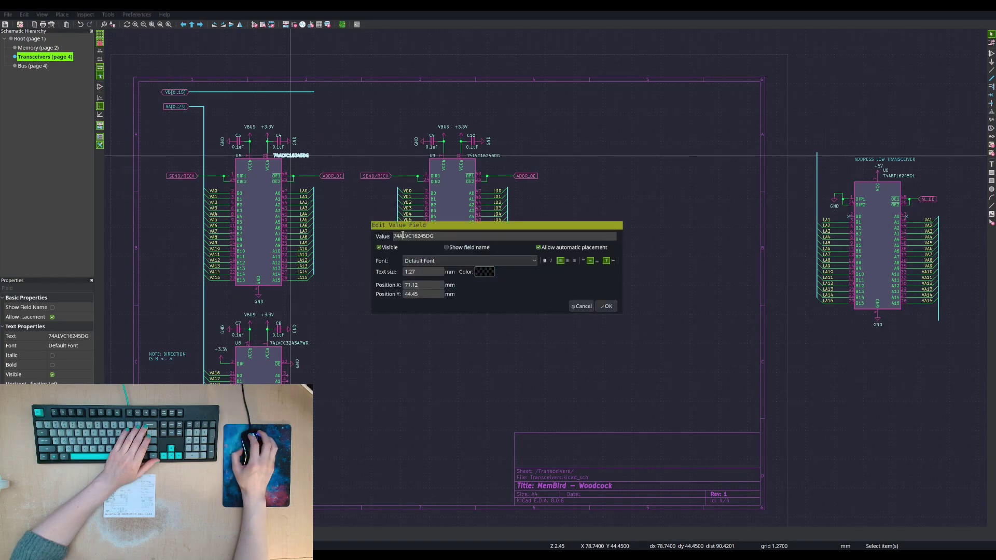
pyautogui.press('BackSpace')
pyautogui.click(606, 306)
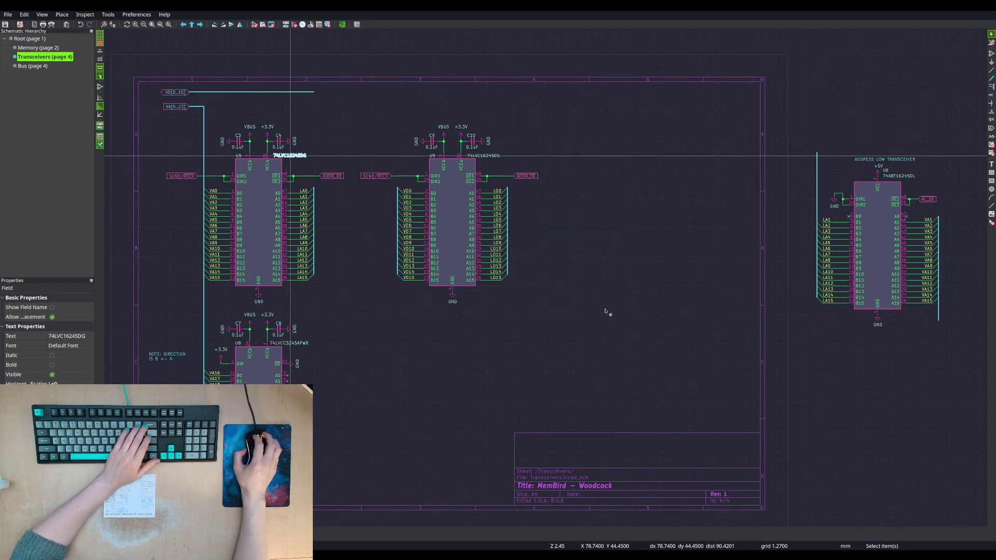
pyautogui.doubleClick(289, 342)
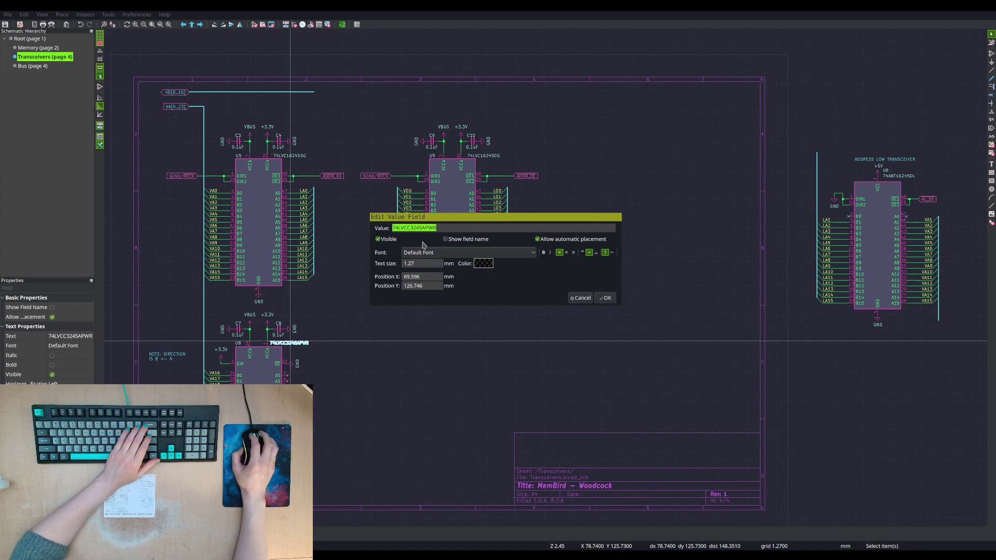
pyautogui.click(406, 228)
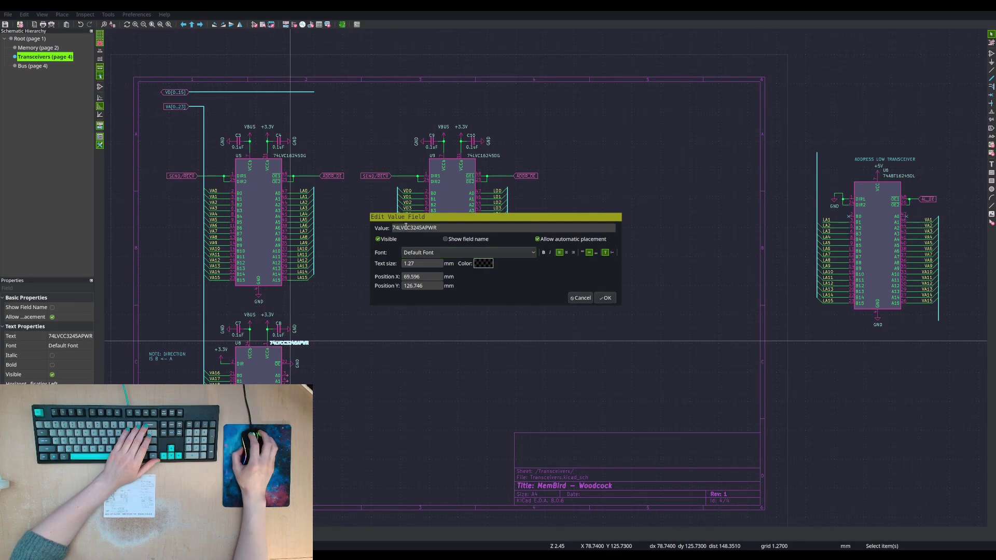
pyautogui.click(575, 298)
pyautogui.press('Escape')
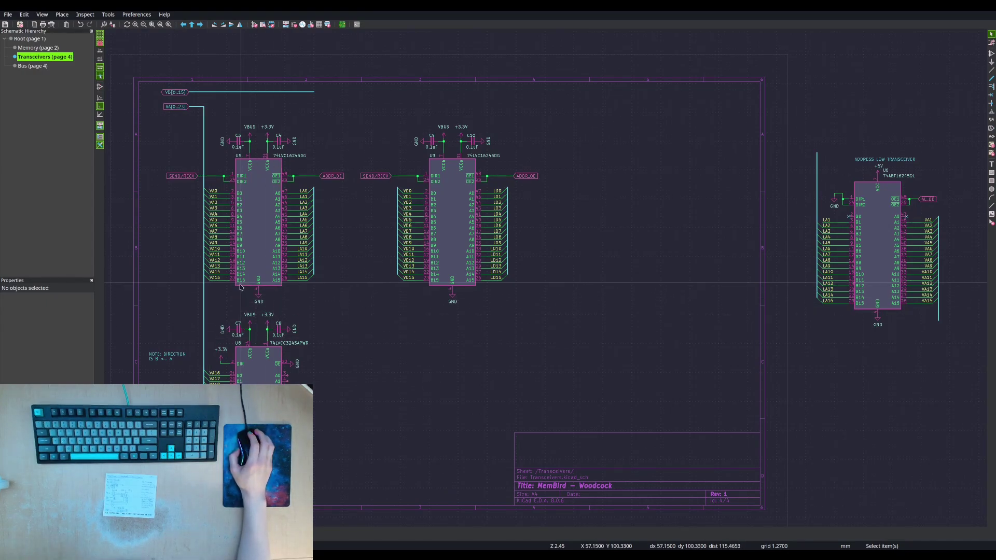
pyautogui.scroll(-3, 308, 296)
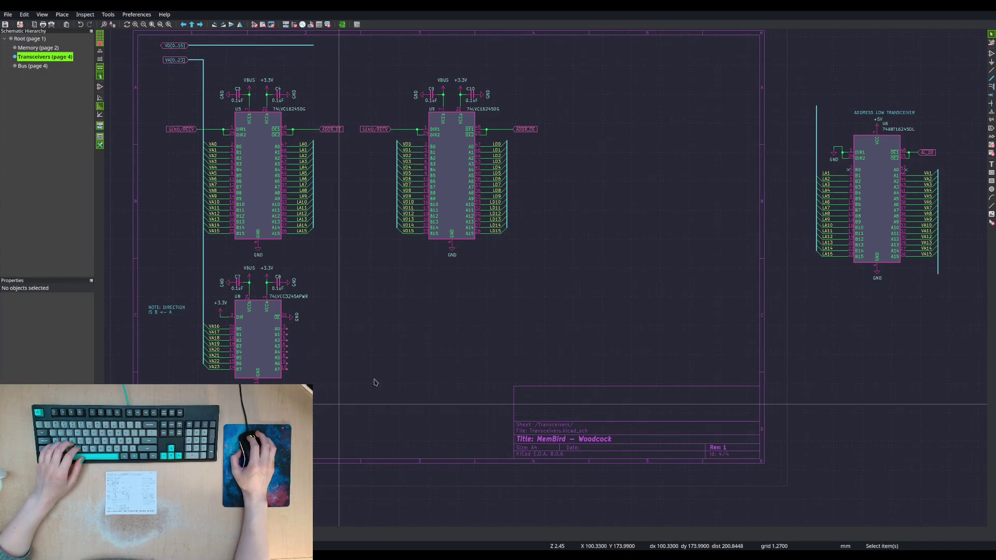
pyautogui.click(470, 116)
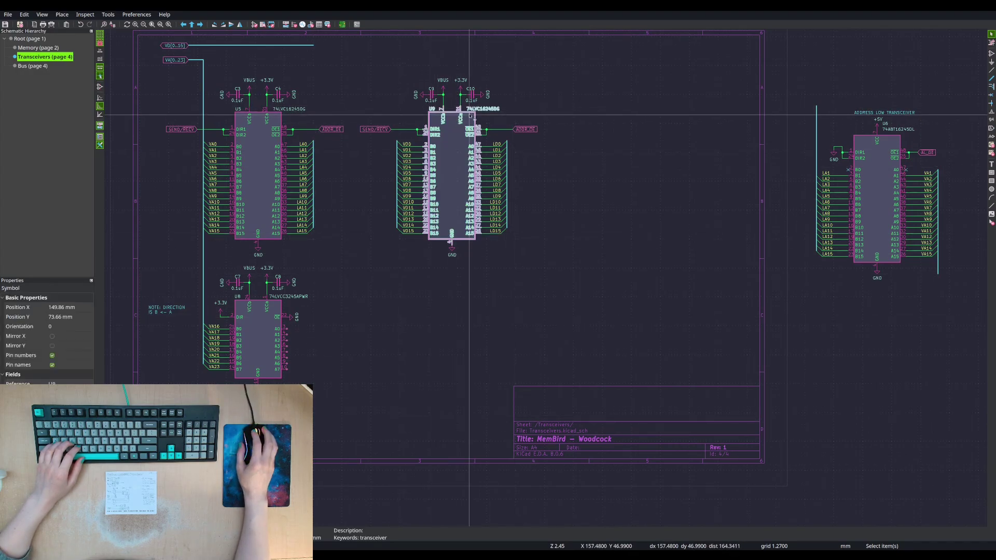
pyautogui.press('Escape')
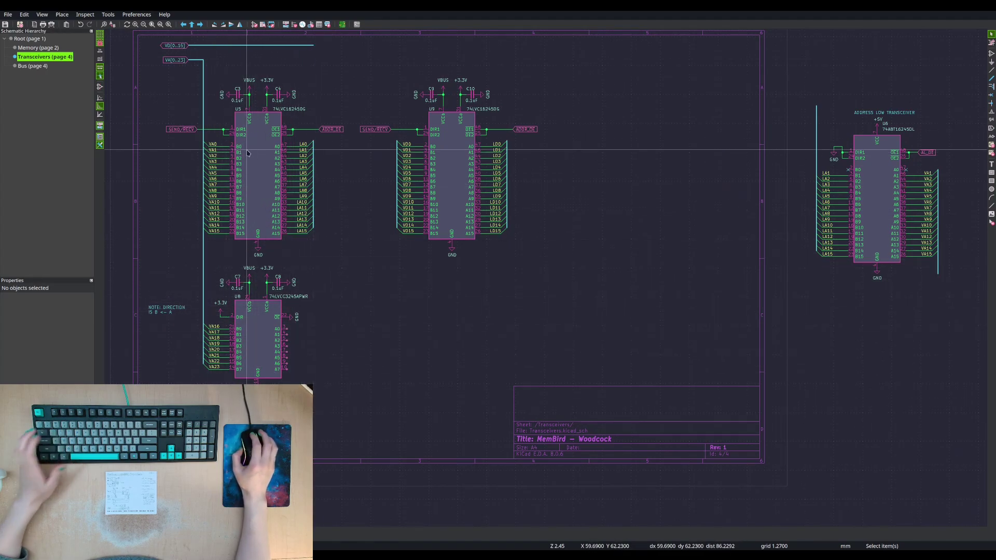
# - Delete the direction wiring at U5's DIR1 and DIR2 pins together with its SEND/RECV global label
pyautogui.scroll(3, 224, 123)
pyautogui.scroll(2, 547, 280)
pyautogui.moveTo(557, 278); pyautogui.dragTo(533, 327)
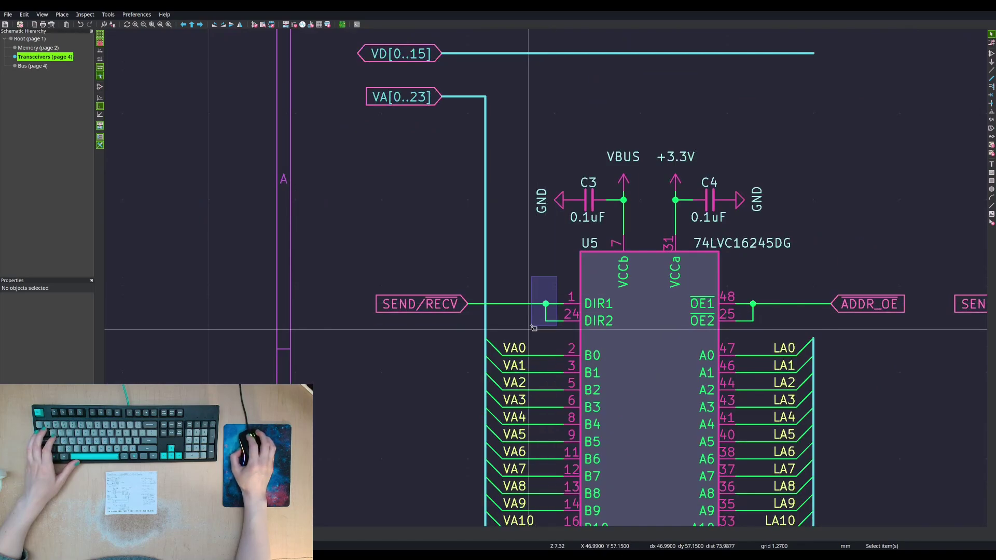
pyautogui.press('Delete')
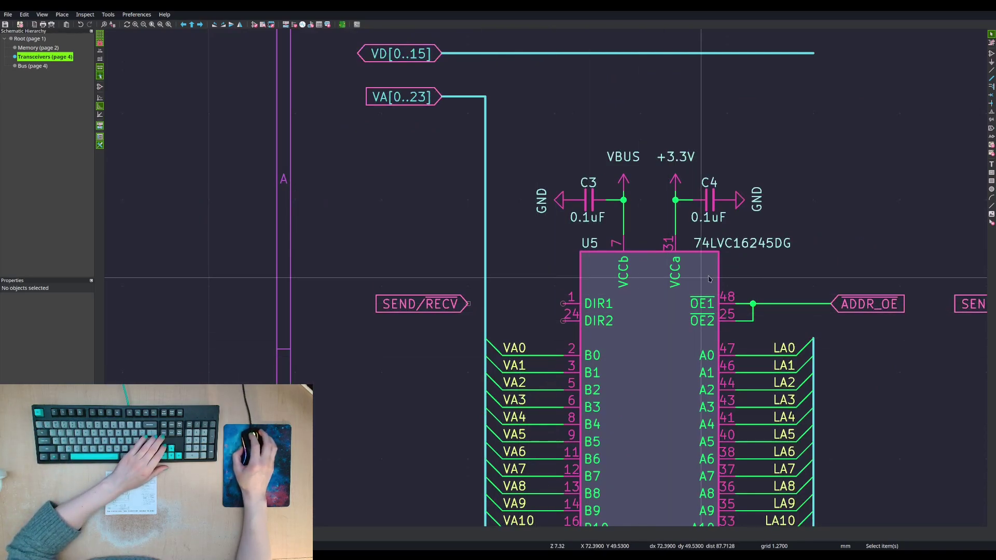
pyautogui.press('Escape')
pyautogui.moveTo(483, 264); pyautogui.dragTo(367, 357)
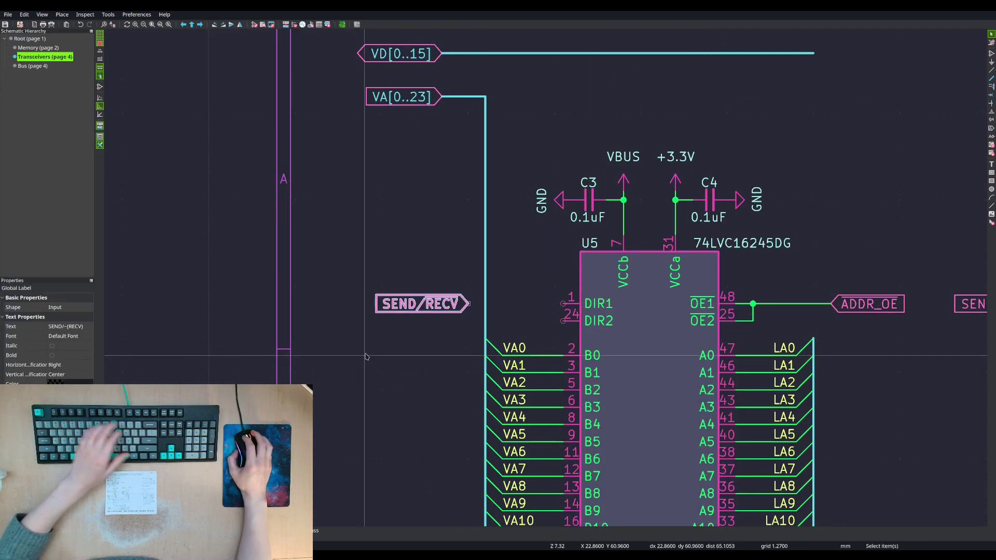
pyautogui.press('Delete')
# - Duplicate the +3.3V power symbol and its wire from U8's DIR pin onto U5's DIR1 pin
pyautogui.scroll(-2, 398, 342)
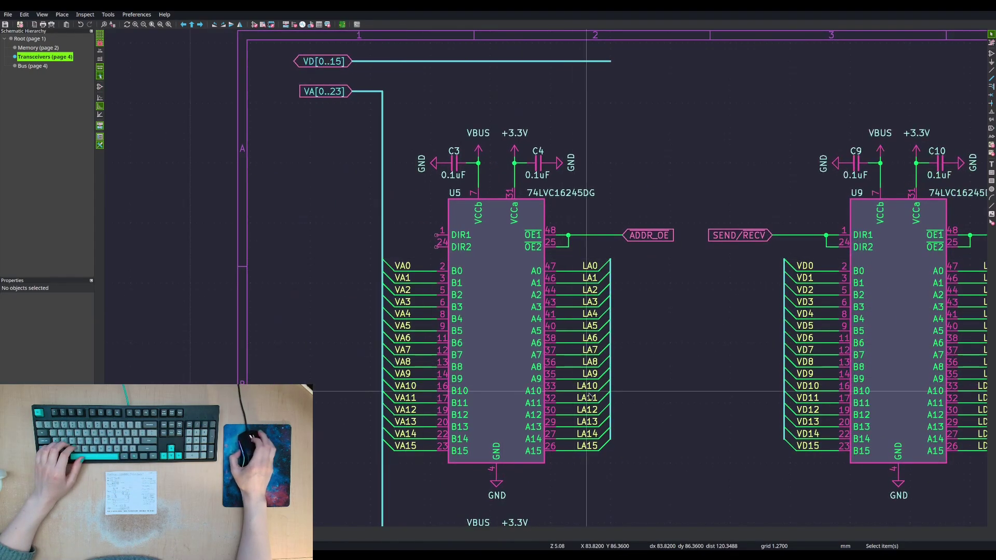
pyautogui.keyDown('shift'); pyautogui.scroll(-3, 415, 350); pyautogui.keyUp('shift')
pyautogui.moveTo(412, 367); pyautogui.dragTo(436, 420)
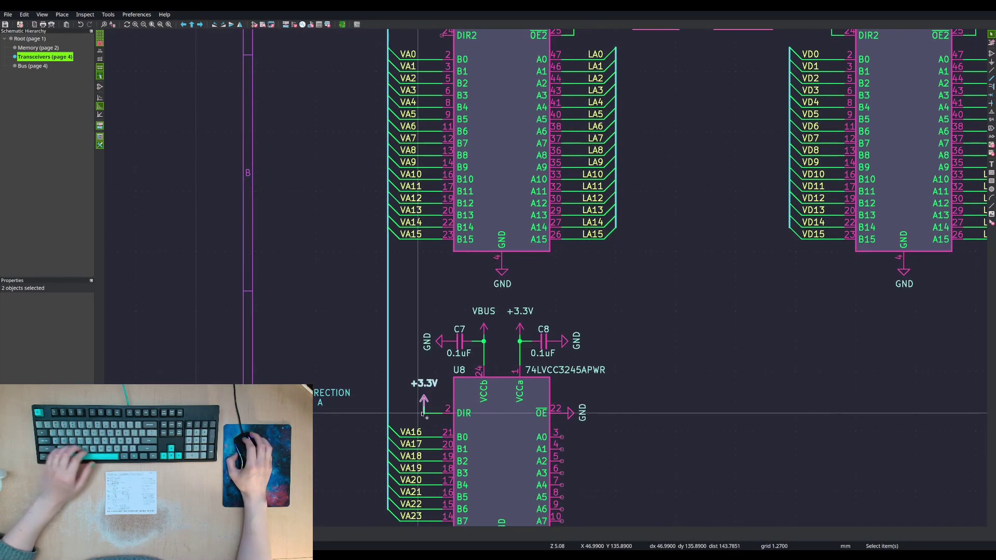
pyautogui.keyDown('shift'); pyautogui.click(429, 414); pyautogui.keyUp('shift')
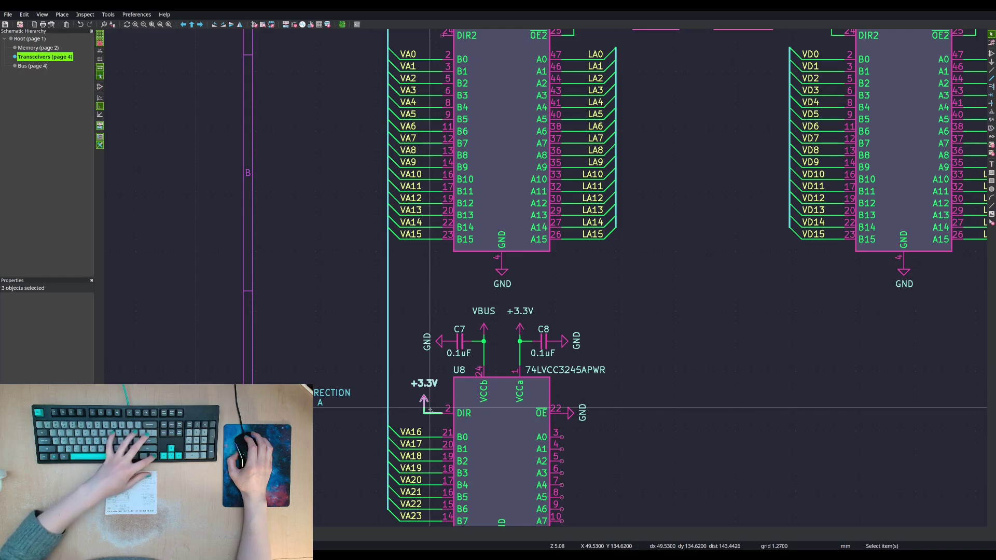
pyautogui.press('m')
pyautogui.scroll(-2, 433, 377)
pyautogui.keyDown('shift'); pyautogui.scroll(2, 508, 171); pyautogui.keyUp('shift')
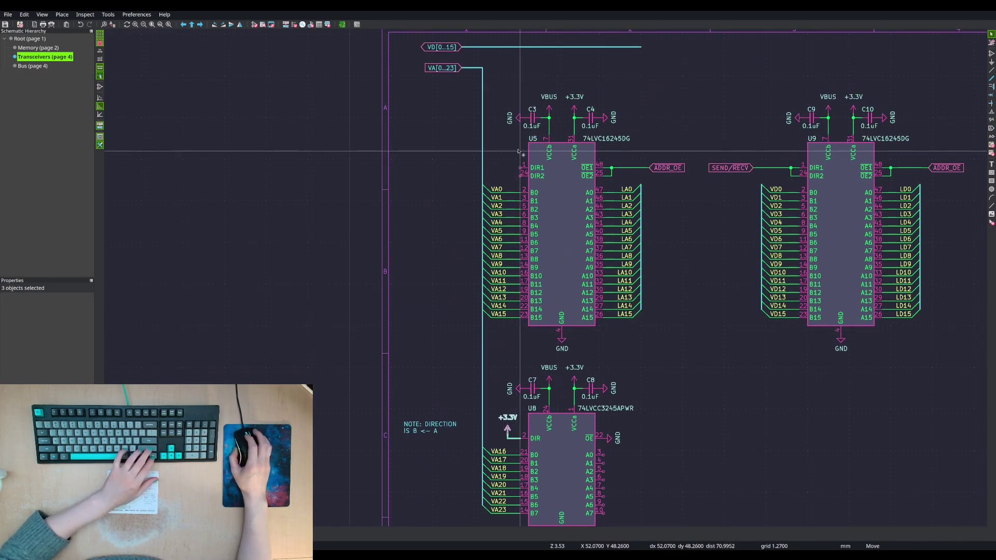
pyautogui.click(508, 167)
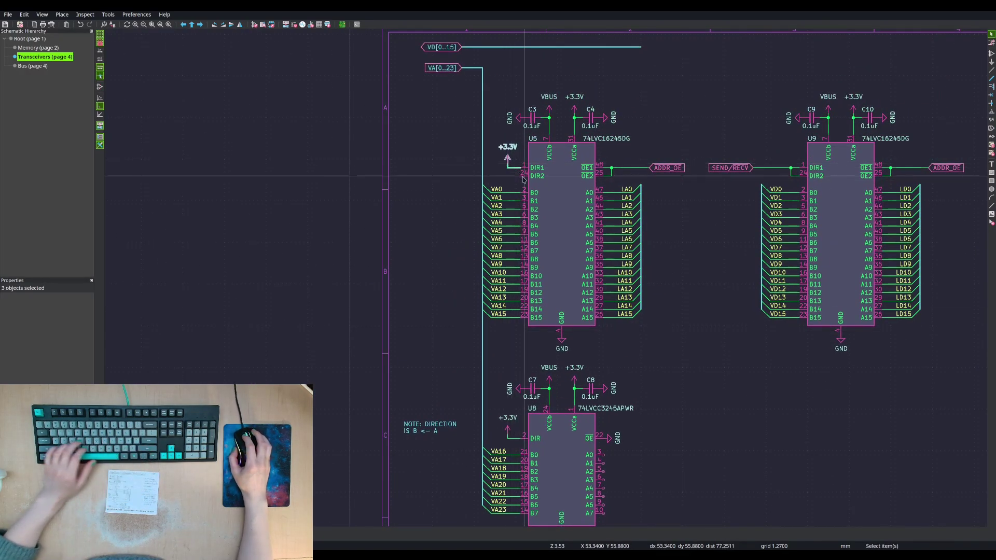
# - Wire U5's DIR2 pin to the +3.3V connection at DIR1
pyautogui.press('w')
pyautogui.click(508, 168)
pyautogui.press('Escape')
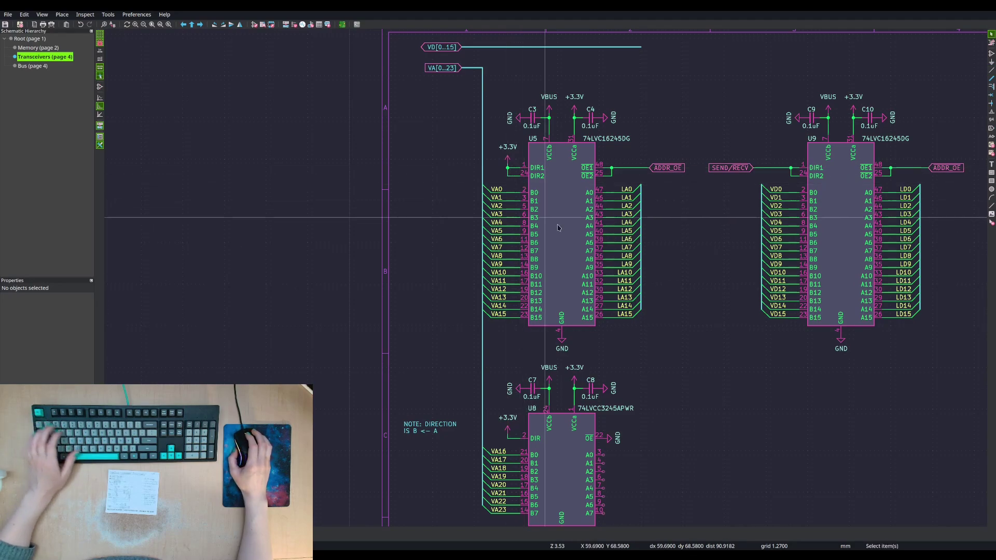
# - Duplicate U5's LA8 to LA15 labels with their wires, bus entries and bus segment onto U8's A0 to A7 pins
pyautogui.moveTo(565, 226); pyautogui.dragTo(488, 205, button='middle')
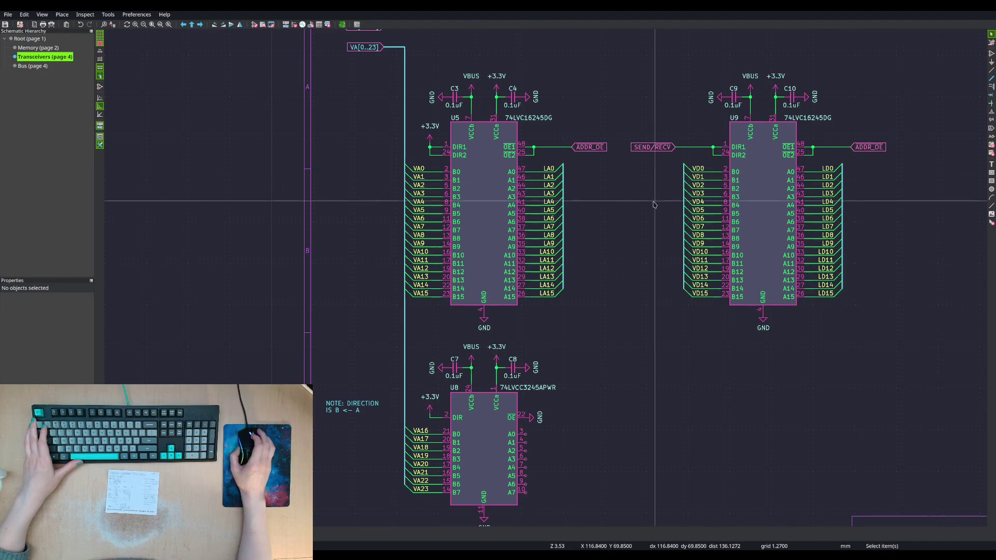
pyautogui.moveTo(652, 204); pyautogui.dragTo(540, 196, button='middle')
pyautogui.moveTo(530, 239); pyautogui.dragTo(536, 222, button='middle')
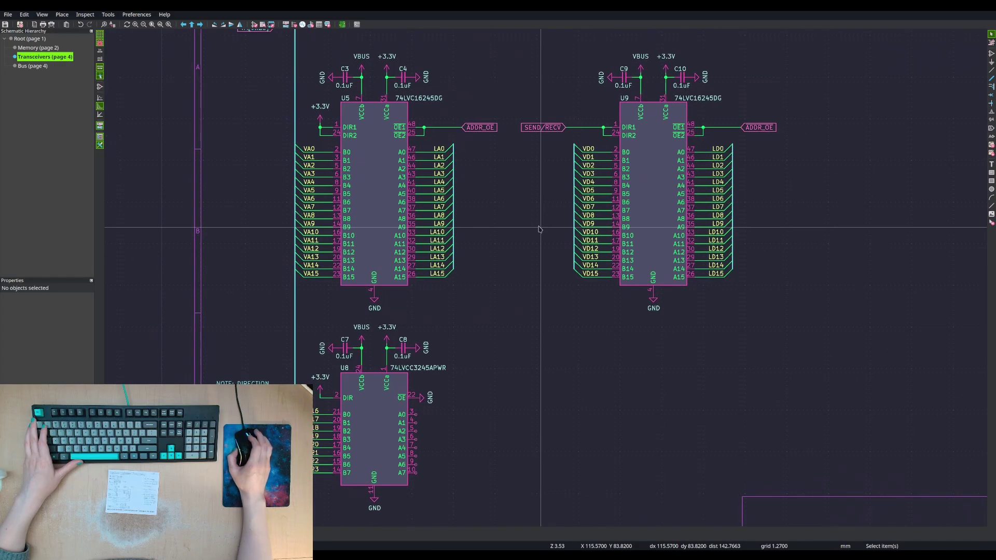
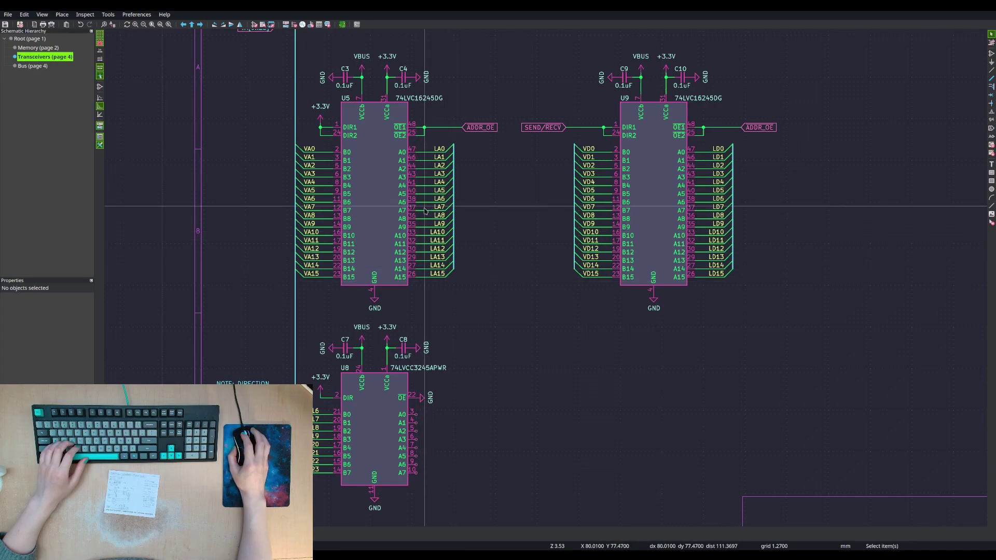
pyautogui.moveTo(424, 212); pyautogui.dragTo(460, 303)
pyautogui.keyDown('shift'); pyautogui.moveTo(431, 215); pyautogui.dragTo(426, 301); pyautogui.keyUp('shift')
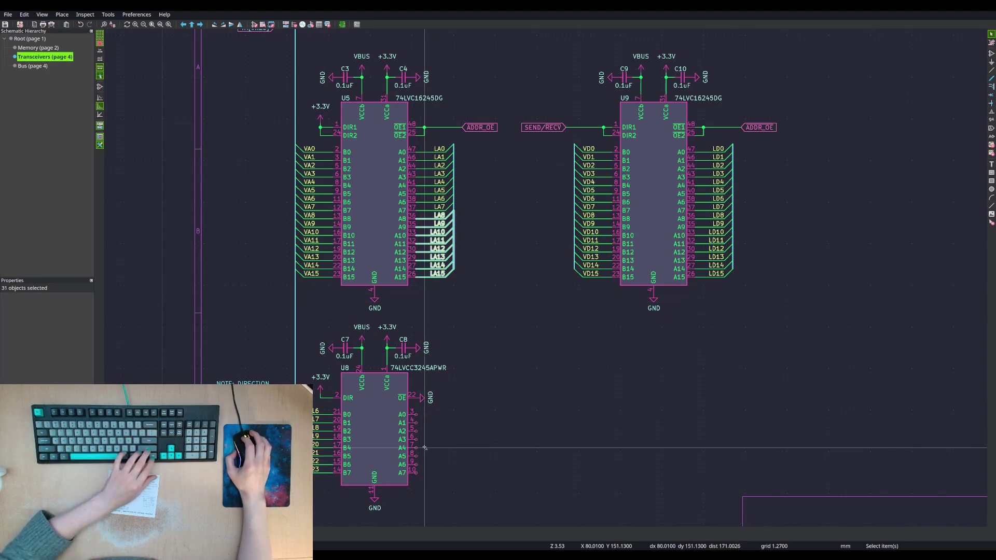
pyautogui.press('m')
pyautogui.click(417, 415)
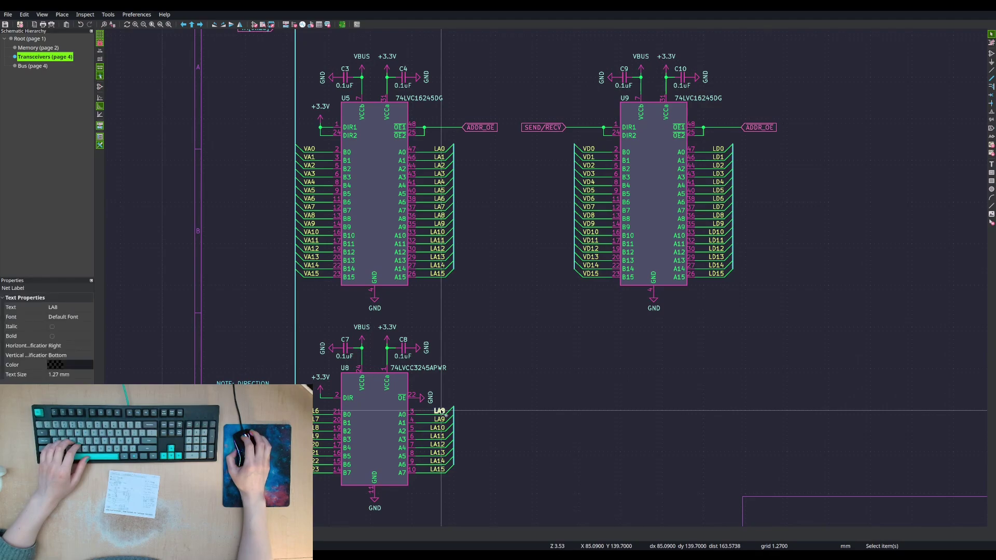
# - Rename the net labels on U8's A0 and A1 pins to LA16 and LA17
pyautogui.doubleClick(441, 412)
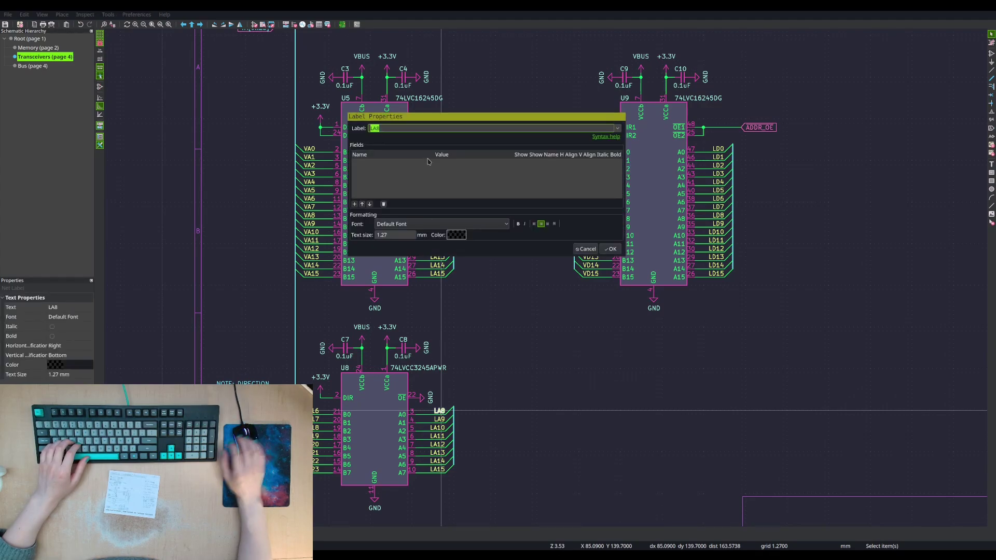
pyautogui.press('End')
pyautogui.press('BackSpace')
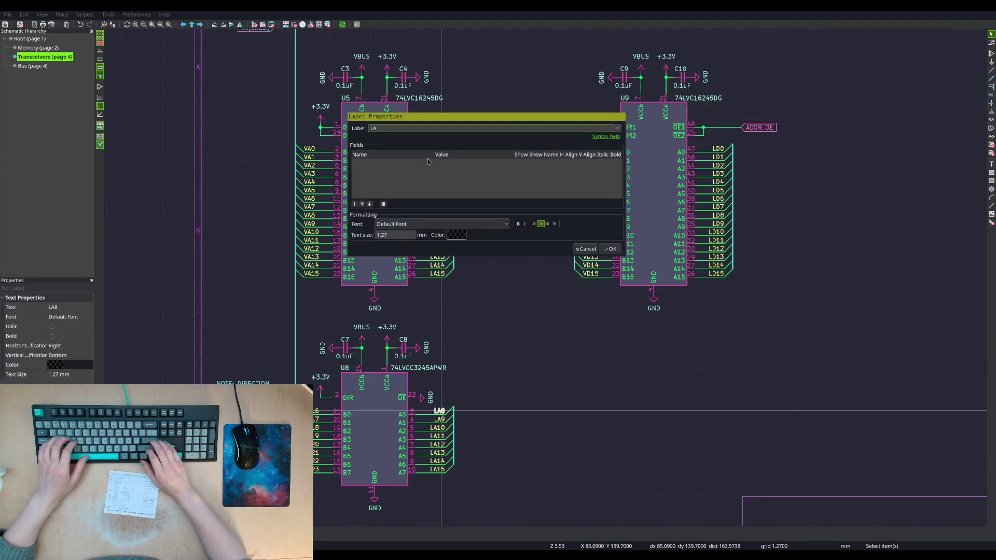
pyautogui.write('16')
pyautogui.press('Return')
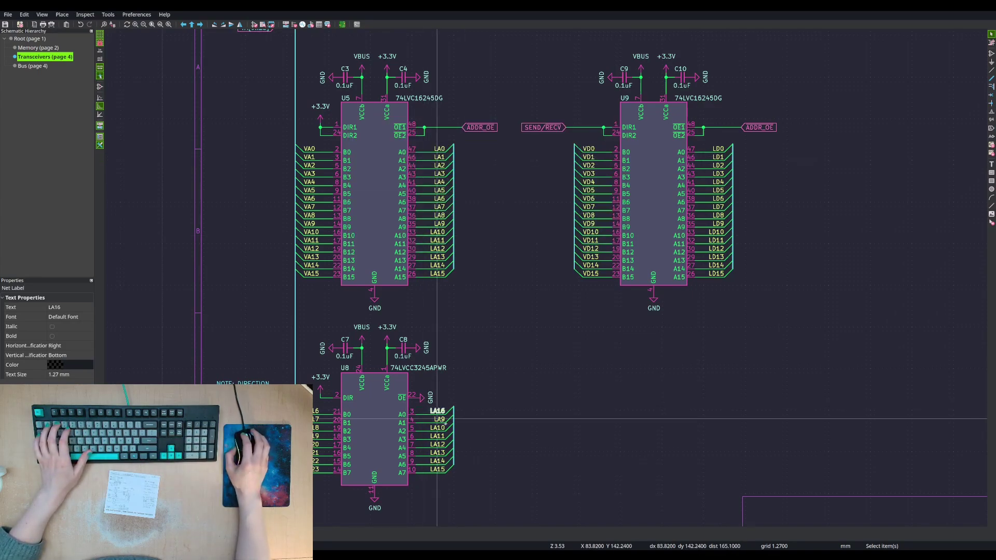
pyautogui.doubleClick(440, 419)
pyautogui.press('End')
pyautogui.press('BackSpace')
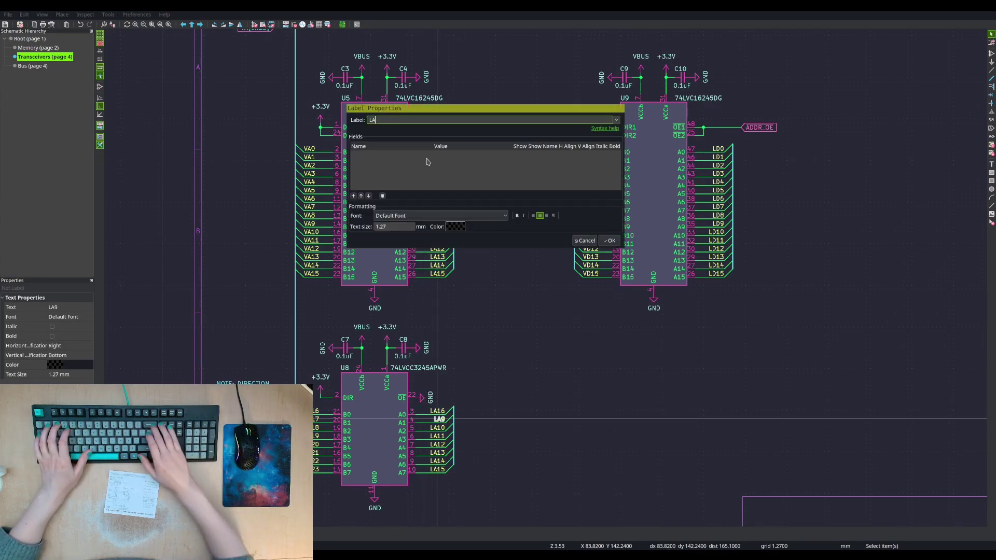
pyautogui.write('17')
pyautogui.press('Return')
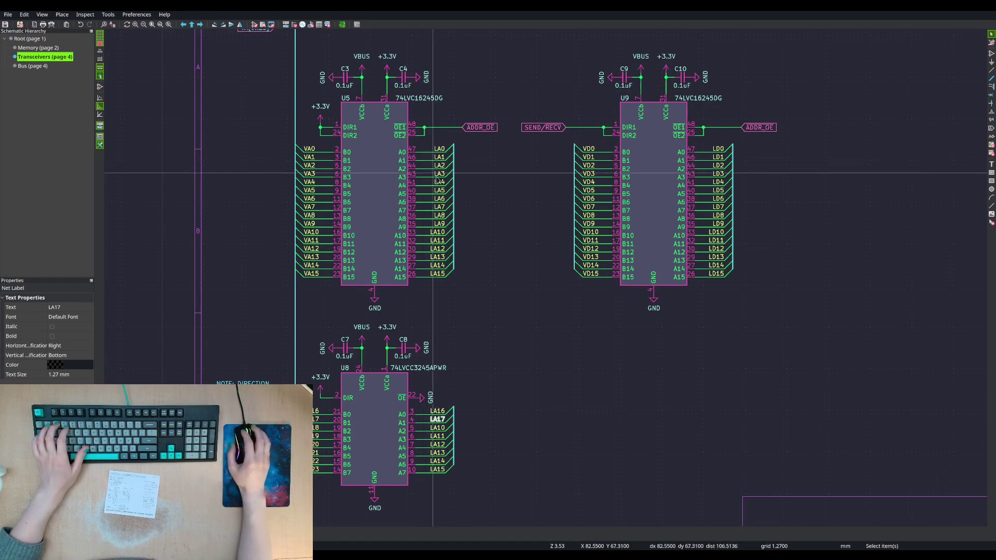
# - Rename the net labels on U8's A2 and A3 pins to LA18 and LA19
pyautogui.doubleClick(438, 427)
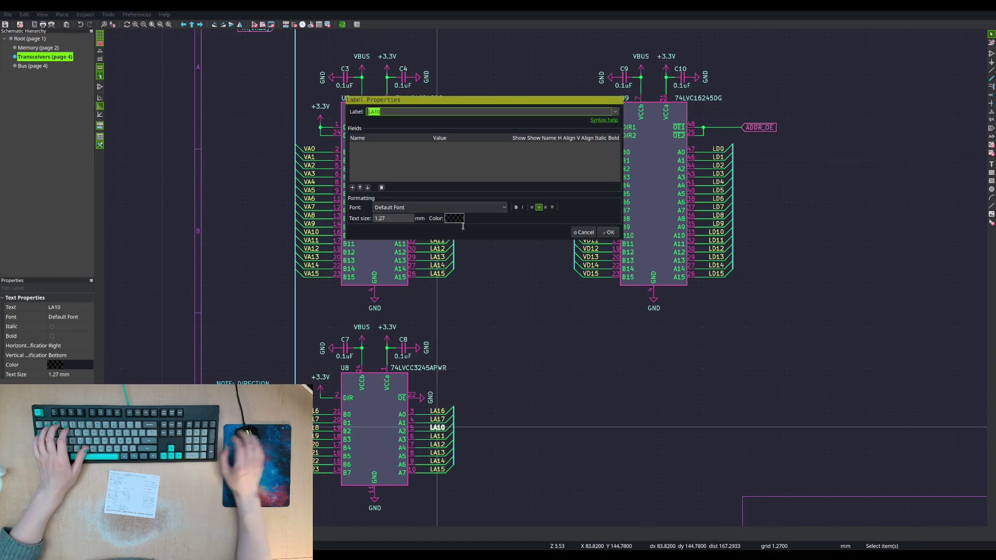
pyautogui.press('End')
pyautogui.press('BackSpace')
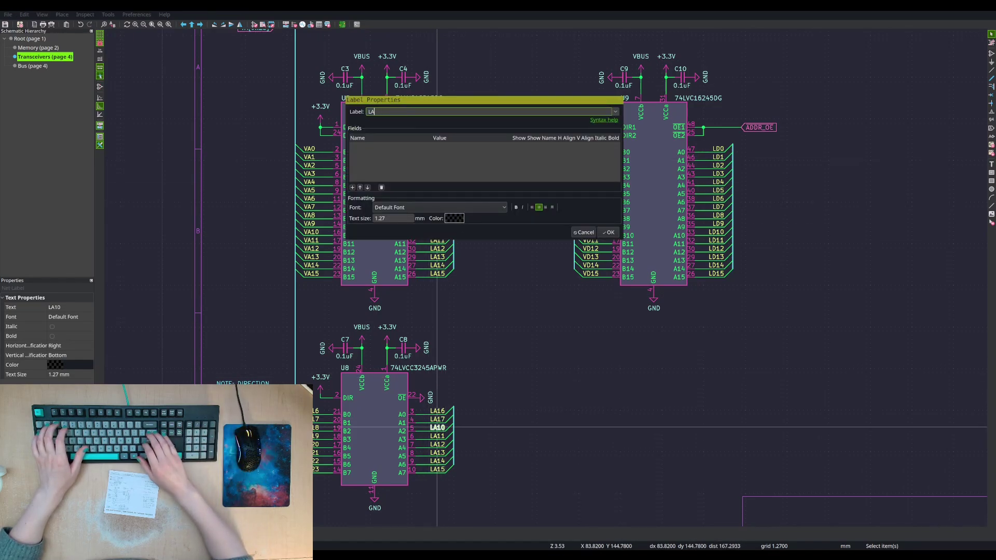
pyautogui.press('Return')
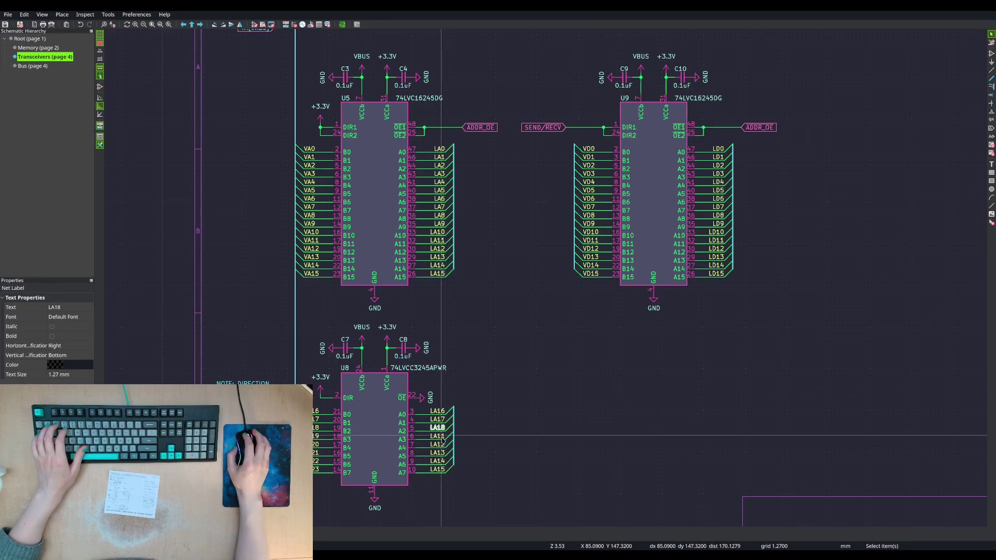
pyautogui.doubleClick(442, 439)
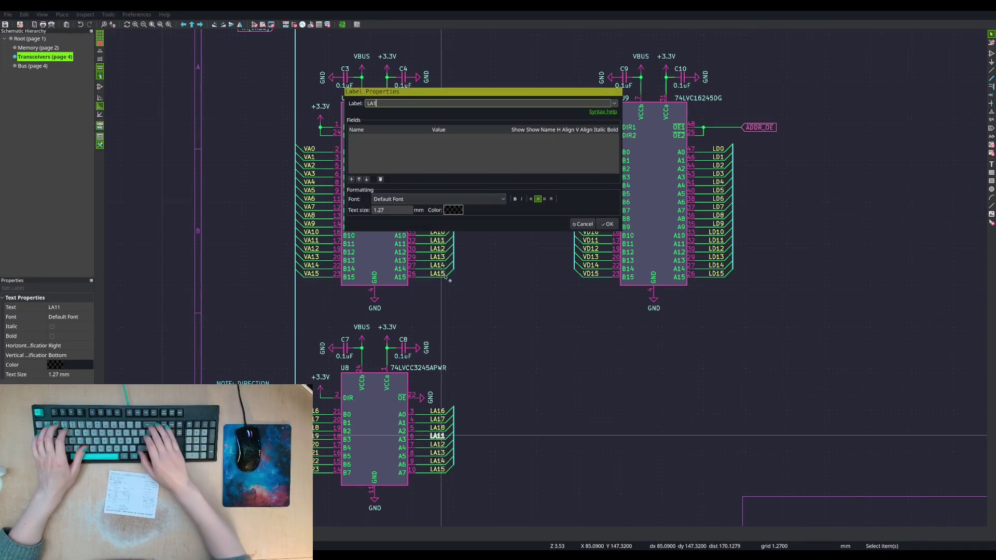
pyautogui.write('9')
pyautogui.press('Return')
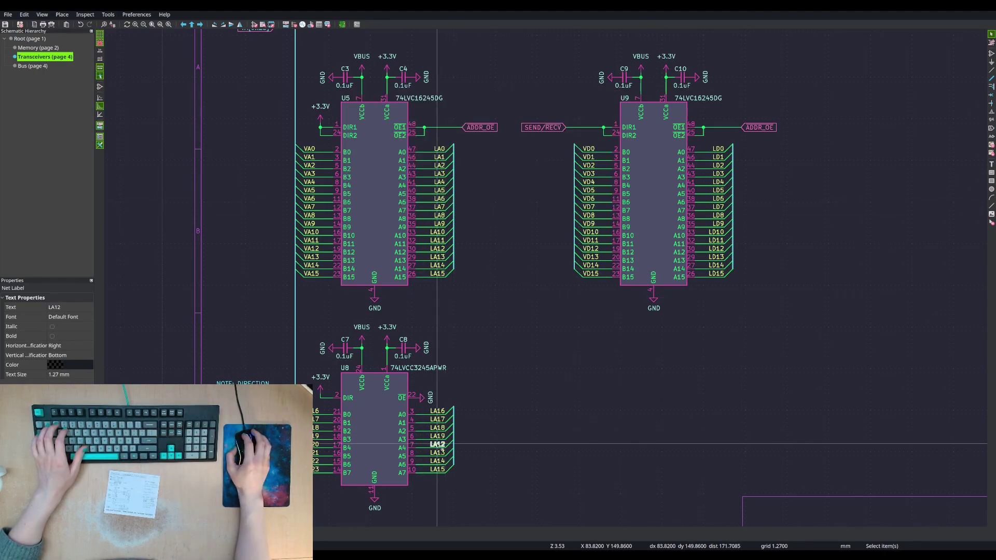
# - Rename the net labels on U8's A4 and A5 pins to LA20 and LA21
pyautogui.doubleClick(438, 445)
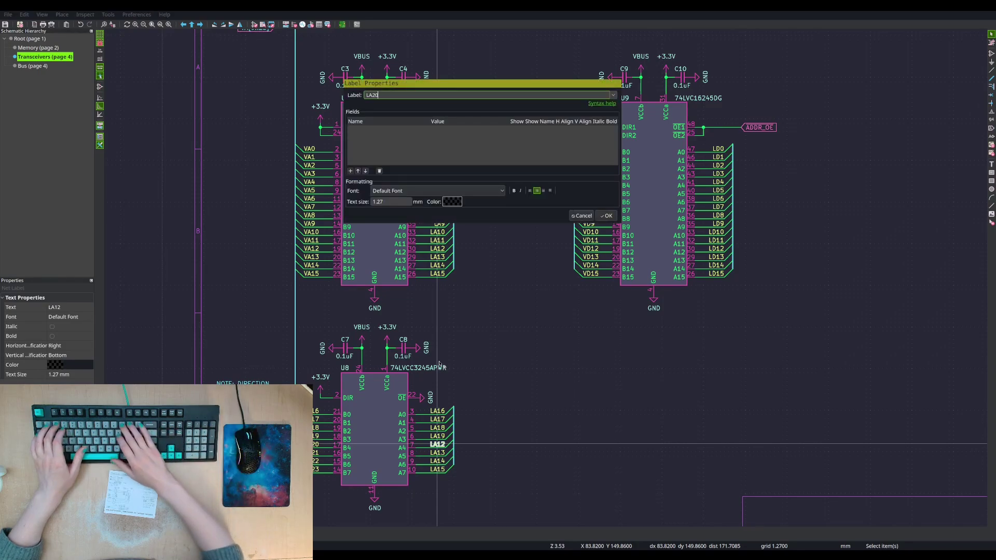
pyautogui.write('LA20')
pyautogui.press('Return')
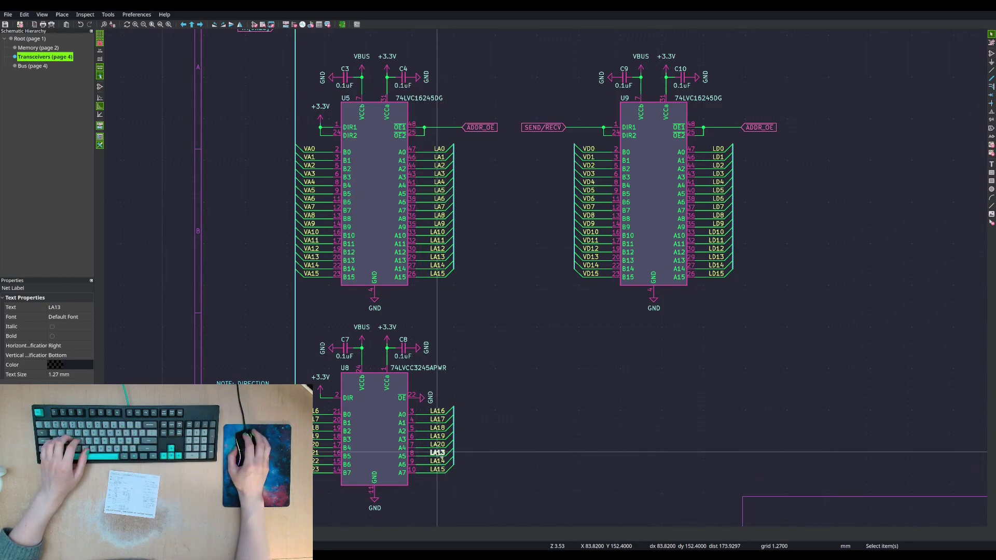
pyautogui.doubleClick(438, 454)
pyautogui.write('LA21')
pyautogui.press('Return')
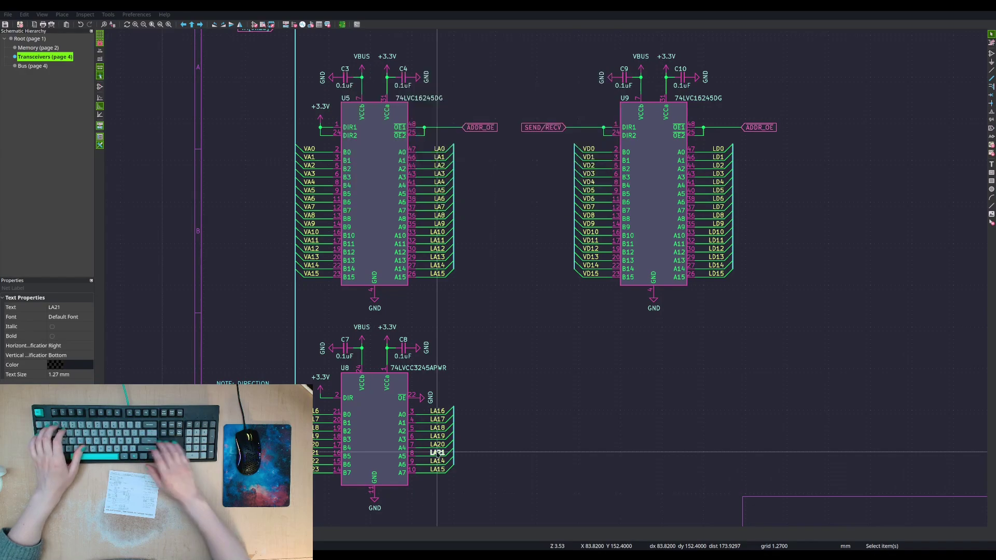
# - Rename the net labels on U8's A6 and A7 pins to LA22 and LA23
pyautogui.doubleClick(438, 461)
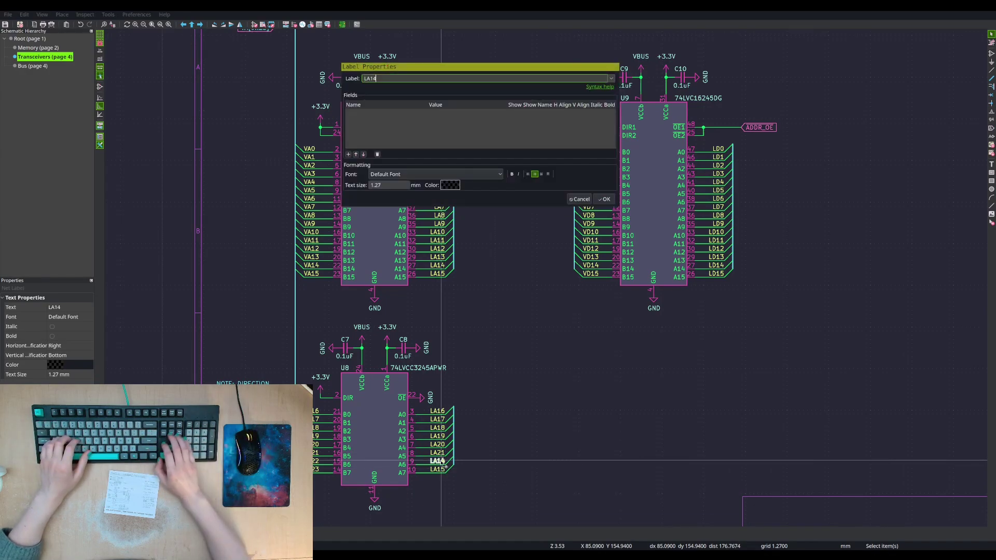
pyautogui.write('LA22')
pyautogui.press('Return')
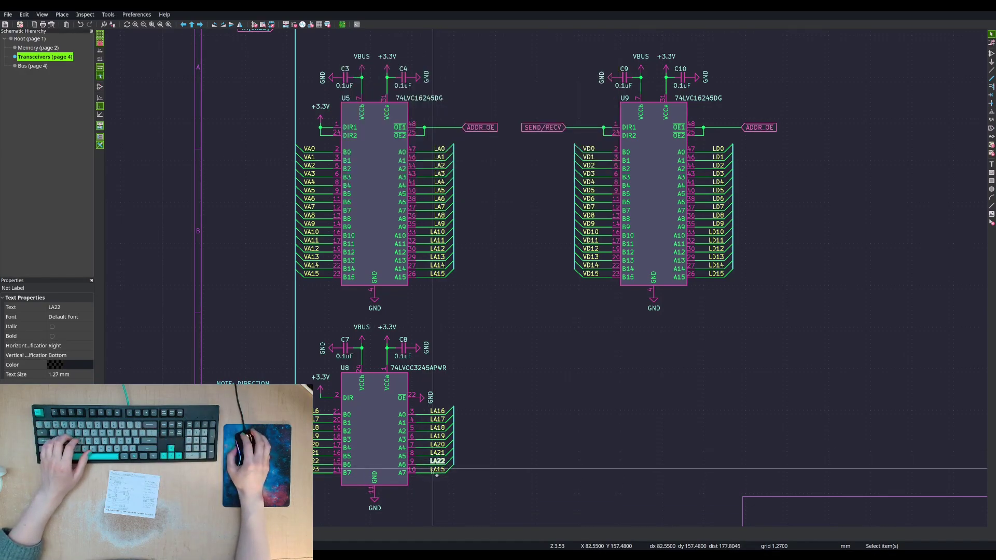
pyautogui.doubleClick(436, 471)
pyautogui.write('LA23')
pyautogui.press('Return')
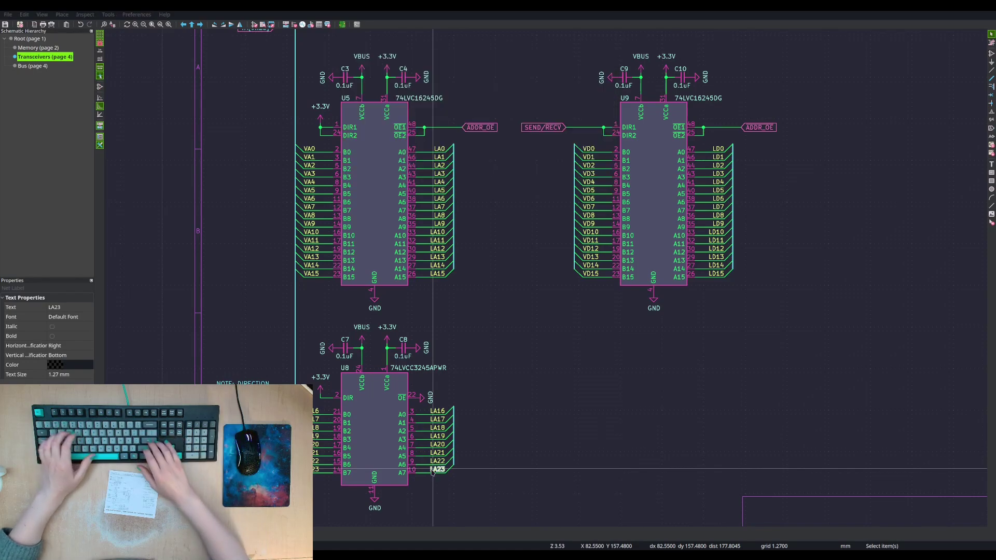
# - Draw a bus segment joining the LA16–LA23 bus at U8 to the LA0–LA15 bus at U5
pyautogui.press('Escape')
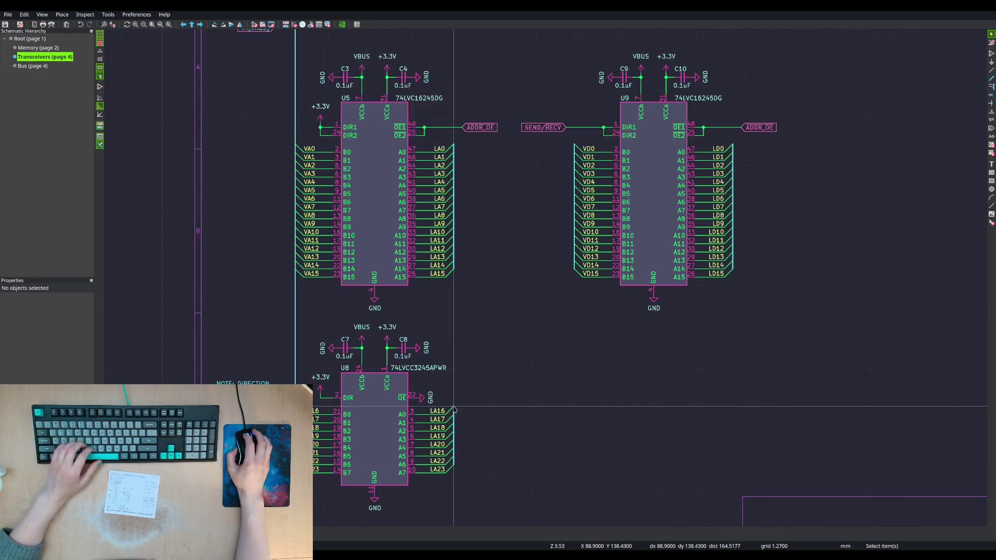
pyautogui.press('b')
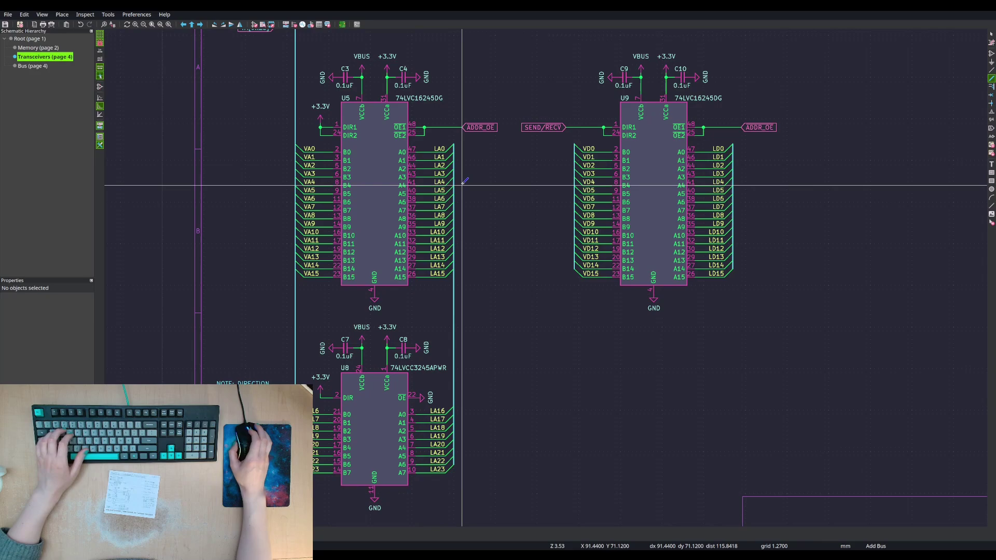
pyautogui.scroll(8, 463, 183)
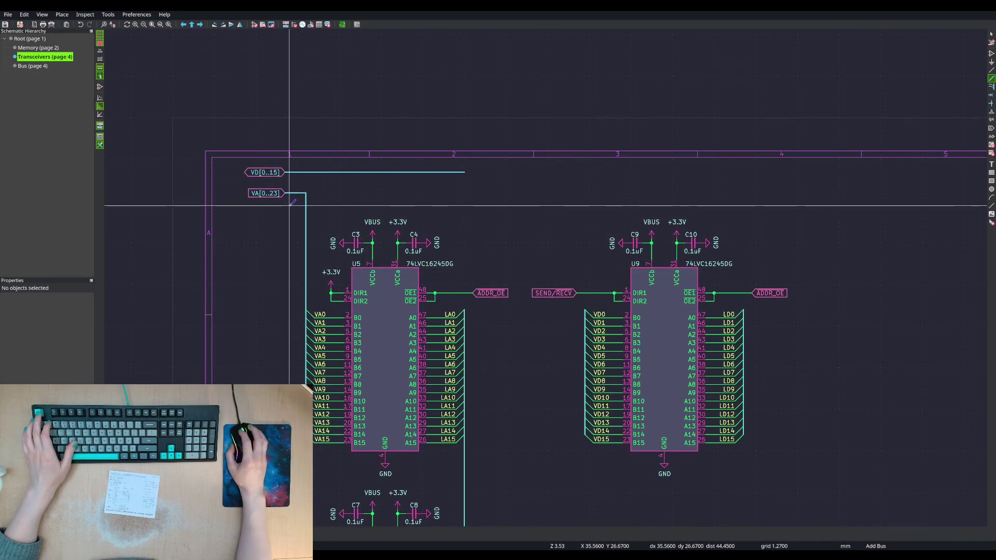
pyautogui.scroll(-2, 366, 204)
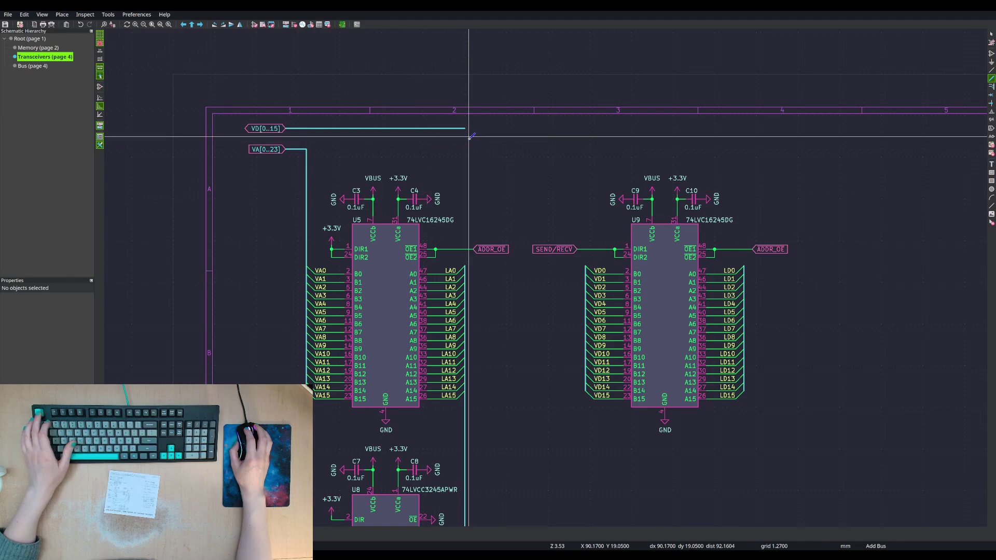
pyautogui.press('Escape')
# - Drag the VA[0..23] label and its attached horizontal bus segment down one 1.27 mm grid step, keeping the connection
pyautogui.moveTo(237, 141); pyautogui.dragTo(320, 172)
pyautogui.press('Escape')
pyautogui.click(232, 139)
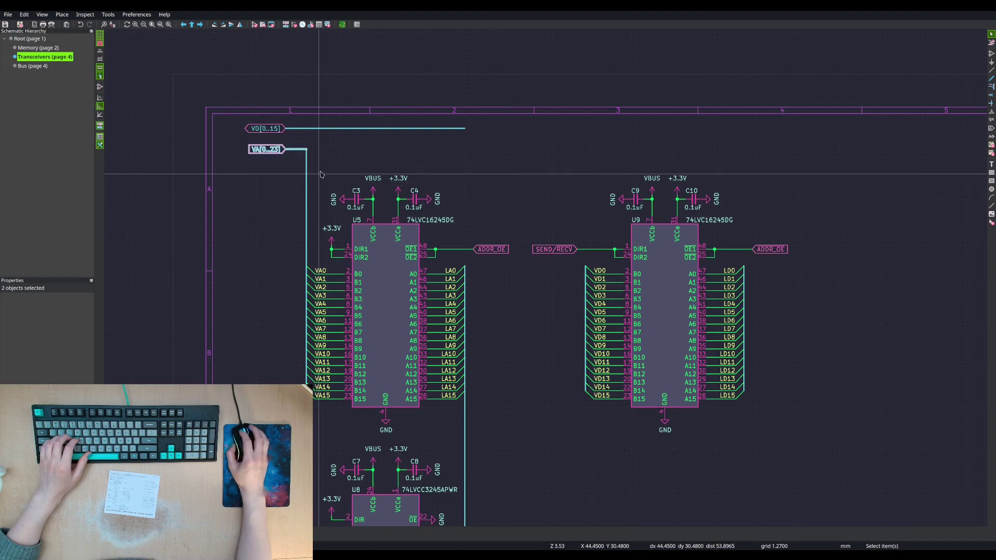
pyautogui.rightClick(318, 149)
pyautogui.click(343, 176)
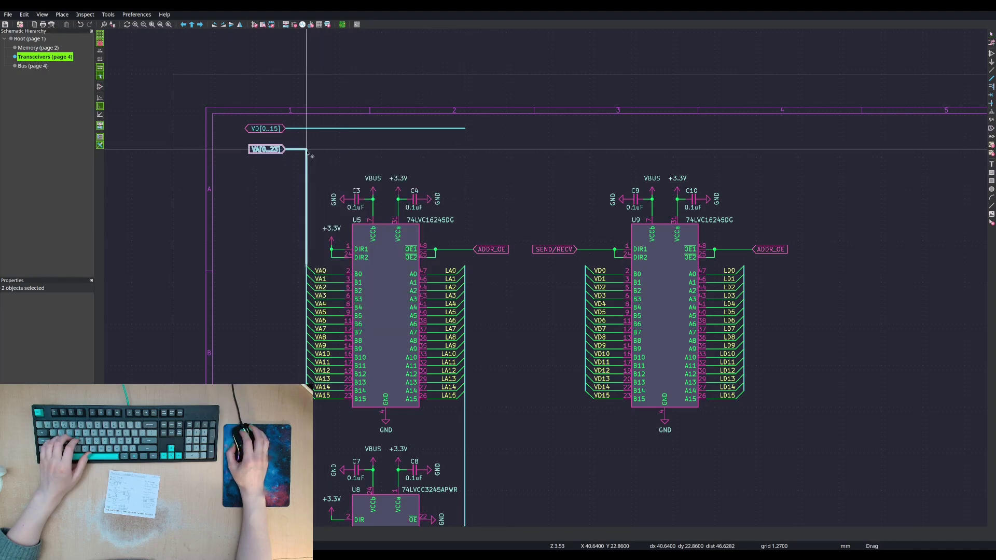
pyautogui.click(307, 153)
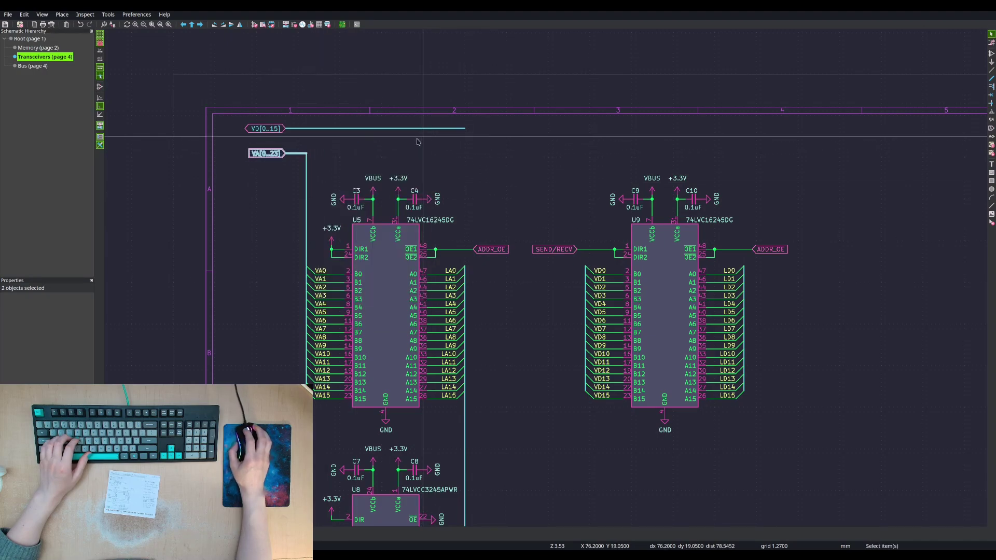
# - Extend the LA bus up from its upper end beside U5 and across above U9, ending at about X 200.66, Y 20.32 mm
pyautogui.press('b')
pyautogui.click(465, 267)
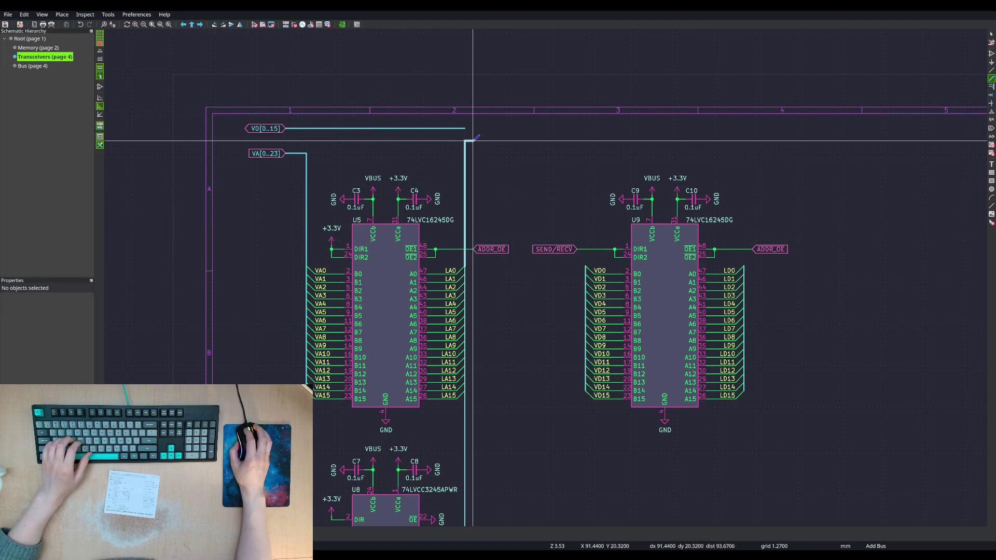
pyautogui.moveTo(784, 138); pyautogui.dragTo(466, 136, button='middle')
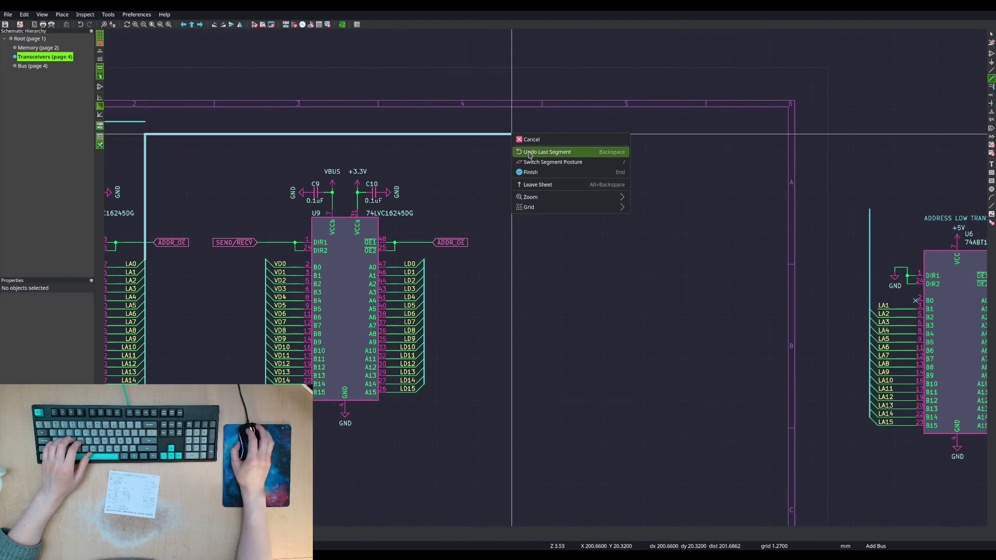
pyautogui.click(533, 176)
pyautogui.moveTo(418, 127); pyautogui.dragTo(678, 180, button='middle')
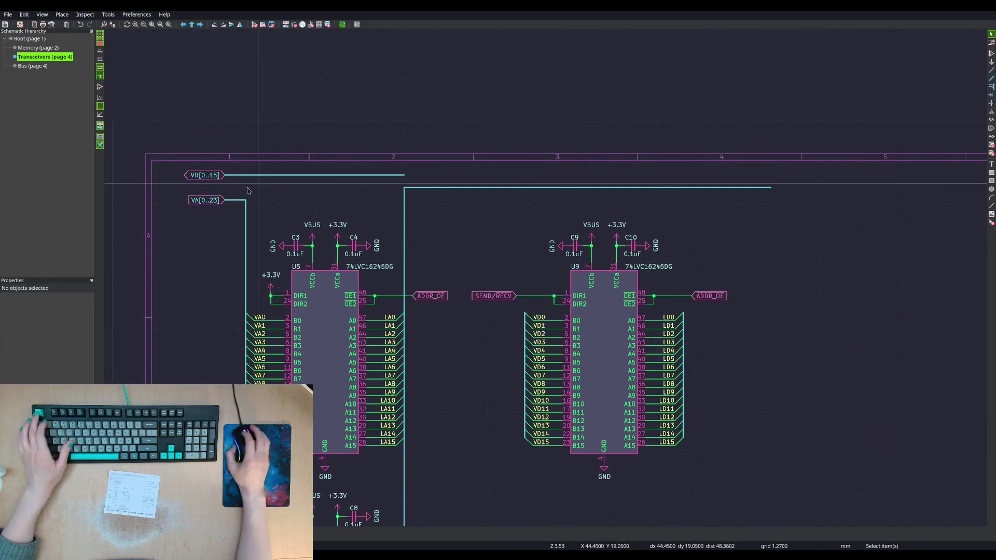
pyautogui.press('Escape')
# - Duplicate the VA[0..23] global label and place the copy just below the free end of the LA bus
pyautogui.click(212, 202)
pyautogui.hotkey('ctrl', 'd')
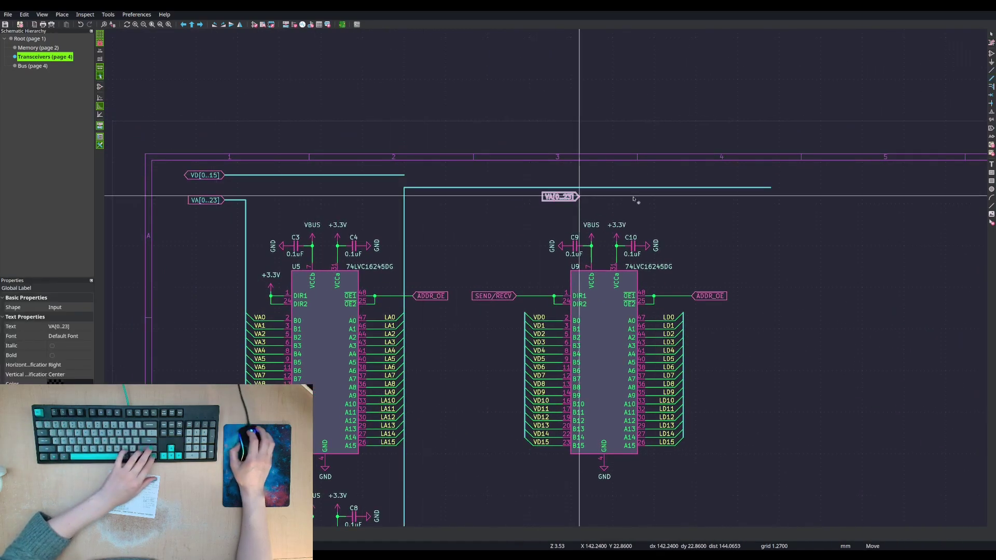
pyautogui.click(810, 214)
pyautogui.rightClick(810, 214)
pyautogui.press('Escape')
pyautogui.press('Escape')
pyautogui.click(797, 213)
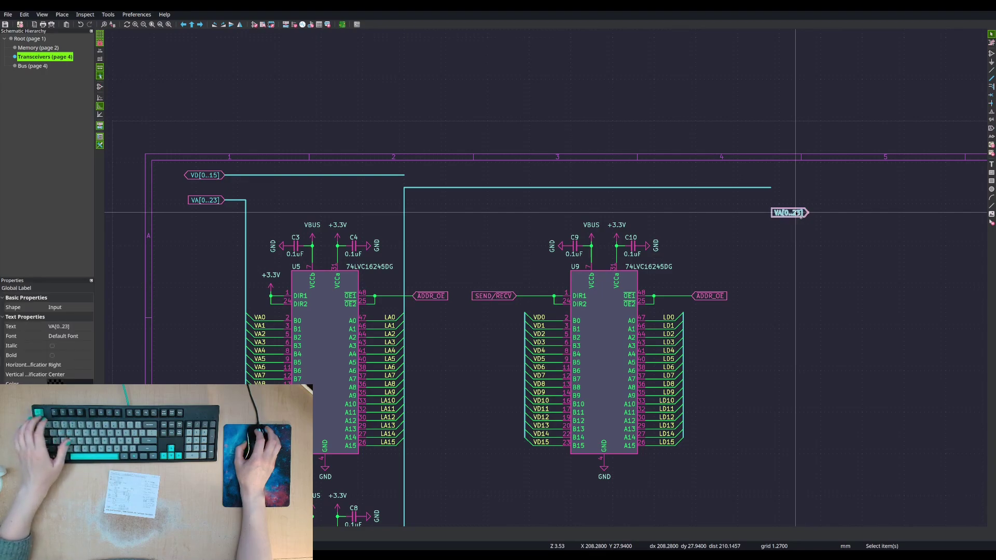
# - Mirror the copied VA[0..23] label horizontally and move it to the free end of the LA bus
pyautogui.rightClick(797, 214)
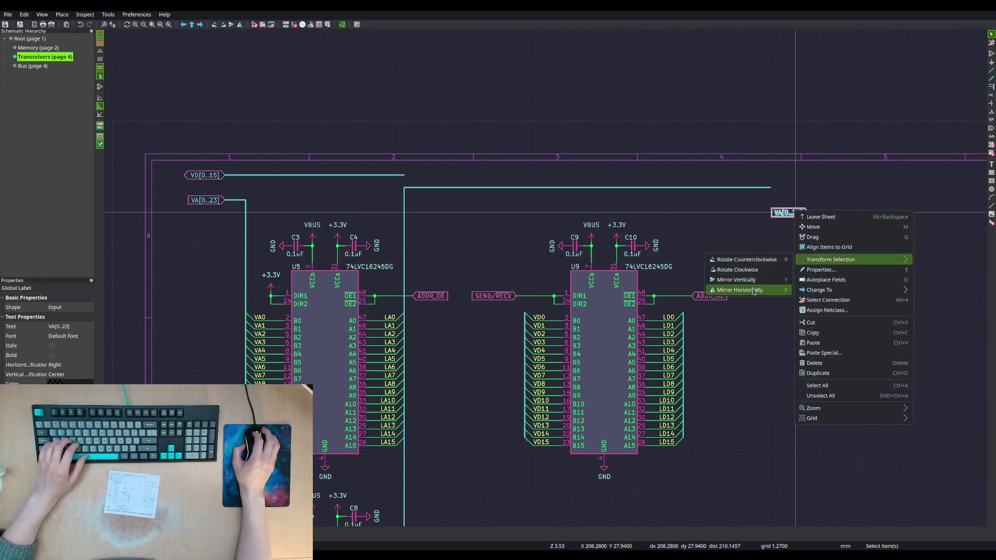
pyautogui.click(753, 291)
pyautogui.press('m')
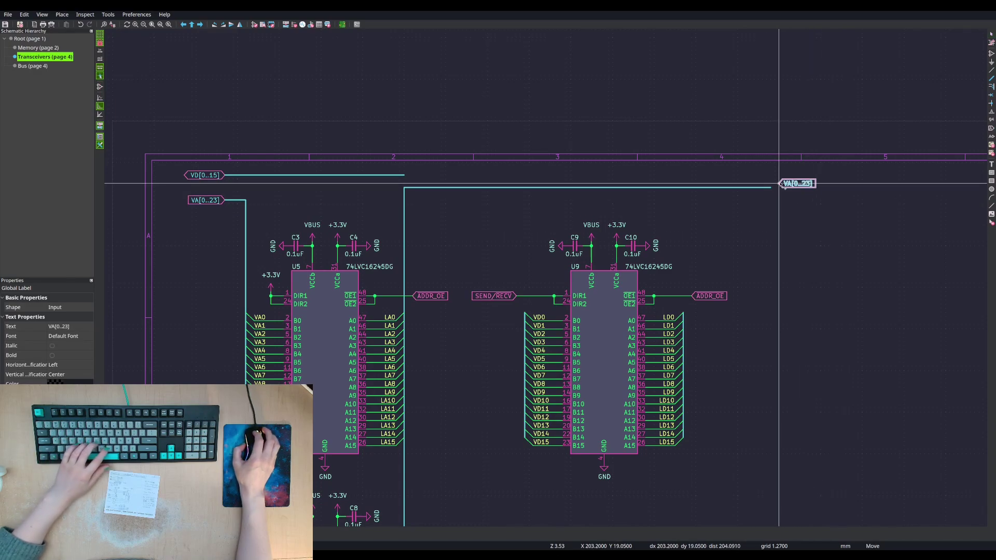
# - Rename the global label at the end of the LA bus to LA[0..23]
pyautogui.doubleClick(794, 191)
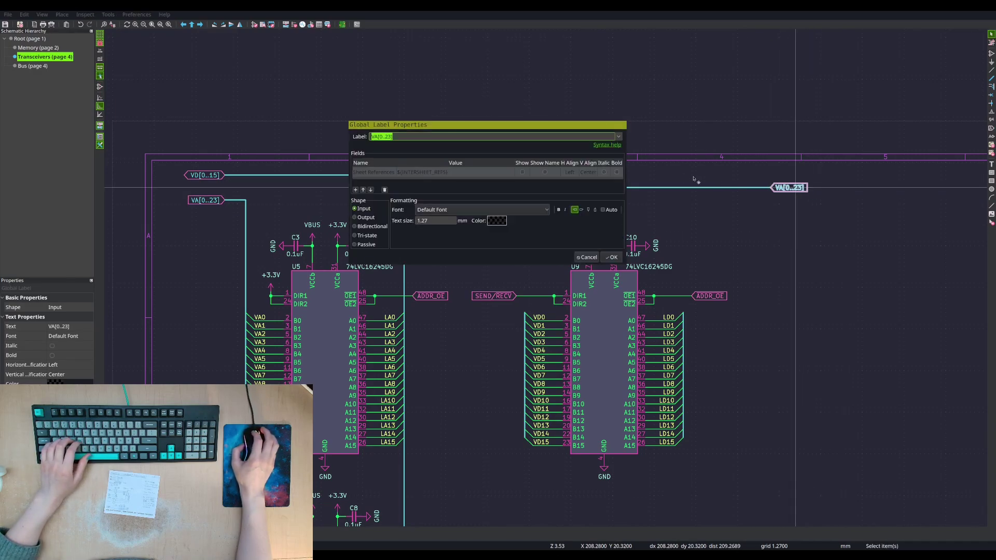
pyautogui.press('Home')
pyautogui.press('Delete')
pyautogui.write('L')
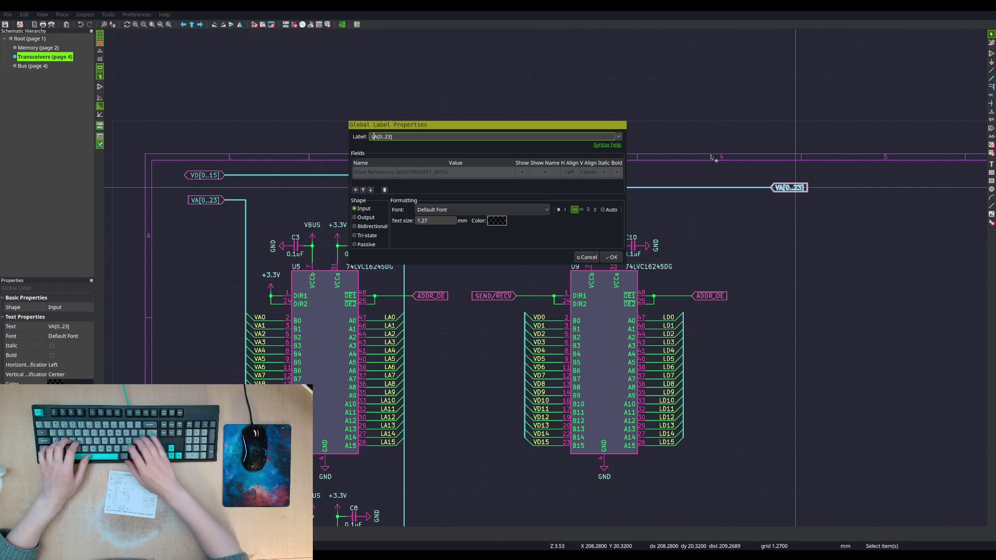
pyautogui.press('Return')
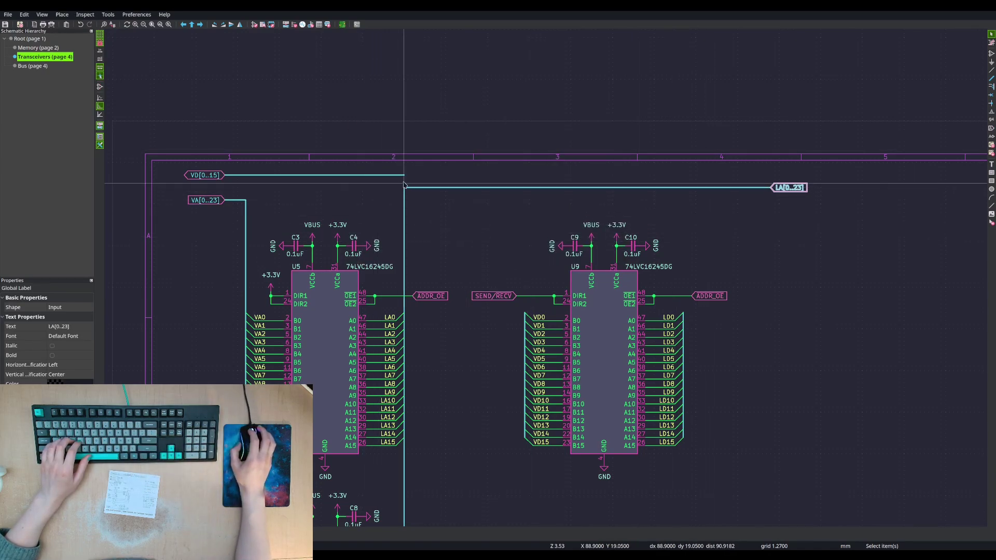
# - Extend the VD[0..15] bus across and down to the upper end of the VD0–VD15 bus at U9
pyautogui.press('b')
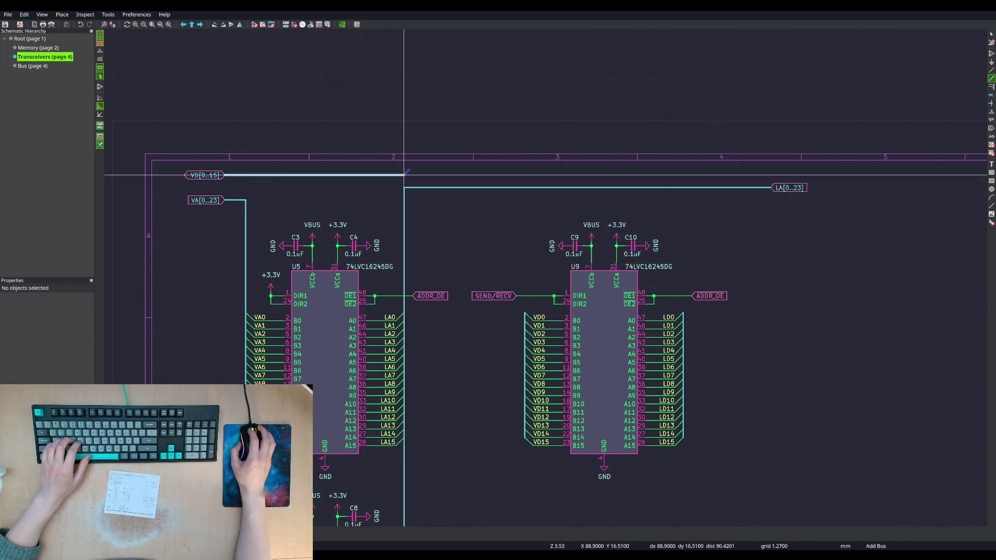
pyautogui.click(527, 311)
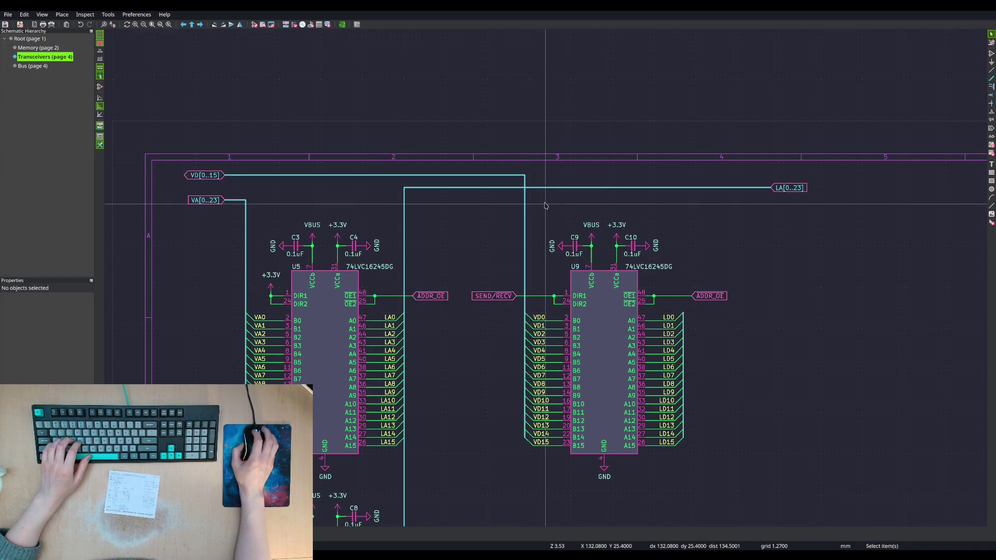
pyautogui.moveTo(656, 312); pyautogui.dragTo(535, 275, button='middle')
pyautogui.press('Escape')
# - Duplicate the bidirectional VD[0..15] global label and place the copy below the LA[0..23] label
pyautogui.moveTo(338, 168); pyautogui.dragTo(449, 184, button='middle')
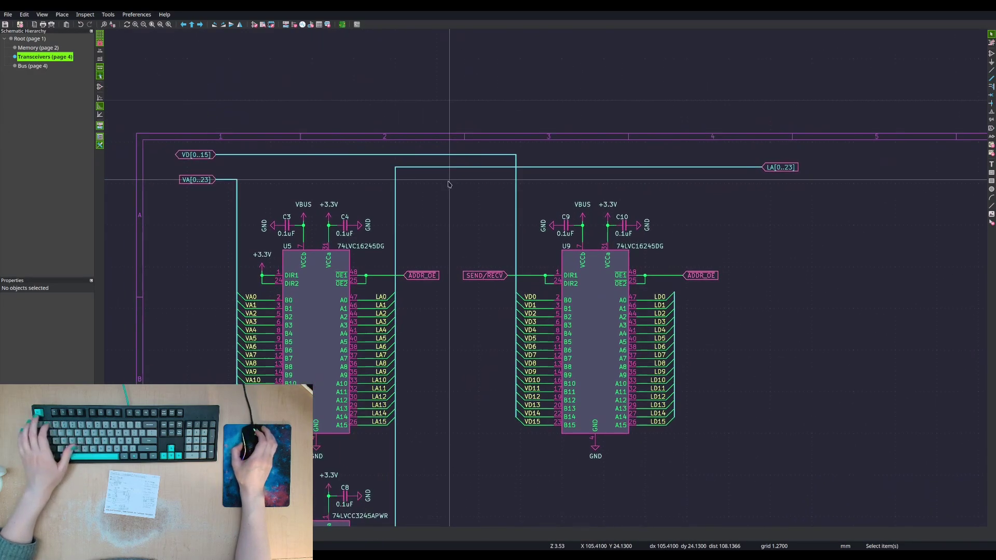
pyautogui.click(208, 154)
pyautogui.hotkey('ctrl', 'd')
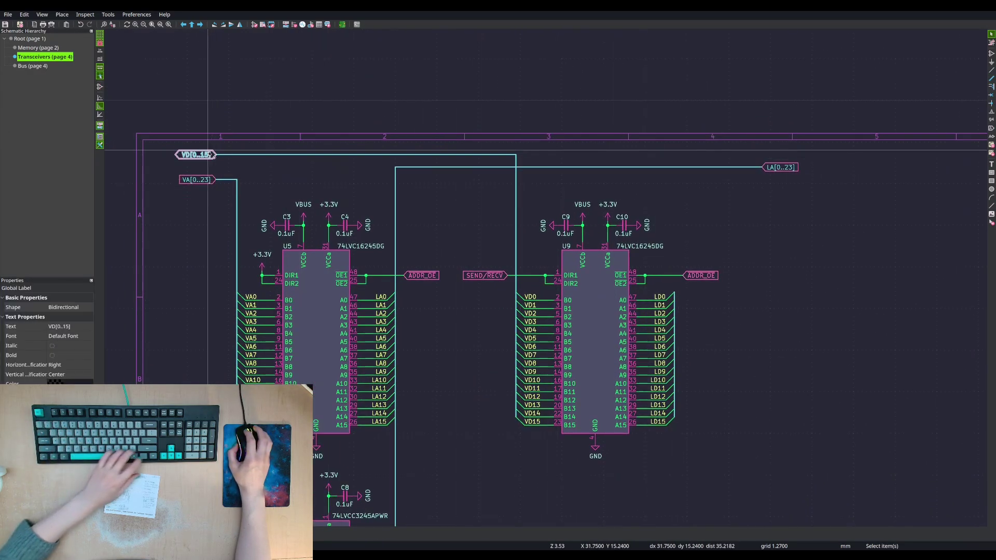
pyautogui.click(797, 193)
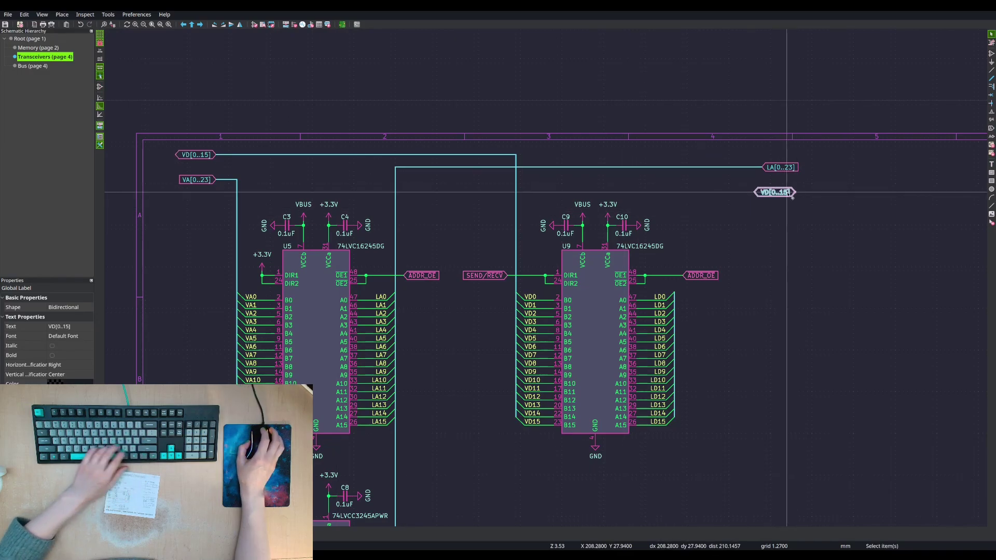
# - Mirror the copied VD[0..15] label horizontally and align its connection point under that of the LA[0..23] label
pyautogui.rightClick(788, 193)
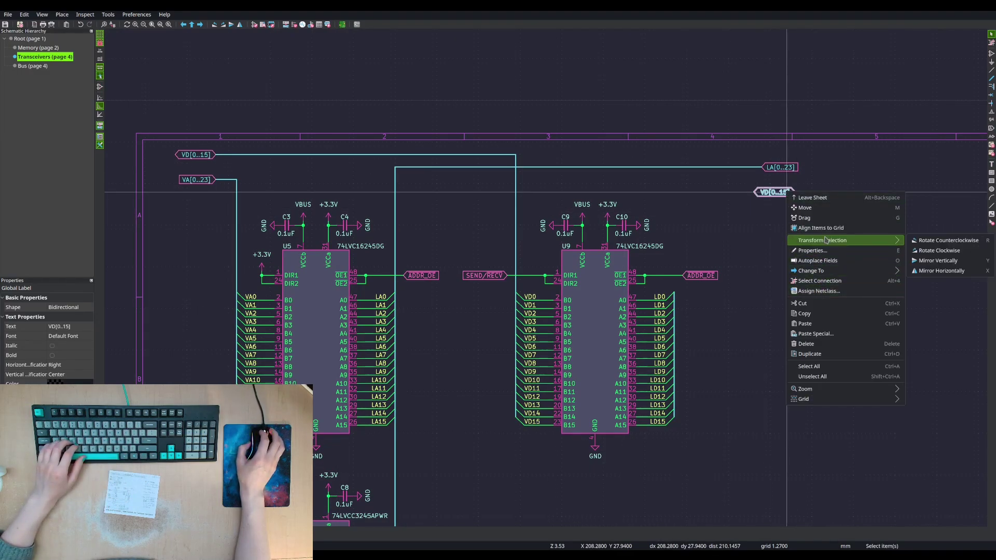
pyautogui.click(957, 270)
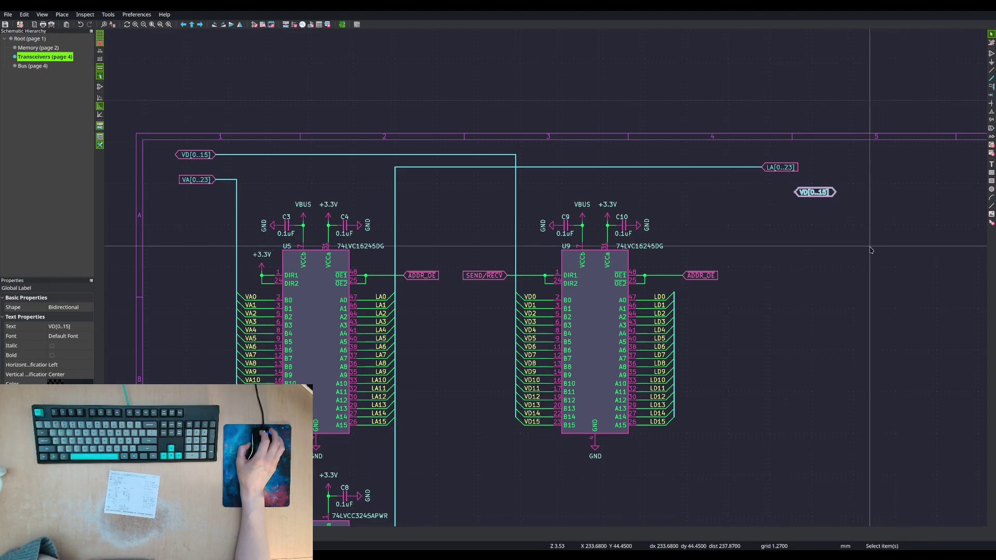
pyautogui.moveTo(797, 193); pyautogui.dragTo(761, 193)
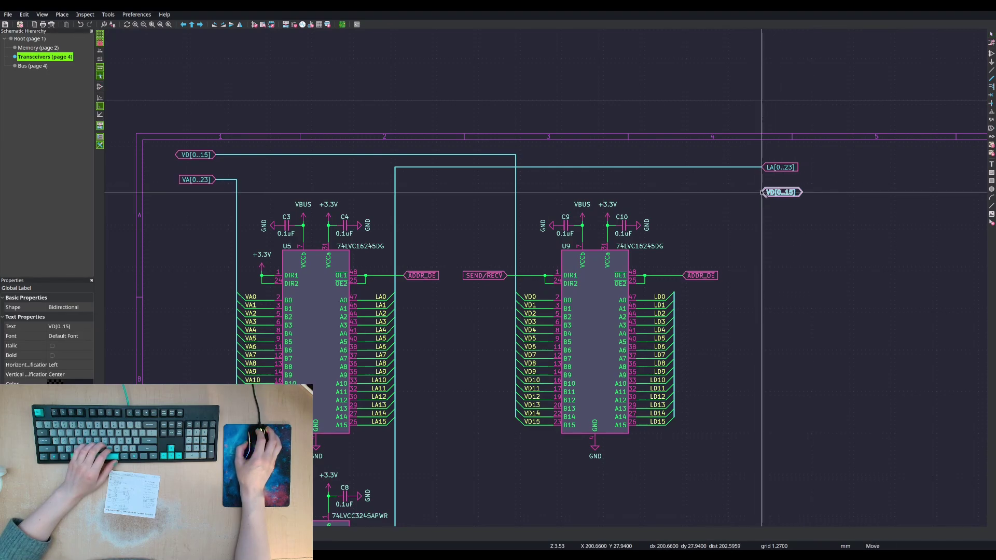
pyautogui.press('w')
pyautogui.click(674, 293)
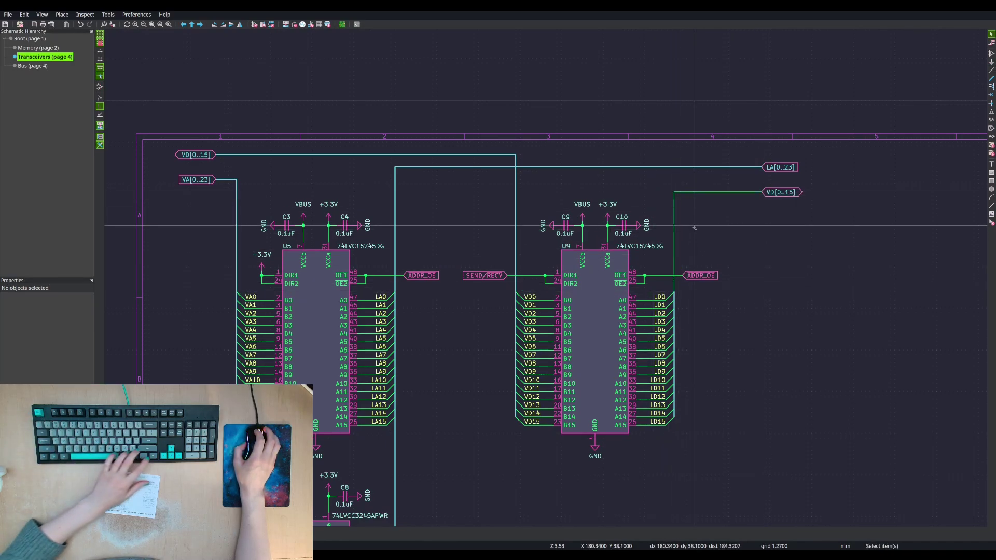
pyautogui.hotkey('ctrl', 'z')
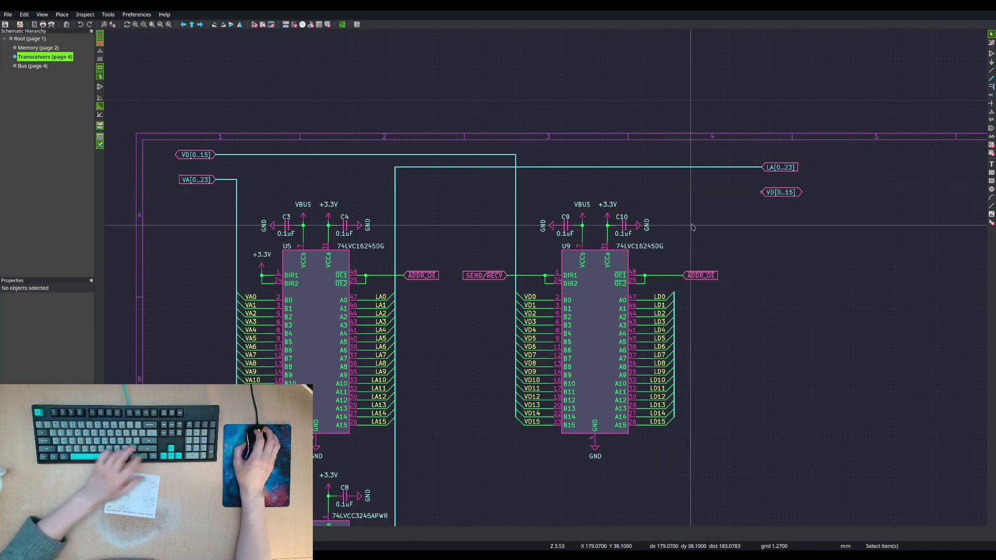
# - Draw a bus from the upper end of the LD0–LD15 bus at U9 to the copied VD[0..15] label
pyautogui.press('b')
pyautogui.click(674, 294)
pyautogui.click(762, 193)
pyautogui.press('Escape')
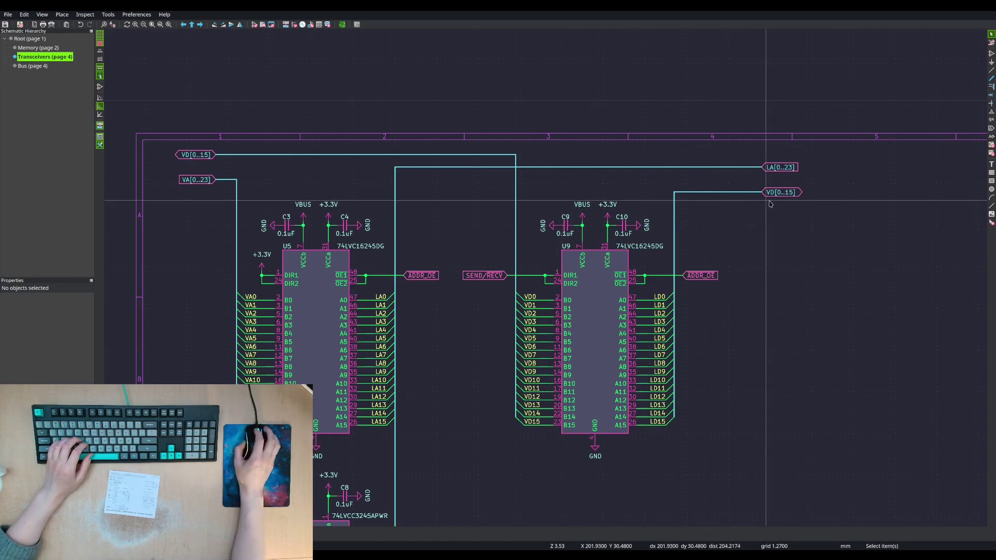
# - Rename the global label at the end of U9's LD bus to LD[0..15]
pyautogui.doubleClick(783, 193)
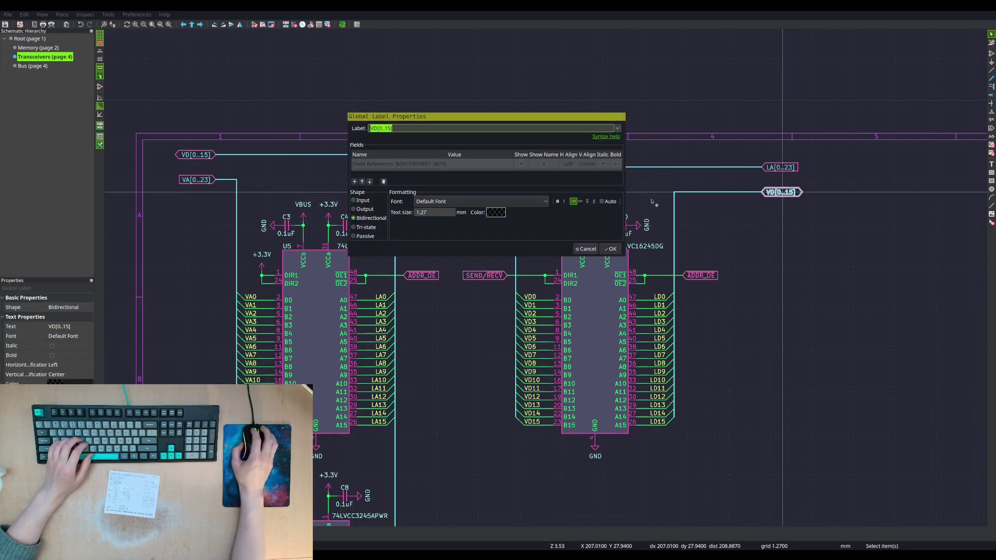
pyautogui.write('L')
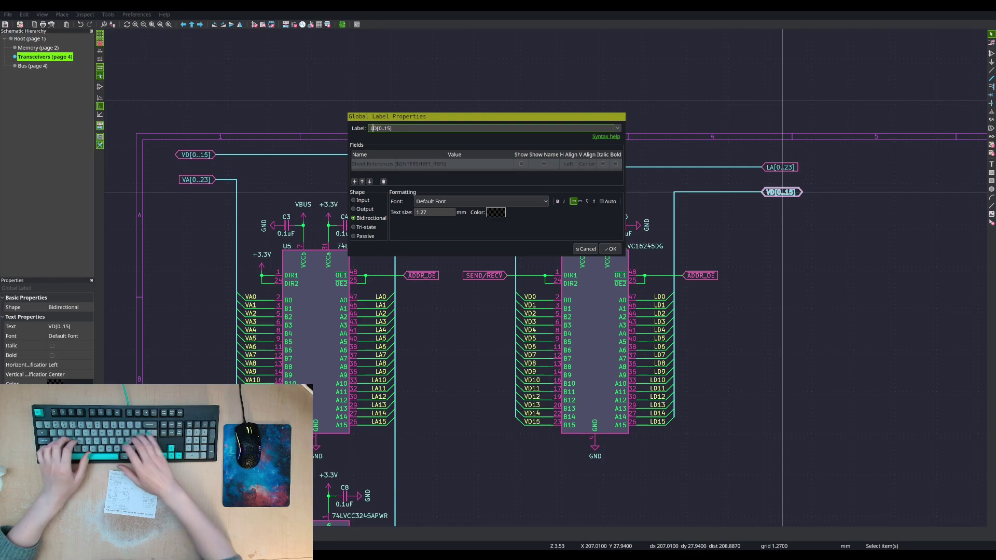
pyautogui.press('Return')
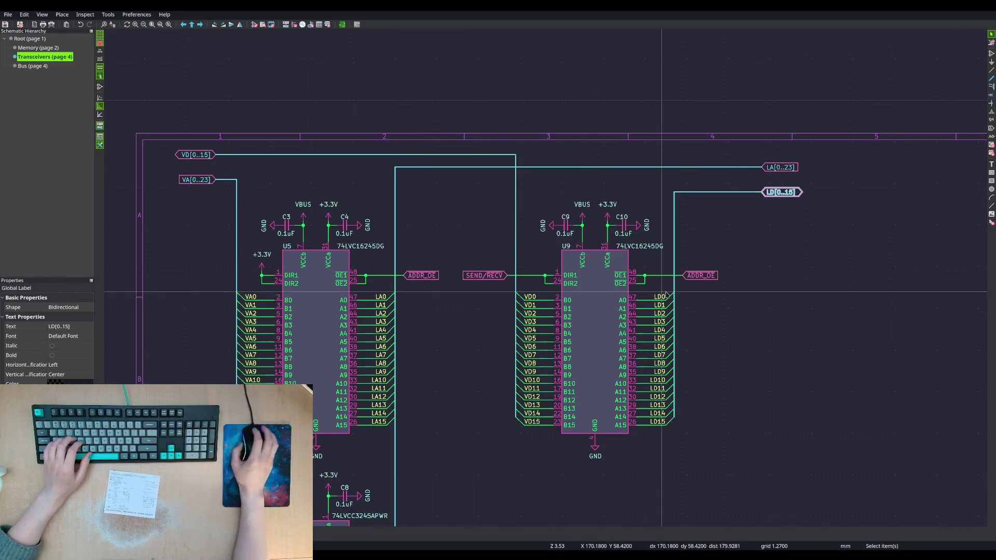
pyautogui.click(788, 256)
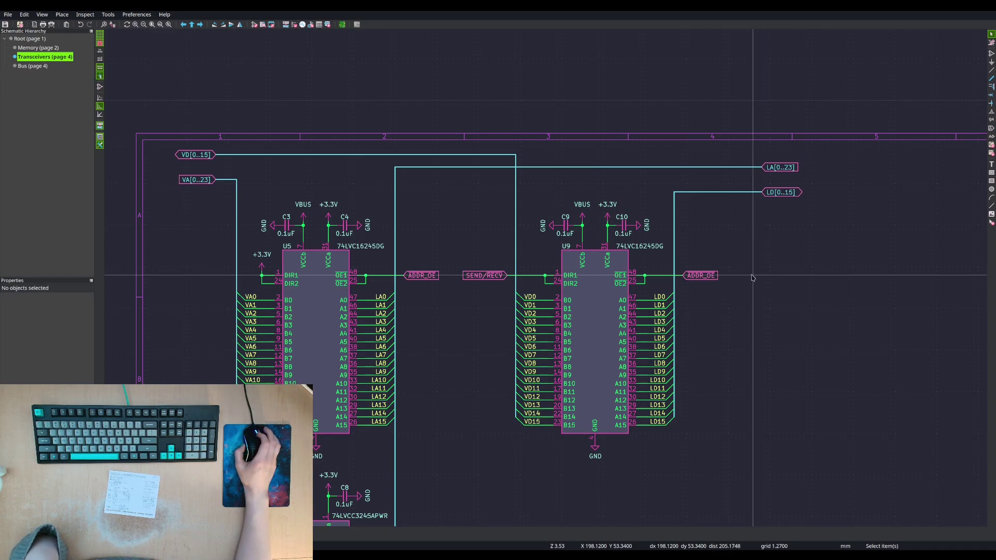
pyautogui.moveTo(753, 278); pyautogui.dragTo(764, 238, button='middle')
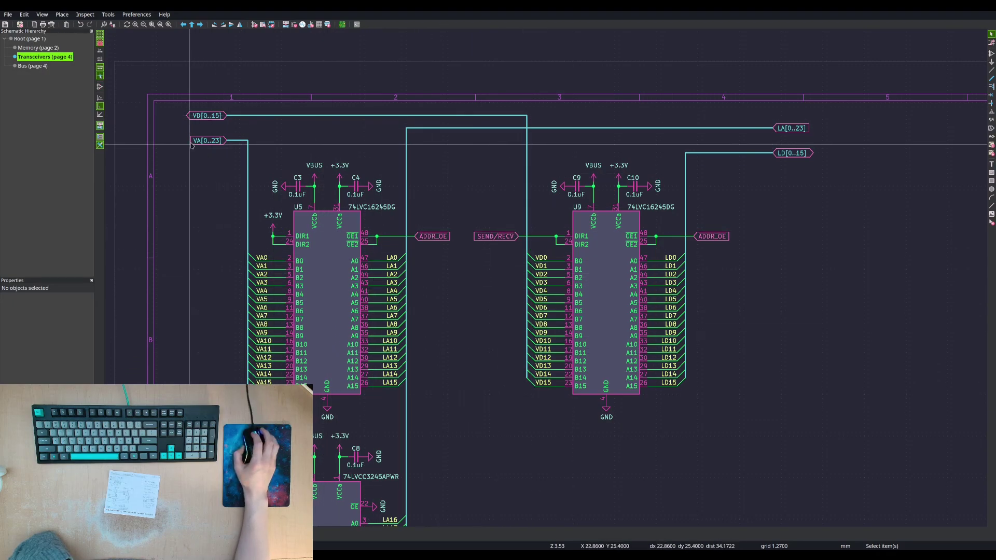
pyautogui.scroll(-3, 249, 376)
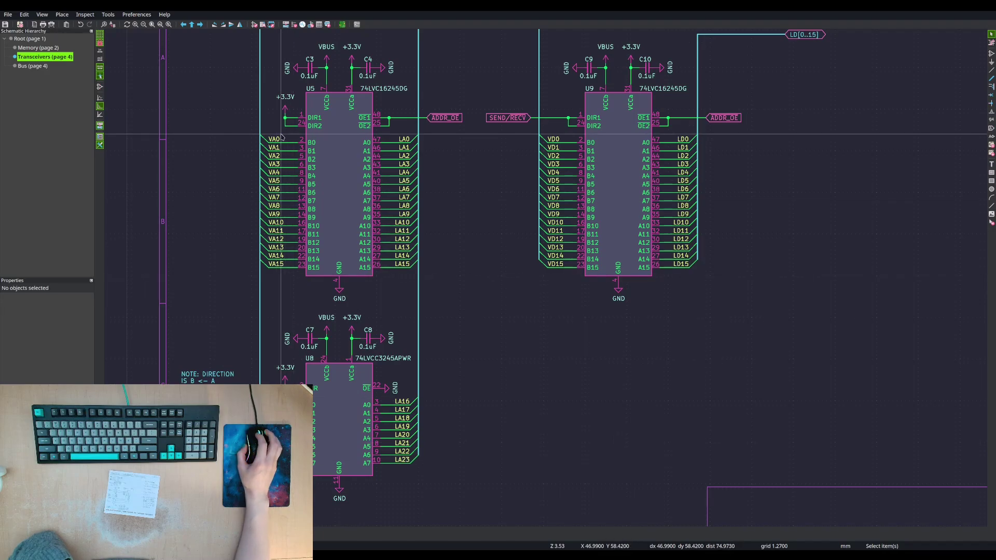
pyautogui.scroll(-3, 432, 289)
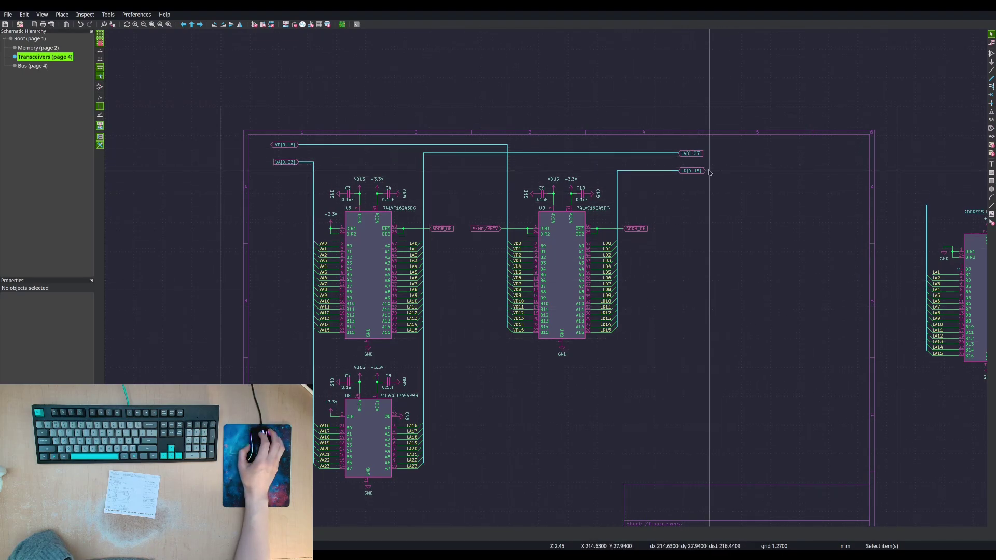
# - Check the LD and LA bus labels on the Memory sheet and return to the Transceivers sheet at U9
pyautogui.click(39, 49)
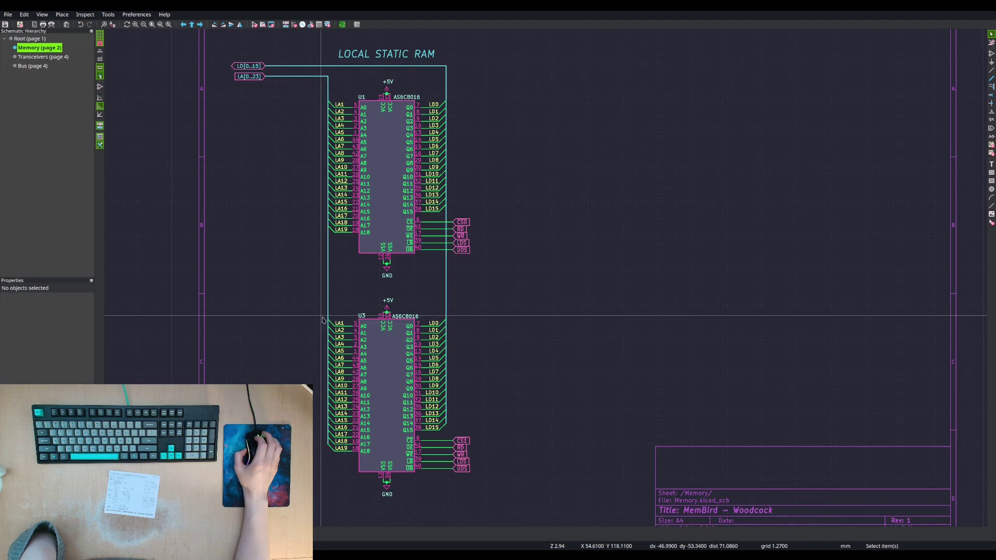
pyautogui.click(45, 58)
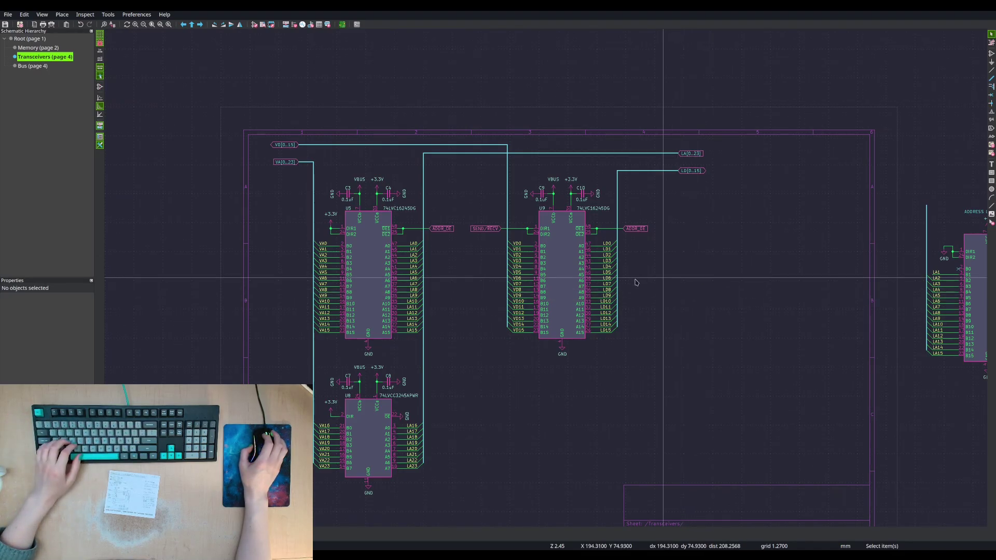
pyautogui.scroll(6, 662, 281)
pyautogui.scroll(-3, 545, 278)
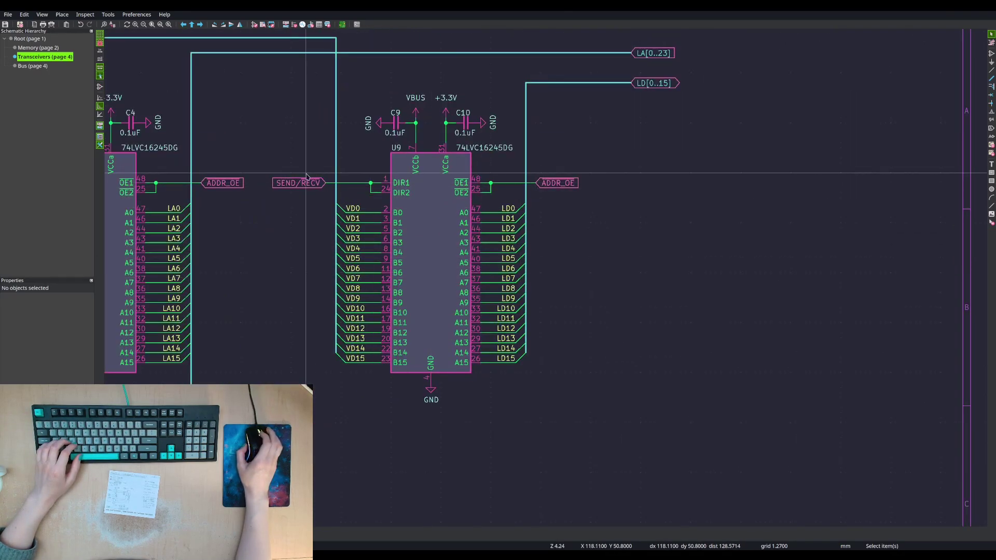
pyautogui.scroll(1, 292, 184)
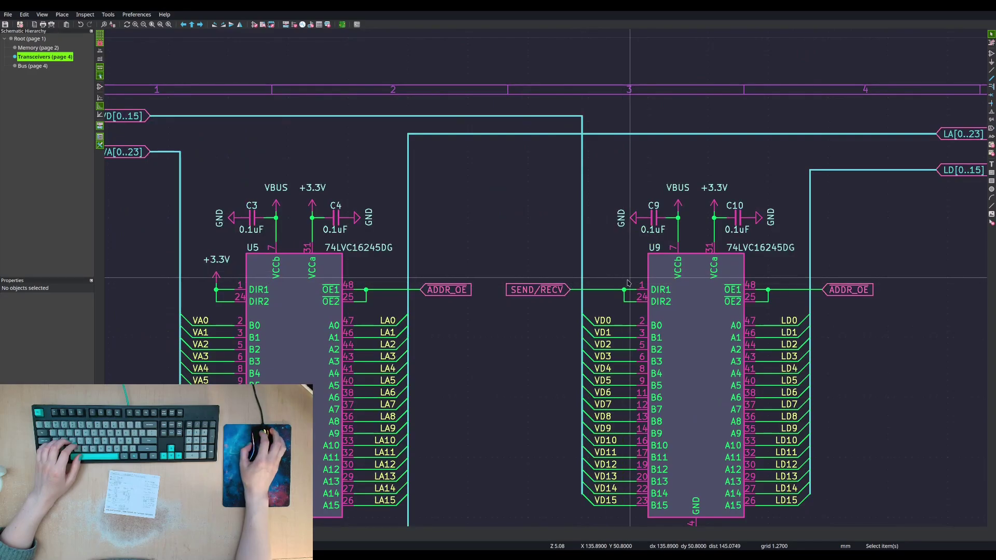
pyautogui.moveTo(628, 282); pyautogui.dragTo(569, 311)
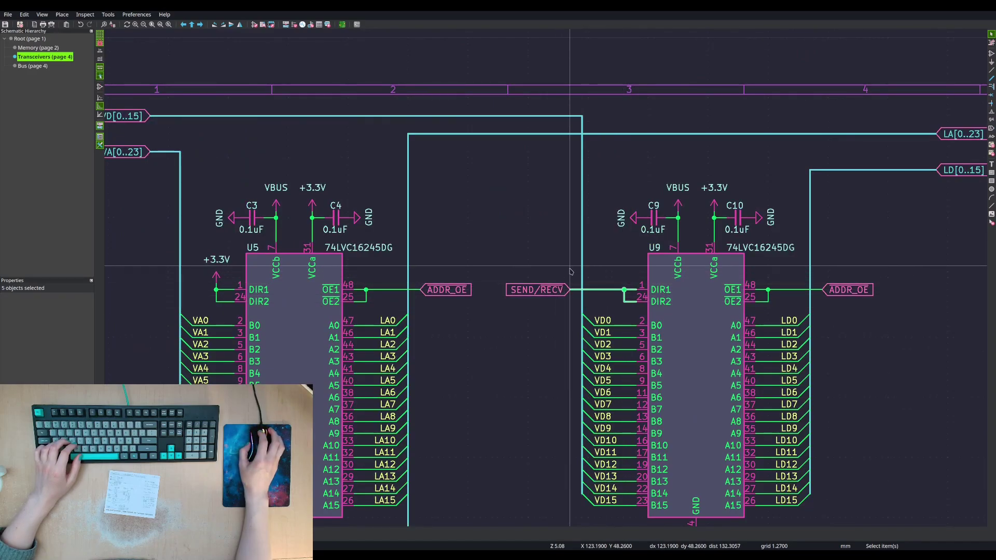
pyautogui.moveTo(571, 271); pyautogui.dragTo(534, 318)
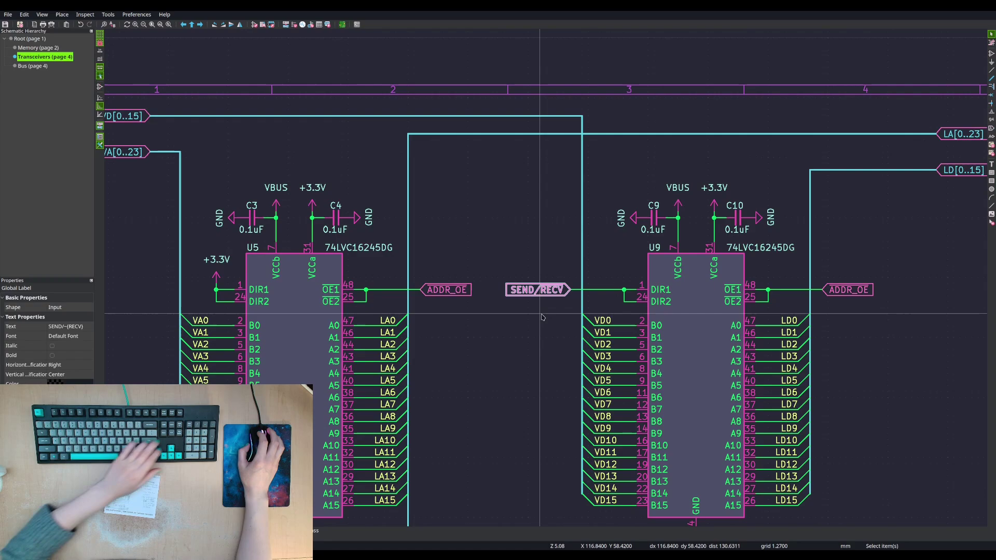
pyautogui.press('Delete')
pyautogui.moveTo(625, 275); pyautogui.dragTo(615, 253)
pyautogui.hotkey('ctrl', 'z')
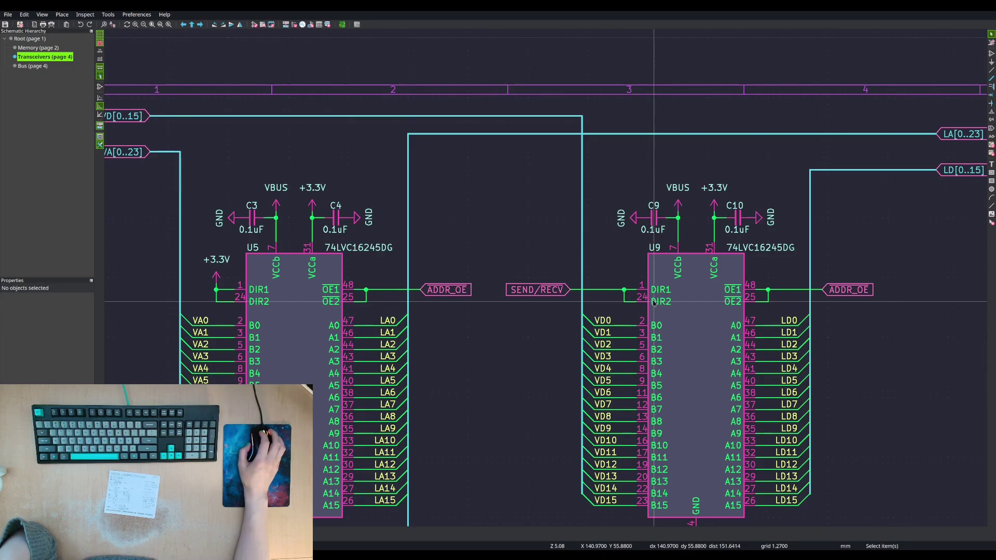
# - Rename the SEND/RECV global label at U9's DIR pins to DATA_DIR
pyautogui.doubleClick(537, 290)
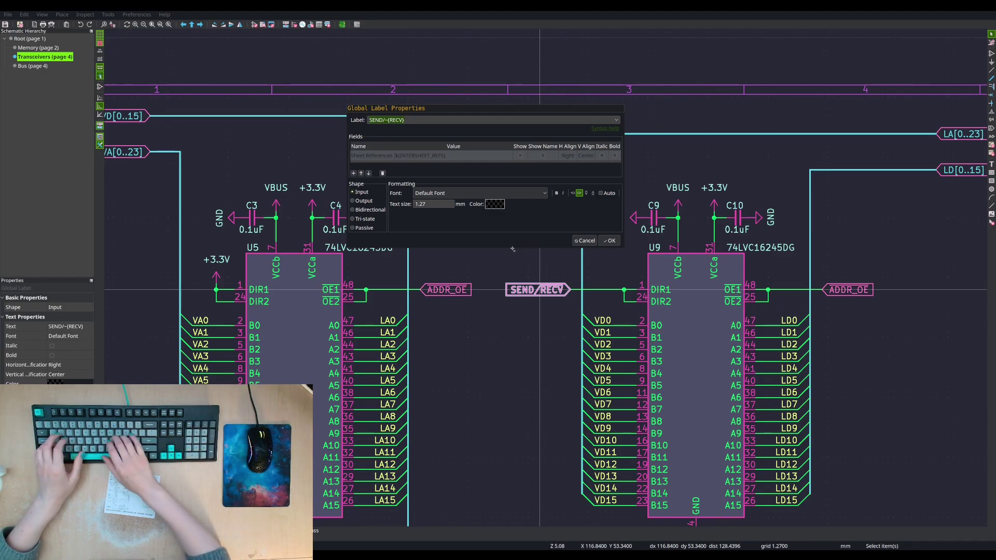
pyautogui.click(484, 178)
pyautogui.write('DATA')
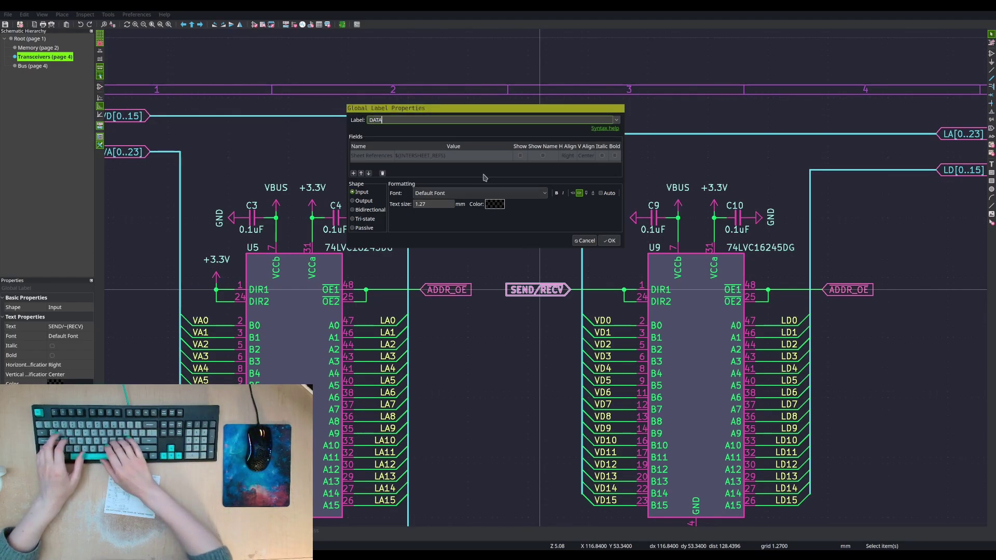
pyautogui.write('_DIR')
pyautogui.press('Return')
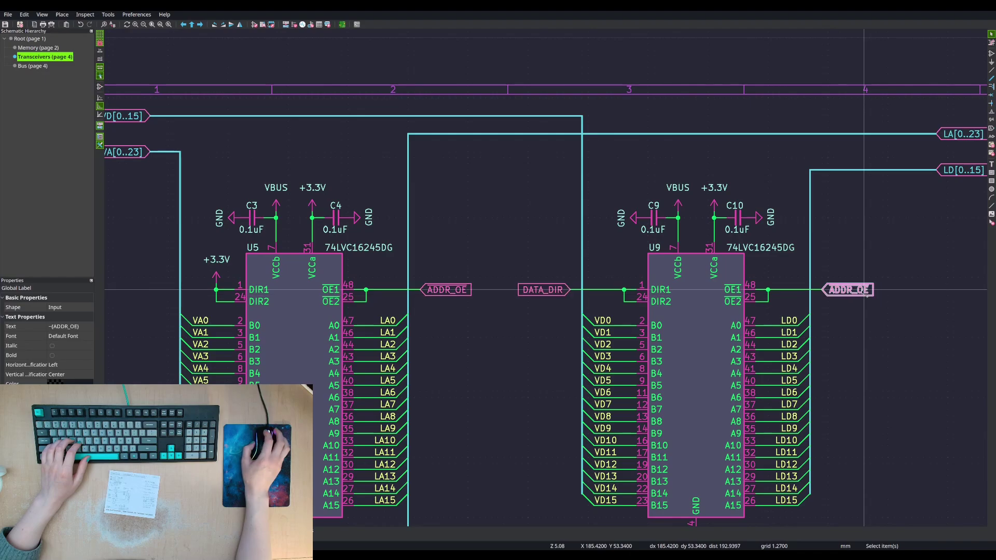
pyautogui.press('e')
pyautogui.press('Escape')
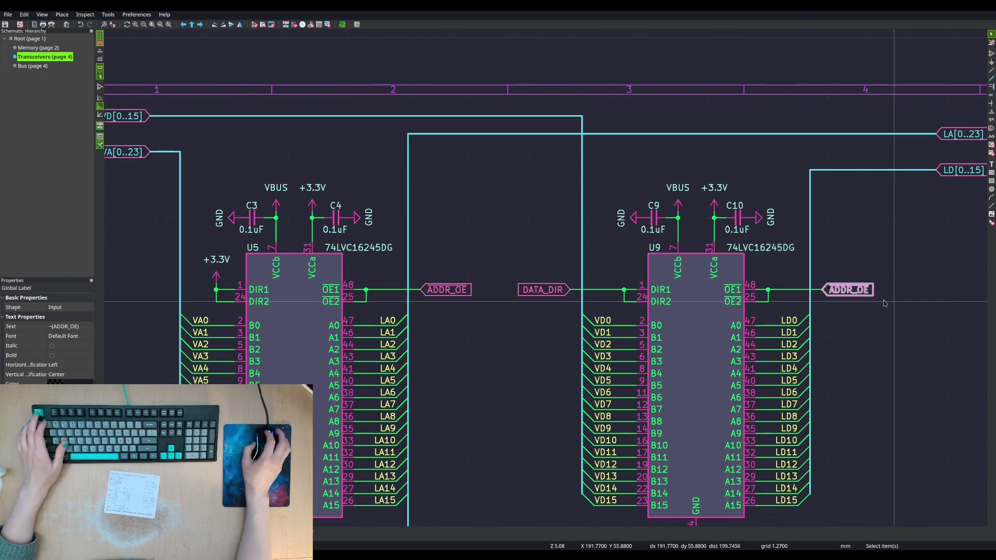
pyautogui.press('Escape')
# - Delete the wire linking U9's OE1 and OE2 lines and the leftover wire stub at OE2, pin 25
pyautogui.scroll(4, 885, 304)
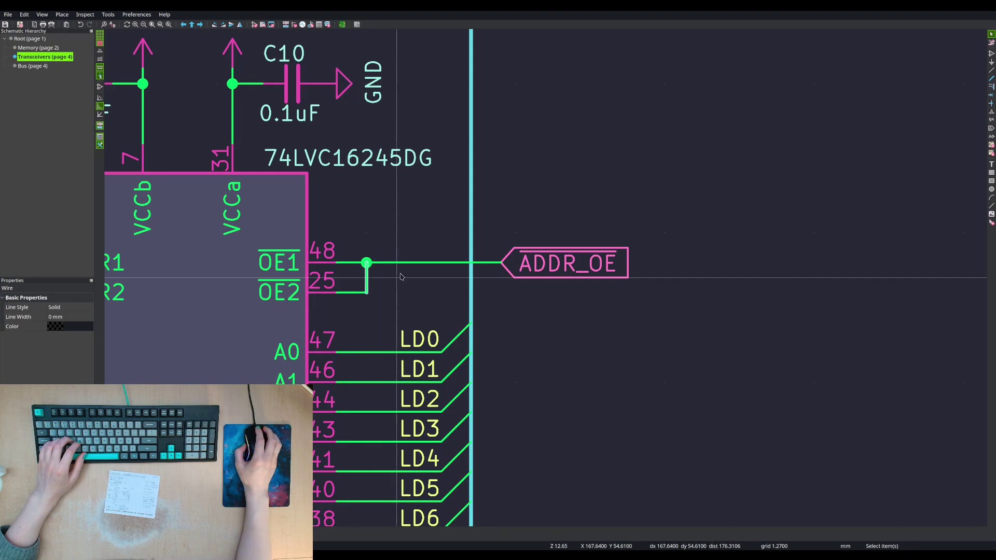
pyautogui.press('Delete')
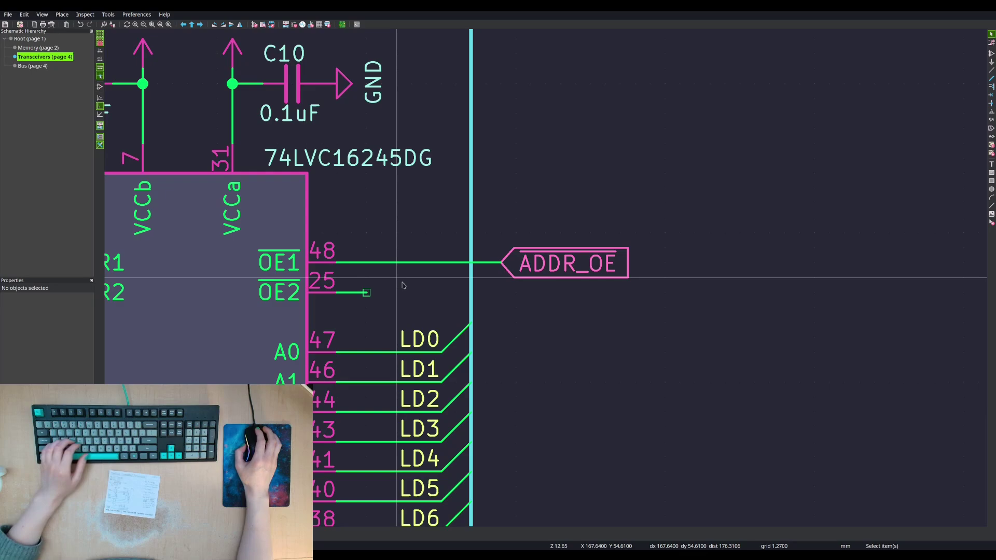
pyautogui.moveTo(560, 220); pyautogui.dragTo(488, 290)
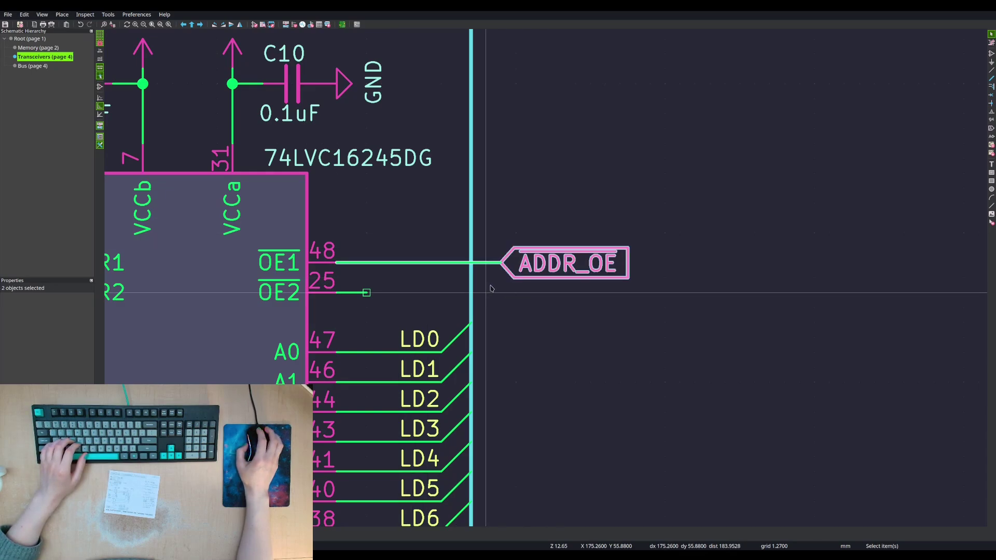
pyautogui.scroll(-4, 492, 287)
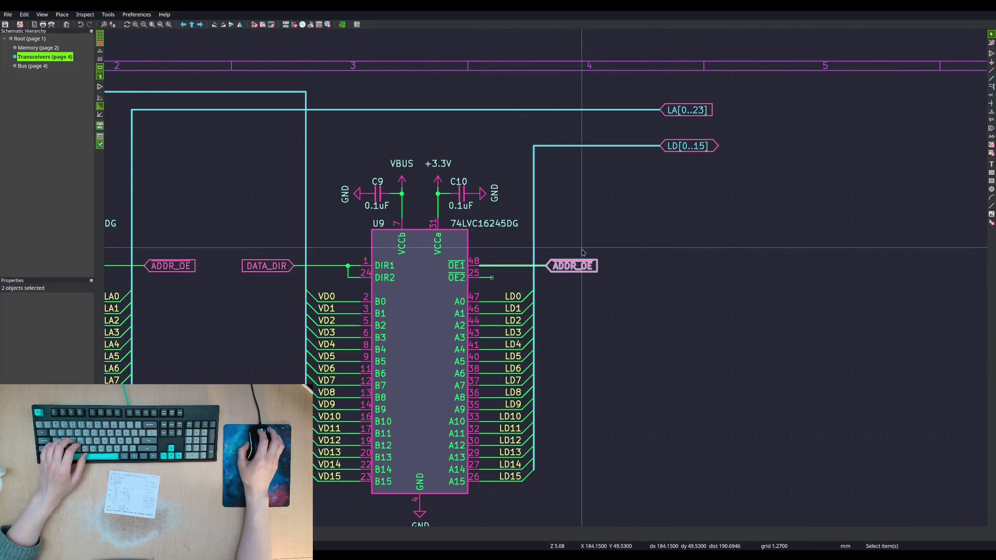
pyautogui.press('Escape')
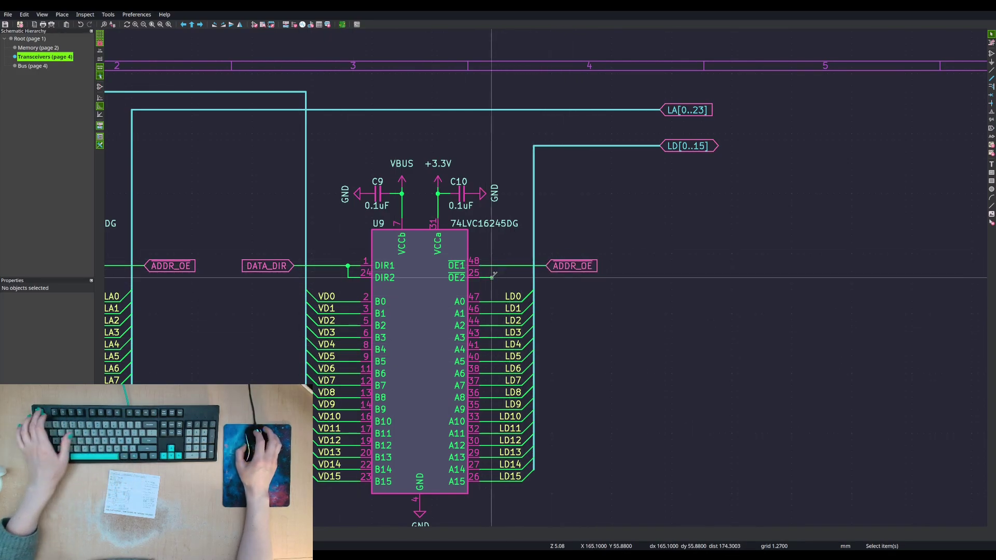
pyautogui.click(486, 278)
pyautogui.press('Delete')
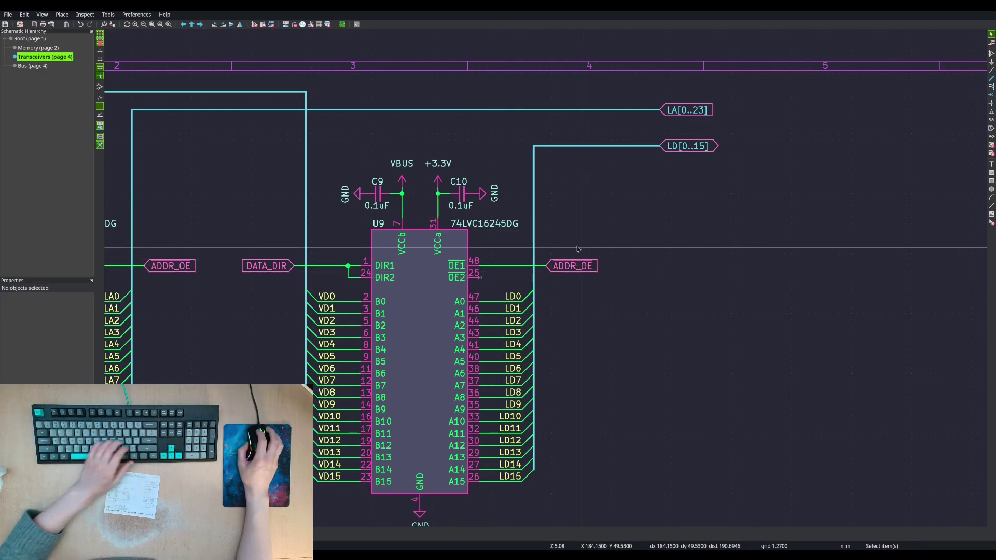
# - Copy U9's OE1 wire with its ADDR_OE label and attach the copy to the OE2 pin
pyautogui.moveTo(574, 244); pyautogui.dragTo(543, 284)
pyautogui.hotkey('ctrl', 'c')
pyautogui.hotkey('ctrl', 'v')
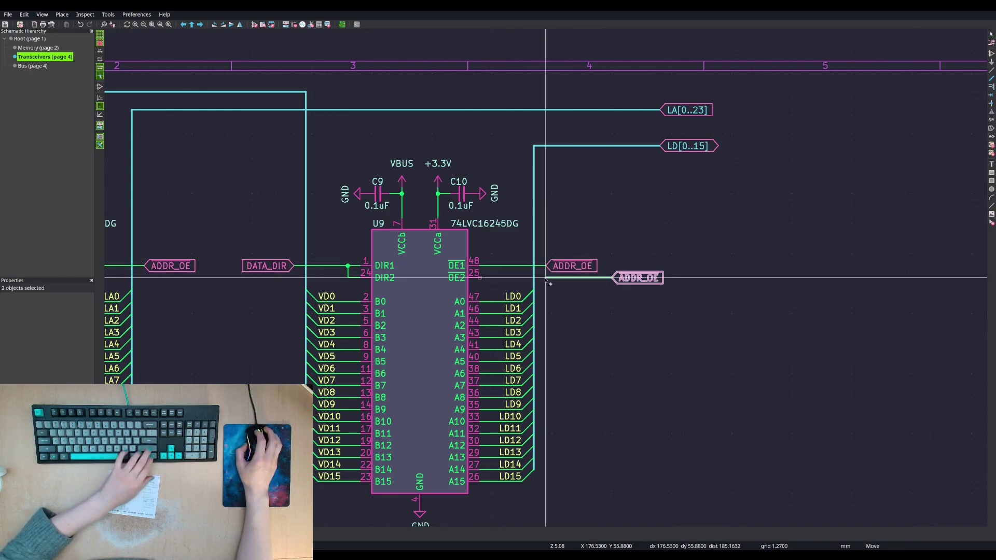
pyautogui.click(482, 279)
pyautogui.press('Escape')
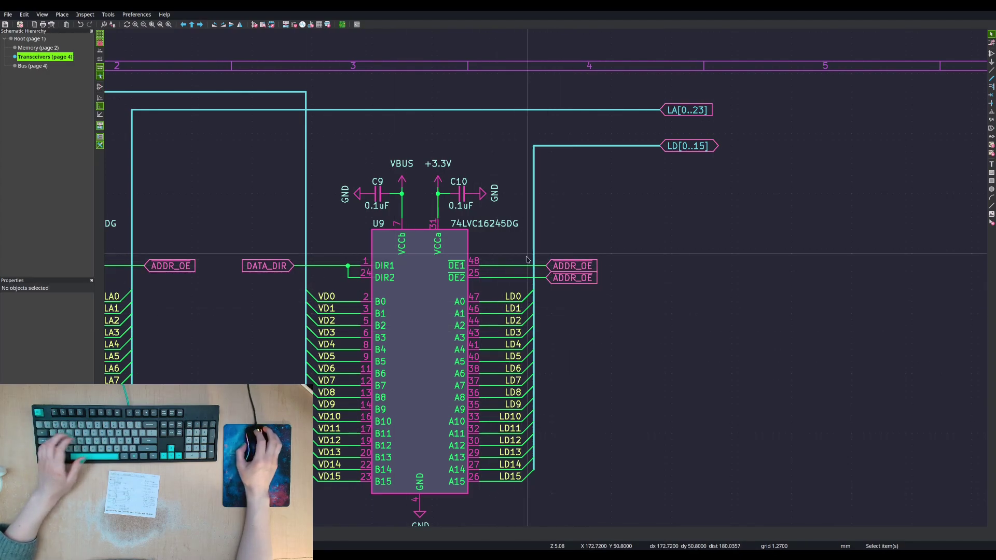
# - Rename the global label on U9's OE1 line to ~{DATA_LOE}
pyautogui.doubleClick(573, 268)
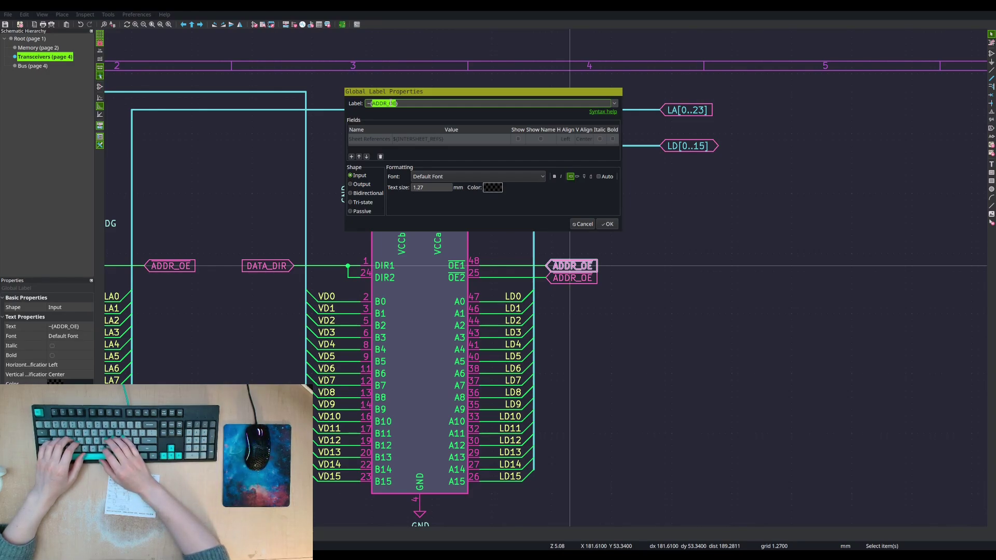
pyautogui.write('DATA_OE')
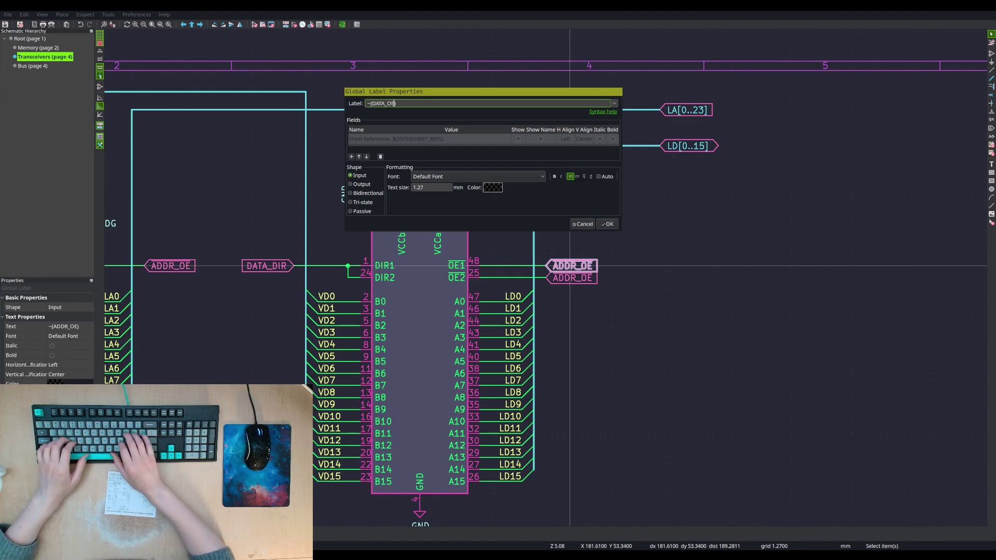
pyautogui.write('U')
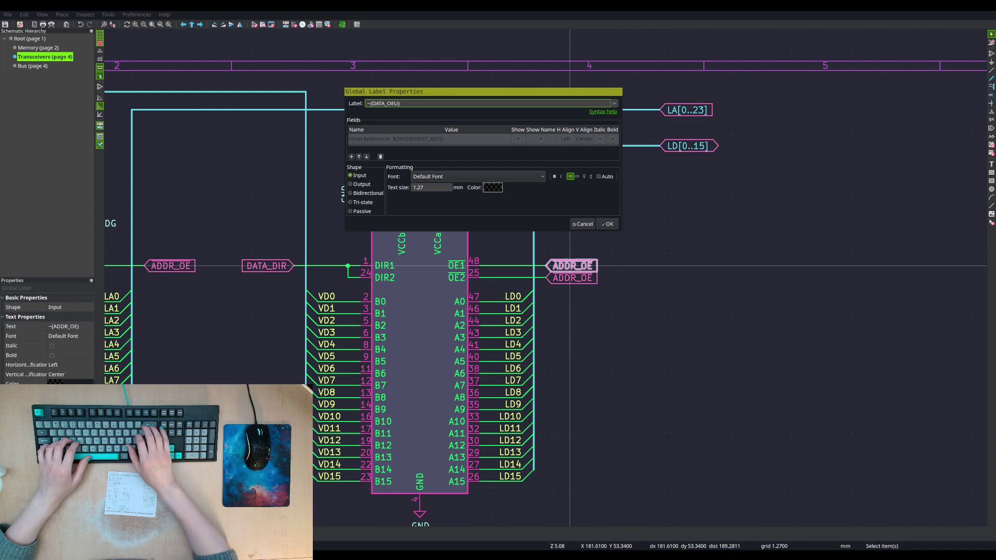
pyautogui.press('BackSpace')
pyautogui.press('Left')
pyautogui.press('Left')
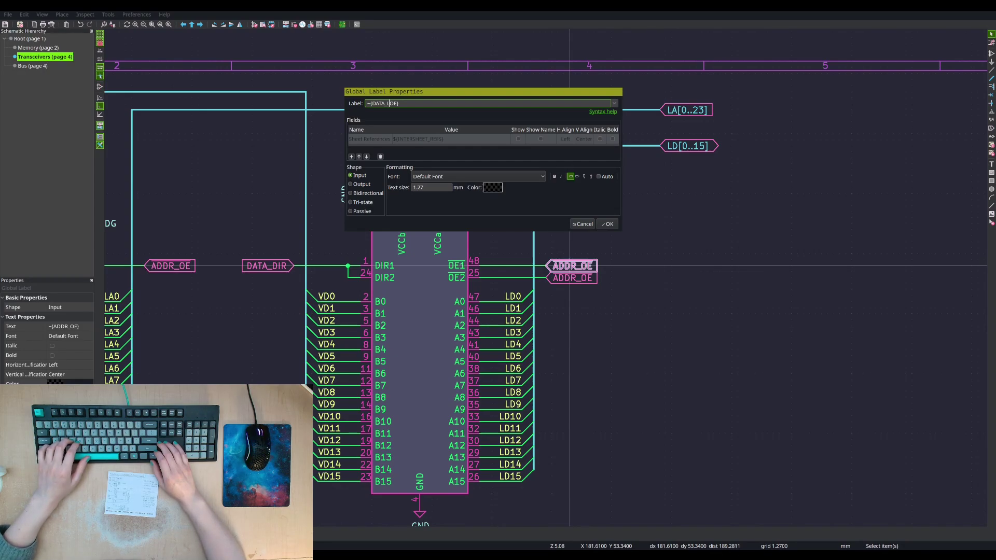
pyautogui.press('Return')
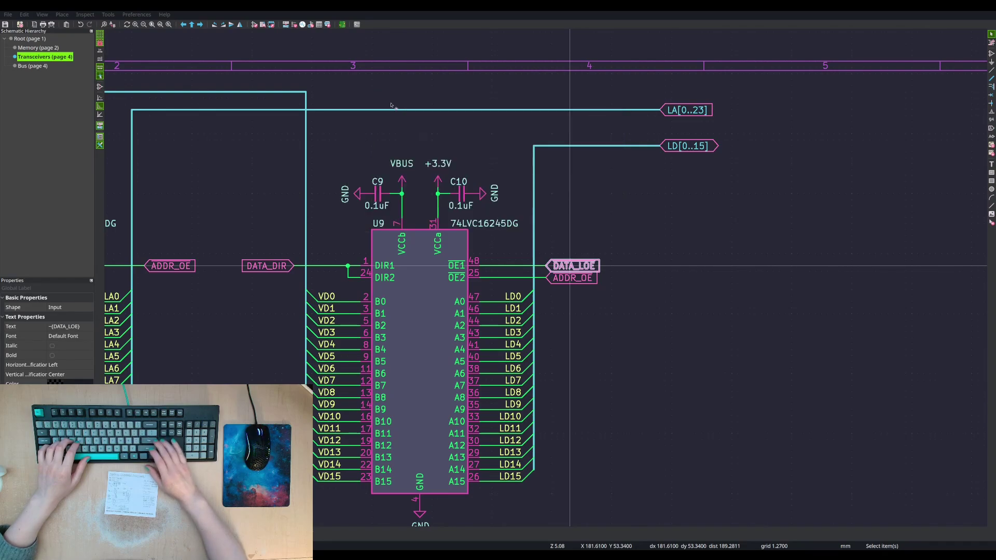
# - Rename the global label on U9's OE2 line to ~{DATA_UOE}
pyautogui.click(573, 279)
pyautogui.doubleClick(573, 279)
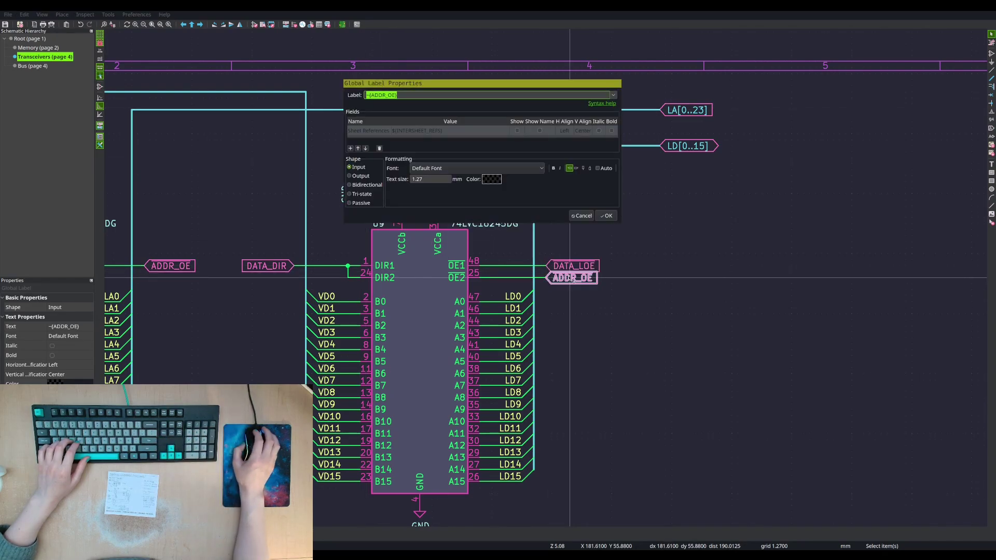
pyautogui.press('End')
pyautogui.press('Left')
pyautogui.press('BackSpace')
pyautogui.press('BackSpace')
pyautogui.press('BackSpace')
pyautogui.press('BackSpace')
pyautogui.press('BackSpace')
pyautogui.press('BackSpace')
pyautogui.press('BackSpace')
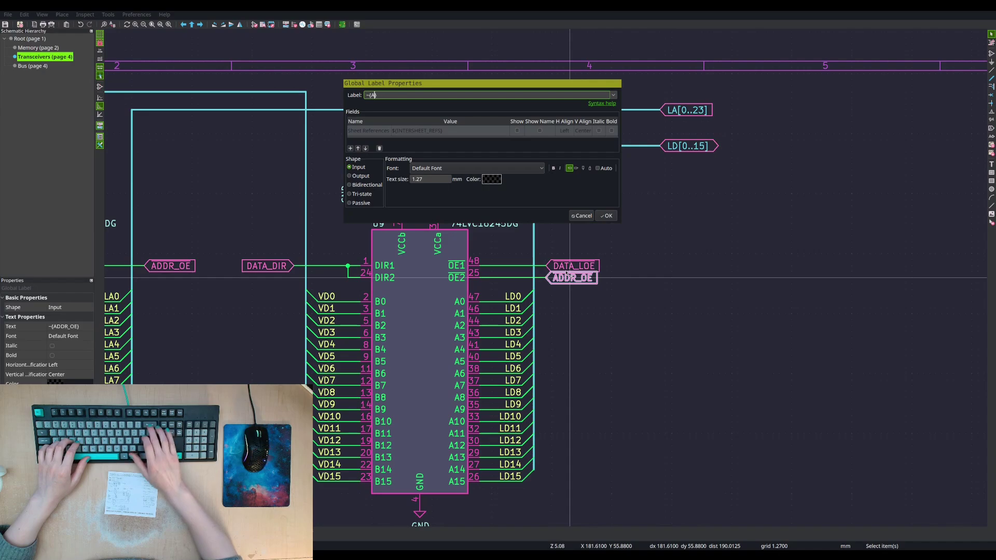
pyautogui.write('DATA_')
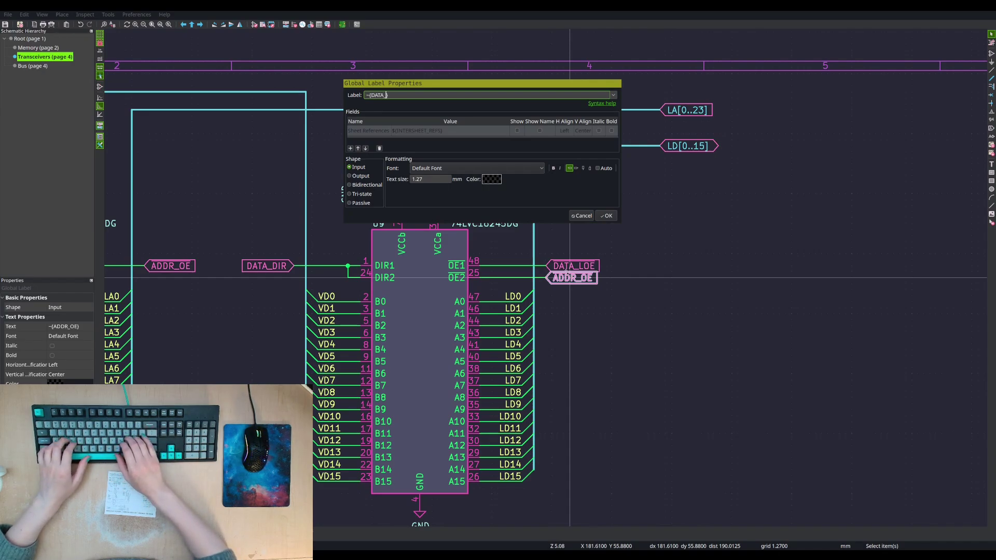
pyautogui.write('LOE')
pyautogui.press('Return')
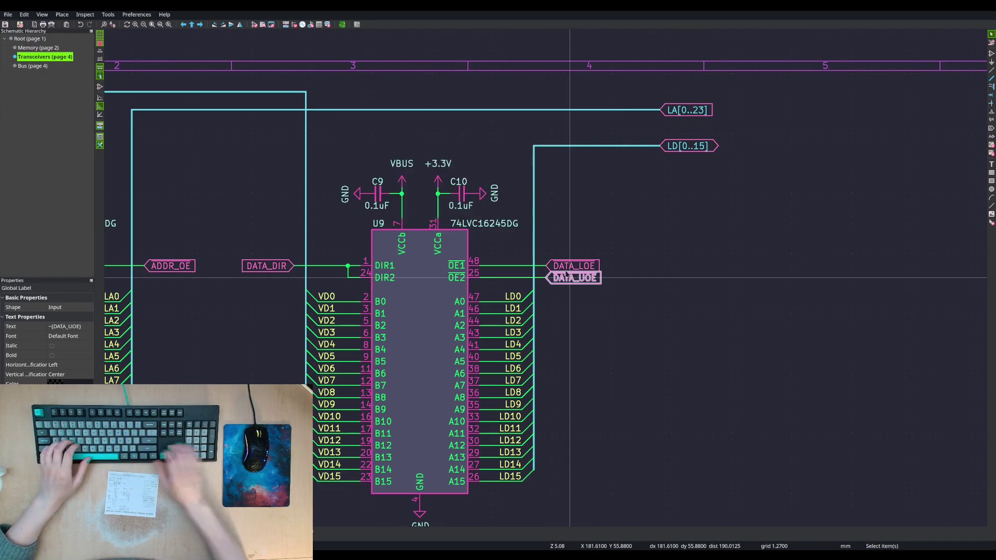
pyautogui.click(634, 308)
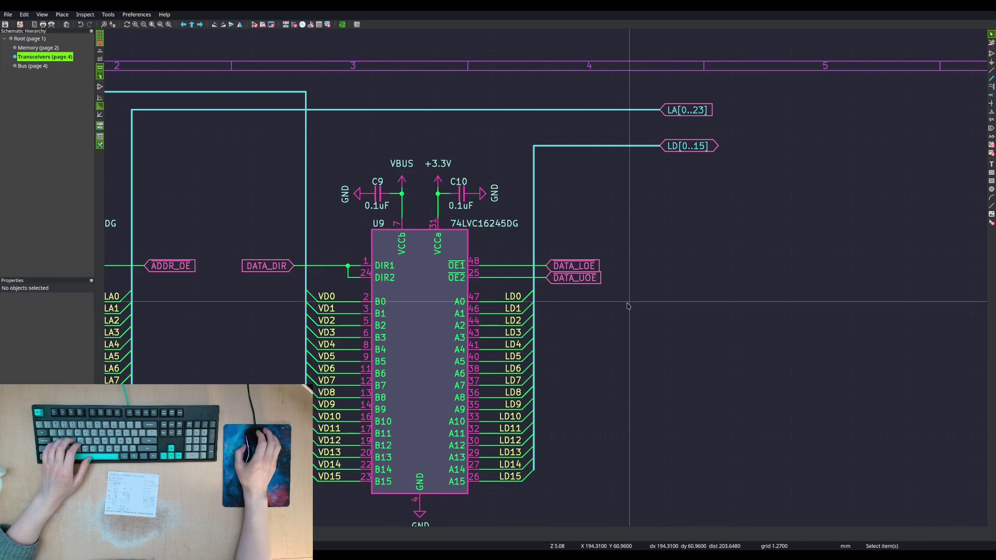
# - Delete the GND symbol connected to U8's output-enable pin
pyautogui.scroll(-2, 459, 242)
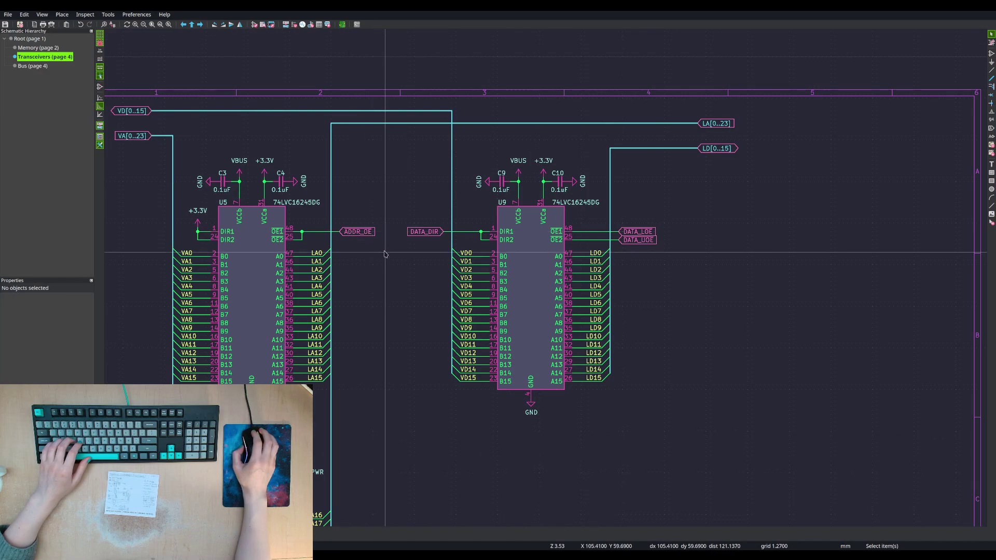
pyautogui.scroll(-4, 385, 254)
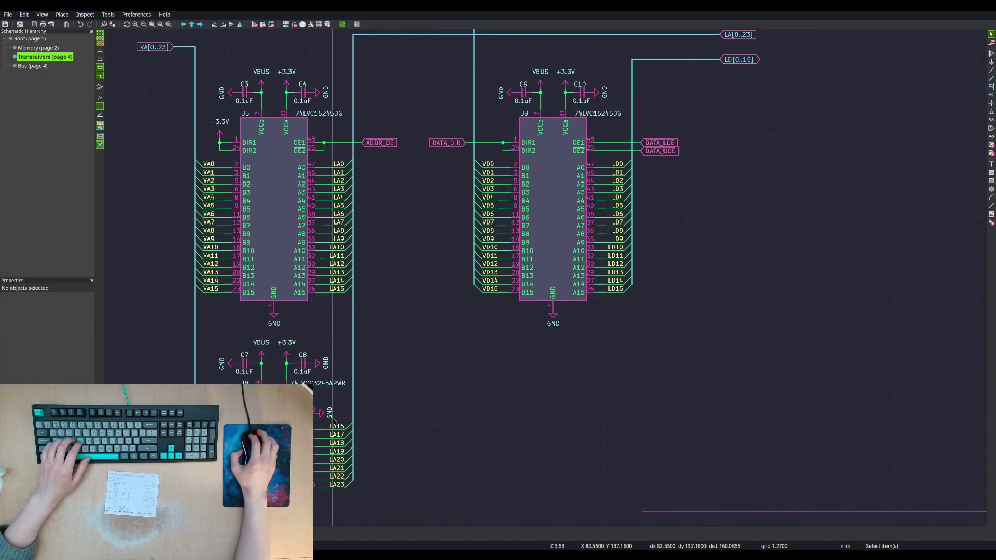
pyautogui.click(327, 415)
pyautogui.press('Delete')
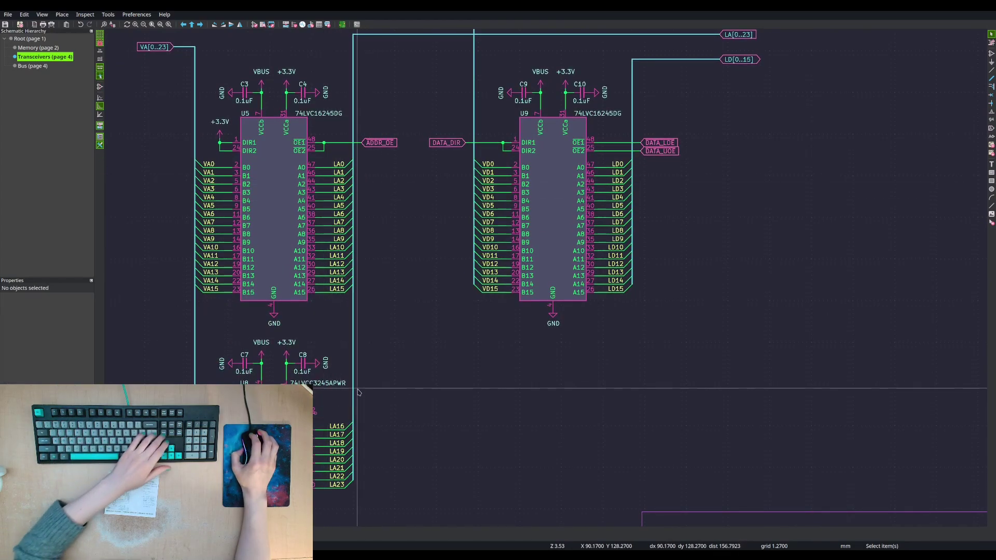
# - Duplicate U5's ADDR_OE label with its wire and place the copy in line with U8's output-enable pin
pyautogui.moveTo(382, 118); pyautogui.dragTo(361, 156)
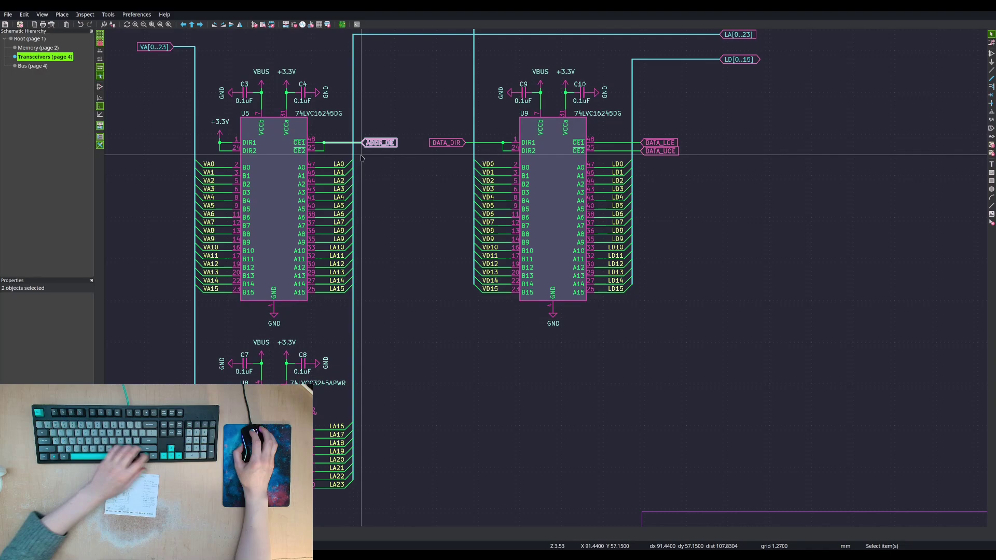
pyautogui.hotkey('ctrl', 'd')
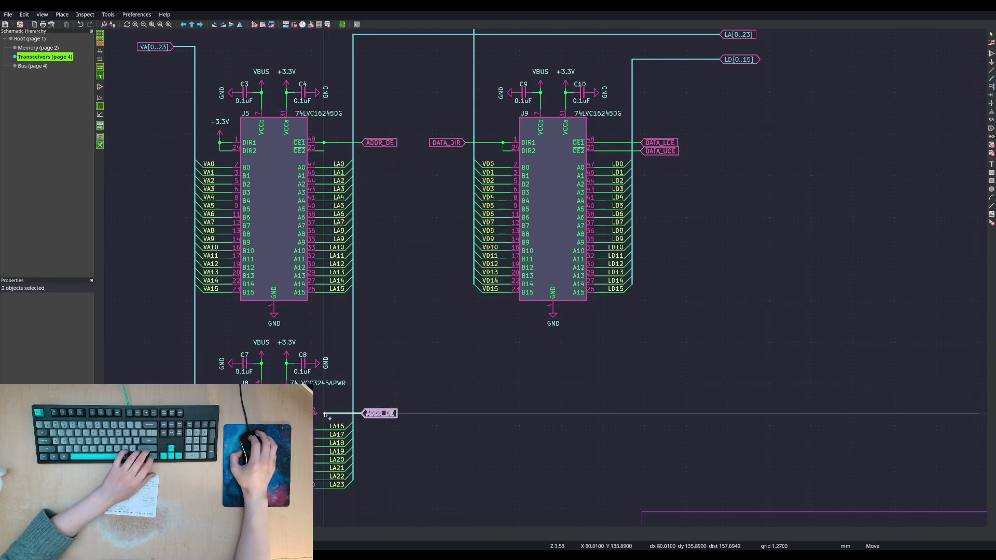
pyautogui.click(324, 414)
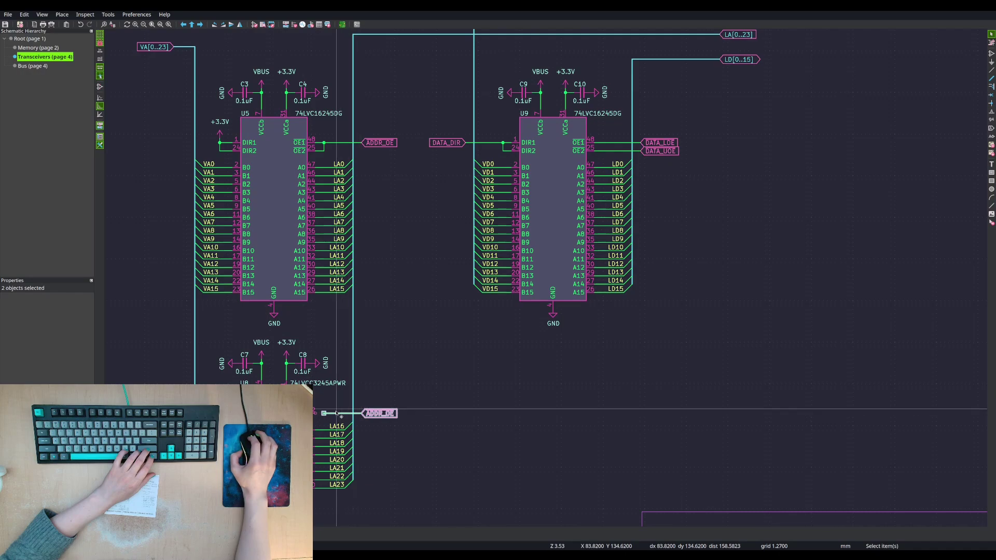
# - Switch to the web browser and open the DigiKey home page in a new tab placed after the existing ones
pyautogui.press('Escape')
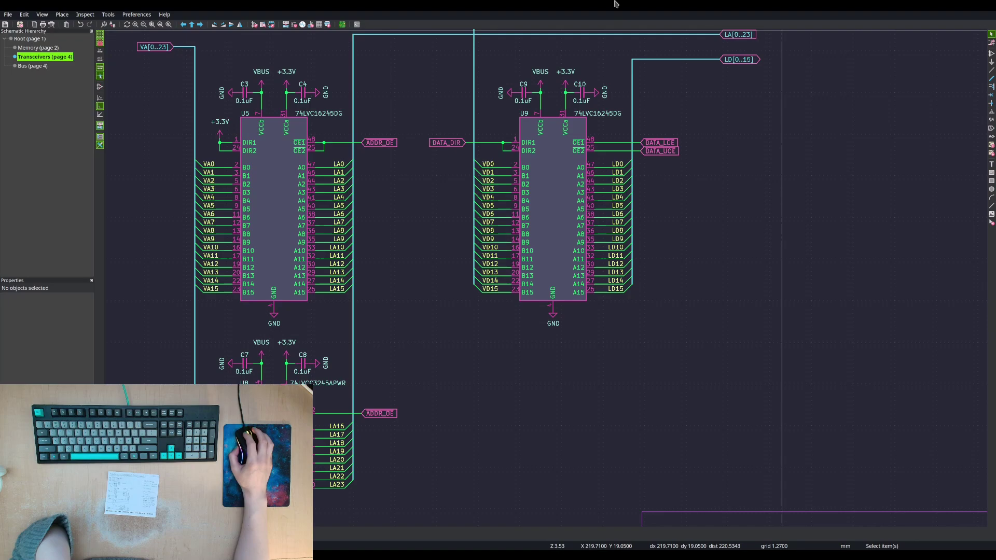
pyautogui.hotkey('alt', 'Tab')
pyautogui.scroll(4, 594, 158)
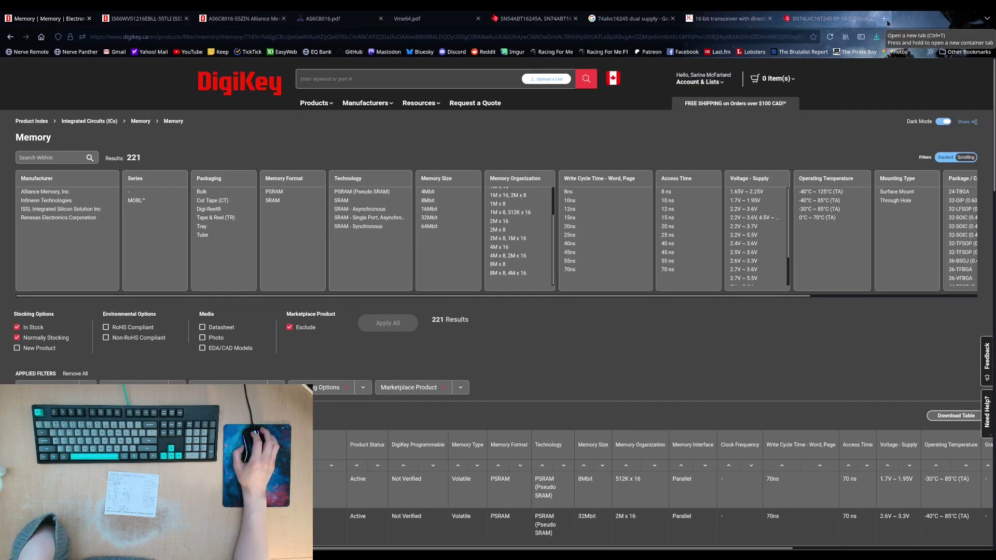
pyautogui.click(738, 25)
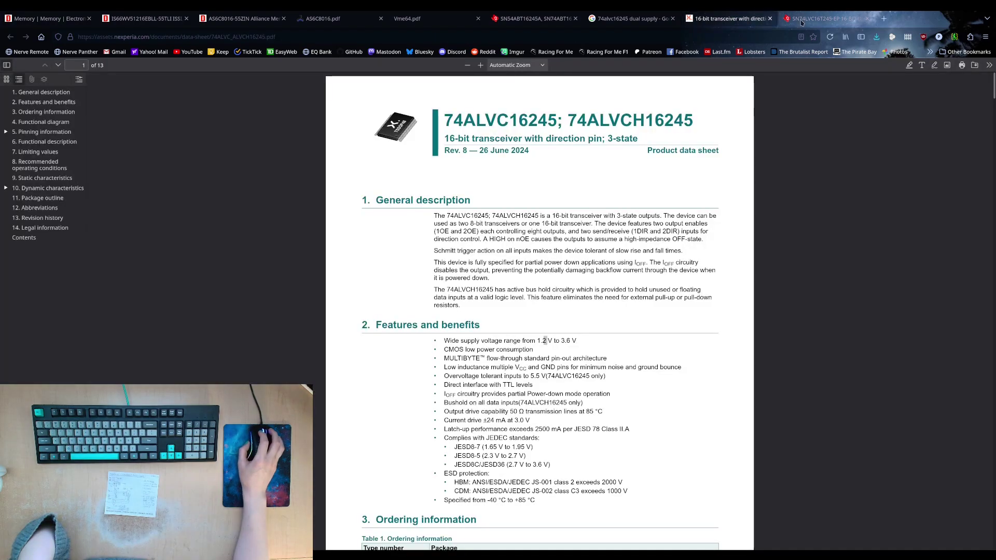
pyautogui.click(812, 22)
pyautogui.click(156, 20)
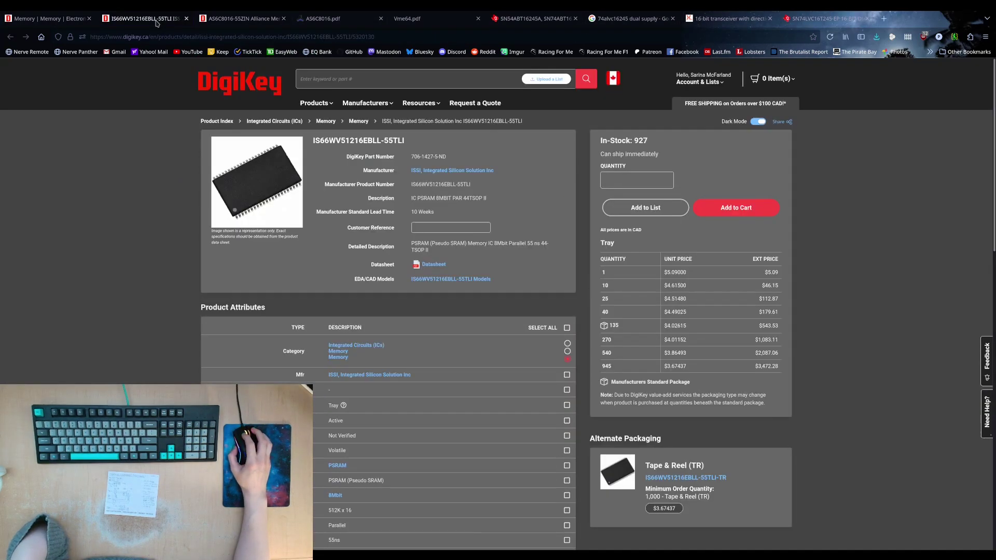
pyautogui.middleClick(248, 81)
pyautogui.moveTo(457, 24); pyautogui.dragTo(916, 24)
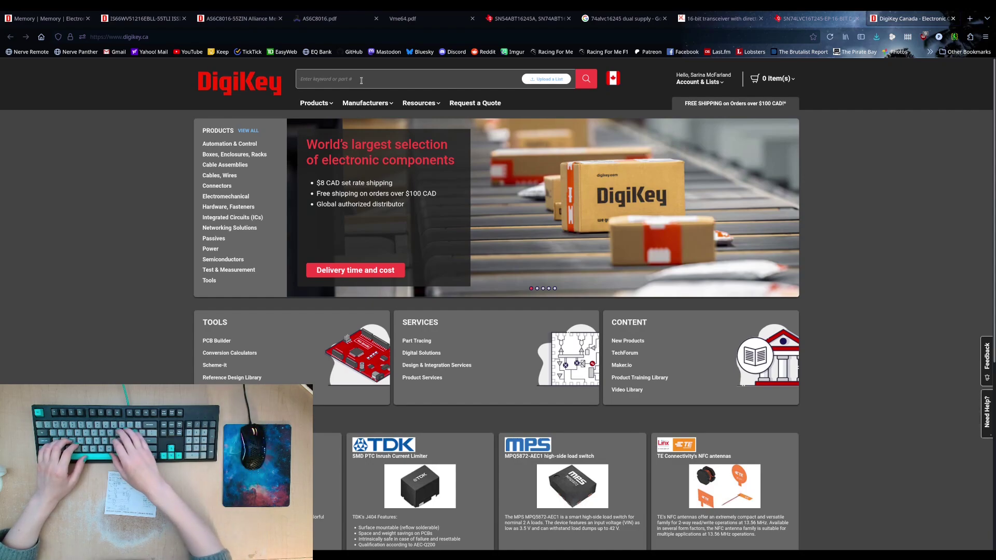
# - Search DigiKey for 74lvc and open the Buffers, Drivers, Receivers, Transceivers category
pyautogui.write('74')
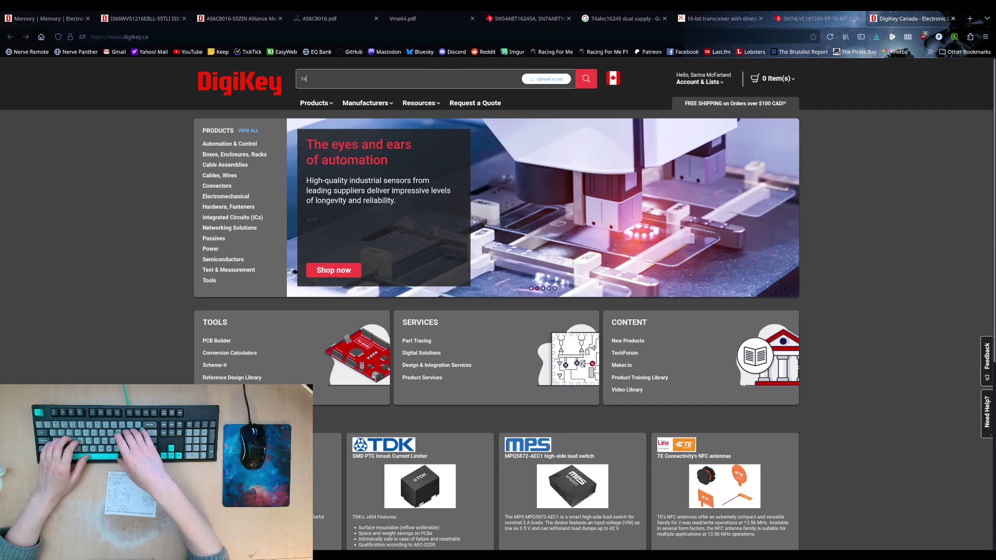
pyautogui.write('lvc')
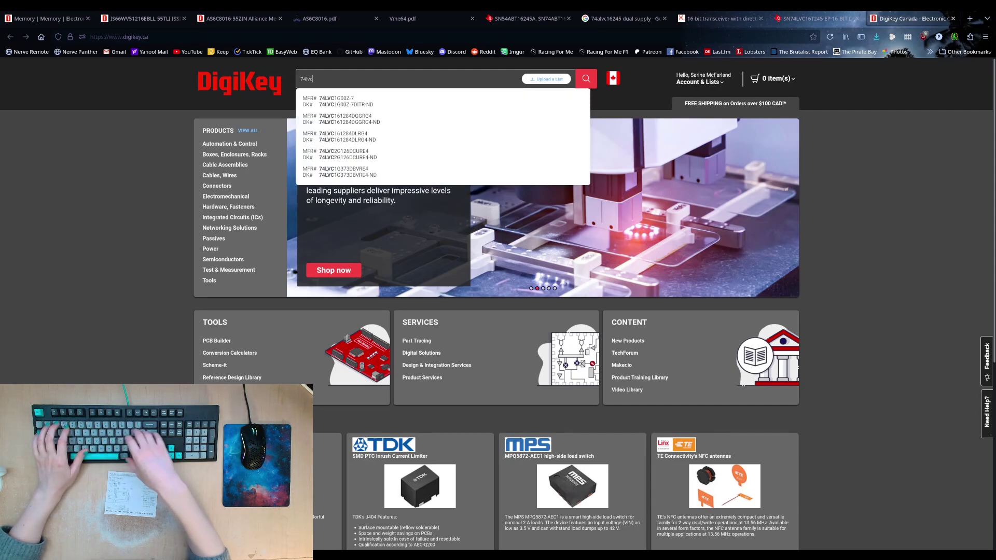
pyautogui.press('Return')
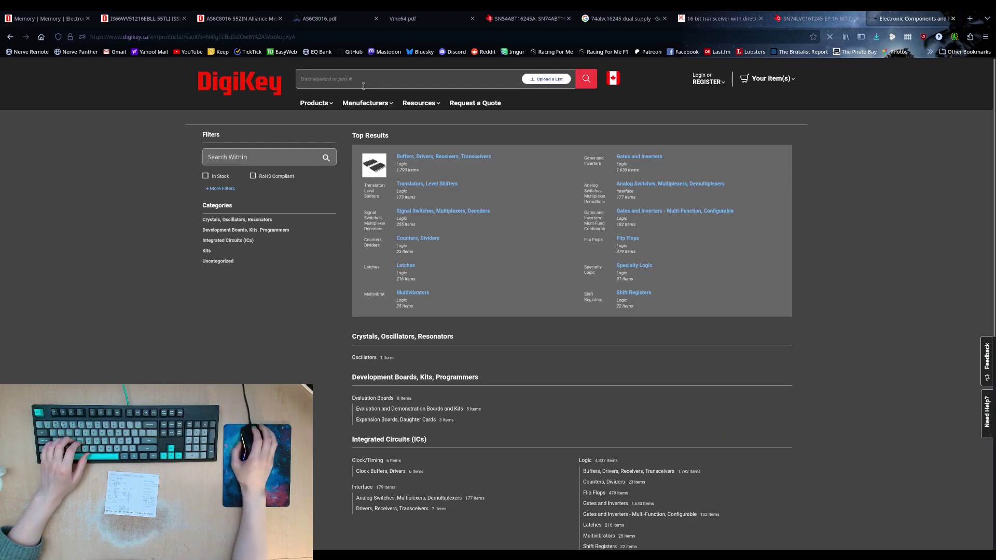
pyautogui.click(439, 168)
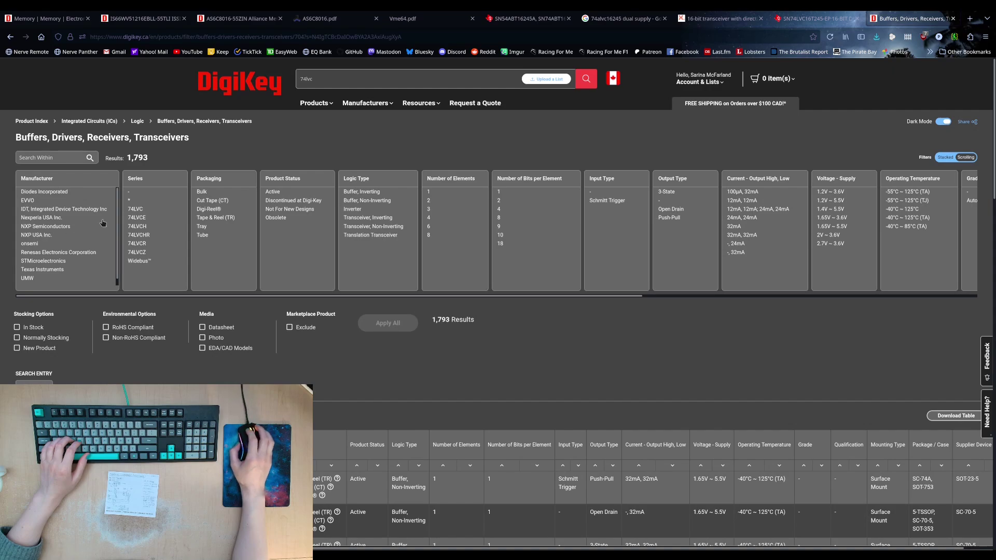
# - Filter the parts list to In Stock and Normally Stocking items with Marketplace products excluded
pyautogui.click(136, 210)
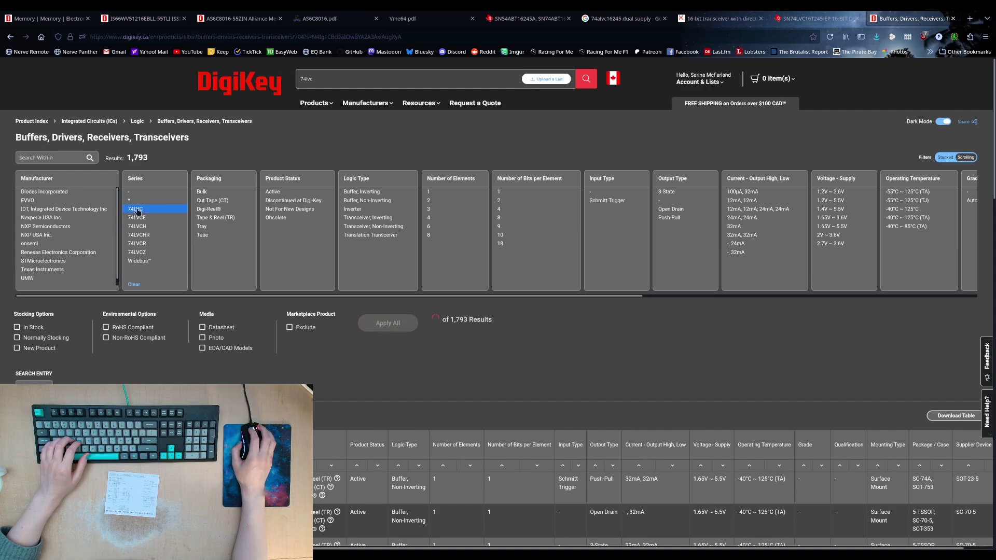
pyautogui.click(33, 328)
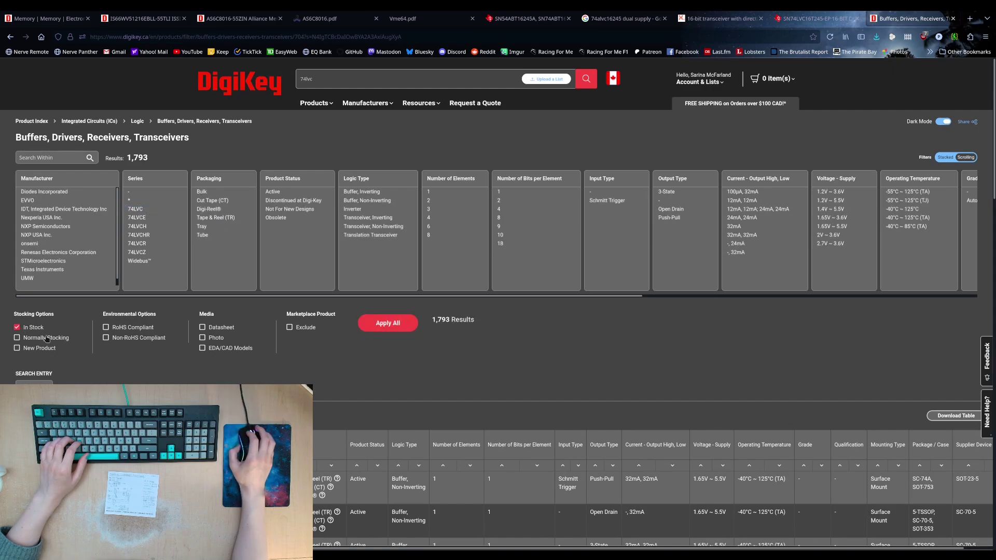
pyautogui.click(305, 328)
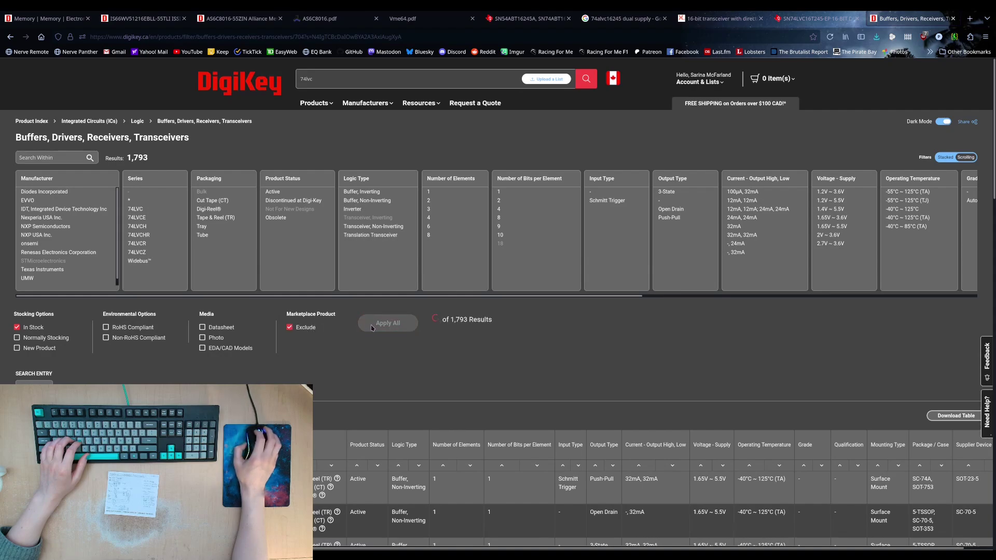
pyautogui.click(43, 338)
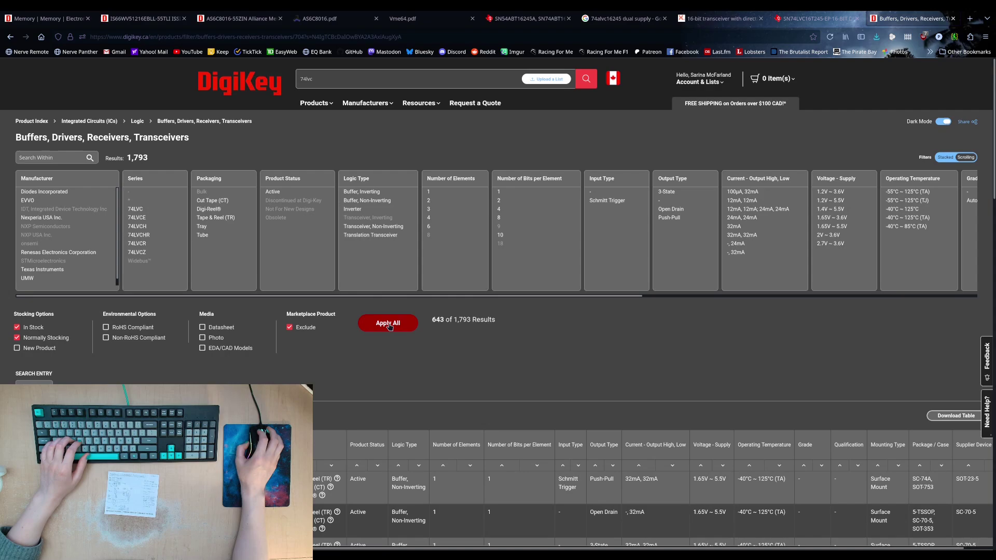
pyautogui.click(363, 324)
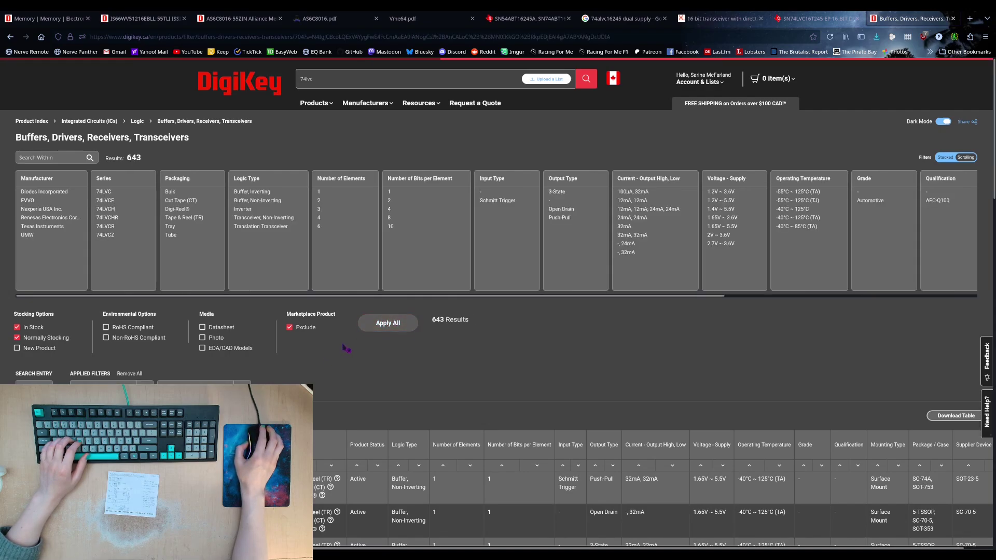
# - Narrow the parts list to devices with 2 elements and 8 bits per element
pyautogui.scroll(-4, 346, 345)
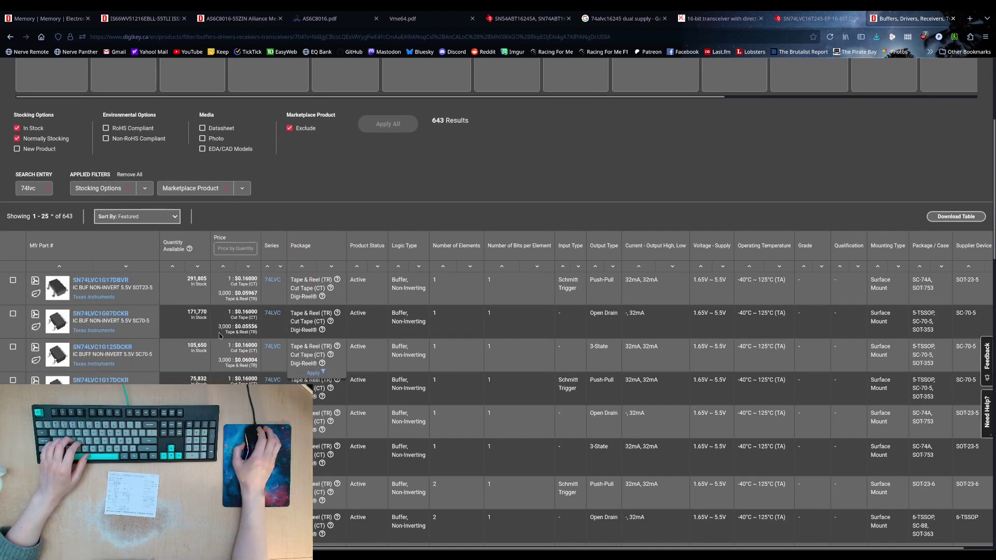
pyautogui.scroll(4, 221, 336)
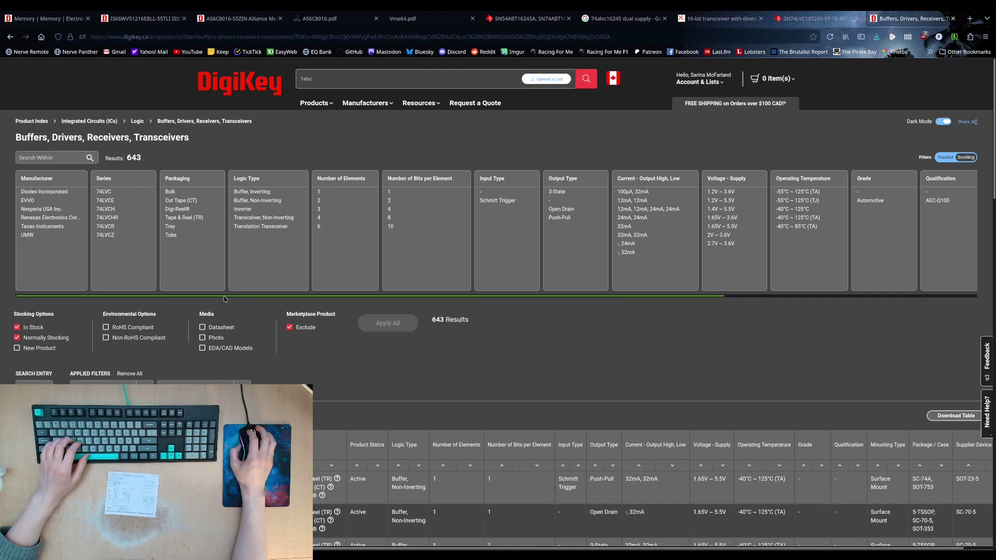
pyautogui.moveTo(227, 300); pyautogui.dragTo(289, 304)
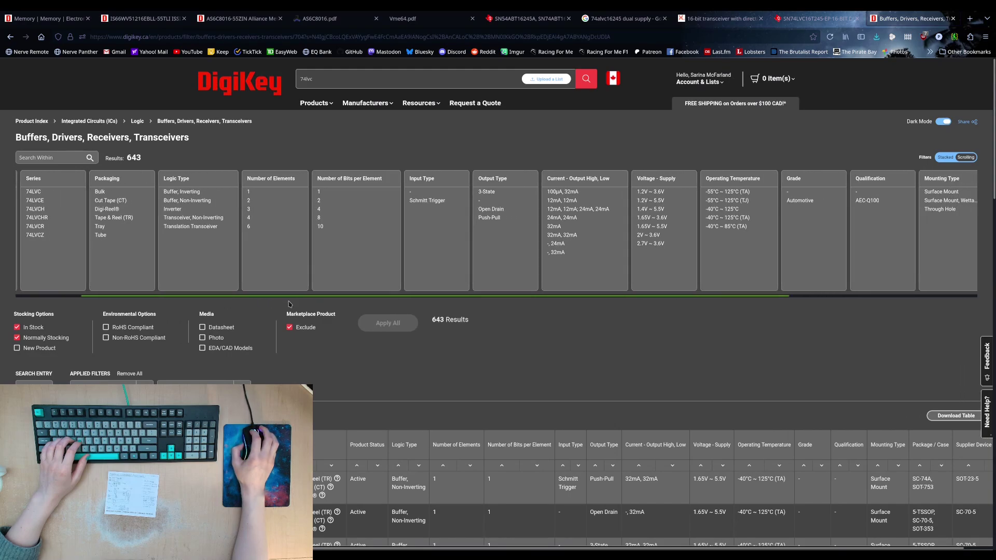
pyautogui.click(254, 200)
pyautogui.click(321, 217)
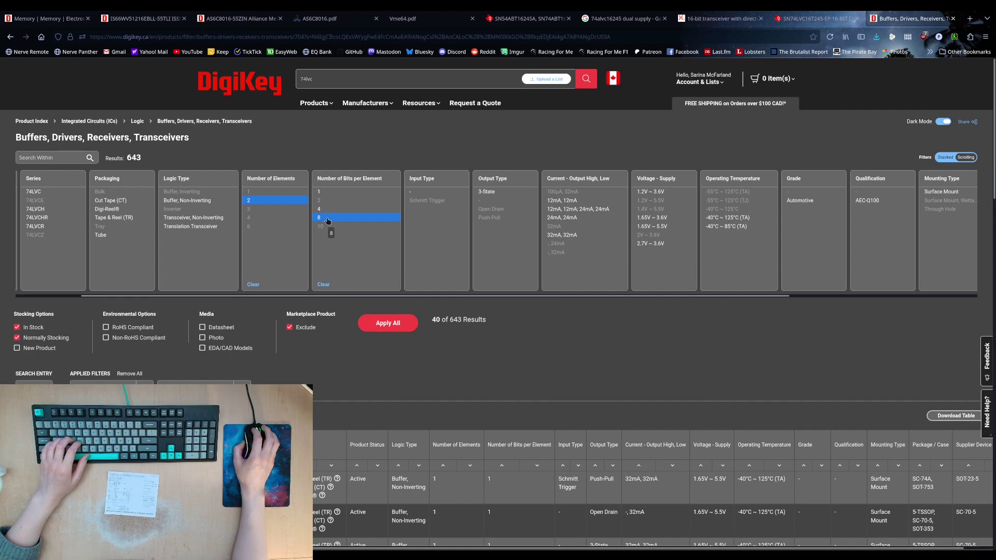
pyautogui.click(387, 324)
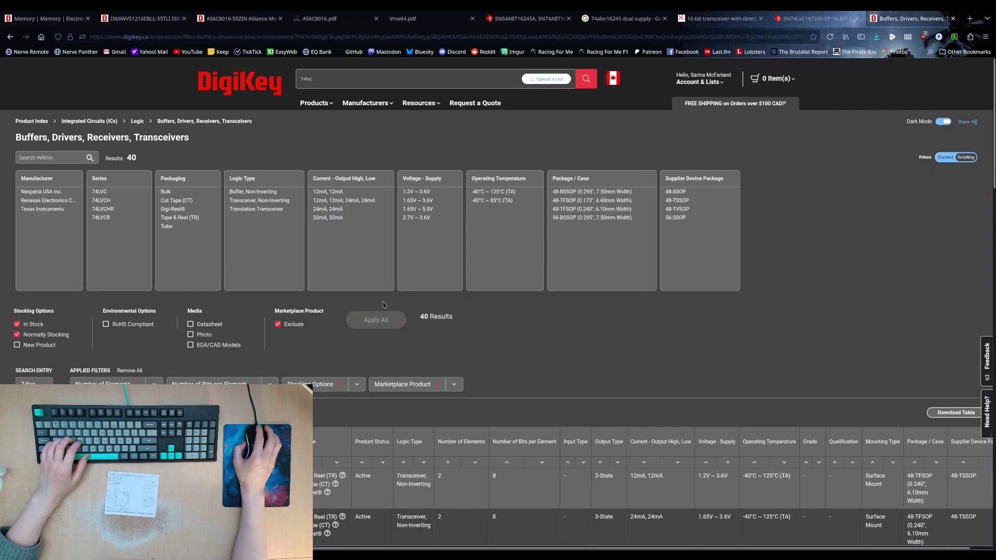
# - Look through the filtered transceivers and open the SN74LVC16T245DLR and SN74LVC16646ADL product pages in new tabs
pyautogui.scroll(-10, 384, 302)
pyautogui.scroll(2, 384, 302)
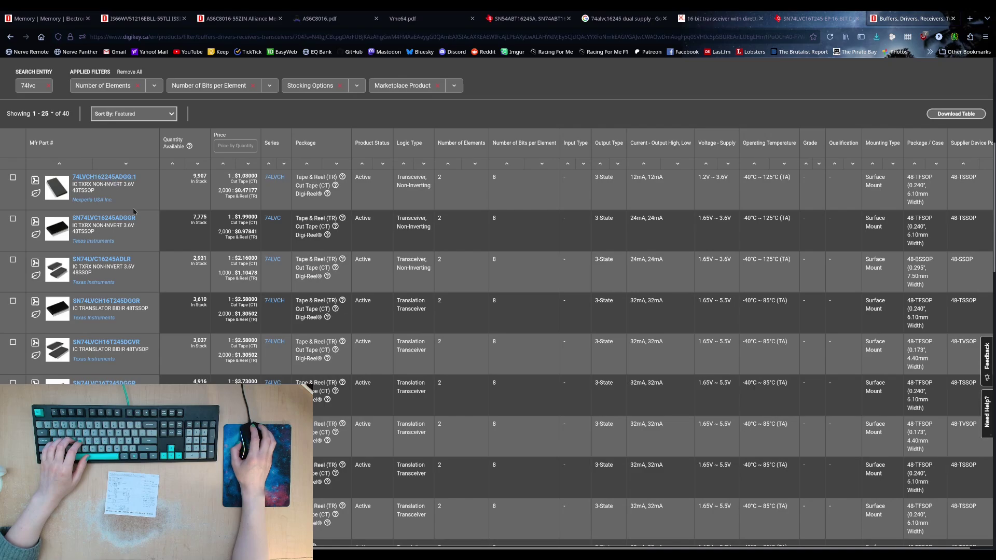
pyautogui.scroll(-3, 137, 250)
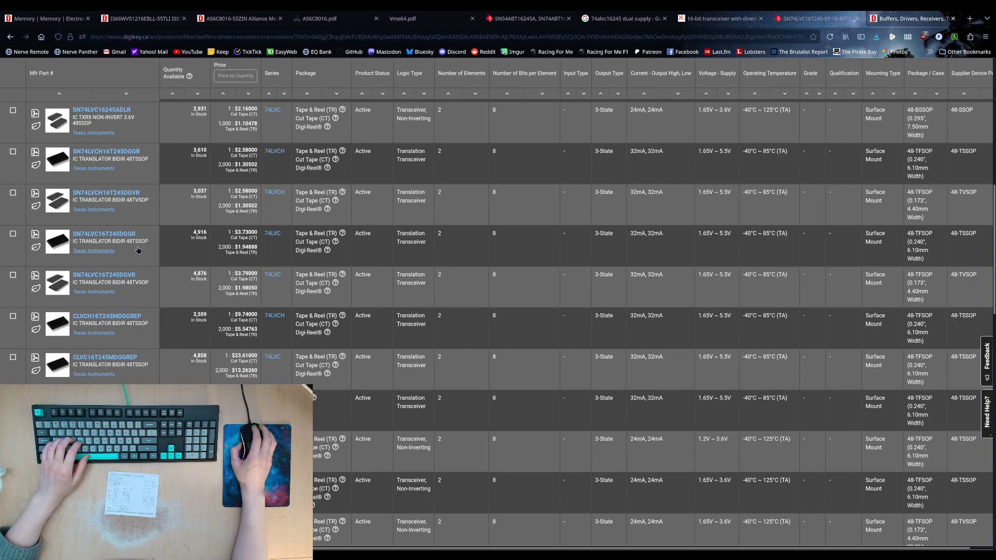
pyautogui.scroll(-2, 138, 251)
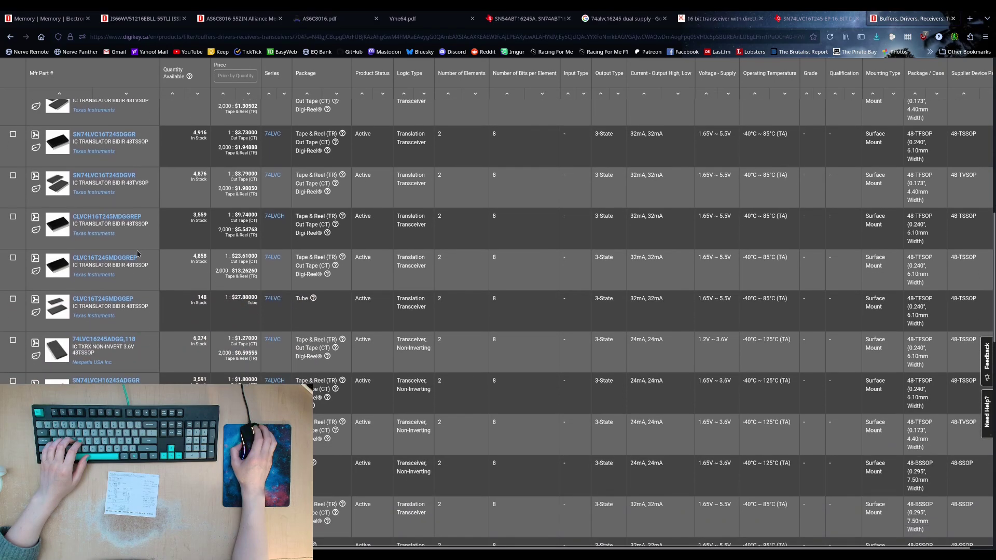
pyautogui.scroll(-1, 138, 253)
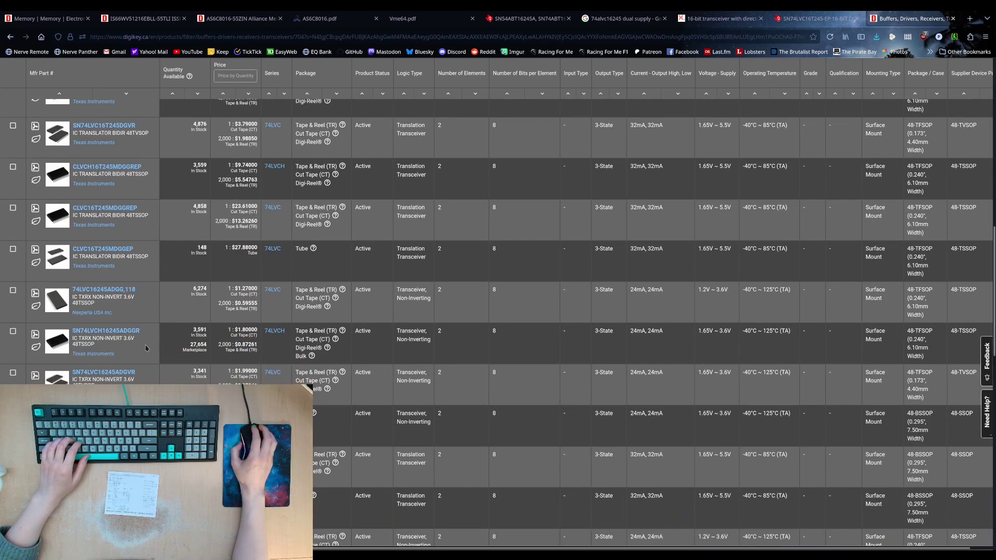
pyautogui.scroll(-4, 146, 348)
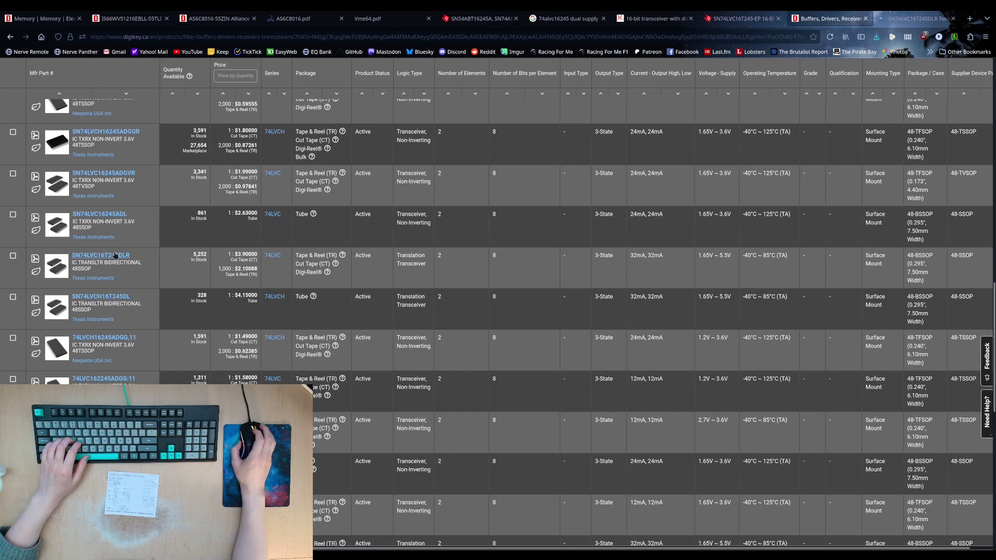
pyautogui.scroll(-4, 123, 229)
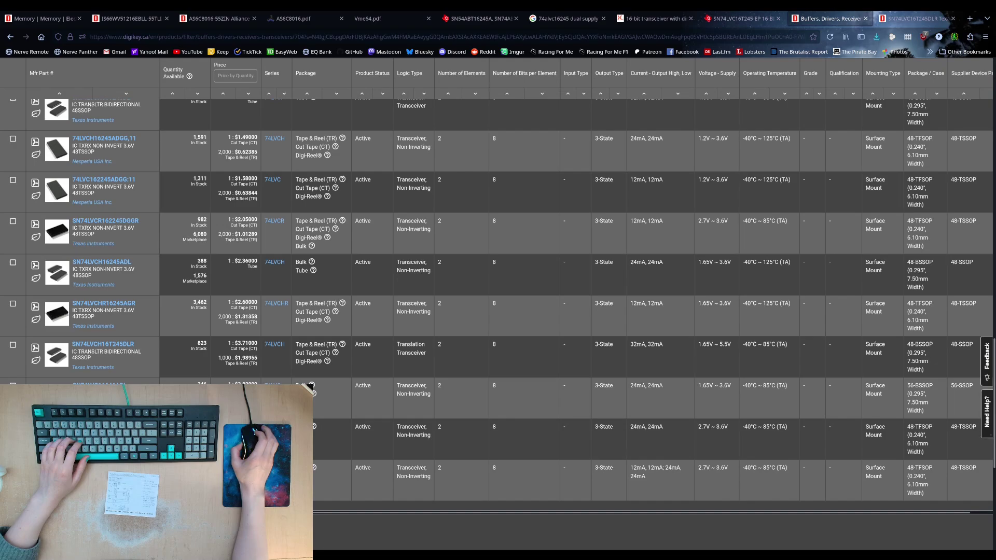
pyautogui.middleClick(98, 384)
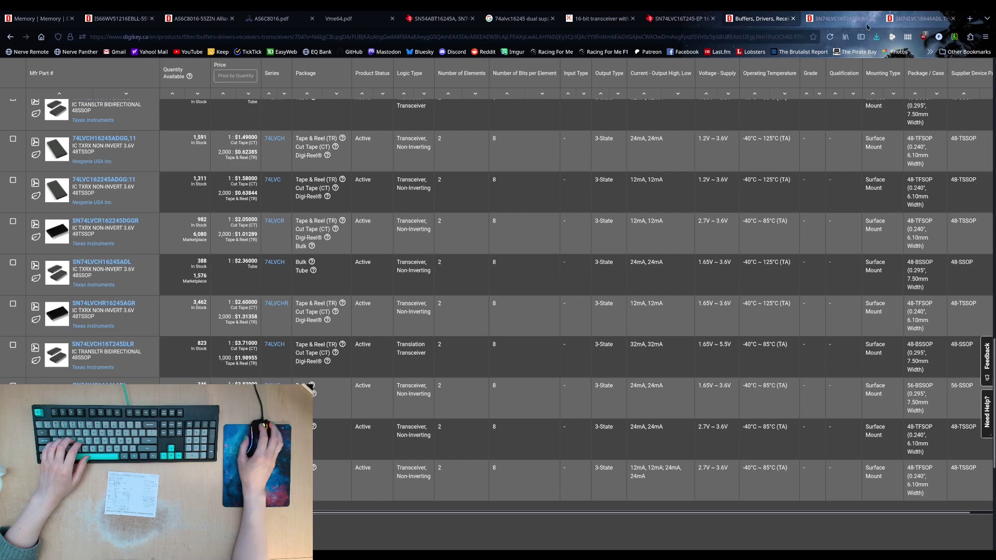
# - Open the datasheet from the SN74LVC16T245DLR product page and examine its title and logic diagram
pyautogui.hotkey('ctrl', 'Tab')
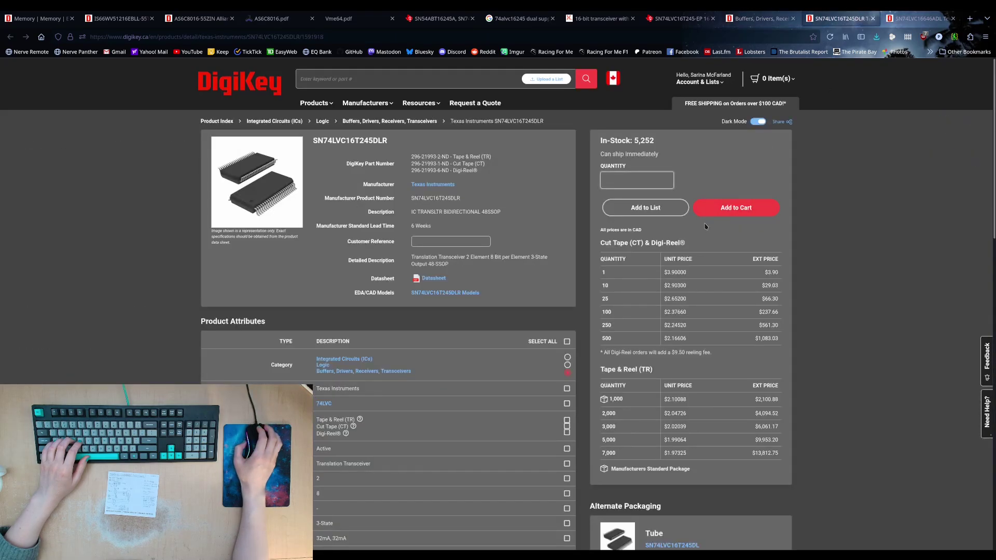
pyautogui.scroll(-2, 706, 225)
pyautogui.scroll(2, 705, 225)
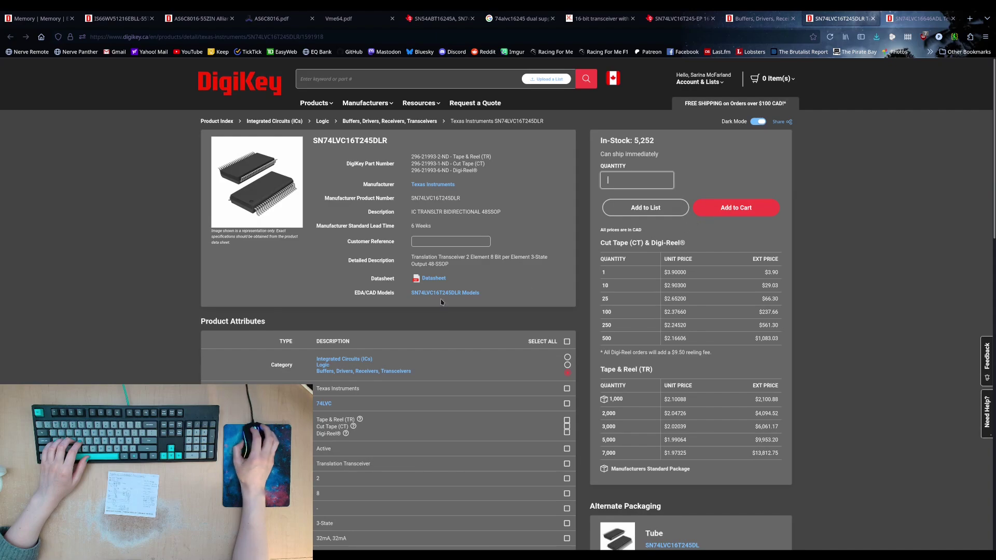
pyautogui.click(433, 279)
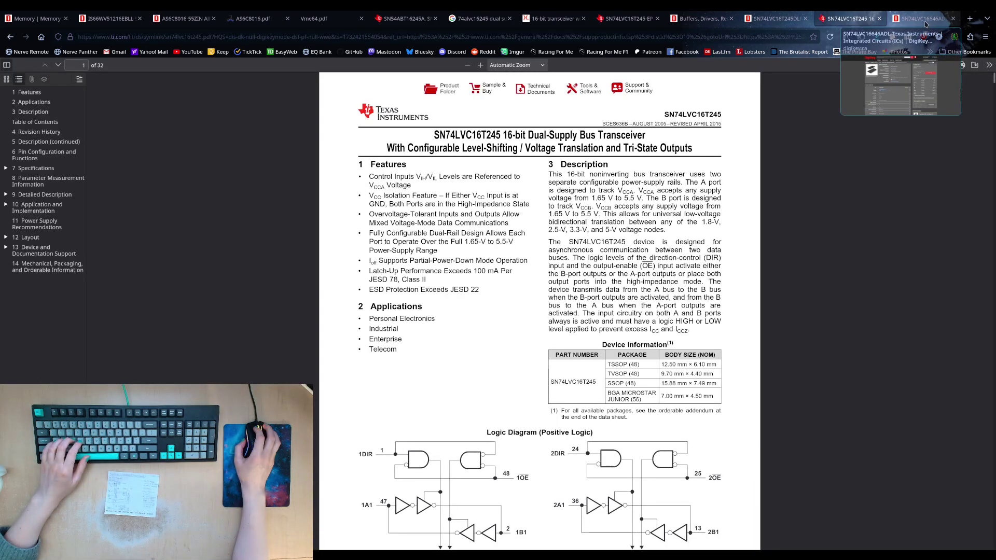
pyautogui.moveTo(502, 135); pyautogui.dragTo(619, 134)
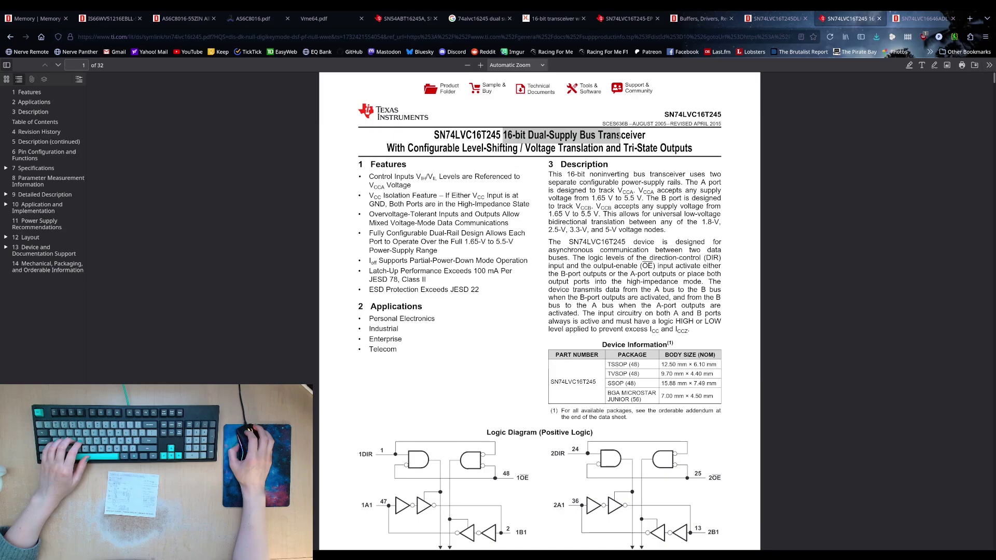
pyautogui.click(620, 135)
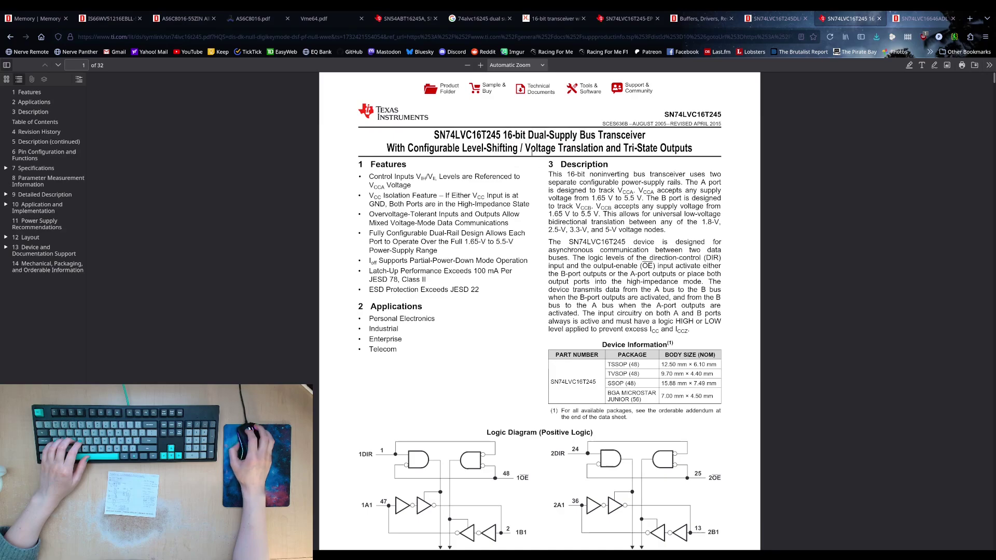
pyautogui.scroll(-5, 509, 197)
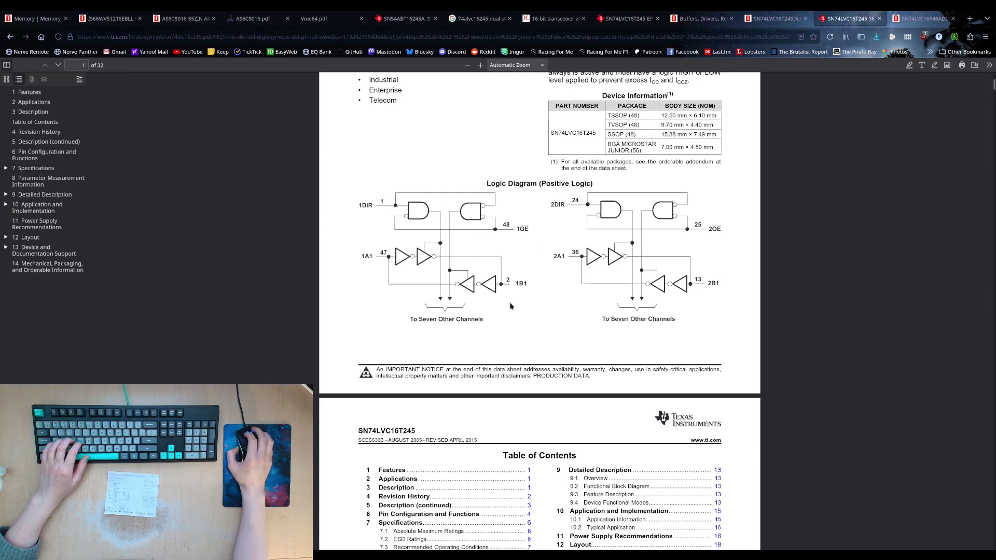
# - Open the datasheet of the SN74LVC16646ADL in a separate tab and return to its product page
pyautogui.hotkey('ctrl', 'Tab')
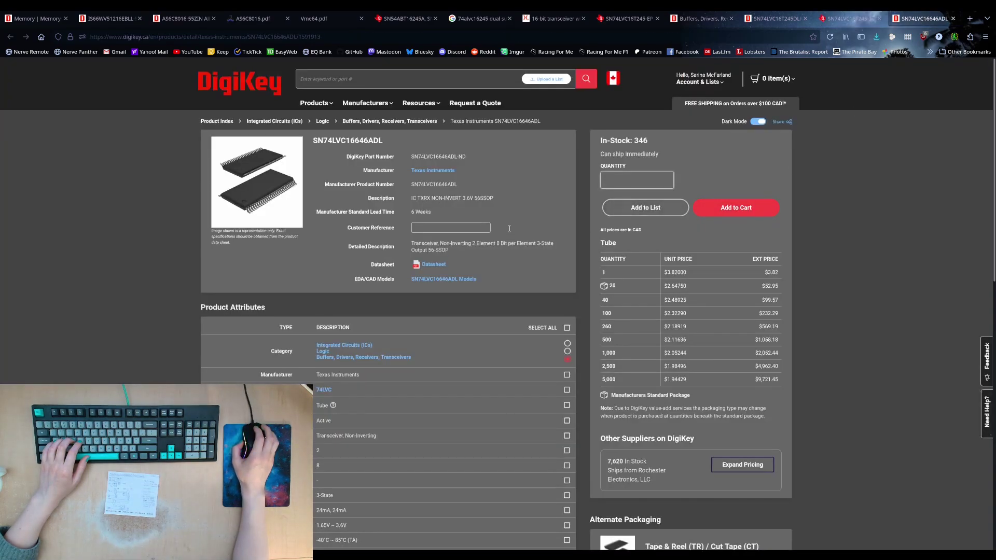
pyautogui.click(433, 265)
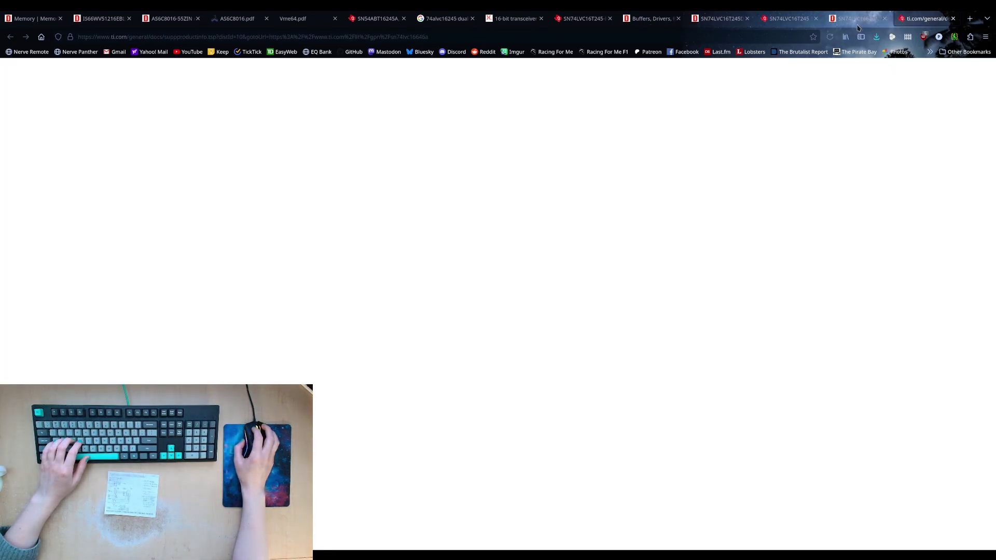
pyautogui.click(857, 20)
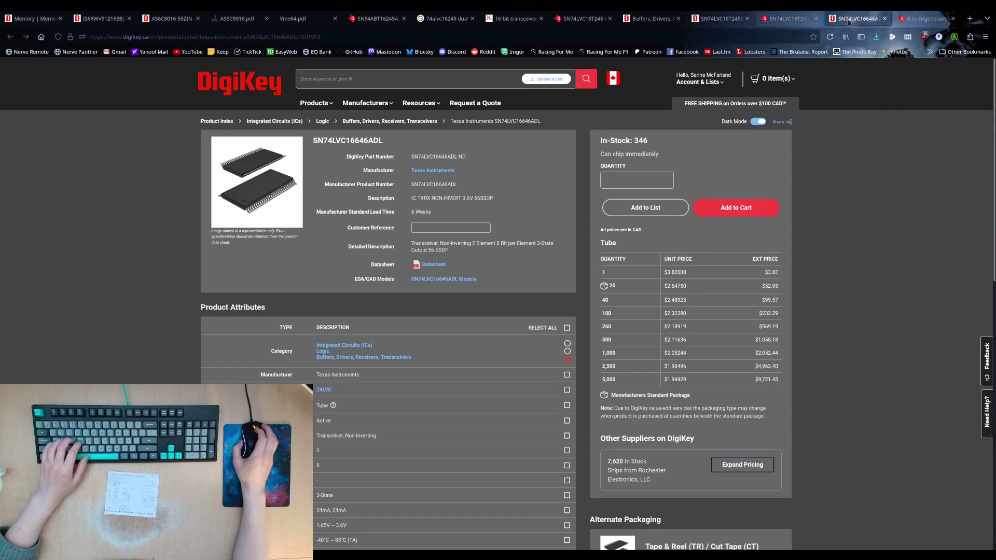
# - Close the SN74LVC16T245 datasheet and the SN74LVC16646ADL product page, and switch to the SN74LVC16646A datasheet
pyautogui.click(773, 22)
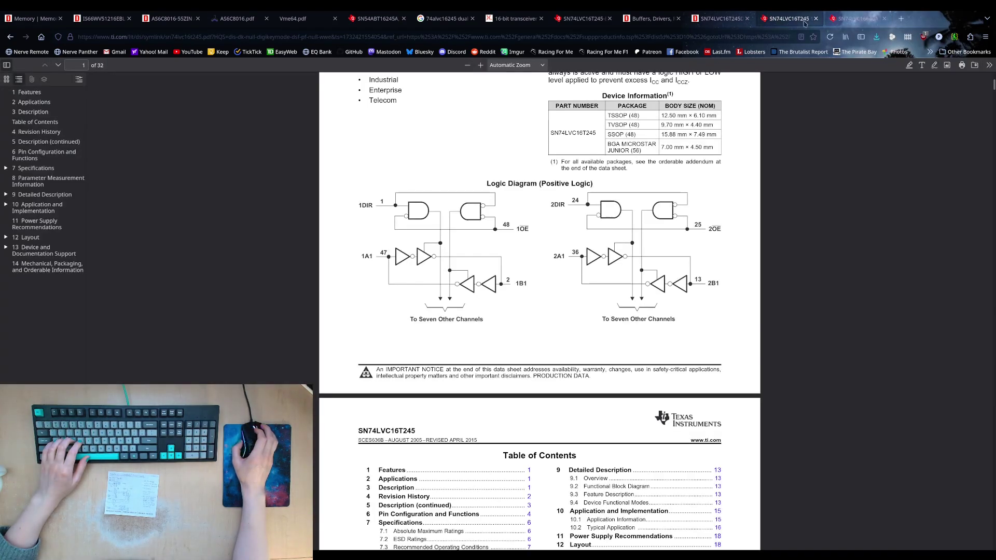
pyautogui.middleClick(790, 19)
pyautogui.click(719, 20)
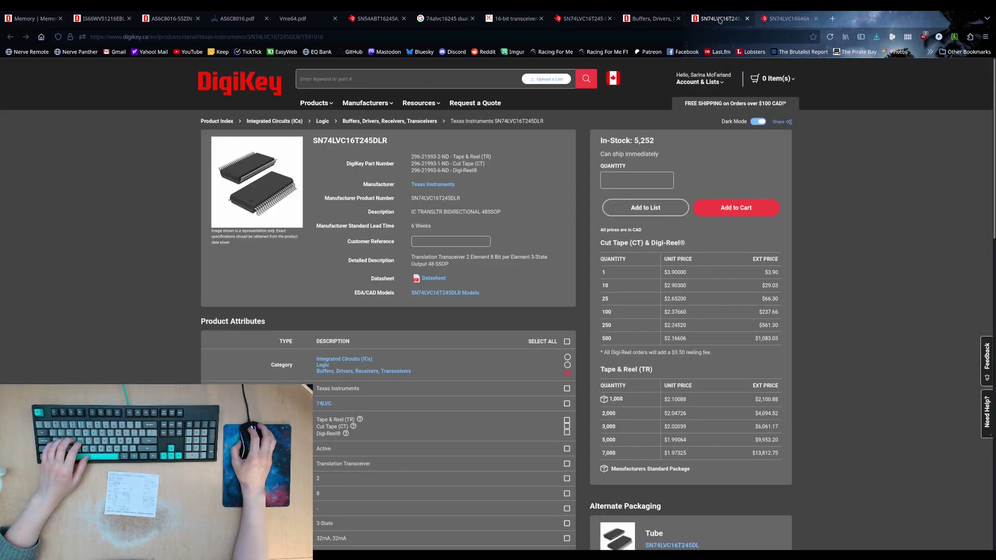
pyautogui.click(788, 20)
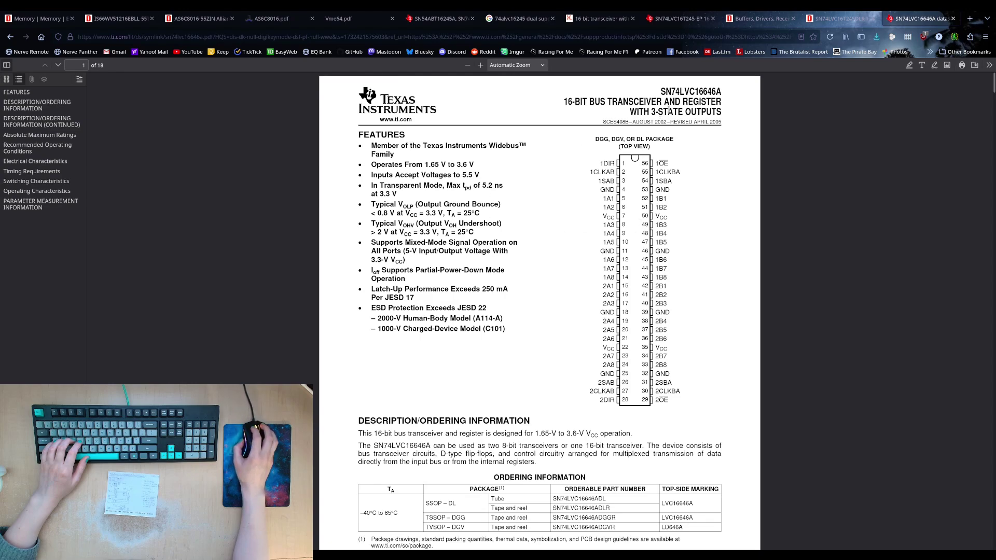
# - Examine the features, pinout, description and bus-transfer diagrams in the SN74LVC16646A datasheet and close it
pyautogui.scroll(-5, 526, 244)
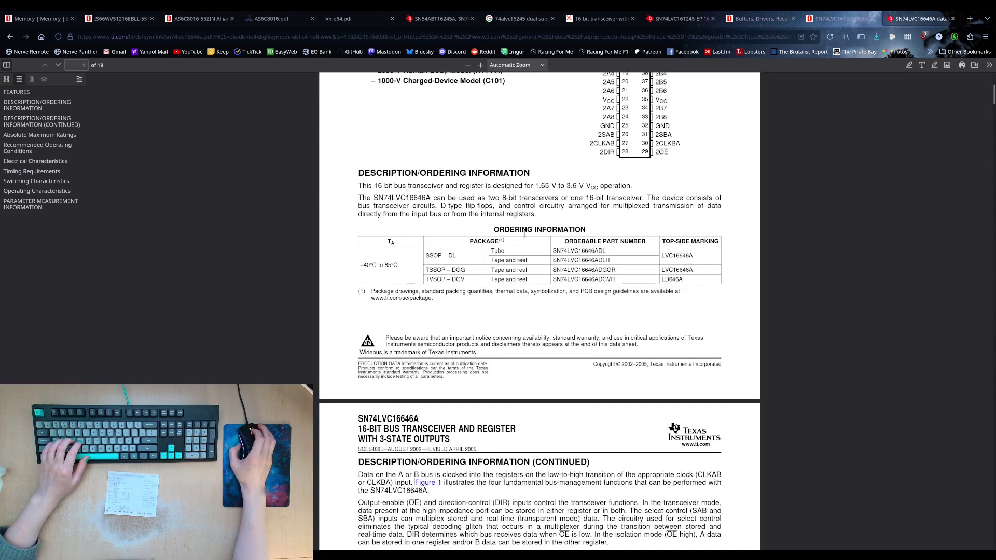
pyautogui.scroll(5, 525, 241)
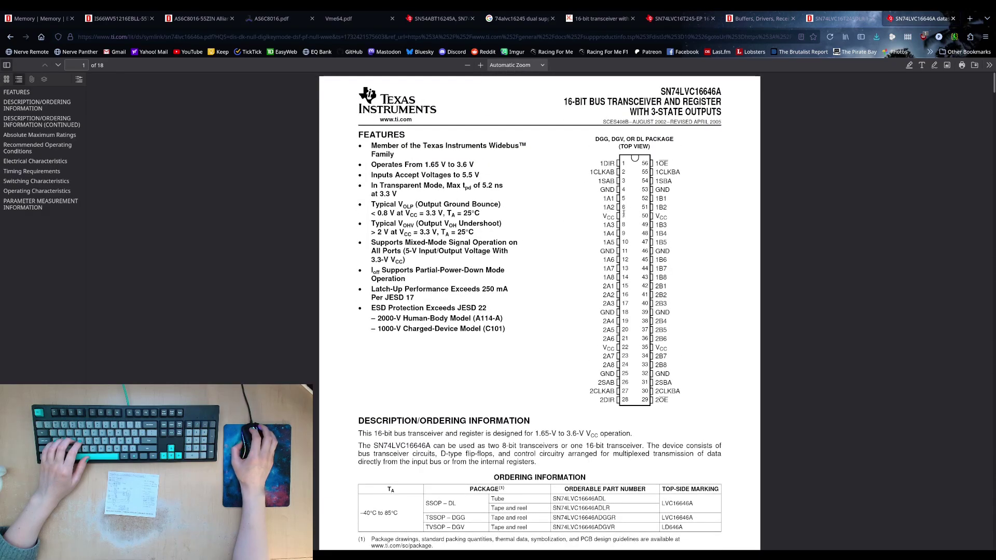
pyautogui.moveTo(583, 161); pyautogui.dragTo(620, 208)
pyautogui.click(570, 220)
pyautogui.moveTo(463, 174); pyautogui.dragTo(474, 178)
pyautogui.click(469, 174)
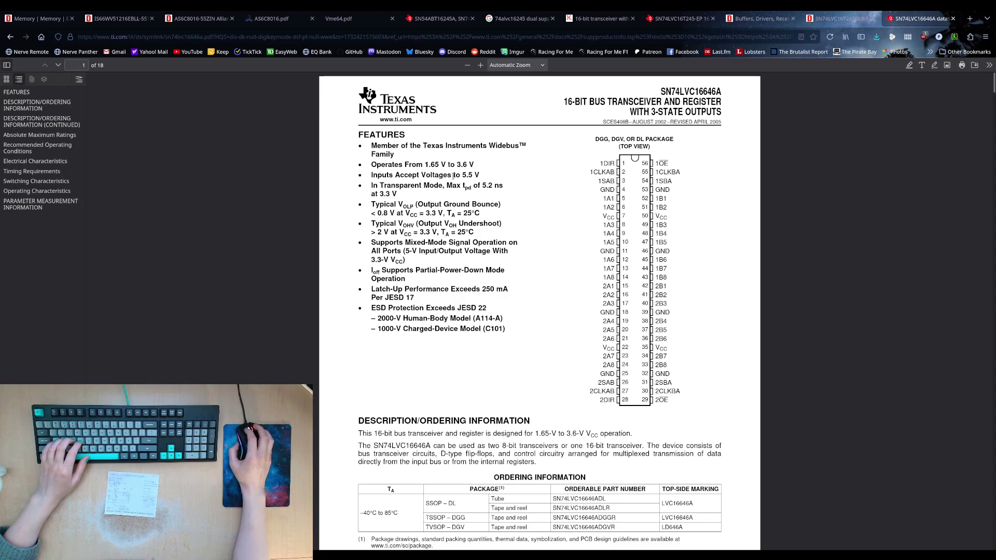
pyautogui.scroll(-15, 518, 219)
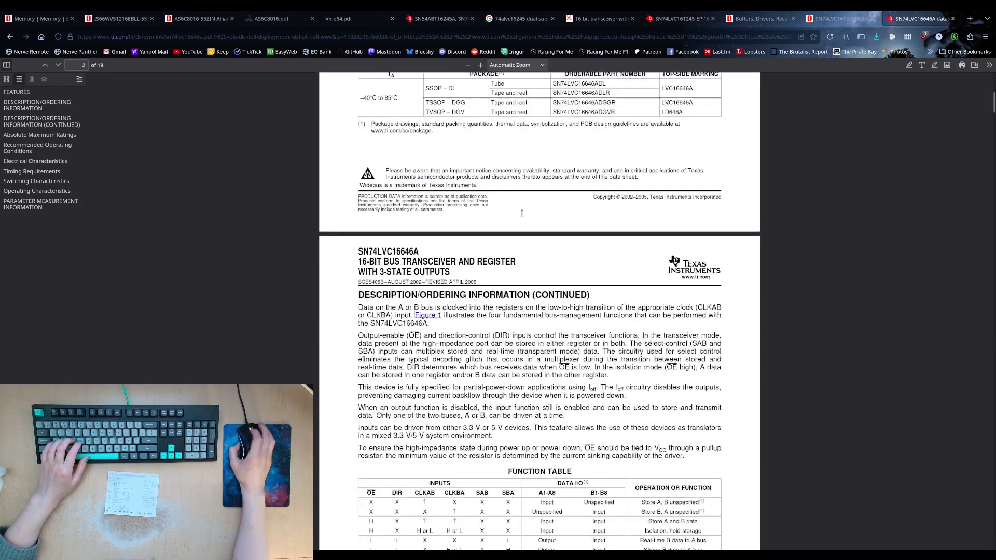
pyautogui.scroll(-7, 523, 216)
pyautogui.scroll(20, 523, 215)
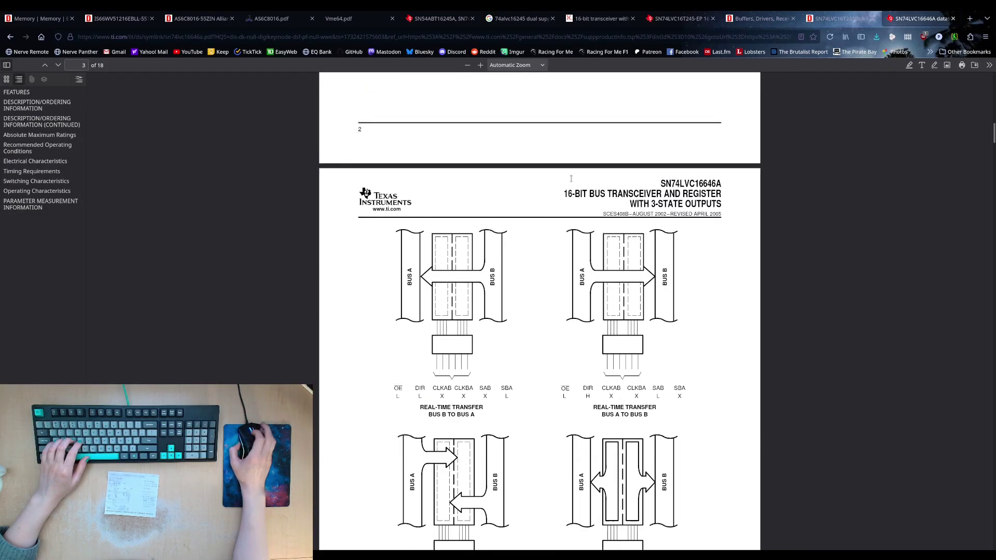
pyautogui.scroll(1, 806, 266)
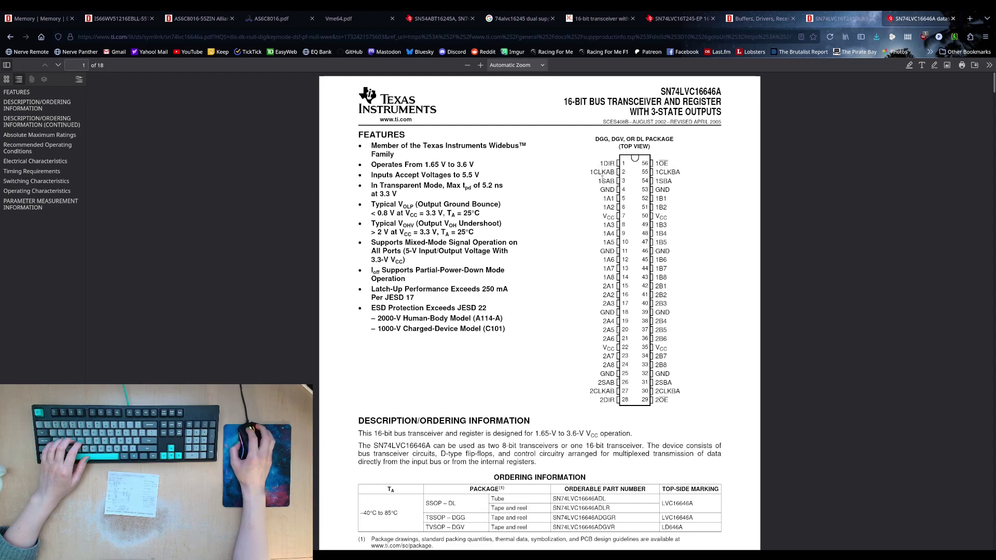
pyautogui.click(953, 18)
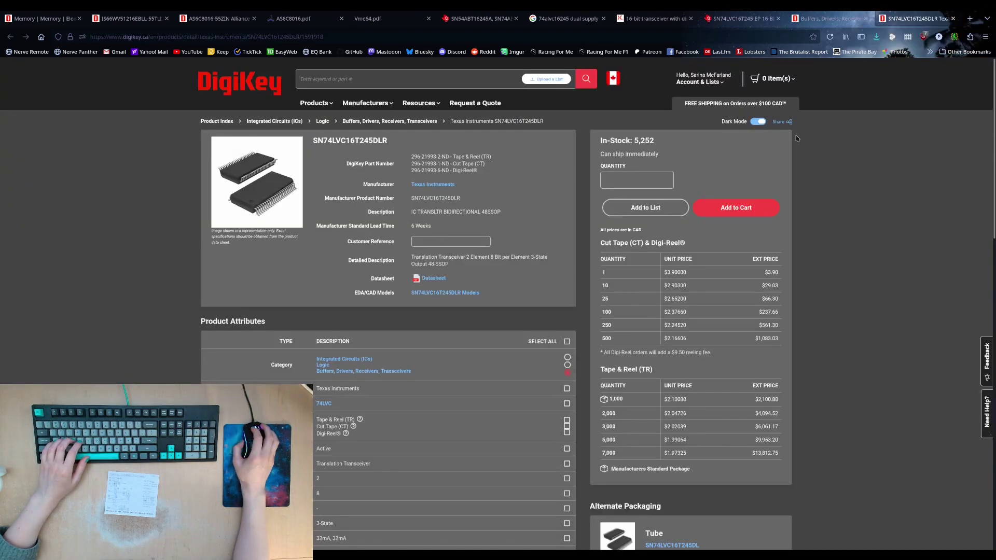
# - Return to the filtered parts list, open the SN74LVCH16541ADLR product page in a new tab and view it
pyautogui.click(829, 22)
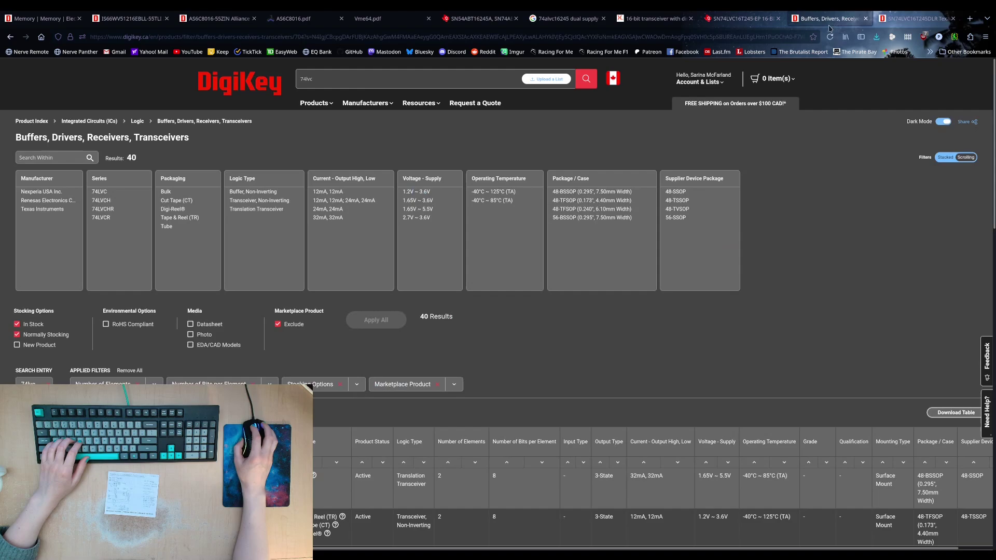
pyautogui.scroll(-5, 123, 318)
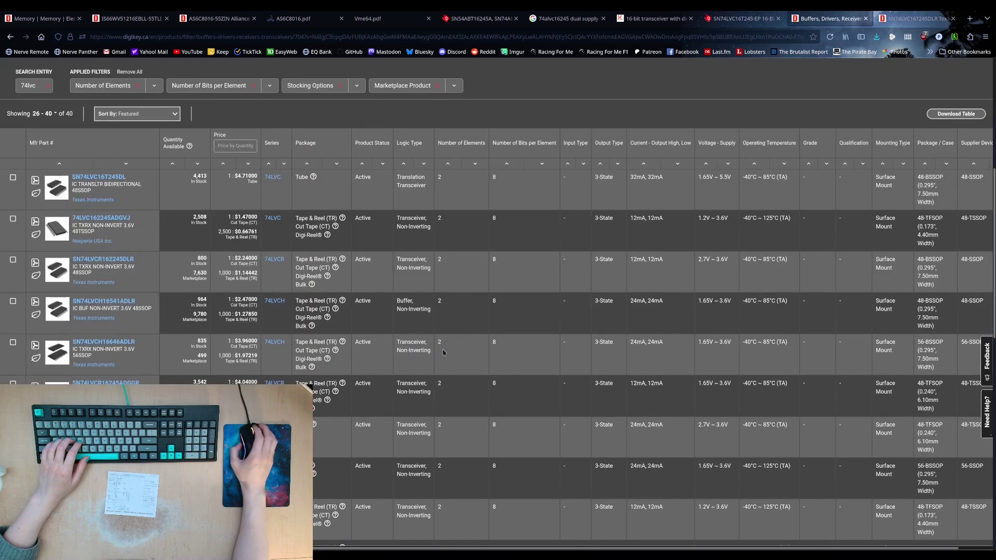
pyautogui.middleClick(102, 302)
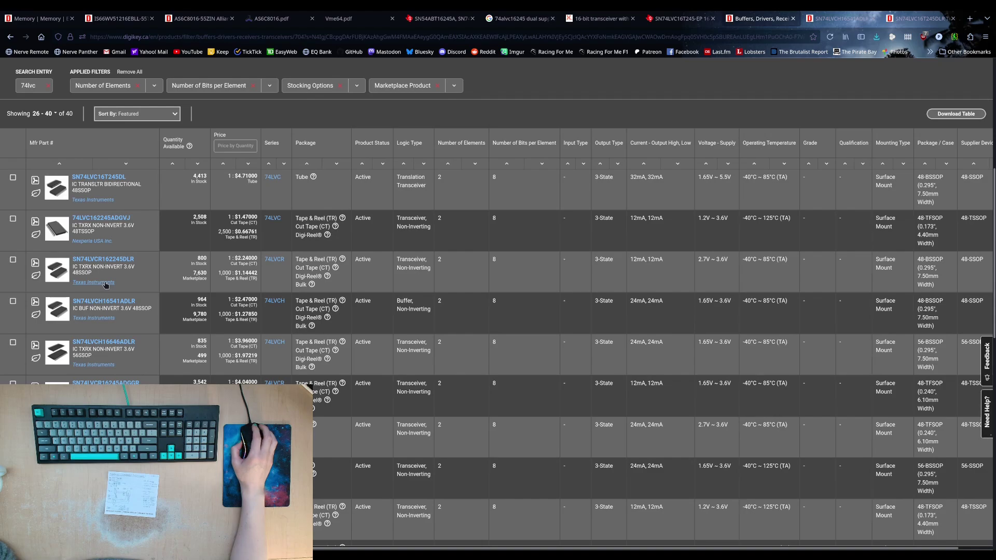
pyautogui.scroll(-5, 105, 287)
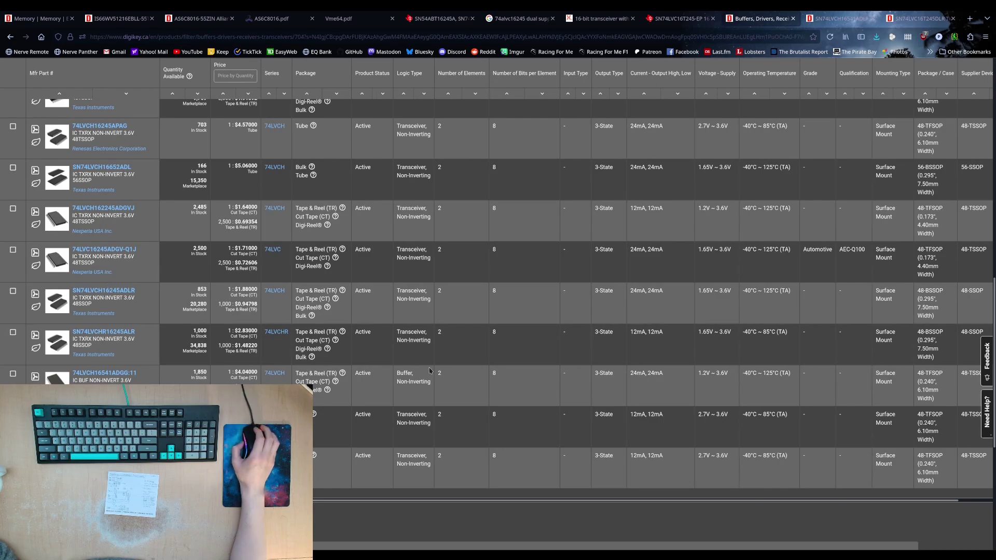
pyautogui.click(917, 21)
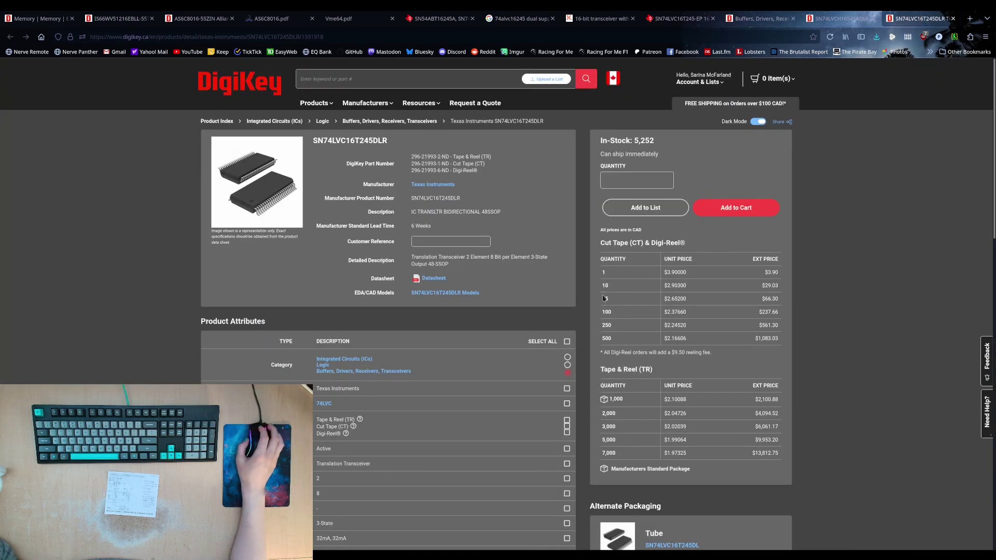
pyautogui.click(836, 20)
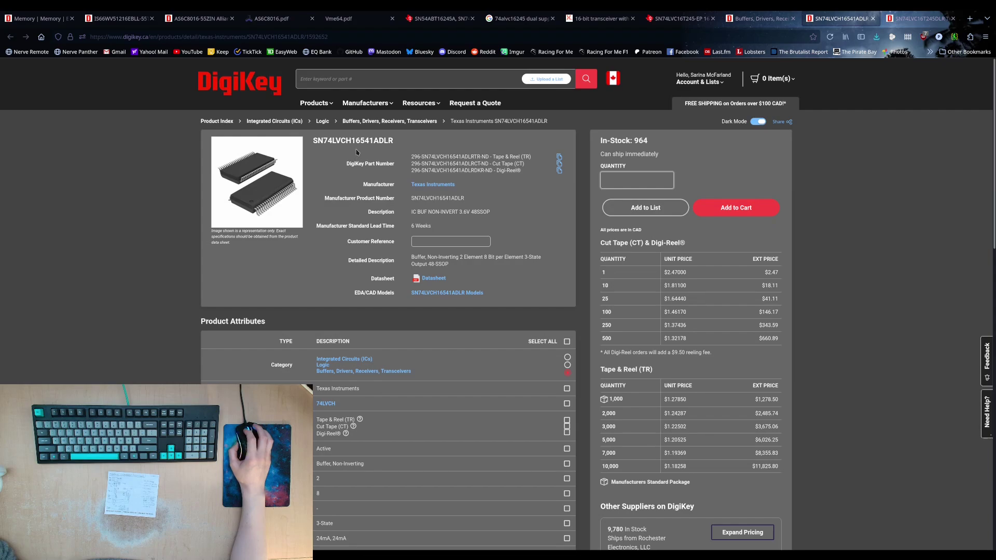
# - Open the SN74LVCH16541ADLR datasheet, examine its features, pinout and voltage ratings, and close it
pyautogui.click(433, 279)
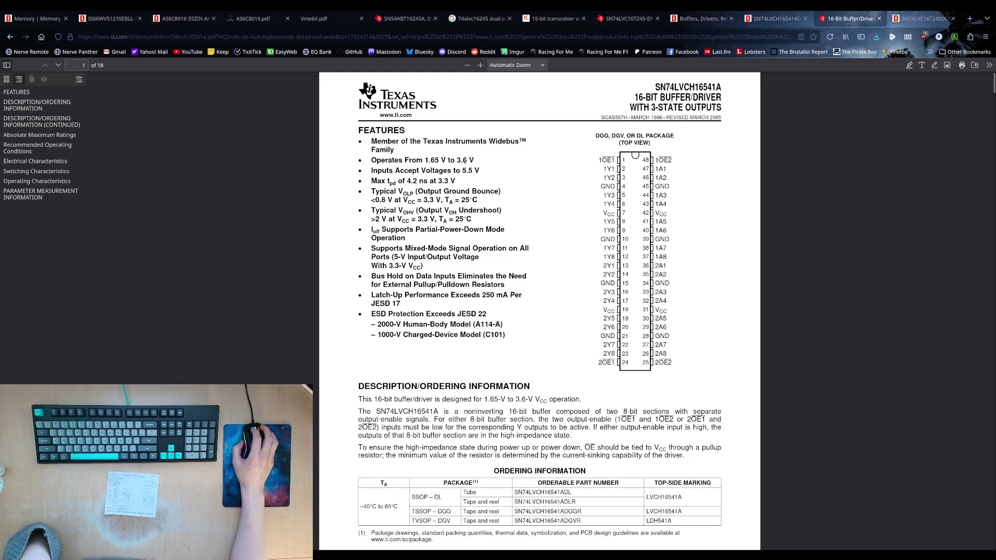
pyautogui.scroll(-10, 551, 267)
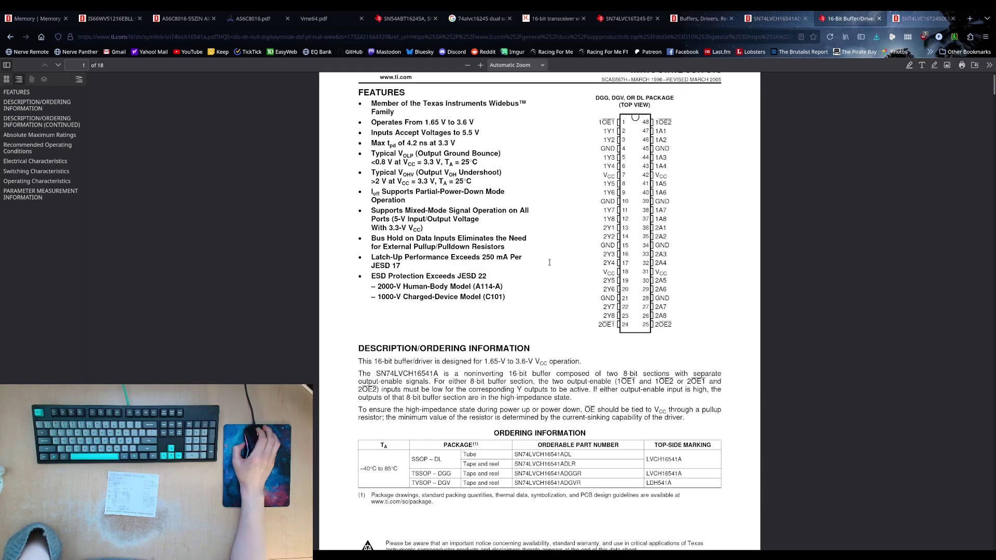
pyautogui.scroll(-10, 551, 264)
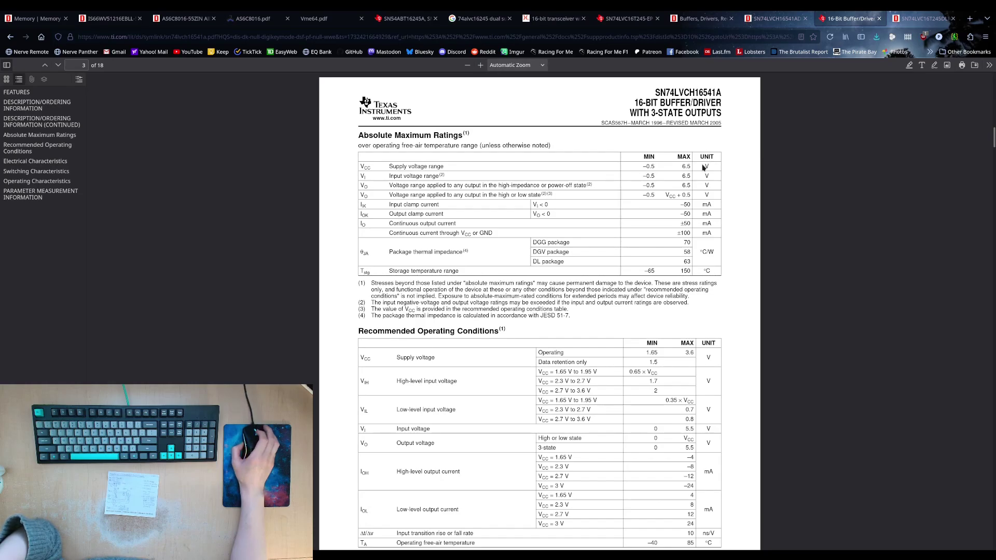
pyautogui.scroll(5, 706, 161)
pyautogui.scroll(10, 705, 162)
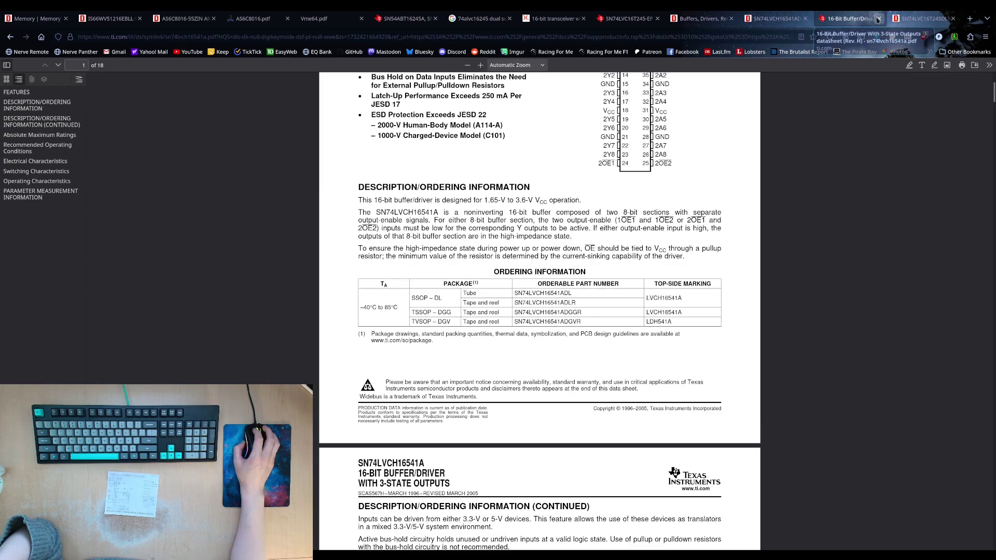
pyautogui.click(878, 19)
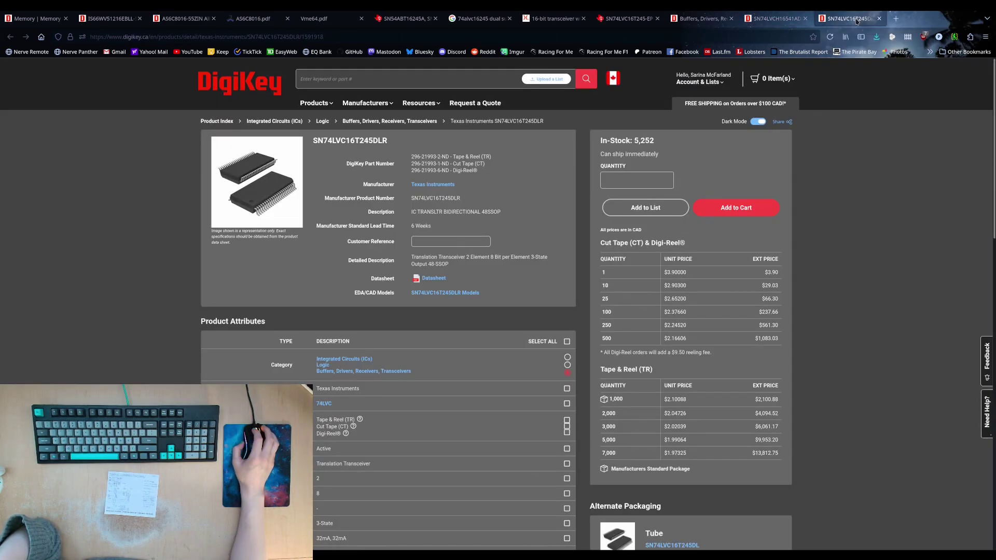
# - Close both open product pages and sort the filtered transceiver list by ascending price from its first page
pyautogui.click(878, 19)
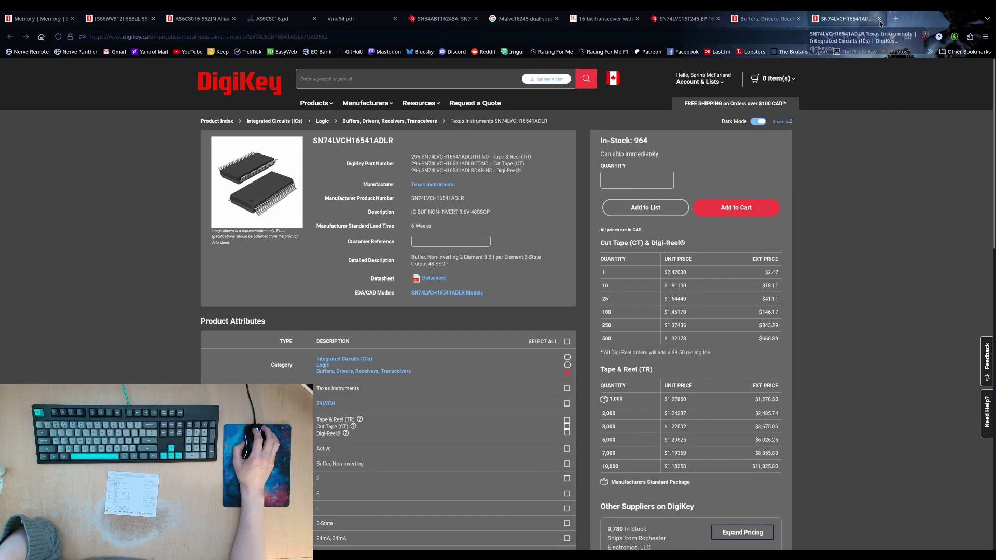
pyautogui.click(879, 19)
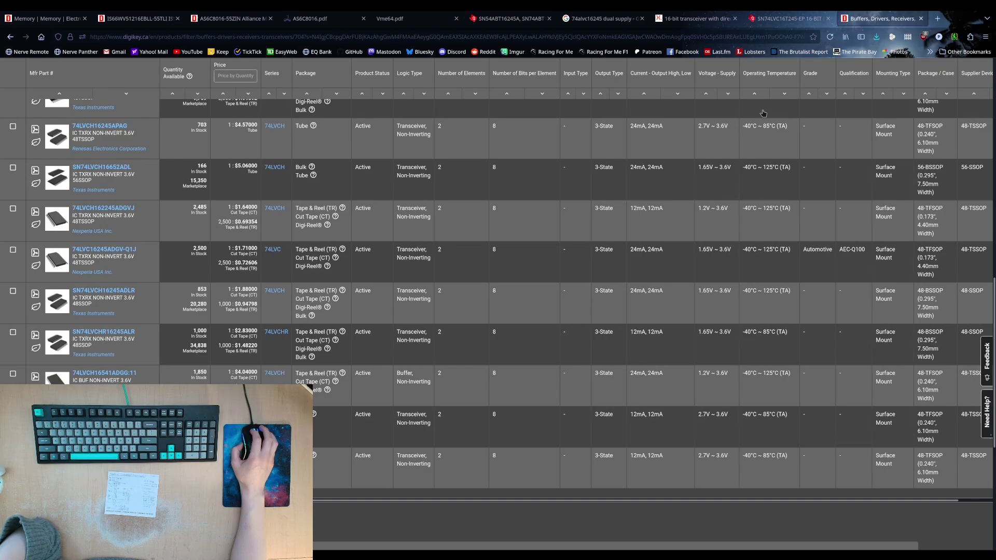
pyautogui.click(658, 250)
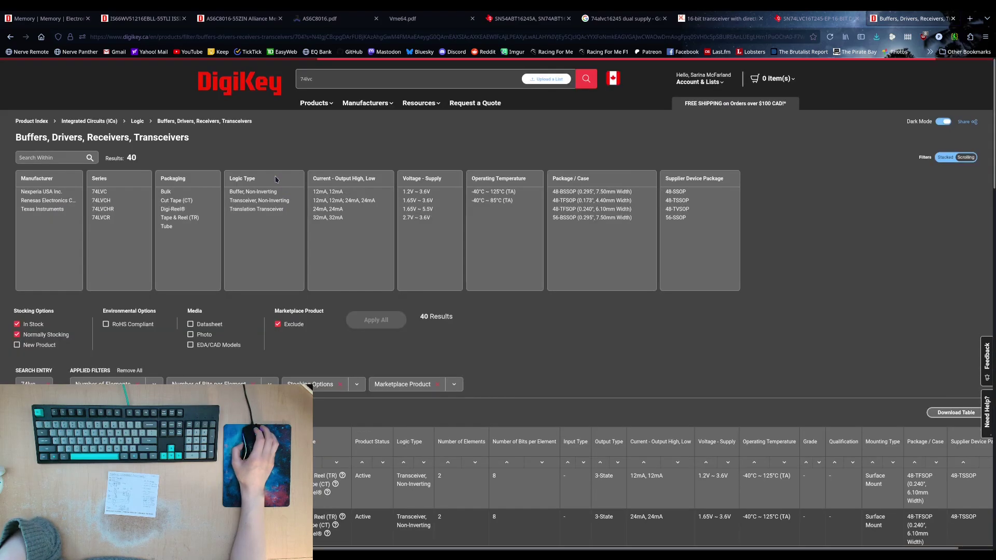
pyautogui.scroll(-3, 328, 338)
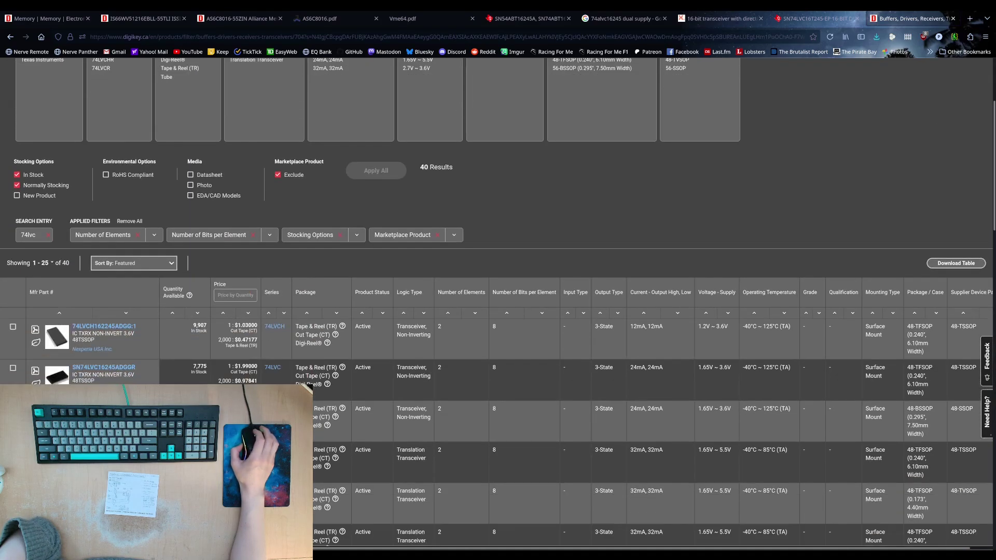
pyautogui.click(224, 313)
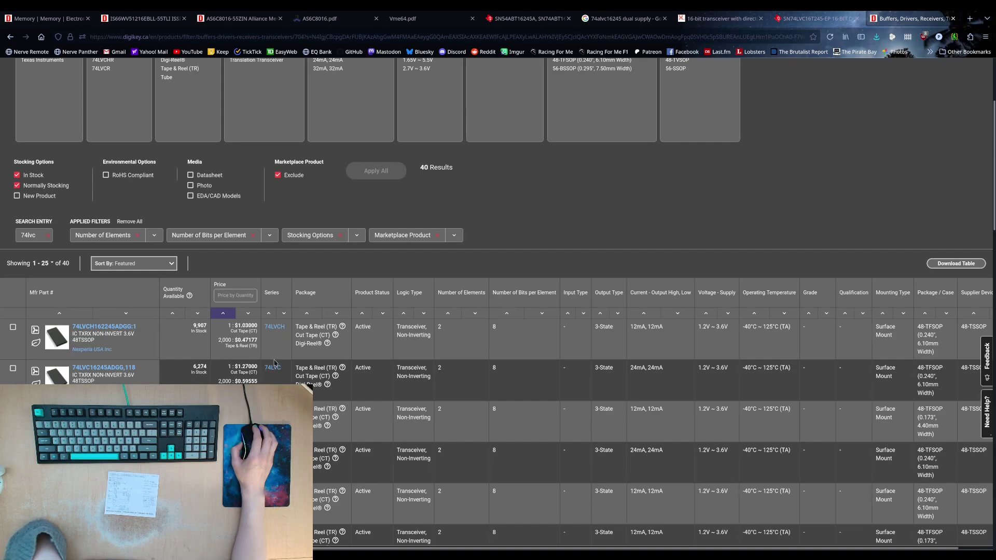
# - Look through the cheapest transceivers and open the 74LVC16245ADGG,118 product page in a new tab
pyautogui.moveTo(275, 362)
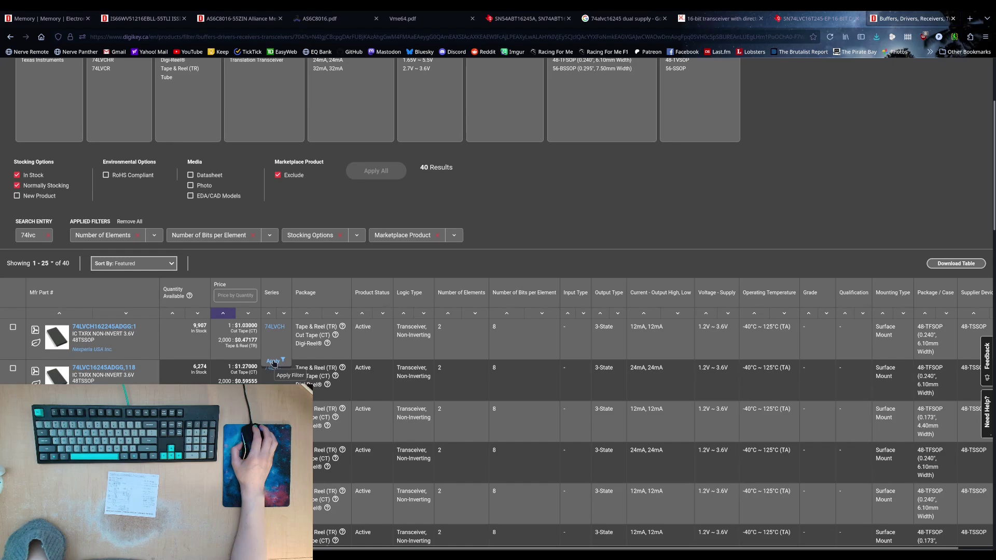
pyautogui.scroll(-2, 274, 363)
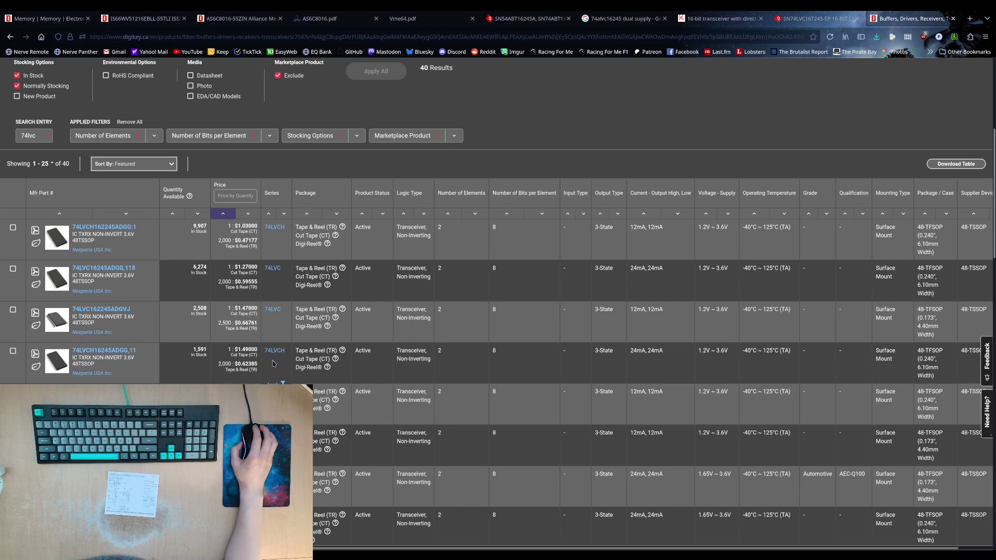
pyautogui.scroll(-4, 274, 364)
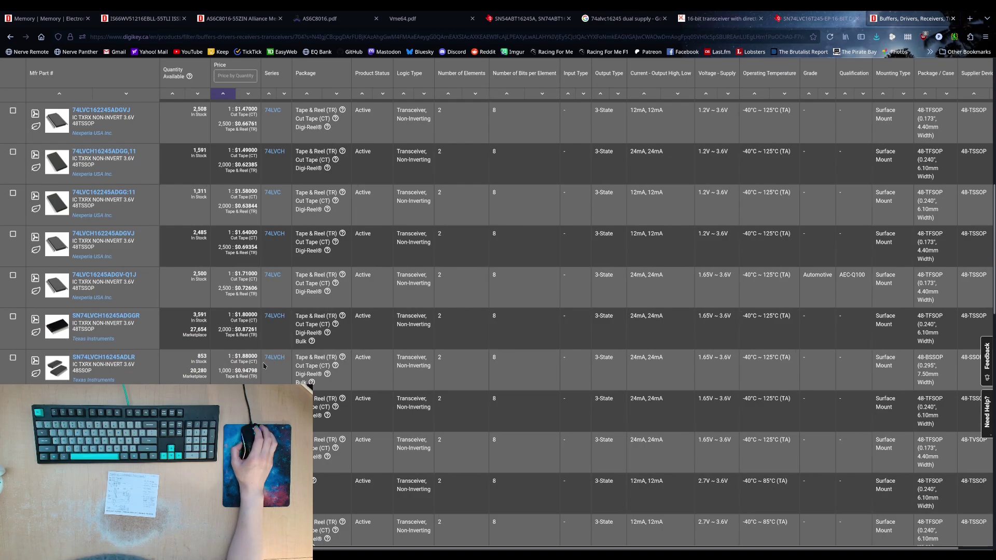
pyautogui.scroll(4, 264, 365)
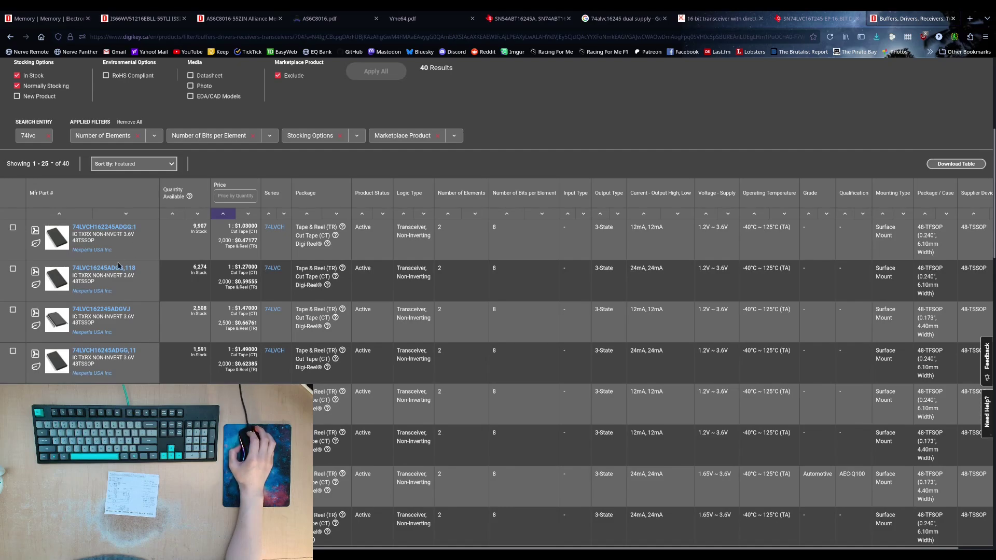
pyautogui.moveTo(263, 326)
pyautogui.scroll(-3, 263, 326)
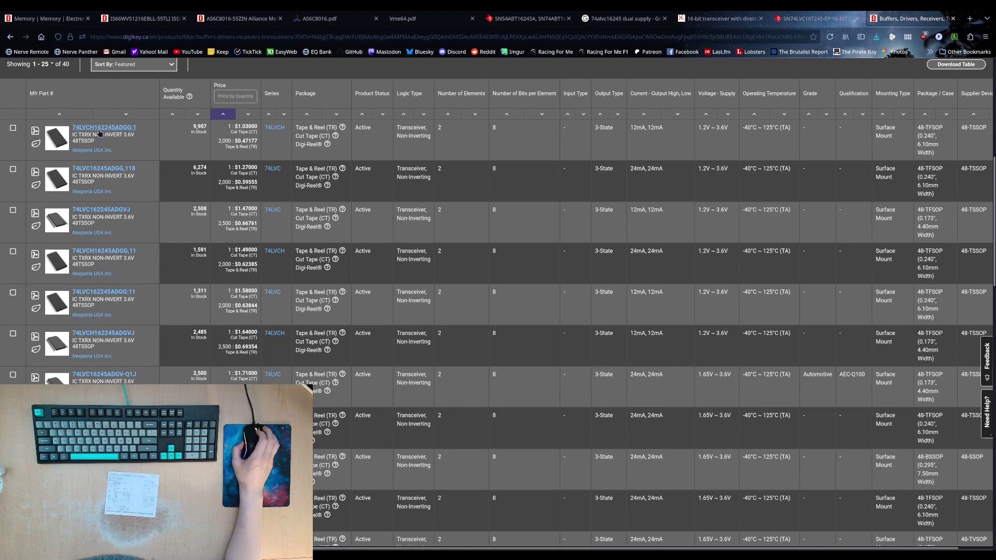
pyautogui.middleClick(104, 169)
pyautogui.click(917, 18)
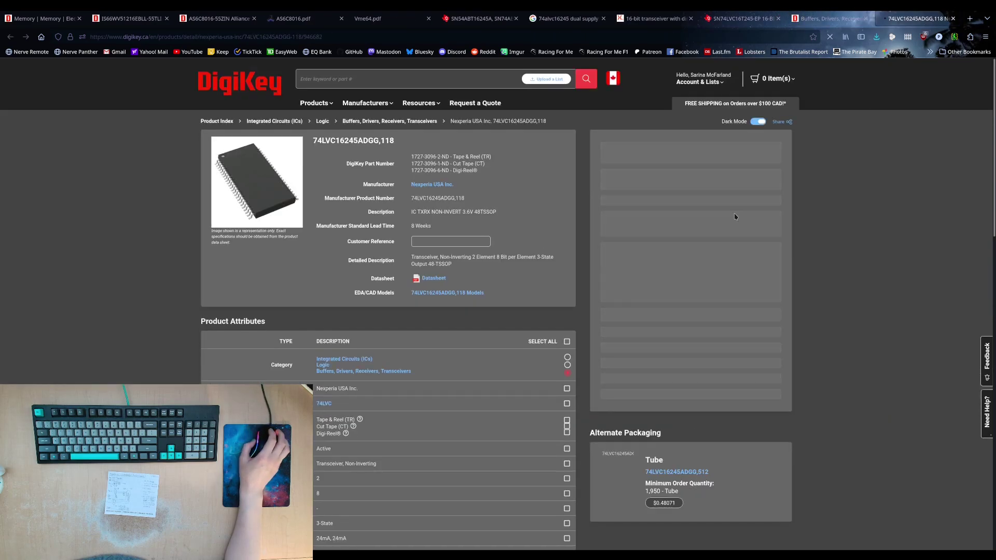
# - Open the 74LVC16245ADGG,118 datasheet, examine its general description and functional diagram, and close it
pyautogui.click(429, 279)
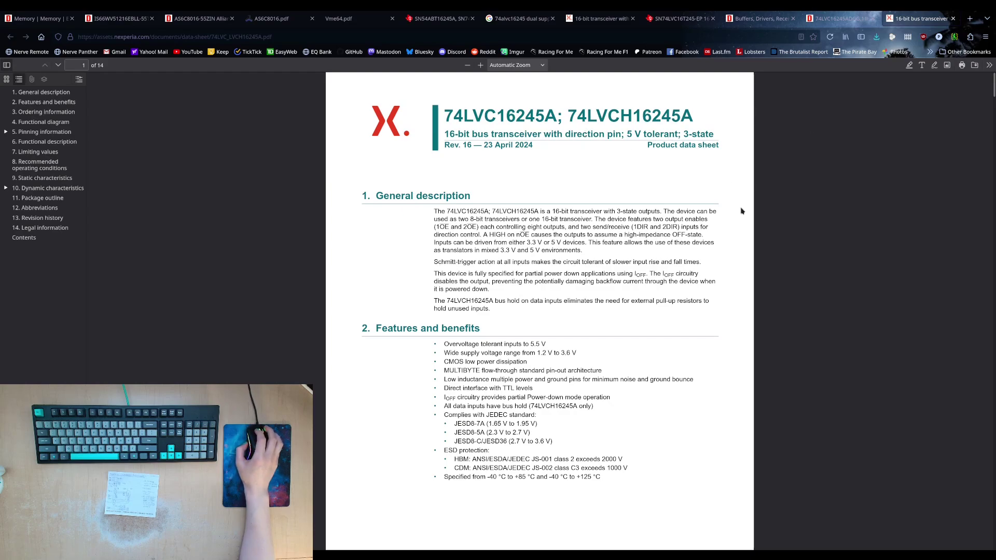
pyautogui.scroll(-10, 669, 211)
pyautogui.scroll(5, 670, 210)
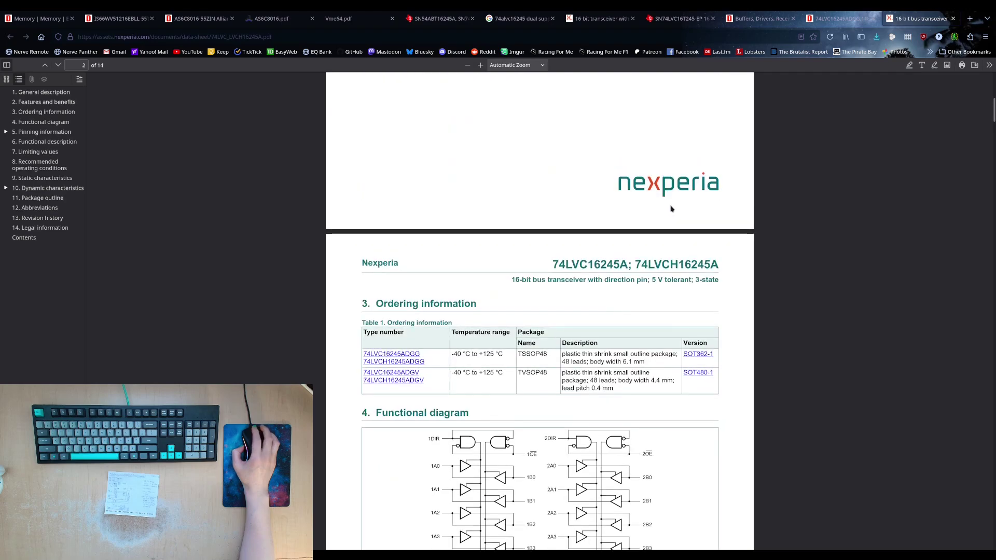
pyautogui.click(952, 18)
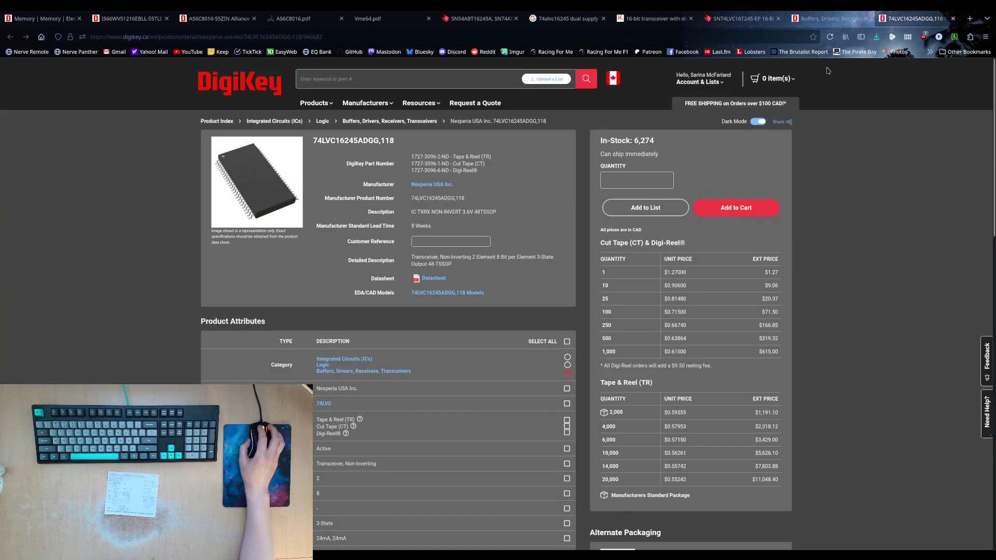
# - Close the 74LVC16245ADGG,118 product page and look through the price-sorted transceivers, opening the SN74LVC16245ADGGR product page in a new tab
pyautogui.click(952, 18)
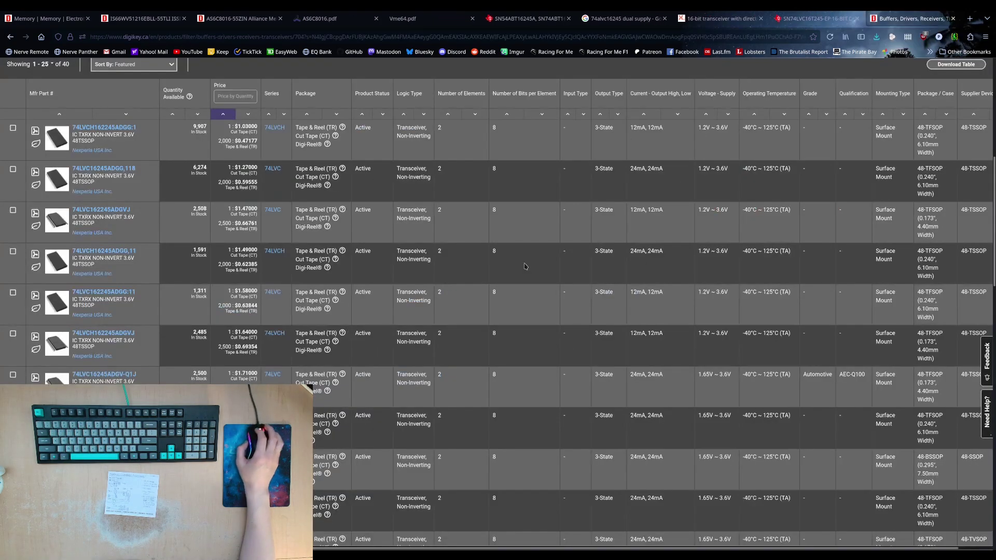
pyautogui.moveTo(355, 252)
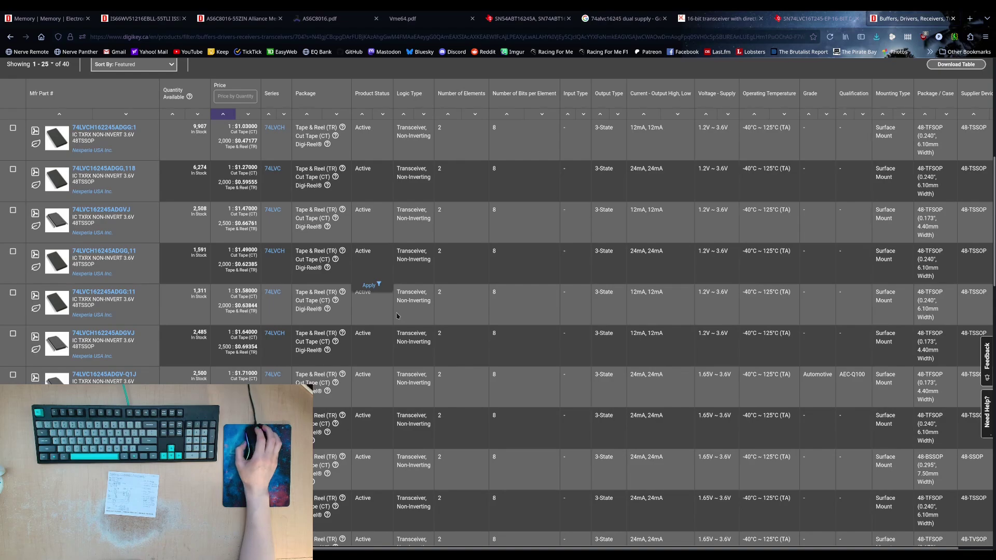
pyautogui.moveTo(395, 317)
pyautogui.moveTo(477, 392)
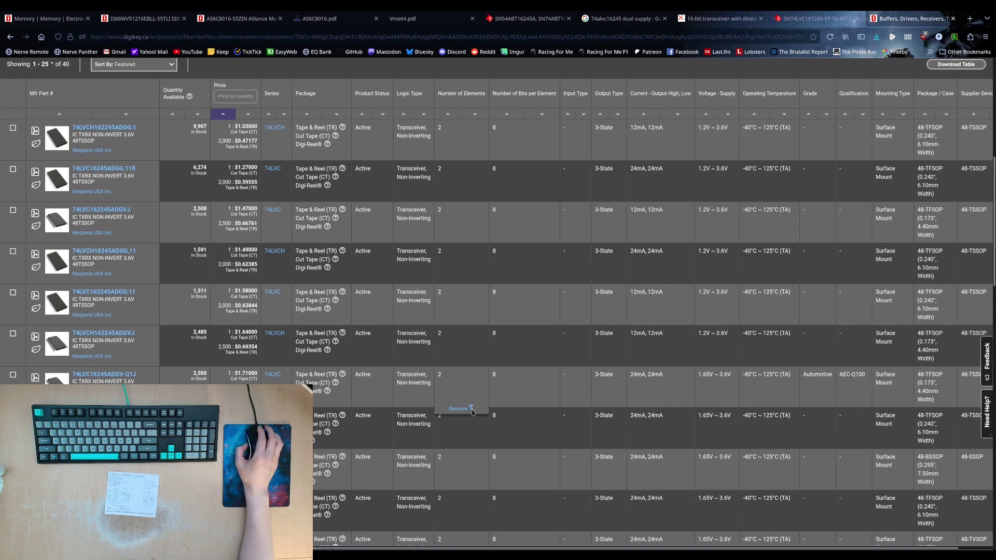
pyautogui.moveTo(400, 490)
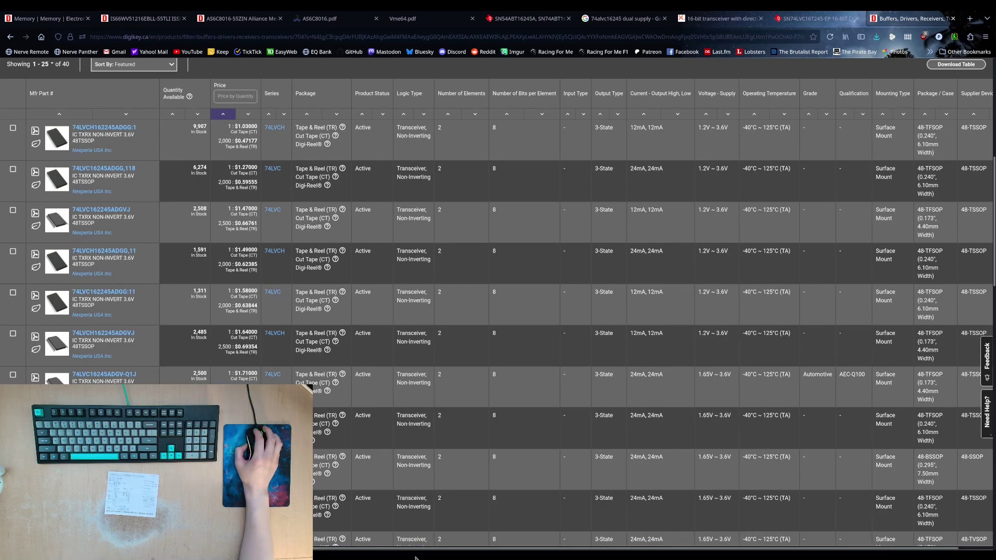
pyautogui.moveTo(389, 549); pyautogui.dragTo(338, 530)
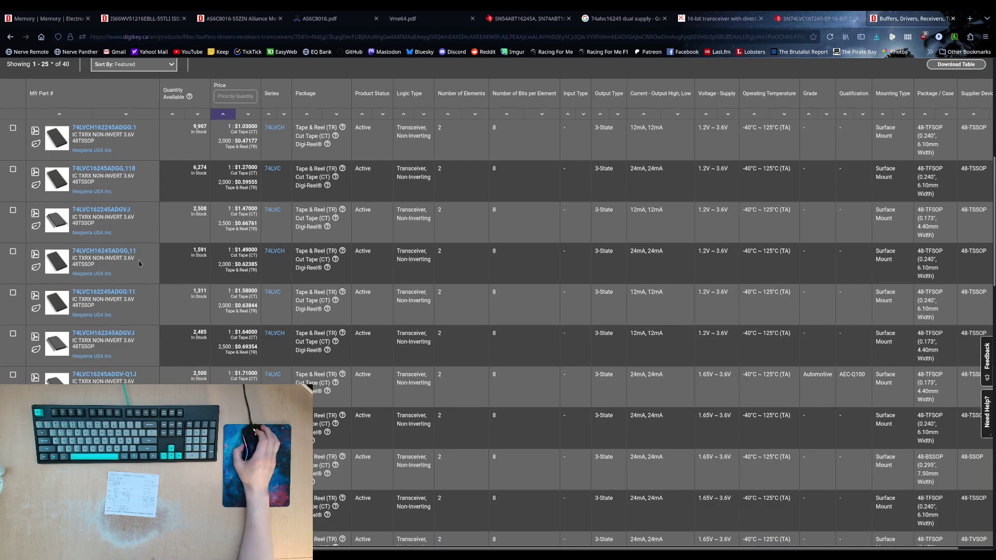
pyautogui.scroll(-2, 141, 270)
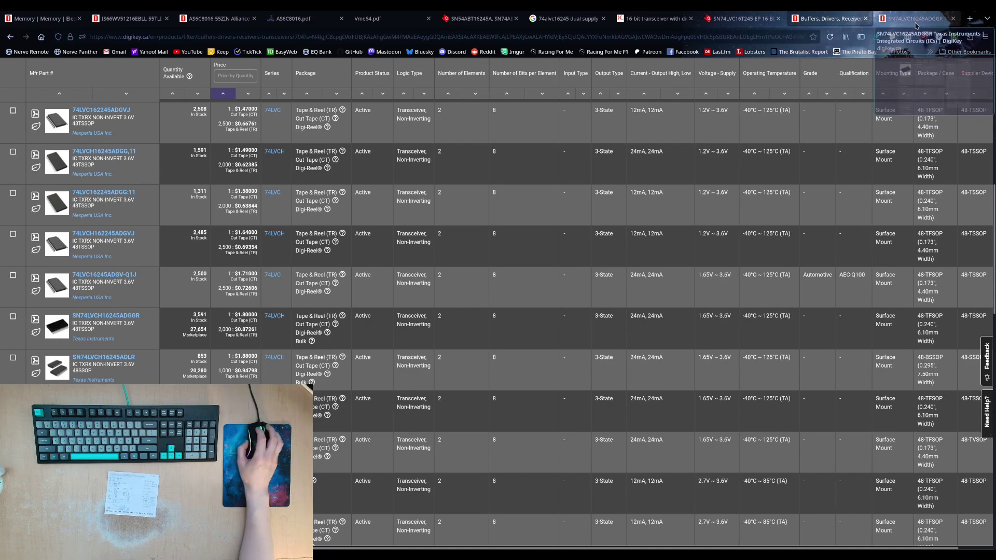
# - Examine the SN74LVC16245ADGGR product page and its datasheet's features, then close both
pyautogui.click(885, 9)
pyautogui.click(434, 278)
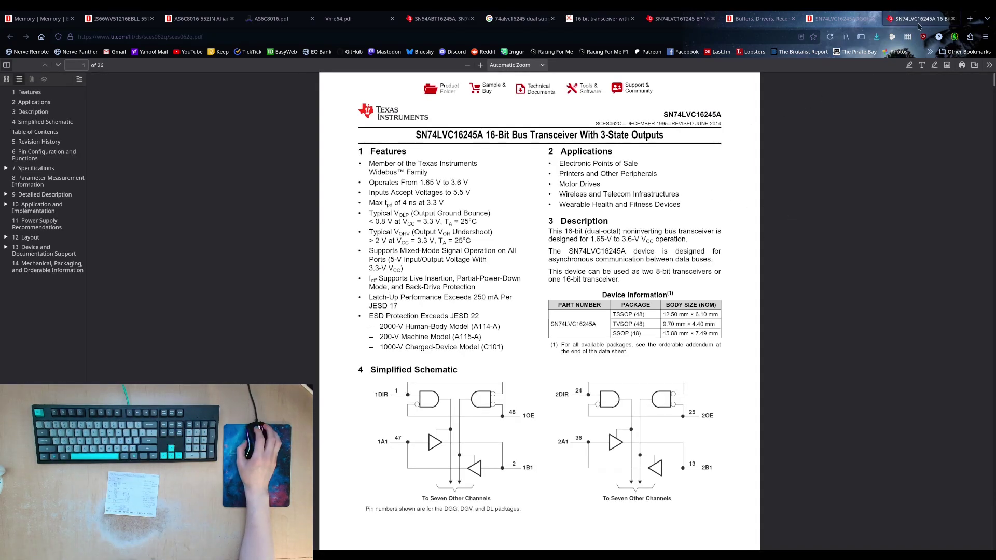
pyautogui.click(953, 19)
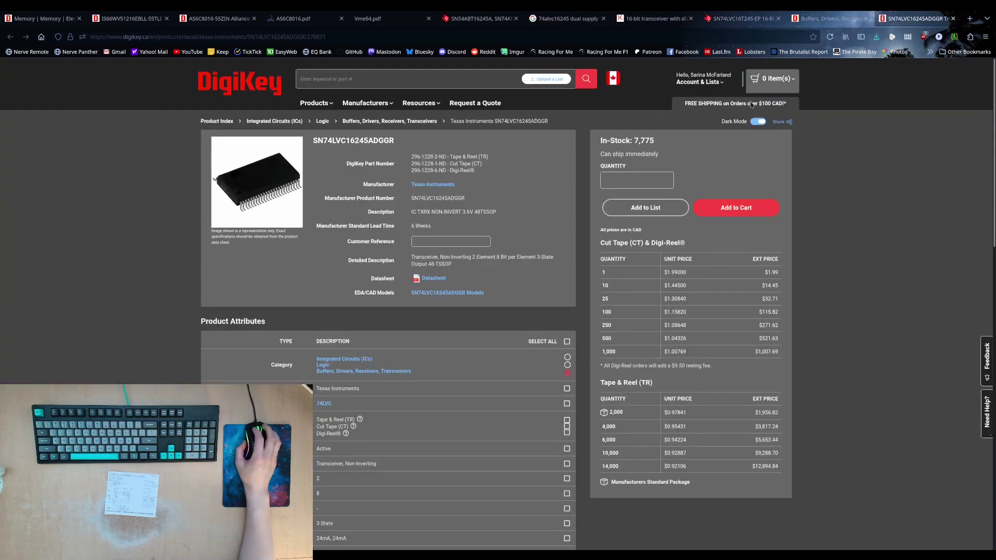
pyautogui.click(953, 19)
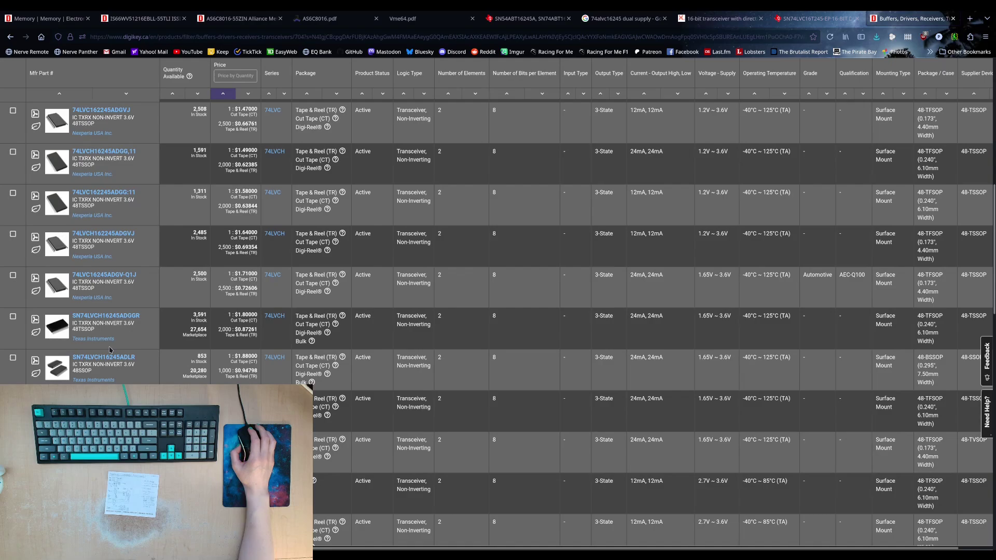
# - Compare the supply voltage ranges and logic types of the listed transceivers, from the cheapest parts through the translation transceivers
pyautogui.scroll(-2, 110, 350)
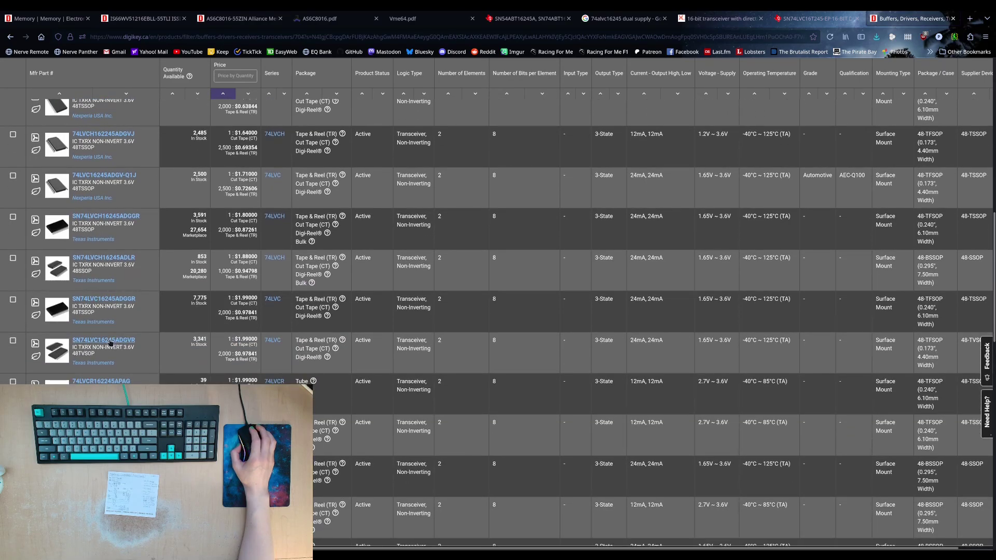
pyautogui.scroll(-2, 110, 342)
pyautogui.scroll(-3, 110, 342)
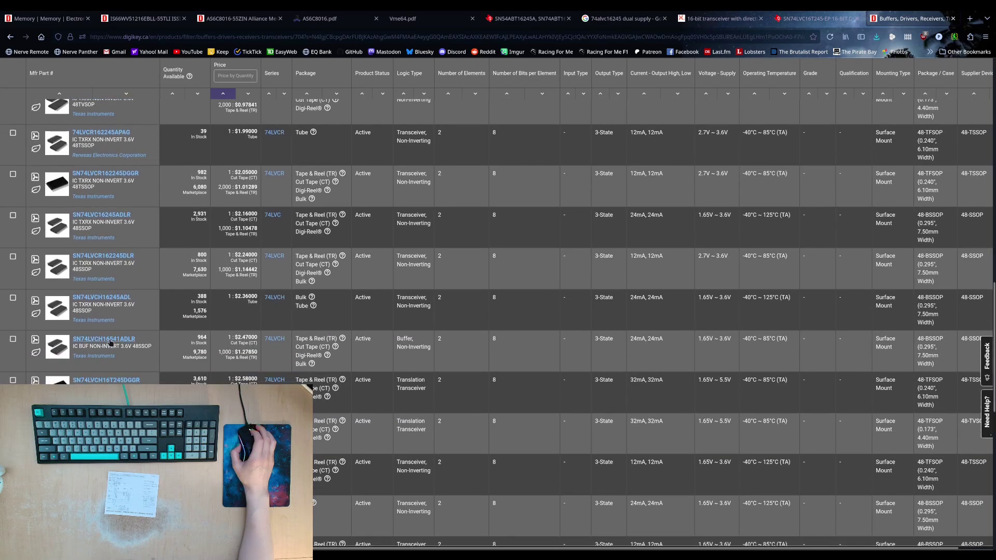
pyautogui.scroll(4, 110, 343)
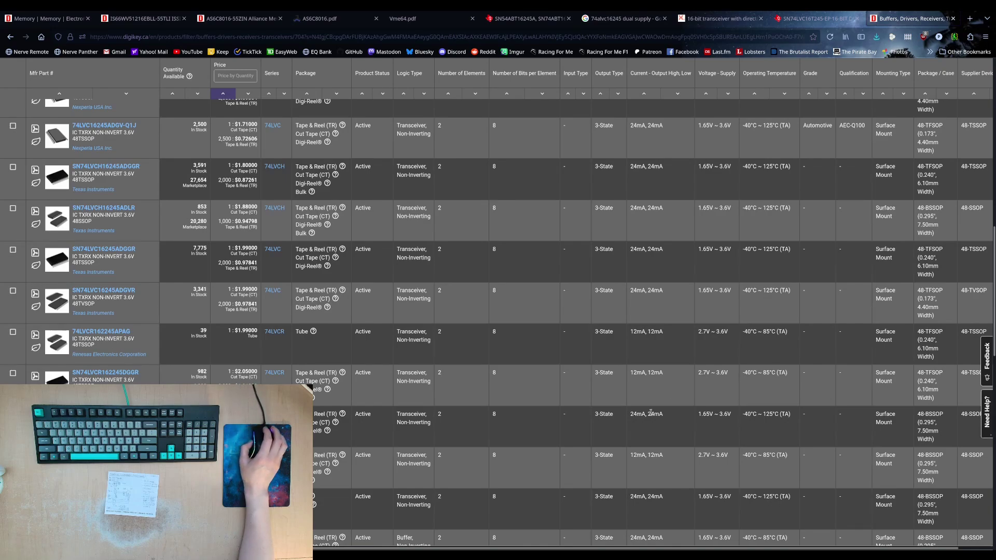
pyautogui.scroll(5, 724, 295)
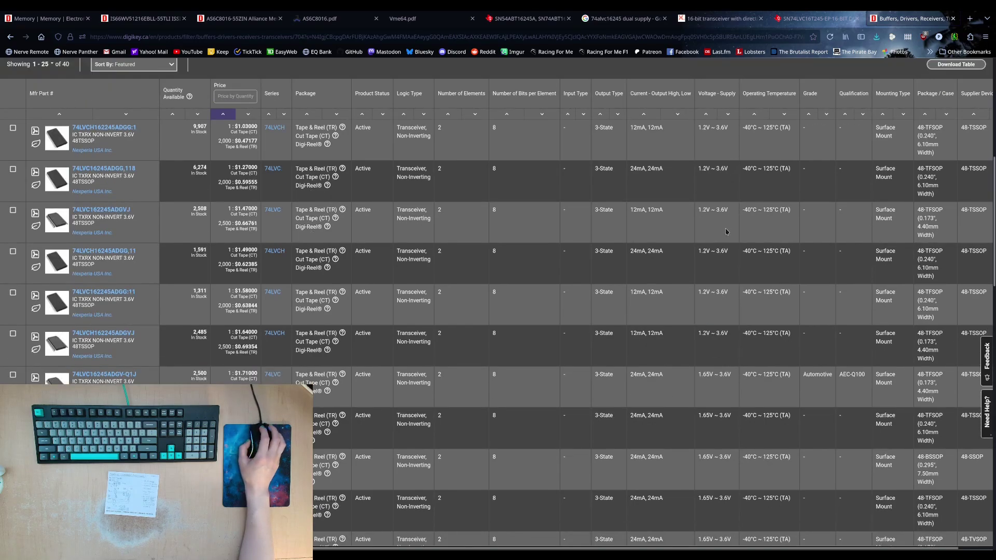
pyautogui.scroll(-3, 724, 294)
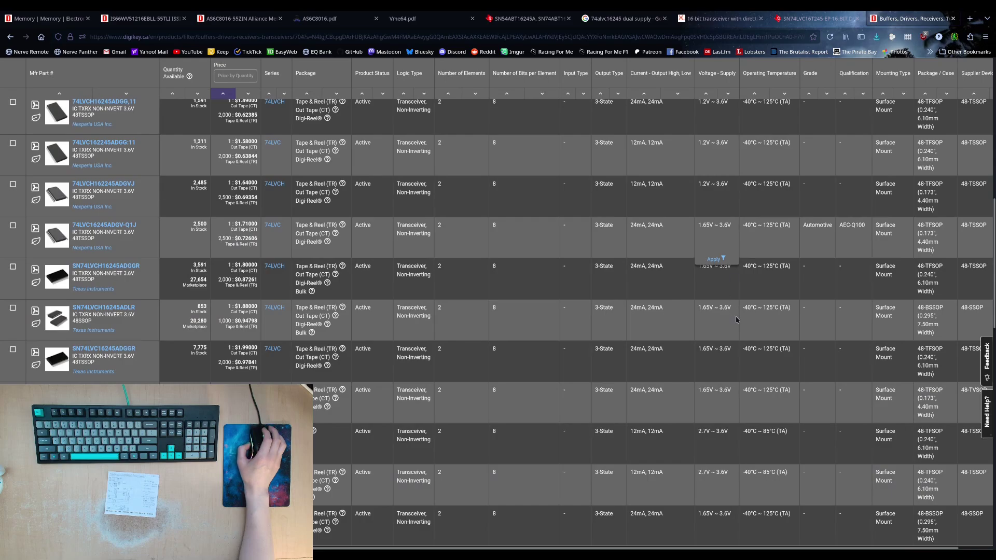
pyautogui.scroll(-2, 731, 325)
pyautogui.scroll(-5, 731, 326)
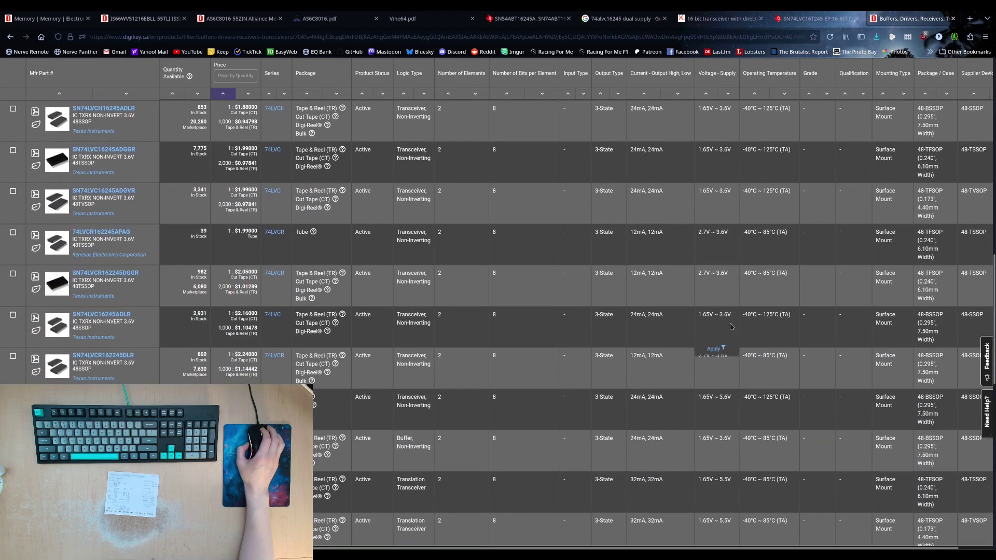
pyautogui.scroll(-1, 727, 316)
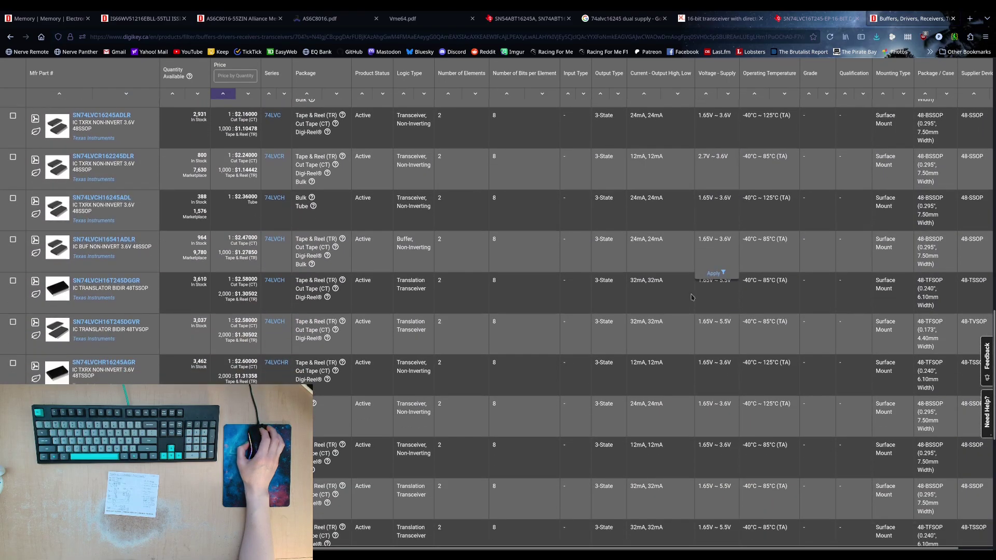
# - Open the SN74LVCH16T245DGGR product page in a new tab, compare it with the cheaper listed transceivers, and open its datasheet
pyautogui.middleClick(99, 282)
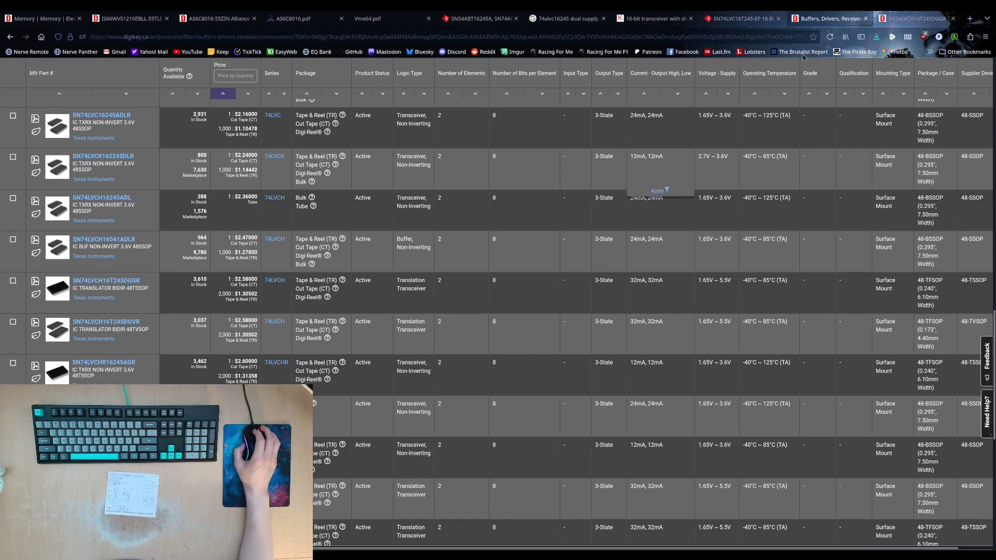
pyautogui.click(915, 18)
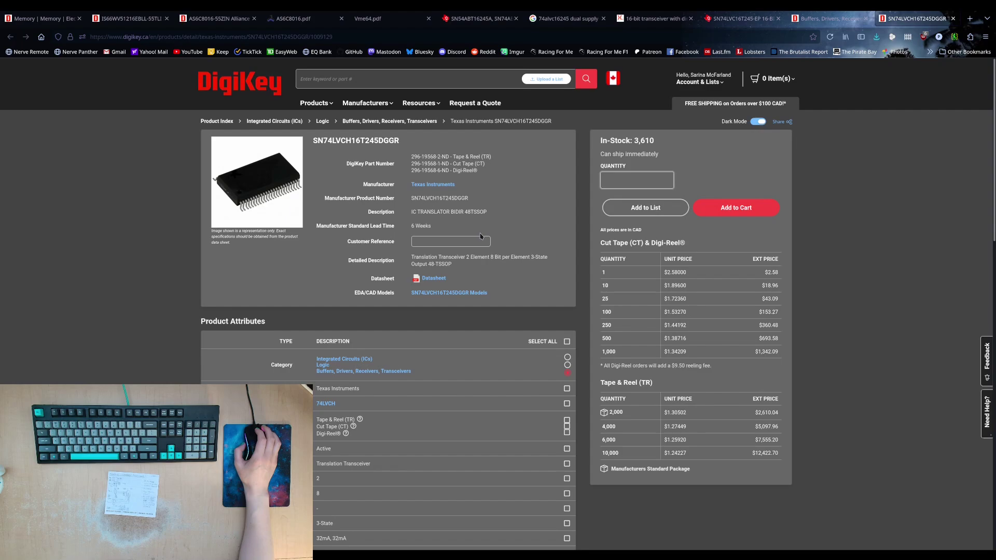
pyautogui.click(801, 21)
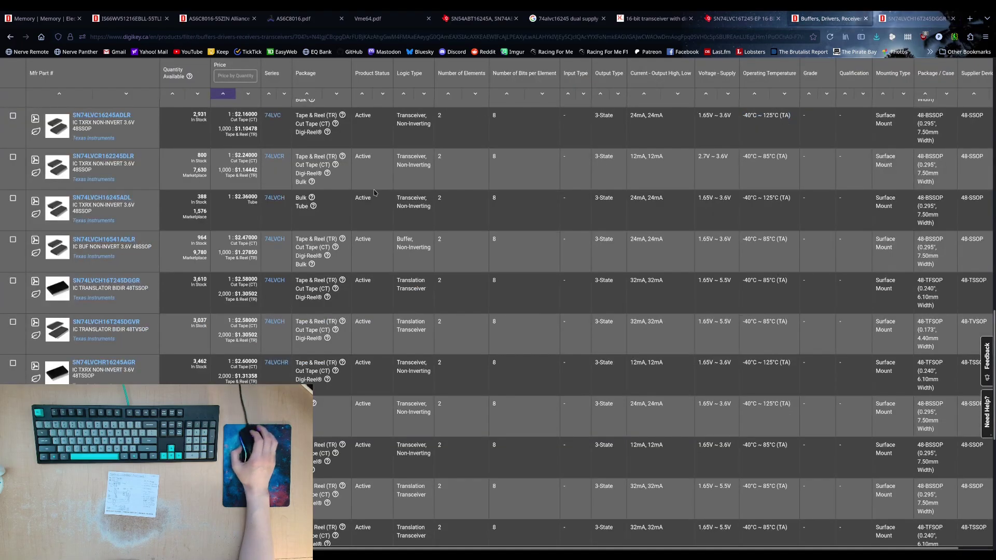
pyautogui.scroll(5, 280, 218)
pyautogui.scroll(3, 94, 200)
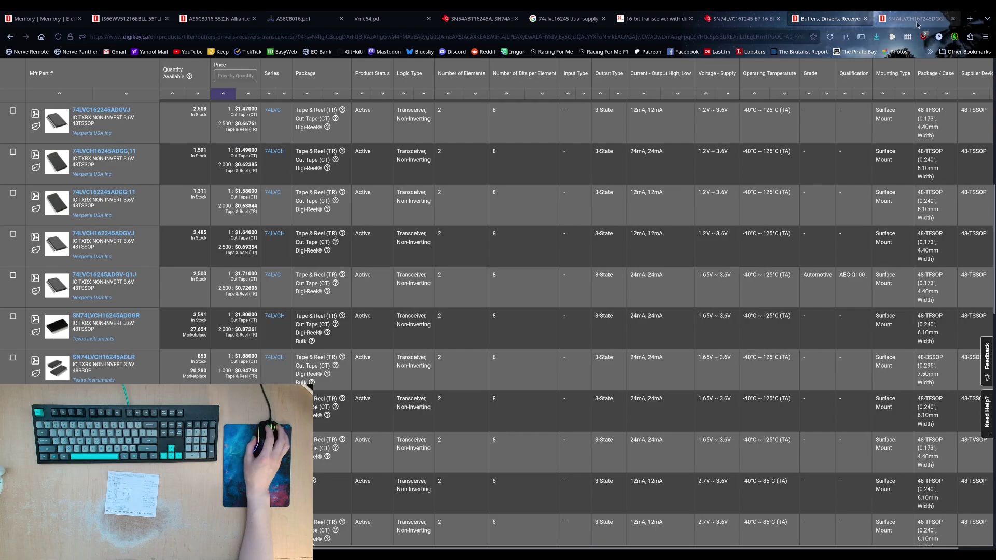
pyautogui.click(916, 19)
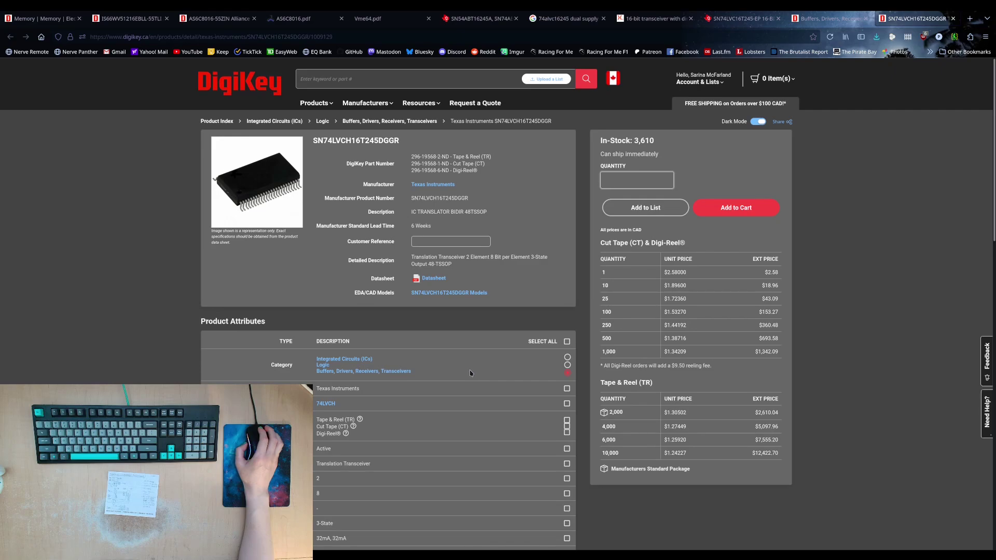
pyautogui.click(434, 279)
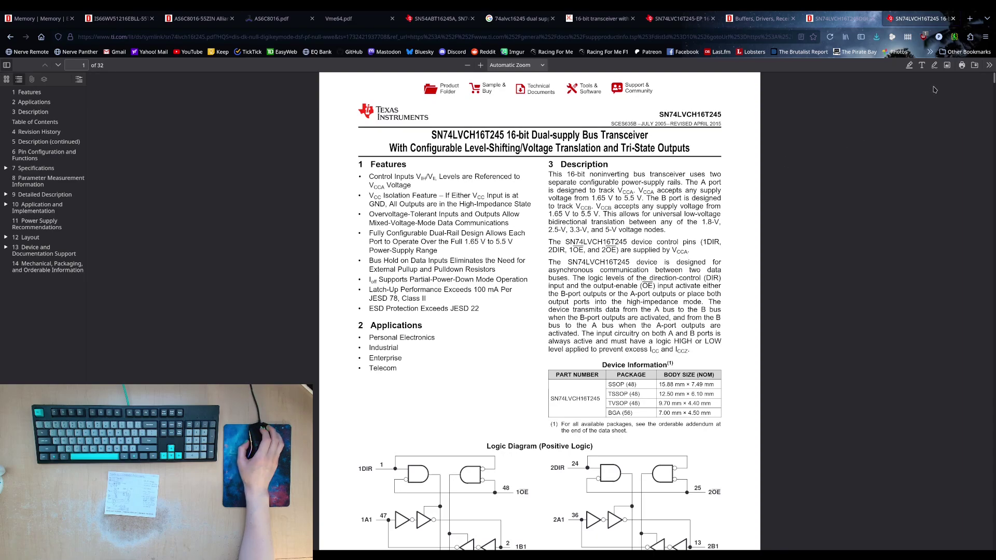
# - Set the browser's bookmarks toolbar to show only on new tabs
pyautogui.rightClick(994, 37)
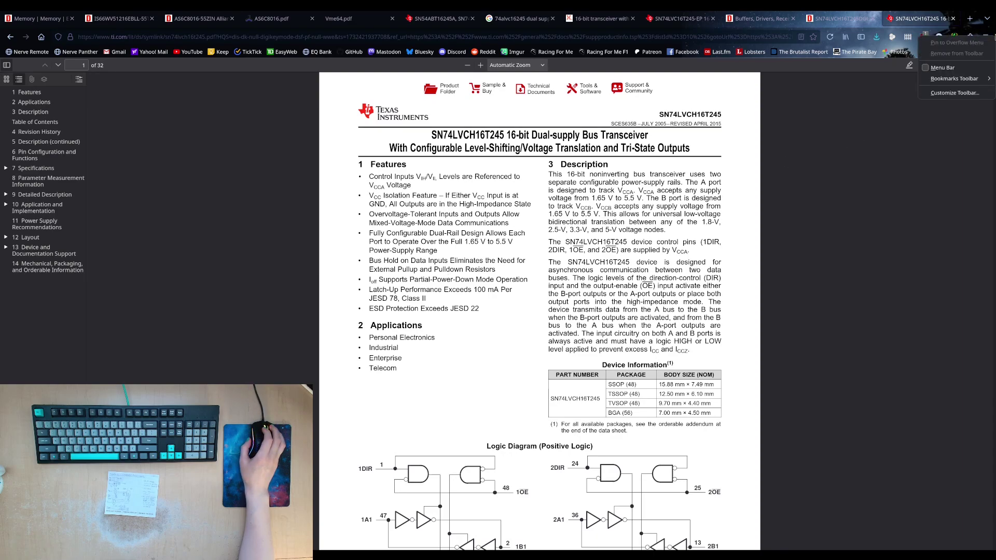
pyautogui.moveTo(955, 78)
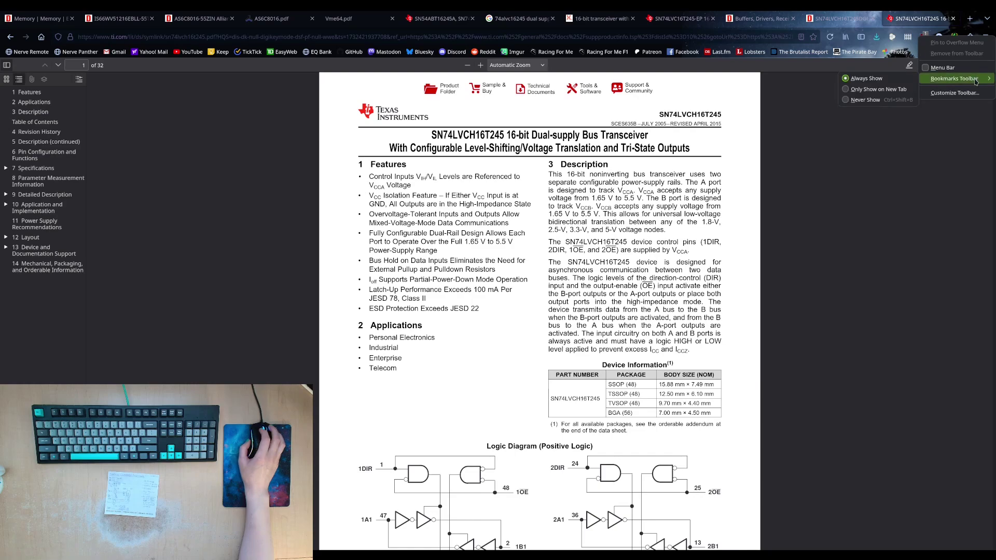
pyautogui.click(870, 92)
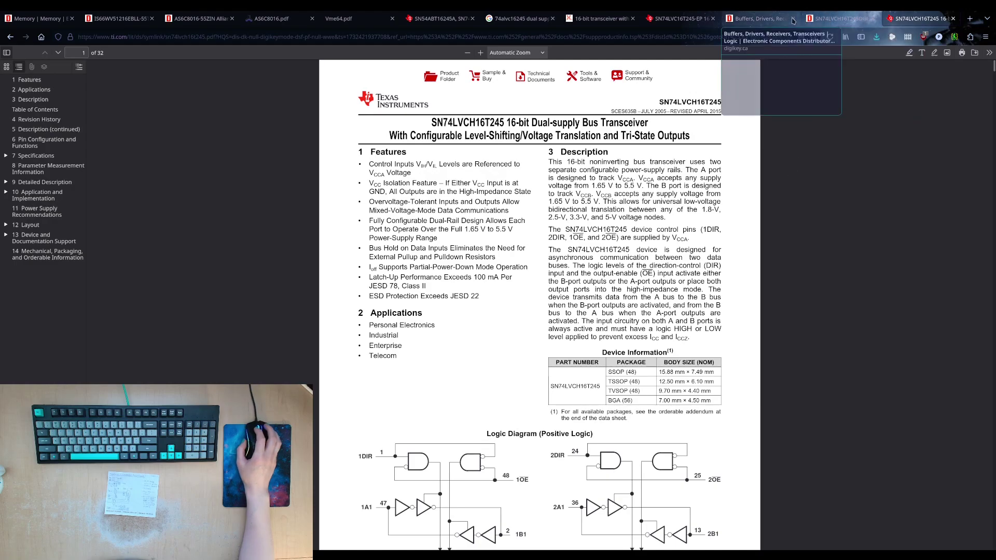
# - Return to the transceiver list and check the SN74LVCH16T245DGGR's unit price and supply voltage range against the neighbouring parts
pyautogui.click(792, 21)
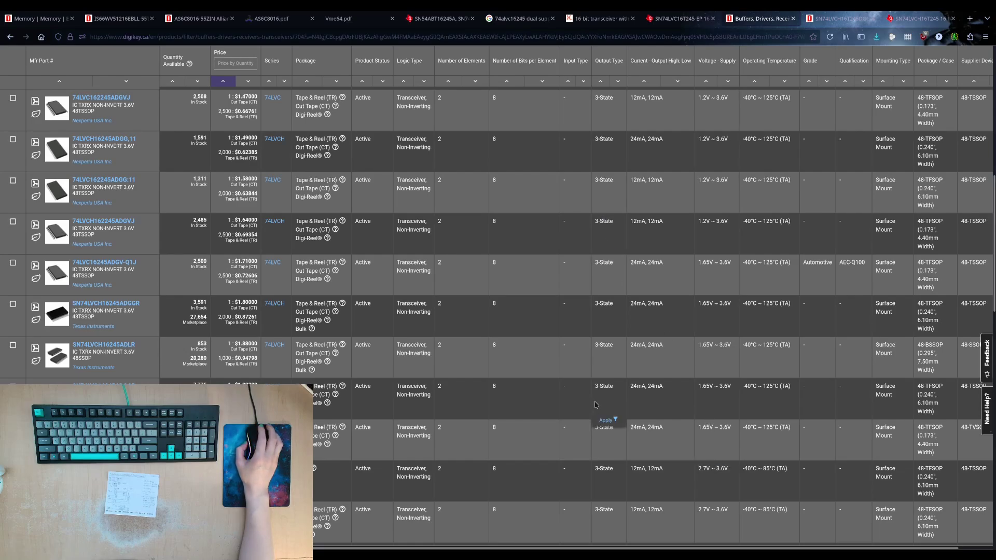
pyautogui.scroll(5, 597, 410)
pyautogui.scroll(-5, 595, 405)
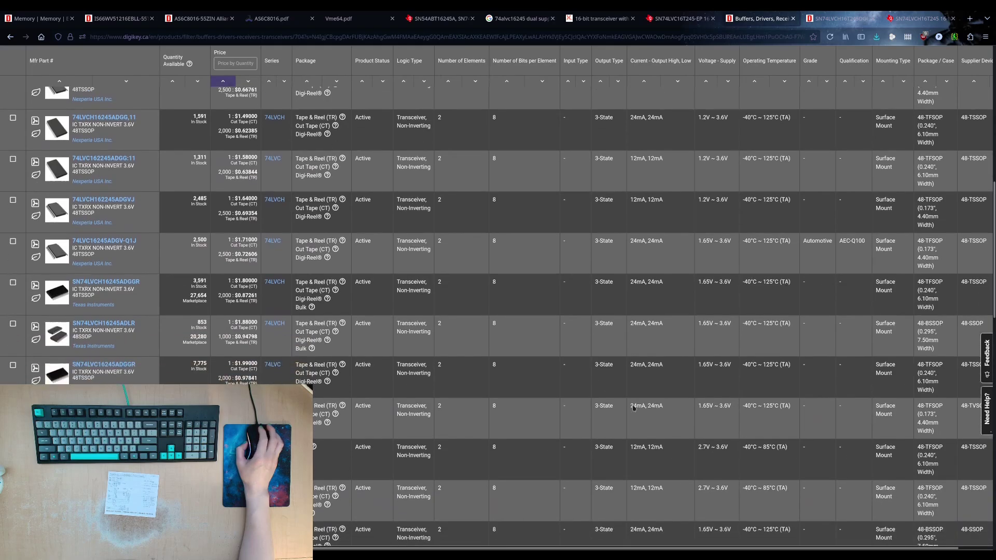
pyautogui.scroll(-3, 720, 363)
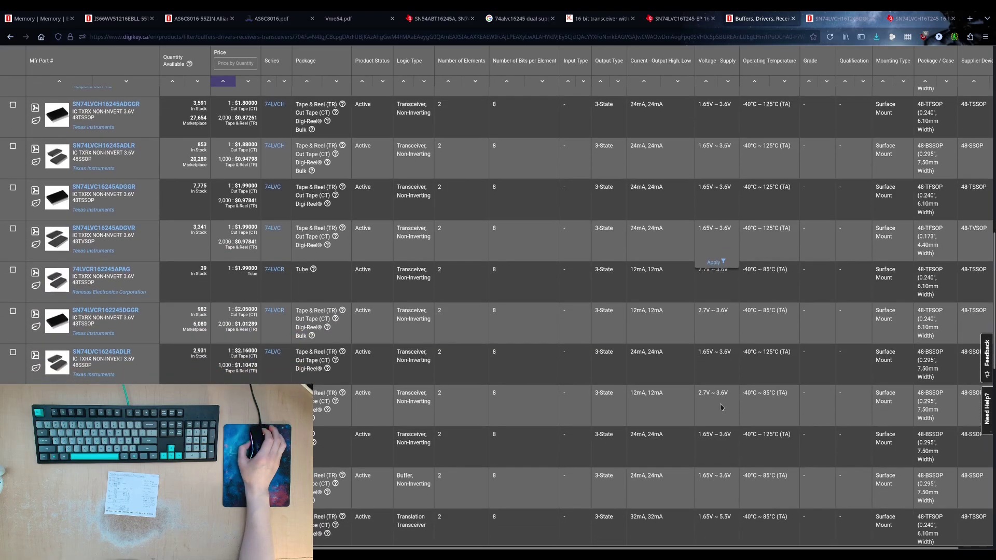
pyautogui.scroll(-3, 821, 430)
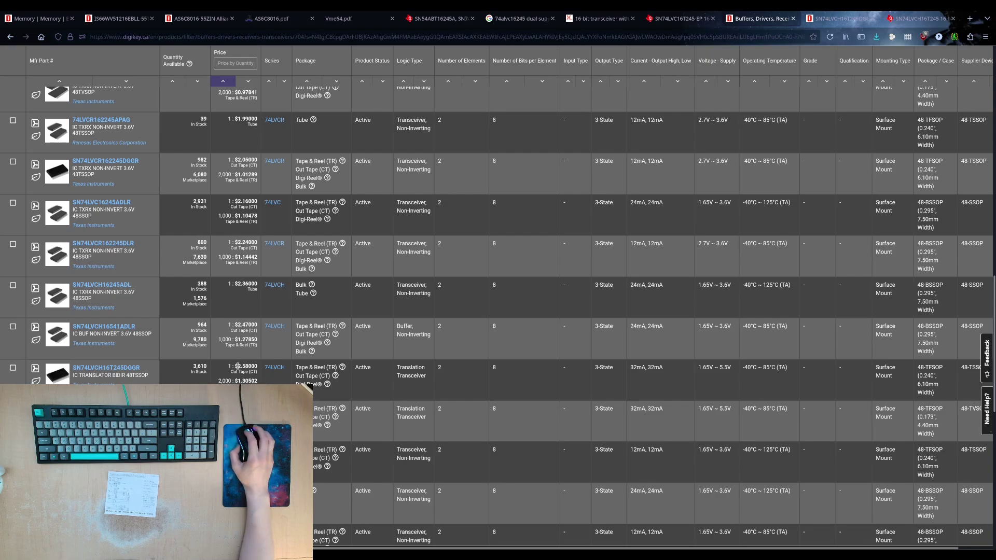
pyautogui.moveTo(237, 366); pyautogui.dragTo(254, 368)
pyautogui.click(255, 367)
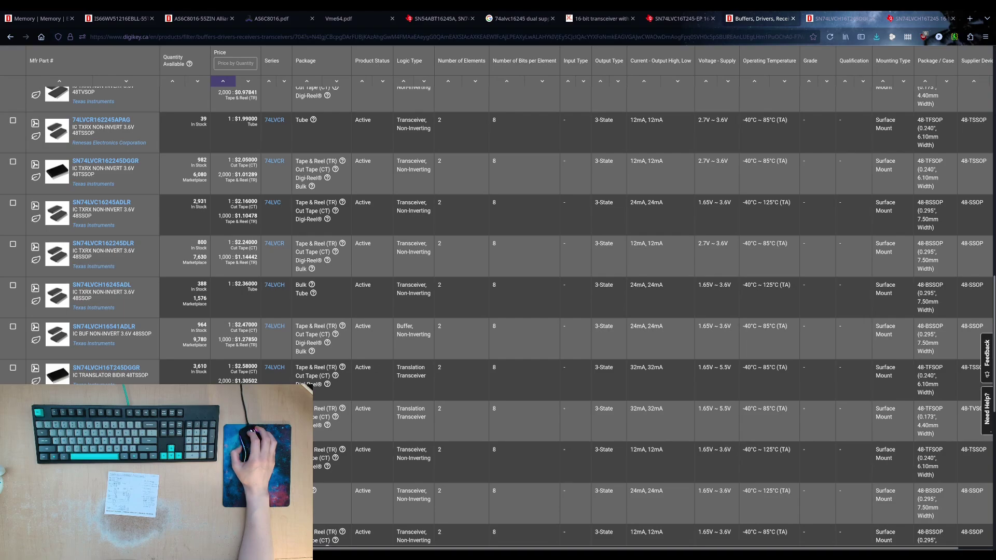
pyautogui.scroll(-3, 571, 311)
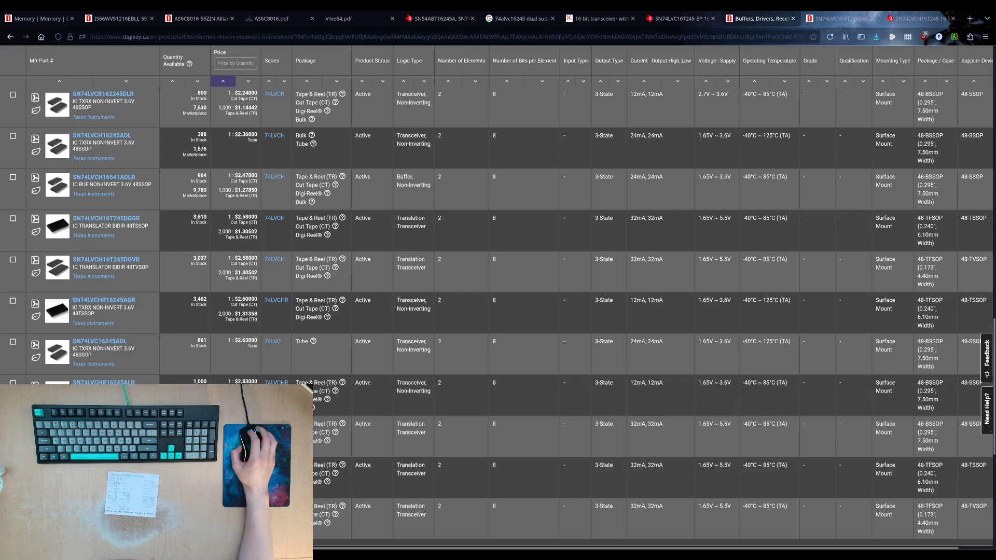
# - Compare the prices and high/low output currents of the cheapest transceivers at the start of the list
pyautogui.scroll(12, 498, 311)
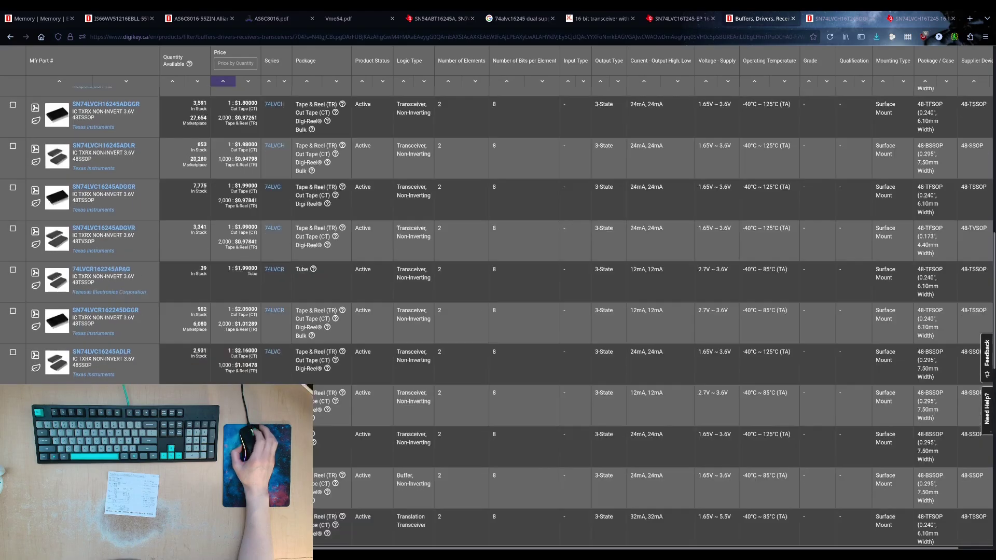
pyautogui.scroll(-2, 257, 303)
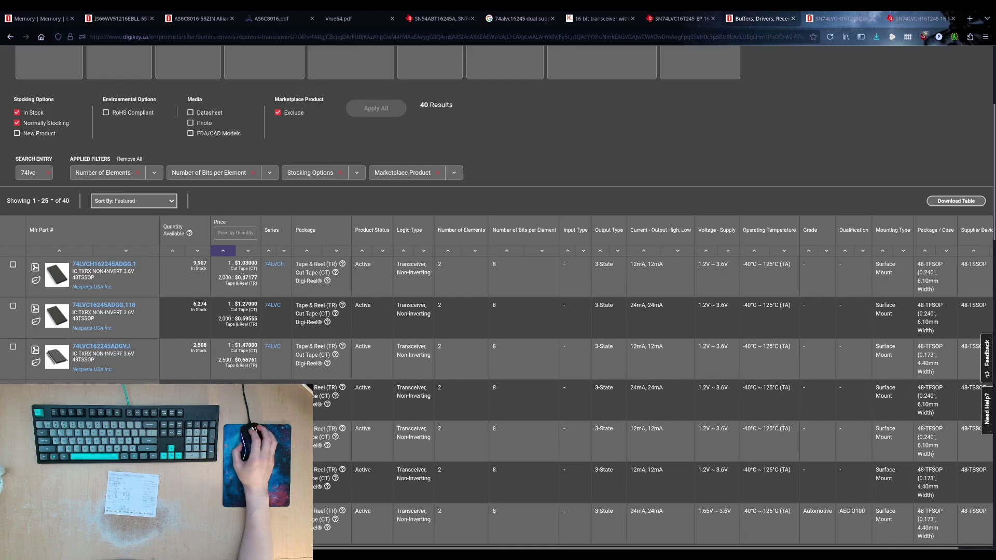
pyautogui.scroll(-2, 275, 305)
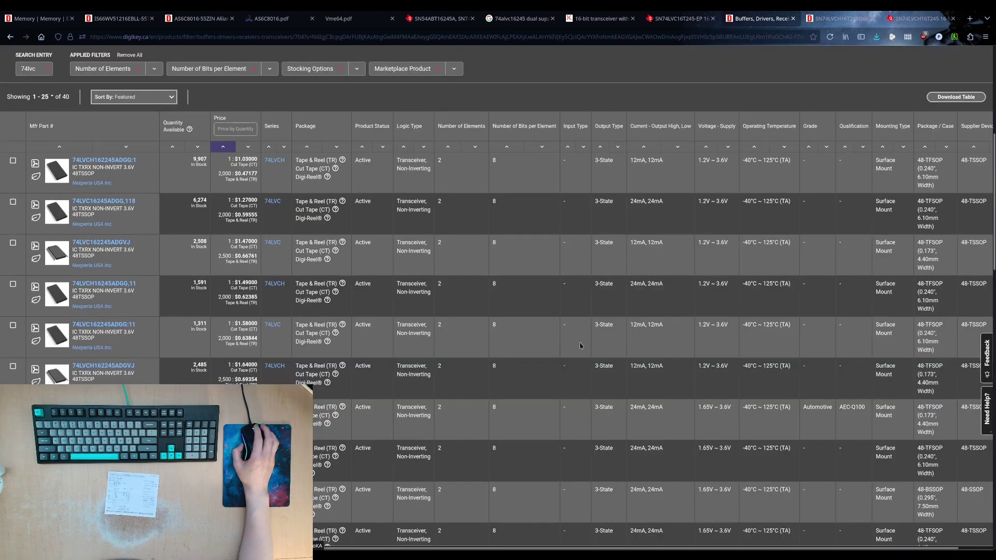
pyautogui.moveTo(630, 164); pyautogui.dragTo(665, 165)
pyautogui.click(653, 249)
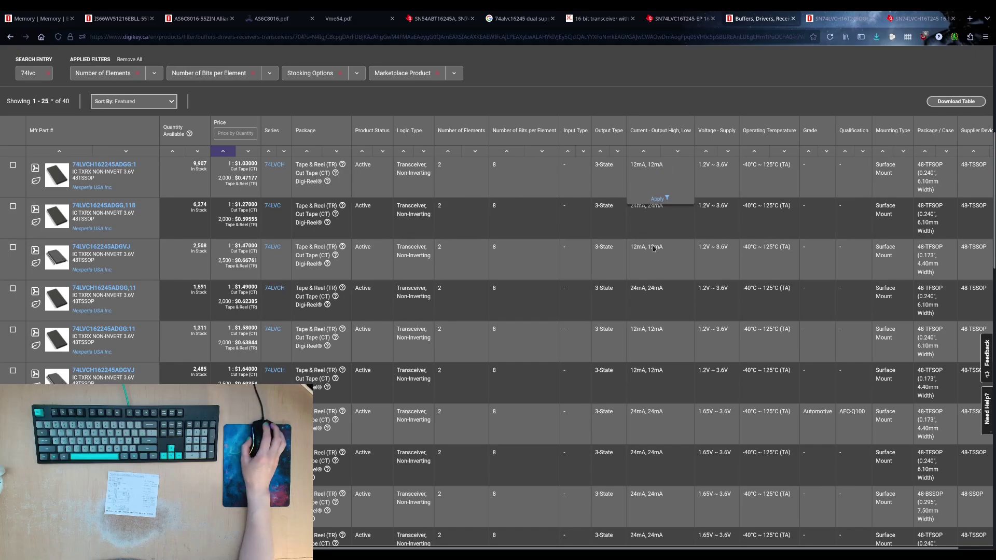
# - Compare the prices, output currents and supply voltages of the remaining 74LVC transceivers, checking them against the transceivers in the schematic
pyautogui.scroll(-4, 654, 249)
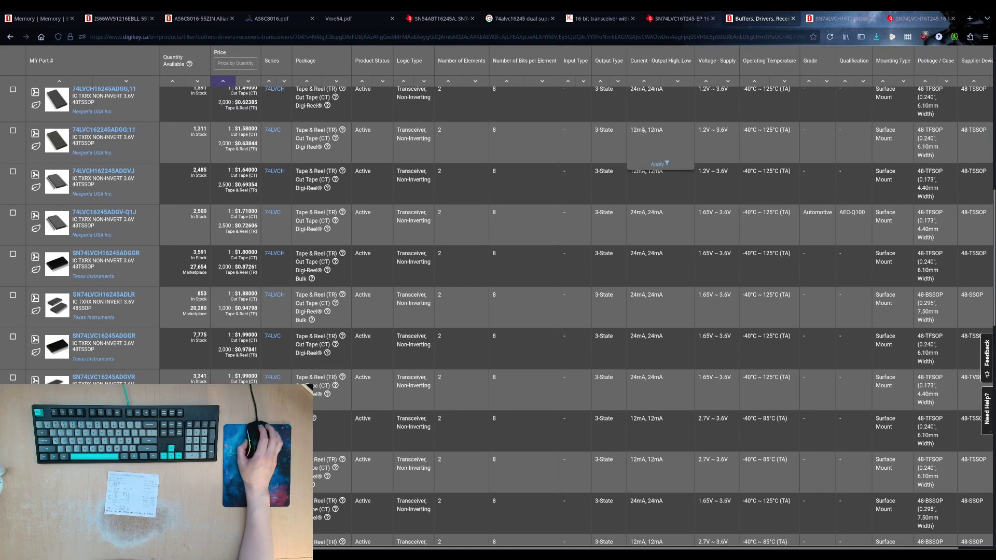
pyautogui.scroll(-7, 657, 329)
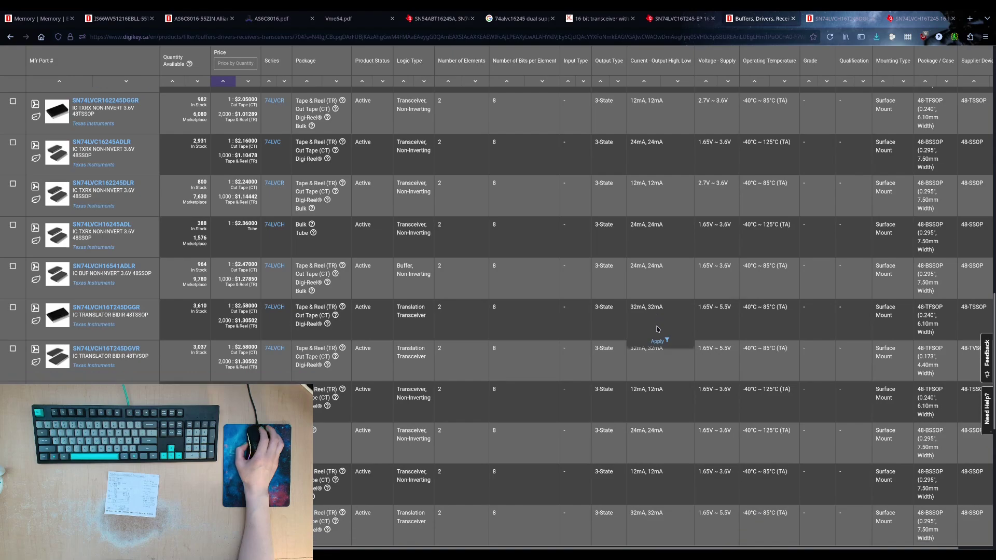
pyautogui.scroll(-1, 657, 329)
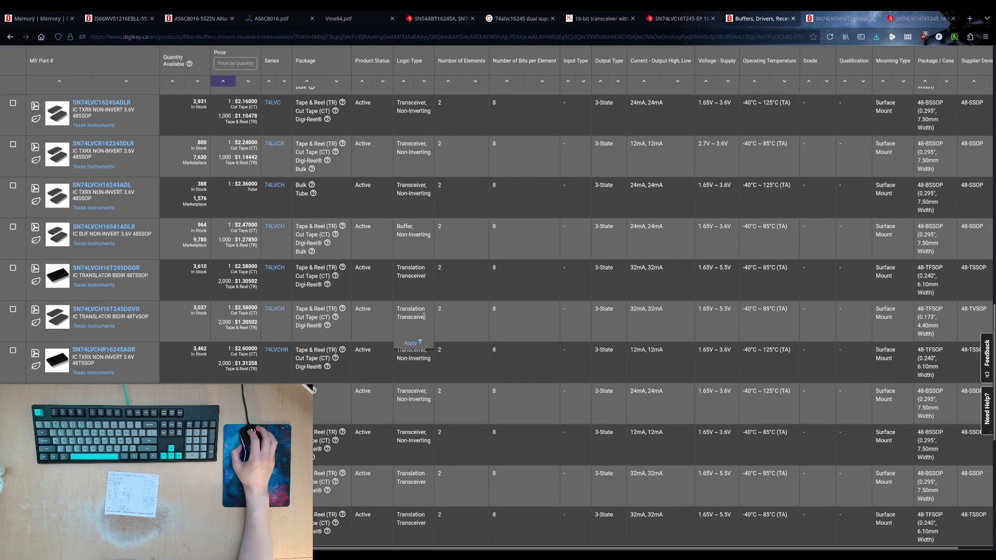
pyautogui.scroll(-1, 425, 315)
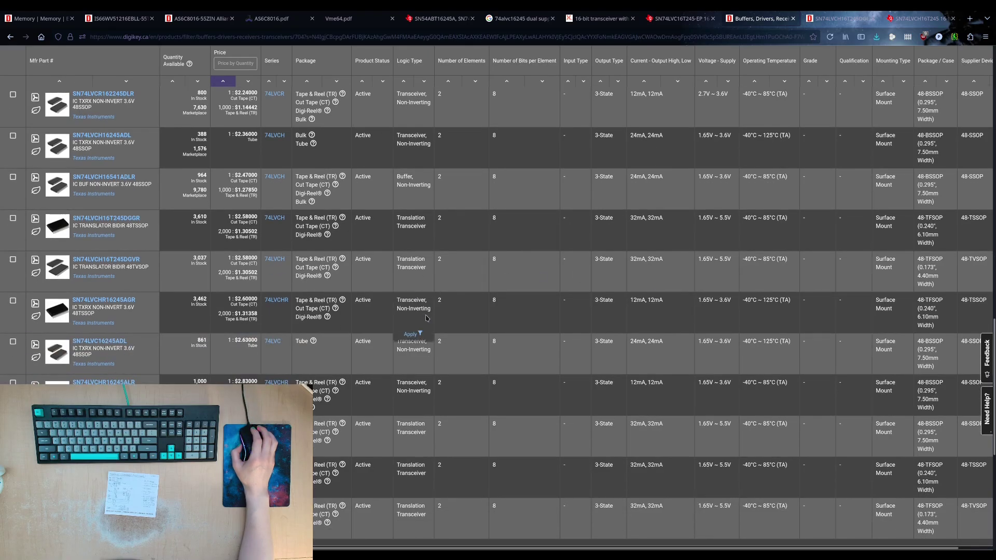
pyautogui.scroll(1, 427, 318)
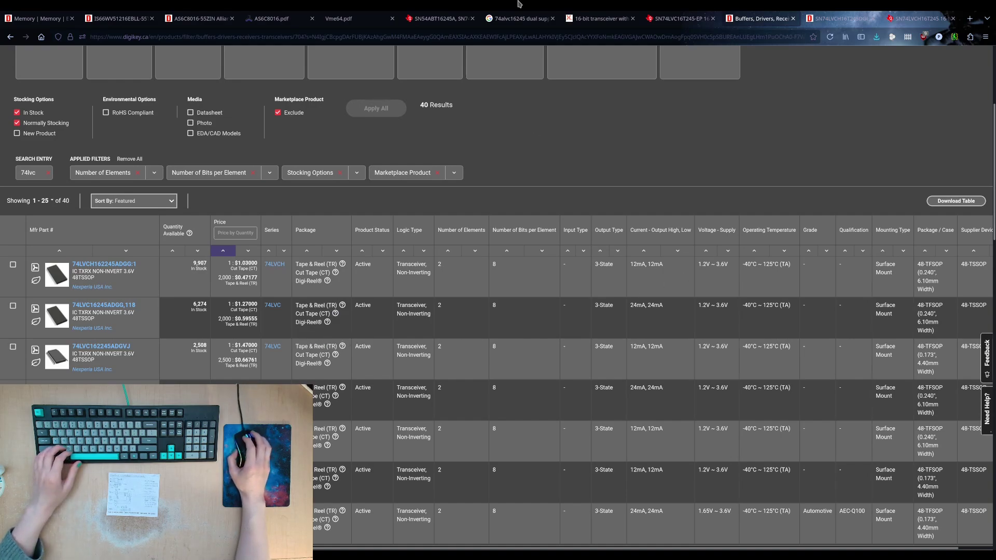
pyautogui.hotkey('alt', 'Tab')
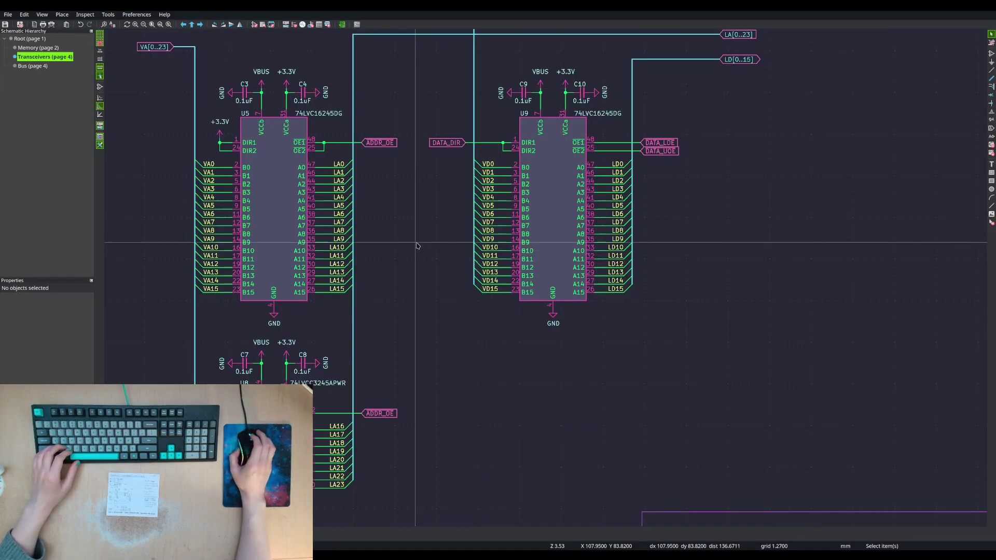
pyautogui.hotkey('alt', 'Tab')
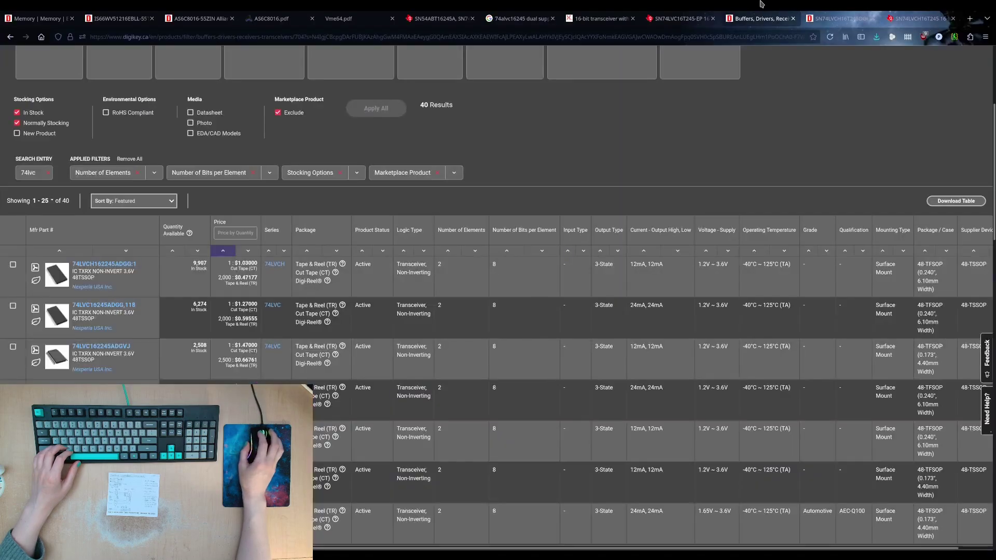
# - Open the Logic category in a new tab and go to its Translators, Level Shifters parts list
pyautogui.scroll(3, 287, 172)
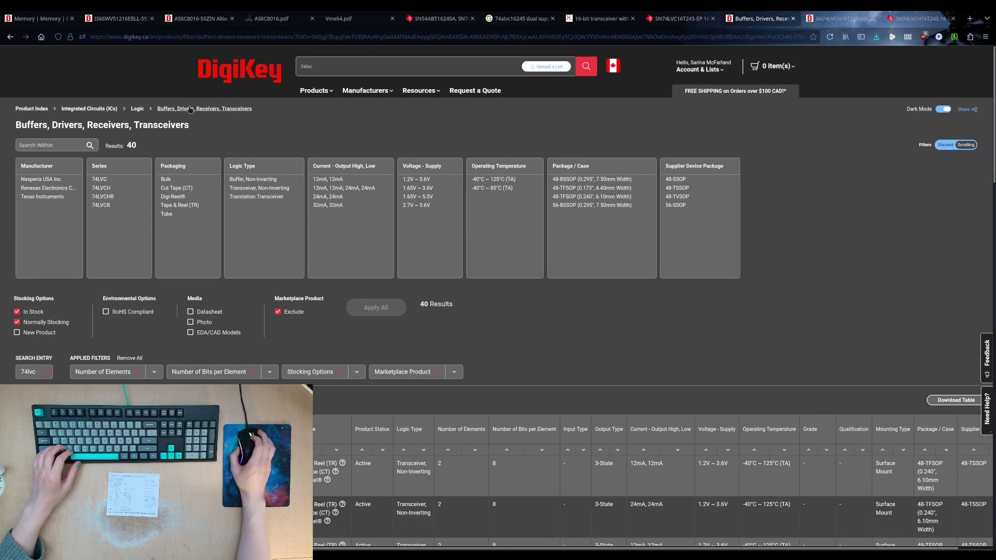
pyautogui.middleClick(137, 108)
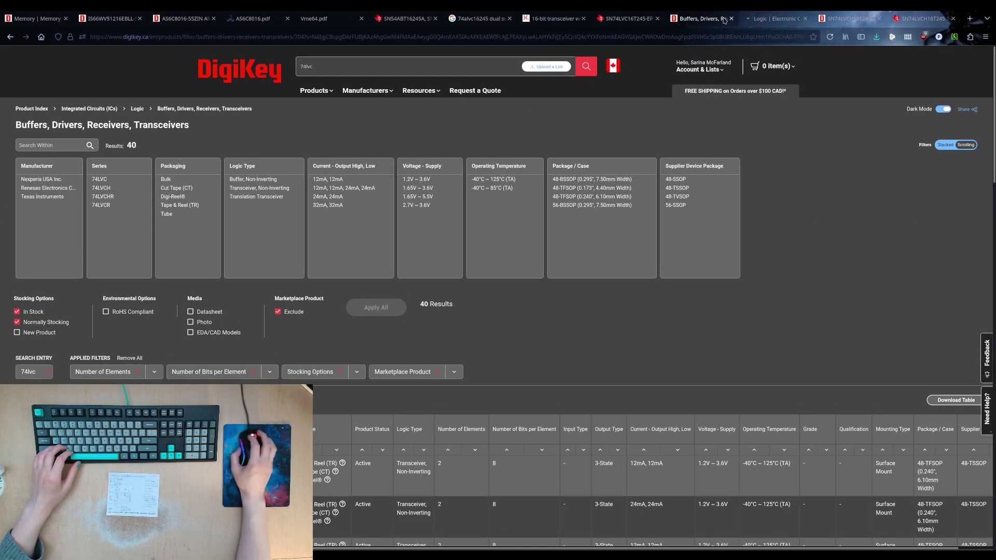
pyautogui.click(758, 20)
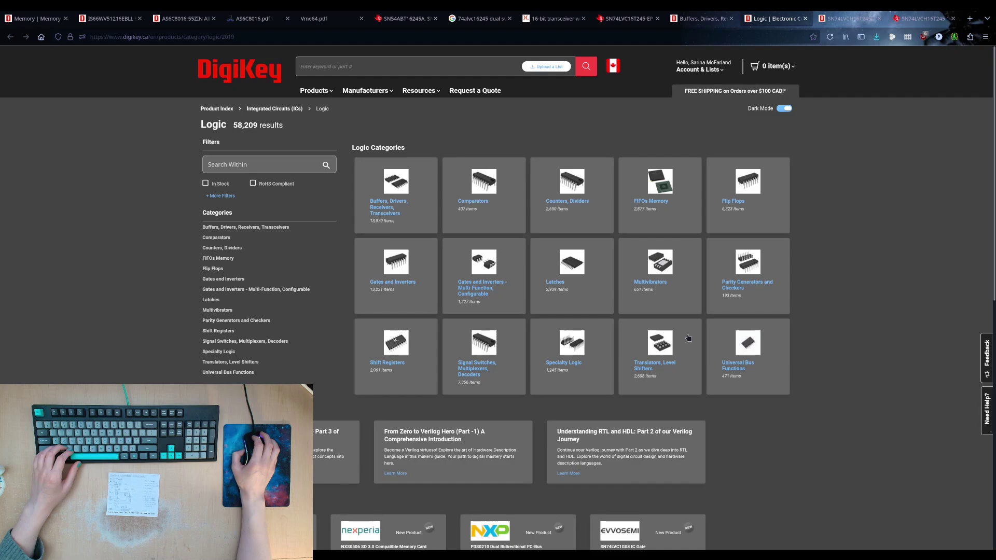
pyautogui.click(645, 366)
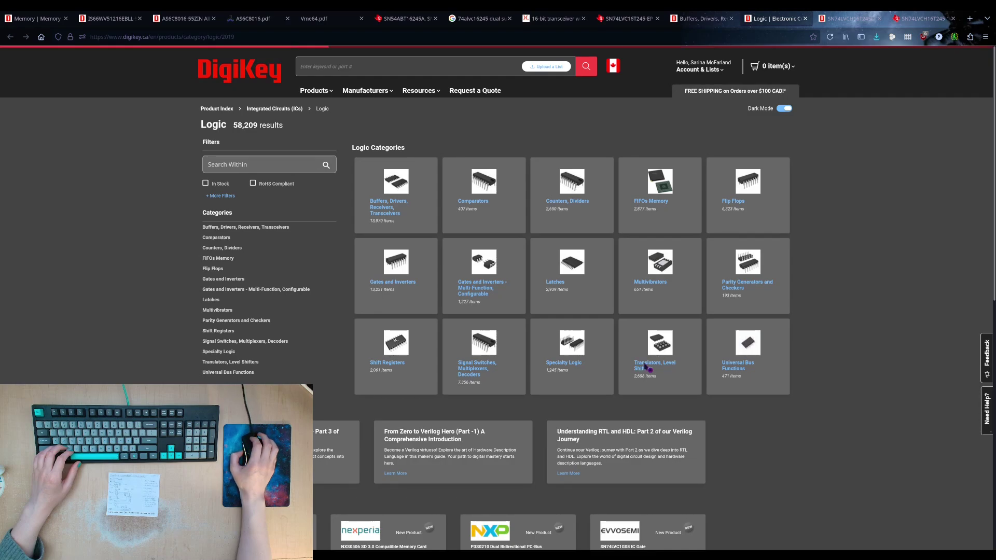
# - Filter the level shifters to 2 circuits with 8 channels per circuit
pyautogui.scroll(-7, 266, 221)
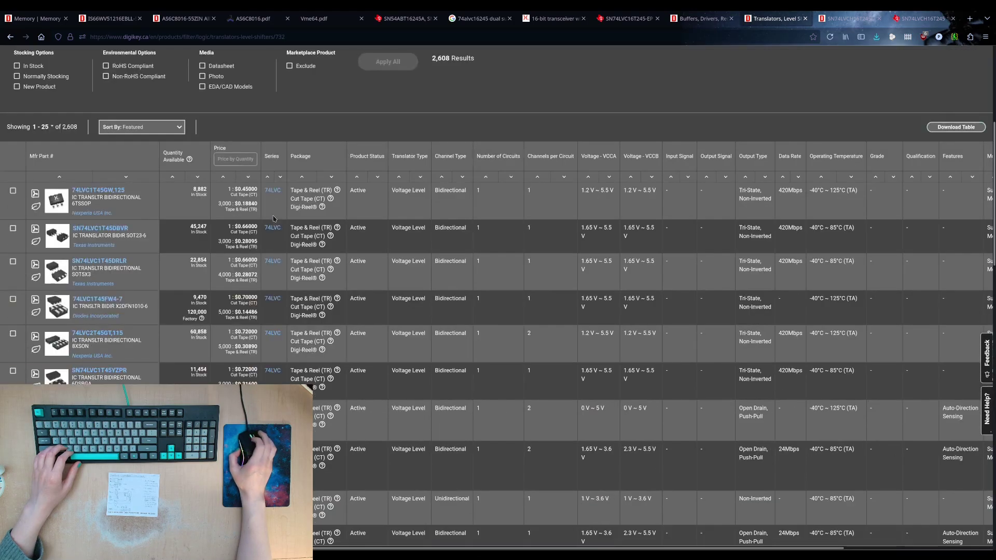
pyautogui.scroll(5, 165, 220)
pyautogui.scroll(3, 165, 219)
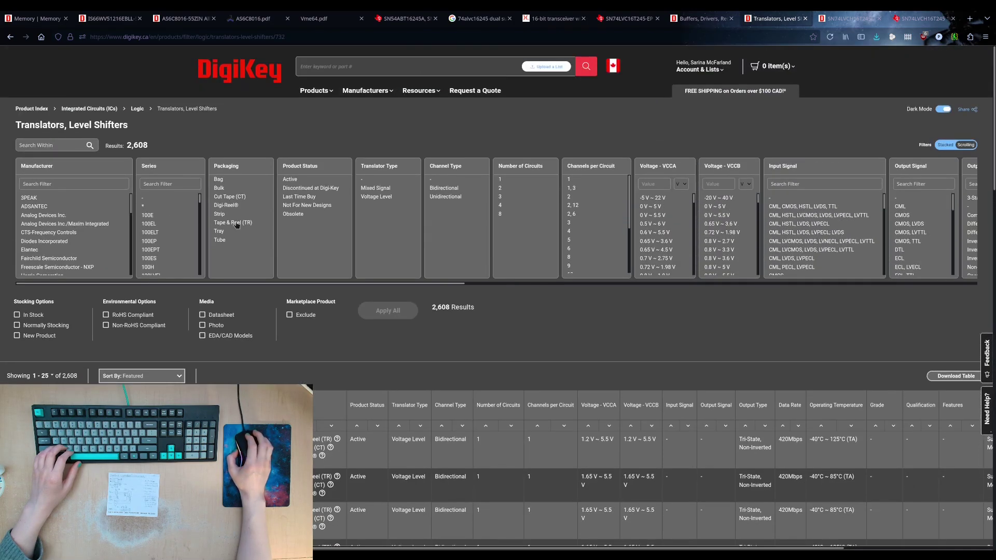
pyautogui.click(502, 189)
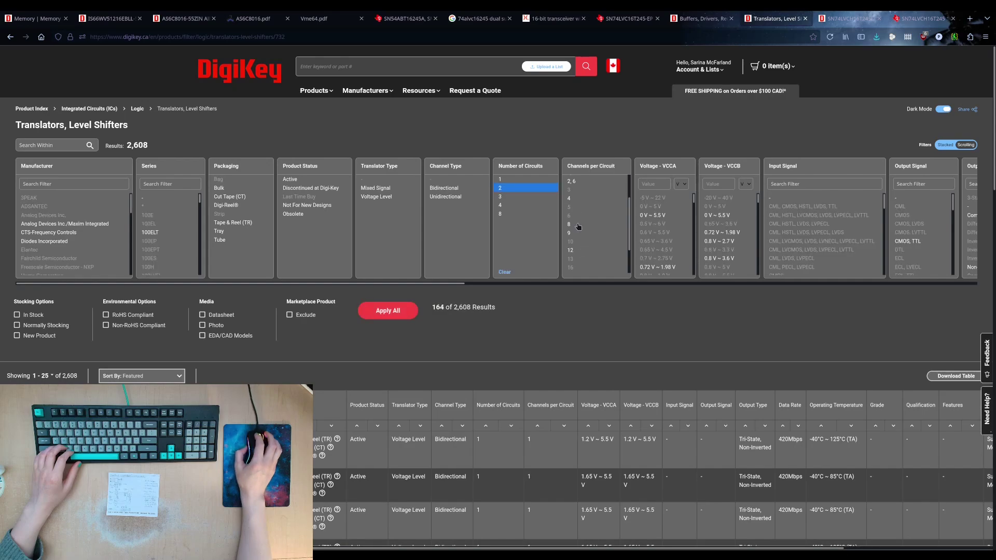
pyautogui.click(578, 225)
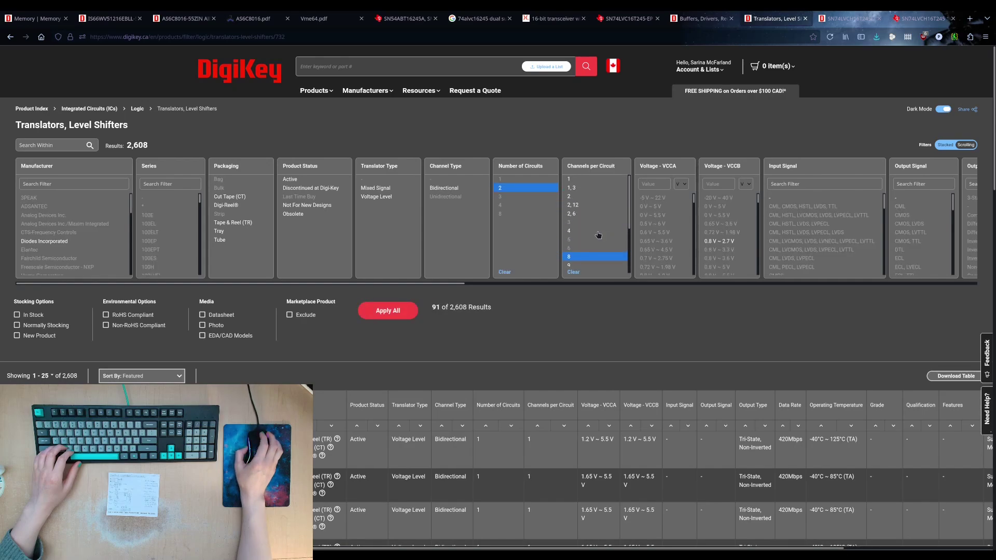
pyautogui.scroll(-2, 598, 234)
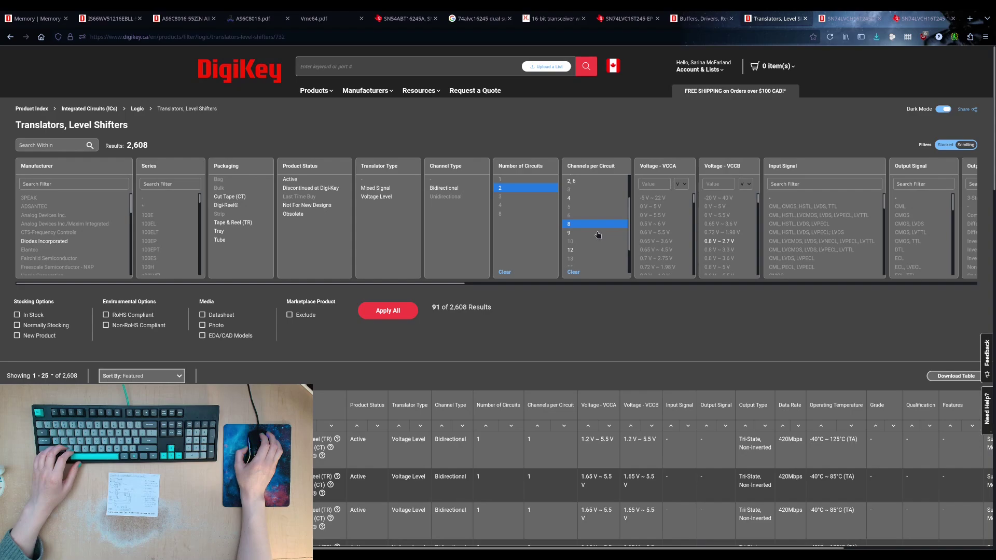
pyautogui.click(388, 312)
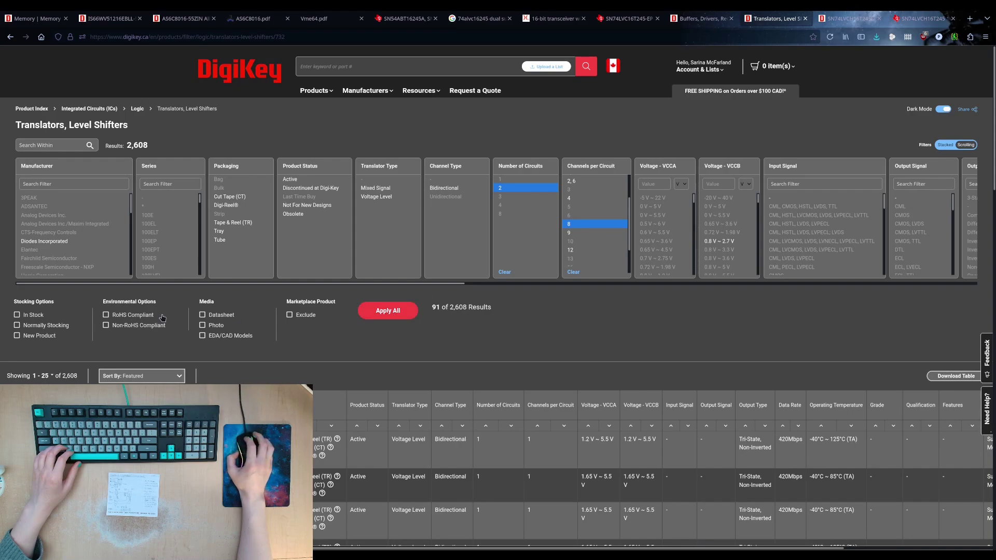
# - Limit the results to in-stock, normally stocked parts and exclude marketplace products
pyautogui.click(34, 315)
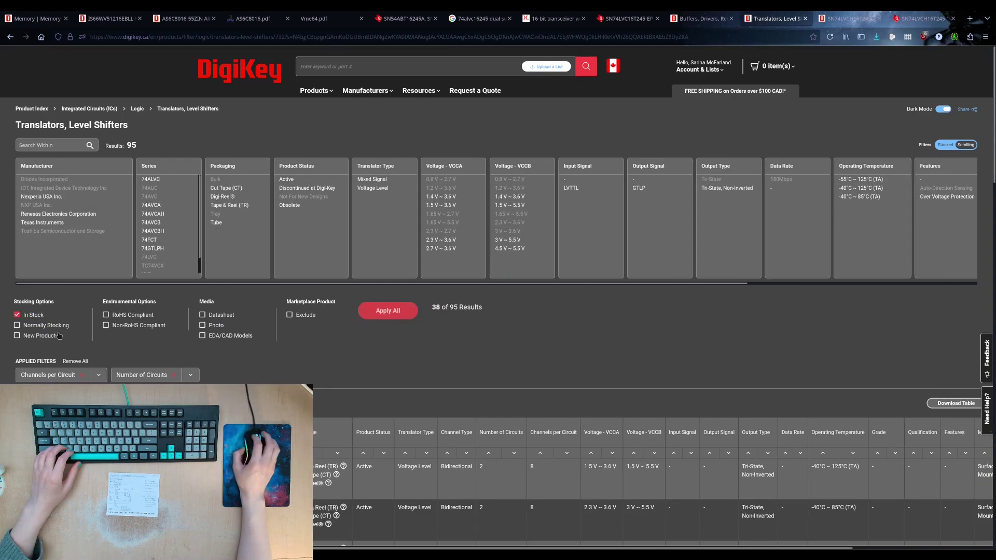
pyautogui.click(18, 325)
pyautogui.click(290, 315)
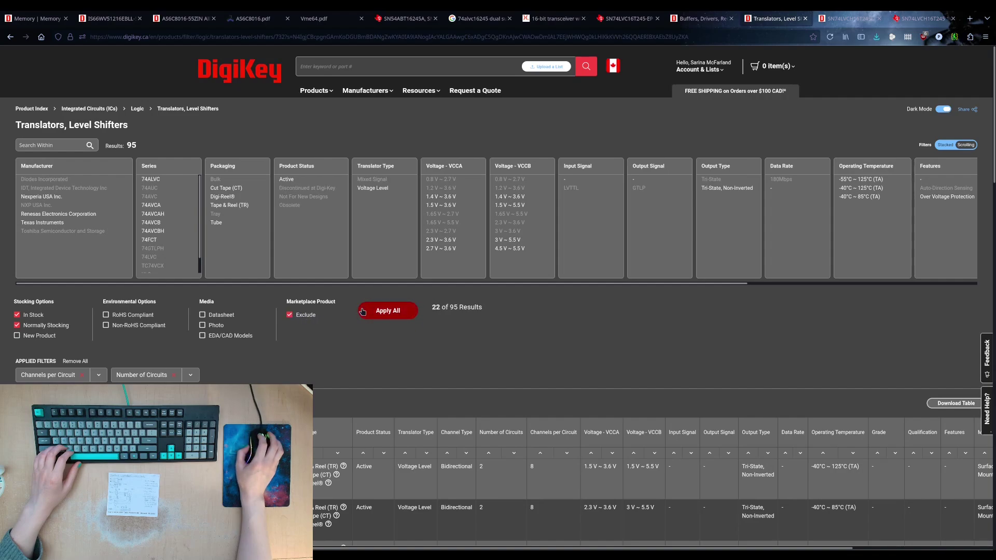
pyautogui.click(362, 311)
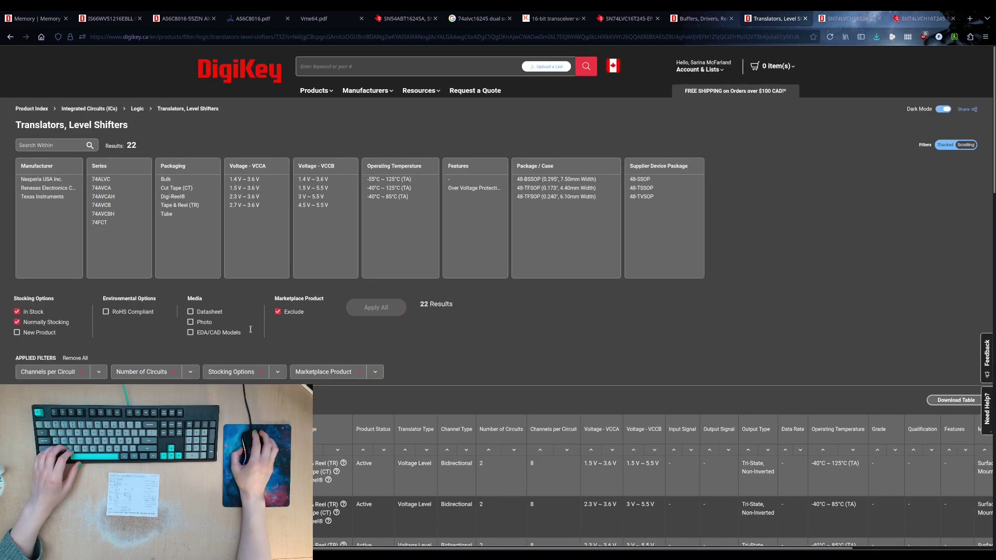
# - Compare the prices and VCCA/VCCB voltage ranges of the filtered bidirectional level shifters
pyautogui.scroll(-5, 250, 330)
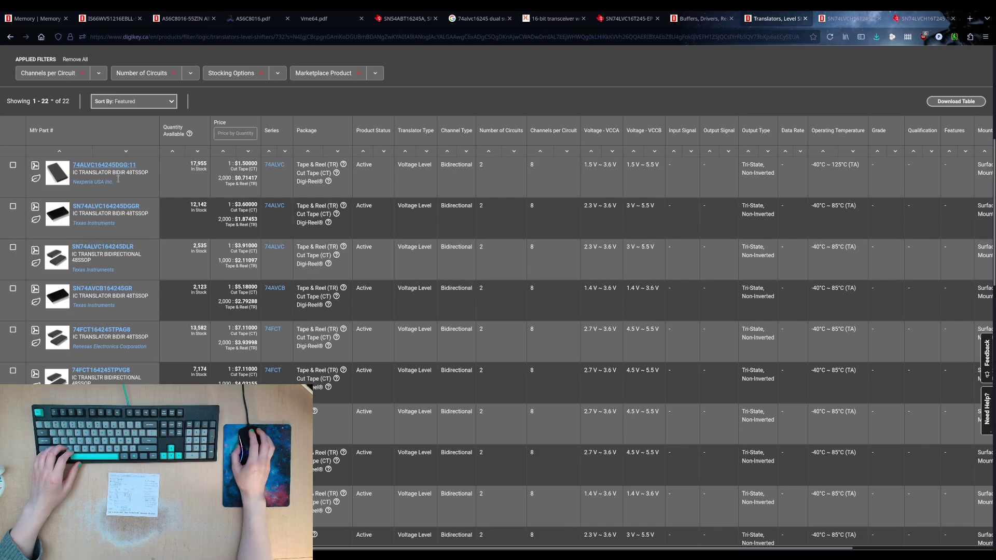
pyautogui.scroll(-3, 133, 237)
pyautogui.scroll(-5, 134, 236)
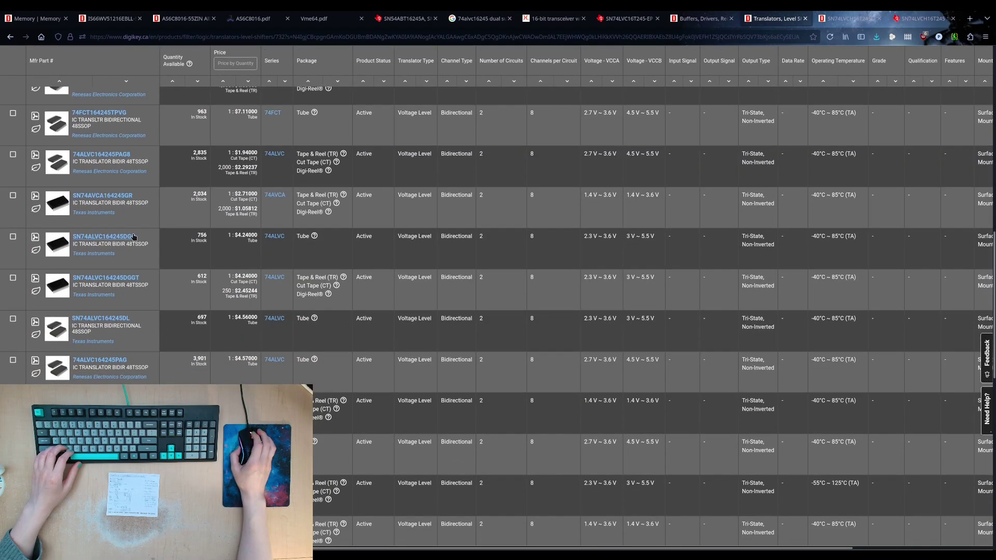
pyautogui.scroll(-7, 133, 233)
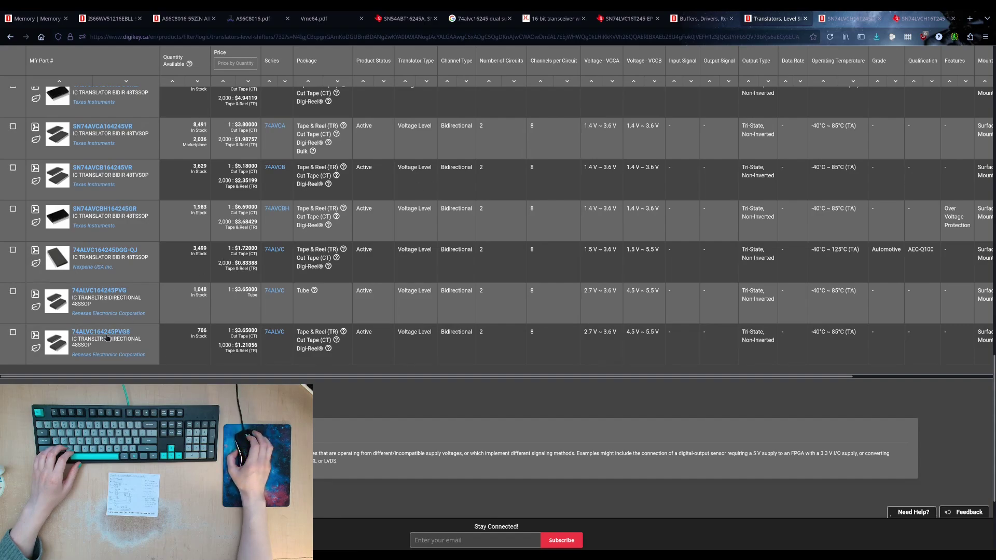
pyautogui.scroll(3, 151, 334)
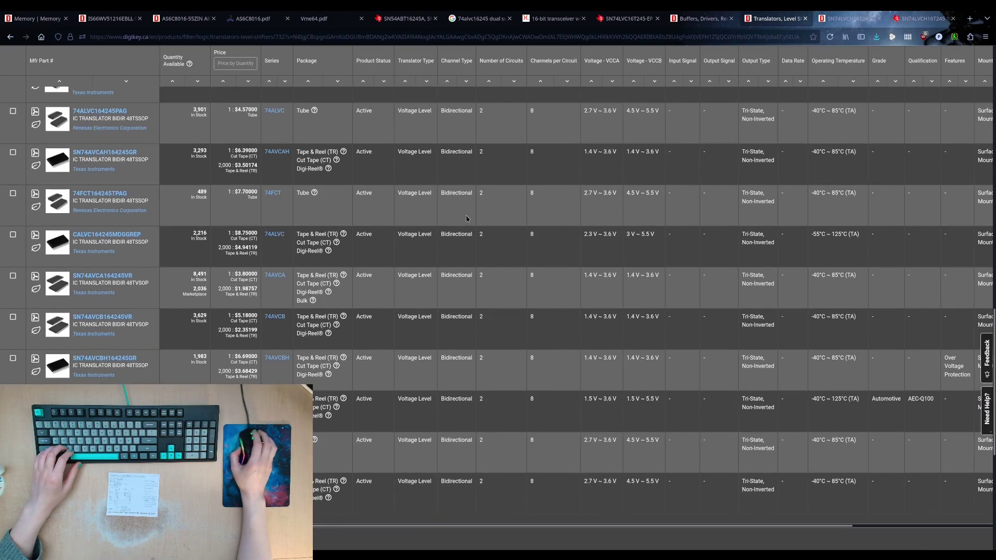
# - Switch to the KiCad schematic and duplicate U9's DATA_LOE and DATA_UOE labels into the empty area below U9
pyautogui.hotkey('alt', 'Tab')
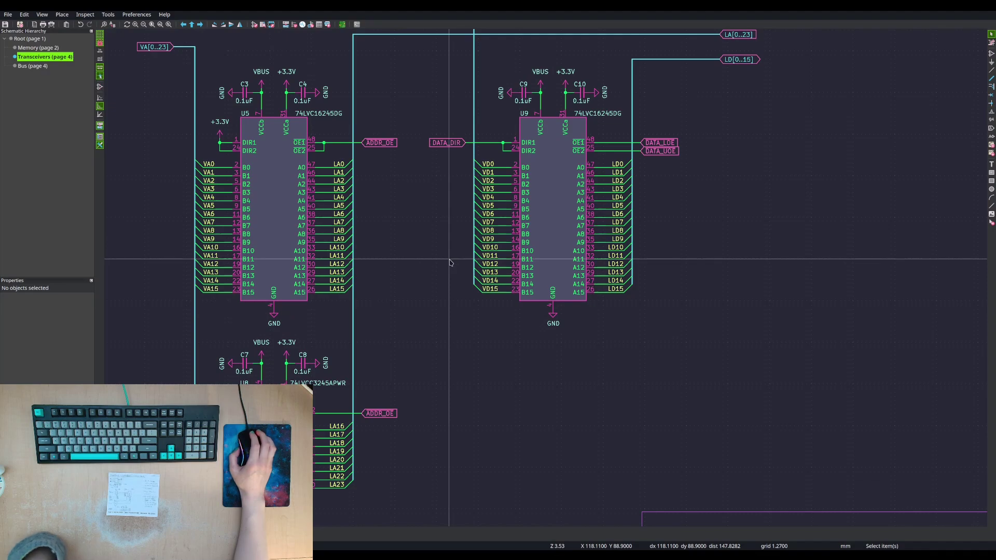
pyautogui.moveTo(455, 265); pyautogui.dragTo(535, 276, button='middle')
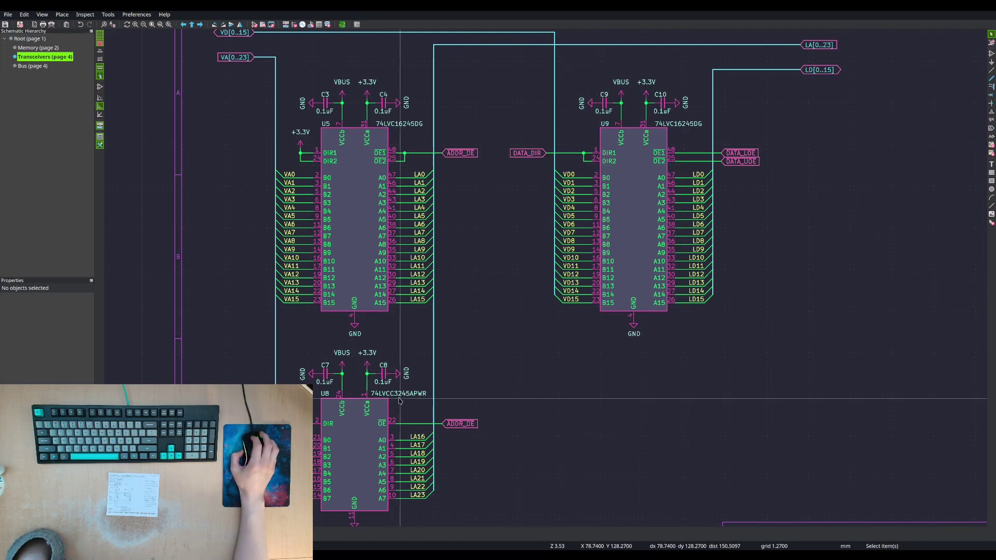
pyautogui.scroll(-5, 455, 335)
pyautogui.scroll(4, 404, 361)
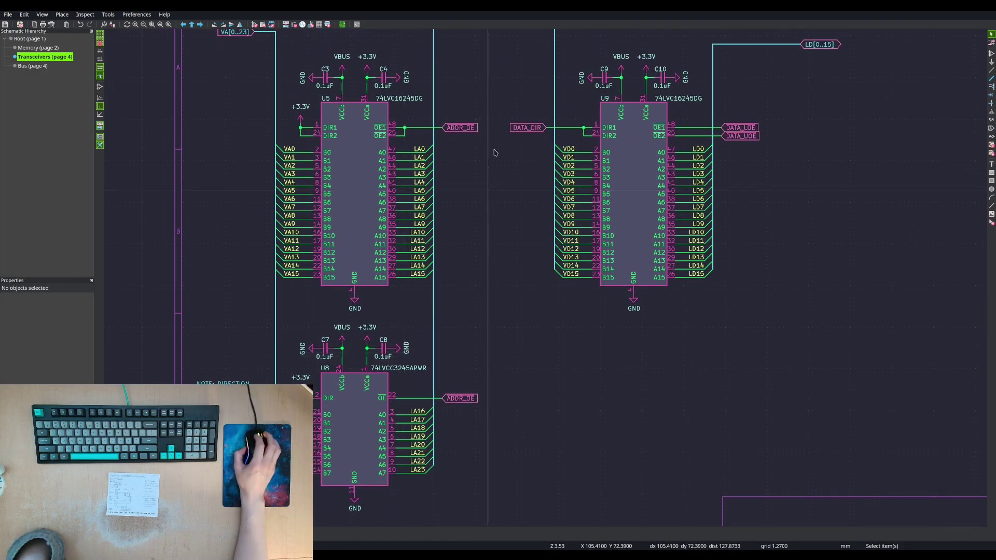
pyautogui.moveTo(759, 121); pyautogui.dragTo(743, 151)
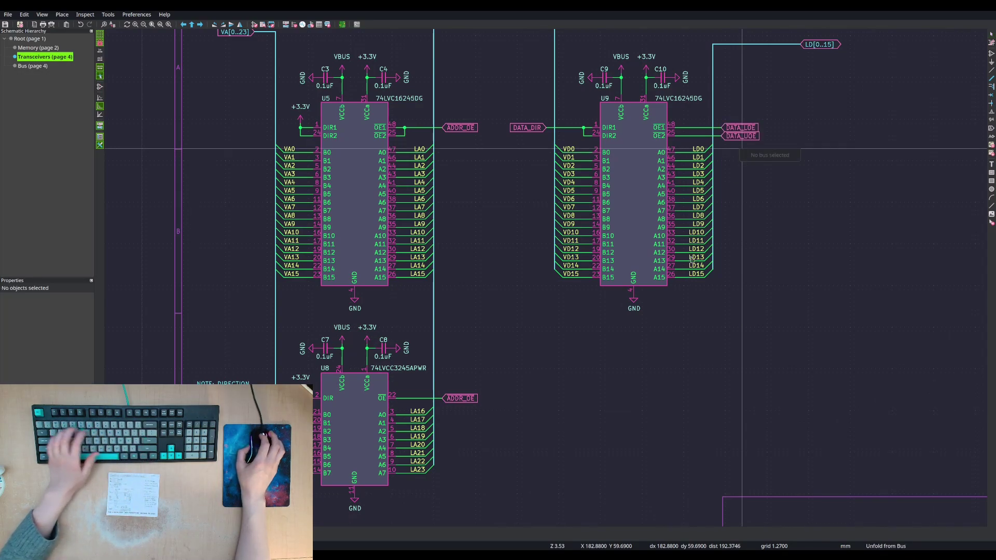
pyautogui.hotkey('ctrl', 'd')
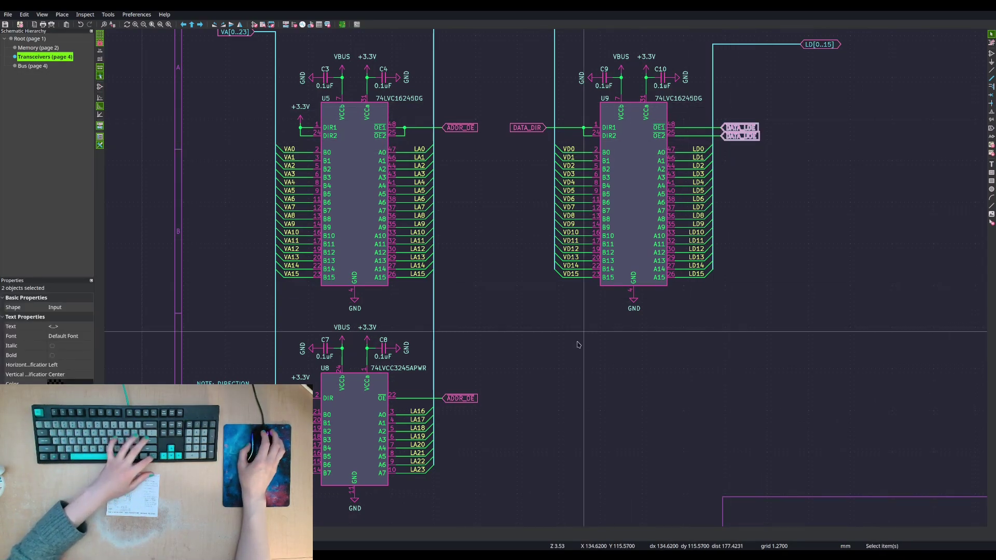
pyautogui.click(572, 349)
# - Duplicate U9's DATA_DIR label and place the copy just above the copied DATA_LOE and DATA_UOE labels
pyautogui.click(534, 128)
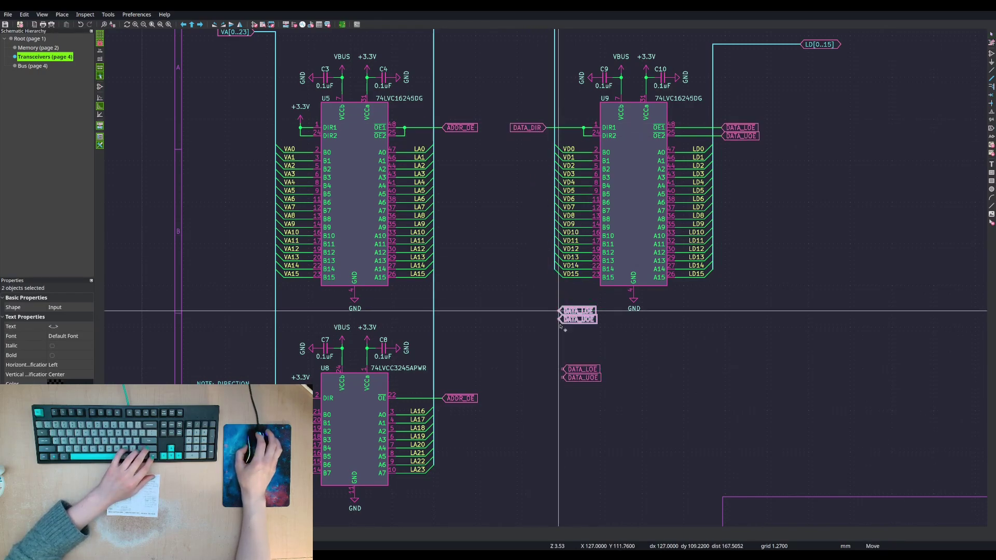
pyautogui.press('Escape')
pyautogui.click(528, 129)
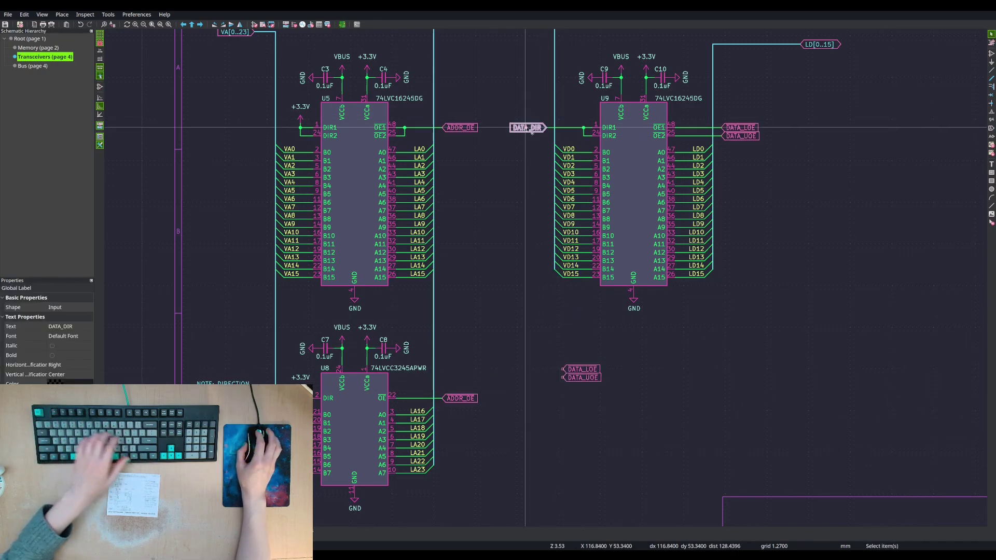
pyautogui.hotkey('ctrl', 'd')
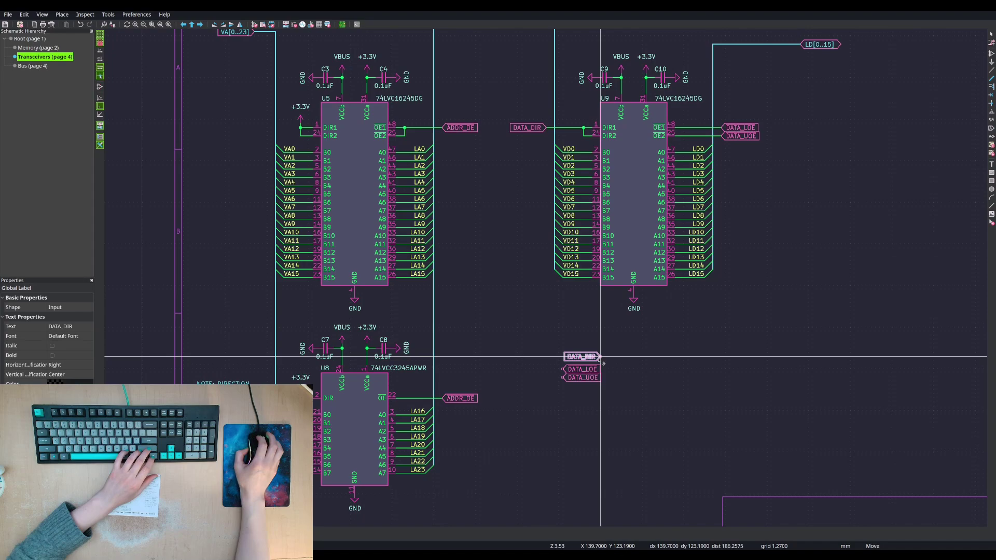
pyautogui.click(580, 356)
# - Duplicate U5's ADDR_OE label beneath the other copies and cut all four copied control labels from the sheet
pyautogui.click(461, 128)
pyautogui.hotkey('ctrl', 'd')
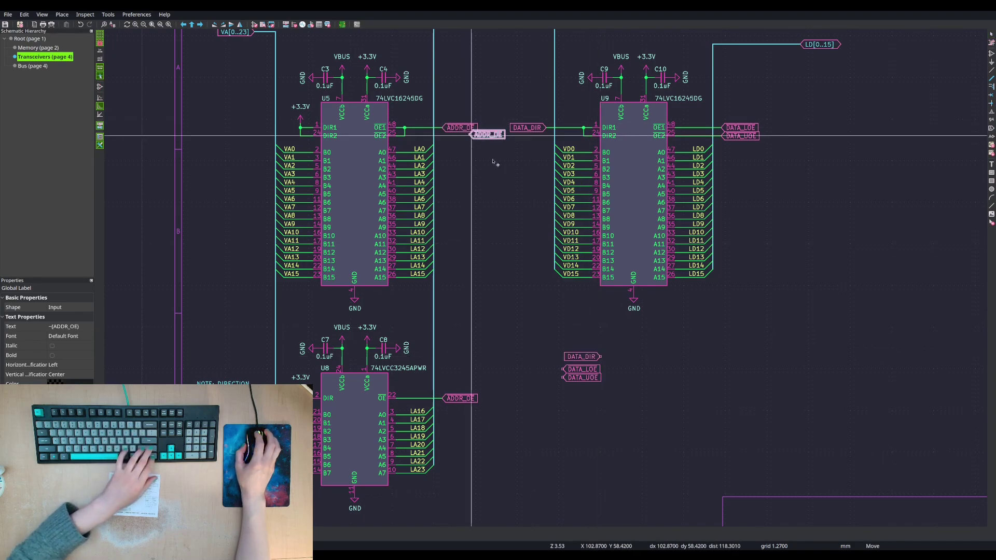
pyautogui.click(565, 390)
pyautogui.moveTo(643, 315); pyautogui.dragTo(561, 414)
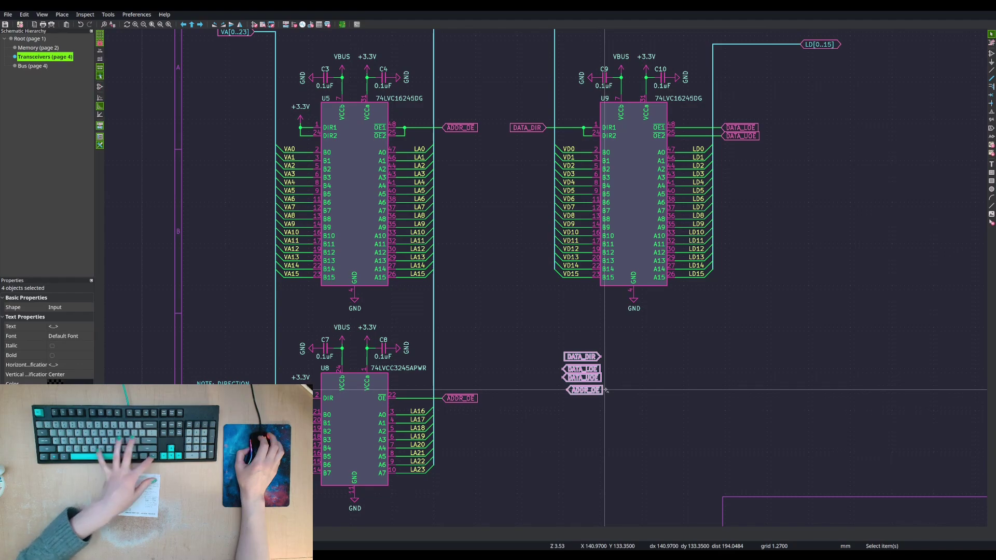
pyautogui.hotkey('ctrl', 'x')
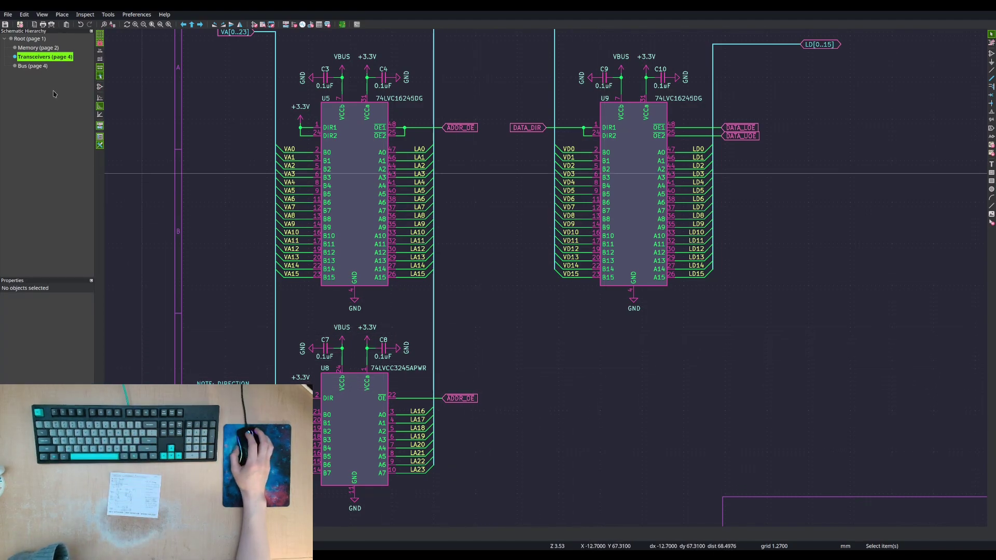
# - Try placing the four copied control labels in the empty area below connector U2A on the Bus sheet
pyautogui.click(33, 66)
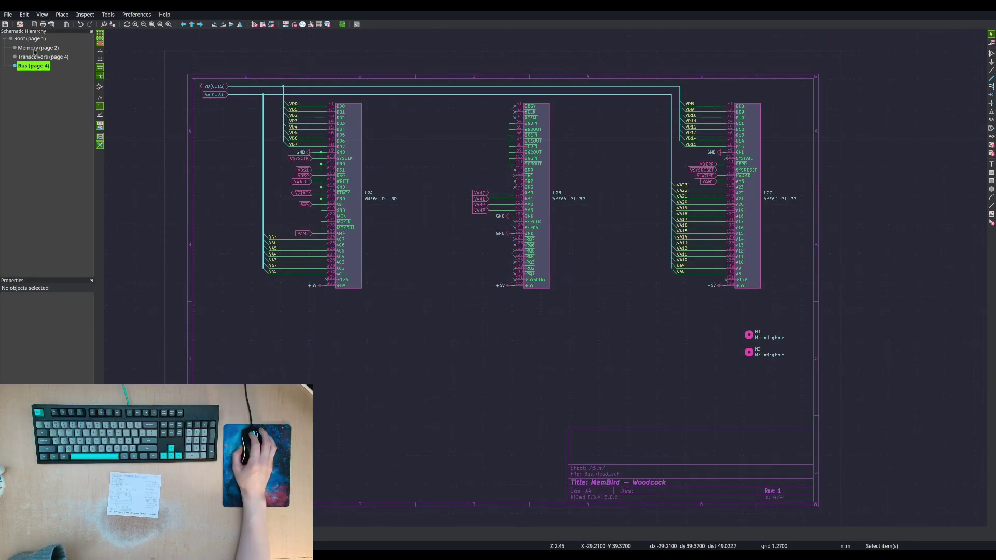
pyautogui.click(35, 47)
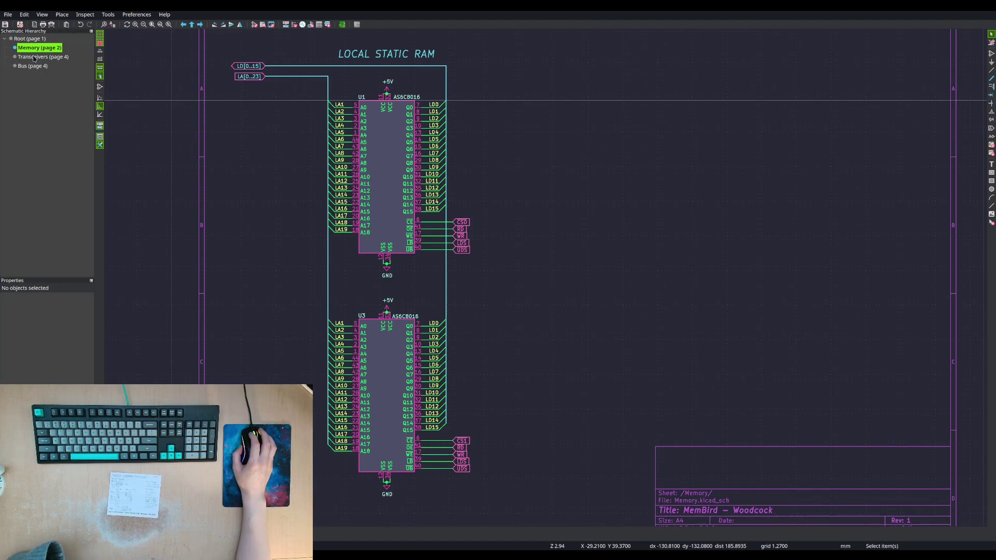
pyautogui.click(35, 57)
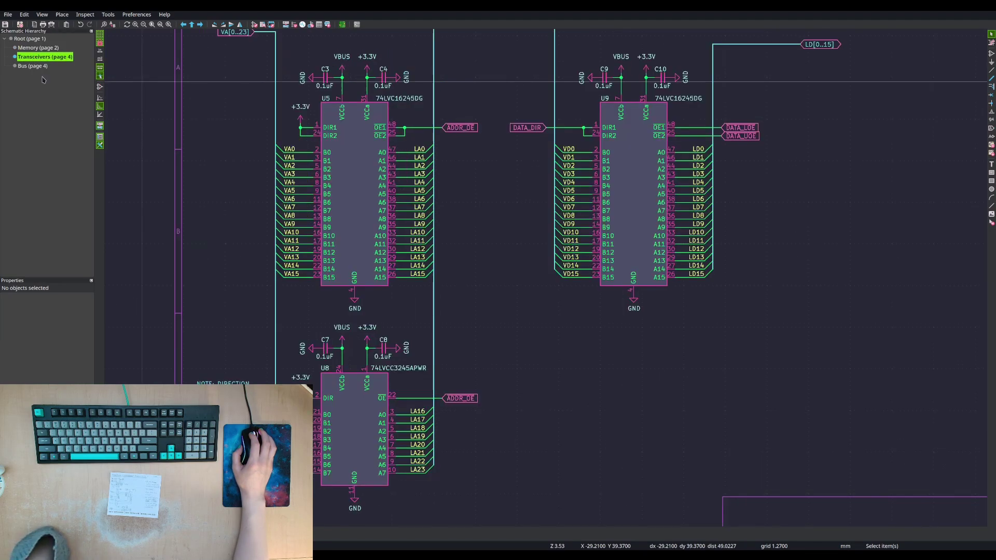
pyautogui.click(40, 39)
pyautogui.click(34, 67)
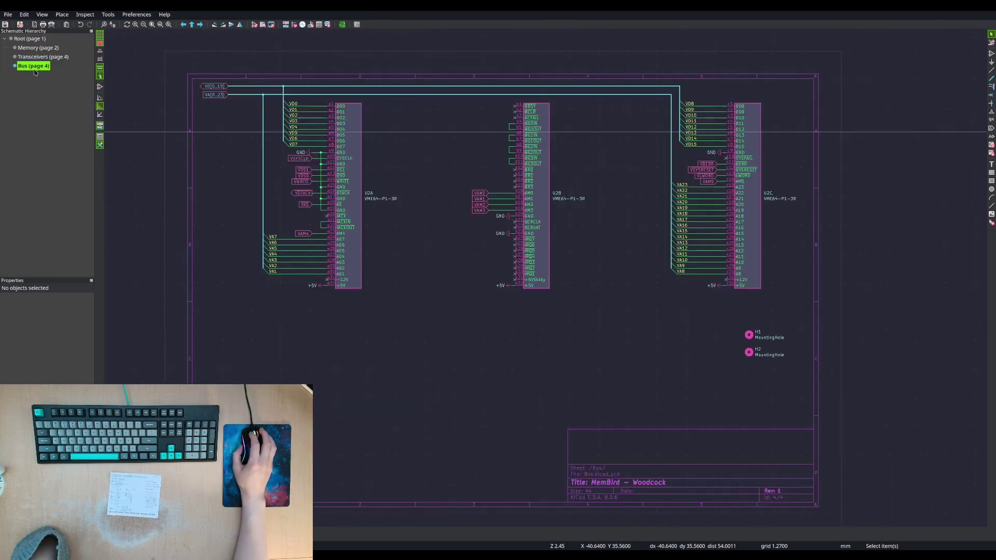
pyautogui.hotkey('ctrl', 'v')
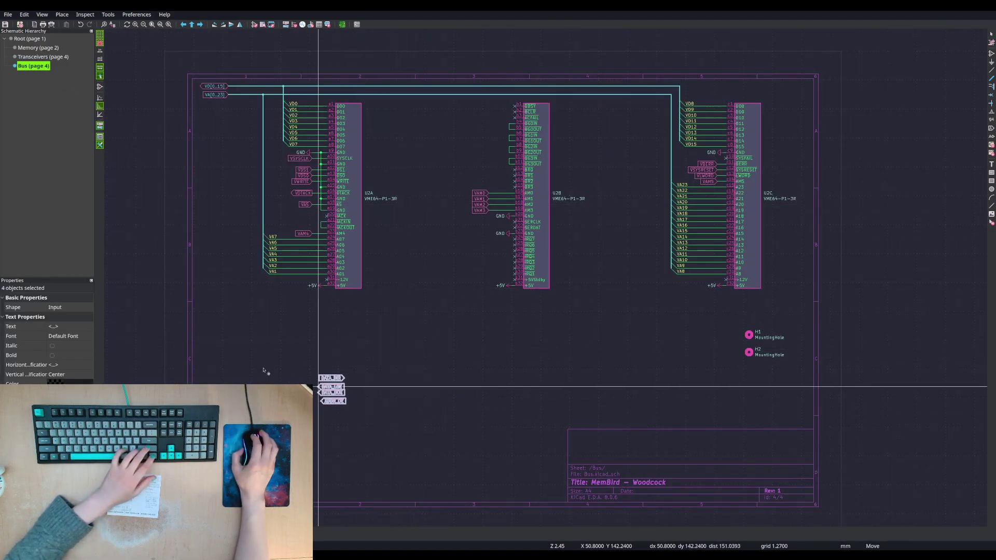
pyautogui.click(278, 364)
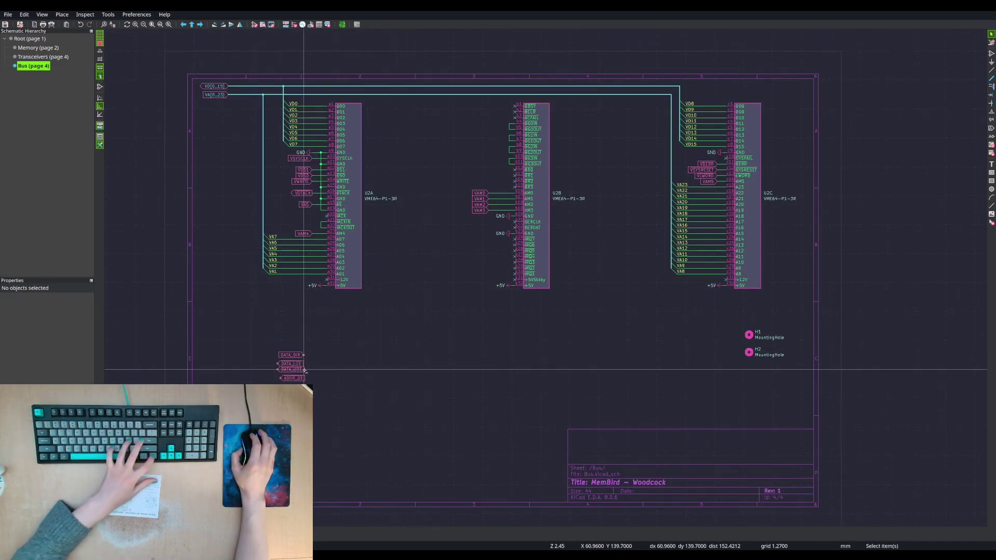
# - Remove the four pasted control labels from the Bus sheet
pyautogui.moveTo(316, 338); pyautogui.dragTo(275, 383)
pyautogui.click(343, 364)
pyautogui.moveTo(340, 338); pyautogui.dragTo(275, 400)
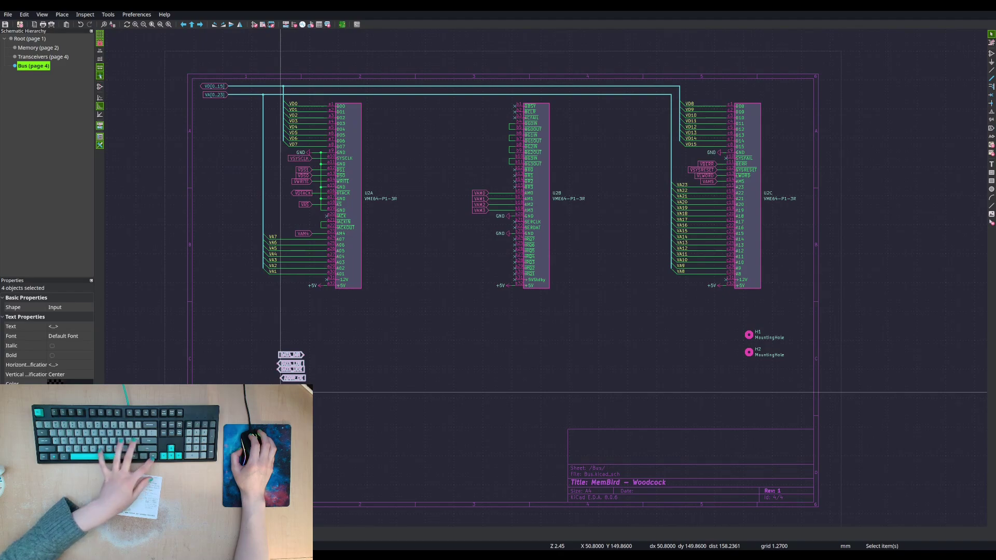
pyautogui.press('Delete')
# - Paste the DATA_DIR, DATA_LOE, DATA_UOE and ADDR_OE labels into the empty area below U9 on the Transceivers sheet
pyautogui.click(43, 56)
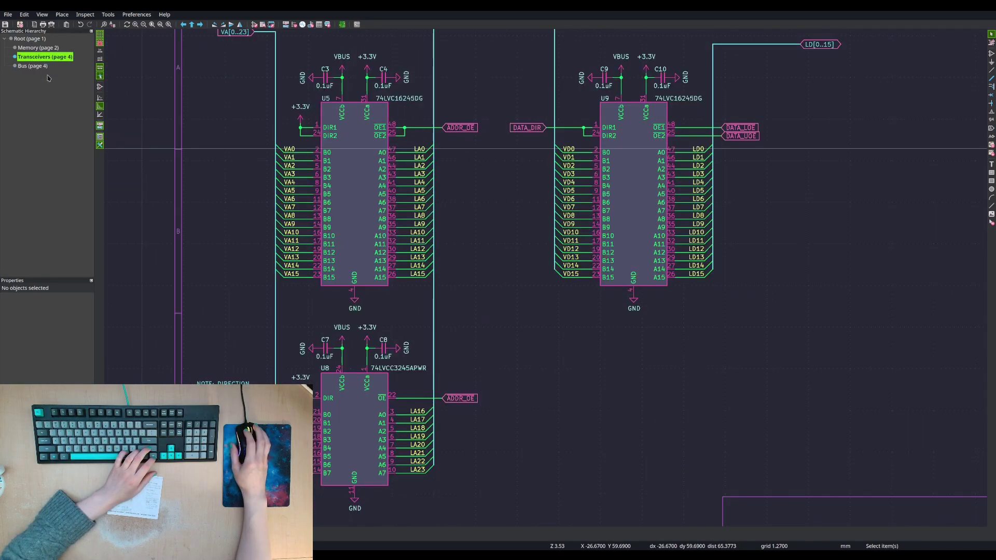
pyautogui.scroll(-3, 375, 315)
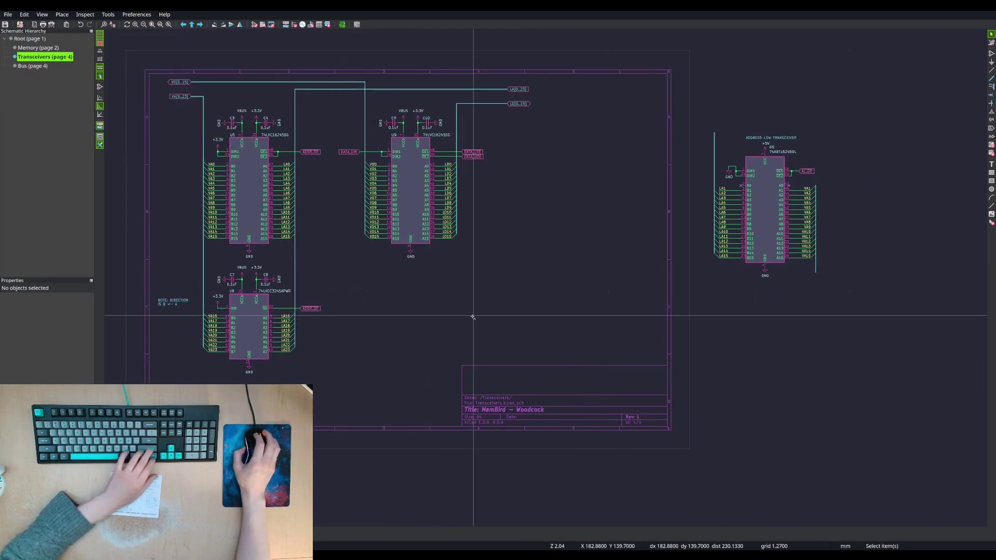
pyautogui.hotkey('ctrl', 'v')
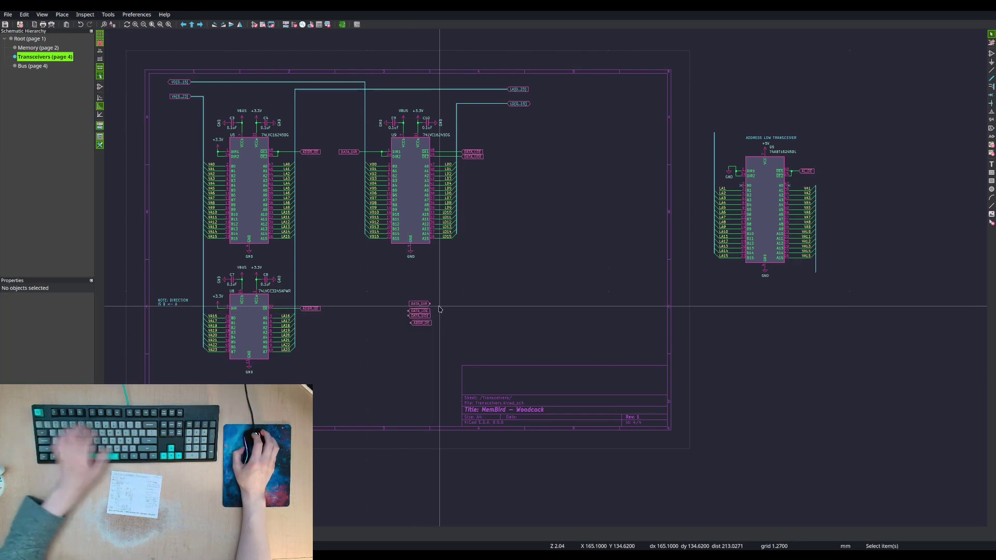
pyautogui.click(438, 314)
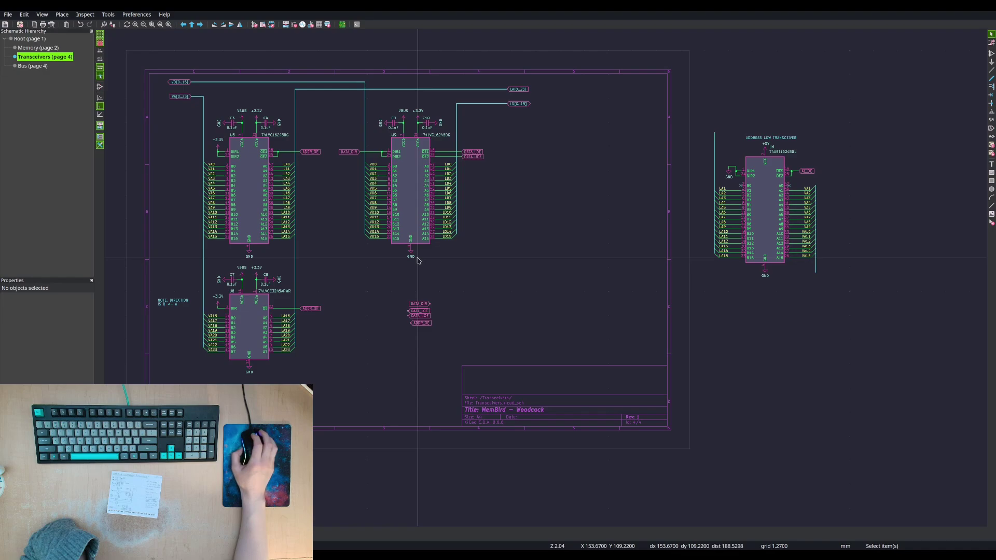
pyautogui.moveTo(534, 262)
pyautogui.mouseDown(button='middle')
pyautogui.moveTo(409, 263)
pyautogui.moveTo(533, 248)
pyautogui.mouseUp(button='middle')
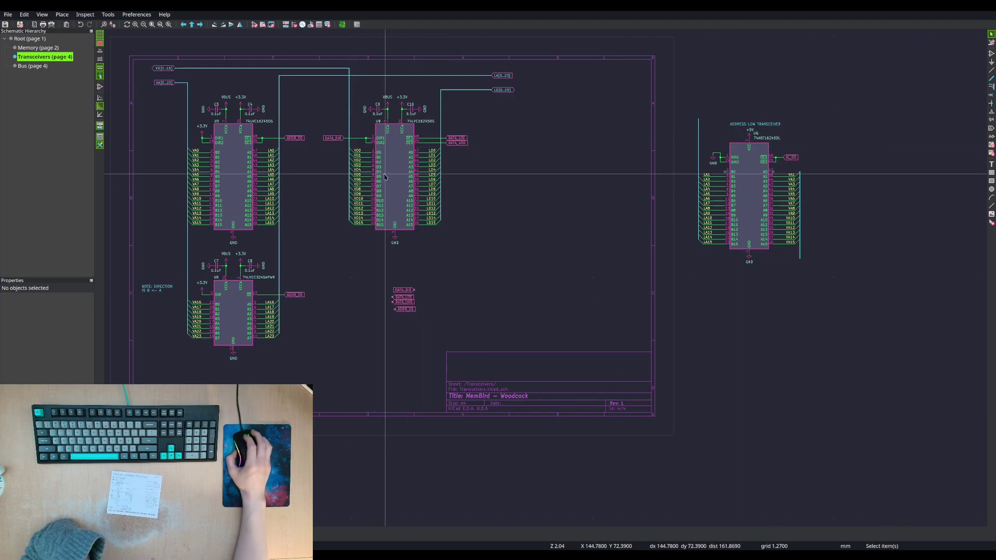
# - On the Bus sheet, select U2A's VDS1, VDS0, VWRITE, VDTACK, VAS and VAM4 labels
pyautogui.click(31, 68)
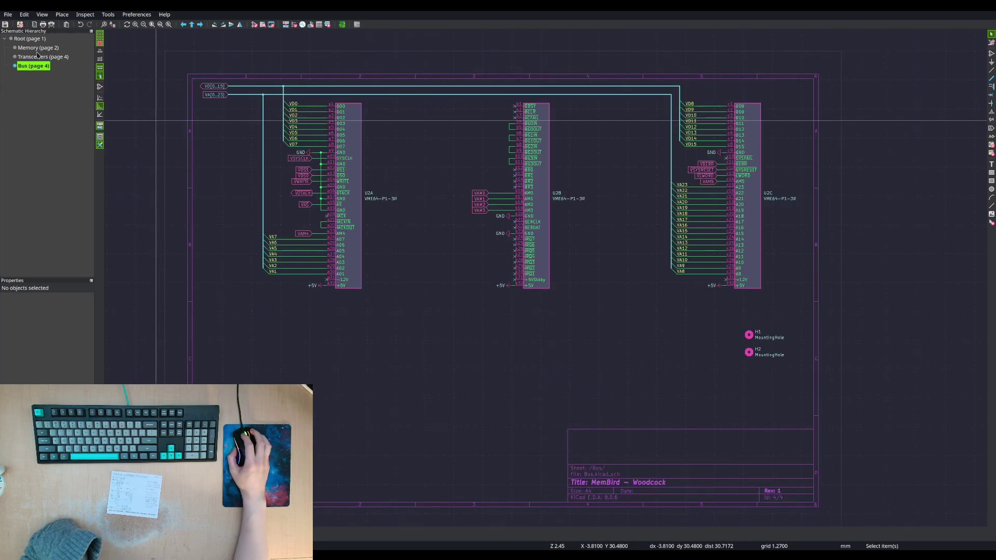
pyautogui.scroll(5, 330, 164)
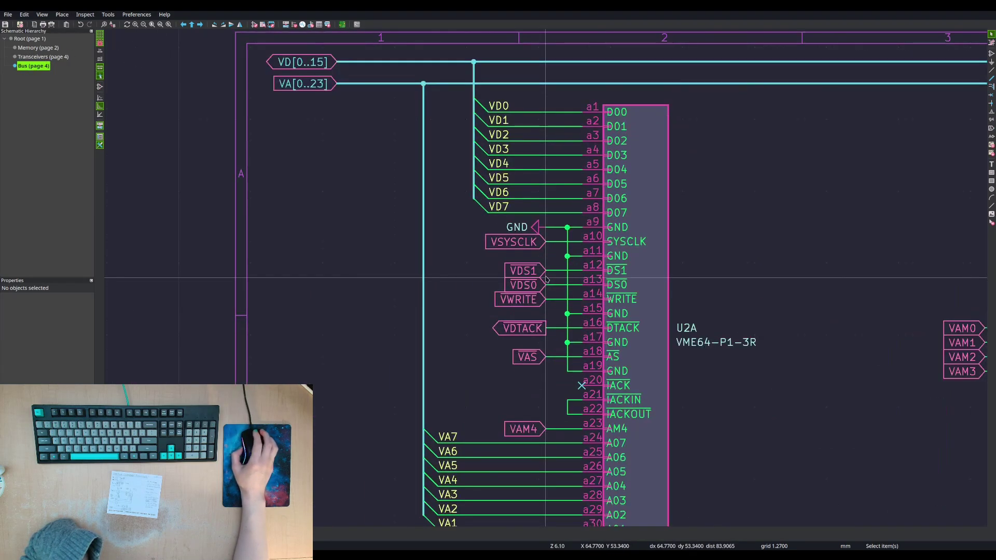
pyautogui.moveTo(541, 258); pyautogui.dragTo(502, 208, button='middle')
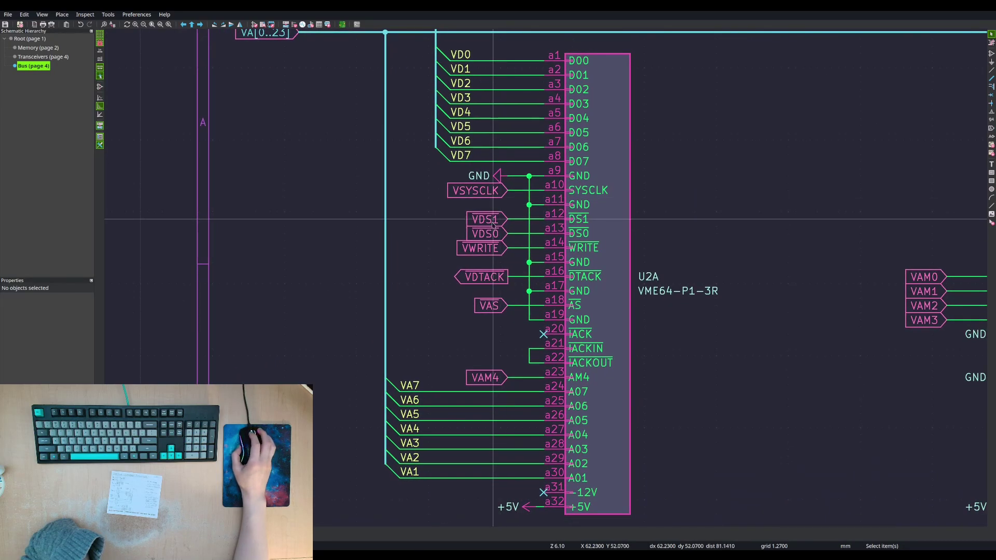
pyautogui.moveTo(492, 205); pyautogui.dragTo(467, 318)
pyautogui.keyDown('shift'); pyautogui.click(492, 377); pyautogui.keyUp('shift')
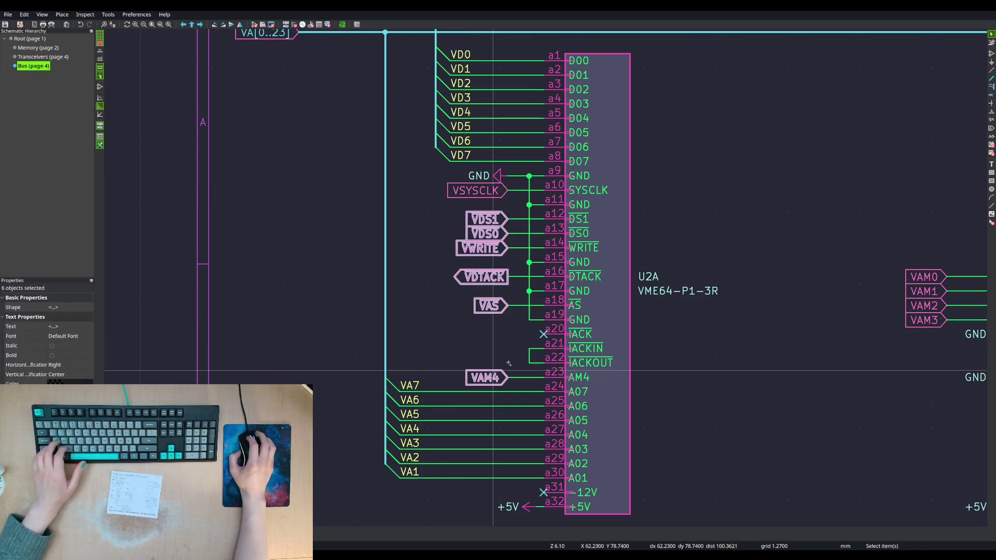
# - Add U2B's VAM0 to VAM3 and U2C's VAM5, VLWORD and VBERR labels to the selection and copy all of them
pyautogui.moveTo(723, 305); pyautogui.dragTo(342, 250, button='middle')
pyautogui.keyDown('shift'); pyautogui.moveTo(567, 187); pyautogui.dragTo(526, 304); pyautogui.keyUp('shift')
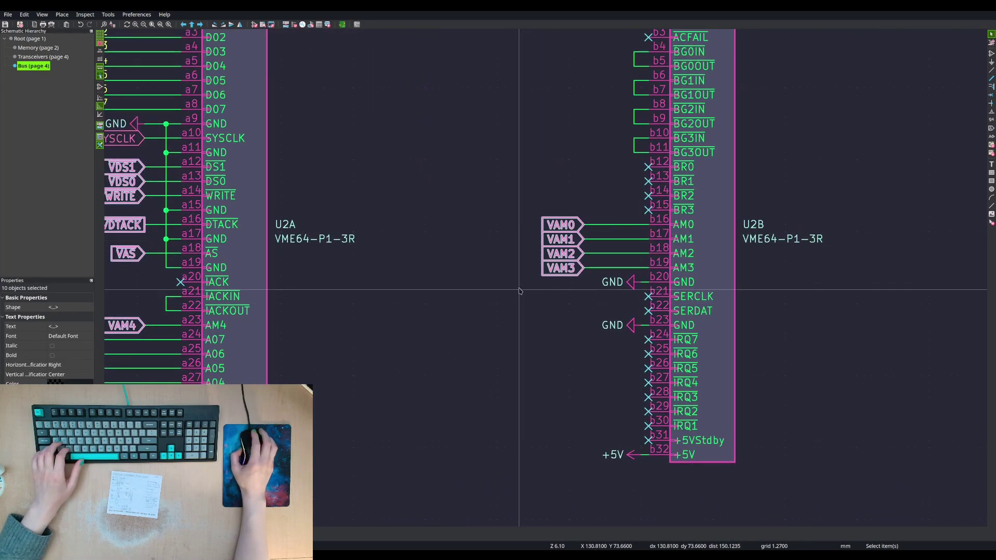
pyautogui.scroll(-3, 524, 290)
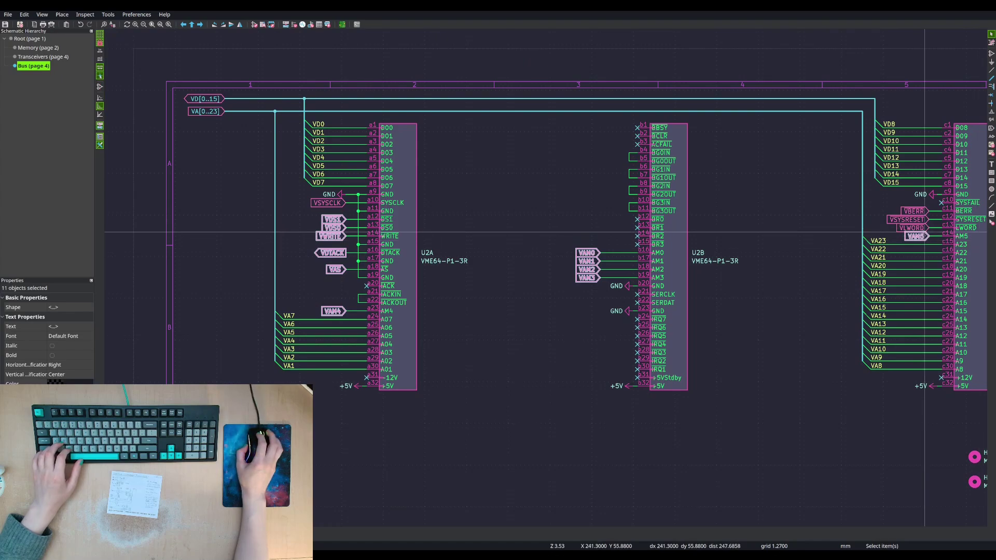
pyautogui.keyDown('shift'); pyautogui.click(920, 228); pyautogui.keyUp('shift')
pyautogui.keyDown('shift'); pyautogui.click(916, 211); pyautogui.keyUp('shift')
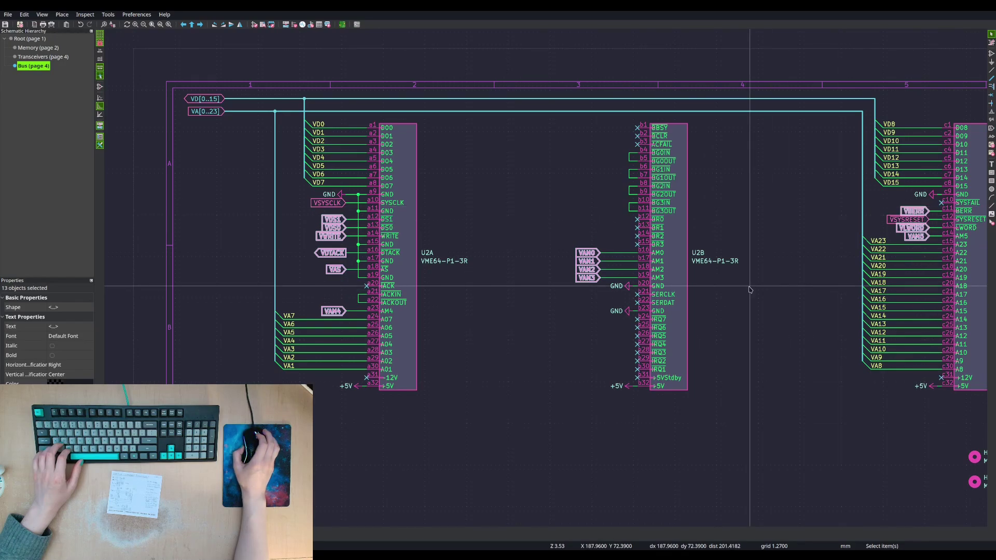
pyautogui.moveTo(754, 290)
pyautogui.mouseDown(button='middle')
pyautogui.moveTo(515, 267)
pyautogui.moveTo(759, 278)
pyautogui.mouseUp(button='middle')
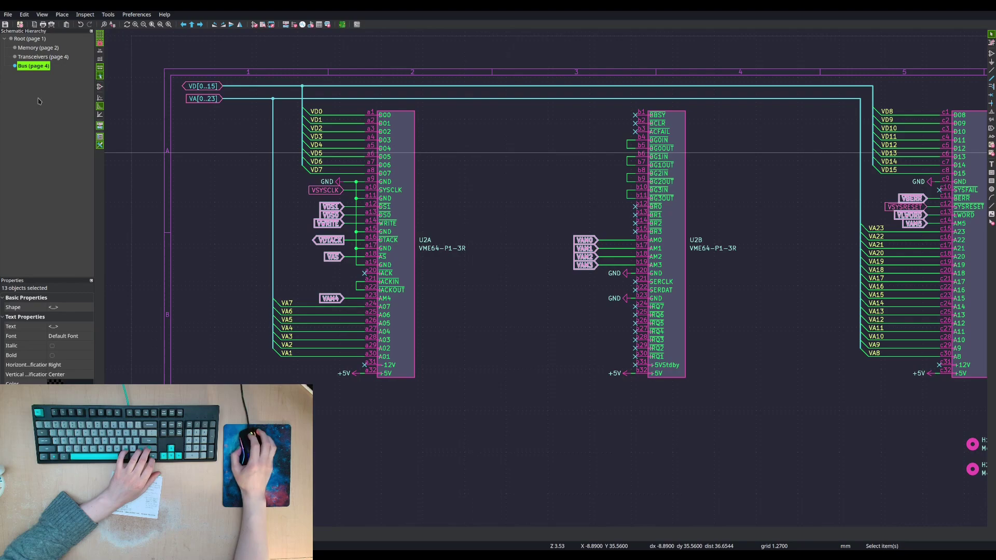
# - Paste the copied bus labels into the empty space below the Transceivers sheet's frame
pyautogui.click(43, 58)
pyautogui.hotkey('ctrl', 'v')
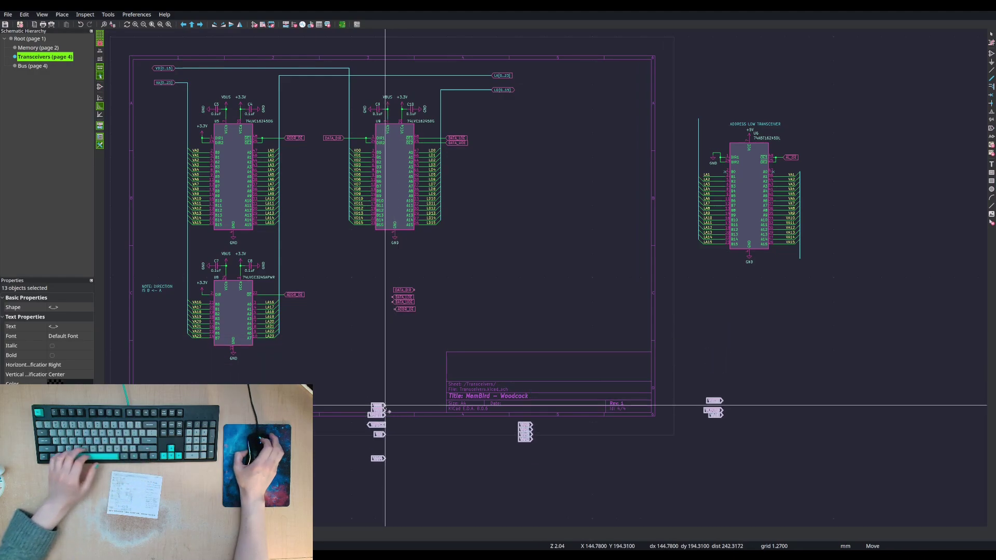
pyautogui.keyDown('shift'); pyautogui.scroll(-3, 403, 395); pyautogui.keyUp('shift')
pyautogui.click(407, 382)
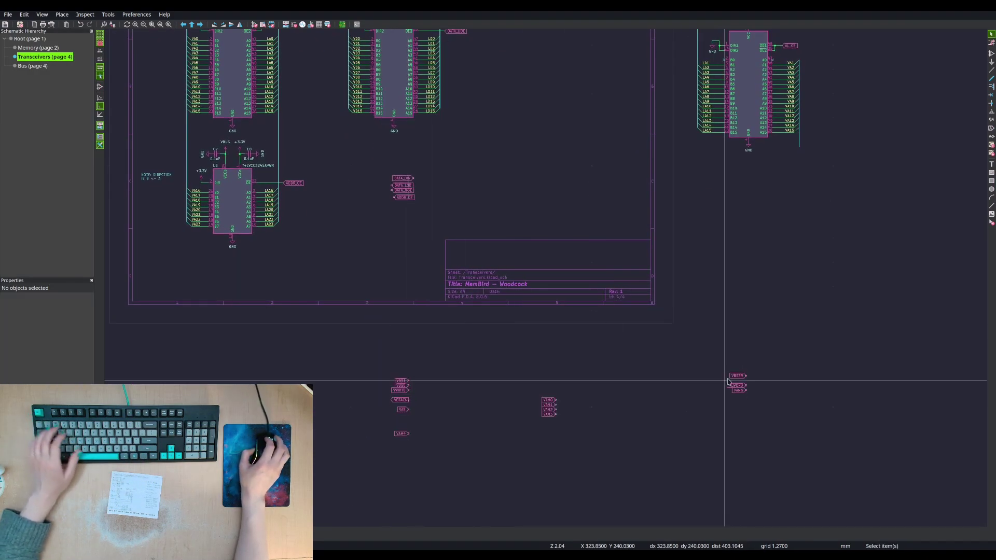
# - Move the VAM0 to VAM3, VBERR, VLWORD and VAM5 labels close beside the other pasted bus labels
pyautogui.moveTo(756, 363); pyautogui.dragTo(580, 426)
pyautogui.moveTo(527, 389); pyautogui.dragTo(601, 438)
pyautogui.press('m')
pyautogui.click(456, 413)
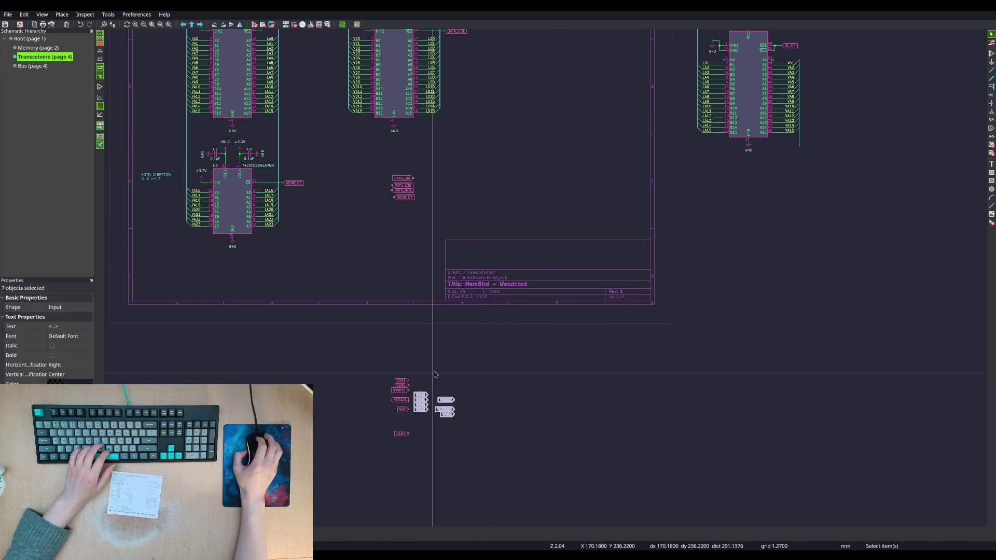
# - Move the whole group of pasted bus labels inside the sheet frame, beside the DATA and ADDR control labels
pyautogui.press('Escape')
pyautogui.moveTo(371, 378); pyautogui.dragTo(489, 460)
pyautogui.press('m')
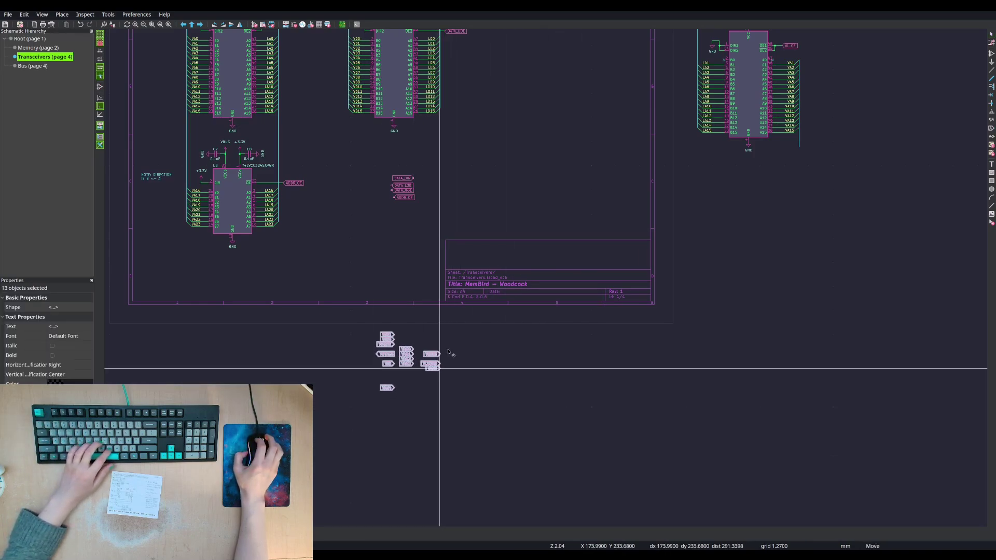
pyautogui.click(562, 190)
pyautogui.press('Escape')
# - Stack the VAM4 and VAM5 labels directly beneath VAM3
pyautogui.scroll(5, 546, 280)
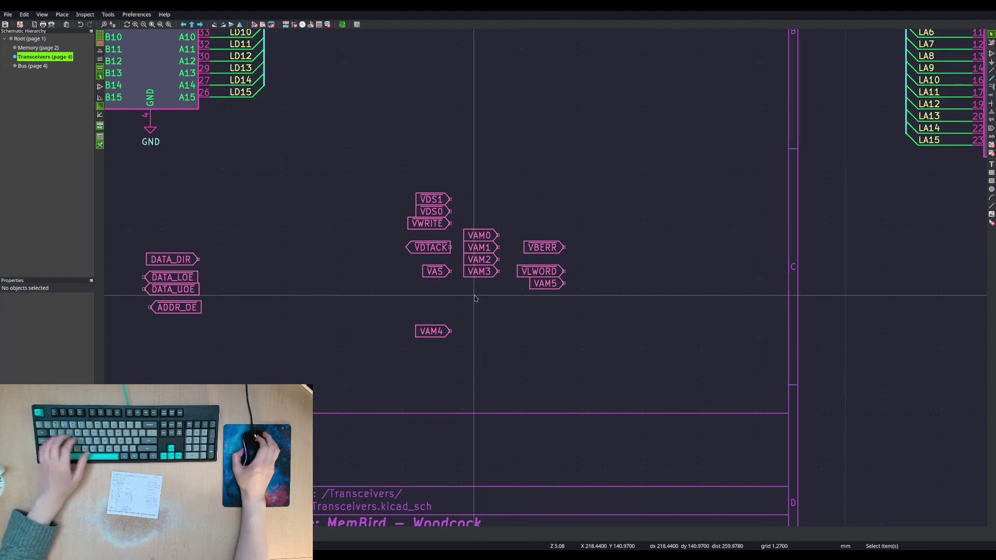
pyautogui.scroll(1, 474, 338)
pyautogui.click(441, 318)
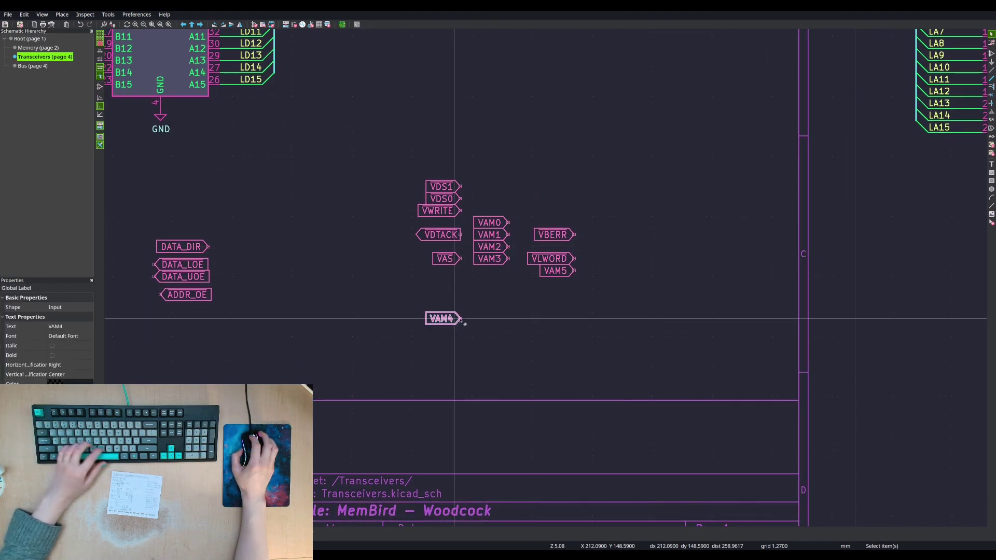
pyautogui.press('m')
pyautogui.click(508, 270)
pyautogui.click(558, 271)
pyautogui.press('m')
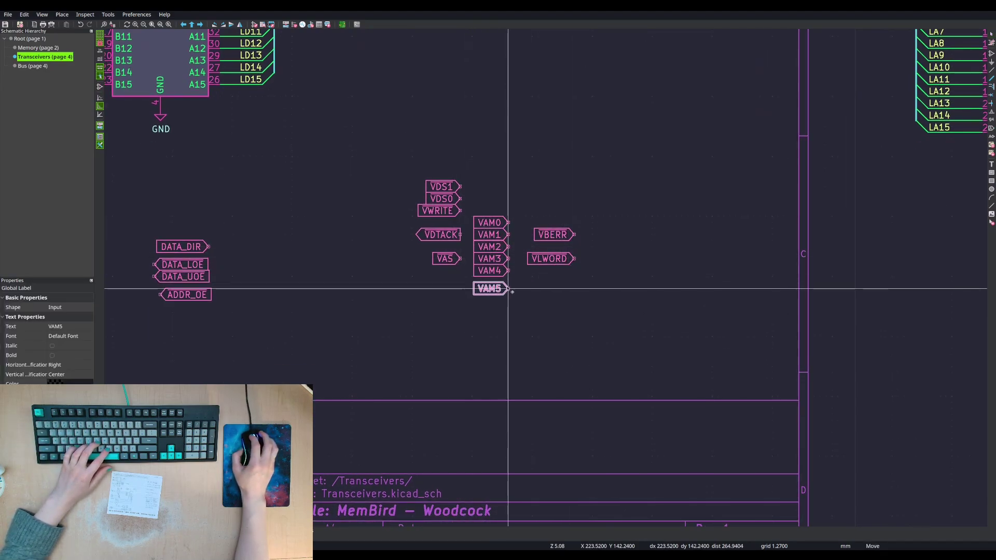
pyautogui.click(585, 288)
pyautogui.press('Escape')
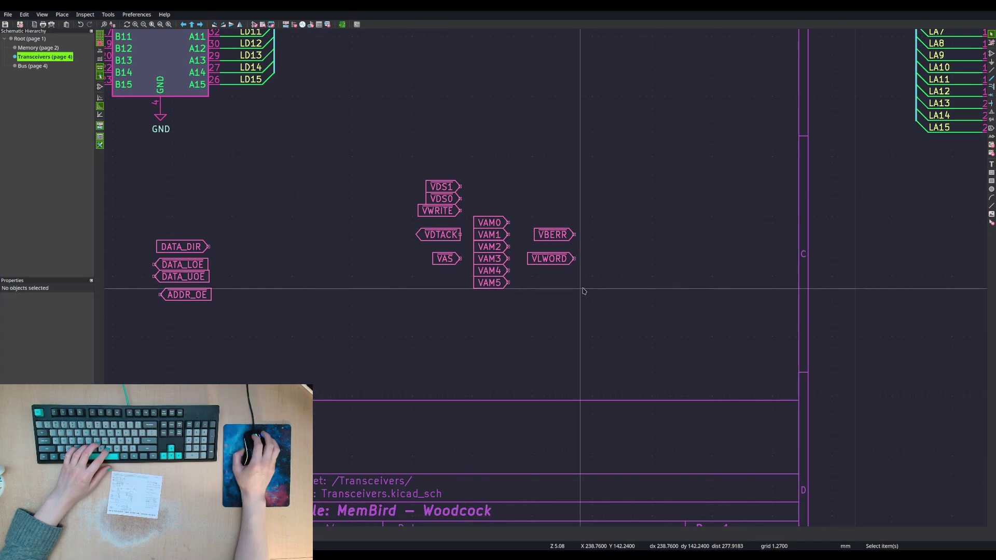
# - Move the VLWORD label above the VAM stack and place VAS just above it, with their connection ends aligned
pyautogui.click(551, 258)
pyautogui.press('m')
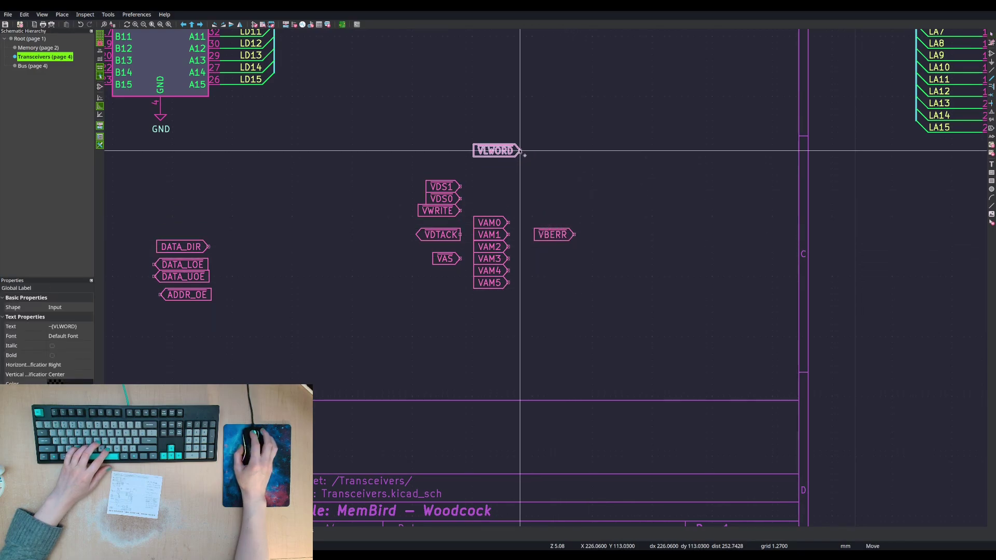
pyautogui.click(520, 150)
pyautogui.click(445, 258)
pyautogui.press('m')
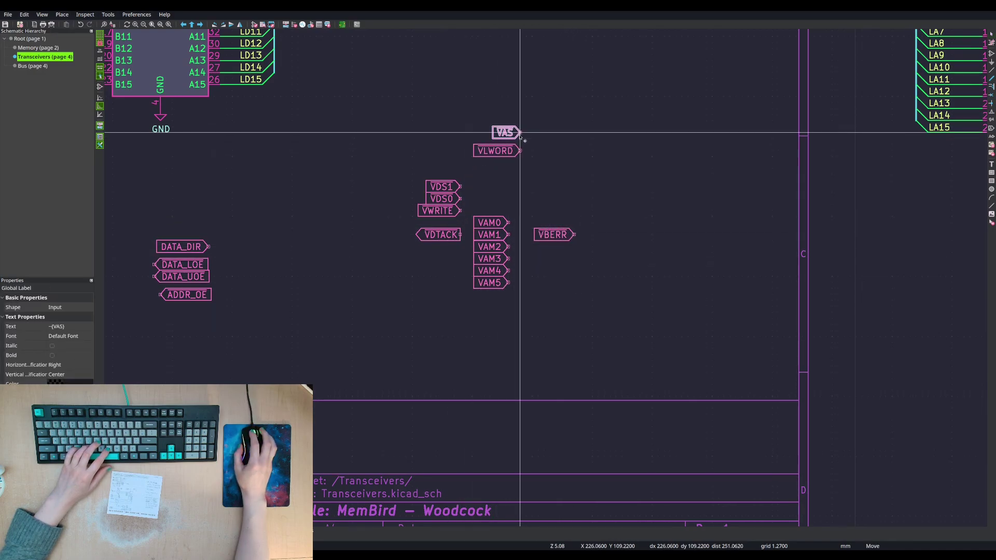
pyautogui.click(521, 133)
# - Move the VDS1 and VDS0 labels above VLWORD and place VAS directly on top of VDS1
pyautogui.moveTo(420, 179); pyautogui.dragTo(466, 204)
pyautogui.press('m')
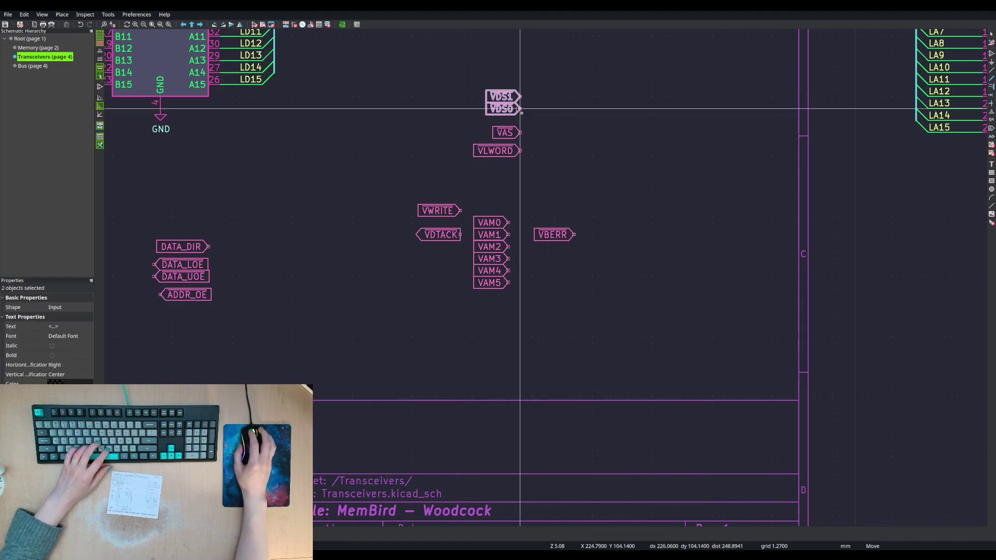
pyautogui.click(522, 110)
pyautogui.click(520, 132)
pyautogui.press('m')
pyautogui.click(520, 84)
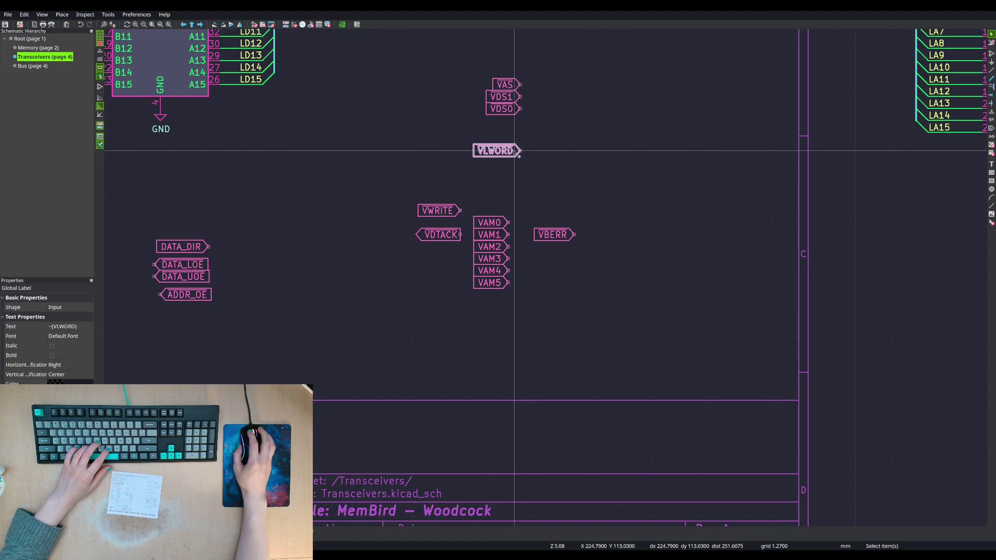
# - Stack the VLWORD label directly under VDS0 and VWRITE directly under VLWORD
pyautogui.press('m')
pyautogui.click(520, 121)
pyautogui.click(460, 210)
pyautogui.press('m')
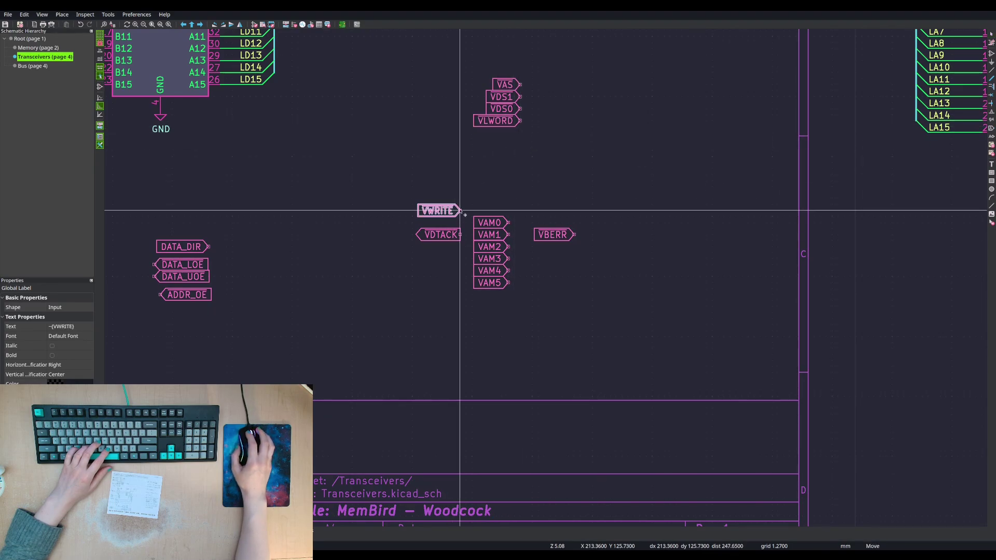
pyautogui.click(520, 133)
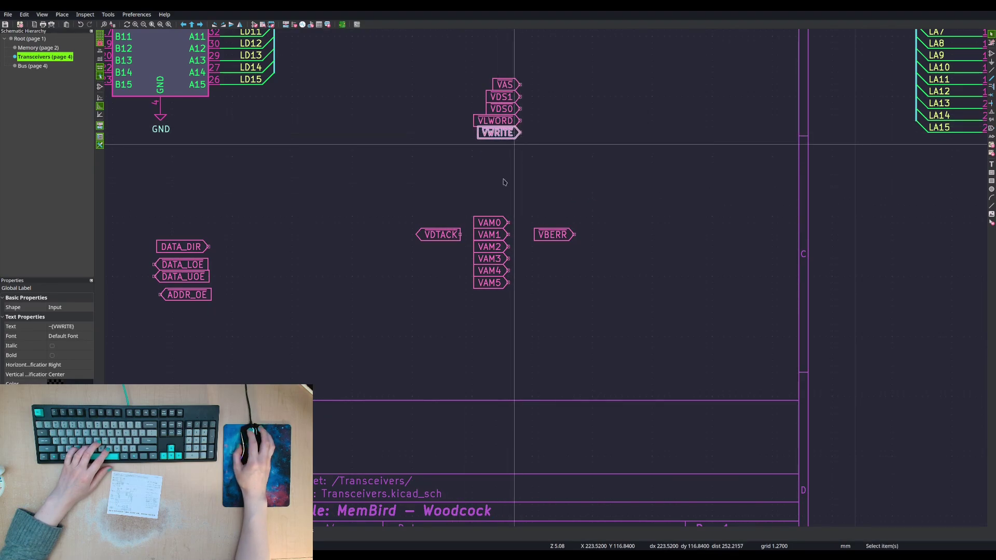
# - Move the VDTACK label to the upper right of the VAM stack and place VBERR directly beneath it, connection ends aligned
pyautogui.click(444, 235)
pyautogui.press('m')
pyautogui.click(592, 205)
pyautogui.click(552, 235)
pyautogui.press('m')
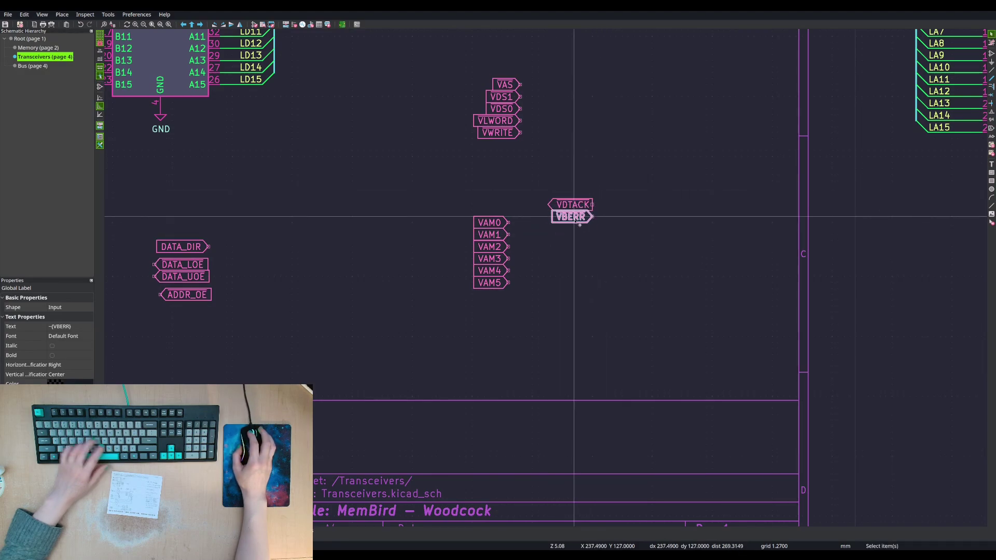
pyautogui.click(594, 220)
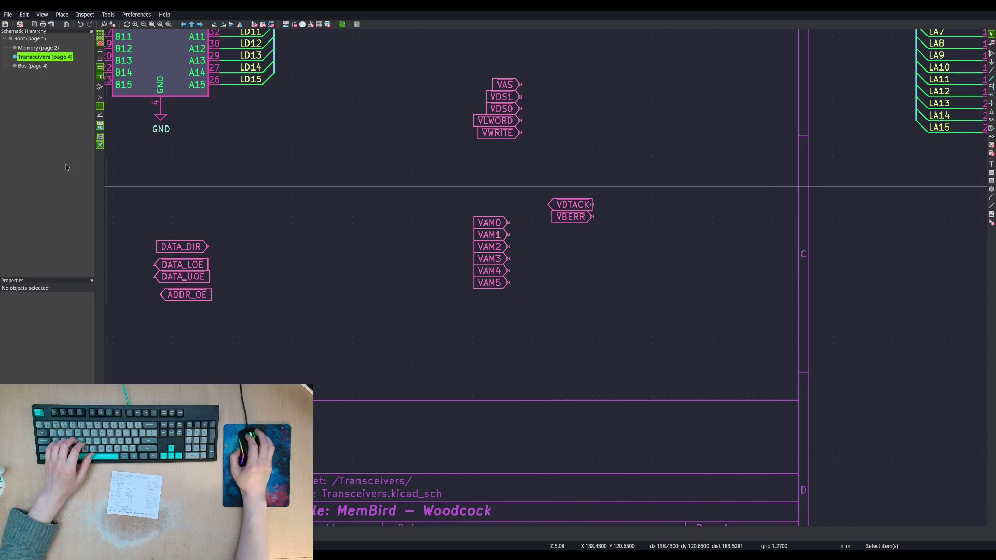
# - Switch to the Bus sheet and check the properties of the VBERR global label without changing them
pyautogui.click(25, 68)
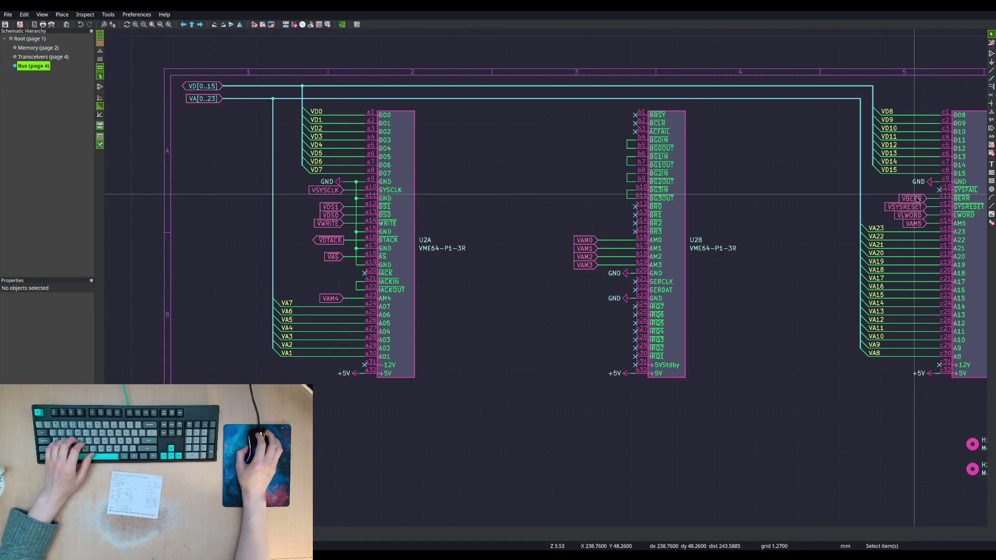
pyautogui.click(912, 198)
pyautogui.doubleClick(913, 196)
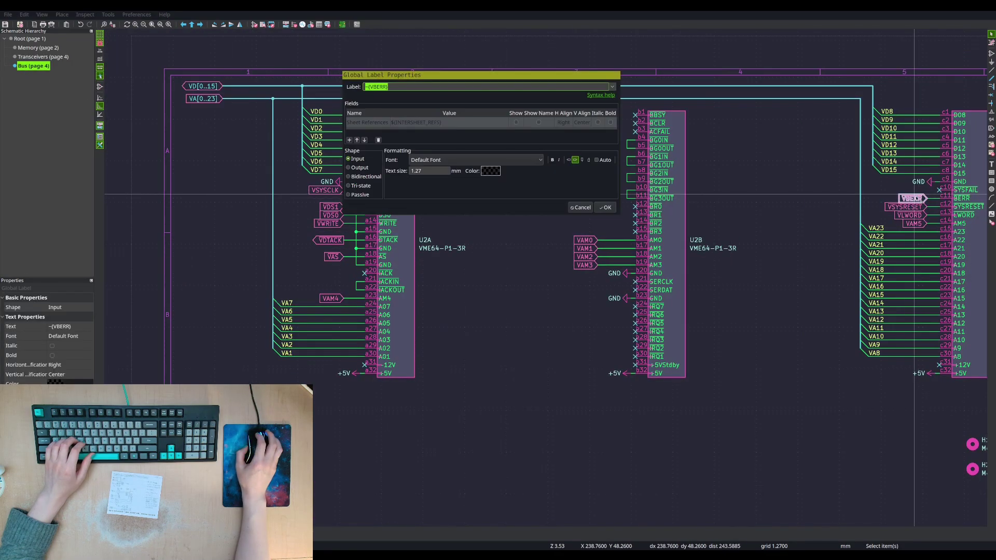
pyautogui.click(581, 208)
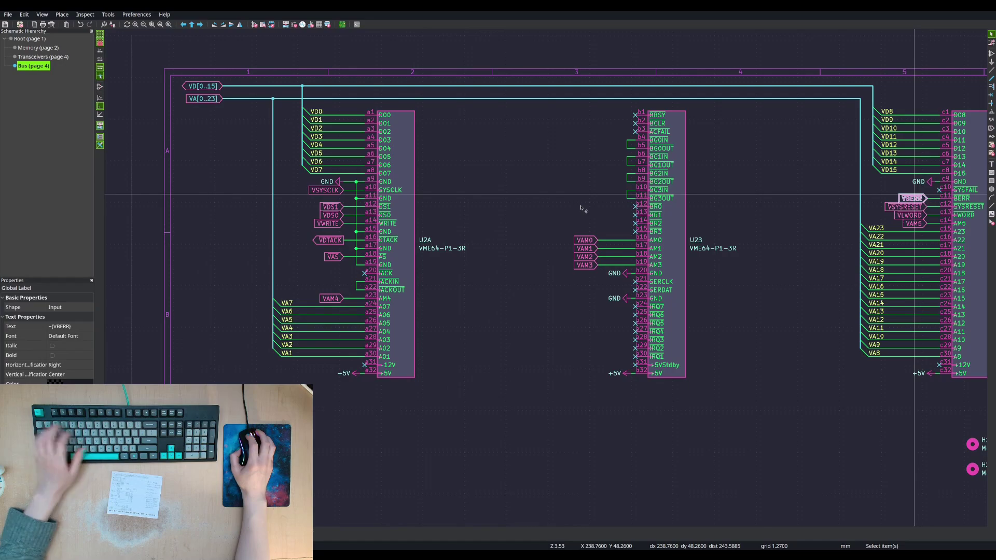
pyautogui.press('Escape')
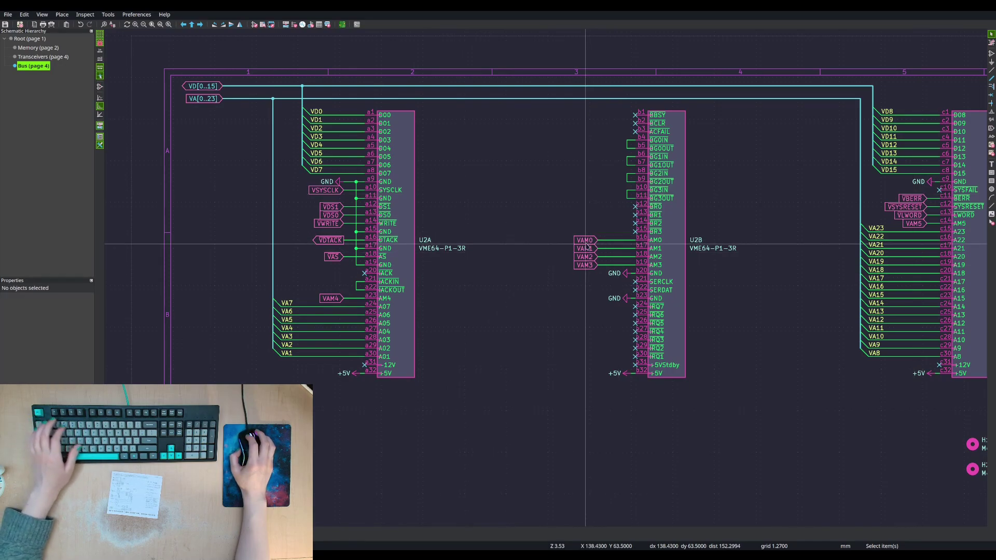
# - Set the shape of the VSYSCLK and VDS1 global labels on the Bus sheet to Output
pyautogui.doubleClick(328, 191)
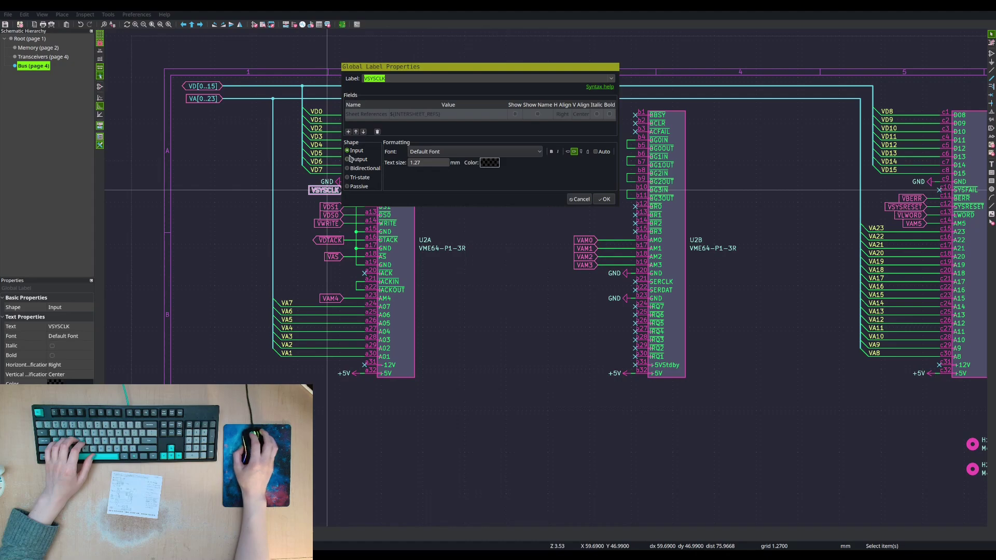
pyautogui.click(604, 200)
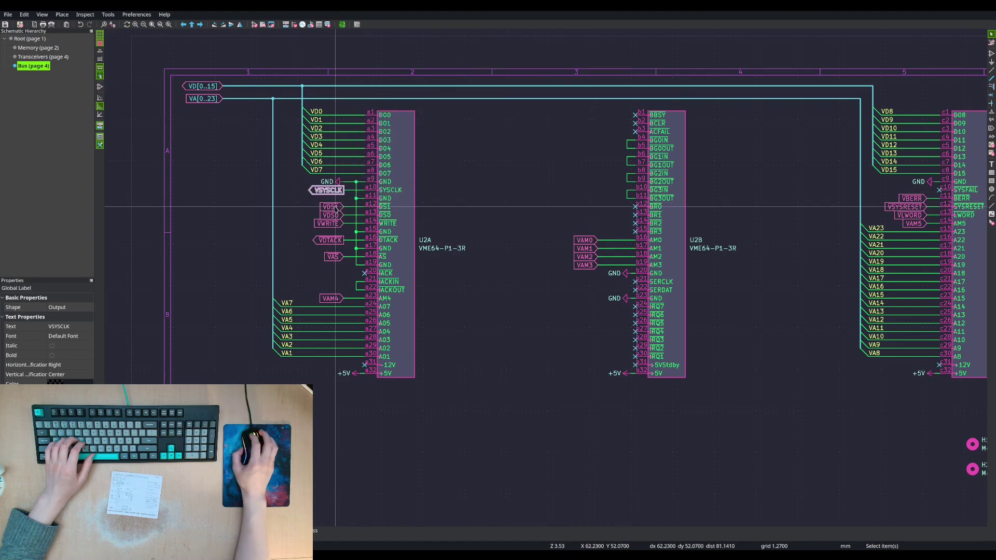
pyautogui.doubleClick(335, 207)
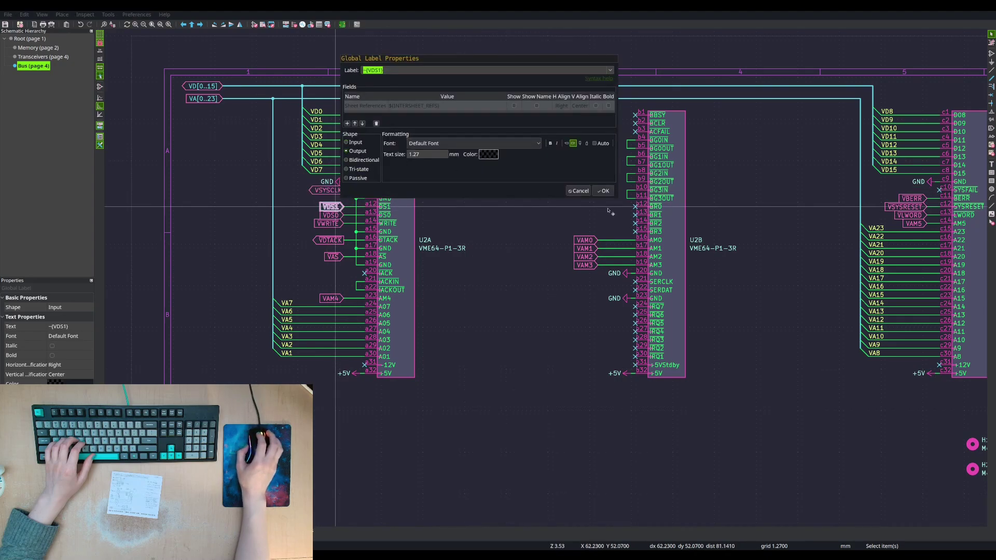
pyautogui.click(603, 191)
# - Set the shape of the VDS0 and VWRITE global labels to Output
pyautogui.click(331, 215)
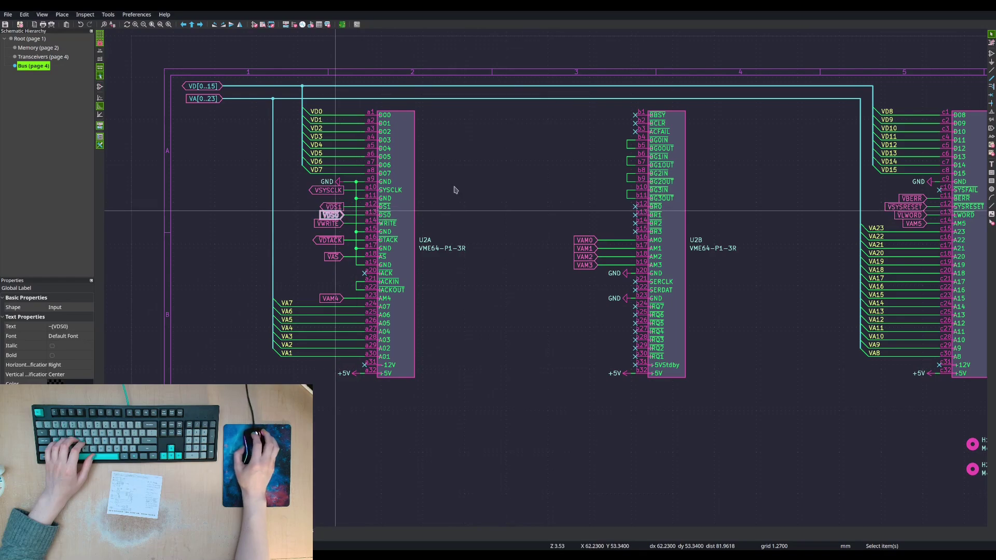
pyautogui.press('e')
pyautogui.click(577, 182)
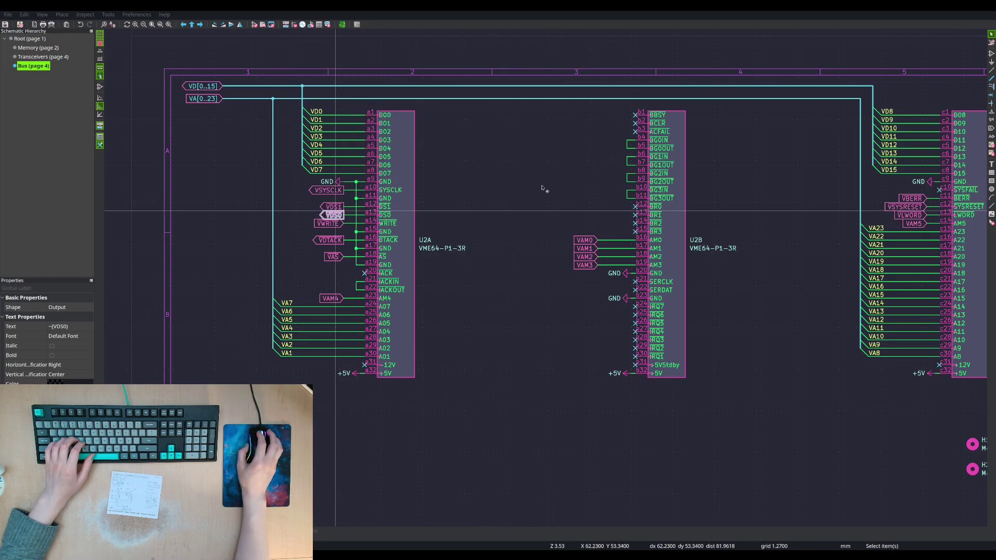
pyautogui.click(341, 225)
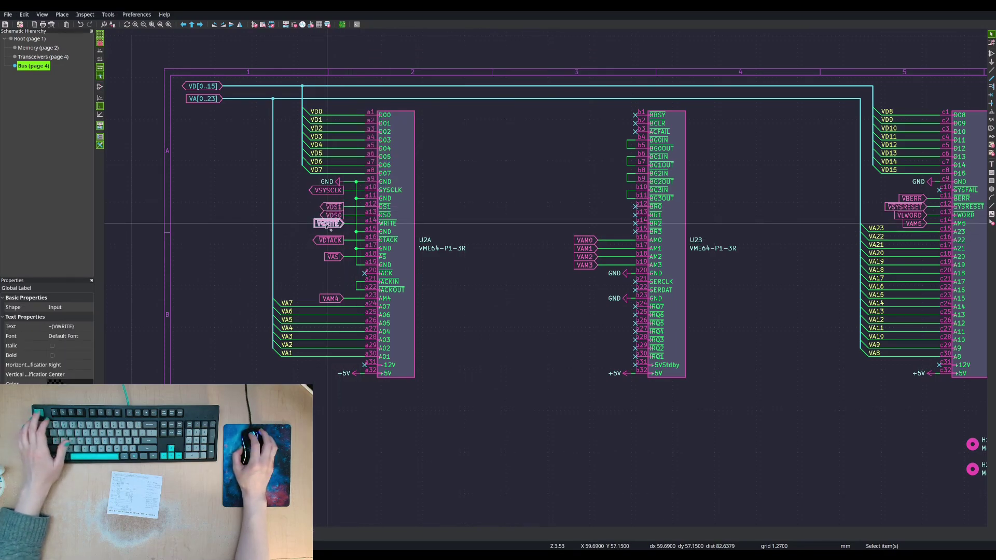
pyautogui.press('e')
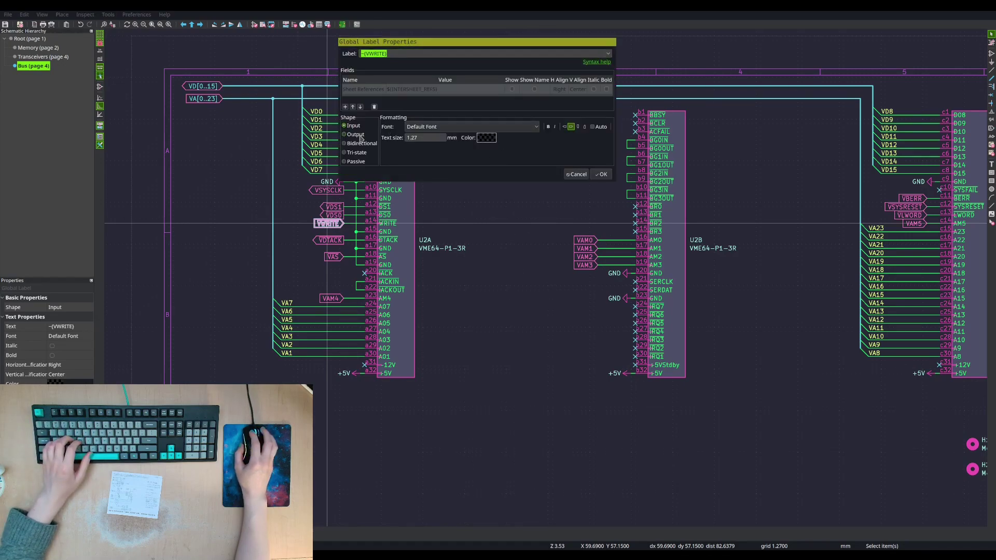
pyautogui.click(601, 174)
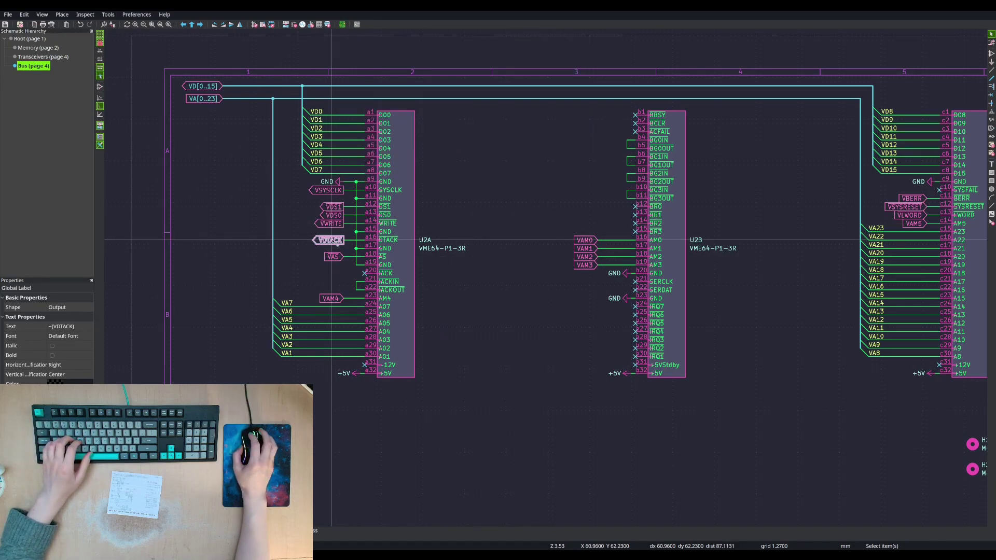
# - Set the VDTACK global label's shape to Input and the VAS label's shape to Output
pyautogui.press('e')
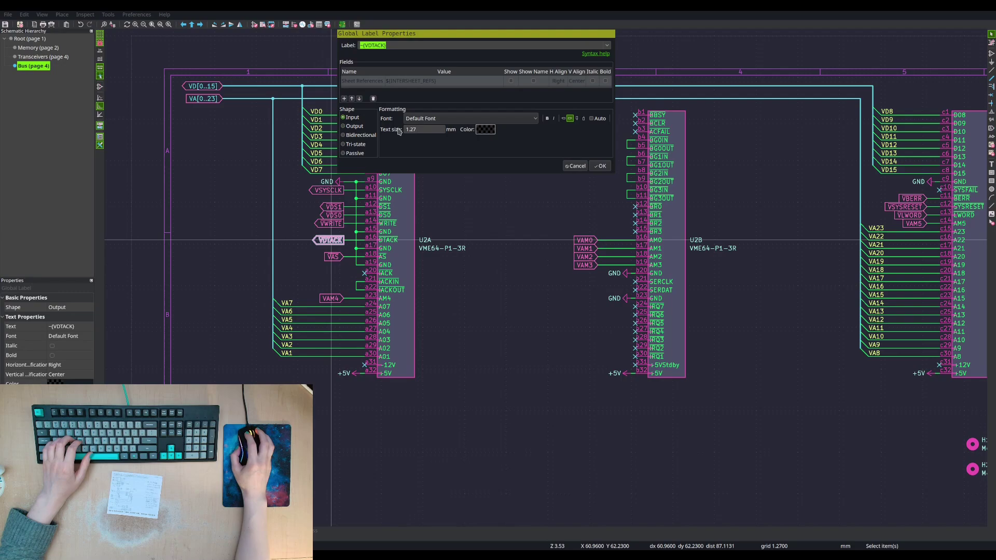
pyautogui.click(600, 166)
pyautogui.press('e')
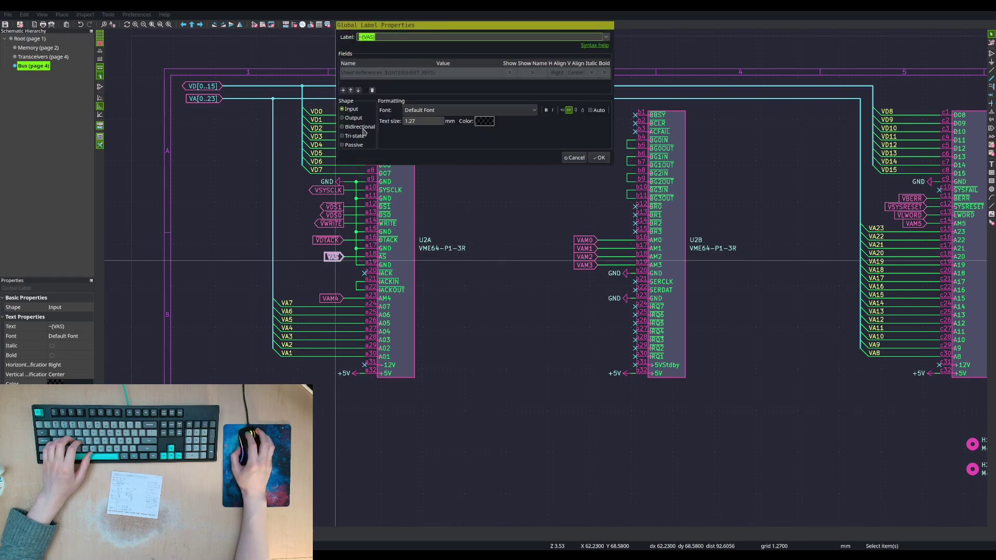
pyautogui.click(353, 118)
pyautogui.click(599, 158)
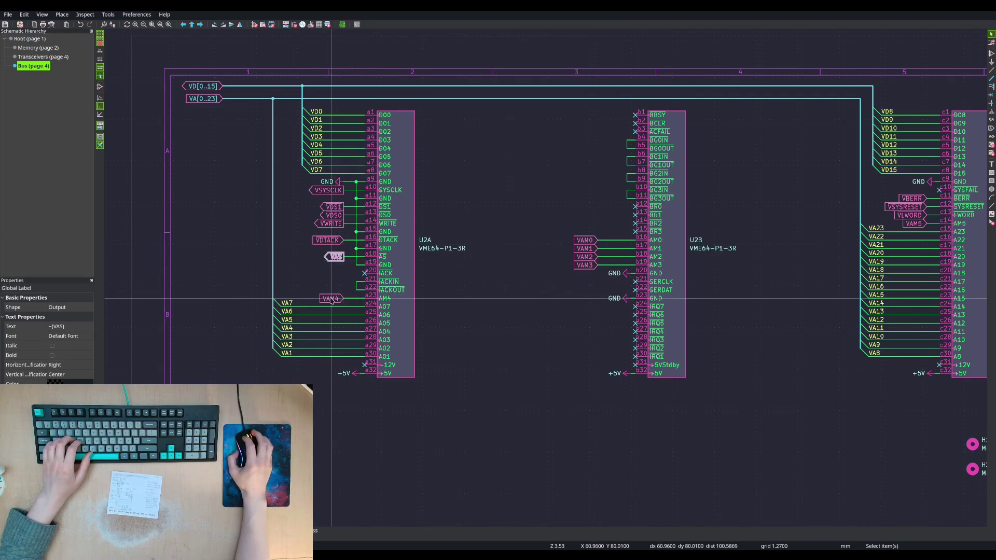
# - Set the shape of the VAM4, VAM0 and VAM1 global labels to Output
pyautogui.press('e')
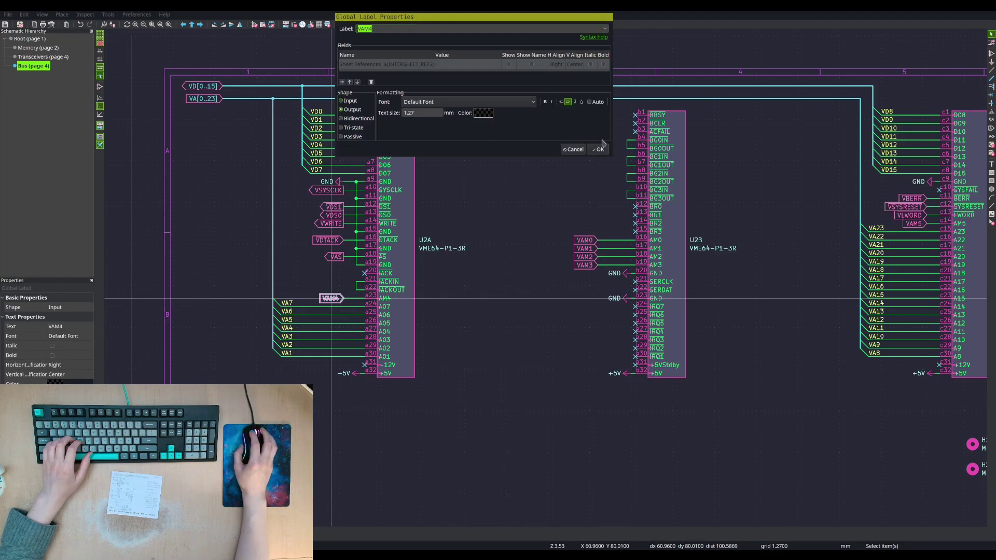
pyautogui.click(599, 149)
pyautogui.press('e')
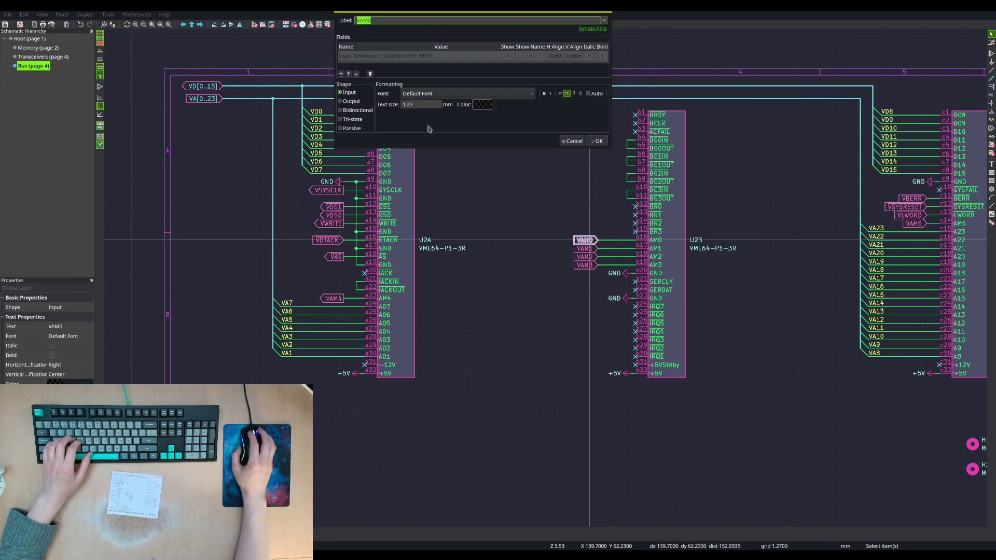
pyautogui.click(604, 143)
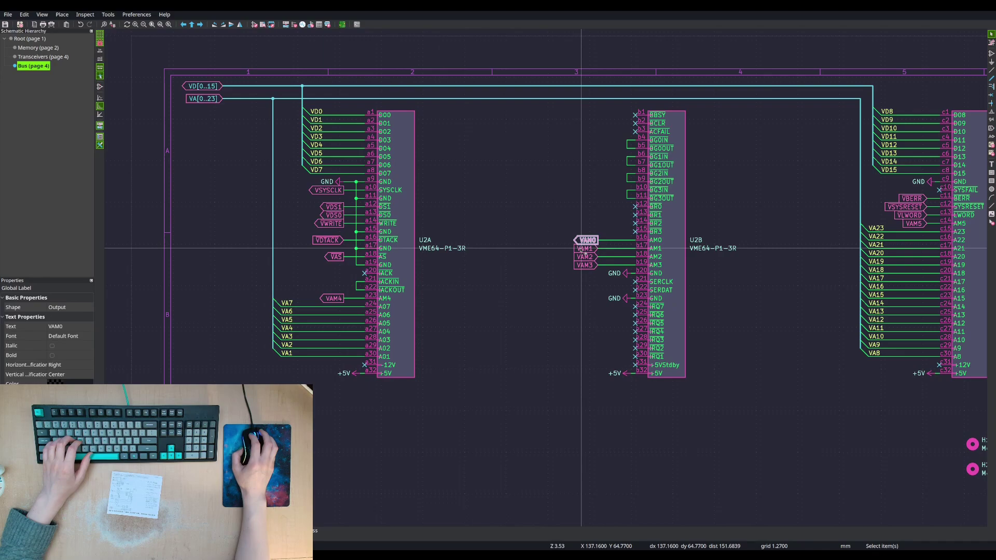
pyautogui.press('e')
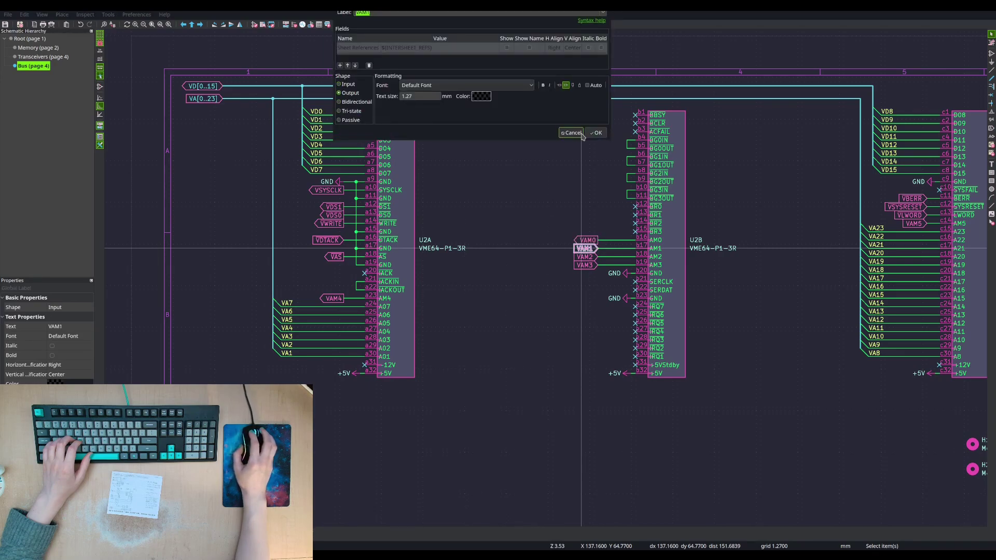
pyautogui.click(596, 133)
# - Set the shape of the VAM2 and VAM3 global labels beside connector U2B to Output
pyautogui.click(585, 257)
pyautogui.press('e')
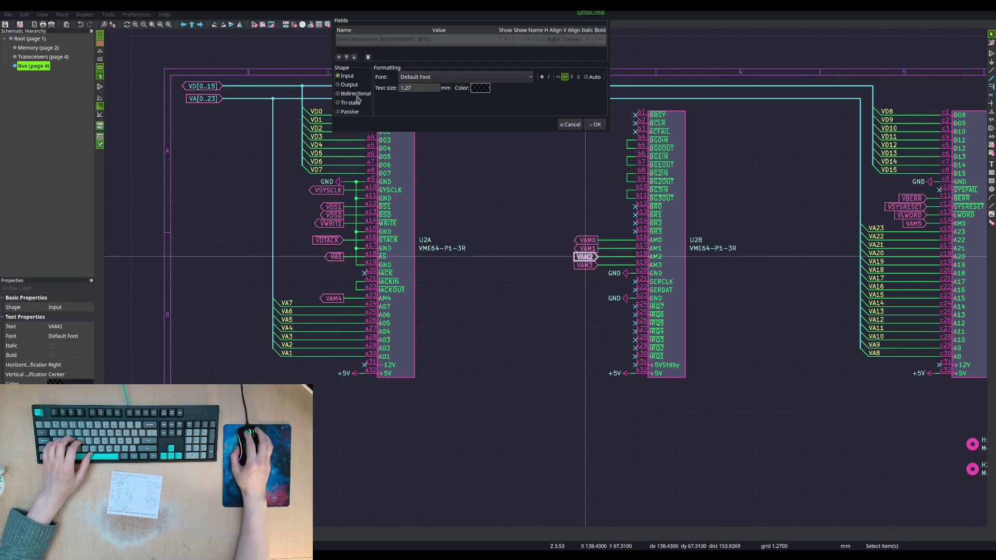
pyautogui.click(595, 123)
pyautogui.click(585, 265)
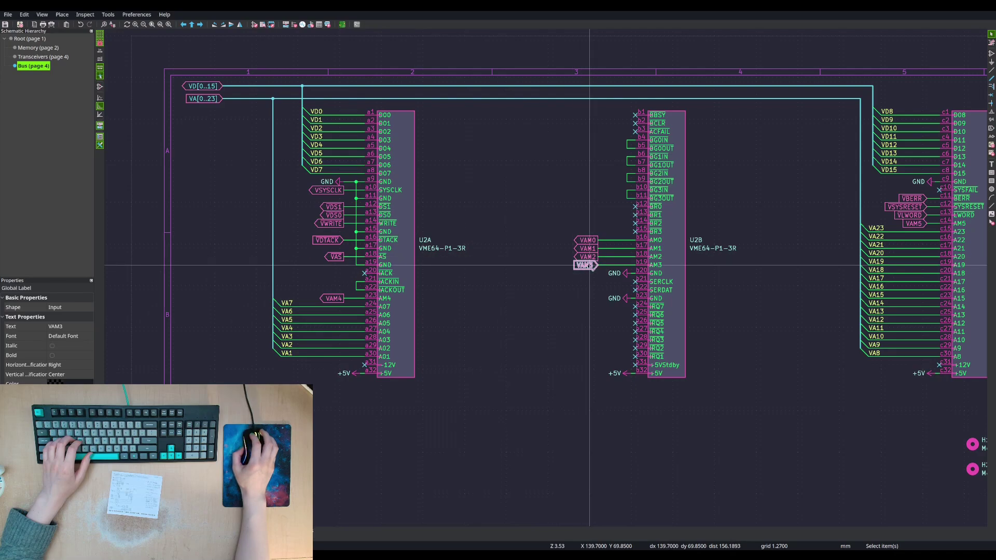
pyautogui.press('e')
pyautogui.click(595, 115)
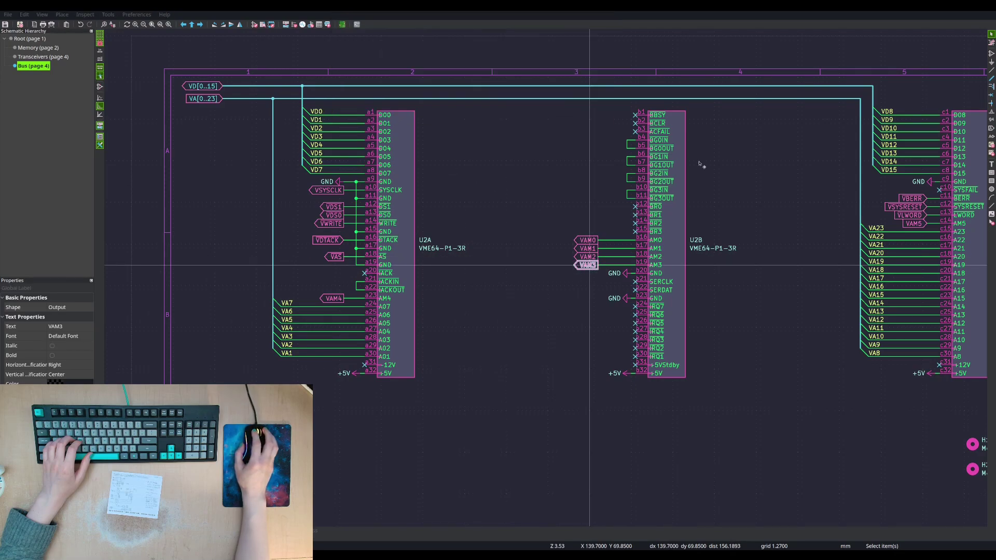
# - Set the VBERR global label's shape to Output
pyautogui.press('e')
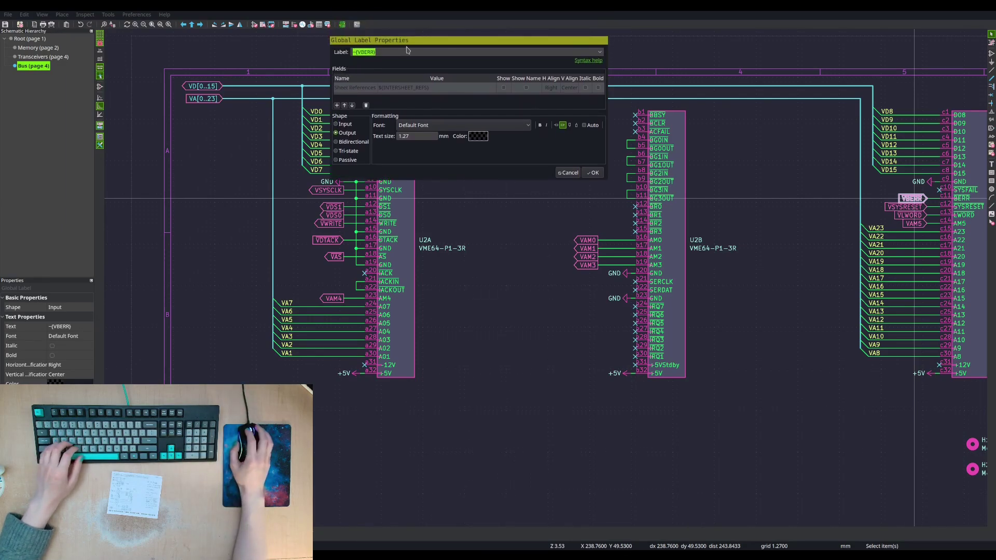
pyautogui.moveTo(413, 22); pyautogui.dragTo(435, 242)
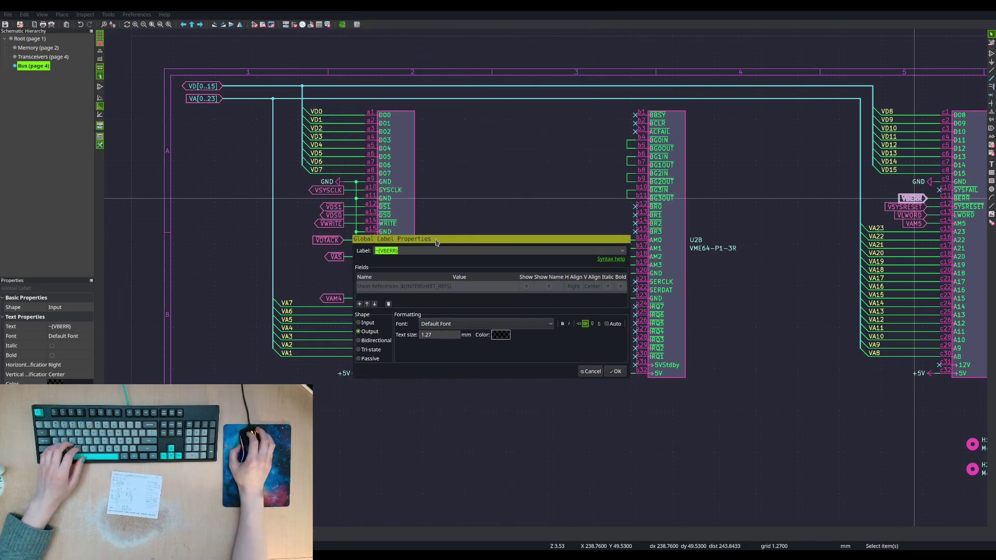
pyautogui.click(616, 371)
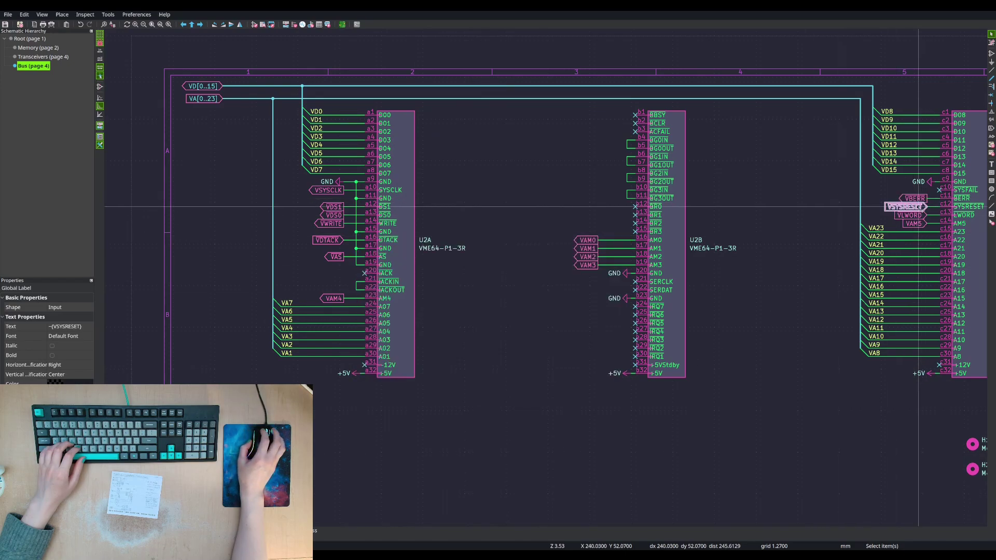
# - Set the shape of the VSYSRESET and VLWORD global labels to Output
pyautogui.press('e')
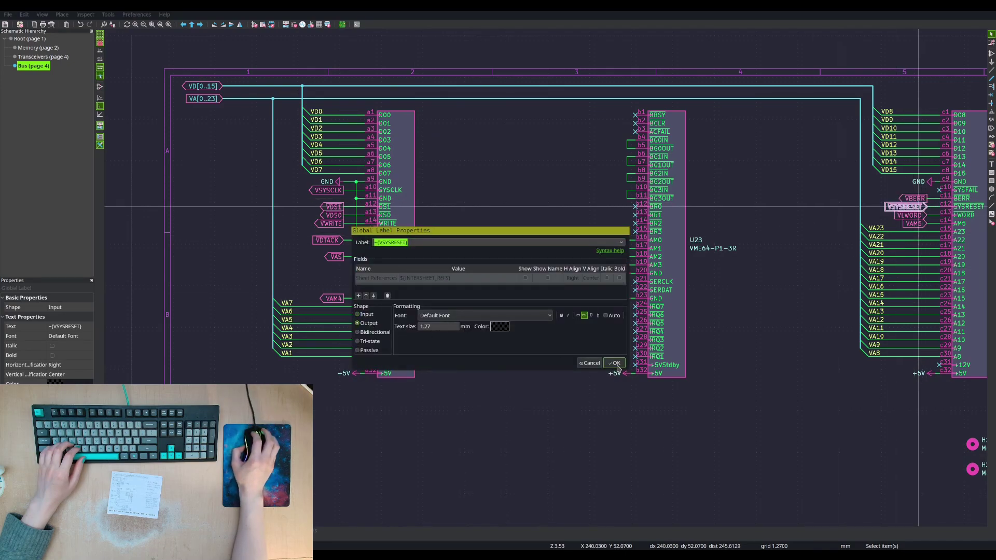
pyautogui.click(616, 363)
pyautogui.click(910, 214)
pyautogui.press('e')
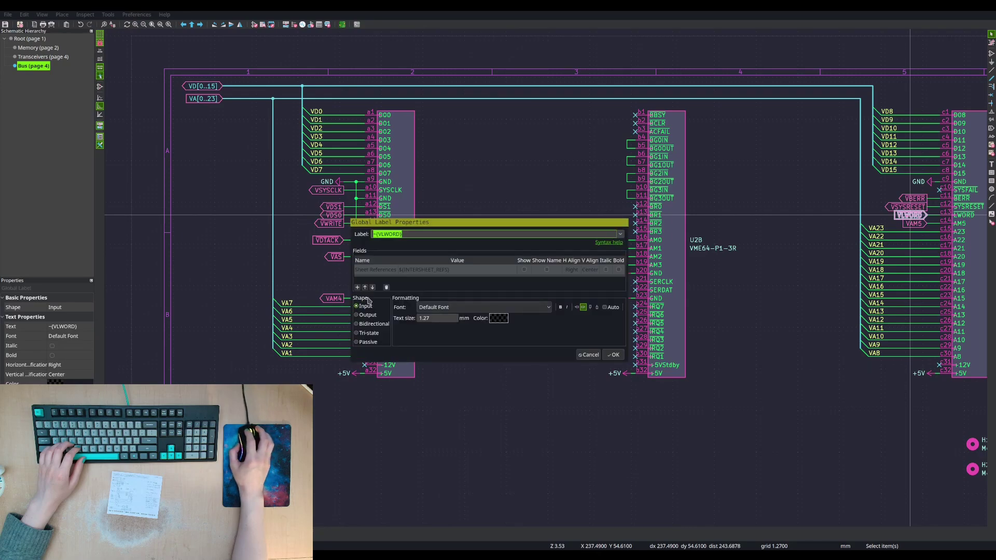
pyautogui.click(612, 355)
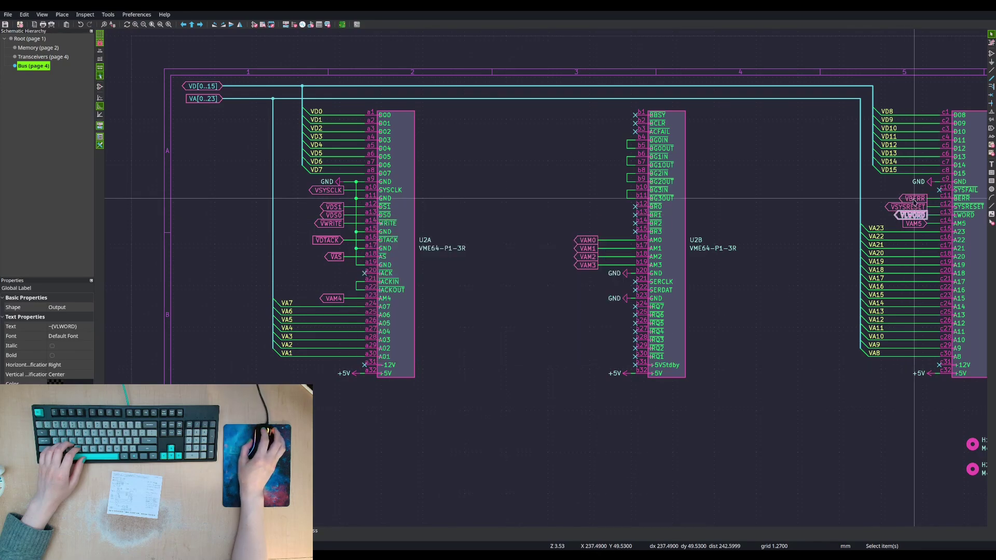
# - Set the VBERR global label's shape to Input and the VAM5 label's shape to Output
pyautogui.press('e')
pyautogui.click(364, 299)
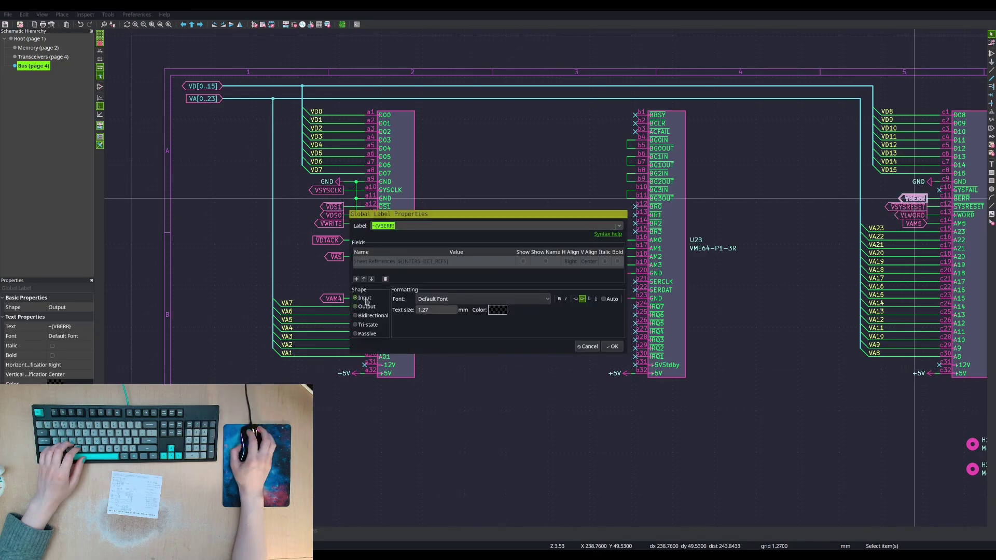
pyautogui.click(611, 347)
pyautogui.doubleClick(912, 224)
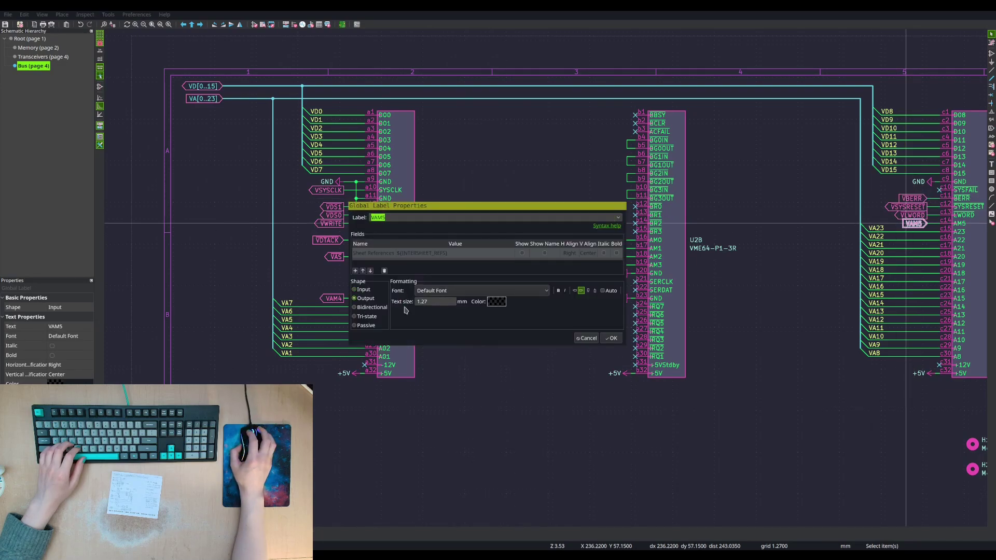
pyautogui.click(611, 339)
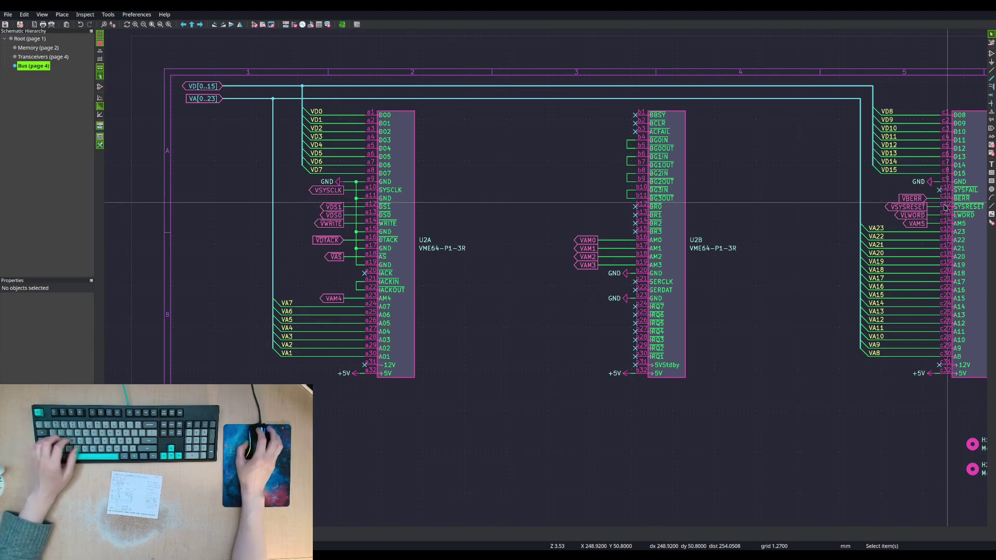
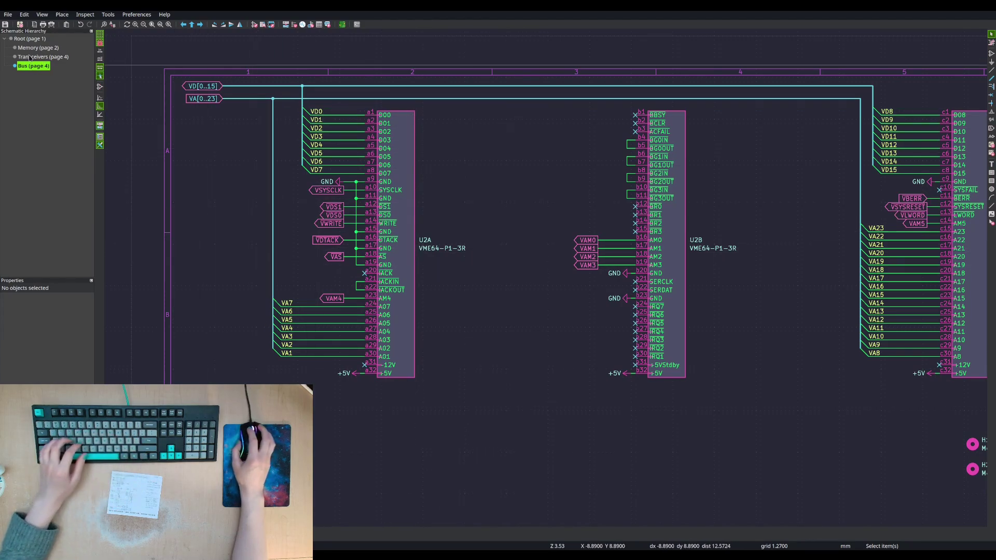
# - Open the Transceivers sheet
pyautogui.click(33, 58)
# - Set the shape of the VAM0 and VAM1 global labels on the Transceivers sheet to Output
pyautogui.doubleClick(490, 222)
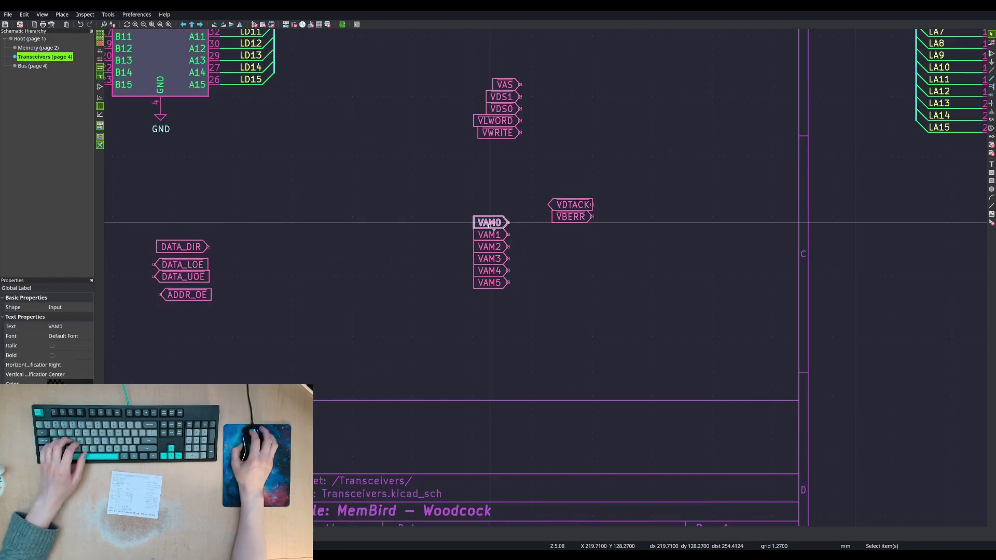
pyautogui.click(361, 290)
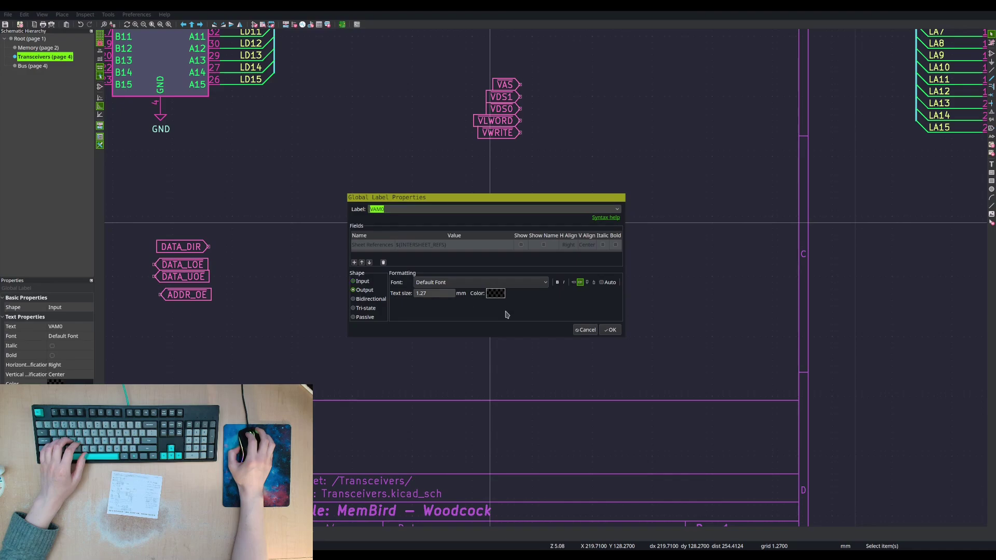
pyautogui.click(618, 330)
pyautogui.doubleClick(489, 235)
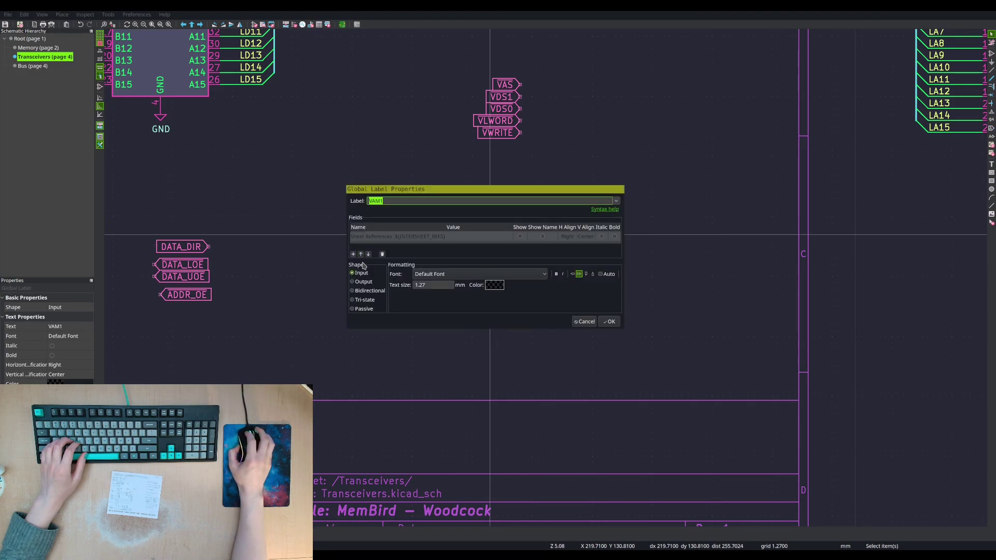
pyautogui.click(352, 282)
pyautogui.click(609, 322)
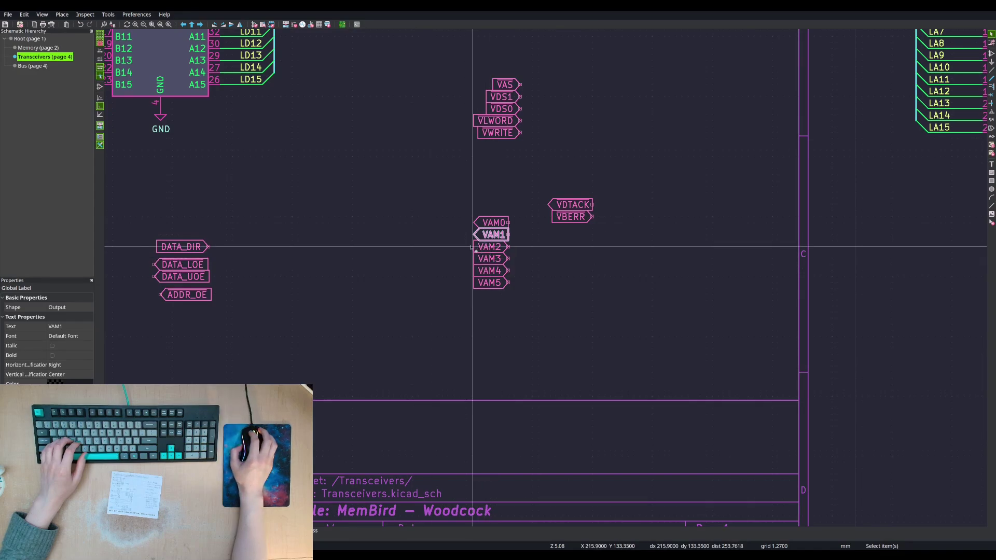
# - Set the shape of the VAM2 and VAM3 global labels on the Transceivers sheet to Output
pyautogui.doubleClick(499, 247)
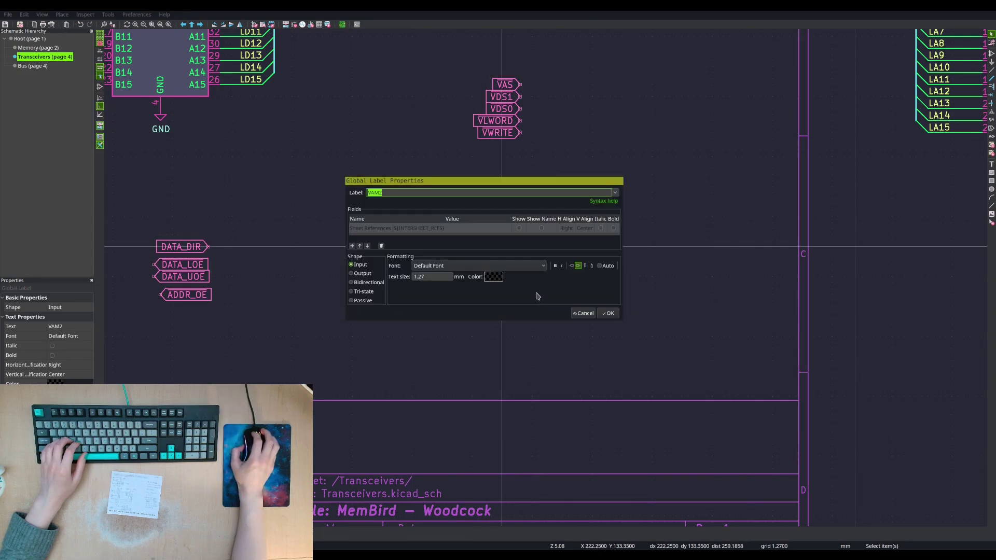
pyautogui.click(351, 274)
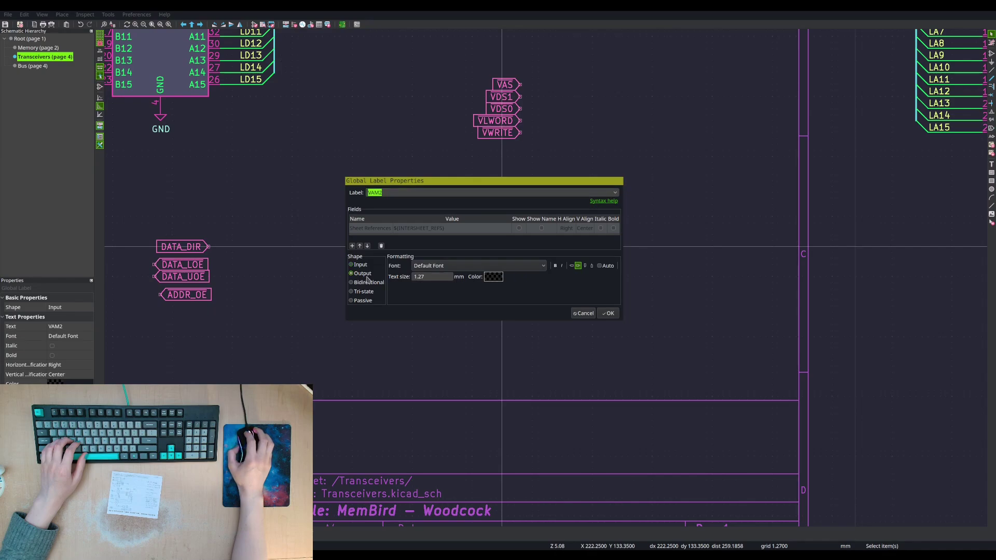
pyautogui.click(608, 314)
pyautogui.click(486, 262)
pyautogui.doubleClick(486, 263)
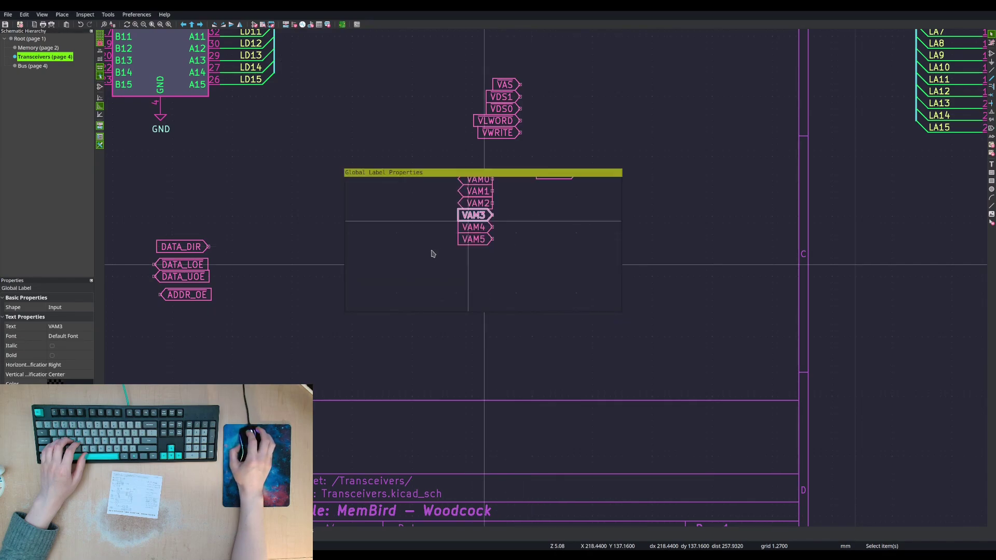
pyautogui.click(368, 266)
pyautogui.click(608, 306)
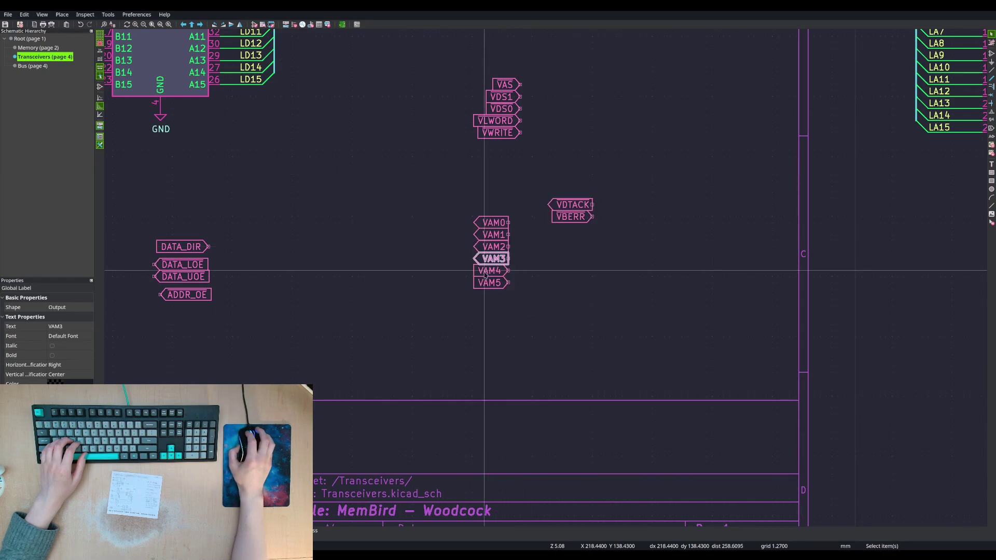
# - Set the shape of the VAM4 and VAM5 global labels on the Transceivers sheet to Output
pyautogui.doubleClick(485, 270)
pyautogui.click(361, 257)
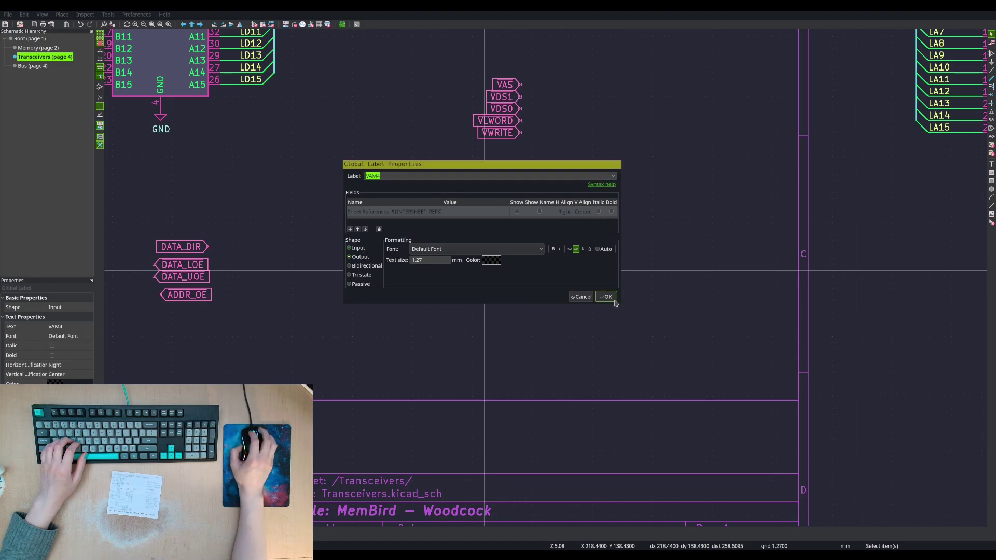
pyautogui.click(606, 297)
pyautogui.click(485, 286)
pyautogui.press('e')
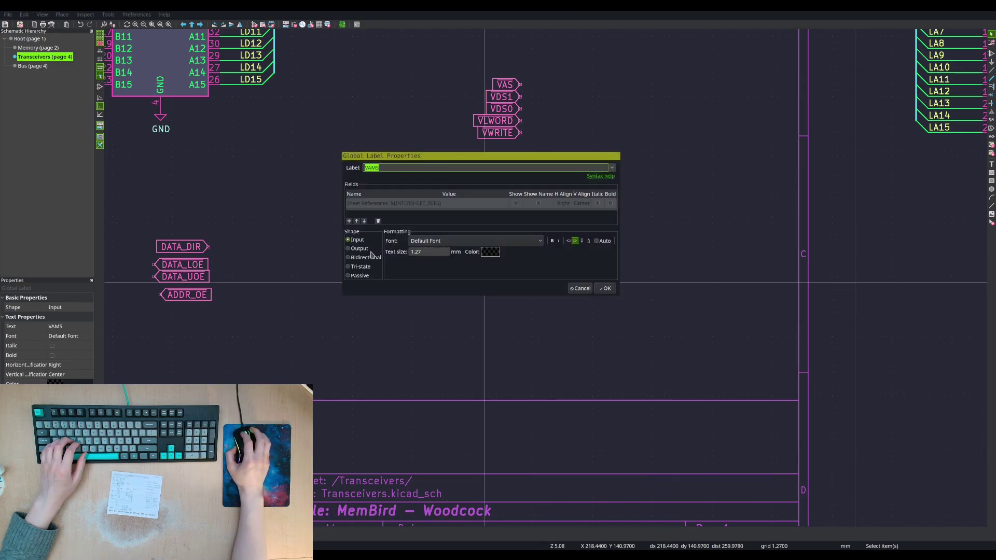
pyautogui.click(357, 249)
pyautogui.click(602, 289)
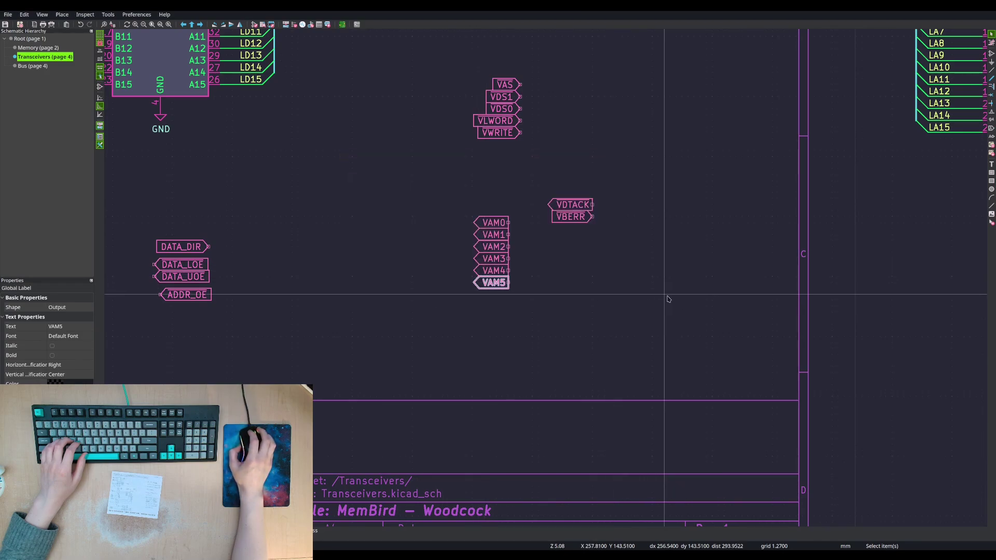
# - Check the shape settings of the VBERR and VDTACK global labels without changing them
pyautogui.click(573, 218)
pyautogui.press('e')
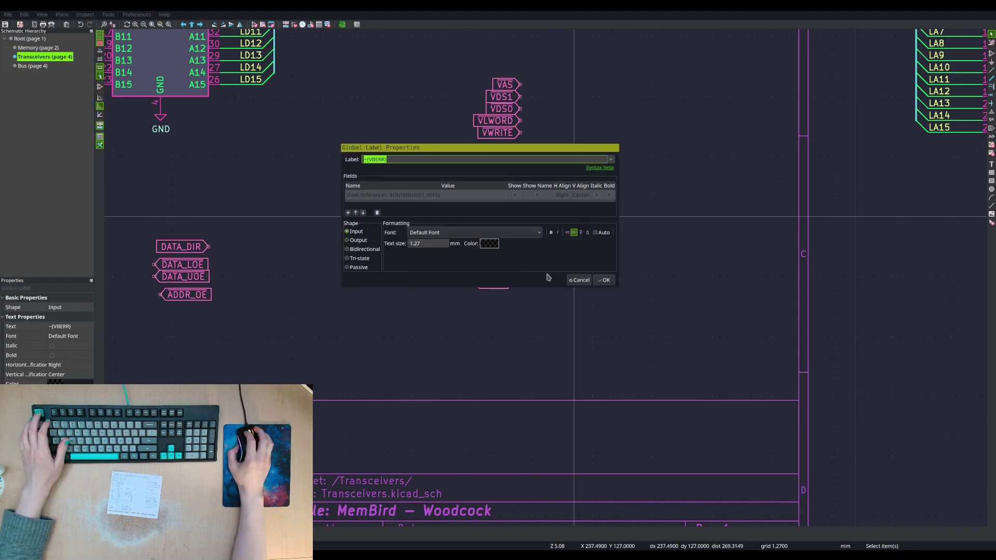
pyautogui.click(578, 280)
pyautogui.click(574, 205)
pyautogui.press('e')
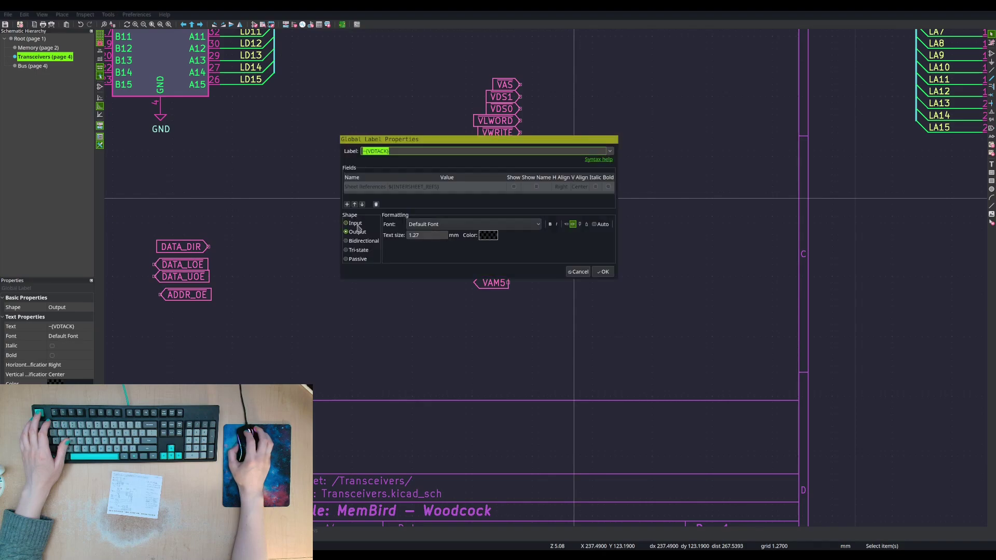
pyautogui.click(604, 272)
pyautogui.press('Escape')
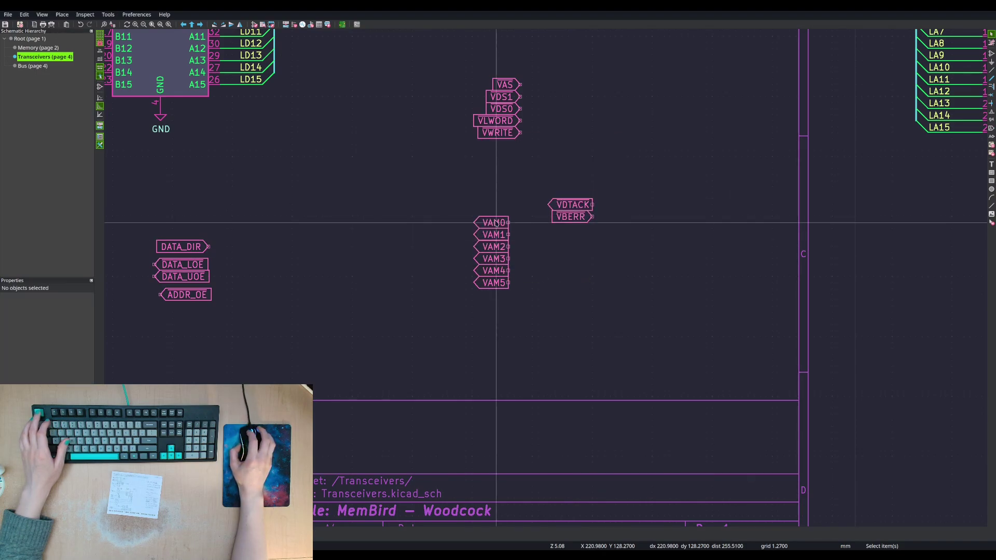
# - Undo the shape changes made to the VAM0 through VAM5 global labels
pyautogui.hotkey('ctrl', 'z')
pyautogui.hotkey('ctrl', 'z')
pyautogui.hotkey('ctrl', 'z')
pyautogui.hotkey('ctrl', 'z')
pyautogui.hotkey('ctrl', 'z')
pyautogui.hotkey('ctrl', 'z')
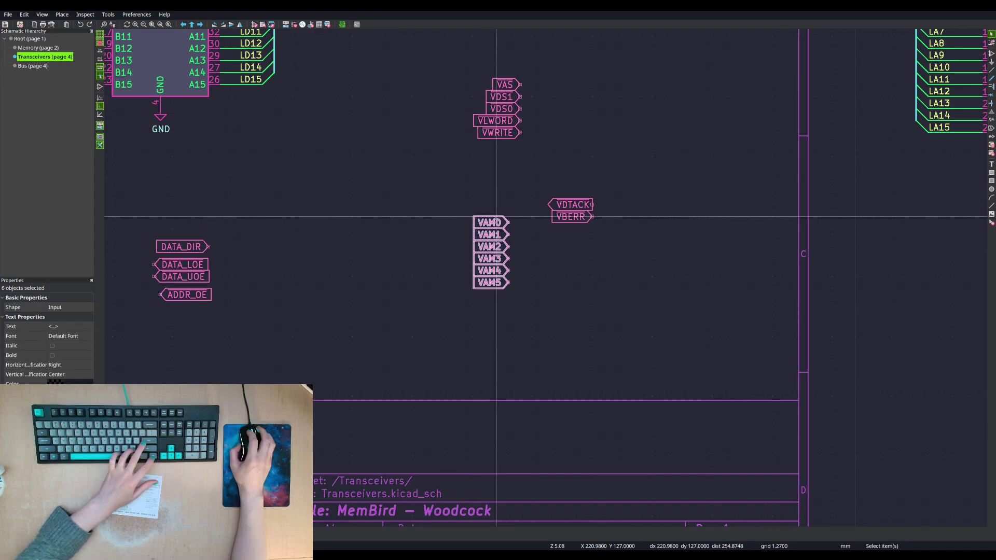
pyautogui.press('Escape')
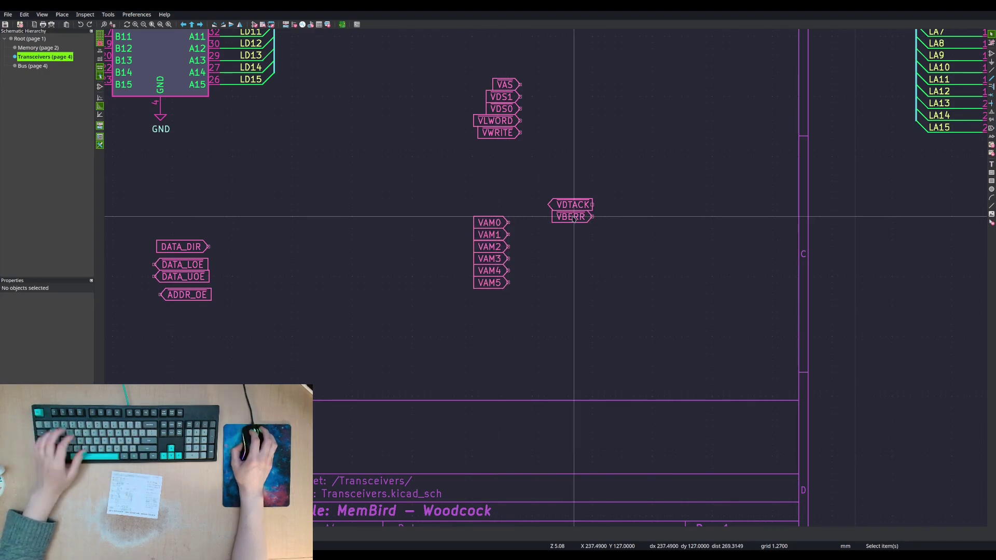
# - Check the VAM0 label's shape setting and set the VDTACK global label's shape to Input
pyautogui.click(490, 223)
pyautogui.press('e')
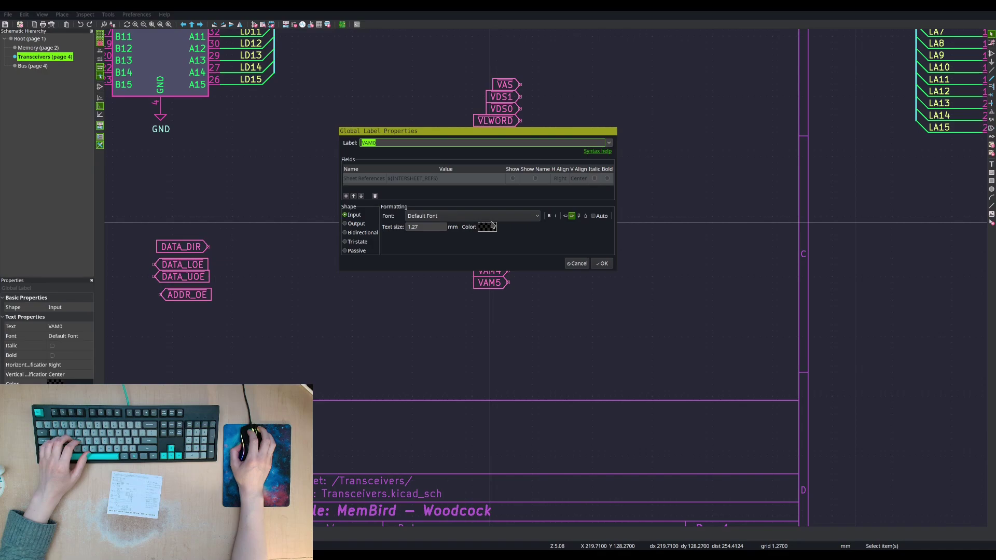
pyautogui.press('Escape')
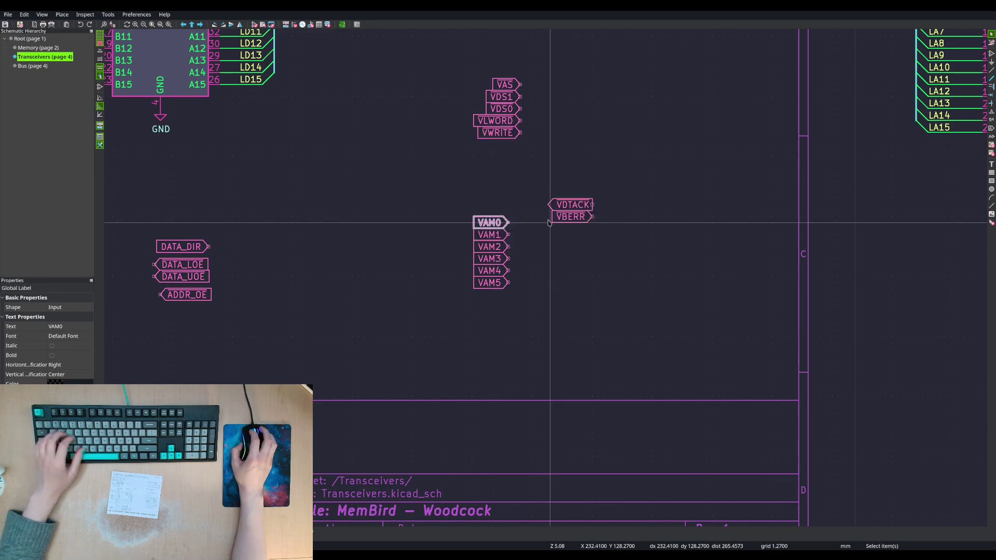
pyautogui.click(569, 205)
pyautogui.press('e')
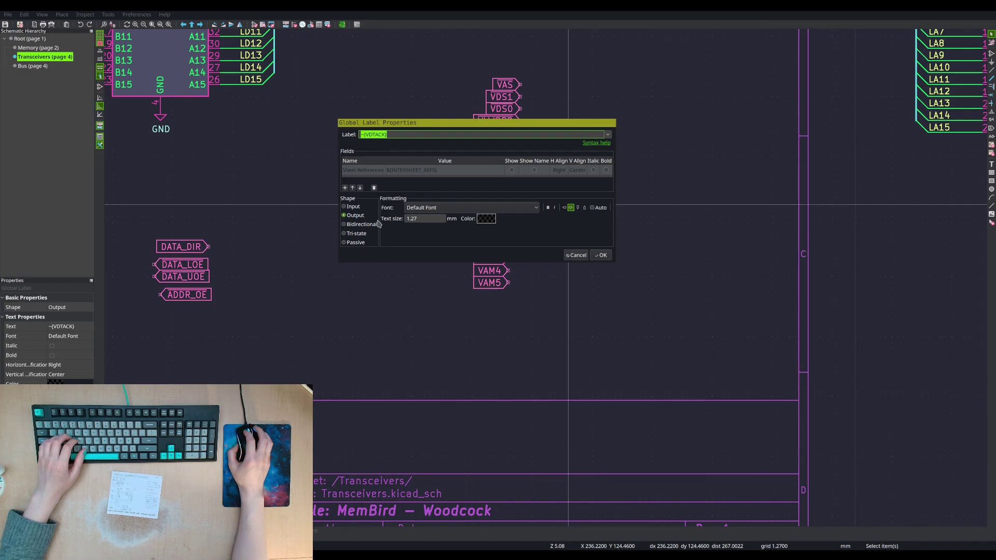
pyautogui.click(354, 207)
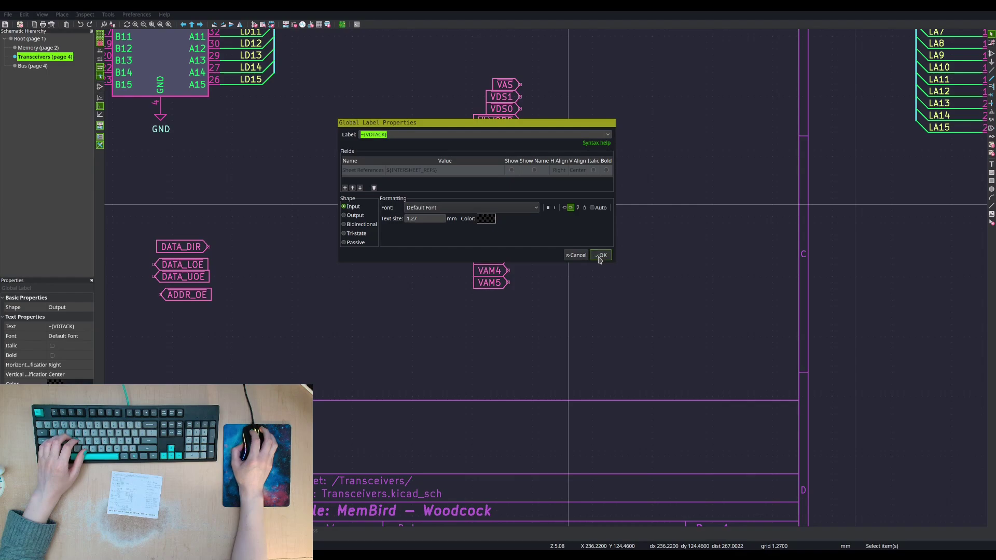
pyautogui.click(601, 255)
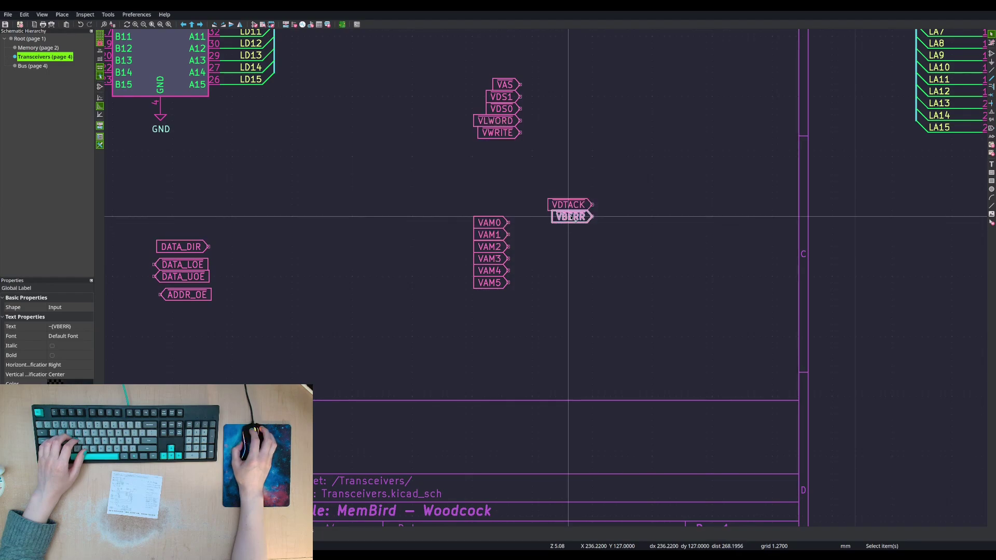
# - Compare the shape settings of the VDTACK and VAM0 global labels without changing them
pyautogui.press('e')
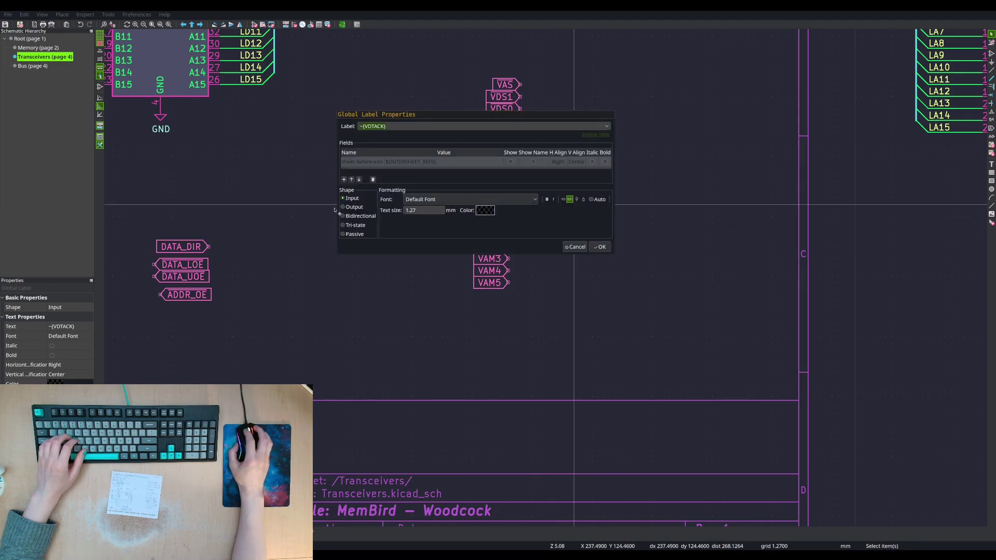
pyautogui.click(575, 248)
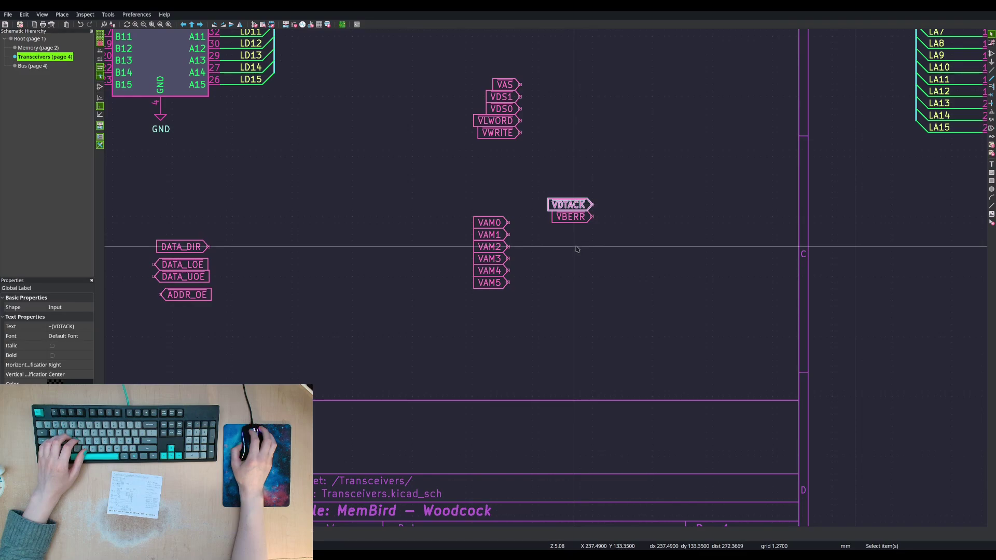
pyautogui.press('Escape')
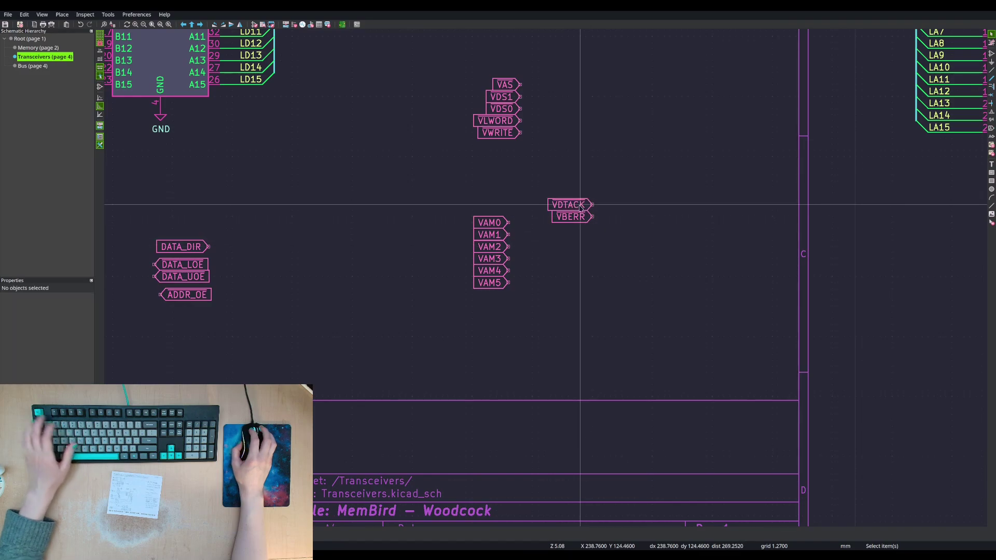
pyautogui.click(500, 224)
pyautogui.press('e')
pyautogui.click(576, 238)
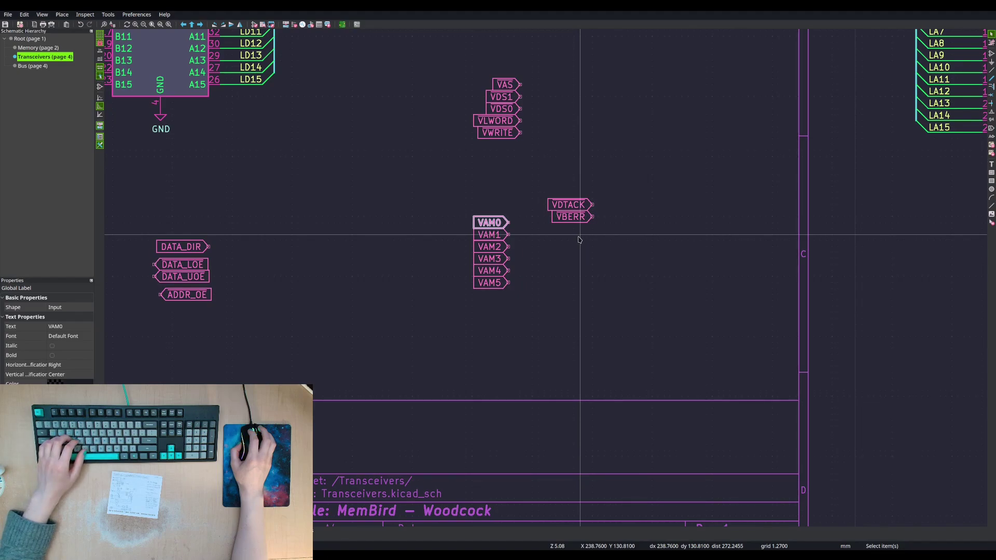
# - Set the shape of the VDTACK and VBERR global labels on the Transceivers sheet to Output
pyautogui.click(578, 206)
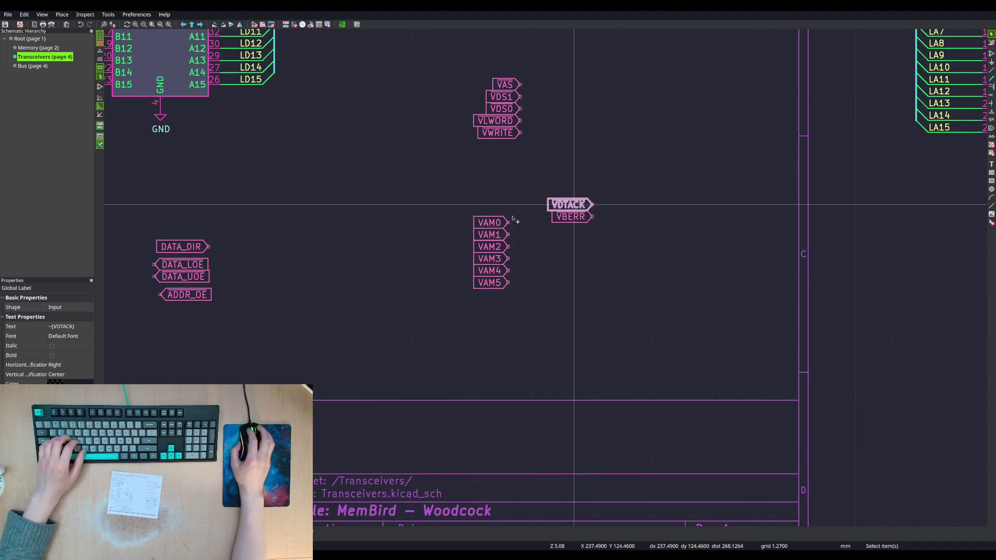
pyautogui.press('e')
pyautogui.click(349, 195)
pyautogui.click(597, 230)
pyautogui.click(569, 219)
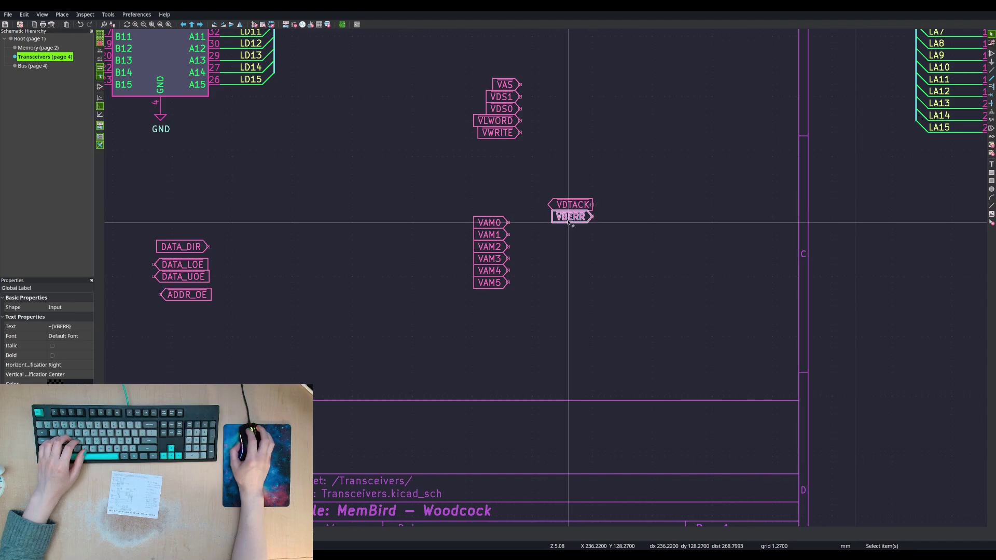
pyautogui.press('e')
pyautogui.click(351, 191)
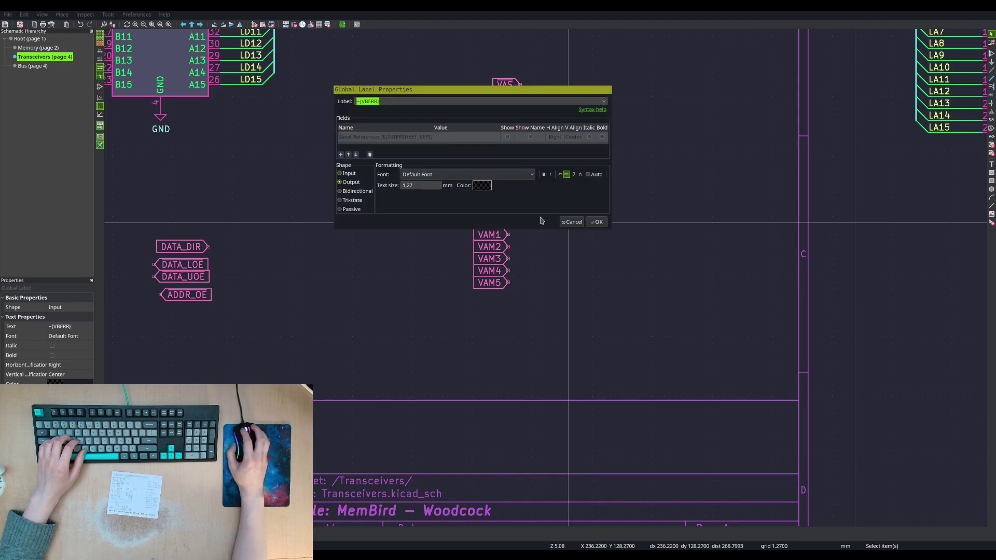
pyautogui.click(597, 228)
# - Check the VWRITE global label's shape setting and clear the selection
pyautogui.click(498, 133)
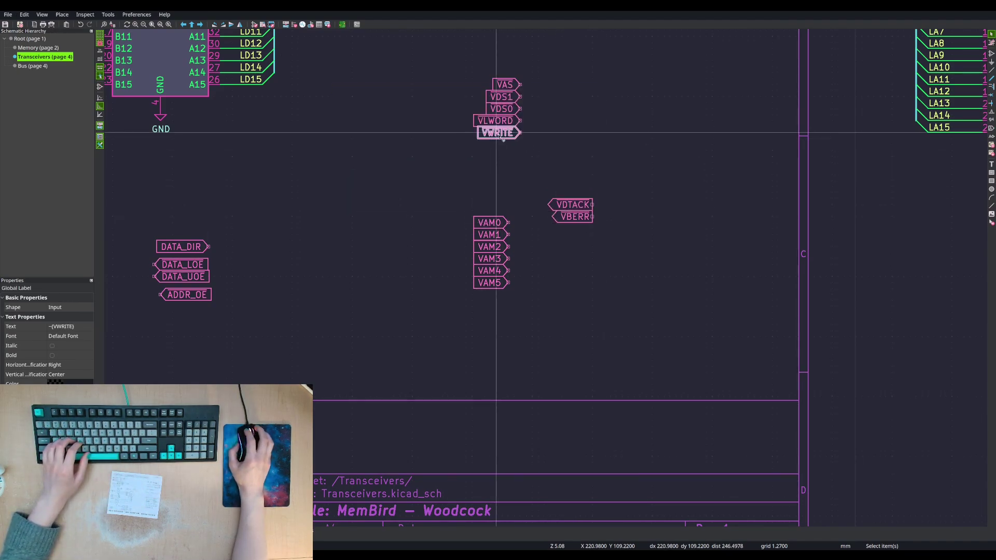
pyautogui.press('e')
pyautogui.click(569, 213)
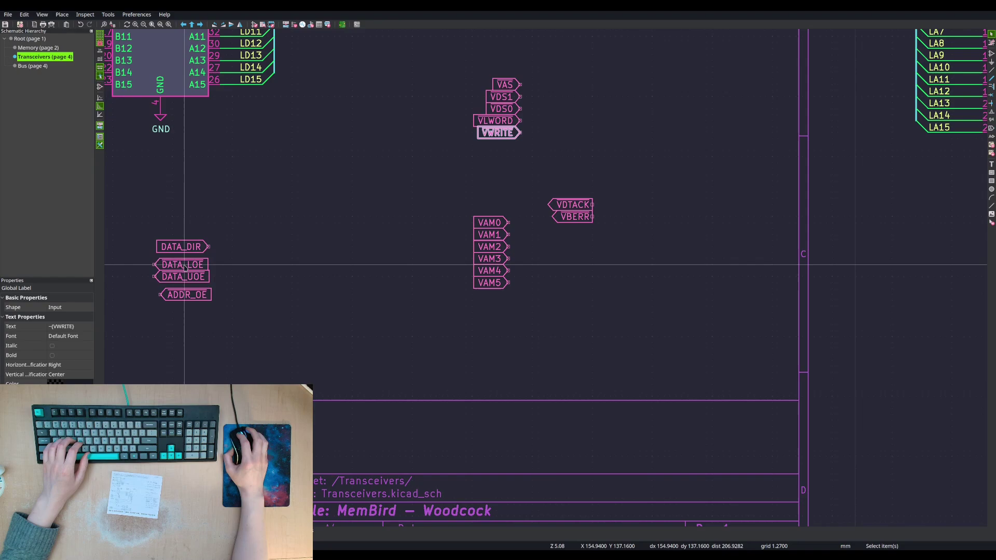
pyautogui.click(229, 267)
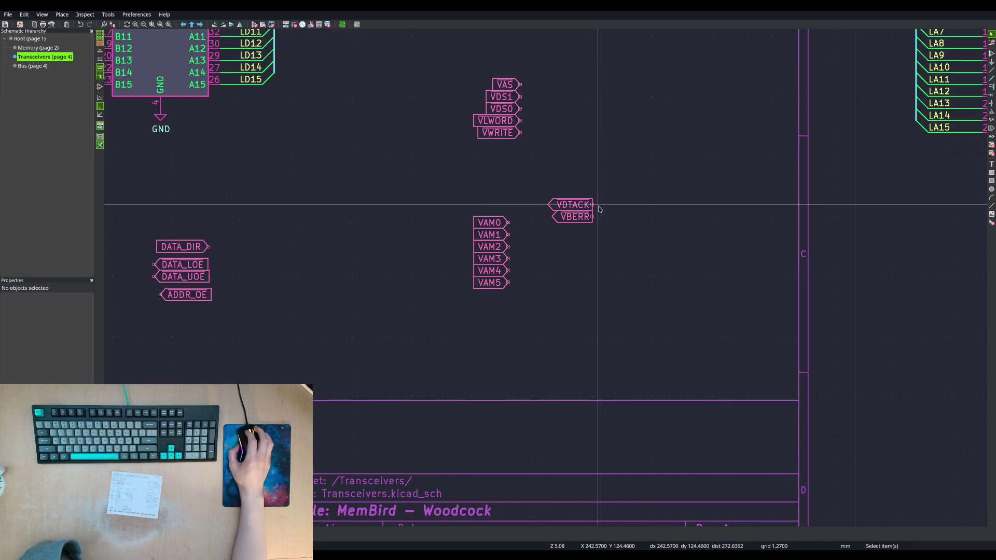
pyautogui.scroll(-1, 565, 194)
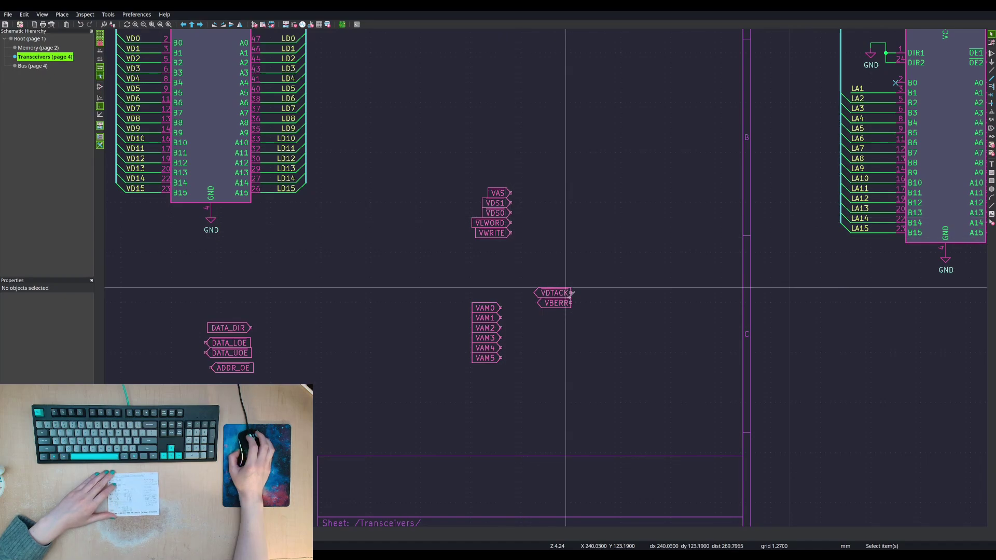
pyautogui.click(553, 304)
pyautogui.press('Escape')
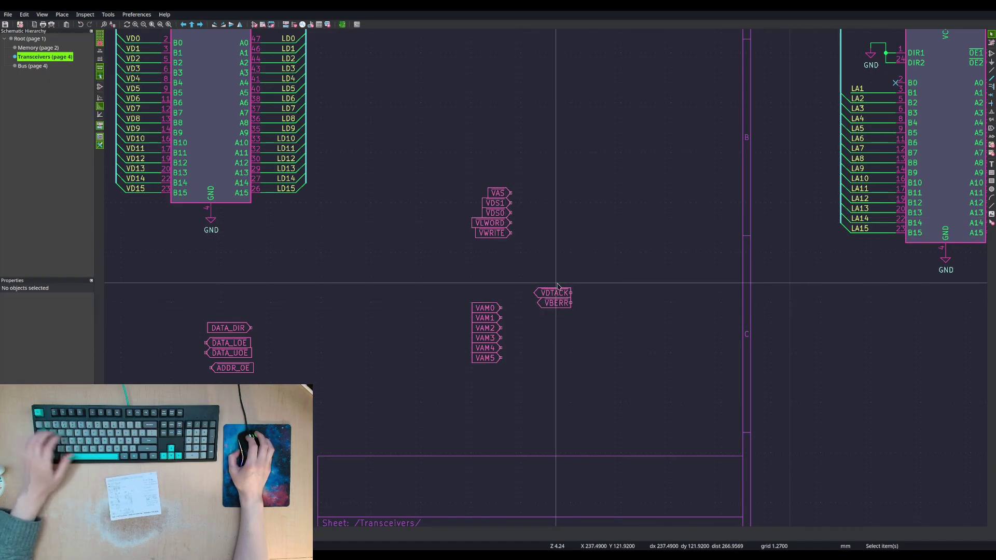
pyautogui.click(555, 292)
pyautogui.press('Escape')
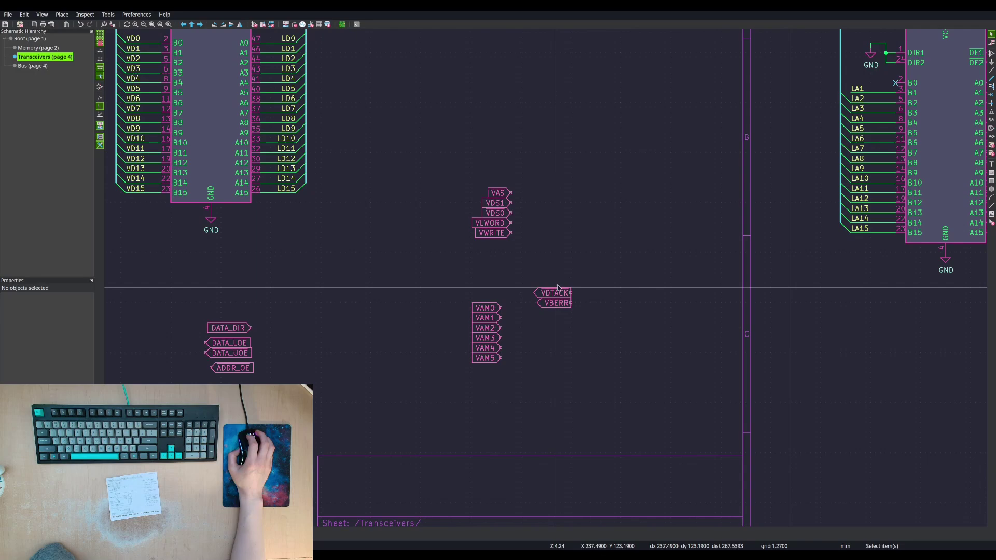
# - Check the shape setting shared by the VAS, VDS1, VDS0, VLWORD and VWRITE global labels
pyautogui.moveTo(512, 192); pyautogui.dragTo(487, 253)
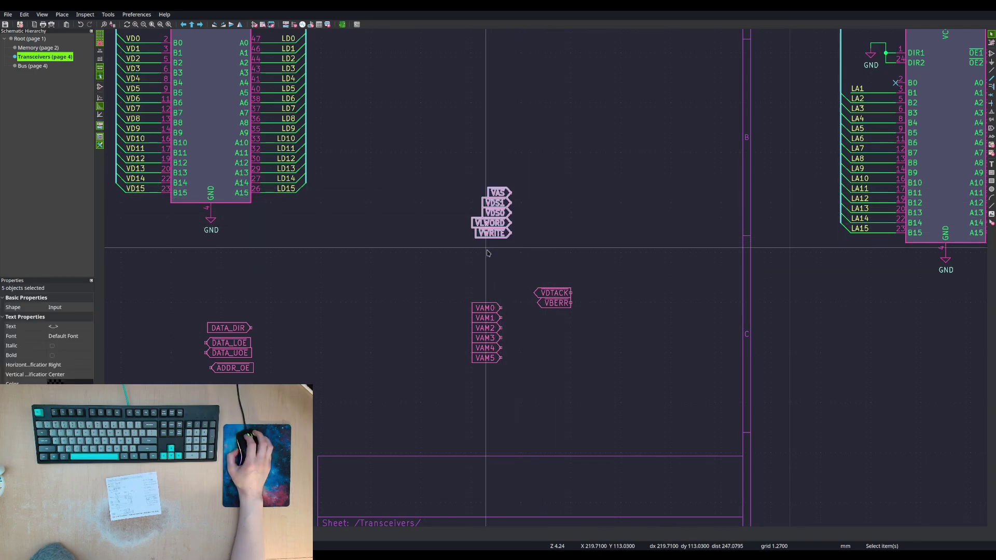
pyautogui.click(523, 251)
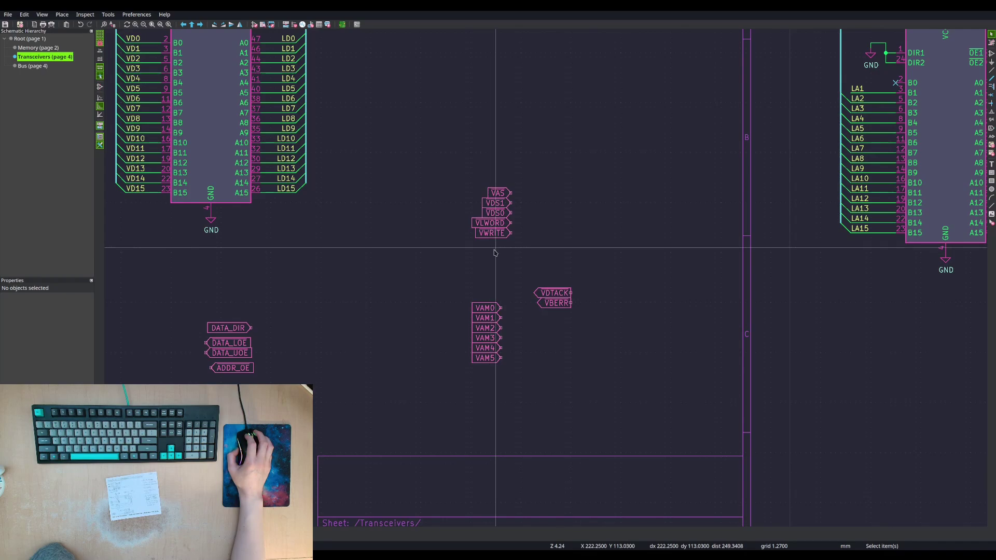
# - Switch to the browser and find the single-byte read cycle flow diagram, Figure 2-8 on page 78 of Vme64.pdf
pyautogui.hotkey('alt', 'Tab')
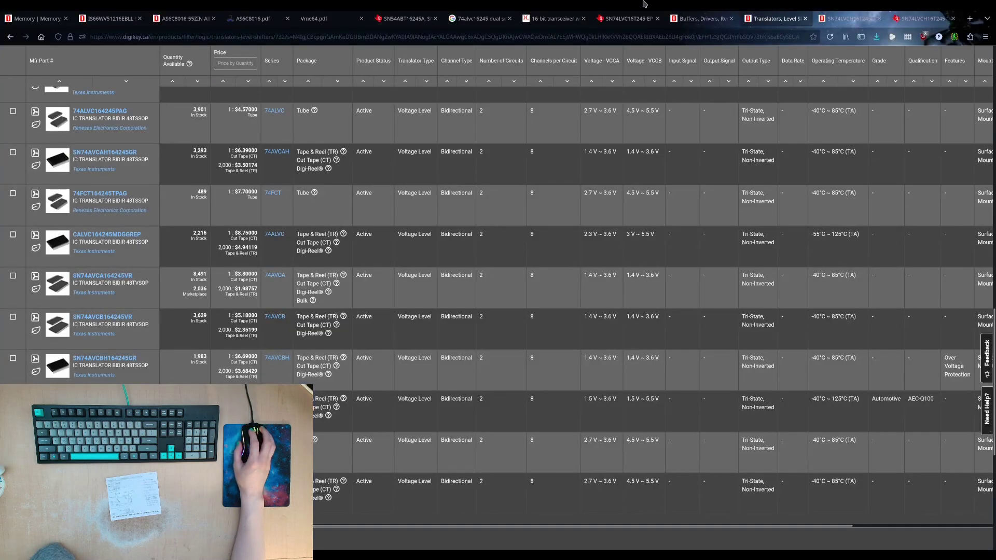
pyautogui.click(314, 19)
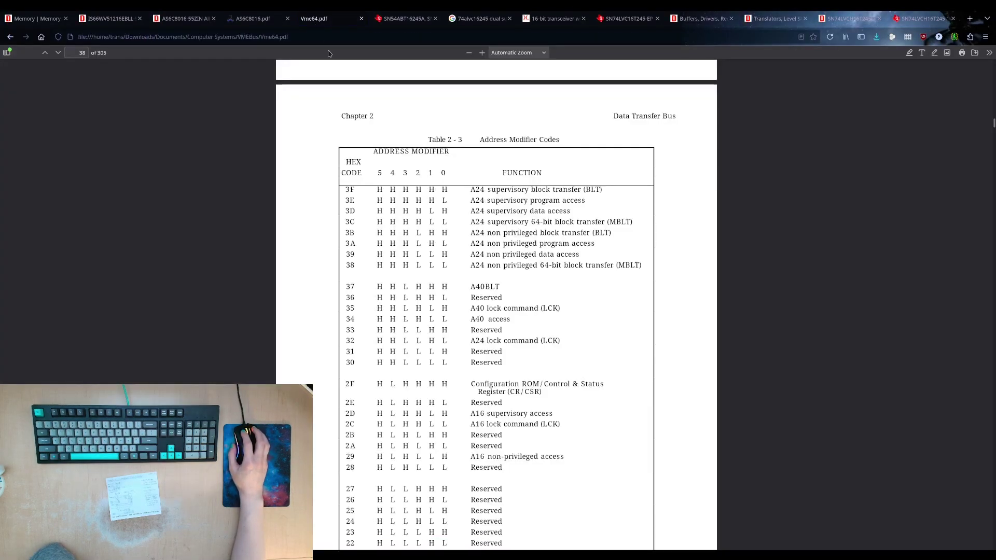
pyautogui.press('pagedown')
pyautogui.press('pagedown')
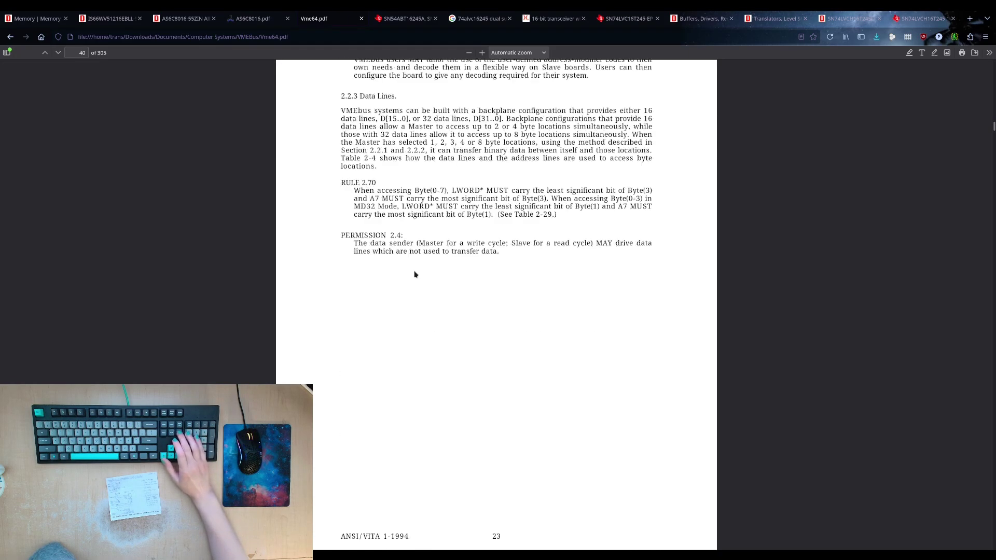
pyautogui.press('pagedown')
pyautogui.press('pagedown')
pyautogui.press('pagedown')
pyautogui.press('pagedown')
pyautogui.press('pagedown')
pyautogui.press('pagedown')
pyautogui.press('pagedown')
pyautogui.press('pagedown')
pyautogui.press('pagedown')
pyautogui.press('pagedown')
pyautogui.press('pagedown')
pyautogui.press('pagedown')
pyautogui.press('pagedown')
pyautogui.press('pagedown')
pyautogui.press('pagedown')
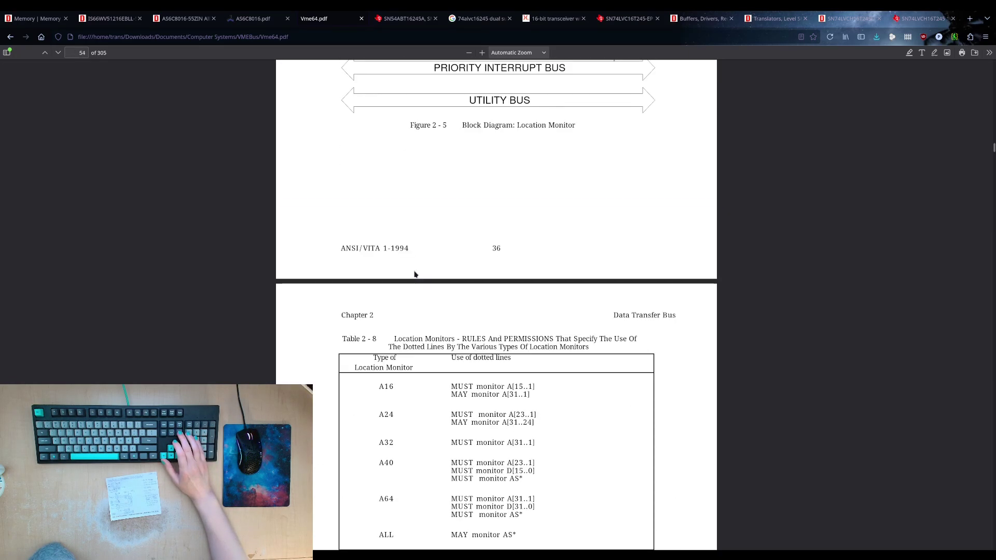
pyautogui.press('pagedown')
pyautogui.press('pagedown')
pyautogui.press('pagedown')
pyautogui.press('pagedown')
pyautogui.press('pagedown')
pyautogui.press('pagedown')
pyautogui.press('pagedown')
pyautogui.press('pagedown')
pyautogui.press('pagedown')
pyautogui.press('pagedown')
pyautogui.press('pagedown')
pyautogui.press('pagedown')
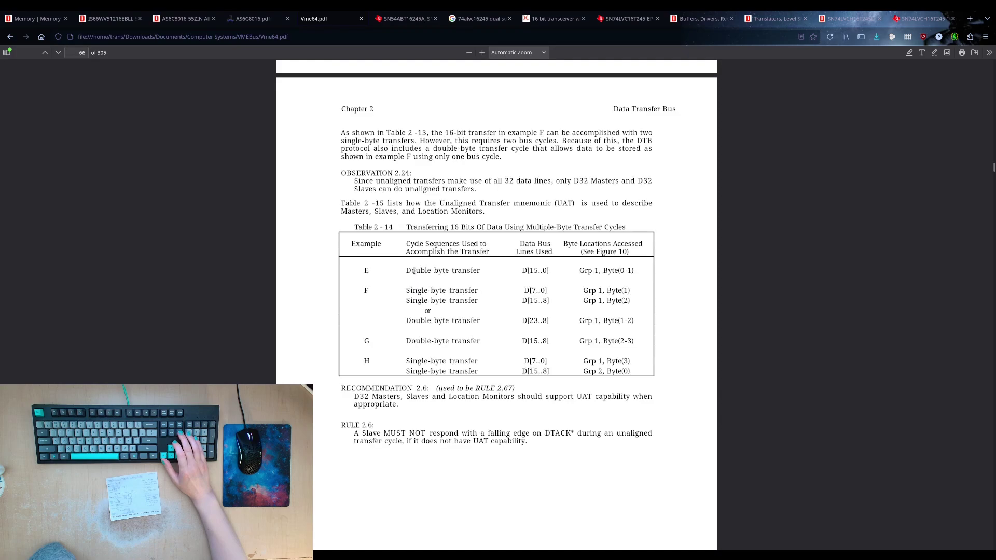
pyautogui.press('pagedown')
pyautogui.press('pagedown')
pyautogui.press('pagedown')
pyautogui.press('pagedown')
pyautogui.press('pagedown')
pyautogui.press('pagedown')
pyautogui.press('pagedown')
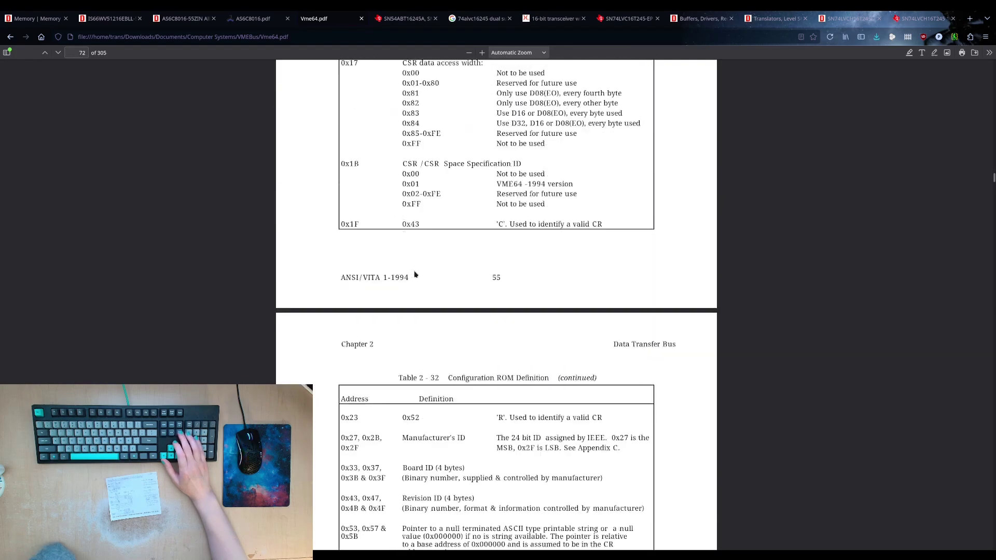
pyautogui.press('pagedown')
pyautogui.press('pagedown')
pyautogui.press('pagedown')
pyautogui.press('pagedown')
pyautogui.press('pagedown')
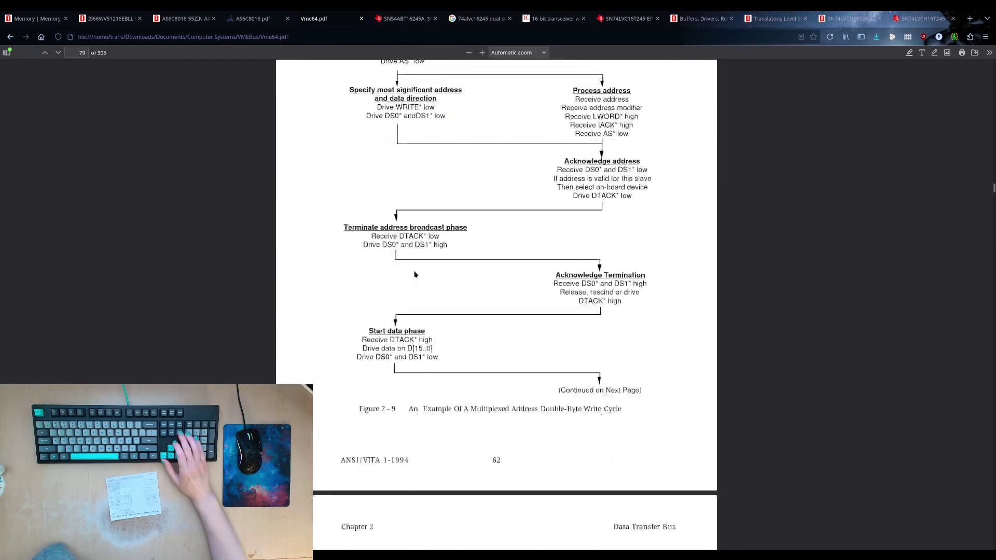
pyautogui.press('pageup')
pyautogui.scroll(10, 363, 244)
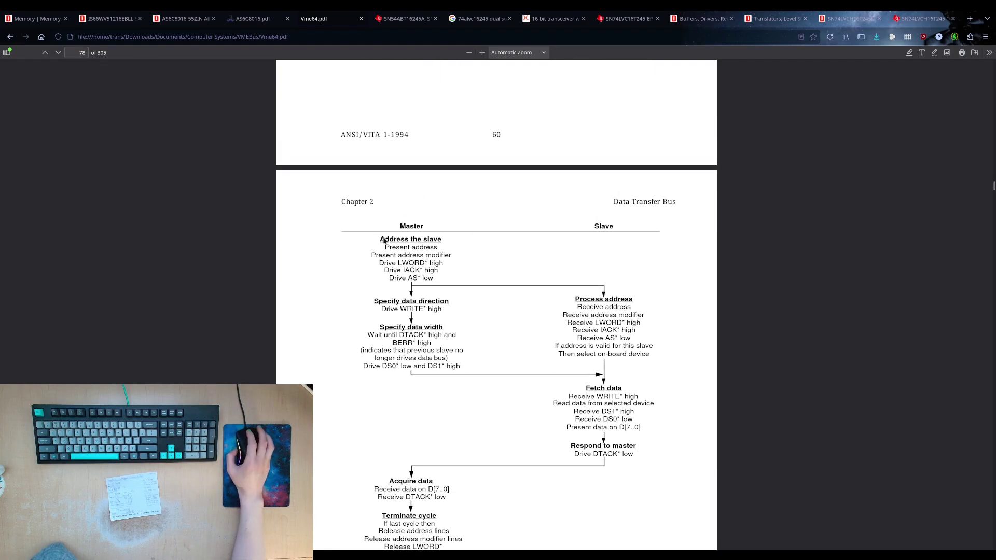
pyautogui.scroll(5, 390, 258)
pyautogui.scroll(-8, 402, 270)
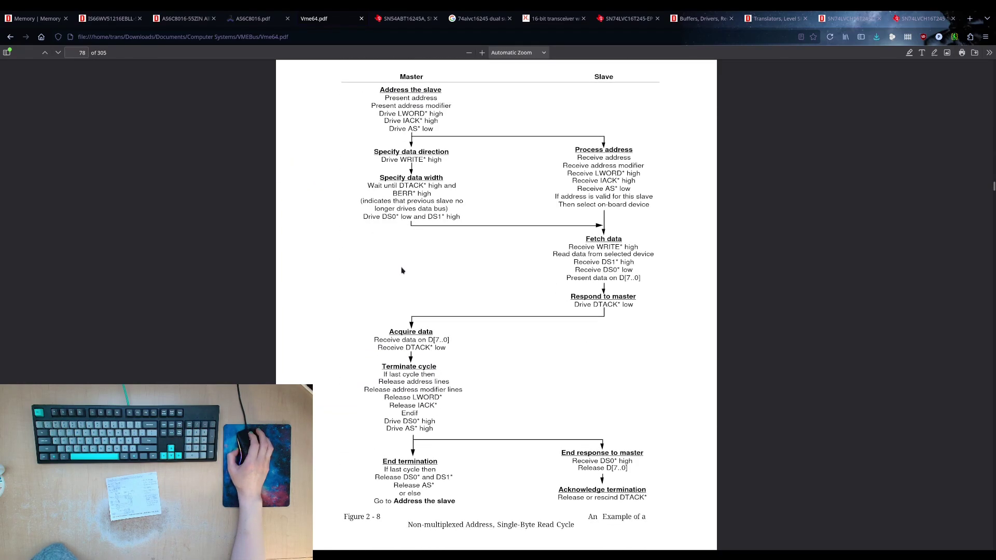
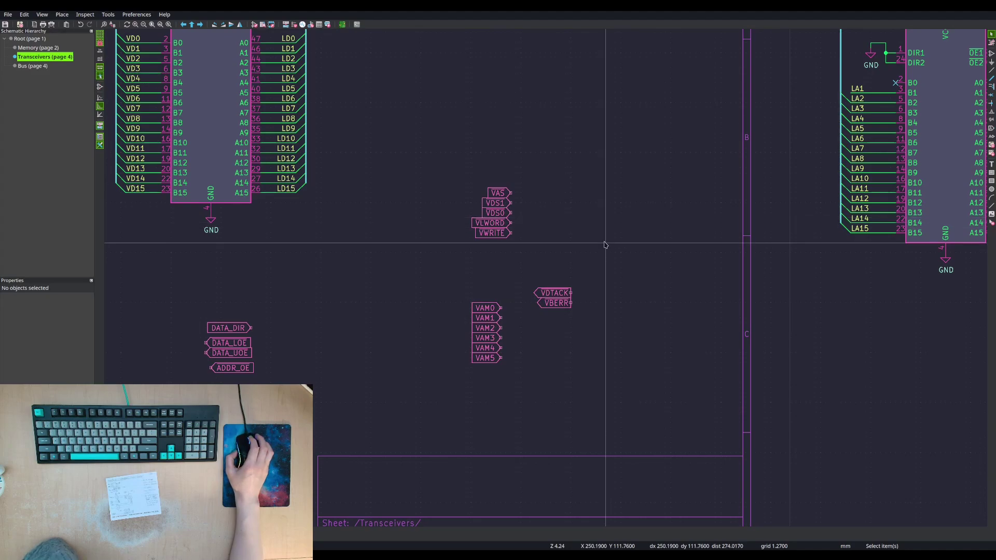
# - Check the shape settings of the VDTACK label and the VDS1 and VDS0 labels on the Transceivers sheet
pyautogui.moveTo(606, 224); pyautogui.dragTo(549, 185, button='middle')
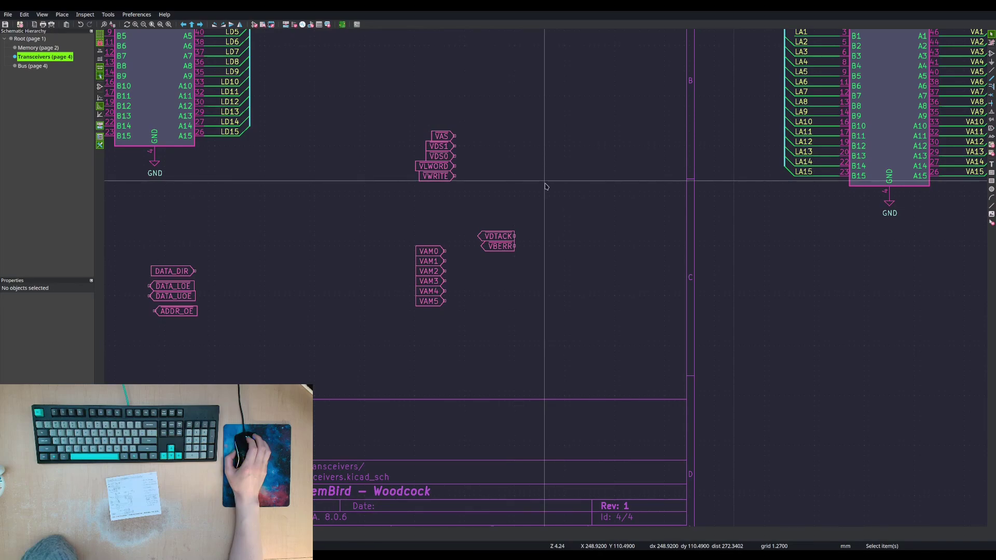
pyautogui.click(507, 236)
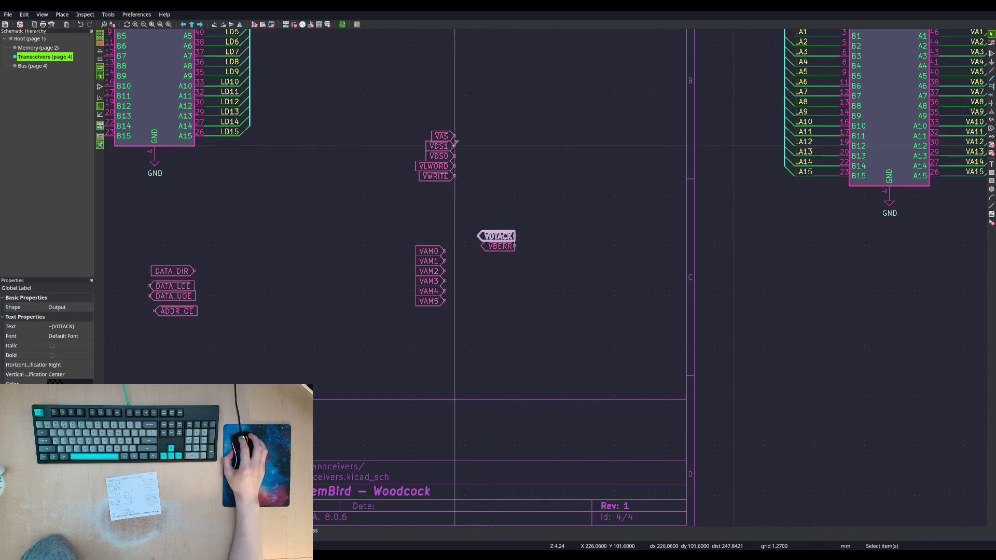
pyautogui.moveTo(479, 144); pyautogui.dragTo(444, 156)
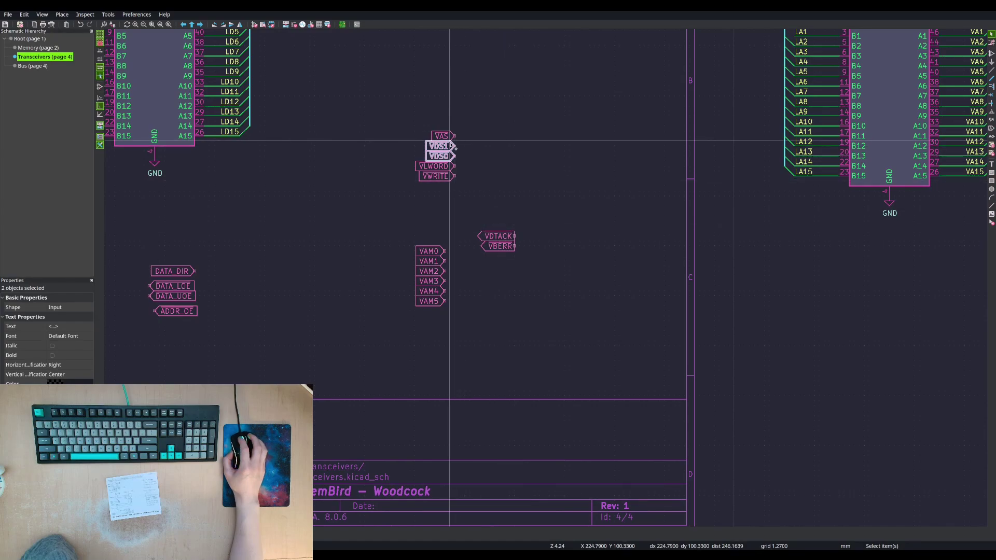
pyautogui.click(565, 188)
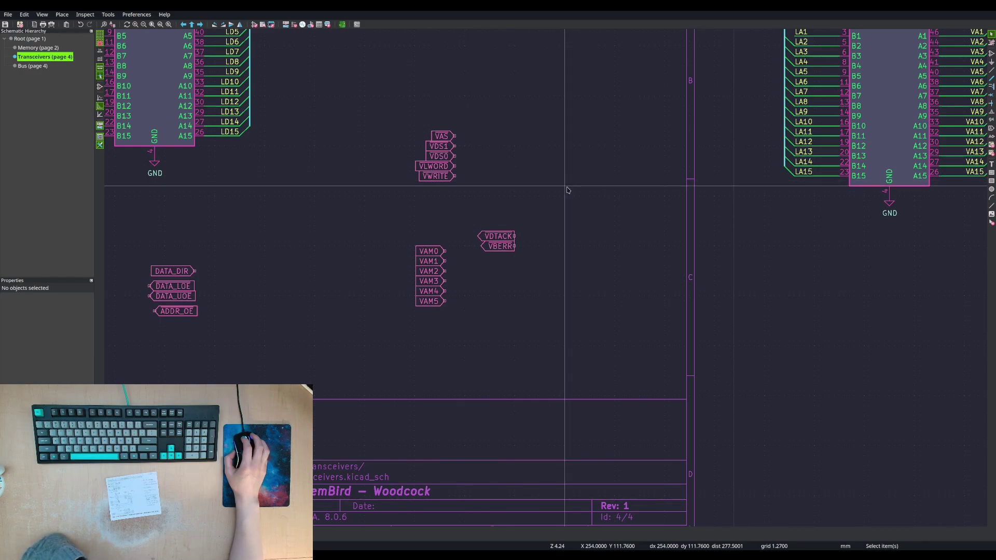
# - Move the VDTACK and VBERR labels between VWRITE and VAM0, and align them and the VAM0 to VAM5 labels with the connection points of the VWRITE group
pyautogui.moveTo(571, 187); pyautogui.dragTo(559, 152, button='middle')
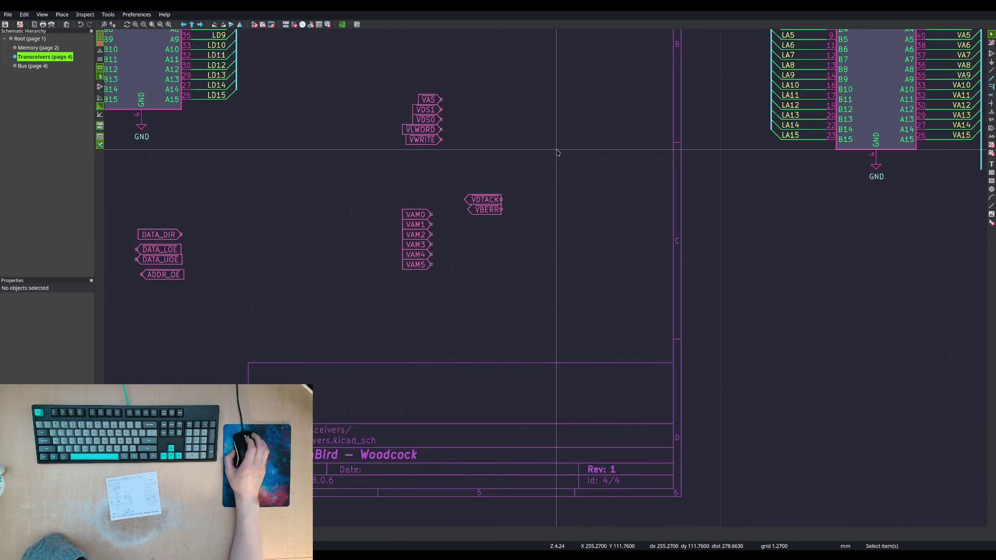
pyautogui.moveTo(450, 186); pyautogui.dragTo(534, 240)
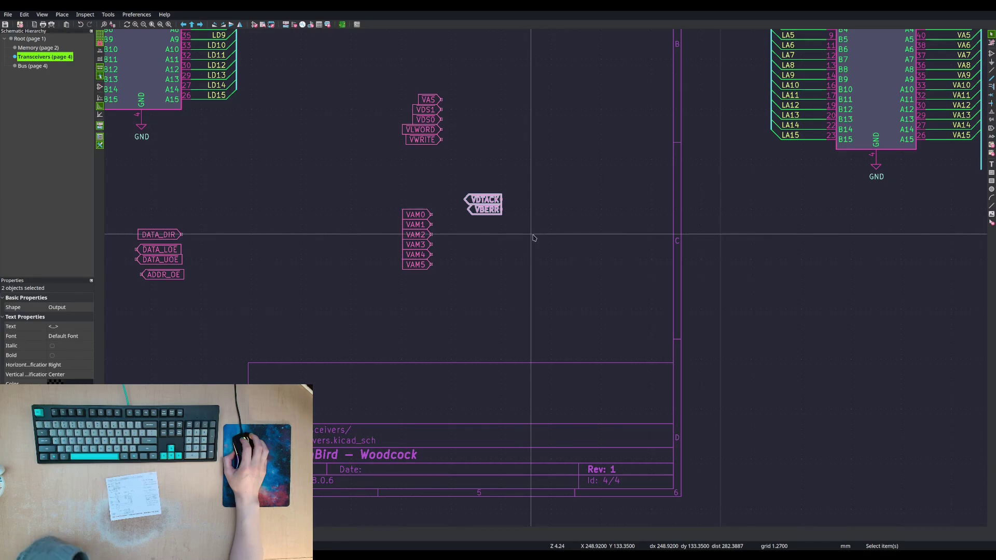
pyautogui.press('m')
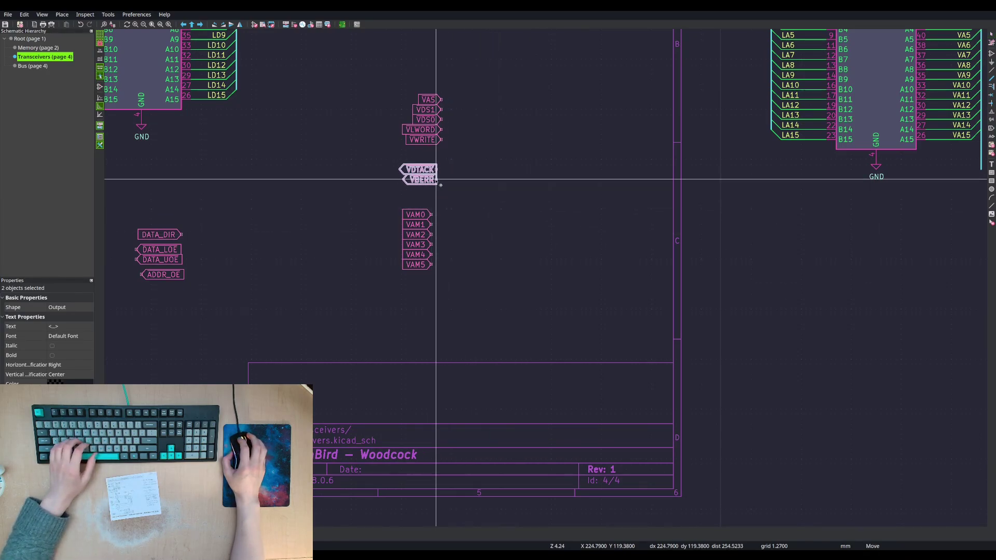
pyautogui.click(442, 182)
pyautogui.moveTo(436, 225); pyautogui.dragTo(441, 265)
pyautogui.press('Escape')
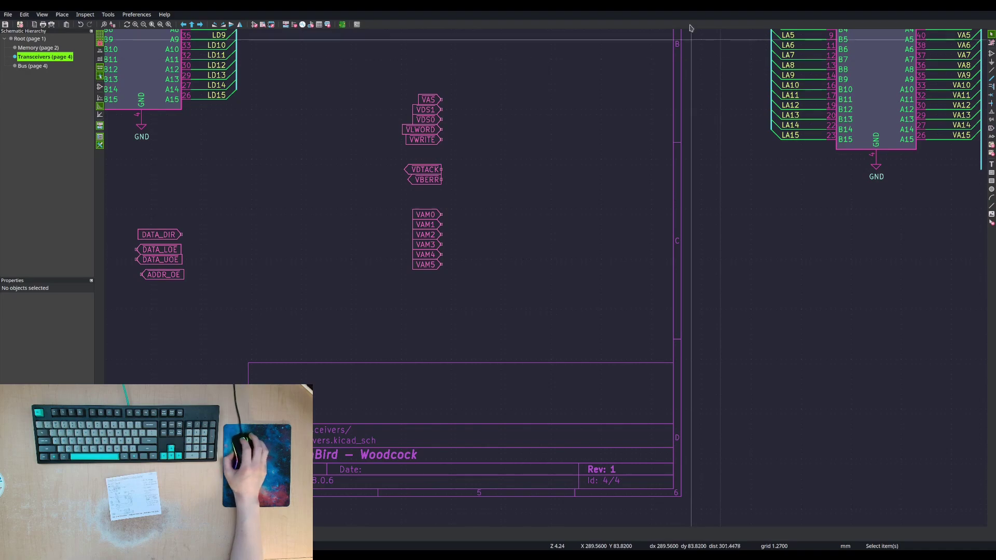
# - Switch to the browser and go back to Table 2-3, Address Modifier Codes, on page 38 of Vme64.pdf
pyautogui.click(672, 4)
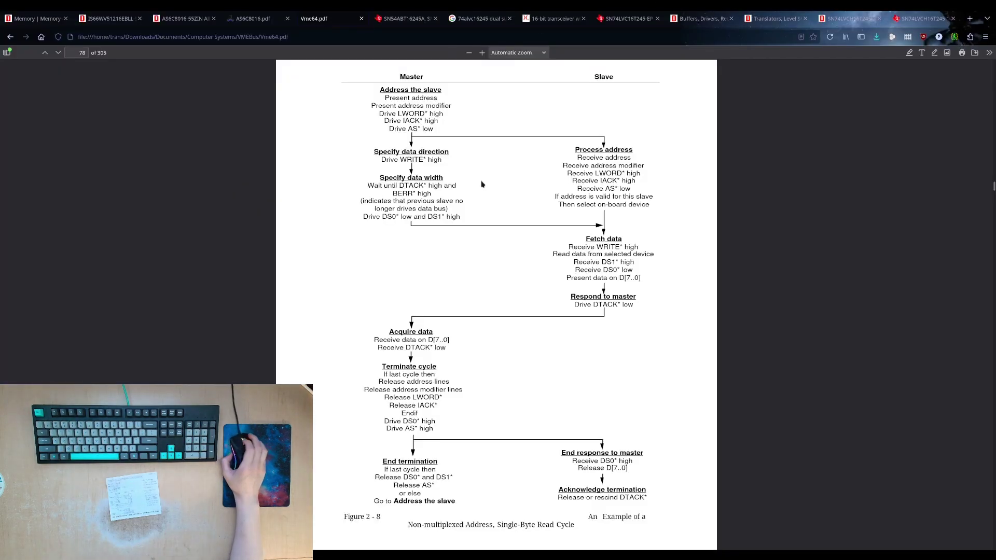
pyautogui.scroll(5, 487, 171)
pyautogui.scroll(6, 486, 170)
pyautogui.press('pageup')
pyautogui.press('pageup')
pyautogui.press('pageup')
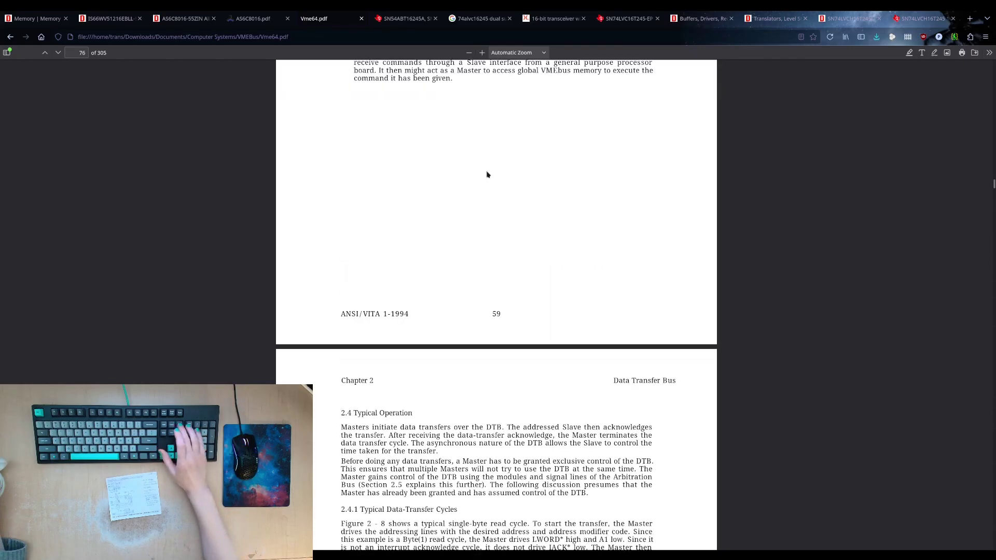
pyautogui.press('pageup')
pyautogui.press('pageup')
pyautogui.press('pageup')
pyautogui.press('pageup')
pyautogui.press('pageup')
pyautogui.press('pageup')
pyautogui.press('pageup')
pyautogui.press('pageup')
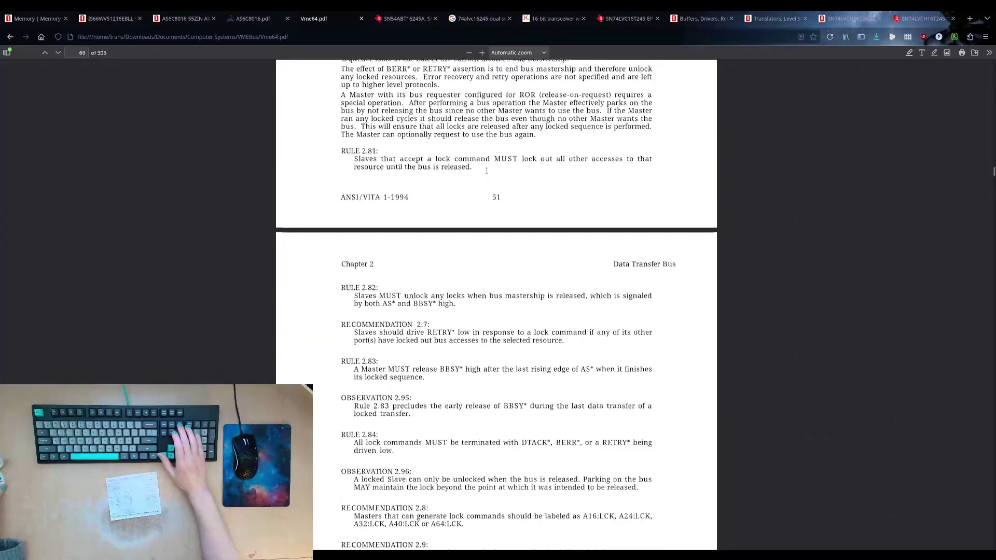
pyautogui.press('pageup')
pyautogui.press('pageup')
pyautogui.press('pageup')
pyautogui.press('pageup')
pyautogui.press('pageup')
pyautogui.press('pageup')
pyautogui.press('pageup')
pyautogui.press('pageup')
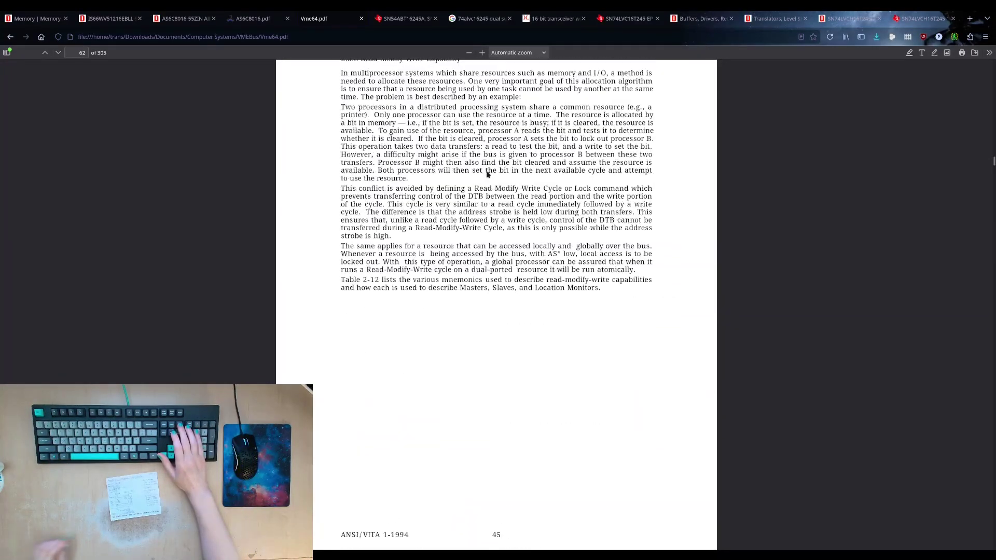
pyautogui.press('pageup')
pyautogui.press('pageup')
pyautogui.press('pageup')
pyautogui.press('pageup')
pyautogui.press('pageup')
pyautogui.press('pageup')
pyautogui.press('pageup')
pyautogui.press('pageup')
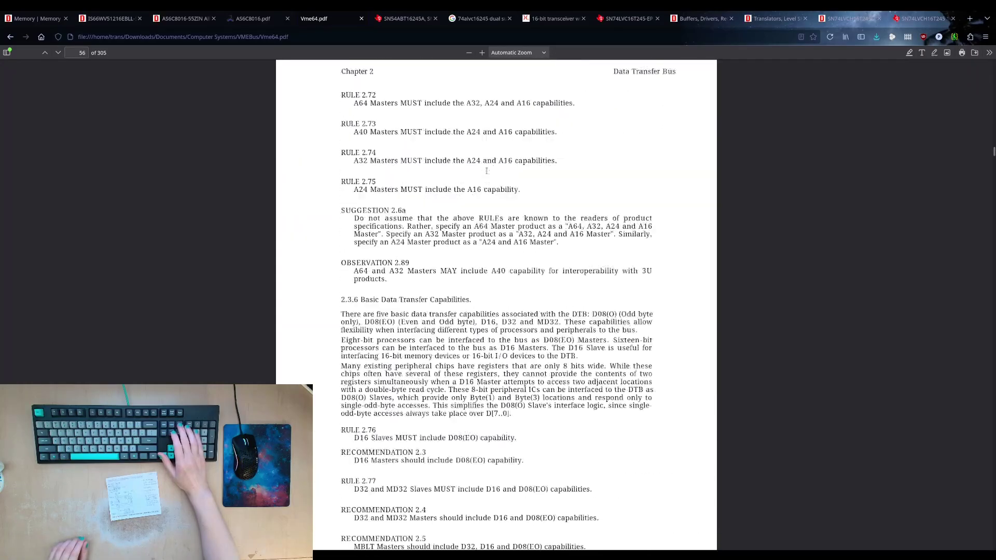
pyautogui.press('pageup')
pyautogui.press('pageup')
pyautogui.press('pageup')
pyautogui.press('pageup')
pyautogui.press('pageup')
pyautogui.press('pageup')
pyautogui.press('pageup')
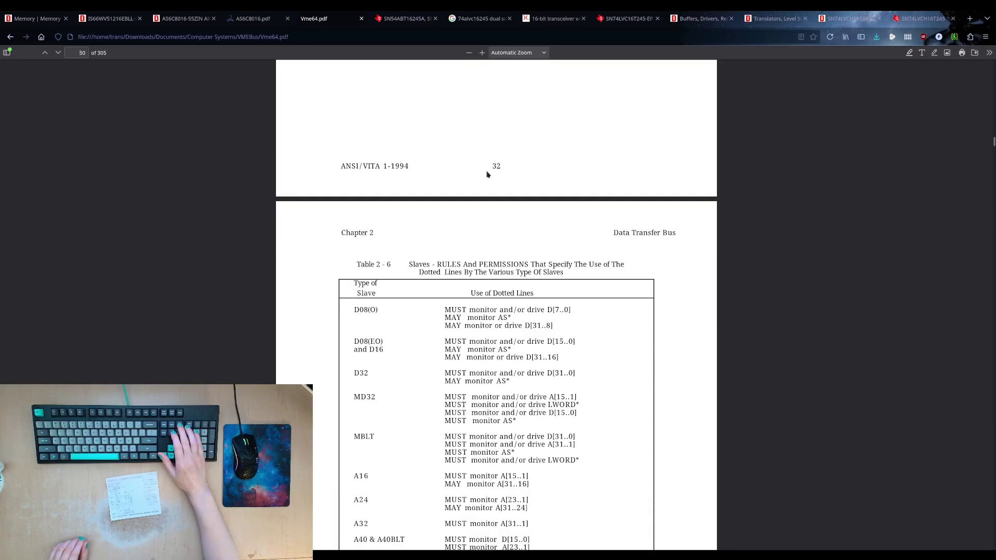
pyautogui.press('pageup')
pyautogui.press('pageup')
pyautogui.press('pageup')
pyautogui.press('pageup')
pyautogui.press('pageup')
pyautogui.press('pageup')
pyautogui.press('pageup')
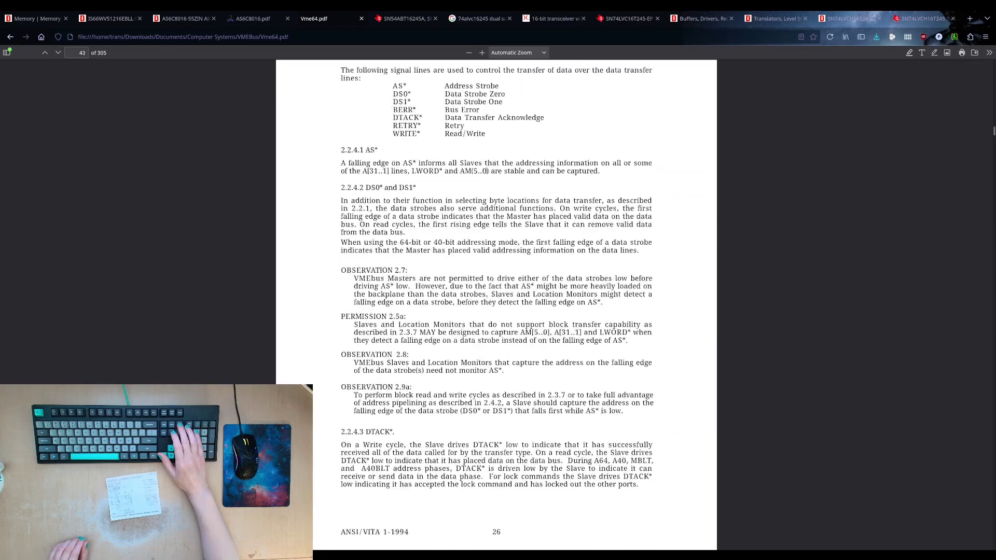
pyautogui.press('pageup')
pyautogui.press('pageup')
pyautogui.press('pageup')
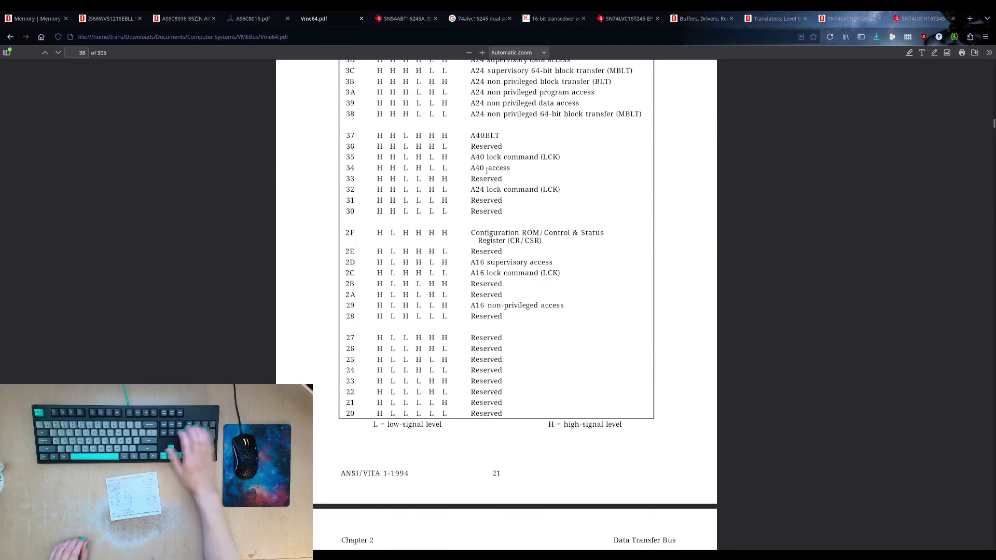
pyautogui.scroll(3, 571, 151)
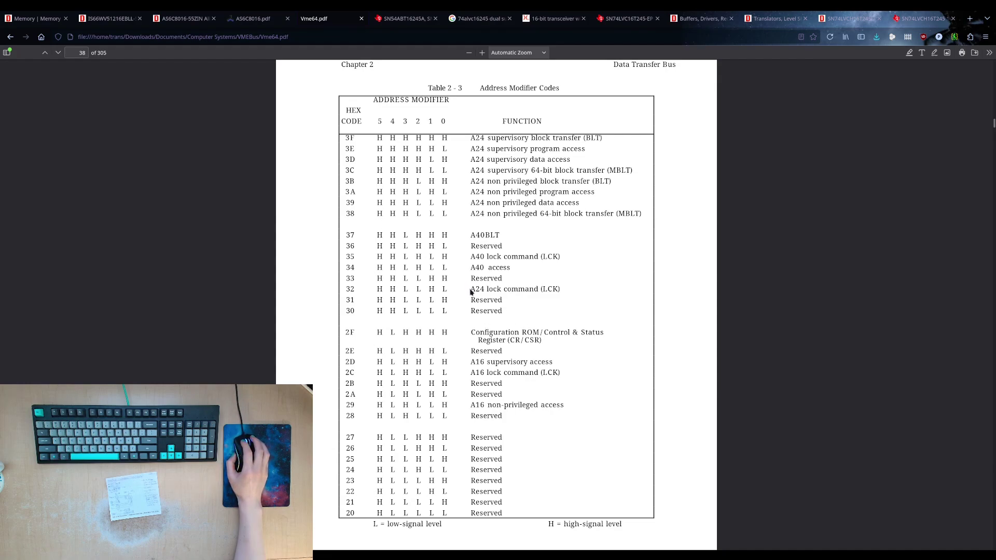
# - Highlight the A24 lock command (LCK) entry for code 32 in the address modifier table, and clear the highlight
pyautogui.moveTo(468, 288); pyautogui.dragTo(561, 291)
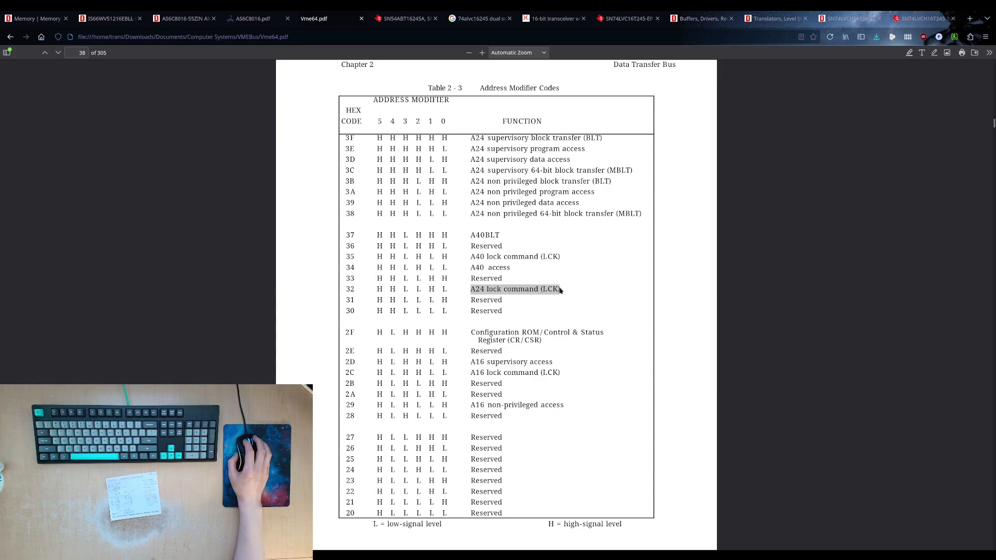
pyautogui.click(561, 290)
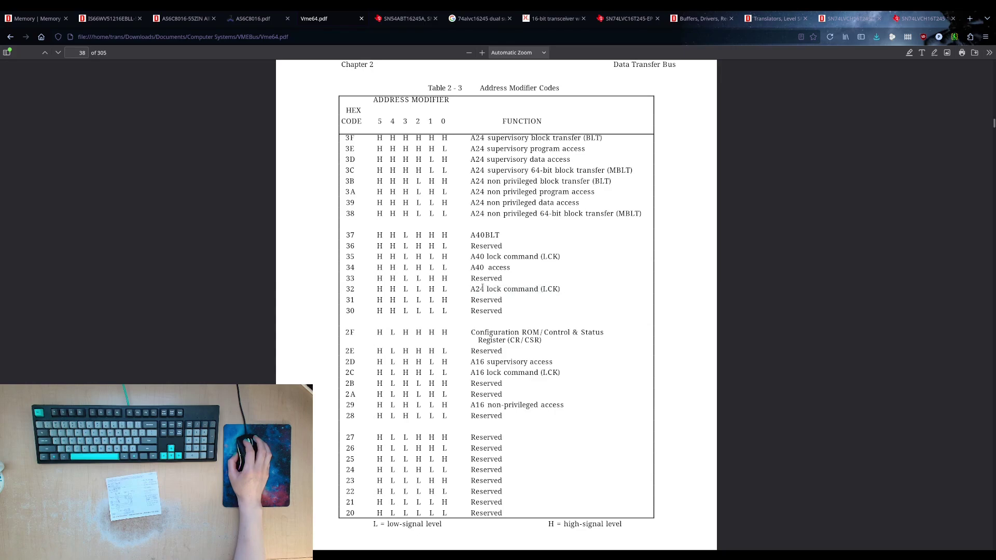
pyautogui.moveTo(472, 288); pyautogui.dragTo(561, 291)
pyautogui.click(561, 291)
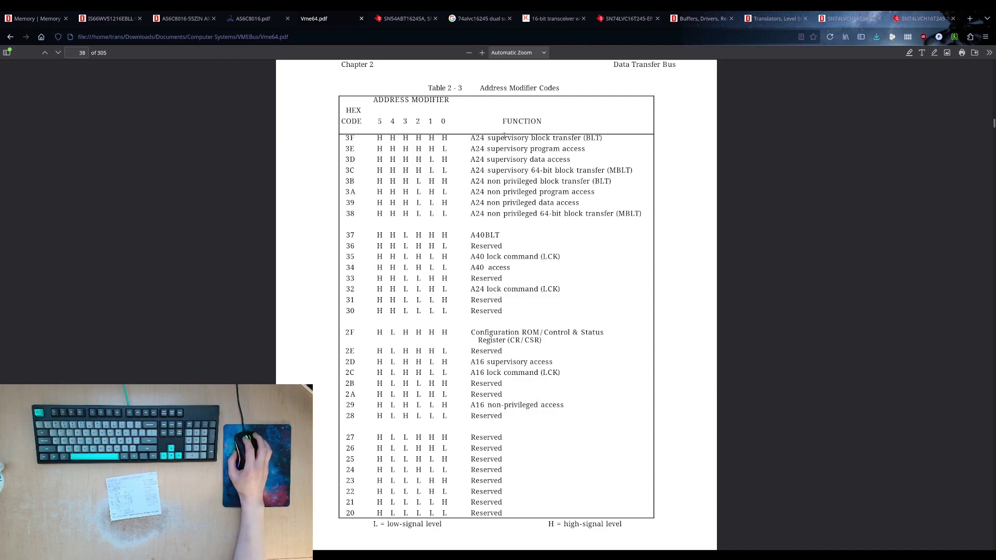
# - Examine the continued address modifier table on page 39, from the user-defined codes to the A32 and A64 codes
pyautogui.scroll(-5, 521, 246)
pyautogui.scroll(-7, 522, 249)
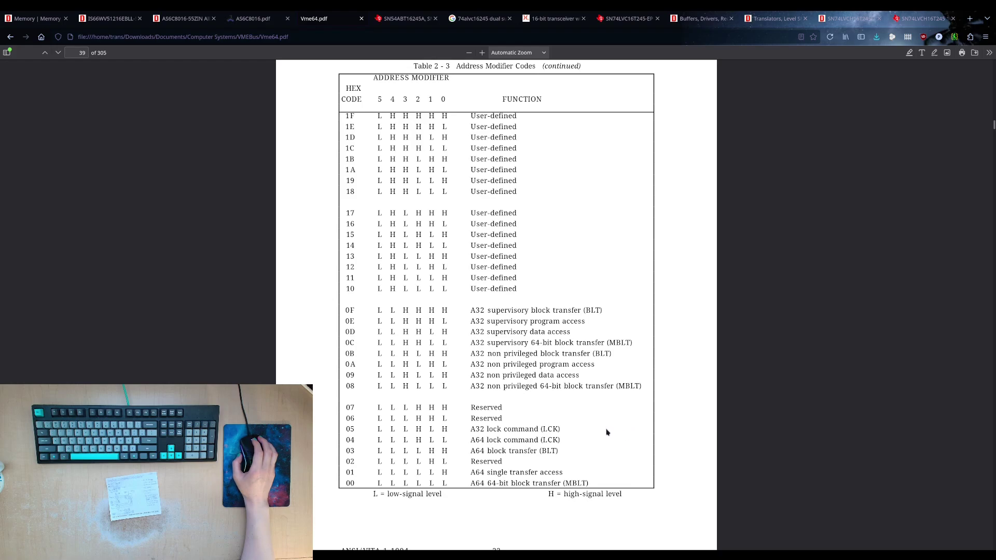
pyautogui.scroll(-4, 550, 426)
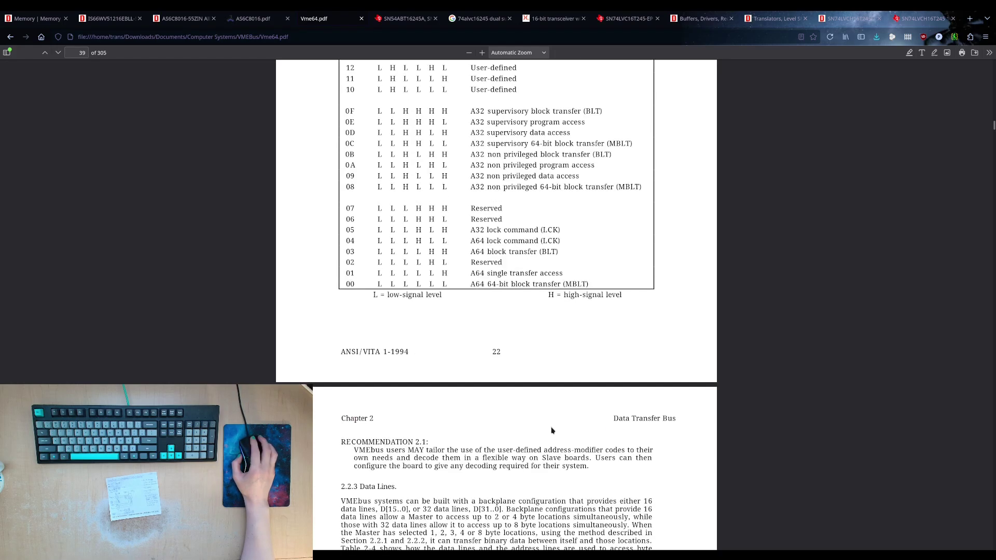
pyautogui.scroll(3, 551, 426)
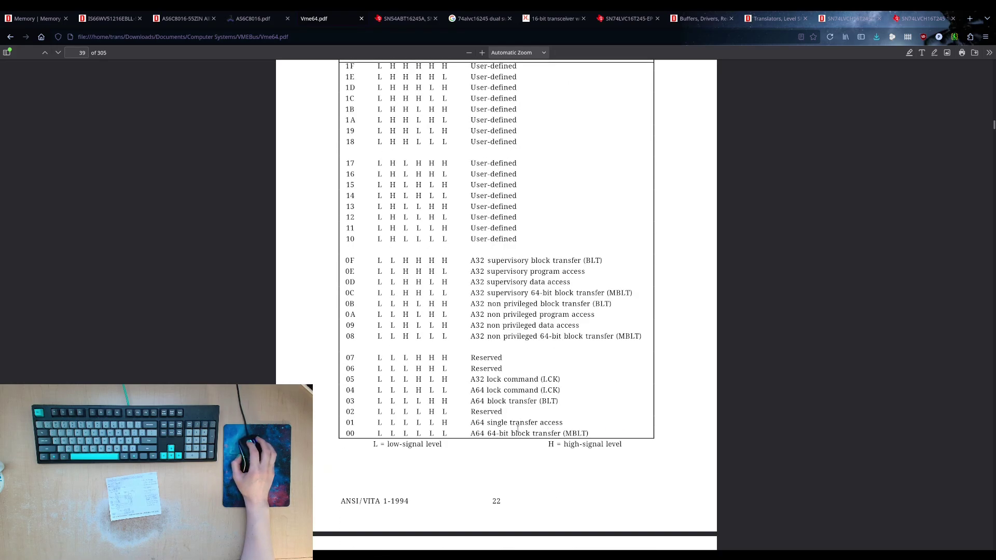
# - Return to Table 2-3 on page 38 and highlight address modifier bits 5 to 3 and bit 1 of code 3F, clearing each highlight
pyautogui.scroll(10, 478, 430)
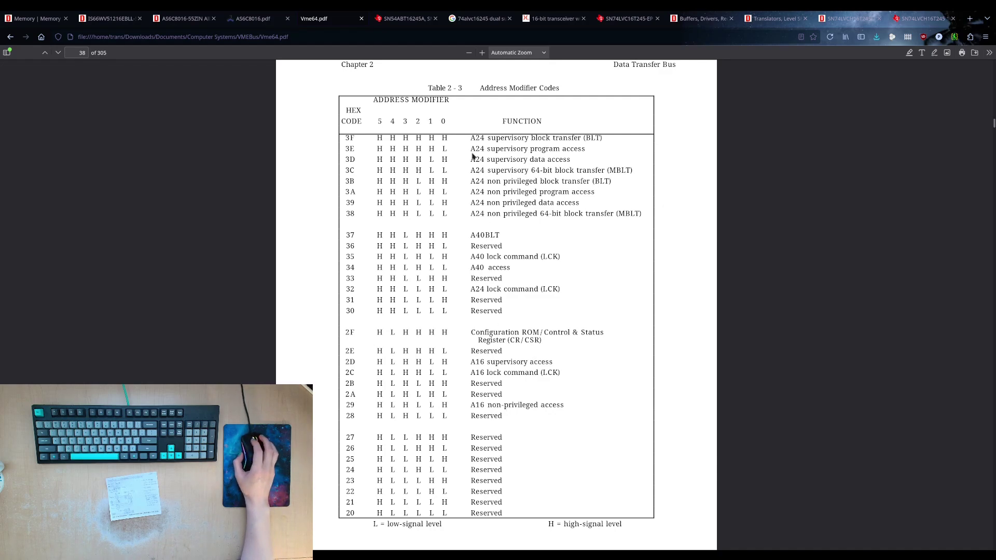
pyautogui.scroll(3, 475, 156)
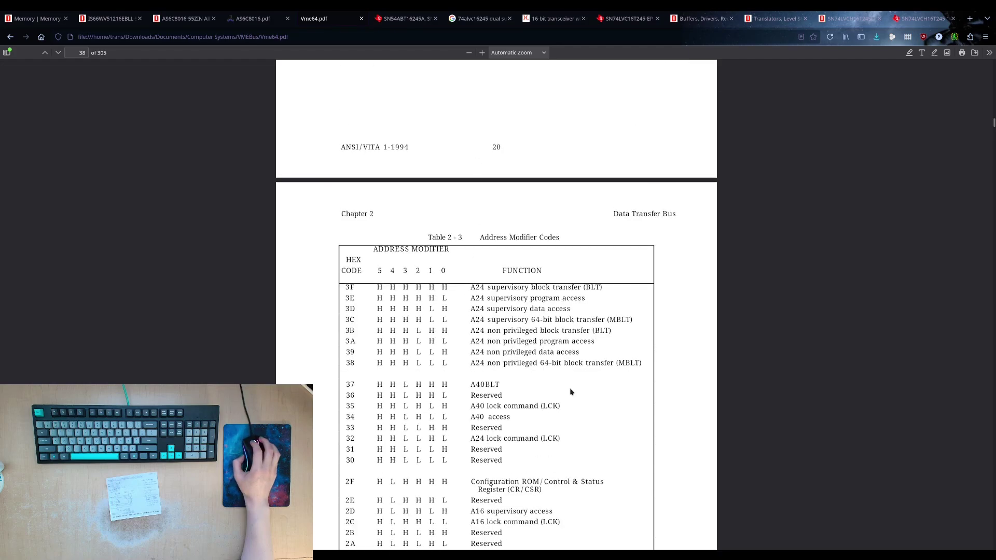
pyautogui.scroll(-2, 545, 347)
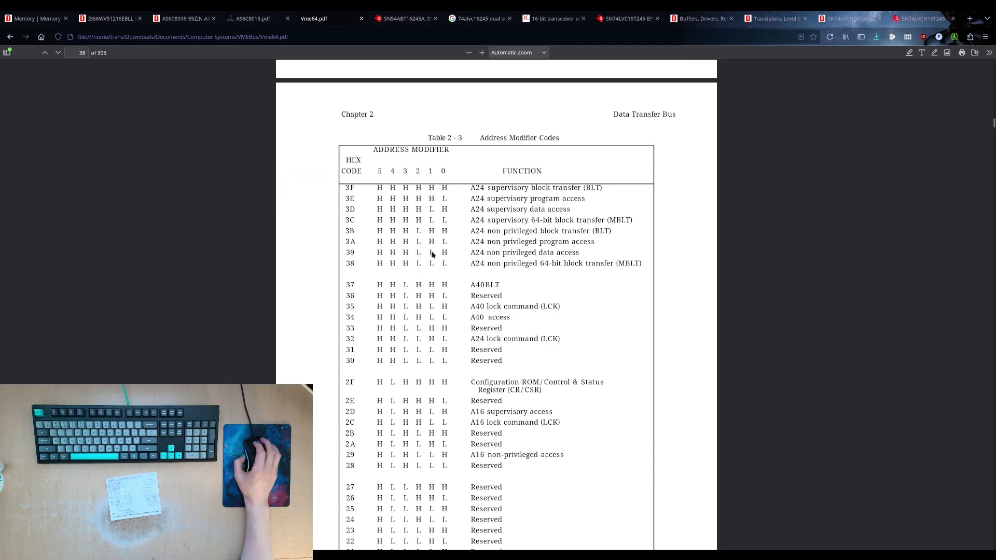
pyautogui.moveTo(377, 188); pyautogui.dragTo(410, 188)
pyautogui.click(384, 188)
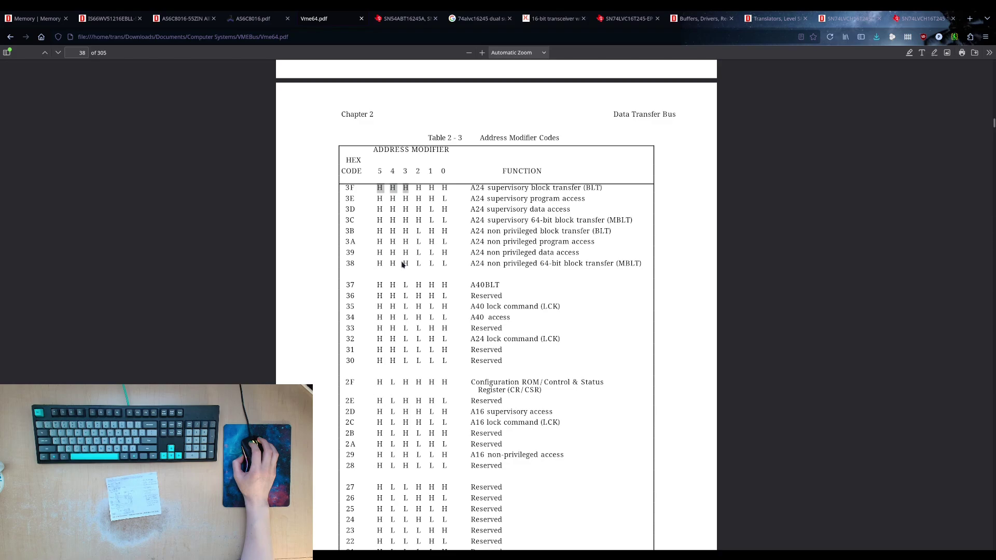
pyautogui.click(418, 189)
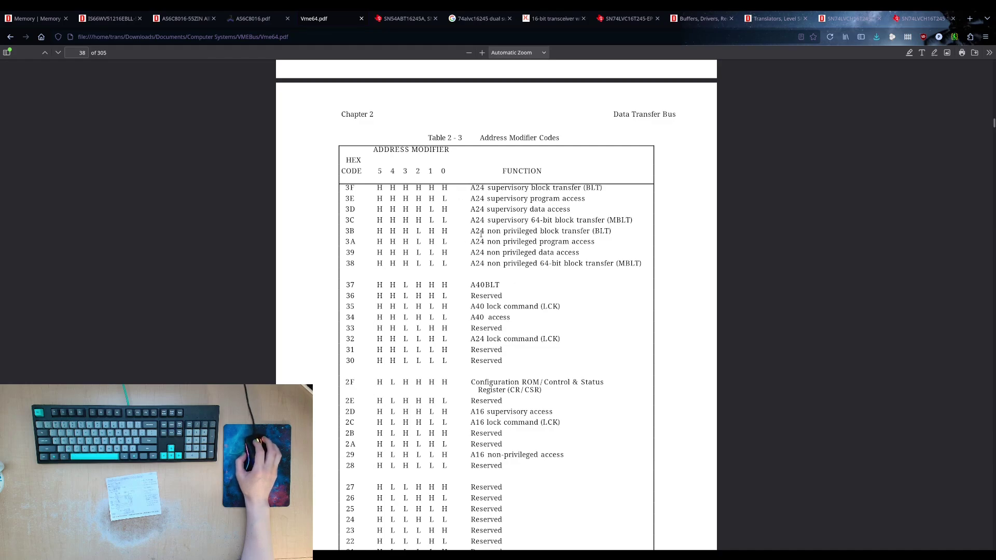
pyautogui.doubleClick(431, 187)
pyautogui.click(431, 187)
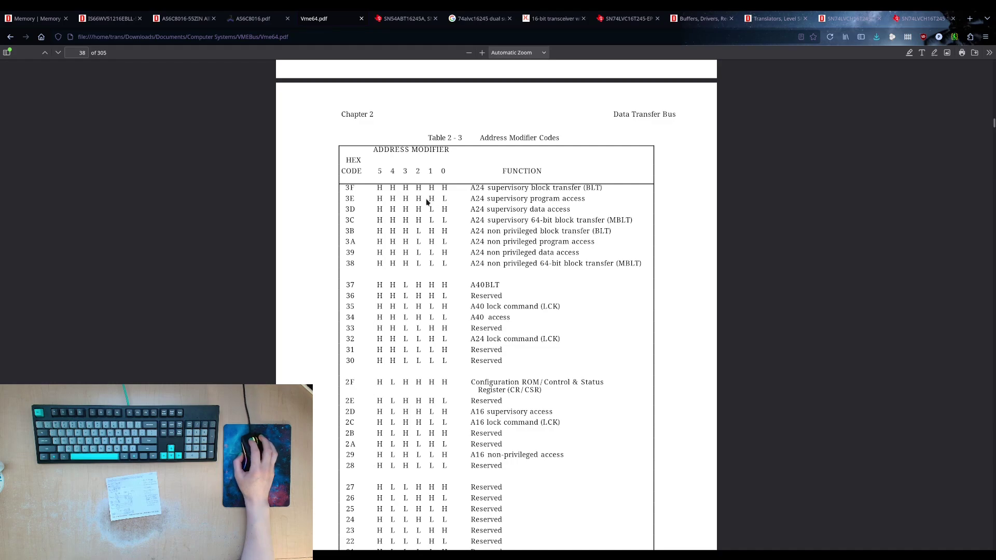
# - Compare bits 1 and 0 of codes 3E and 3D, and highlight the upper address modifier bits of code 3B, clearing each highlight
pyautogui.moveTo(429, 199); pyautogui.dragTo(447, 199)
pyautogui.click(446, 199)
pyautogui.moveTo(449, 209); pyautogui.dragTo(429, 209)
pyautogui.click(428, 209)
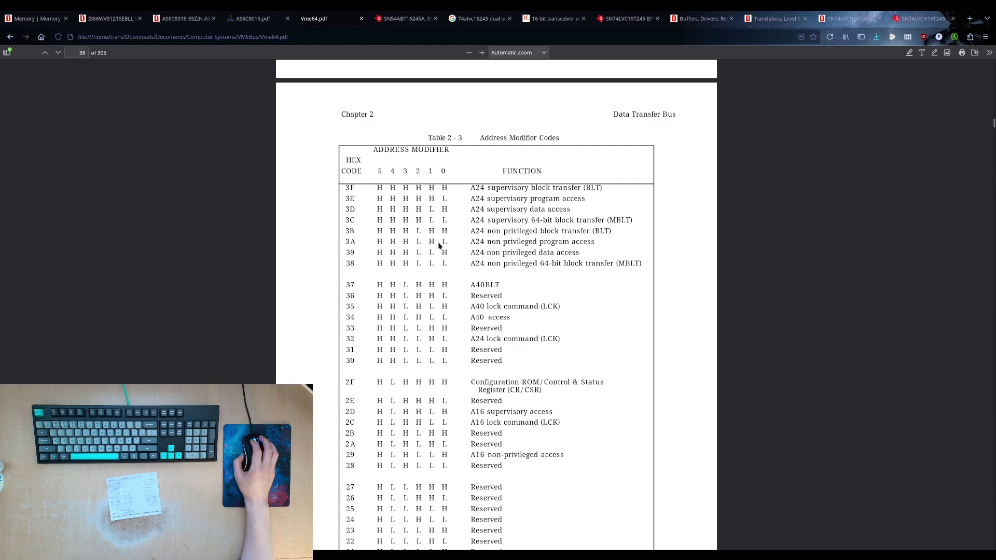
pyautogui.moveTo(377, 231); pyautogui.dragTo(406, 231)
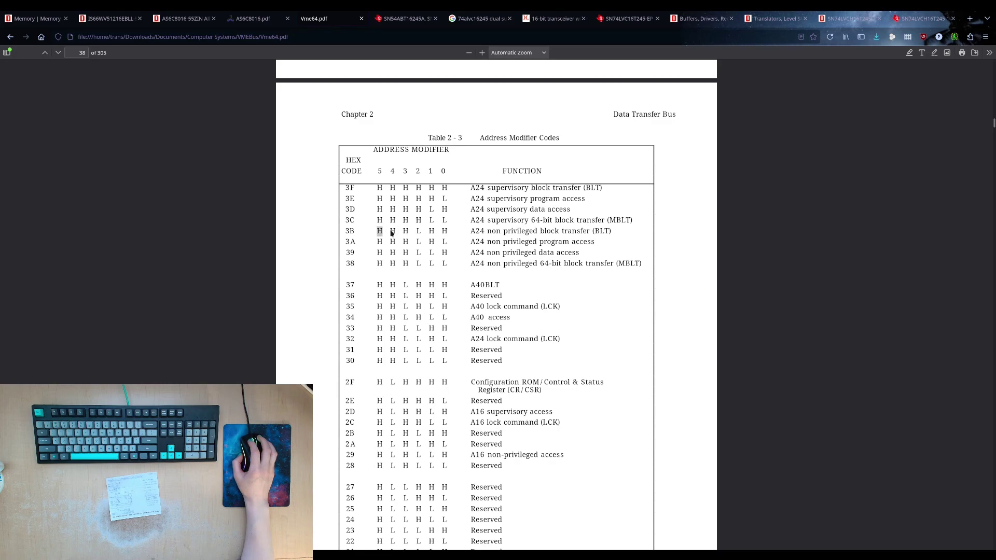
pyautogui.click(408, 230)
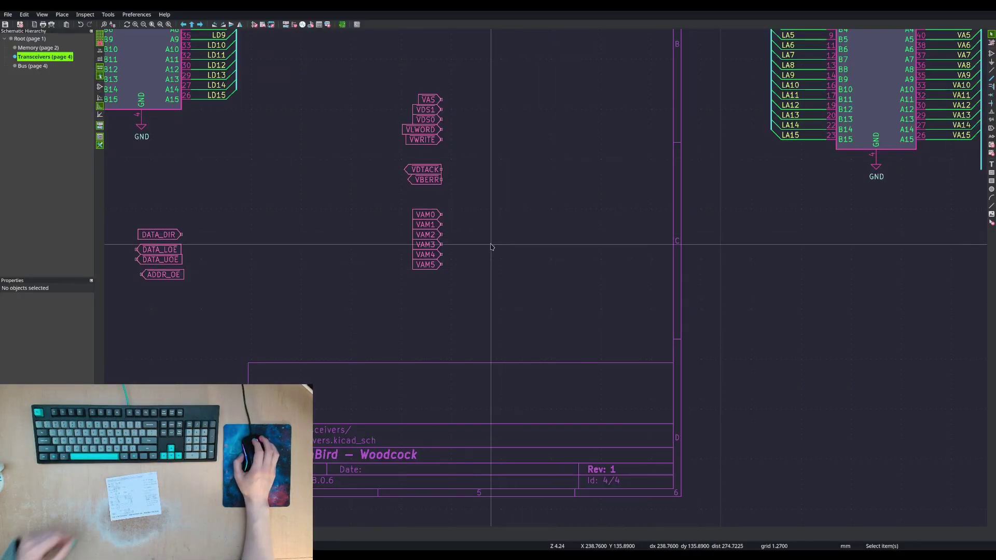
# - Switch to the schematic editor, move the VAM0 to VAM5 labels down and left, and separate VAM0 and VAM1 above the other four
pyautogui.moveTo(463, 205); pyautogui.dragTo(431, 291)
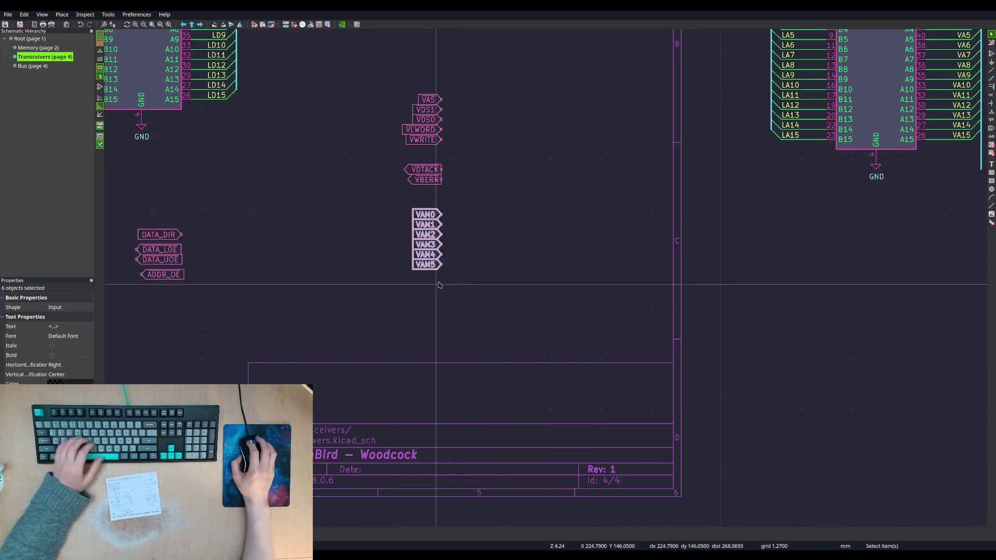
pyautogui.press('m')
pyautogui.click(393, 306)
pyautogui.press('Escape')
pyautogui.moveTo(401, 229); pyautogui.dragTo(387, 265)
pyautogui.press('m')
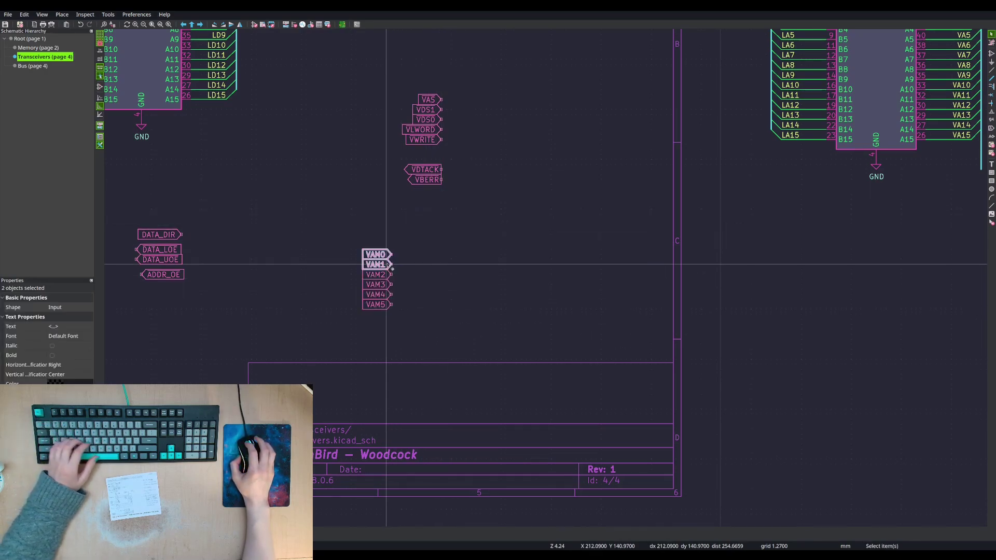
pyautogui.click(383, 233)
pyautogui.press('Escape')
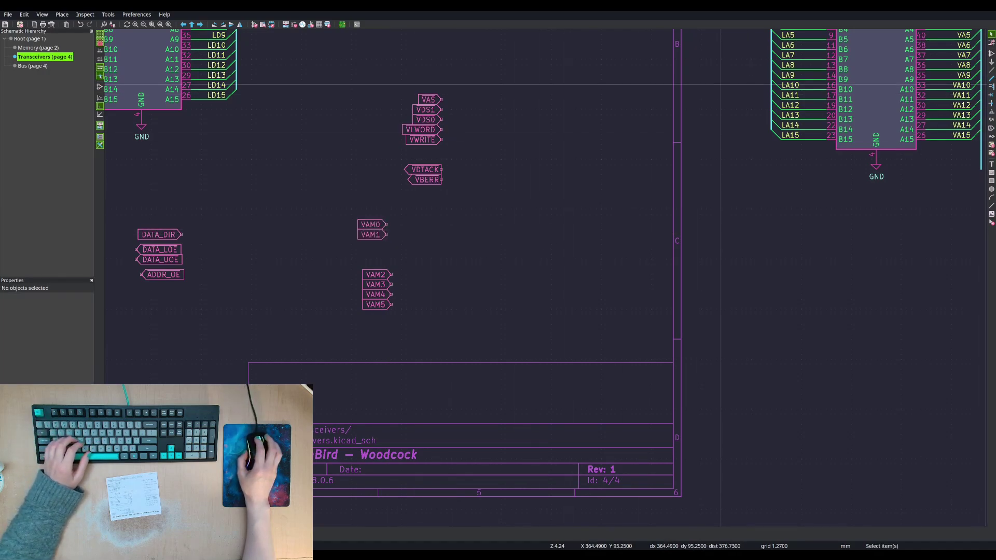
# - Start adding a symbol to the Transceivers sheet and search the symbol library for "euaoe"
pyautogui.click(991, 53)
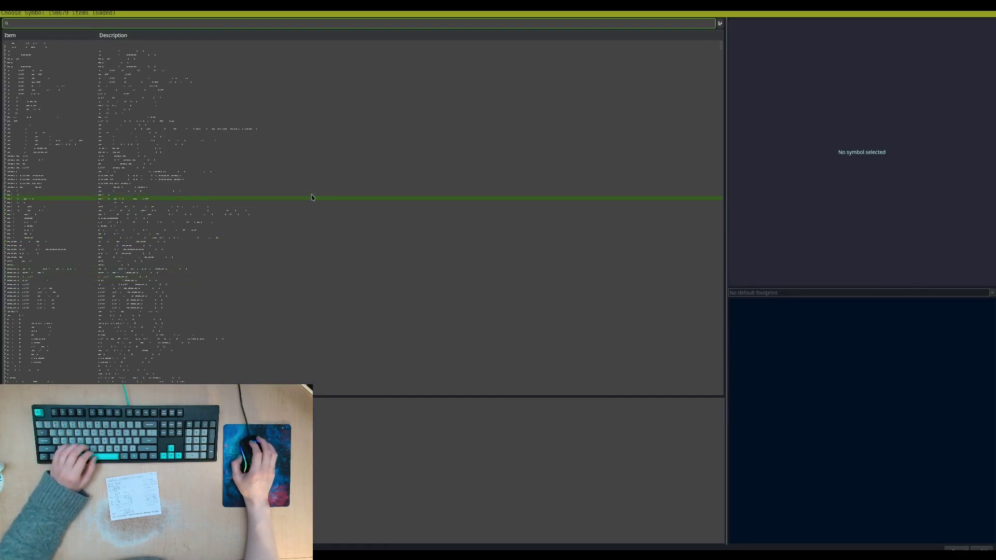
pyautogui.click(123, 23)
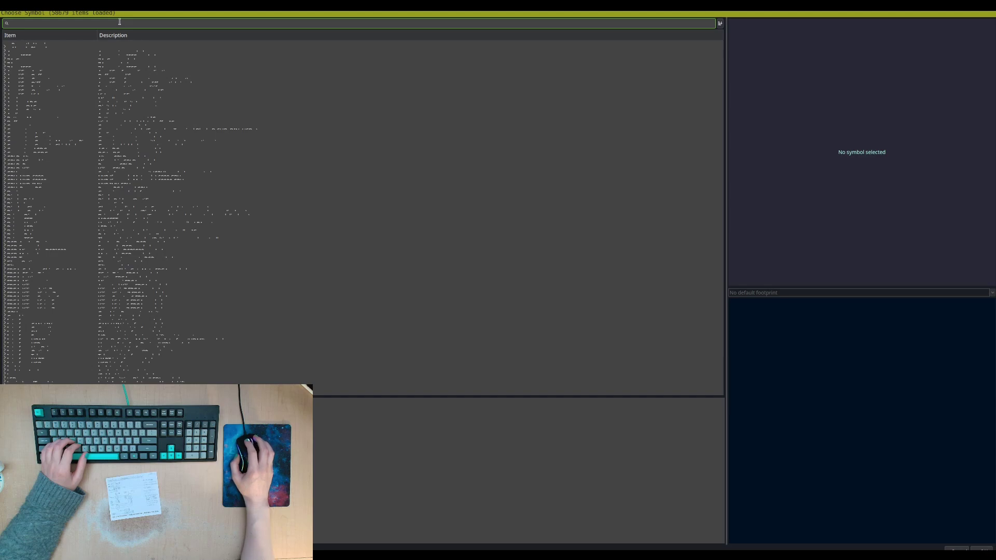
pyautogui.write('euaoe')
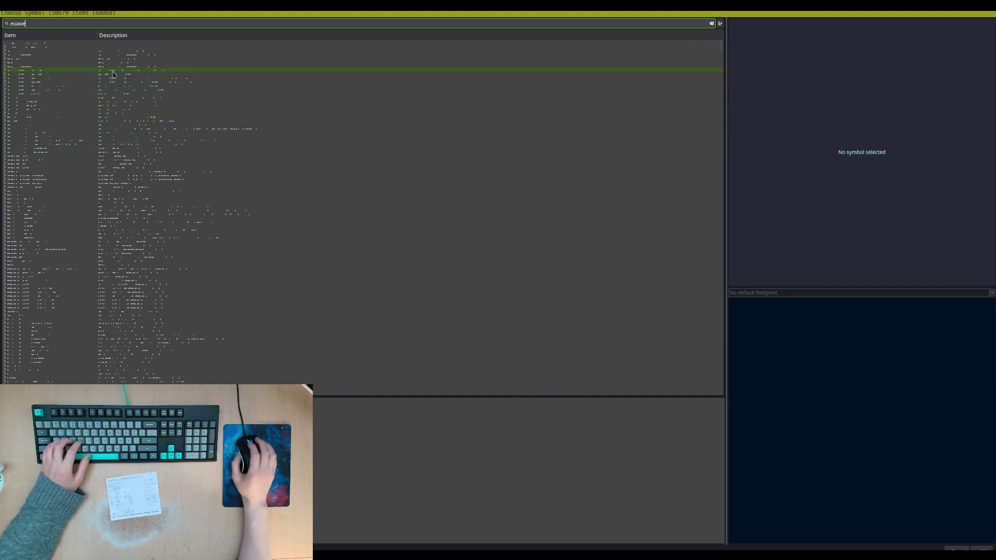
# - Search the symbol library for "xor" and choose the 74HC86 quad 2-input XOR from the 74xx library
pyautogui.press('BackSpace')
pyautogui.press('BackSpace')
pyautogui.press('BackSpace')
pyautogui.press('BackSpace')
pyautogui.press('BackSpace')
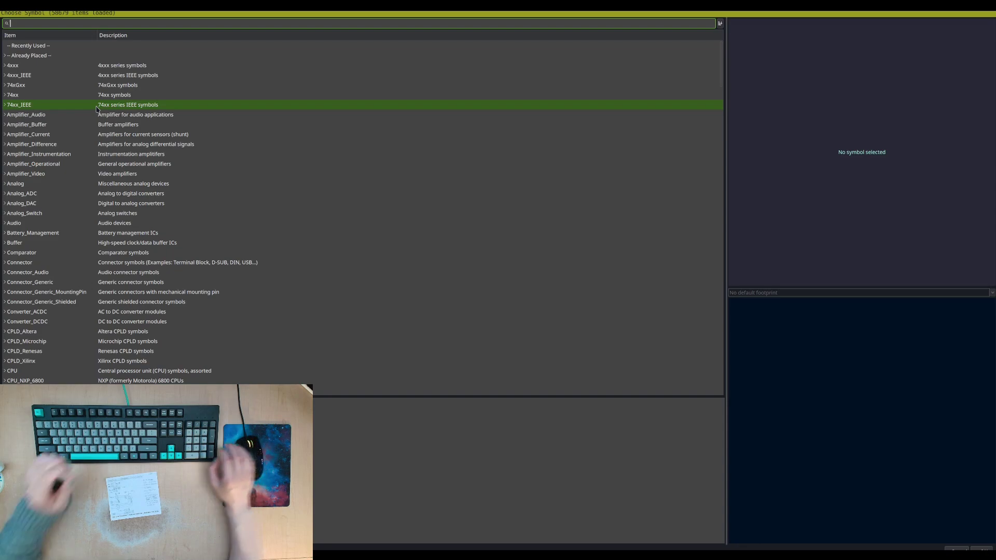
pyautogui.write('xor')
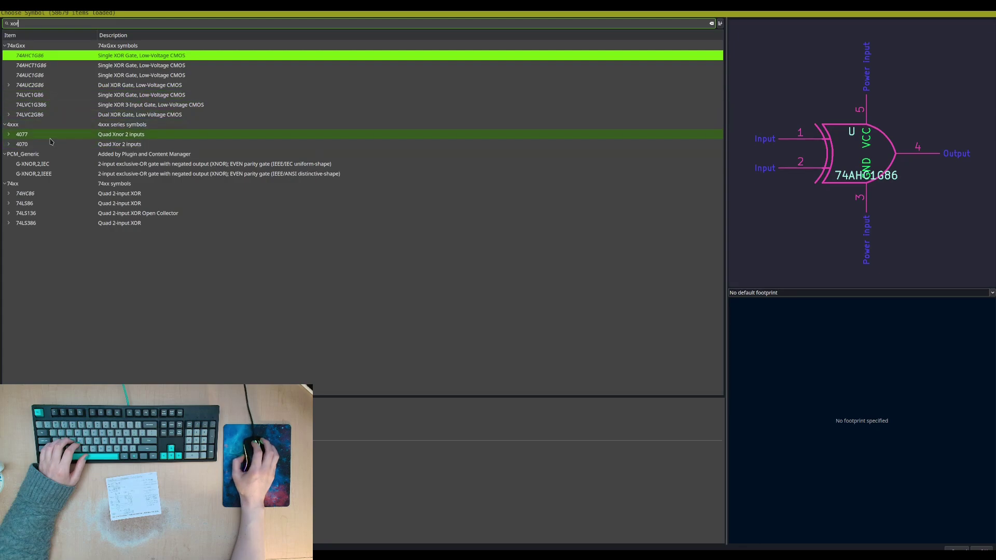
pyautogui.click(43, 194)
pyautogui.click(40, 204)
pyautogui.click(40, 195)
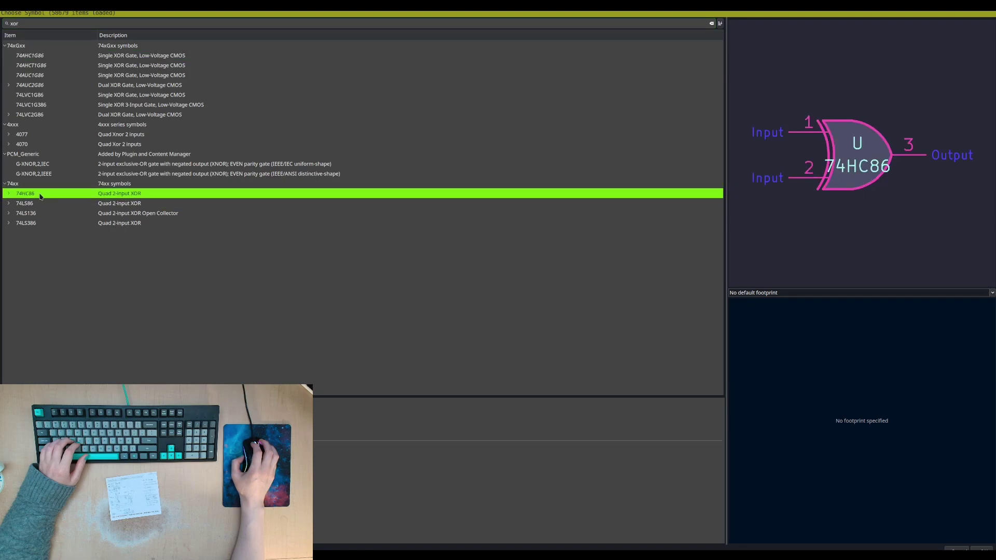
pyautogui.click(39, 204)
pyautogui.click(37, 193)
pyautogui.doubleClick(39, 194)
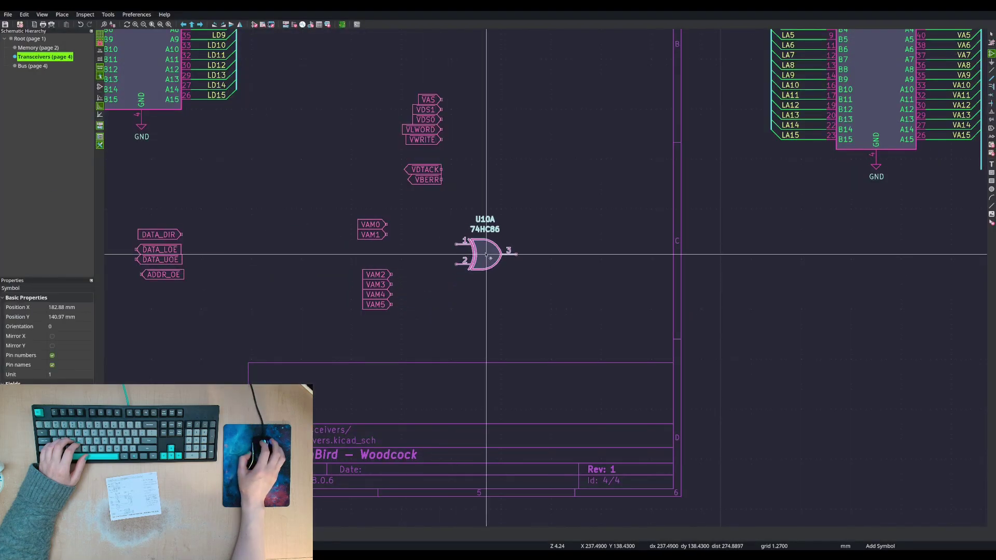
# - Place 74HC86 units A and B near the VAM labels, and units C, D and the power unit outside the sheet border
pyautogui.click(486, 255)
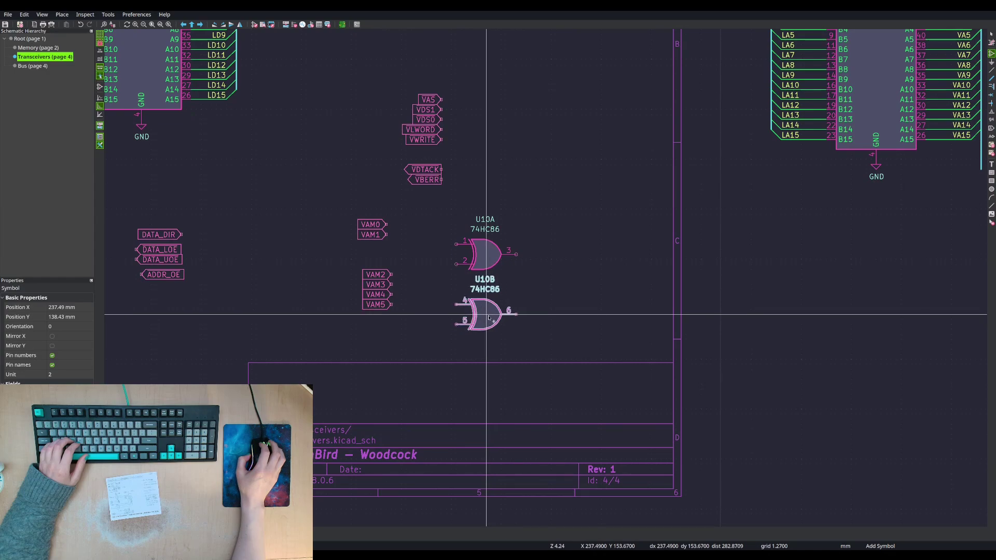
pyautogui.click(488, 318)
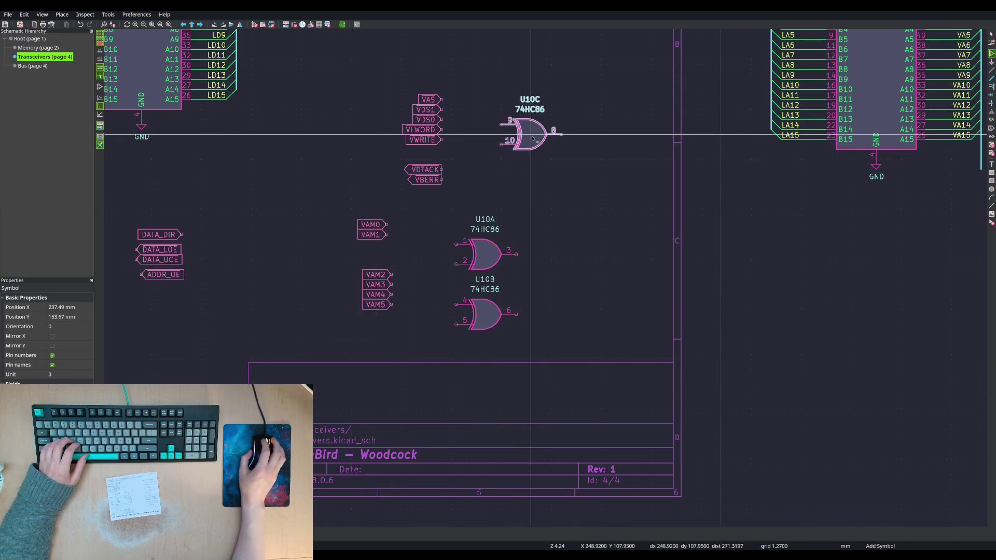
pyautogui.scroll(-1, 567, 187)
pyautogui.click(729, 330)
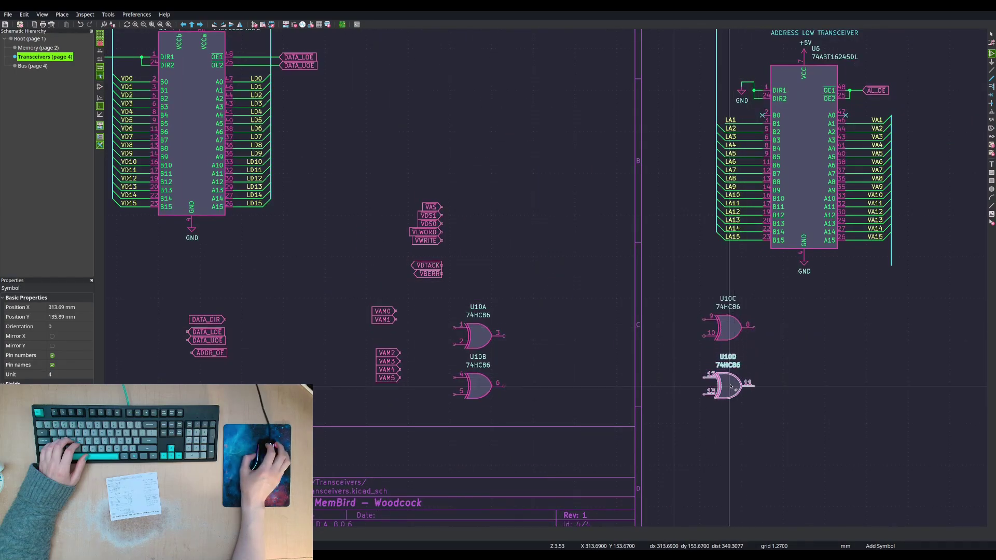
pyautogui.click(733, 381)
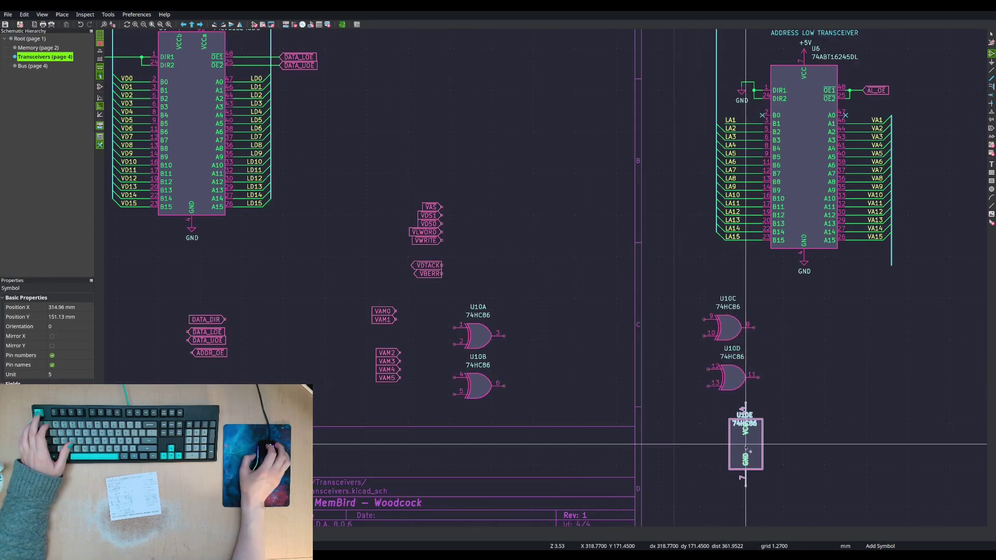
pyautogui.click(733, 457)
pyautogui.scroll(2, 479, 311)
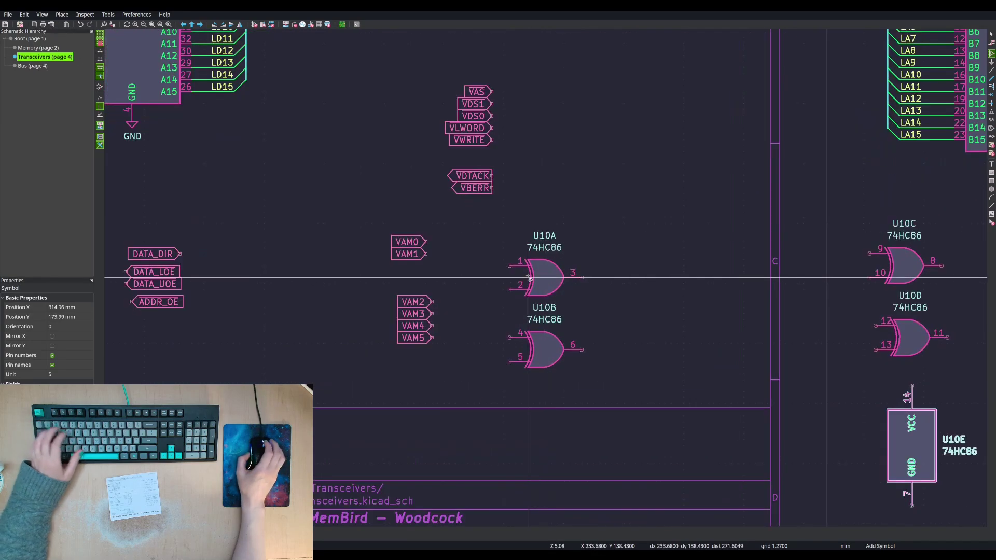
pyautogui.moveTo(481, 227); pyautogui.dragTo(614, 389)
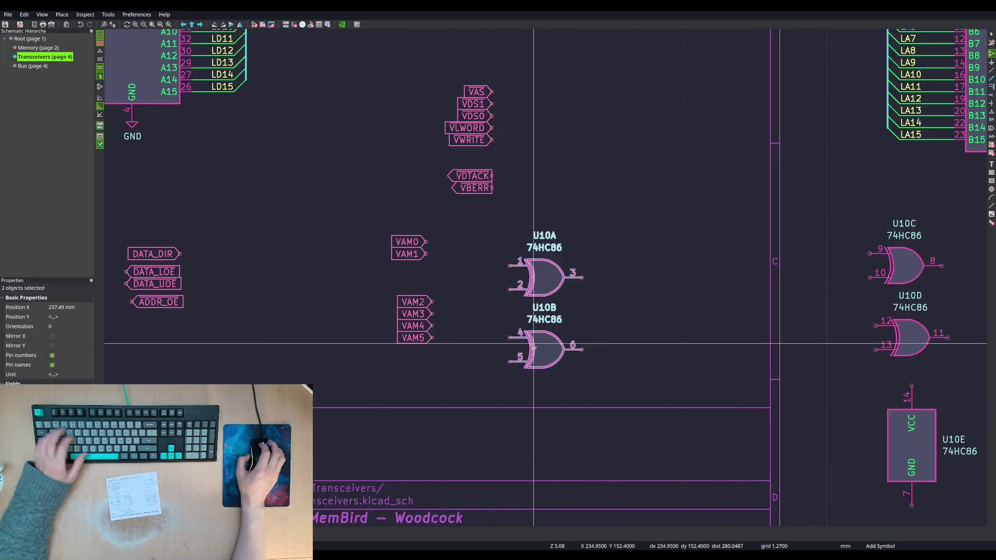
pyautogui.press('Escape')
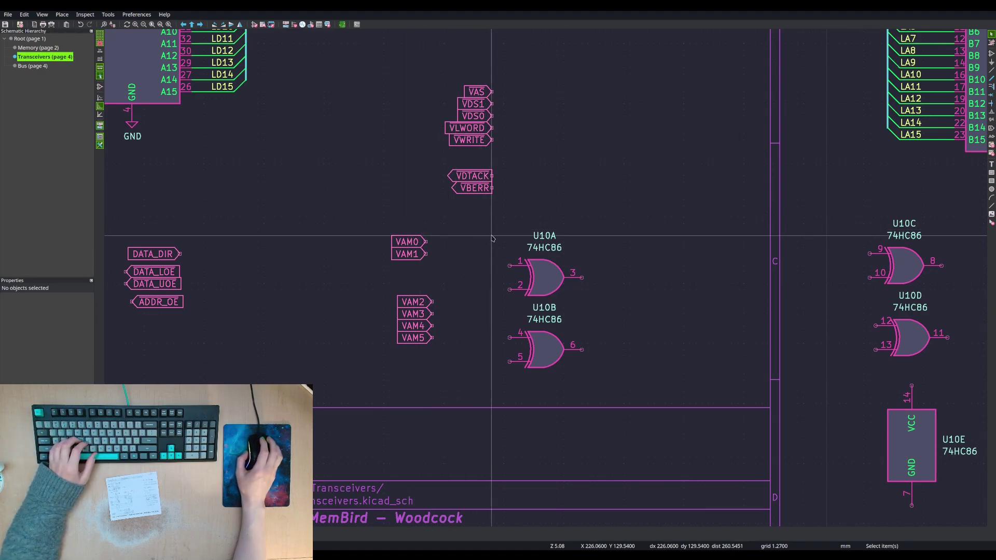
# - Move gate U10B outside the sheet border beside the other spare 74HC86 units
pyautogui.click(544, 348)
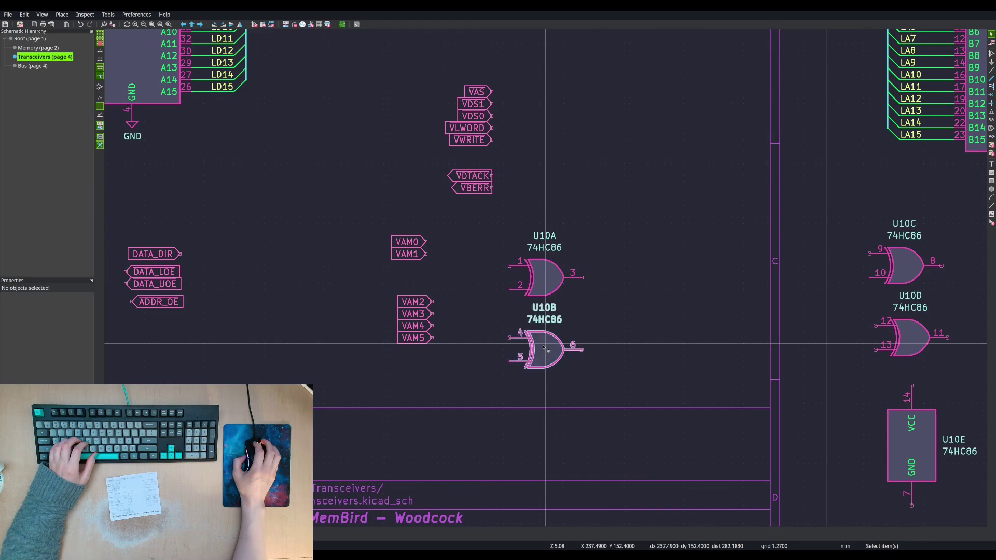
pyautogui.press('m')
pyautogui.click(830, 400)
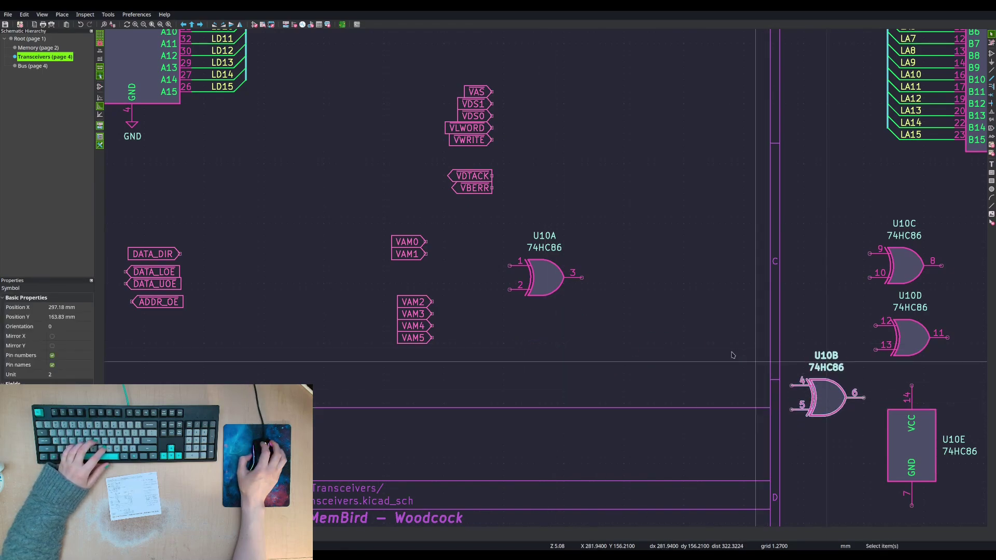
# - Shift gate U10A away from the VAM labels and connect VAM0 to its pin 1 and VAM1 to its pin 2
pyautogui.click(549, 278)
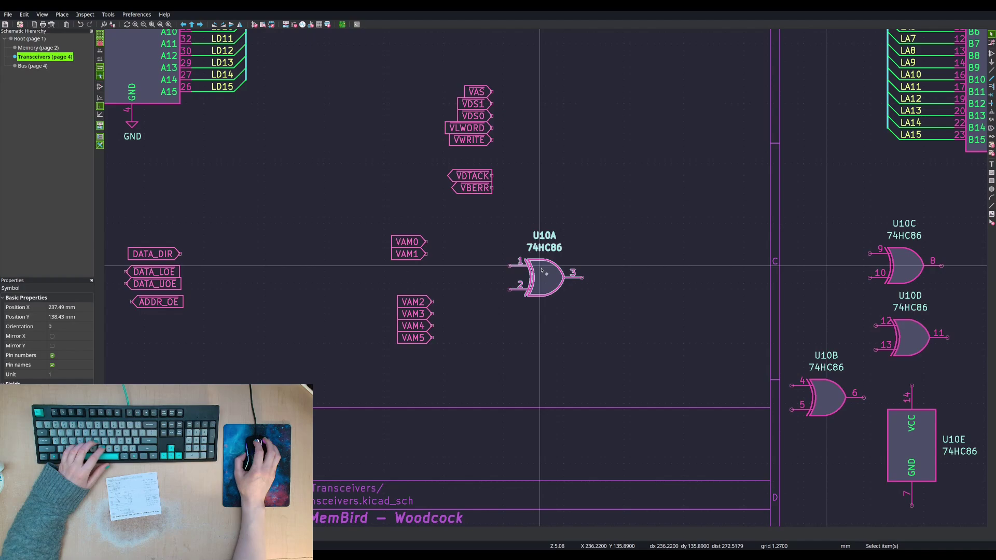
pyautogui.moveTo(548, 279); pyautogui.dragTo(614, 272)
pyautogui.moveTo(413, 242); pyautogui.dragTo(571, 259)
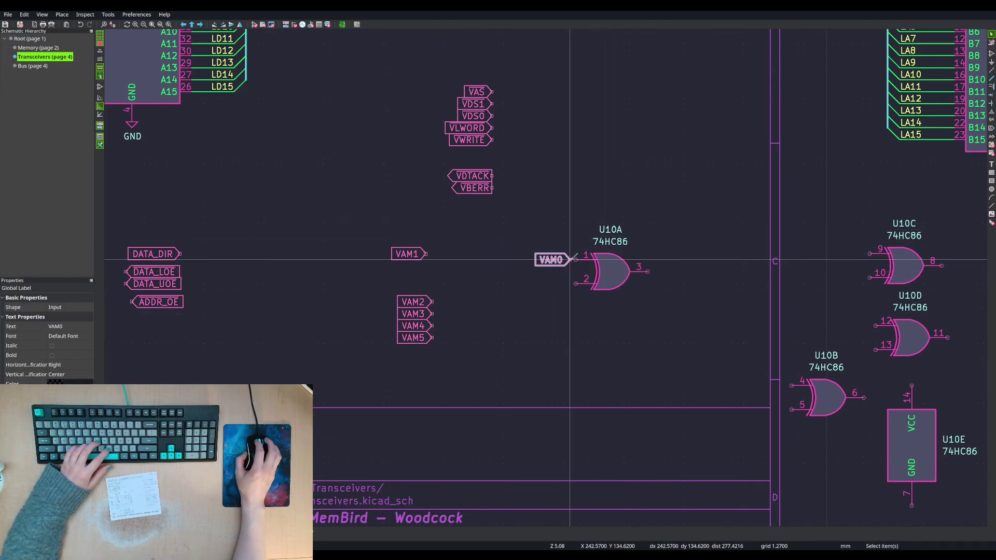
pyautogui.press('Escape')
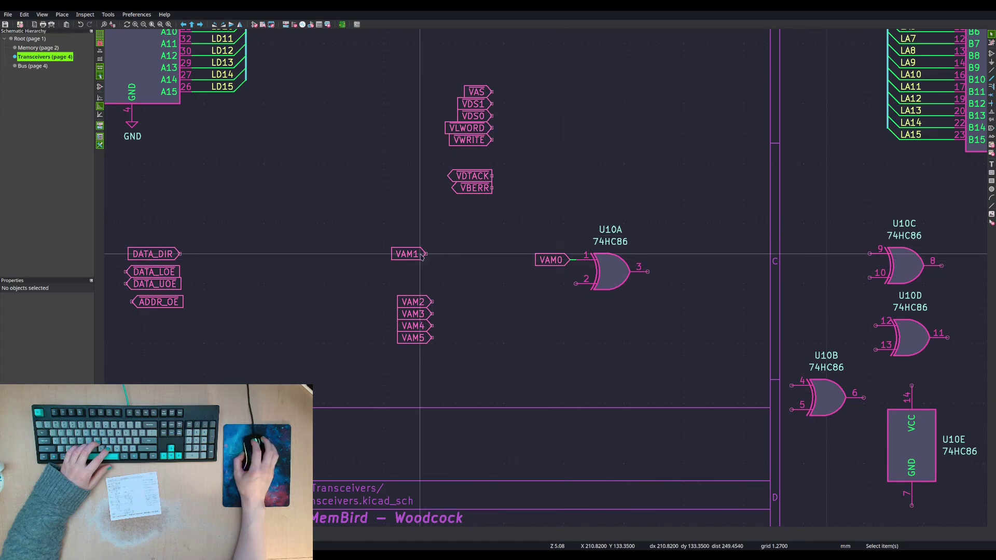
pyautogui.moveTo(422, 257); pyautogui.dragTo(570, 284)
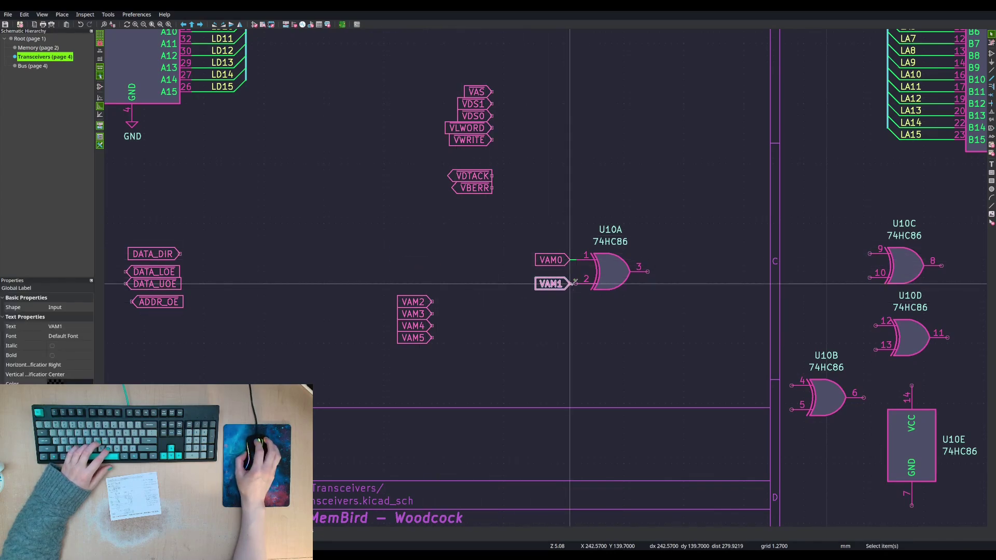
pyautogui.press('Escape')
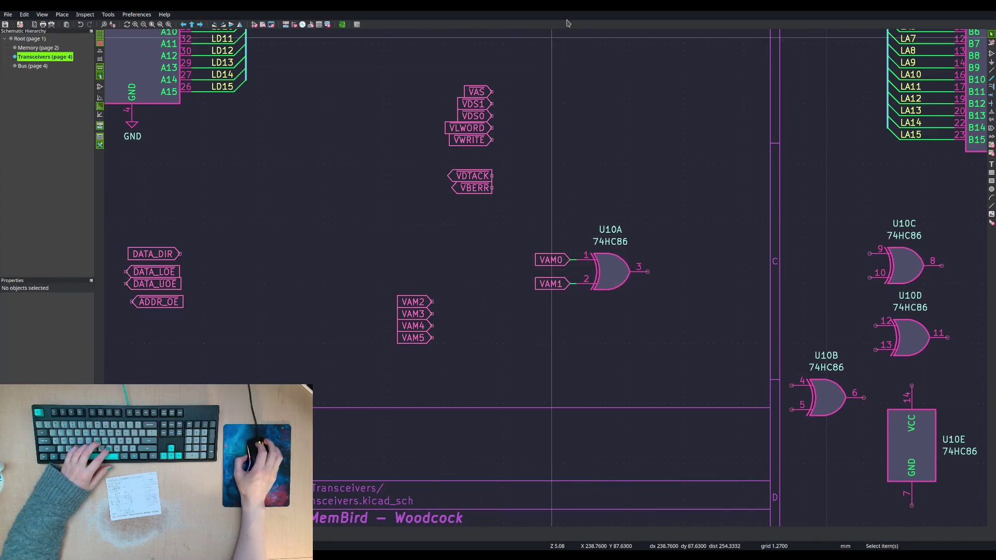
# - Check the Address Modifier Codes table in Vme64.pdf, and move U10A with its VAM0 and VAM1 labels closer to the DATA_DIR label
pyautogui.hotkey('alt', 'Tab')
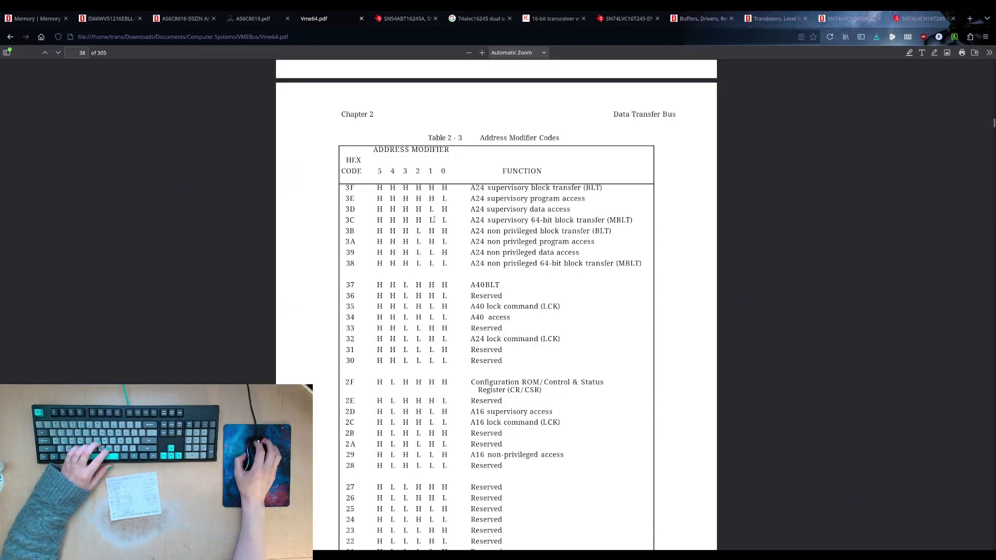
pyautogui.hotkey('alt', 'Tab')
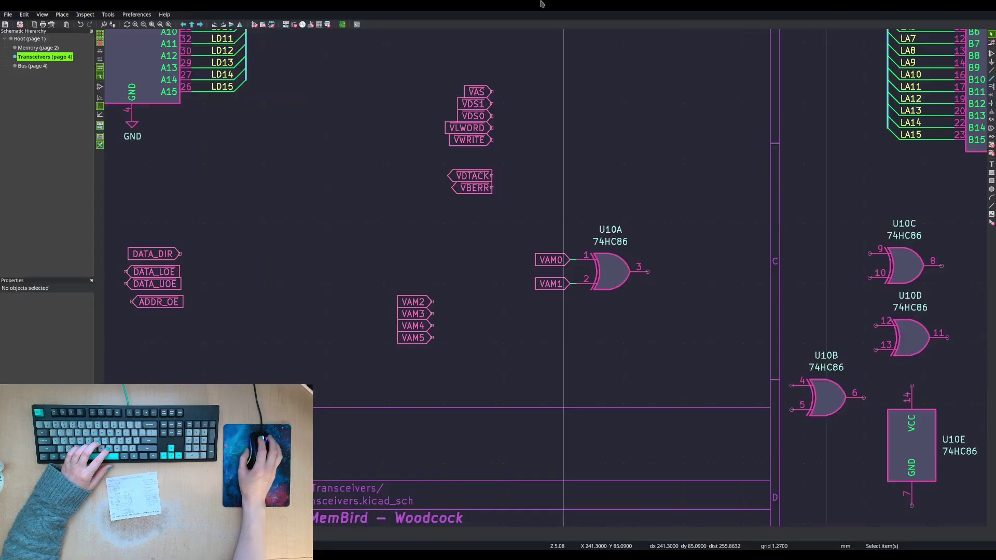
pyautogui.moveTo(662, 211); pyautogui.dragTo(558, 308)
pyautogui.press('m')
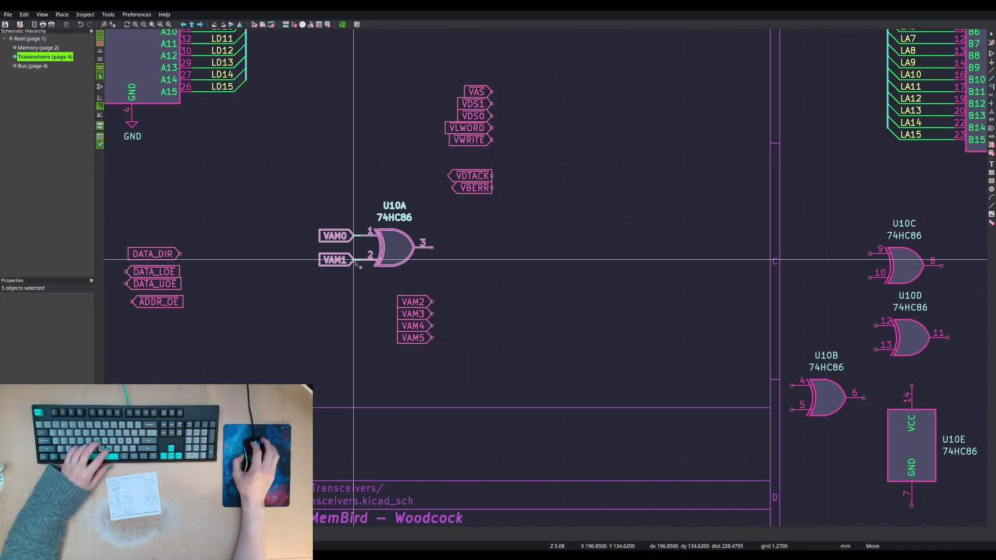
pyautogui.click(349, 266)
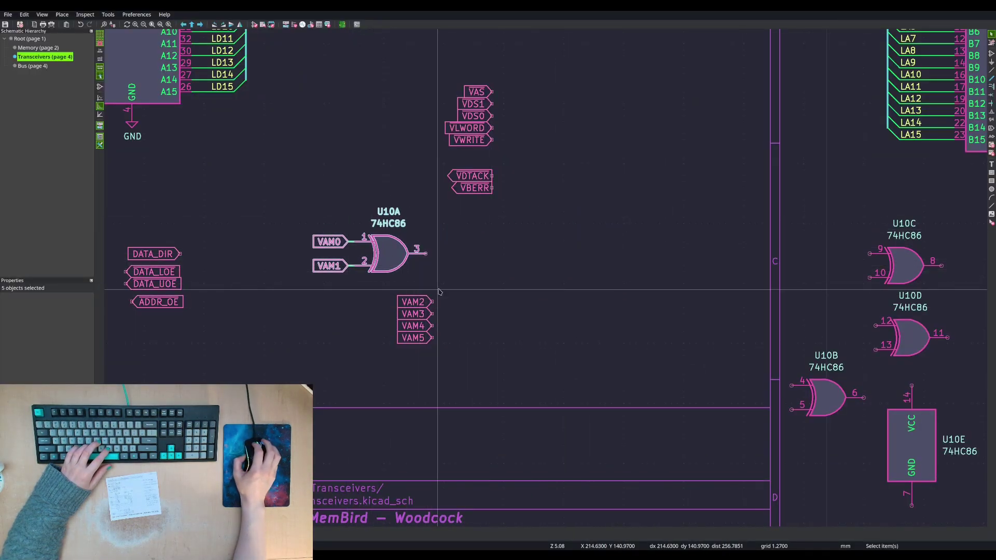
pyautogui.press('Escape')
# - Move the VAM2 label directly below VAM1, aligned with it
pyautogui.click(412, 302)
pyautogui.press('m')
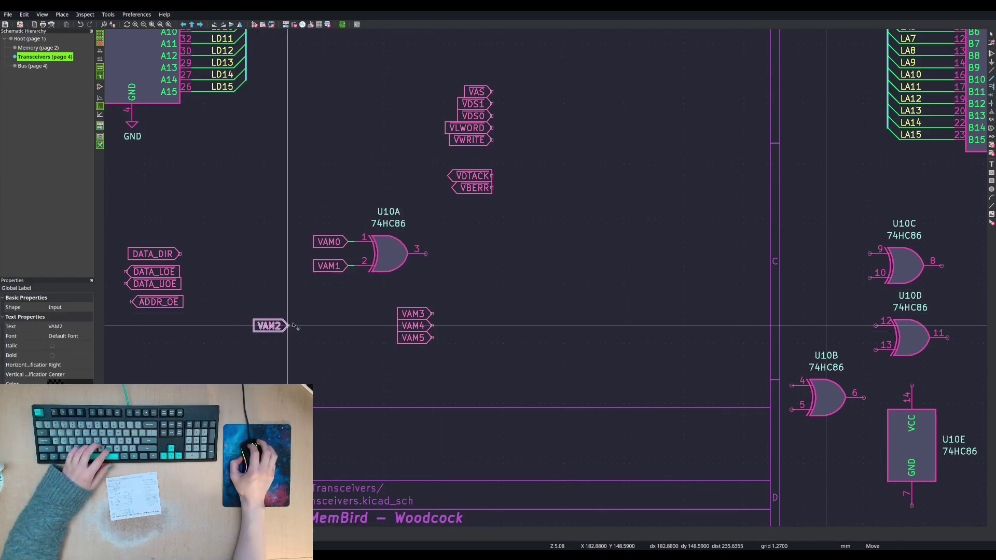
pyautogui.click(347, 284)
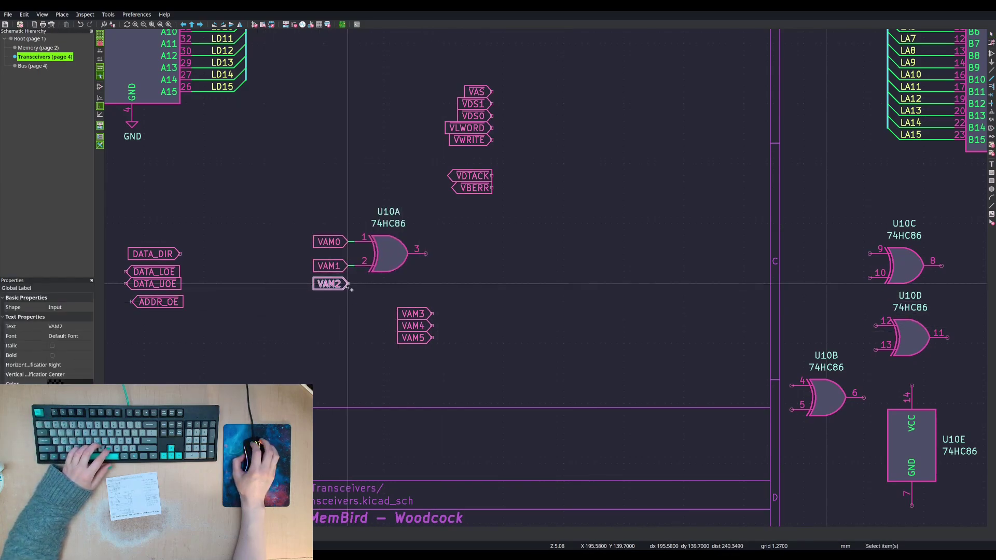
pyautogui.press('Escape')
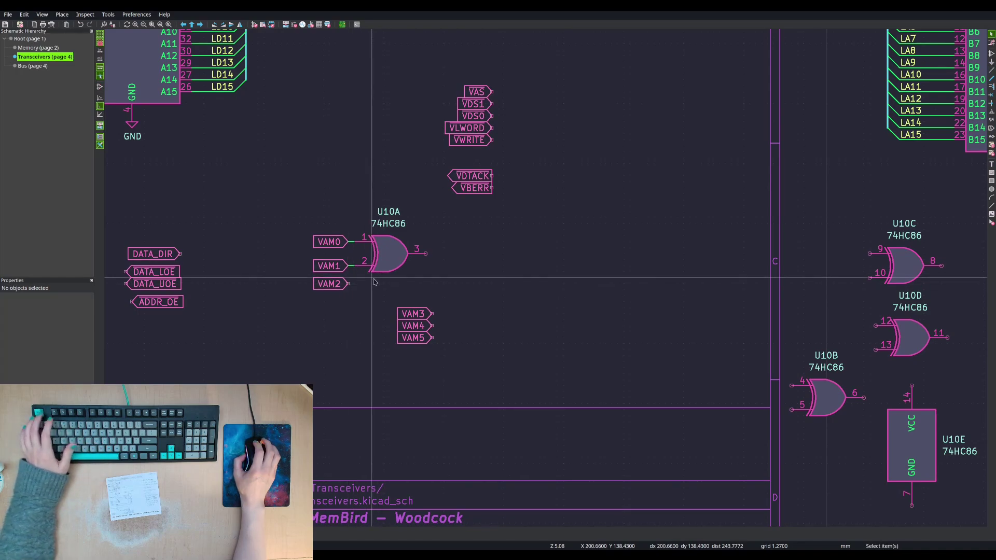
# - Draw a short wire stub from the VAM2 label and end it with a no-connect flag
pyautogui.rightClick(349, 280)
pyautogui.press('Escape')
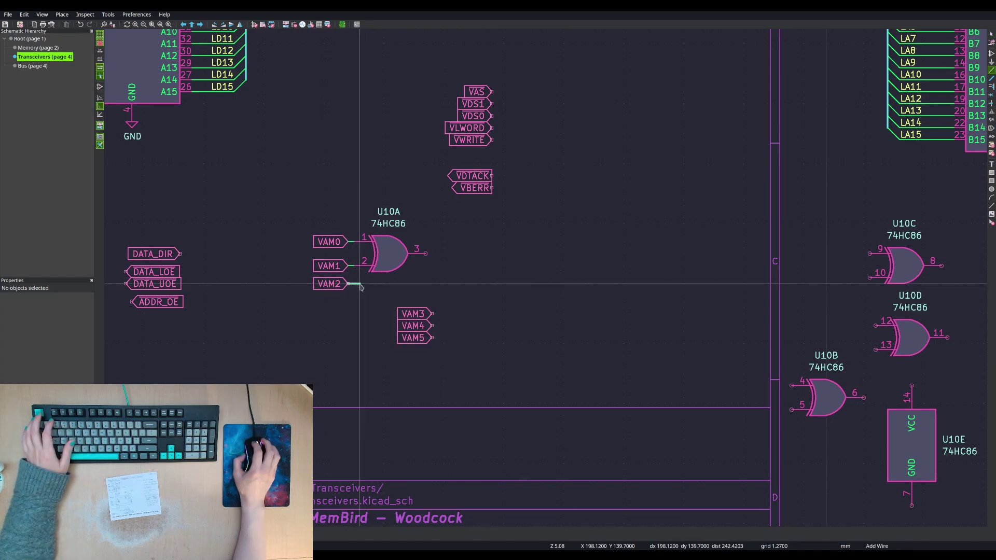
pyautogui.press('w')
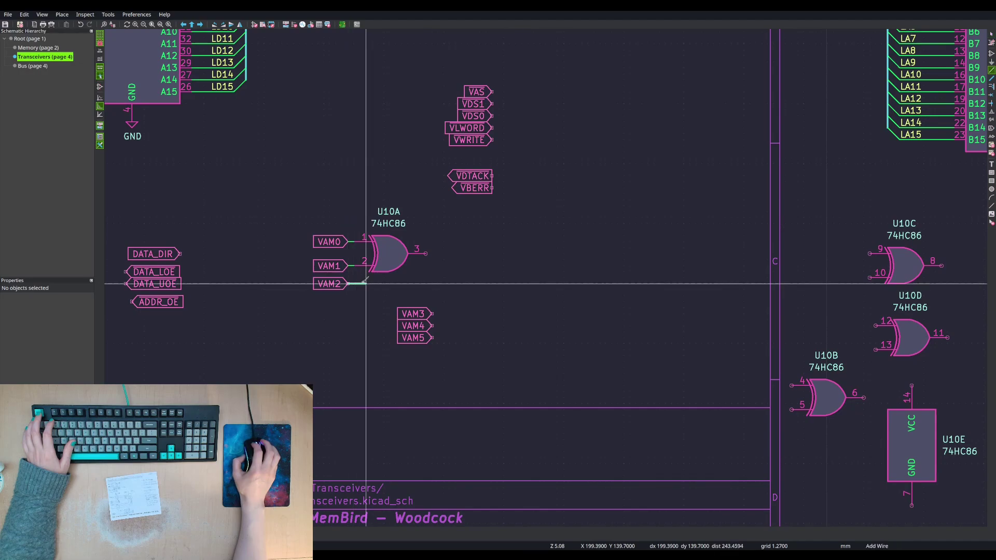
pyautogui.rightClick(360, 283)
pyautogui.click(365, 321)
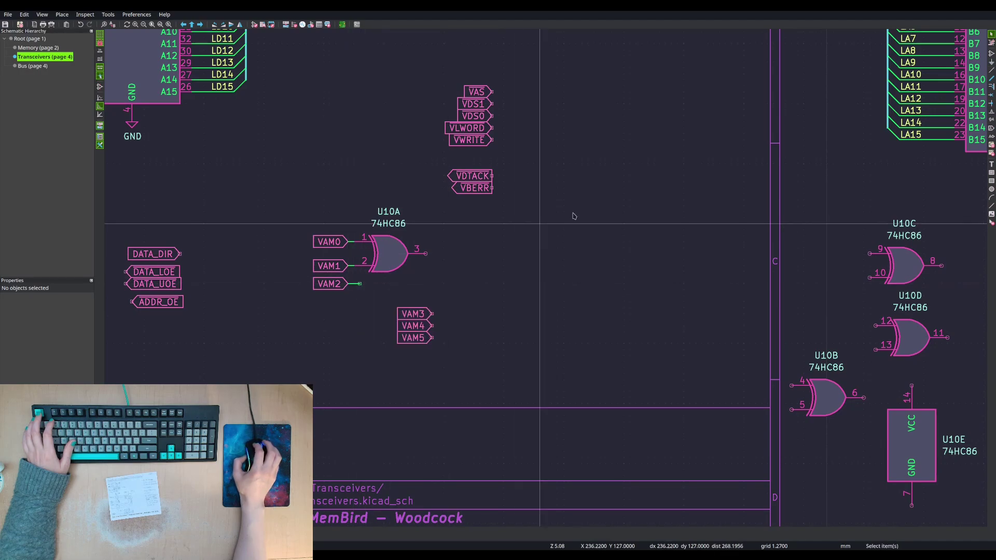
pyautogui.click(991, 95)
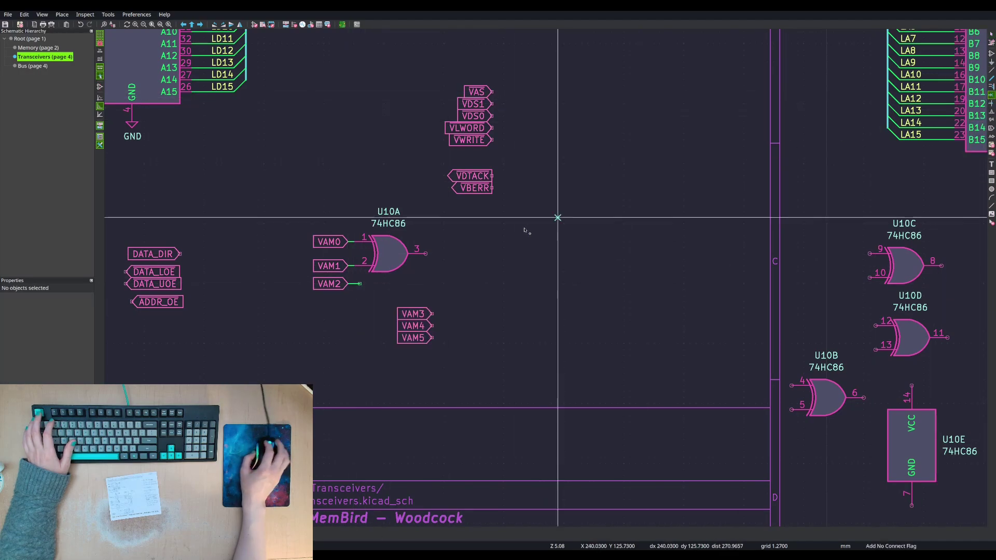
pyautogui.click(359, 284)
pyautogui.press('Escape')
# - Move the VAM3, VAM4 and VAM5 labels together to sit below VAM2
pyautogui.moveTo(455, 293); pyautogui.dragTo(414, 356)
pyautogui.press('m')
pyautogui.click(355, 326)
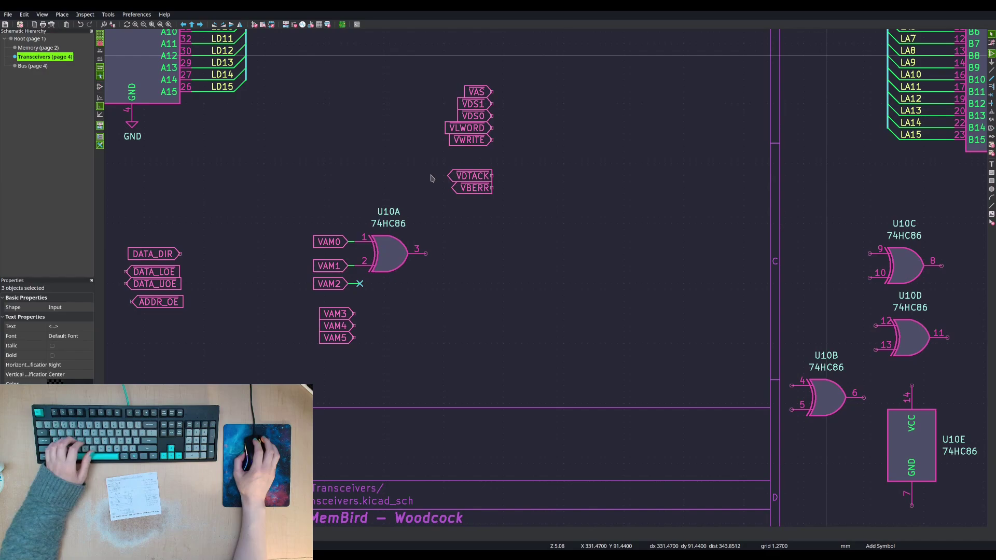
# - Browse the symbol library for a suitable AND gate, using the searches "and" and "quad and"
pyautogui.press('a')
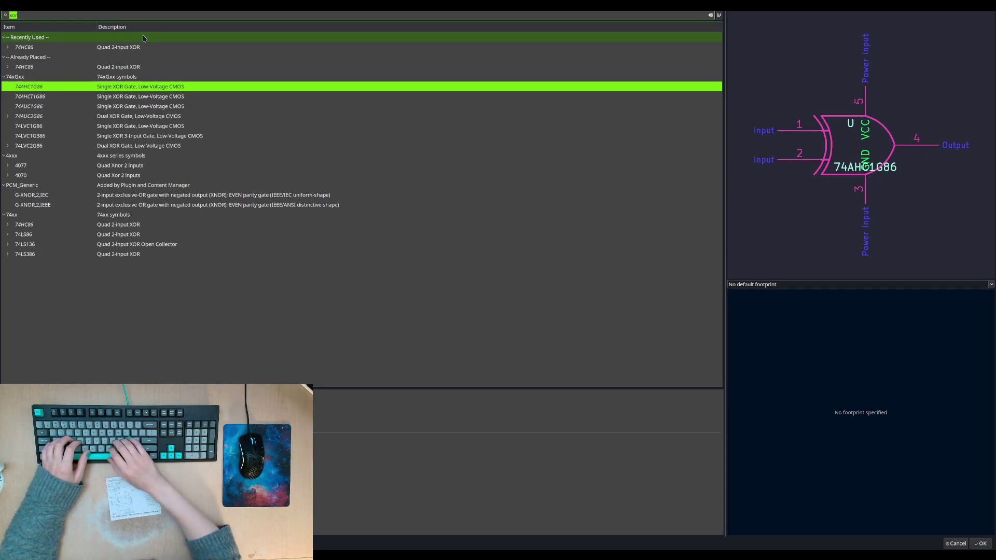
pyautogui.write('and')
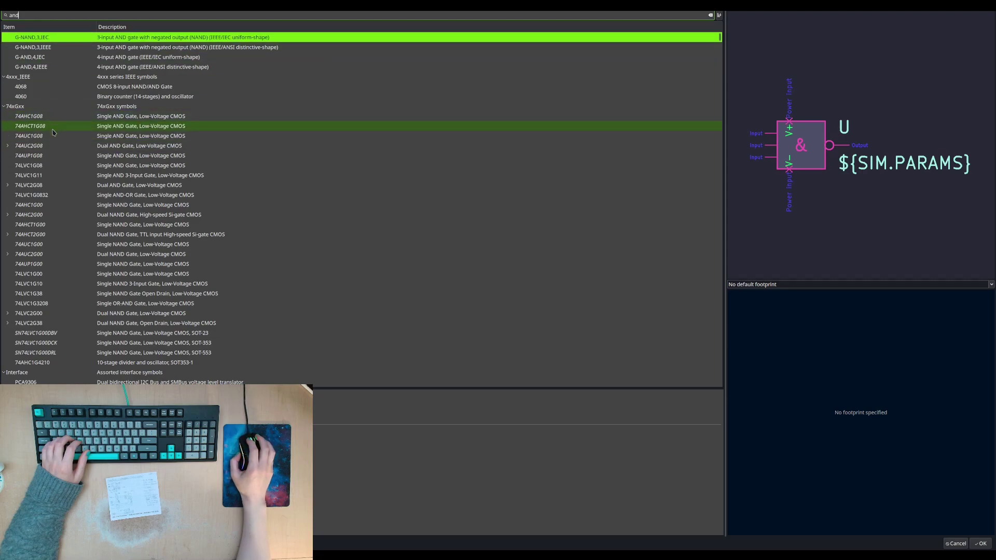
pyautogui.scroll(-3, 55, 155)
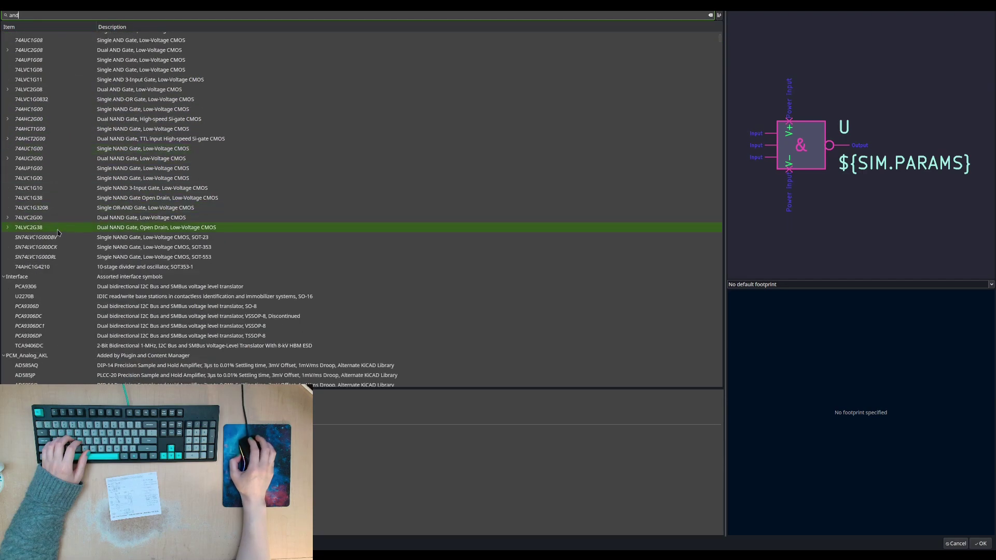
pyautogui.scroll(3, 57, 227)
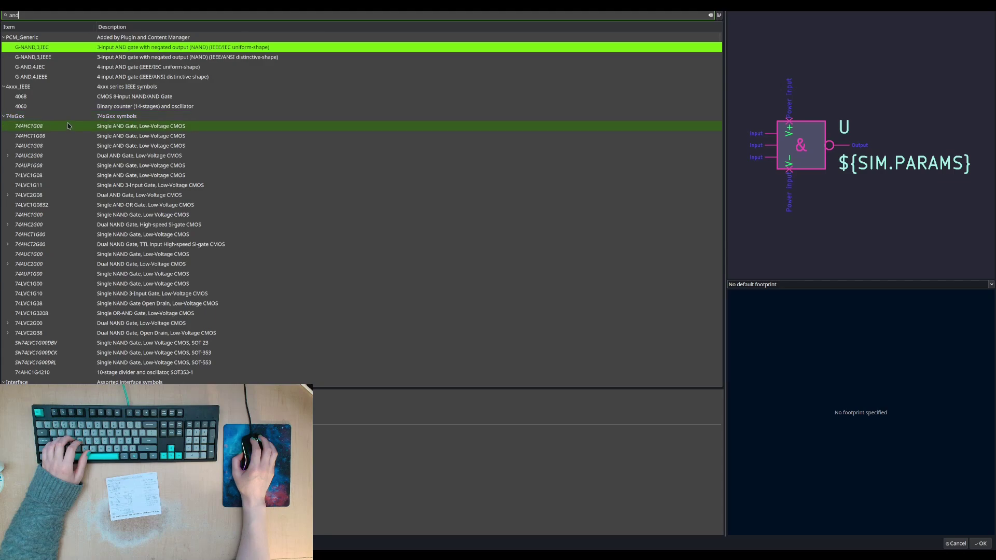
pyautogui.scroll(-10, 68, 125)
pyautogui.scroll(10, 67, 126)
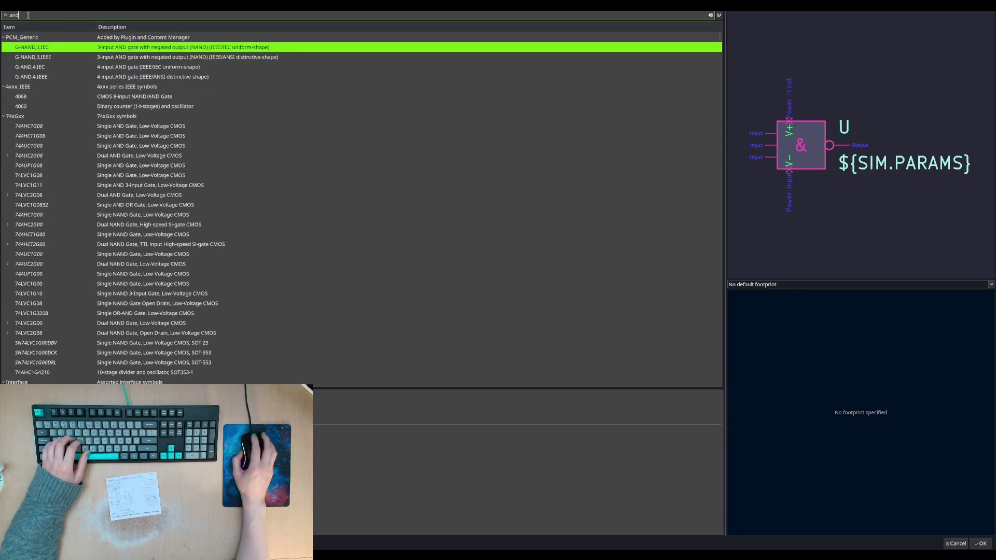
pyautogui.click(9, 14)
pyautogui.write('quad')
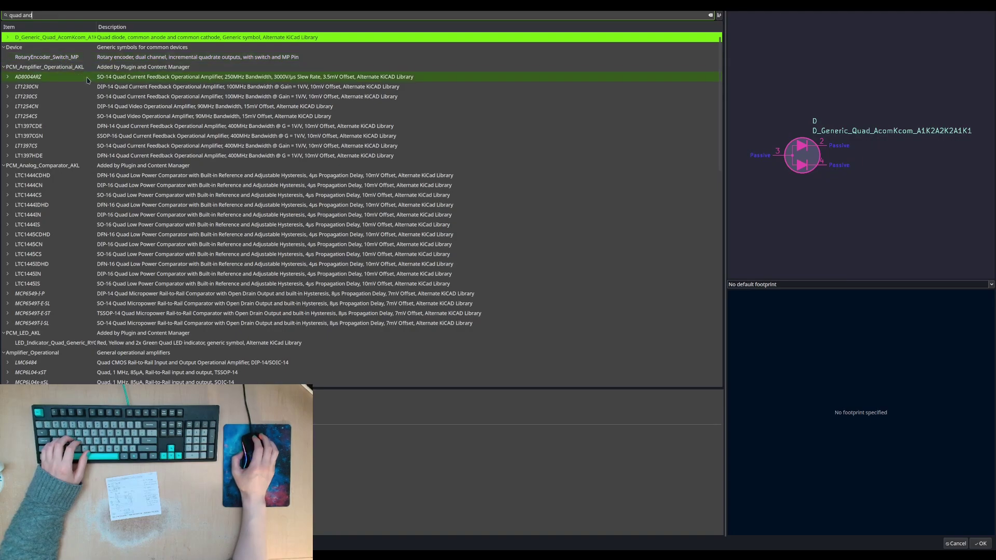
pyautogui.scroll(-5, 95, 86)
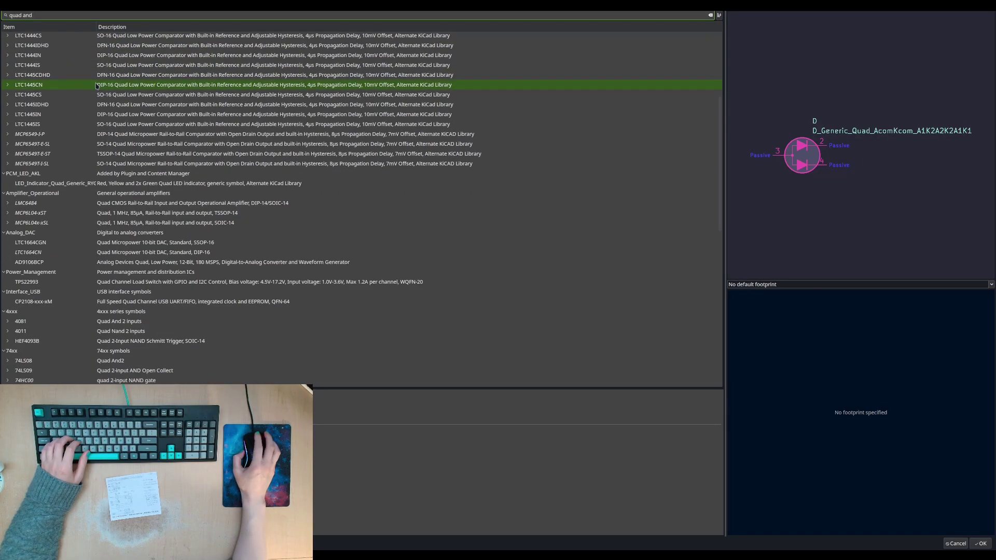
pyautogui.scroll(-6, 96, 86)
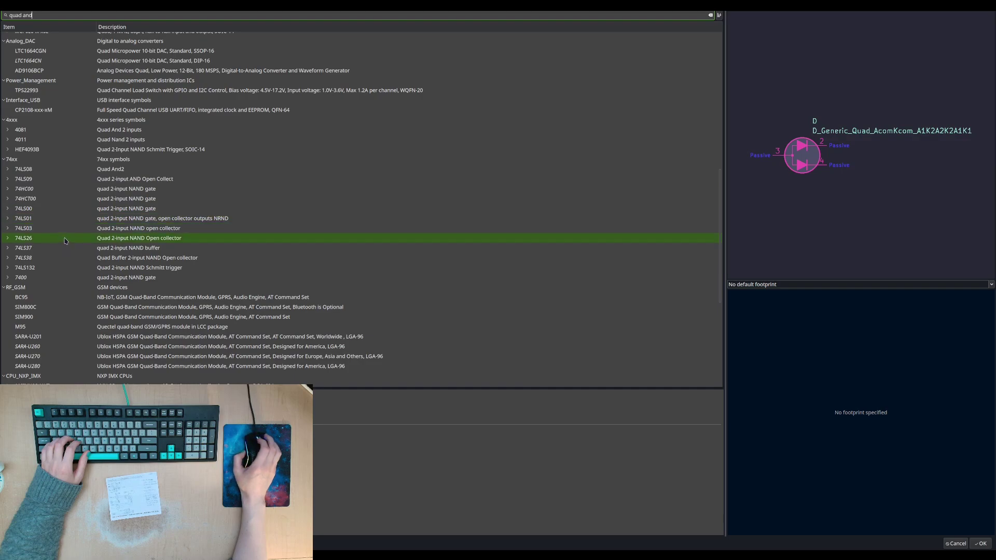
pyautogui.scroll(6, 59, 202)
# - Search the symbol library for "4-input and" and choose the 74LS20 dual 4-input NAND symbol
pyautogui.write('4-input')
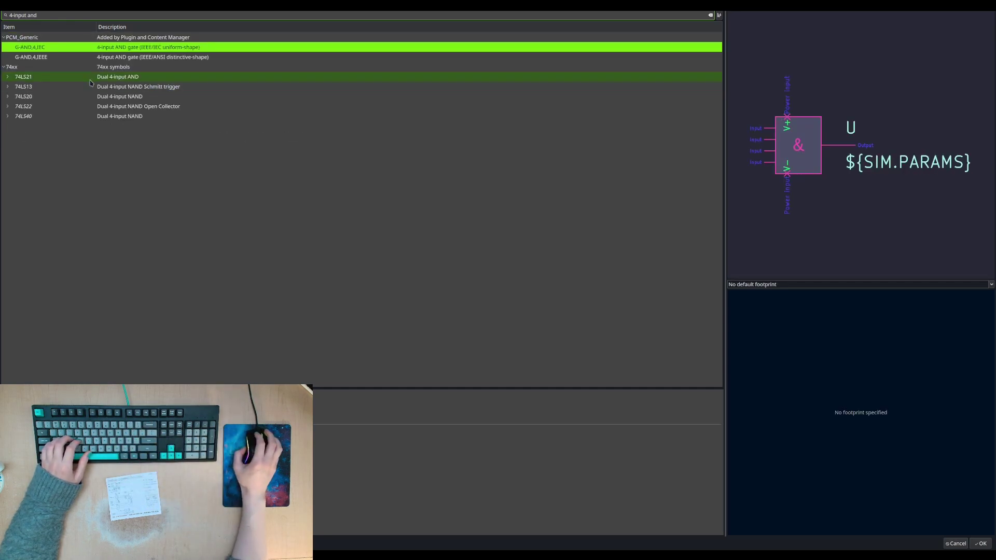
pyautogui.click(68, 100)
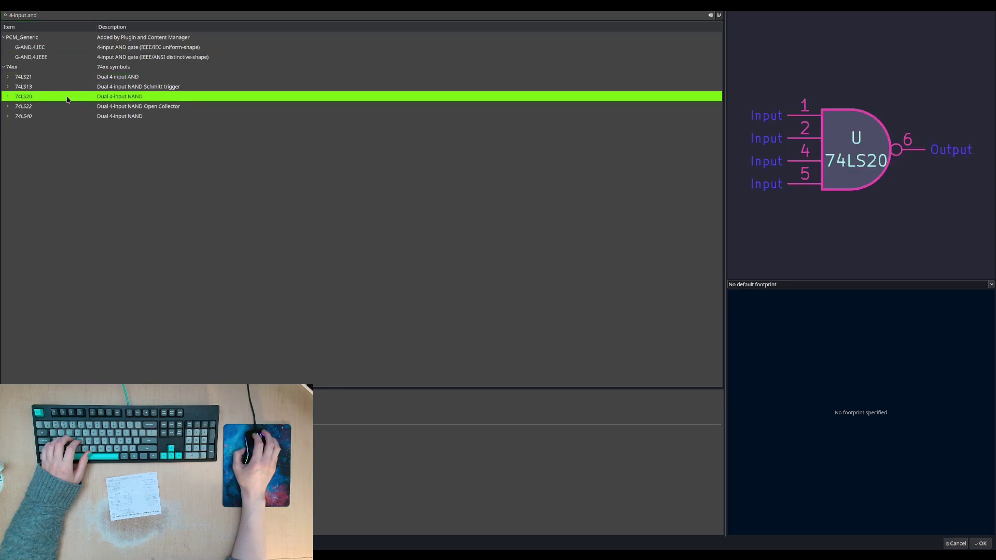
pyautogui.doubleClick(68, 100)
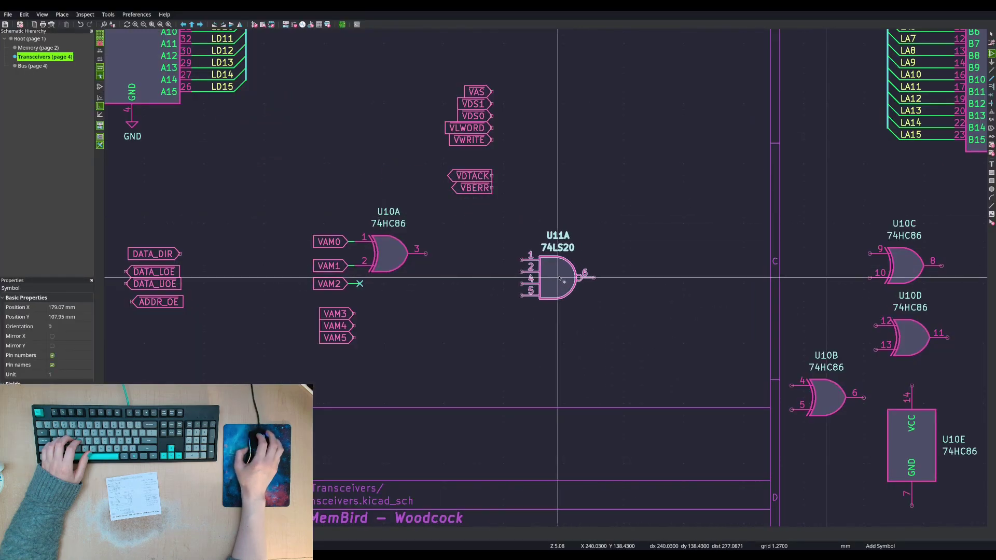
# - Place 74LS20 unit A beside the VAM labels, and units B and C outside the sheet frame near the spare 74HC86 units
pyautogui.click(522, 309)
pyautogui.scroll(-2, 596, 306)
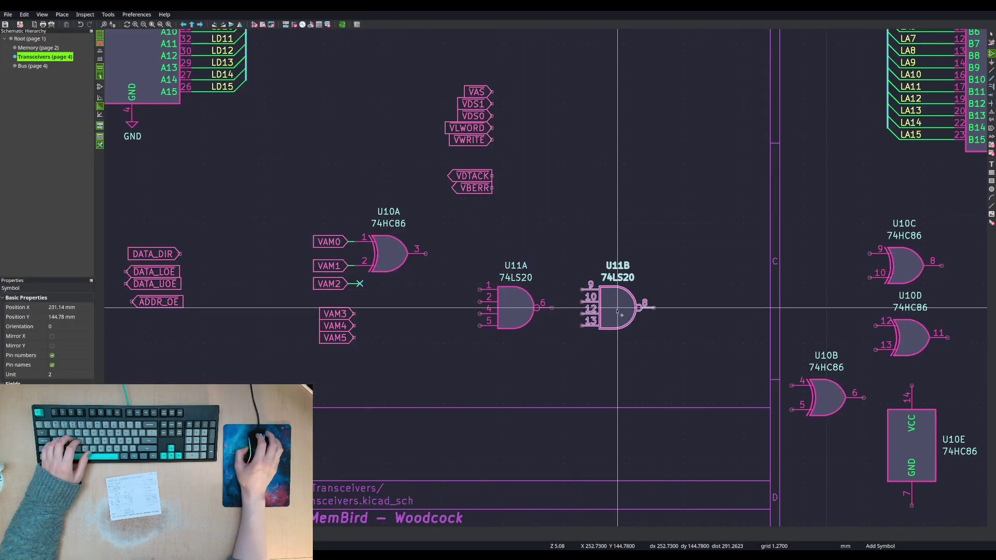
pyautogui.click(916, 363)
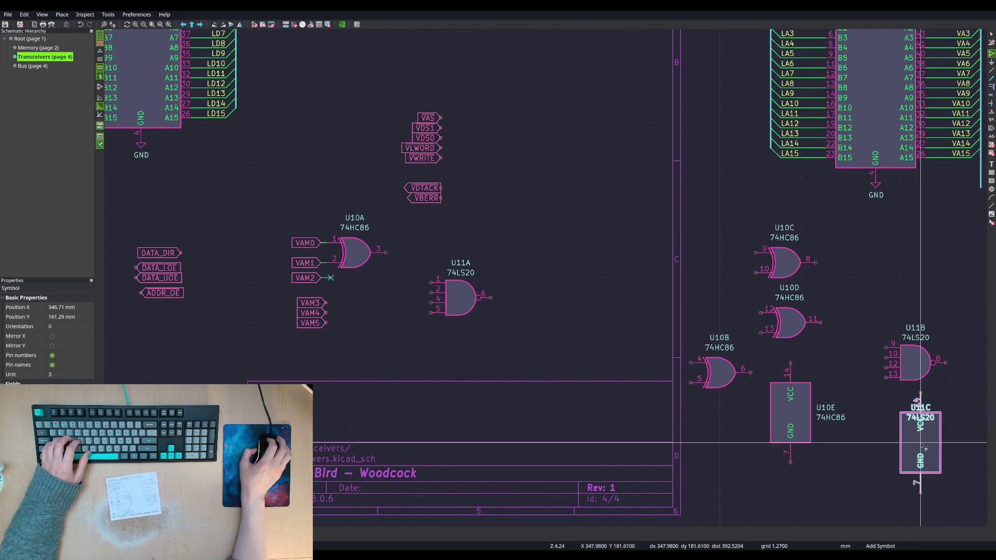
pyautogui.scroll(4, 394, 287)
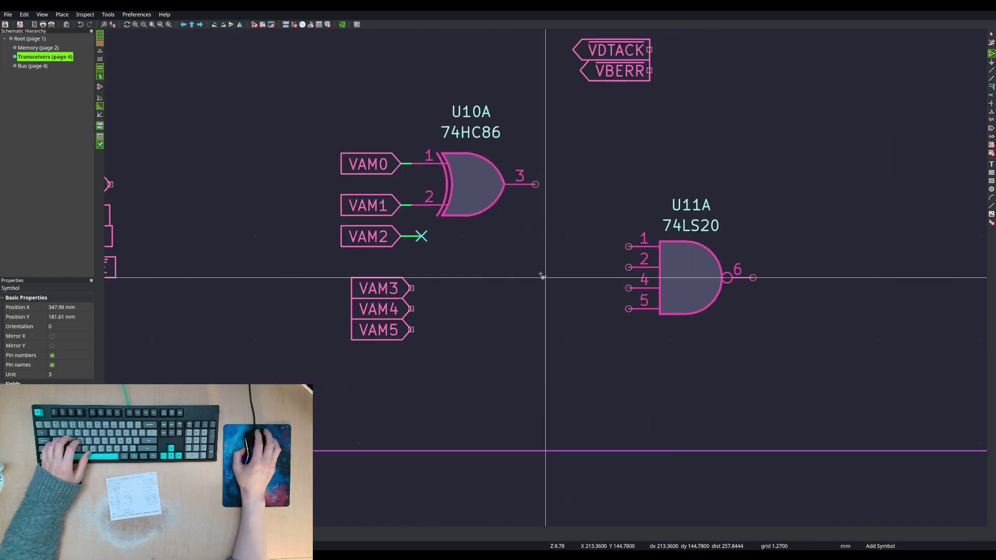
pyautogui.press('Escape')
pyautogui.press('Escape')
# - Move U11A next to the VAM3 to VAM5 labels, and set VAM3 and VAM5 level with its pins 1 and 5
pyautogui.press('m')
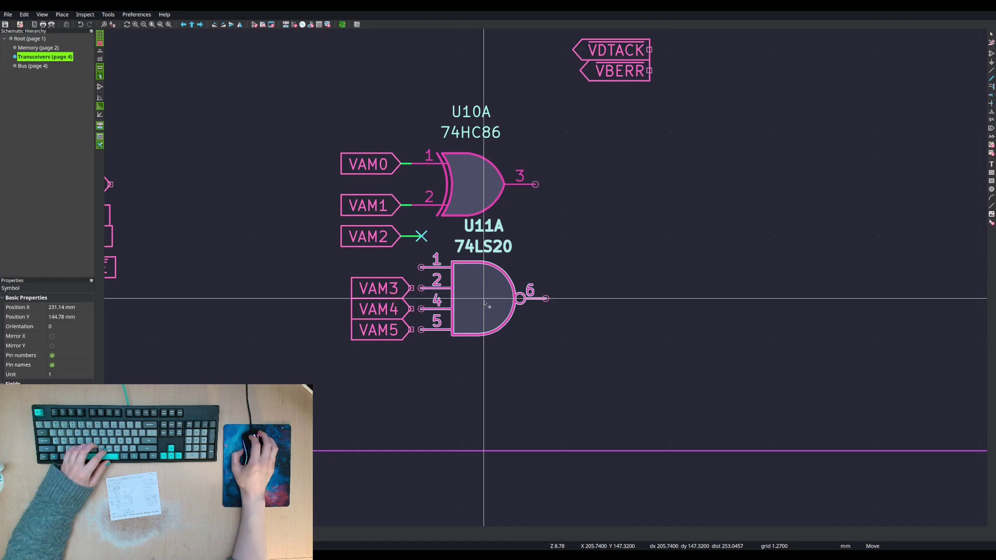
pyautogui.click(486, 311)
pyautogui.click(389, 289)
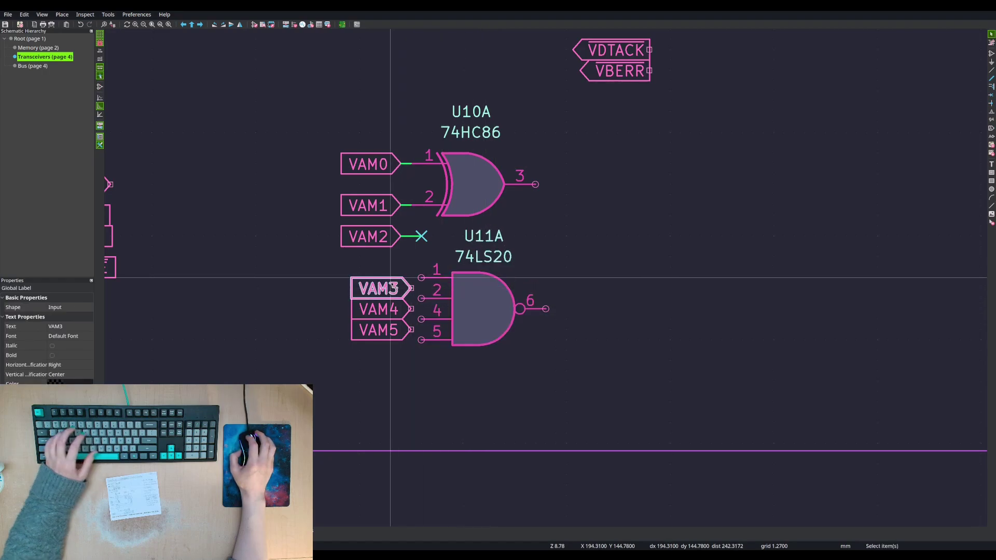
pyautogui.press('m')
pyautogui.click(411, 278)
pyautogui.click(407, 330)
pyautogui.press('m')
pyautogui.click(407, 340)
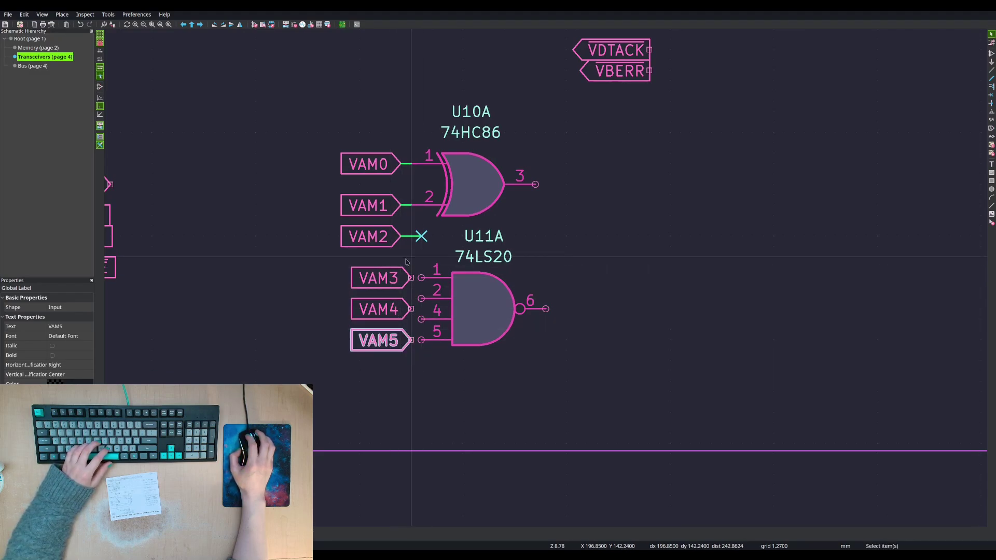
# - Realign the VAM3, VAM4 and VAM5 labels with pins 2, 4 and 5 of U11A, stacked directly below VAM2's column
pyautogui.moveTo(407, 257); pyautogui.dragTo(363, 361)
pyautogui.press('m')
pyautogui.click(402, 366)
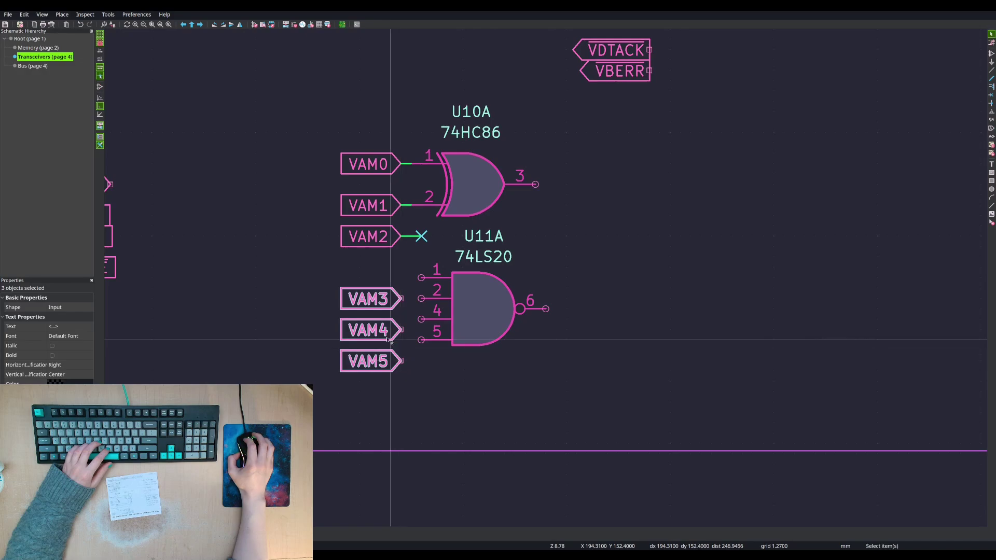
pyautogui.click(401, 329)
pyautogui.click(400, 355)
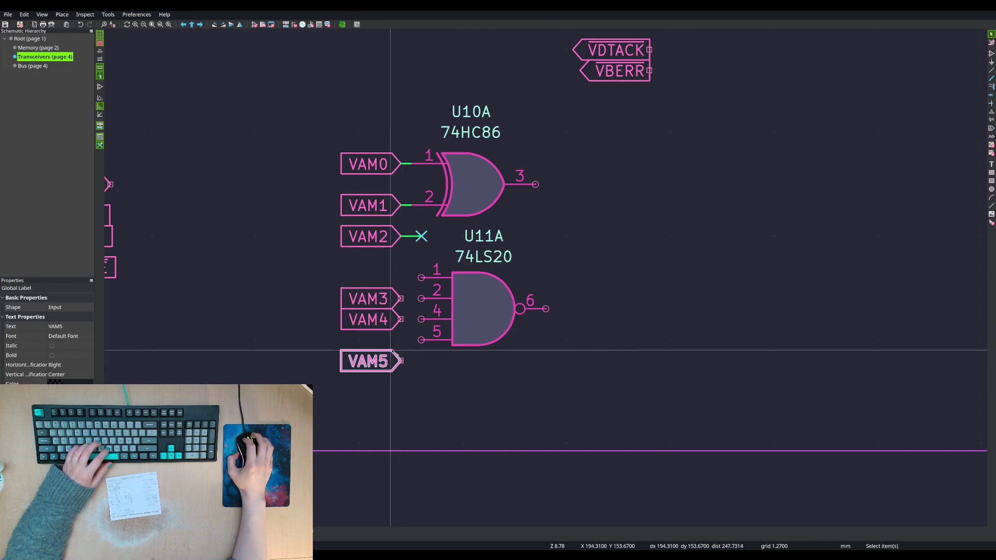
pyautogui.press('m')
pyautogui.click(400, 340)
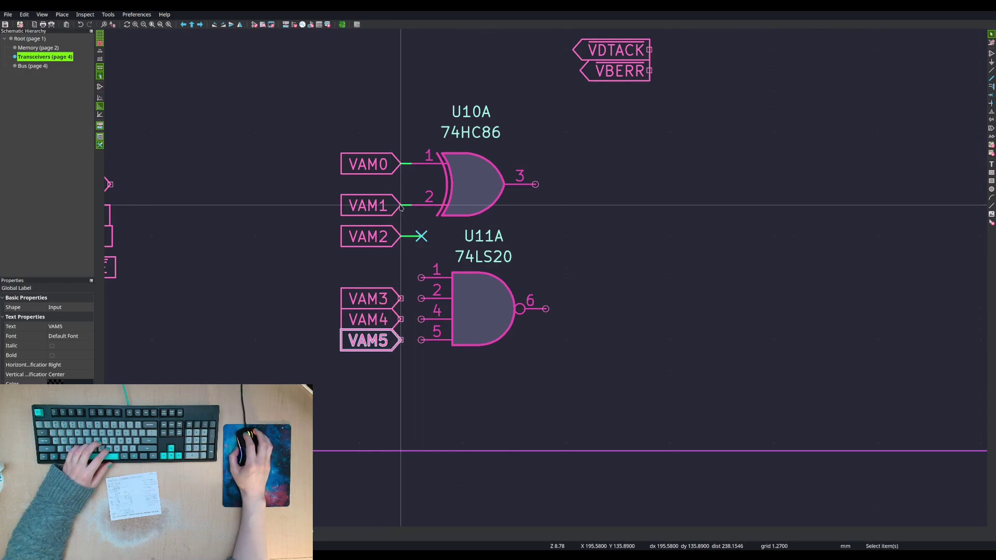
# - Move U11A together with the VAM3, VAM4 and VAM5 labels to the lower right of U10A's output
pyautogui.moveTo(599, 273); pyautogui.dragTo(400, 337)
pyautogui.press('m')
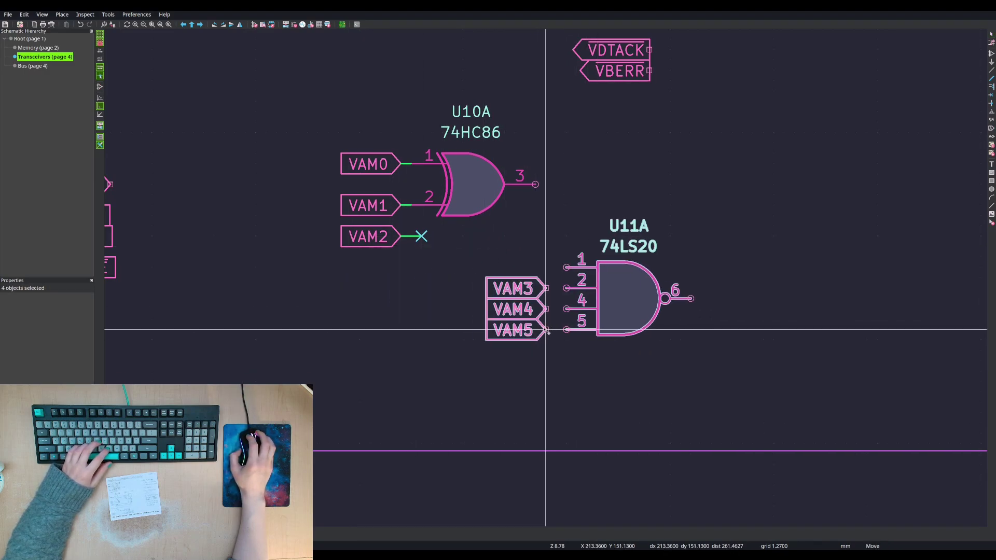
pyautogui.click(546, 330)
# - Wire the output pin 3 of U10A to input pin 1 of U11A
pyautogui.press('w')
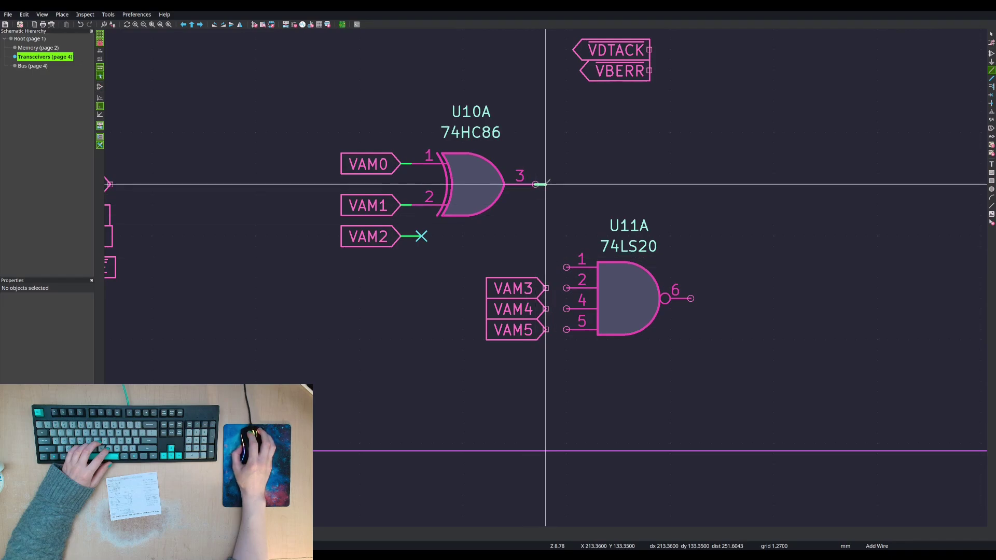
pyautogui.click(567, 267)
pyautogui.press('Escape')
# - Wire the VAM3, VAM4 and VAM5 labels to U11A input pins 2, 4 and 5
pyautogui.click(546, 288)
pyautogui.click(566, 288)
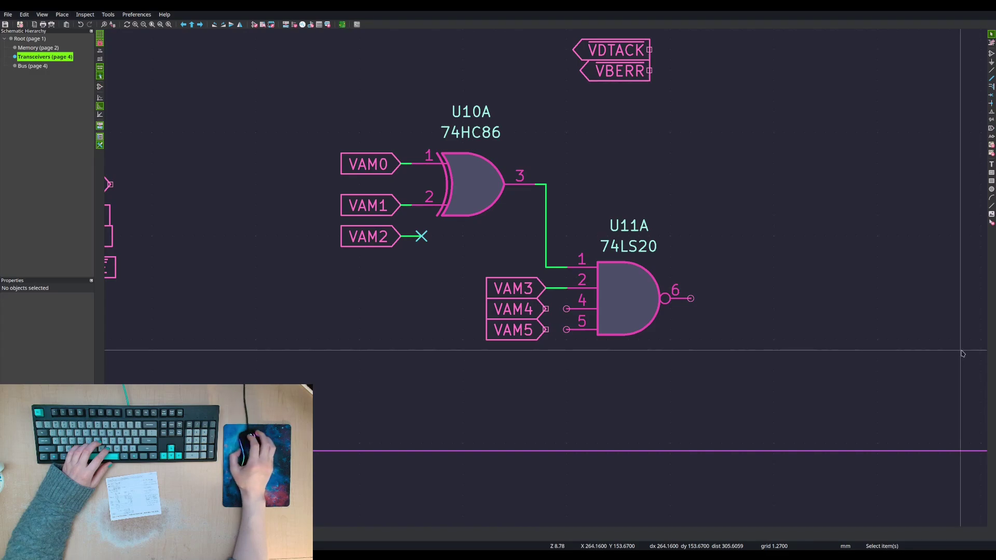
pyautogui.click(548, 308)
pyautogui.click(567, 309)
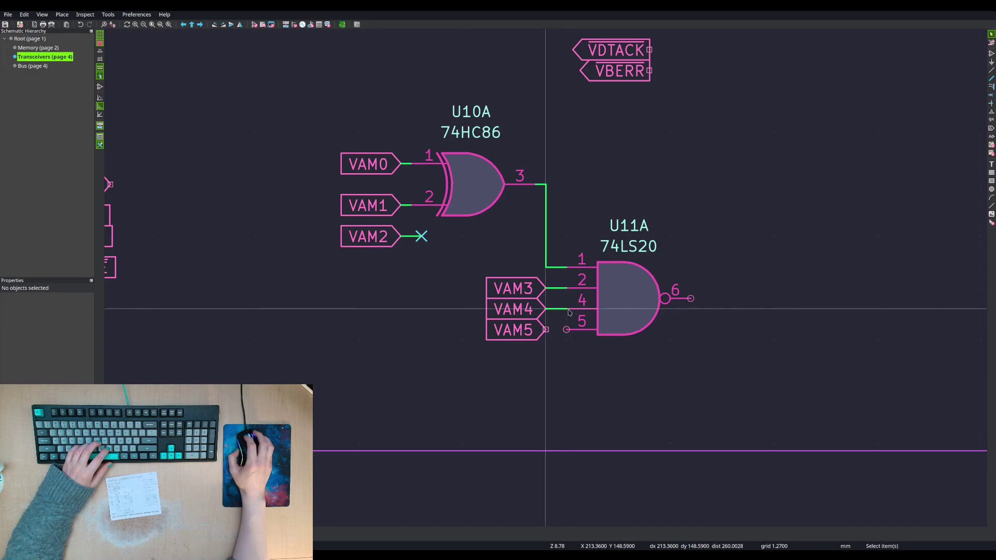
pyautogui.click(547, 329)
pyautogui.click(567, 329)
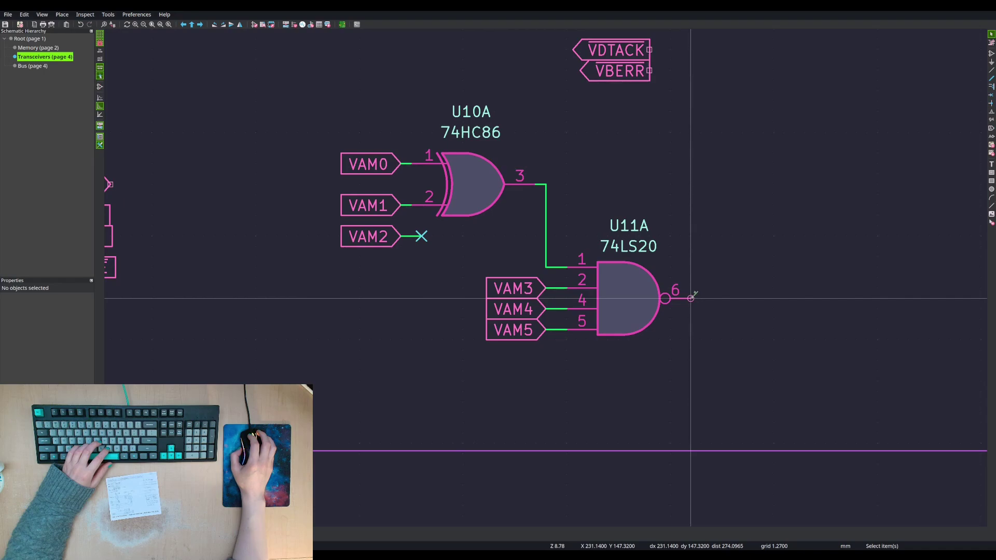
pyautogui.moveTo(729, 234); pyautogui.dragTo(470, 365)
pyautogui.rightClick(597, 226)
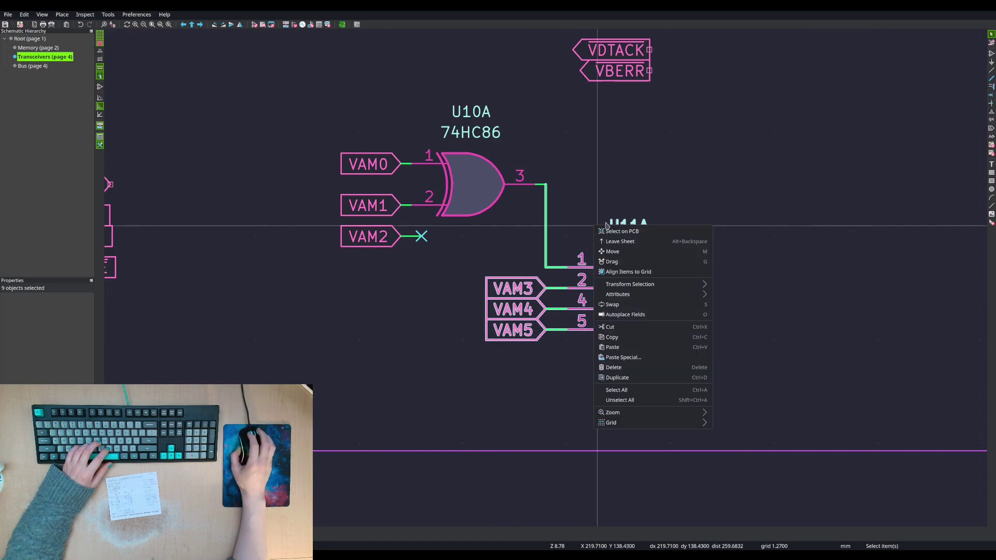
pyautogui.click(614, 263)
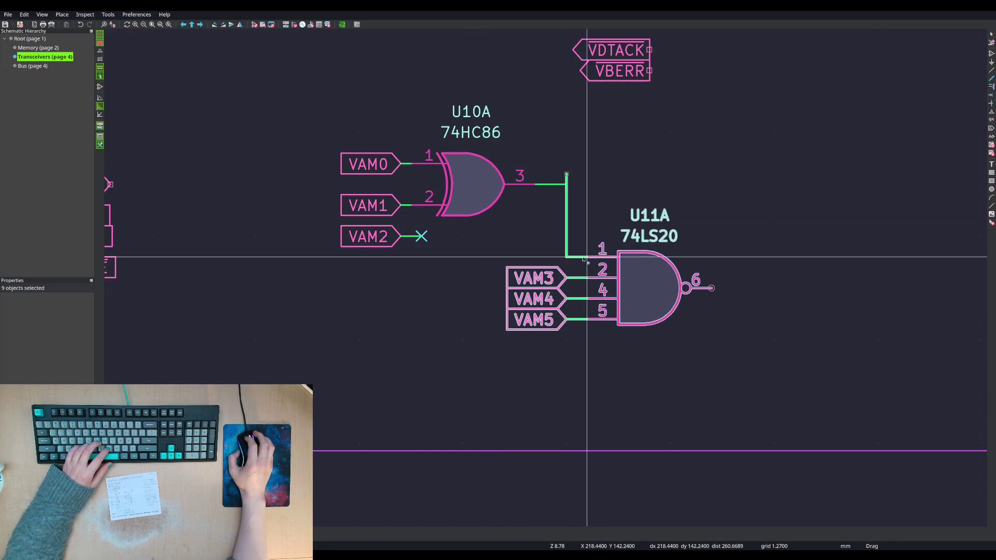
pyautogui.click(567, 267)
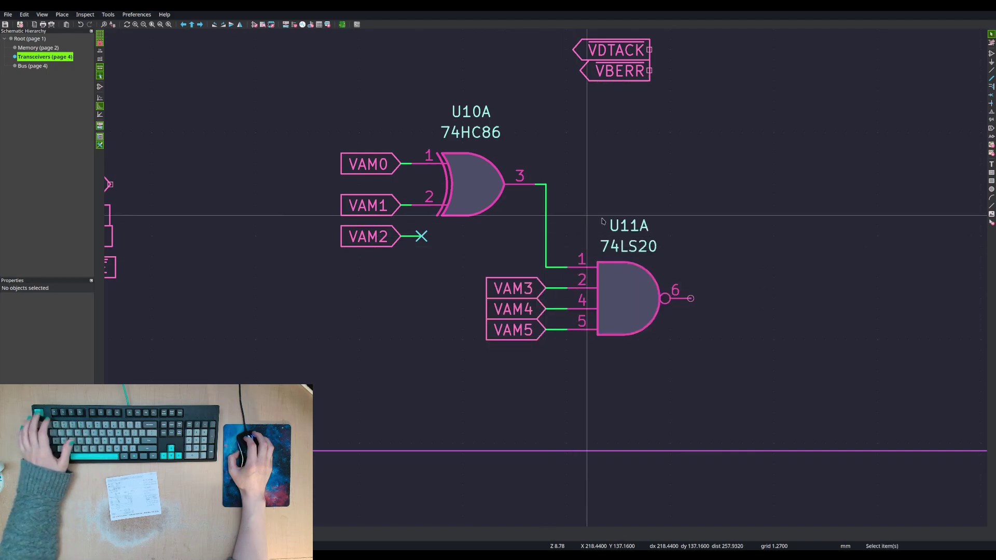
# - Shift U11A and its VAM3, VAM4 and VAM5 labels up closer to U10A's output level, keeping the wires attached
pyautogui.moveTo(473, 216); pyautogui.dragTo(734, 372)
pyautogui.rightClick(614, 207)
pyautogui.click(623, 238)
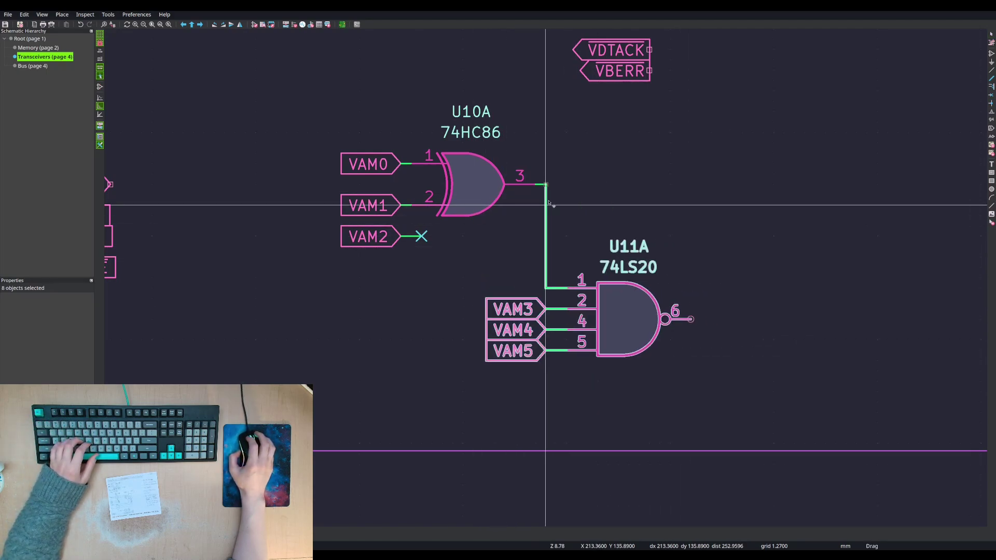
pyautogui.click(543, 145)
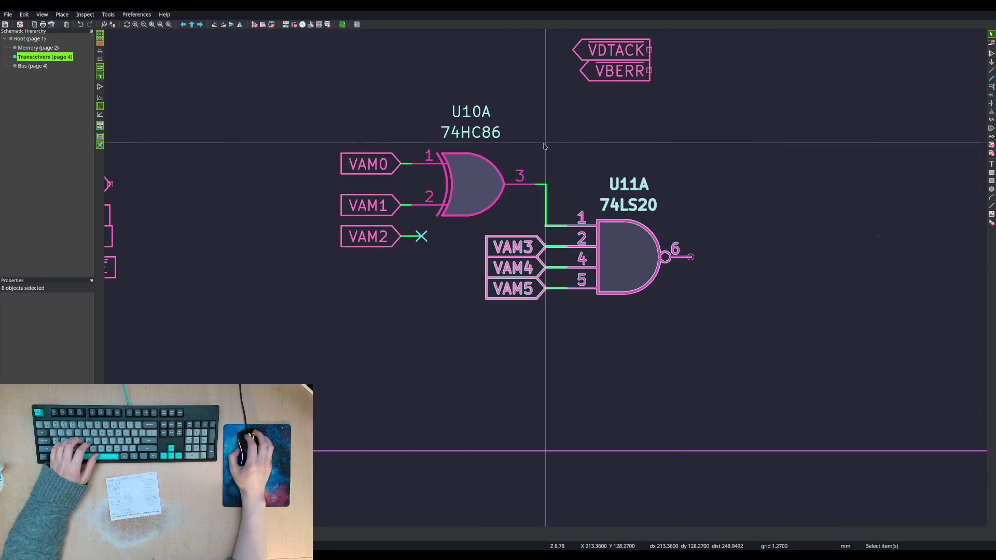
pyautogui.click(703, 206)
# - Move the VAS label out of the VME control signal group to just above and beyond U11A
pyautogui.scroll(-3, 571, 259)
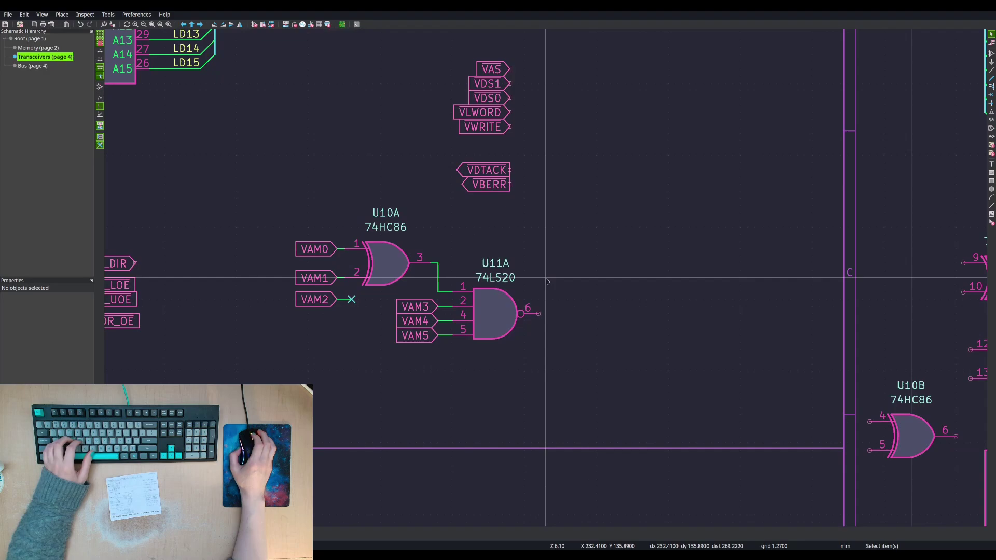
pyautogui.scroll(2, 570, 255)
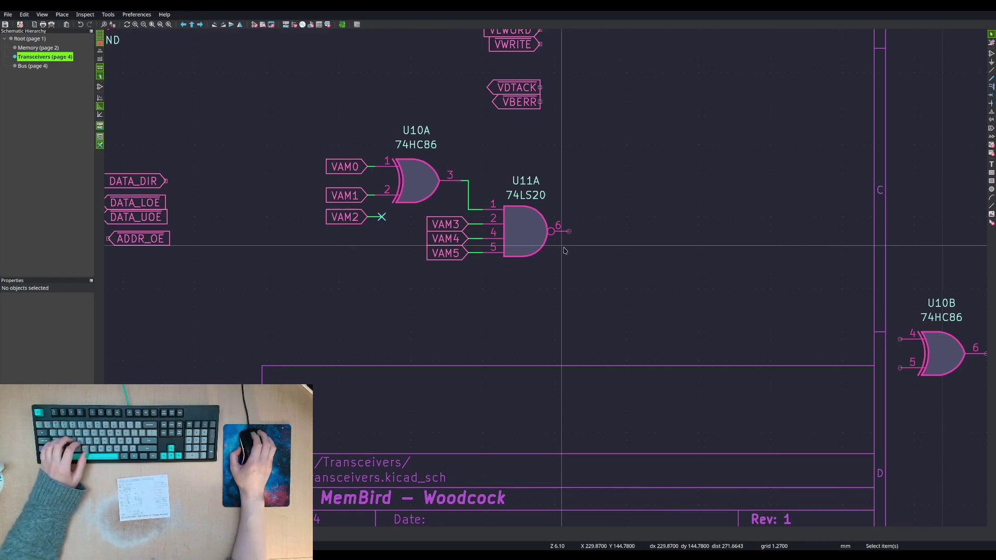
pyautogui.scroll(-3, 565, 251)
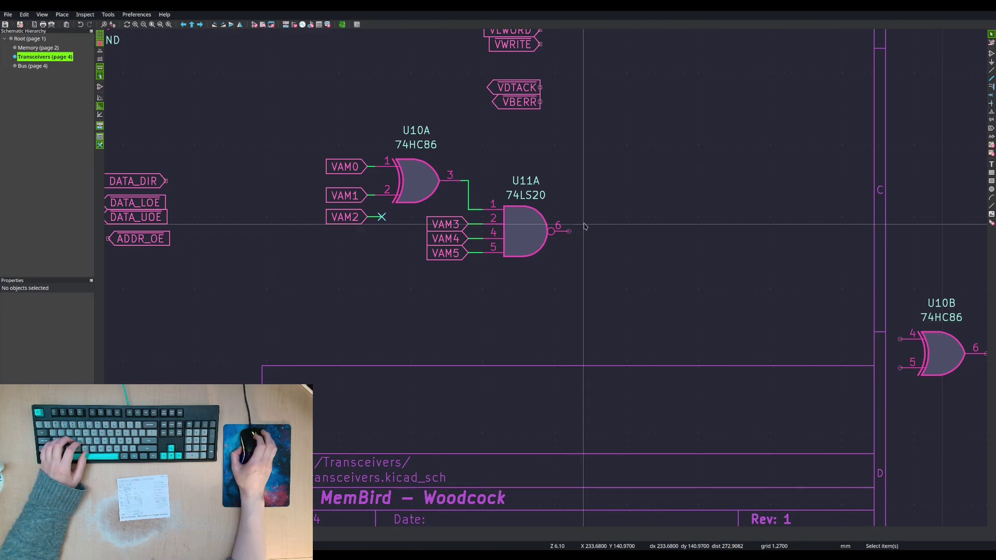
pyautogui.moveTo(577, 265); pyautogui.dragTo(512, 241, button='middle')
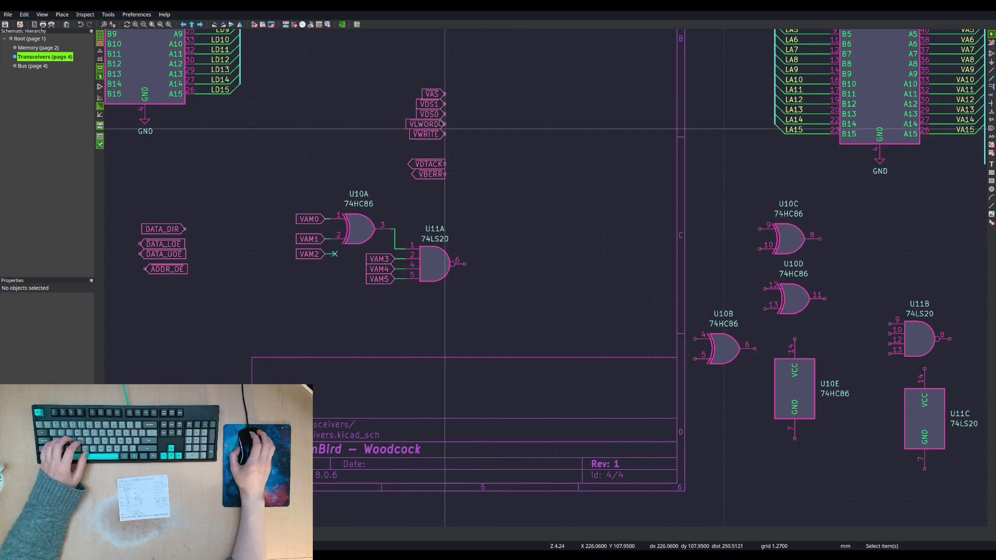
pyautogui.click(440, 94)
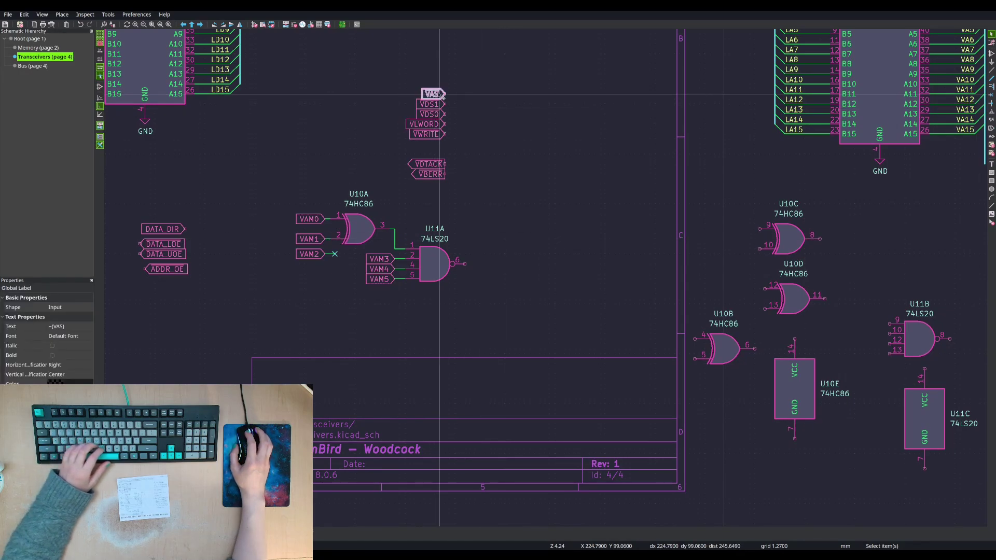
pyautogui.press('m')
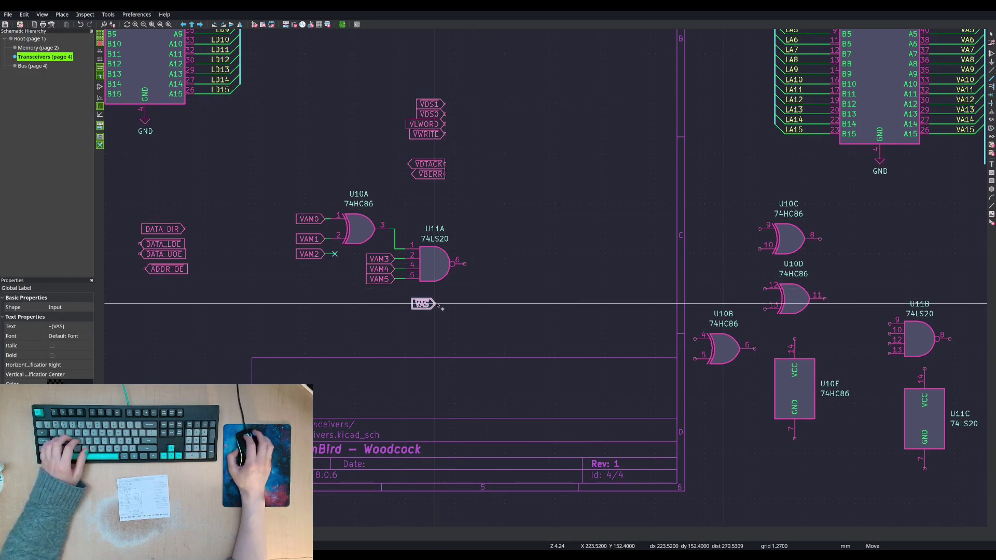
pyautogui.click(465, 299)
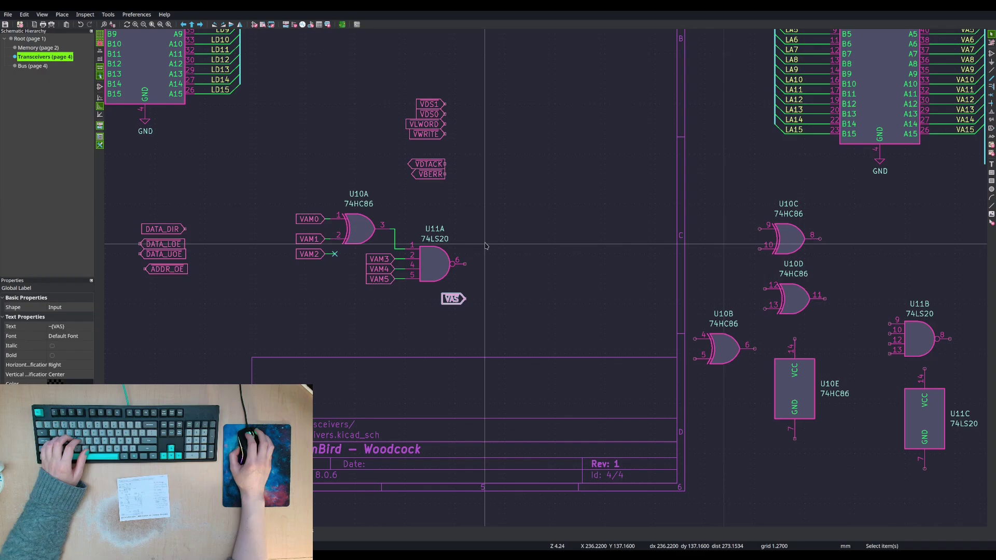
pyautogui.click(466, 300)
pyautogui.press('Escape')
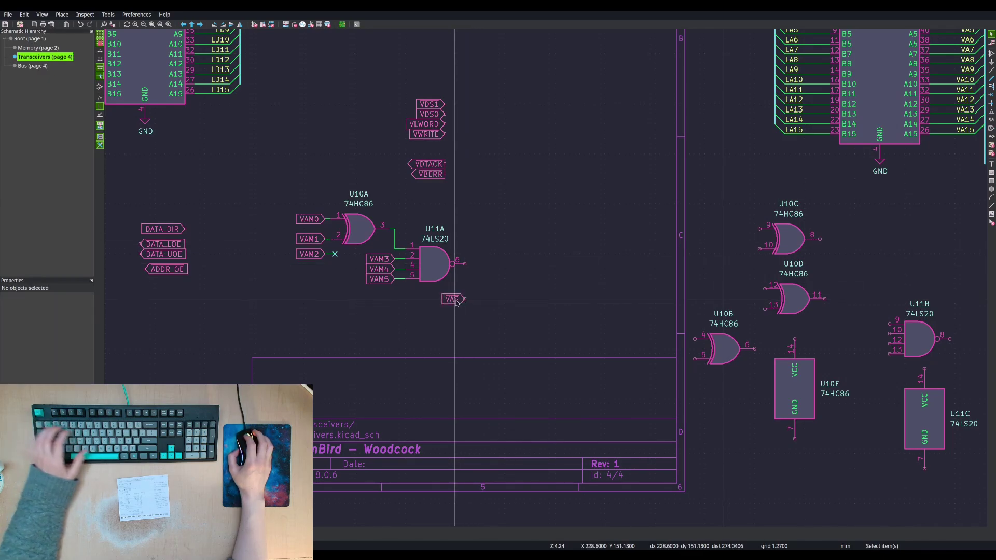
pyautogui.press('m')
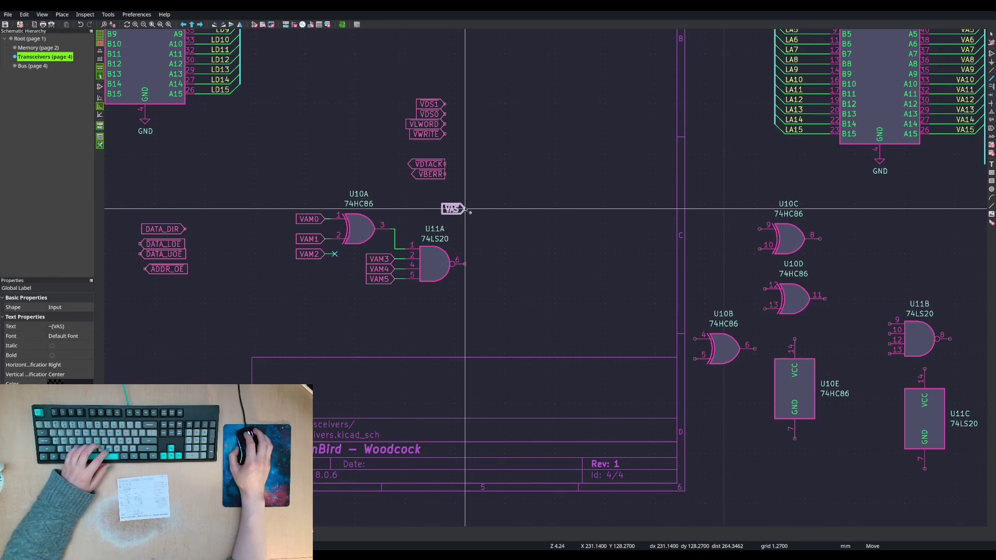
pyautogui.click(465, 204)
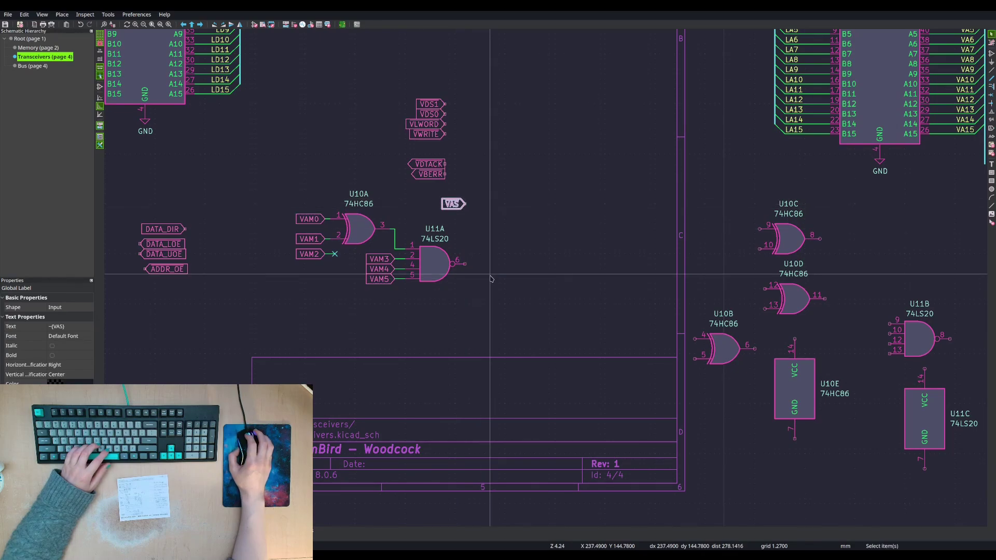
# - Shift the whole U10A and U11A gate block, including its VAM labels and the VAS label, slightly down and left
pyautogui.moveTo(263, 185); pyautogui.dragTo(505, 322)
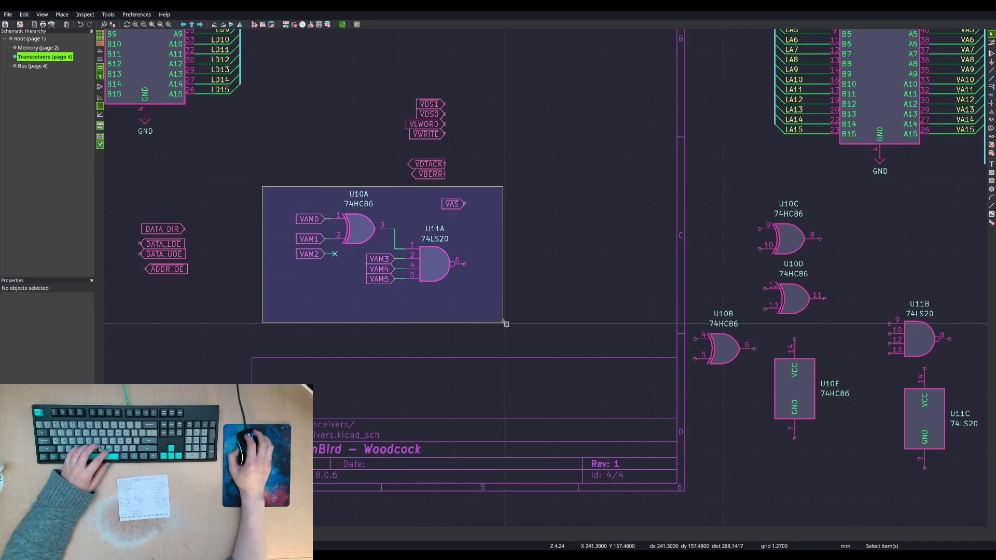
pyautogui.moveTo(464, 264); pyautogui.dragTo(450, 299)
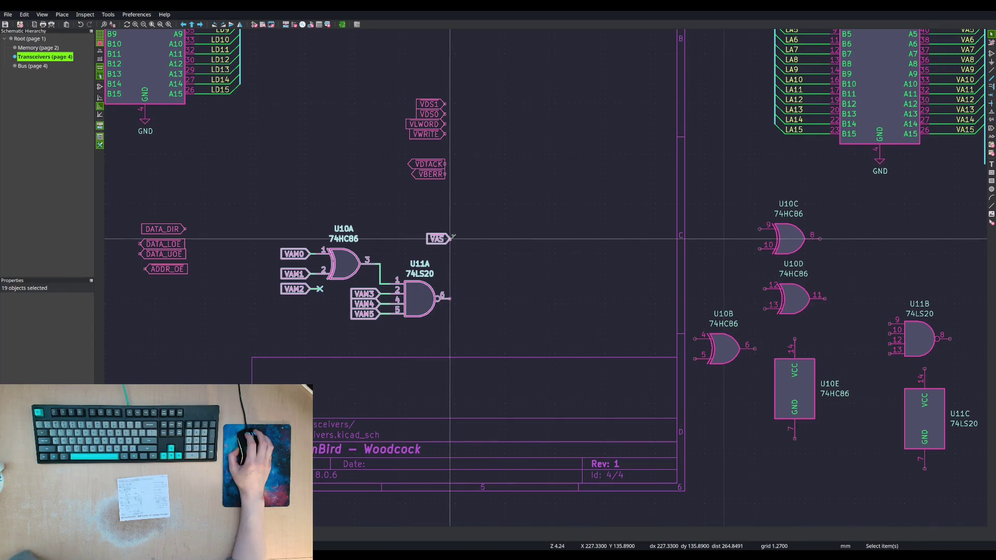
pyautogui.press('Escape')
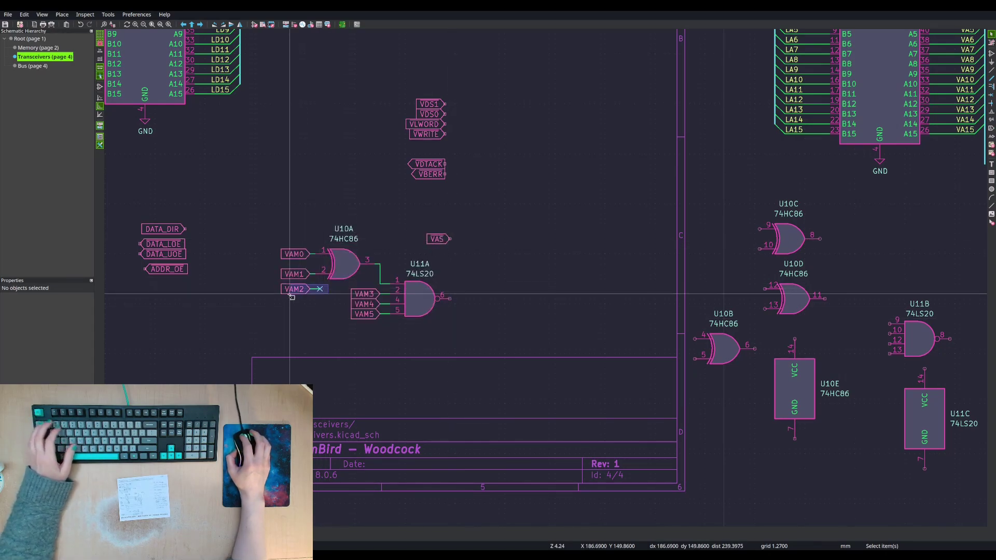
# - Move the VAM2 label with its wire and no-connect mark slightly down, away from VAM1
pyautogui.moveTo(322, 297); pyautogui.dragTo(278, 284)
pyautogui.press('m')
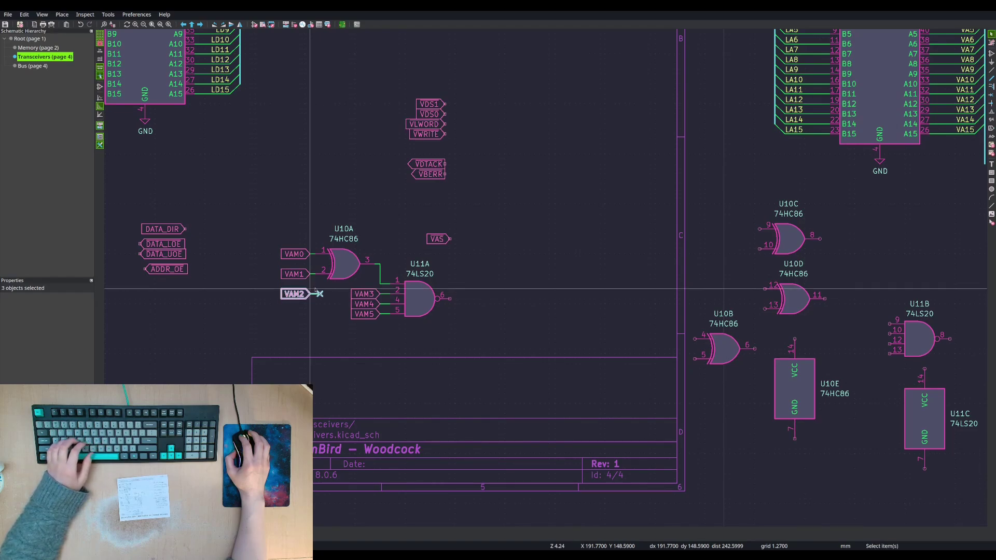
pyautogui.press('Escape')
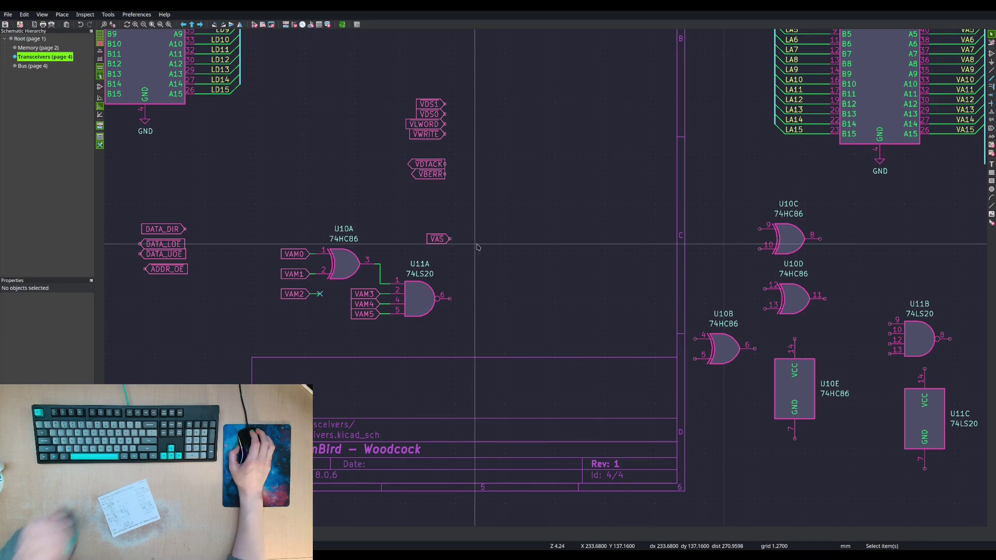
# - Place a 74HC138 3-to-8 line decoder from the 74xx library to the right of U11A and the VAS label
pyautogui.press('a')
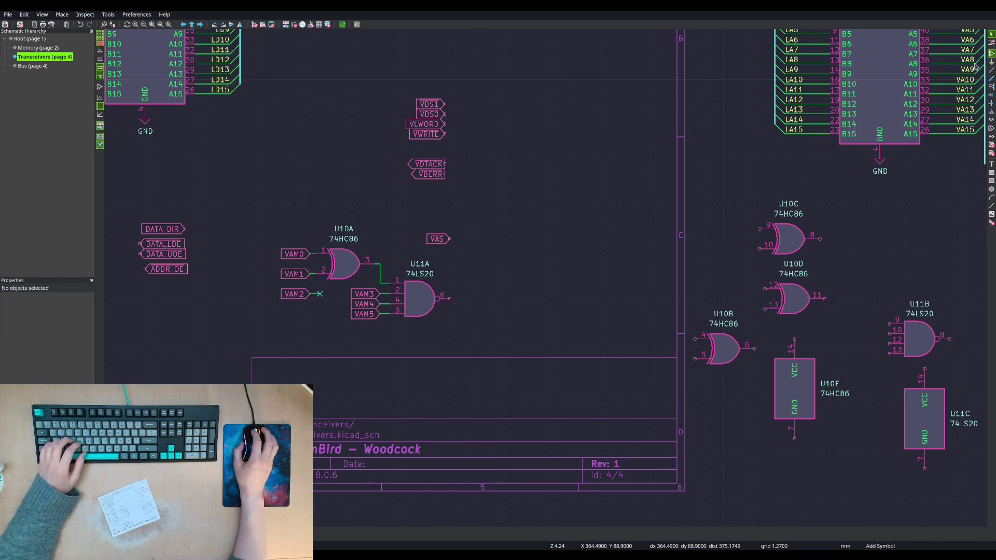
pyautogui.click(590, 158)
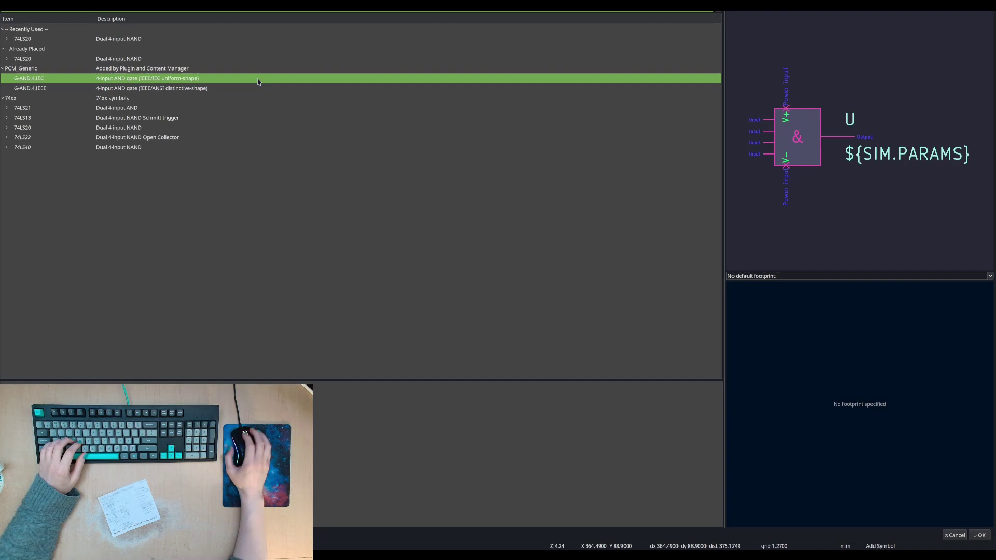
pyautogui.write('138')
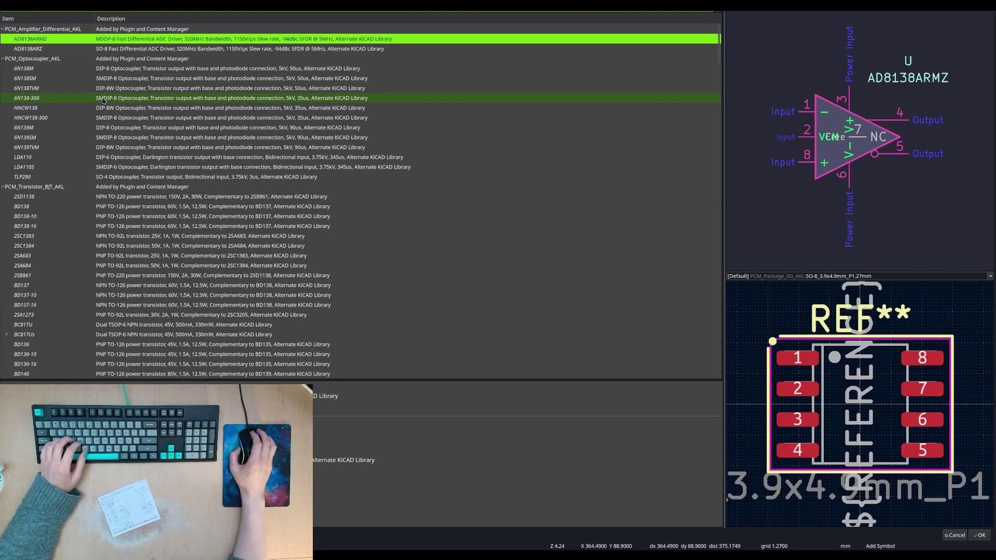
pyautogui.scroll(-20, 104, 110)
pyautogui.scroll(-10, 105, 110)
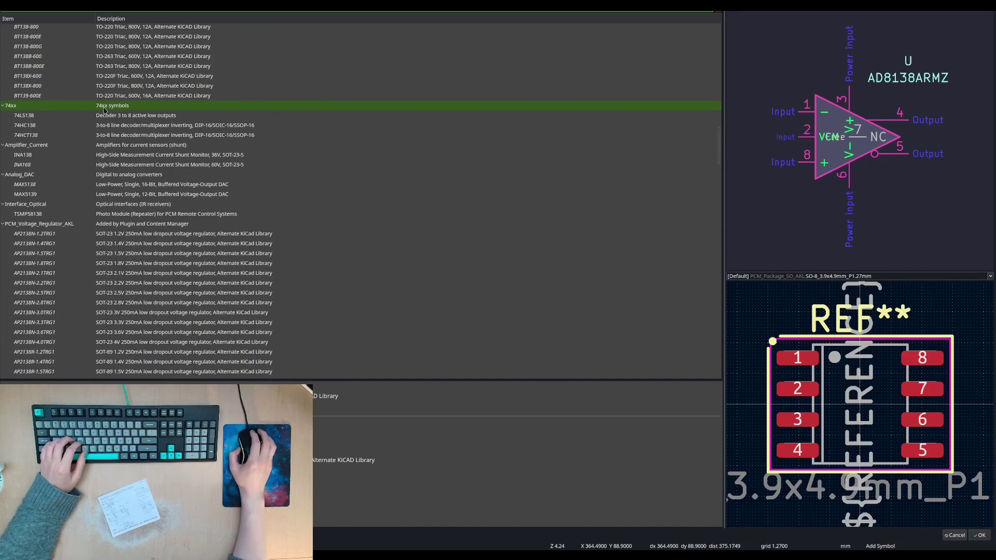
pyautogui.click(75, 127)
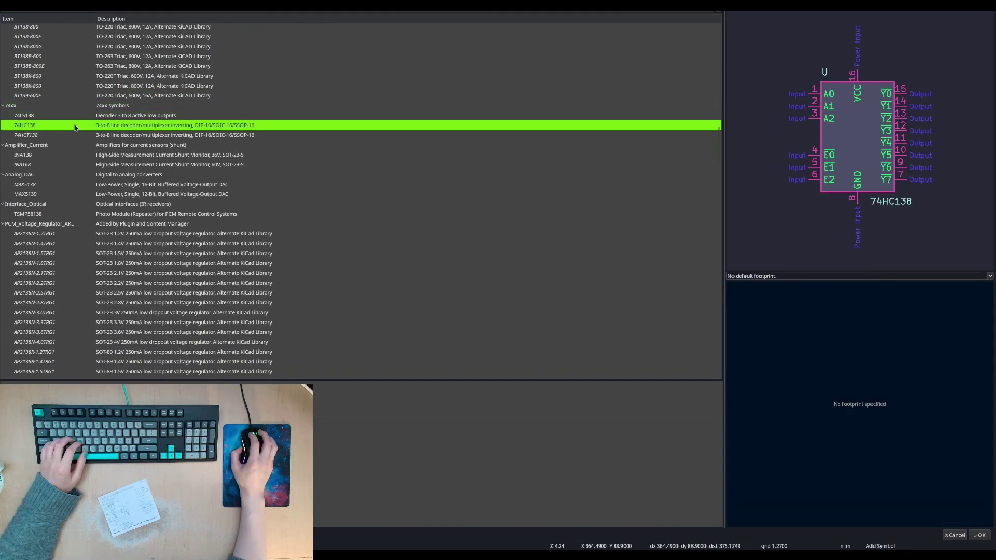
pyautogui.doubleClick(114, 125)
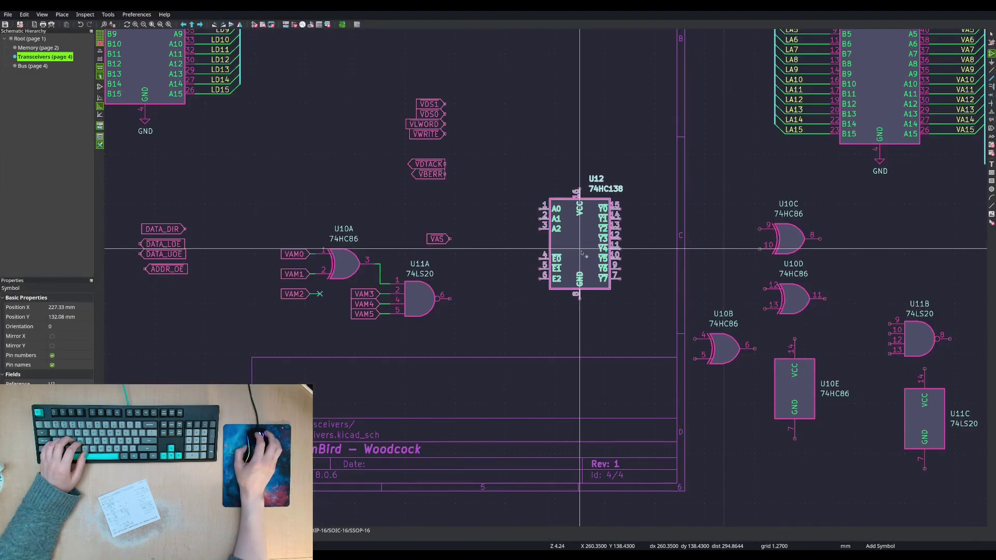
pyautogui.click(581, 282)
pyautogui.press('Escape')
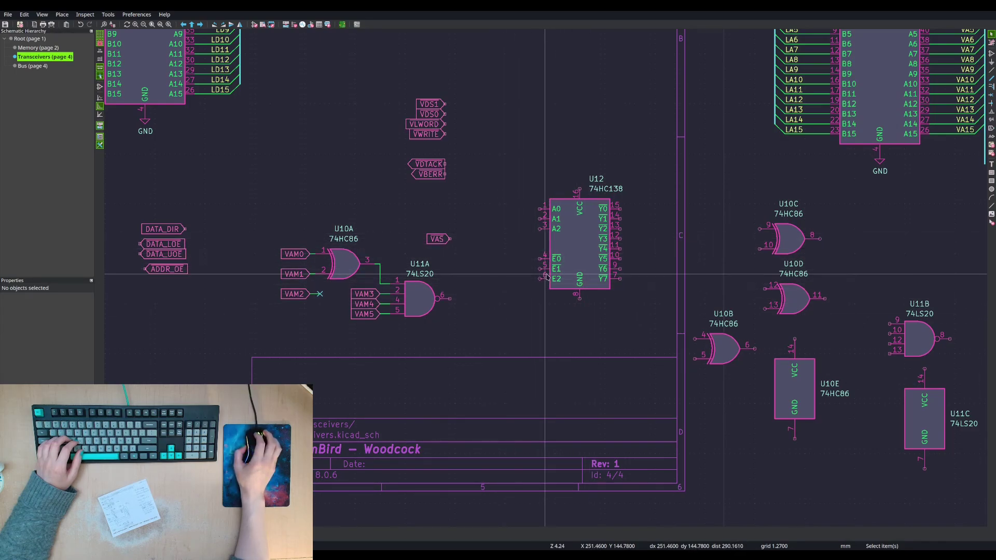
# - Wire U11A's output pin 6 to the E0 enable input, pin 4, of U12
pyautogui.click(450, 299)
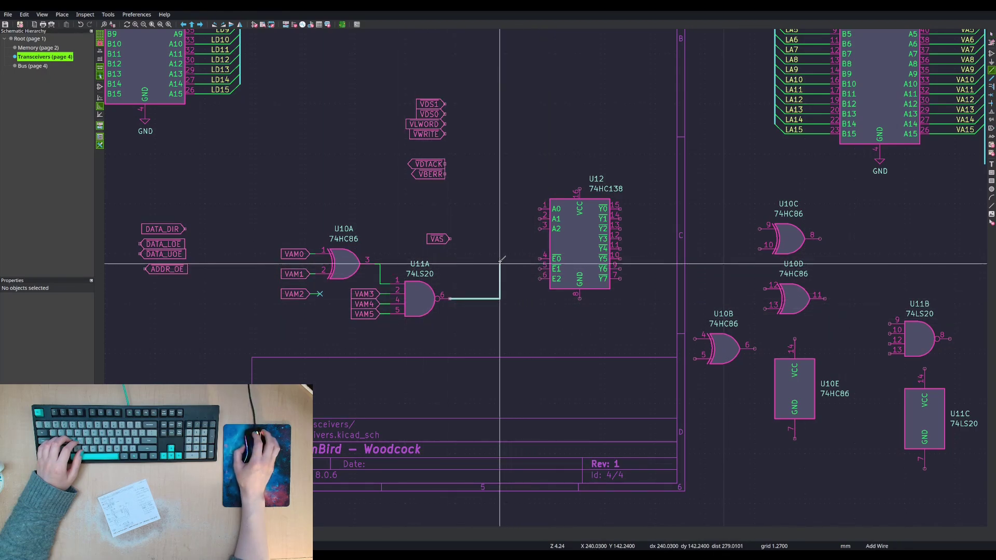
pyautogui.click(537, 258)
pyautogui.press('Escape')
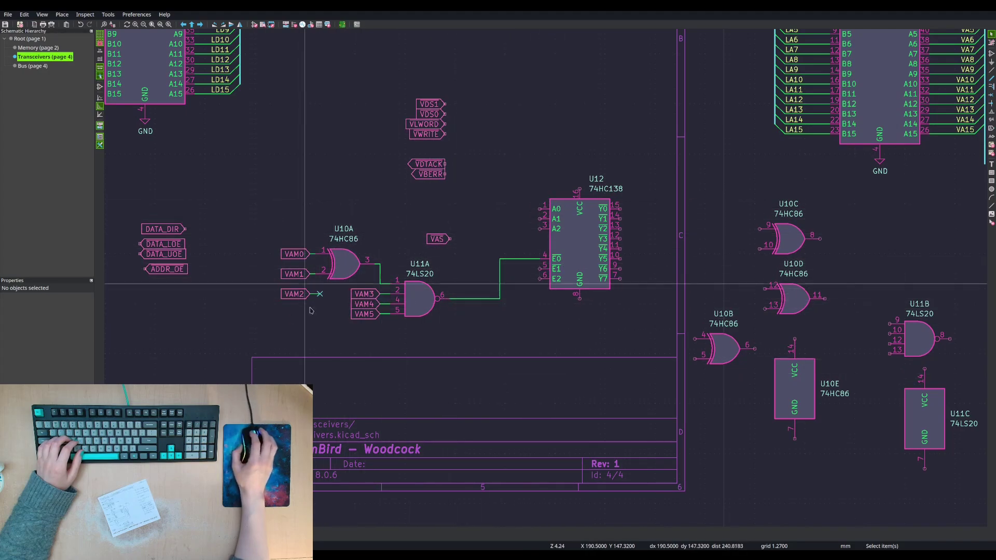
pyautogui.click(431, 239)
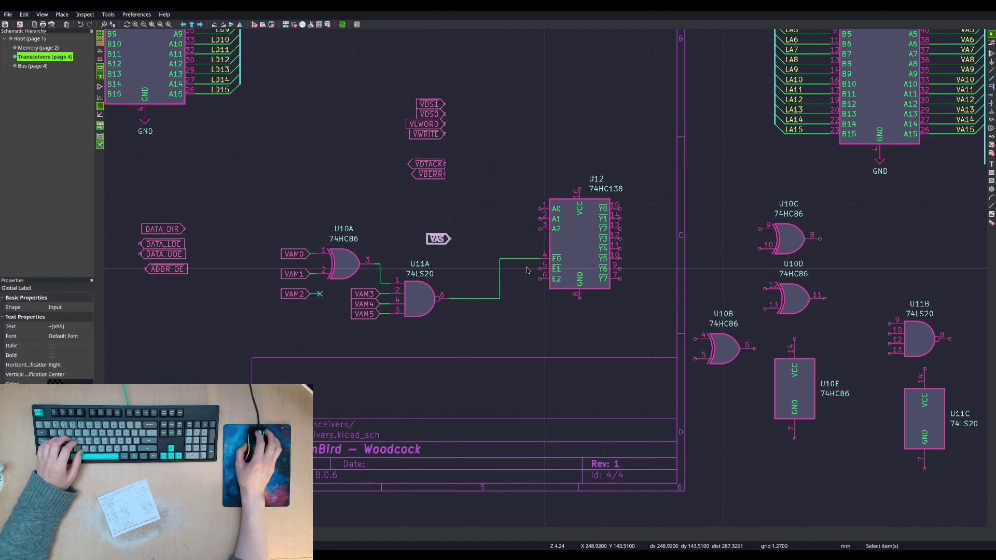
pyautogui.press('Escape')
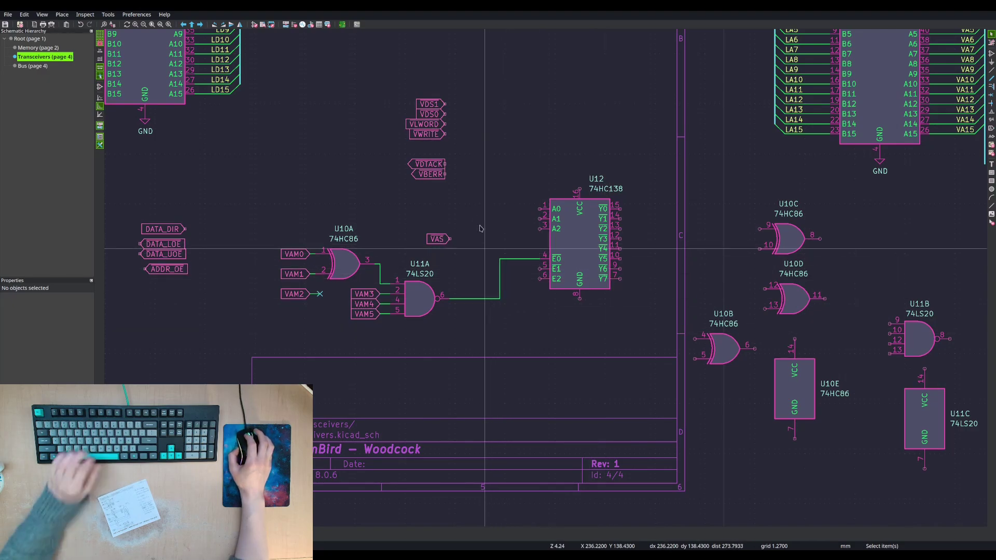
# - Delete the wire between U11A's output and U12's E0 input
pyautogui.moveTo(507, 239); pyautogui.dragTo(491, 335)
pyautogui.press('Delete')
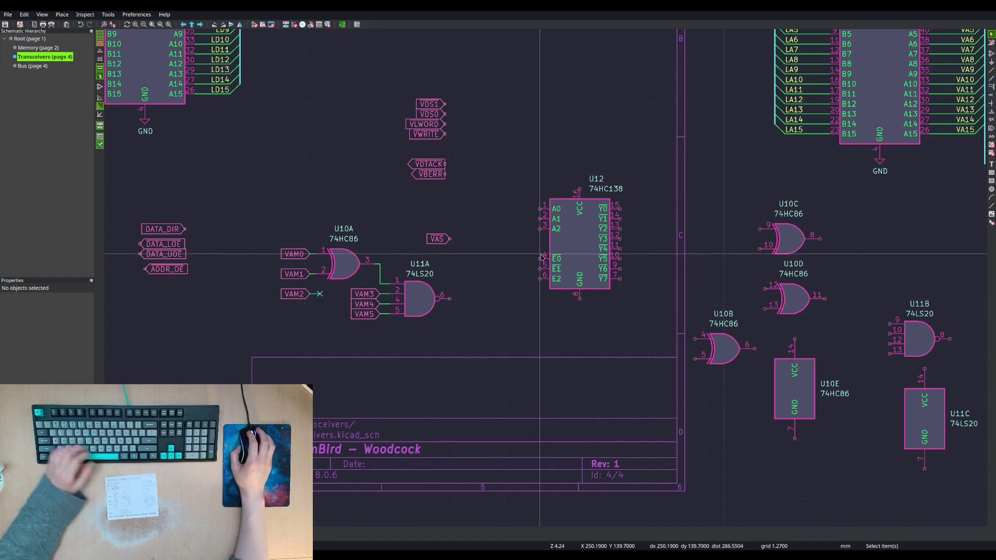
pyautogui.moveTo(518, 251); pyautogui.dragTo(501, 278)
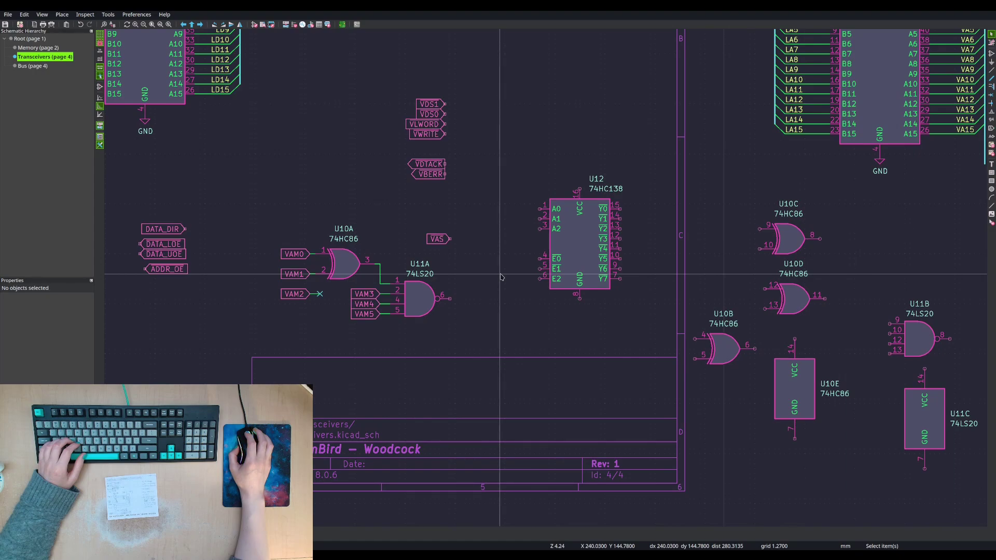
# - Move the 74HC138 decoder U12 up and slightly right, clear of the U11A output area
pyautogui.click(586, 205)
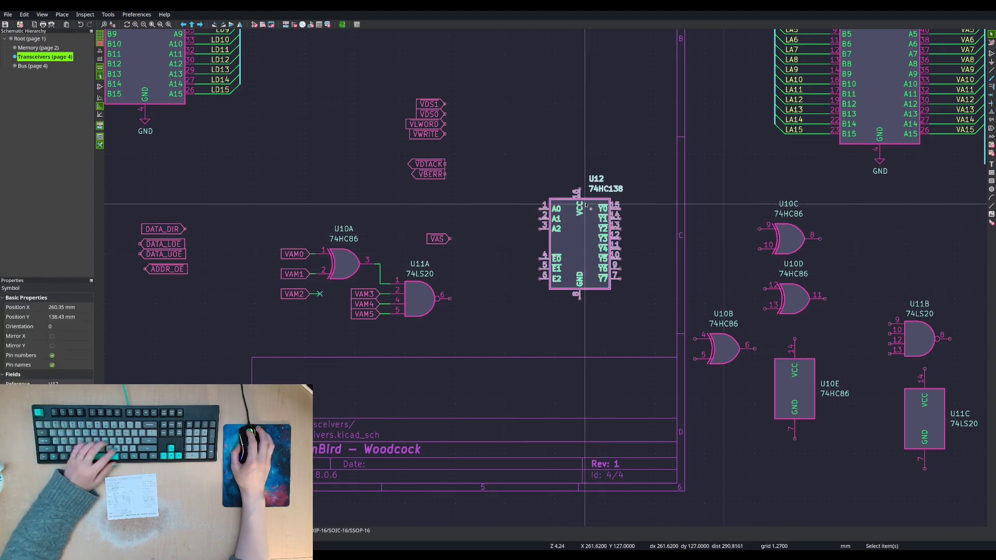
pyautogui.moveTo(586, 204); pyautogui.dragTo(606, 135)
pyautogui.click(489, 295)
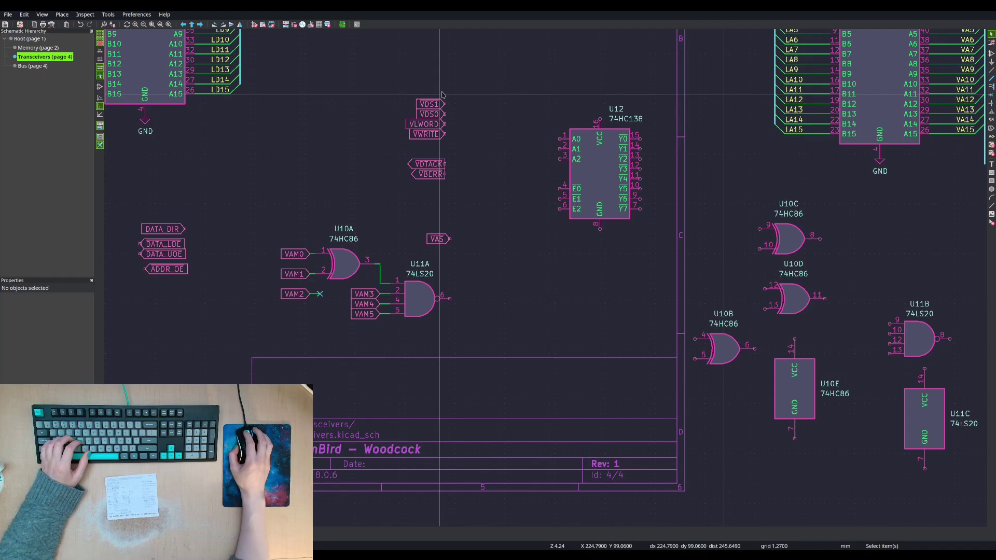
pyautogui.moveTo(444, 90); pyautogui.dragTo(432, 119)
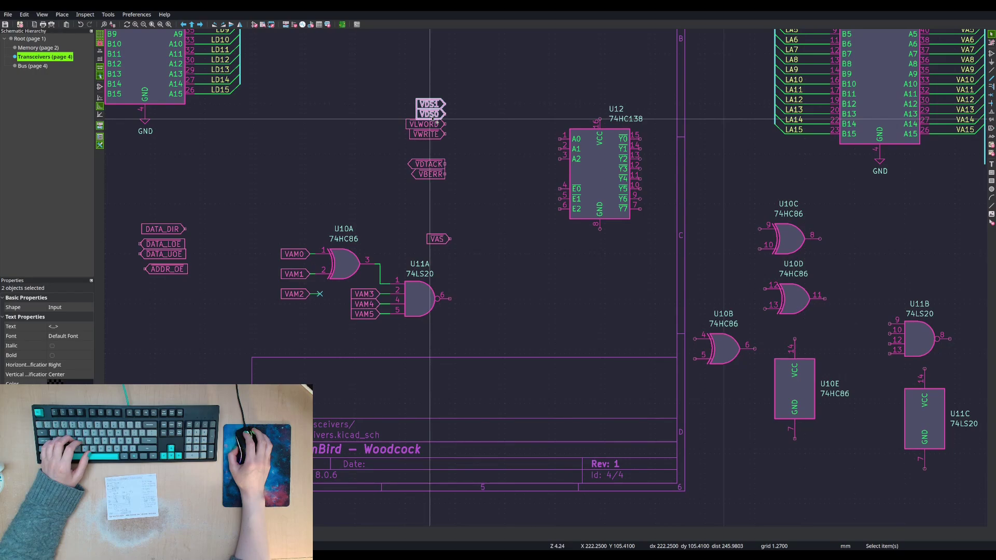
pyautogui.scroll(-2, 436, 120)
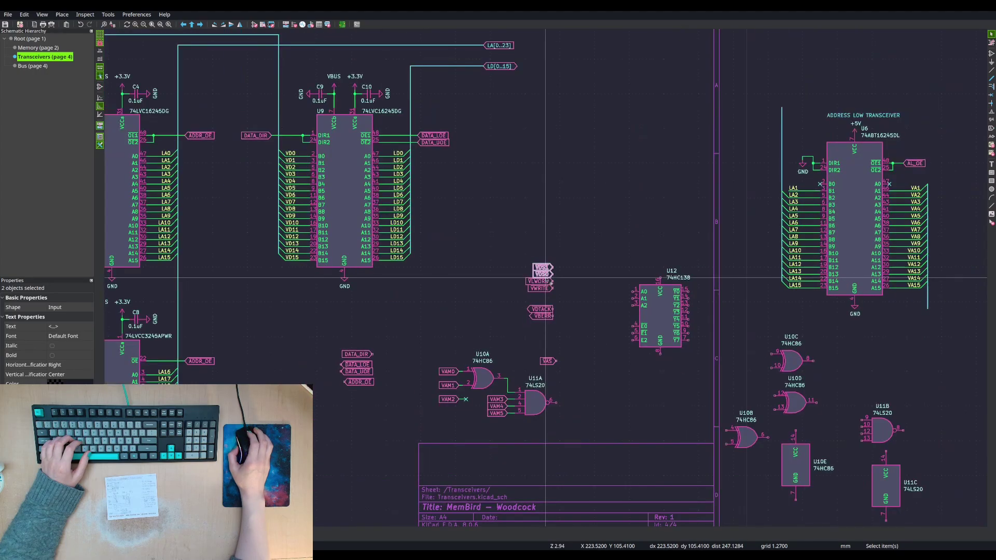
pyautogui.scroll(1, 545, 278)
pyautogui.press('Escape')
# - Move the spare DATA_LOE and DATA_UOE labels to the upper right of the VDS1 and VDS0 labels
pyautogui.moveTo(328, 378); pyautogui.dragTo(323, 392)
pyautogui.press('m')
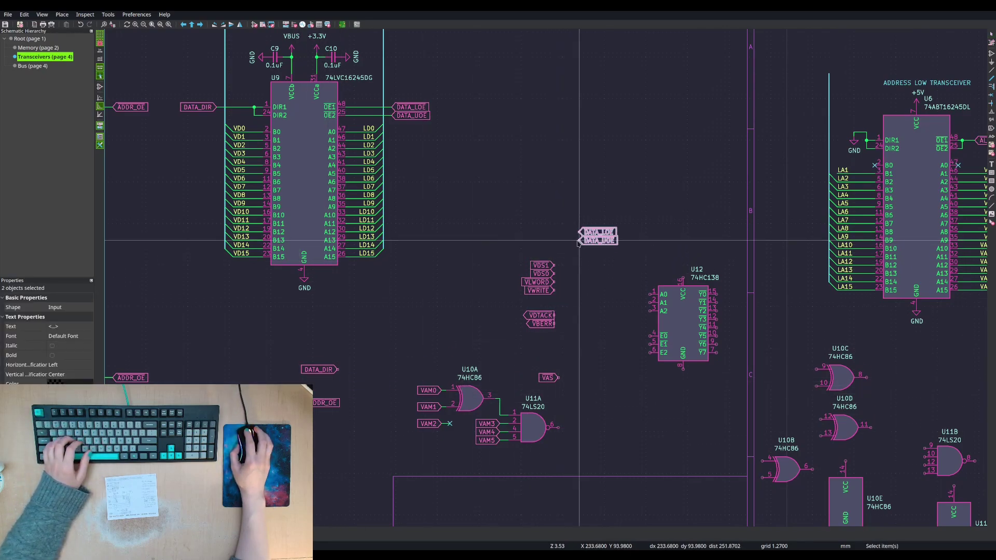
pyautogui.click(580, 241)
pyautogui.press('Escape')
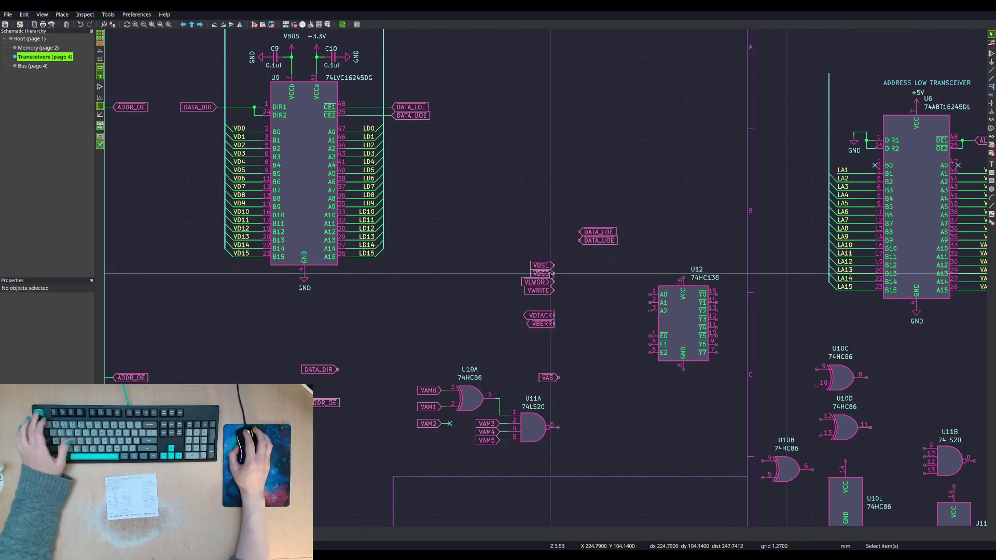
# - Change the shape of the spare DATA_LOE and DATA_UOE global labels to Output
pyautogui.click(608, 233)
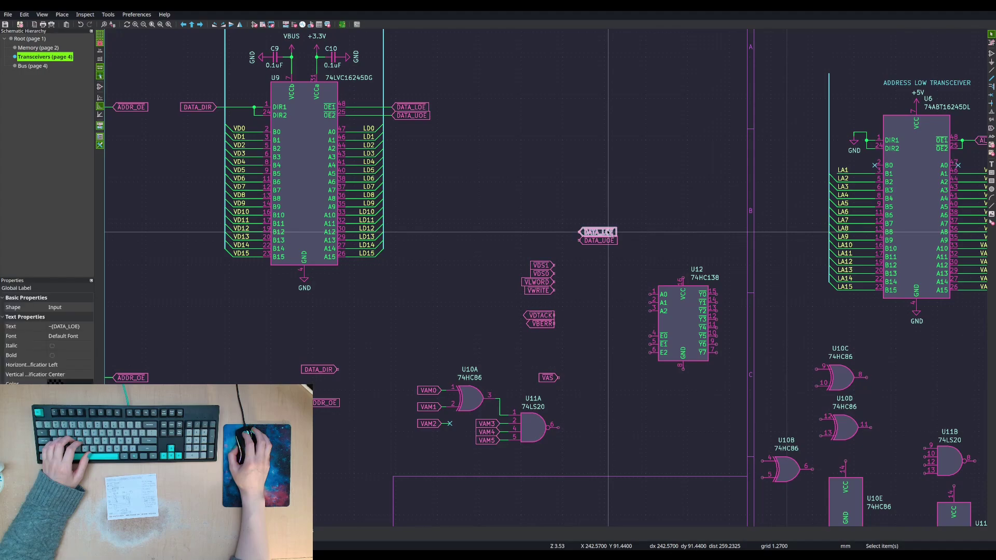
pyautogui.doubleClick(609, 233)
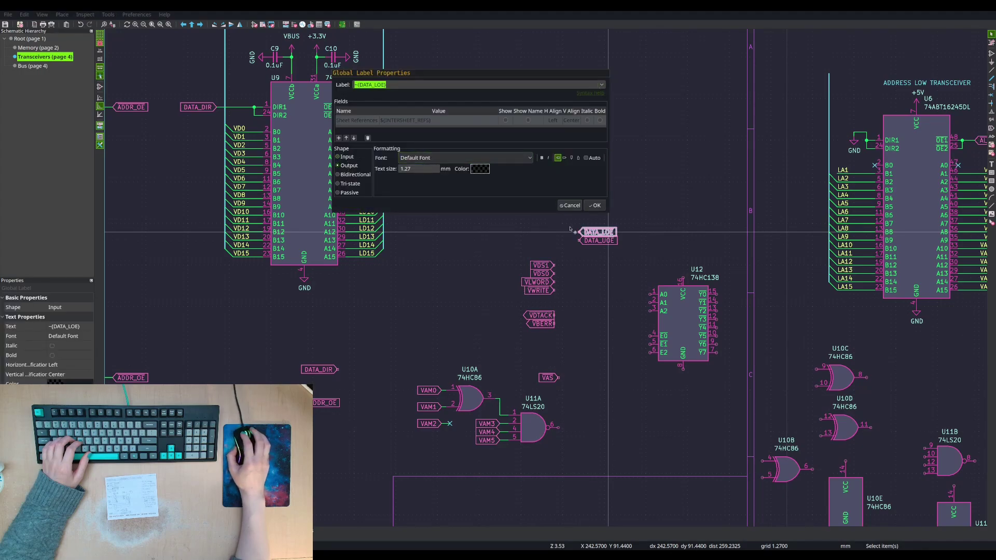
pyautogui.click(580, 205)
pyautogui.doubleClick(597, 240)
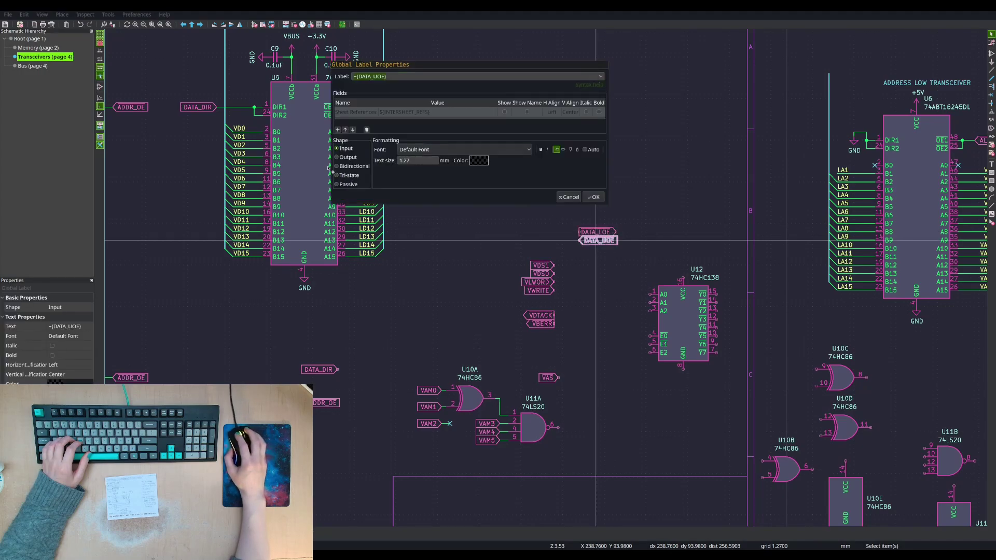
pyautogui.click(345, 158)
pyautogui.click(570, 198)
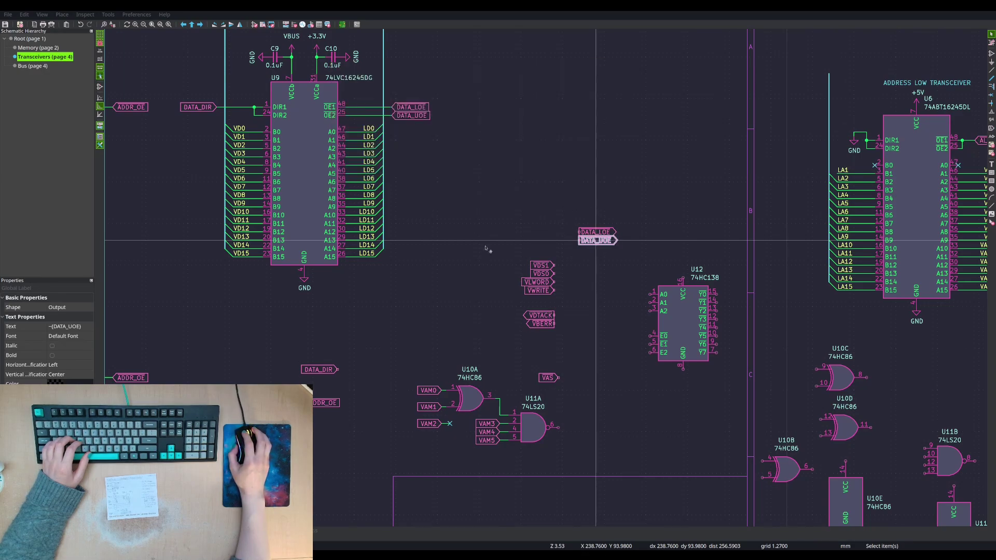
# - Change the shape of the unconnected DATA_DIR and ADDR_OE global labels beside U10A to Output
pyautogui.doubleClick(319, 369)
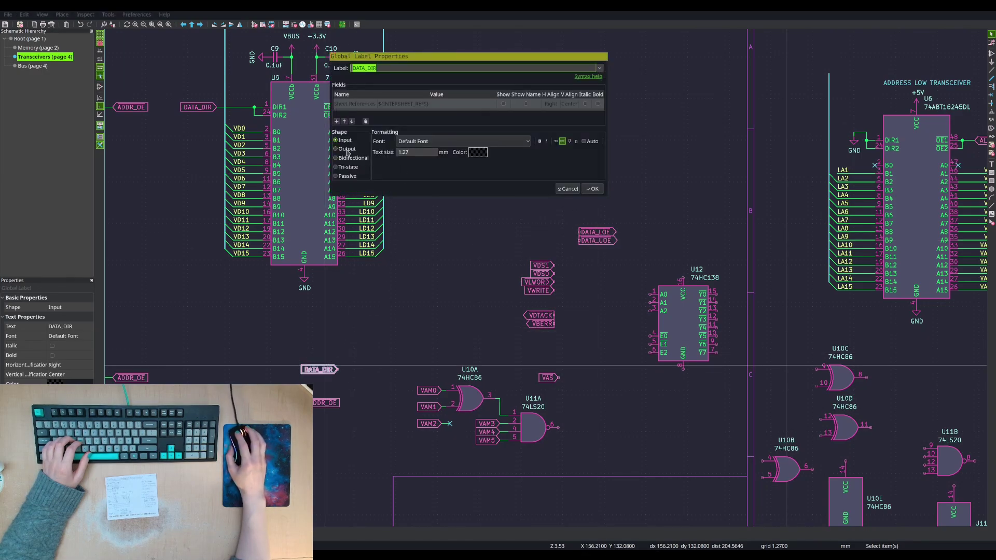
pyautogui.click(569, 189)
pyautogui.click(328, 403)
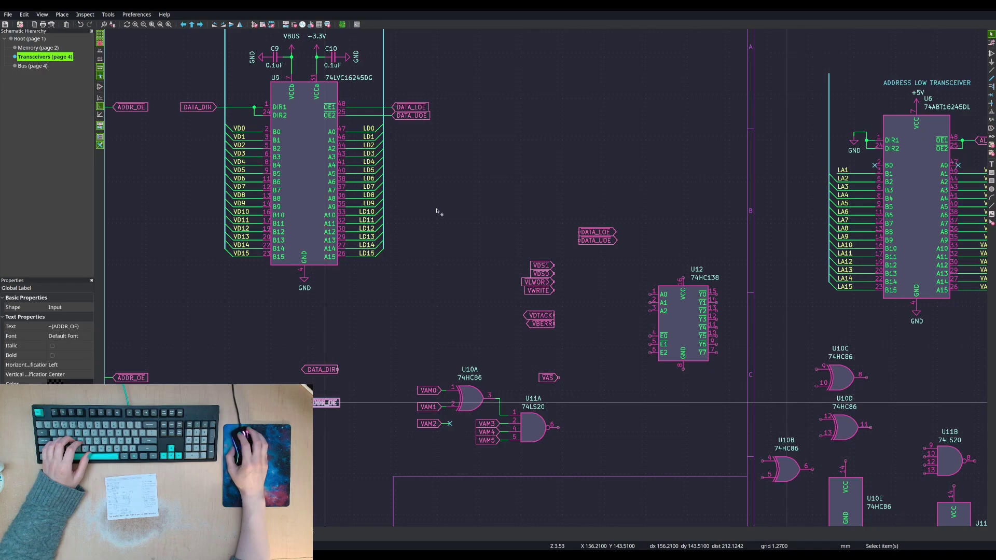
pyautogui.press('e')
pyautogui.click(595, 184)
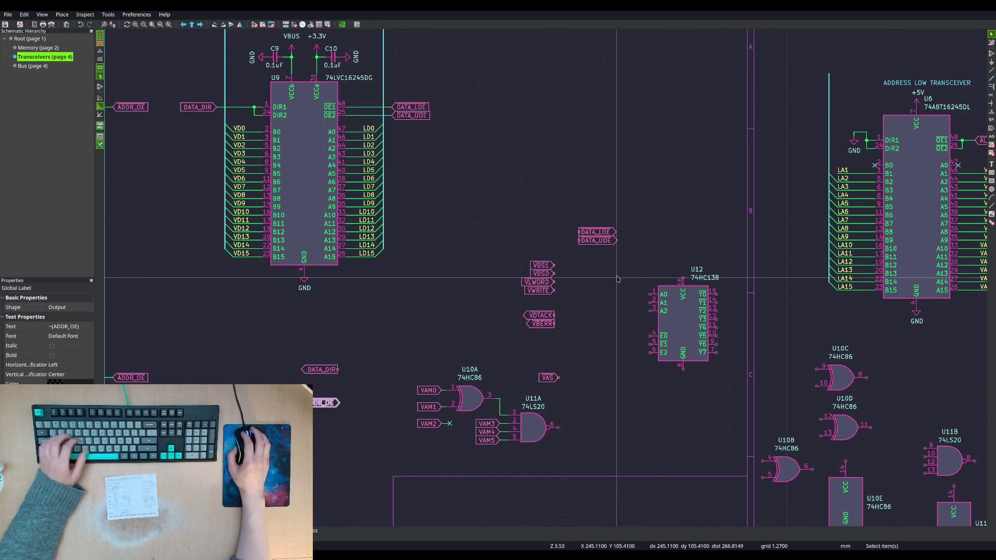
pyautogui.press('Escape')
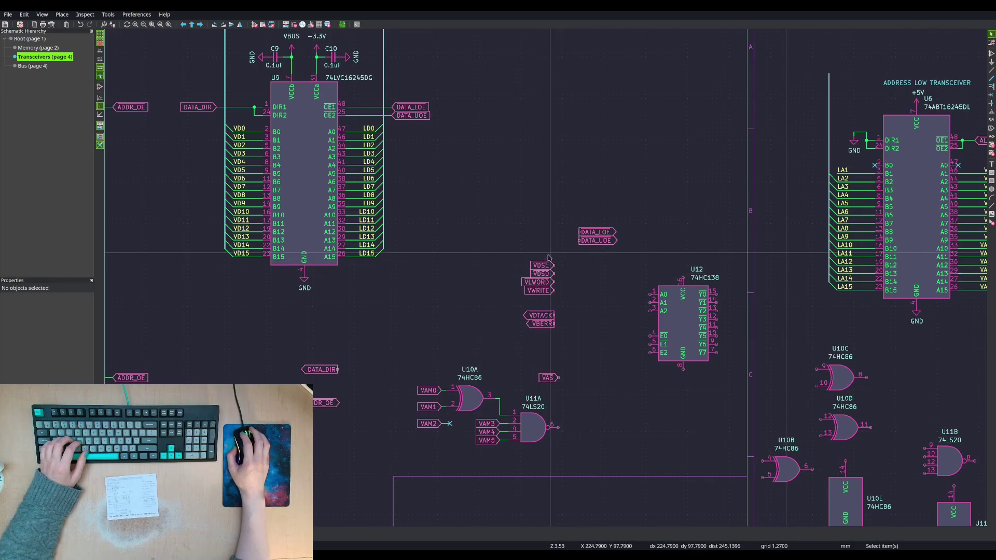
# - Move the spare DATA_LOE and DATA_UOE labels down so they line up with the VDS1 and VDS0 labels
pyautogui.moveTo(547, 262); pyautogui.dragTo(537, 274)
pyautogui.moveTo(622, 227); pyautogui.dragTo(576, 245)
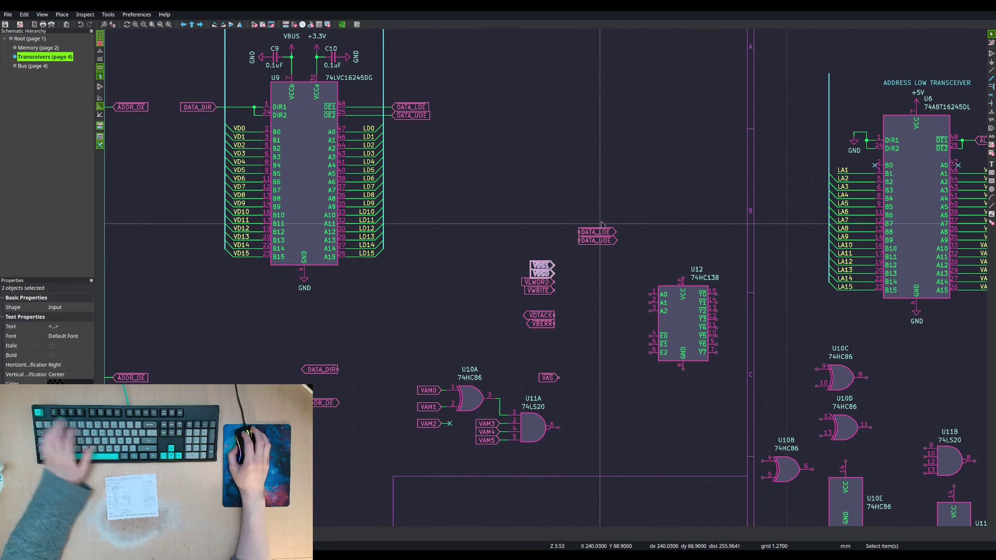
pyautogui.press('m')
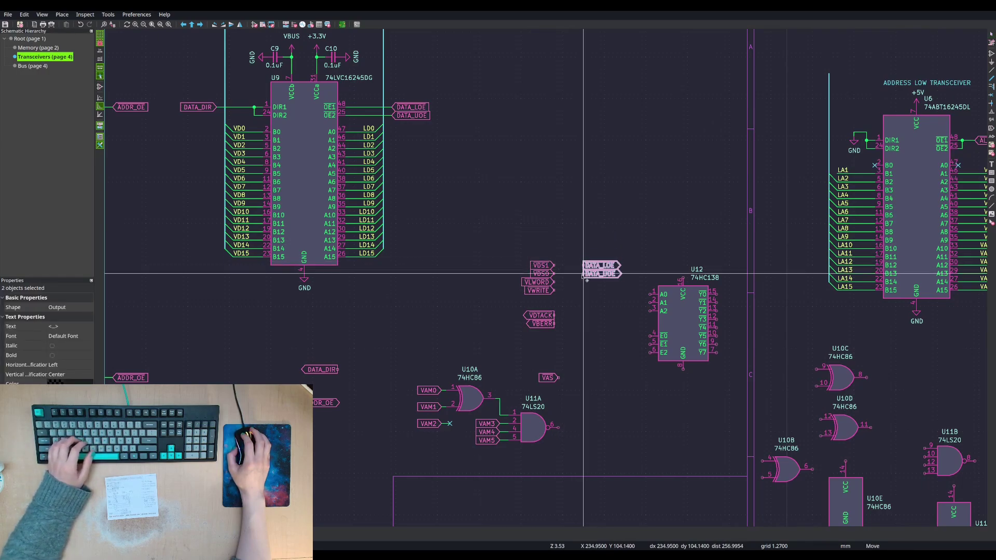
pyautogui.click(583, 273)
pyautogui.press('Escape')
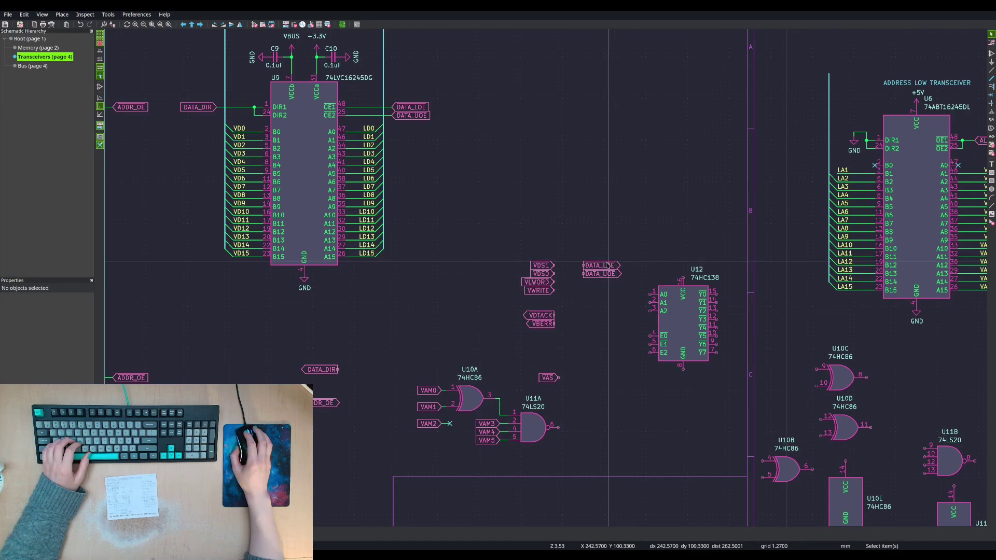
# - Start adding a symbol and search the symbol library for "ls32"
pyautogui.click(991, 54)
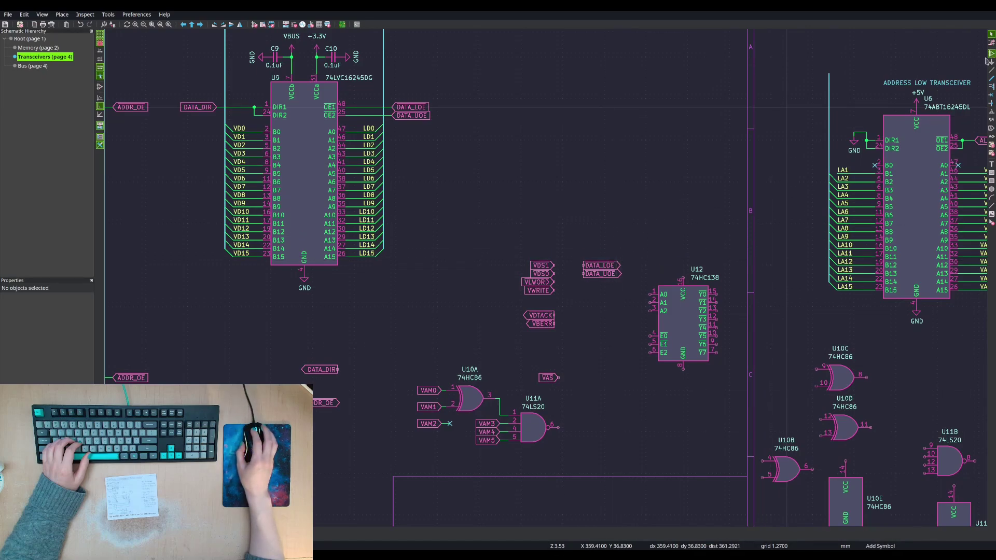
pyautogui.click(629, 220)
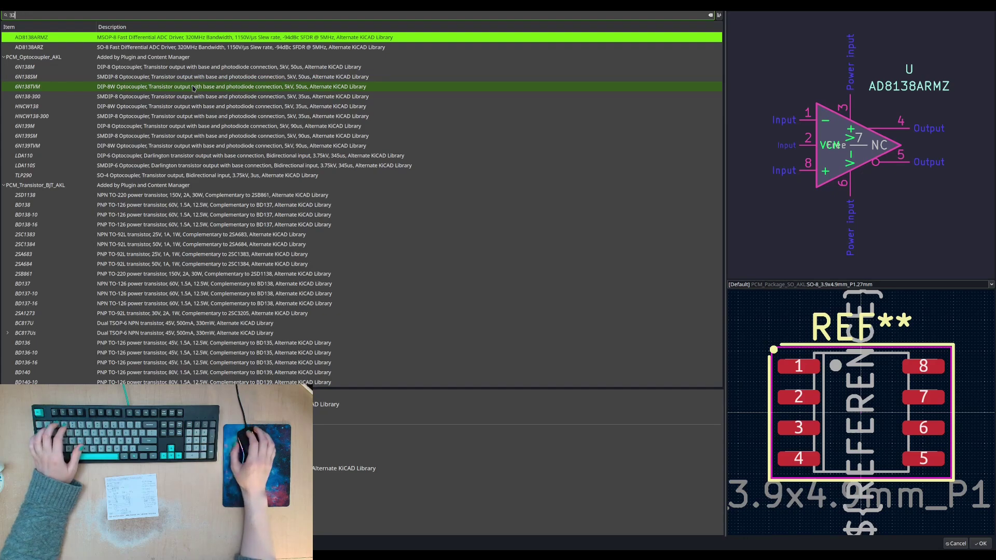
pyautogui.write('32')
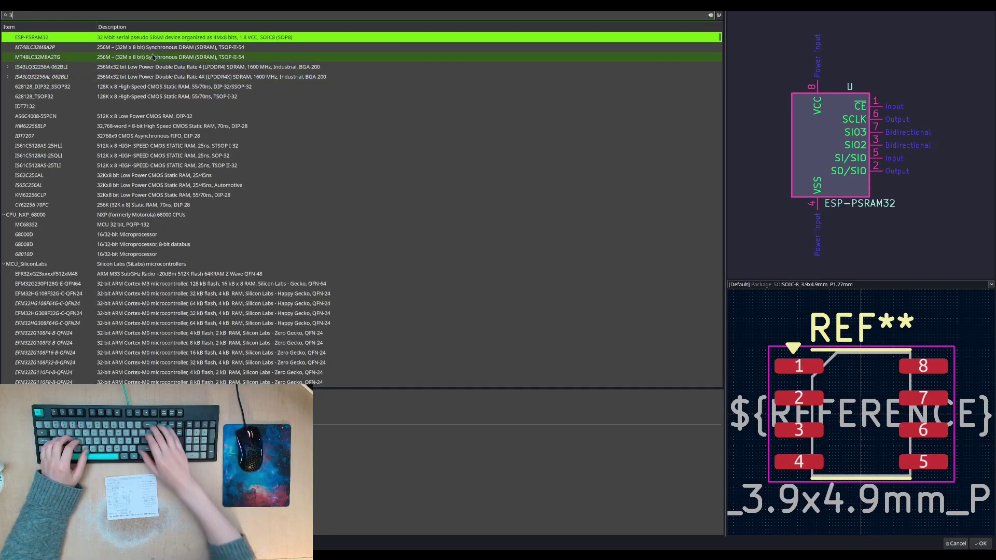
pyautogui.press('BackSpace')
pyautogui.press('BackSpace')
pyautogui.write('ls32')
pyautogui.moveTo(15, 15); pyautogui.dragTo(10, 10)
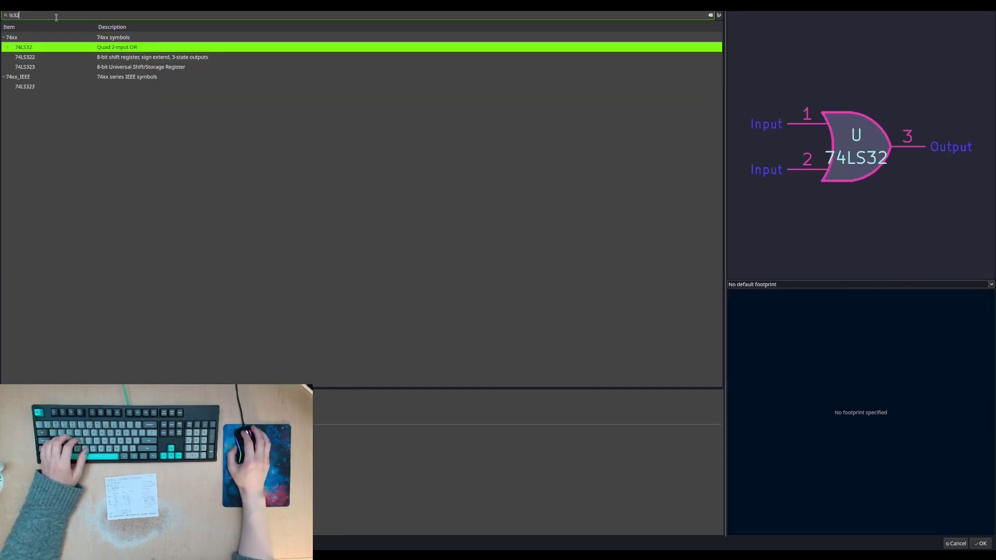
pyautogui.write('h')
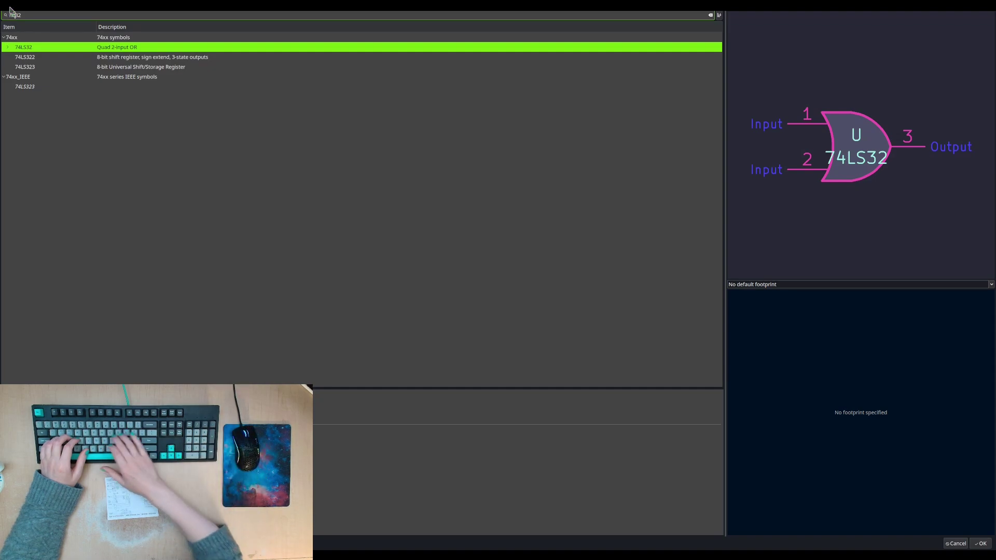
pyautogui.press('BackSpace')
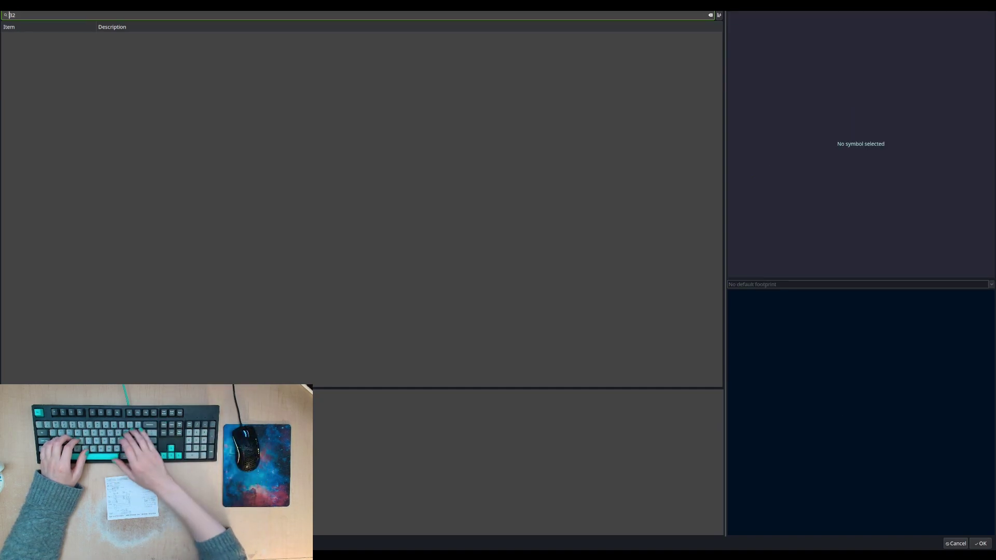
pyautogui.press('Return')
pyautogui.press('Escape')
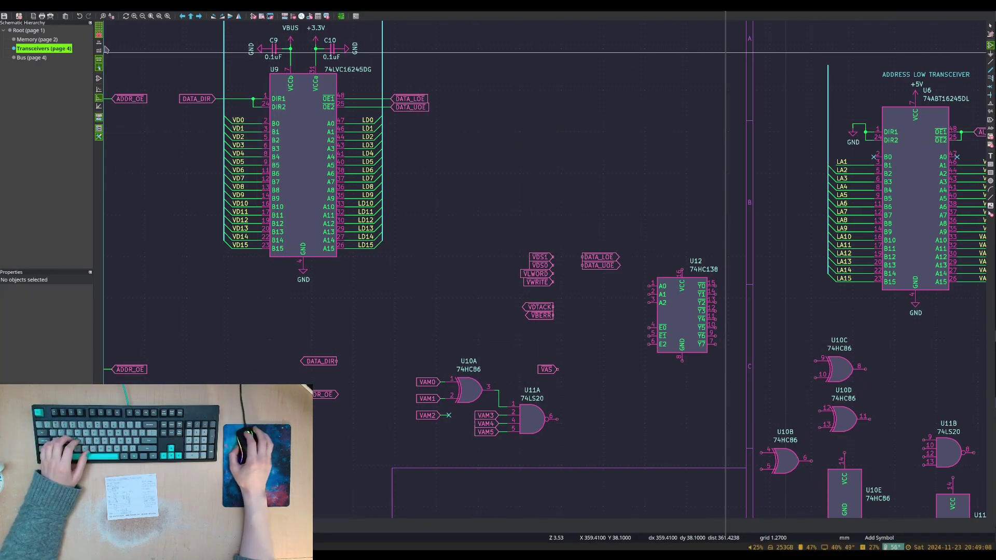
# - Choose the 74LS32 quad 2-input OR gate and place units A and B one below the other above the VDS1 label
pyautogui.click(285, 69)
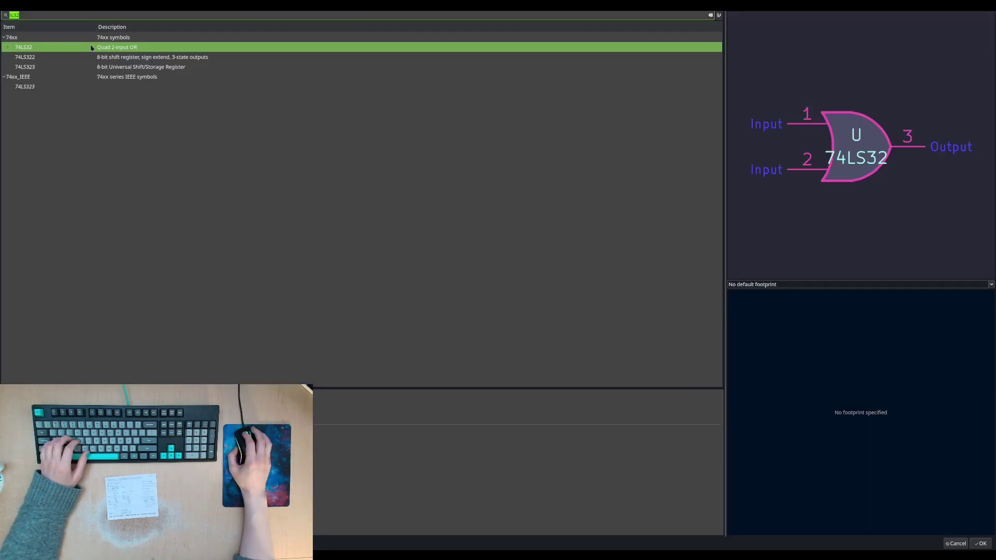
pyautogui.click(31, 58)
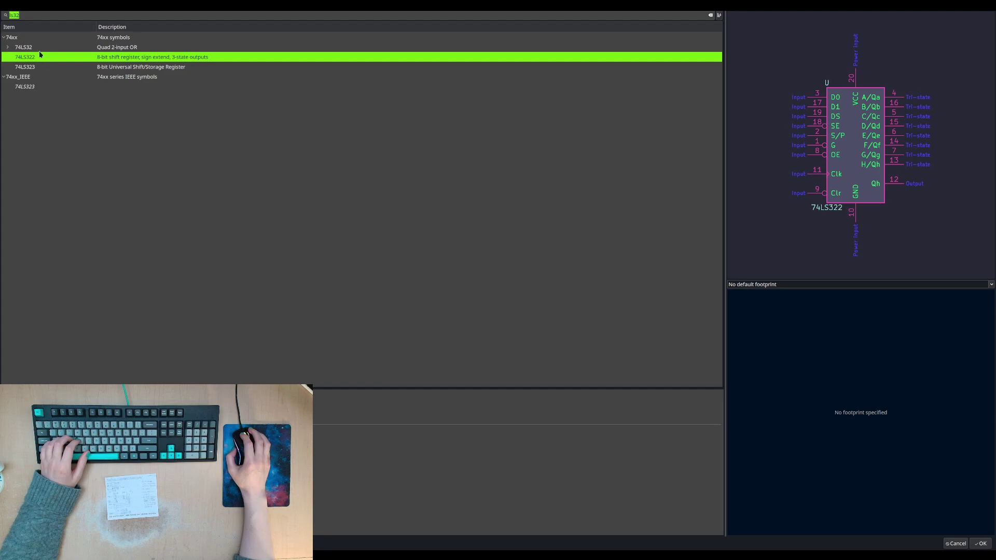
pyautogui.click(41, 48)
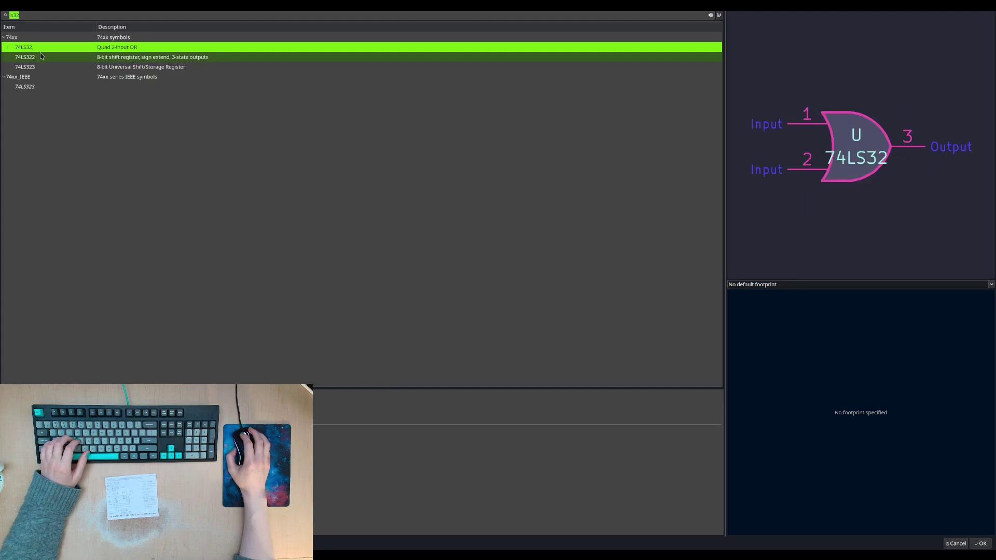
pyautogui.doubleClick(42, 49)
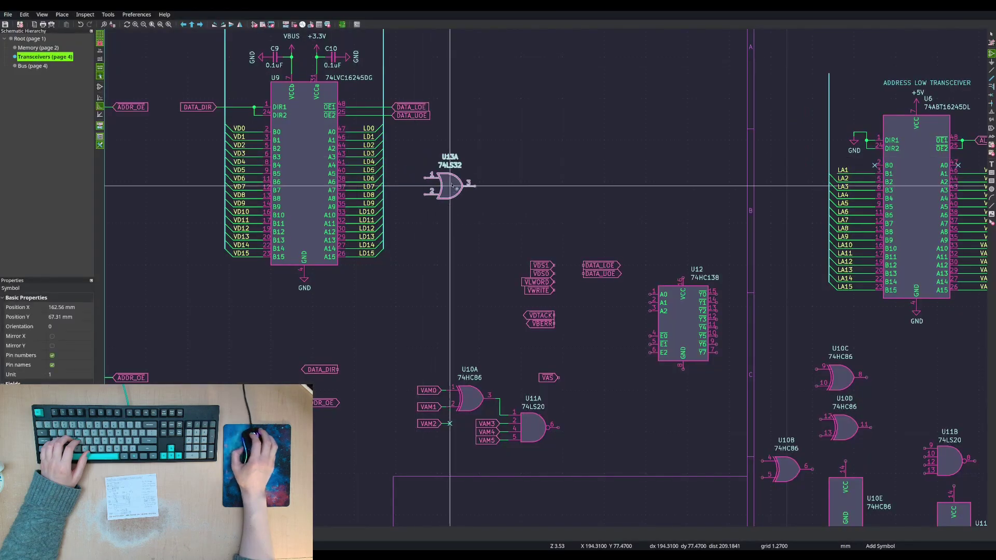
pyautogui.moveTo(546, 280); pyautogui.dragTo(437, 178, button='middle')
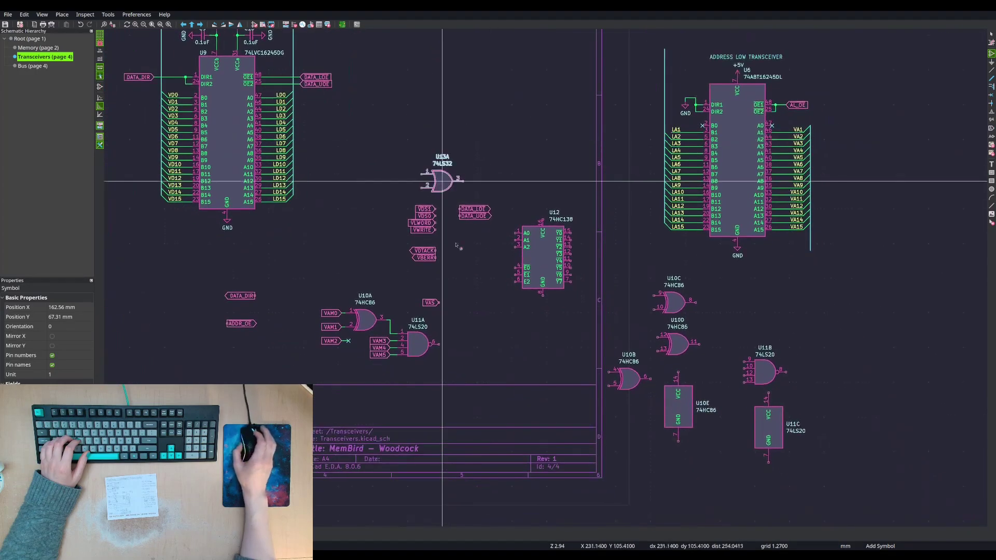
pyautogui.moveTo(475, 307); pyautogui.dragTo(428, 242, button='middle')
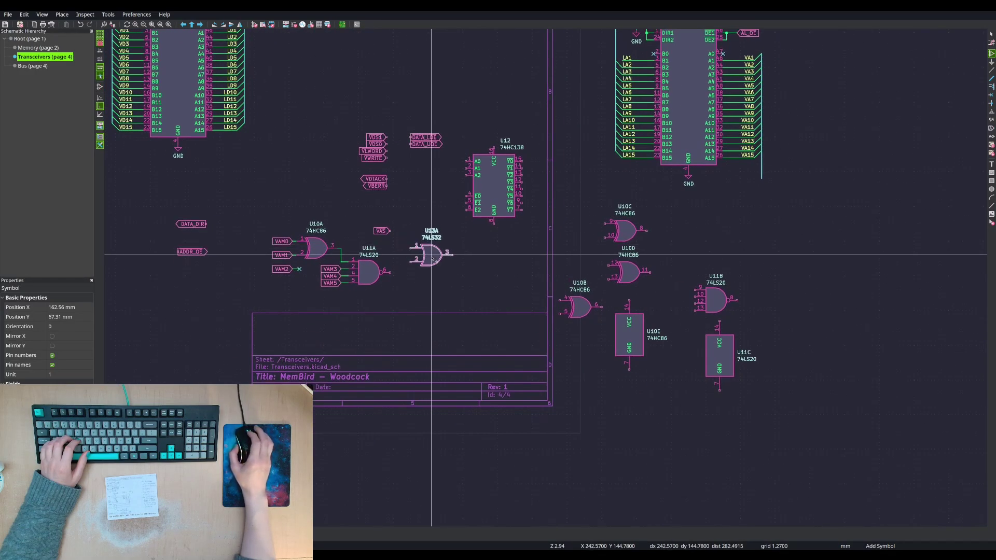
pyautogui.moveTo(423, 100); pyautogui.dragTo(436, 181, button='middle')
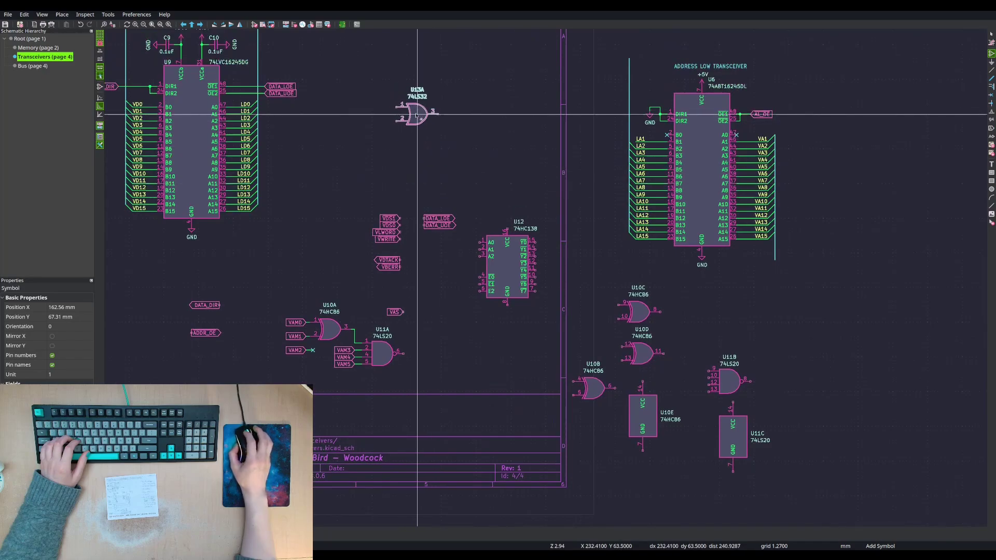
pyautogui.click(416, 114)
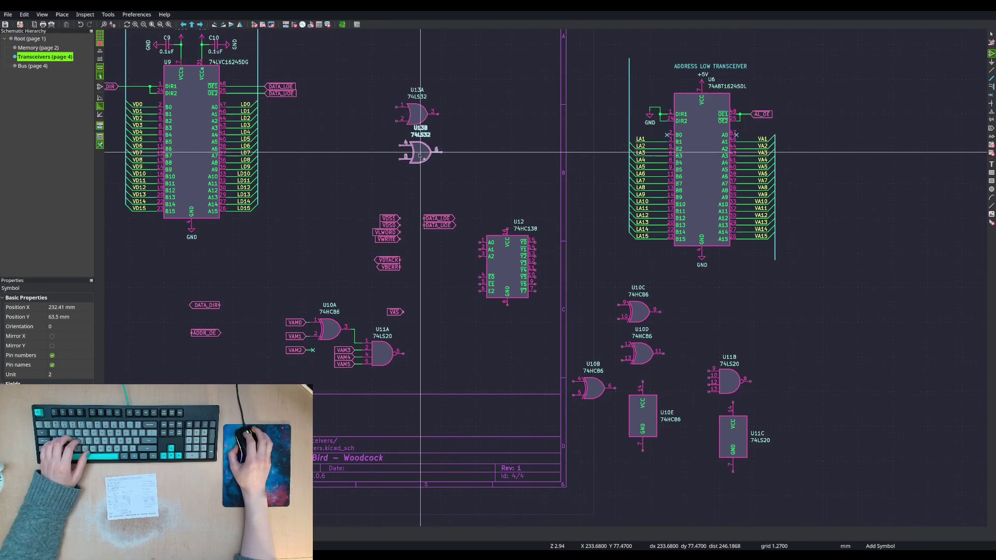
pyautogui.click(422, 157)
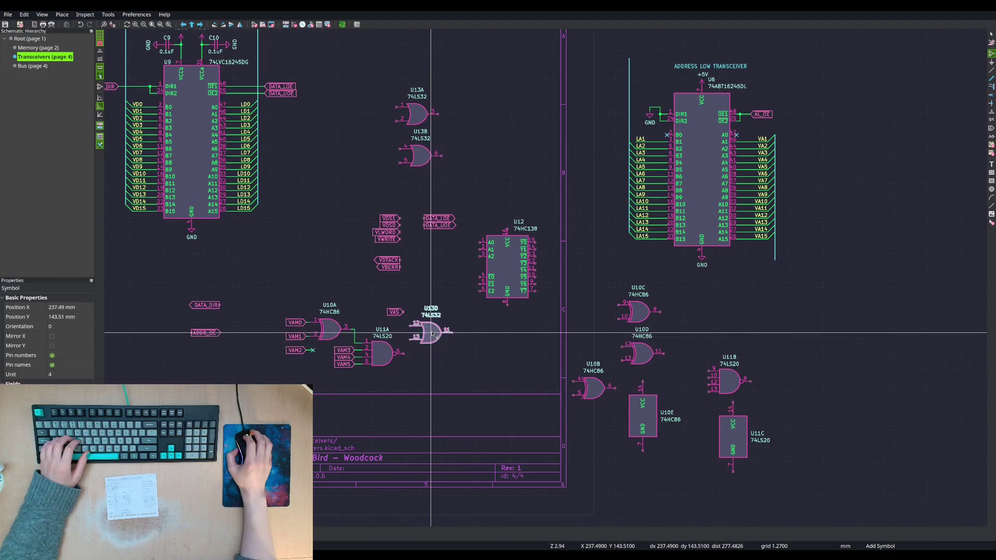
# - Place 74LS32 unit C to the right of U11A, and unit D and the power unit outside the sheet frame near the spare gates
pyautogui.click(432, 333)
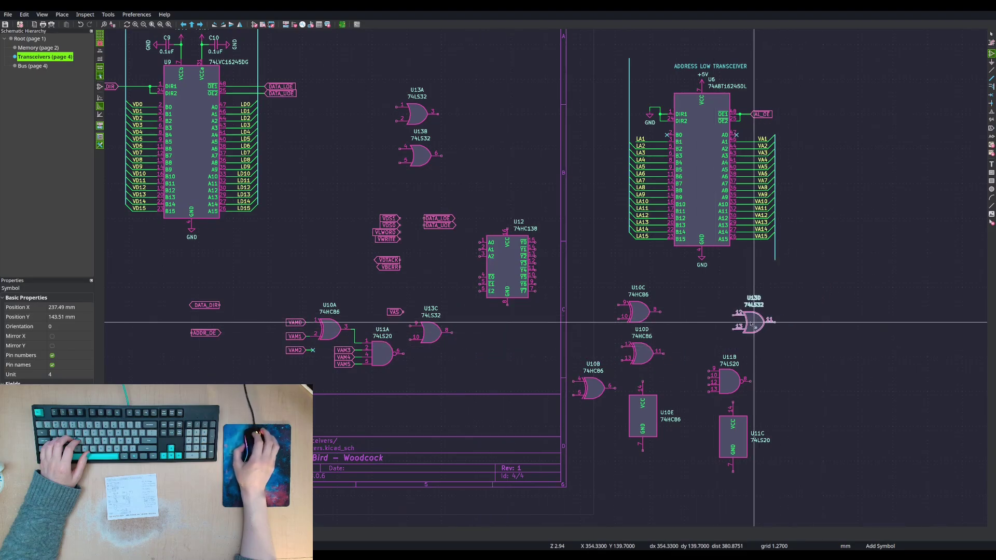
pyautogui.click(750, 323)
pyautogui.click(830, 335)
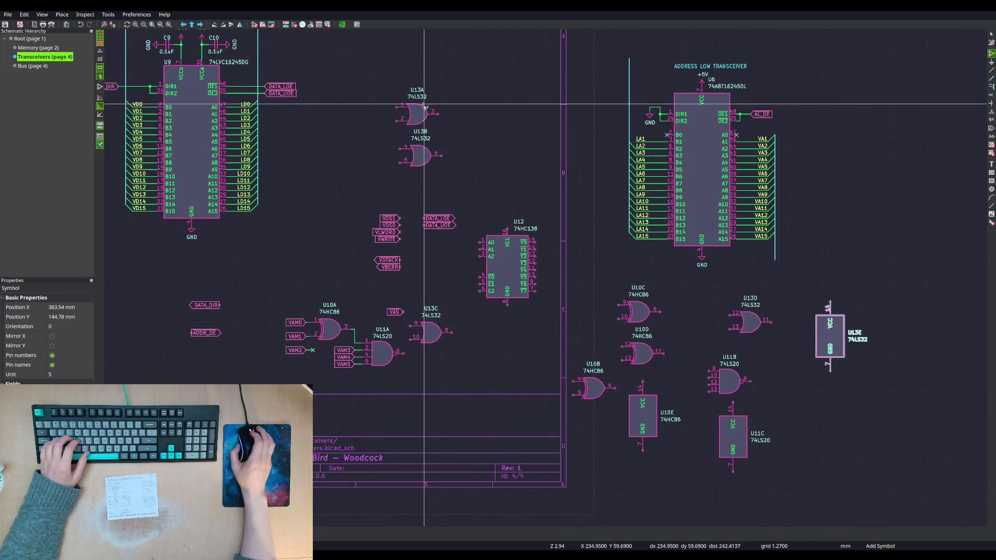
# - Move gate U13B so it sits vertically aligned directly below U13A
pyautogui.scroll(5, 409, 176)
pyautogui.press('m')
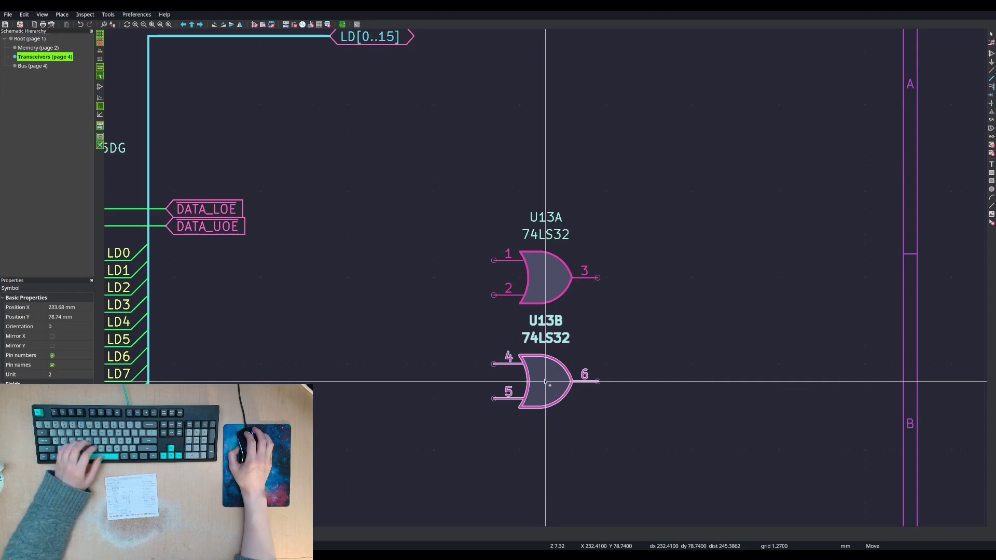
pyautogui.click(548, 383)
pyautogui.scroll(-5, 560, 292)
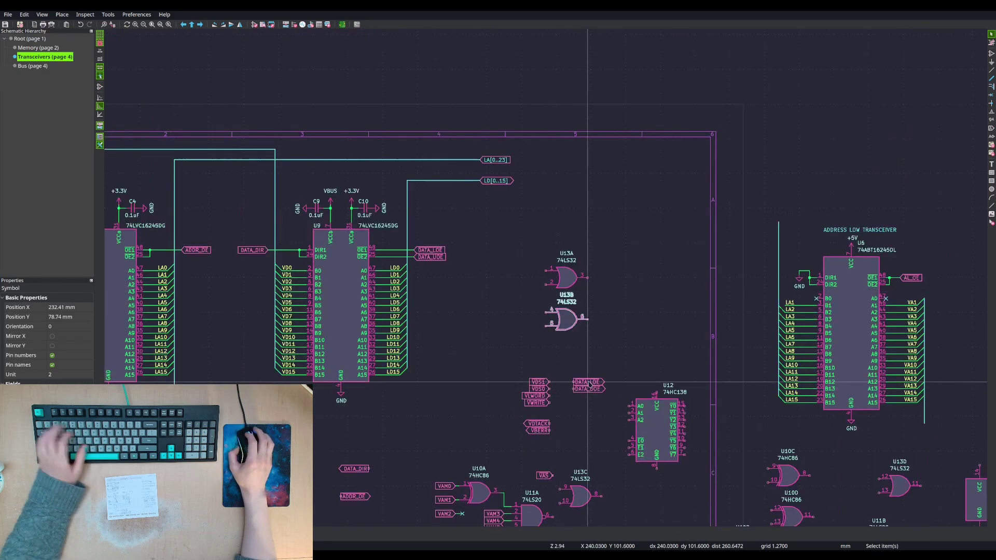
pyautogui.press('b')
pyautogui.press('Escape')
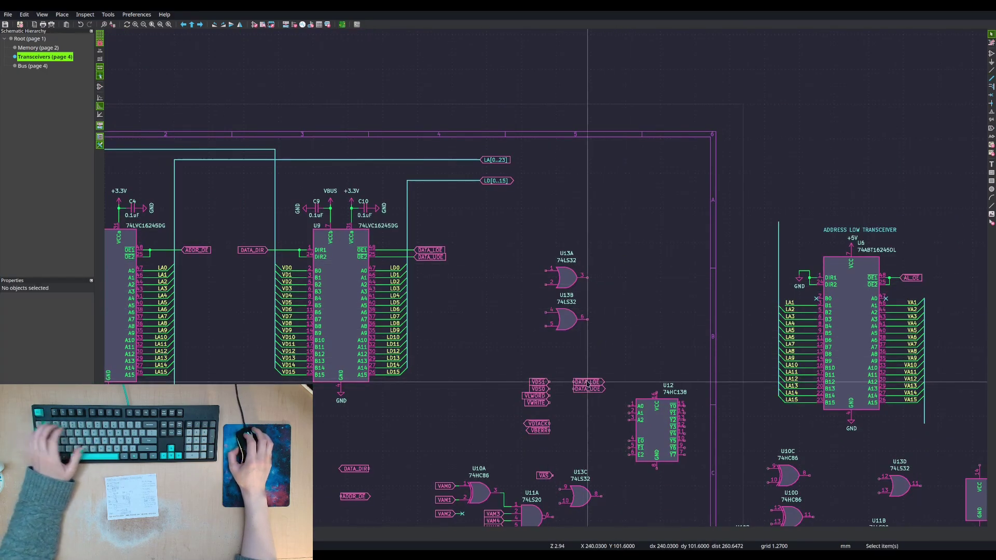
# - Move the DATA_LOE label beside U13A's output pin 3 and the DATA_UOE label beside U13B's output pin 6
pyautogui.click(588, 381)
pyautogui.press('m')
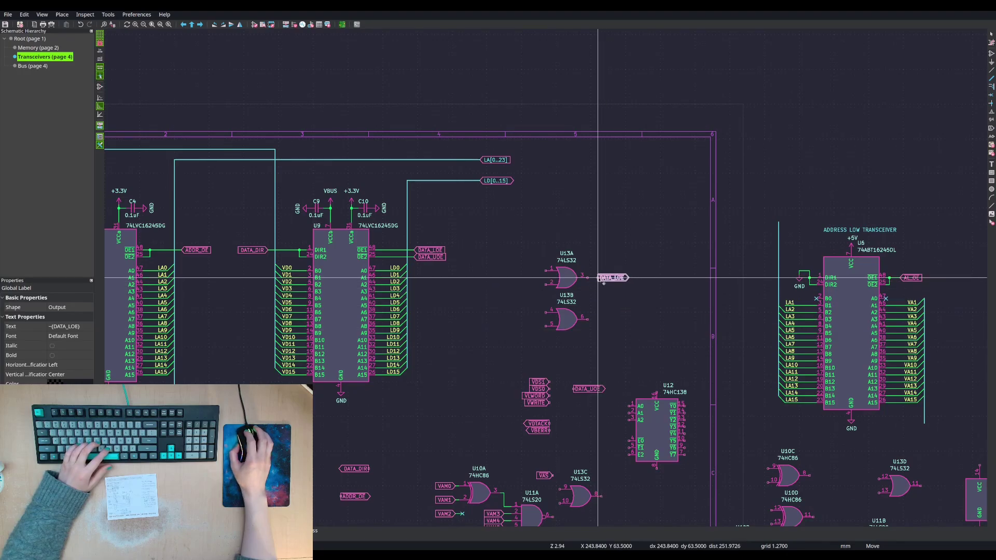
pyautogui.click(598, 278)
pyautogui.click(588, 388)
pyautogui.press('m')
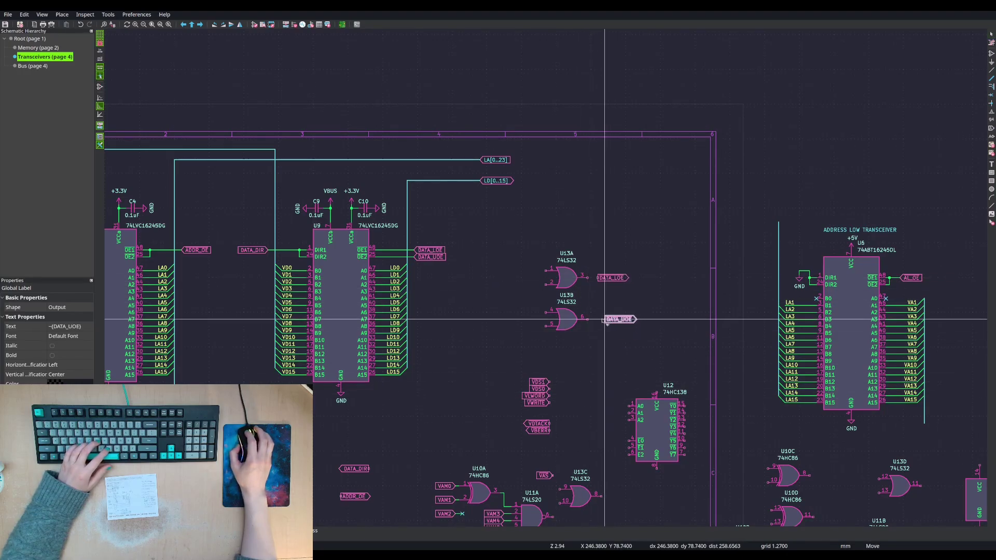
pyautogui.click(598, 319)
# - Wire U13B's output pin 6 to the DATA_UOE label and U13A's output pin 3 to the DATA_LOE label
pyautogui.press('w')
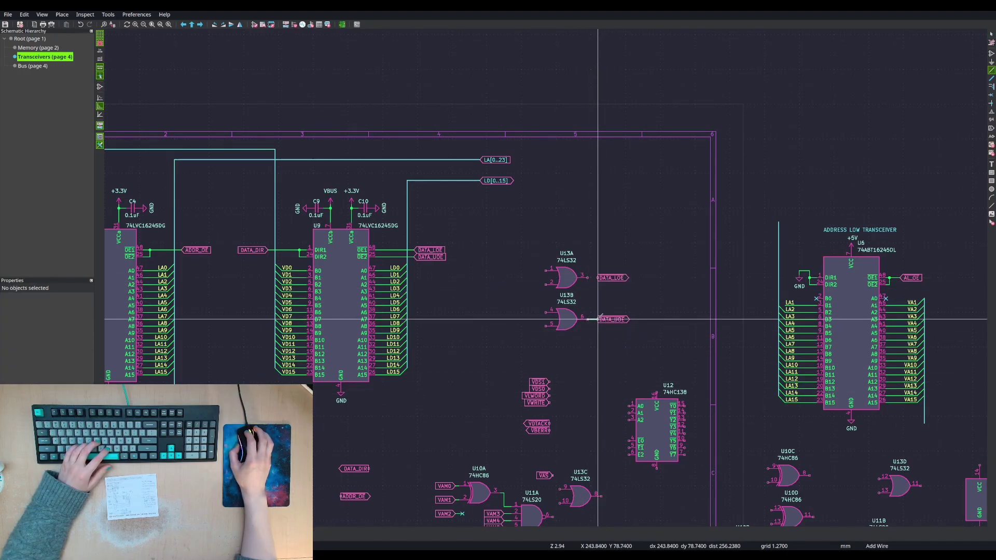
pyautogui.click(598, 319)
pyautogui.click(587, 278)
pyautogui.click(598, 279)
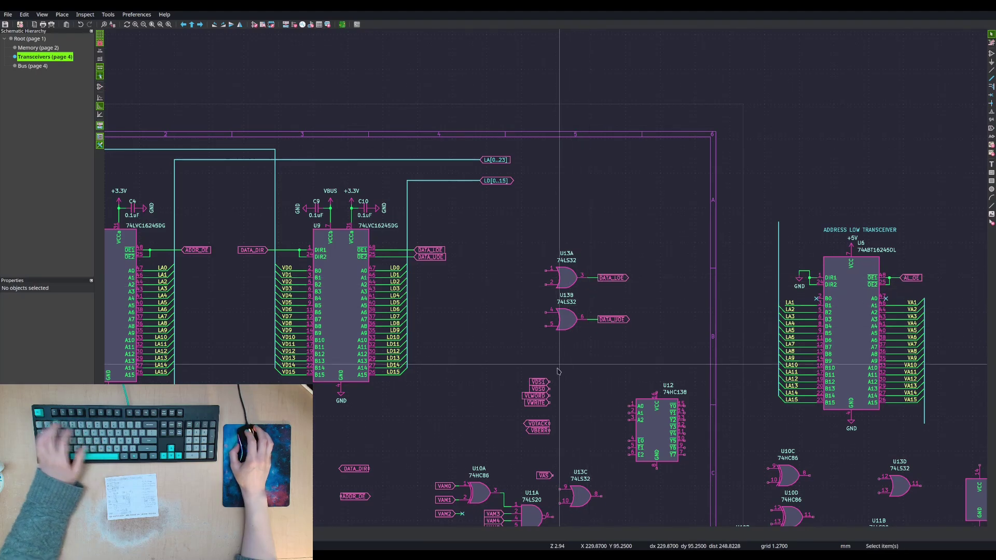
# - Move the VDS1 label beside U13A's input pin 1
pyautogui.click(538, 381)
pyautogui.press('m')
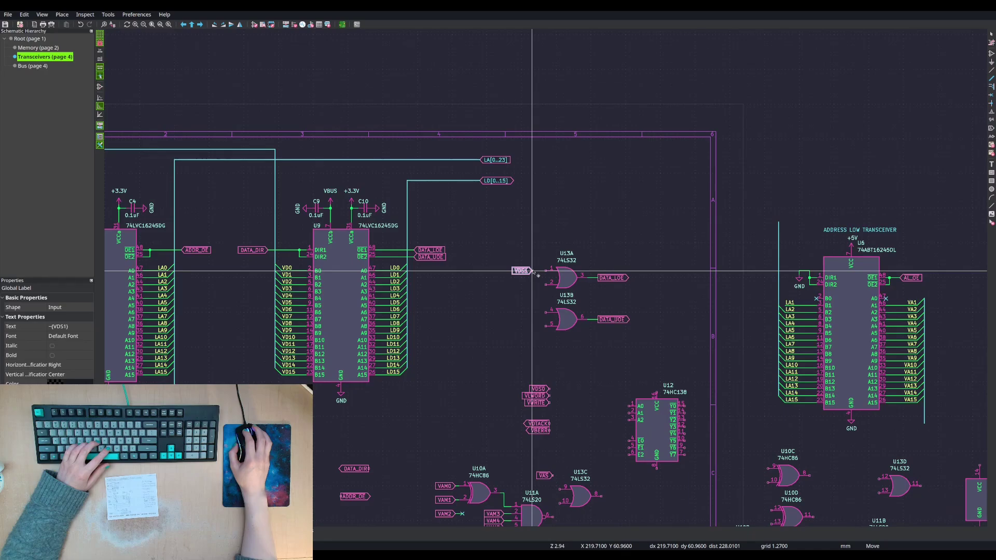
pyautogui.click(533, 271)
pyautogui.press('Escape')
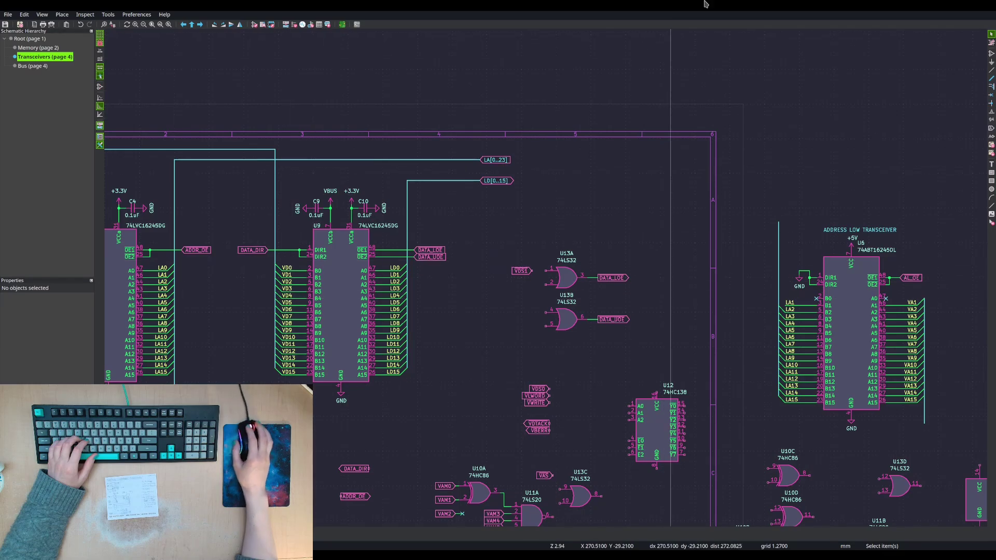
# - Switch to the browser and examine in Vme64.pdf which bytes DS1* and DS0* select during single byte block transfers
pyautogui.hotkey('alt', 'Tab')
pyautogui.press('pagedown')
pyautogui.press('pagedown')
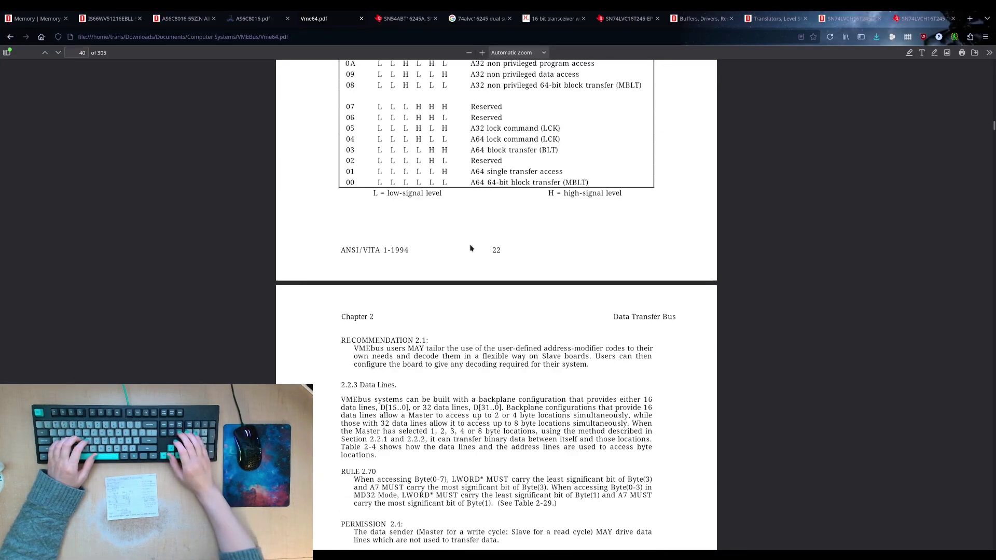
pyautogui.press('pageup')
pyautogui.press('pageup')
pyautogui.press('pageup')
pyautogui.press('pageup')
pyautogui.press('pageup')
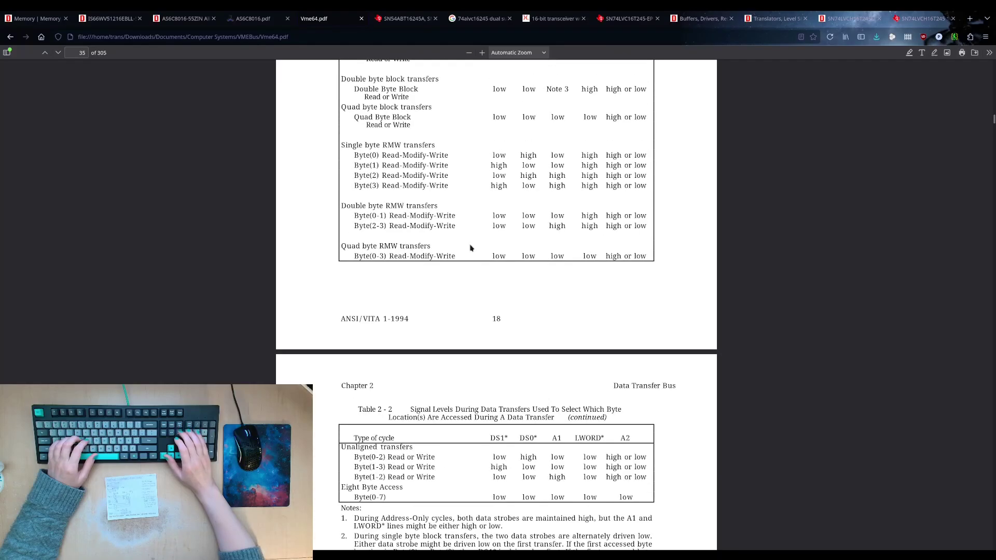
pyautogui.press('pagedown')
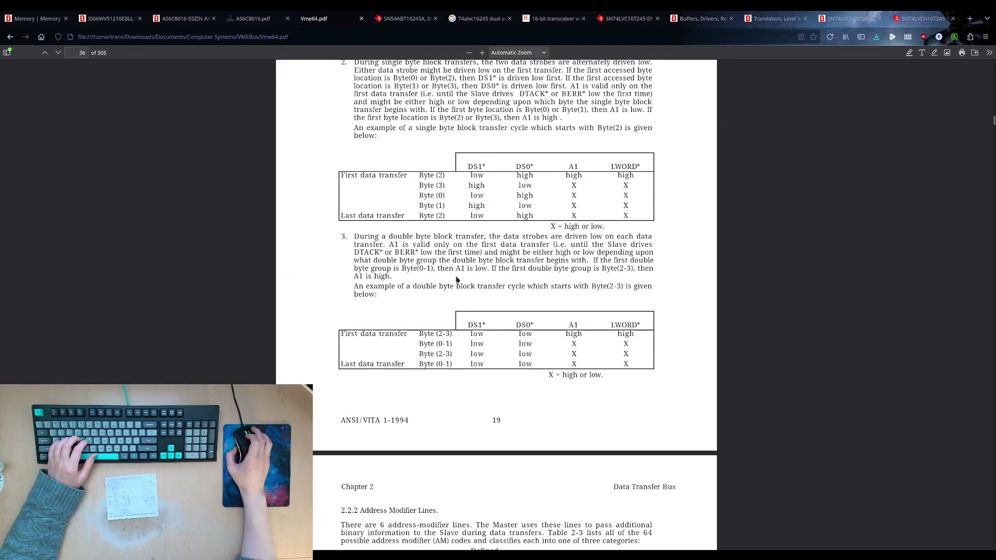
pyautogui.scroll(3, 456, 276)
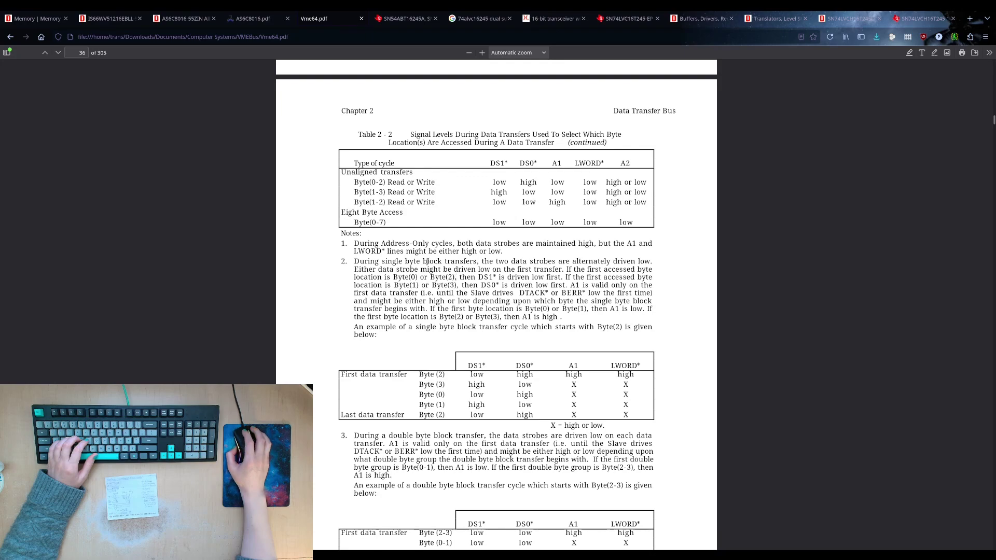
pyautogui.scroll(-2, 426, 262)
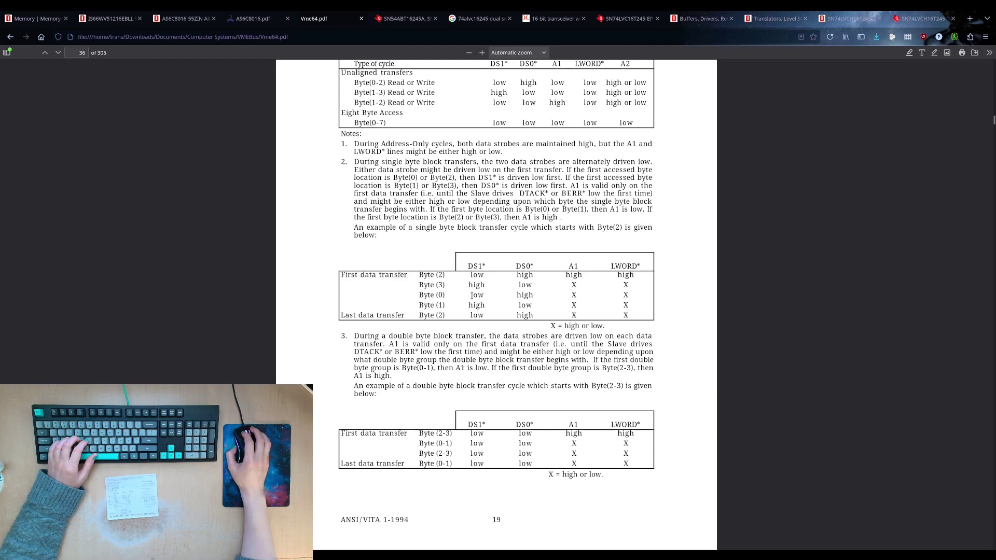
pyautogui.moveTo(471, 295); pyautogui.dragTo(483, 298)
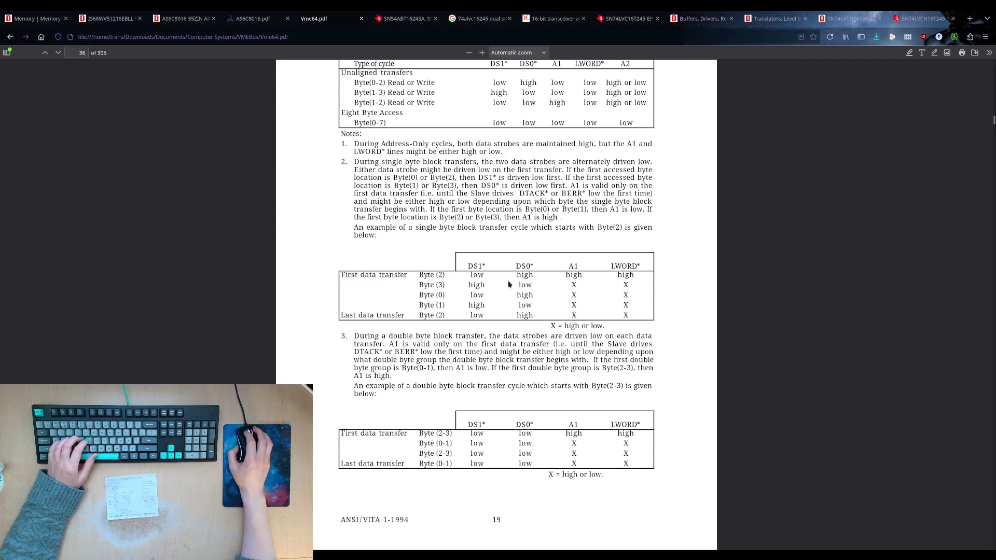
# - Switch back to the schematic editor and move the VDS1 label beside U13B's input pin 4
pyautogui.hotkey('alt', 'Tab')
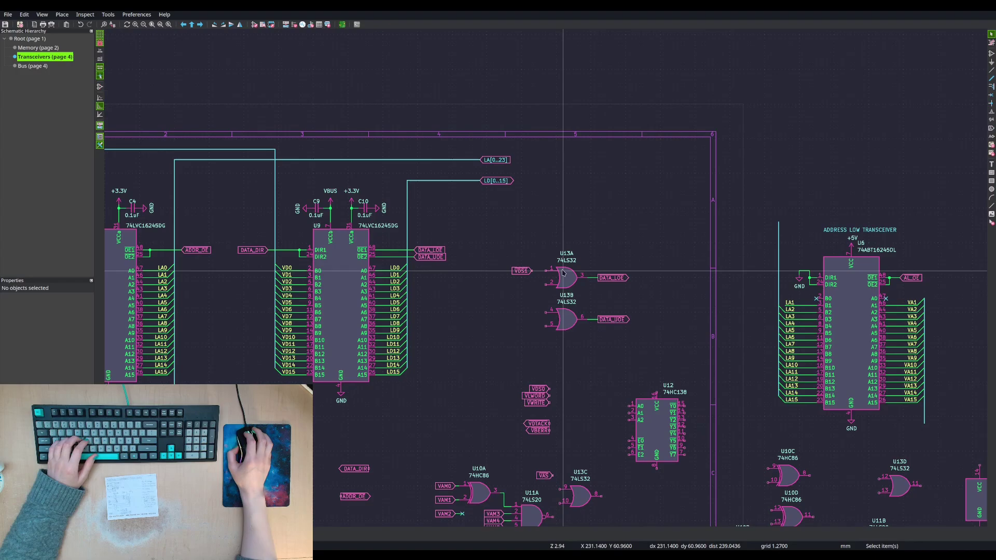
pyautogui.click(521, 271)
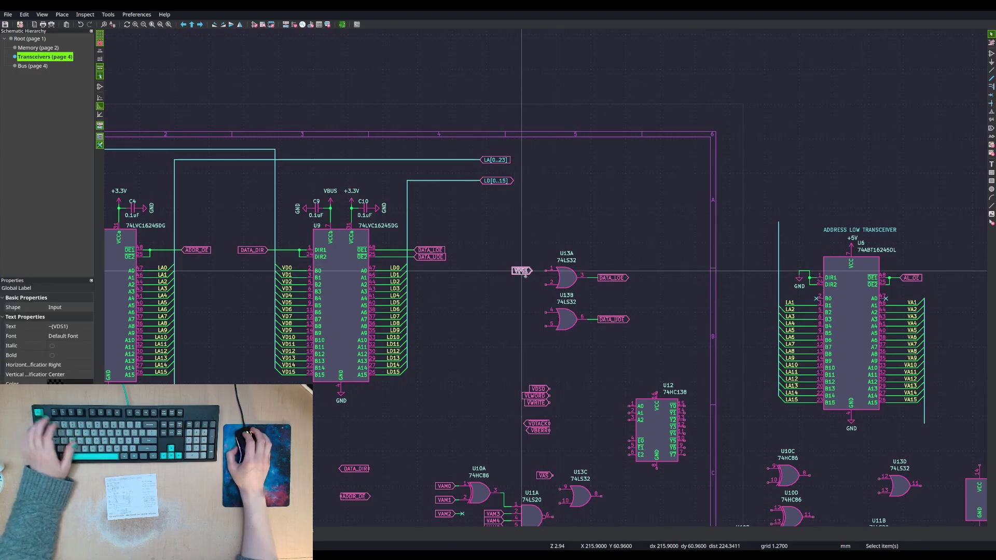
pyautogui.press('m')
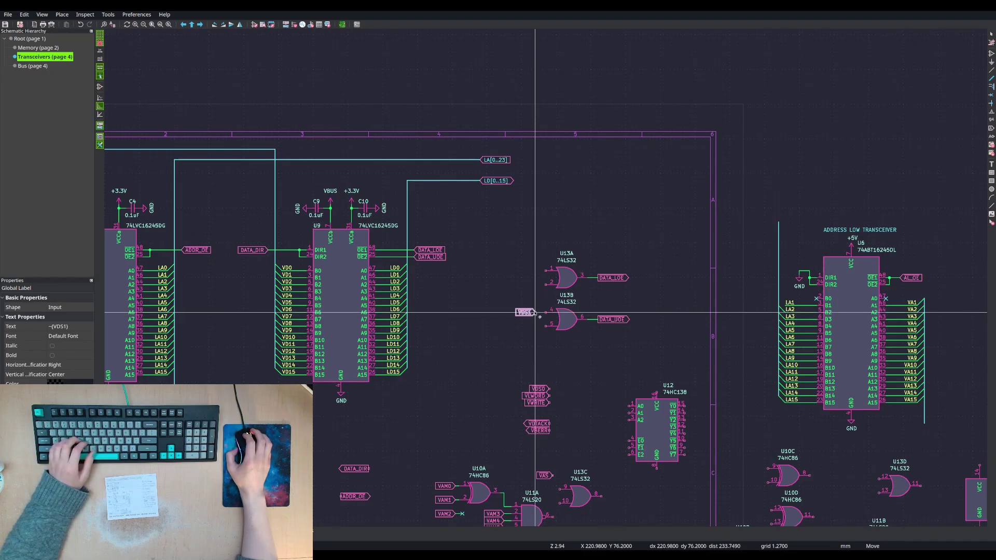
pyautogui.click(537, 314)
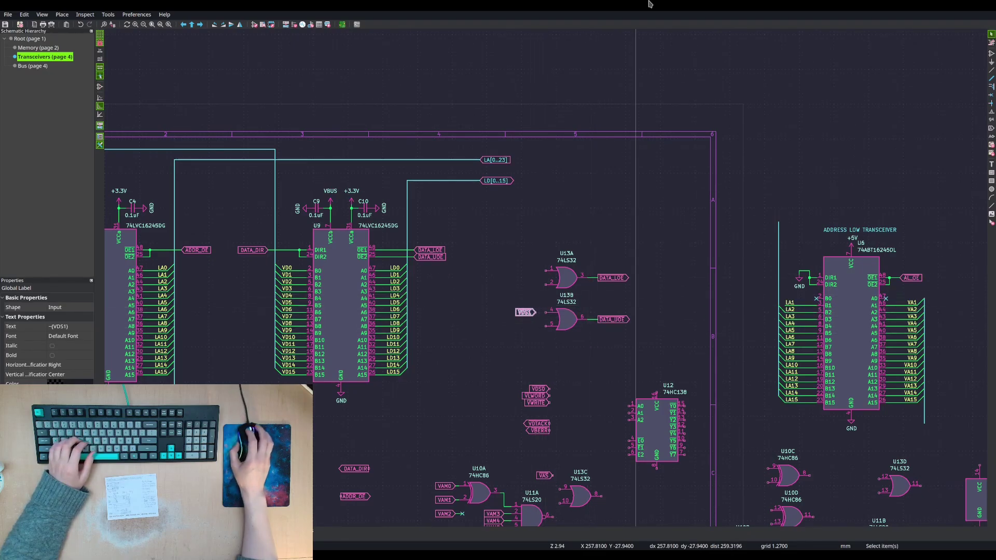
# - Switch to the browser and look through Chapter 2 of Vme64.pdf for Table 2-4 on the use of data lines
pyautogui.scroll(-1, 649, 2)
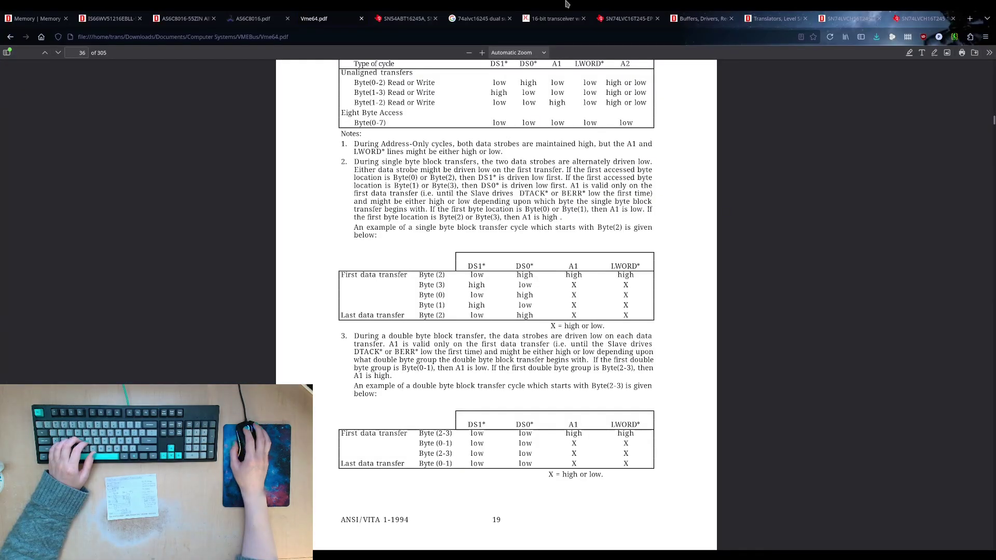
pyautogui.scroll(4, 565, 200)
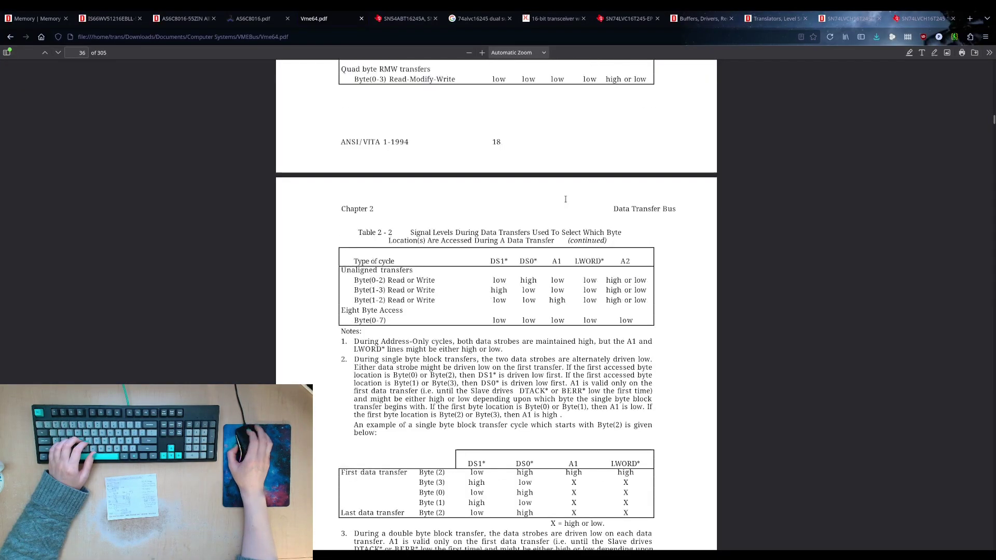
pyautogui.scroll(20, 566, 199)
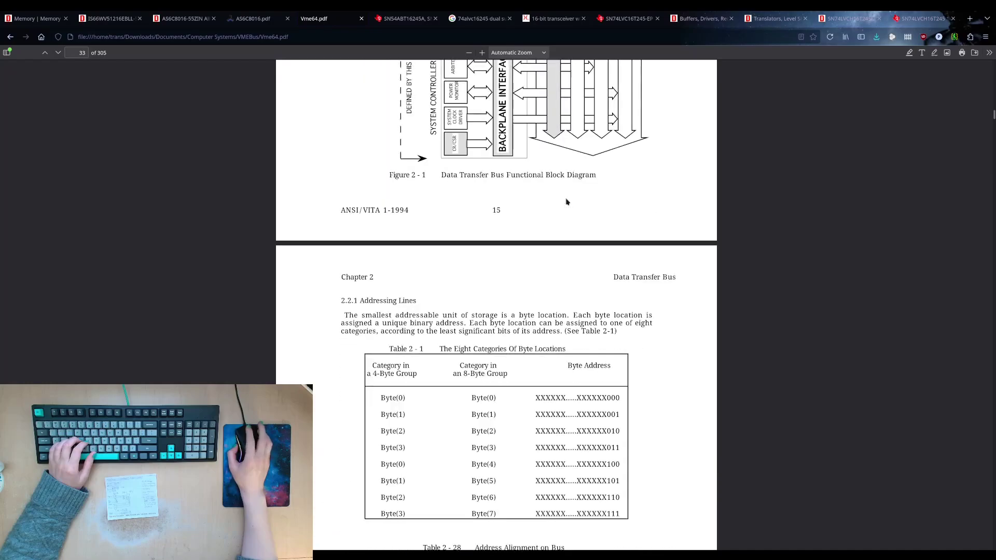
pyautogui.scroll(-4, 567, 202)
pyautogui.scroll(3, 567, 202)
pyautogui.scroll(-3, 558, 387)
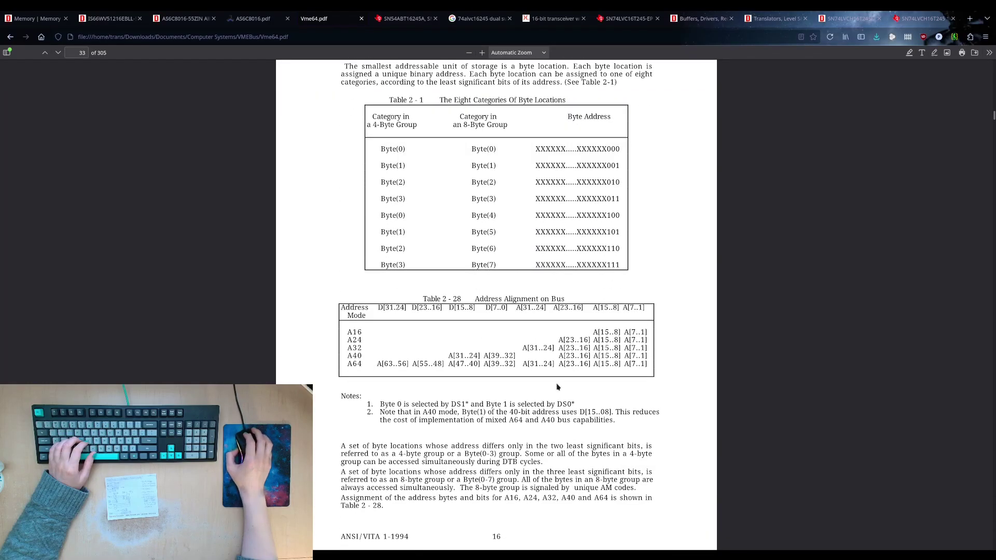
pyautogui.scroll(12, 517, 352)
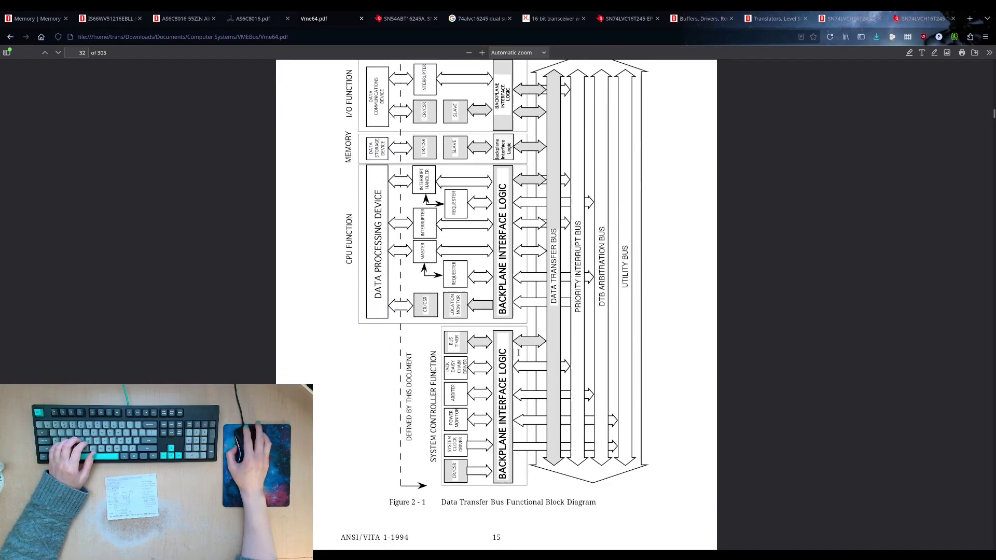
pyautogui.scroll(-20, 518, 353)
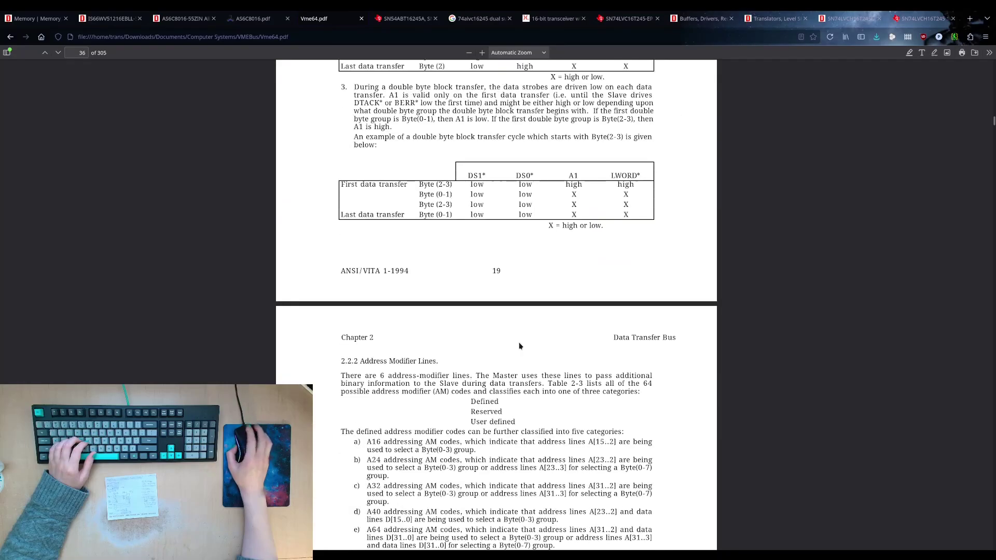
pyautogui.scroll(-20, 519, 346)
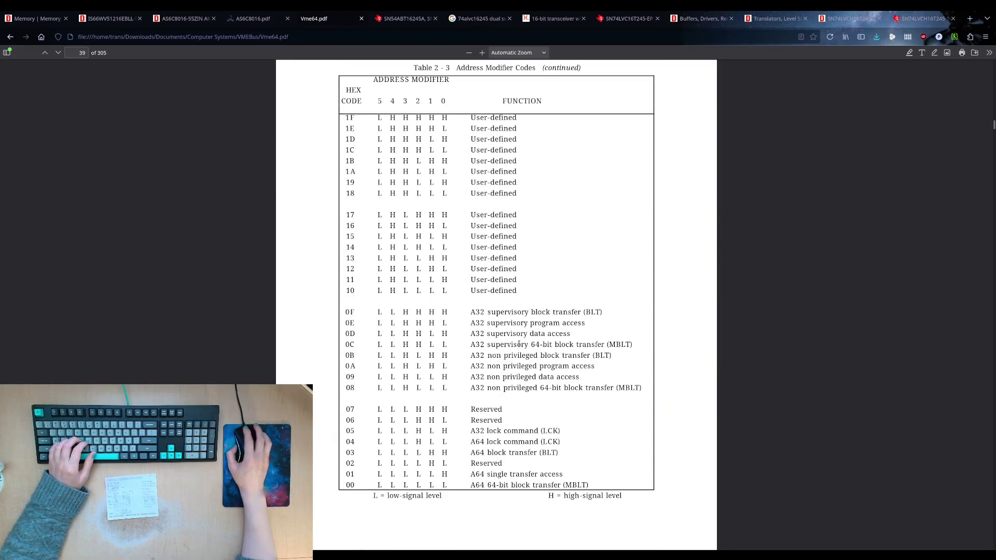
pyautogui.scroll(-12, 521, 347)
pyautogui.scroll(6, 519, 344)
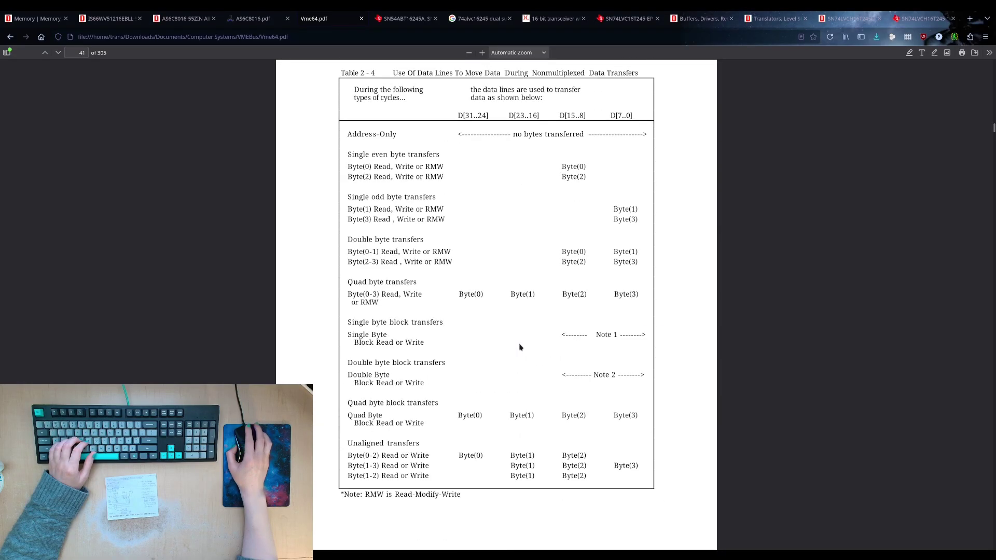
# - Examine in Table 2-4 which bytes the D[15..8] and D[7..0] data lines carry
pyautogui.moveTo(560, 164); pyautogui.dragTo(585, 165)
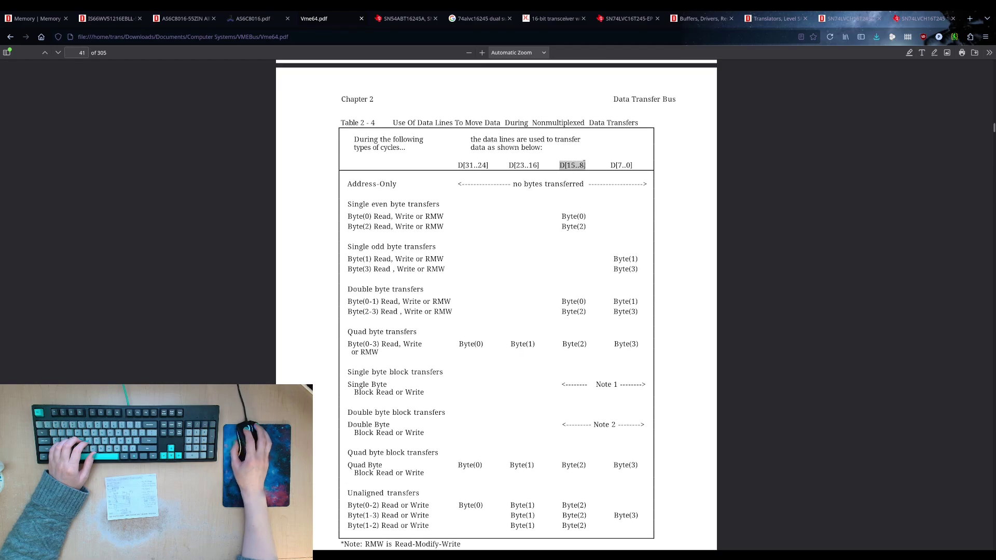
pyautogui.click(584, 164)
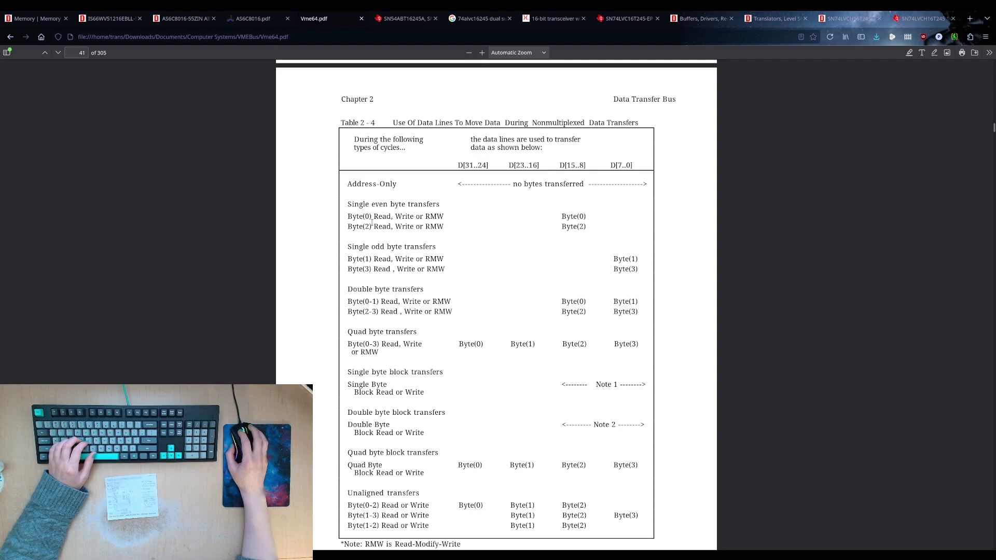
pyautogui.doubleClick(580, 164)
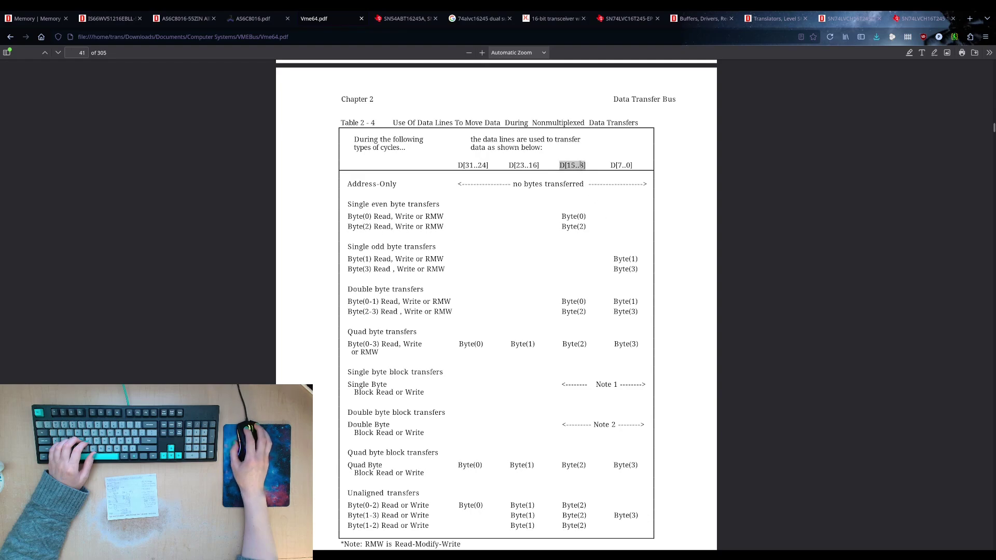
pyautogui.click(576, 164)
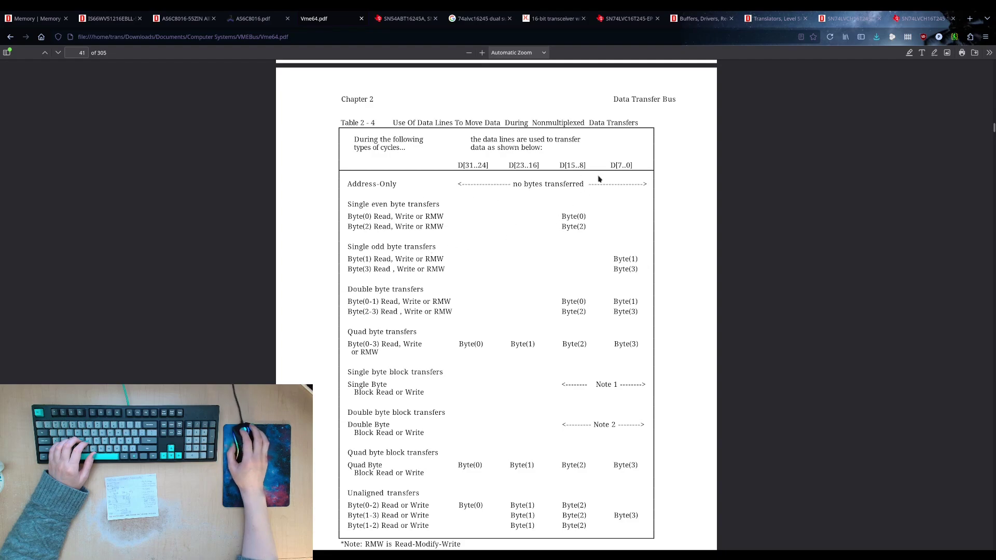
pyautogui.moveTo(615, 166); pyautogui.dragTo(634, 170)
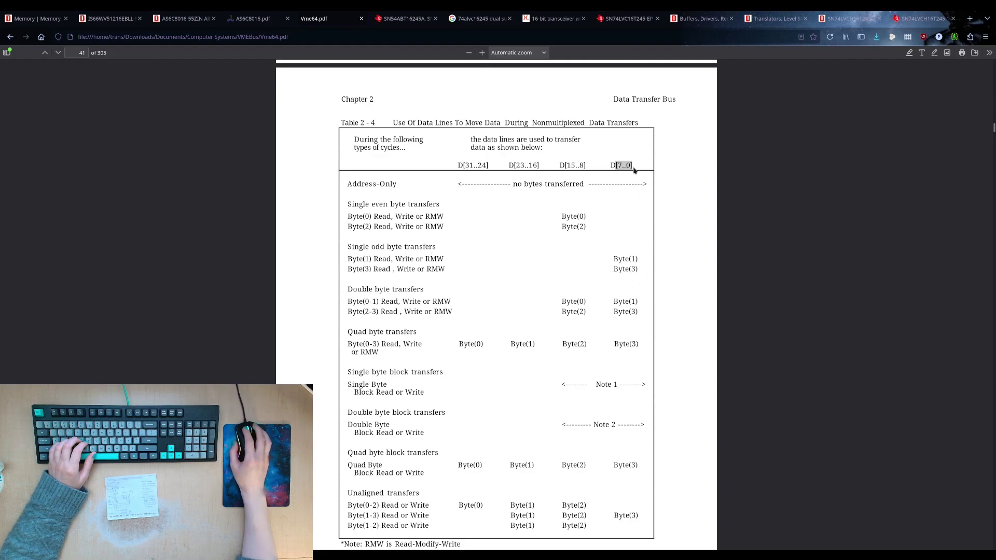
# - Compare the DATA_LOE and DATA_UOE gates in the schematic with the DS1* and DS0* levels in the Table 2-2 notes of Vme64.pdf
pyautogui.hotkey('alt', 'Tab')
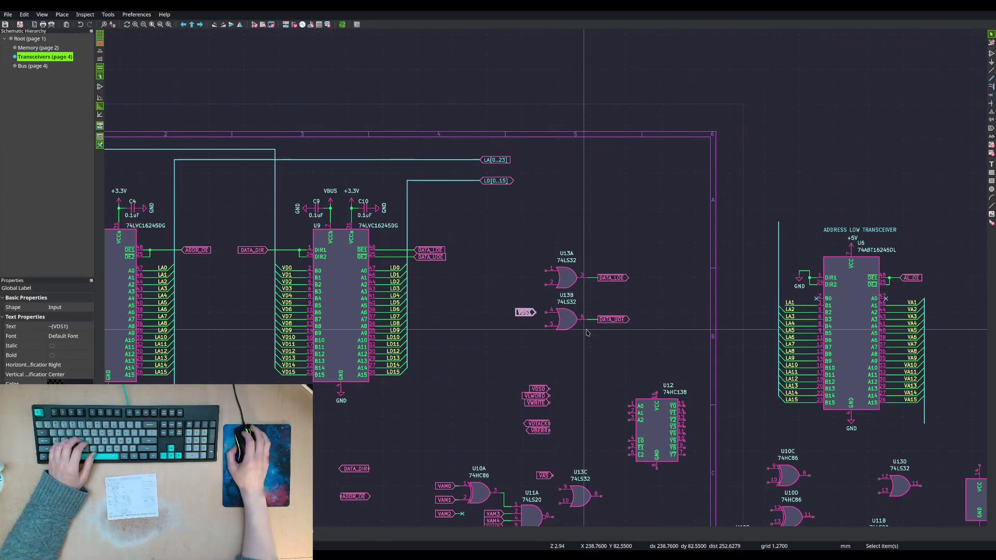
pyautogui.hotkey('alt', 'Tab')
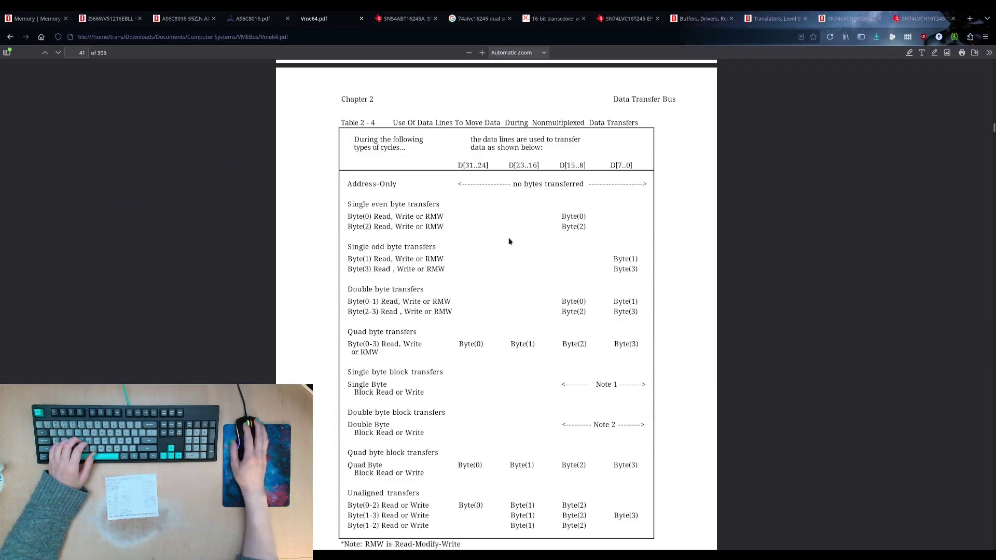
pyautogui.scroll(20, 512, 266)
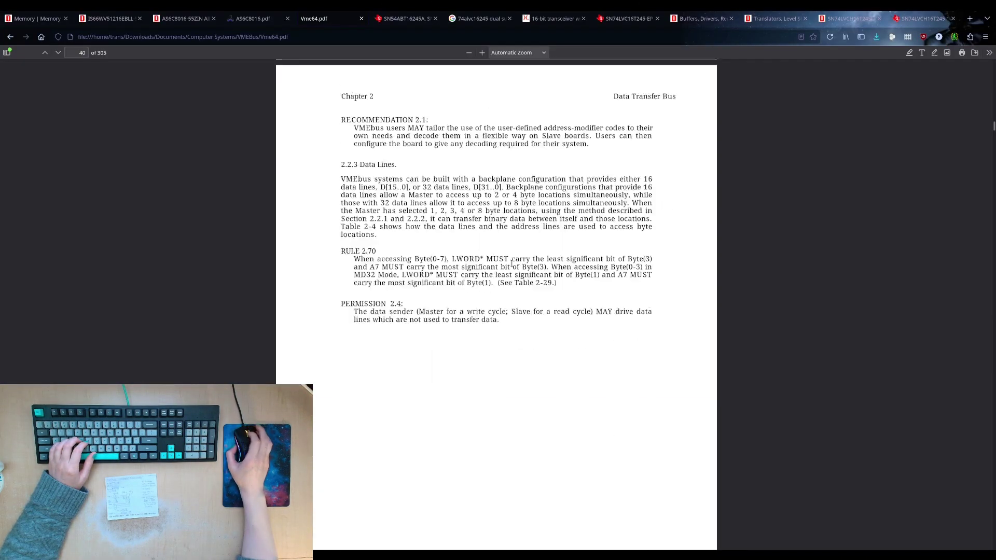
pyautogui.scroll(20, 512, 267)
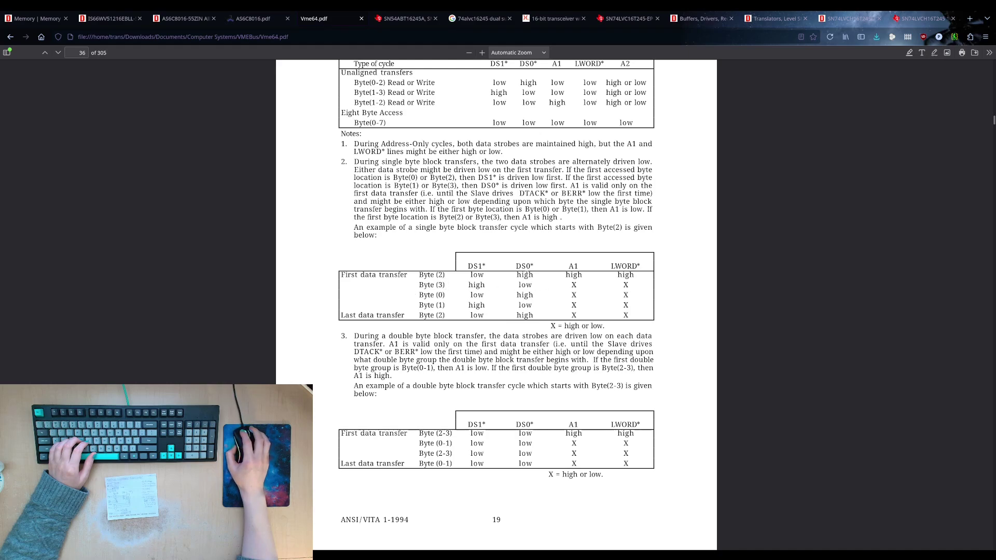
# - Switch back to the schematic editor, move the VDS0 label beside U13A's input pin 1 and wire it to that pin
pyautogui.hotkey('alt', 'Tab')
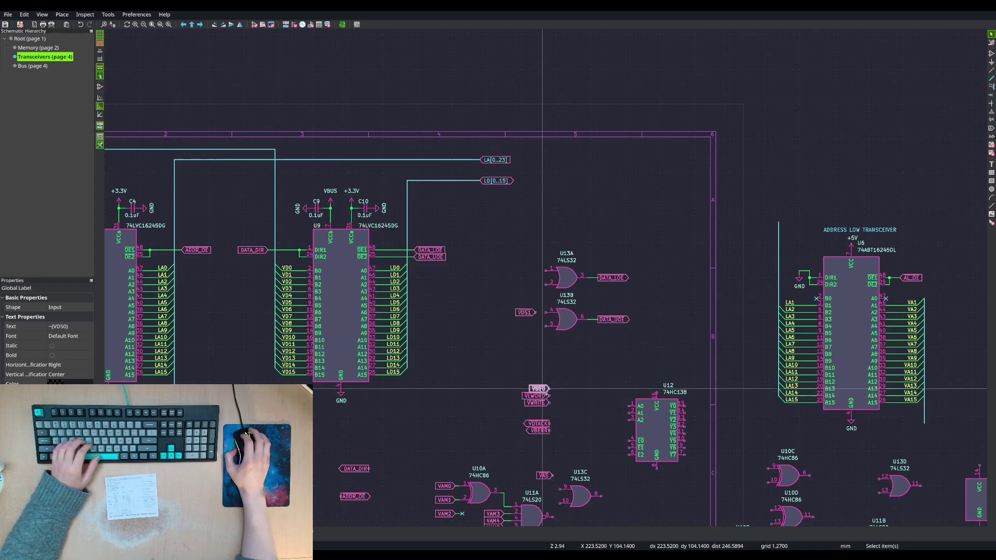
pyautogui.press('m')
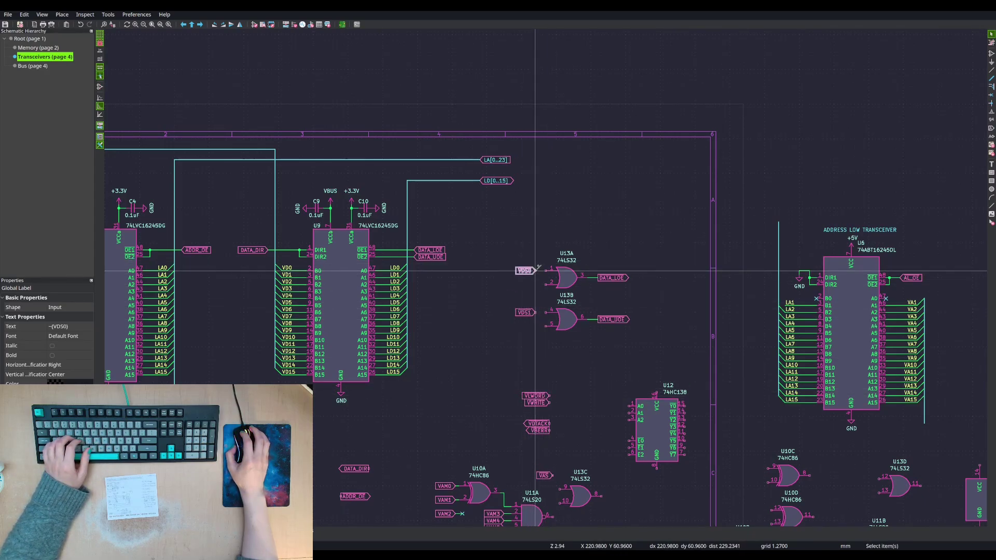
pyautogui.press('w')
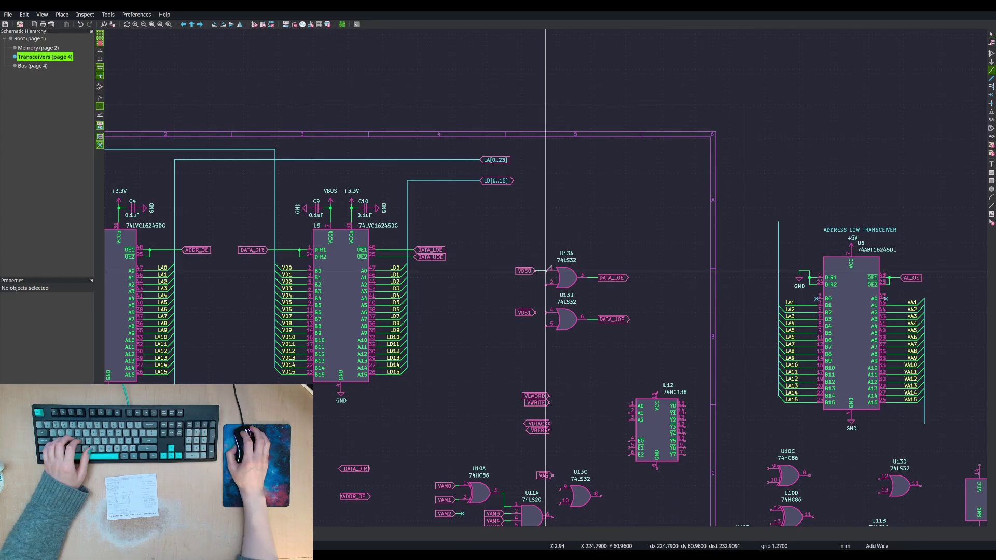
# - Wire the VDS1 label to input pin 4 of U13B
pyautogui.hotkey('alt', 'Tab')
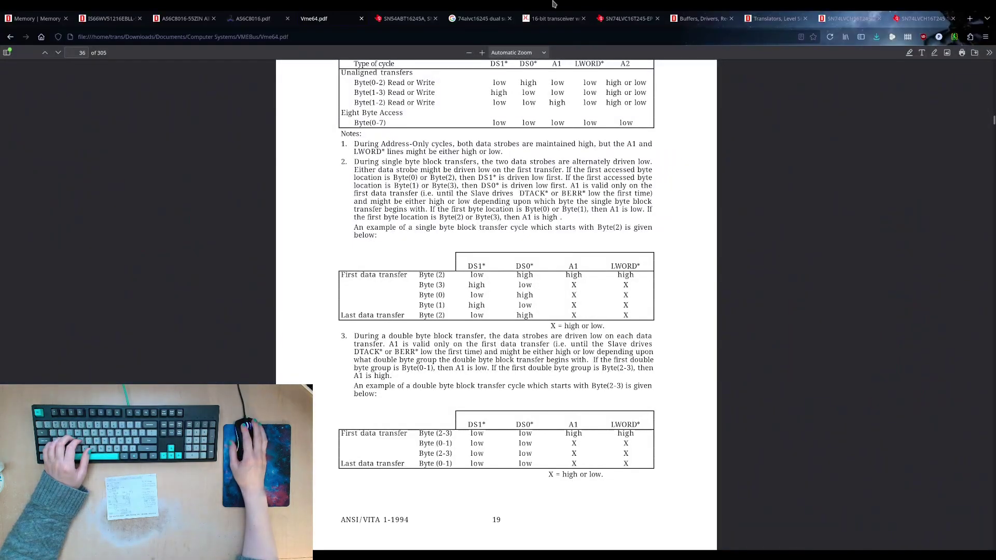
pyautogui.hotkey('alt', 'Tab')
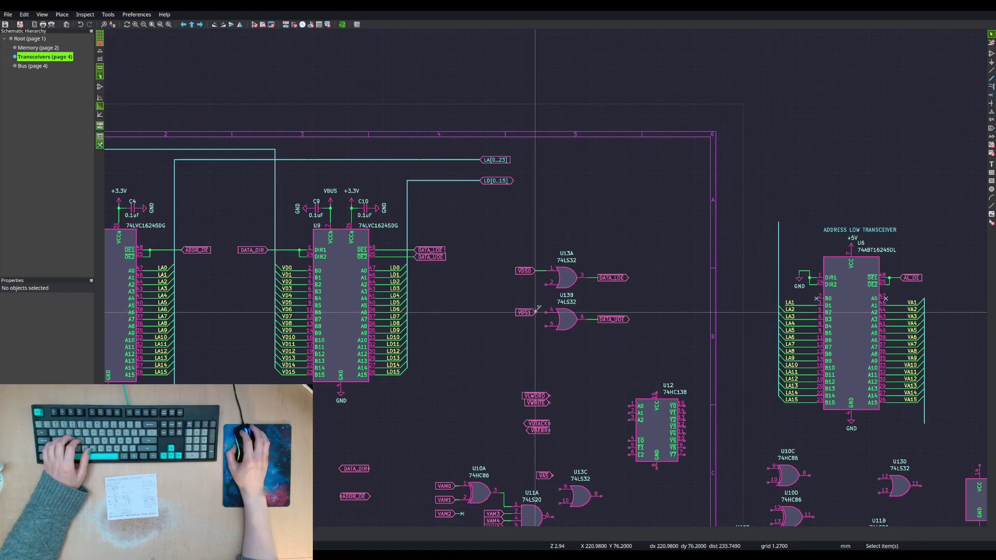
pyautogui.click(545, 312)
pyautogui.press('Escape')
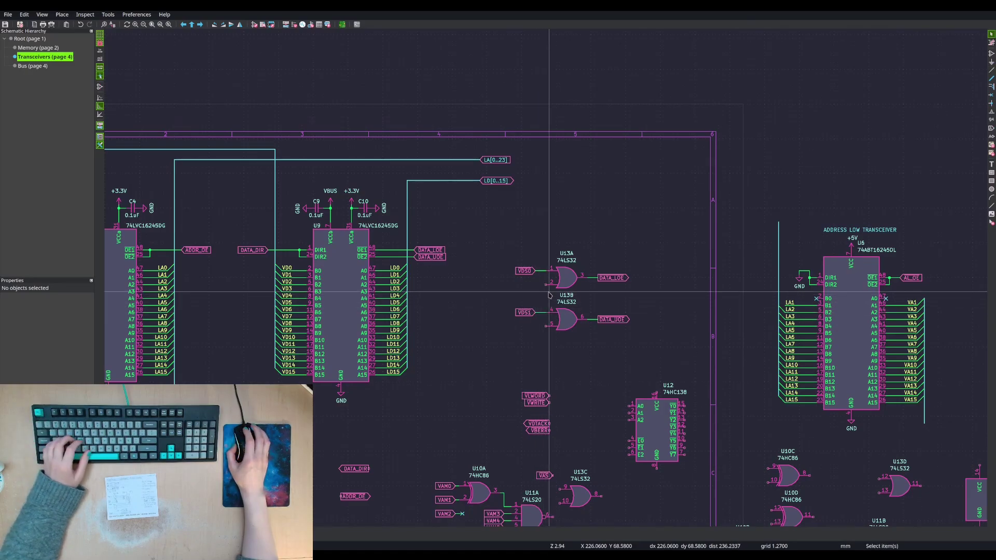
# - Wire the VAS label to U13C's input pin 9 and U11A's output pin 6 to U13C's input pin 10
pyautogui.scroll(2, 556, 343)
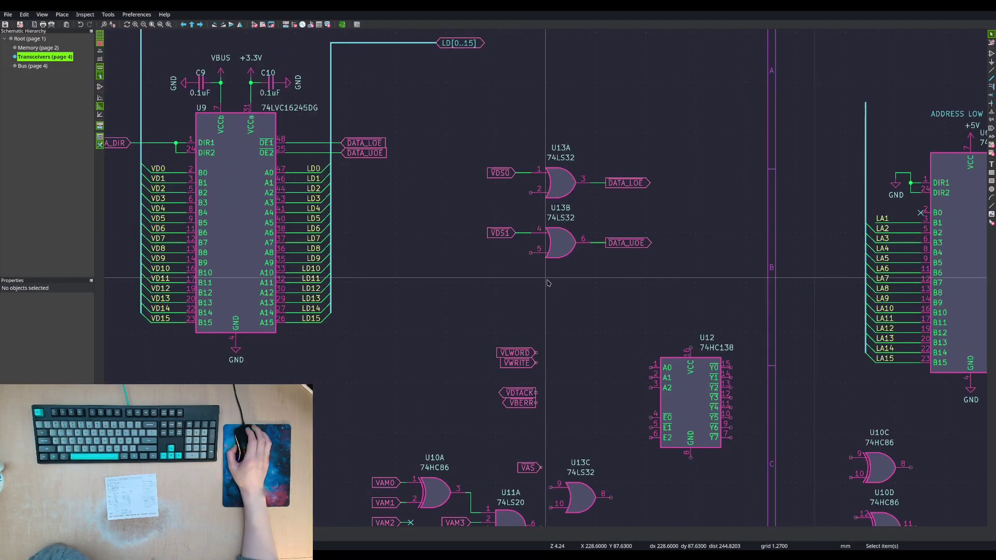
pyautogui.moveTo(548, 283); pyautogui.dragTo(544, 182, button='middle')
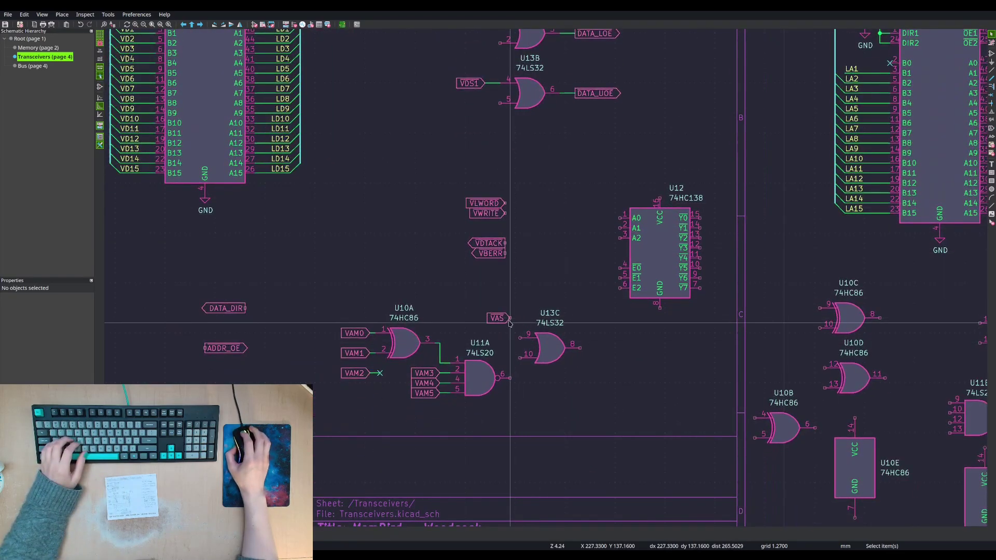
pyautogui.press('w')
pyautogui.click(518, 338)
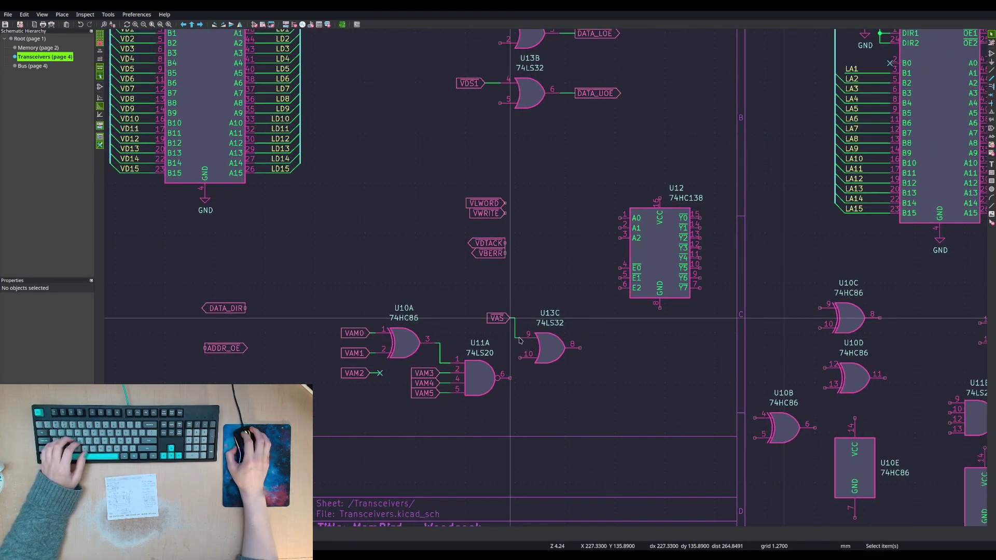
pyautogui.click(511, 378)
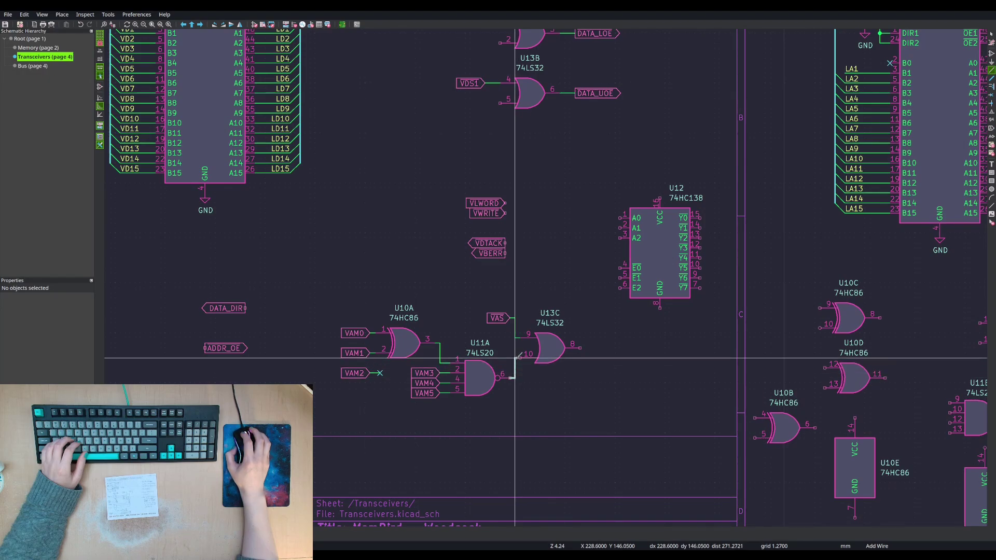
pyautogui.click(520, 354)
pyautogui.press('Escape')
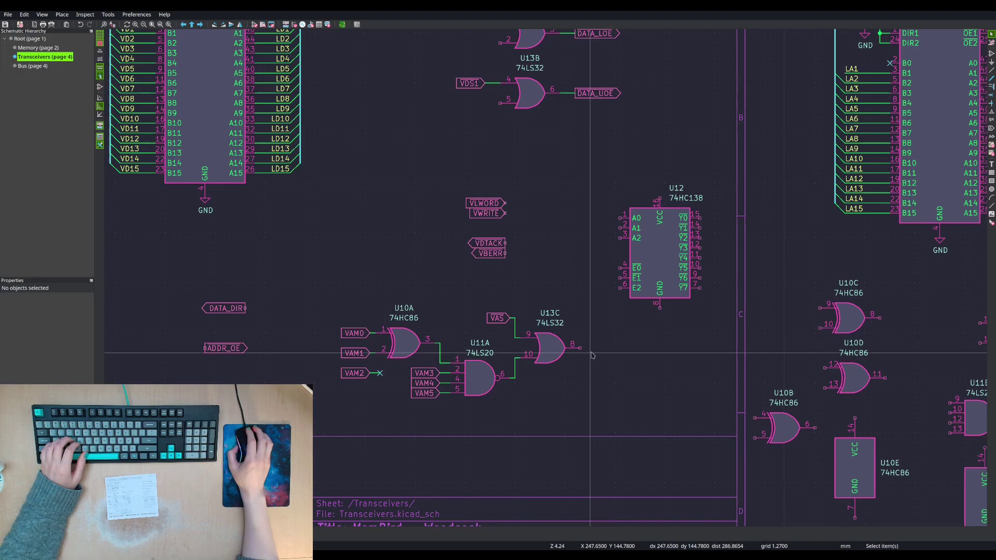
# - Move the address modifier decoding circuit of U10A, U11A and U13C, with its labels, above the U13A gate
pyautogui.scroll(-1, 584, 349)
pyautogui.moveTo(539, 271); pyautogui.dragTo(553, 325, button='middle')
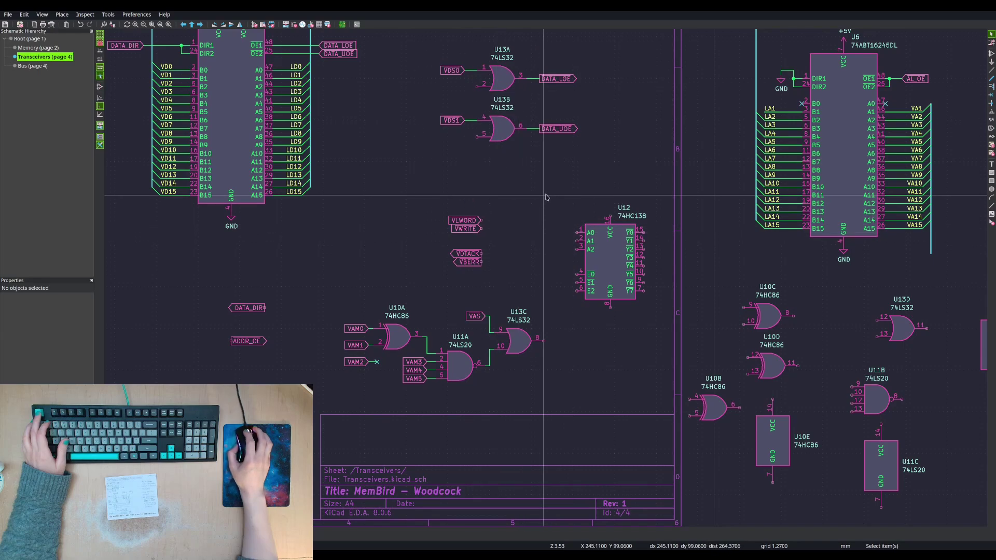
pyautogui.moveTo(545, 196); pyautogui.dragTo(657, 298)
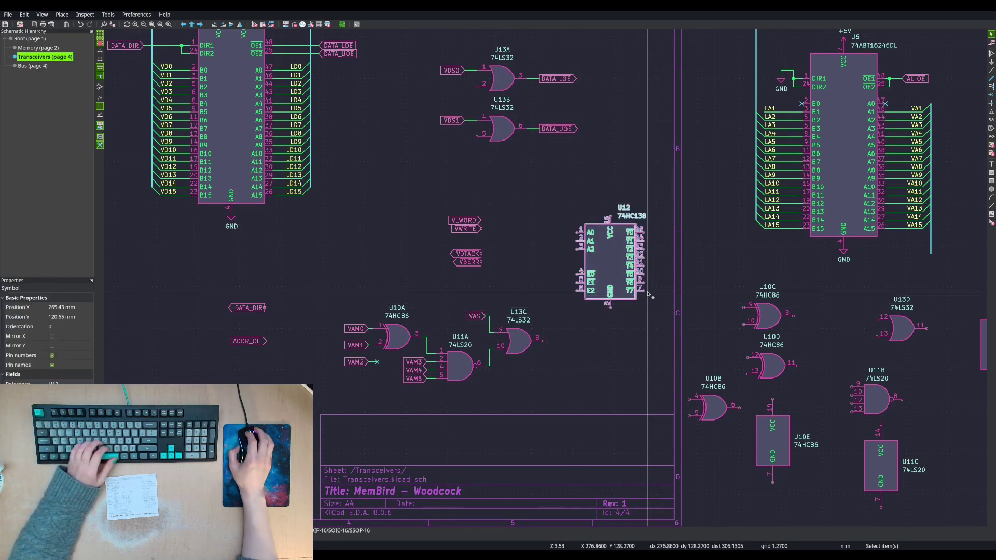
pyautogui.moveTo(298, 287); pyautogui.dragTo(561, 404)
pyautogui.press('m')
pyautogui.scroll(2, 545, 280)
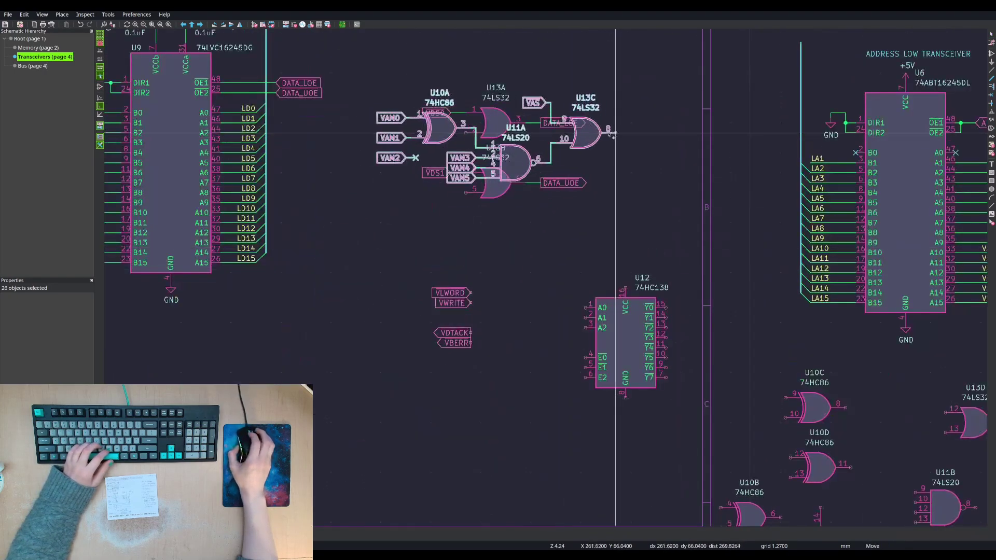
pyautogui.scroll(-3, 544, 280)
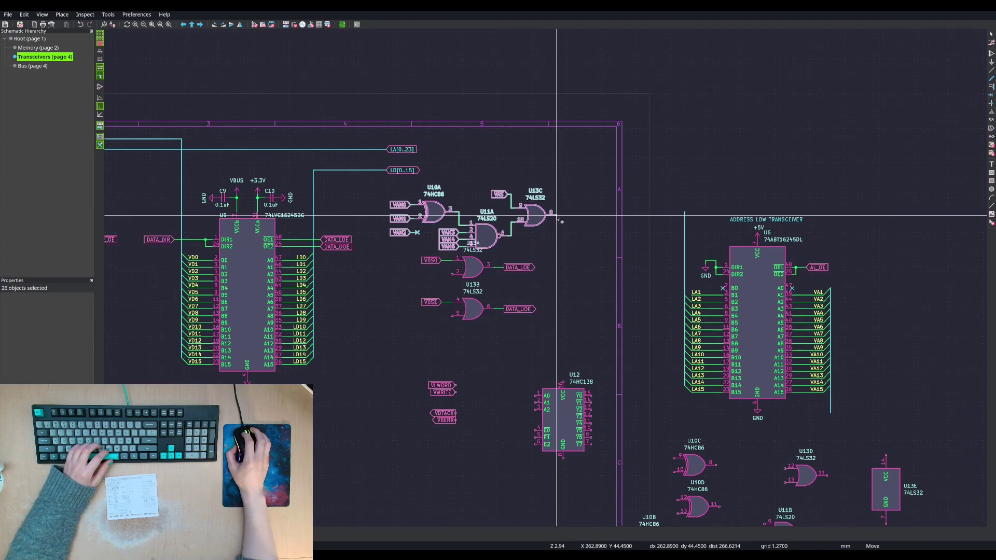
pyautogui.click(557, 219)
# - Move the U13A and U13B gates with their labels down and rightwards, beneath U13C
pyautogui.moveTo(396, 252); pyautogui.dragTo(594, 351)
pyautogui.press('m')
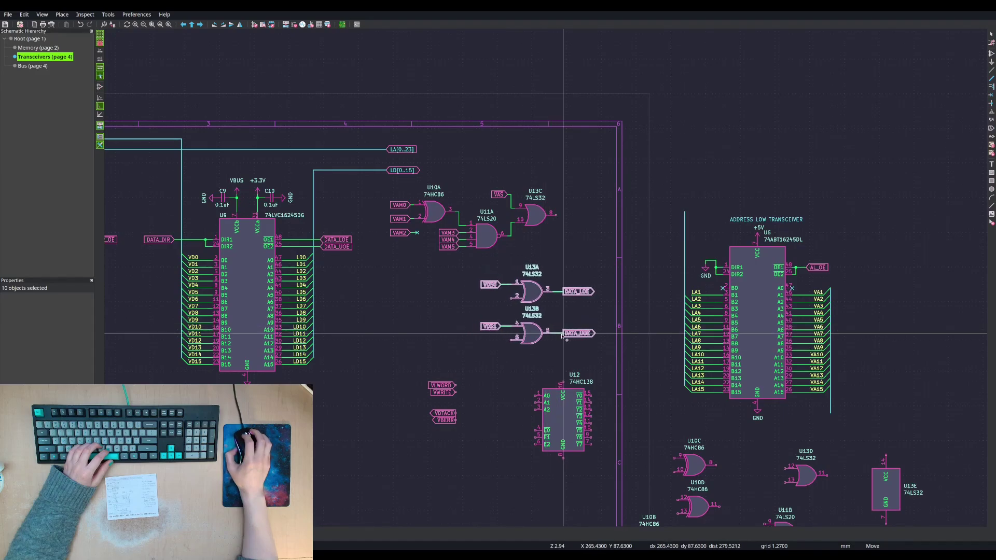
pyautogui.click(570, 337)
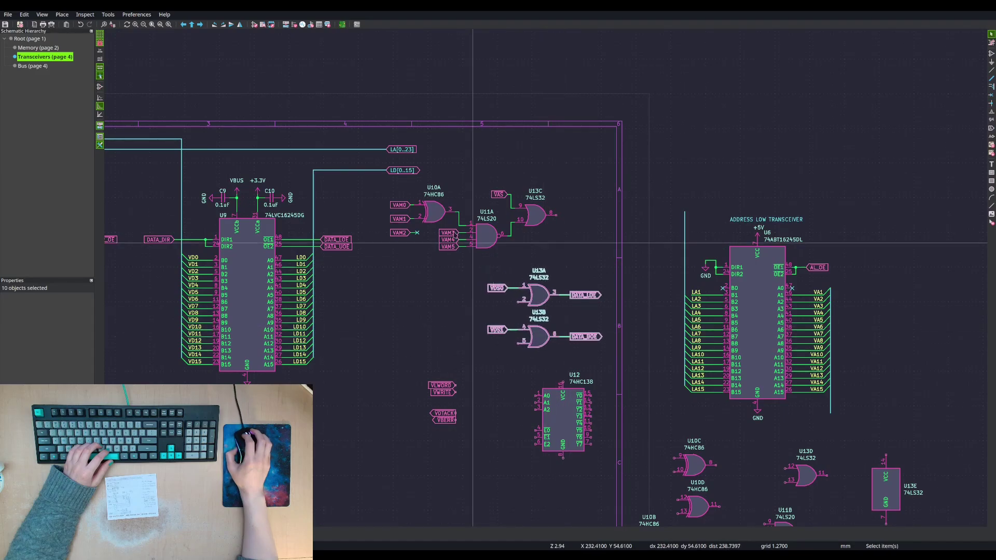
pyautogui.moveTo(377, 182); pyautogui.dragTo(590, 257)
pyautogui.press('m')
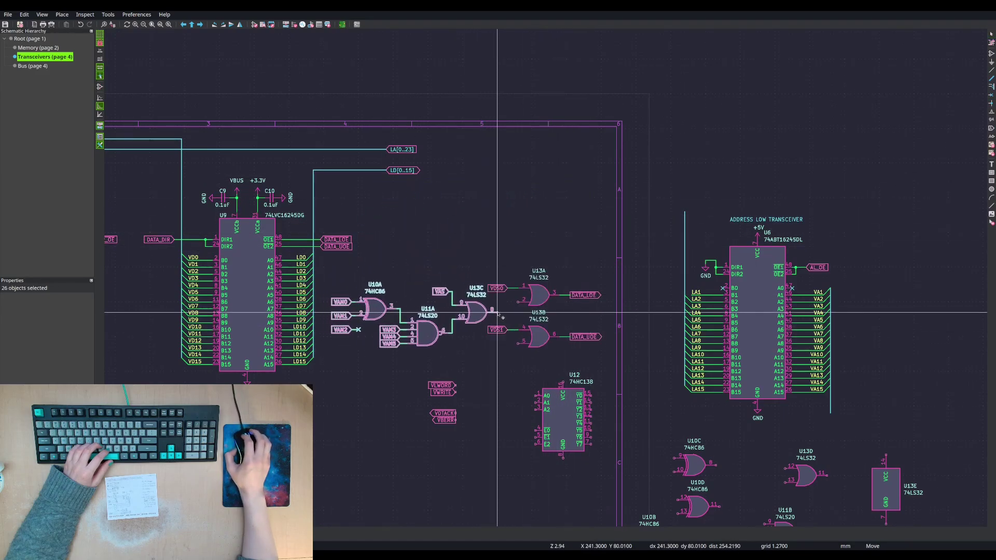
pyautogui.press('Escape')
# - Move the DATA_DIR and ADDR_OE labels to the free area below U12
pyautogui.scroll(-3, 500, 295)
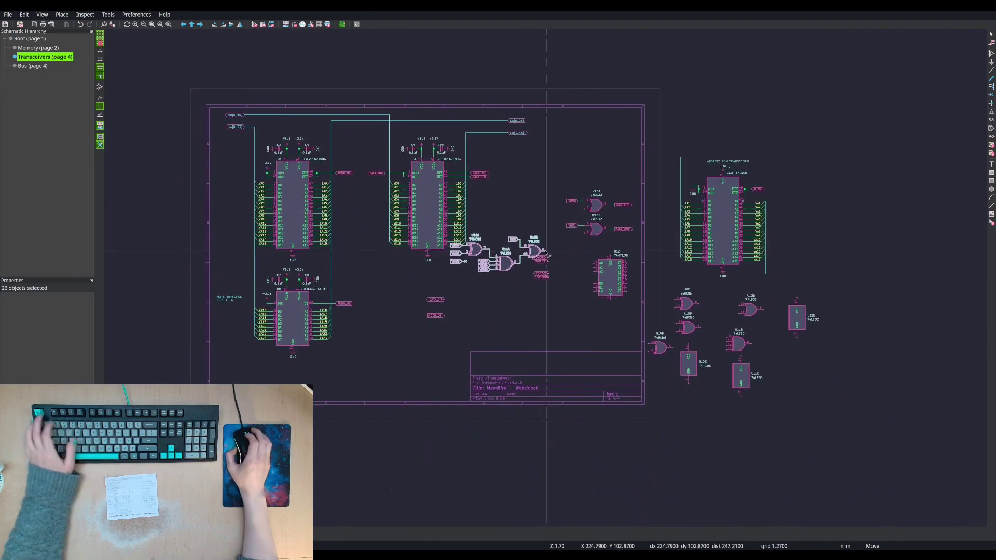
pyautogui.moveTo(391, 287); pyautogui.dragTo(466, 334)
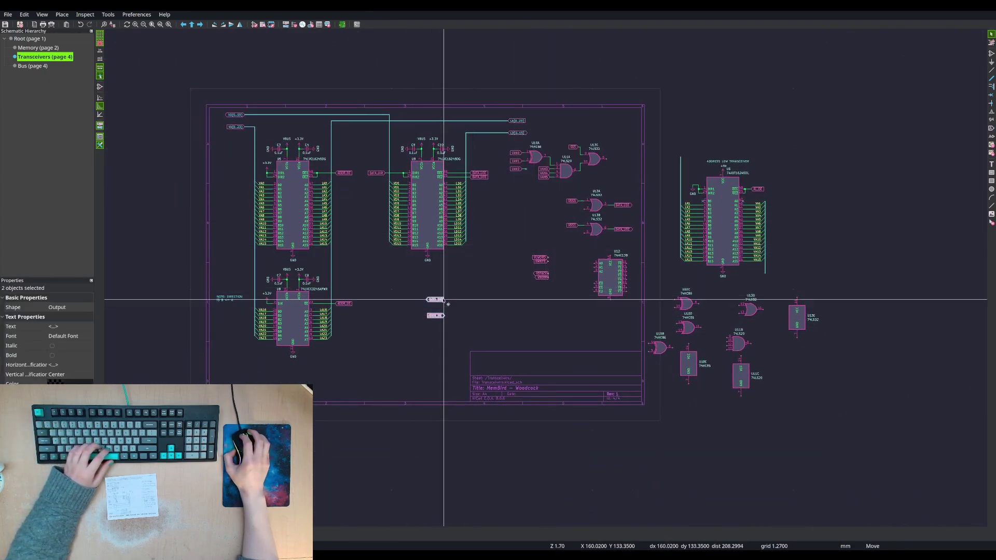
pyautogui.press('m')
pyautogui.click(584, 316)
# - Move the decoding circuit of U10A, U11A and U13C, with its labels, into the space below U9, beside U8
pyautogui.moveTo(496, 136); pyautogui.dragTo(620, 188)
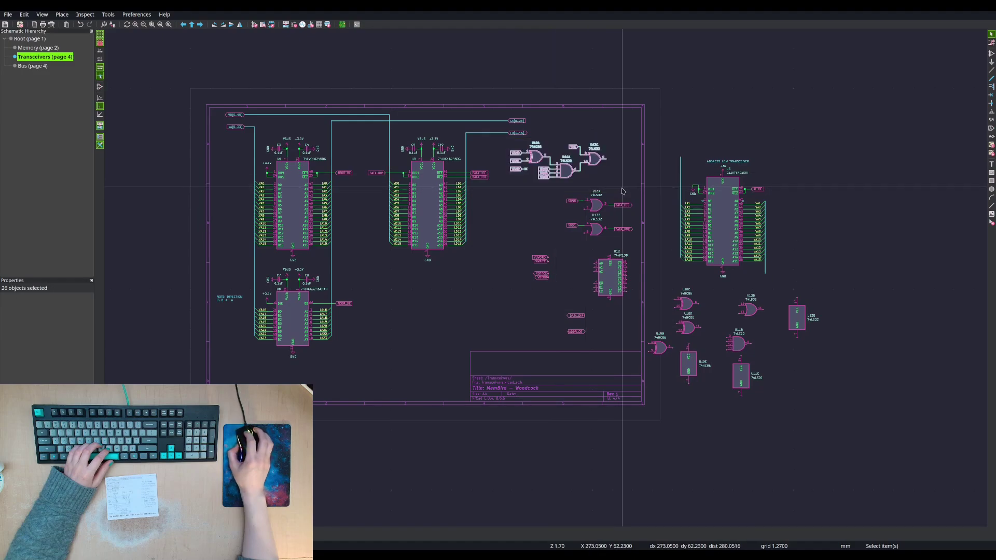
pyautogui.press('m')
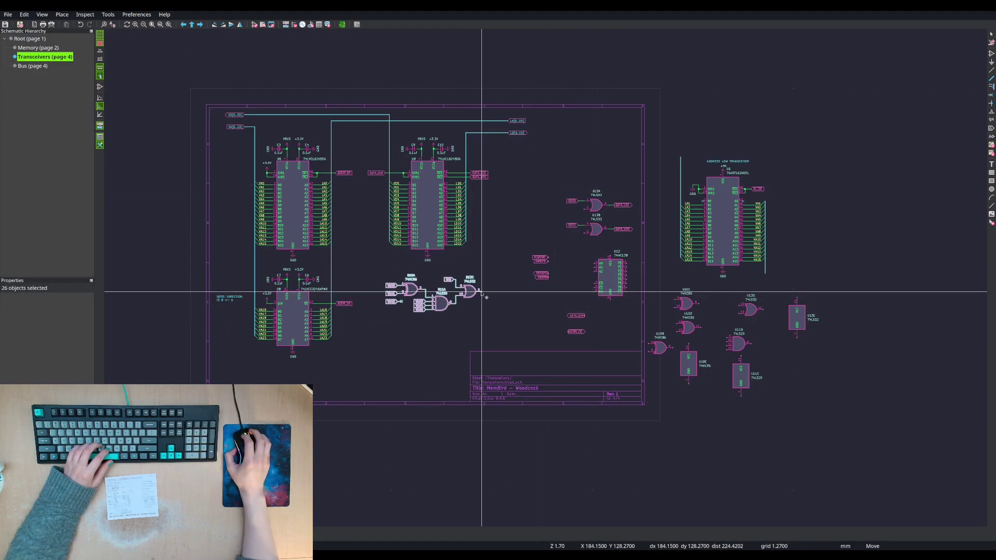
pyautogui.click(481, 293)
# - Move the VLWORD, VWRITE, VDTACK and VBERR labels beside the input side of U12
pyautogui.moveTo(511, 248); pyautogui.dragTo(548, 281)
pyautogui.press('m')
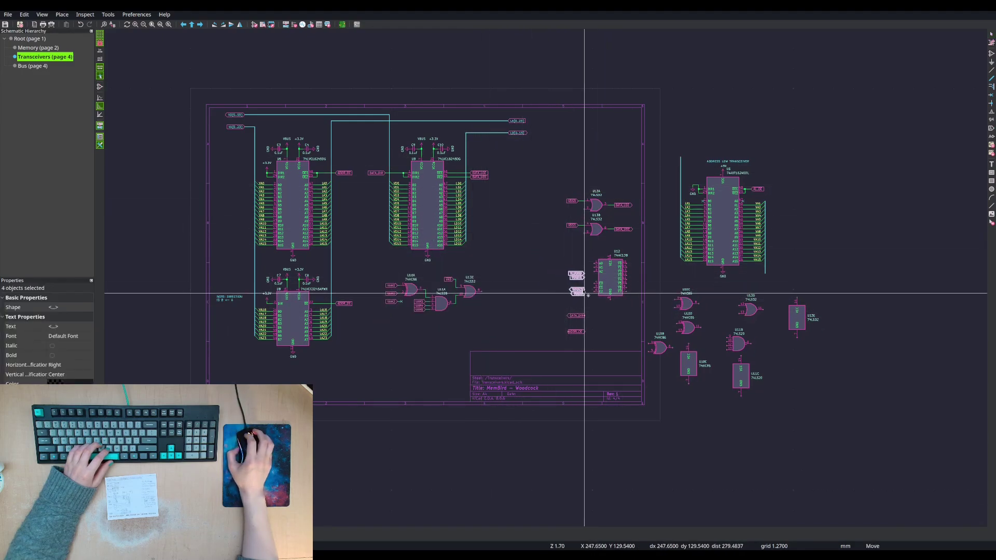
pyautogui.click(587, 255)
# - Move the U13A and U13B gates with their labels beside U13C's output
pyautogui.moveTo(546, 183); pyautogui.dragTo(638, 243)
pyautogui.press('m')
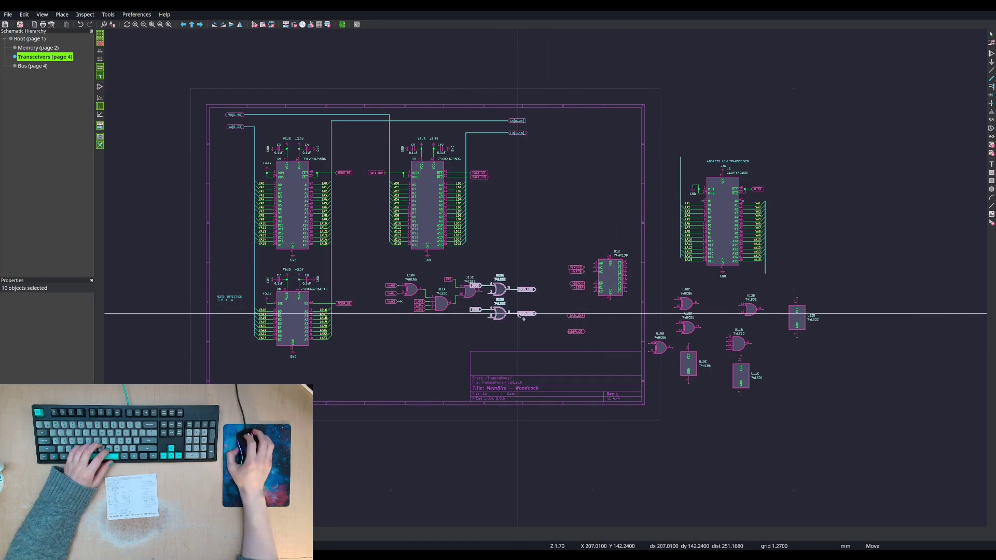
pyautogui.click(534, 309)
# - Bring the VDS0 and VDS1 labels one grid step closer to U13A and U13B with their wires attached
pyautogui.scroll(4, 513, 282)
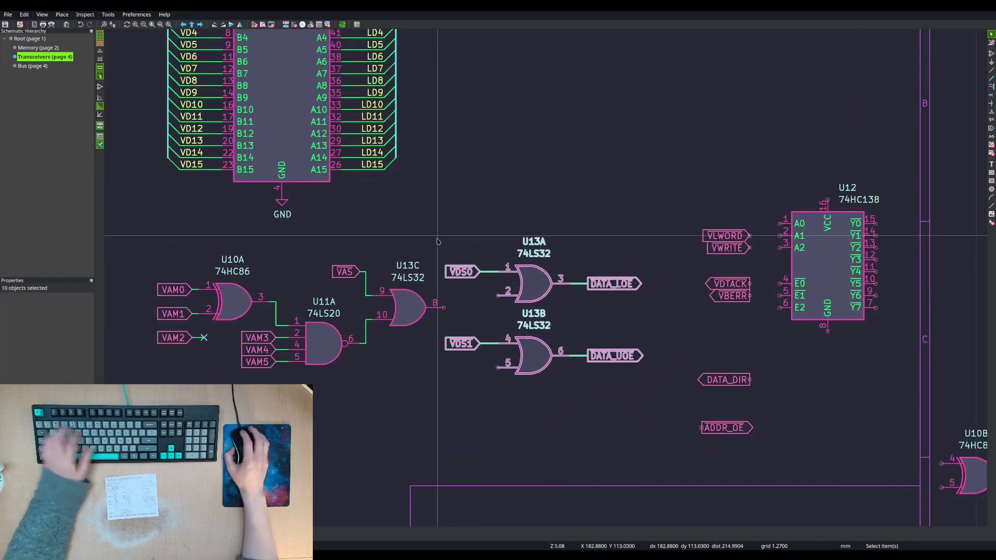
pyautogui.moveTo(480, 269); pyautogui.dragTo(497, 302)
pyautogui.moveTo(487, 343); pyautogui.dragTo(480, 374)
pyautogui.rightClick(479, 373)
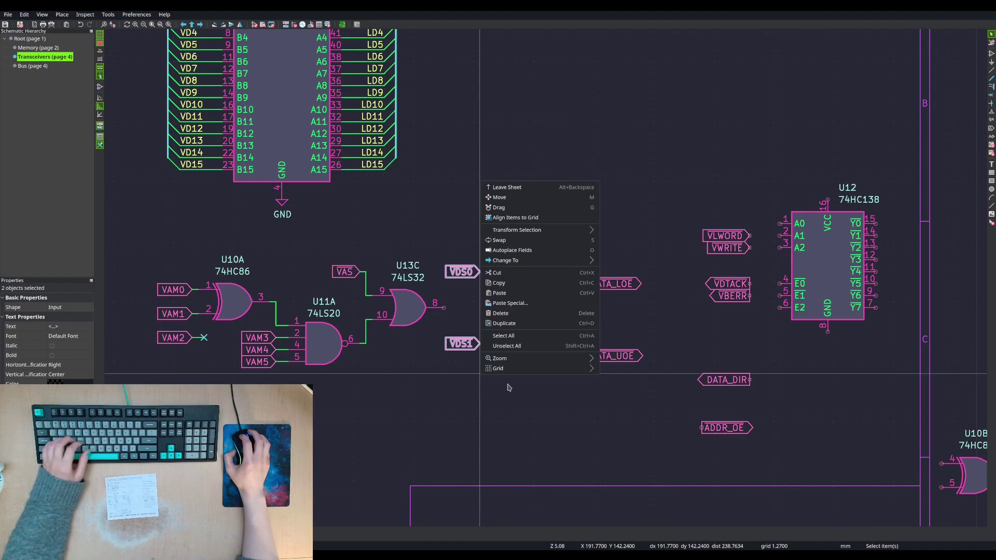
pyautogui.click(499, 208)
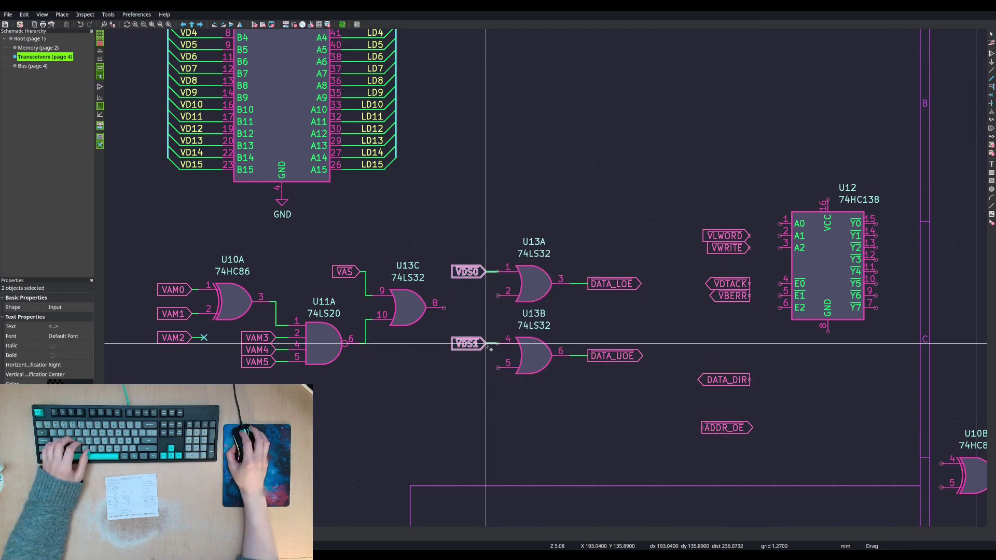
pyautogui.click(491, 344)
# - Reposition the U13A and U13B gates beside U13C and wire U13C's output to U13A pin 2 and U13B pin 5
pyautogui.moveTo(427, 207); pyautogui.dragTo(649, 412)
pyautogui.press('m')
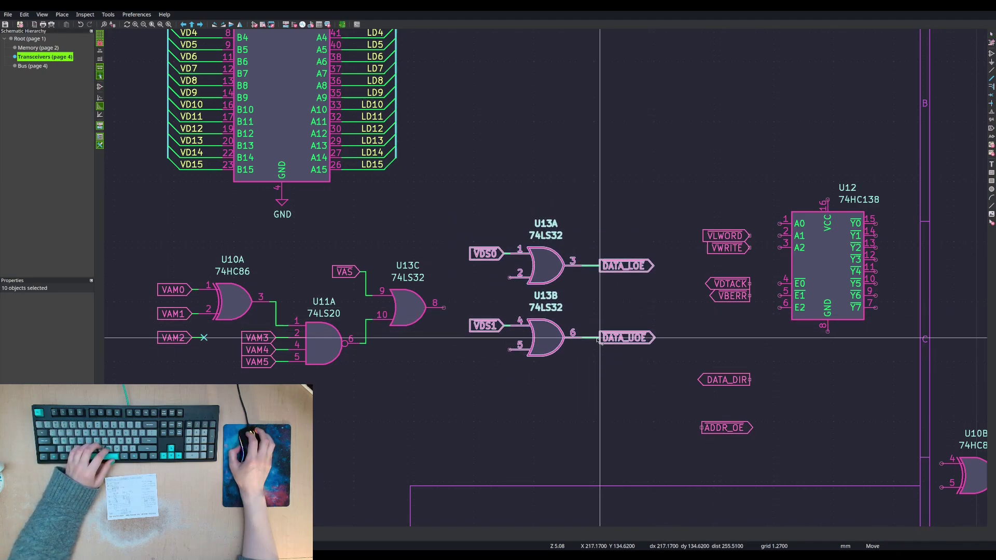
pyautogui.click(600, 344)
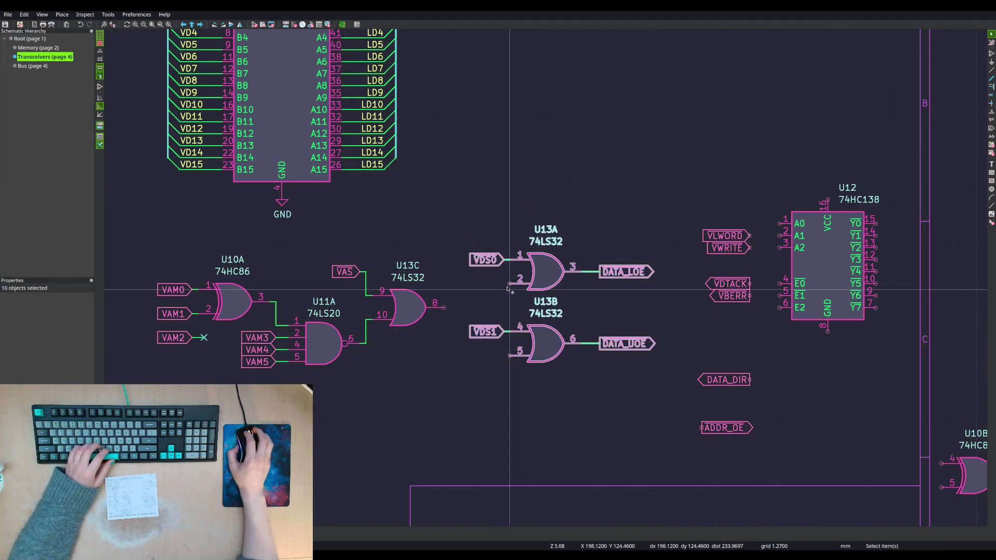
pyautogui.press('w')
pyautogui.click(444, 307)
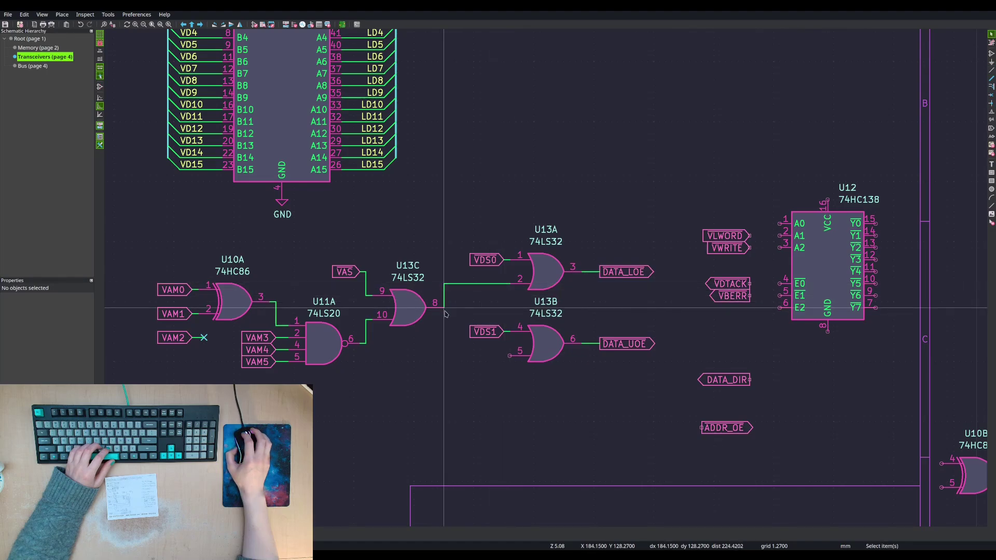
pyautogui.click(510, 356)
pyautogui.click(444, 307)
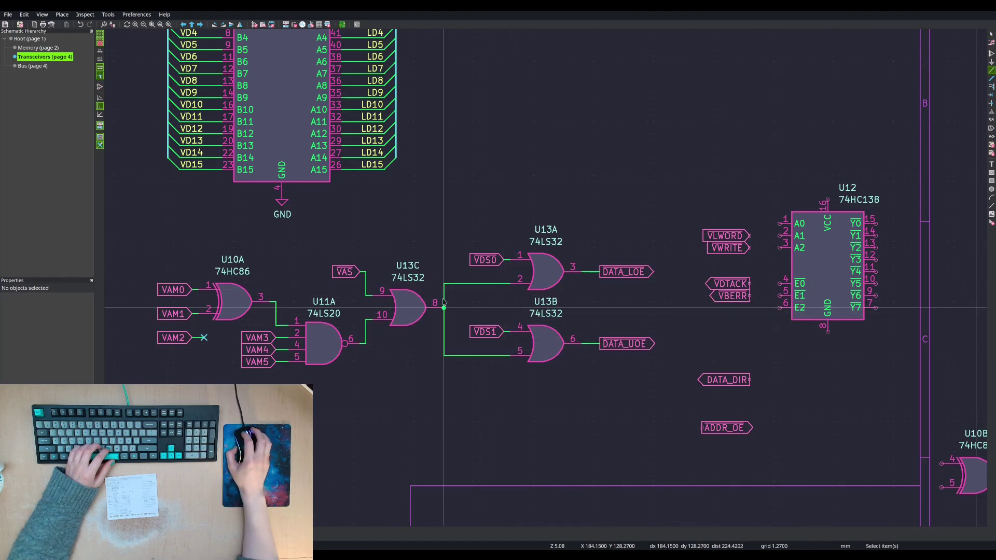
pyautogui.press('Escape')
# - Move the U13A and U13B gates with their labels beneath the U10A and U11A decoding circuit
pyautogui.scroll(-3, 598, 318)
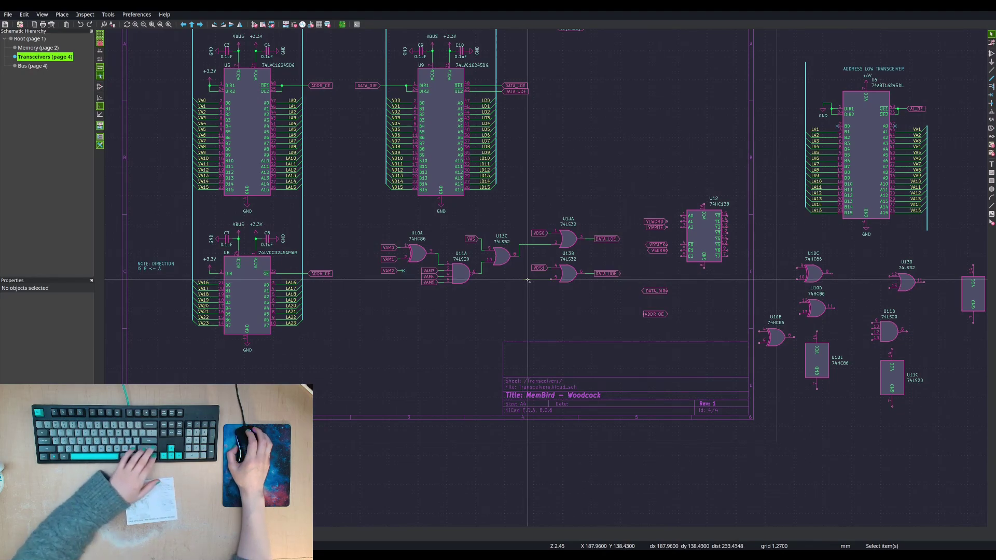
pyautogui.moveTo(524, 211); pyautogui.dragTo(643, 301)
pyautogui.press('m')
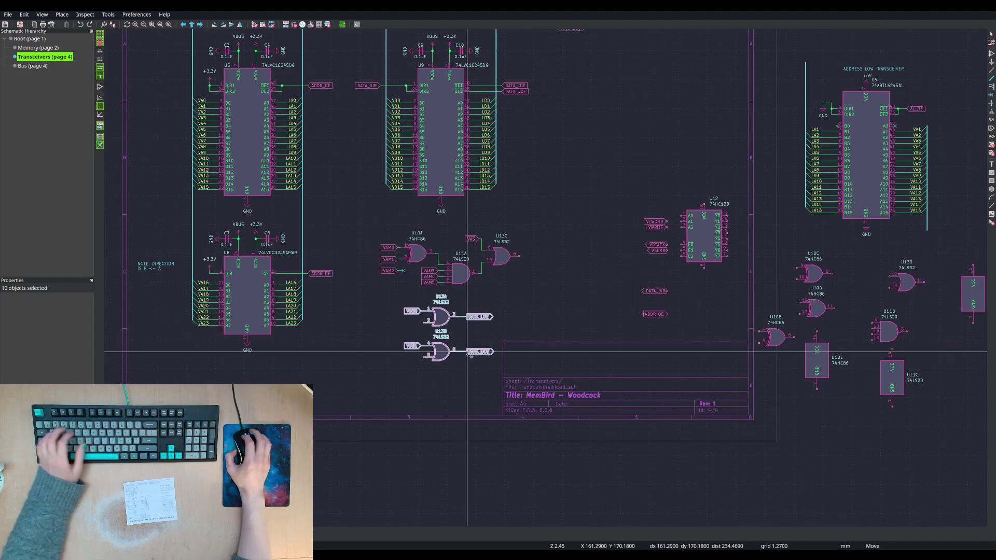
pyautogui.click(472, 350)
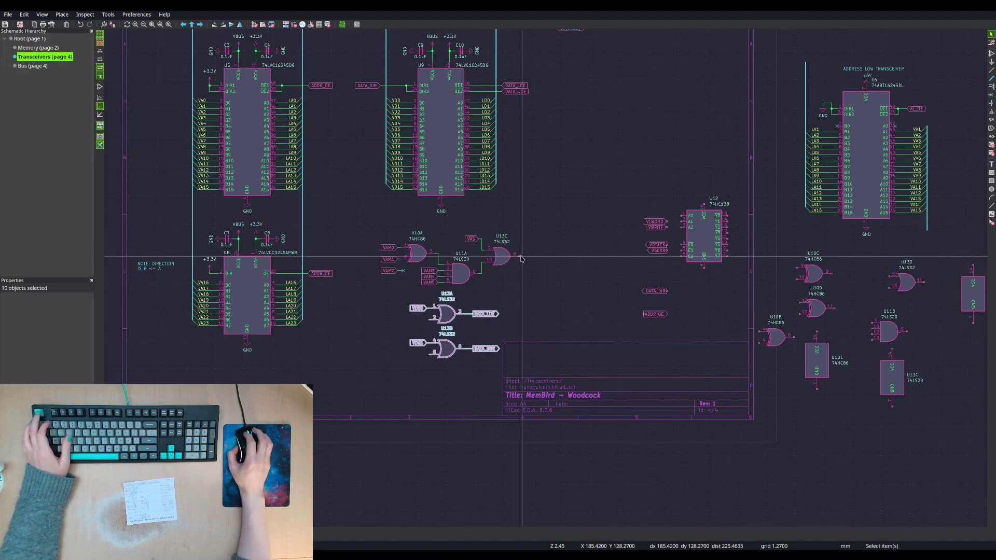
# - Paste a copy of the DATA_LOE global label beside U13C and wire it to output pin 8
pyautogui.press('w')
pyautogui.press('Escape')
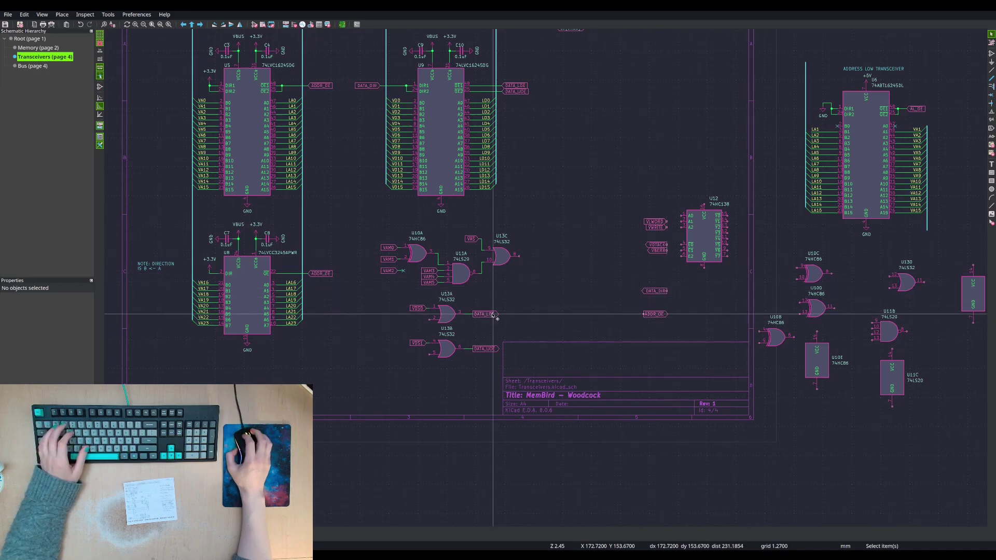
pyautogui.hotkey('ctrl', 'v')
pyautogui.scroll(4, 527, 265)
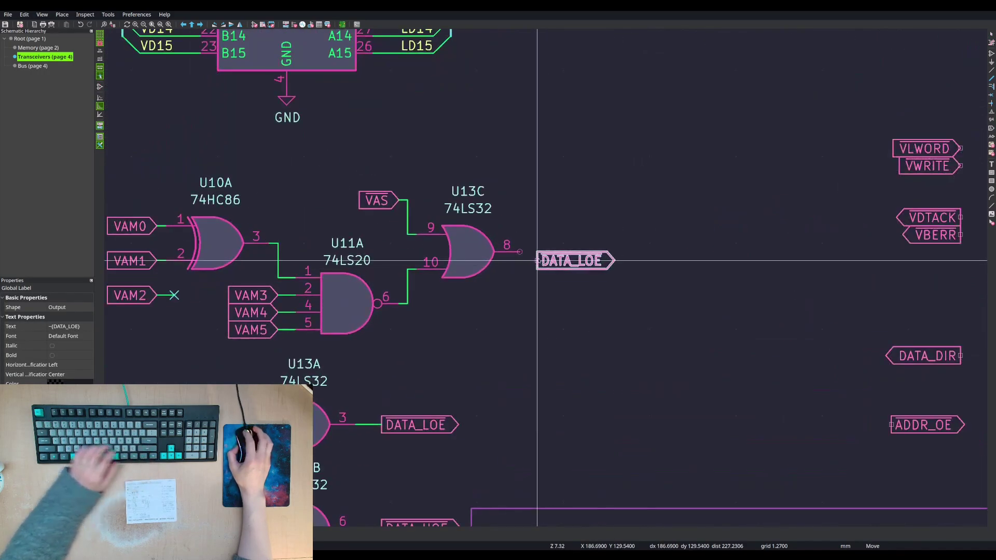
pyautogui.click(520, 251)
# - Rename the DATA_LOE global label at U13C's output as active-low ~{CS_ALL}
pyautogui.press('e')
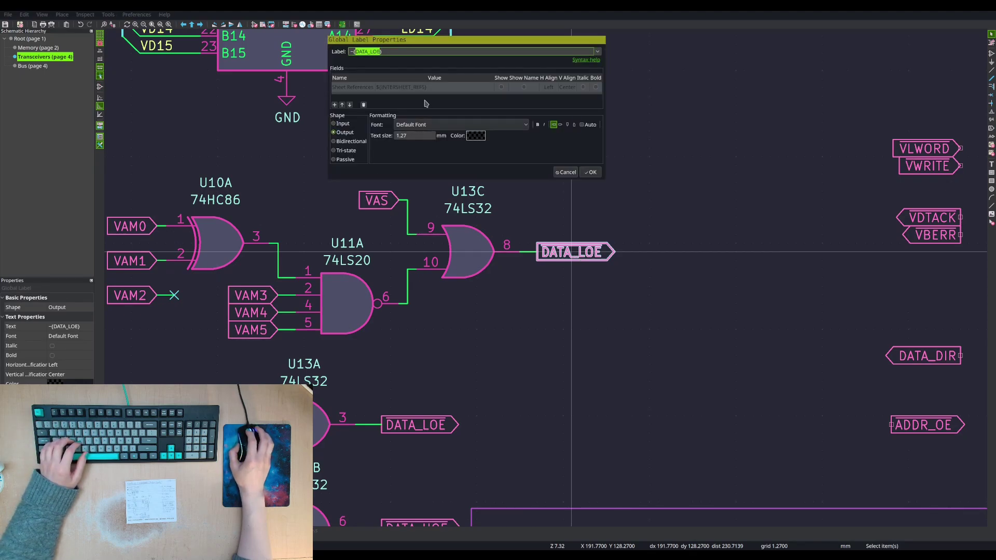
pyautogui.press('BackSpace')
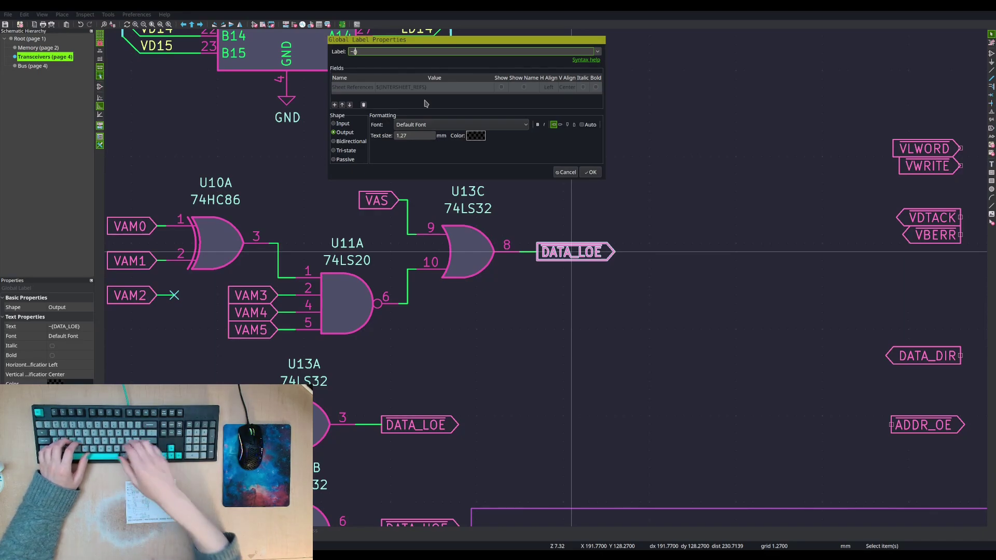
pyautogui.write('CS')
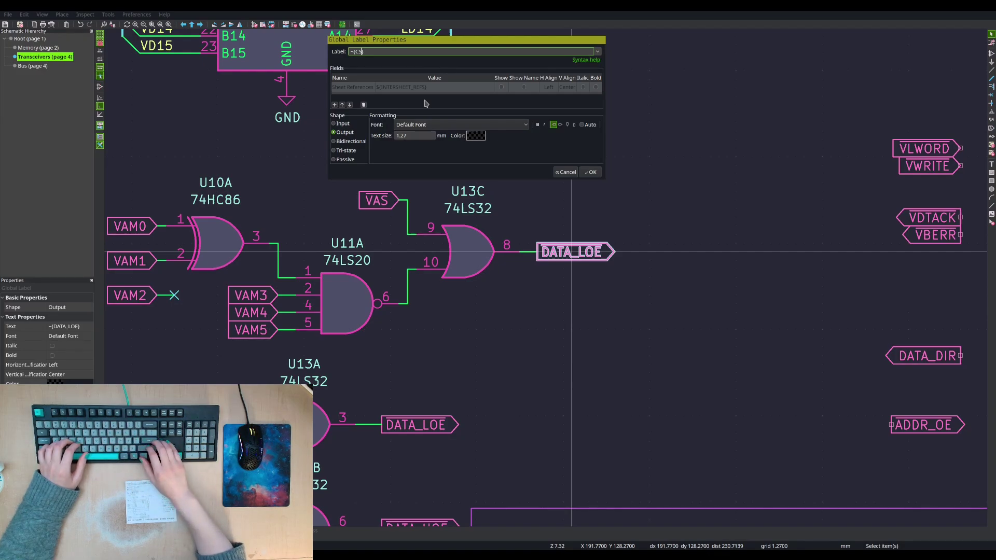
pyautogui.write('_ALL')
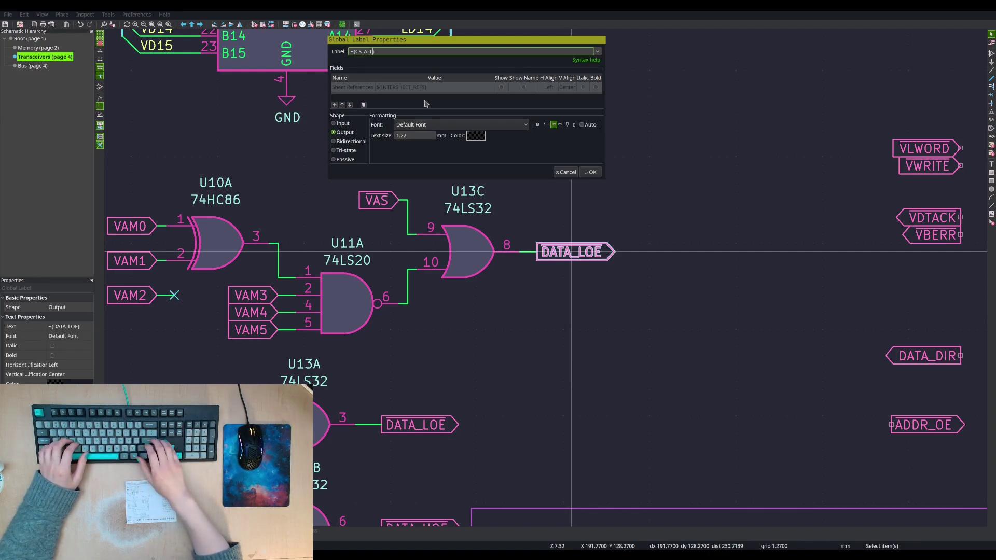
pyautogui.press('Return')
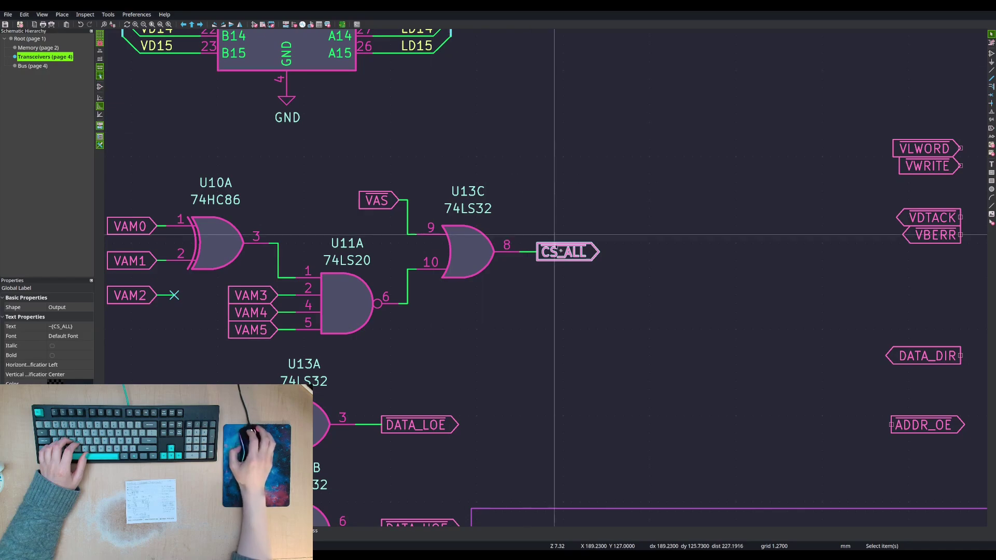
# - Change the text of the global label at U13C's output to ~{CS_ANY}
pyautogui.scroll(-2, 568, 252)
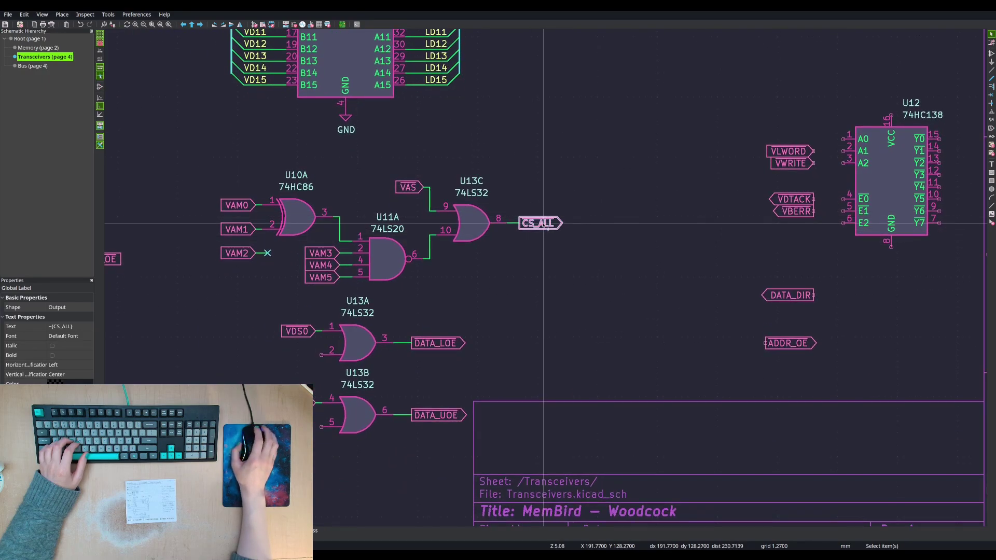
pyautogui.press('e')
pyautogui.press('BackSpace')
pyautogui.press('BackSpace')
pyautogui.press('BackSpace')
pyautogui.write('NY}')
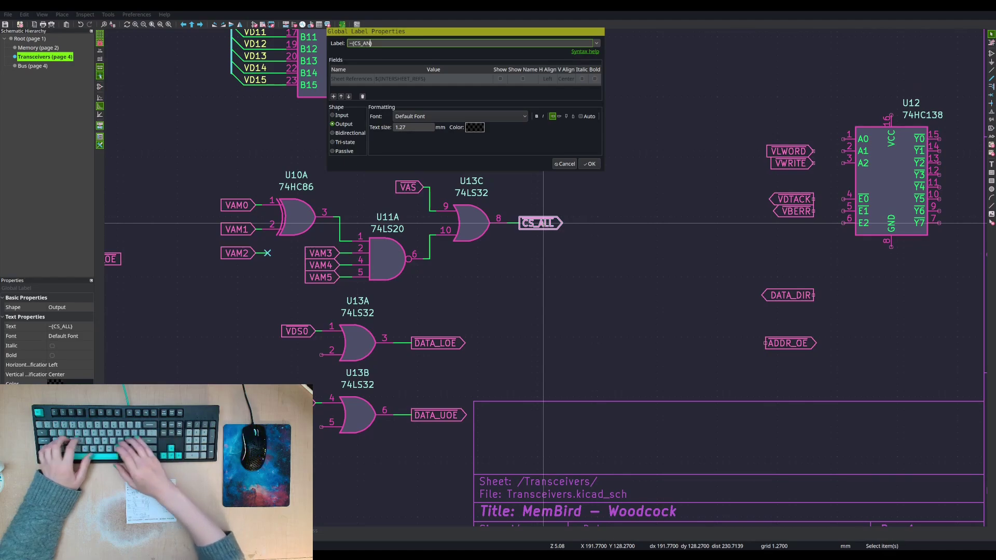
pyautogui.press('Return')
pyautogui.press('Escape')
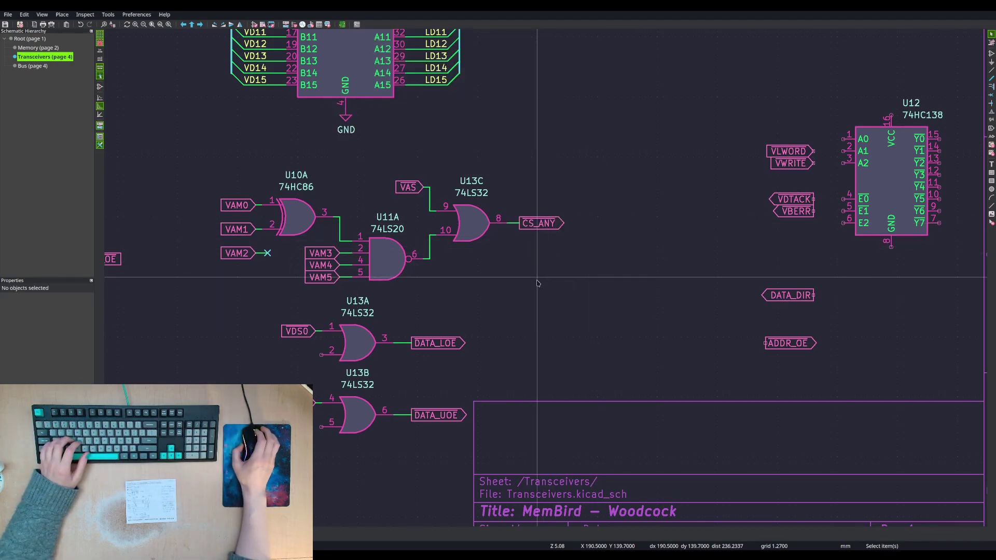
# - Duplicate the CS_ANY label, place the copy beside U13A pin 2, and mirror it horizontally
pyautogui.click(543, 223)
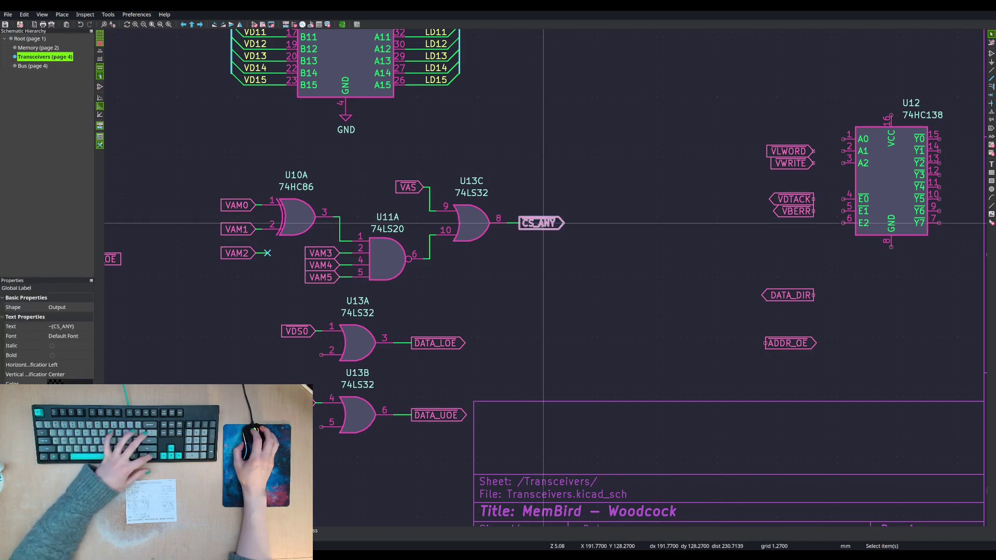
pyautogui.hotkey('ctrl', 'd')
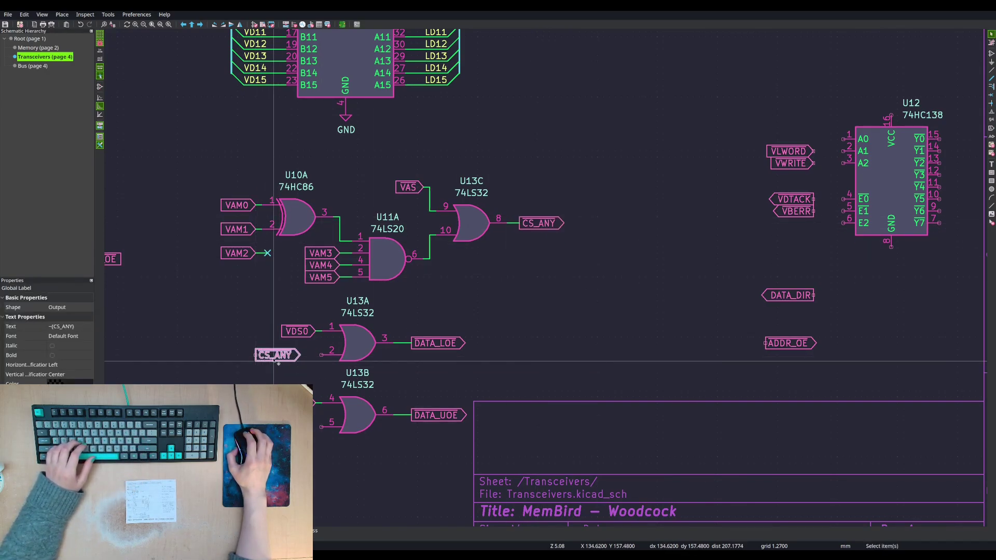
pyautogui.press('x')
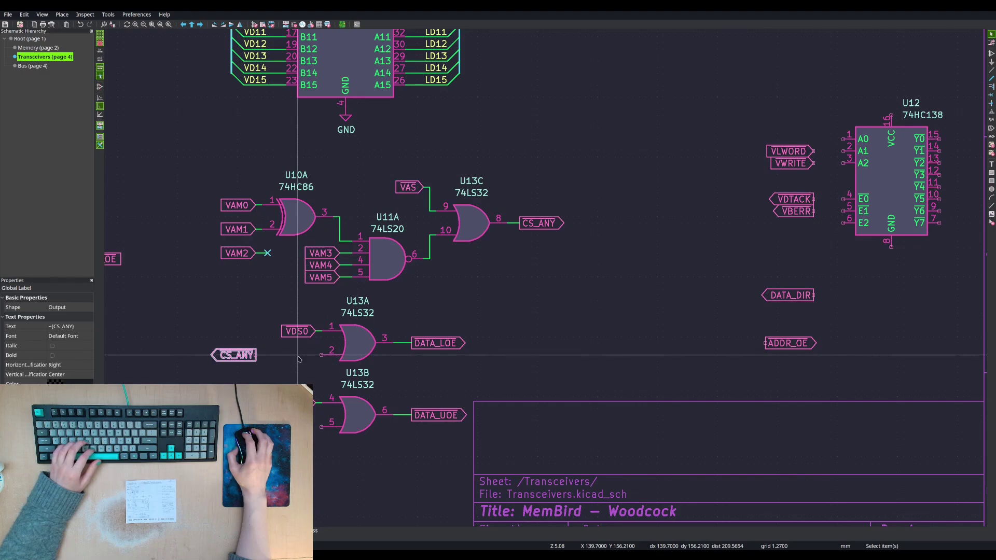
pyautogui.press('m')
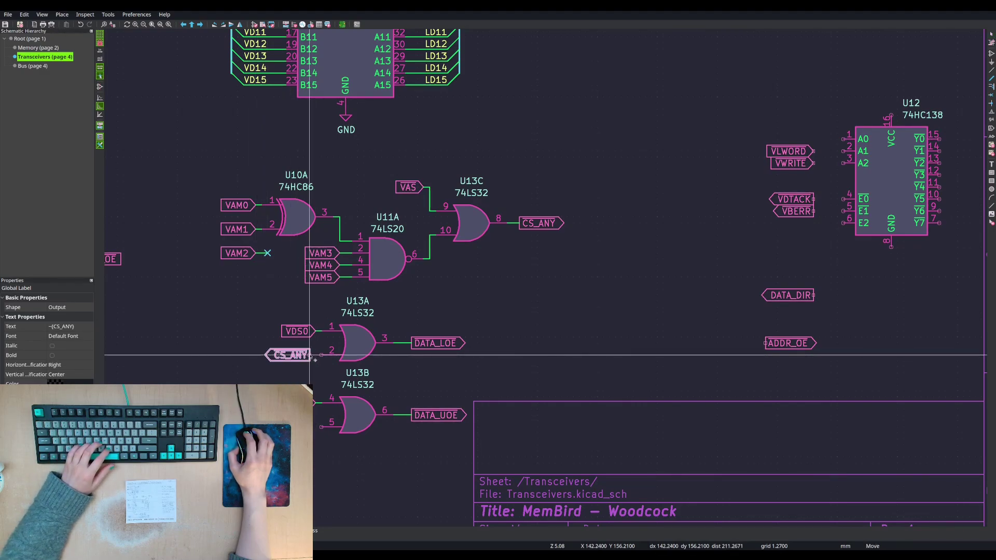
pyautogui.press('Escape')
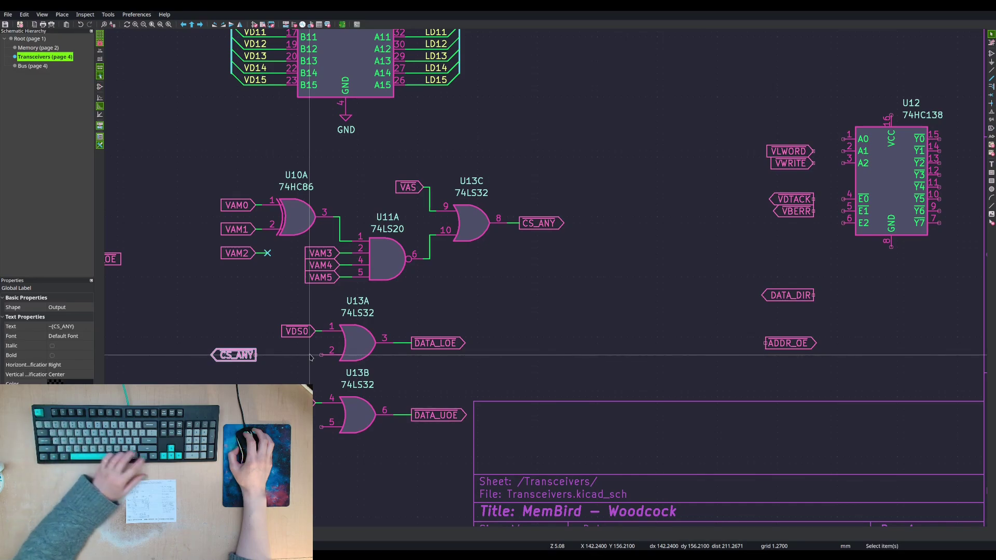
pyautogui.press('x')
pyautogui.press('x')
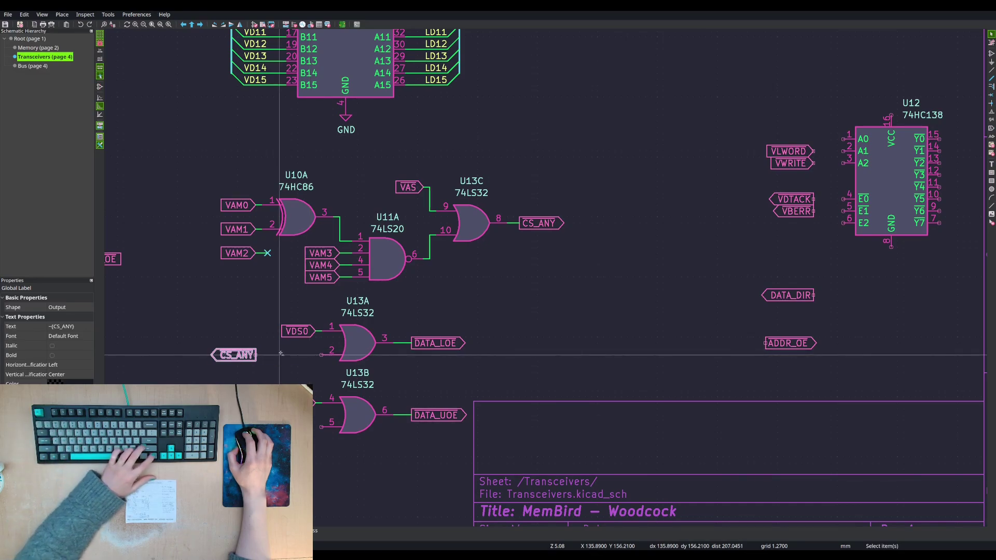
# - Set the copied CS_ANY label's shape to Input and connect it to U13A pin 2
pyautogui.press('e')
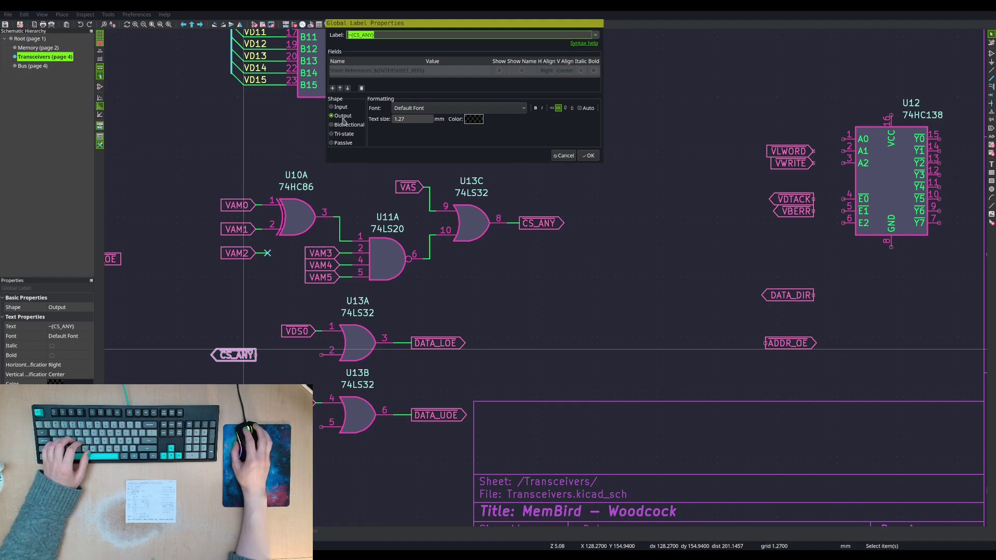
pyautogui.click(590, 156)
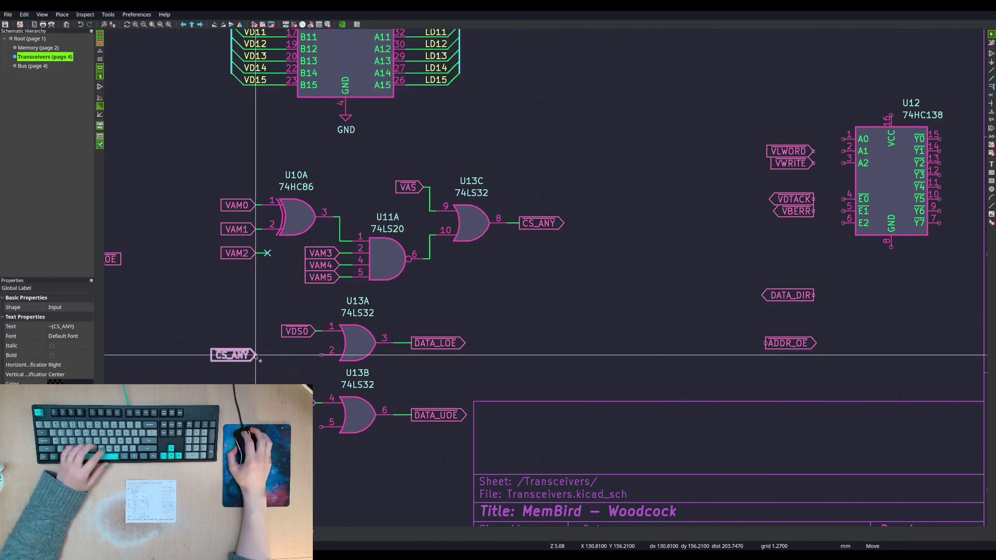
pyautogui.press('m')
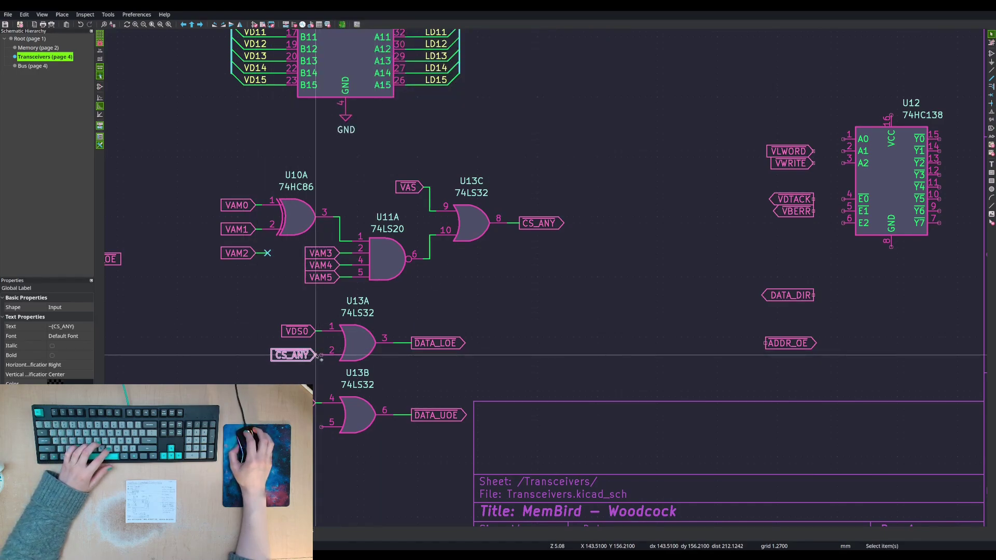
pyautogui.click(315, 354)
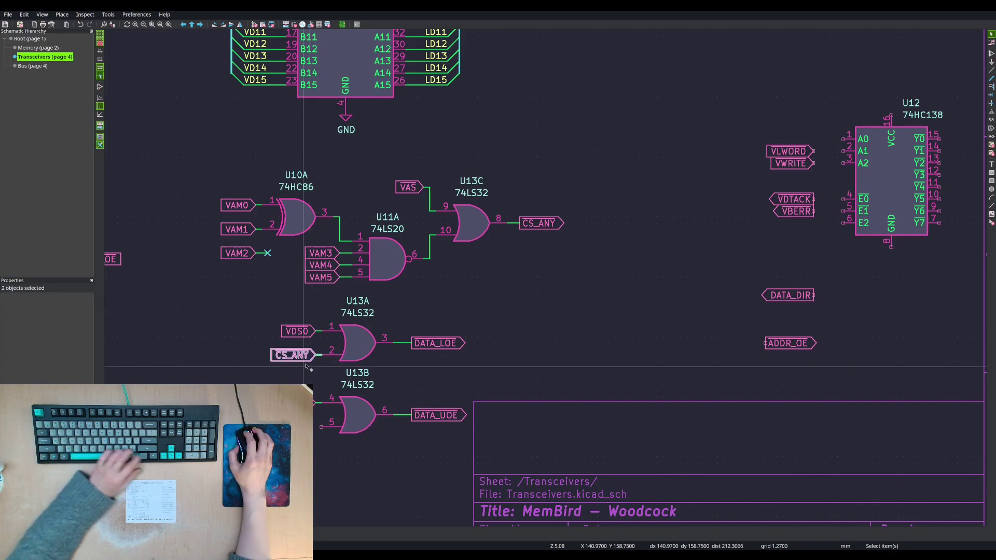
# - Duplicate the CS_ANY input label with its wire and place the copy at U13B pin 5
pyautogui.hotkey('ctrl', 'd')
pyautogui.click(316, 427)
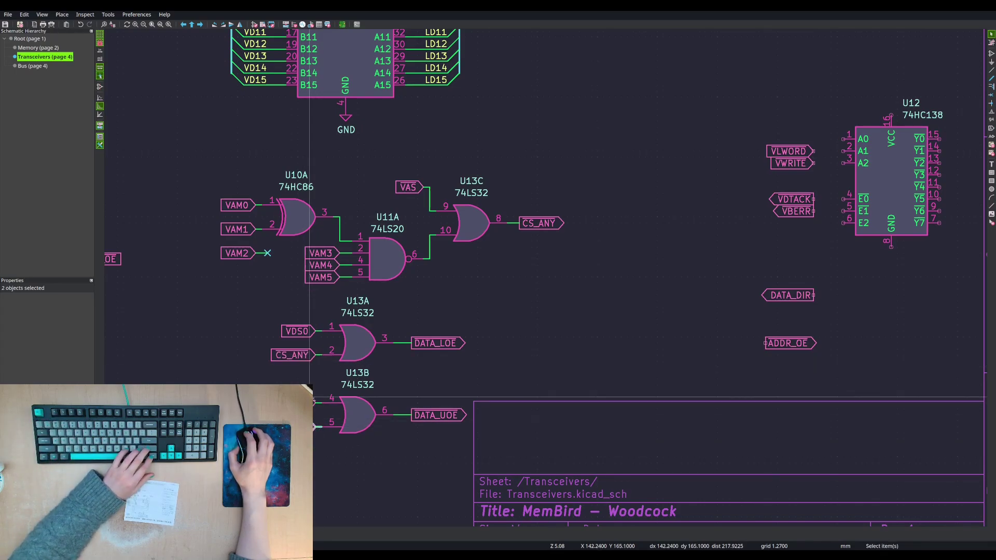
pyautogui.scroll(-3, 288, 295)
pyautogui.moveTo(585, 266); pyautogui.dragTo(475, 265, button='middle')
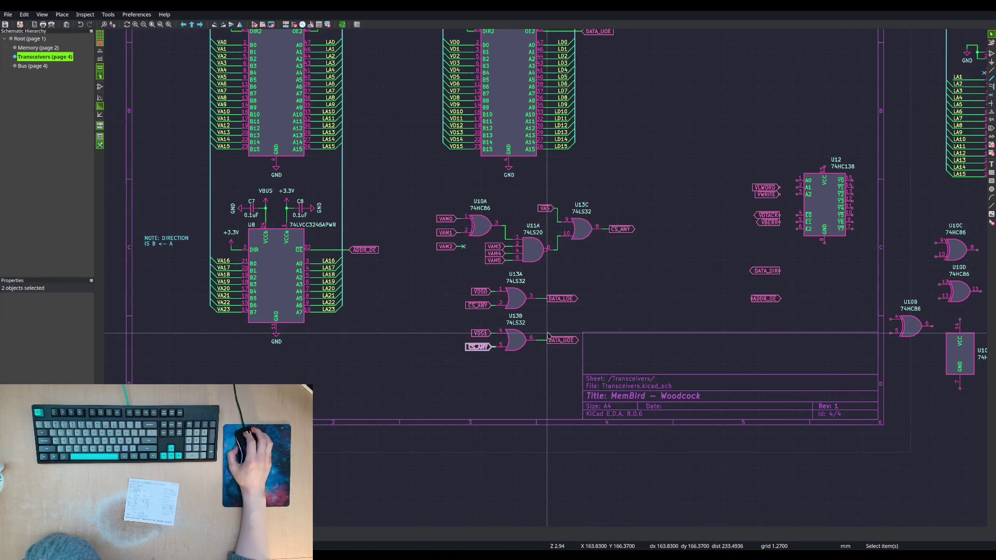
pyautogui.moveTo(583, 289); pyautogui.dragTo(558, 230, button='middle')
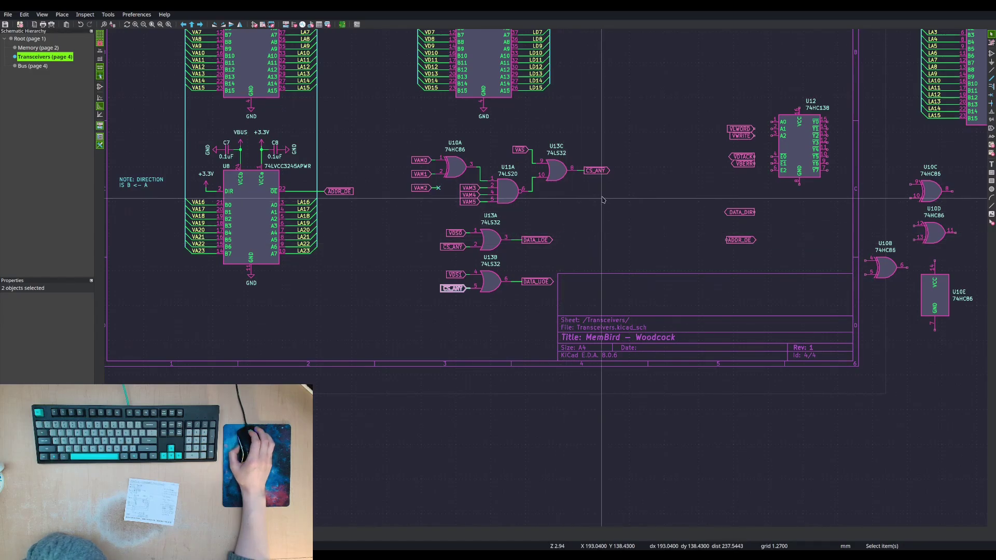
pyautogui.moveTo(599, 201); pyautogui.dragTo(562, 168, button='middle')
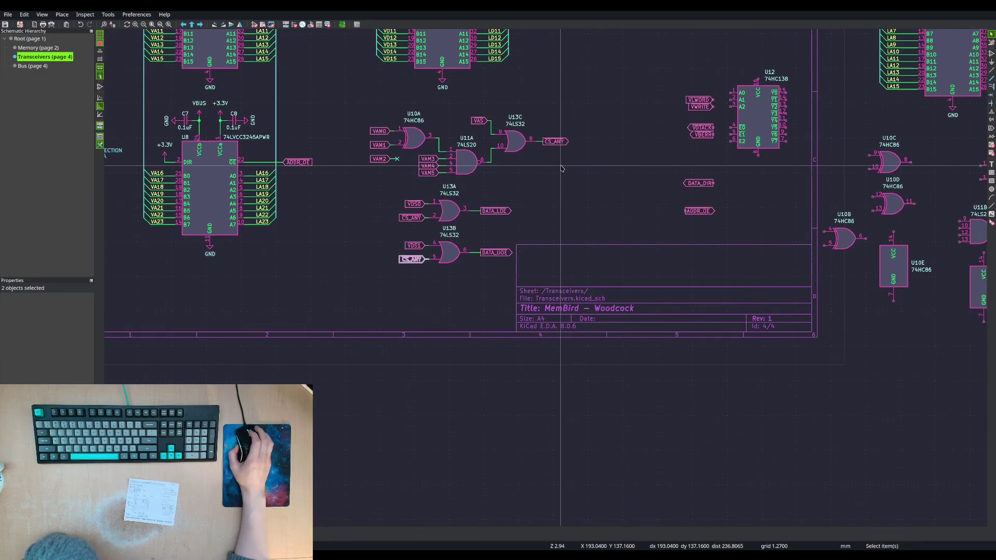
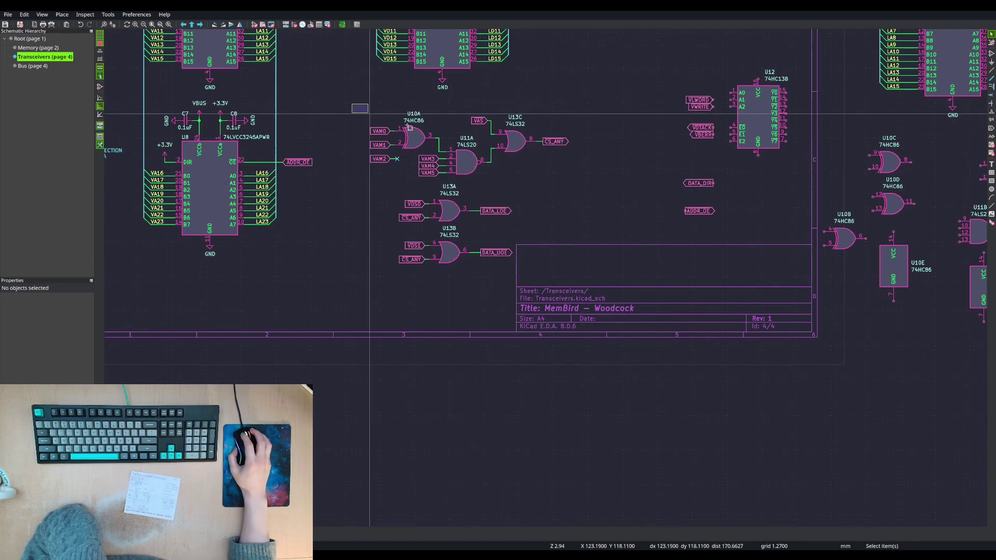
# - Move the U10A, U11A and U13C decoding circuit with its labels slightly higher and to the left, beneath U9
pyautogui.moveTo(352, 103); pyautogui.dragTo(592, 181)
pyautogui.press('m')
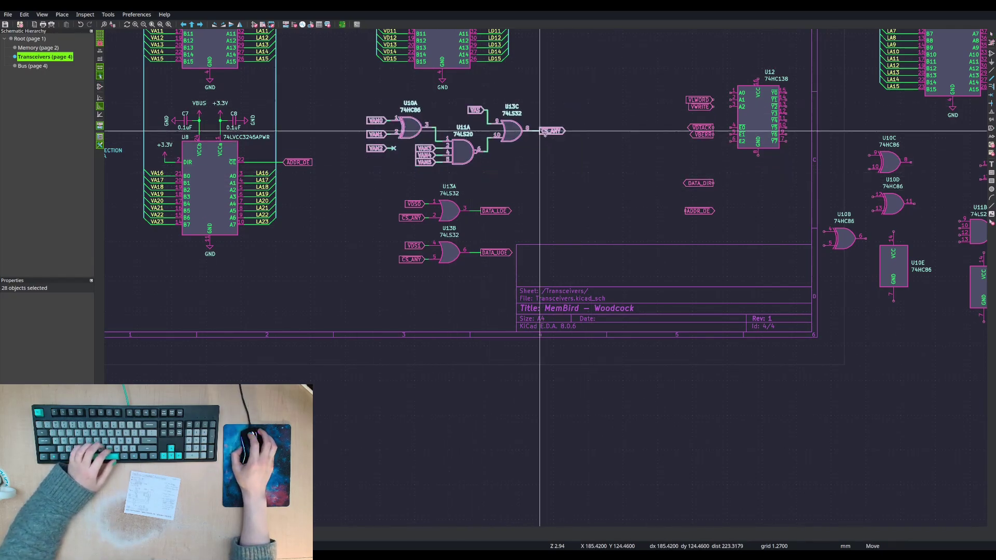
pyautogui.click(541, 124)
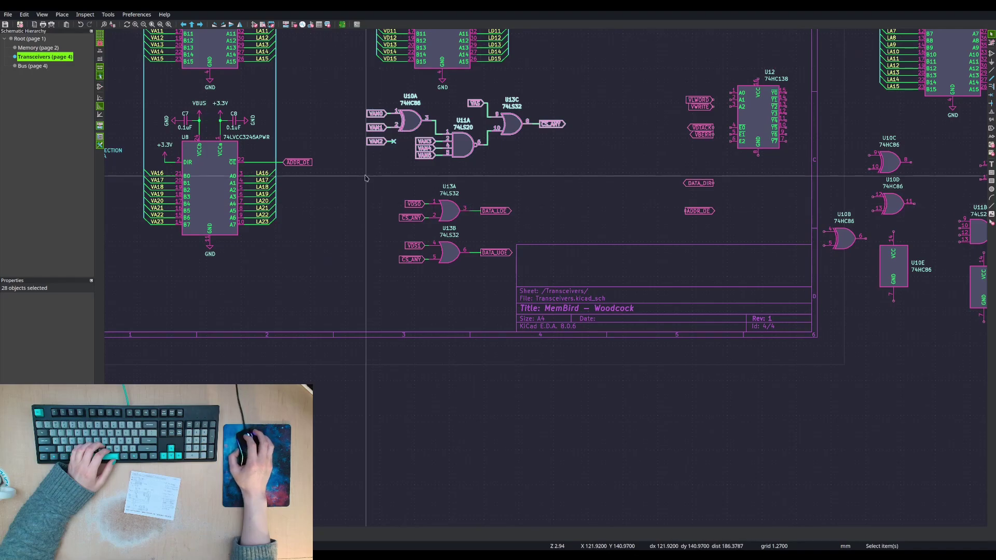
pyautogui.moveTo(365, 175); pyautogui.dragTo(537, 214)
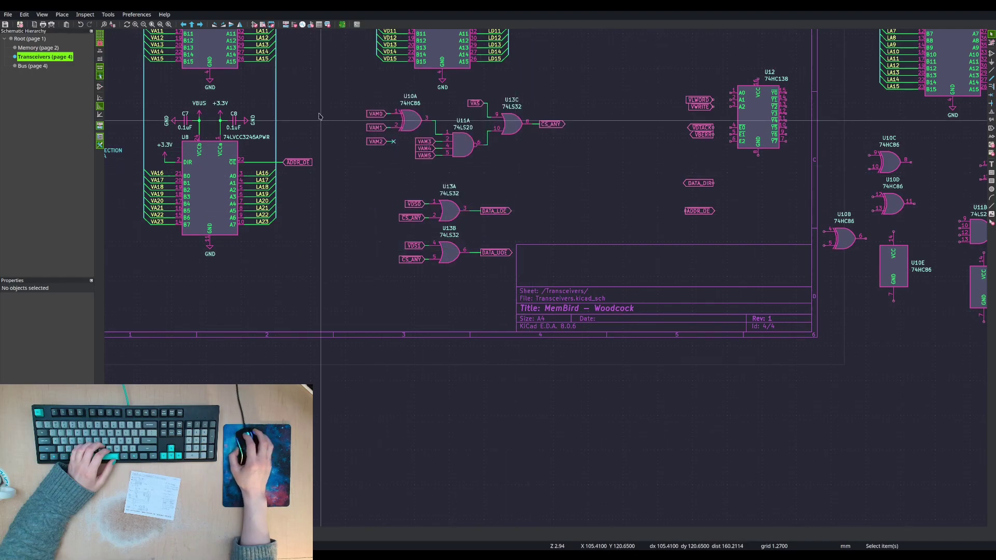
# - Shift the decoding circuit and the U13A and U13B gates together to the left, closer to U8
pyautogui.moveTo(326, 87); pyautogui.dragTo(593, 289)
pyautogui.press('m')
pyautogui.click(449, 252)
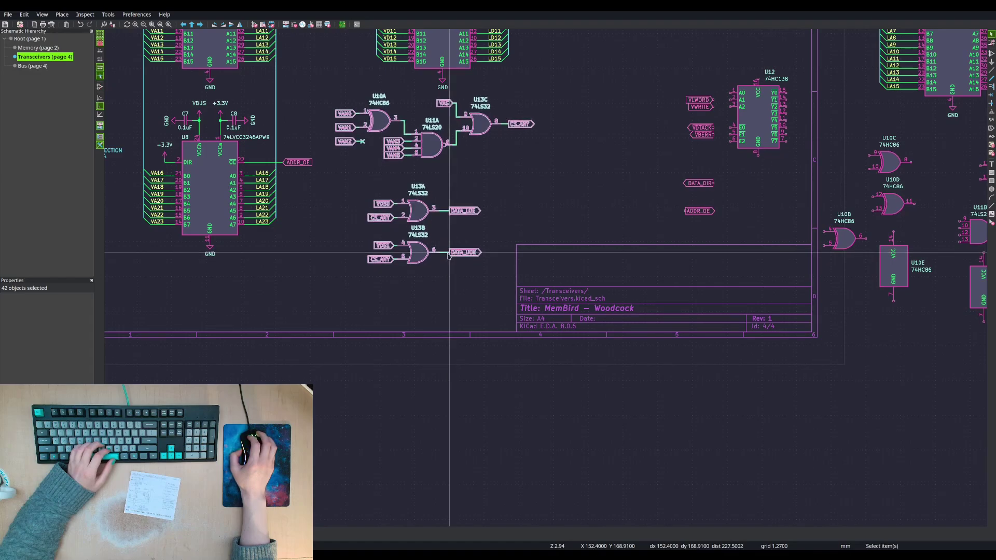
pyautogui.click(353, 174)
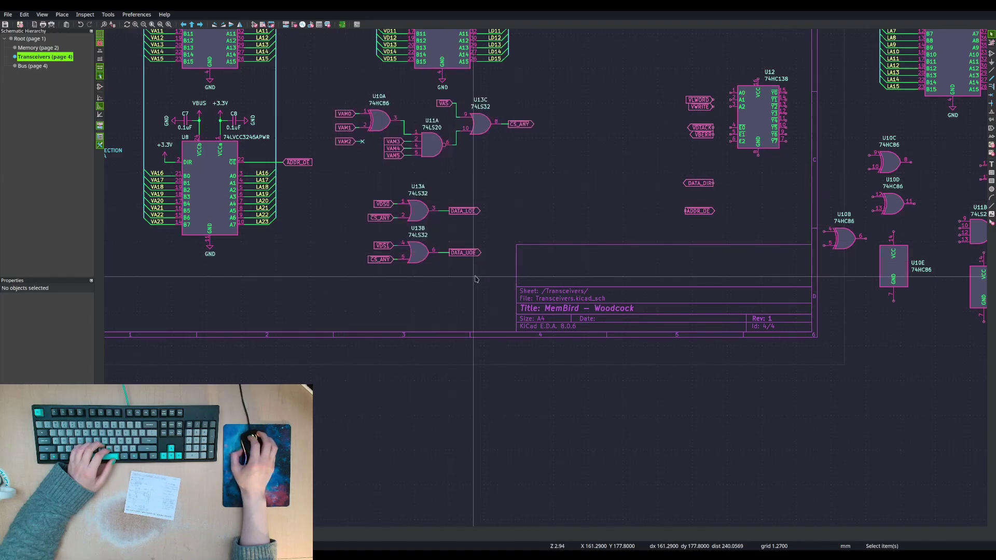
# - Move the U13A and U13B gates with their labels lower to widen the gap below the decoding circuit
pyautogui.moveTo(345, 173); pyautogui.dragTo(497, 282)
pyautogui.press('m')
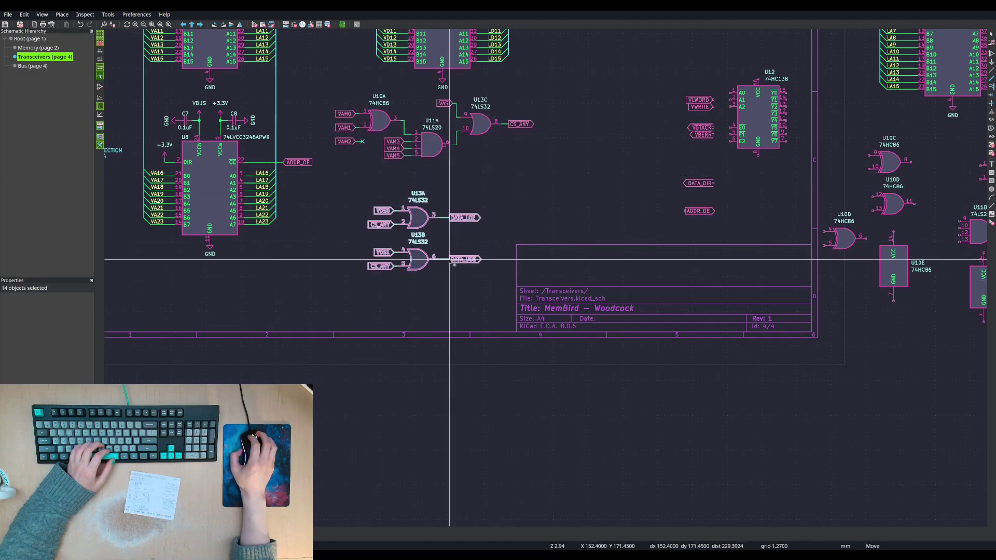
pyautogui.click(450, 267)
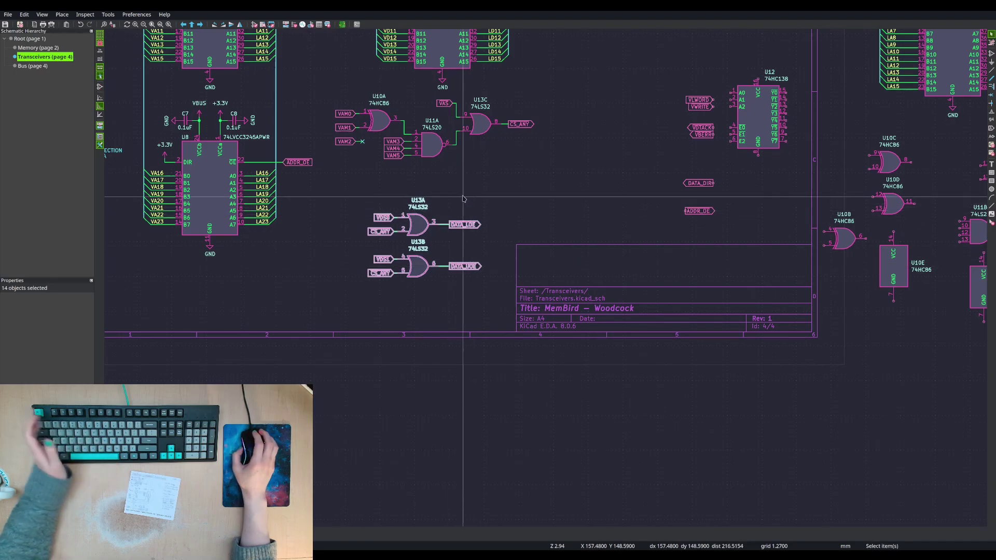
pyautogui.press('Escape')
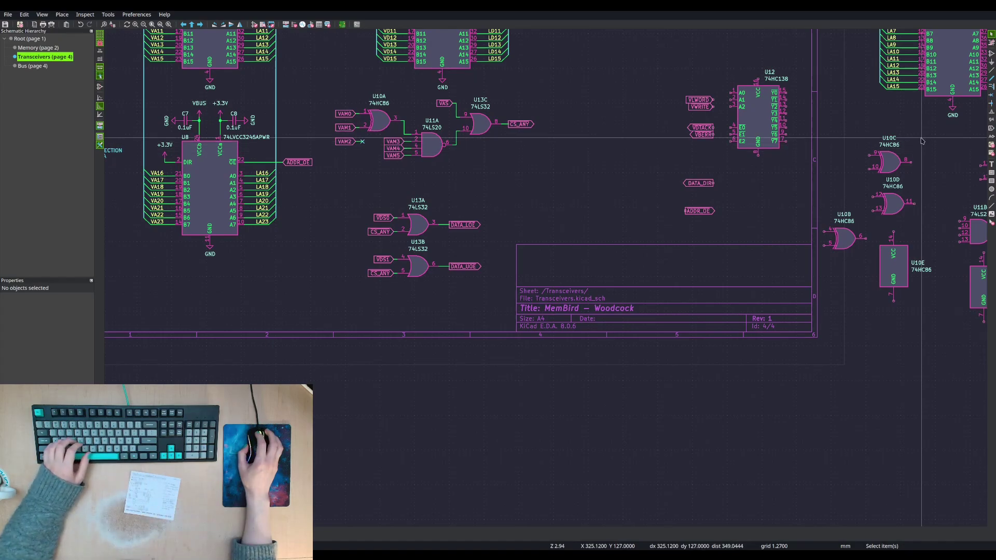
# - Move the U10B XOR gate from outside the frame into the free sheet area between U9 and U6
pyautogui.click(849, 234)
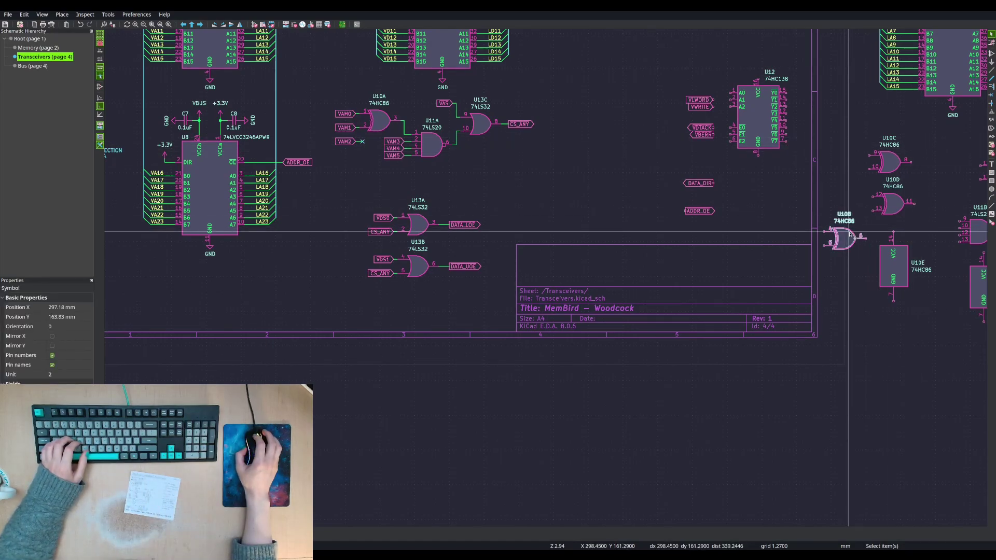
pyautogui.press('m')
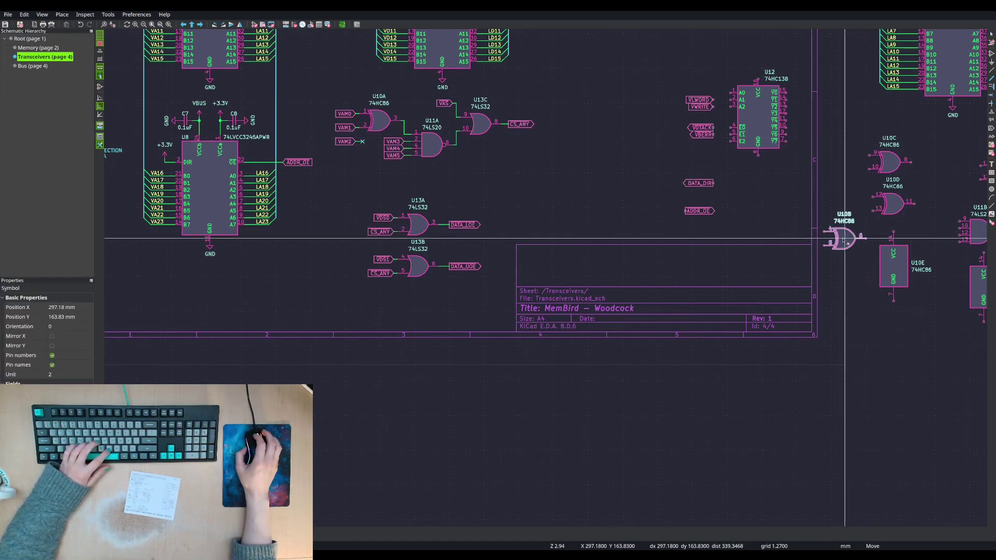
pyautogui.moveTo(574, 196)
pyautogui.mouseDown(button='middle')
pyautogui.moveTo(545, 290)
pyautogui.moveTo(528, 286)
pyautogui.moveTo(504, 321)
pyautogui.mouseUp(button='middle')
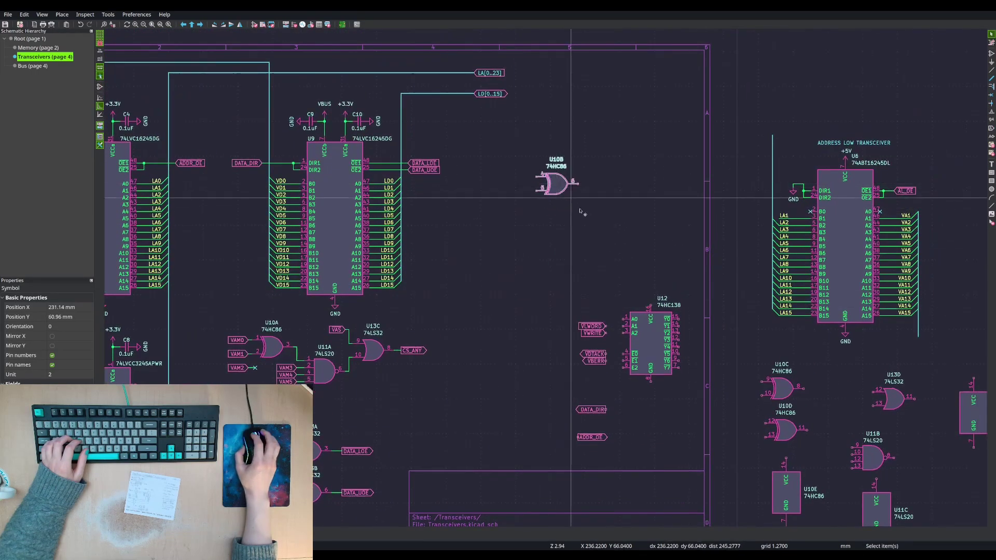
pyautogui.click(555, 183)
# - Move the U10C XOR gate from outside the frame to directly beneath U10B
pyautogui.click(785, 390)
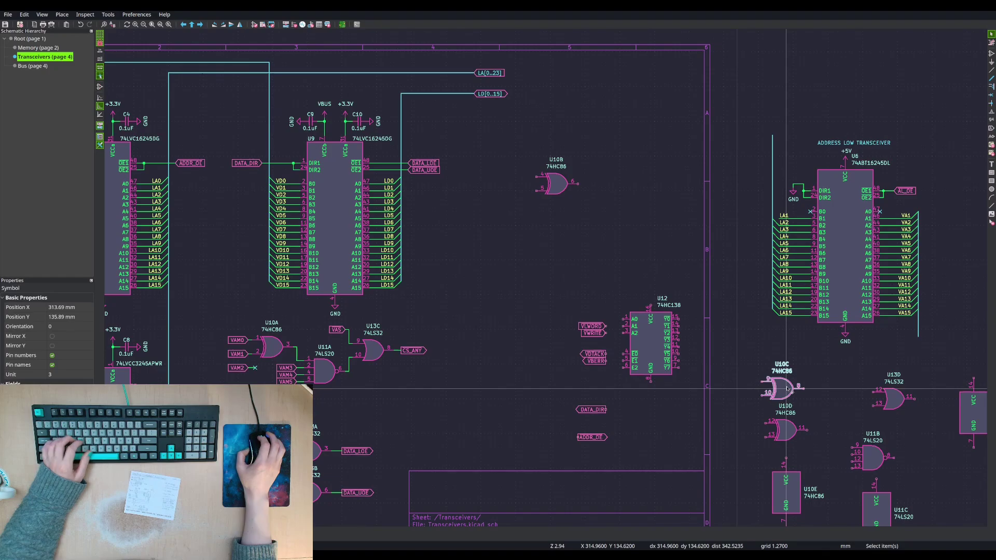
pyautogui.press('m')
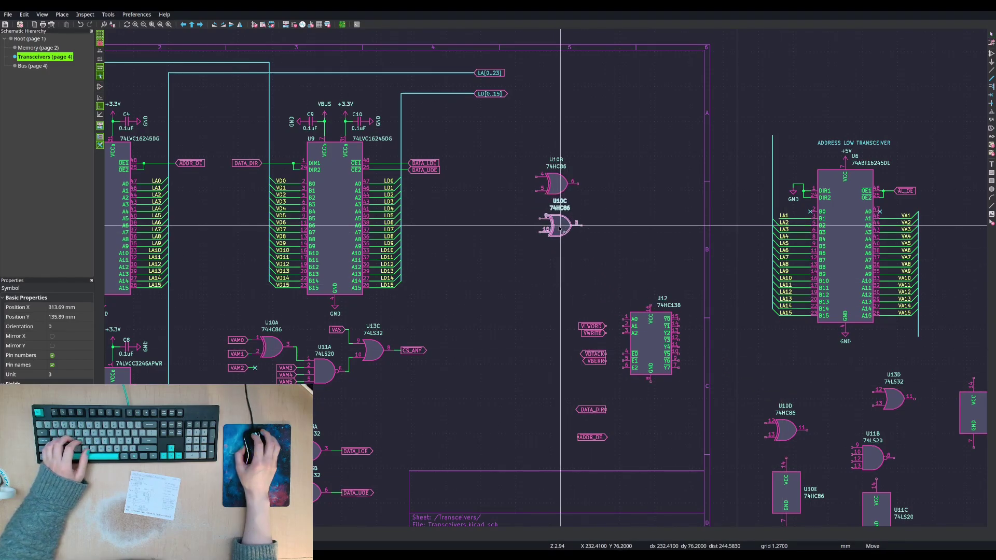
pyautogui.click(556, 225)
pyautogui.press('Escape')
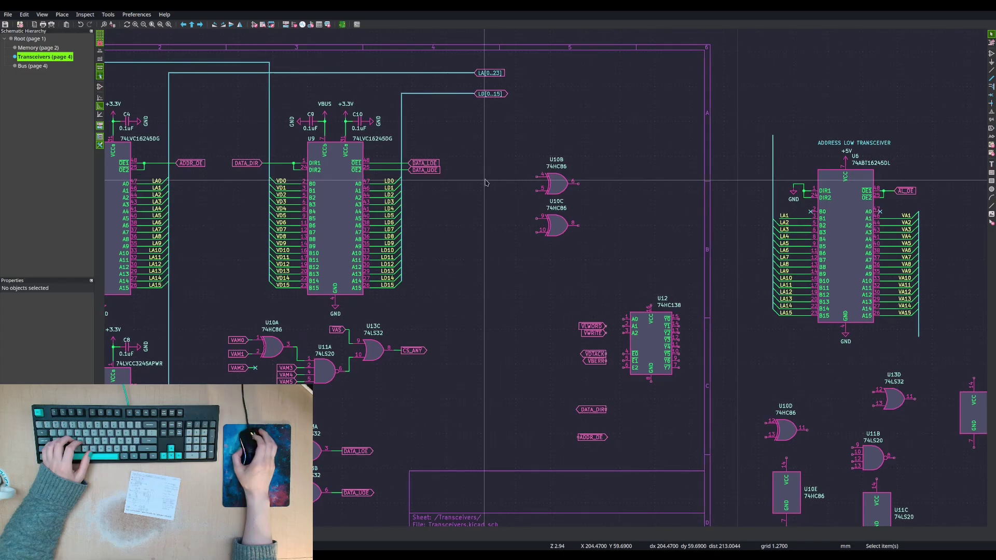
# - Delete the VA0 and LA0 net labels from U5 and check the address labels on the Memory sheet
pyautogui.moveTo(485, 182); pyautogui.dragTo(617, 166, button='middle')
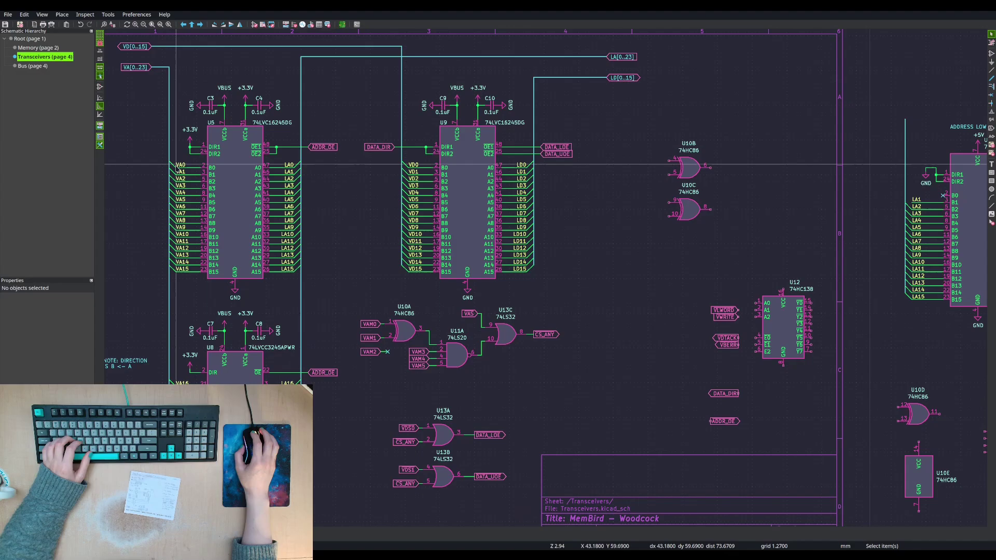
pyautogui.click(180, 165)
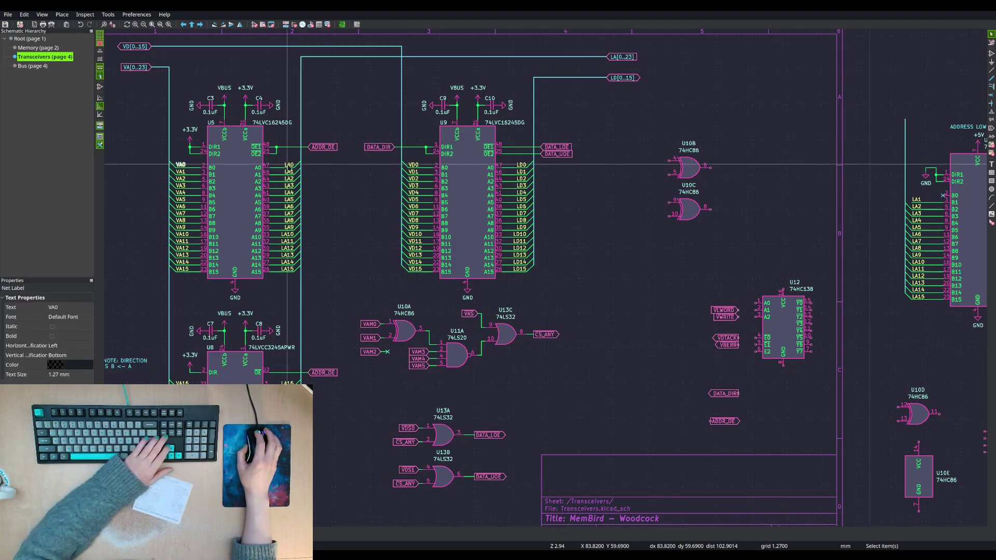
pyautogui.press('Delete')
pyautogui.click(40, 48)
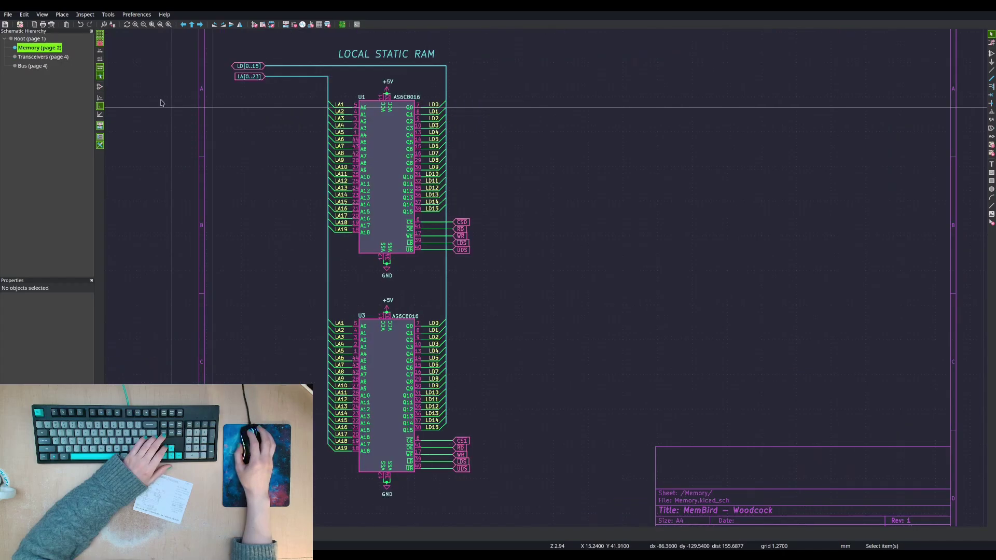
pyautogui.click(50, 58)
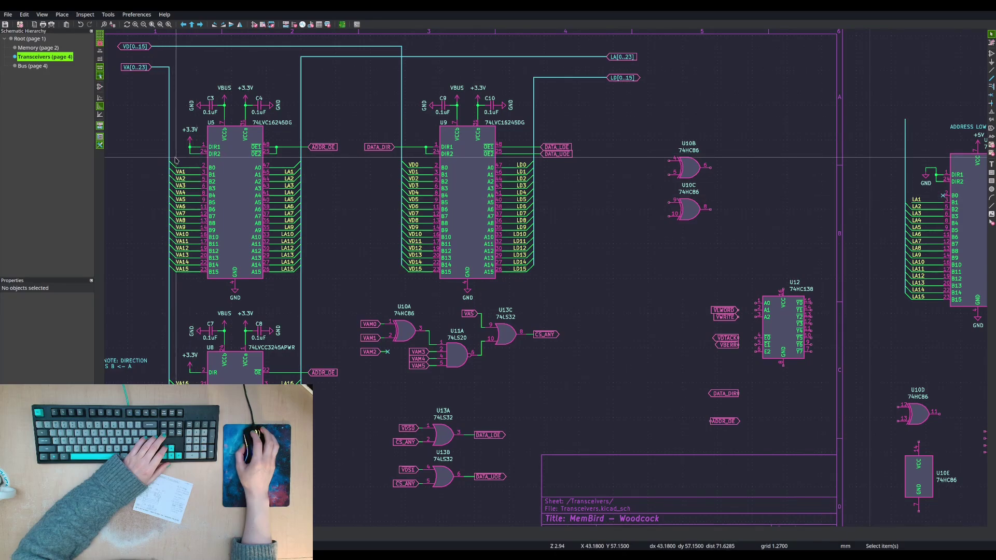
# - Shift the VA1–VA15 and LA1–LA15 label columns on U5 up by one pin
pyautogui.moveTo(174, 160); pyautogui.dragTo(193, 289)
pyautogui.press('m')
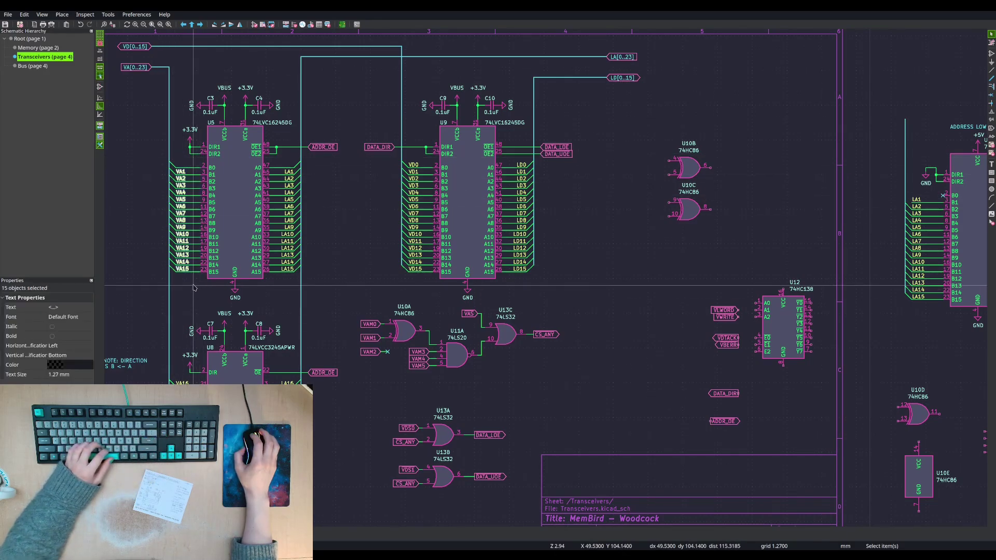
pyautogui.click(182, 268)
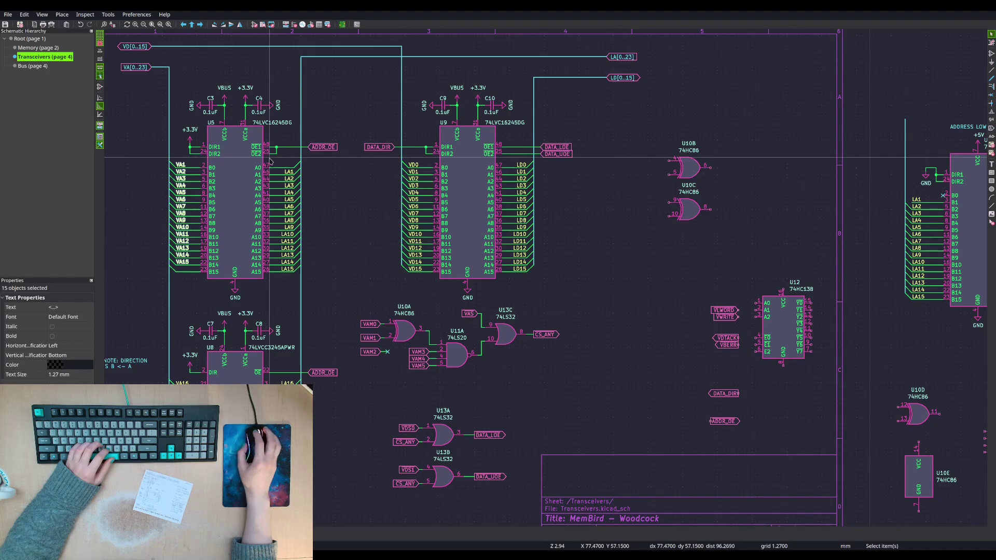
pyautogui.moveTo(276, 162); pyautogui.dragTo(297, 282)
pyautogui.press('m')
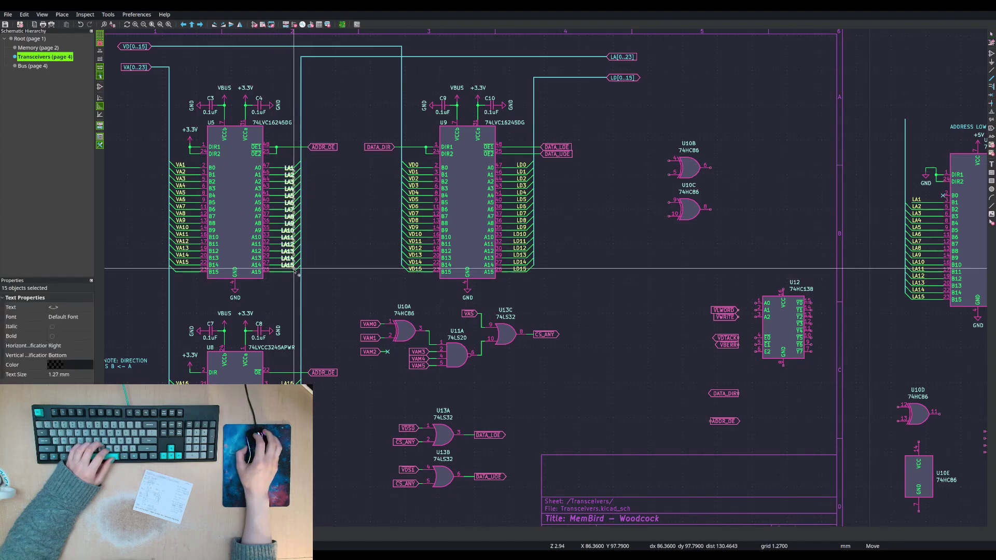
pyautogui.click(298, 267)
# - Move the VA16 and LA16 labels from U8 to the free B15 and A15 wires of U5
pyautogui.click(182, 383)
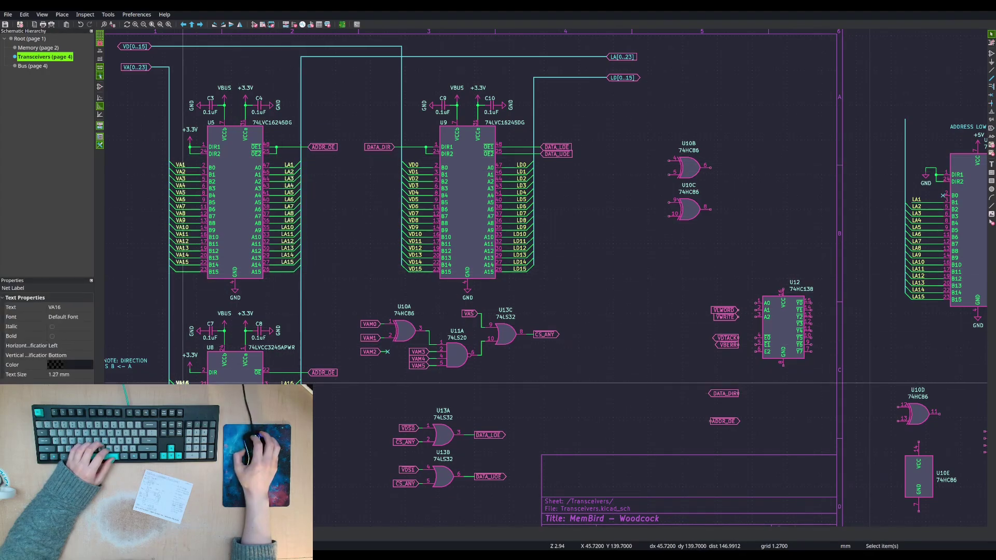
pyautogui.press('m')
pyautogui.click(182, 268)
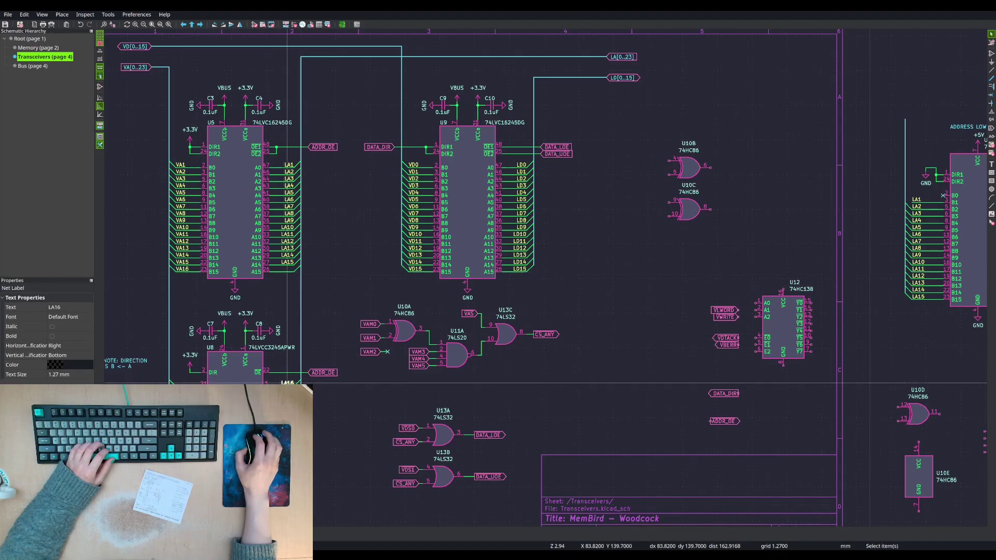
pyautogui.click(288, 384)
pyautogui.press('m')
pyautogui.click(294, 273)
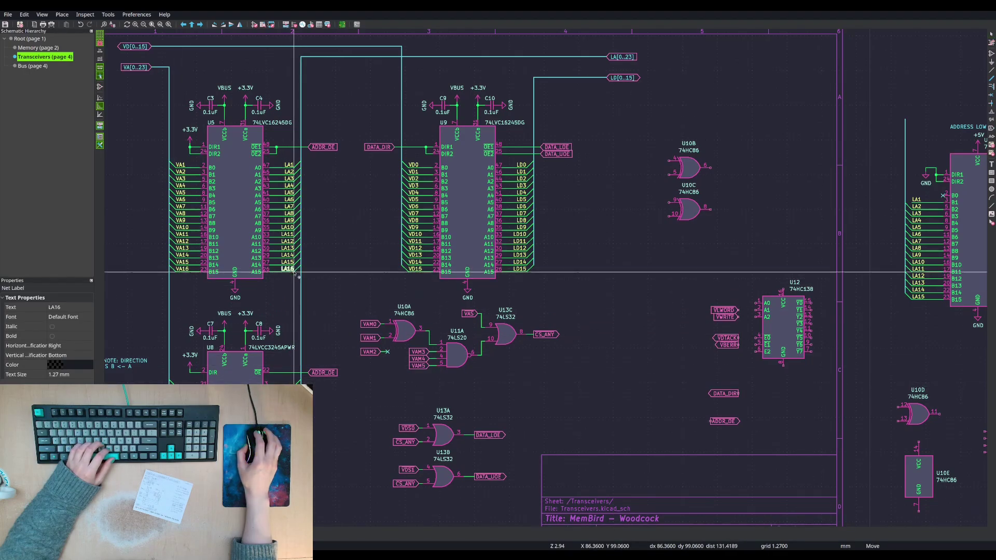
pyautogui.press('Escape')
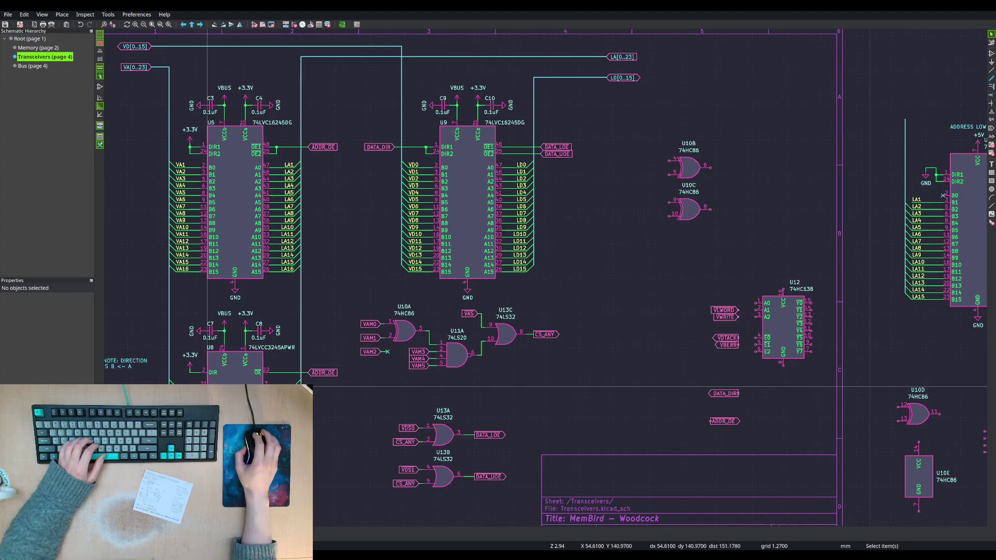
# - Move the VA17, VA18, LA17 and LA18 labels on U8 up by one pin
pyautogui.press('Insert')
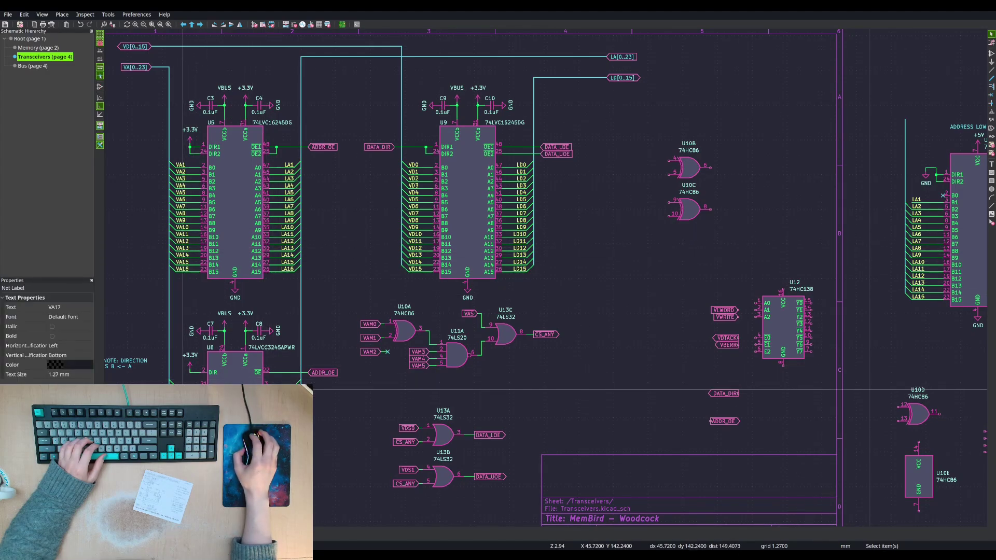
pyautogui.click(176, 387)
pyautogui.press('Insert')
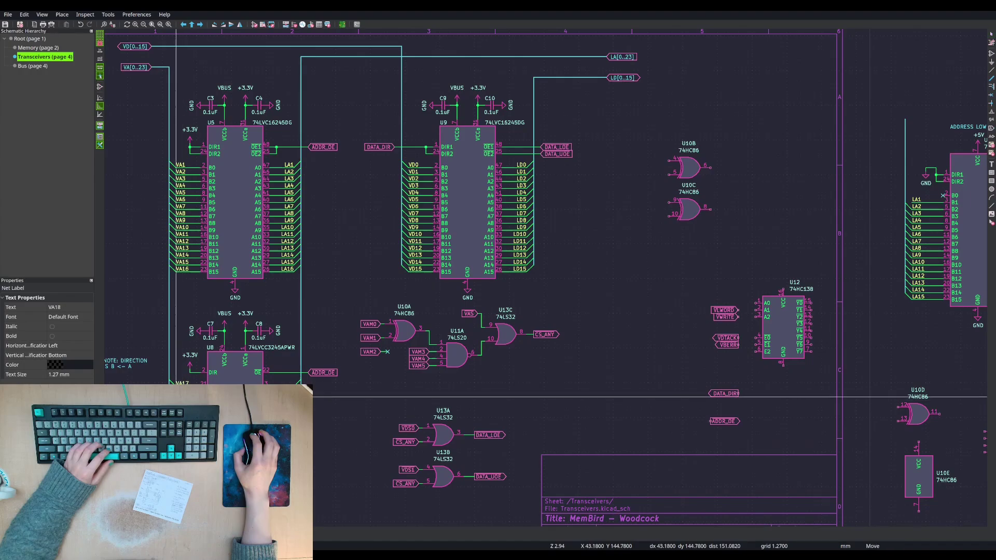
pyautogui.click(175, 394)
pyautogui.press('m')
pyautogui.click(293, 387)
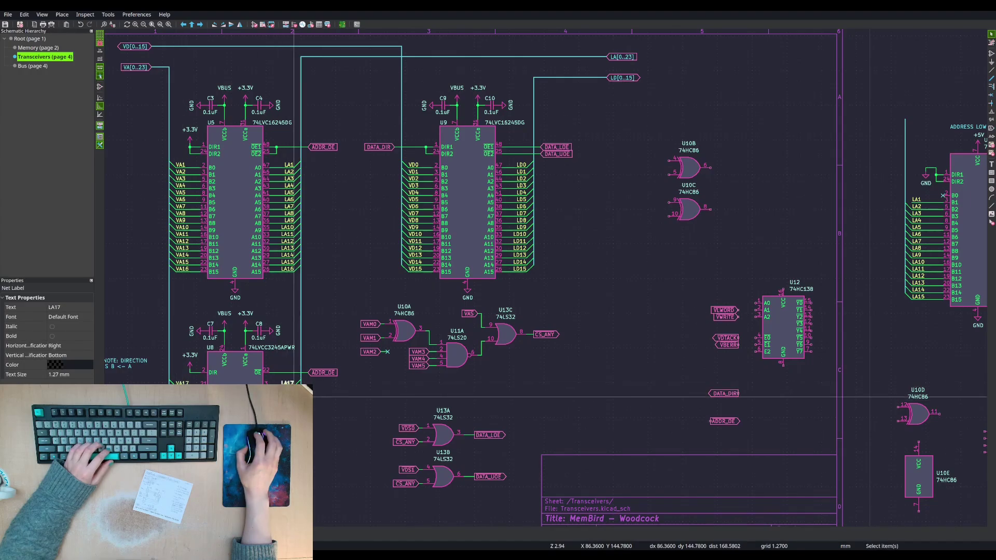
pyautogui.press('m')
pyautogui.click(294, 393)
# - Check the address lines on the Memory sheet and move the VA19 and LA19 labels on U8 up by one pin
pyautogui.press('pageup')
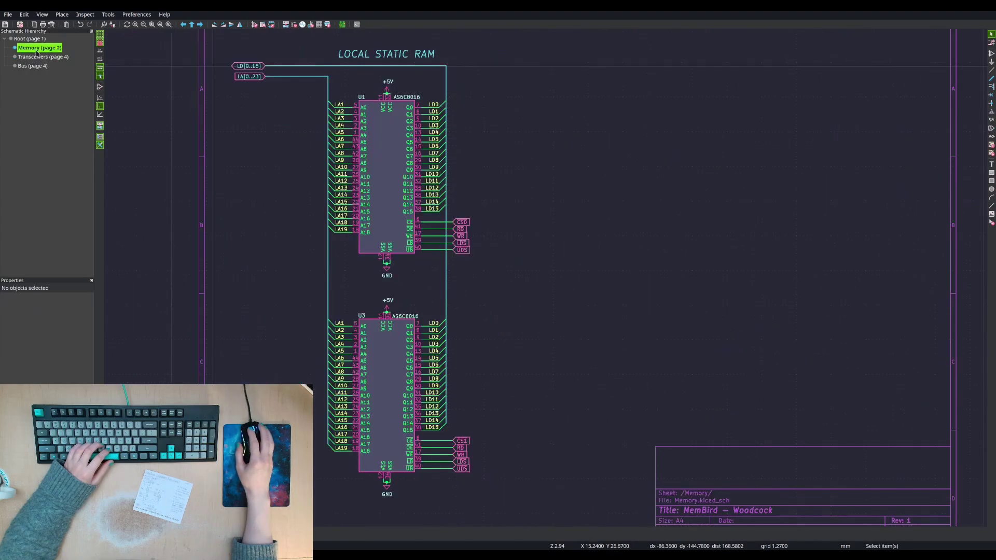
pyautogui.click(46, 57)
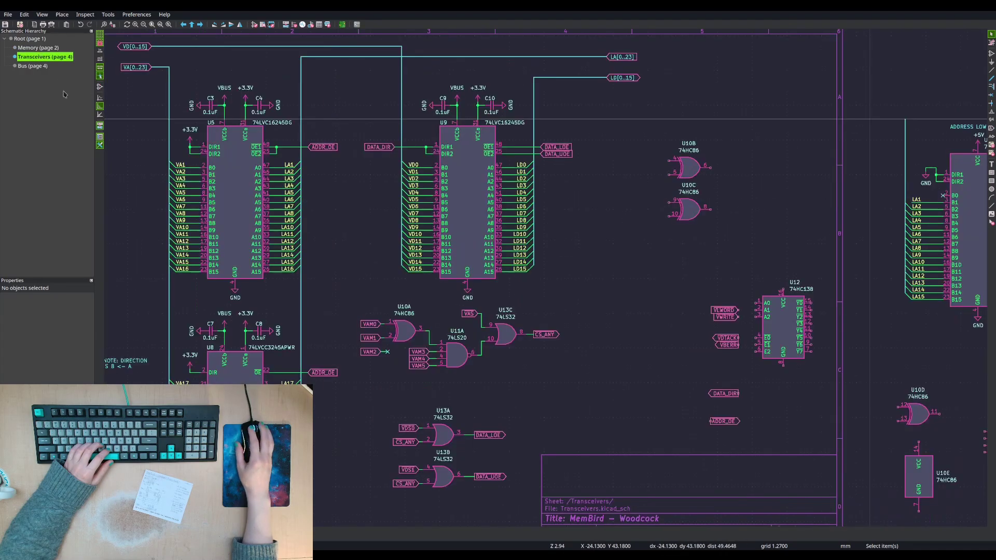
pyautogui.press('m')
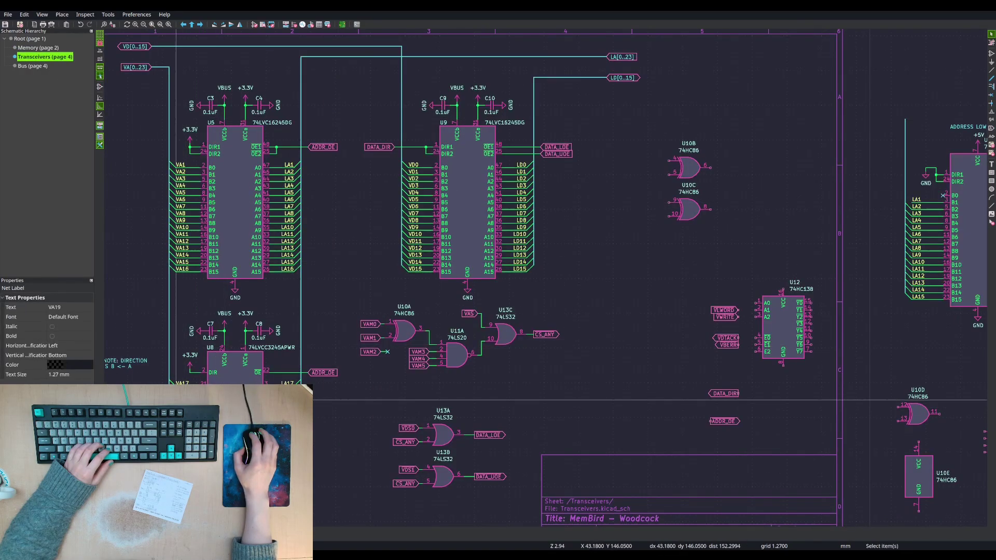
pyautogui.click(293, 400)
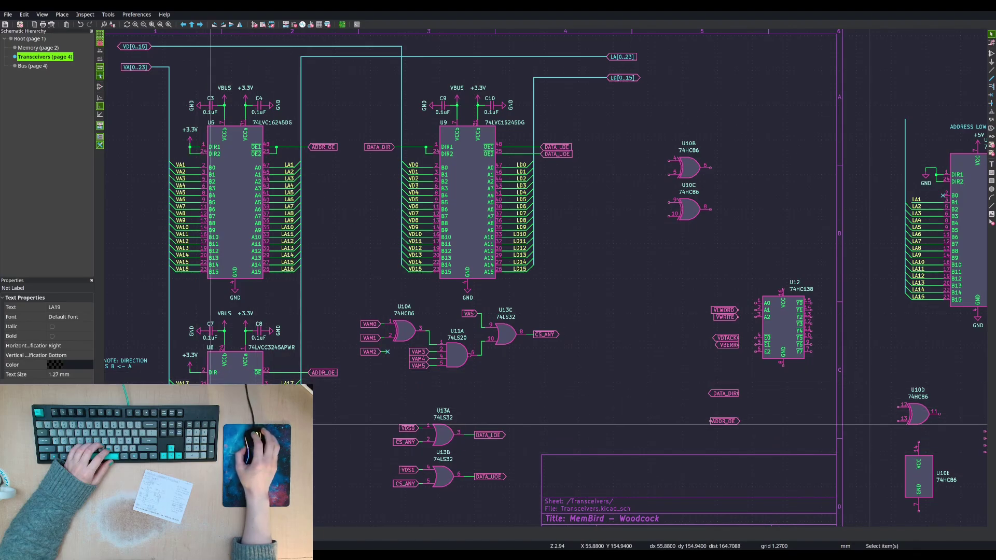
pyautogui.press('Escape')
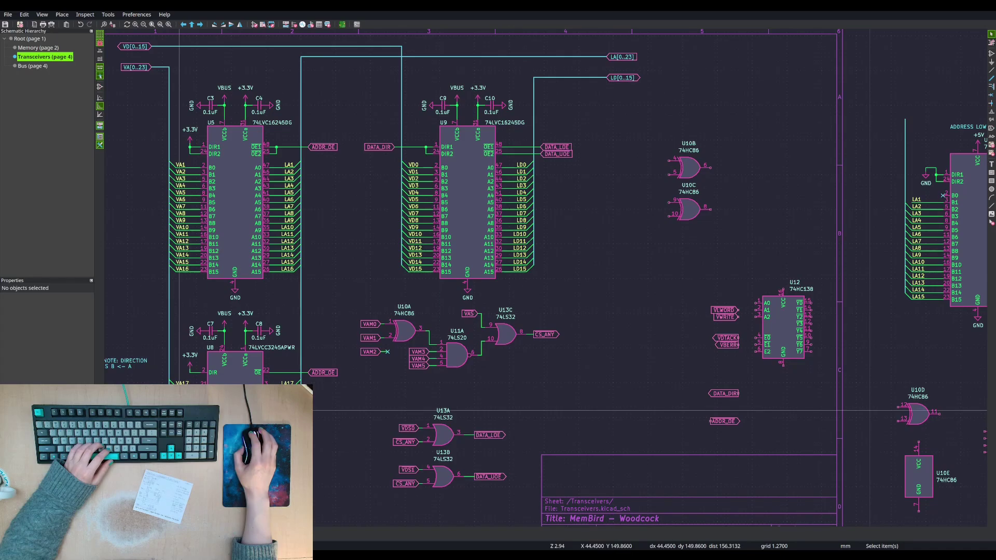
# - Move the VA20–VA23 labels with their wires and bus segment from U8 into the free area beneath U10C
pyautogui.click(179, 414)
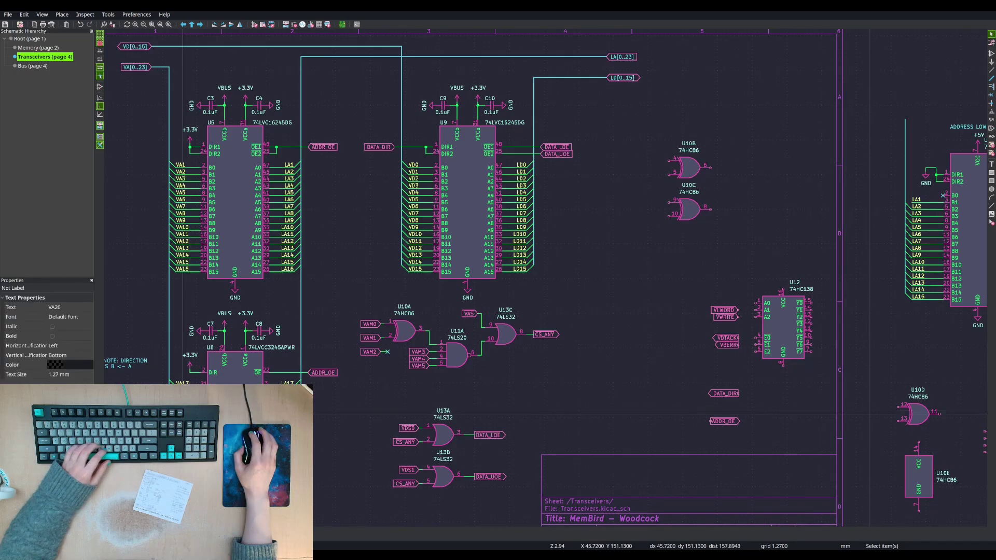
pyautogui.press('Escape')
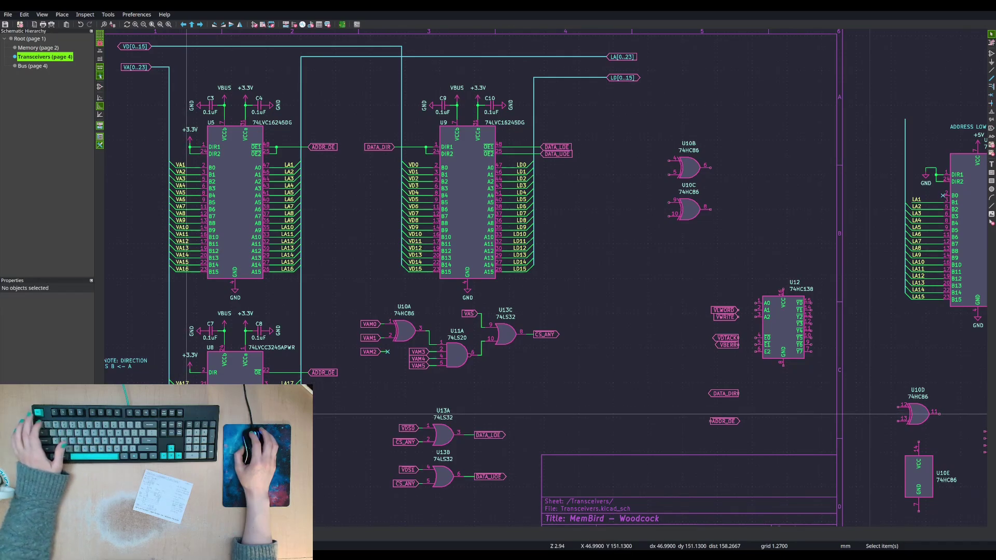
pyautogui.moveTo(193, 408); pyautogui.dragTo(162, 445)
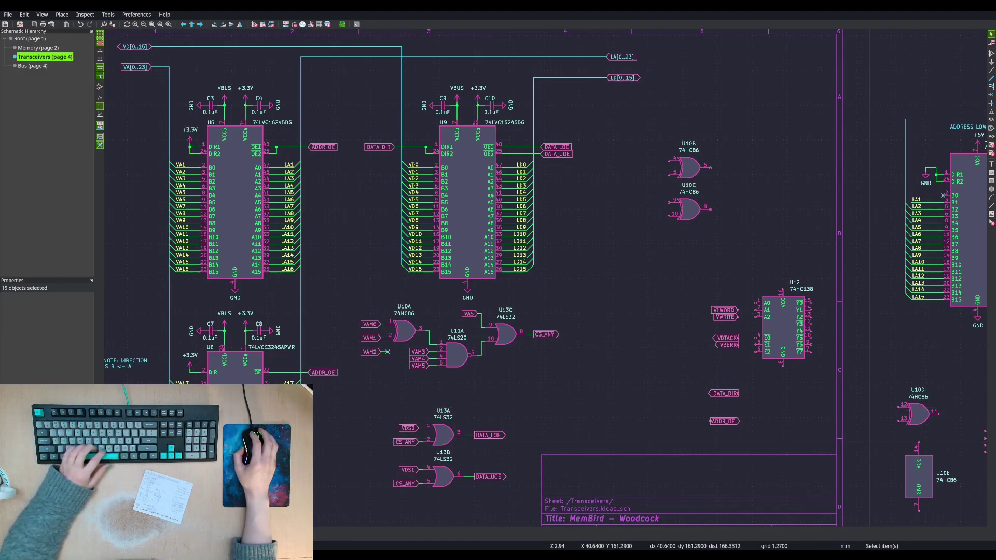
pyautogui.press('m')
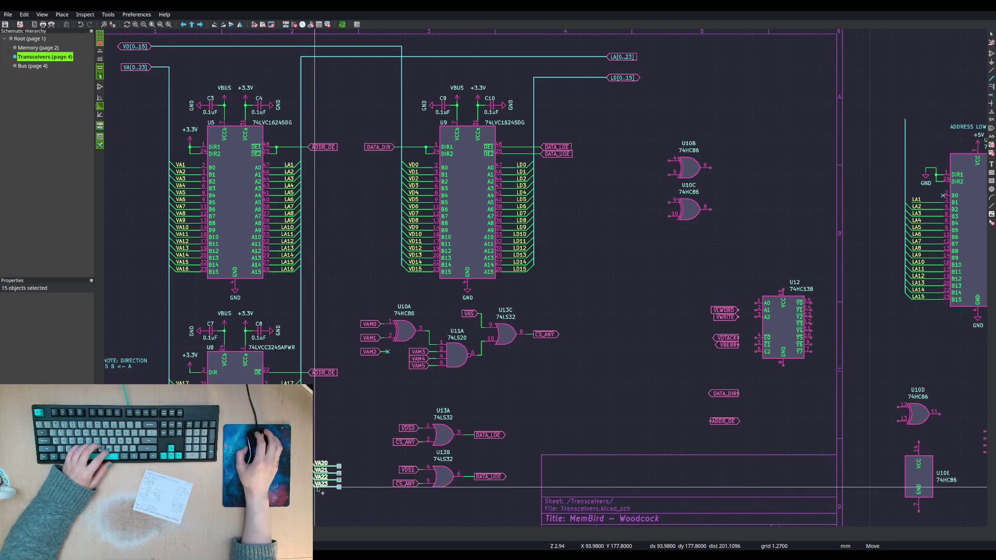
pyautogui.moveTo(335, 469); pyautogui.dragTo(284, 393, button='middle')
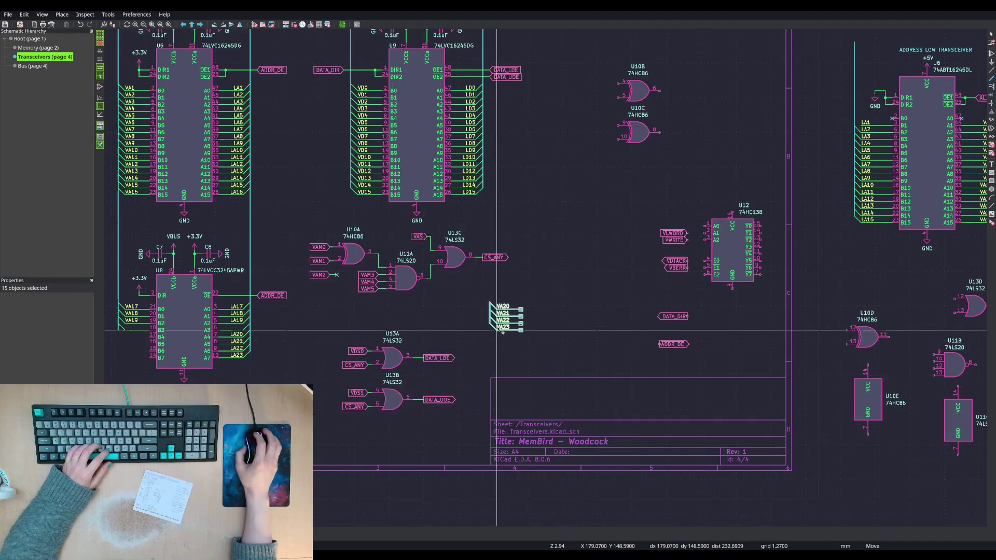
pyautogui.moveTo(495, 332); pyautogui.dragTo(430, 425, button='middle')
pyautogui.moveTo(508, 322); pyautogui.dragTo(462, 265, button='middle')
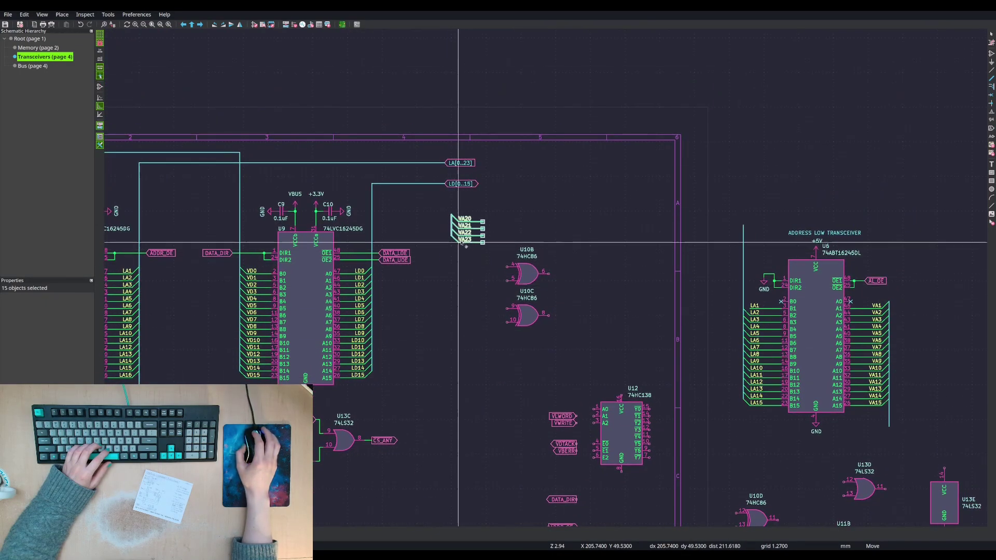
pyautogui.click(459, 375)
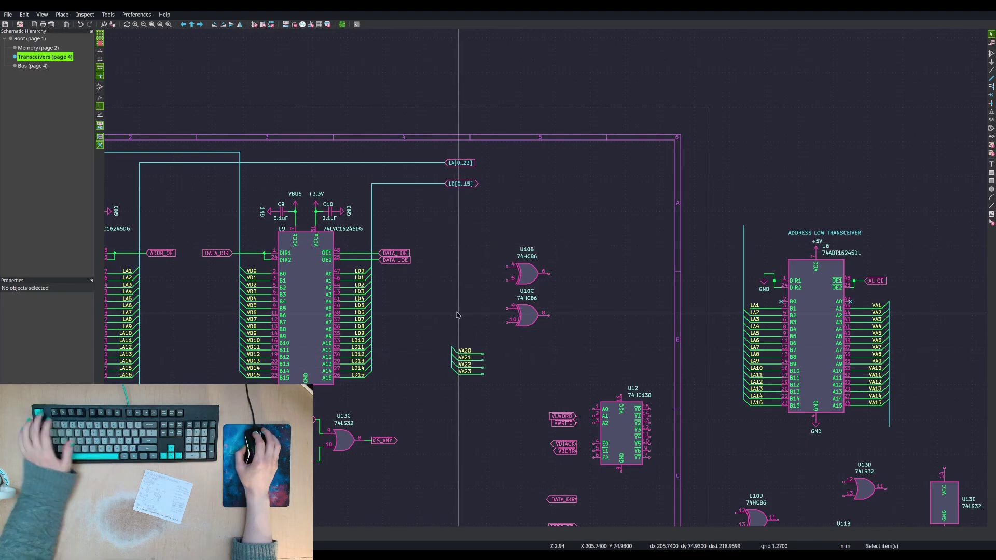
# - Duplicate the VA[0..23] global label and place the copy beside U10B, above the VA20–VA23 wires
pyautogui.keyDown('ctrl'); pyautogui.hscroll(-5, 436, 177); pyautogui.keyUp('ctrl')
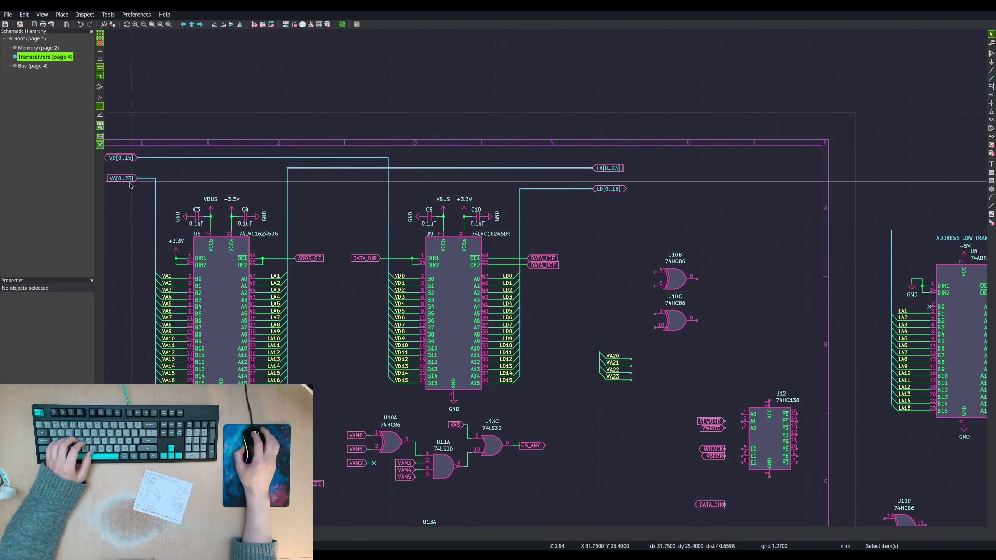
pyautogui.click(146, 185)
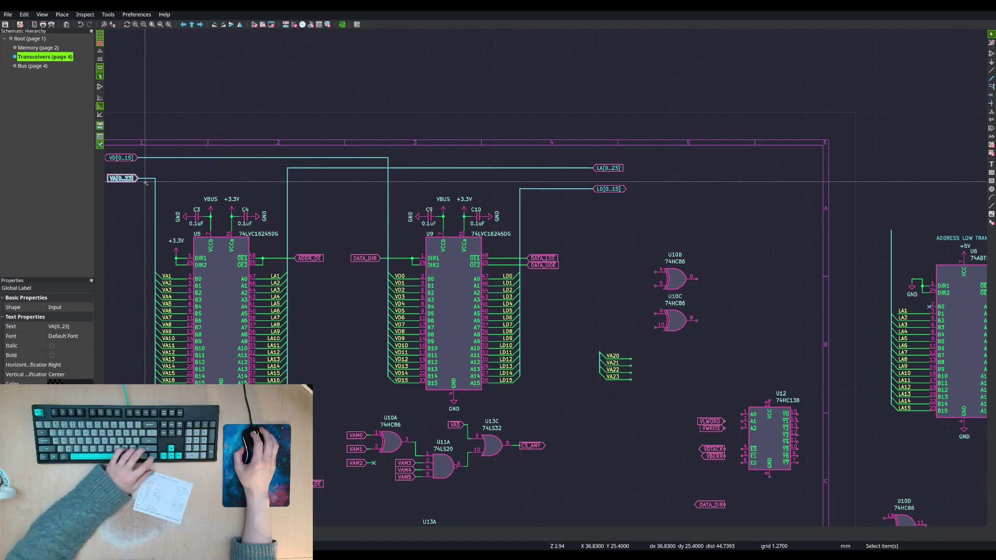
pyautogui.hotkey('ctrl', 'd')
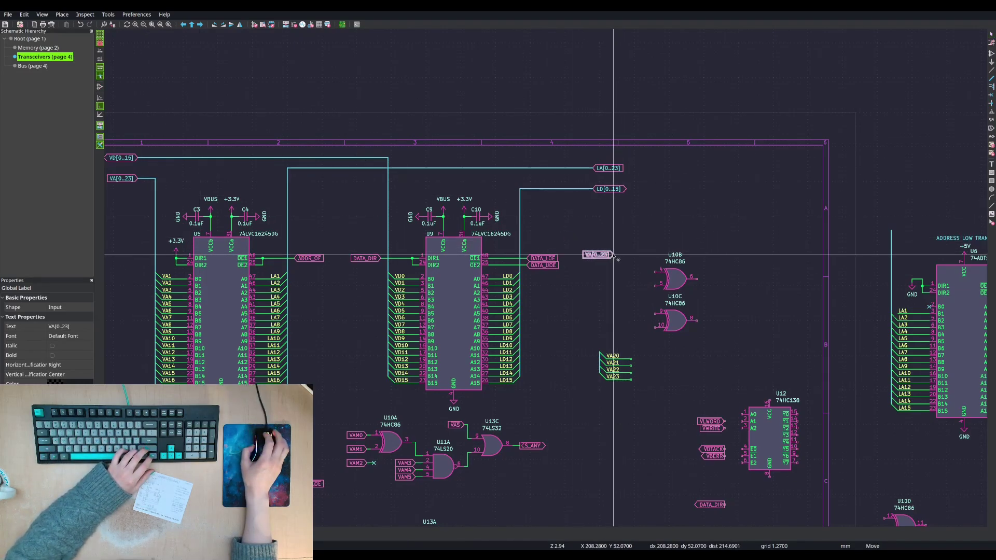
pyautogui.click(613, 254)
pyautogui.press('w')
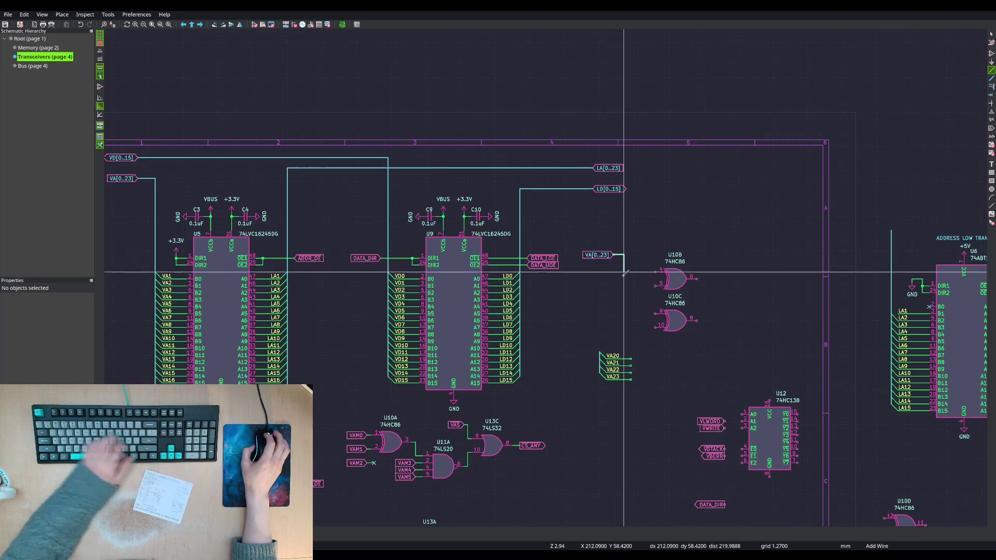
pyautogui.press('Escape')
pyautogui.press('Escape')
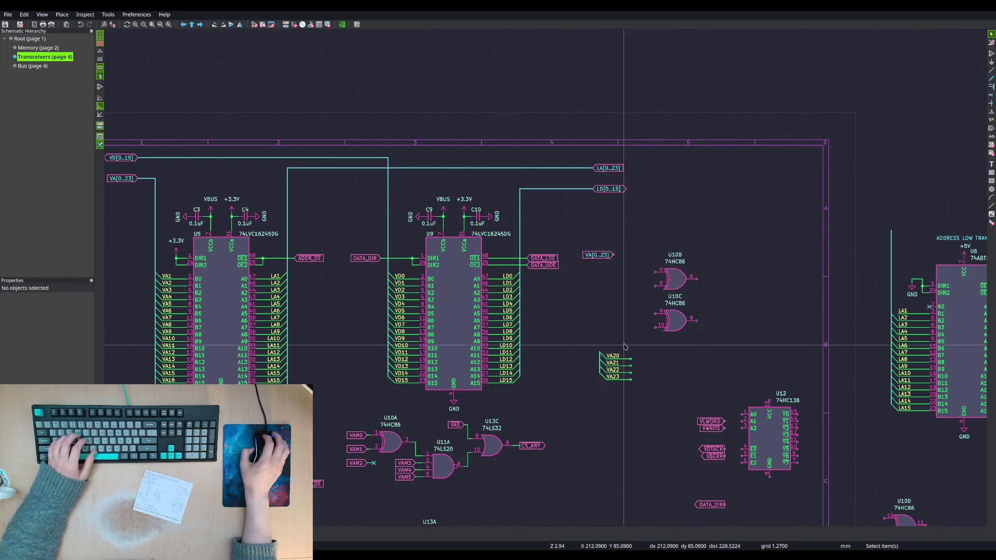
pyautogui.moveTo(624, 342)
pyautogui.mouseDown()
pyautogui.moveTo(600, 356)
pyautogui.moveTo(619, 337)
pyautogui.mouseUp()
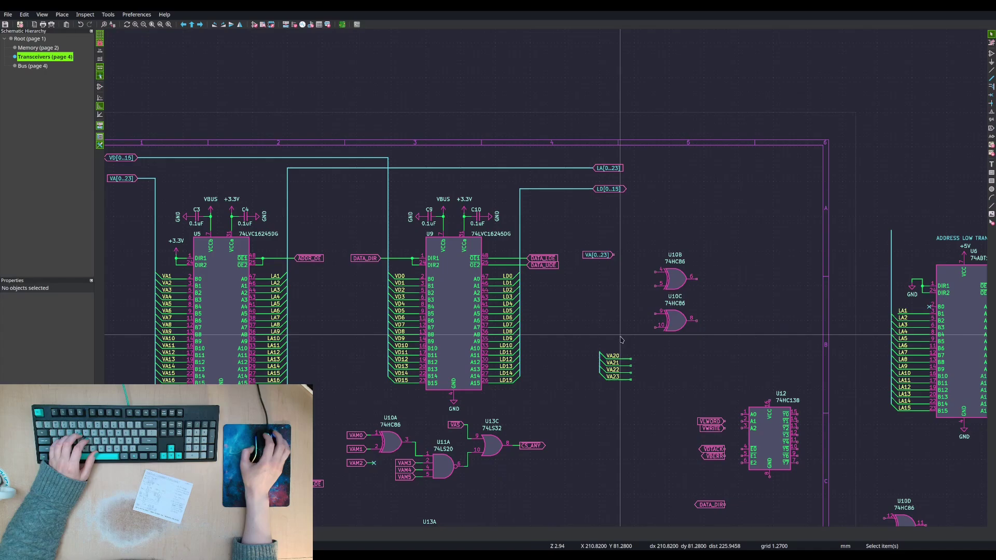
# - Move the VA22 and VA23 wires to the upper inputs of U10B and U10C, and shift both gates against the wire ends
pyautogui.moveTo(639, 370); pyautogui.dragTo(597, 391)
pyautogui.press('m')
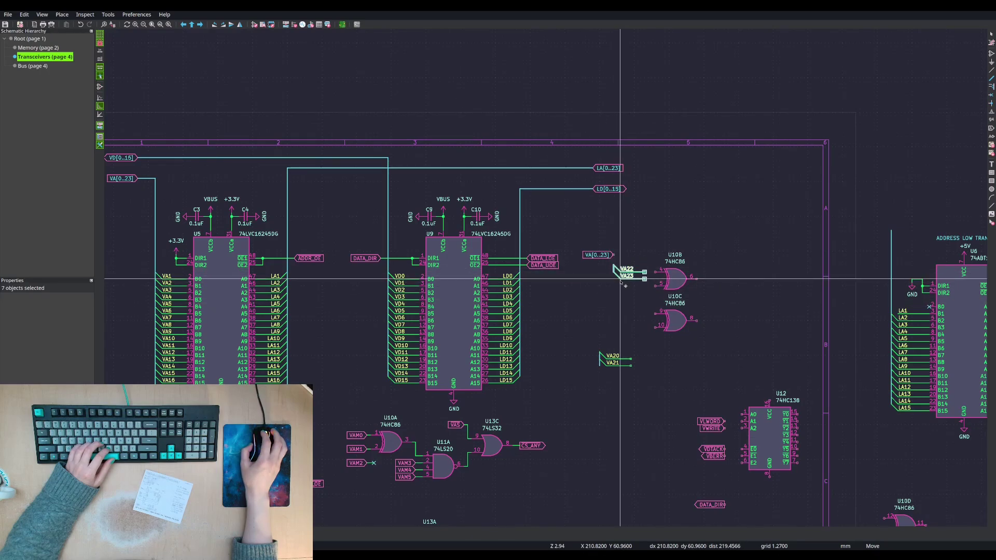
pyautogui.click(621, 280)
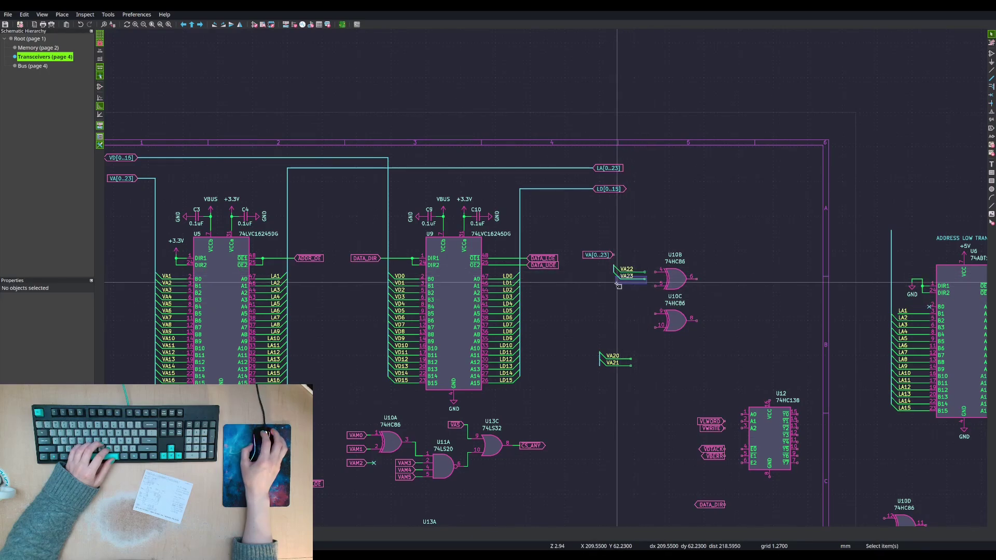
pyautogui.press('m')
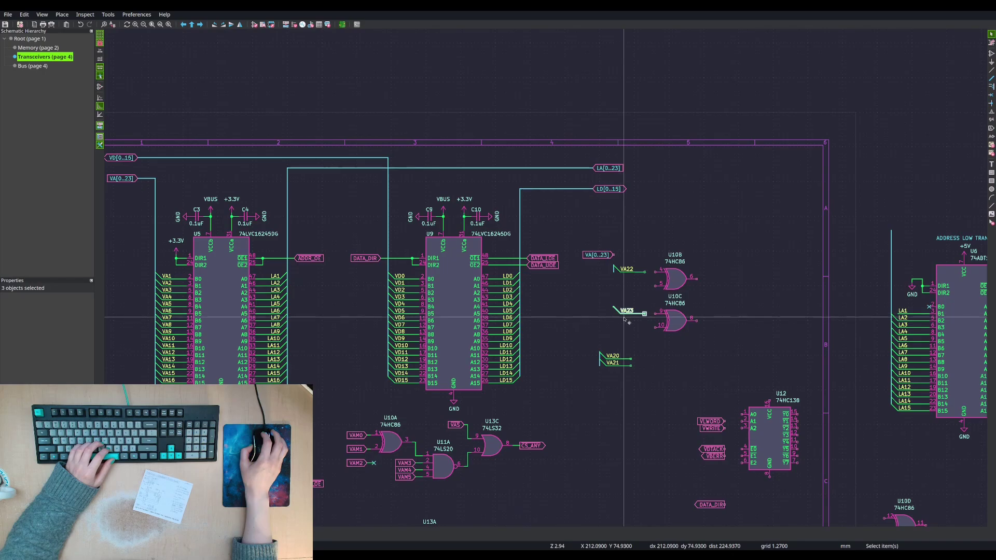
pyautogui.moveTo(709, 240); pyautogui.dragTo(658, 331)
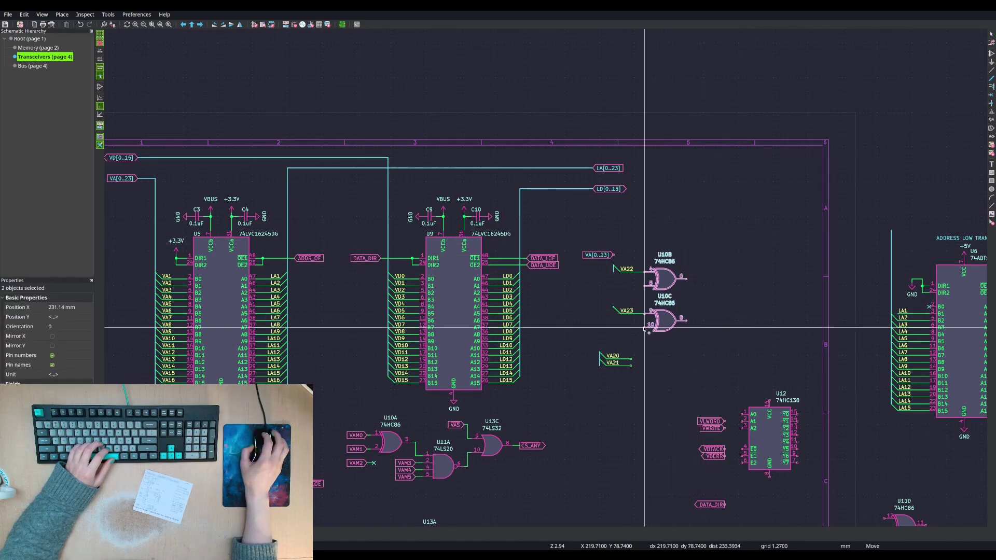
pyautogui.click(645, 327)
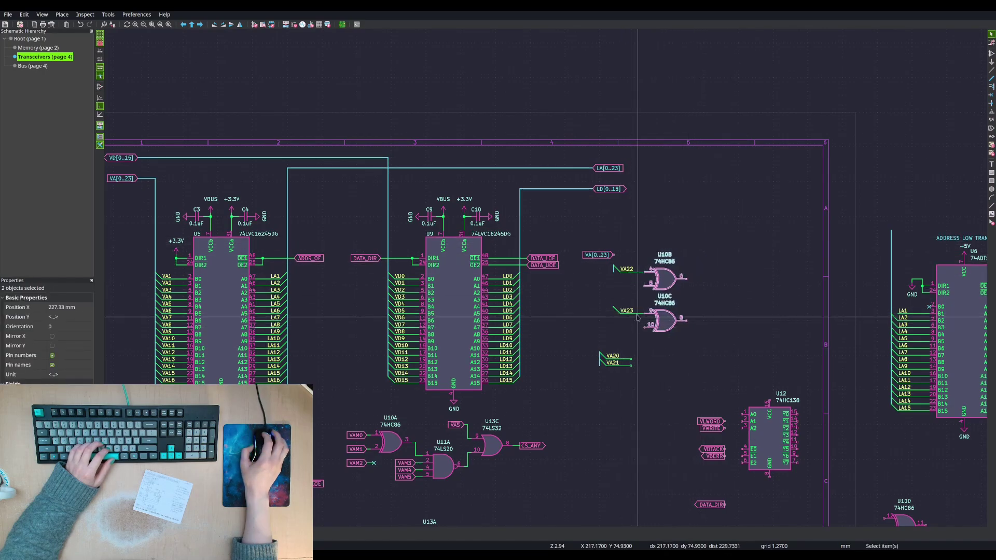
# - Move the VA20 and VA21 labels with their wires and bus entries into the free area beside U12
pyautogui.click(594, 308)
pyautogui.moveTo(594, 308); pyautogui.dragTo(650, 470)
pyautogui.click(649, 469)
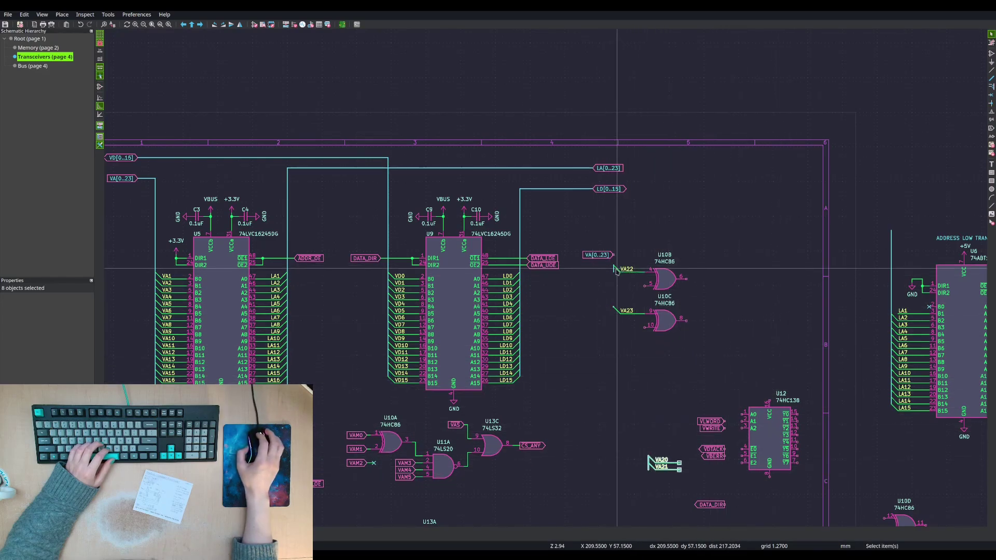
pyautogui.press('Escape')
# - Shift the copied VA[0..23] label beside U10B slightly away from the gates and draw a bus from it through the VA22 and VA23 entries
pyautogui.click(601, 256)
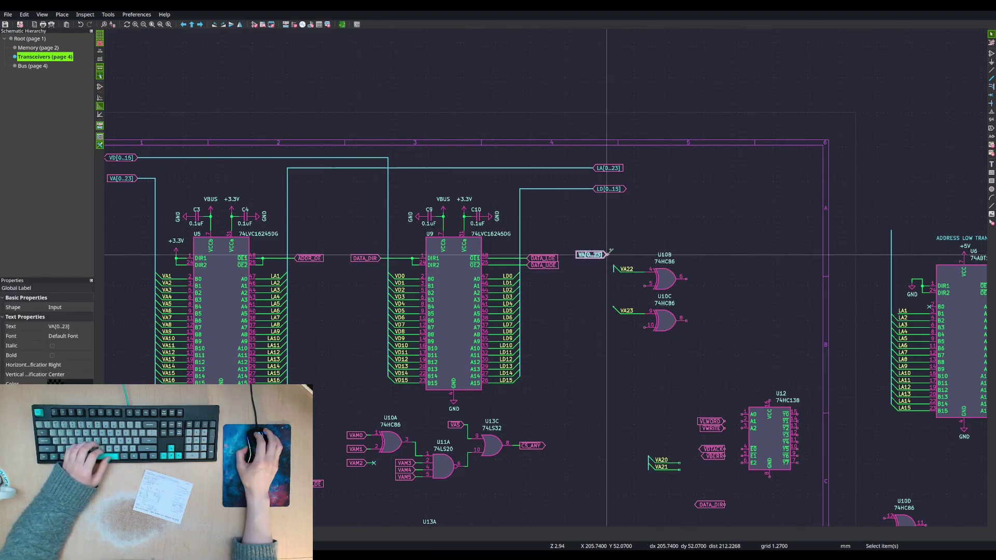
pyautogui.press('b')
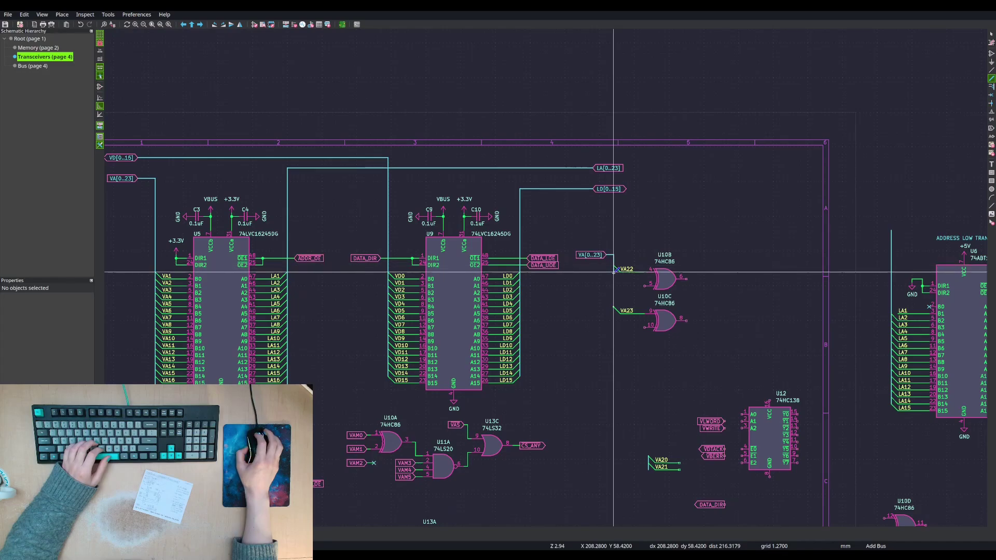
pyautogui.press('Escape')
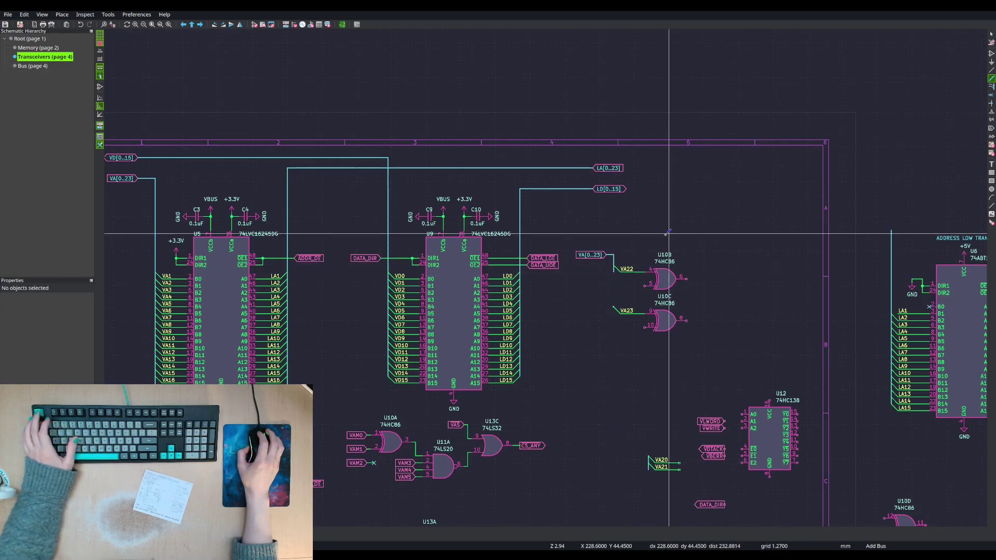
pyautogui.press('Escape')
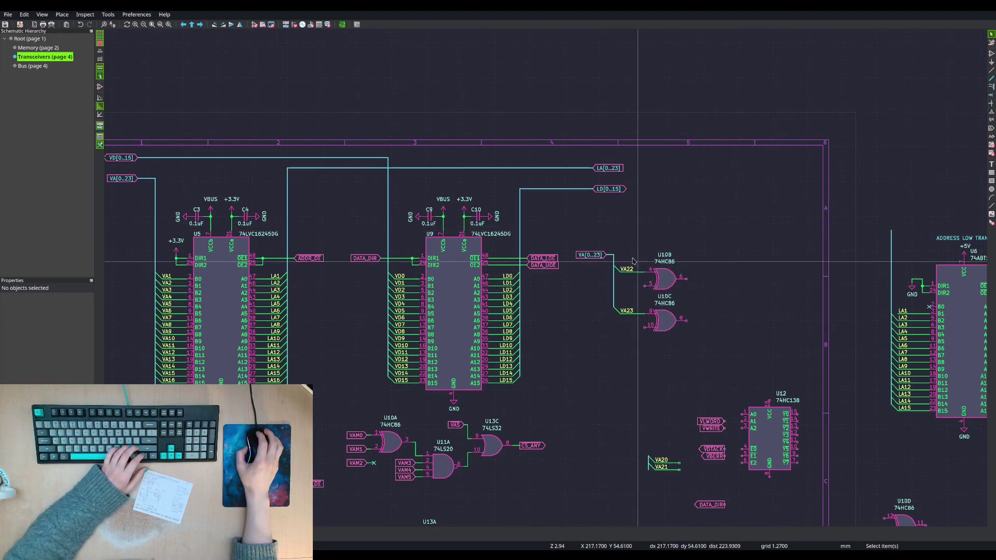
# - Drag the VA[0..23] label, its bus and the VA22 and VA23 entries closer to U10B and U10C, shortening the wires
pyautogui.moveTo(635, 237); pyautogui.dragTo(582, 330)
pyautogui.moveTo(560, 228); pyautogui.dragTo(643, 336)
pyautogui.rightClick(620, 334)
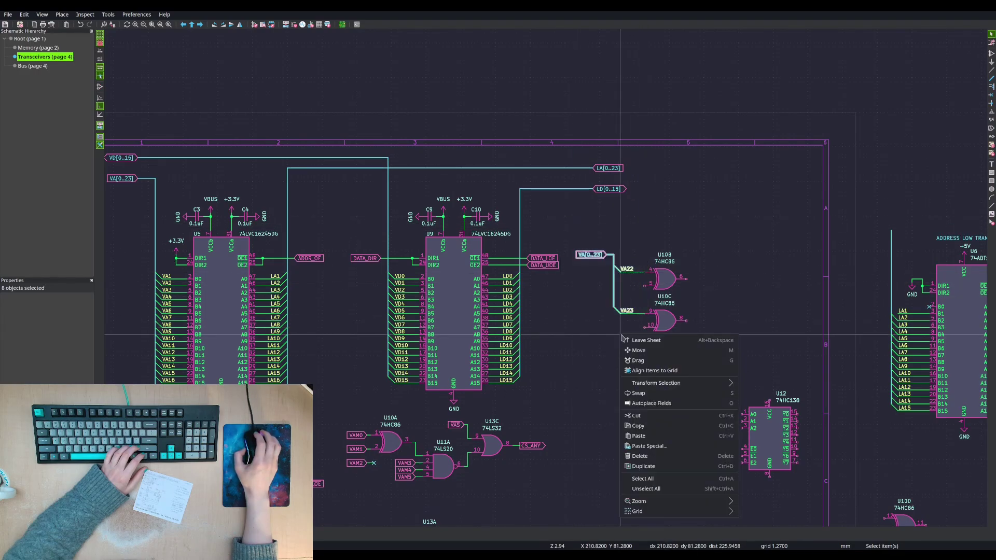
pyautogui.click(641, 359)
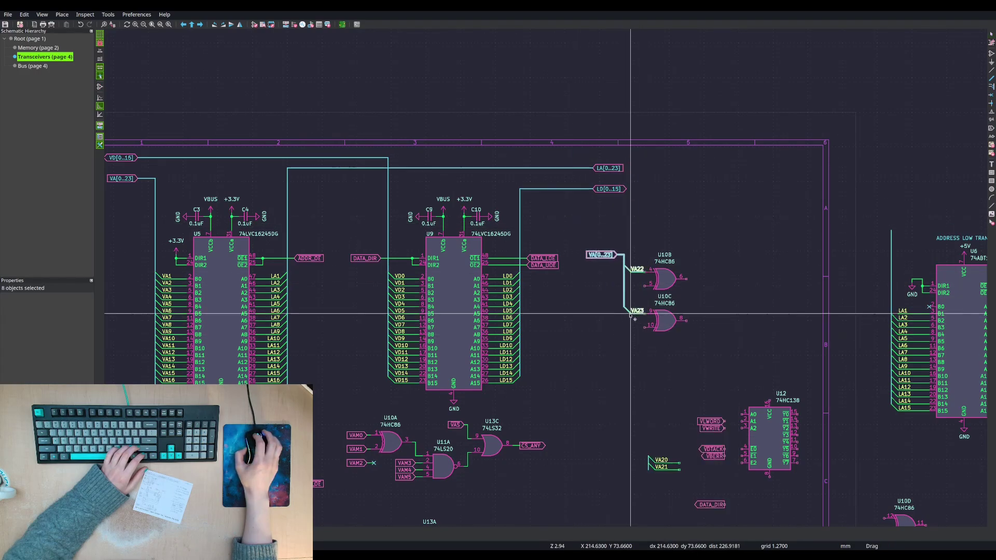
pyautogui.press('Escape')
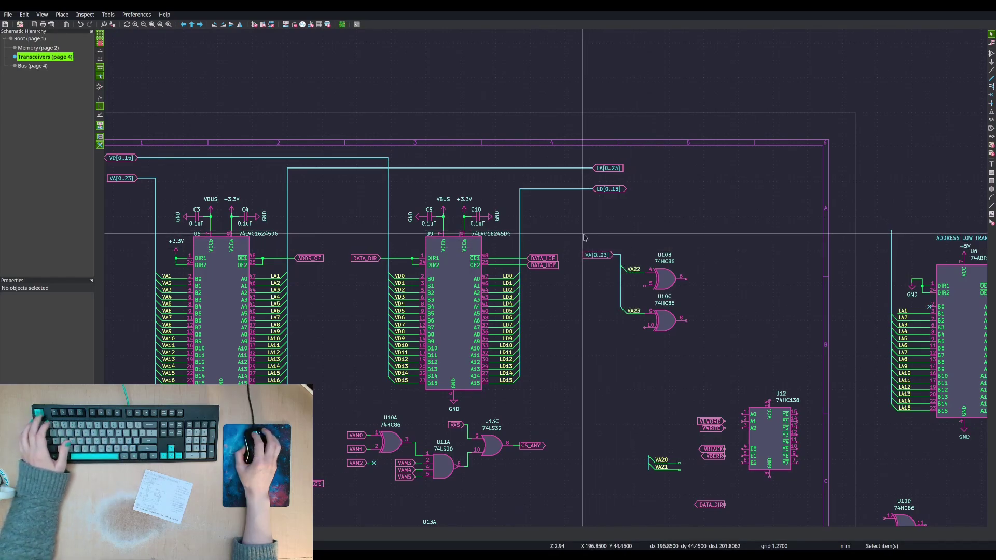
# - Move U10B and U10C together with their VA[0..23] bus, labels and wires slightly up on the sheet
pyautogui.moveTo(583, 232); pyautogui.dragTo(716, 340)
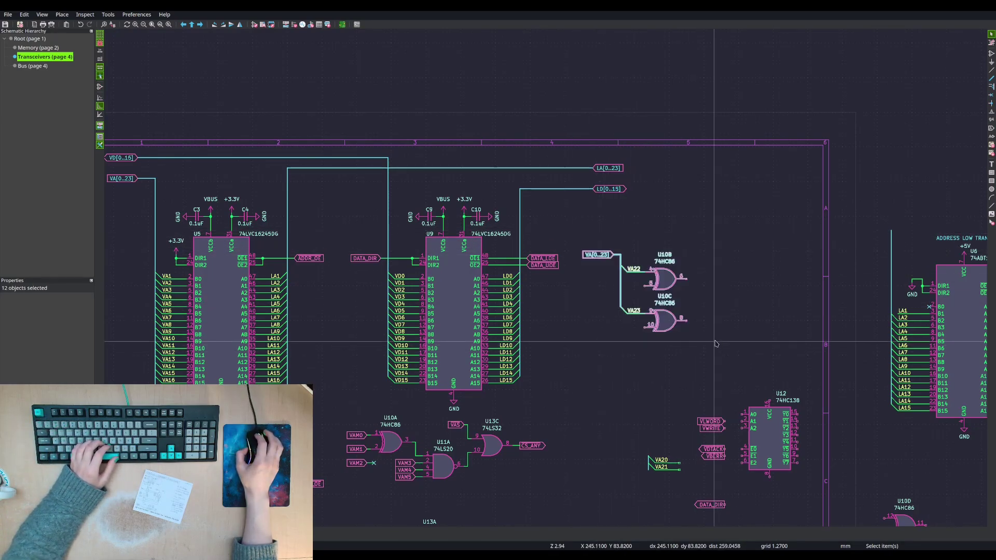
pyautogui.press('m')
pyautogui.click(689, 314)
pyautogui.press('Escape')
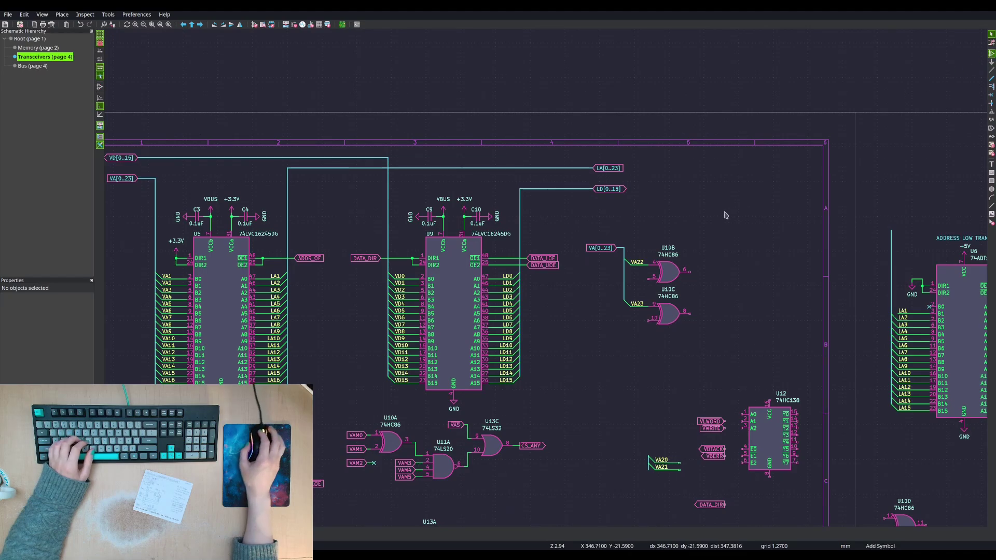
# - Search the symbol library for "dip switch", preview SW_DIP_x02 and look through the other matching symbols
pyautogui.click(622, 196)
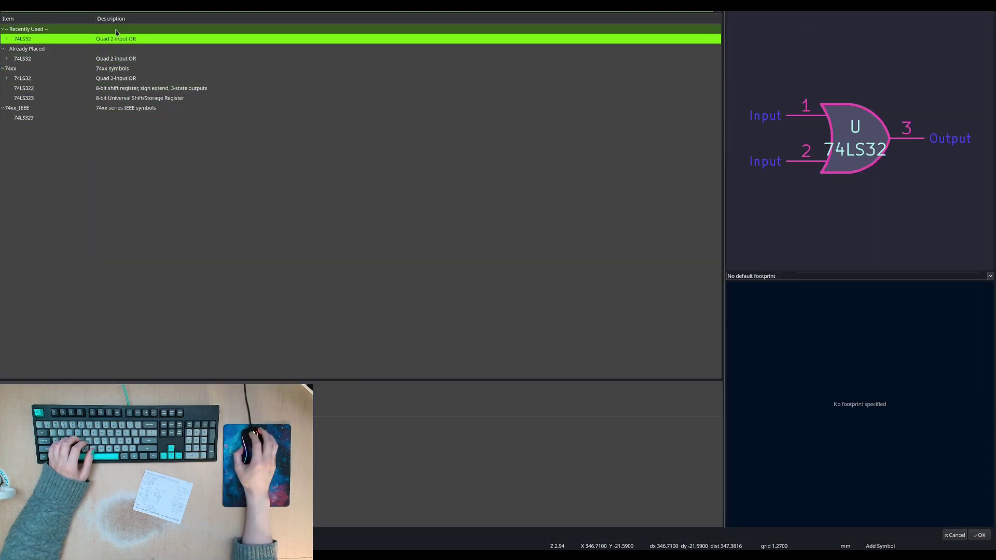
pyautogui.write('tvs')
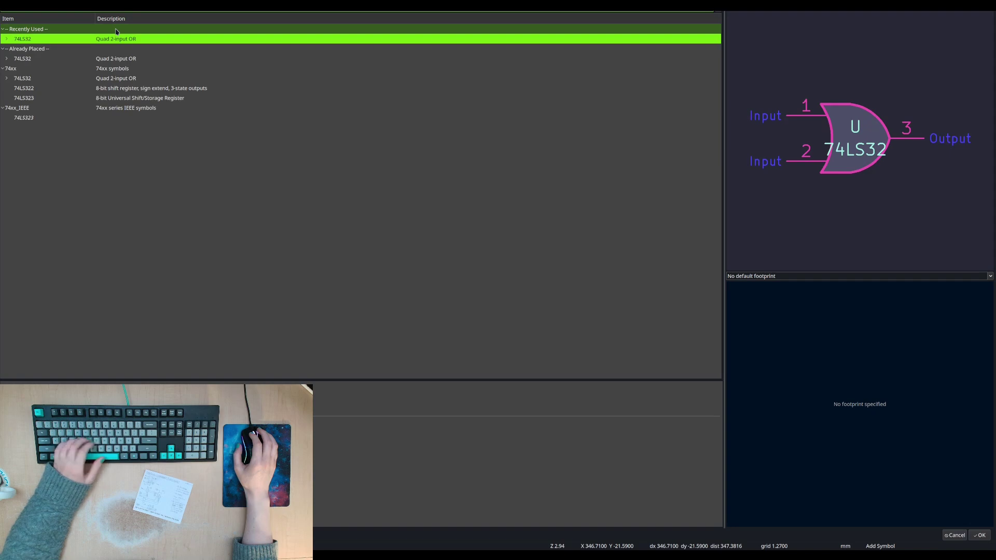
pyautogui.write('p switch')
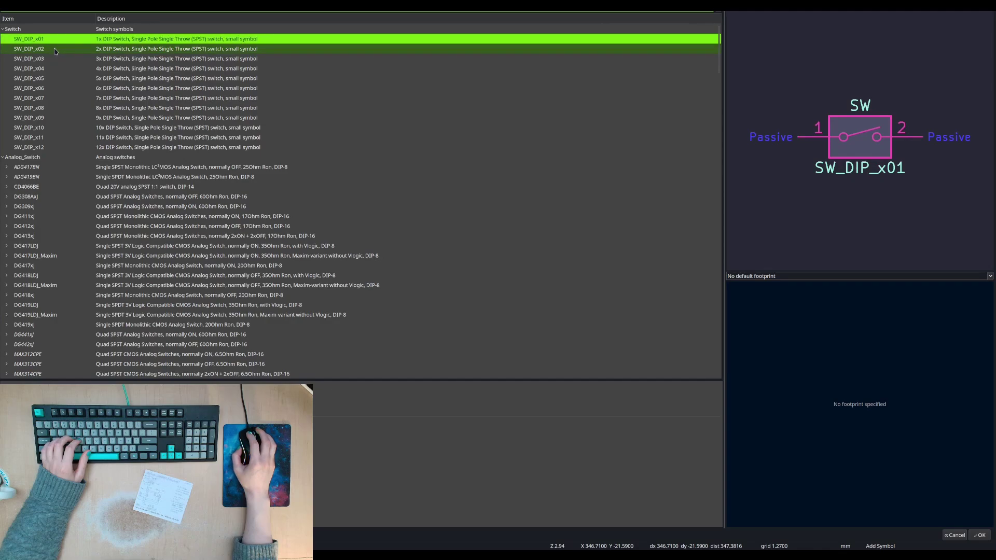
pyautogui.click(55, 50)
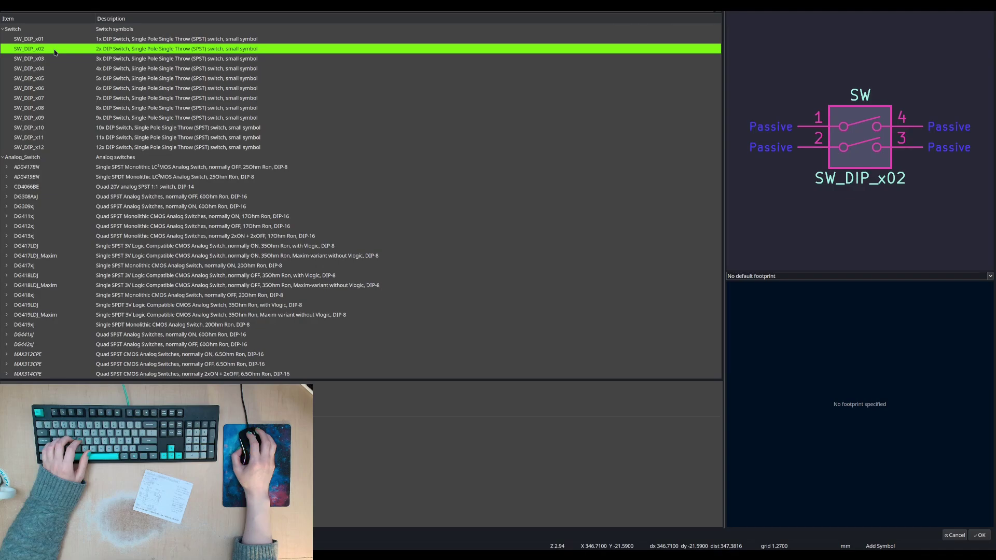
pyautogui.scroll(-7, 96, 146)
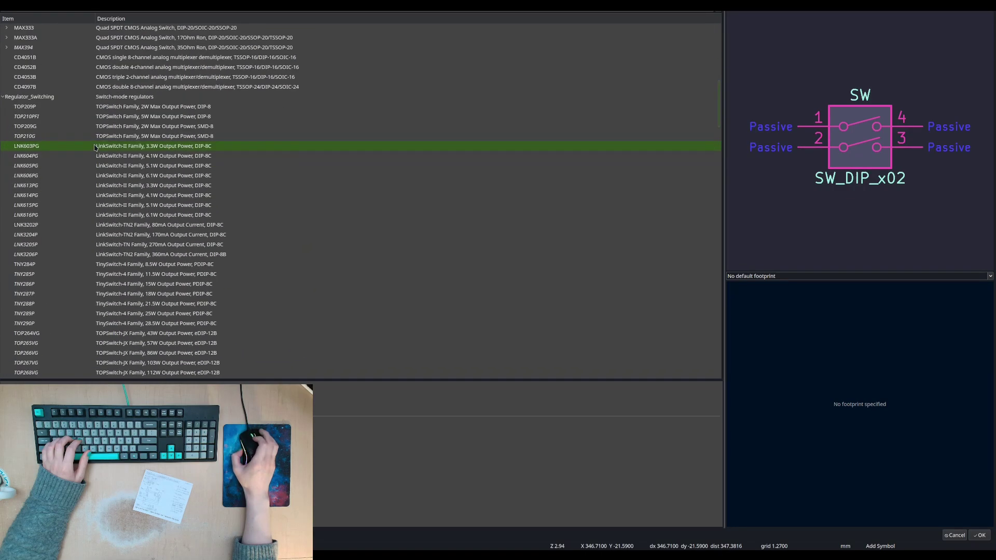
pyautogui.scroll(-10, 96, 145)
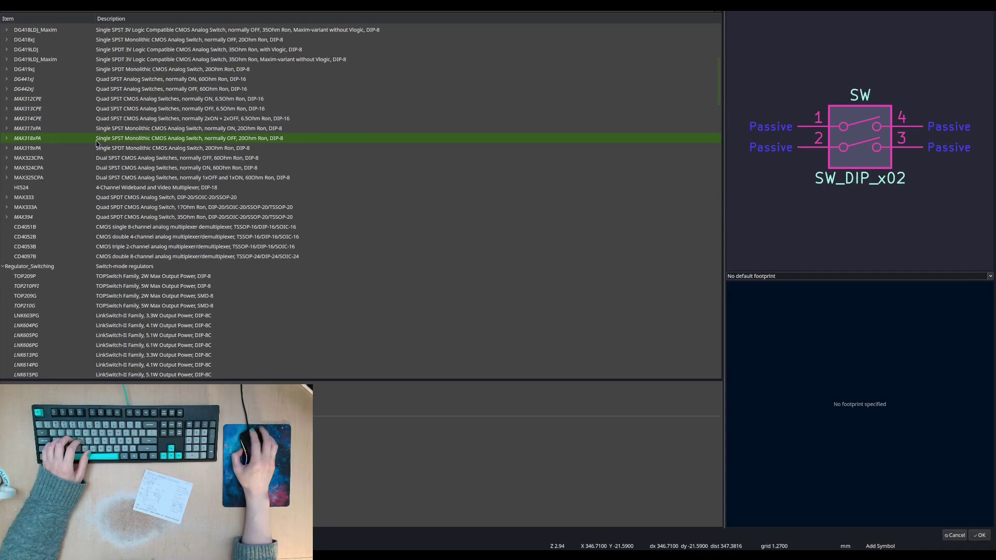
pyautogui.scroll(-15, 97, 141)
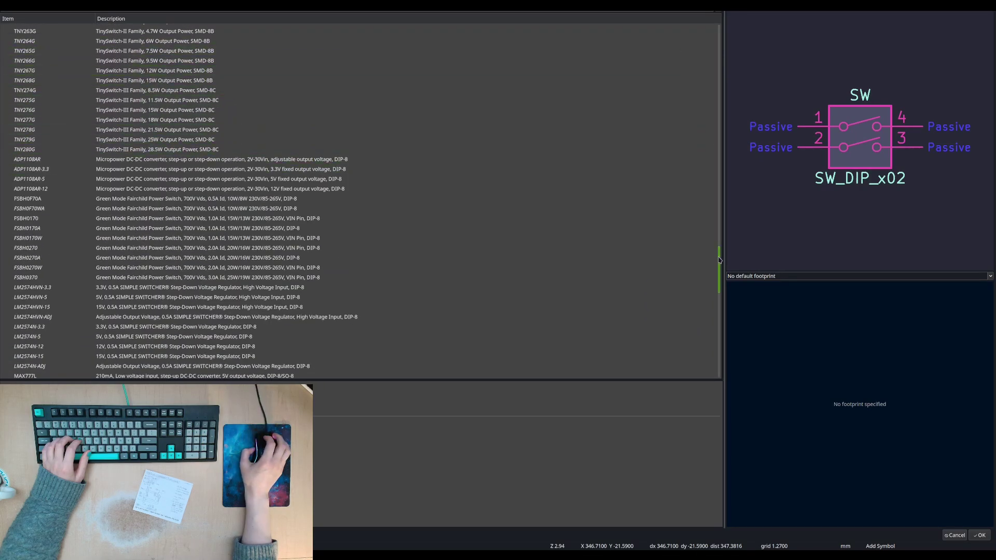
pyautogui.moveTo(720, 261); pyautogui.dragTo(705, 362)
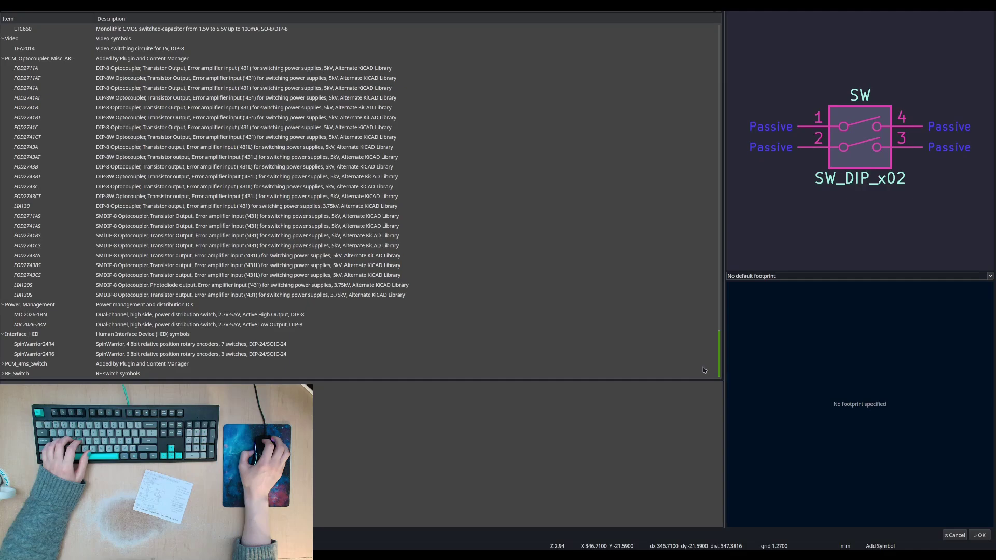
pyautogui.scroll(7, 702, 342)
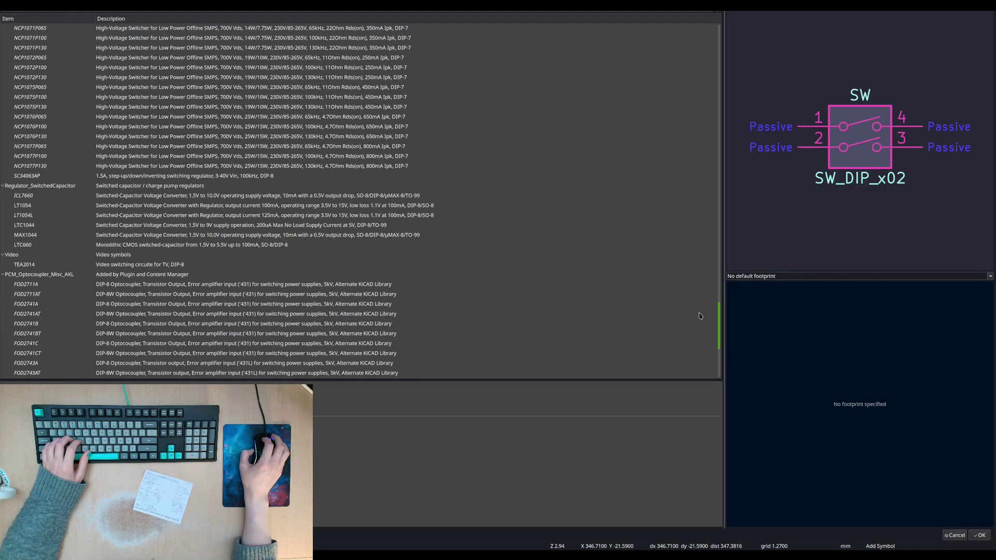
pyautogui.moveTo(701, 315); pyautogui.dragTo(692, 3)
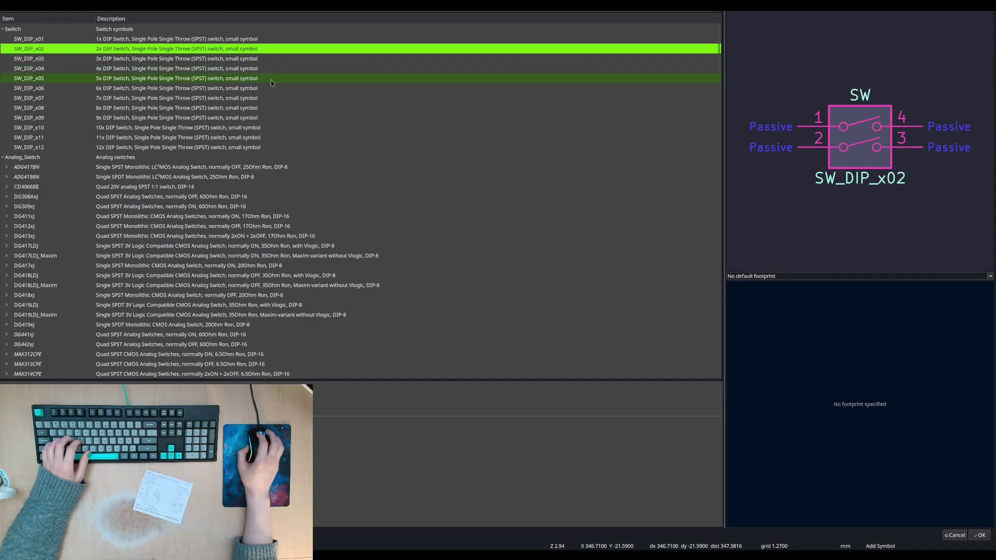
pyautogui.click(956, 536)
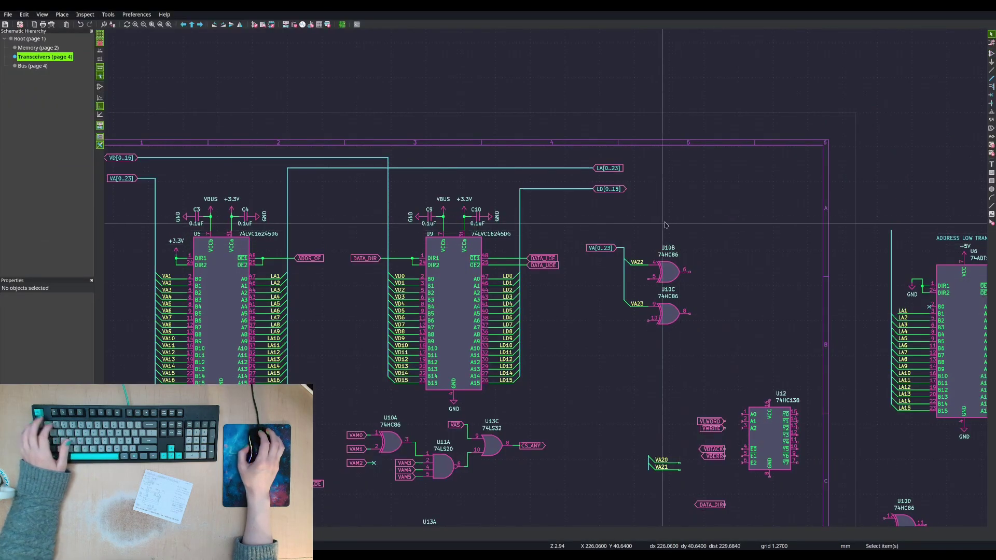
pyautogui.press('Escape')
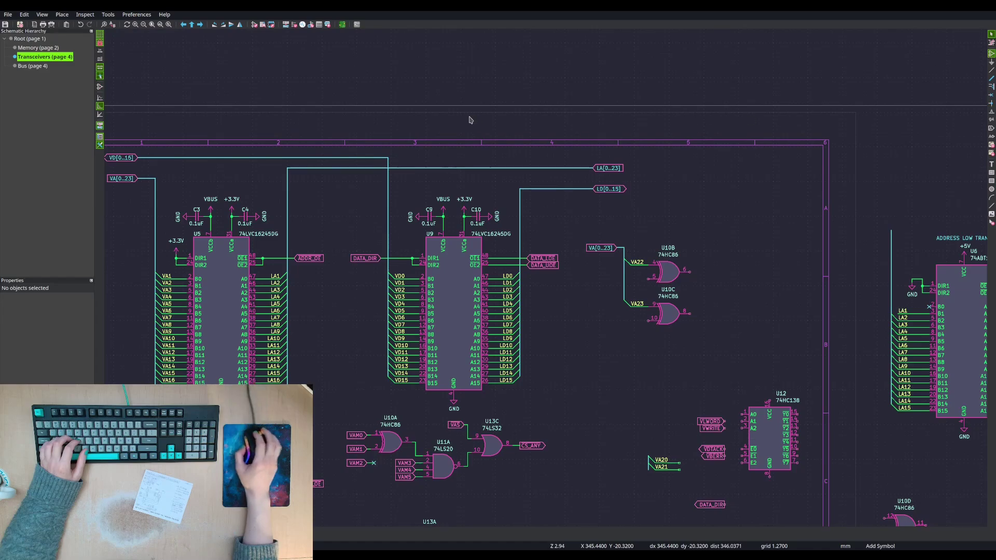
pyautogui.click(278, 73)
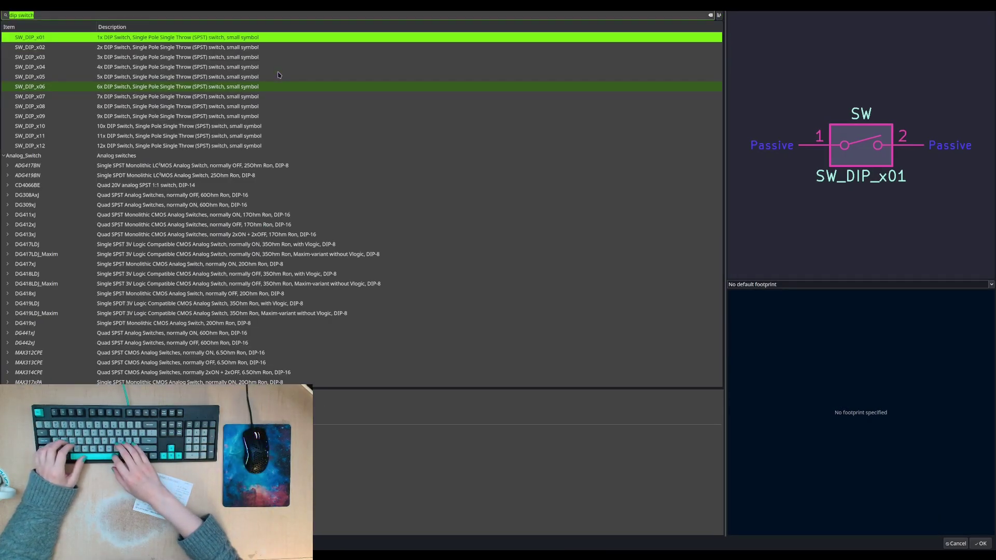
pyautogui.write('jumper')
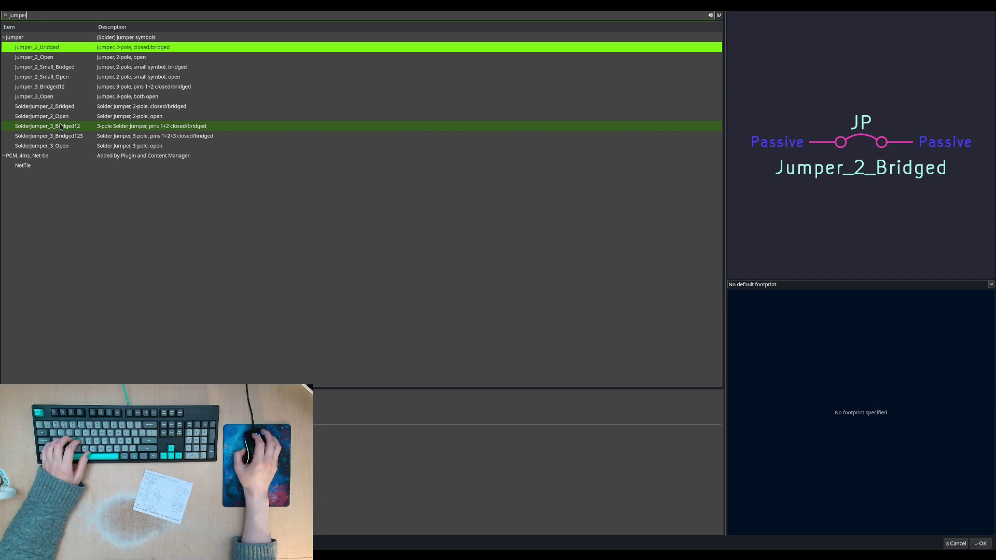
pyautogui.click(54, 58)
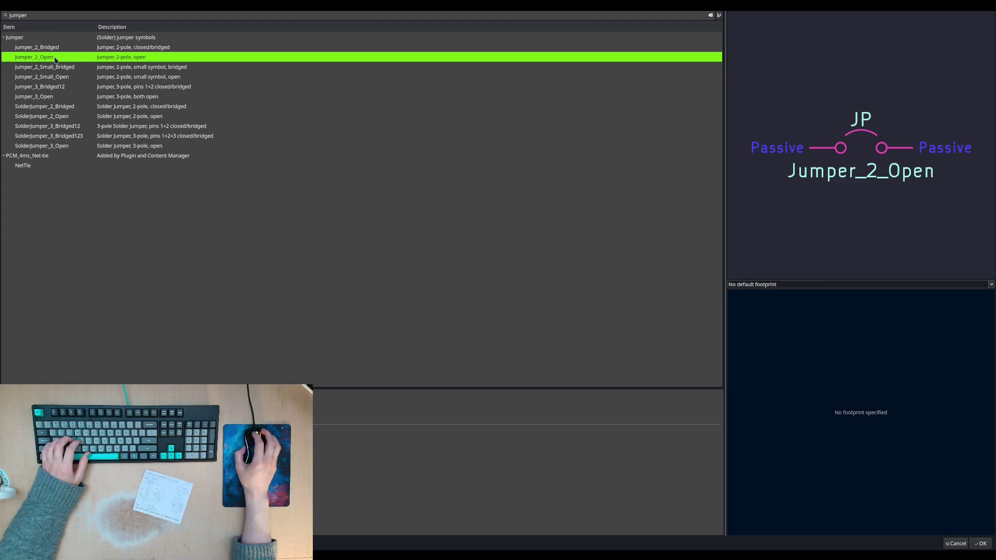
pyautogui.doubleClick(56, 60)
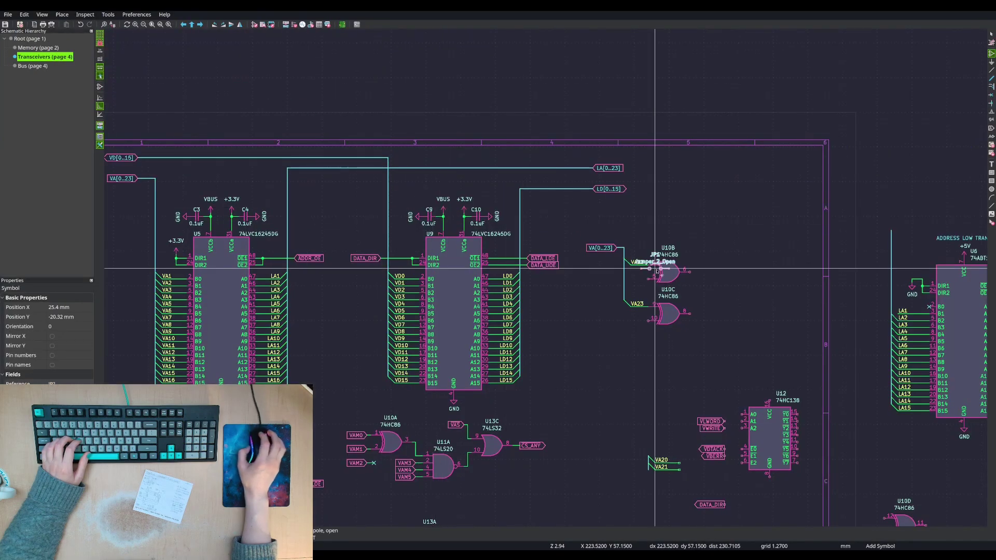
pyautogui.scroll(4, 596, 270)
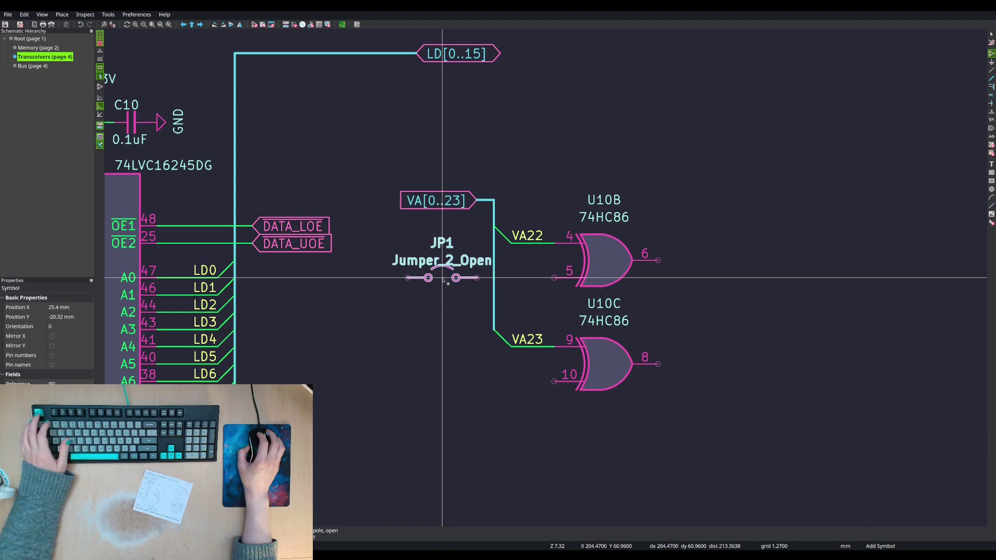
pyautogui.press('Escape')
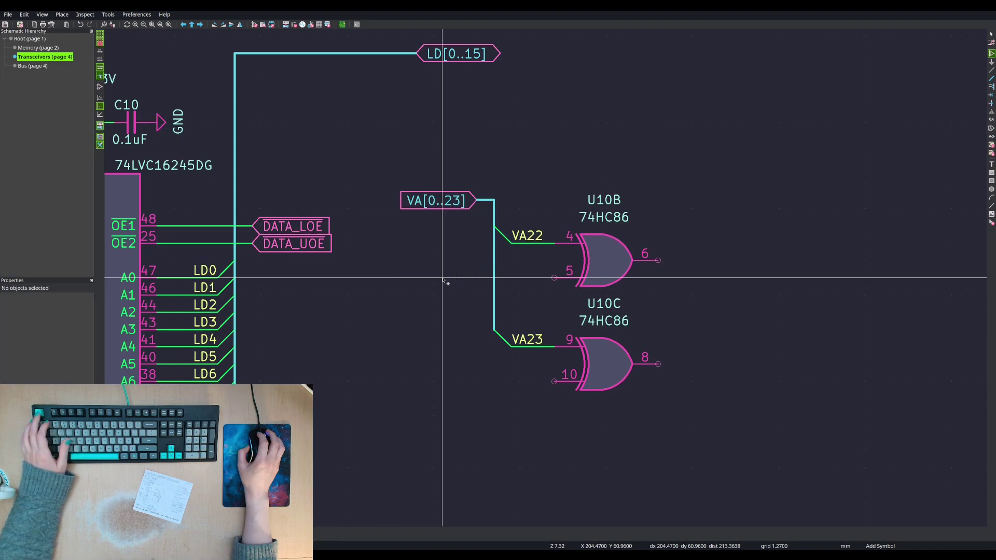
# - Place a Jumper_3_Bridged12 symbol beside U10B and U10C, rotated so its middle pin points toward the gates
pyautogui.click(830, 78)
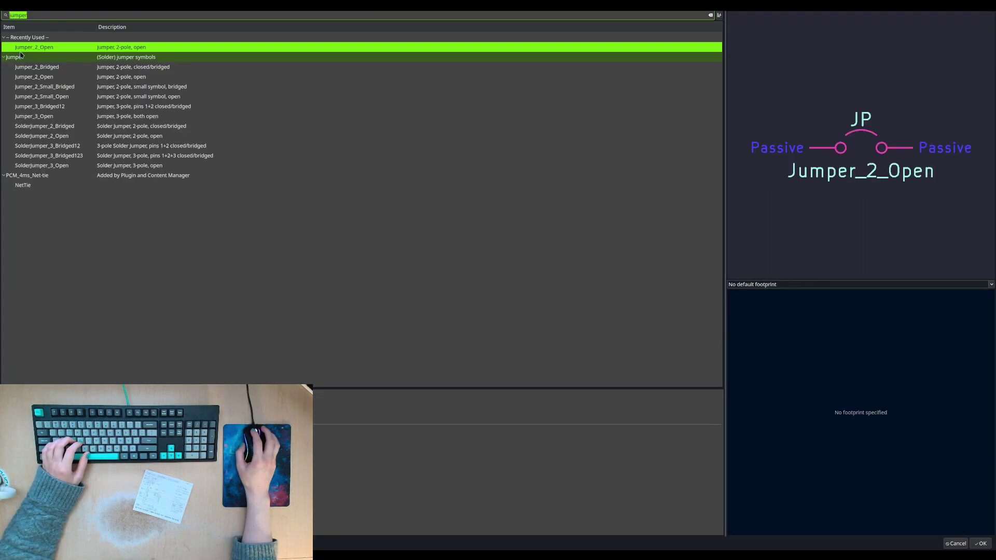
pyautogui.click(54, 97)
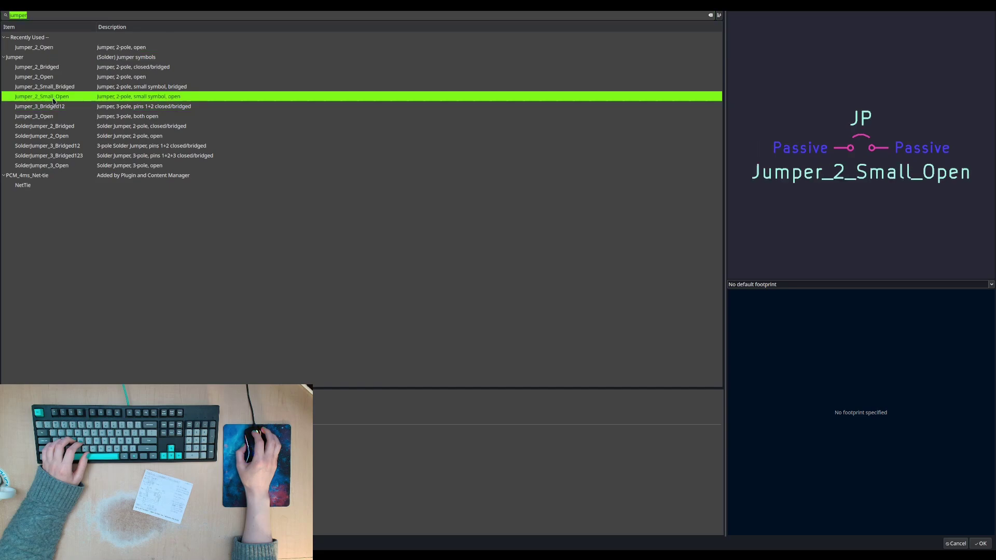
pyautogui.click(53, 106)
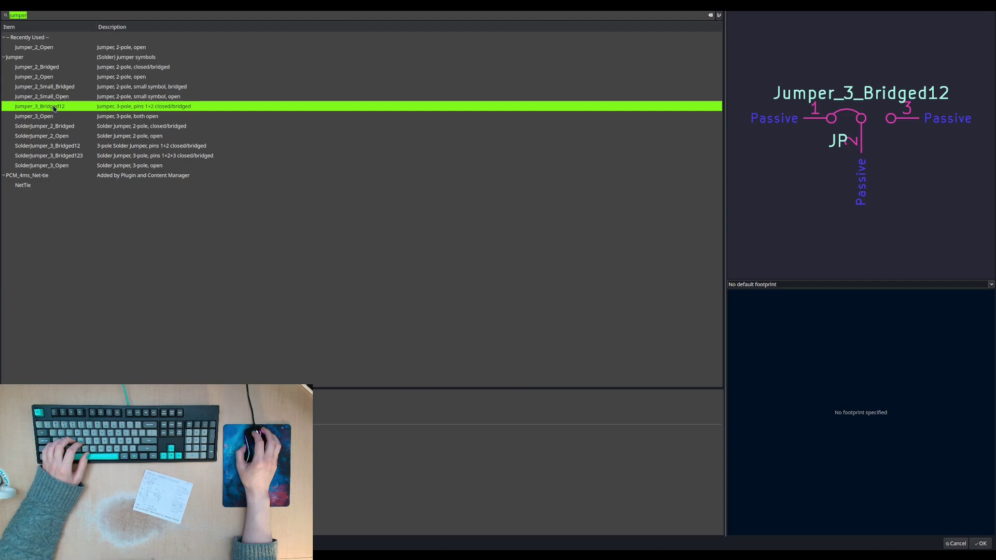
pyautogui.doubleClick(54, 108)
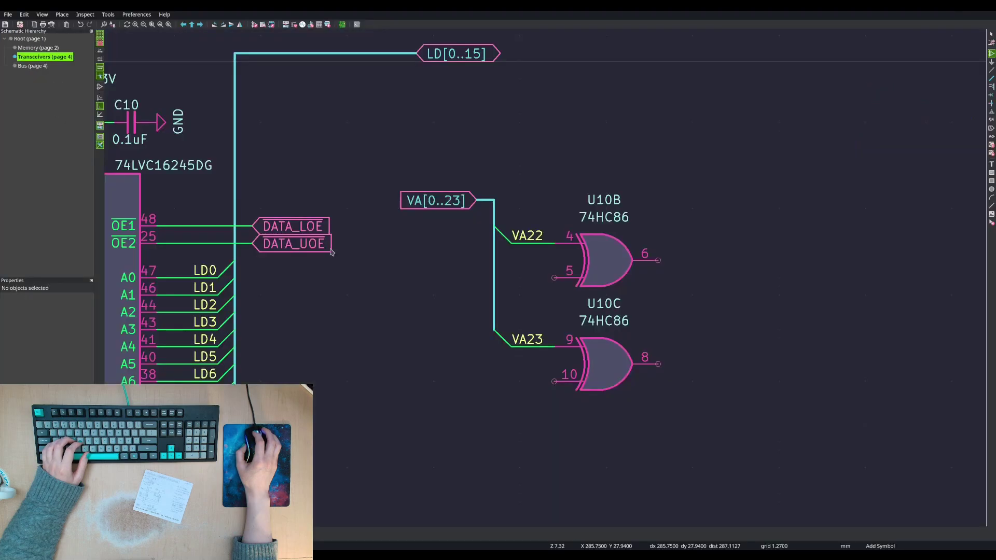
pyautogui.press('r')
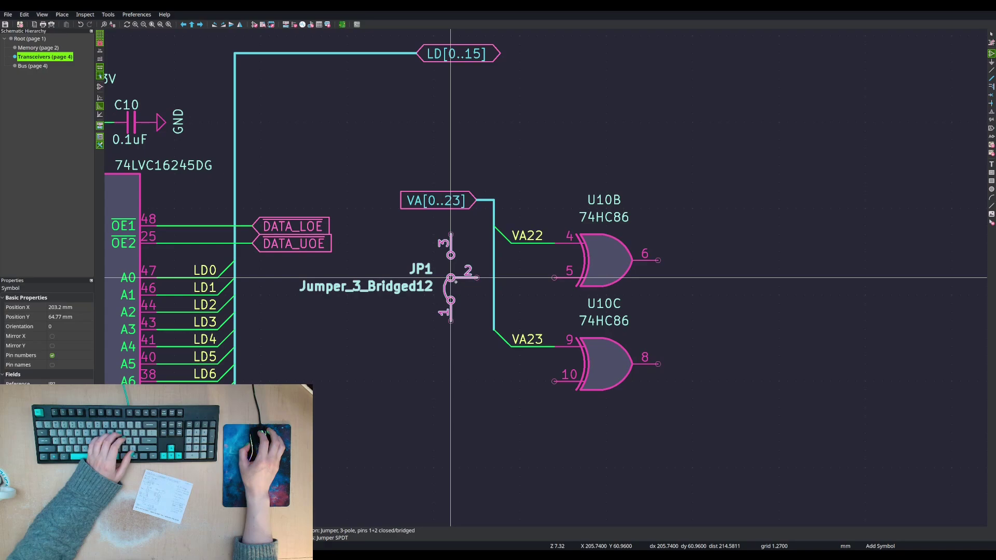
pyautogui.click(450, 278)
pyautogui.press('Escape')
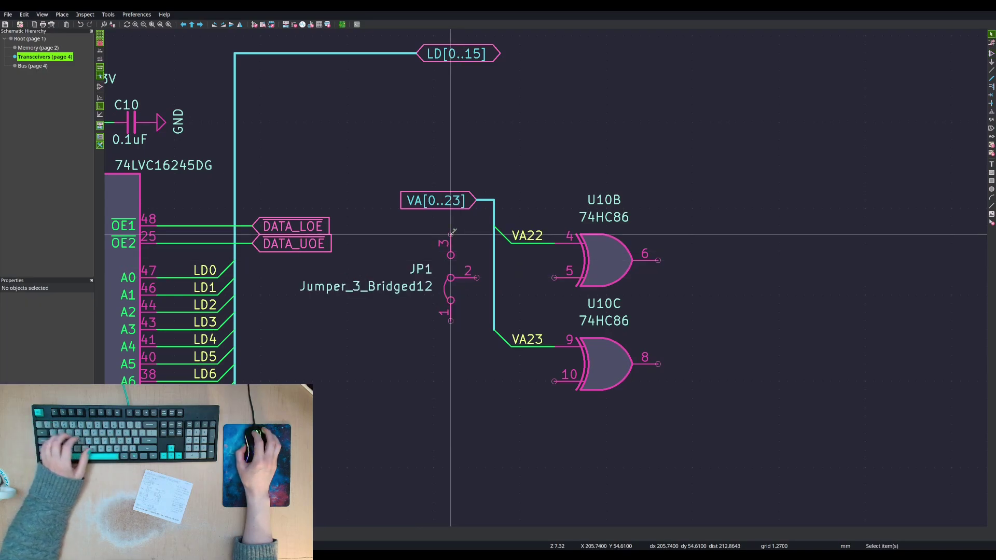
# - Copy the VBUS power symbol above U9 and attach the copy to pin 3 of jumper JP1
pyautogui.scroll(-4, 430, 233)
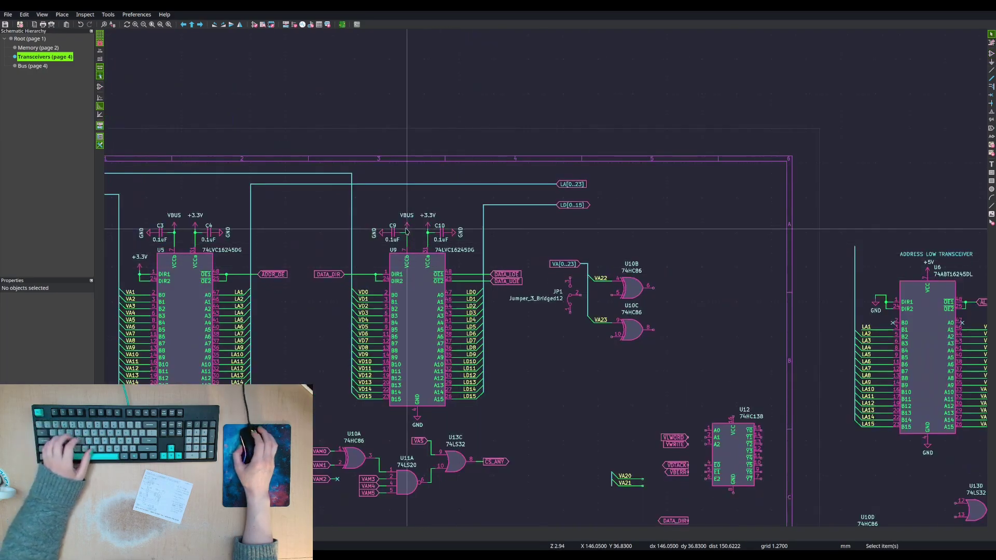
pyautogui.click(408, 226)
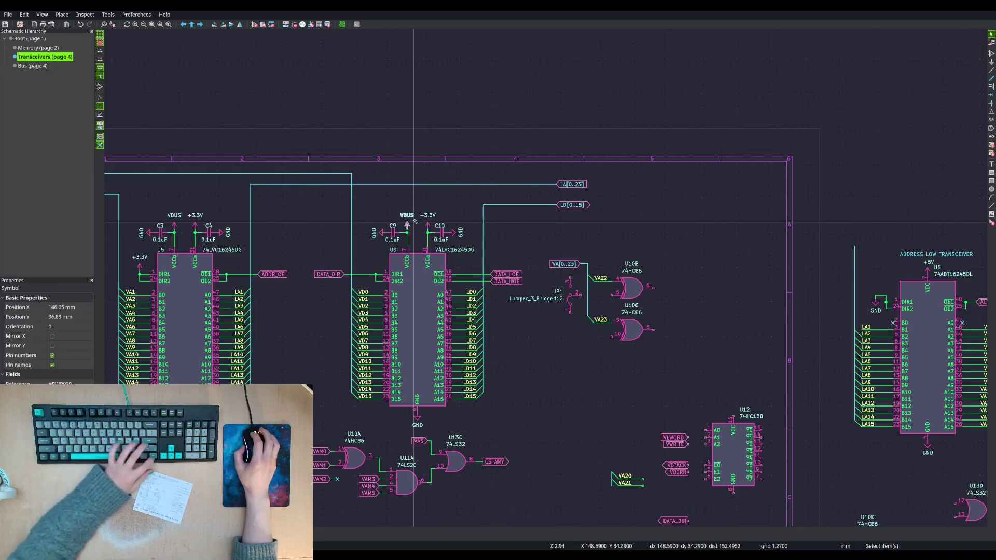
pyautogui.scroll(4, 571, 269)
pyautogui.press('m')
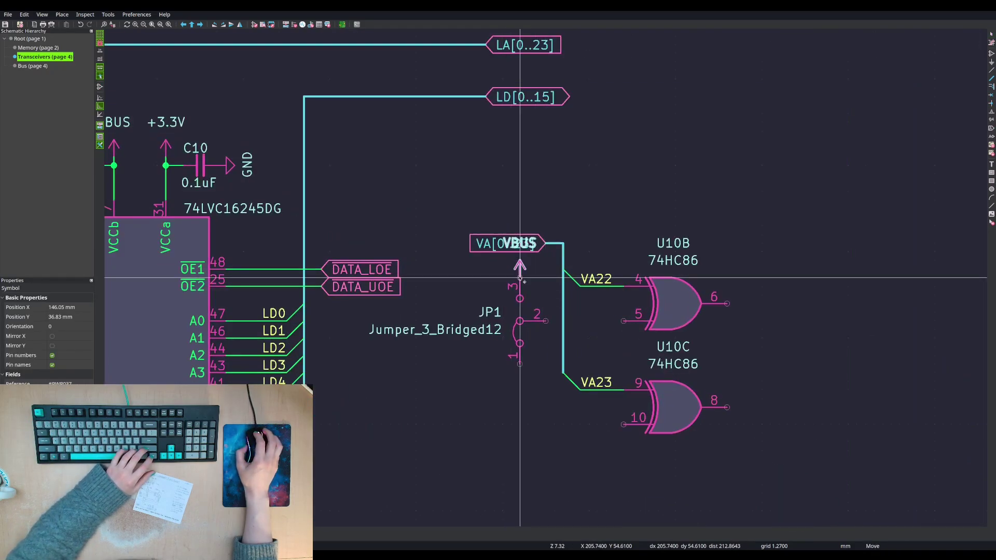
pyautogui.click(519, 279)
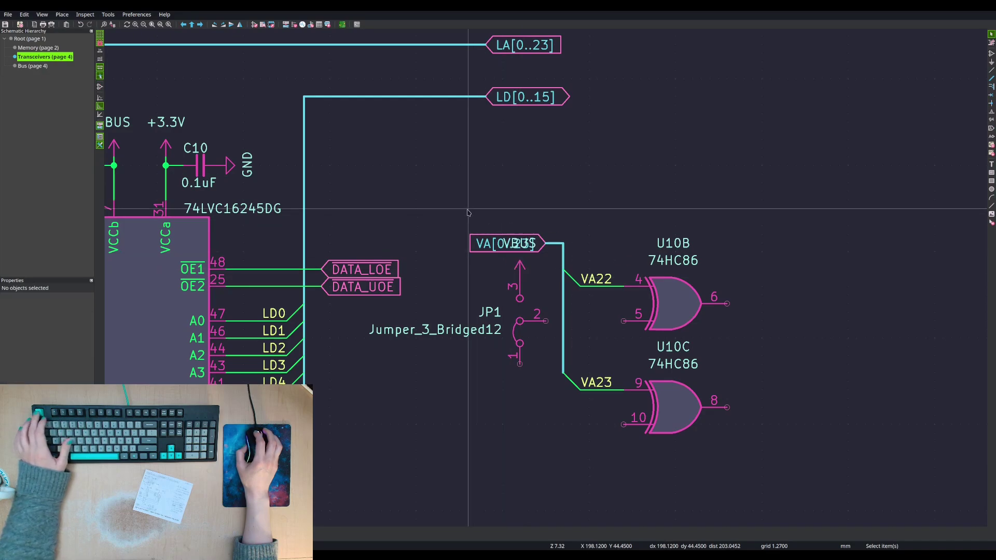
# - Drag the VA[0..23] label and its bus segment up so they clear the VBUS text above JP1
pyautogui.moveTo(470, 224); pyautogui.dragTo(569, 262)
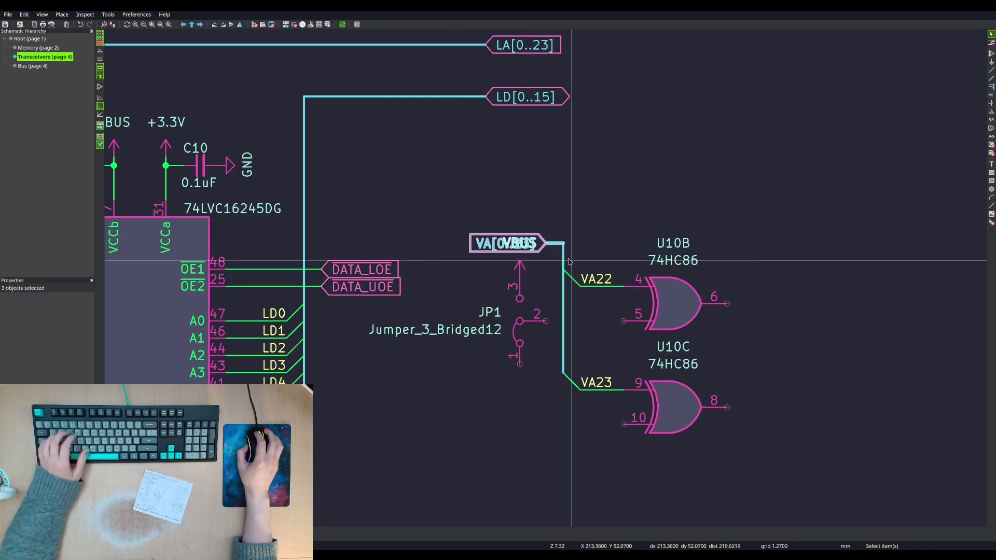
pyautogui.keyDown('ctrl'); pyautogui.keyDown('shift'); pyautogui.click(537, 240); pyautogui.keyUp('shift'); pyautogui.keyUp('ctrl')
pyautogui.moveTo(467, 200); pyautogui.dragTo(573, 265)
pyautogui.scroll(9, 535, 243)
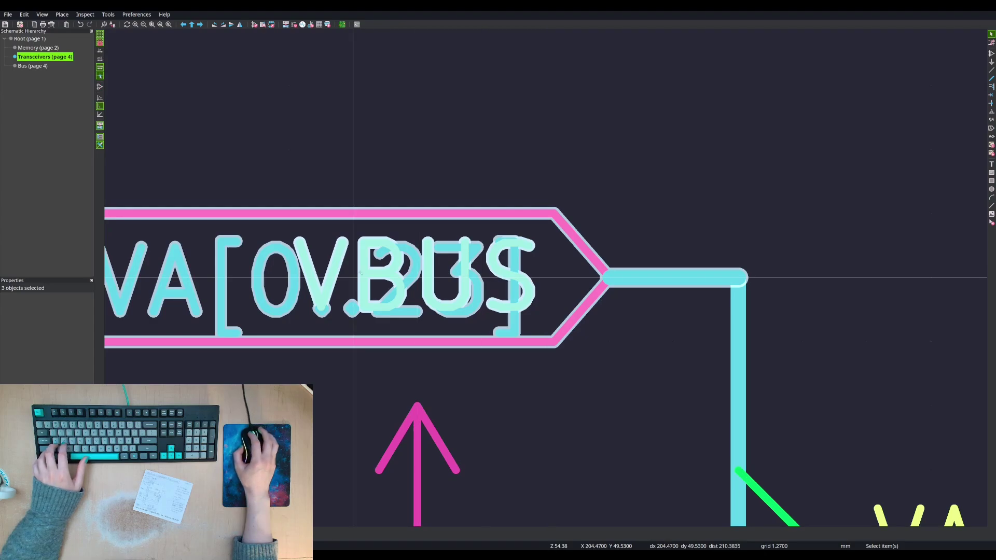
pyautogui.rightClick(573, 367)
pyautogui.click(601, 394)
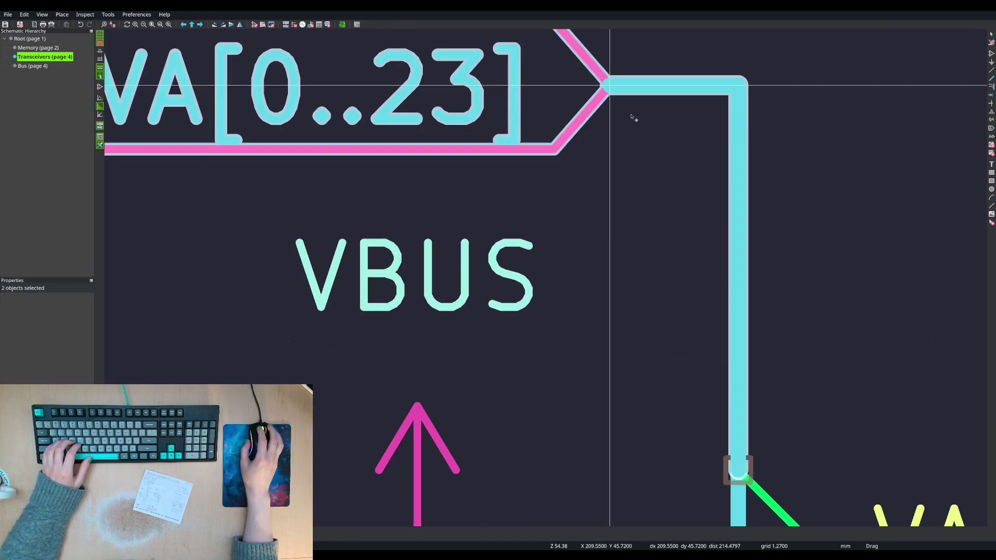
pyautogui.click(632, 117)
# - Move the VBUS text above JP1 down, closer to its power arrow
pyautogui.scroll(-3, 487, 242)
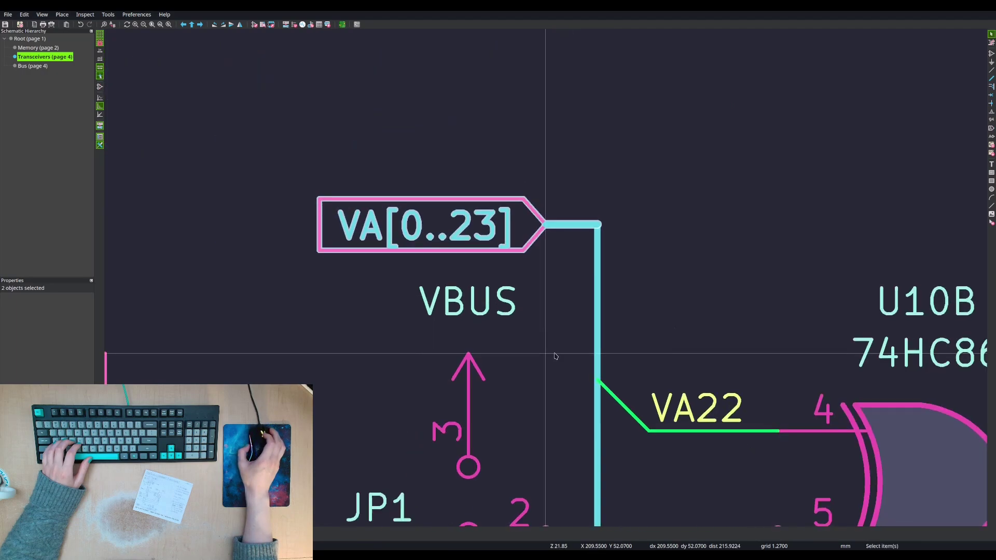
pyautogui.click(483, 260)
pyautogui.press('m')
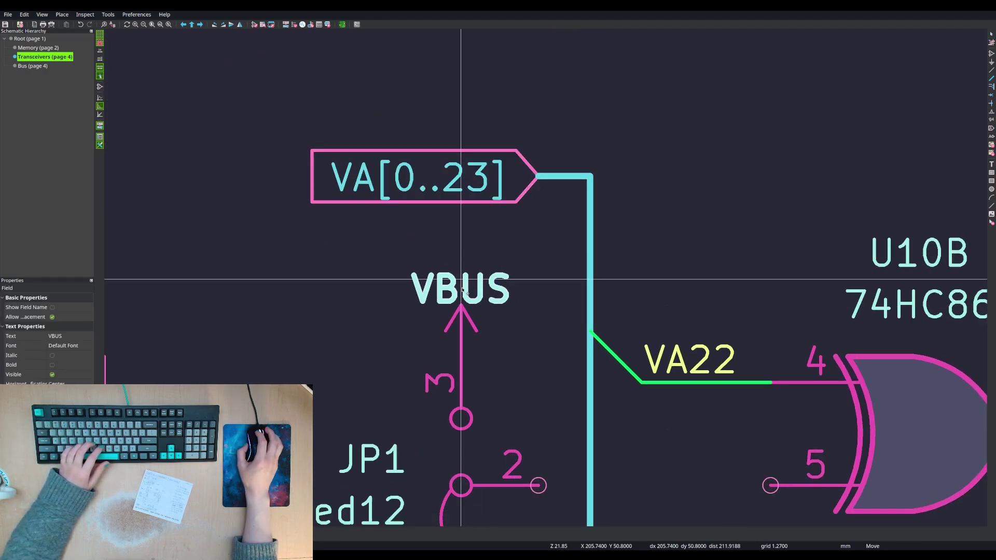
pyautogui.scroll(-2, 464, 285)
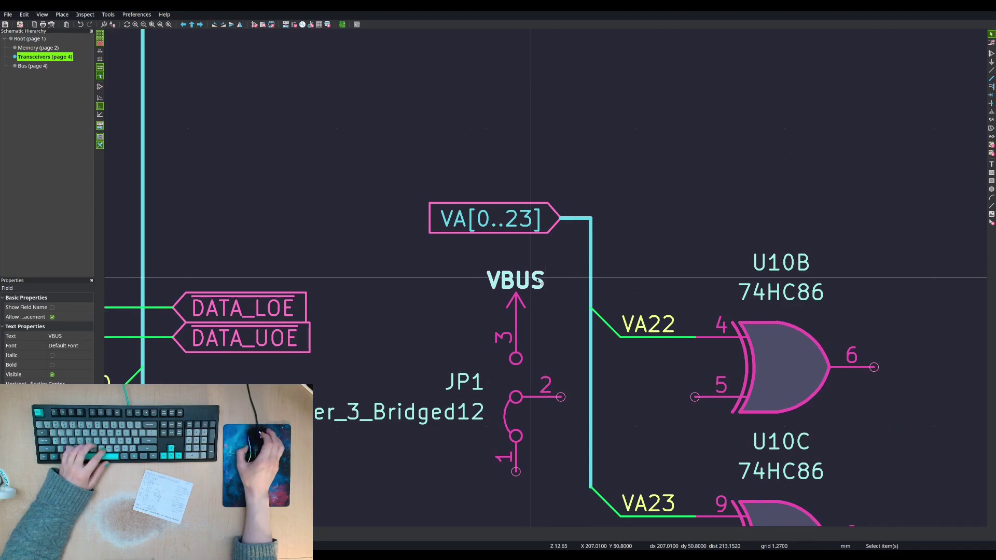
pyautogui.click(516, 280)
pyautogui.scroll(-3, 515, 281)
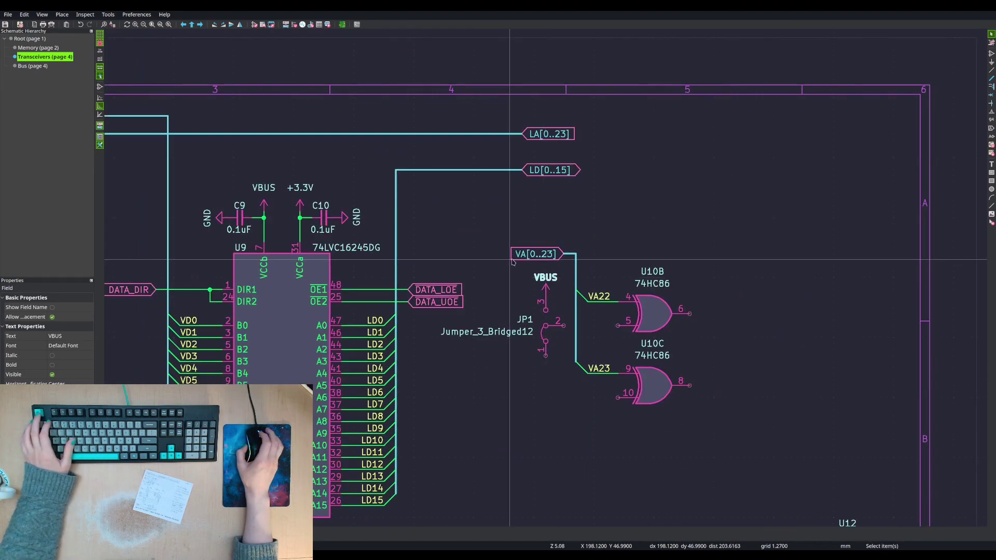
pyautogui.press('Escape')
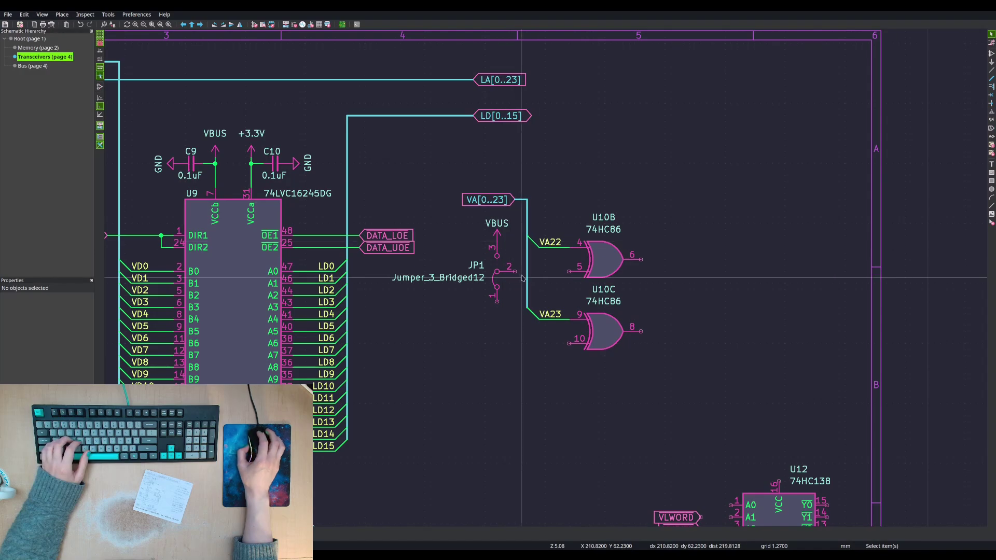
# - Wire JP1 pin 2 to U10B pin 5 and attach a copied GND symbol to JP1 pin 1
pyautogui.press('w')
pyautogui.click(569, 271)
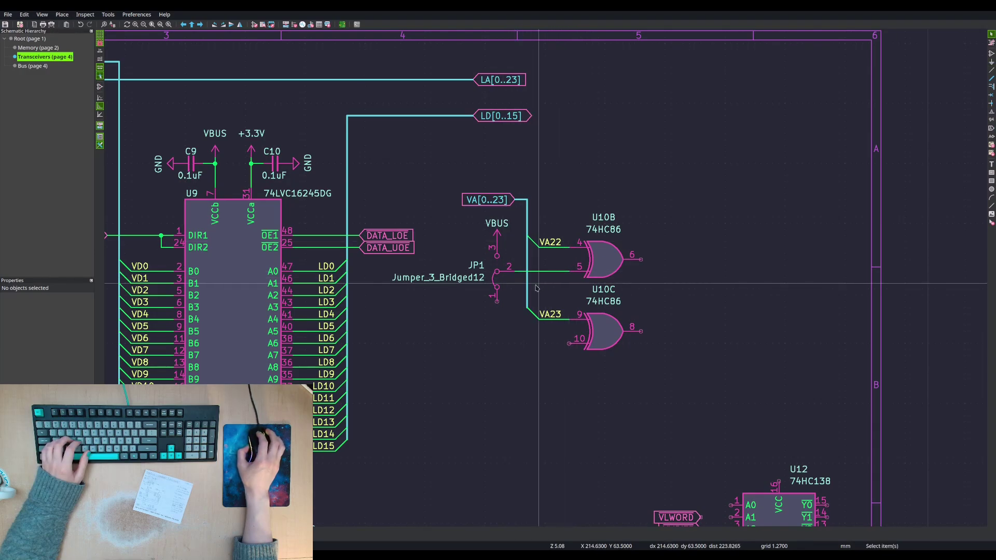
pyautogui.press('Escape')
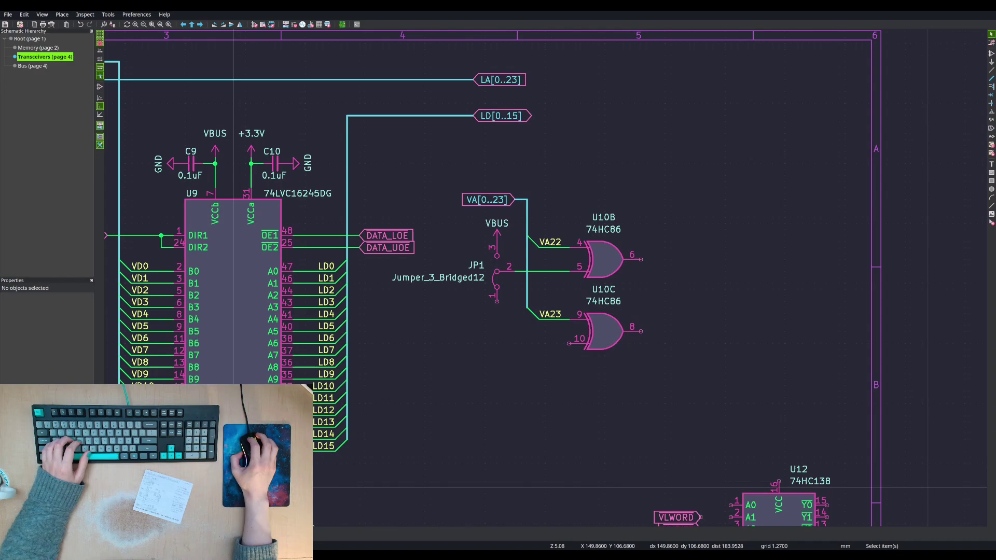
pyautogui.hotkey('ctrl', 'd')
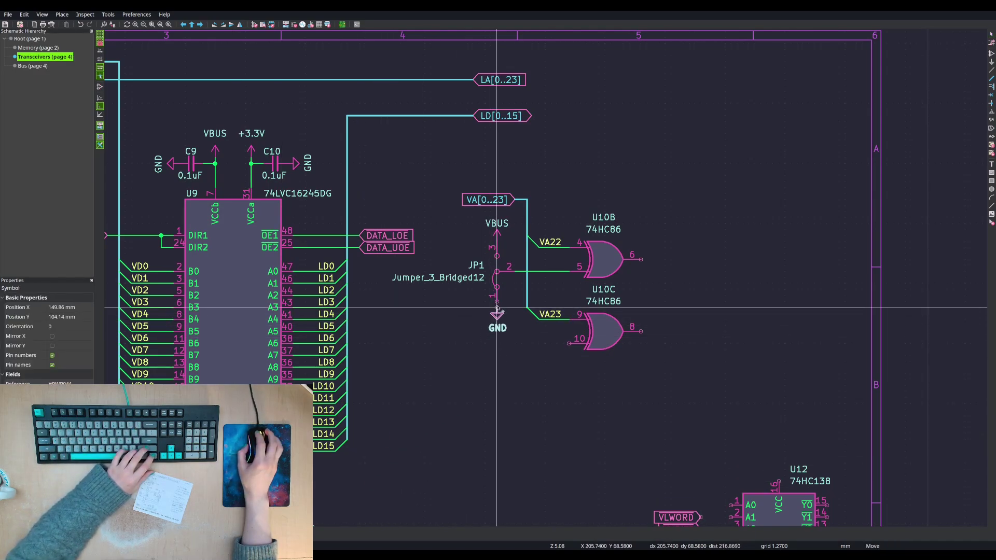
pyautogui.click(497, 306)
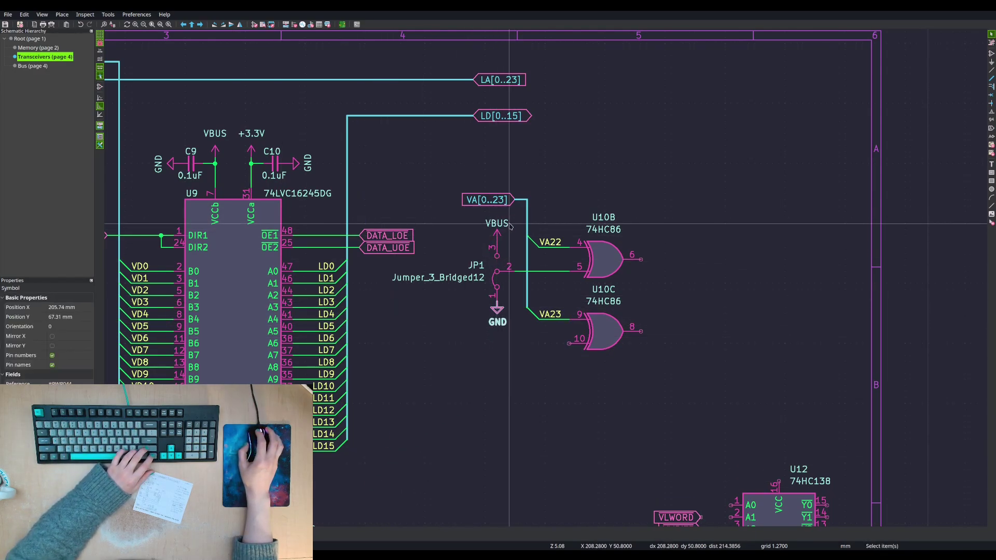
# - Duplicate JP1 with its VBUS, GND and wire, place the copy diagonally below, and wire its pin 2 to U10C pin 10
pyautogui.moveTo(545, 205); pyautogui.dragTo(457, 327)
pyautogui.hotkey('ctrl', 'd')
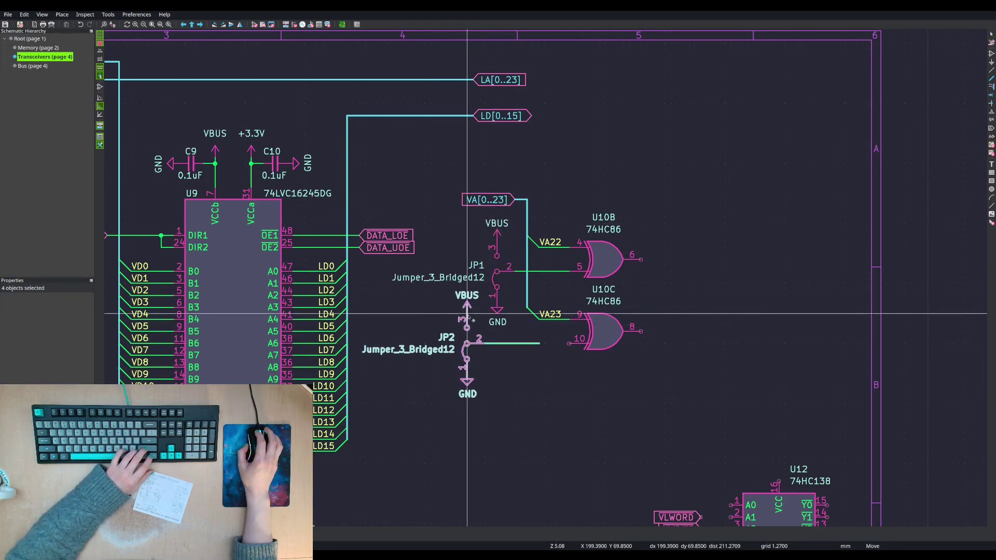
pyautogui.click(467, 314)
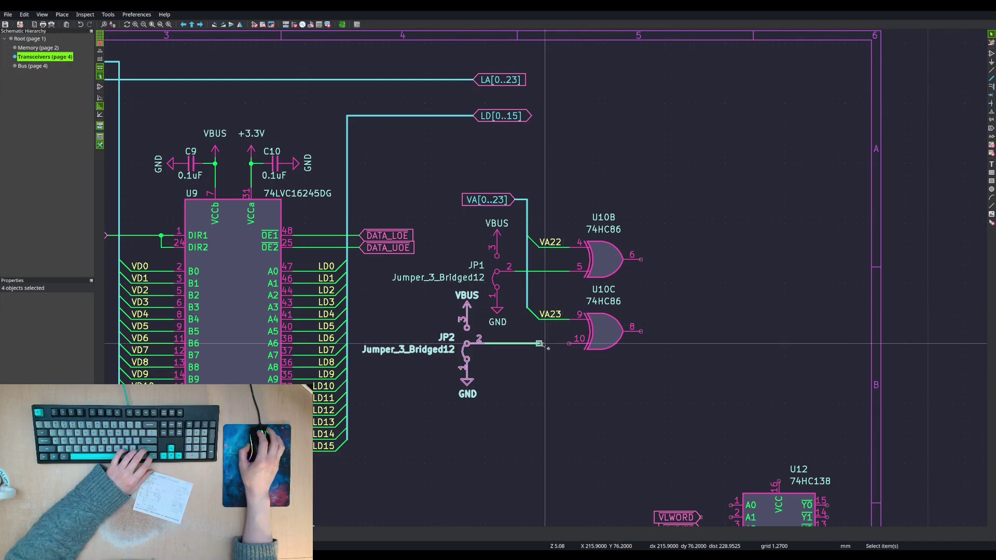
pyautogui.press('w')
pyautogui.click(568, 343)
pyautogui.press('Escape')
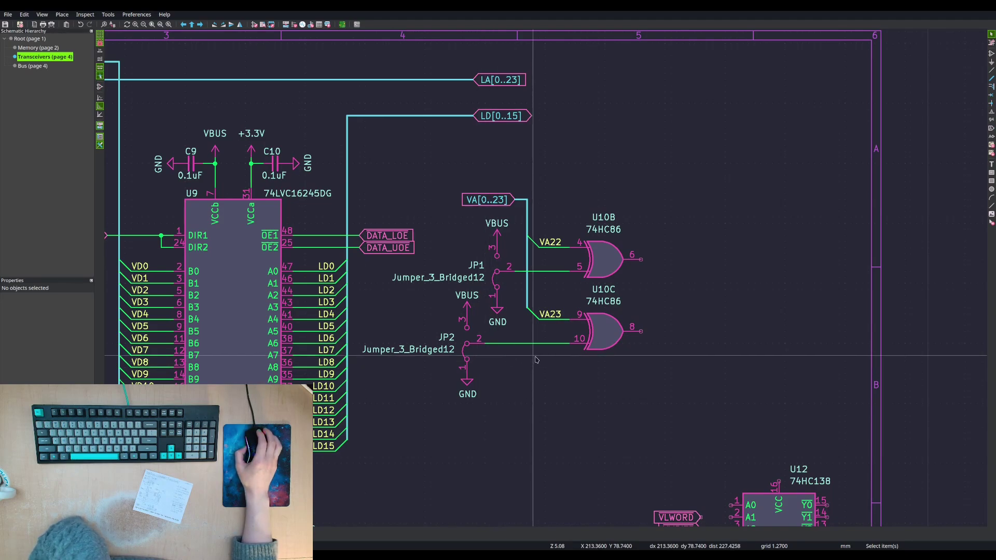
# - Set the value field of jumper JP1 to A22
pyautogui.click(445, 278)
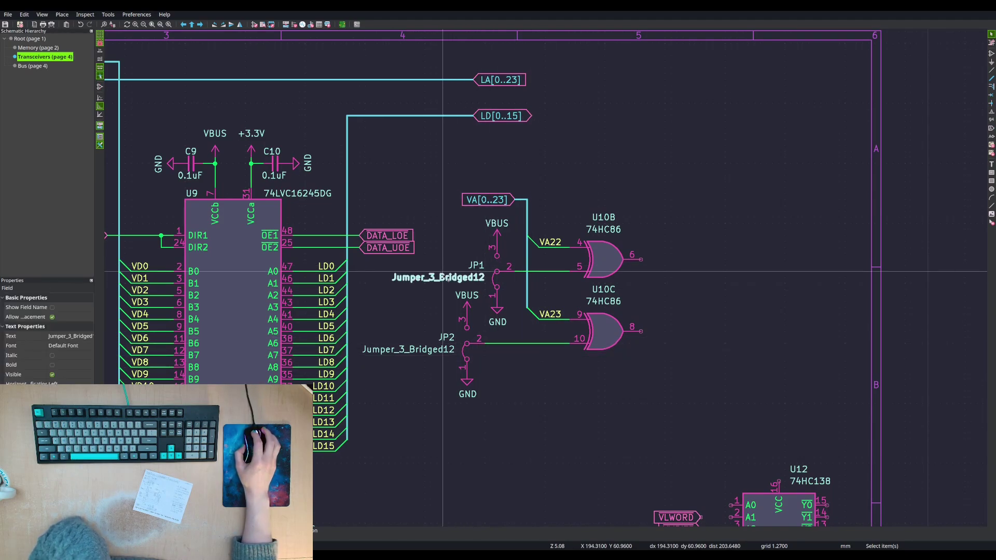
pyautogui.doubleClick(445, 278)
pyautogui.write('A')
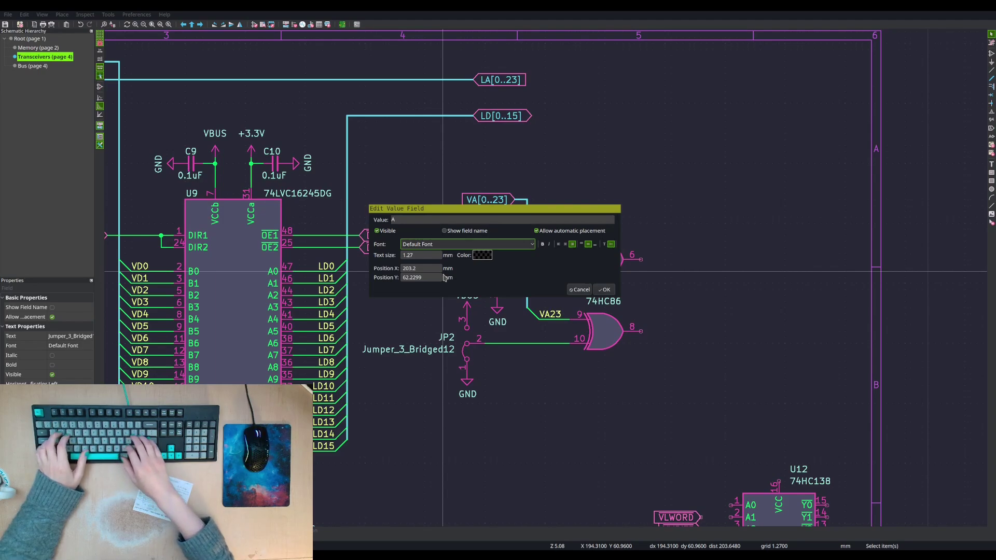
pyautogui.write('23')
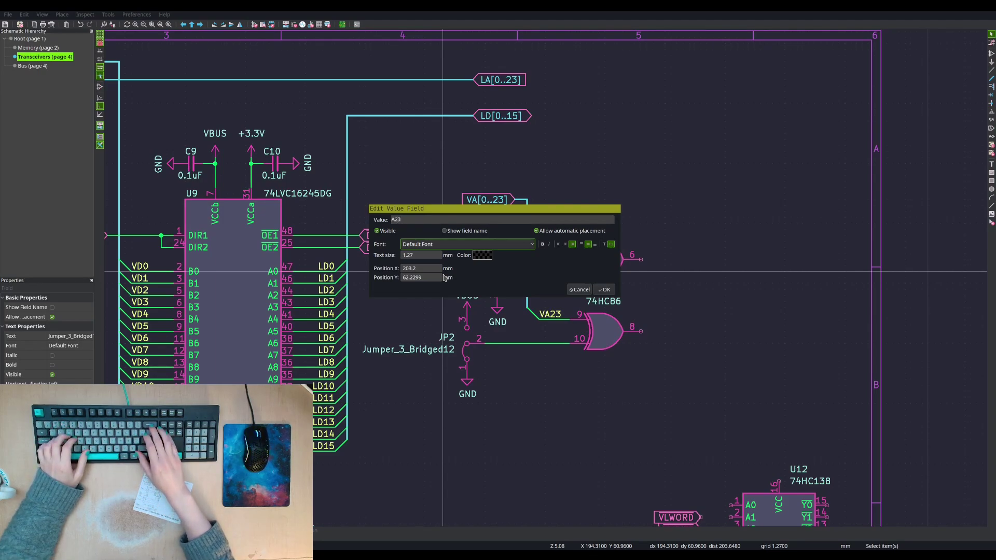
pyautogui.press('BackSpace')
pyautogui.write('2')
pyautogui.press('Return')
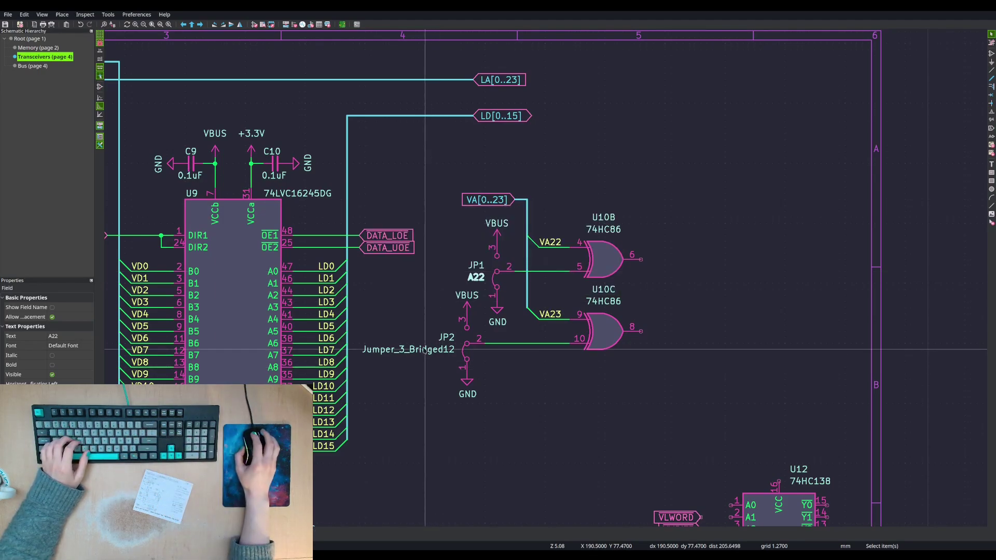
# - Set the value field of jumper JP2 to A23
pyautogui.doubleClick(424, 350)
pyautogui.write('A2')
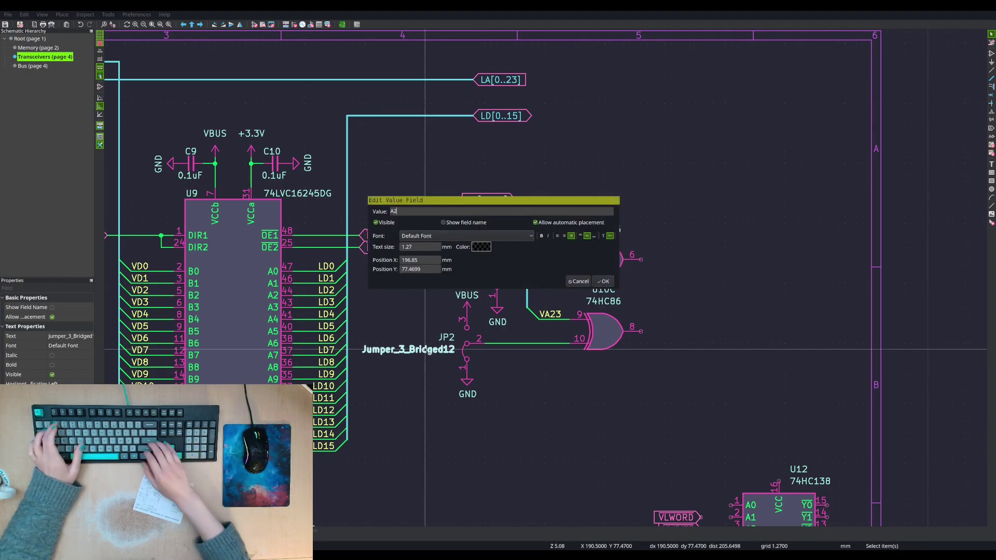
pyautogui.write('3')
pyautogui.press('Return')
pyautogui.press('Escape')
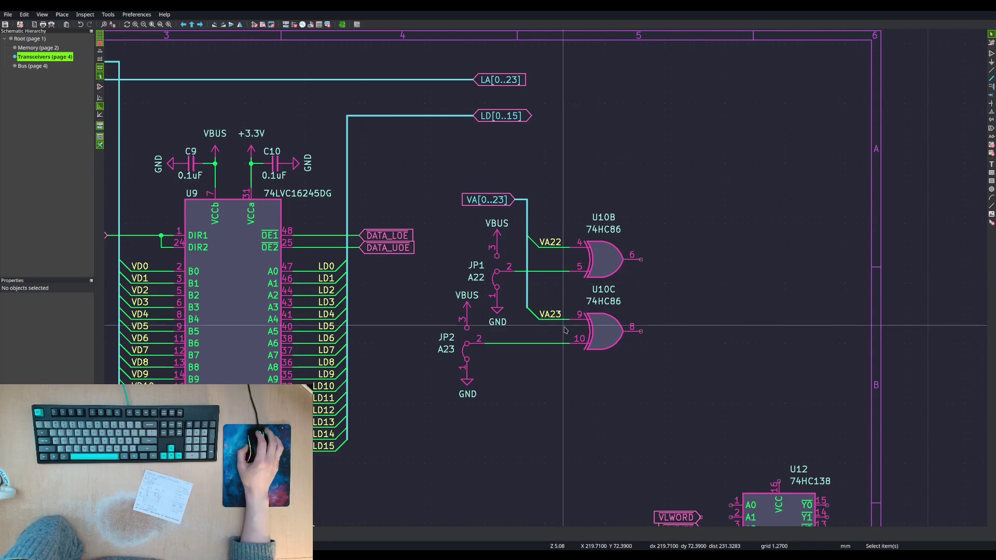
# - Move OR gate U13D beside U10B and U10C, wiring U10B pin 6 to its pin 12 and U10C pin 8 to its pin 13
pyautogui.scroll(-5, 568, 328)
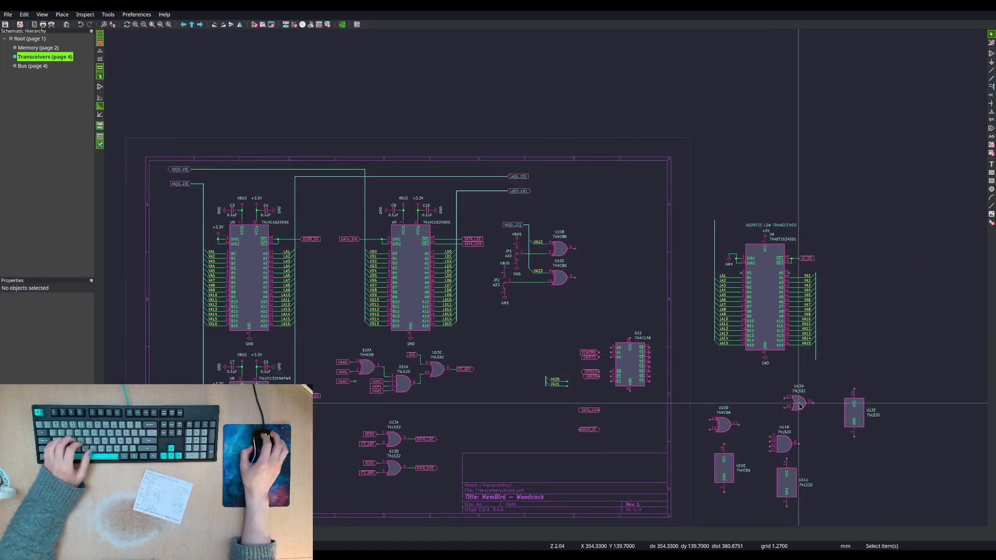
pyautogui.click(799, 404)
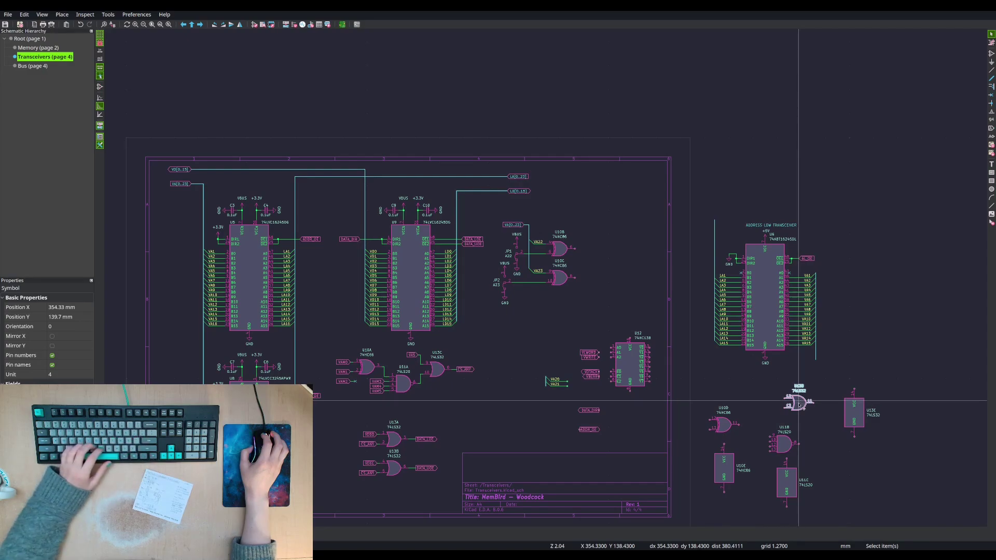
pyautogui.press('m')
pyautogui.scroll(5, 596, 265)
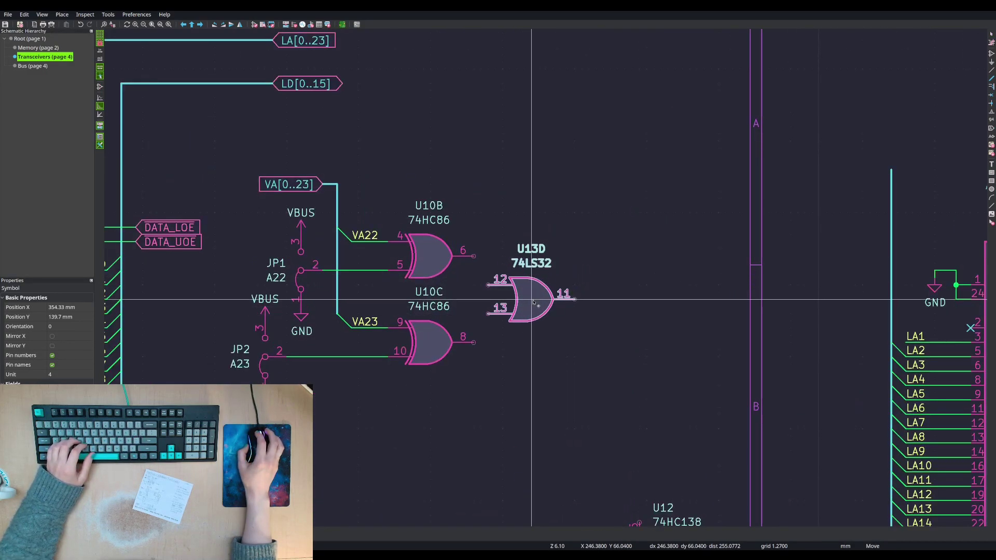
pyautogui.click(535, 302)
pyautogui.press('w')
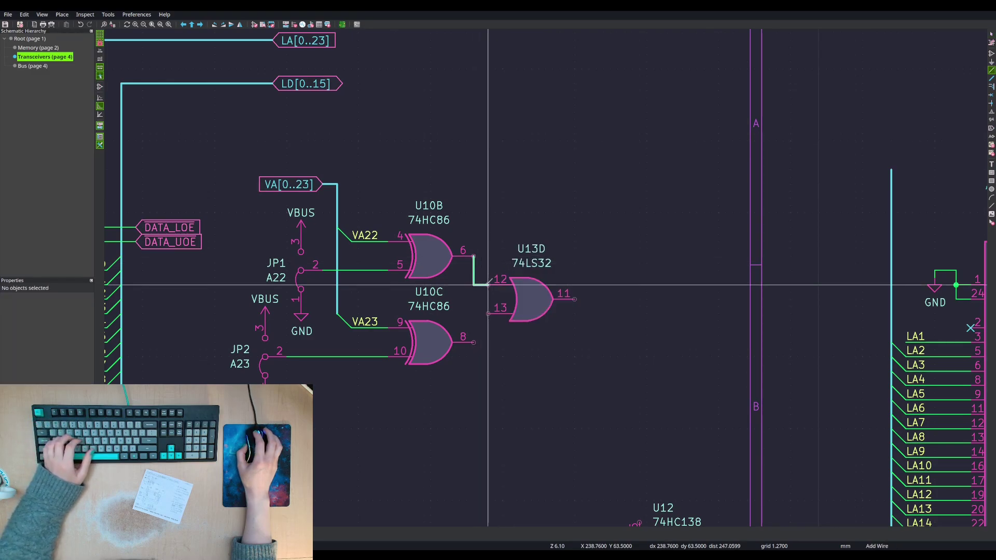
pyautogui.click(488, 285)
pyautogui.click(473, 342)
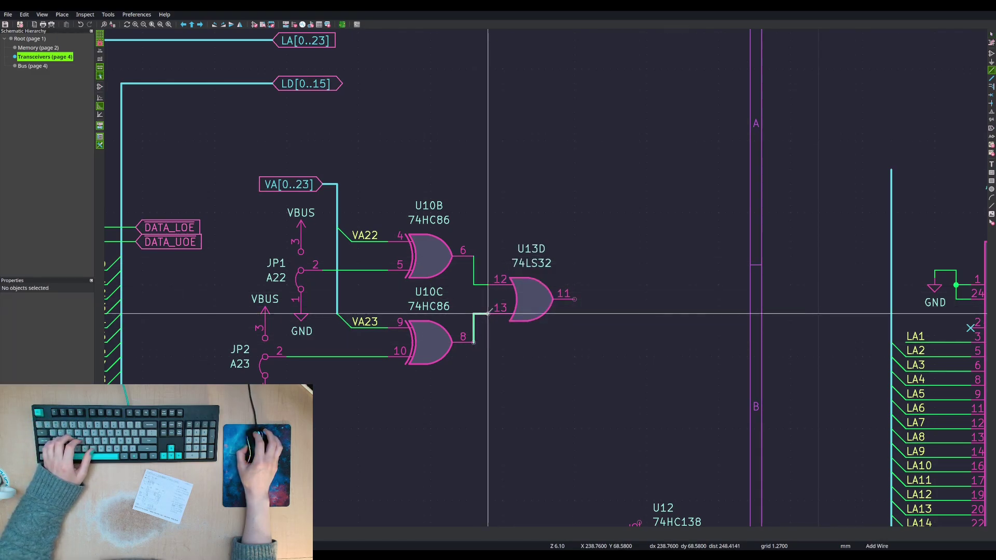
pyautogui.click(488, 314)
pyautogui.press('Escape')
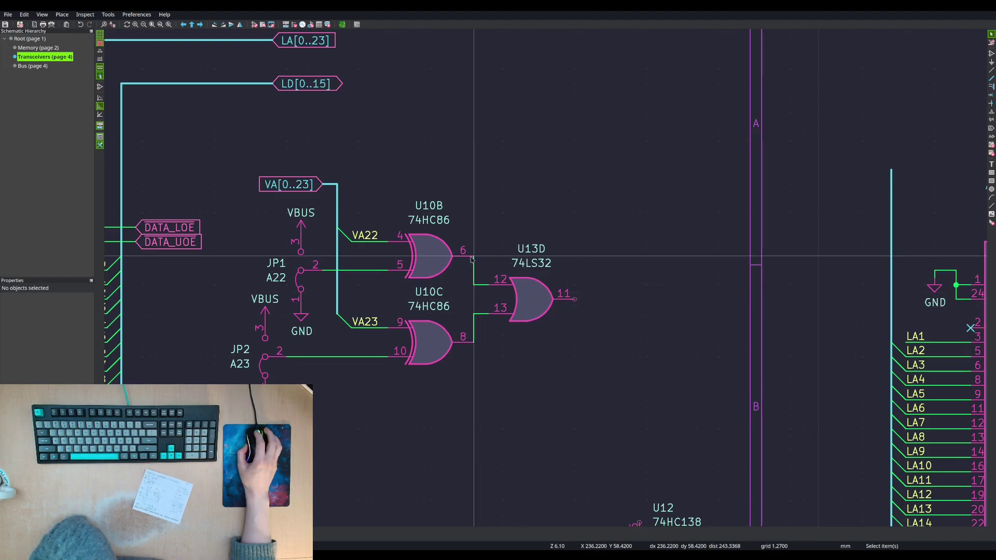
# - Move the CS_ANY label with its short wire away from U13C's output to leave a gap
pyautogui.scroll(-2, 596, 293)
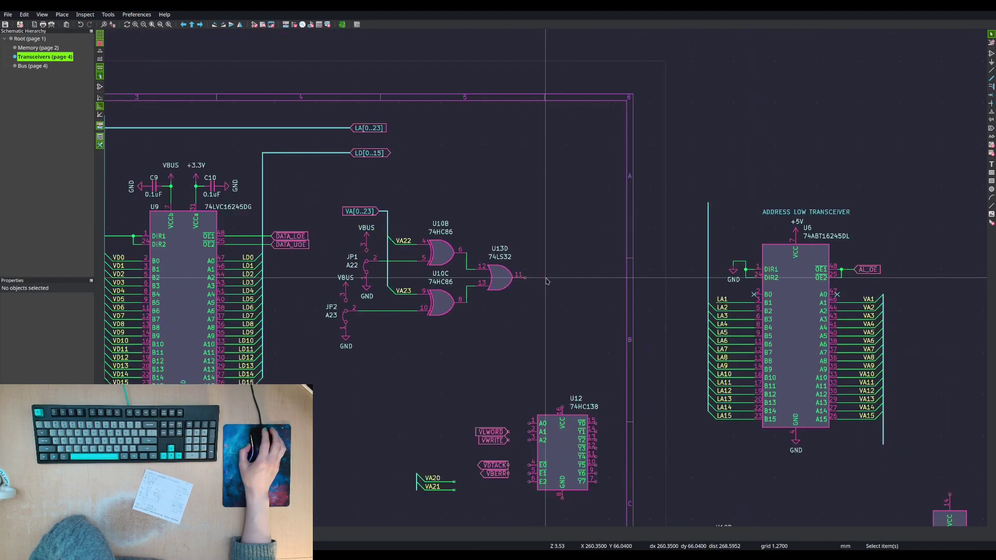
pyautogui.moveTo(523, 305); pyautogui.dragTo(564, 153, button='middle')
pyautogui.moveTo(437, 265); pyautogui.dragTo(506, 209, button='middle')
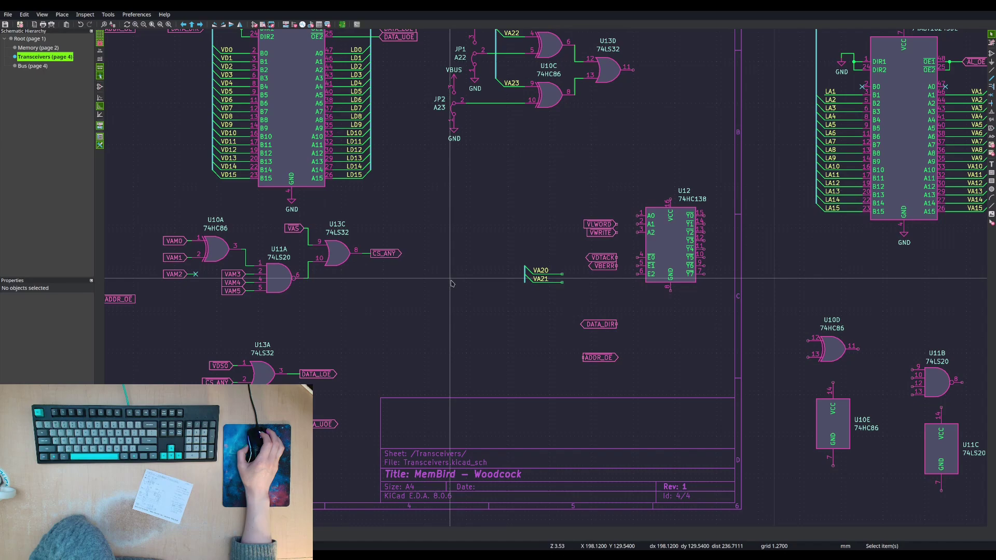
pyautogui.click(388, 254)
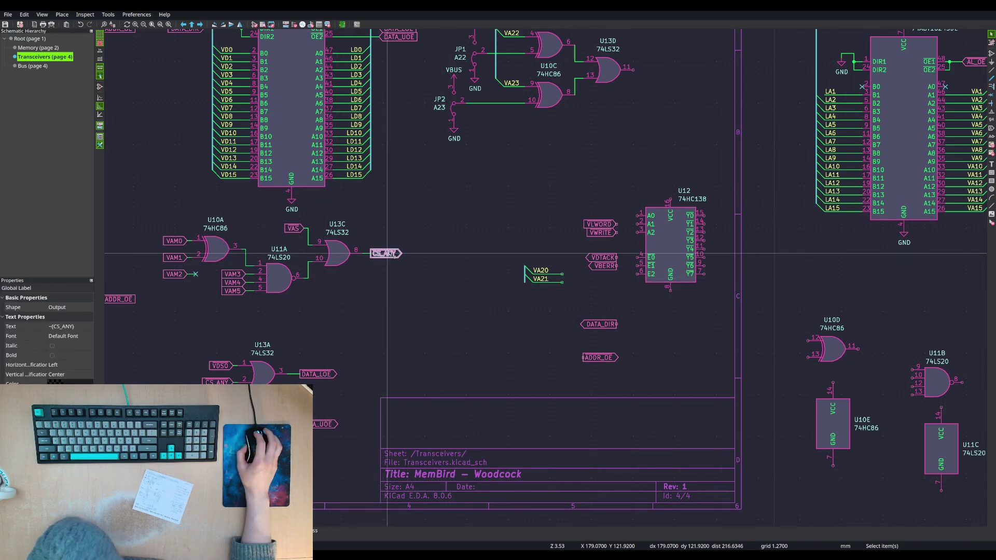
pyautogui.press('Escape')
pyautogui.moveTo(392, 248); pyautogui.dragTo(364, 277)
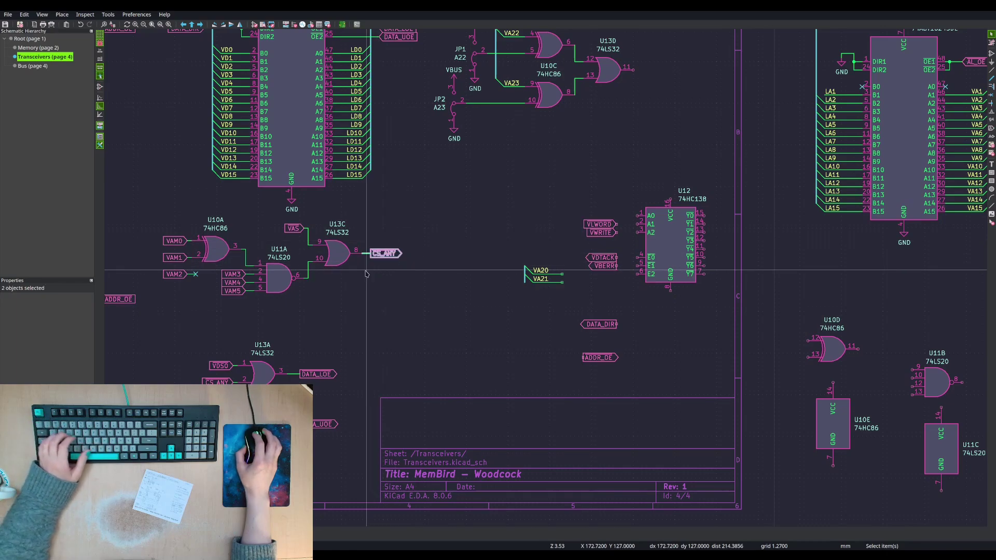
pyautogui.press('m')
pyautogui.click(403, 255)
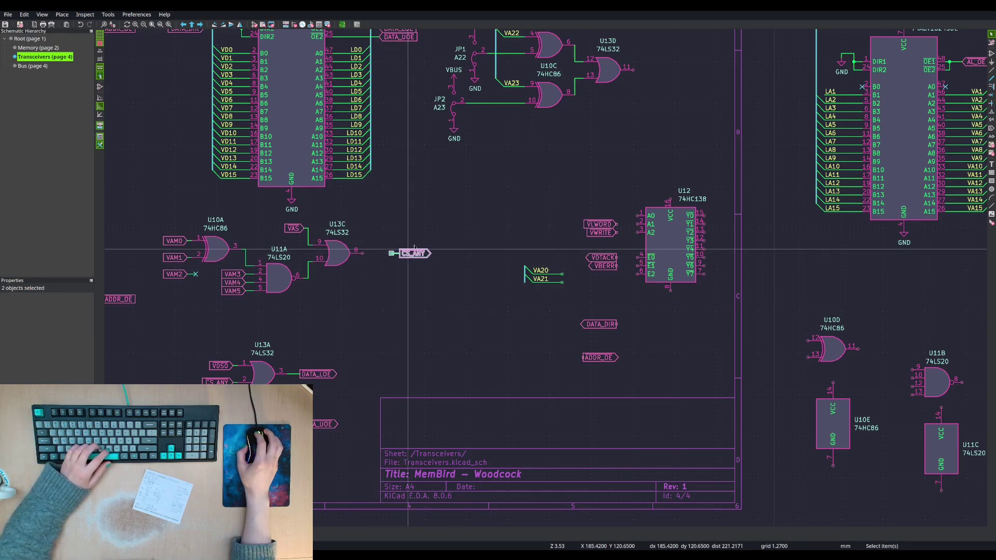
pyautogui.press('Escape')
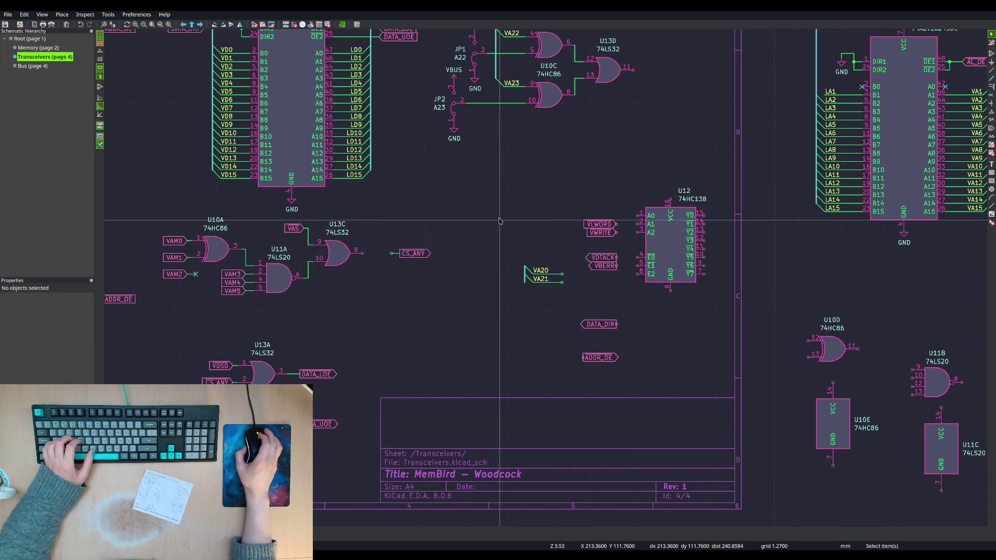
# - Search the symbol library for a 4-input OR gate, trying "4-input and" first, and preview the 74LS22
pyautogui.moveTo(498, 222); pyautogui.dragTo(456, 248, button='middle')
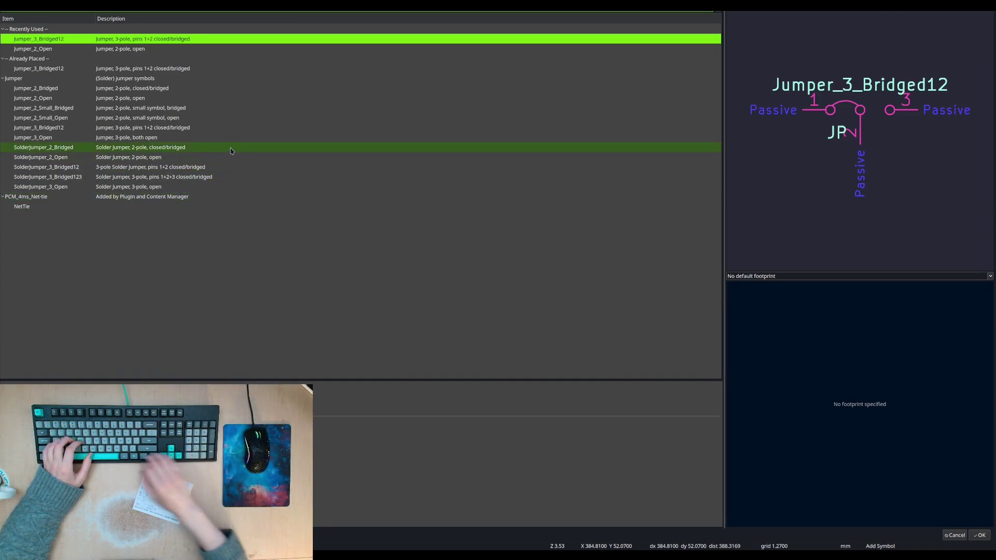
pyautogui.write('4-input and')
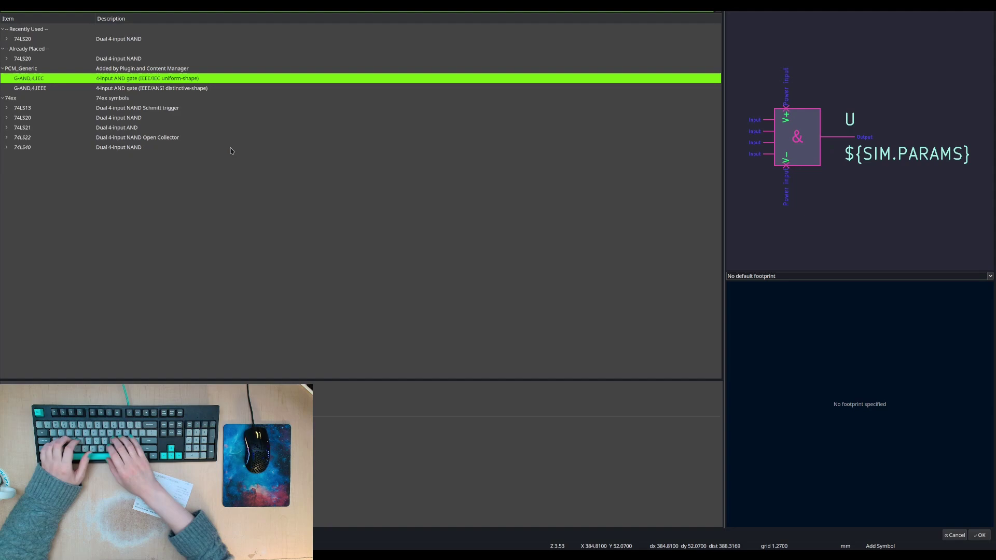
pyautogui.write(' or')
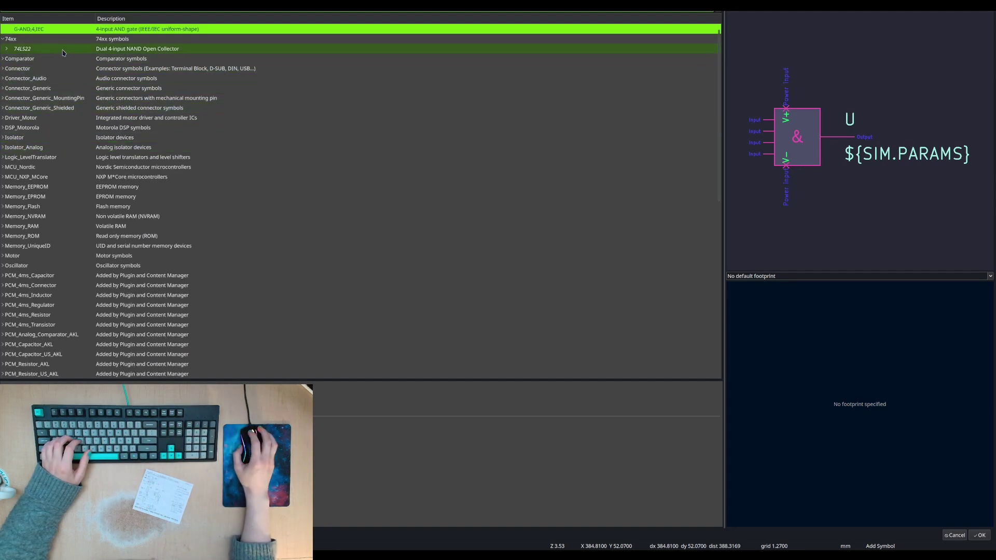
pyautogui.click(63, 52)
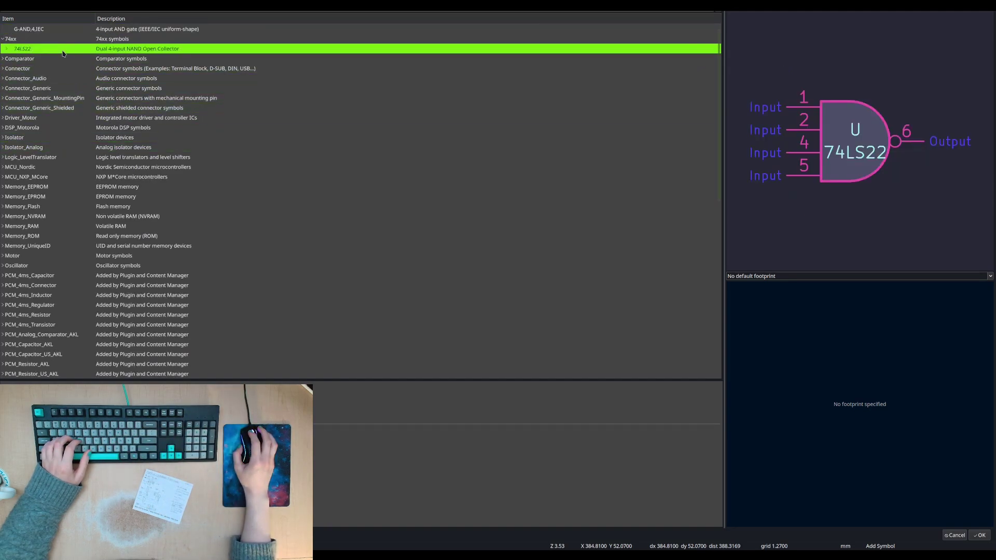
pyautogui.scroll(1, 62, 37)
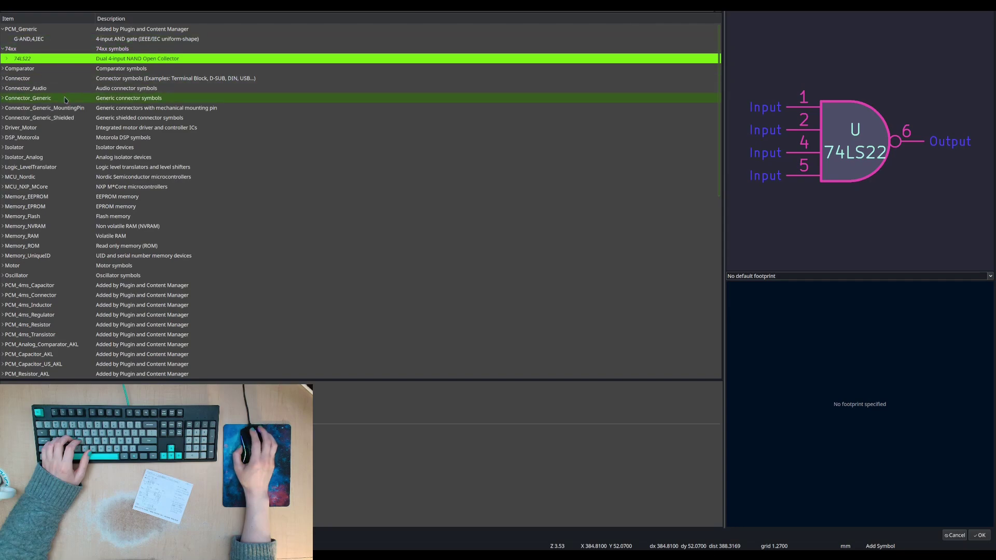
pyautogui.scroll(-15, 65, 100)
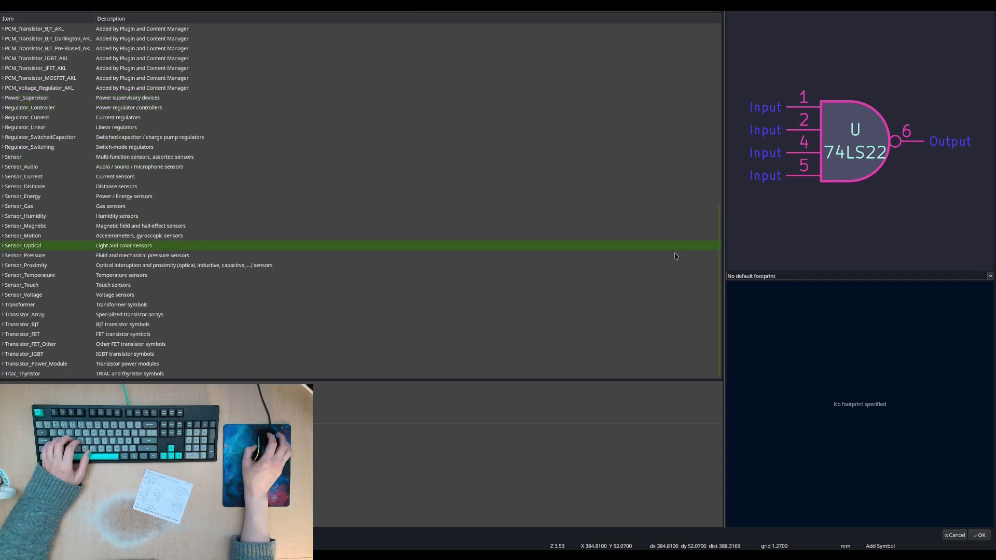
pyautogui.scroll(15, 513, 189)
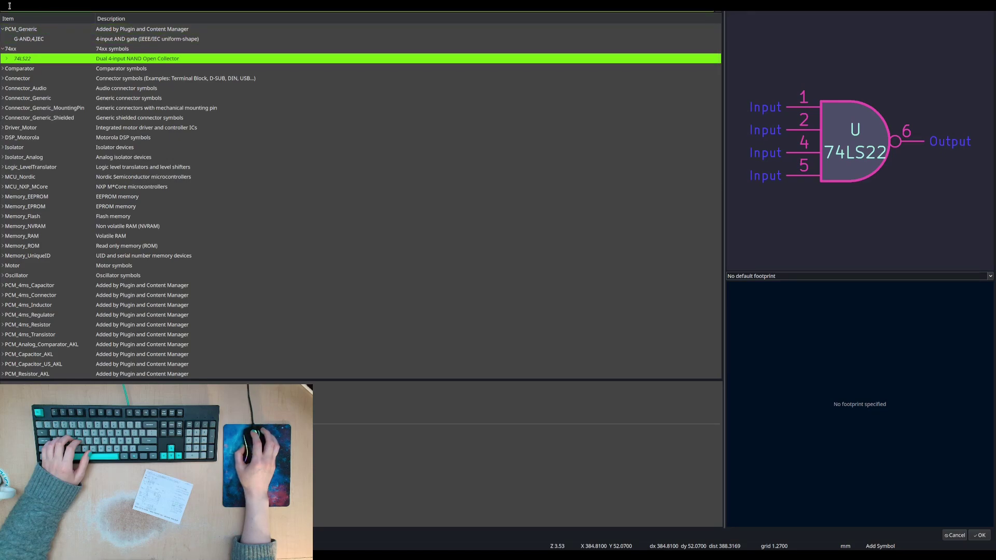
# - Search the symbol library for a 3-input OR gate, preview the 74LS27, and leave the chooser without placing anything
pyautogui.write('3')
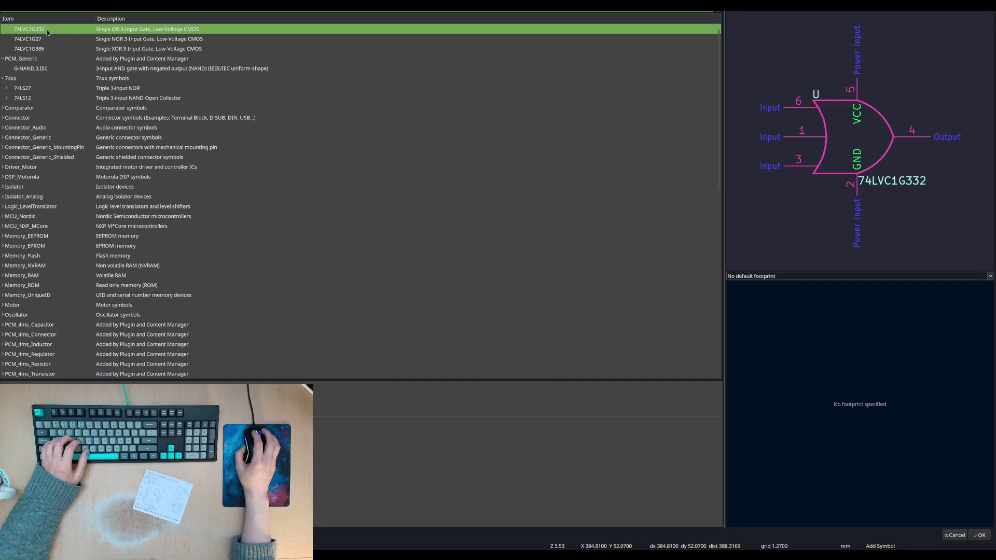
pyautogui.click(56, 91)
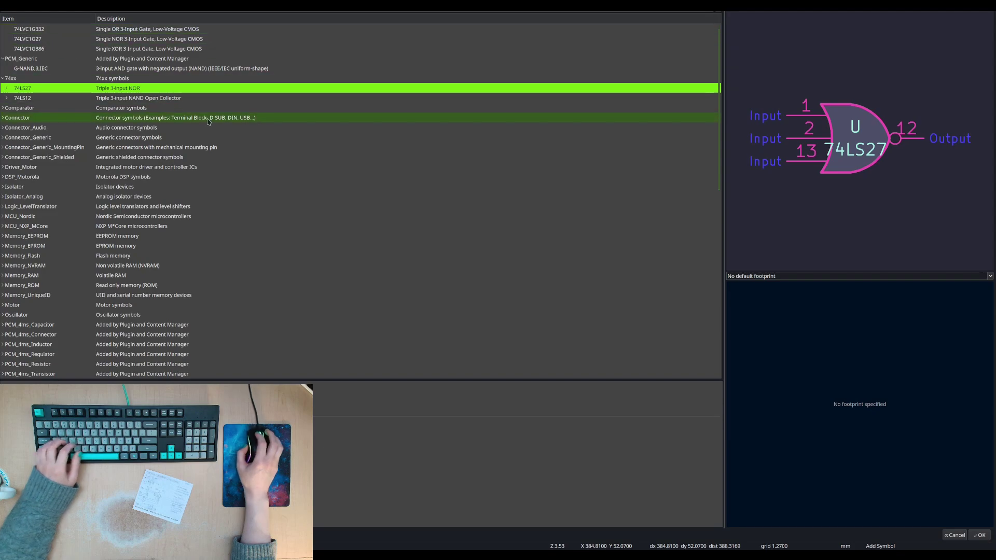
pyautogui.press('Escape')
pyautogui.press('Escape')
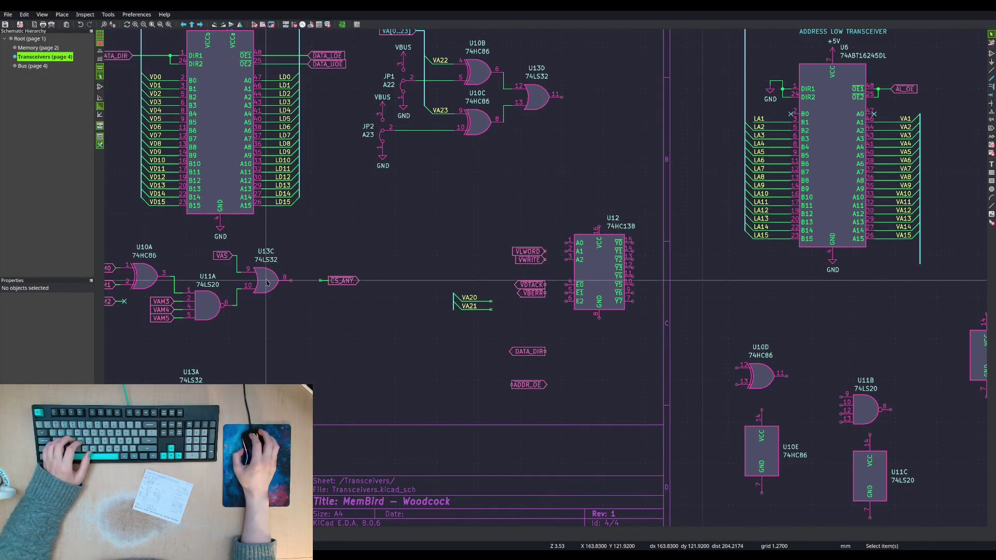
# - Duplicate the 74LS32 gate U13A and place the copy below the CS_ANY label
pyautogui.moveTo(281, 340); pyautogui.dragTo(338, 280, button='middle')
pyautogui.click(254, 339)
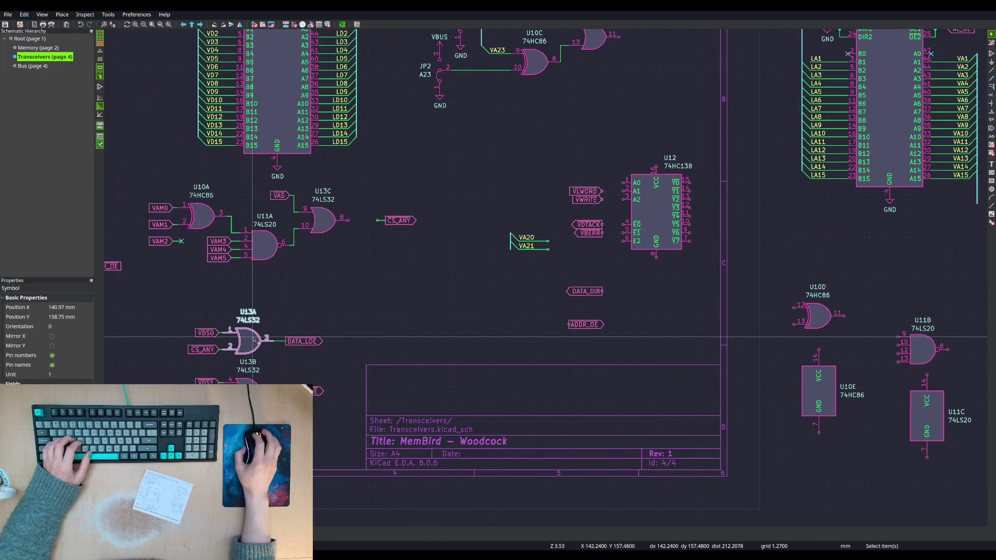
pyautogui.hotkey('ctrl', 'd')
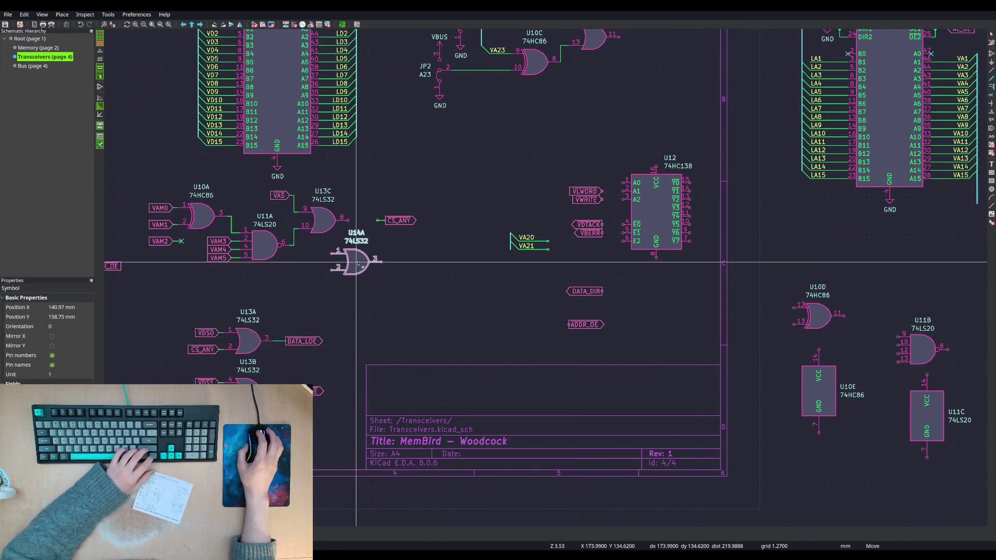
pyautogui.click(405, 283)
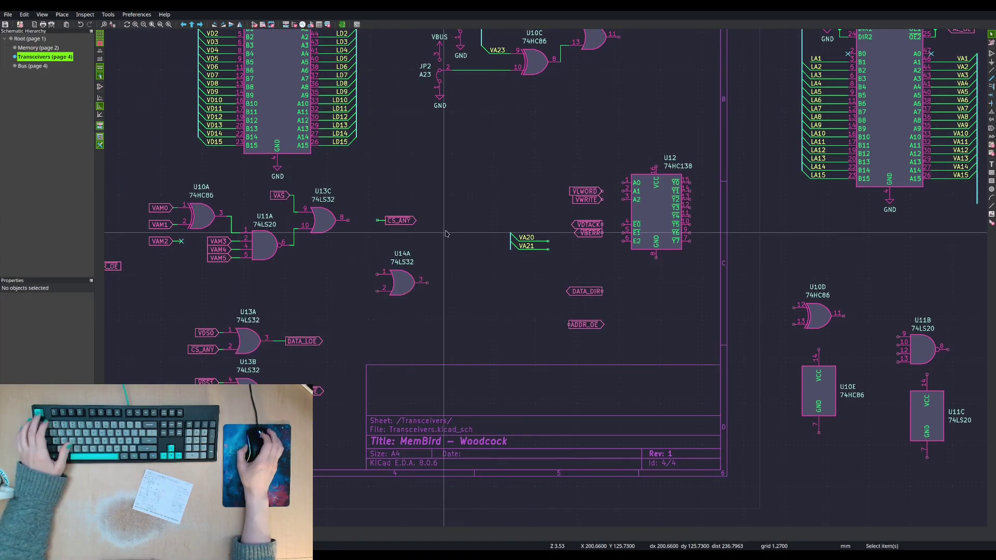
# - Move U13D below U13C and put U14A in its former place, with its inputs on the wires from U10B and U10C
pyautogui.moveTo(415, 285); pyautogui.dragTo(521, 373, button='middle')
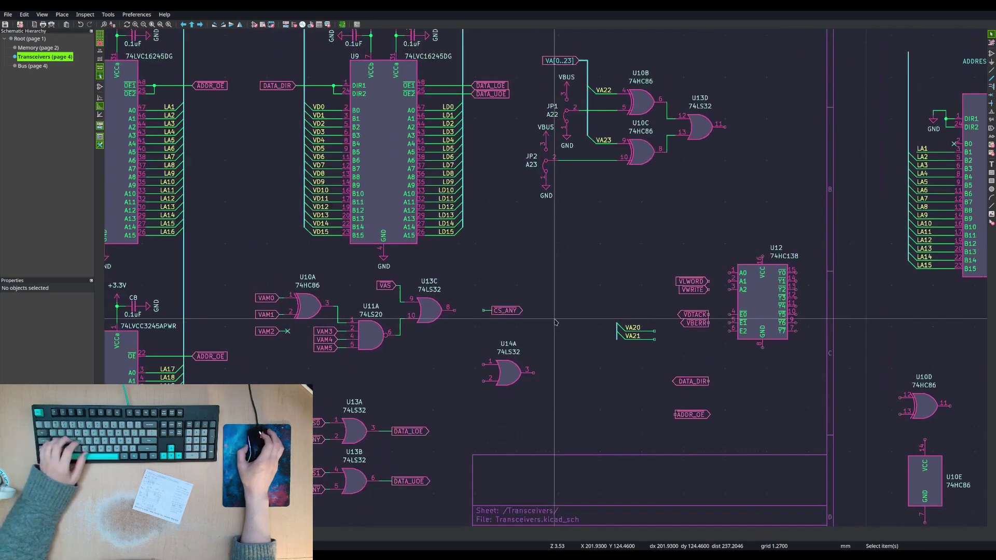
pyautogui.click(701, 126)
pyautogui.press('Escape')
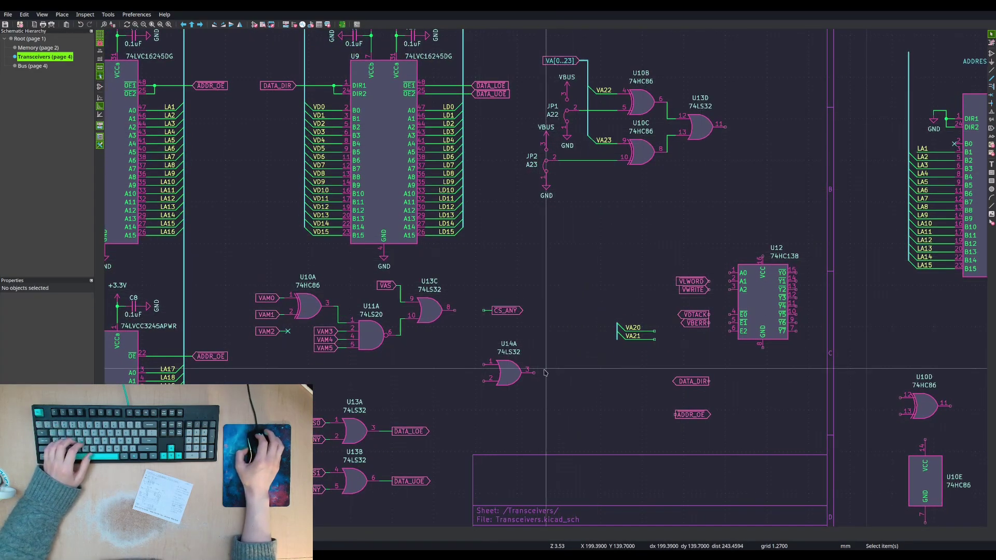
pyautogui.click(514, 370)
pyautogui.moveTo(515, 370); pyautogui.dragTo(732, 209)
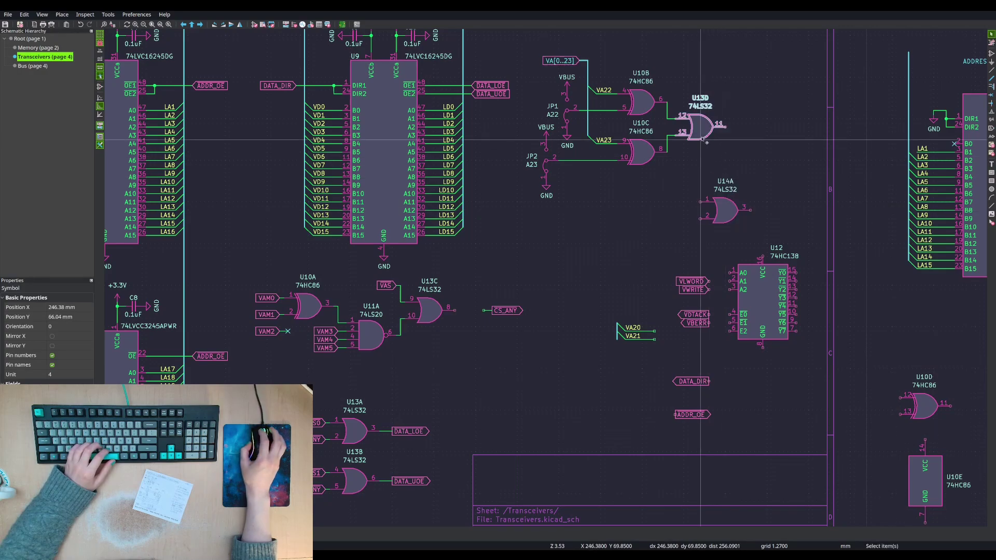
pyautogui.moveTo(700, 125); pyautogui.dragTo(446, 365)
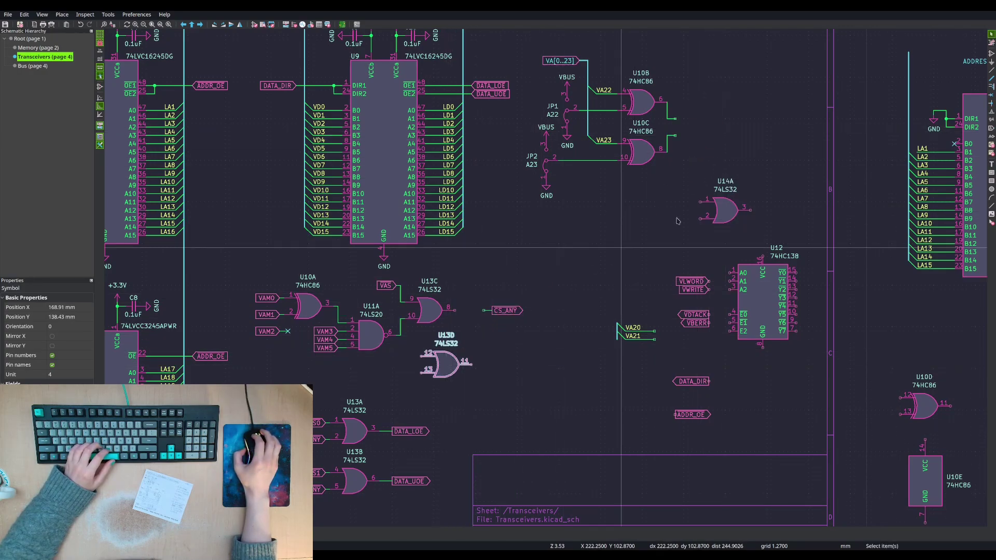
pyautogui.click(725, 210)
pyautogui.moveTo(725, 210); pyautogui.dragTo(701, 127)
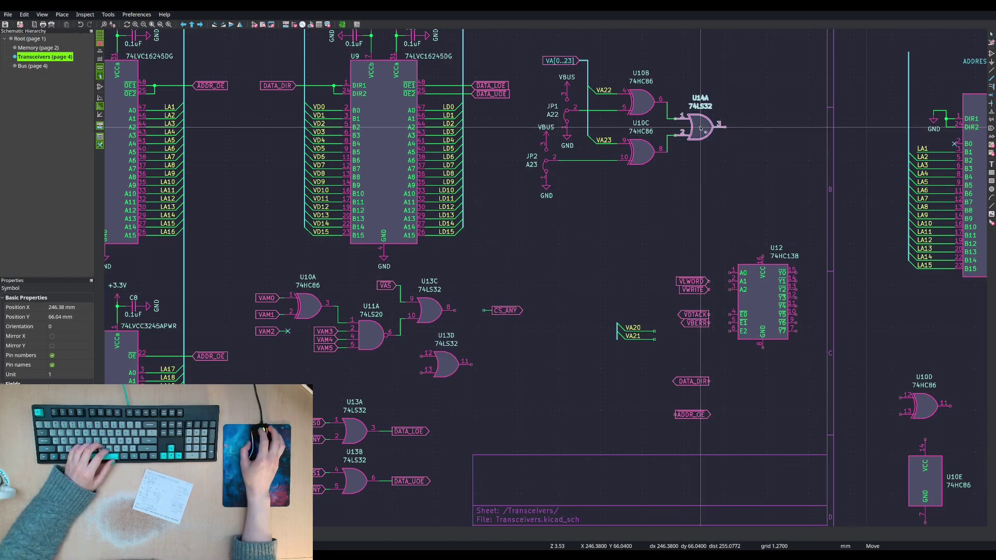
# - Move U13D beside U13C so that its input pin 12 meets U13C's output pin 8
pyautogui.click(446, 363)
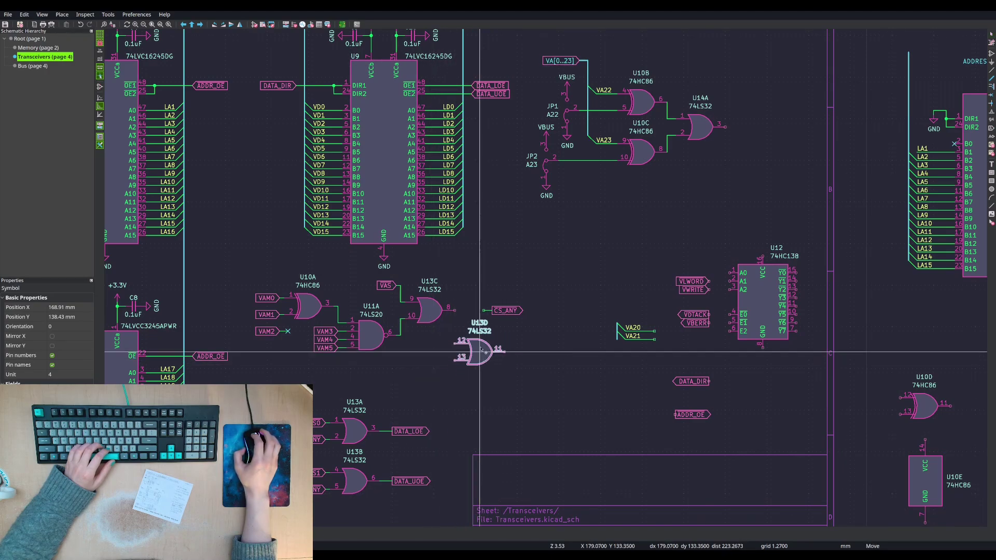
pyautogui.click(479, 319)
# - Move the CS_ANY label together with its short wire off the body of U13D
pyautogui.moveTo(524, 285); pyautogui.dragTo(492, 311)
pyautogui.scroll(5, 492, 312)
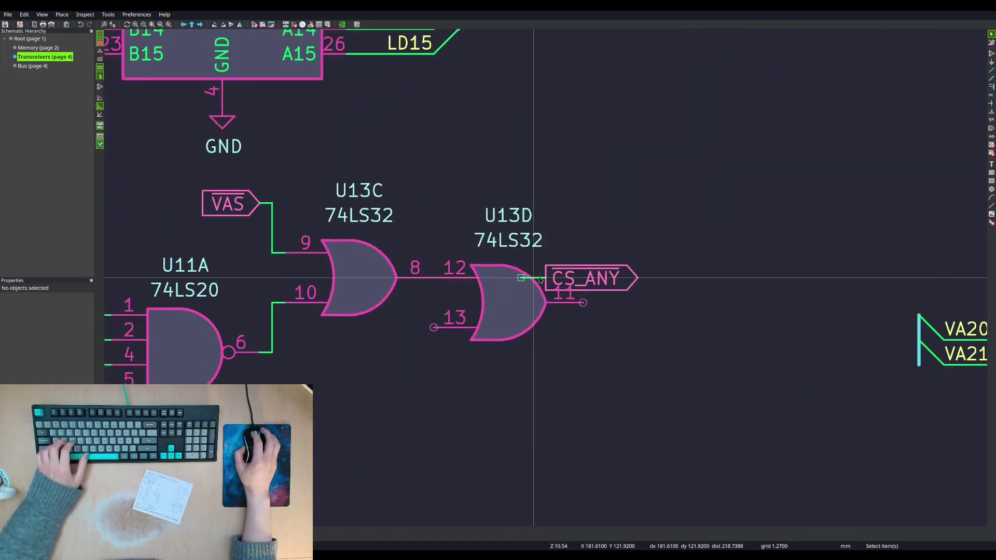
pyautogui.click(534, 278)
pyautogui.keyDown('shift'); pyautogui.click(561, 269); pyautogui.keyUp('shift')
pyautogui.press('m')
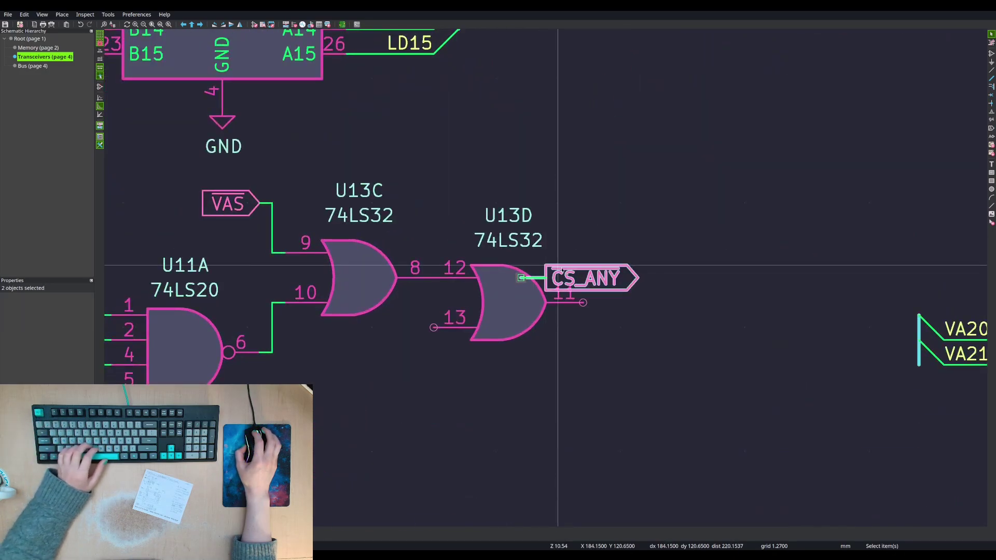
# - Attach the CS_ANY output label to U13D pin 11 and place a wired copy of it at U14A pin 3
pyautogui.click(582, 303)
pyautogui.scroll(-5, 583, 315)
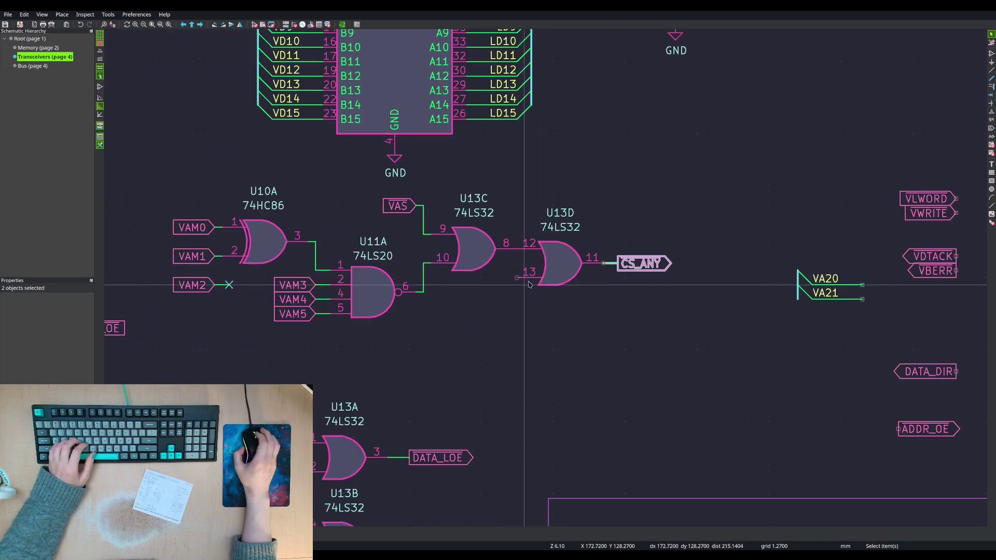
pyautogui.scroll(3, 524, 285)
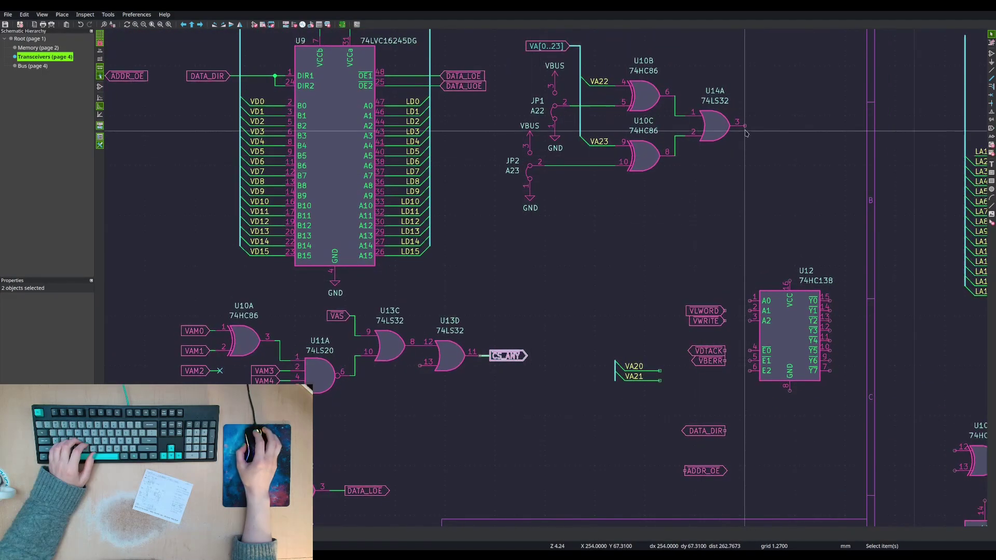
pyautogui.scroll(-2, 745, 133)
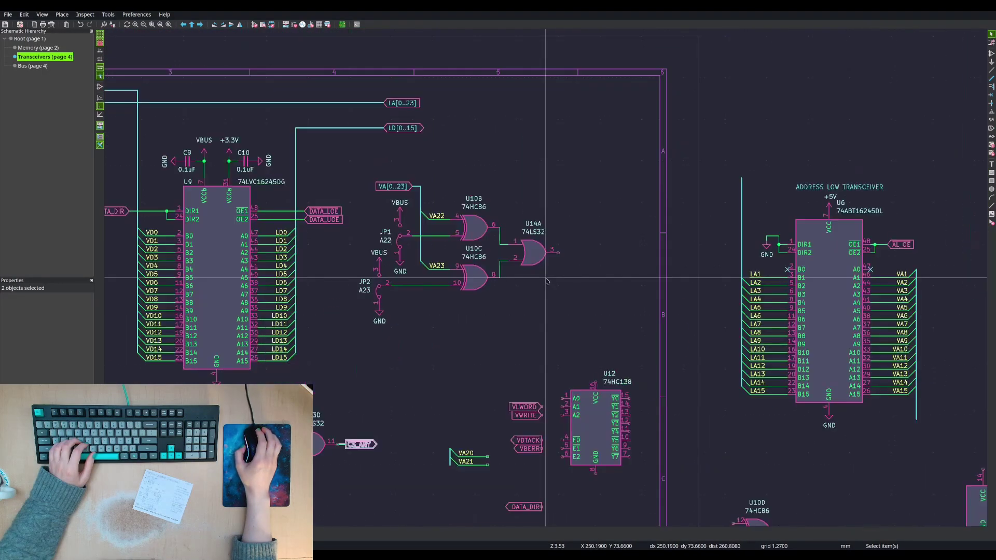
pyautogui.scroll(2, 545, 280)
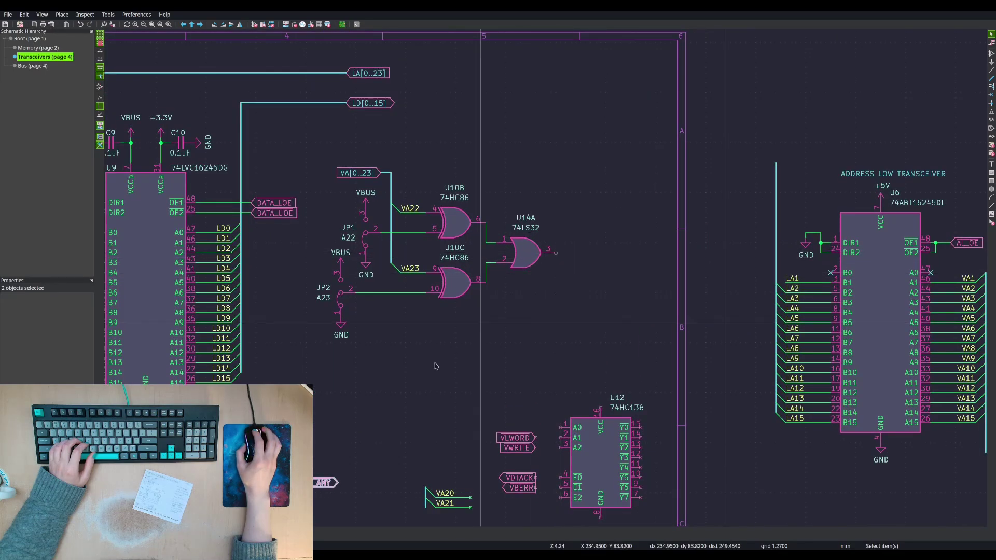
pyautogui.click(317, 483)
pyautogui.hotkey('ctrl', 'd')
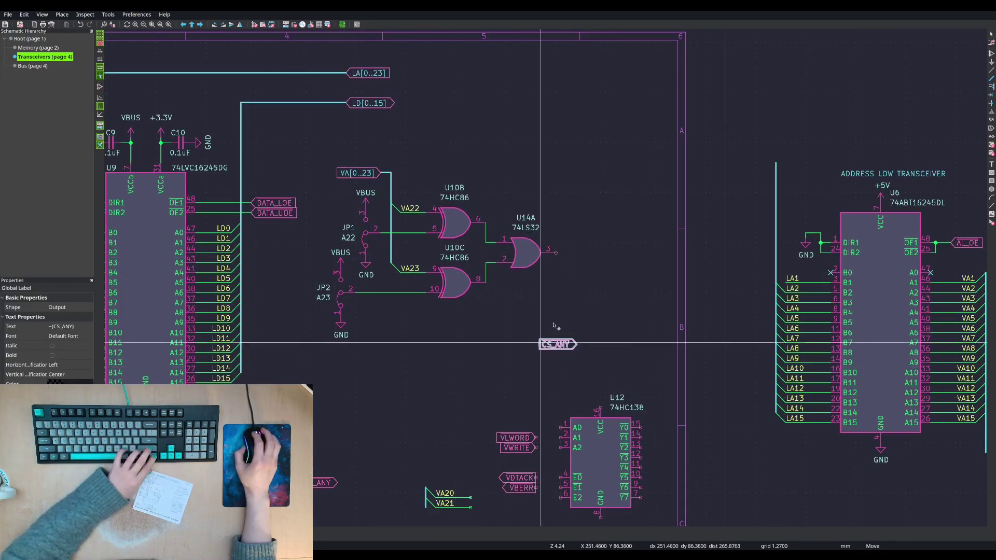
pyautogui.click(565, 252)
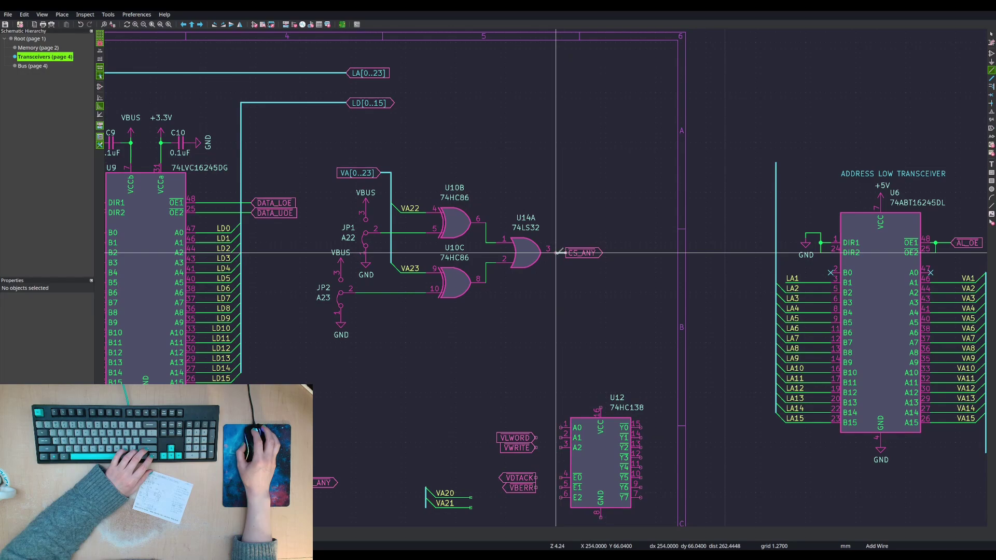
pyautogui.click(582, 252)
# - Rename the label at U14A's output to ~{ADDR_SEL}
pyautogui.doubleClick(583, 253)
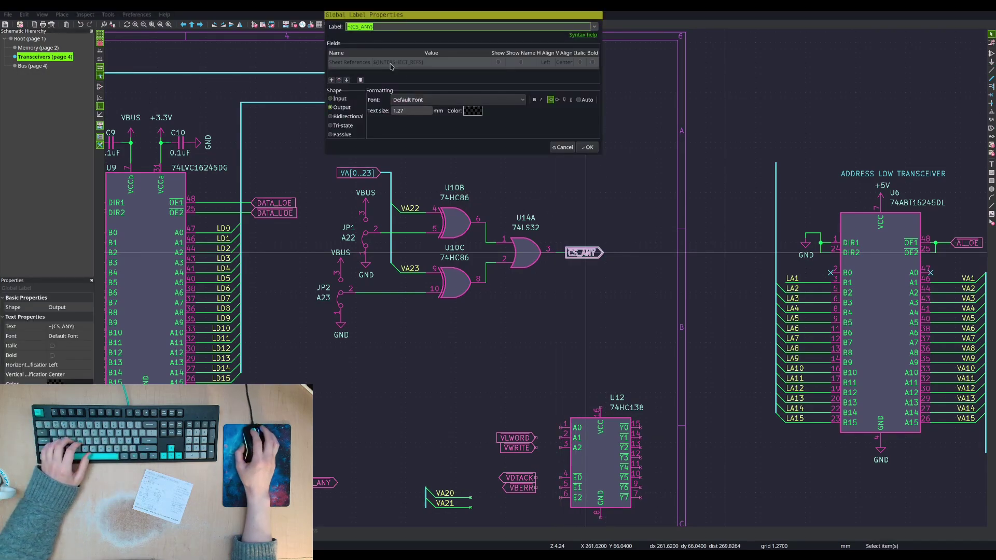
pyautogui.write('ADDR_SEL')
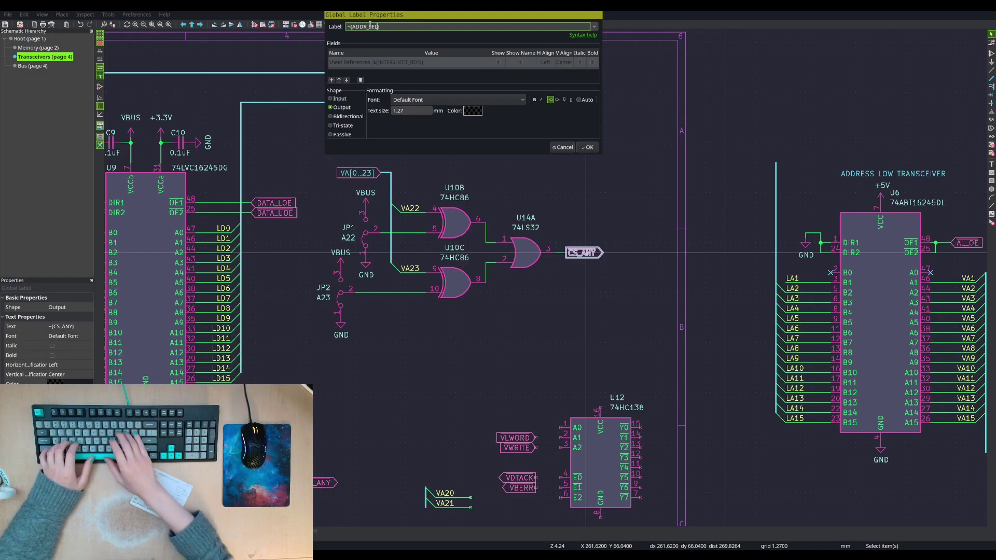
pyautogui.press('Return')
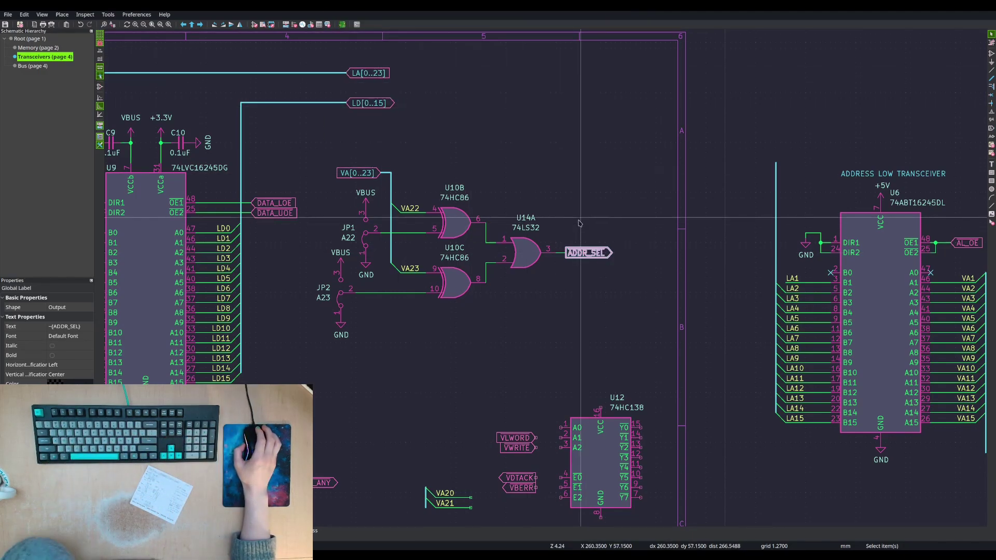
# - Add a copy of the ADDR_SEL label with Input shape and wire it to pin 13 of U13D
pyautogui.moveTo(592, 252); pyautogui.dragTo(607, 181, button='middle')
pyautogui.hotkey('ctrl', 'c')
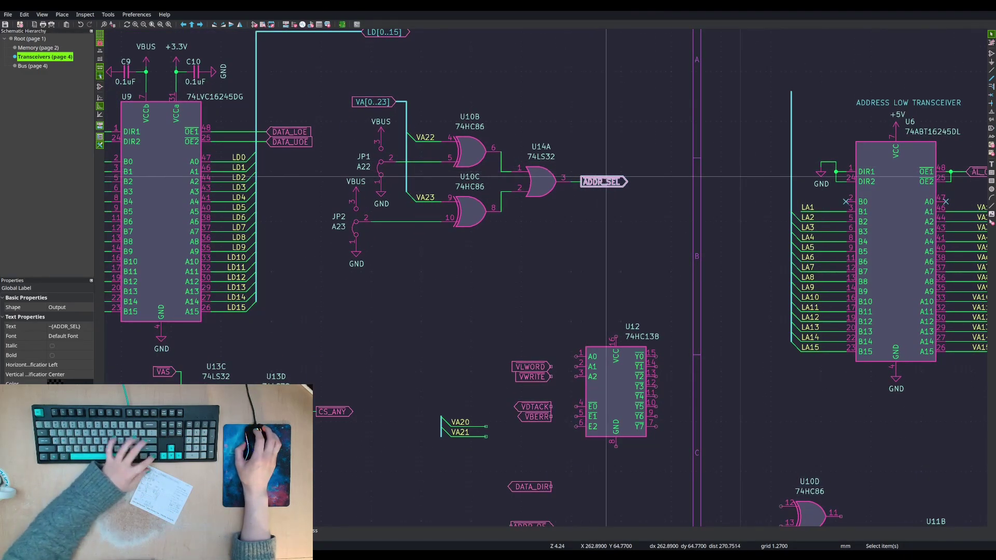
pyautogui.hotkey('ctrl', 'v')
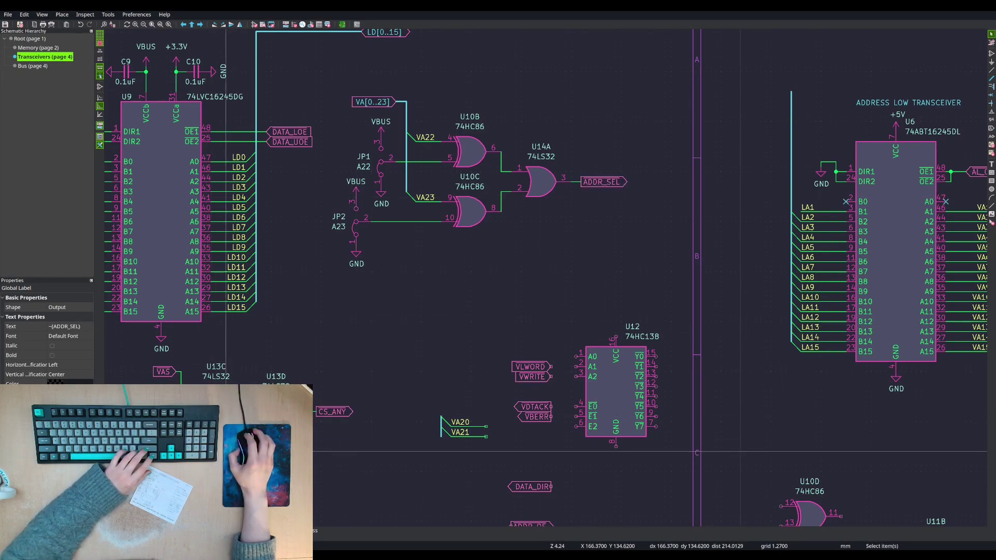
pyautogui.press('e')
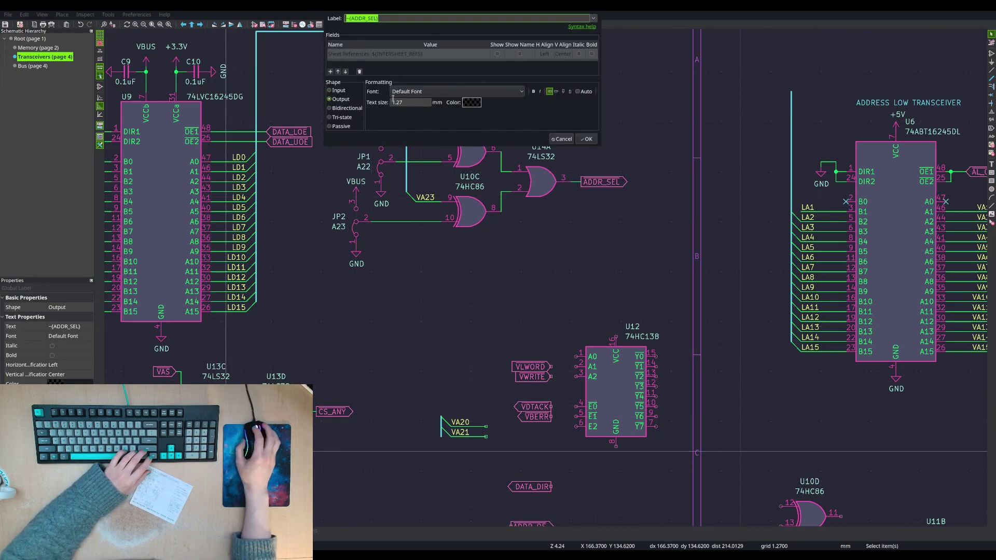
pyautogui.click(586, 139)
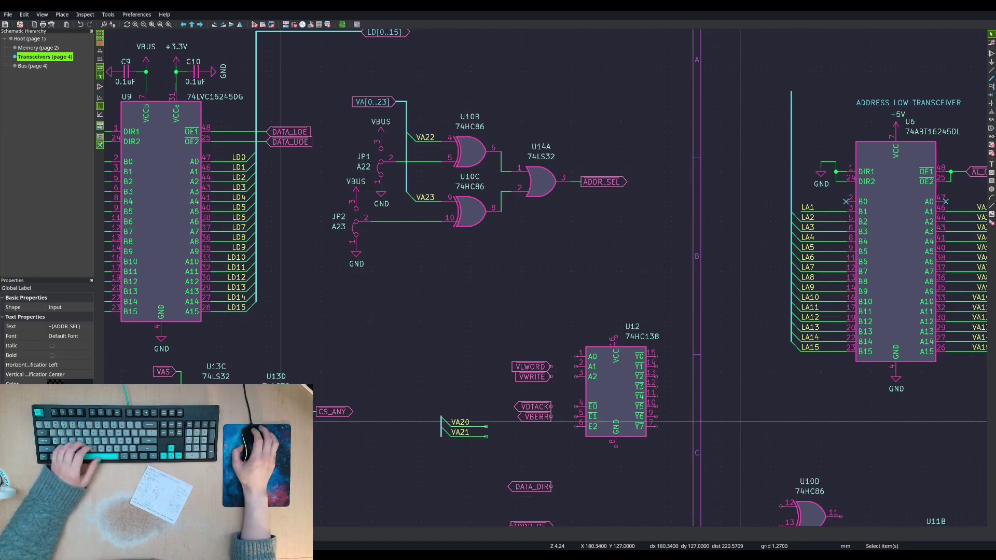
pyautogui.press('m')
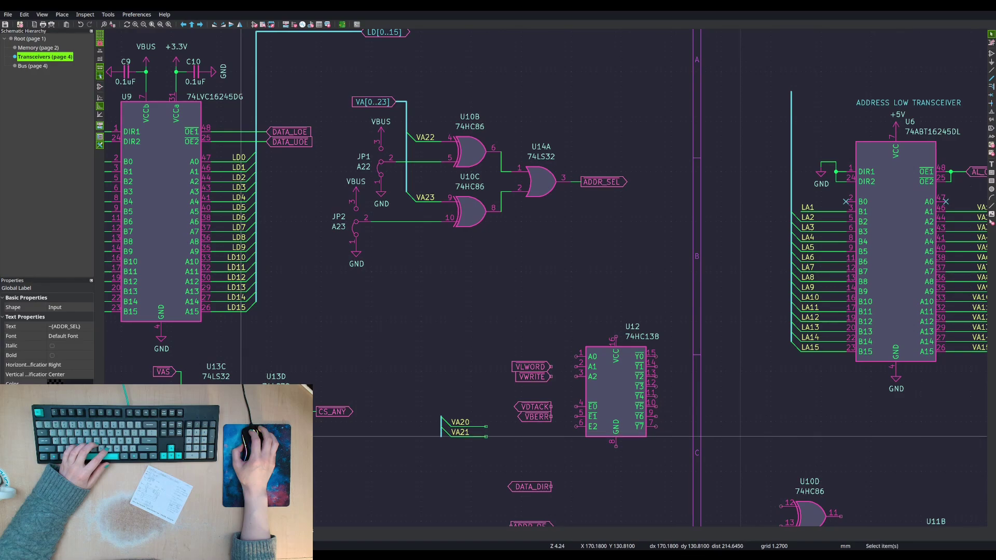
pyautogui.press('w')
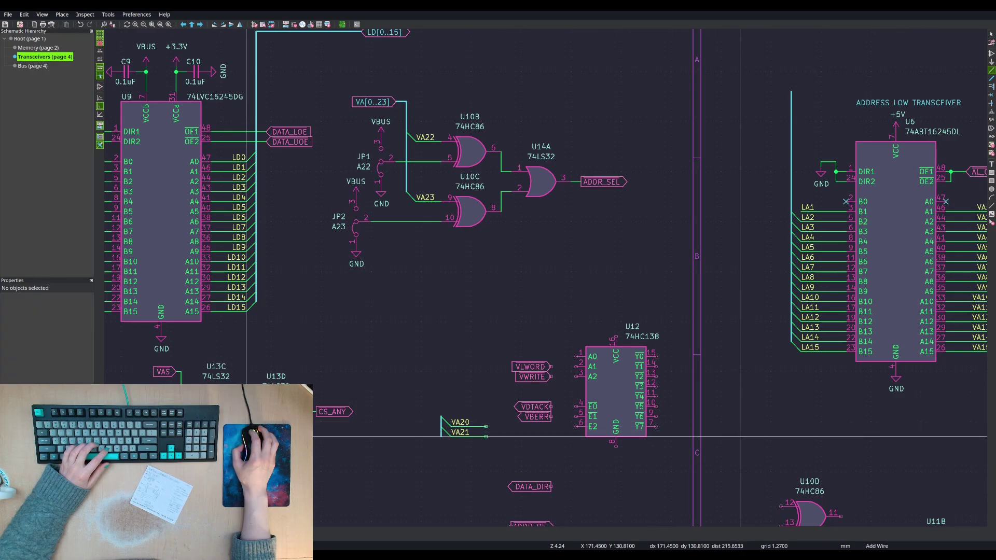
pyautogui.press('Escape')
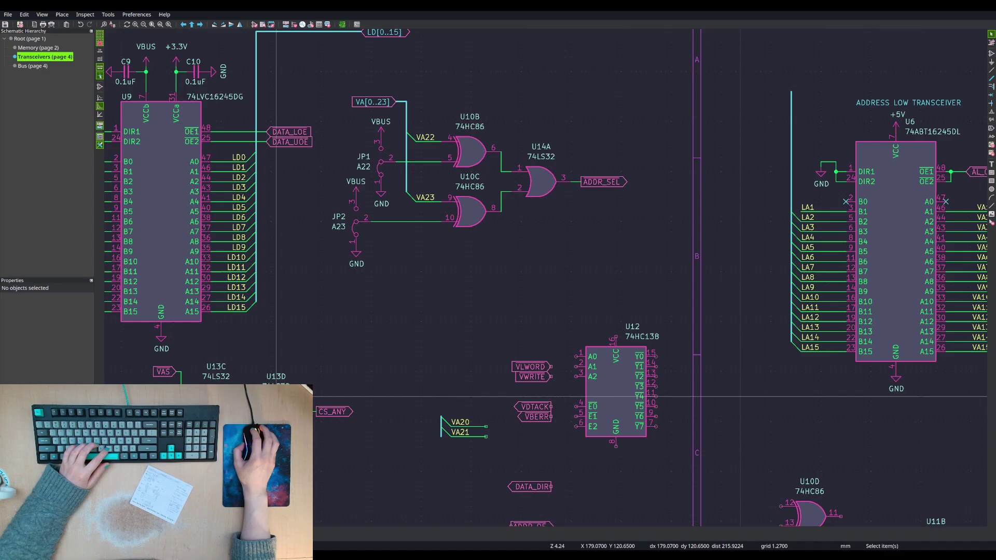
# - Move decoder U12 with its loose labels and the VA20/VA21 bus entries down and to the left on the sheet
pyautogui.scroll(-2, 341, 426)
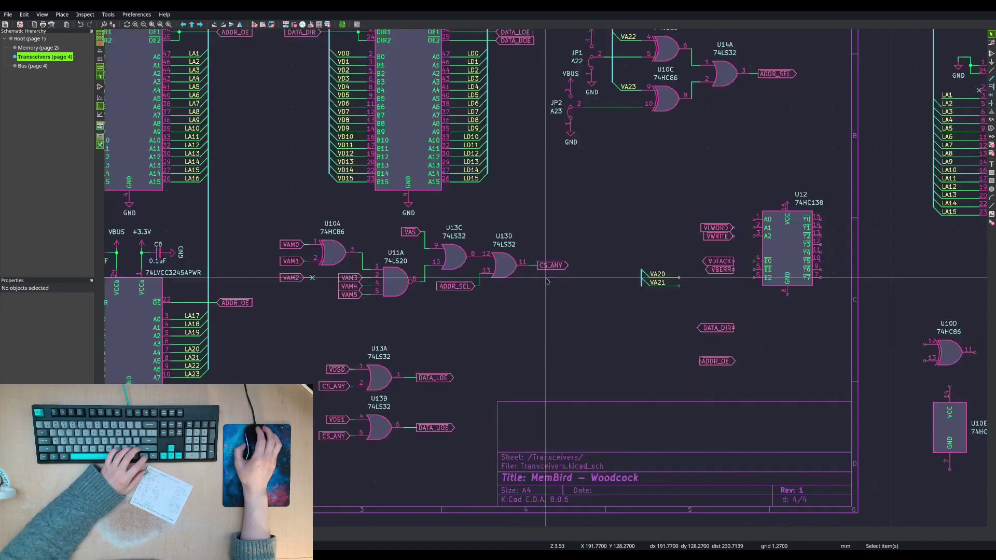
pyautogui.moveTo(554, 282); pyautogui.dragTo(486, 313, button='middle')
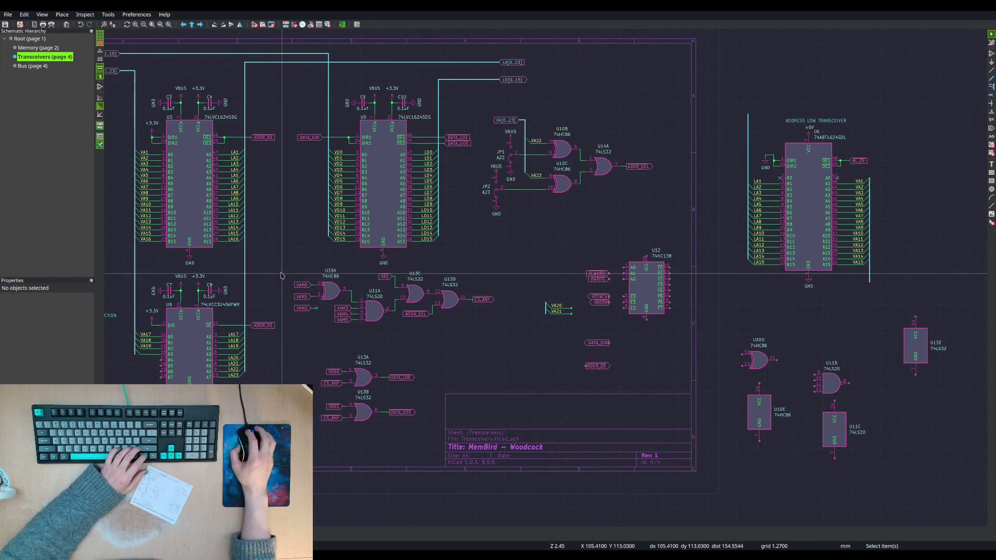
pyautogui.moveTo(527, 252); pyautogui.dragTo(678, 326)
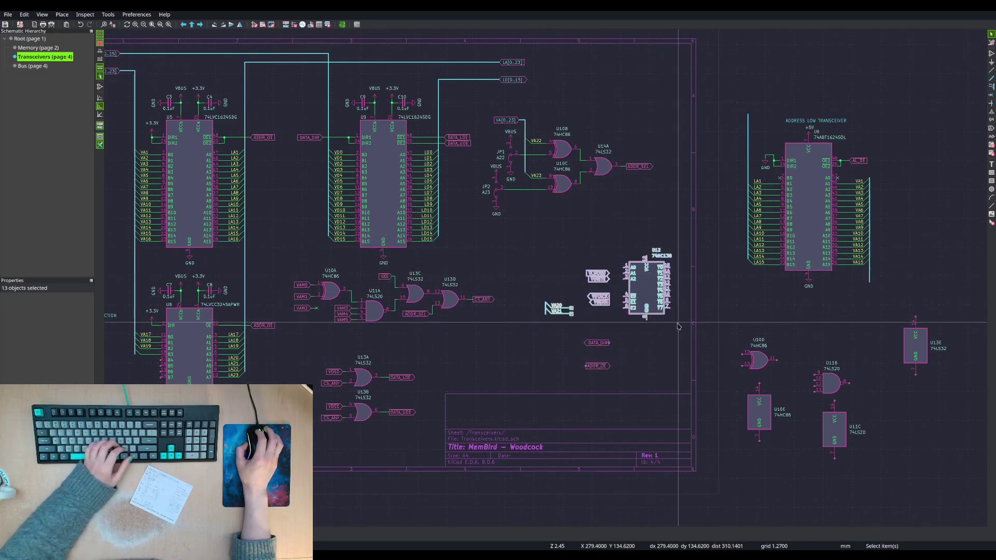
pyautogui.moveTo(519, 234); pyautogui.dragTo(684, 372)
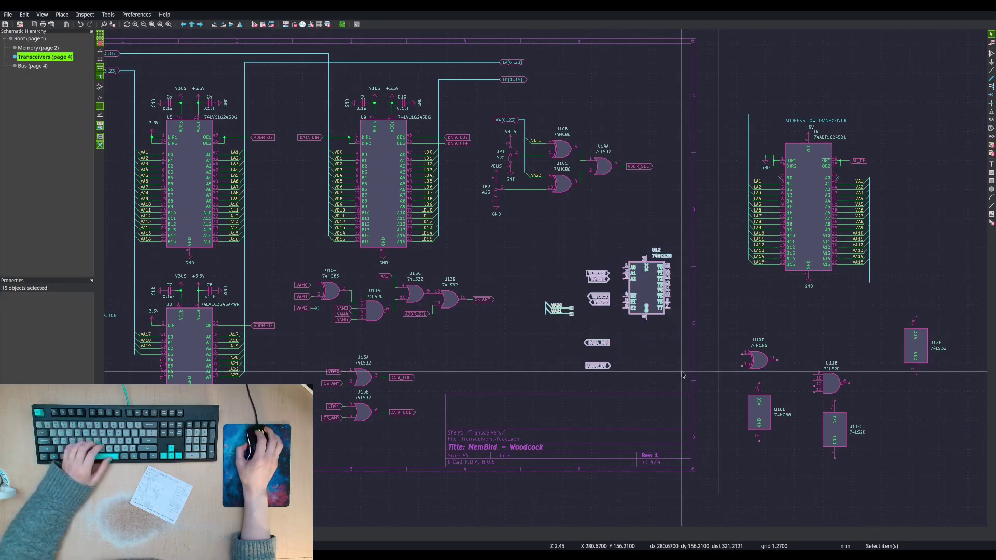
pyautogui.press('m')
pyautogui.click(506, 391)
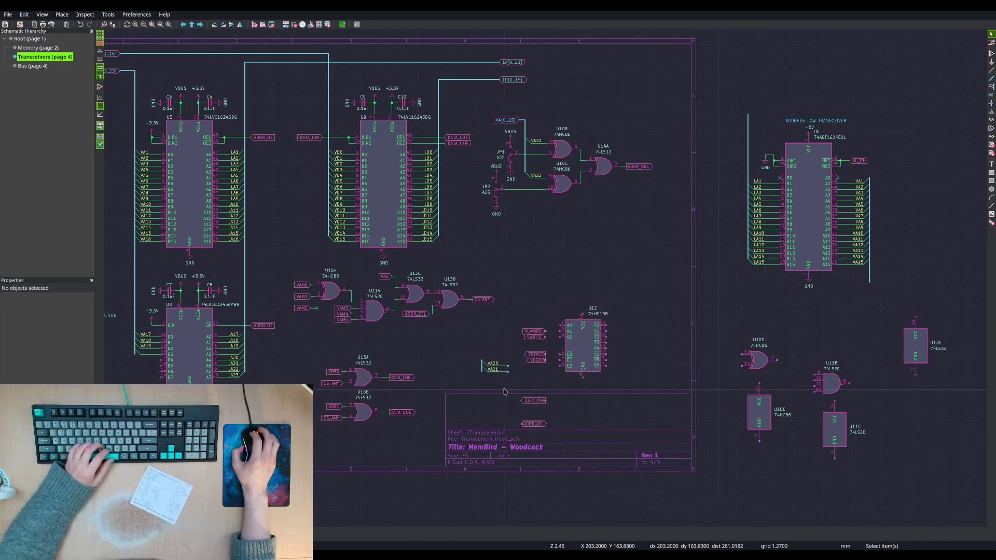
# - Move the unconnected DATA_DIR and ADDR_OE labels up to the free area right of gate U13A
pyautogui.moveTo(508, 387); pyautogui.dragTo(562, 432)
pyautogui.press('m')
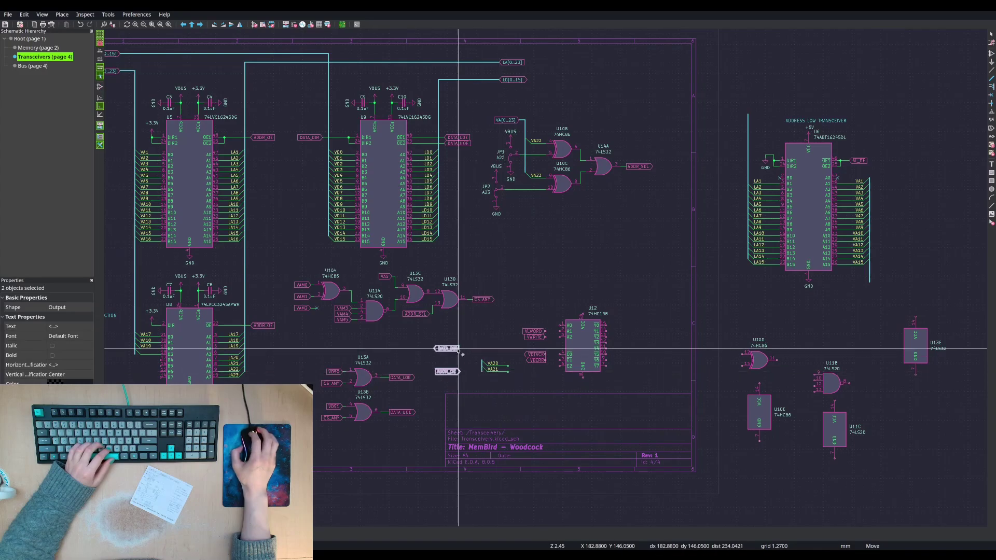
pyautogui.click(464, 353)
pyautogui.click(455, 350)
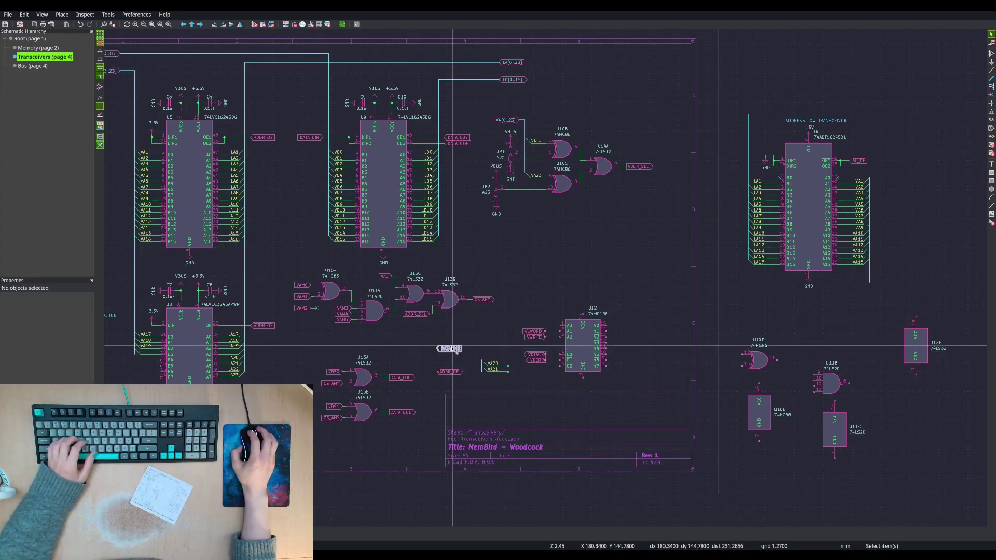
# - Move the whole CS_ANY gate chain from U10A to U13D beneath the VA22/VA23 address comparison circuit
pyautogui.moveTo(282, 270); pyautogui.dragTo(506, 335)
pyautogui.press('m')
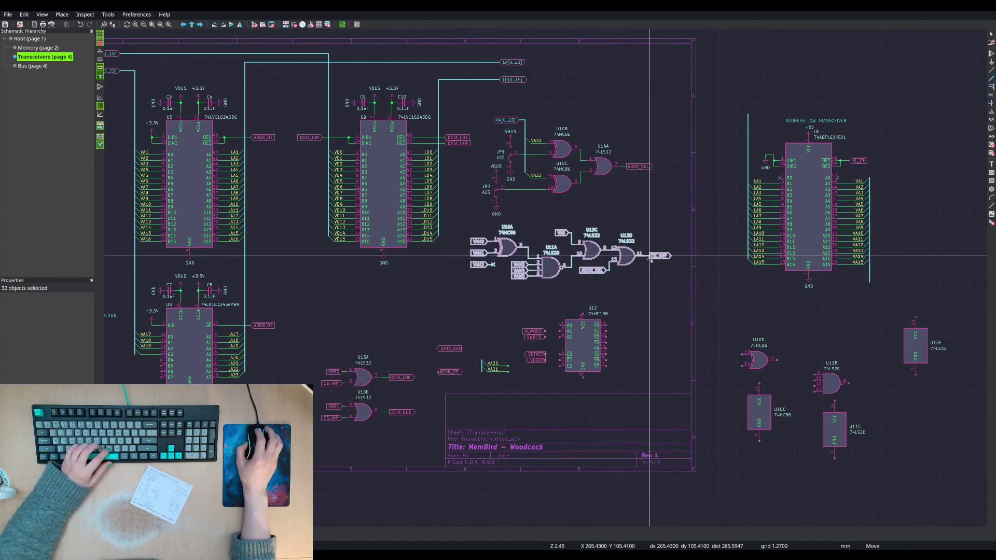
pyautogui.click(662, 261)
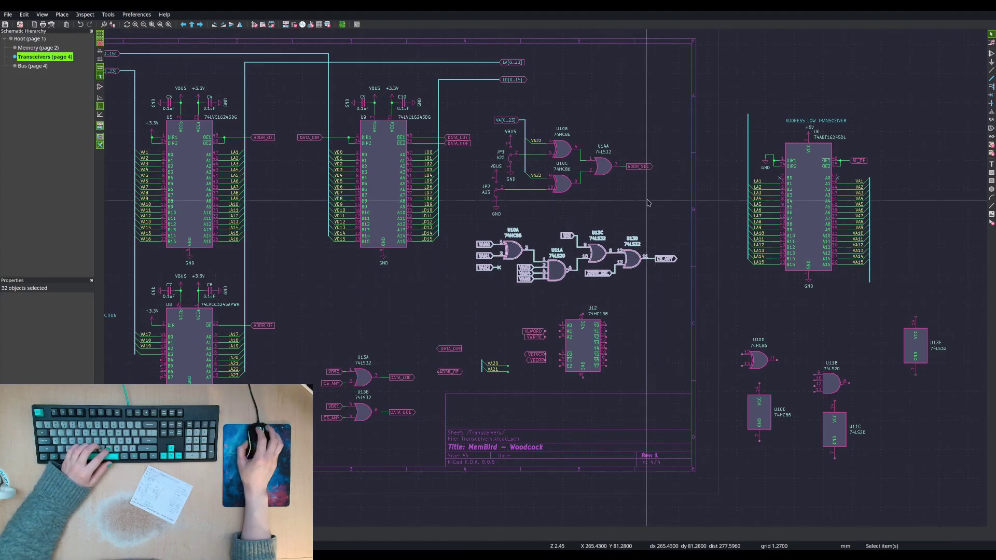
# - Trace ADDR_SEL from U14A into U13D, and CS_ANY from U13D to the inputs of U13A and U13B
pyautogui.click(503, 111)
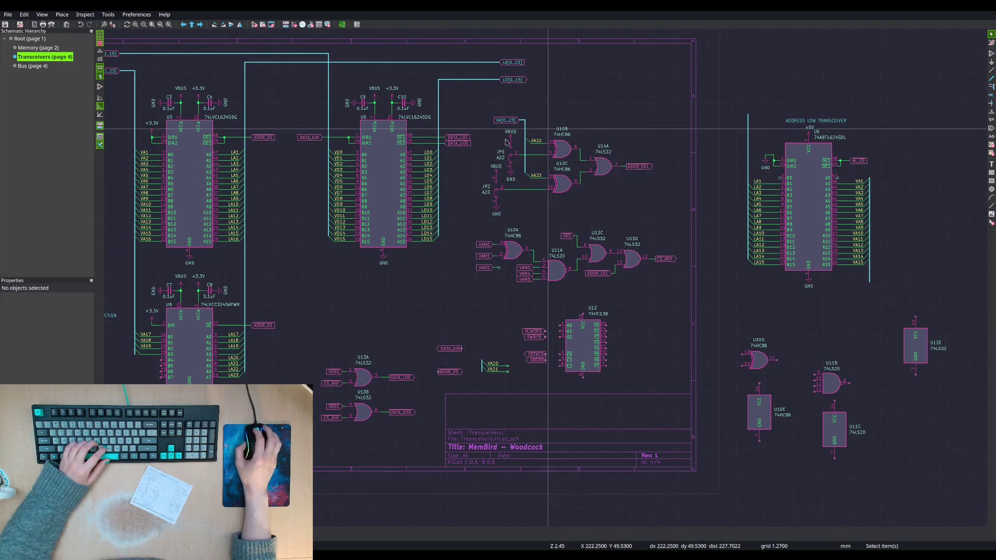
pyautogui.click(642, 167)
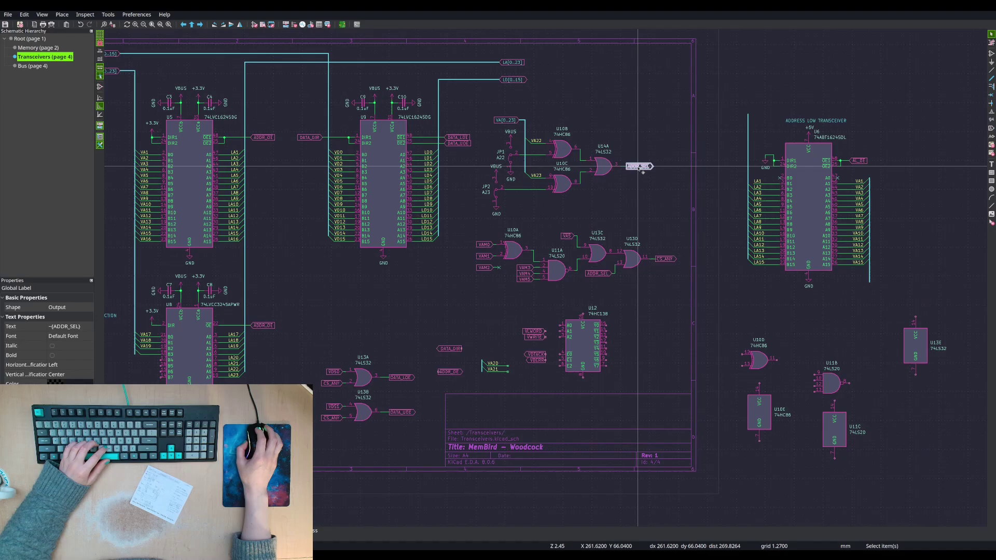
pyautogui.click(600, 274)
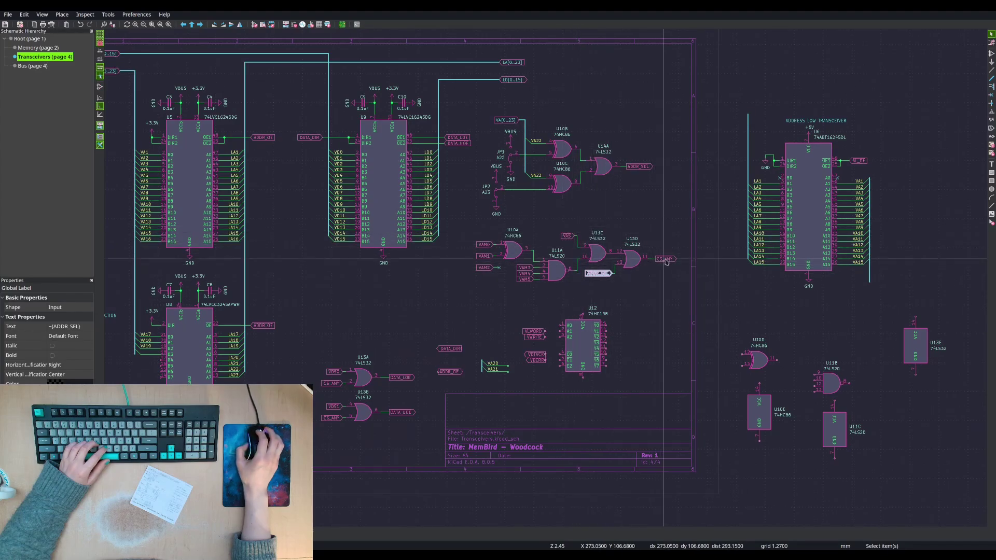
pyautogui.click(673, 260)
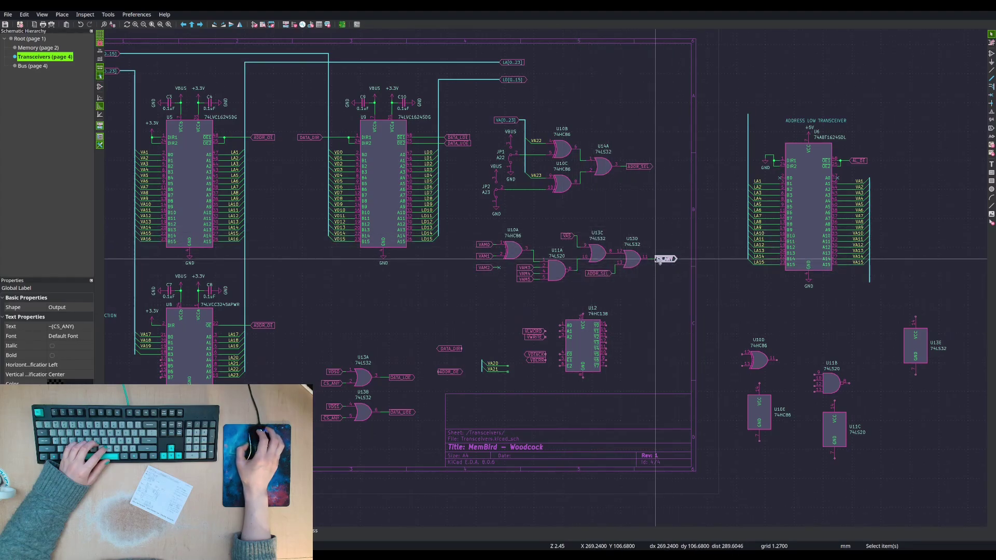
pyautogui.click(335, 383)
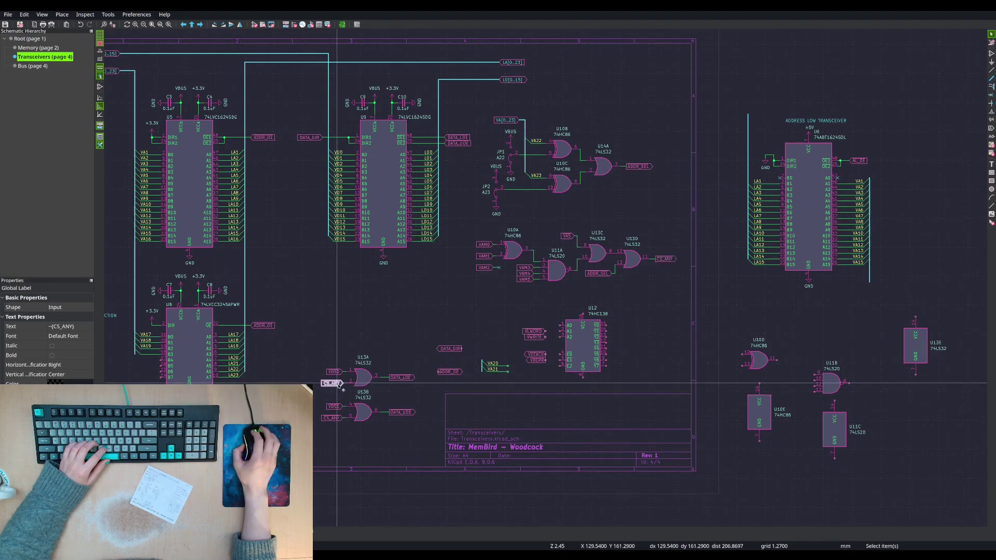
pyautogui.click(336, 419)
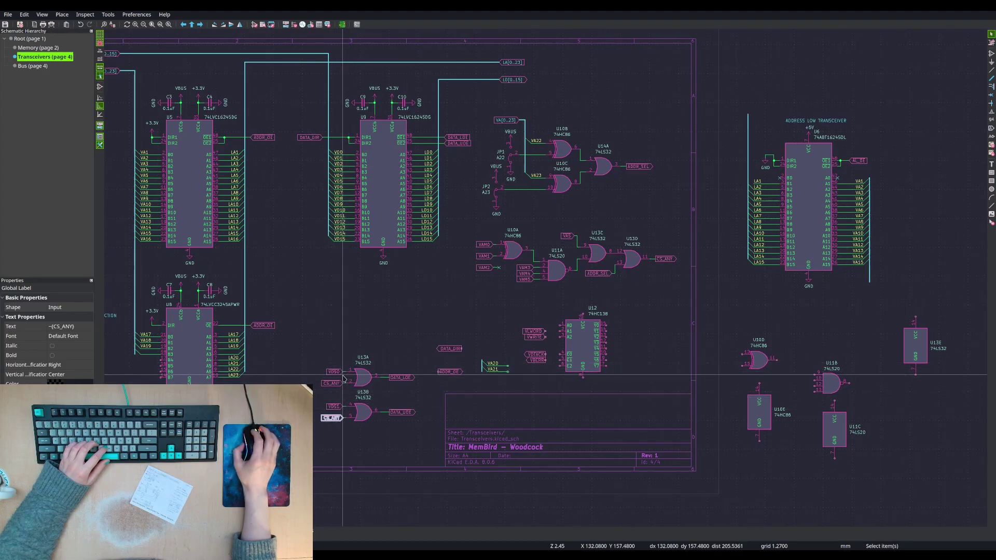
pyautogui.click(418, 358)
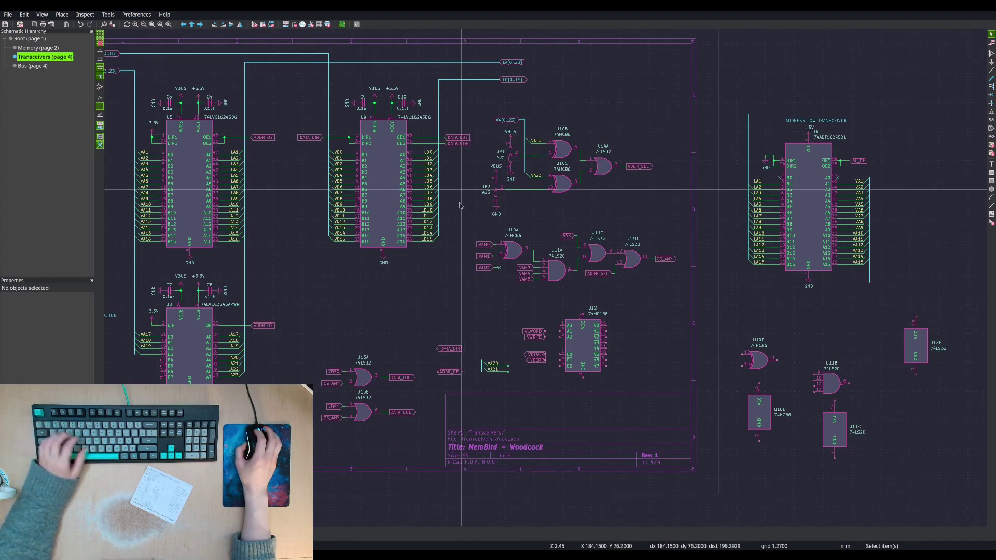
# - Move the unconnected DATA_DIR label to the free area above the U13A gate
pyautogui.click(449, 349)
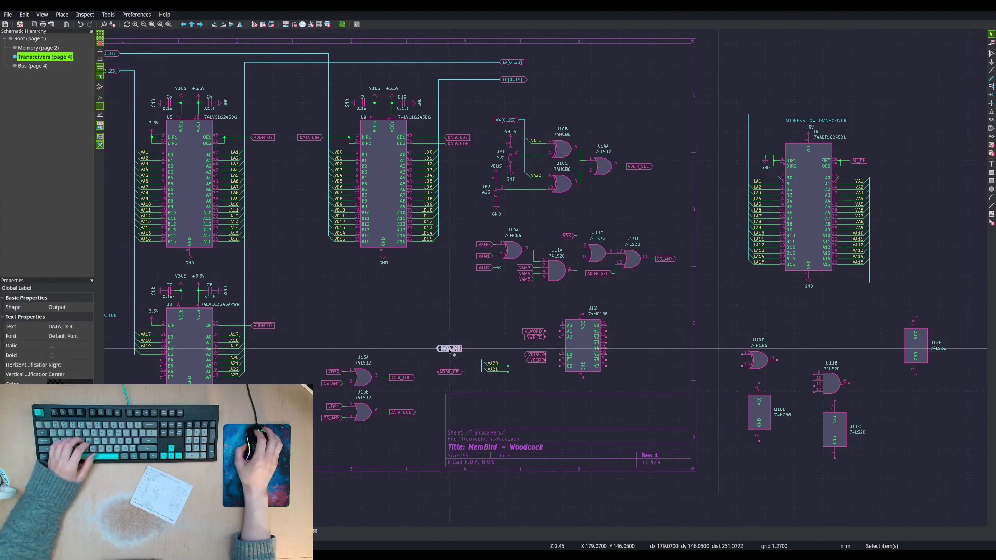
pyautogui.moveTo(449, 349); pyautogui.dragTo(334, 325)
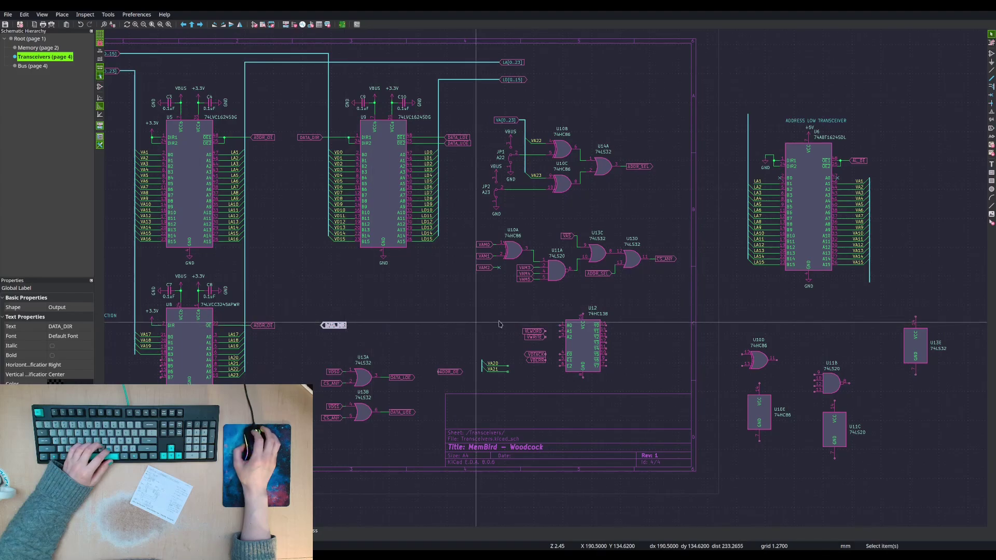
pyautogui.click(336, 325)
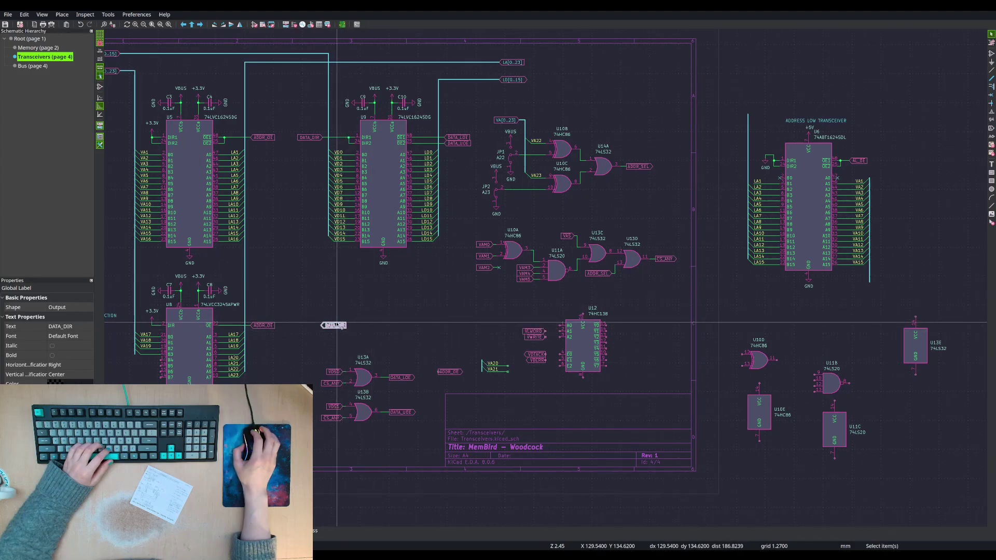
# - Move the unconnected DATA_DIR label into the column above the DATA_LOE label and mirror it horizontally
pyautogui.moveTo(342, 326); pyautogui.dragTo(390, 330)
pyautogui.press('x')
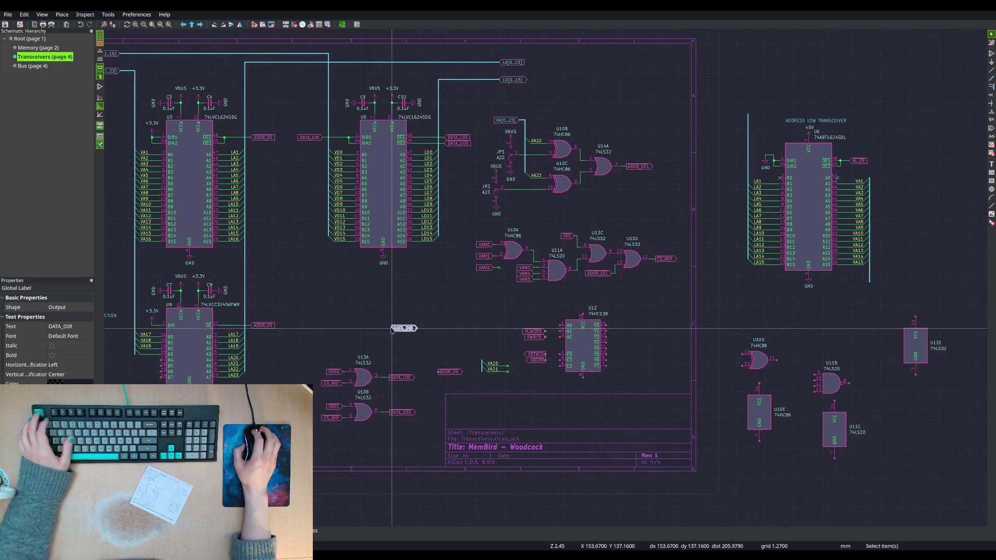
pyautogui.click(394, 331)
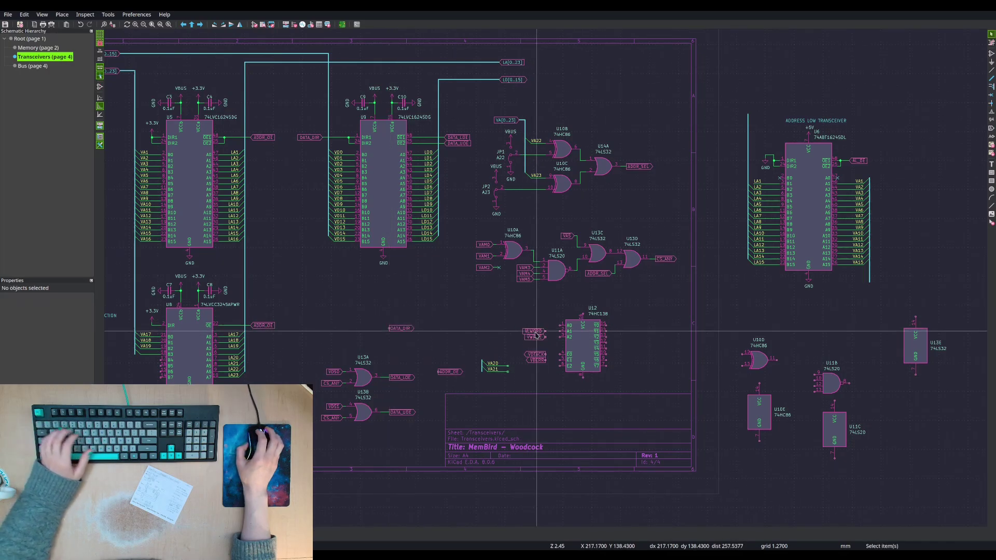
# - Move the VWRITE input label from beside U12 to the area above U13A, level with the DATA_DIR label
pyautogui.click(536, 337)
pyautogui.press('m')
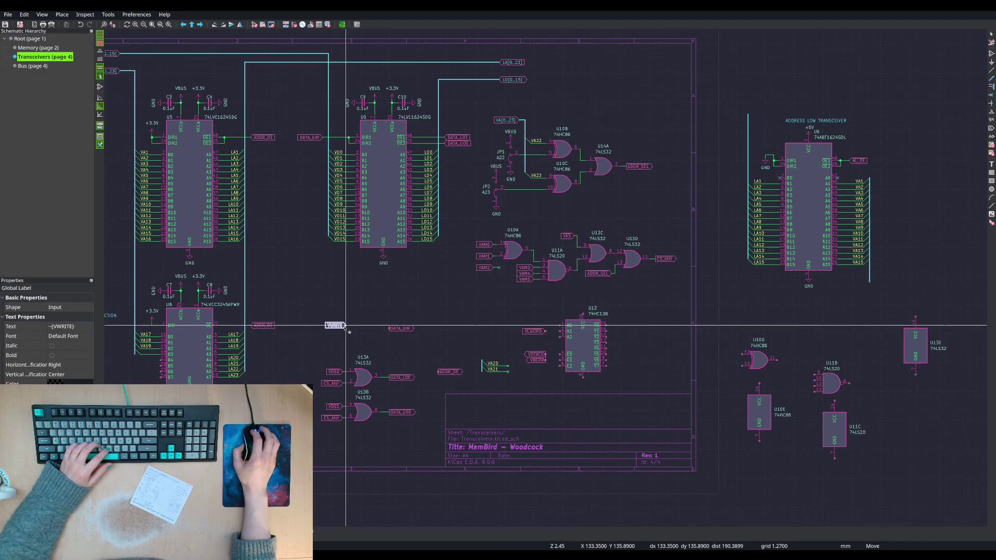
pyautogui.click(343, 328)
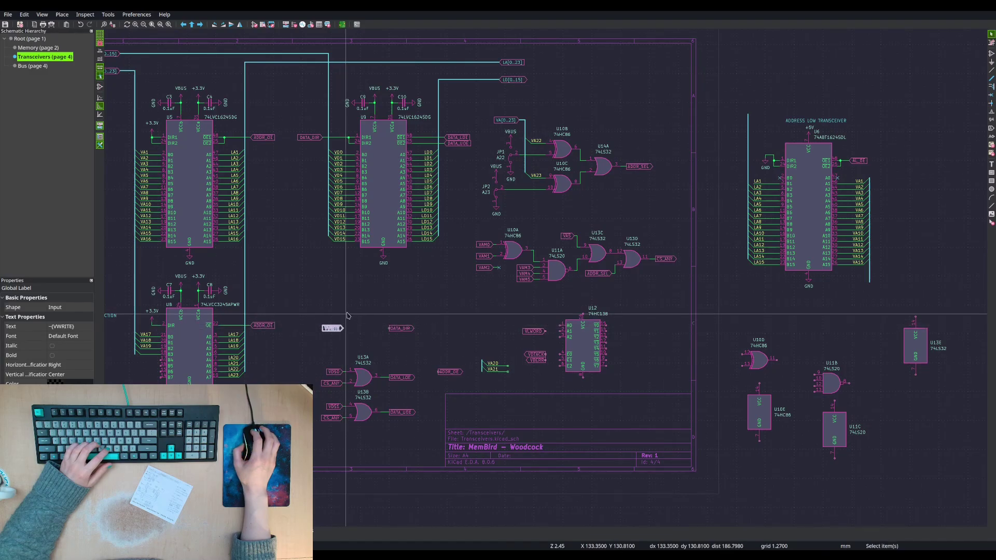
pyautogui.press('Escape')
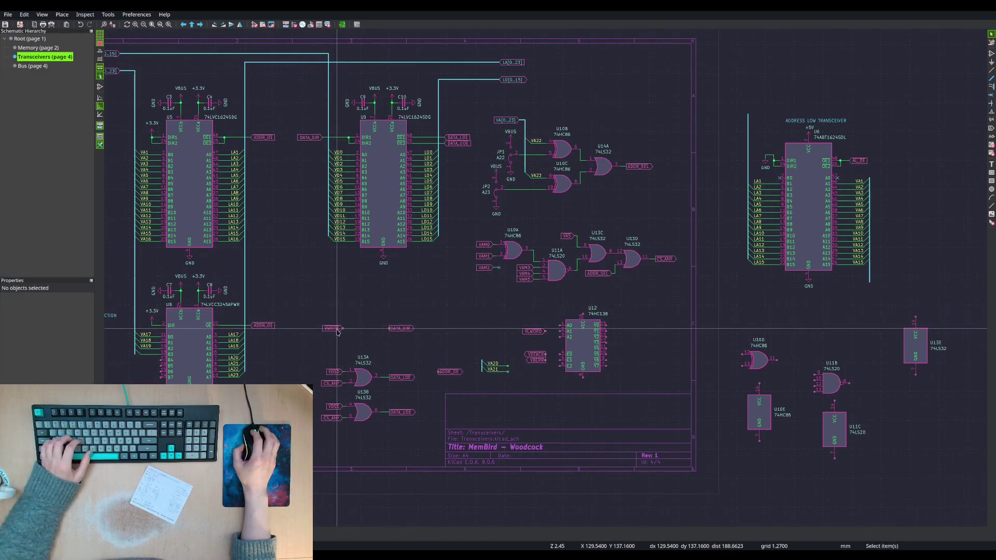
pyautogui.click(336, 329)
pyautogui.press('Escape')
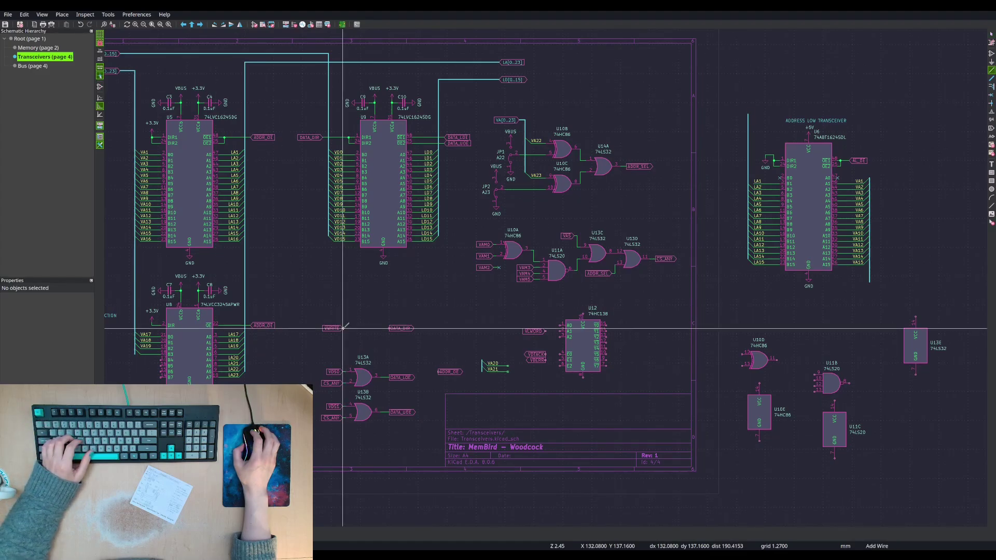
pyautogui.press('Escape')
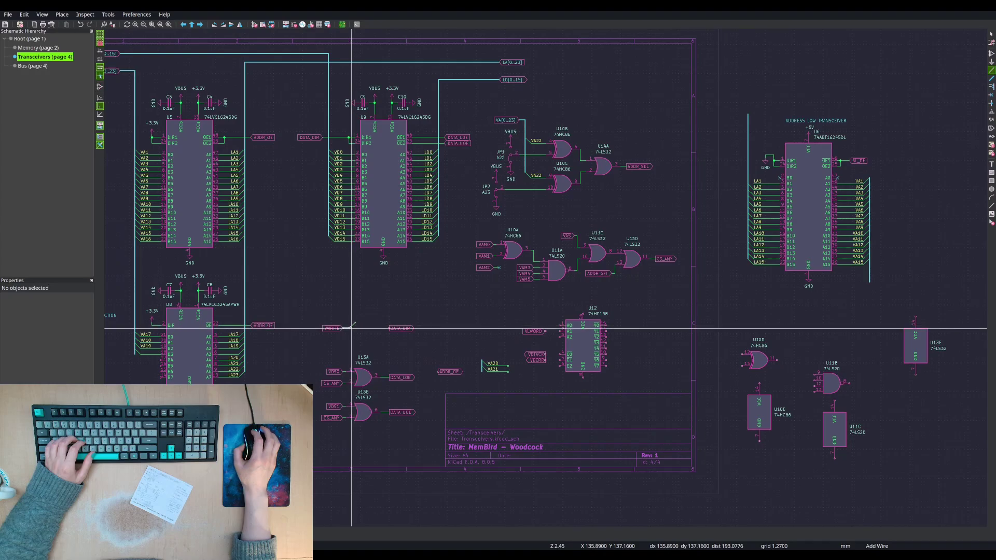
pyautogui.press('Escape')
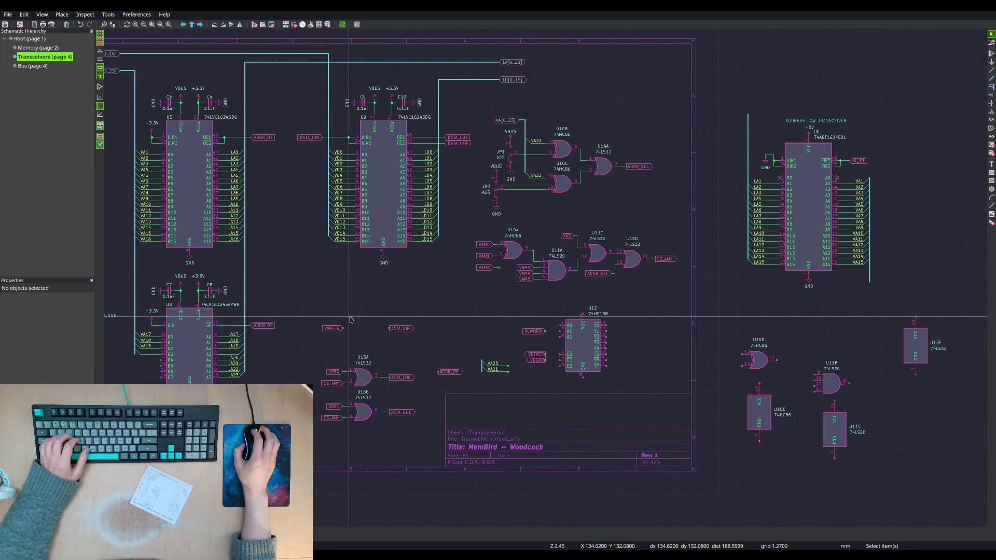
pyautogui.moveTo(316, 317); pyautogui.dragTo(435, 346)
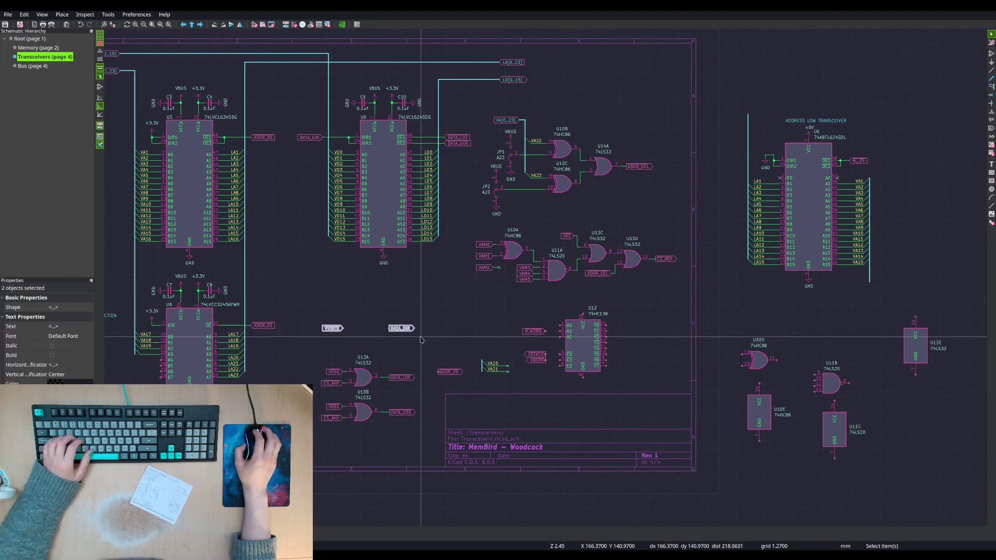
pyautogui.press('Escape')
# - Duplicate the unconnected DATA_DIR label and place the copy directly above it
pyautogui.scroll(3, 419, 336)
pyautogui.click(400, 328)
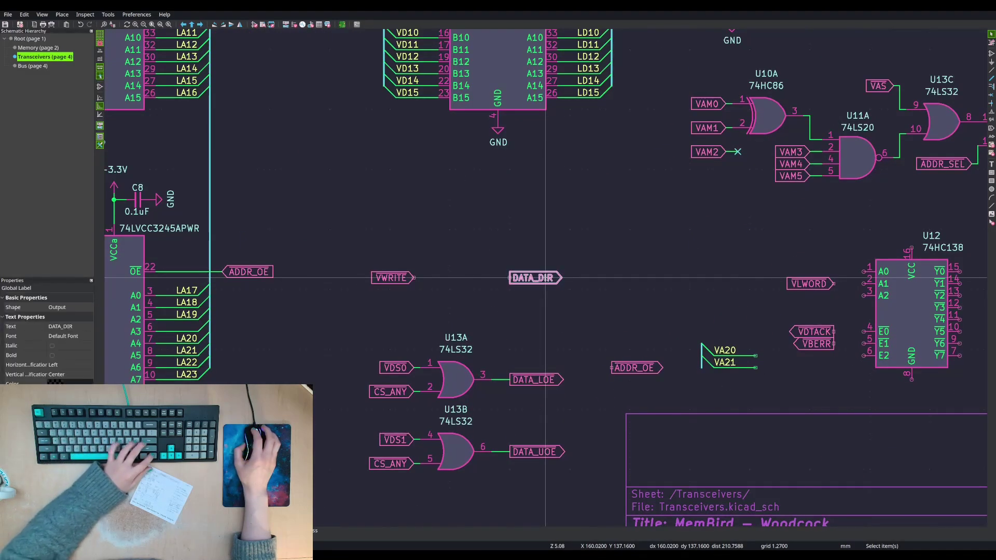
pyautogui.hotkey('ctrl', 'd')
pyautogui.click(510, 259)
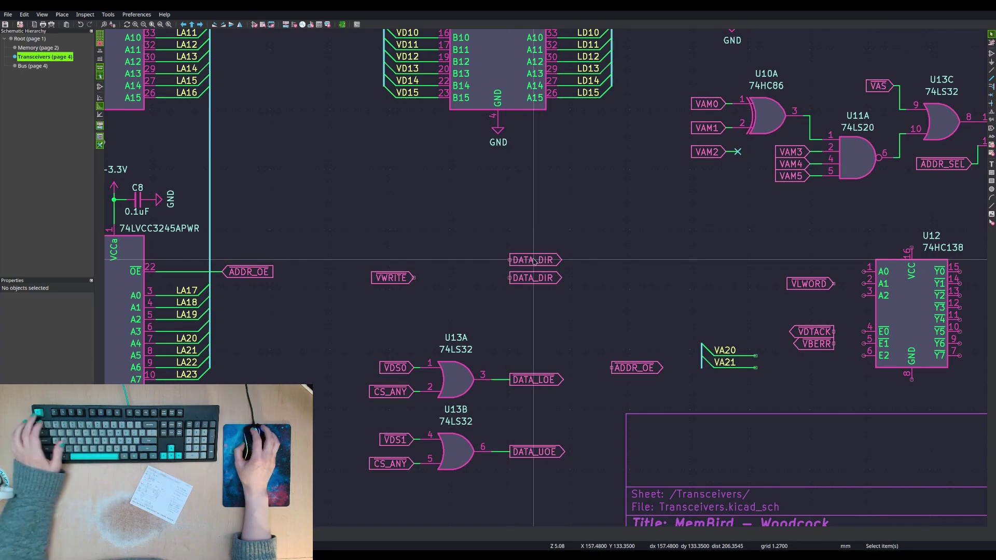
pyautogui.doubleClick(533, 259)
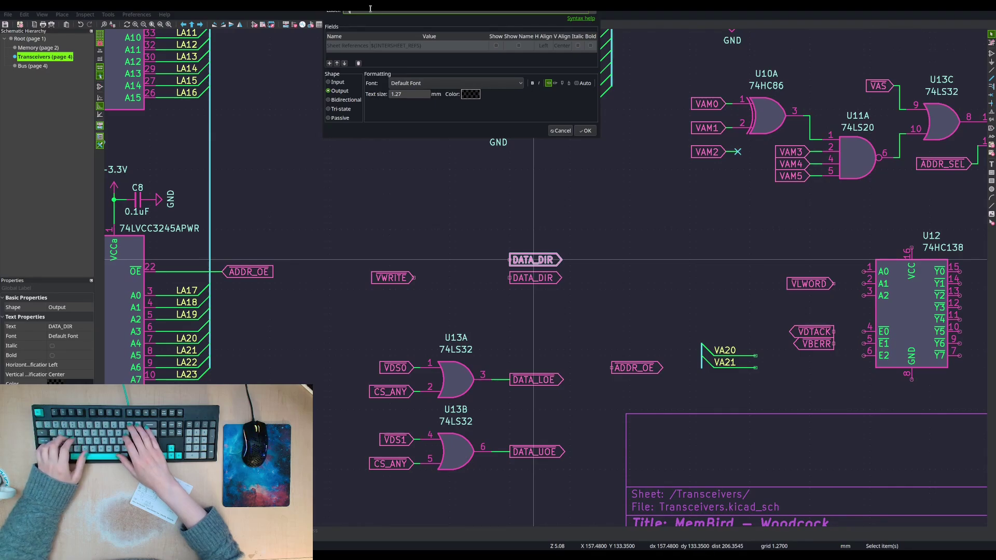
pyautogui.press('Escape')
pyautogui.press('Escape')
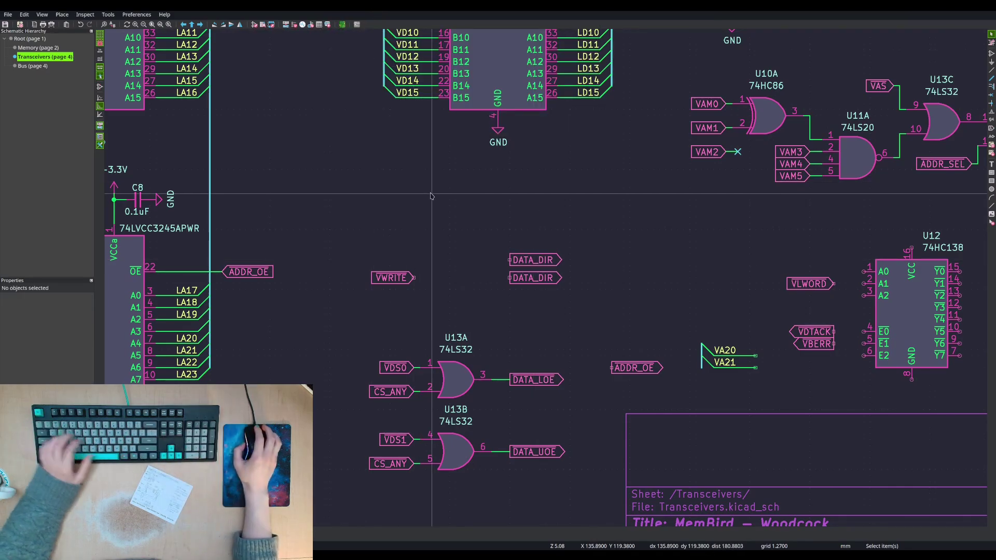
# - Rename the duplicated DATA_DIR label above the original as ~{WR}
pyautogui.scroll(-2, 431, 196)
pyautogui.moveTo(431, 196); pyautogui.dragTo(657, 307, button='middle')
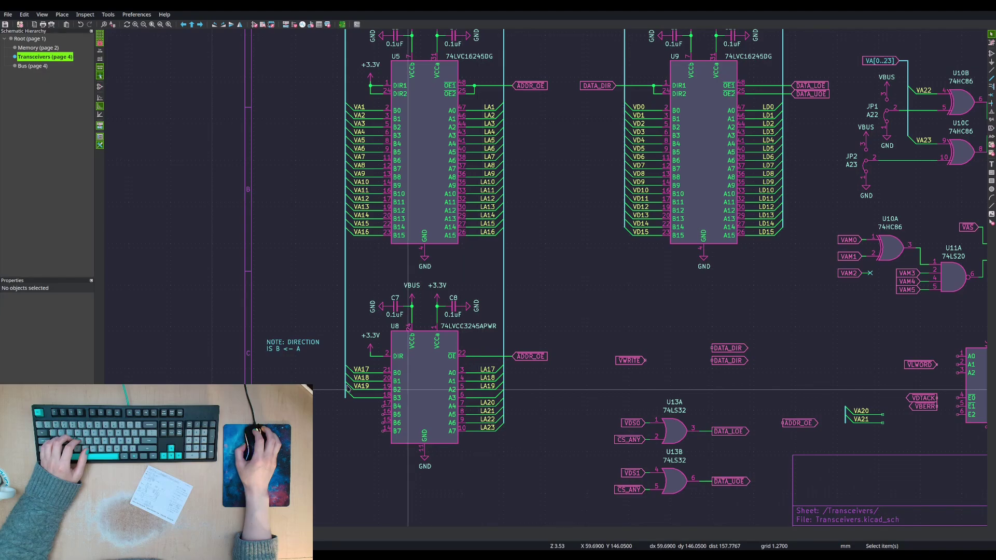
pyautogui.moveTo(669, 169); pyautogui.dragTo(572, 209, button='middle')
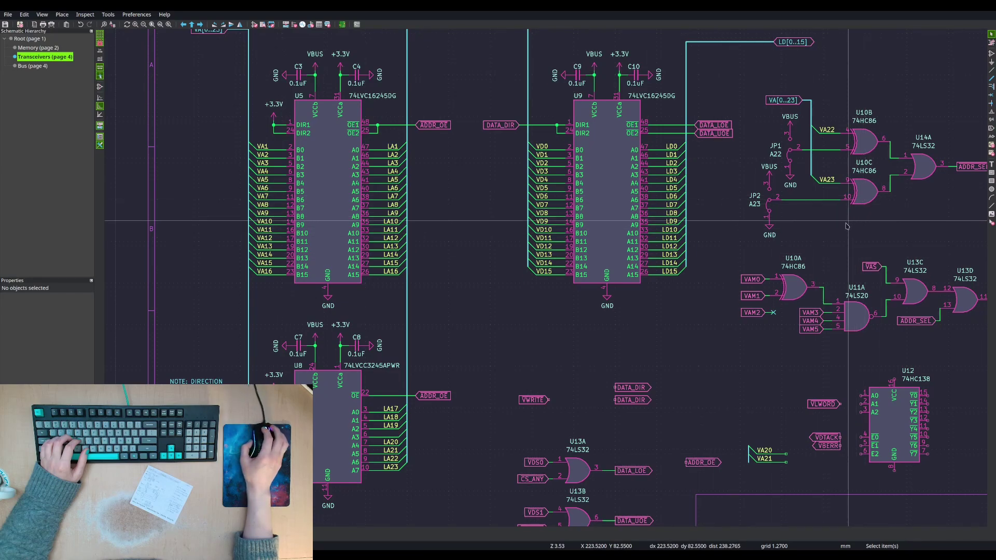
pyautogui.doubleClick(641, 389)
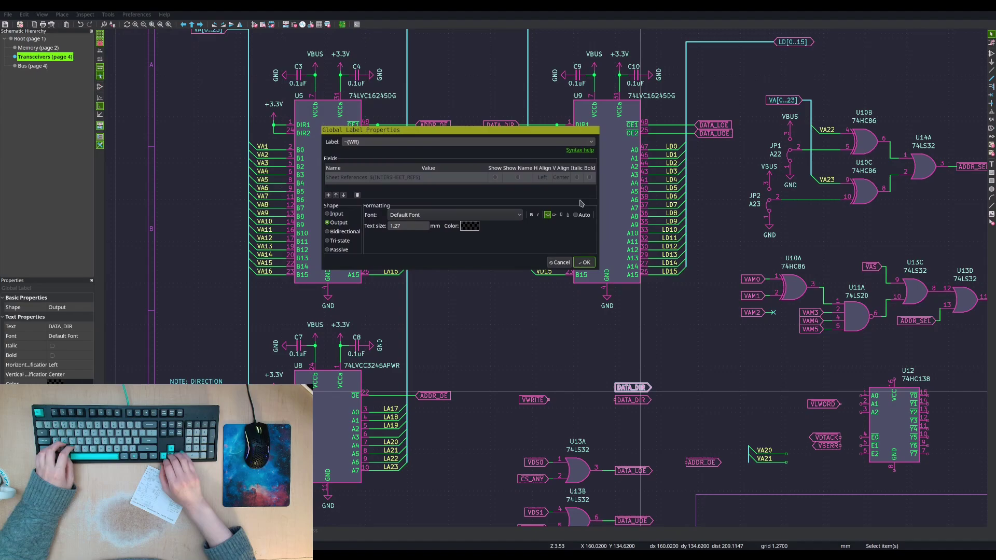
pyautogui.press('Return')
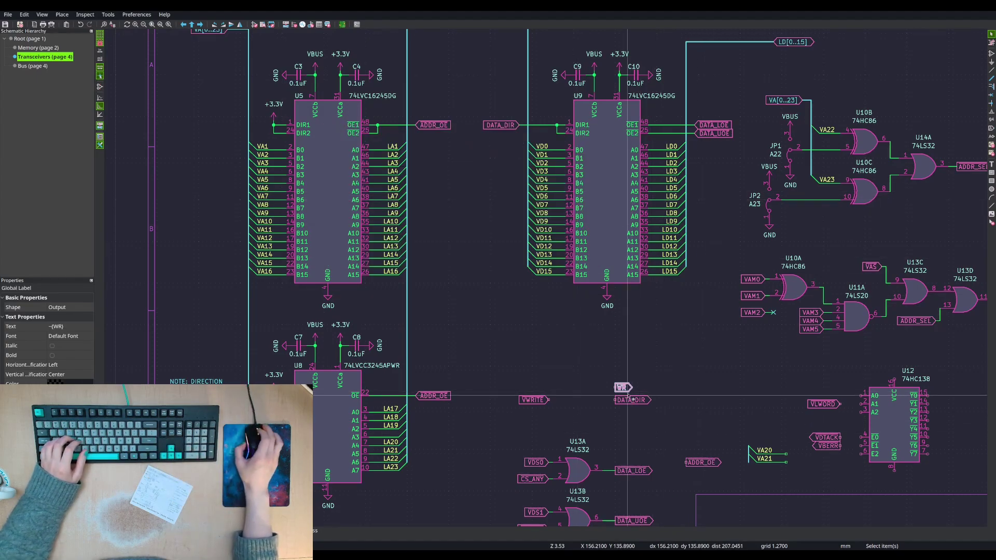
# - Wire the ~{WR} label down to the connection point of the DATA_DIR label below it
pyautogui.scroll(3, 616, 387)
pyautogui.press('w')
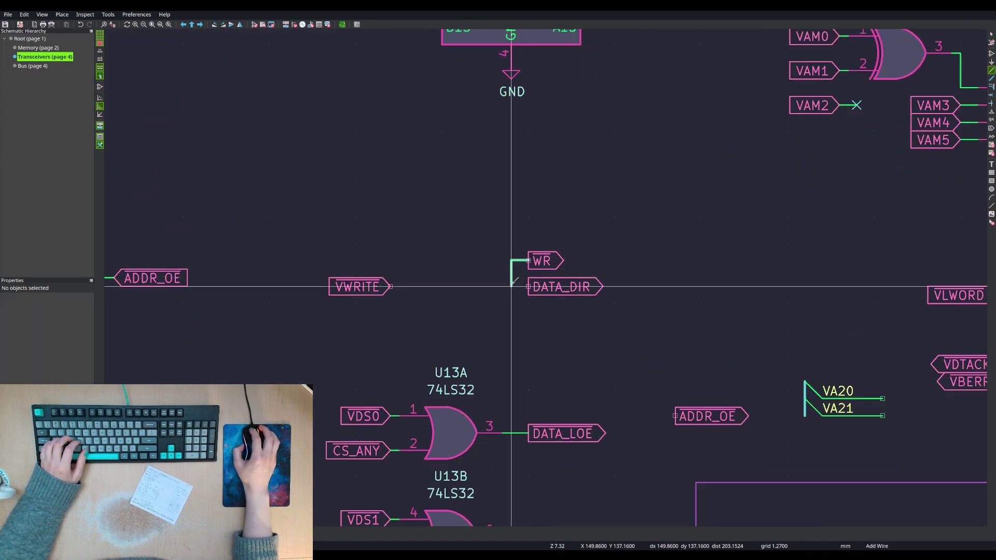
pyautogui.click(529, 286)
pyautogui.press('Escape')
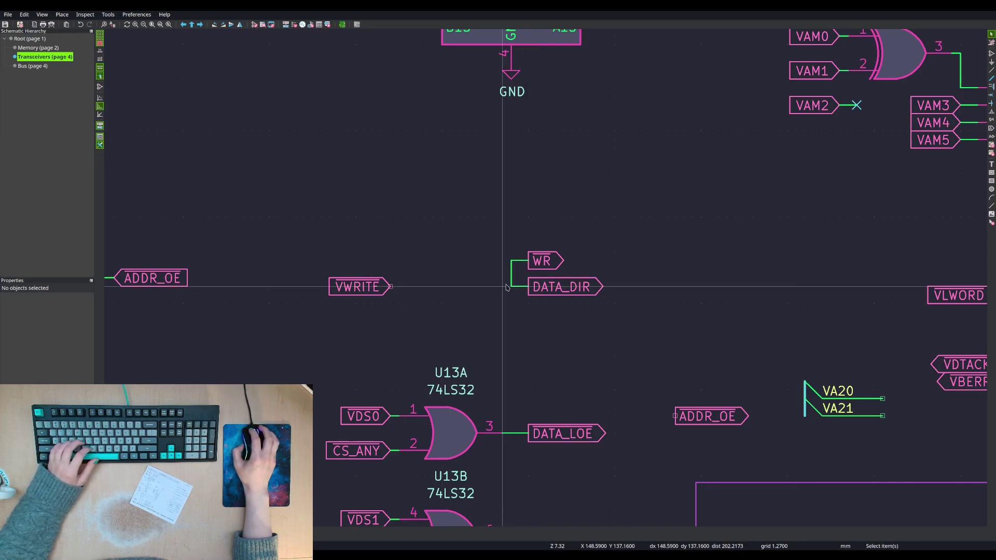
# - Draw an open-ended wire about 9 mm long from the corner of the WR–DATA_DIR wire toward the VWRITE label
pyautogui.press('w')
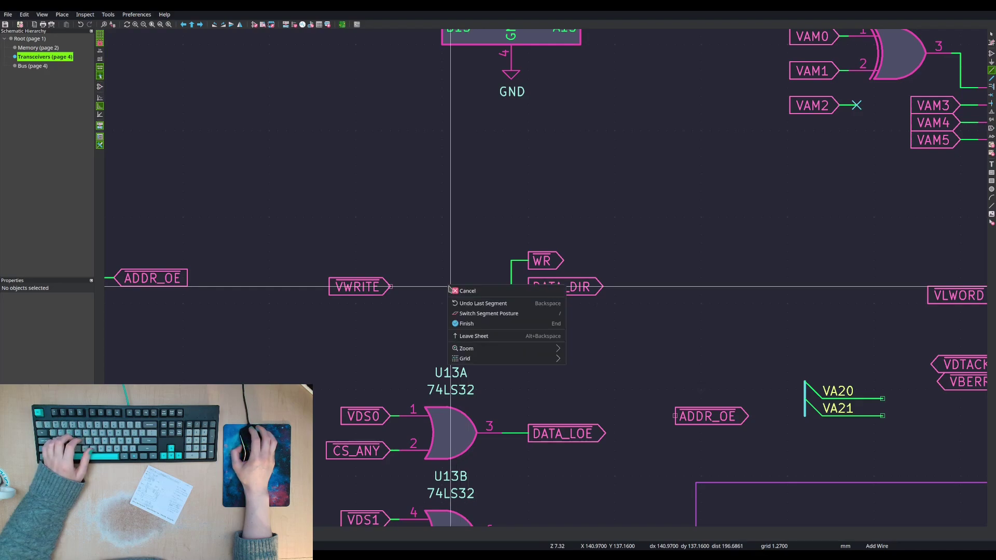
pyautogui.click(465, 323)
pyautogui.press('Escape')
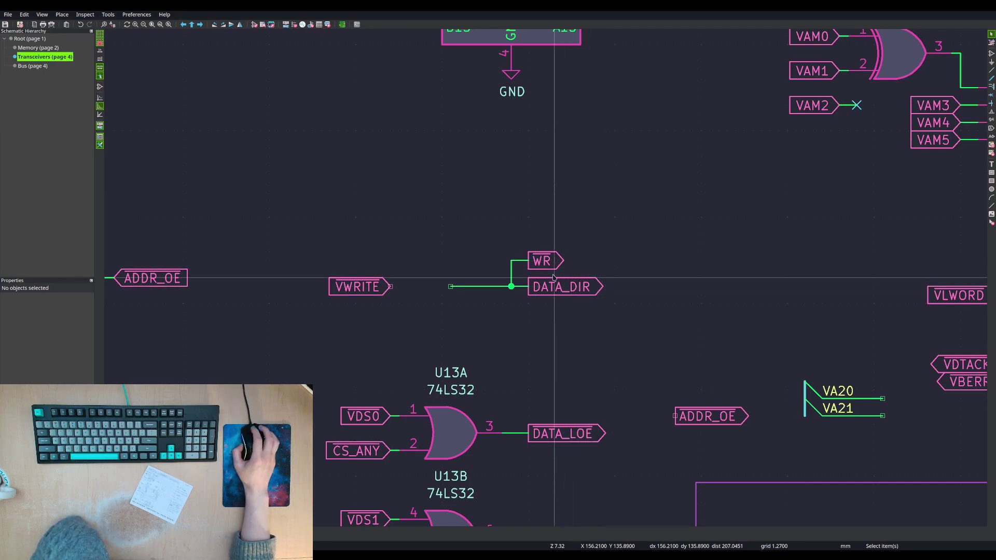
# - Delete the +3.3V power symbol and its short vertical wire at the DIR pin of U8
pyautogui.scroll(-3, 554, 278)
pyautogui.keyDown('shift'); pyautogui.scroll(3, 546, 280); pyautogui.keyUp('shift')
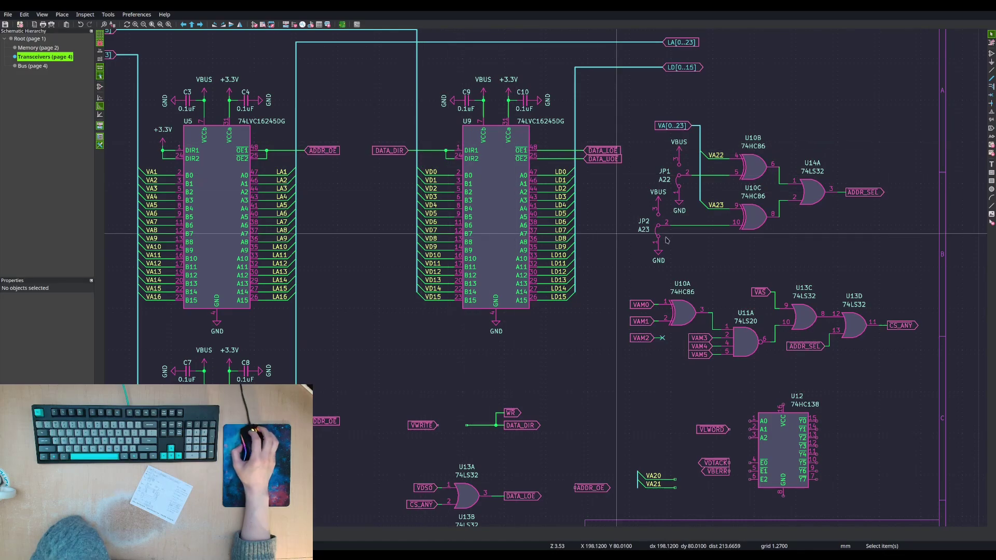
pyautogui.keyDown('ctrl'); pyautogui.hscroll(-3, 618, 219); pyautogui.keyUp('ctrl')
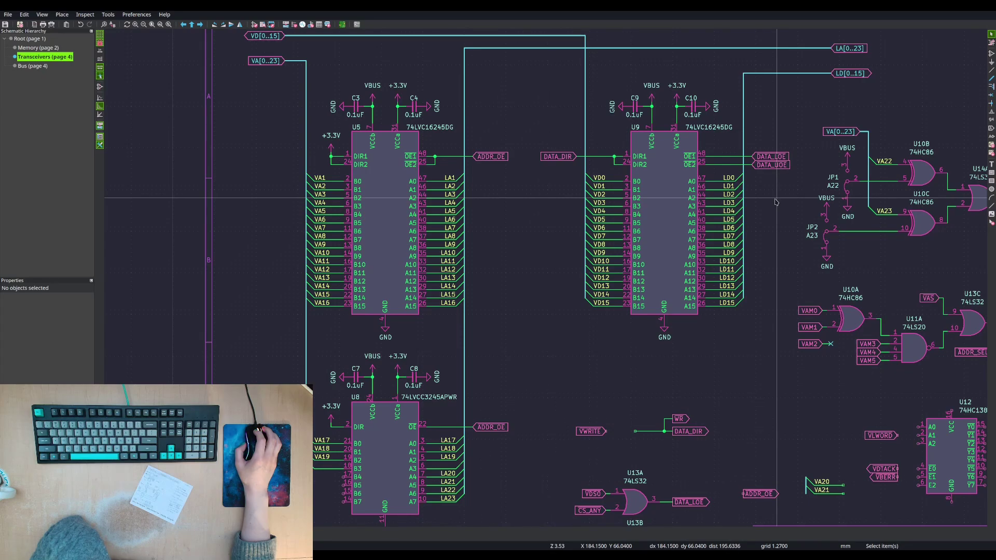
pyautogui.click(335, 409)
pyautogui.press('Delete')
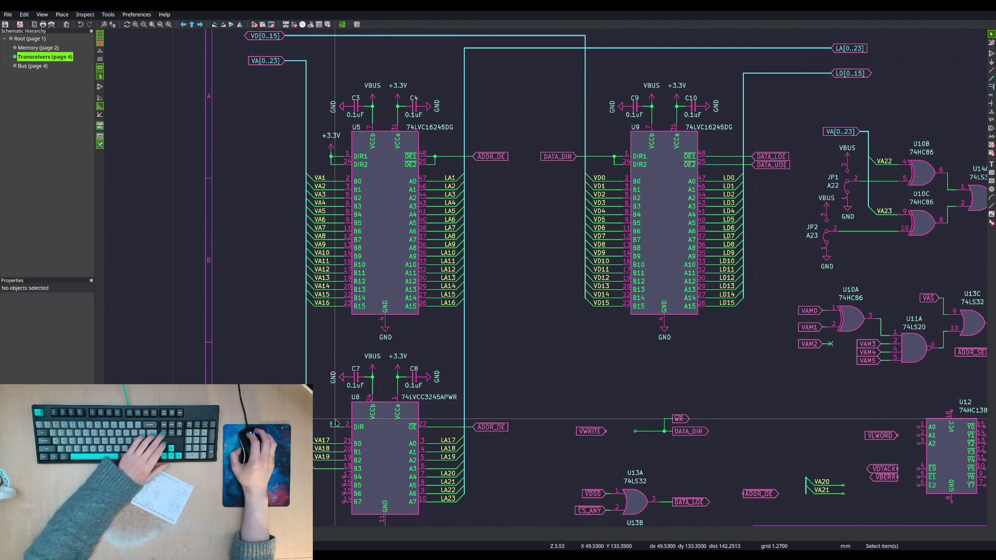
pyautogui.moveTo(325, 416); pyautogui.dragTo(346, 434)
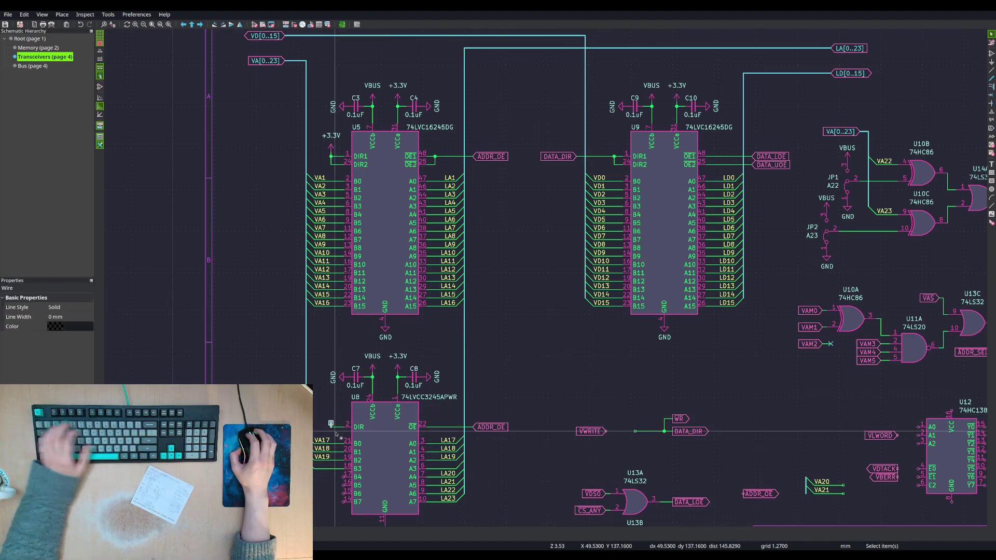
pyautogui.press('Delete')
# - Duplicate the GND symbol below U8, turn it sideways and place it on the wire of U8's DIR pin
pyautogui.scroll(-3, 388, 480)
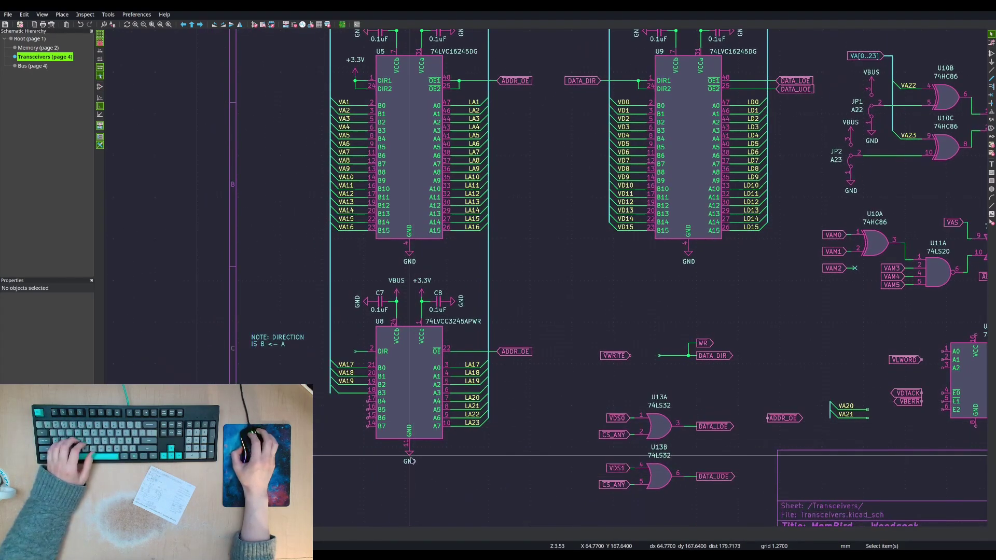
pyautogui.click(410, 457)
pyautogui.hotkey('ctrl', 'd')
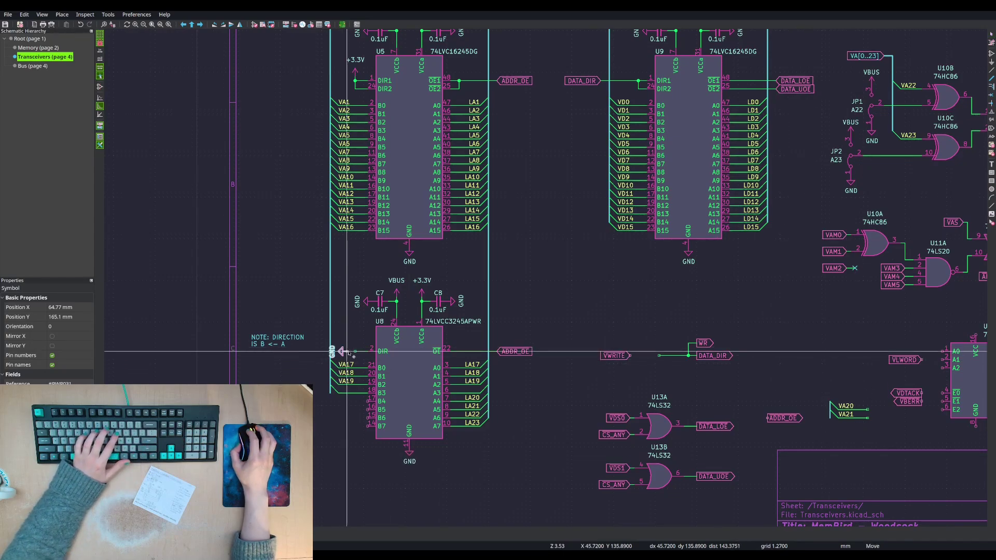
pyautogui.press('Escape')
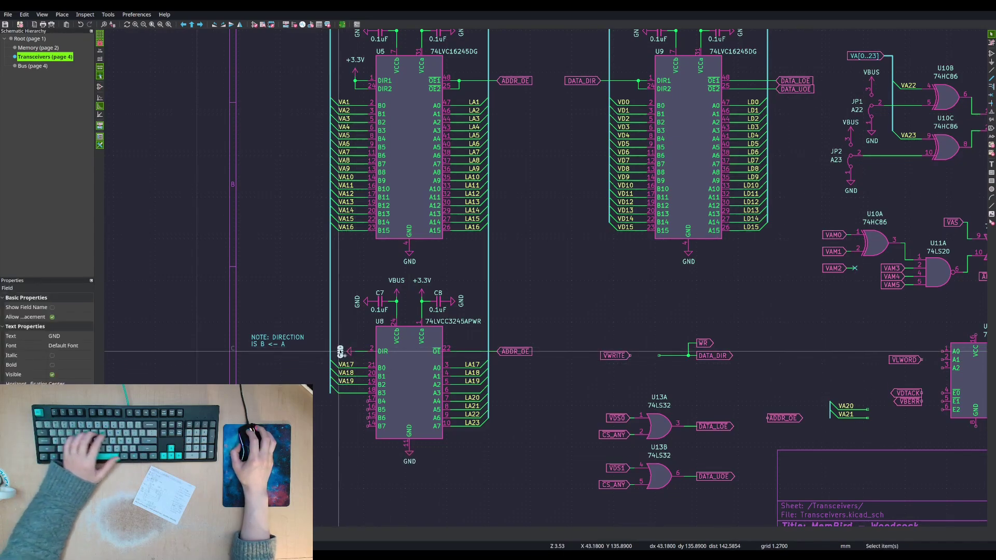
# - Turn the GND text of U8's DIR ground symbol horizontal and place it just beside the symbol
pyautogui.scroll(5, 344, 352)
pyautogui.press('m')
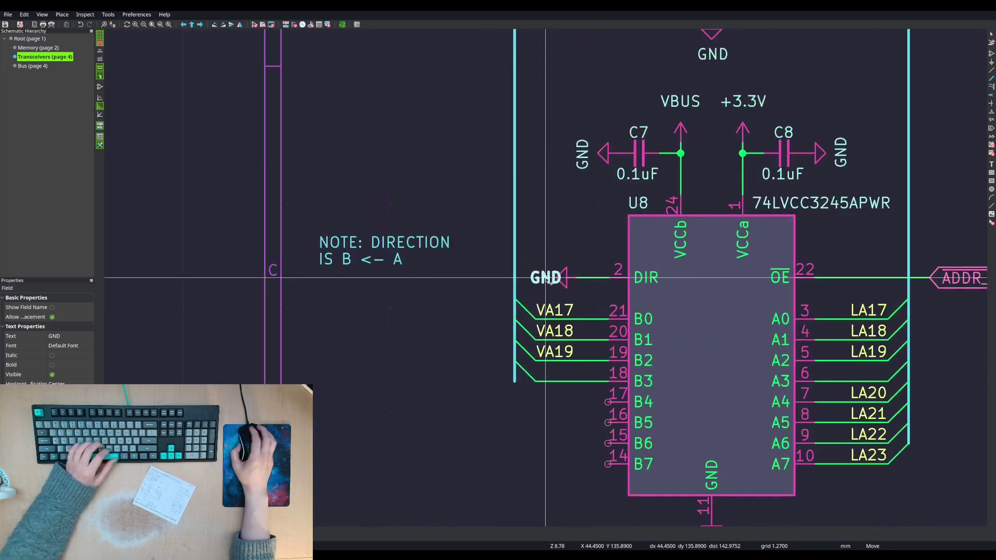
pyautogui.press('Escape')
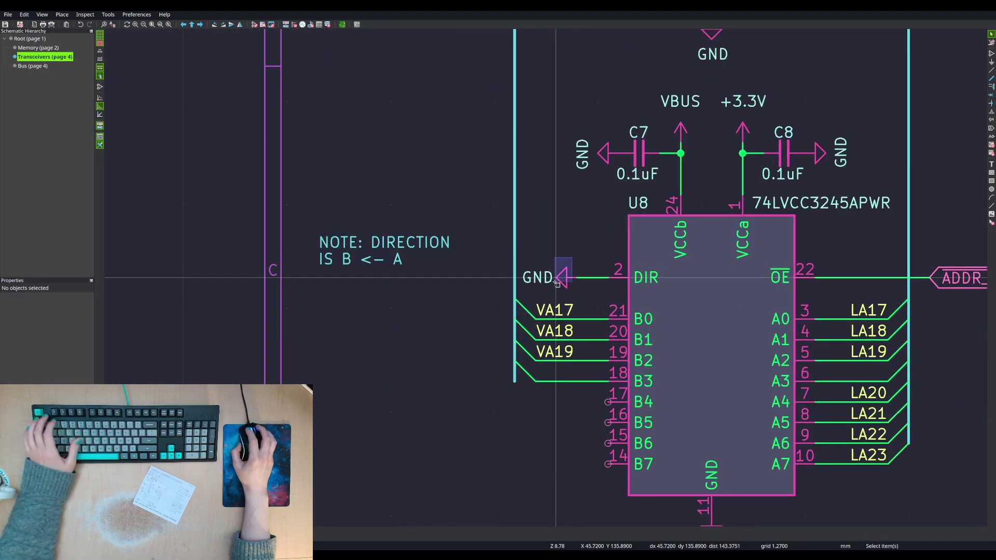
pyautogui.press('Escape')
pyautogui.press('Escape')
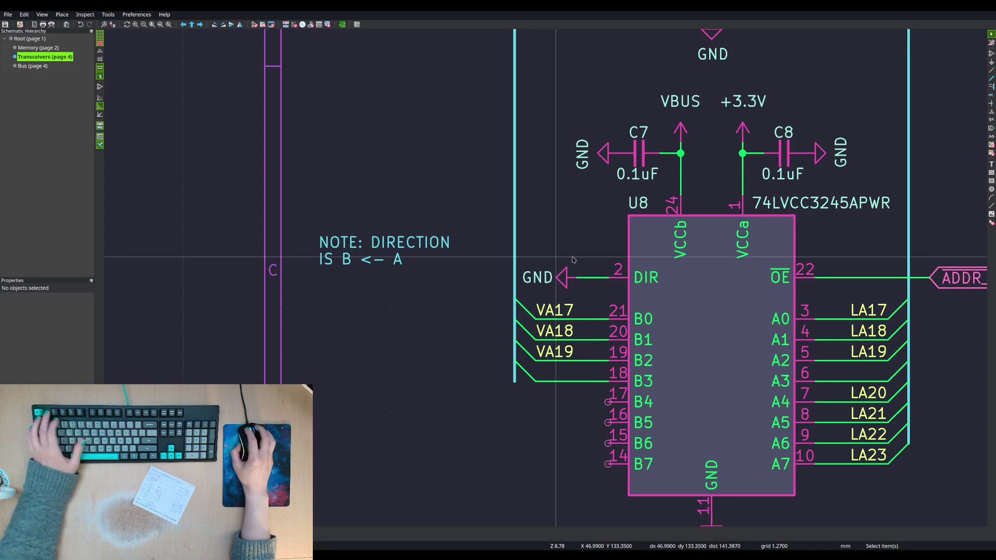
# - Drag the GND symbol about 2.54 mm closer to U8's DIR pin with its wire attached, and select both symbol and wire
pyautogui.moveTo(532, 255); pyautogui.dragTo(584, 293)
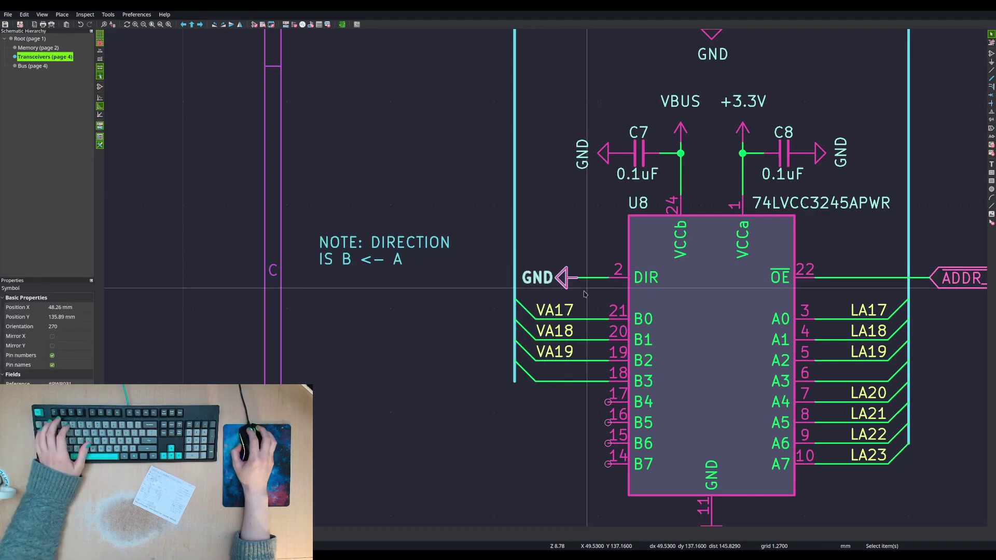
pyautogui.rightClick(583, 263)
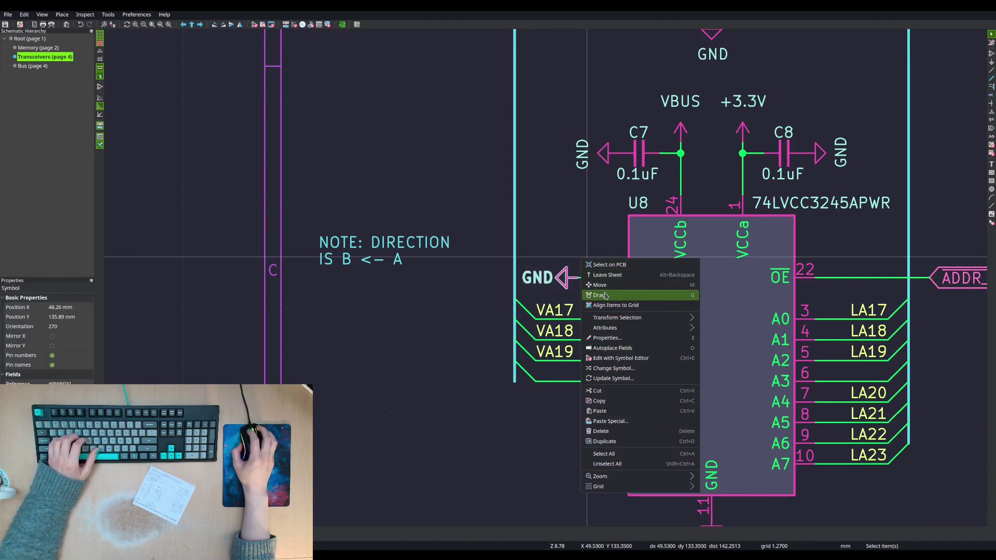
pyautogui.click(605, 296)
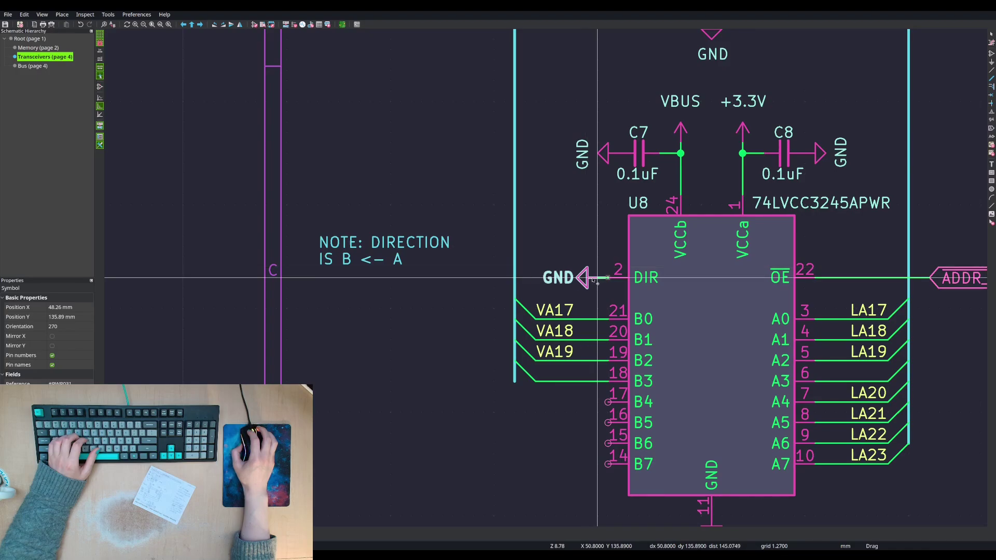
pyautogui.click(592, 280)
pyautogui.moveTo(540, 253); pyautogui.dragTo(621, 294)
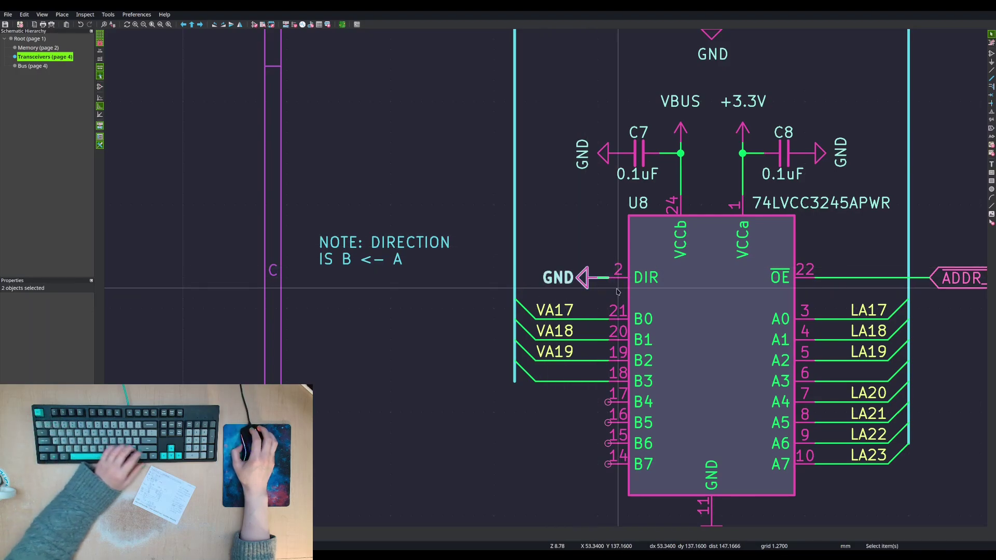
# - Delete the +3.3V power symbol and its wires at the DIR1 and DIR2 pins of U5
pyautogui.press('Escape')
pyautogui.scroll(-5, 618, 288)
pyautogui.scroll(3, 551, 280)
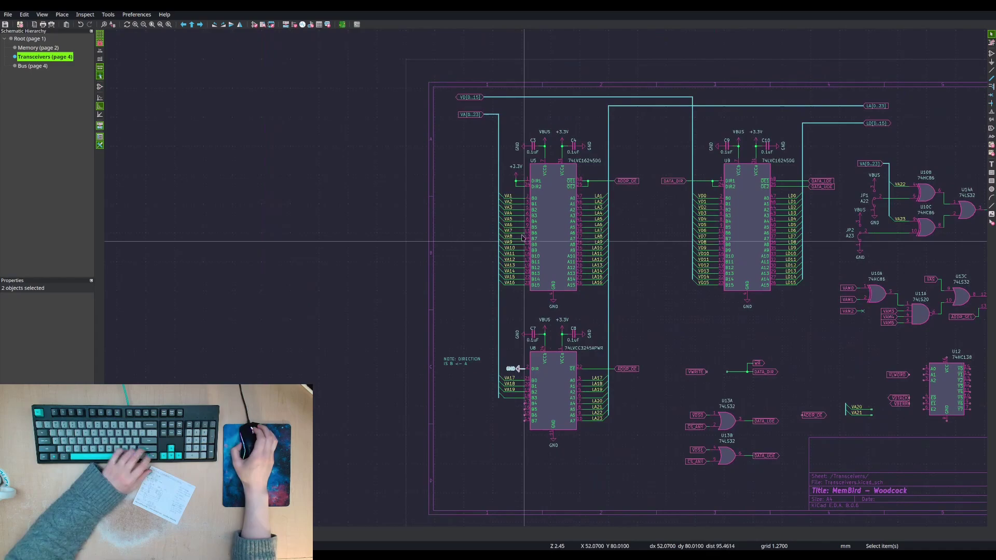
pyautogui.moveTo(551, 264); pyautogui.dragTo(596, 318)
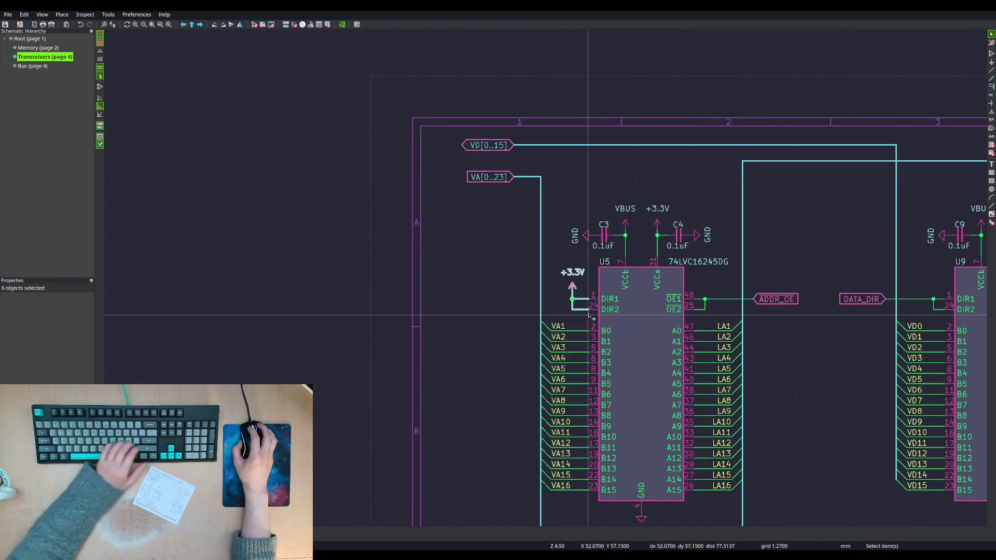
pyautogui.press('Delete')
# - Paste the copied GND symbol and wire beside U5, and wire both its DIR1 and DIR2 pins to it
pyautogui.scroll(-1, 585, 330)
pyautogui.moveTo(585, 353); pyautogui.dragTo(527, 148, button='middle')
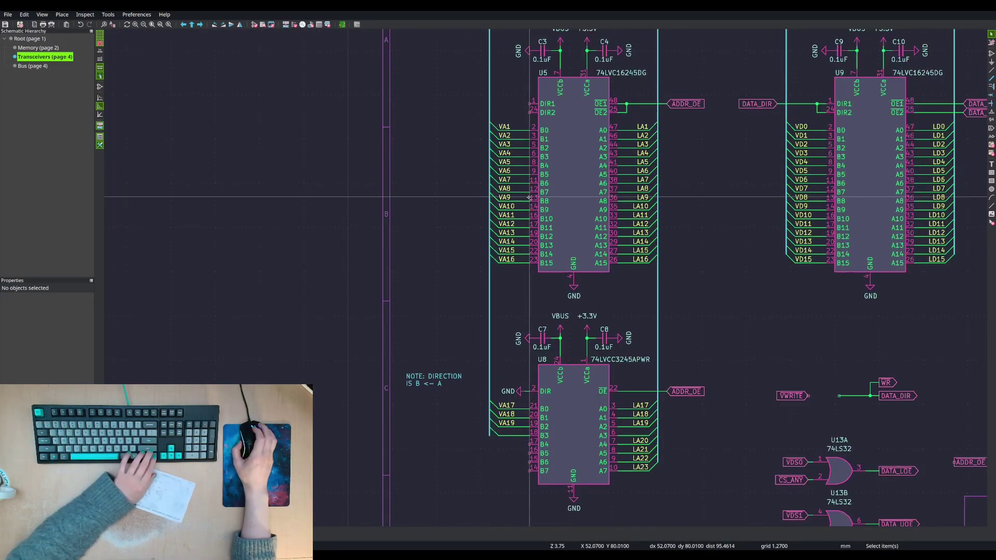
pyautogui.hotkey('ctrl', 'v')
pyautogui.scroll(6, 527, 136)
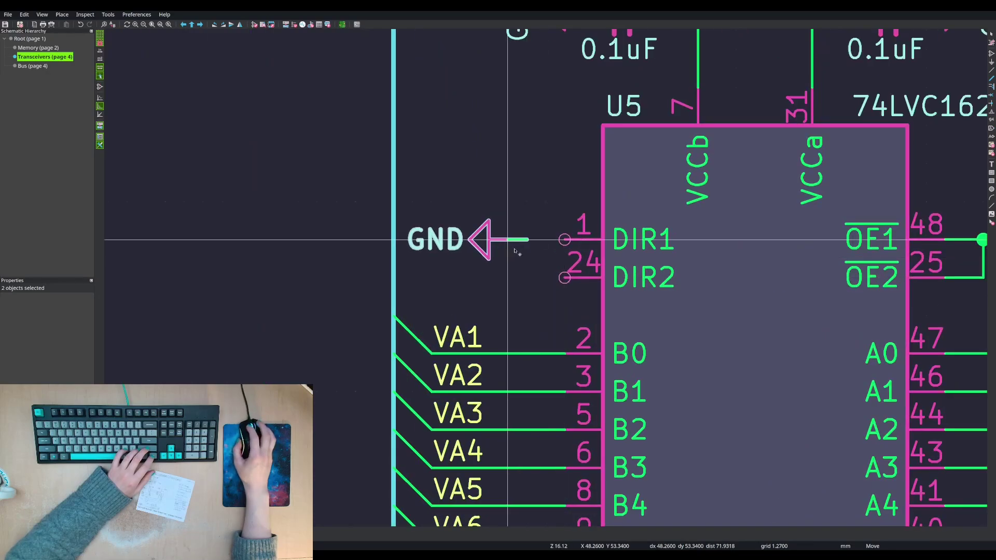
pyautogui.click(545, 259)
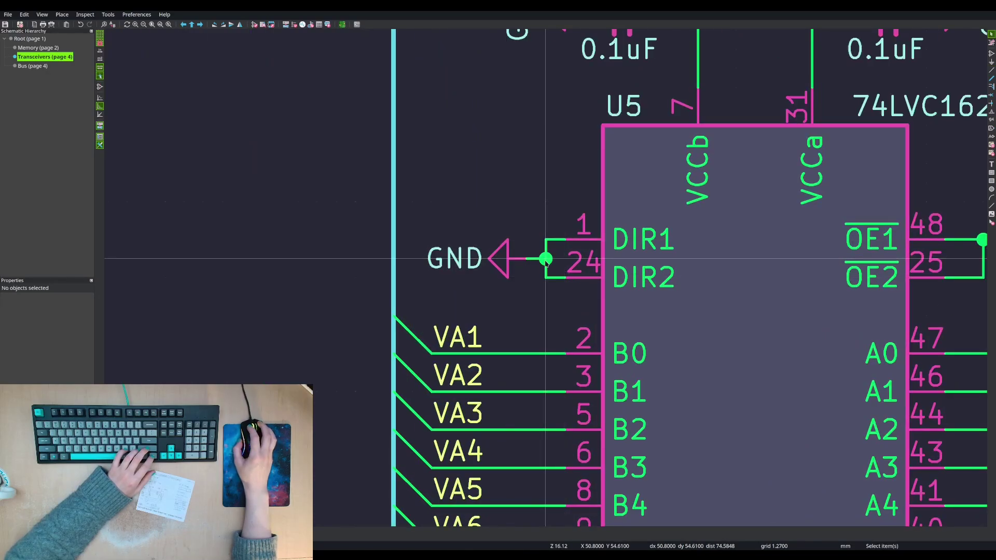
pyautogui.scroll(-7, 546, 261)
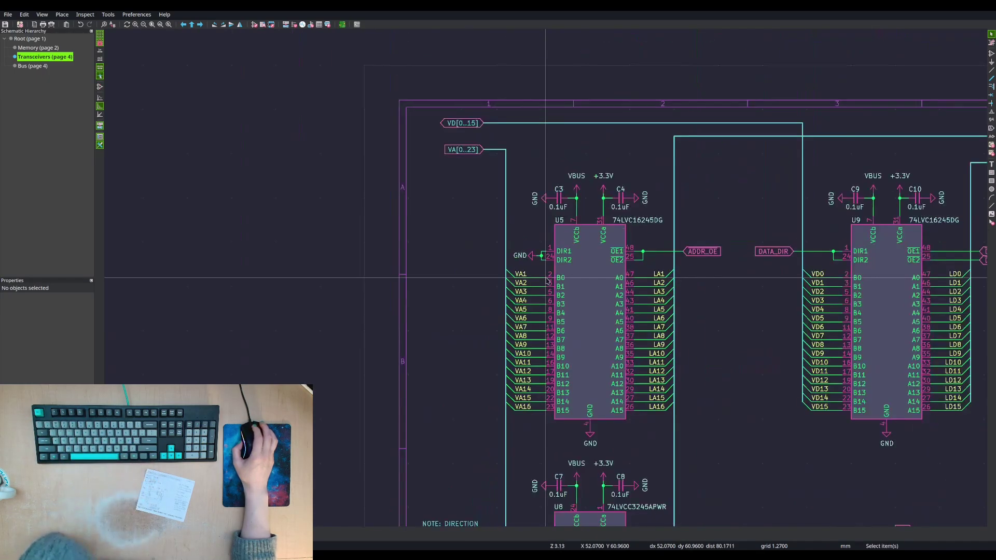
pyautogui.scroll(-3, 548, 280)
pyautogui.scroll(1, 497, 350)
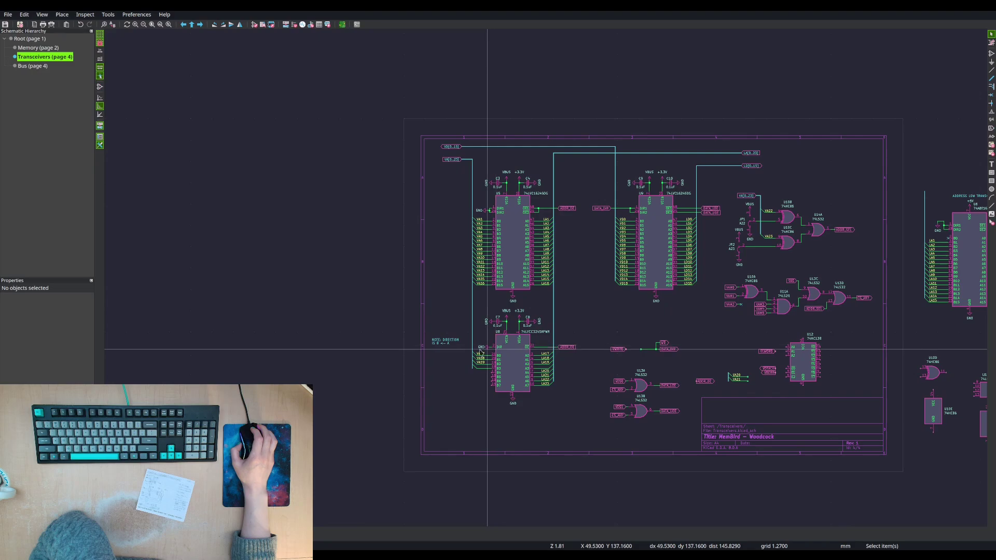
pyautogui.click(447, 342)
pyautogui.press('e')
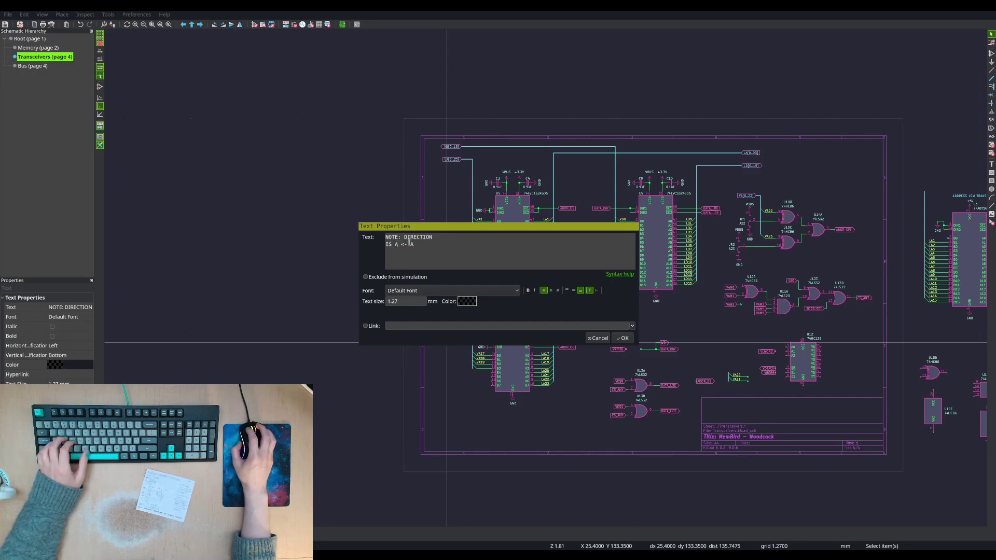
pyautogui.hotkey('ctrl', 'a')
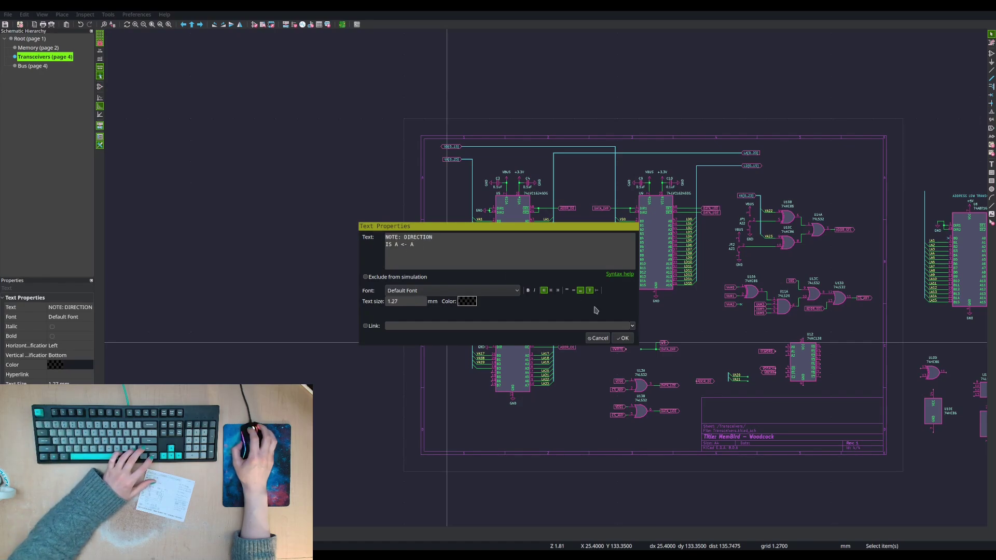
pyautogui.click(602, 339)
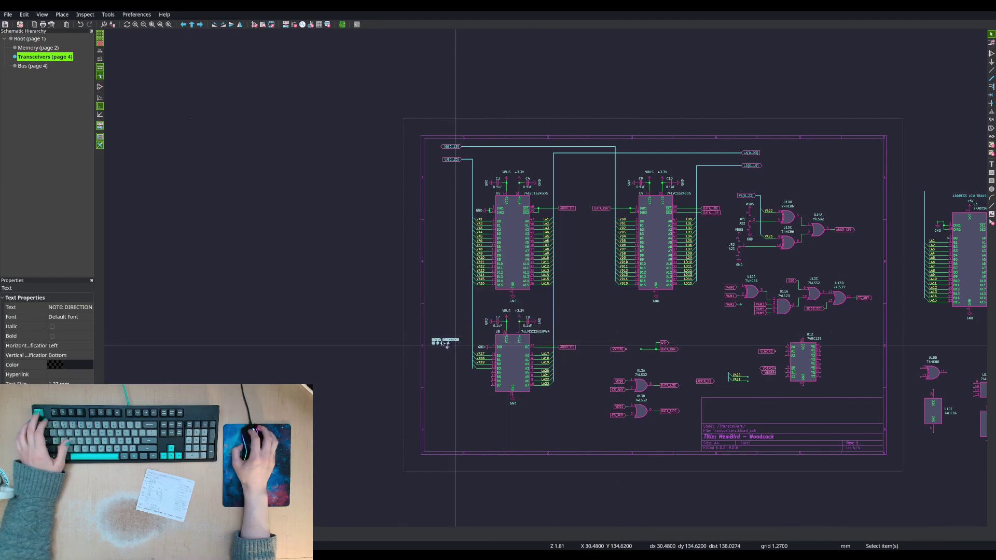
# - Change the second line of the direction note beside U8 to "IS B -> A"
pyautogui.doubleClick(446, 343)
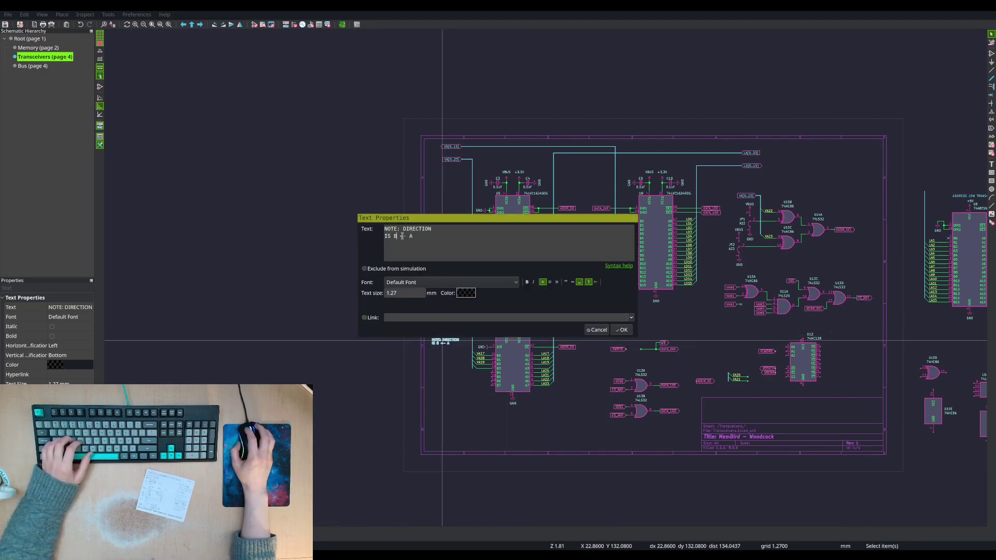
pyautogui.write('->')
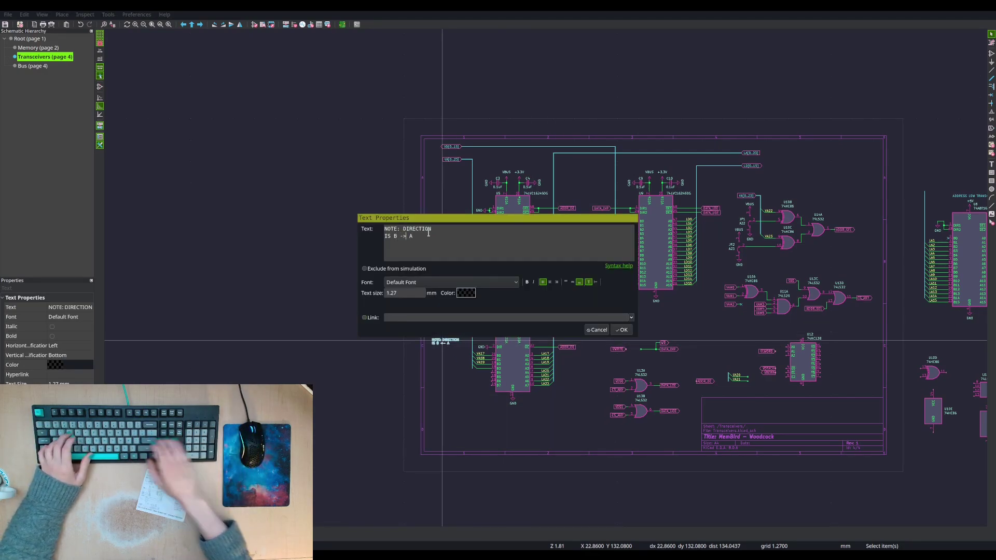
pyautogui.click(621, 329)
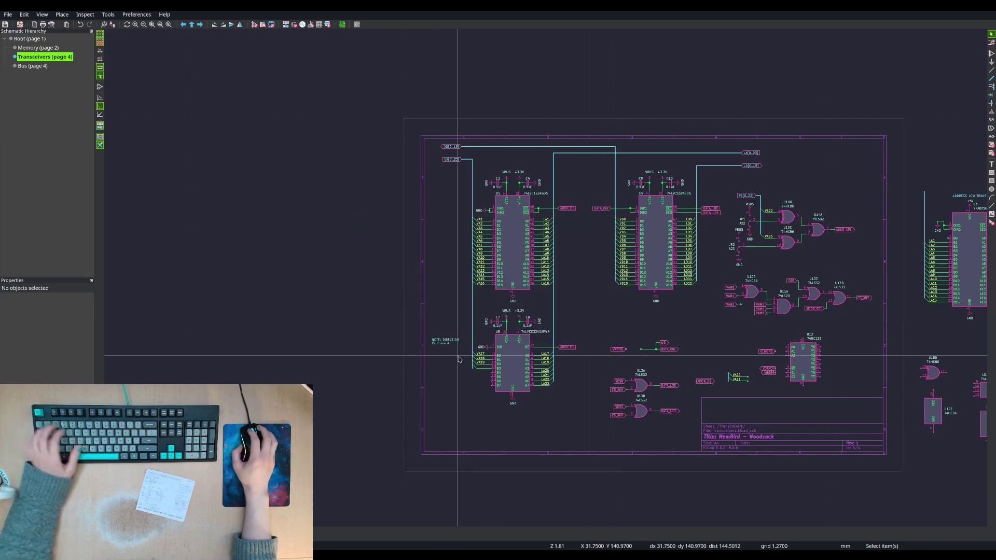
# - Examine U8's channels and the loose VWRITE, WR and DATA_DIR labels on the sheet
pyautogui.scroll(3, 455, 347)
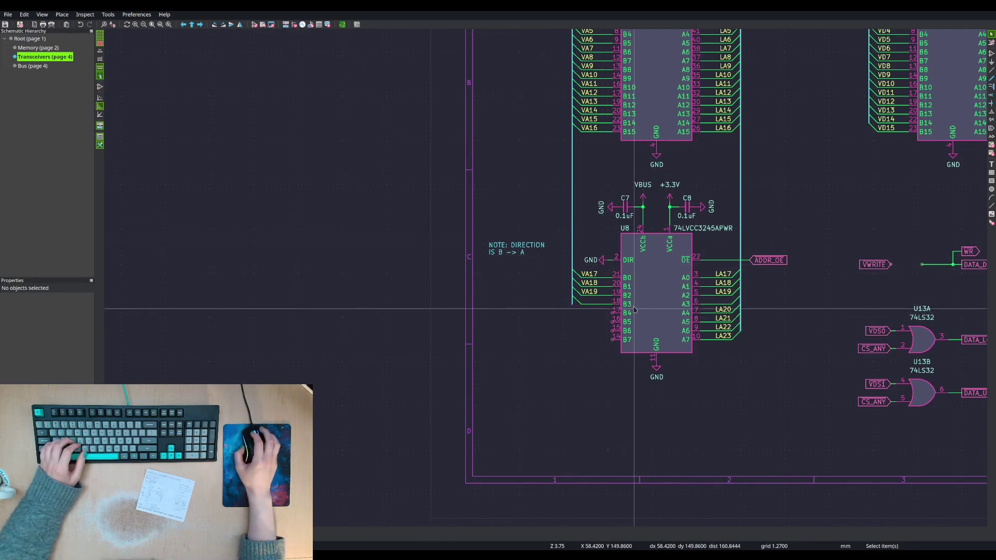
pyautogui.scroll(1, 626, 269)
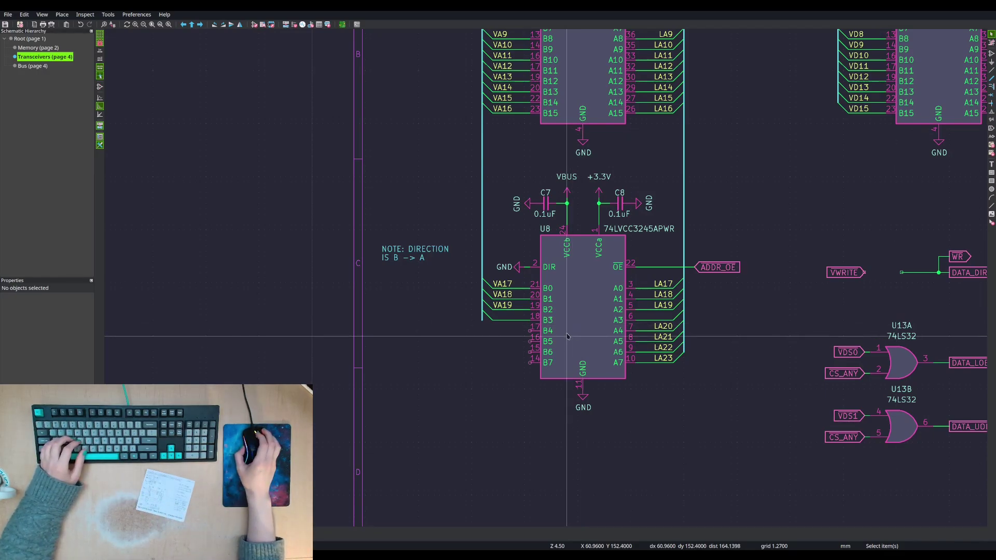
pyautogui.scroll(-3, 555, 317)
pyautogui.scroll(1, 542, 284)
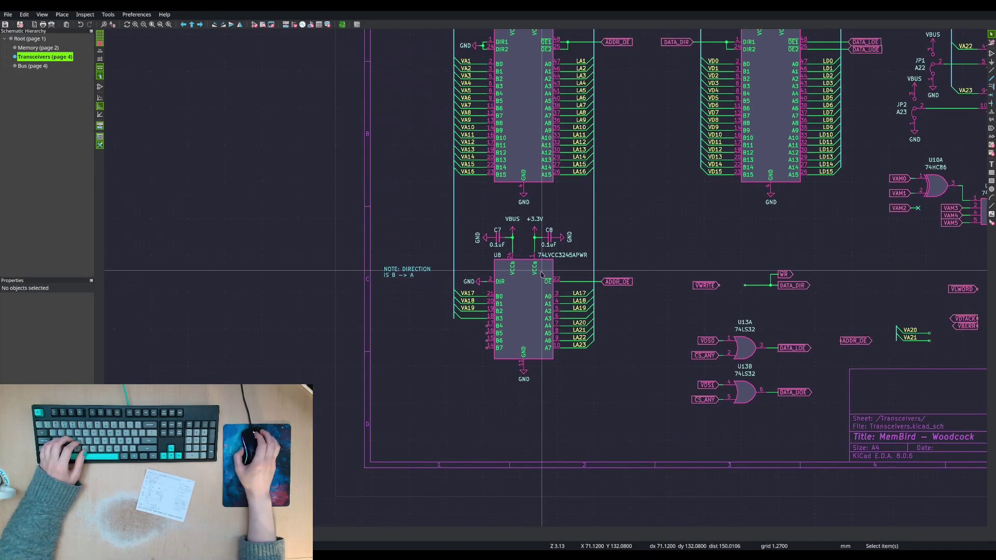
pyautogui.moveTo(542, 260); pyautogui.dragTo(501, 326, button='middle')
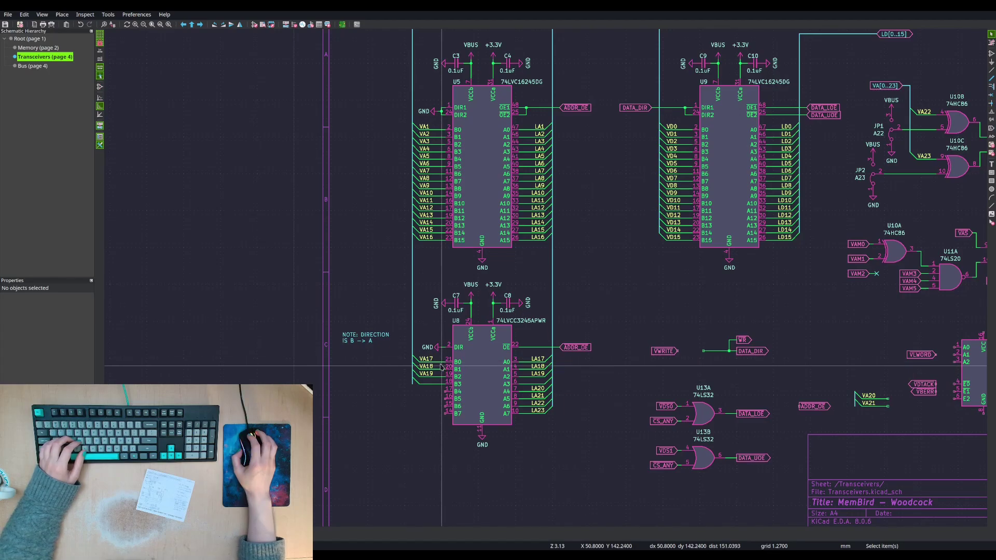
pyautogui.moveTo(626, 336); pyautogui.dragTo(385, 353, button='middle')
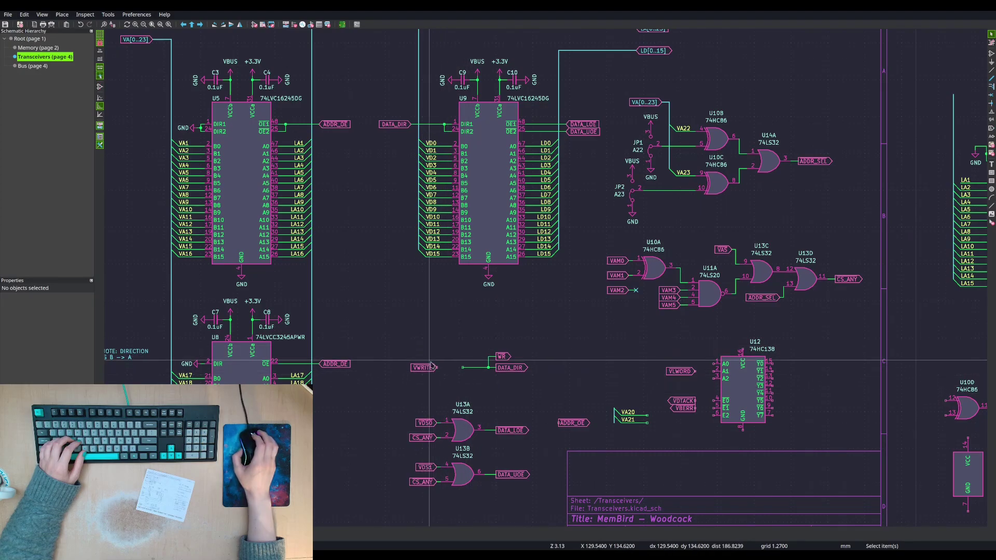
pyautogui.moveTo(442, 369); pyautogui.dragTo(456, 309, button='middle')
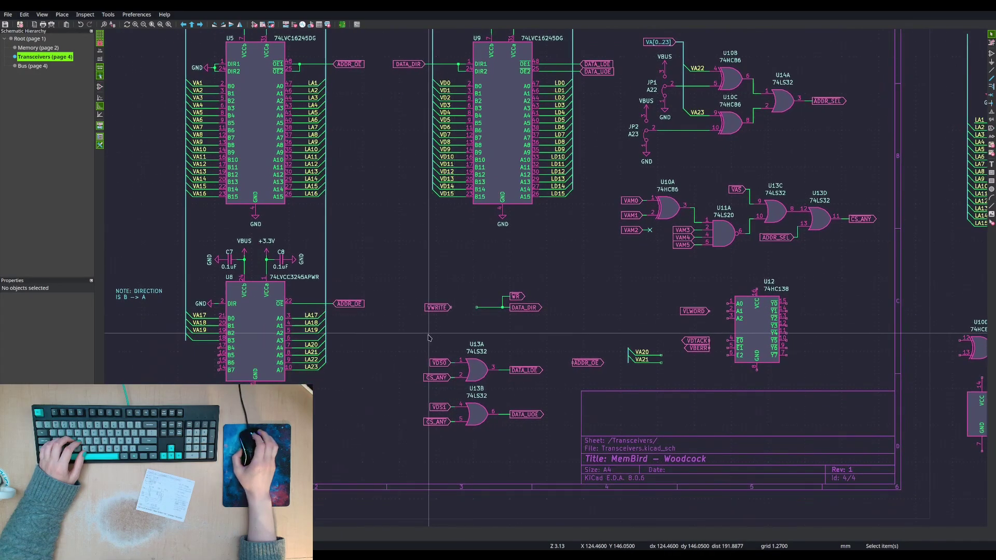
# - Delete the unlabelled wire and bus entry at U8's B3 pin, along with the VA bus end below the VA19 entry
pyautogui.scroll(3, 207, 333)
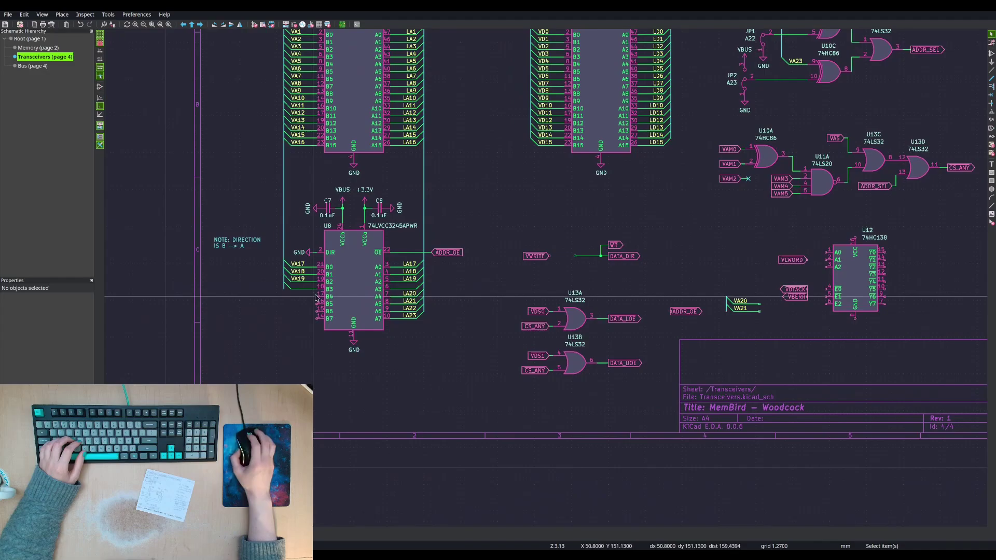
pyautogui.moveTo(522, 258); pyautogui.dragTo(462, 286)
pyautogui.press('Delete')
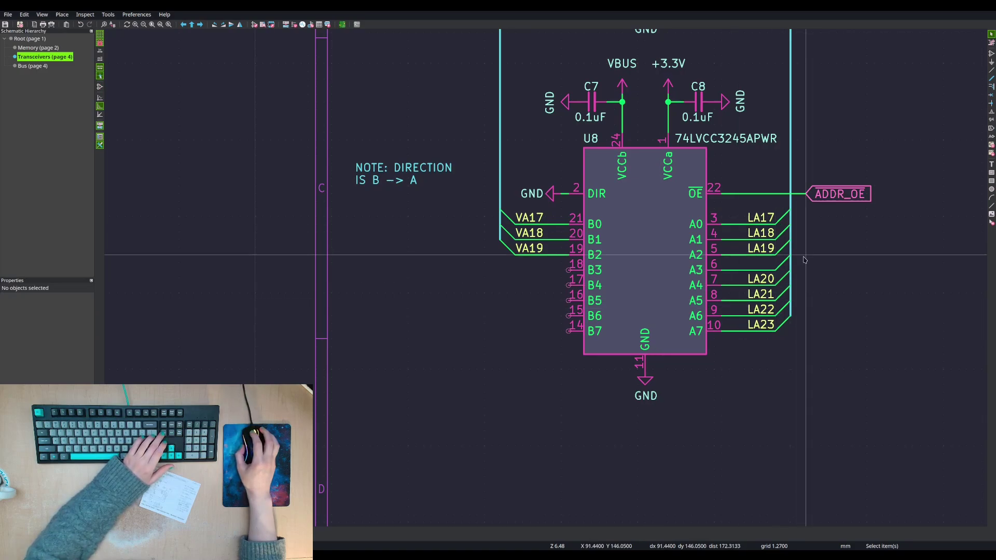
# - Delete the wires, labels and bus entries at U8's A3 to A7 pins, and trim the LA bus back to the LA19 entry
pyautogui.moveTo(803, 257); pyautogui.dragTo(759, 339)
pyautogui.press('Delete')
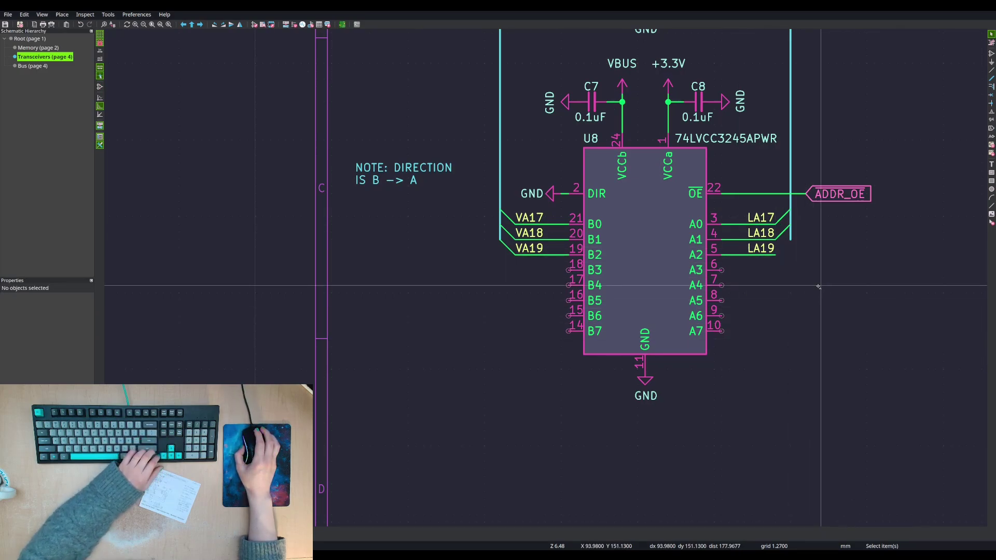
pyautogui.hotkey('ctrl', 'z')
pyautogui.moveTo(787, 260); pyautogui.dragTo(787, 260)
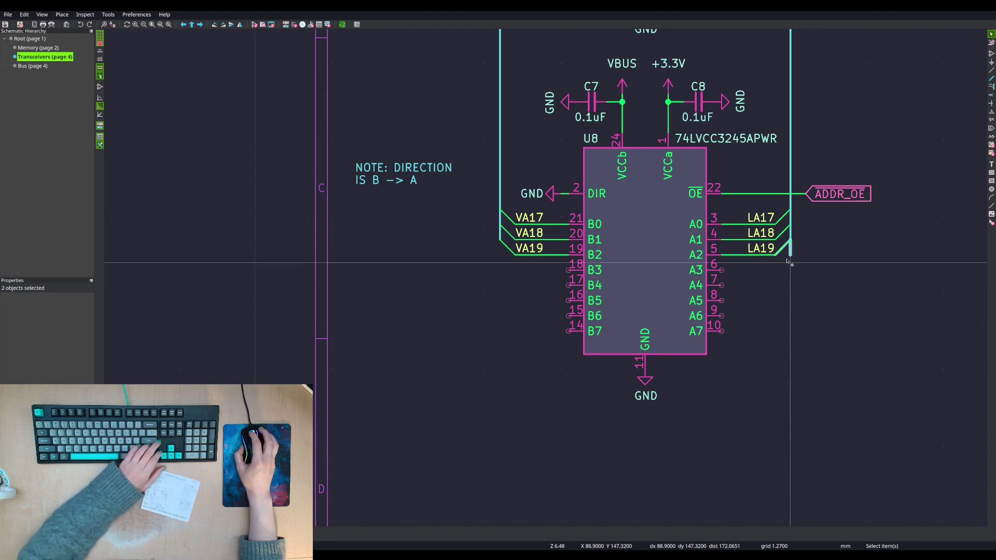
pyautogui.press('Escape')
pyautogui.press('Delete')
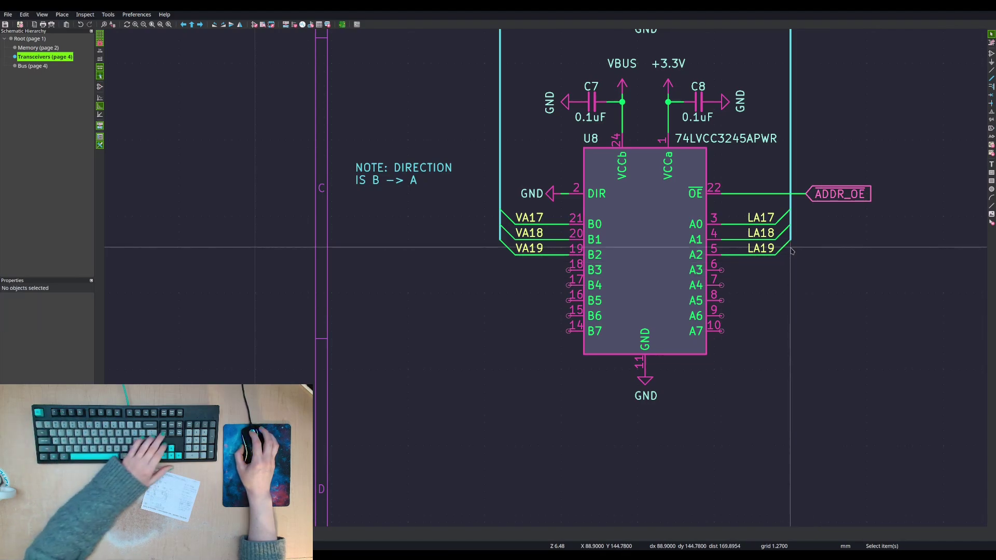
# - Move the WR and DATA_DIR labels with their joined wires beside U8 and connect them to its A3 pin
pyautogui.scroll(-2, 809, 288)
pyautogui.moveTo(809, 288); pyautogui.dragTo(471, 266, button='middle')
pyautogui.moveTo(633, 152); pyautogui.dragTo(768, 217)
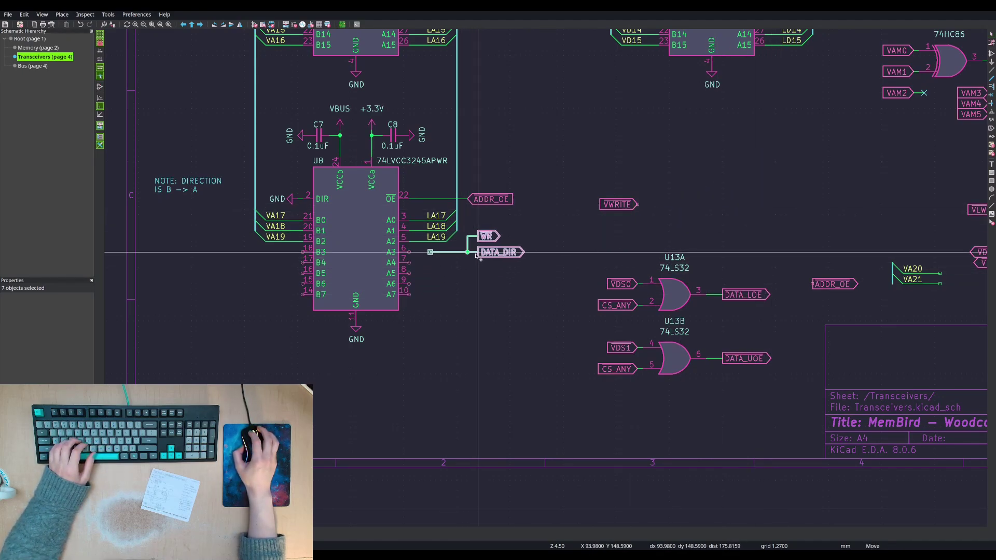
pyautogui.click(472, 254)
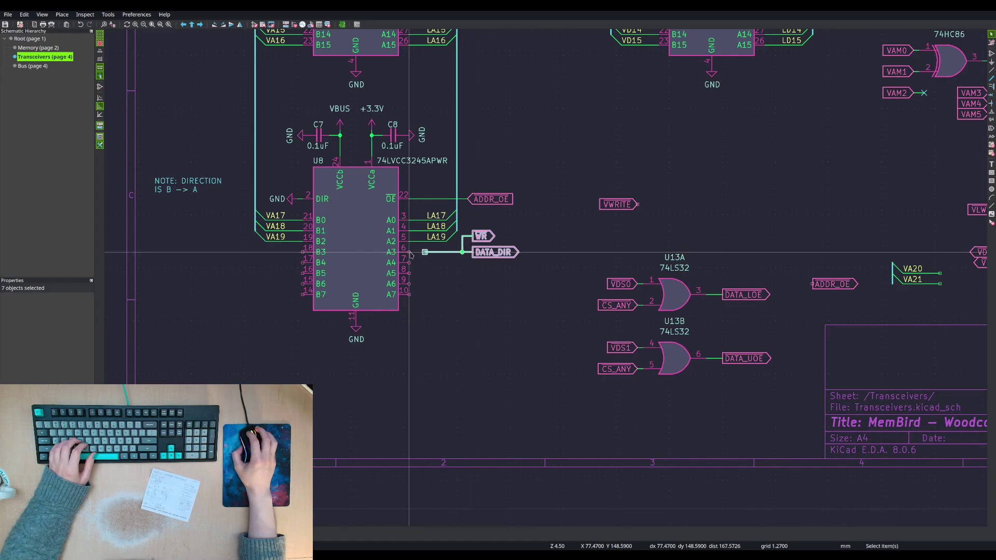
pyautogui.press('Escape')
pyautogui.press('Escape')
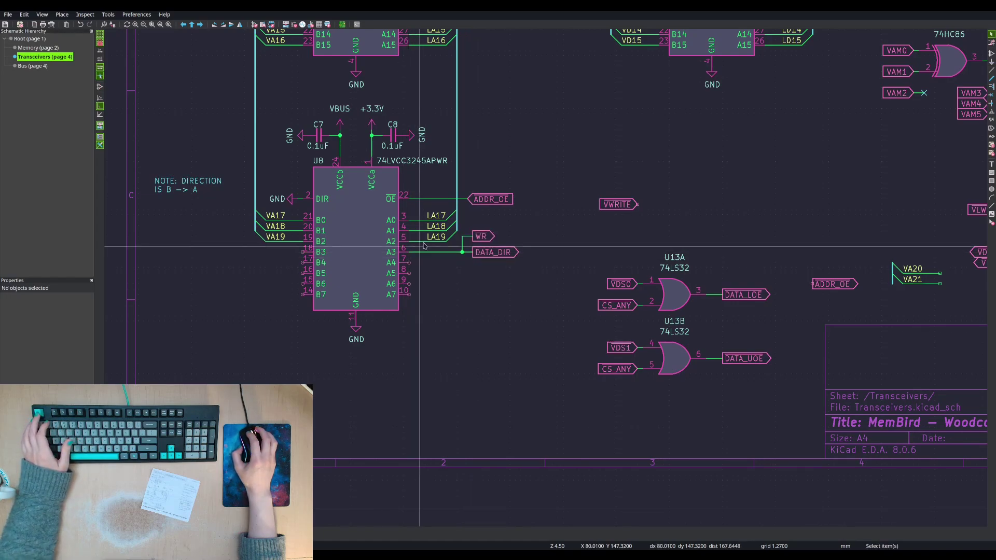
# - Move the VWRITE global label next to U8's B3 pin and wire it to that pin
pyautogui.click(617, 204)
pyautogui.press('m')
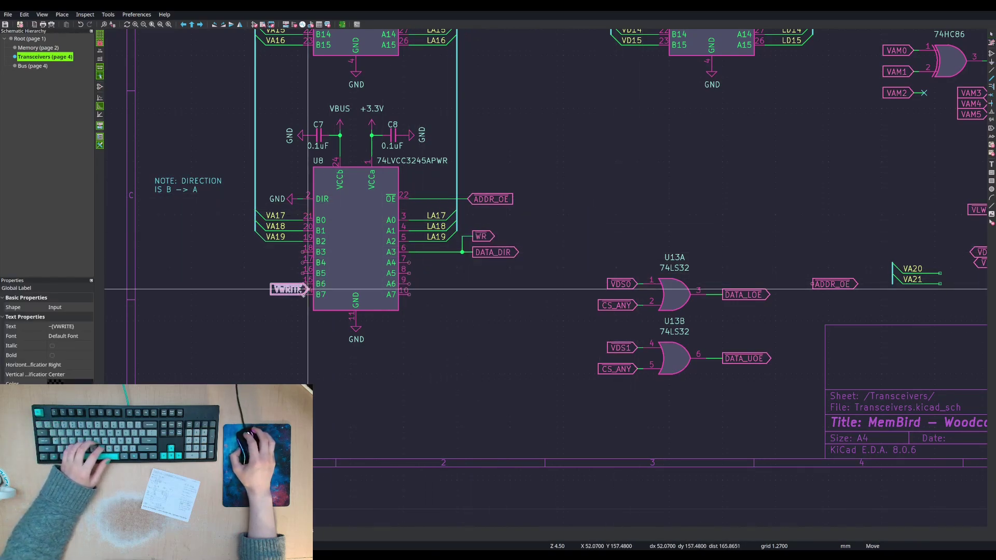
pyautogui.click(287, 253)
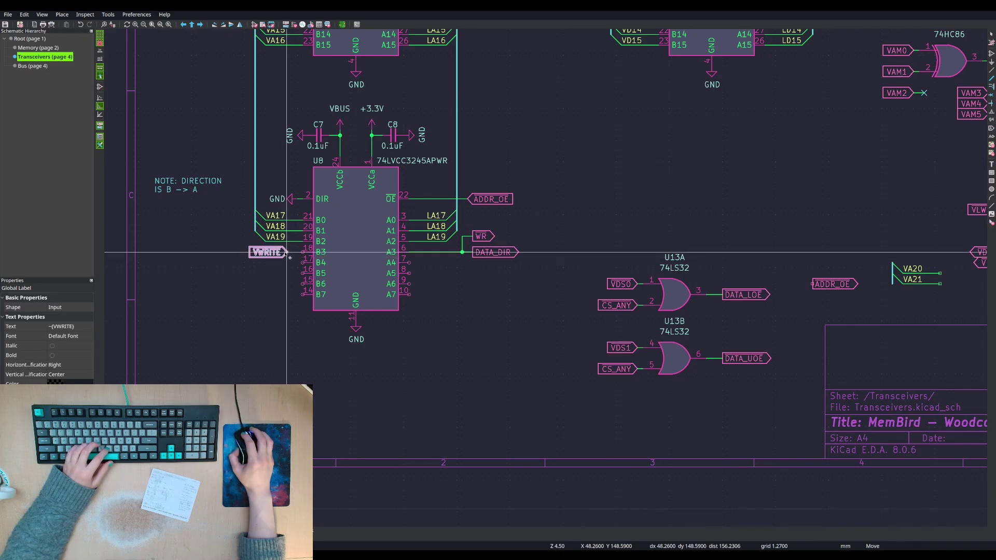
pyautogui.press('w')
pyautogui.click(303, 252)
pyautogui.press('Escape')
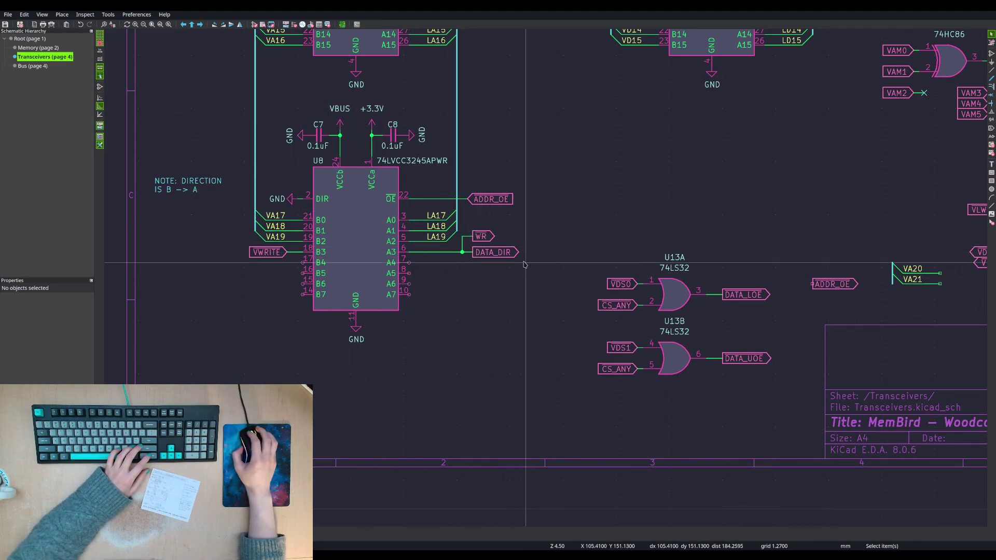
pyautogui.moveTo(533, 243); pyautogui.dragTo(553, 285, button='middle')
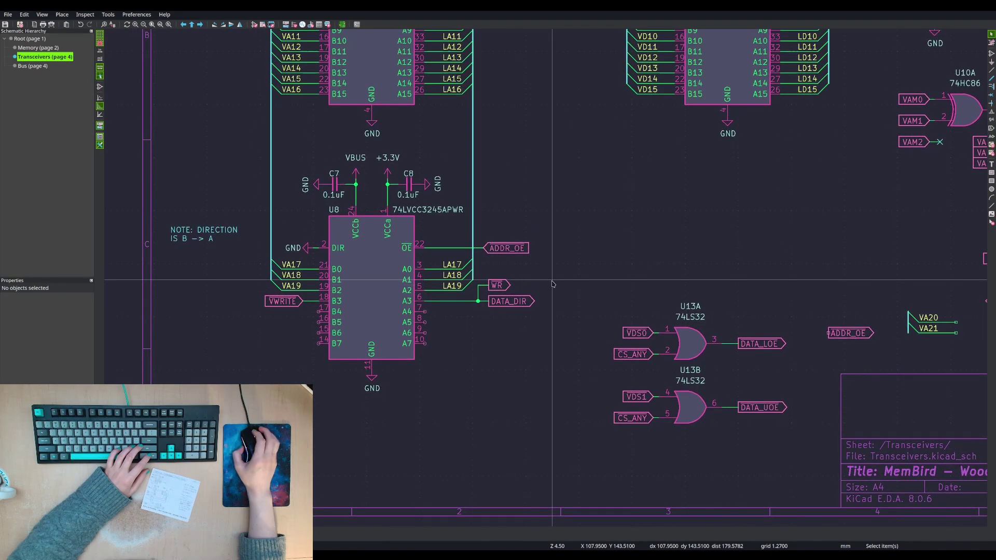
pyautogui.scroll(-2, 553, 283)
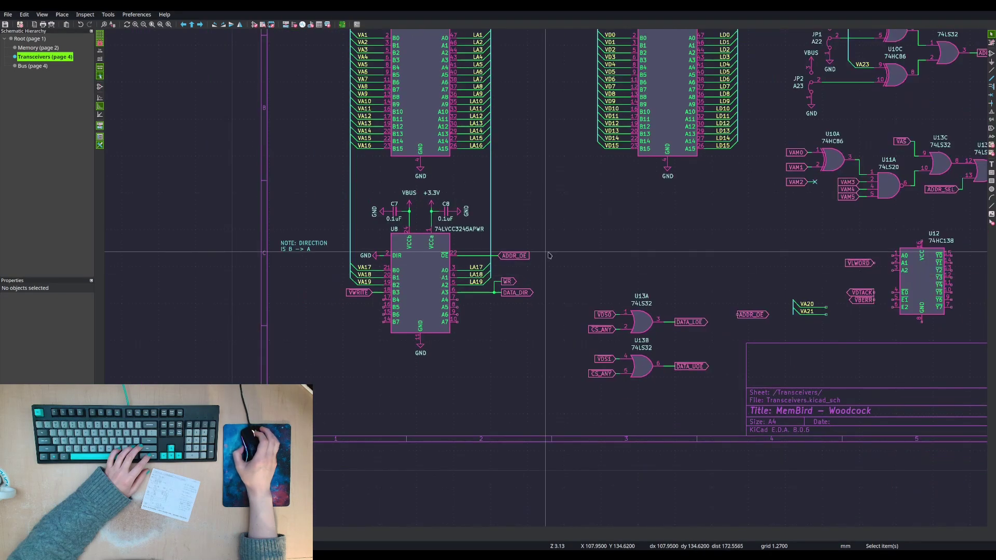
pyautogui.moveTo(552, 283); pyautogui.dragTo(506, 384, button='middle')
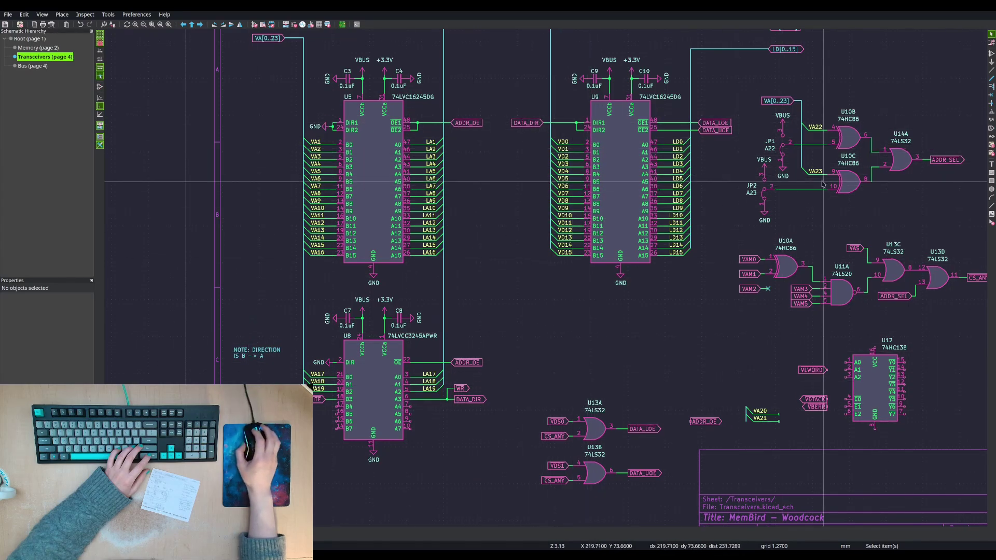
pyautogui.scroll(3, 813, 136)
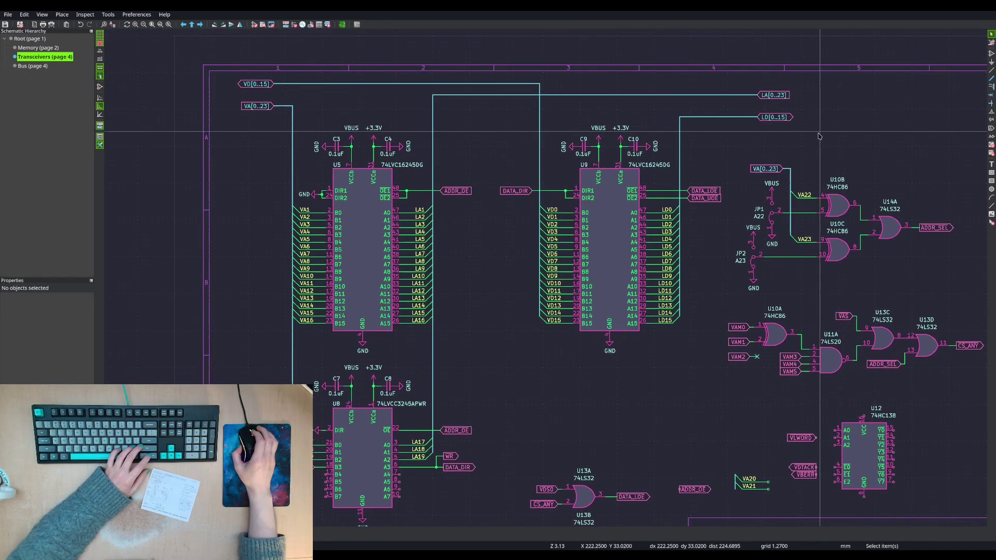
pyautogui.hscroll(3, 753, 181)
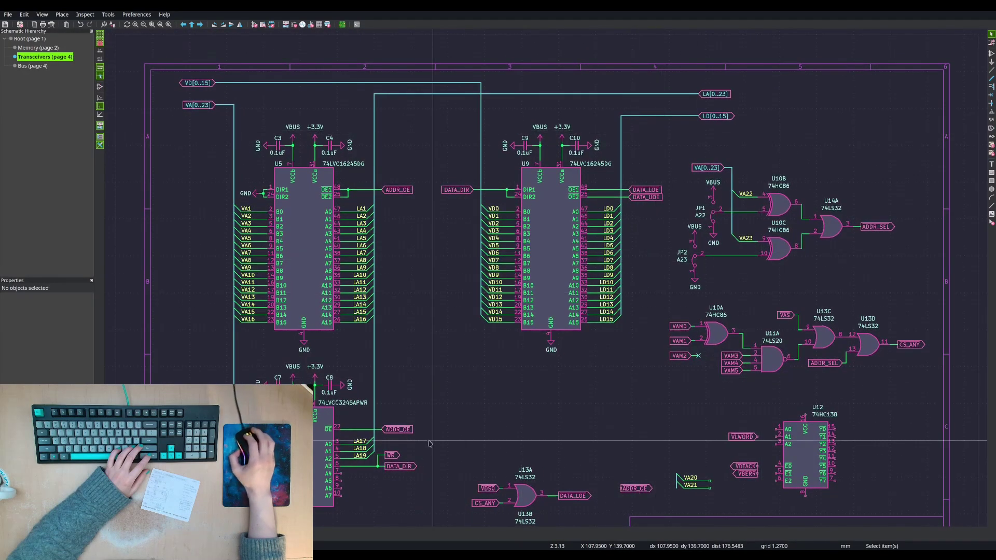
# - Copy the LDS and UDS global labels from U1 on the Memory sheet and paste them beside U9 on the Transceivers sheet
pyautogui.scroll(-4, 450, 349)
pyautogui.hscroll(-2, 450, 349)
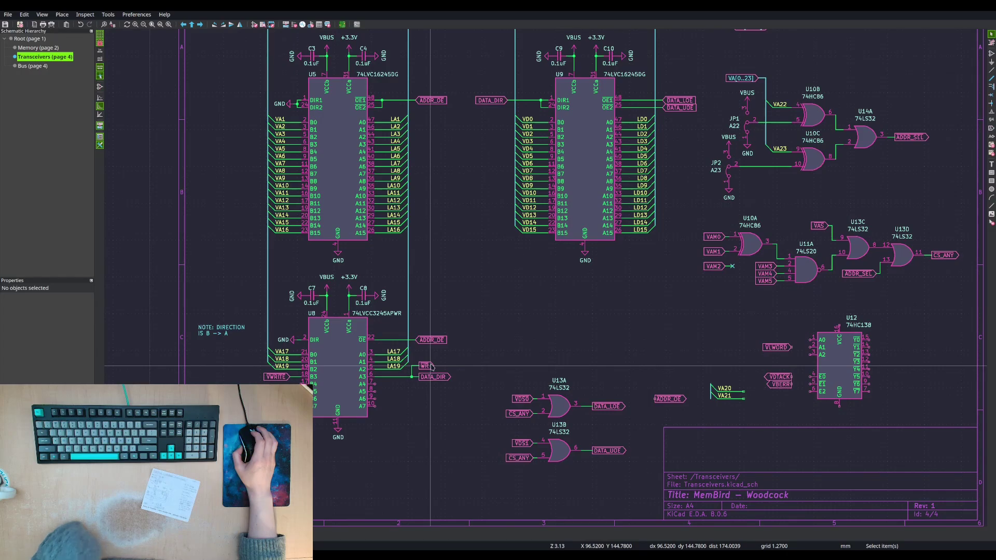
pyautogui.click(52, 48)
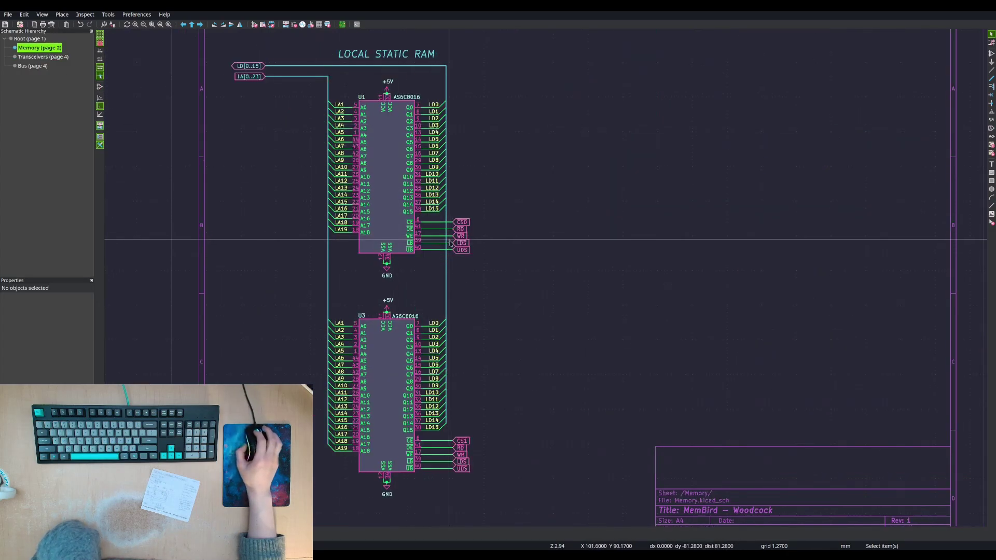
pyautogui.click(463, 230)
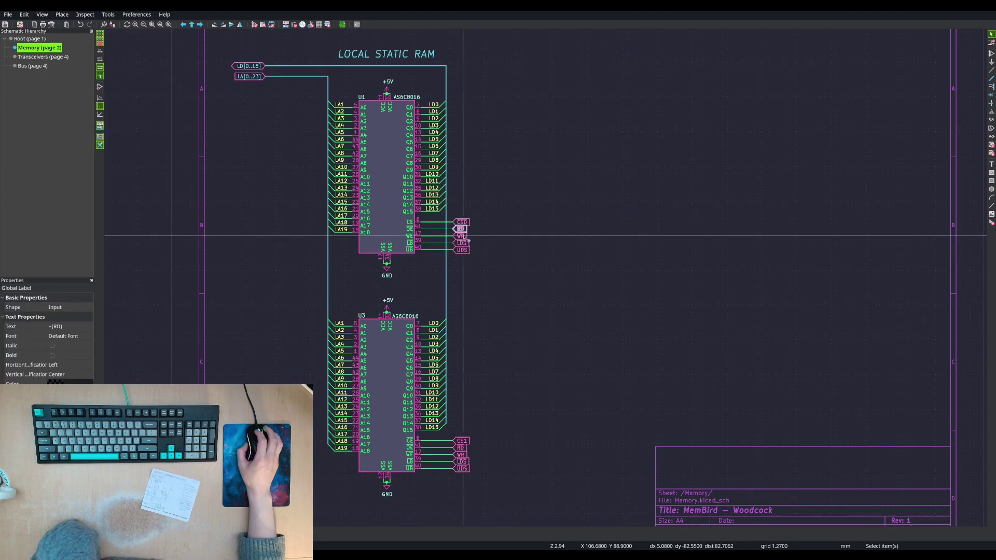
pyautogui.press('Escape')
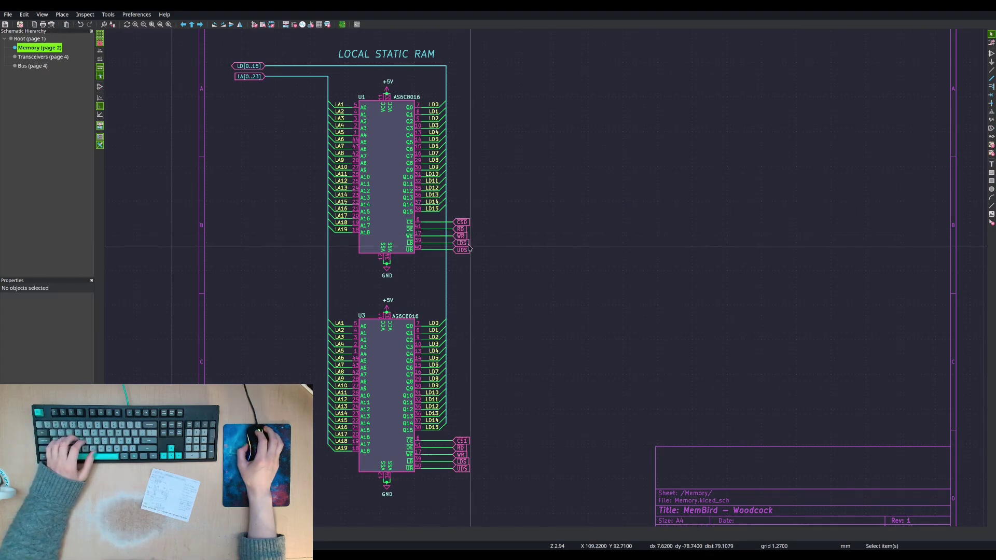
pyautogui.moveTo(475, 243); pyautogui.dragTo(466, 255)
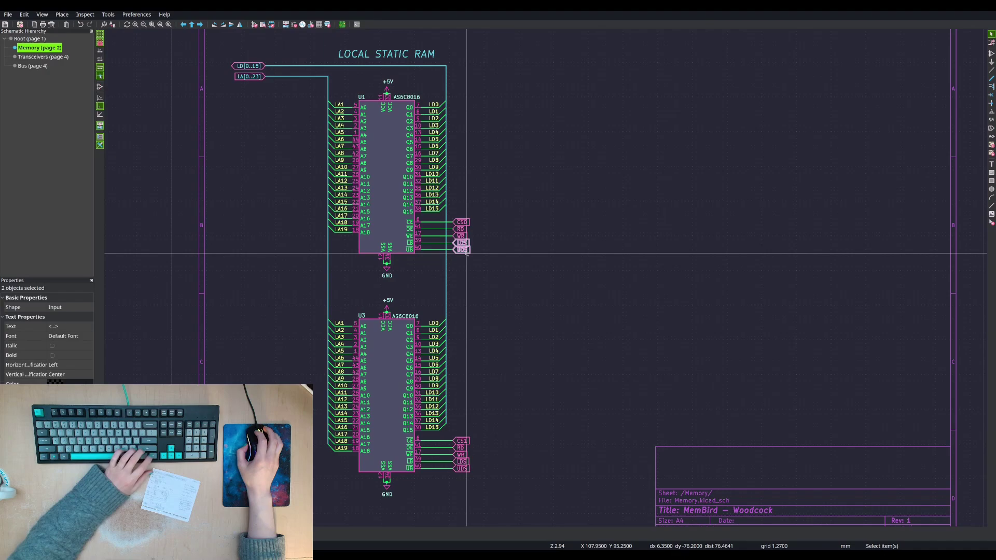
pyautogui.click(42, 58)
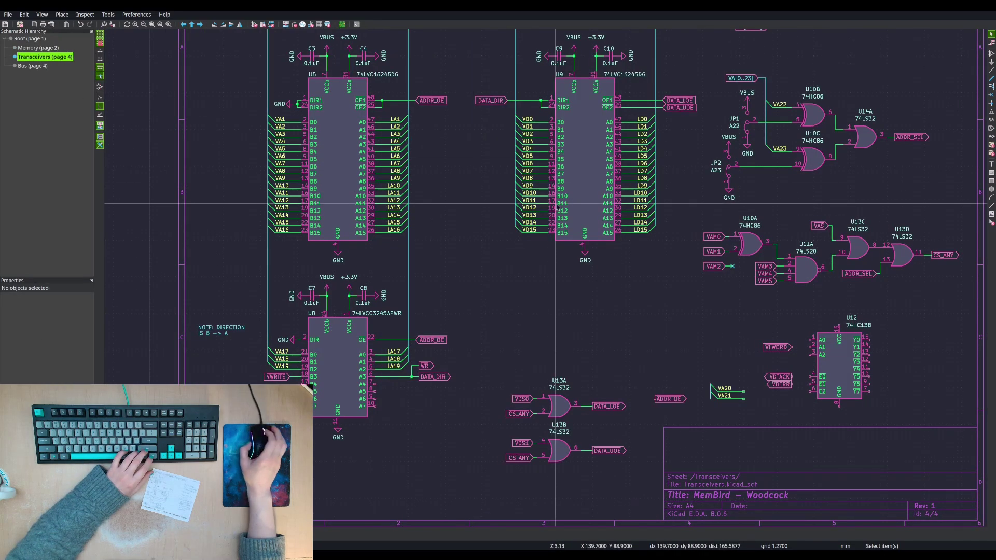
pyautogui.moveTo(555, 203); pyautogui.dragTo(507, 236, button='middle')
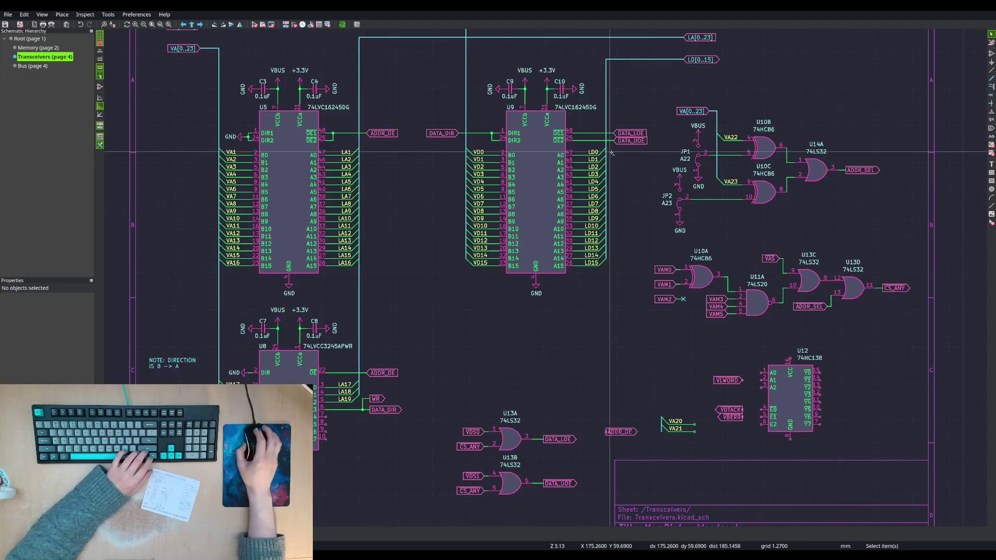
pyautogui.hotkey('ctrl', 'v')
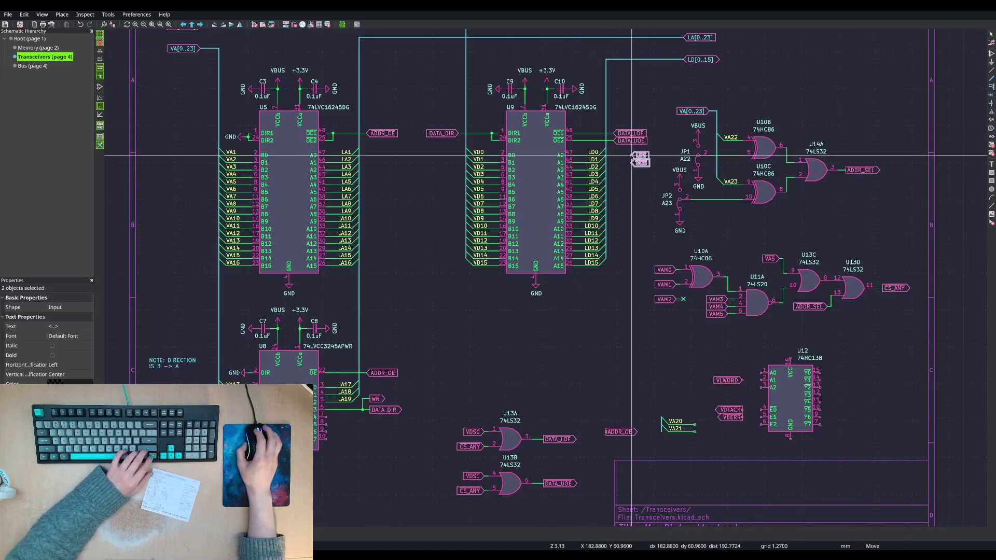
pyautogui.click(635, 171)
# - Replace the DATA_LOE and DATA_UOE labels on U9's OE1 and OE2 wires with the pasted LDS and UDS labels
pyautogui.moveTo(655, 113); pyautogui.dragTo(634, 179)
pyautogui.press('Delete')
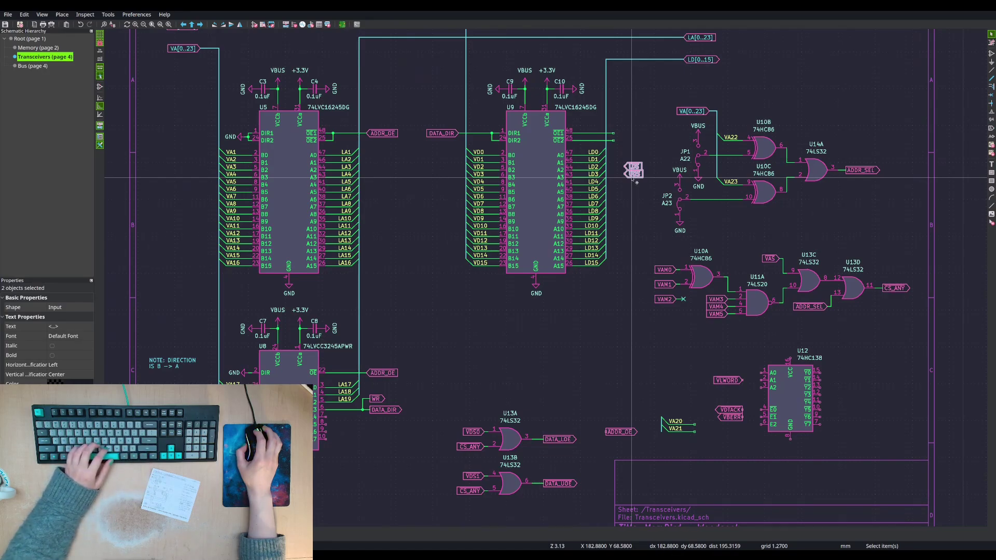
pyautogui.press('Escape')
pyautogui.click(640, 168)
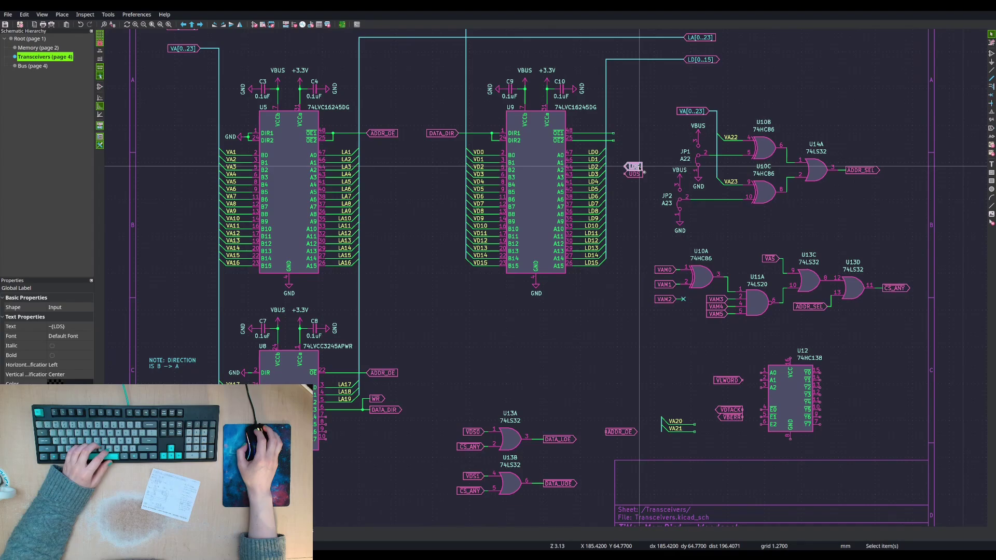
pyautogui.press('m')
pyautogui.click(614, 133)
pyautogui.click(635, 175)
pyautogui.press('m')
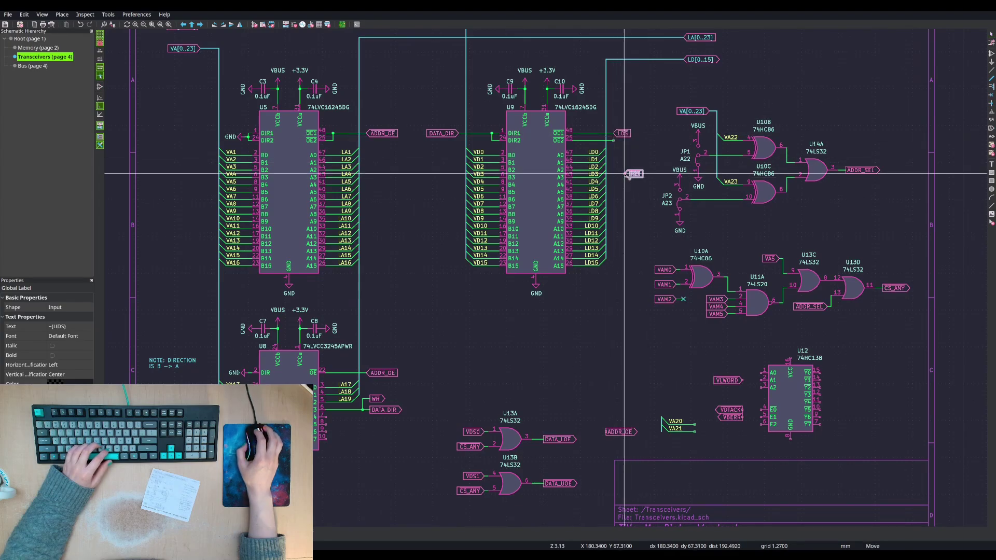
pyautogui.click(614, 140)
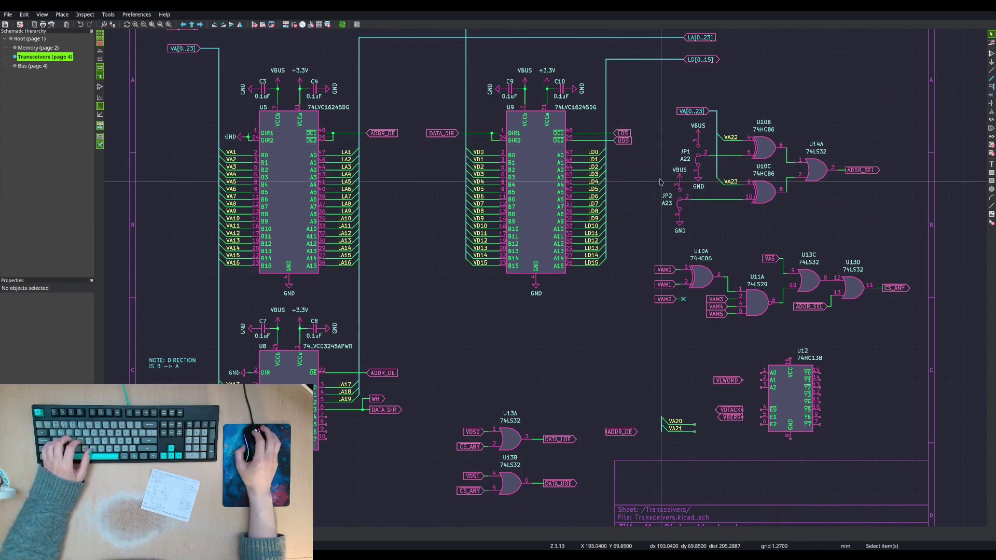
# - Delete the DATA_LOE and DATA_UOE labels at the outputs of U13A and U13B
pyautogui.scroll(-2, 654, 181)
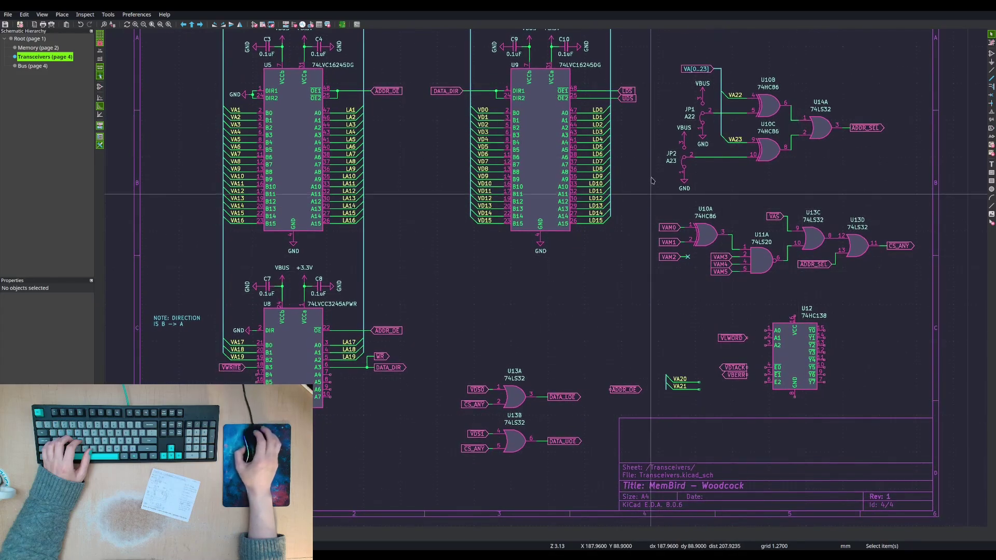
pyautogui.click(568, 398)
pyautogui.press('Delete')
pyautogui.click(565, 439)
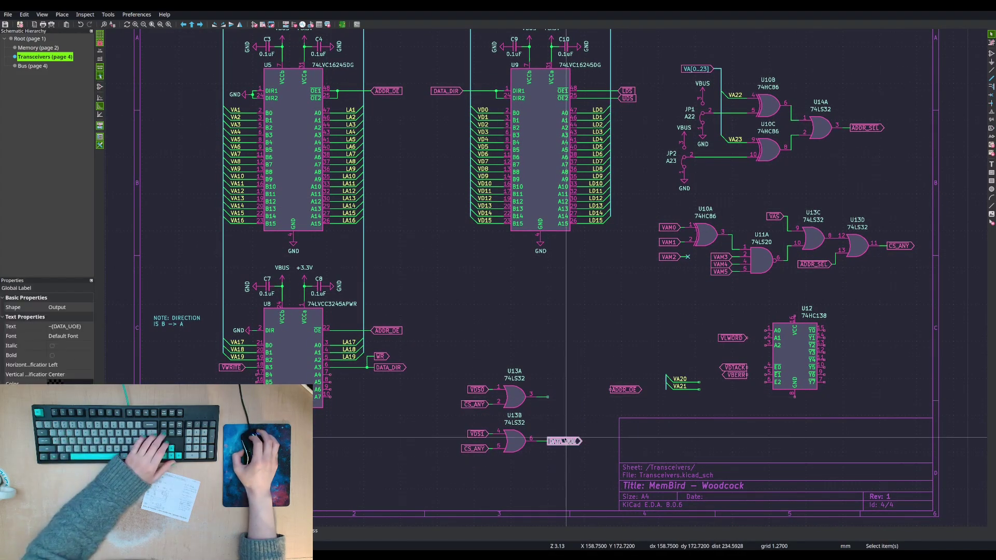
pyautogui.press('Delete')
# - Duplicate U9's LDS and UDS labels near U13, attach the LDS copy to U13A's output and set its shape to Output
pyautogui.moveTo(616, 85); pyautogui.dragTo(632, 101)
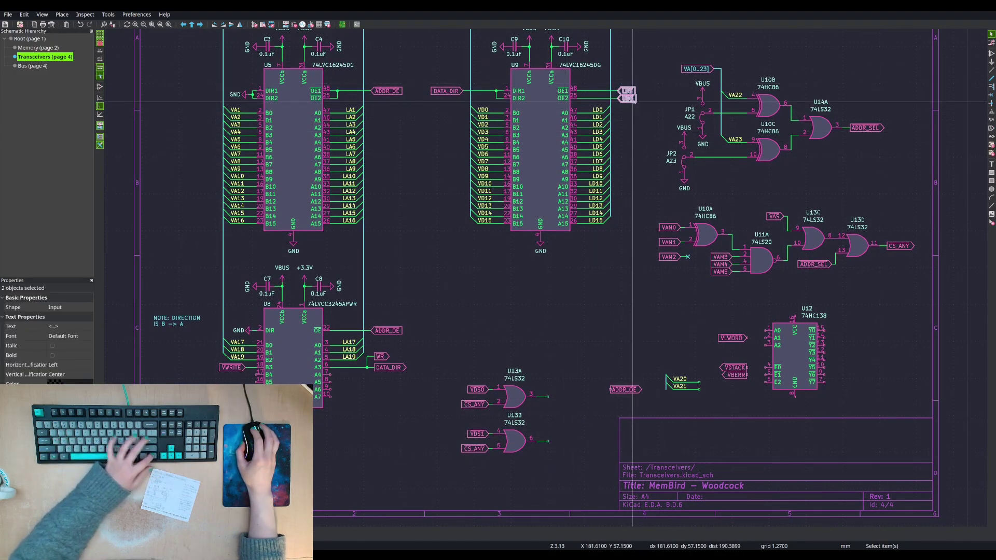
pyautogui.hotkey('ctrl', 'd')
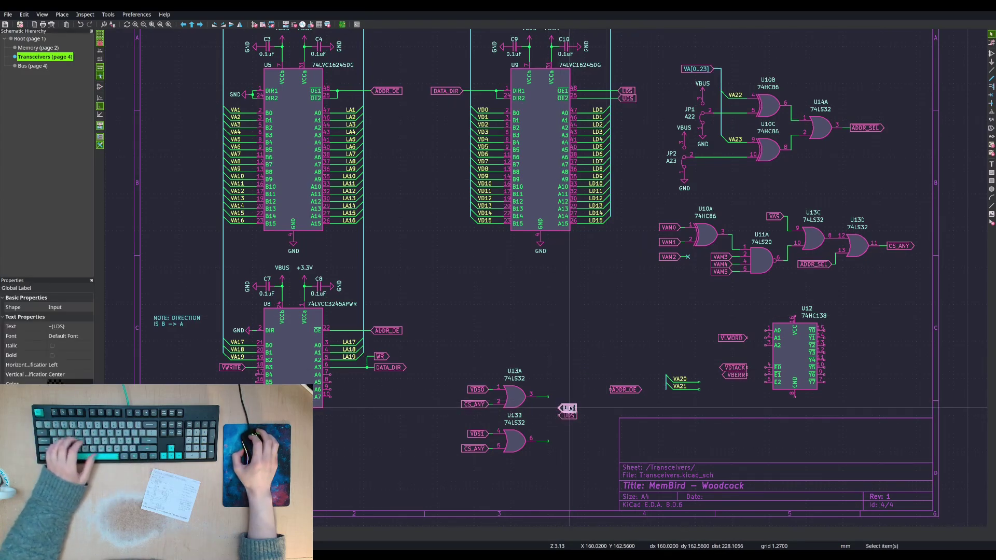
pyautogui.press('m')
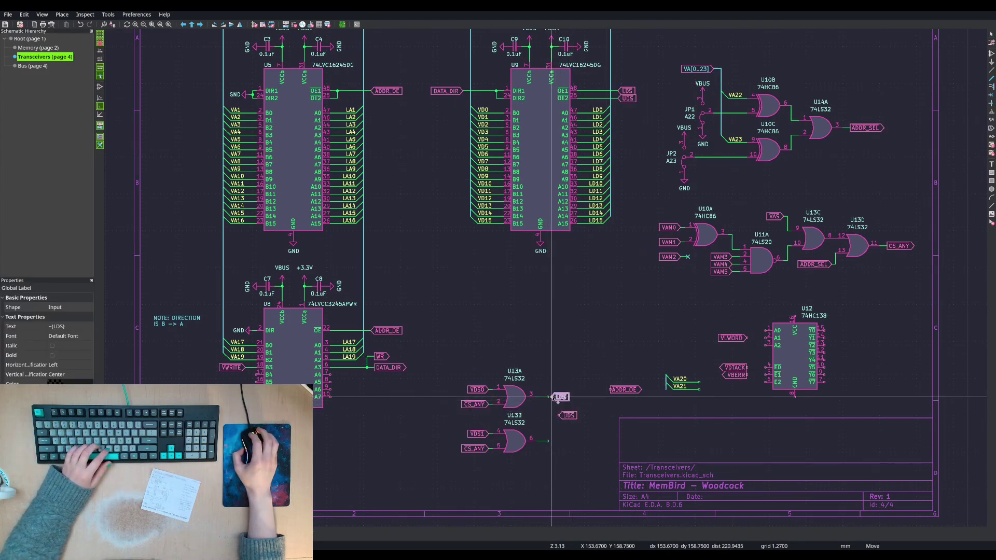
pyautogui.click(558, 399)
pyautogui.press('e')
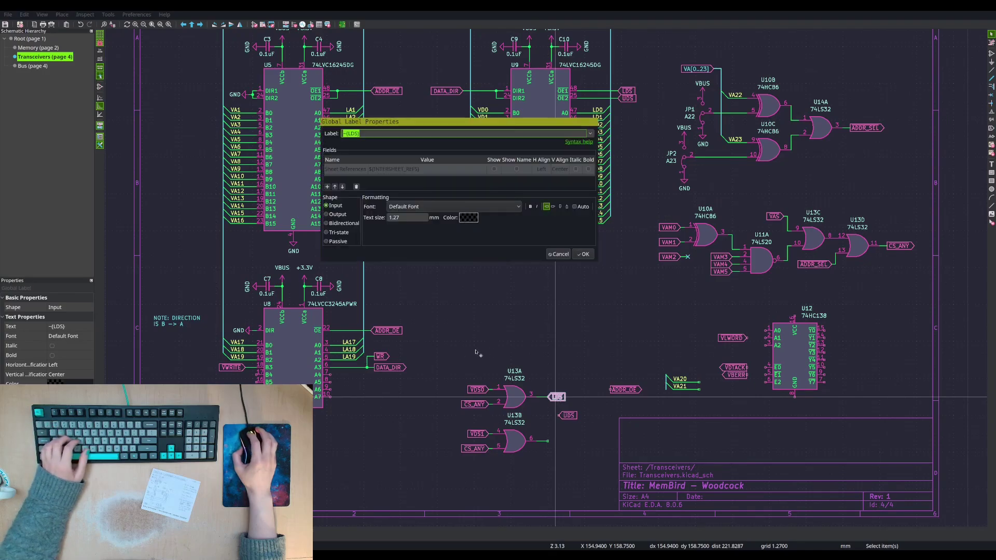
pyautogui.click(334, 214)
pyautogui.click(583, 254)
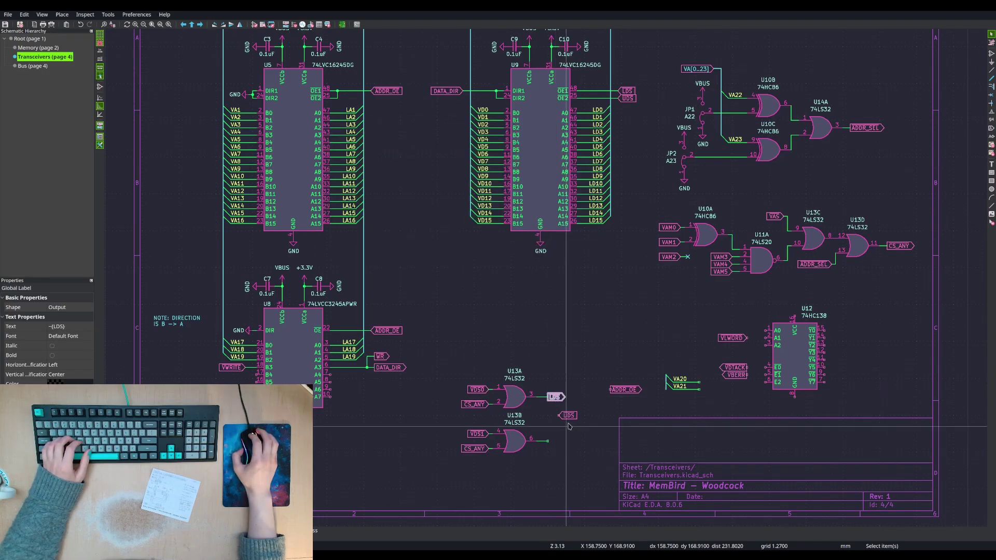
# - Set the duplicated UDS label's shape to Output and attach it to U13B's output wire
pyautogui.click(568, 416)
pyautogui.press('e')
pyautogui.click(333, 206)
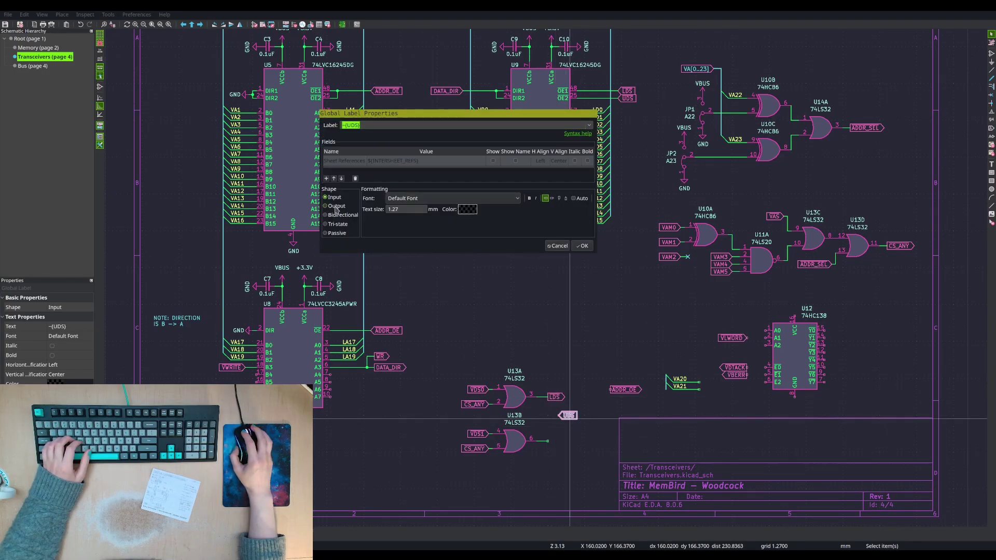
pyautogui.click(583, 246)
pyautogui.moveTo(570, 412); pyautogui.dragTo(561, 439)
pyautogui.press('Escape')
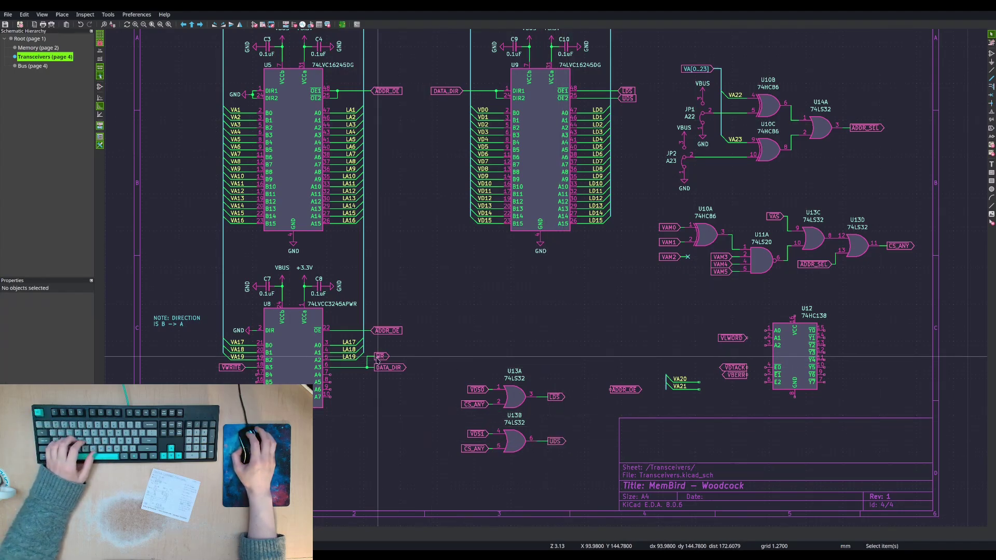
# - Delete the DATA_DIR labels at U8's A3 wire and U9's DIR wire
pyautogui.click(391, 368)
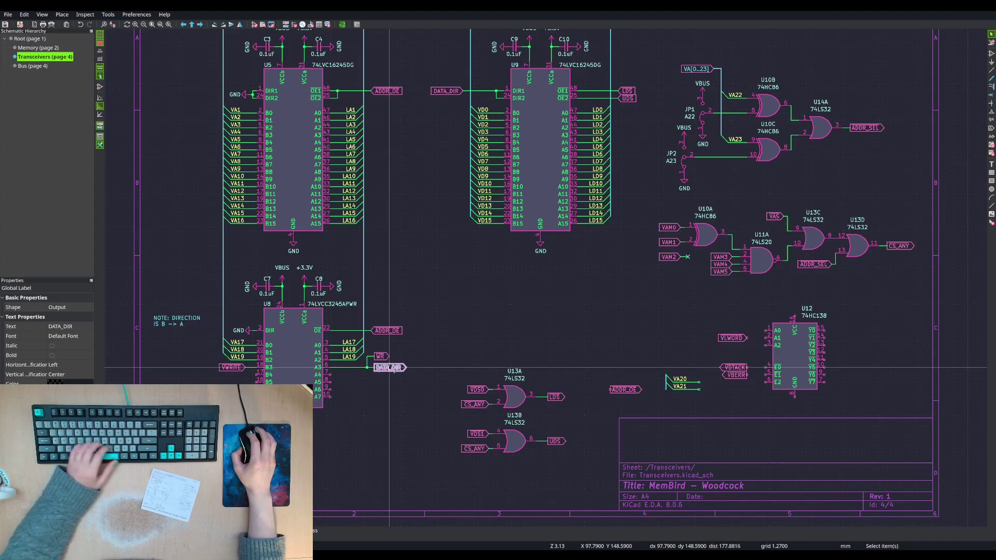
pyautogui.press('Delete')
pyautogui.click(447, 91)
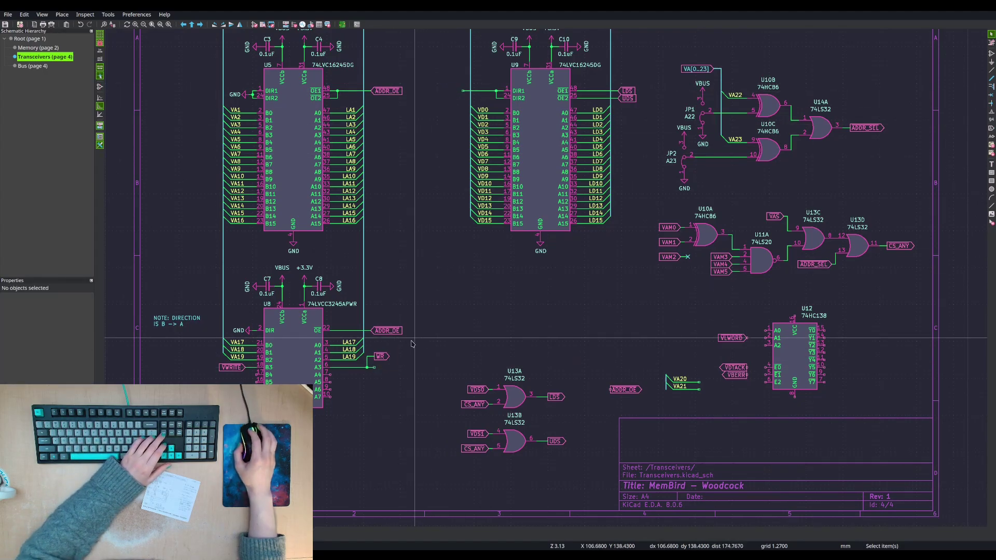
pyautogui.press('Delete')
# - Place a mirrored copy of the WR label on U9's DIR wire and set its shape to Input
pyautogui.click(382, 357)
pyautogui.hotkey('ctrl', 'd')
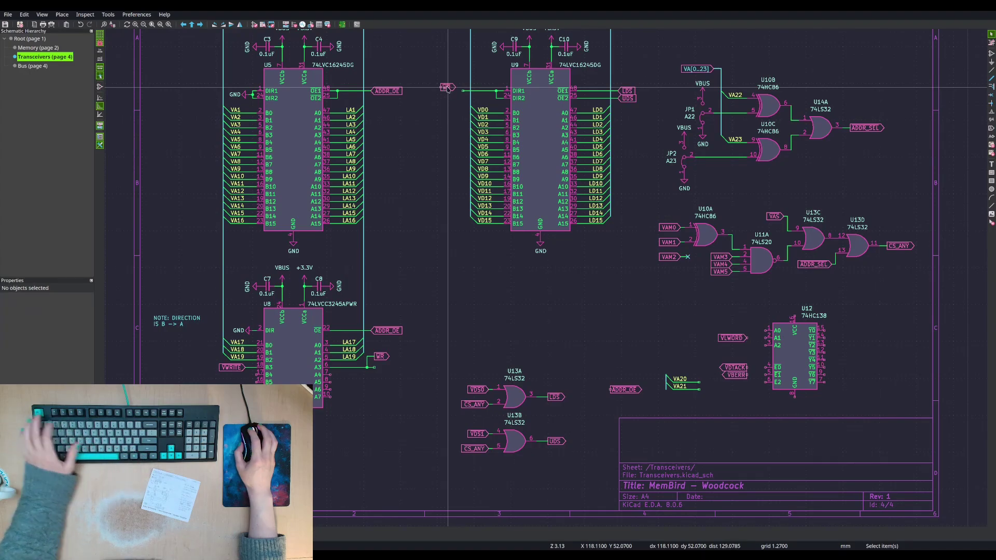
pyautogui.press('x')
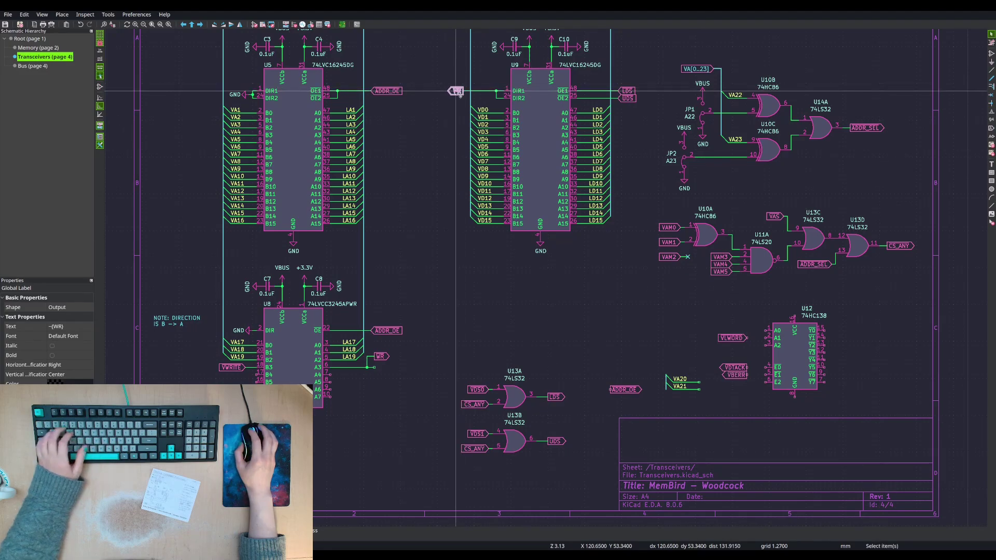
pyautogui.doubleClick(459, 93)
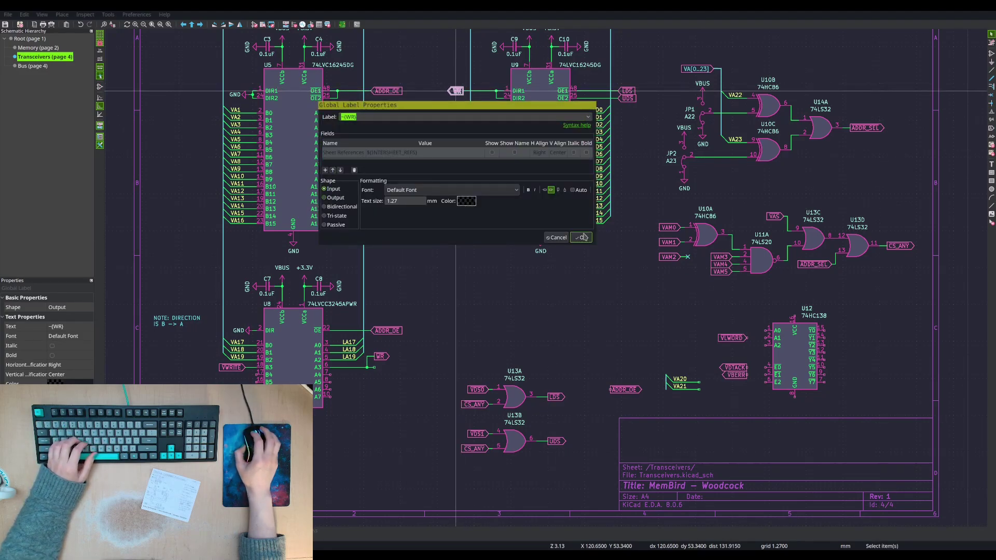
pyautogui.click(585, 237)
pyautogui.press('Escape')
# - Move U8's WR label to the end of the straight A3 wire and delete the leftover branch wire
pyautogui.click(380, 357)
pyautogui.press('m')
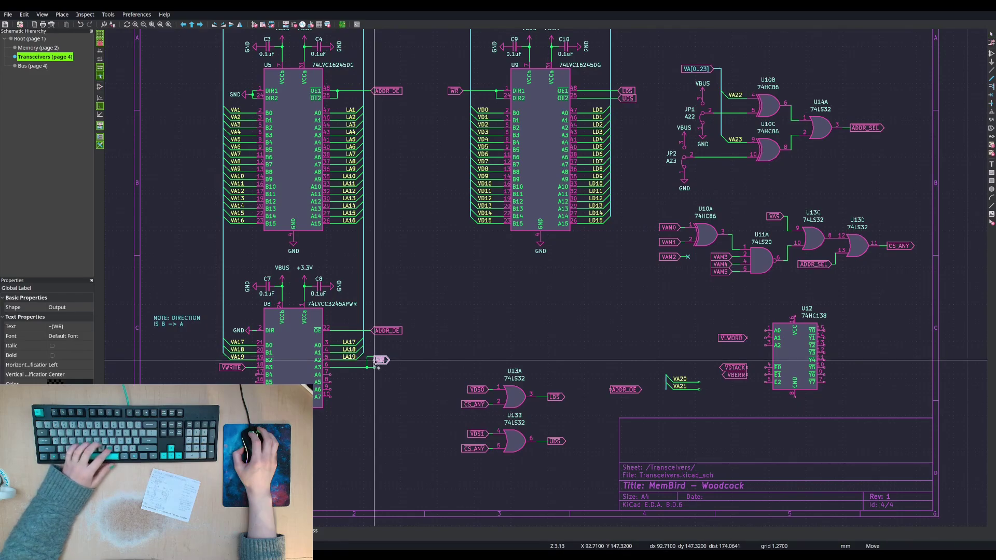
pyautogui.click(376, 367)
pyautogui.scroll(4, 372, 356)
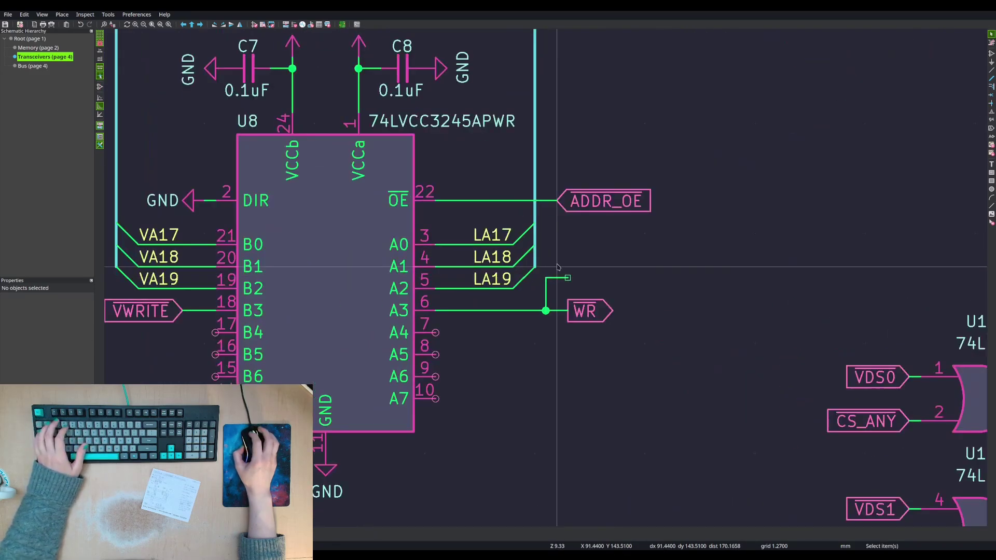
pyautogui.click(545, 294)
pyautogui.press('Delete')
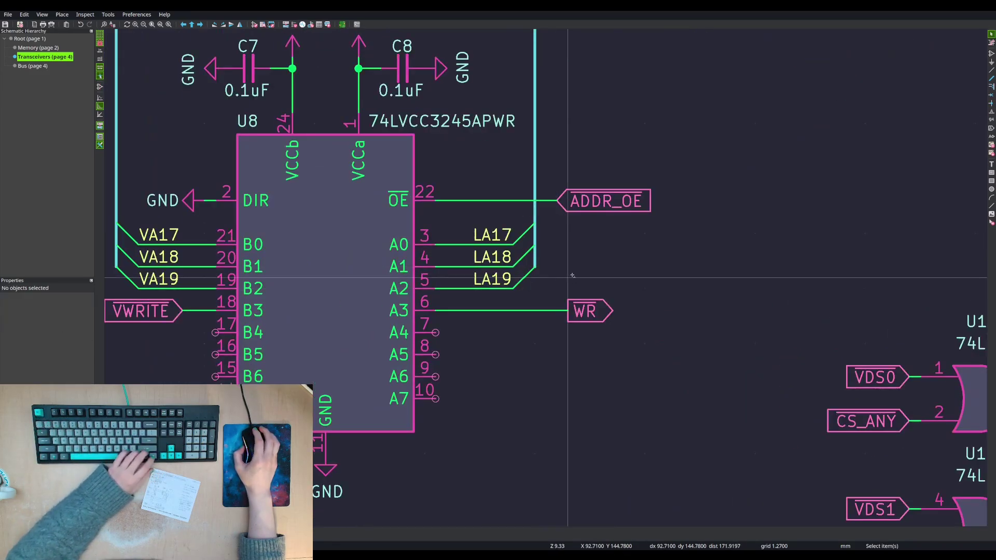
# - Copy the RD global label from U1 on the Memory sheet and paste it in the free area near U12 on the Transceivers sheet
pyautogui.scroll(-4, 572, 275)
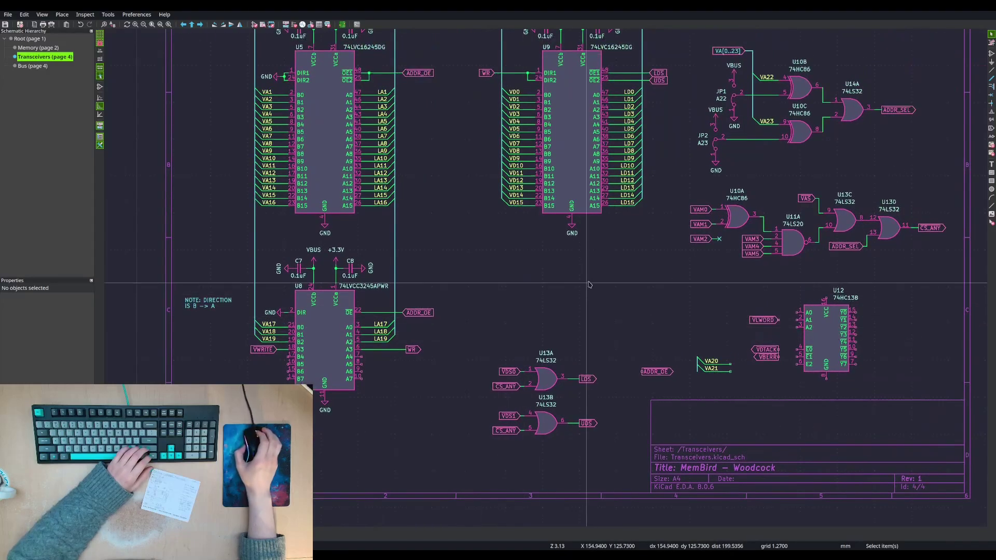
pyautogui.moveTo(602, 279); pyautogui.dragTo(538, 310, button='middle')
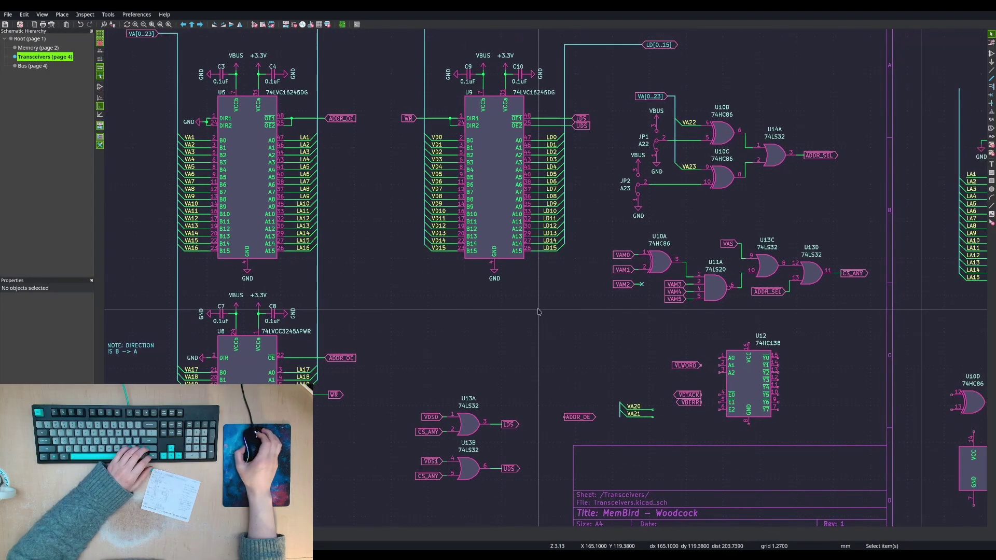
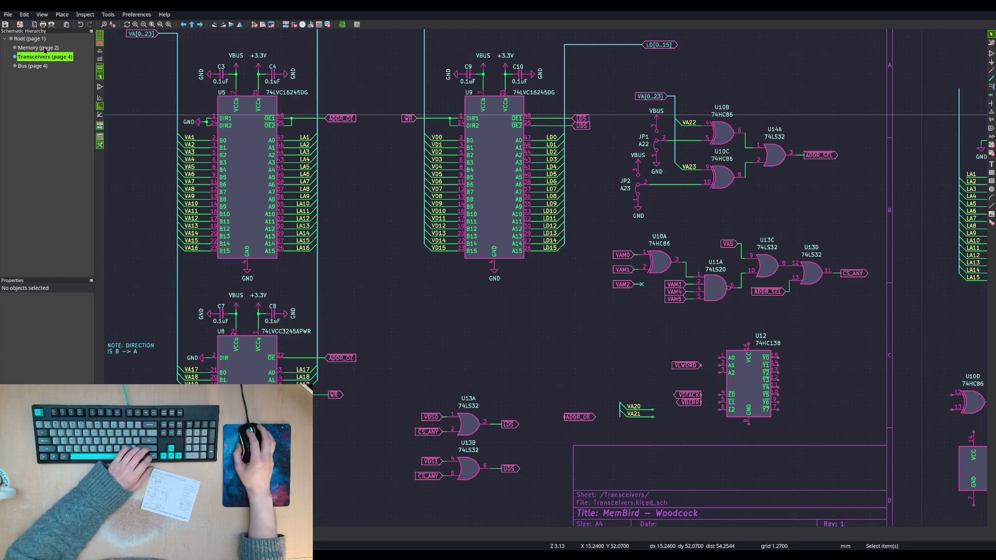
pyautogui.press('pageup')
pyautogui.click(462, 228)
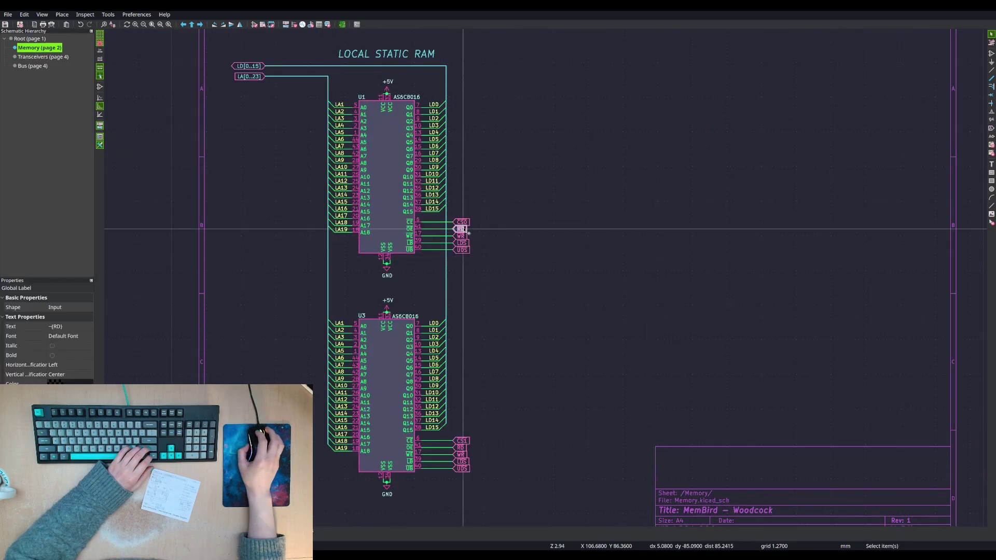
pyautogui.hotkey('ctrl', 'c')
pyautogui.press('pagedown')
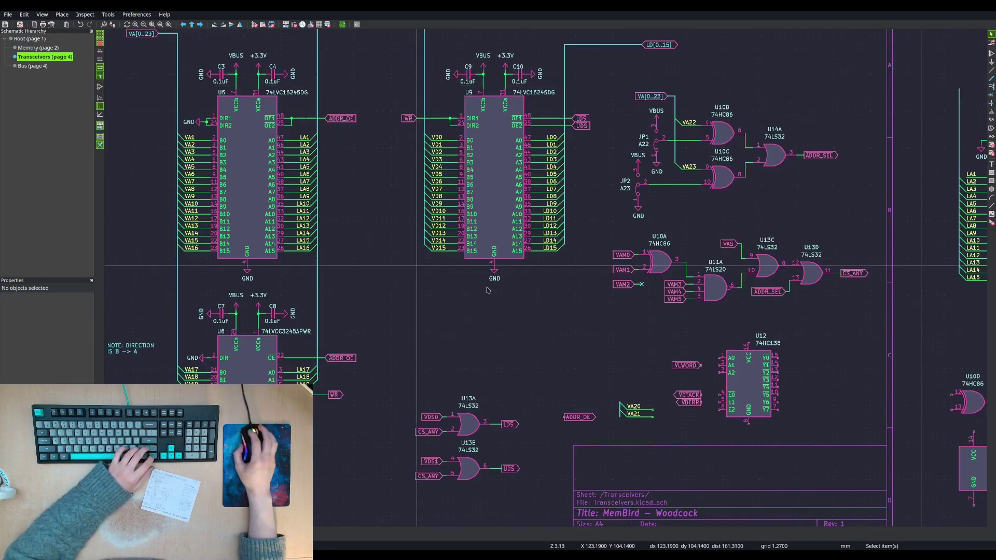
pyautogui.hotkey('ctrl', 'v')
pyautogui.click(619, 345)
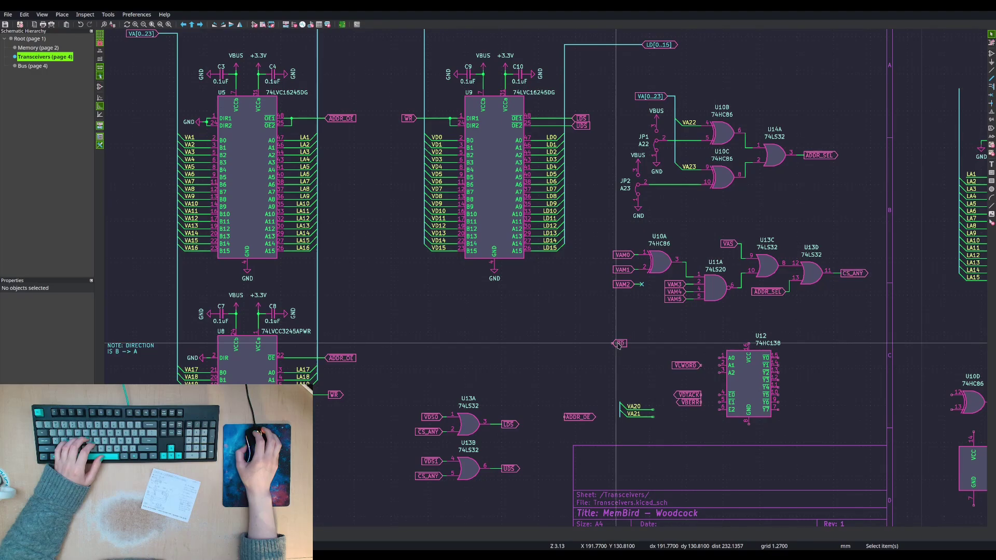
# - Move the RD global label from near U12 to the free area above U13A's input labels
pyautogui.moveTo(617, 345); pyautogui.dragTo(334, 418)
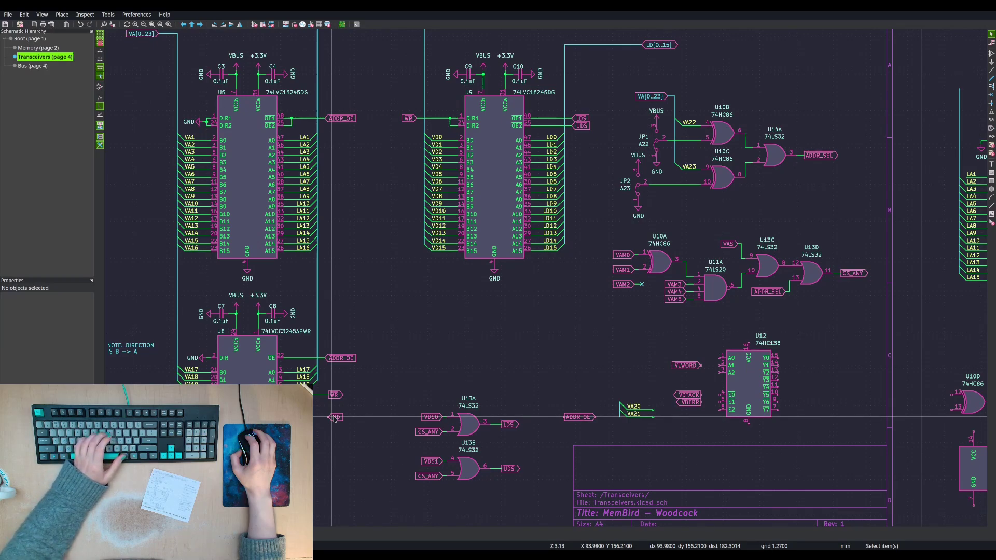
pyautogui.press('m')
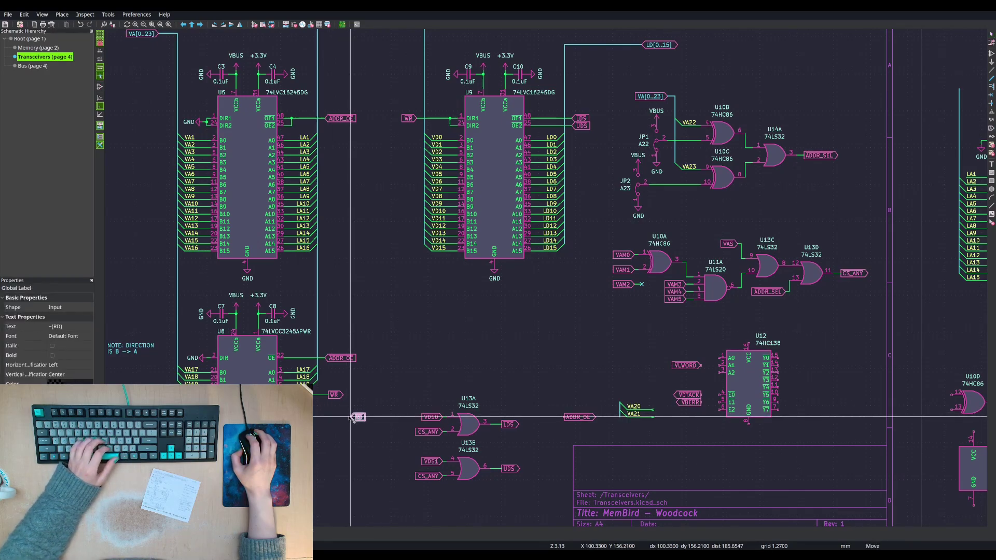
pyautogui.click(420, 376)
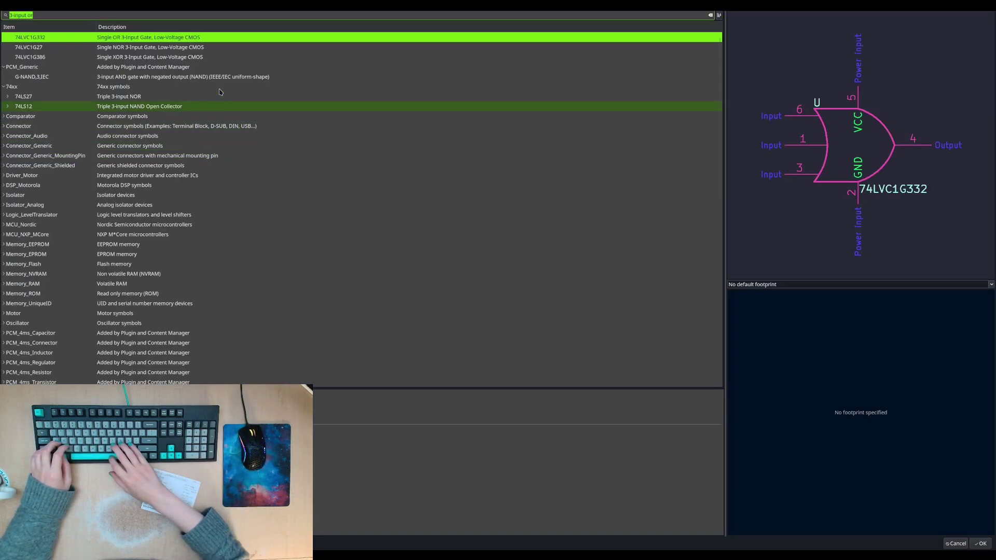
# - Find the 74HC14 inverter by searching for hc14 and place its first unit below U8's WR label
pyautogui.write('14')
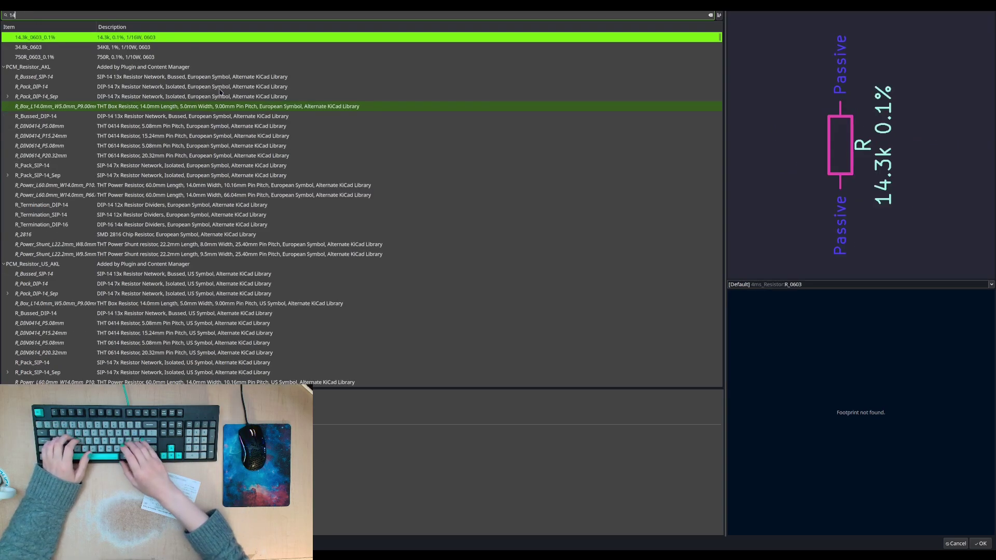
pyautogui.press('BackSpace')
pyautogui.press('BackSpace')
pyautogui.write('hc')
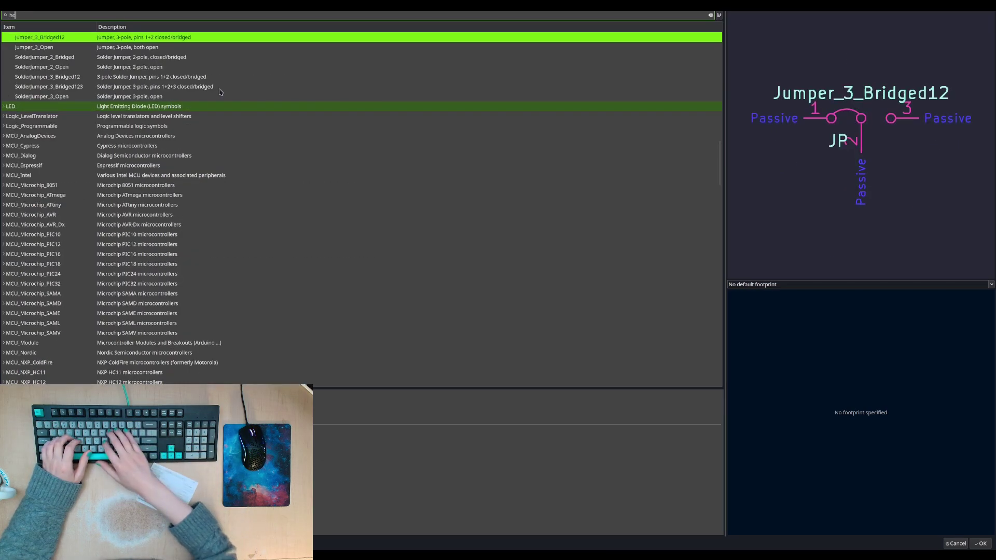
pyautogui.write('14')
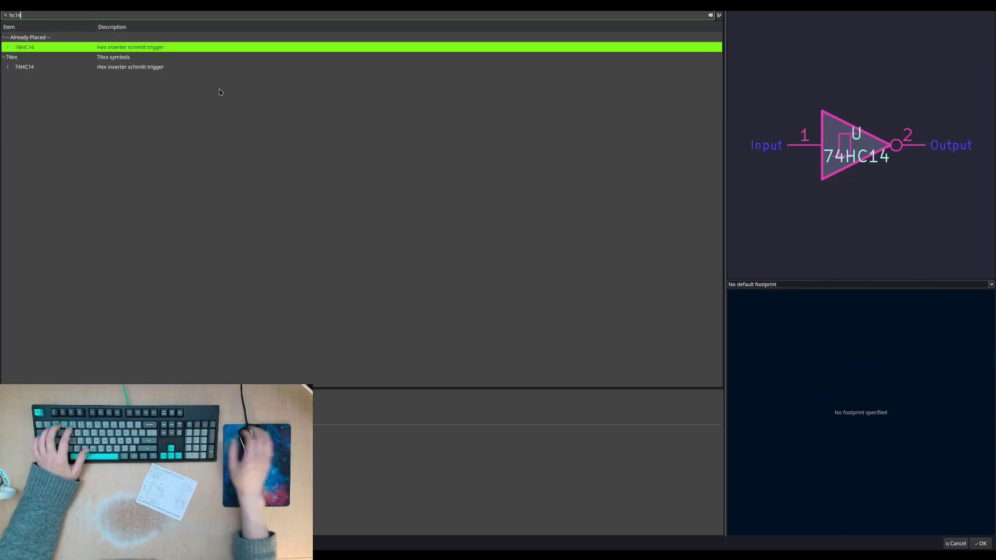
pyautogui.doubleClick(56, 49)
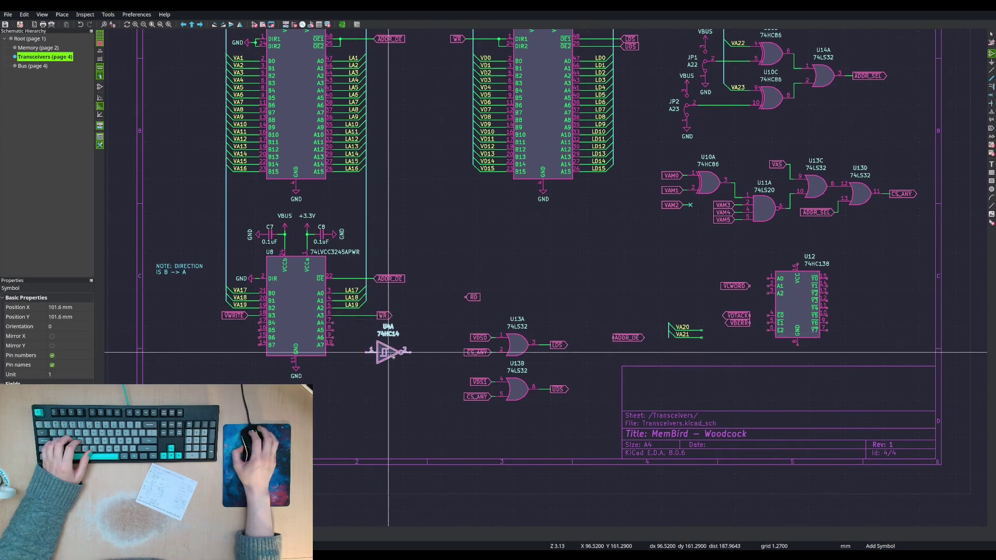
pyautogui.click(388, 353)
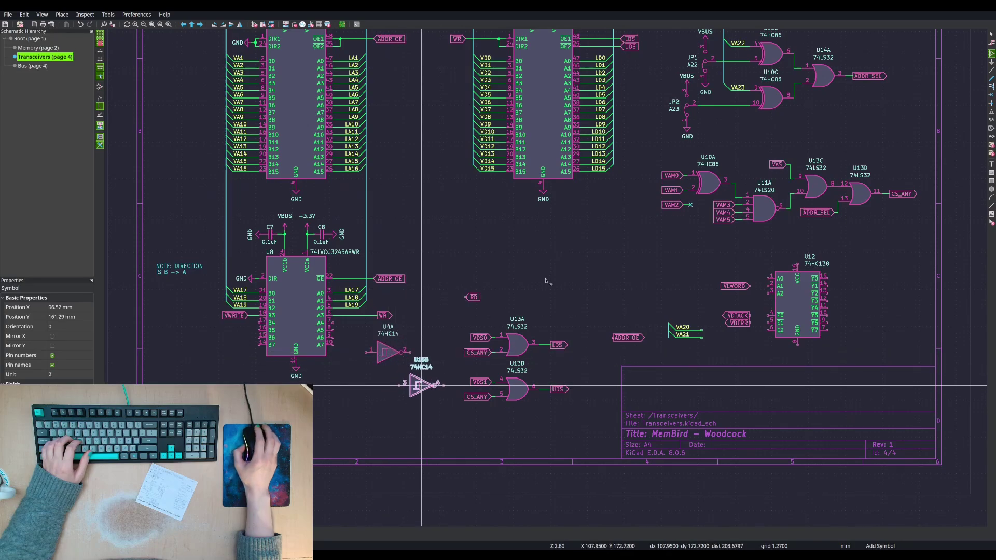
# - Place the remaining 74HC14 units and its power unit in a column below U13's power unit, outside the sheet frame
pyautogui.scroll(-2, 415, 379)
pyautogui.click(869, 300)
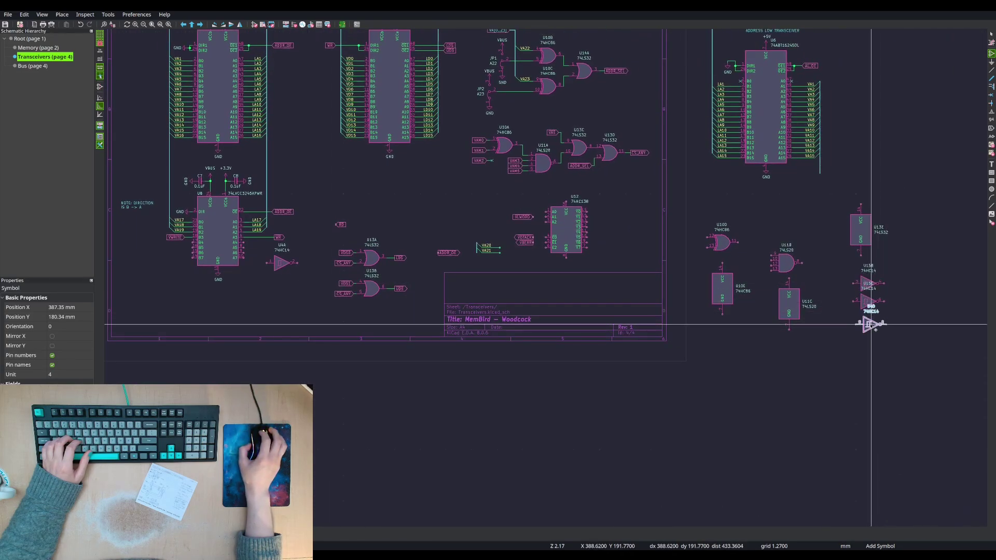
pyautogui.click(869, 324)
pyautogui.click(868, 343)
pyautogui.click(869, 363)
pyautogui.click(869, 394)
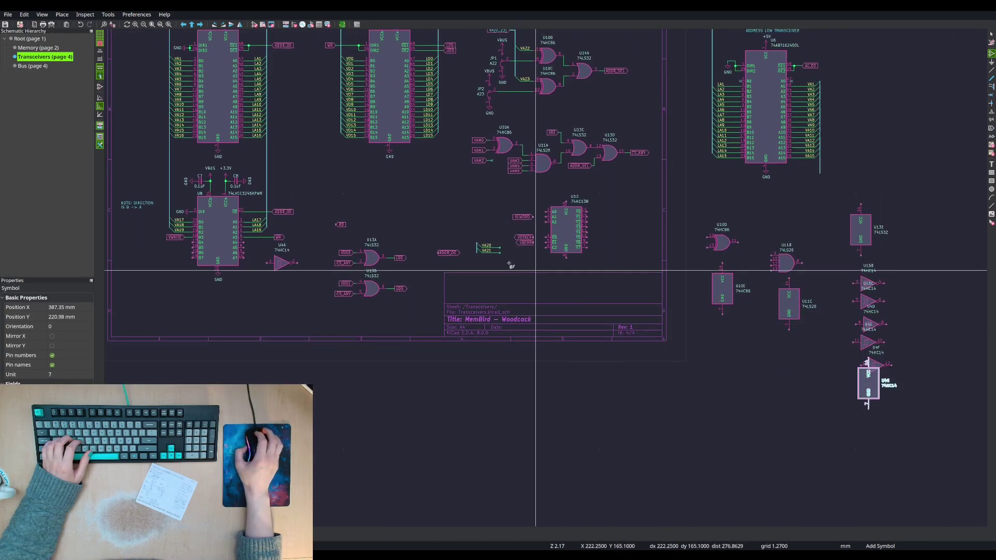
pyautogui.scroll(4, 279, 256)
pyautogui.press('Escape')
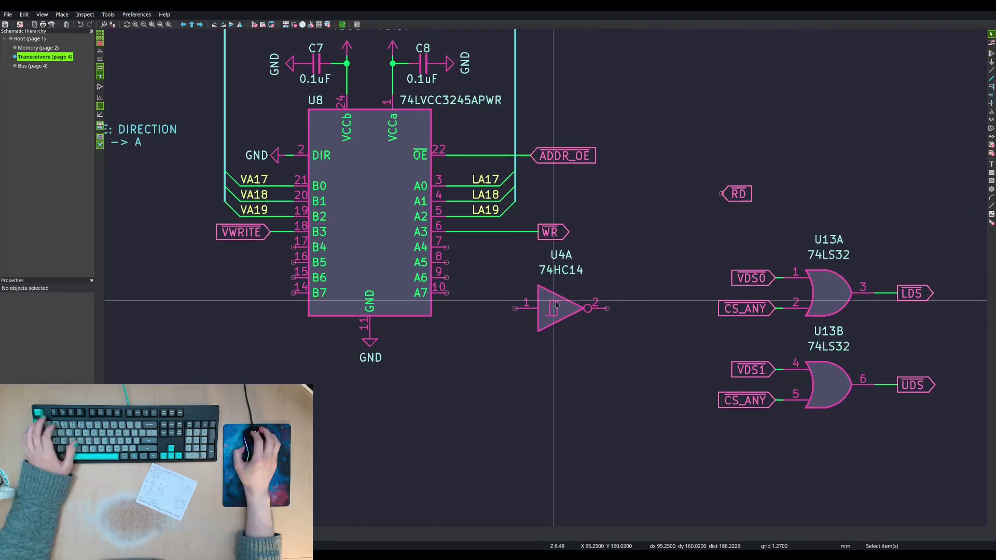
# - Shift U8's WR label and inverter U4A 5.08 mm to the right, lengthening the A3 wire
pyautogui.click(555, 301)
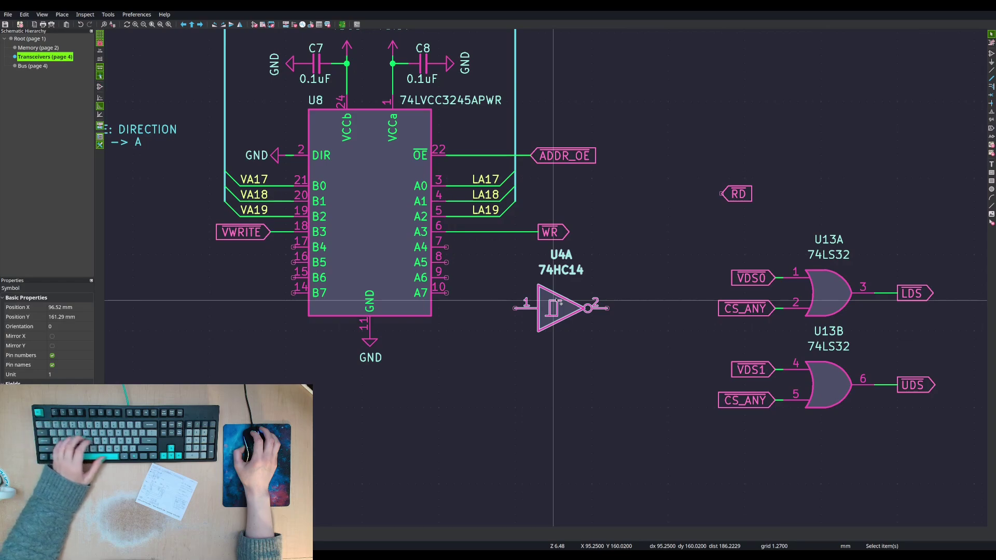
pyautogui.press('Escape')
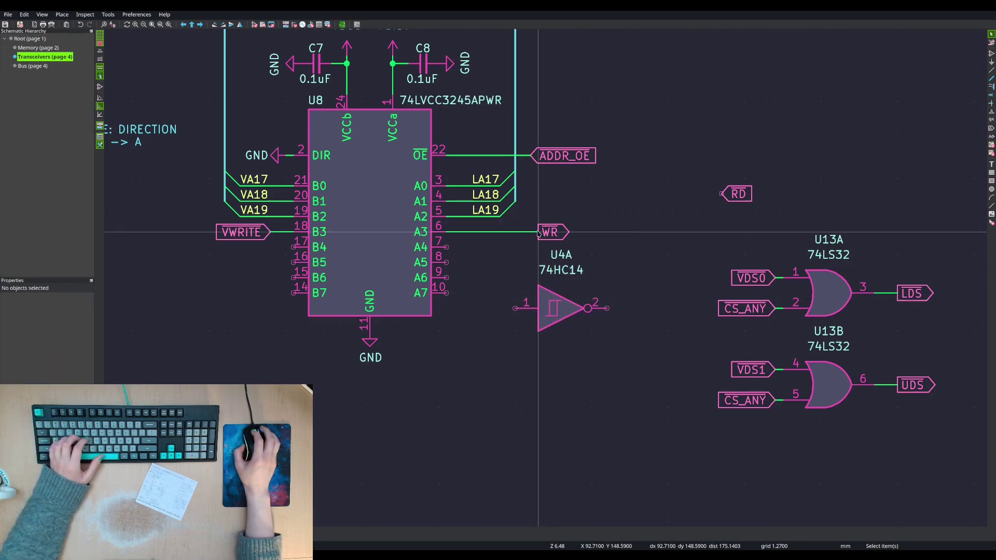
pyautogui.click(539, 233)
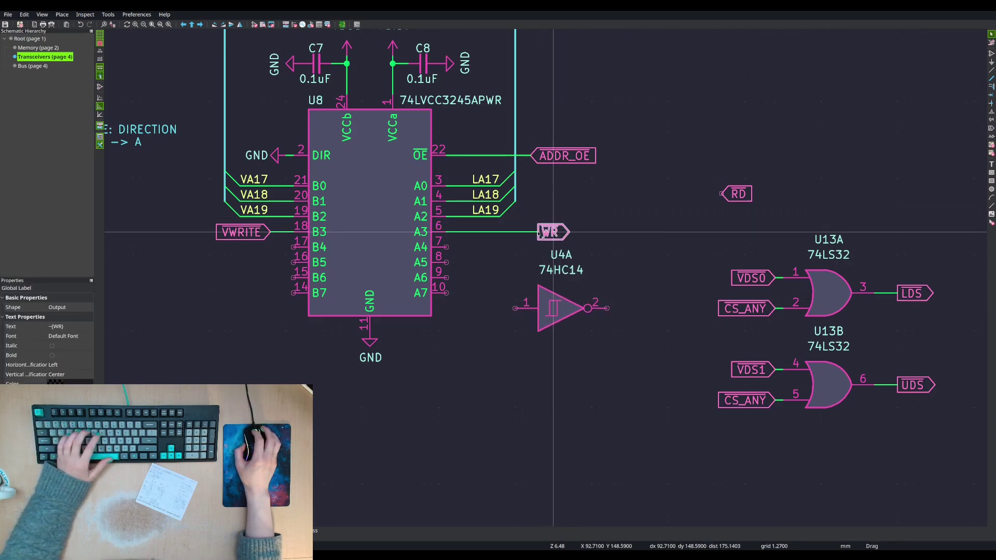
pyautogui.moveTo(539, 233); pyautogui.dragTo(570, 235)
pyautogui.moveTo(566, 305); pyautogui.dragTo(592, 309)
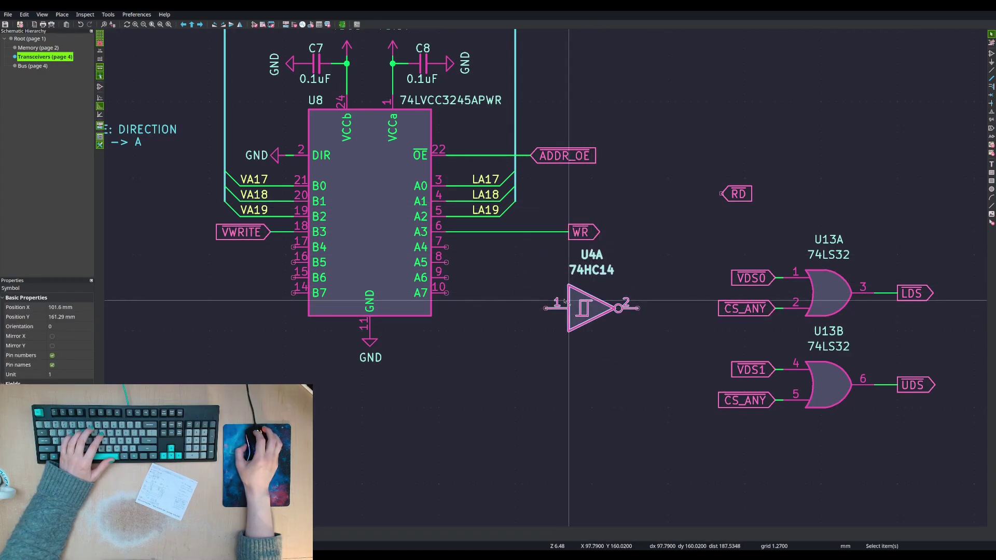
# - Wire U4A's input up to the WR wire and move the RD label onto U4A's output pin
pyautogui.click(545, 307)
pyautogui.click(546, 232)
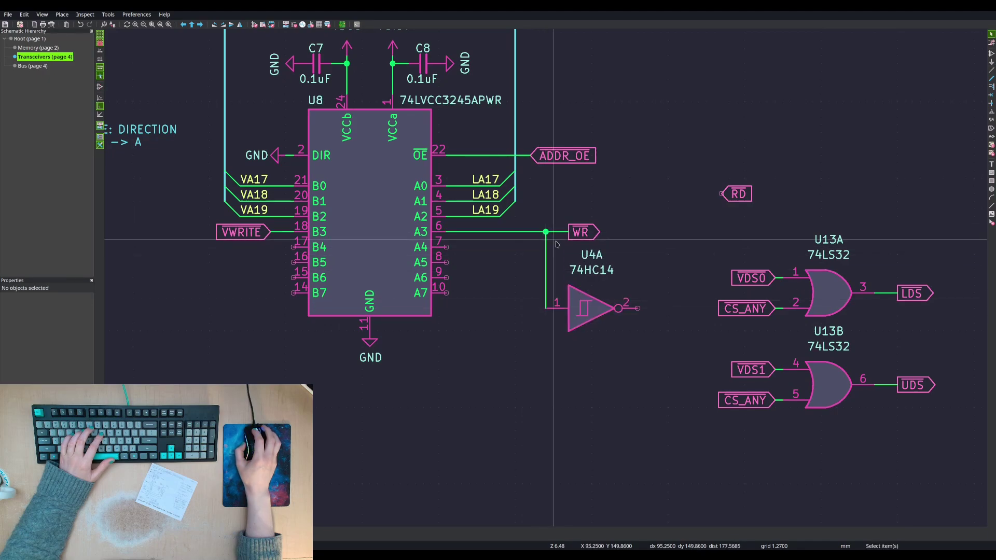
pyautogui.click(745, 194)
pyautogui.press('m')
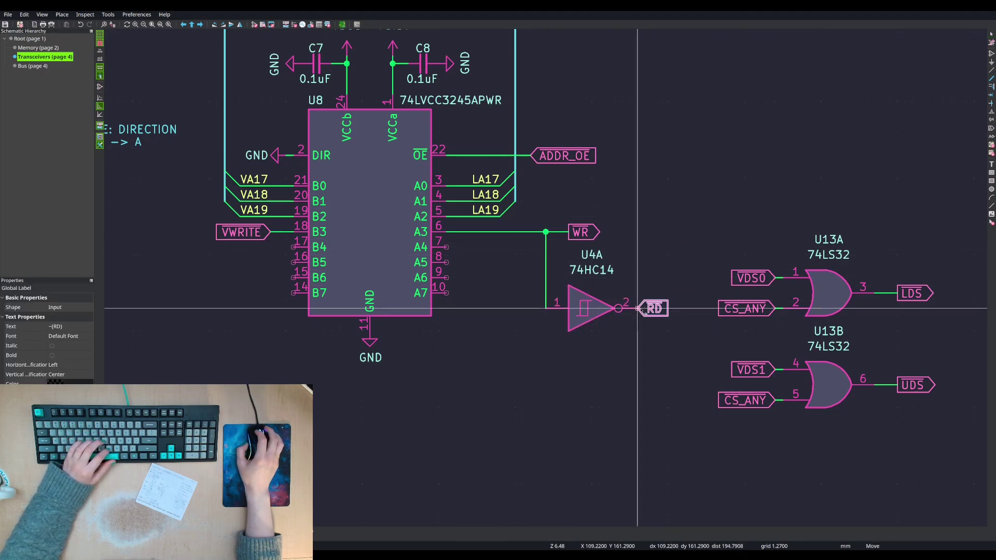
pyautogui.click(638, 308)
# - Set the shape of the RD global label at U4A's output to Output
pyautogui.rightClick(652, 308)
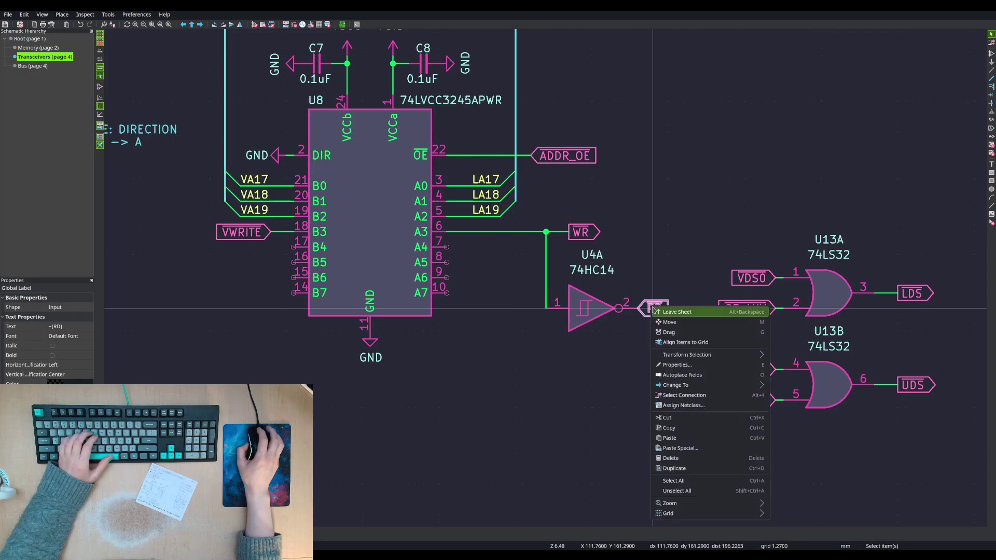
pyautogui.press('Escape')
pyautogui.doubleClick(653, 306)
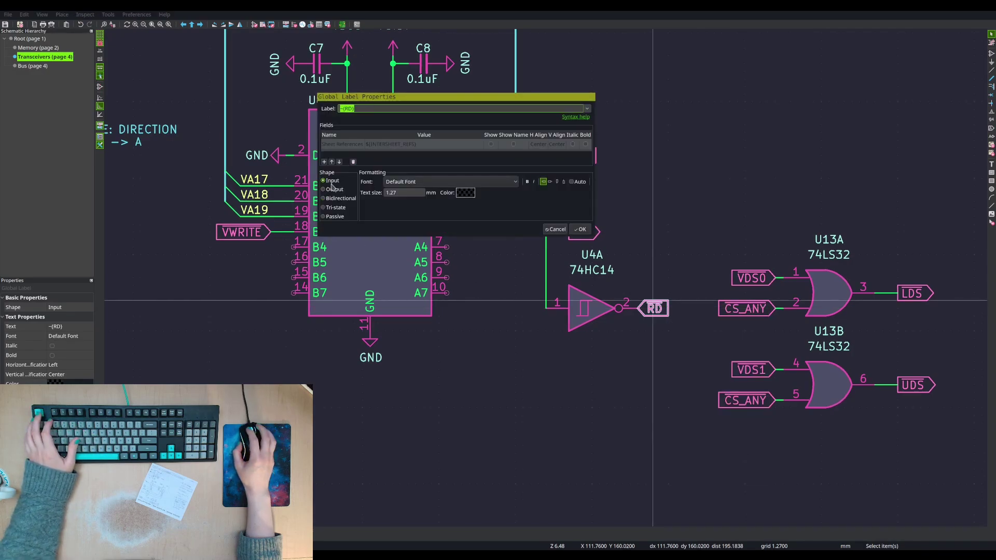
pyautogui.click(581, 230)
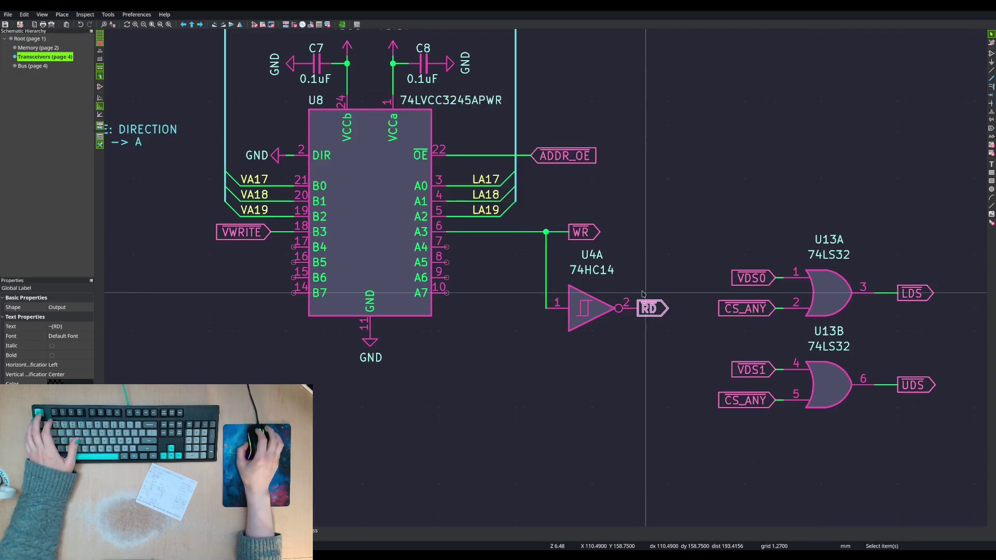
pyautogui.scroll(-2, 645, 288)
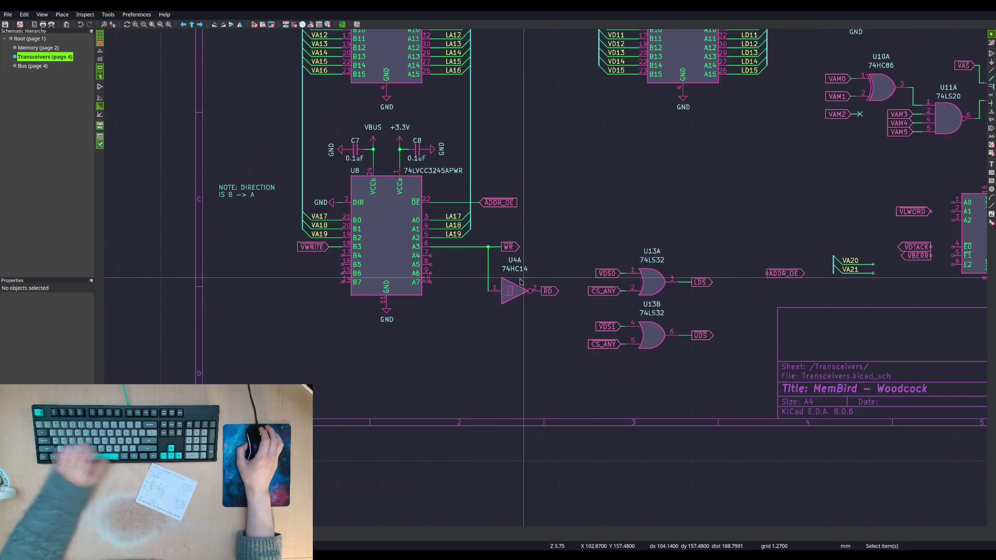
pyautogui.moveTo(512, 264); pyautogui.dragTo(406, 297, button='middle')
pyautogui.moveTo(471, 262); pyautogui.dragTo(462, 265, button='middle')
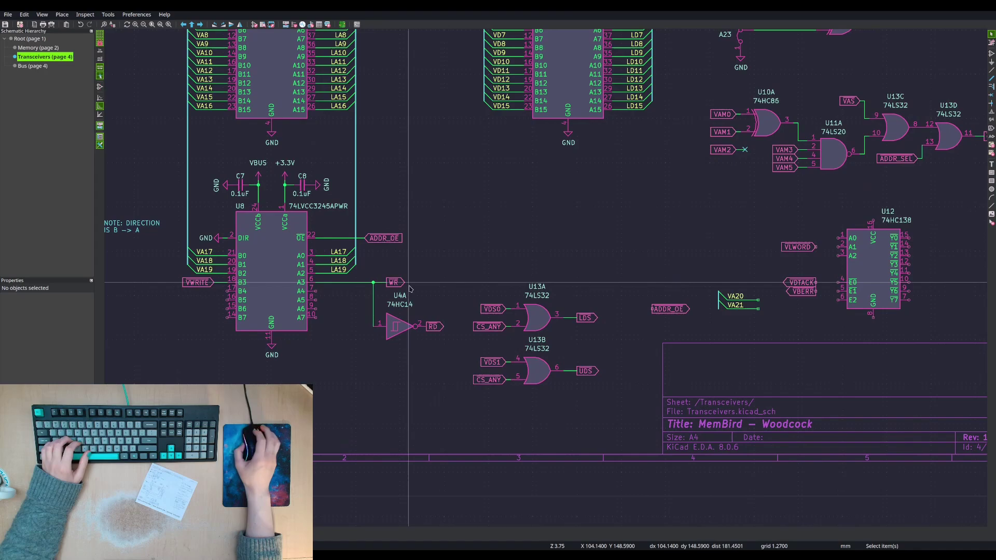
pyautogui.moveTo(440, 292); pyautogui.dragTo(365, 345)
pyautogui.press('m')
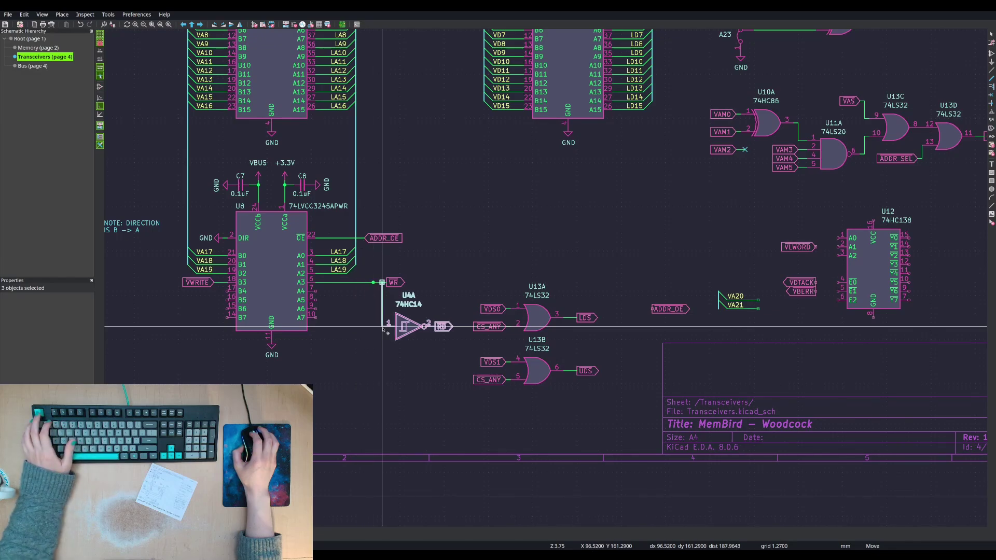
pyautogui.click(374, 326)
pyautogui.press('Escape')
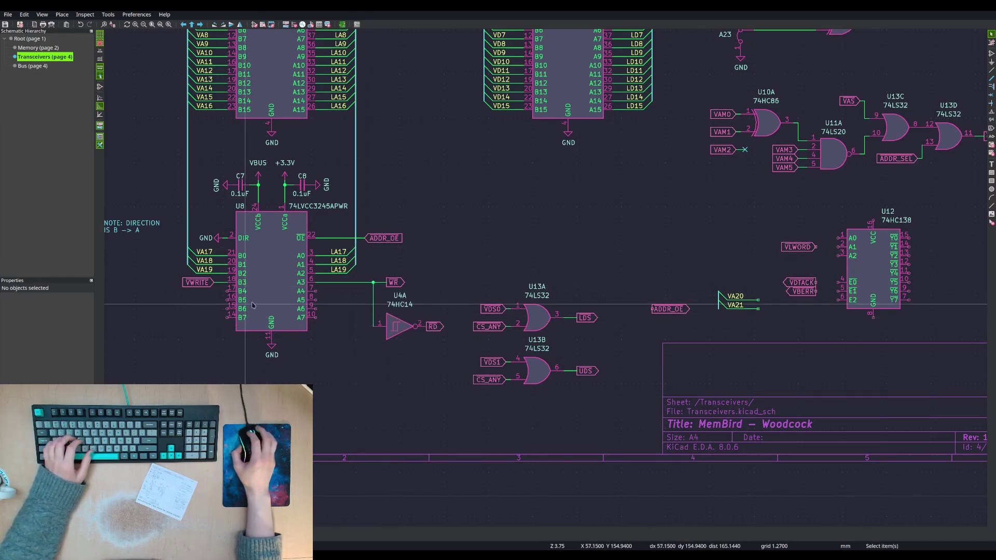
# - Stack the VLWORD label directly above VDTACK and VBERR, and move all three labels to the free area below U9
pyautogui.moveTo(445, 261); pyautogui.dragTo(283, 313, button='middle')
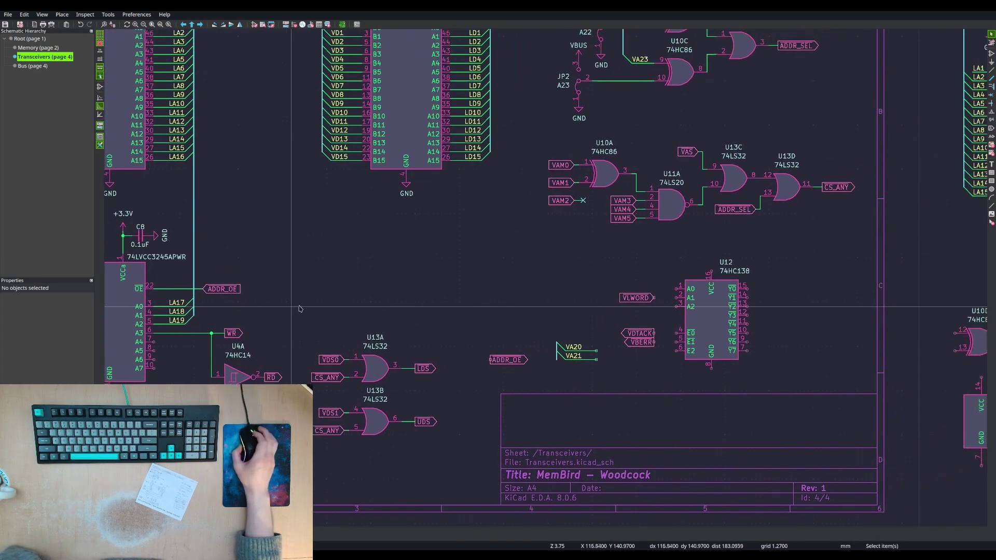
pyautogui.click(650, 295)
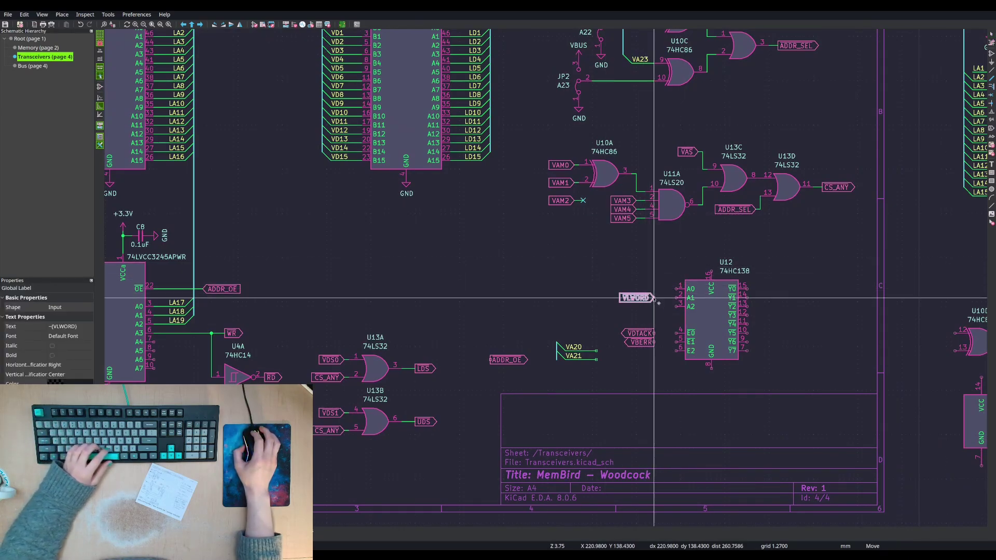
pyautogui.press('m')
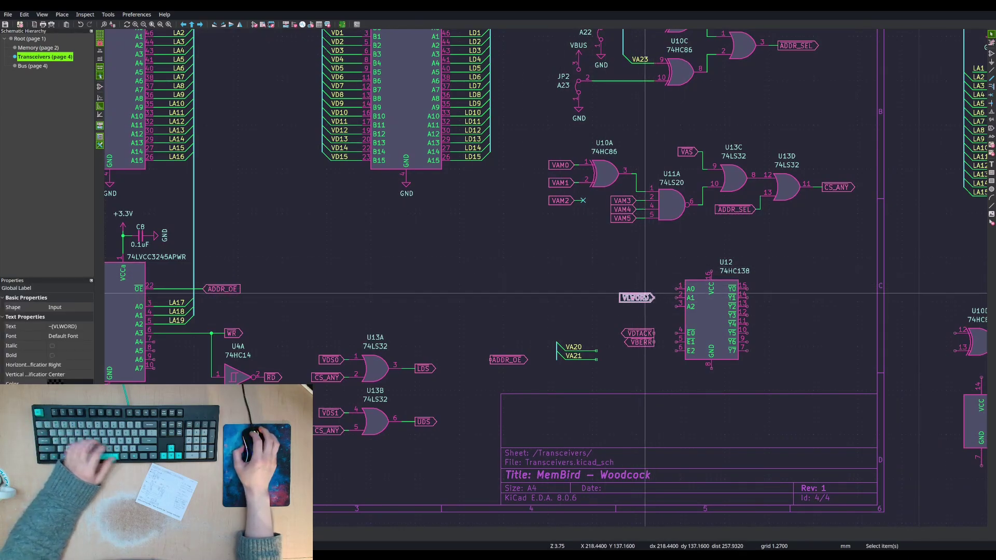
pyautogui.click(654, 324)
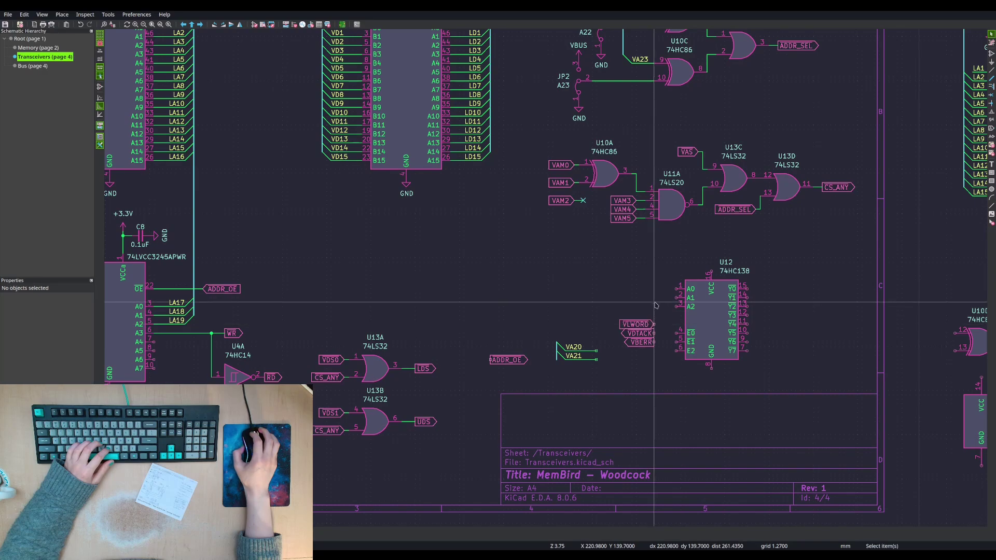
pyautogui.moveTo(669, 303); pyautogui.dragTo(625, 338)
pyautogui.press('m')
pyautogui.click(402, 258)
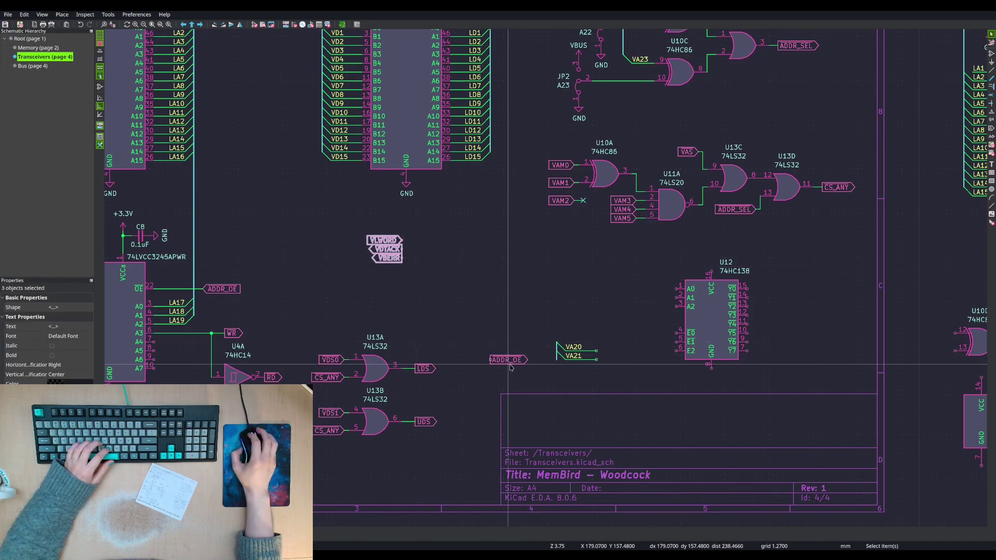
# - Move the loose ADDR_OE label from beside the VA20/VA21 bus stub to beside the VLWORD, VDTACK and VBERR labels
pyautogui.click(506, 360)
pyautogui.press('m')
pyautogui.click(437, 253)
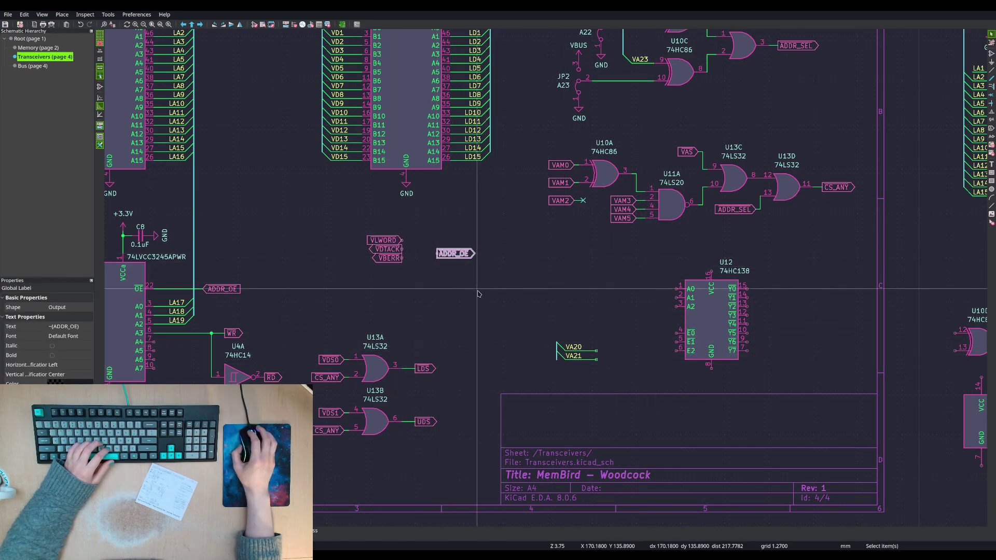
# - Delete the loose ADDR_OE label beside VLWORD, VDTACK and VBERR, and place a copy of U13D's CS_ANY label on U5's OE1/OE2 wire
pyautogui.moveTo(475, 279); pyautogui.dragTo(459, 308, button='middle')
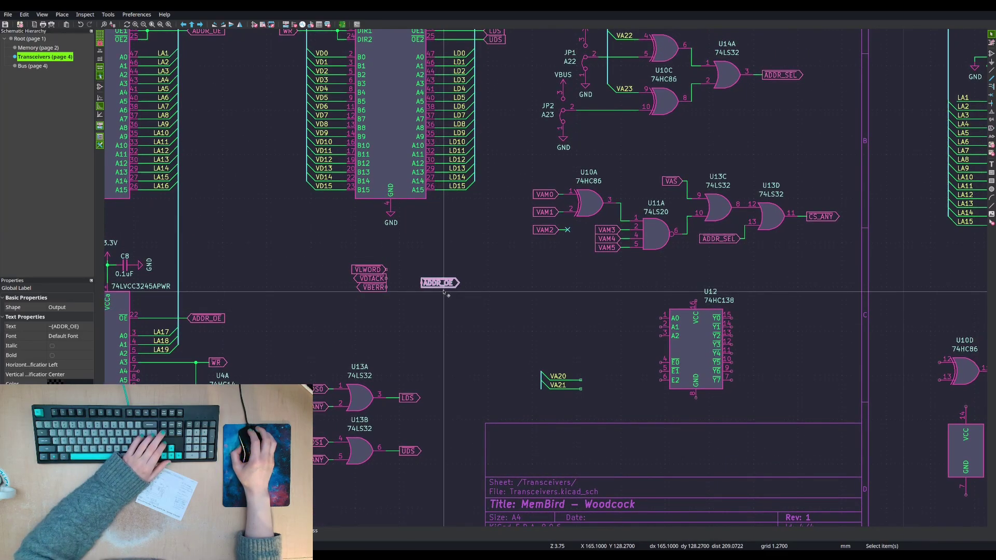
pyautogui.scroll(-2, 443, 293)
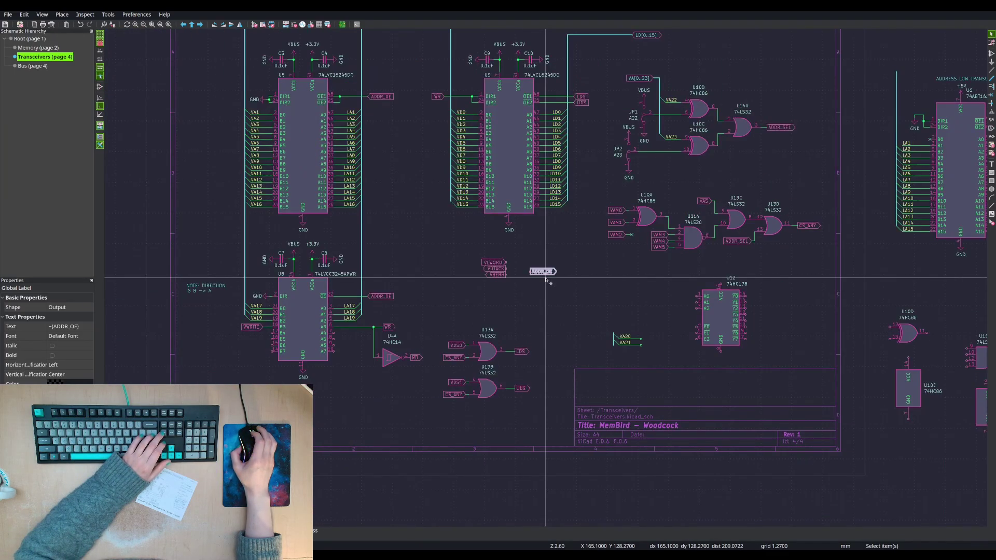
pyautogui.click(813, 226)
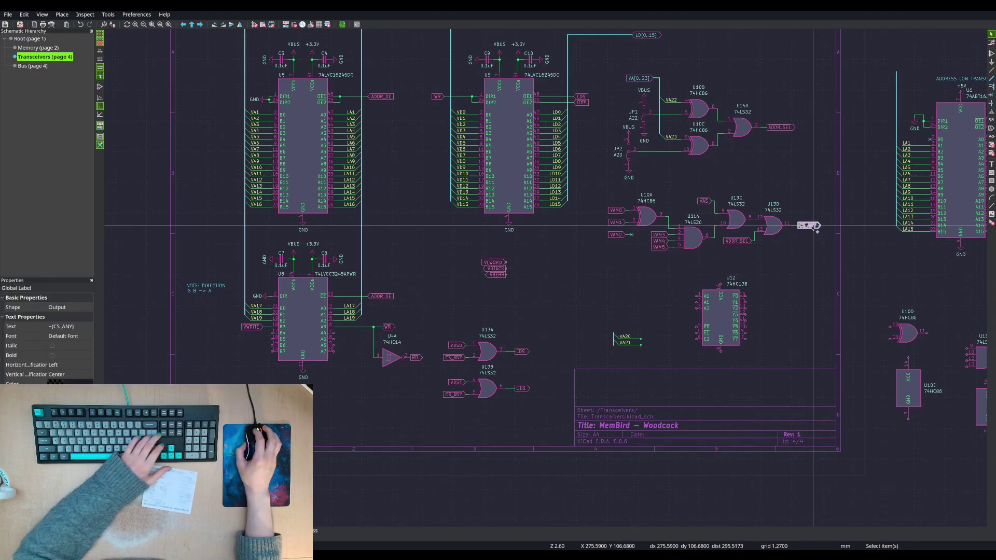
pyautogui.hotkey('ctrl', 'd')
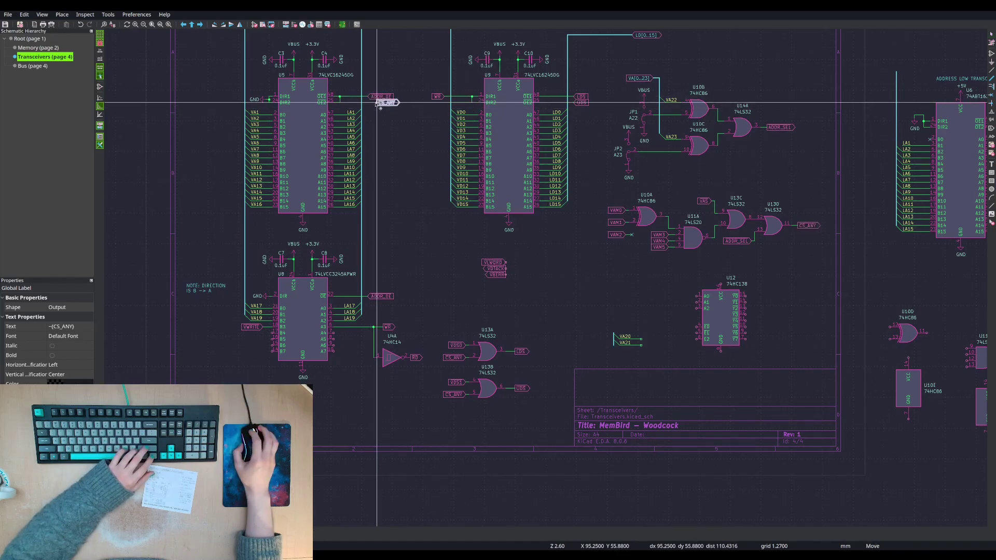
pyautogui.scroll(5, 380, 102)
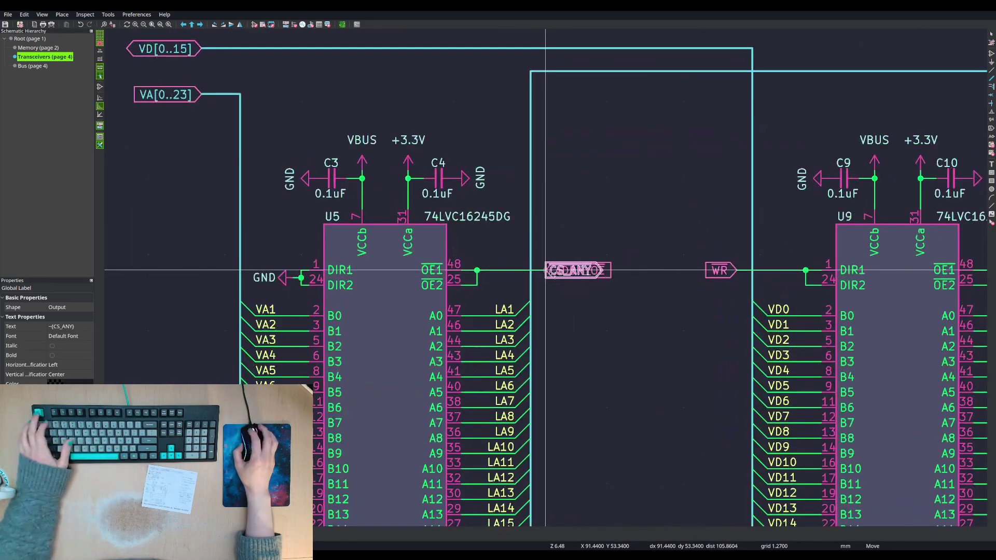
pyautogui.click(546, 270)
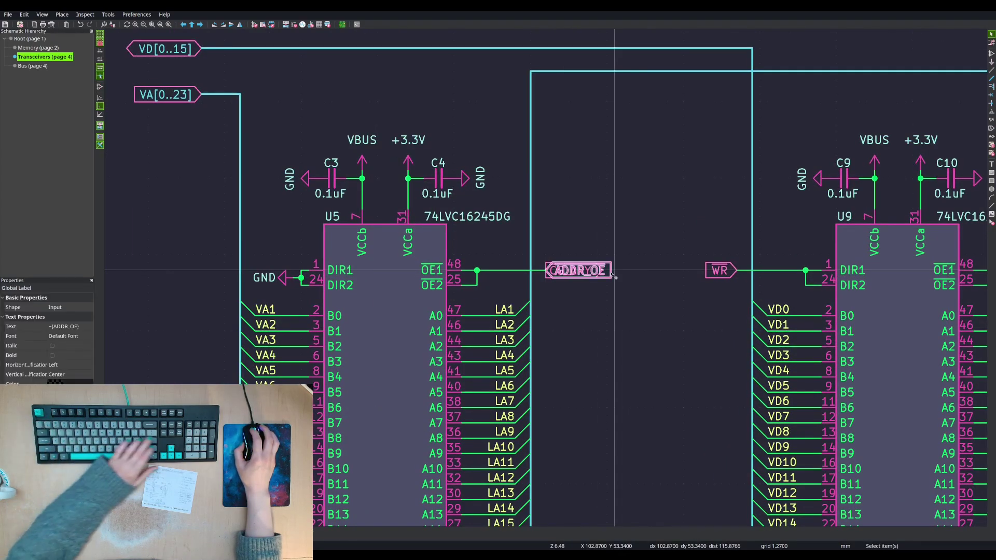
# - Delete the ADDR_OE label overlapping CS_ANY at U5's output-enable wire and set that CS_ANY label's shape to Input
pyautogui.press('e')
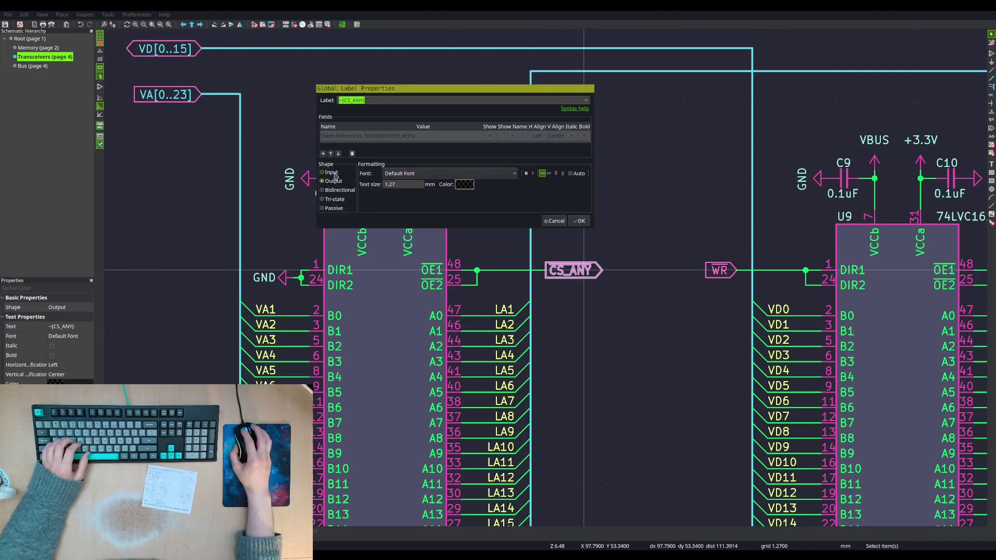
pyautogui.click(578, 221)
pyautogui.scroll(-3, 600, 322)
pyautogui.scroll(1, 622, 302)
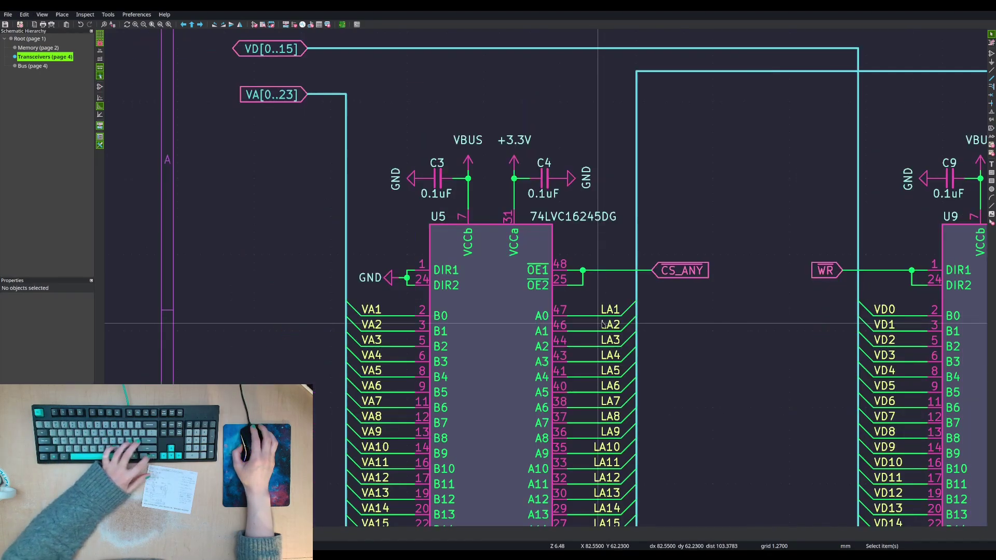
# - Move the 74HC138 decoder U12 closer below U11A and attach the VA20/VA21 bus stub to its A0 and A1 pins
pyautogui.scroll(-3, 622, 302)
pyautogui.scroll(3, 622, 302)
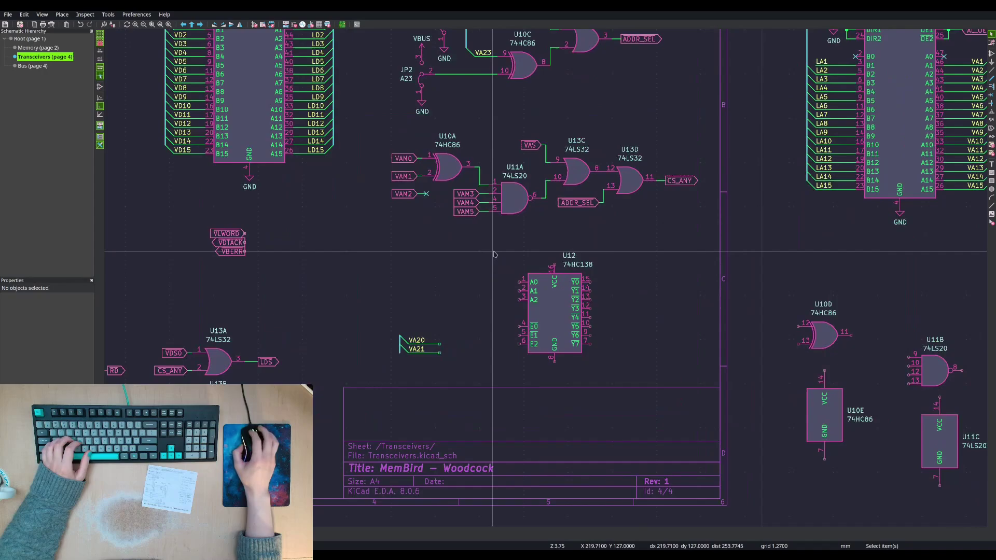
pyautogui.moveTo(494, 251); pyautogui.dragTo(633, 384)
pyautogui.press('m')
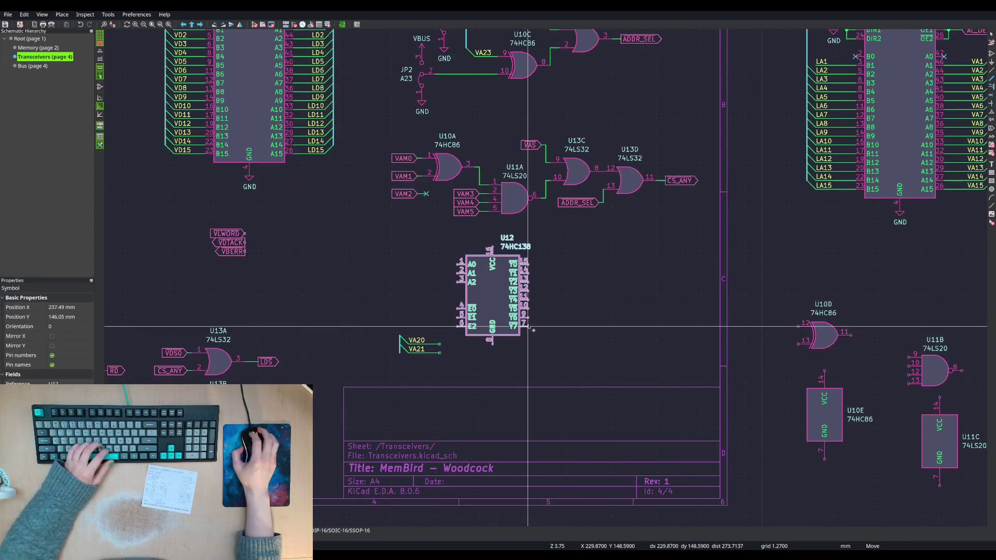
pyautogui.click(529, 327)
pyautogui.moveTo(386, 324); pyautogui.dragTo(445, 369)
pyautogui.press('m')
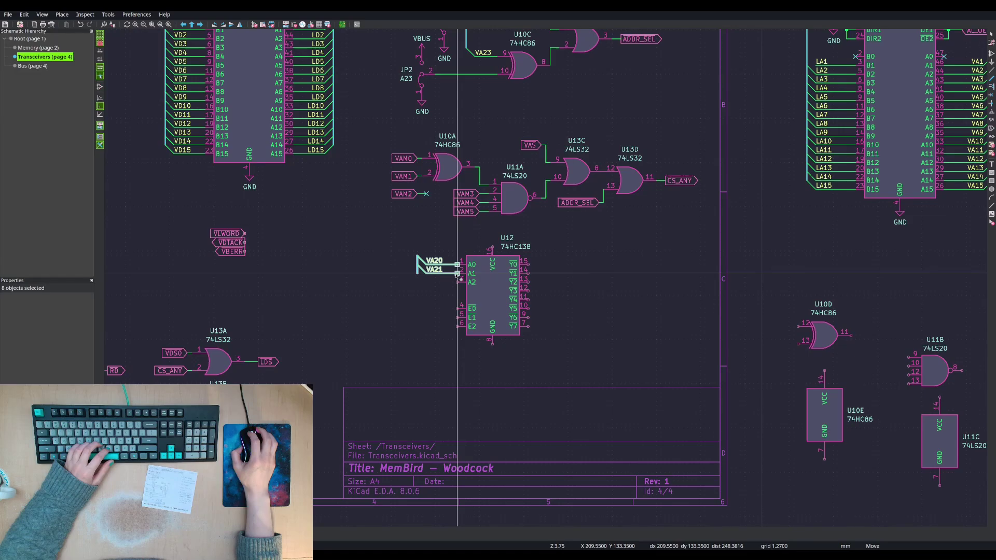
pyautogui.click(457, 274)
# - Copy the VA22 bus entry from U10B's input below the VA21 stub and wire it to U12's A2 pin
pyautogui.moveTo(465, 145); pyautogui.dragTo(543, 302, button='middle')
pyautogui.scroll(1, 543, 302)
pyautogui.moveTo(573, 120); pyautogui.dragTo(552, 138)
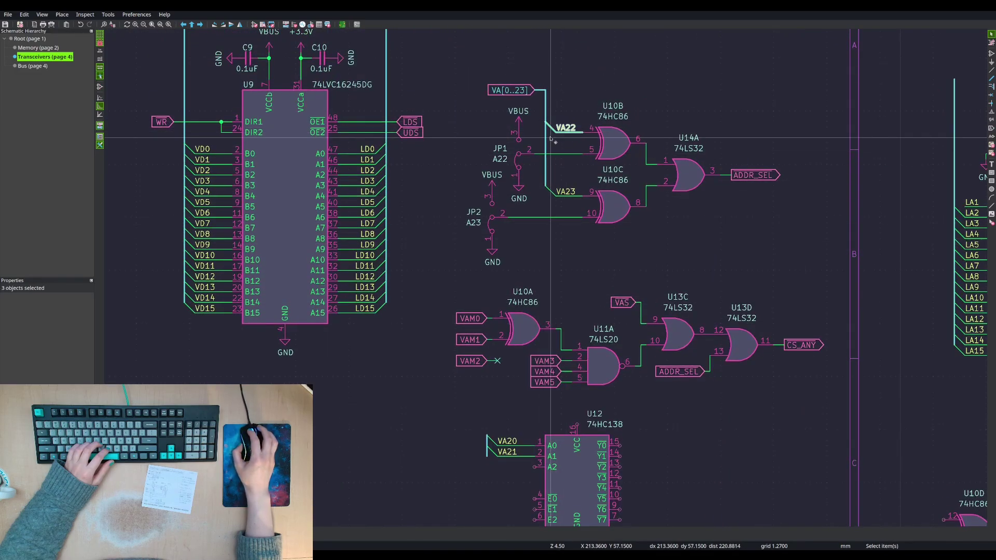
pyautogui.hotkey('ctrl', 'd')
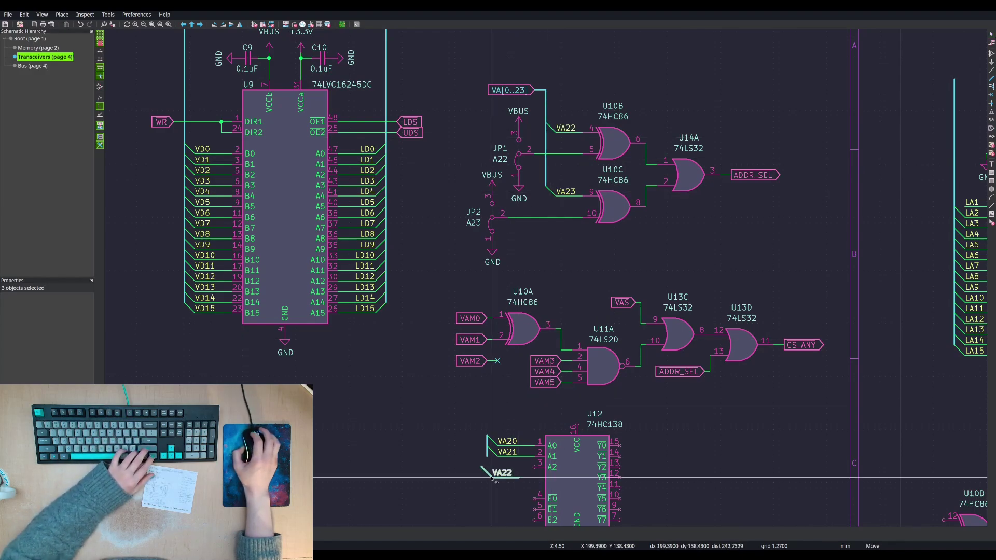
pyautogui.click(498, 467)
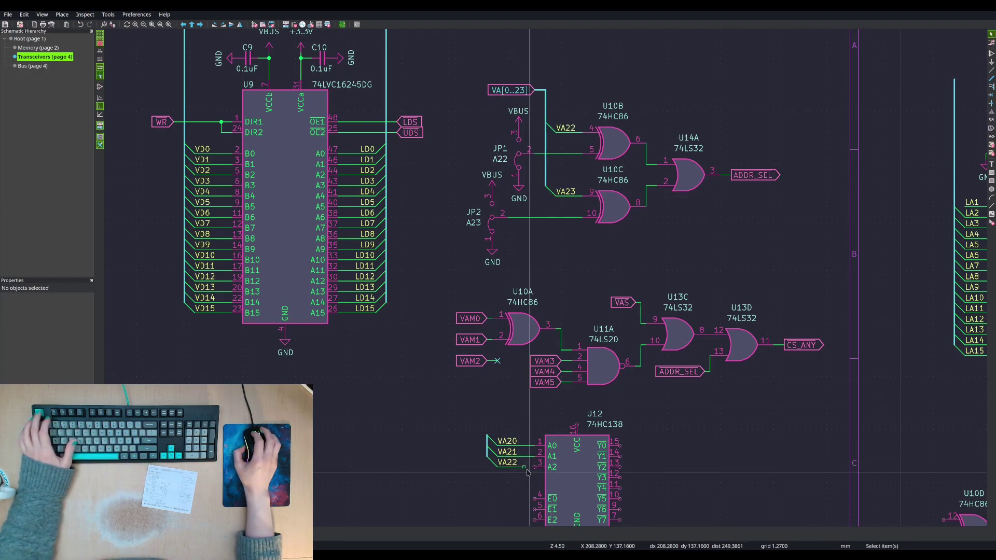
pyautogui.scroll(4, 524, 467)
pyautogui.click(546, 277)
pyautogui.click(572, 278)
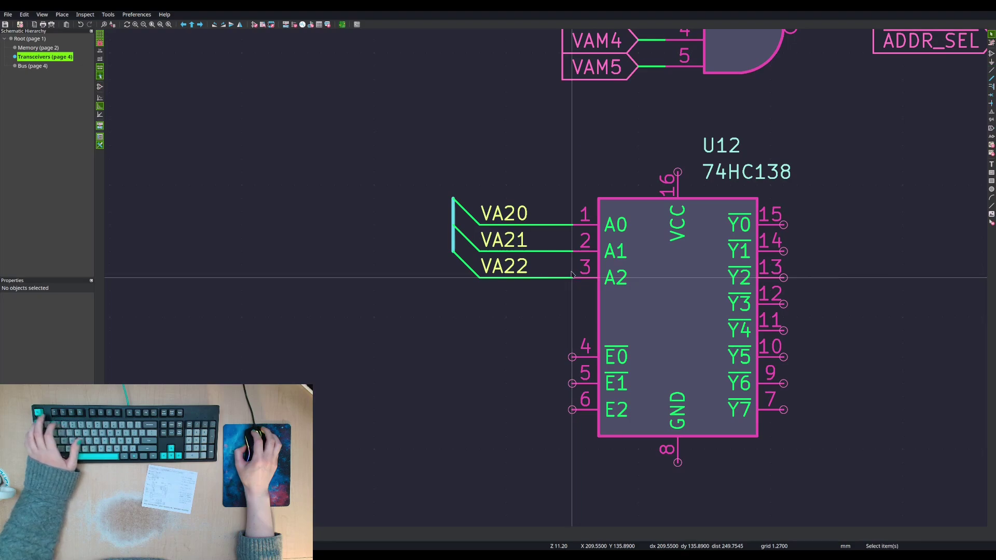
# - Place a copy of U13D's CS_ANY label beside U12, mirror it horizontally and set its shape to Input
pyautogui.scroll(-4, 540, 204)
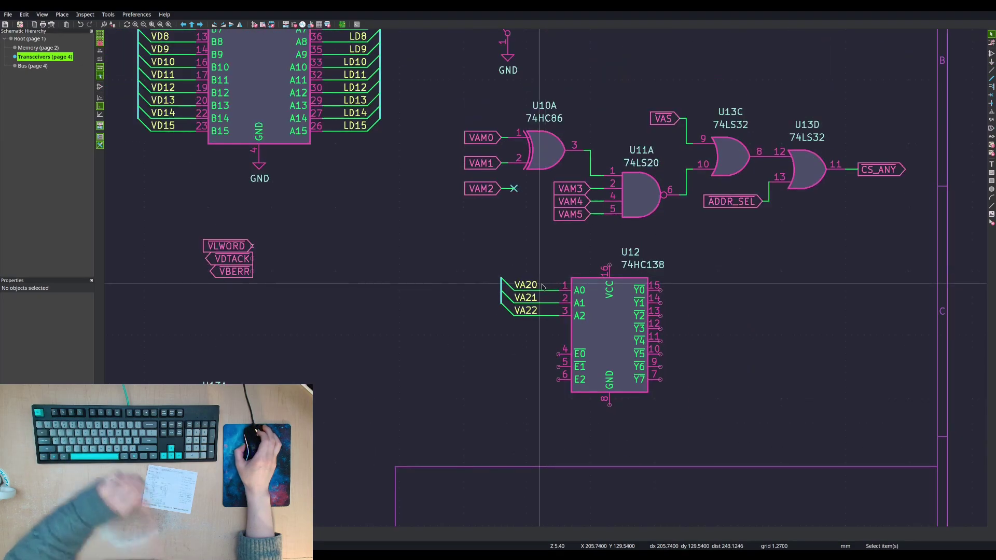
pyautogui.scroll(2, 427, 354)
pyautogui.scroll(-3, 428, 353)
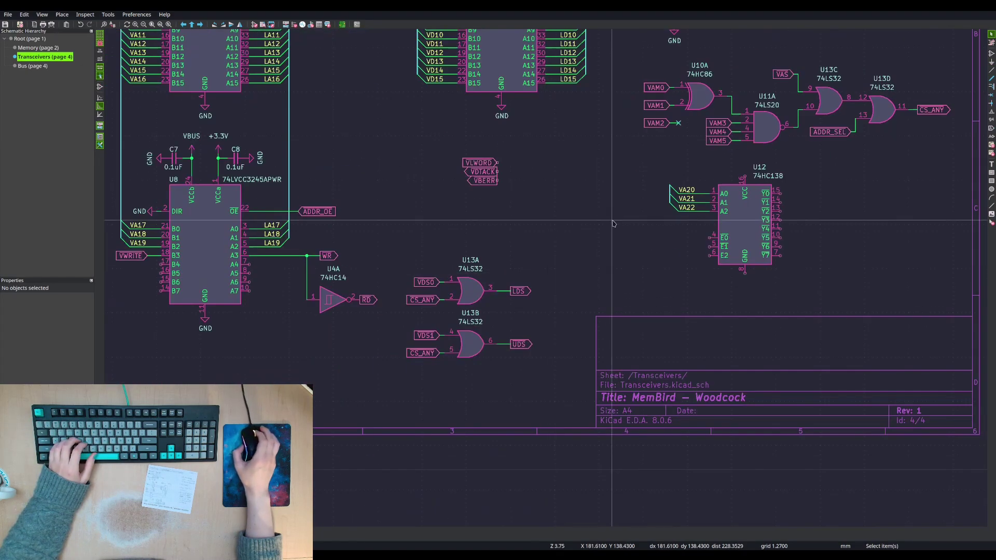
pyautogui.scroll(2, 546, 227)
pyautogui.scroll(1, 546, 227)
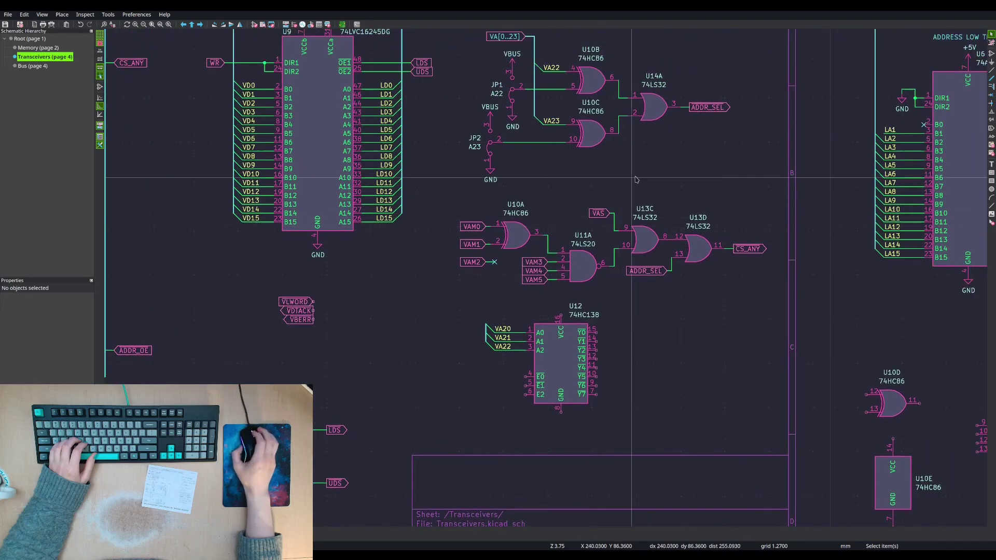
pyautogui.click(755, 250)
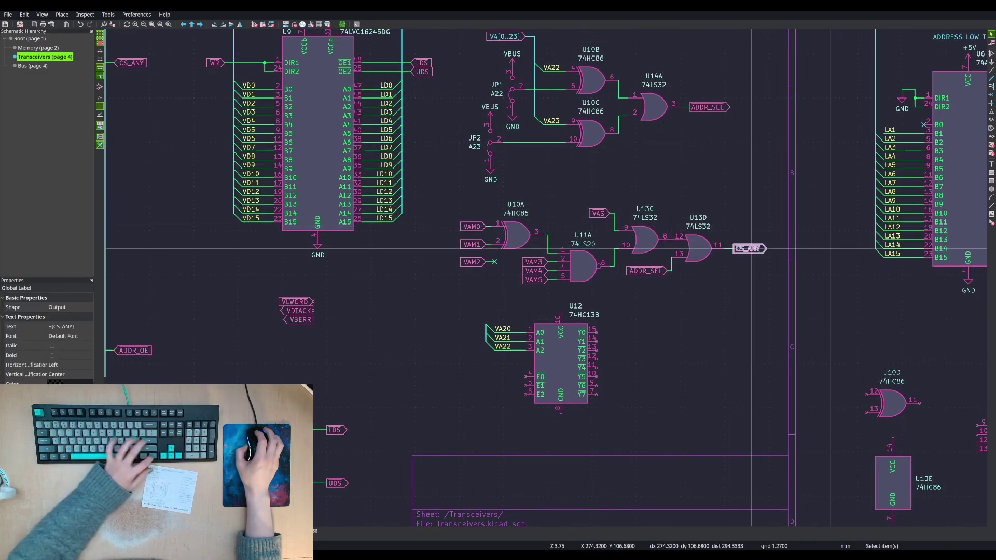
pyautogui.hotkey('ctrl', 'd')
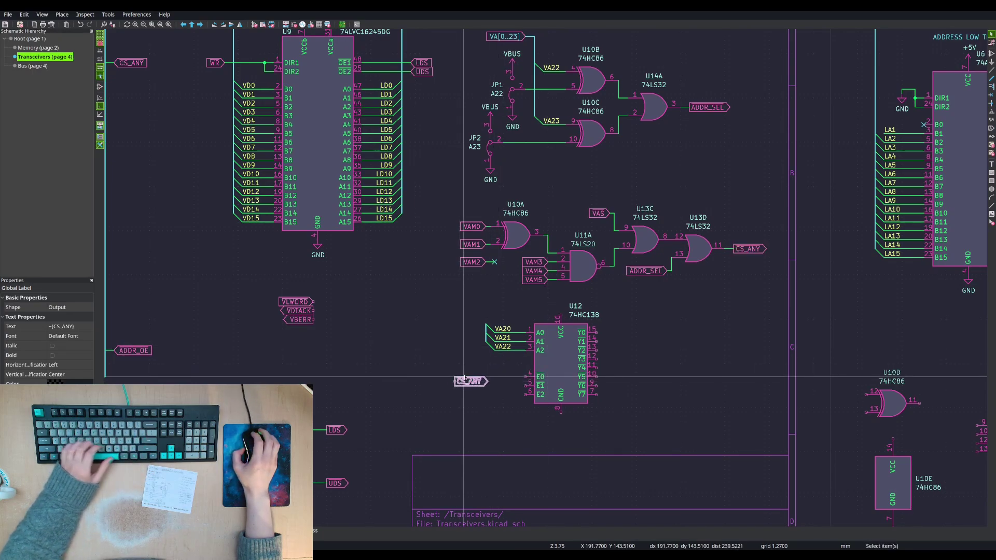
pyautogui.press('x')
pyautogui.press('e')
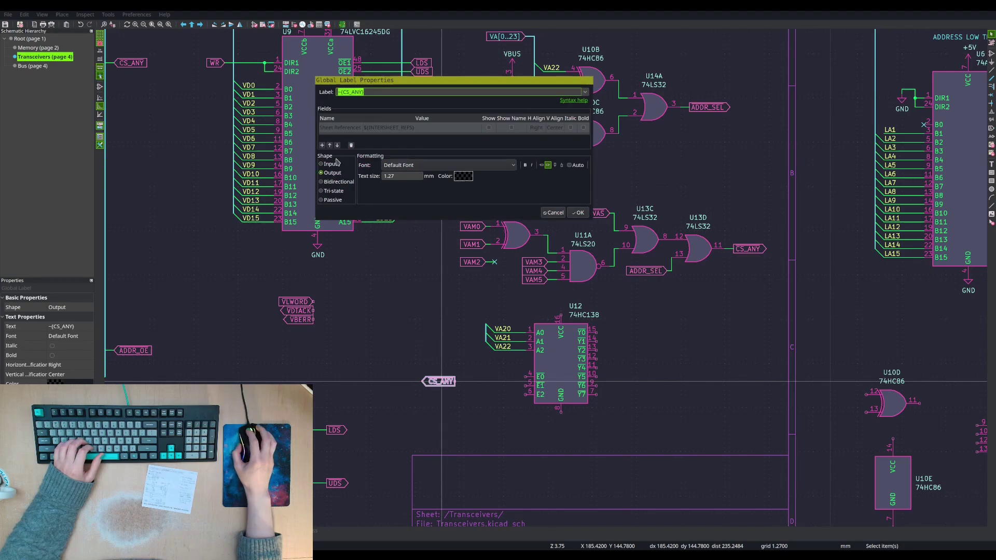
pyautogui.click(578, 212)
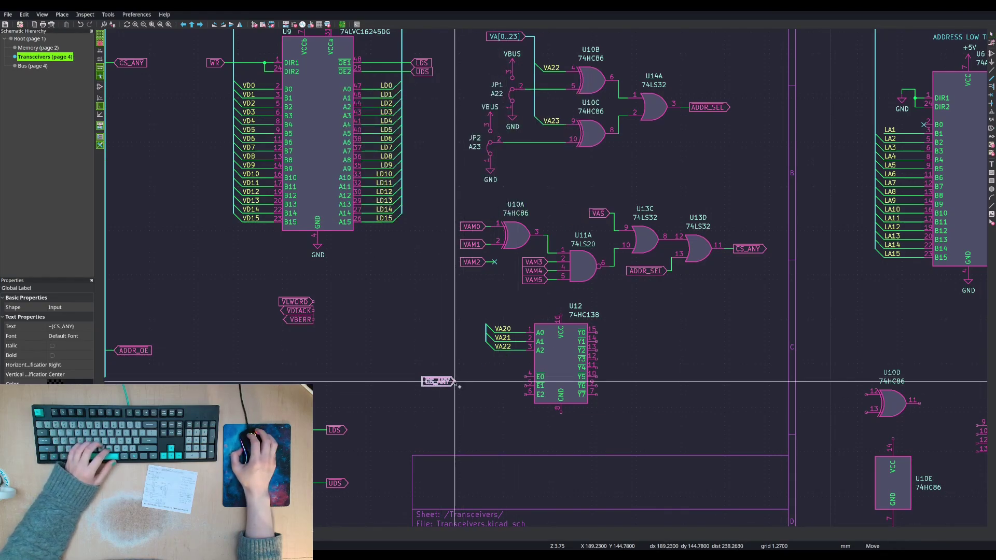
# - Align the copied CS_ANY input label with U12's E0 pin and wire it to that pin
pyautogui.press('x')
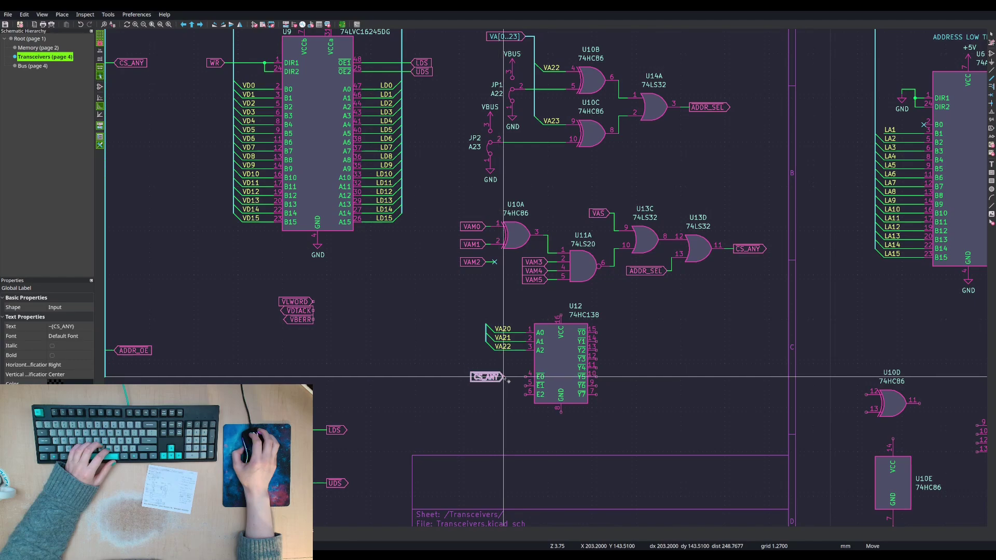
pyautogui.click(504, 378)
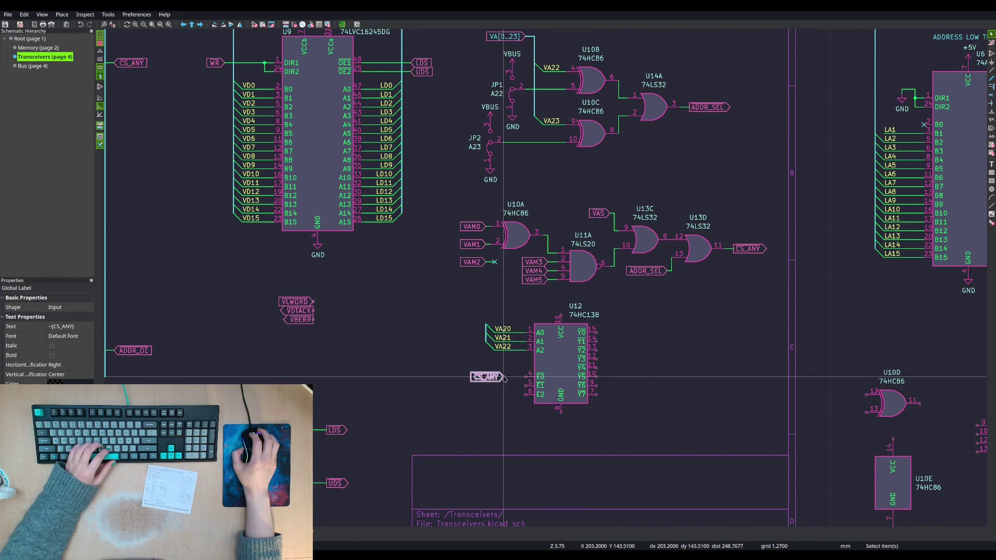
pyautogui.press('w')
pyautogui.click(529, 377)
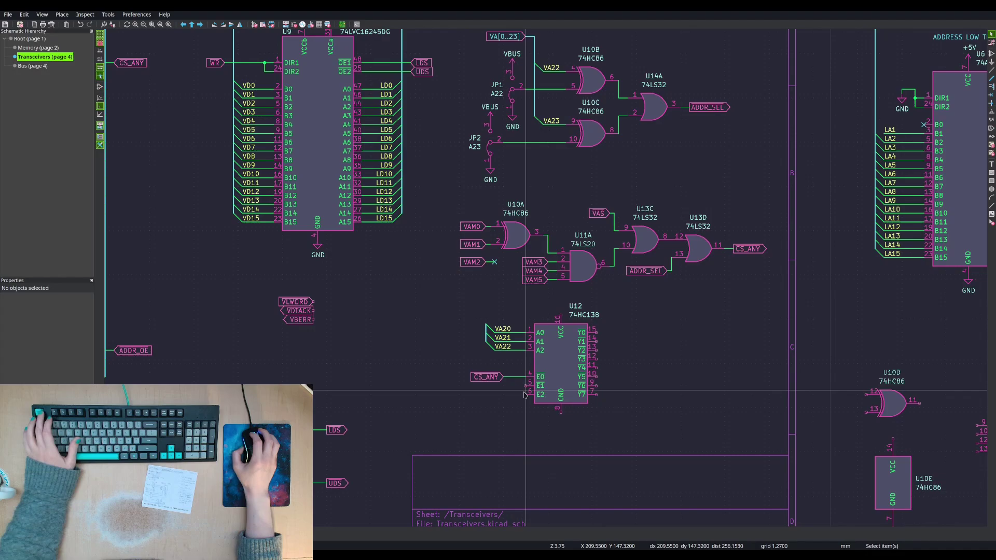
# - Move U12 together with its VA20–VA22 bus stub and CS_ANY label to the area below U10A
pyautogui.moveTo(400, 299); pyautogui.dragTo(632, 442)
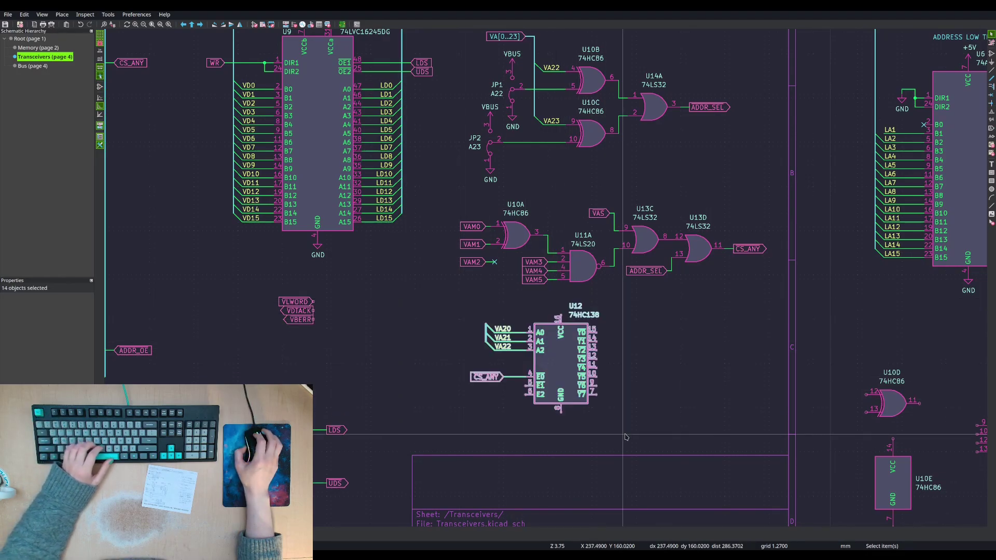
pyautogui.press('m')
pyautogui.click(555, 400)
# - Copy the VBUS and GND power symbols from JP1 onto U12's VCC and GND pins
pyautogui.scroll(2, 487, 187)
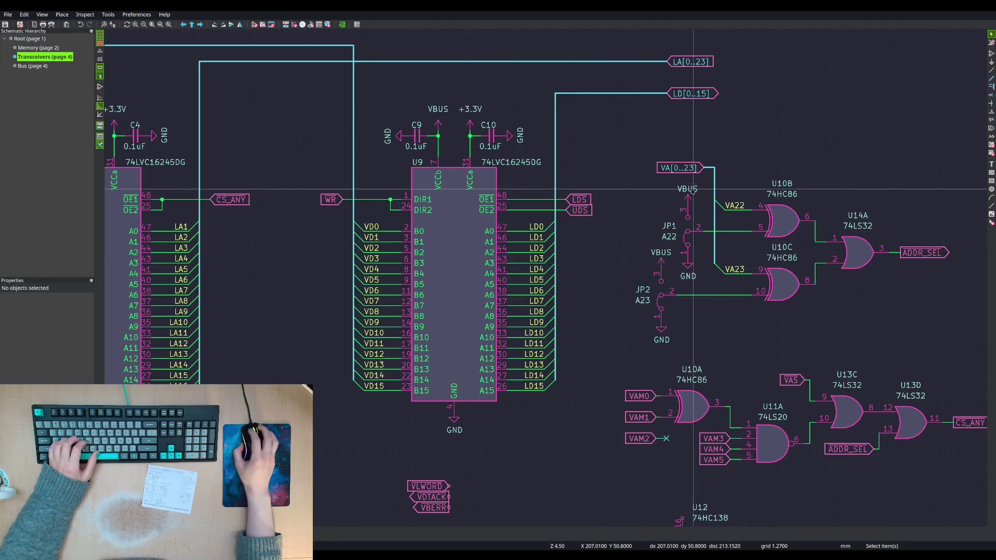
pyautogui.click(685, 200)
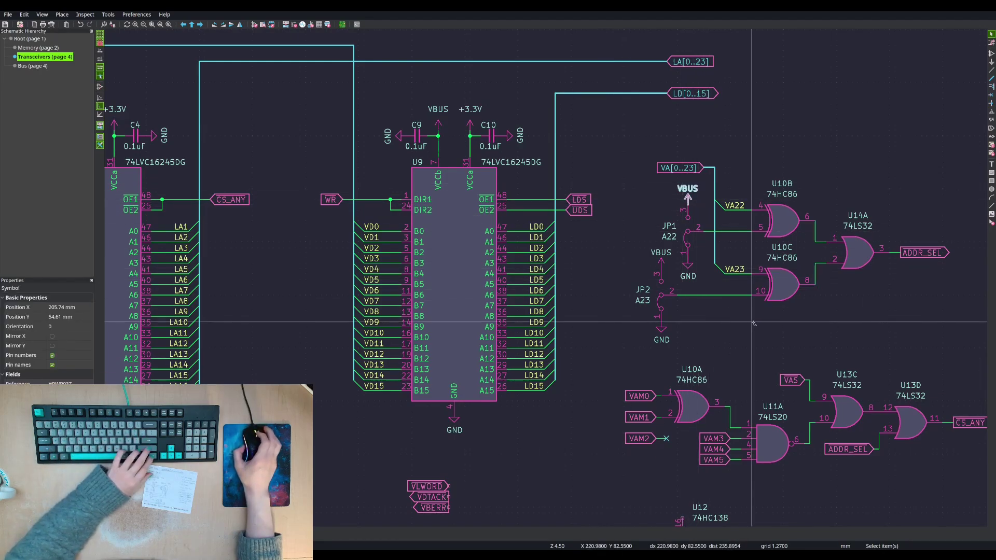
pyautogui.moveTo(754, 320); pyautogui.dragTo(689, 137, button='middle')
pyautogui.hotkey('ctrl', 'd')
pyautogui.click(618, 335)
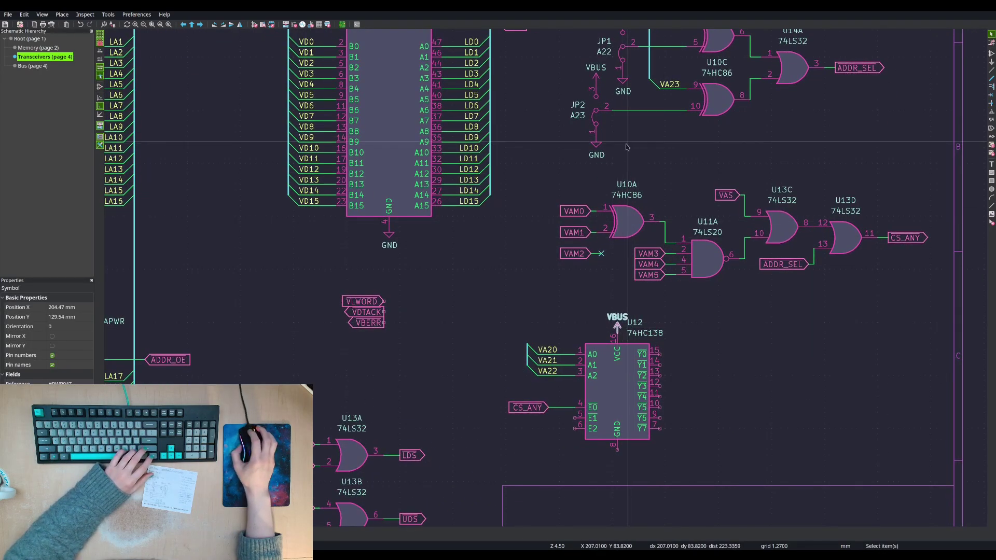
pyautogui.click(622, 84)
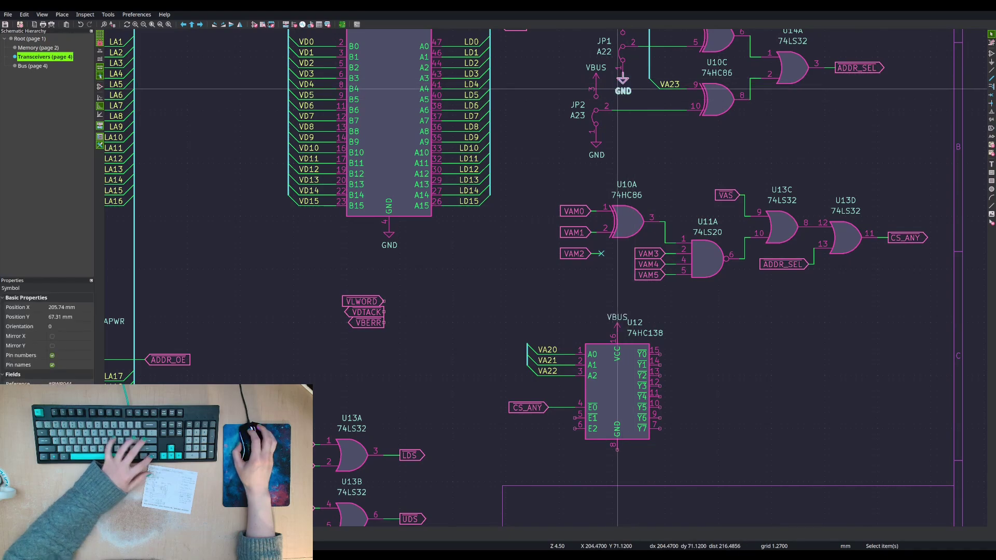
pyautogui.hotkey('ctrl', 'd')
pyautogui.click(618, 451)
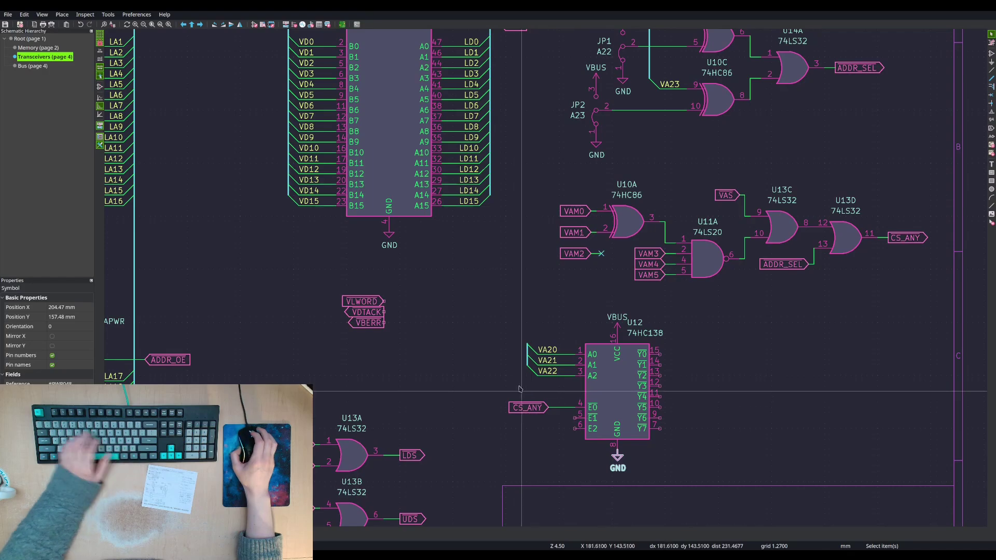
# - Copy the sideways GND symbol from U8's DIR pin onto U12's E1 pin
pyautogui.press('Escape')
pyautogui.scroll(-2, 630, 174)
pyautogui.press('m')
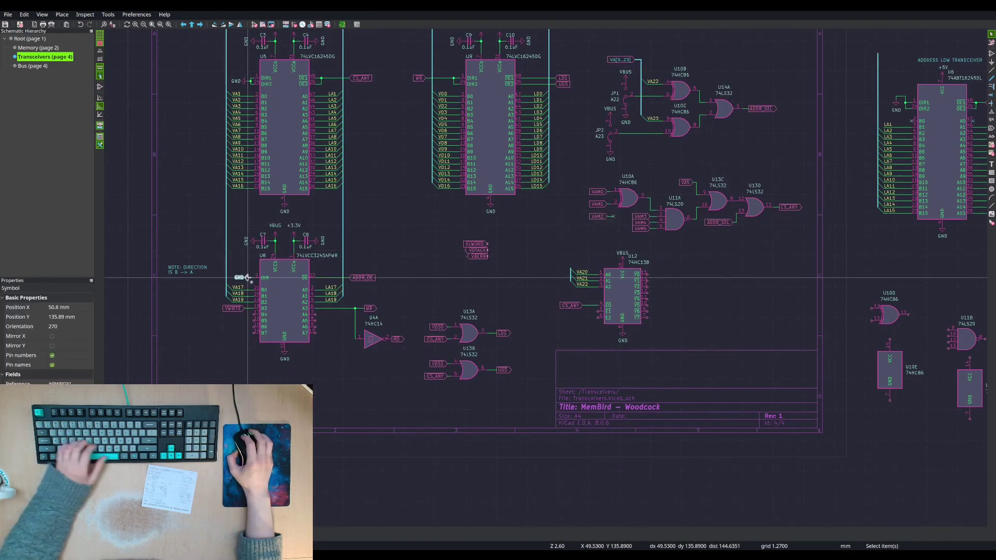
pyautogui.scroll(4, 598, 317)
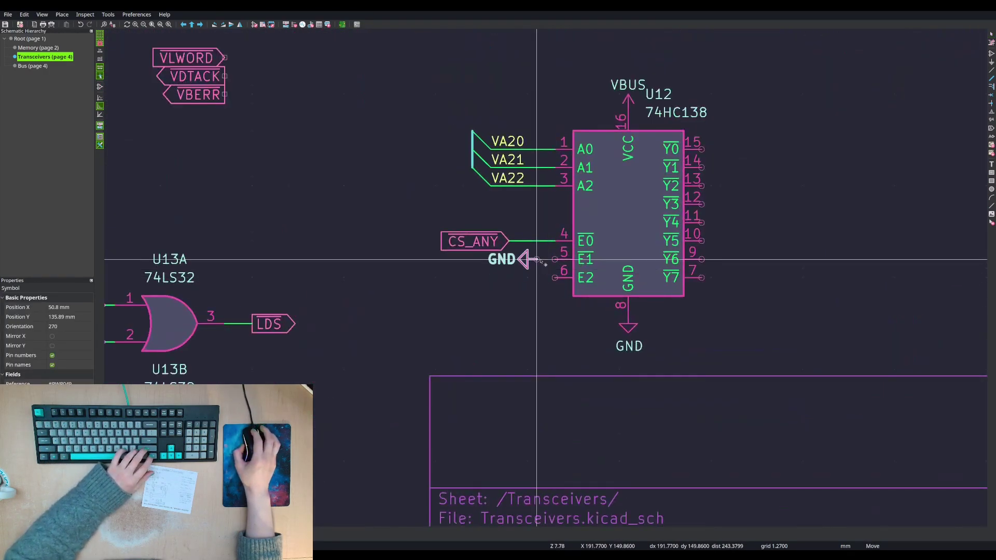
pyautogui.click(552, 259)
# - Copy U12's VBUS power symbol to the free area beside U13A, turned sideways, and rotate its text to read horizontally
pyautogui.scroll(-3, 518, 289)
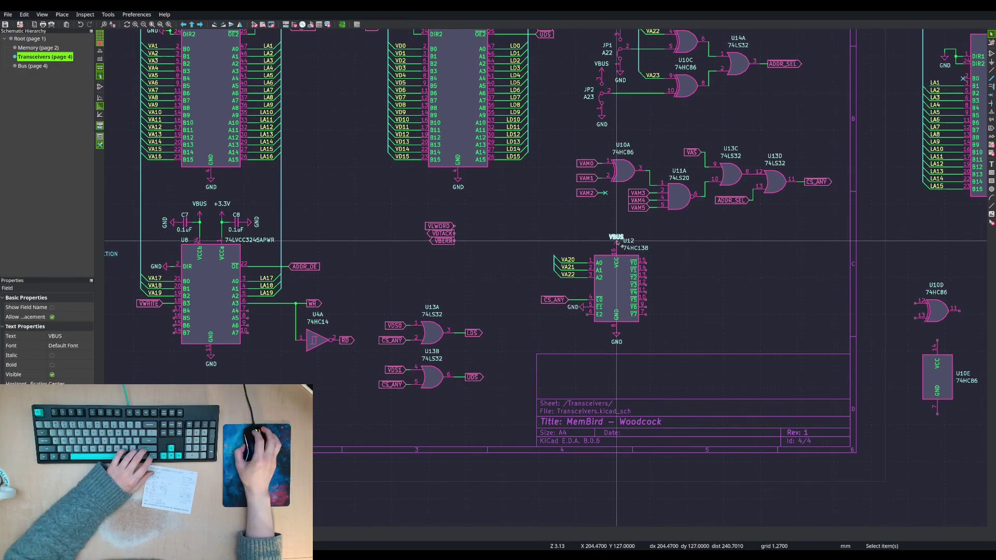
pyautogui.click(617, 242)
pyautogui.hotkey('ctrl', 'd')
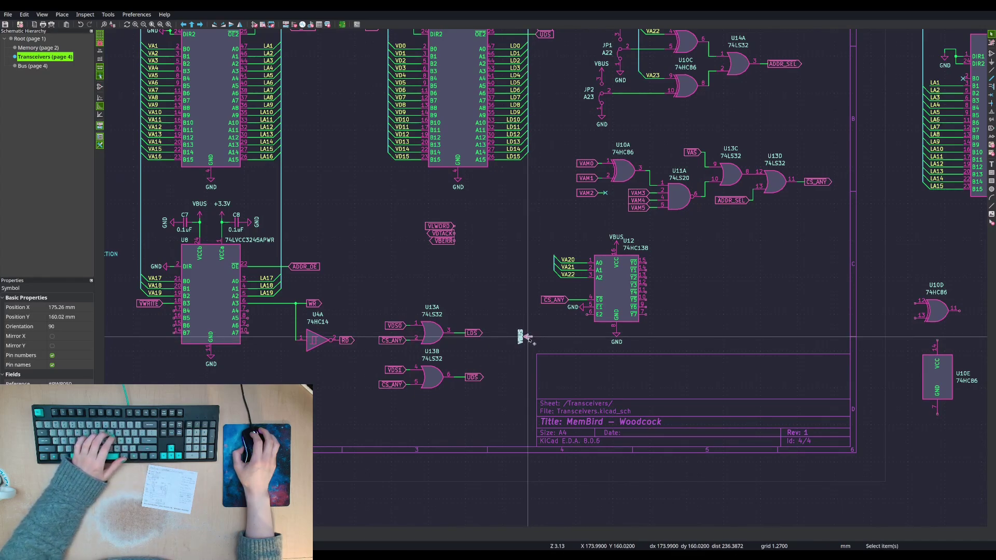
pyautogui.click(520, 337)
pyautogui.press('r')
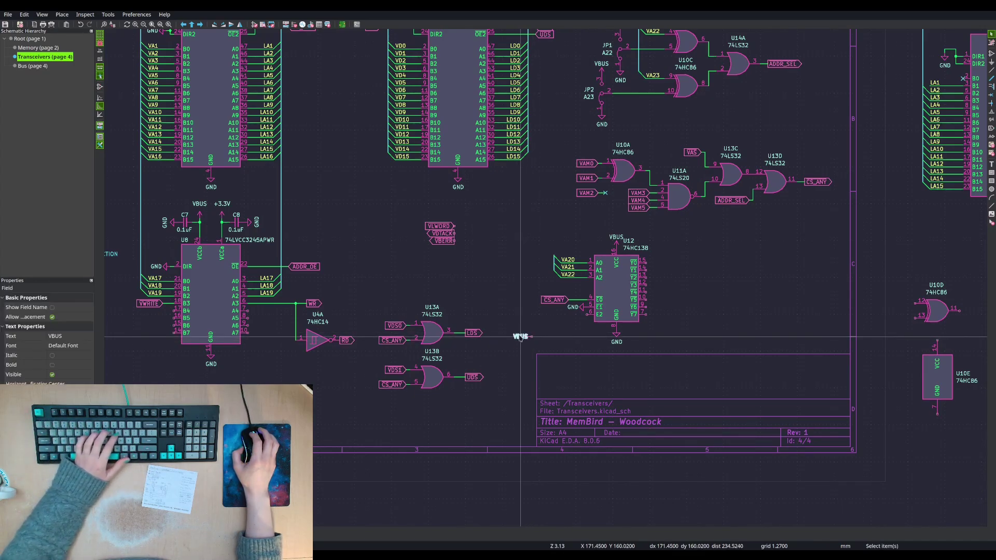
# - Move the sideways VBUS power symbol onto U12's E2 pin
pyautogui.scroll(3, 520, 337)
pyautogui.press('m')
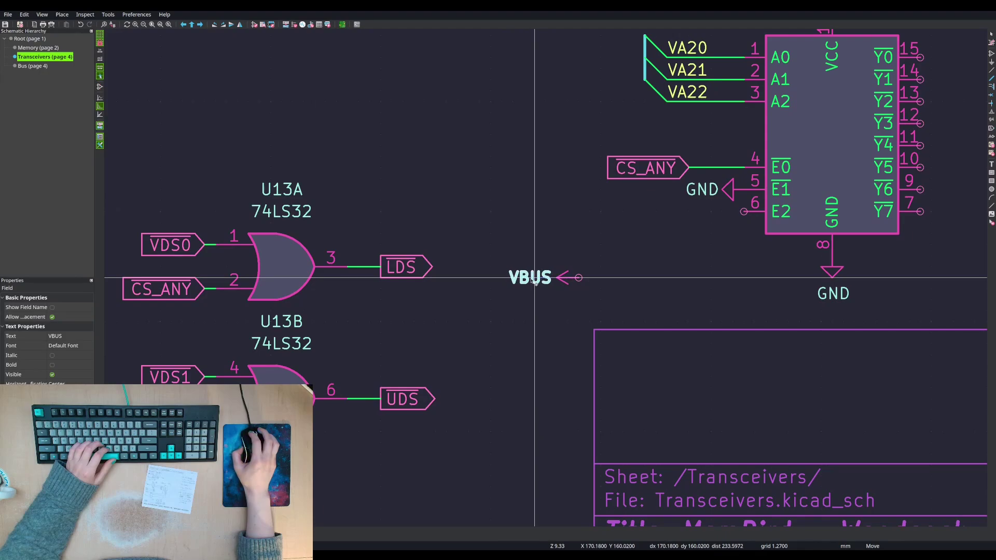
pyautogui.click(531, 279)
pyautogui.press('Escape')
pyautogui.moveTo(487, 255); pyautogui.dragTo(622, 314)
pyautogui.press('m')
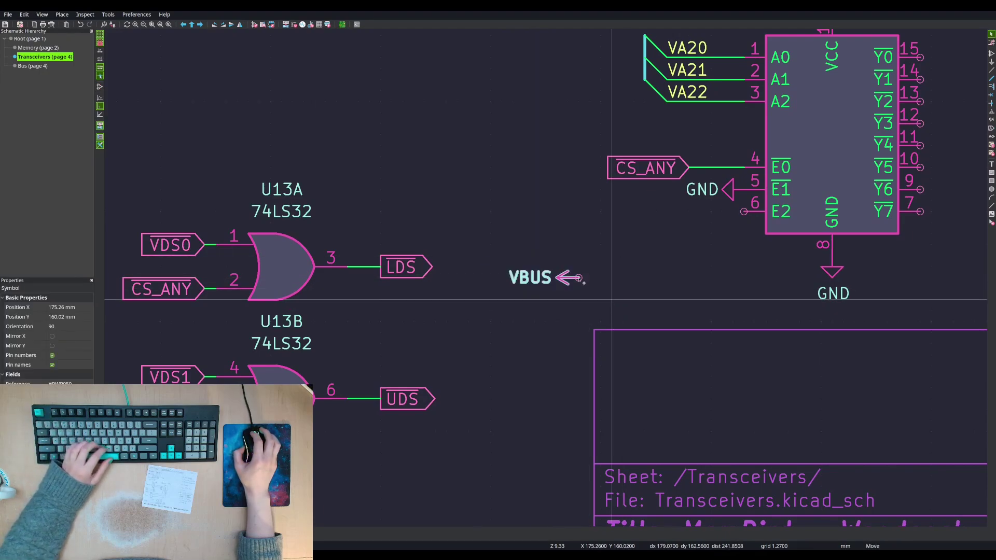
pyautogui.scroll(-2, 734, 234)
pyautogui.click(594, 264)
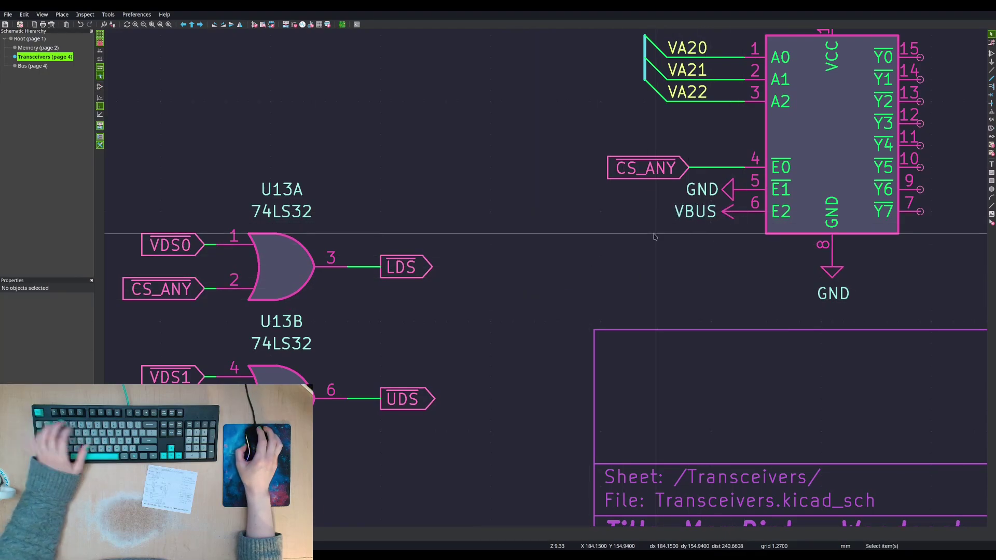
# - Copy the VA[0..23] global label from above JP1 to just above U12's VA20–VA22 bus stub
pyautogui.moveTo(546, 281); pyautogui.dragTo(448, 328, button='middle')
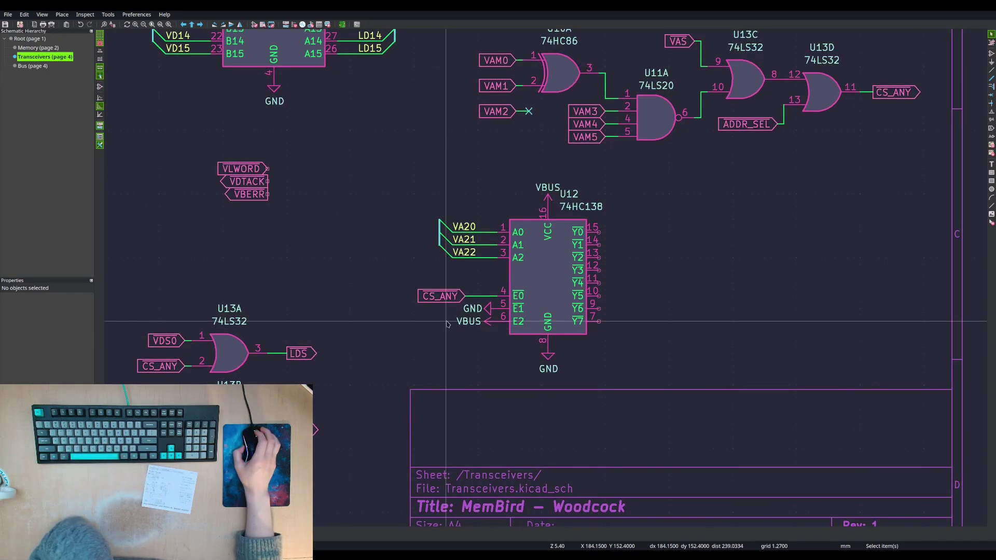
pyautogui.scroll(-1, 446, 326)
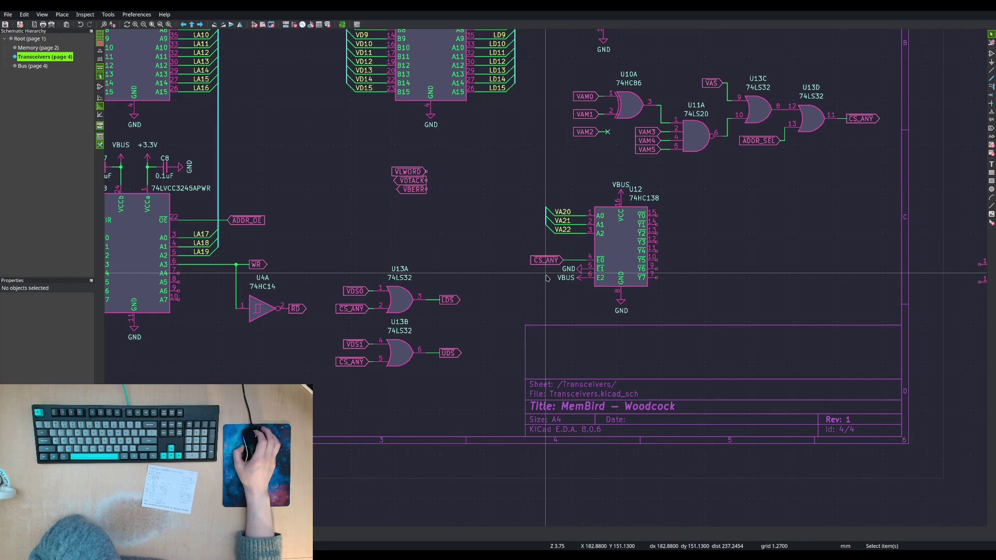
pyautogui.scroll(-1, 546, 279)
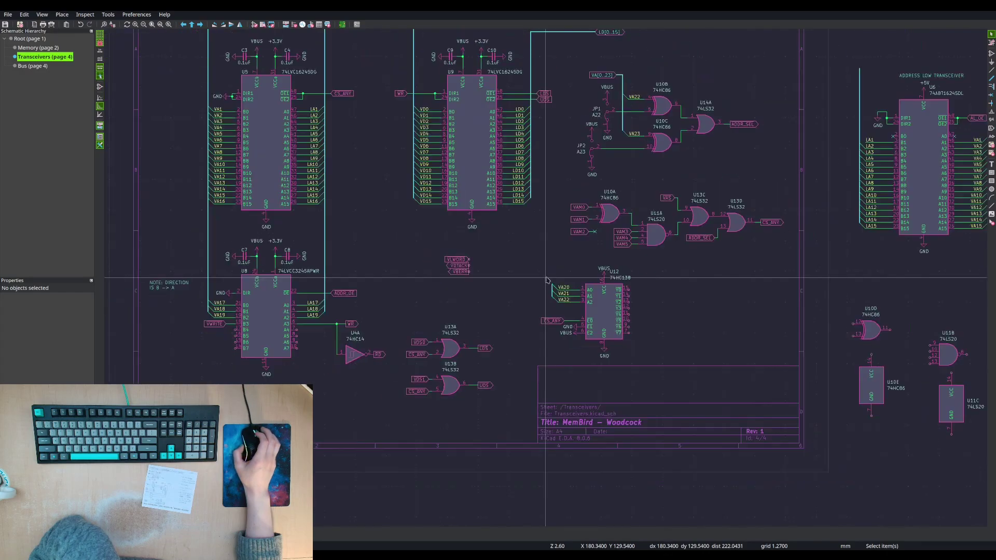
pyautogui.click(607, 76)
pyautogui.click(570, 81)
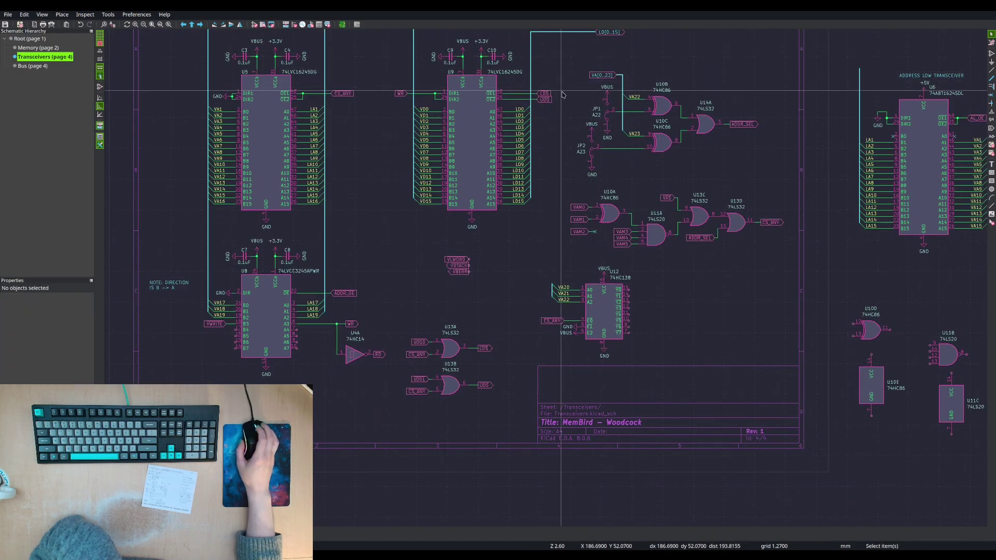
pyautogui.press('m')
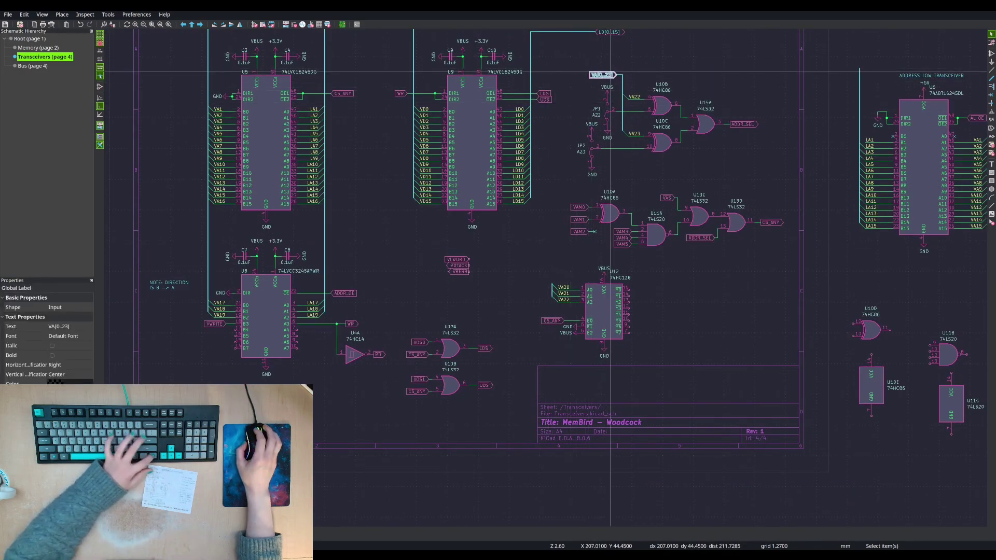
pyautogui.scroll(5, 553, 255)
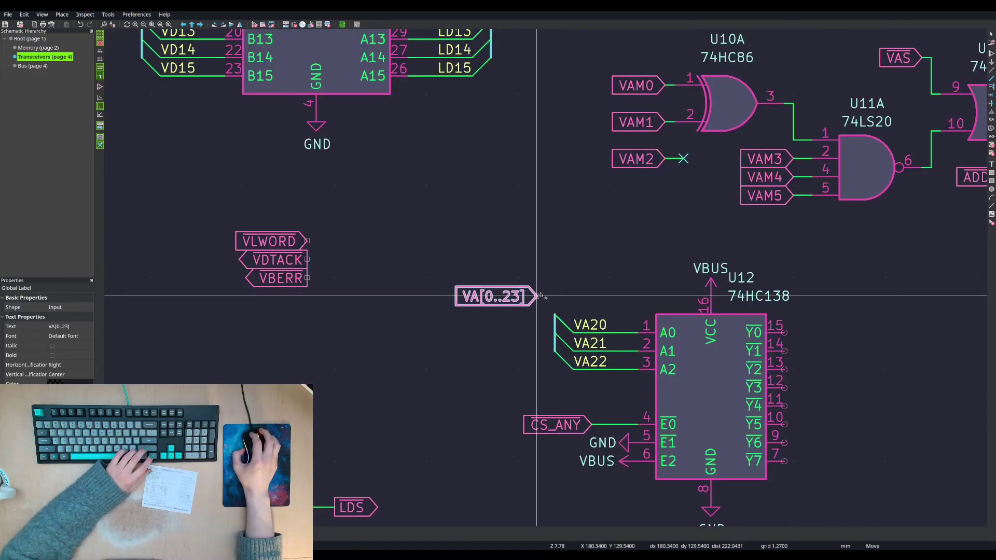
pyautogui.click(546, 296)
pyautogui.press('Escape')
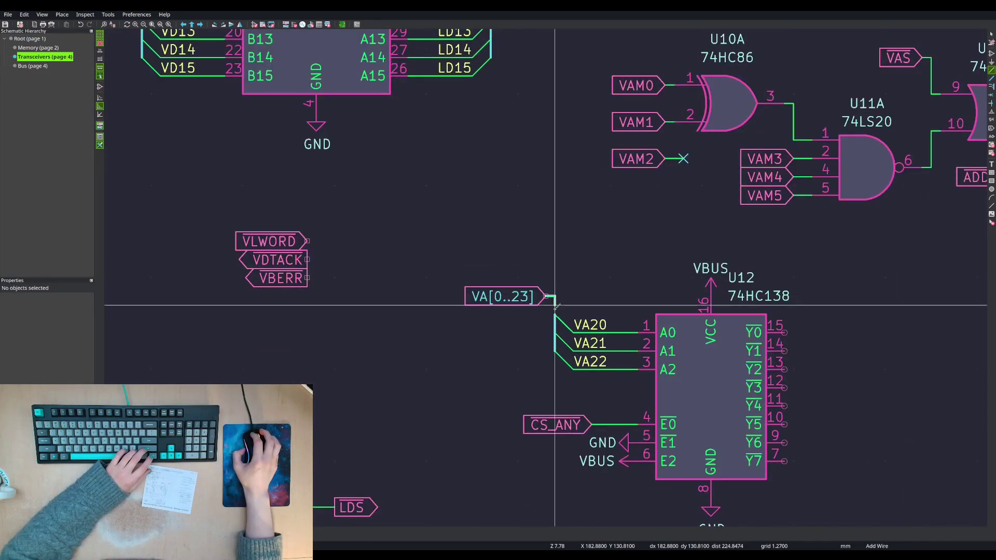
# - Draw a bus connecting U12's VA20–VA22 bus stub to the copied VA[0..23] label
pyautogui.hotkey('ctrl', 'v')
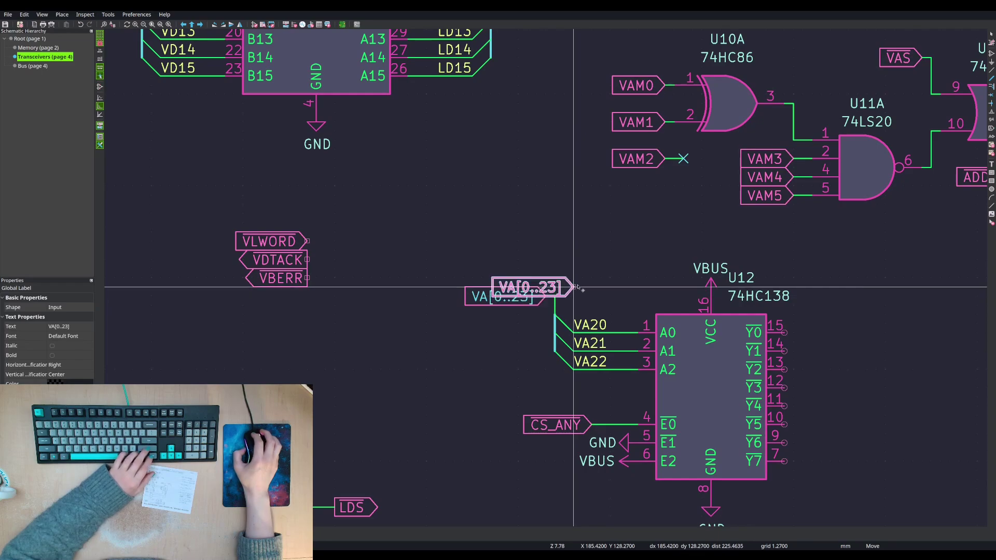
pyautogui.press('Escape')
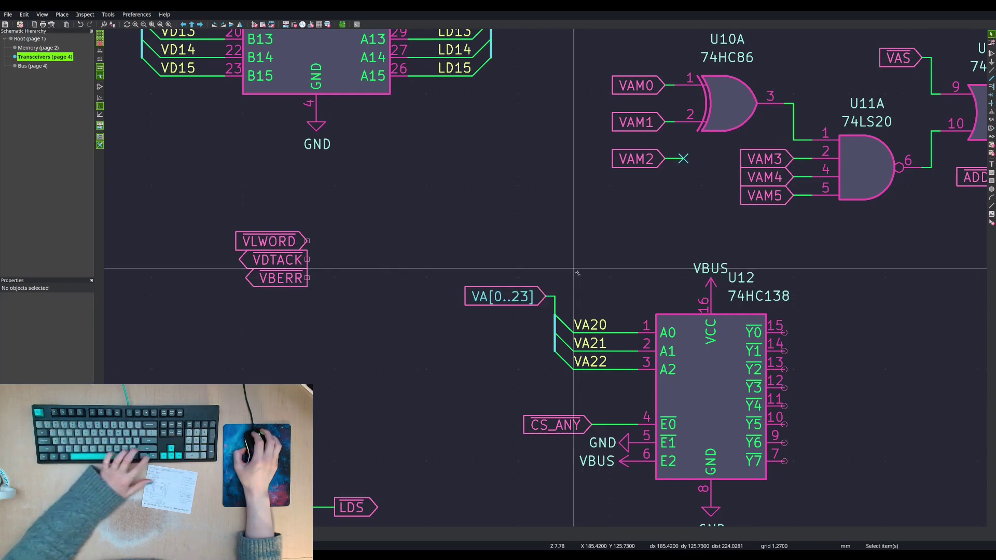
pyautogui.press('b')
pyautogui.click(554, 314)
pyautogui.click(544, 296)
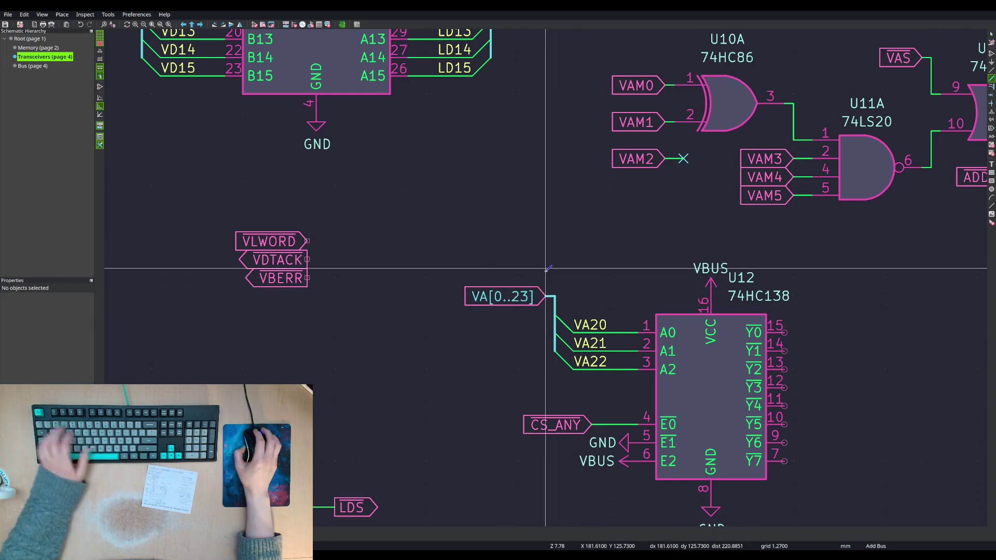
pyautogui.press('Escape')
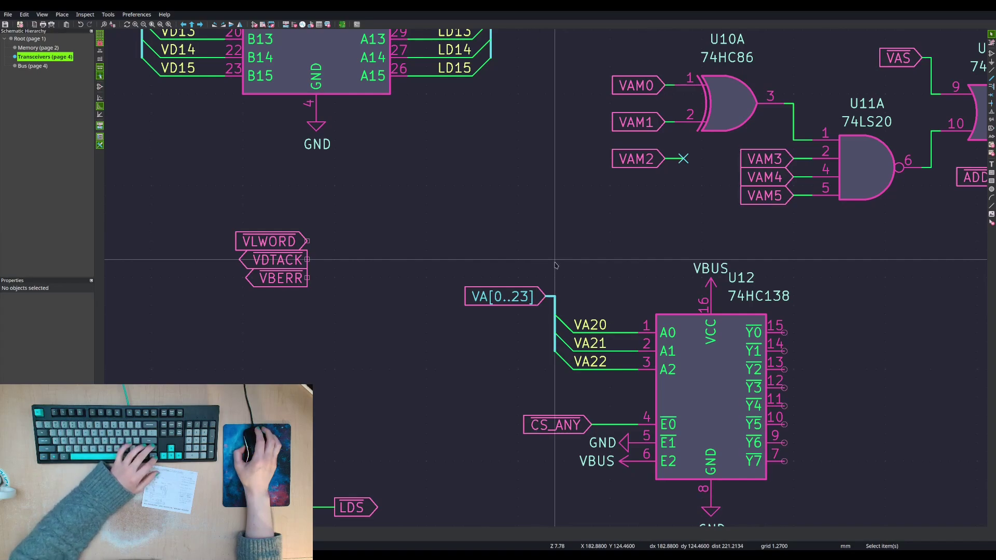
# - Copy U13D's CS_ANY output label beside U12's Y0 and Y1 outputs and wire each copy to its pin
pyautogui.scroll(-3, 532, 265)
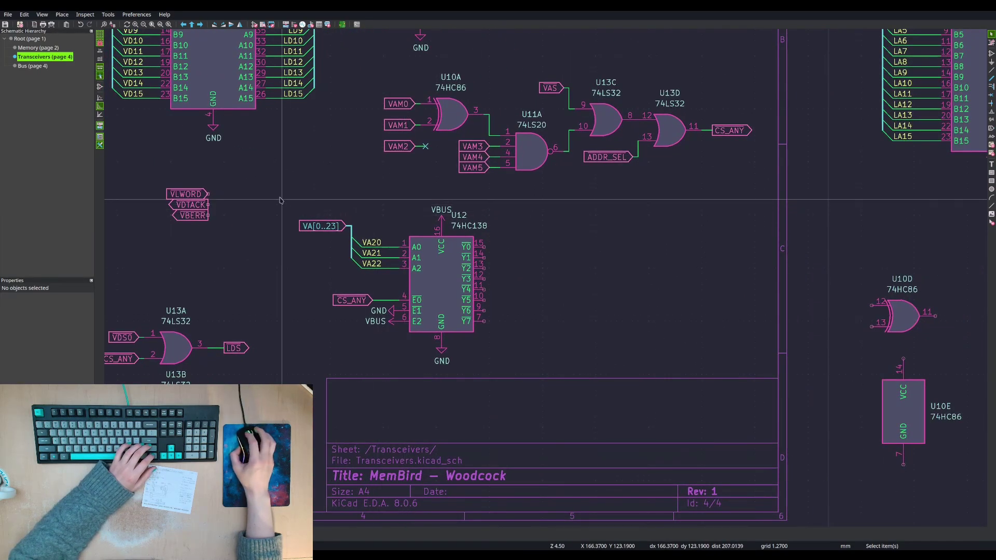
pyautogui.click(732, 131)
pyautogui.hotkey('ctrl', 'd')
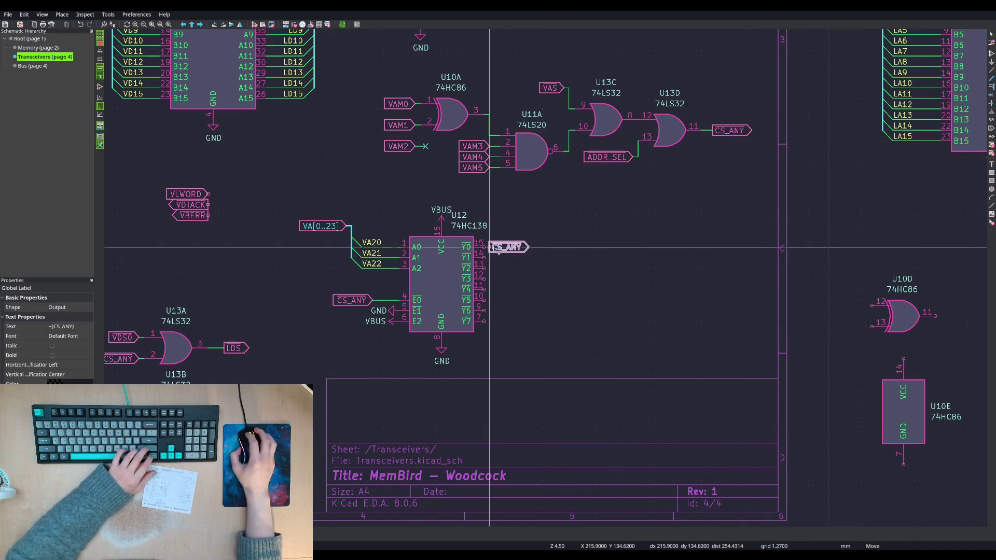
pyautogui.click(500, 247)
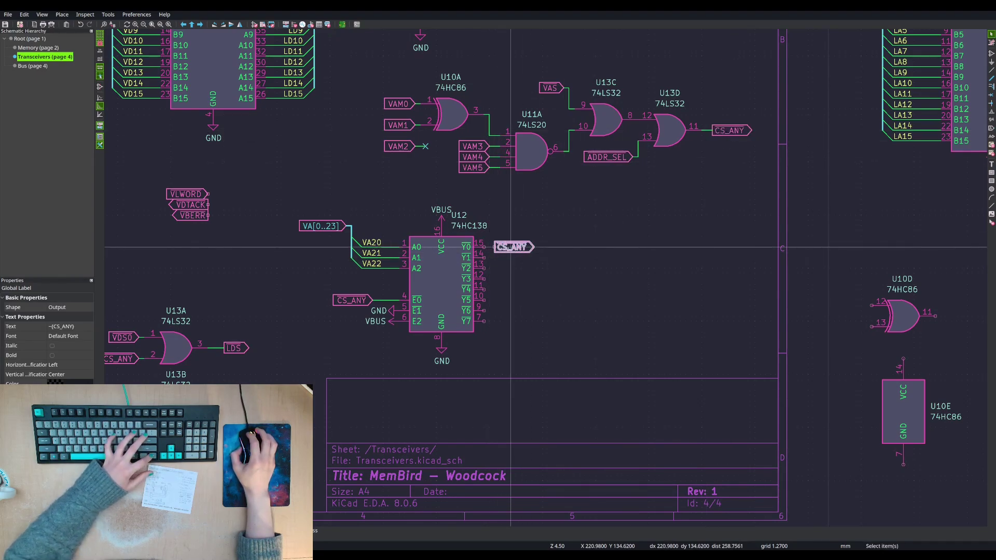
pyautogui.press('Insert')
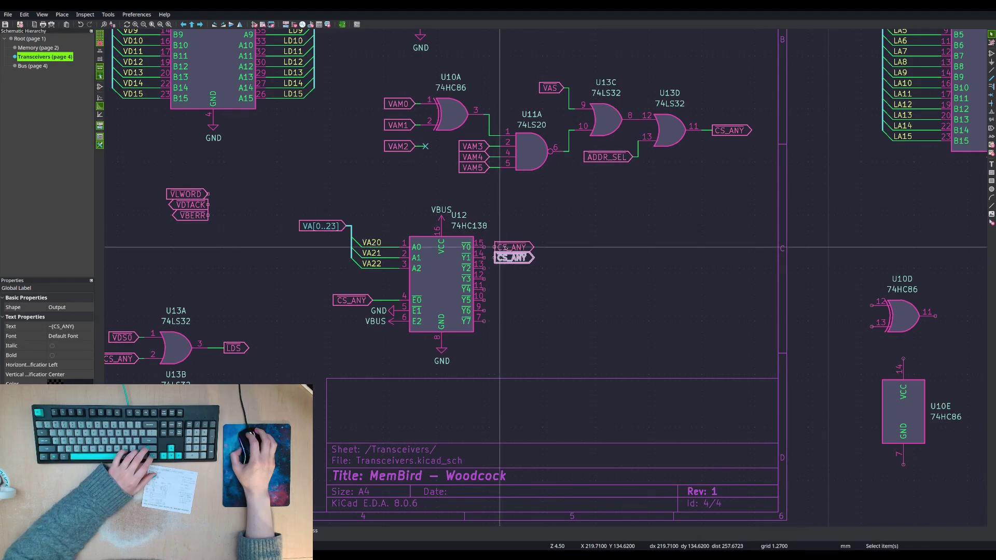
pyautogui.press('w')
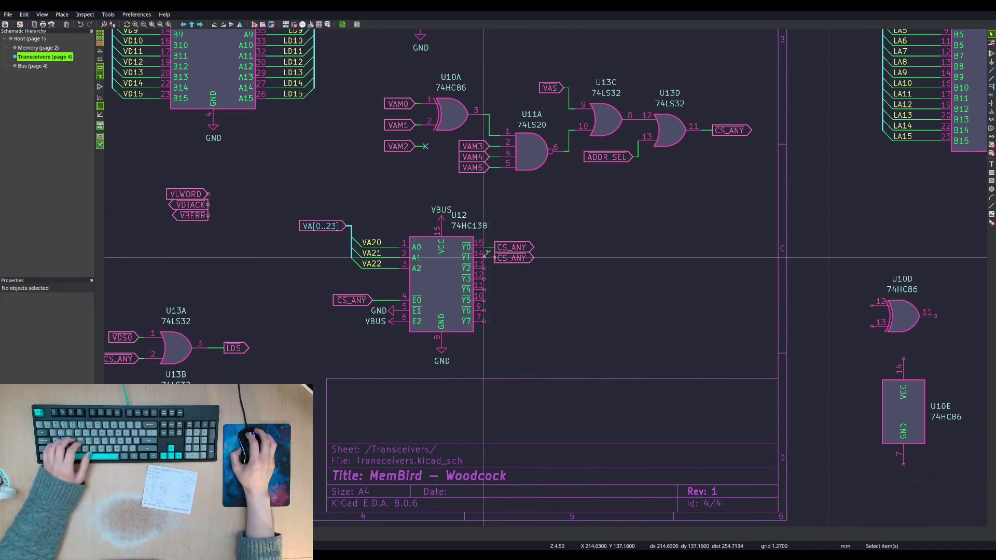
pyautogui.press('Escape')
# - Rename the output labels on U12's Y0 and Y1 pins to ~{CS0} and ~{CS1}
pyautogui.click(513, 247)
pyautogui.doubleClick(513, 247)
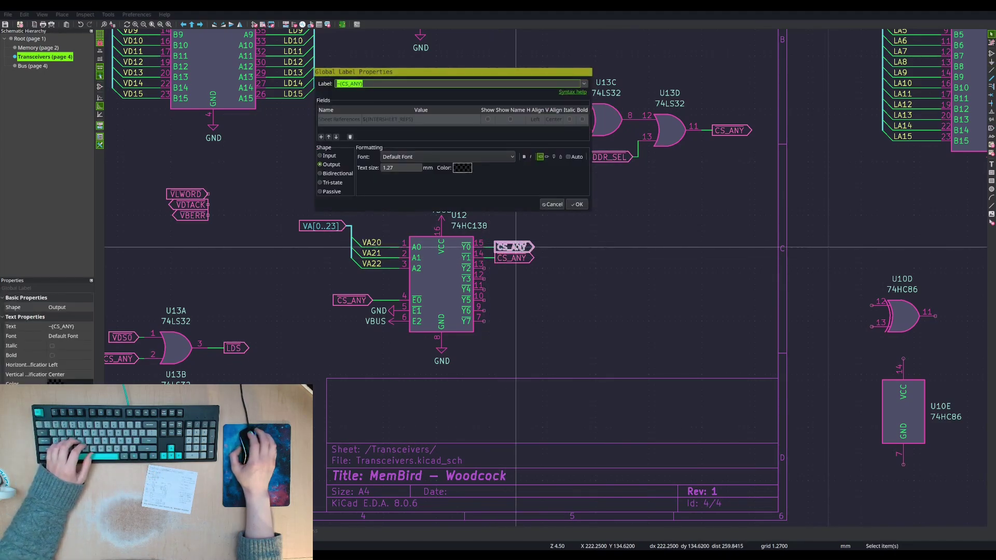
pyautogui.write('~{CS0}')
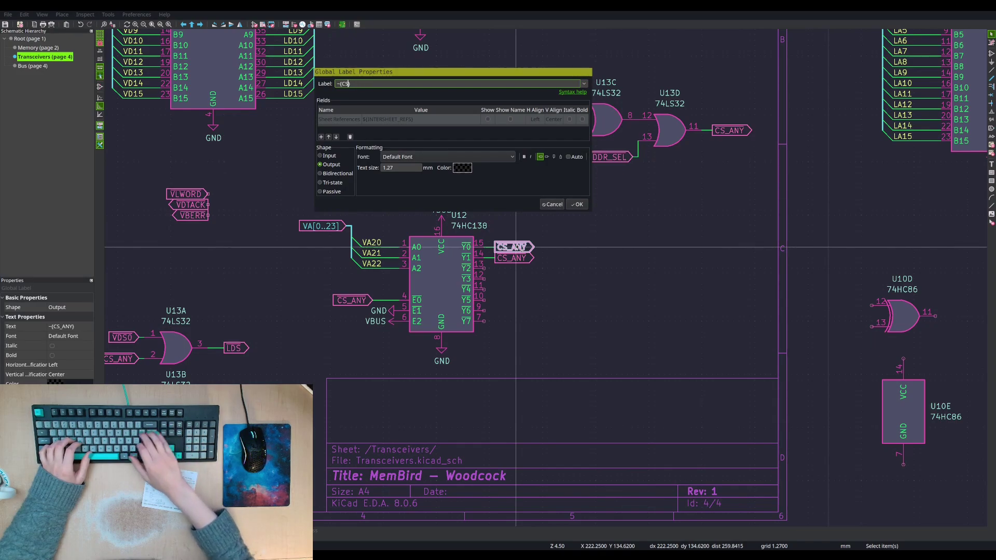
pyautogui.press('Return')
pyautogui.click(512, 258)
pyautogui.doubleClick(512, 258)
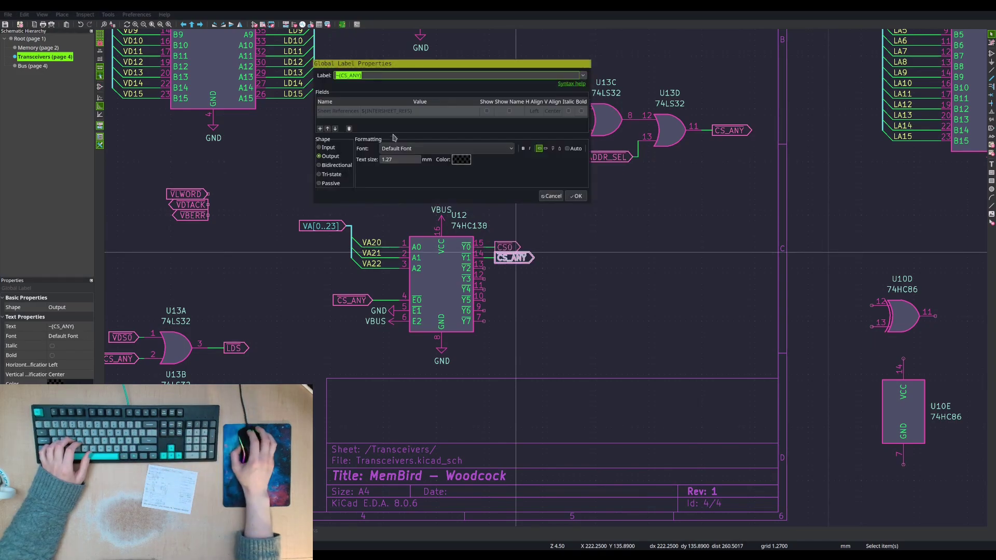
pyautogui.write('~{CS1}')
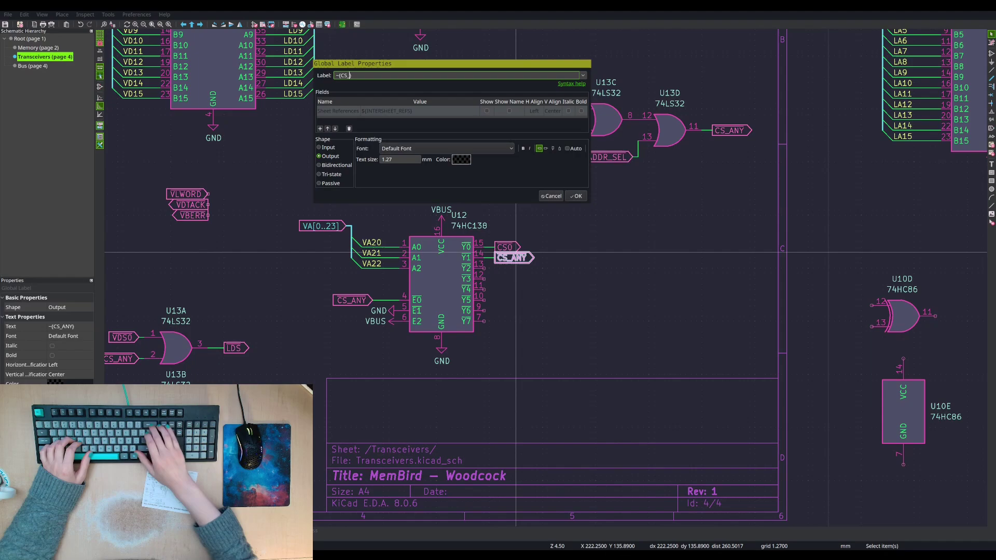
pyautogui.press('Return')
pyautogui.press('Escape')
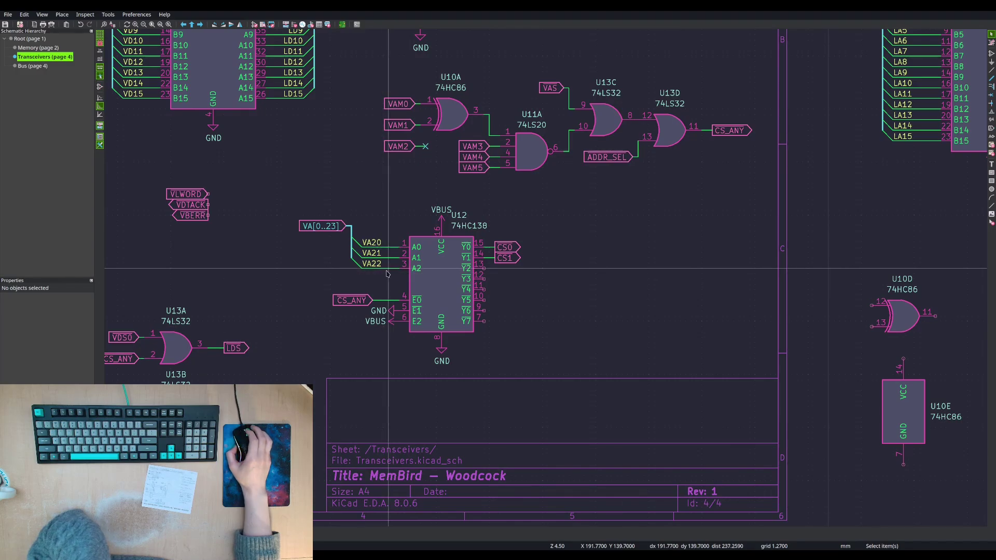
pyautogui.scroll(-2, 386, 273)
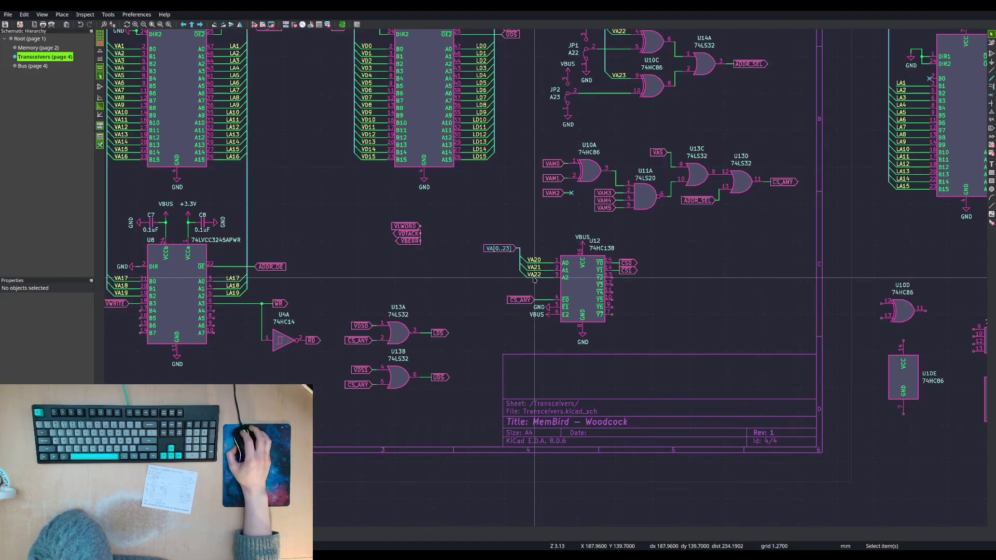
pyautogui.moveTo(538, 275); pyautogui.dragTo(511, 305, button='middle')
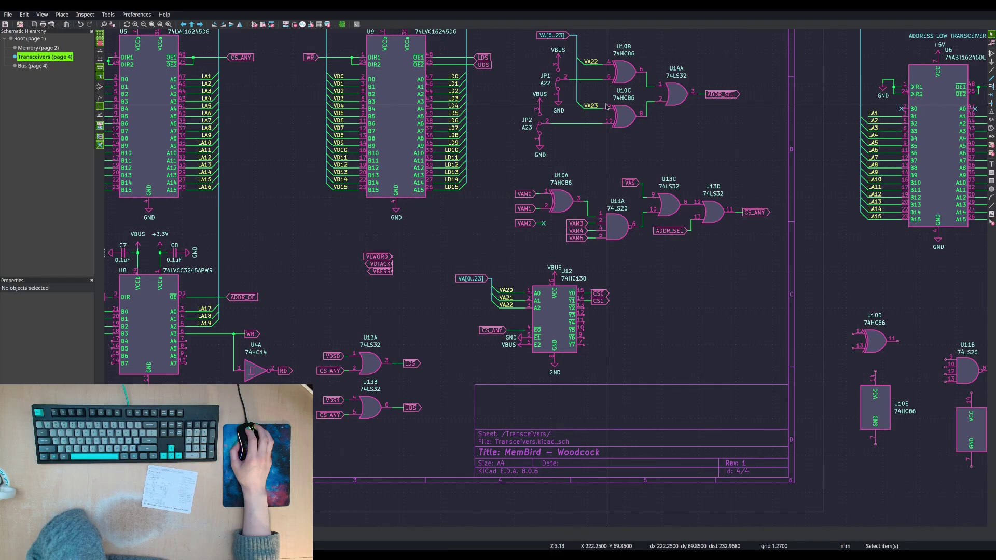
pyautogui.click(648, 83)
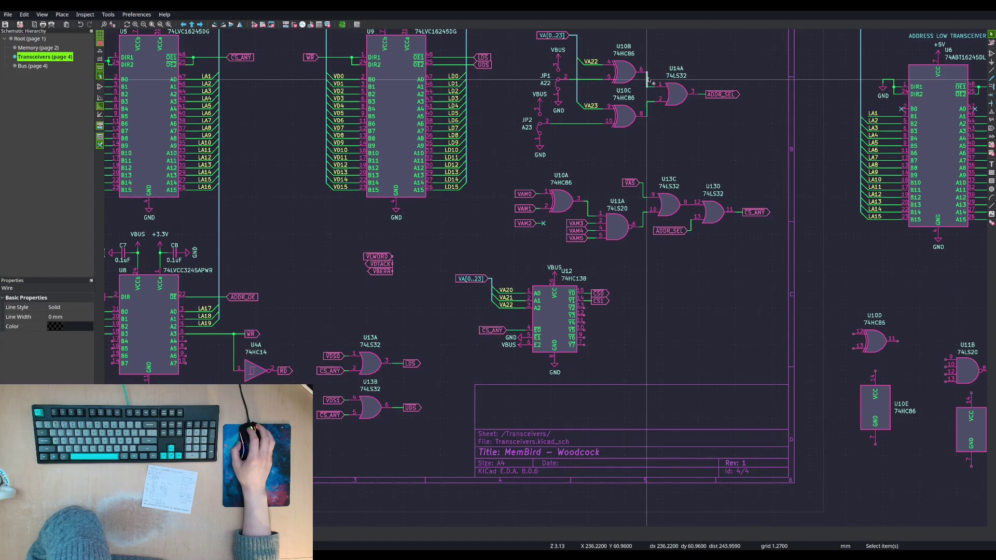
pyautogui.moveTo(648, 79); pyautogui.dragTo(639, 157, button='middle')
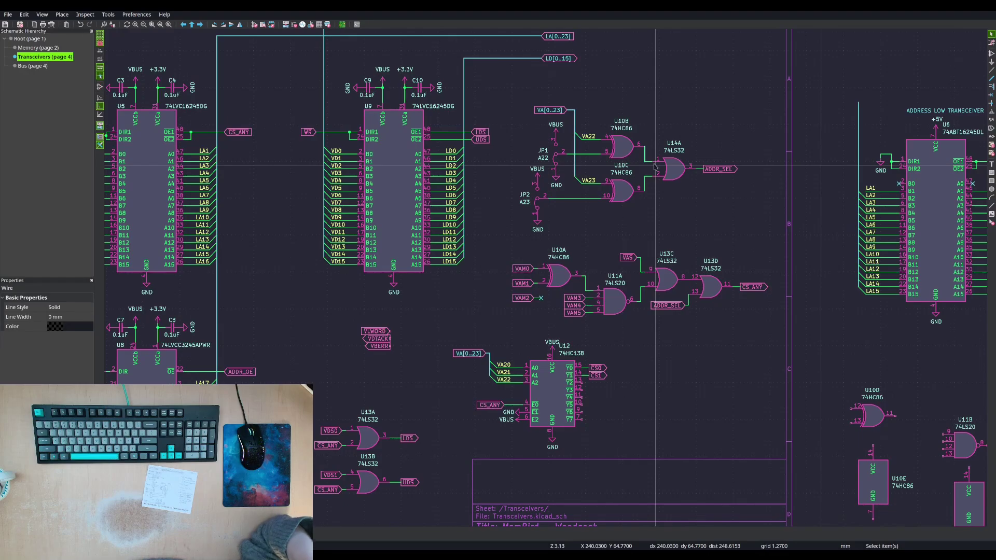
# - Delete the Address Low Transceiver block outside the sheet frame, including U6, its buses, labels and power symbols
pyautogui.scroll(-2, 543, 281)
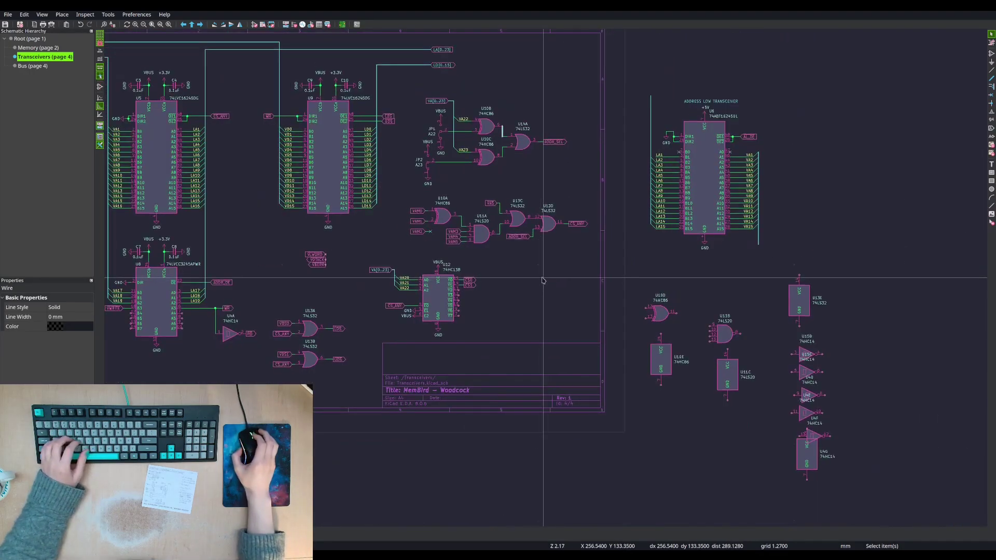
pyautogui.scroll(1, 542, 281)
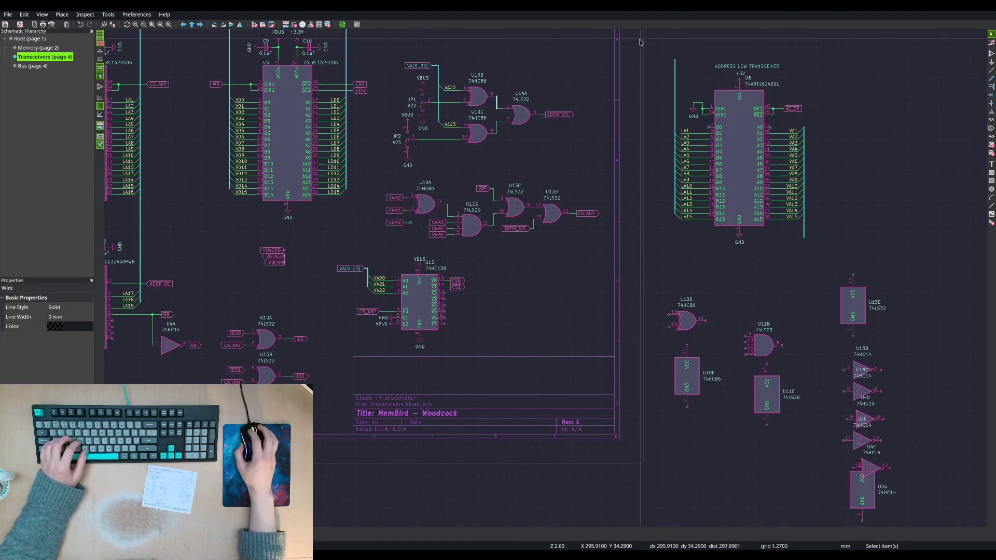
pyautogui.moveTo(640, 41); pyautogui.dragTo(929, 251)
pyautogui.press('Delete')
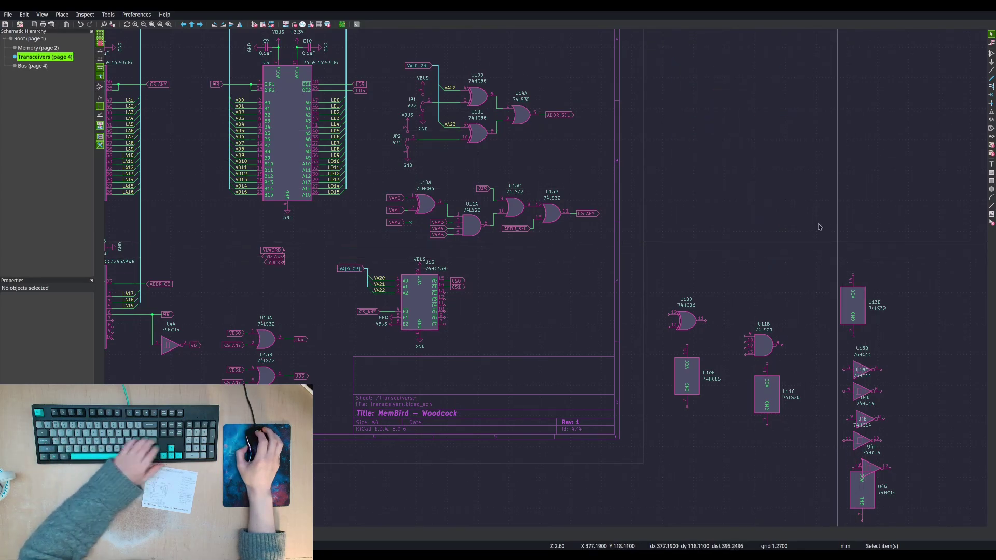
pyautogui.moveTo(787, 195); pyautogui.dragTo(783, 134, button='middle')
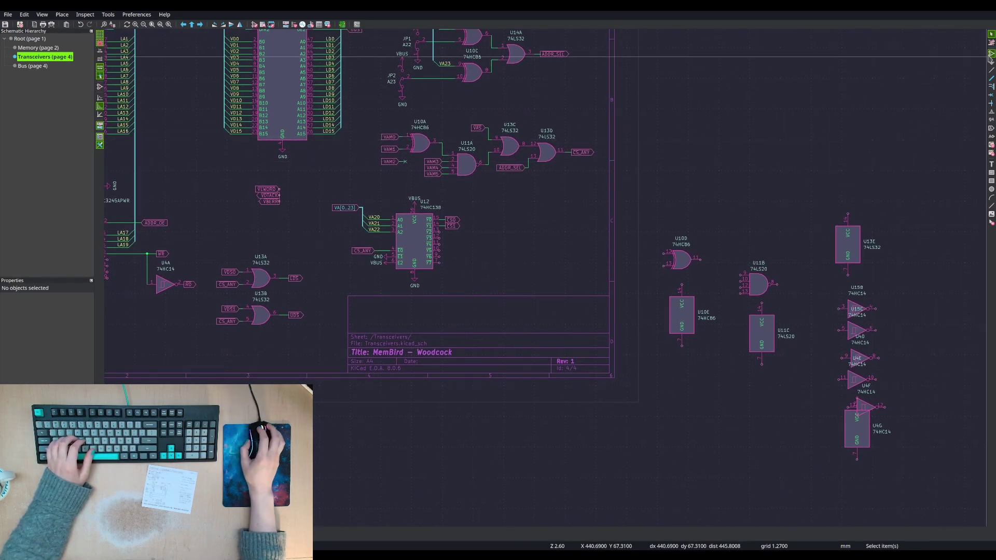
# - Search the symbol library for a small line decoder, trying the terms 2-4, 1-to-4 and 4-to
pyautogui.click(645, 160)
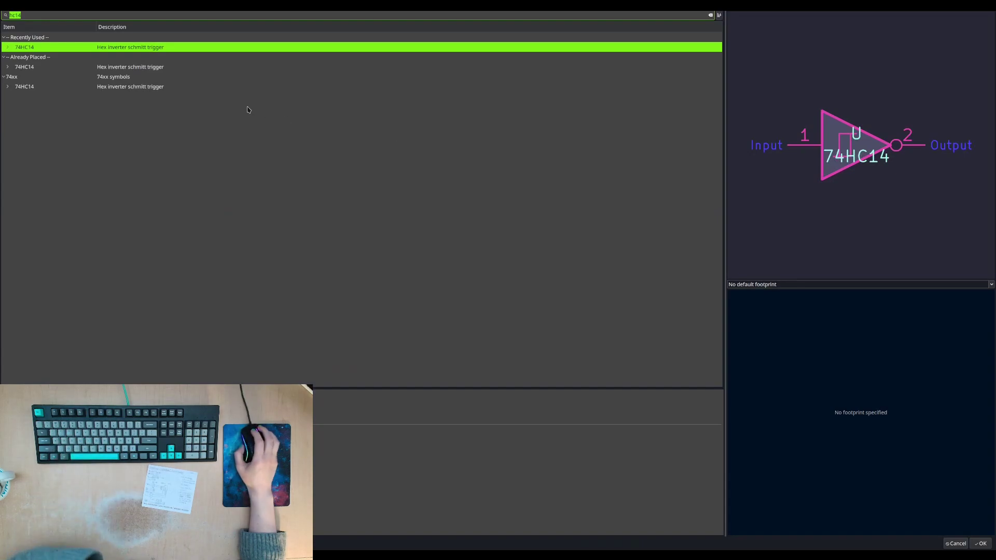
pyautogui.write('2')
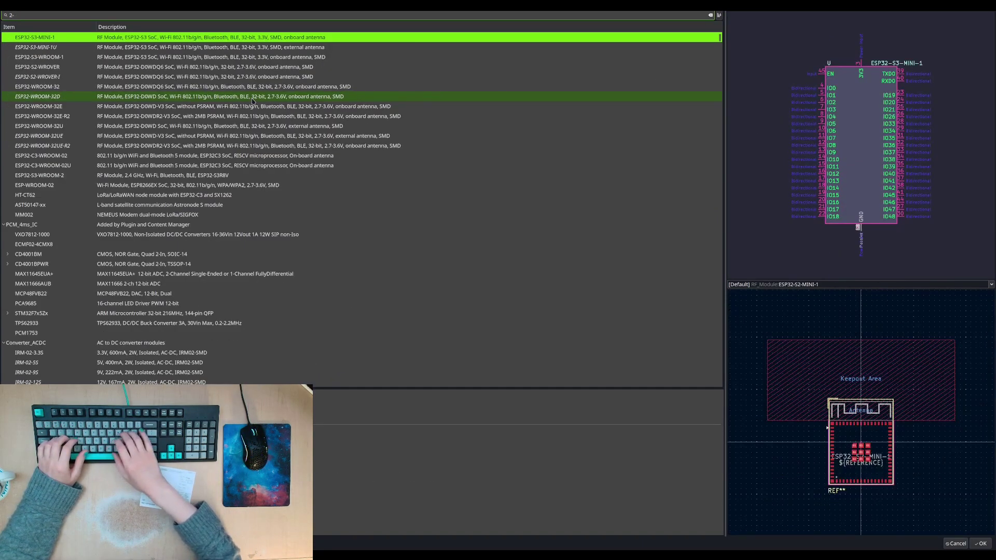
pyautogui.write('-tos')
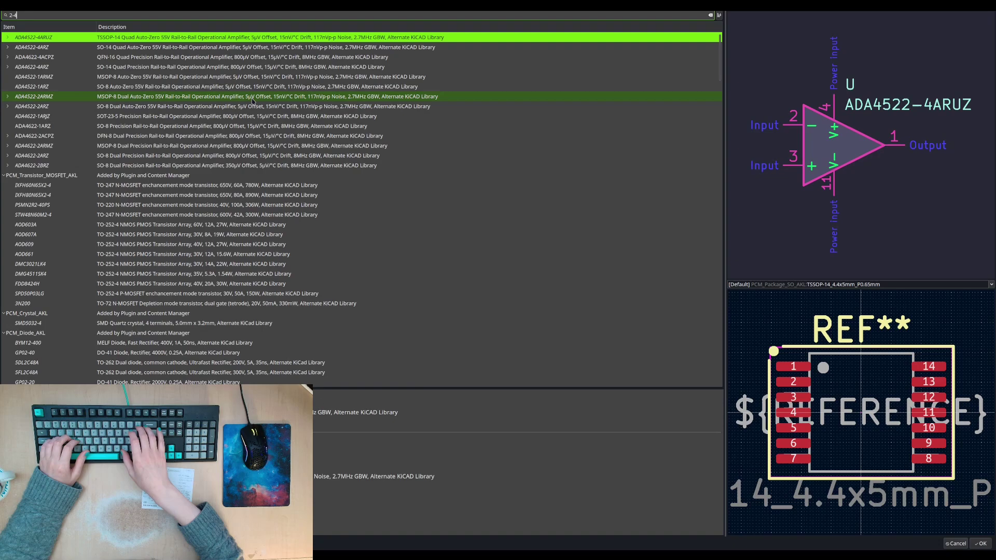
pyautogui.press('BackSpace')
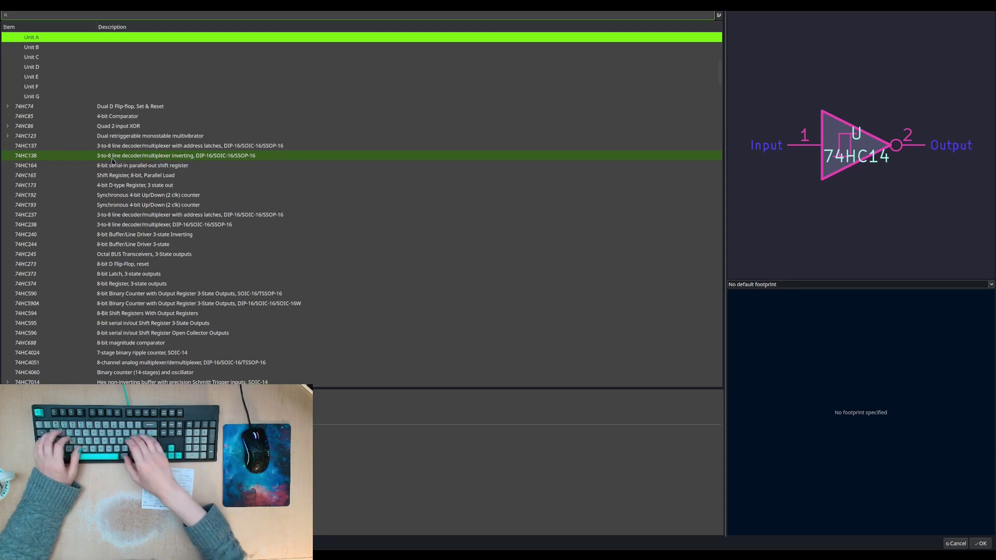
pyautogui.write('2-t')
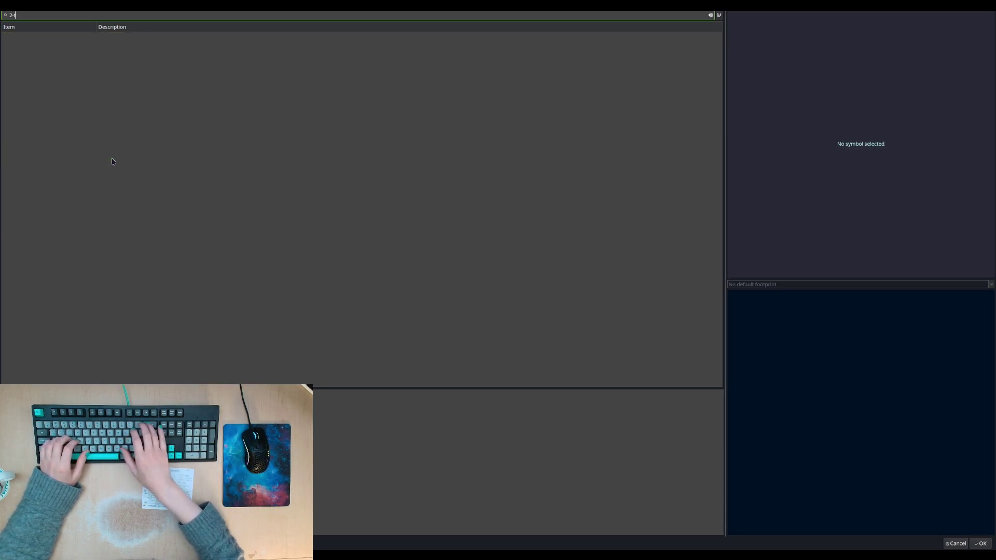
pyautogui.write('o1-in')
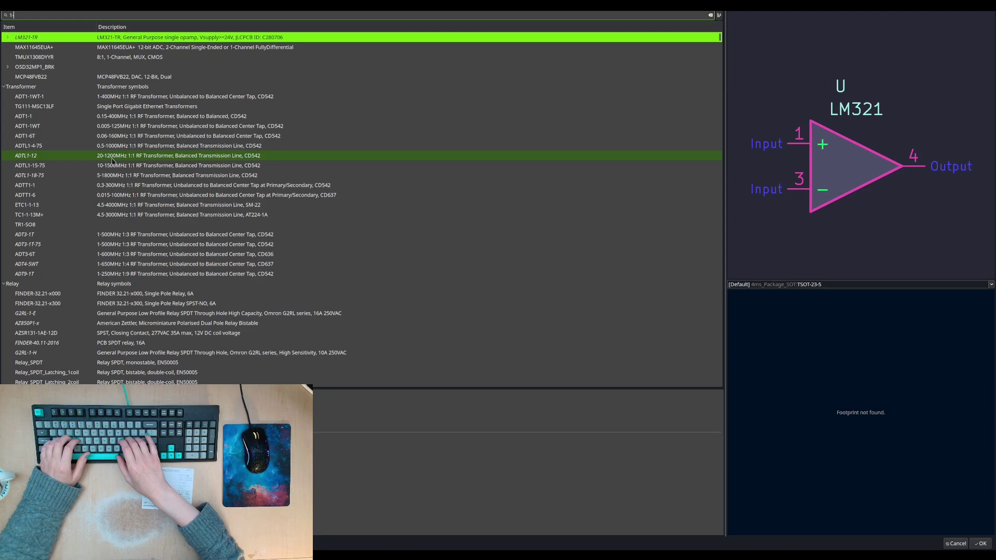
pyautogui.write('-to-4')
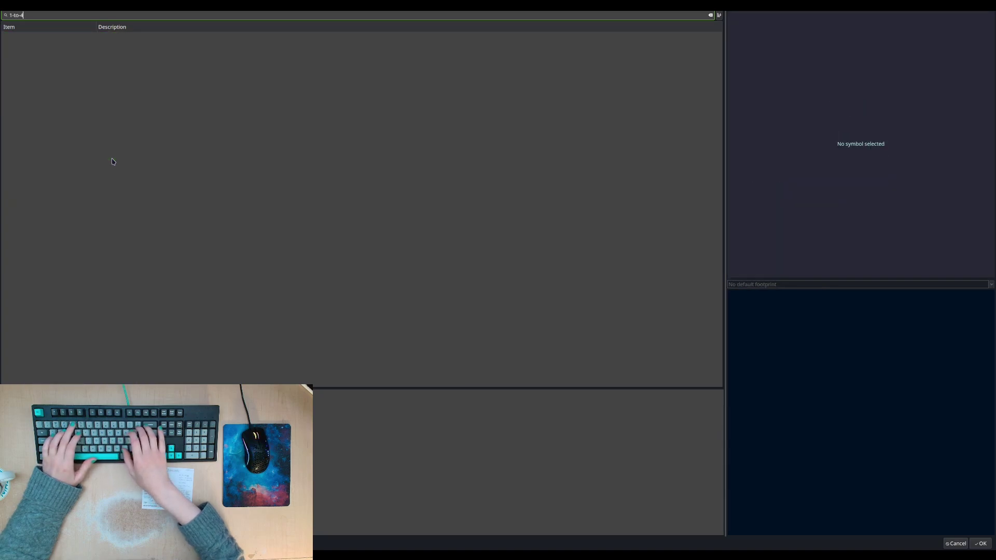
pyautogui.press('BackSpace')
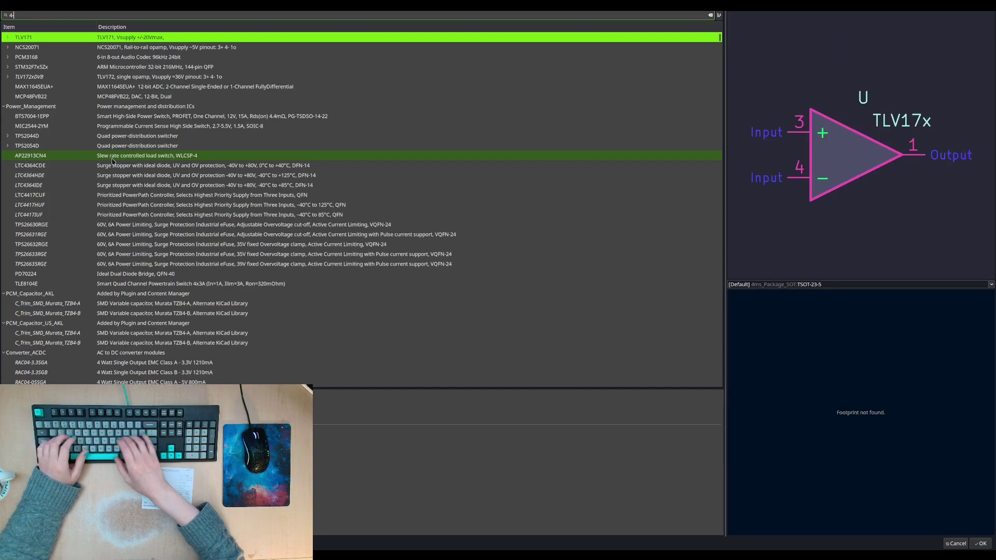
pyautogui.press('BackSpace')
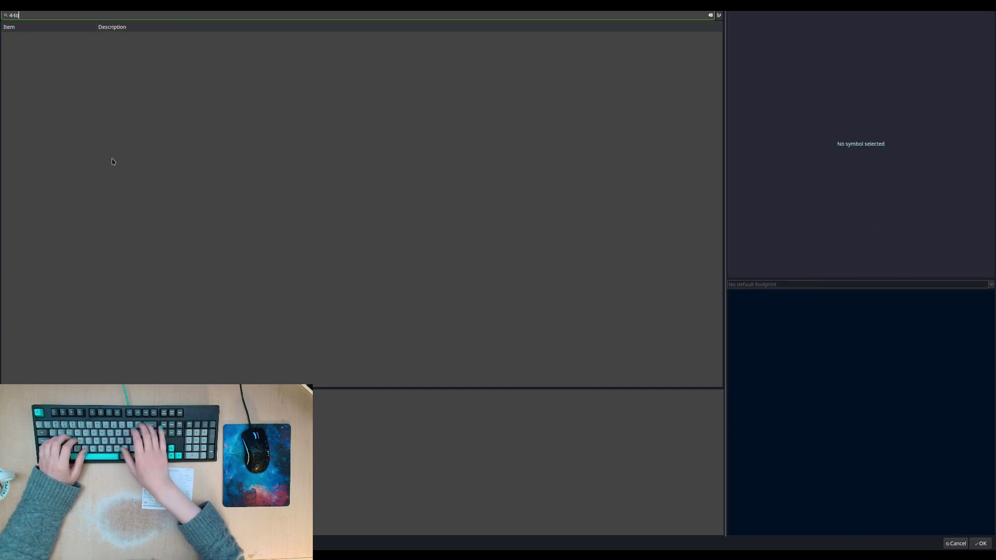
pyautogui.press('BackSpace')
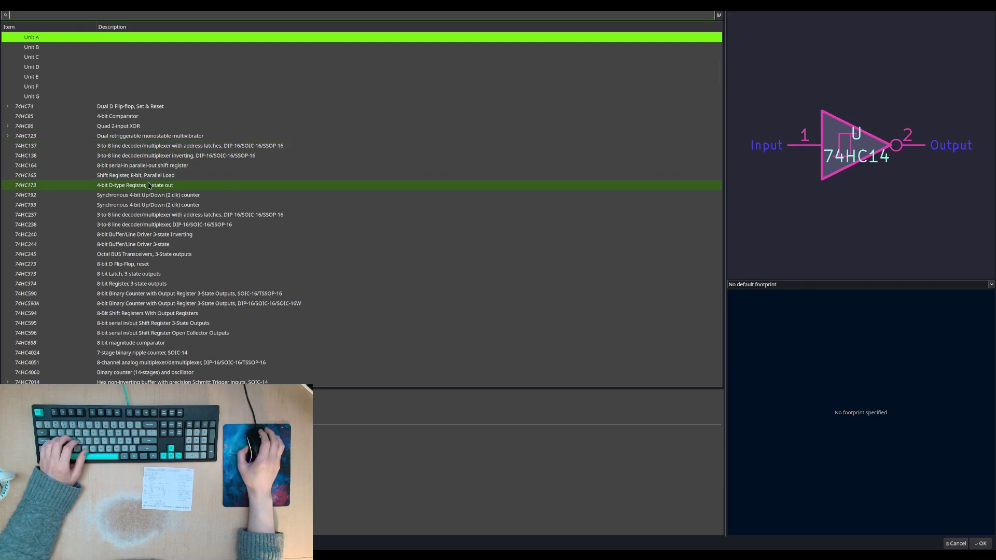
# - Browse the 74HC, 74HCT and 74LS entries of the unfiltered symbol list for a suitable decoder
pyautogui.scroll(-6, 149, 185)
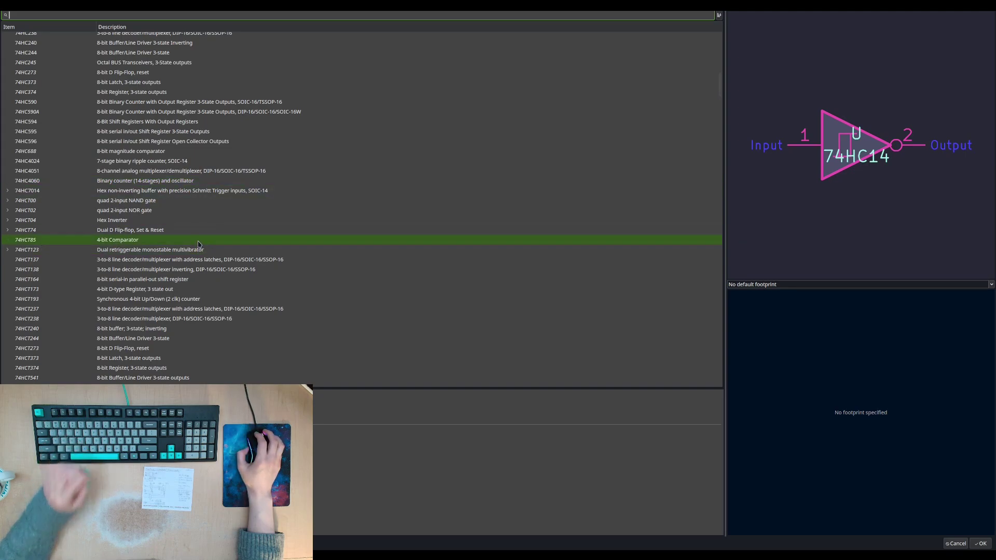
pyautogui.scroll(-4, 205, 240)
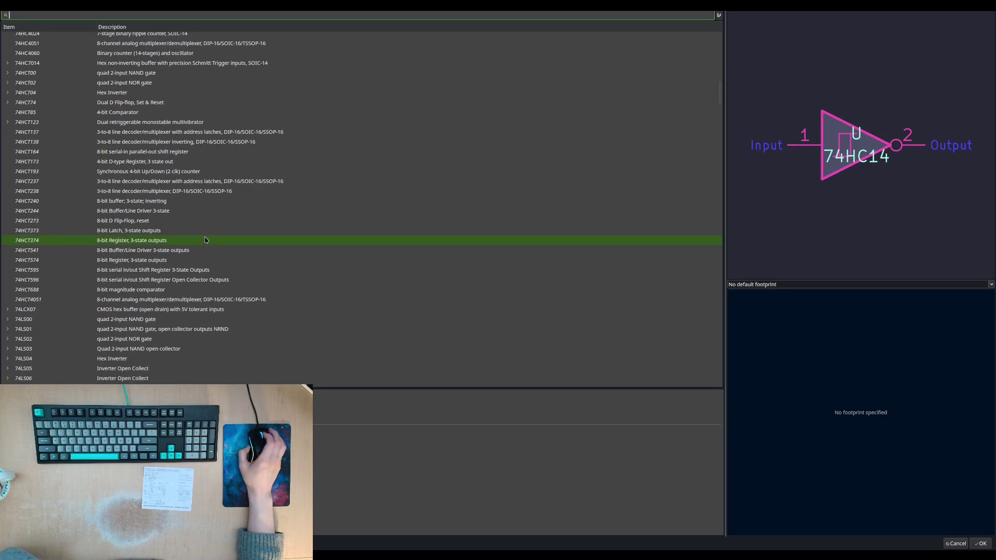
pyautogui.scroll(12, 205, 240)
# - Search the symbol library for "dual 2" and look through the matching parts for a decoder
pyautogui.write('dual 2')
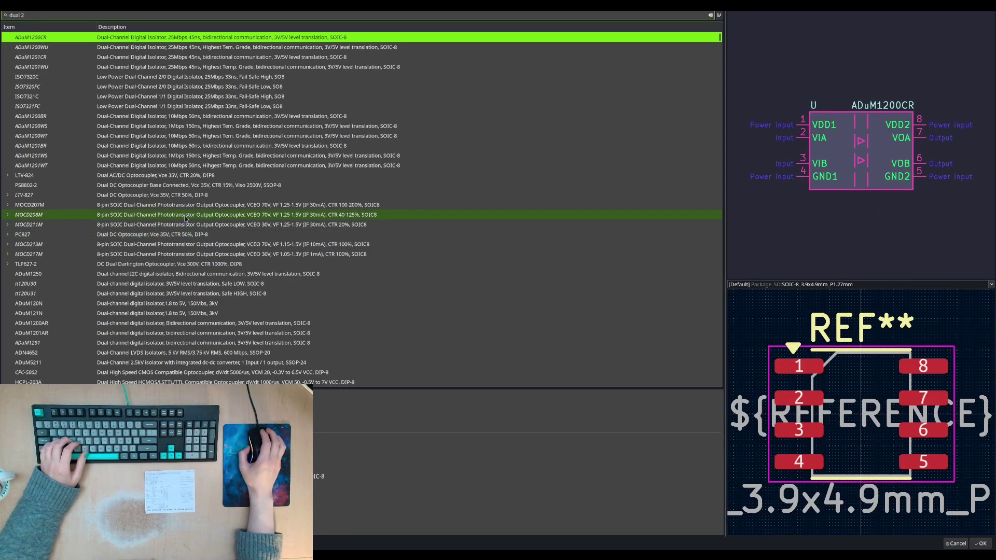
pyautogui.scroll(2, 185, 218)
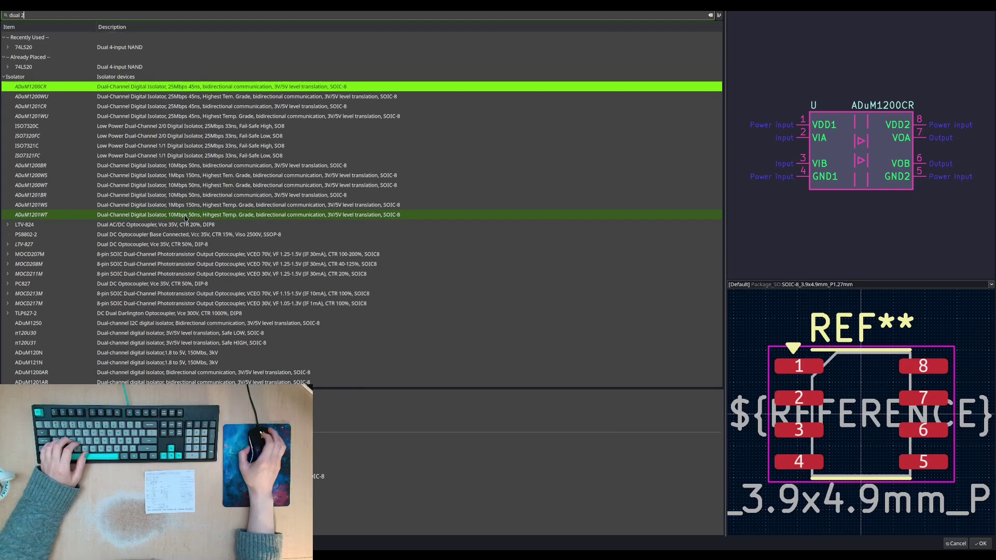
pyautogui.scroll(-5, 185, 218)
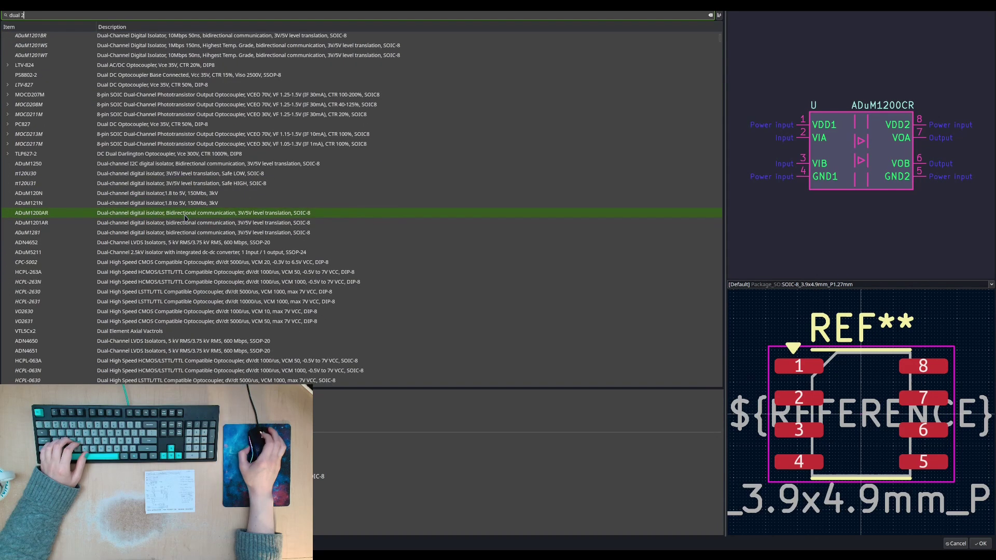
pyautogui.scroll(-15, 186, 218)
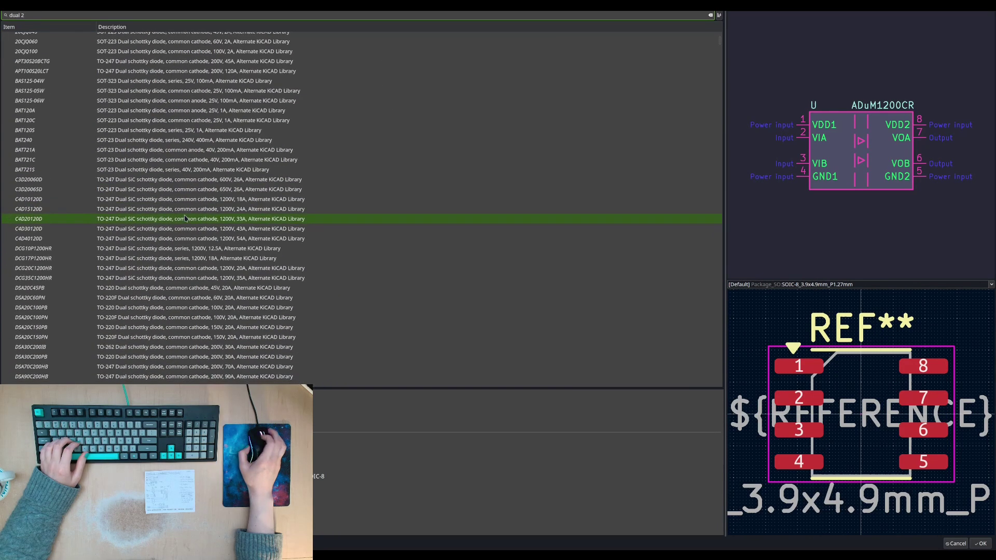
pyautogui.scroll(-10, 186, 218)
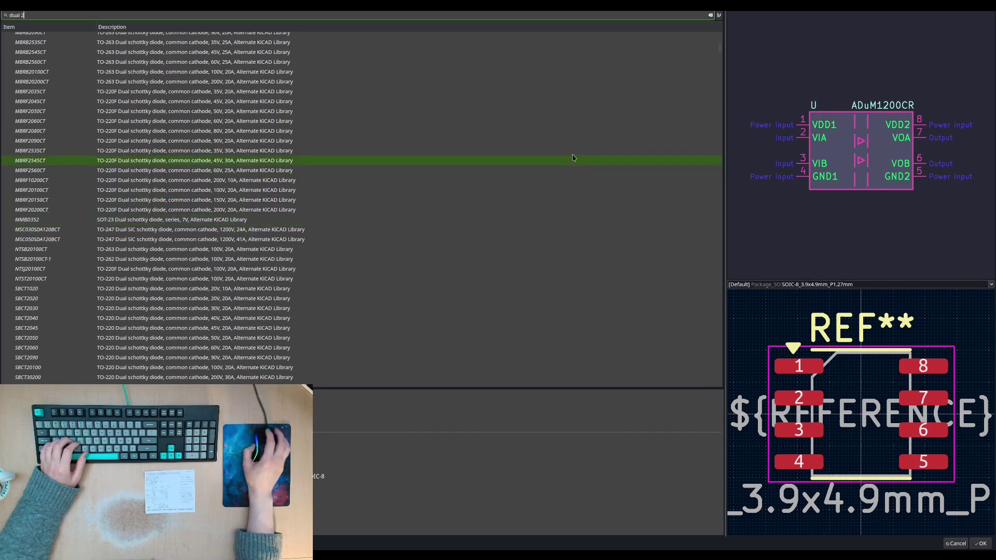
pyautogui.scroll(12, 110, 53)
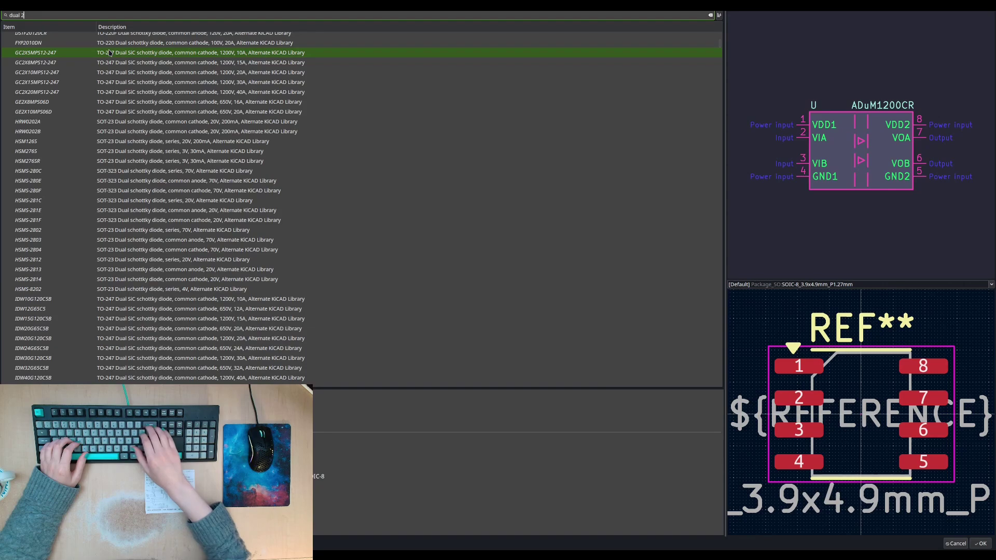
# - Try the symbol searches "dual 1-to" and "dual 2", and close the chooser without placing a part
pyautogui.press('BackSpace')
pyautogui.write('1-to')
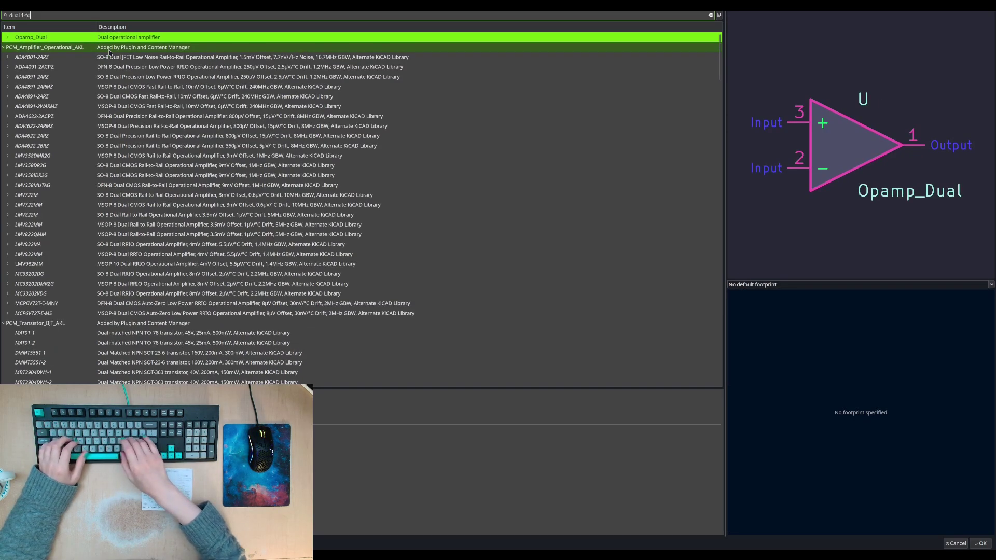
pyautogui.press('BackSpace')
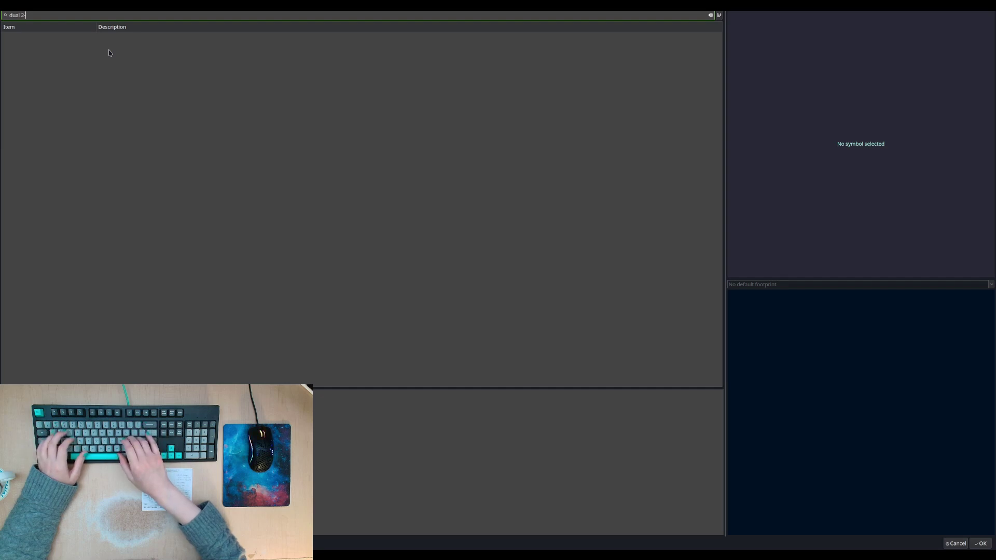
pyautogui.press('BackSpace')
pyautogui.write('2')
pyautogui.press('Escape')
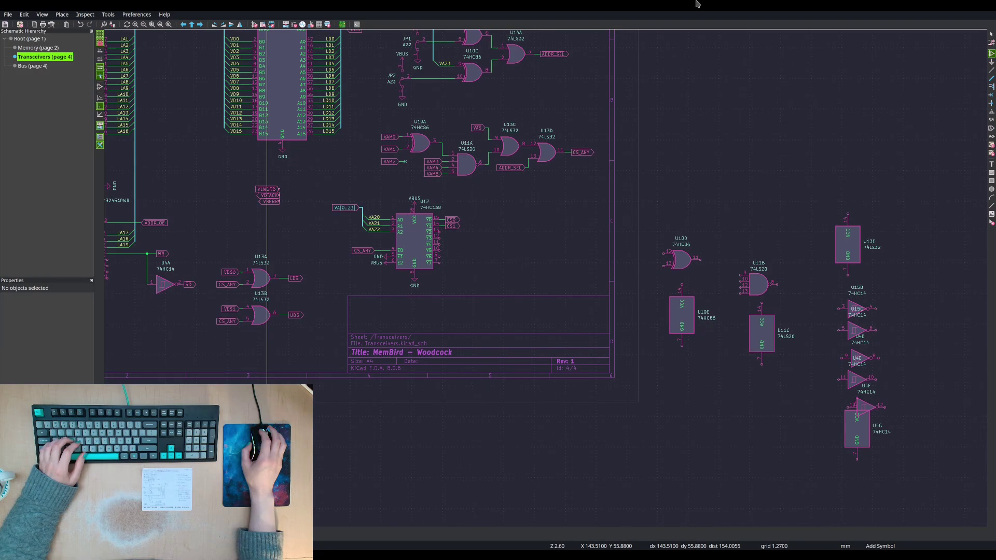
# - Switch to Firefox and search the web for 74hc166 in a new tab
pyautogui.click(697, 4)
pyautogui.click(969, 19)
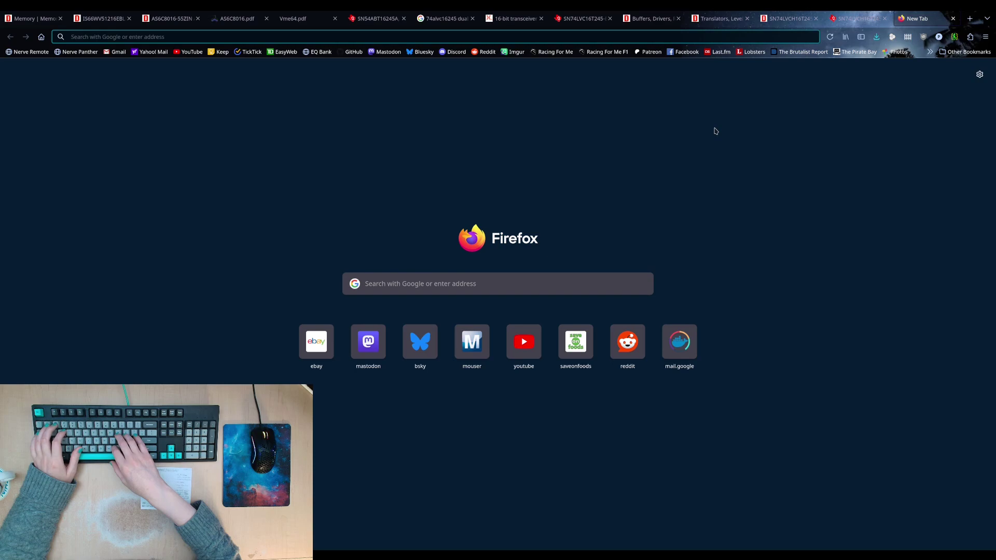
pyautogui.write('74hc166')
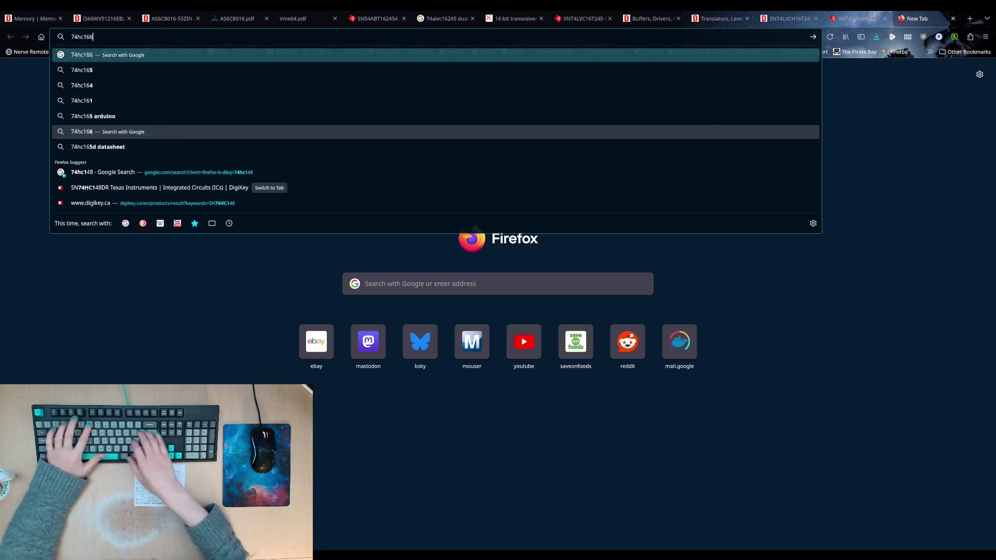
pyautogui.press('Return')
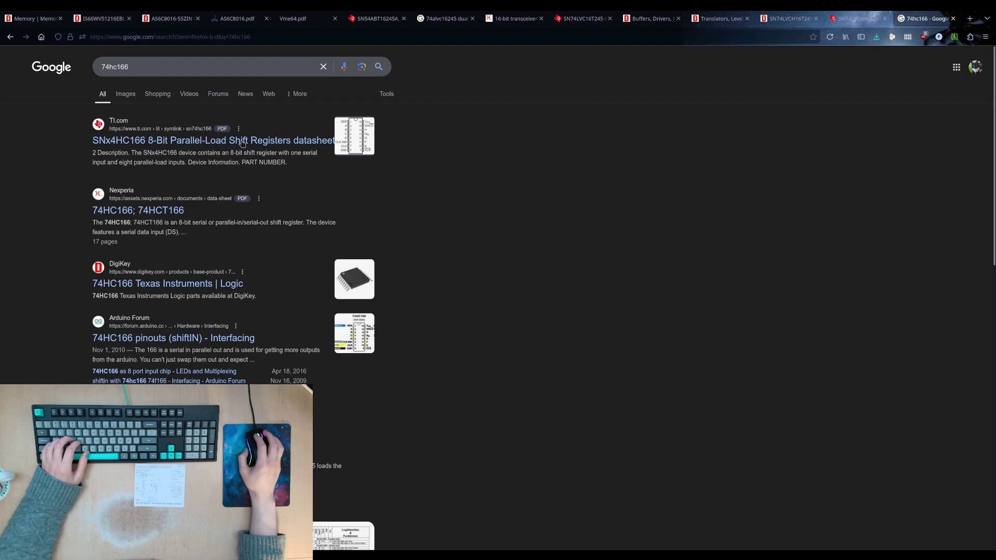
# - Replace the Google query with "74 series" and run the search
pyautogui.click(117, 66)
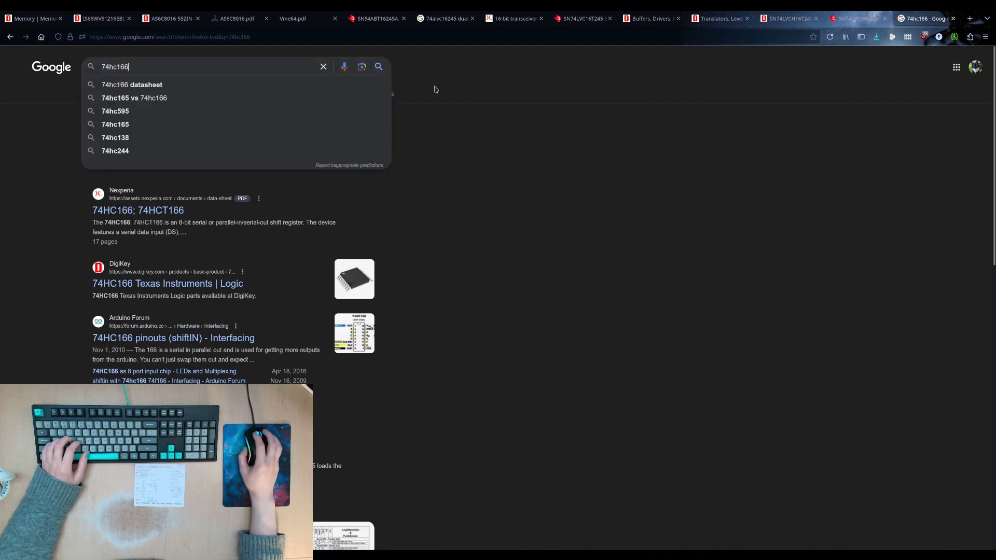
pyautogui.hotkey('ctrl', 'a')
pyautogui.press('BackSpace')
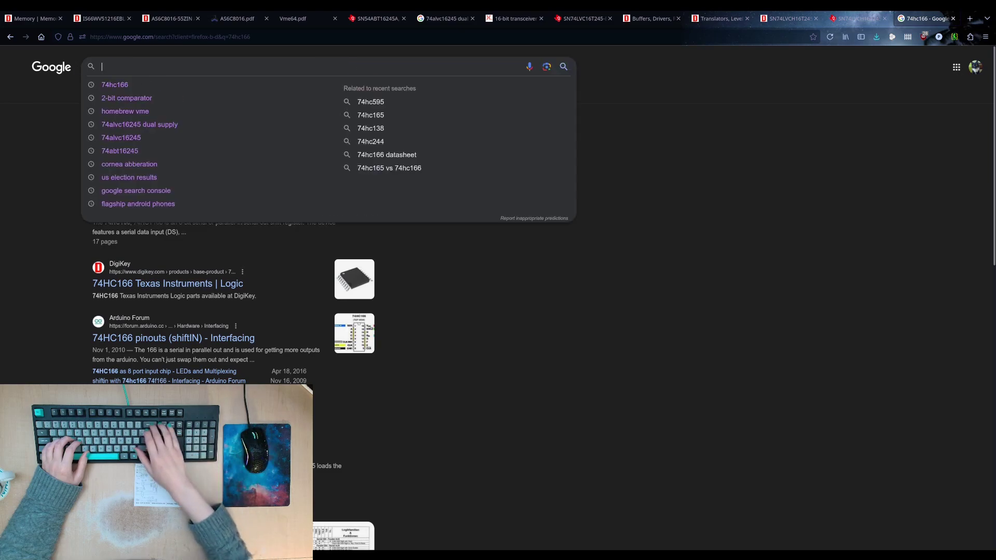
pyautogui.write('74 series')
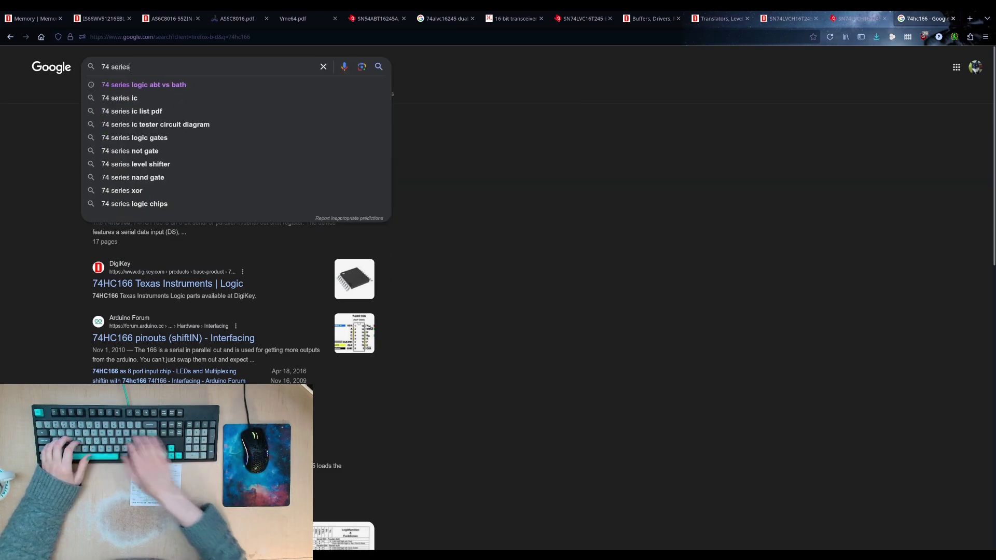
pyautogui.press('Return')
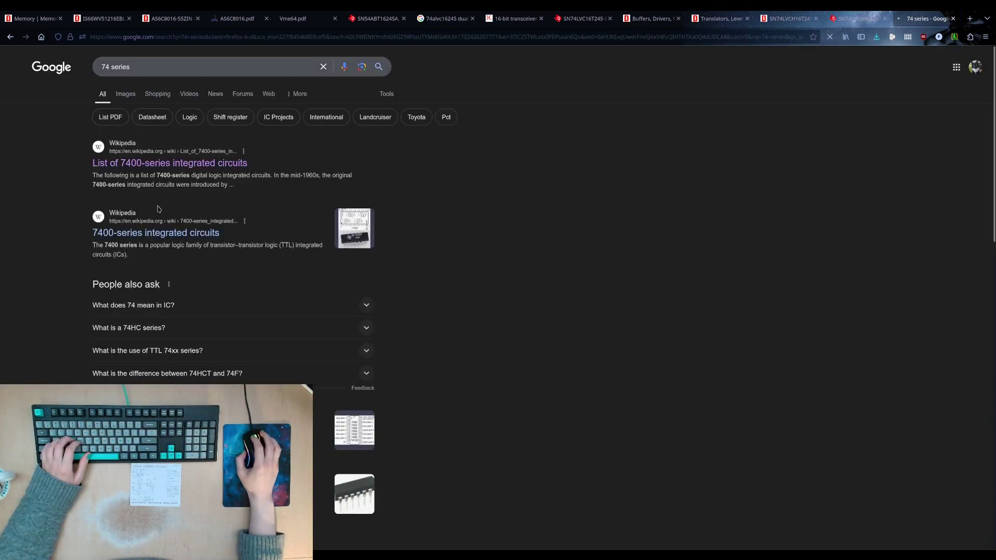
# - Open Wikipedia's List of 7400-series integrated circuits and find "2-to" on the page
pyautogui.click(190, 164)
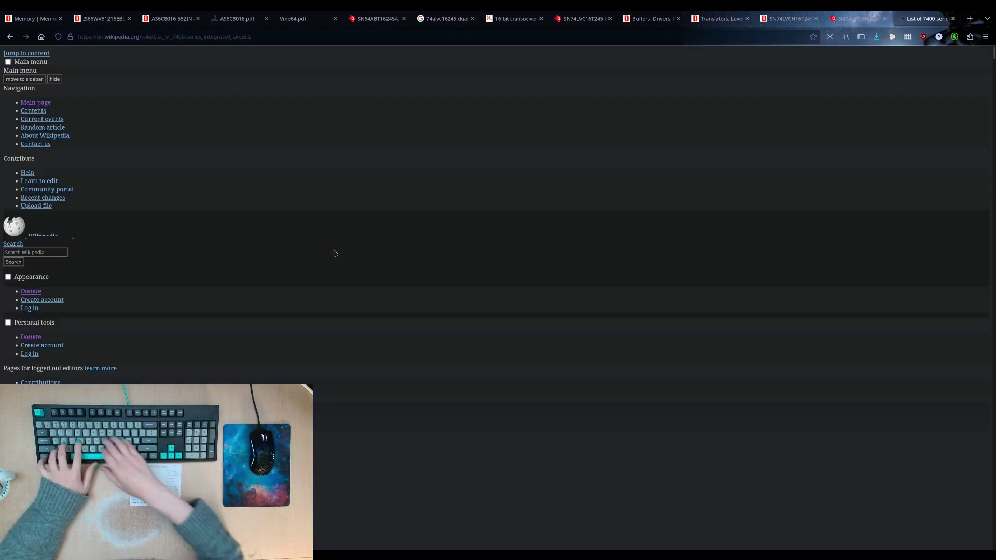
pyautogui.hotkey('ctrl', 'f')
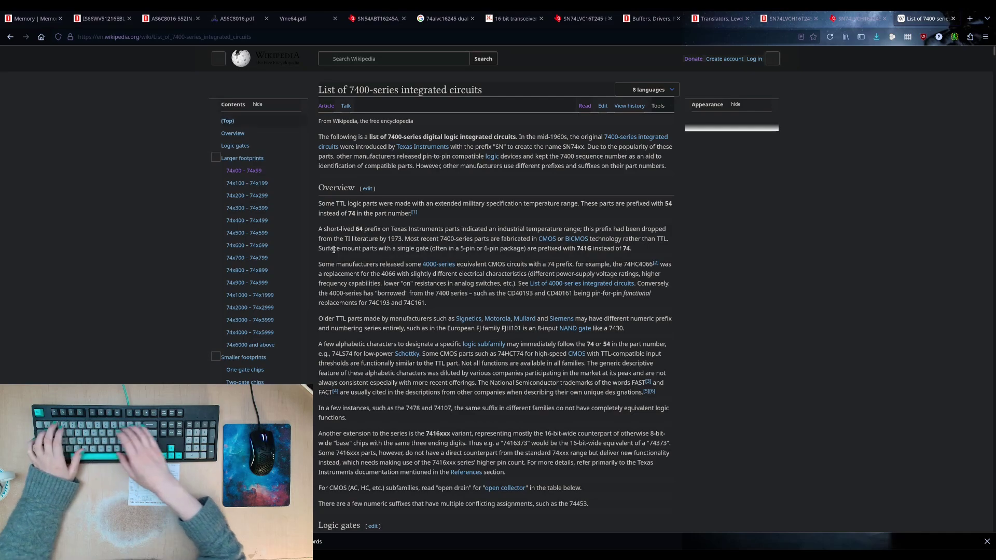
pyautogui.write('2-to')
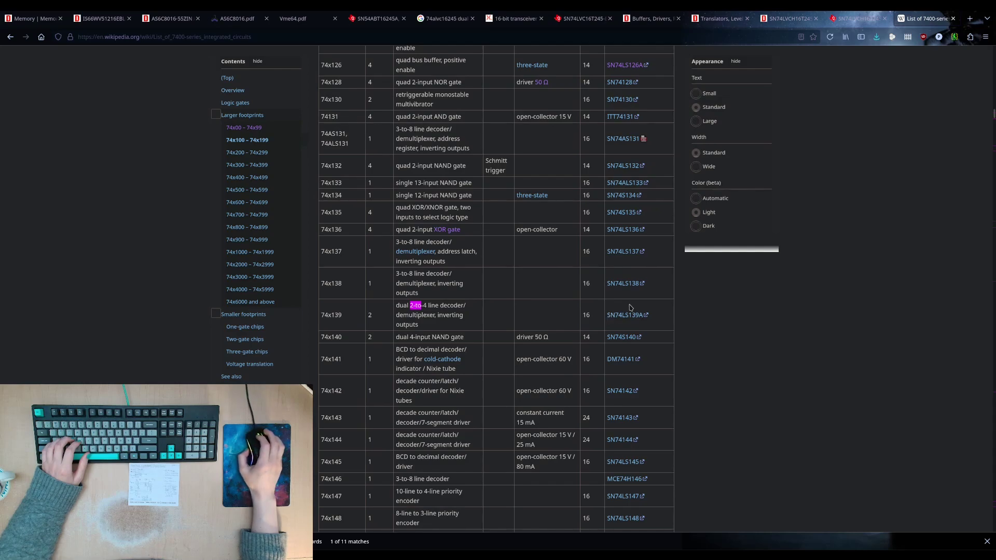
# - Switch back to the KiCad schematic editor, open the symbol chooser and search the libraries for 139
pyautogui.hotkey('alt', 'Tab')
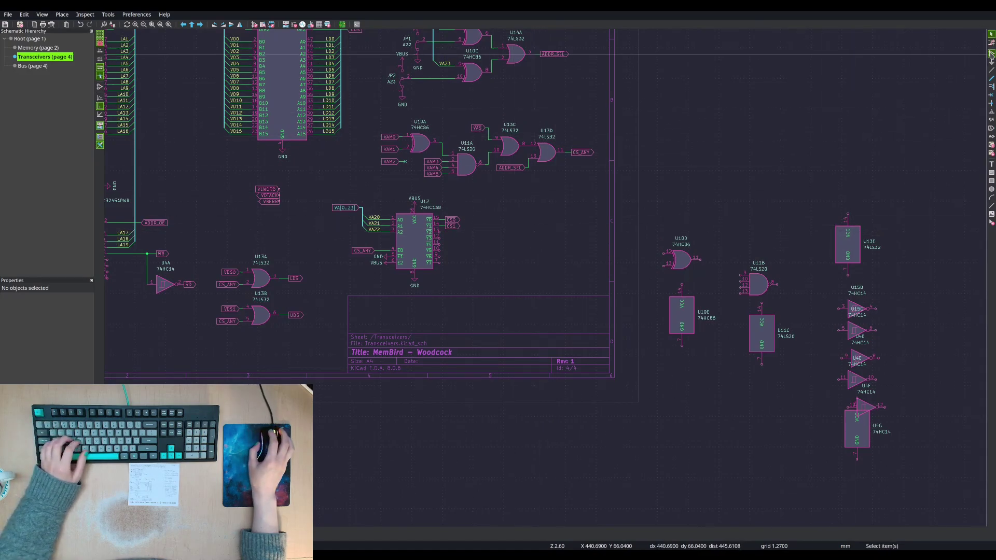
pyautogui.click(569, 163)
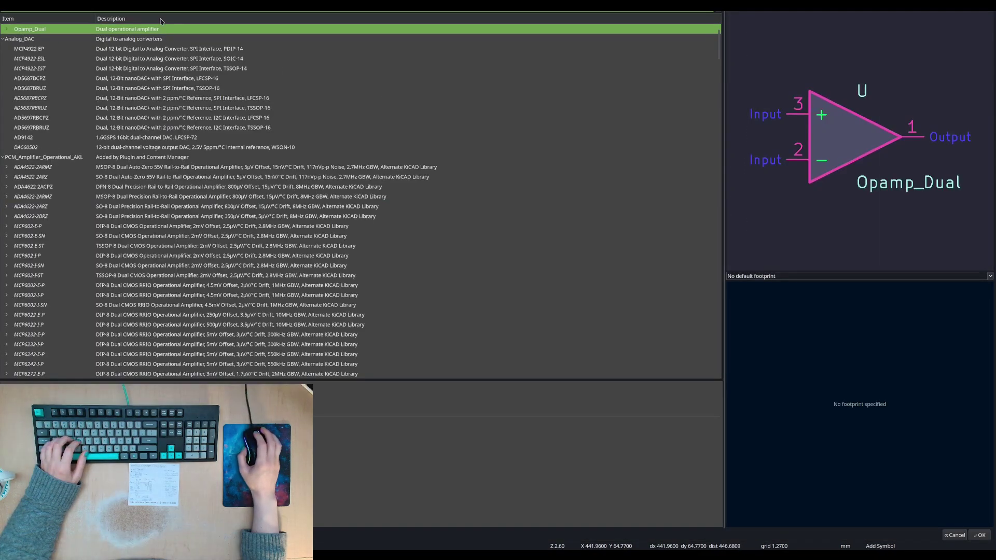
pyautogui.write('139')
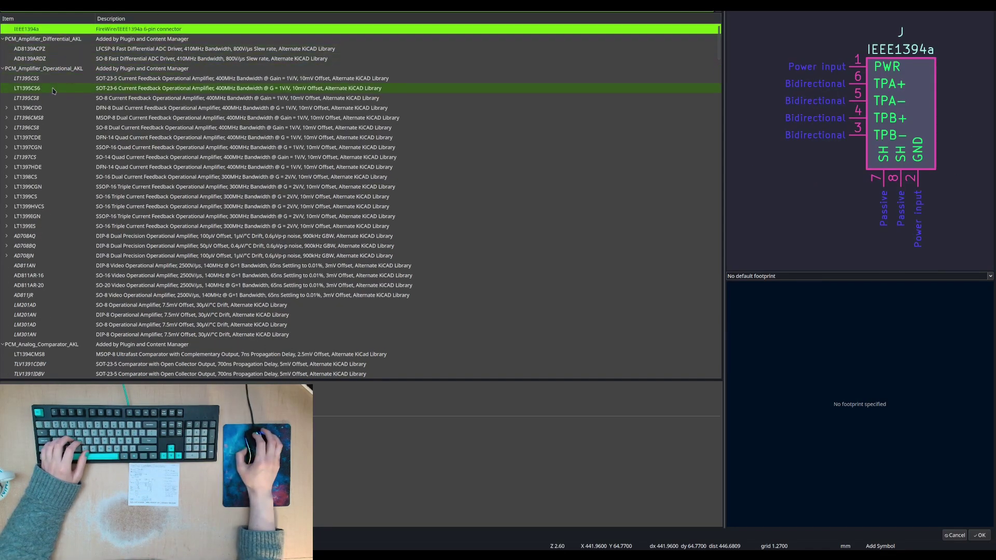
pyautogui.scroll(-6, 56, 91)
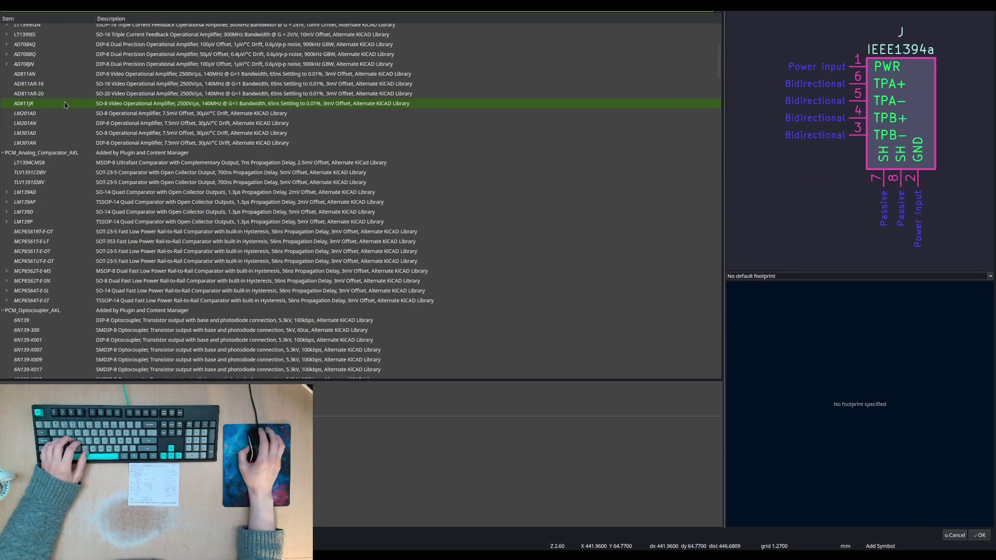
pyautogui.scroll(-15, 66, 105)
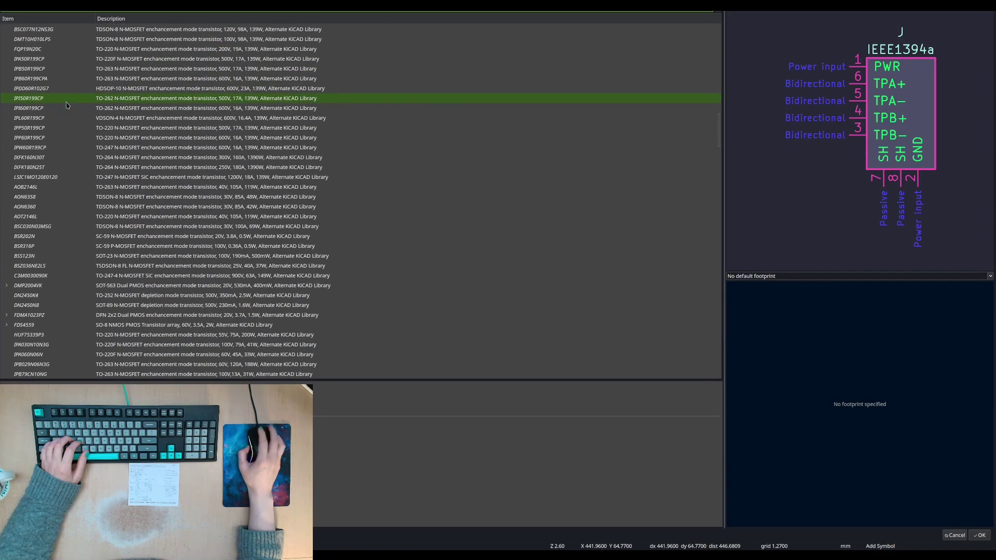
# - Refine the symbol search to ls139 and place the 74LS139's two decoders beside U12 and its power unit outside the sheet frame
pyautogui.click(8, 4)
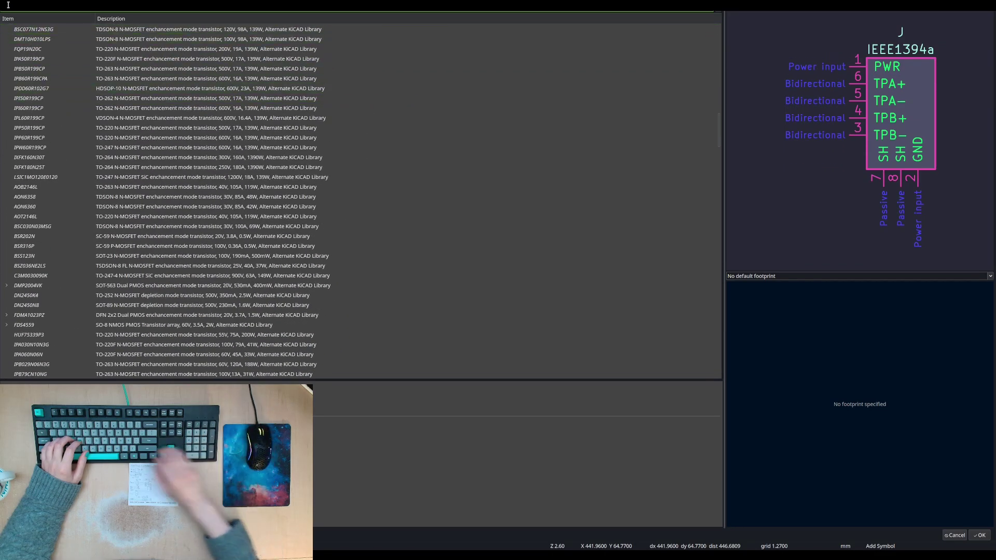
pyautogui.write('lm')
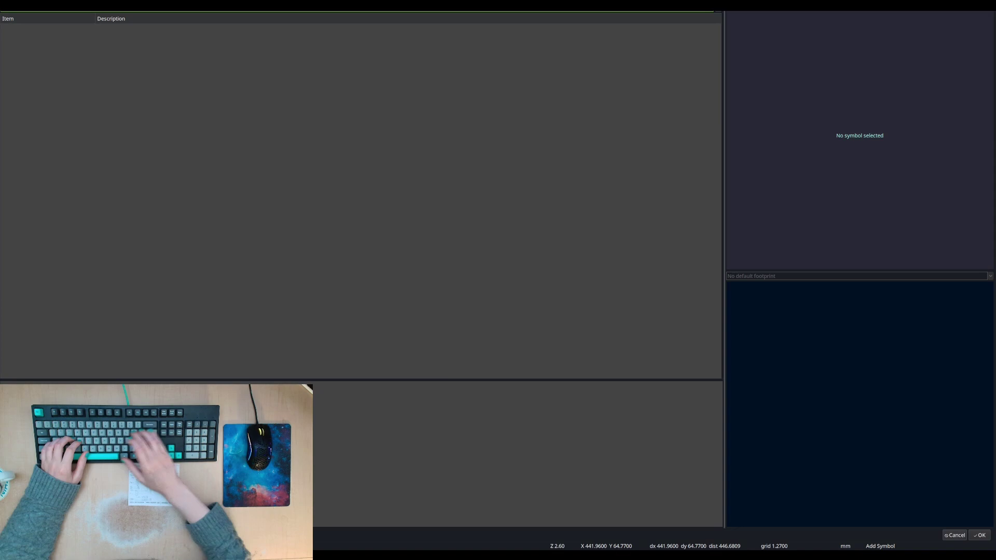
pyautogui.write('ls')
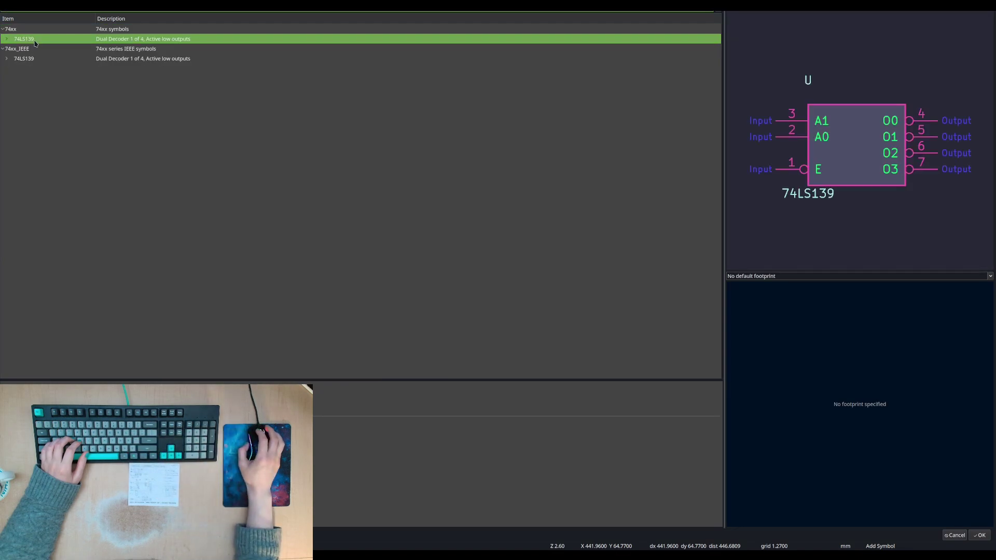
pyautogui.doubleClick(36, 43)
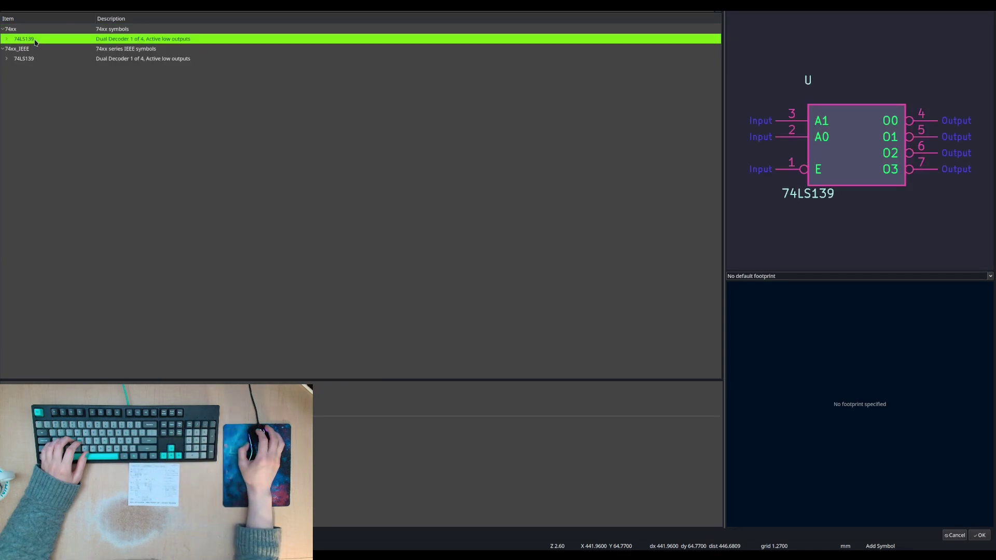
pyautogui.click(534, 219)
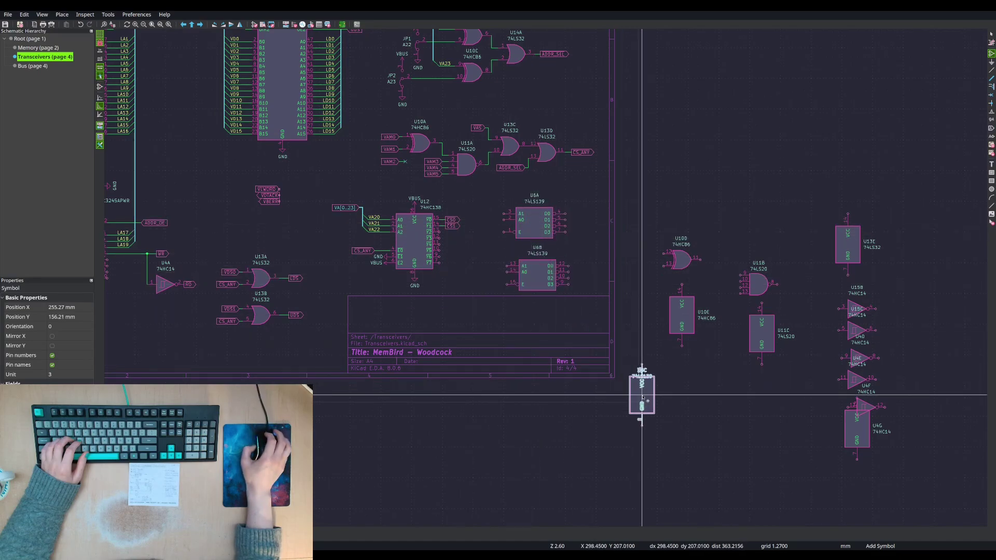
pyautogui.click(642, 394)
pyautogui.press('Escape')
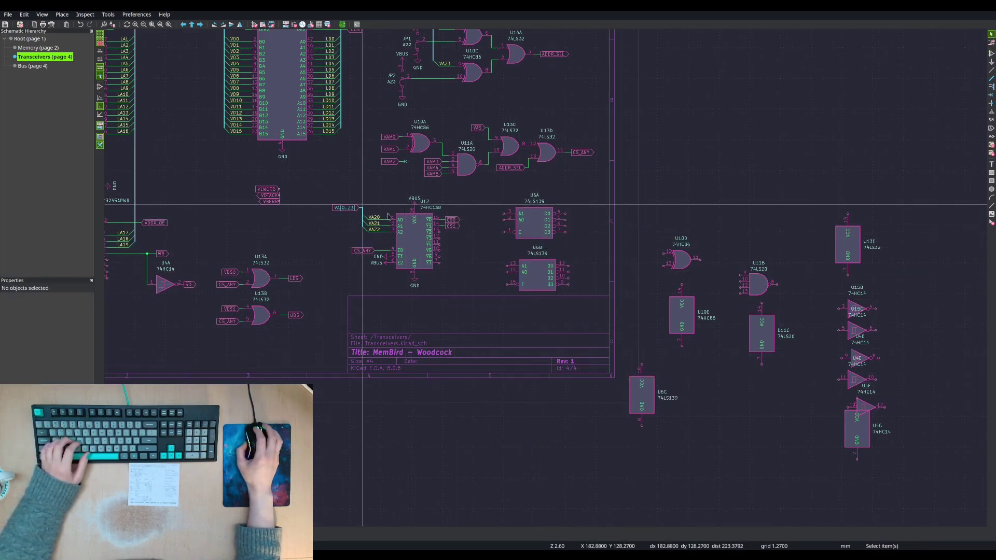
# - Copy the VA[0..23] bus label with its VA20 and VA21 connections from U12 to U6A's A1 and A0 inputs
pyautogui.scroll(2, 386, 270)
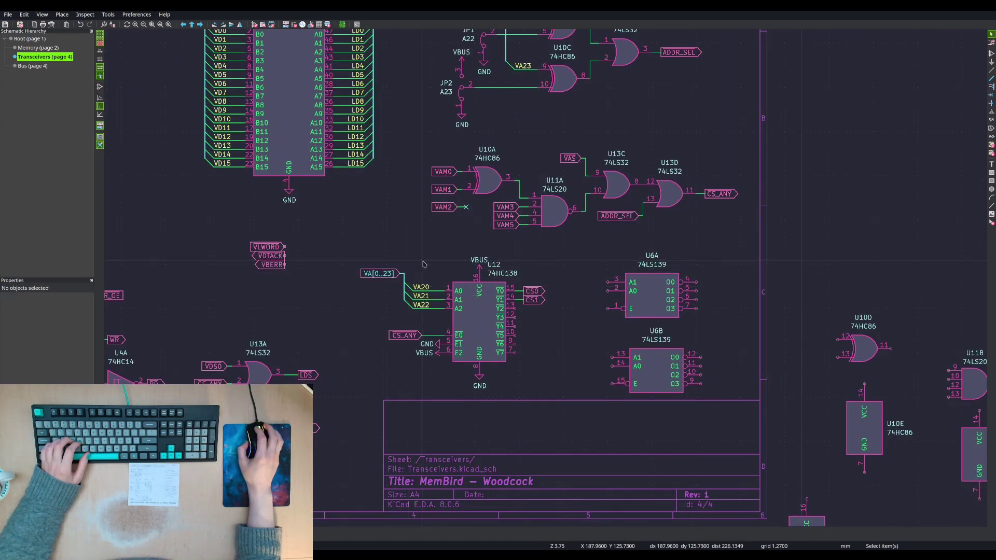
pyautogui.moveTo(422, 251); pyautogui.dragTo(374, 295)
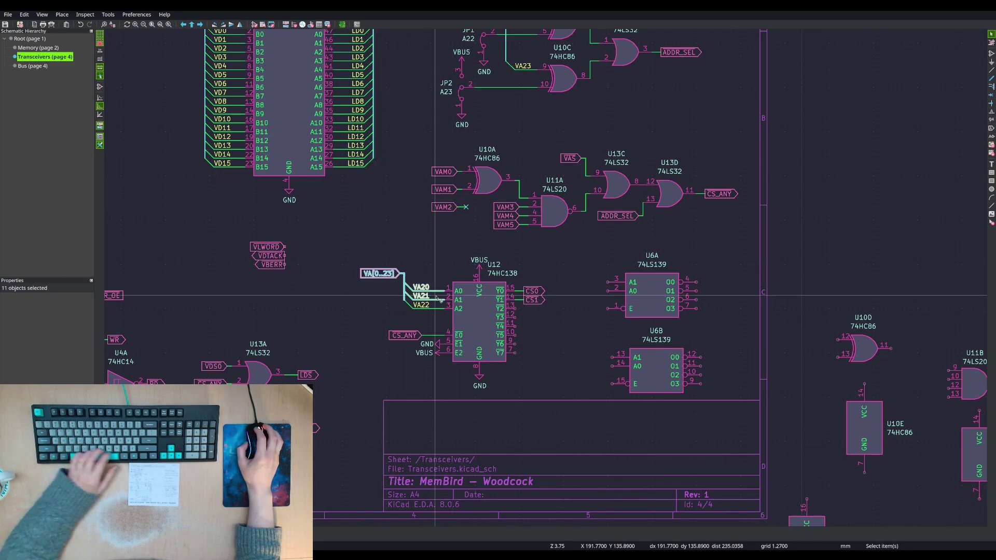
pyautogui.hotkey('ctrl', 'c')
pyautogui.hotkey('ctrl', 'v')
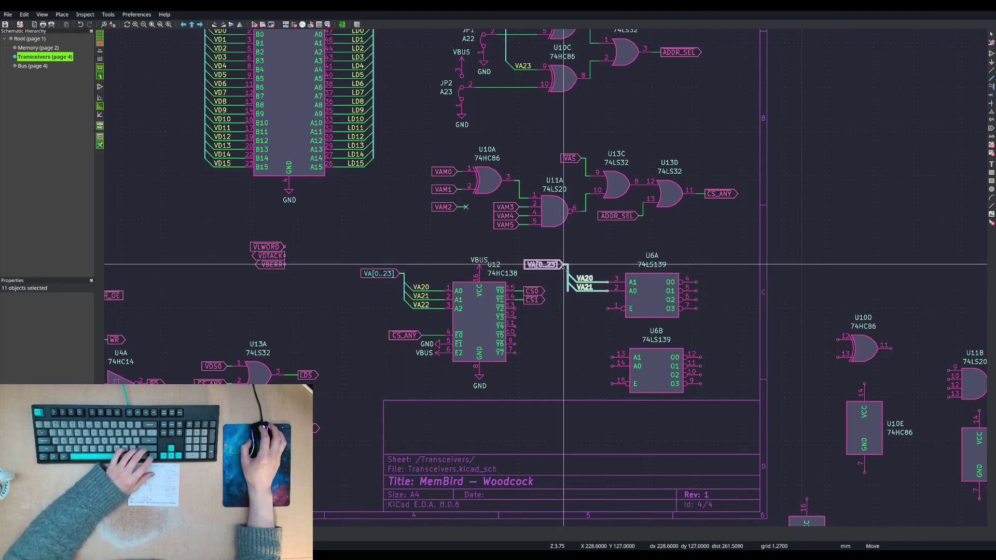
pyautogui.click(564, 265)
# - Move the U12 74HC138 circuit with all its labels slightly away from U6A to make room
pyautogui.moveTo(309, 243); pyautogui.dragTo(550, 395)
pyautogui.press('m')
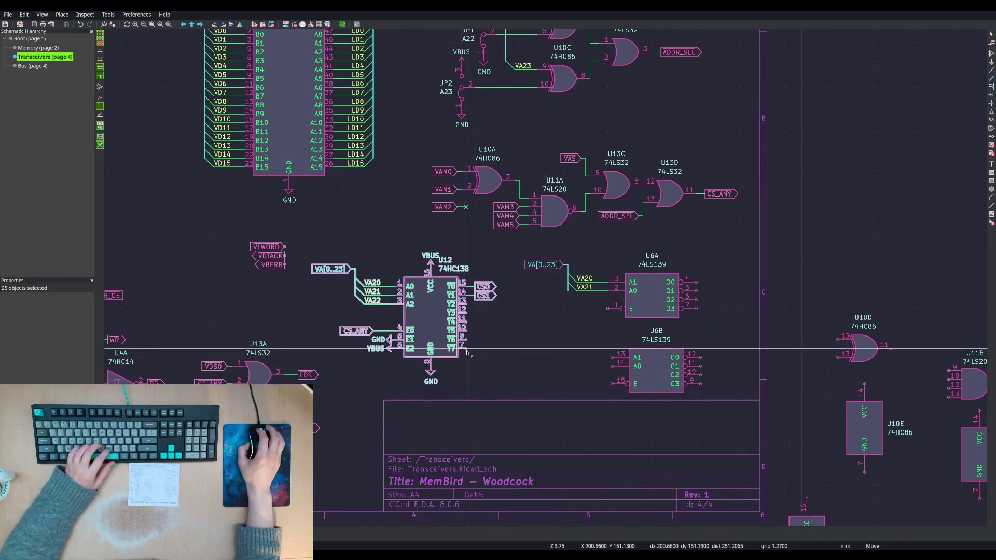
pyautogui.click(507, 285)
pyautogui.press('Escape')
# - Copy the CS0 and CS1 labels with their wires from U12 to U6A's O0 and O1 outputs
pyautogui.moveTo(506, 268); pyautogui.dragTo(472, 308)
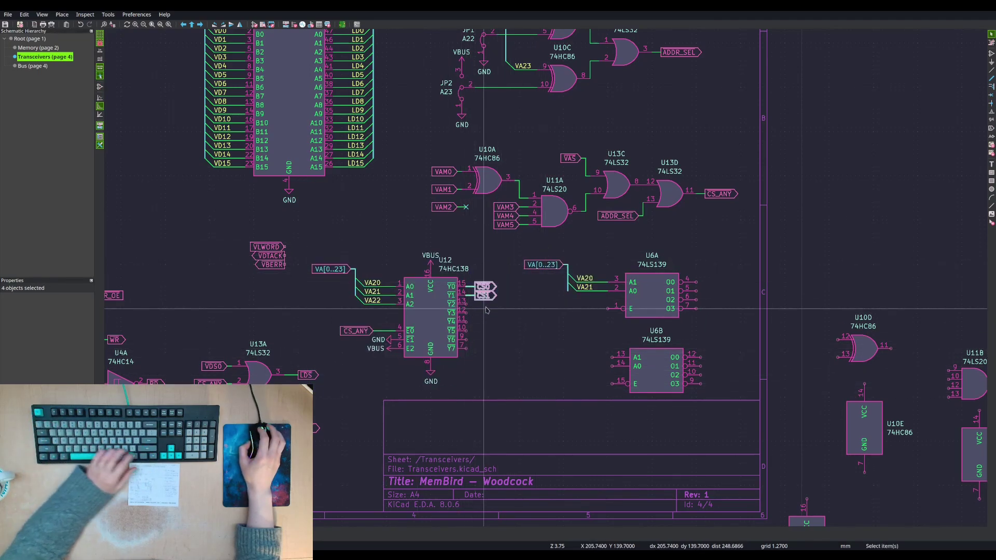
pyautogui.hotkey('ctrl', 'c')
pyautogui.hotkey('ctrl', 'v')
pyautogui.click(696, 283)
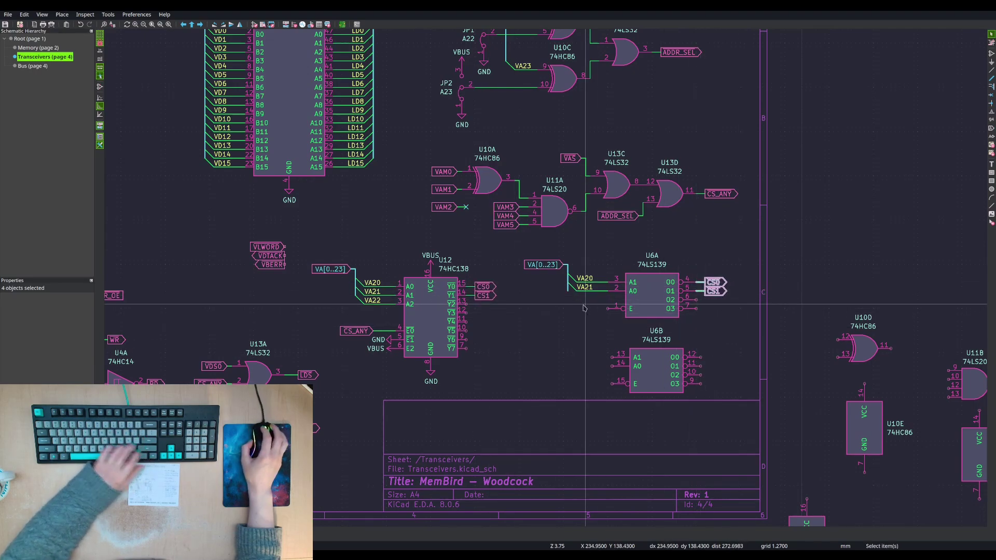
pyautogui.press('Escape')
# - Delete the surplus bus segment below U6A's VA21 entry and copy the CS_ANY label with its wire to U6A's E input
pyautogui.click(568, 287)
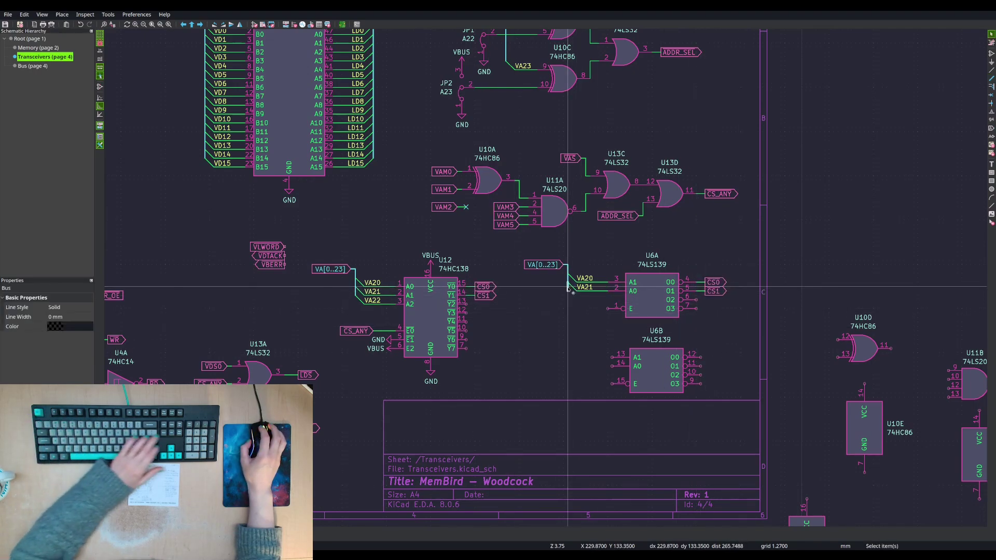
pyautogui.press('Delete')
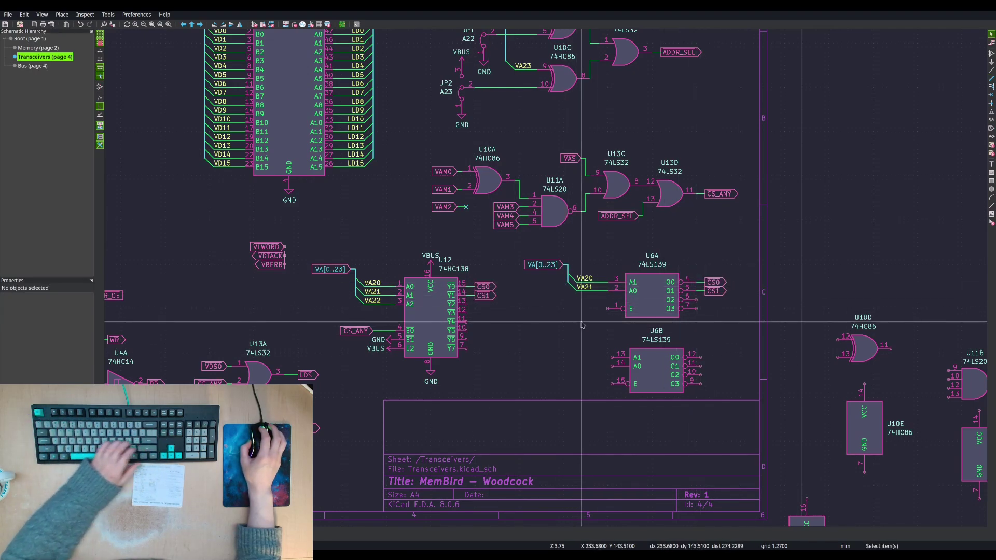
pyautogui.click(365, 335)
pyautogui.hotkey('ctrl', 'c')
pyautogui.hotkey('ctrl', 'v')
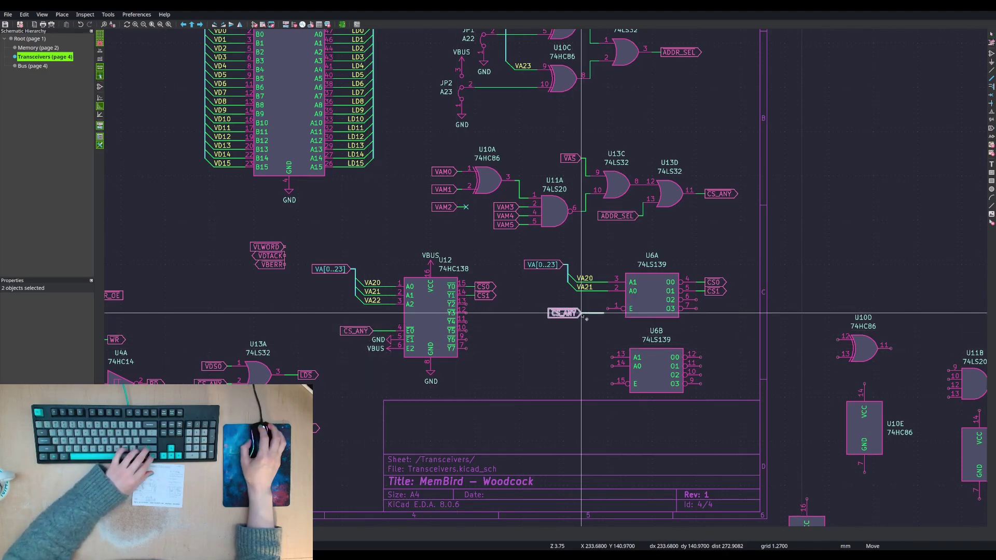
pyautogui.click(586, 310)
pyautogui.click(583, 338)
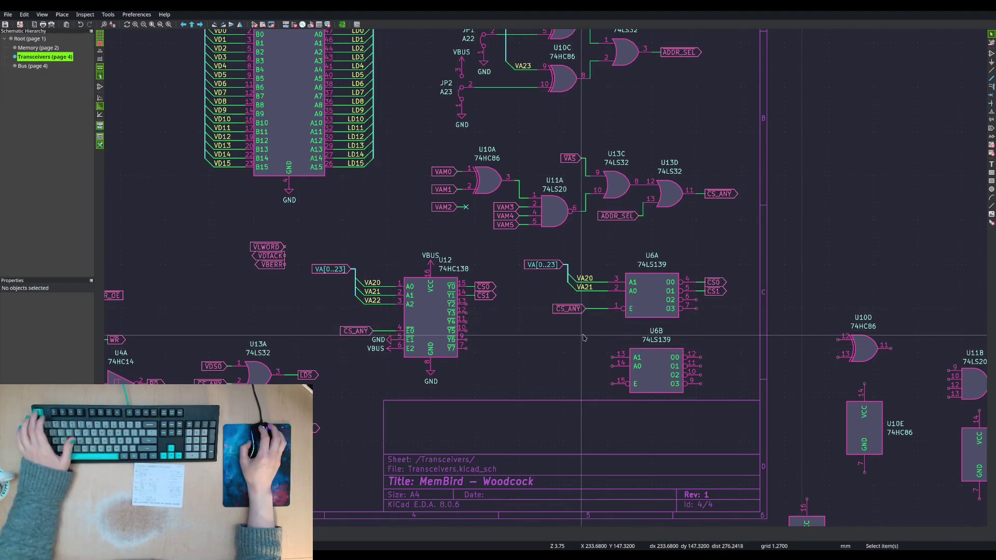
pyautogui.scroll(-1, 546, 281)
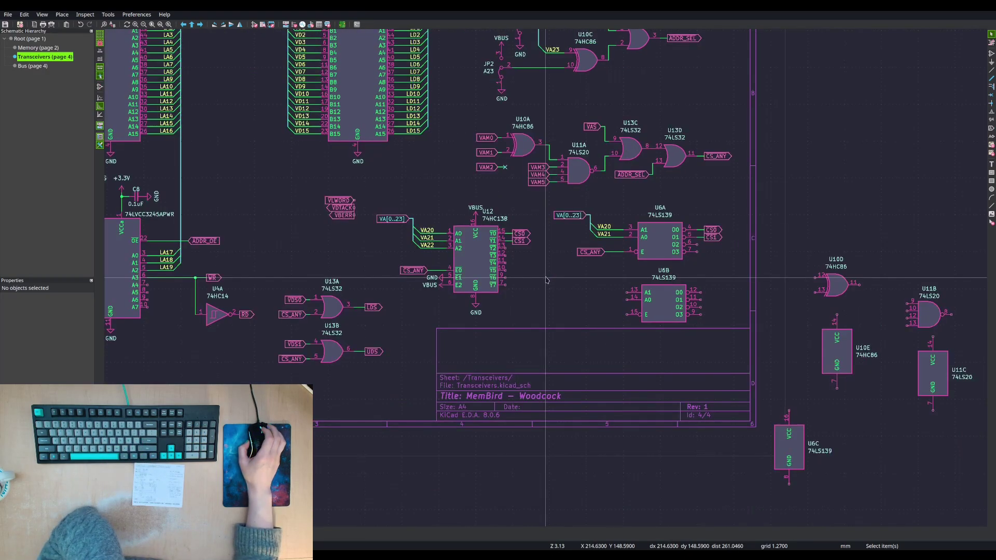
pyautogui.moveTo(377, 191); pyautogui.dragTo(547, 336)
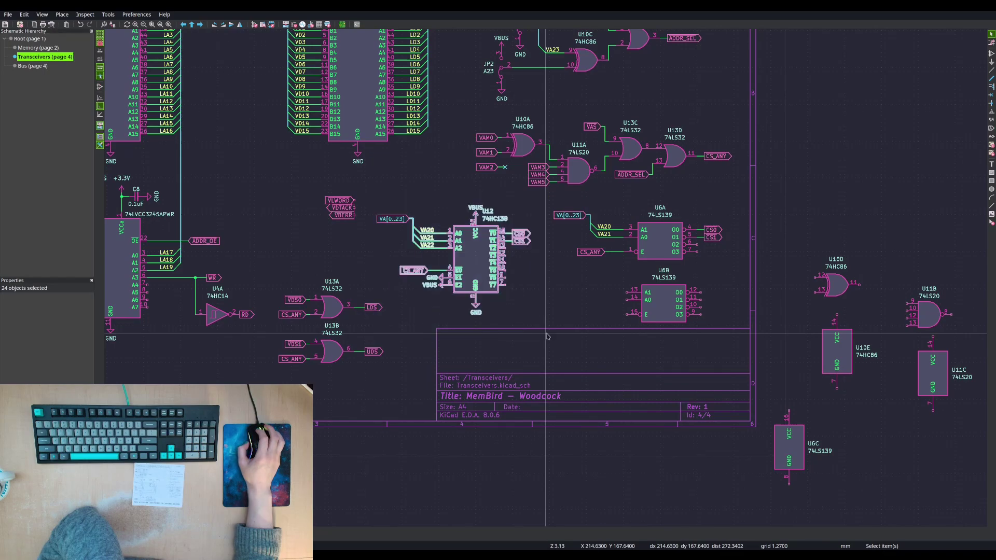
pyautogui.click(545, 320)
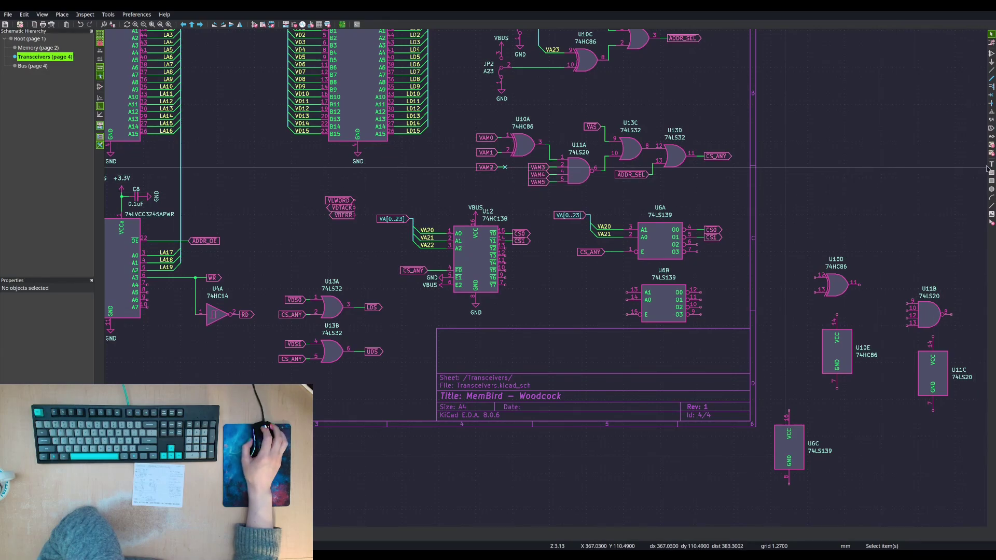
pyautogui.click(992, 190)
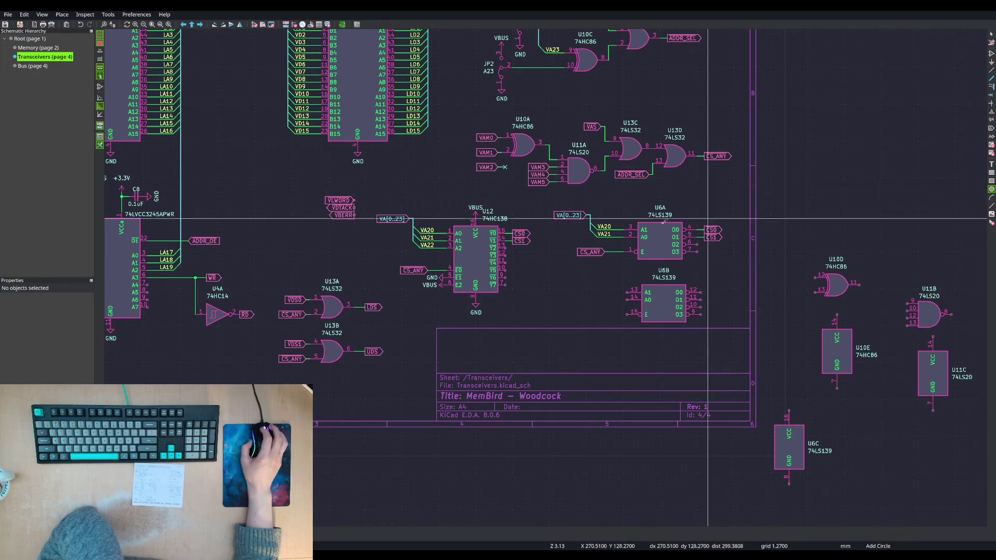
pyautogui.moveTo(405, 201); pyautogui.dragTo(515, 313)
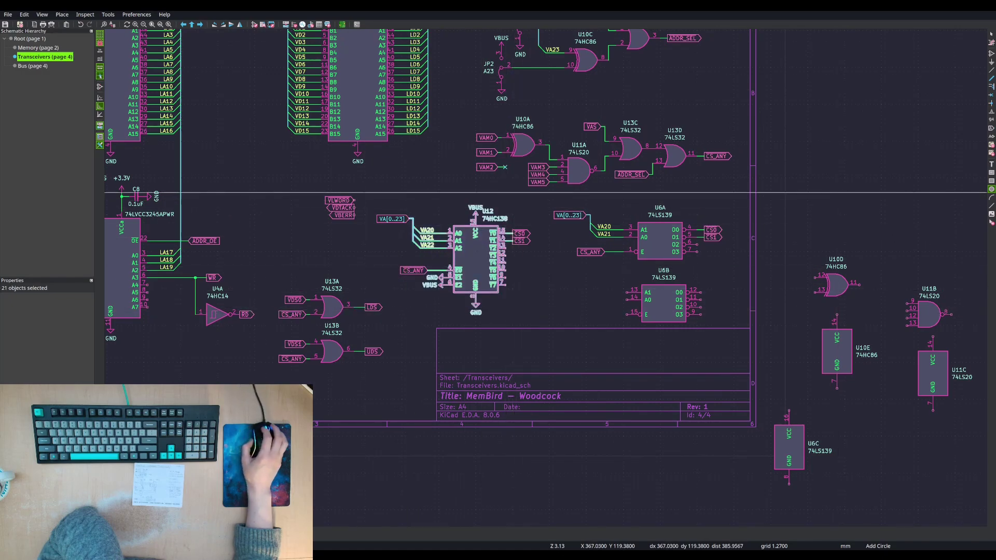
pyautogui.click(991, 191)
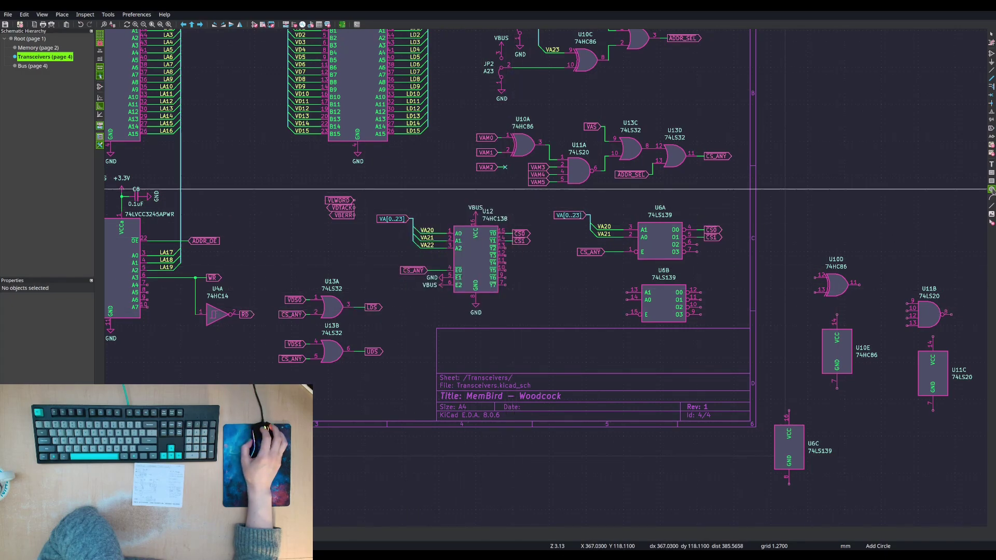
pyautogui.click(476, 255)
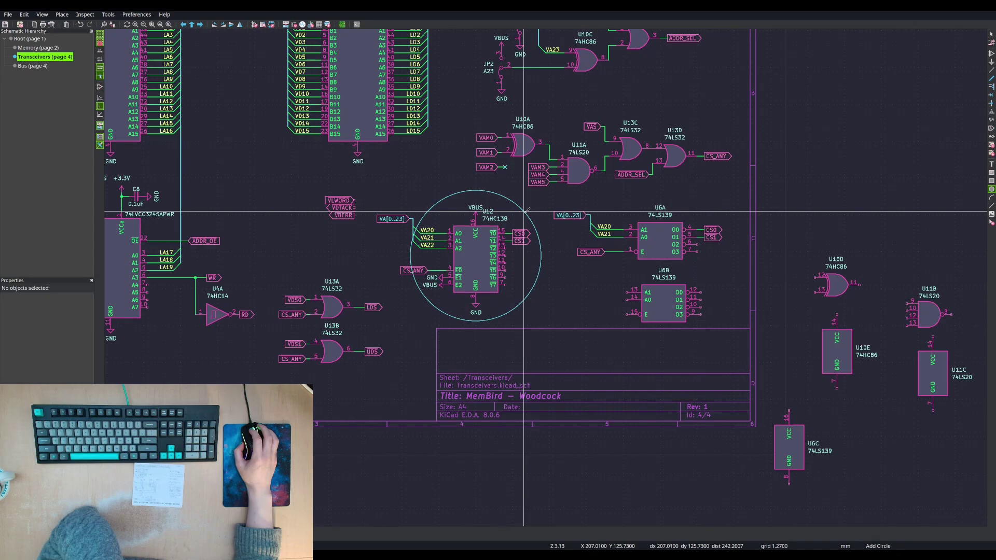
pyautogui.press('Escape')
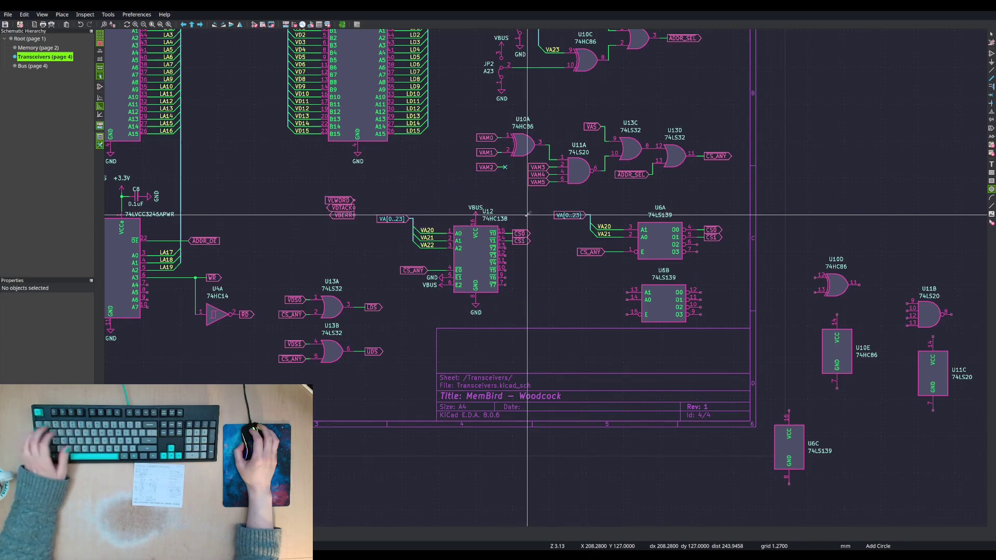
pyautogui.press('Escape')
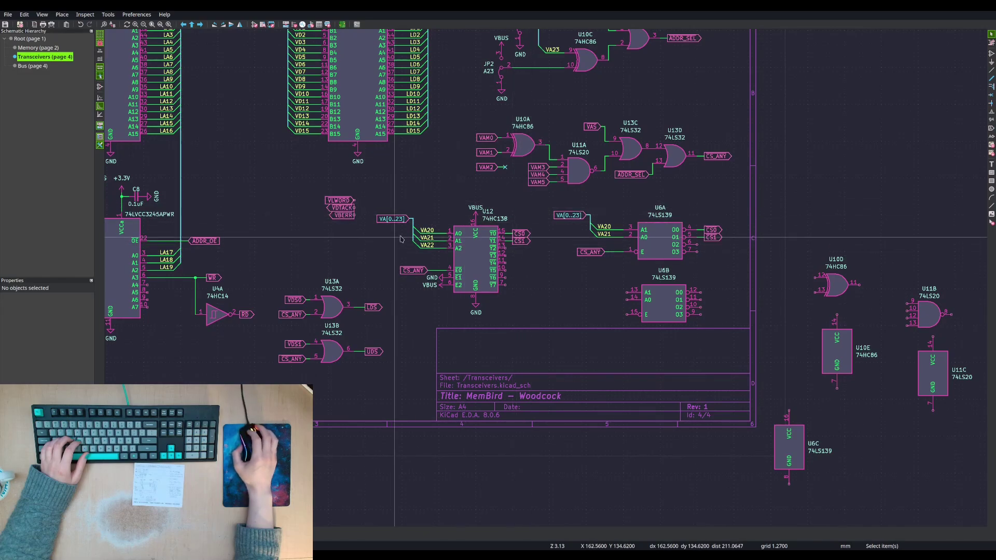
# - Move the whole U12 74HC138 circuit with its labels and power symbols outside the sheet frame, above the spare gates
pyautogui.moveTo(372, 192); pyautogui.dragTo(550, 336)
pyautogui.press('m')
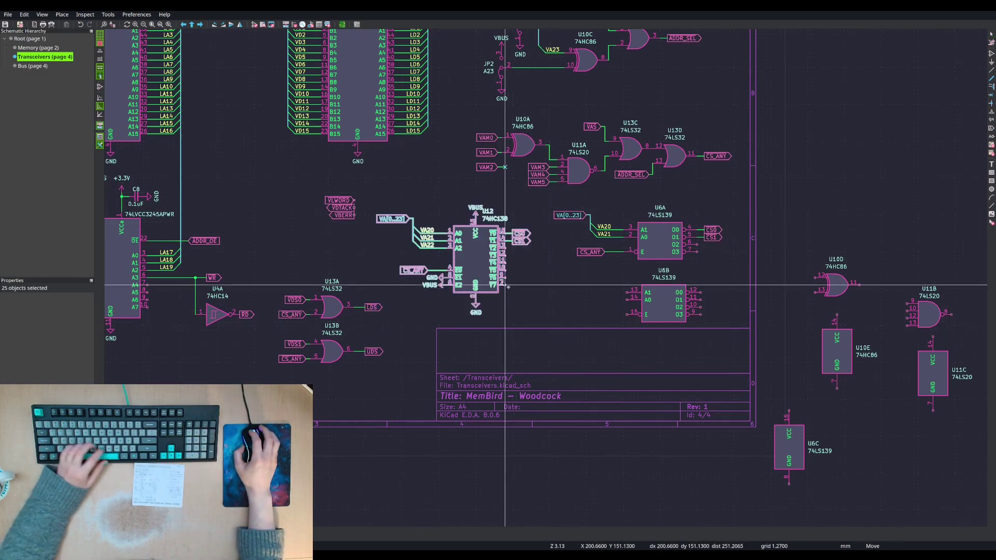
pyautogui.click(899, 151)
pyautogui.moveTo(716, 212); pyautogui.dragTo(595, 250, button='middle')
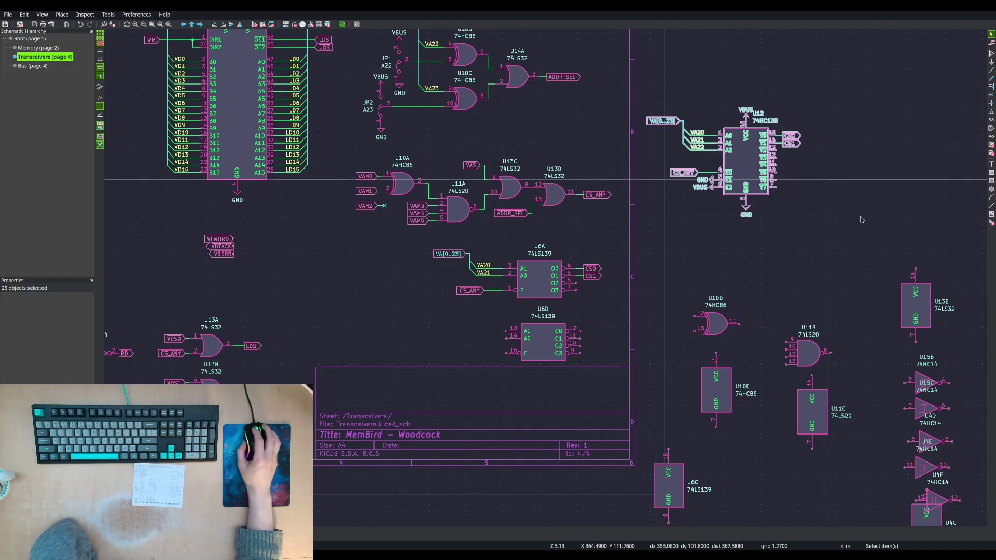
pyautogui.moveTo(677, 234); pyautogui.dragTo(730, 255, button='middle')
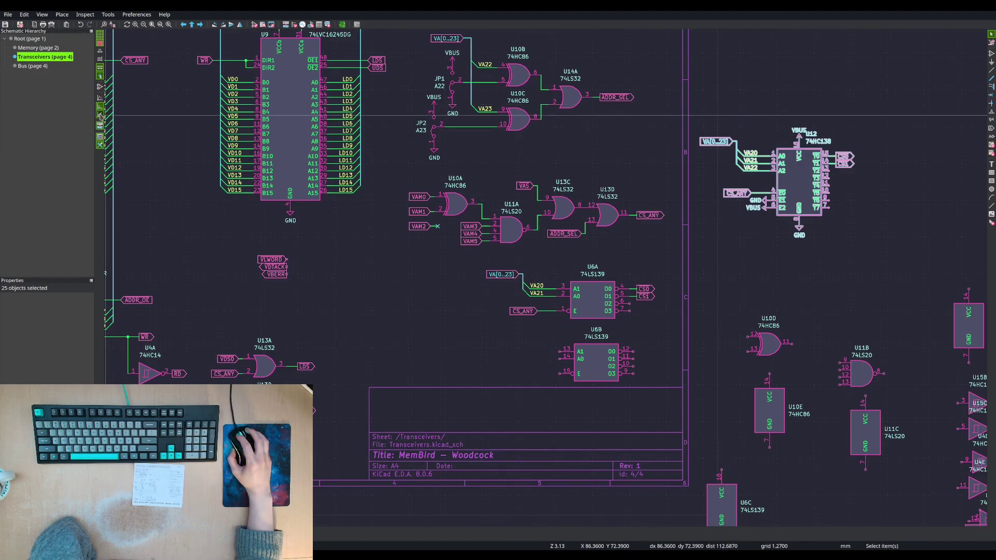
# - Try to cross out the U12 74HC138 circuit with a graphic line running diagonally over it
pyautogui.press('i')
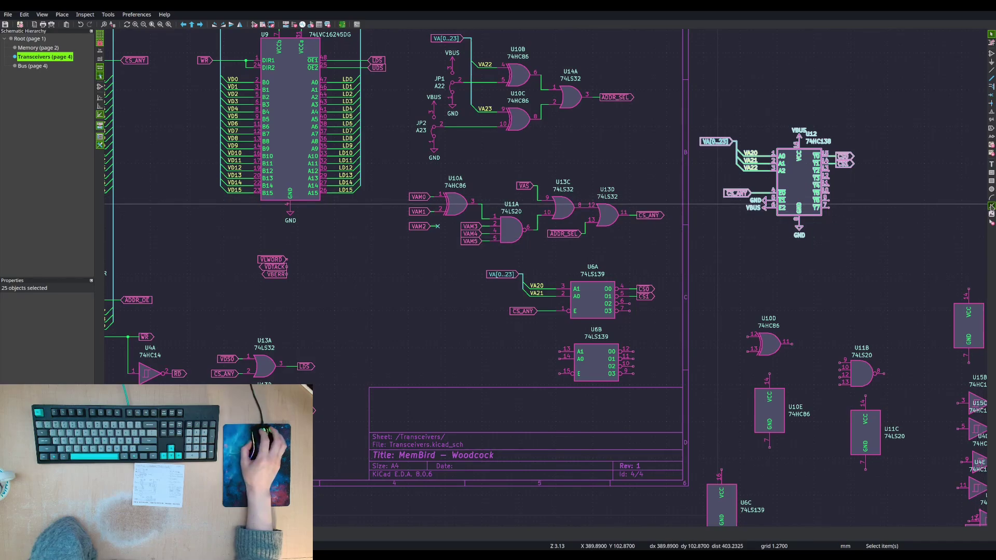
pyautogui.click(707, 112)
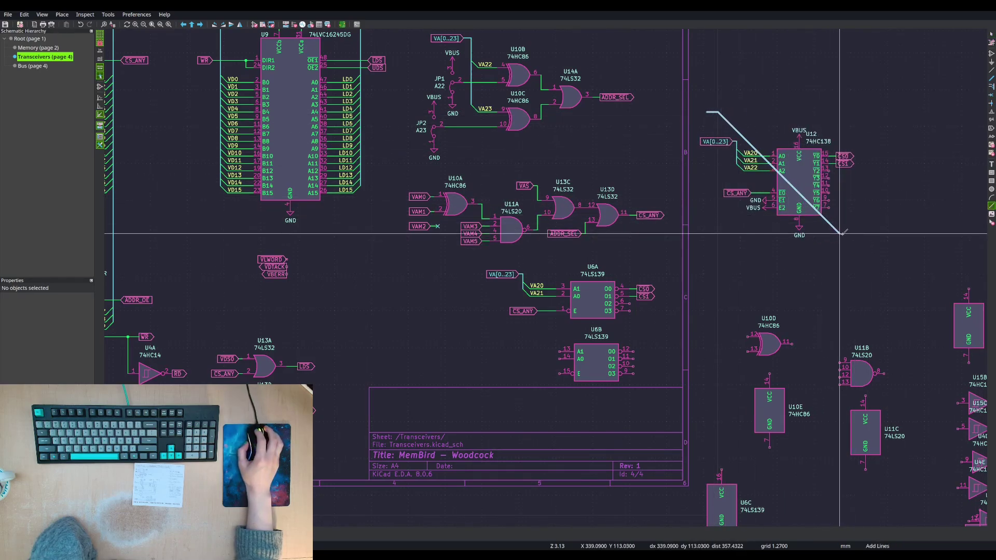
pyautogui.press('Escape')
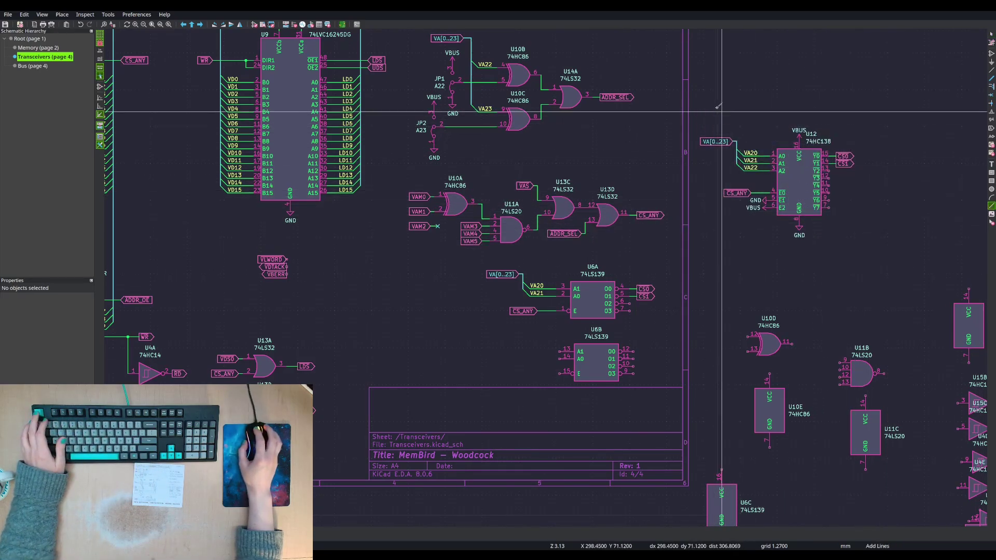
pyautogui.click(707, 101)
pyautogui.press('Escape')
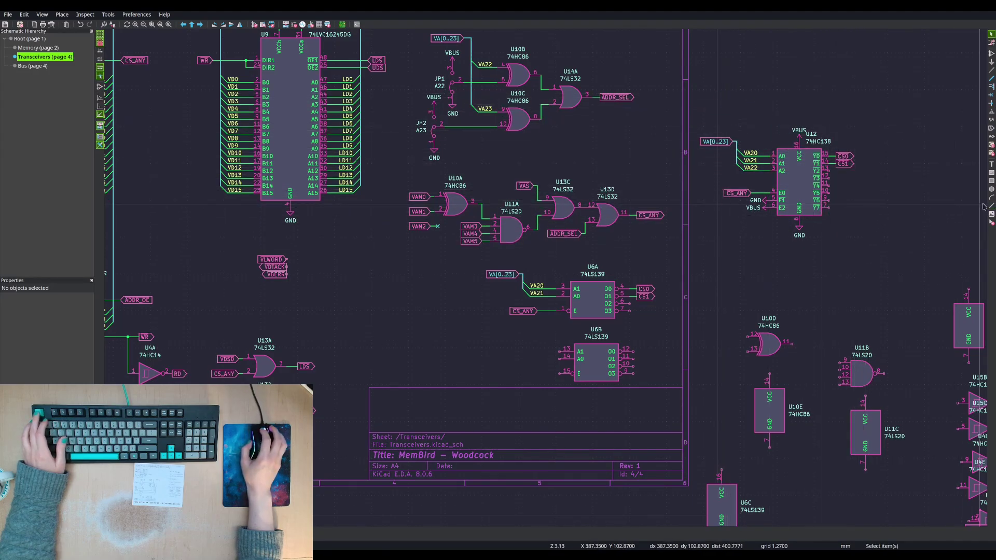
pyautogui.click(699, 93)
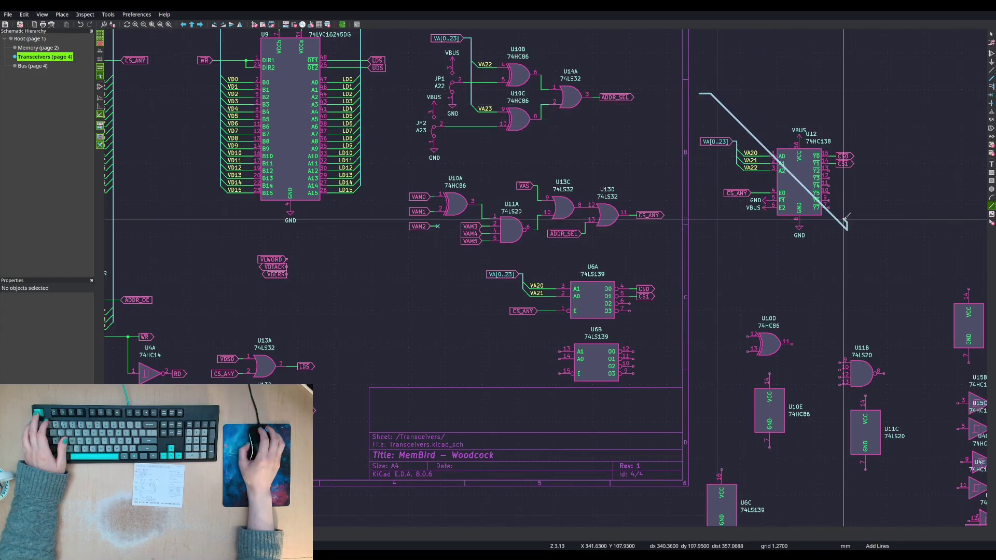
pyautogui.click(864, 254)
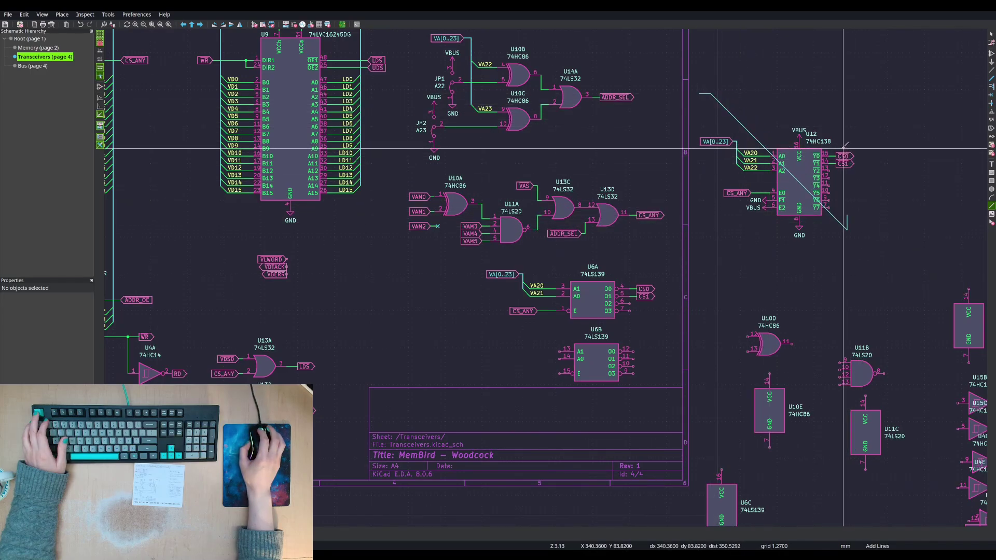
pyautogui.press('Escape')
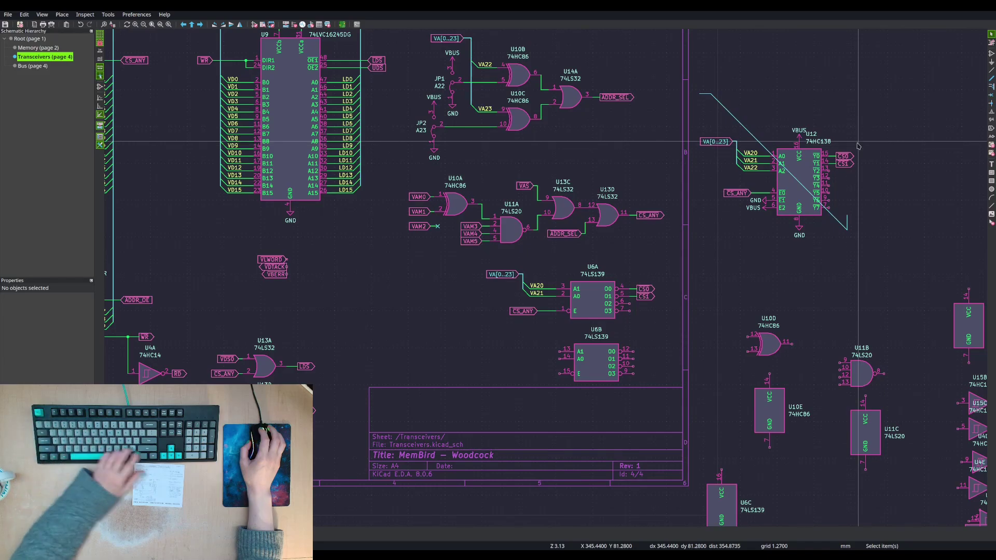
pyautogui.hotkey('ctrl', 'z')
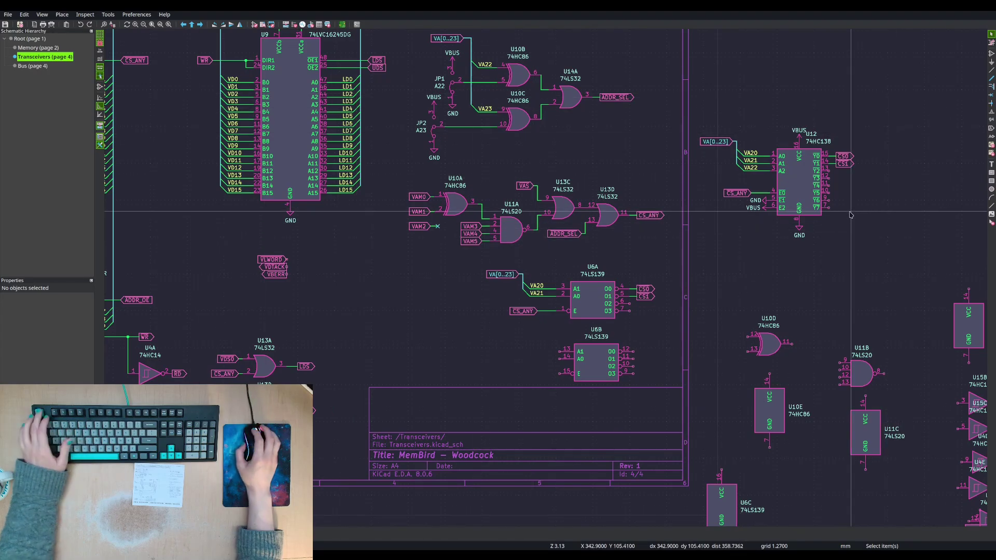
# - Move U6A and U6B with all their labels and wires further into the sheet, away from the frame's edge
pyautogui.moveTo(843, 217); pyautogui.dragTo(814, 177, button='middle')
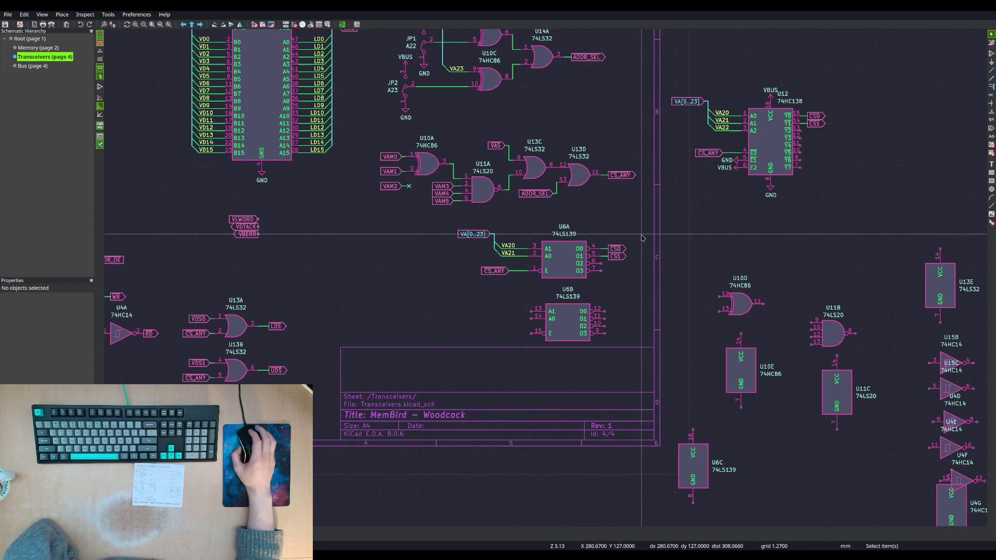
pyautogui.moveTo(436, 216); pyautogui.dragTo(647, 356)
pyautogui.press('m')
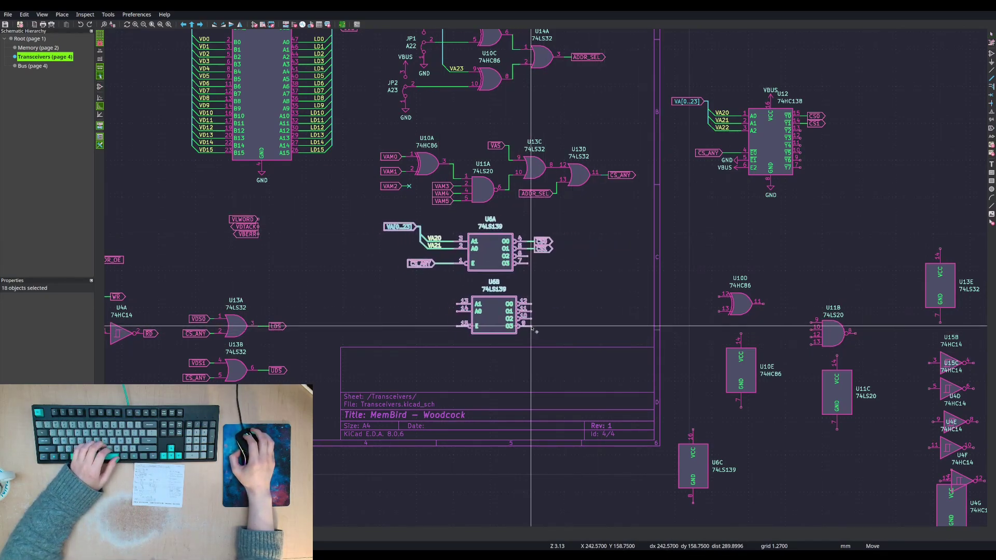
pyautogui.click(536, 323)
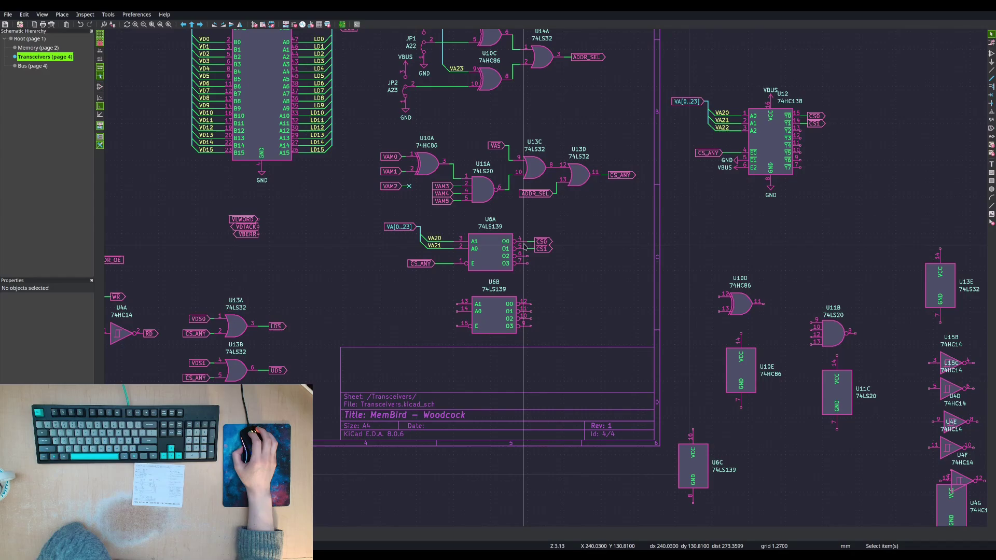
# - Swap the net labels at U6A so that VA21 feeds input A1 and VA20 feeds input A0
pyautogui.scroll(4, 433, 244)
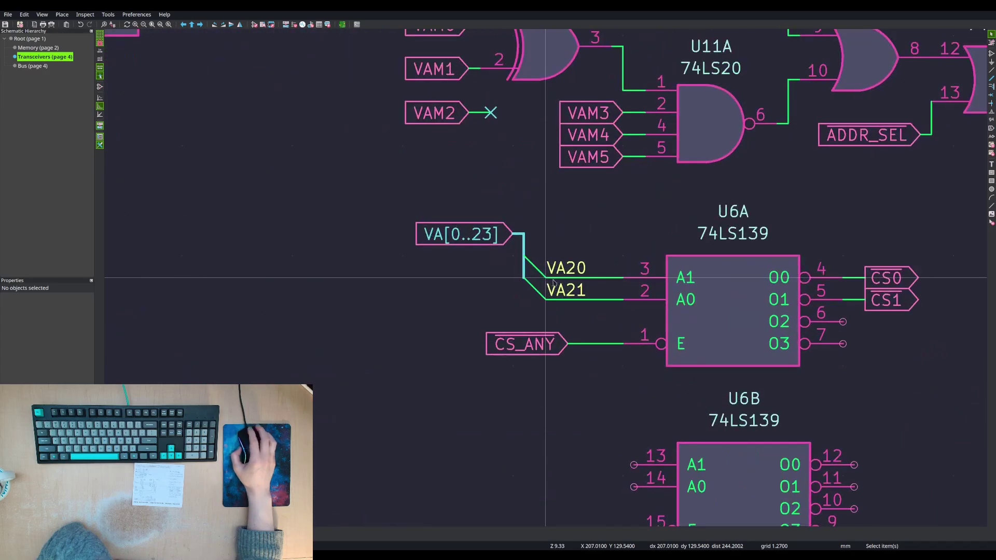
pyautogui.click(569, 292)
pyautogui.press('m')
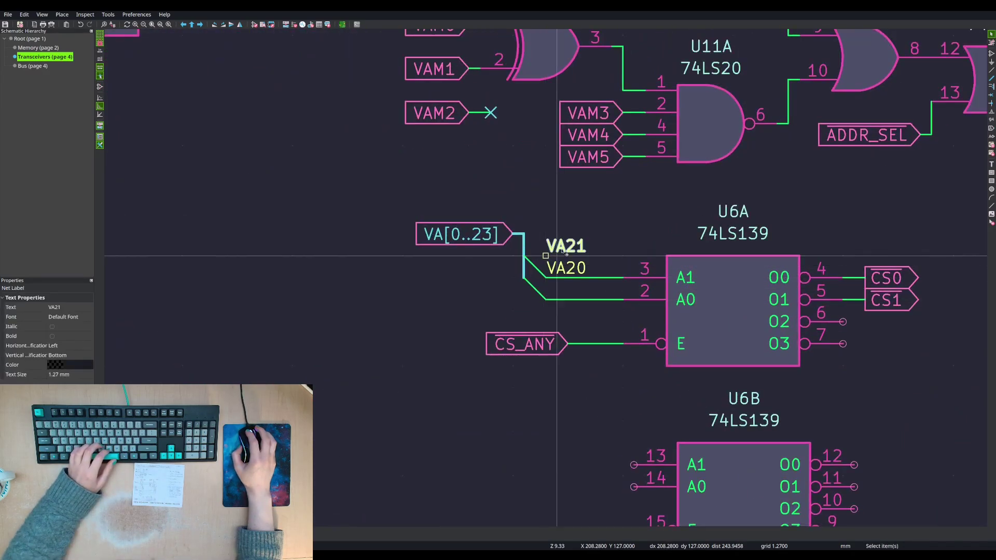
pyautogui.moveTo(582, 227); pyautogui.dragTo(563, 272)
pyautogui.press('m')
pyautogui.click(545, 299)
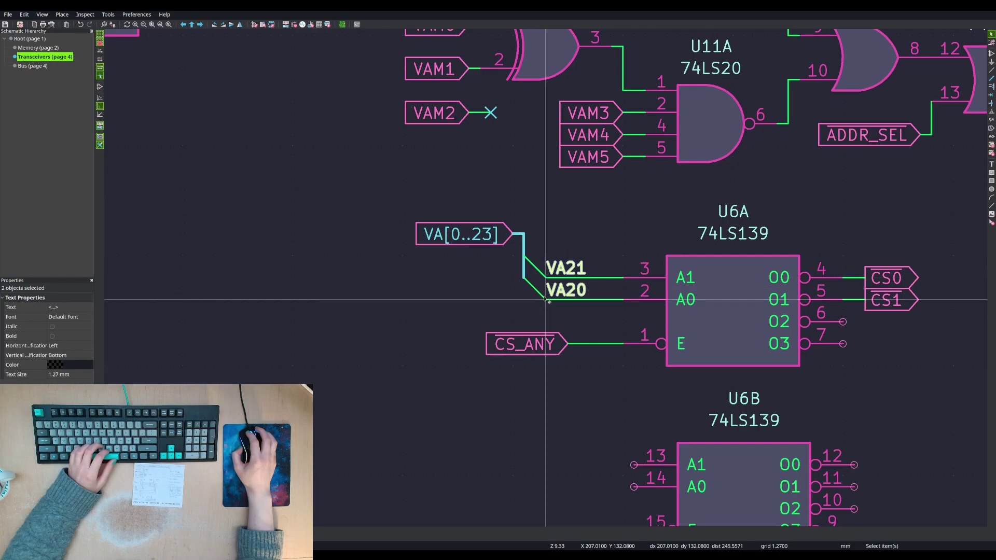
pyautogui.press('Escape')
pyautogui.scroll(-1, 545, 299)
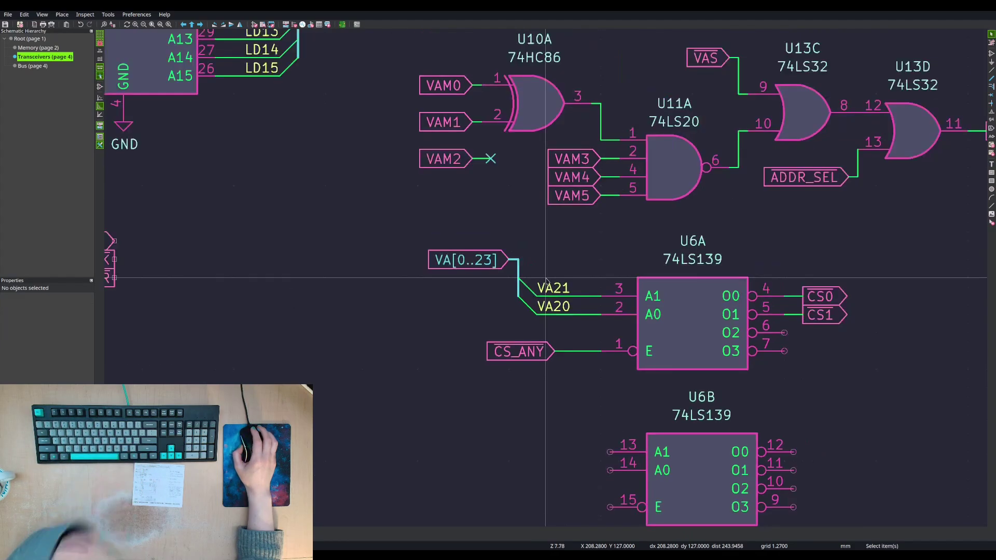
# - Move U6B so that it lines up vertically under U6A
pyautogui.scroll(-2, 546, 280)
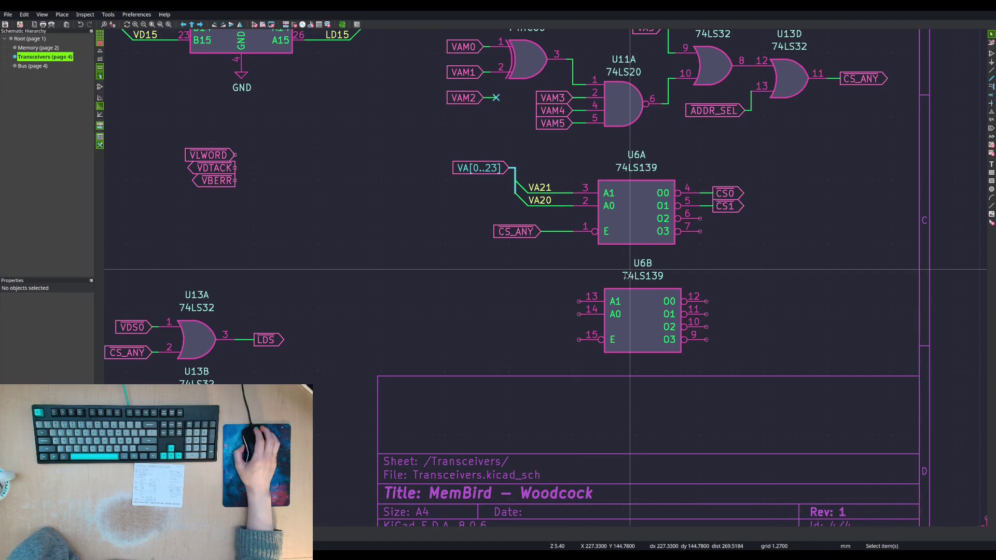
pyautogui.click(639, 294)
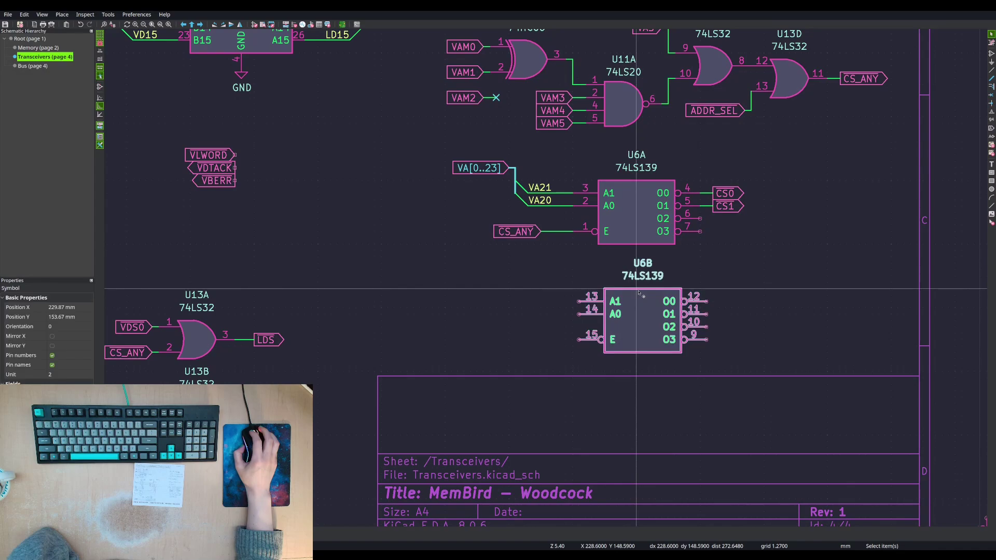
pyautogui.press('Escape')
pyautogui.press('Escape')
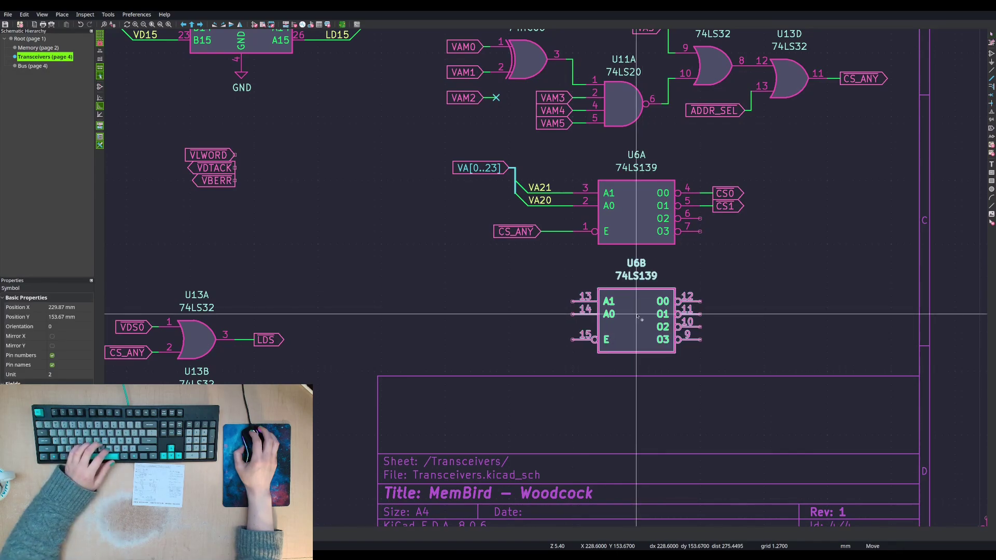
# - Examine the U6C power unit, the spare gates outside the frame and the rest of the Transceivers sheet
pyautogui.scroll(-3, 726, 422)
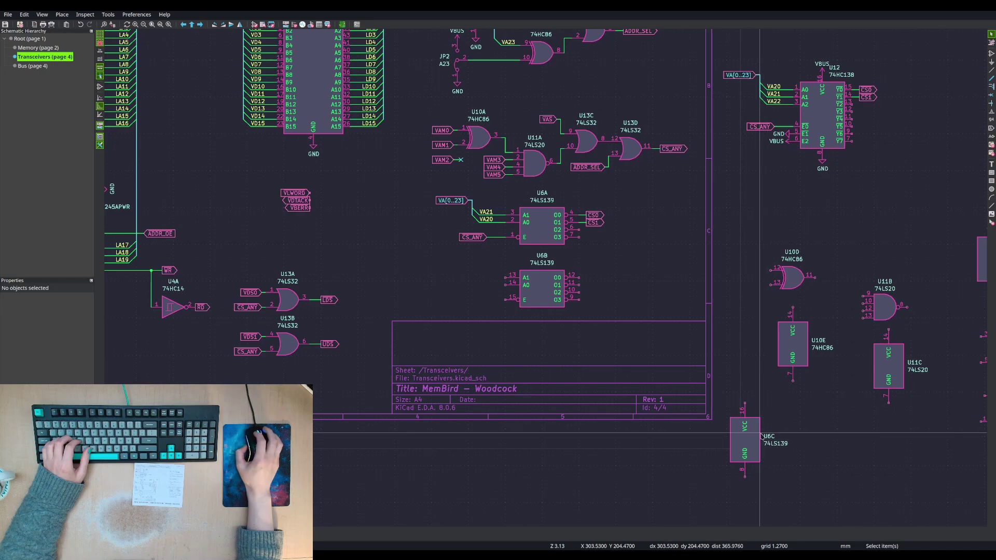
pyautogui.click(760, 433)
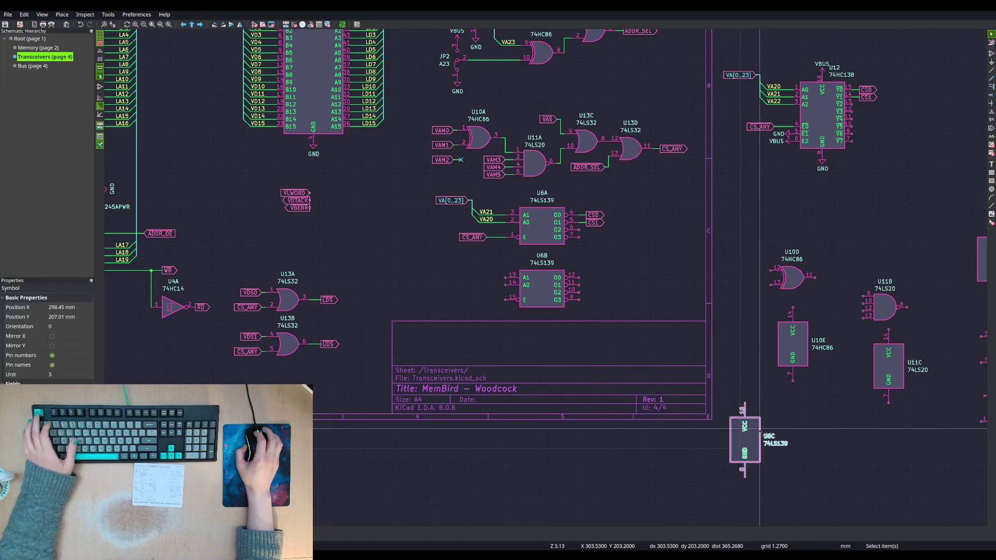
pyautogui.moveTo(765, 424); pyautogui.dragTo(553, 365, button='middle')
pyautogui.press('Escape')
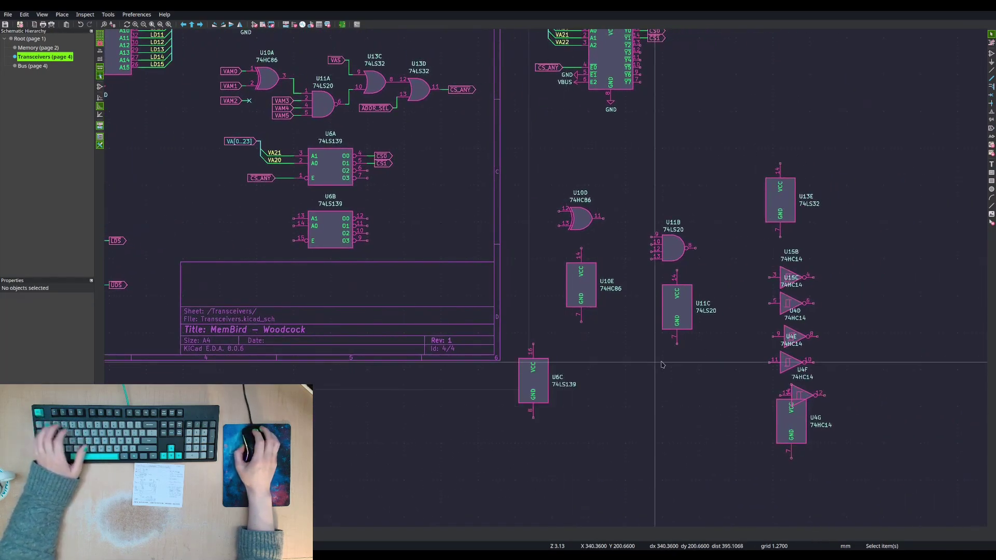
pyautogui.scroll(-2, 551, 275)
pyautogui.scroll(1, 551, 284)
pyautogui.scroll(-1, 504, 274)
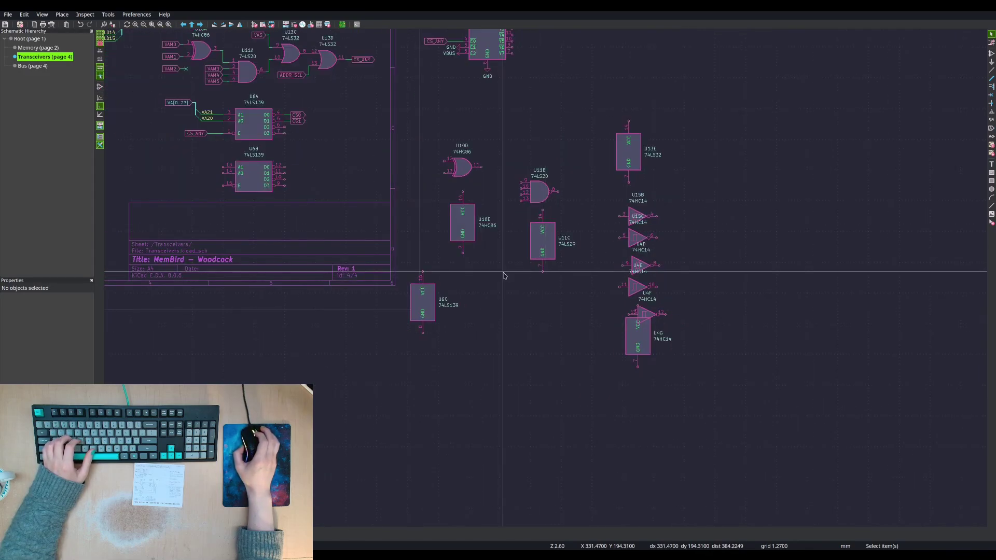
pyautogui.moveTo(504, 275); pyautogui.dragTo(798, 363, button='middle')
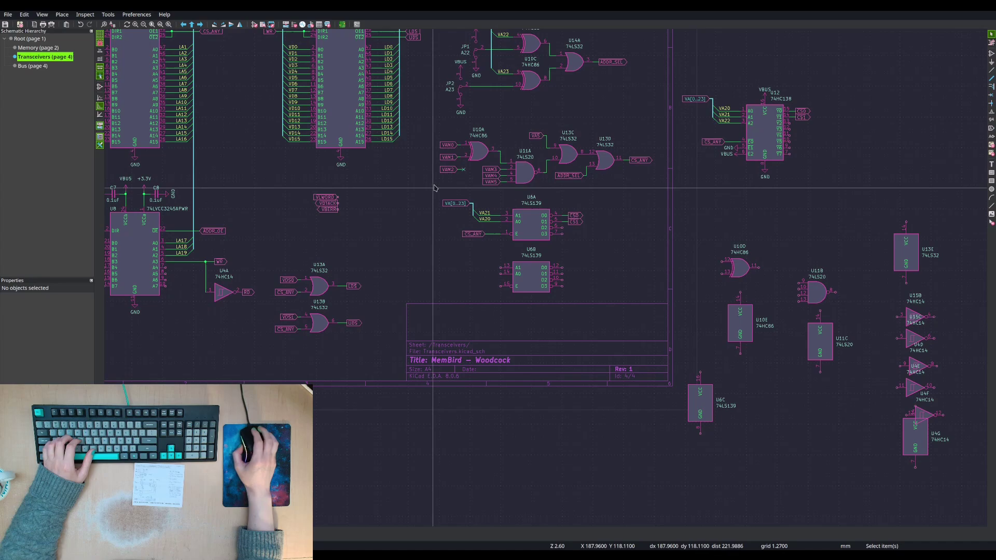
pyautogui.scroll(-2, 440, 179)
pyautogui.scroll(2, 547, 272)
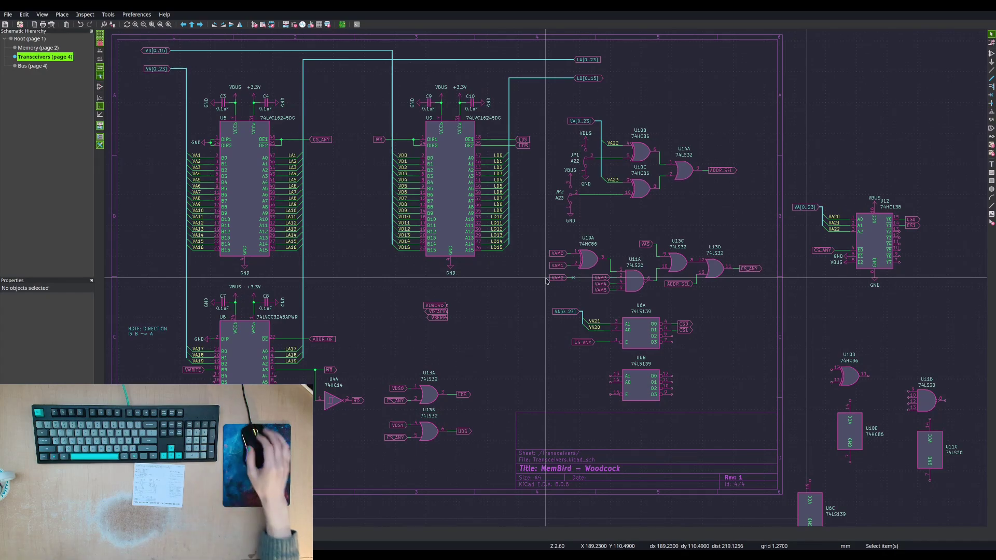
# - Duplicate the CS0 and CS1 labels with their wires onto U6A's O2 and O3 outputs
pyautogui.moveTo(699, 318); pyautogui.dragTo(678, 346)
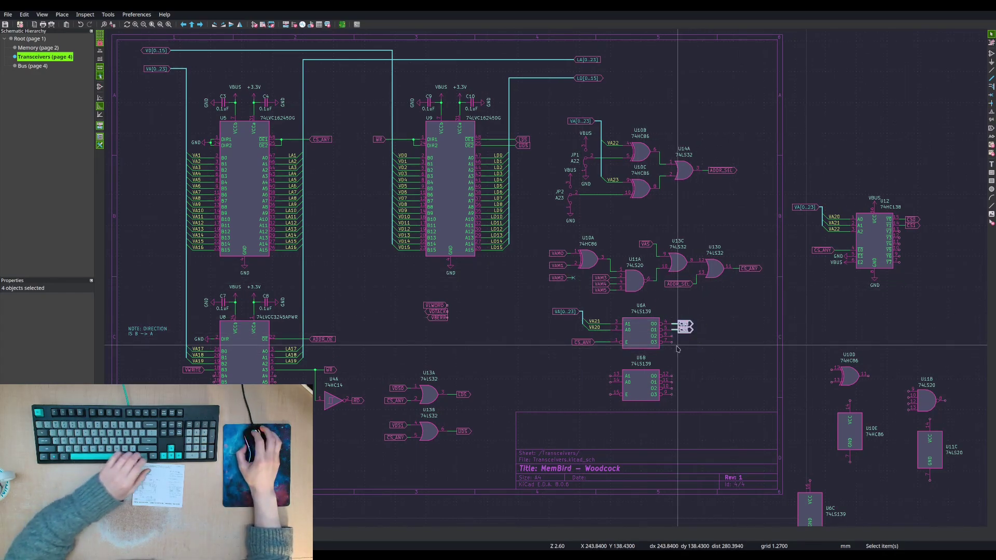
pyautogui.press('m')
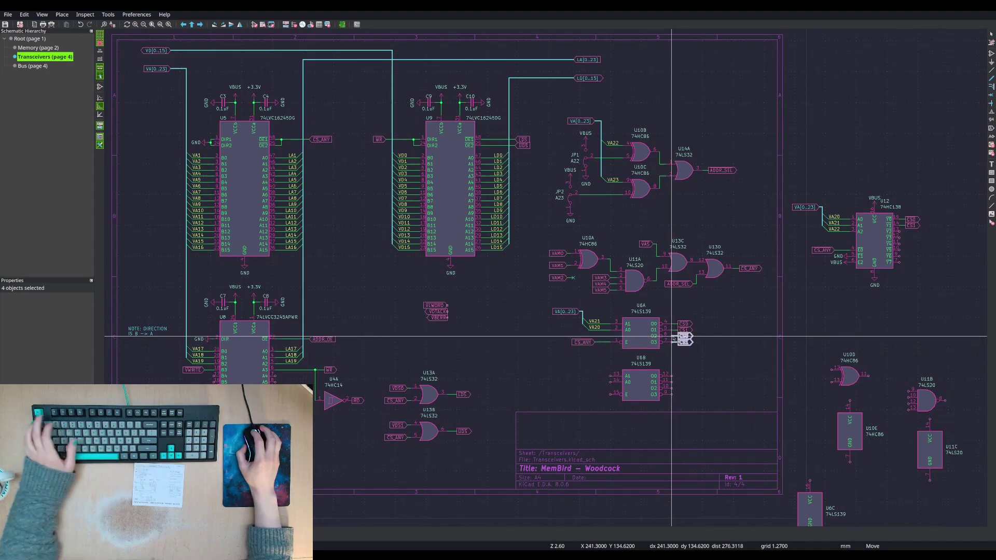
pyautogui.click(672, 336)
# - Rename the duplicated labels at U6A's O2 and O3 outputs to ~{CS2} and ~{CS3}
pyautogui.click(687, 337)
pyautogui.press('e')
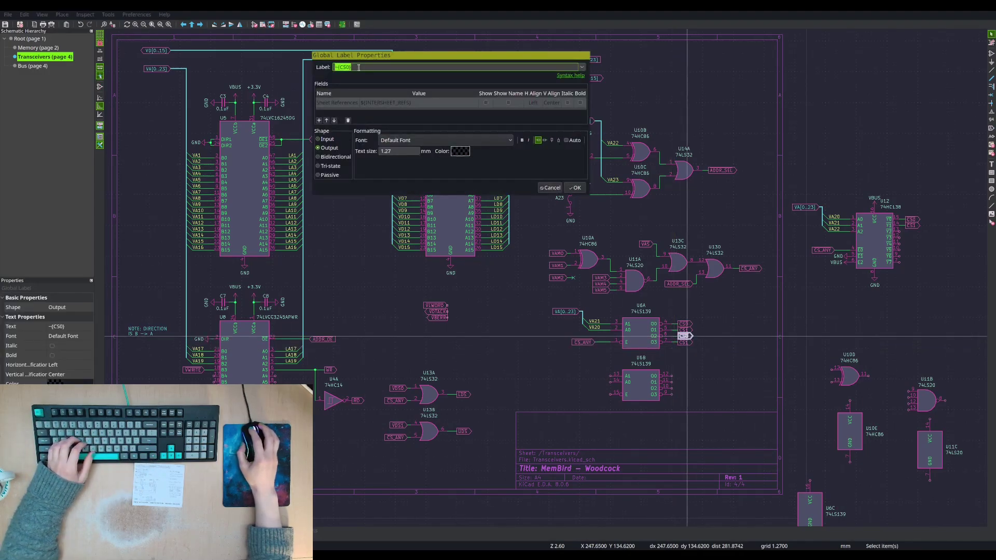
pyautogui.press('BackSpace')
pyautogui.write('2')
pyautogui.press('Return')
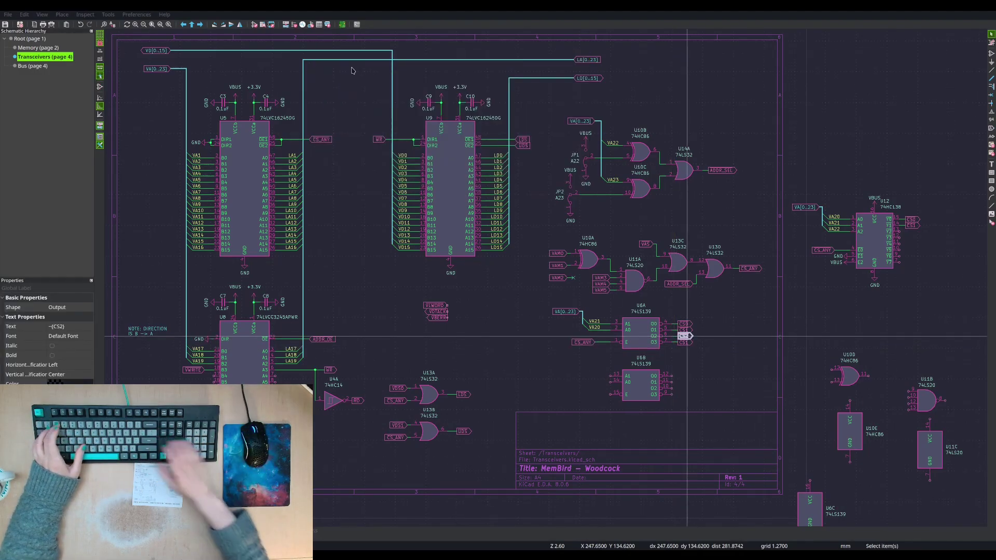
pyautogui.press('e')
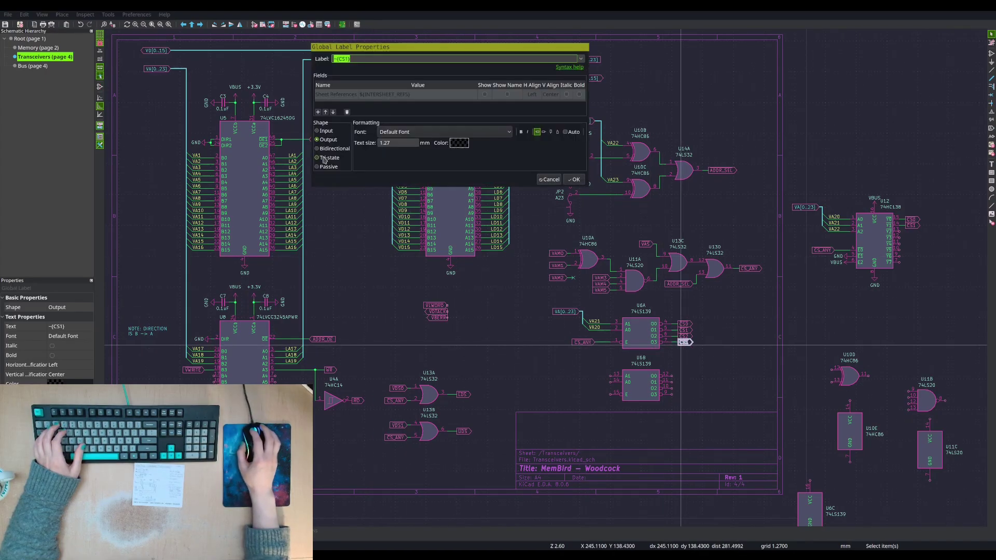
pyautogui.press('BackSpace')
pyautogui.write('3')
pyautogui.press('Return')
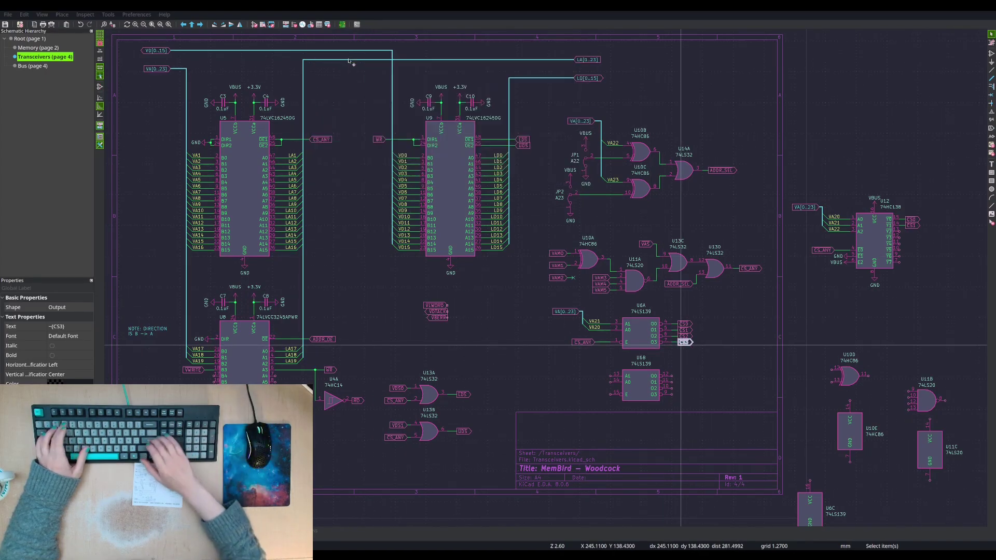
pyautogui.press('Escape')
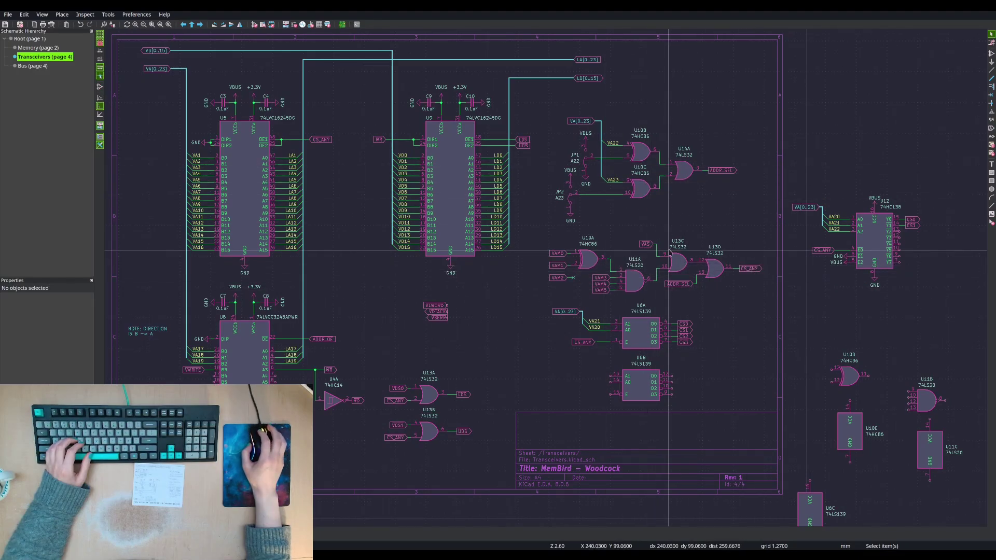
# - Replace the ~{ADDR_OE} label at U8's output-enable pin with a copy of U5's ~{CS_ANY} label
pyautogui.doubleClick(730, 175)
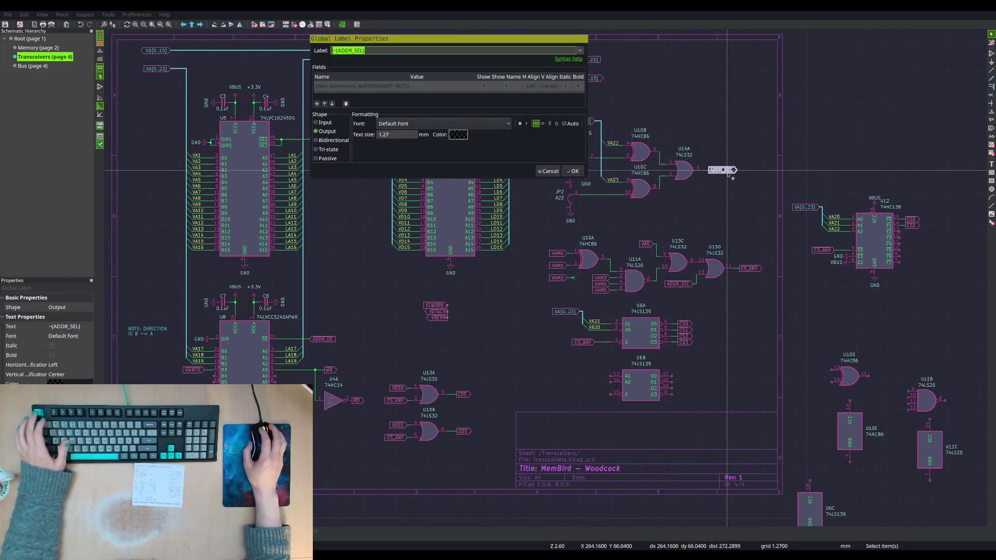
pyautogui.click(548, 172)
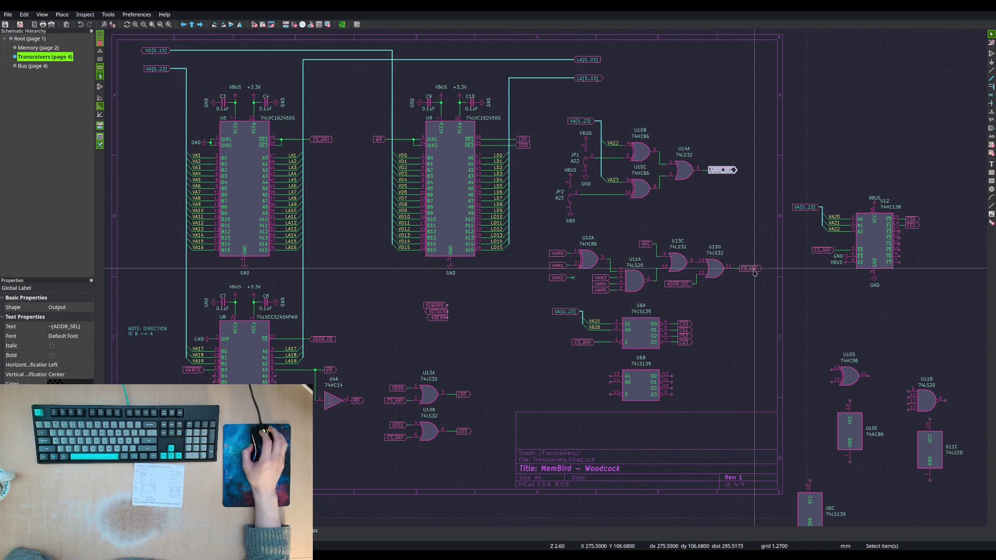
pyautogui.click(323, 340)
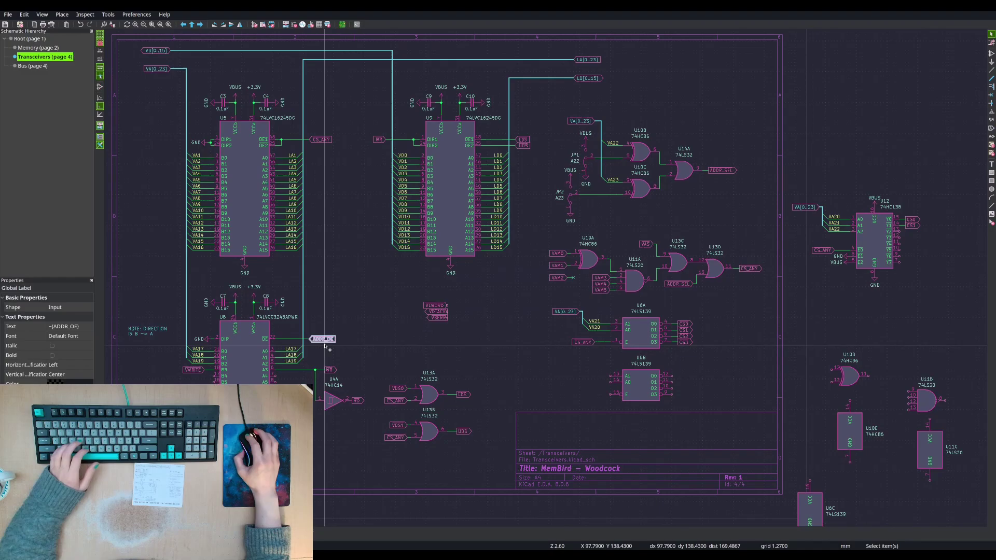
pyautogui.press('Delete')
pyautogui.click(322, 140)
pyautogui.hotkey('ctrl', 'c')
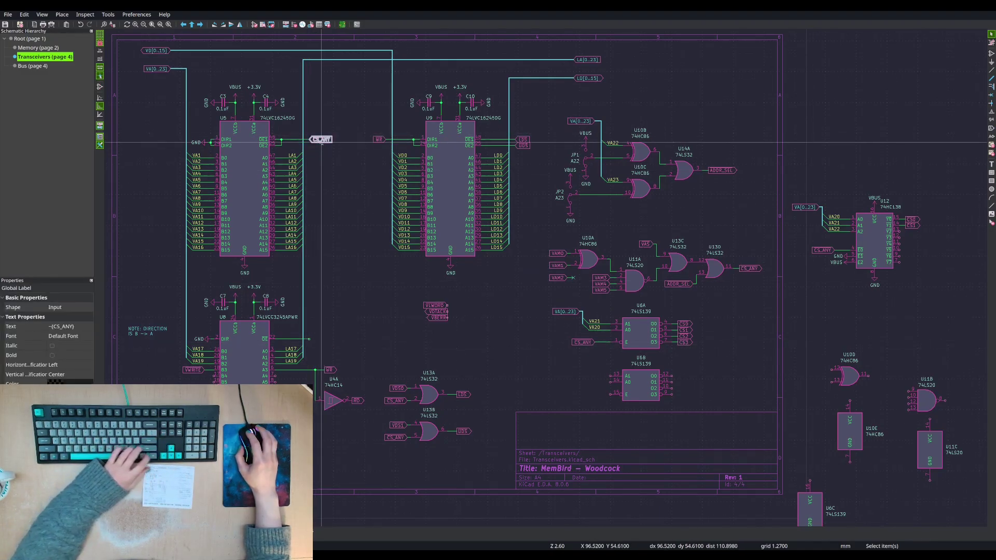
pyautogui.hotkey('ctrl', 'v')
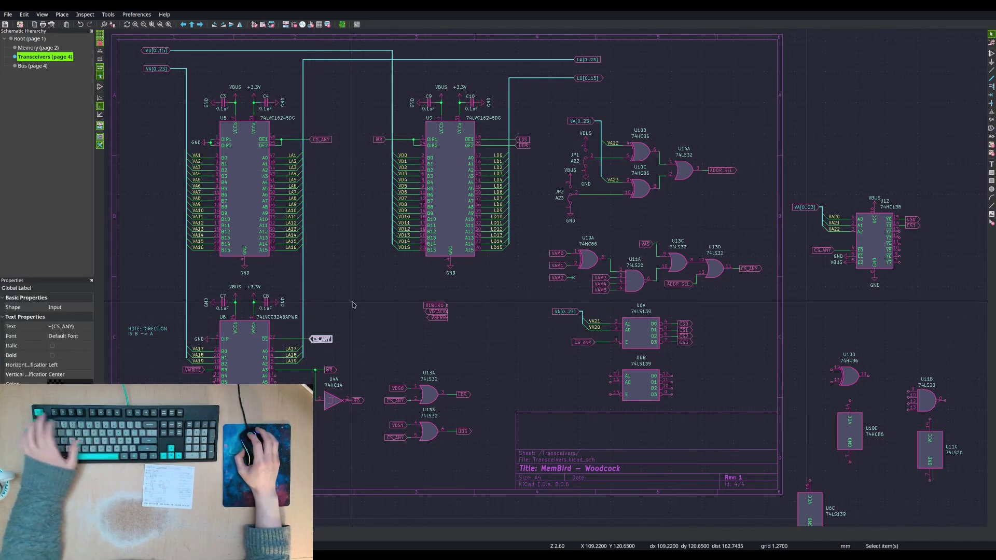
pyautogui.click(322, 340)
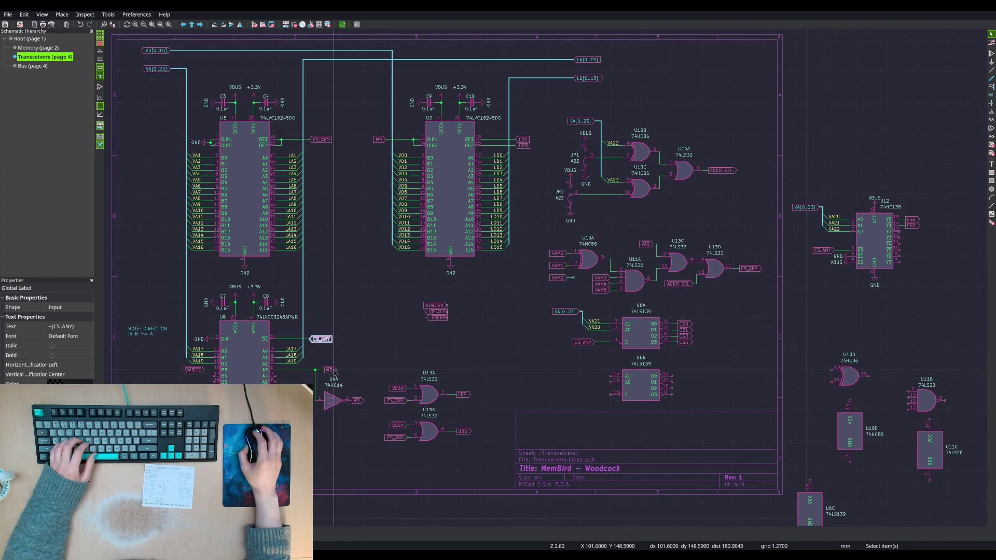
# - Switch to the browser and examine the truth table and the read and write cycle waveforms in the AS6C8016 SRAM datasheet
pyautogui.hotkey('alt', 'Tab')
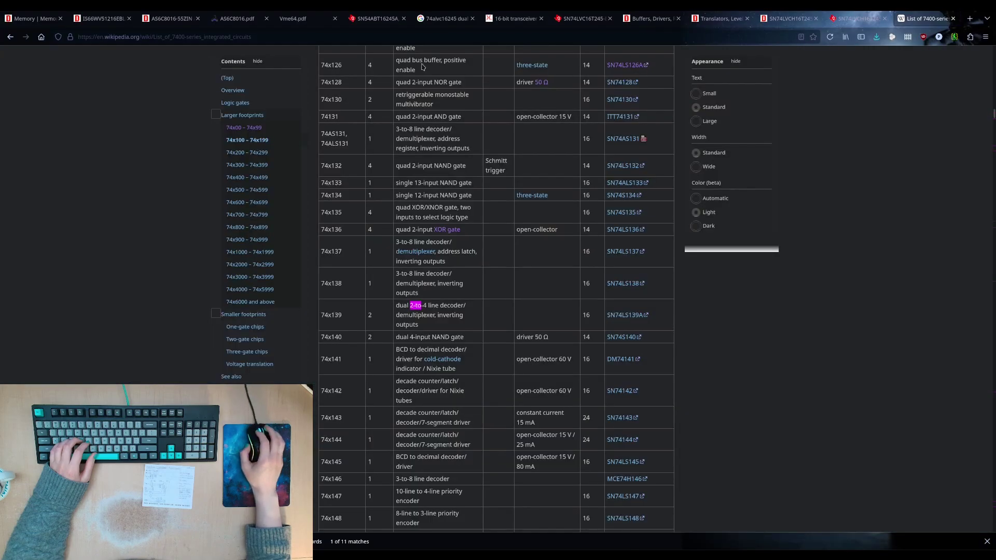
pyautogui.click(237, 18)
pyautogui.scroll(-20, 339, 233)
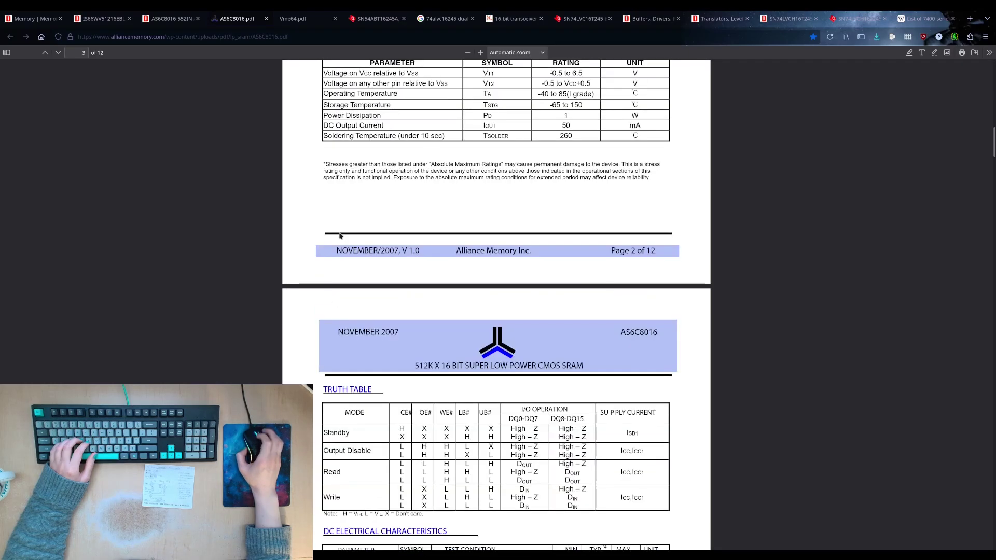
pyautogui.scroll(5, 345, 230)
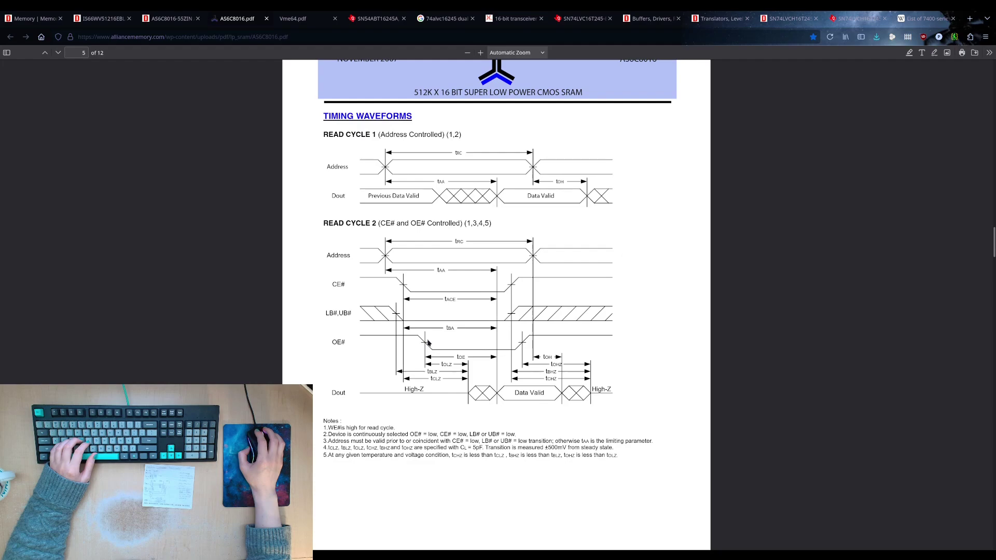
pyautogui.scroll(-10, 428, 341)
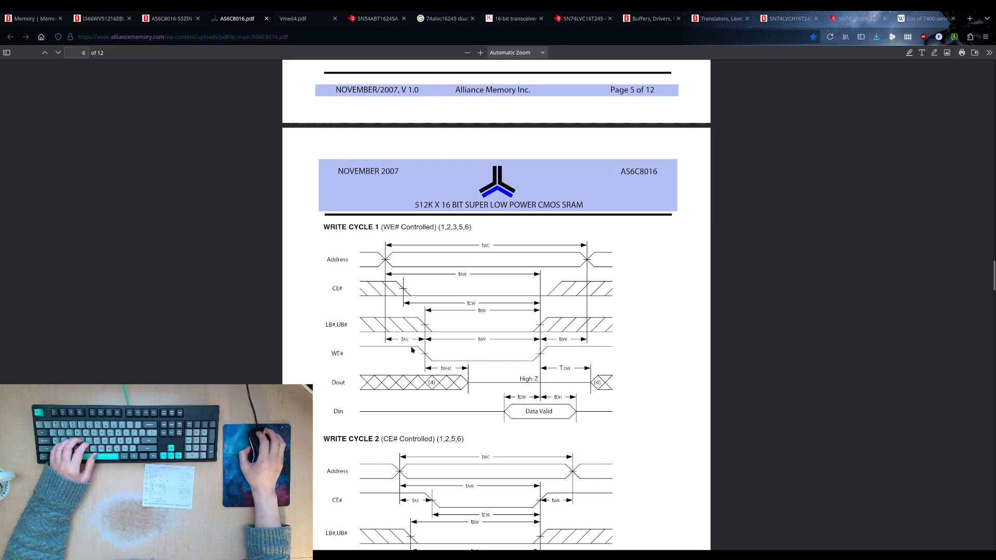
pyautogui.scroll(-2, 415, 333)
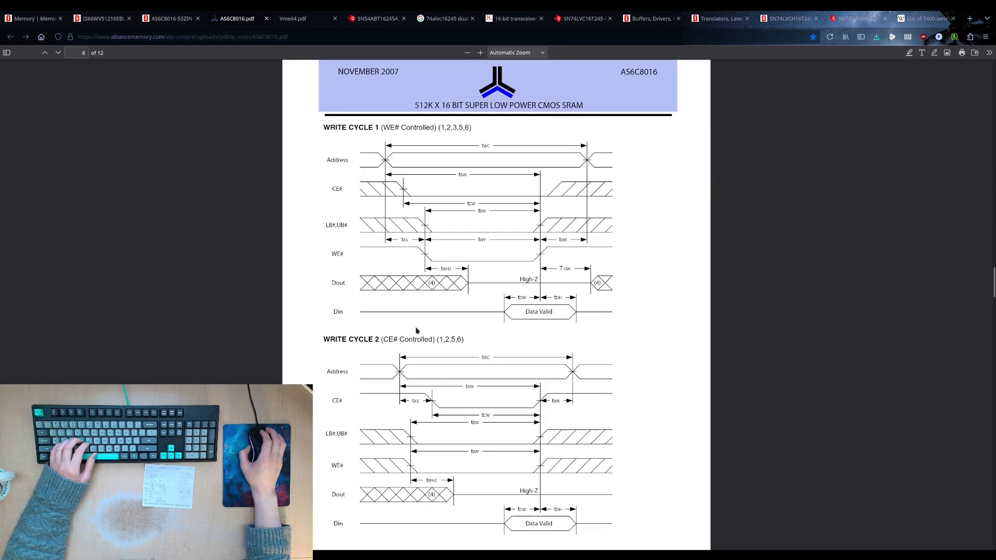
pyautogui.scroll(1, 417, 330)
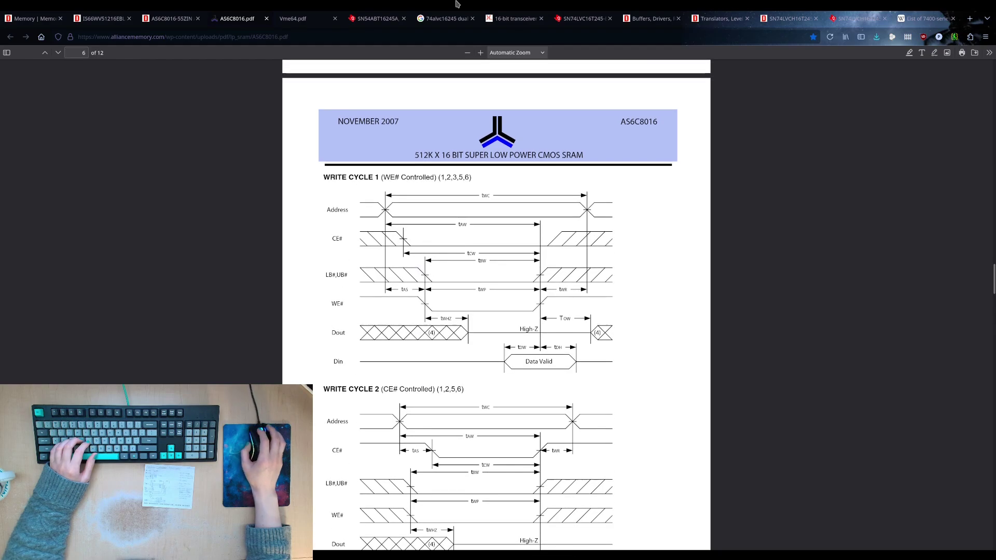
pyautogui.hotkey('alt', 'Tab')
pyautogui.press('Escape')
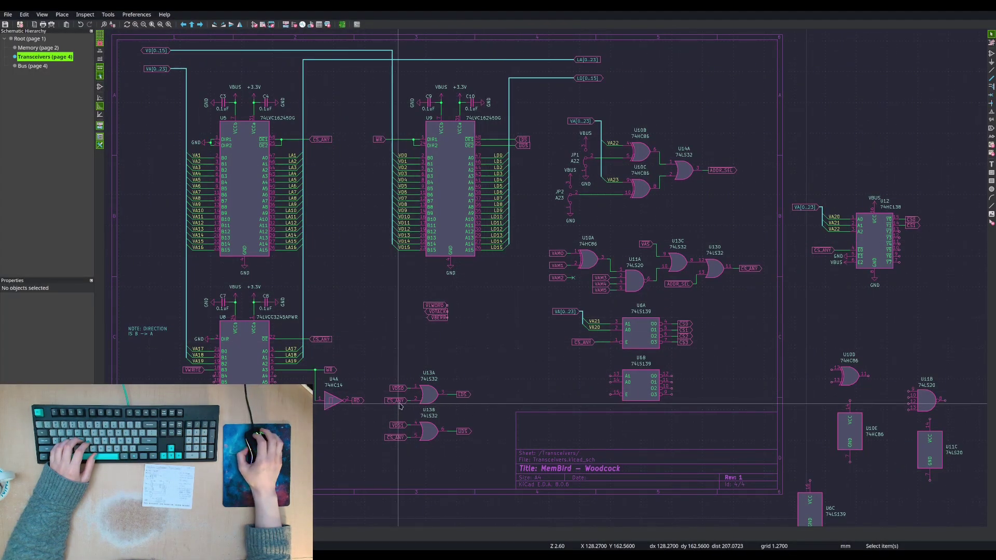
# - Delete the OR gate U14A and insert a new 74LS32 unit A in its place, between the XOR gates and the ADDR_SEL label
pyautogui.moveTo(408, 401); pyautogui.dragTo(261, 316, button='middle')
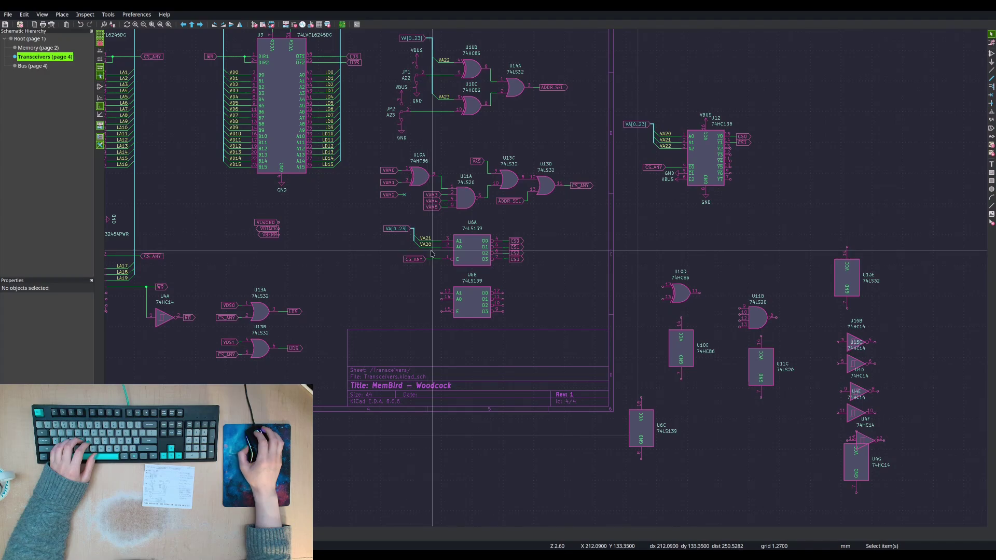
pyautogui.click(522, 90)
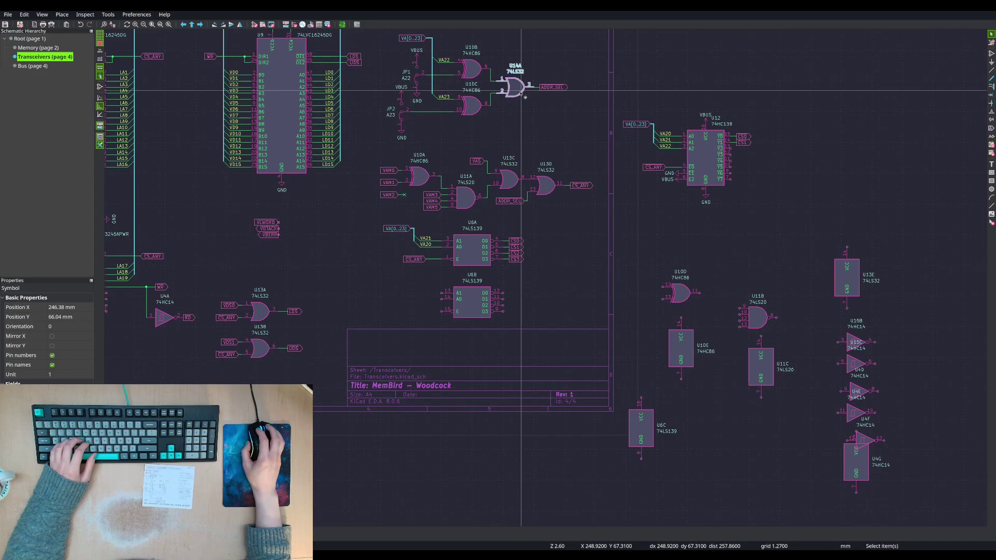
pyautogui.press('Delete')
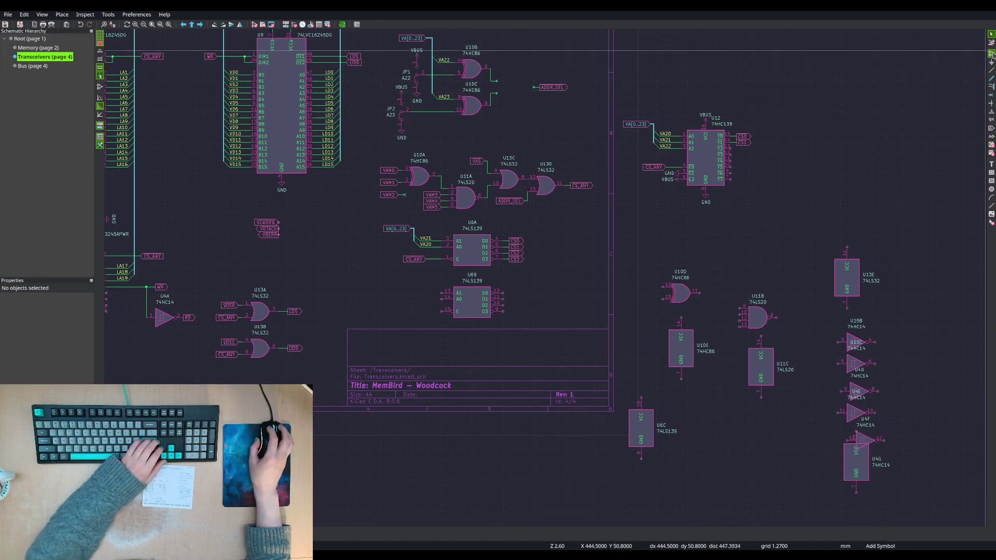
pyautogui.click(509, 168)
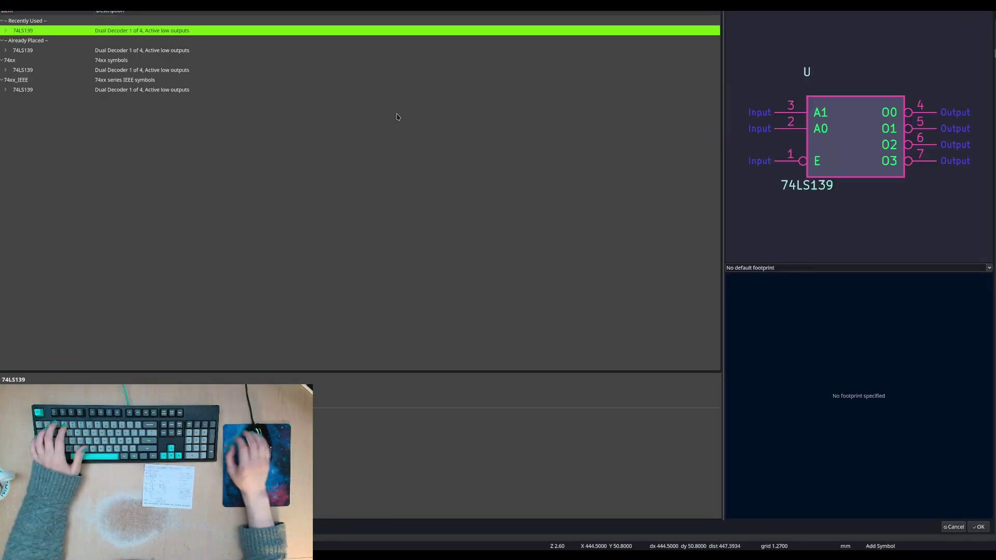
pyautogui.write('32')
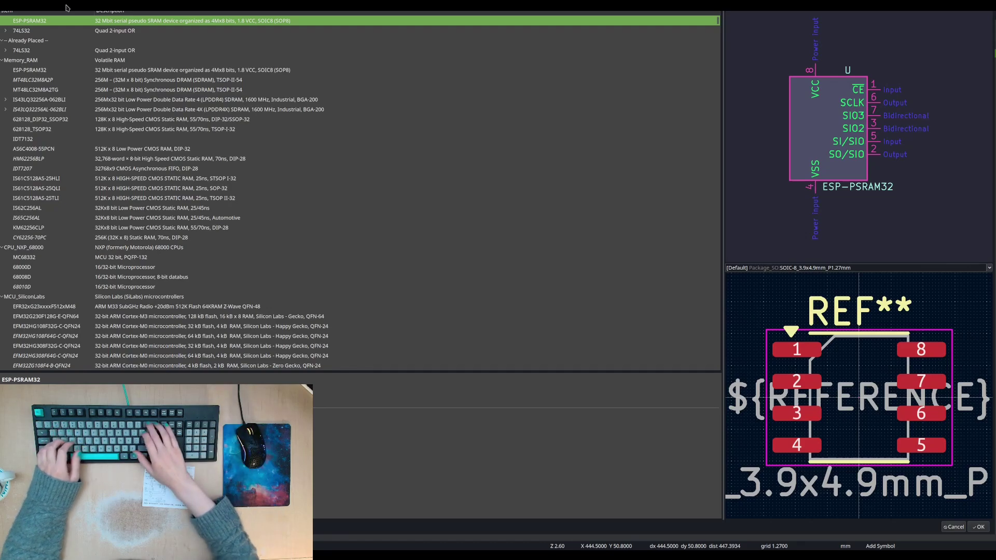
pyautogui.press('BackSpace')
pyautogui.press('BackSpace')
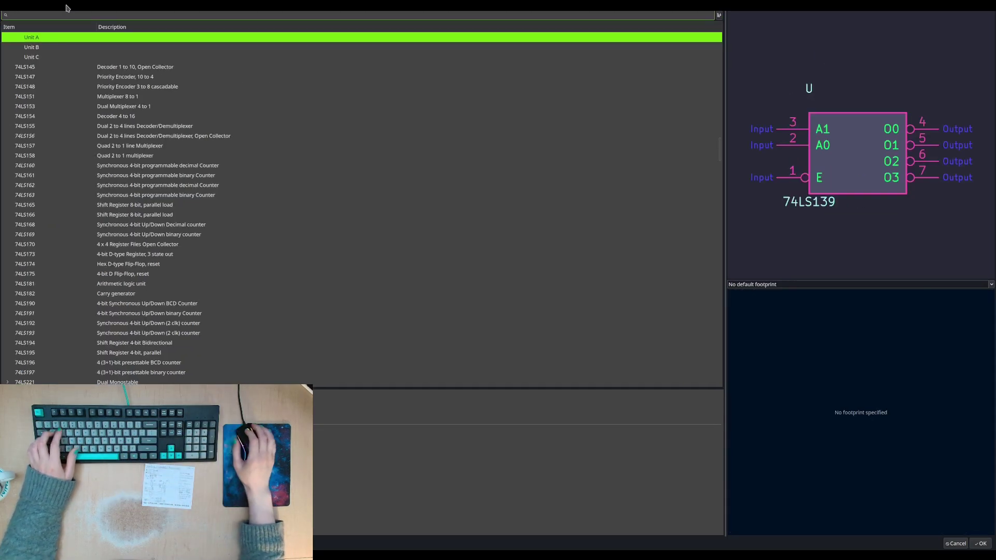
pyautogui.write('32')
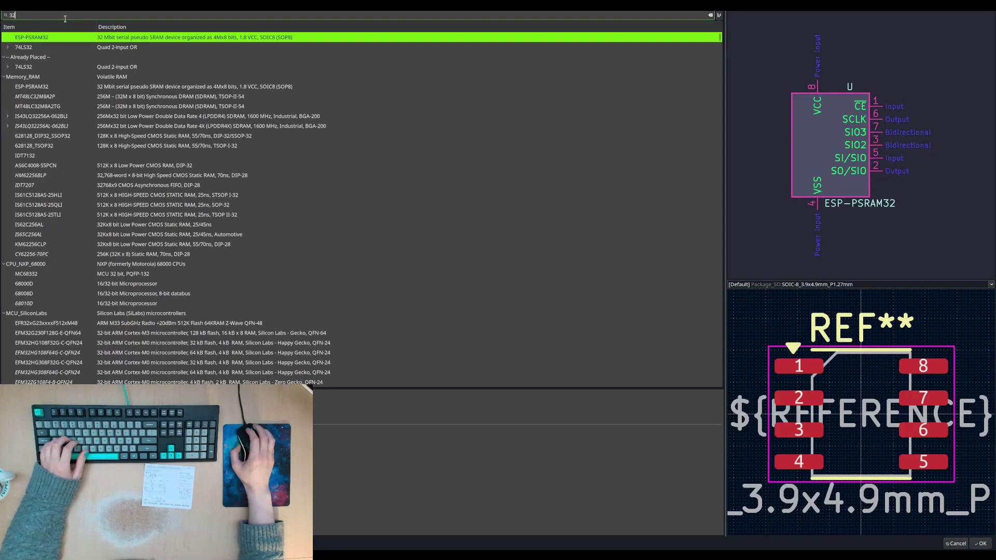
pyautogui.click(41, 49)
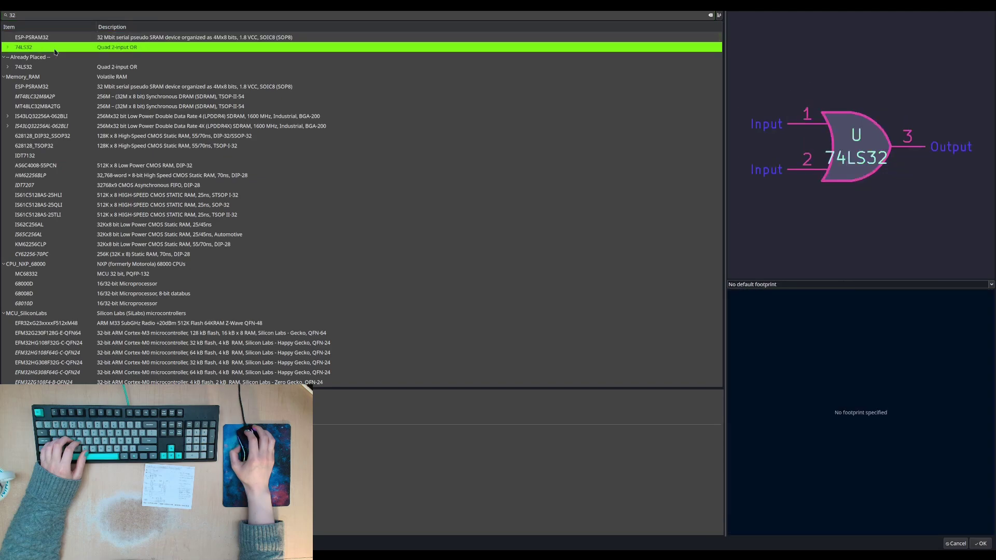
pyautogui.doubleClick(55, 49)
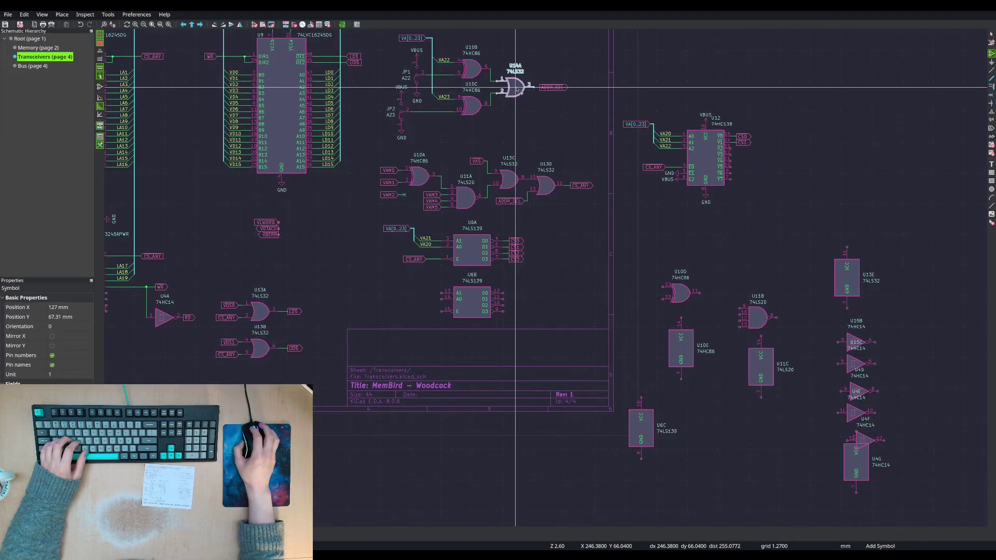
pyautogui.click(516, 89)
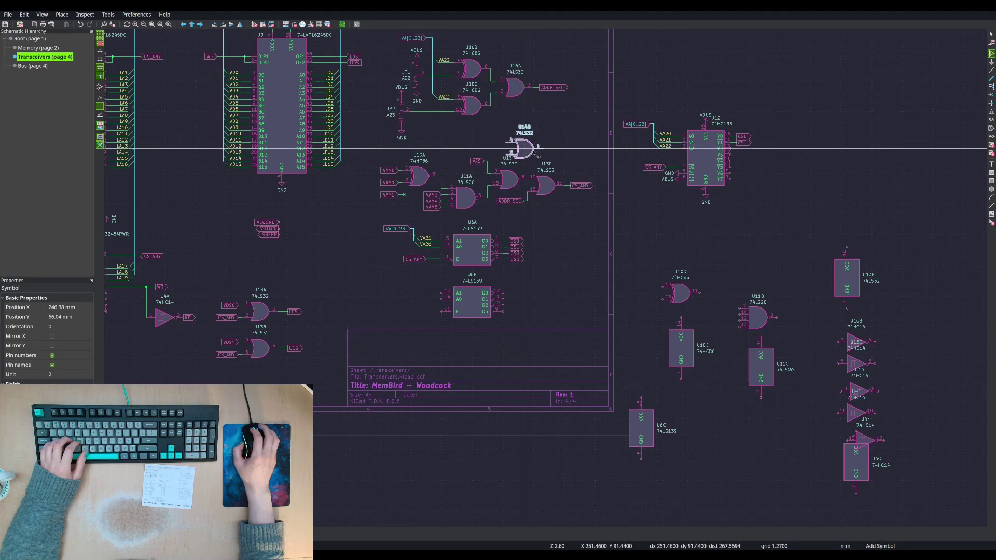
# - Place the remaining 74LS32 units B, C and D and the power unit E outside the sheet frame, near U6C
pyautogui.click(704, 388)
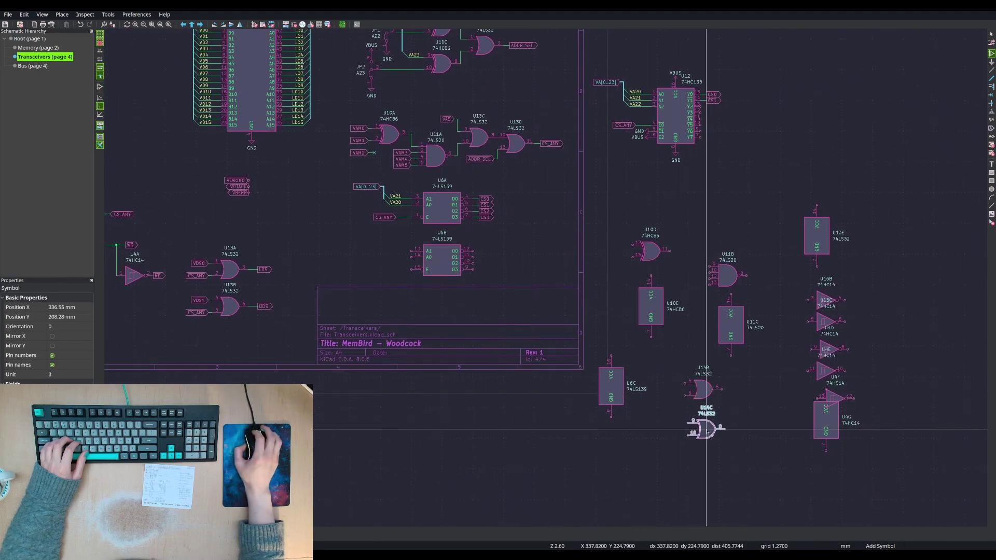
pyautogui.click(706, 428)
pyautogui.click(708, 473)
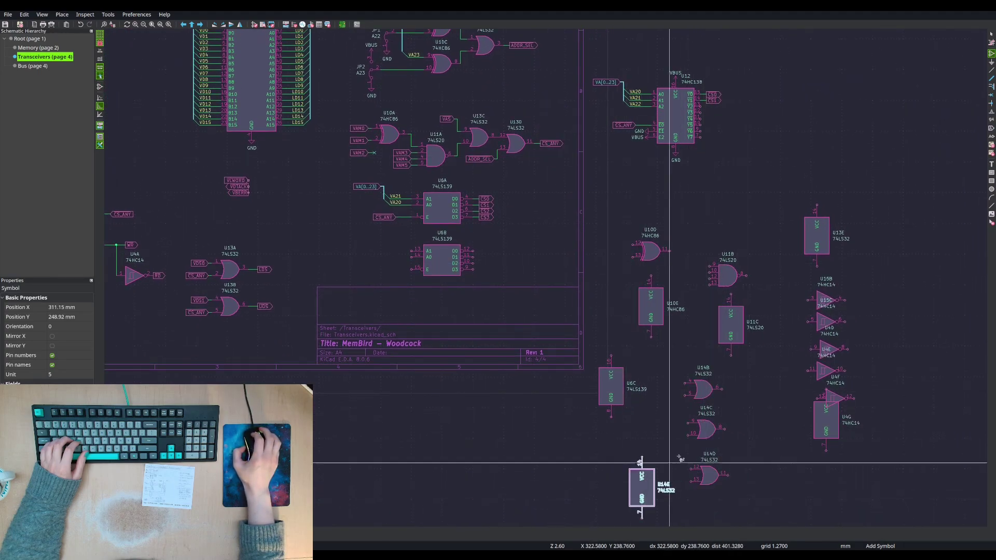
pyautogui.click(641, 486)
pyautogui.scroll(-4, 712, 402)
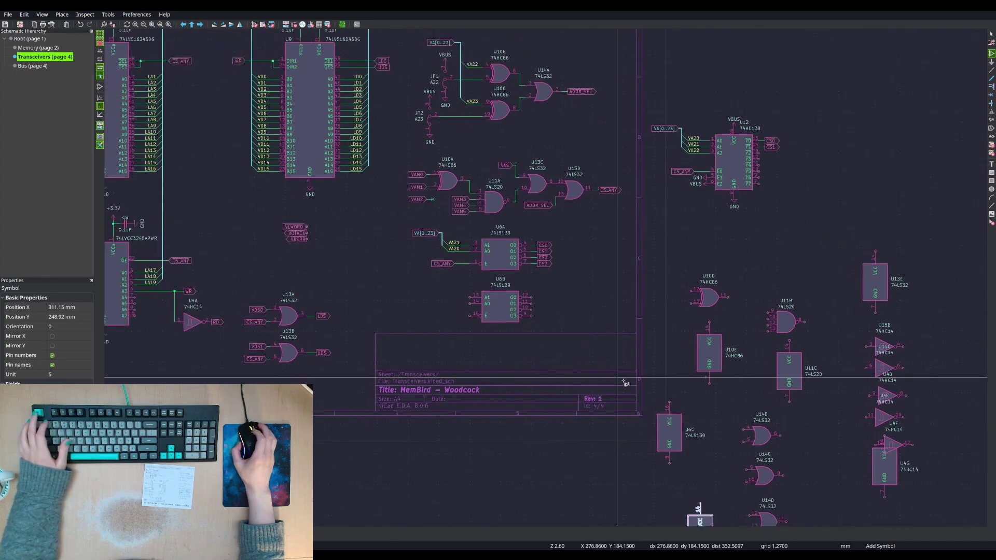
pyautogui.press('Escape')
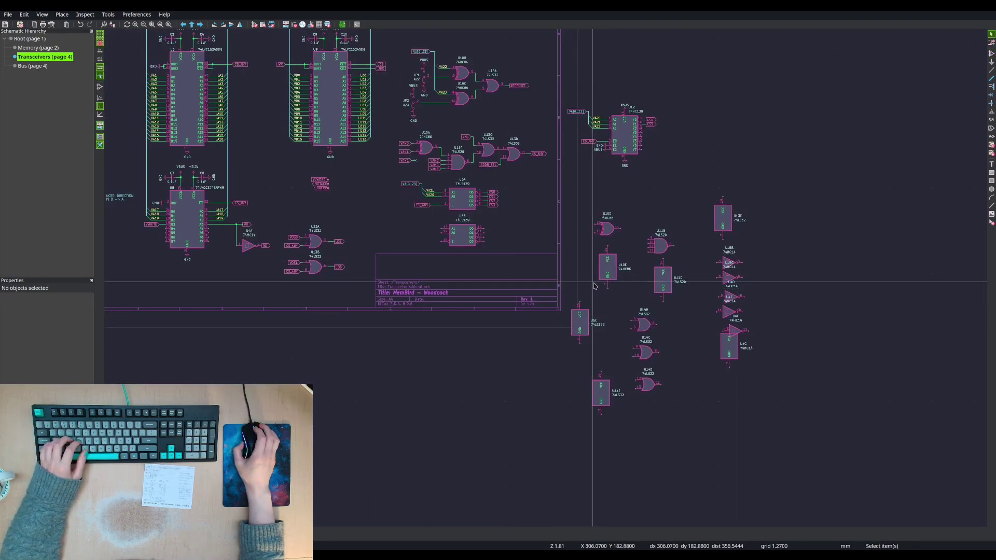
# - Select the spare OR gate U14B outside the sheet frame
pyautogui.moveTo(581, 267); pyautogui.dragTo(628, 336, button='middle')
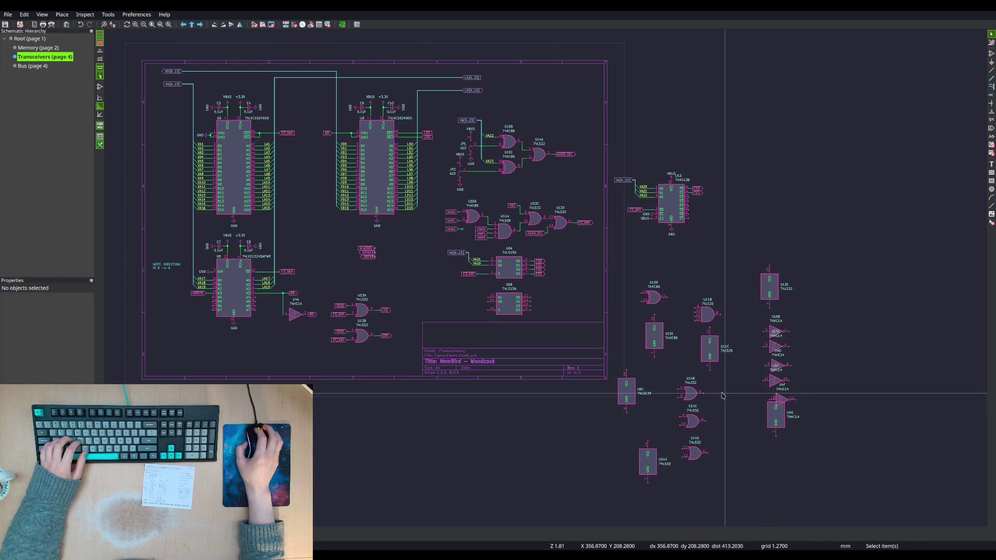
pyautogui.click(692, 396)
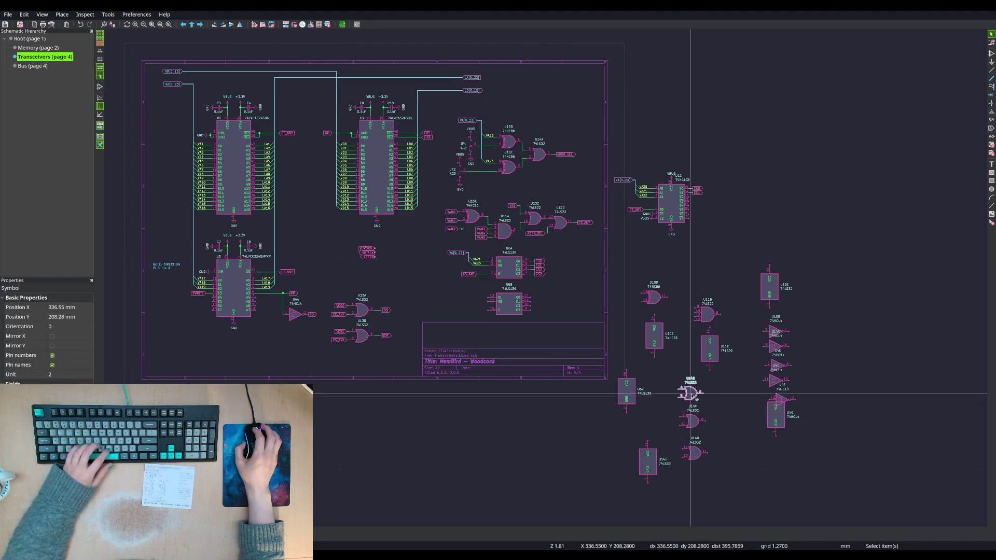
# - Move the spare 74LS32 gate U14B from outside the sheet to the free space just above U13A
pyautogui.press('m')
pyautogui.scroll(4, 398, 301)
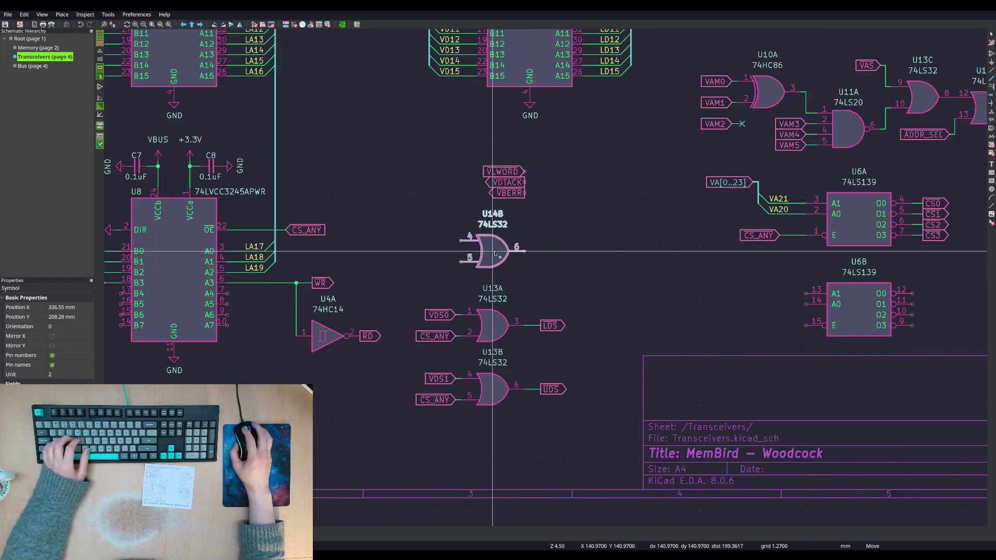
pyautogui.click(498, 251)
pyautogui.click(445, 316)
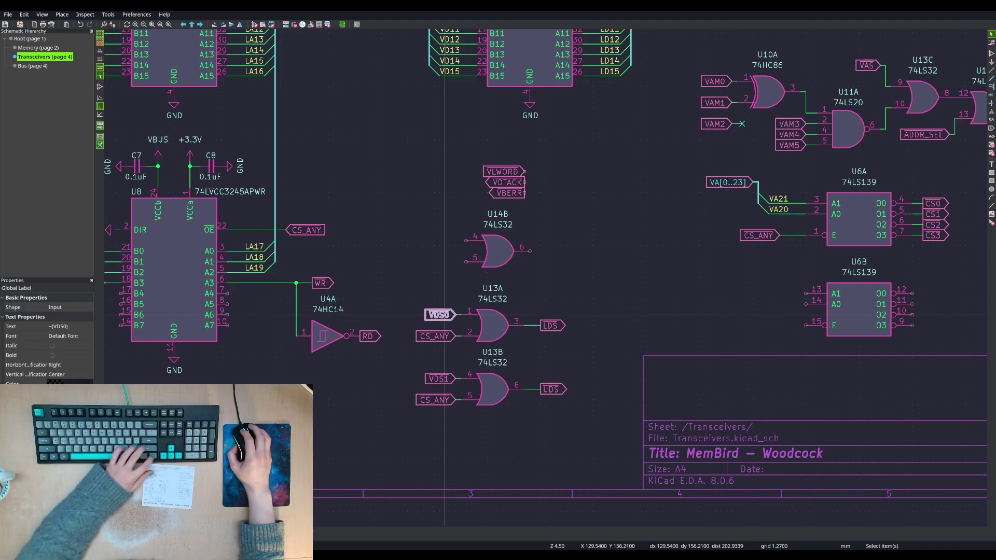
pyautogui.hotkey('ctrl', 'd')
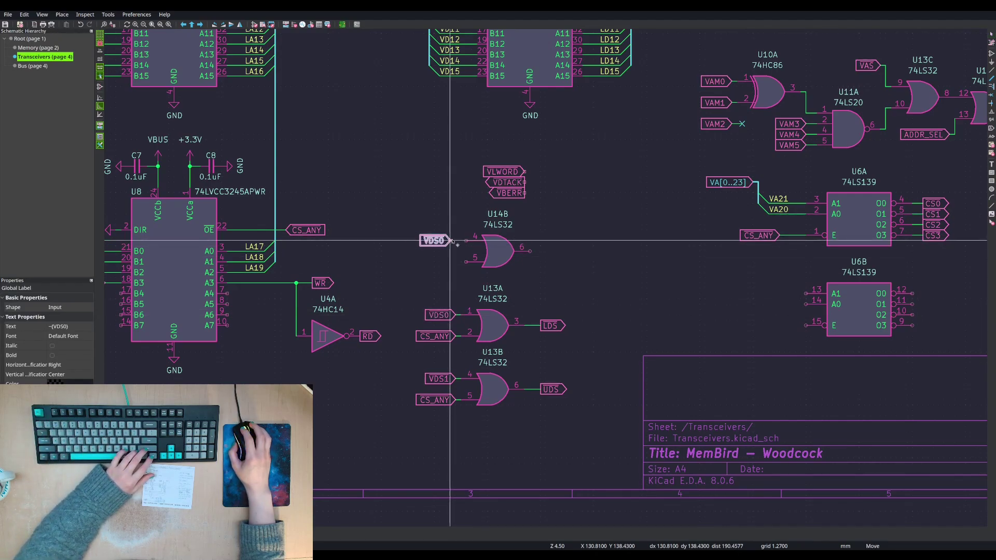
pyautogui.press('Escape')
# - Undo the move of gate U14B and the last symbol addition
pyautogui.hotkey('ctrl', 'z')
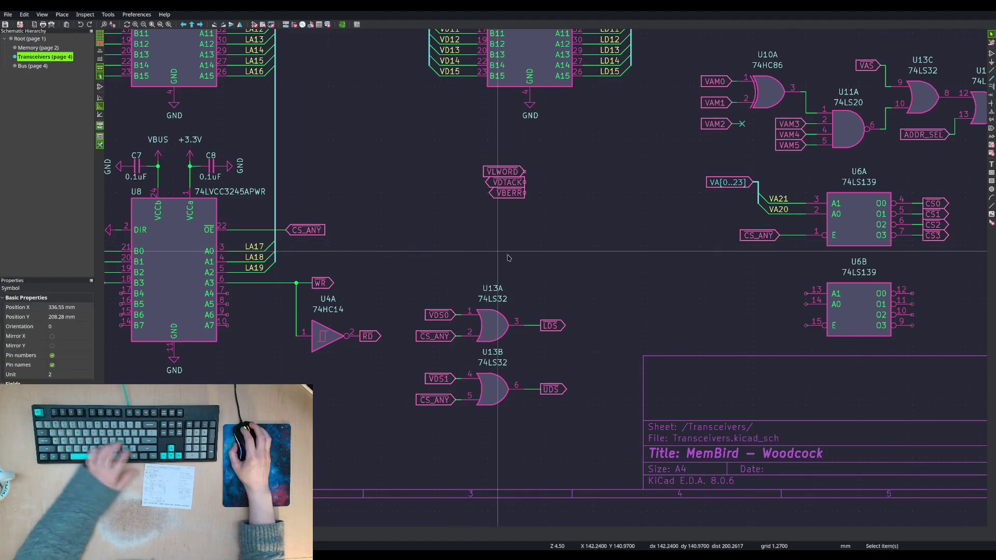
pyautogui.scroll(-5, 509, 258)
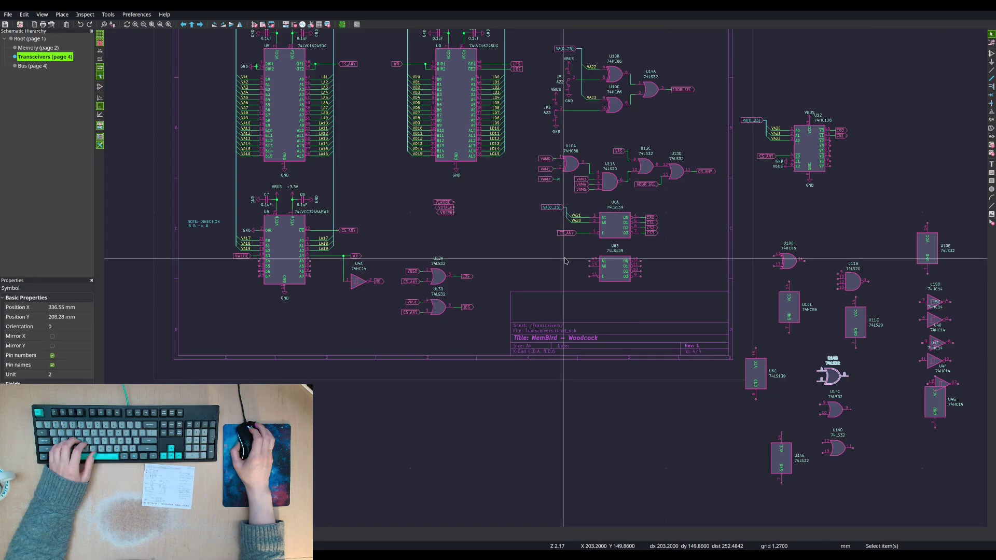
pyautogui.hotkey('ctrl', 'z')
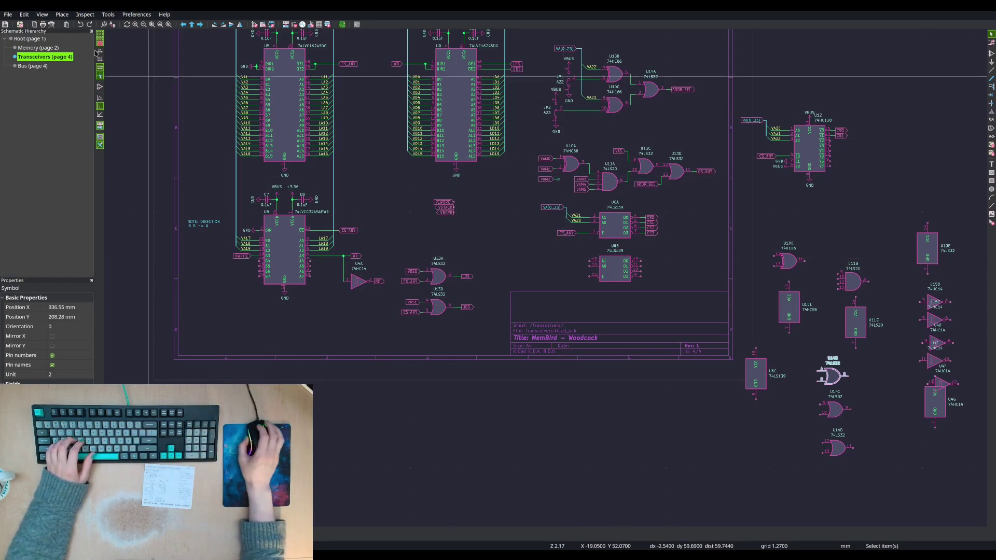
# - Redo the last symbol addition and the move of gate U14B
pyautogui.click(23, 15)
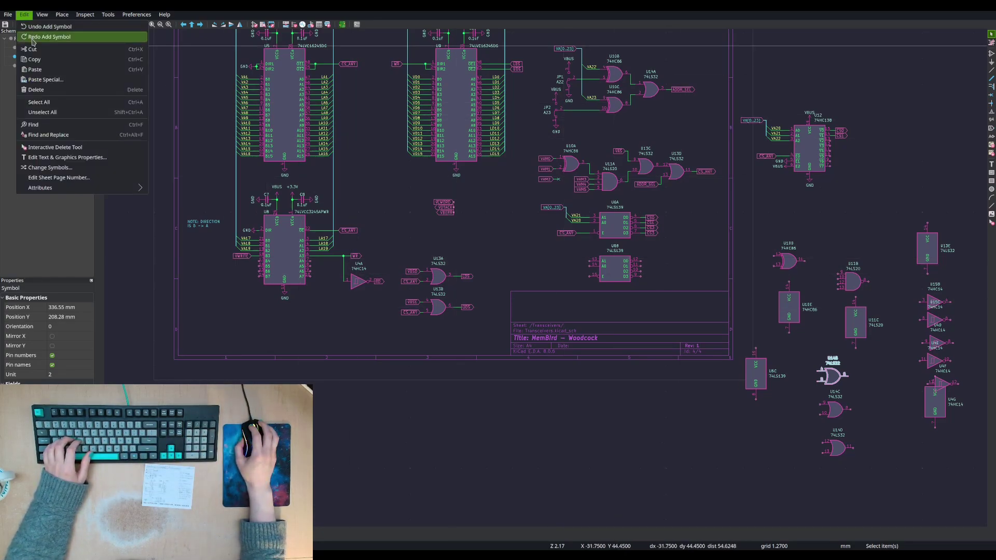
pyautogui.click(33, 38)
pyautogui.click(24, 14)
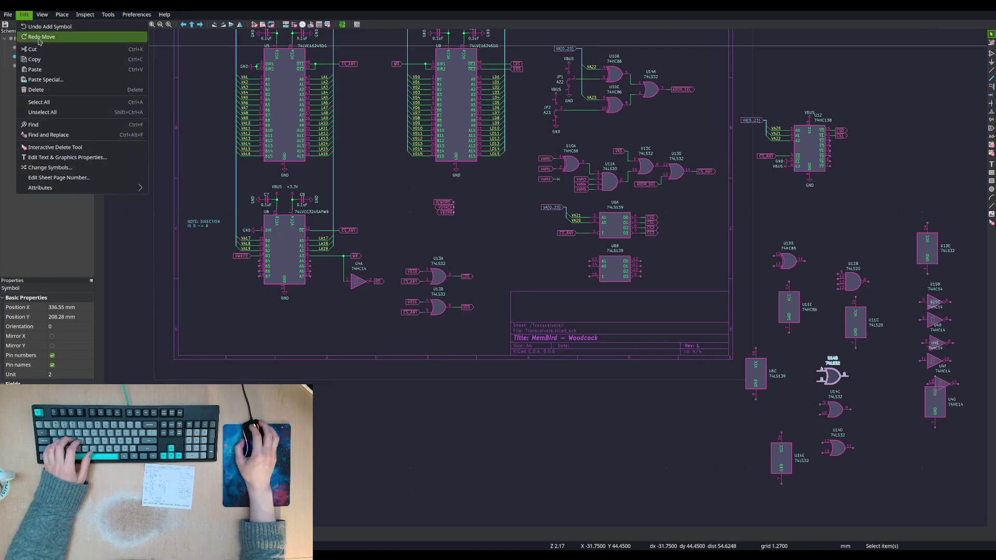
pyautogui.click(42, 37)
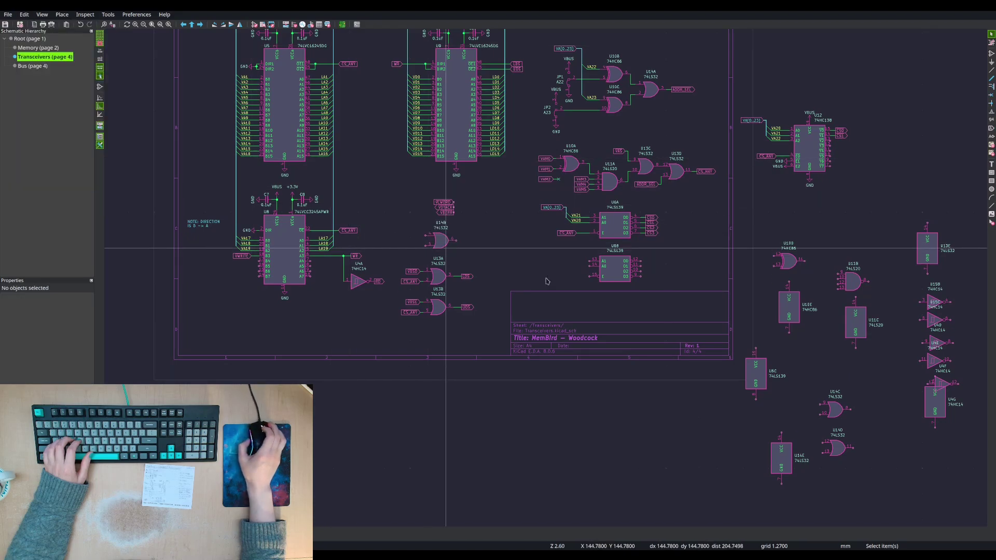
pyautogui.scroll(5, 446, 239)
pyautogui.click(440, 360)
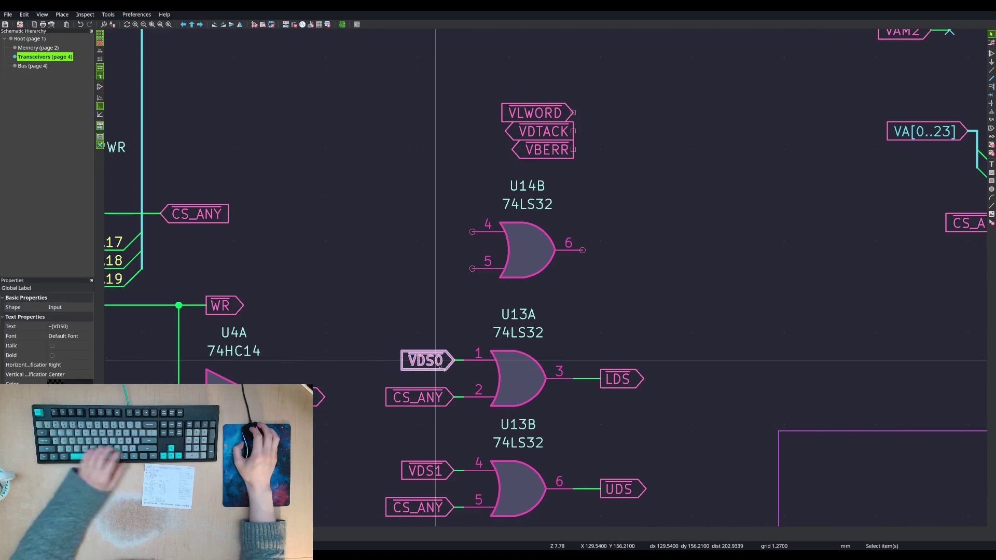
pyautogui.hotkey('ctrl', 'd')
pyautogui.scroll(3, 456, 293)
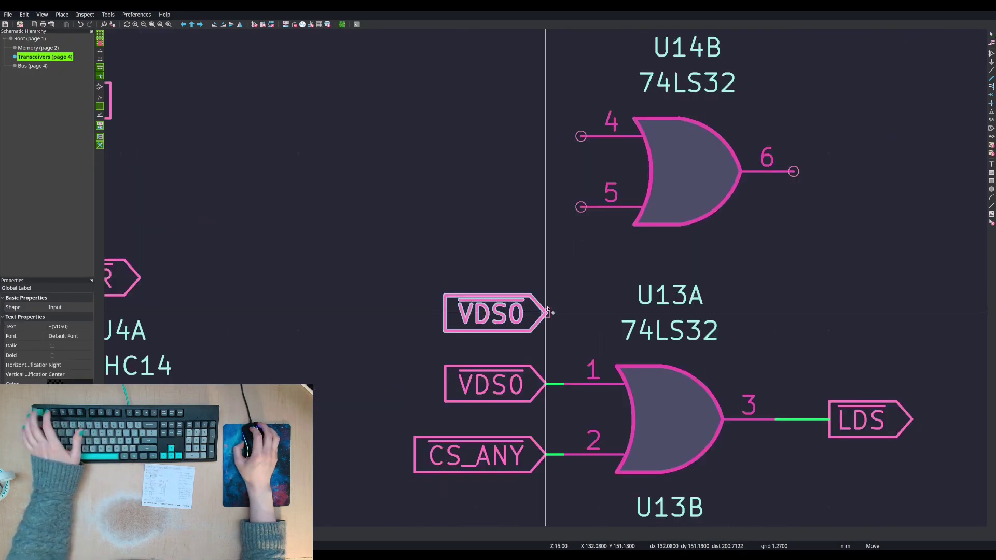
pyautogui.press('Escape')
# - Duplicate U13A's VDS0 label together with its wire stub and attach the copy to U14B's input pin 4
pyautogui.moveTo(552, 328); pyautogui.dragTo(515, 402)
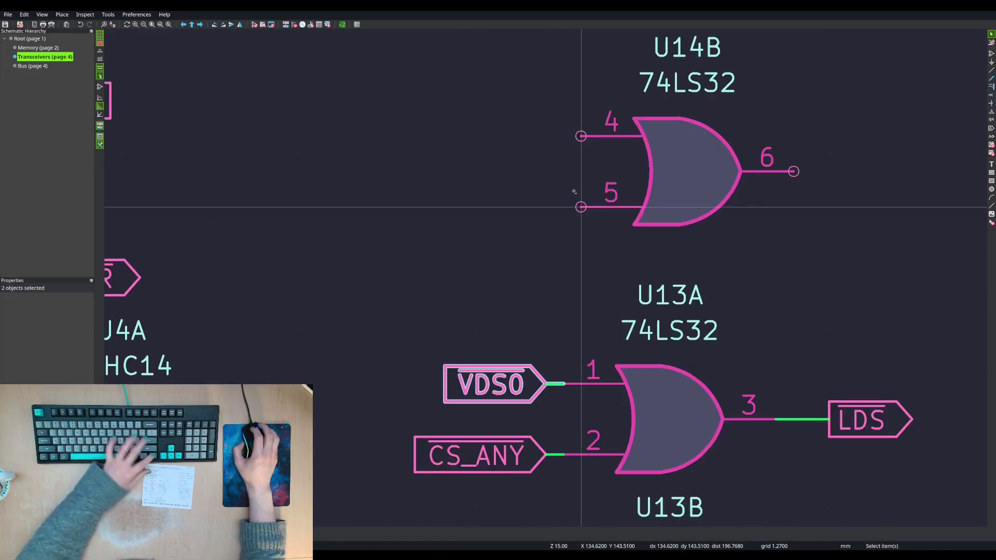
pyautogui.hotkey('ctrl', 'd')
pyautogui.click(553, 140)
# - Duplicate U13B's VDS1 label together with its wire stub and attach the copy to U14B's input pin 5
pyautogui.scroll(-2, 553, 311)
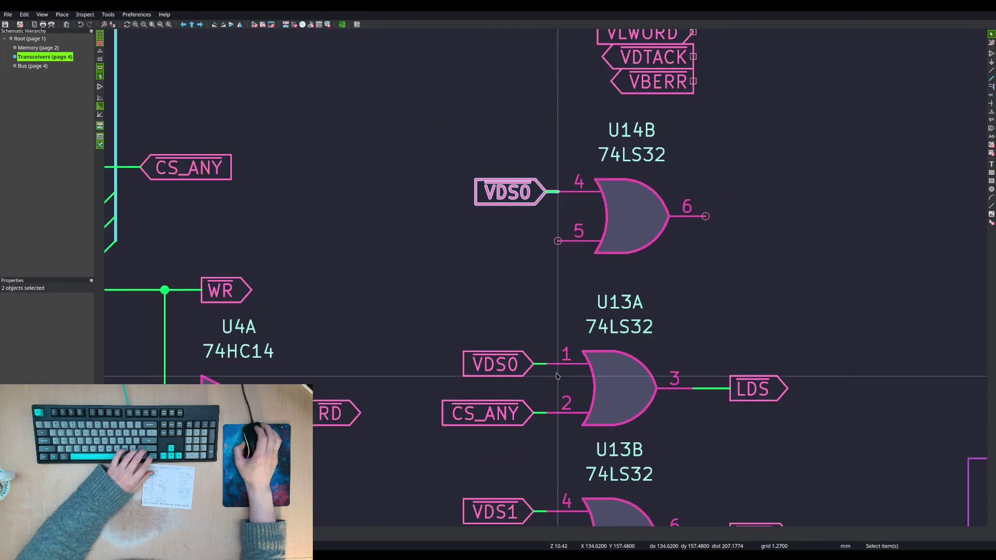
pyautogui.keyDown('shift'); pyautogui.scroll(-1, 537, 424); pyautogui.keyUp('shift')
pyautogui.moveTo(537, 423); pyautogui.dragTo(539, 307, button='middle')
pyautogui.click(538, 417)
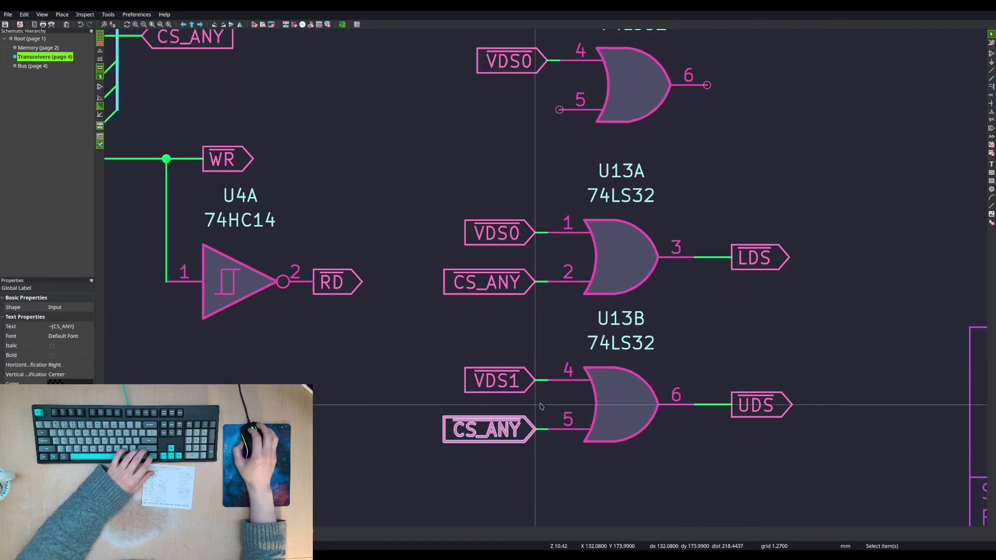
pyautogui.click(541, 404)
pyautogui.moveTo(542, 364); pyautogui.dragTo(516, 394)
pyautogui.hotkey('ctrl', 'd')
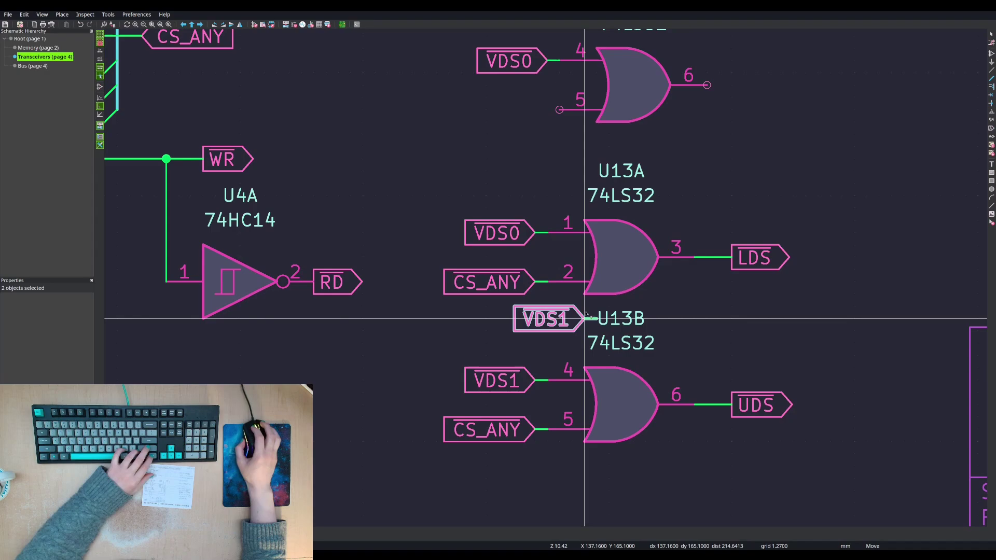
pyautogui.click(551, 110)
pyautogui.moveTo(556, 63); pyautogui.dragTo(494, 171, button='middle')
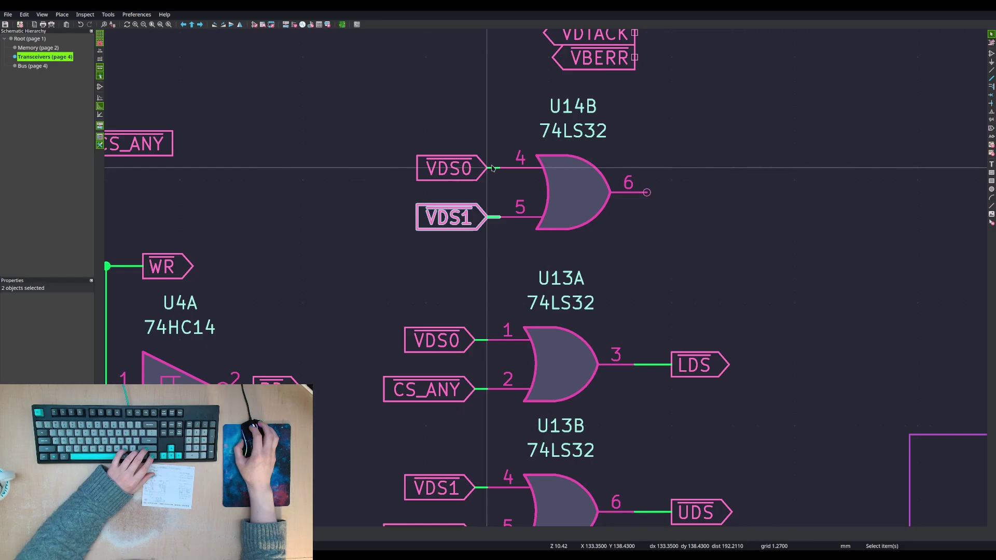
# - Move the spare 74LS20 gate U11B from outside the sheet to the free space beside U14B
pyautogui.scroll(-4, 492, 168)
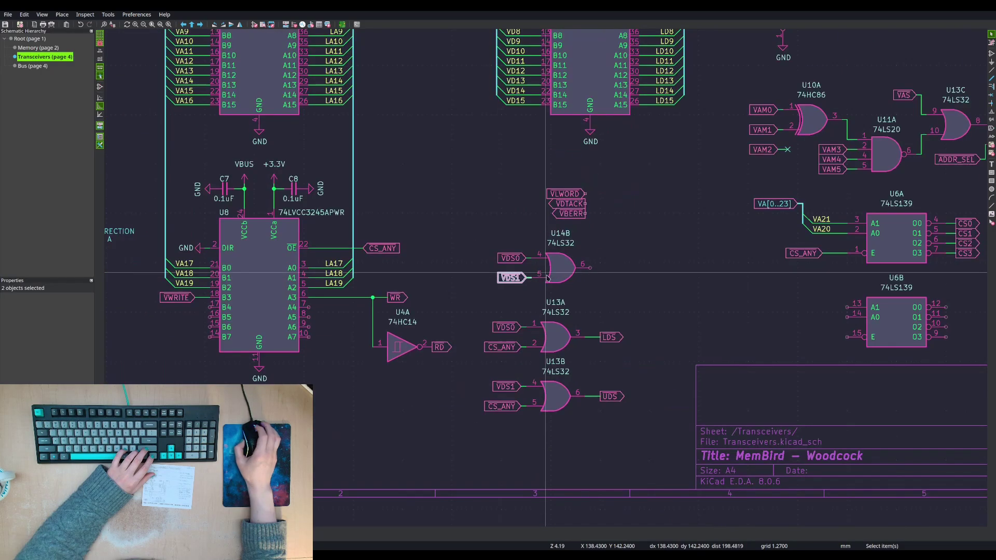
pyautogui.scroll(-2, 350, 251)
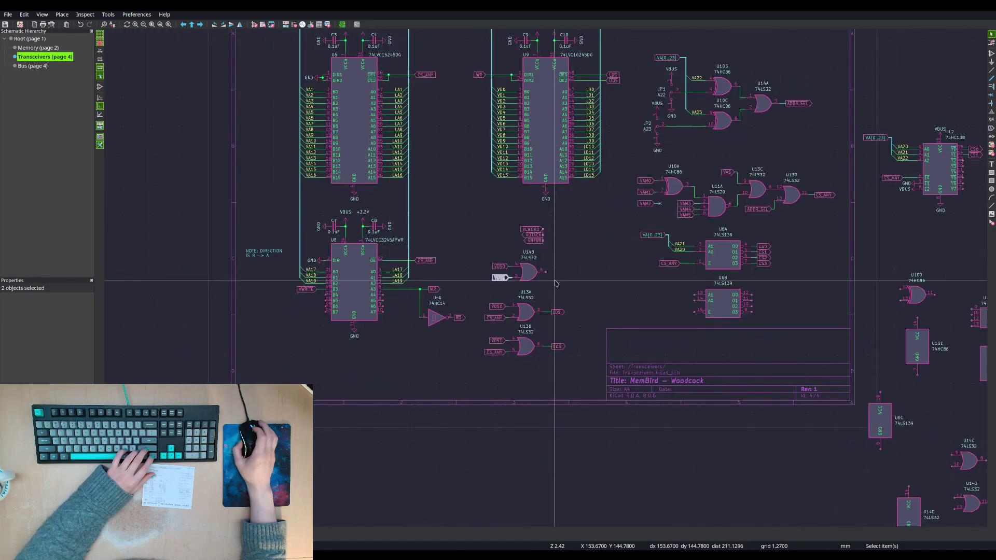
pyautogui.click(503, 267)
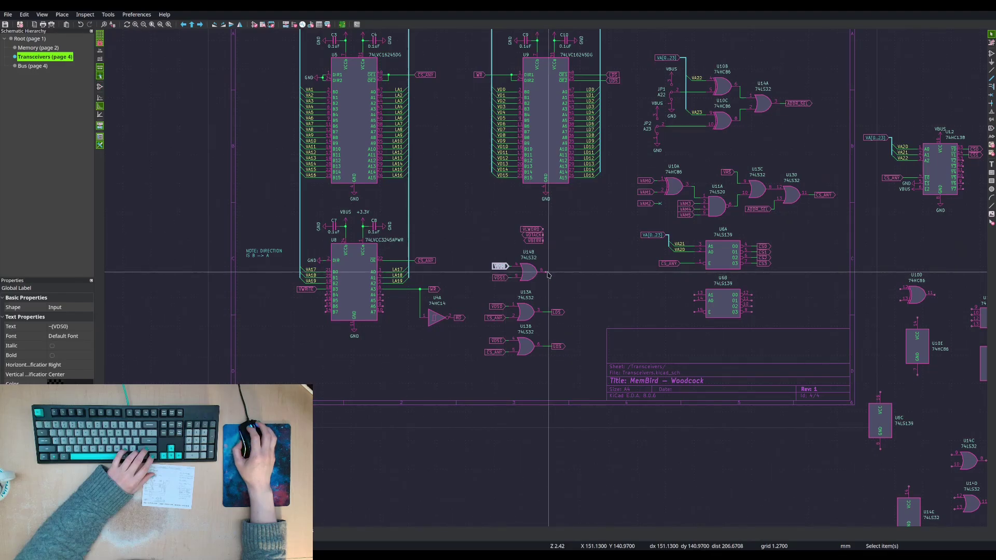
pyautogui.moveTo(810, 276); pyautogui.dragTo(662, 245, button='middle')
pyautogui.click(847, 284)
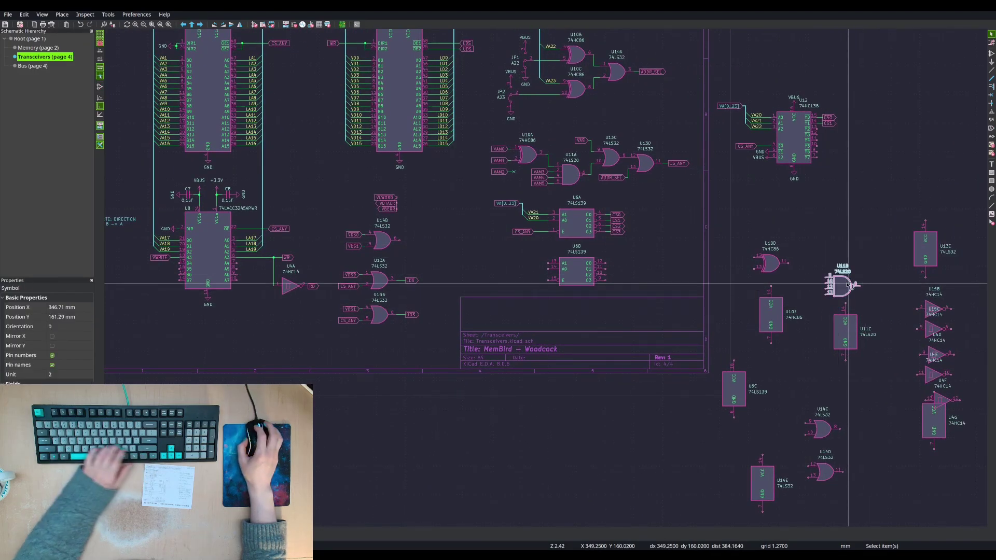
pyautogui.press('m')
pyautogui.click(439, 254)
pyautogui.press('Escape')
# - Move gate U14B off its VDS0 and VDS1 labels to outside the sheet, just above U14C
pyautogui.click(391, 241)
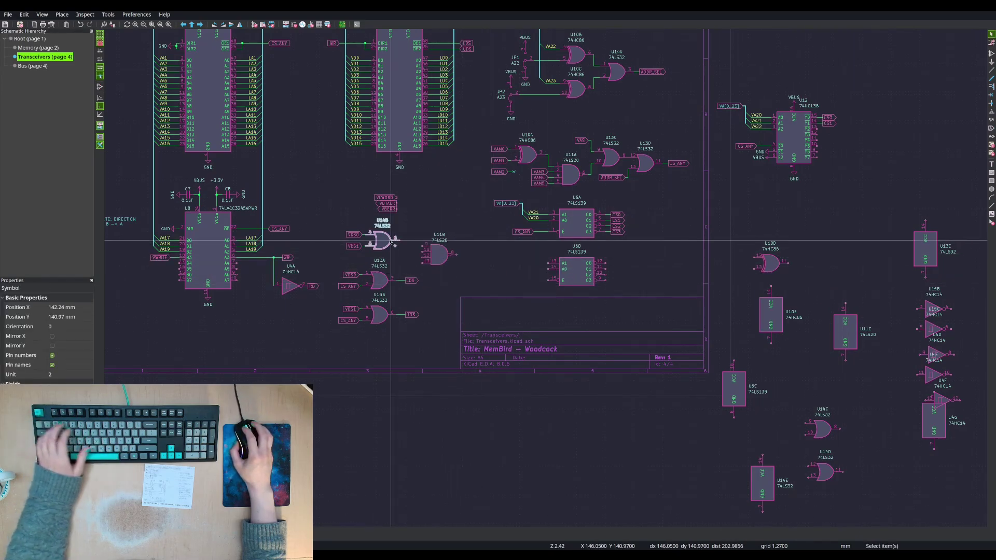
pyautogui.press('m')
pyautogui.click(825, 381)
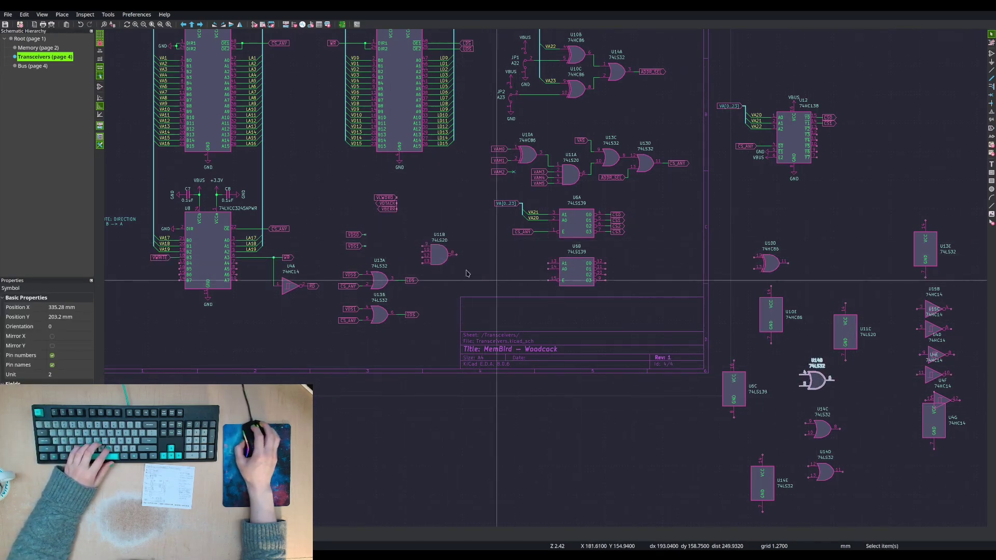
# - Place gate U11B at the loose VDS0 and VDS1 labels, with VDS0 meeting input pin 9
pyautogui.scroll(3, 466, 273)
pyautogui.click(439, 254)
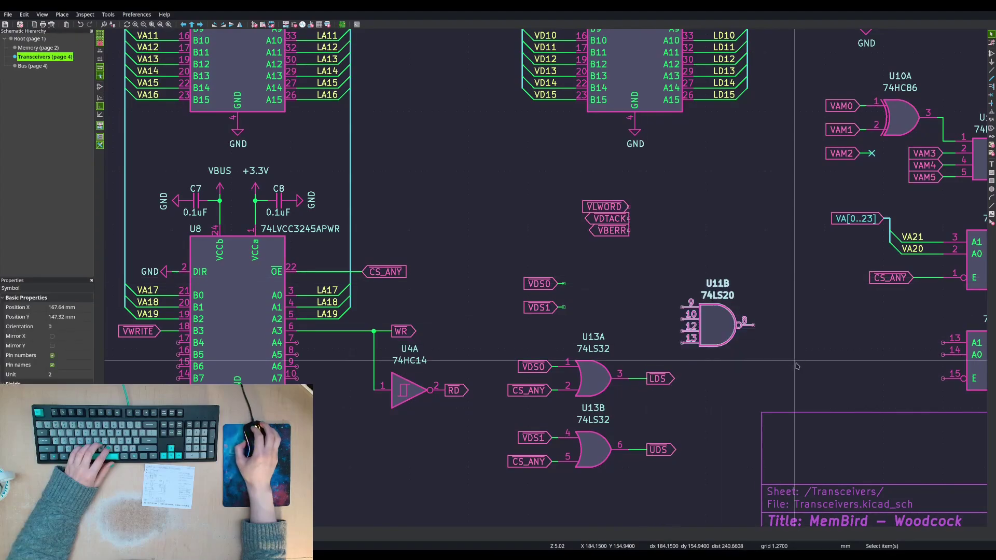
pyautogui.press('m')
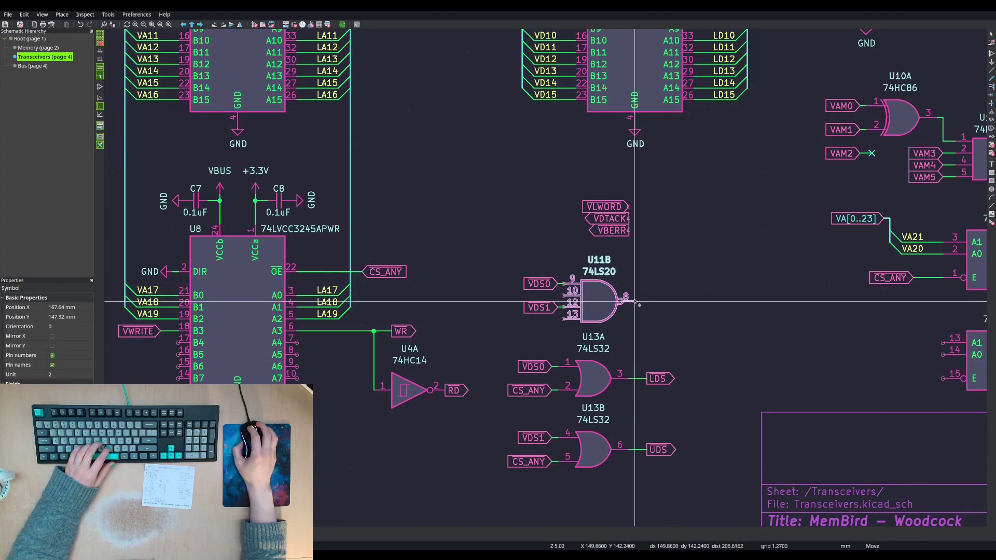
pyautogui.click(635, 302)
# - Move the VDS1 label and its wire stub up to U11B's input pin 10
pyautogui.moveTo(559, 298); pyautogui.dragTo(523, 321)
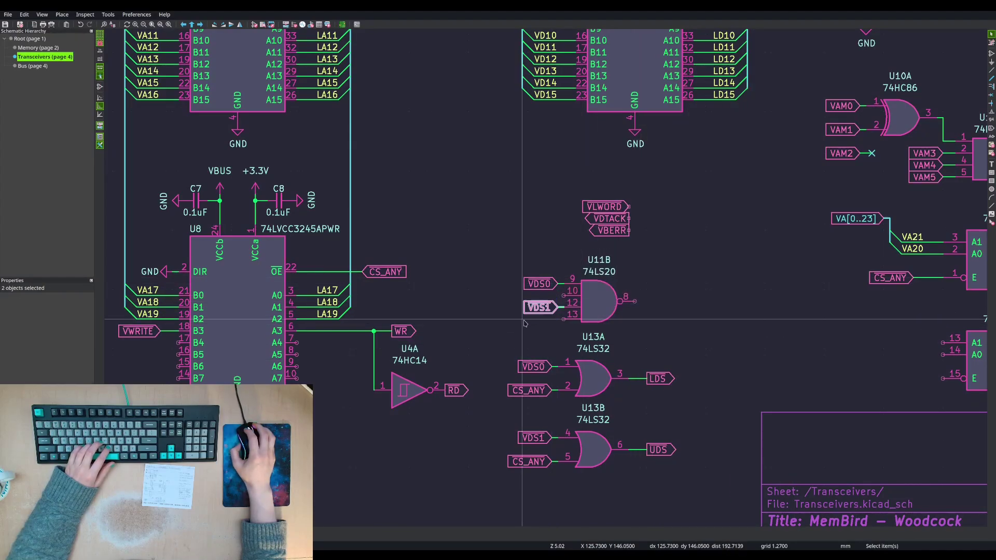
pyautogui.press('m')
pyautogui.click(564, 296)
# - Shift U11B with its two input labels upward, and move the VLWORD, VDTACK and VBERR labels further up above it
pyautogui.moveTo(480, 250); pyautogui.dragTo(655, 335)
pyautogui.press('m')
pyautogui.click(635, 284)
pyautogui.moveTo(639, 193); pyautogui.dragTo(612, 233)
pyautogui.press('m')
pyautogui.scroll(-3, 652, 246)
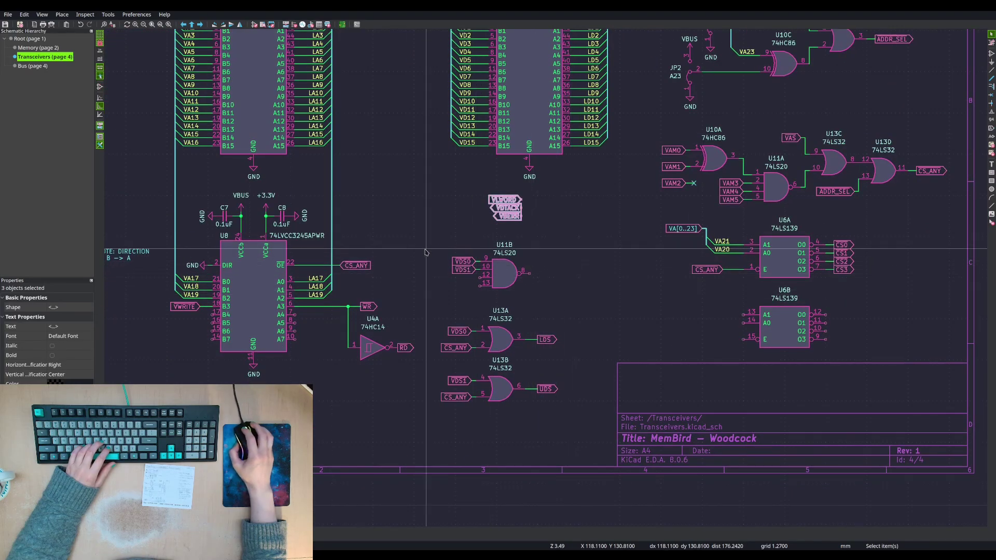
# - Nudge gate U11B with its VDS0 and VDS1 labels slightly up and to the left
pyautogui.moveTo(425, 238); pyautogui.dragTo(545, 306)
pyautogui.press('m')
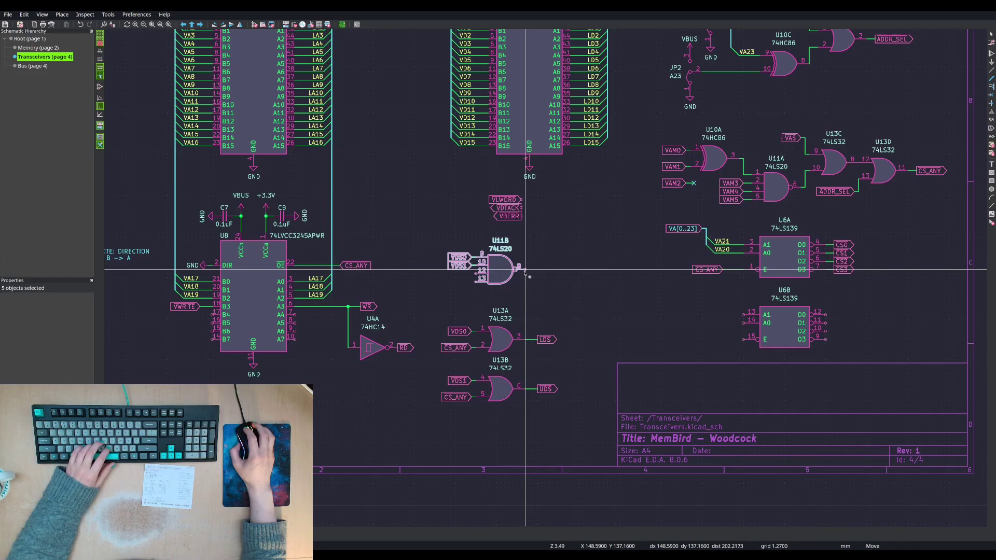
pyautogui.click(525, 273)
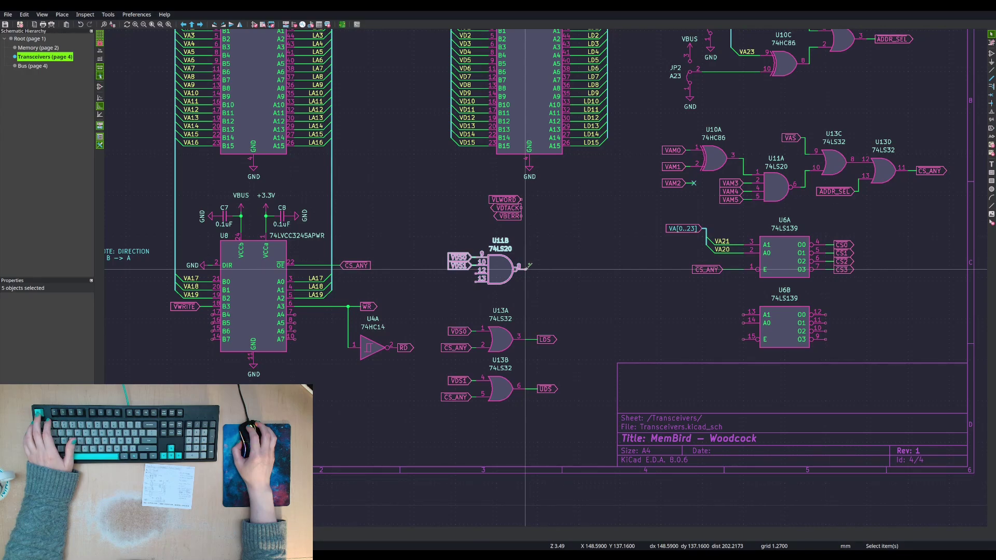
pyautogui.press('Escape')
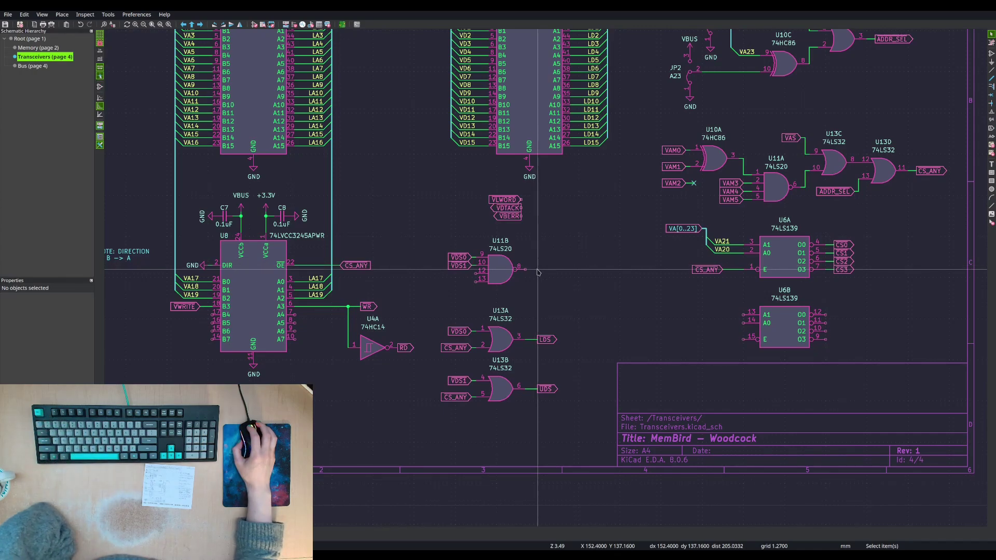
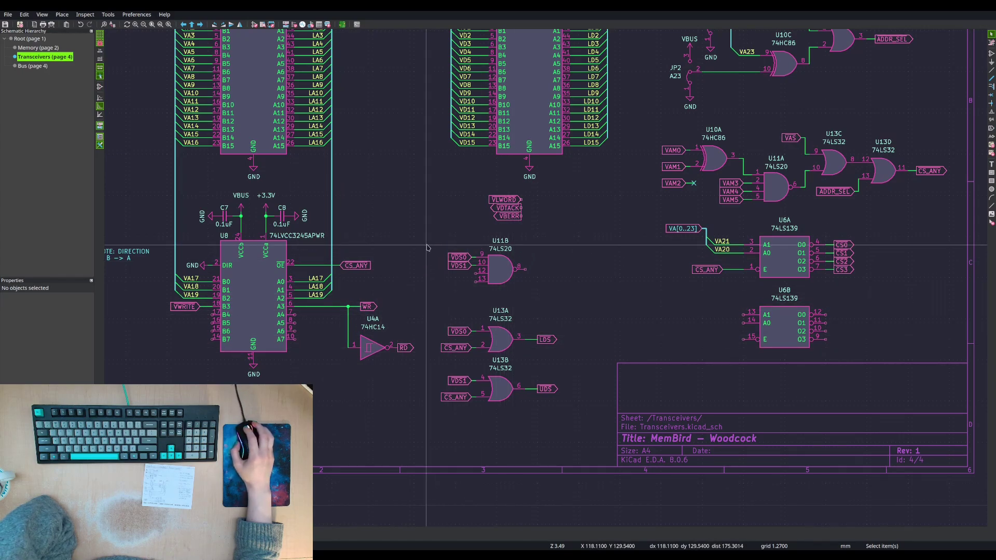
# - Move gate U11B with its VDS0 and VDS1 labels outside the sheet, above the U11C power unit
pyautogui.moveTo(426, 248); pyautogui.dragTo(569, 284)
pyautogui.press('m')
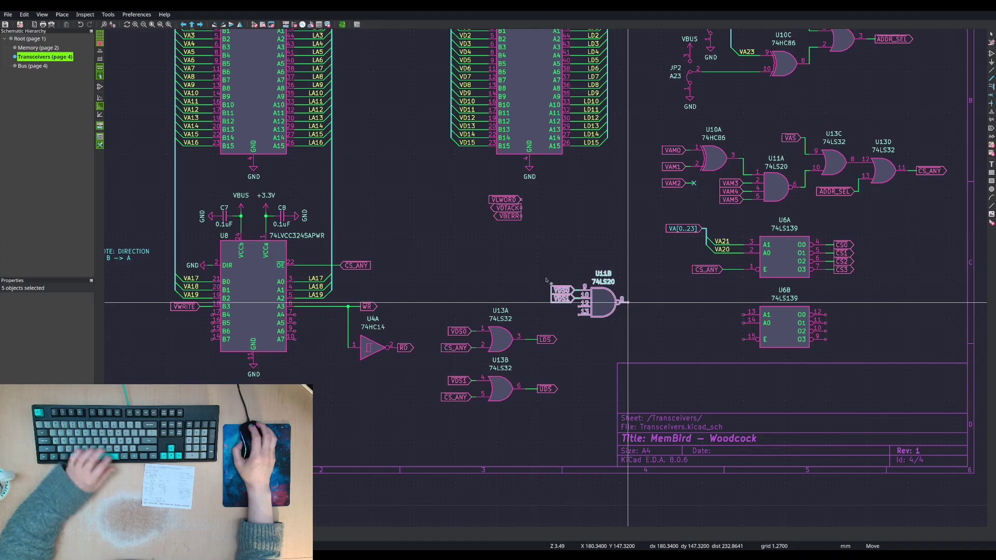
pyautogui.scroll(-3, 547, 280)
pyautogui.click(789, 267)
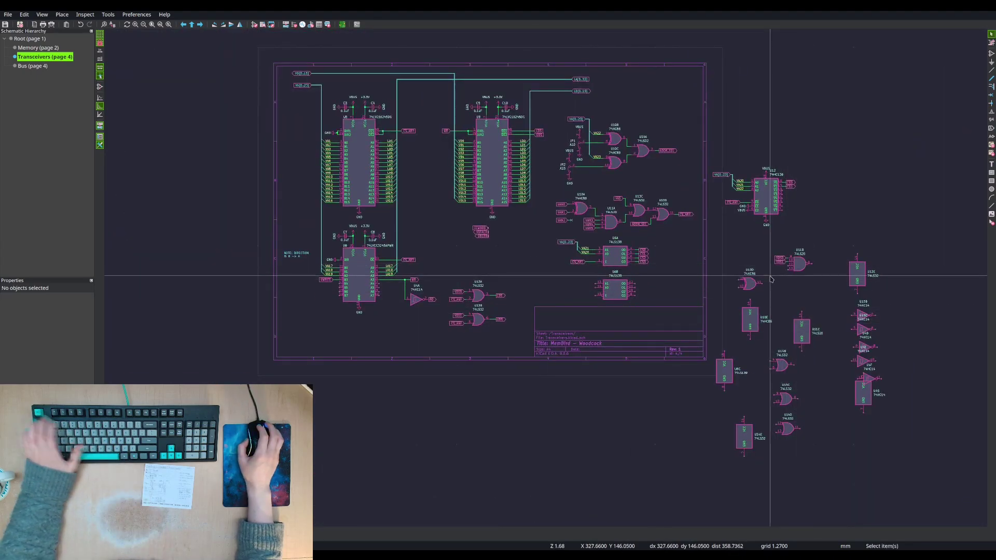
pyautogui.scroll(2, 546, 281)
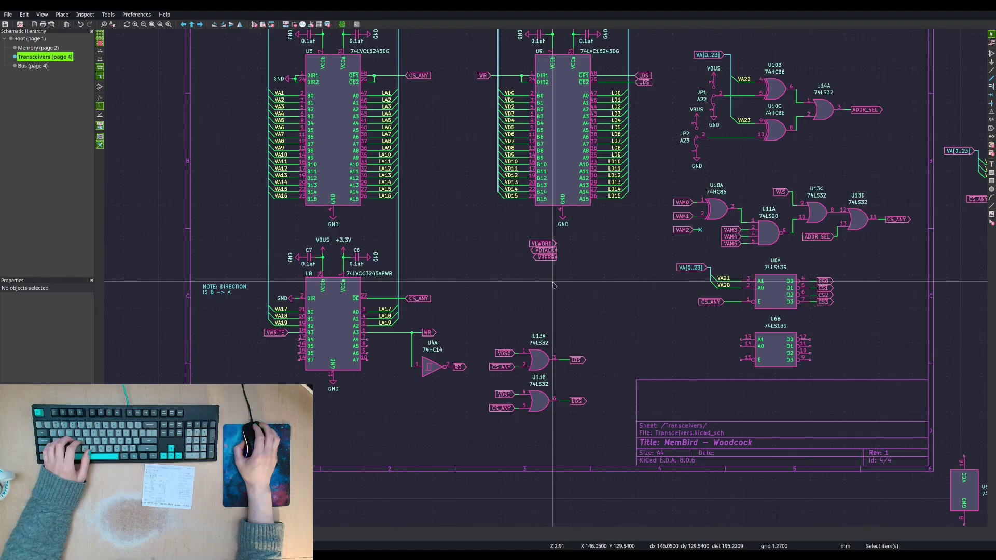
pyautogui.scroll(-1, 550, 283)
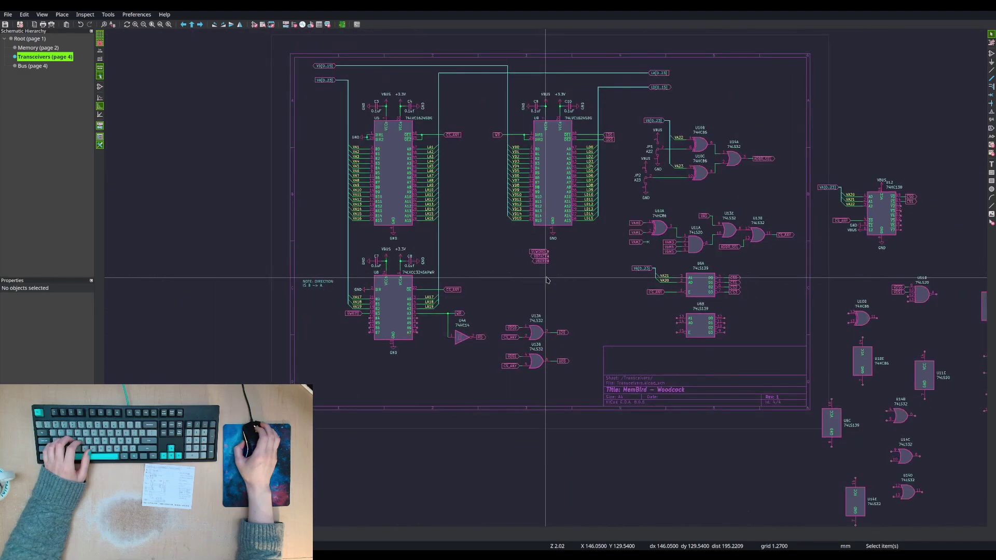
pyautogui.scroll(1, 546, 280)
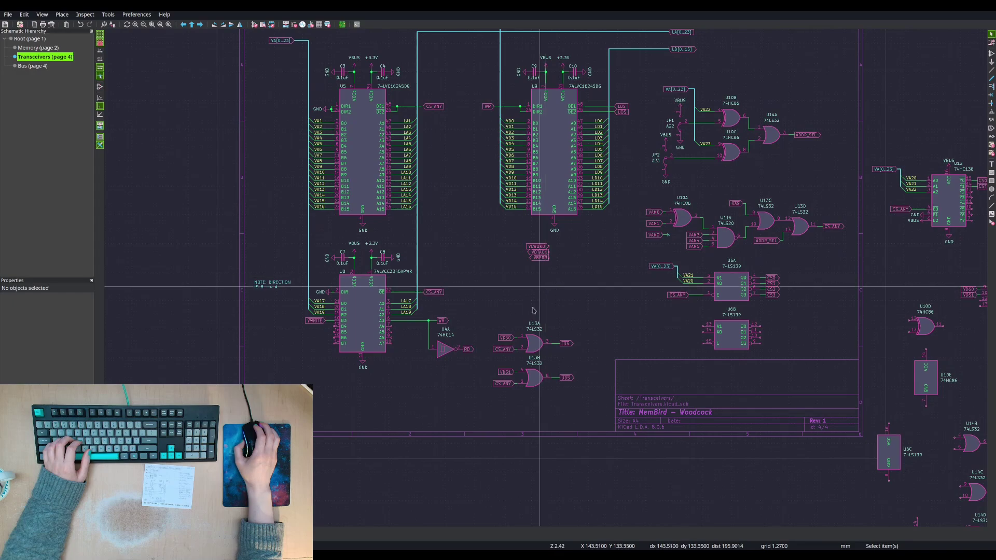
# - Shift the WR label right, extending its wire so it lines up with the RD label at U4A's output
pyautogui.click(443, 321)
pyautogui.press('Escape')
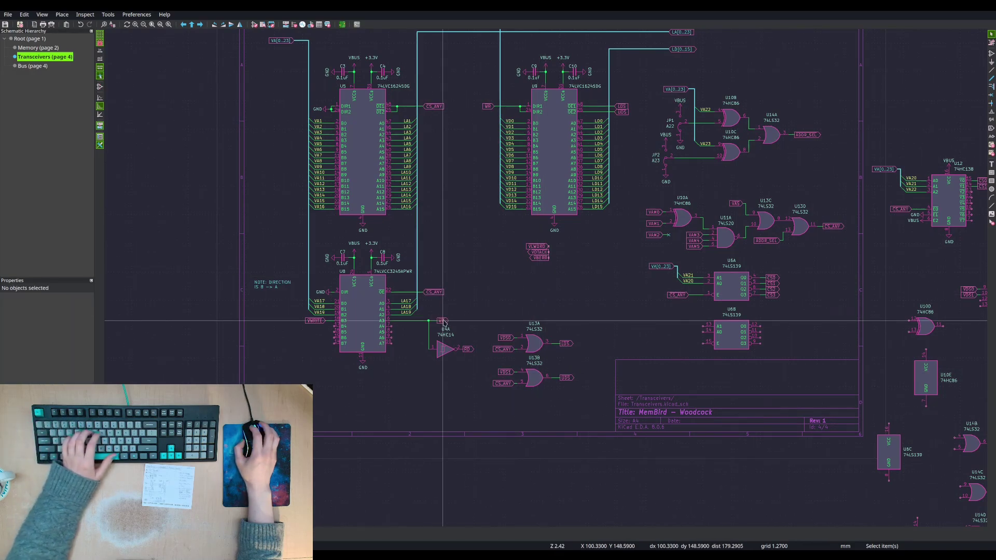
pyautogui.press('g')
pyautogui.click(466, 322)
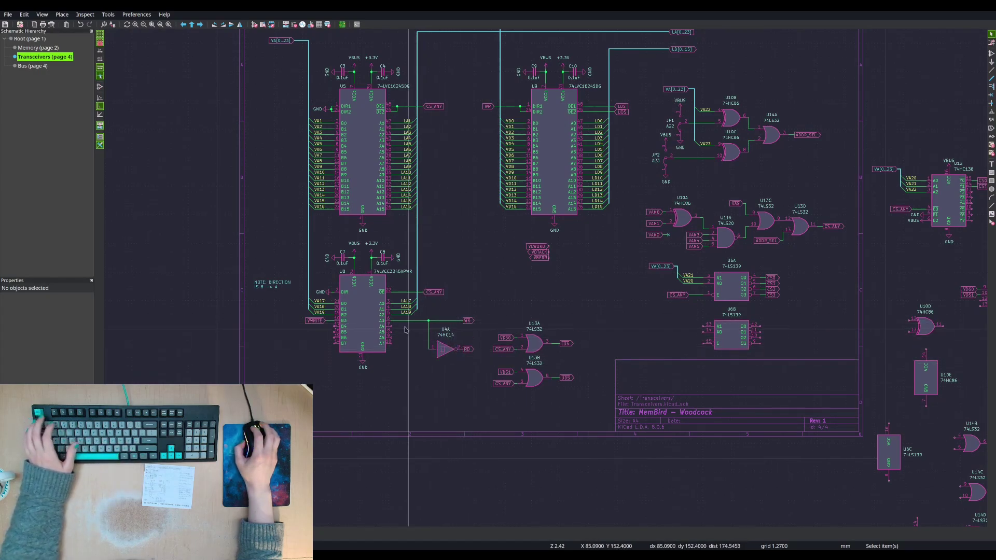
# - Nudge inverter U4A together with its RD output label slightly upward, keeping the input wire attached
pyautogui.moveTo(493, 368)
pyautogui.mouseDown()
pyautogui.moveTo(410, 318)
pyautogui.moveTo(474, 368)
pyautogui.mouseUp()
pyautogui.press('Escape')
pyautogui.rightClick(474, 368)
pyautogui.press('Escape')
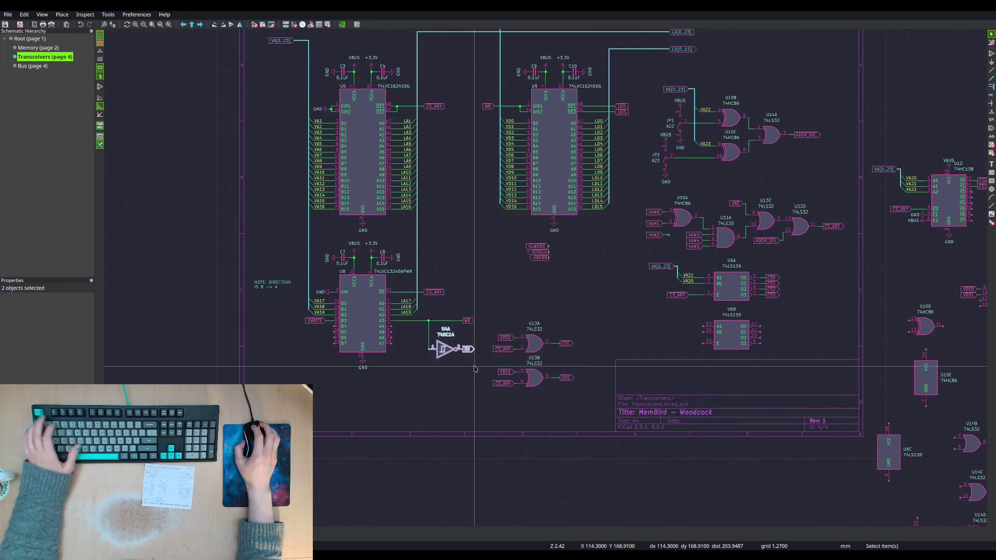
pyautogui.press('g')
pyautogui.click(463, 347)
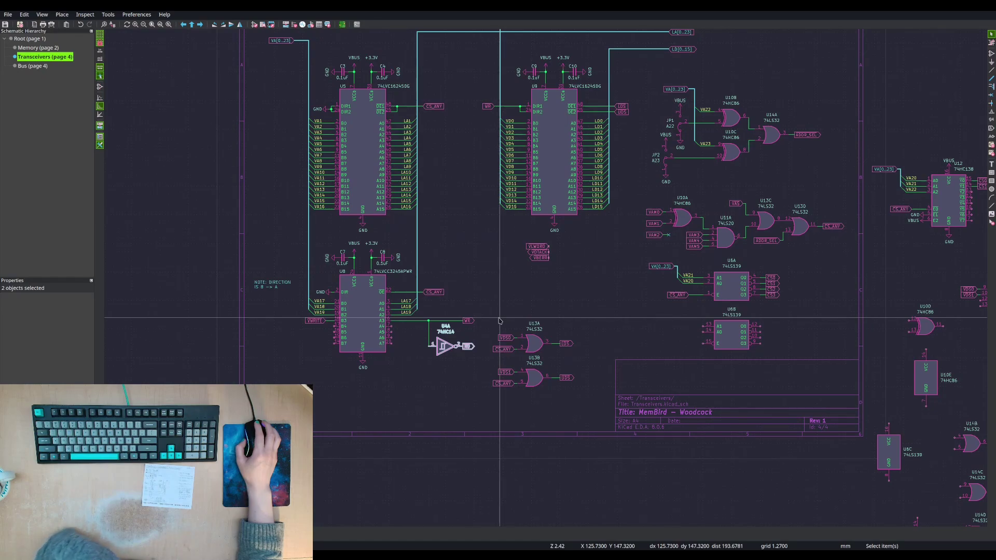
# - Move the "NOTE: DIRECTION IS B -> A" text right, closer to the 74LVCC3245APWR transceiver
pyautogui.click(271, 284)
pyautogui.press('m')
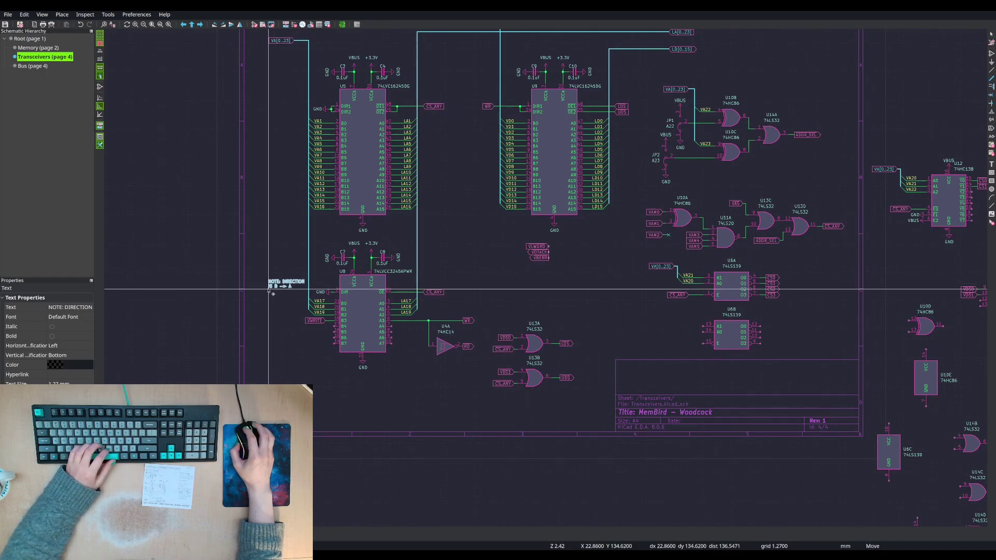
pyautogui.click(271, 292)
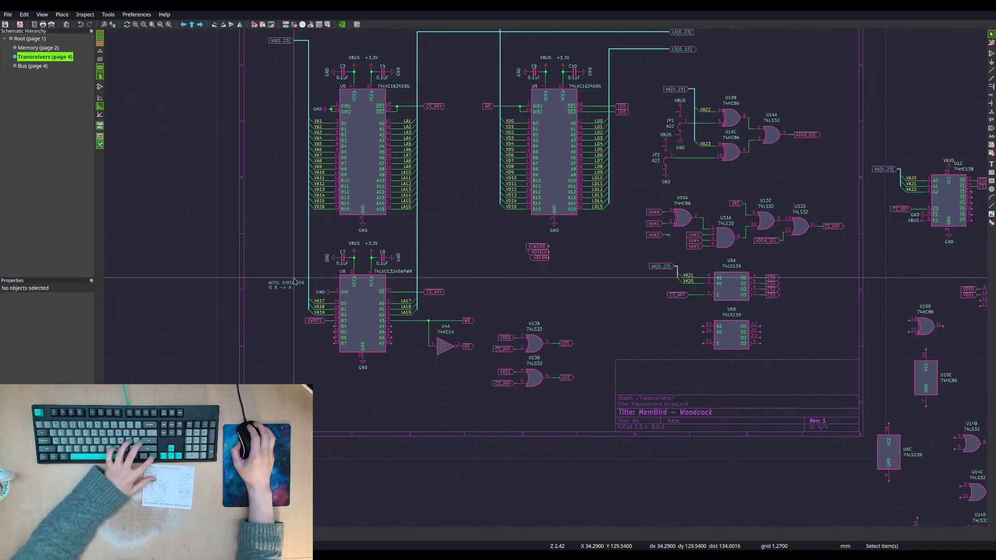
# - Open the Memory sheet and delete the "LOCAL STATIC RAM" heading above U1
pyautogui.scroll(-1, 441, 318)
pyautogui.moveTo(623, 272); pyautogui.dragTo(329, 254, button='middle')
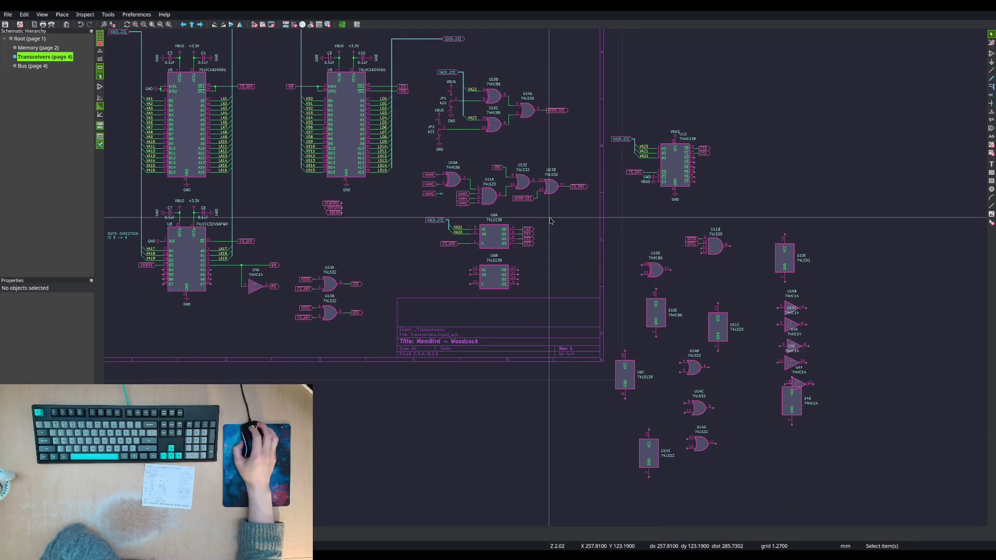
pyautogui.click(39, 48)
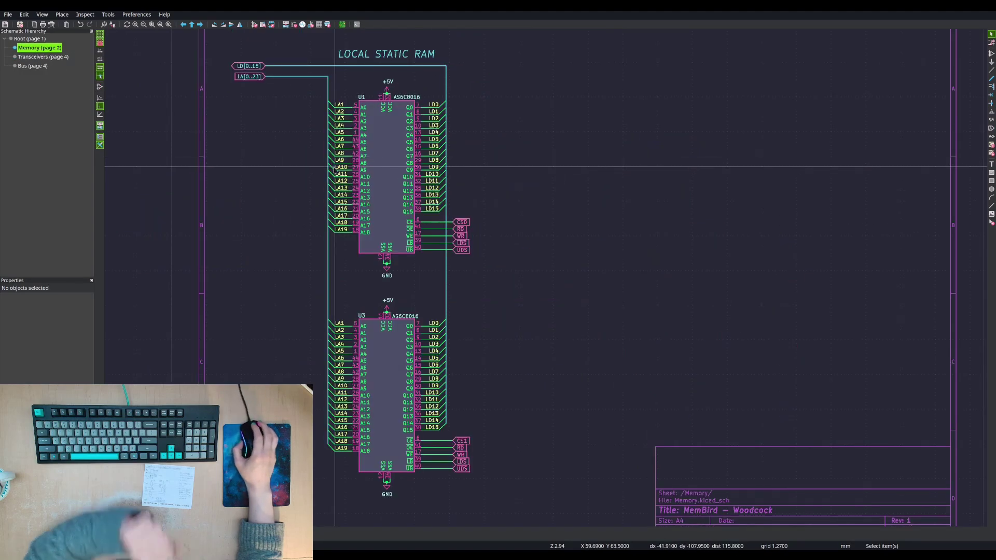
pyautogui.scroll(-2, 337, 166)
pyautogui.moveTo(553, 271); pyautogui.dragTo(484, 214, button='middle')
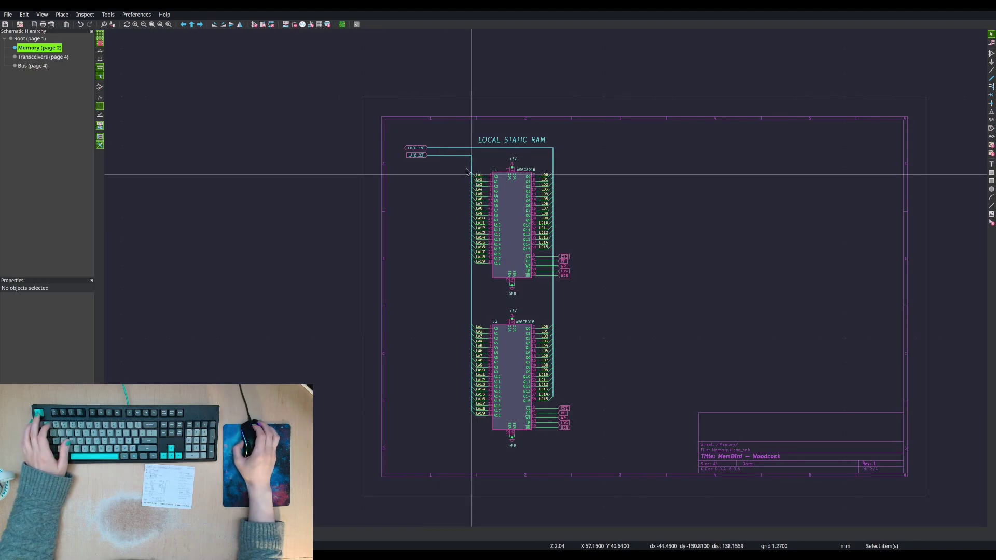
pyautogui.click(512, 141)
pyautogui.press('Delete')
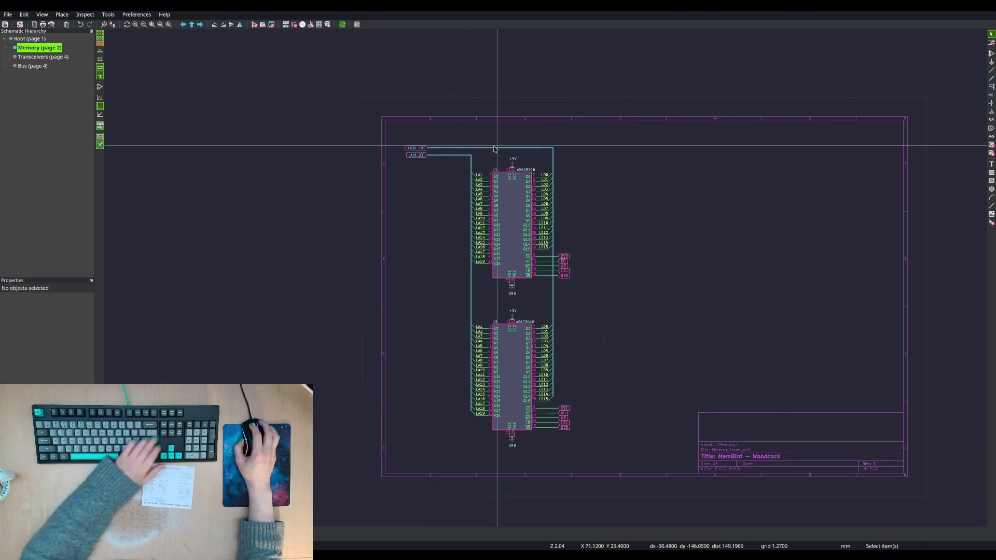
# - Shift the LD[0..15] and LA[0..23] labels right, shortening their buses toward U1
pyautogui.moveTo(458, 138); pyautogui.dragTo(457, 160)
pyautogui.press('Escape')
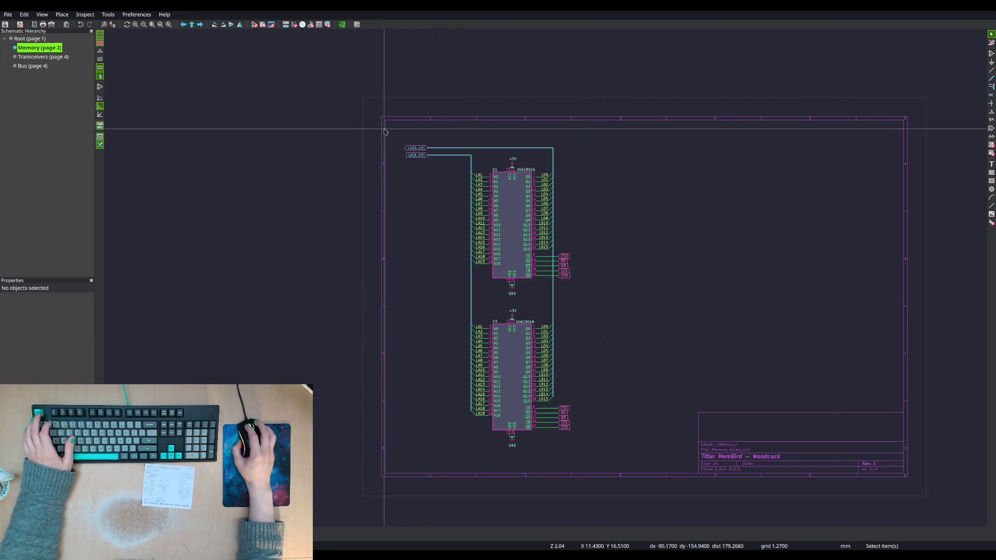
pyautogui.moveTo(382, 129); pyautogui.dragTo(459, 179)
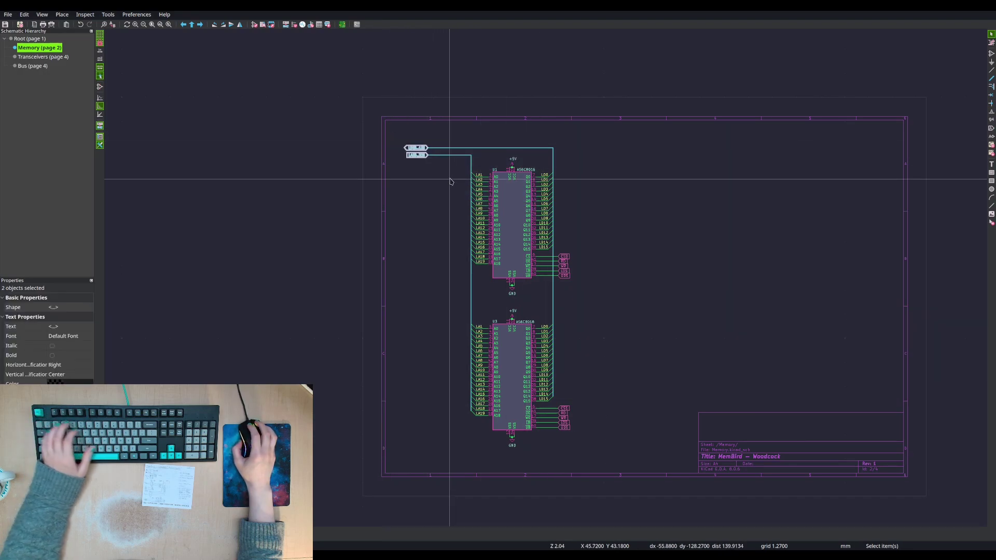
pyautogui.press('g')
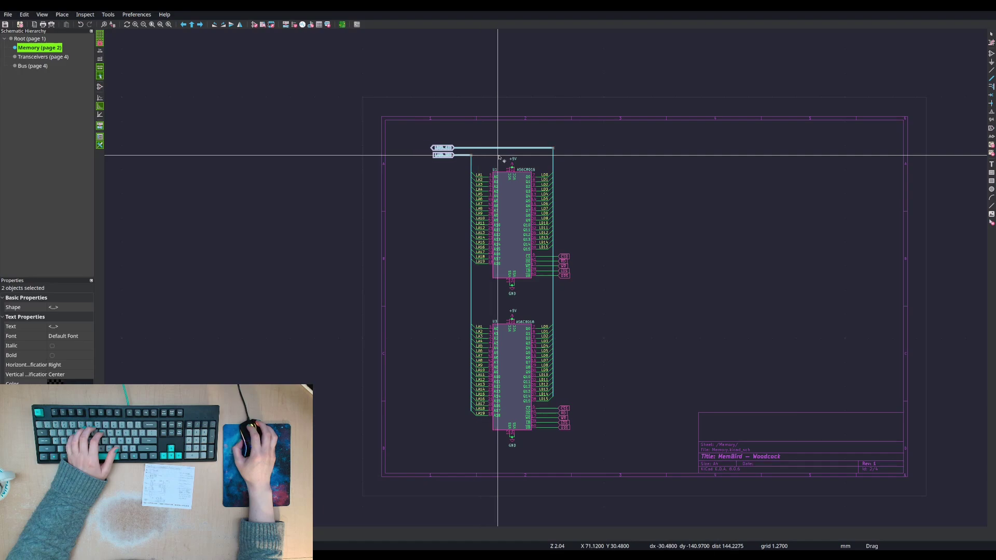
pyautogui.press('Escape')
# - Move the whole memory circuit, with both RAM chips, buses and labels, left toward the sheet's left border
pyautogui.moveTo(425, 127); pyautogui.dragTo(609, 476)
pyautogui.press('m')
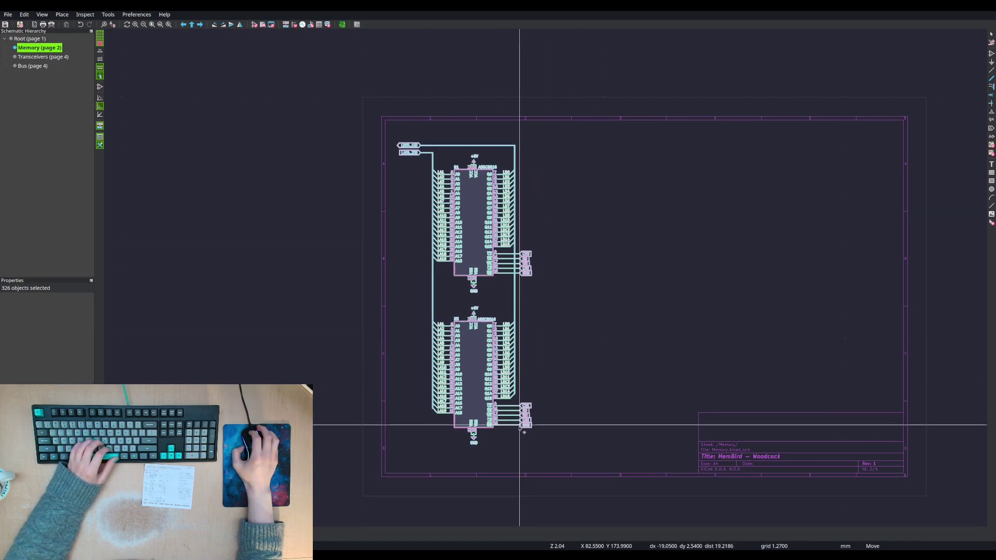
pyautogui.click(517, 428)
pyautogui.press('Escape')
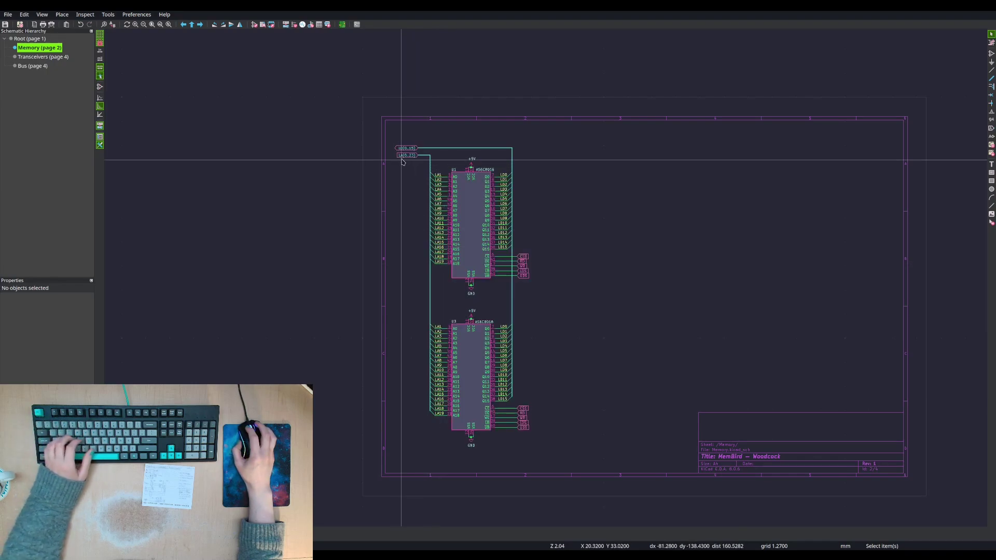
# - Duplicate the U1 and U3 RAM chips with their wiring and labels, placing the copy level with them on the right
pyautogui.moveTo(402, 157); pyautogui.dragTo(554, 459)
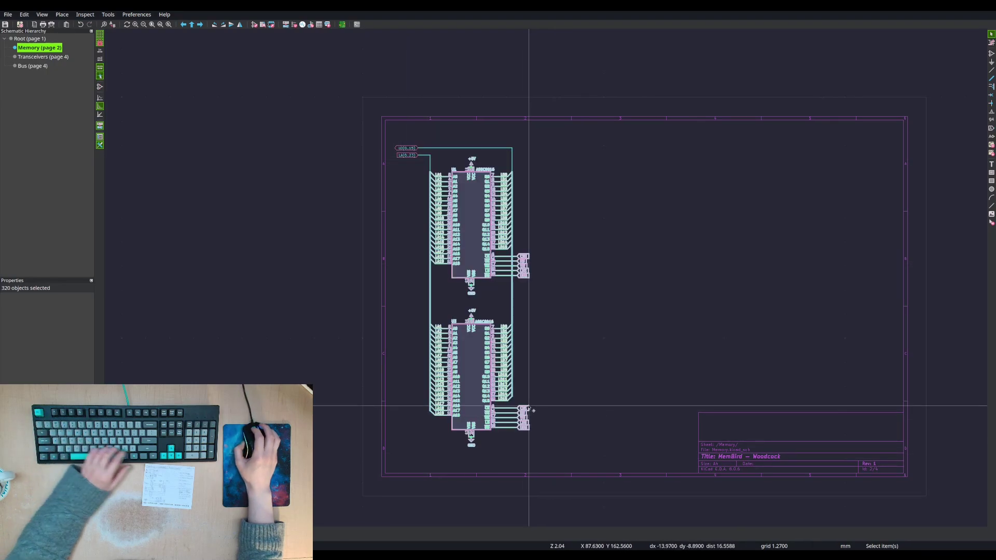
pyautogui.hotkey('ctrl', 'd')
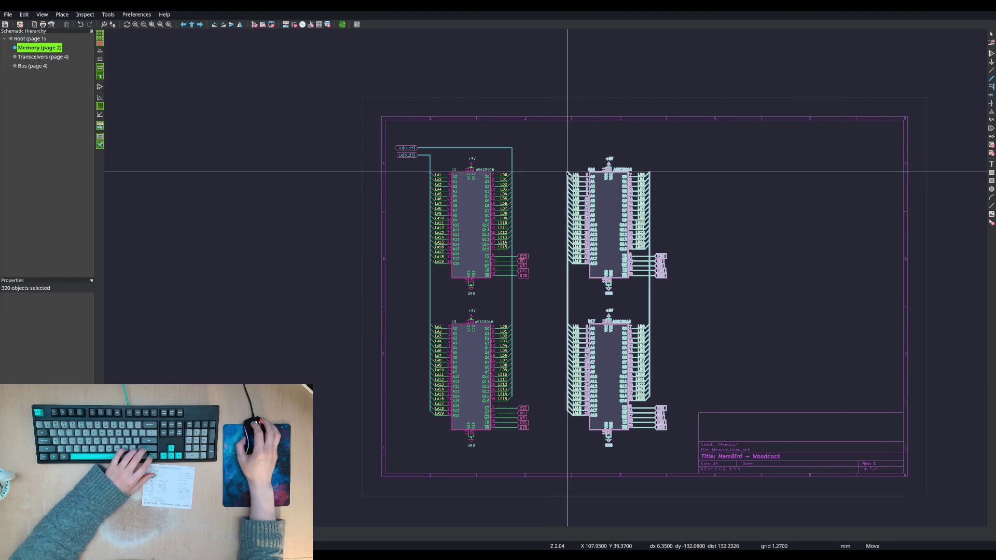
pyautogui.click(567, 172)
pyautogui.press('Escape')
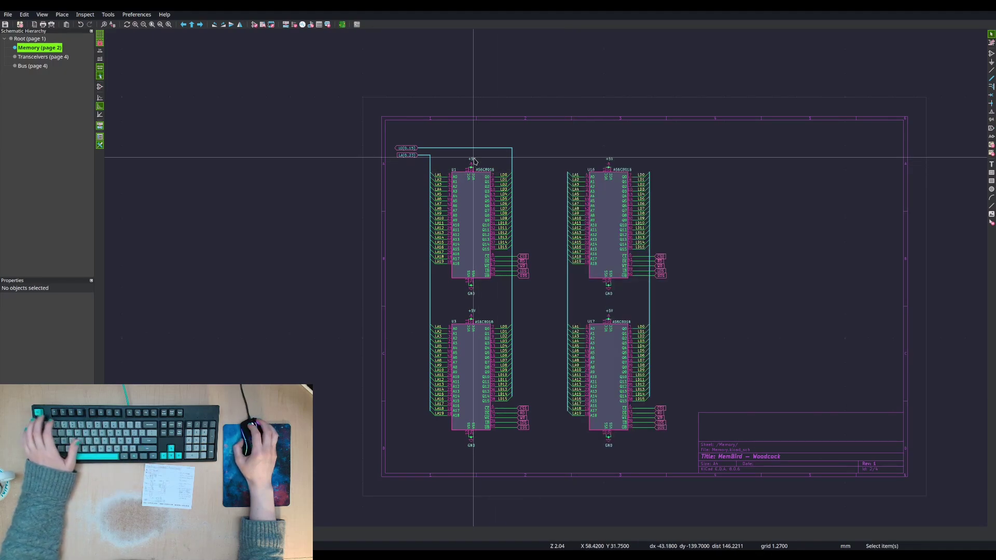
# - Try to delete the +5V power symbol above U1
pyautogui.click(476, 160)
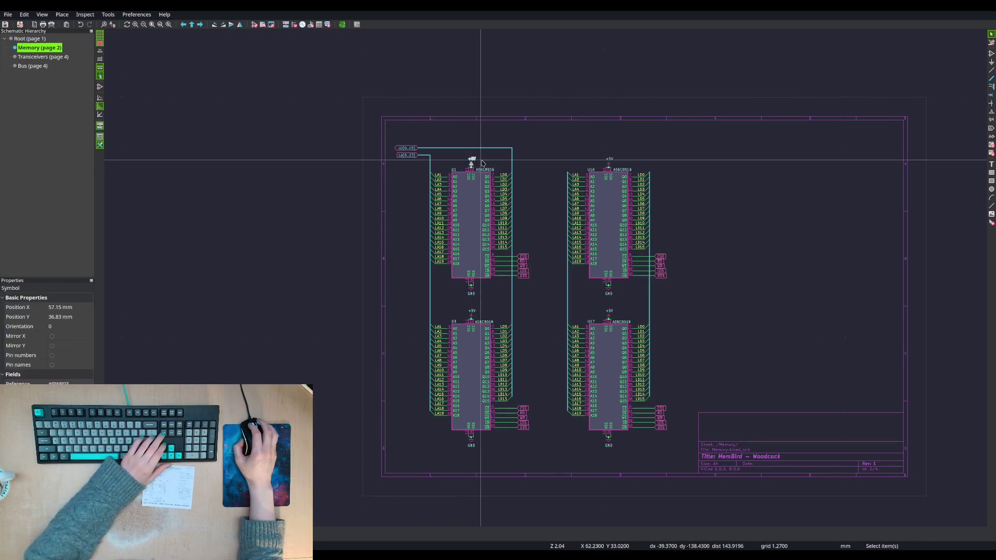
pyautogui.press('Delete')
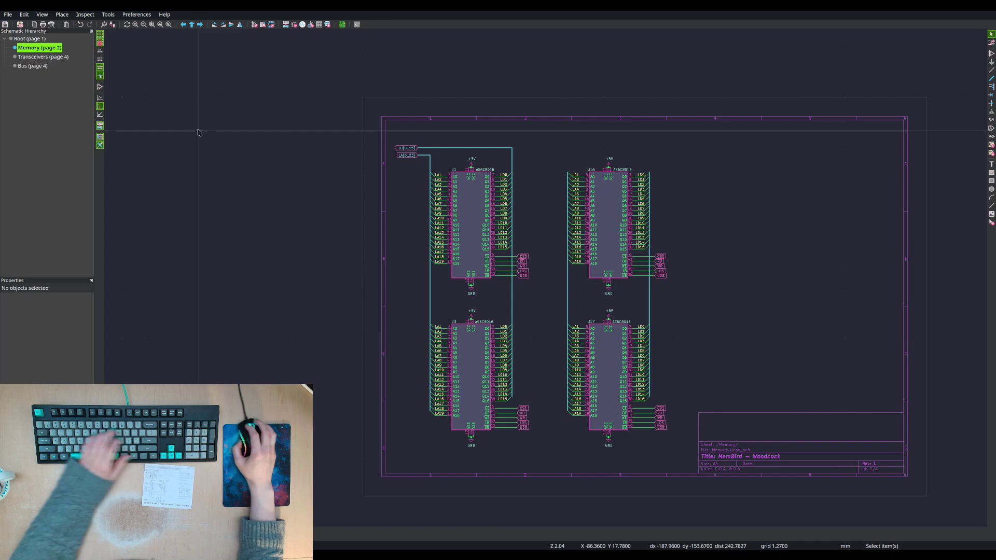
# - Examine the definition of the VBUS power symbol near JP1 on the Transceivers sheet in the symbol editor
pyautogui.click(41, 57)
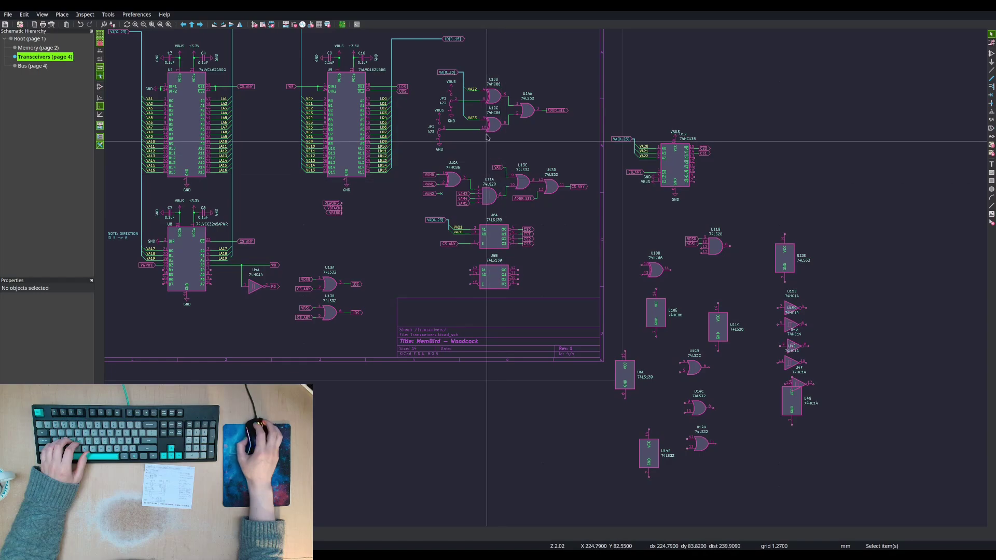
pyautogui.click(451, 84)
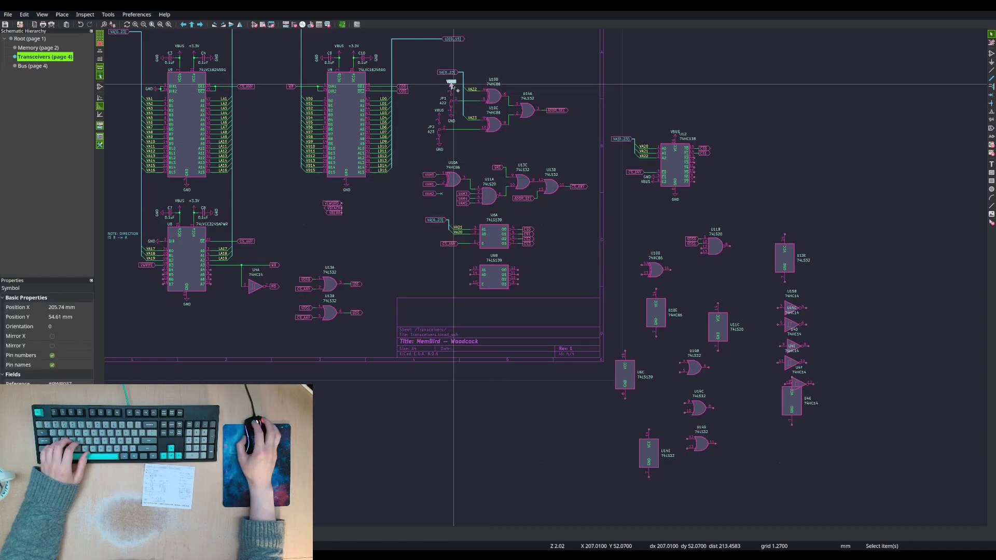
pyautogui.press('e')
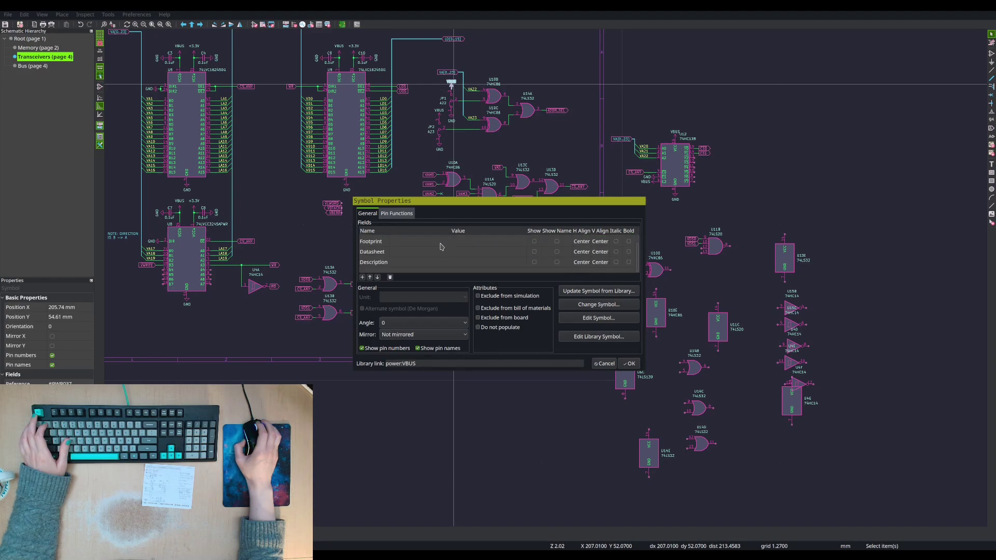
pyautogui.click(587, 321)
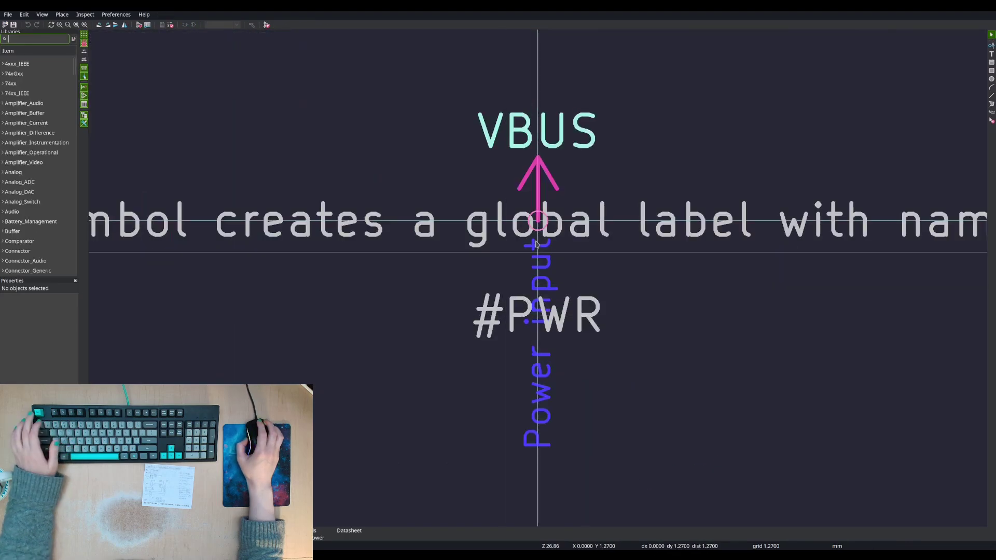
pyautogui.scroll(-3, 534, 295)
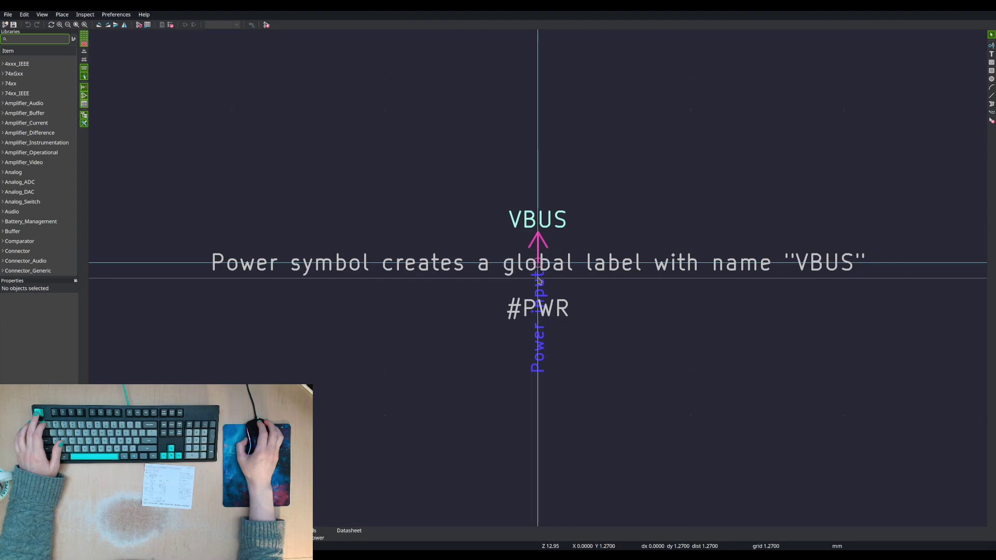
pyautogui.hotkey('ctrl', 'w')
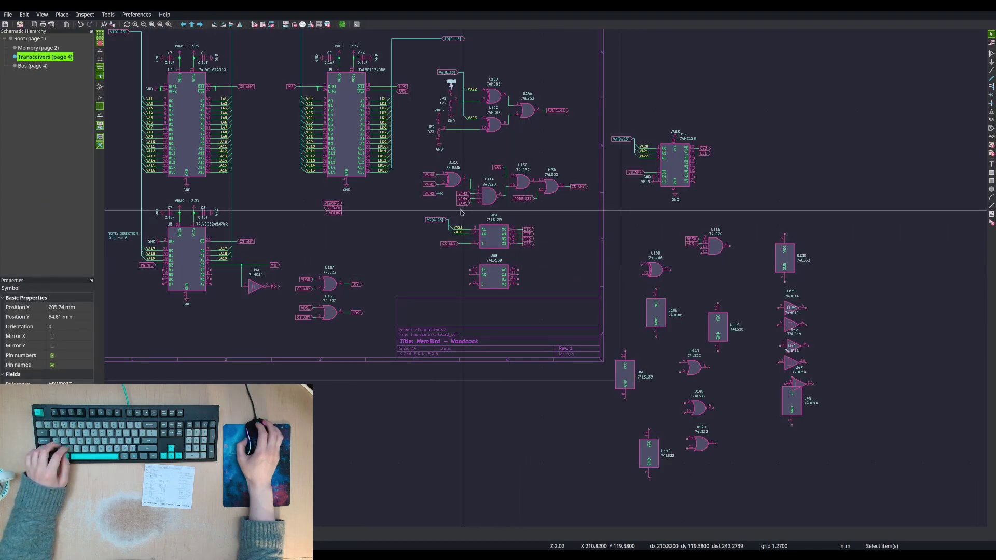
# - On the Memory sheet, place a VMEM power symbol just right of the +5V symbol above U1
pyautogui.click(35, 48)
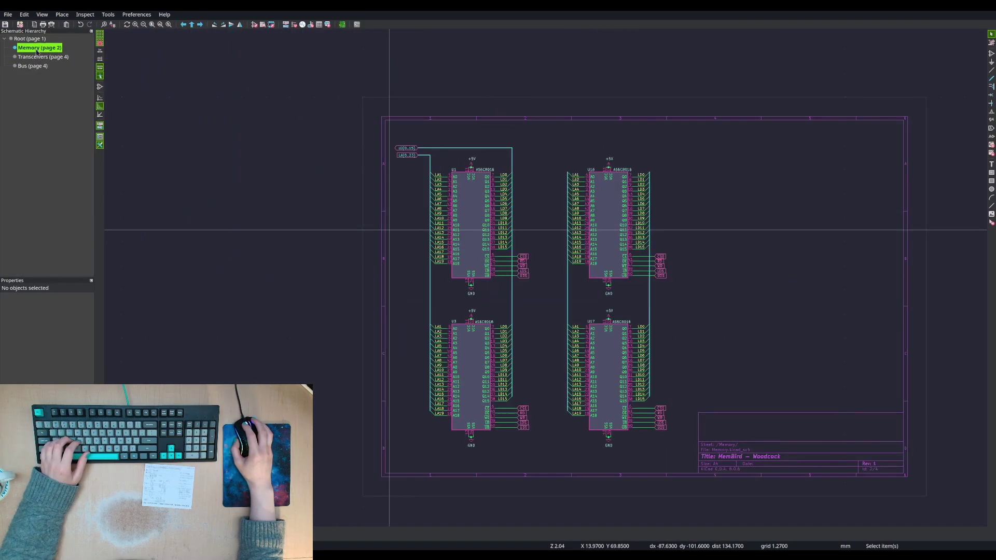
pyautogui.scroll(2, 597, 130)
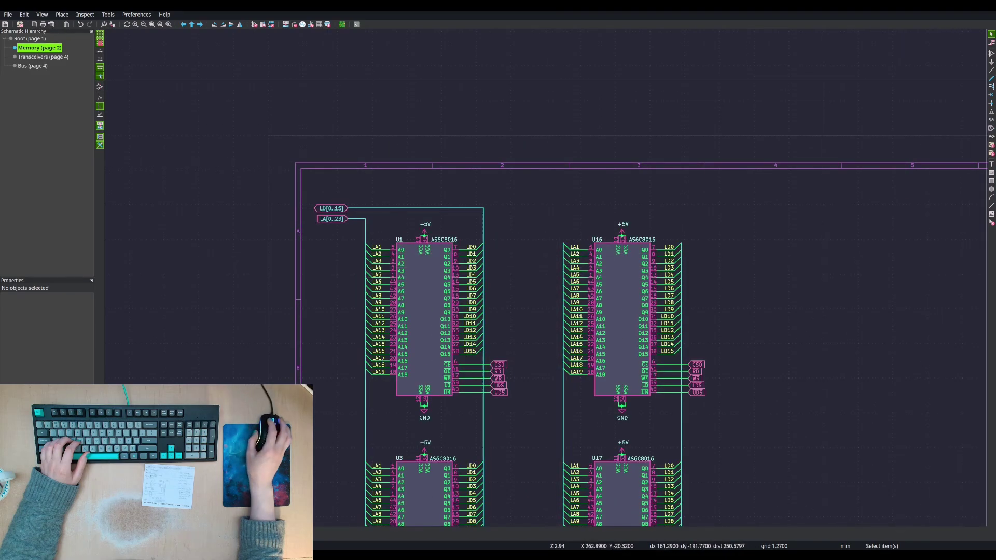
pyautogui.click(991, 66)
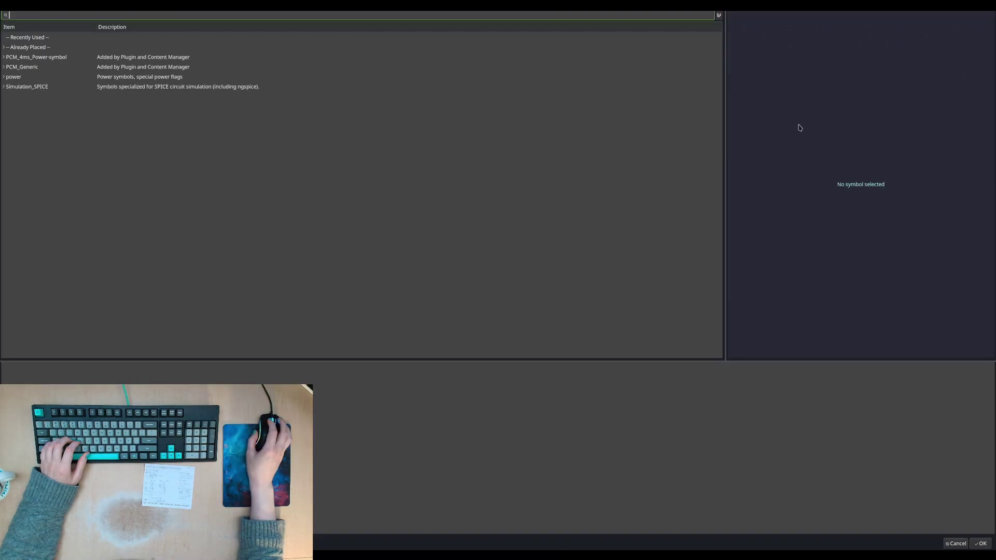
pyautogui.write('vmem')
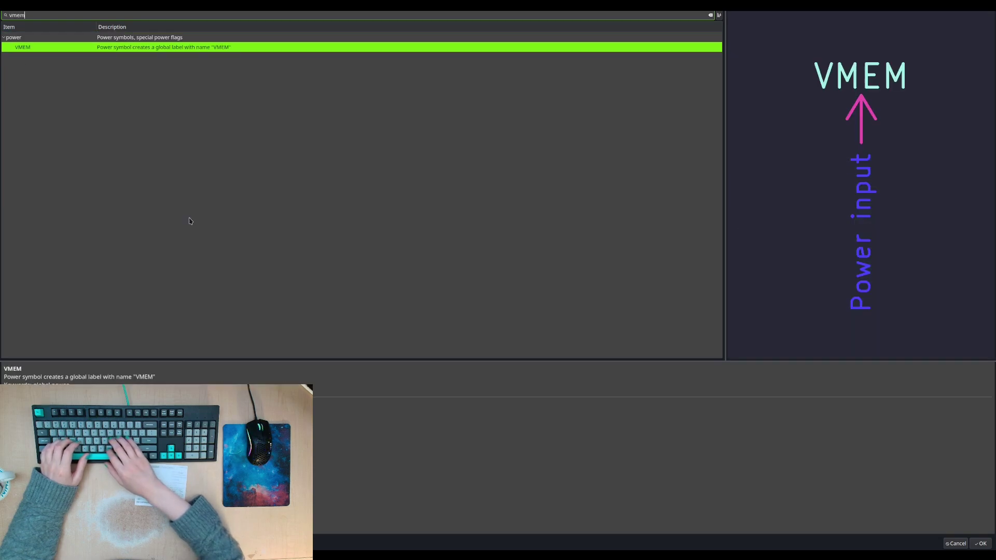
pyautogui.press('Return')
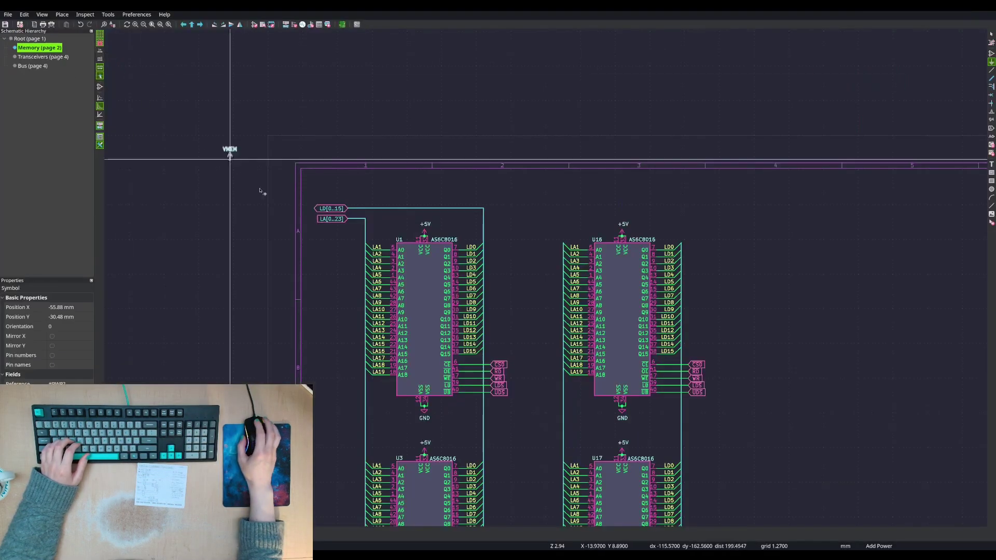
pyautogui.scroll(4, 596, 256)
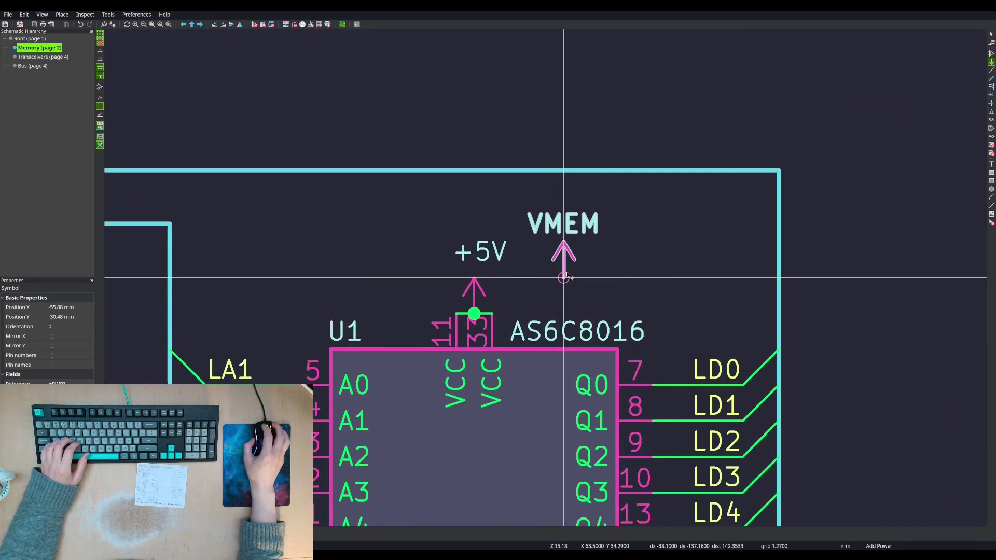
pyautogui.click(563, 281)
pyautogui.press('Escape')
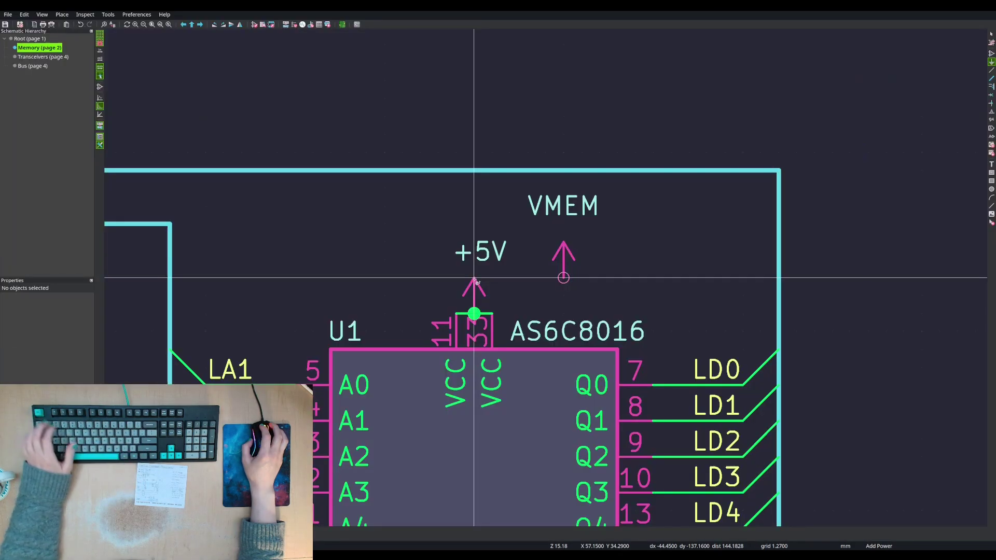
# - Delete the +5V power symbol from U1's VCC pins
pyautogui.press('Delete')
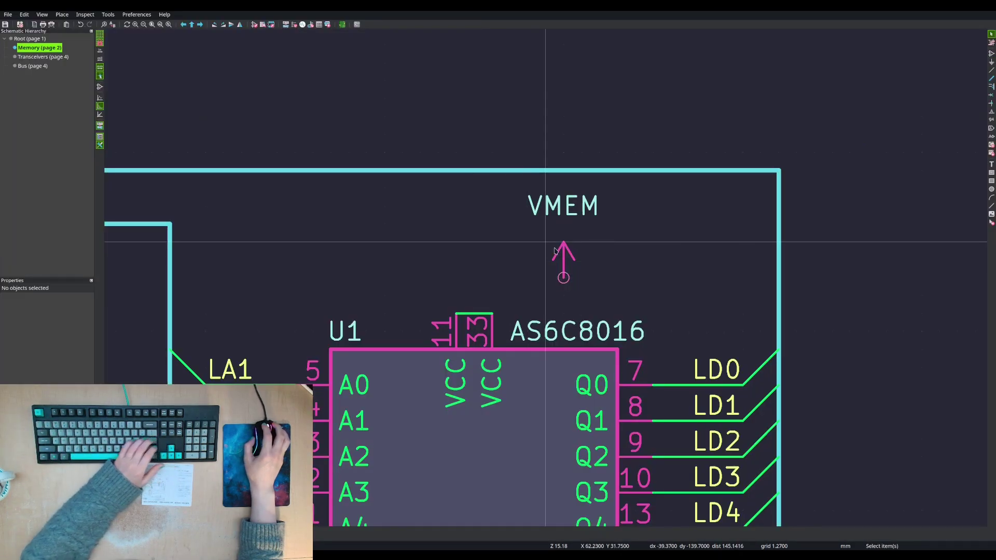
pyautogui.click(564, 242)
pyautogui.press('w')
pyautogui.press('Escape')
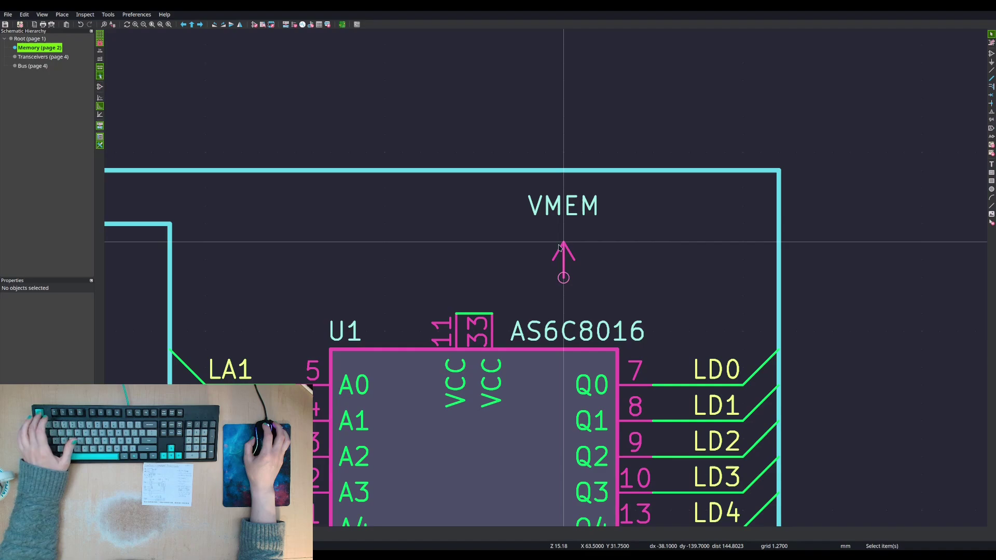
# - Move the VMEM power symbol onto U1's VCC pins and shift its VMEM text down closer to the arrow
pyautogui.click(564, 242)
pyautogui.moveTo(563, 242); pyautogui.dragTo(473, 295)
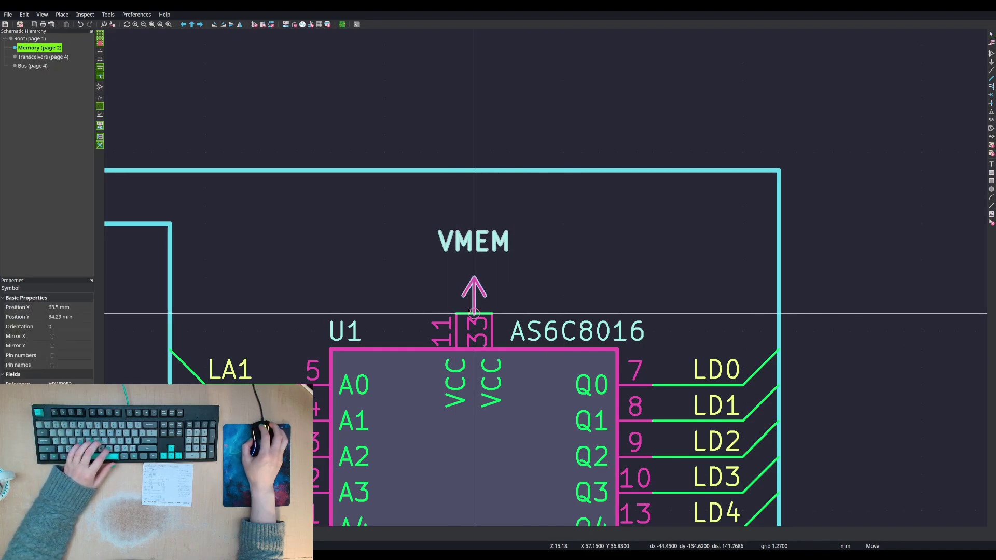
pyautogui.click(474, 243)
pyautogui.press('m')
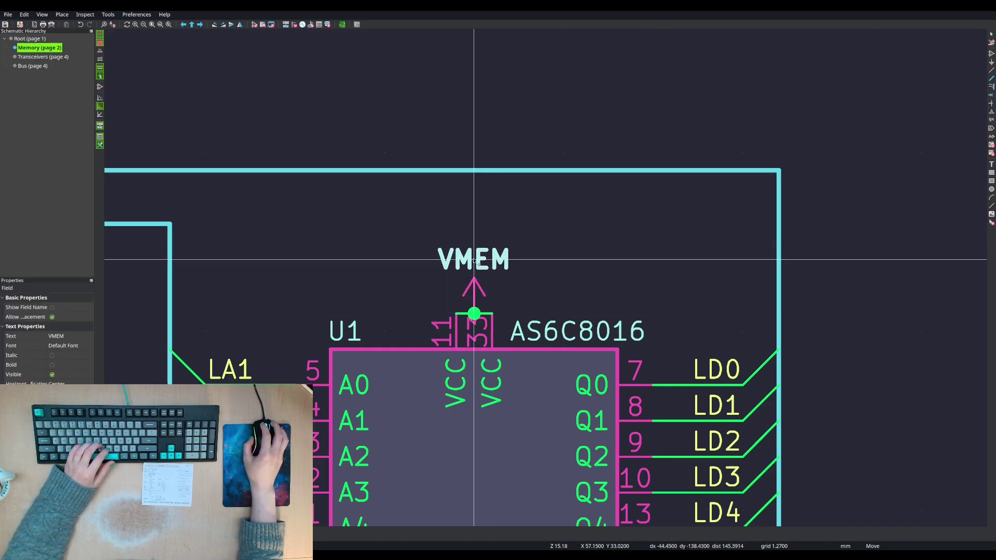
pyautogui.click(474, 261)
# - Copy U1's VMEM power symbol and delete the +5V power symbols above U16, U17 and U3
pyautogui.moveTo(499, 232); pyautogui.dragTo(466, 284)
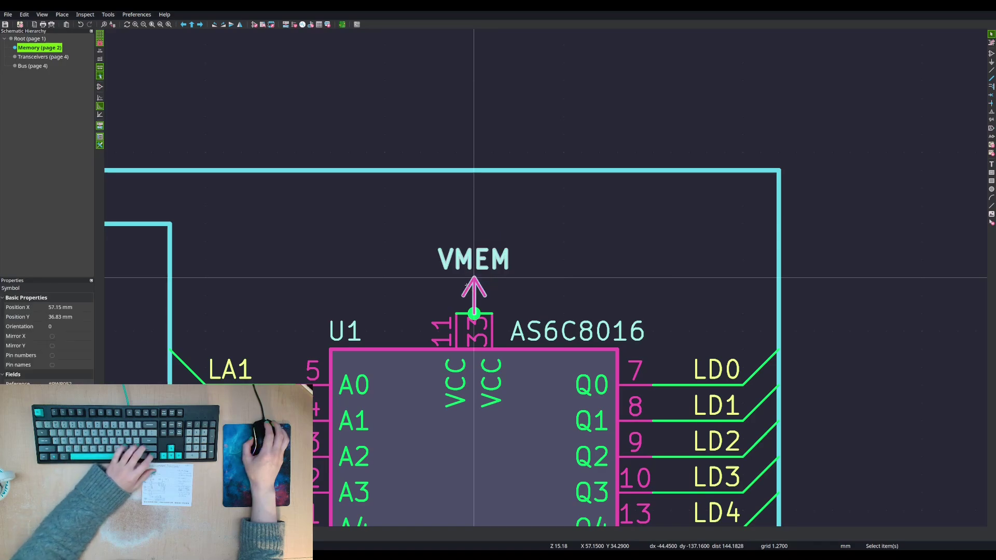
pyautogui.scroll(-4, 535, 270)
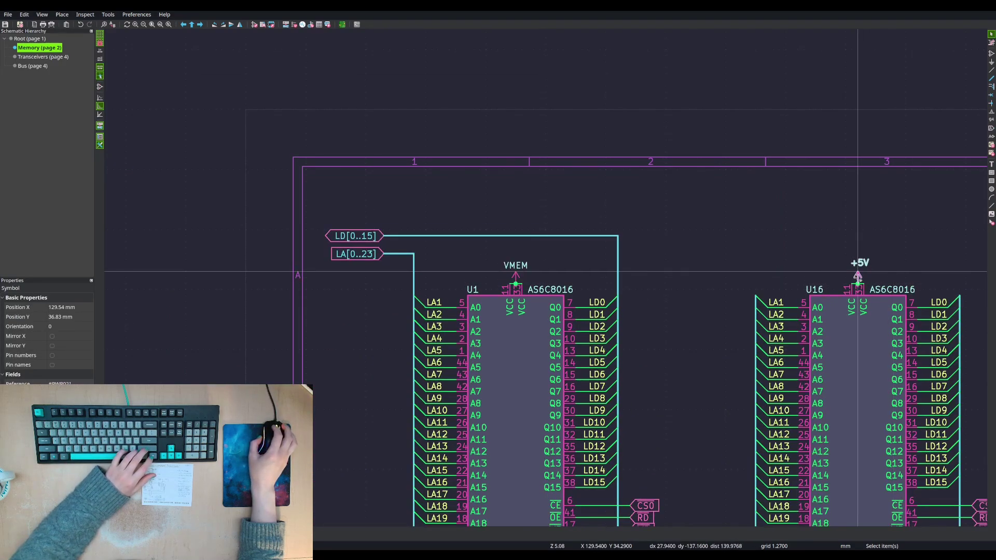
pyautogui.press('Escape')
pyautogui.scroll(-3, 857, 275)
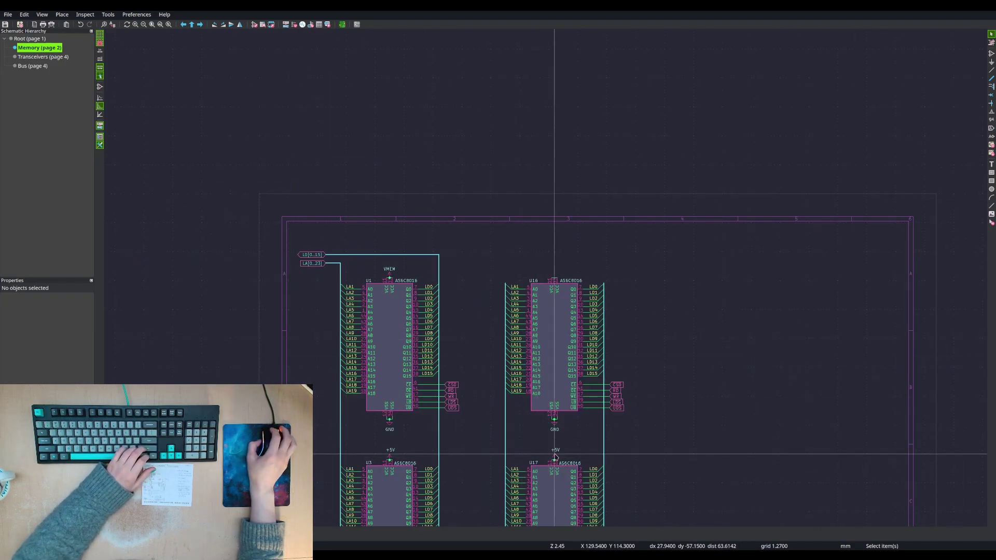
pyautogui.press('Delete')
pyautogui.click(389, 455)
pyautogui.press('Delete')
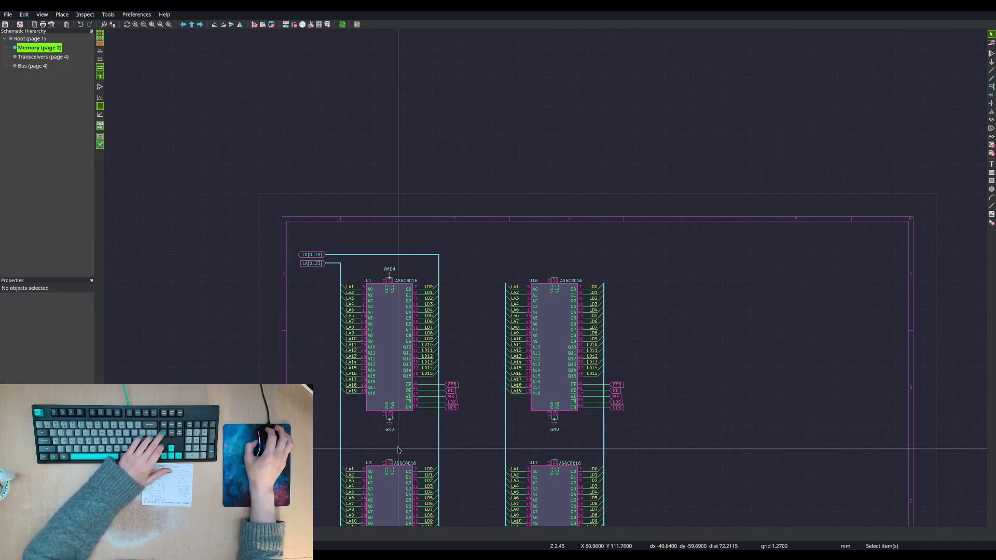
# - Paste VMEM power symbols onto the VCC pins of U16, U17 and U3
pyautogui.hotkey('ctrl', 'v')
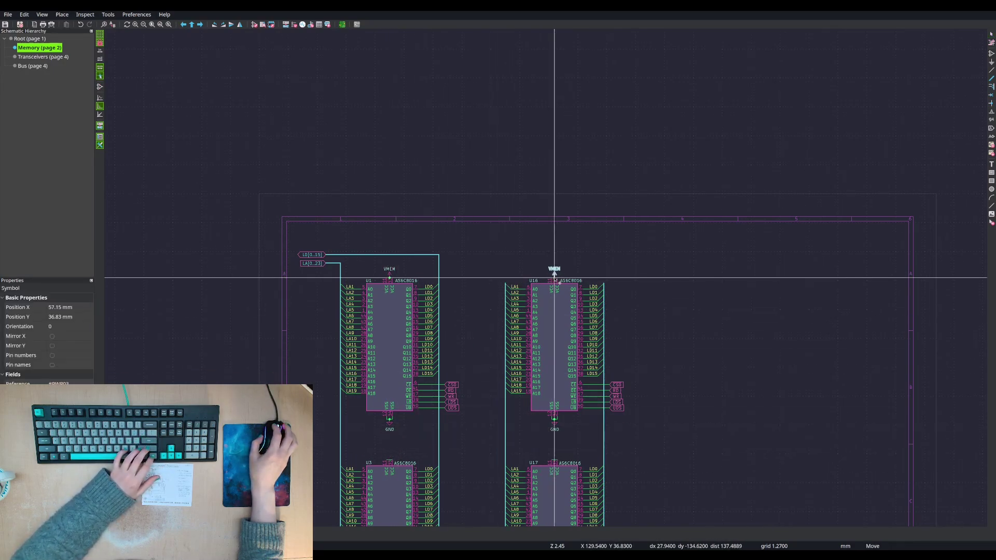
pyautogui.click(554, 461)
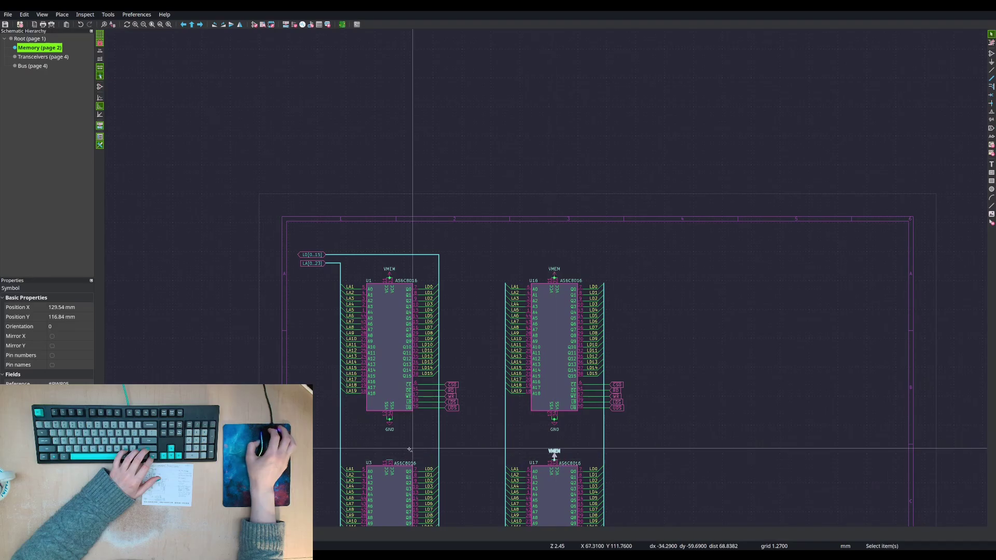
pyautogui.hotkey('ctrl', 'v')
pyautogui.click(389, 451)
pyautogui.press('Escape')
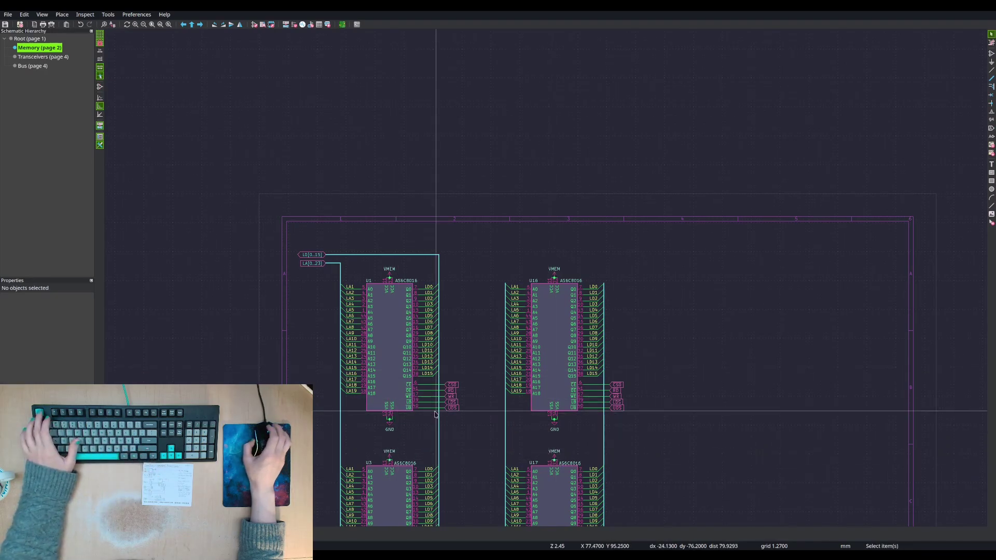
# - Extend the LA[0..23] and LD[0..15] buses across to the address and data buses of U16 and U17
pyautogui.scroll(-3, 439, 413)
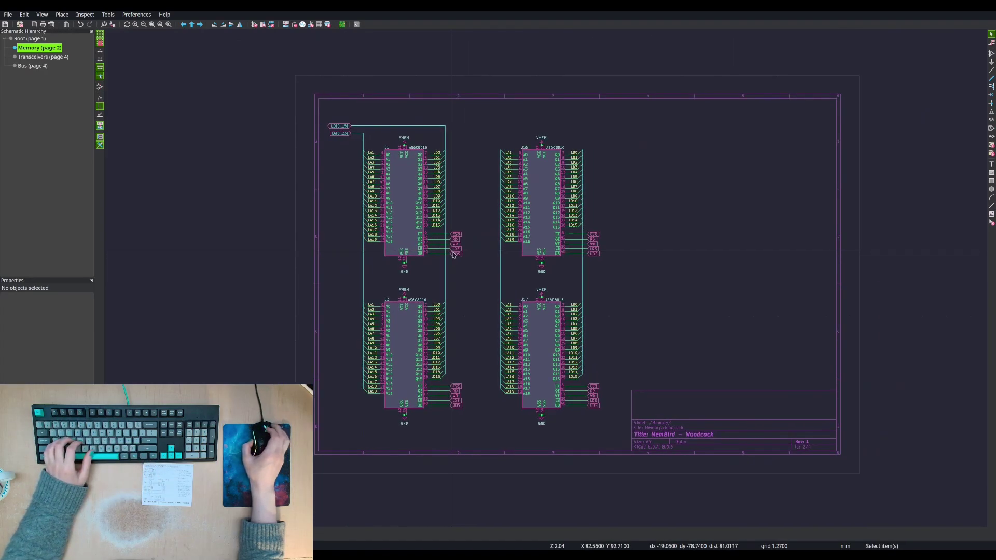
pyautogui.scroll(5, 571, 264)
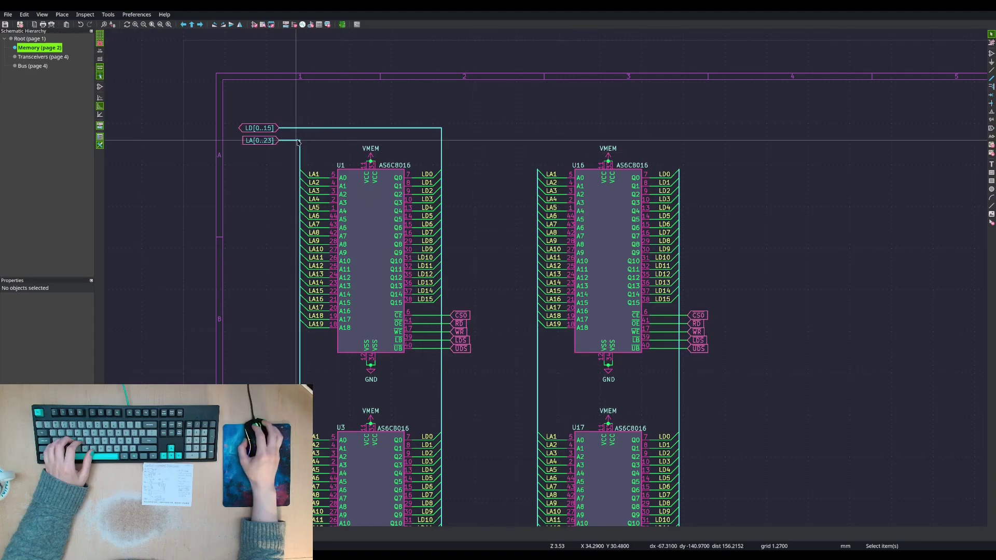
pyautogui.press('b')
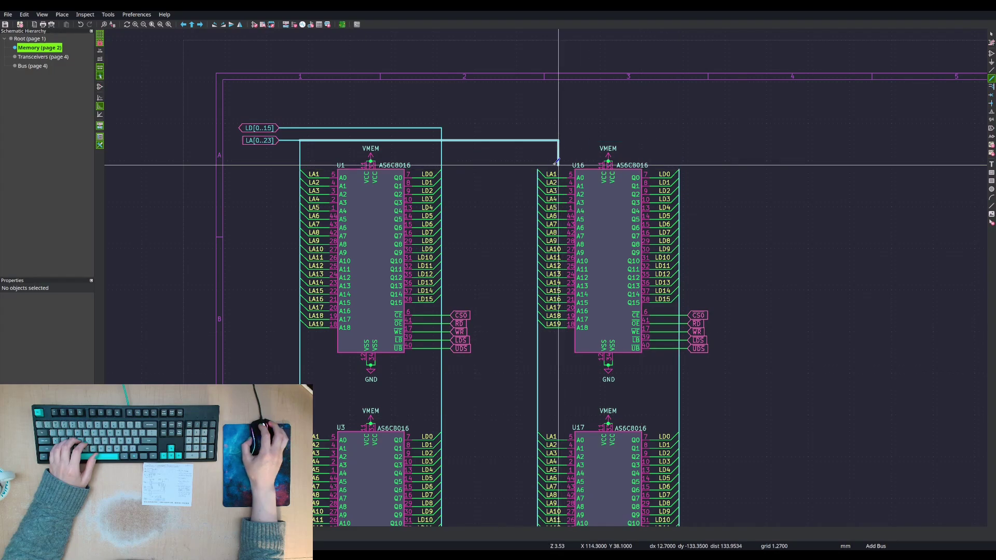
pyautogui.click(538, 148)
pyautogui.click(442, 128)
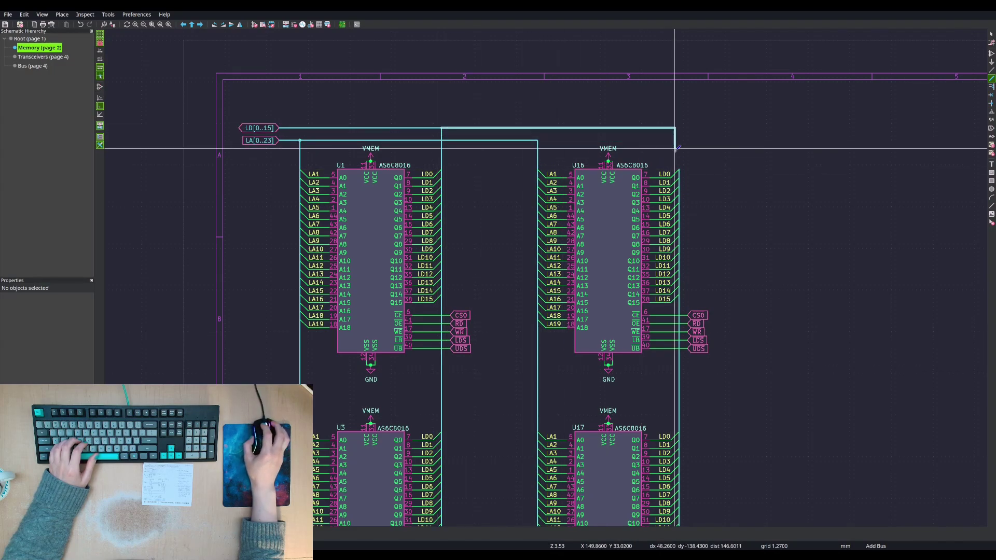
pyautogui.click(679, 148)
pyautogui.press('Escape')
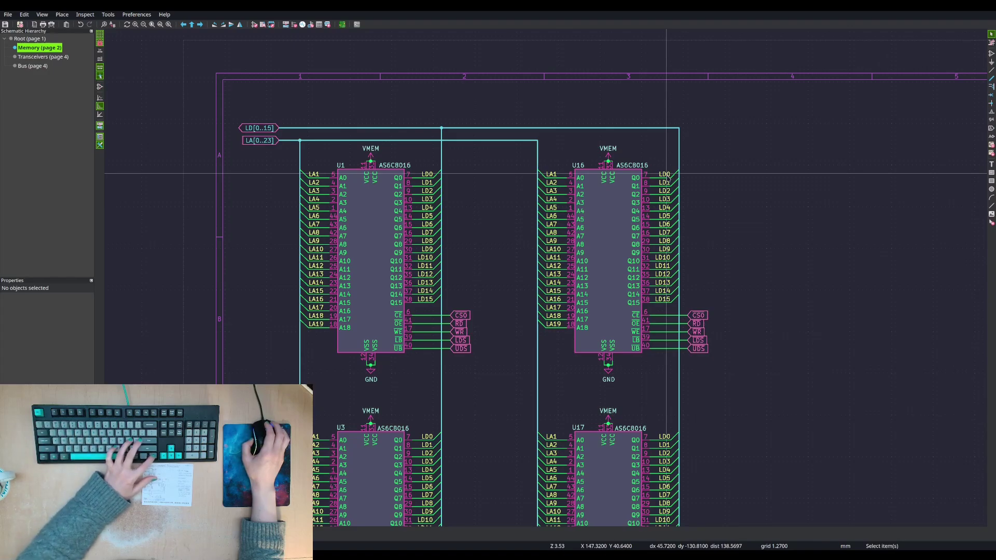
# - Rename the global label on U16's CE pin as ~{CS2}
pyautogui.scroll(-2, 619, 242)
pyautogui.scroll(1, 620, 242)
pyautogui.keyDown('shift'); pyautogui.scroll(-5, 620, 242); pyautogui.keyUp('shift')
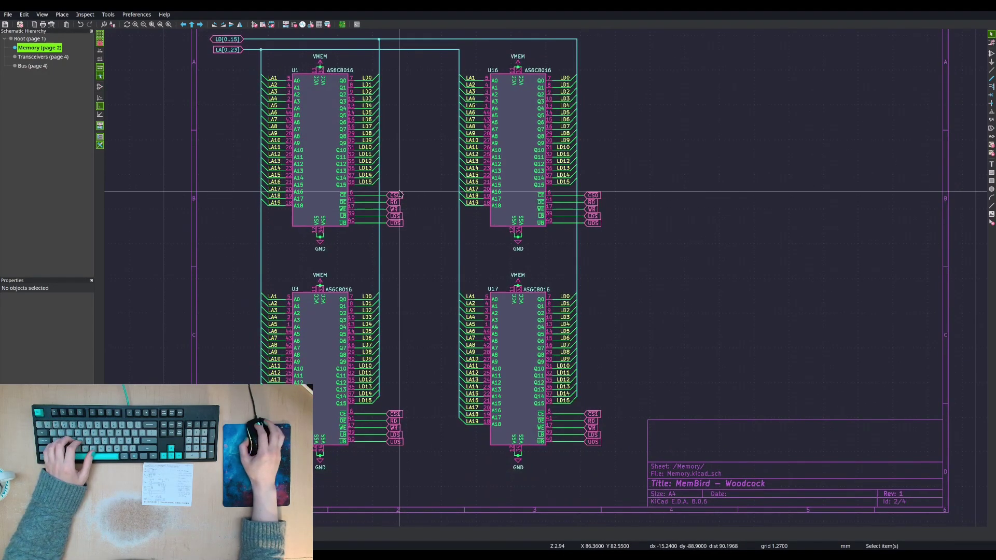
pyautogui.click(601, 197)
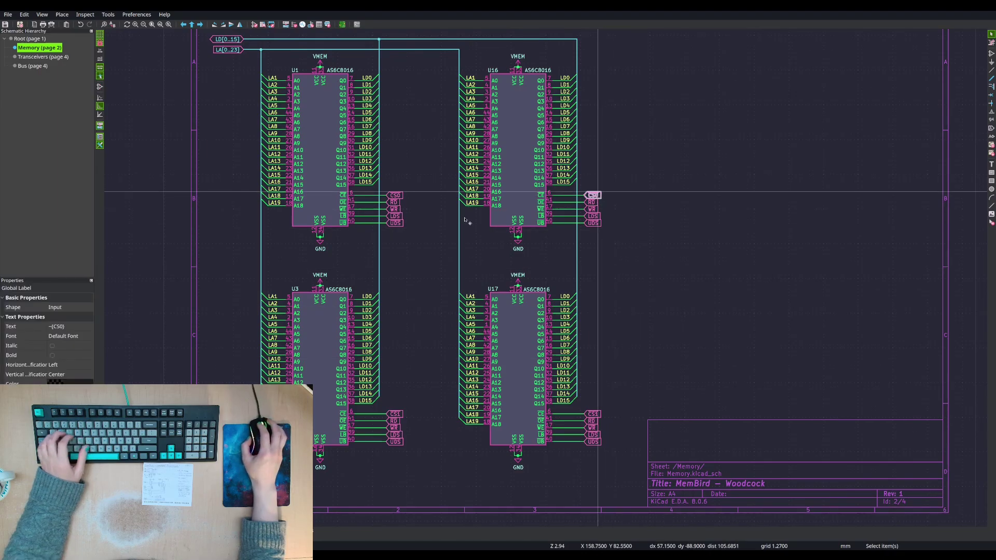
pyautogui.press('e')
pyautogui.press('BackSpace')
pyautogui.write('2')
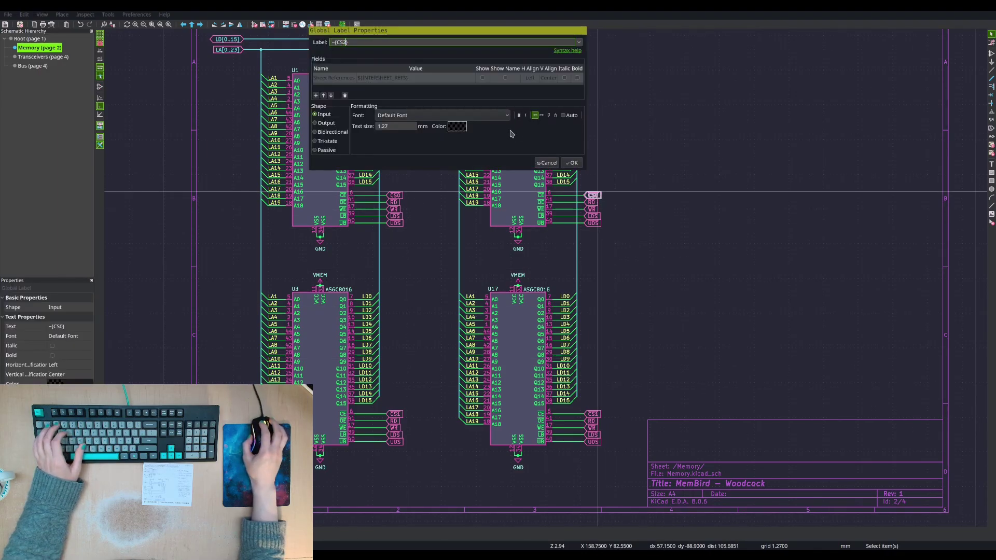
pyautogui.click(572, 162)
# - Rename the global label on U17's CE pin as ~{CS3}
pyautogui.click(594, 414)
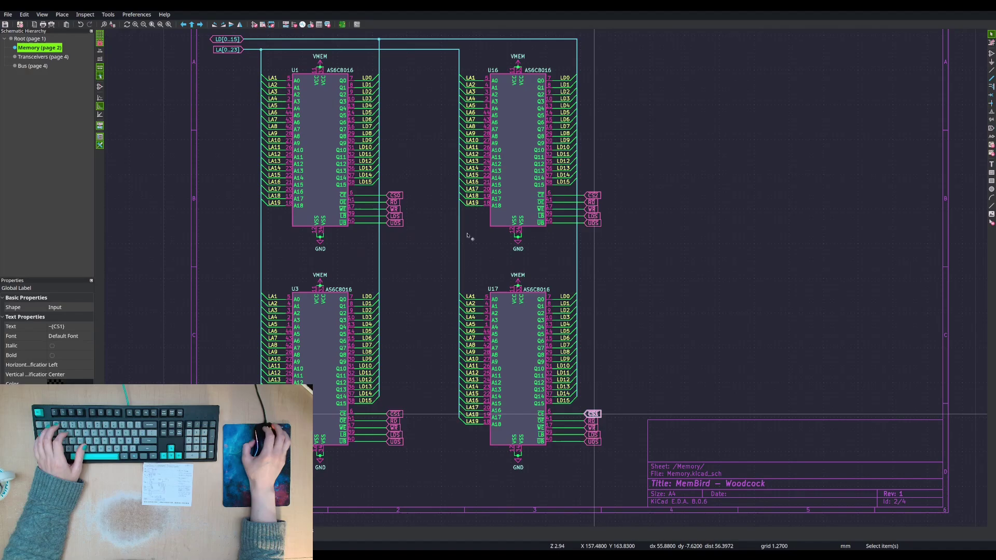
pyautogui.press('e')
pyautogui.press('End')
pyautogui.press('Left')
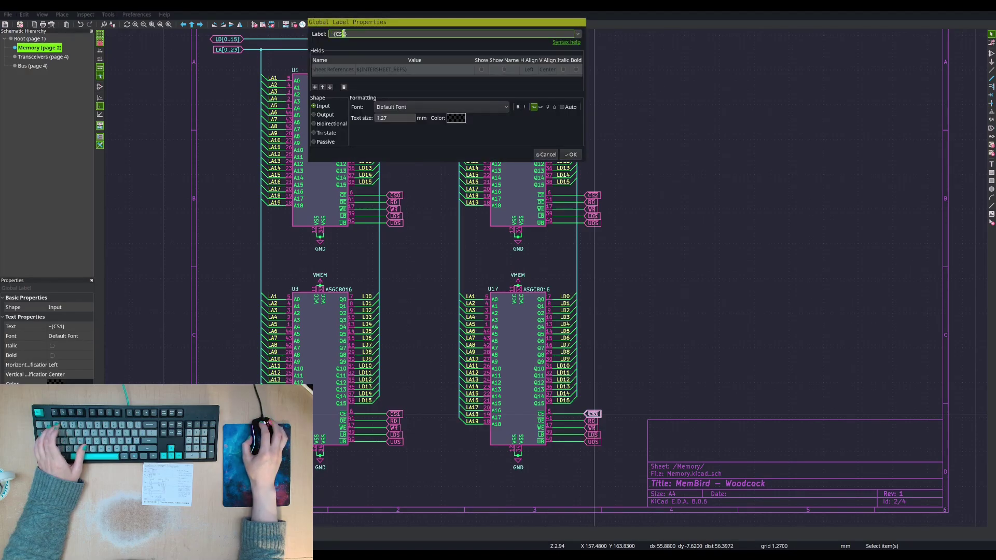
pyautogui.press('BackSpace')
pyautogui.write('3')
pyautogui.click(571, 154)
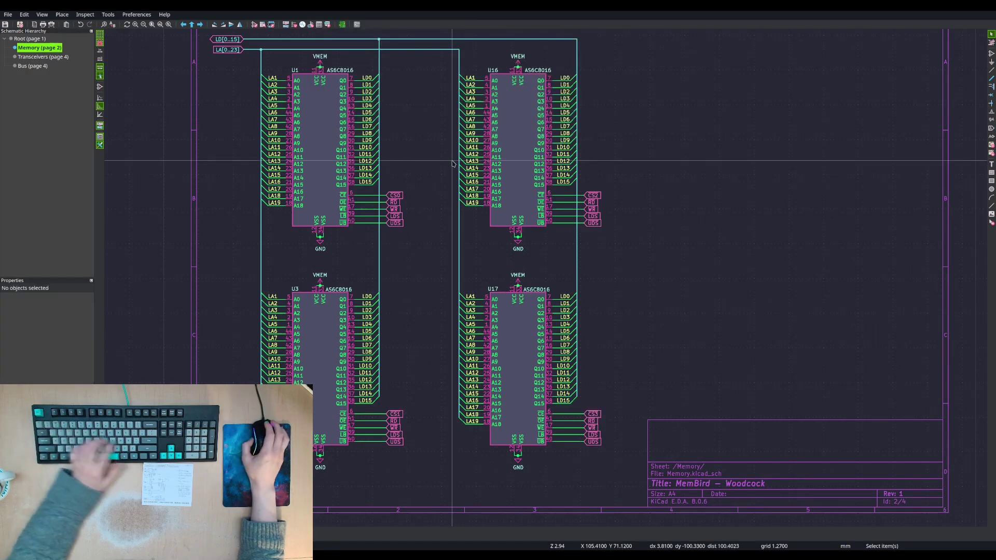
# - Review the finished Memory sheet, then look over the Transceivers, Root and Bus sheets
pyautogui.scroll(-5, 533, 333)
pyautogui.scroll(4, 438, 216)
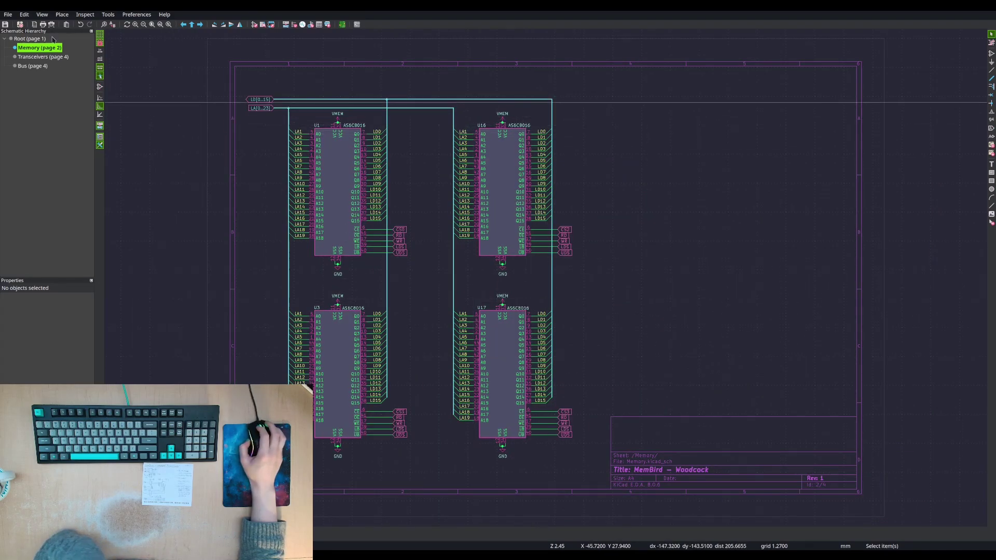
pyautogui.click(47, 58)
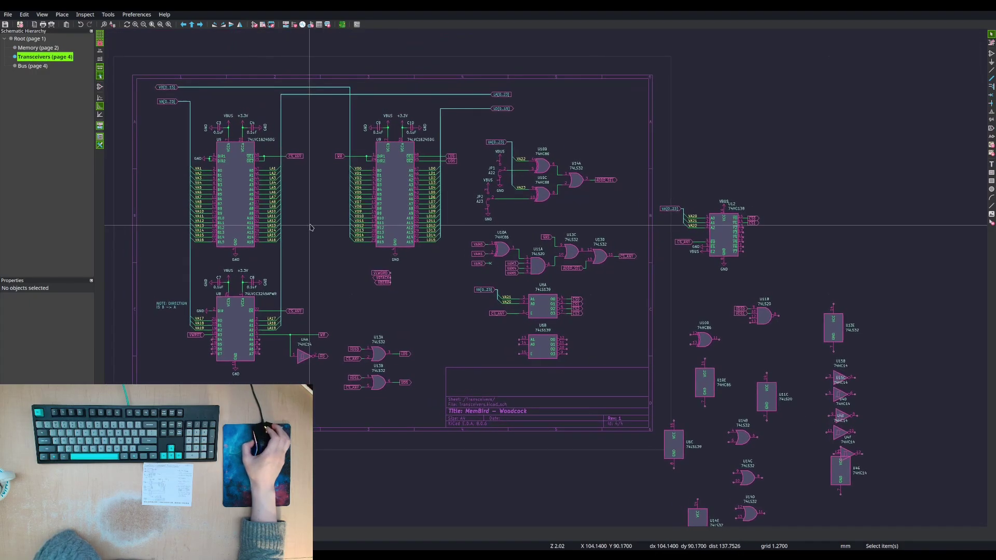
pyautogui.click(33, 39)
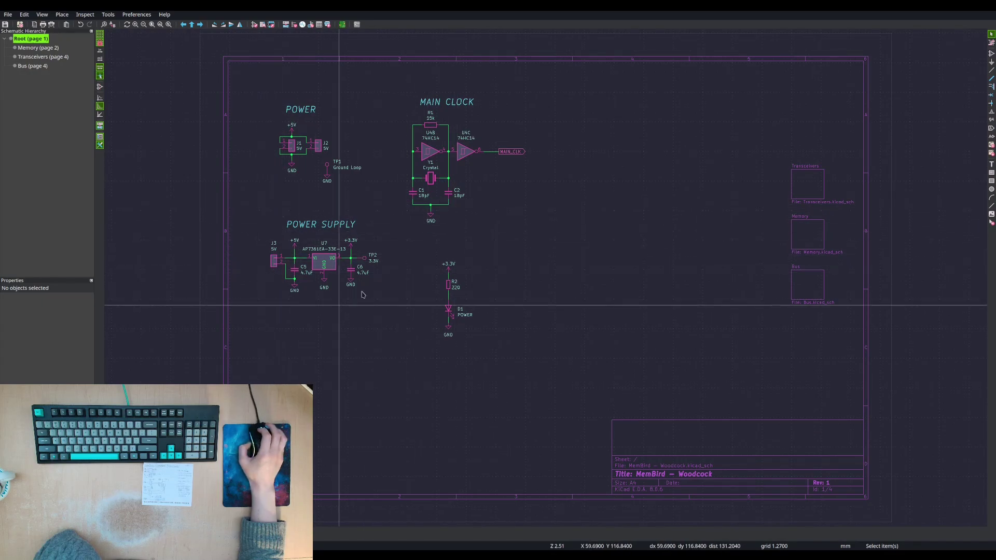
pyautogui.click(33, 48)
pyautogui.click(32, 66)
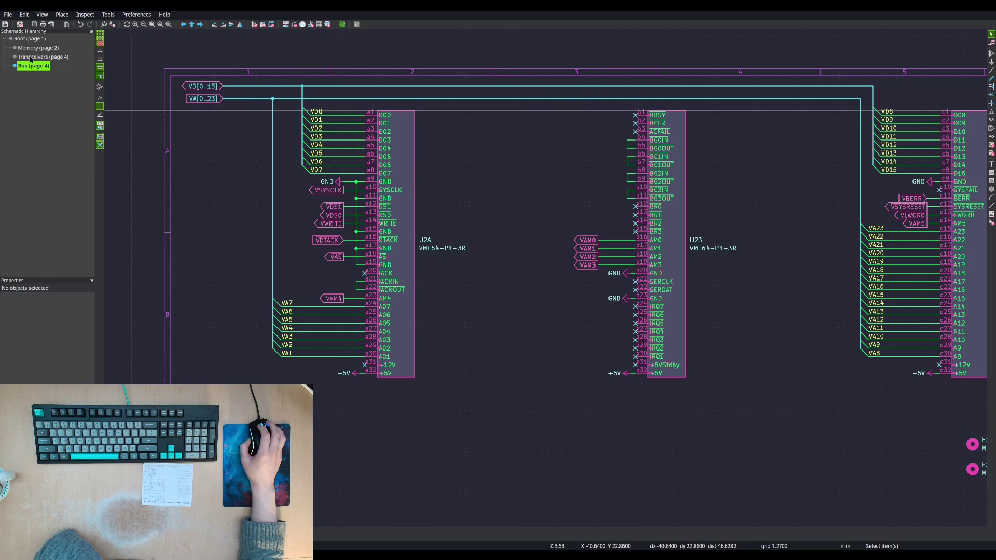
# - On the Transceivers sheet, delete decoder U12 with its wires and labels outside the page frame
pyautogui.click(31, 58)
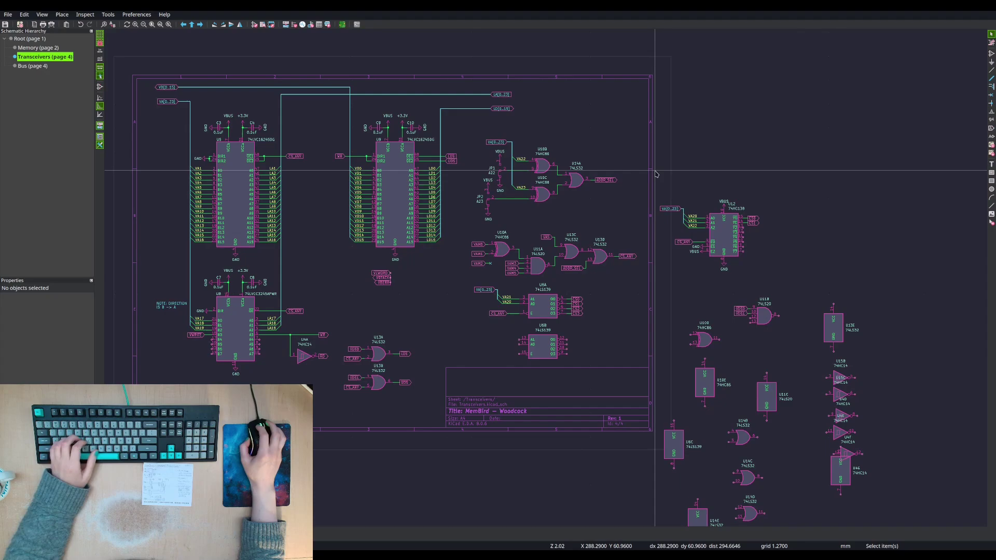
pyautogui.moveTo(655, 174); pyautogui.dragTo(785, 275)
pyautogui.press('Delete')
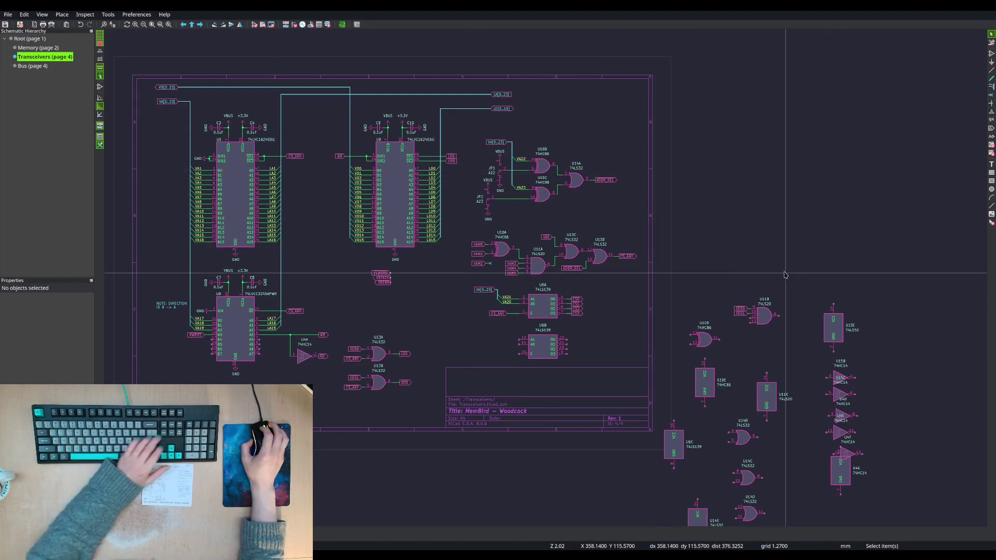
# - Pull the VDTACK global label out from between VLWORD and VBERR into the free space above gate U13A
pyautogui.moveTo(743, 247); pyautogui.dragTo(765, 194, button='middle')
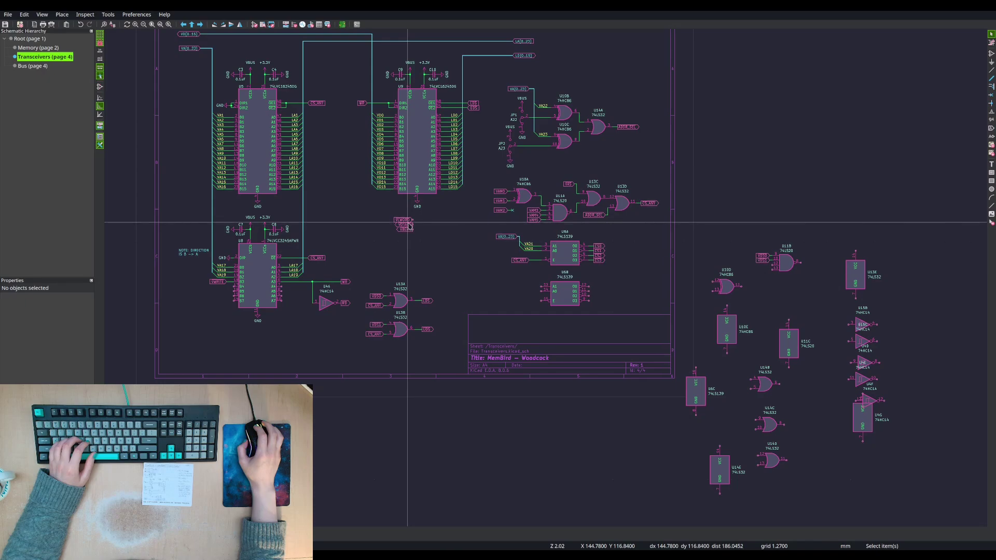
pyautogui.scroll(2, 409, 224)
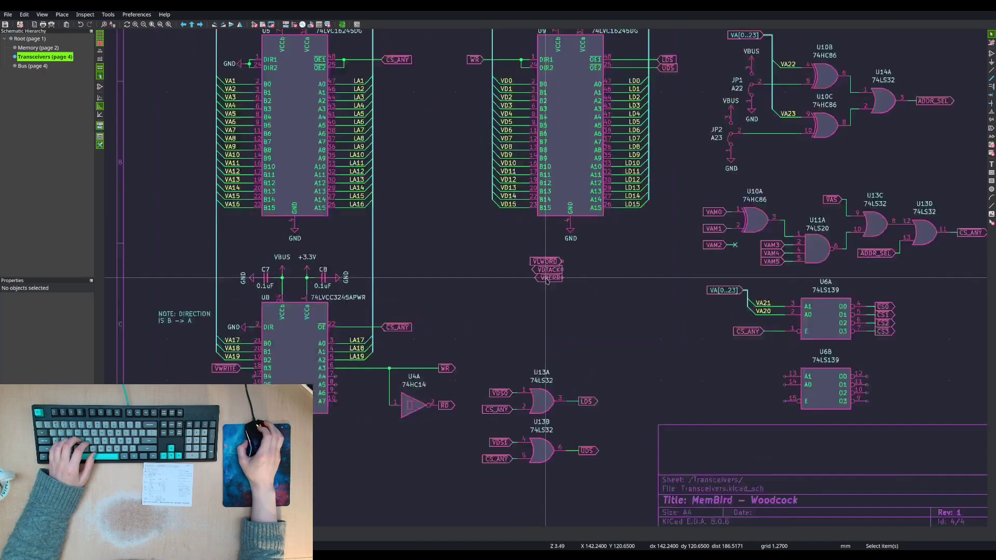
pyautogui.scroll(-2, 467, 231)
pyautogui.scroll(2, 507, 237)
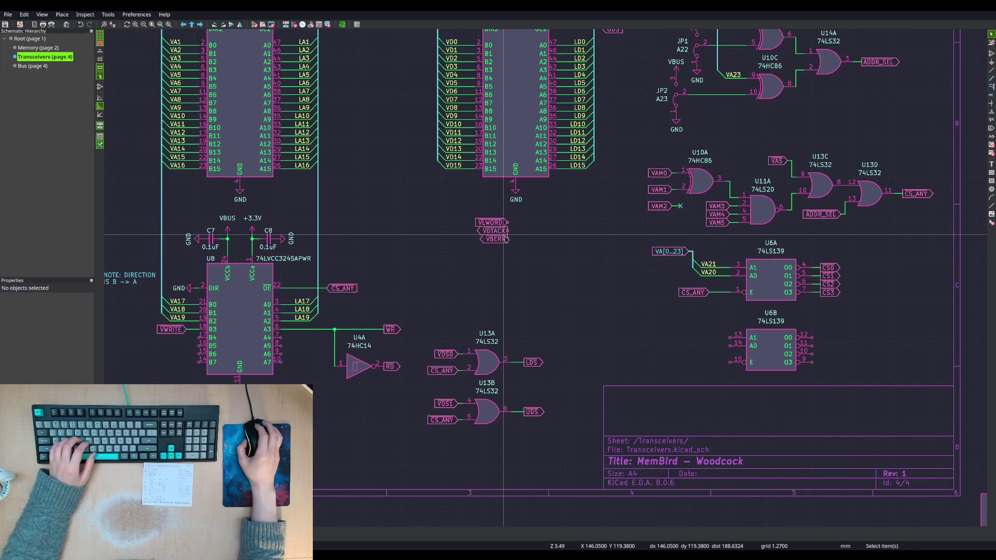
pyautogui.click(503, 231)
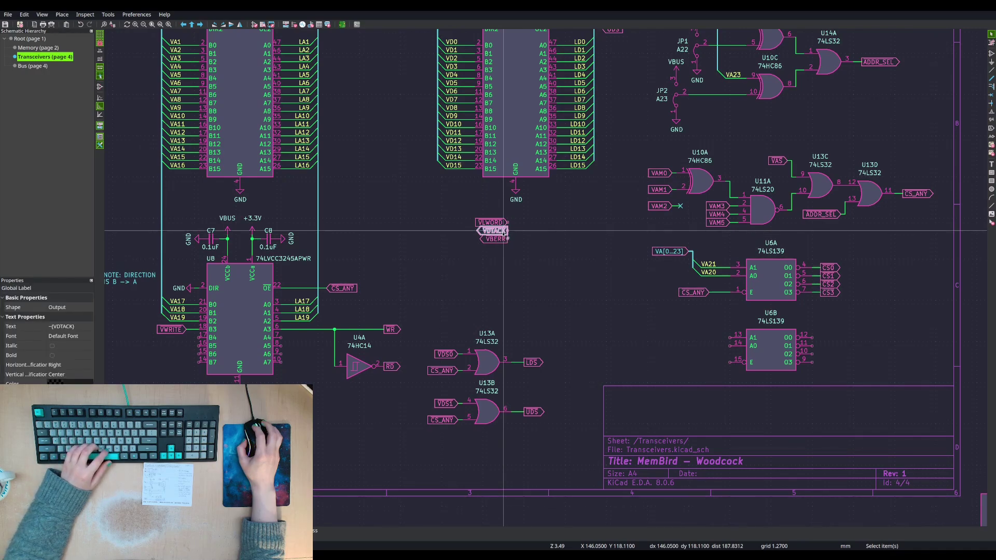
pyautogui.moveTo(503, 231); pyautogui.dragTo(475, 280)
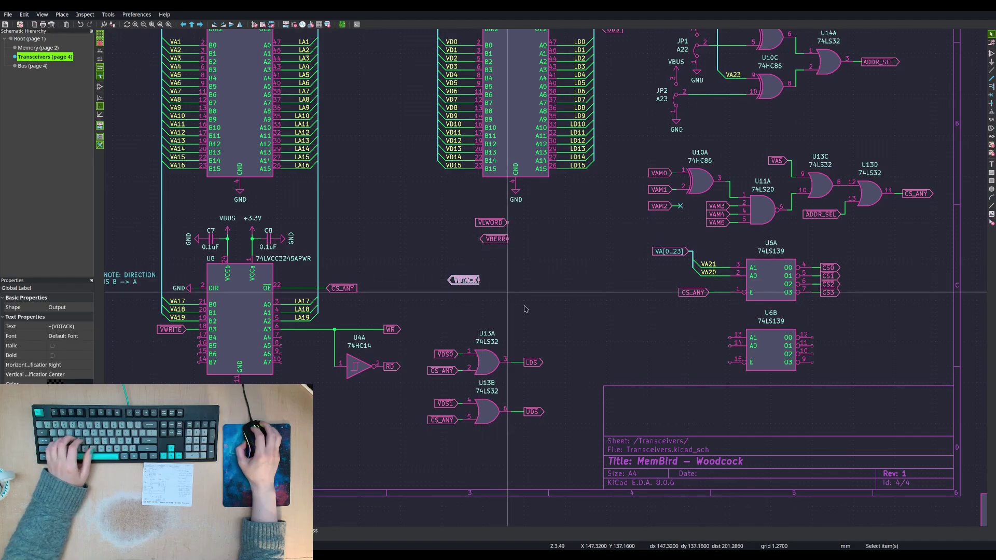
# - Mirror the VDTACK label horizontally and place it above the LDS label, aligned with its left end
pyautogui.click(535, 364)
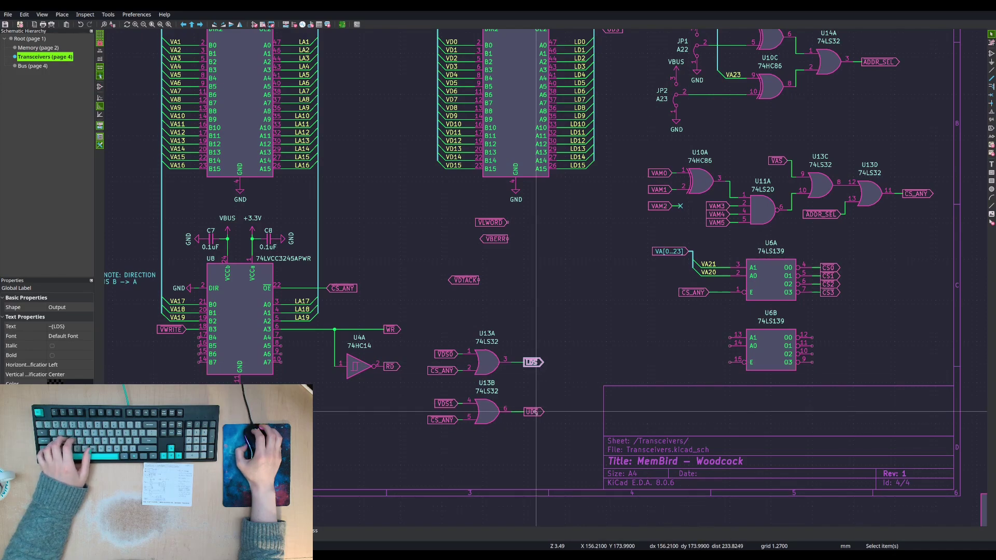
pyautogui.press('Escape')
pyautogui.click(470, 284)
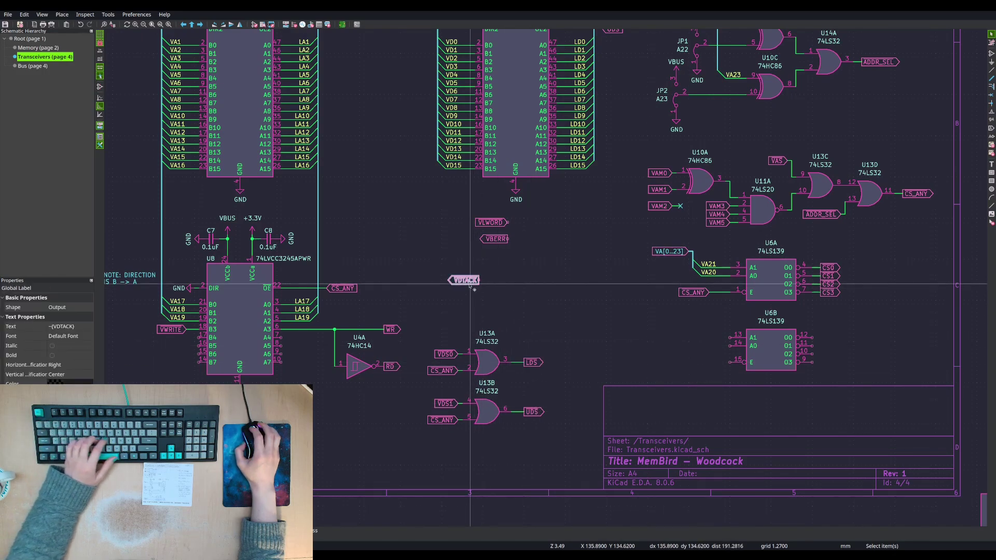
pyautogui.press('x')
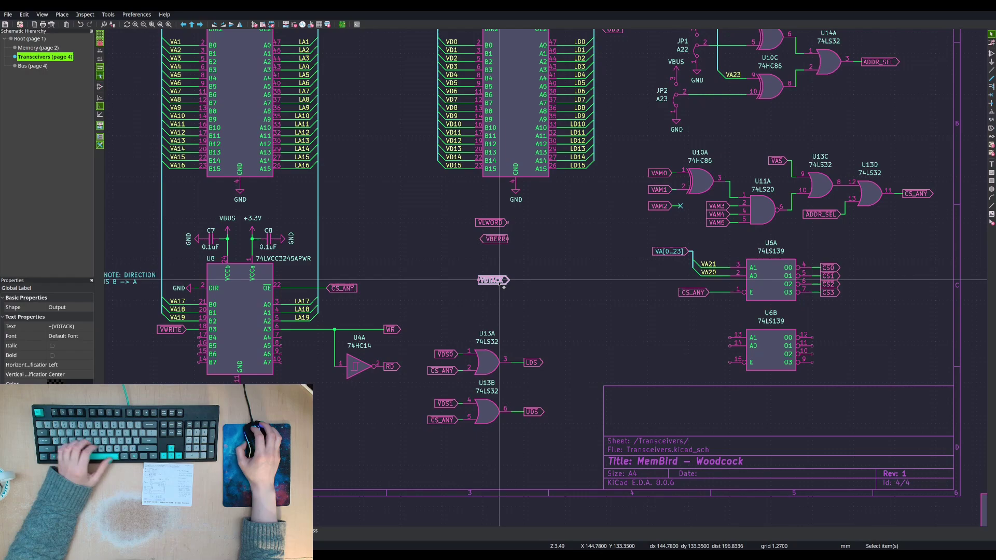
pyautogui.press('m')
pyautogui.click(524, 280)
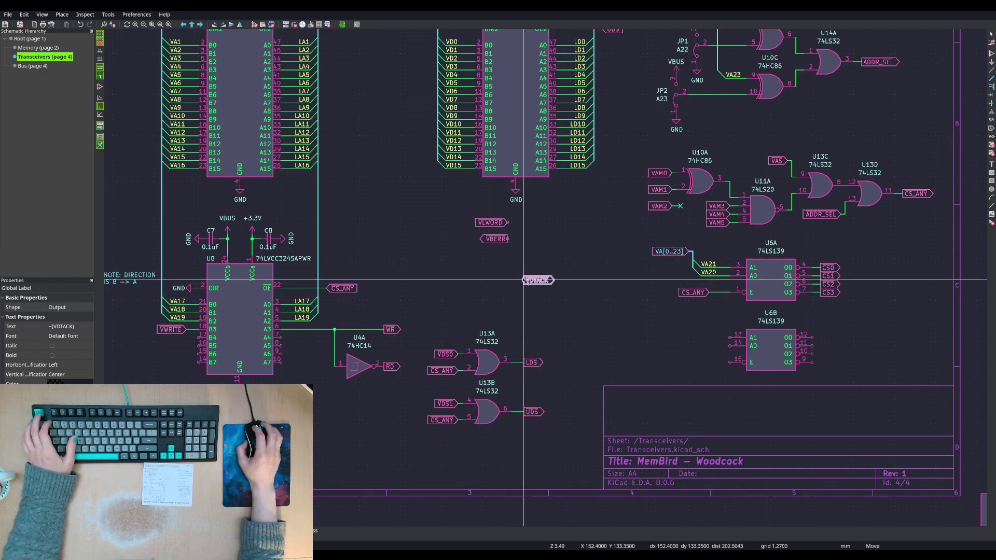
# - Duplicate the LDS and UDS output labels into the free space beside the VDTACK label and mirror both copies horizontally
pyautogui.click(532, 362)
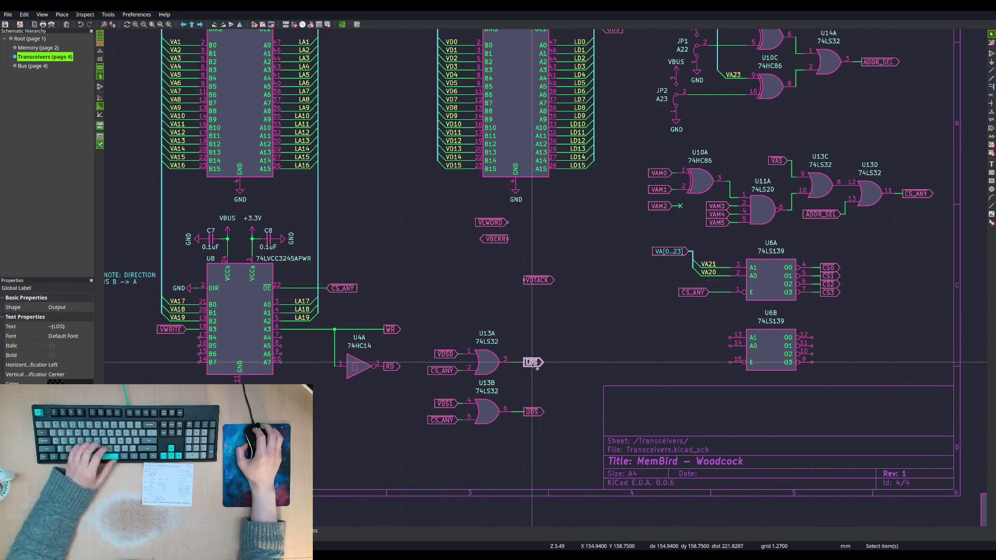
pyautogui.hotkey('ctrl', 'd')
pyautogui.click(437, 276)
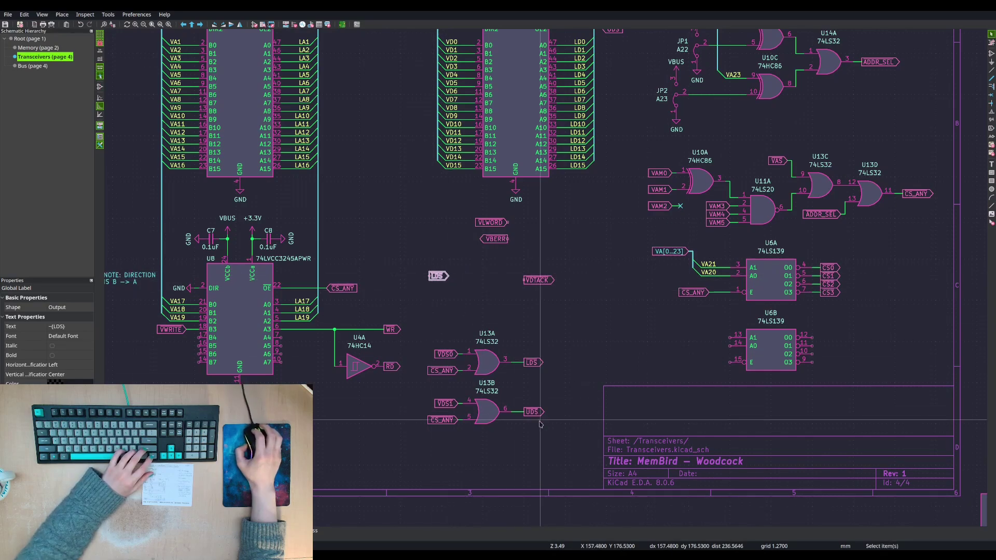
pyautogui.click(531, 411)
pyautogui.hotkey('ctrl', 'd')
pyautogui.click(429, 292)
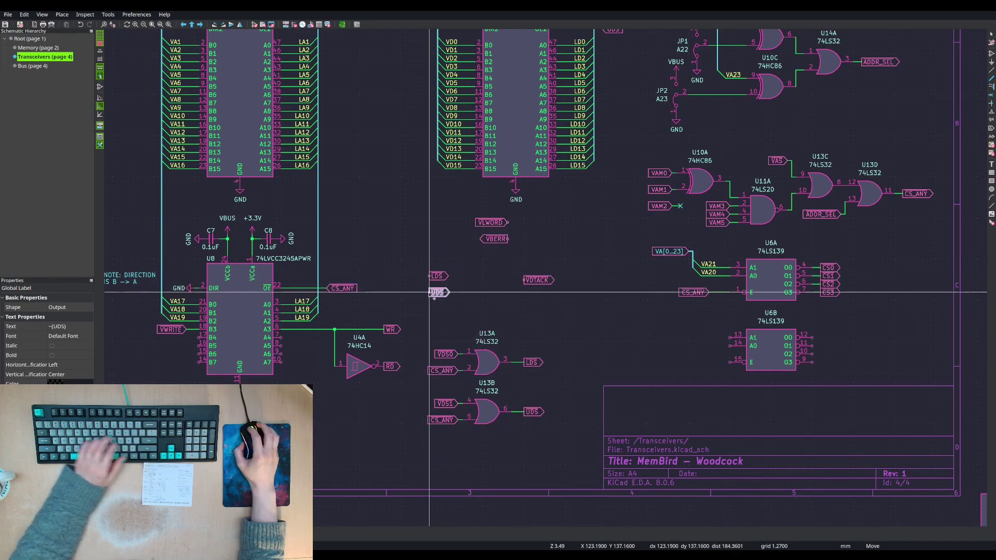
pyautogui.press('x')
pyautogui.click(438, 277)
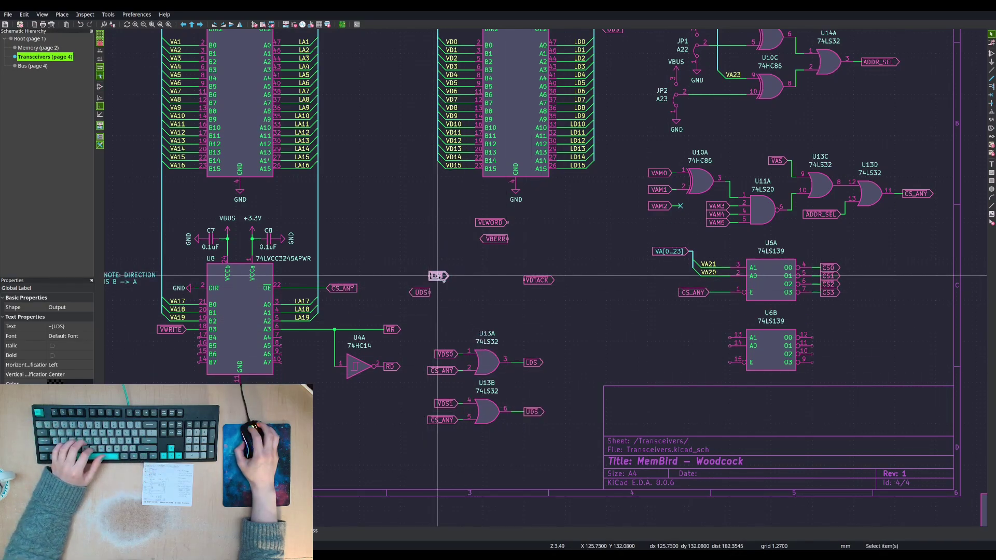
pyautogui.press('x')
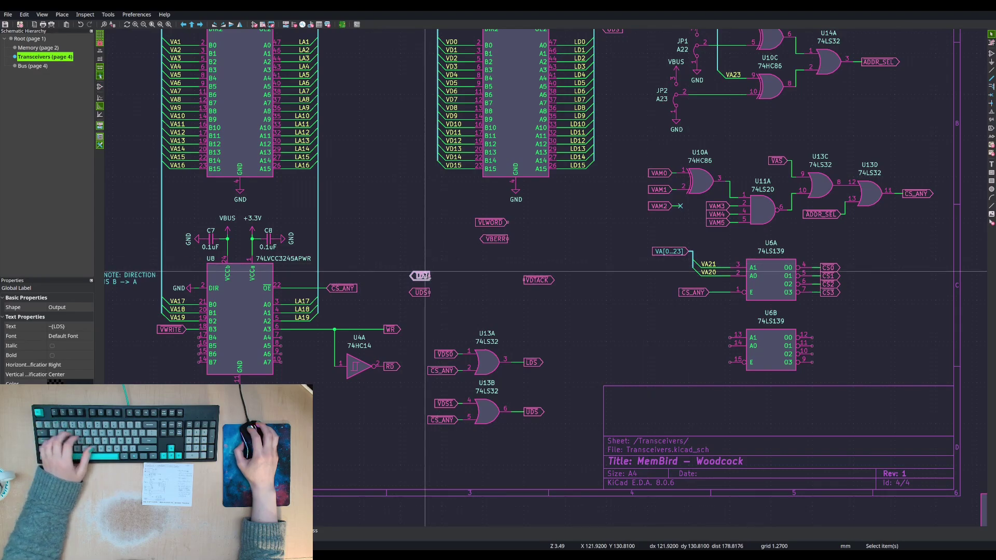
# - Change the shape of the mirrored LDS and UDS label copies to Input
pyautogui.press('e')
pyautogui.click(313, 98)
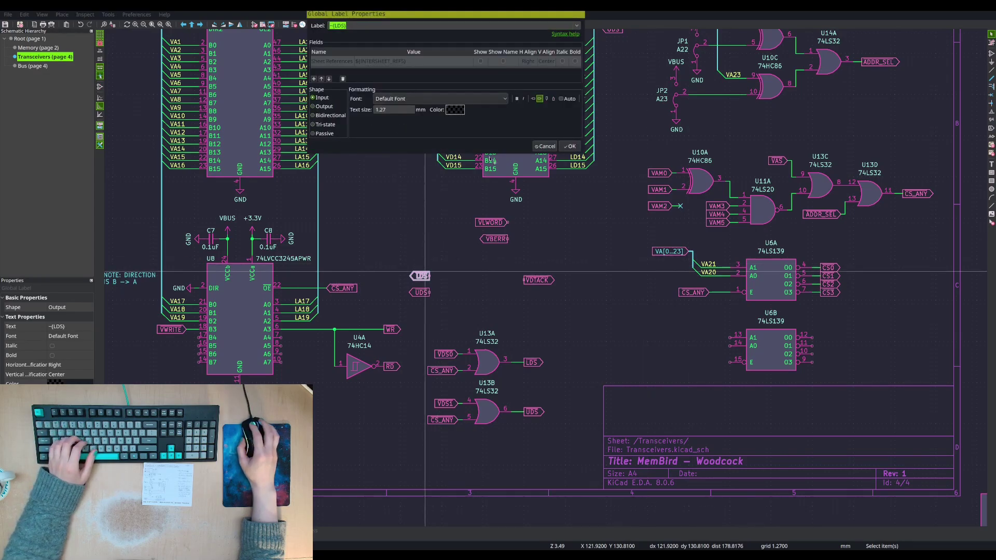
pyautogui.click(569, 147)
pyautogui.click(420, 293)
pyautogui.press('e')
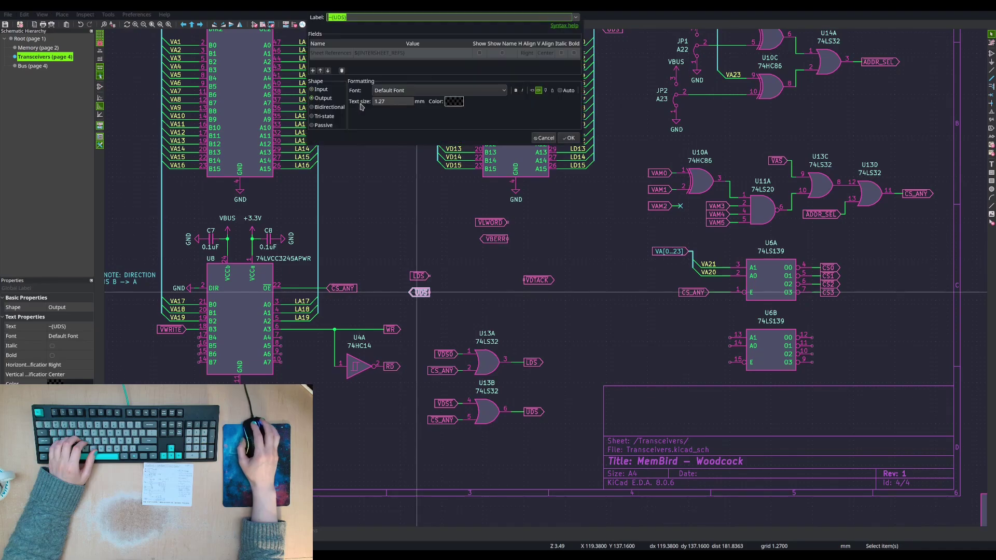
pyautogui.click(317, 89)
pyautogui.click(569, 138)
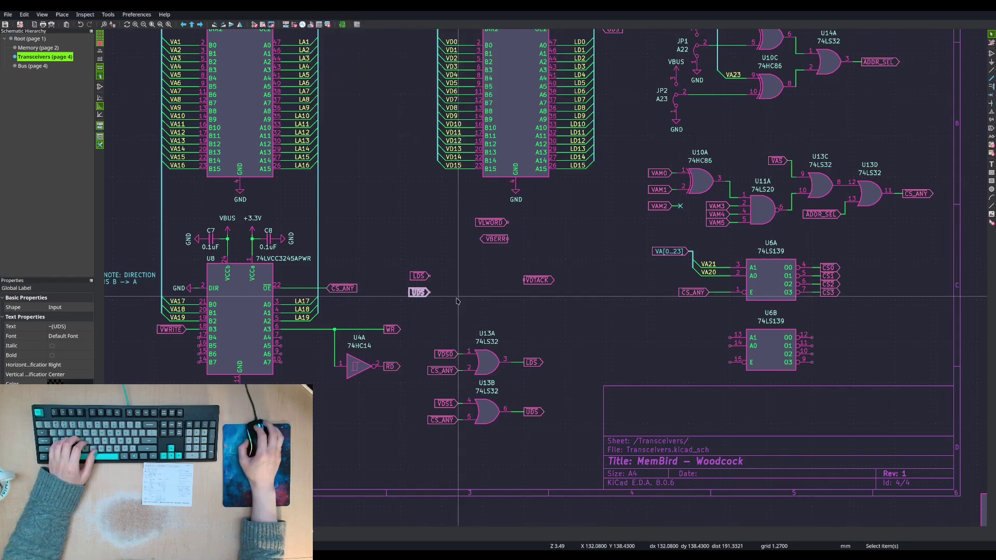
# - Move the LDS and UDS input labels together closer to VDTACK, aligning their connection ends with the VDS0 label below
pyautogui.click(429, 287)
pyautogui.moveTo(429, 285); pyautogui.dragTo(416, 306)
pyautogui.press('m')
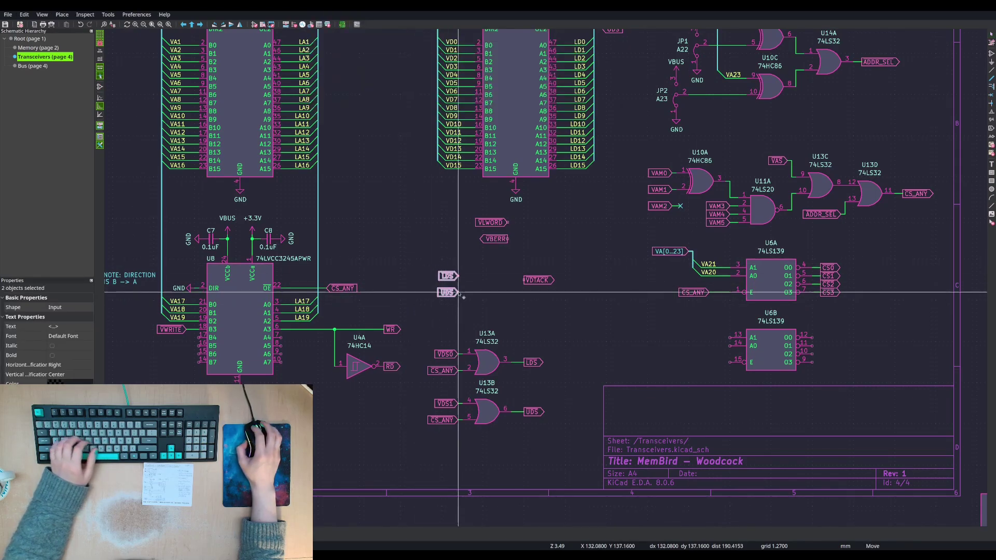
pyautogui.click(458, 292)
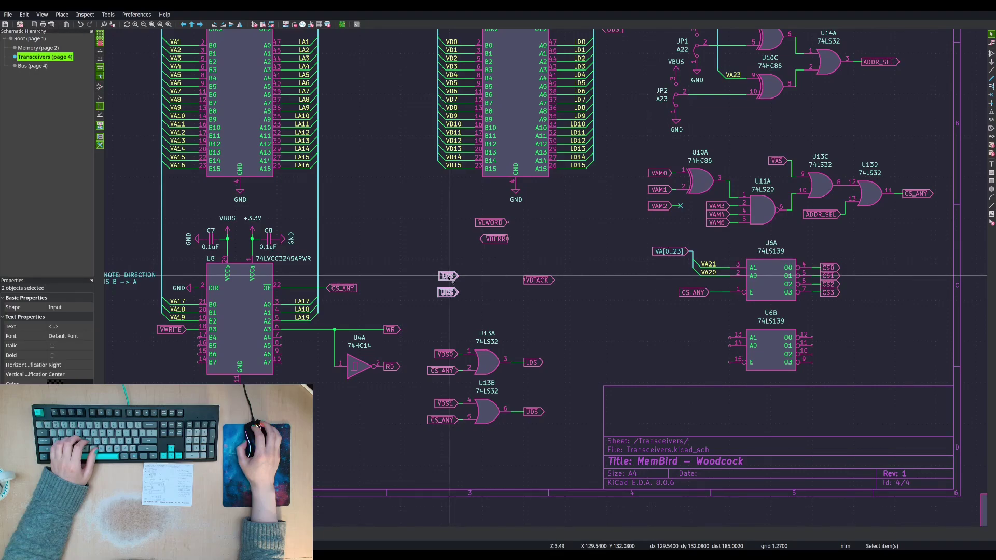
pyautogui.click(455, 285)
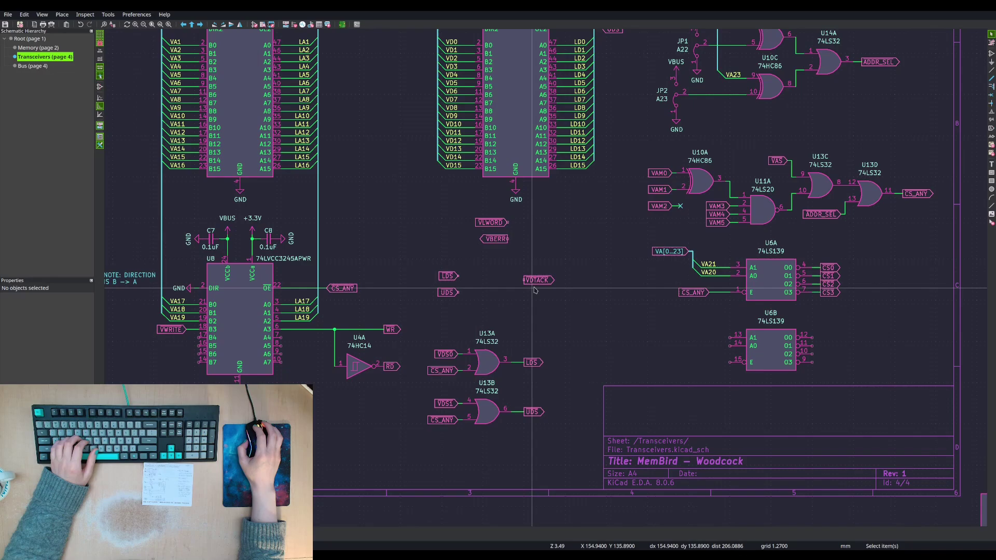
pyautogui.scroll(-3, 535, 290)
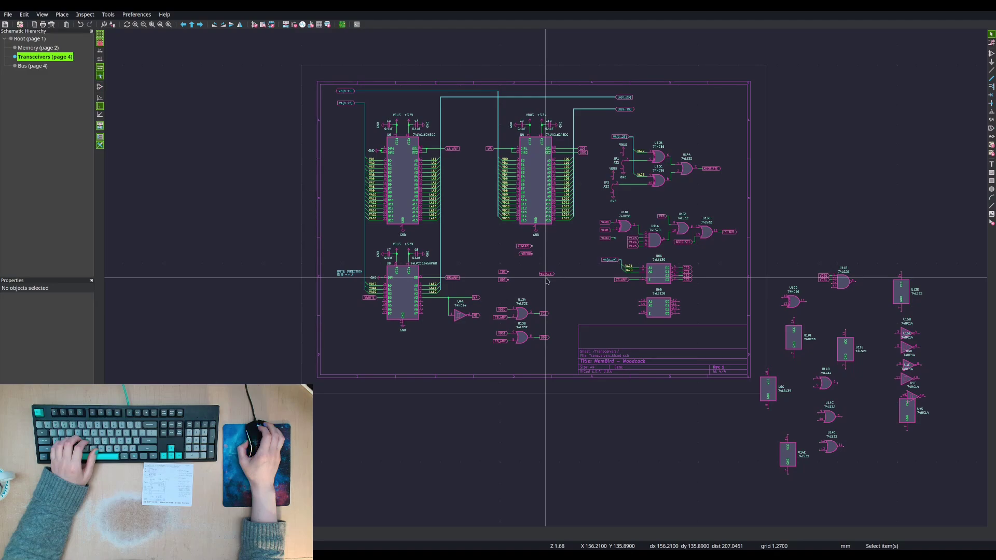
pyautogui.moveTo(808, 257); pyautogui.dragTo(858, 261)
pyautogui.click(846, 285)
pyautogui.press('m')
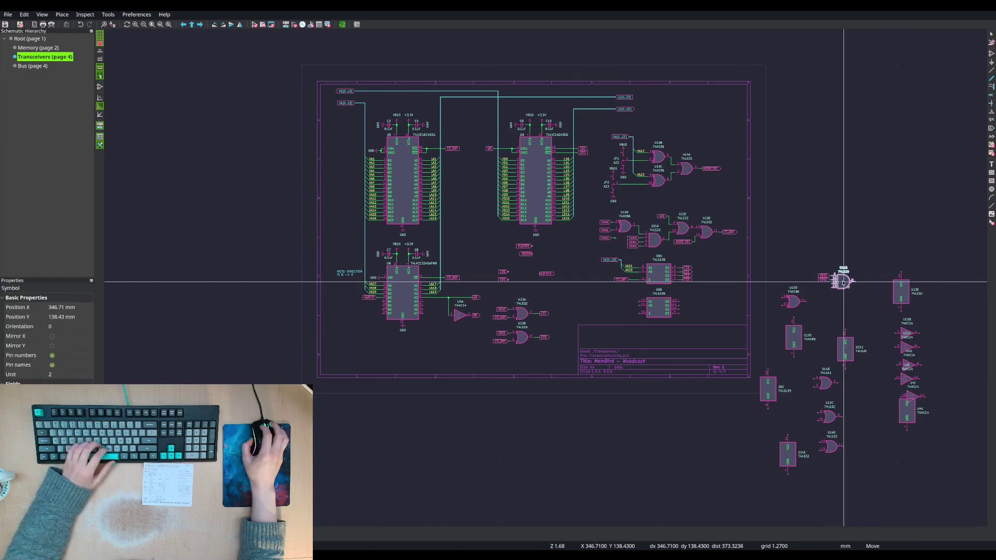
pyautogui.scroll(4, 526, 294)
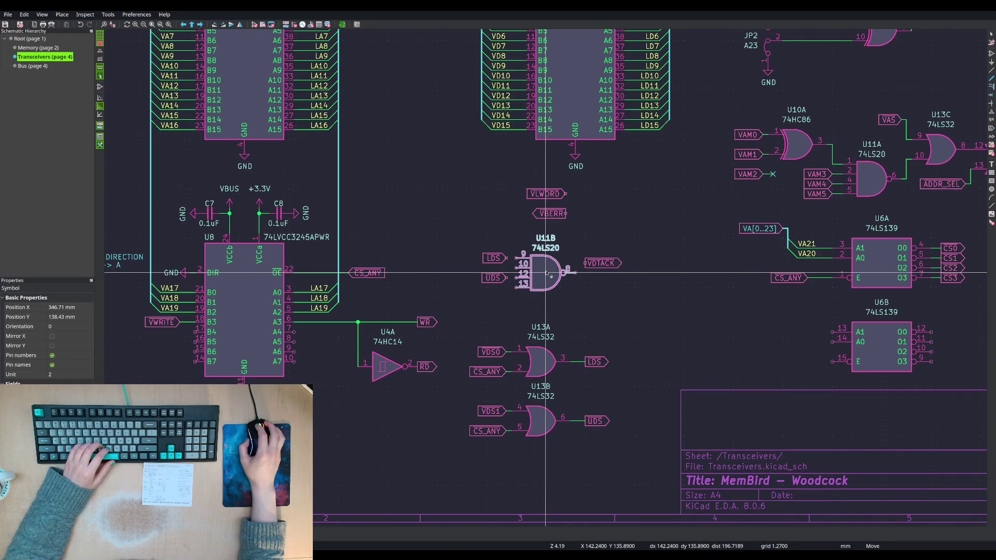
pyautogui.scroll(-2, 546, 274)
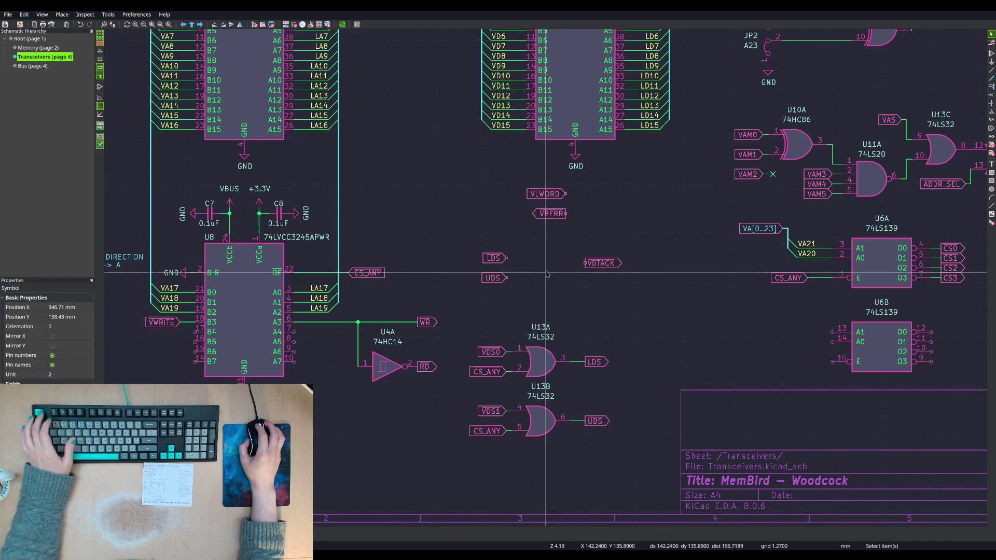
pyautogui.press('Escape')
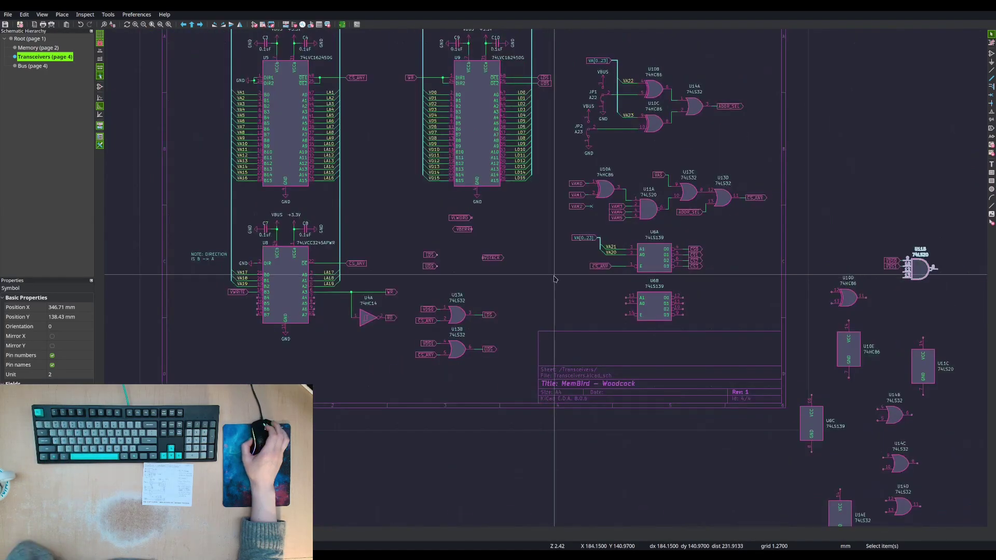
pyautogui.click(936, 310)
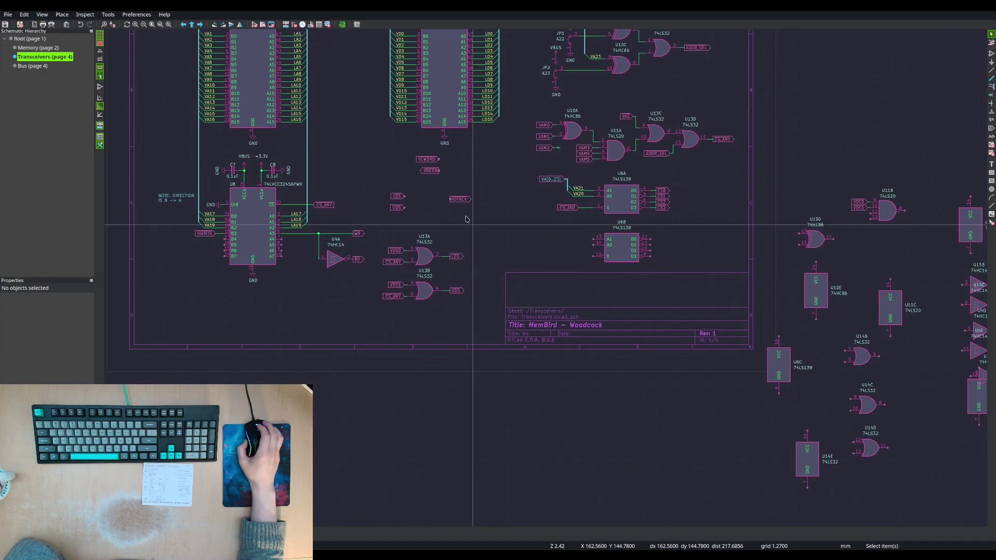
# - Shift the VDTACK label further away from the LDS and UDS input labels to make room for a gate
pyautogui.click(459, 200)
pyautogui.moveTo(460, 204); pyautogui.dragTo(490, 209)
pyautogui.moveTo(885, 214); pyautogui.dragTo(427, 207)
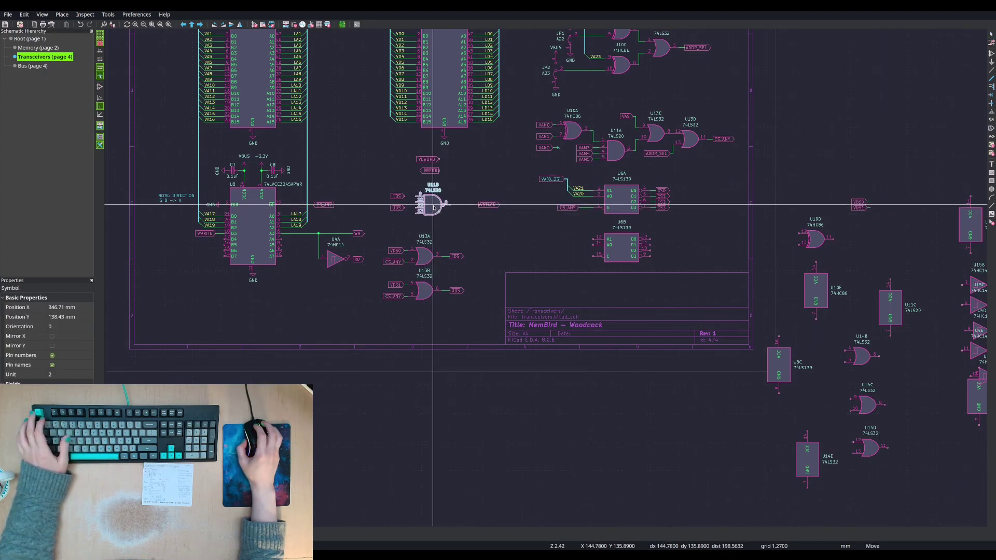
pyautogui.press('Escape')
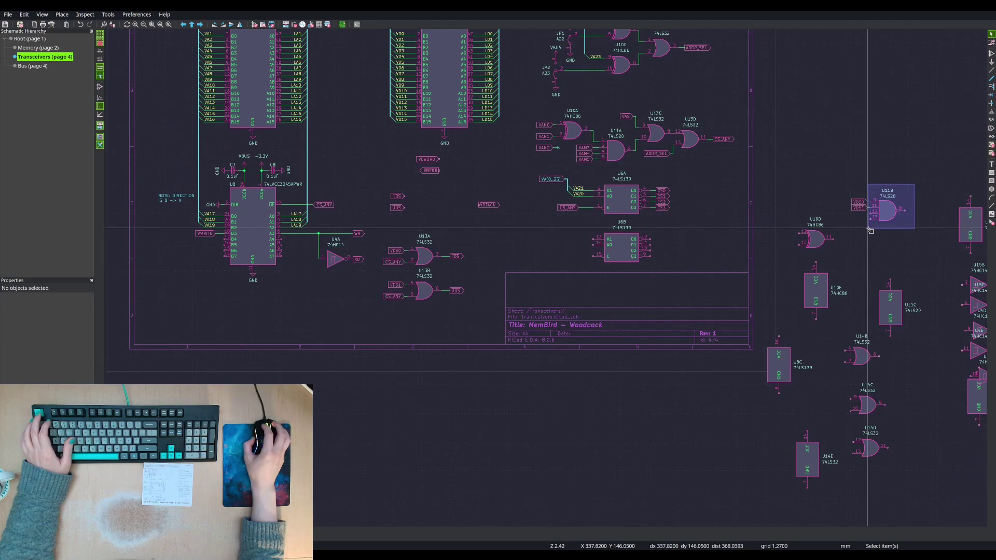
# - Move NAND gate U11B with its VDS0 and VDS1 labels from outside the page frame to between the LDS/UDS and VDTACK labels
pyautogui.moveTo(871, 231); pyautogui.dragTo(845, 231)
pyautogui.press('m')
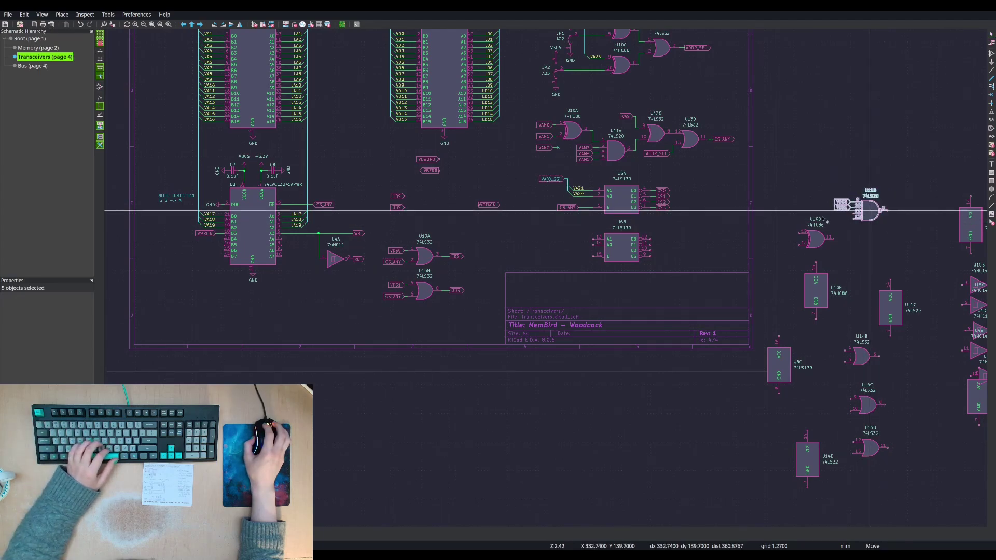
pyautogui.scroll(3, 450, 232)
pyautogui.scroll(1, 547, 280)
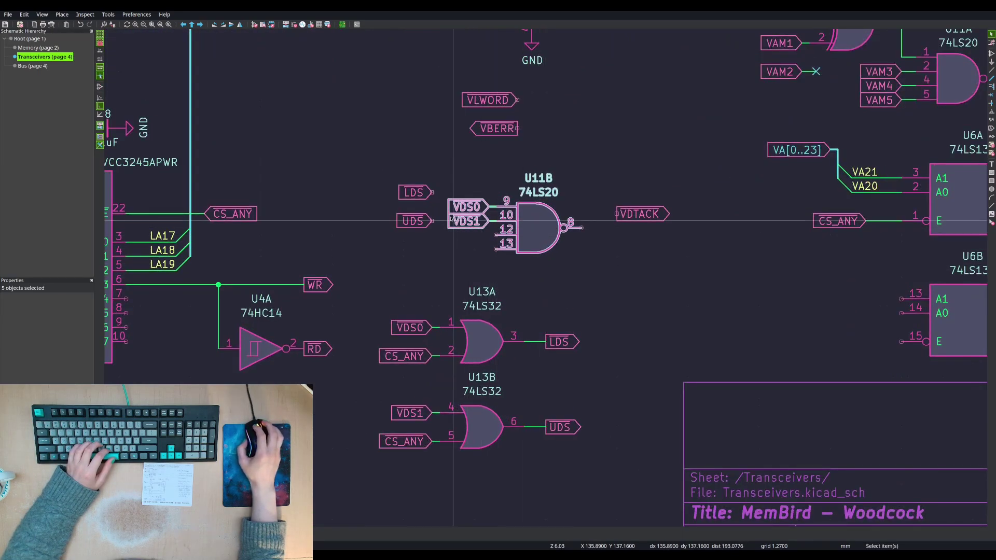
pyautogui.click(540, 228)
# - Place the spare 74HC14 inverter U15B on the output of U11B and attach the VDTACK label to the inverter's output
pyautogui.moveTo(643, 214); pyautogui.dragTo(726, 248)
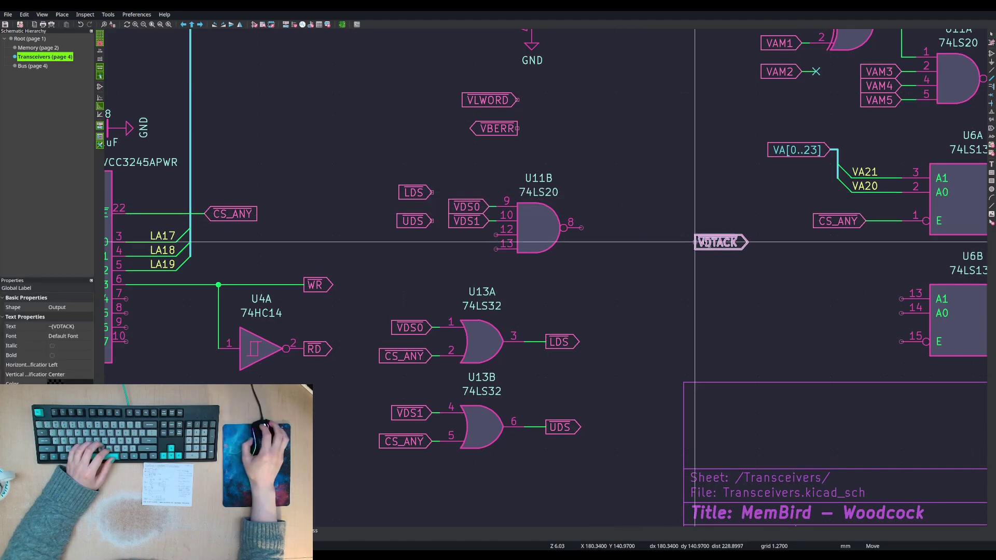
pyautogui.scroll(-4, 726, 248)
pyautogui.moveTo(903, 330); pyautogui.dragTo(712, 283, button='middle')
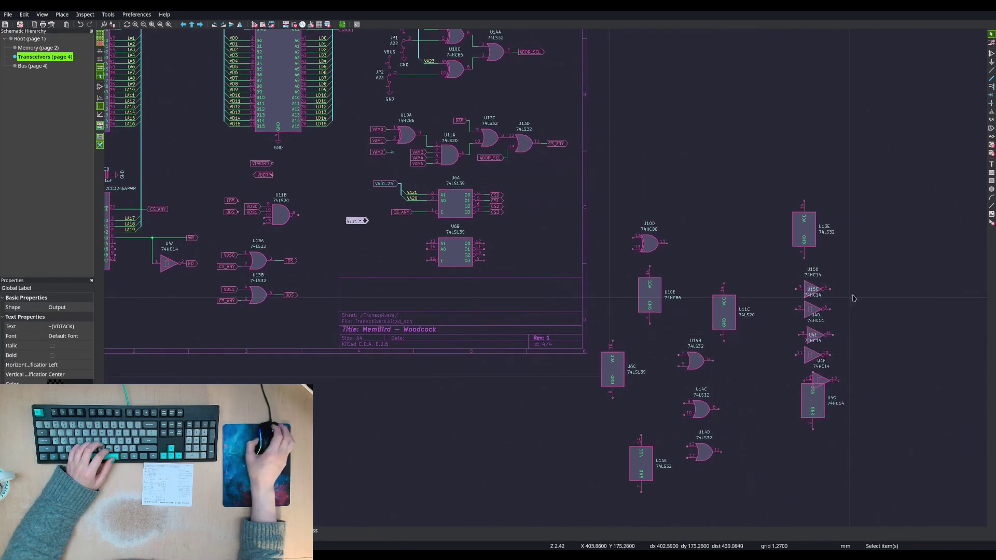
pyautogui.press('m')
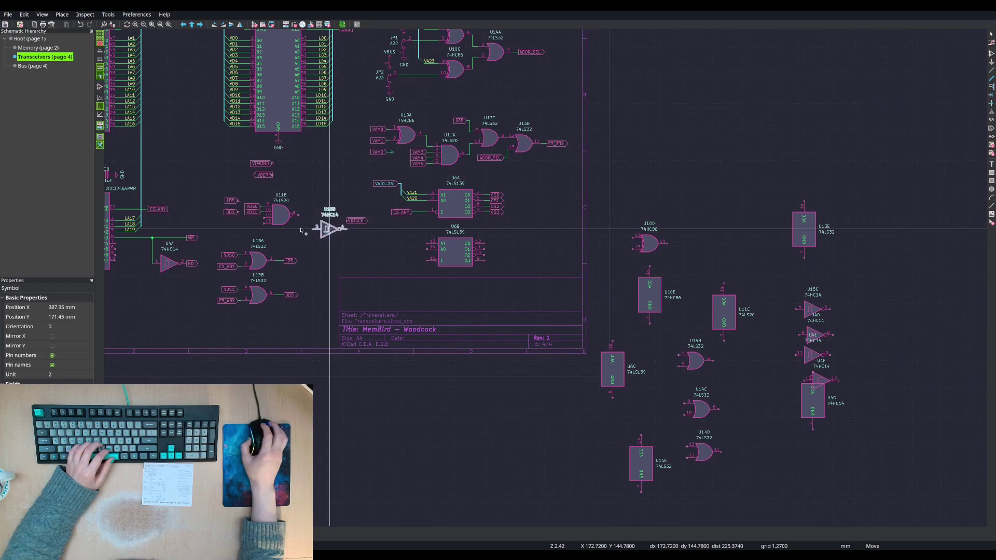
pyautogui.scroll(5, 328, 226)
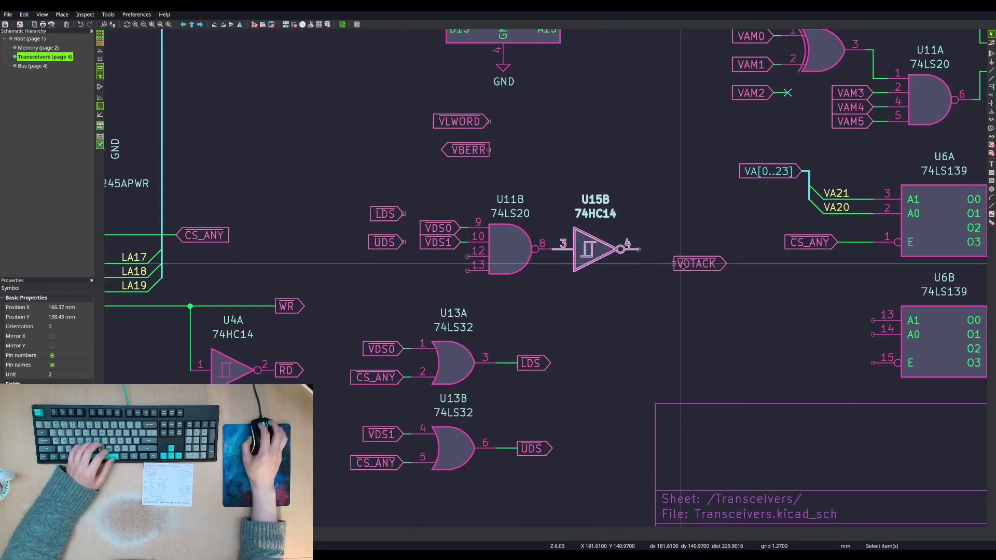
pyautogui.click(597, 249)
pyautogui.press('m')
pyautogui.click(641, 249)
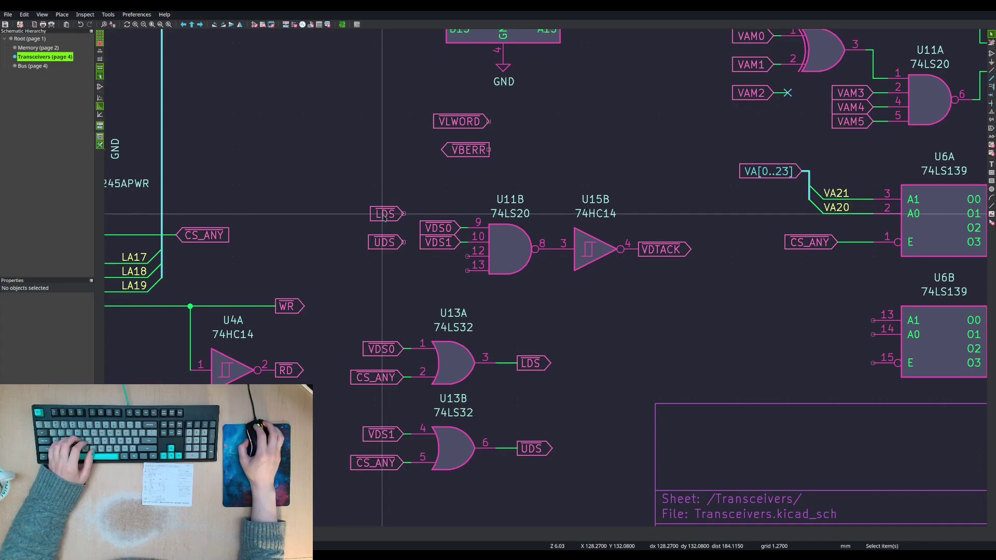
# - Try connecting a copy of U13A's CS_ANY label to pin 12 of U11B
pyautogui.click(386, 377)
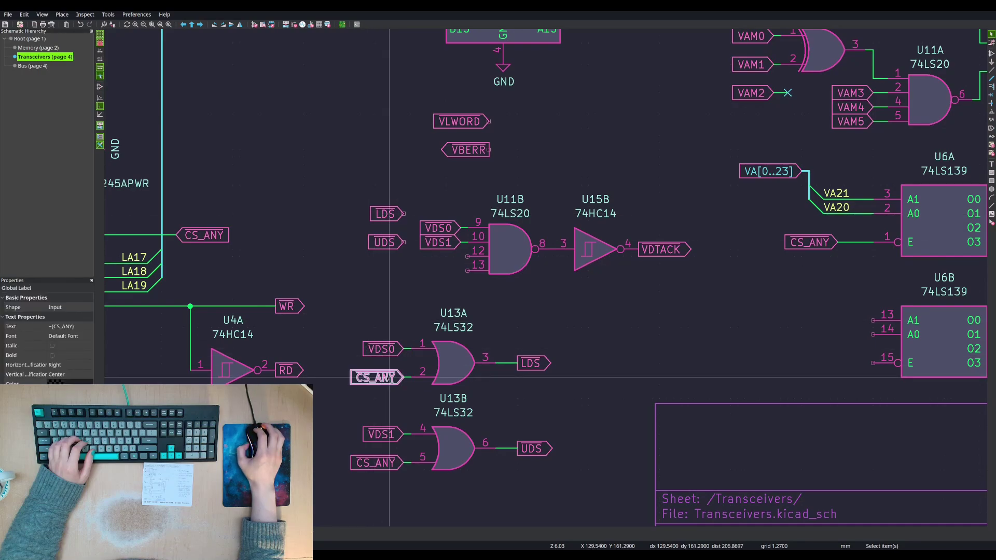
pyautogui.press('Escape')
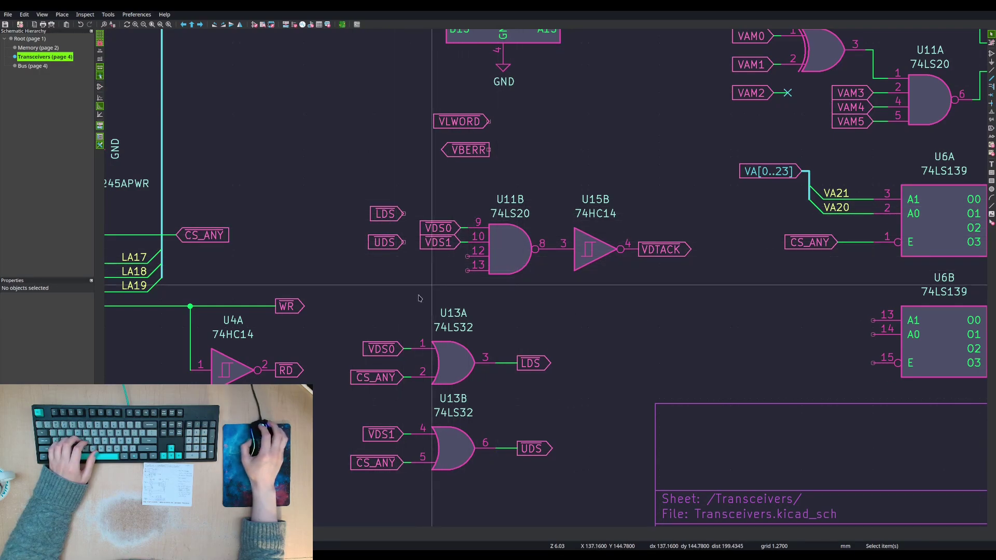
pyautogui.click(407, 377)
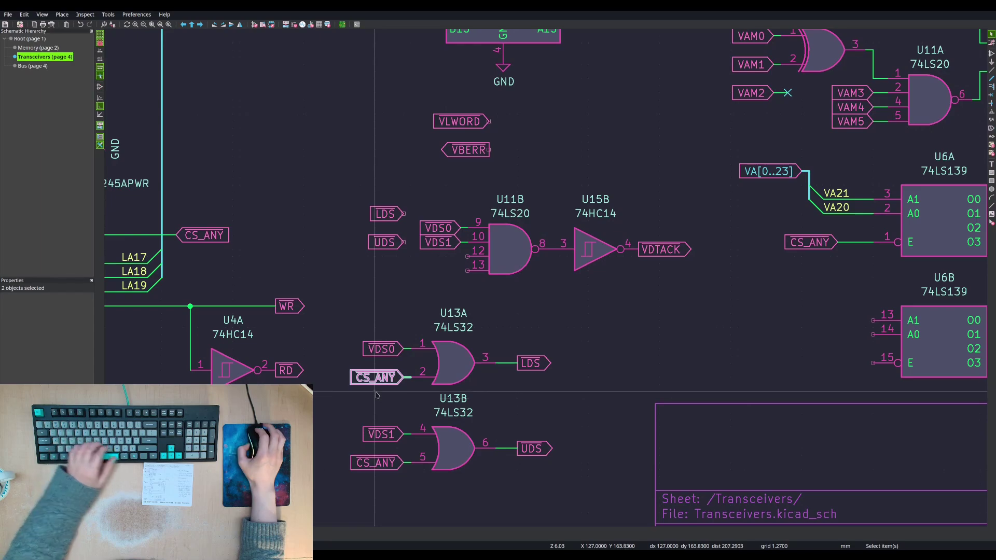
pyautogui.hotkey('ctrl', 'c')
pyautogui.hotkey('ctrl', 'v')
pyautogui.click(454, 256)
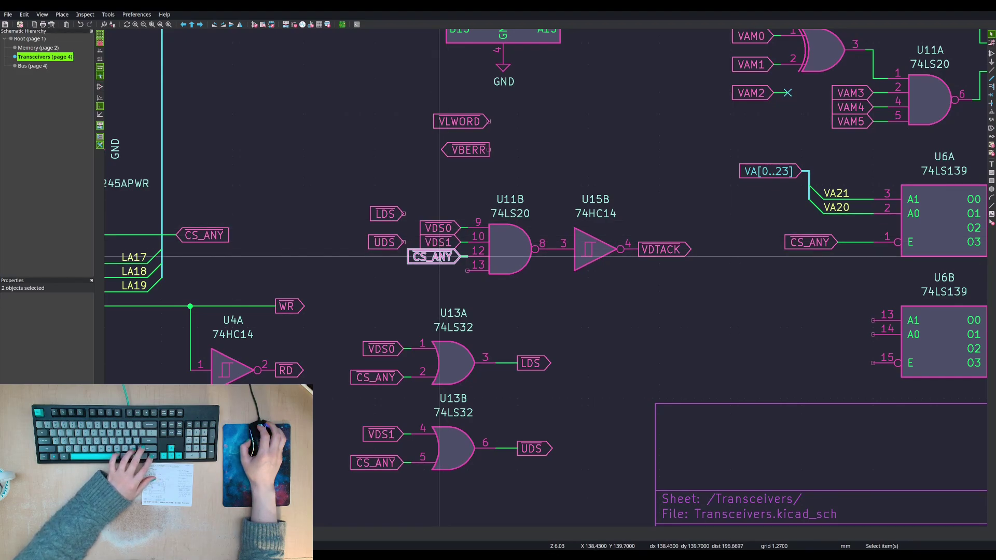
pyautogui.press('Delete')
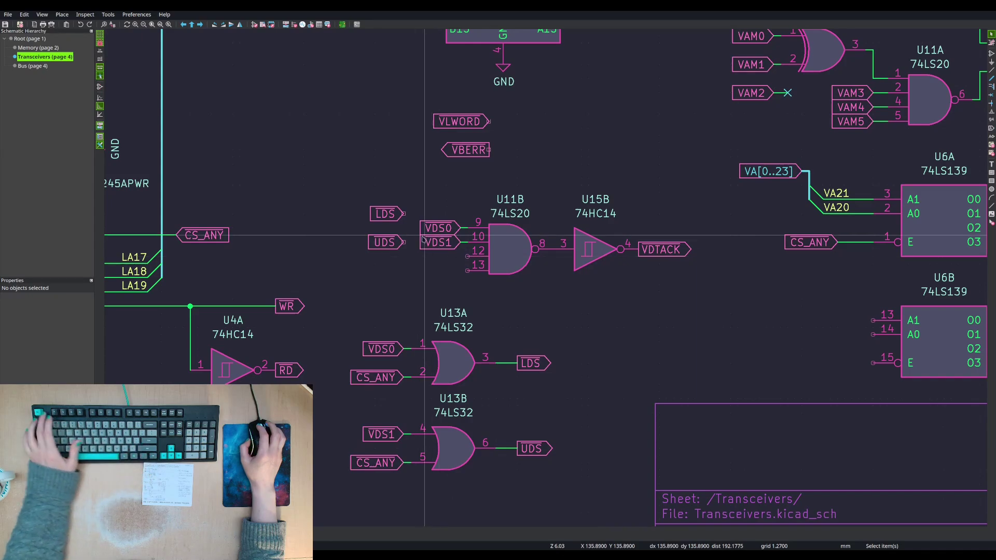
# - Replace the VDS0 and VDS1 labels on U11B with the LDS label on pin 9 and the UDS label on pin 10
pyautogui.moveTo(449, 209); pyautogui.dragTo(418, 250)
pyautogui.press('Delete')
pyautogui.click(386, 213)
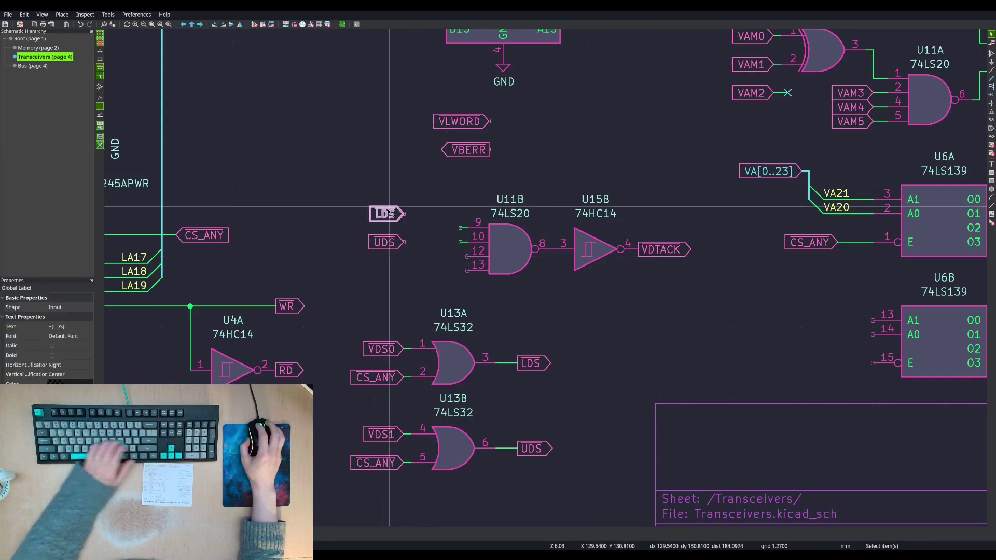
pyautogui.moveTo(389, 213); pyautogui.dragTo(460, 227)
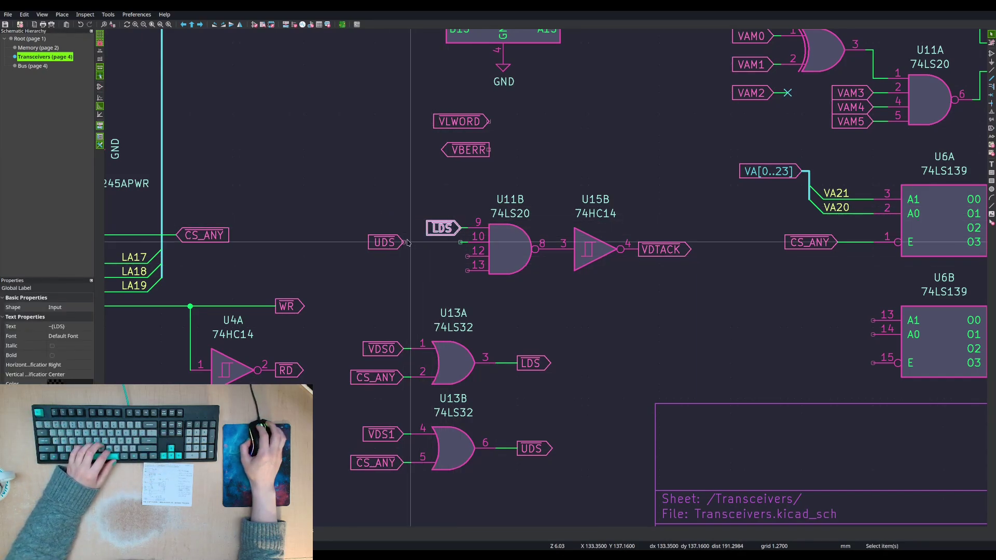
pyautogui.click(404, 242)
pyautogui.moveTo(404, 242); pyautogui.dragTo(458, 242)
pyautogui.press('Escape')
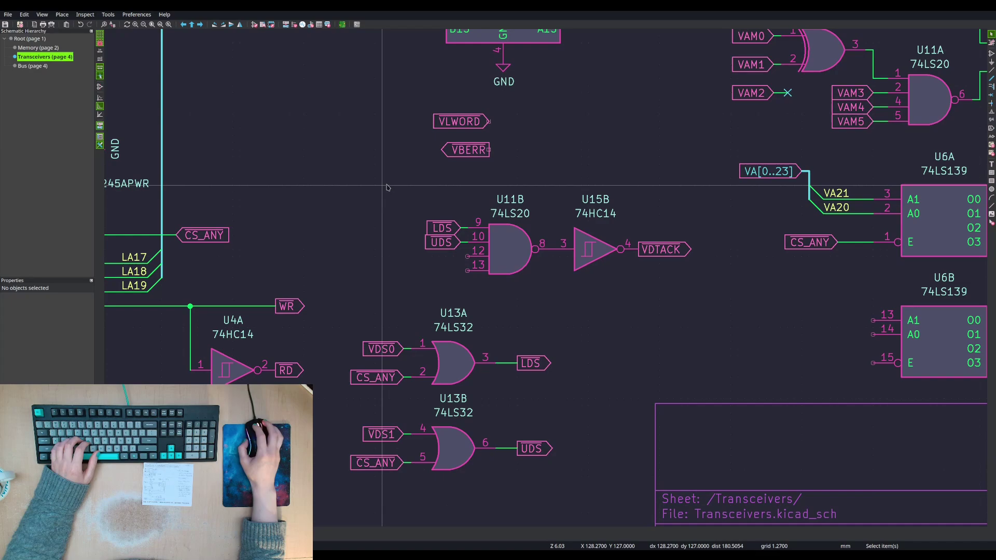
# - Move the U11B and U15B gates with their LDS, UDS and VDTACK labels closer in line above U13A
pyautogui.moveTo(385, 184); pyautogui.dragTo(728, 286)
pyautogui.press('m')
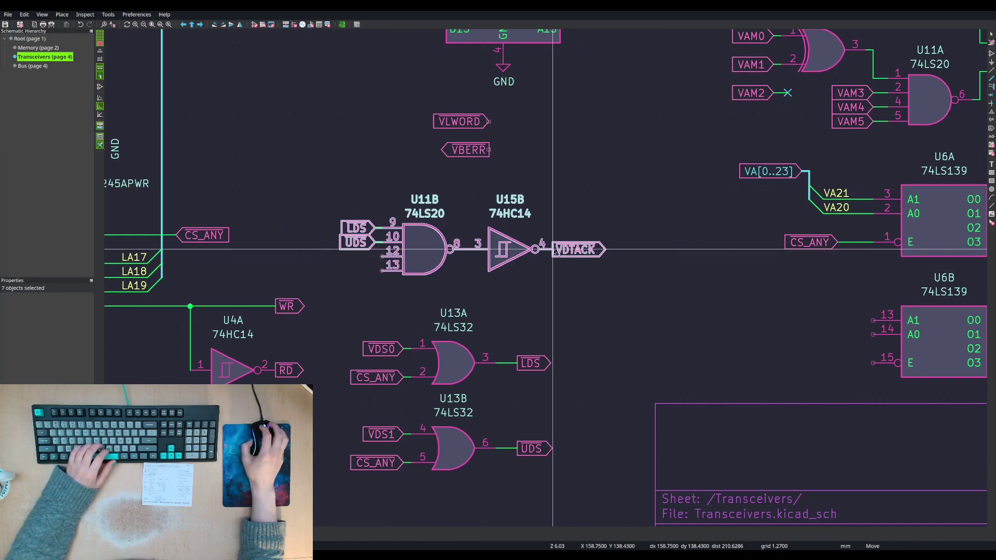
pyautogui.click(567, 249)
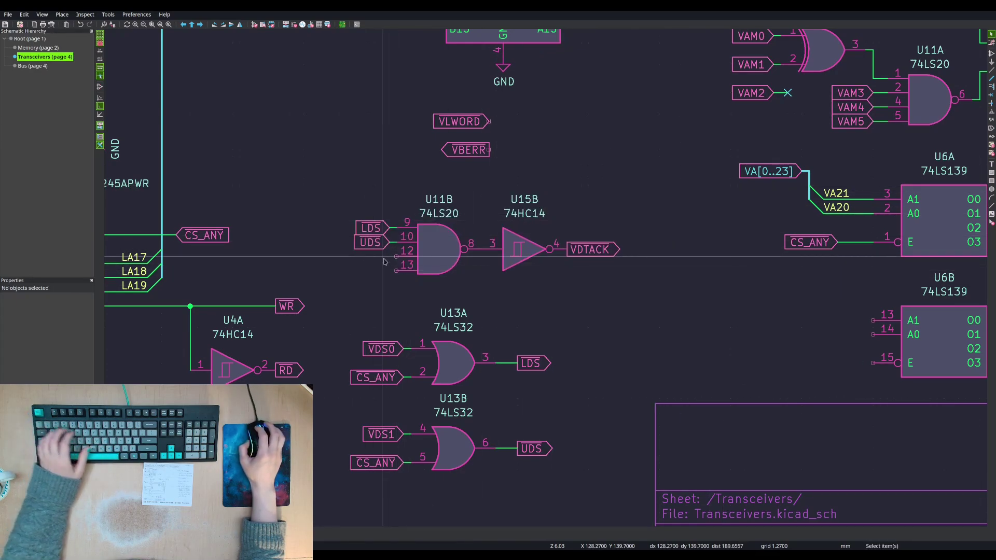
# - Run a wire from pin 12 of U11B out past the UDS label and place a duplicate VBUS power symbol on its end
pyautogui.press('w')
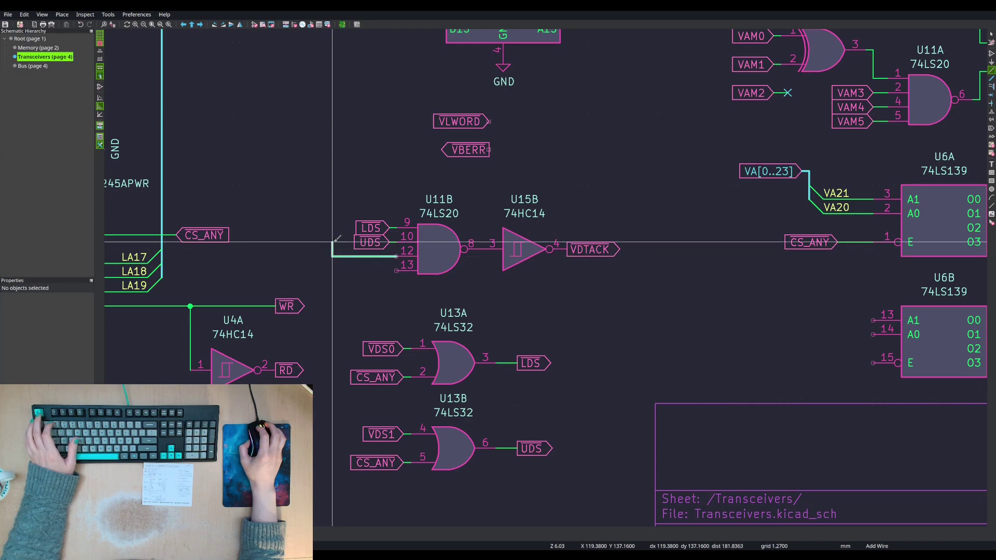
pyautogui.rightClick(334, 241)
pyautogui.click(353, 278)
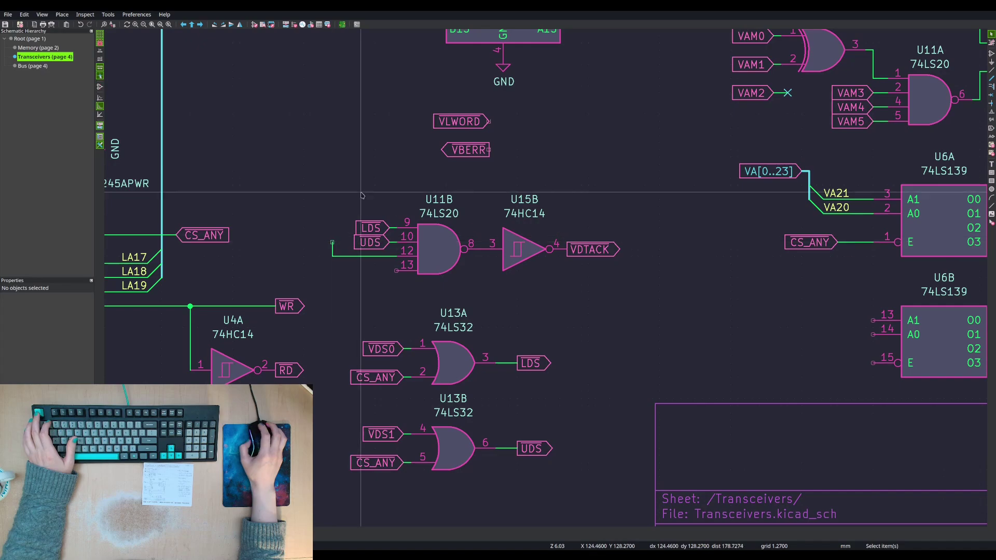
pyautogui.press('Home')
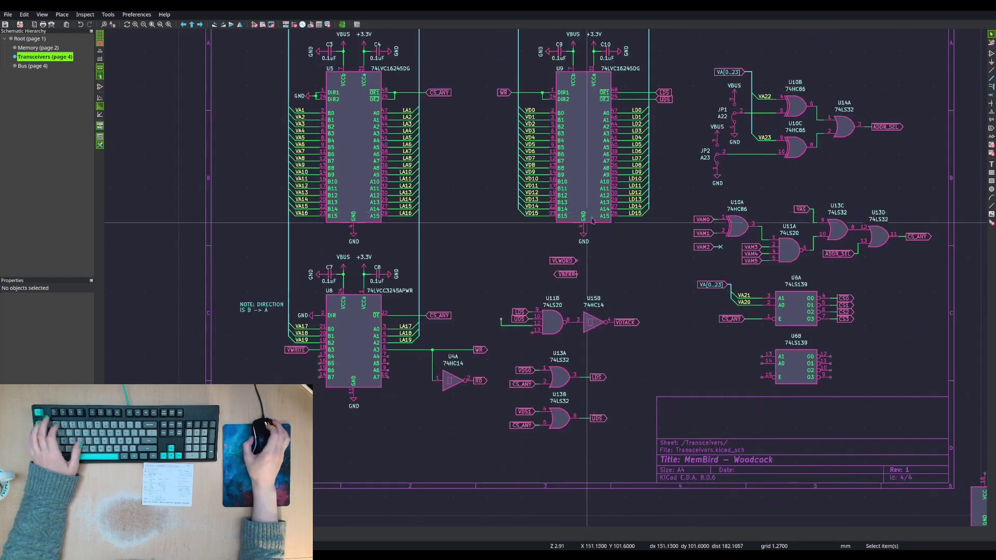
pyautogui.click(573, 46)
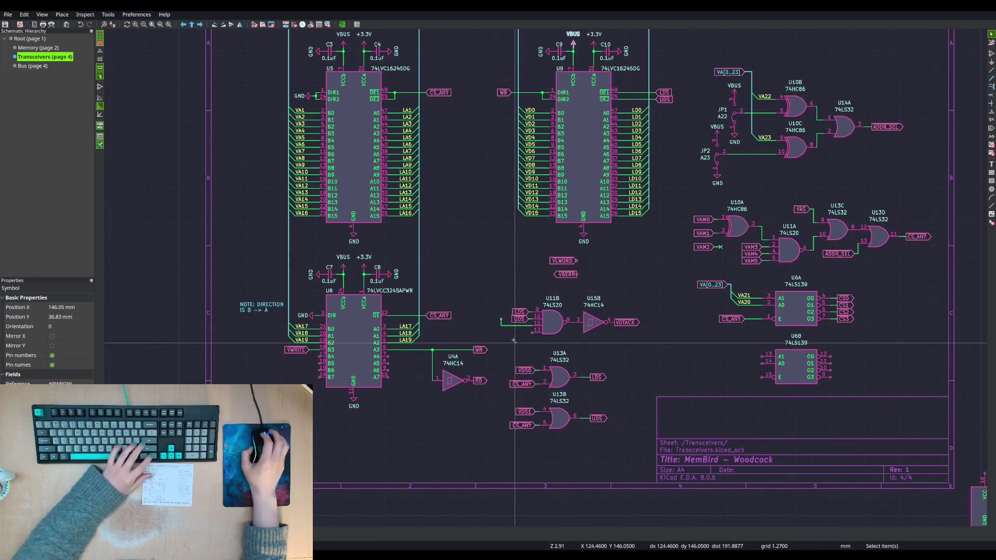
pyautogui.hotkey('ctrl', 'd')
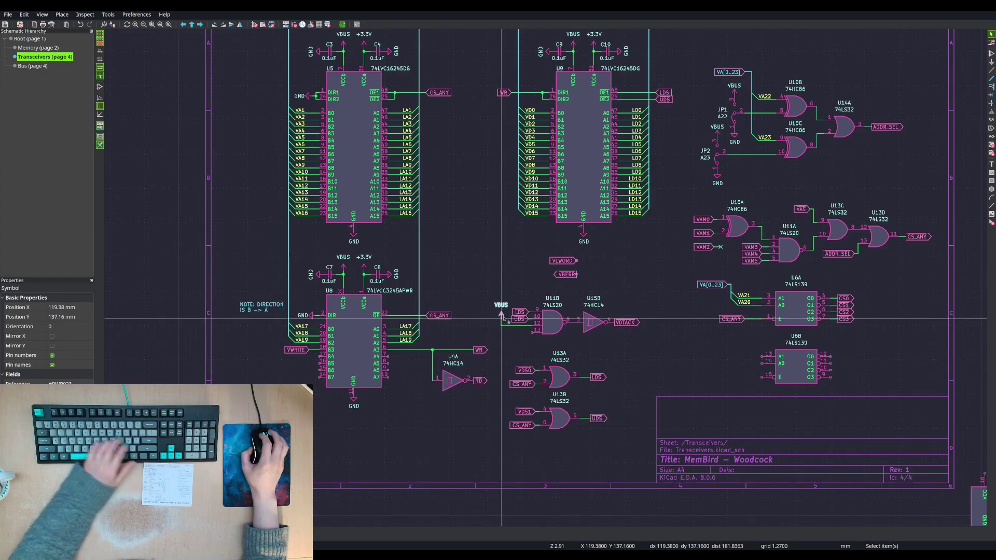
pyautogui.click(502, 318)
# - Wire pin 13 of U11B to the VBUS line that feeds pin 12
pyautogui.scroll(5, 512, 363)
pyautogui.press('w')
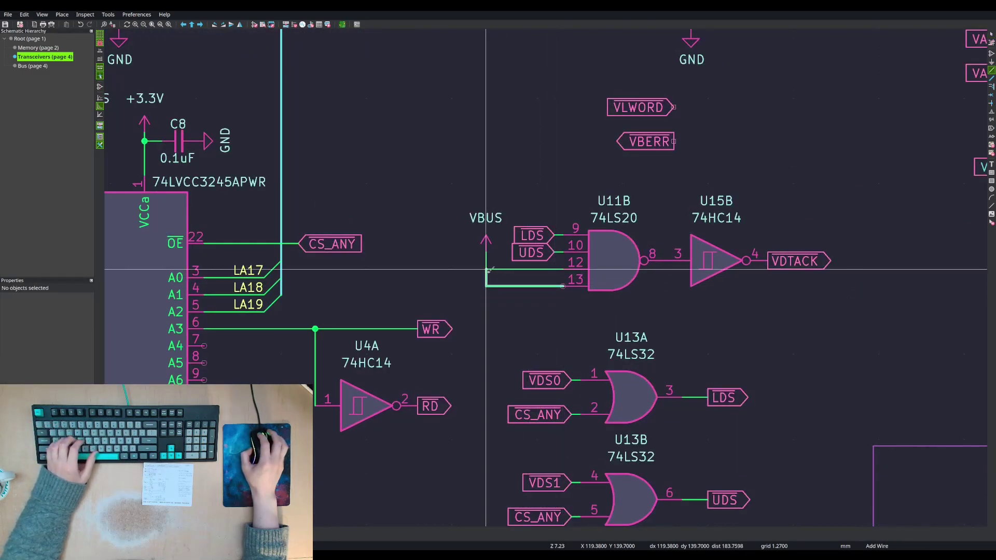
pyautogui.click(486, 270)
pyautogui.press('Escape')
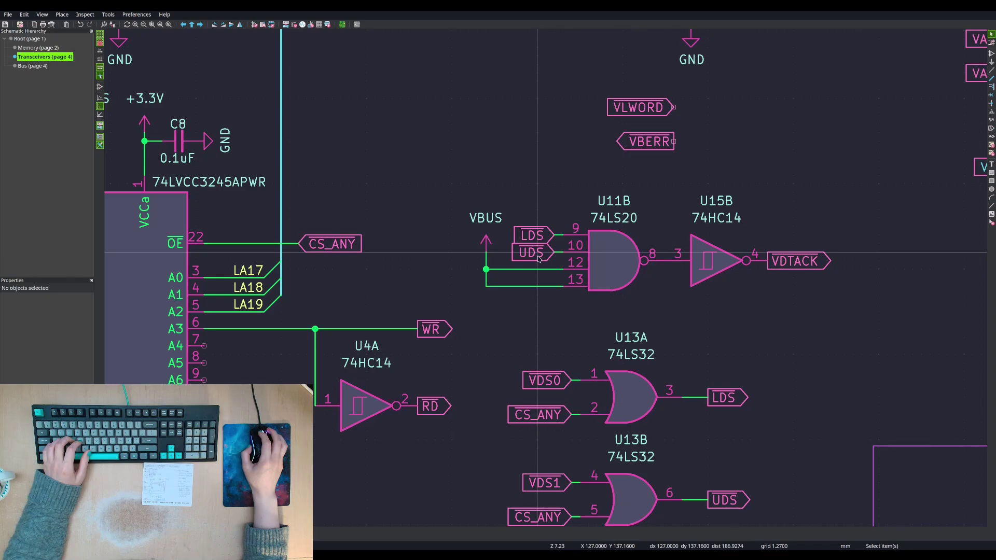
# - Turn the VBERR label around to face right, place it beside VLWORD, and move both labels together above U11B
pyautogui.scroll(-3, 538, 258)
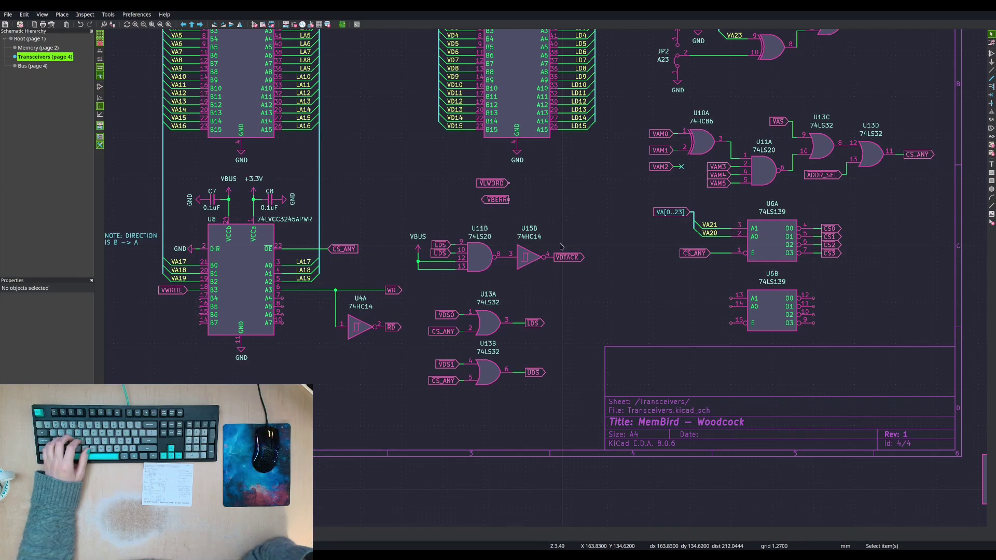
pyautogui.scroll(-2, 553, 254)
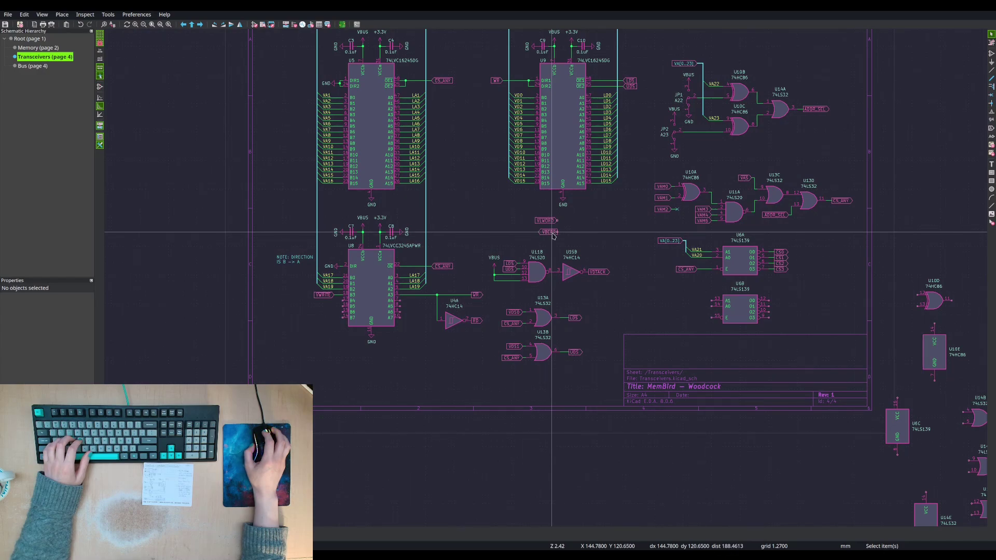
pyautogui.click(553, 235)
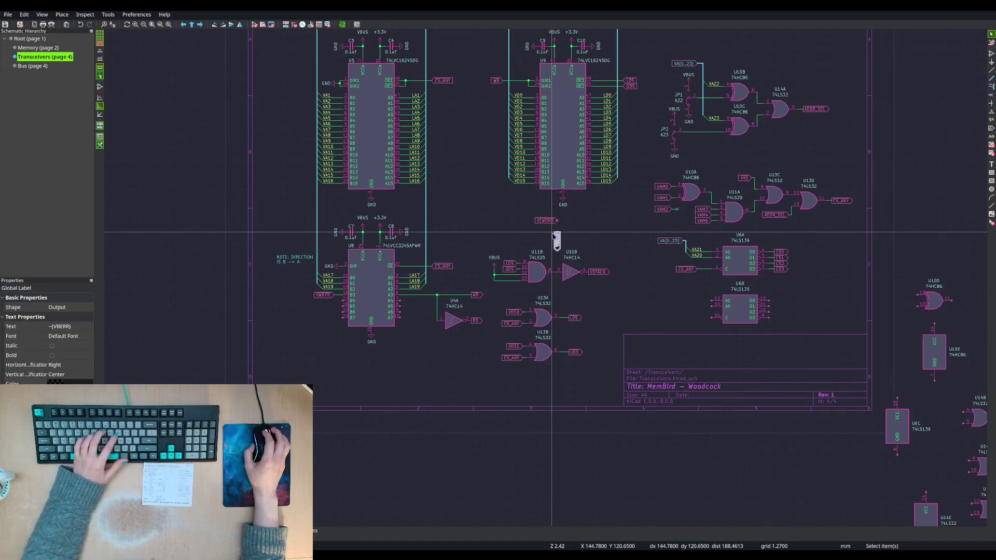
pyautogui.press('m')
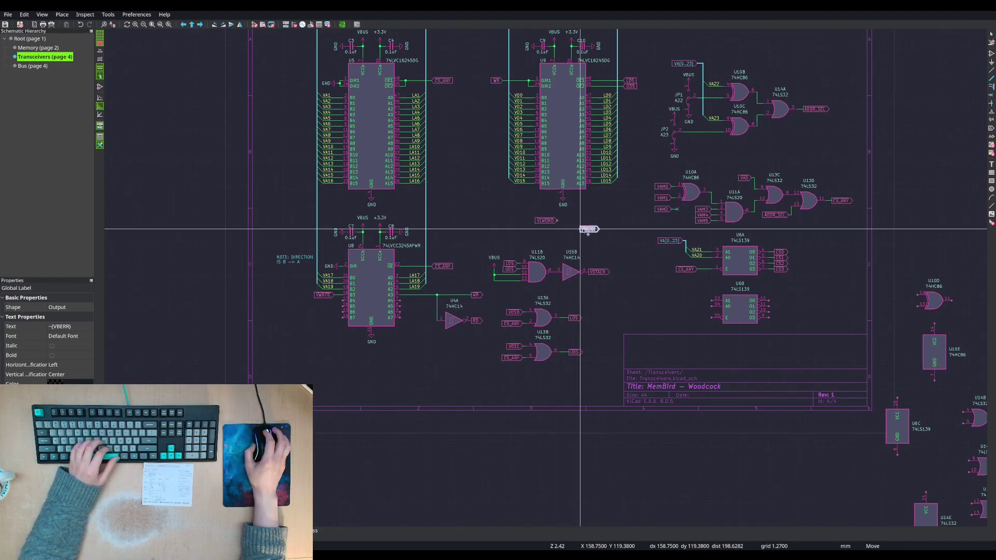
pyautogui.click(575, 222)
pyautogui.keyDown('shift'); pyautogui.click(542, 220); pyautogui.keyUp('shift')
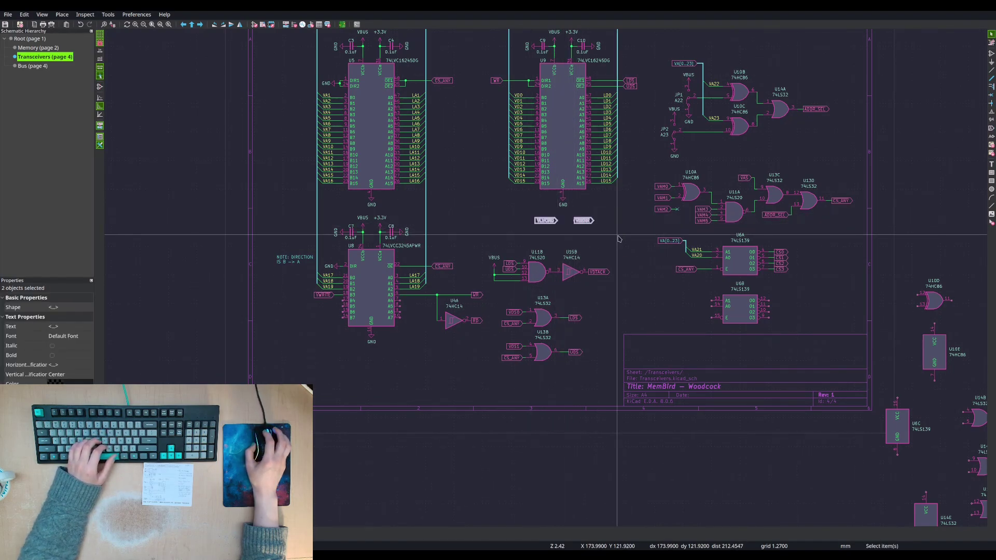
pyautogui.press('m')
pyautogui.click(551, 231)
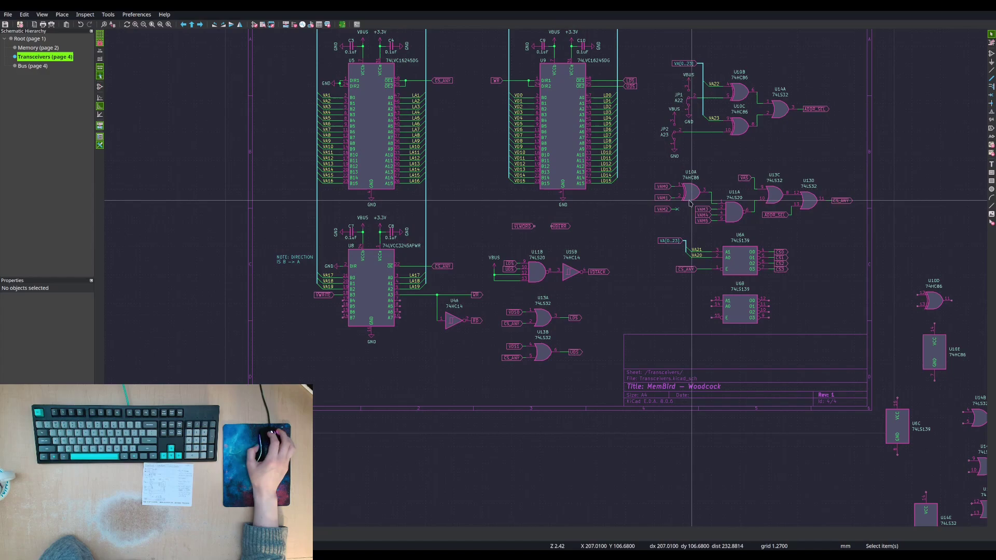
pyautogui.doubleClick(738, 178)
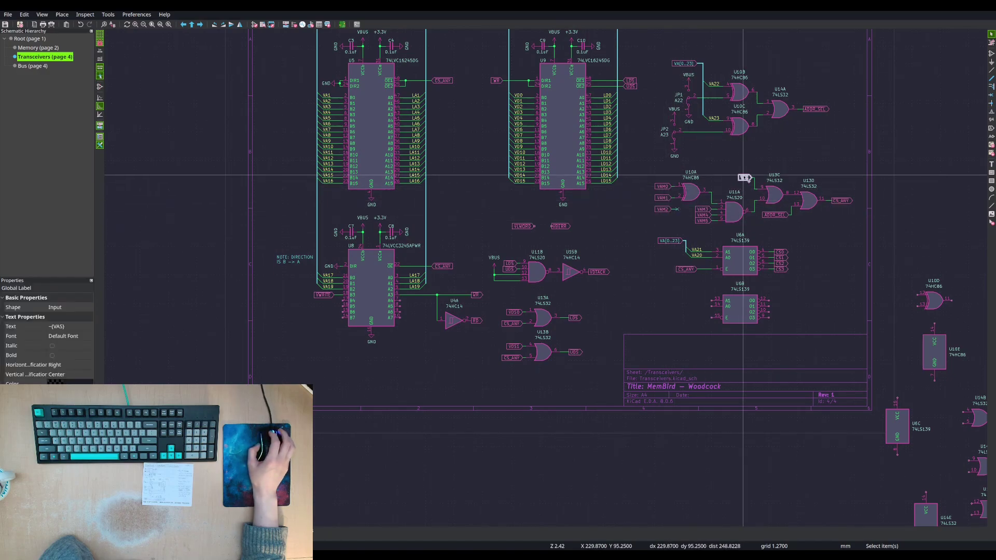
pyautogui.click(544, 130)
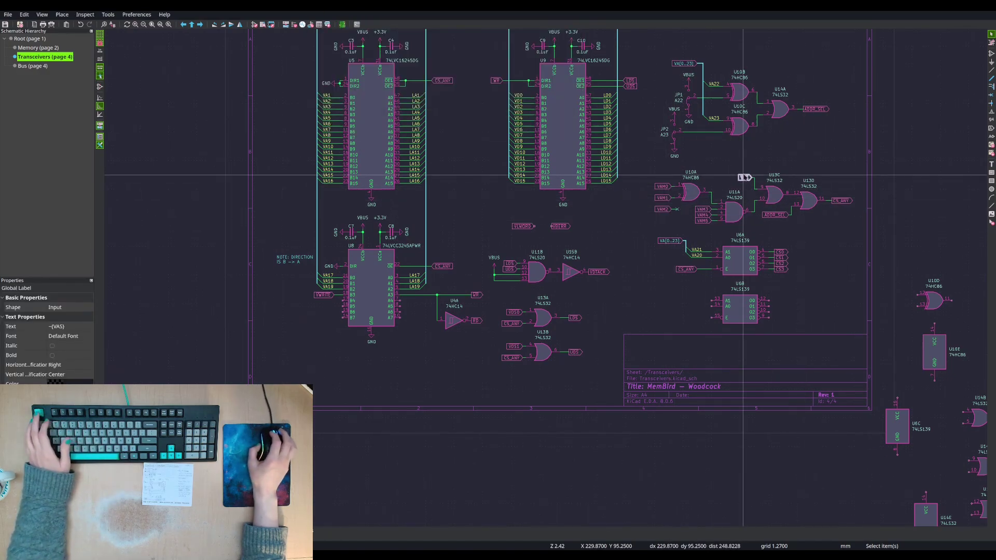
pyautogui.press('Escape')
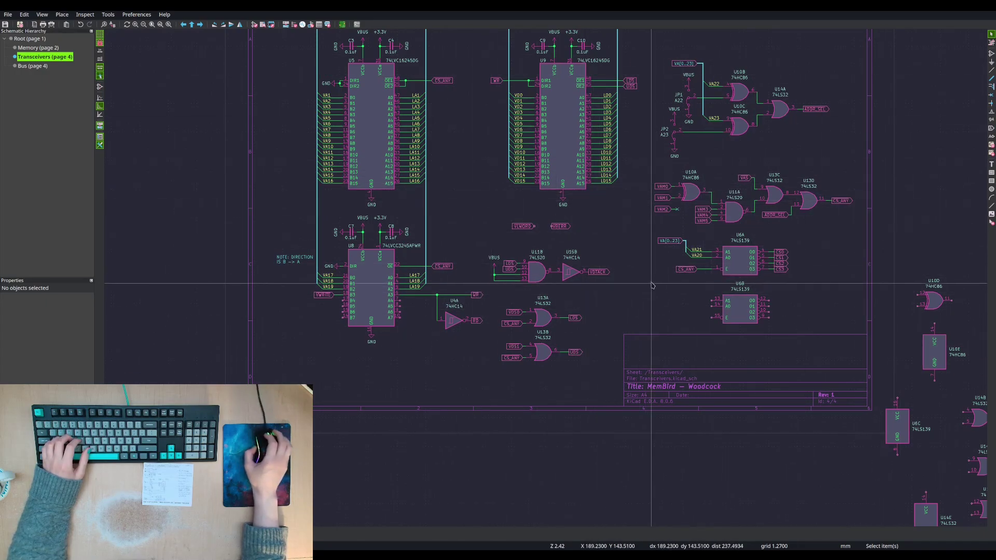
# - Move the unused decoder half U6B outside the page frame to the spare units above U10D
pyautogui.scroll(1, 760, 270)
pyautogui.scroll(-2, 545, 285)
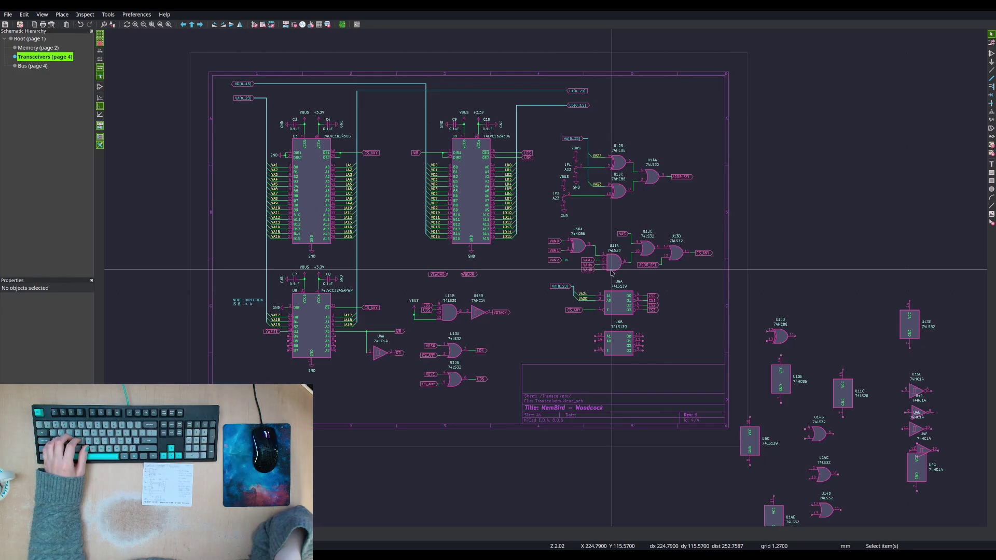
pyautogui.press('m')
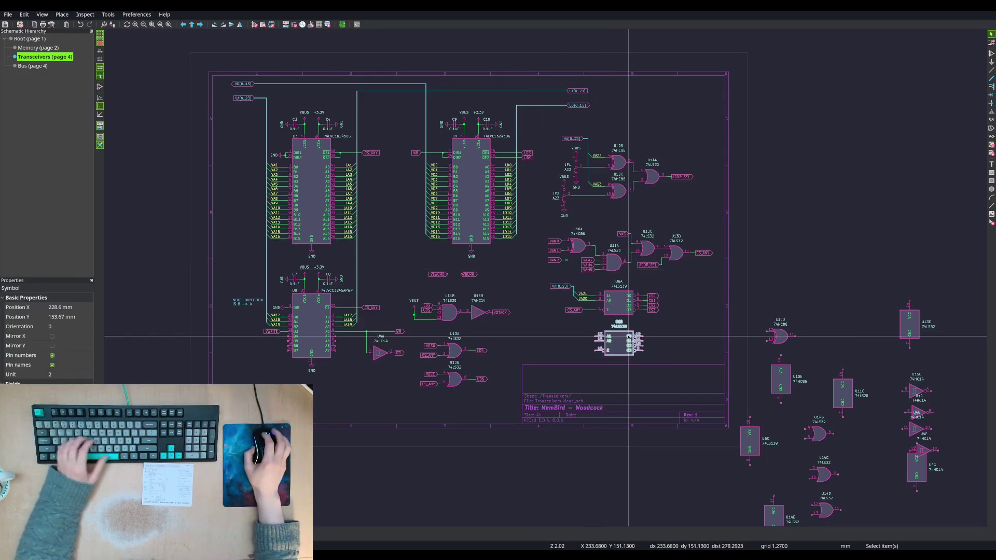
pyautogui.click(843, 295)
# - Move the power units U10E and U6C side by side into the empty area below the page frame
pyautogui.moveTo(810, 292); pyautogui.dragTo(780, 242, button='middle')
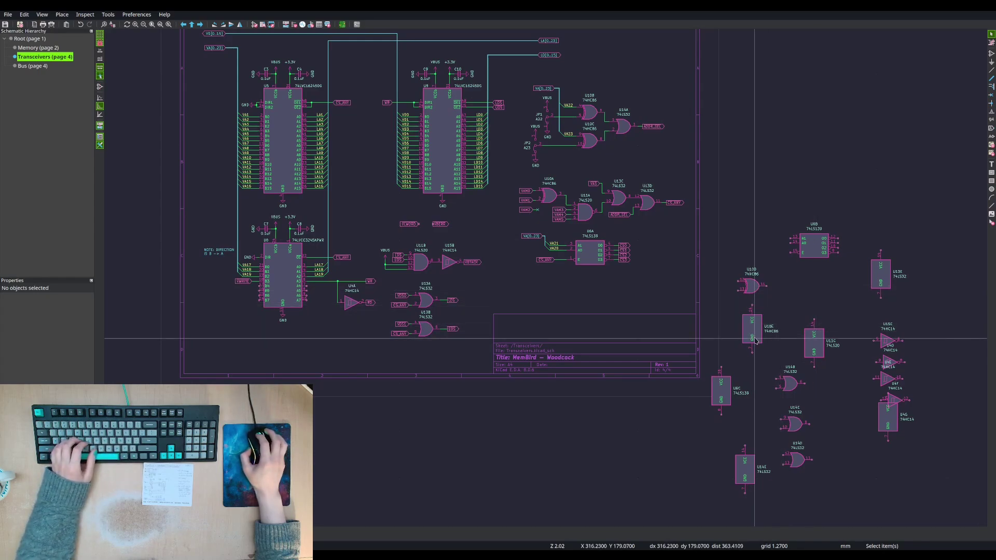
pyautogui.press('m')
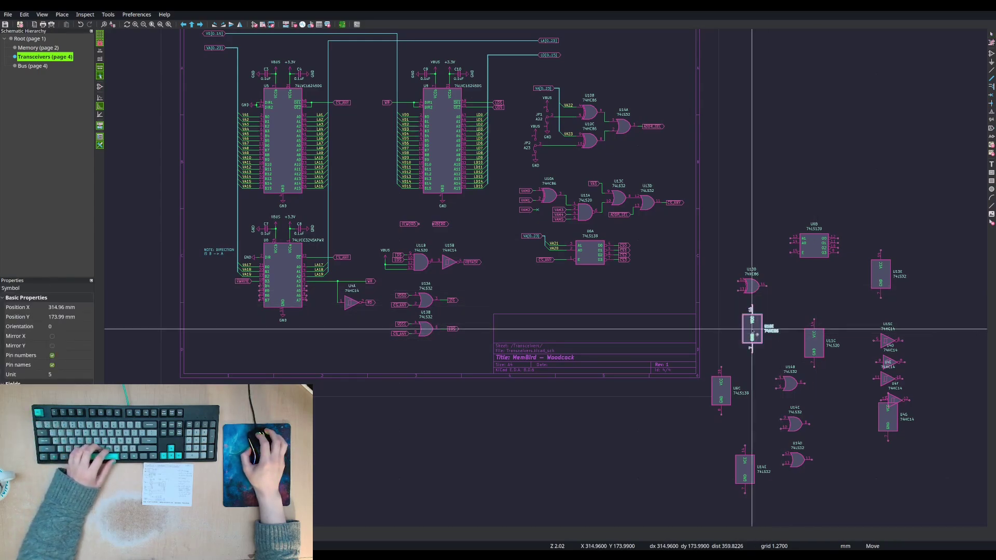
pyautogui.click(656, 440)
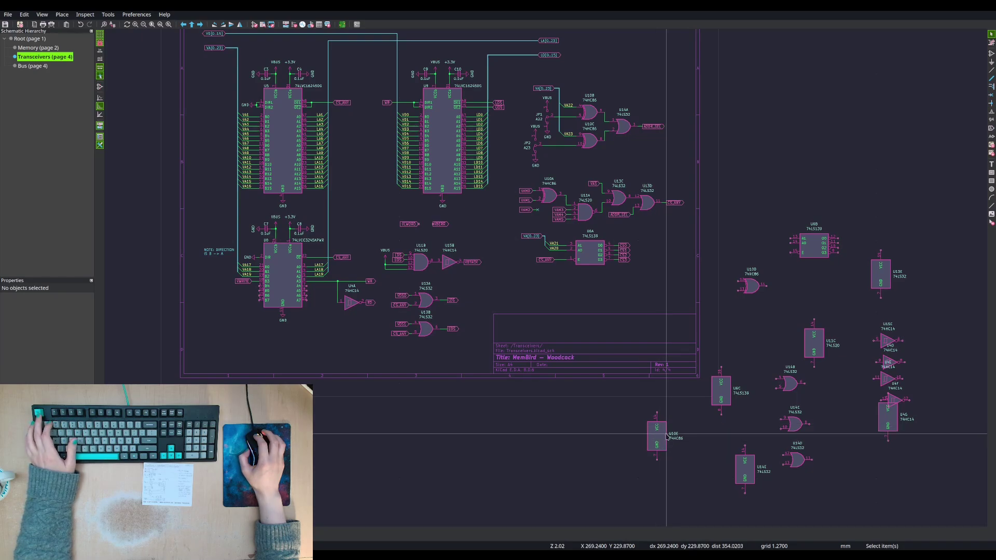
pyautogui.click(731, 396)
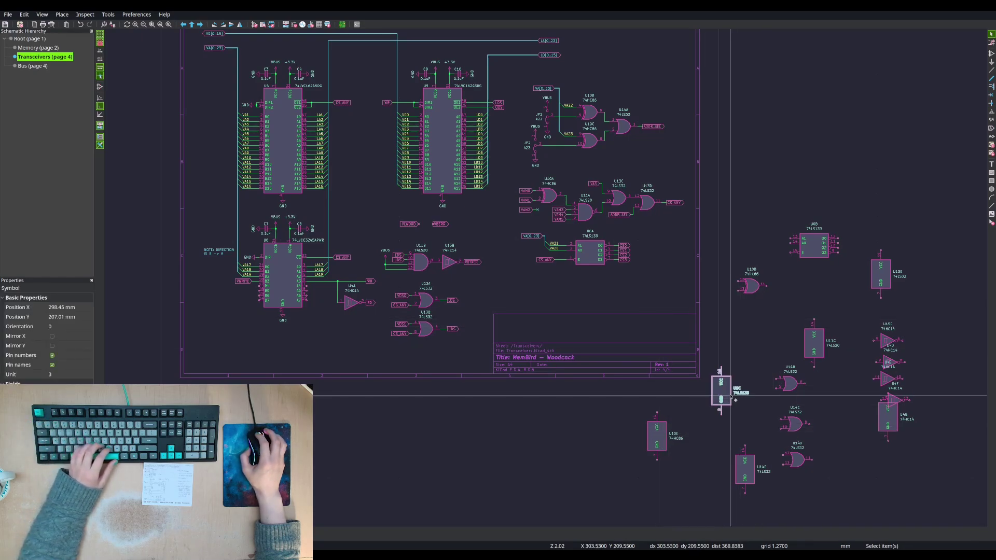
pyautogui.press('m')
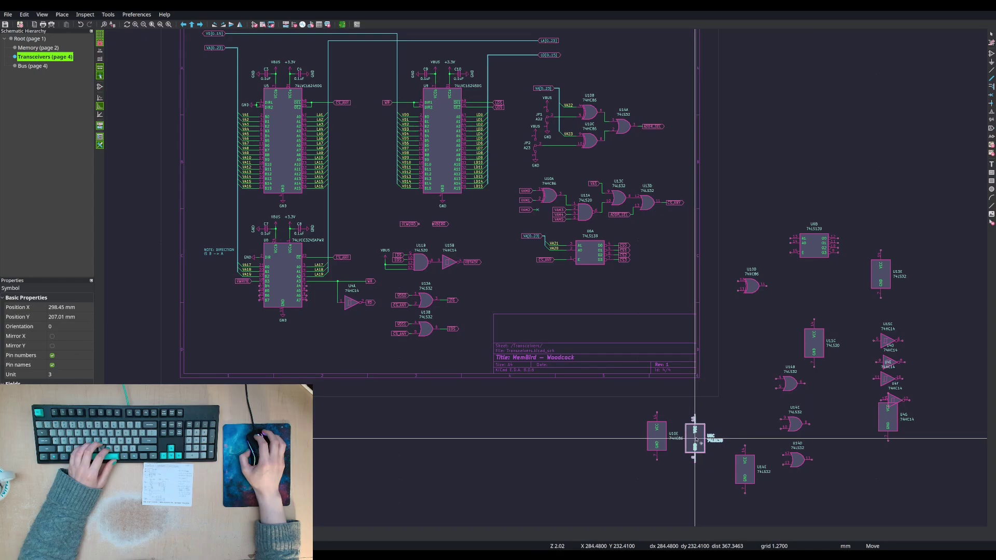
pyautogui.moveTo(709, 429); pyautogui.dragTo(670, 350, button='middle')
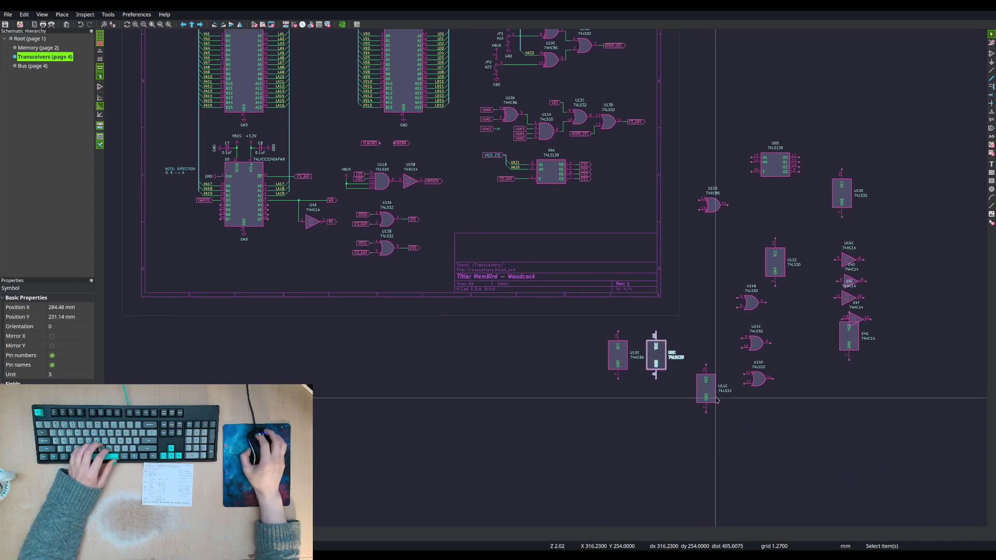
# - Move the power unit U14E into the row below the page frame, on the free side of U10E
pyautogui.scroll(4, 711, 392)
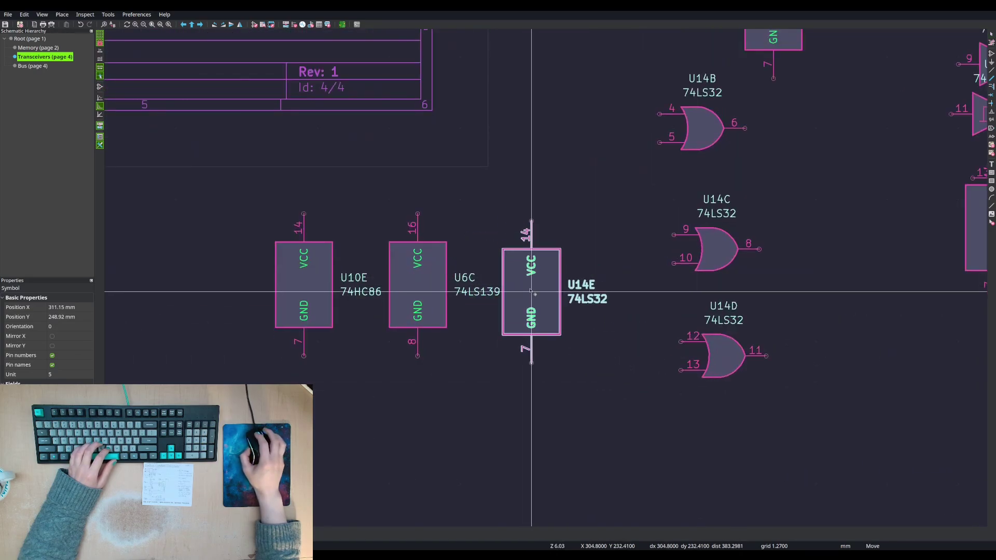
pyautogui.press('m')
pyautogui.moveTo(182, 274); pyautogui.dragTo(445, 305, button='middle')
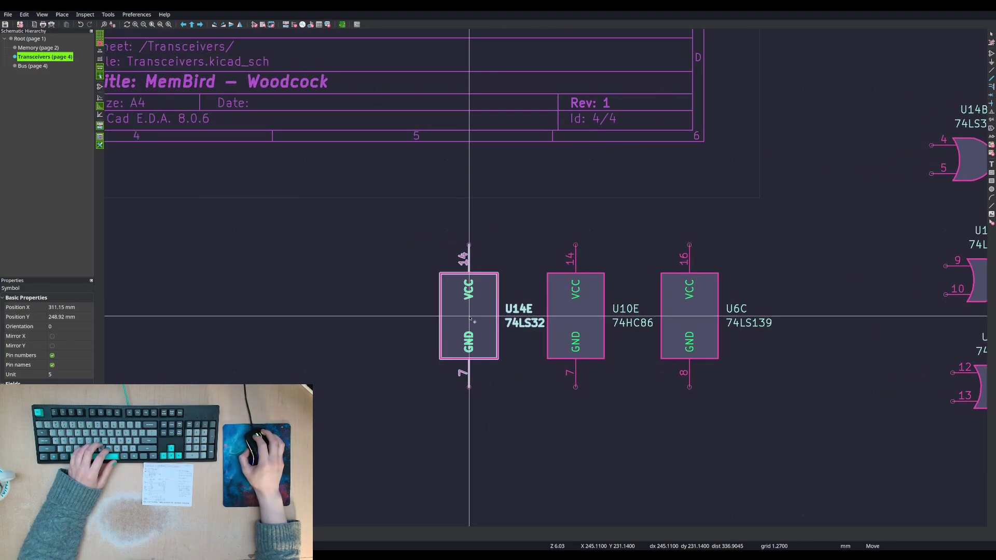
pyautogui.click(470, 319)
# - Add the power units U13E and U11C to the row, lined up evenly next to U14E
pyautogui.scroll(-3, 482, 249)
pyautogui.press('m')
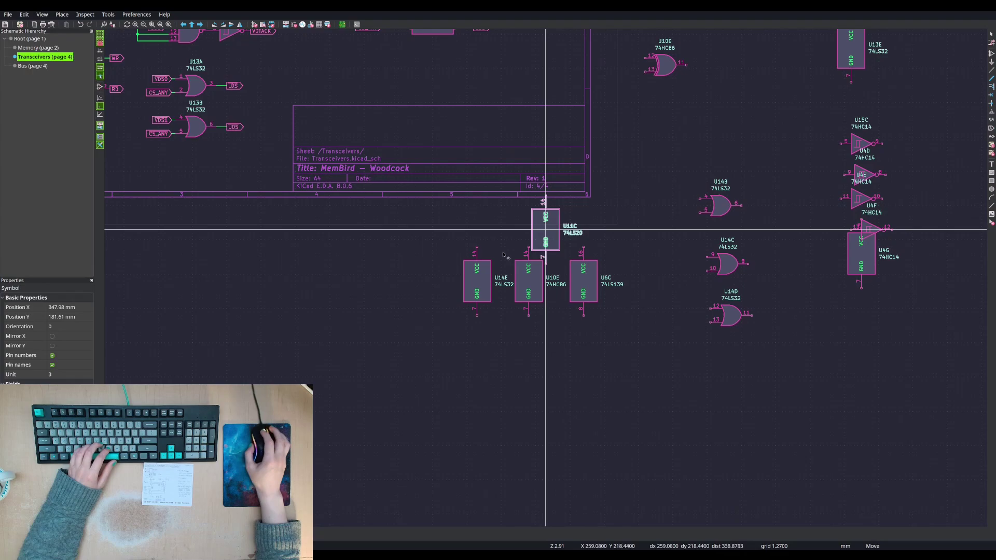
pyautogui.click(319, 277)
pyautogui.press('m')
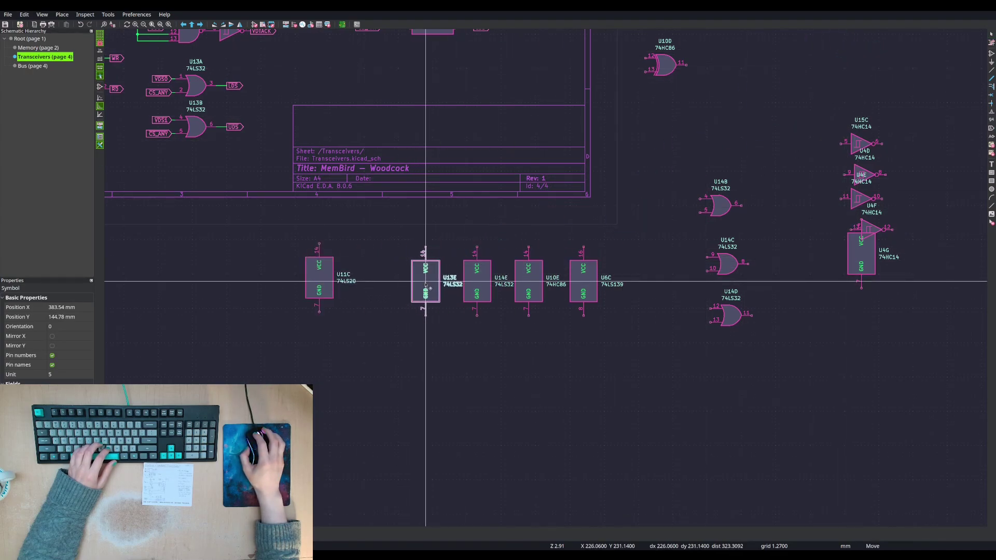
pyautogui.click(425, 285)
pyautogui.press('m')
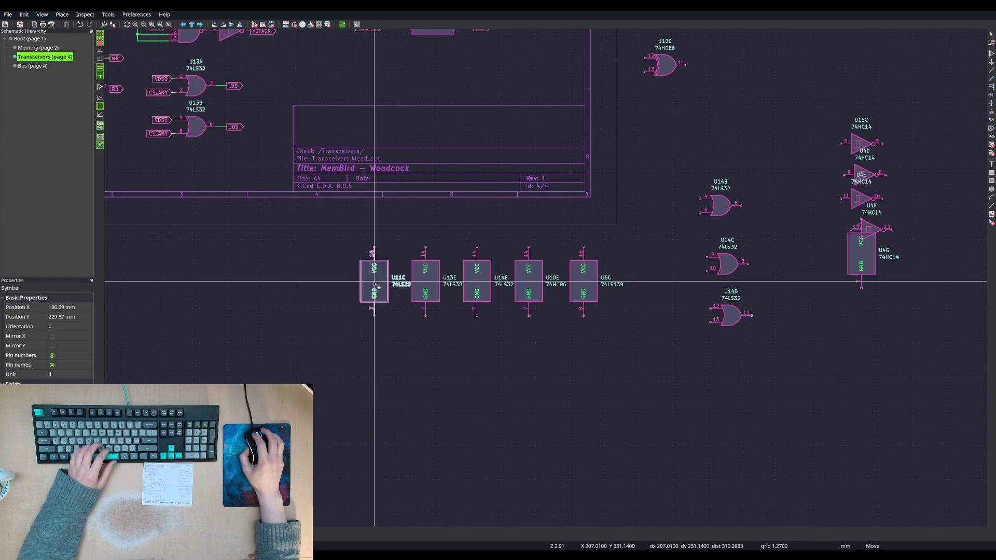
pyautogui.click(374, 284)
# - Shift the row of five power units as a group further from the spare gates, below the page frame
pyautogui.moveTo(304, 216); pyautogui.dragTo(579, 363)
pyautogui.scroll(-3, 583, 322)
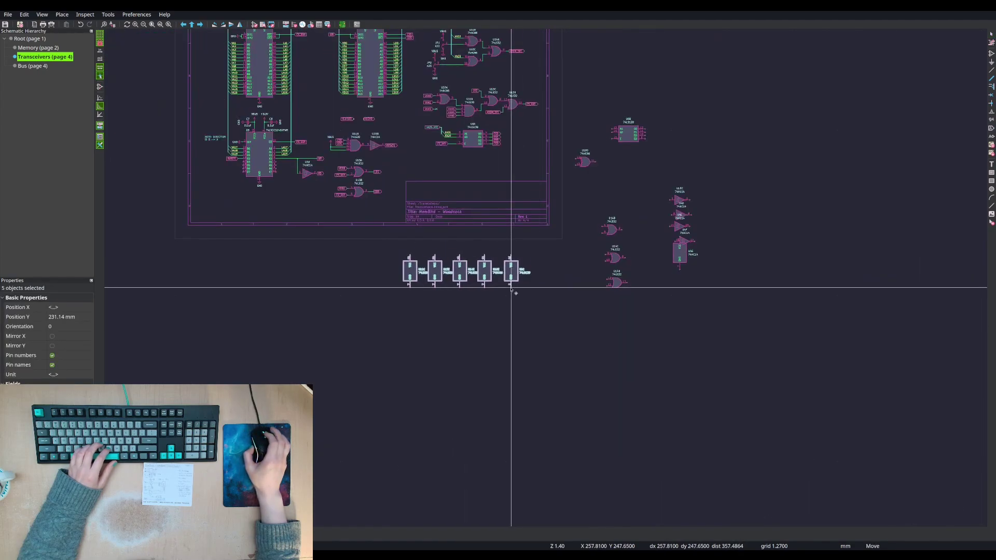
pyautogui.click(457, 291)
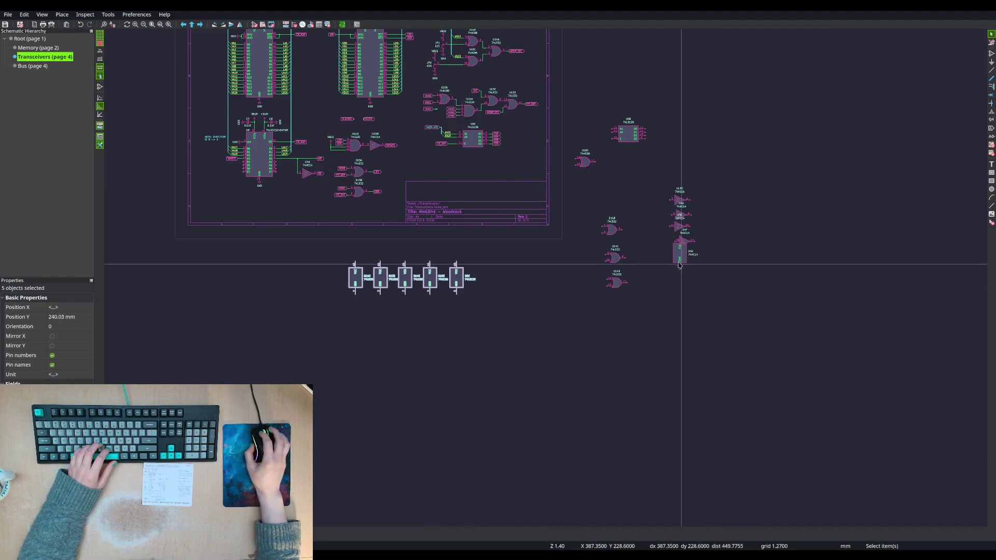
# - Move the 74HC14 power unit U4G into the row, beside U11C
pyautogui.click(679, 257)
pyautogui.press('m')
pyautogui.scroll(5, 590, 260)
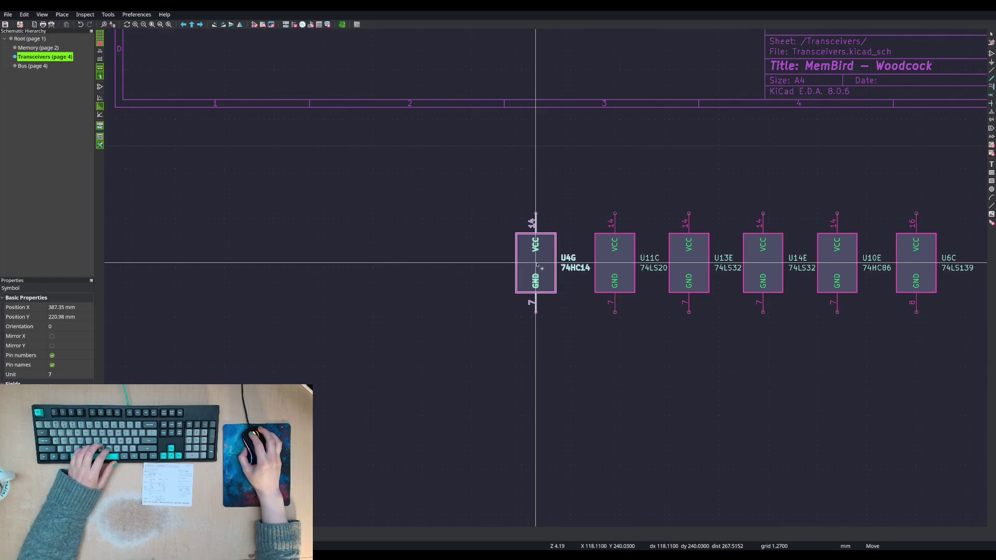
pyautogui.moveTo(449, 171); pyautogui.dragTo(951, 355)
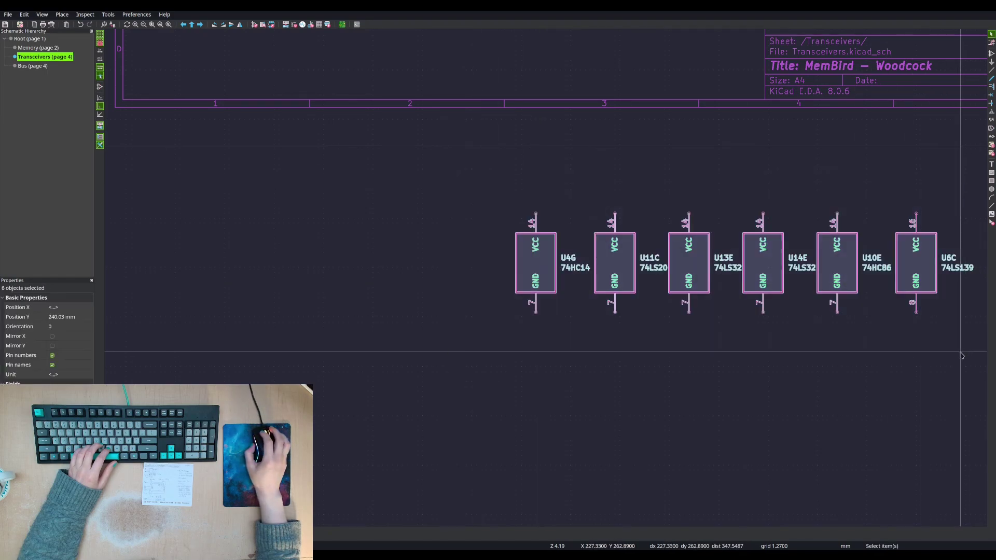
pyautogui.scroll(-3, 951, 356)
pyautogui.moveTo(507, 230); pyautogui.dragTo(515, 320, button='middle')
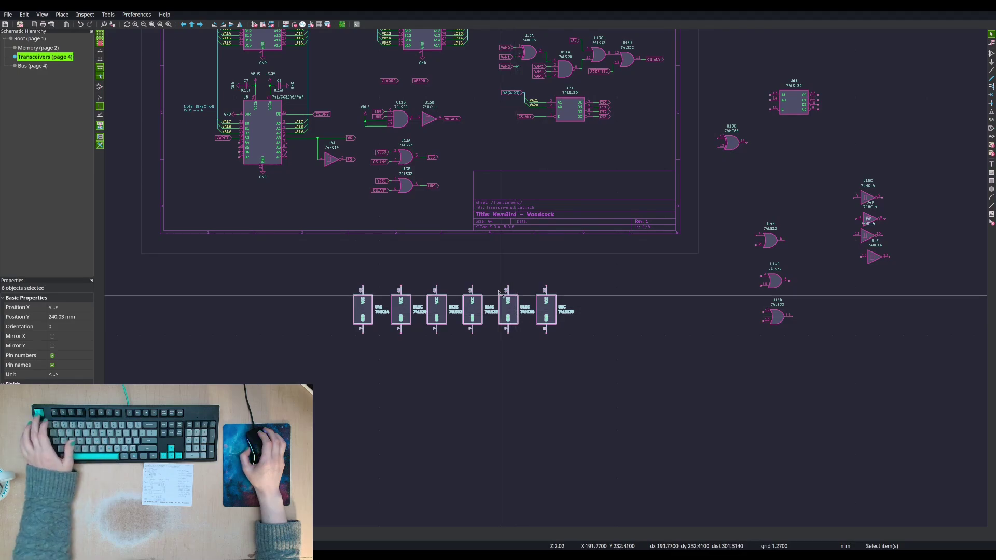
pyautogui.click(456, 289)
# - Duplicate U8's +3.3V-side 0.1uF capacitor with its wire and GND symbol onto the VCC pins of U4G and U11C
pyautogui.moveTo(457, 237); pyautogui.dragTo(540, 363, button='middle')
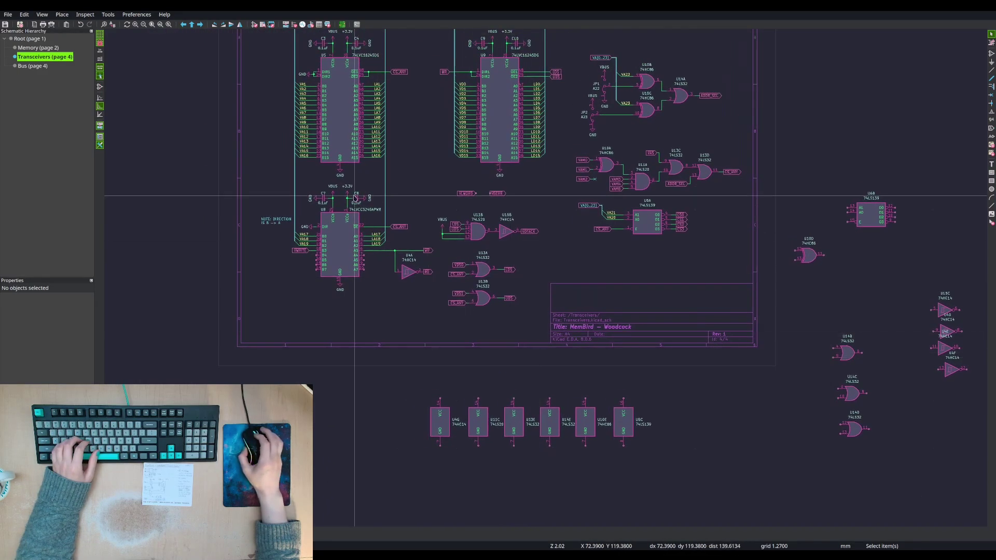
pyautogui.moveTo(373, 188); pyautogui.dragTo(350, 204)
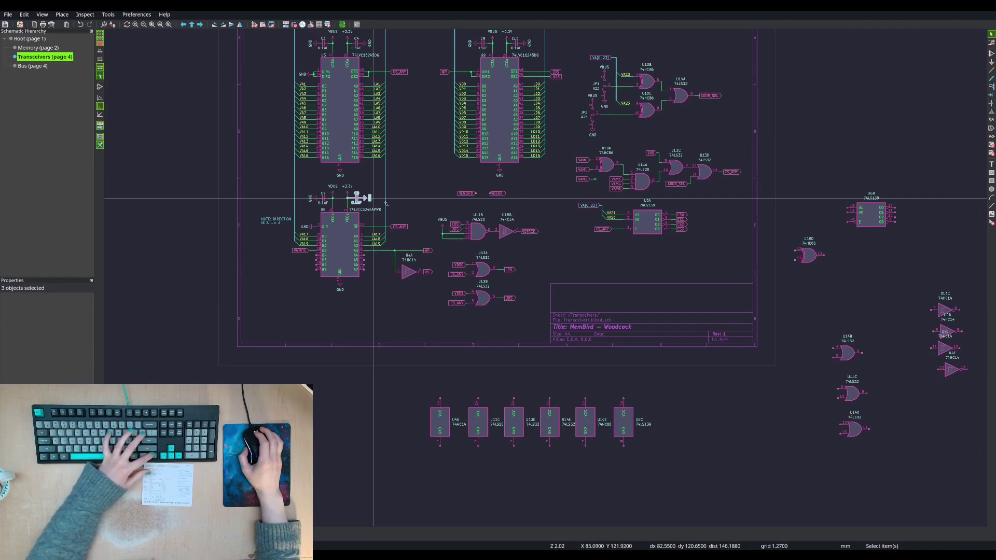
pyautogui.hotkey('ctrl', 'd')
pyautogui.scroll(4, 448, 396)
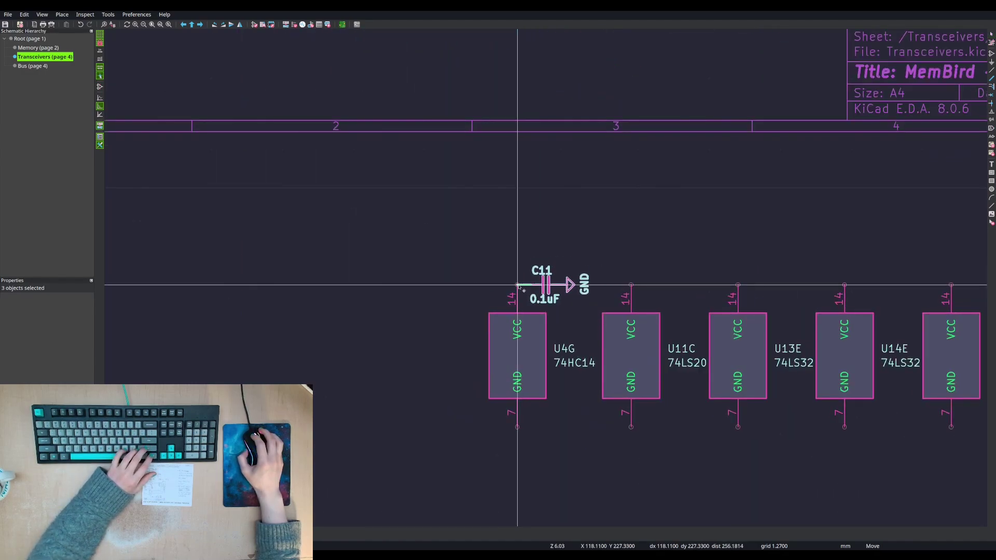
pyautogui.click(518, 285)
pyautogui.hotkey('ctrl', 'd')
pyautogui.click(631, 284)
# - Place further copies of the grounded 0.1uF capacitor on the VCC pins of U13E, U14E, U10E and U6C
pyautogui.hotkey('ctrl', 'd')
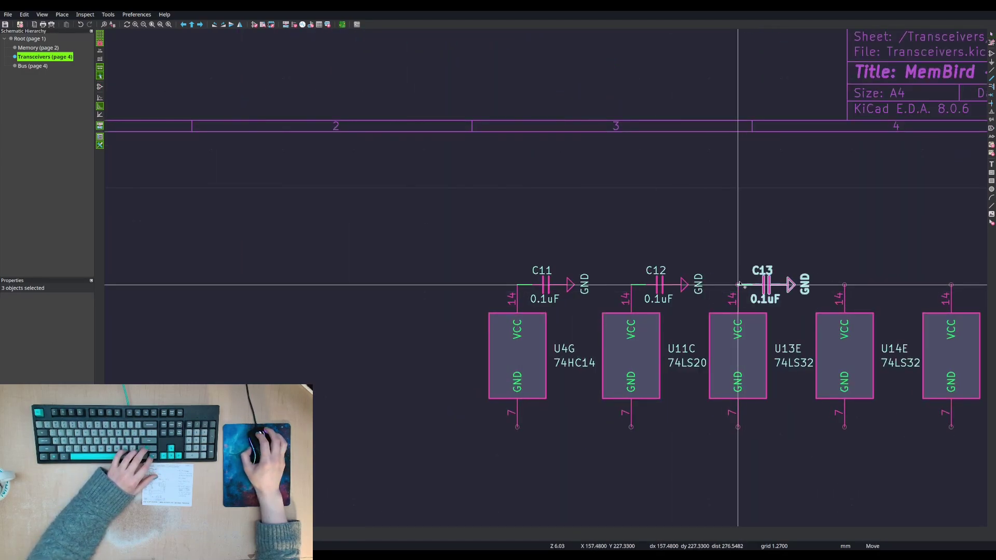
pyautogui.hotkey('ctrl', 'd')
pyautogui.click(859, 285)
pyautogui.hotkey('ctrl', 'd')
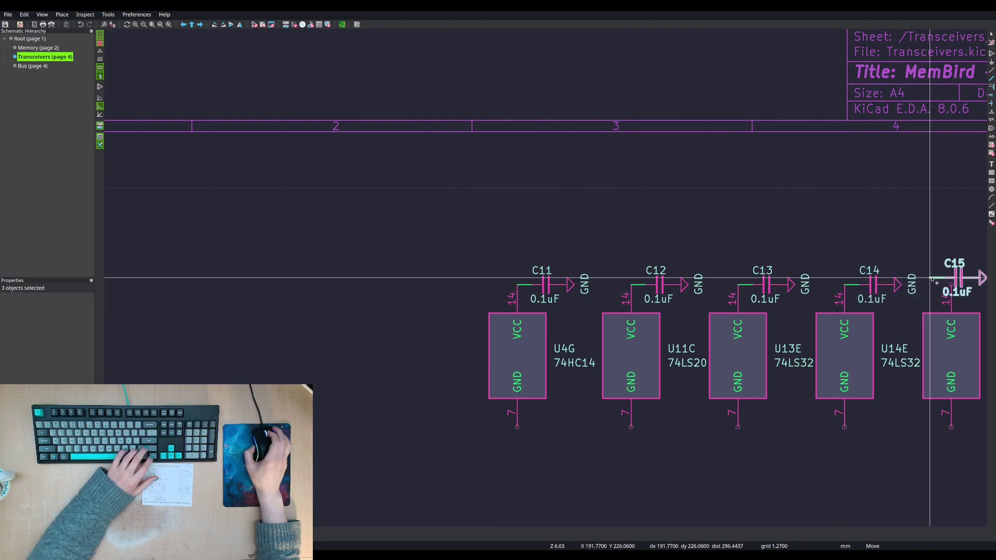
pyautogui.hotkey('ctrl', 'd')
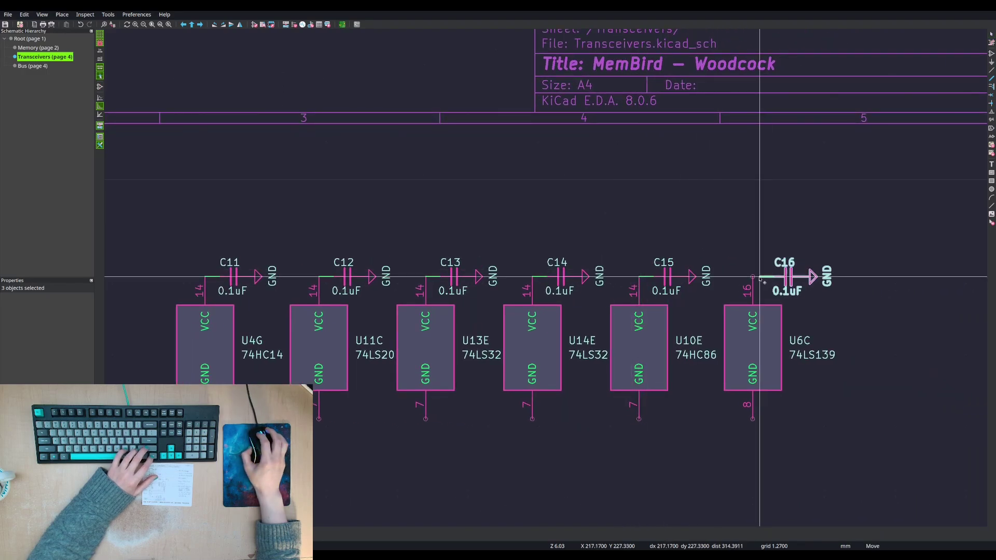
pyautogui.click(755, 278)
# - Duplicate the GND symbol beneath U8 and attach copies to the GND pins of power units U4G and U11C
pyautogui.scroll(-5, 415, 265)
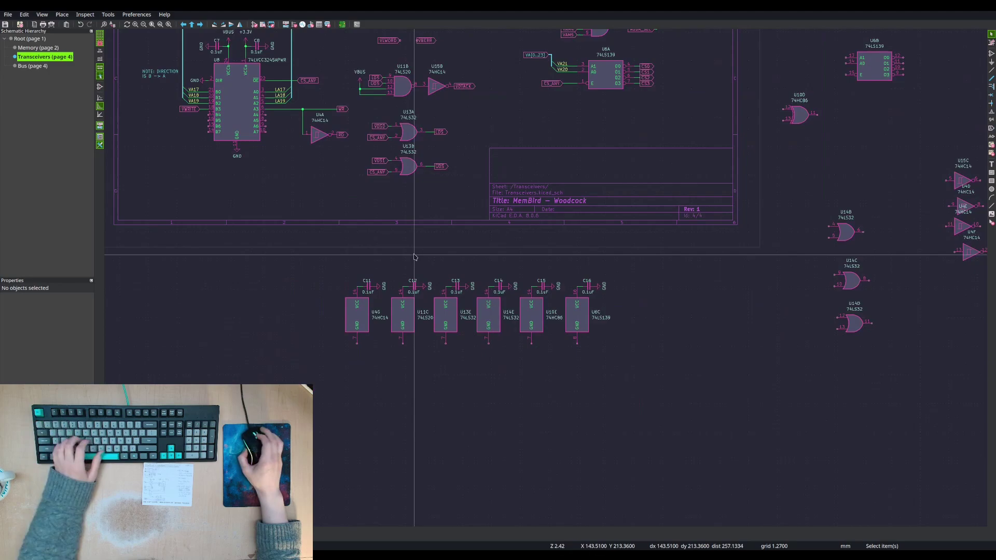
pyautogui.moveTo(415, 265); pyautogui.dragTo(581, 308, button='middle')
pyautogui.click(401, 204)
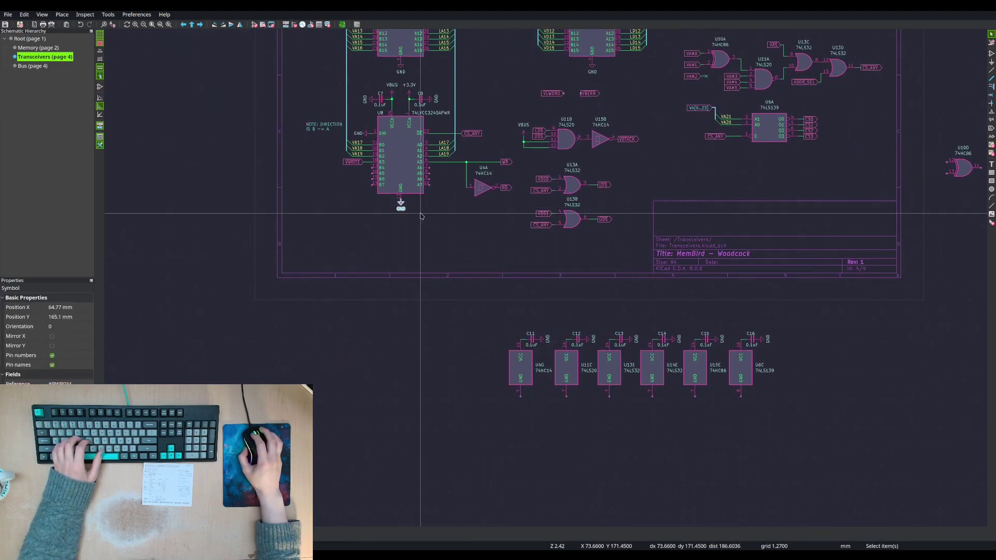
pyautogui.hotkey('ctrl', 'd')
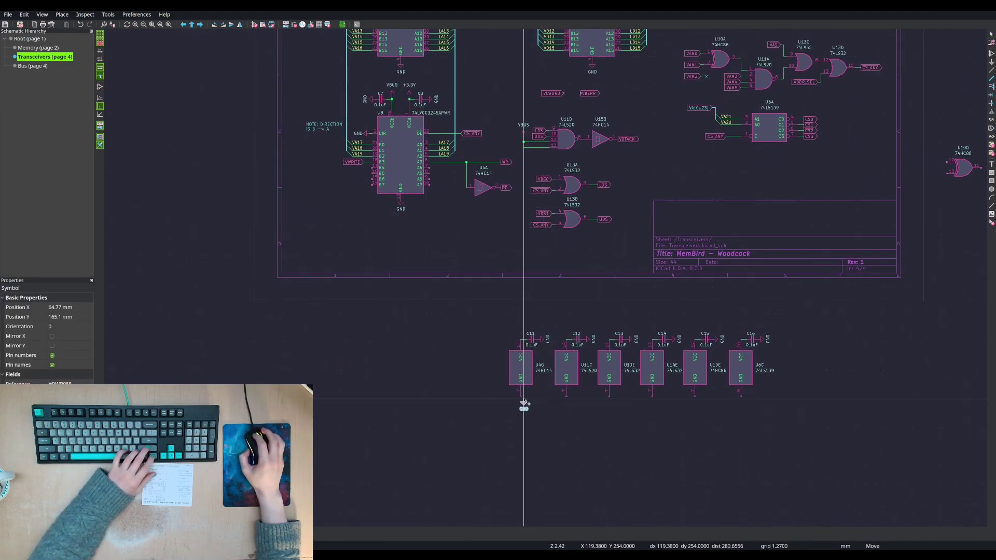
pyautogui.click(520, 399)
pyautogui.hotkey('ctrl', 'd')
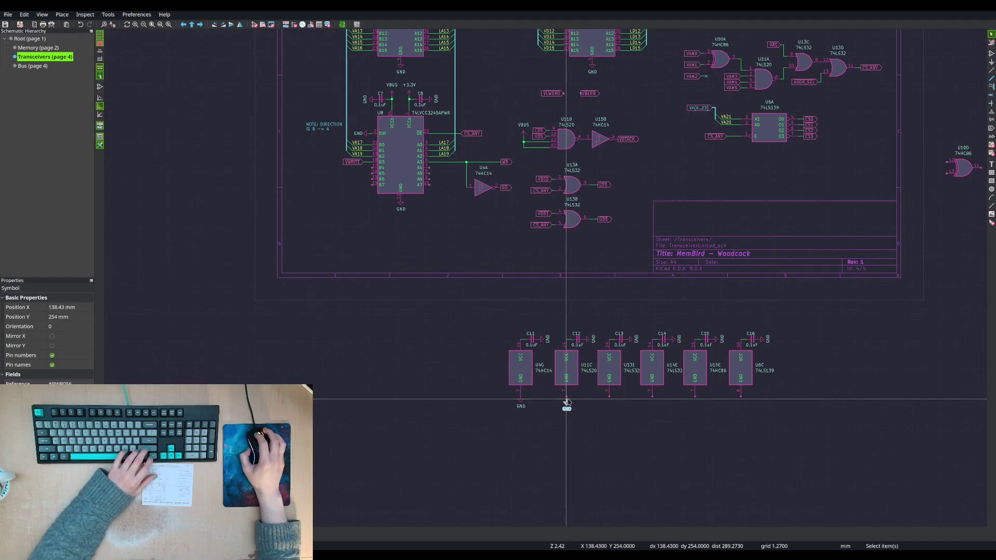
pyautogui.click(567, 401)
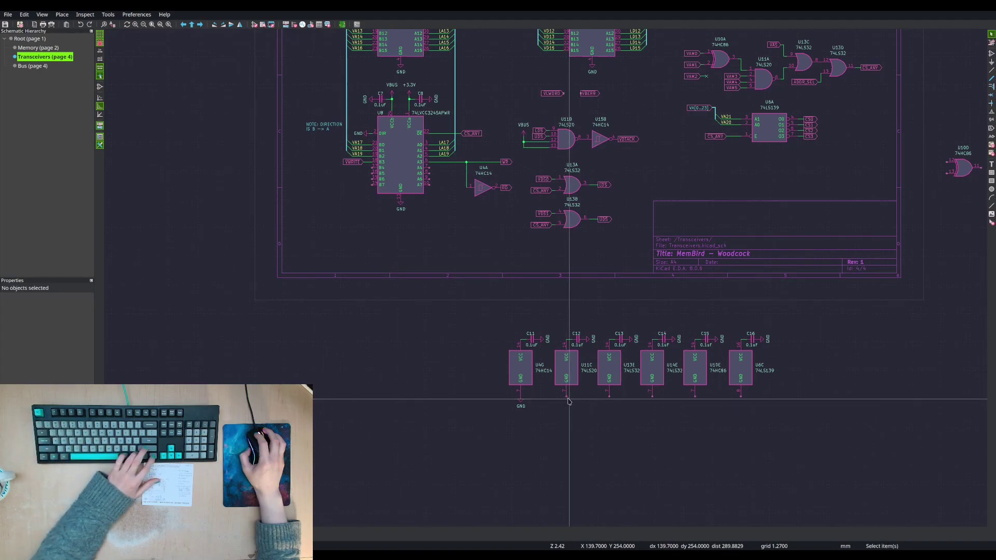
pyautogui.hotkey('ctrl', 'd')
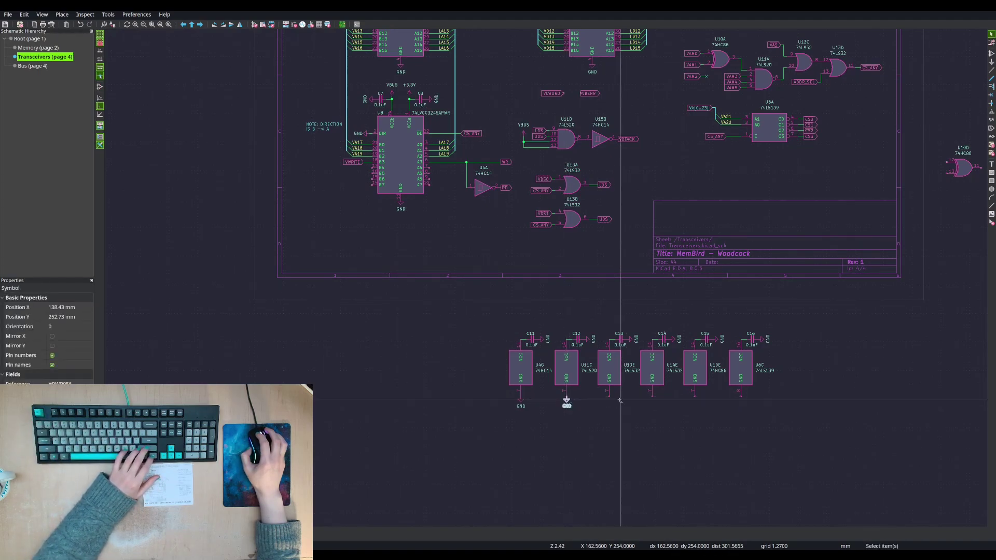
# - Attach further copies of the GND symbol to the GND pins of U13E, U14E, U10E and U6C
pyautogui.click(609, 400)
pyautogui.hotkey('ctrl', 'd')
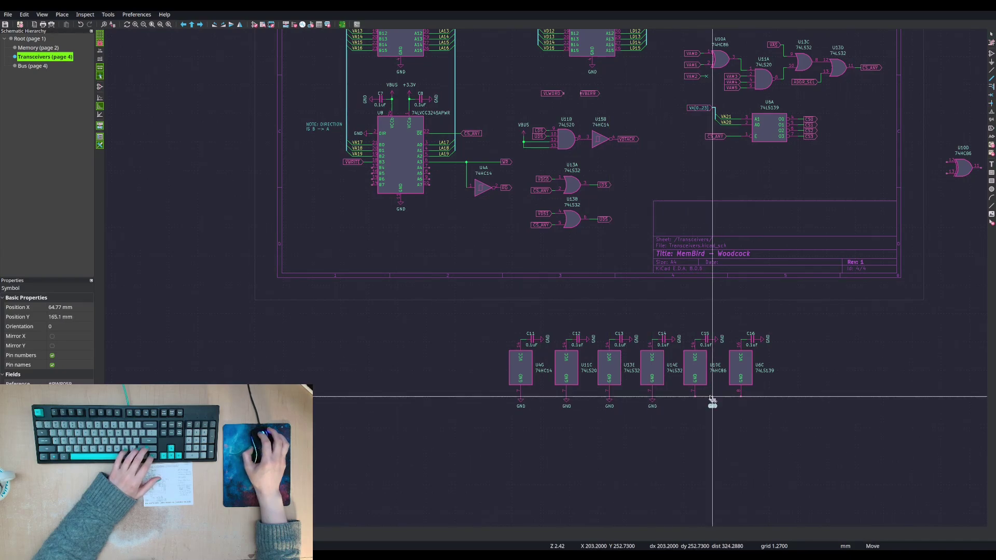
pyautogui.click(695, 401)
pyautogui.hotkey('ctrl', 'd')
pyautogui.click(740, 401)
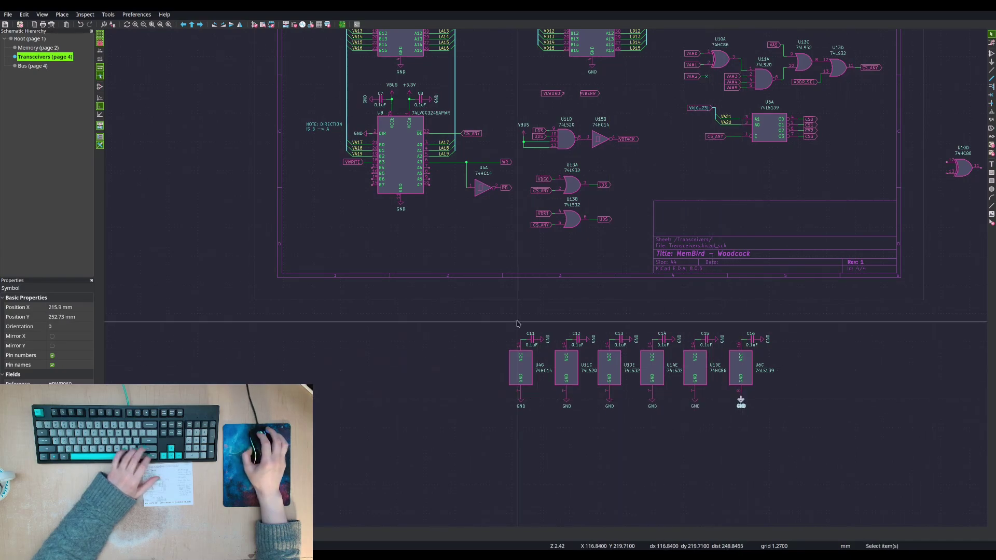
pyautogui.press('Escape')
pyautogui.moveTo(396, 210); pyautogui.dragTo(412, 276, button='middle')
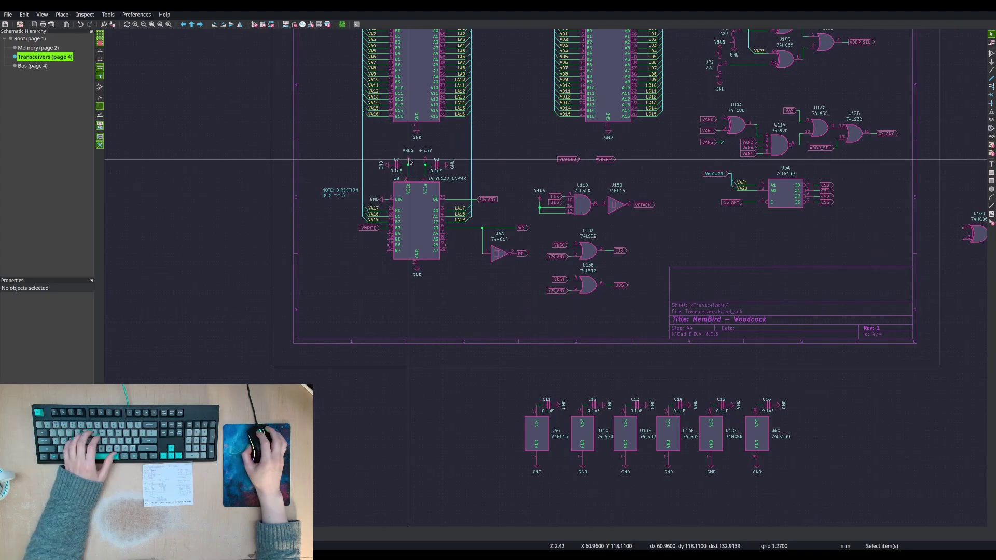
pyautogui.hotkey('ctrl', 'd')
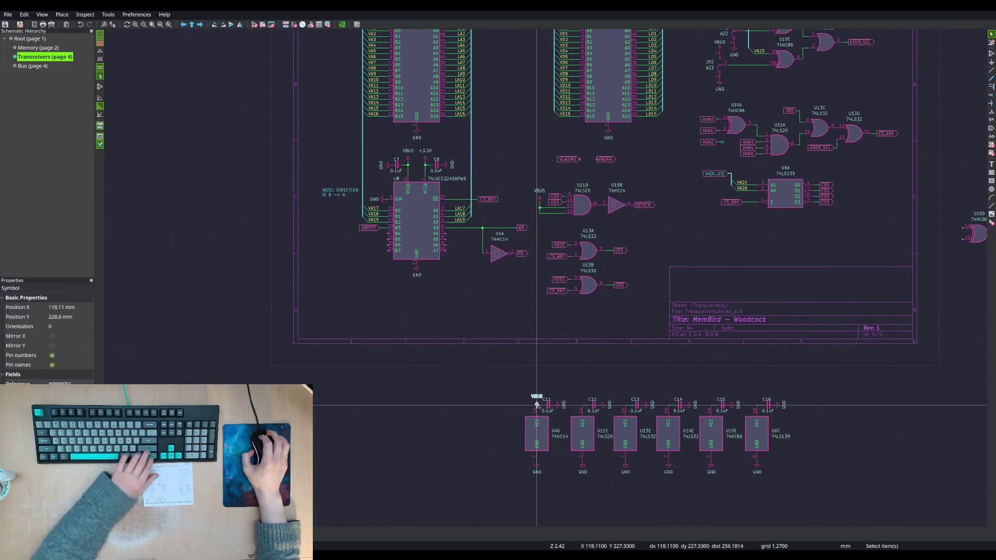
pyautogui.press('Escape')
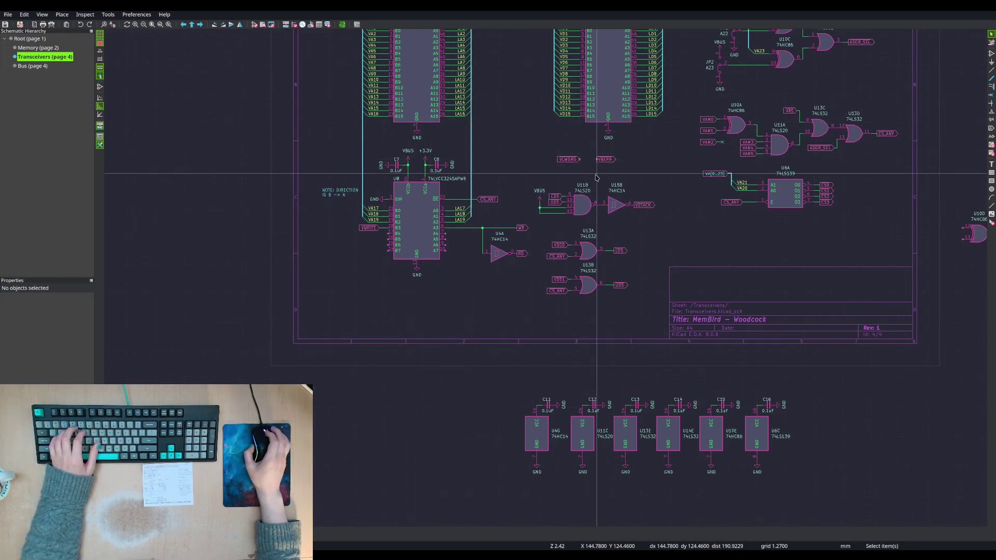
# - Copy the VMEM power symbol above U16 on the Memory sheet and return to the Transceivers sheet
pyautogui.moveTo(595, 178); pyautogui.dragTo(585, 267, button='middle')
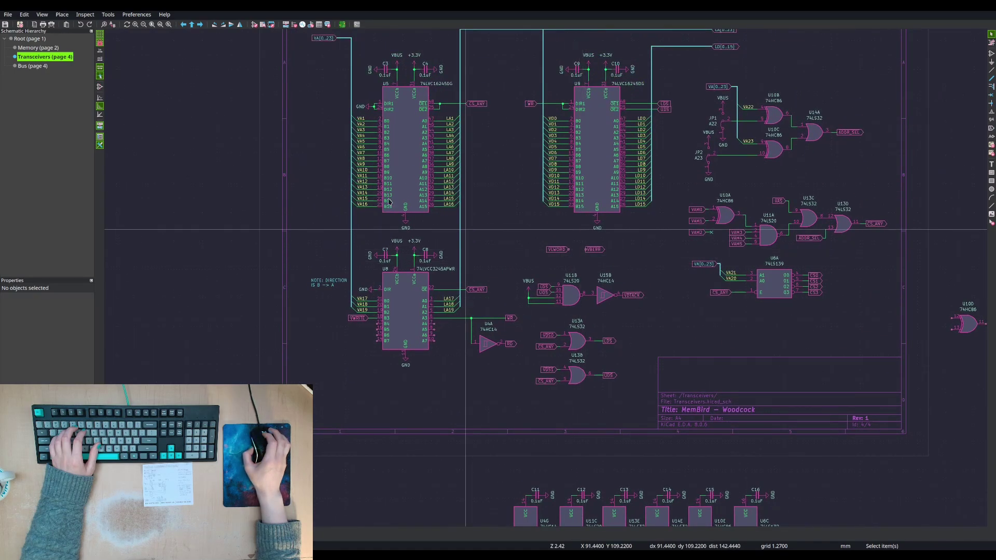
pyautogui.press('pageup')
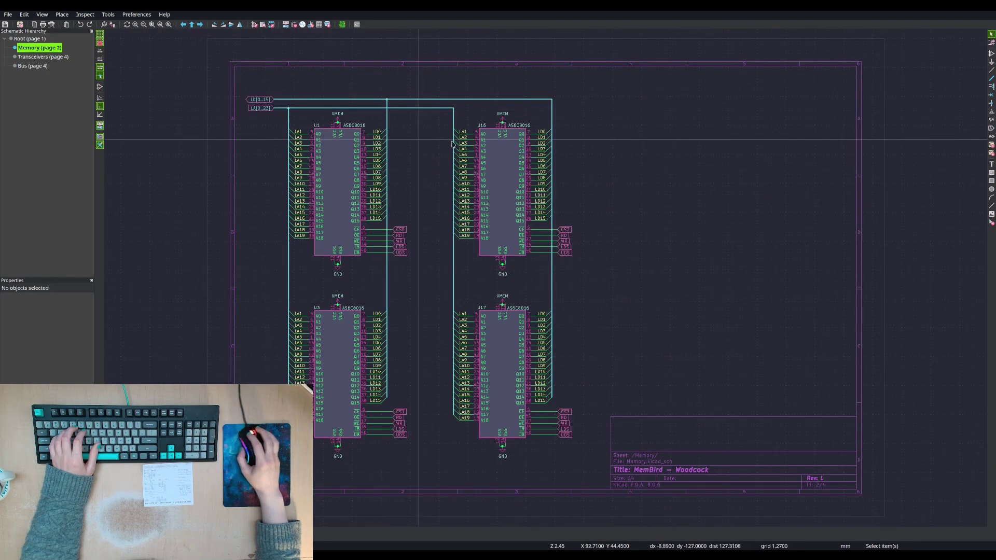
pyautogui.click(503, 114)
pyautogui.scroll(4, 514, 119)
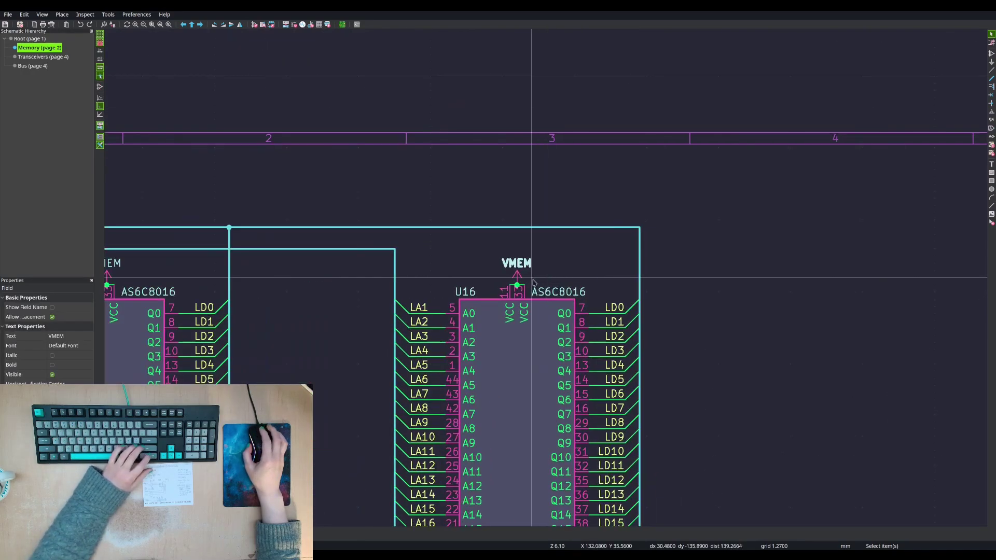
pyautogui.click(502, 120)
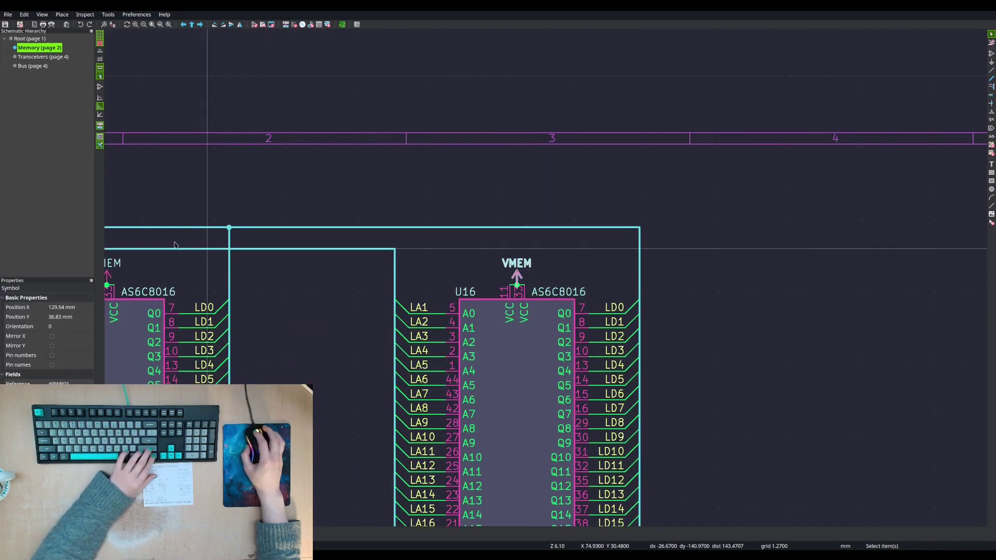
pyautogui.press('pagedown')
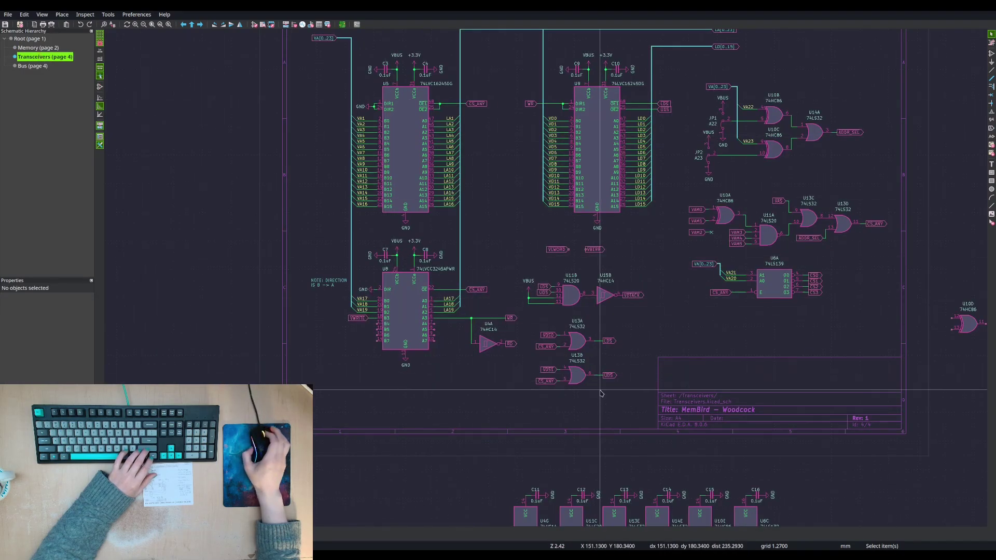
# - Paste VMEM symbols directly onto the VCC pins of U4G, U11C and U13E
pyautogui.moveTo(586, 450); pyautogui.dragTo(572, 344, button='middle')
pyautogui.hotkey('ctrl', 'v')
pyautogui.click(512, 386)
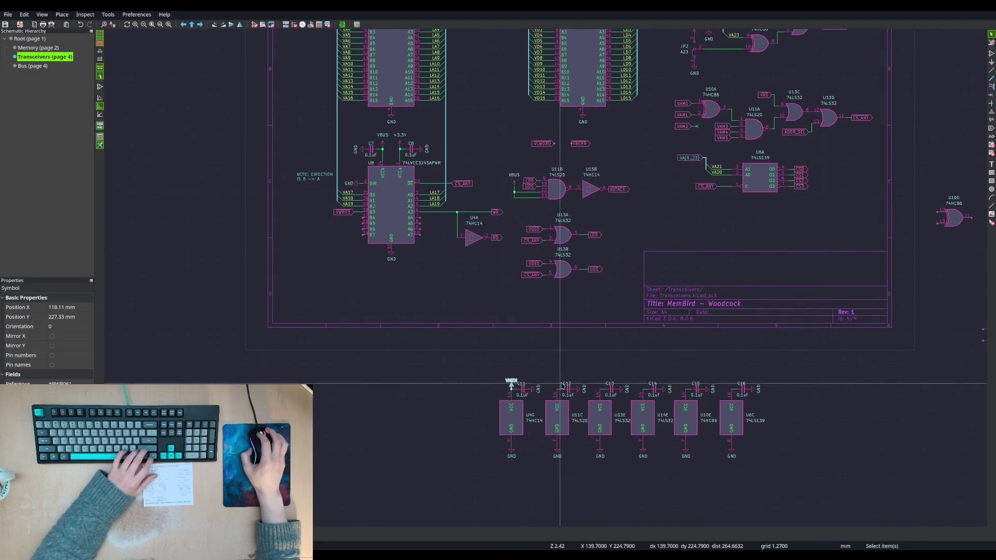
pyautogui.hotkey('ctrl', 'v')
pyautogui.click(556, 386)
pyautogui.hotkey('ctrl', 'v')
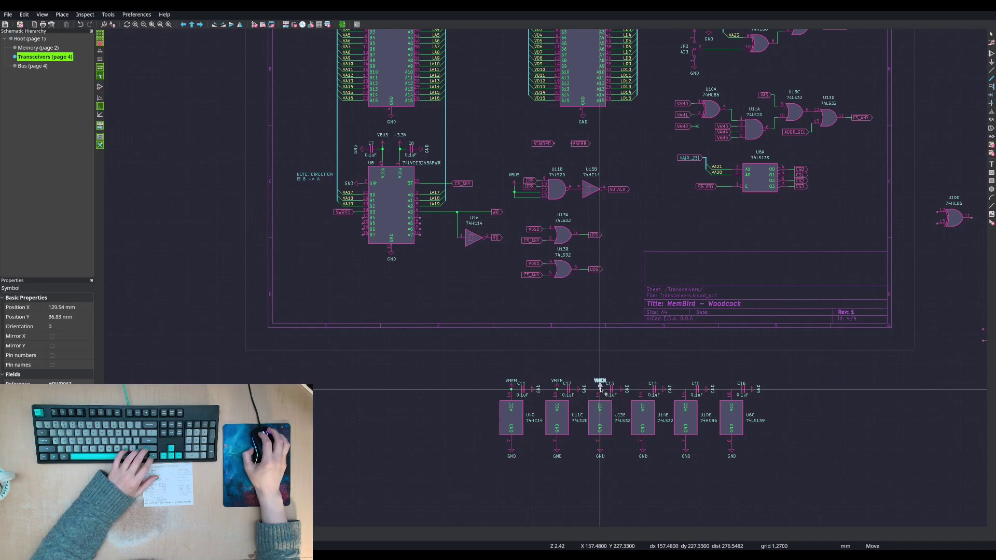
pyautogui.click(600, 387)
# - Paste VMEM symbols directly onto the VCC pins of U14E, U10E and U6C
pyautogui.hotkey('ctrl', 'v')
pyautogui.click(642, 387)
pyautogui.hotkey('ctrl', 'v')
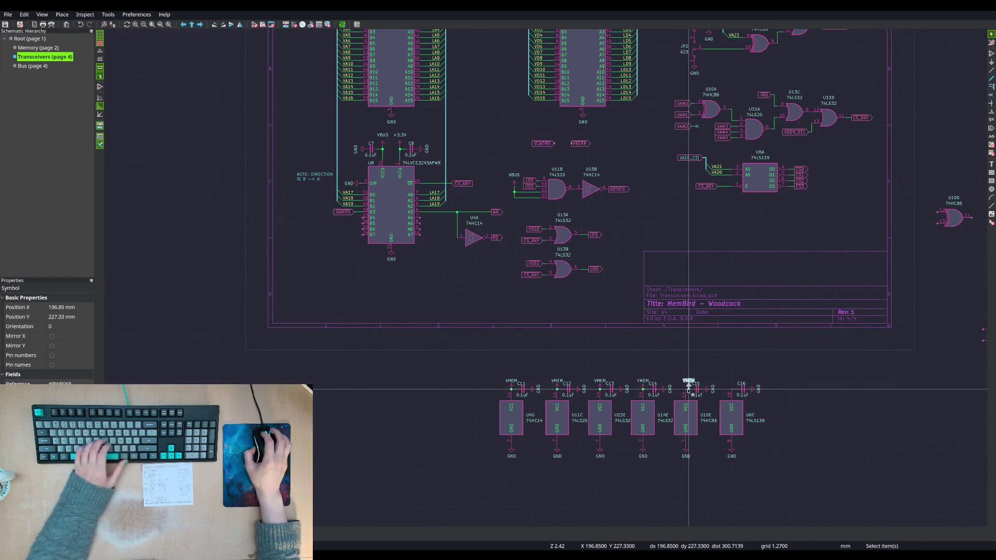
pyautogui.click(685, 388)
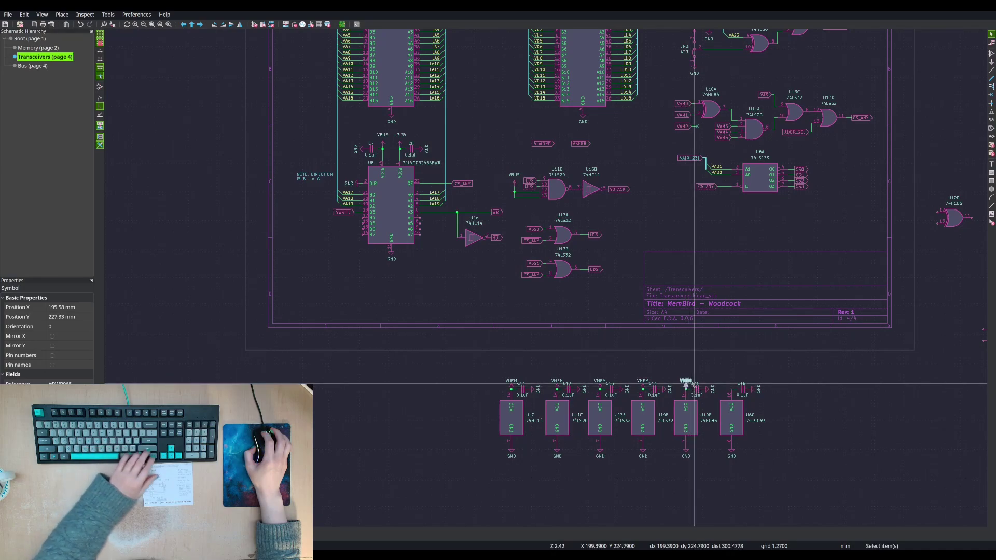
pyautogui.hotkey('ctrl', 'v')
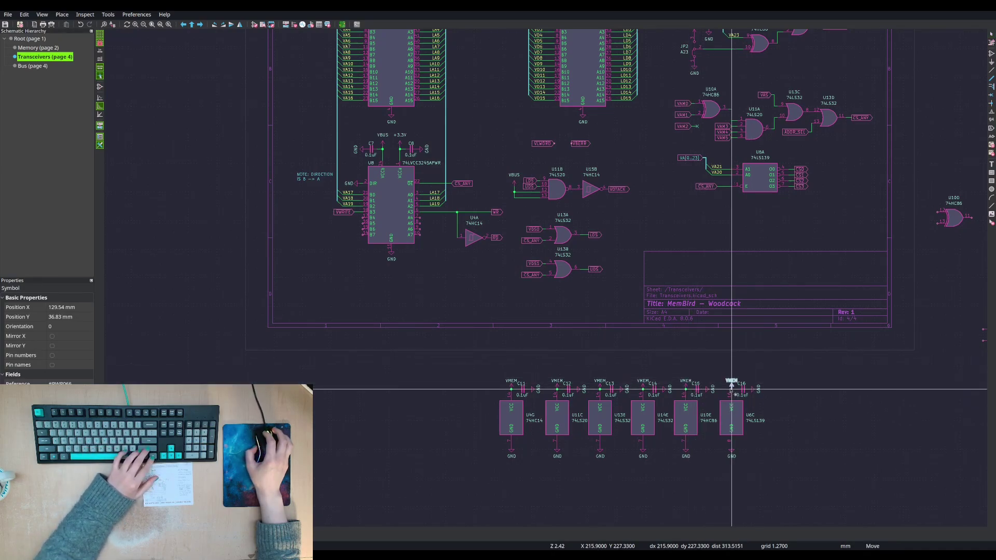
pyautogui.click(732, 390)
pyautogui.press('Escape')
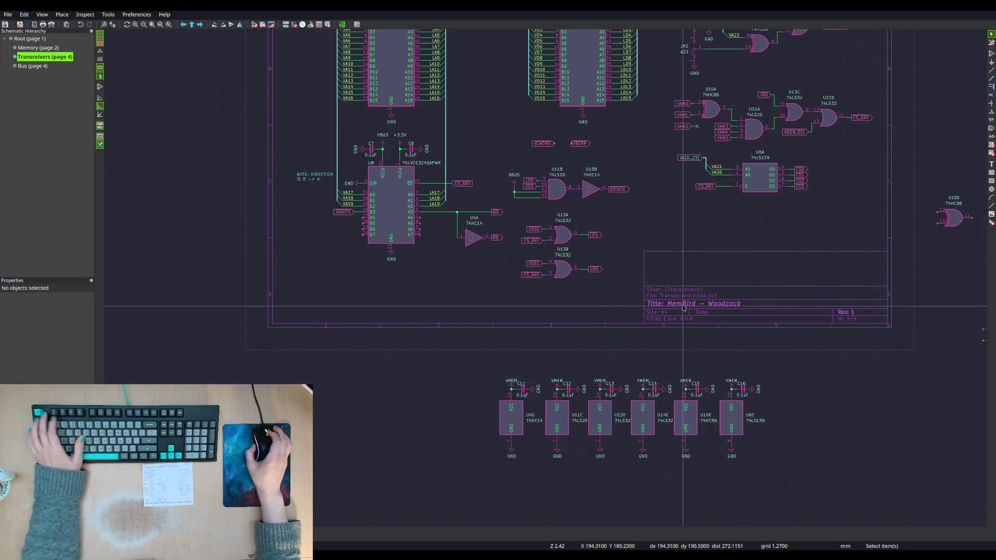
# - Undo the placement of all the VMEM symbols on the power-unit row
pyautogui.moveTo(682, 304); pyautogui.dragTo(672, 332, button='middle')
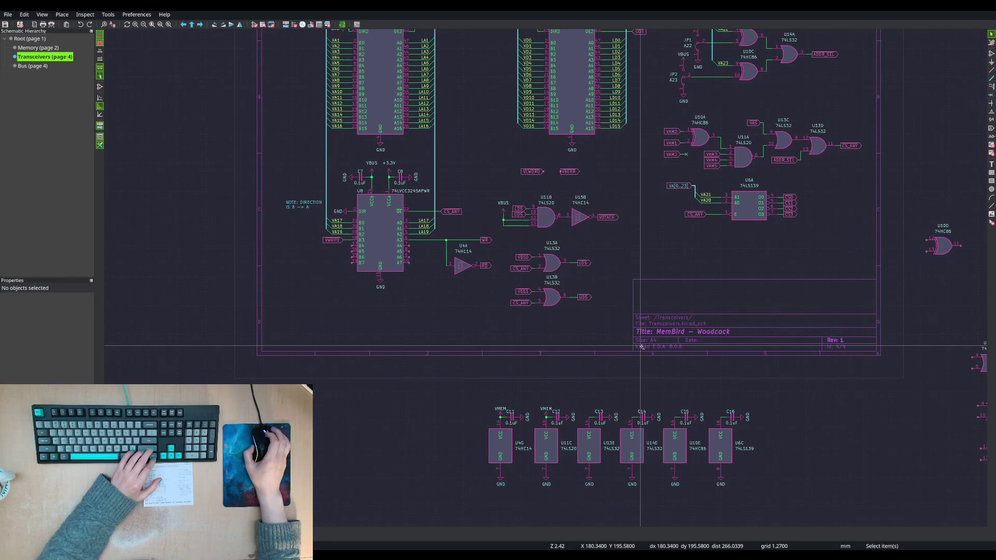
pyautogui.hotkey('ctrl', 'z')
pyautogui.keyDown('ctrl'); pyautogui.scroll(7, 508, 409); pyautogui.keyUp('ctrl')
pyautogui.scroll(-5, 548, 276)
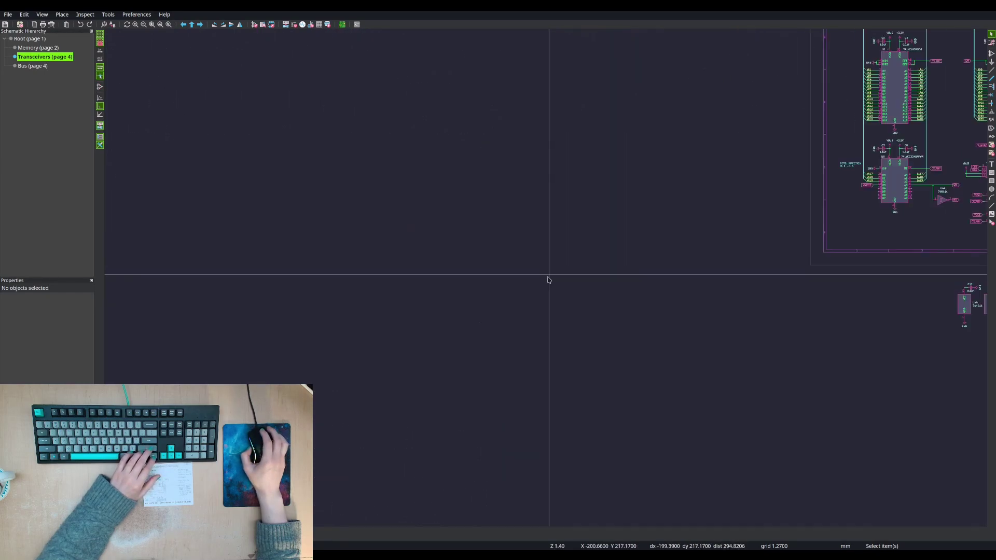
# - Place a VMEM power symbol above U4G and wire it down to the junction of its VCC pin and C11
pyautogui.scroll(8, 781, 295)
pyautogui.hotkey('ctrl', 'v')
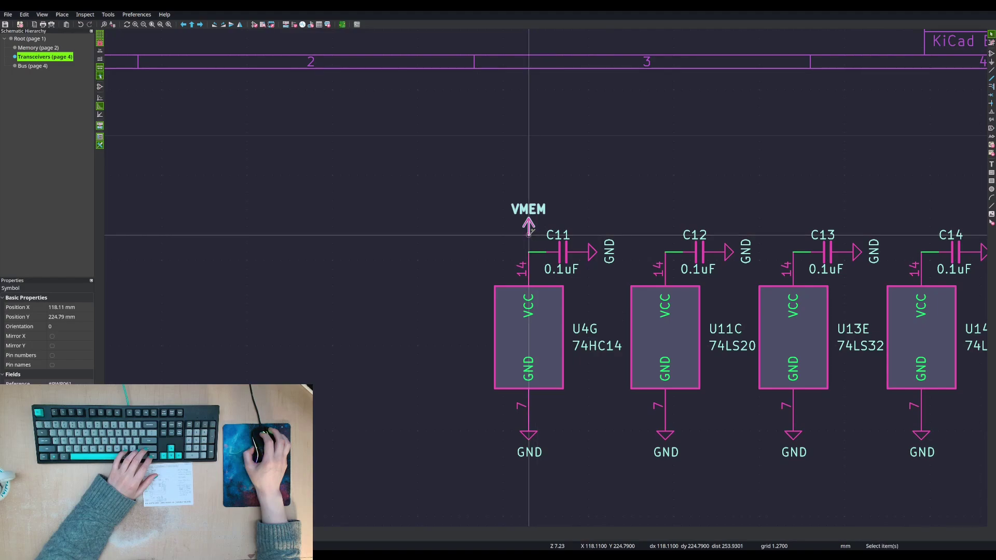
pyautogui.click(529, 235)
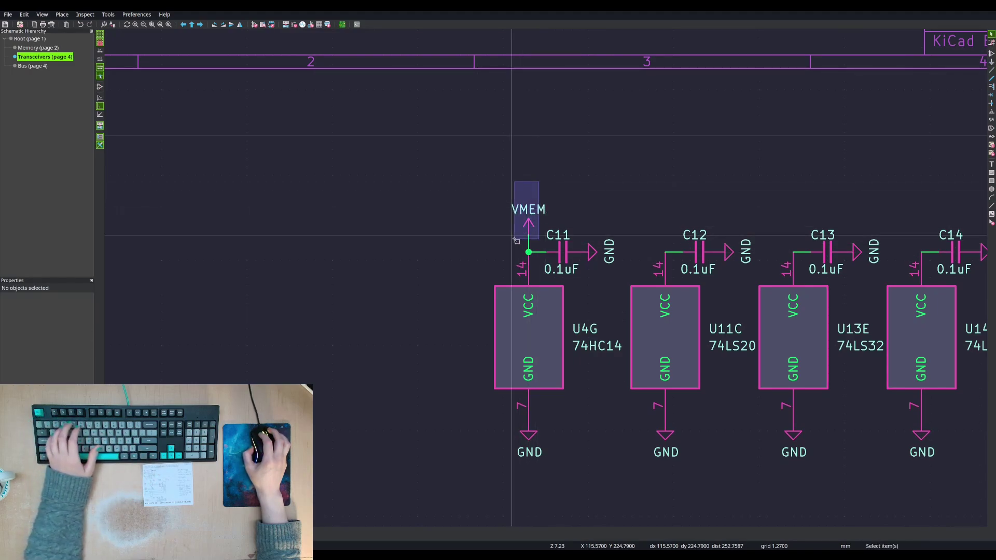
# - Paste copies of the VMEM symbol with its wire onto the VCC connections of U11C, U13E and U14E
pyautogui.hotkey('ctrl', 'v')
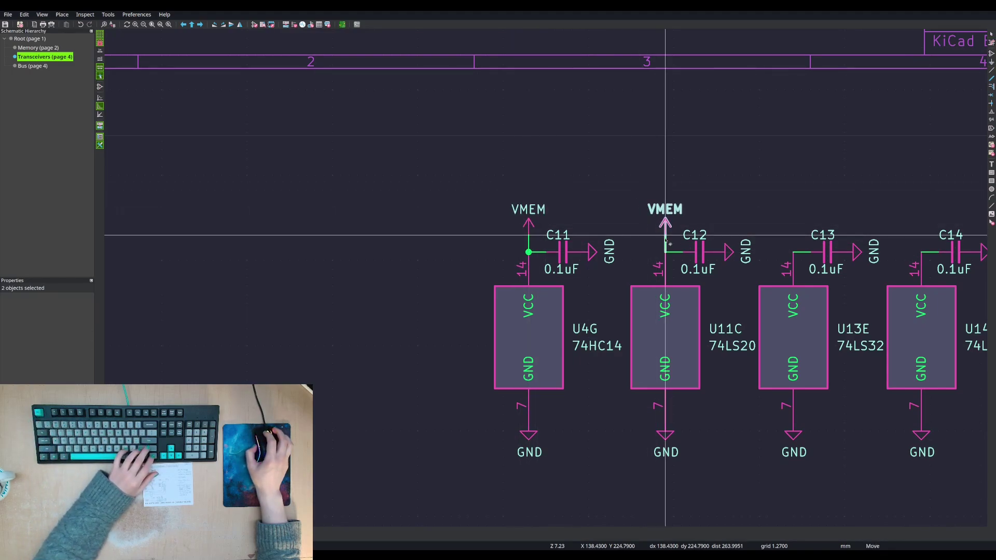
pyautogui.click(665, 235)
pyautogui.hotkey('ctrl', 'v')
pyautogui.click(793, 235)
pyautogui.hotkey('ctrl', 'v')
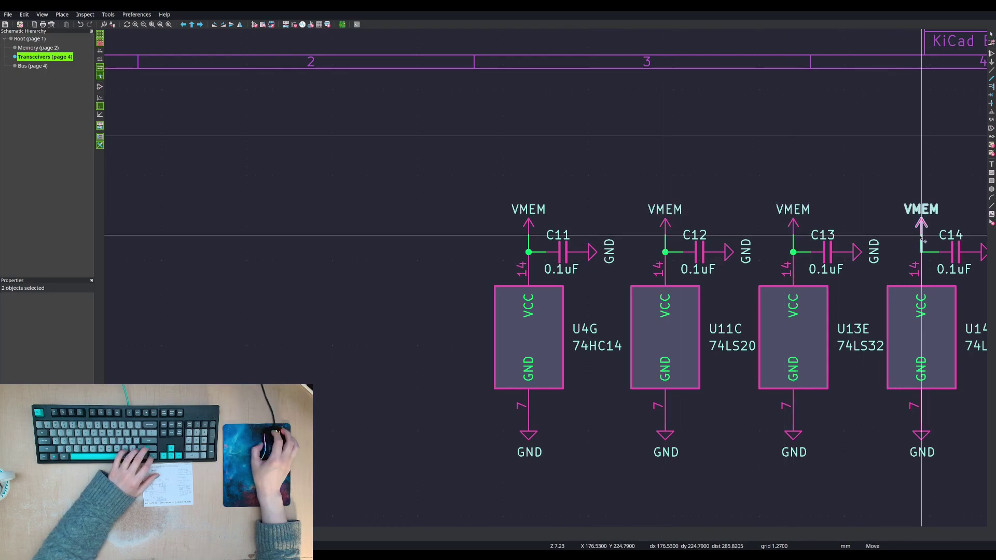
pyautogui.moveTo(913, 237); pyautogui.dragTo(365, 224, button='middle')
# - Paste copies of the VMEM symbol with its wire onto the VCC connections of U10E and U6C
pyautogui.hotkey('ctrl', 'v')
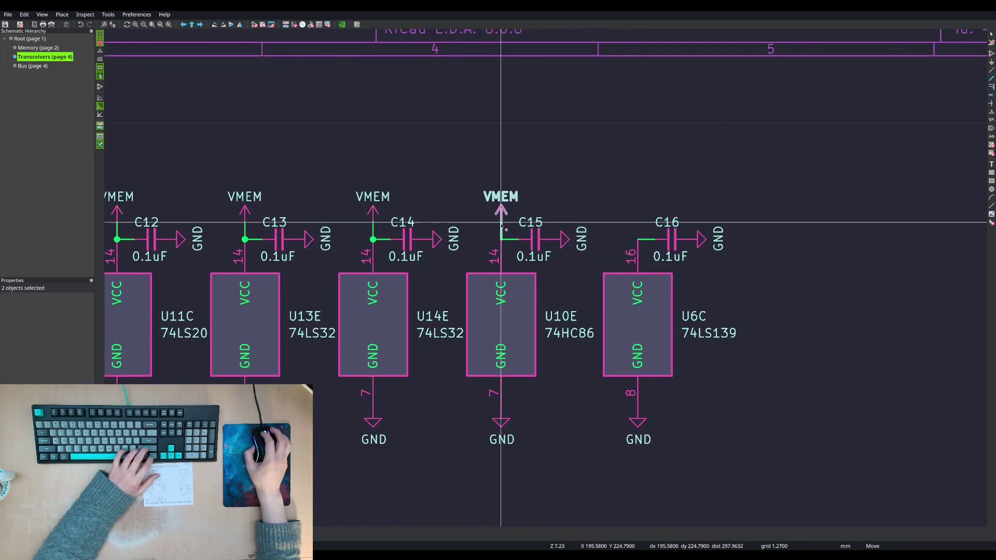
pyautogui.hotkey('ctrl', 'v')
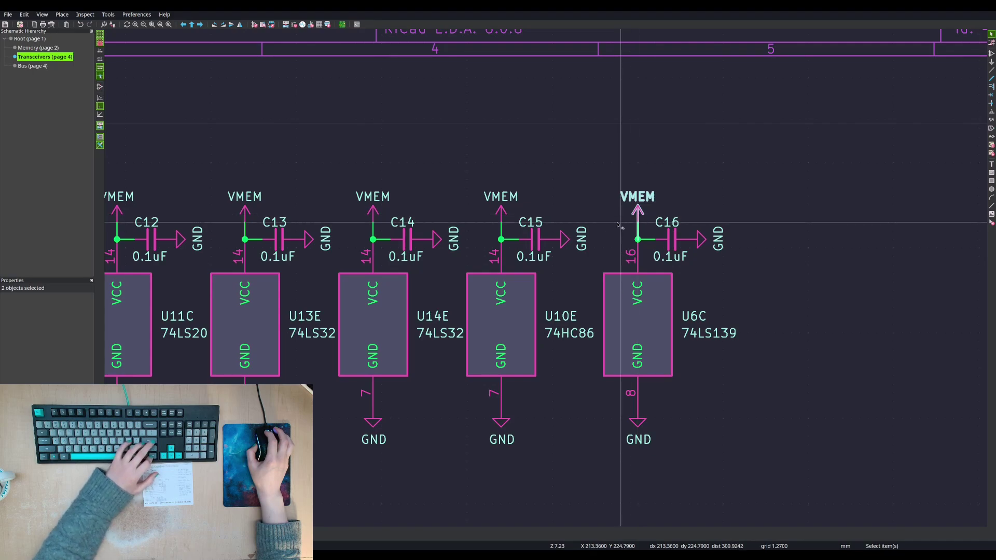
pyautogui.scroll(-4, 506, 265)
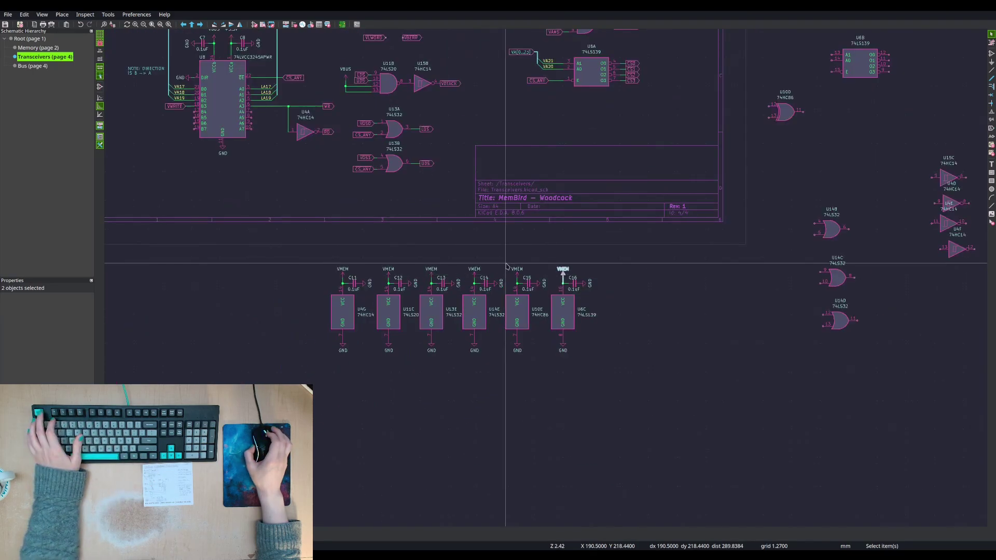
pyautogui.press('Escape')
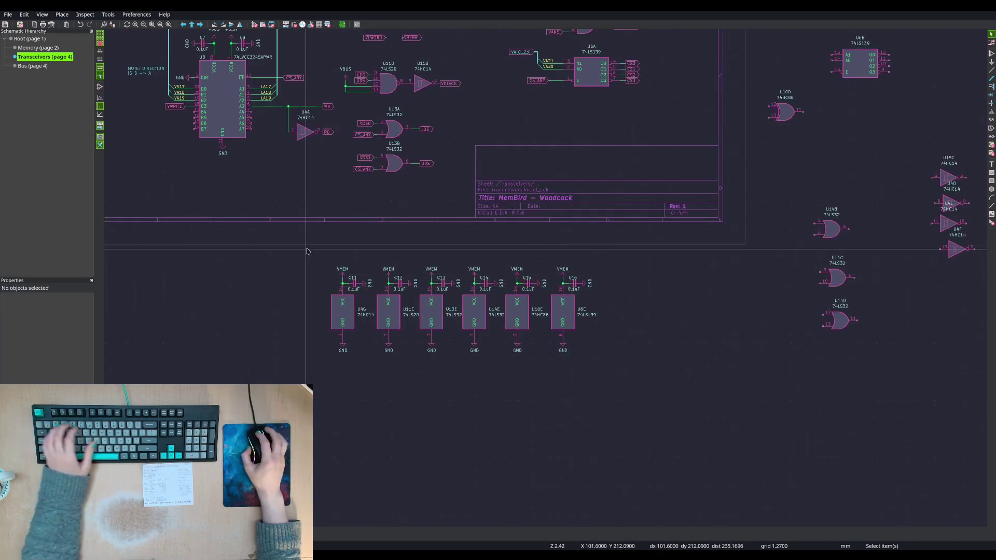
# - Add the text note "TODO: handle berr signal" just above the VLWORD and VBERR labels
pyautogui.scroll(-2, 706, 293)
pyautogui.moveTo(718, 239); pyautogui.dragTo(627, 301, button='middle')
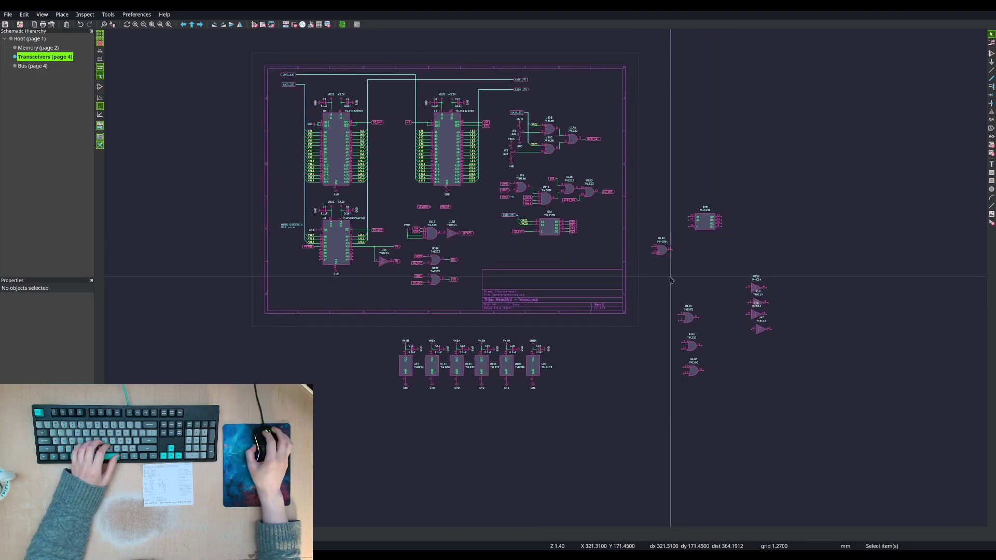
pyautogui.moveTo(679, 274); pyautogui.dragTo(731, 310, button='middle')
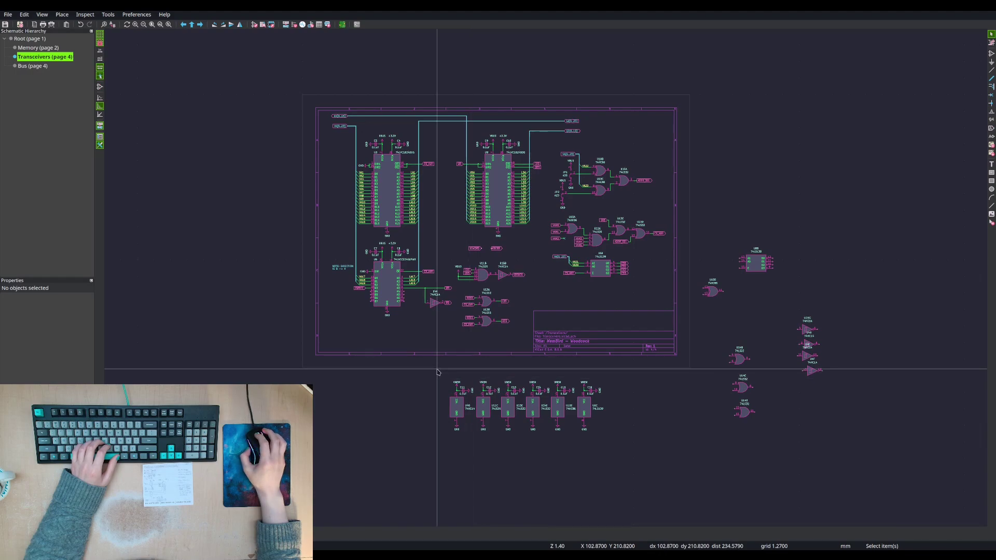
pyautogui.scroll(3, 454, 226)
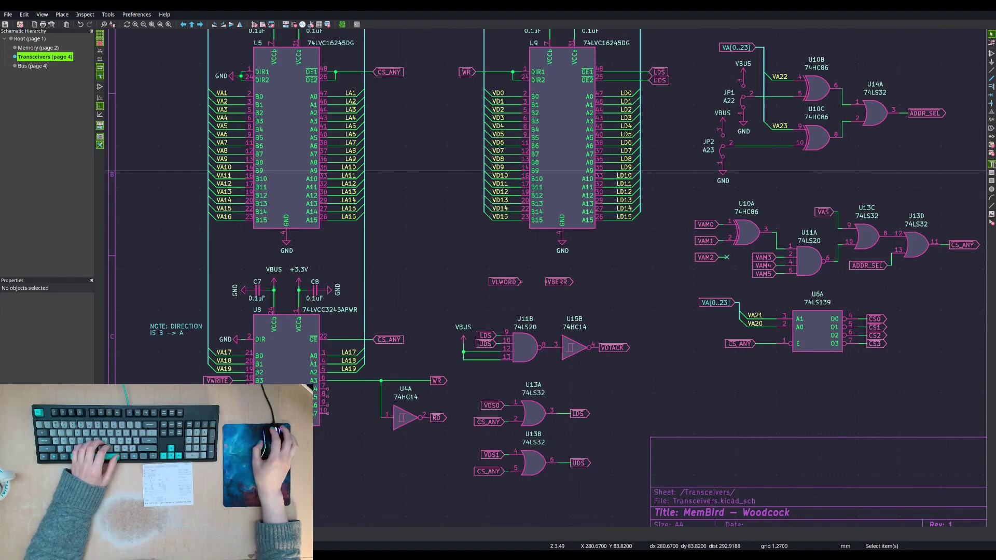
pyautogui.click(902, 184)
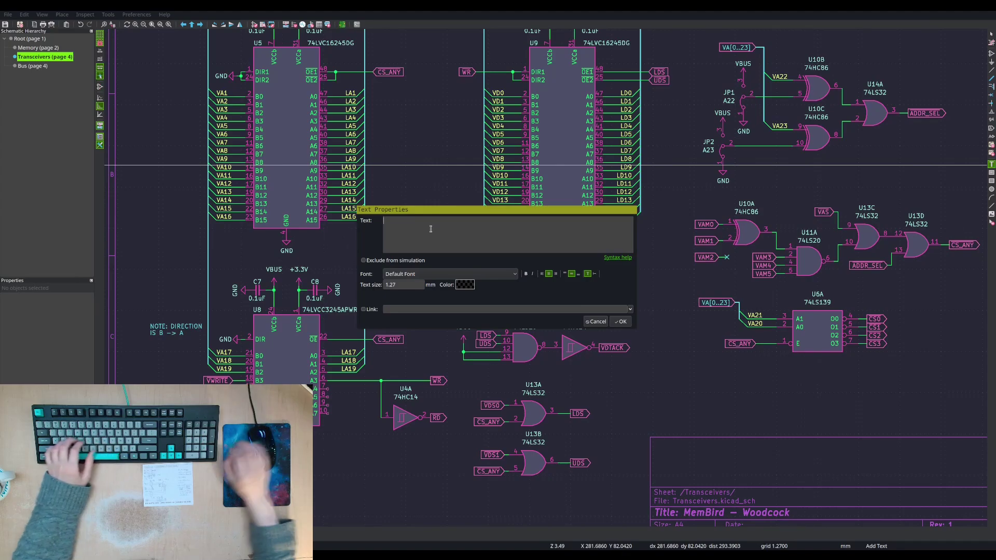
pyautogui.write('TODO:')
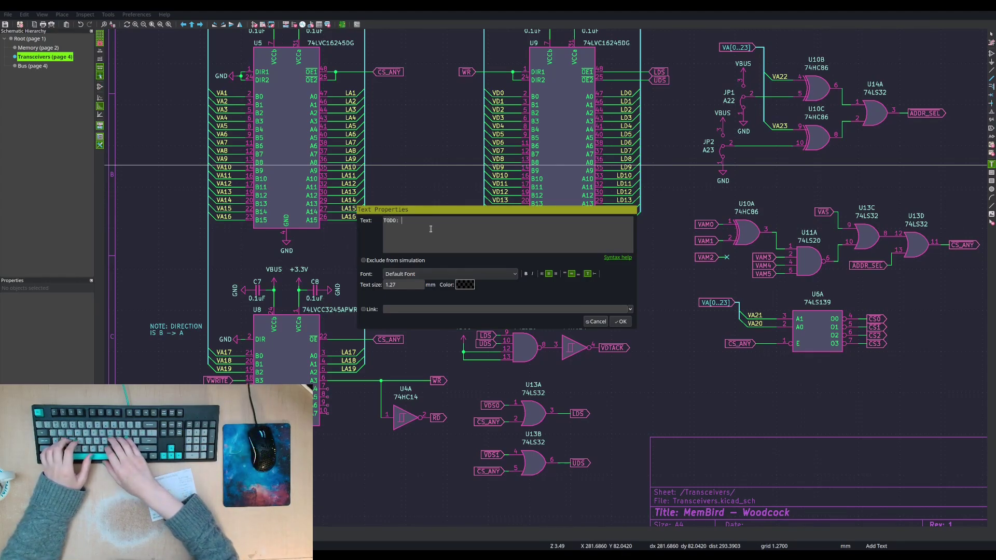
pyautogui.write(' handle ')
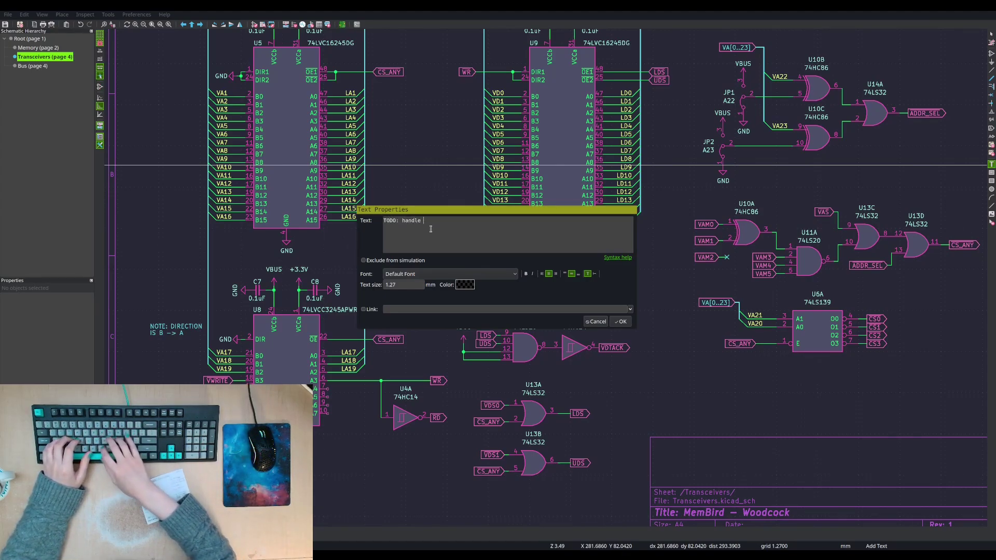
pyautogui.write('berr si')
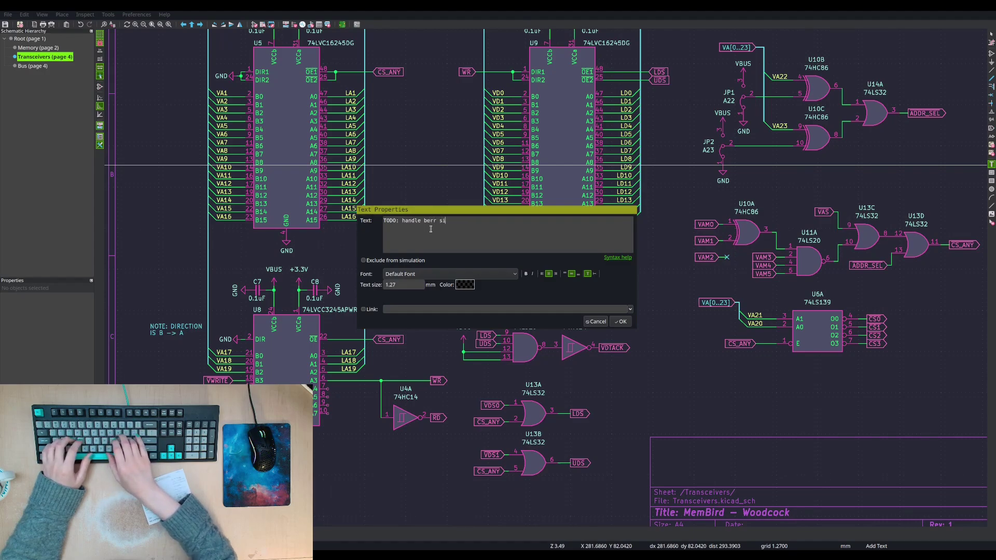
pyautogui.write('gnal')
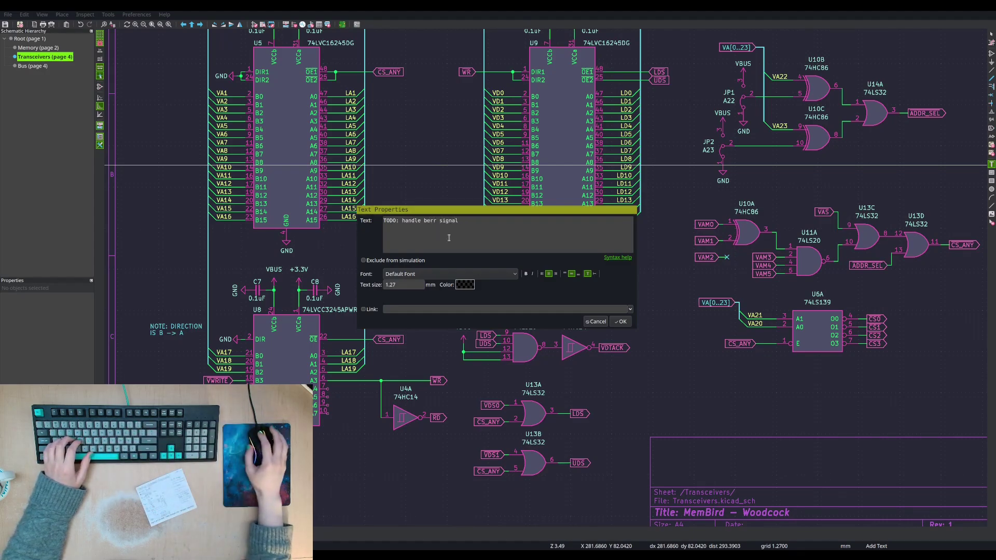
pyautogui.click(619, 322)
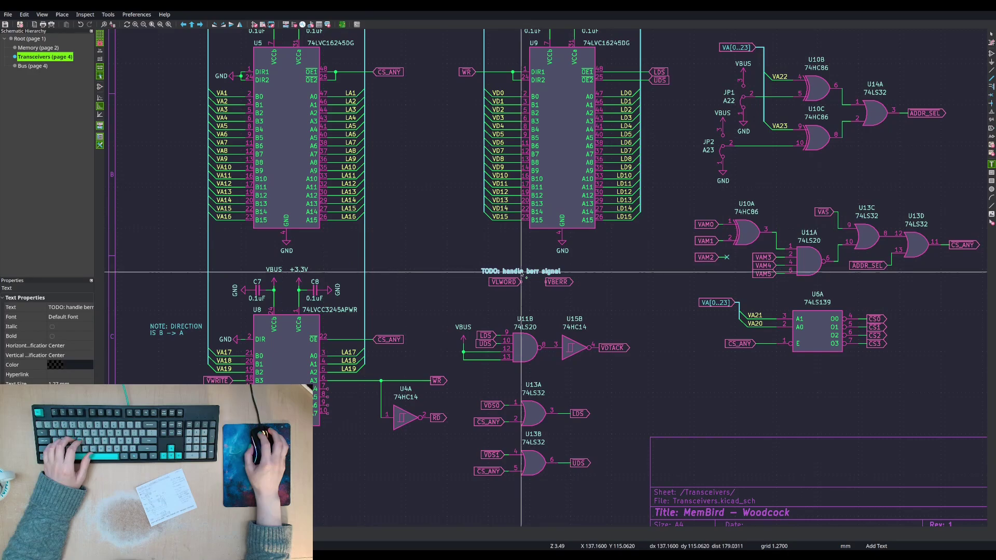
pyautogui.click(525, 280)
pyautogui.scroll(-3, 526, 280)
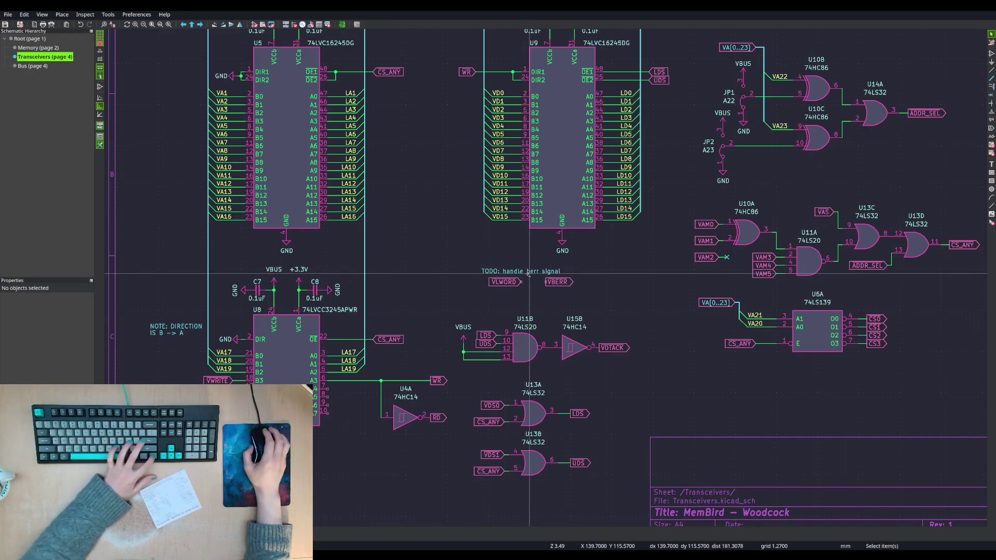
pyautogui.press('Escape')
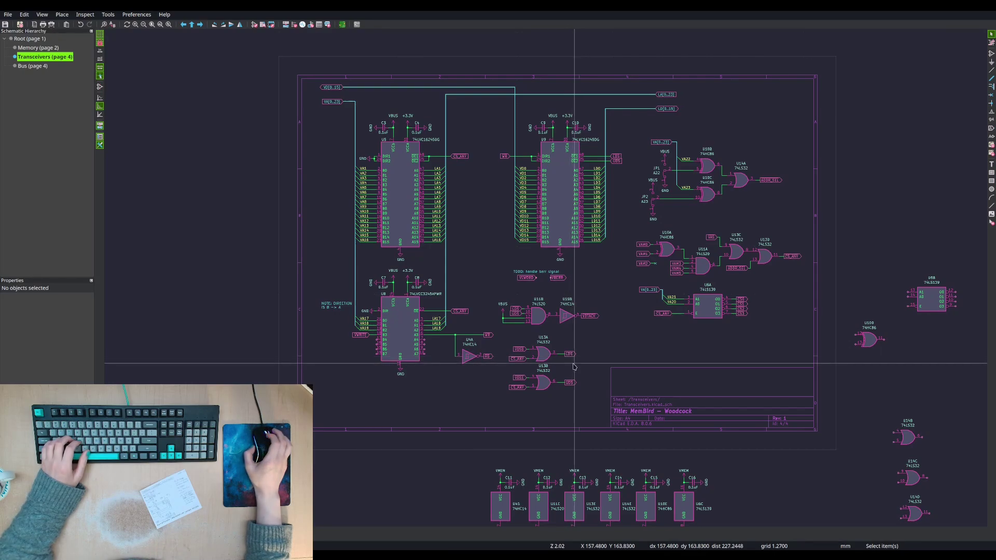
# - Duplicate the berr note and place the copy just below the VDTACK label beside U15B
pyautogui.moveTo(574, 366); pyautogui.dragTo(431, 368, button='middle')
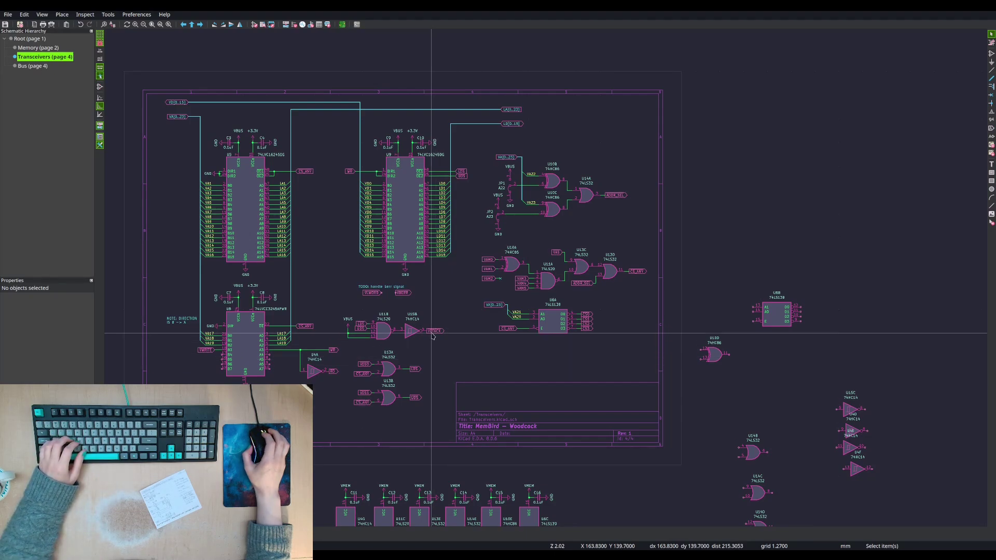
pyautogui.click(399, 287)
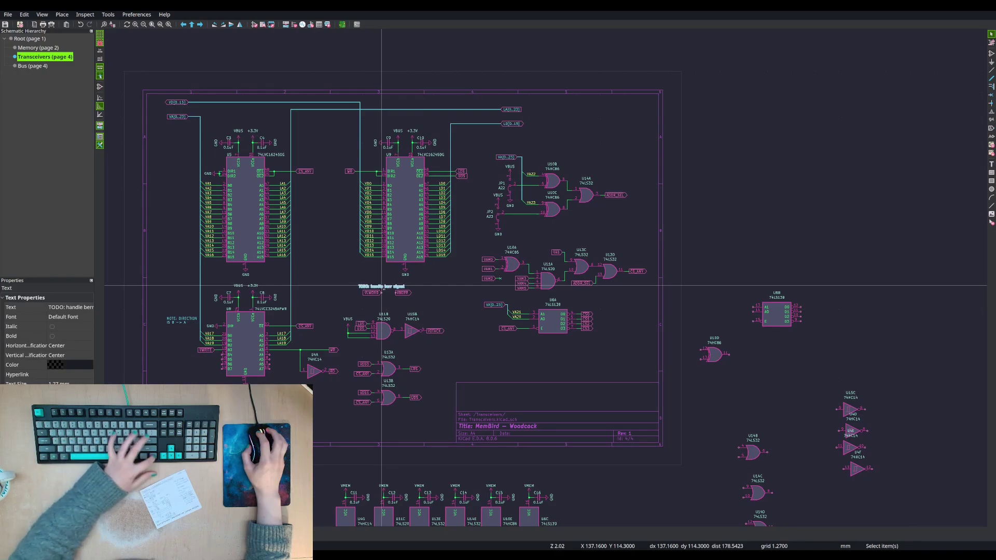
pyautogui.hotkey('ctrl', 'd')
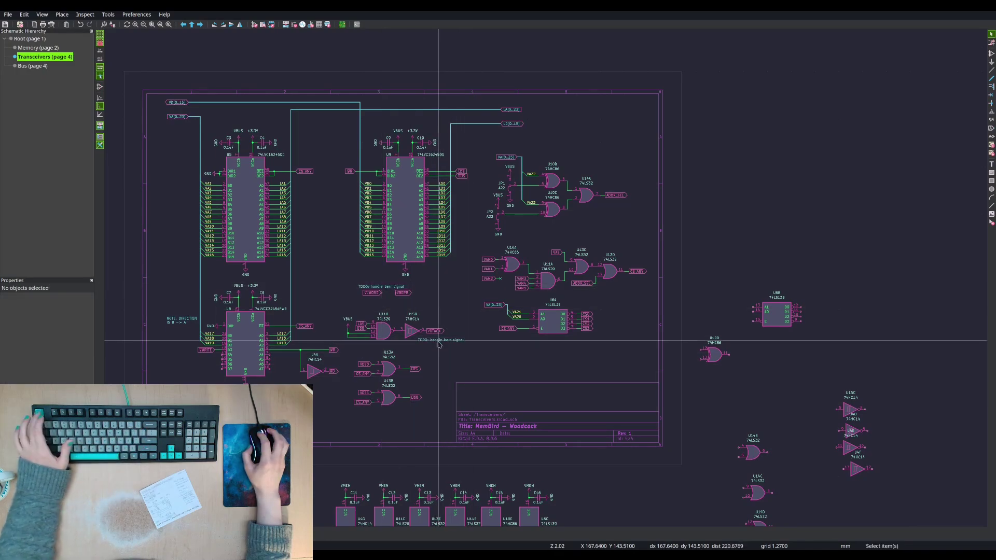
# - Change the text of the copied note below VDTACK to "TODO: do you need a timer here"
pyautogui.doubleClick(439, 342)
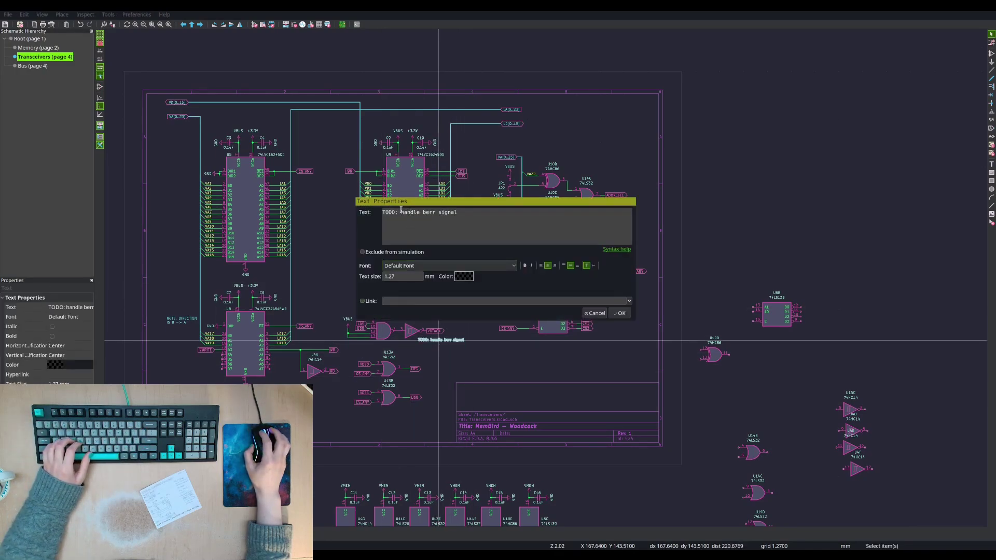
pyautogui.write('do')
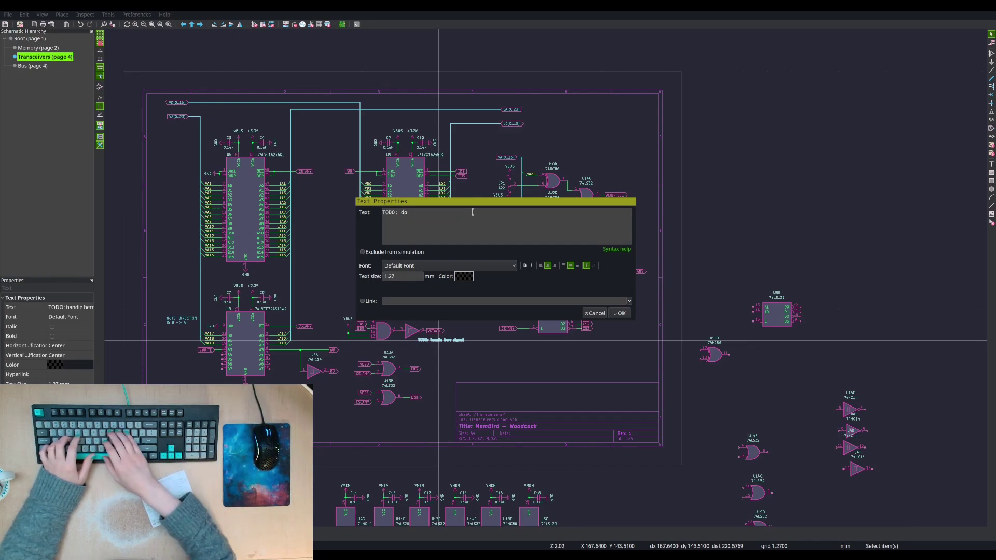
pyautogui.write(' you need a')
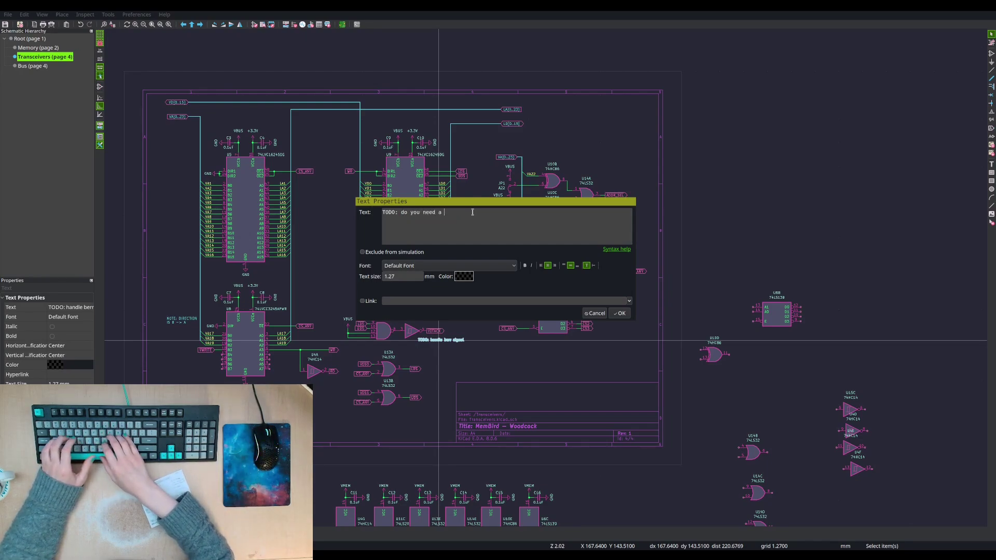
pyautogui.write(' timer')
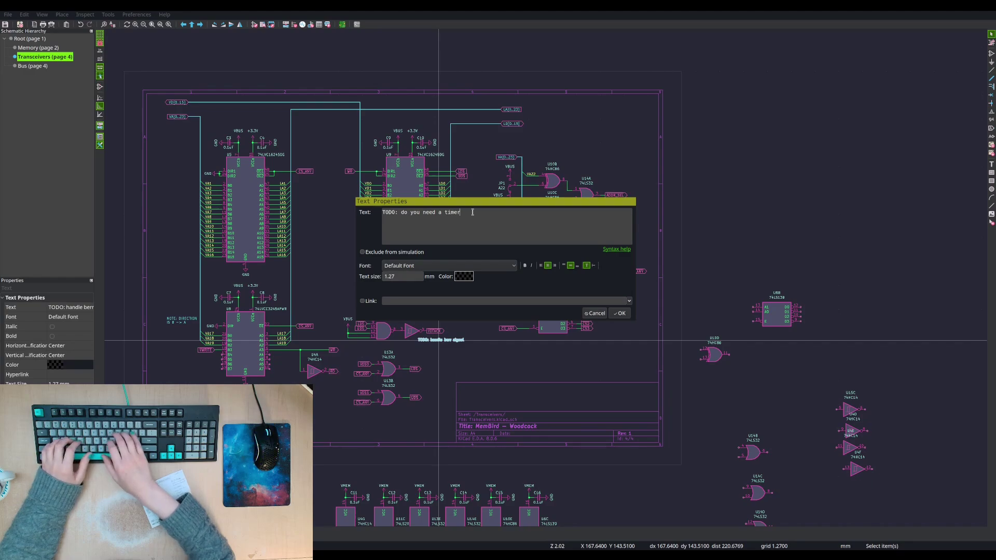
pyautogui.press('Return')
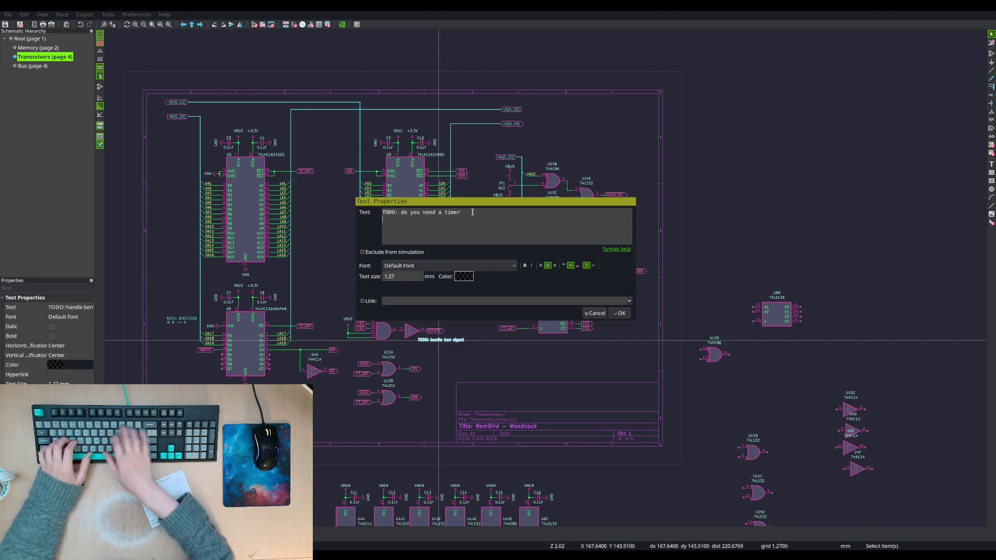
pyautogui.write('here')
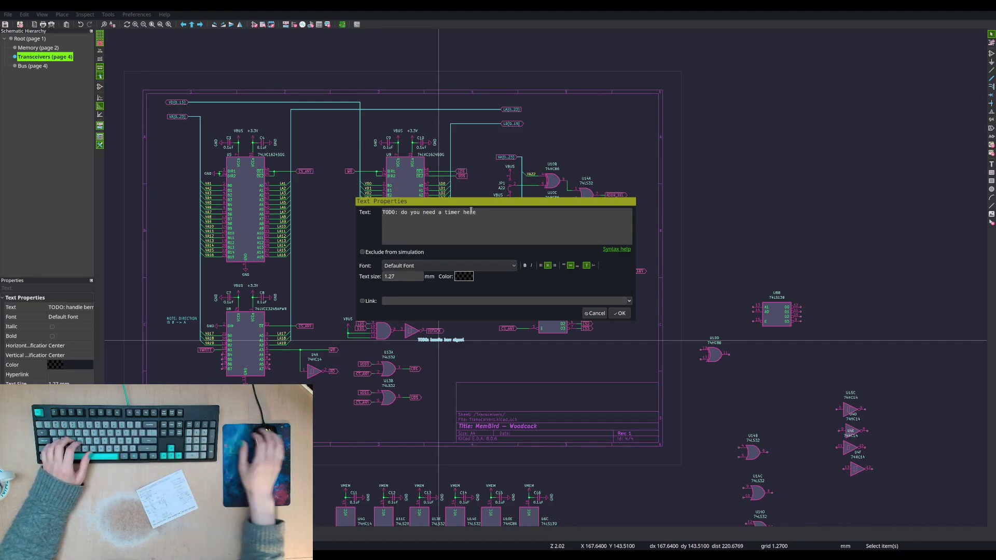
pyautogui.click(620, 313)
pyautogui.click(422, 340)
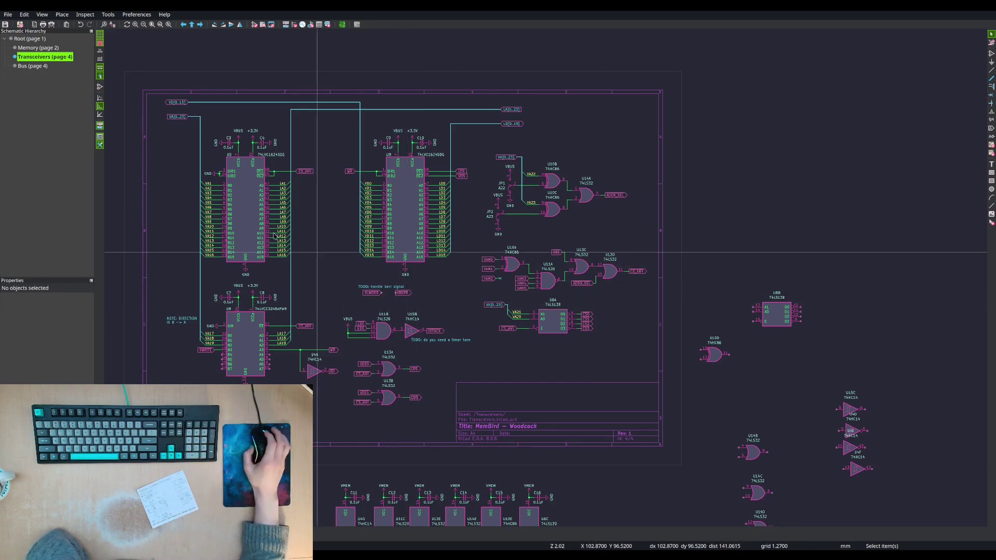
# - Review the Bus, Memory and Transceivers sheets for unfinished parts, then open the root sheet
pyautogui.press('pagedown')
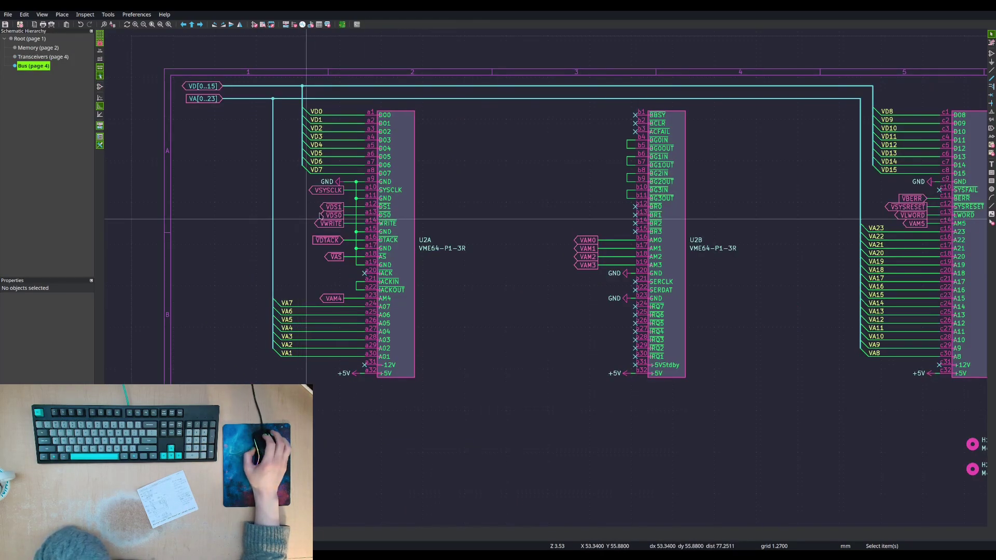
pyautogui.hscroll(2, 337, 212)
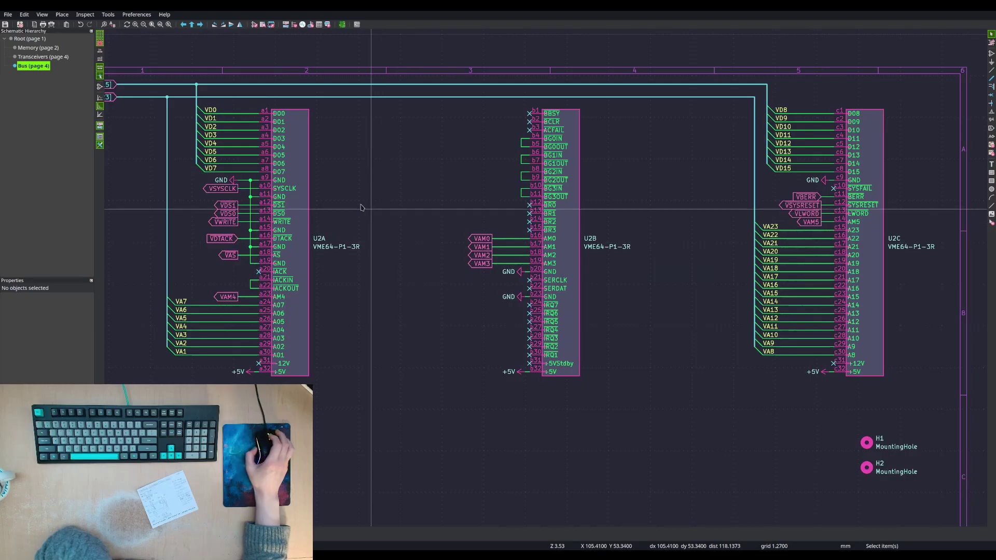
pyautogui.click(34, 49)
pyautogui.scroll(-4, 370, 230)
pyautogui.moveTo(370, 229); pyautogui.dragTo(557, 283, button='middle')
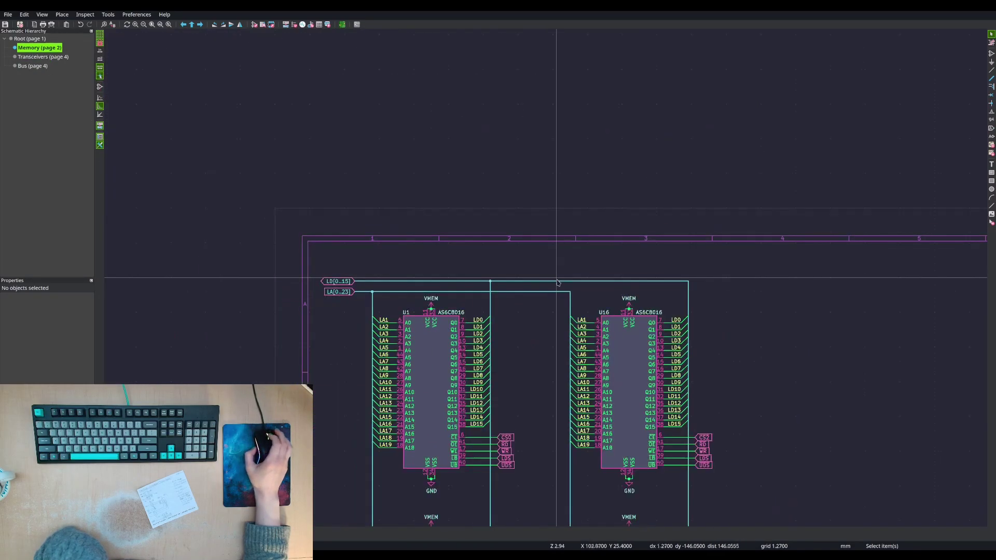
pyautogui.scroll(-5, 558, 283)
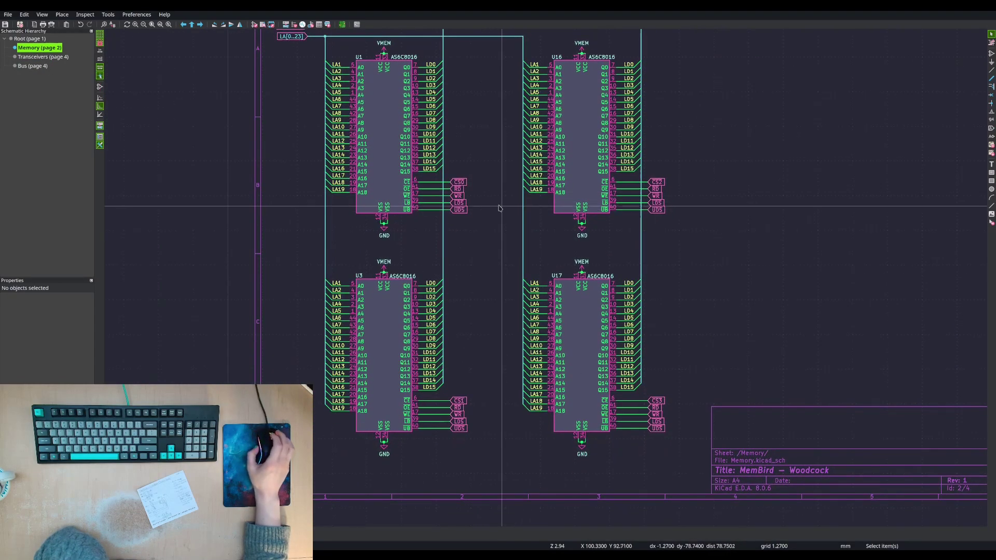
pyautogui.click(33, 39)
pyautogui.click(39, 63)
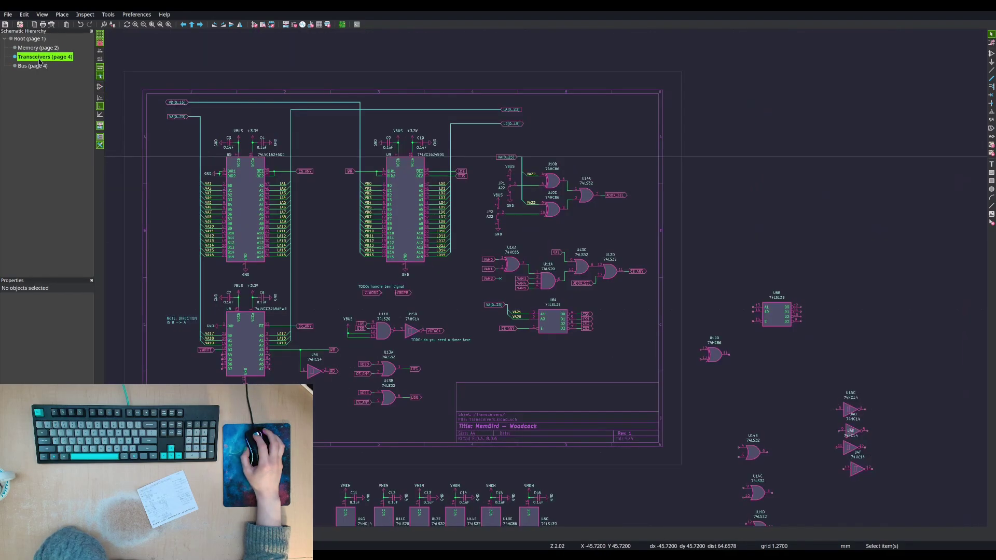
pyautogui.click(31, 39)
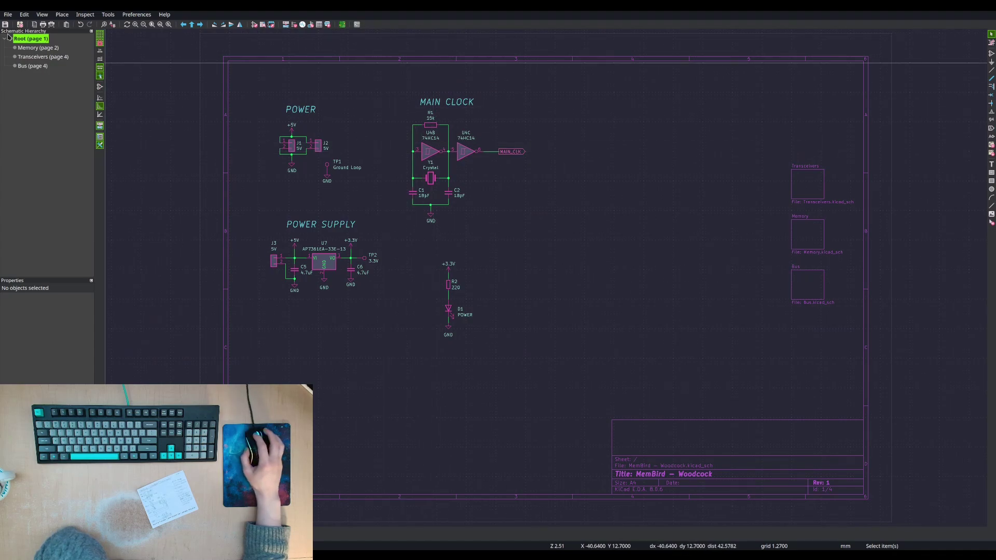
# - Examine the 74HC14 inverter references and units on the Transceivers sheet, check the Memory and Bus sheets, then open the root sheet
pyautogui.click(35, 48)
pyautogui.click(47, 66)
pyautogui.click(51, 57)
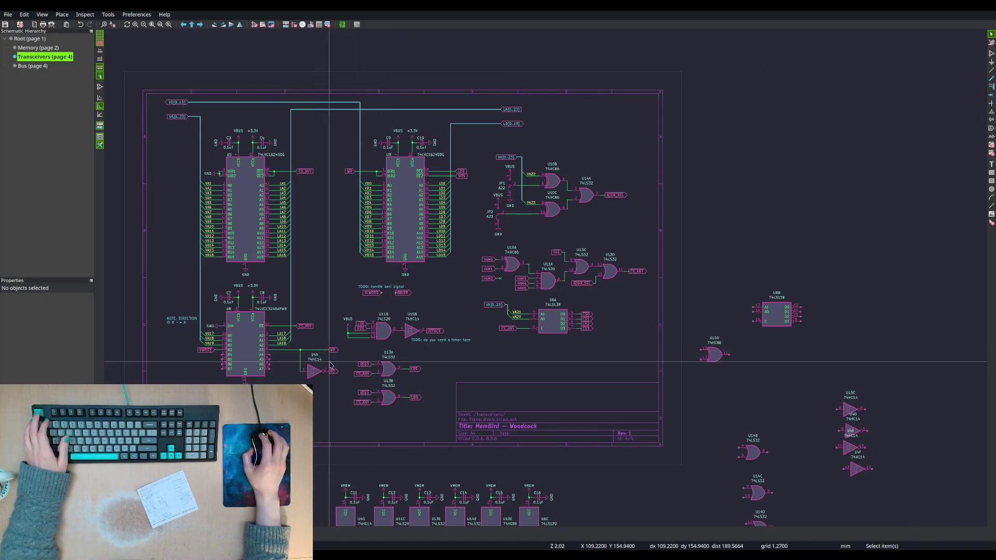
pyautogui.click(414, 332)
pyautogui.press('Escape')
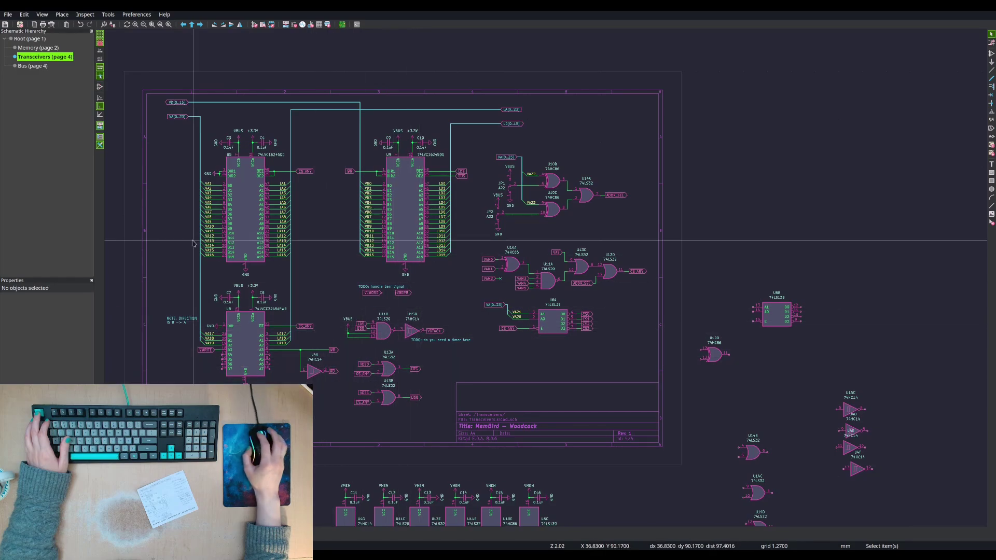
pyautogui.click(39, 48)
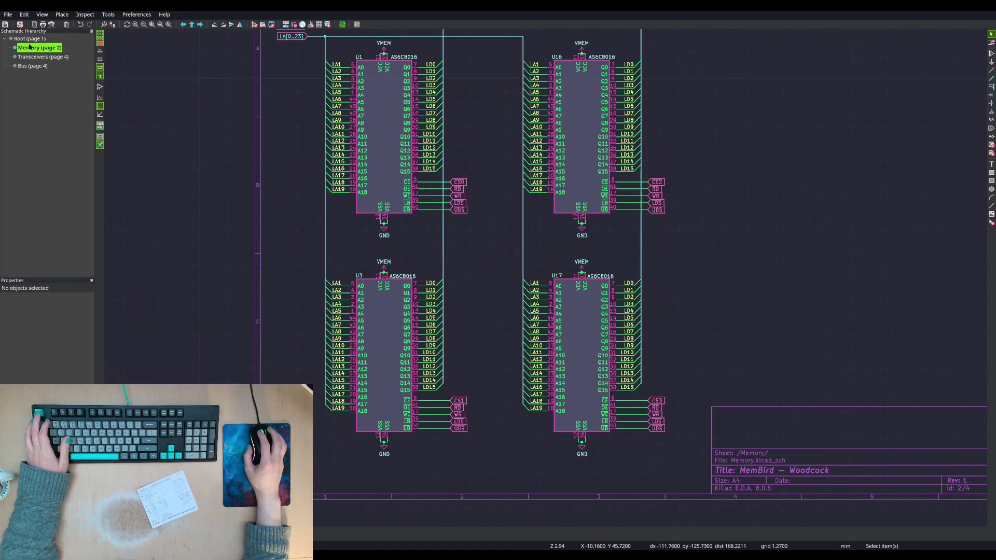
pyautogui.click(30, 39)
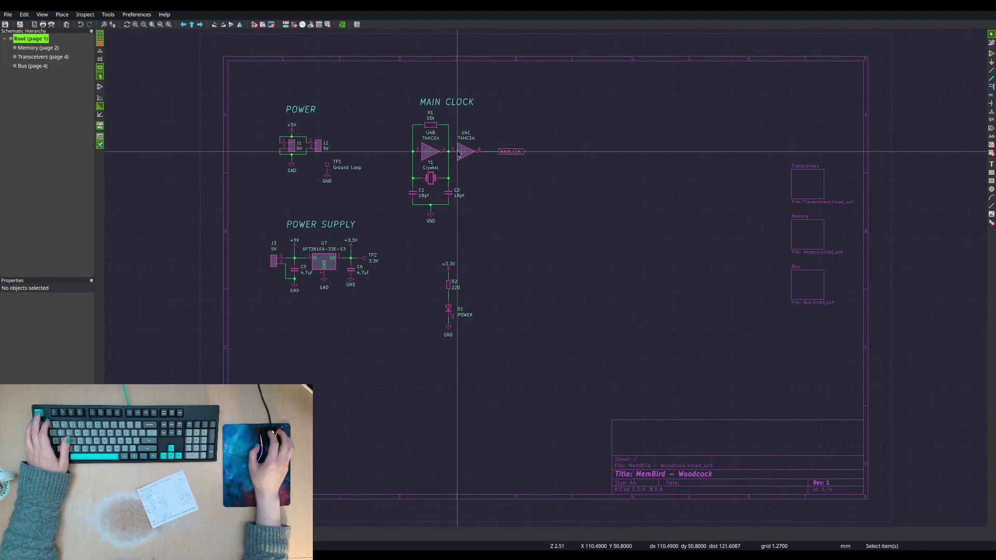
# - Change the MAIN CLOCK inverter across the crystal to unit E of U4
pyautogui.click(432, 155)
pyautogui.doubleClick(432, 155)
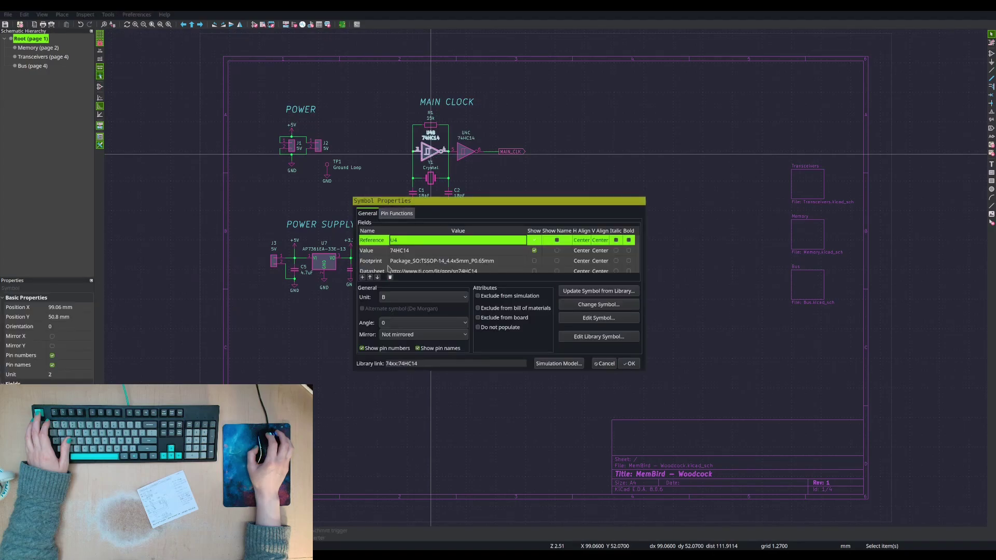
pyautogui.click(406, 298)
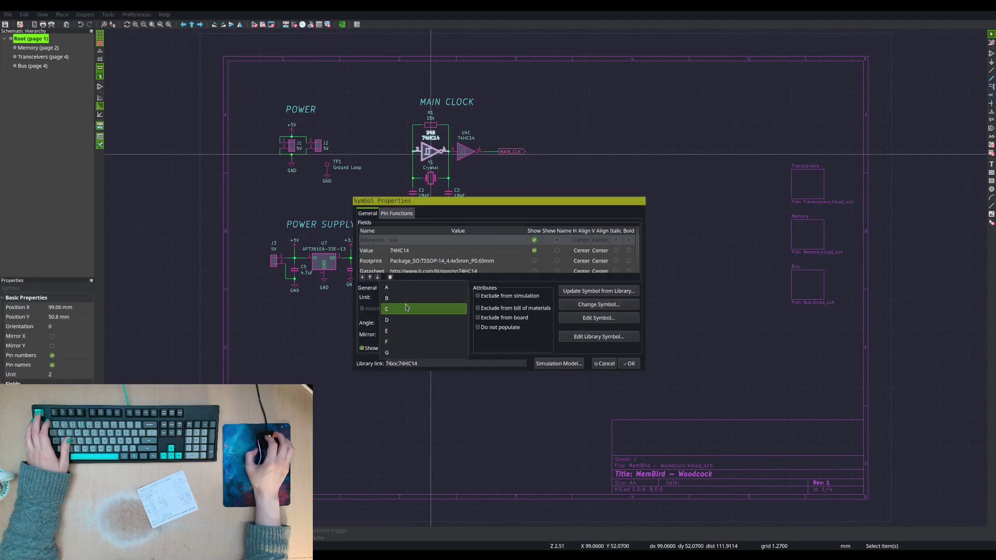
pyautogui.click(408, 332)
pyautogui.click(629, 363)
# - Change the inverter that drives the MAIN_CLK label to unit F of U4
pyautogui.doubleClick(461, 143)
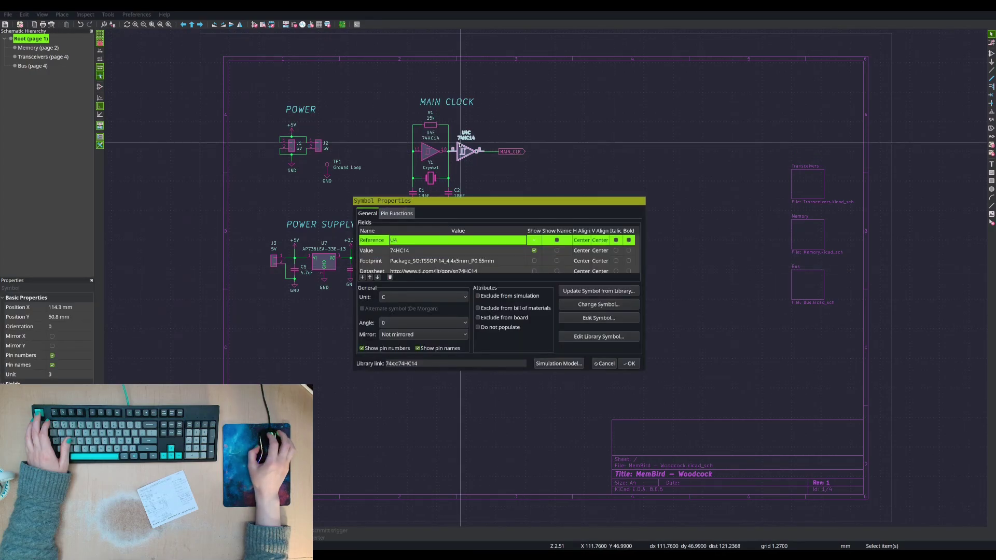
pyautogui.click(423, 297)
pyautogui.click(407, 341)
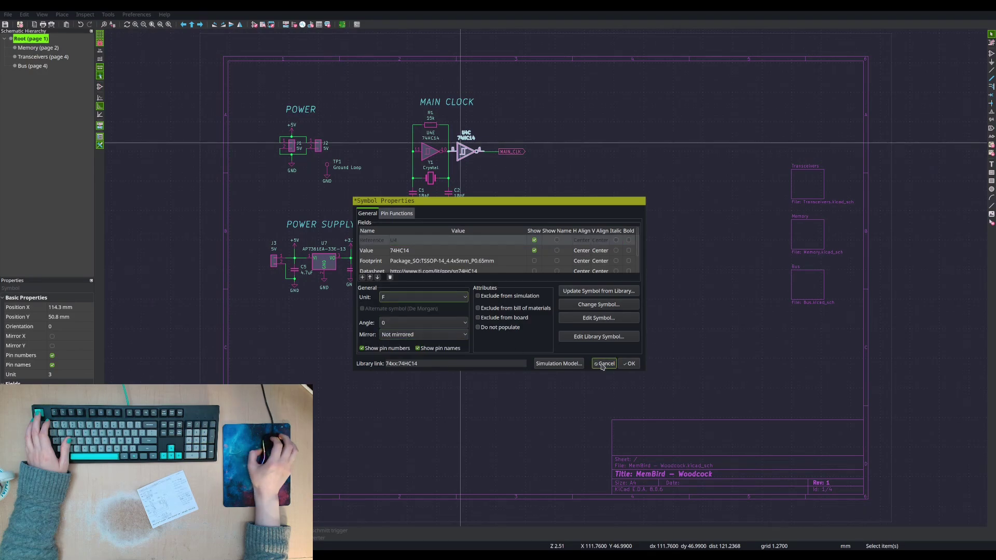
pyautogui.click(629, 363)
# - On the Transceivers sheet, set the reference of the U15B inverter driving VDTACK to U4
pyautogui.click(39, 58)
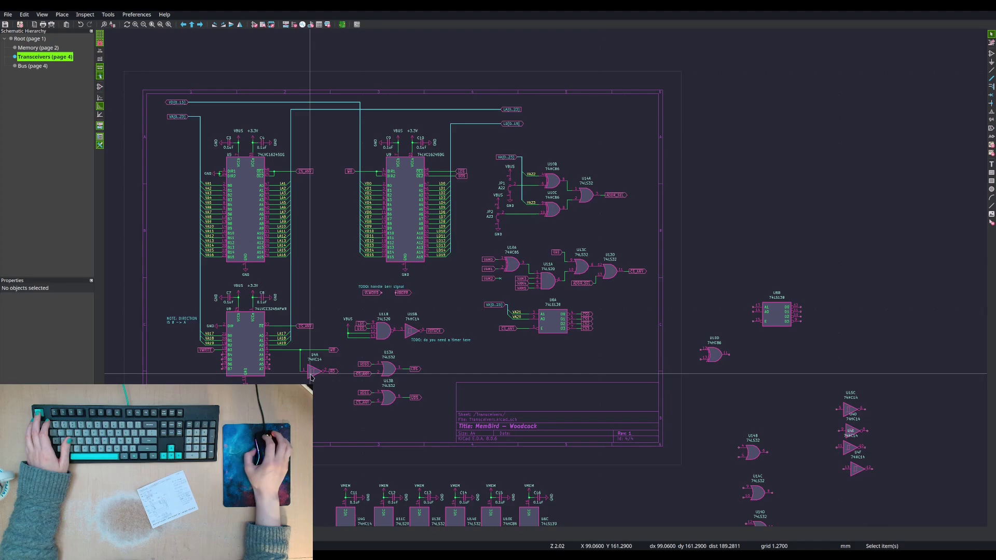
pyautogui.doubleClick(411, 331)
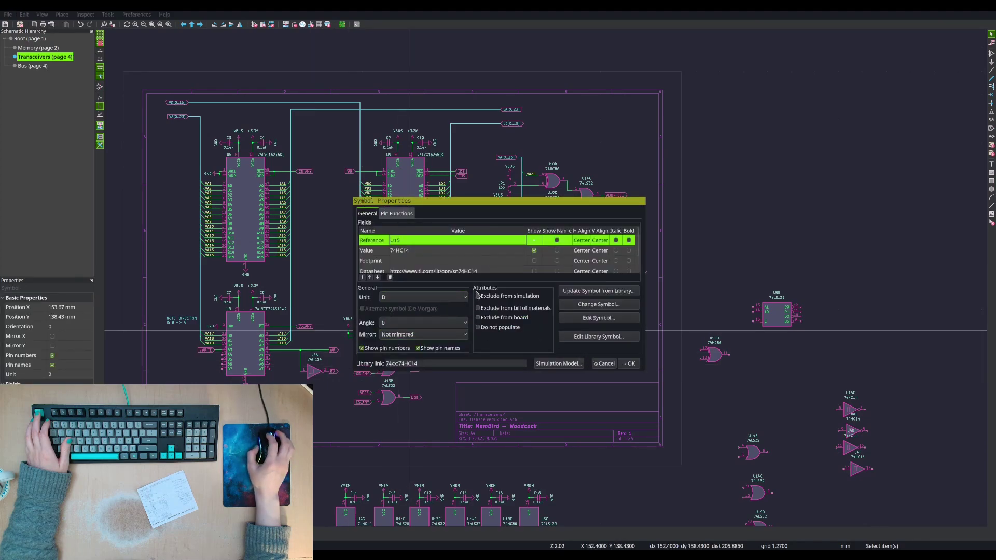
pyautogui.click(401, 240)
pyautogui.click(394, 240)
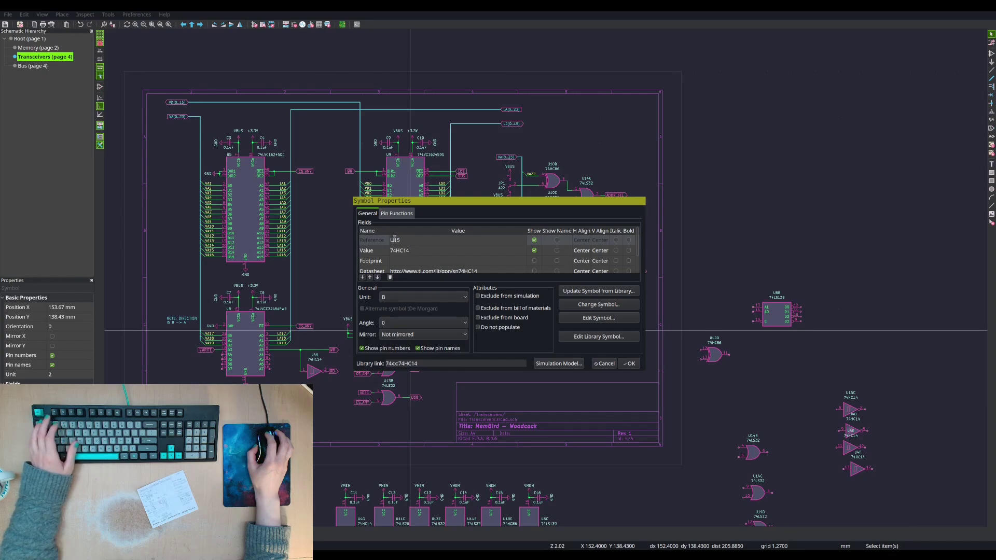
pyautogui.moveTo(394, 240); pyautogui.dragTo(402, 240)
pyautogui.write('4')
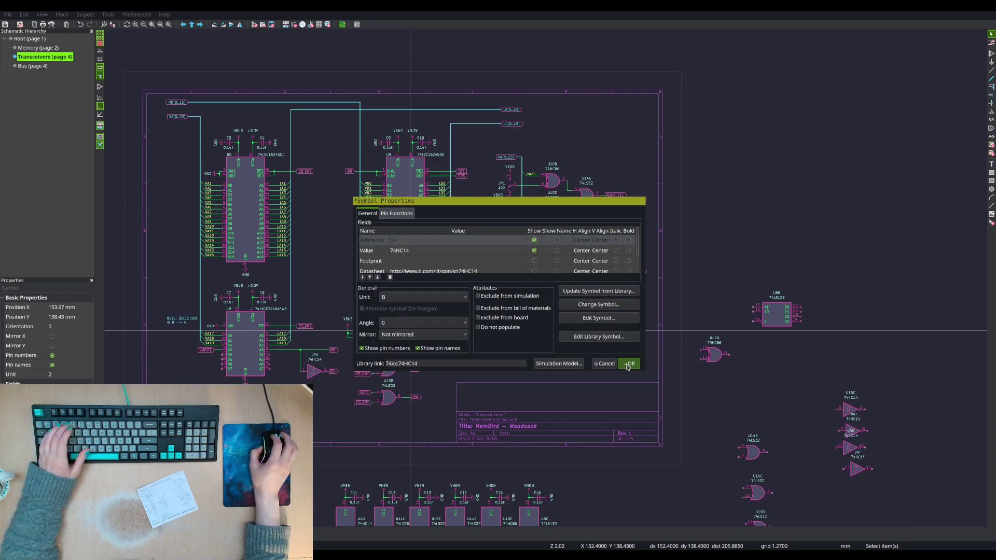
pyautogui.click(629, 363)
# - Set the reference of the spare inverter U15C outside the sheet frame to U4
pyautogui.scroll(5, 565, 229)
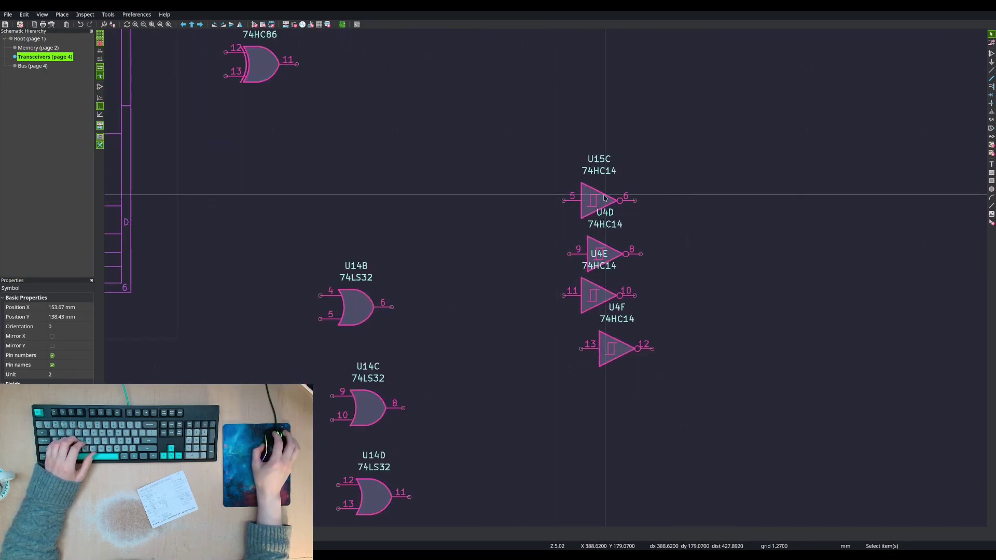
pyautogui.doubleClick(607, 198)
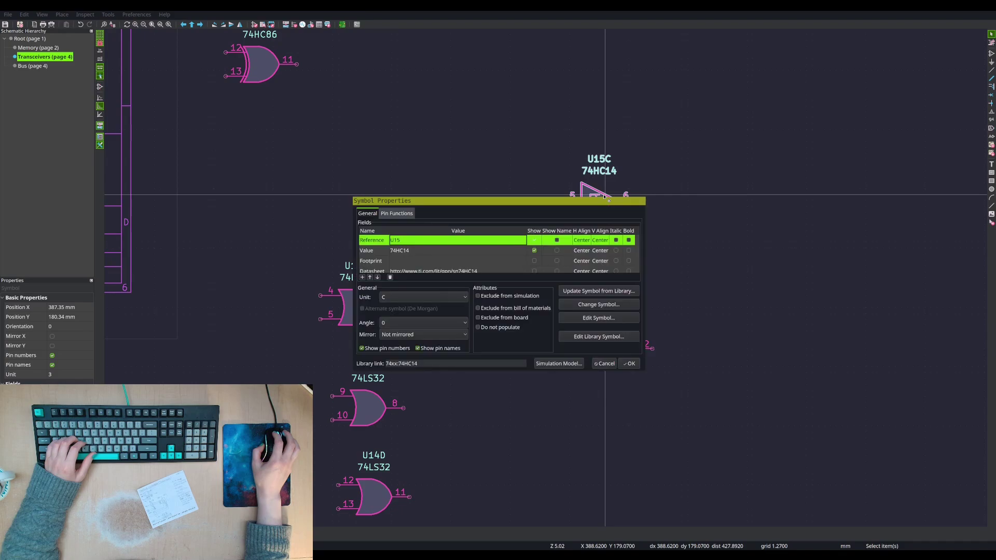
pyautogui.click(395, 240)
pyautogui.moveTo(402, 240); pyautogui.dragTo(393, 240)
pyautogui.write('4')
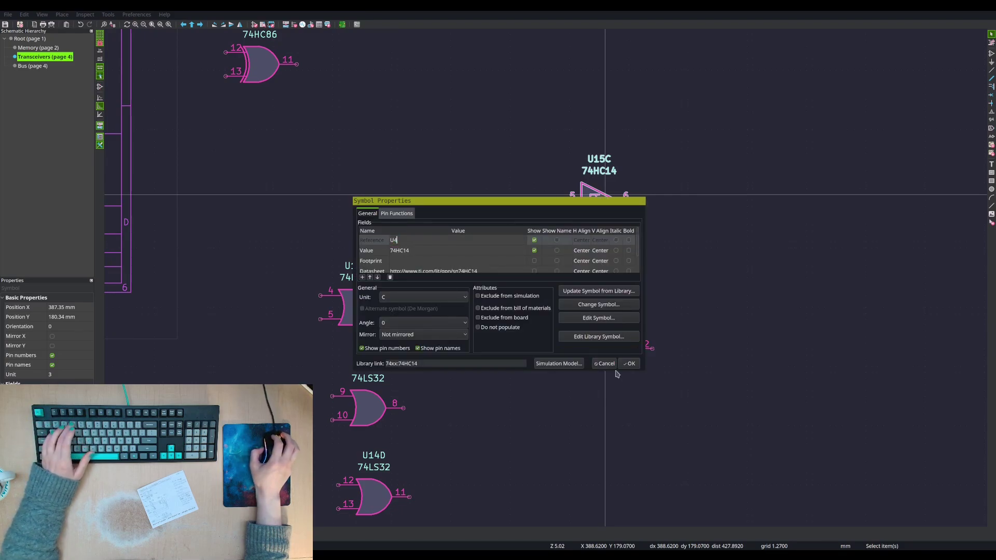
pyautogui.click(630, 363)
pyautogui.doubleClick(616, 248)
pyautogui.click(395, 240)
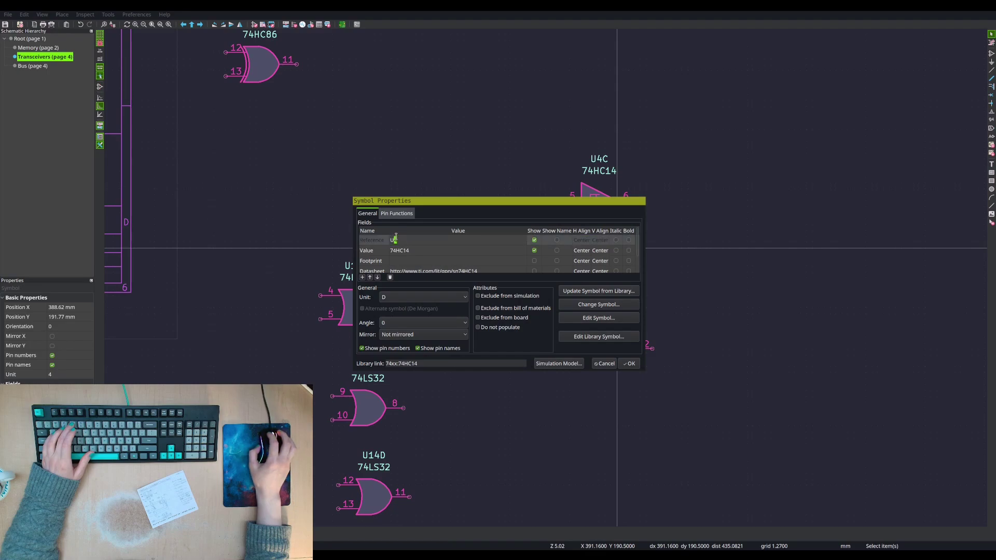
pyautogui.click(629, 363)
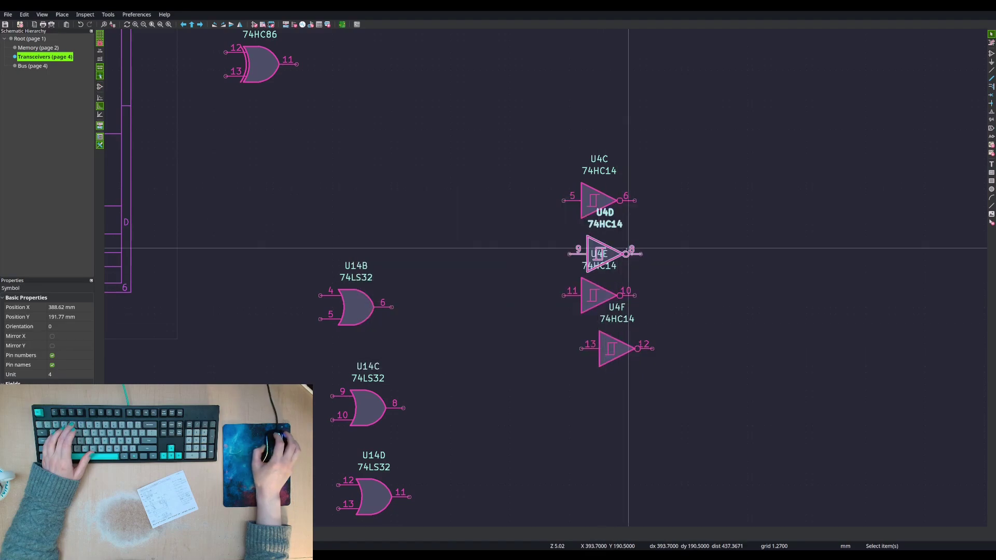
# - Delete the spare 74HC14 inverters U4E and U4F outside the Transceivers sheet frame
pyautogui.click(615, 298)
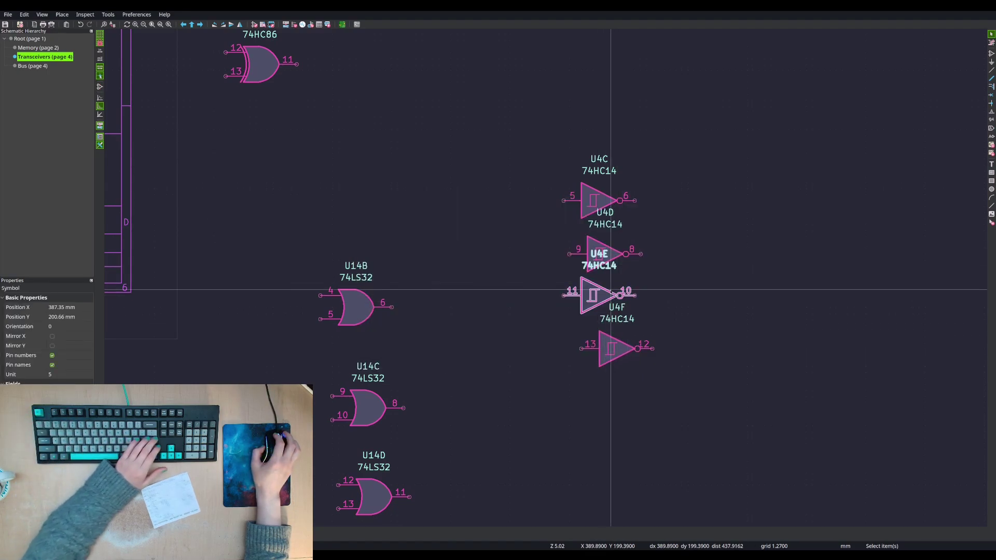
pyautogui.press('Delete')
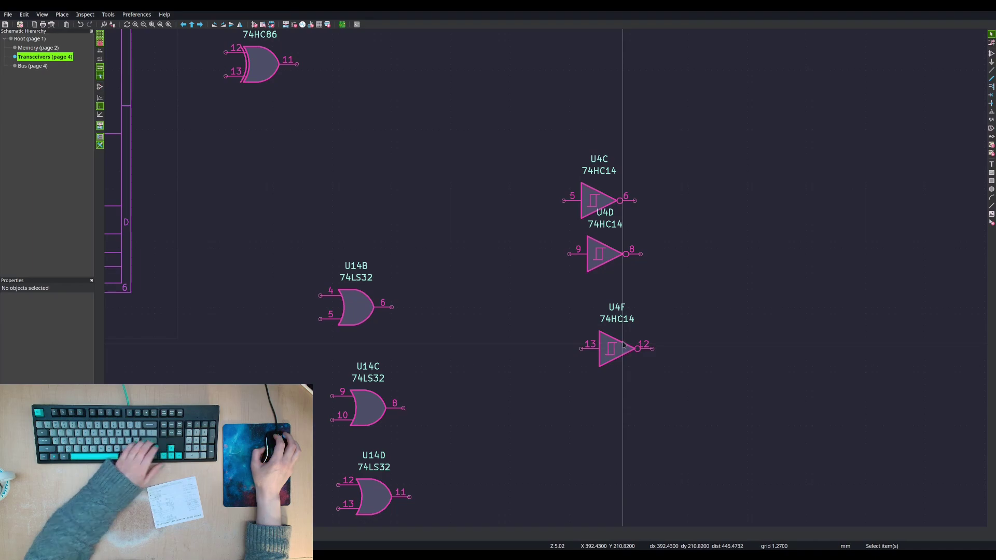
pyautogui.click(625, 347)
pyautogui.press('Delete')
# - Move the spare inverters U4C and U4D together to just below the unused decoder half U6B
pyautogui.scroll(-3, 605, 320)
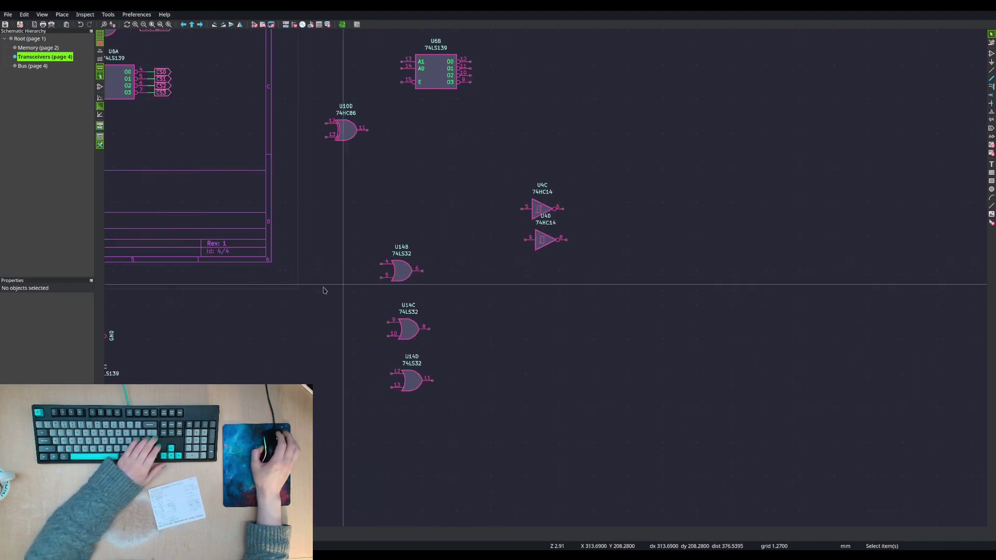
pyautogui.scroll(-1, 306, 293)
pyautogui.moveTo(543, 278); pyautogui.dragTo(875, 276, button='middle')
pyautogui.scroll(2, 497, 333)
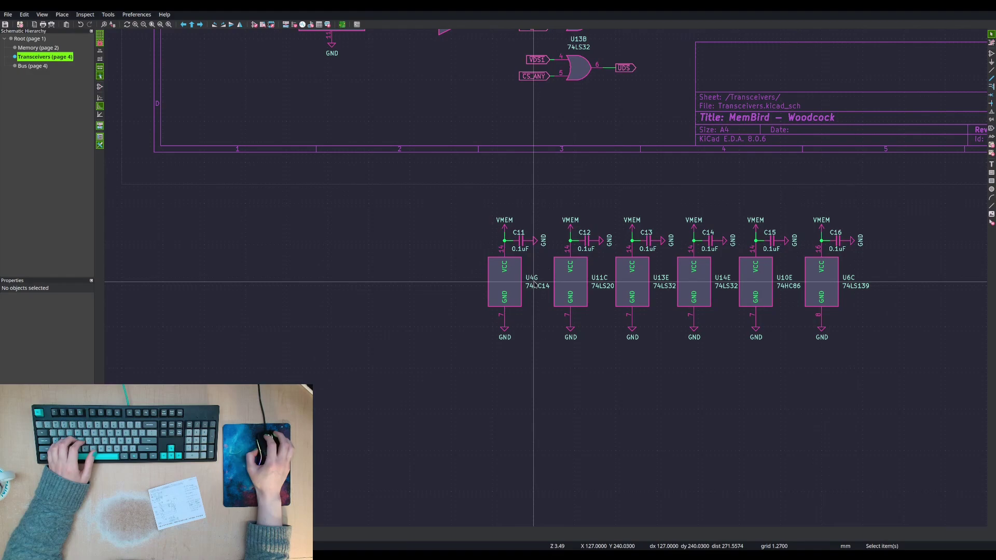
pyautogui.moveTo(718, 258); pyautogui.dragTo(464, 251, button='middle')
pyautogui.scroll(-2, 578, 238)
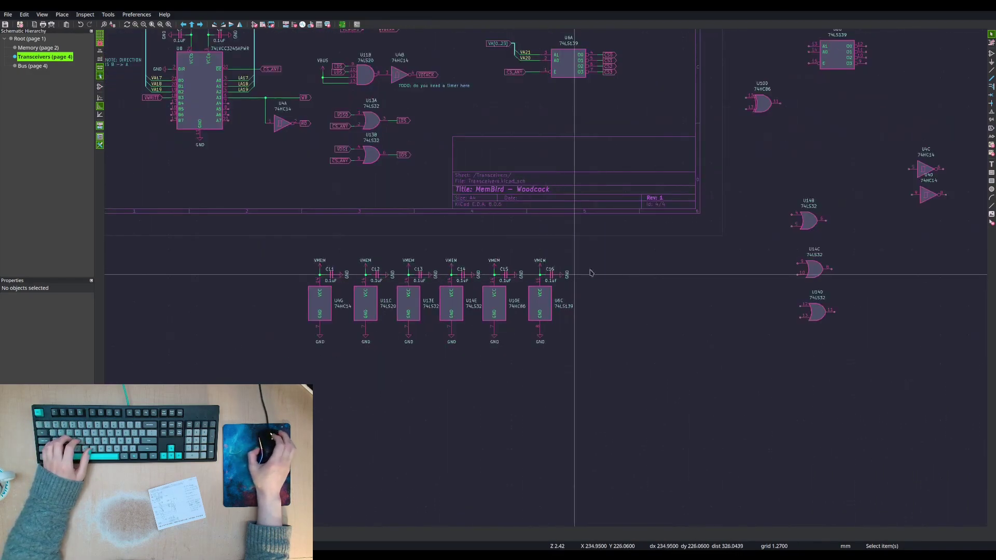
pyautogui.moveTo(663, 238); pyautogui.dragTo(516, 327, button='middle')
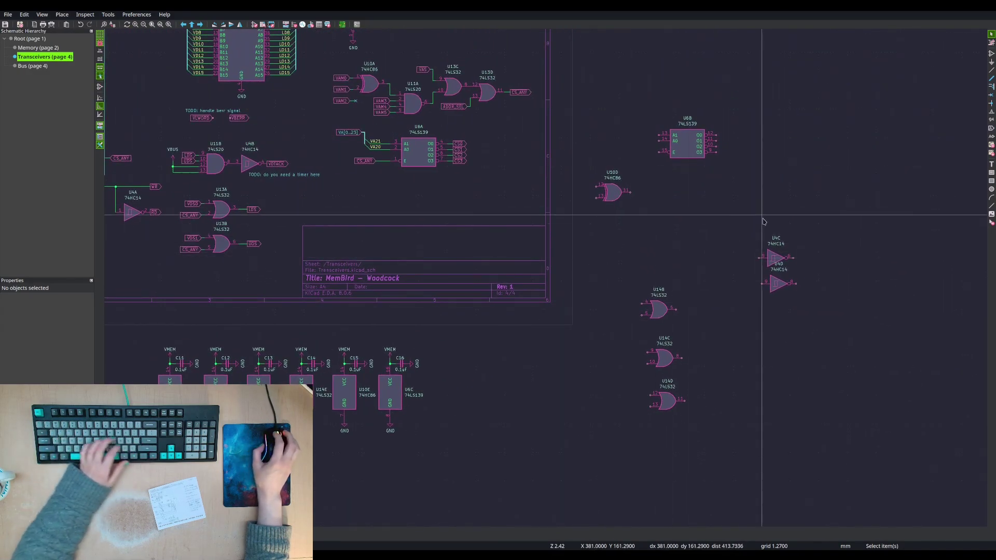
pyautogui.moveTo(748, 221); pyautogui.dragTo(811, 327)
pyautogui.press('m')
pyautogui.click(705, 245)
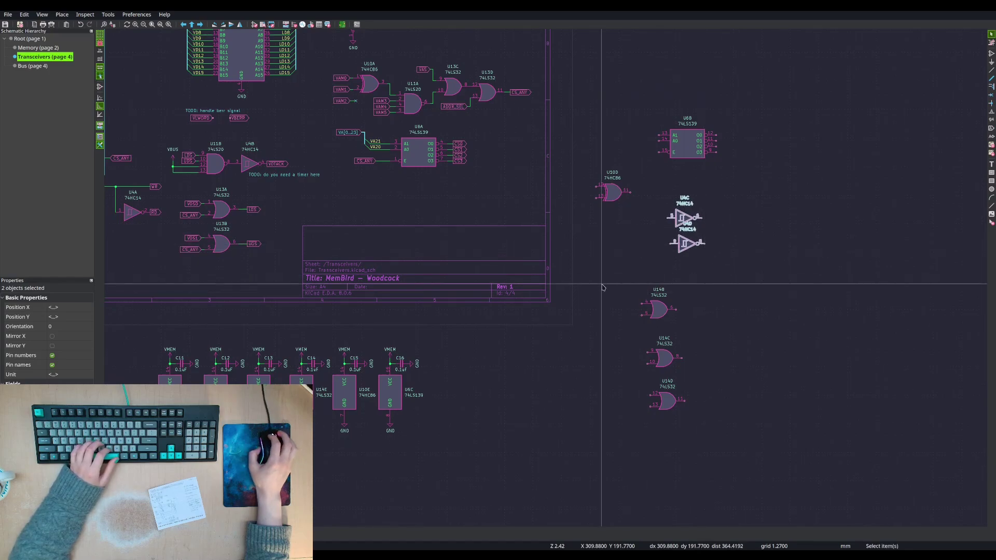
# - Move the three spare 74LS32 gates U14B, U14C and U14D together to just below U10D
pyautogui.moveTo(602, 285); pyautogui.dragTo(711, 426)
pyautogui.press('m')
pyautogui.click(642, 341)
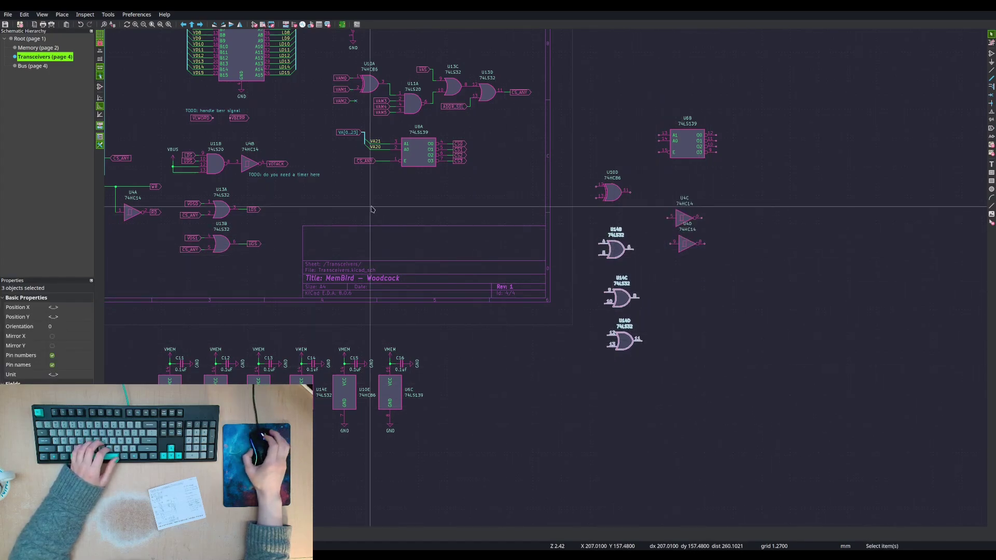
# - Run the electrical rules check on the schematic with warnings listed
pyautogui.moveTo(371, 209); pyautogui.dragTo(550, 248, button='middle')
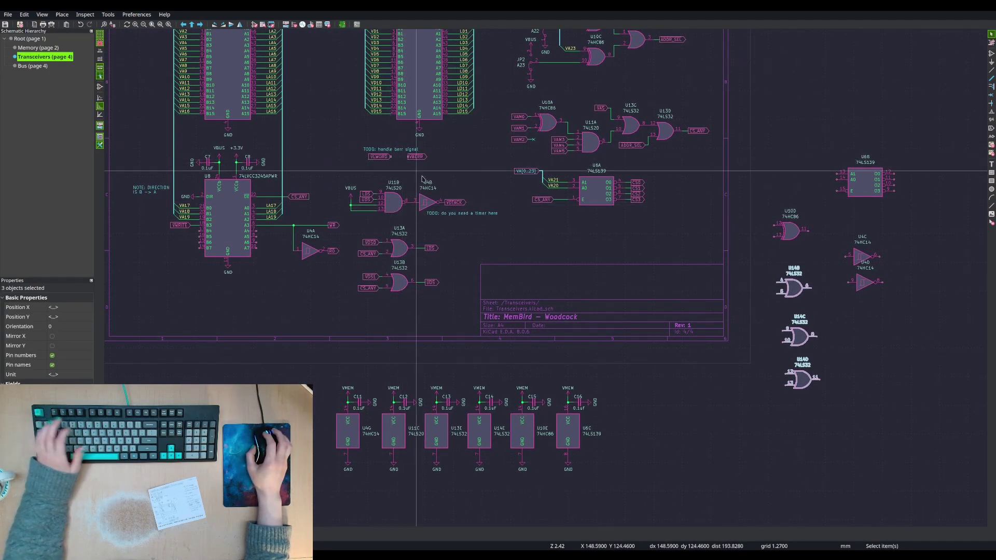
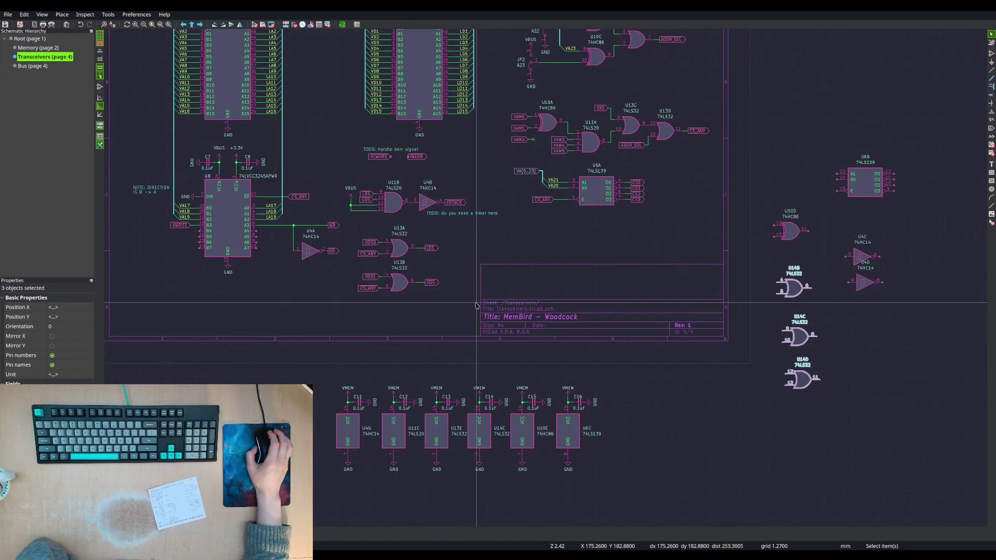
pyautogui.moveTo(455, 263); pyautogui.dragTo(527, 377, button='middle')
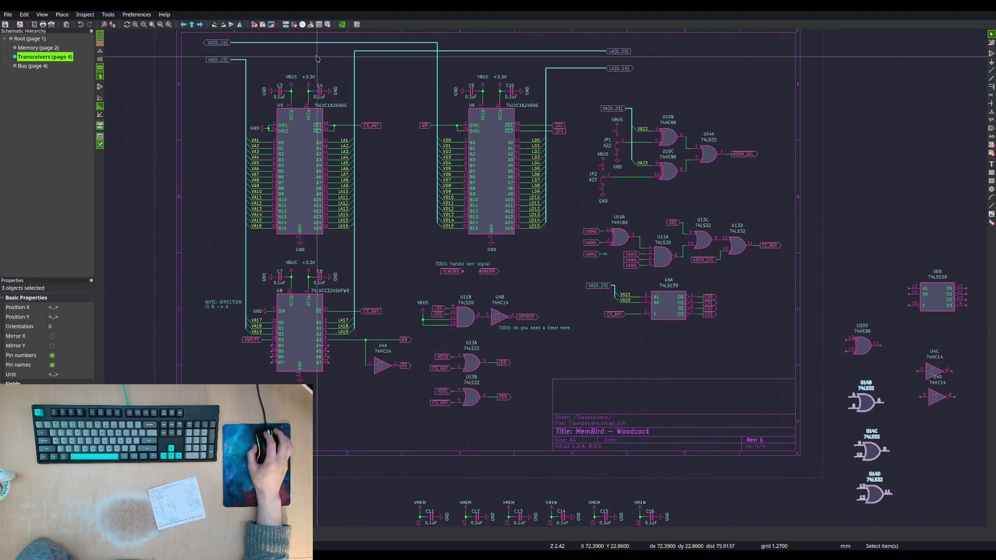
pyautogui.click(295, 25)
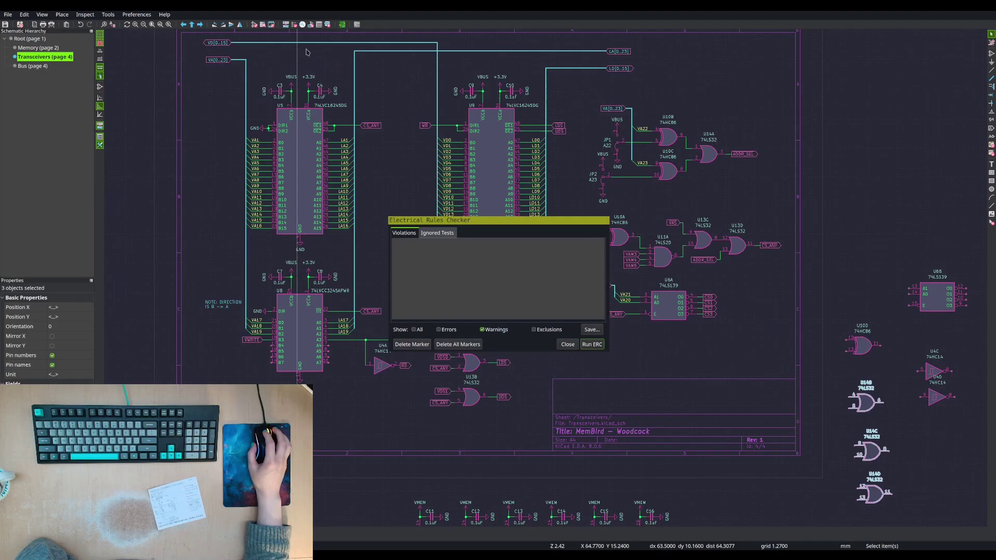
pyautogui.click(592, 345)
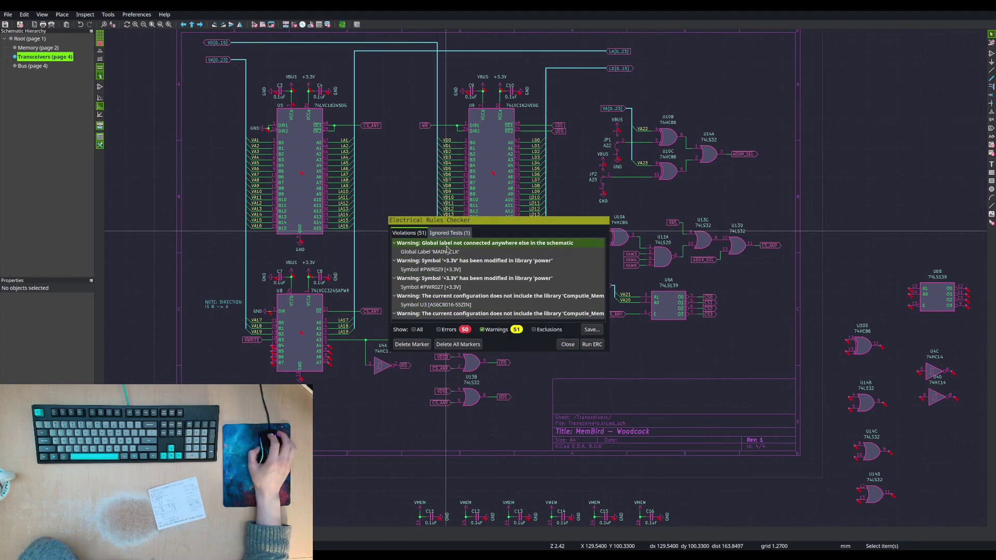
# - Update the +3.3V power symbol at the U7 regulator output from the library and rerun the electrical rules check
pyautogui.doubleClick(464, 261)
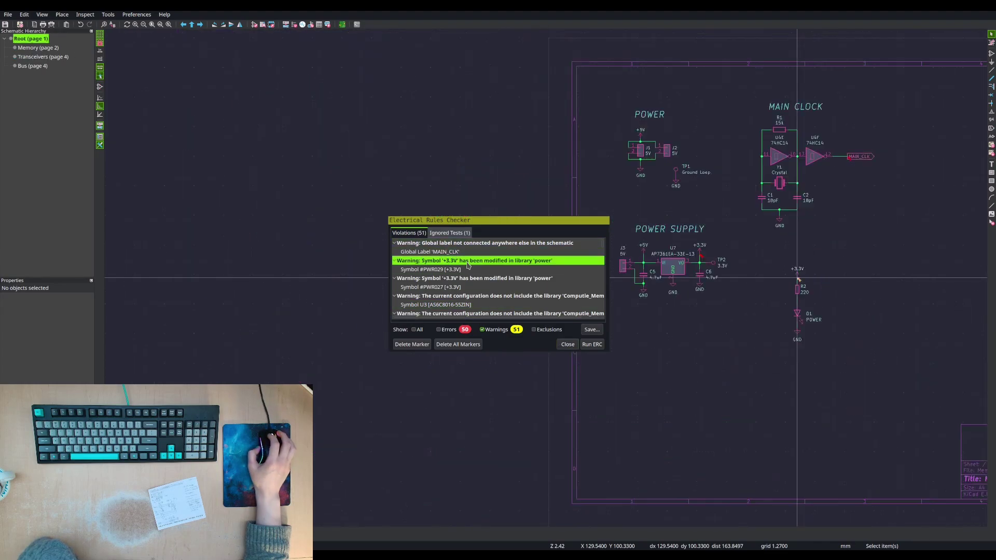
pyautogui.scroll(4, 698, 243)
pyautogui.doubleClick(699, 251)
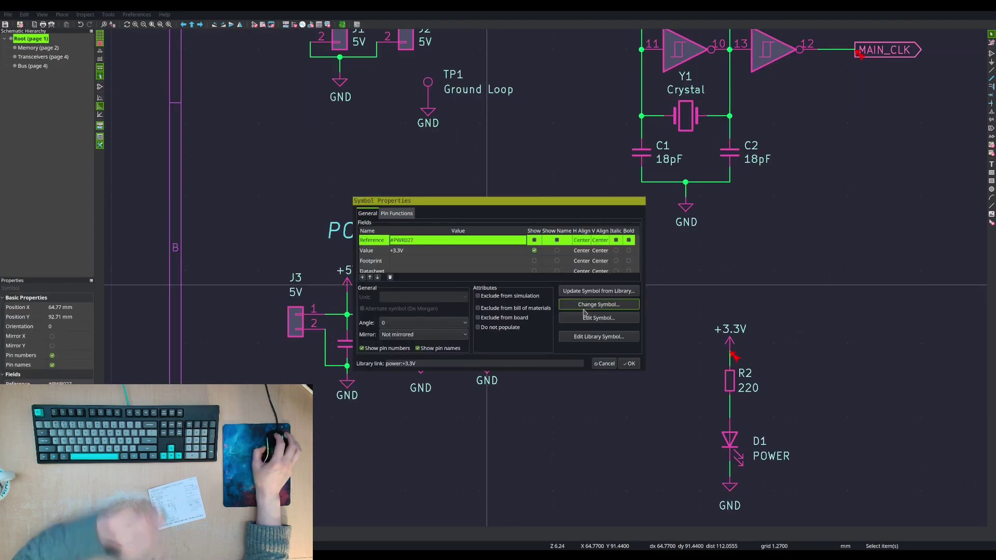
pyautogui.click(594, 291)
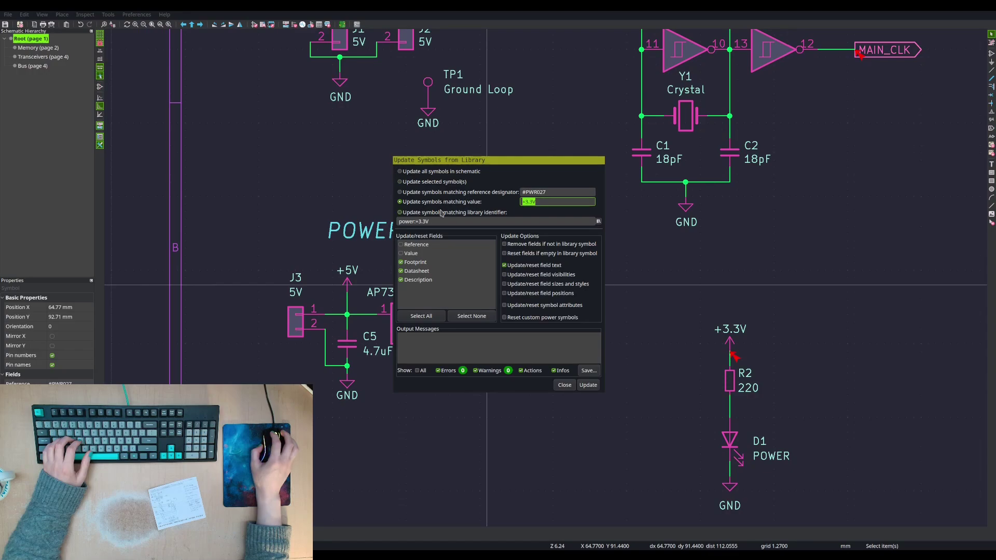
pyautogui.click(586, 384)
pyautogui.click(565, 385)
pyautogui.press('Escape')
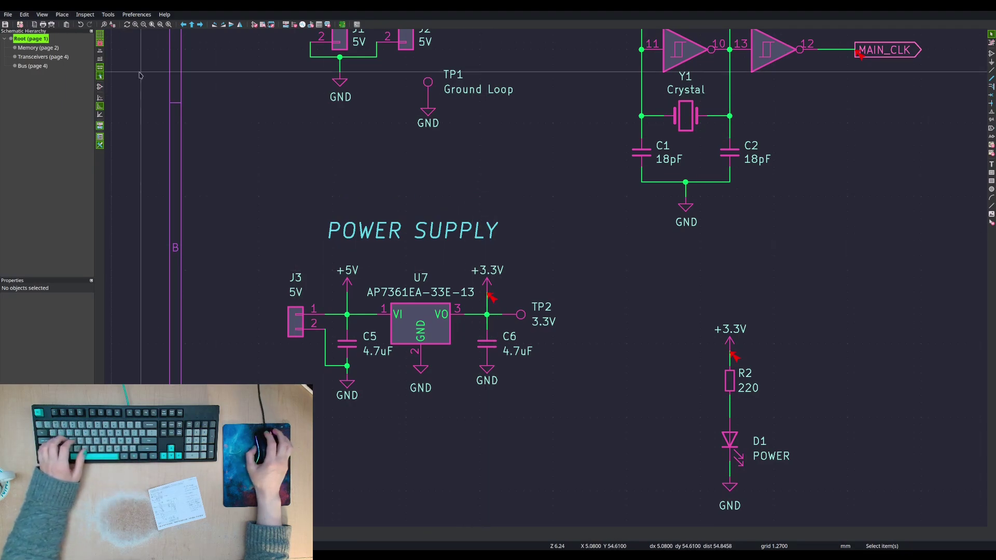
pyautogui.click(297, 24)
pyautogui.click(592, 345)
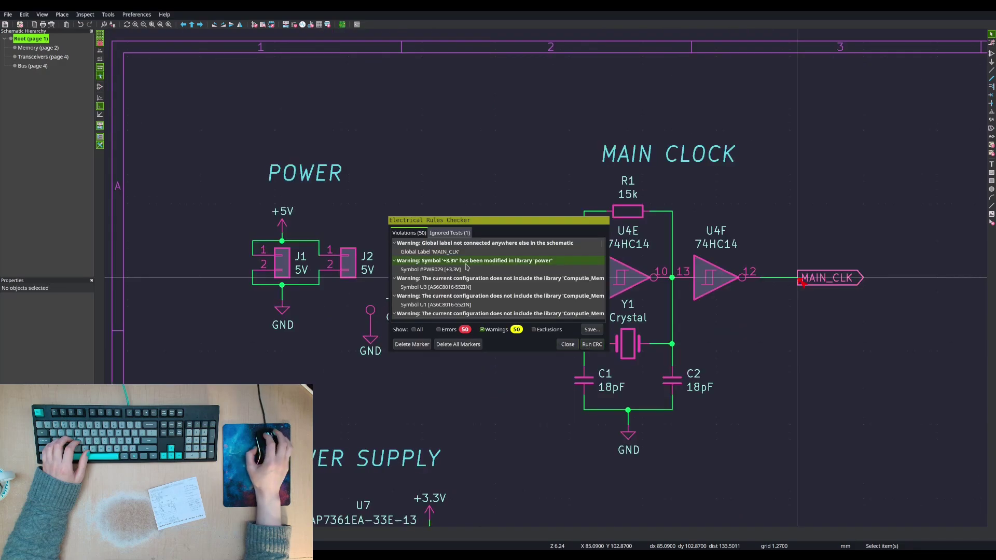
# - Update every symbol with the library identifier power:+3.3V from the library, starting from the flagged +3.3V symbol above R2
pyautogui.doubleClick(447, 261)
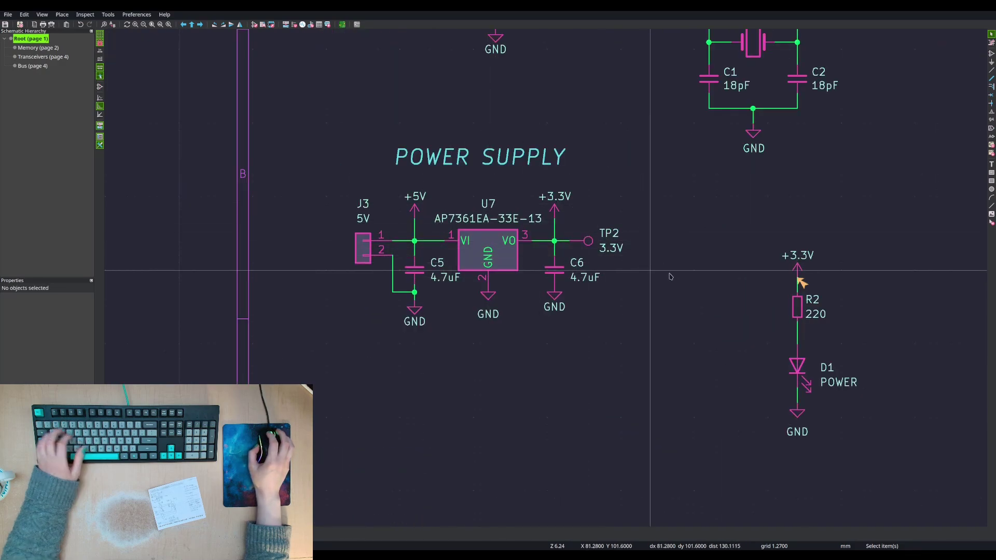
pyautogui.doubleClick(797, 268)
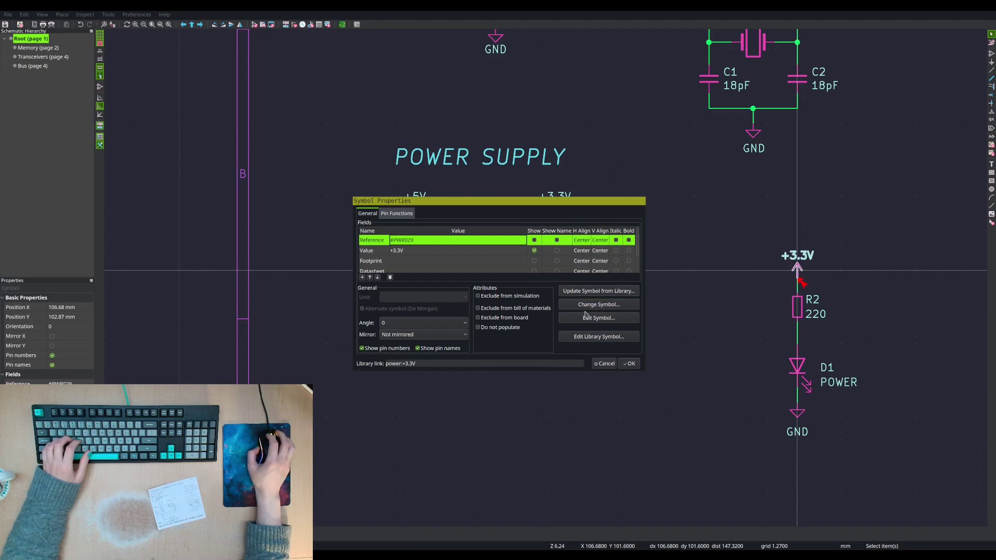
pyautogui.click(587, 293)
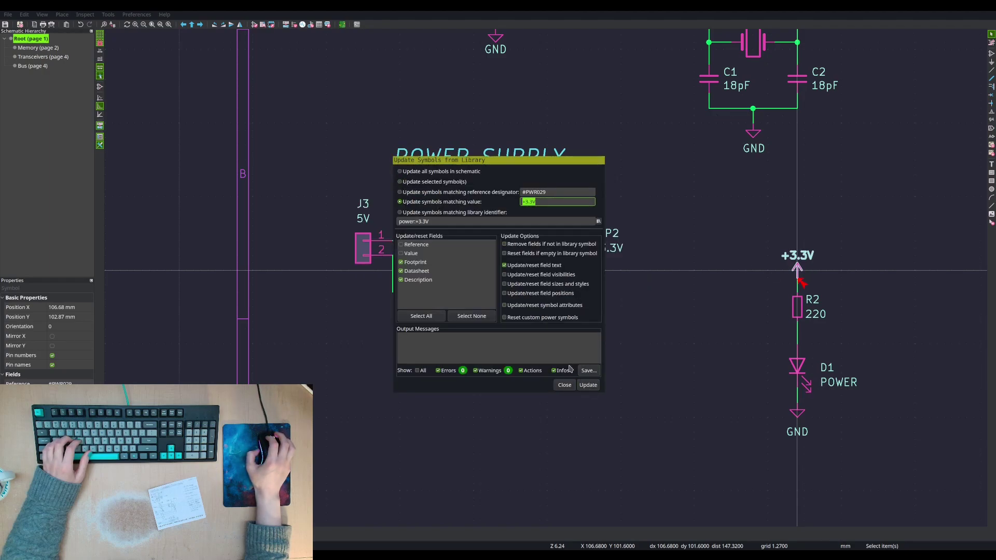
pyautogui.click(443, 218)
pyautogui.click(588, 385)
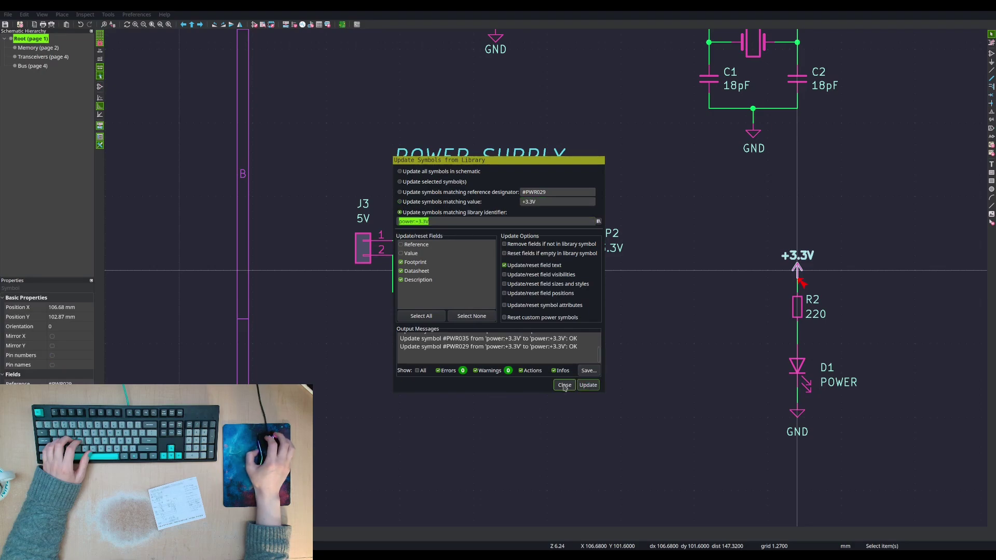
pyautogui.click(564, 385)
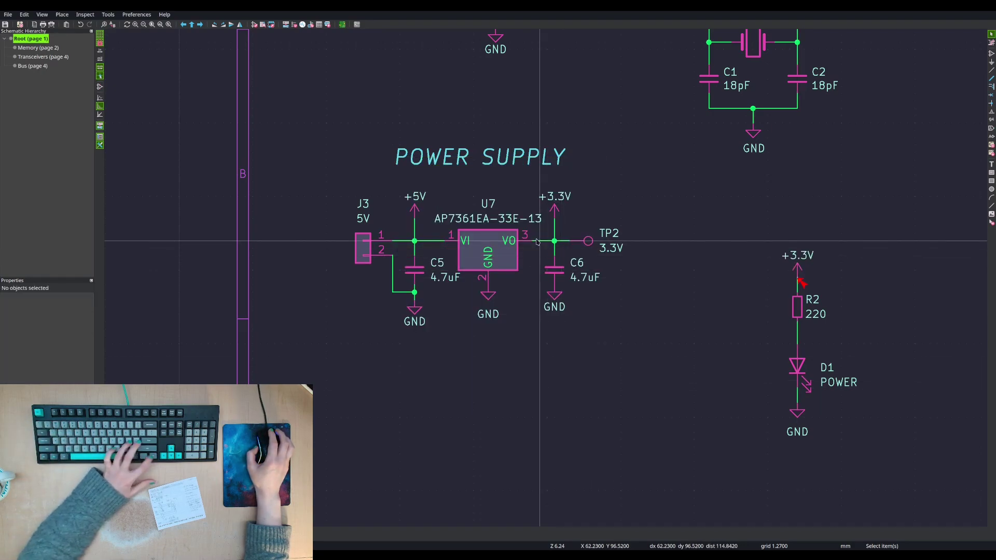
pyautogui.scroll(-3, 537, 242)
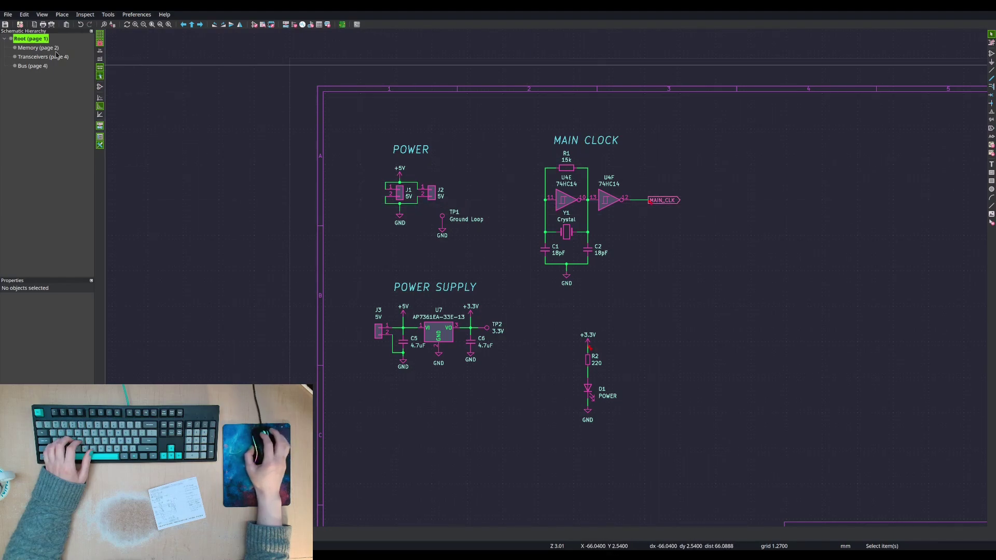
# - On the Memory sheet, try to update the symbols matching Computie_Memory:AS6C8016-55ZIN from the library, starting from U1
pyautogui.press('pagedown')
pyautogui.doubleClick(383, 111)
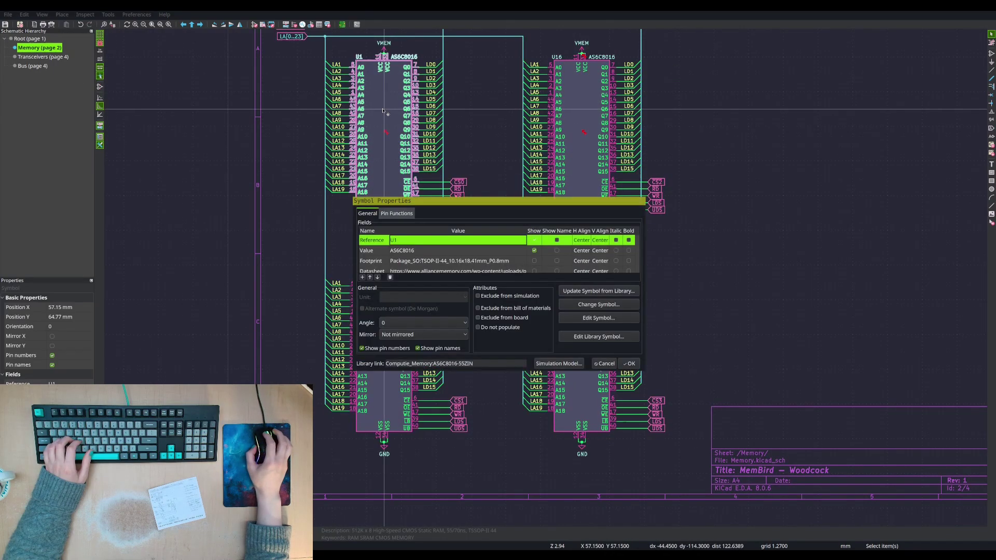
pyautogui.click(595, 292)
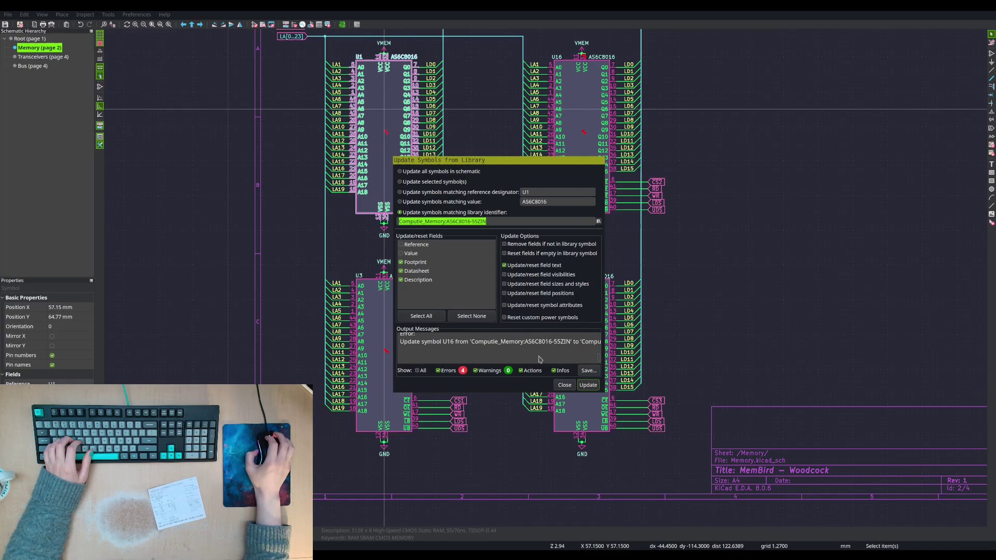
pyautogui.scroll(3, 539, 359)
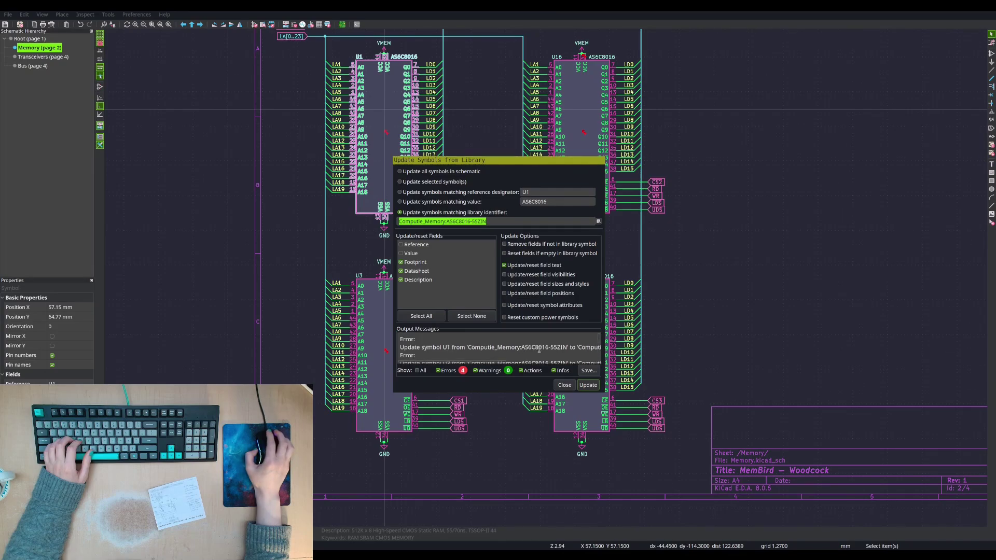
pyautogui.click(563, 385)
pyautogui.click(477, 129)
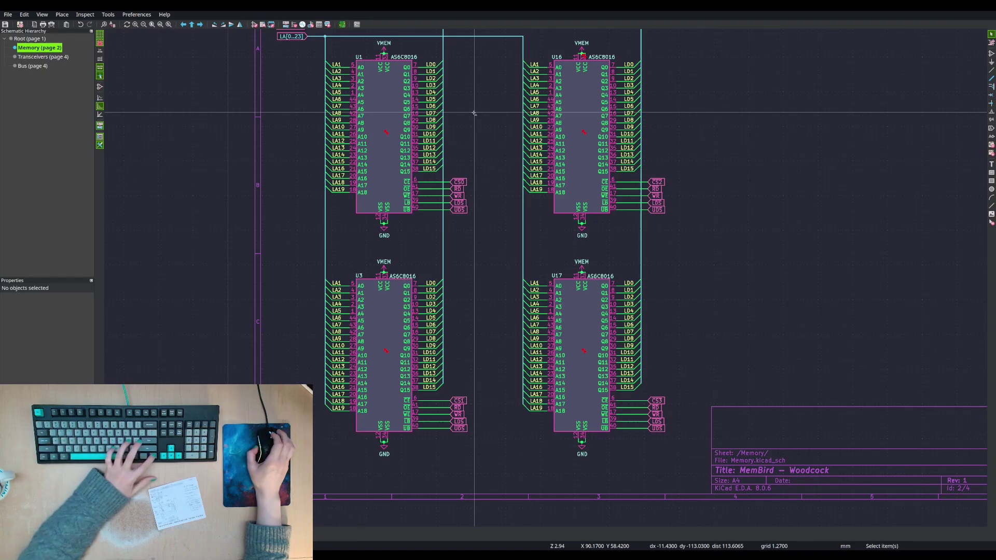
pyautogui.scroll(-1, 474, 116)
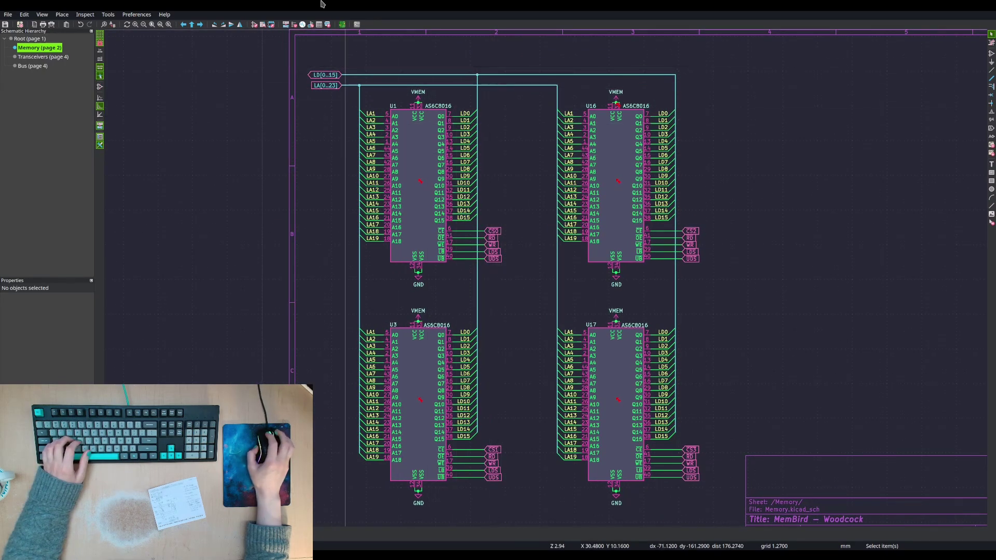
# - Switch to the file manager and expand the controllers/computie-vme/hardware/k30p-VME folder
pyautogui.hotkey('alt', 'Tab')
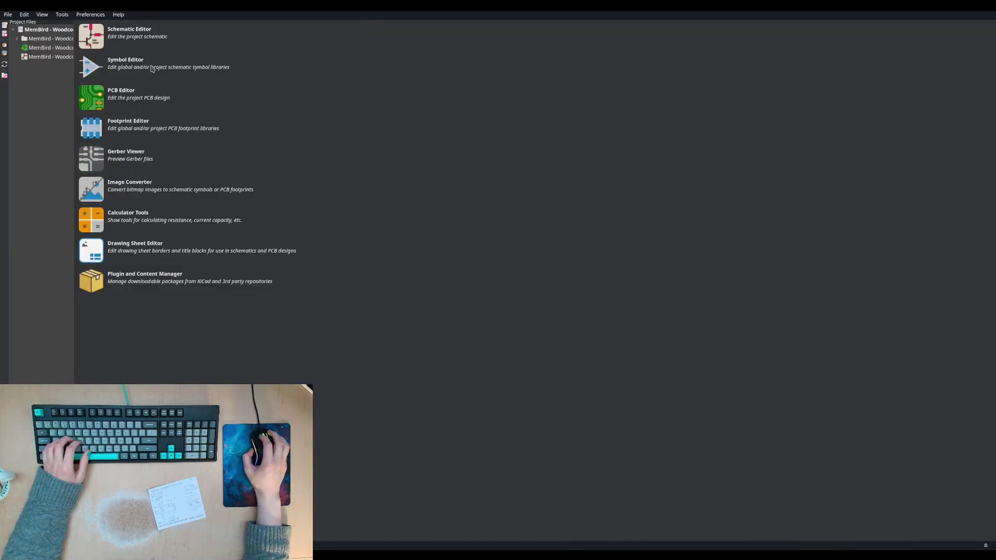
pyautogui.hotkey('alt', 'Tab')
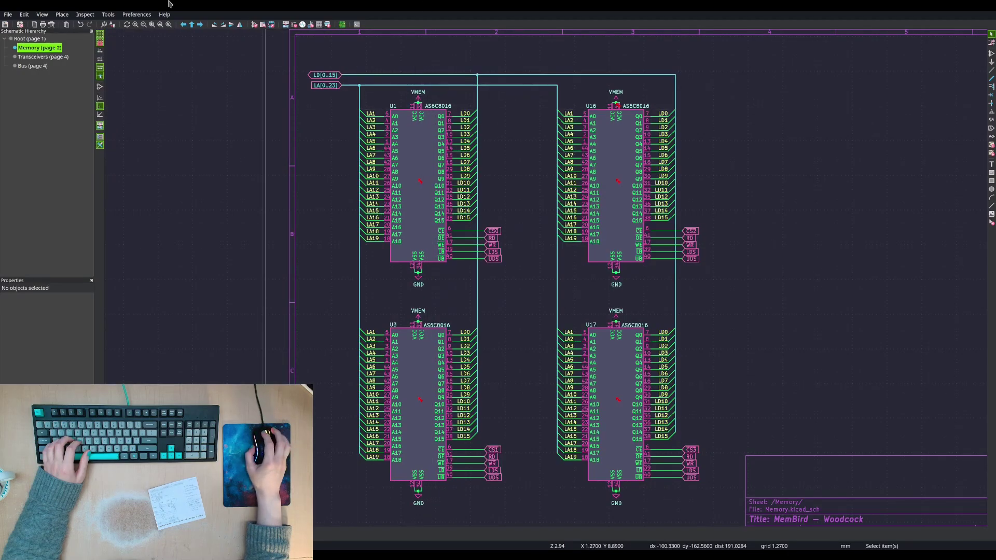
pyautogui.hotkey('alt', 'Tab')
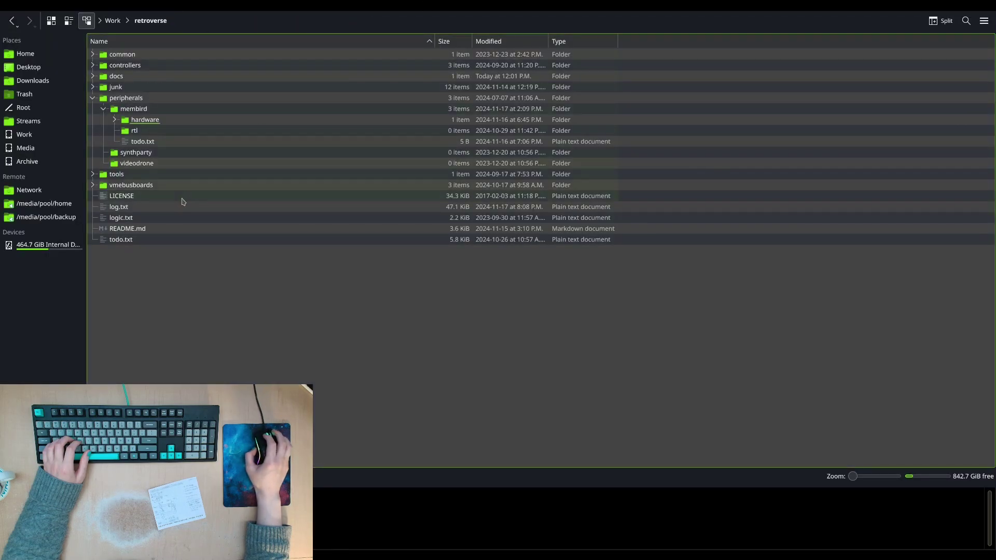
pyautogui.click(93, 66)
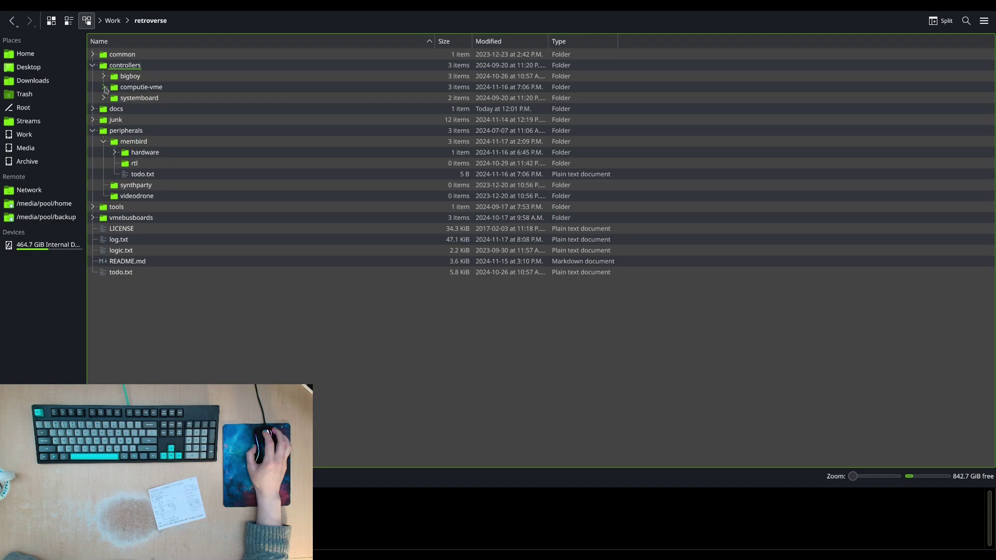
pyautogui.click(104, 87)
pyautogui.click(115, 98)
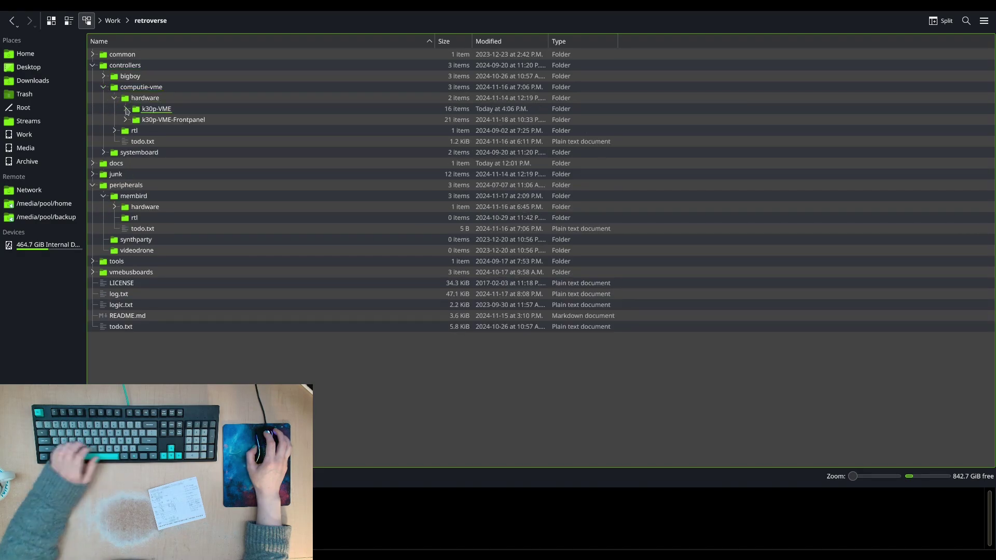
pyautogui.click(125, 109)
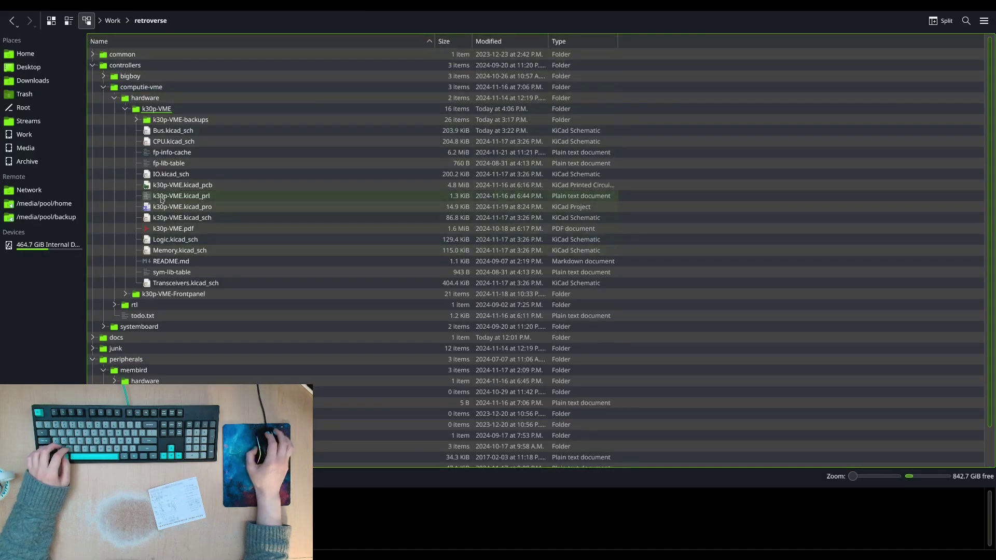
# - Copy the fp-lib-table and sym-lib-table files from the k30p-VME folder and expand the membird hardware folder
pyautogui.moveTo(183, 166); pyautogui.dragTo(205, 167)
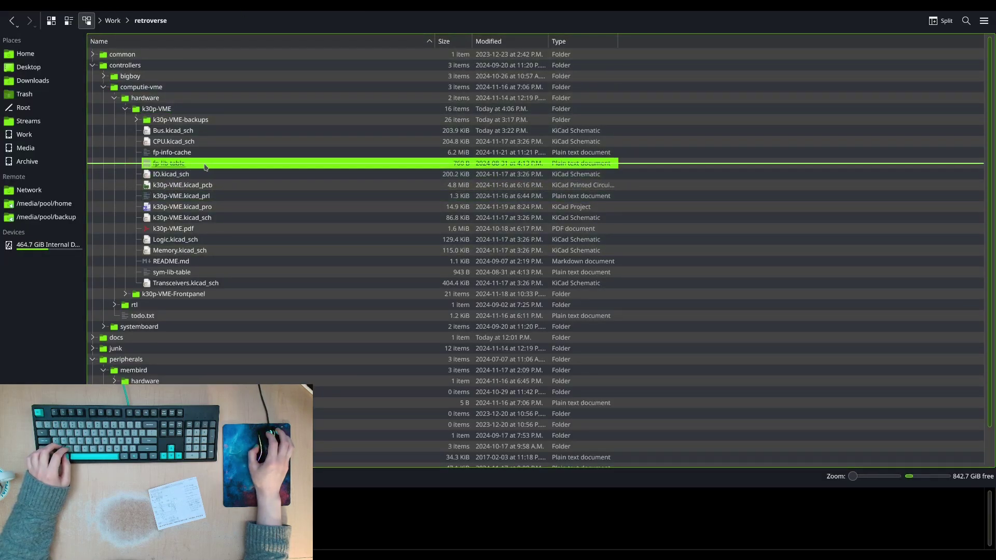
pyautogui.keyDown('ctrl'); pyautogui.click(171, 272); pyautogui.keyUp('ctrl')
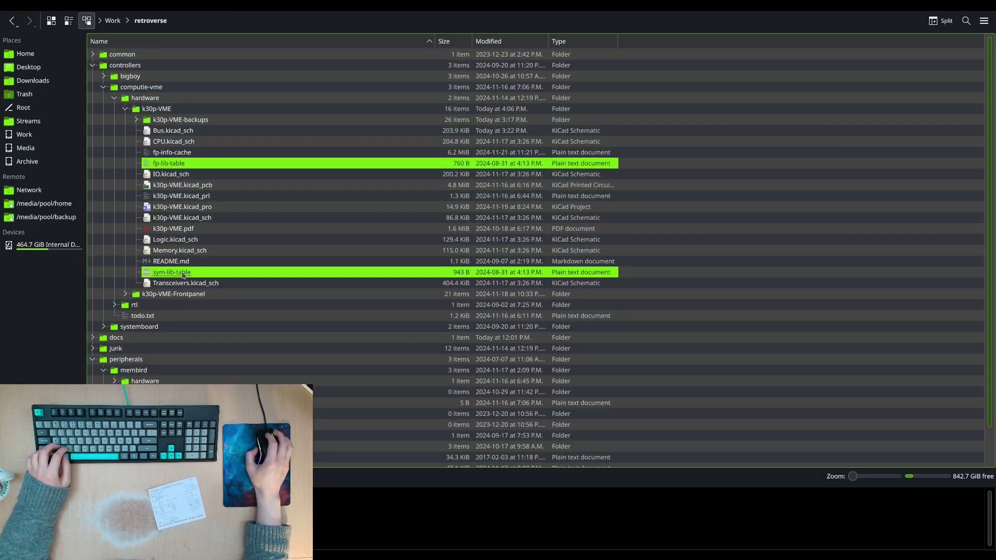
pyautogui.rightClick(183, 273)
pyautogui.click(211, 325)
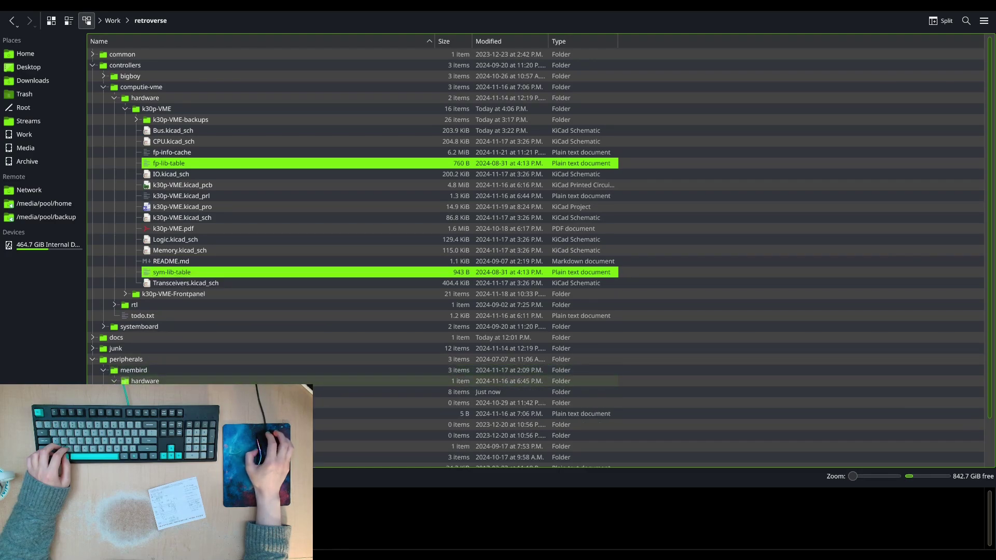
pyautogui.click(115, 381)
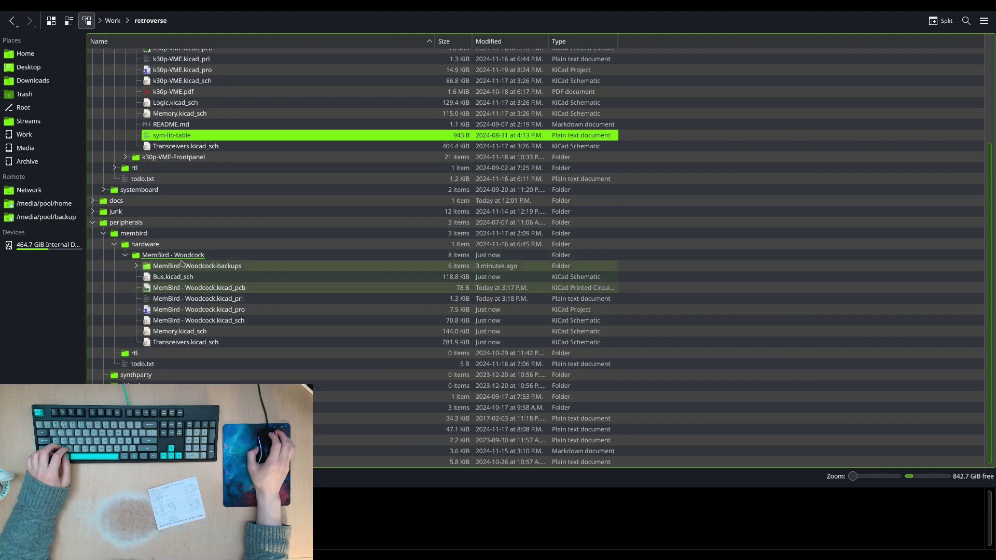
pyautogui.click(207, 255)
pyautogui.click(225, 288)
pyautogui.rightClick(224, 289)
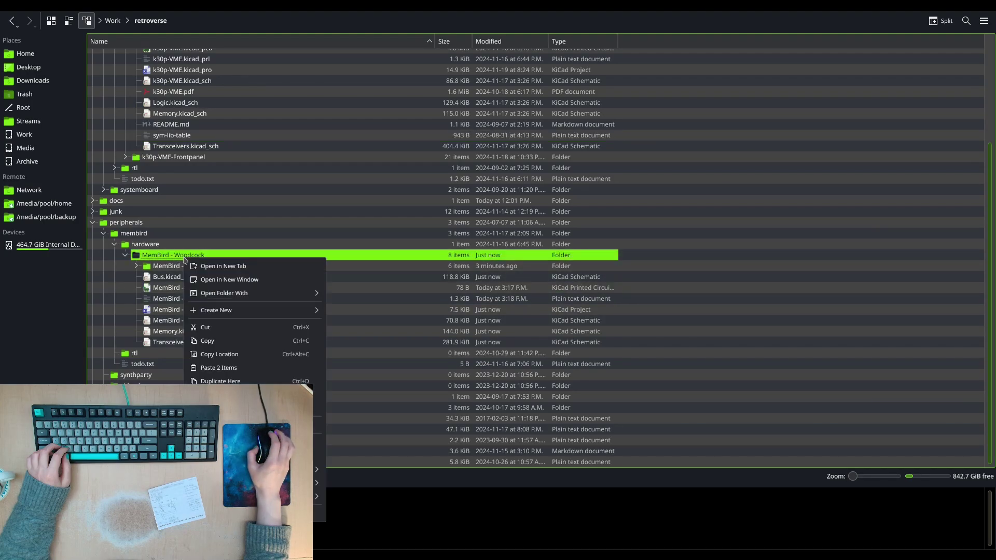
pyautogui.click(226, 354)
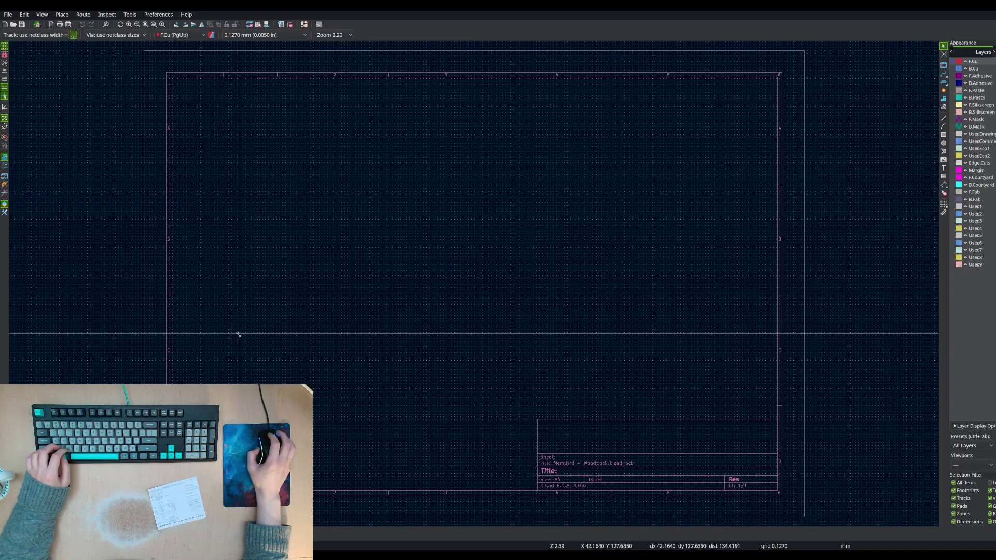
pyautogui.hotkey('alt', 'Tab')
# - Paste the two copied library table files into the MemBird - Woodcock folder and clear the file selection
pyautogui.click(156, 254)
pyautogui.rightClick(171, 254)
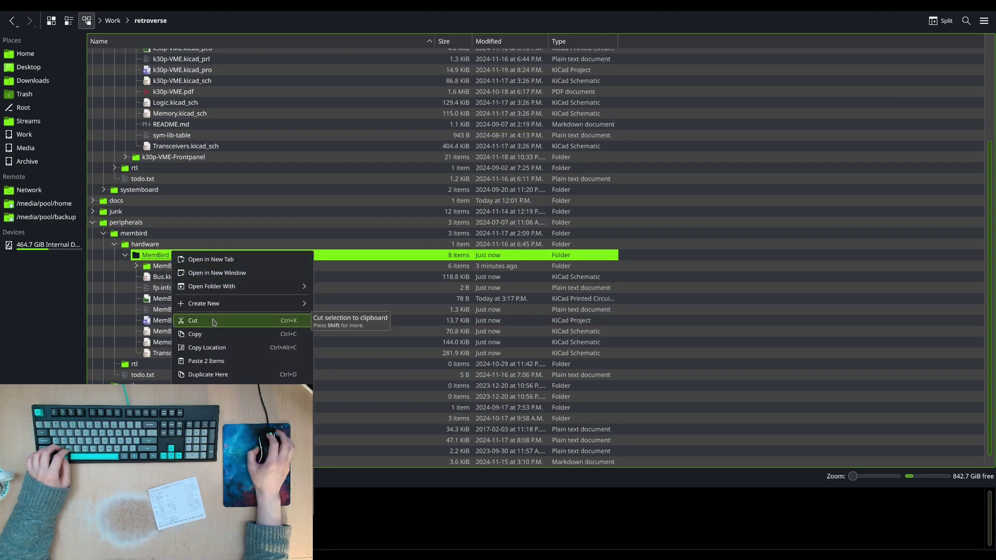
pyautogui.click(217, 361)
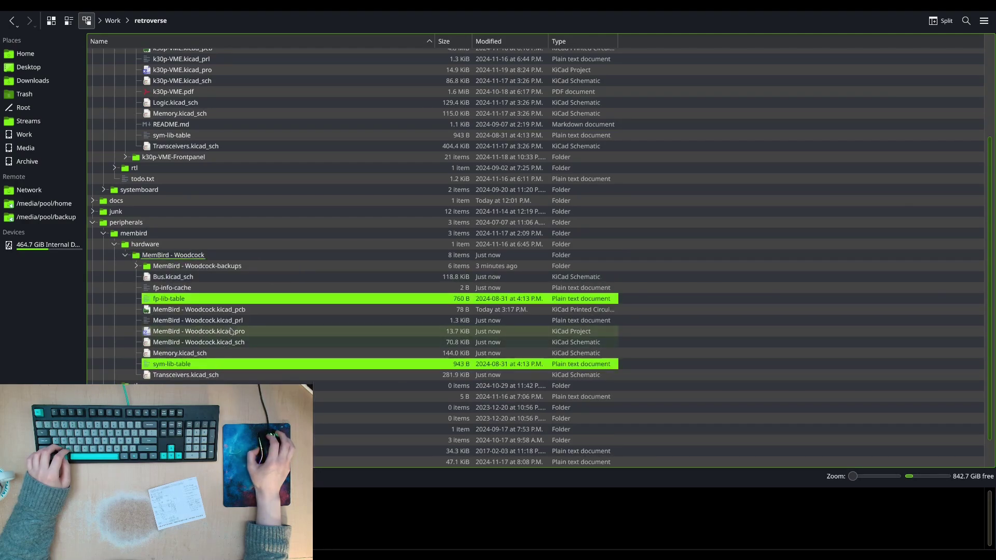
pyautogui.press('Escape')
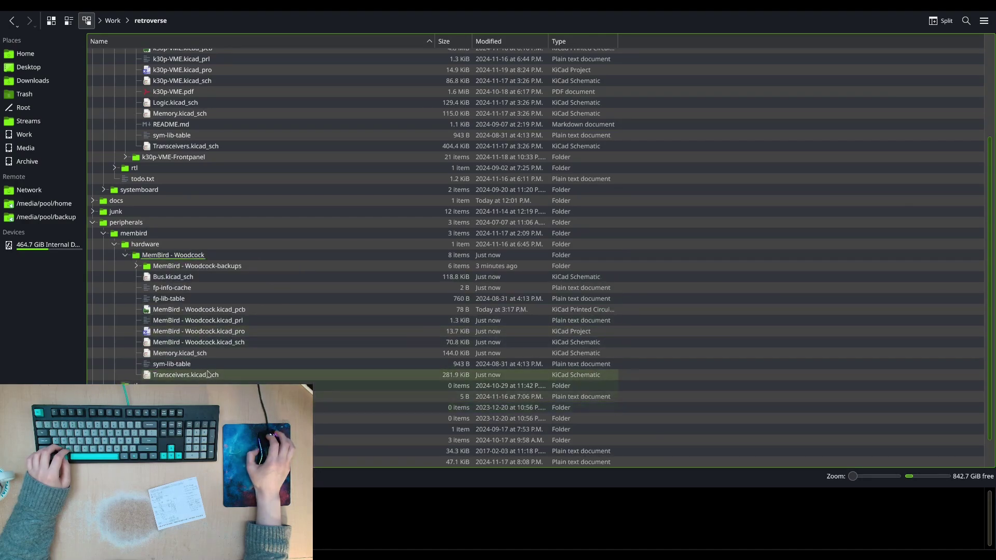
# - Reopen the project from MemBird - Woodcock.kicad_pro and show the Memory sheet of its schematic
pyautogui.doubleClick(199, 331)
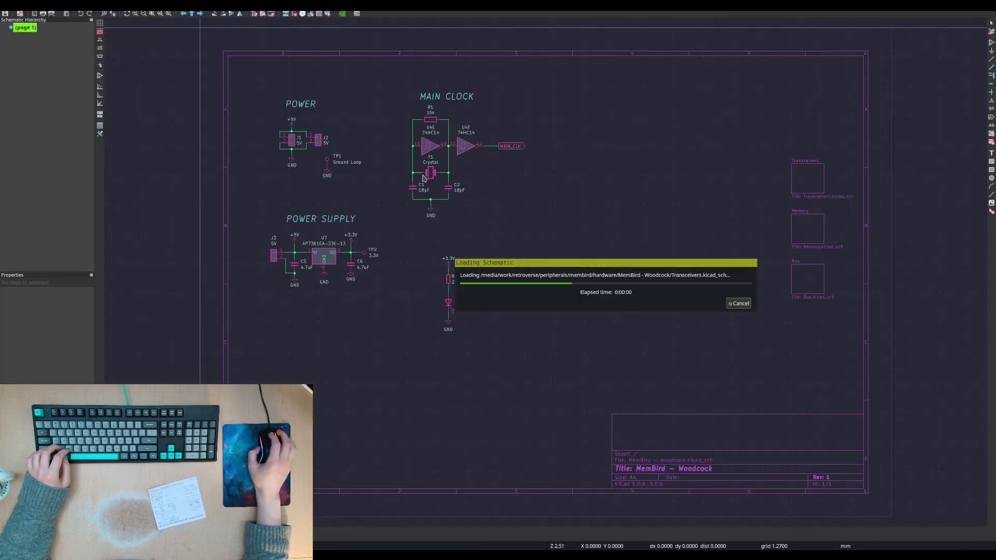
pyautogui.click(55, 49)
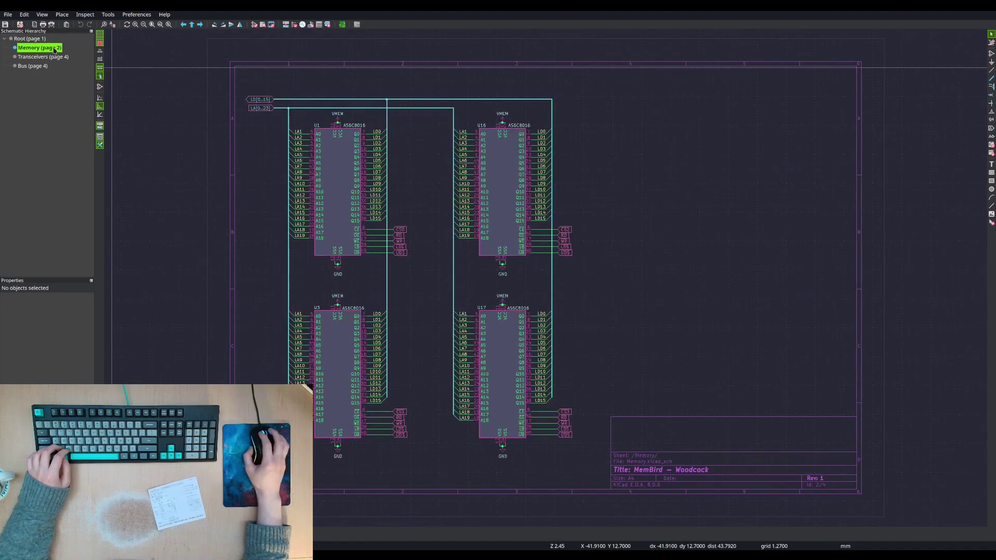
pyautogui.click(311, 25)
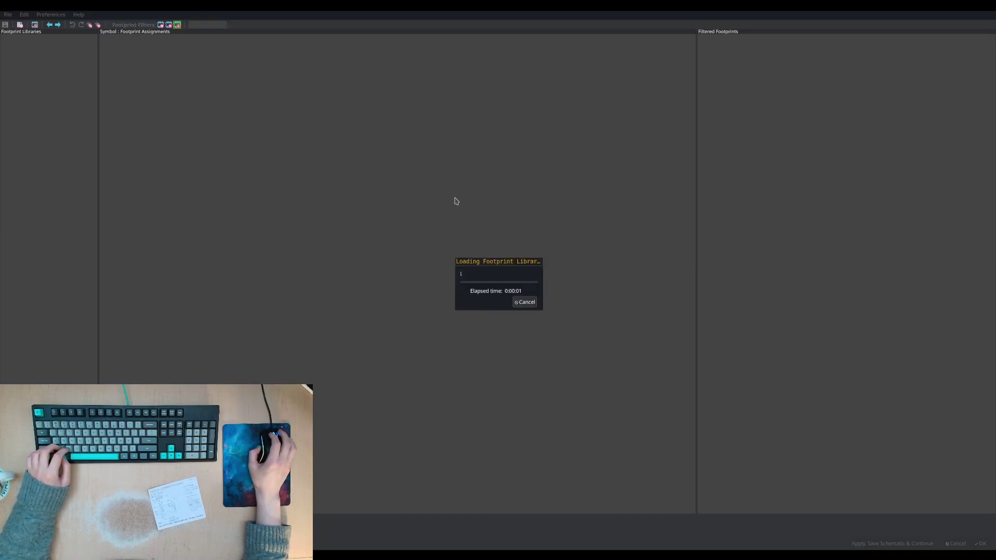
pyautogui.hotkey('alt', 'Tab')
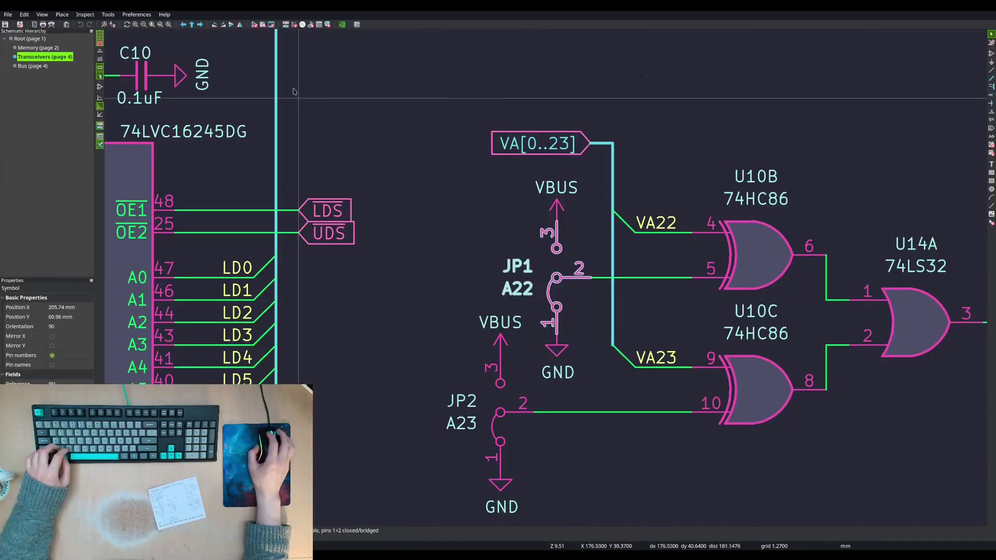
pyautogui.click(349, 5)
pyautogui.click(451, 5)
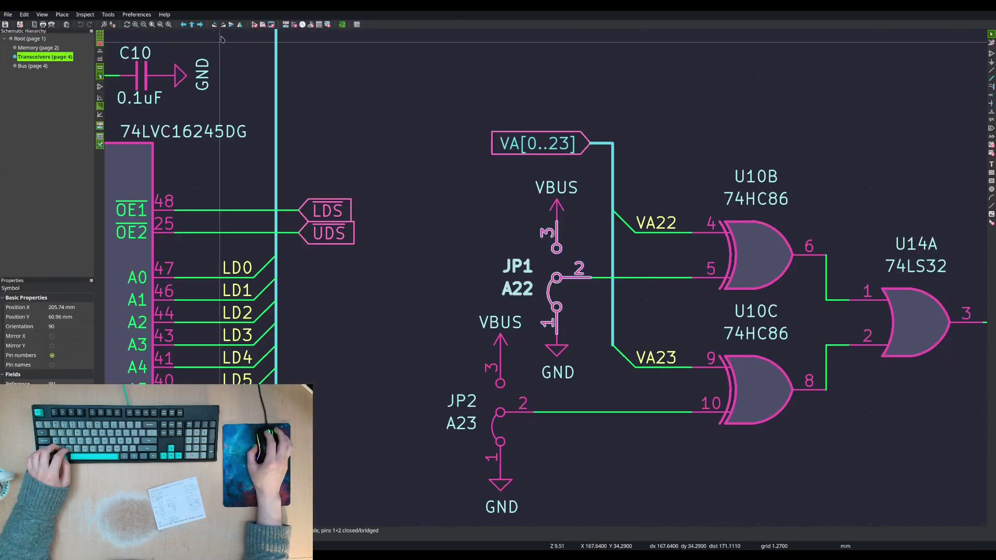
# - Run the electrical rules check on the reopened schematic
pyautogui.click(294, 25)
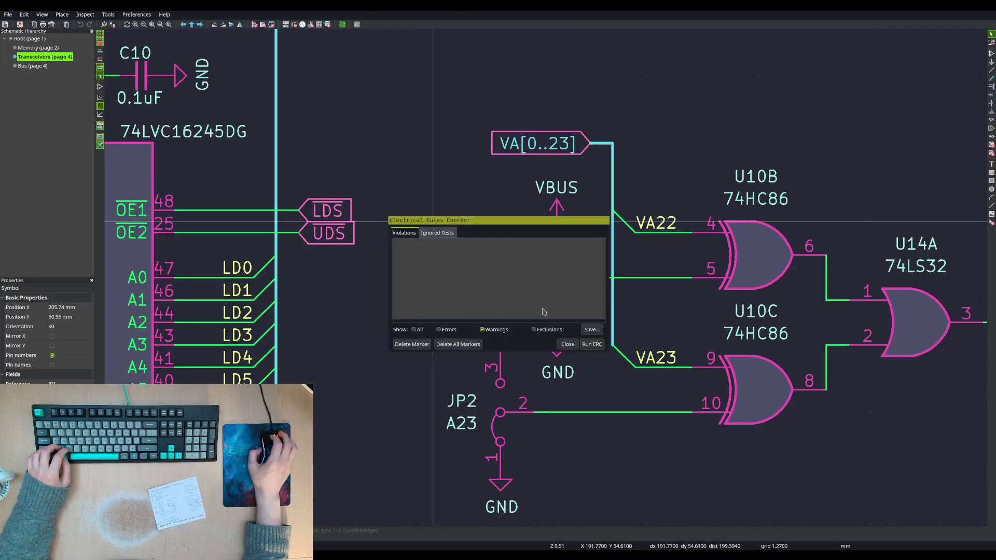
pyautogui.click(594, 345)
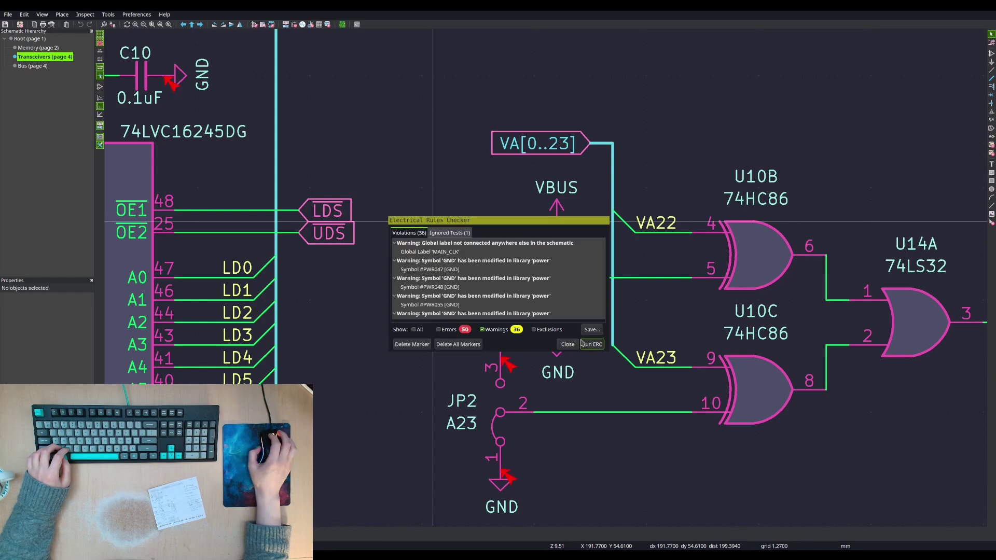
# - Locate a flagged GND symbol on the Transceivers sheet and update all symbols matching library identifier power:GND from the library
pyautogui.doubleClick(455, 282)
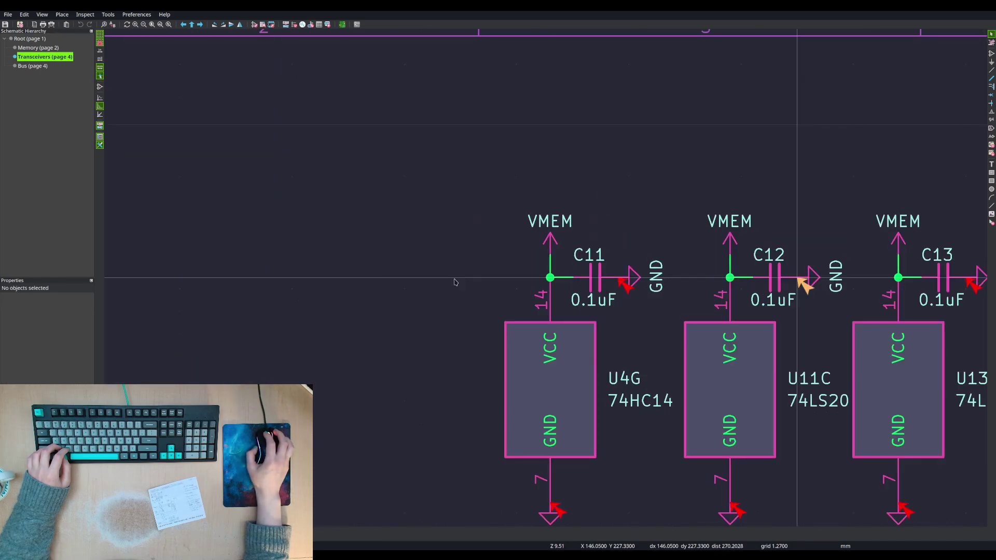
pyautogui.doubleClick(550, 516)
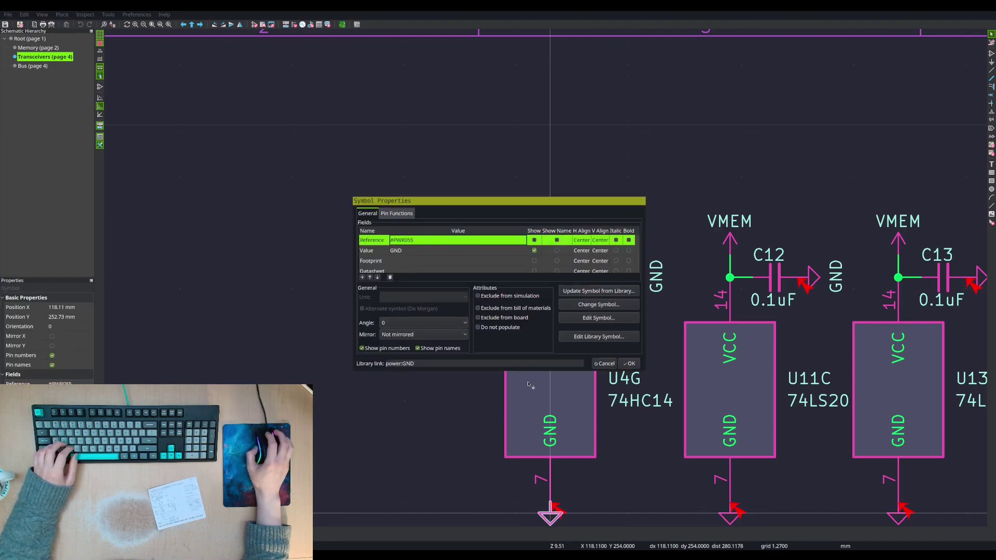
pyautogui.click(595, 292)
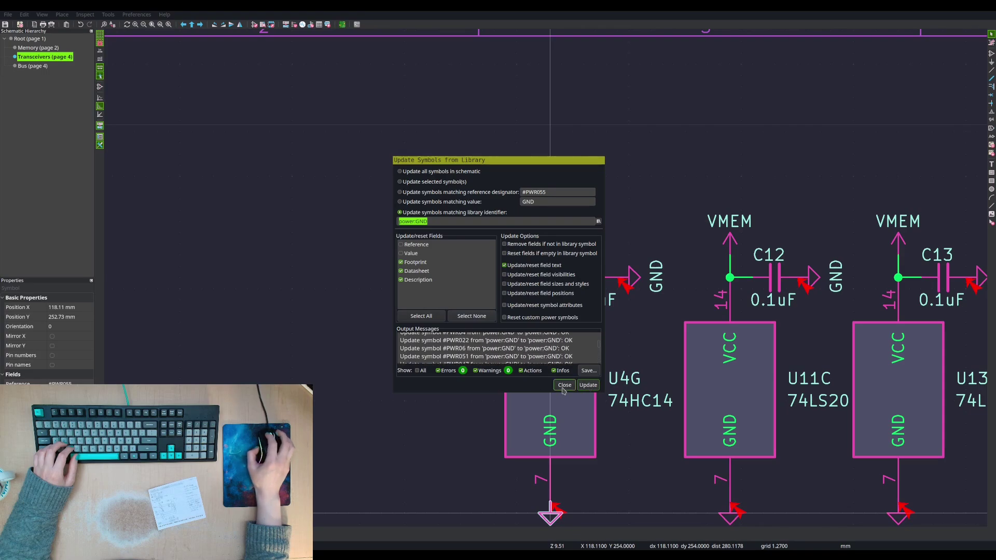
pyautogui.click(564, 386)
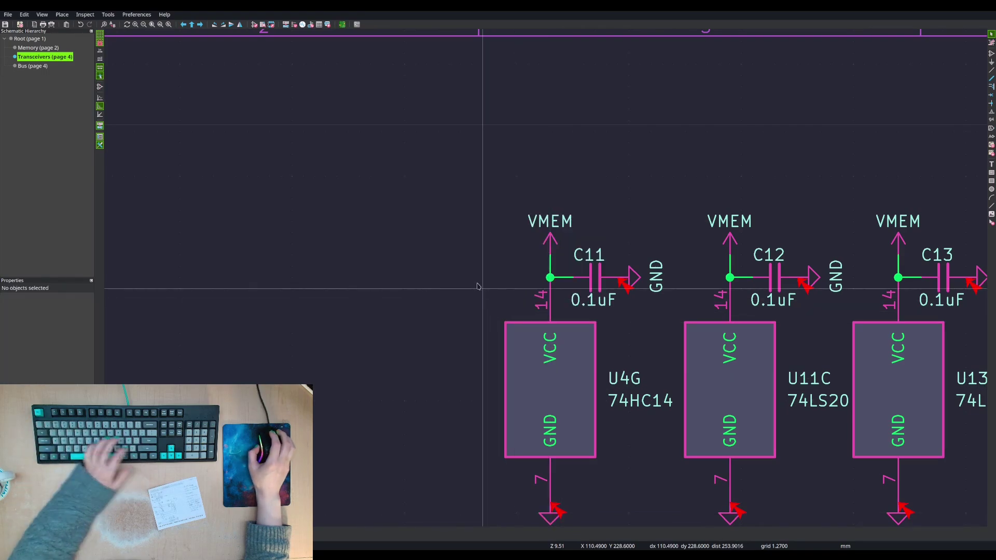
# - Rerun the electrical rules check and read through the remaining warnings
pyautogui.click(294, 25)
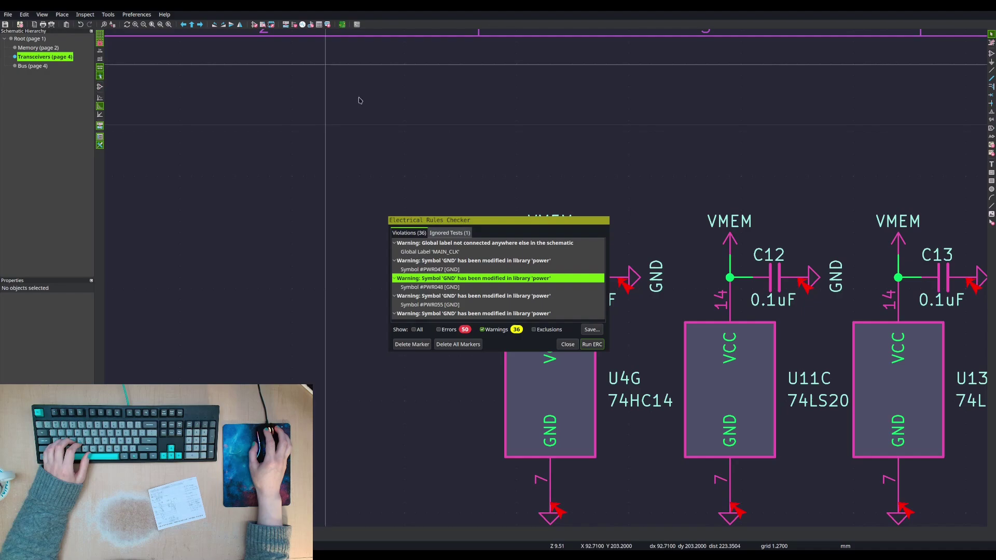
pyautogui.click(593, 345)
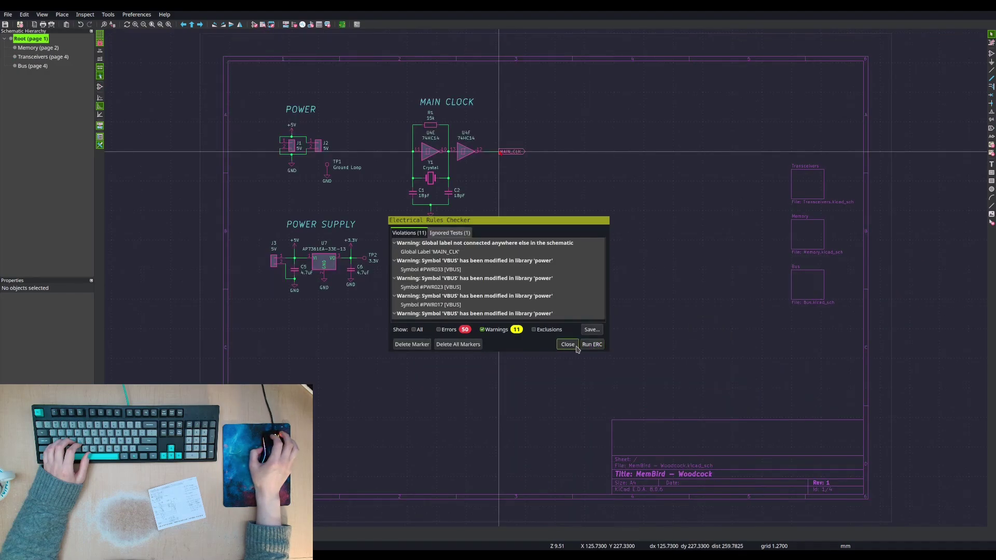
pyautogui.scroll(-1, 464, 279)
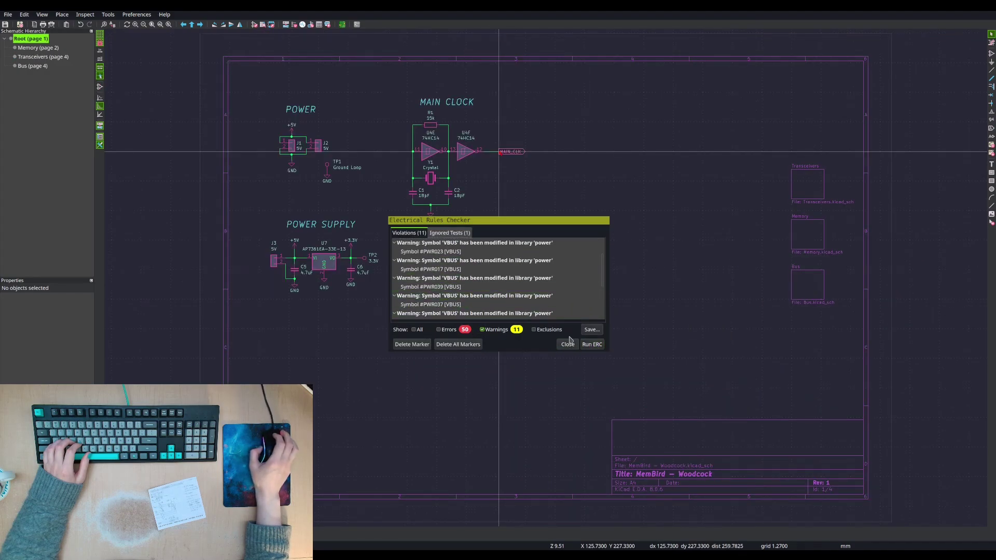
pyautogui.scroll(-2, 482, 264)
pyautogui.click(482, 251)
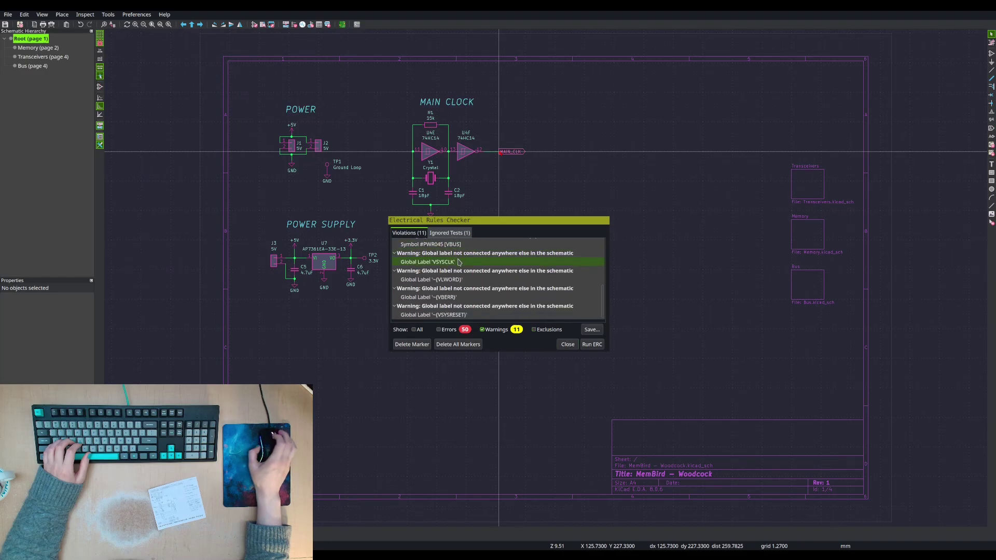
# - Locate a flagged VBUS symbol on the Transceivers sheet and update all power:VBUS symbols in the schematic from the library
pyautogui.doubleClick(482, 264)
pyautogui.scroll(5, 804, 301)
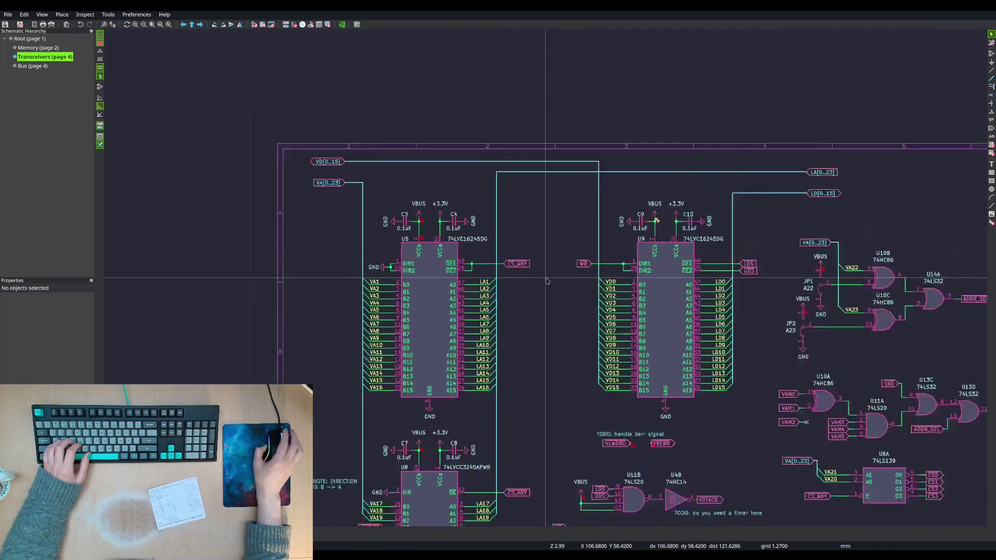
pyautogui.doubleClick(282, 148)
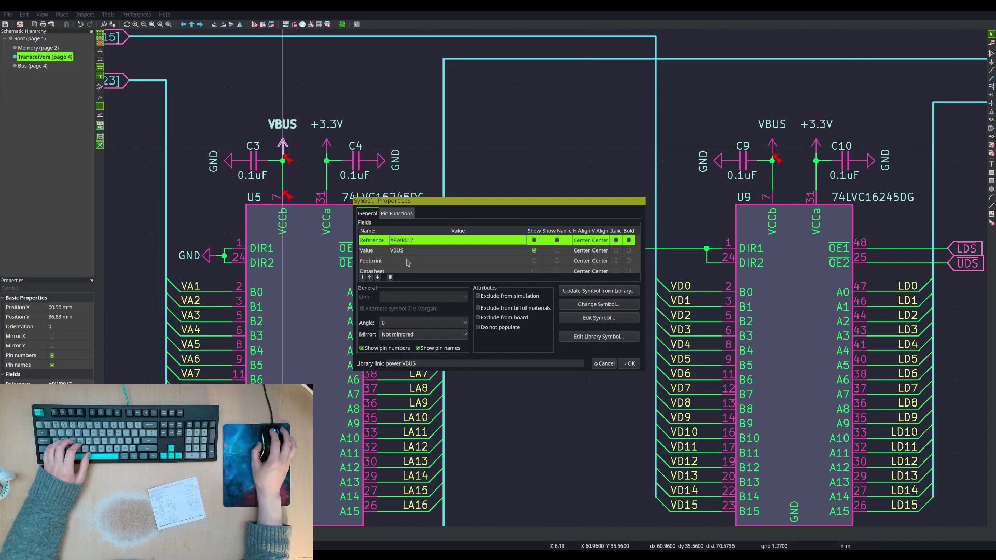
pyautogui.click(587, 294)
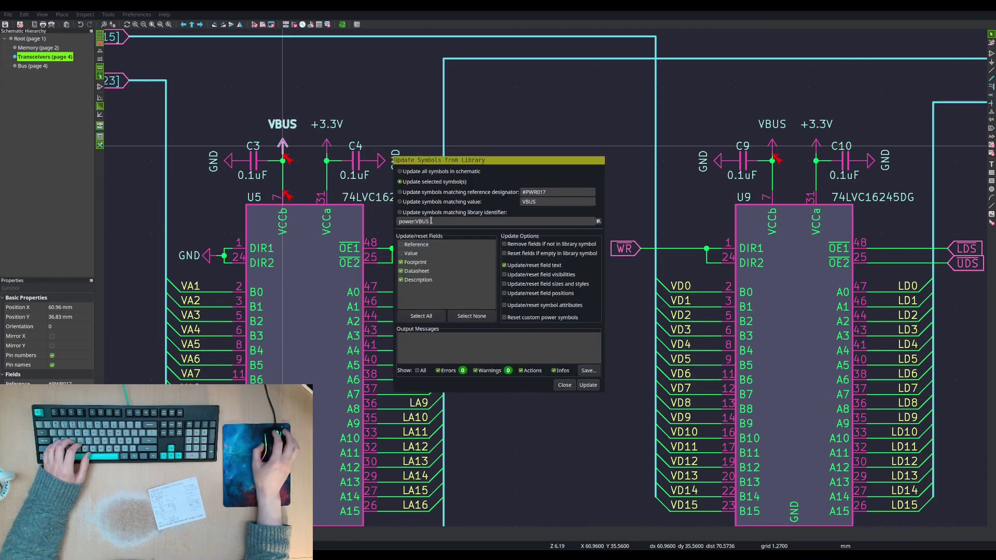
pyautogui.click(565, 386)
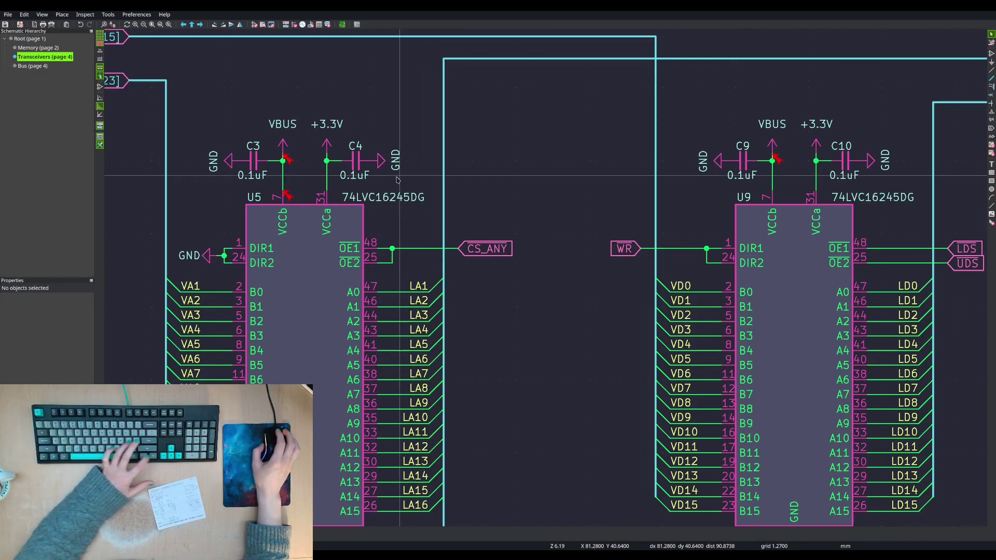
# - Run the electrical rules check again after the VBUS update and check the listed global label warnings
pyautogui.click(293, 24)
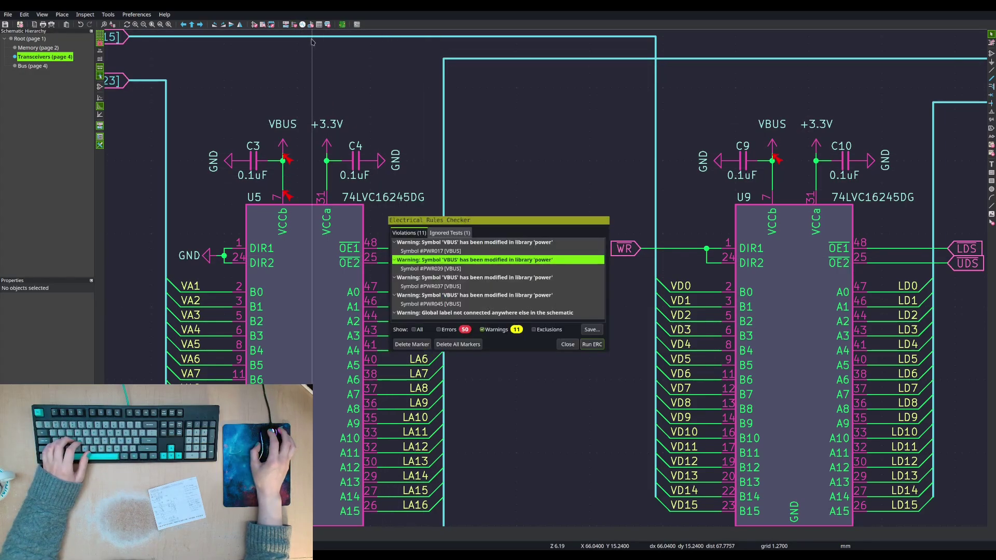
pyautogui.click(595, 345)
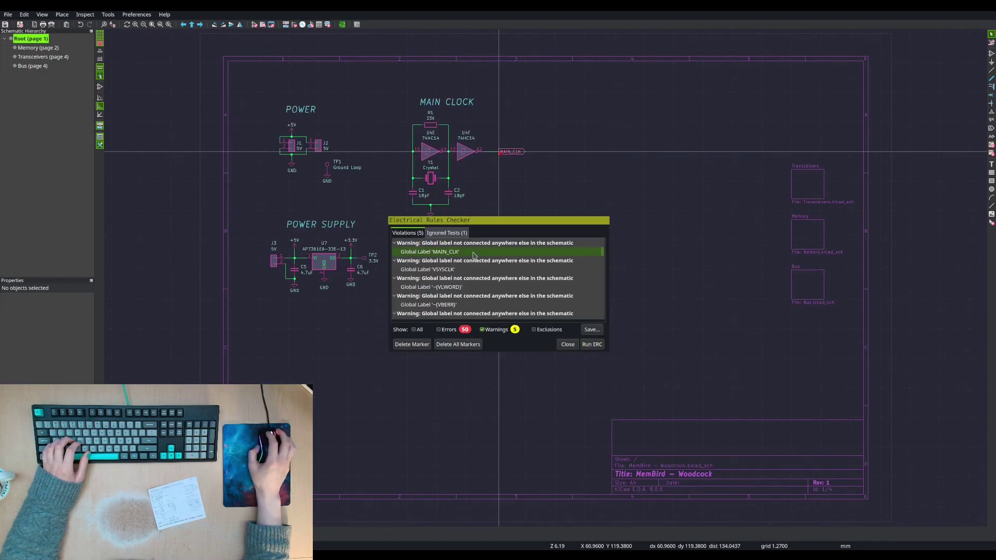
pyautogui.click(463, 286)
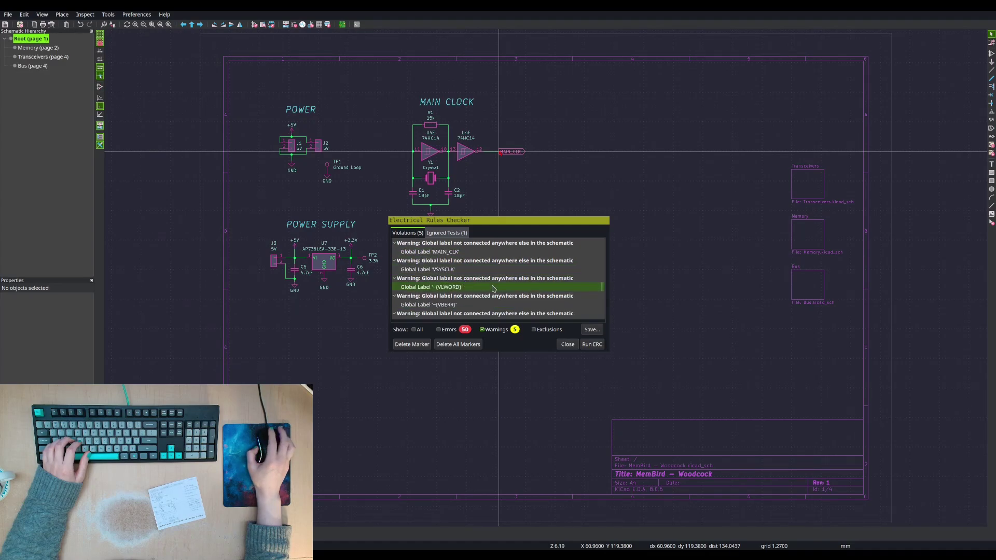
pyautogui.click(492, 267)
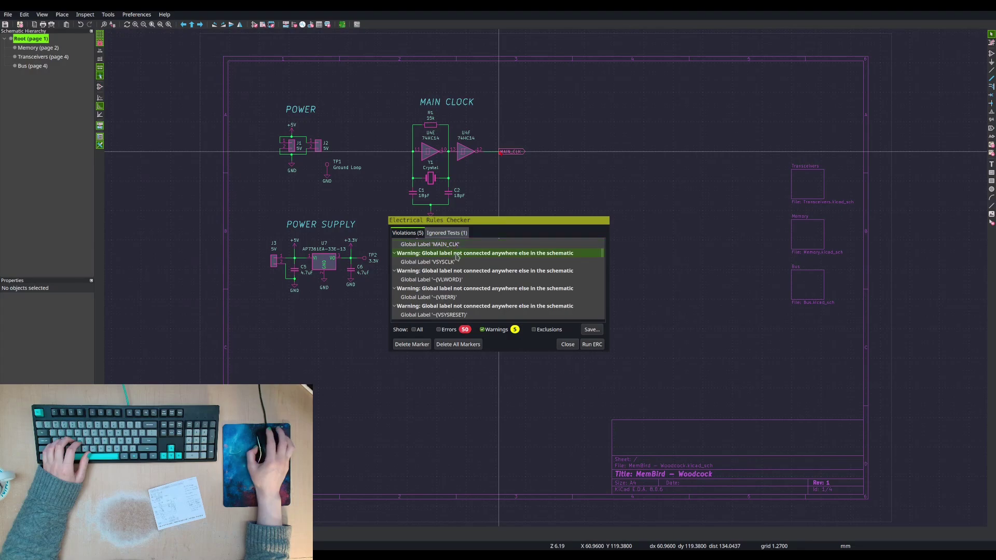
# - Include errors in the violations list, review the errors and warnings through the end, and close the checker
pyautogui.click(448, 329)
pyautogui.scroll(-4, 456, 284)
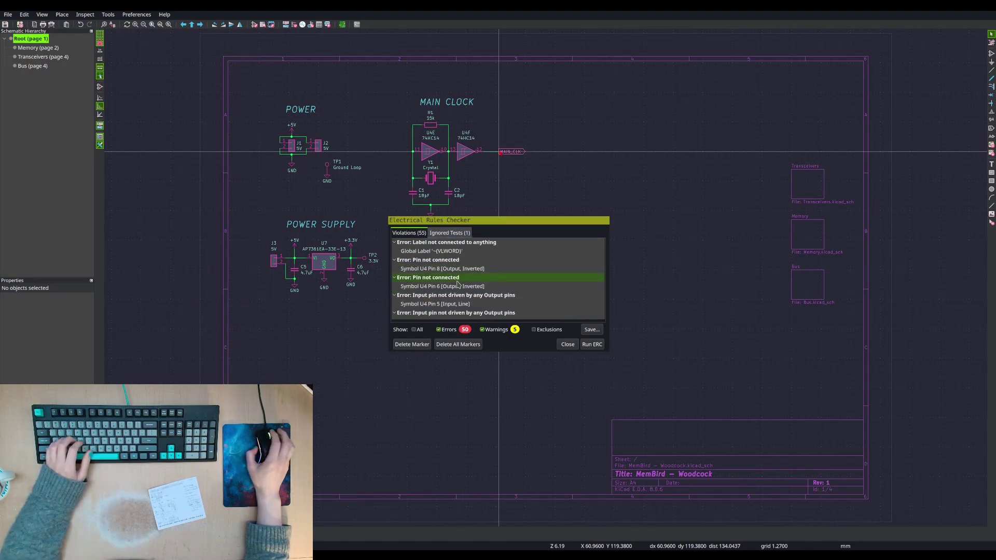
pyautogui.scroll(4, 457, 283)
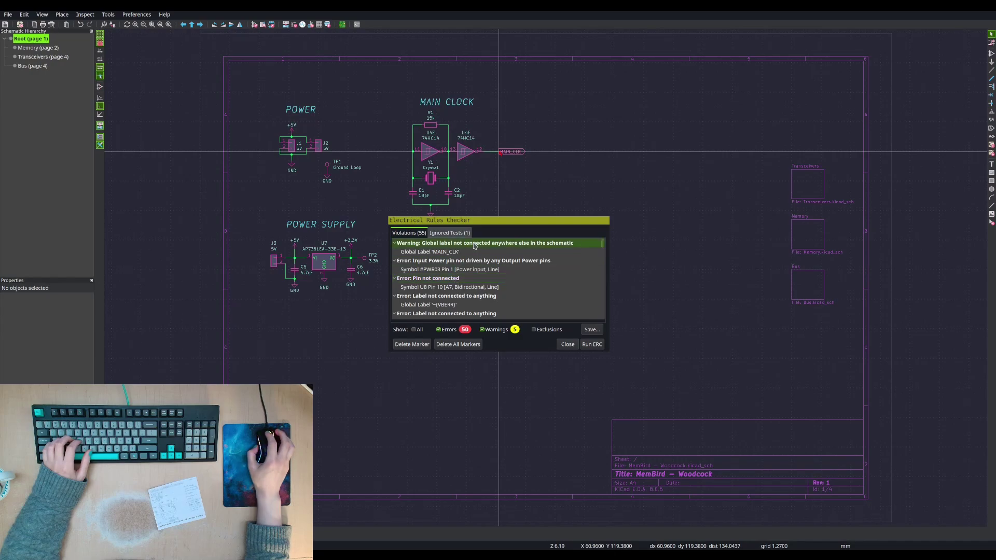
pyautogui.scroll(-5, 475, 280)
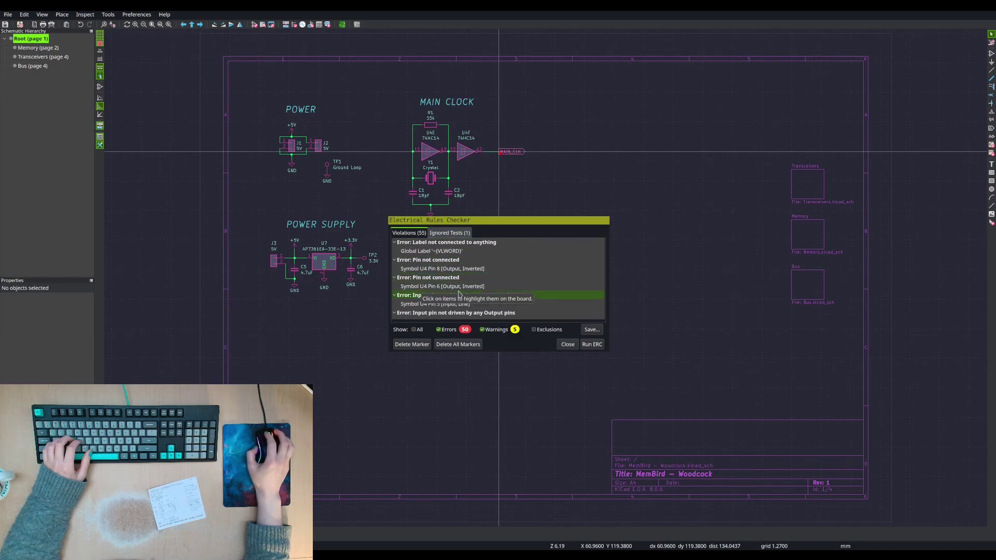
pyautogui.scroll(-8, 460, 286)
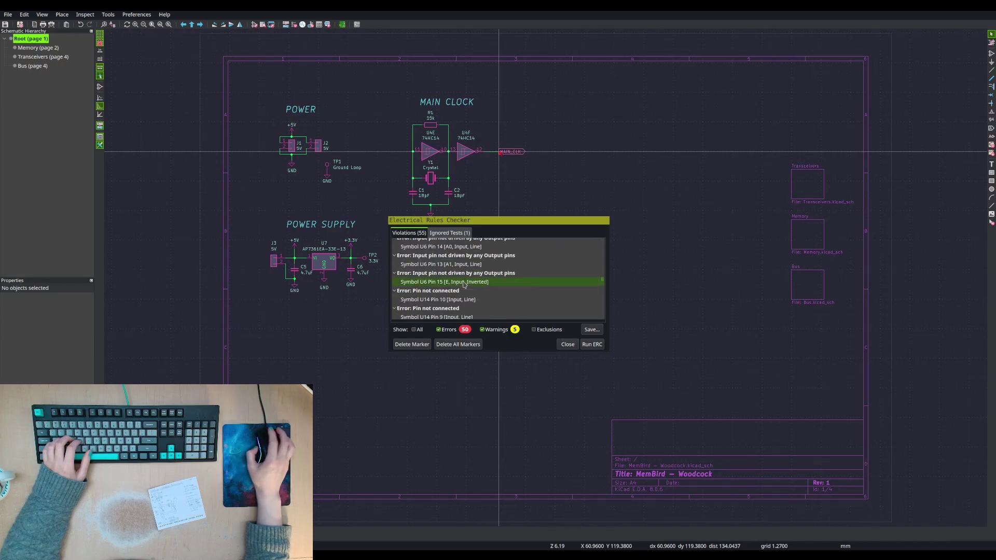
pyautogui.scroll(-6, 465, 284)
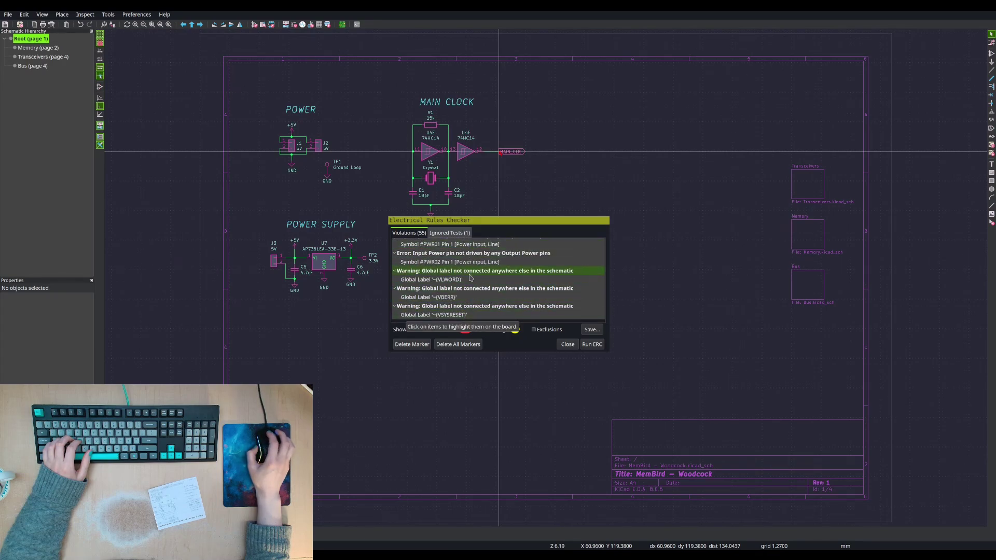
pyautogui.scroll(4, 471, 277)
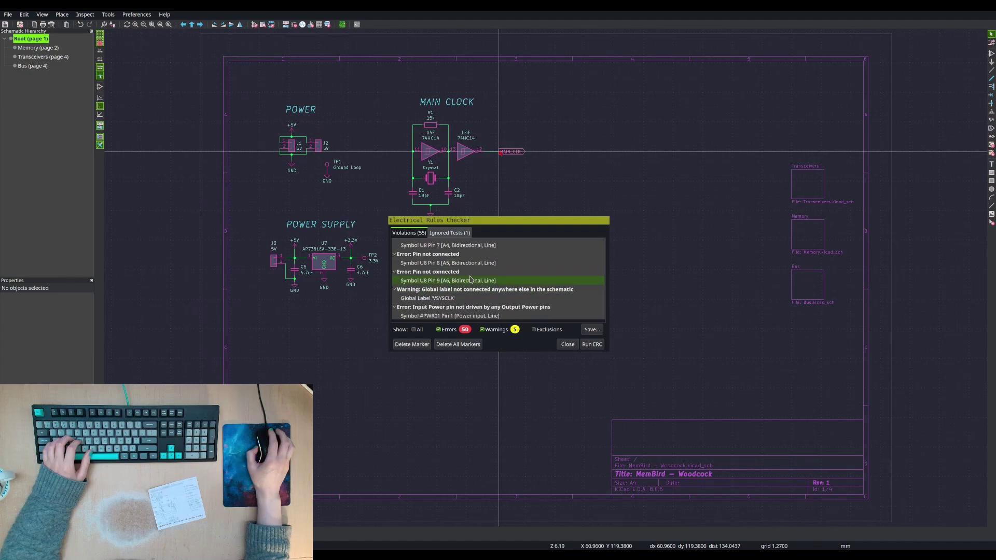
pyautogui.scroll(-2, 470, 279)
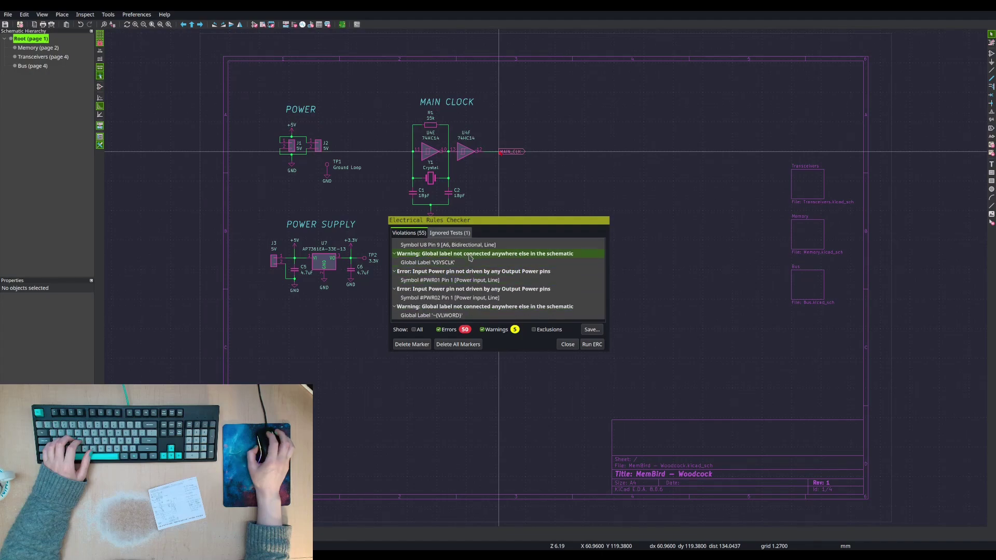
pyautogui.scroll(-2, 472, 270)
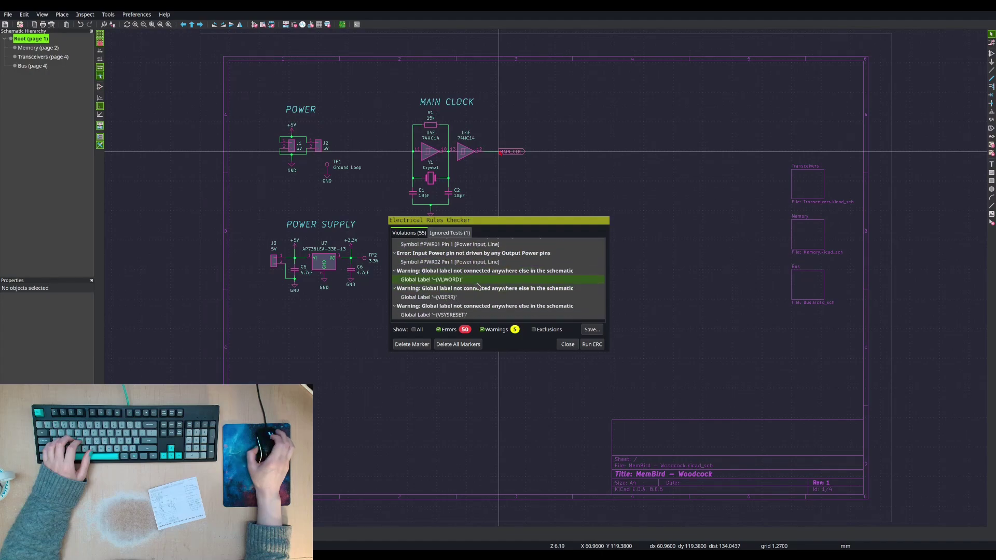
pyautogui.click(572, 346)
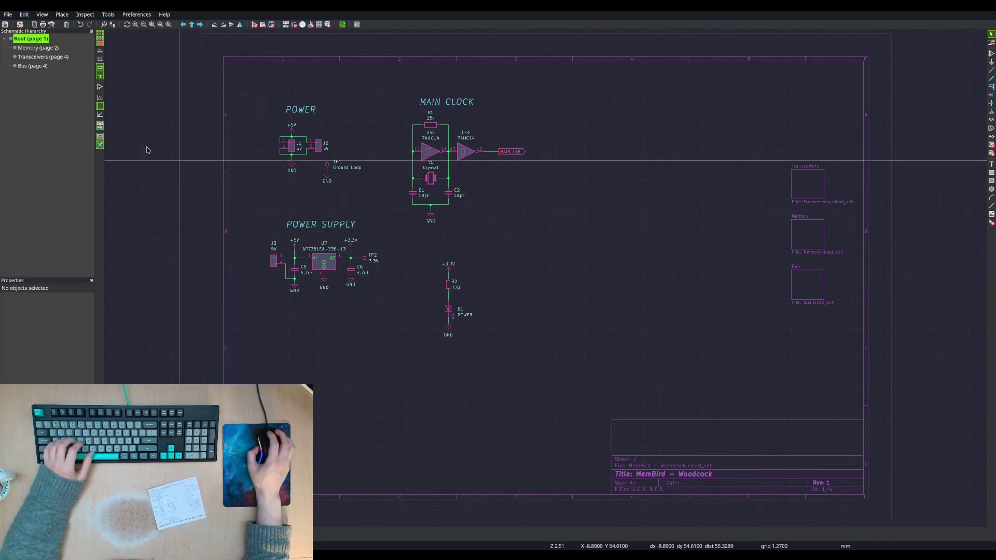
# - Examine the Transceivers sheet for error markers around U8, the VLWORD and VBERR labels, and the unused gates
pyautogui.click(24, 48)
pyautogui.click(32, 58)
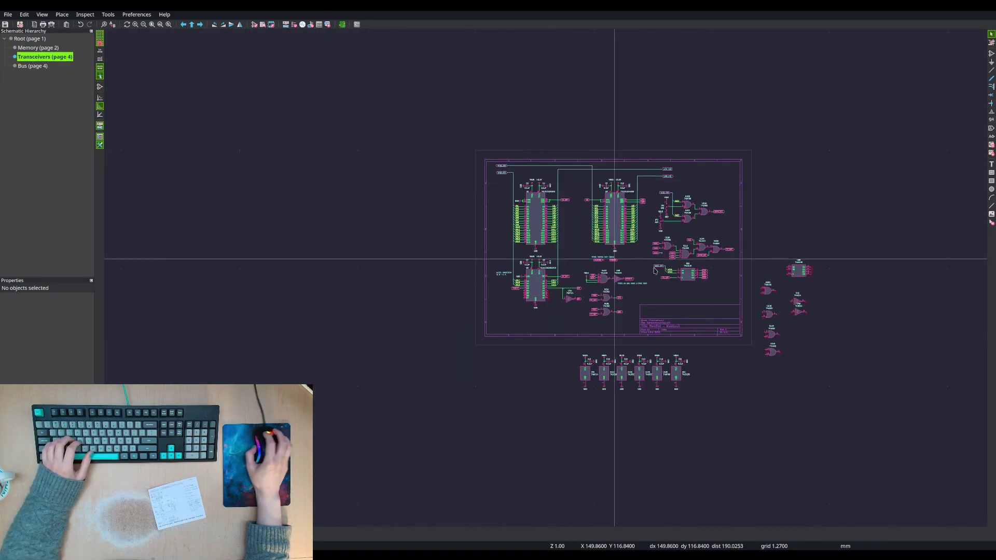
pyautogui.scroll(4, 779, 325)
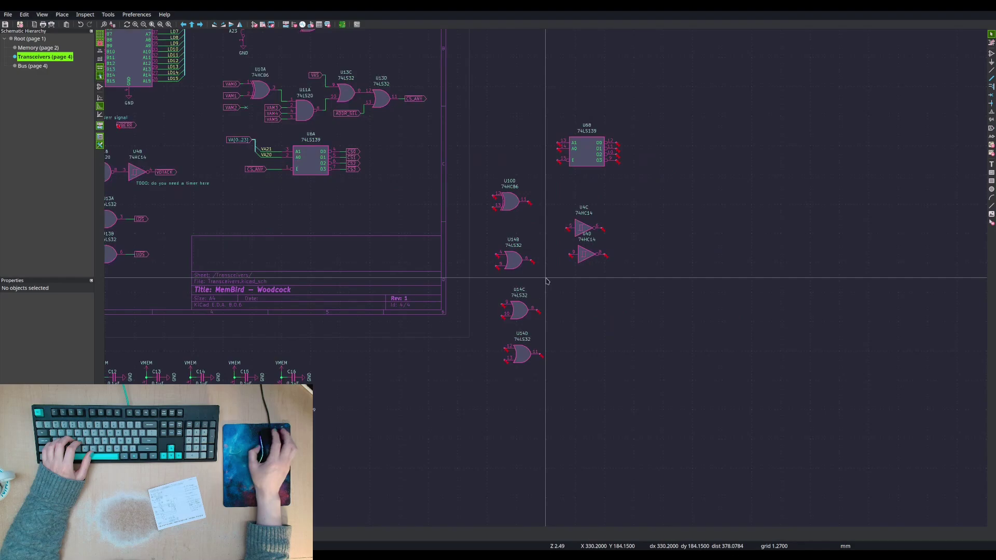
pyautogui.scroll(-2, 588, 212)
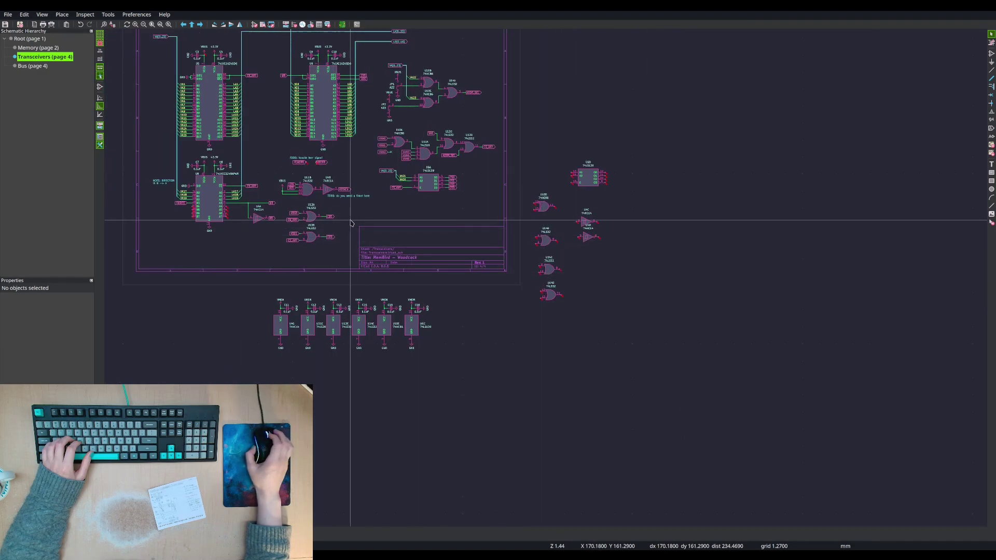
pyautogui.moveTo(348, 219); pyautogui.dragTo(467, 276, button='middle')
pyautogui.scroll(4, 337, 264)
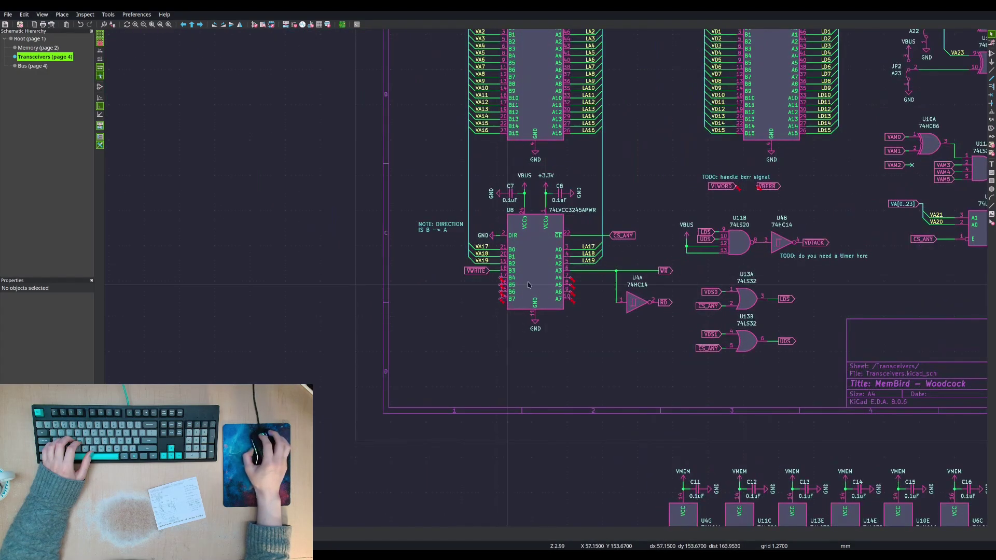
pyautogui.moveTo(613, 260); pyautogui.dragTo(372, 256, button='middle')
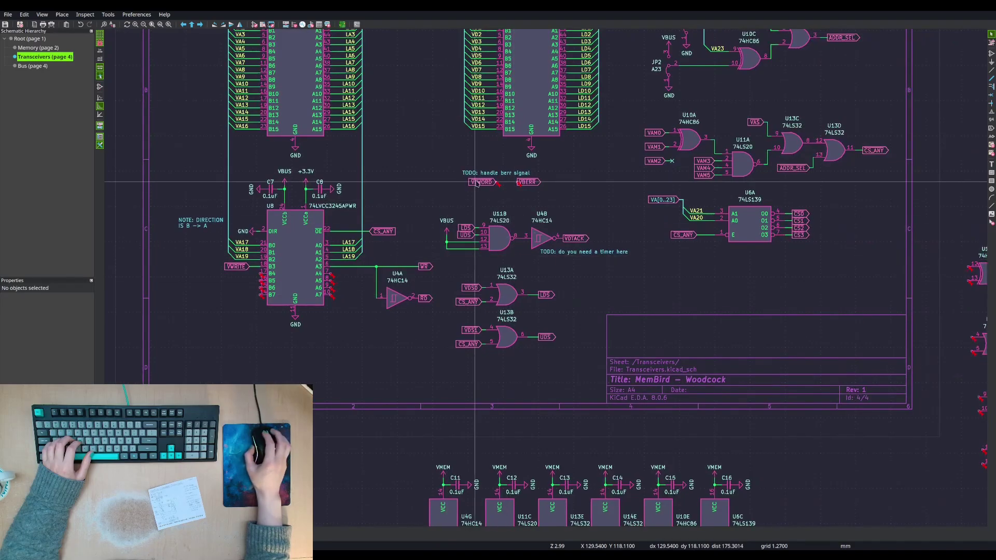
pyautogui.moveTo(612, 216); pyautogui.dragTo(563, 140, button='middle')
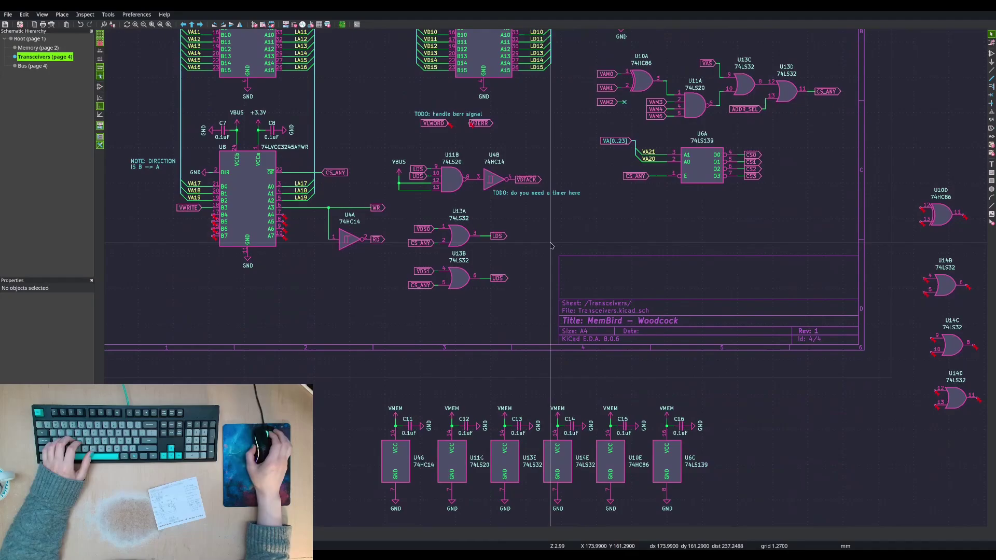
# - On the Bus sheet, delete the VSYSCLK global label and its wire from the SYSCLK pin of U2A
pyautogui.click(32, 68)
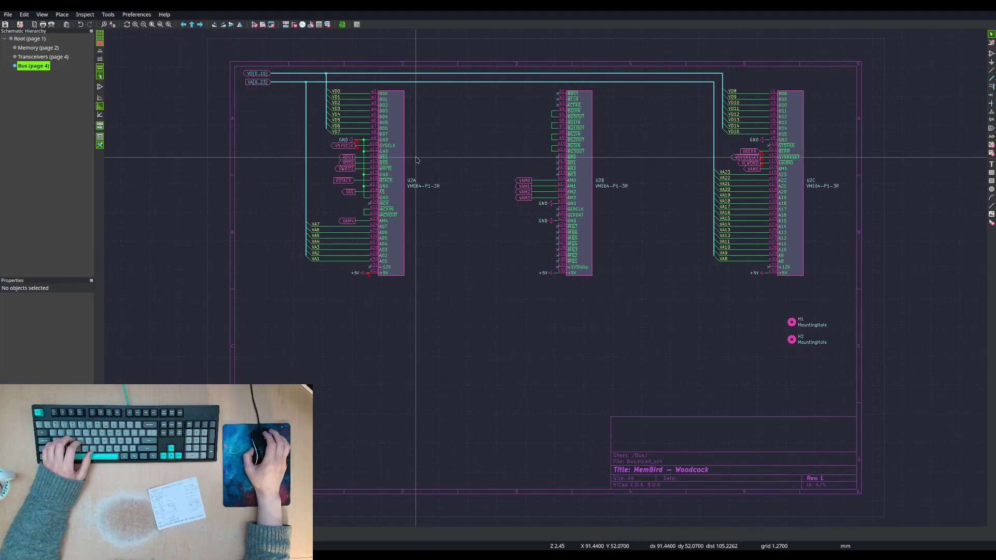
pyautogui.moveTo(507, 221); pyautogui.dragTo(481, 224, button='middle')
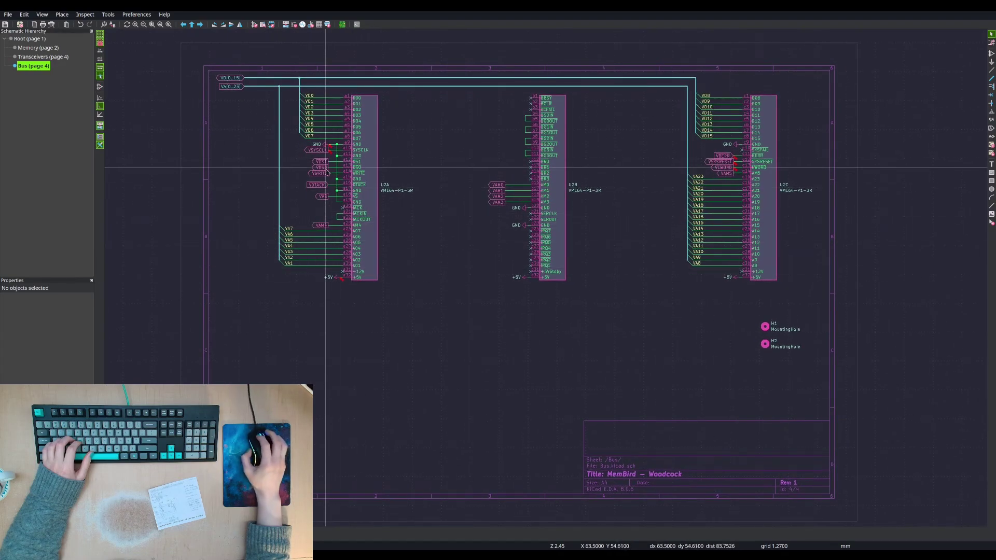
pyautogui.scroll(4, 323, 149)
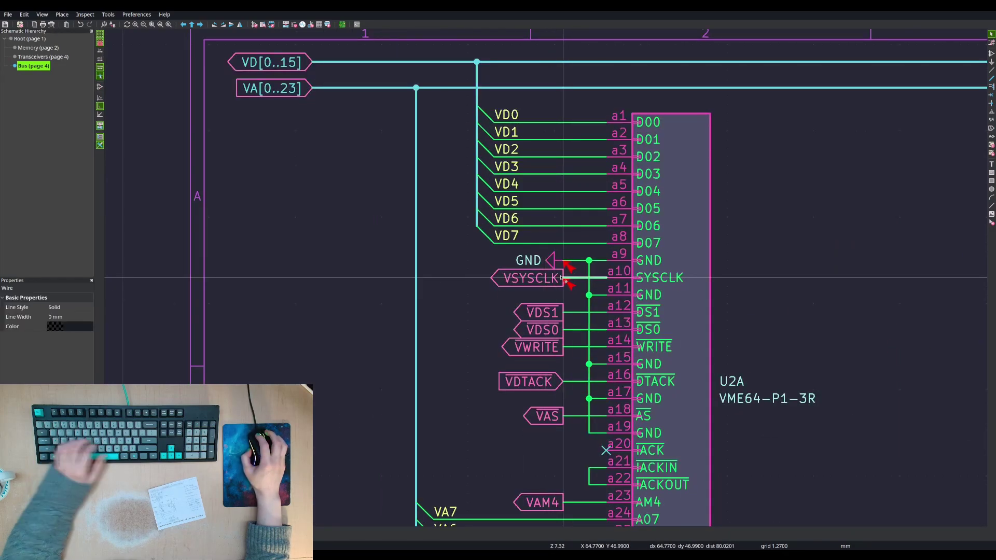
pyautogui.press('Left')
pyautogui.press('Delete')
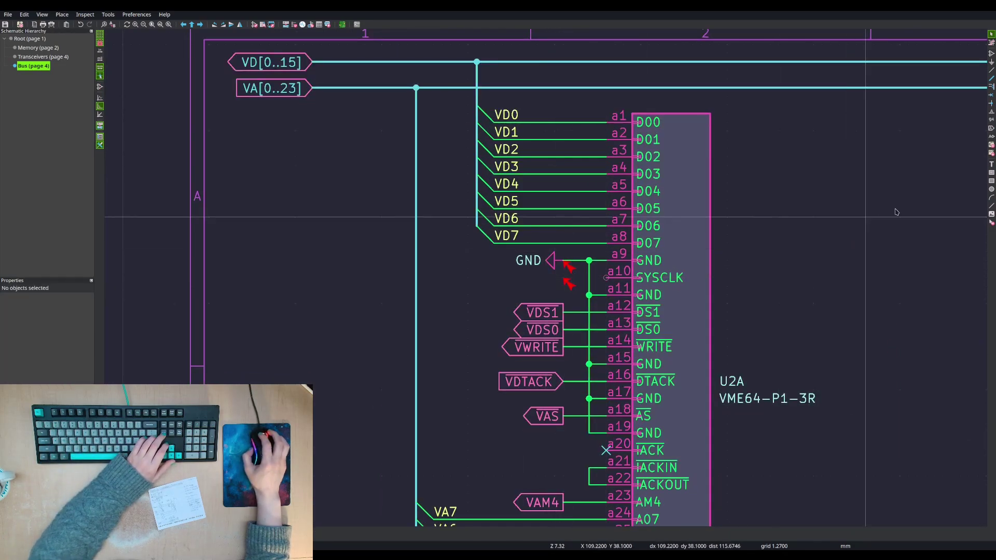
# - Place a no-connect flag on the SYSCLK pin (a10) of U2A on the Bus sheet
pyautogui.click(991, 95)
pyautogui.click(606, 277)
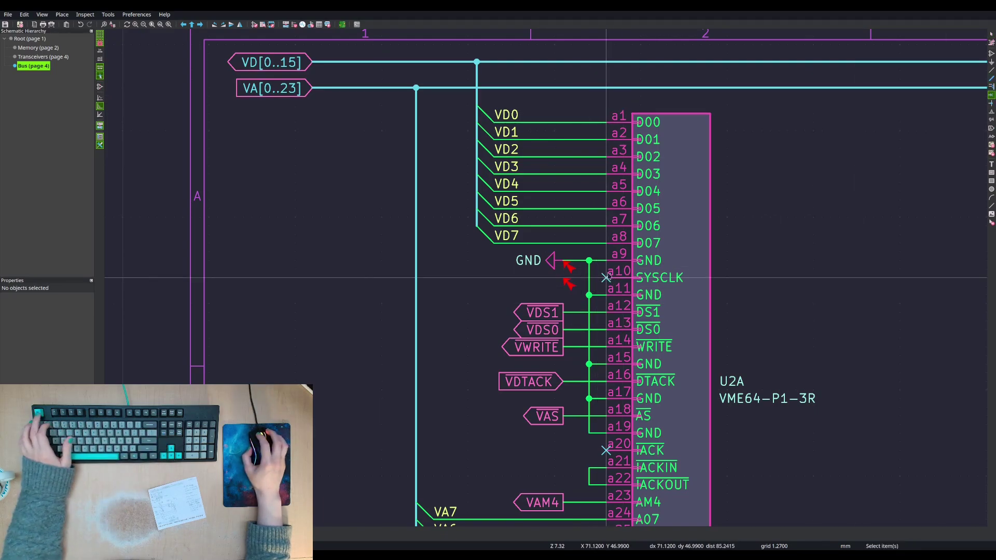
pyautogui.press('Escape')
# - Check the properties of the GND and +5V power symbols at U2A, including the library update options for GND
pyautogui.doubleClick(554, 261)
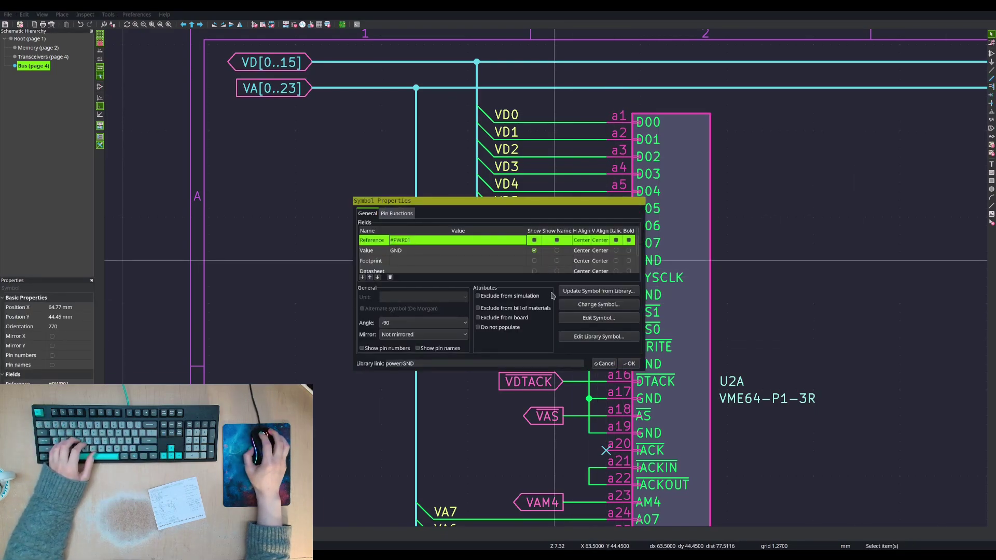
pyautogui.click(591, 291)
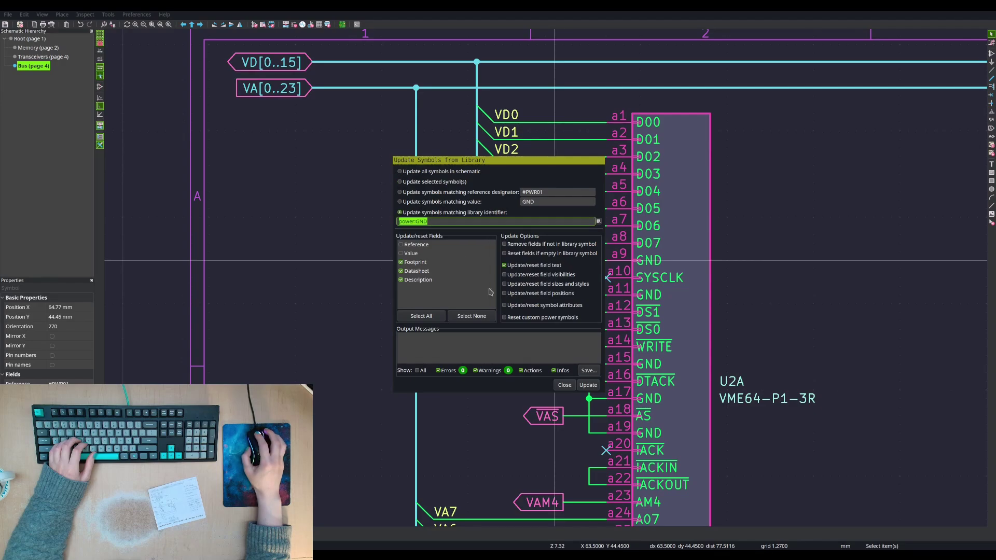
pyautogui.click(563, 385)
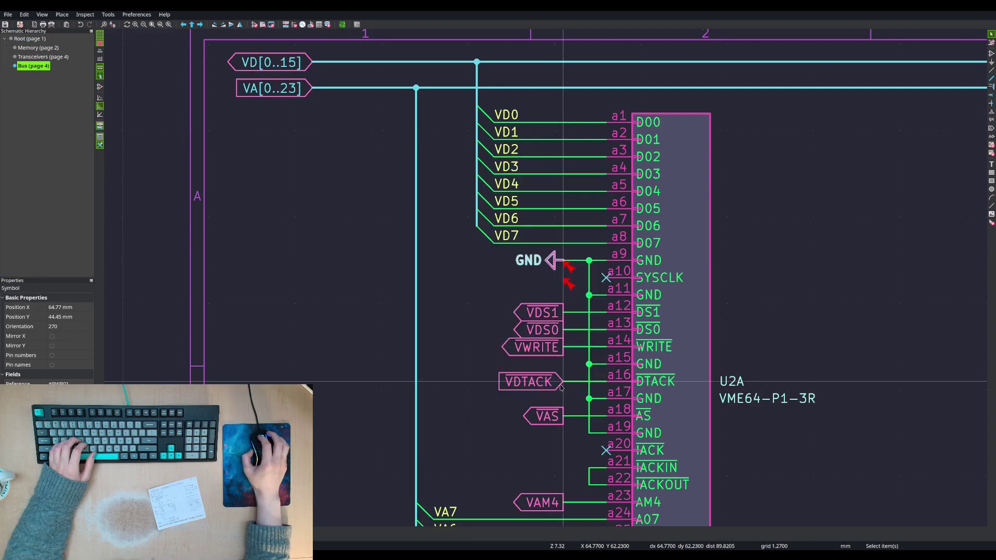
pyautogui.scroll(-4, 508, 269)
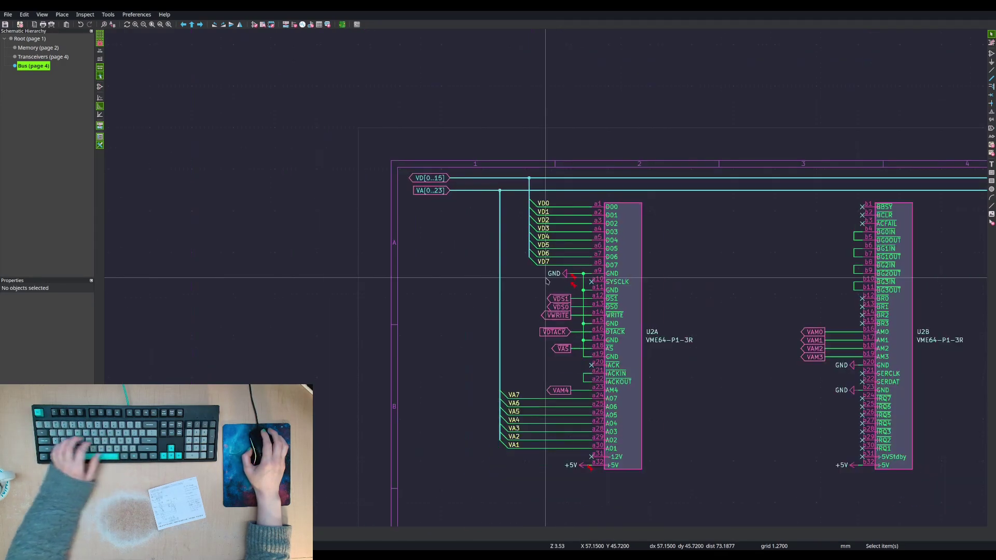
pyautogui.moveTo(686, 305); pyautogui.dragTo(537, 218, button='middle')
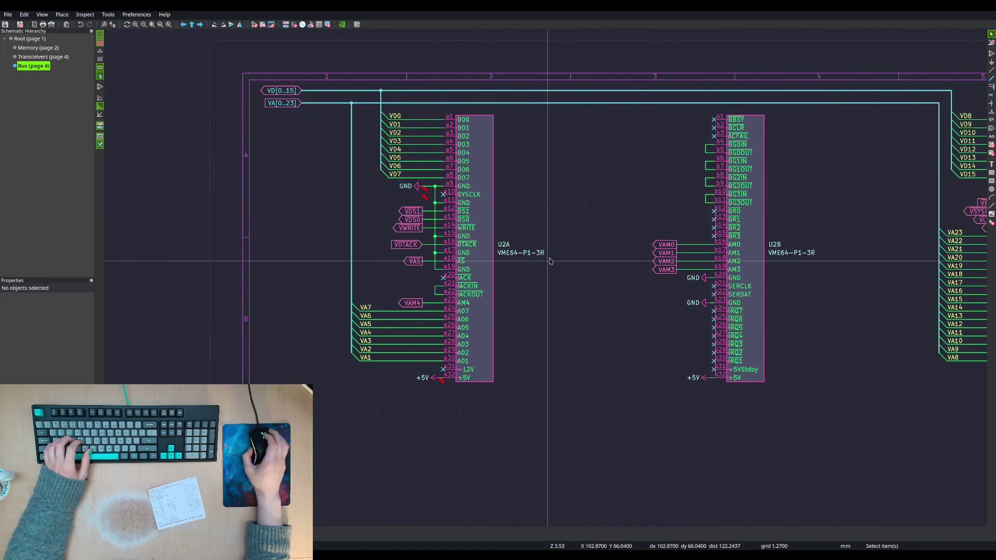
pyautogui.doubleClick(433, 380)
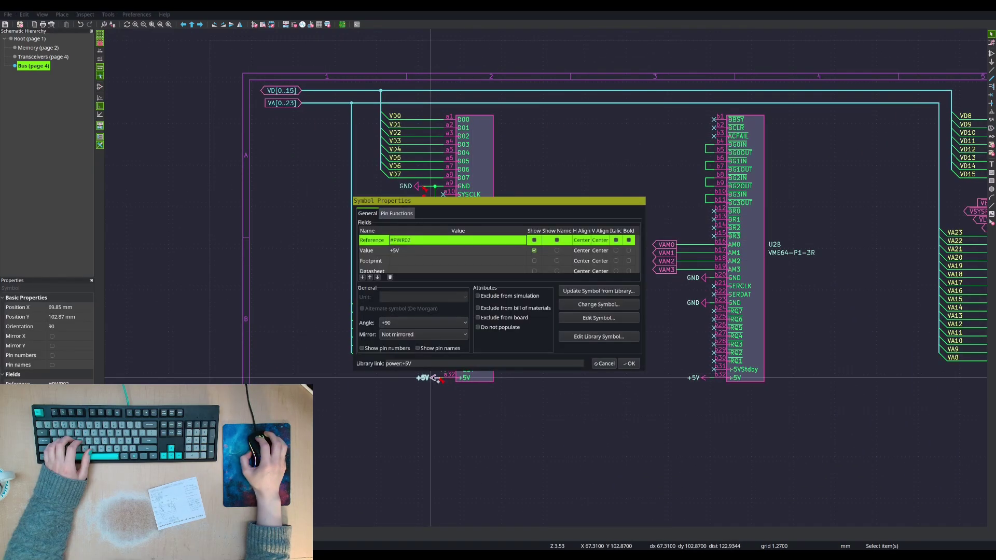
pyautogui.press('Escape')
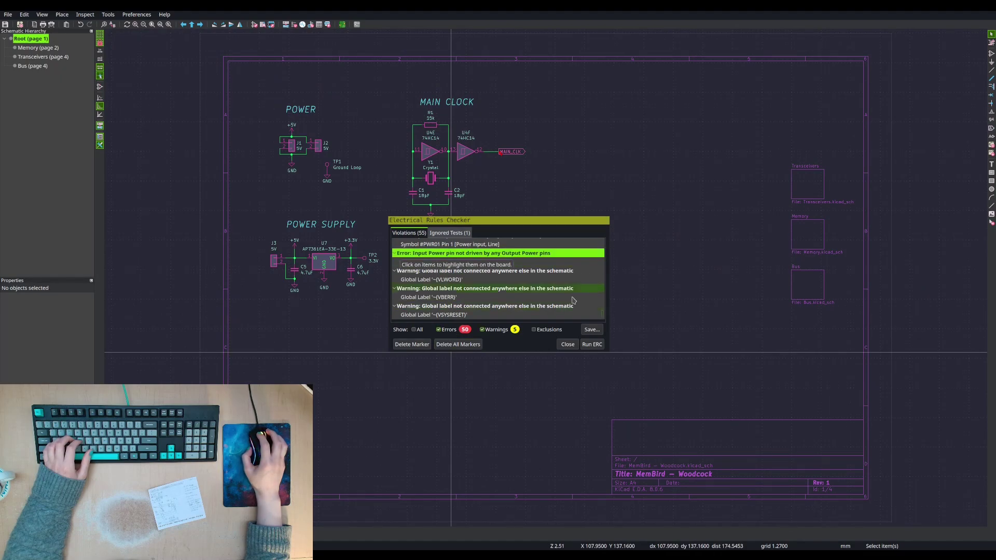
# - Delete all electrical rules check markers from the schematic and close the checker
pyautogui.click(566, 345)
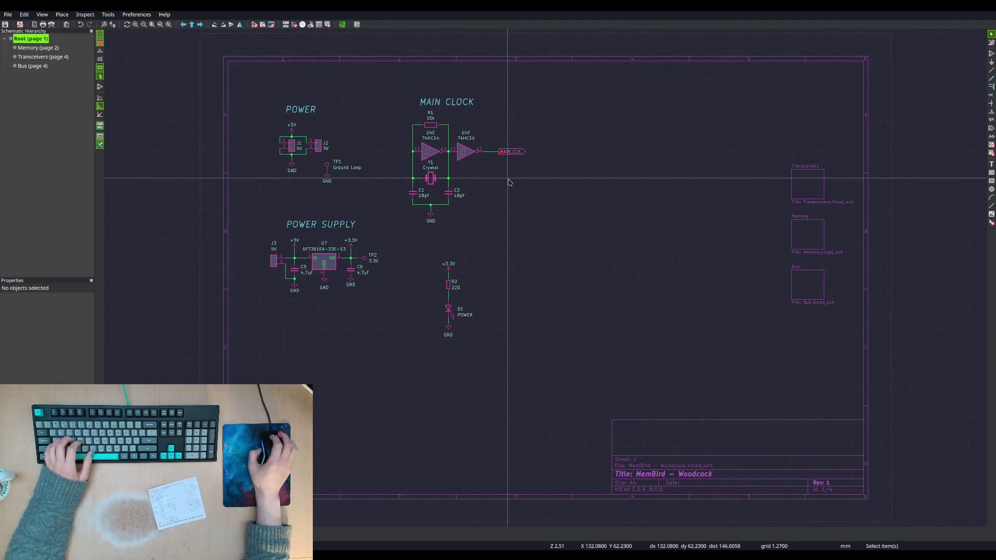
pyautogui.click(271, 25)
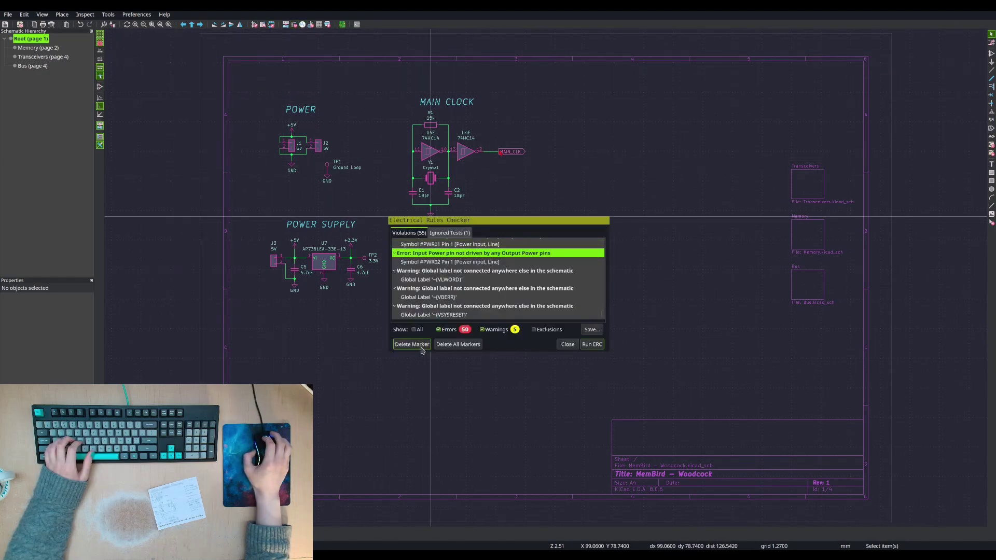
pyautogui.click(454, 345)
pyautogui.click(568, 345)
# - Look over the Memory, Transceivers and Bus sheets for leftover error markers
pyautogui.click(43, 57)
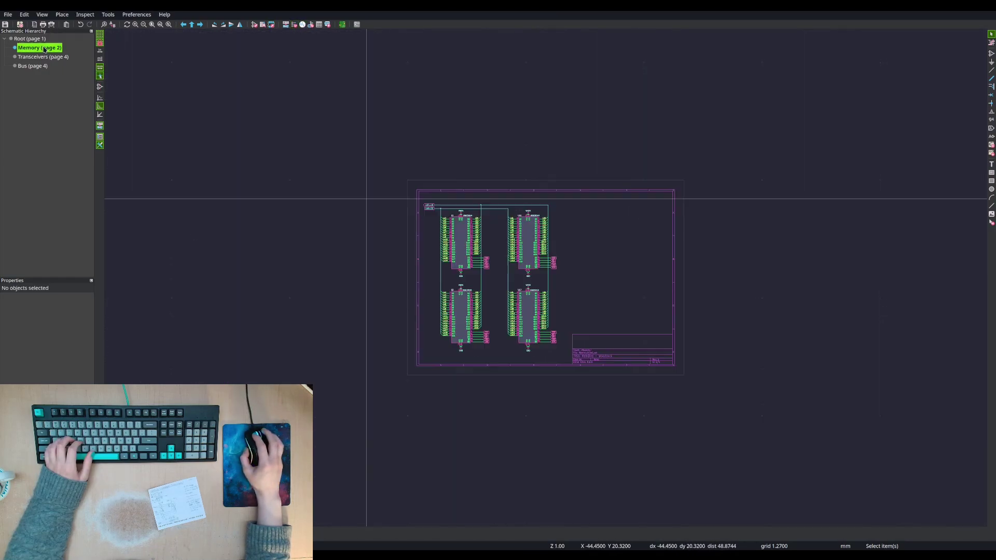
pyautogui.click(38, 47)
pyautogui.scroll(4, 571, 291)
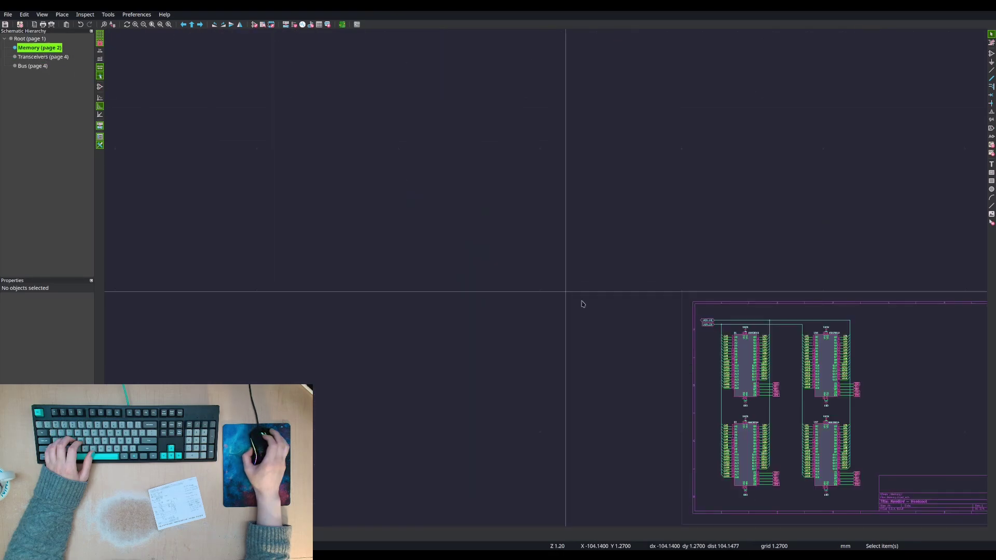
pyautogui.moveTo(572, 285); pyautogui.dragTo(403, 195, button='middle')
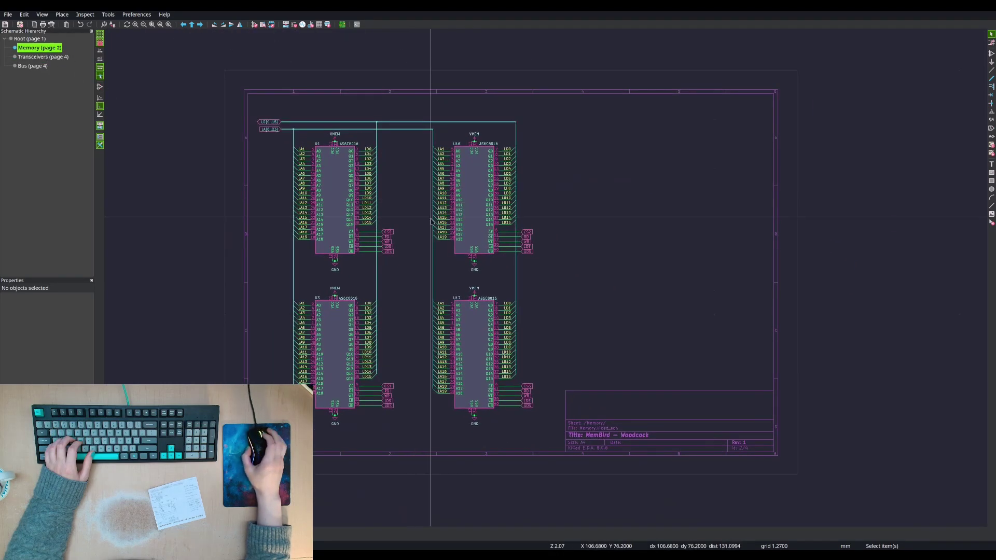
pyautogui.scroll(1, 429, 218)
pyautogui.click(51, 56)
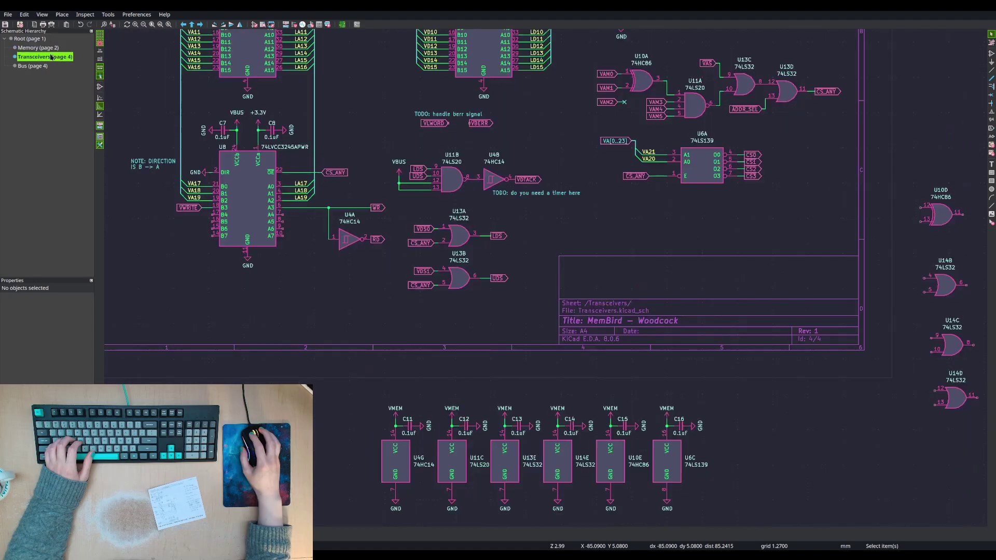
pyautogui.scroll(-3, 547, 275)
pyautogui.moveTo(546, 275); pyautogui.dragTo(537, 305, button='middle')
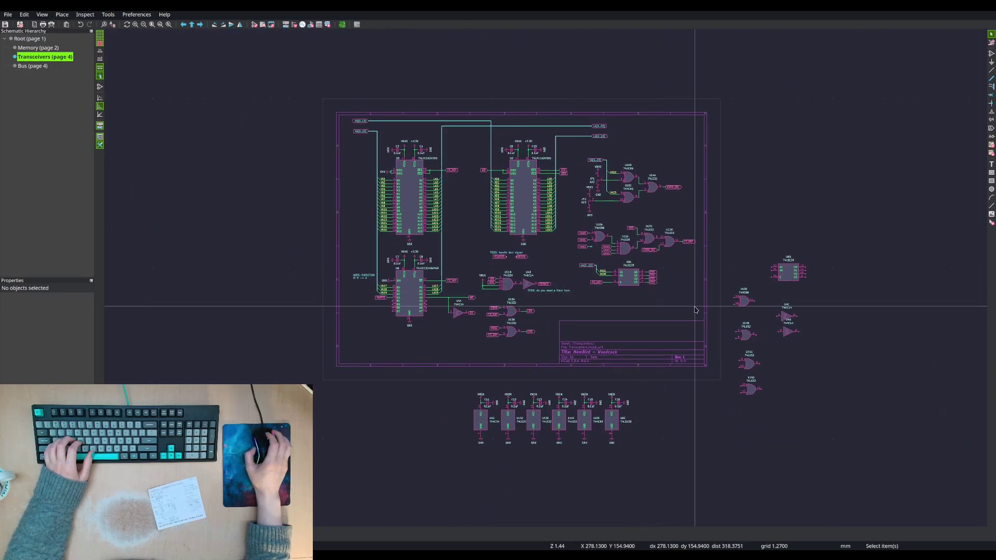
pyautogui.click(33, 66)
pyautogui.scroll(3, 547, 281)
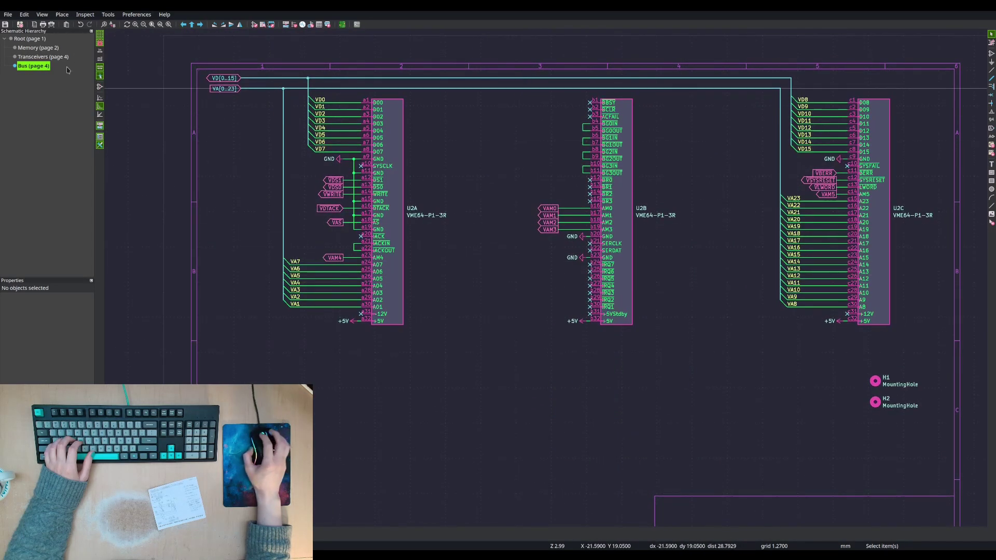
# - Return to the Transceivers sheet and examine its overall layout, including the gates outside the frame
pyautogui.press('pageup')
pyautogui.scroll(2, 560, 250)
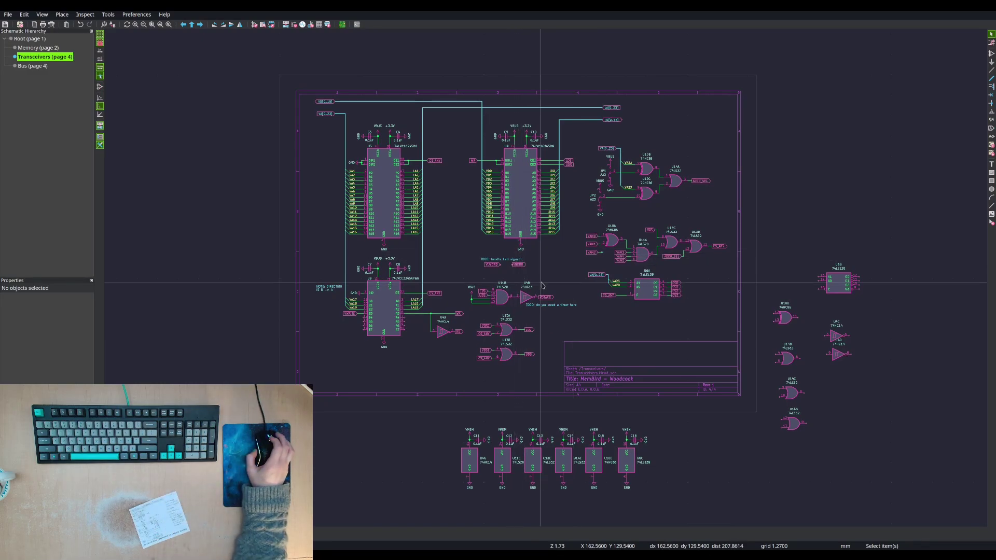
pyautogui.scroll(1, 541, 281)
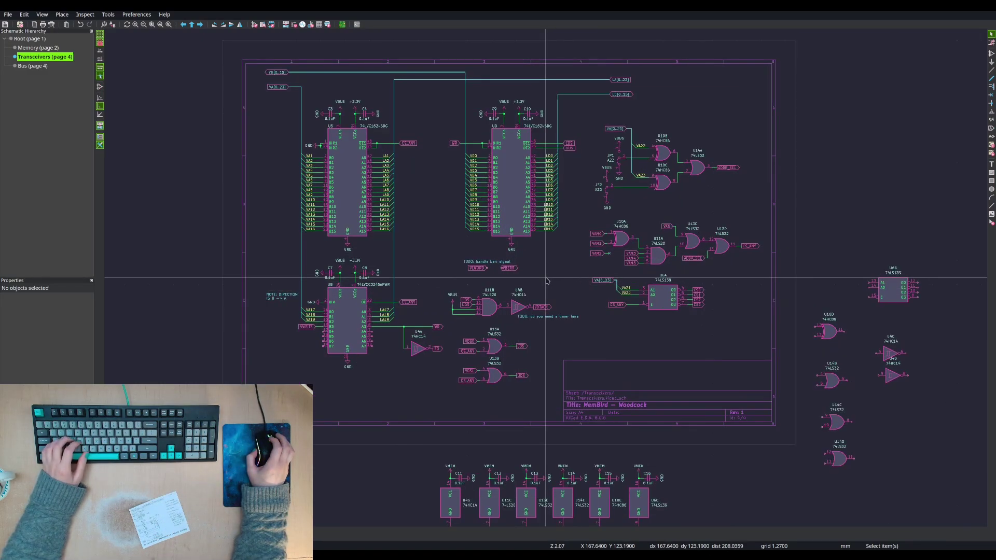
pyautogui.moveTo(545, 277); pyautogui.dragTo(544, 255, button='middle')
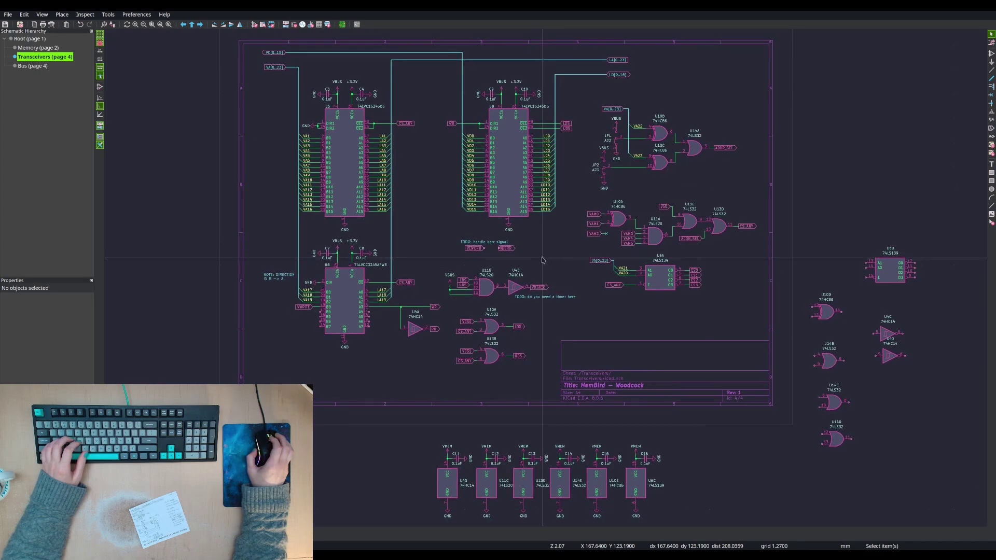